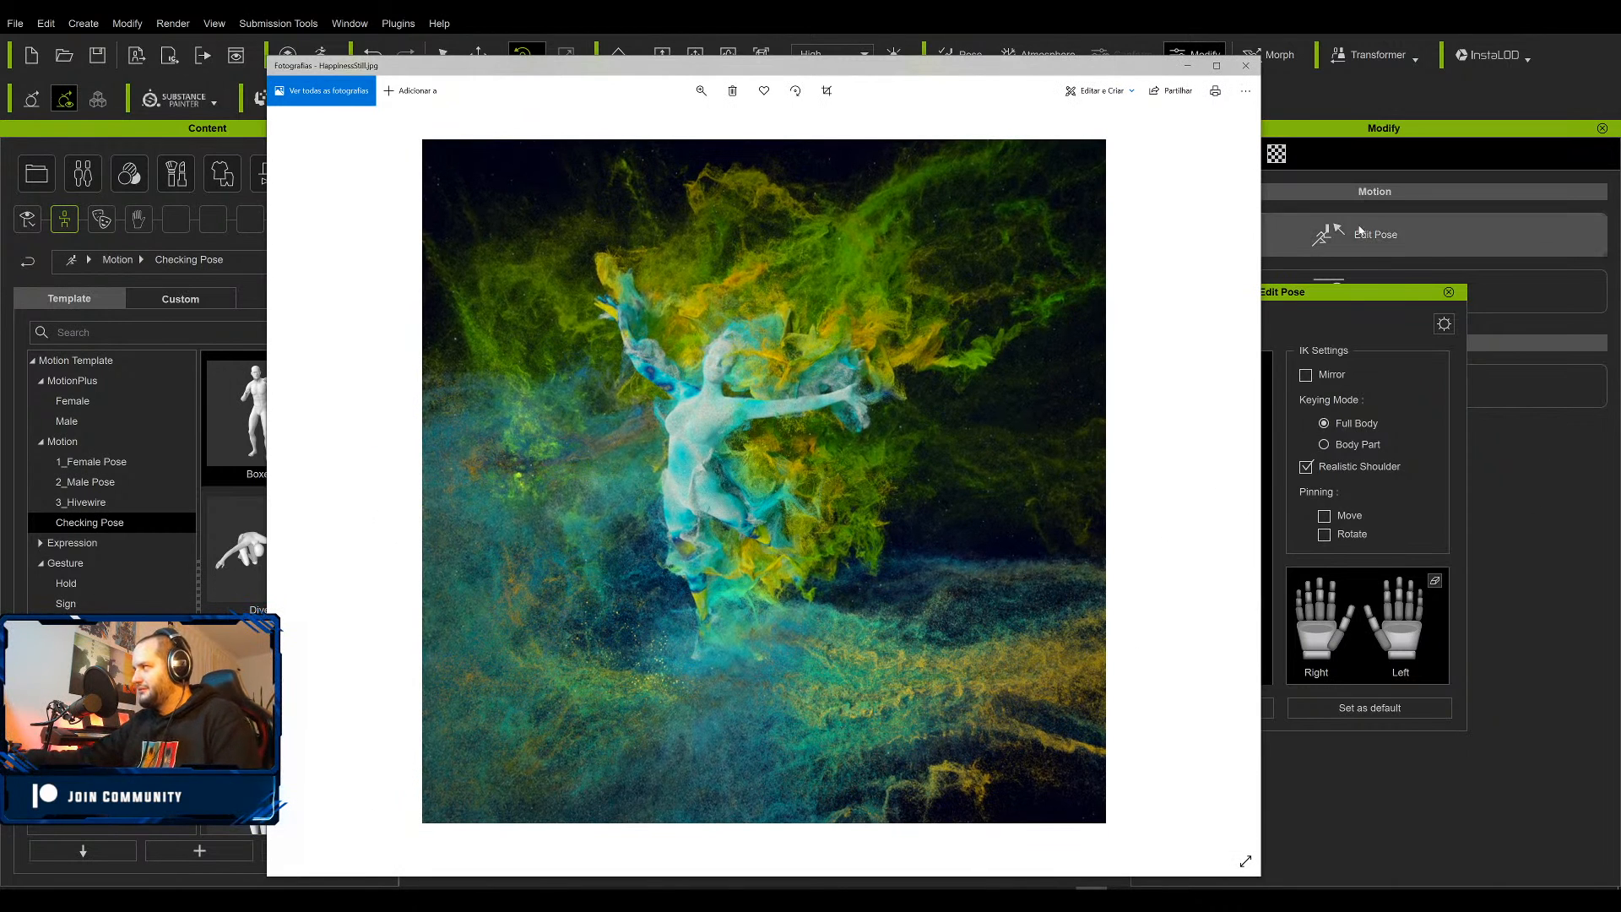
# Play the Happiness 02 video from the 1-Happiness\AFX\Happiness_AME folder, examine its figure and particle look, and minimise the player
pyautogui.click(1245, 67)
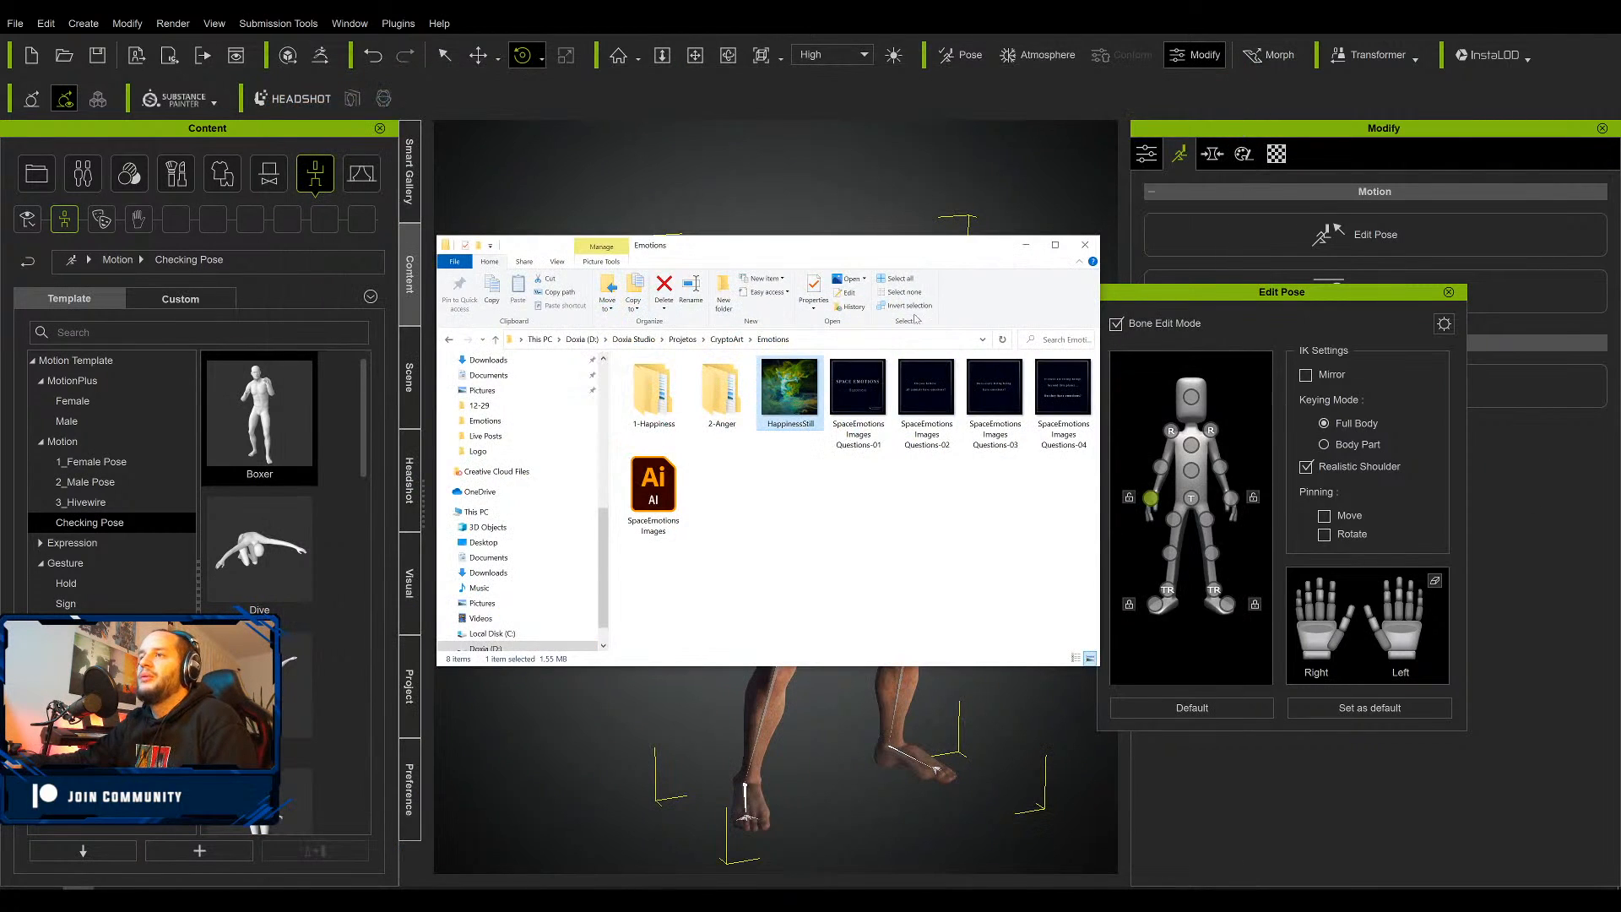
pyautogui.doubleClick(657, 396)
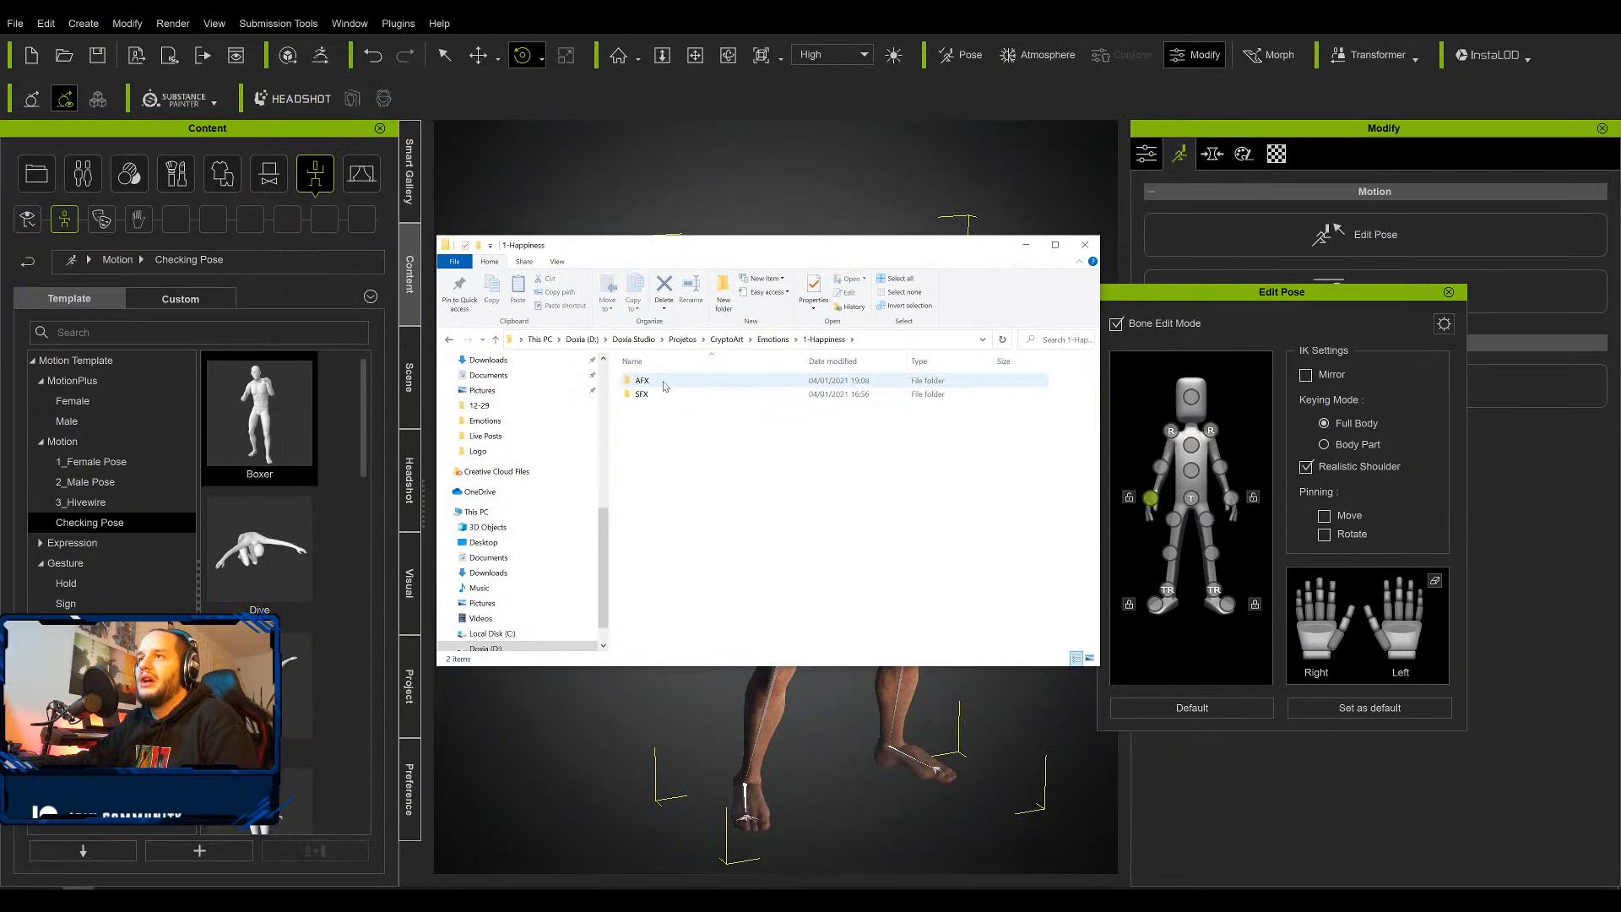
pyautogui.doubleClick(664, 394)
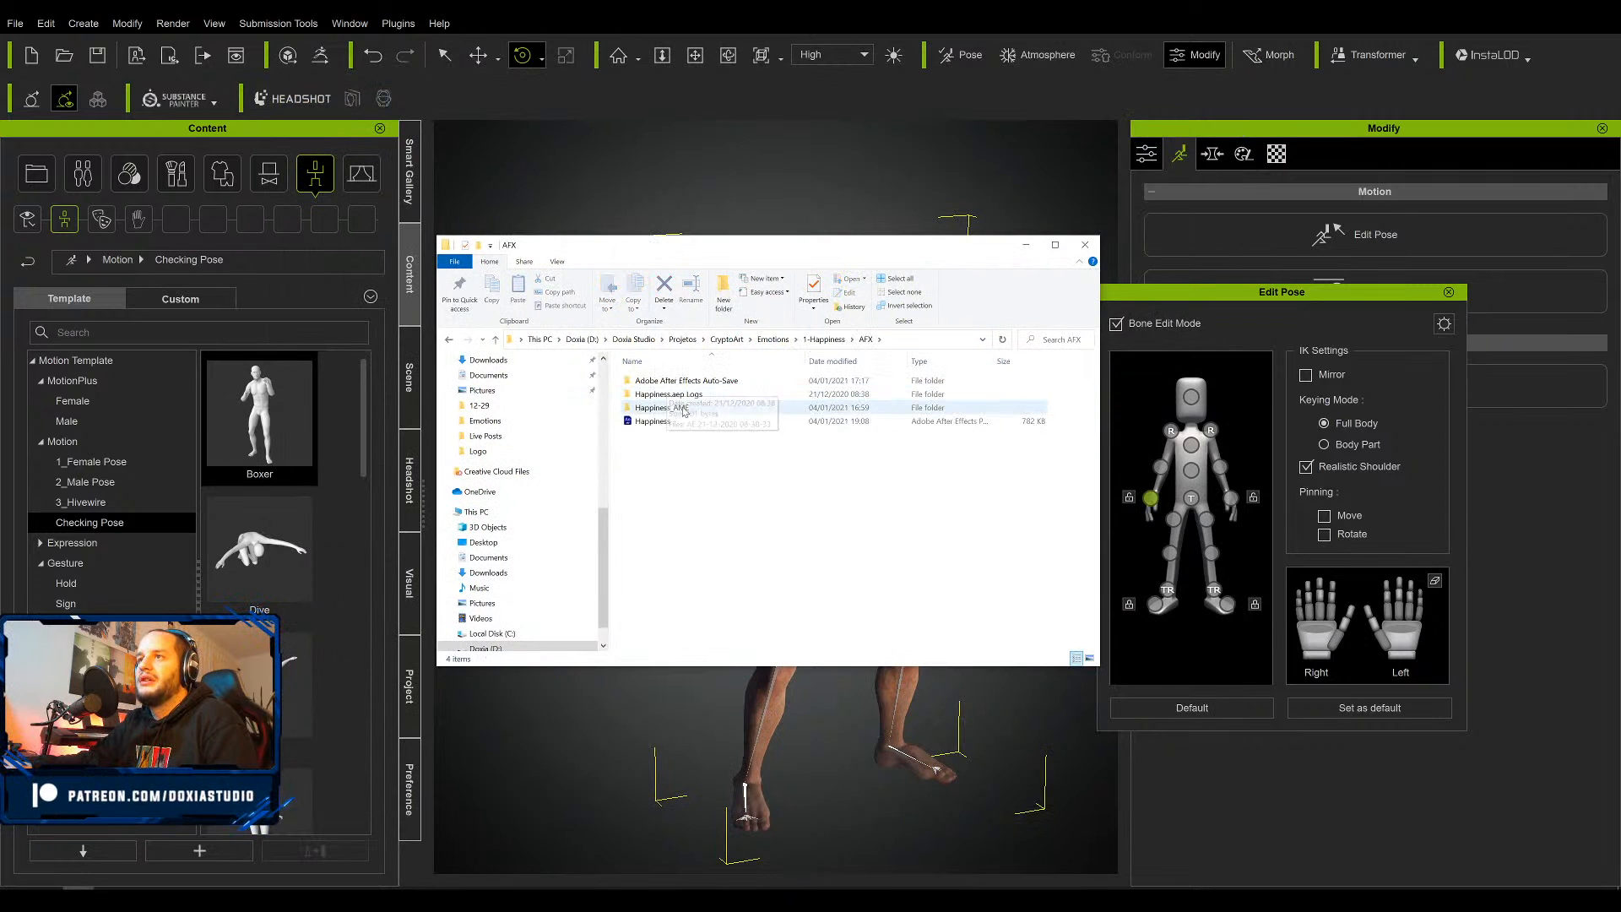
pyautogui.doubleClick(675, 408)
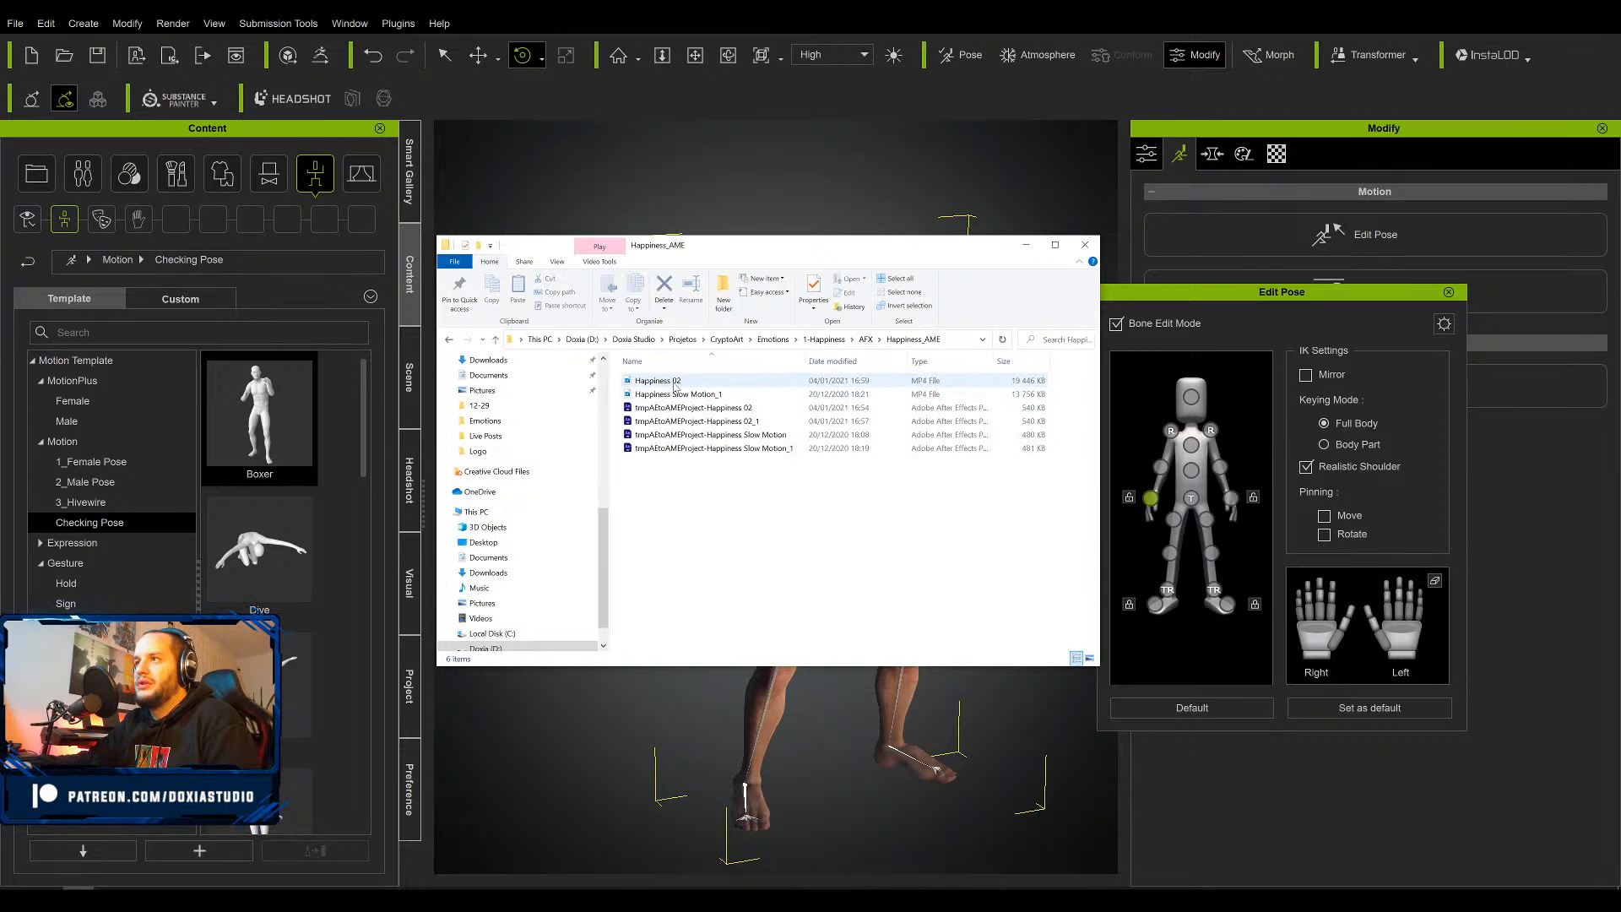
pyautogui.doubleClick(675, 380)
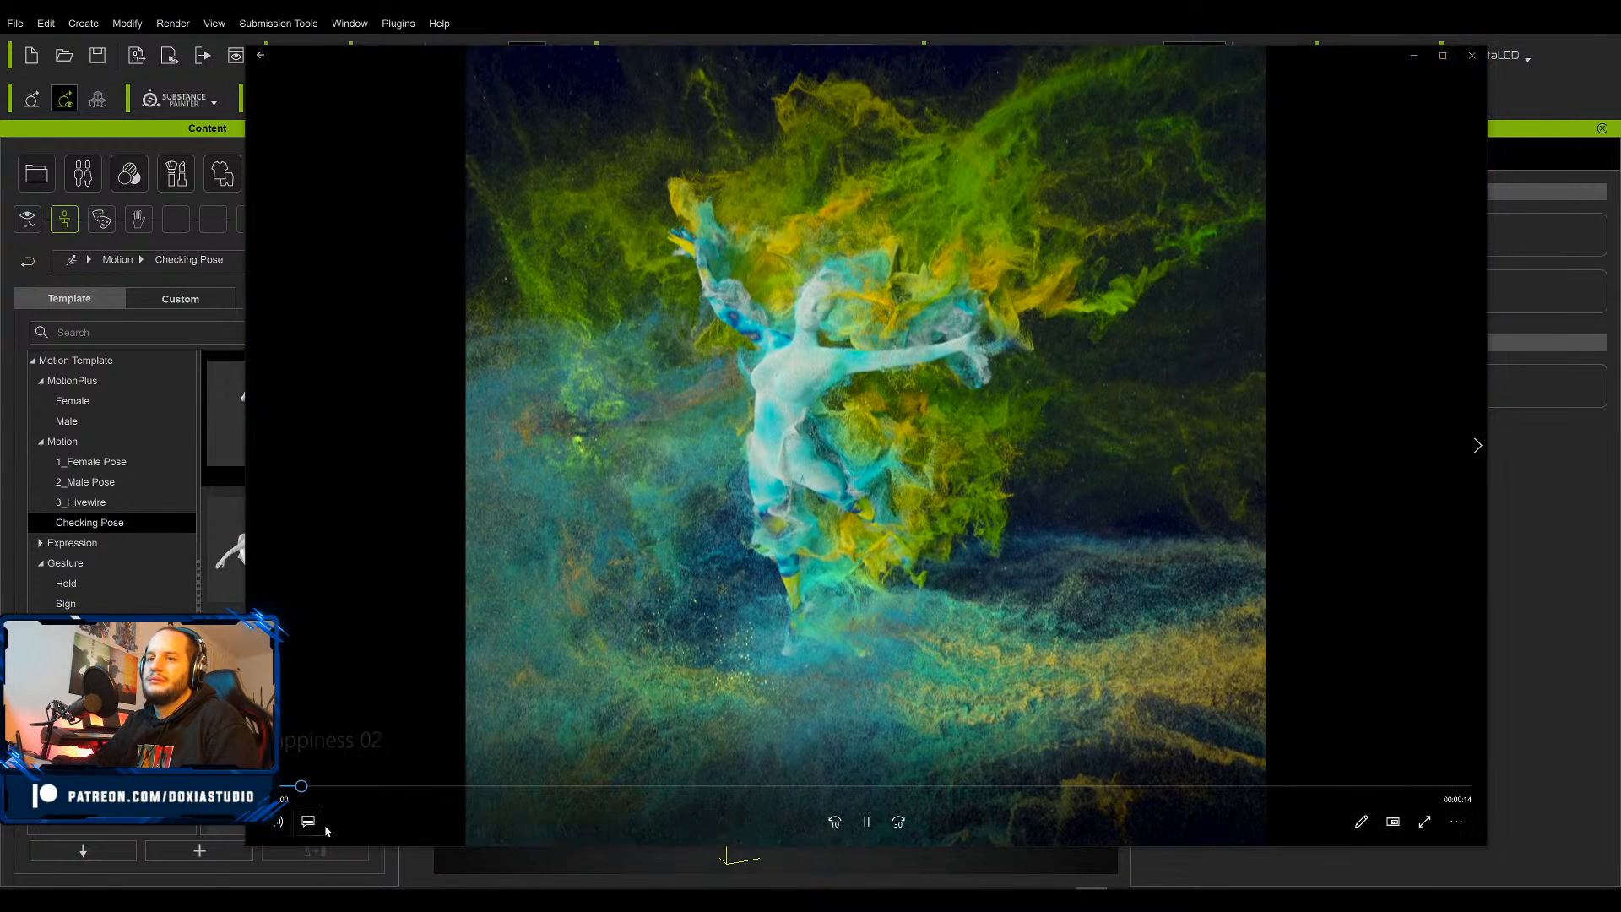
pyautogui.click(280, 828)
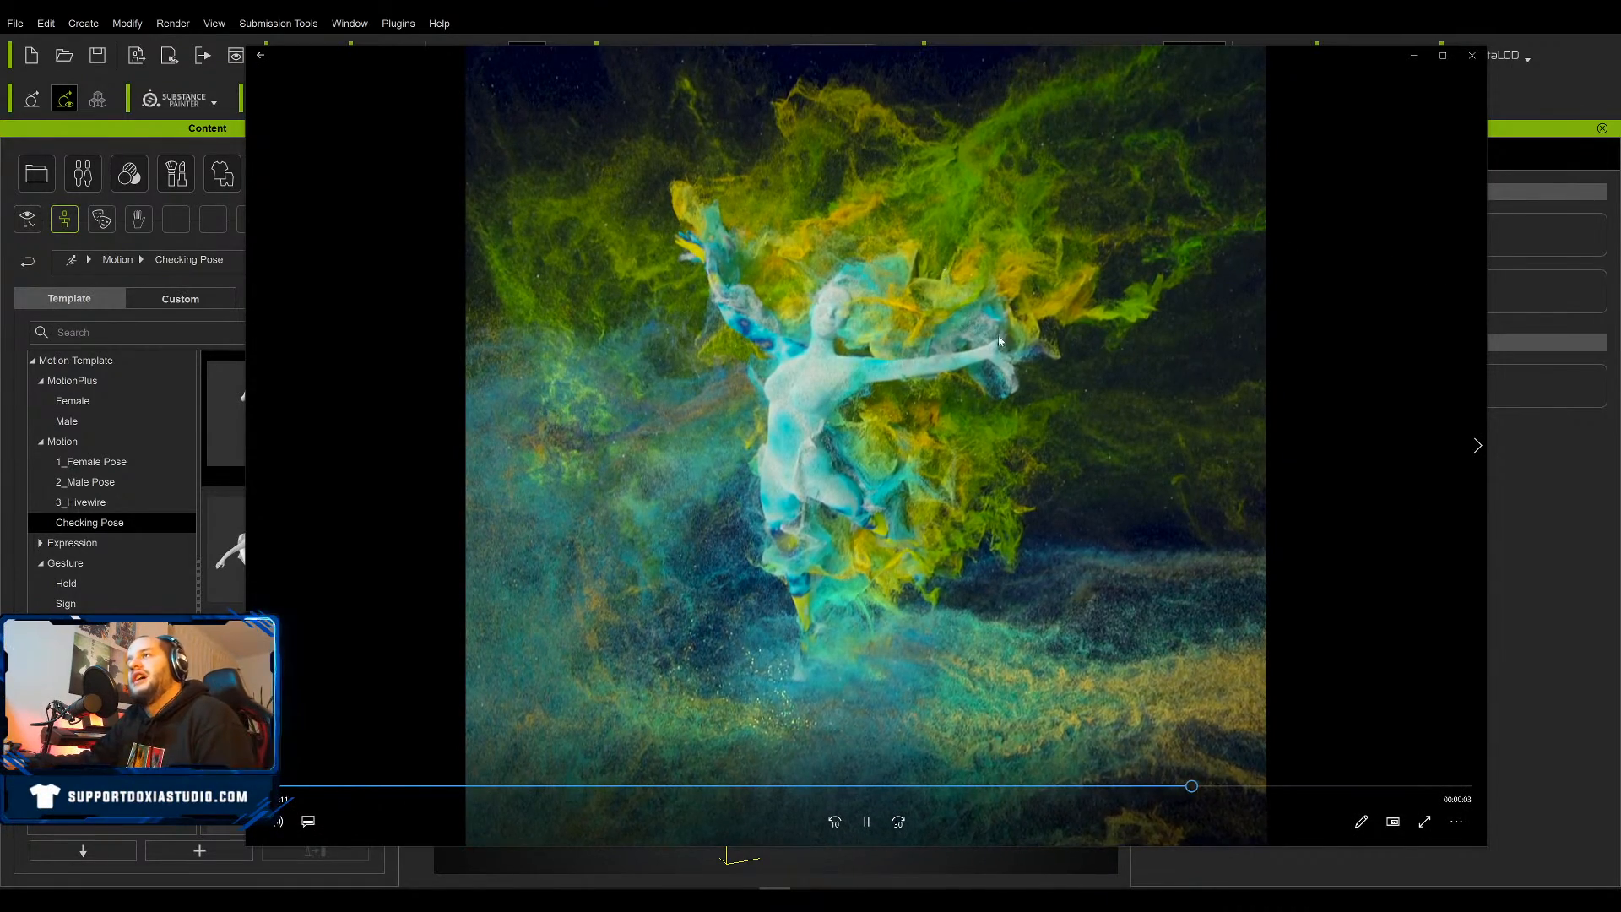
pyautogui.moveTo(1177, 60); pyautogui.dragTo(1073, 57)
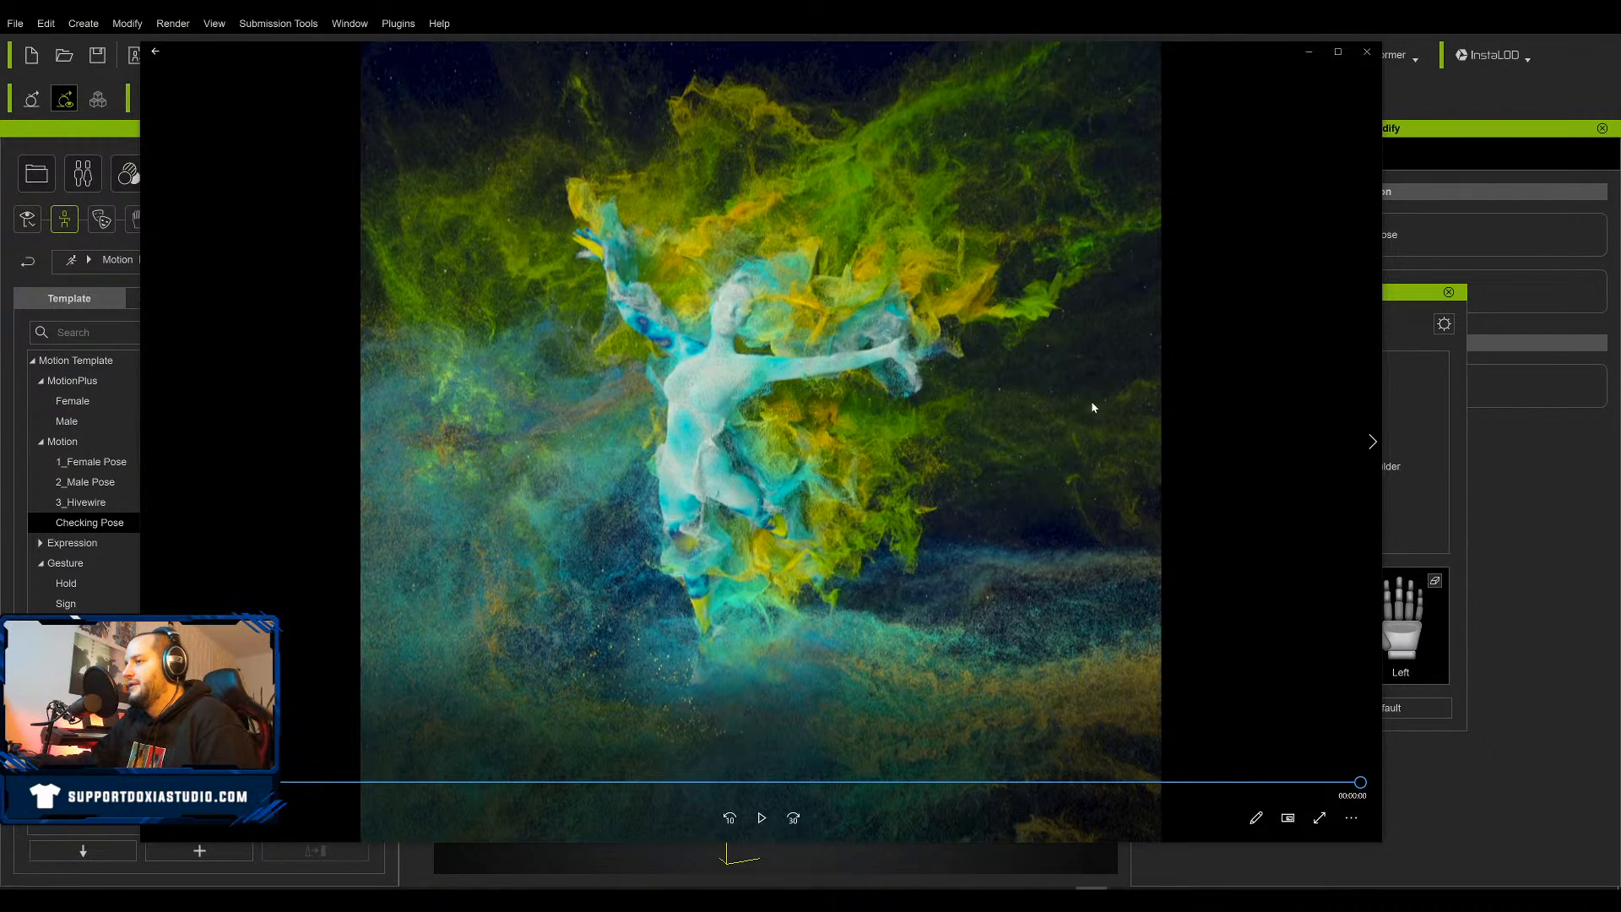
pyautogui.moveTo(968, 40)
pyautogui.mouseDown()
pyautogui.moveTo(915, 64)
pyautogui.moveTo(961, 50)
pyautogui.mouseUp()
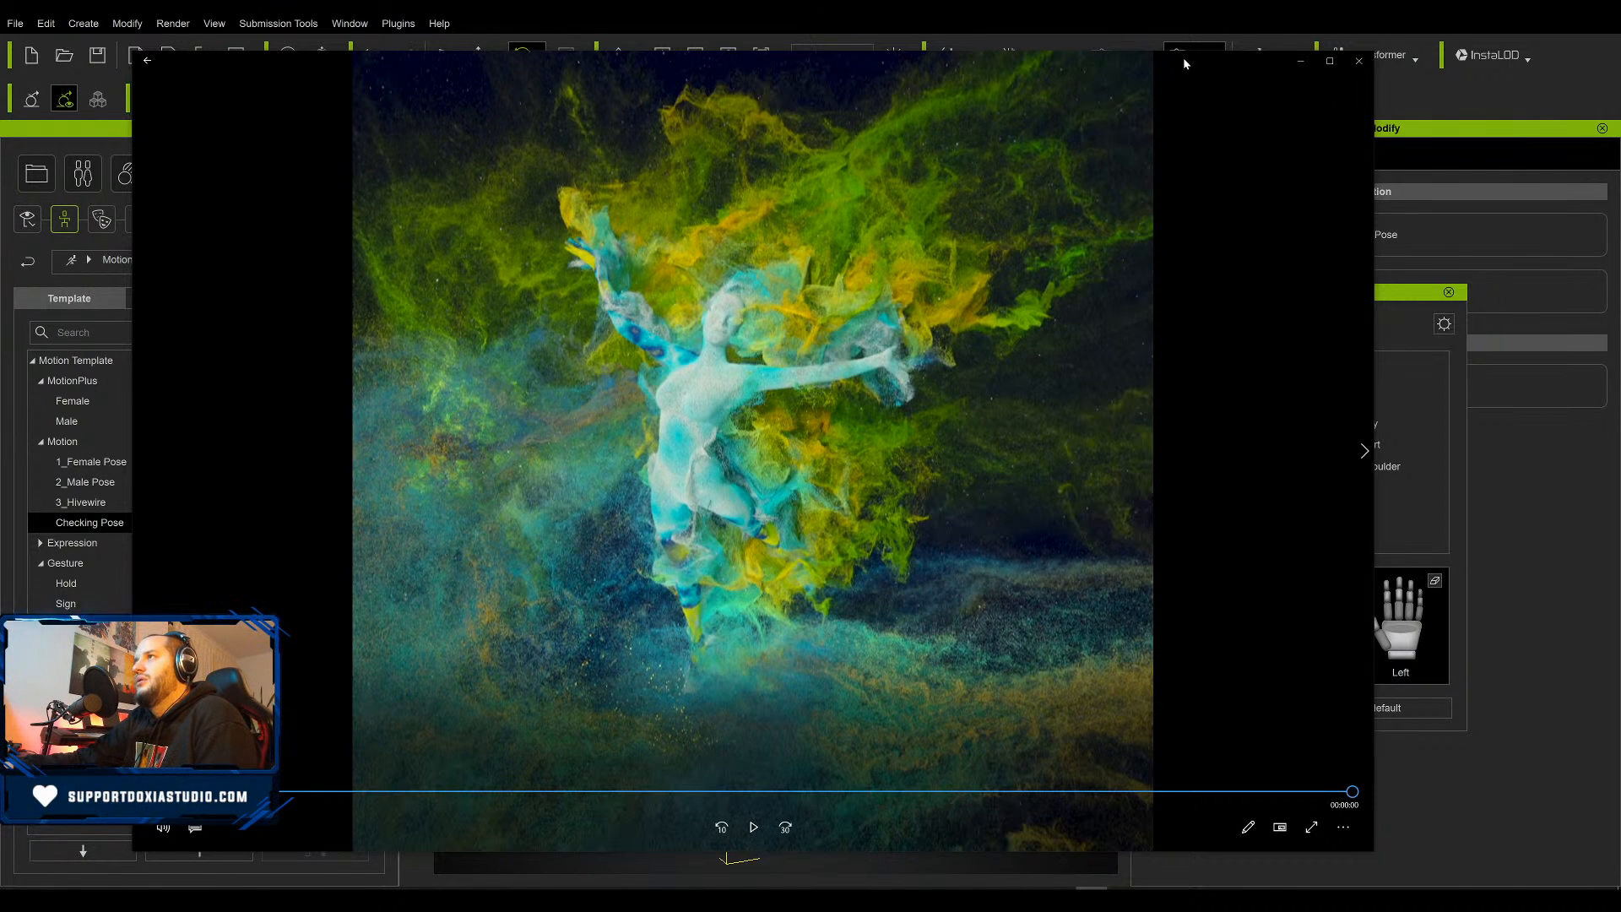
pyautogui.moveTo(1199, 63); pyautogui.dragTo(1213, 106)
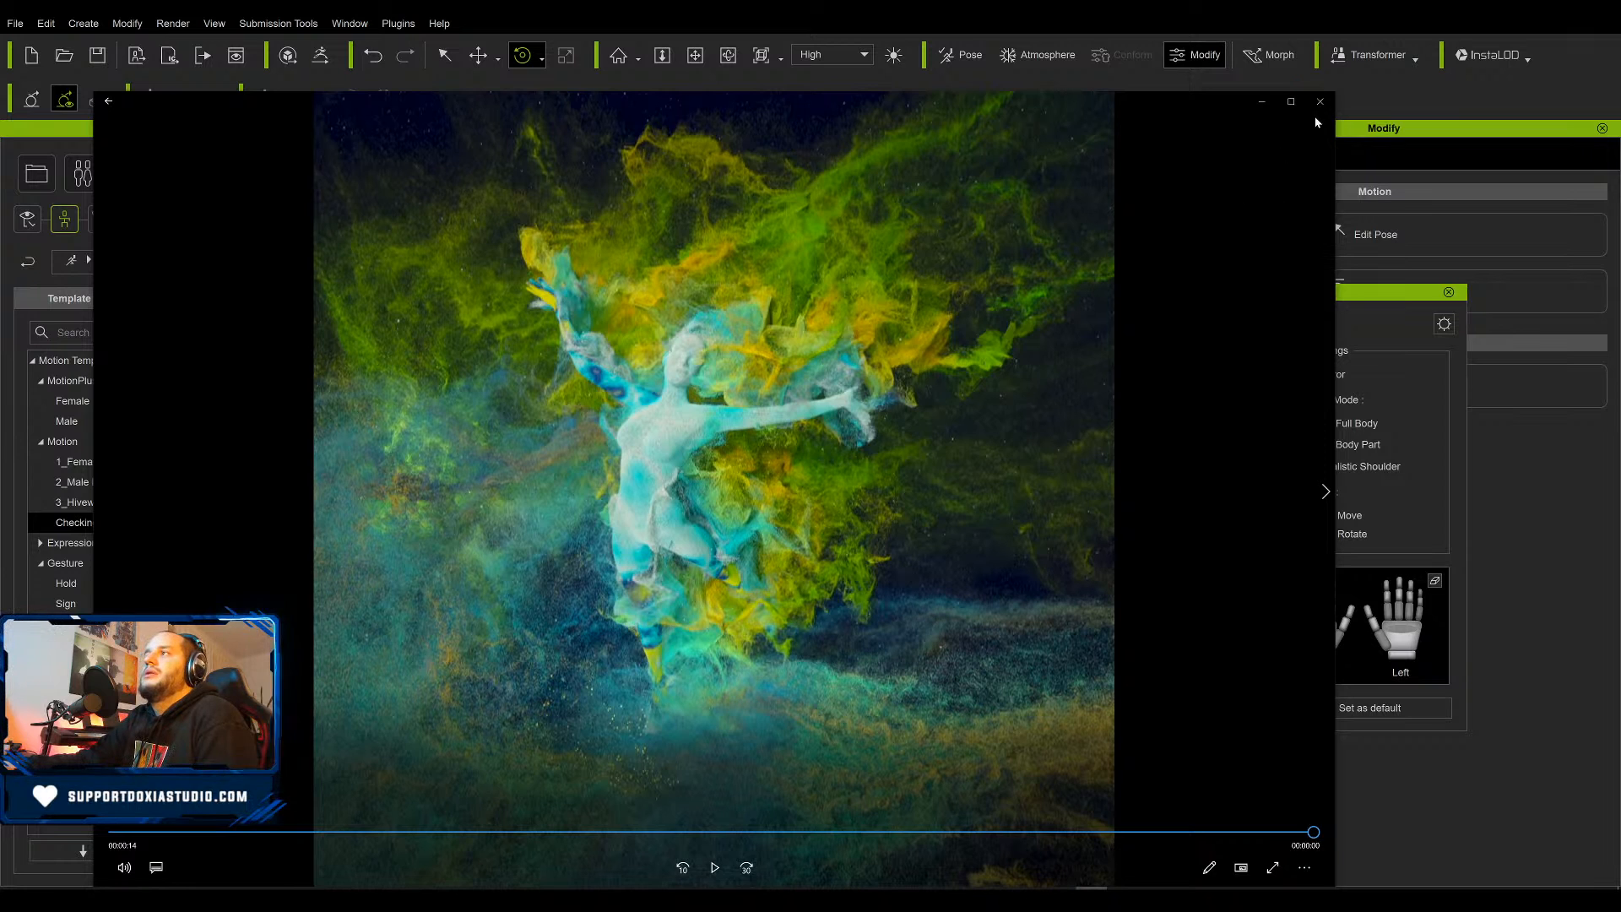
pyautogui.click(1260, 103)
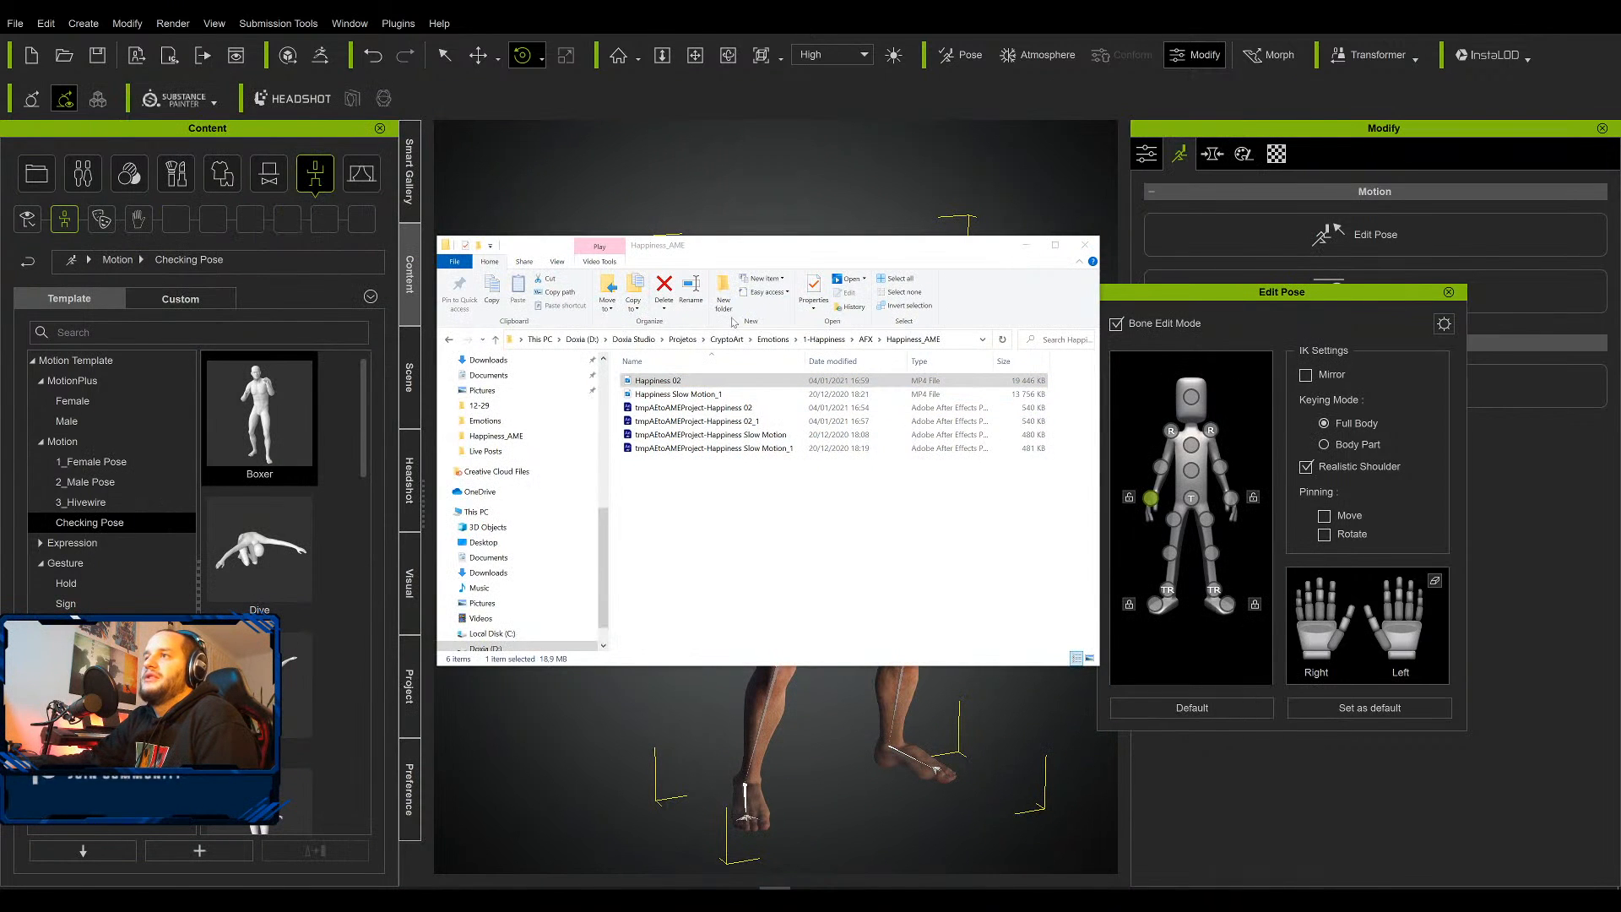
# Go back to the Emotions folder, open the 2-Anger folder, and return to the character being posed
pyautogui.click(772, 339)
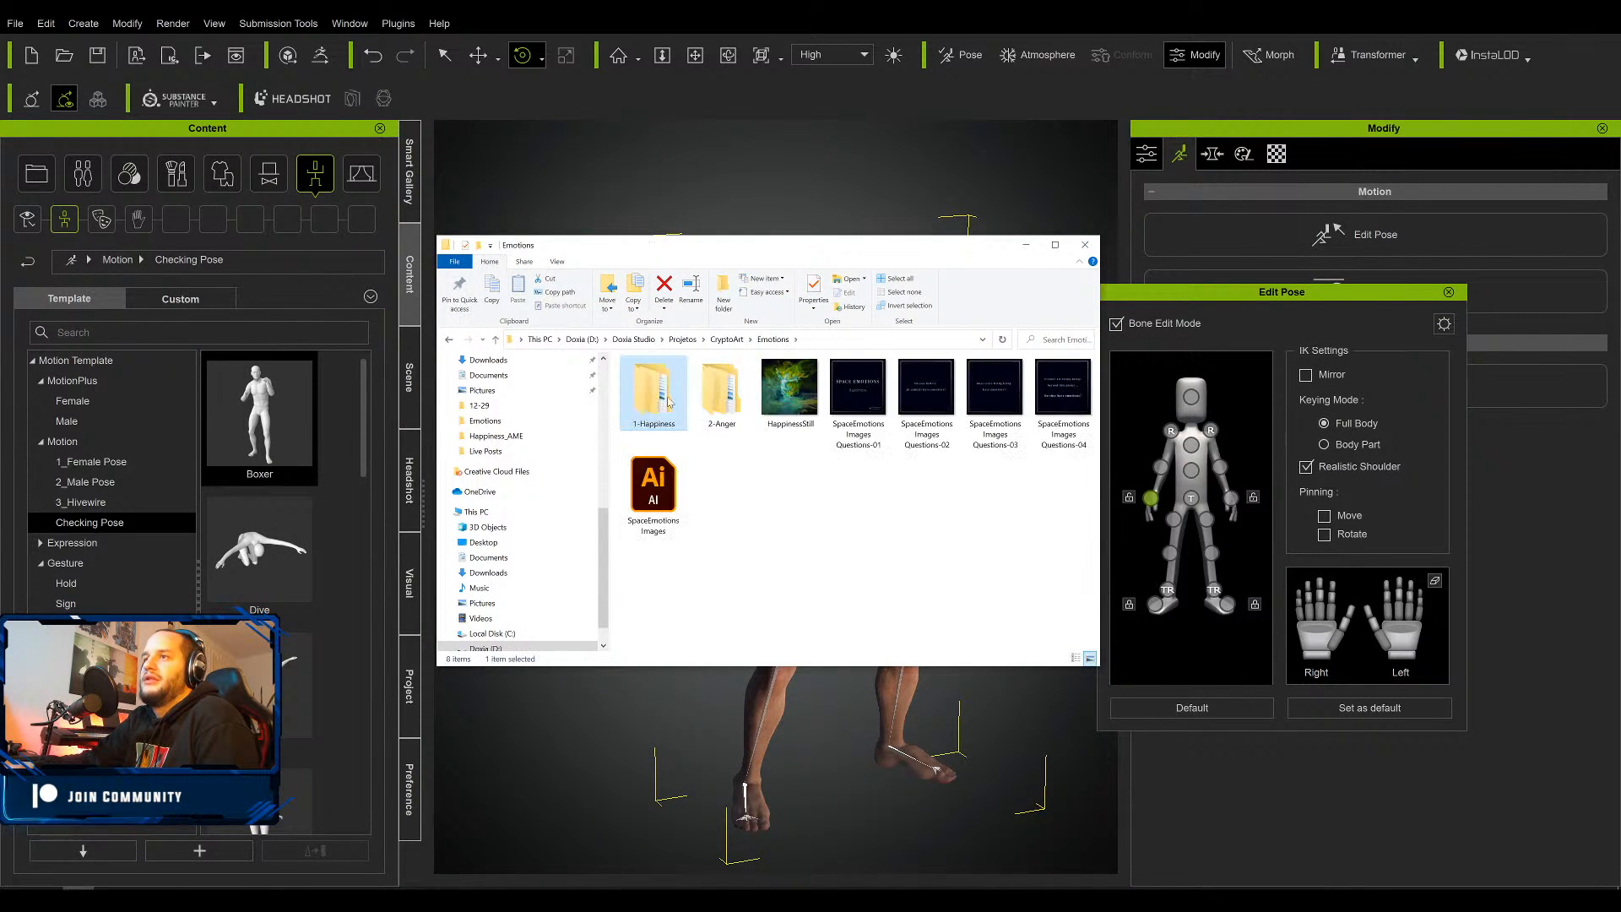
pyautogui.doubleClick(722, 391)
pyautogui.click(1572, 507)
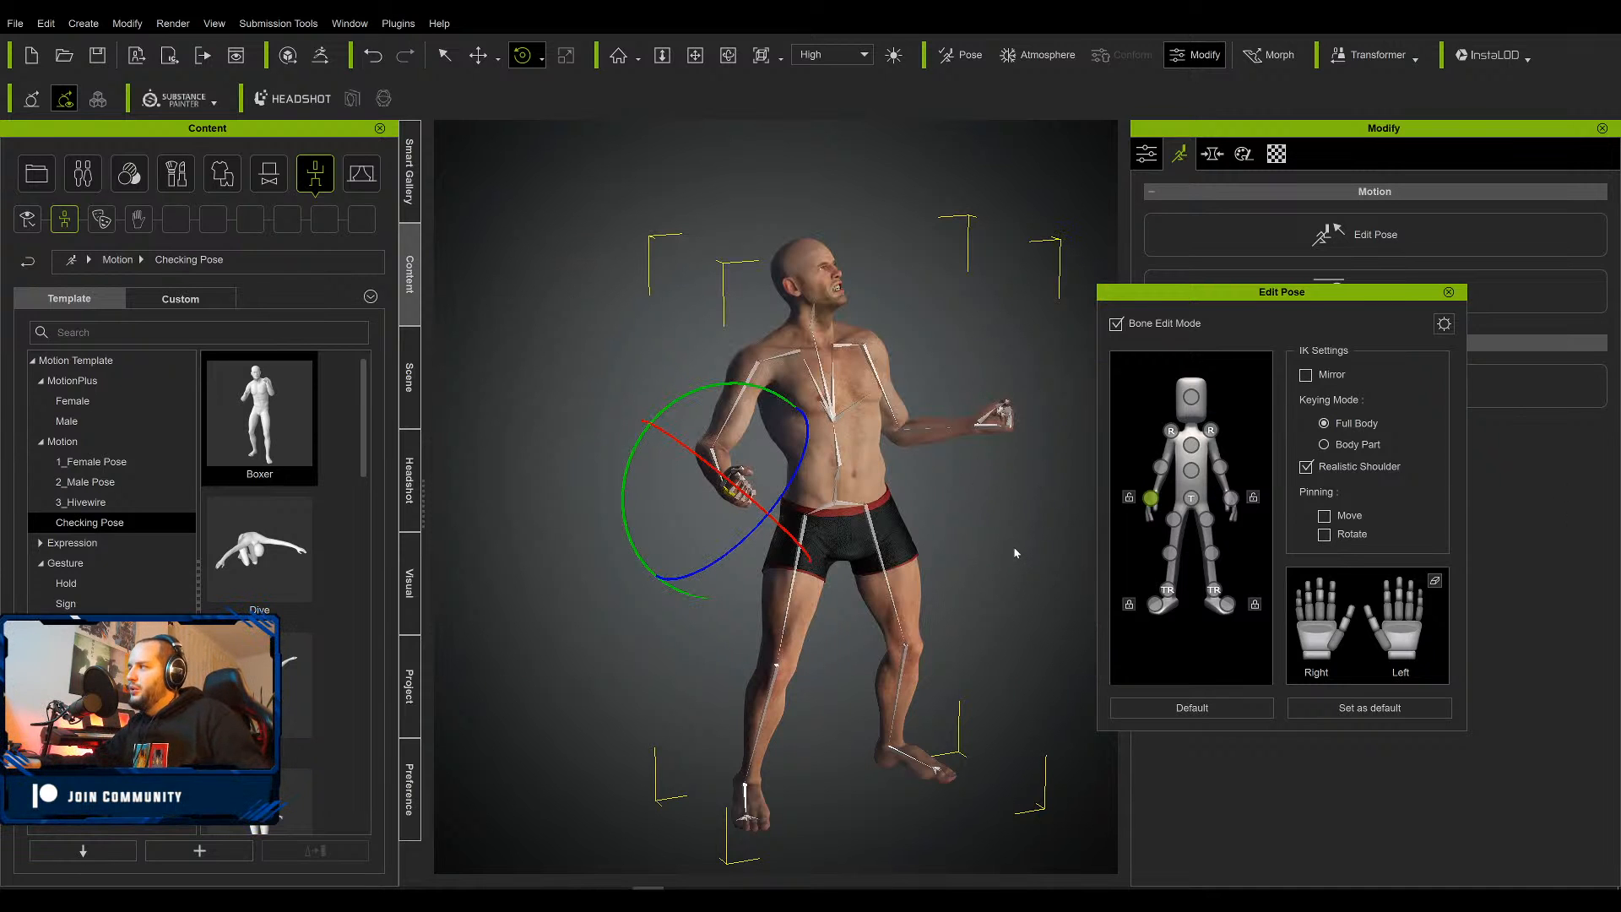
# Move the character's right hand inward toward the body and lower the left hand toward hip height
pyautogui.moveTo(1051, 574); pyautogui.dragTo(826, 625, button='right')
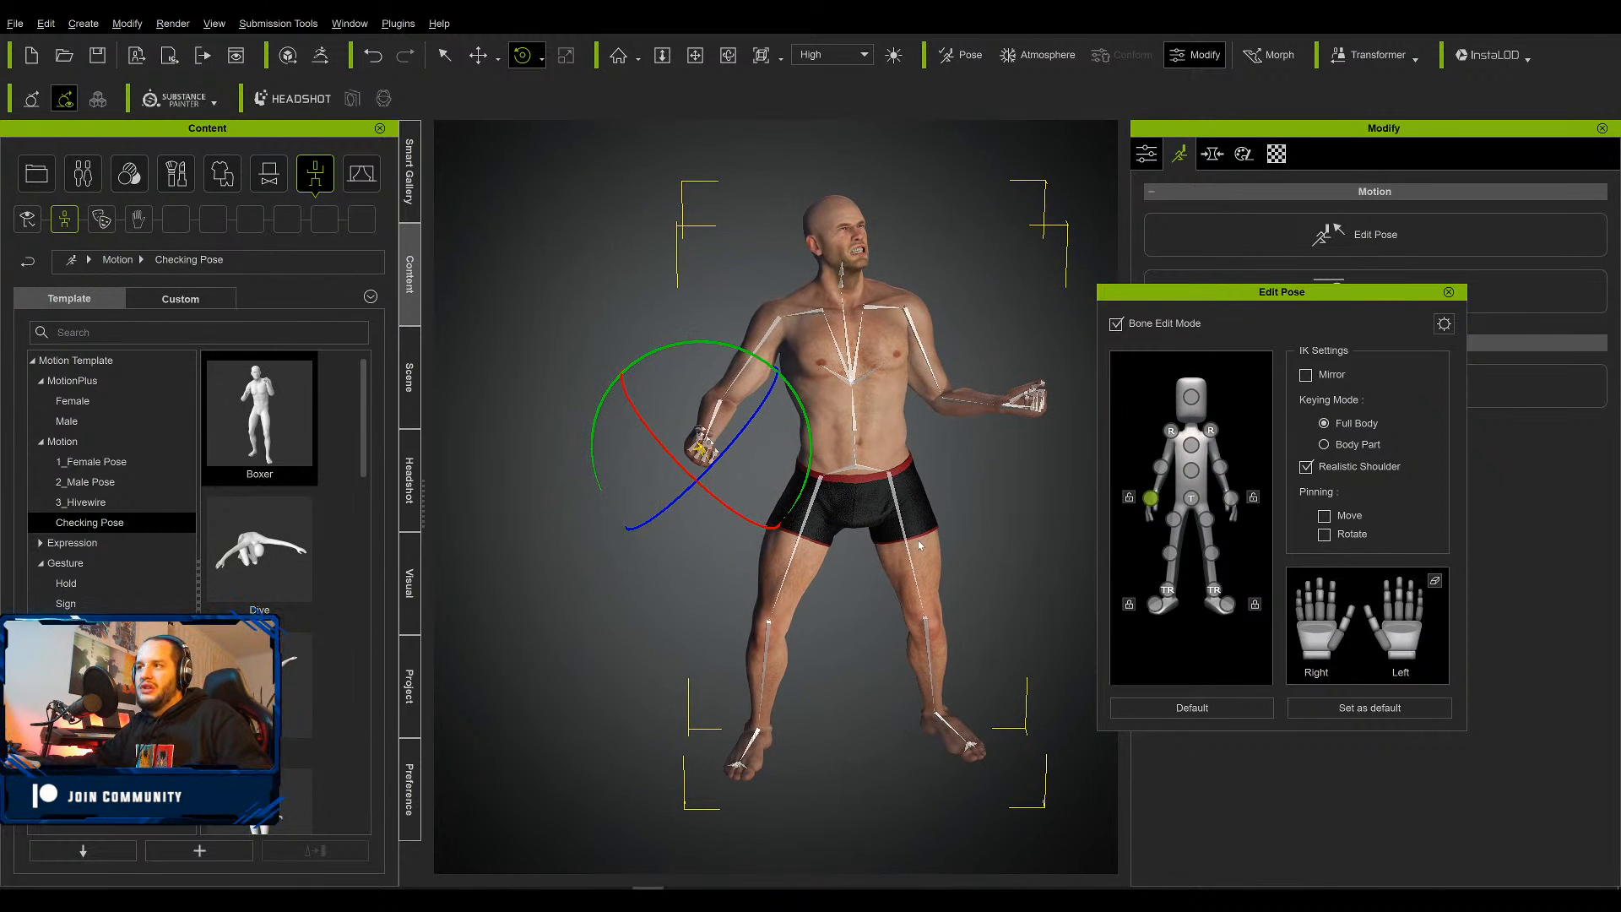
pyautogui.moveTo(919, 545); pyautogui.dragTo(1009, 484, button='right')
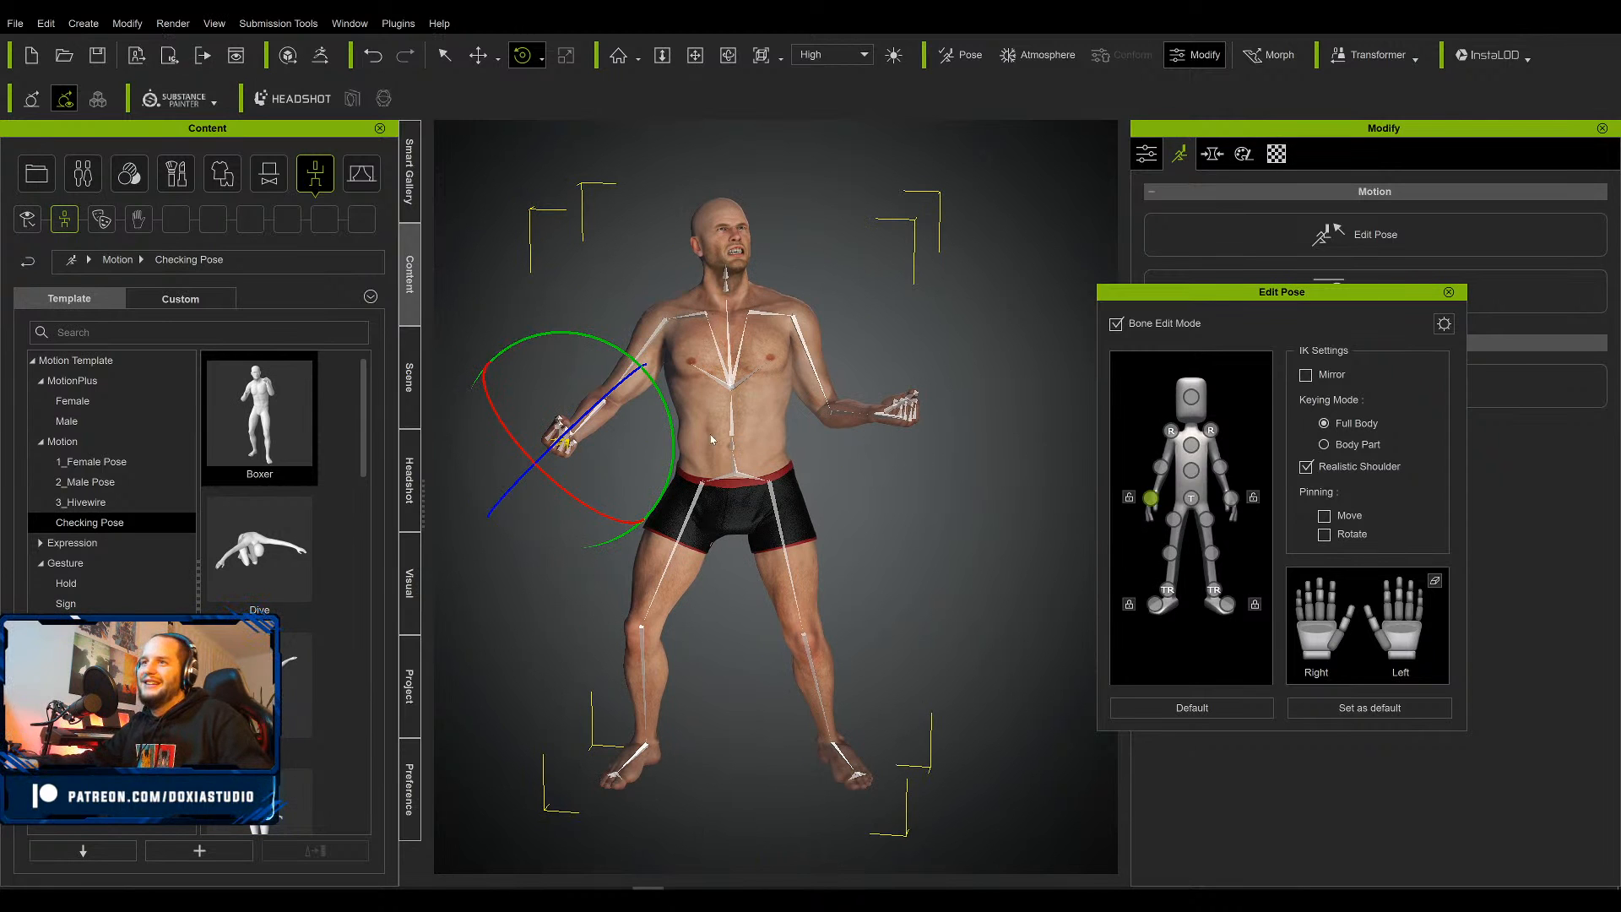
pyautogui.press('w')
pyautogui.moveTo(623, 423); pyautogui.dragTo(630, 420)
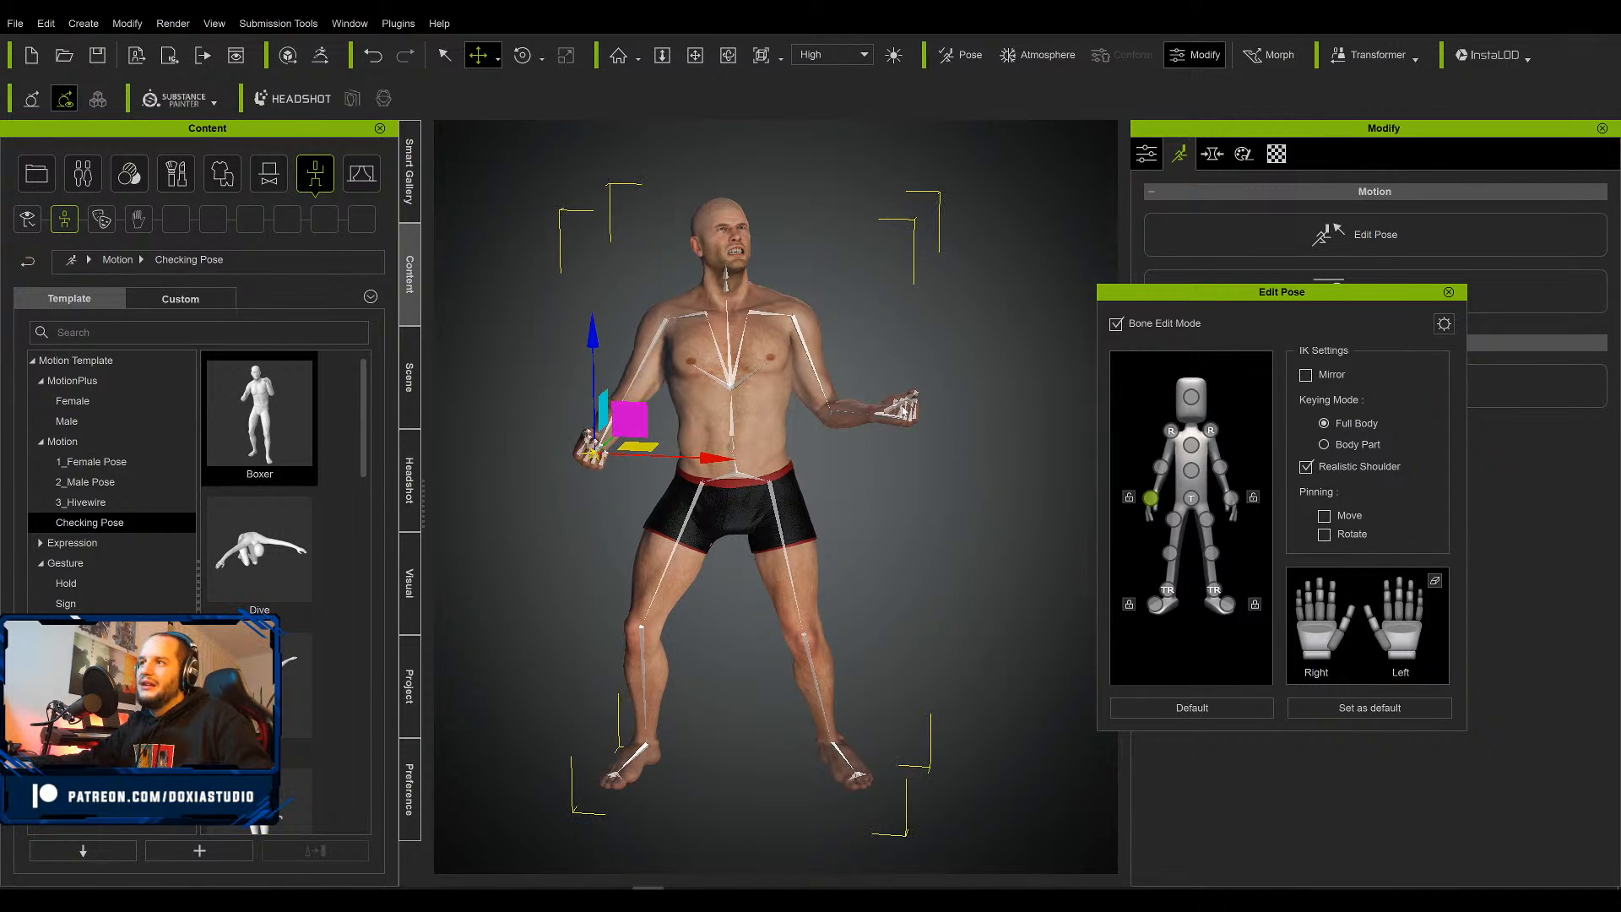
pyautogui.click(1232, 500)
pyautogui.moveTo(910, 378); pyautogui.dragTo(901, 421)
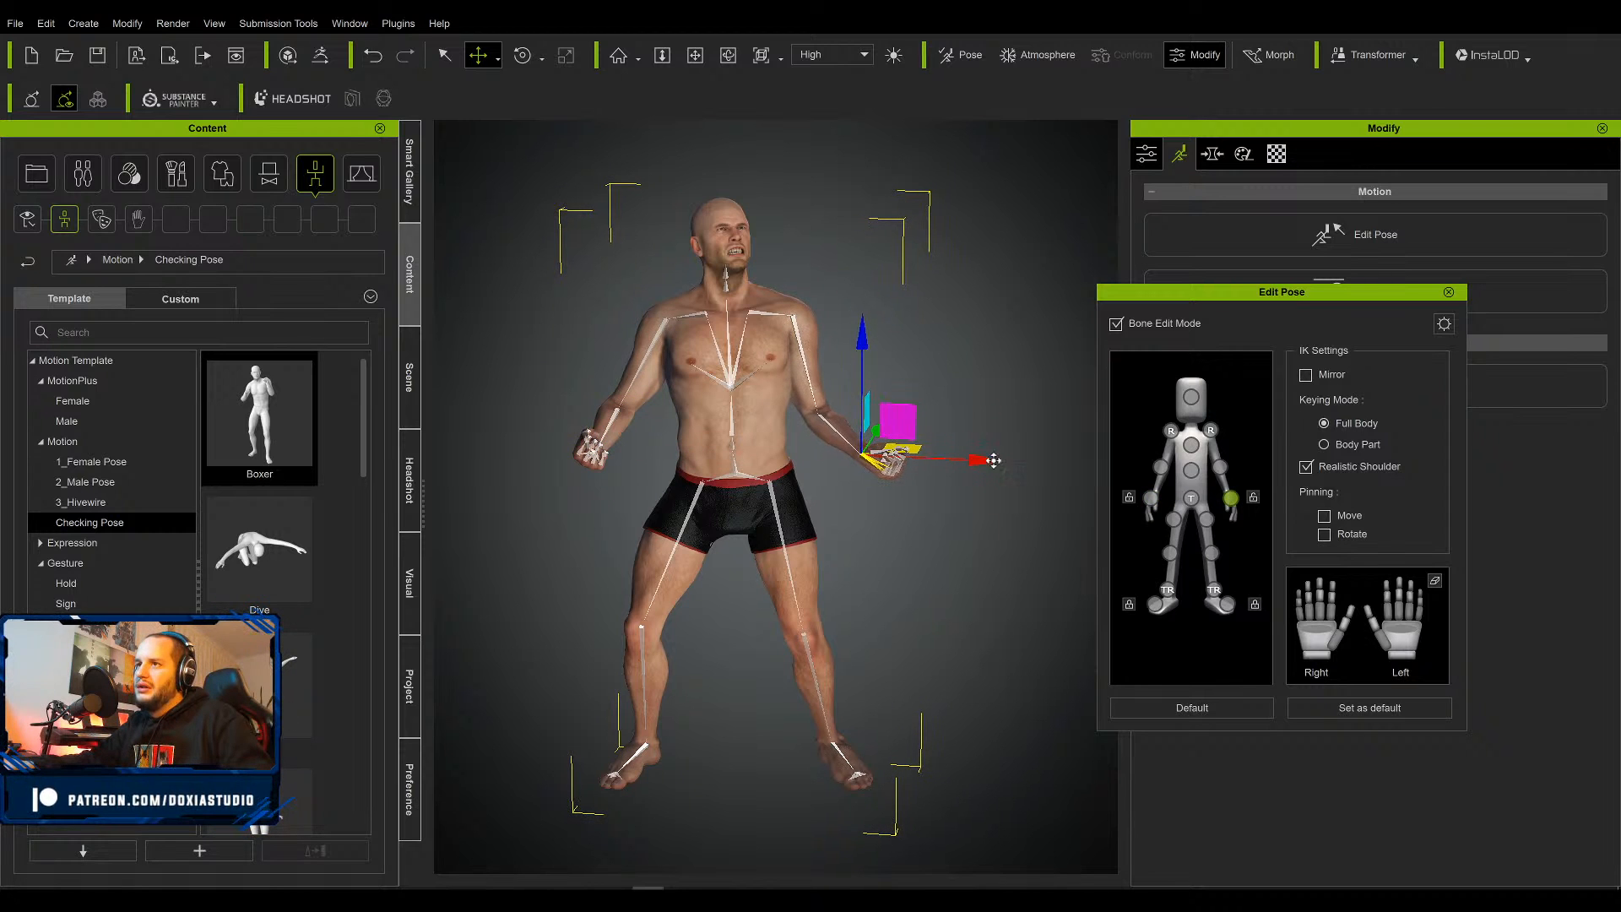
# Move the character's right hand back outward from the body and turn its fist upward
pyautogui.click(1151, 498)
pyautogui.moveTo(645, 433); pyautogui.dragTo(591, 436)
pyautogui.press('e')
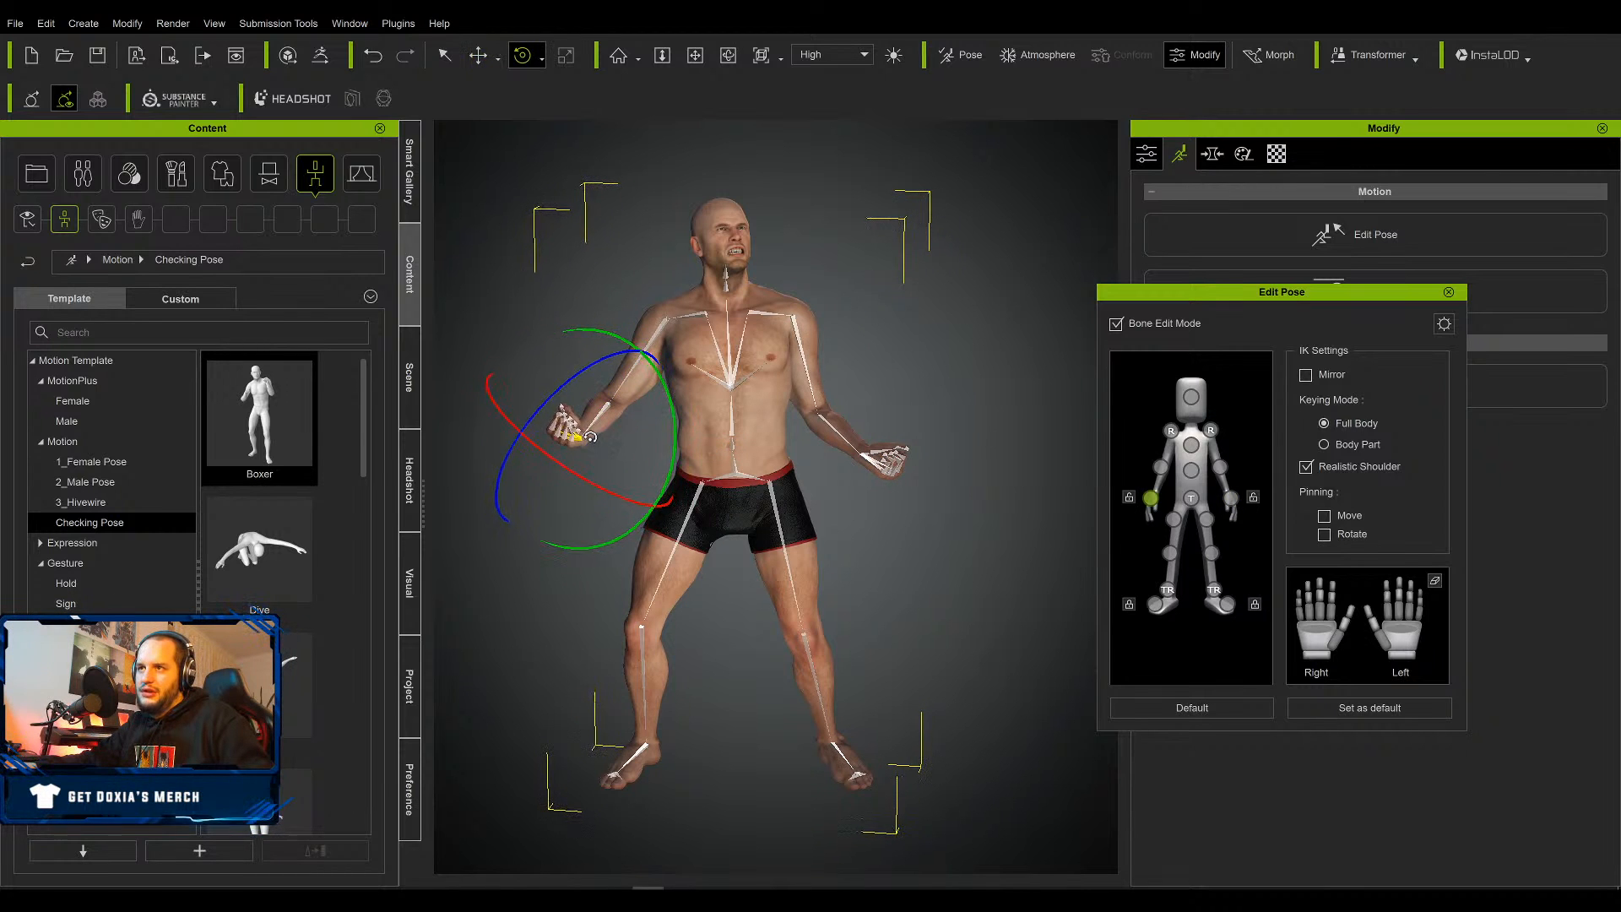
# Rotate the character's left hand so the fist turns upward, and turn the head to face forward
pyautogui.click(1232, 499)
pyautogui.moveTo(886, 436); pyautogui.dragTo(927, 454)
pyautogui.moveTo(858, 422)
pyautogui.mouseDown(button='right')
pyautogui.moveTo(789, 425)
pyautogui.moveTo(859, 427)
pyautogui.mouseUp(button='right')
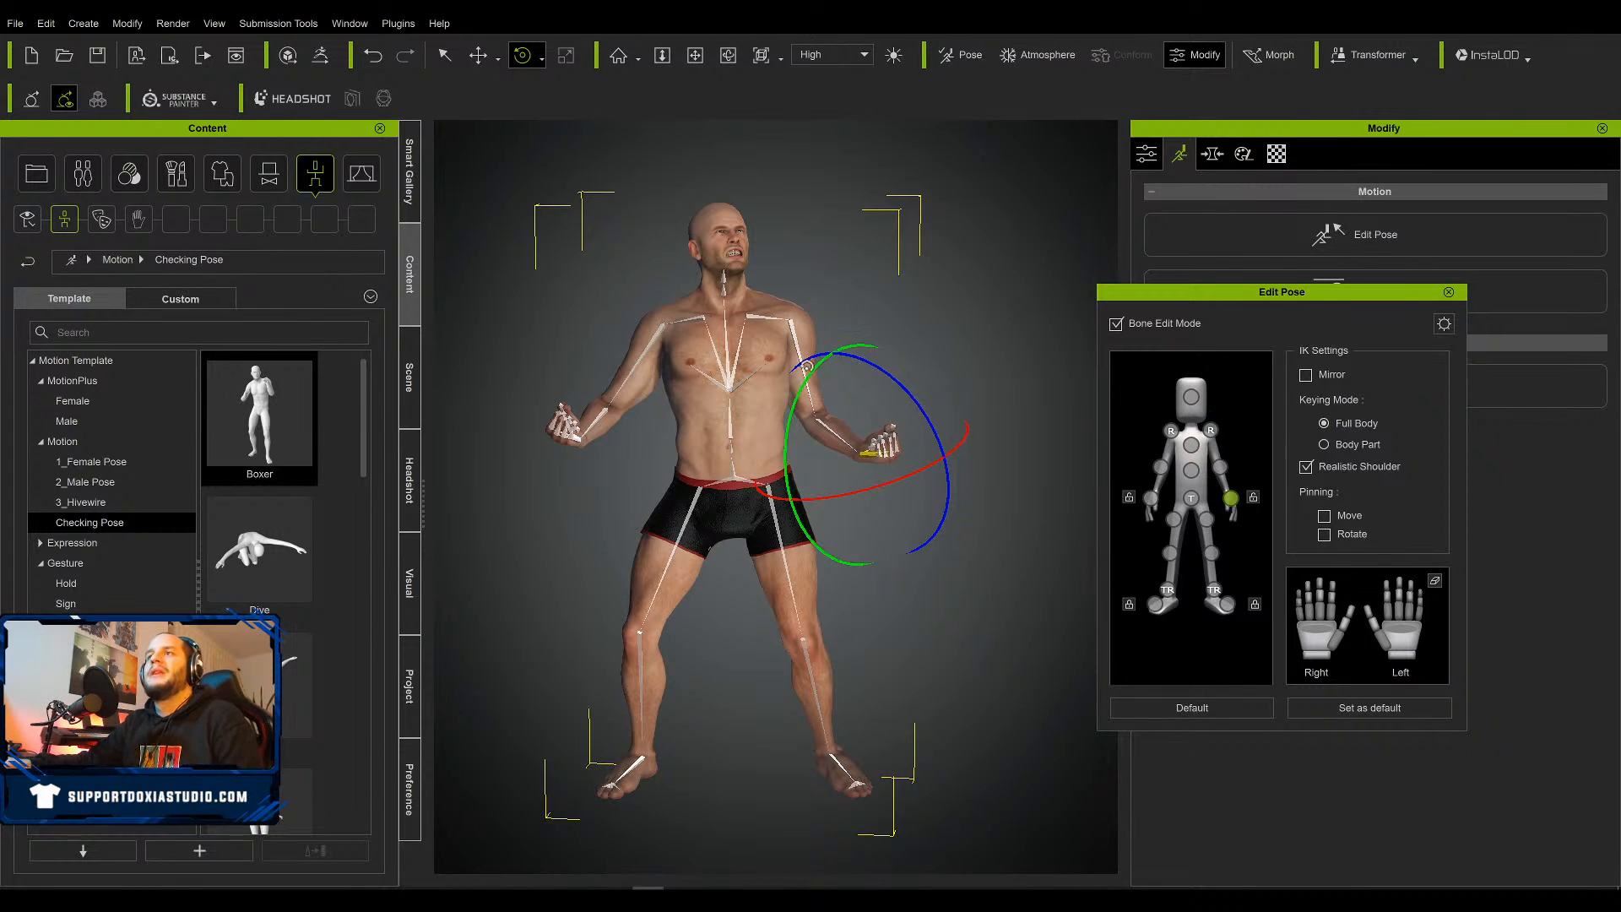
pyautogui.click(1191, 397)
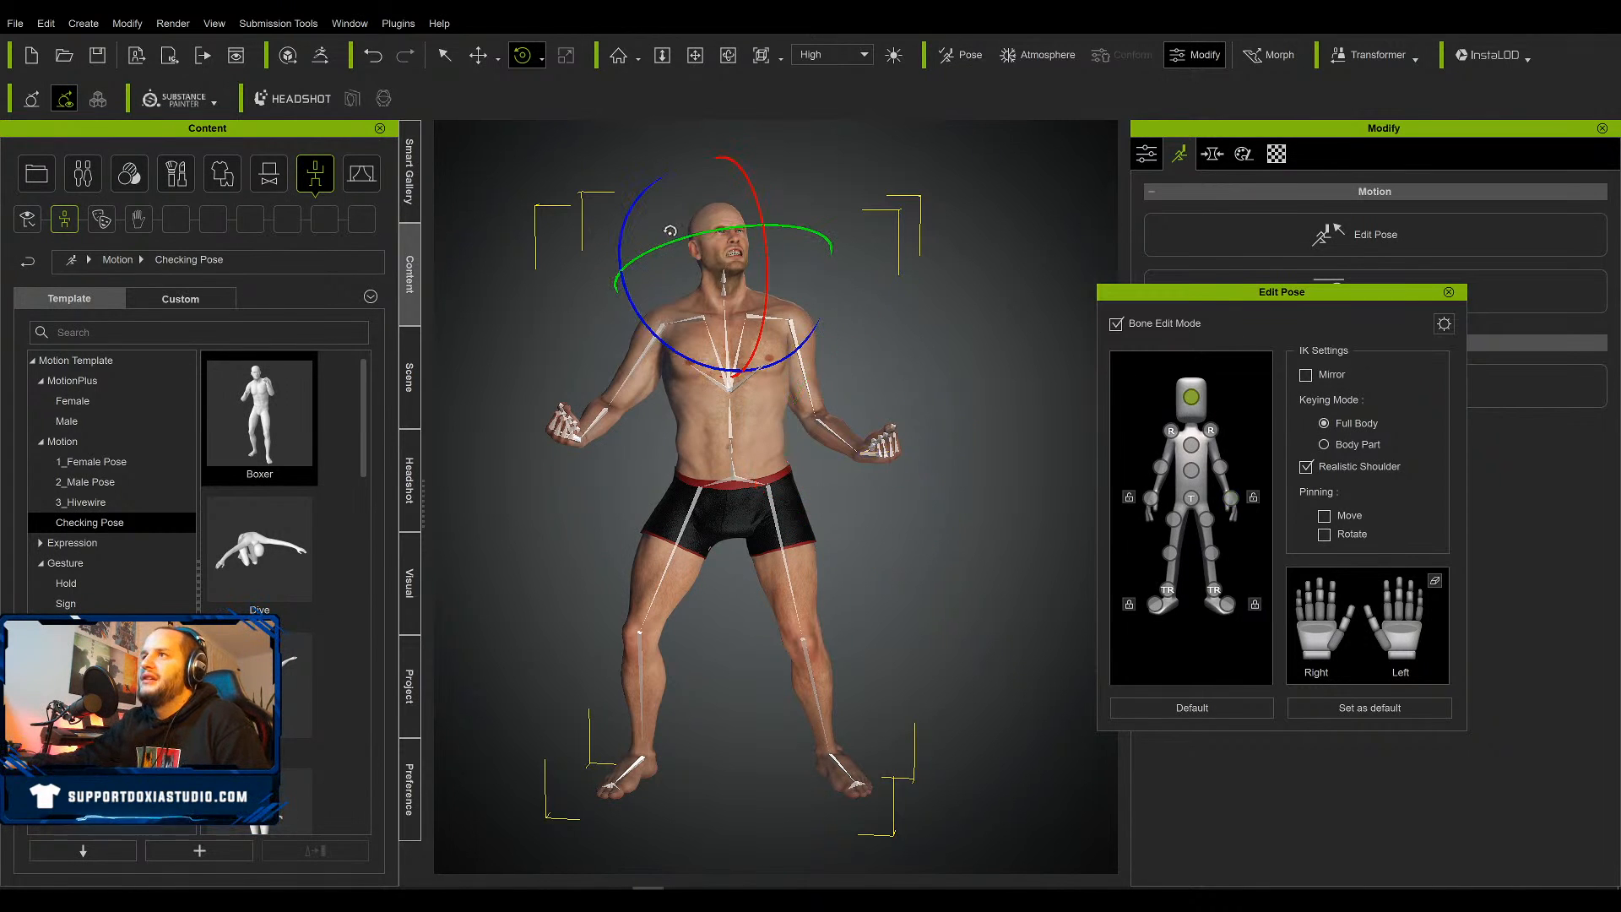
pyautogui.moveTo(716, 267); pyautogui.dragTo(716, 275)
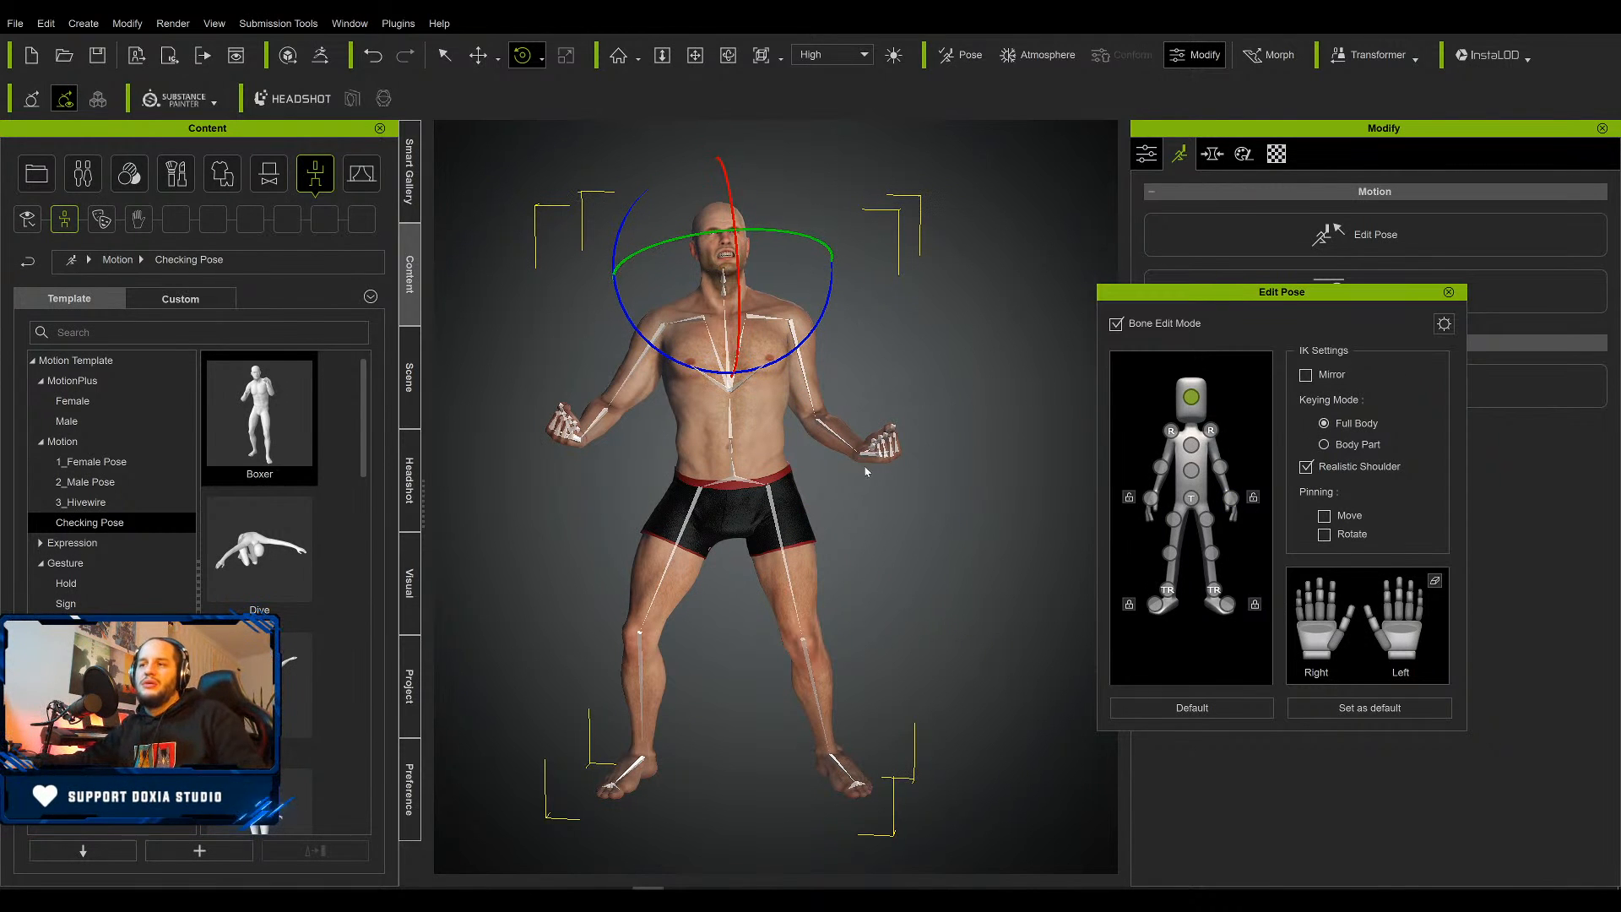
# Try to narrow the character's stance by moving the right foot and the left foot inward
pyautogui.click(1168, 589)
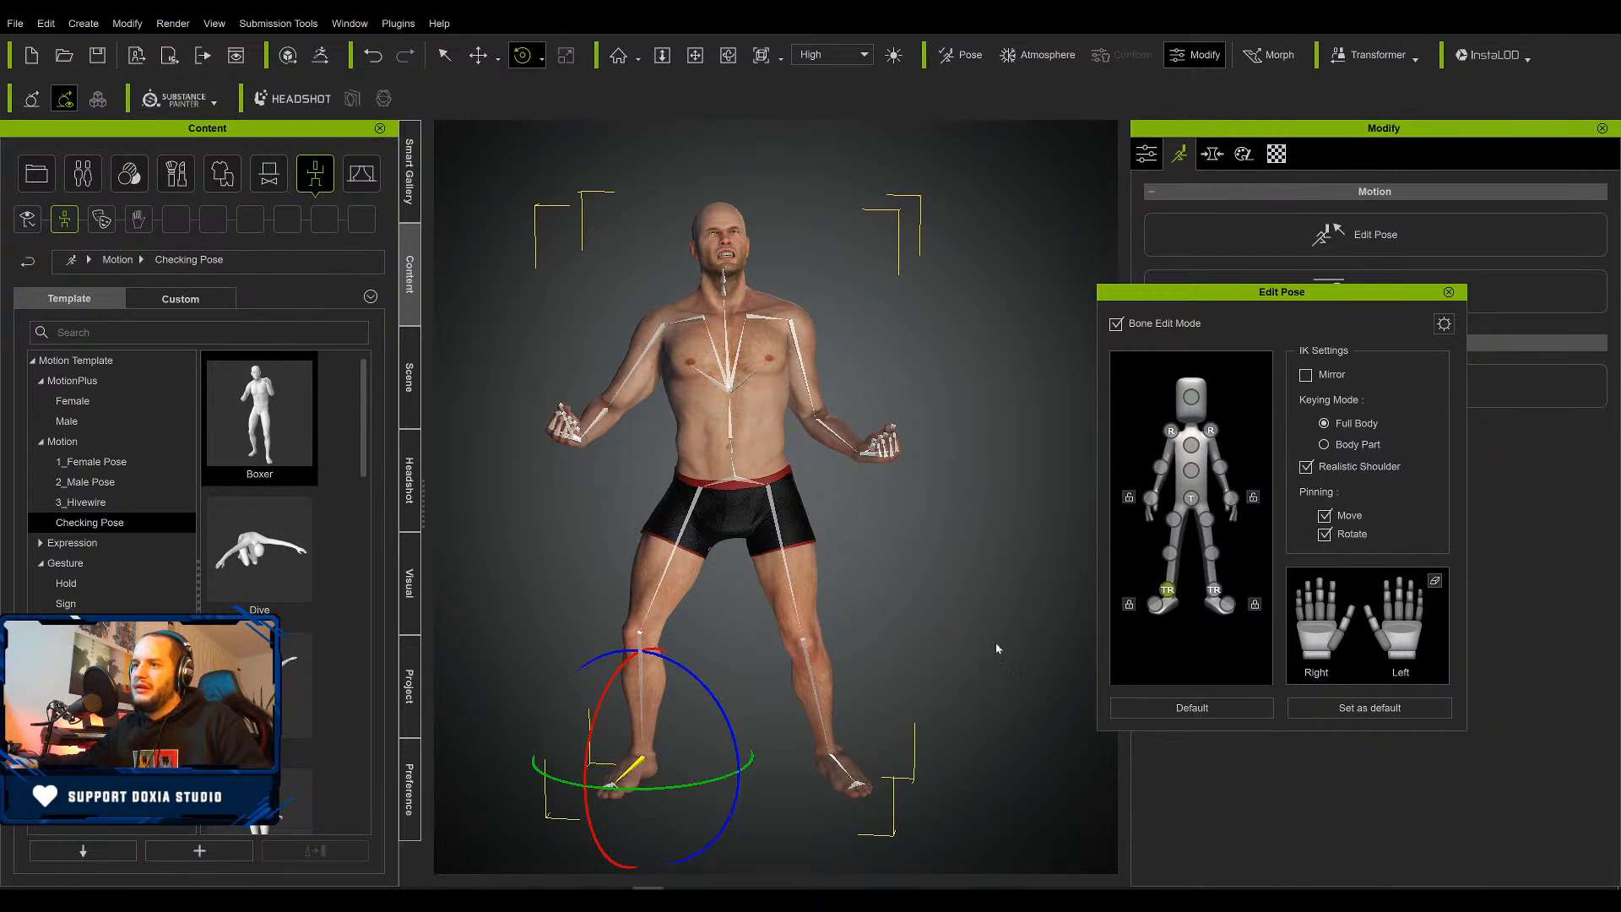
pyautogui.press('w')
pyautogui.moveTo(695, 733); pyautogui.dragTo(669, 672)
pyautogui.press('e')
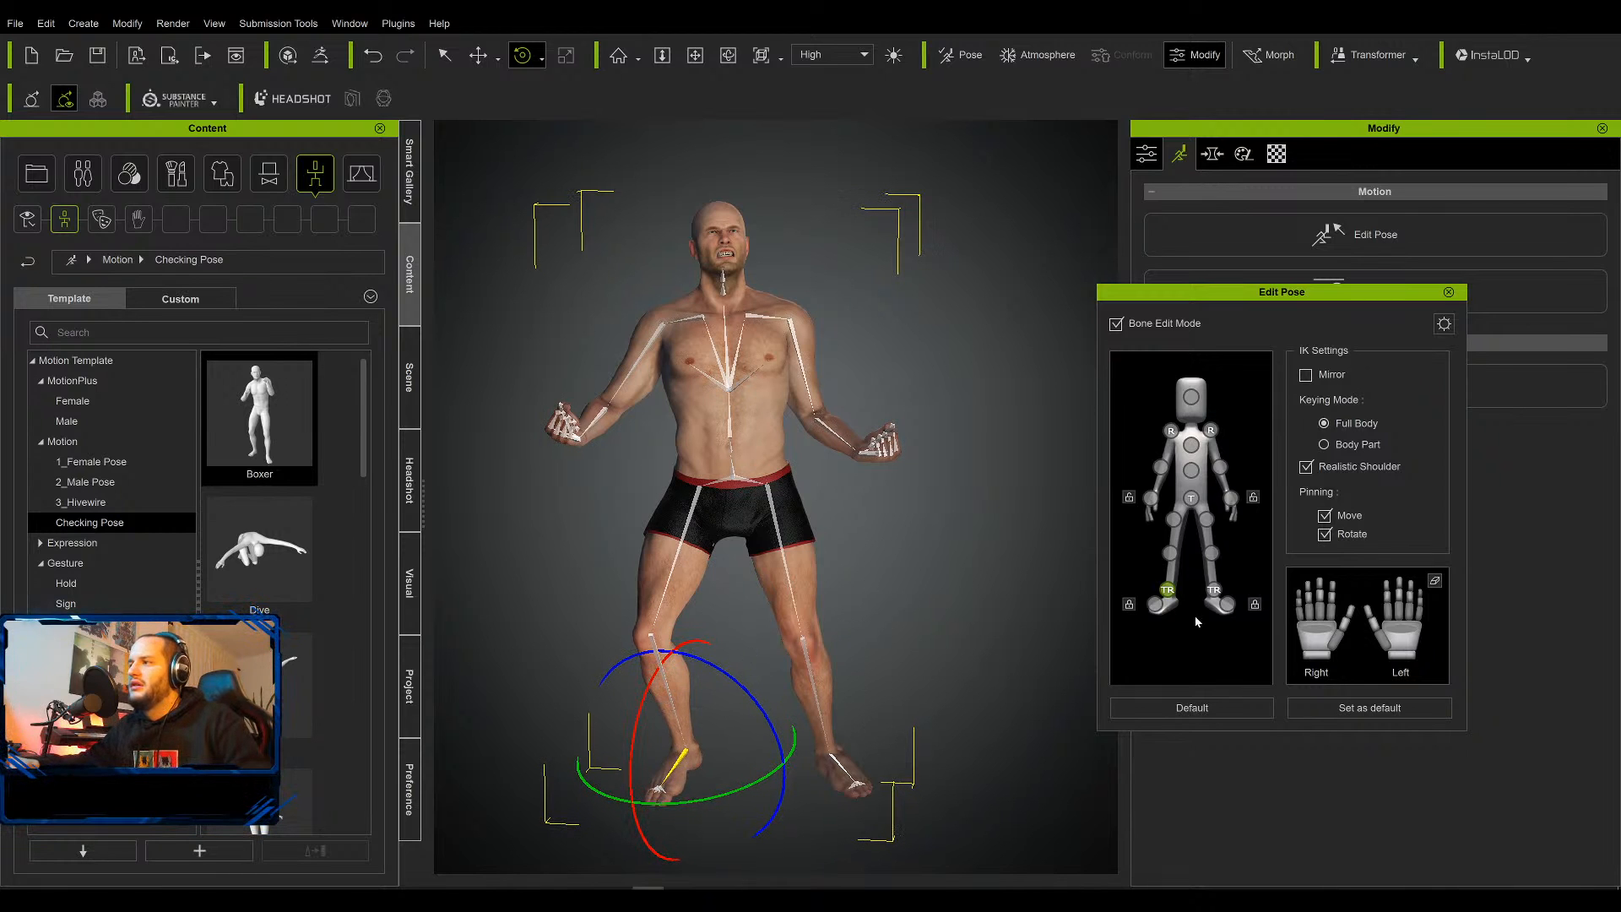
pyautogui.click(1215, 589)
pyautogui.press('w')
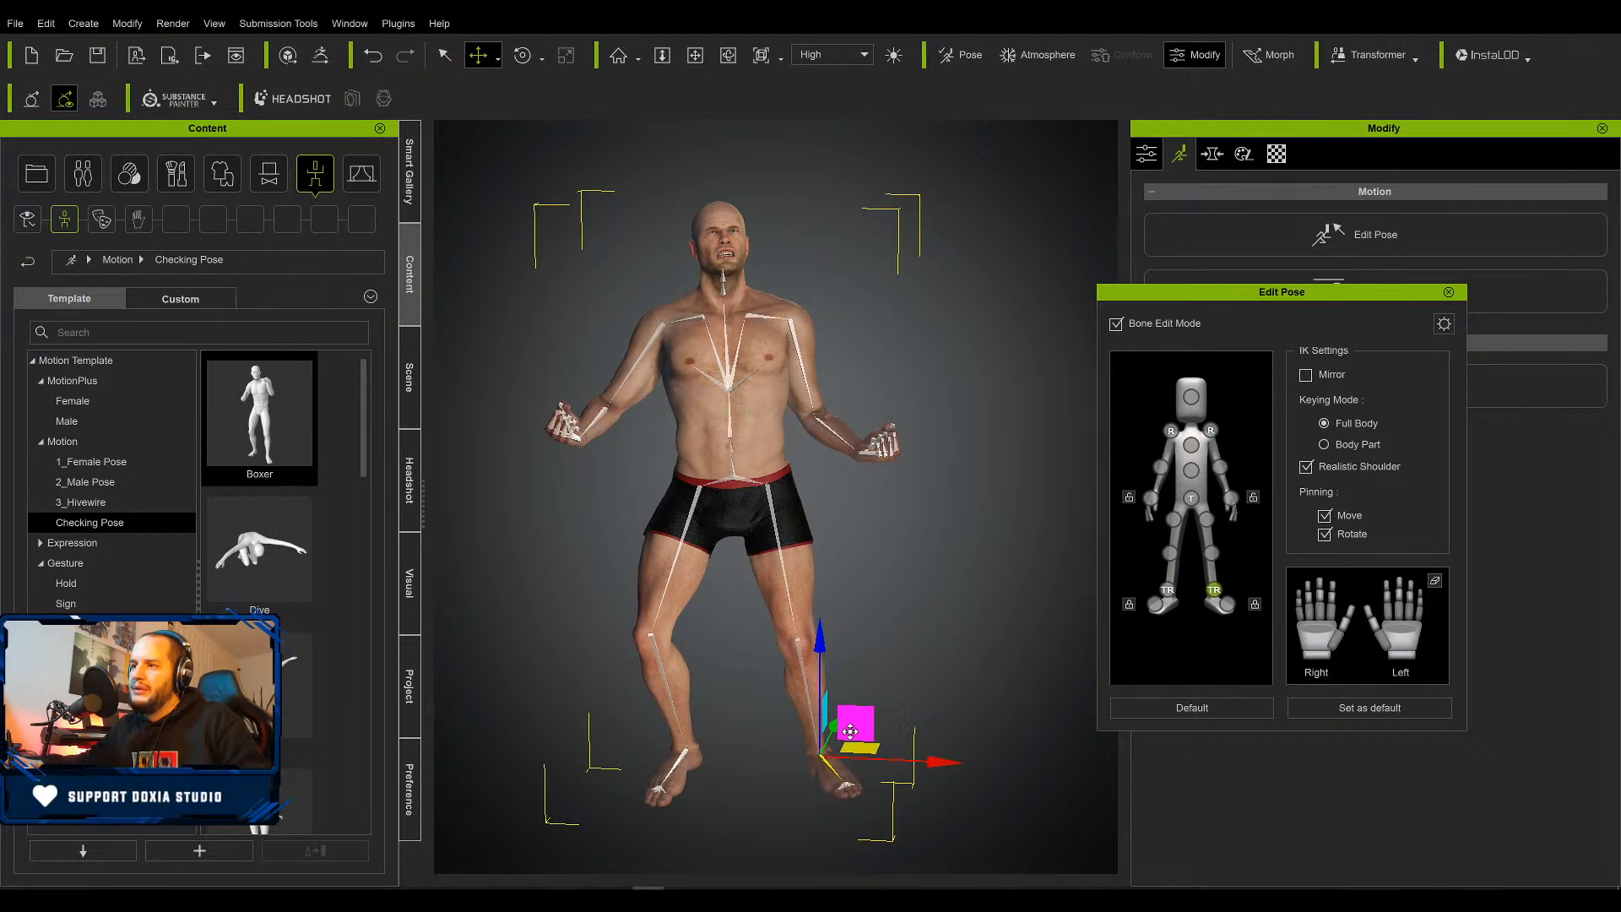
pyautogui.moveTo(851, 731); pyautogui.dragTo(825, 723)
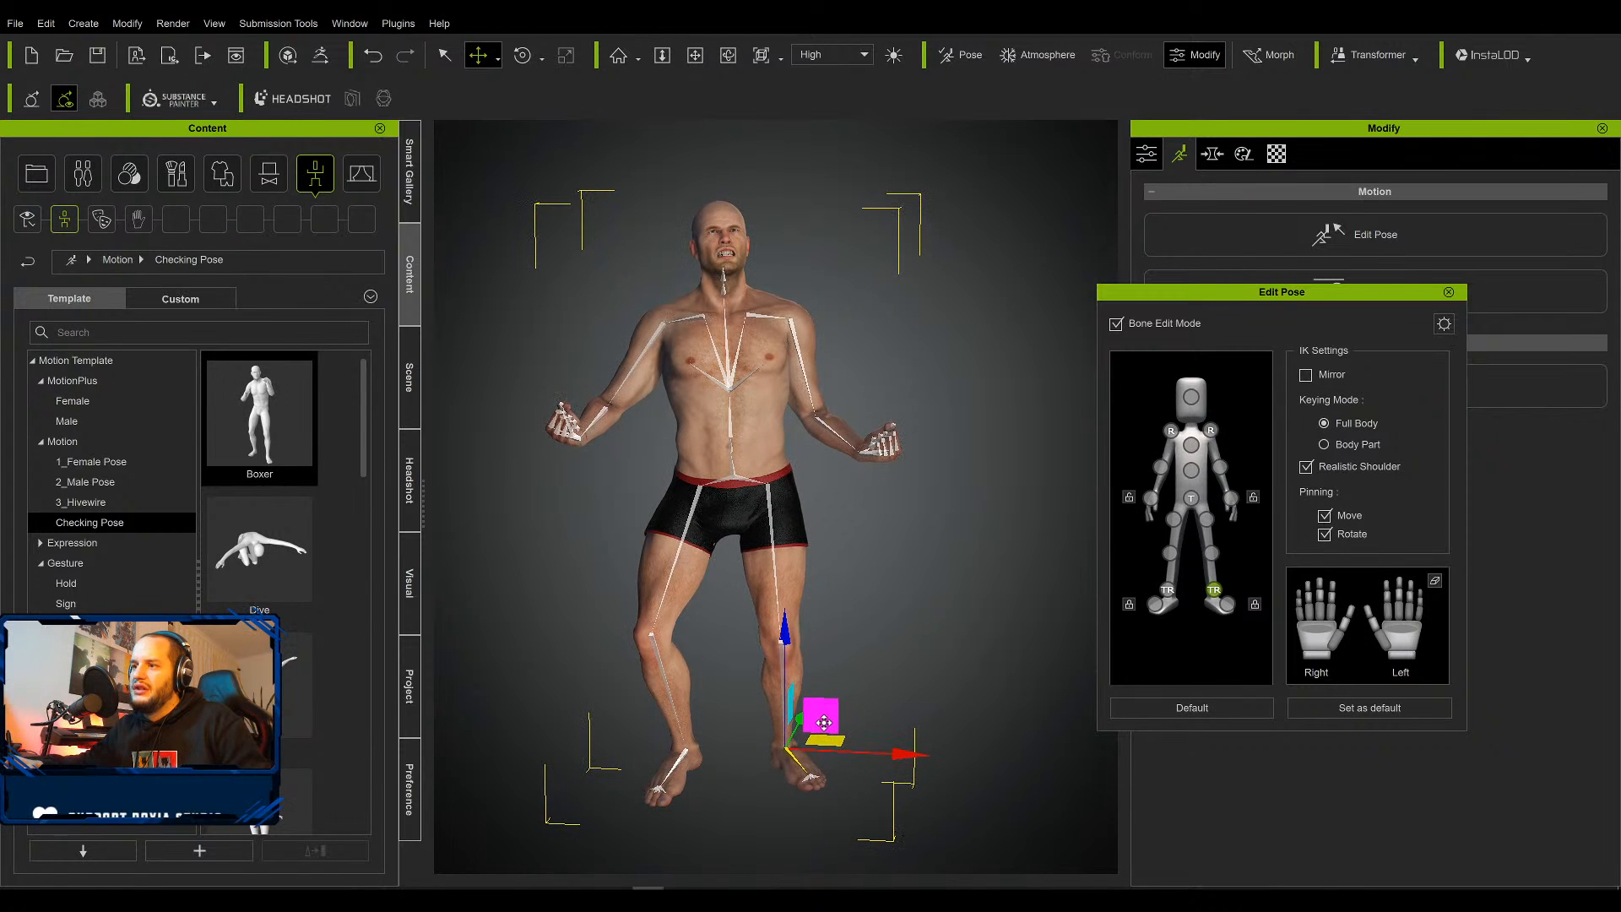
pyautogui.keyDown('alt'); pyautogui.moveTo(738, 774); pyautogui.dragTo(817, 683); pyautogui.keyUp('alt')
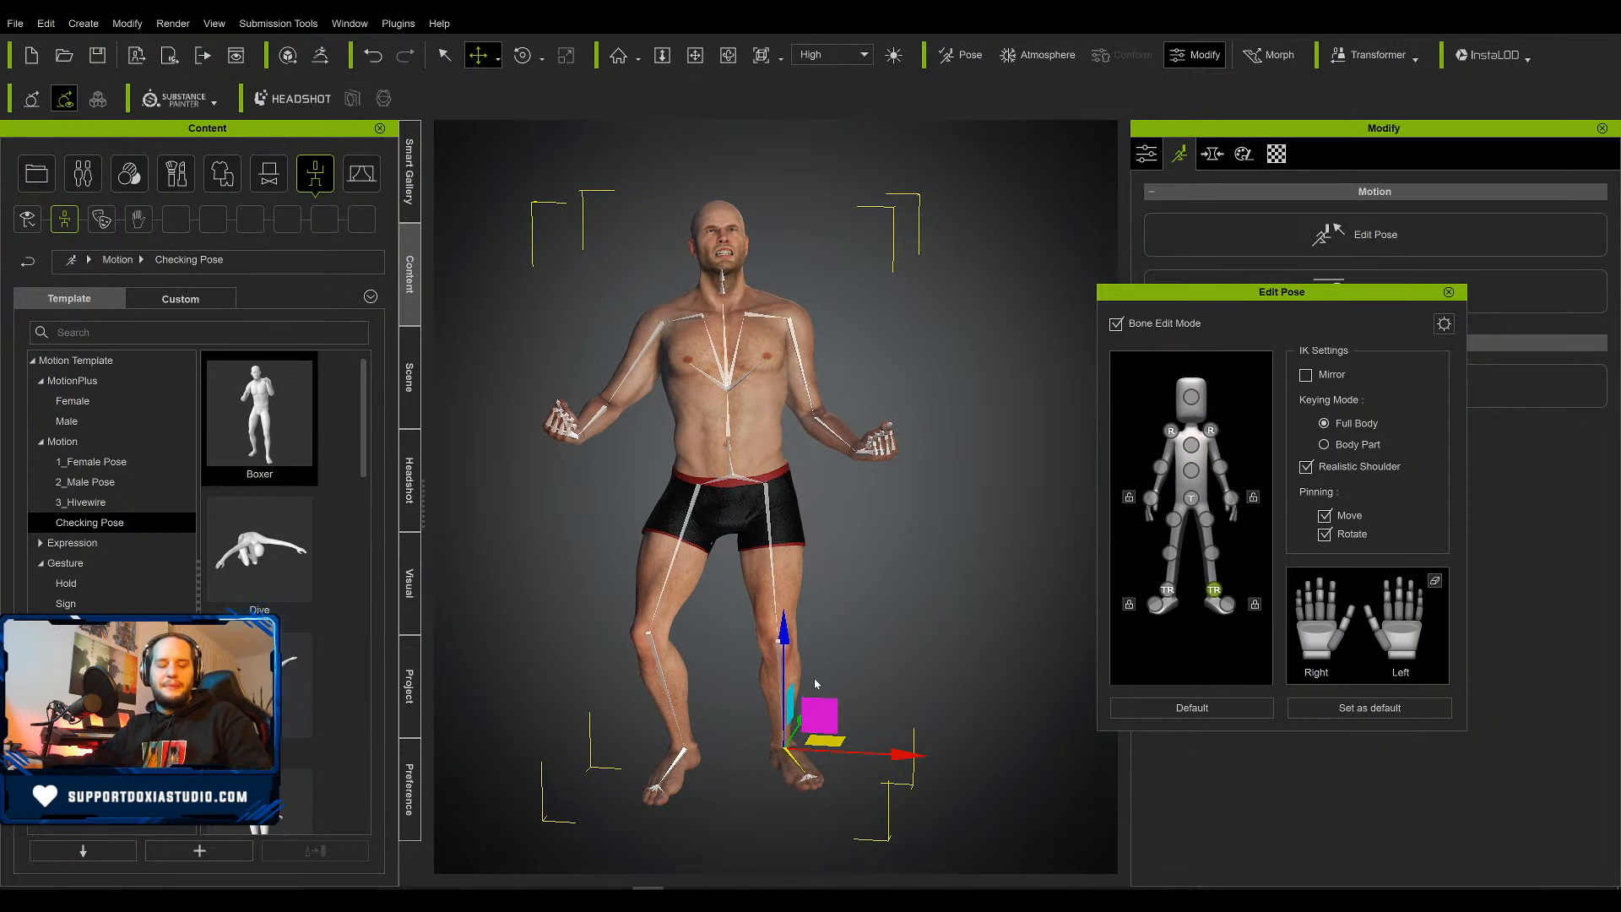
# Close the pose editor
pyautogui.click(1449, 292)
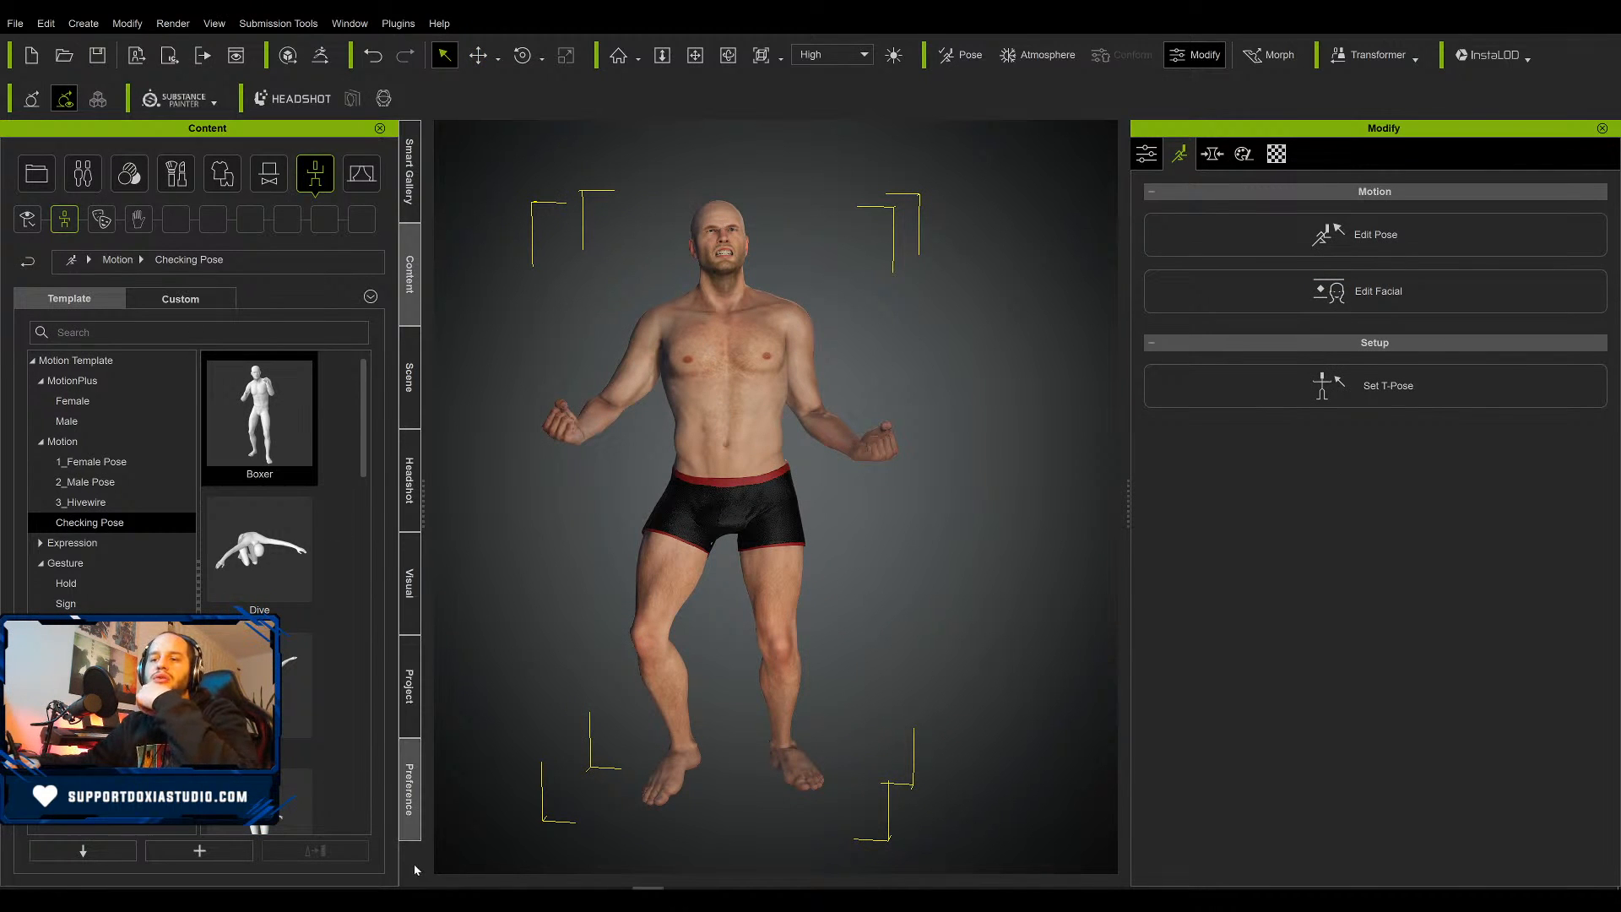
pyautogui.click(15, 22)
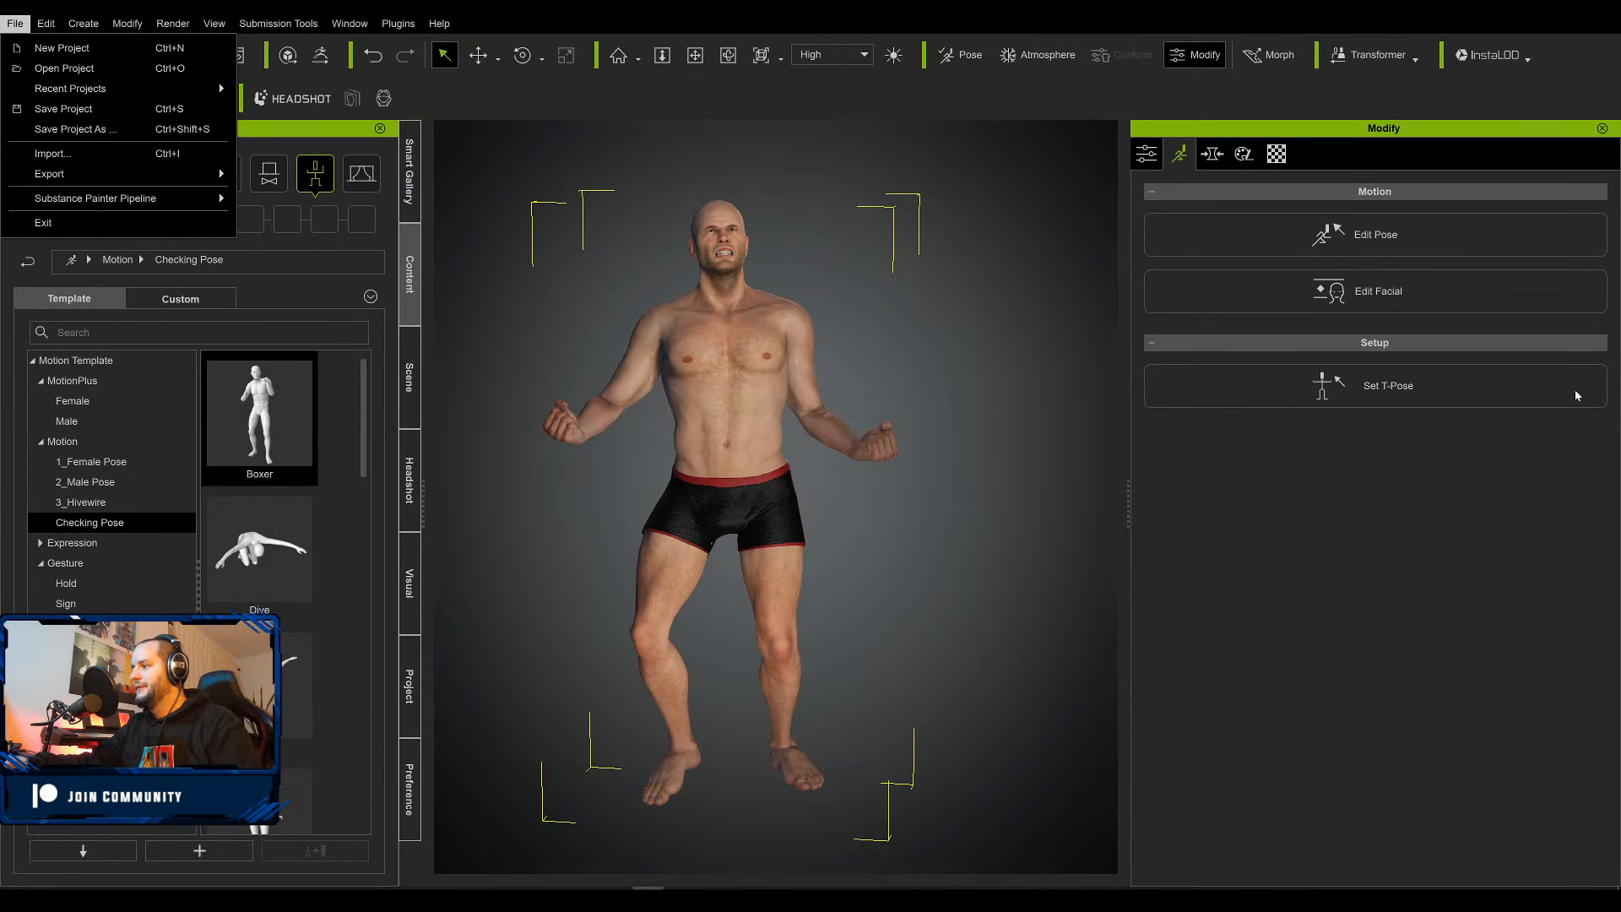
pyautogui.moveTo(365, 24)
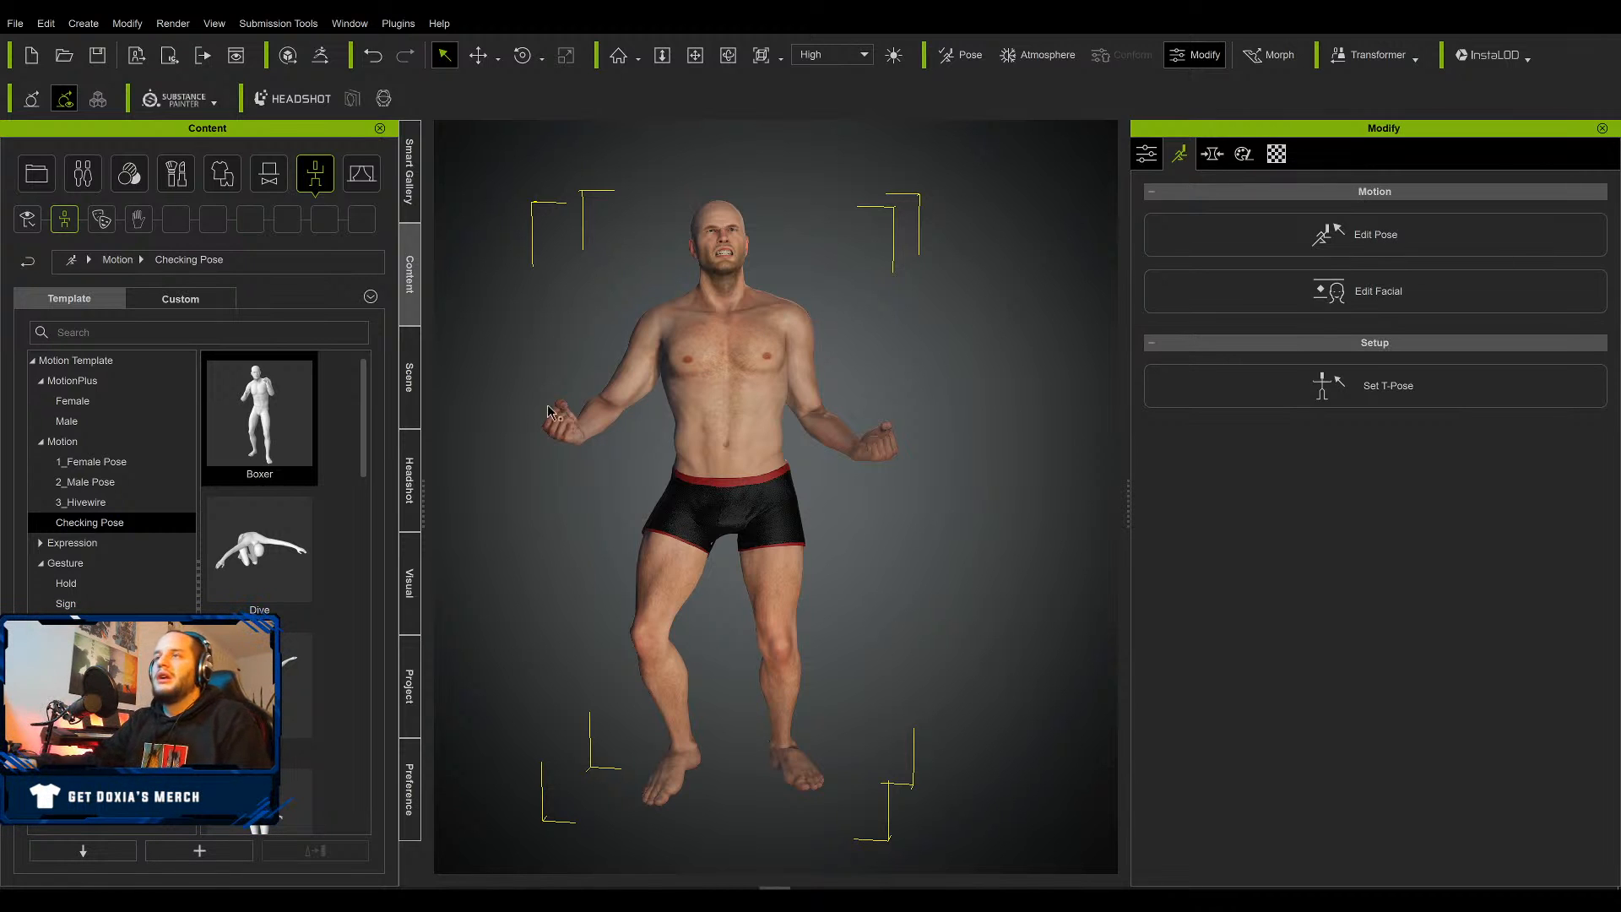
pyautogui.click(16, 23)
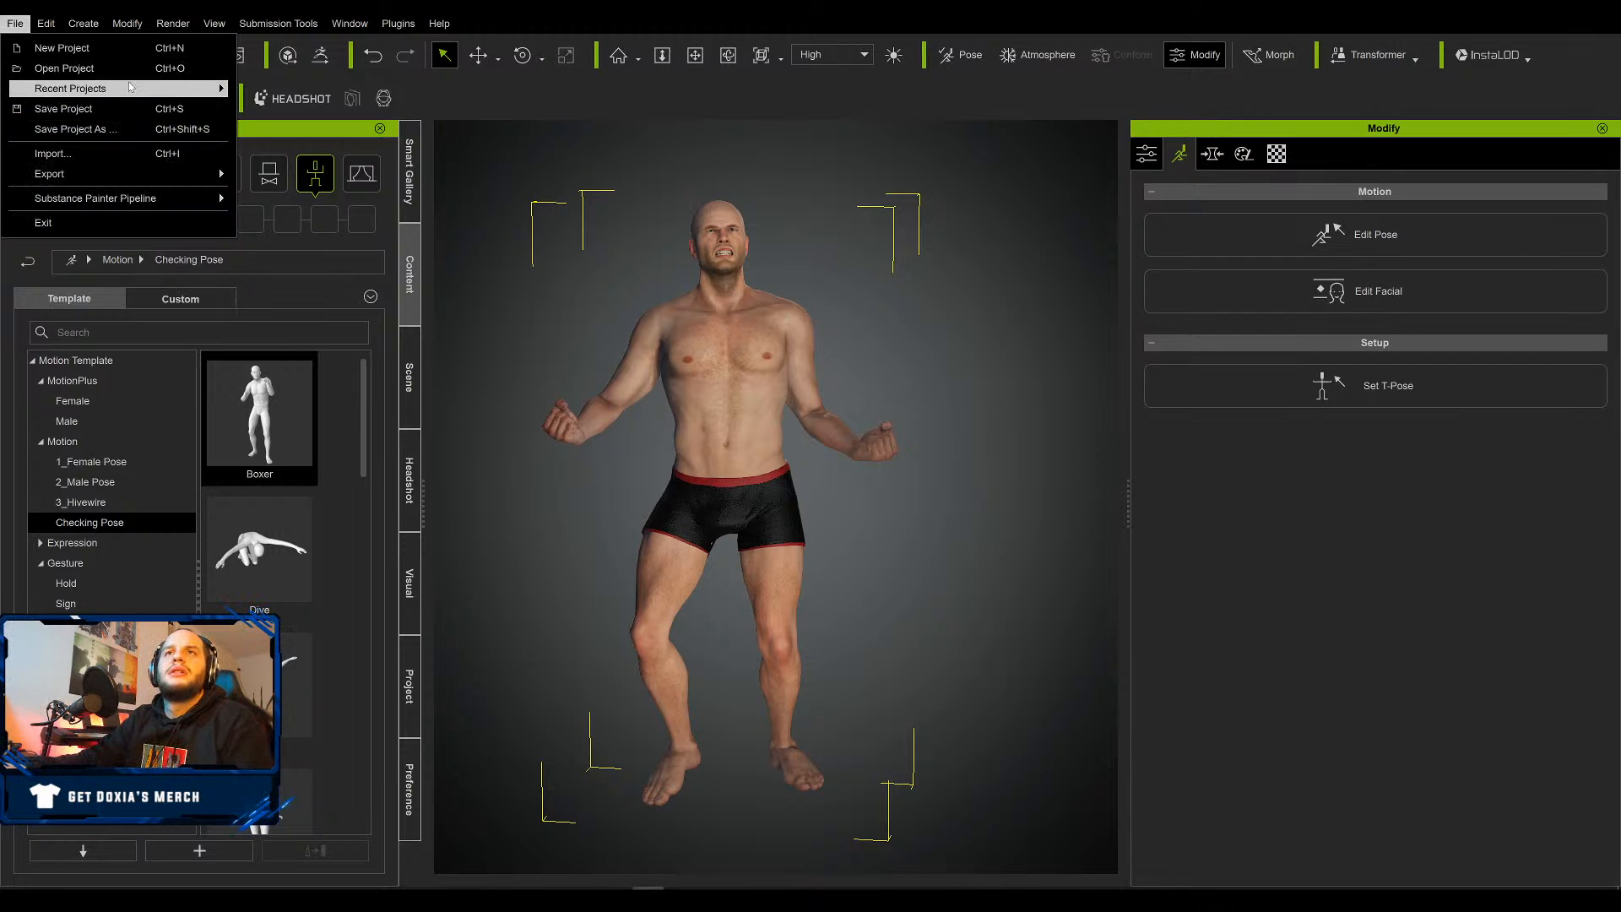
pyautogui.moveTo(129, 84)
pyautogui.click(532, 100)
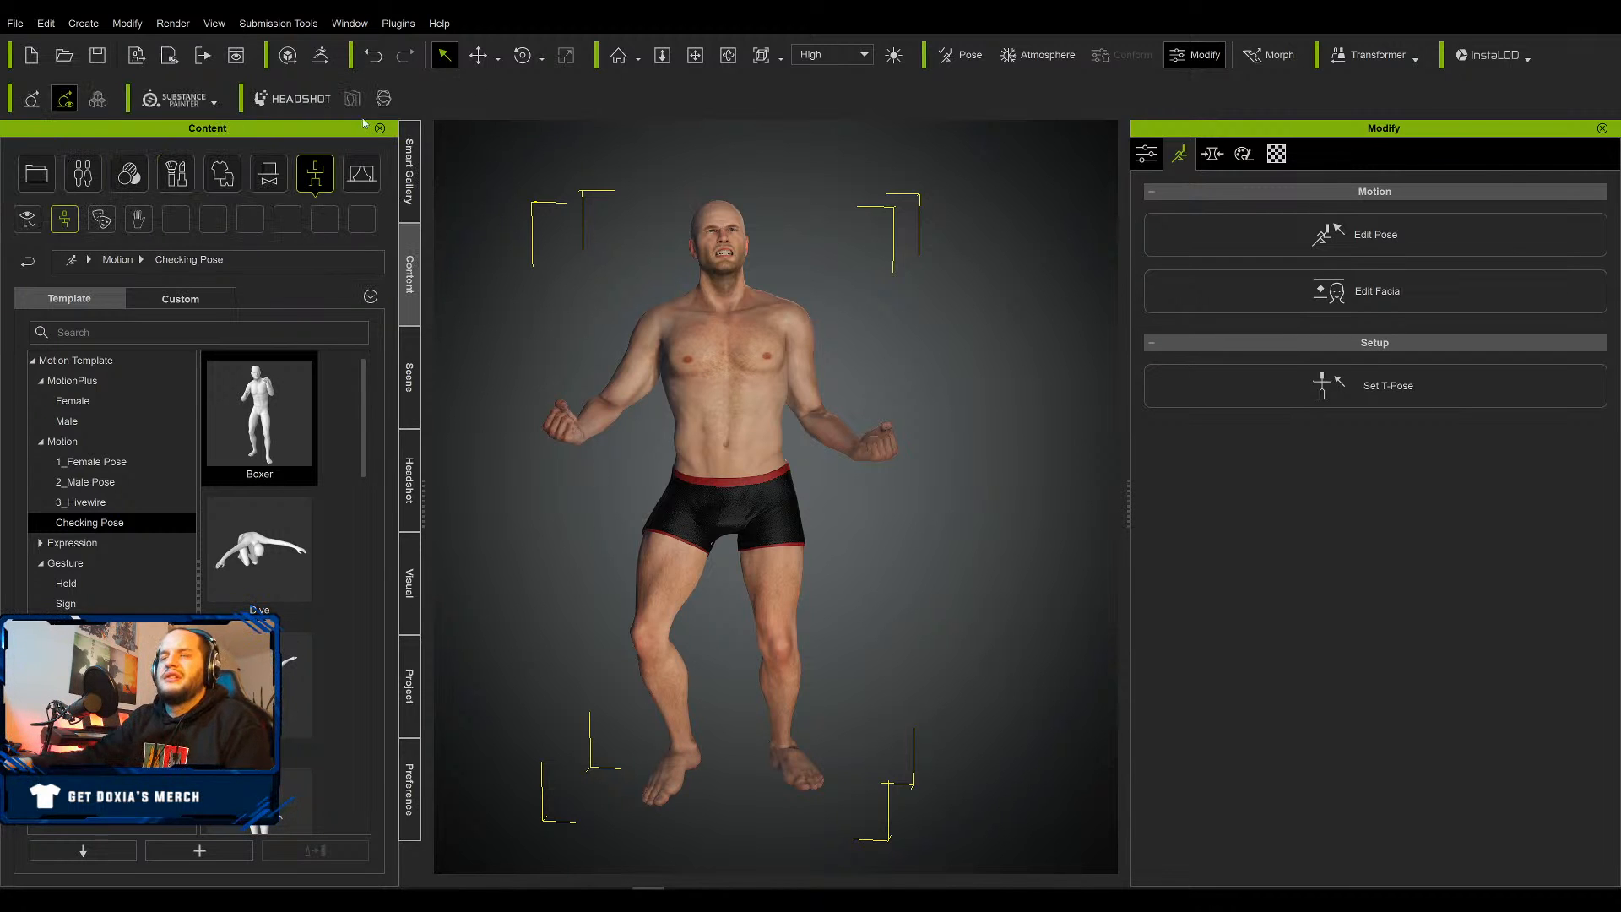
# Undo the inward moves of both feet to restore the wide stance
pyautogui.click(372, 56)
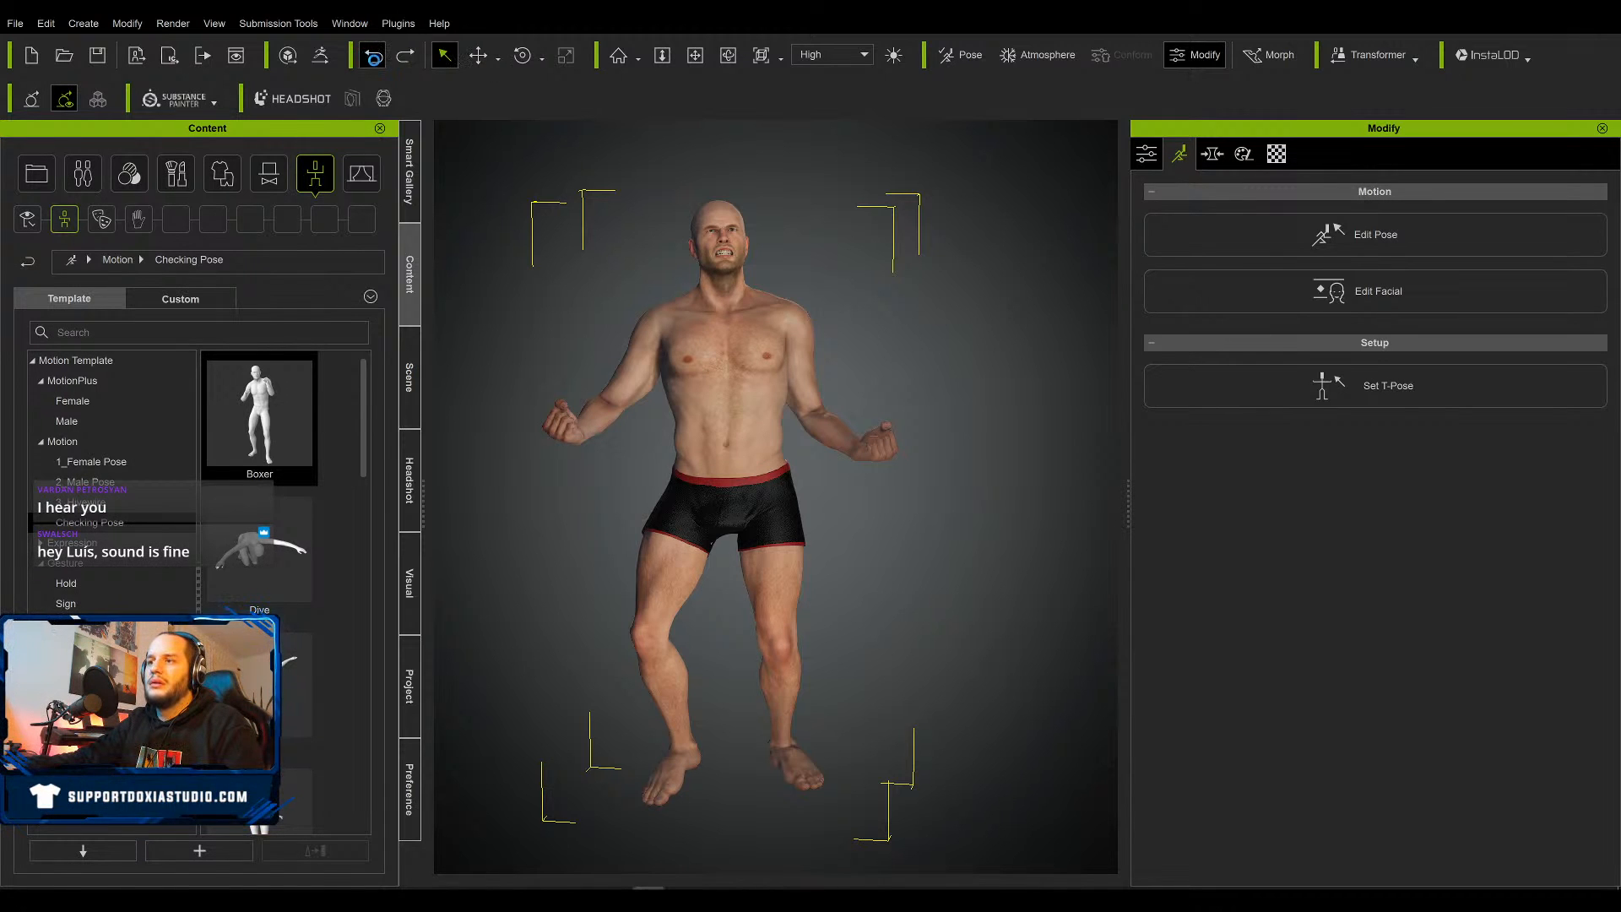
pyautogui.click(374, 56)
pyautogui.click(374, 58)
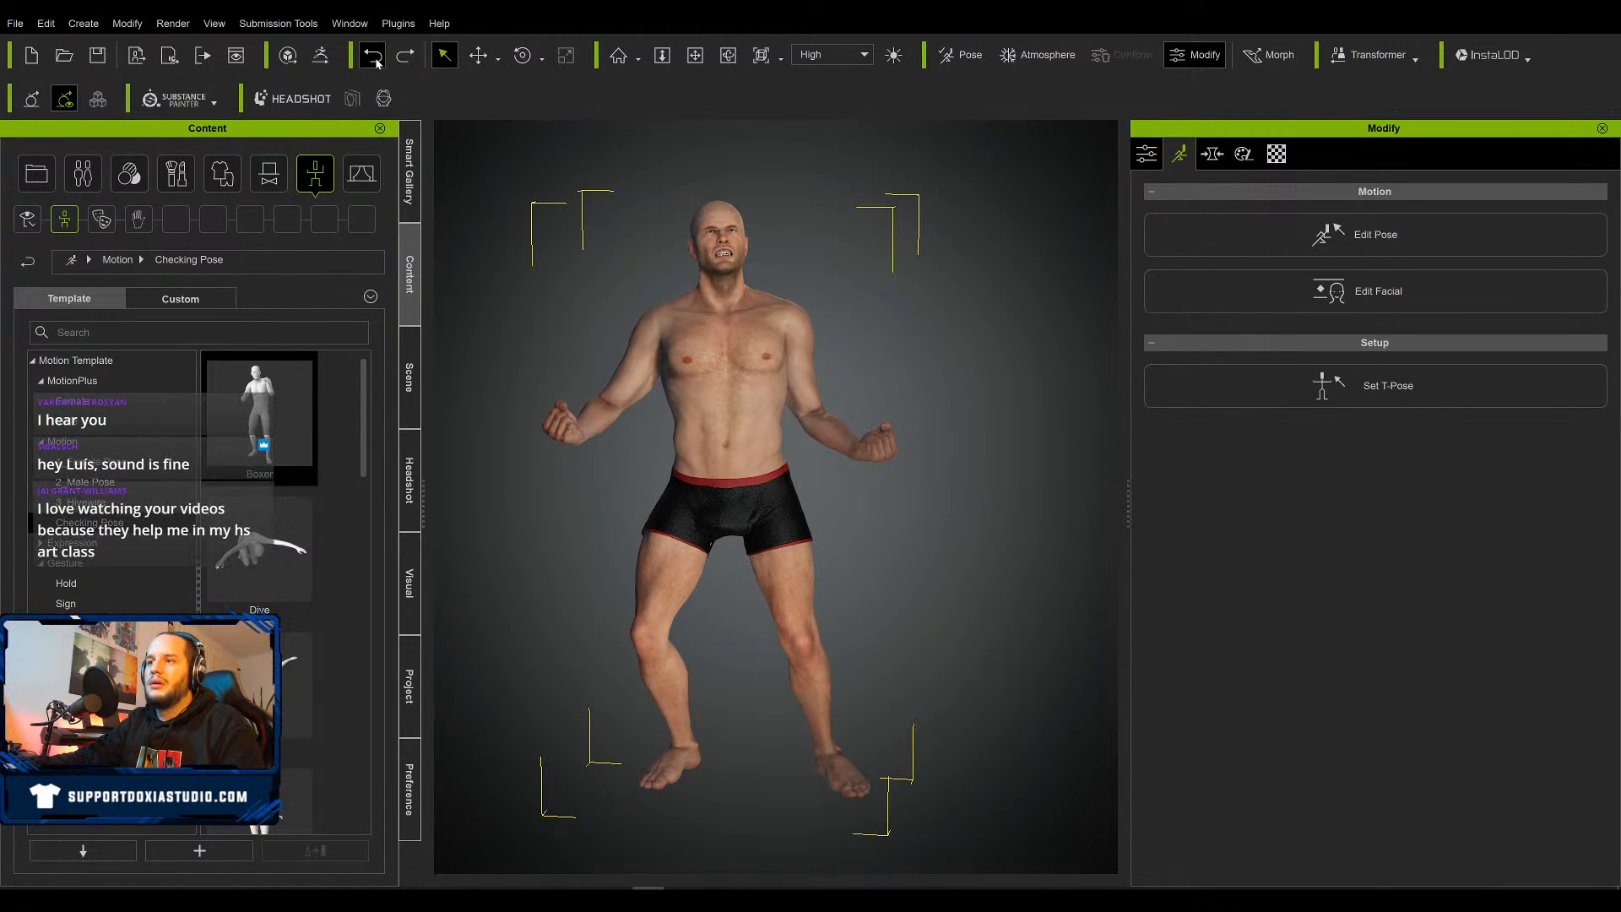
pyautogui.click(374, 57)
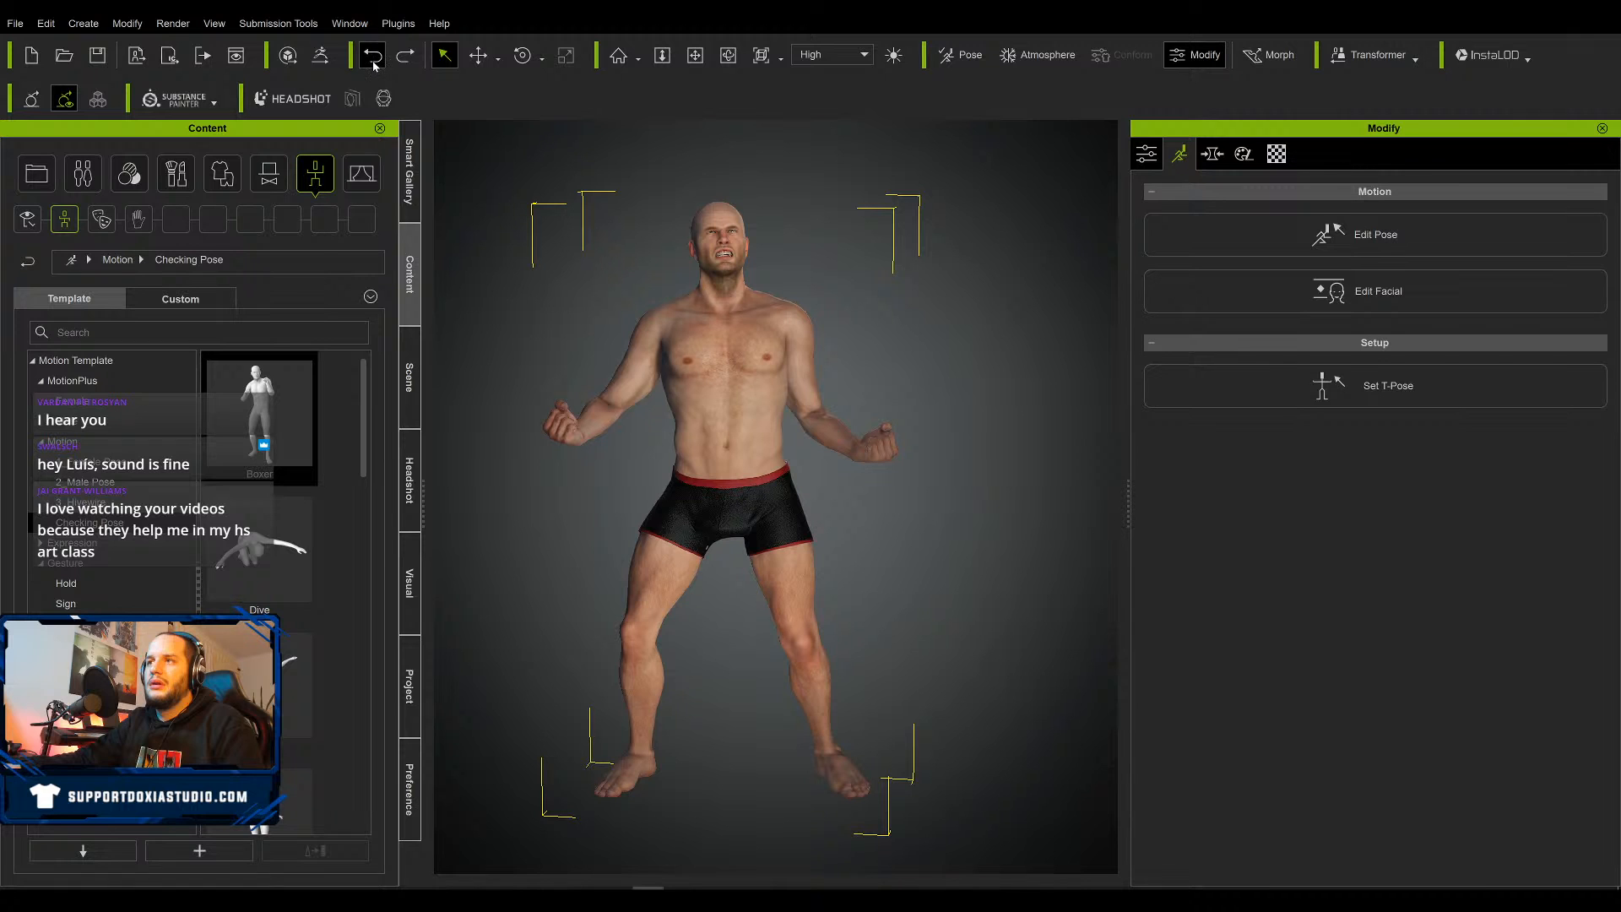
# Save the project
pyautogui.click(98, 57)
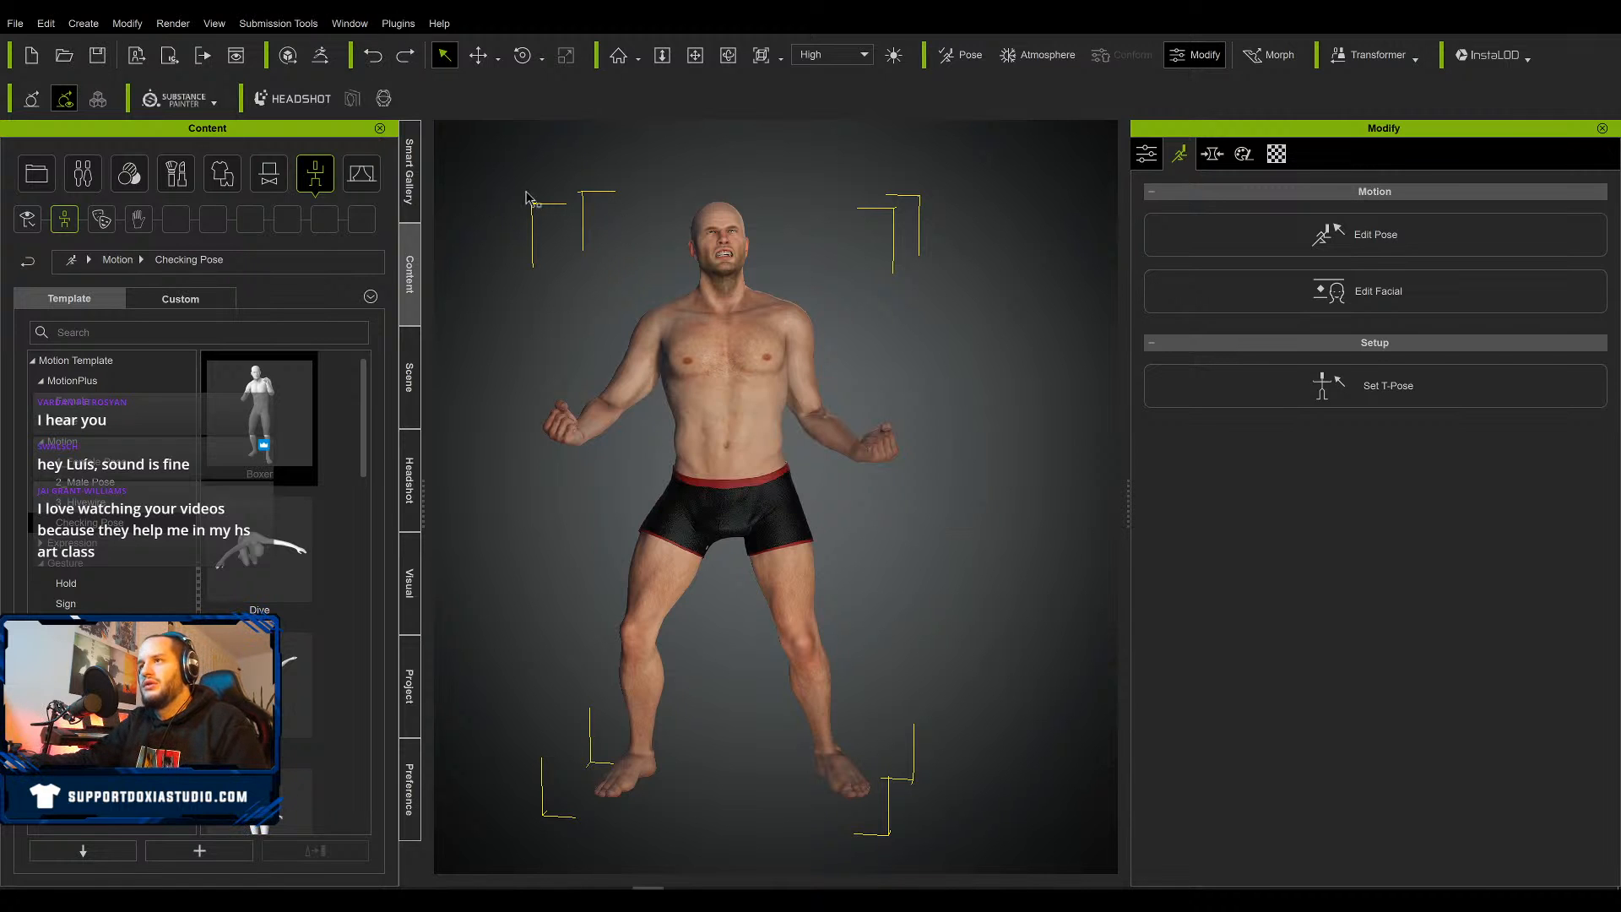
pyautogui.click(15, 23)
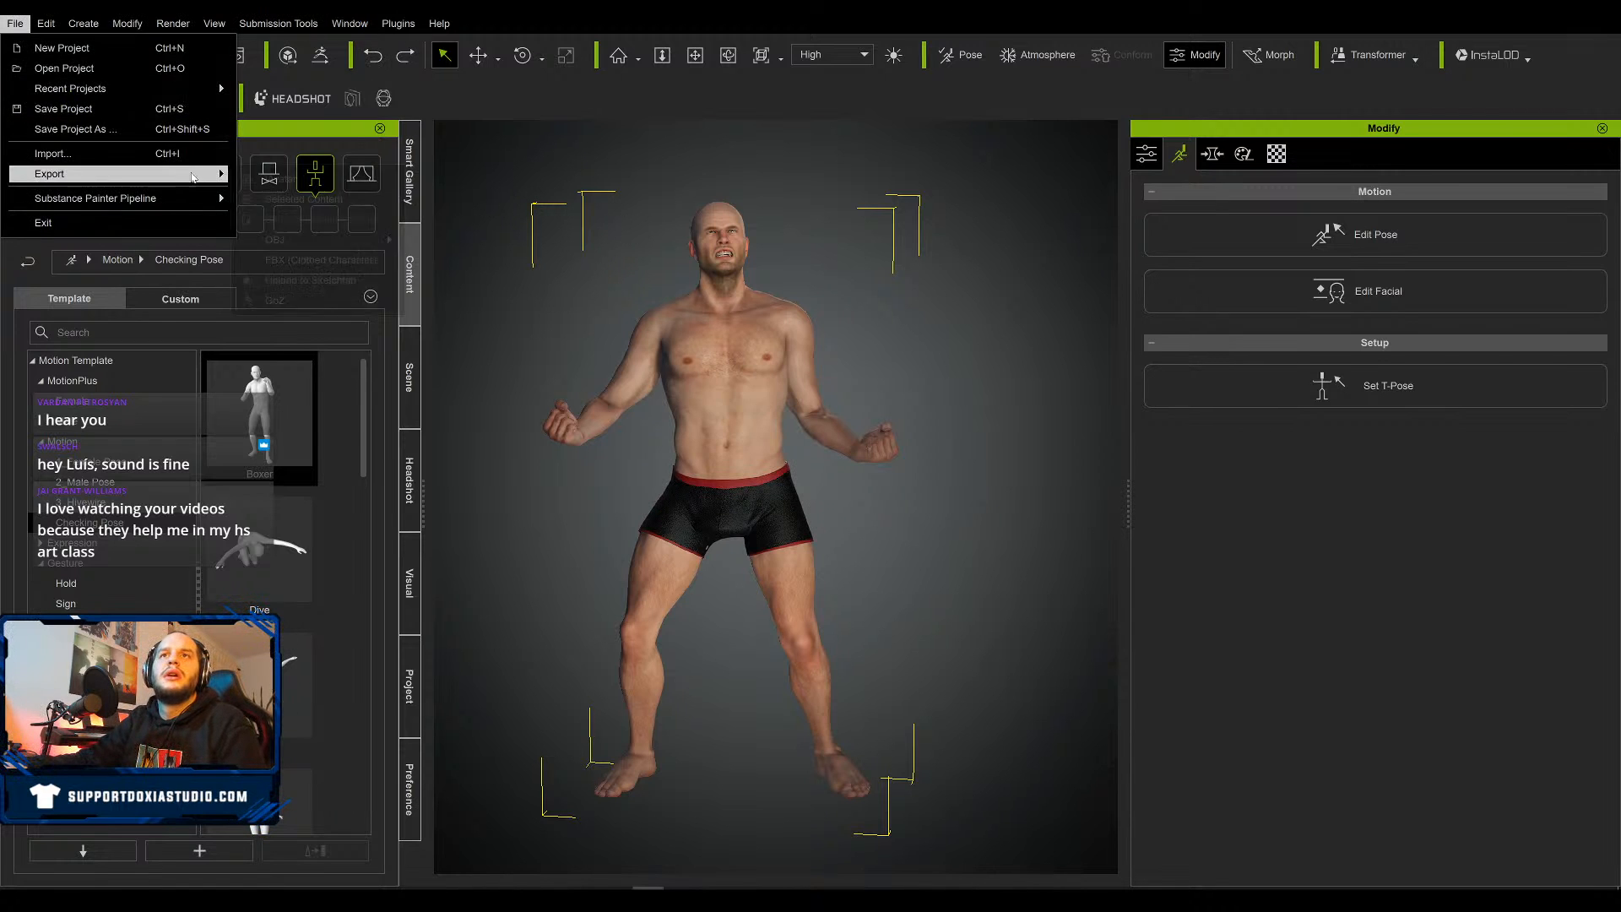
pyautogui.moveTo(203, 173)
pyautogui.moveTo(338, 240)
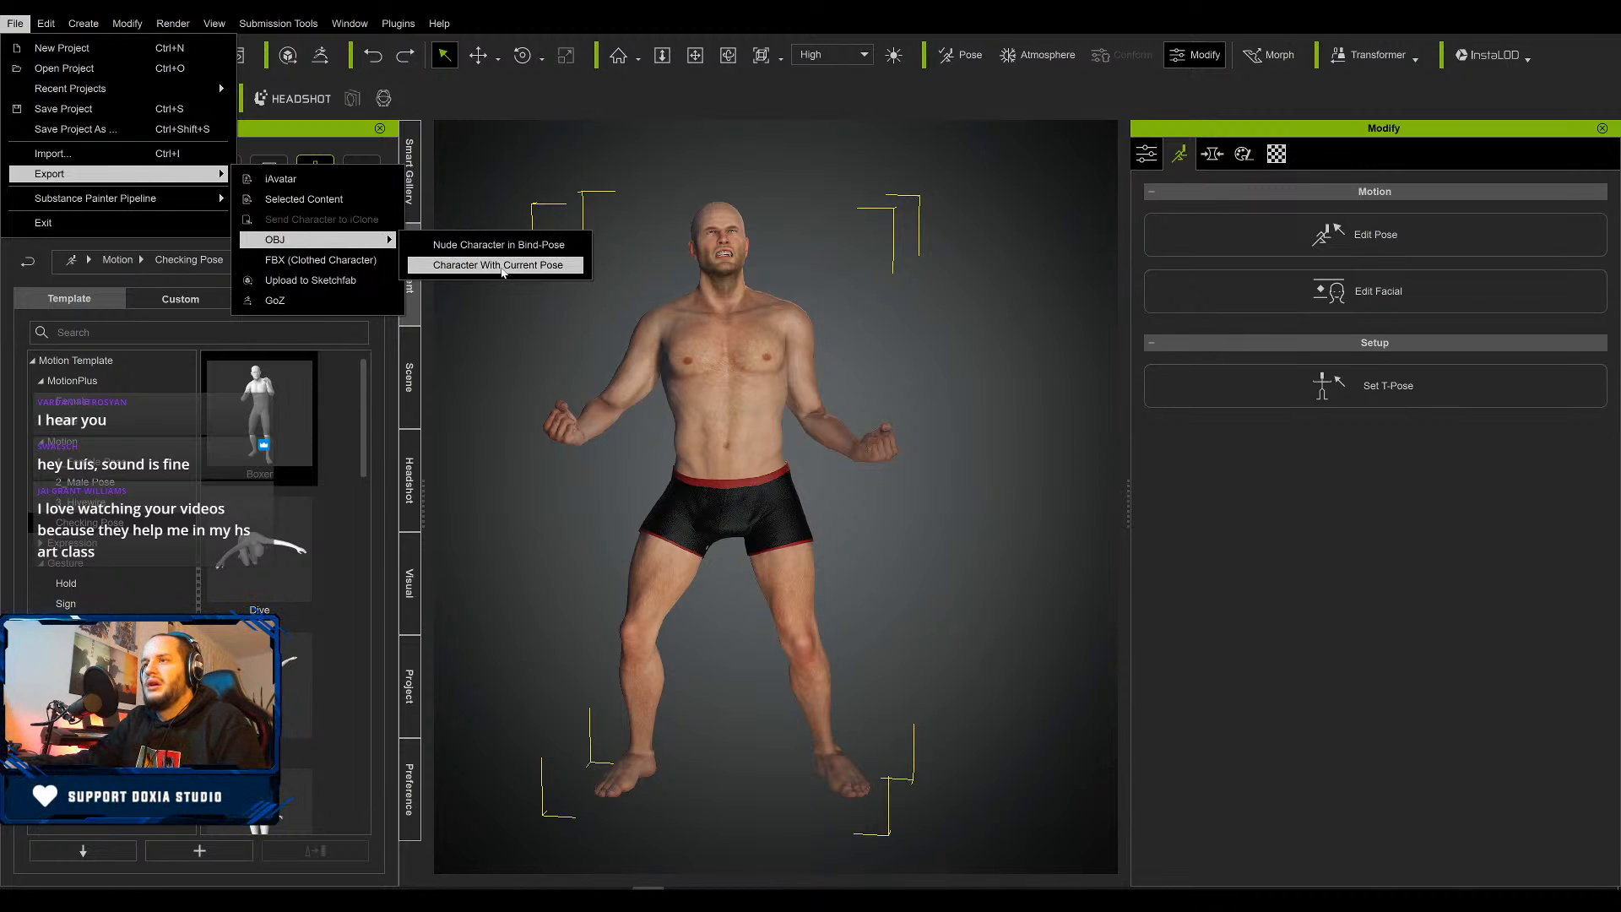
pyautogui.click(1206, 567)
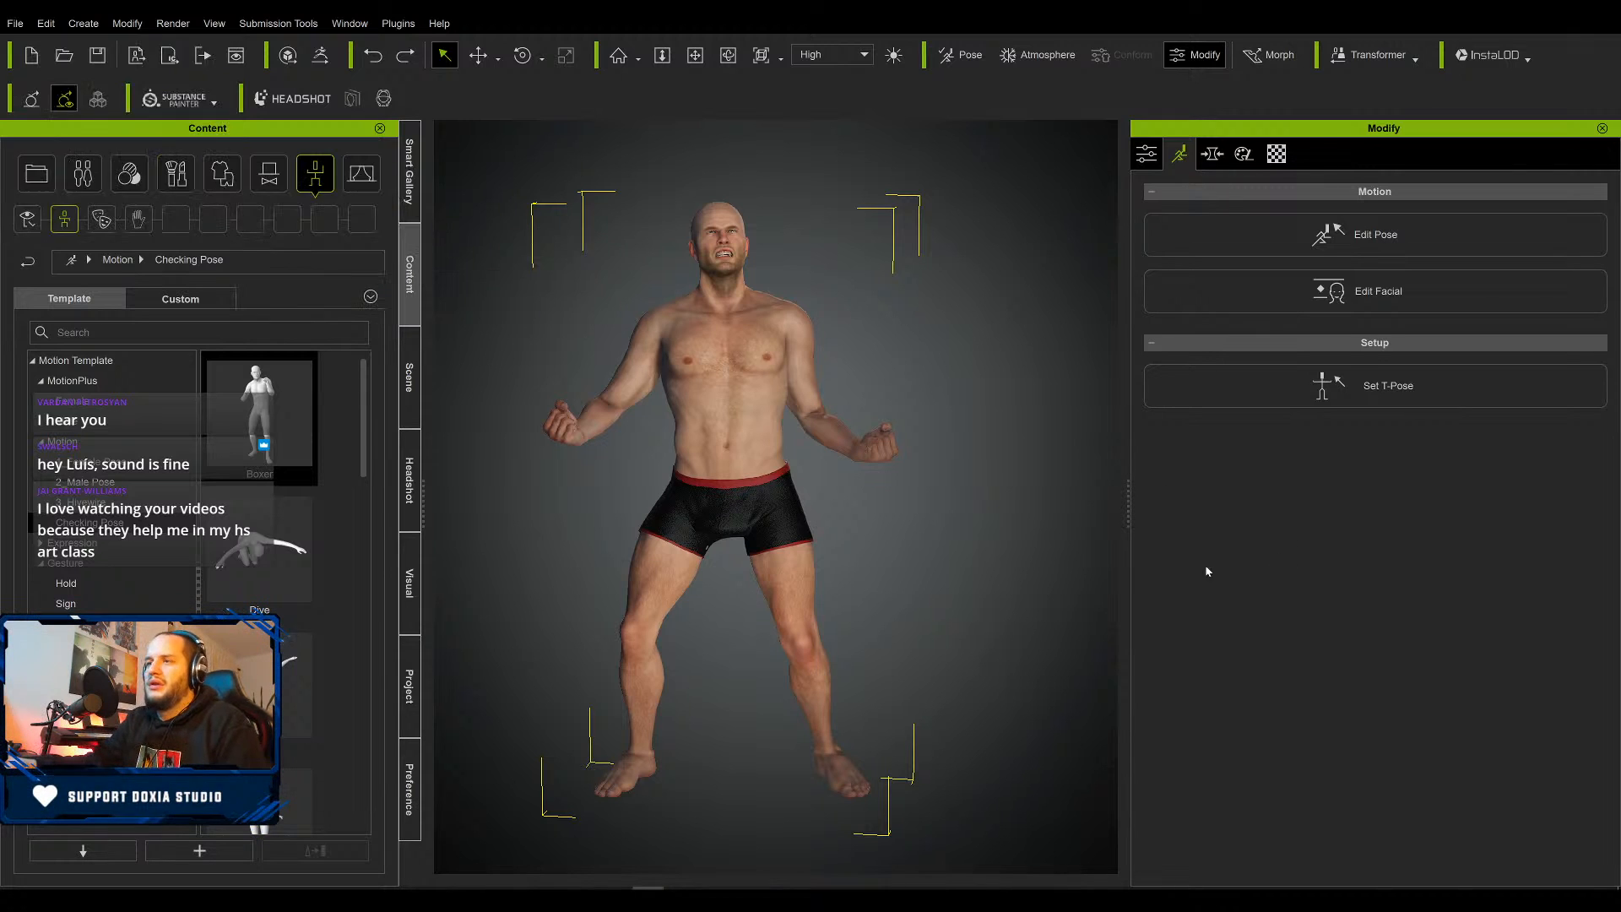
pyautogui.click(1216, 156)
pyautogui.click(1277, 154)
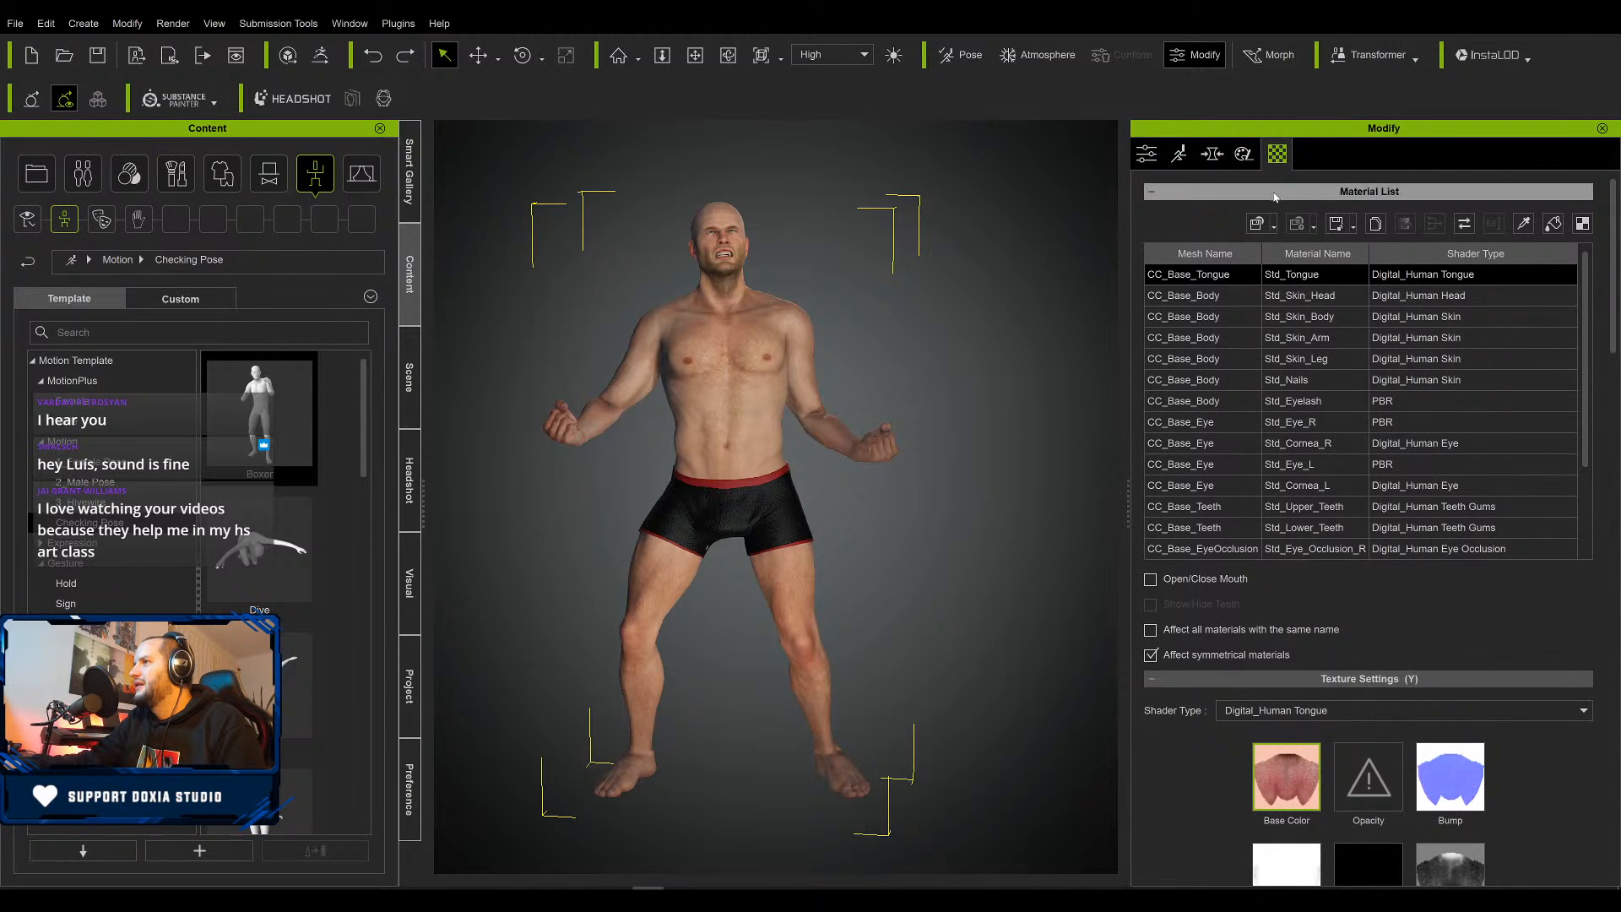
# Delete the Boxers clothing item from the avatar in the scene
pyautogui.click(406, 397)
pyautogui.click(127, 228)
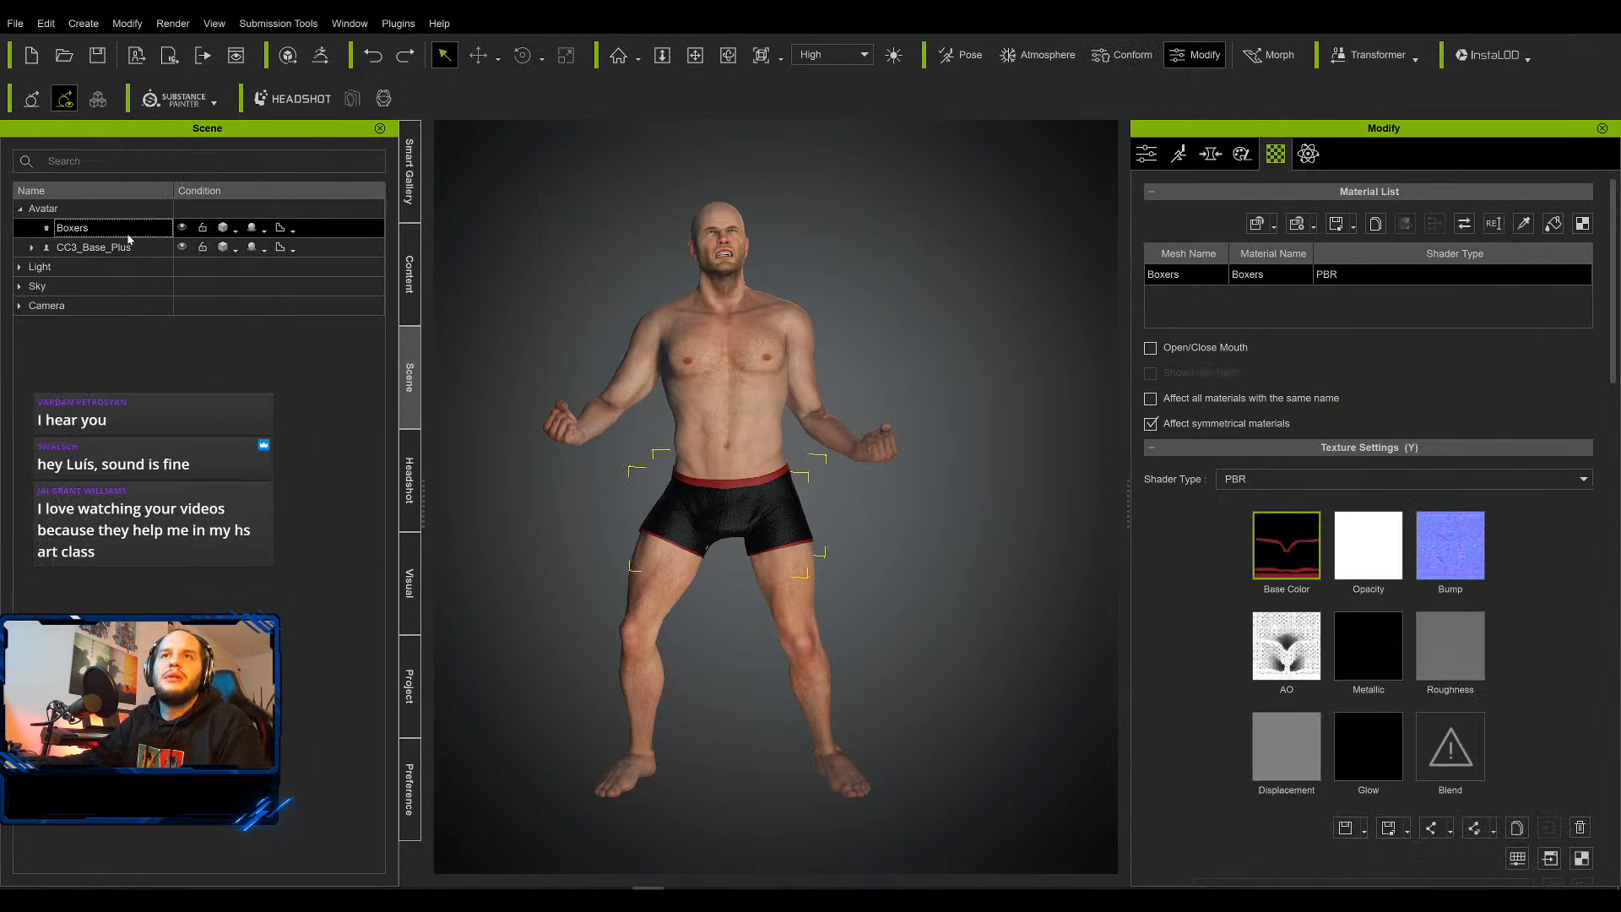
pyautogui.click(183, 229)
pyautogui.click(183, 230)
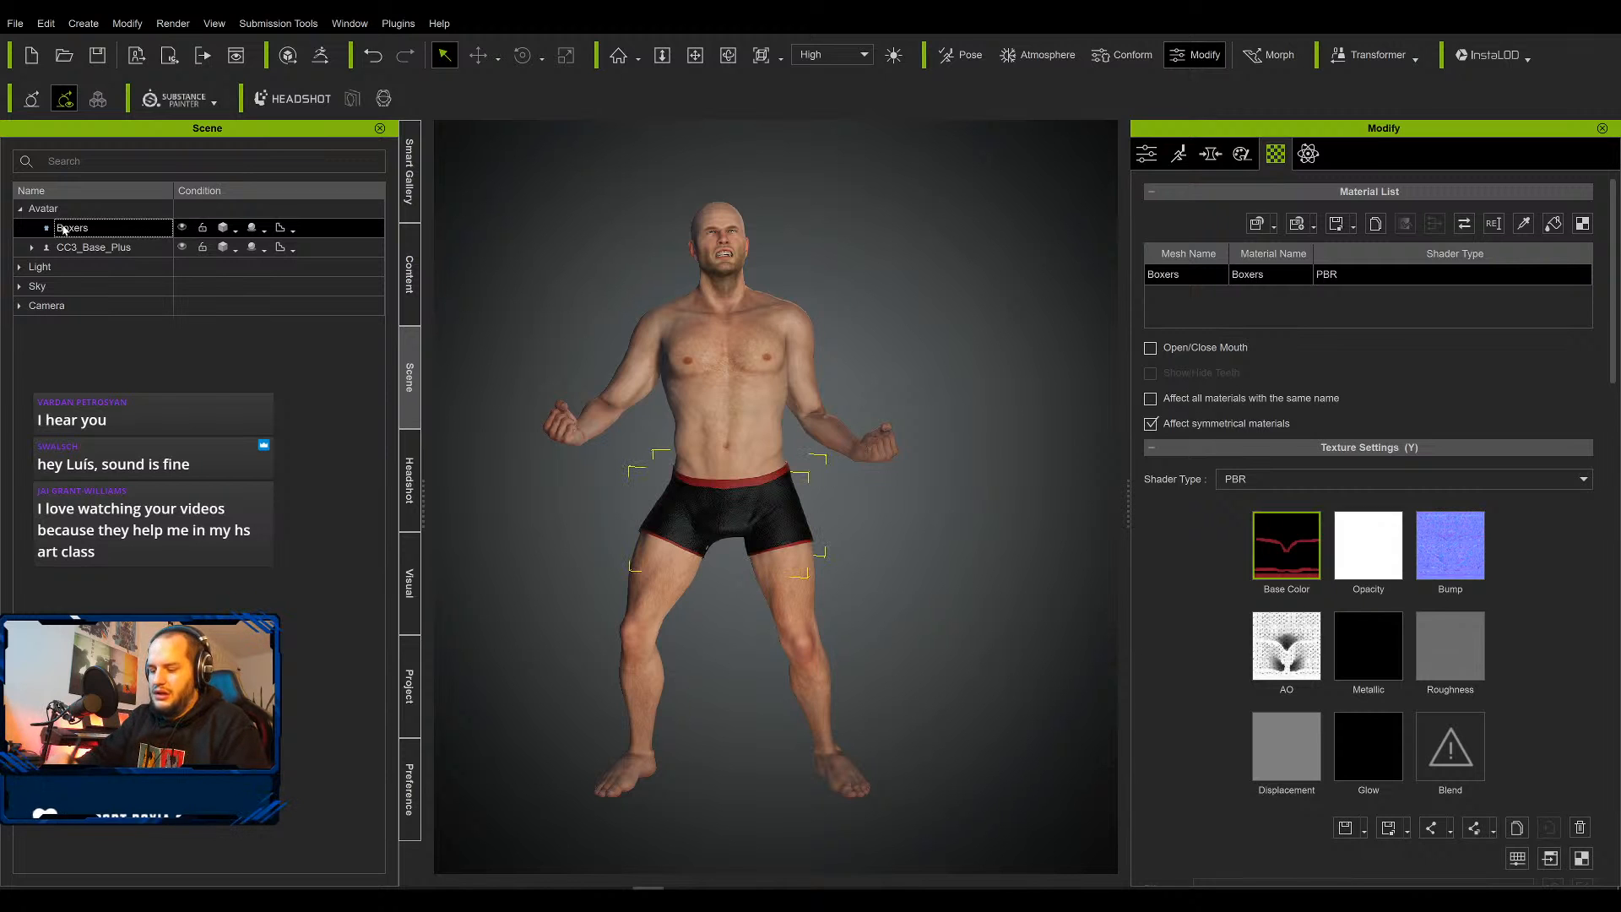
pyautogui.press('Delete')
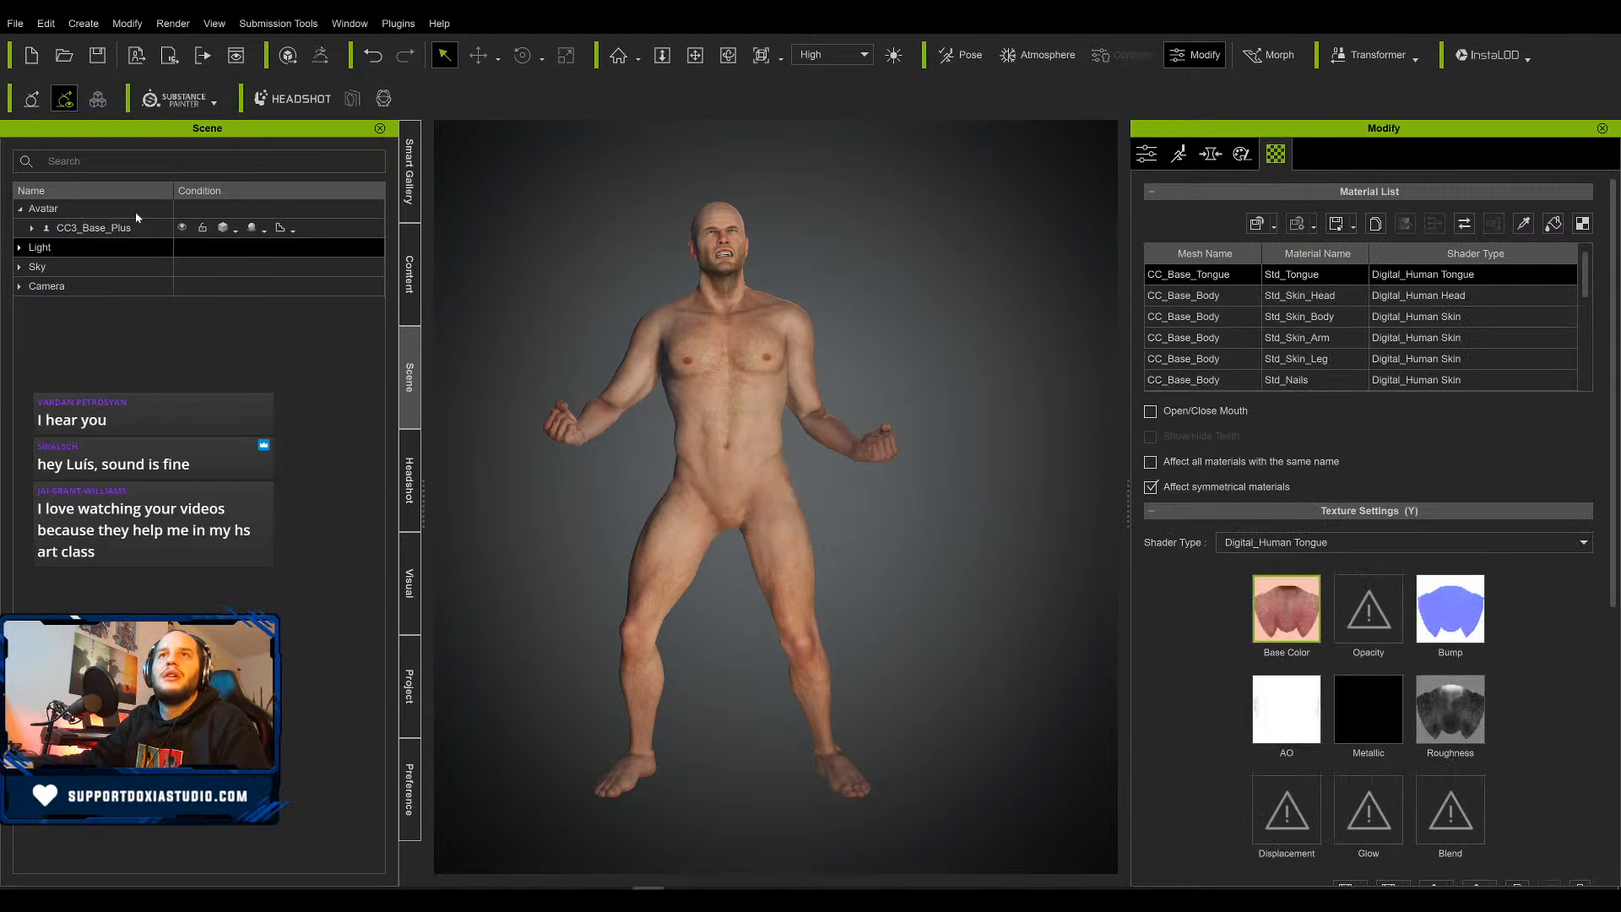
# Export the character as OBJ with its current pose, keeping the Y-Up axis and leaving out materials
pyautogui.click(19, 25)
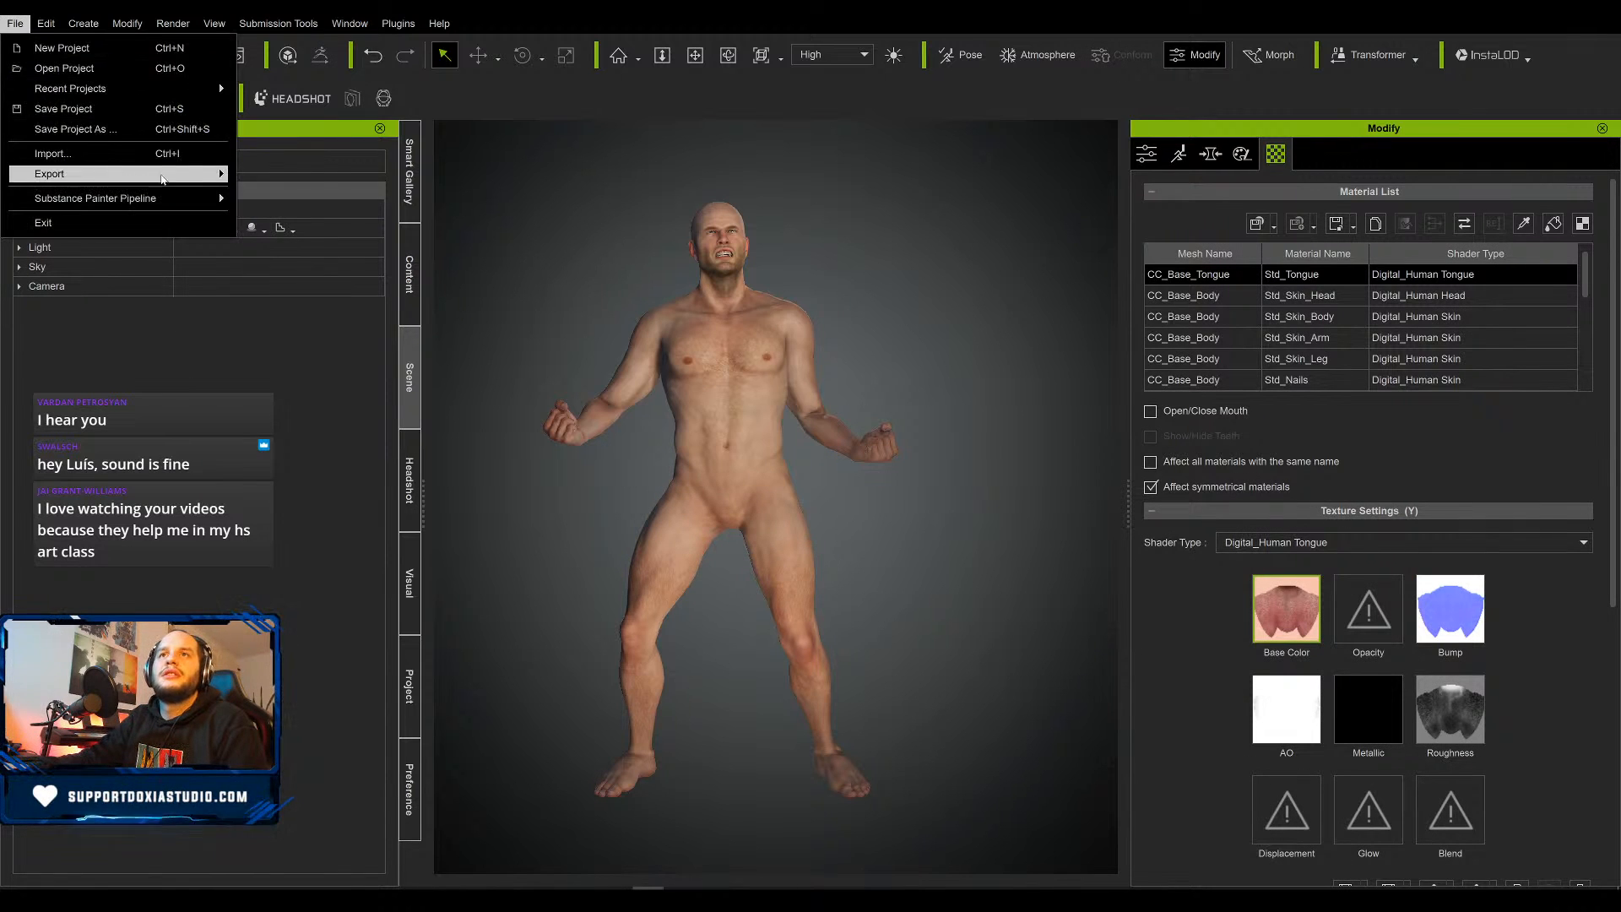
pyautogui.moveTo(84, 174)
pyautogui.moveTo(371, 240)
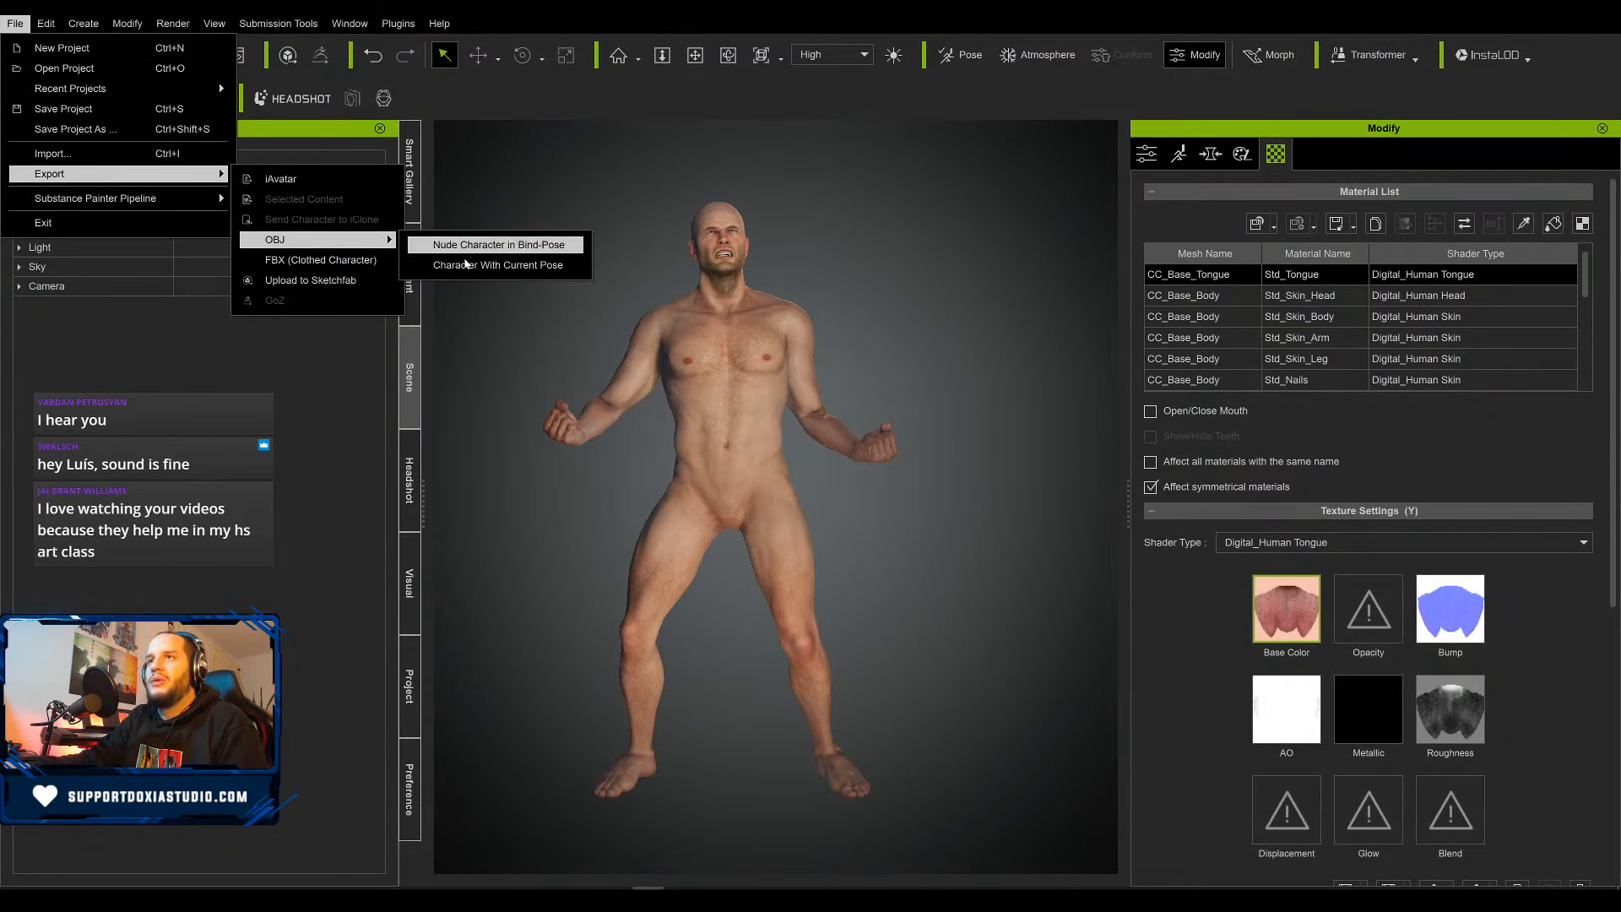
pyautogui.click(506, 263)
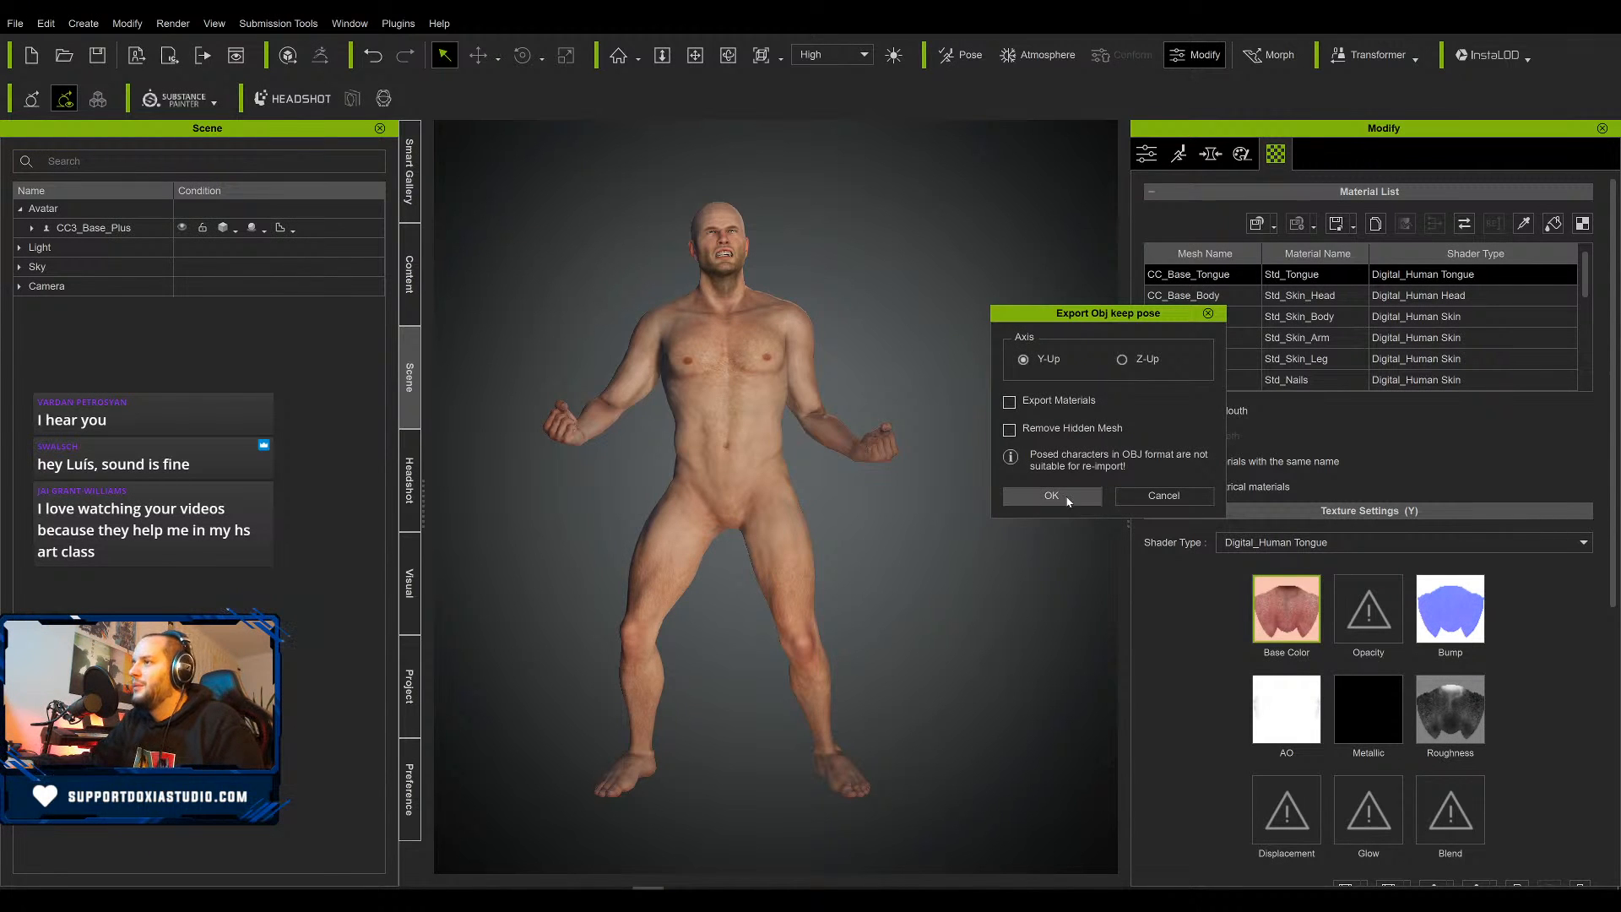
pyautogui.moveTo(1069, 330); pyautogui.dragTo(689, 426)
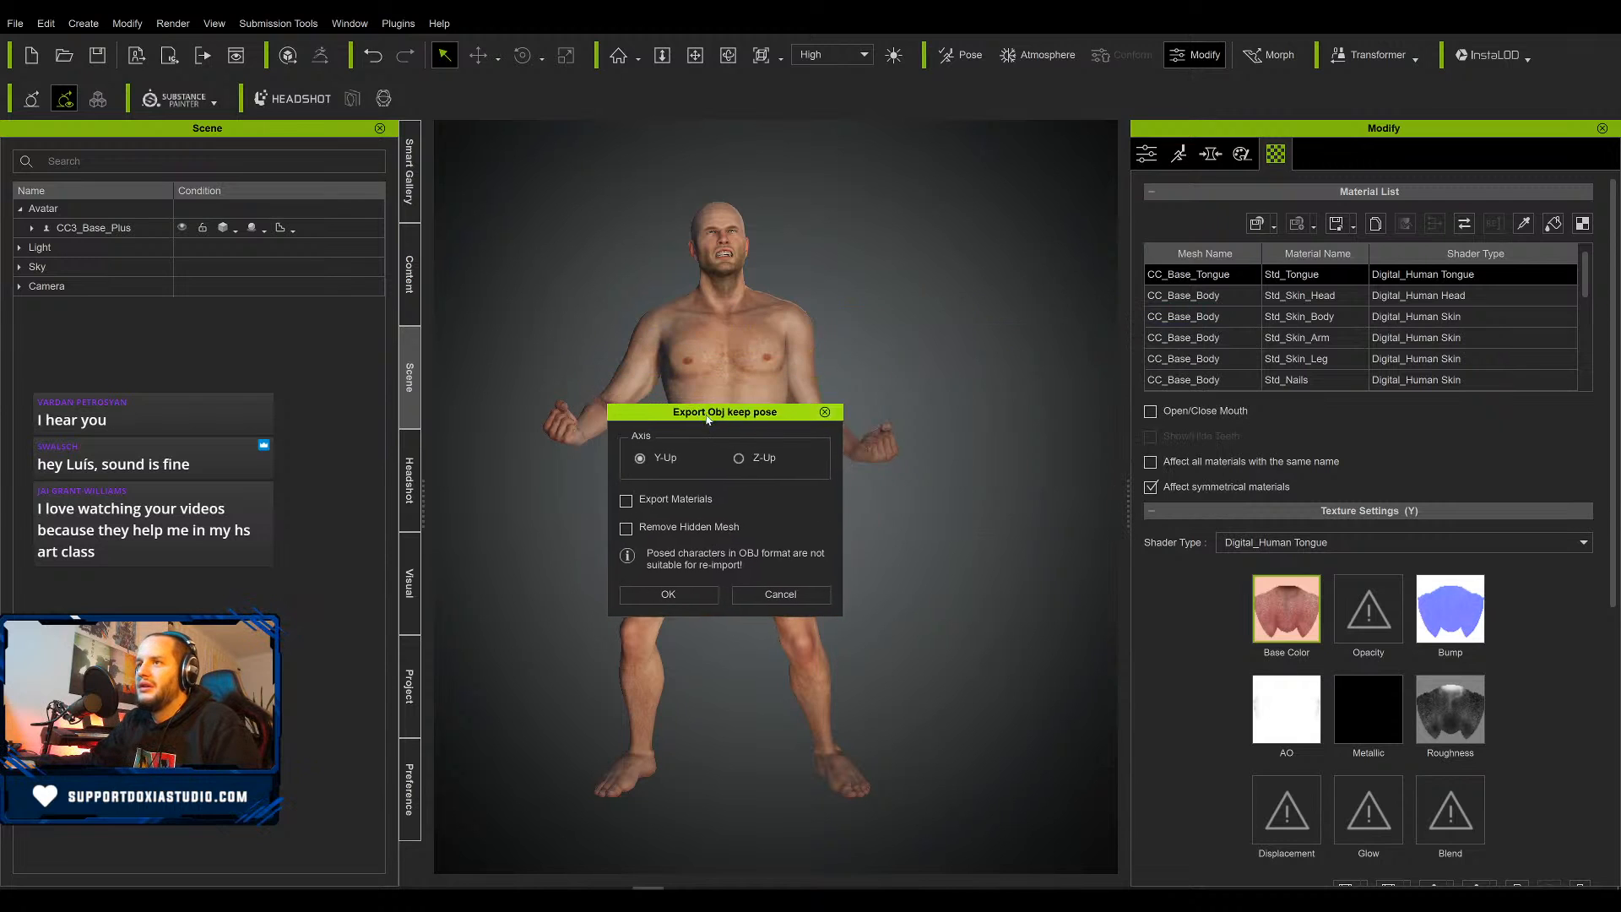
pyautogui.click(671, 593)
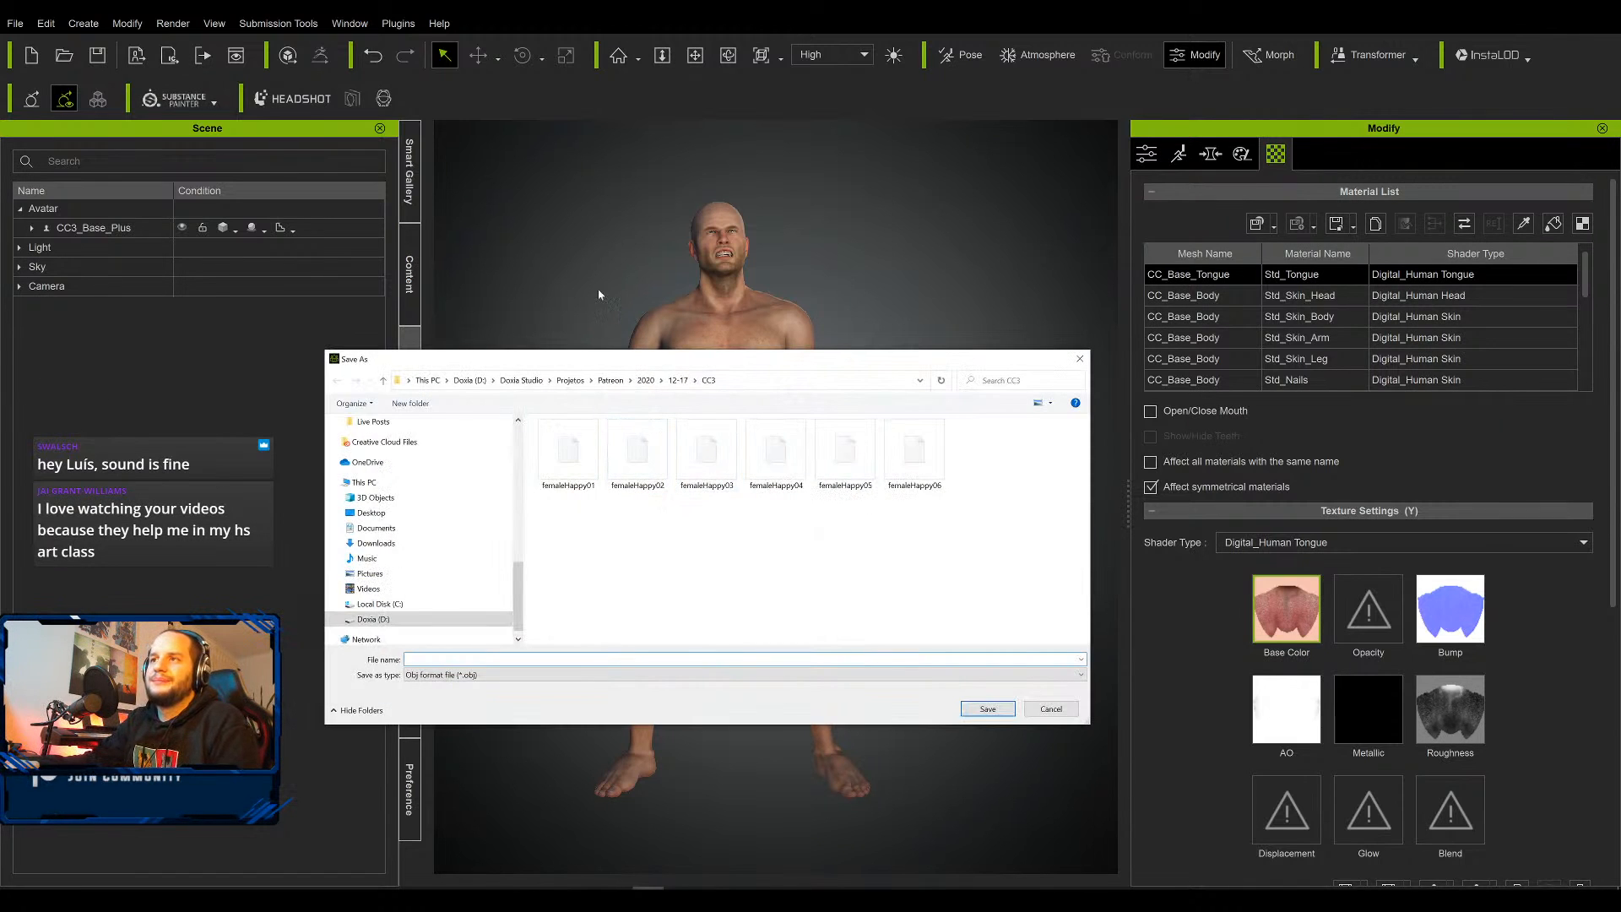
# Save the OBJ as AngryKevin01 in the CC3 folder of CryptoArt > Emotions > 2-Anger
pyautogui.scroll(5, 422, 523)
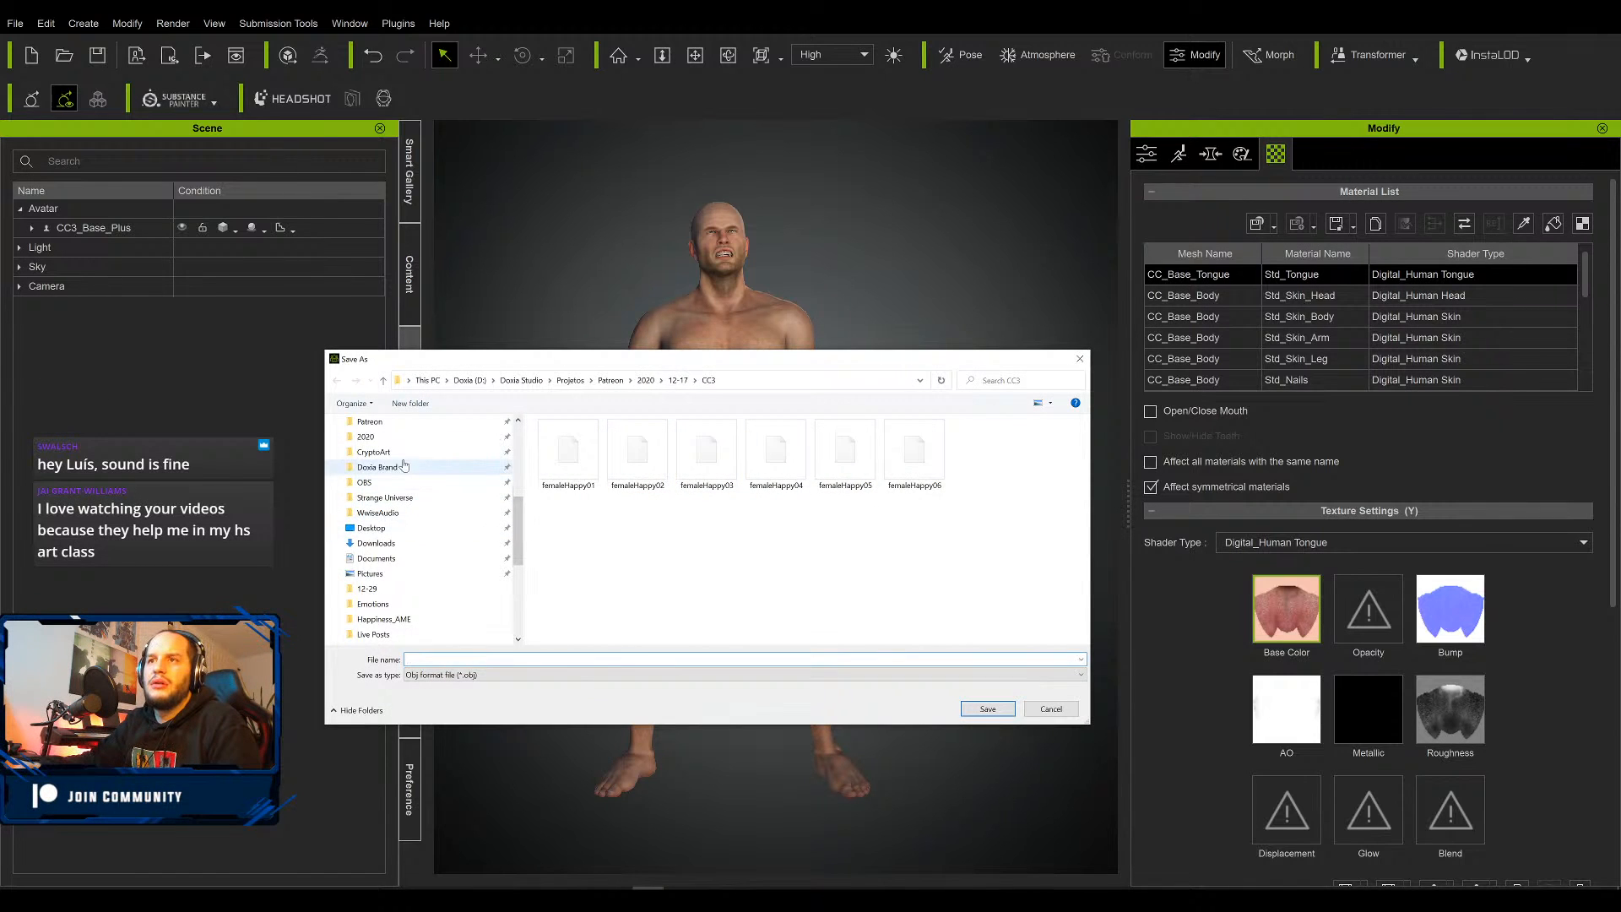
pyautogui.click(373, 452)
pyautogui.doubleClick(637, 451)
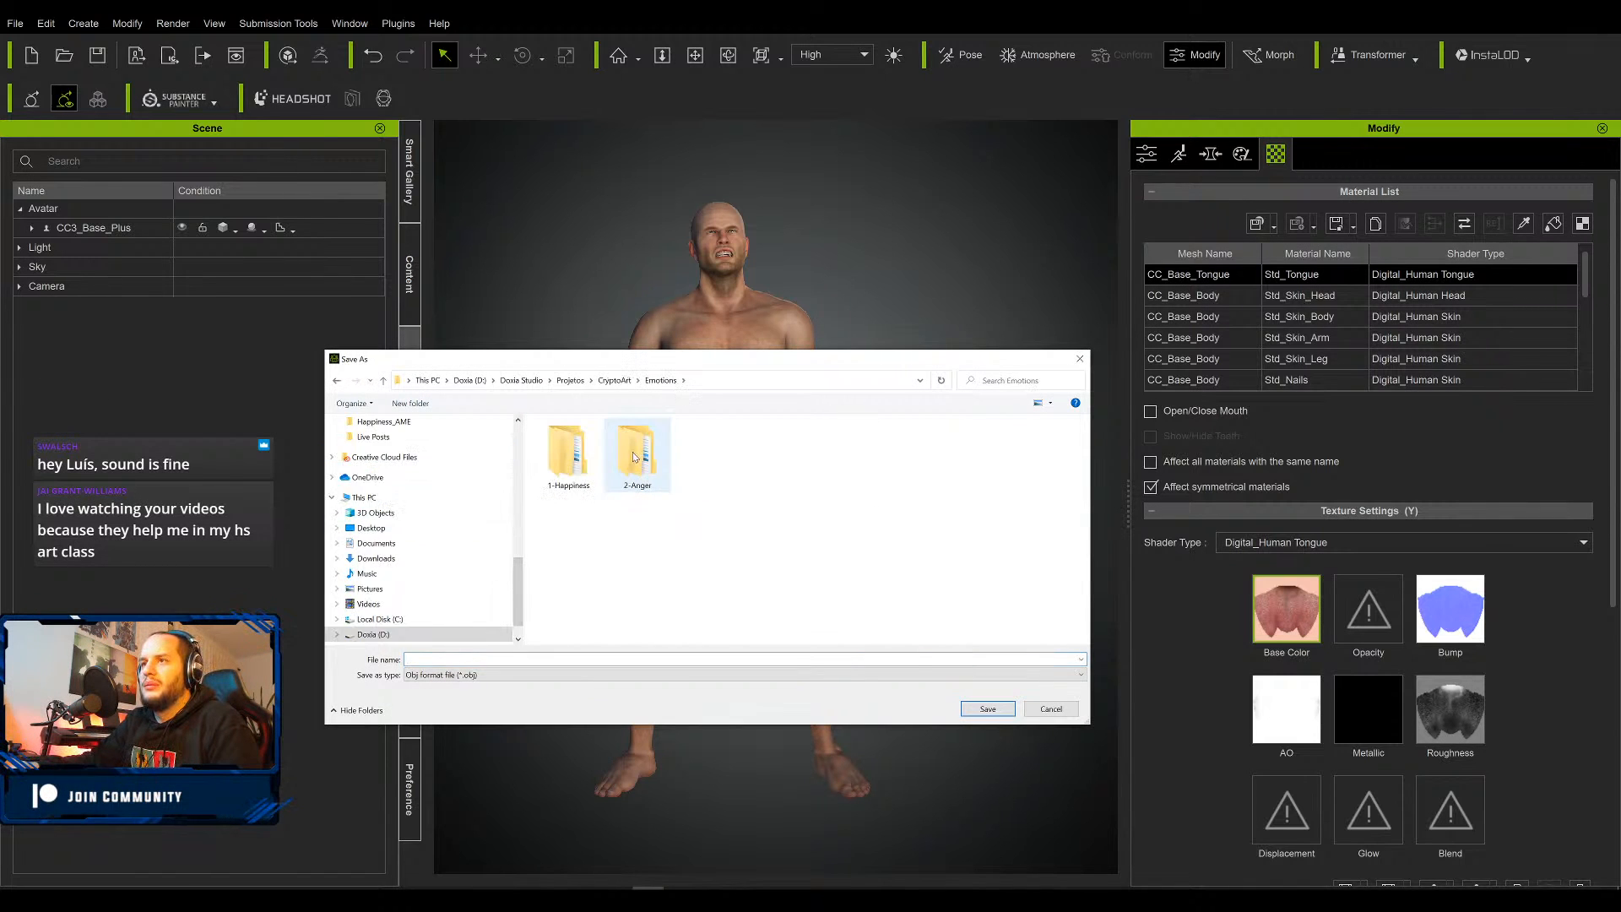
pyautogui.doubleClick(637, 456)
pyautogui.doubleClick(557, 441)
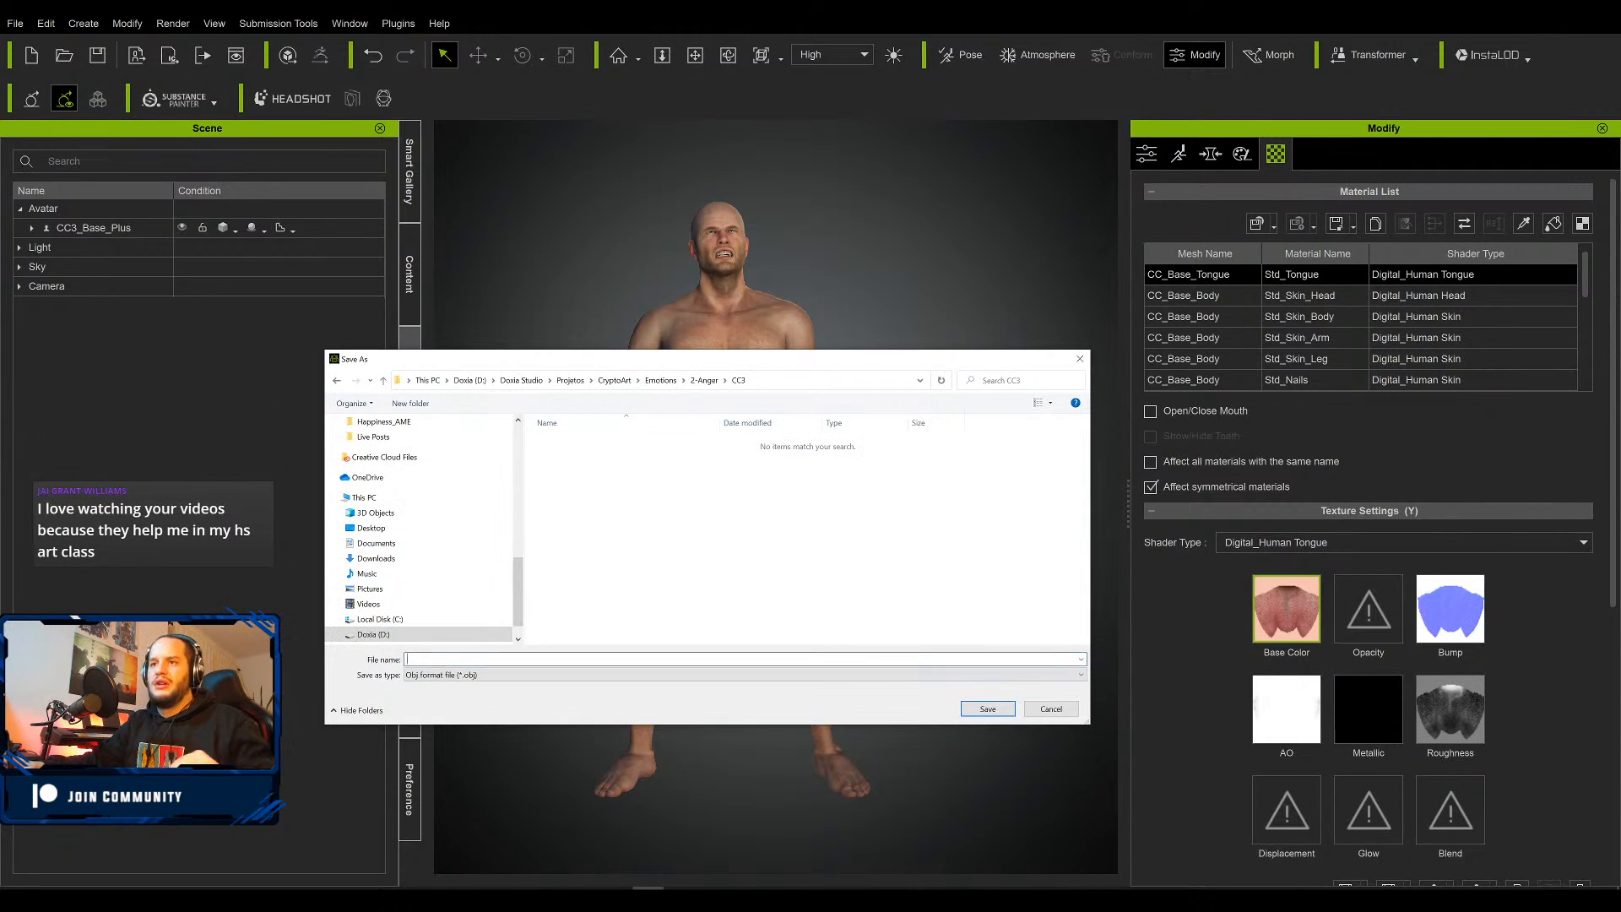
pyautogui.write('Angry')
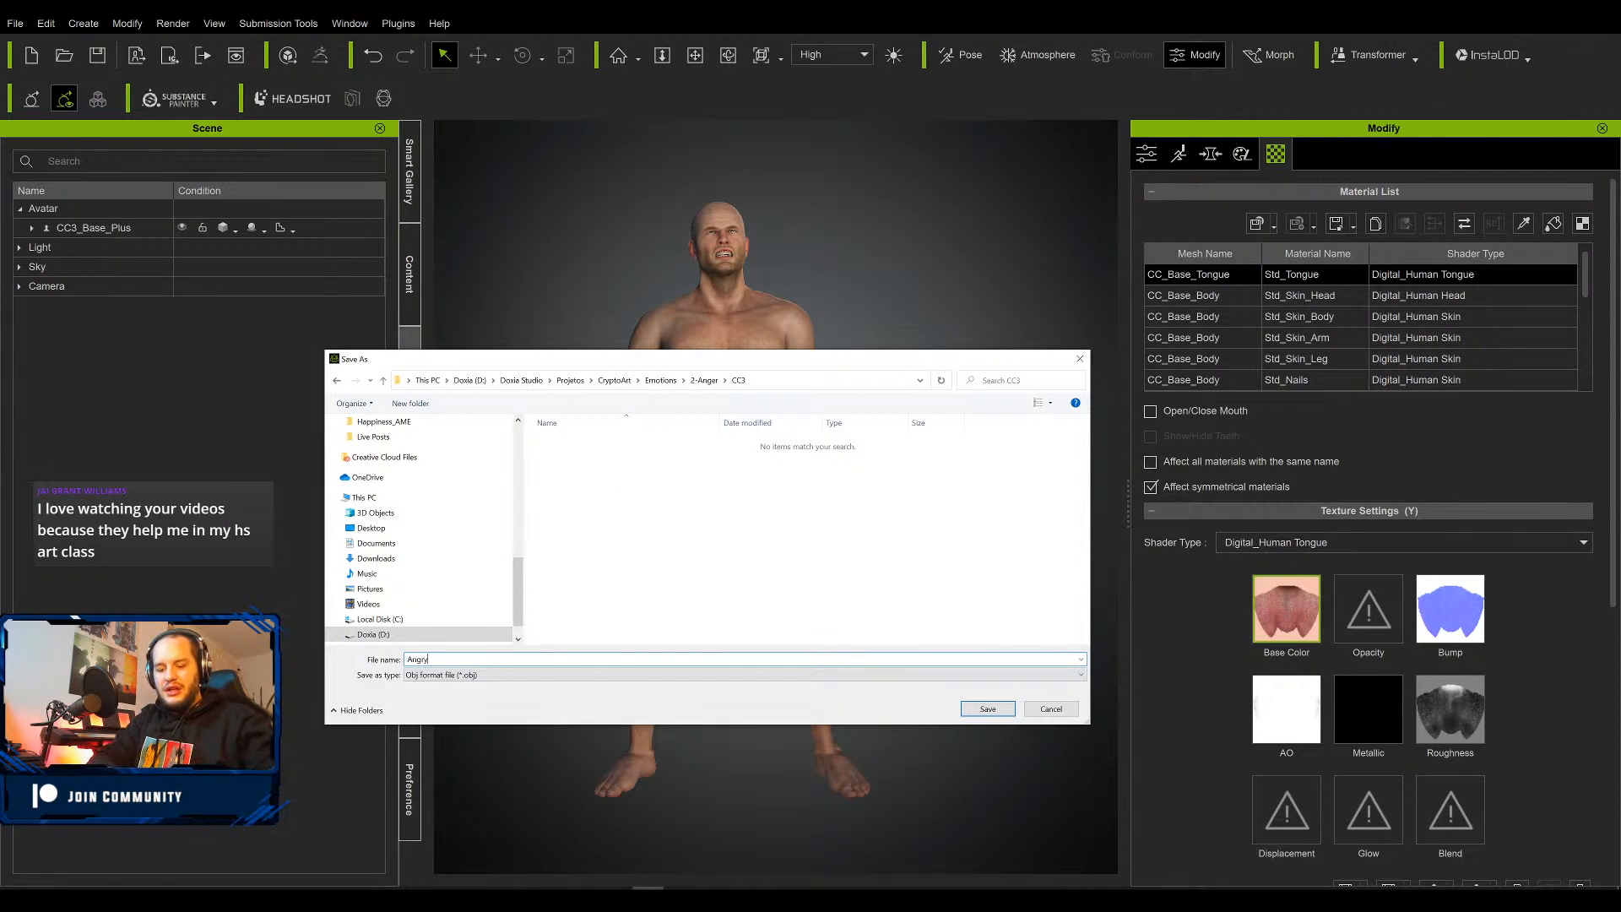
pyautogui.write('Kevin01')
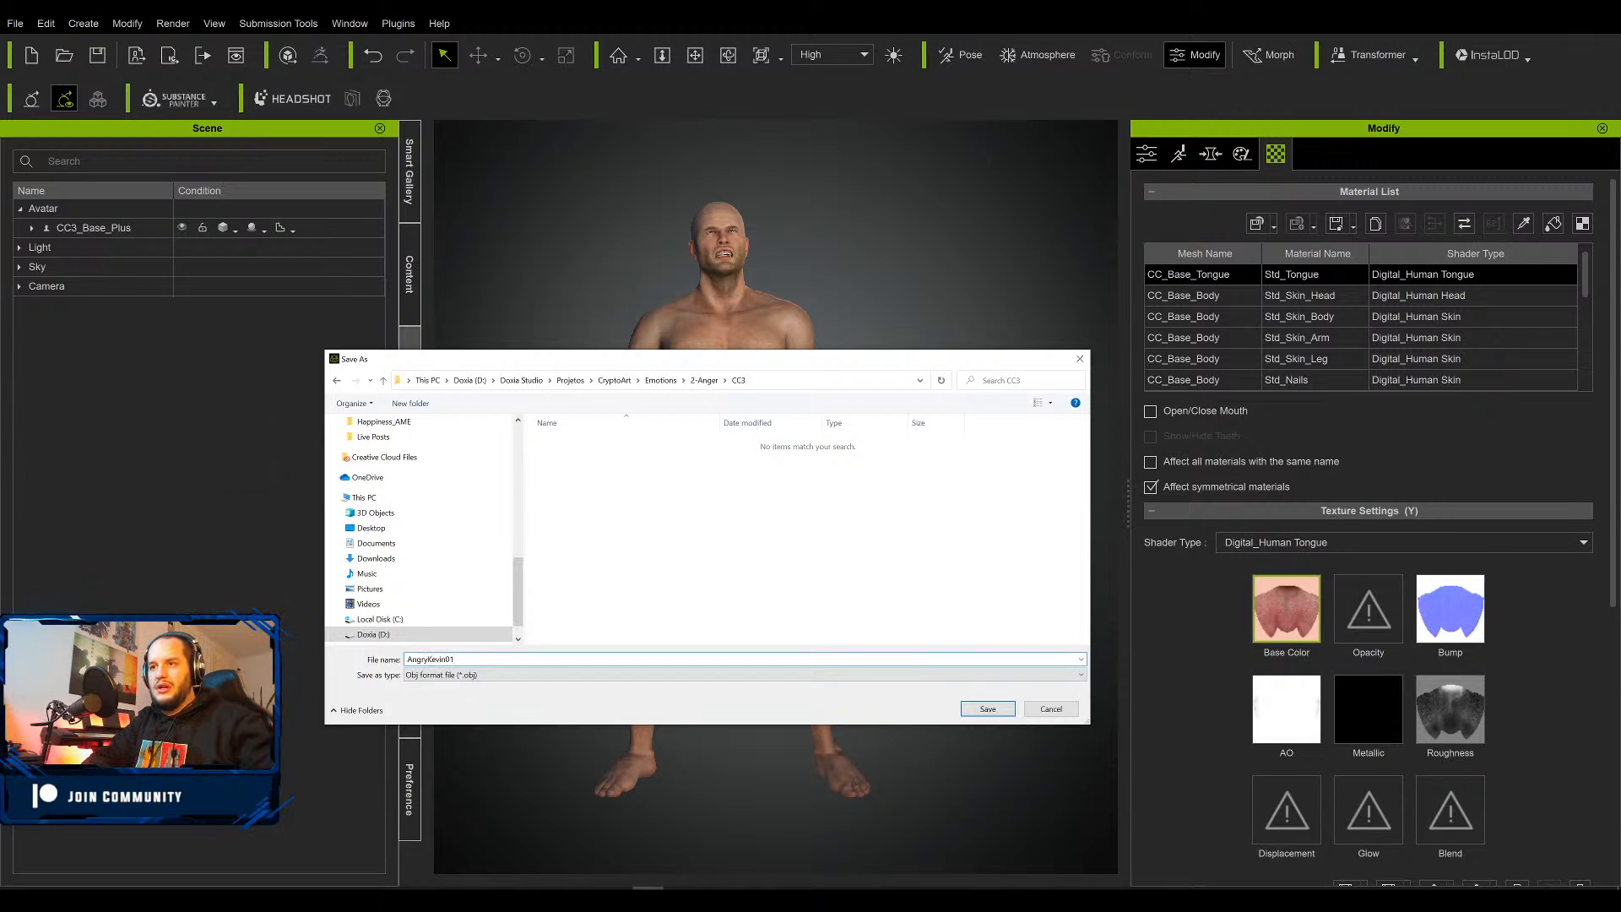
pyautogui.press('Return')
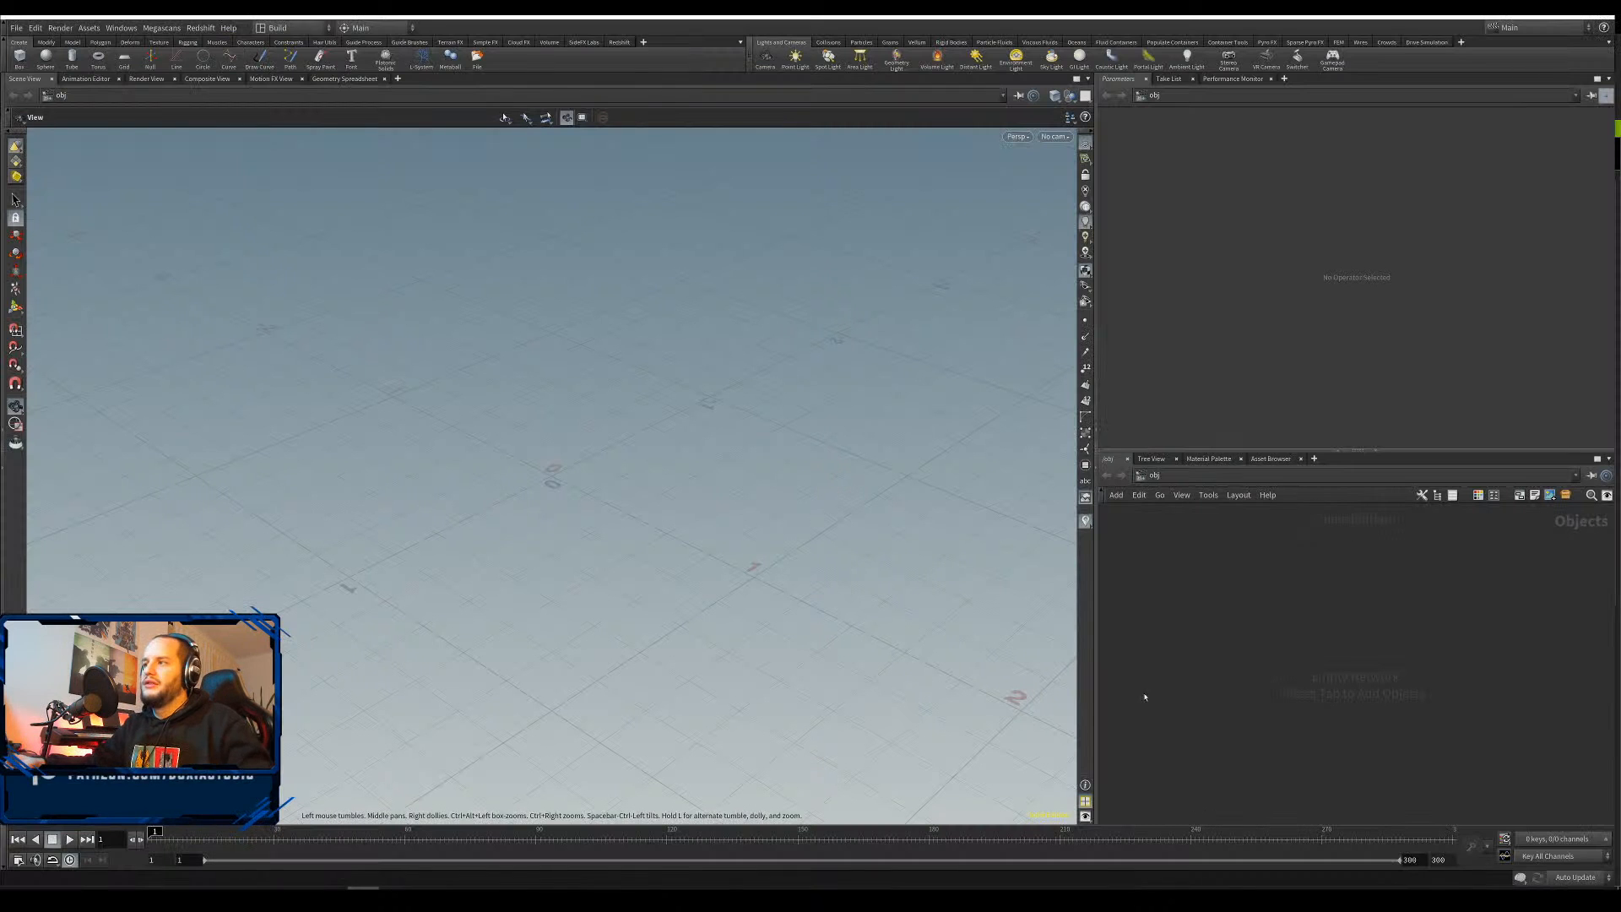
# Switch to Houdini, create a Geometry object in the obj network and name it AngryKevin
pyautogui.press('Tab')
pyautogui.write('geo')
pyautogui.press('Return')
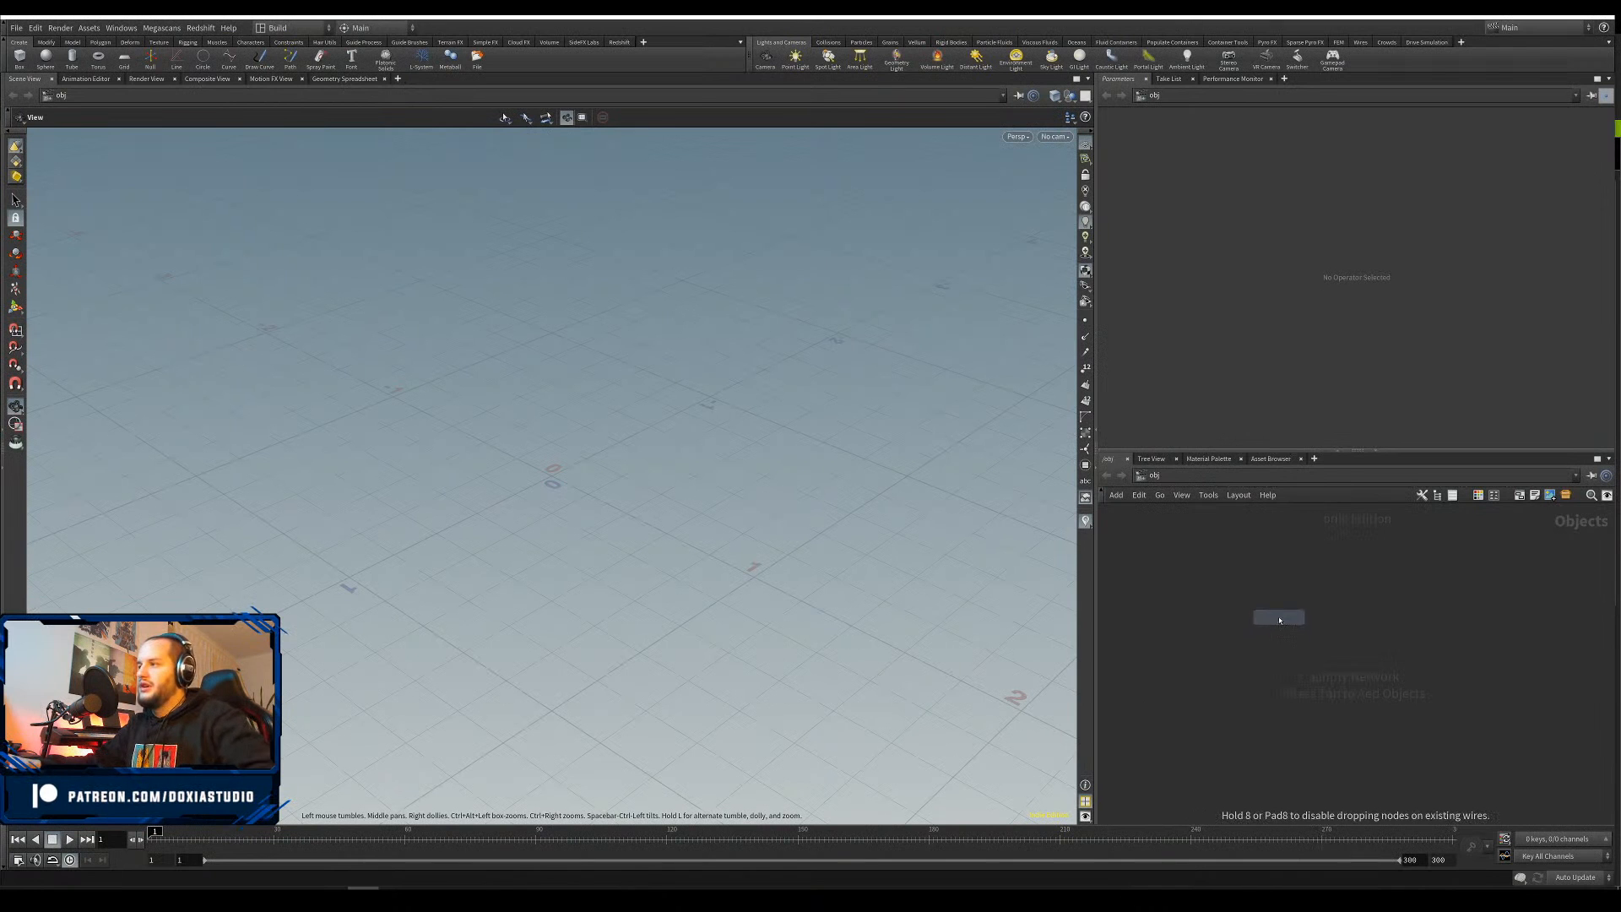
pyautogui.click(1264, 589)
pyautogui.moveTo(1266, 591); pyautogui.dragTo(1222, 578)
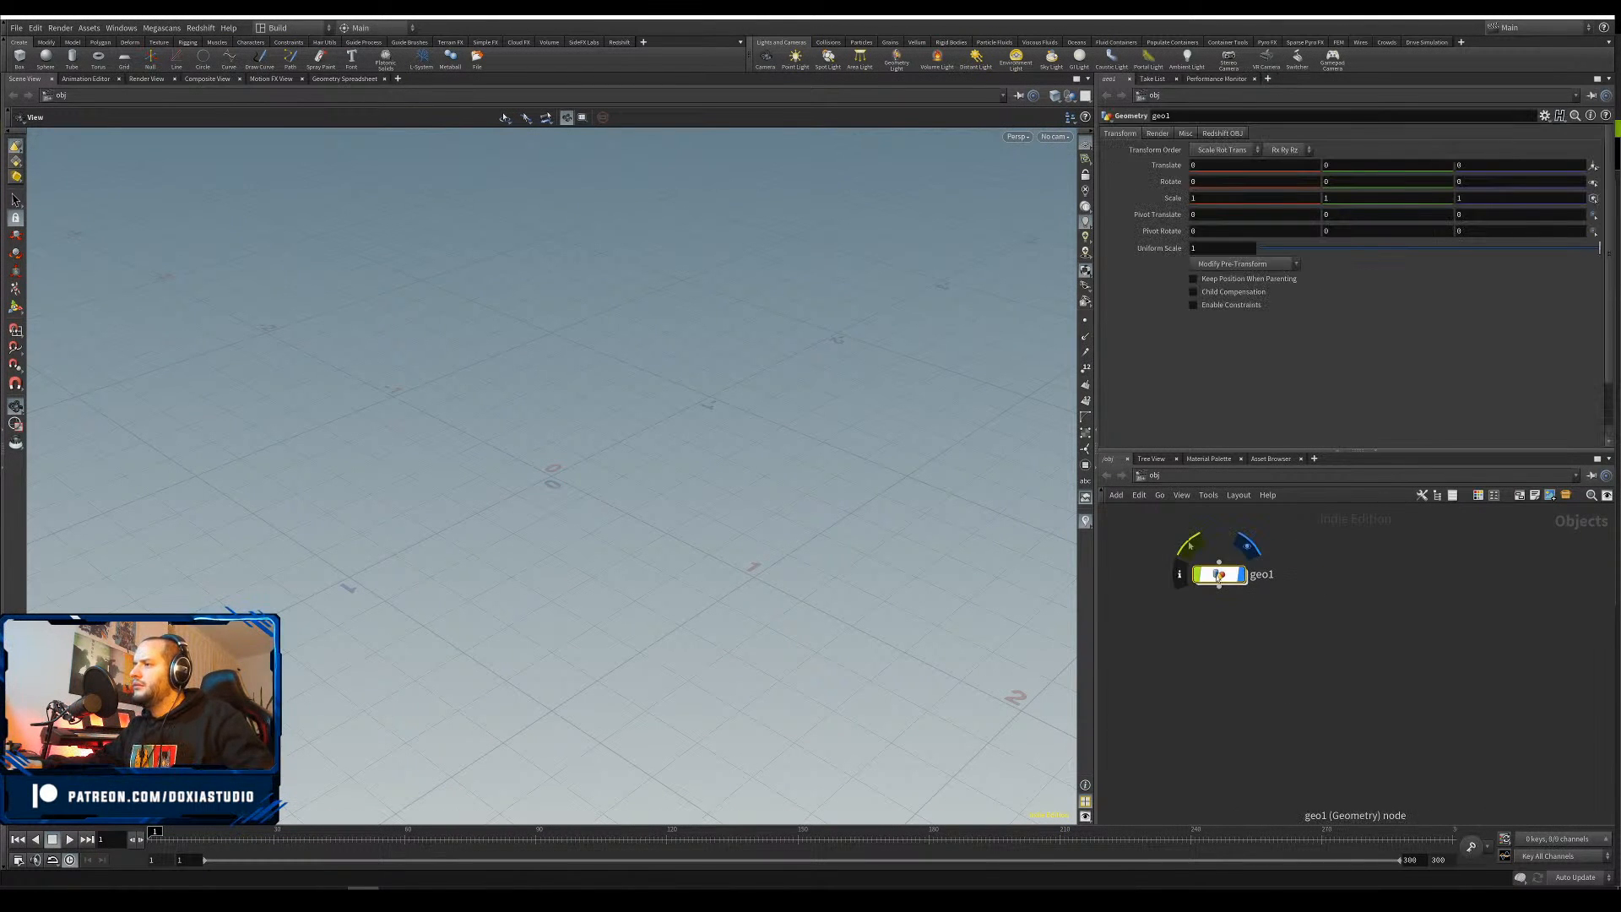
pyautogui.doubleClick(1263, 574)
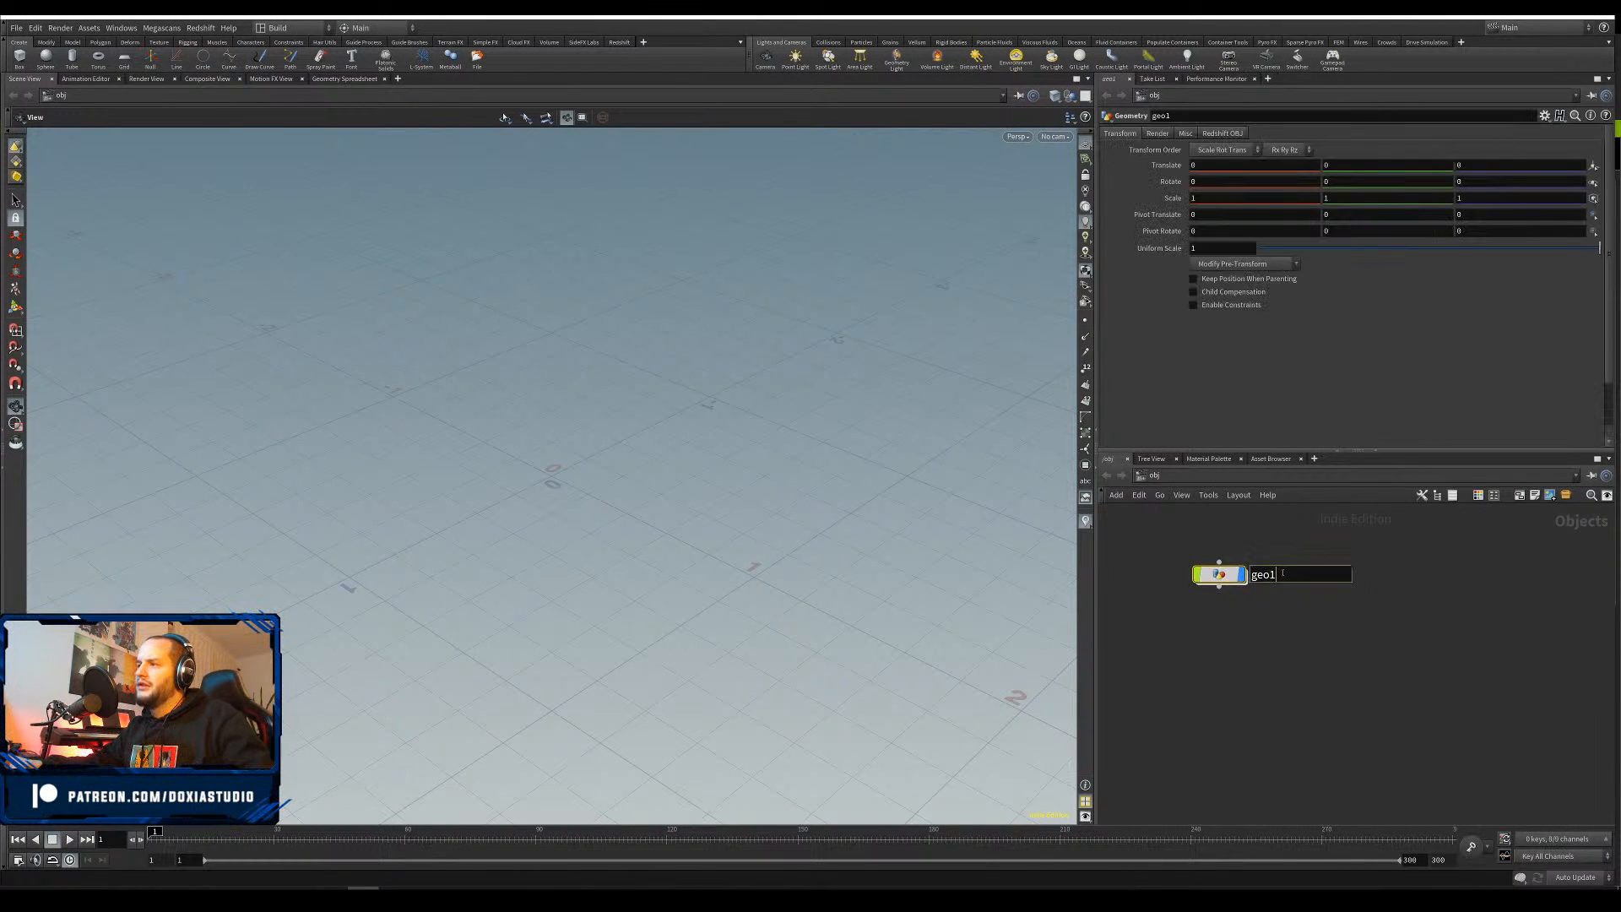
pyautogui.write('Angry')
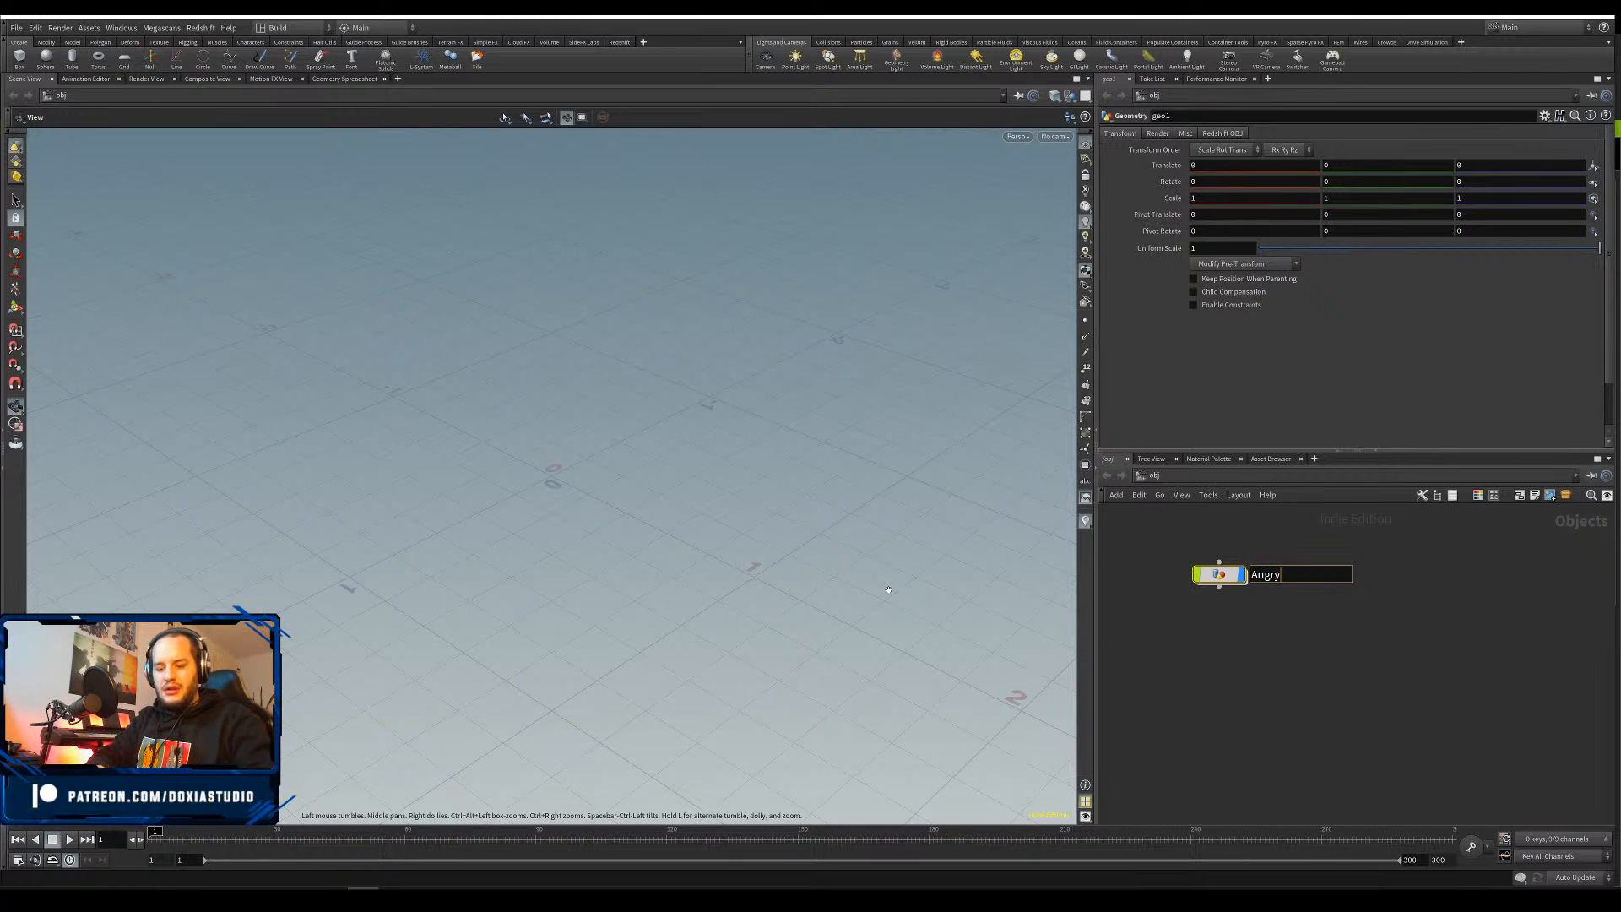
pyautogui.write('Kevin')
pyautogui.press('Return')
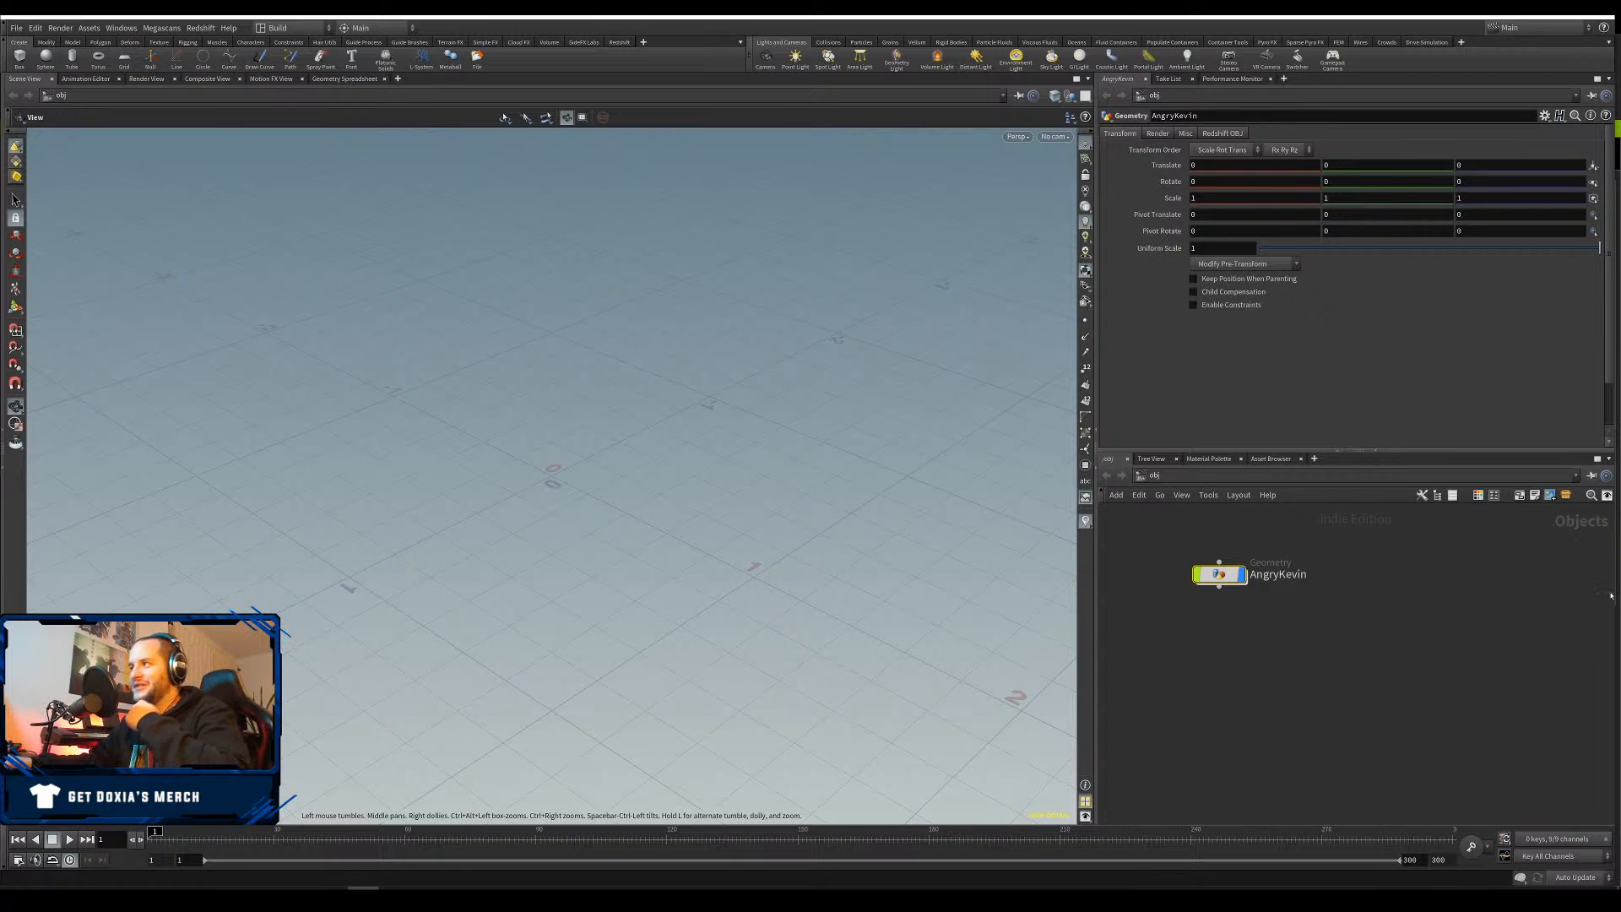
# Go inside the AngryKevin object and add a File node to its network
pyautogui.moveTo(1220, 575); pyautogui.dragTo(1190, 578)
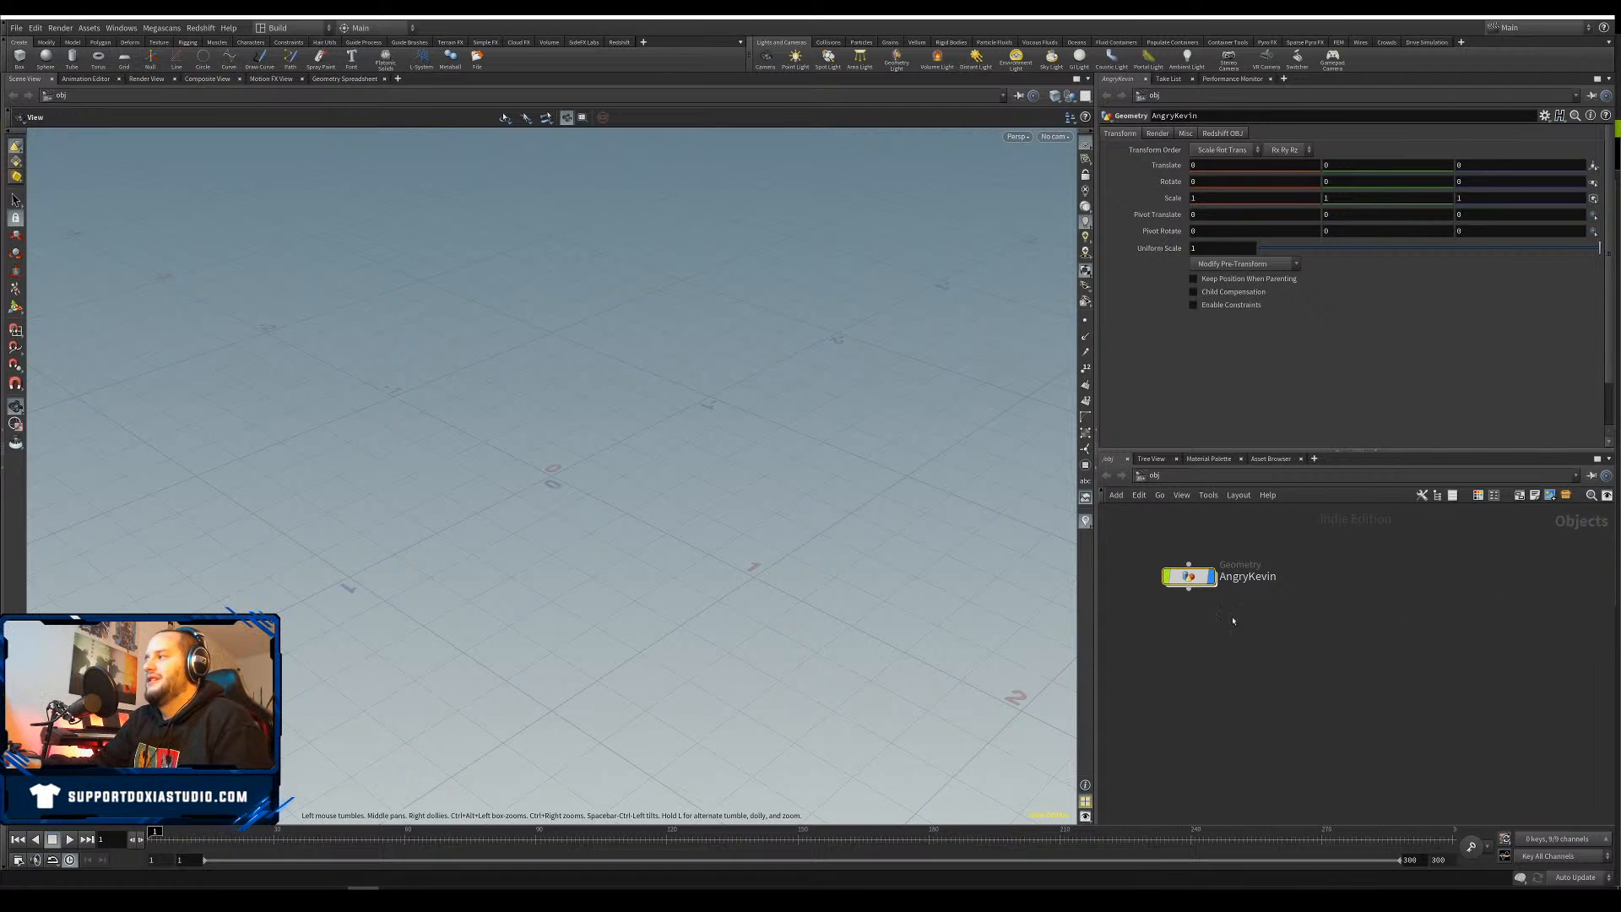
pyautogui.moveTo(1198, 578); pyautogui.dragTo(1183, 595)
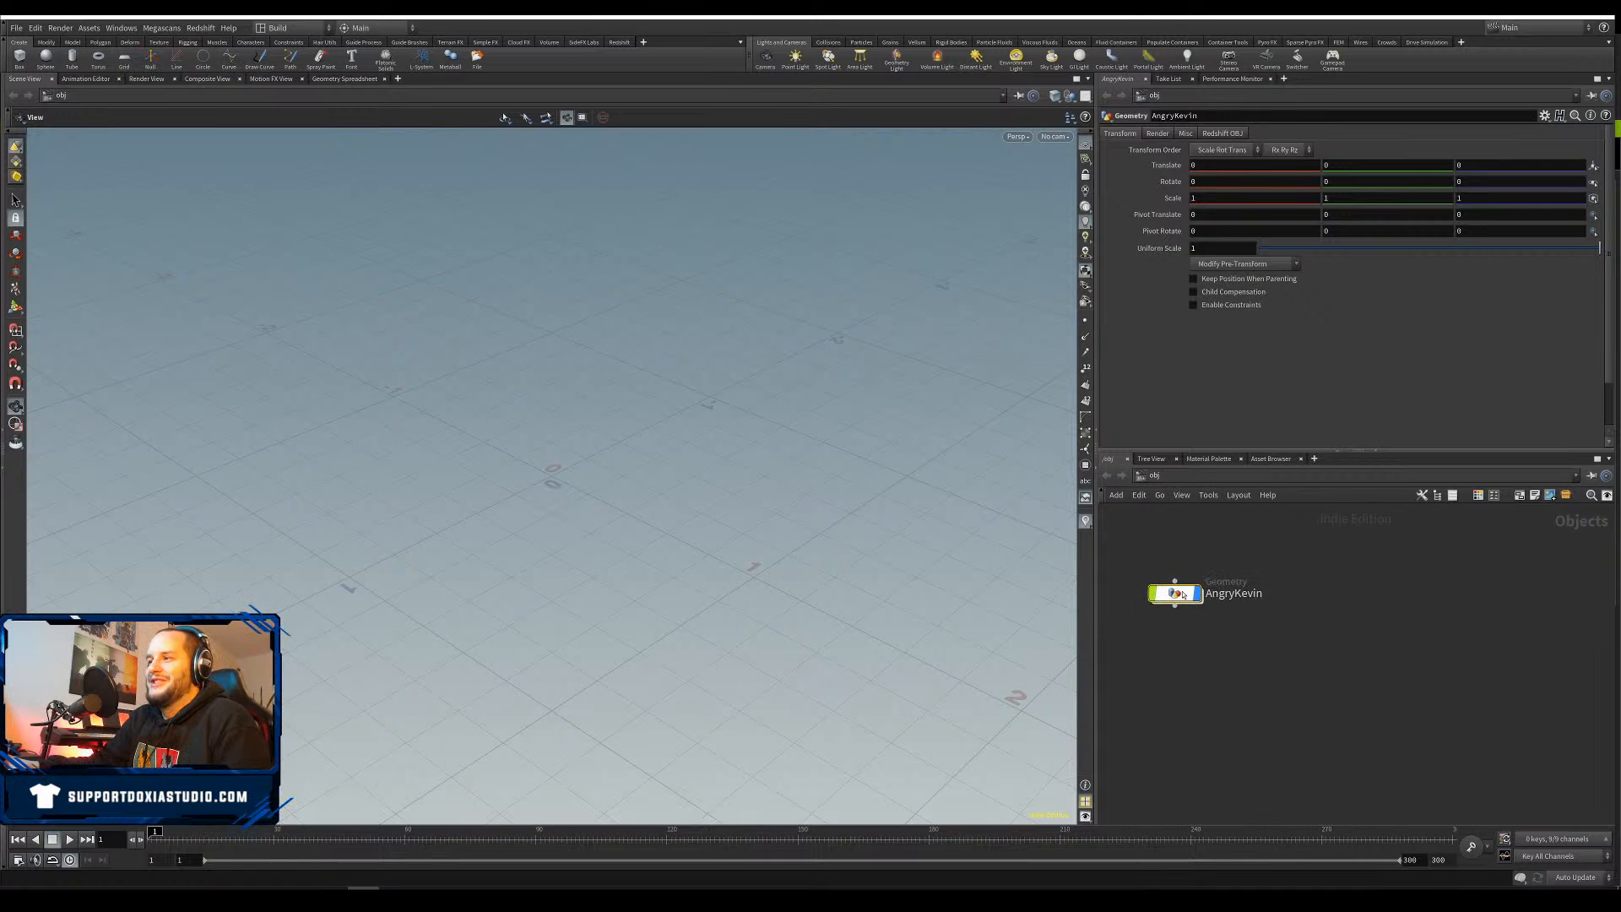
pyautogui.doubleClick(1184, 595)
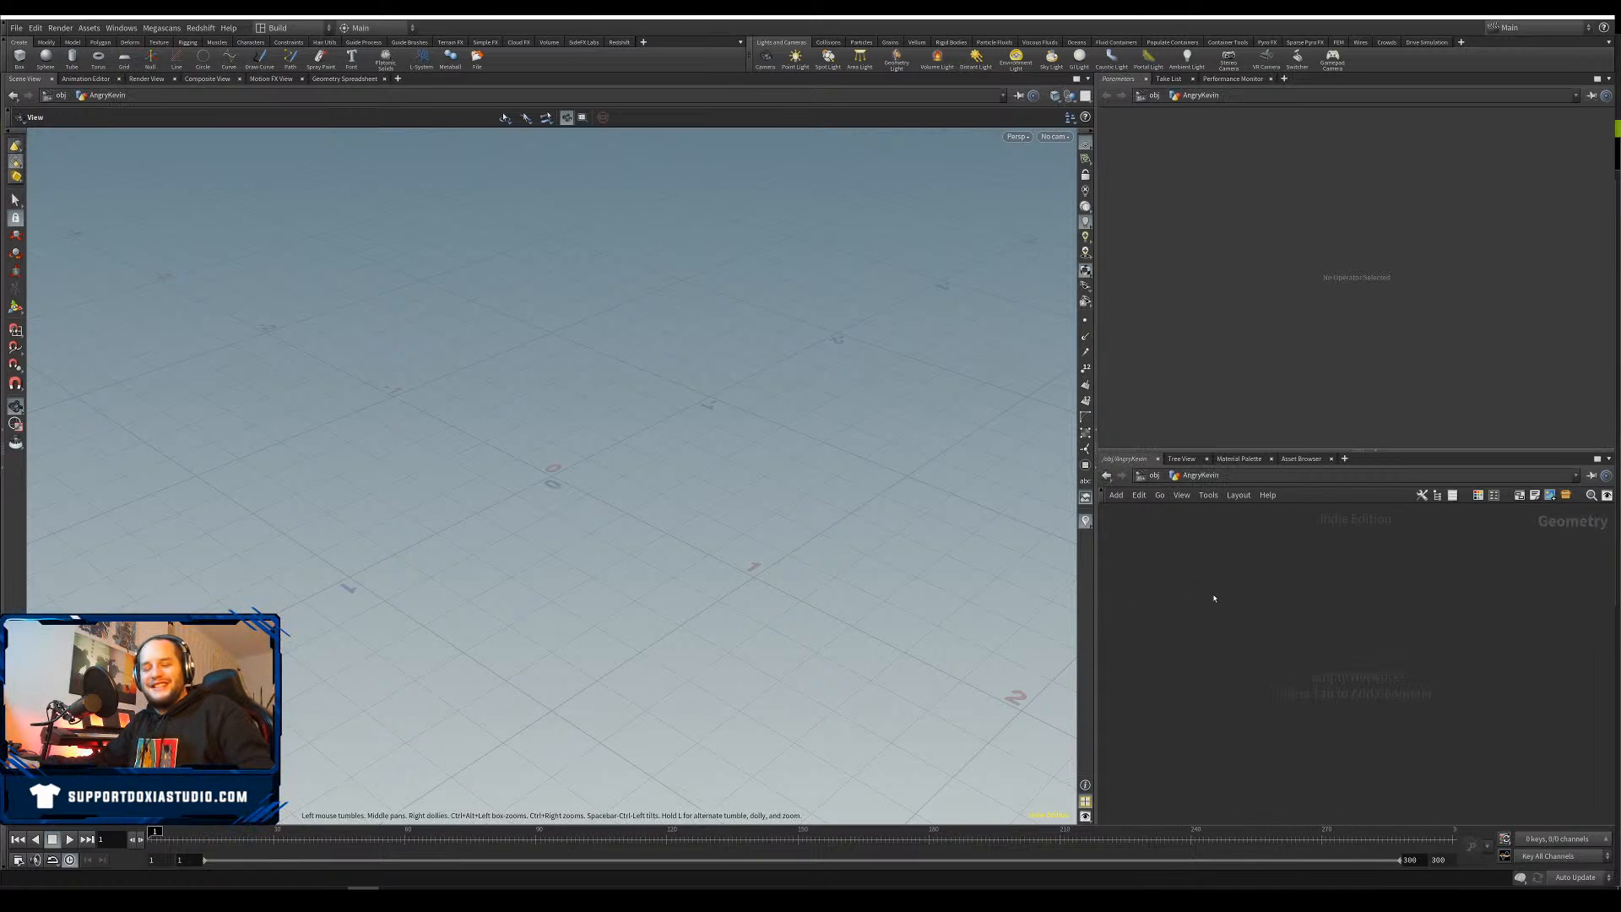
pyautogui.press('Tab')
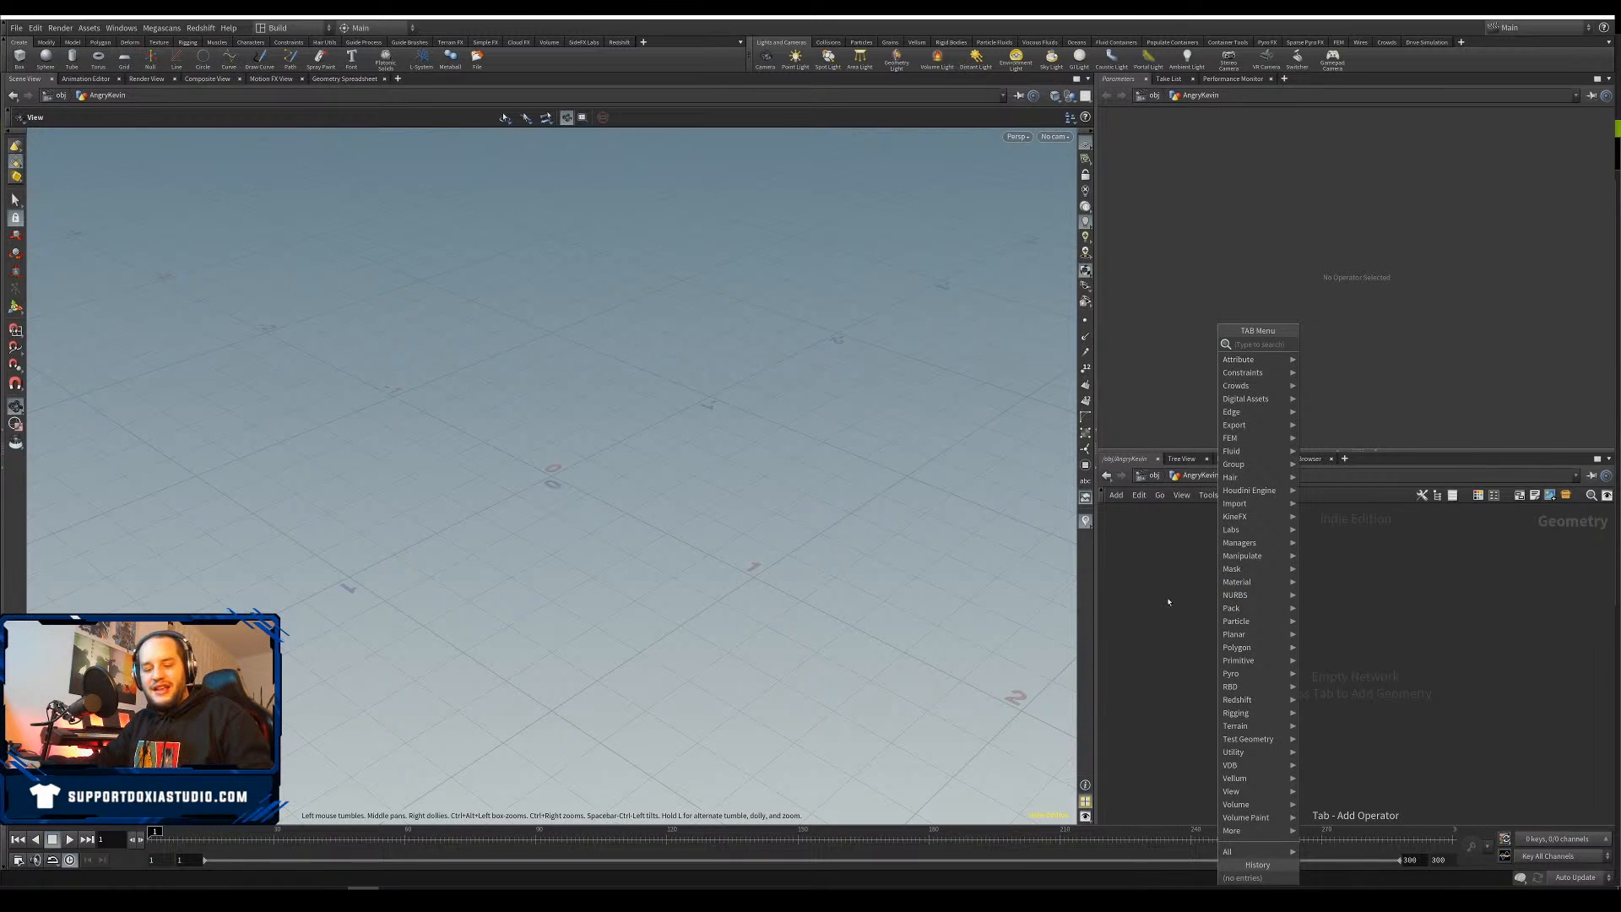
pyautogui.press('Tab')
pyautogui.write('f')
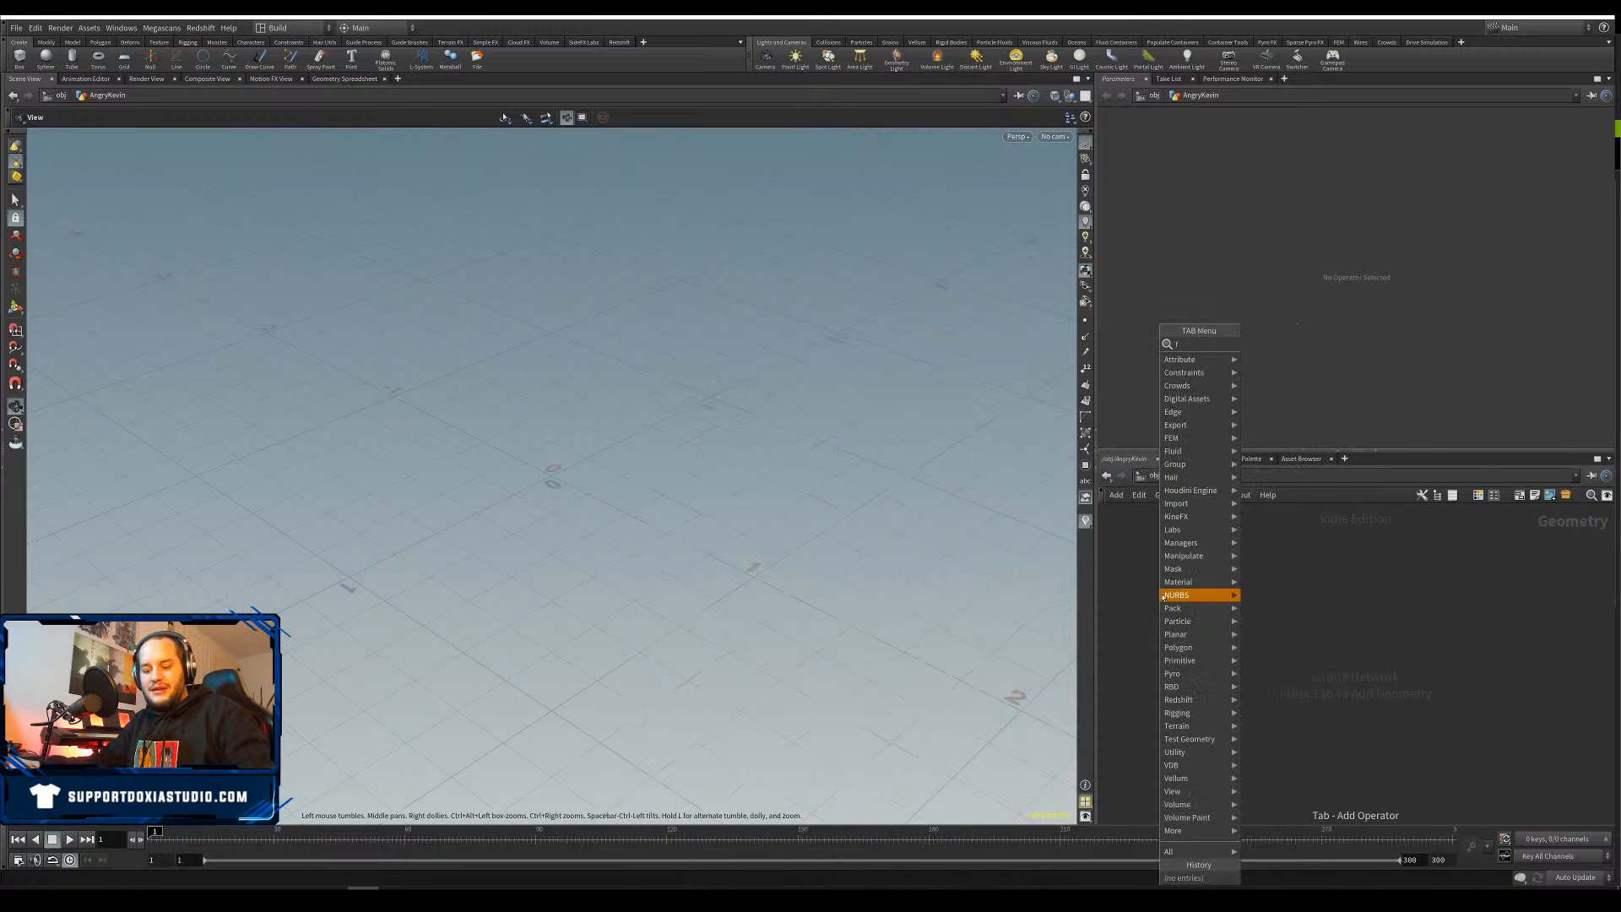
pyautogui.write('ile')
pyautogui.click(1273, 344)
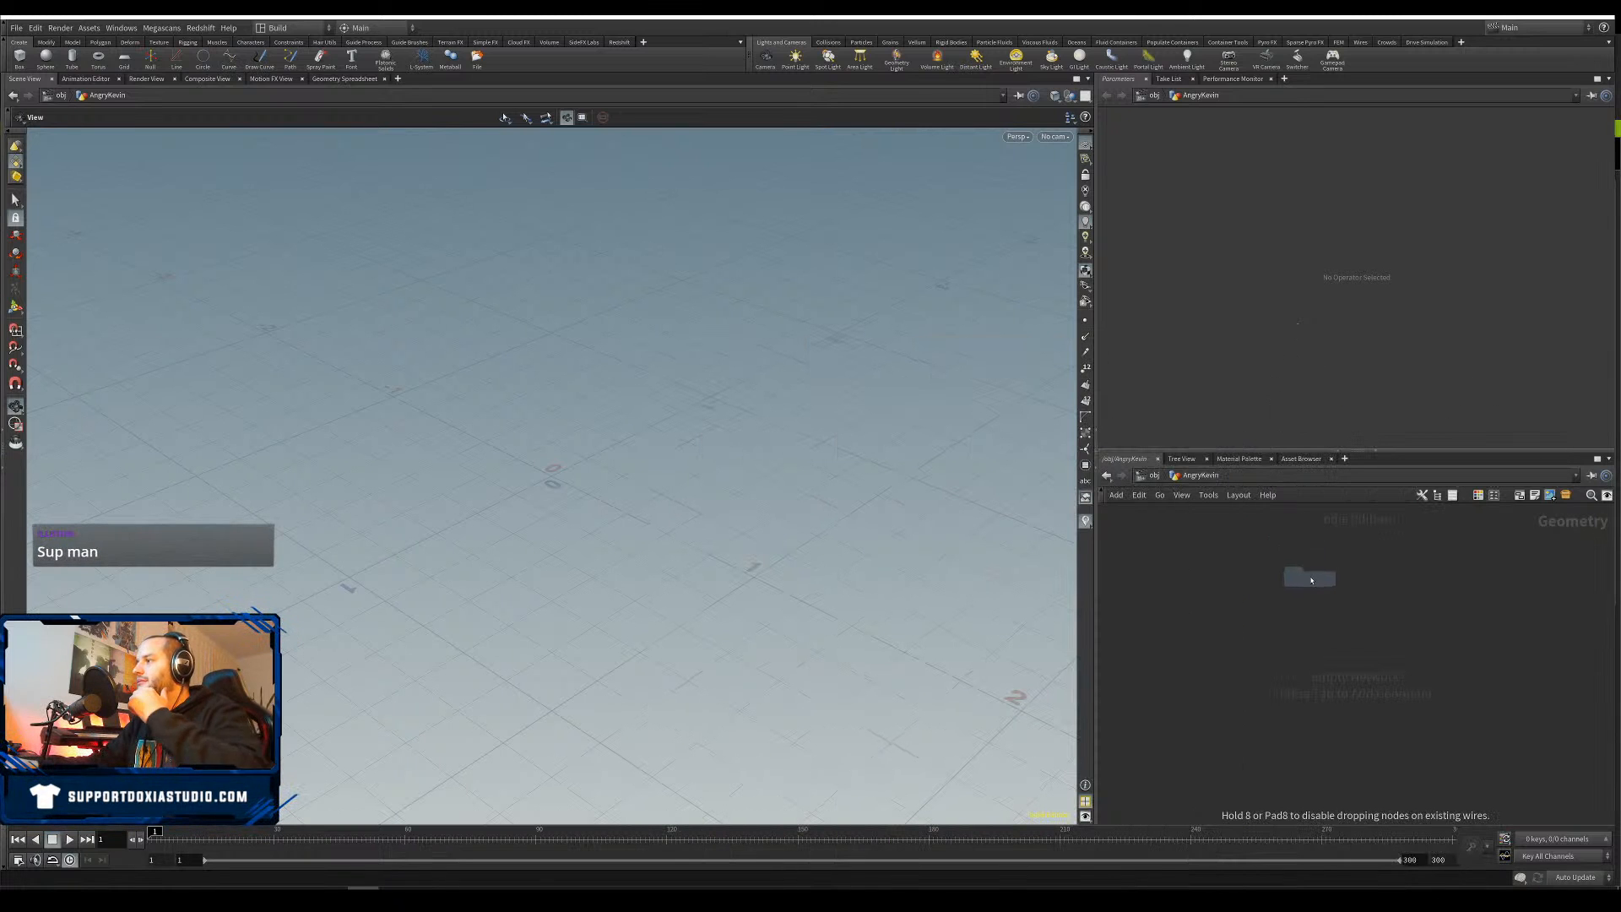
pyautogui.click(1311, 580)
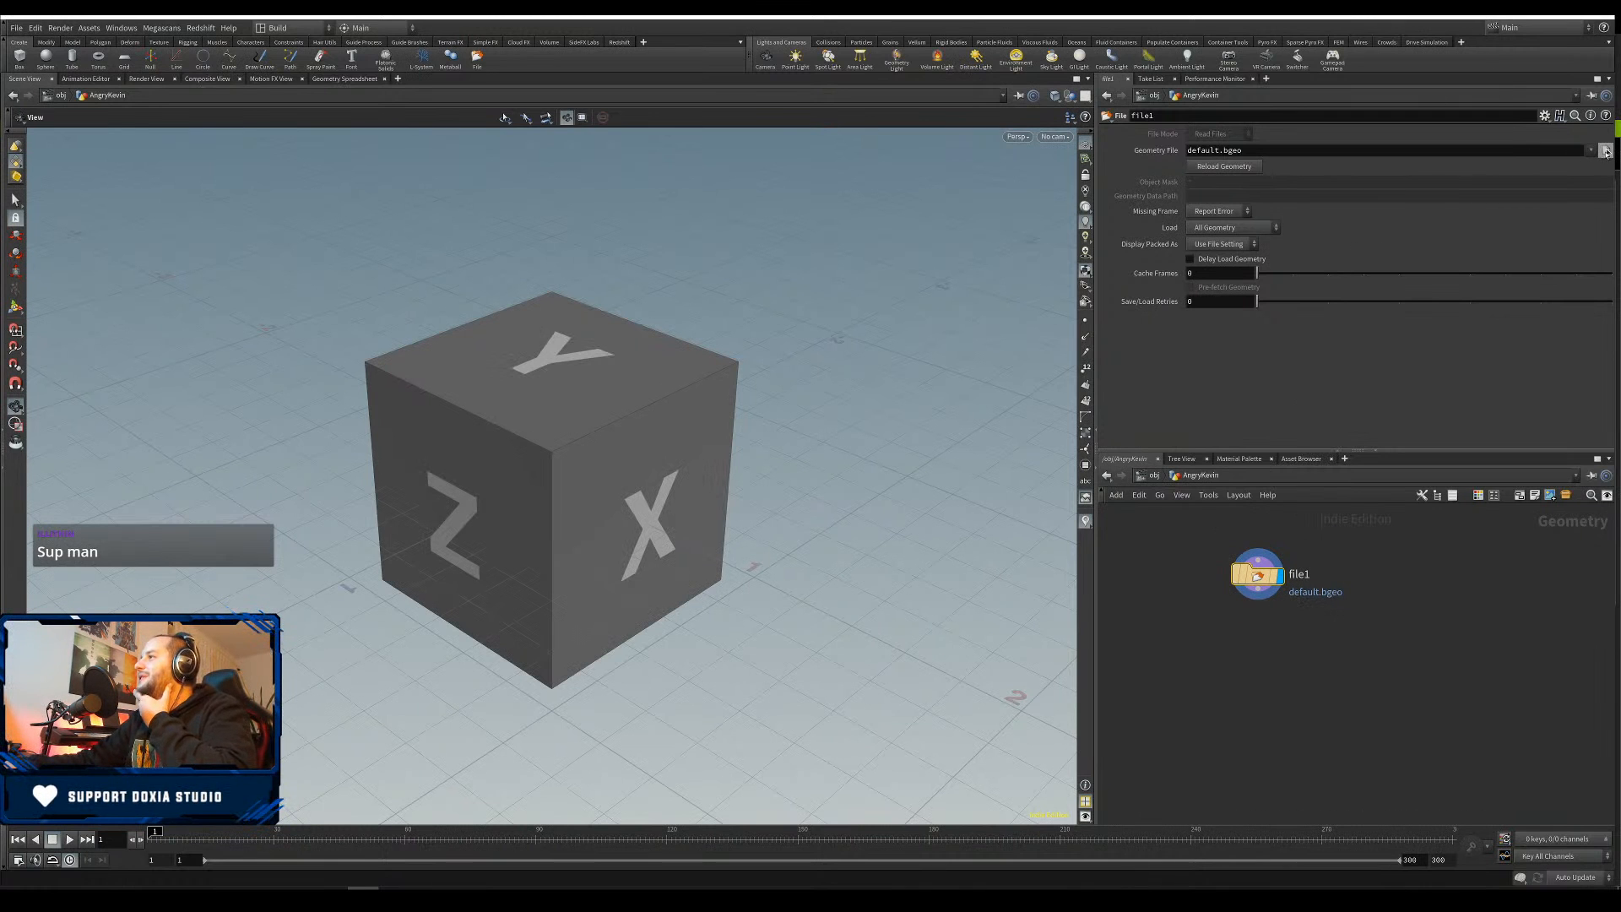
# Load AngryKevin01.obj from the project's 2-Anger/CC3 folder as the File node's geometry
pyautogui.click(1609, 151)
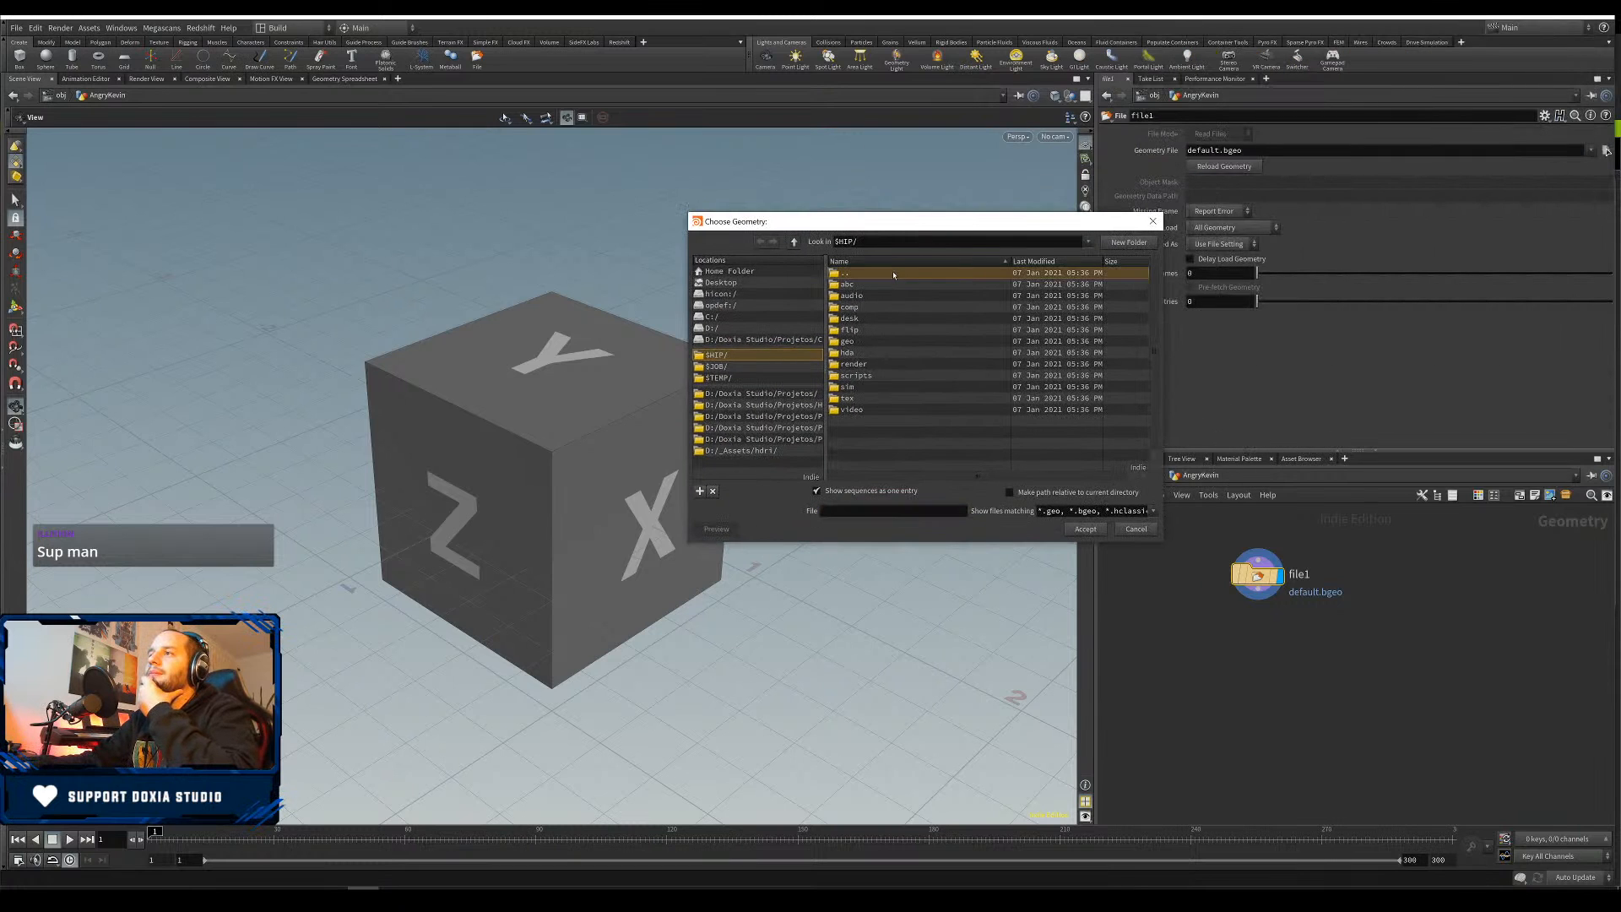
pyautogui.doubleClick(849, 272)
pyautogui.doubleClick(890, 286)
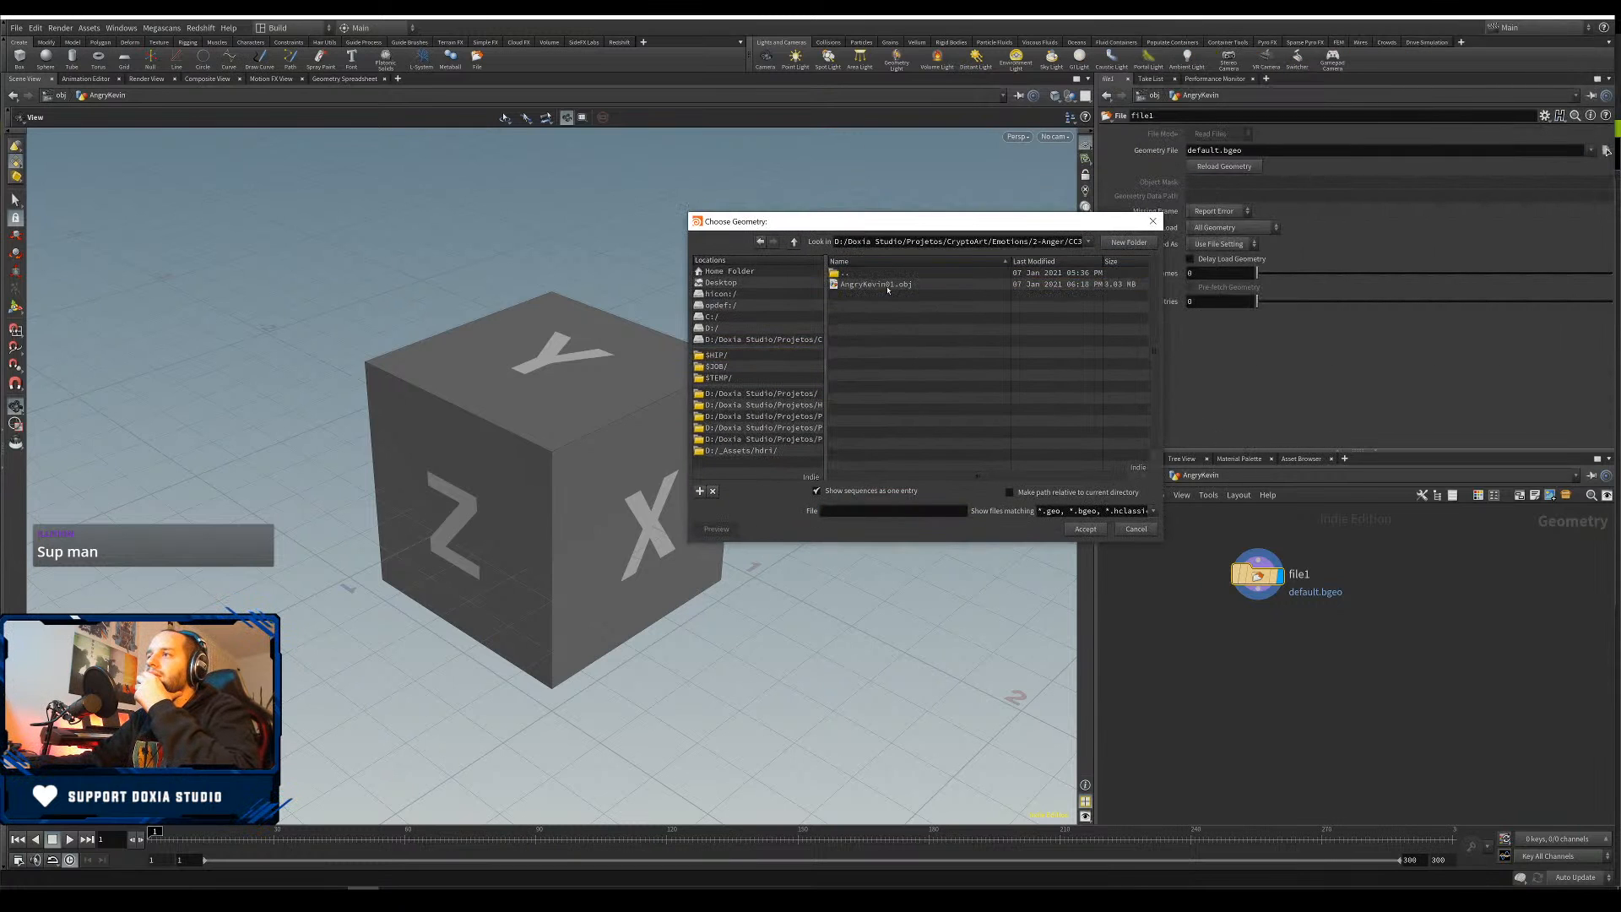
pyautogui.doubleClick(891, 286)
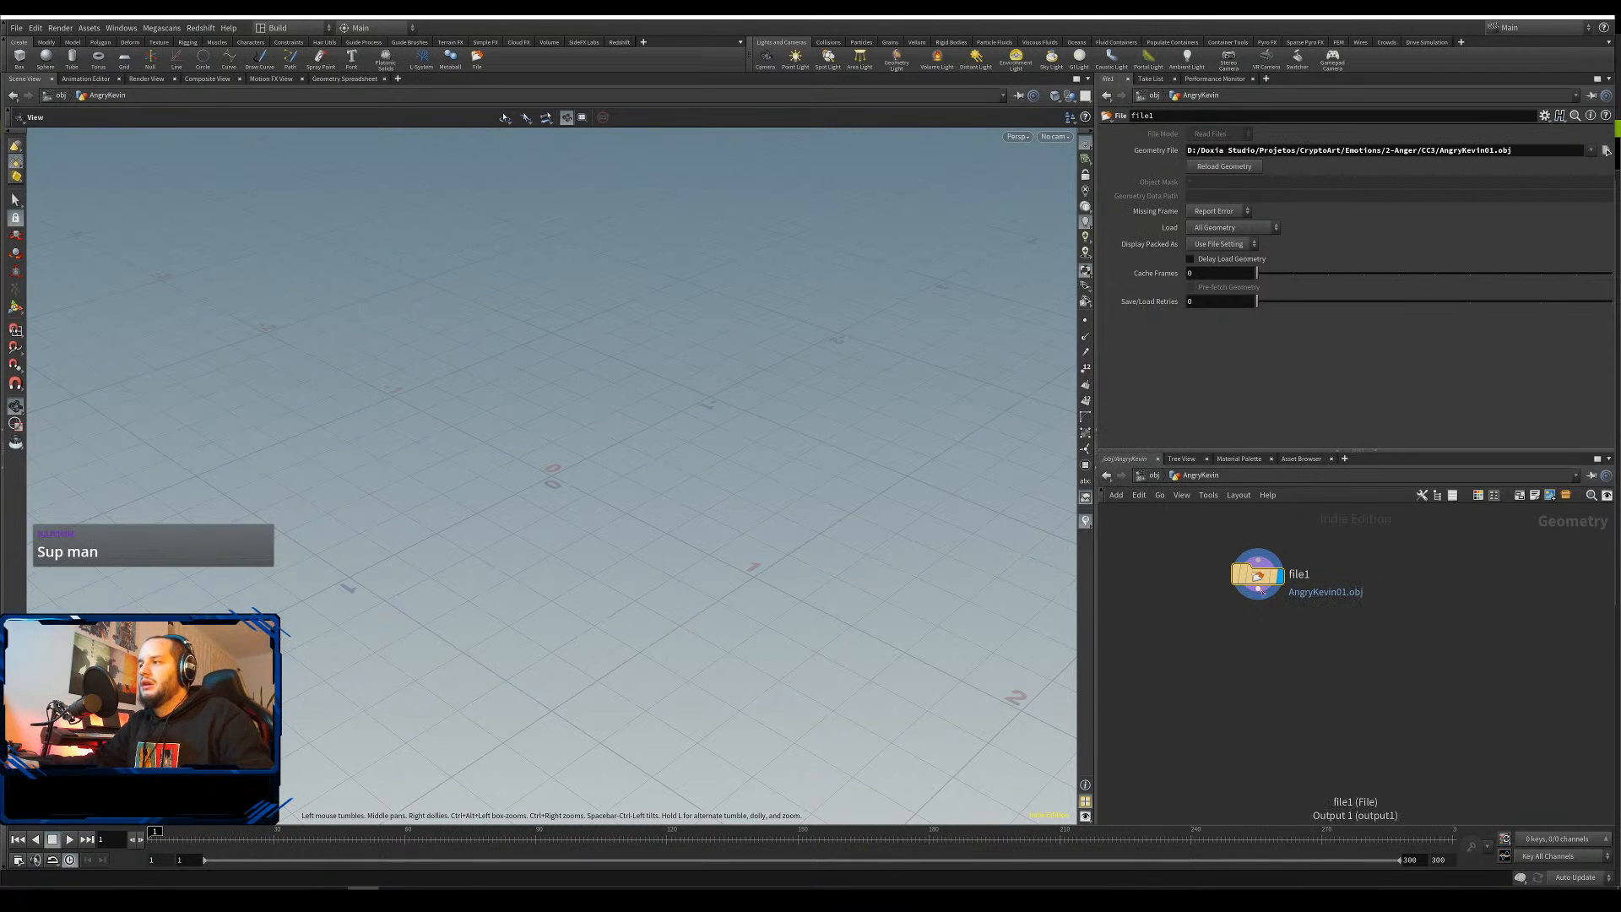
# Add a Transform node after the file node, display its result and frame the character in the viewport
pyautogui.press('Tab')
pyautogui.write('tran')
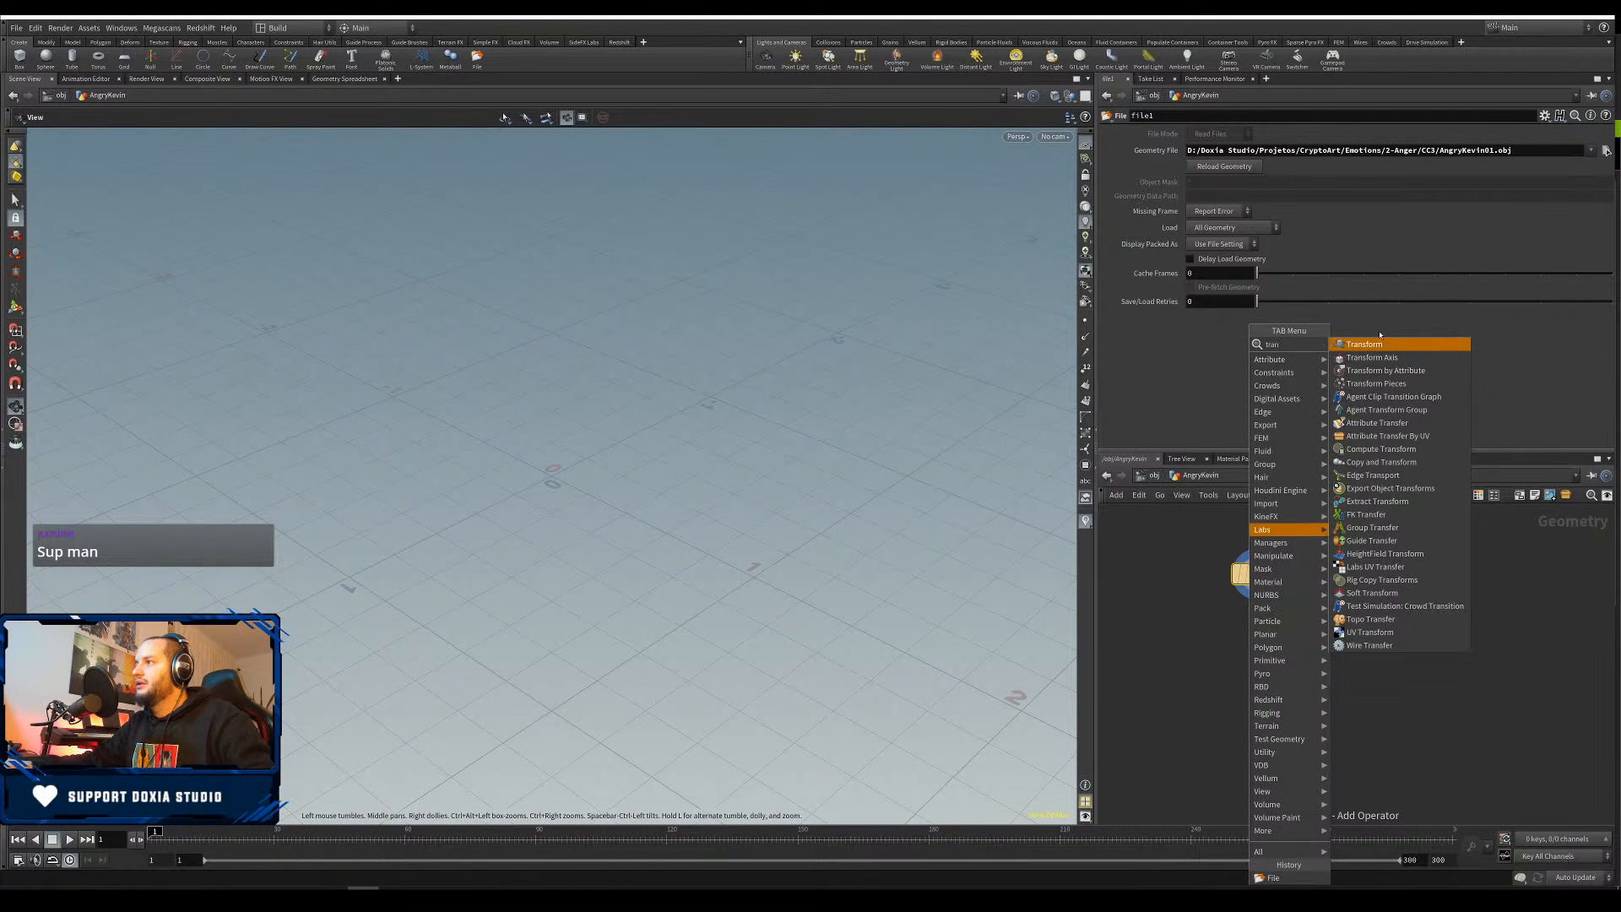
pyautogui.press('Return')
pyautogui.click(1253, 664)
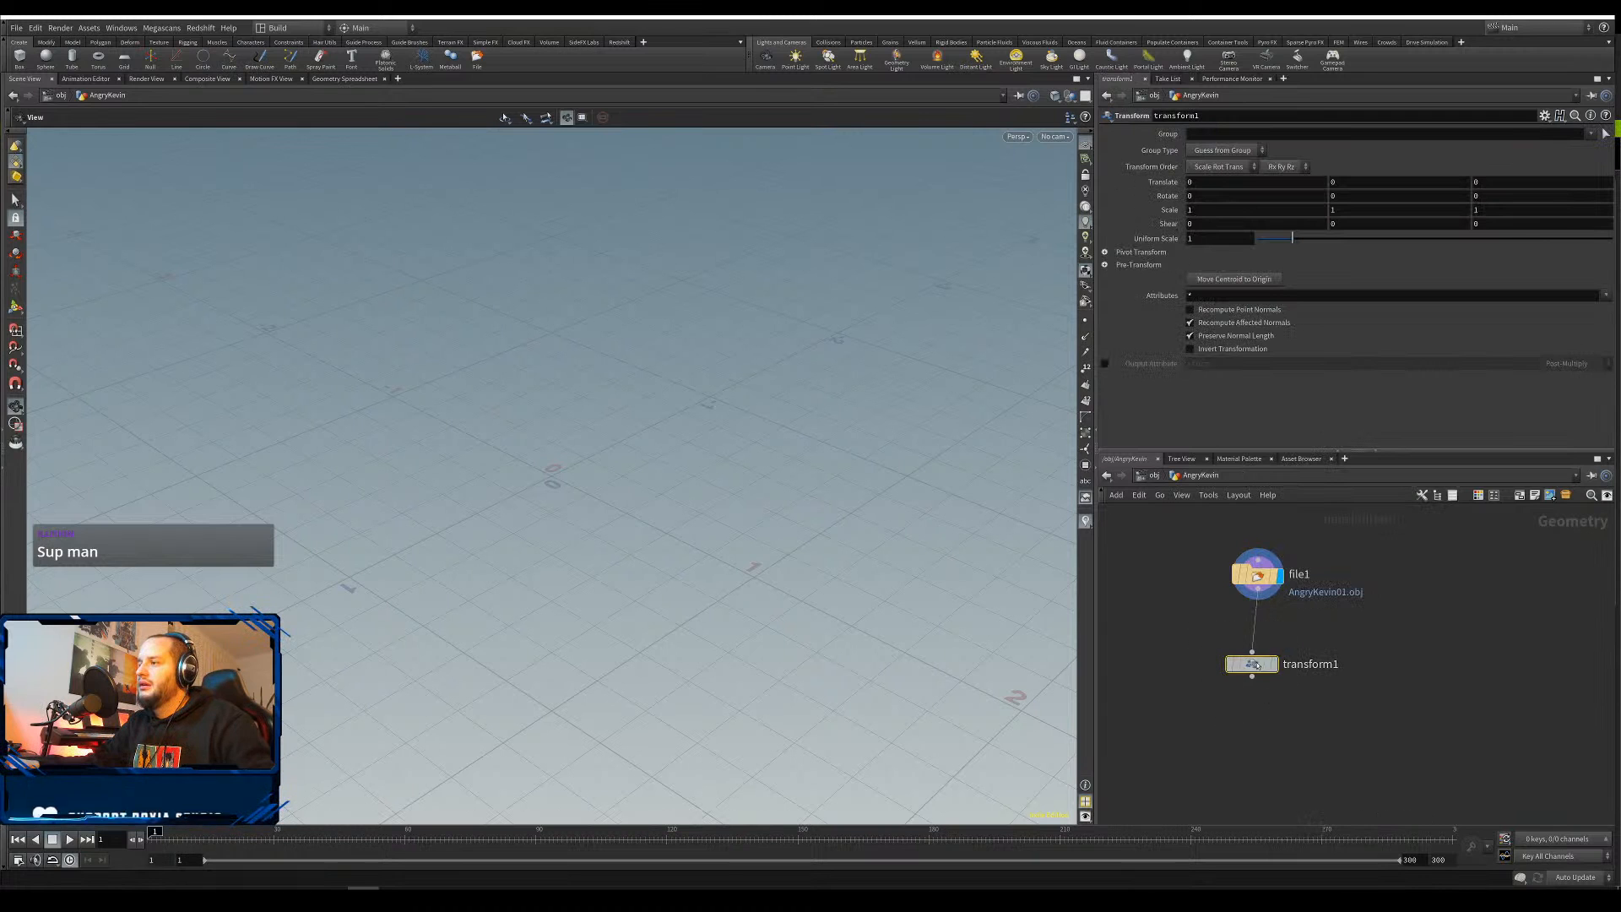
pyautogui.moveTo(1254, 664); pyautogui.dragTo(1258, 653)
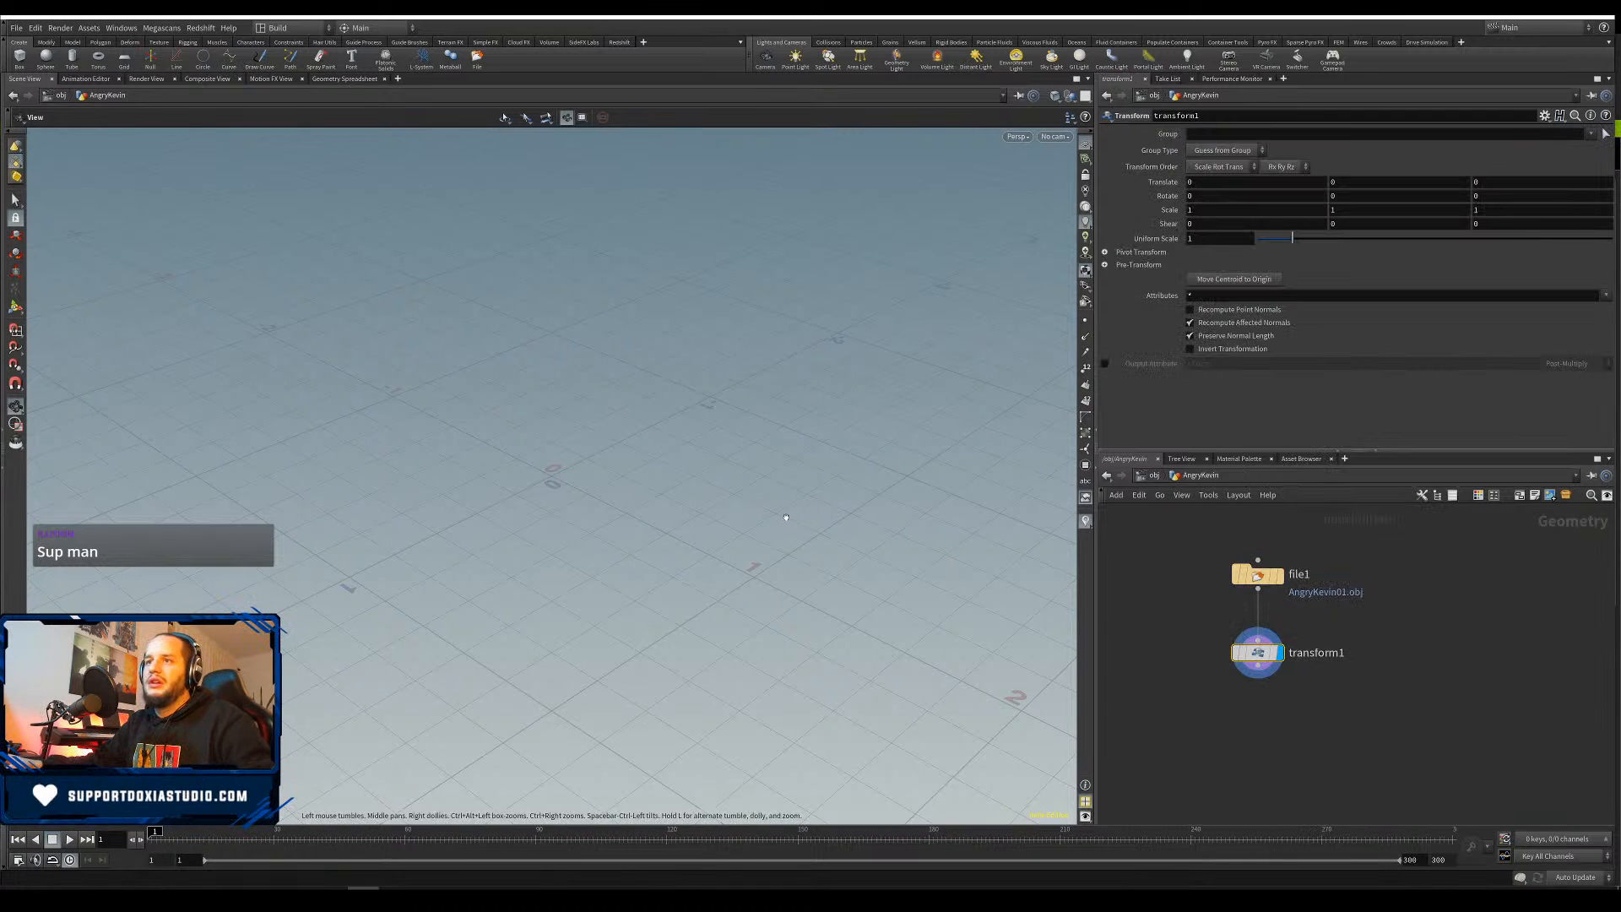
pyautogui.press('g')
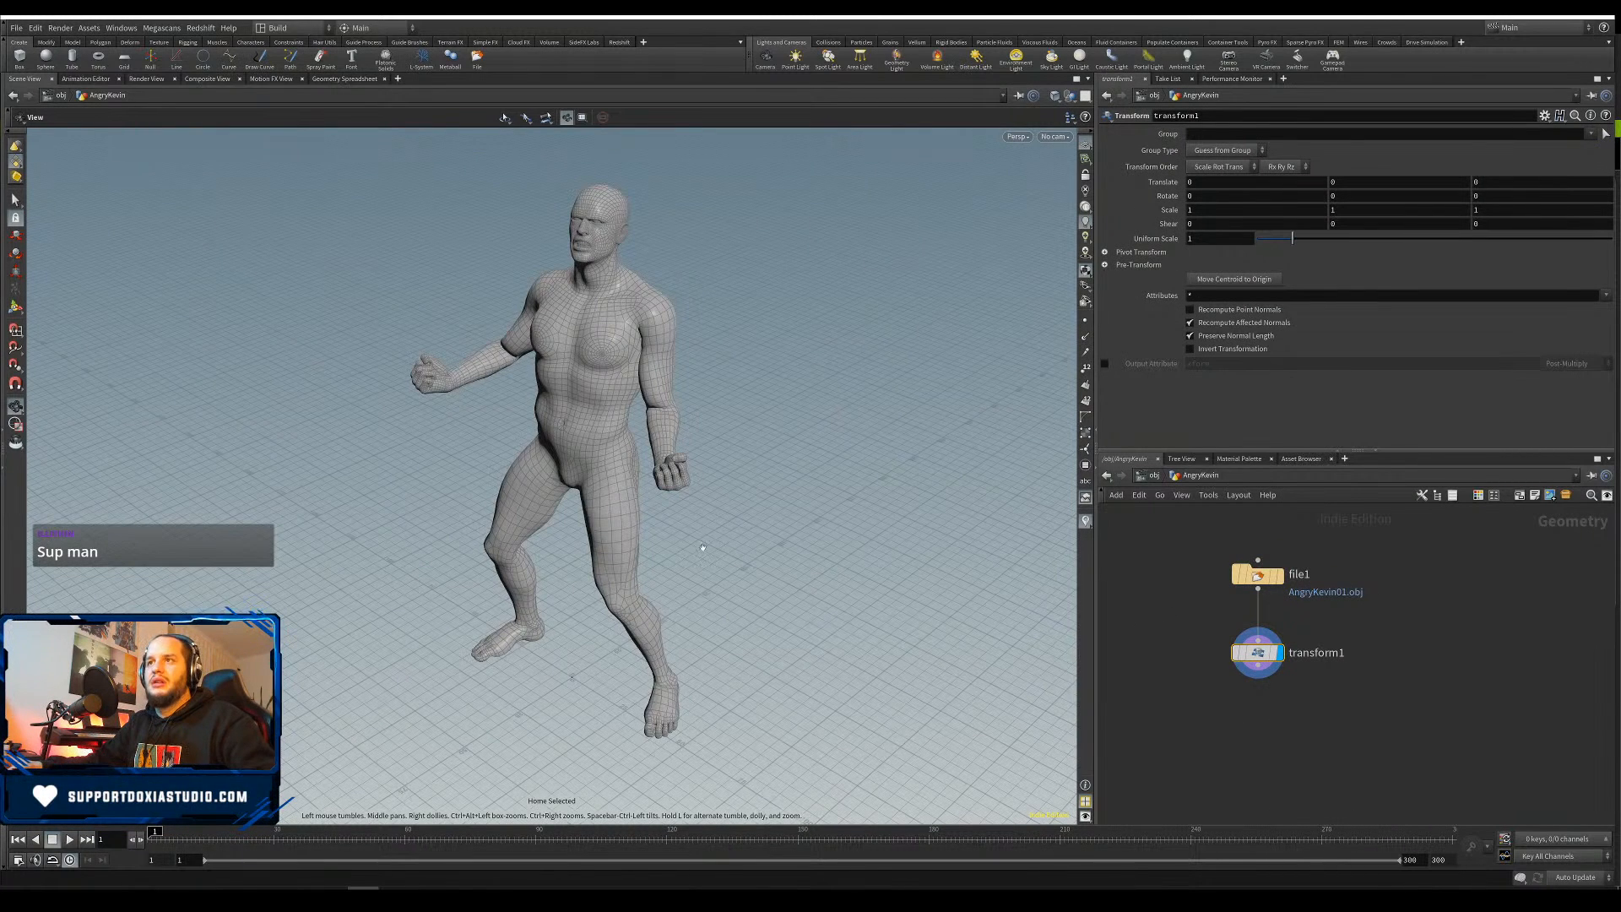
pyautogui.moveTo(703, 548); pyautogui.dragTo(730, 568)
pyautogui.moveTo(731, 567); pyautogui.dragTo(949, 558, button='right')
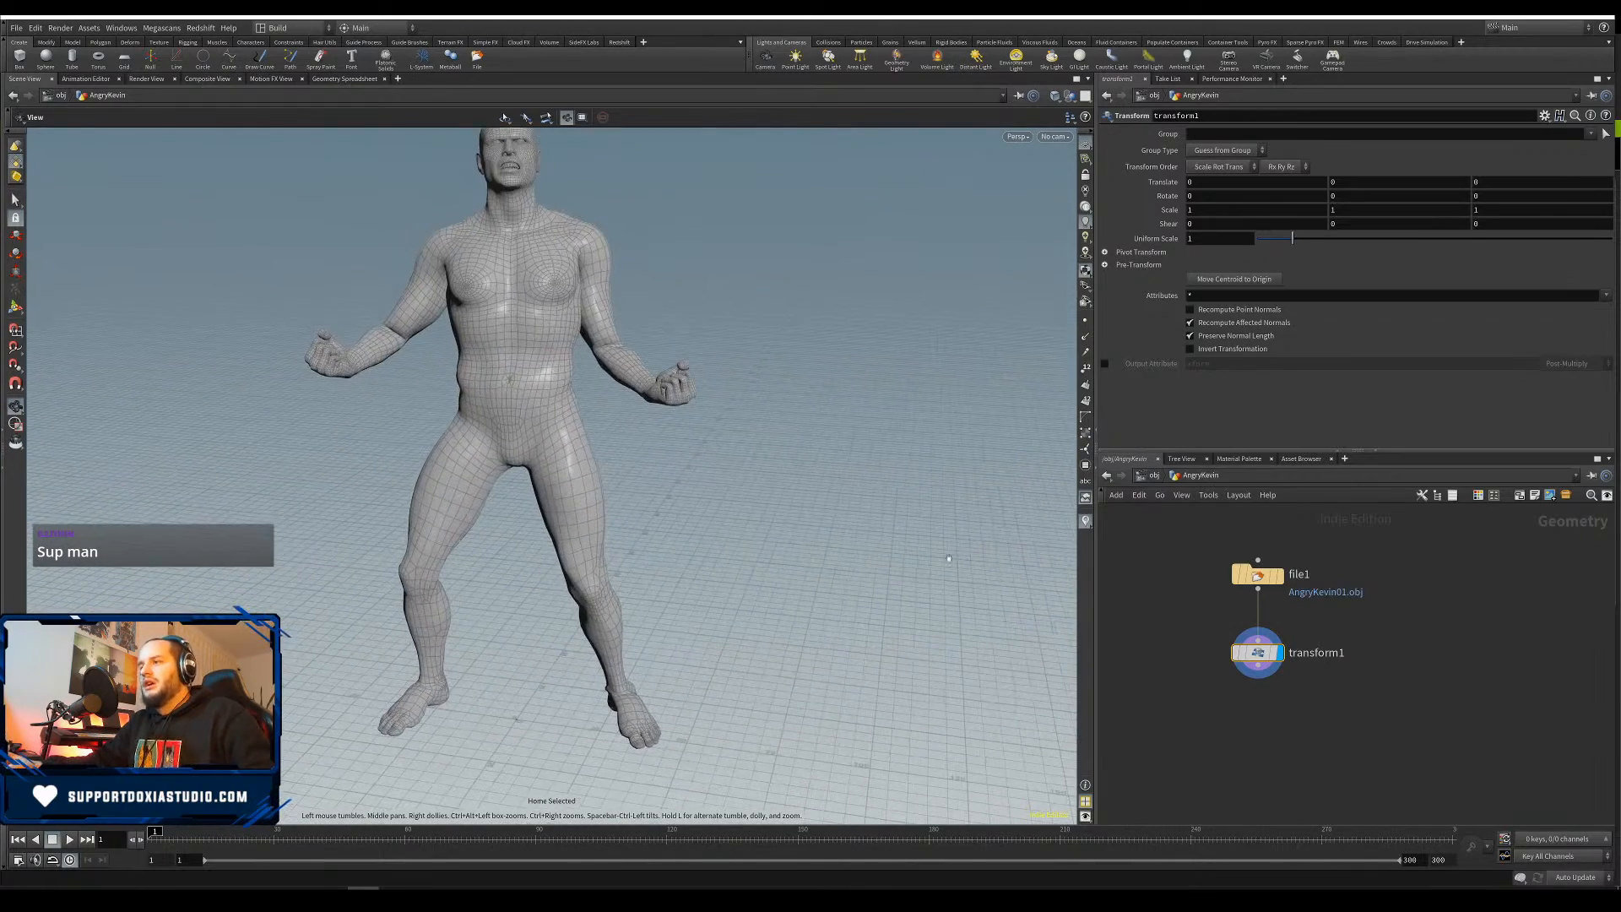
# Set the Transform node's uniform scale to 0.1 and save the scene
pyautogui.doubleClick(1229, 241)
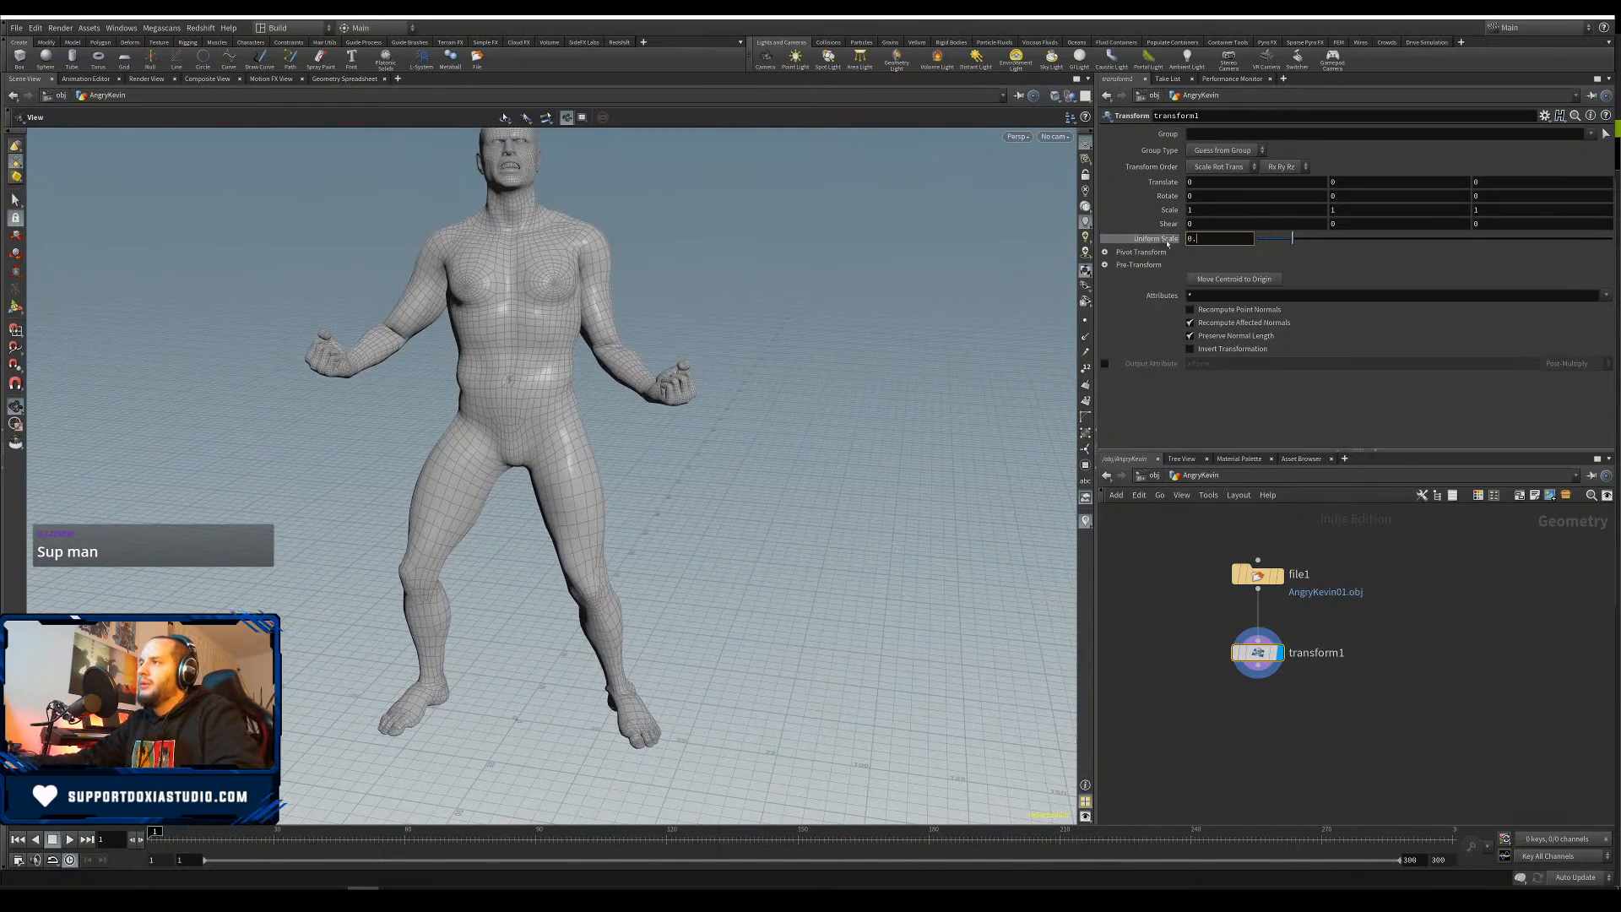
pyautogui.write('0.1')
pyautogui.press('Return')
pyautogui.moveTo(561, 701); pyautogui.dragTo(643, 638, button='right')
pyautogui.moveTo(644, 639); pyautogui.dragTo(743, 528, button='middle')
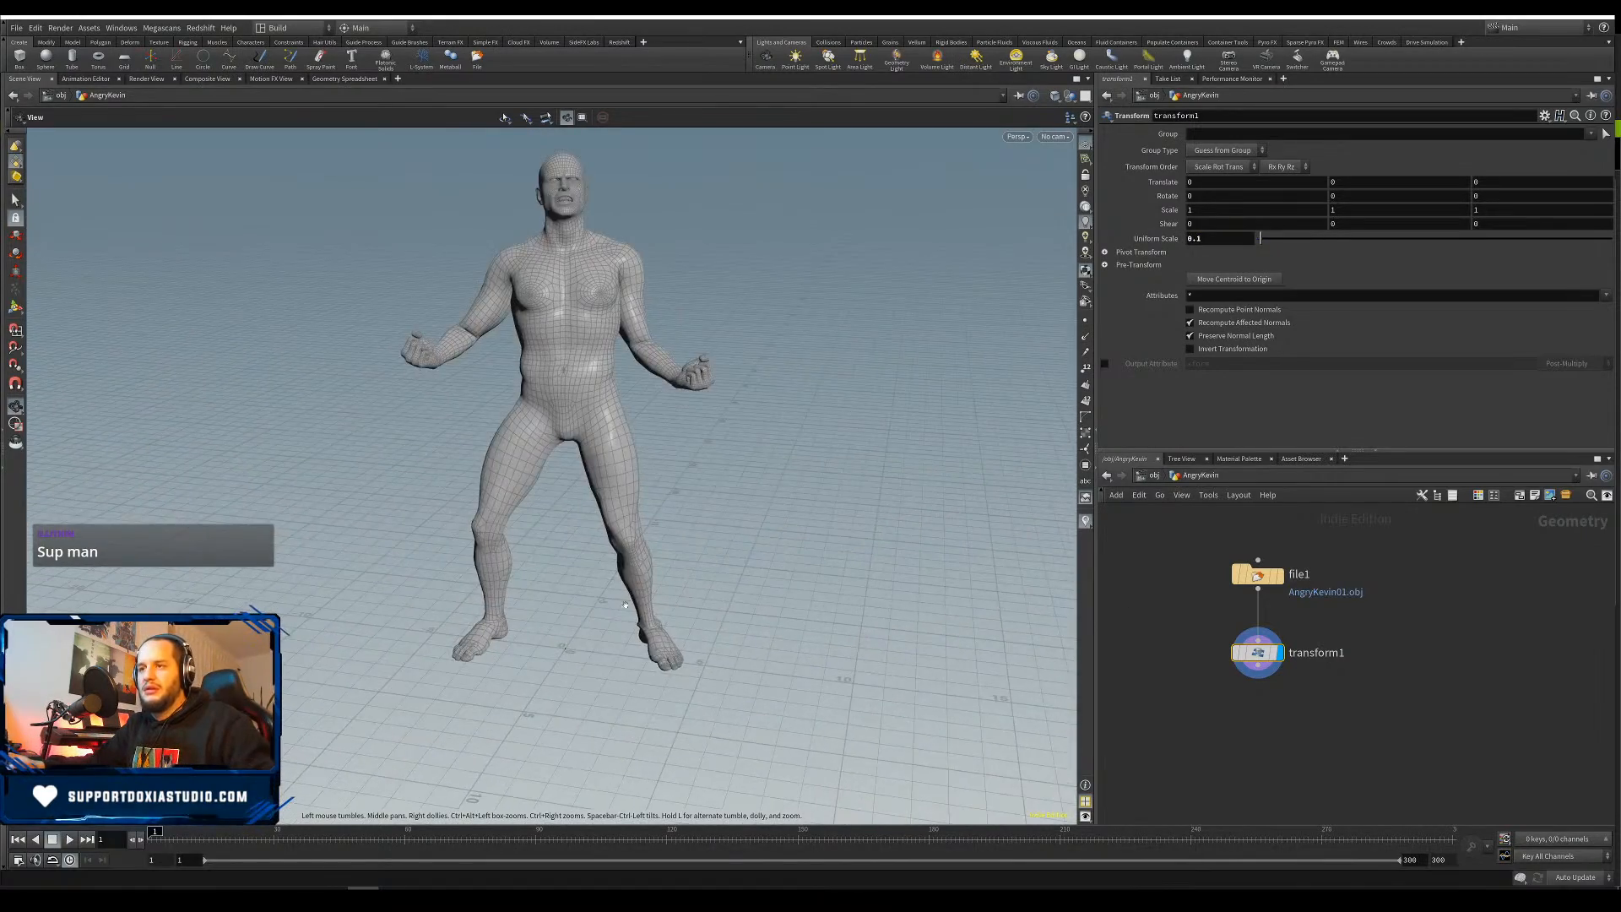
pyautogui.moveTo(743, 528)
pyautogui.mouseDown()
pyautogui.moveTo(752, 430)
pyautogui.moveTo(756, 507)
pyautogui.mouseUp()
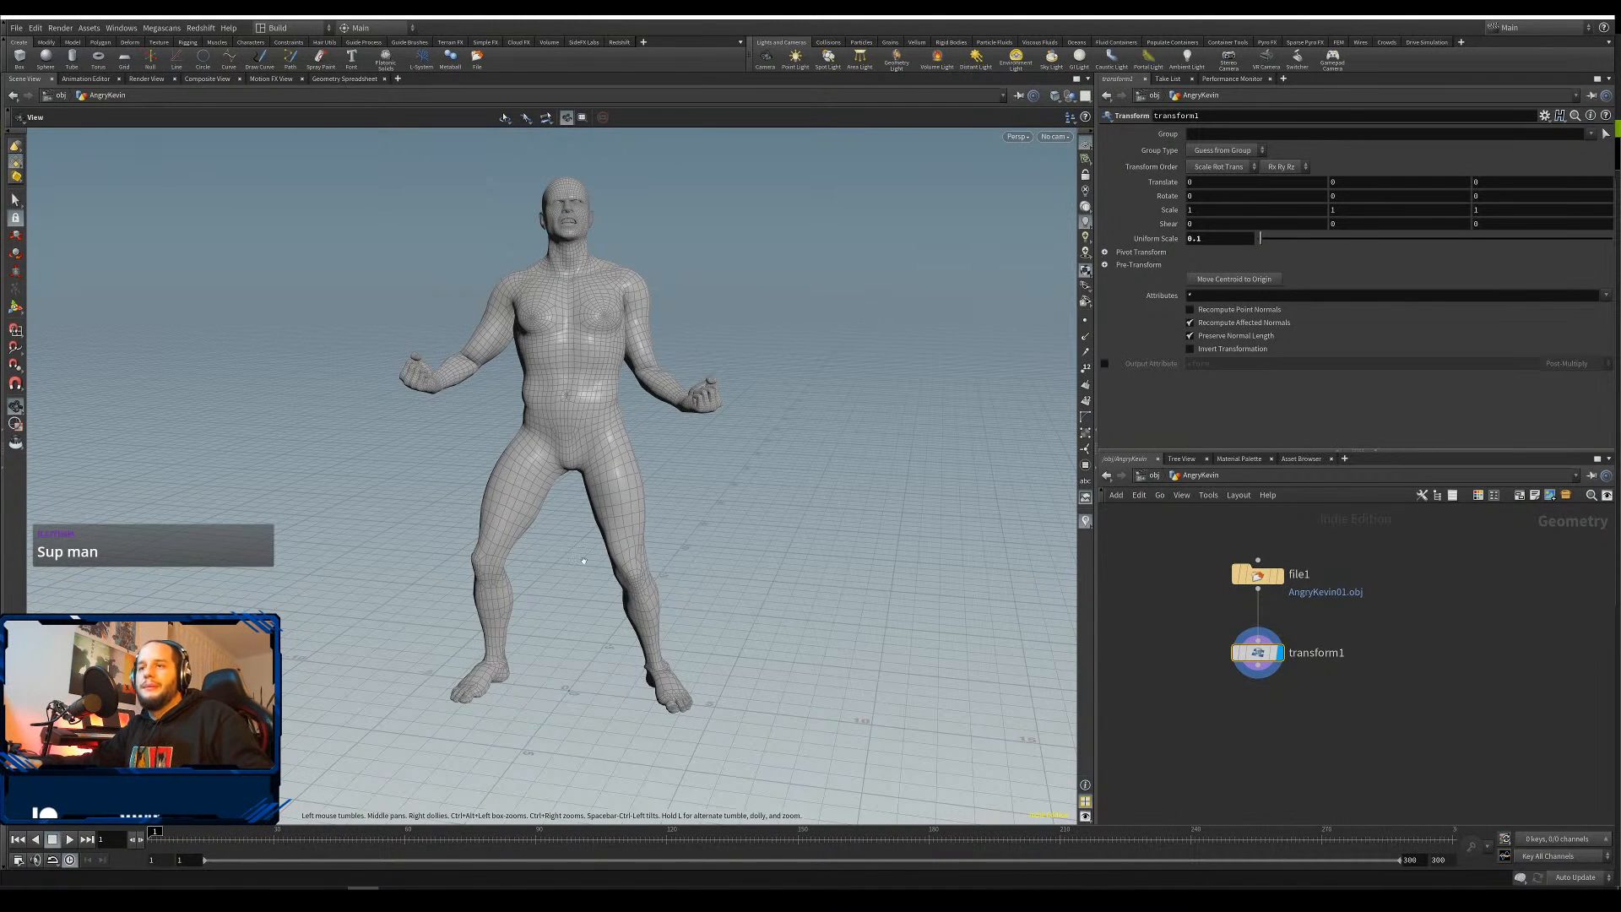
pyautogui.moveTo(584, 561); pyautogui.dragTo(508, 567)
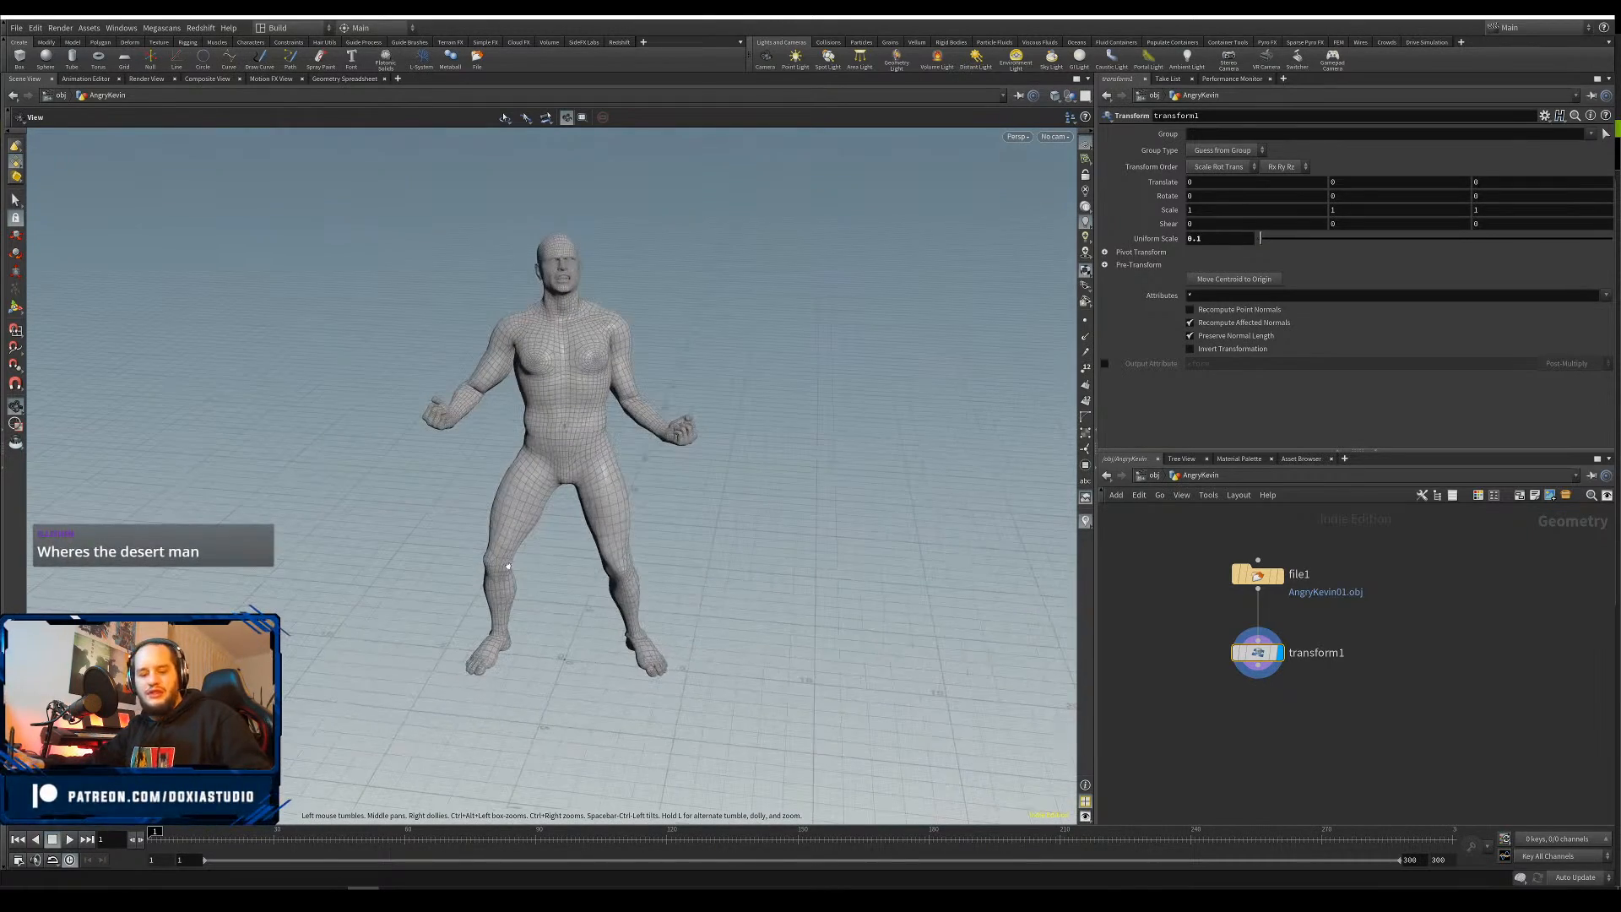
pyautogui.hotkey('ctrl', 's')
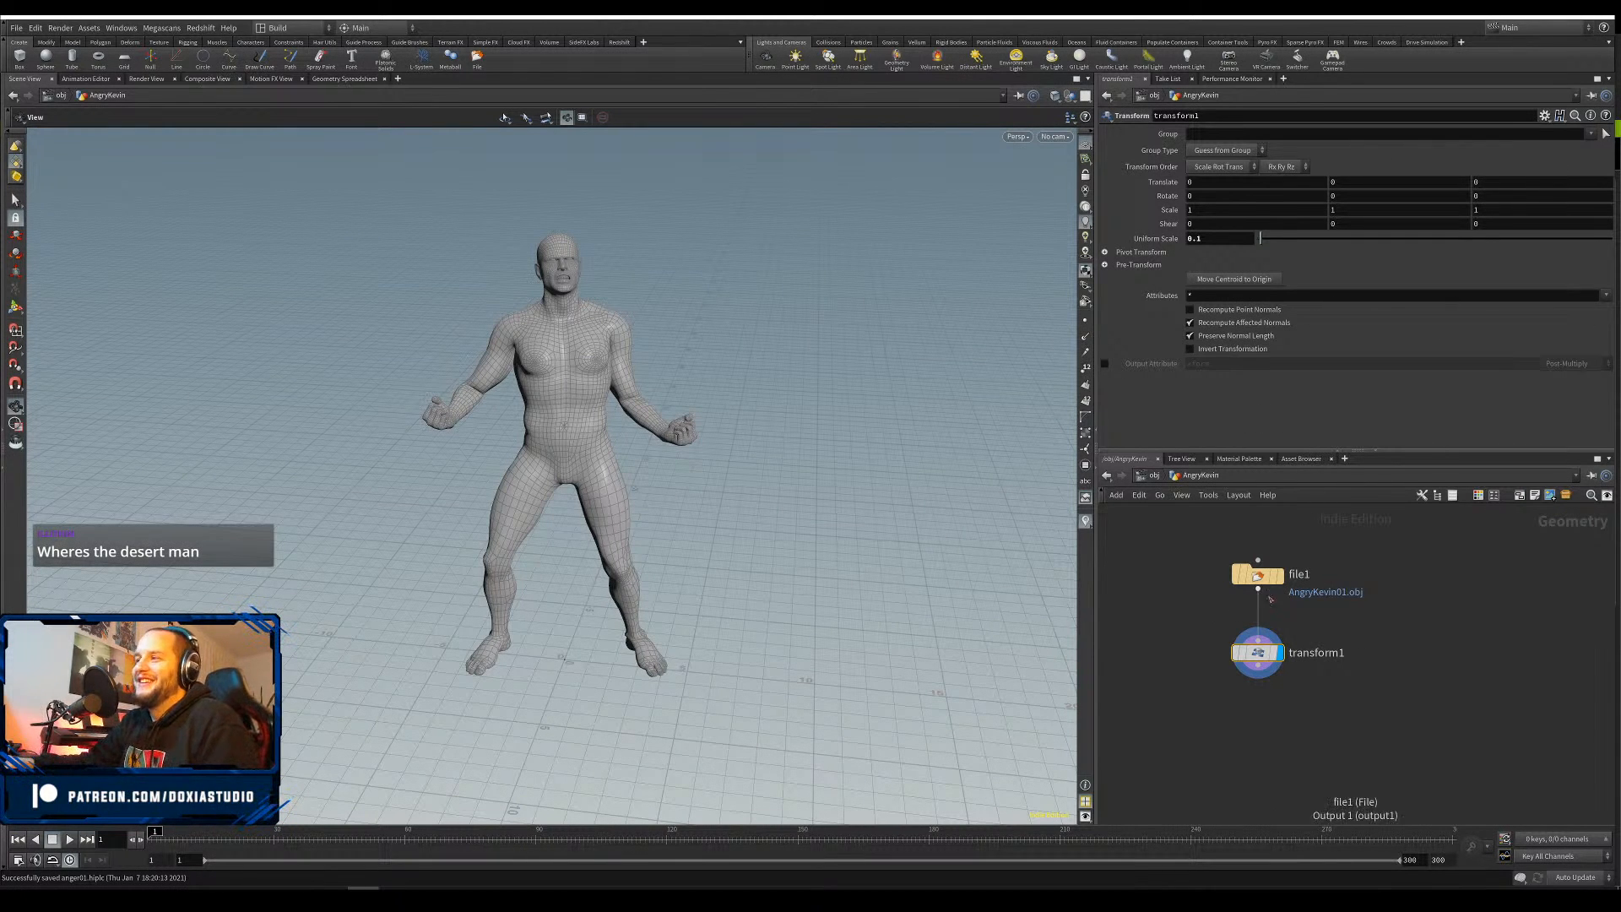
# Tidy the AngryKevin network by aligning the Transform node just beneath the file node
pyautogui.moveTo(1260, 576); pyautogui.dragTo(1230, 560)
pyautogui.moveTo(1258, 654); pyautogui.dragTo(1229, 636)
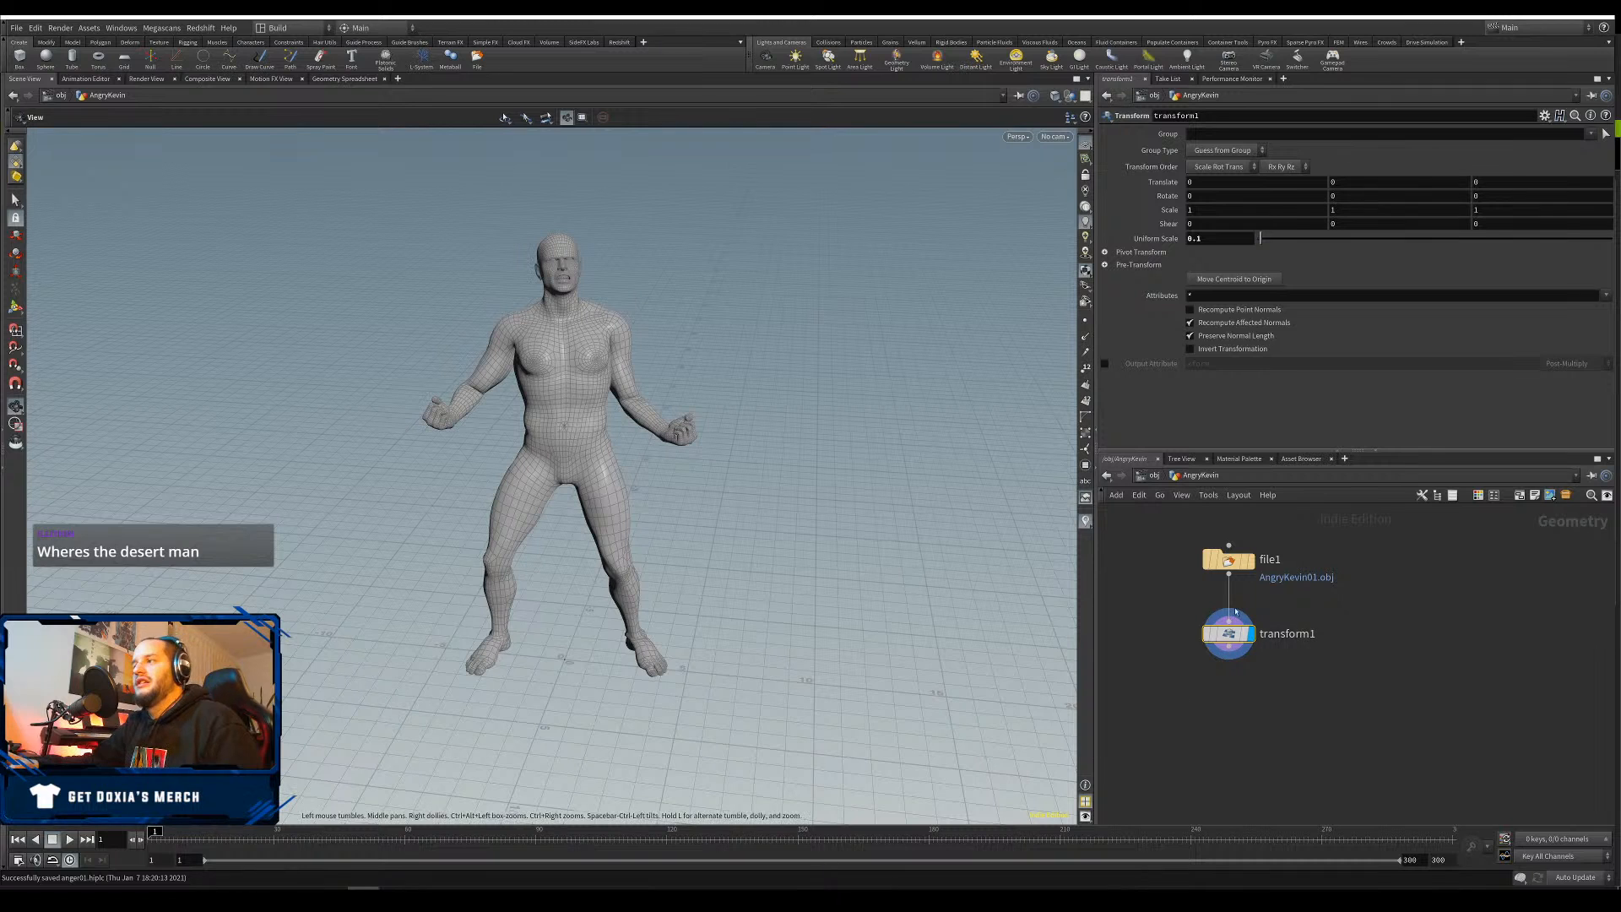
pyautogui.moveTo(1231, 561); pyautogui.dragTo(1232, 550)
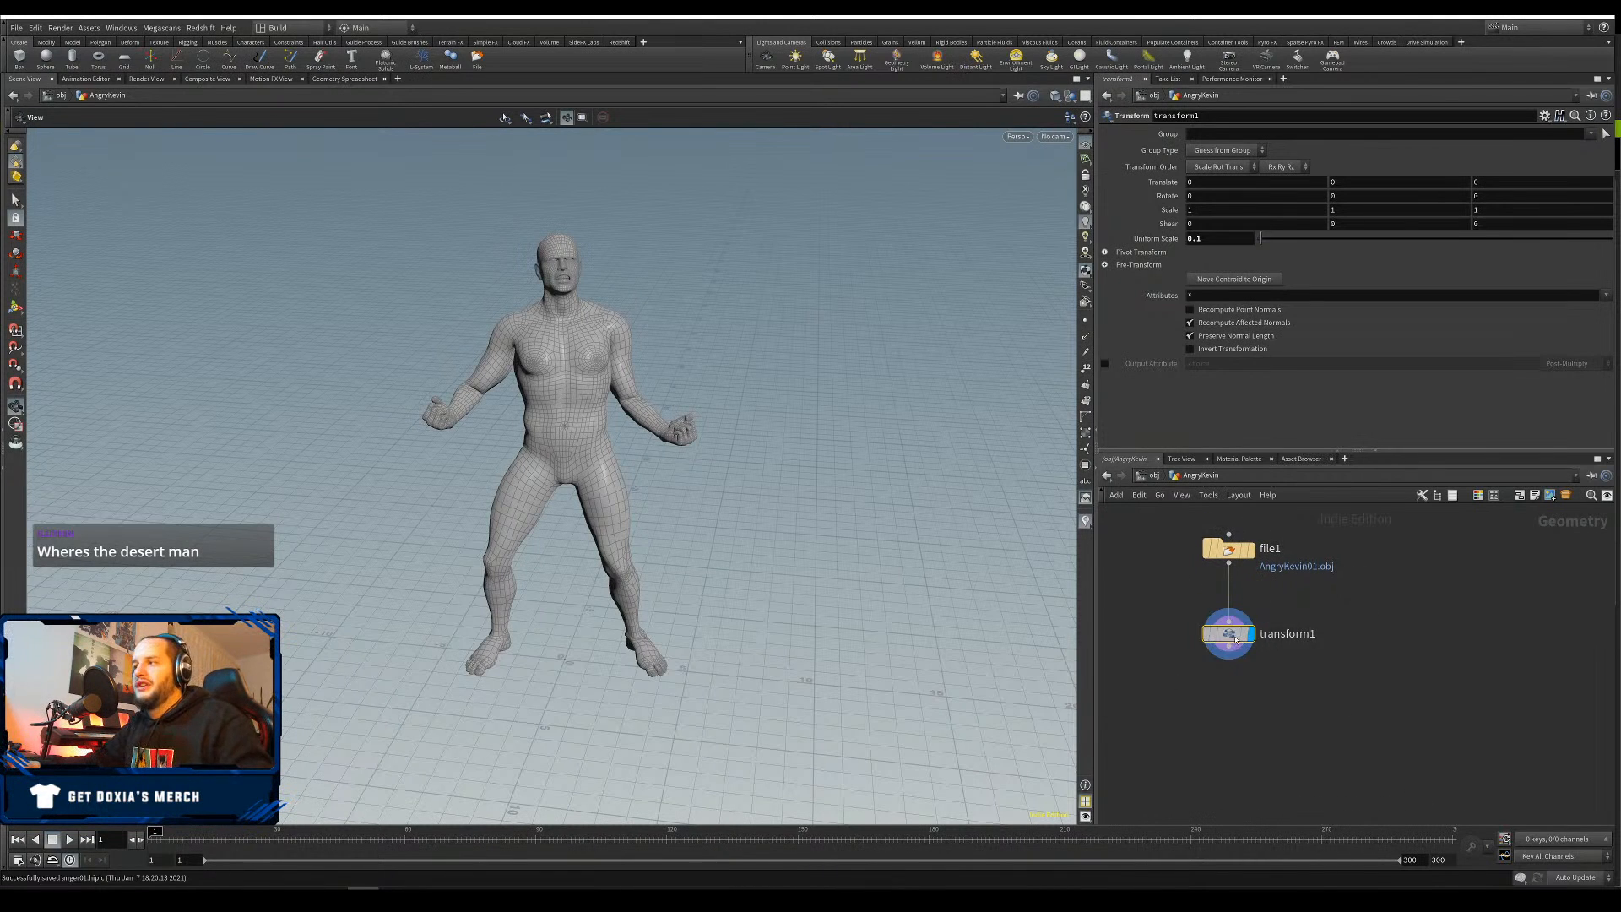
pyautogui.moveTo(1249, 647); pyautogui.dragTo(1252, 611)
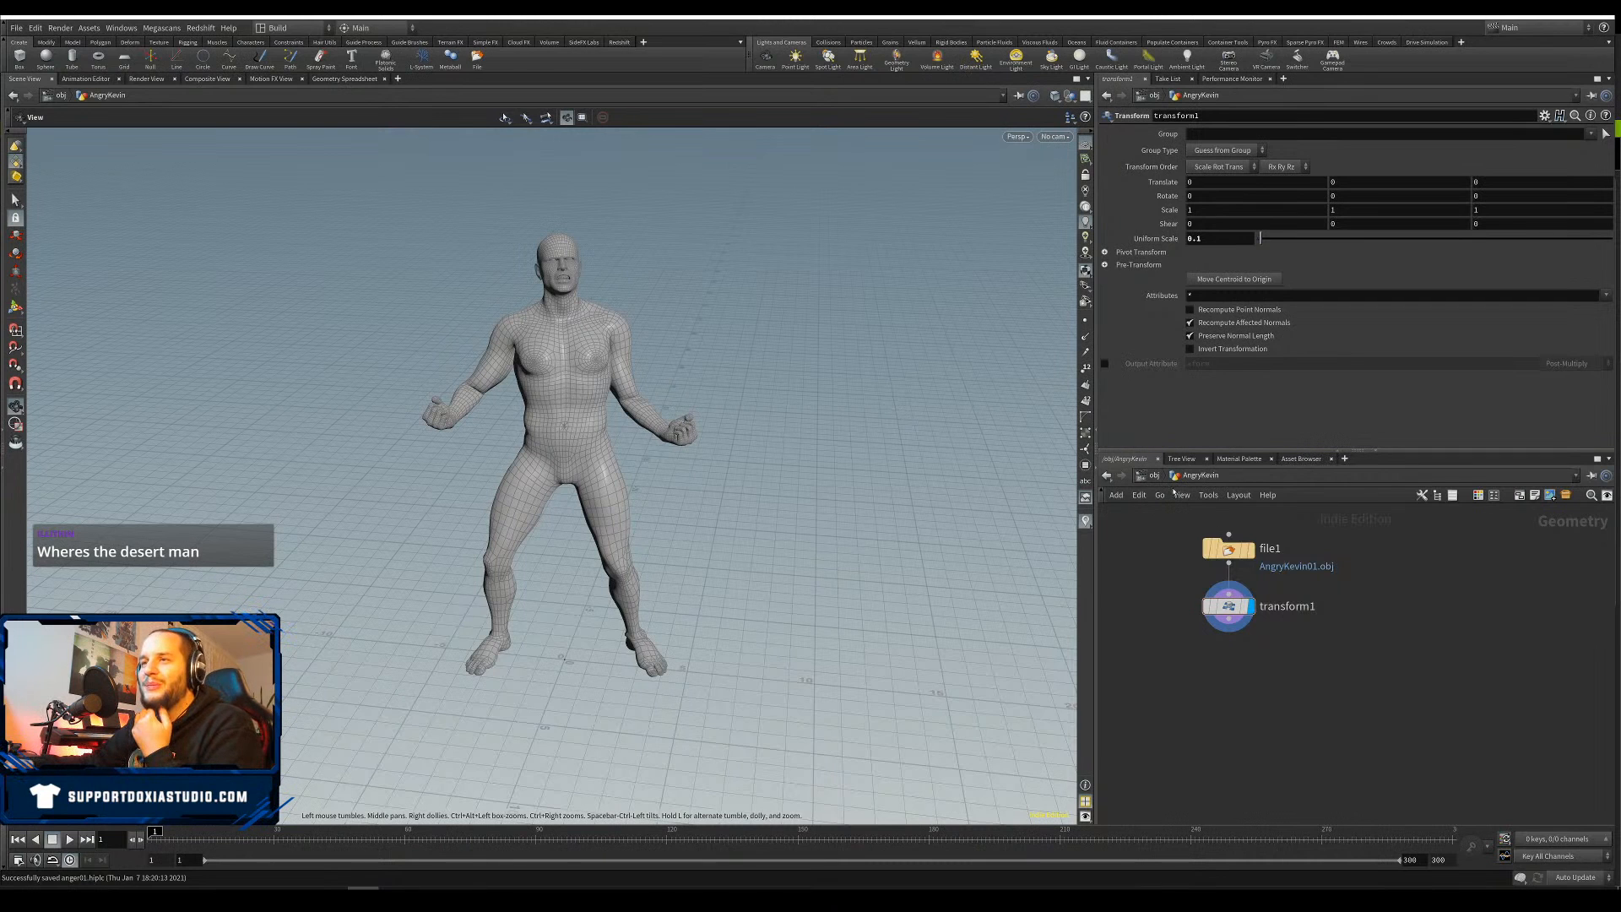
# Add a Null after the Transform node, display it and name it out_character
pyautogui.moveTo(1229, 630); pyautogui.dragTo(1240, 670)
pyautogui.write('null')
pyautogui.press('Return')
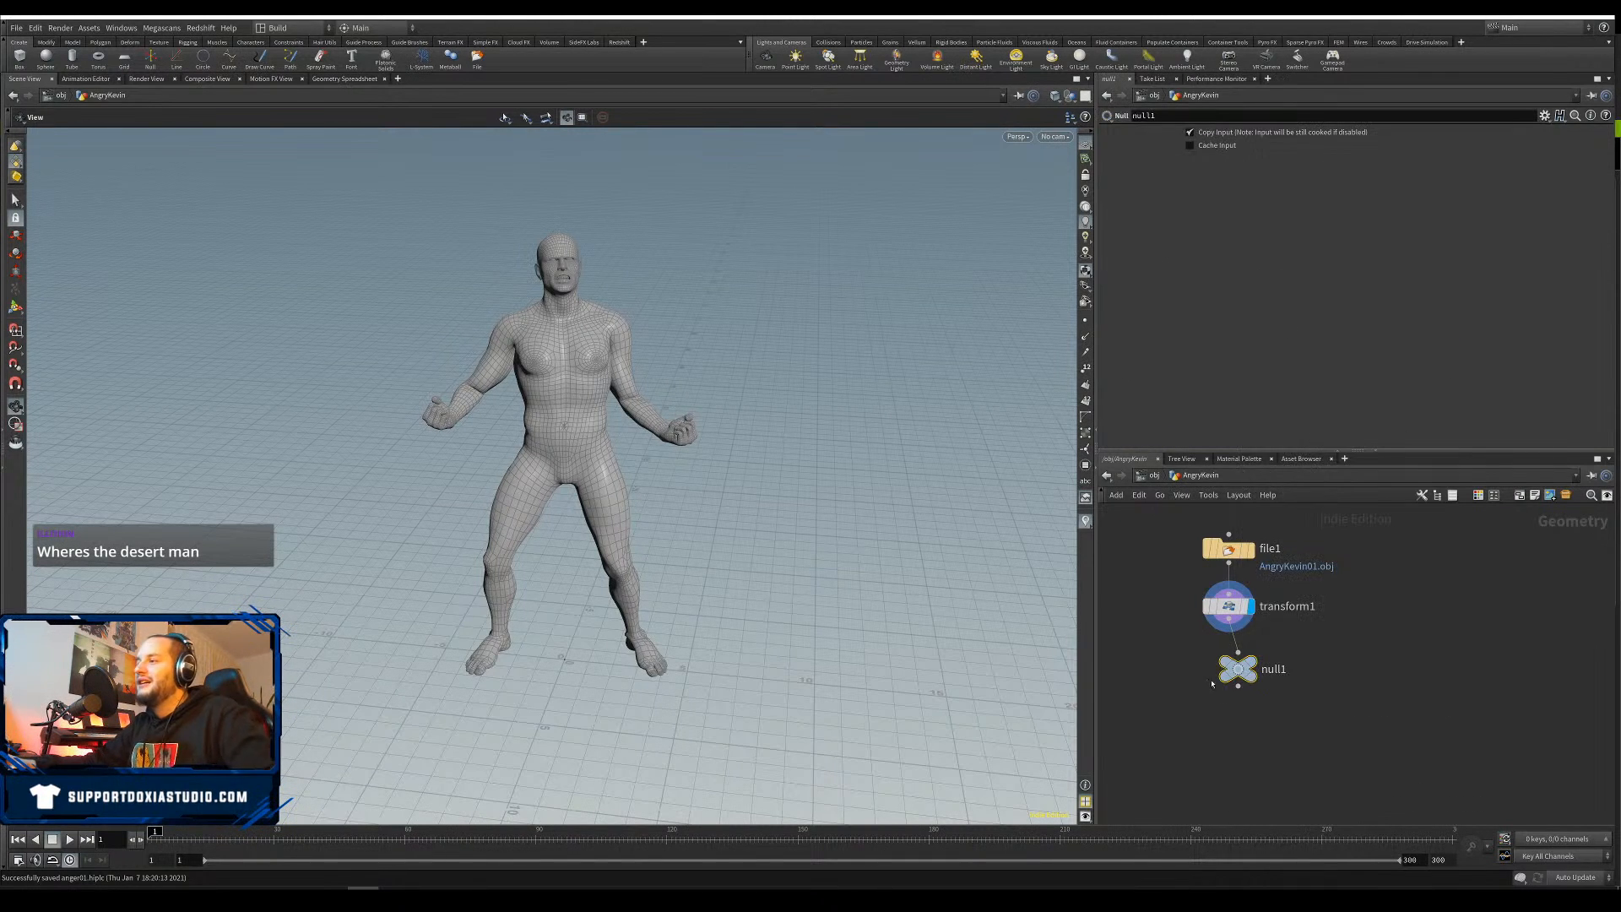
pyautogui.click(1229, 670)
pyautogui.doubleClick(1264, 670)
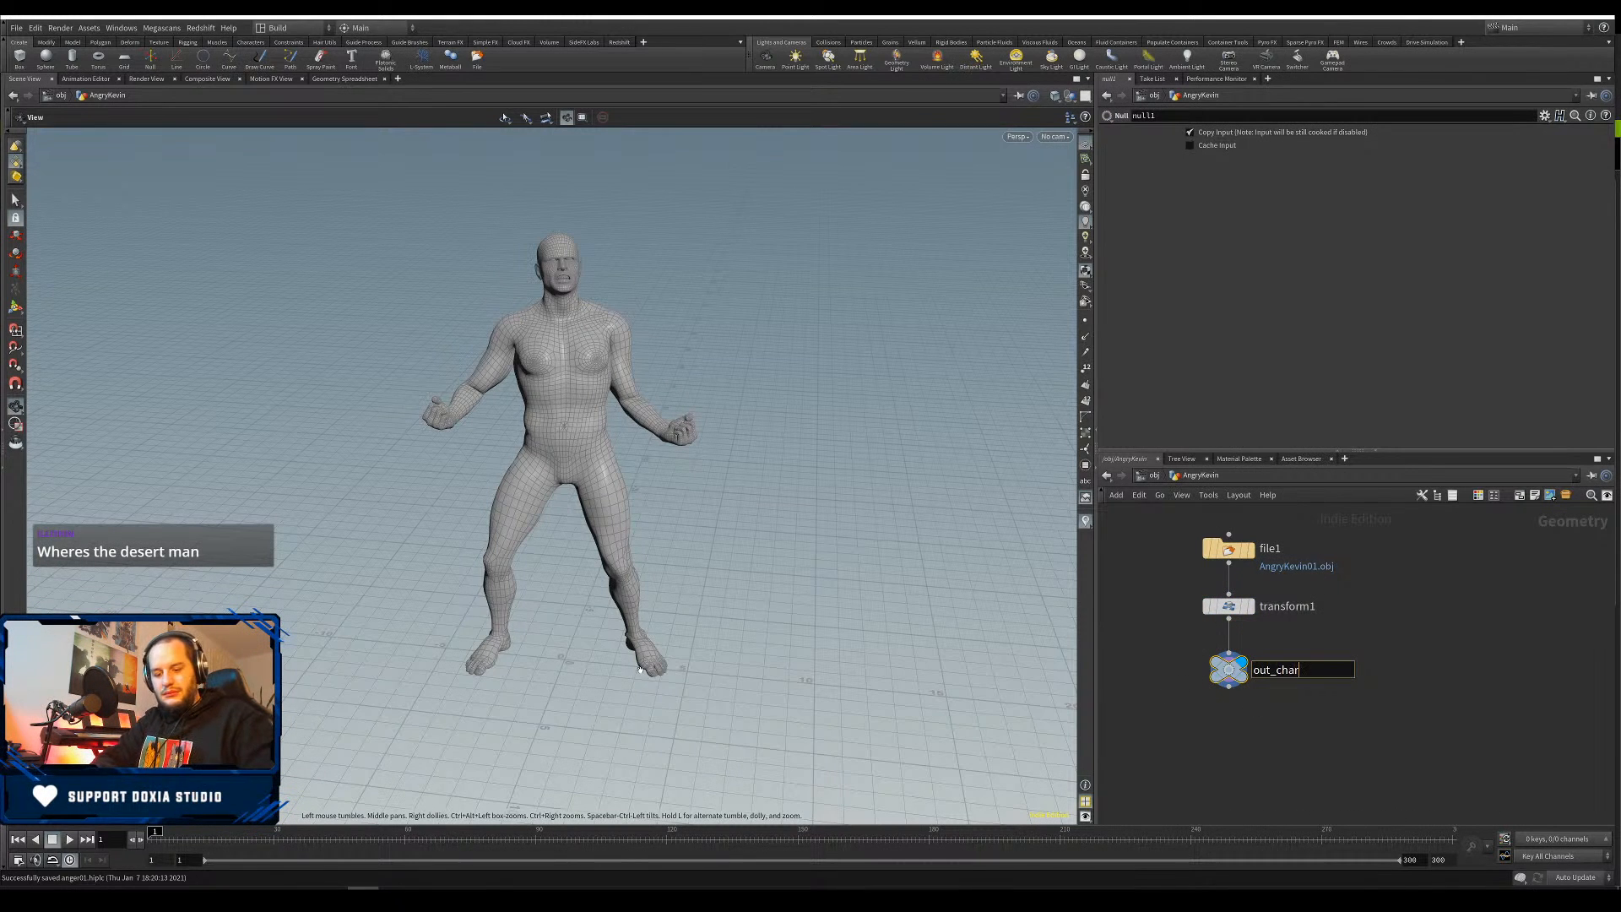
pyautogui.write('out_character')
pyautogui.press('Return')
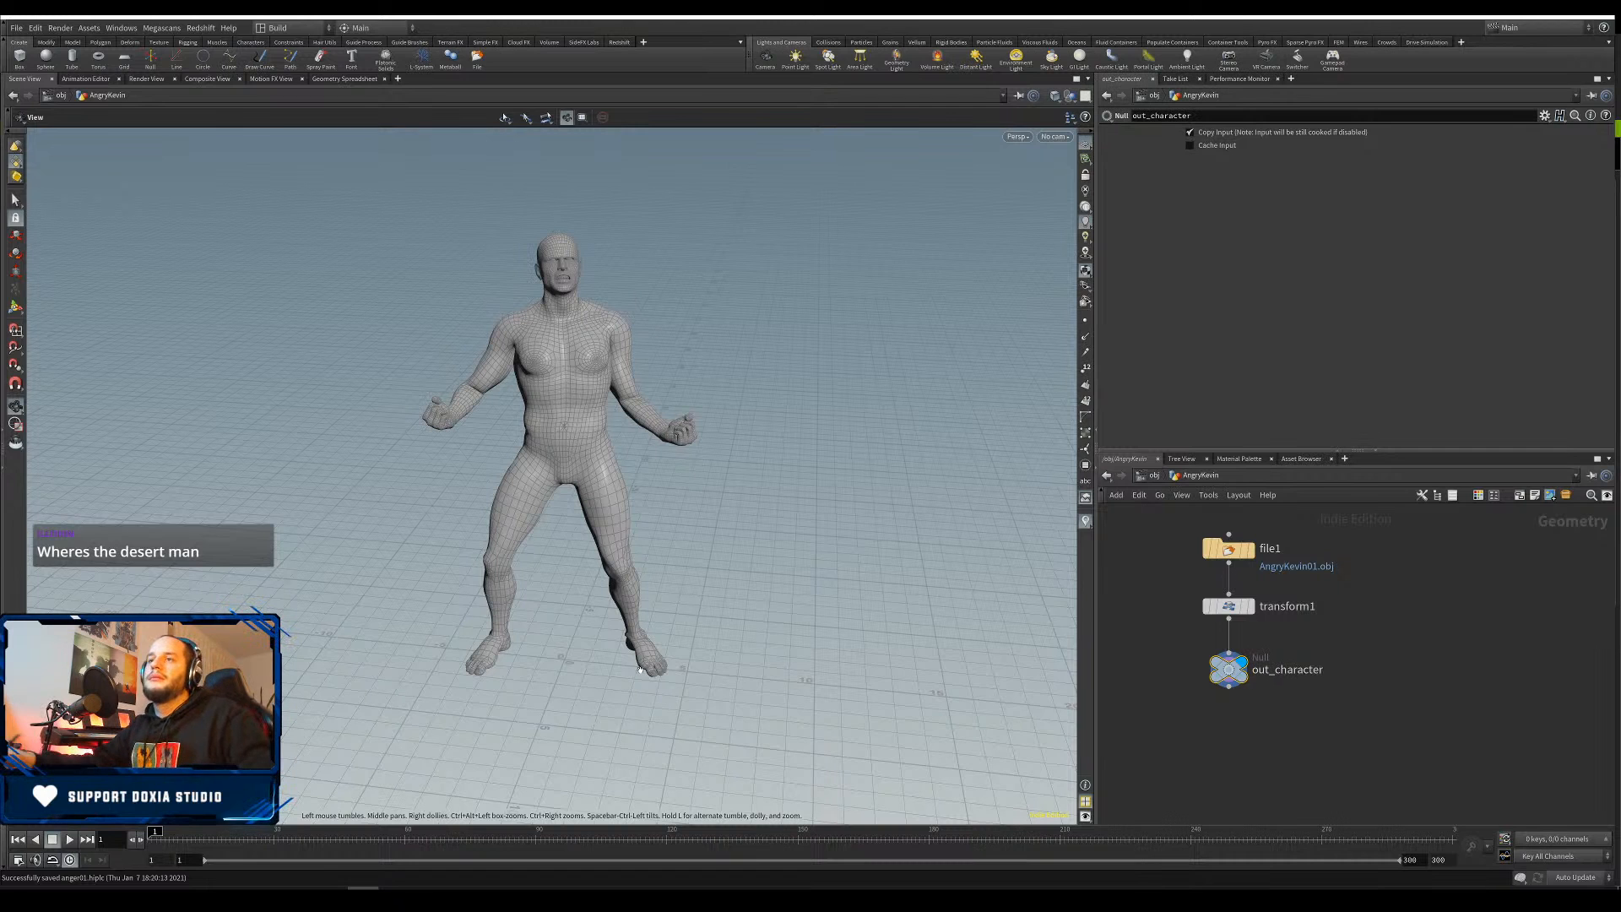
# Go back up to the obj network, create a second Geometry object and name it FluidCharEmitter
pyautogui.press('u')
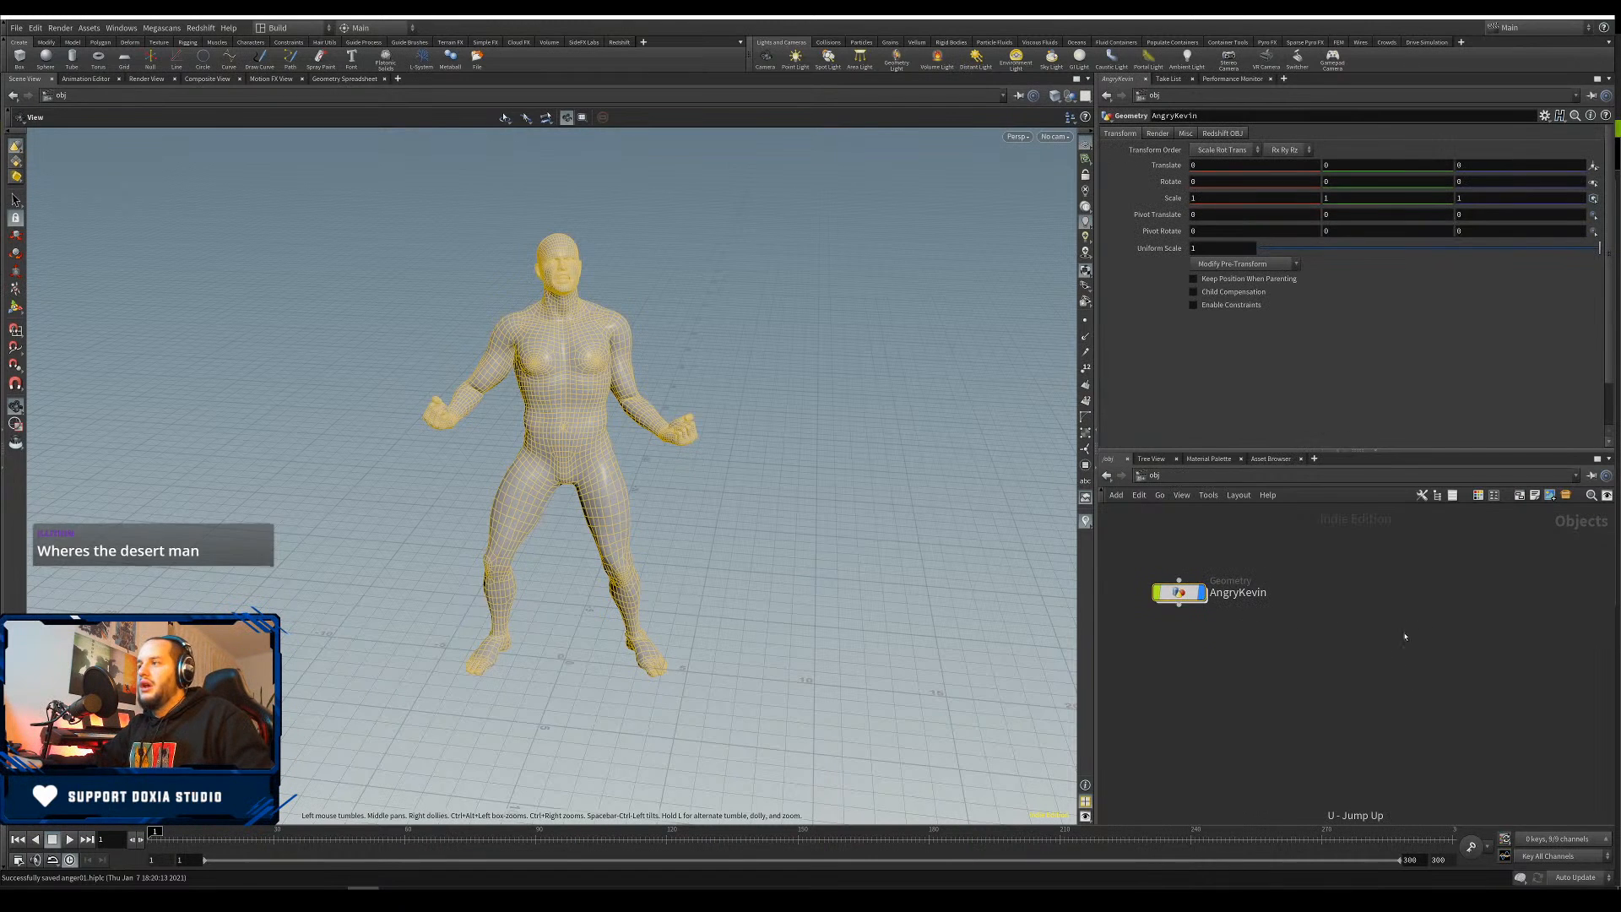
pyautogui.press('Tab')
pyautogui.write('ge')
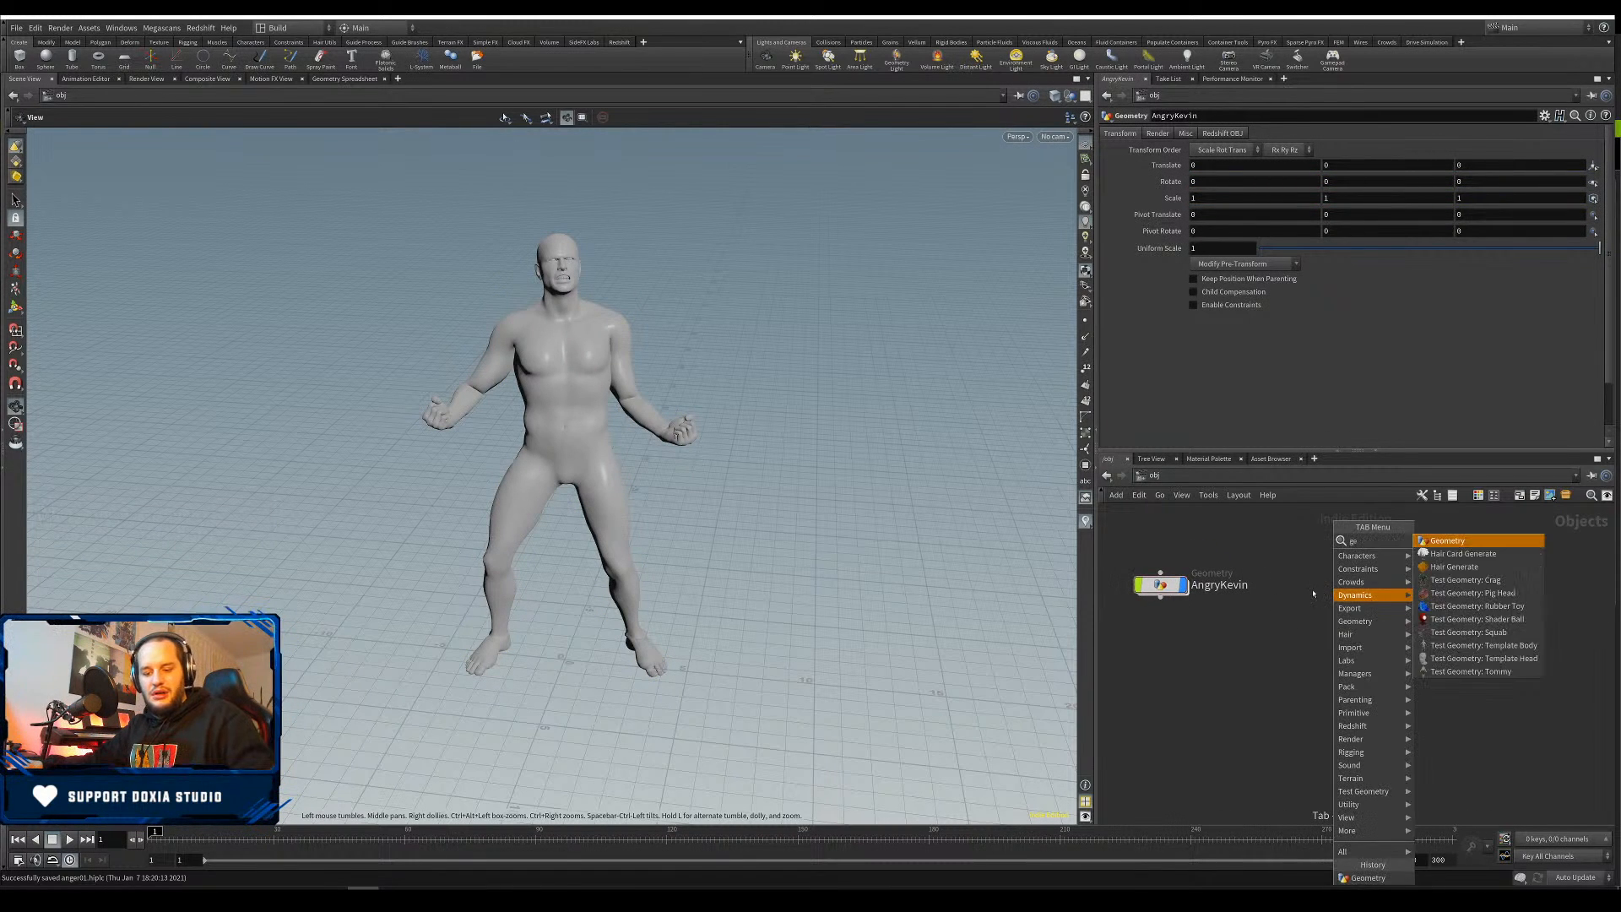
pyautogui.press('Return')
pyautogui.click(1318, 584)
pyautogui.click(1358, 586)
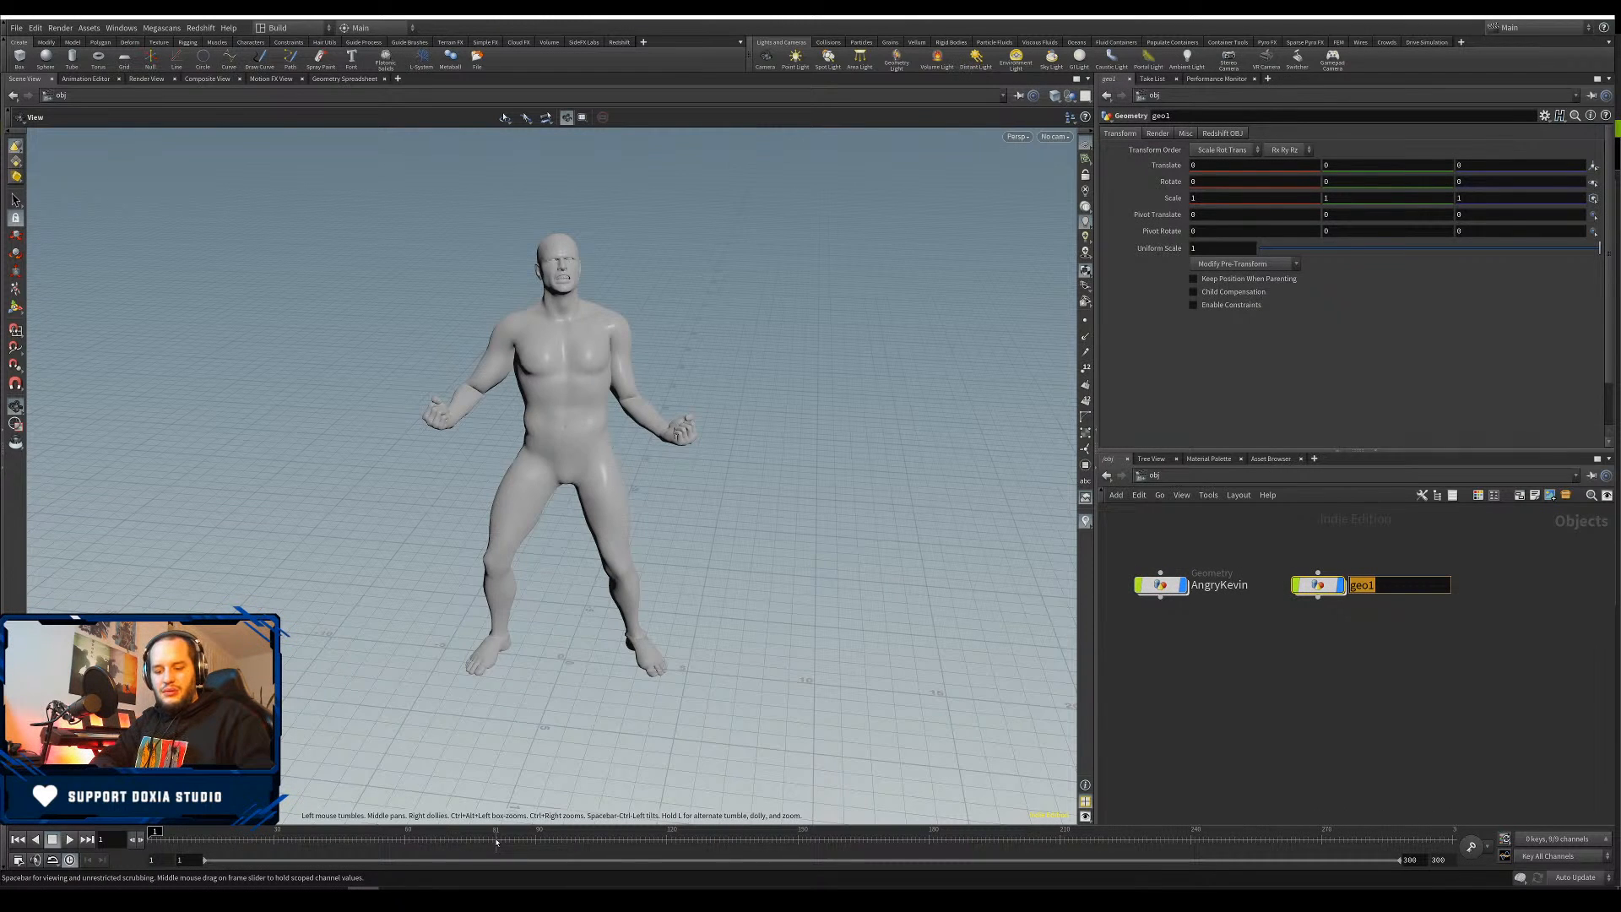
pyautogui.write('FluidChar')
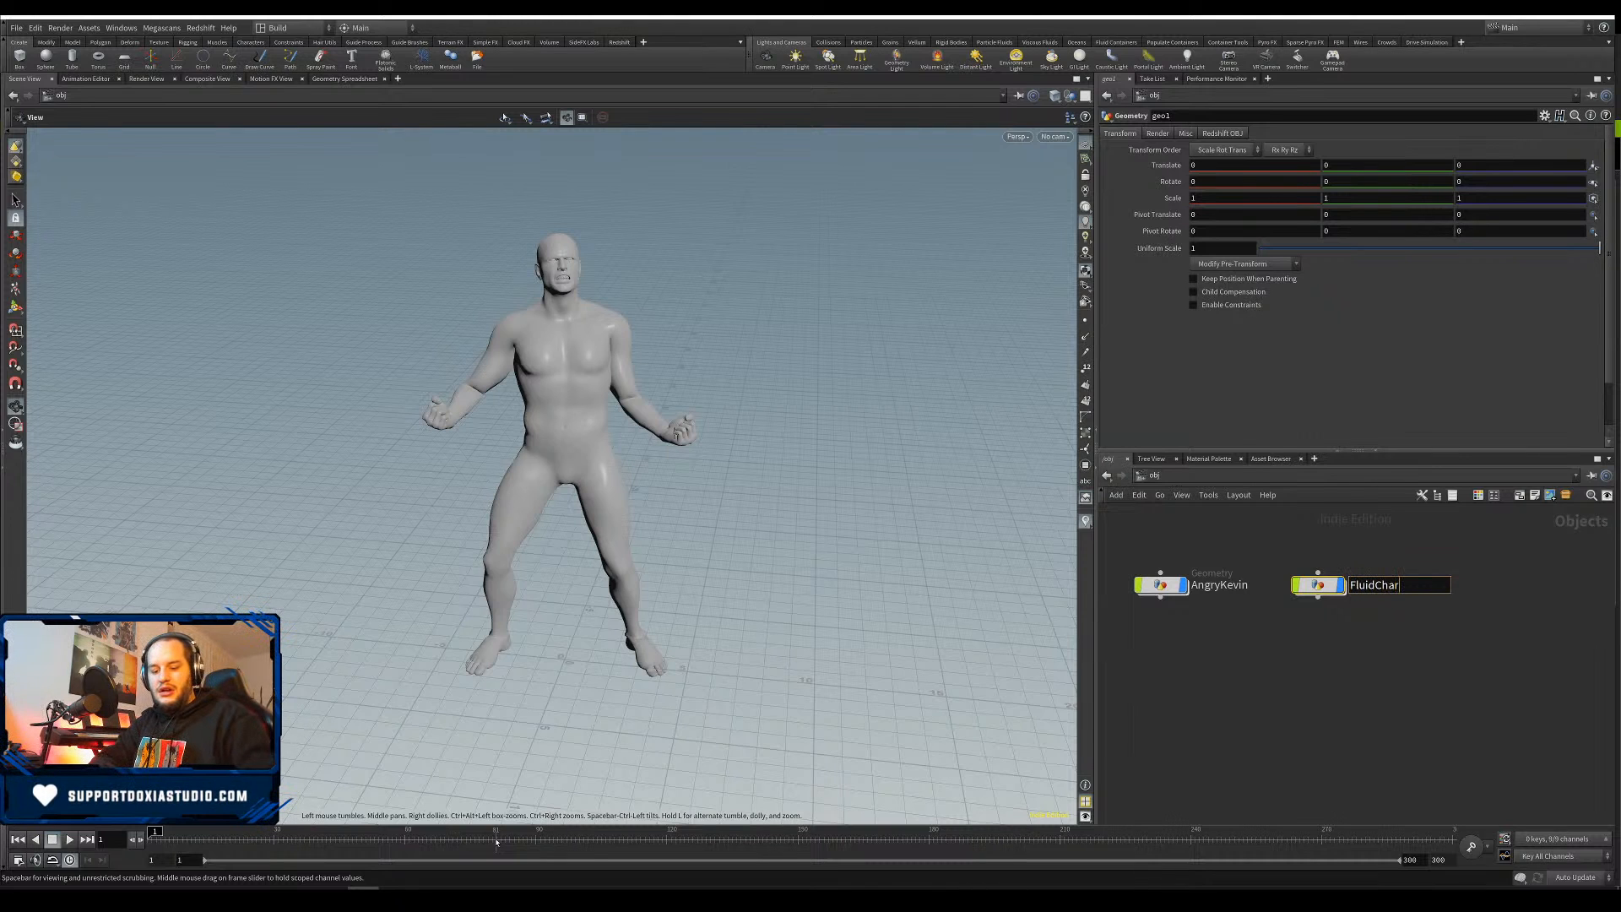
pyautogui.write('Emitter')
pyautogui.press('Return')
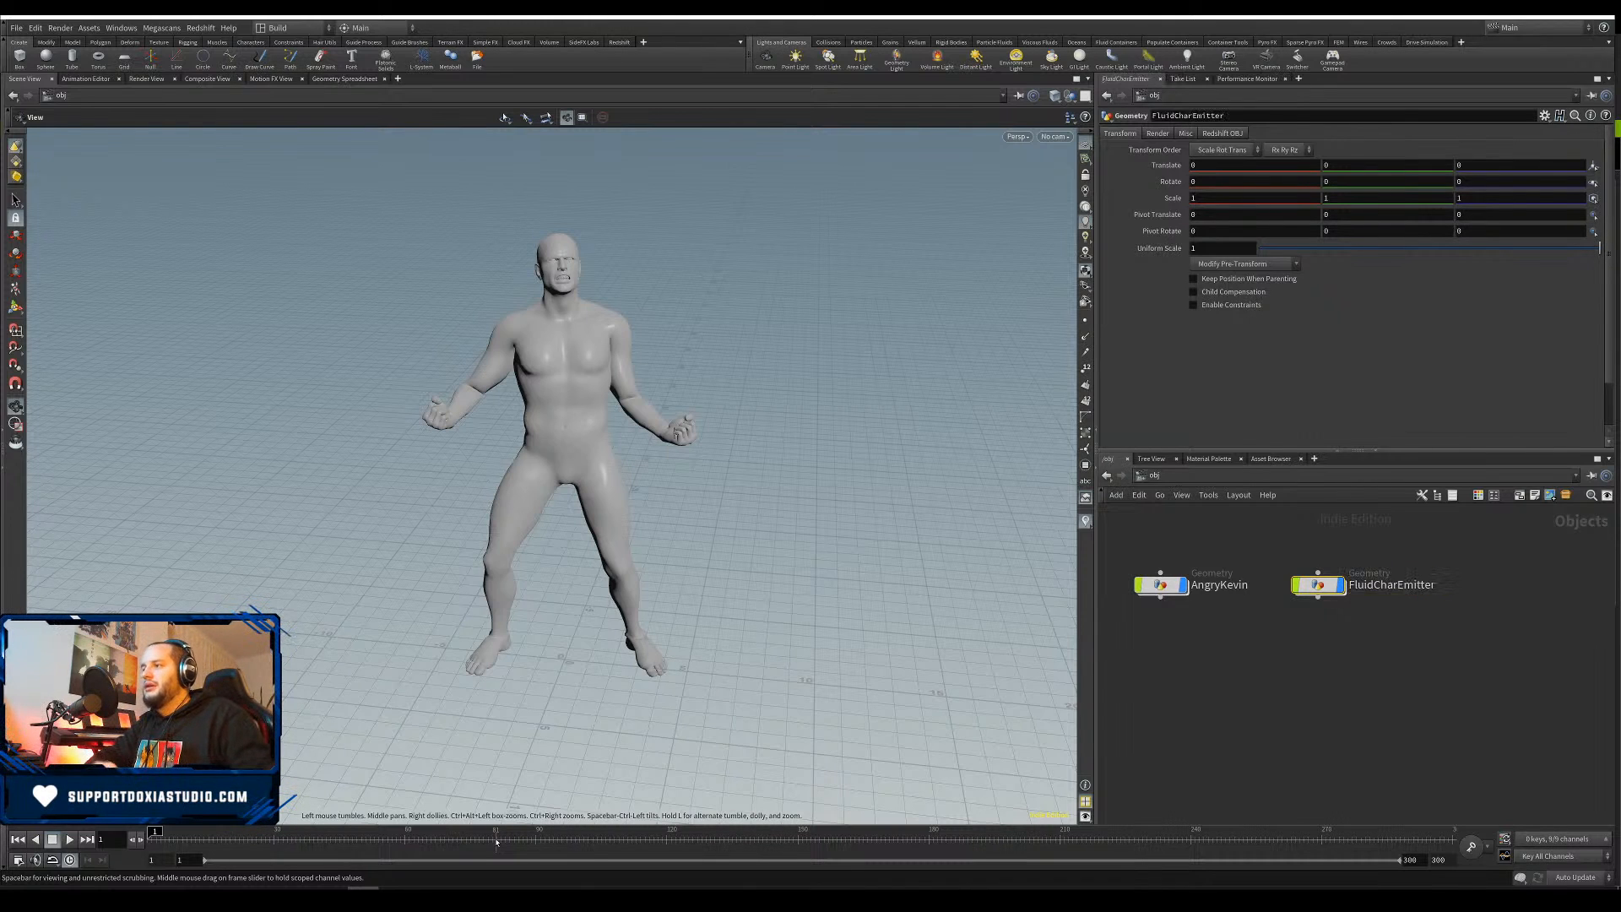
# Go inside FluidCharEmitter and add an Object Merge node
pyautogui.doubleClick(1318, 584)
pyautogui.press('Tab')
pyautogui.write('merge')
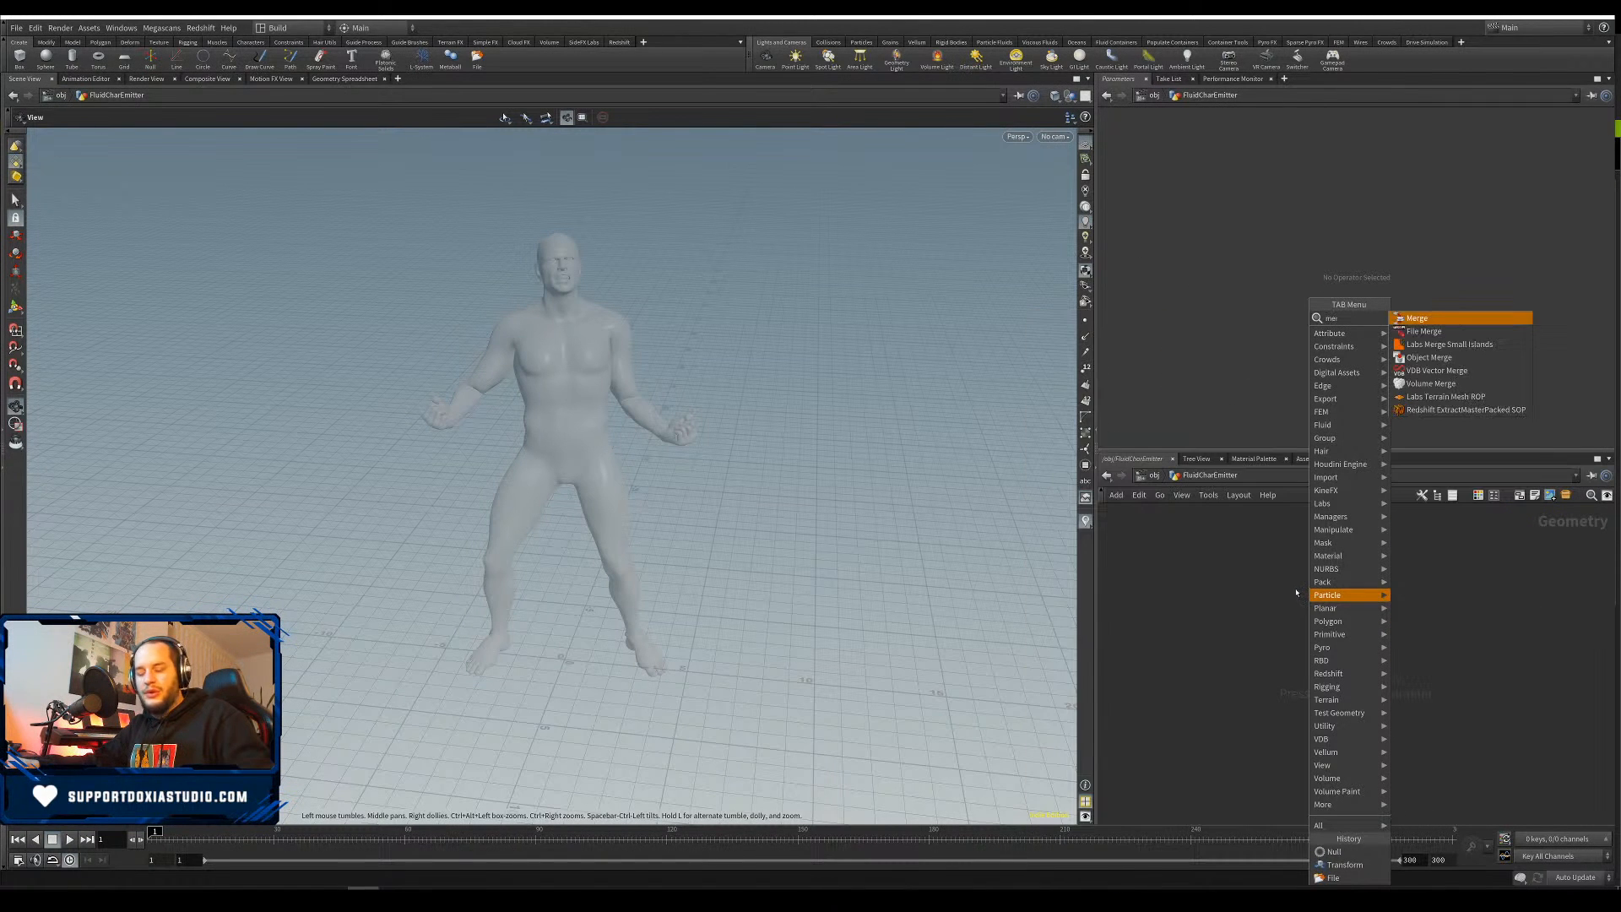
pyautogui.click(1450, 358)
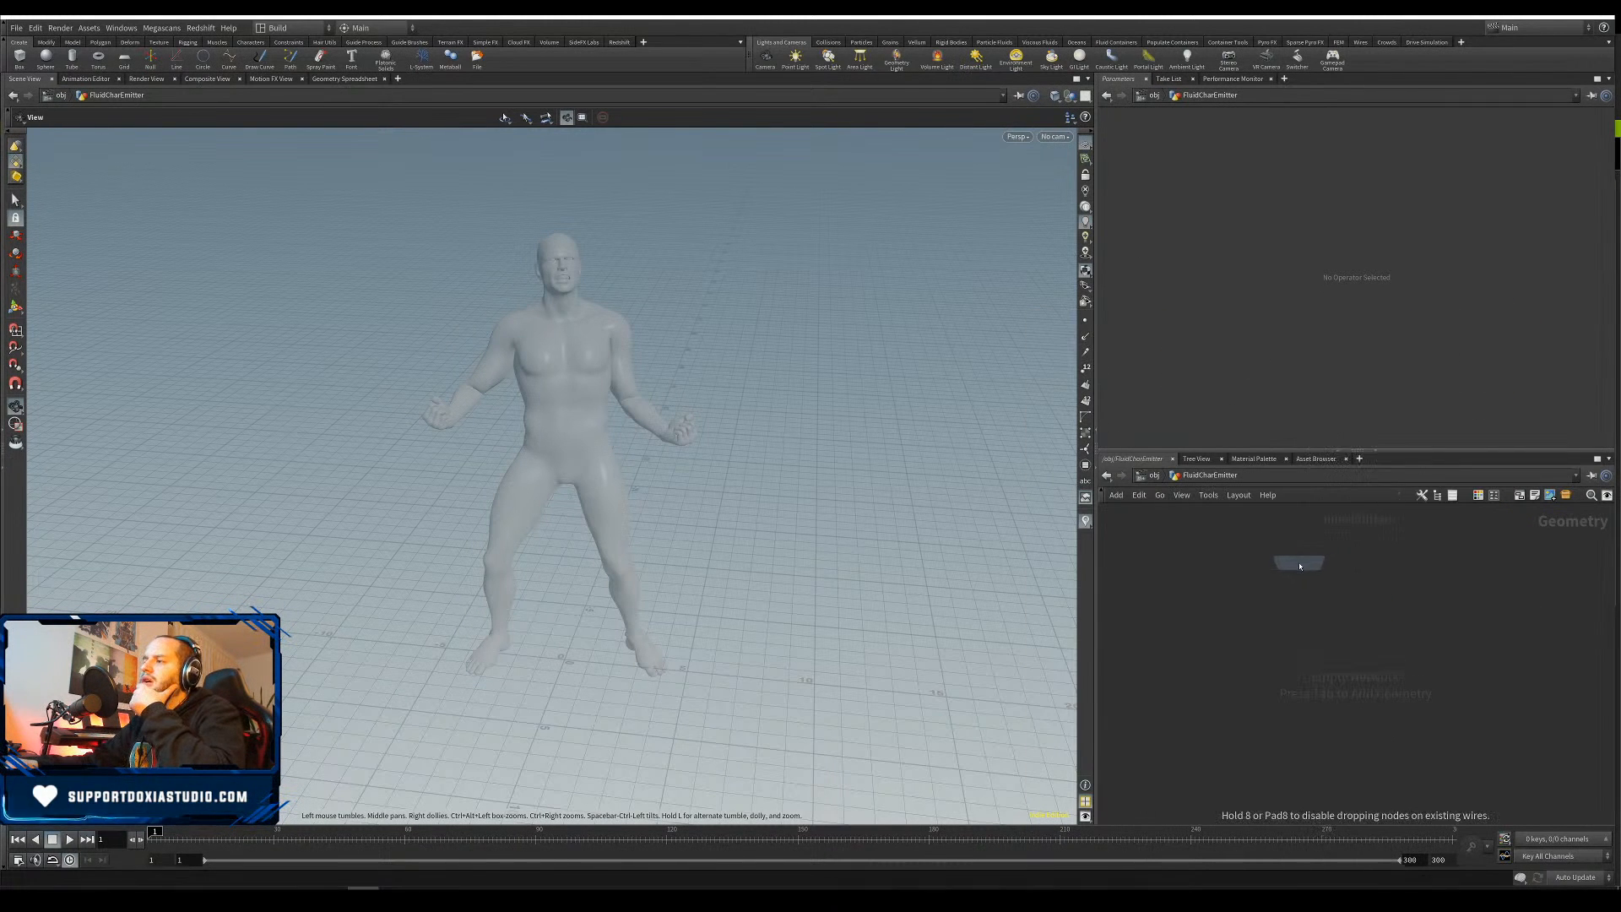
pyautogui.click(1300, 564)
# Set the Object Merge node's Object 1 to out_character from the AngryKevin object
pyautogui.click(1602, 167)
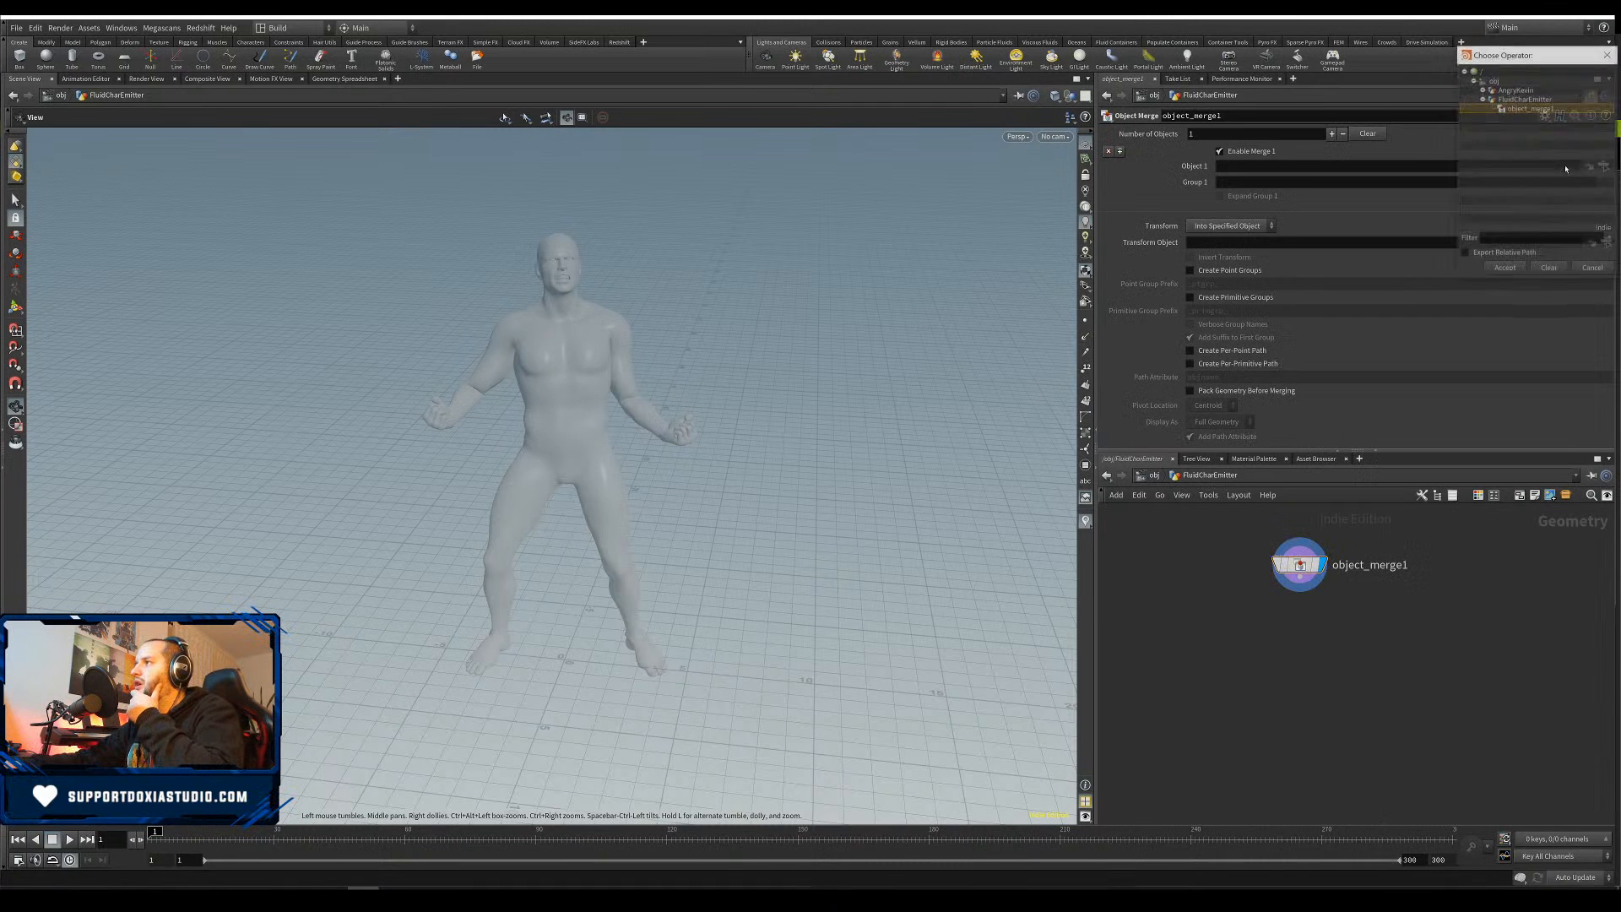
pyautogui.click(1483, 90)
pyautogui.click(1525, 118)
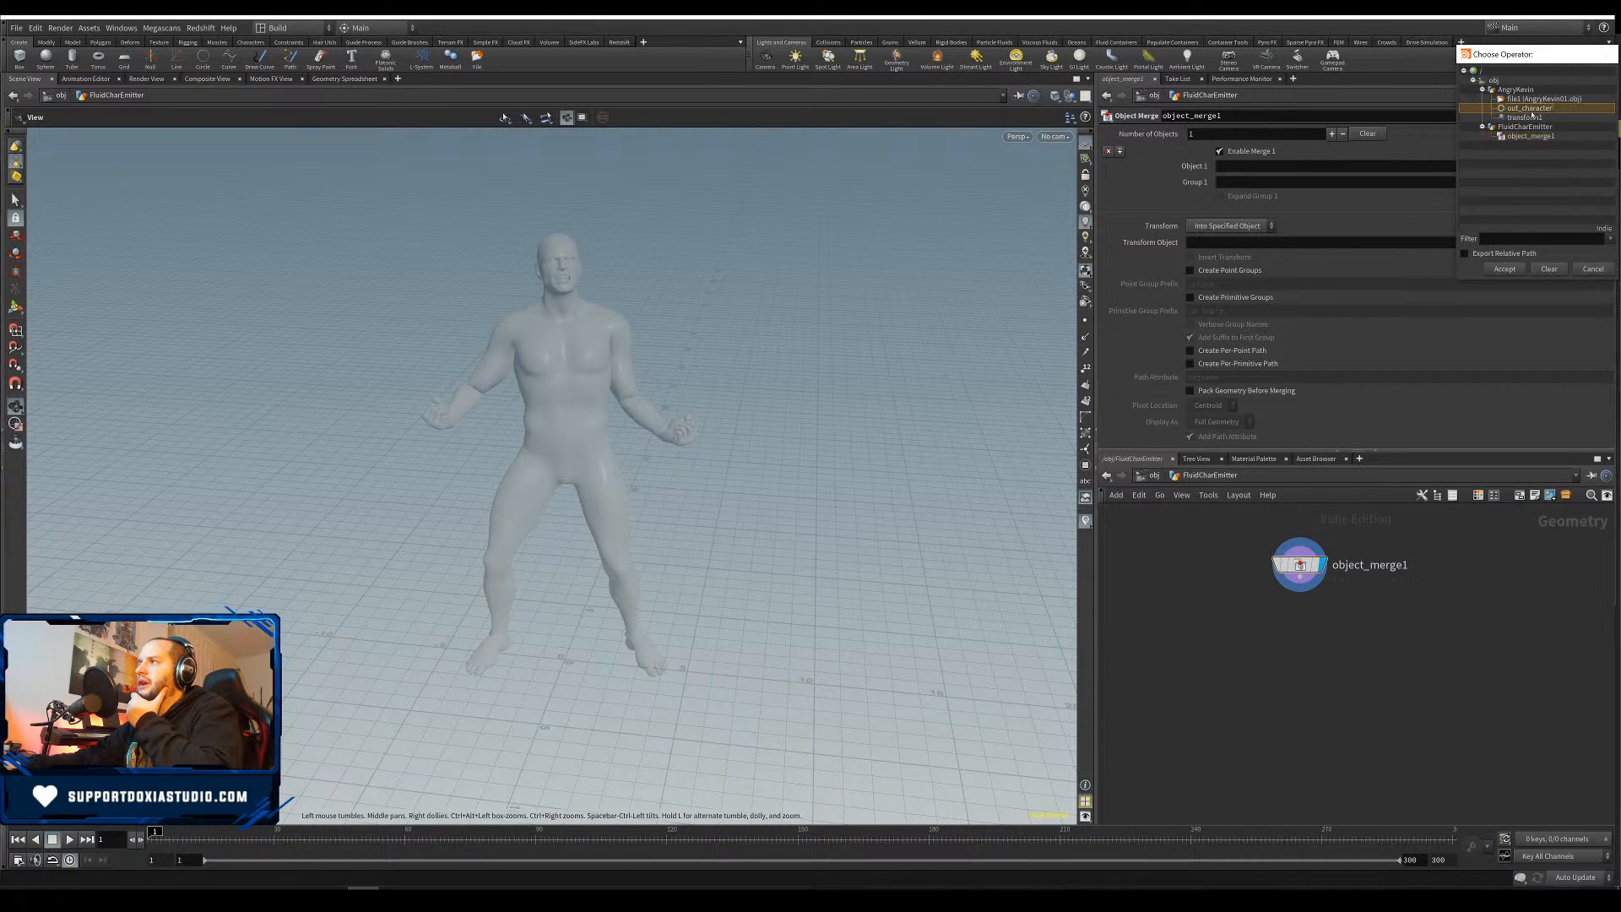
pyautogui.click(1505, 268)
# Go back up to the obj network and turn off the display of the AngryKevin object
pyautogui.press('u')
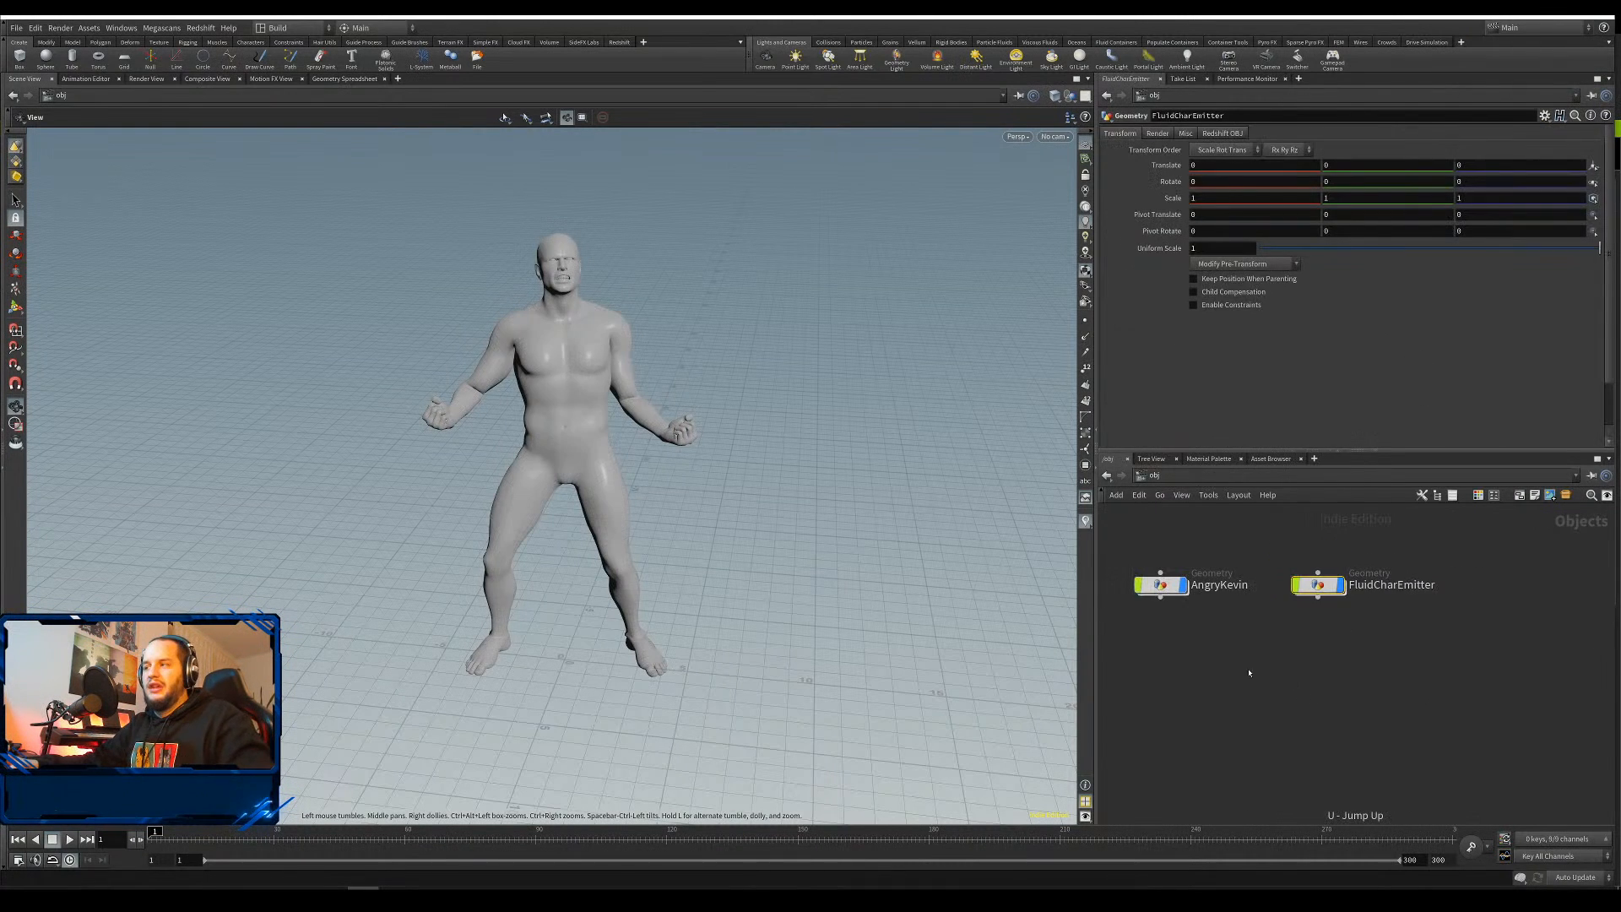
pyautogui.moveTo(1164, 586); pyautogui.dragTo(1153, 581)
pyautogui.click(1186, 582)
pyautogui.click(1324, 587)
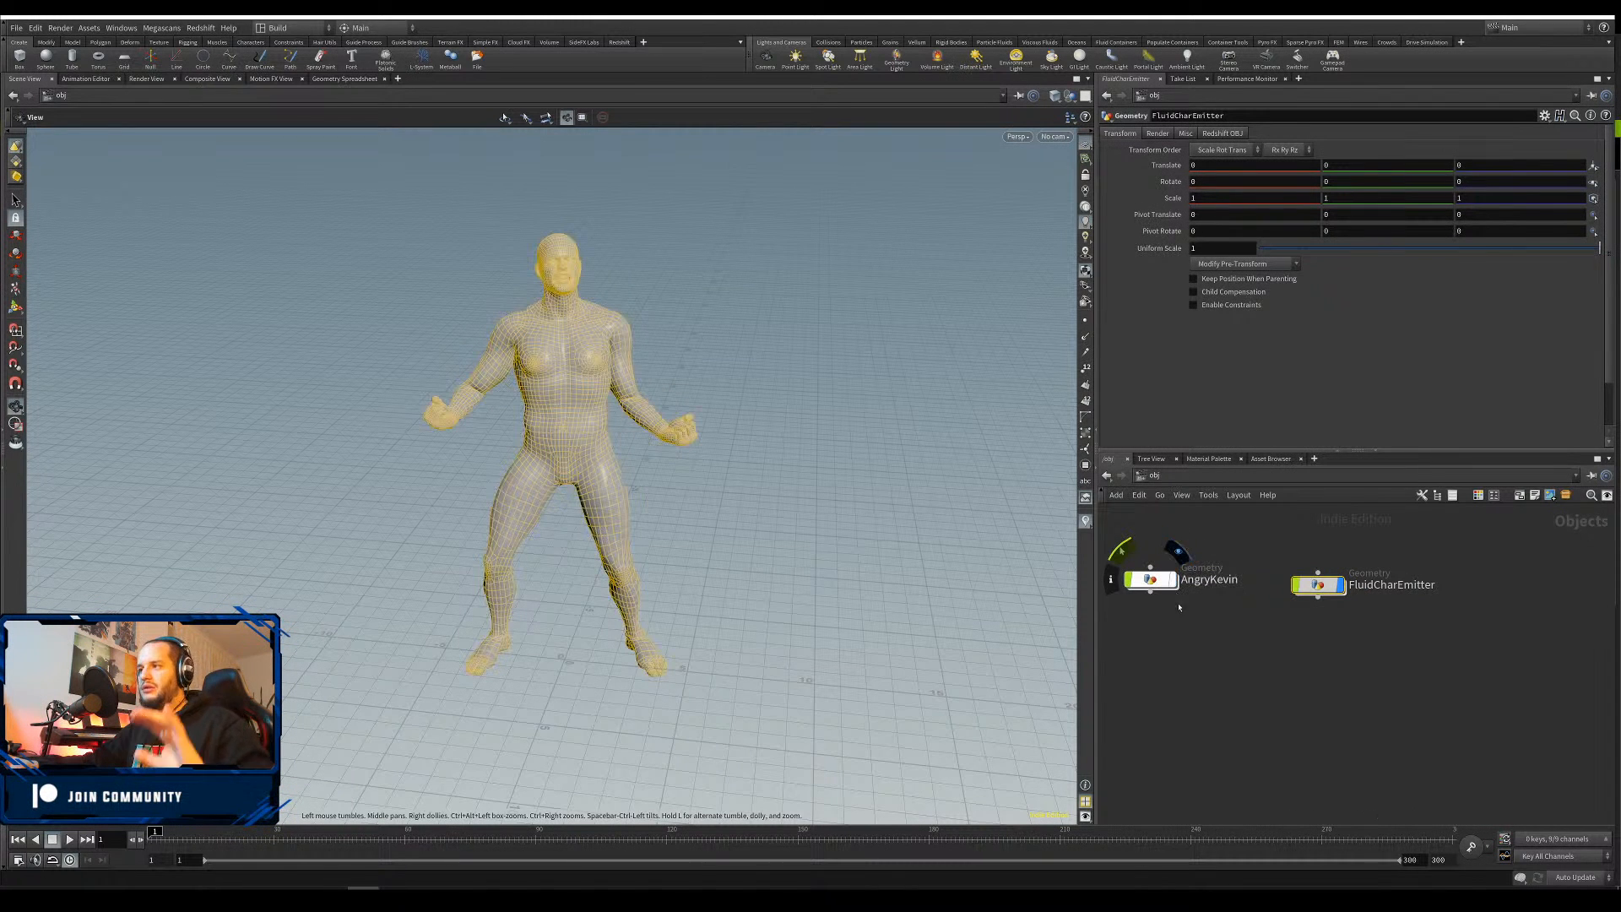
# Line up the AngryKevin and FluidCharEmitter objects side by side in the obj network
pyautogui.moveTo(1327, 590); pyautogui.dragTo(1321, 584)
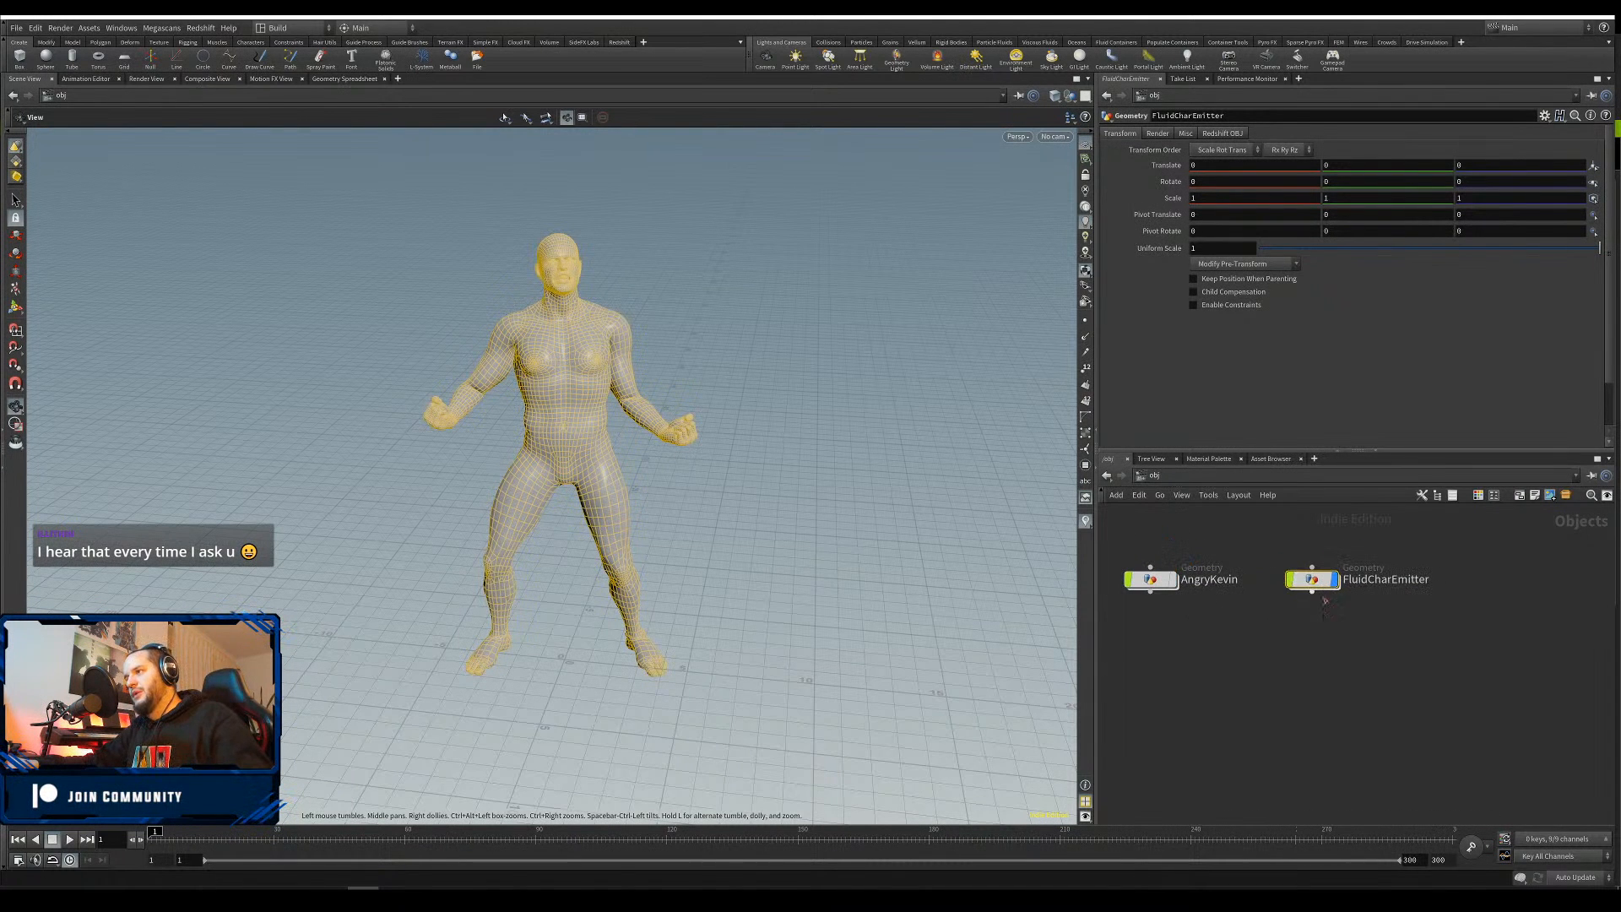
pyautogui.click(1239, 607)
pyautogui.moveTo(1152, 581); pyautogui.dragTo(1138, 576)
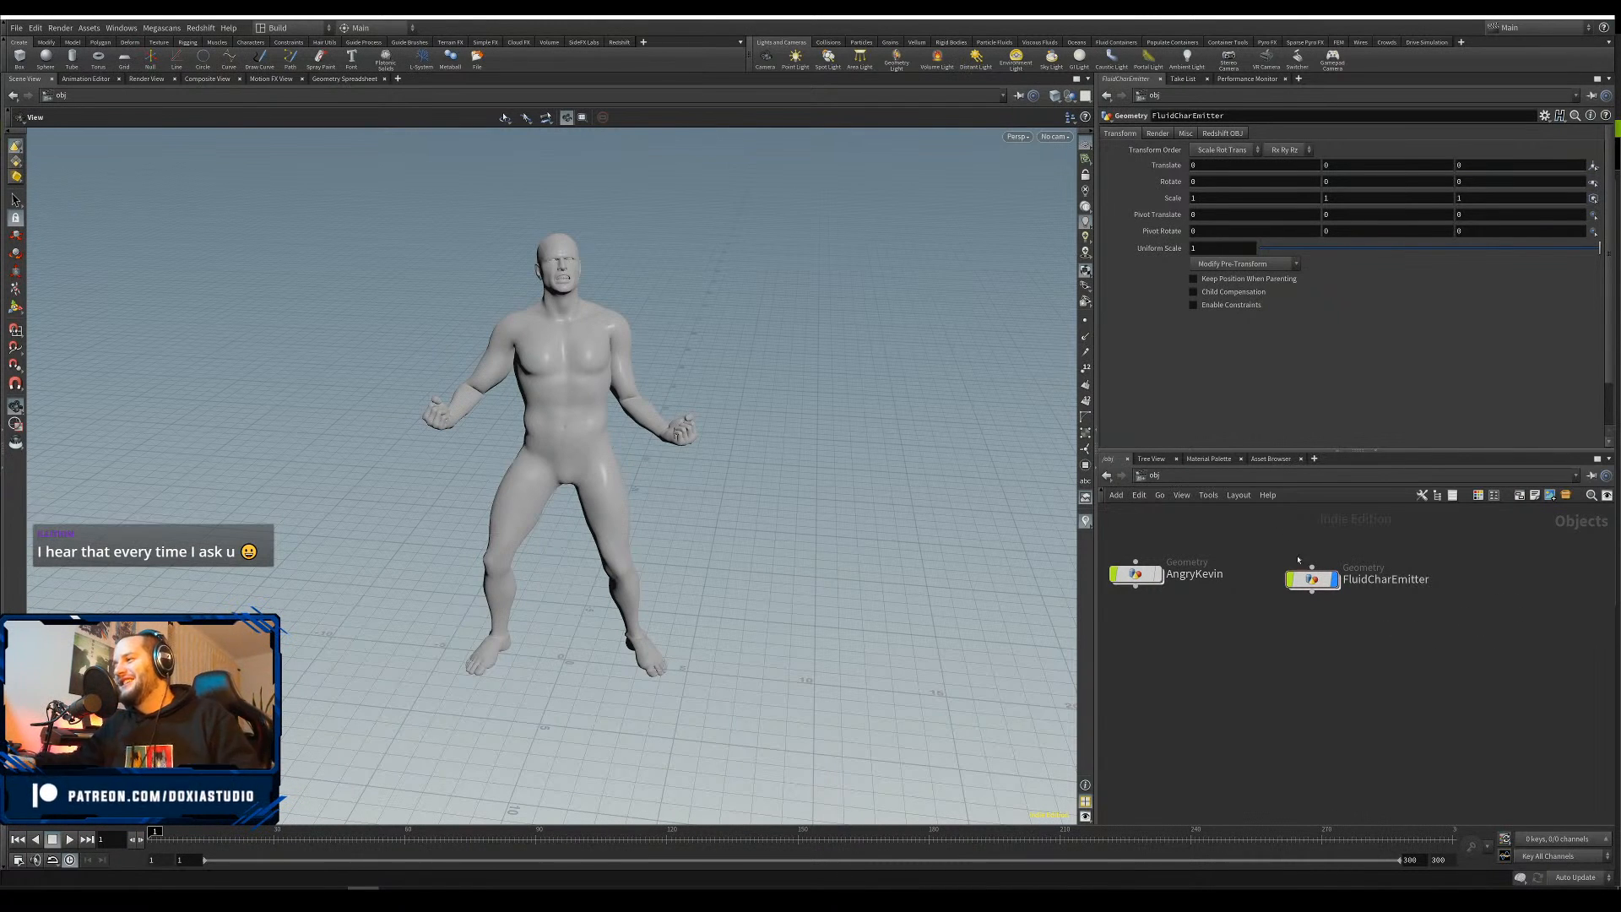
pyautogui.moveTo(1312, 580); pyautogui.dragTo(1303, 575)
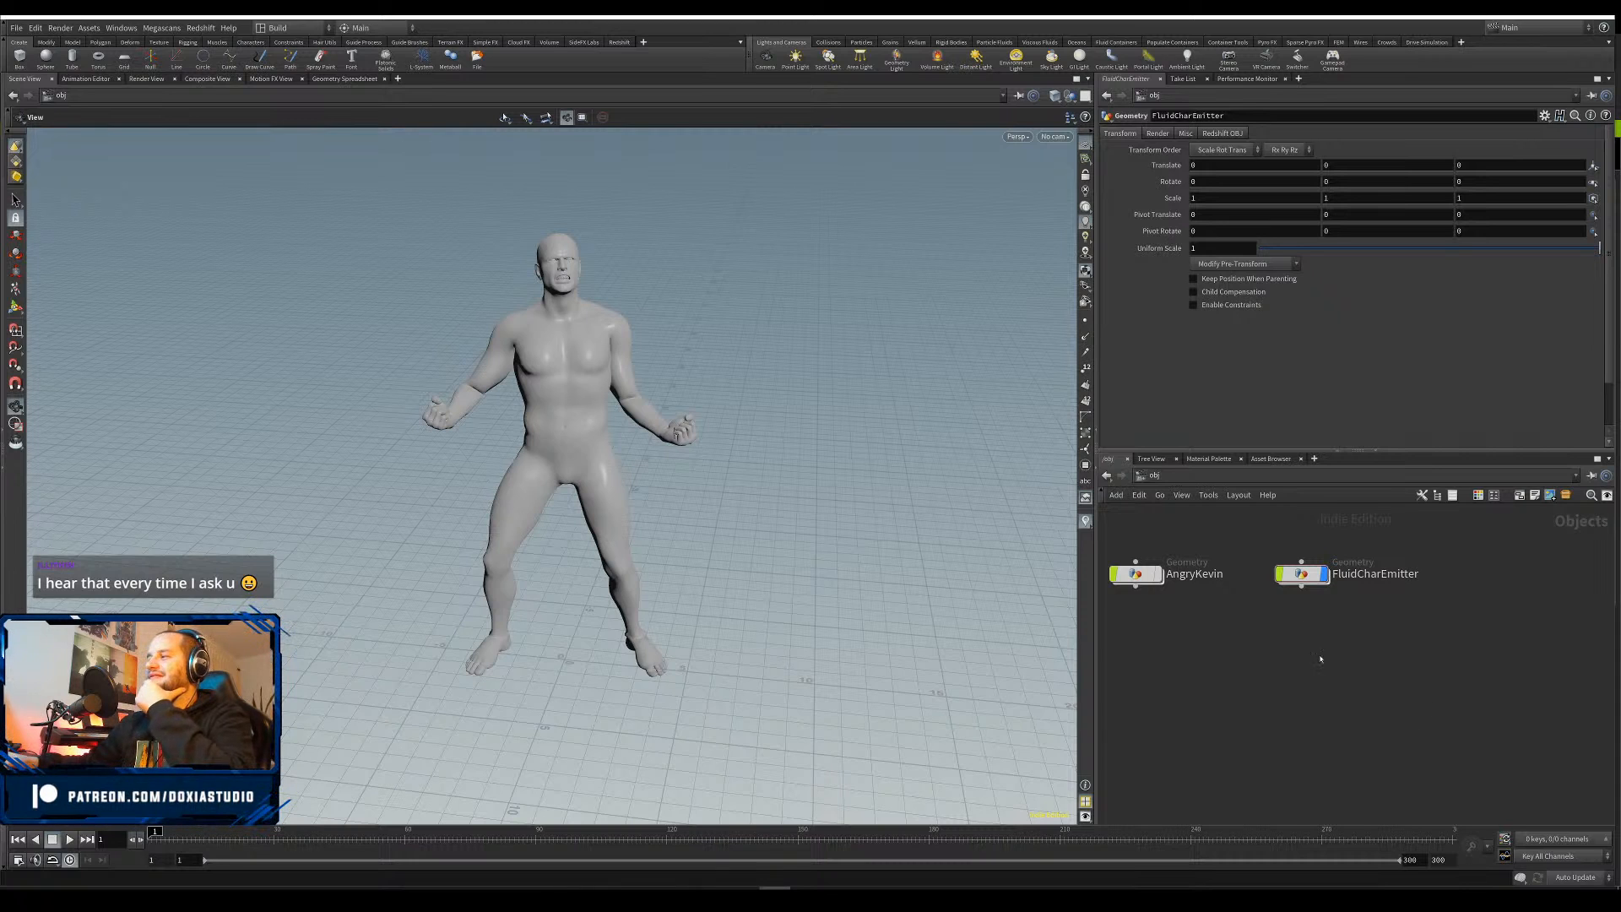
pyautogui.moveTo(1304, 575); pyautogui.dragTo(1290, 575)
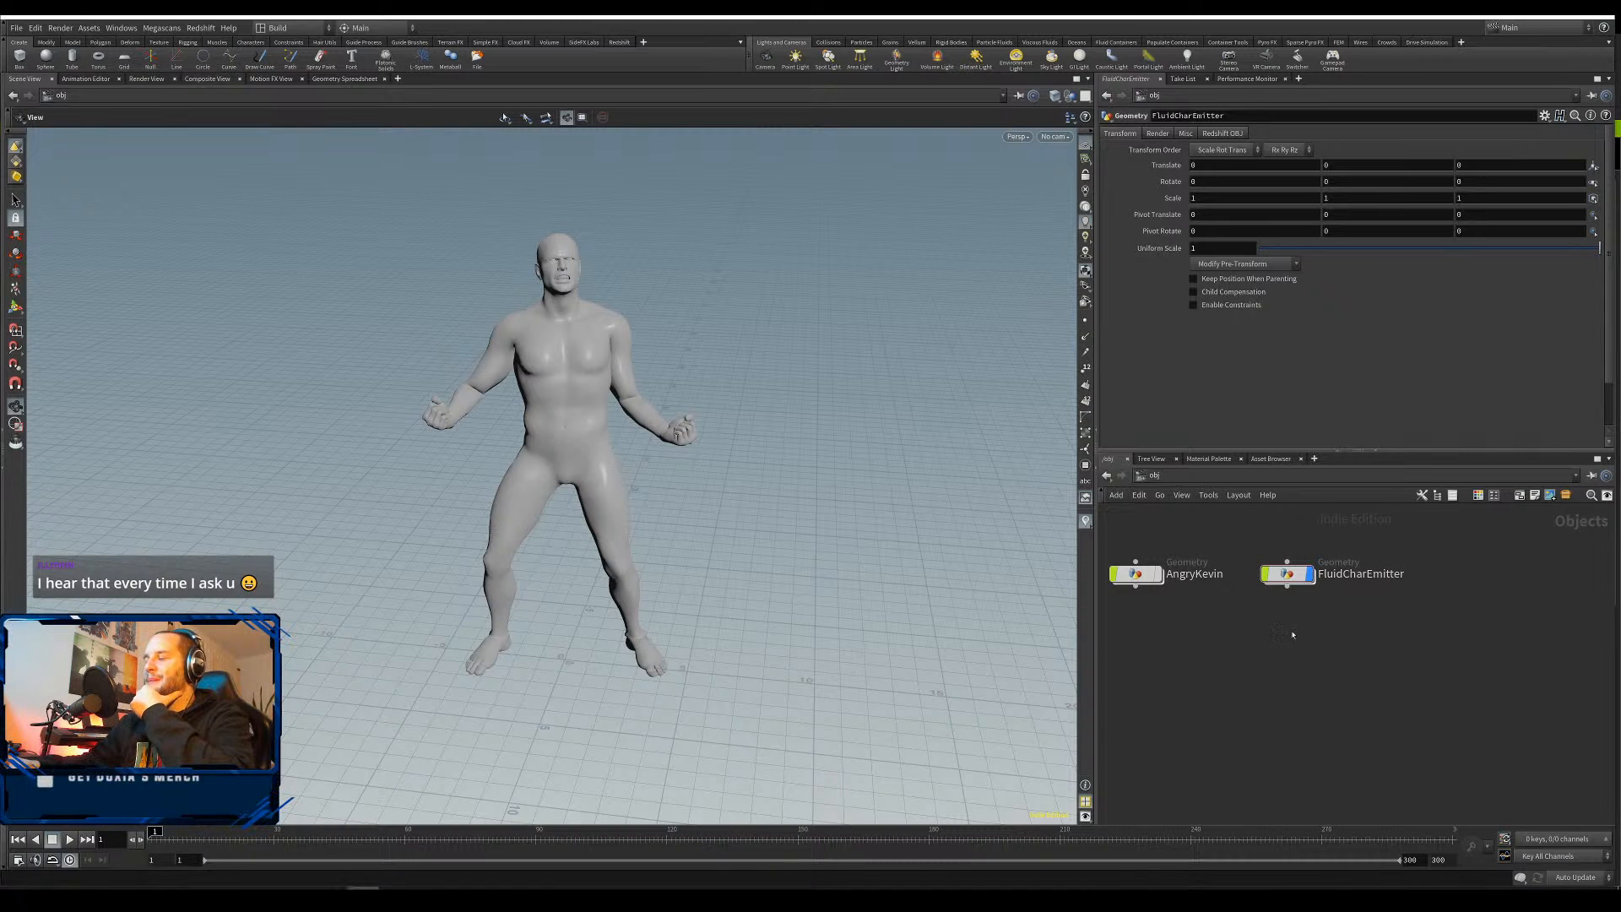
# Go inside FluidCharEmitter and add a Null node below the Object Merge node
pyautogui.click(1292, 573)
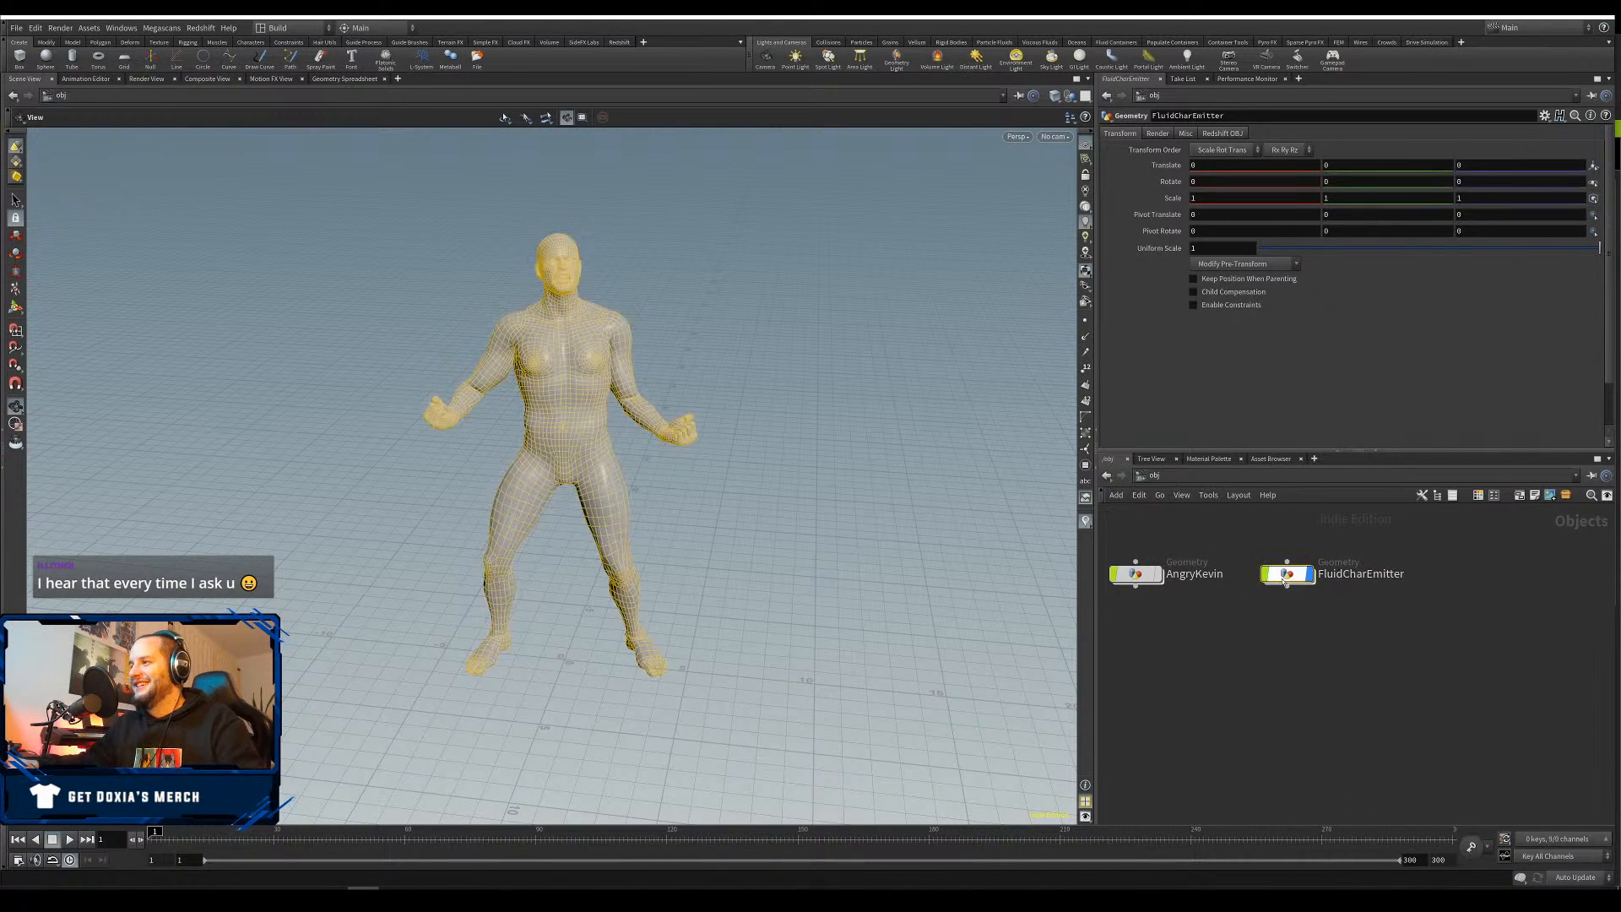
pyautogui.doubleClick(1292, 573)
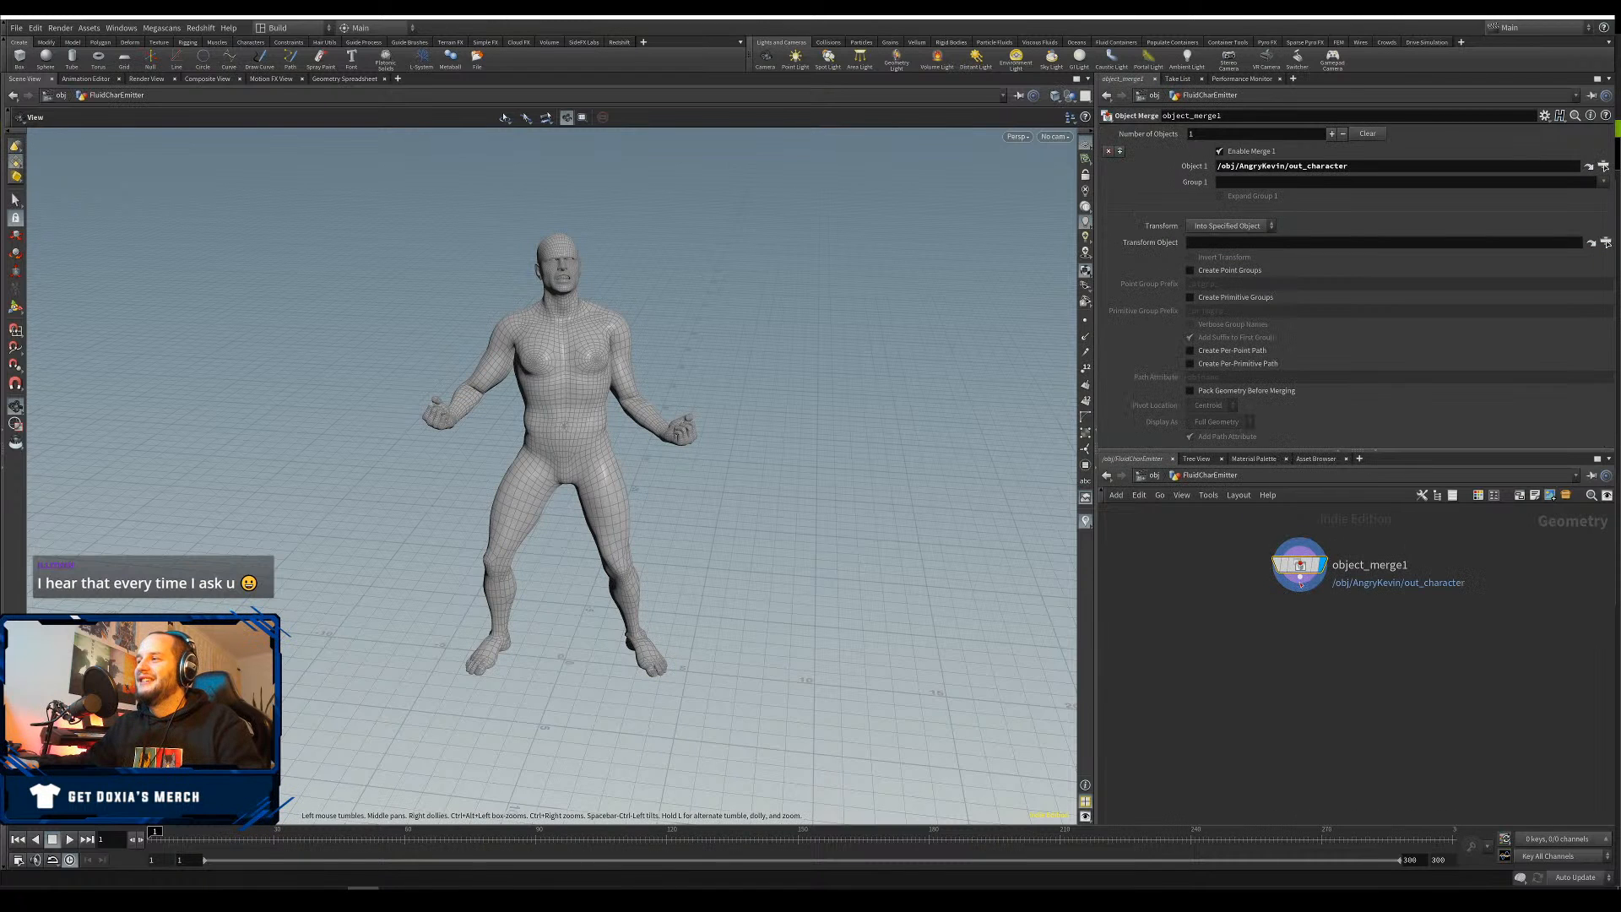
pyautogui.press('Tab')
pyautogui.write('null')
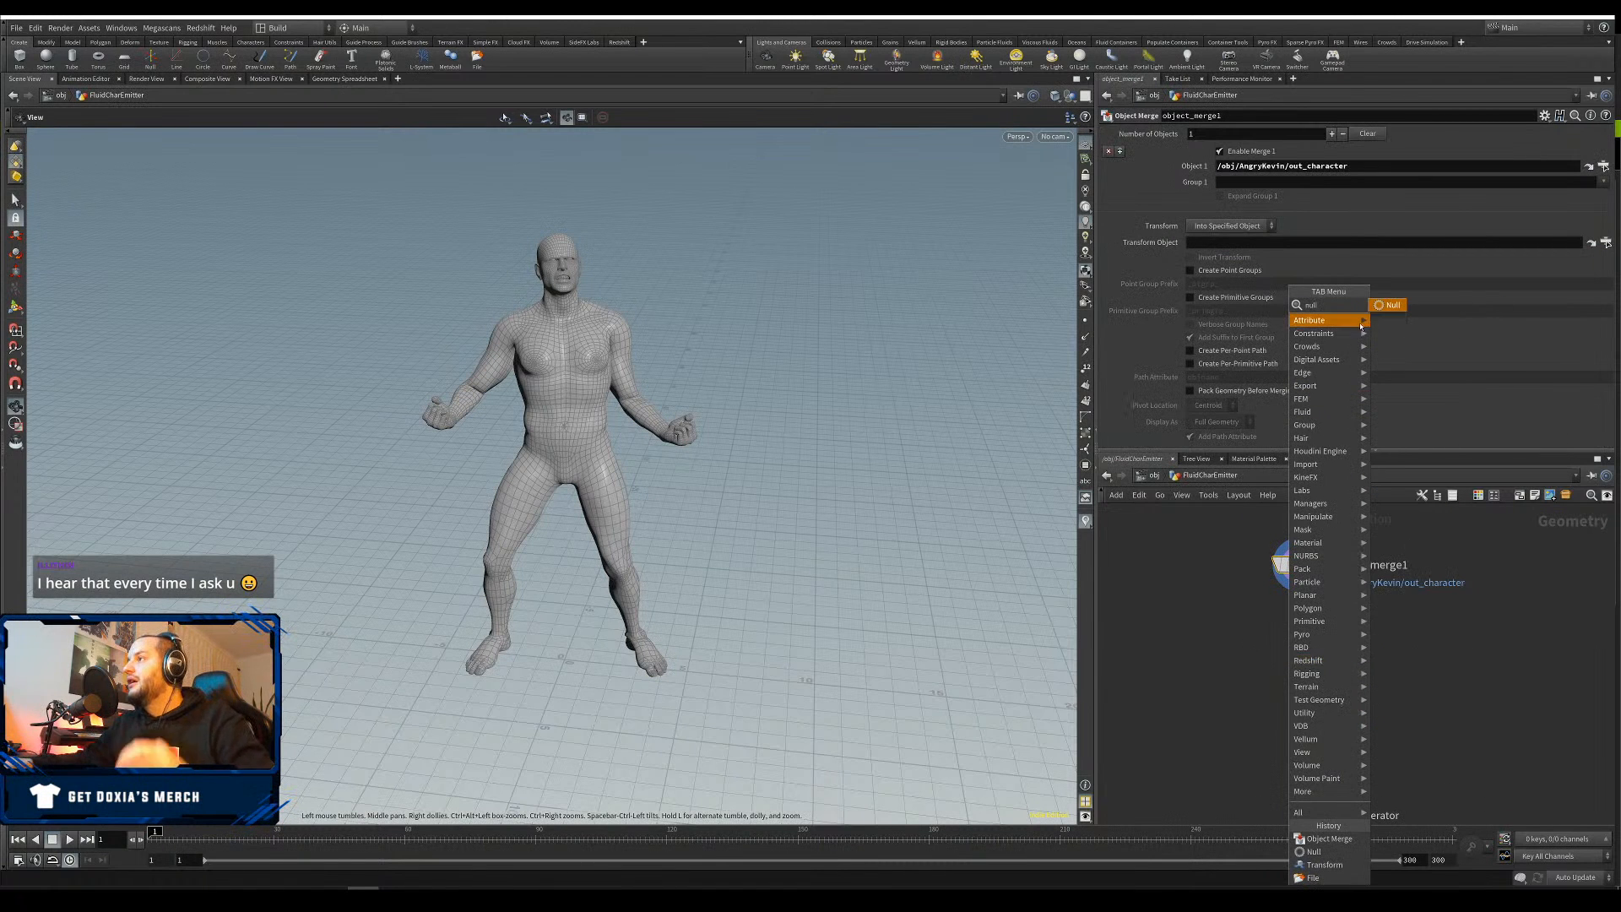
pyautogui.press('Return')
pyautogui.press('Return')
pyautogui.moveTo(1326, 661); pyautogui.dragTo(1332, 640)
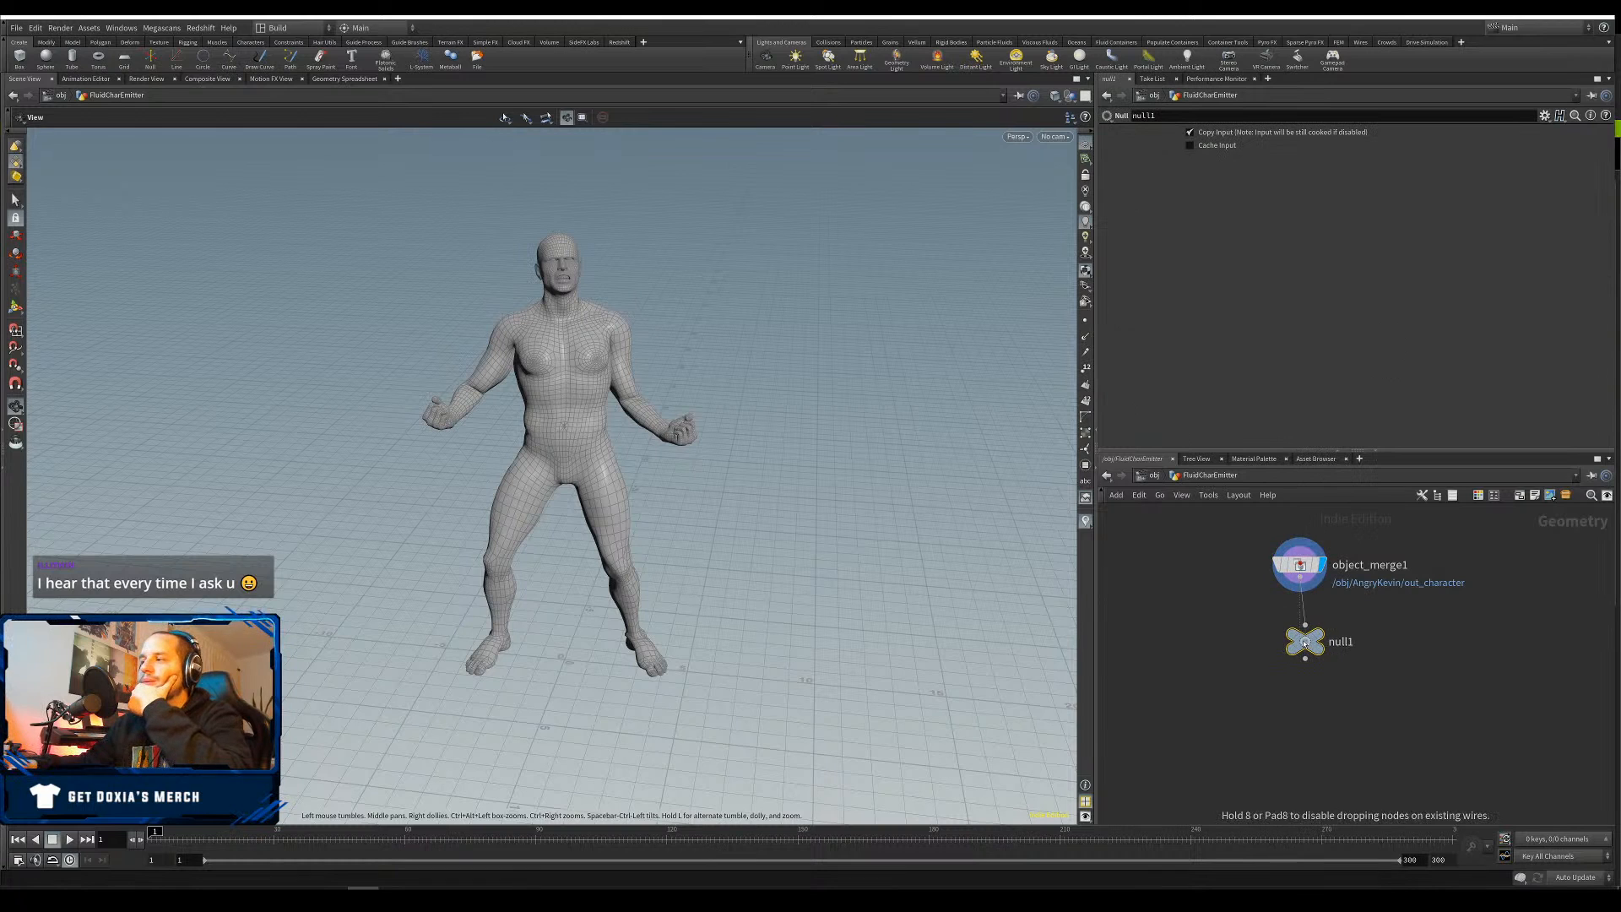
# Rename the Null node below the Object Merge as emitter and make it the displayed node
pyautogui.doubleClick(1334, 639)
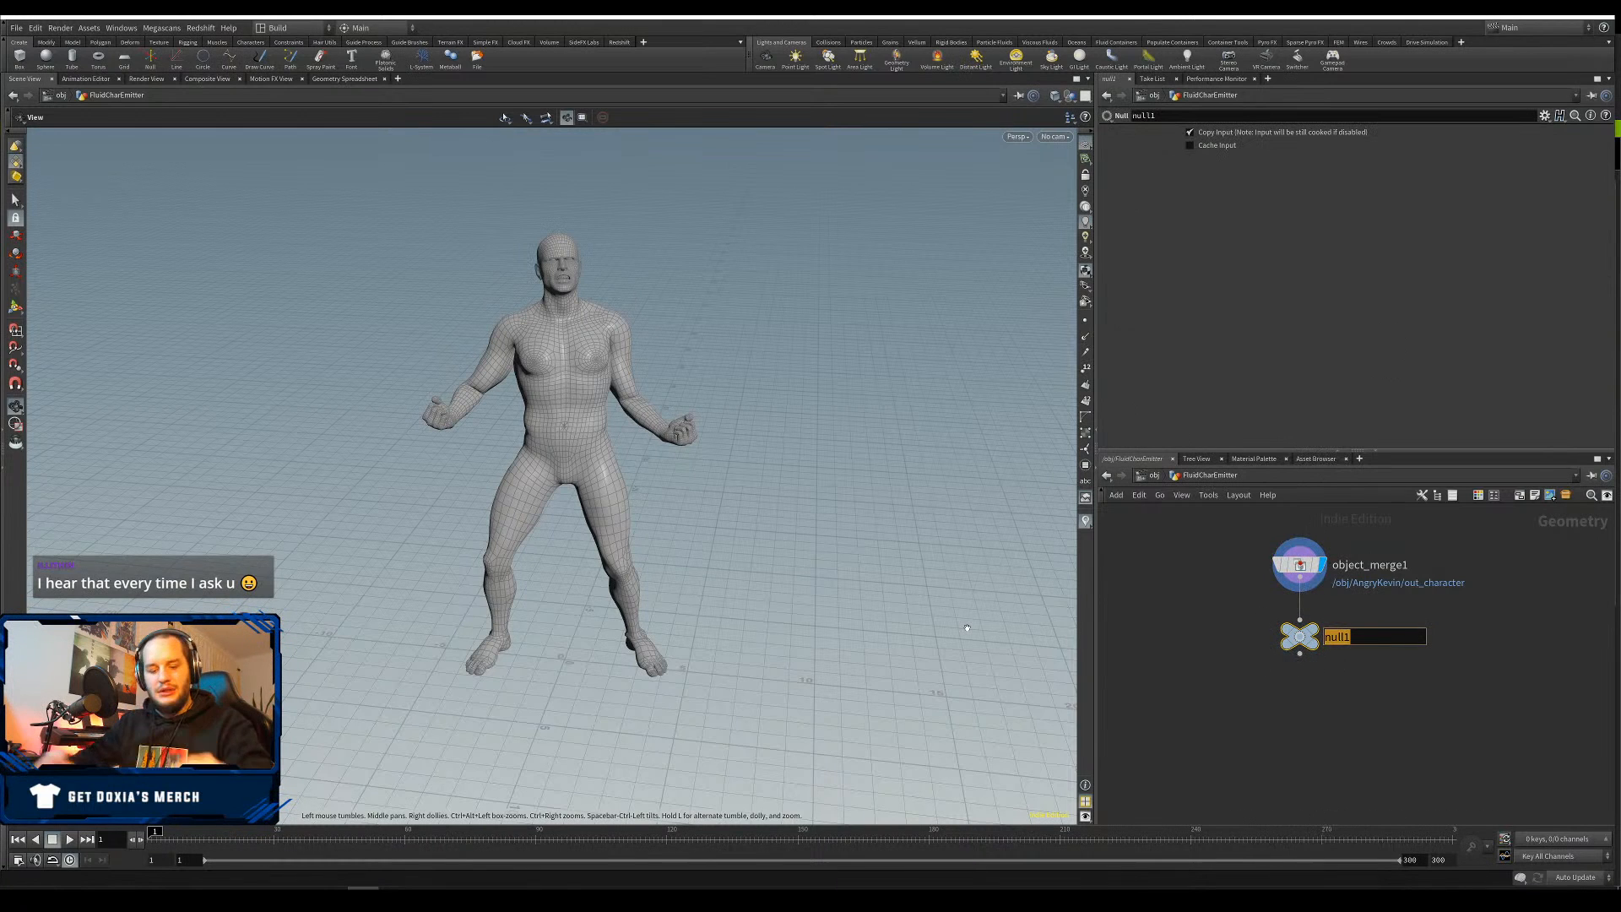
pyautogui.write('emitter')
pyautogui.press('Return')
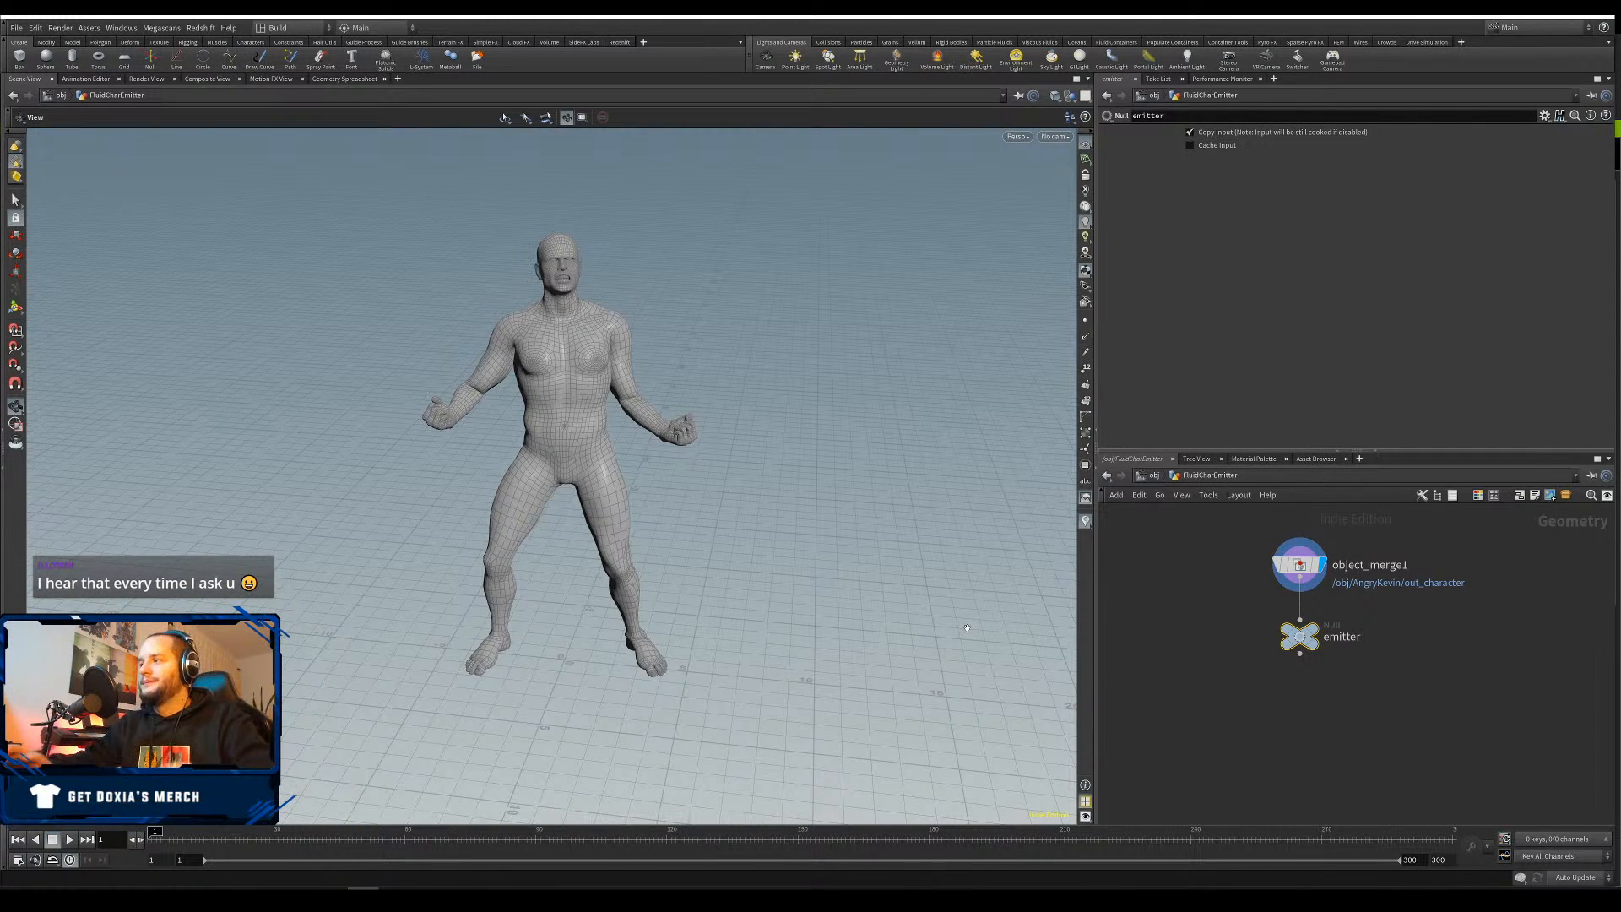
pyautogui.click(1326, 635)
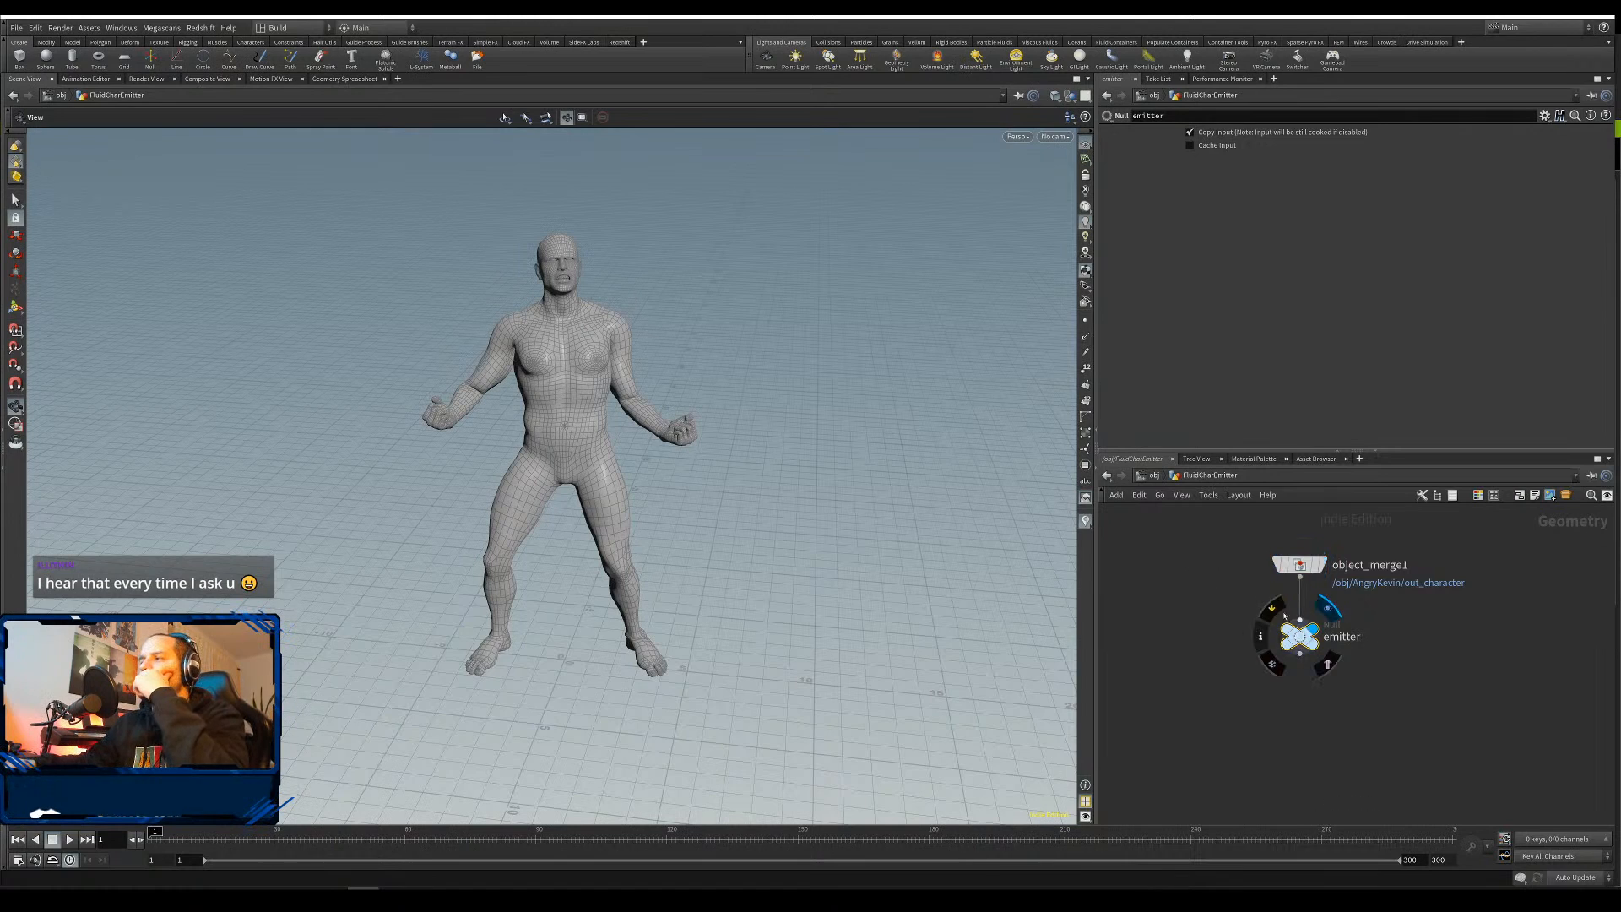
pyautogui.moveTo(614, 538); pyautogui.dragTo(726, 587)
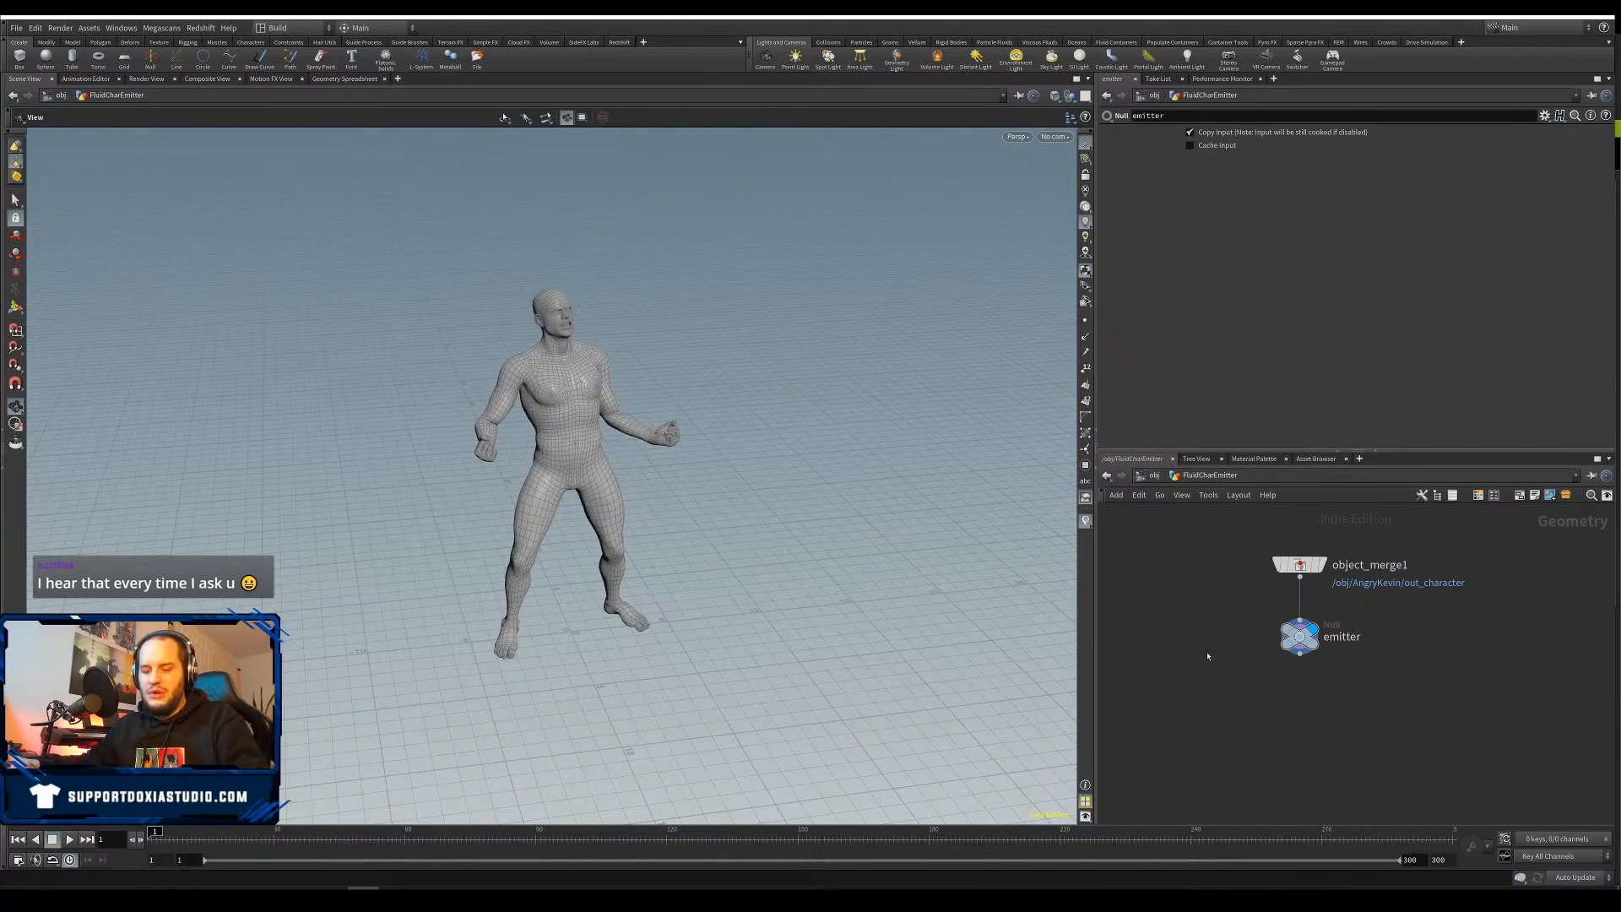
# Return to the obj network, save the scene and apply Emit Particle Fluid to the FluidCharEmitter object without choosing an existing fluid object
pyautogui.press('u')
pyautogui.hotkey('ctrl', 's')
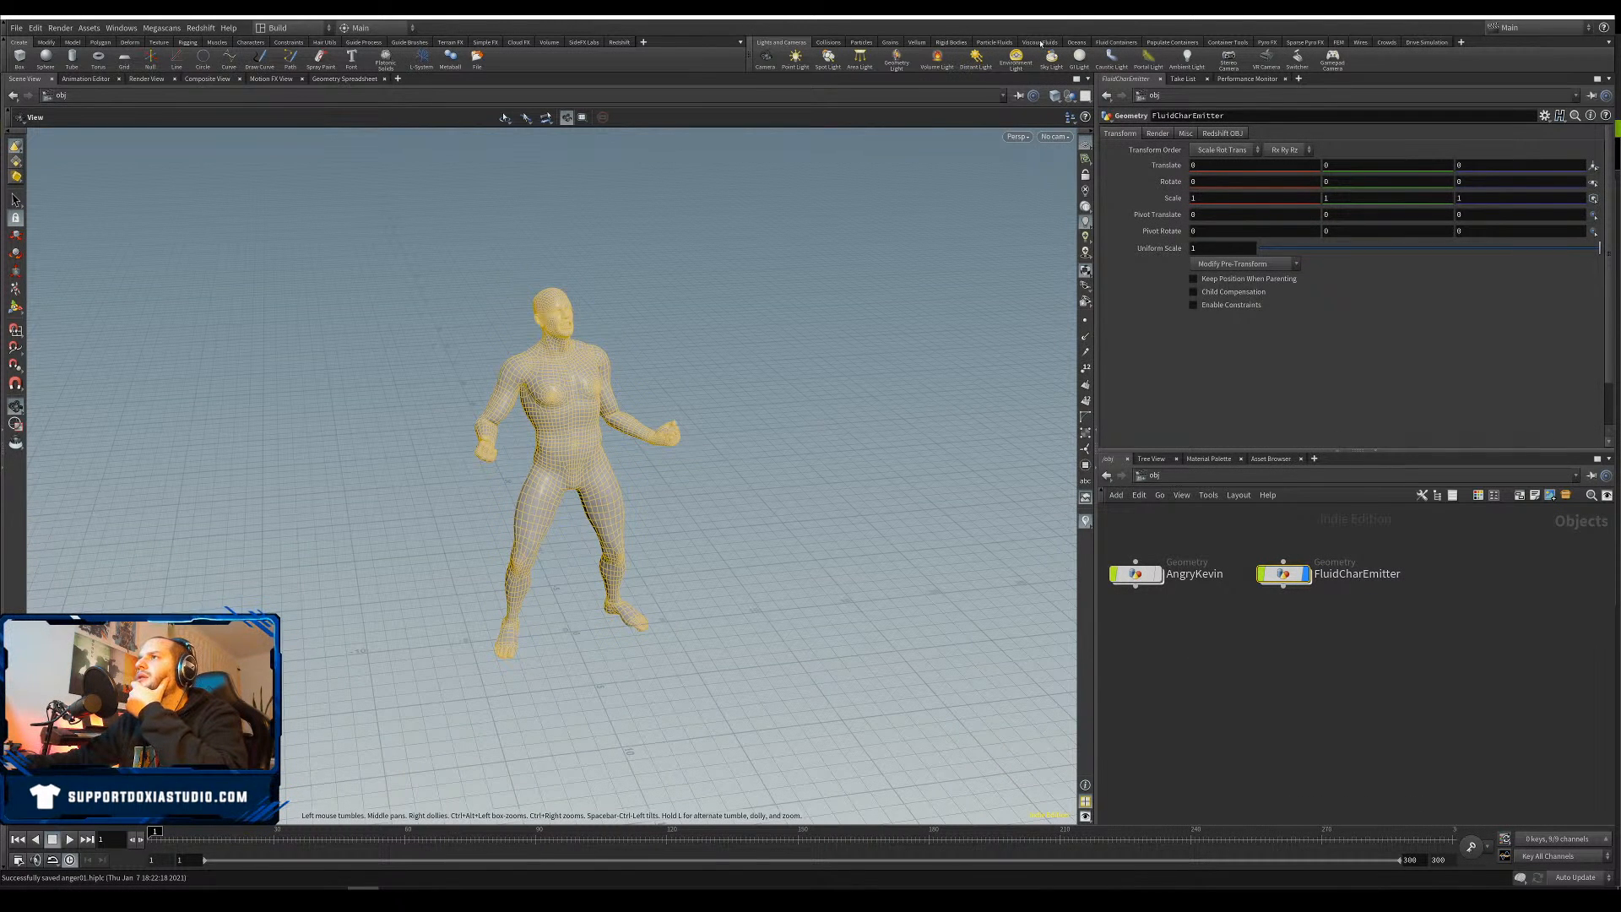
pyautogui.click(986, 43)
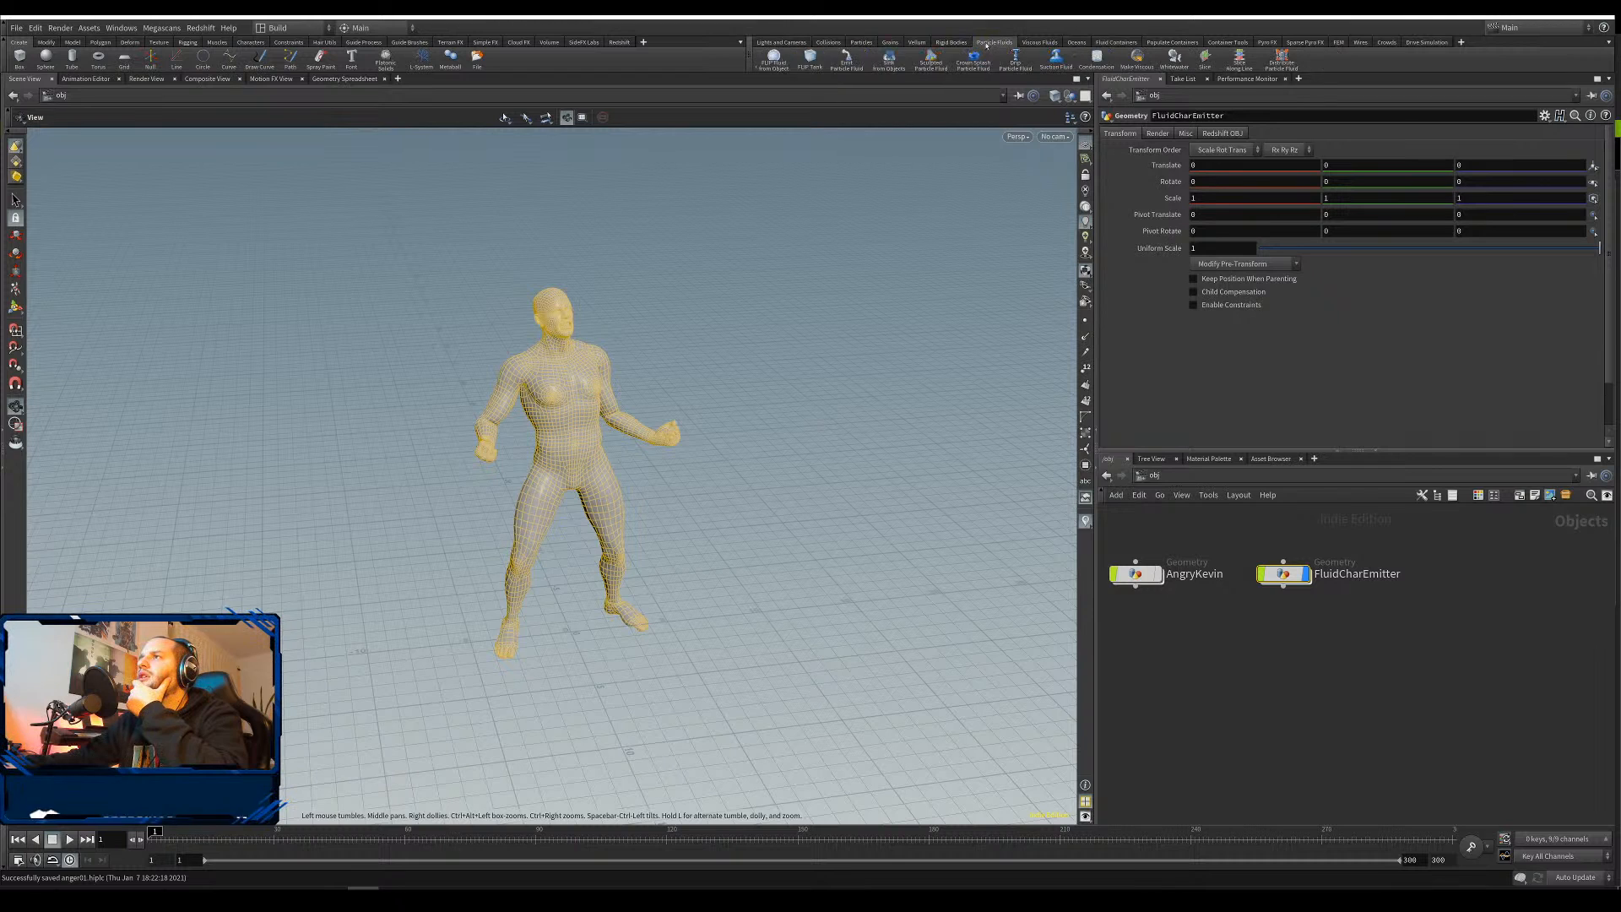
pyautogui.click(845, 60)
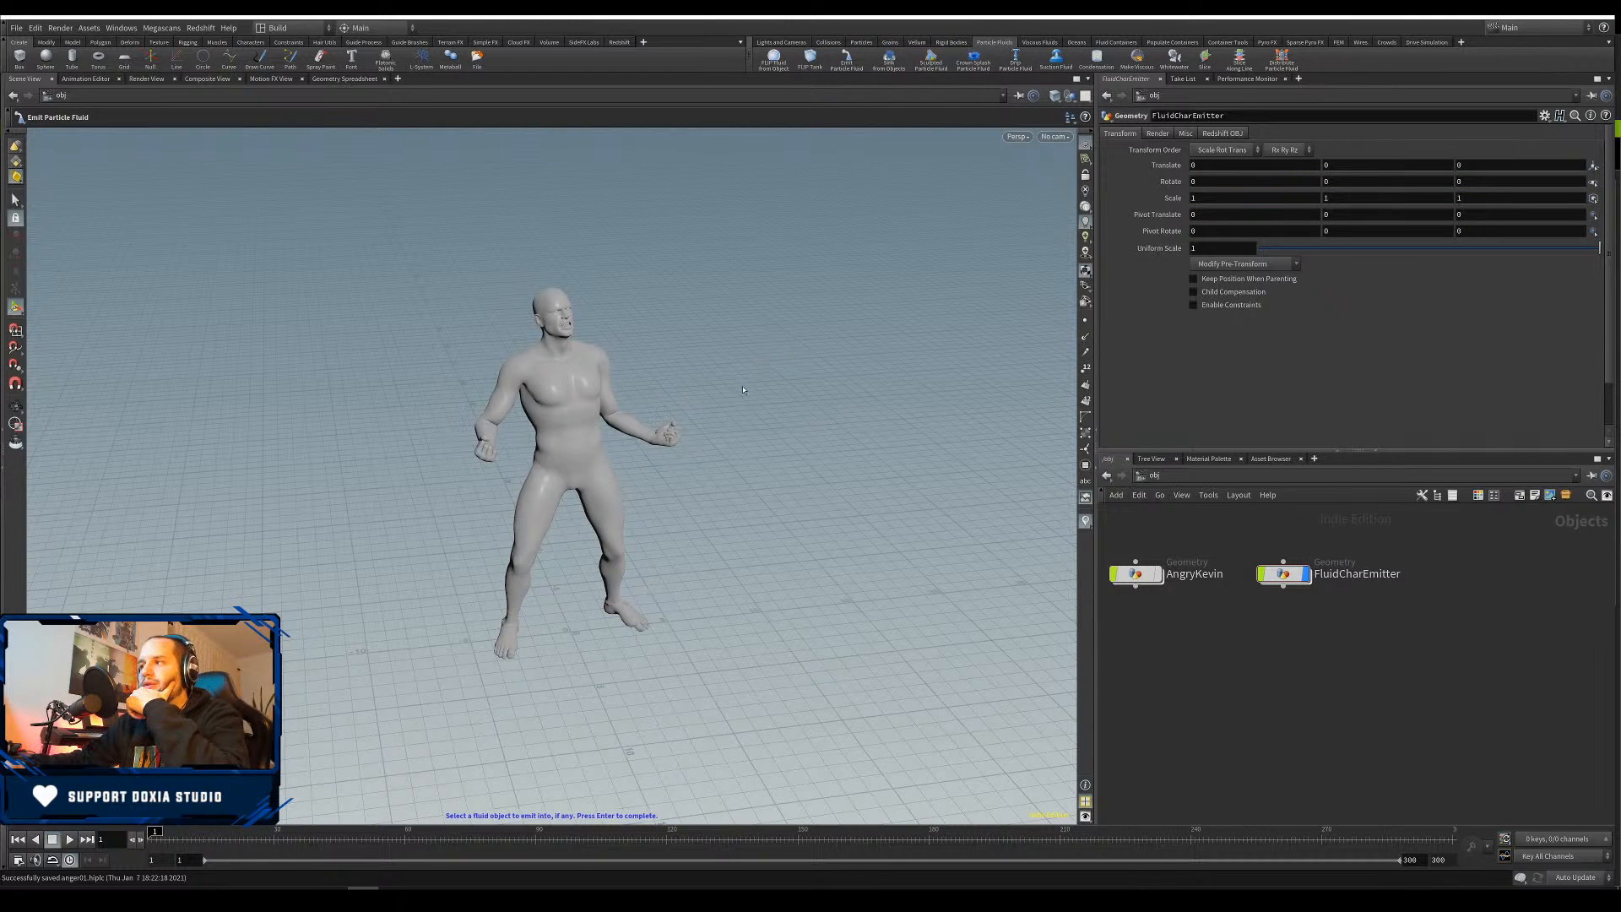
pyautogui.press('Return')
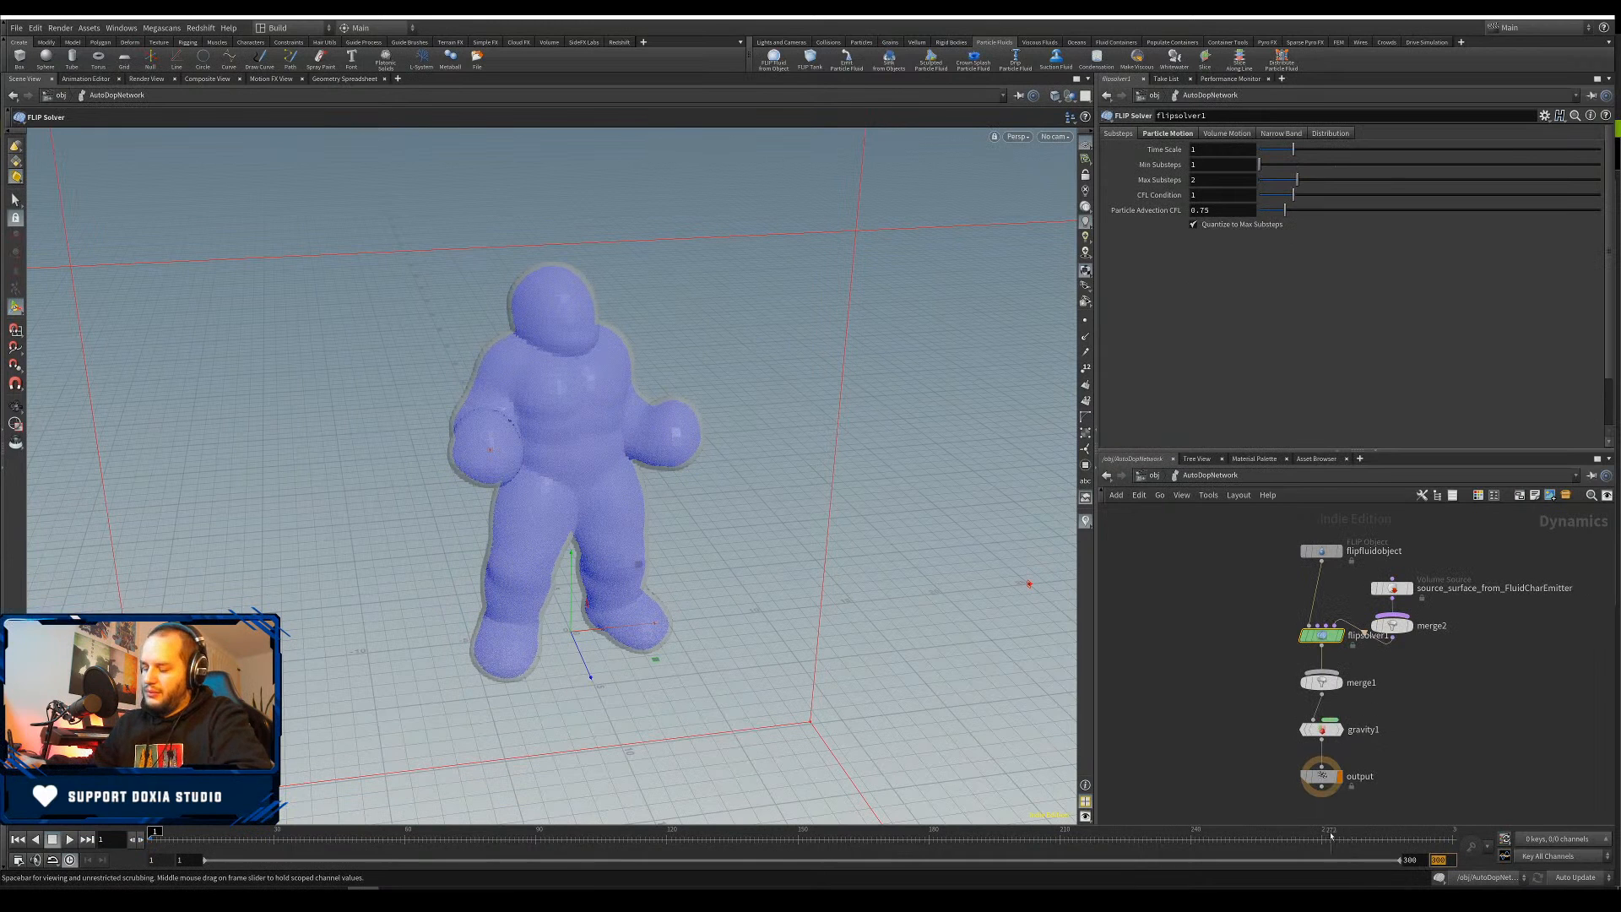
# Set the end of the timeline's frame range to 60
pyautogui.press('Return')
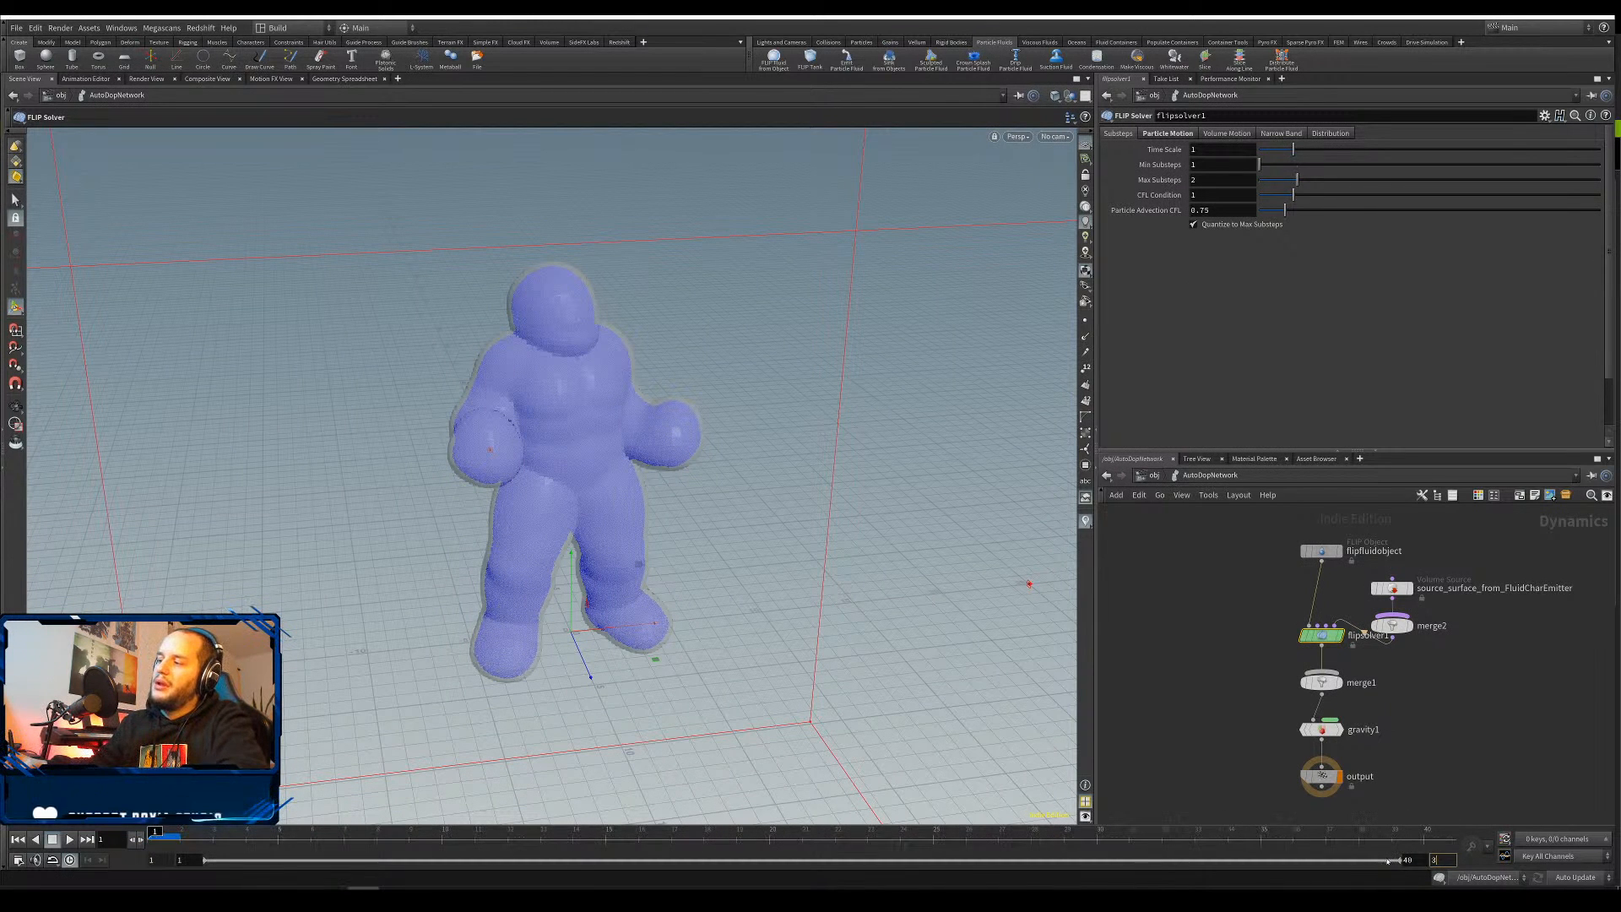
pyautogui.write('50')
pyautogui.press('Return')
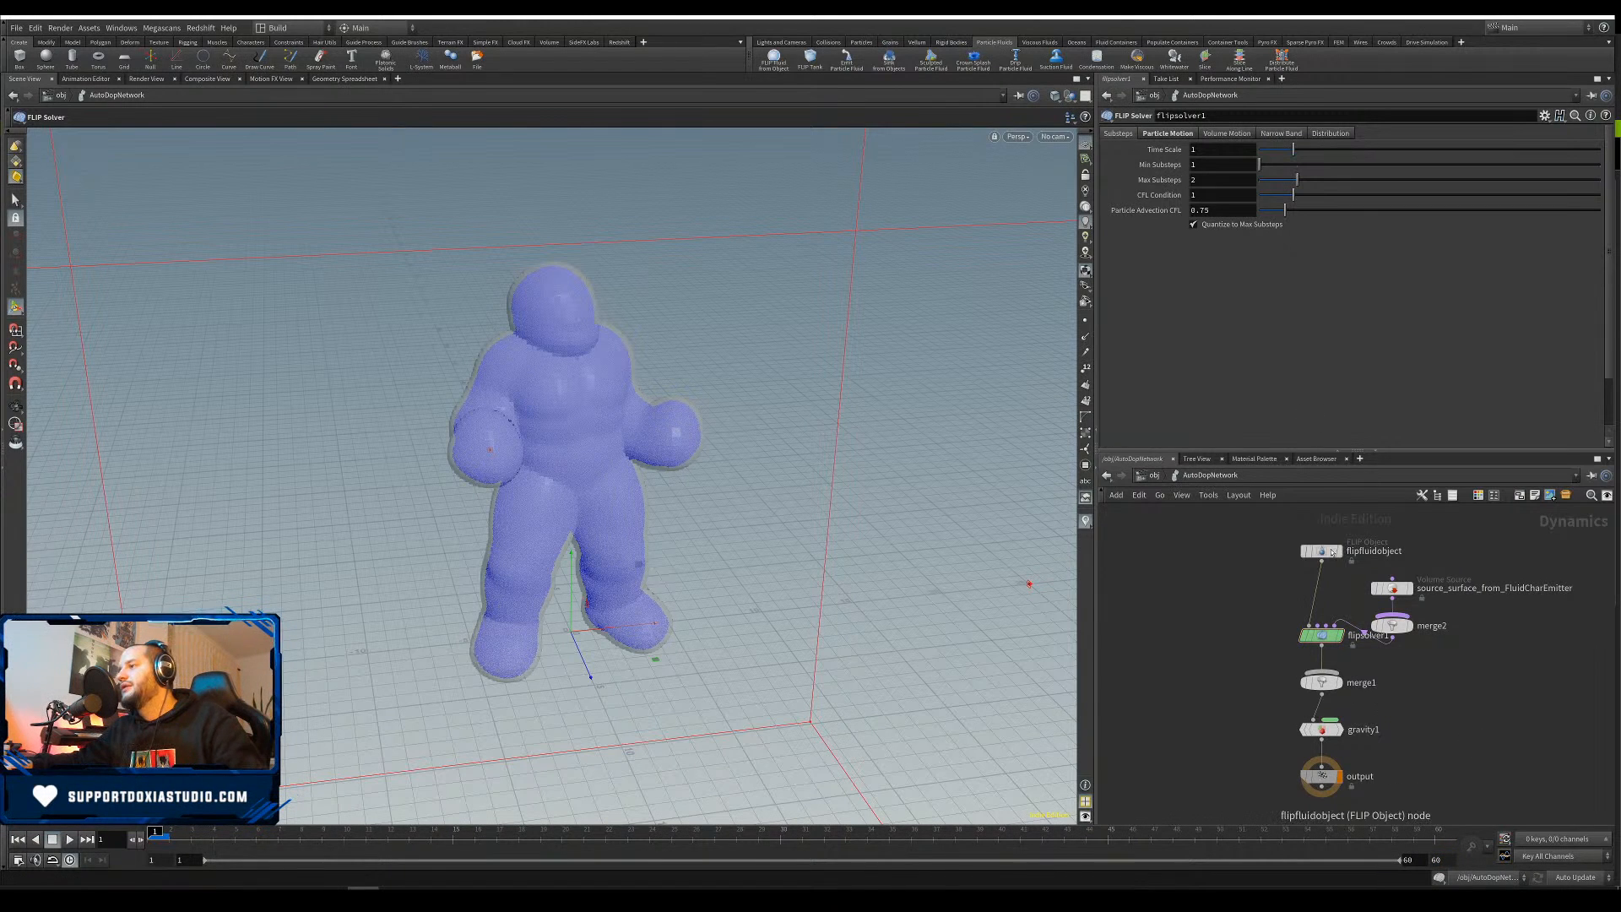
# Rearrange flipfluidobject, source_surface_from_FluidCharEmitter and merge2 above the FLIP solver so their connections are clearly separated
pyautogui.moveTo(1323, 552); pyautogui.dragTo(1241, 564)
pyautogui.moveTo(1444, 550); pyautogui.dragTo(1356, 657)
pyautogui.moveTo(1395, 625); pyautogui.dragTo(1383, 537)
pyautogui.click(1441, 619)
pyautogui.moveTo(1462, 584); pyautogui.dragTo(1420, 620, button='middle')
# Go back up to the obj network, delete particle_fluidinterior and place particle_fluid below AutoDopNetwork
pyautogui.press('u')
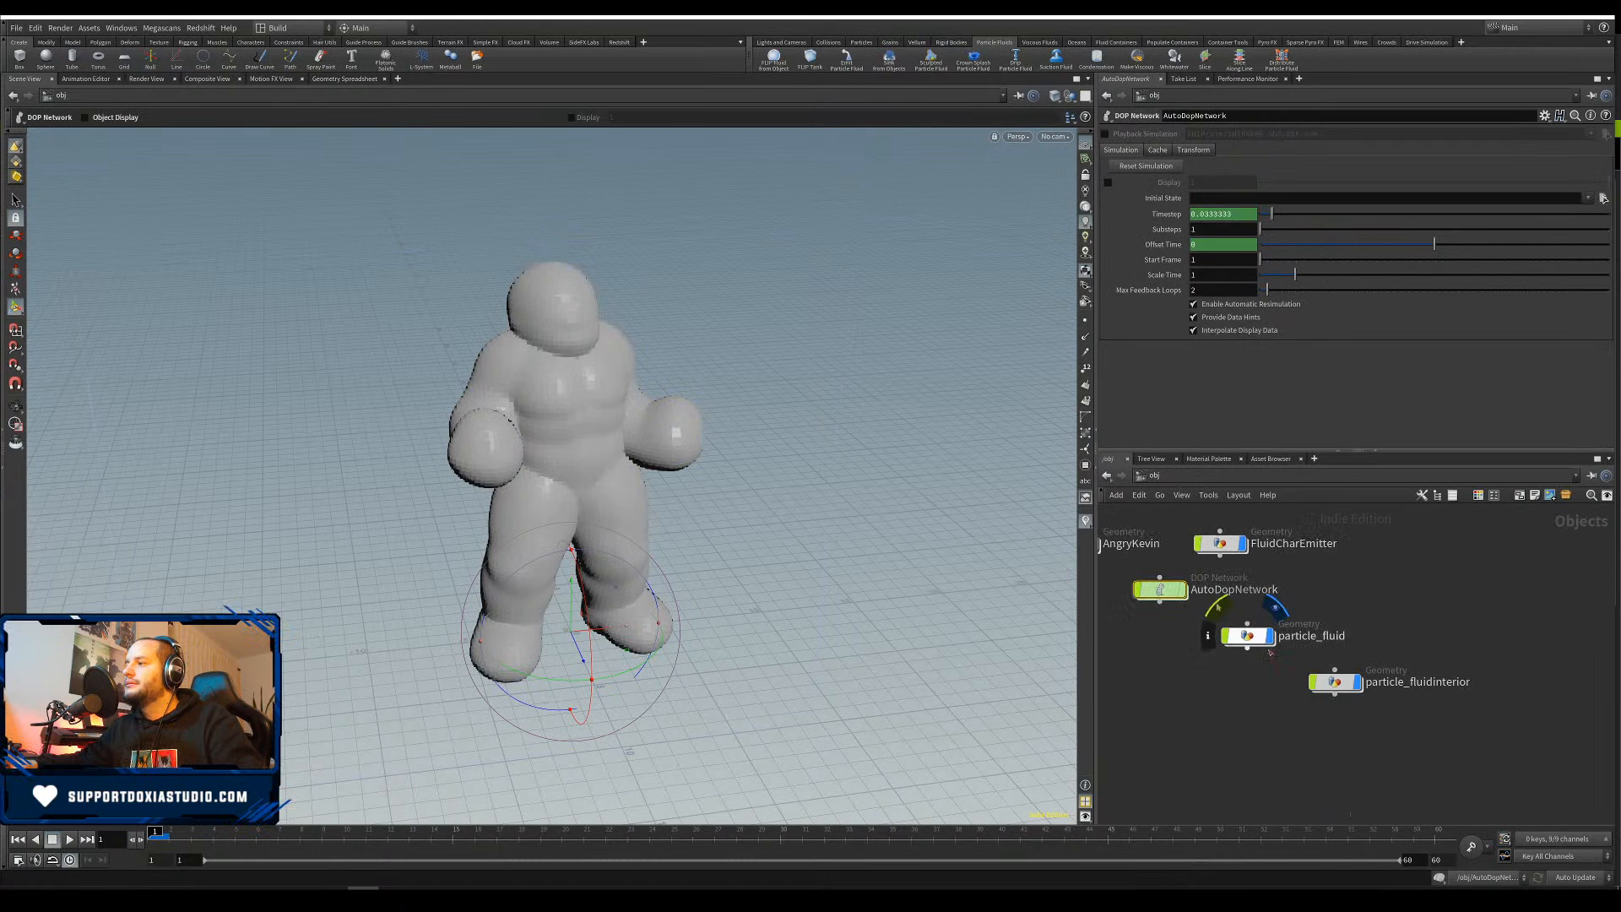
pyautogui.click(1335, 683)
pyautogui.press('Delete')
pyautogui.moveTo(1247, 636); pyautogui.dragTo(1166, 659)
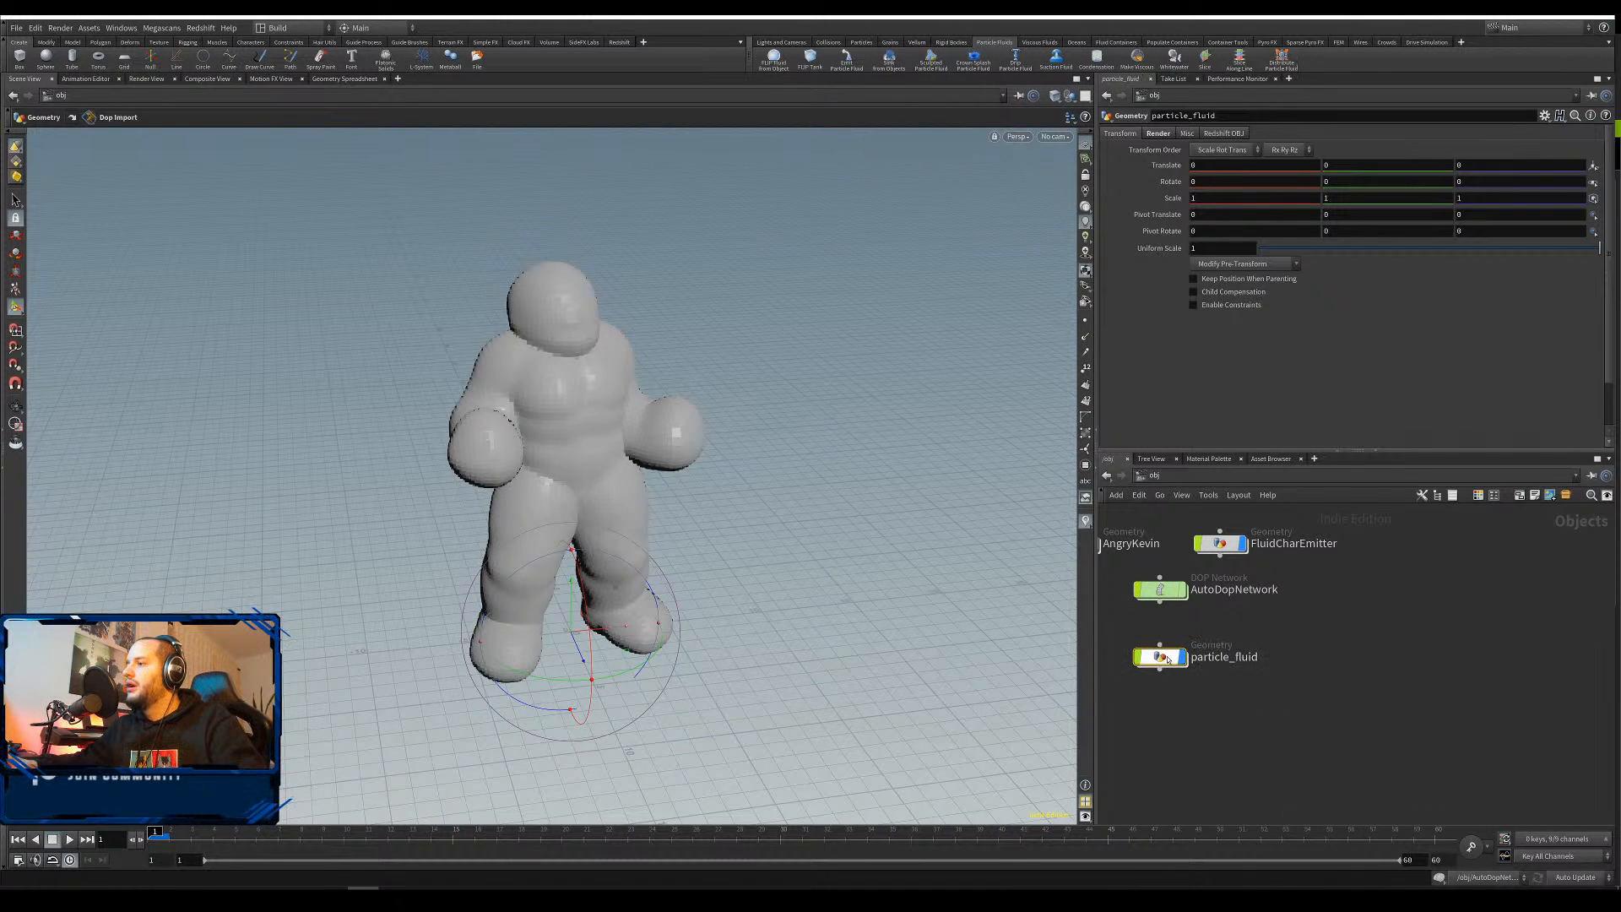
# Inside particle_fluid, delete every node except import_particle and turn off its import of the surface field
pyautogui.doubleClick(1162, 657)
pyautogui.scroll(-3, 1524, 630)
pyautogui.moveTo(1523, 630); pyautogui.dragTo(1444, 591, button='middle')
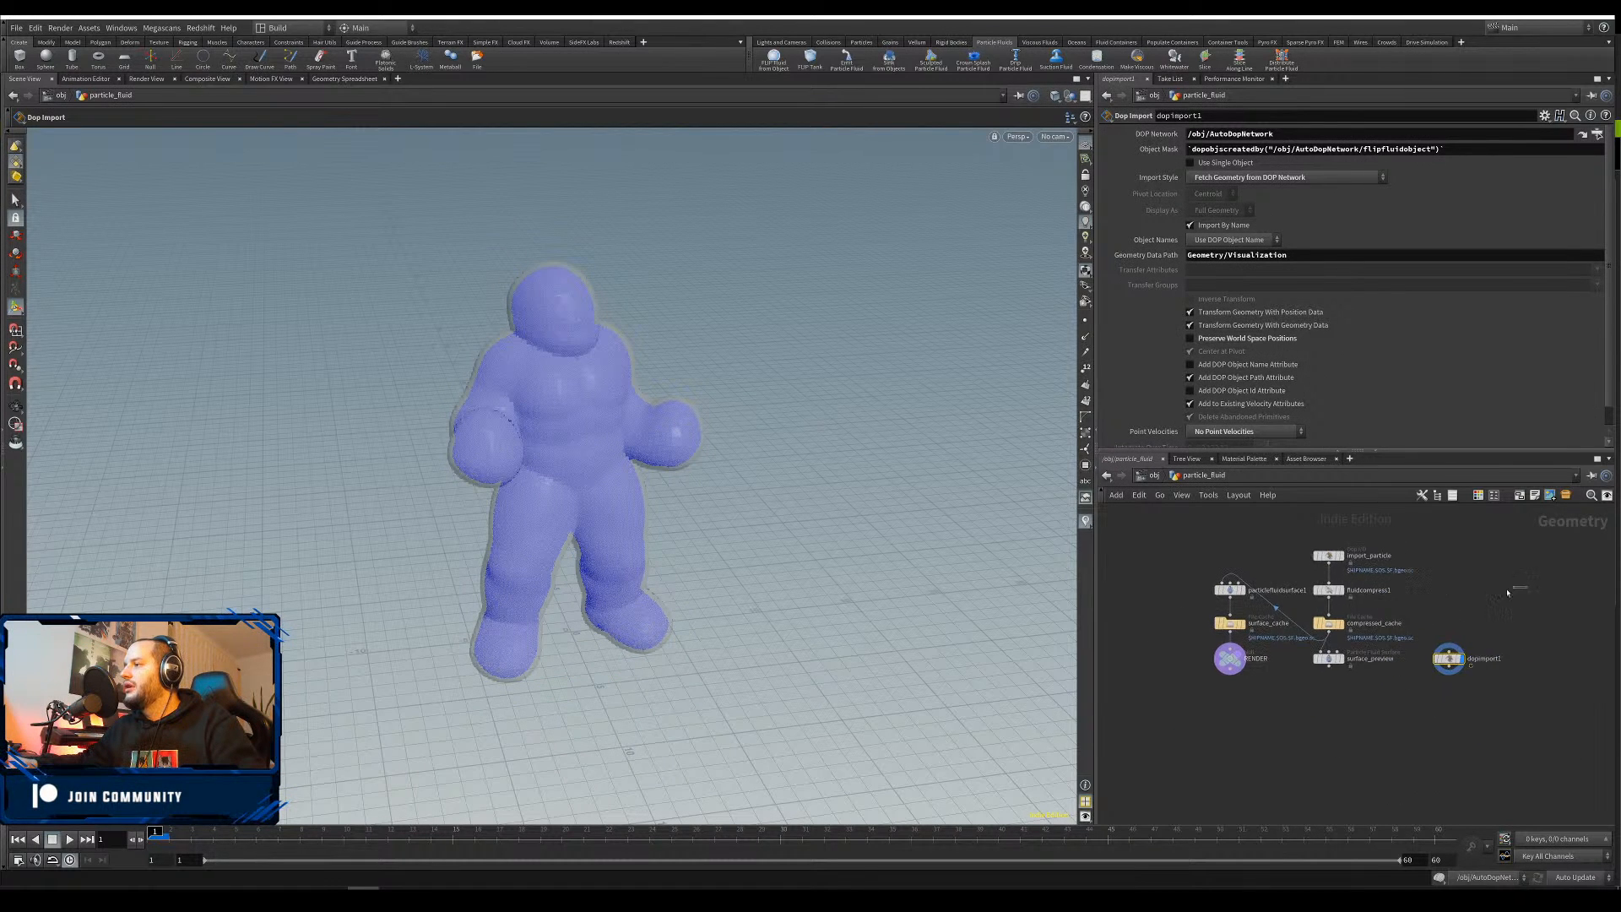
pyautogui.moveTo(1528, 587); pyautogui.dragTo(1151, 738)
pyautogui.press('Delete')
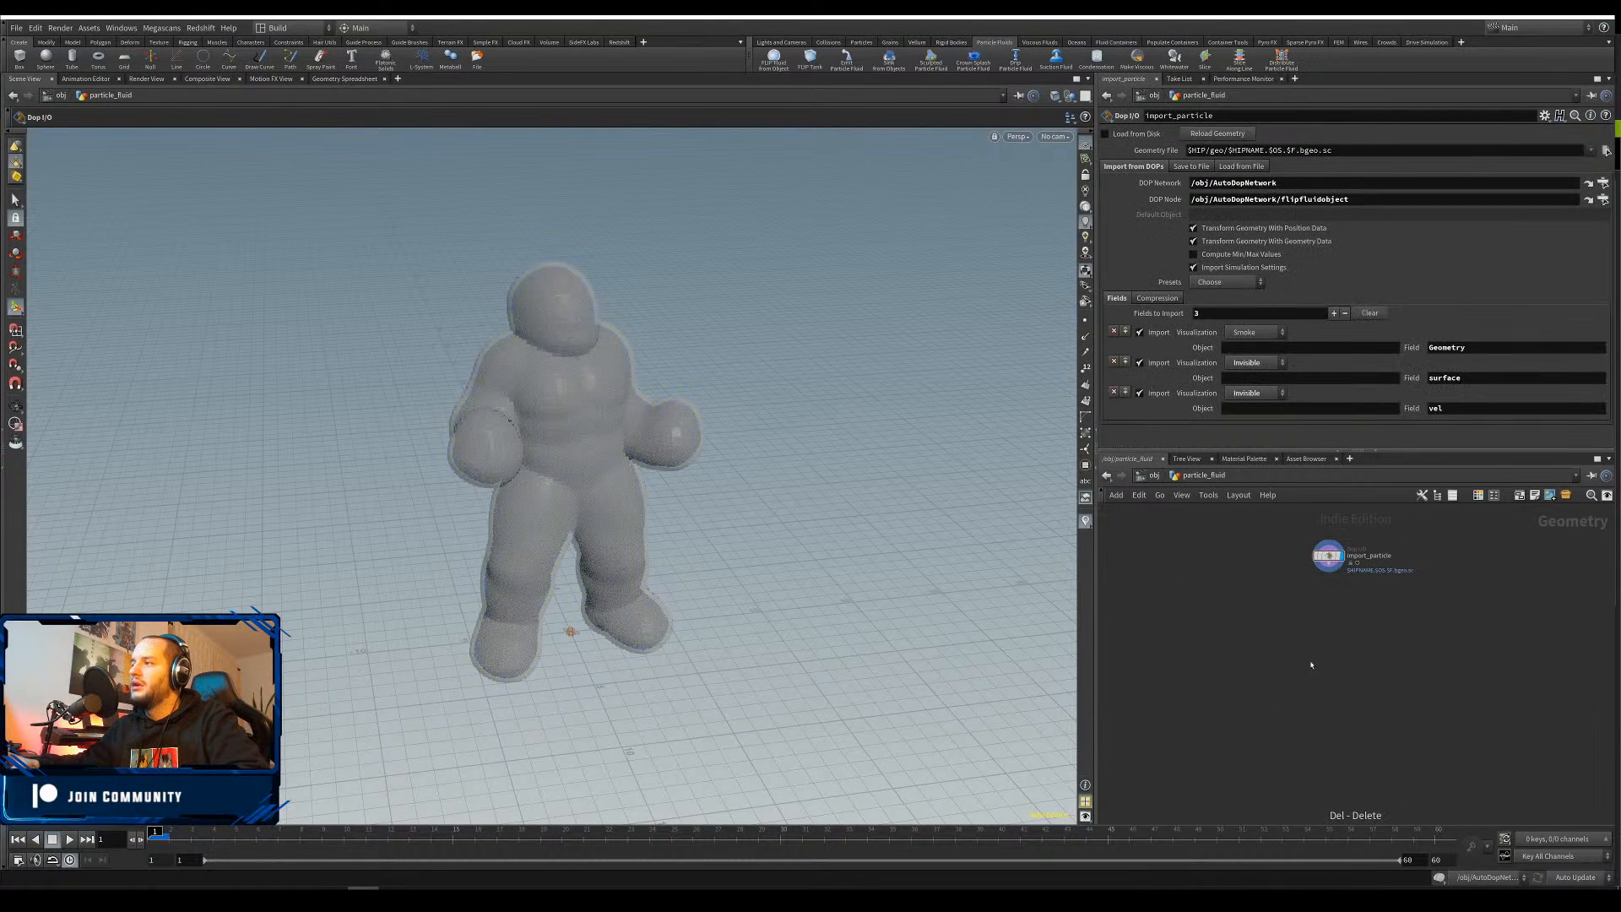
pyautogui.moveTo(1264, 529); pyautogui.dragTo(1381, 558)
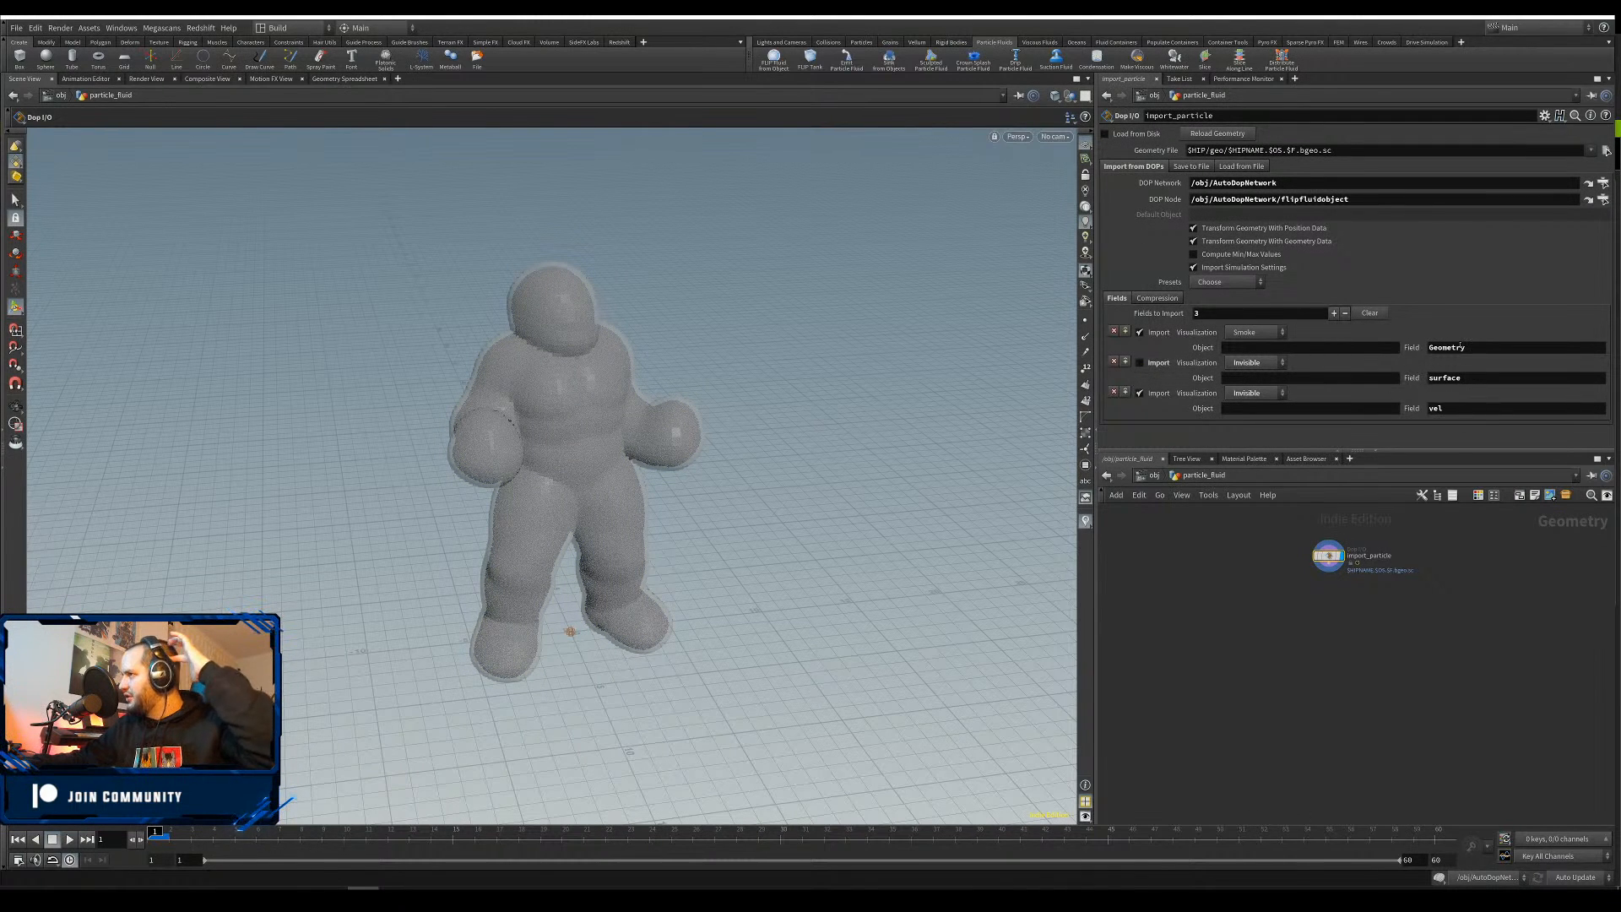
# Return to the obj network and stack FluidCharEmitter, AutoDopNetwork and particle_fluid in one vertical column
pyautogui.press('u')
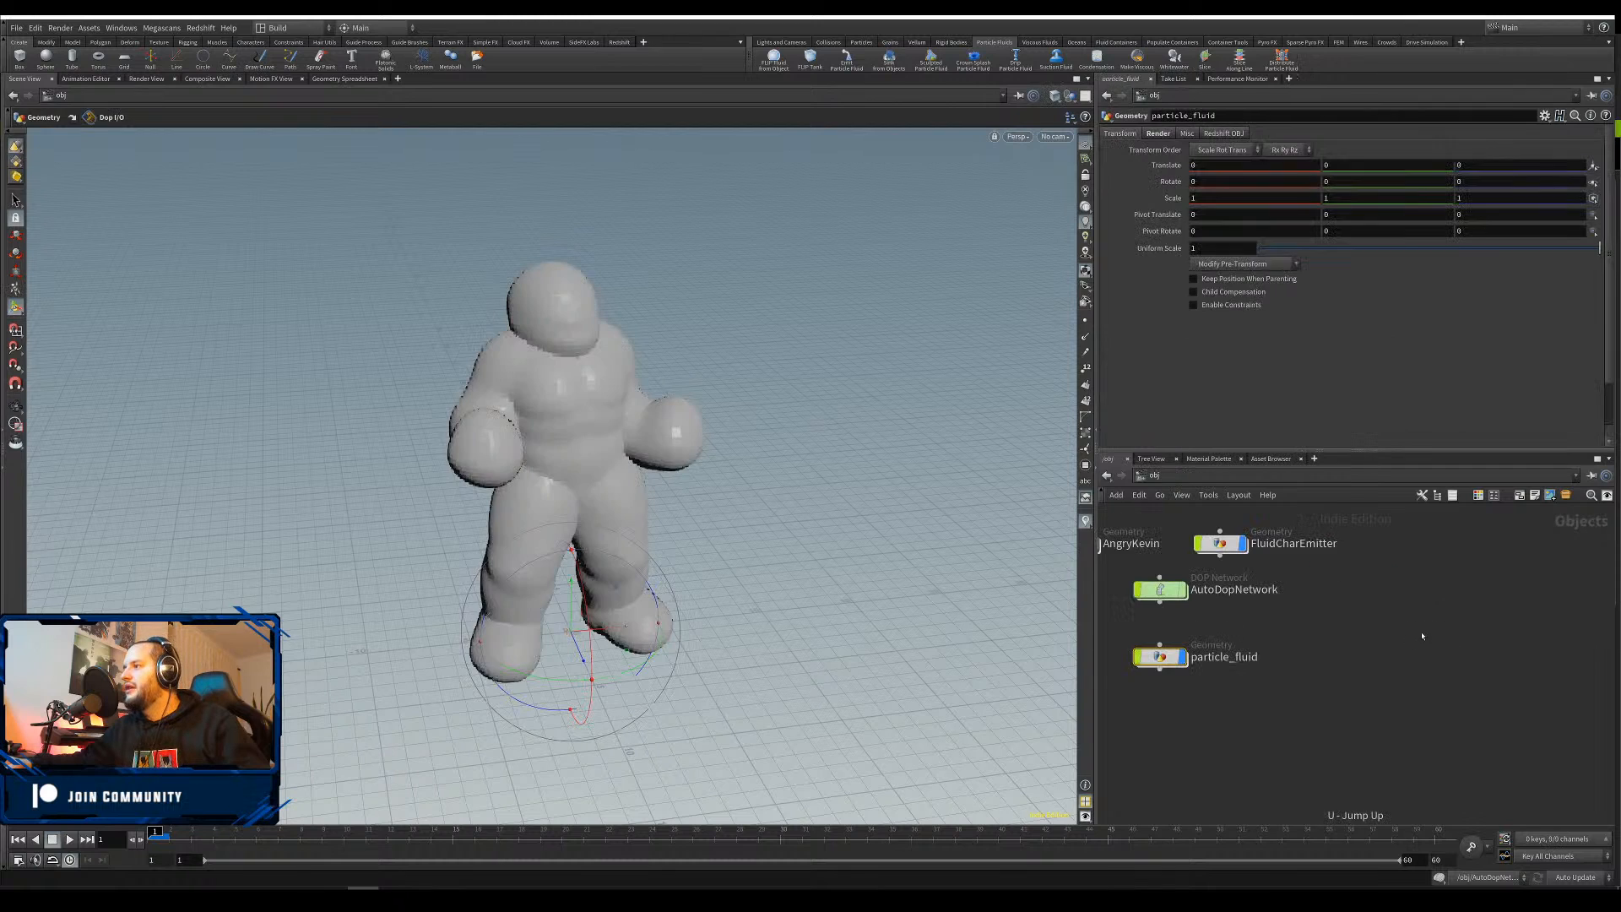
pyautogui.scroll(3, 1326, 593)
pyautogui.moveTo(1321, 591); pyautogui.dragTo(1520, 649, button='middle')
pyautogui.moveTo(1334, 571); pyautogui.dragTo(1316, 565)
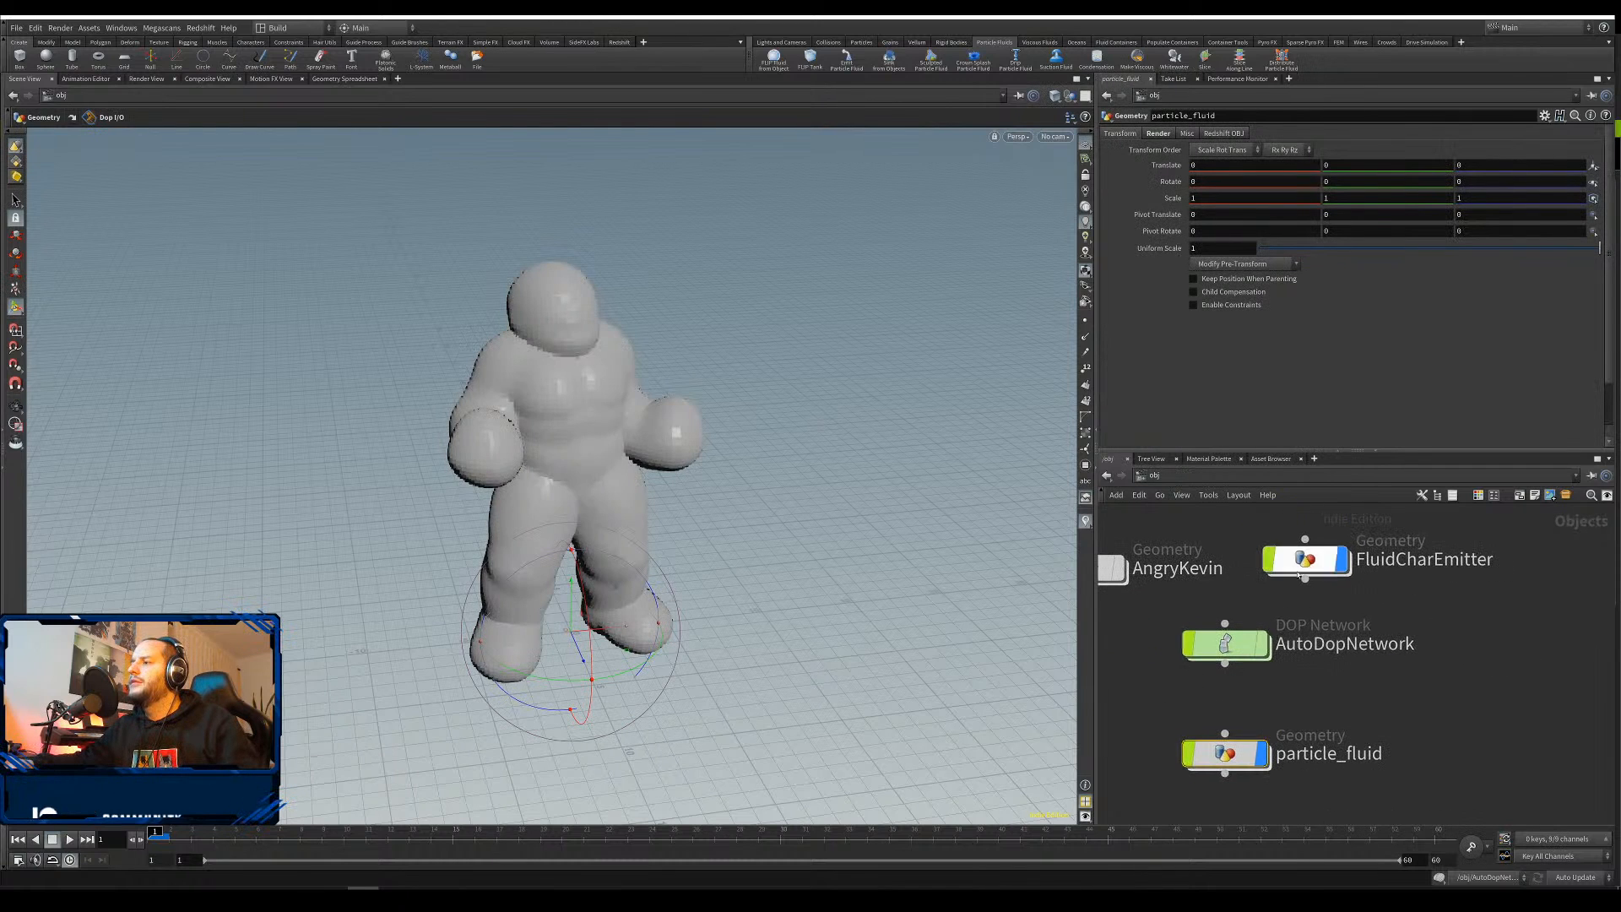
pyautogui.moveTo(1242, 649); pyautogui.dragTo(1321, 649)
pyautogui.moveTo(1224, 753); pyautogui.dragTo(1306, 714)
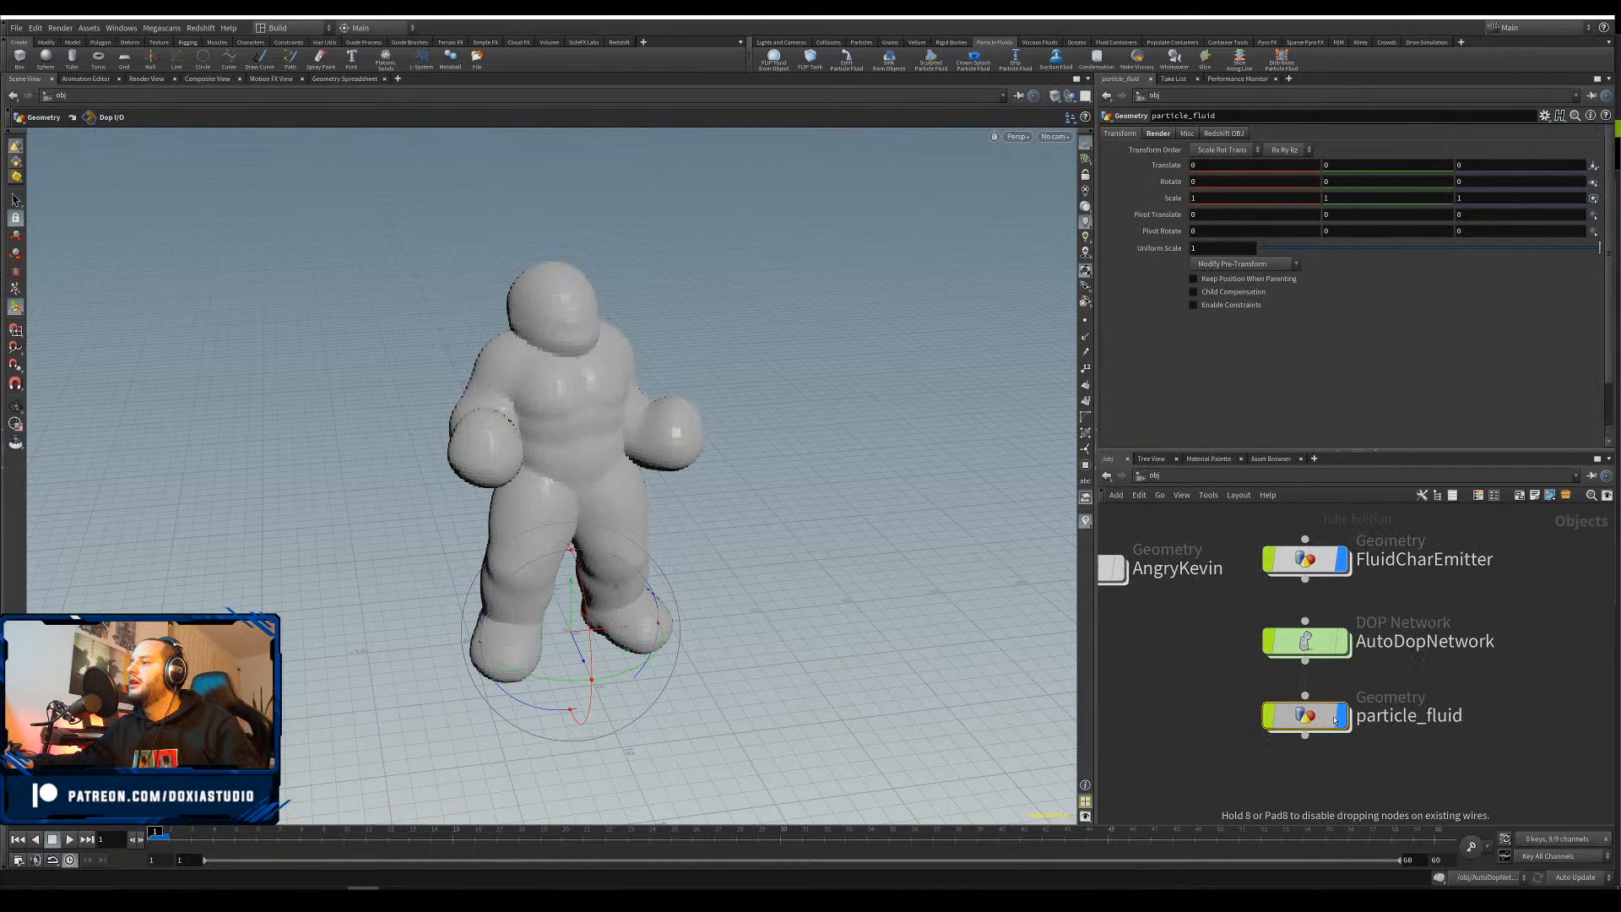
# Inside FluidCharEmitter, set the Shell Thickness of the create_surface FLIP Source to 0.1
pyautogui.doubleClick(1305, 559)
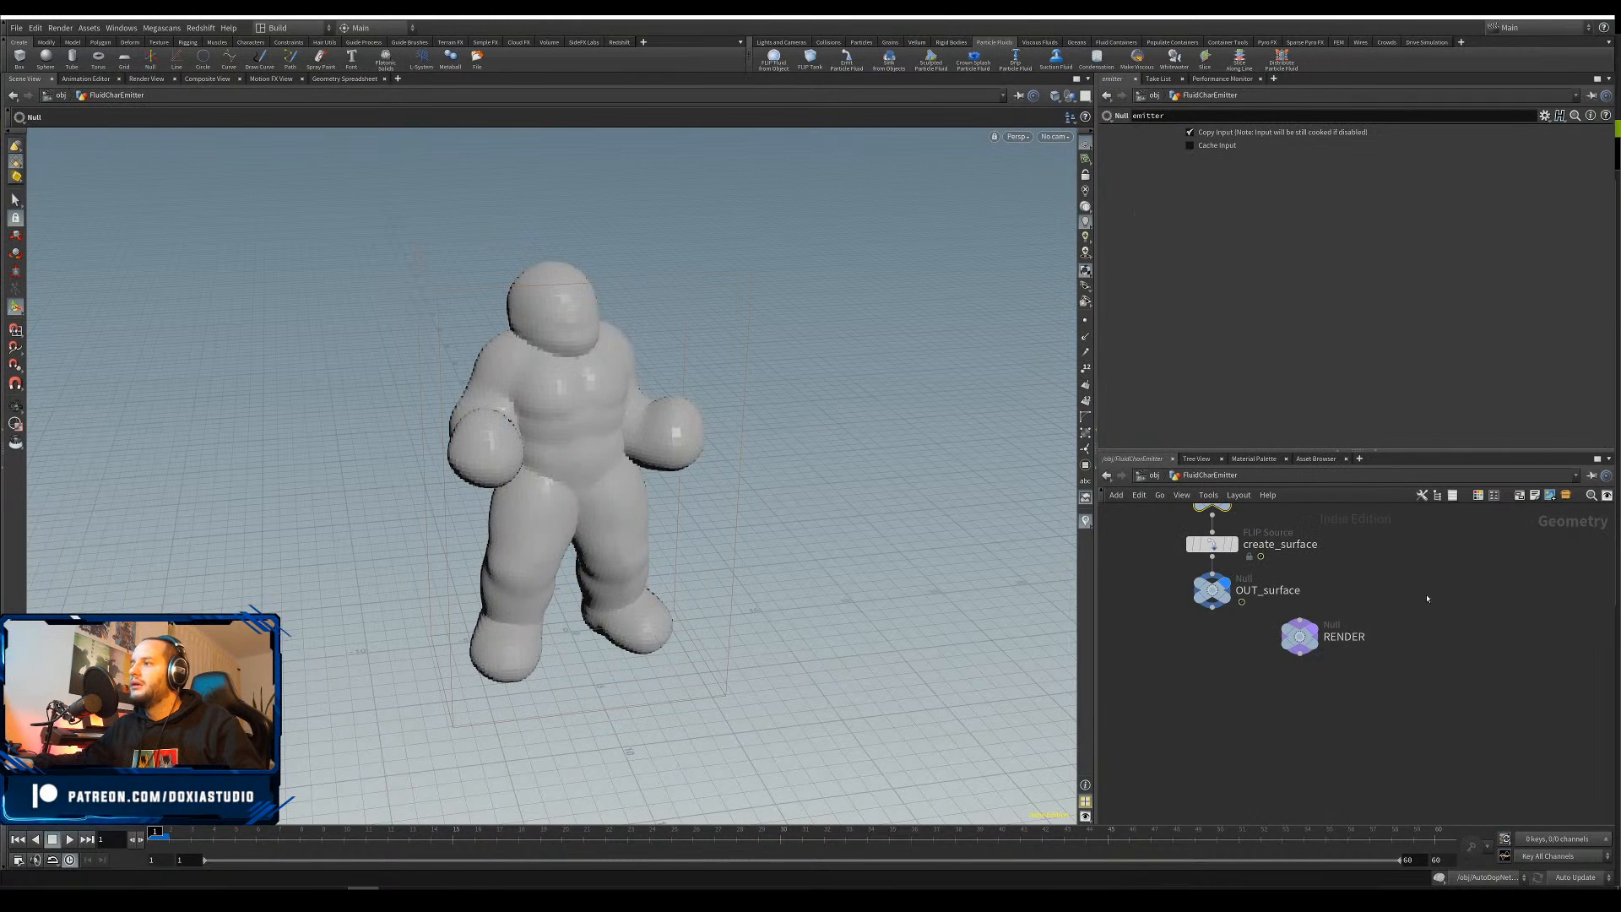
pyautogui.moveTo(1440, 603); pyautogui.dragTo(1453, 696, button='middle')
pyautogui.click(1229, 646)
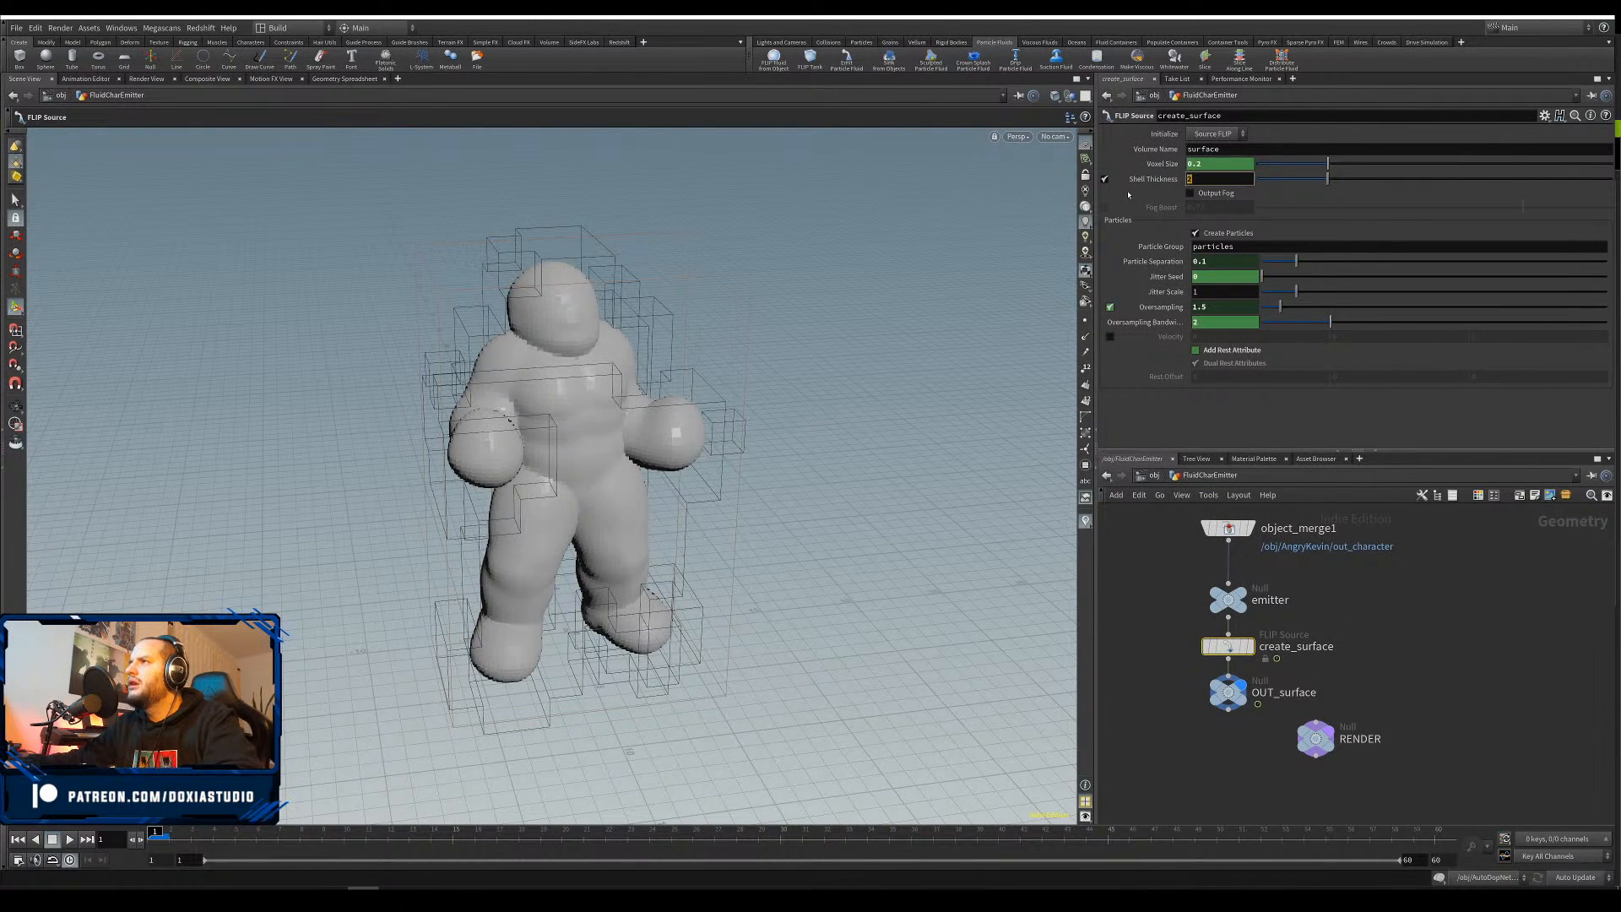
pyautogui.write('0.2')
pyautogui.press('Return')
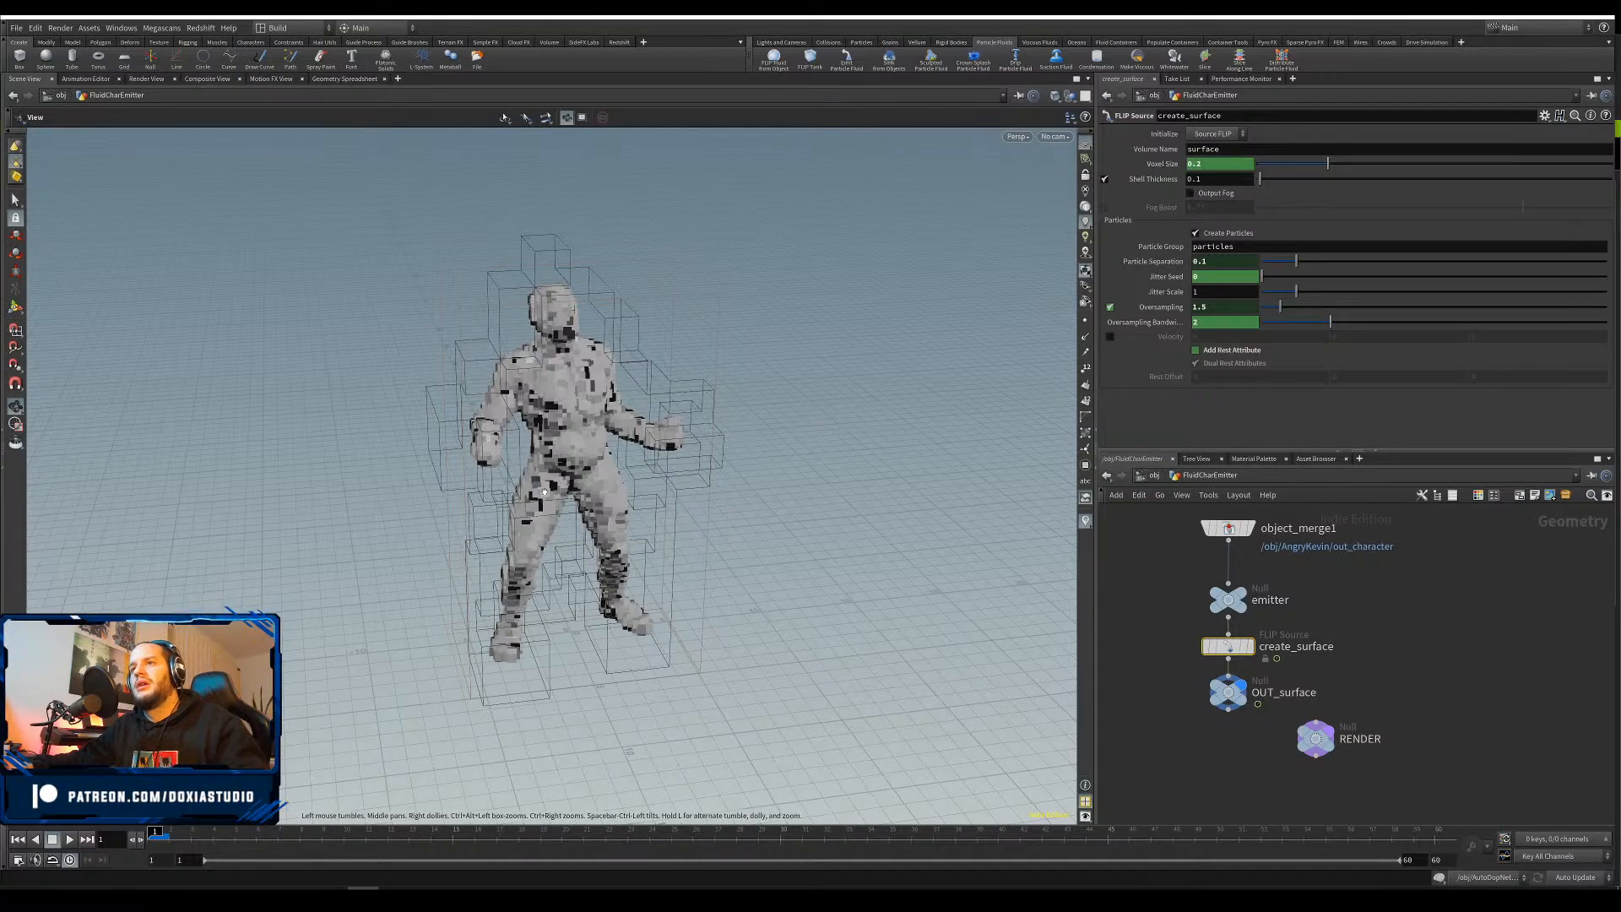
# Disable the Shell Thickness option on create_surface and inspect the resulting character volume from the front
pyautogui.scroll(-1, 545, 495)
pyautogui.moveTo(545, 495)
pyautogui.keyDown('alt'); pyautogui.mouseDown()
pyautogui.moveTo(661, 468)
pyautogui.moveTo(785, 394)
pyautogui.moveTo(629, 475)
pyautogui.moveTo(553, 479)
pyautogui.mouseUp(); pyautogui.keyUp('alt')
pyautogui.moveTo(1205, 181); pyautogui.dragTo(1190, 180)
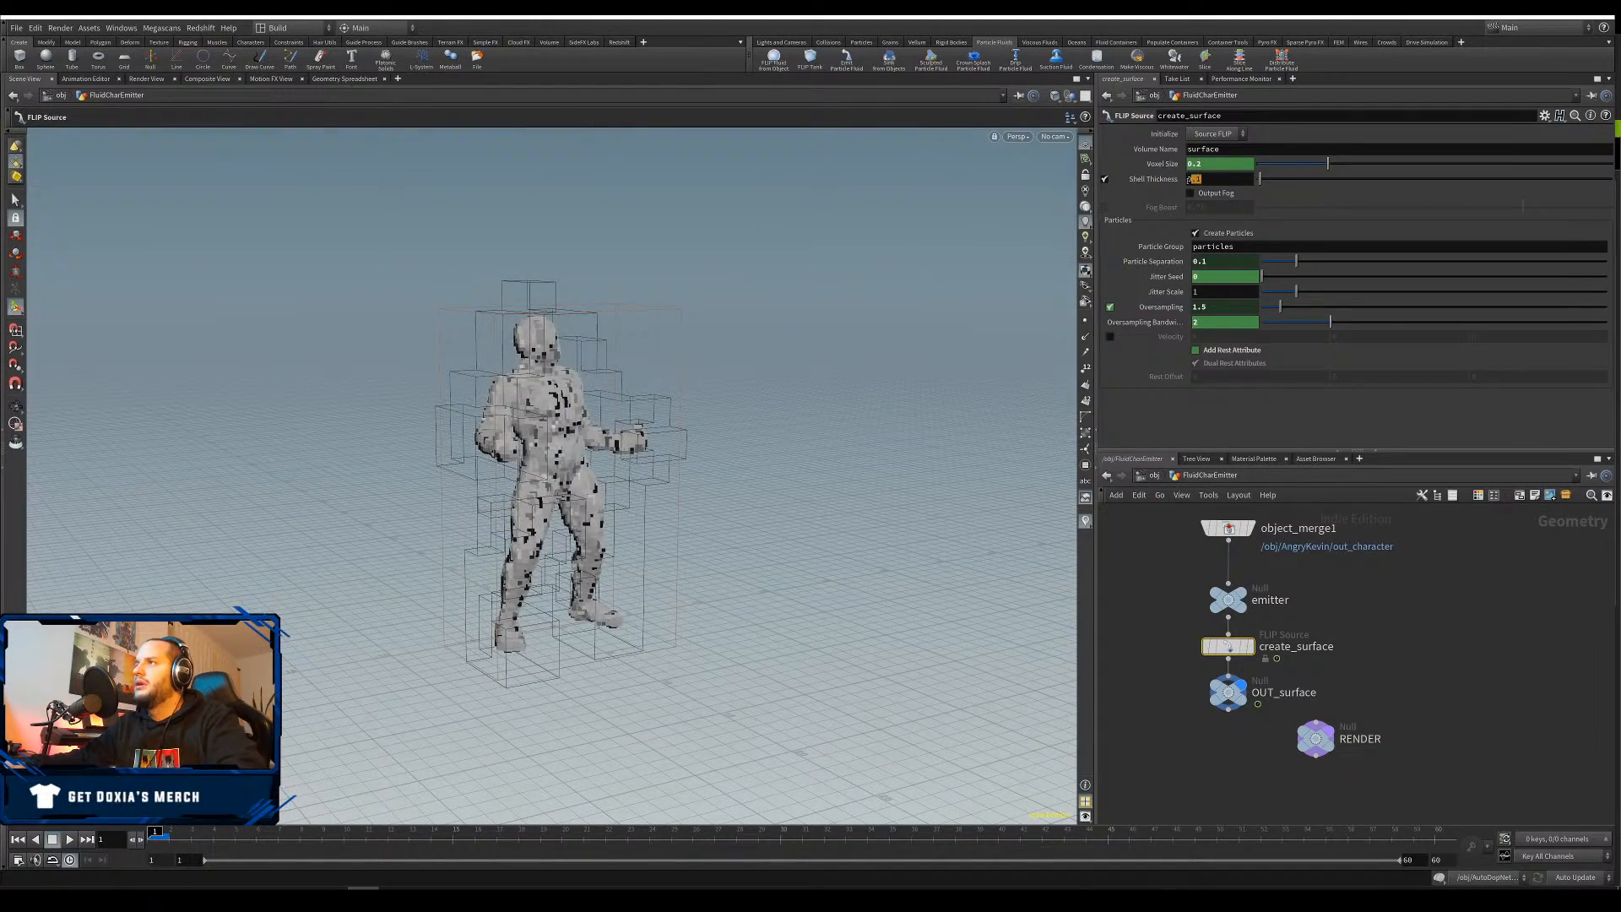
pyautogui.click(1105, 179)
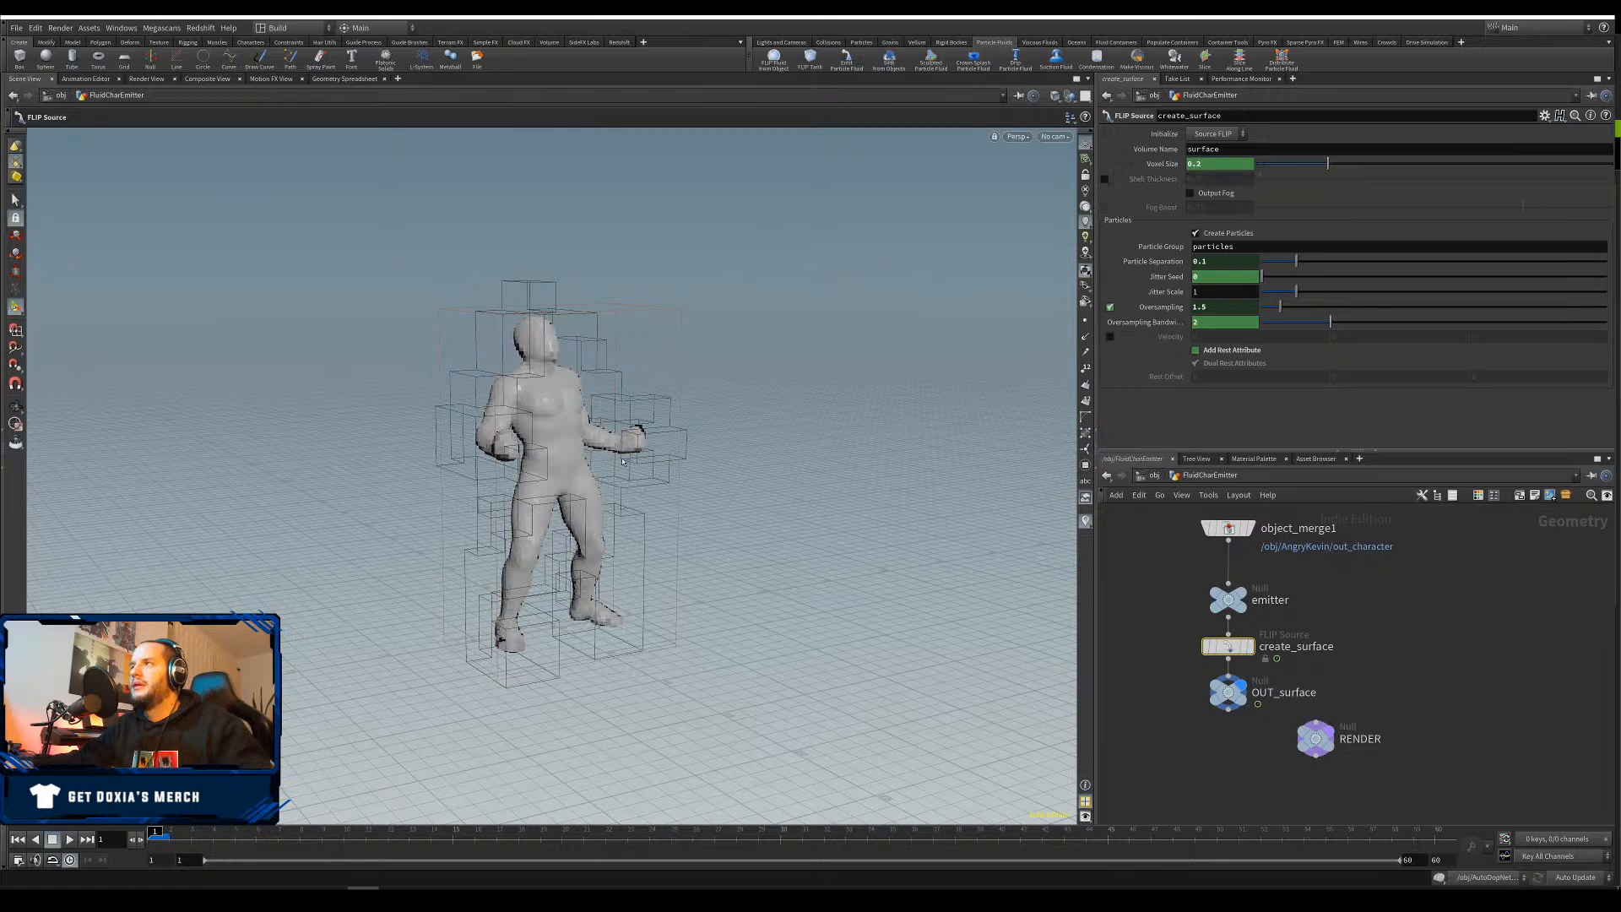
pyautogui.keyDown('alt'); pyautogui.moveTo(622, 462); pyautogui.dragTo(726, 478, button='right'); pyautogui.keyUp('alt')
pyautogui.keyDown('alt'); pyautogui.moveTo(726, 479); pyautogui.dragTo(612, 528); pyautogui.keyUp('alt')
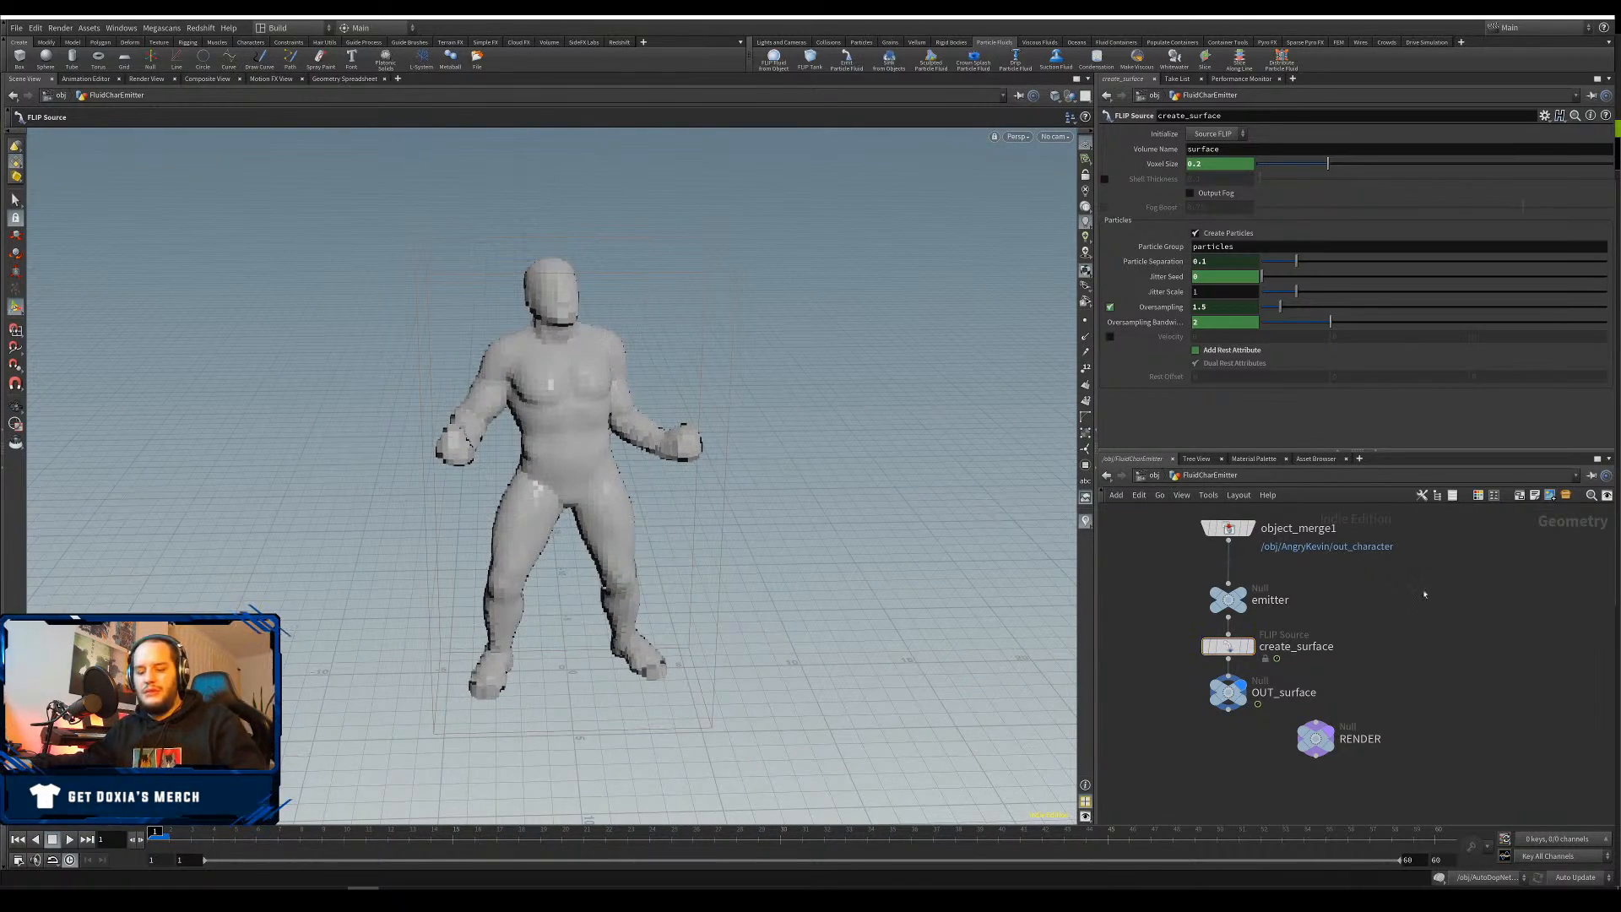
# Go up and into AutoDopNetwork, and delete the gravity1 node between merge1 and output
pyautogui.press('u')
pyautogui.doubleClick(1305, 642)
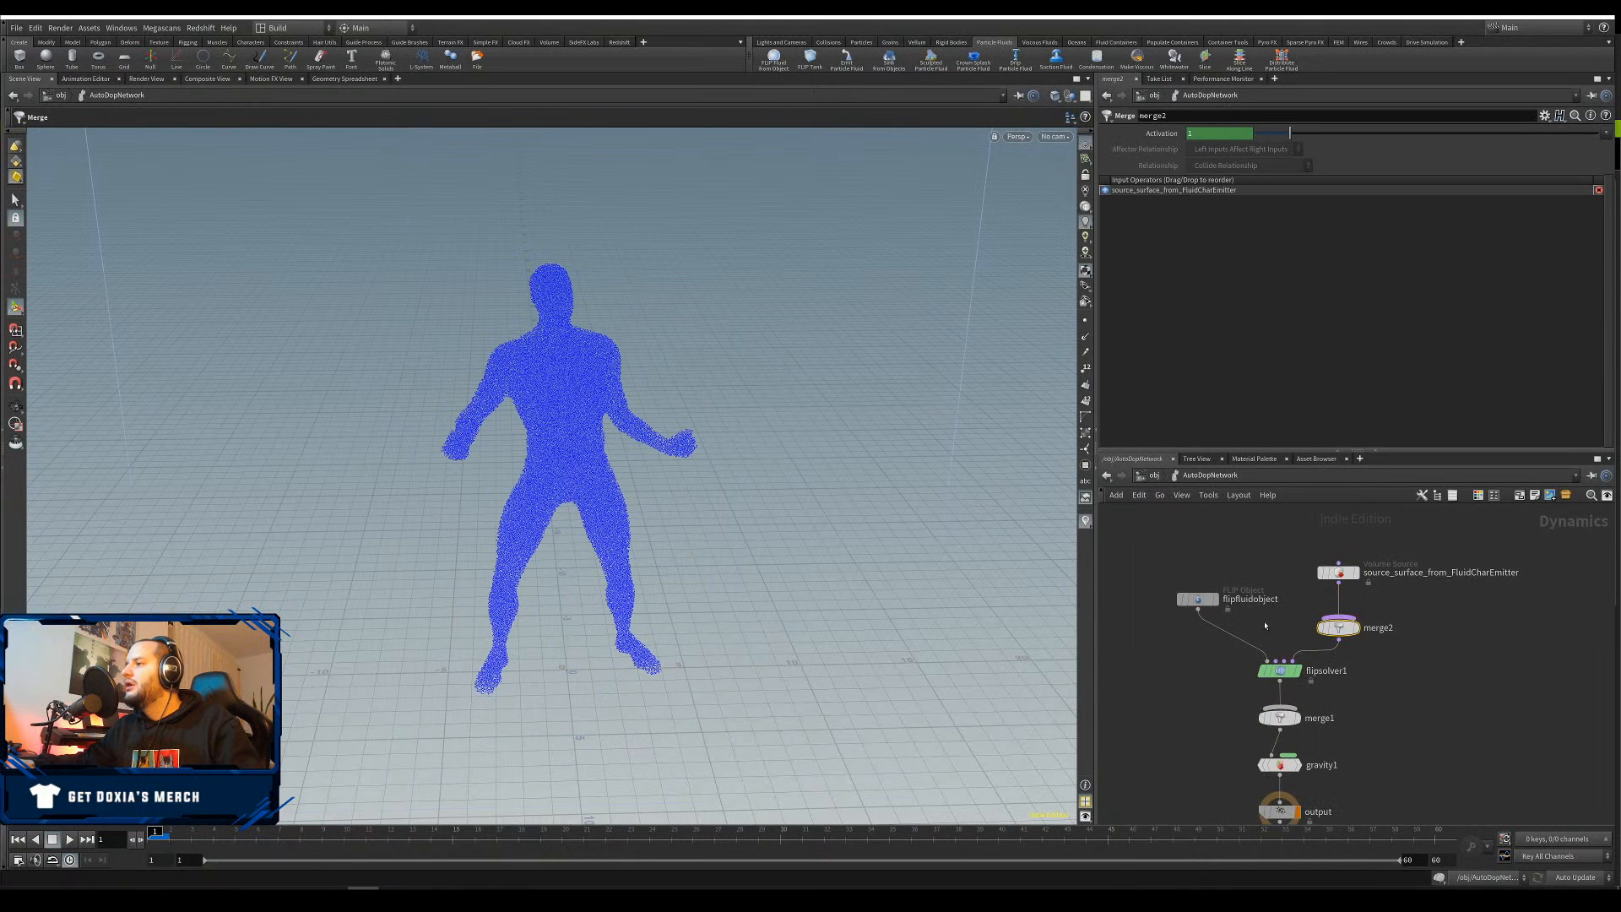
pyautogui.moveTo(1266, 626); pyautogui.dragTo(1241, 557, button='middle')
pyautogui.click(1256, 697)
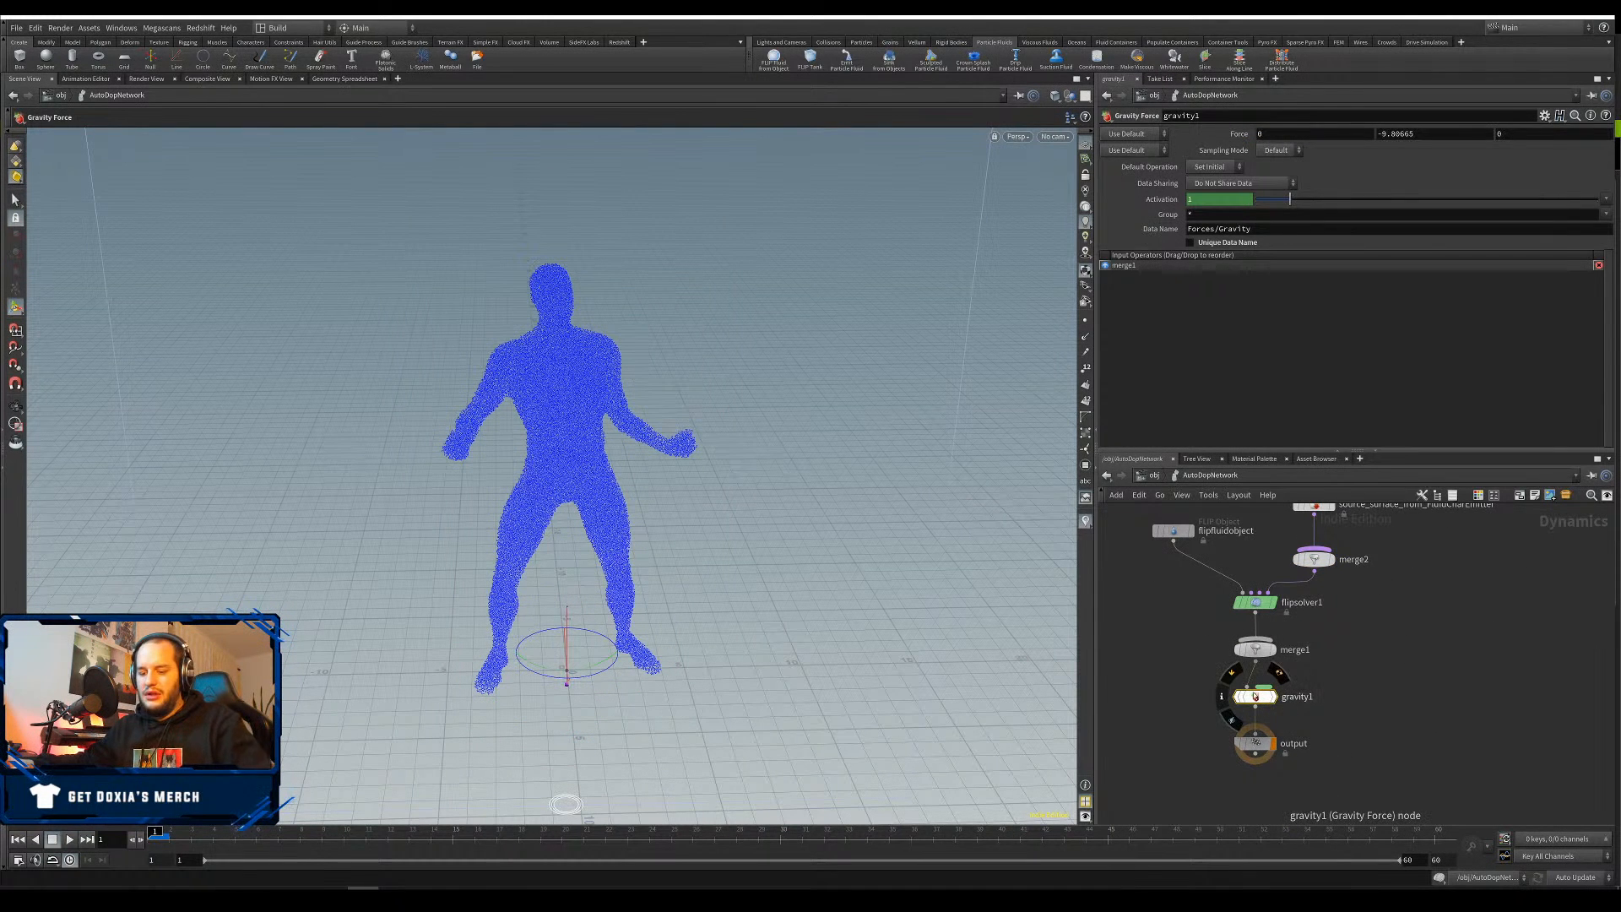
pyautogui.press('Delete')
pyautogui.moveTo(1261, 608); pyautogui.dragTo(1220, 667, button='middle')
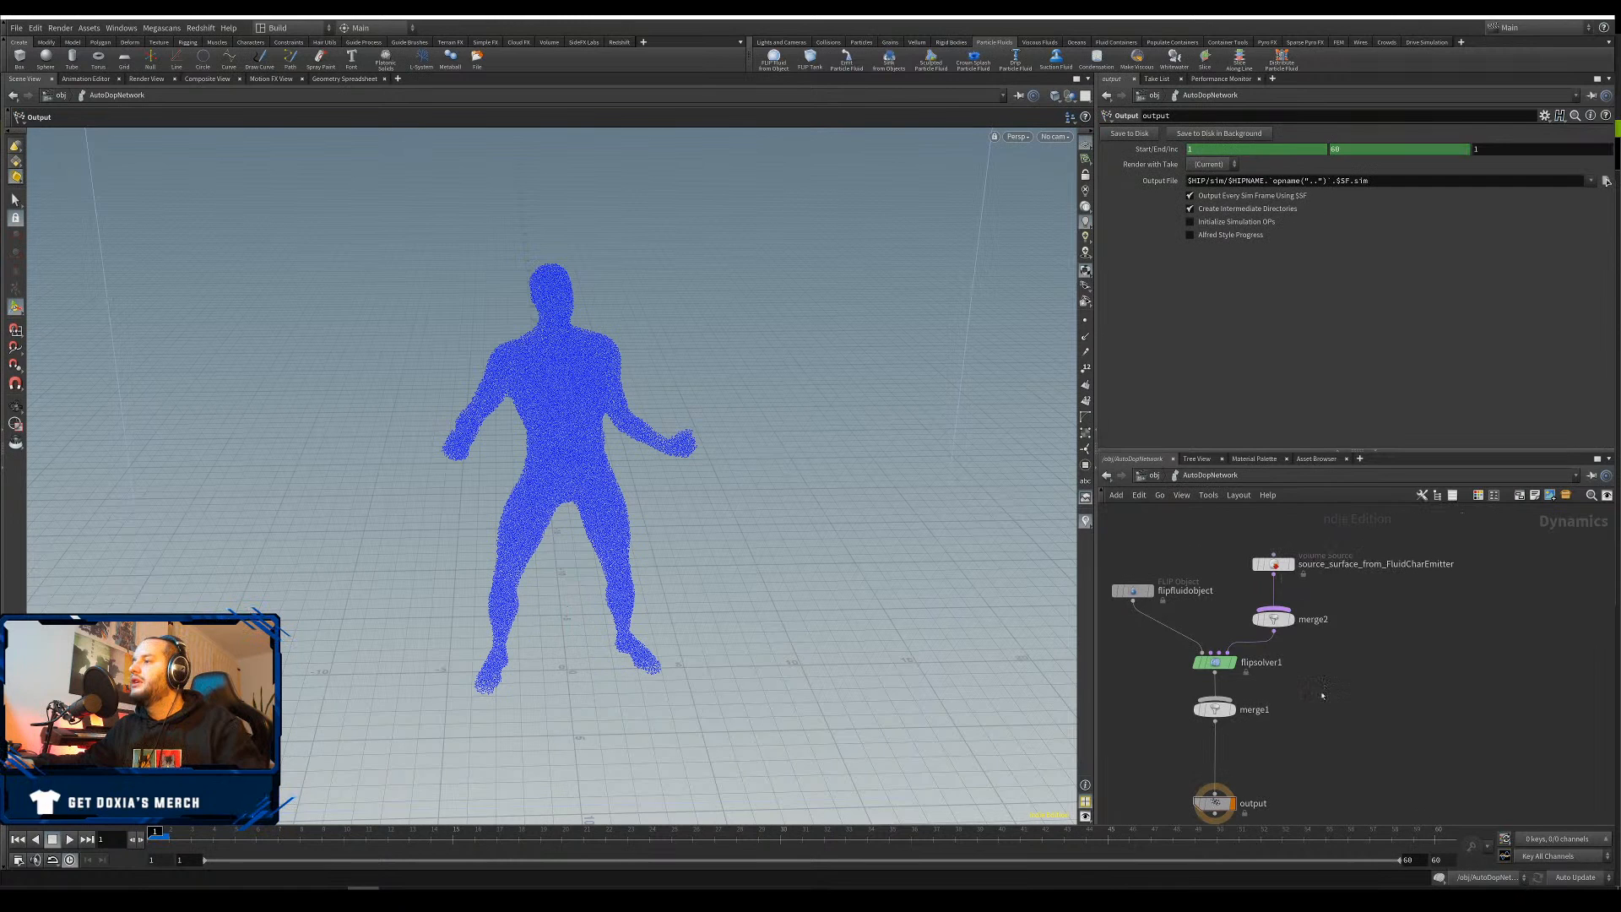
# Turn on Add ID Attribute in the Particle Motion behavior settings of flipsolver1
pyautogui.click(1217, 665)
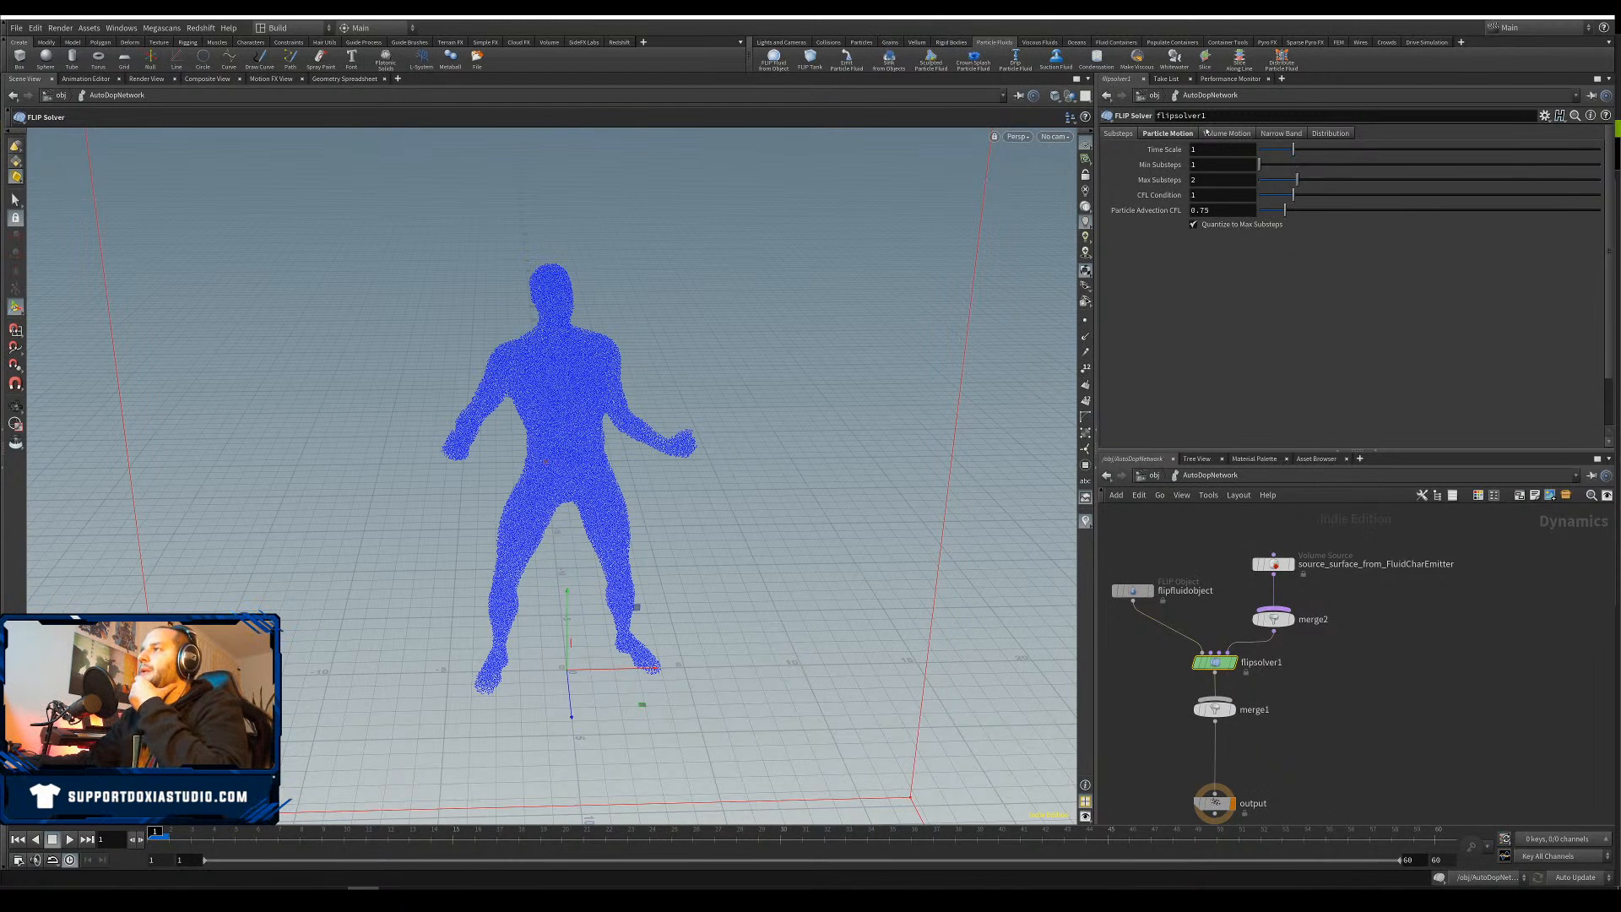
pyautogui.click(1156, 135)
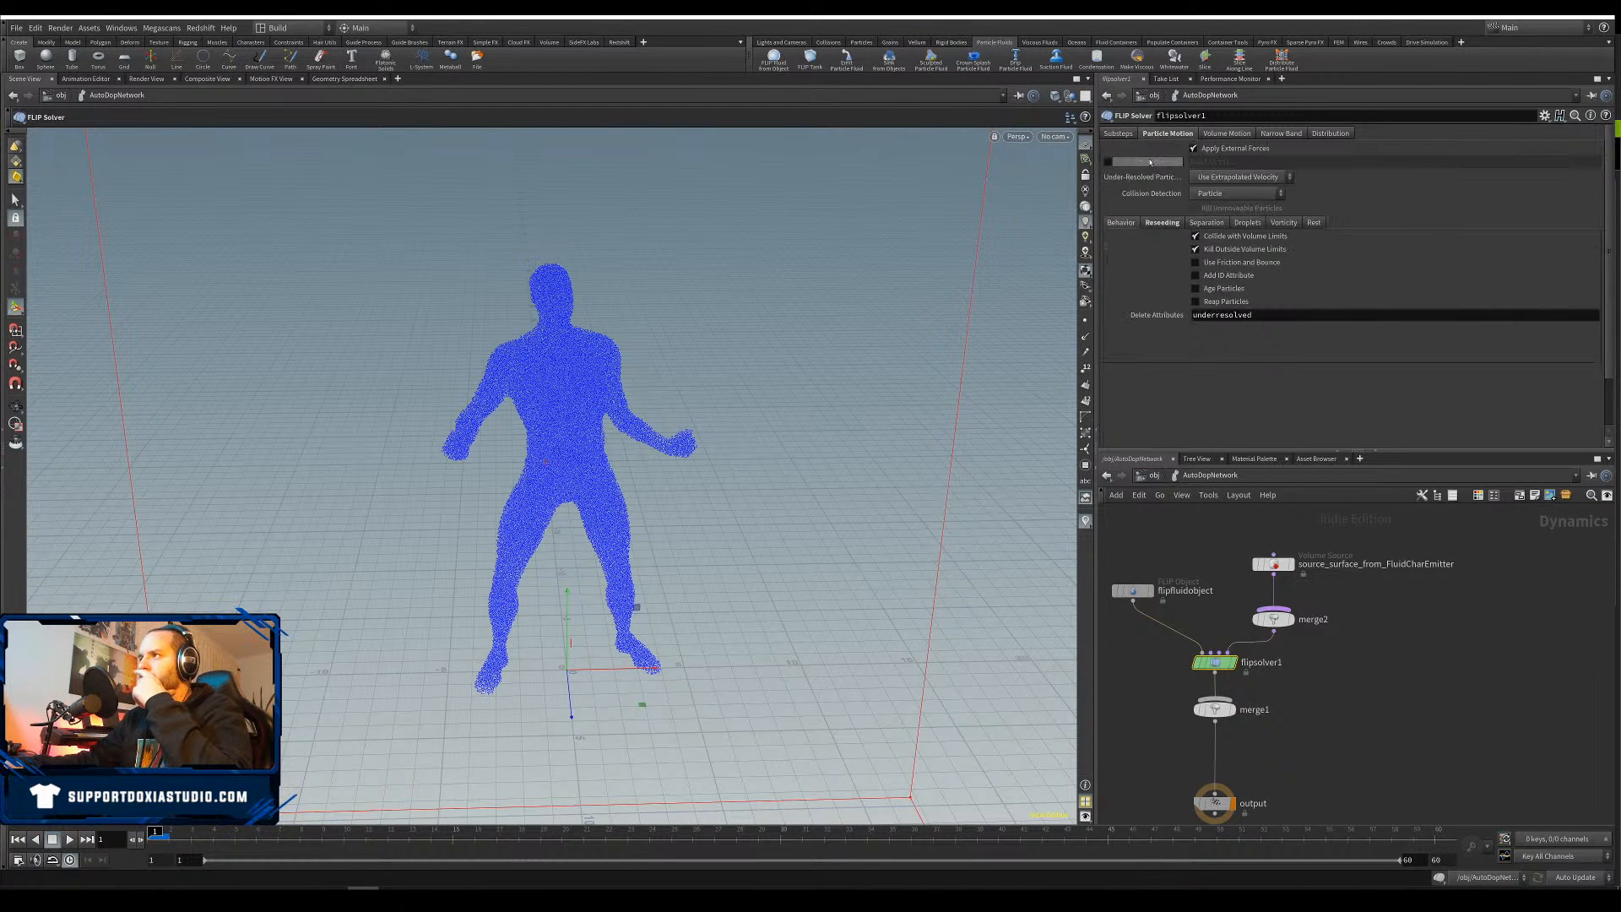
pyautogui.click(1196, 276)
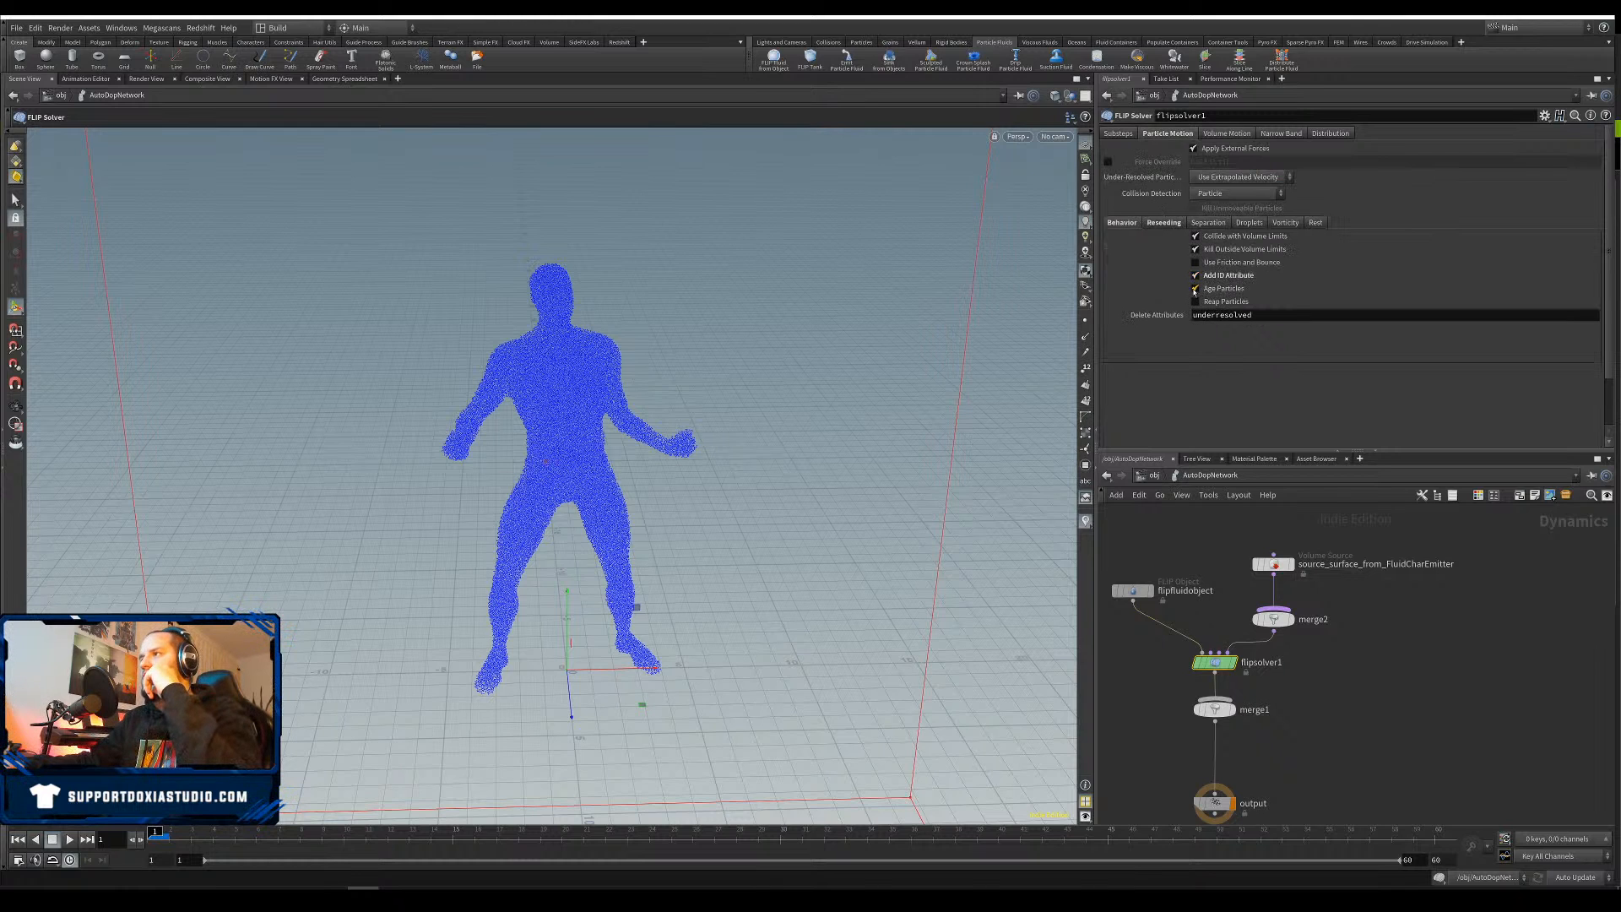
# Review flipsolver1's reseeding, separation and droplet settings, then enable Add Vorticity Attribute with a Vorticity Scale of 1000
pyautogui.click(1174, 223)
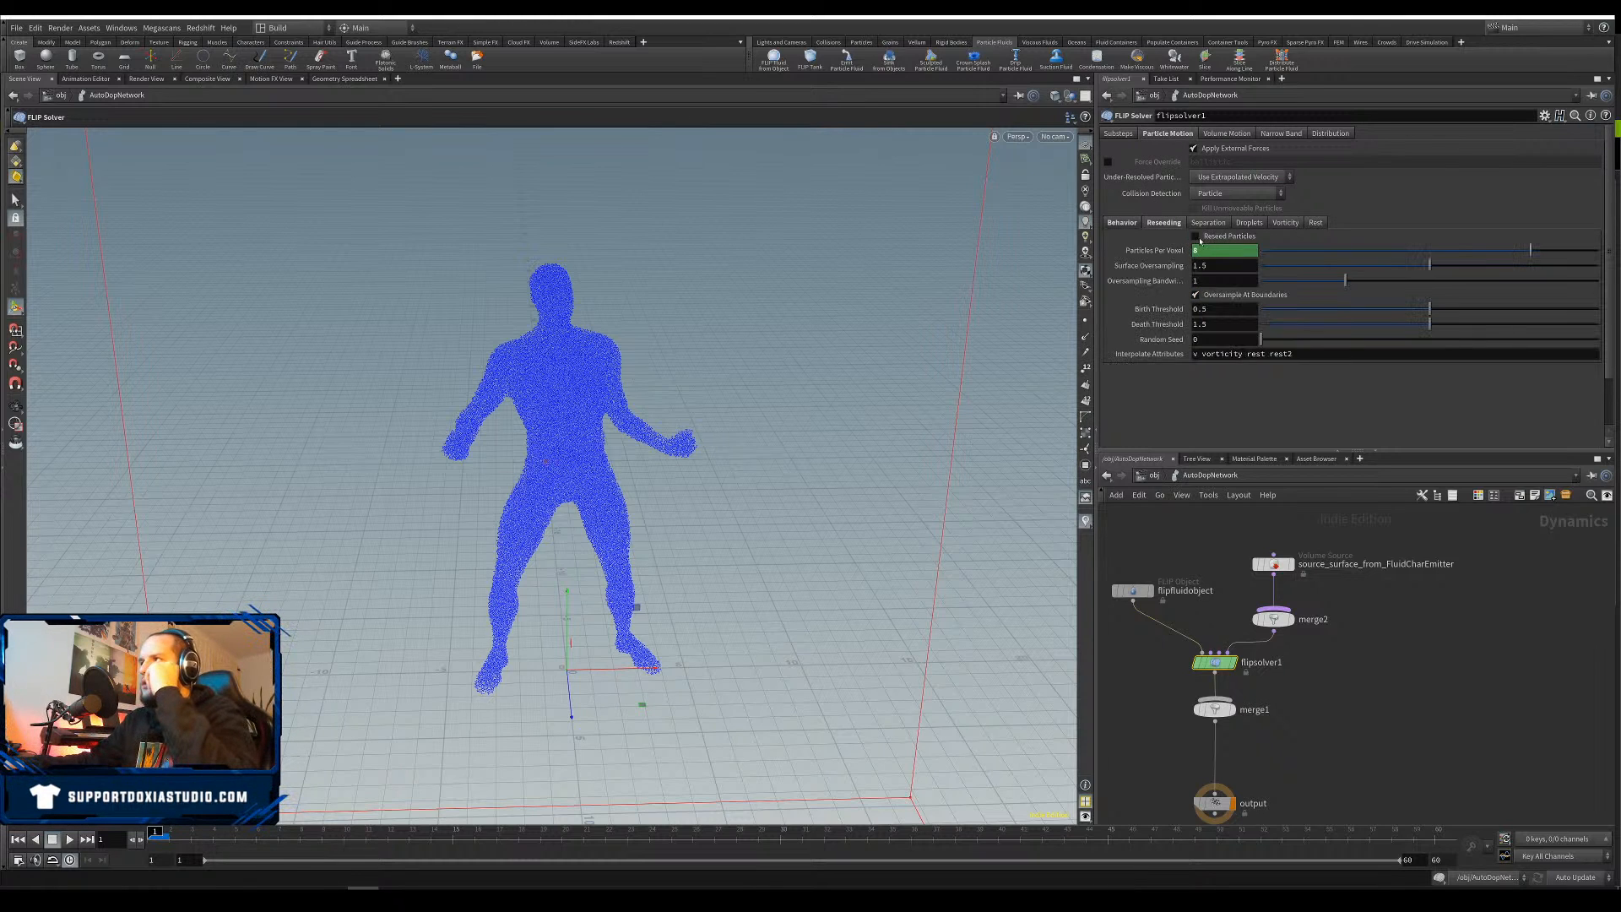
pyautogui.click(1210, 223)
pyautogui.click(1249, 223)
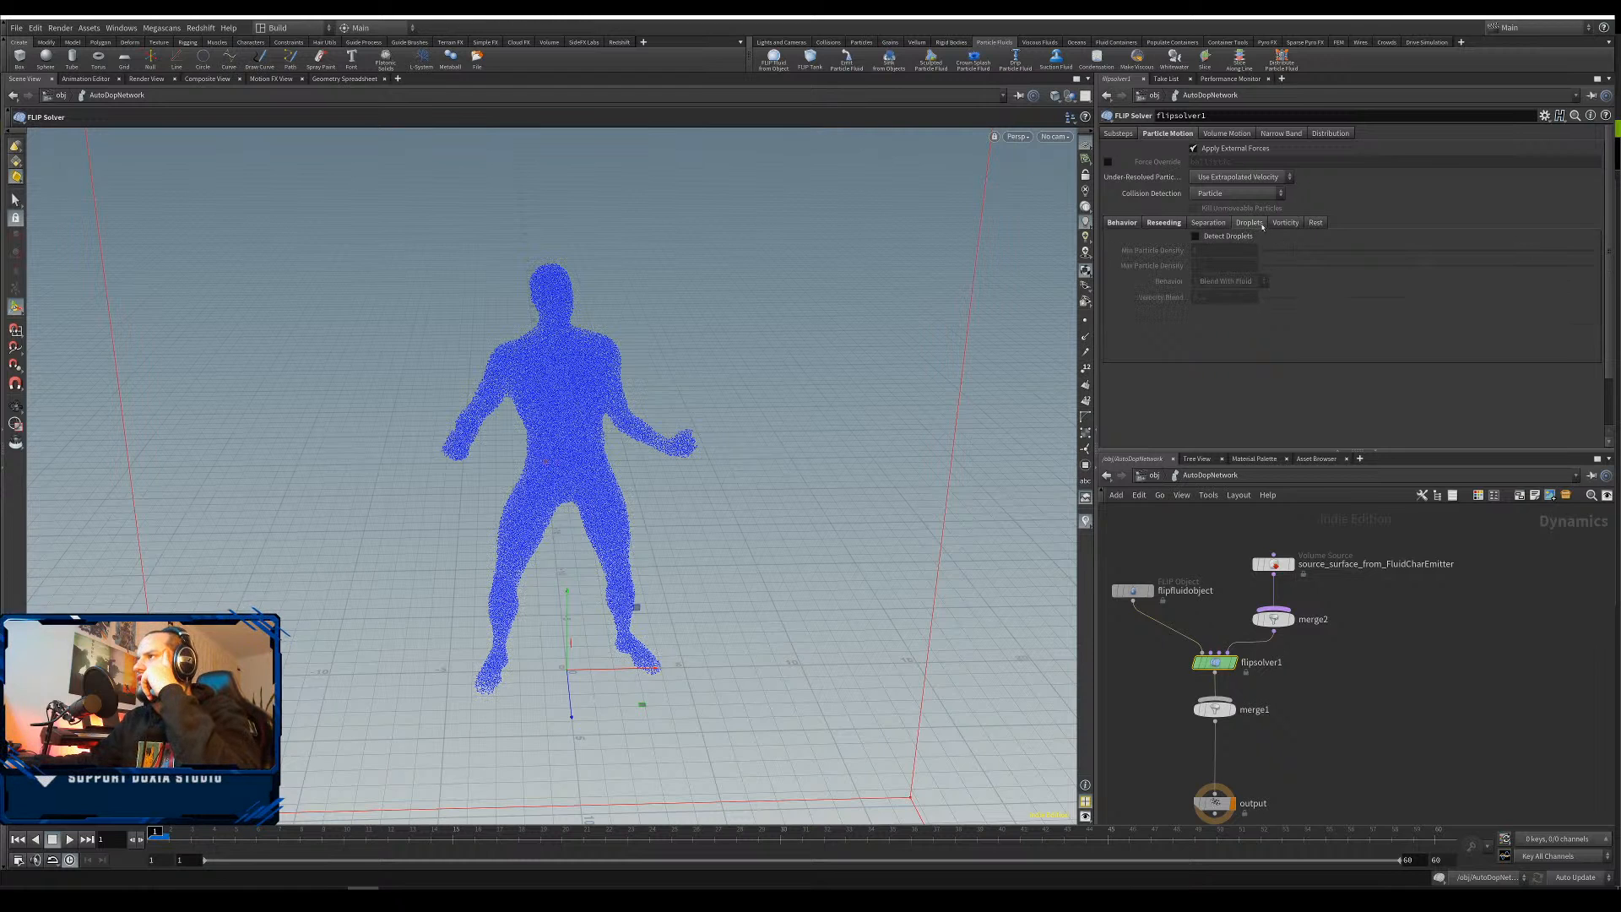
pyautogui.click(1286, 223)
pyautogui.click(1243, 236)
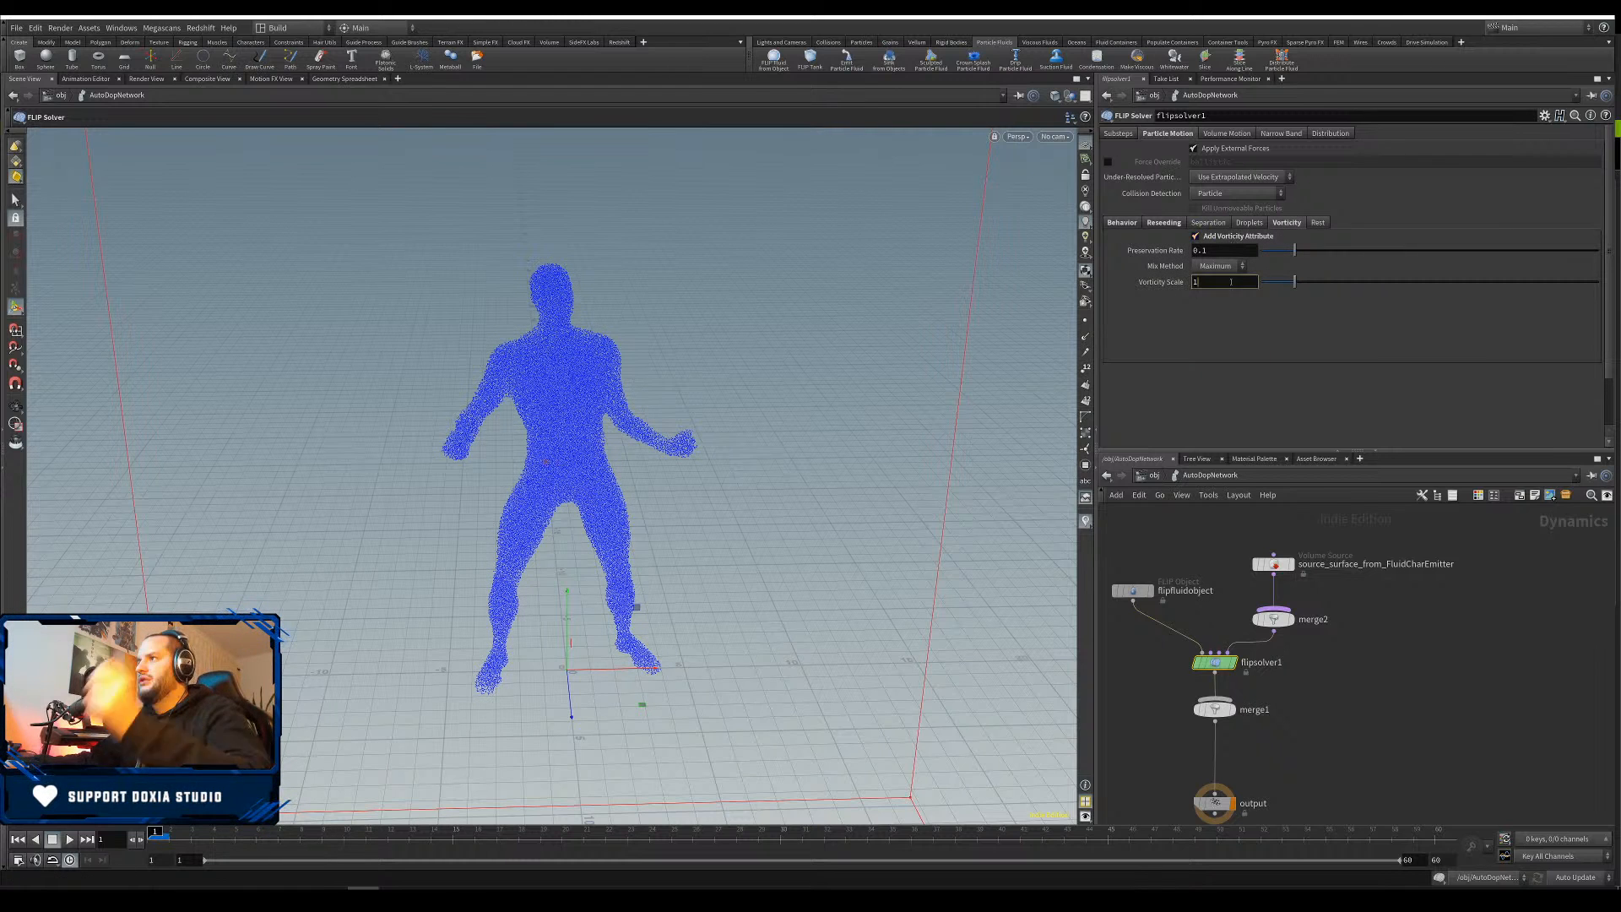
pyautogui.write('1000')
pyautogui.press('Return')
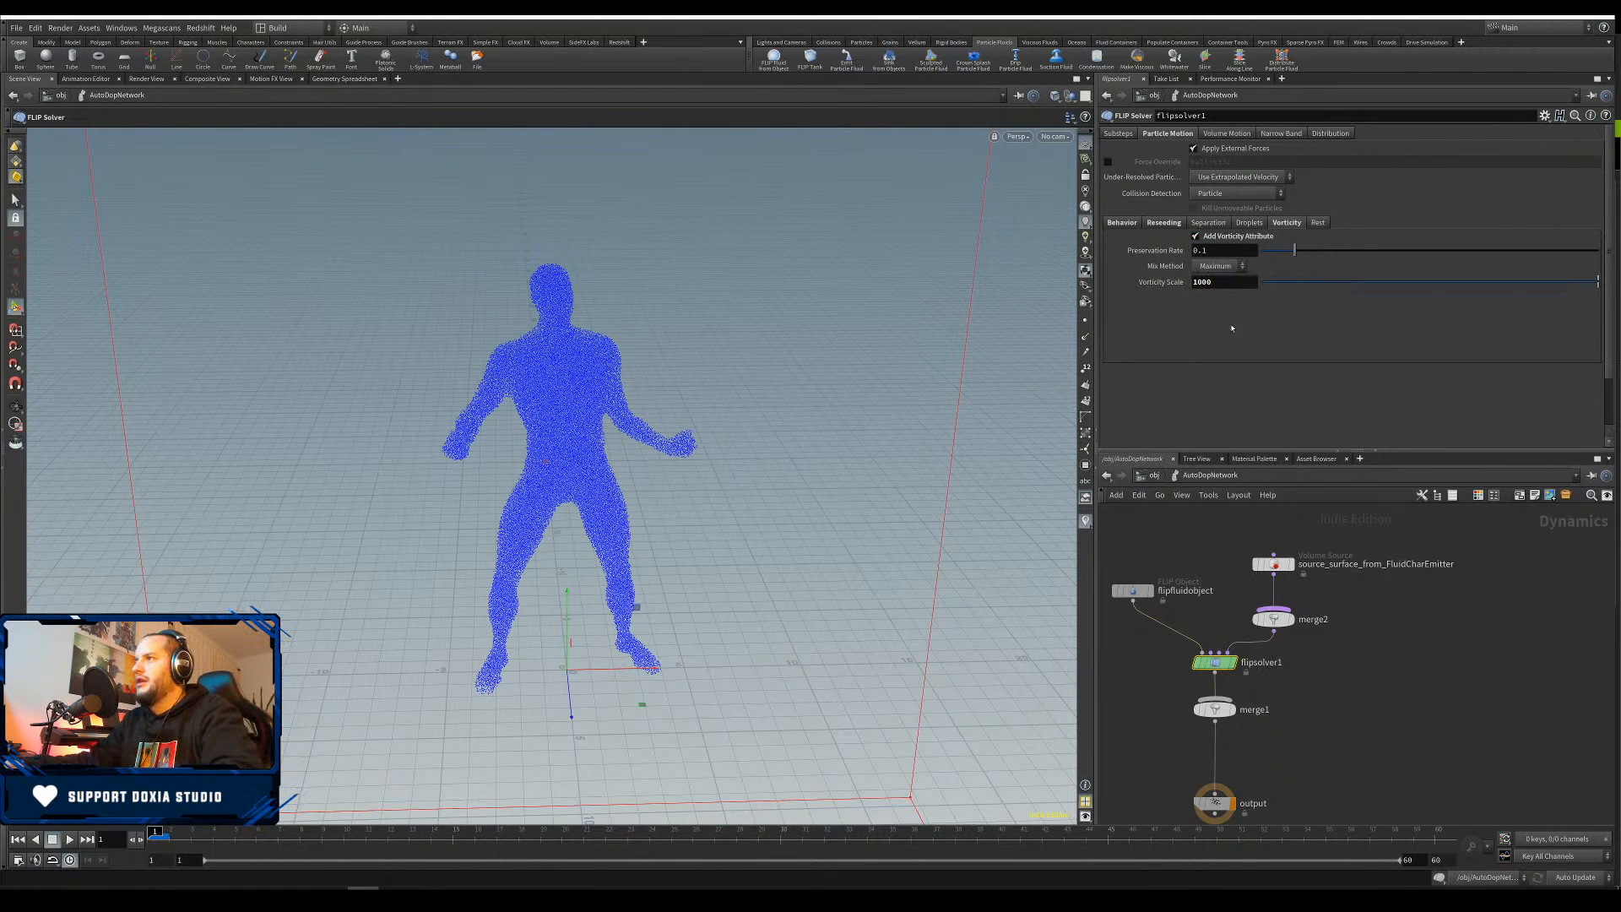
# Review flipsolver1's Rest attribute options, its Volume Motion settings from Collisions through Solver, and the Narrow Band and Distribution settings
pyautogui.click(1318, 223)
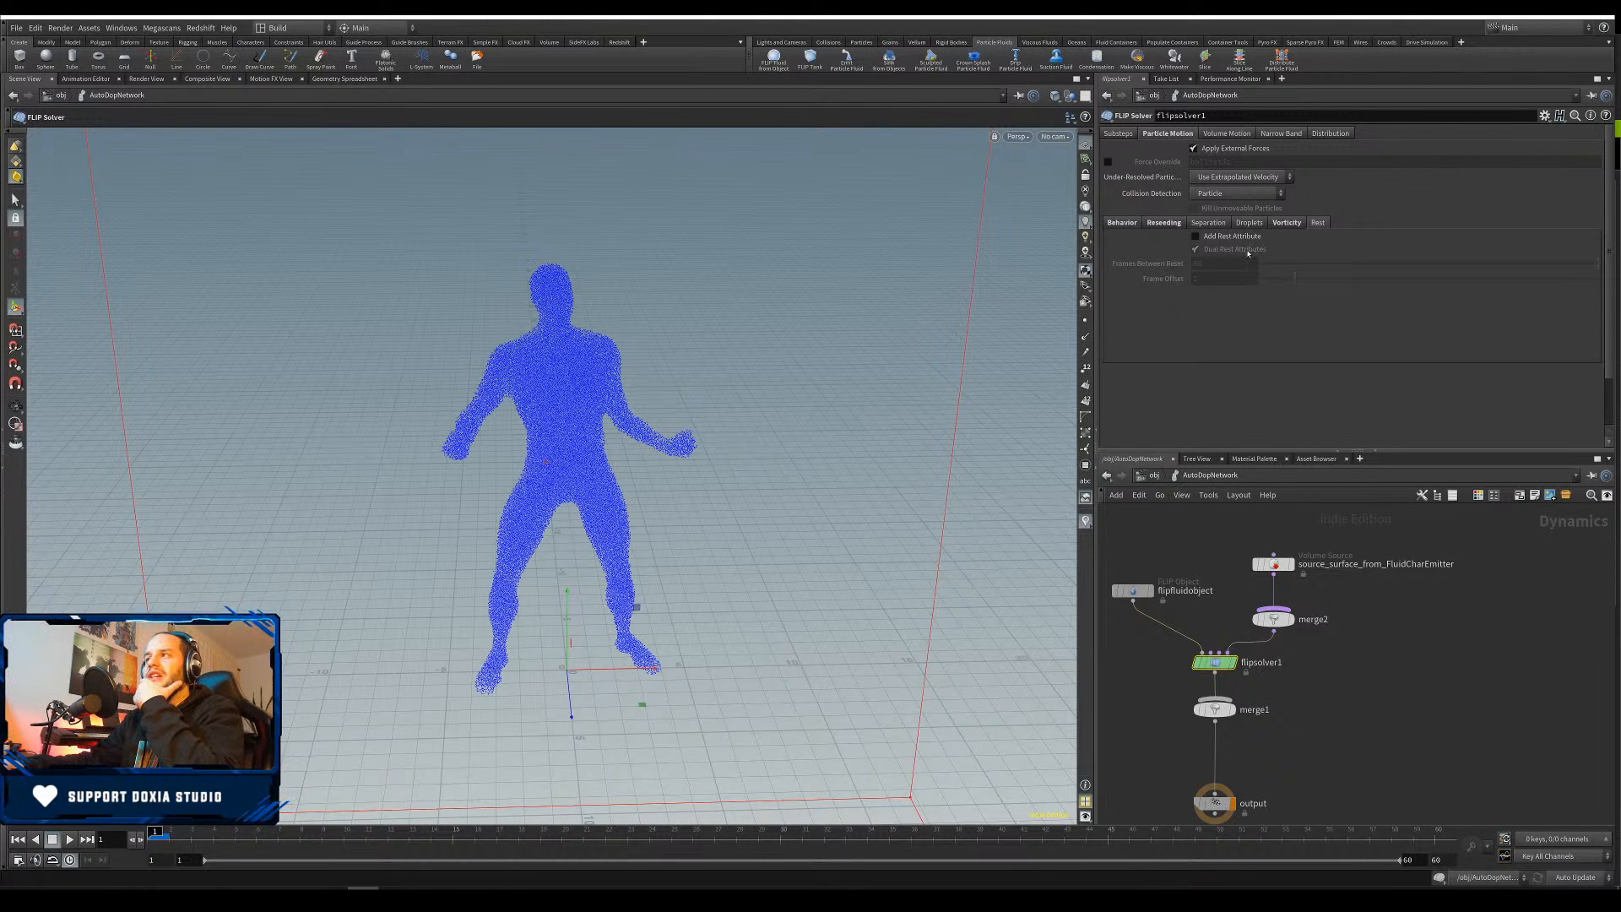
pyautogui.click(1227, 133)
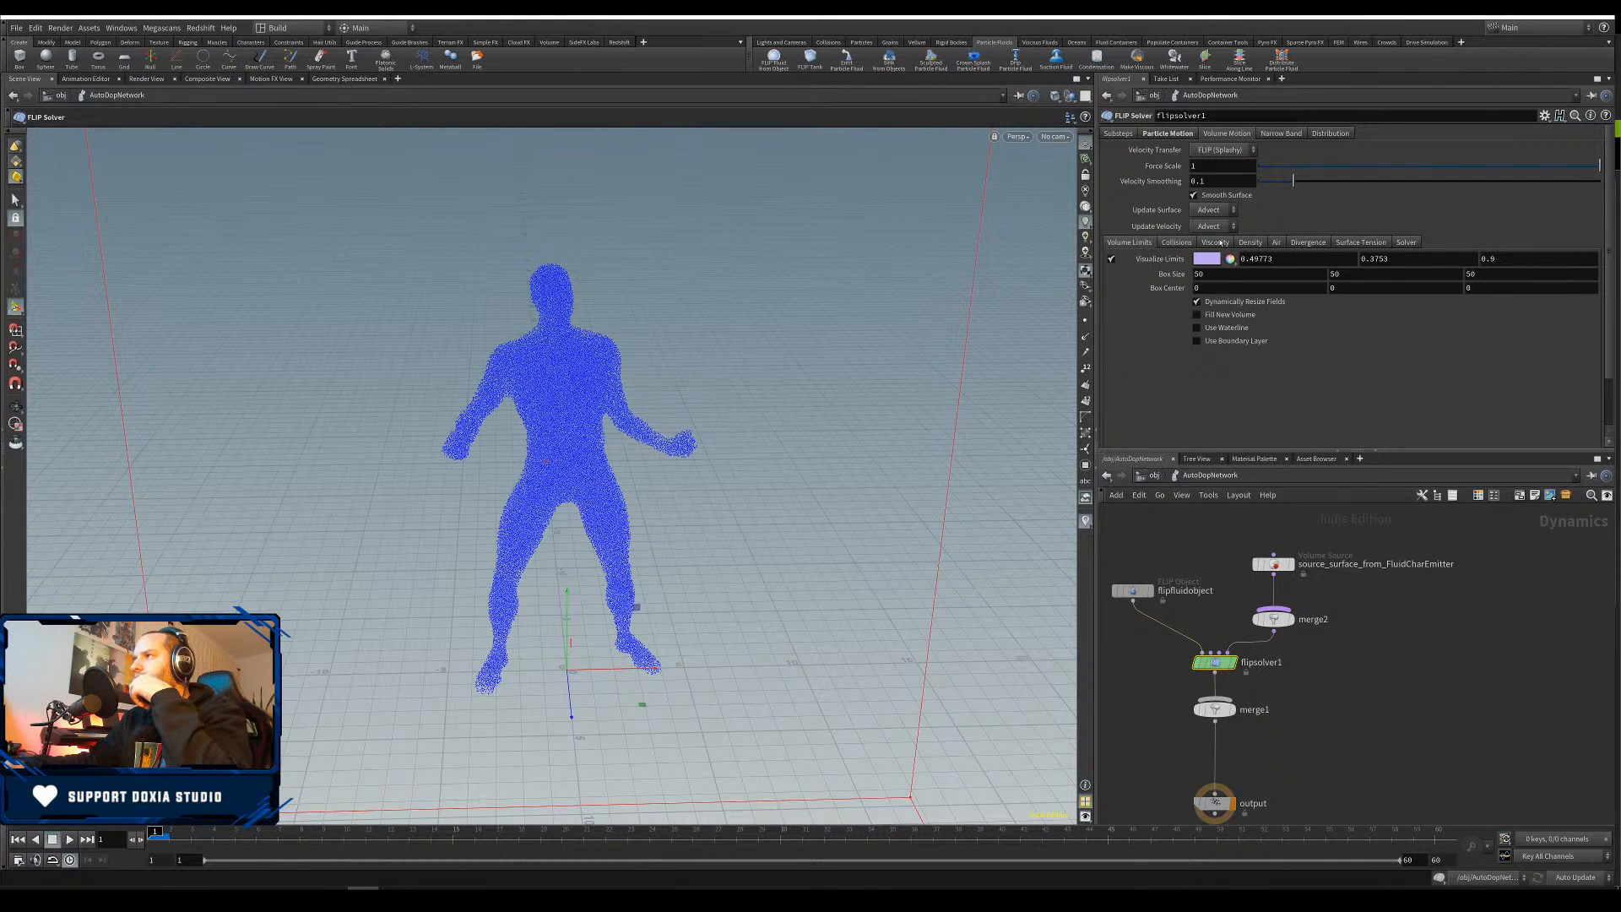
pyautogui.click(1179, 242)
pyautogui.click(1219, 244)
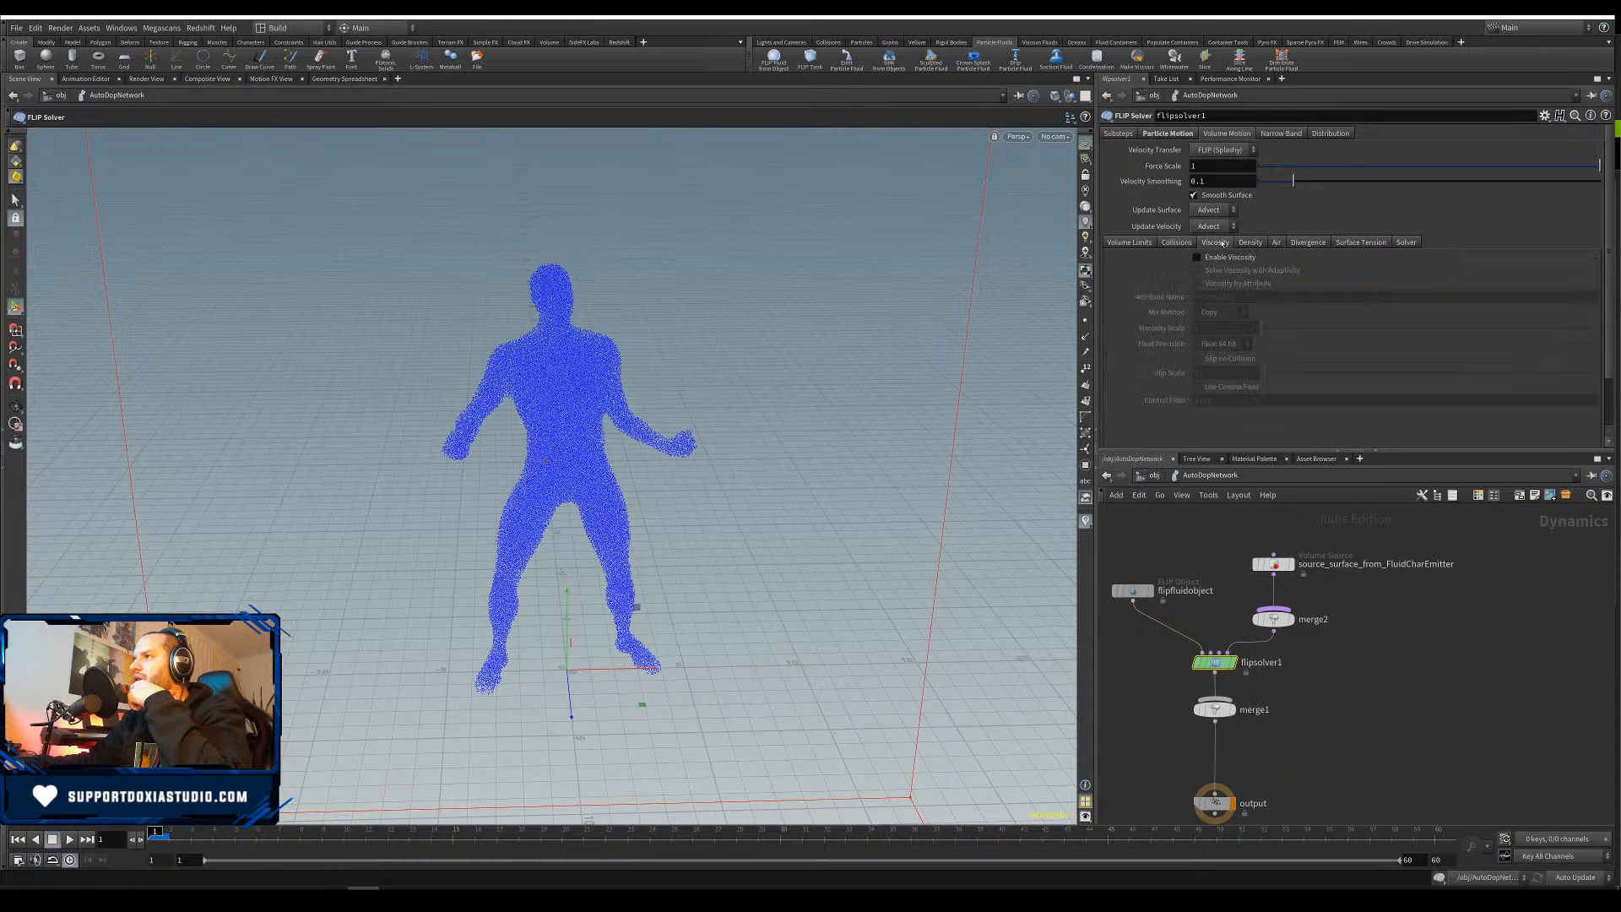
pyautogui.click(1251, 243)
pyautogui.click(1277, 243)
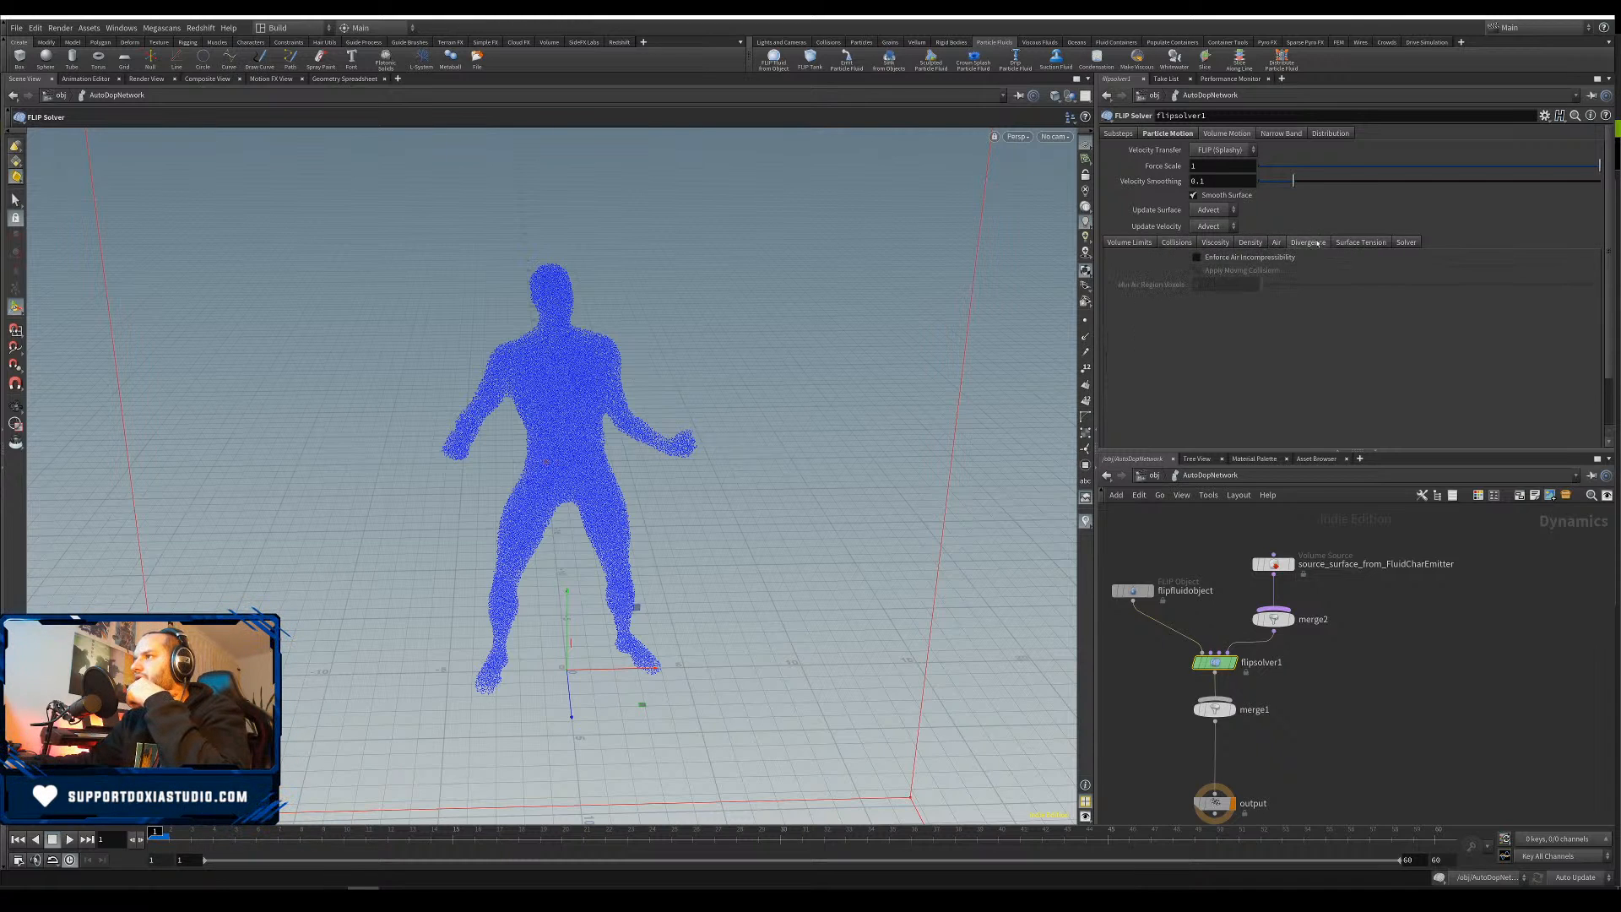
pyautogui.click(1308, 242)
pyautogui.click(1361, 242)
pyautogui.click(1407, 242)
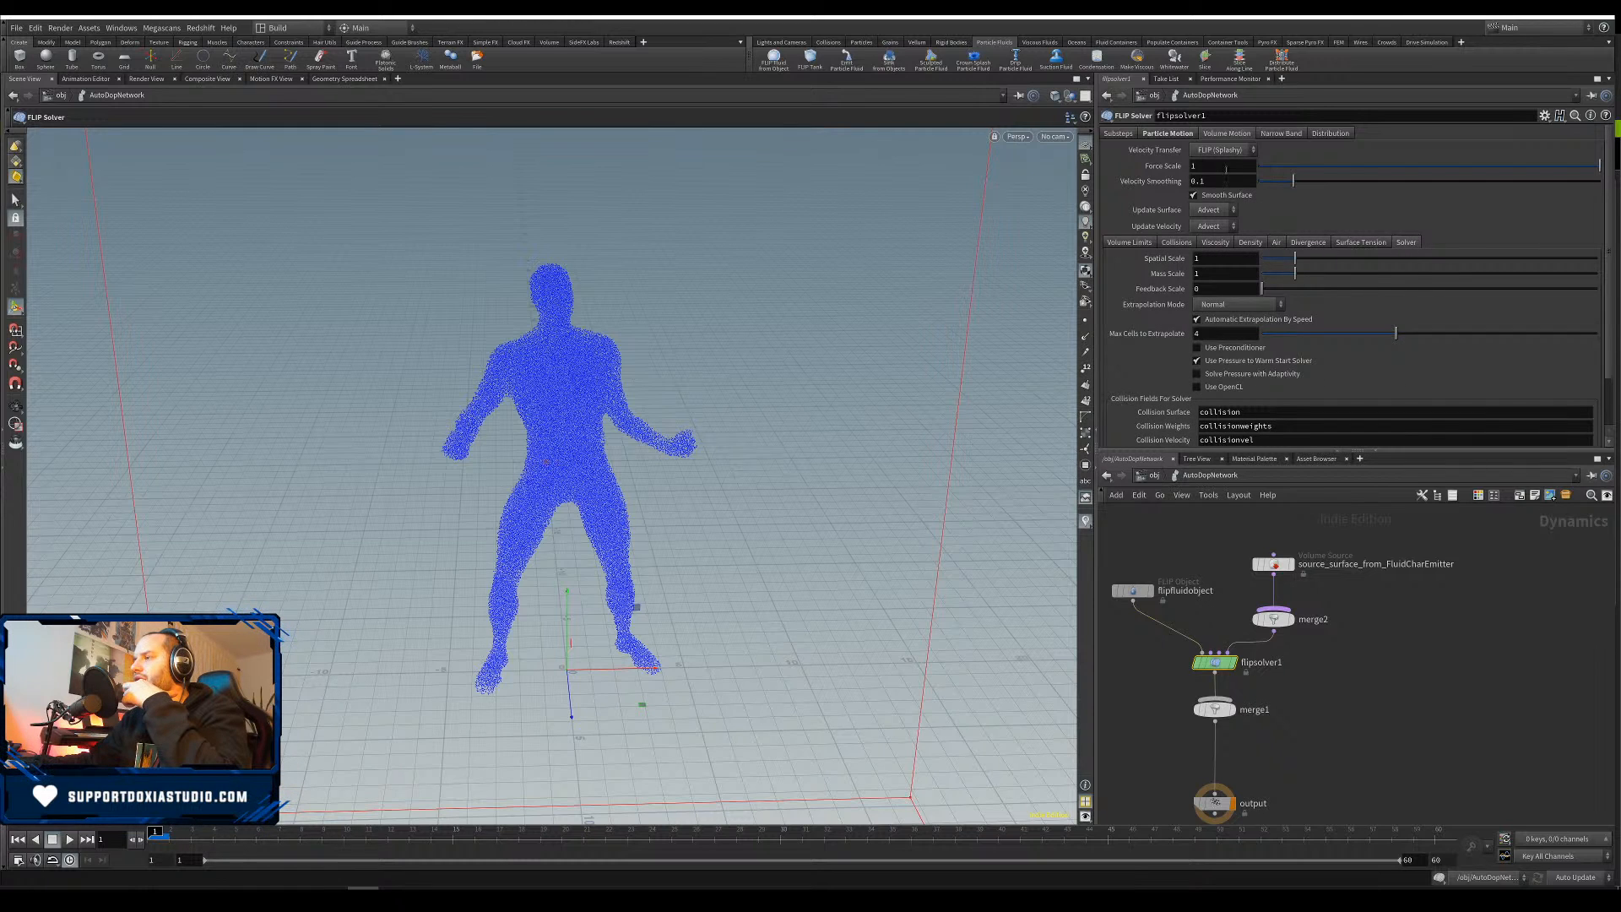
pyautogui.click(1282, 134)
pyautogui.click(1330, 134)
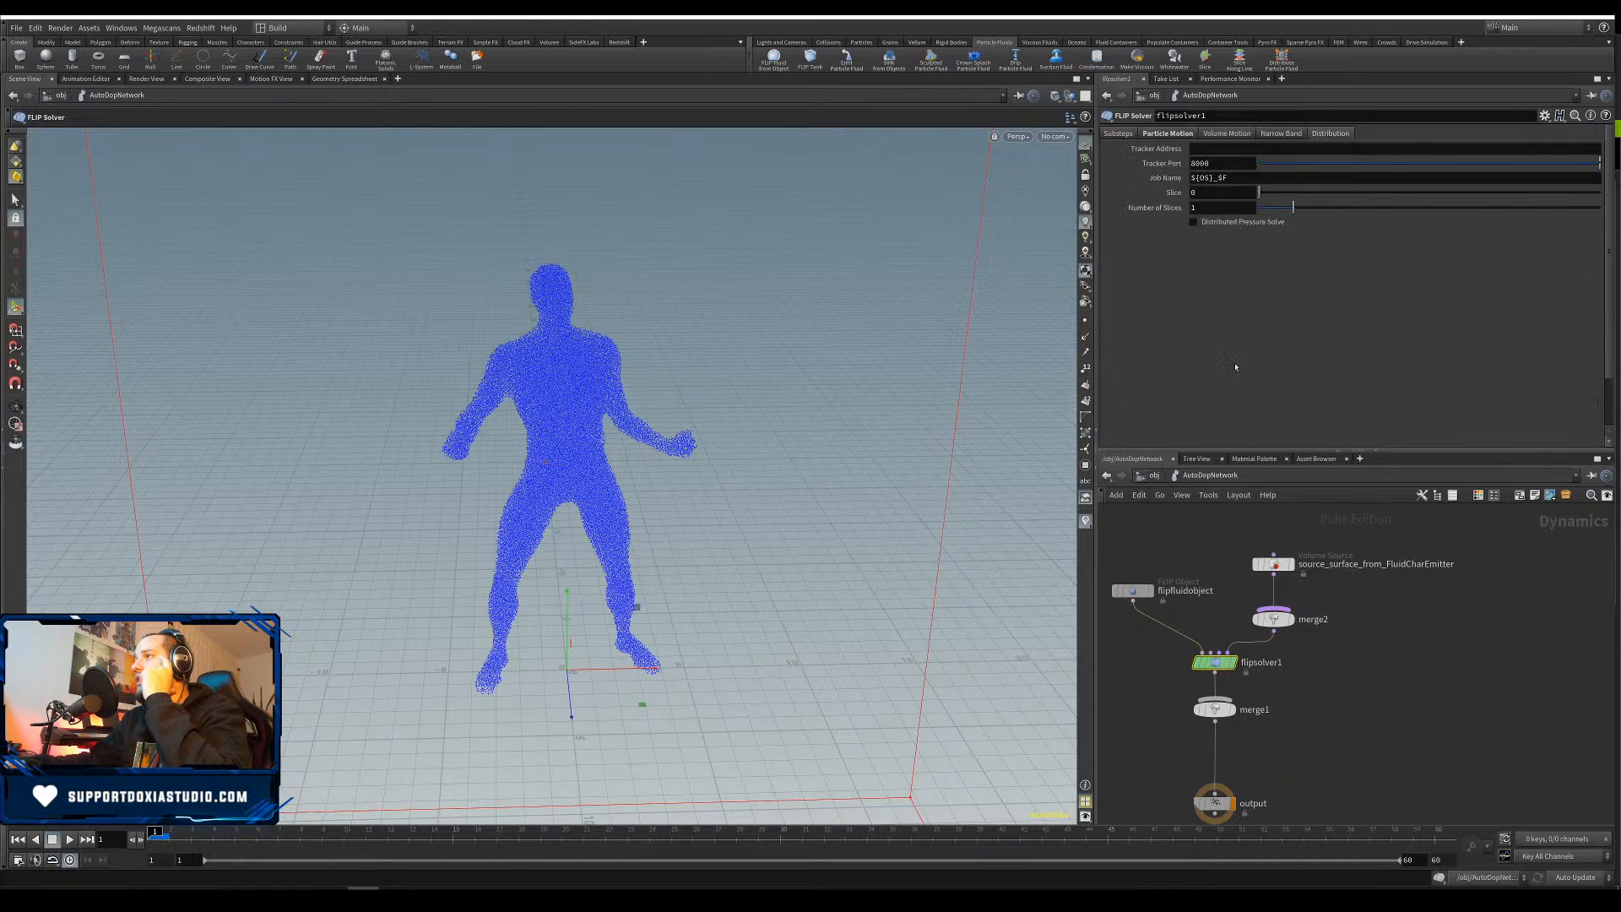
# Set the Activation of source_surface_from_FluidCharEmitter to $FF < 10 and move the node slightly higher in the network
pyautogui.moveTo(1286, 560); pyautogui.dragTo(1287, 562)
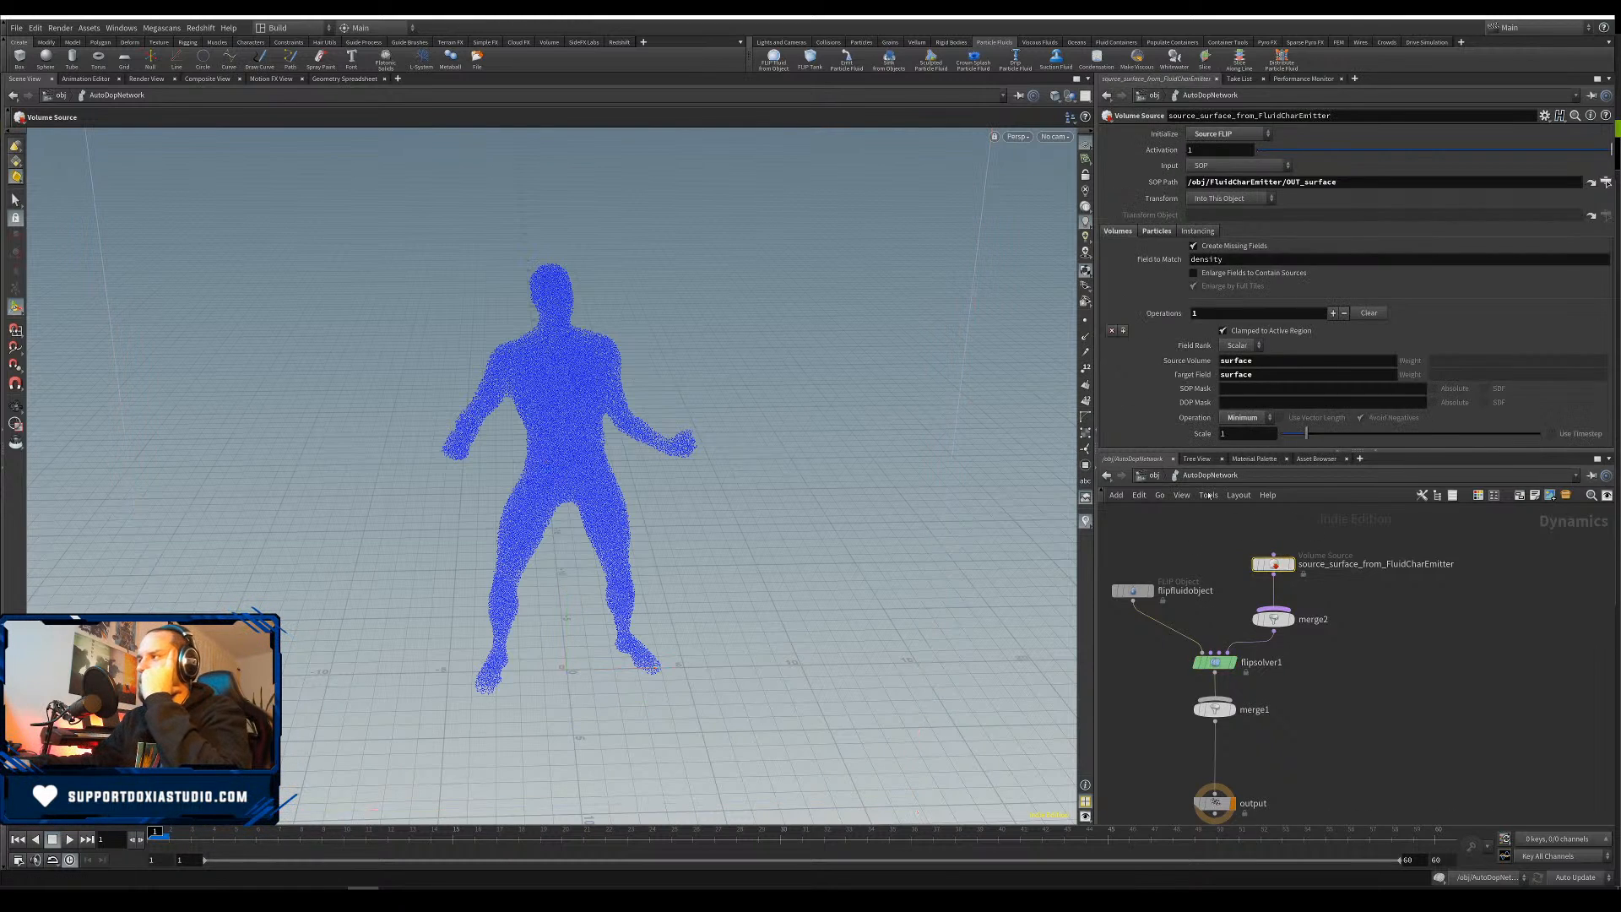
pyautogui.click(1218, 149)
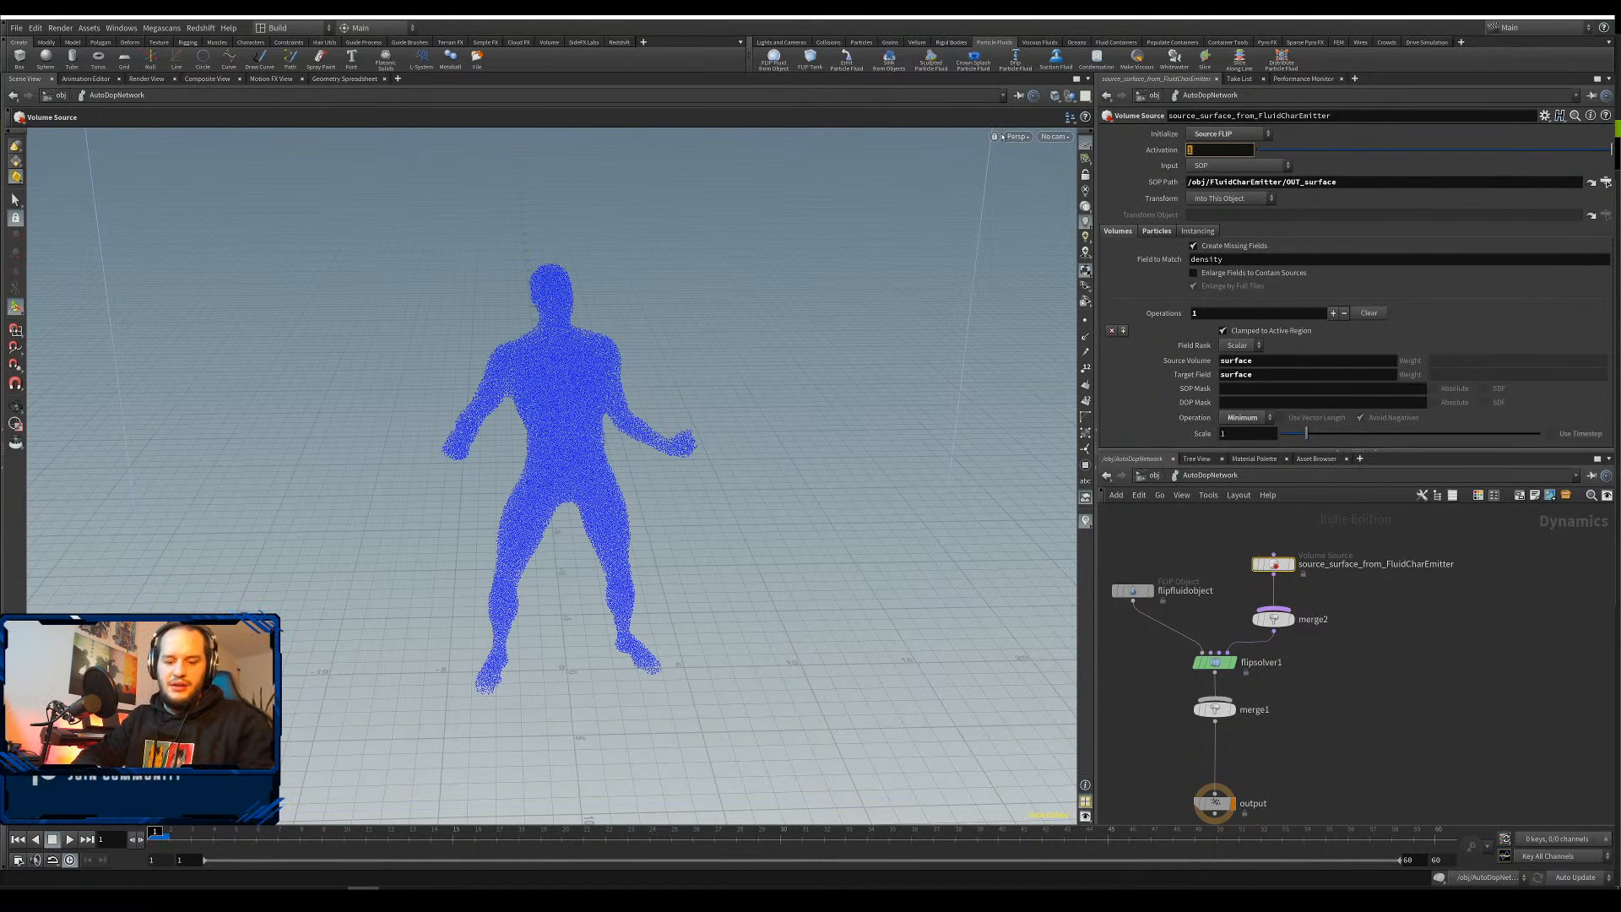
pyautogui.write('$F')
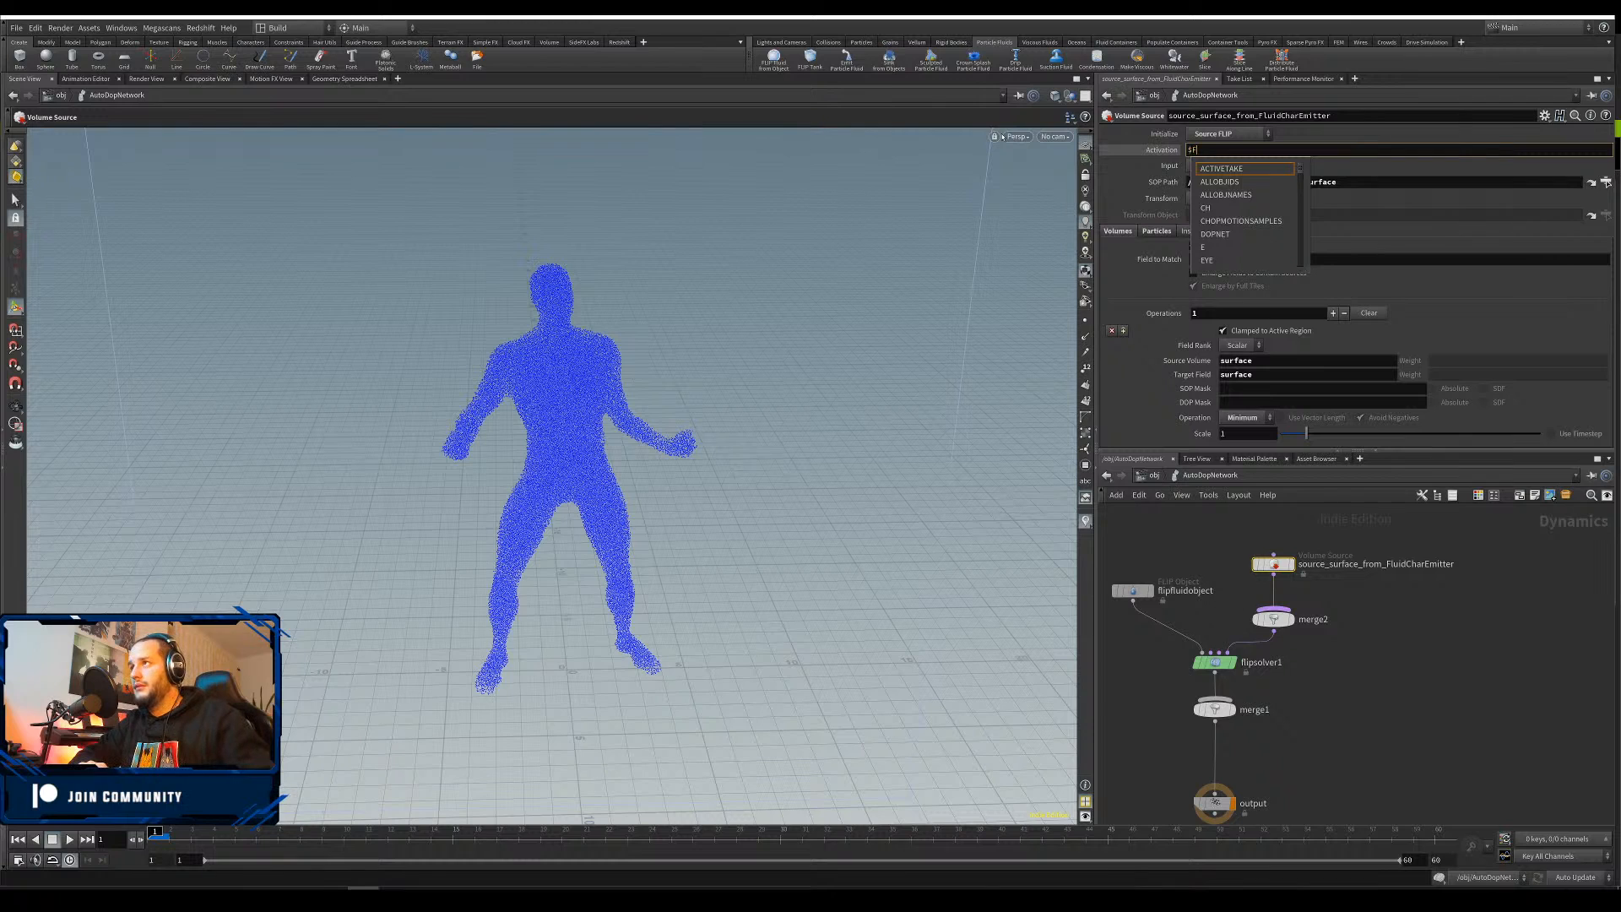
pyautogui.write('F < 10')
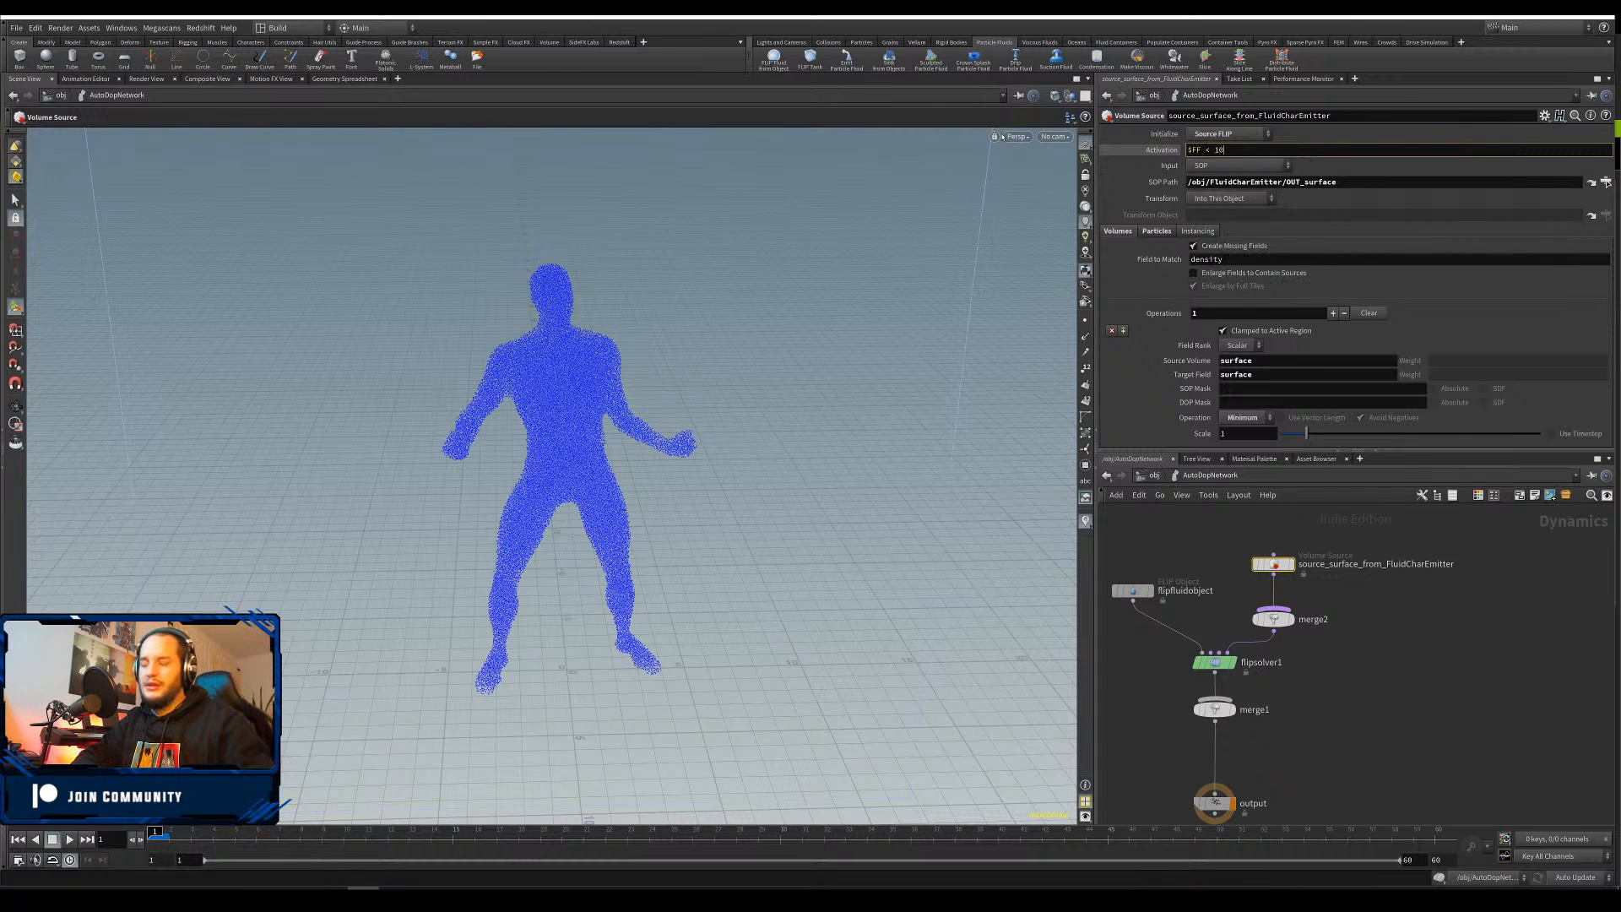
pyautogui.press('Return')
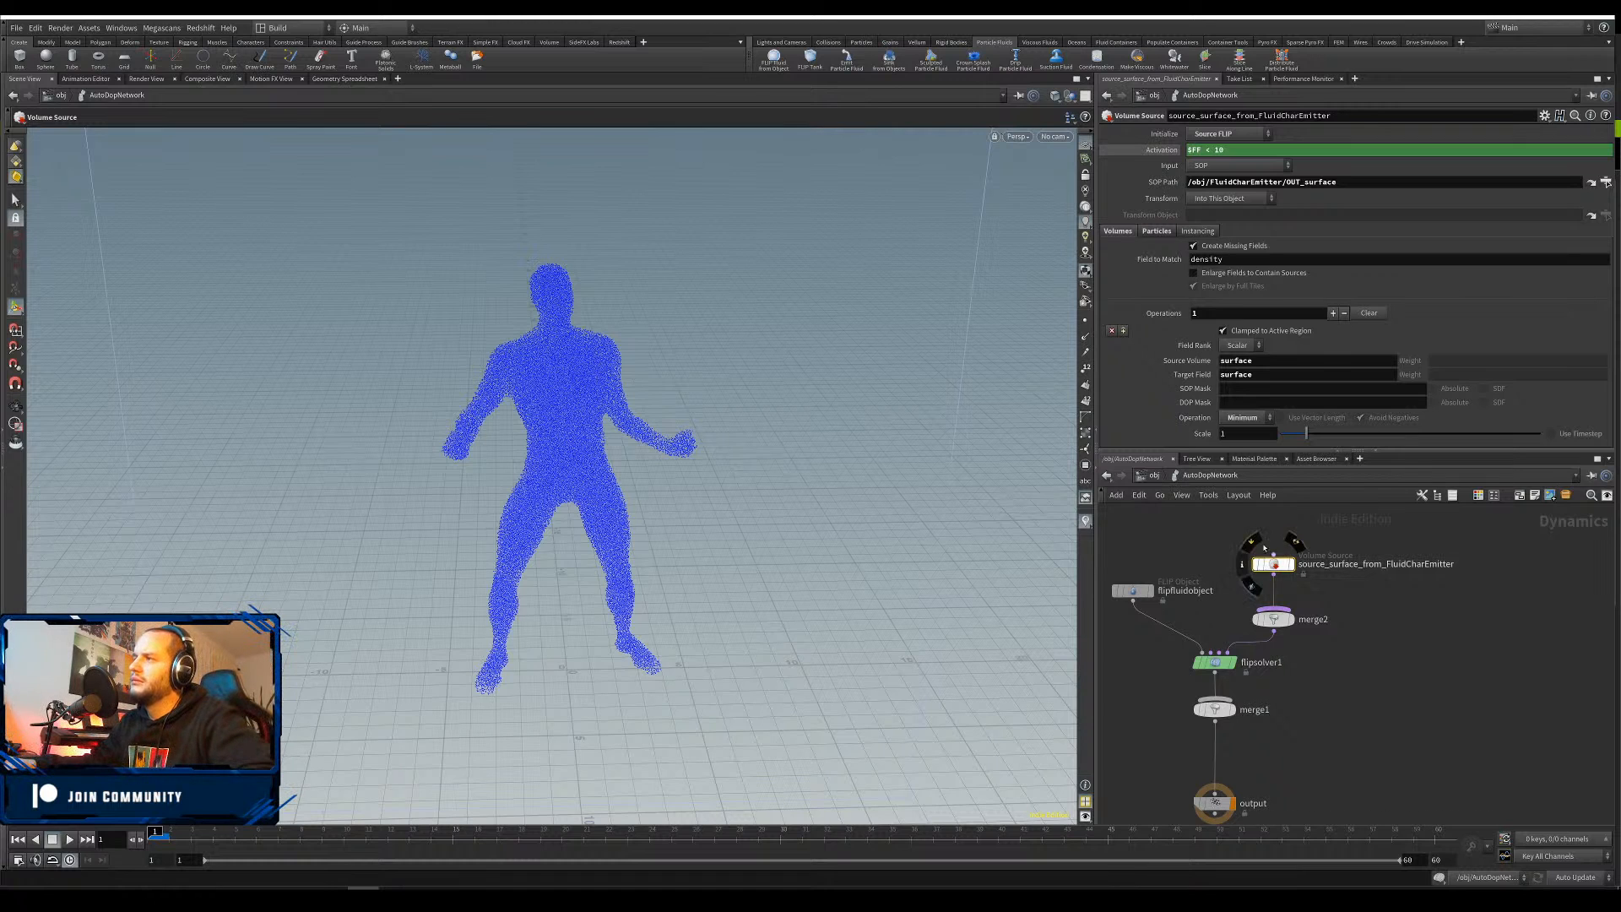
pyautogui.moveTo(1271, 571); pyautogui.dragTo(1271, 556)
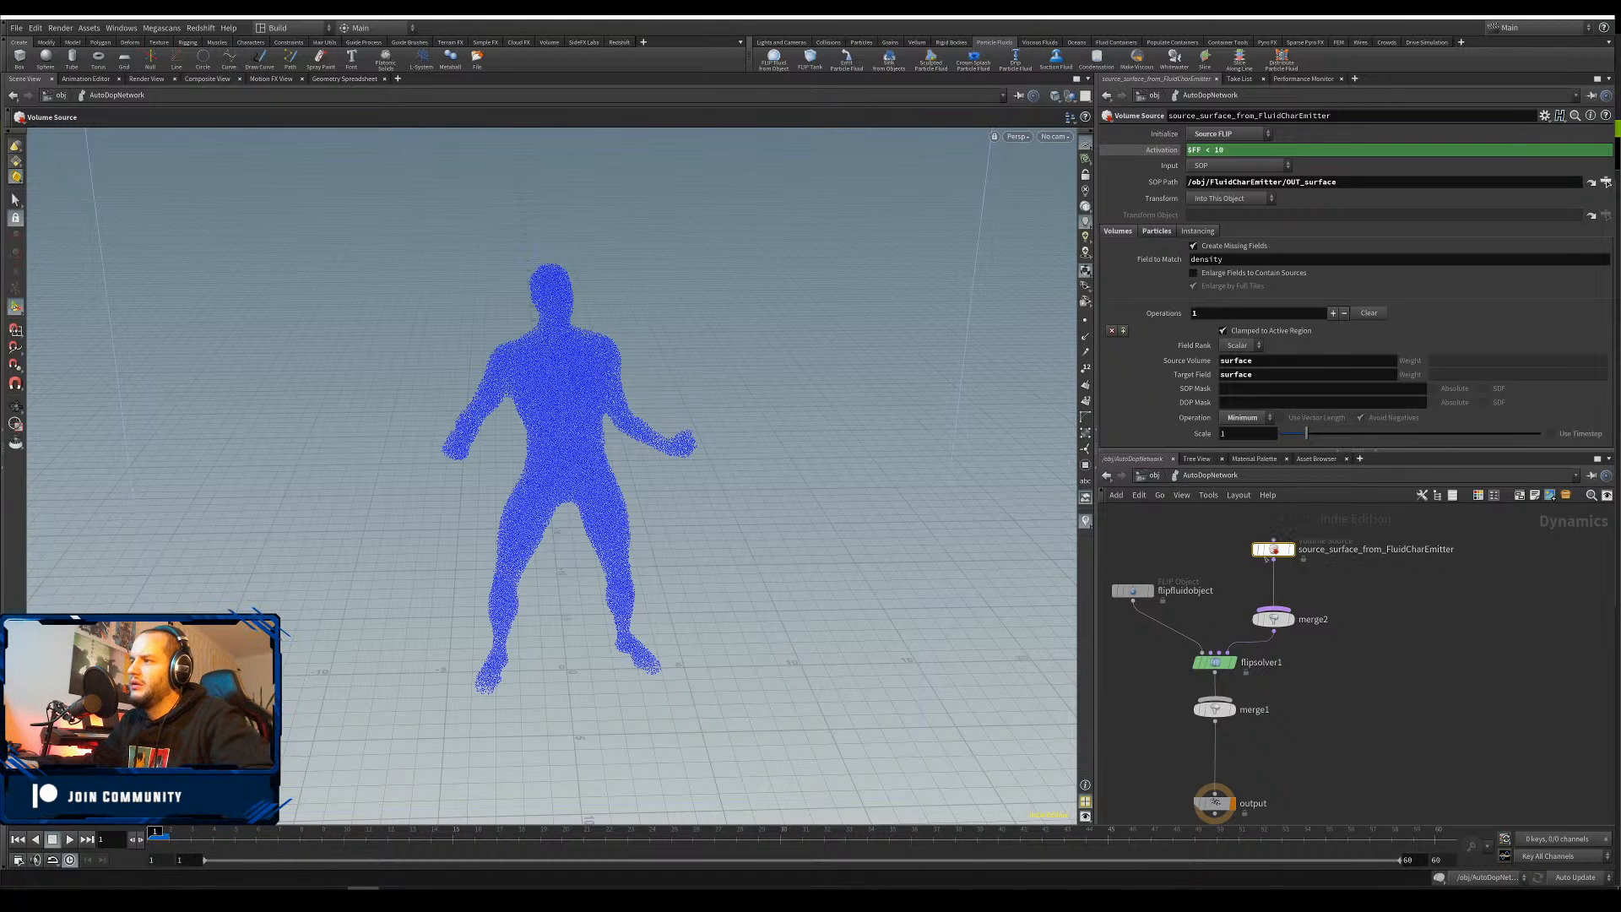
# Coarsen the Particle Separation of flipfluidobject, trying 0.2 and settling on 0.15
pyautogui.click(1128, 590)
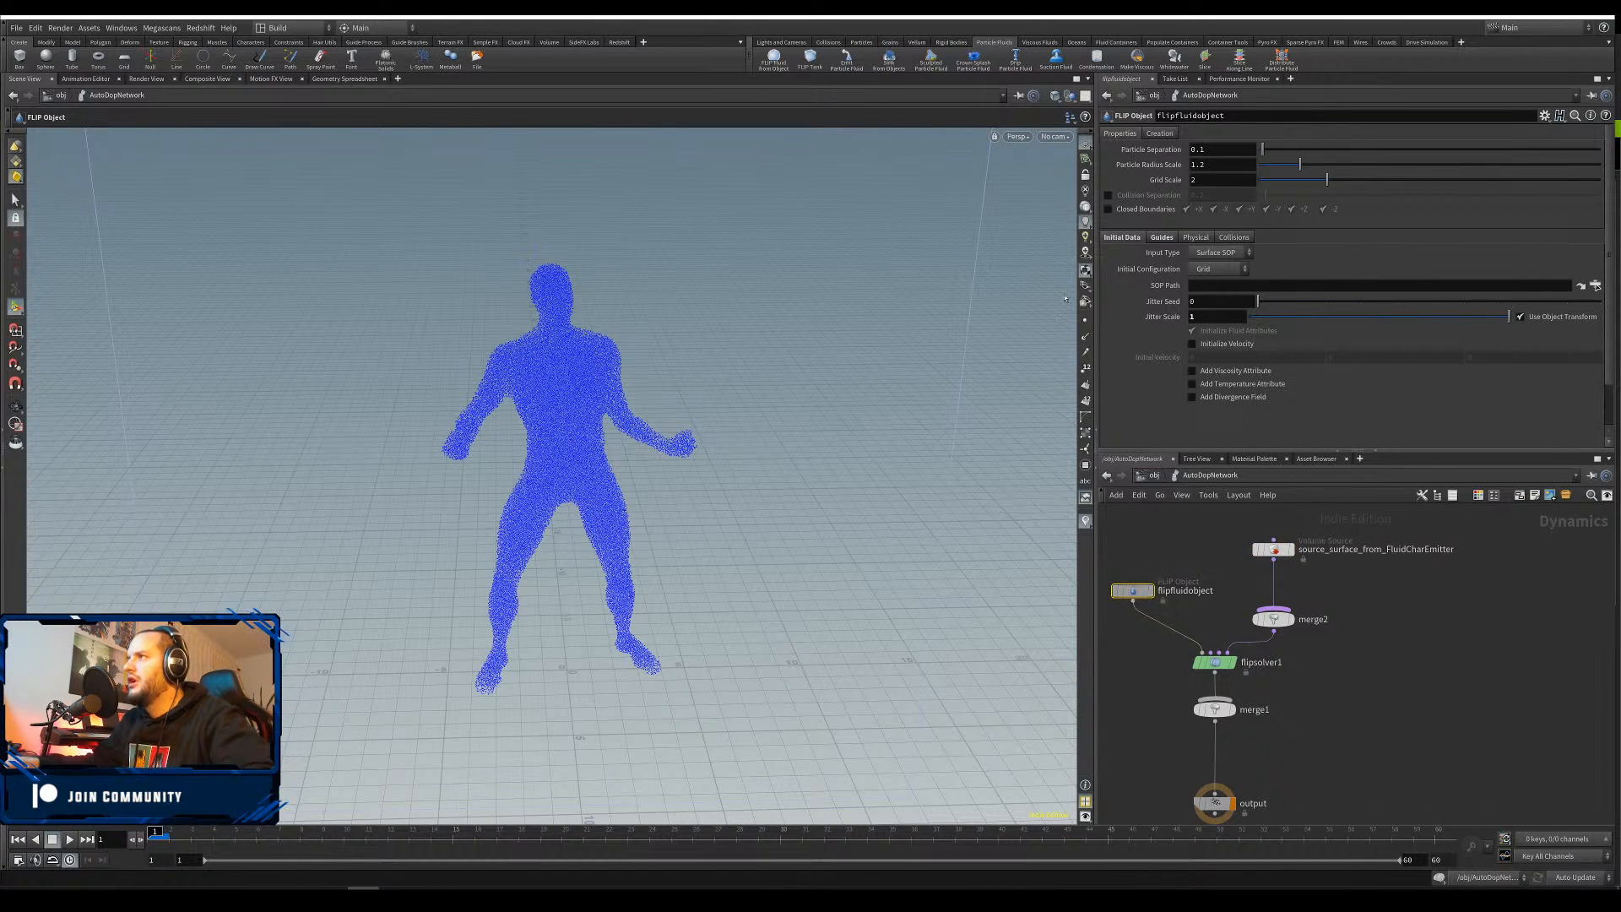
pyautogui.click(1205, 149)
pyautogui.write('2')
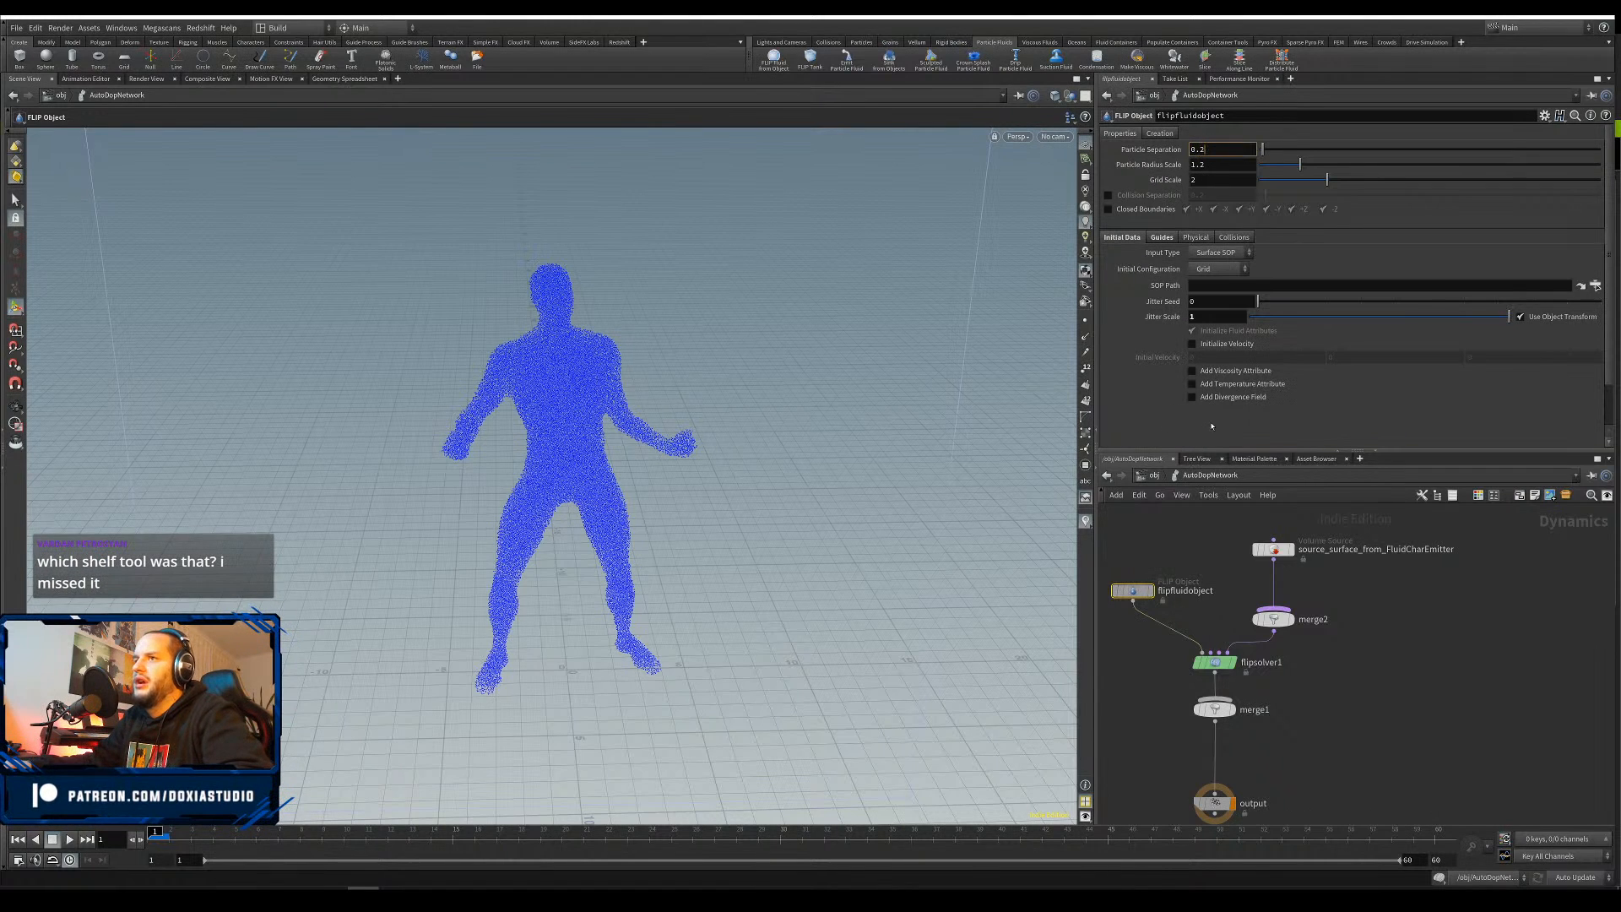
pyautogui.press('Return')
pyautogui.doubleClick(1203, 150)
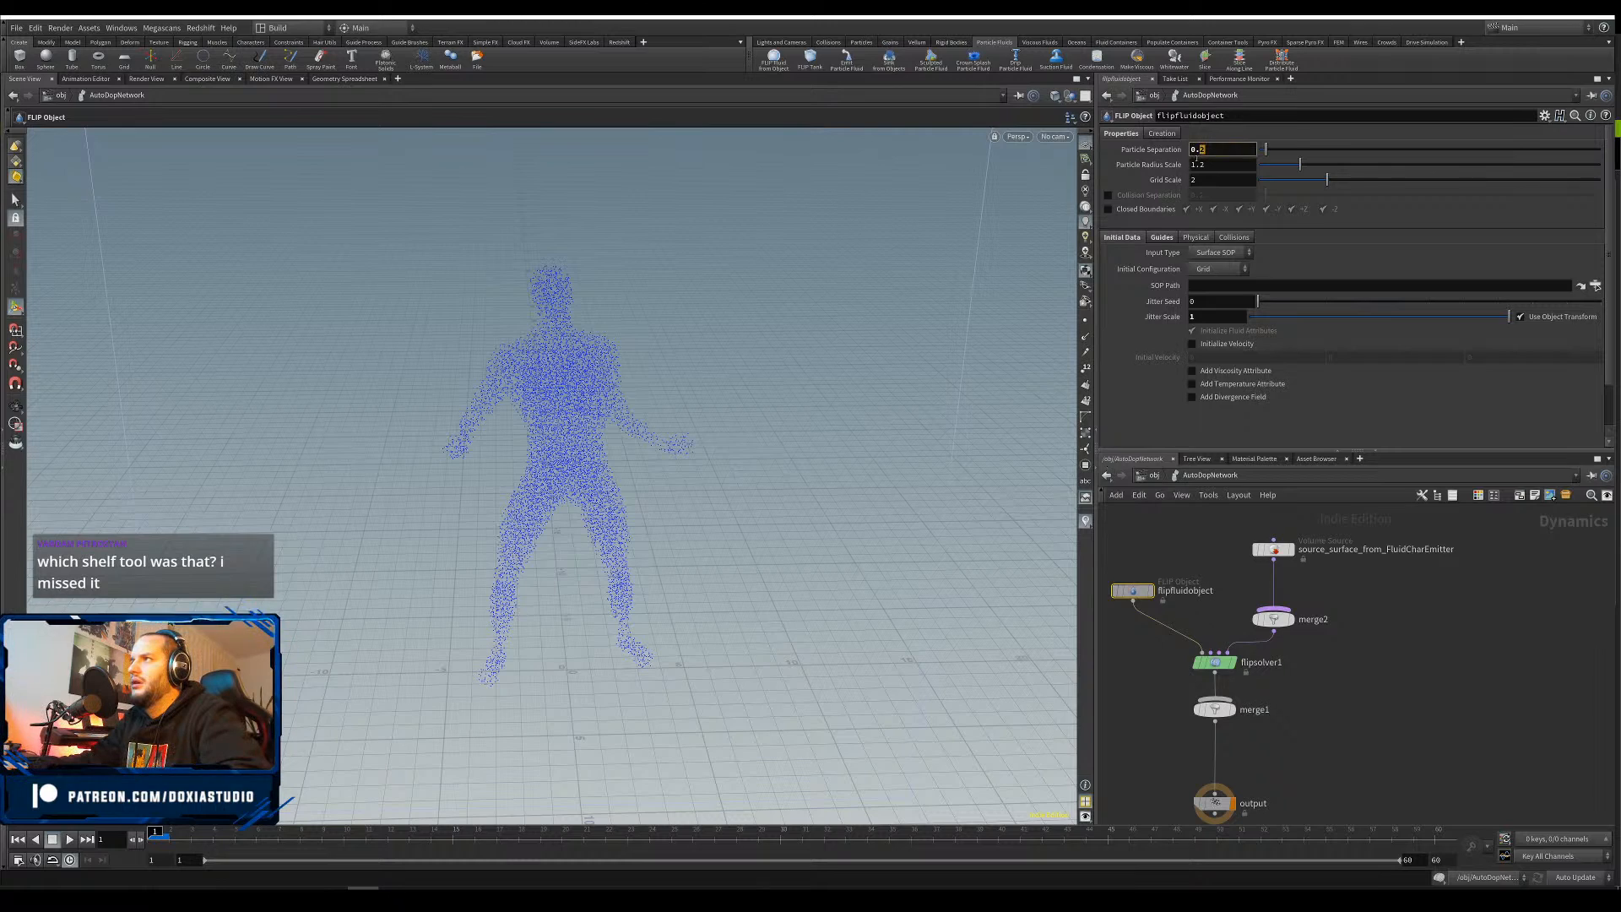
pyautogui.write('15')
pyautogui.press('Return')
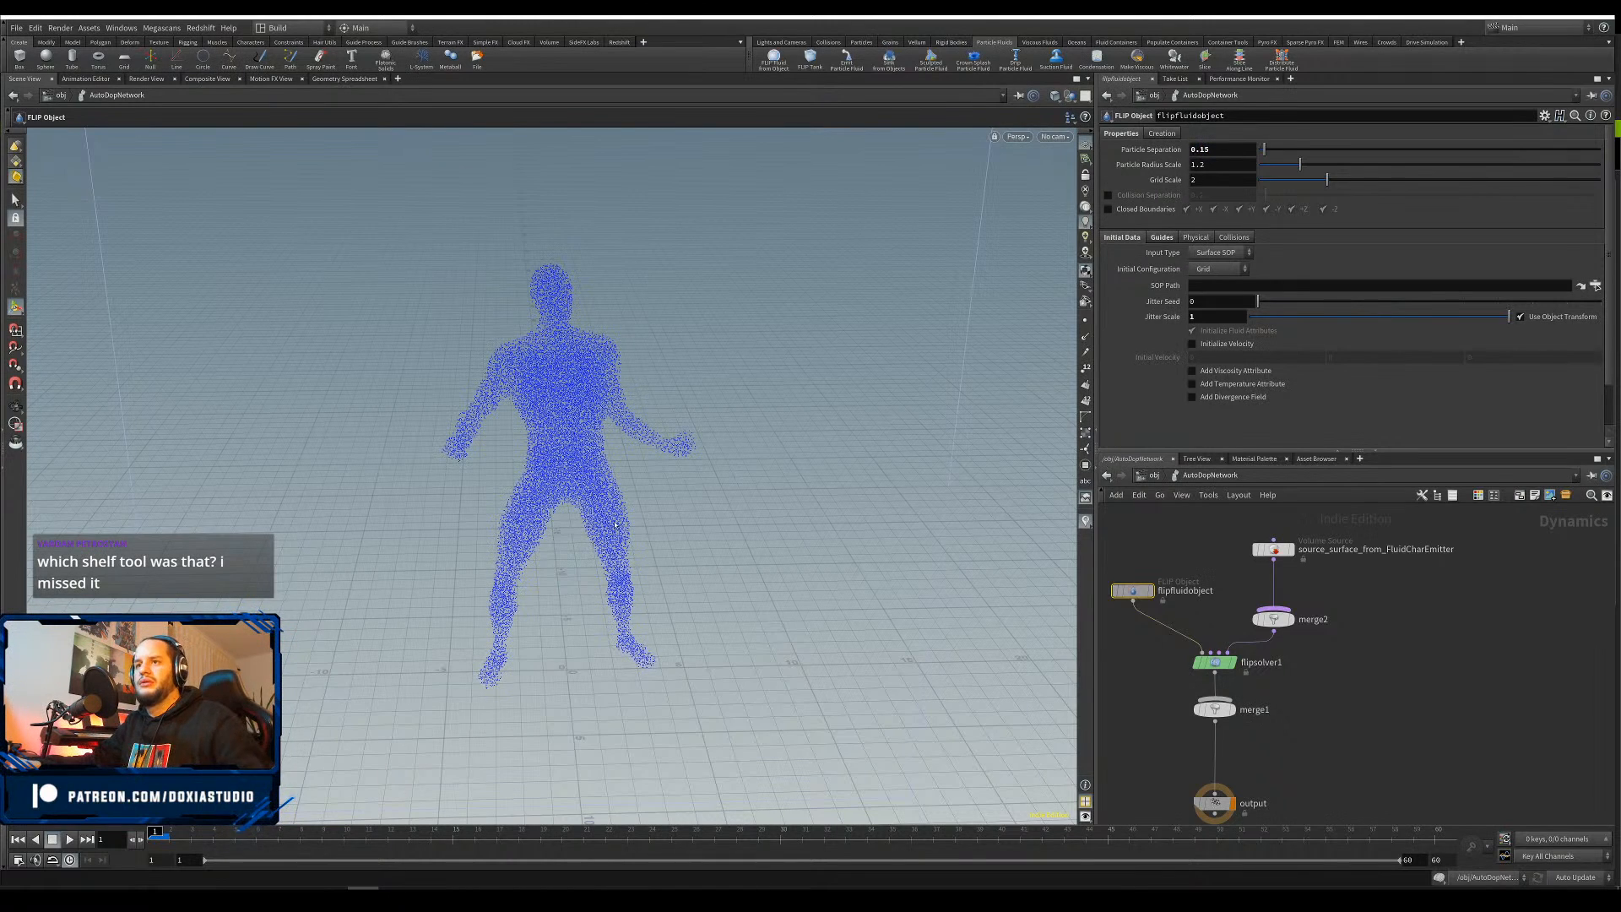
# Reframe the character and play the simulation to check its motion, ending back at frame 1
pyautogui.keyDown('alt'); pyautogui.moveTo(901, 520); pyautogui.dragTo(879, 532); pyautogui.keyUp('alt')
pyautogui.keyDown('alt'); pyautogui.moveTo(878, 532); pyautogui.dragTo(932, 473, button='middle'); pyautogui.keyUp('alt')
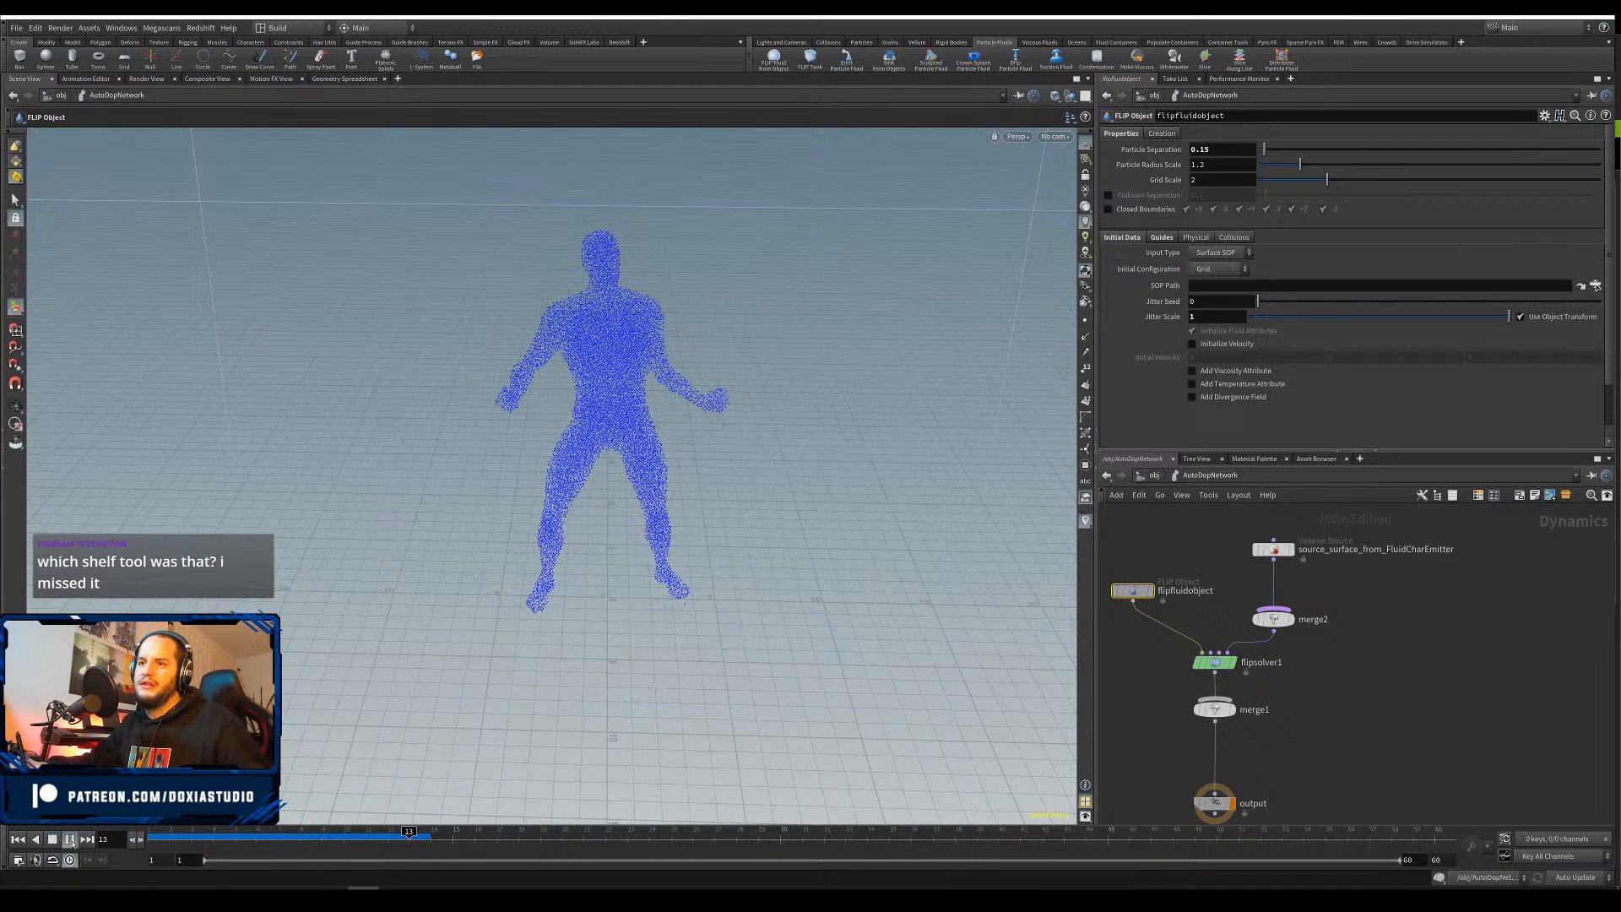
pyautogui.click(54, 841)
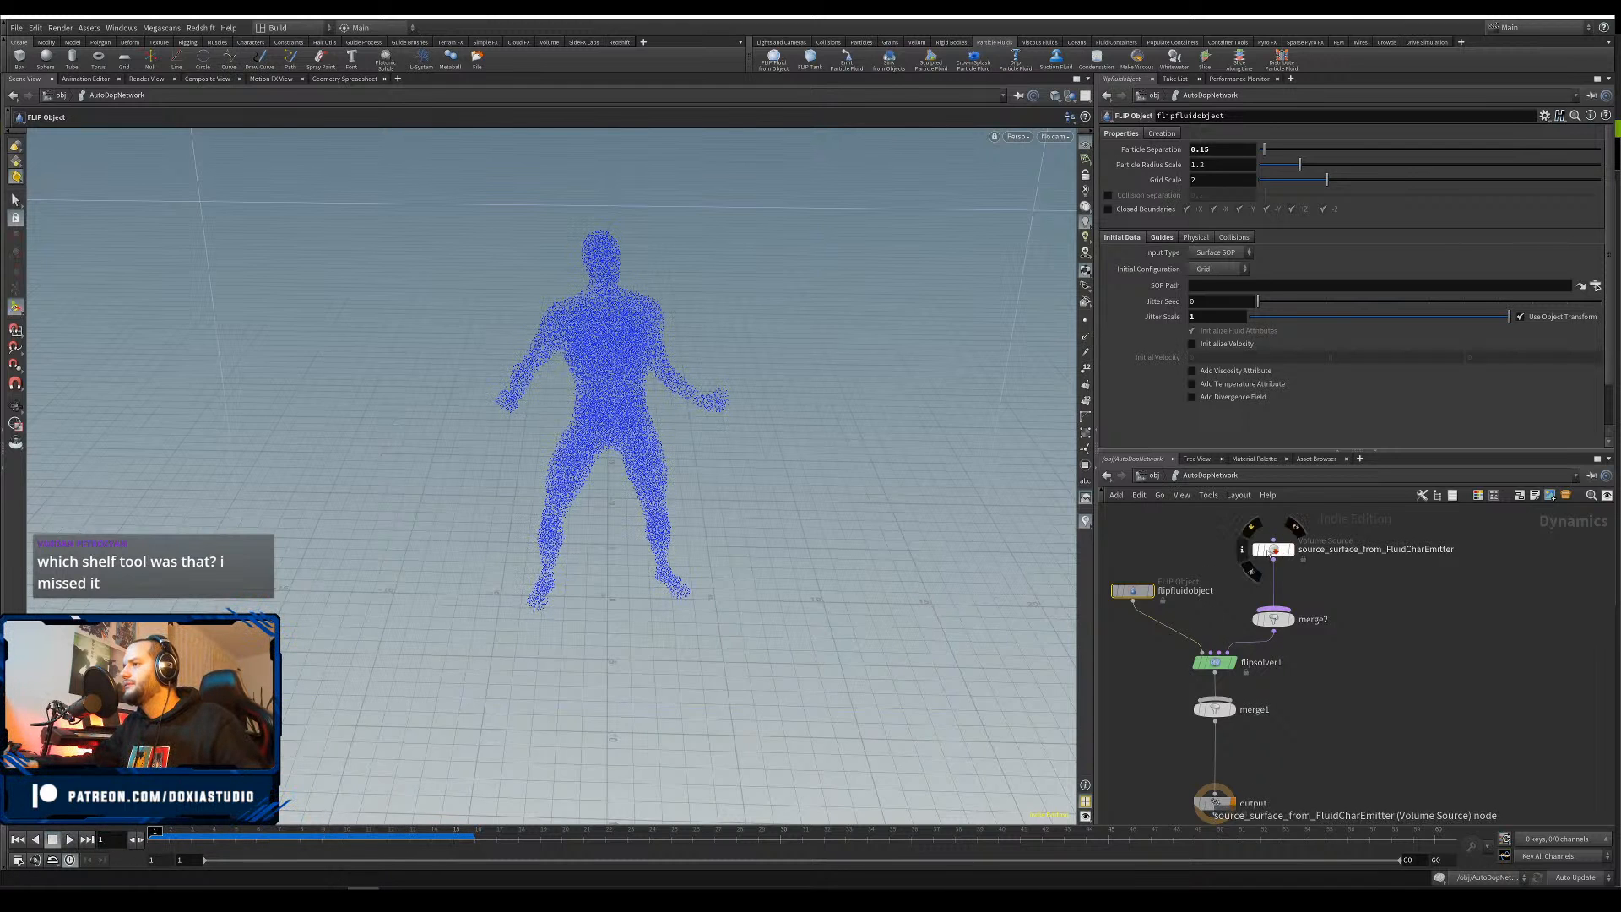
# Add a POP VOP node and insert it between source_surface_from_FluidCharEmitter and merge2
pyautogui.moveTo(1276, 552); pyautogui.dragTo(1276, 532)
pyautogui.press('Tab')
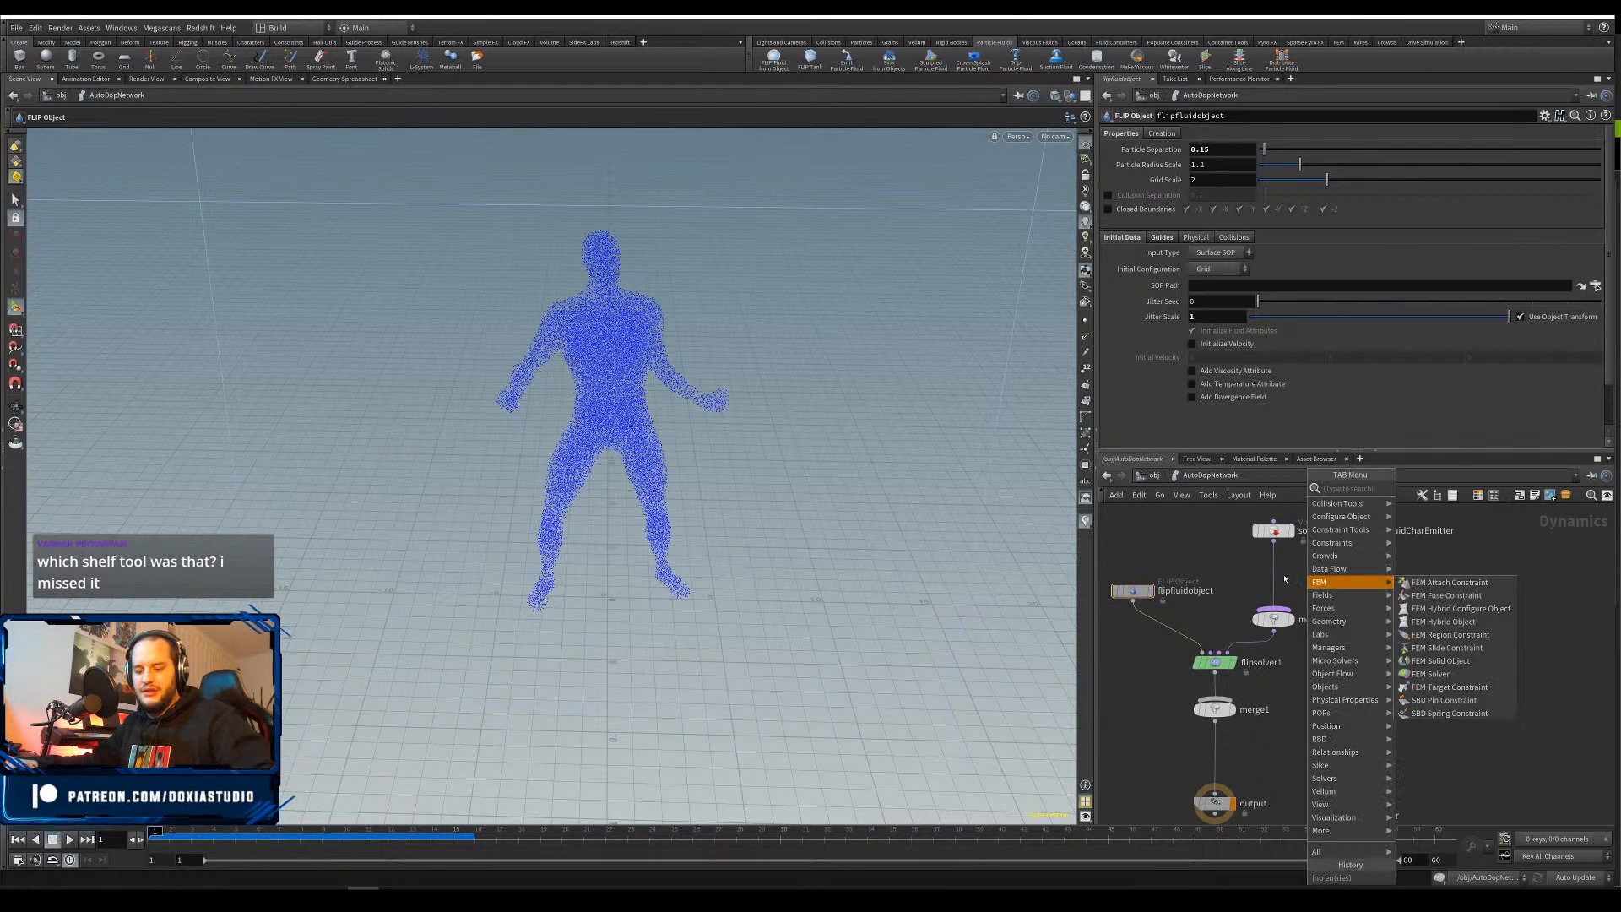
pyautogui.write('popv')
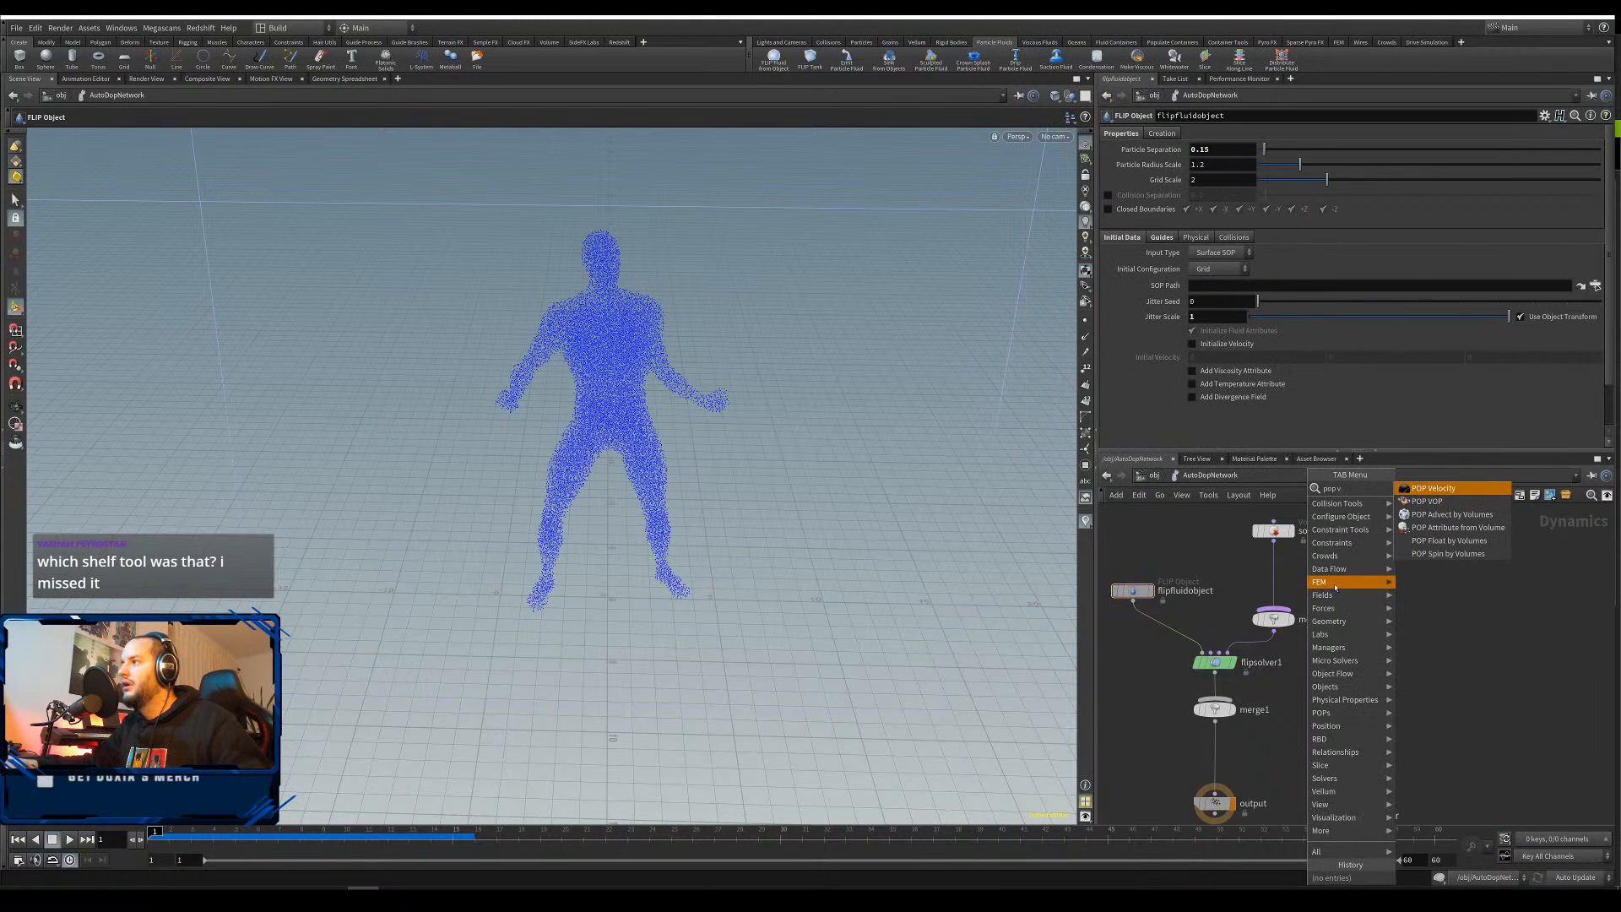
pyautogui.click(1434, 511)
pyautogui.click(1407, 591)
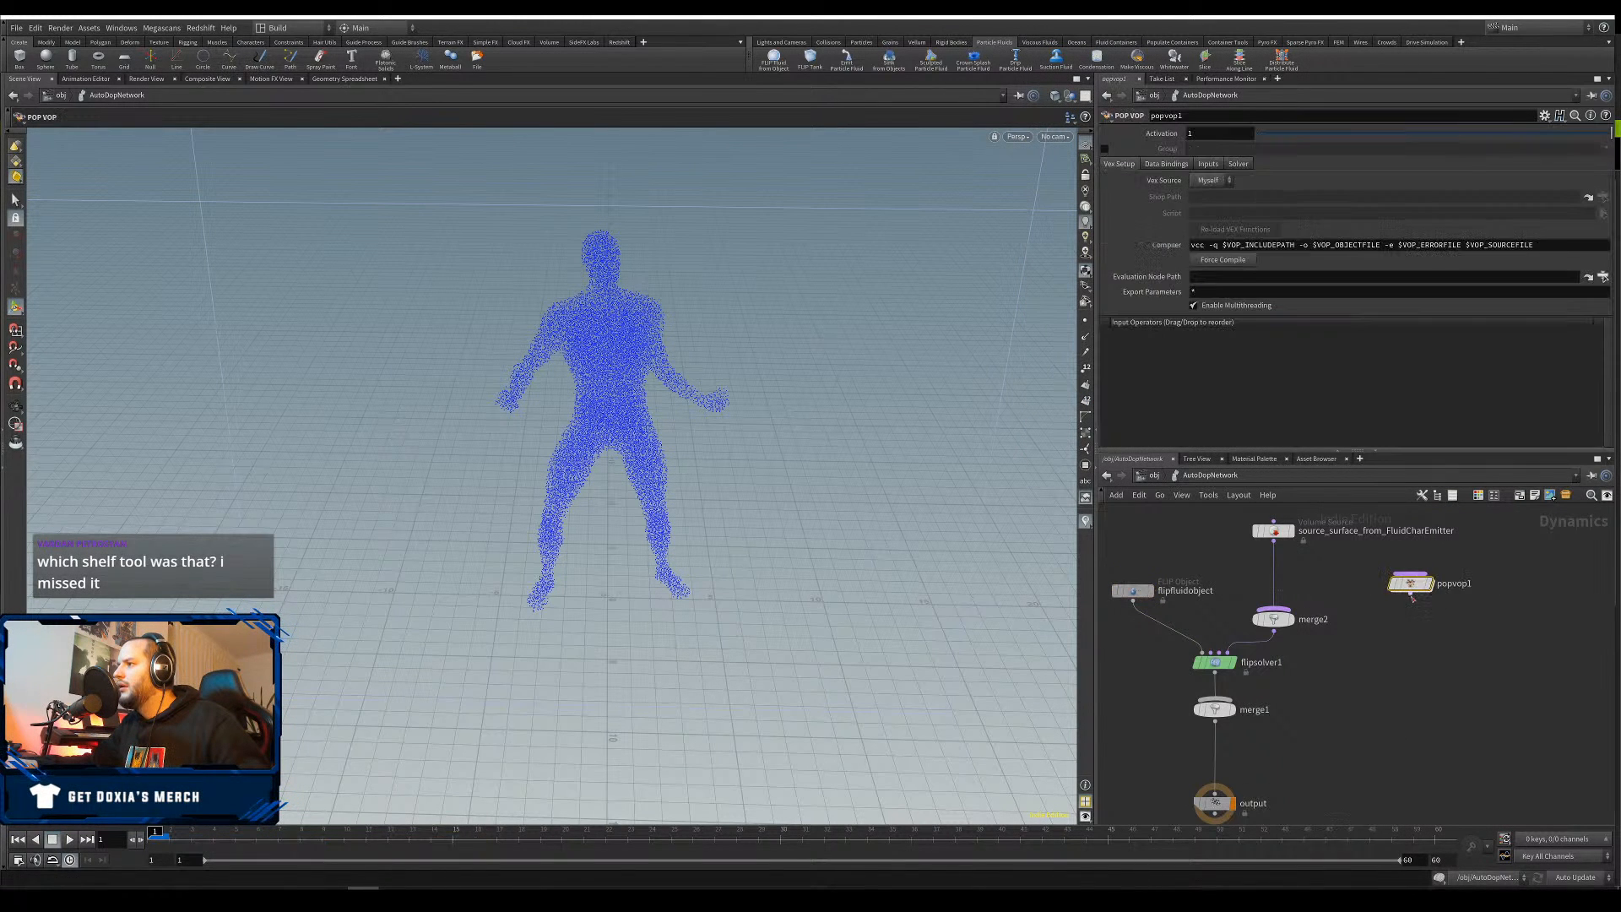
pyautogui.moveTo(1405, 591); pyautogui.dragTo(1260, 580)
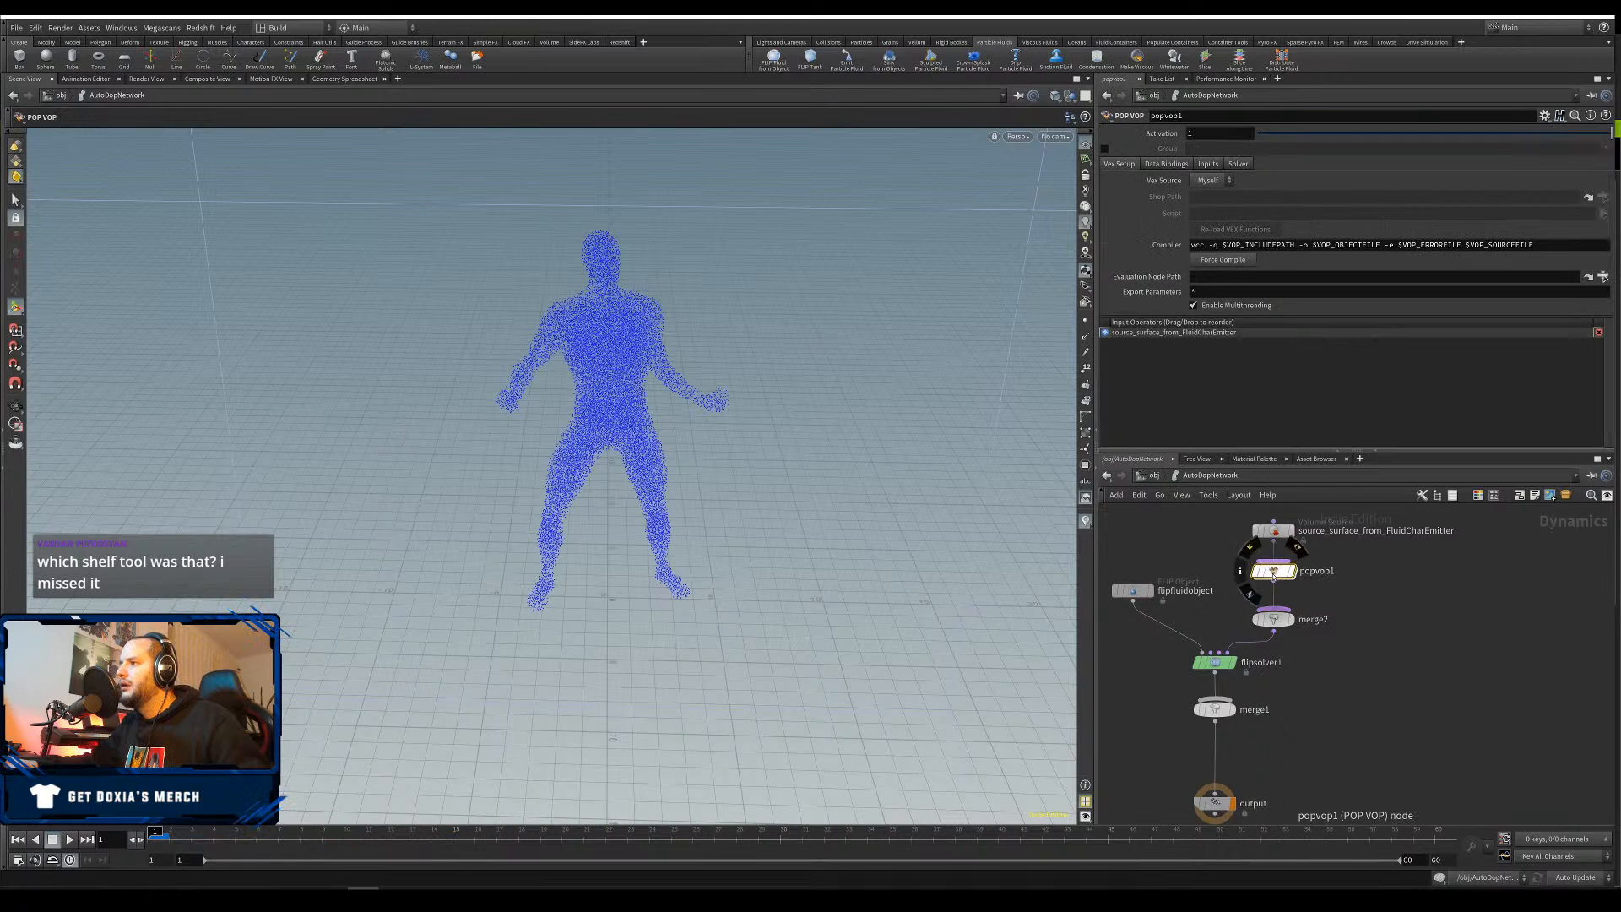
# Inside popvop1, add an Anti-Aliased Flow Noise node between the geometry global parameters and the output node
pyautogui.doubleClick(1262, 575)
pyautogui.moveTo(1426, 559); pyautogui.dragTo(1452, 574)
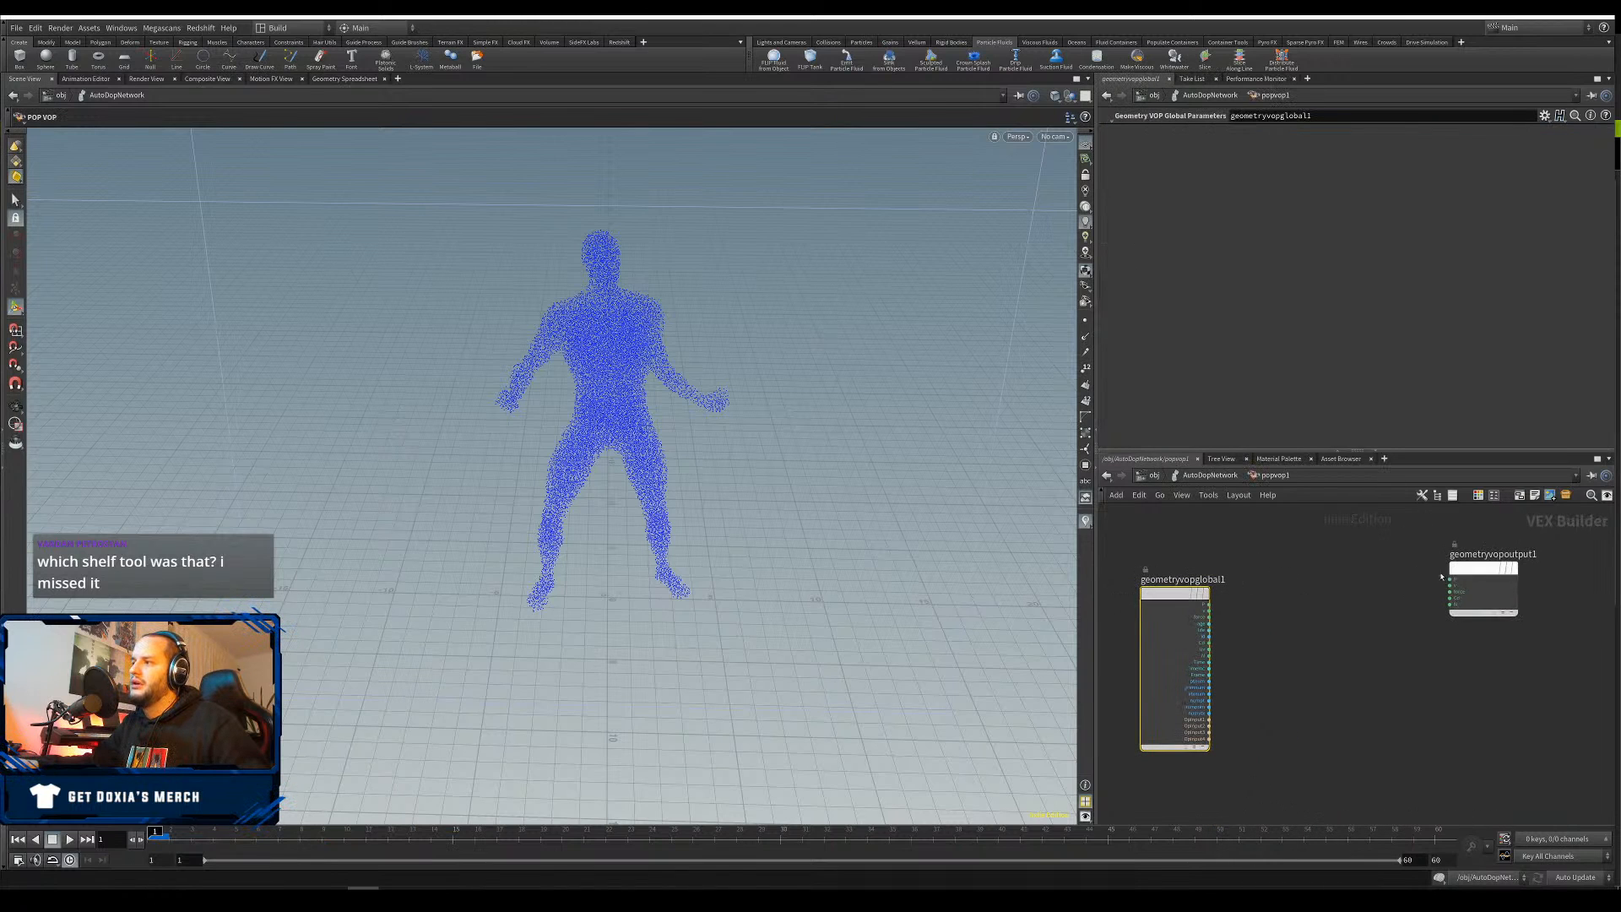
pyautogui.press('Tab')
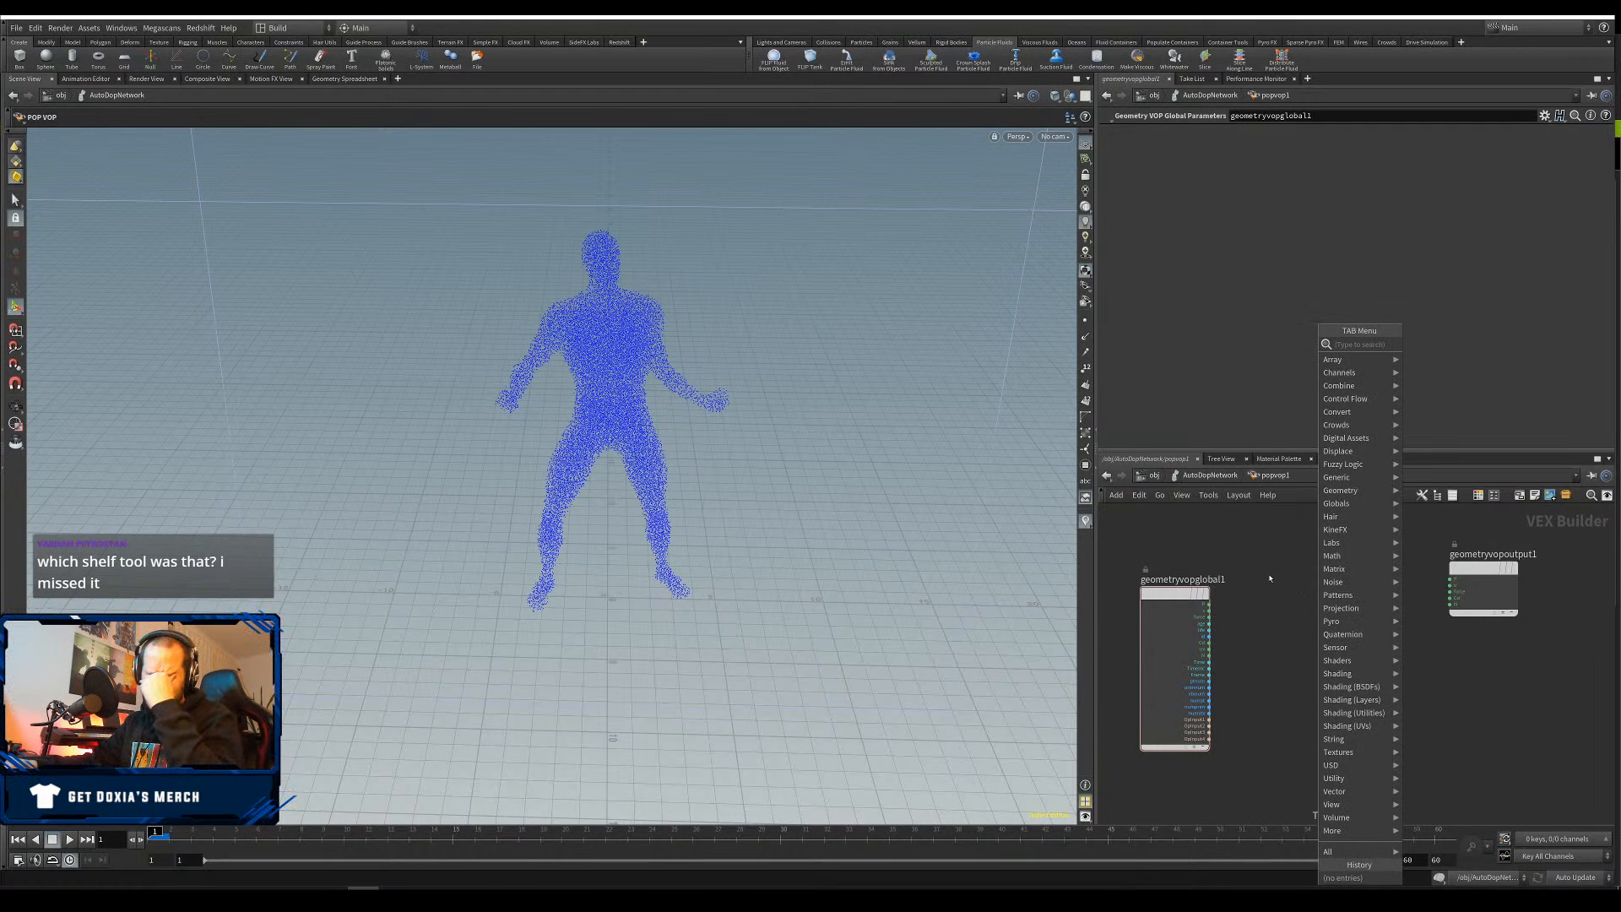
pyautogui.write('flow')
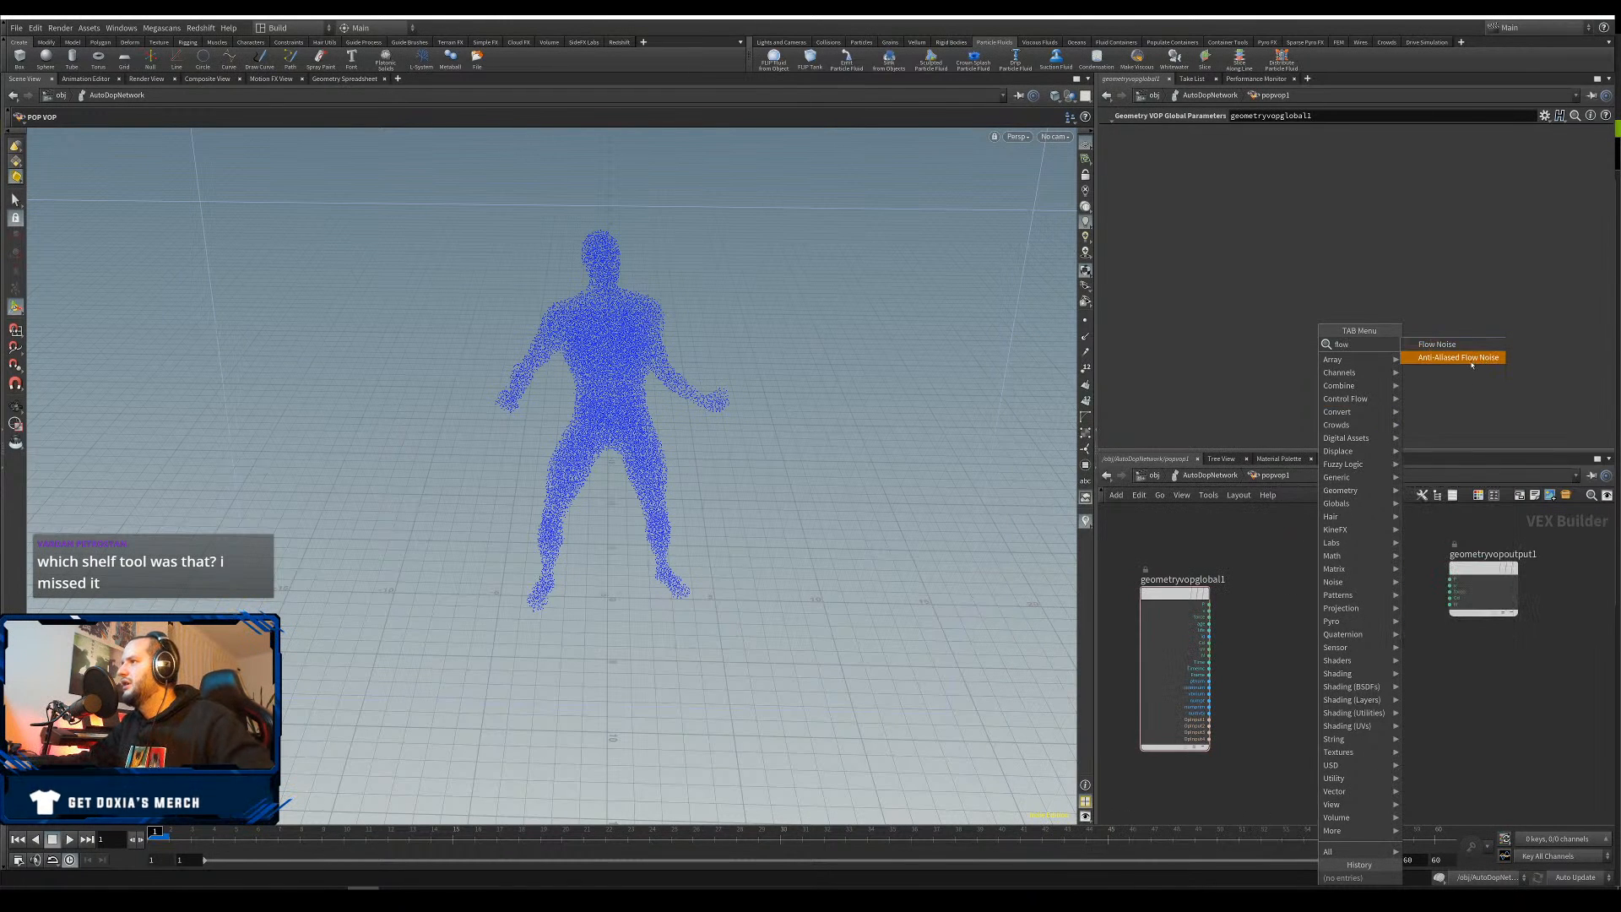
pyautogui.click(1463, 358)
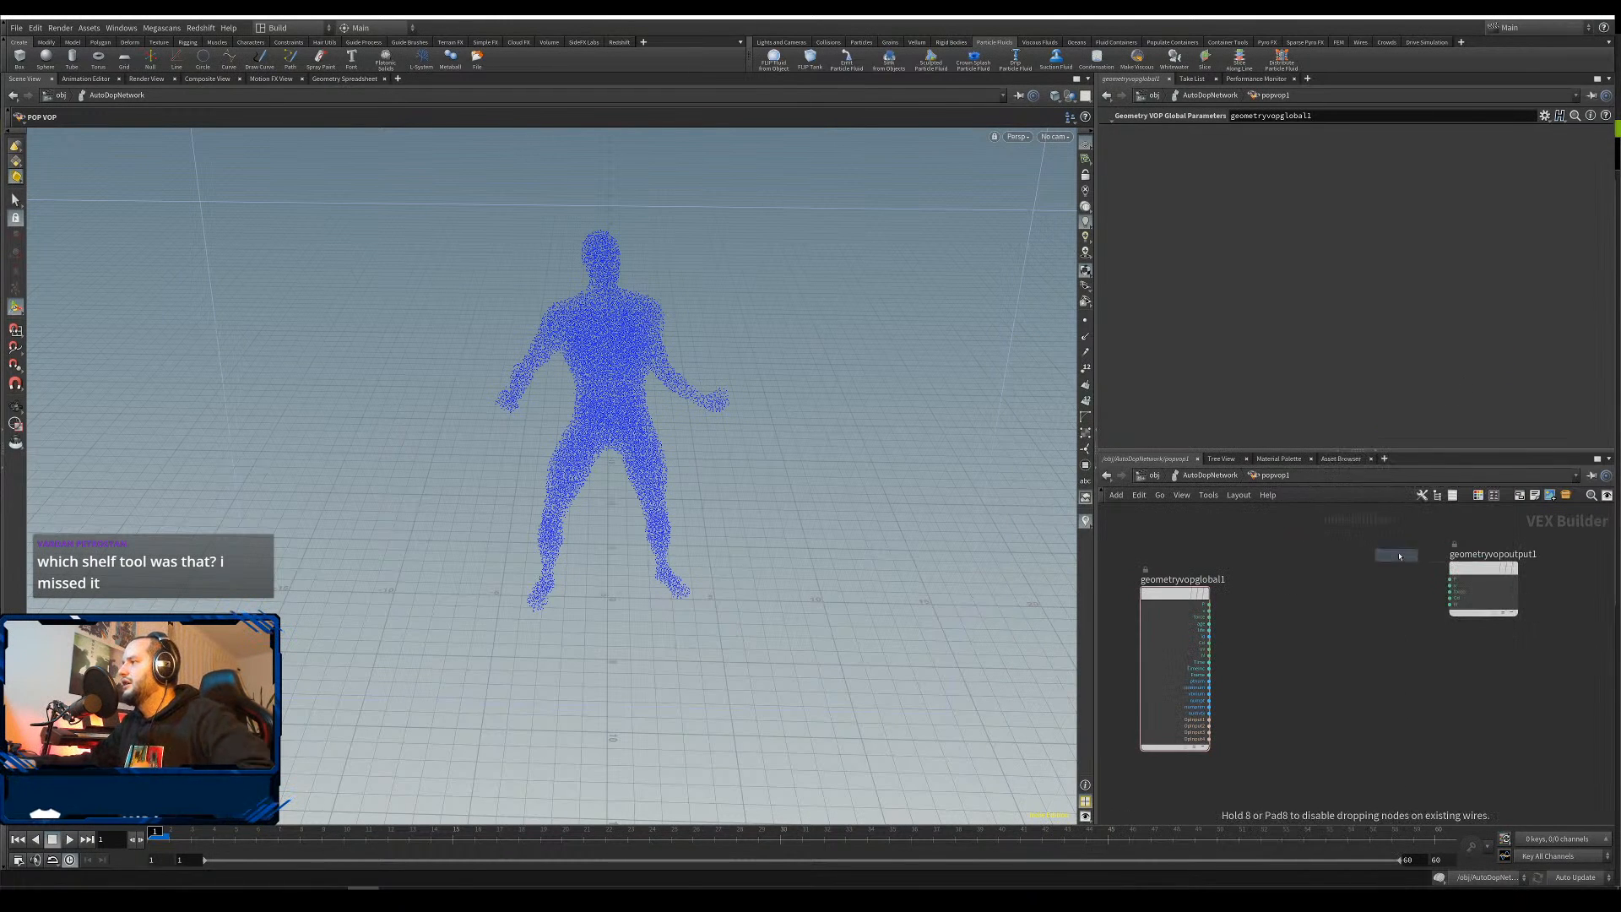
pyautogui.click(1393, 554)
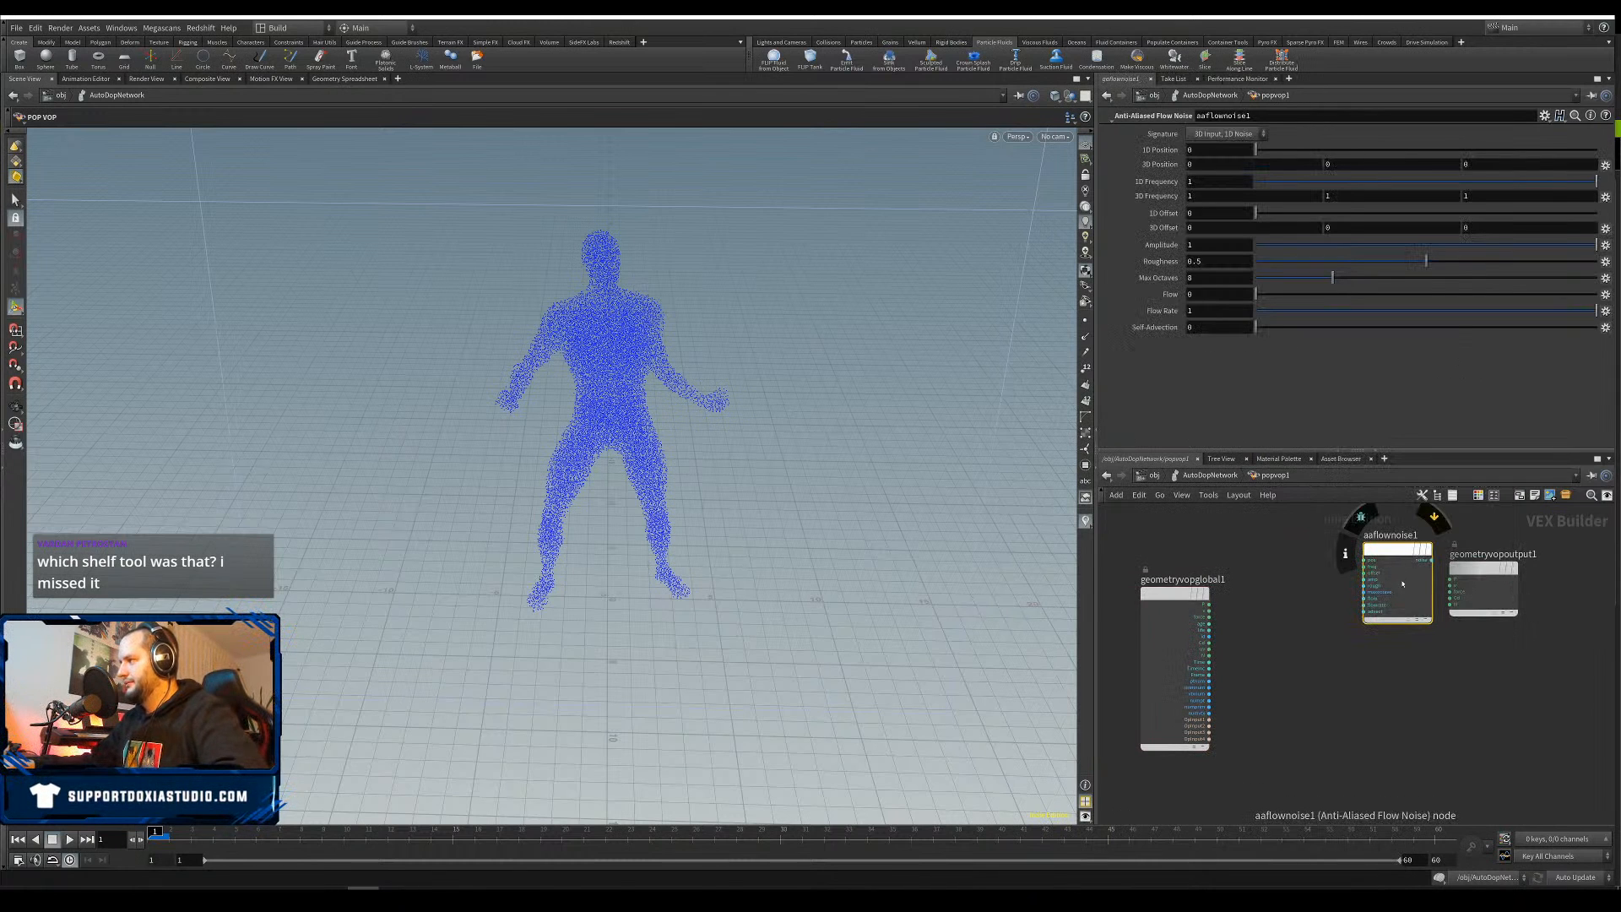
pyautogui.moveTo(1392, 551); pyautogui.dragTo(1362, 569)
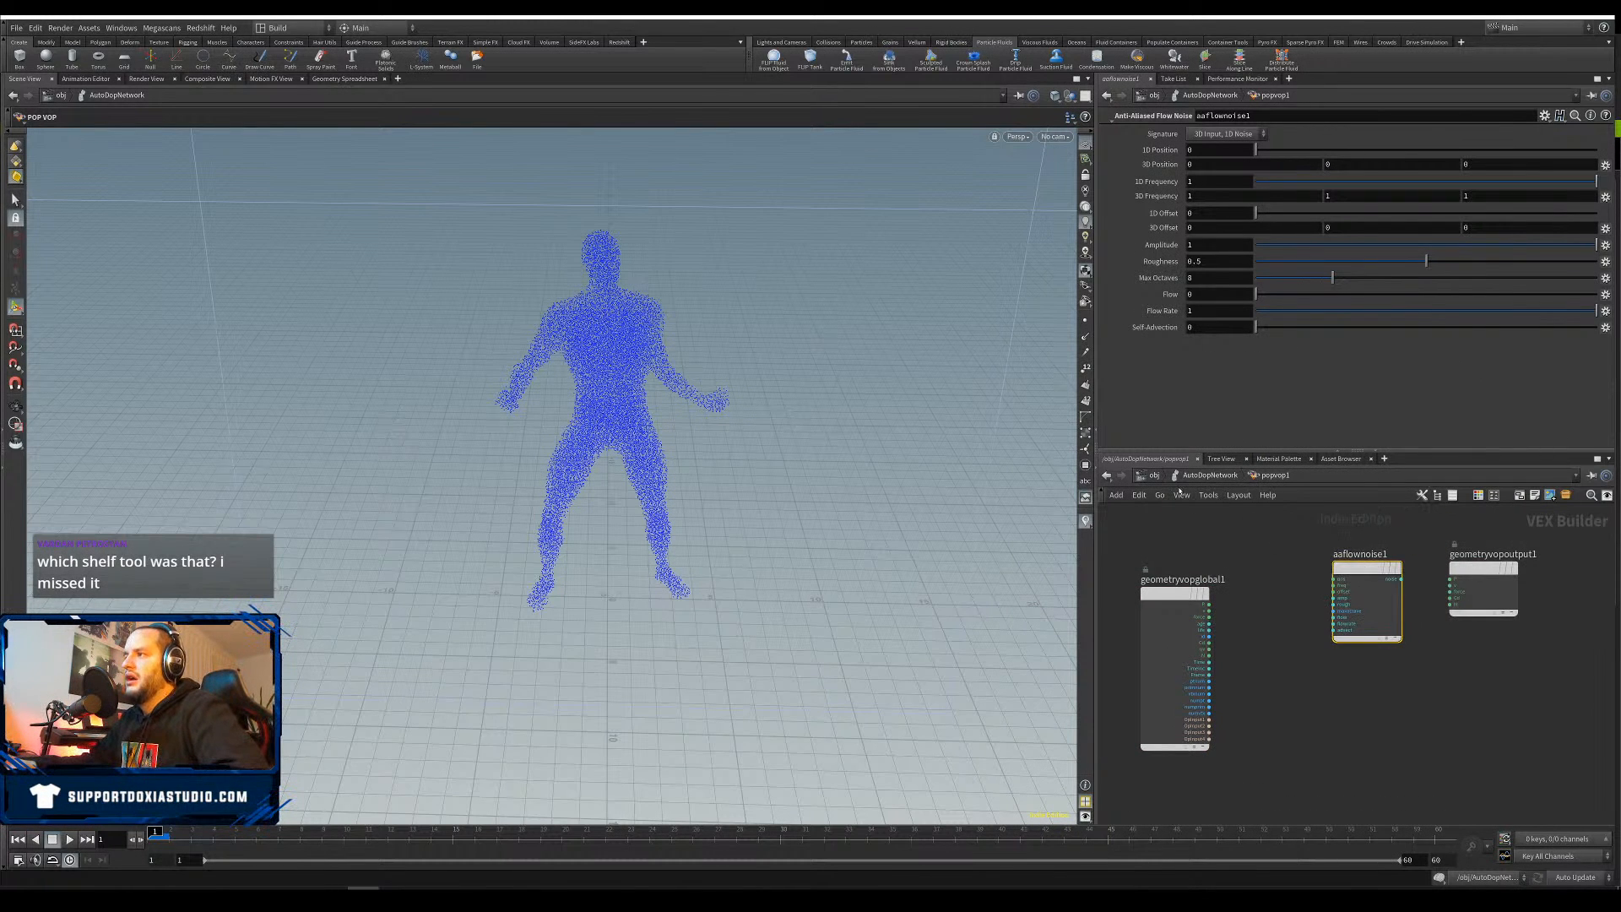
# Return to the object level and rearrange the workspace so the network editor fills its own full-height column beside the parameters
pyautogui.click(1154, 475)
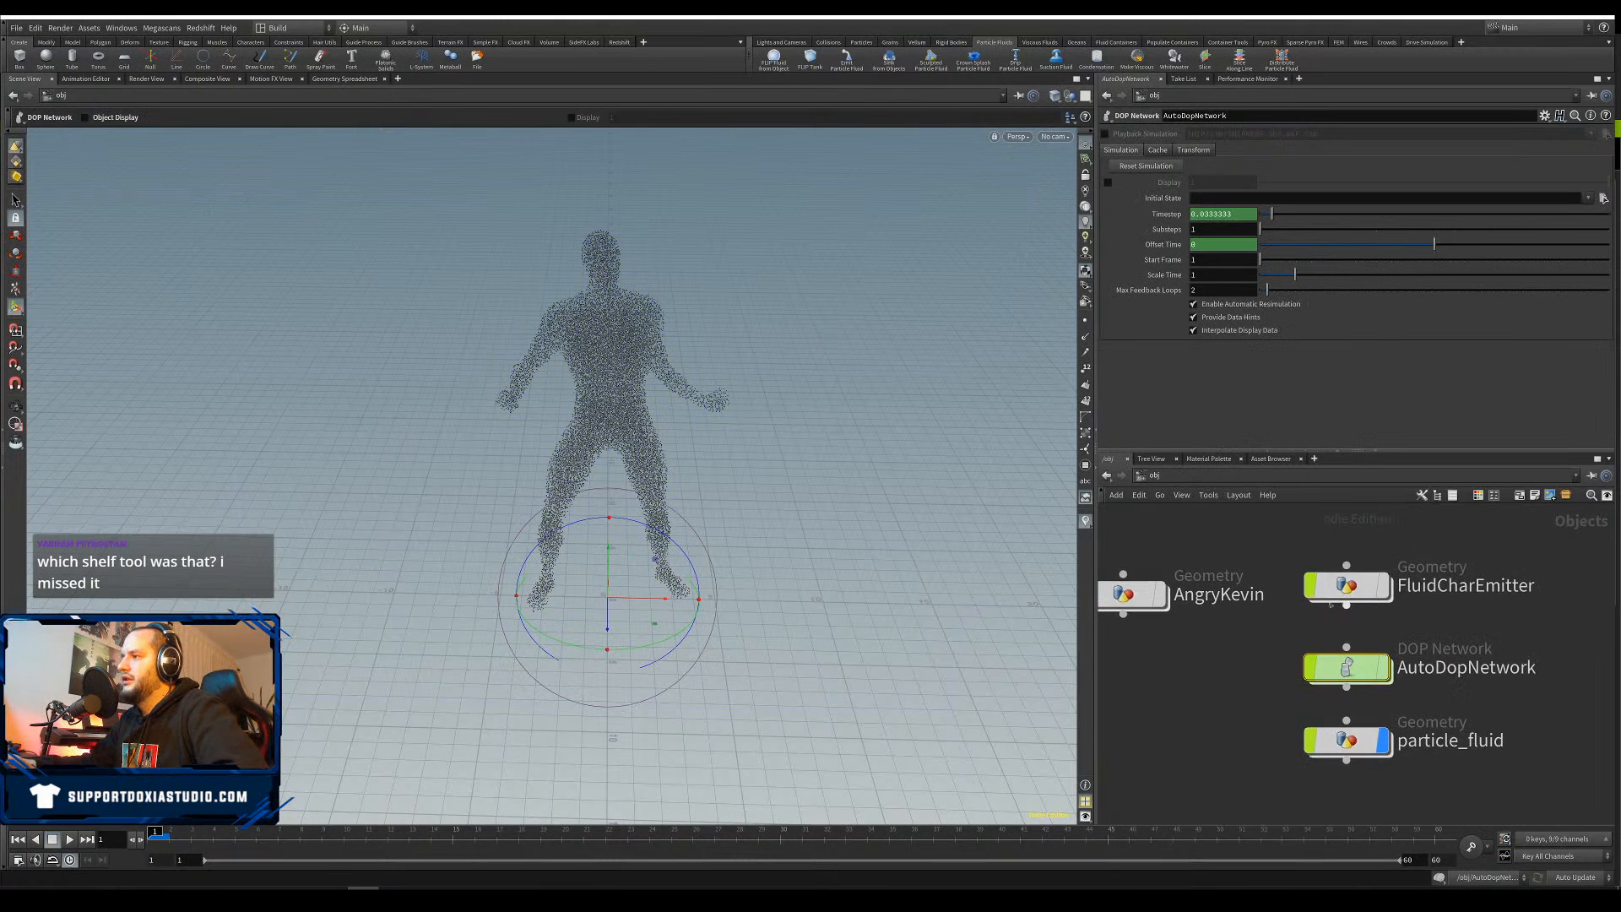
pyautogui.moveTo(1370, 569); pyautogui.dragTo(1370, 579)
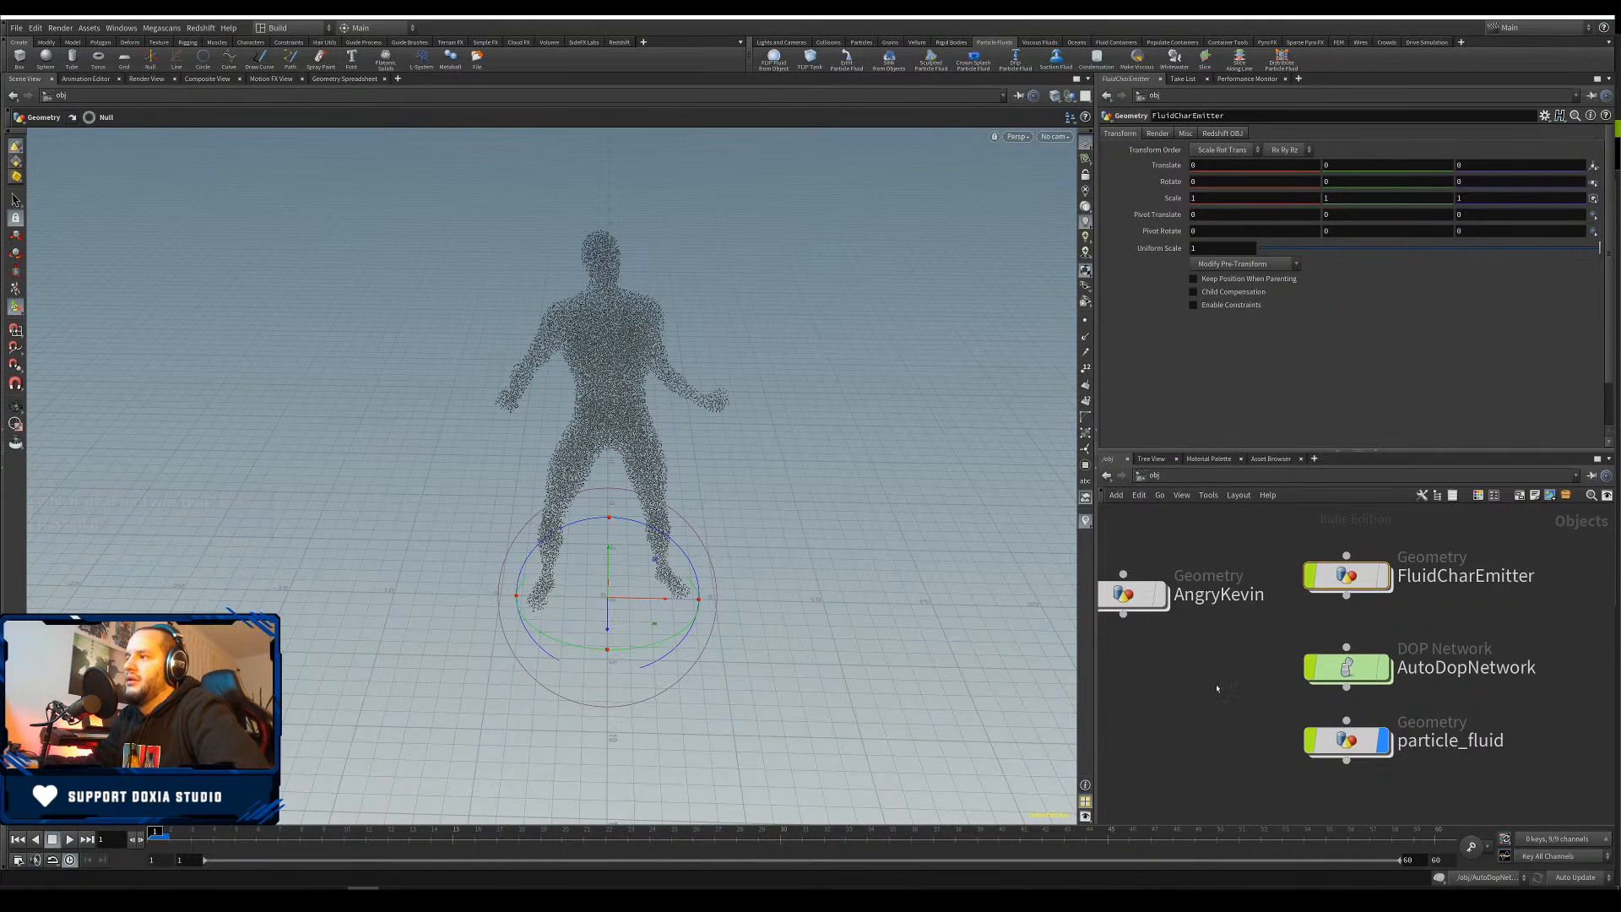
pyautogui.click(1162, 666)
pyautogui.moveTo(1162, 666); pyautogui.dragTo(1211, 669, button='middle')
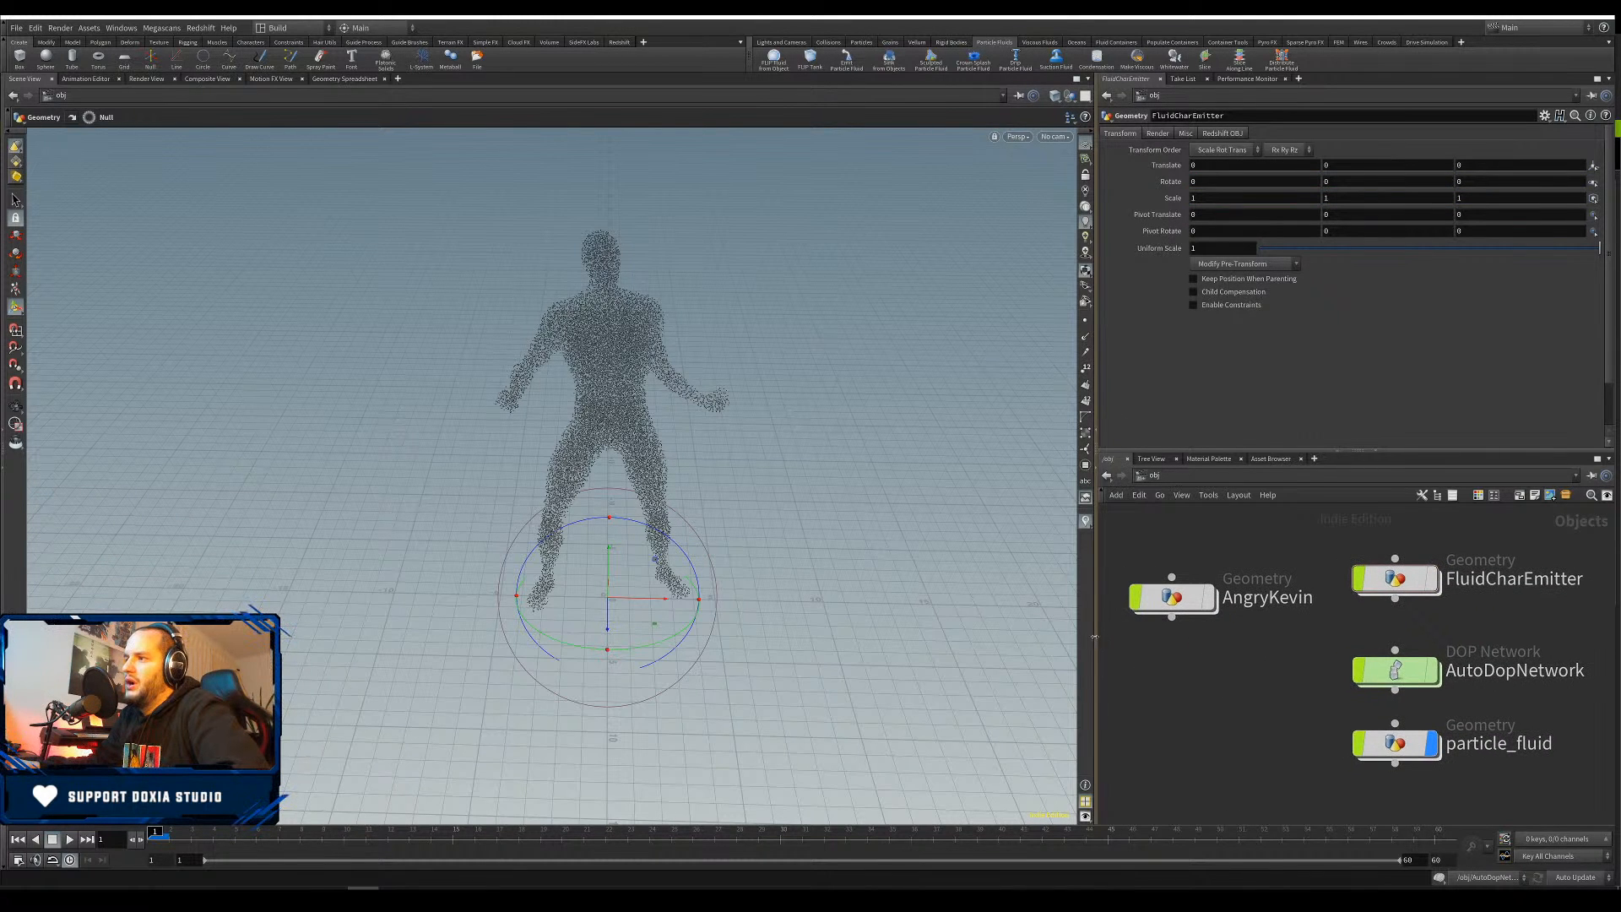
pyautogui.moveTo(1094, 640); pyautogui.dragTo(782, 591)
pyautogui.middleClick(1319, 452)
pyautogui.moveTo(1206, 568); pyautogui.dragTo(1123, 566)
# Tidy the object nodes, stacking AutoDopNetwork and particle_fluid beneath FluidCharEmitter with the character geometry beside them
pyautogui.moveTo(1228, 527); pyautogui.dragTo(1211, 583, button='middle')
pyautogui.moveTo(1178, 463); pyautogui.dragTo(1211, 315)
pyautogui.moveTo(1393, 445); pyautogui.dragTo(1405, 312)
pyautogui.moveTo(1393, 536); pyautogui.dragTo(1401, 382)
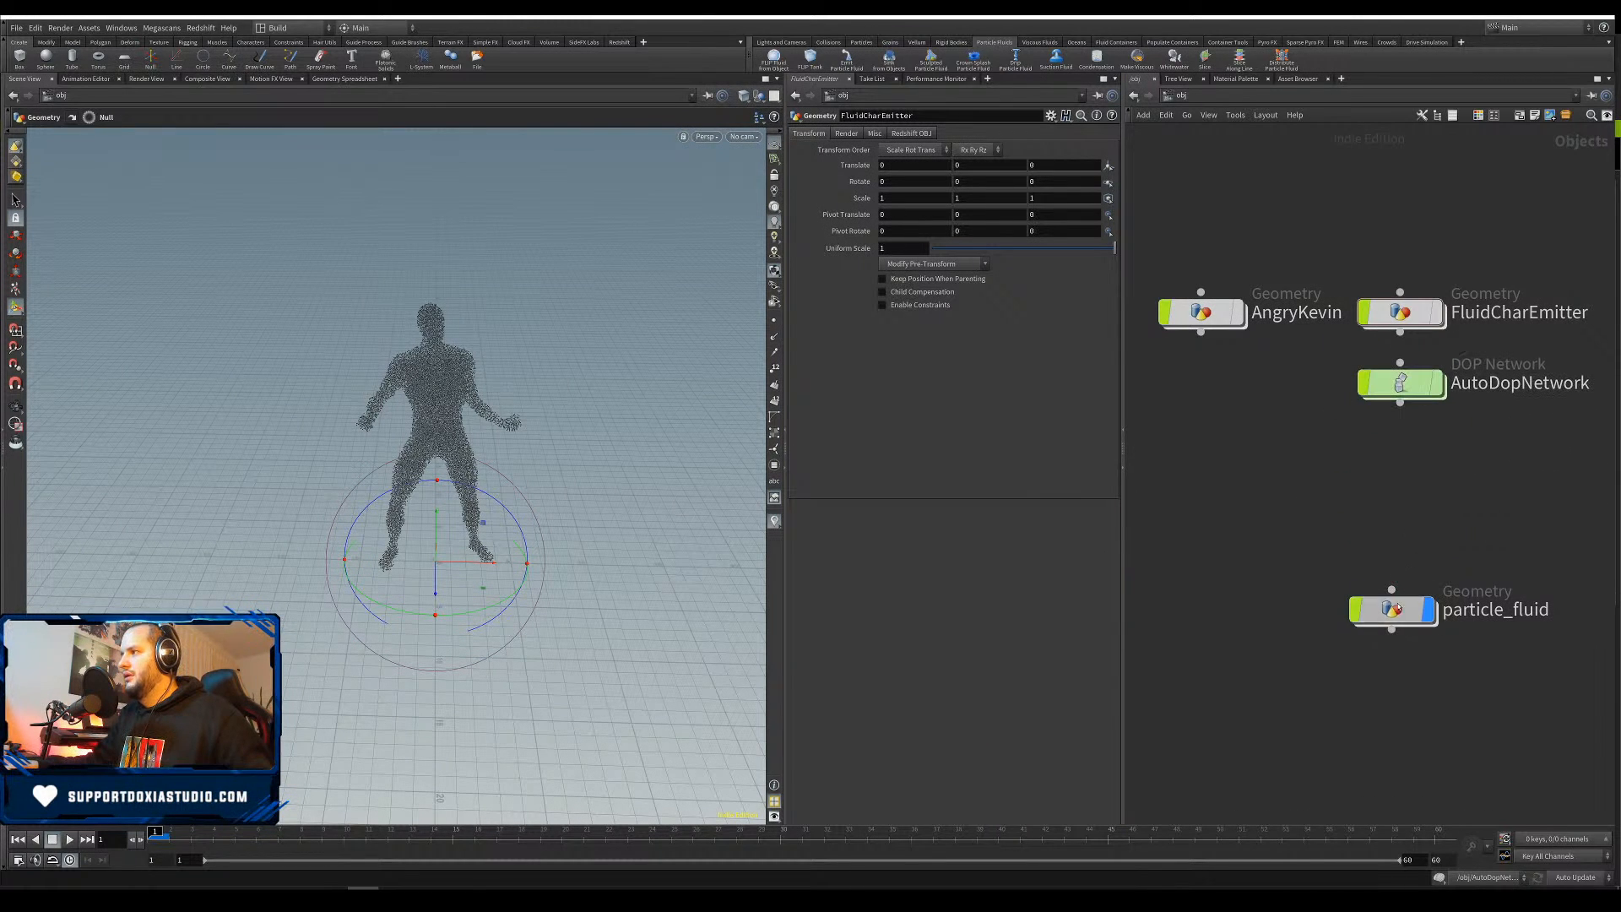
pyautogui.moveTo(1392, 609); pyautogui.dragTo(1400, 462)
# Go back into AutoDopNetwork and inside popvop1, focusing on aaflownoise1 and the geometry global parameters
pyautogui.click(1402, 384)
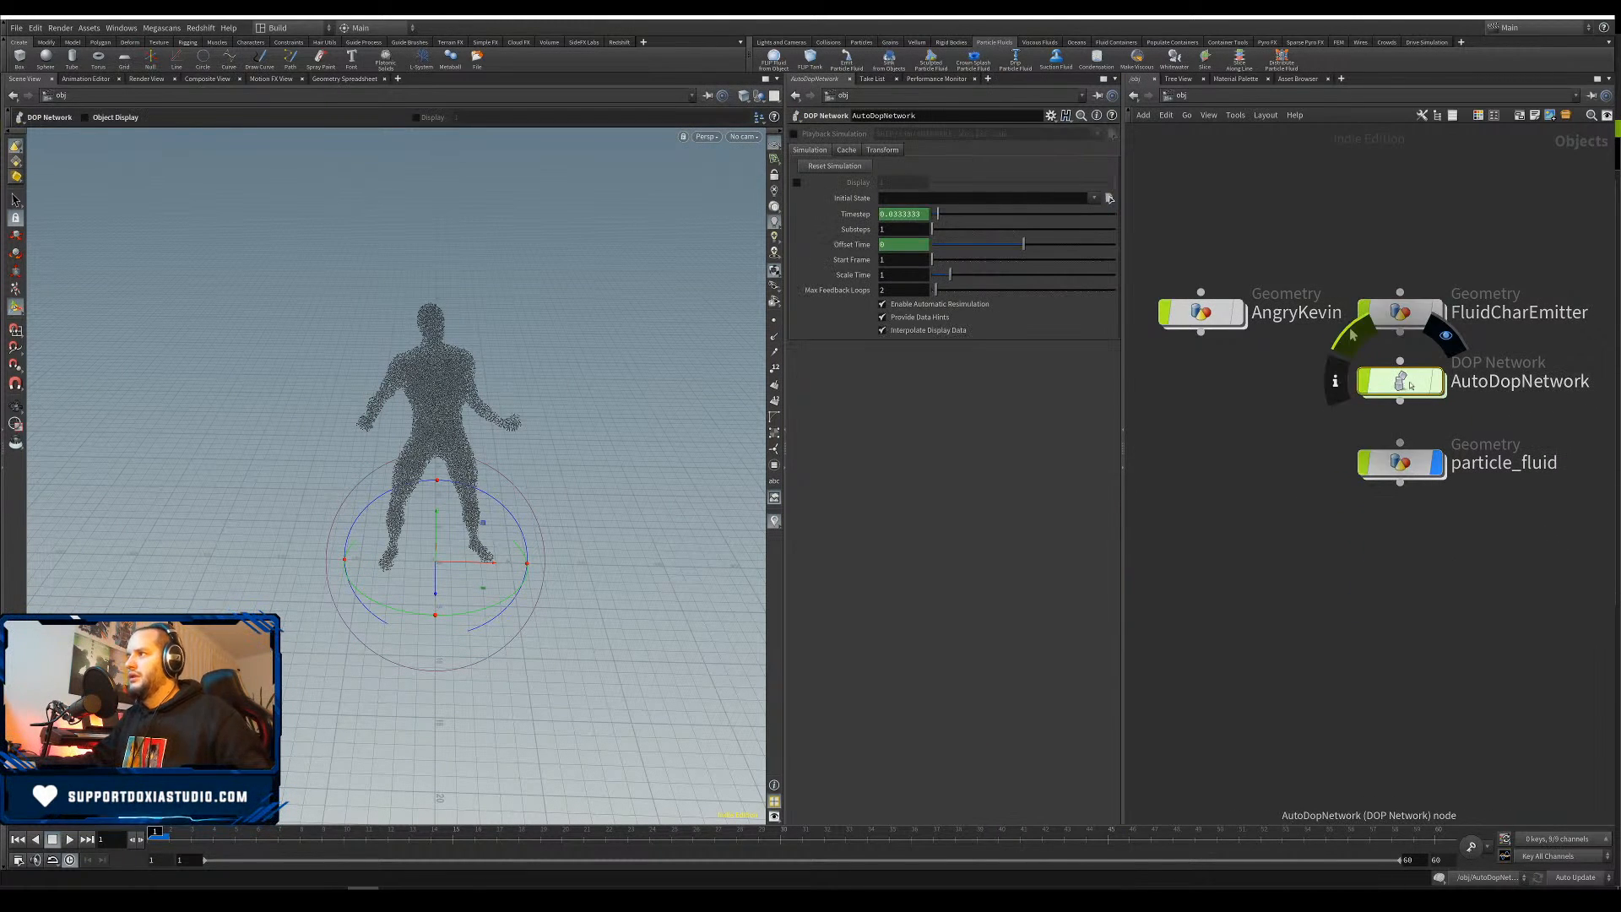
pyautogui.doubleClick(1404, 385)
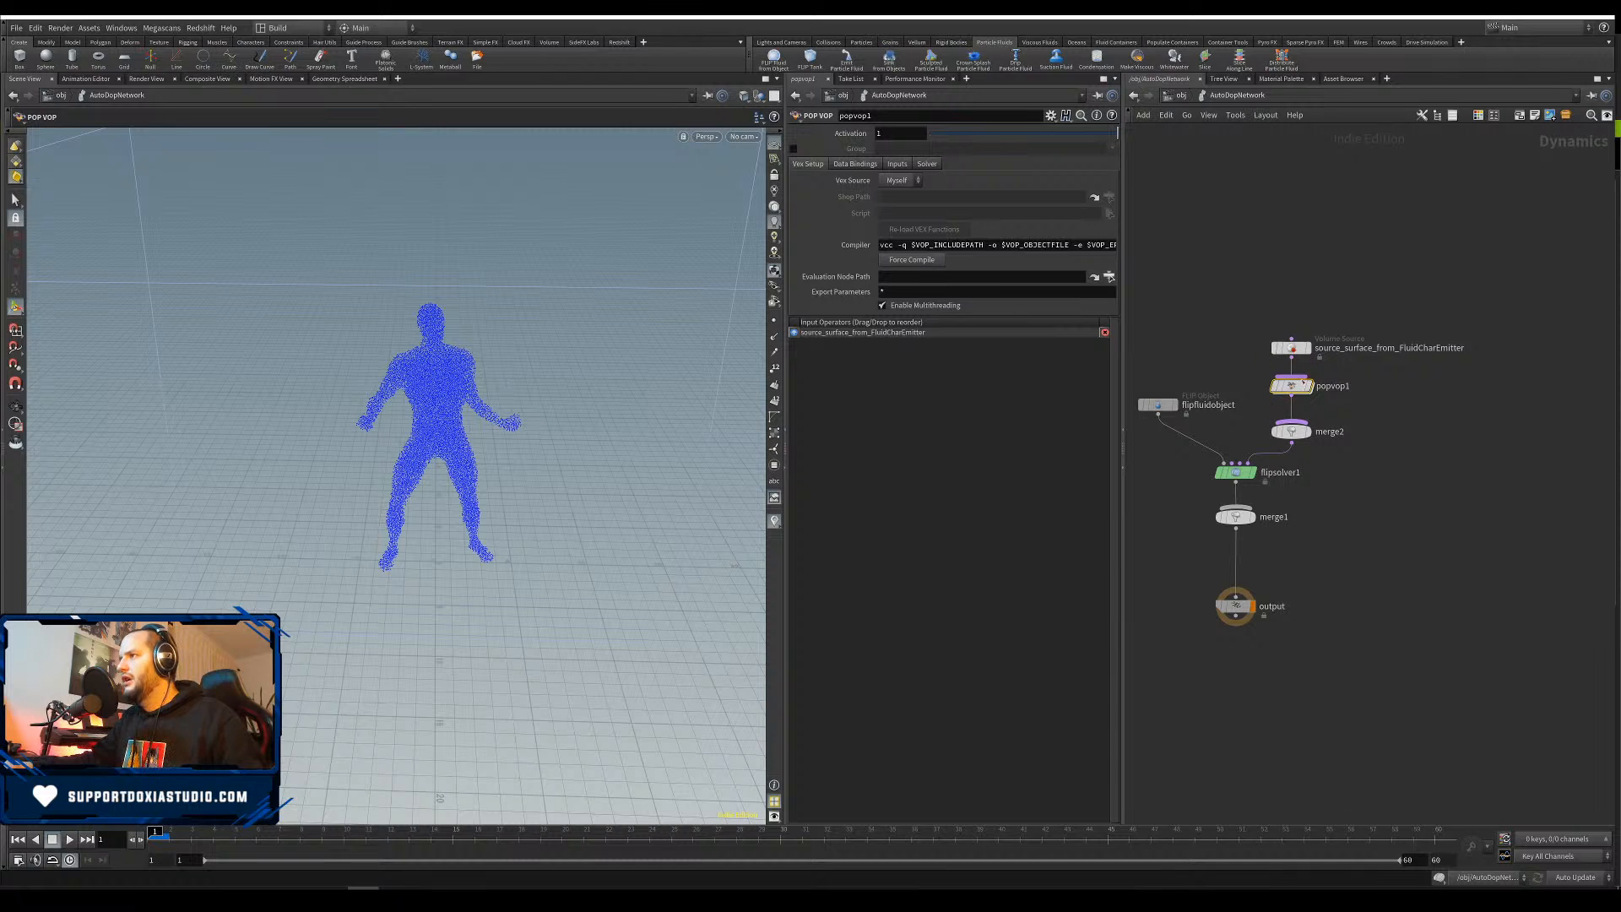
pyautogui.doubleClick(1292, 387)
pyautogui.moveTo(1382, 384); pyautogui.dragTo(1353, 409)
pyautogui.click(1349, 360)
pyautogui.scroll(3, 1347, 362)
pyautogui.moveTo(1347, 363); pyautogui.dragTo(1387, 347, button='middle')
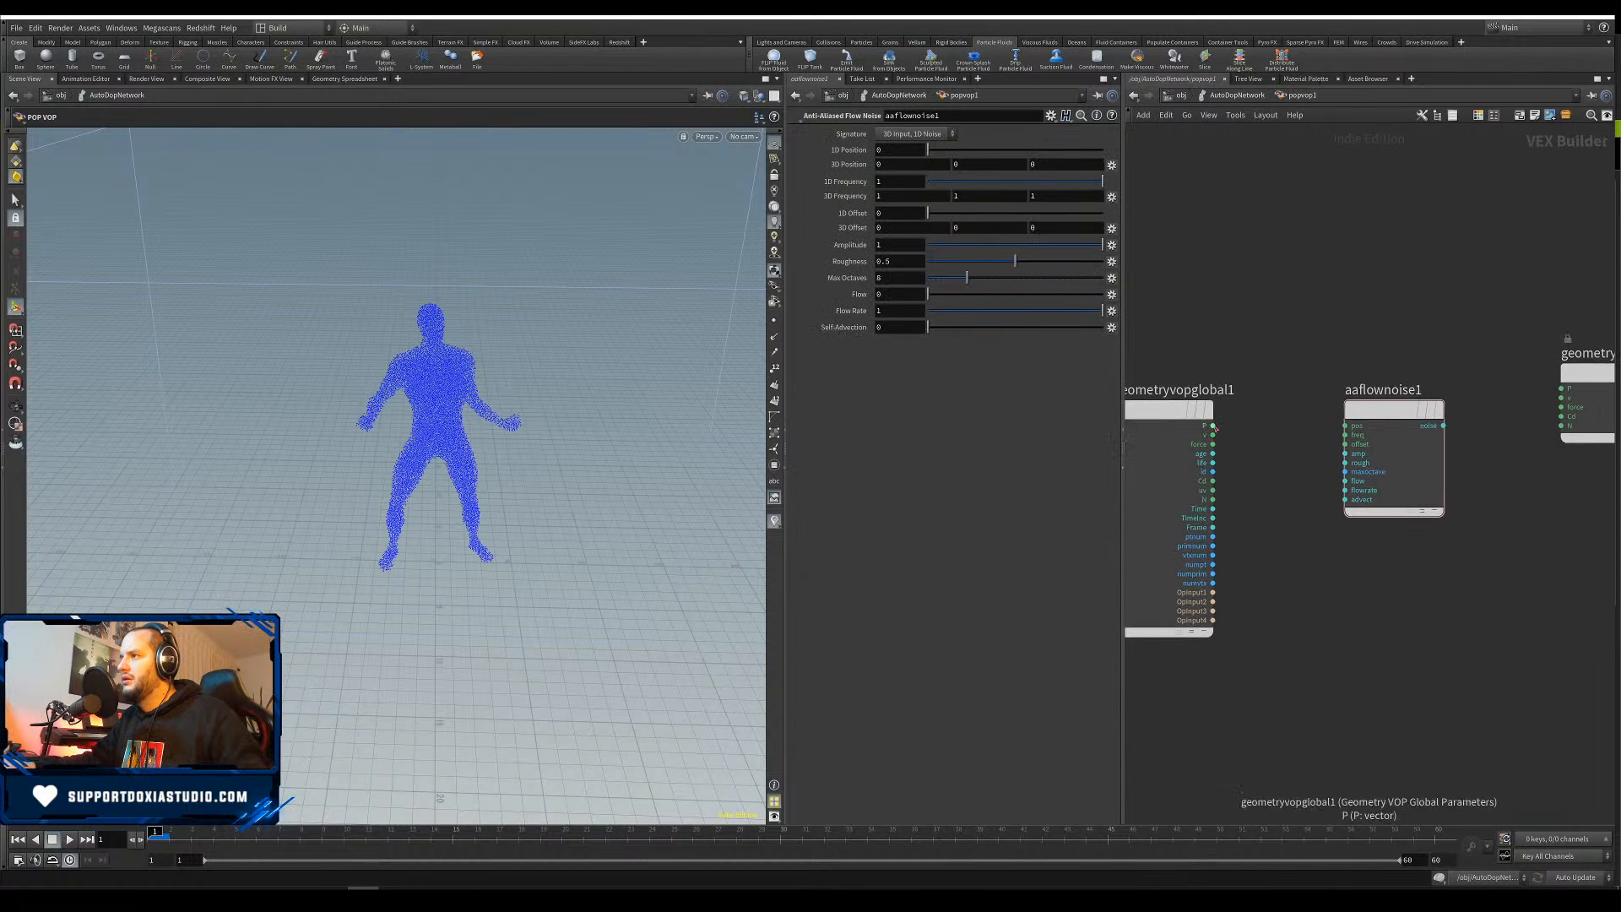
# Feed the geometry global parameters' P into the position input of aaflownoise1 and bring the noise node closer
pyautogui.click(1213, 424)
pyautogui.click(1343, 426)
pyautogui.moveTo(1393, 411); pyautogui.dragTo(1365, 412)
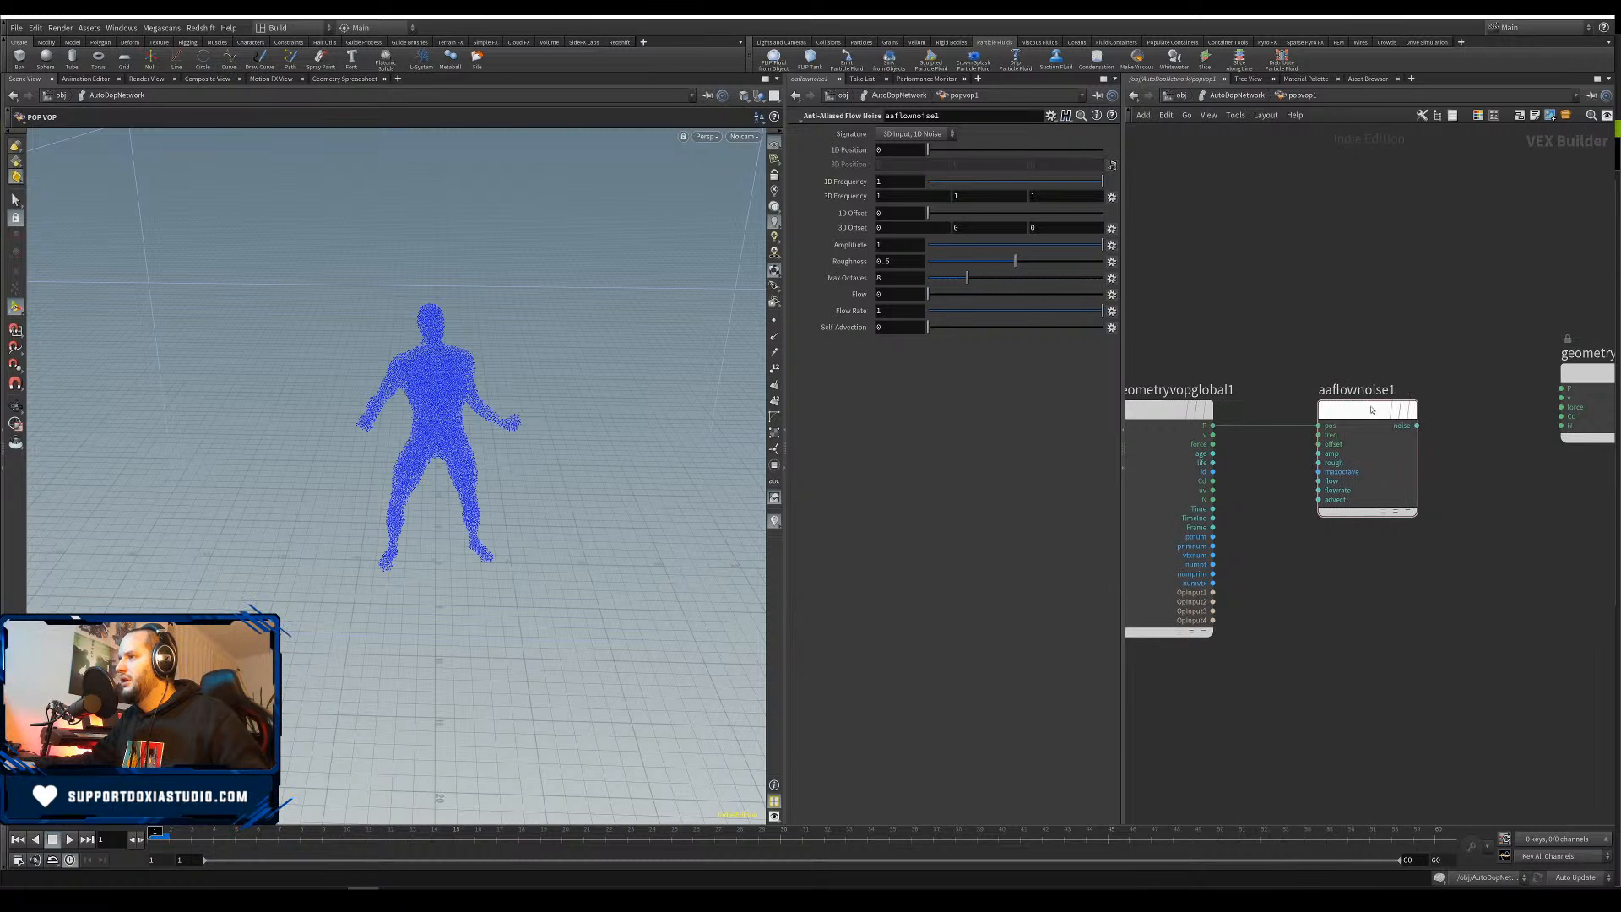
pyautogui.hotkey('alt', 'Tab')
pyautogui.hotkey('alt', 'Tab')
pyautogui.hotkey('alt', 'Tab')
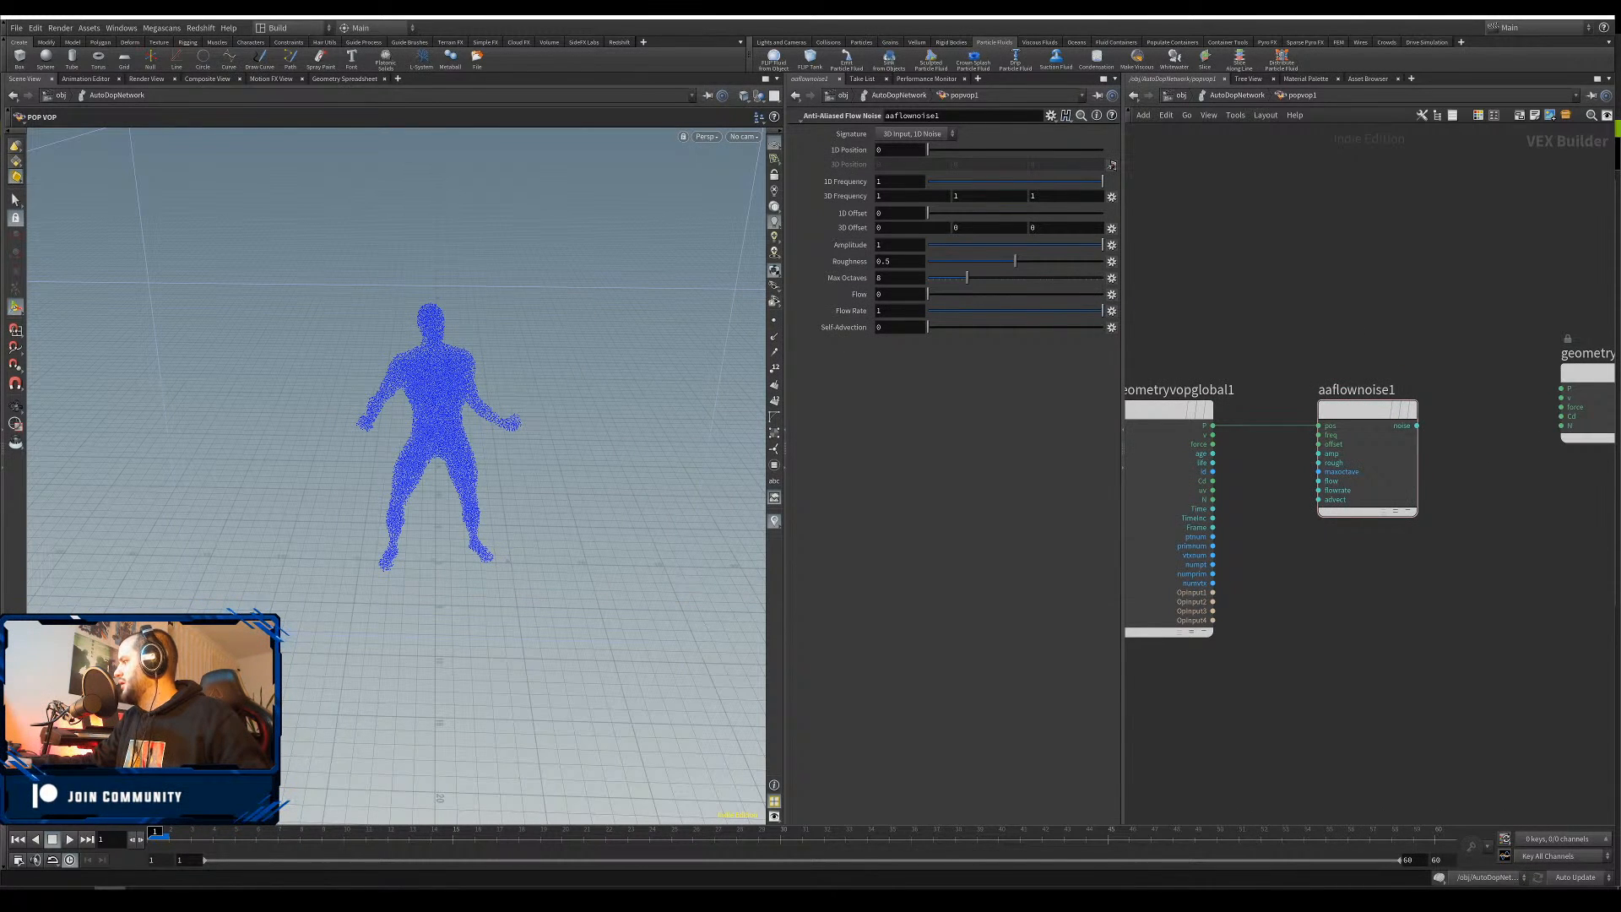
pyautogui.hotkey('alt', 'Tab')
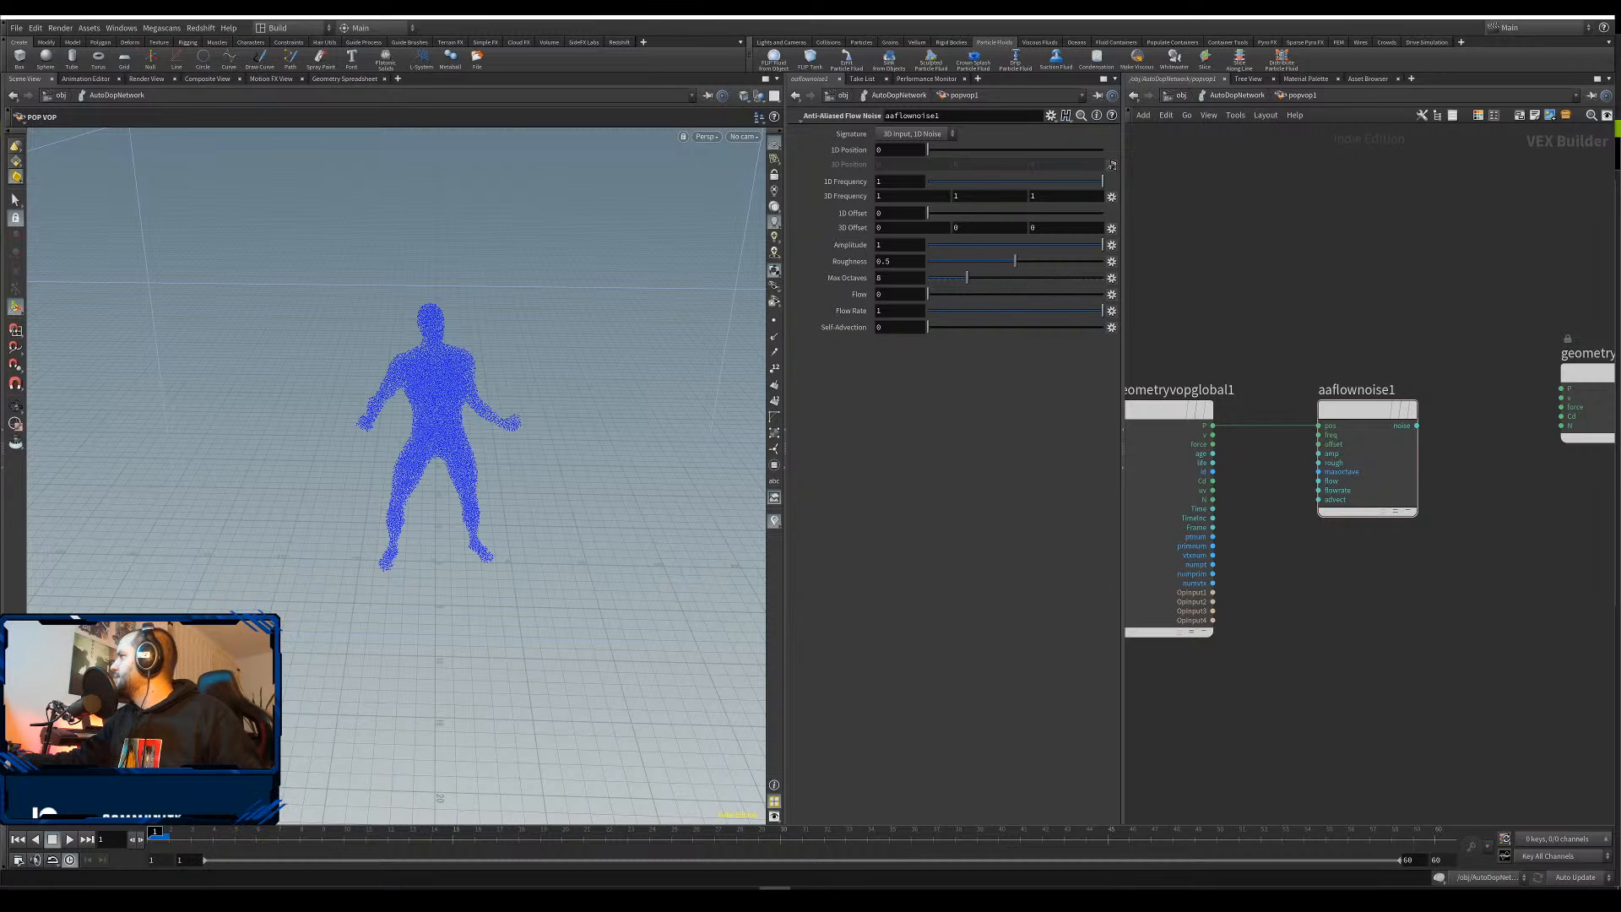
# Set aaflownoise1's signature to 3D Input, 3D Noise and shift the node nearer the global parameters
pyautogui.moveTo(1374, 412); pyautogui.dragTo(1356, 411)
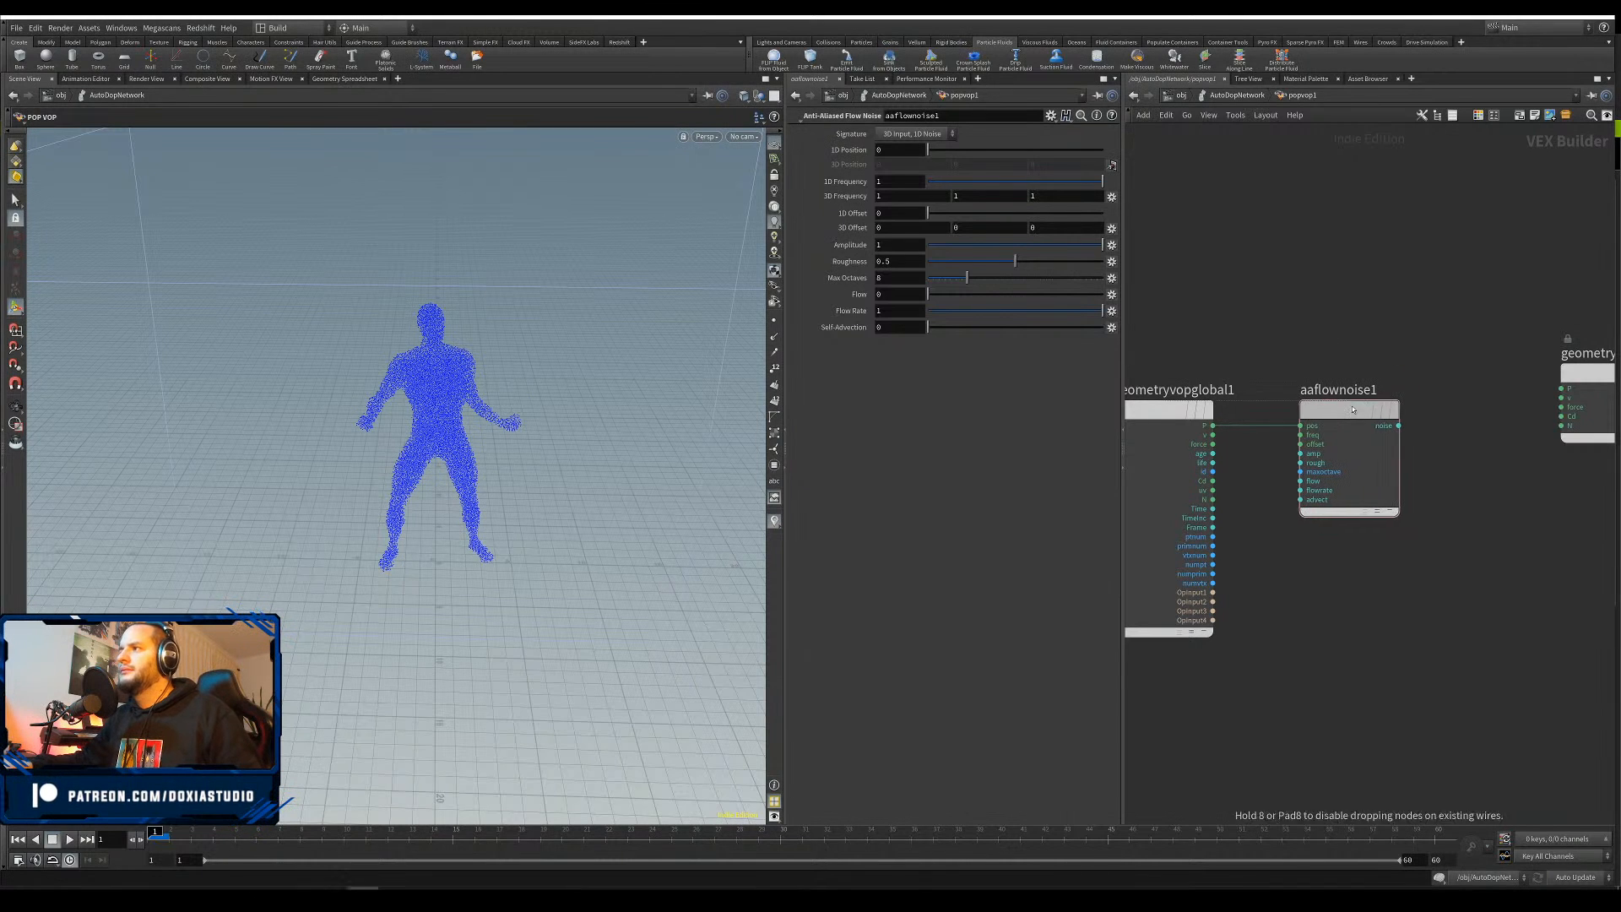
pyautogui.click(914, 133)
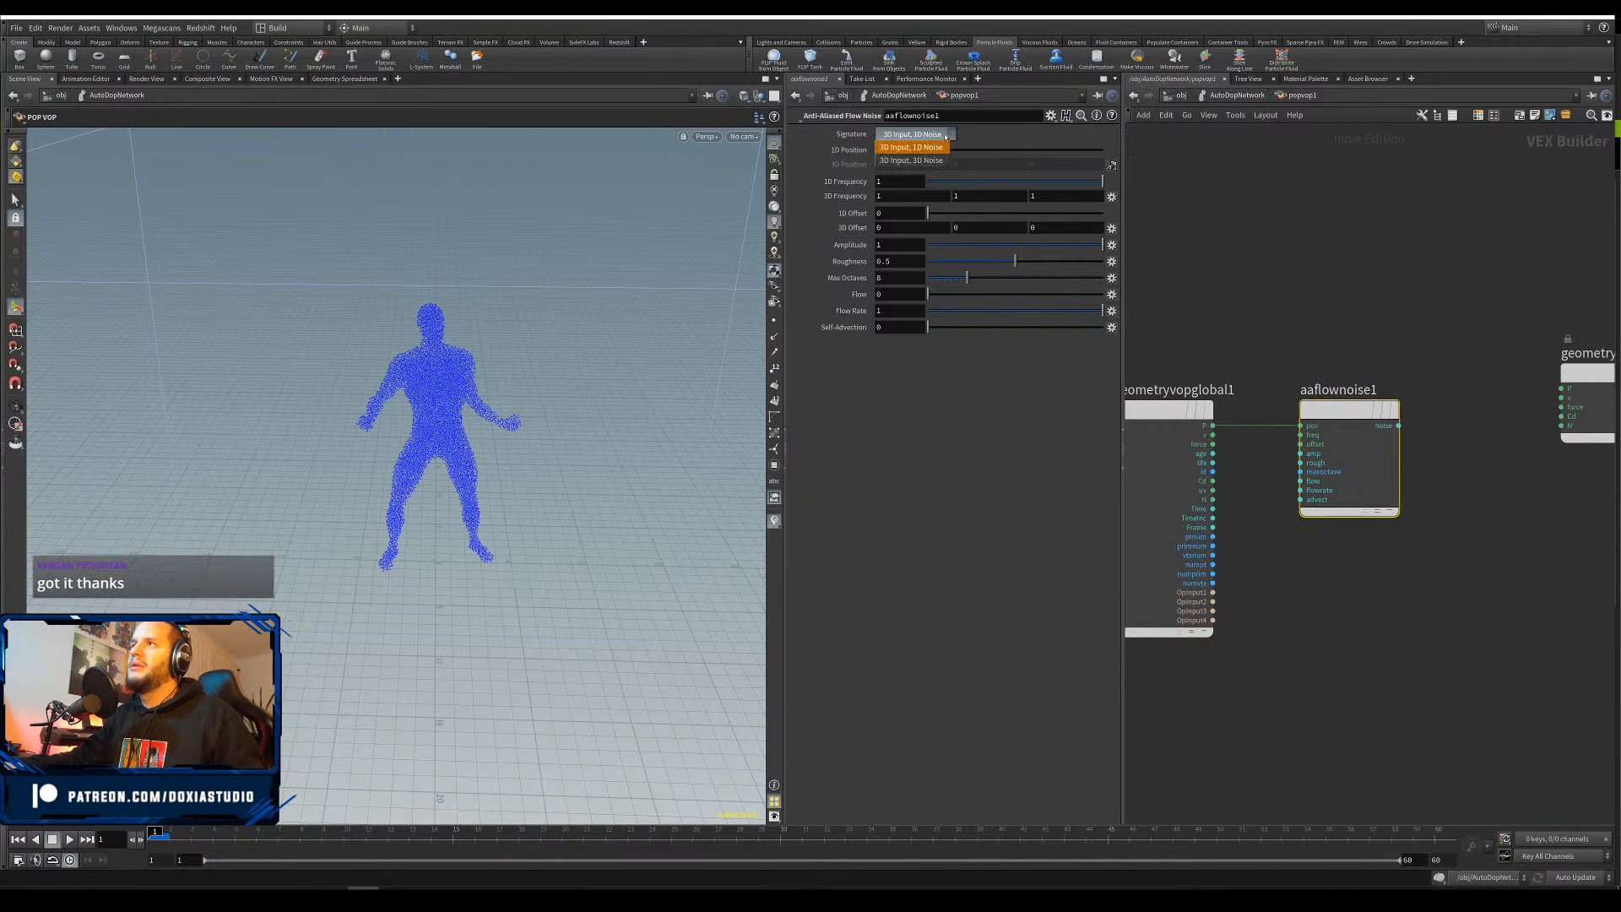
pyautogui.click(914, 150)
pyautogui.moveTo(1334, 391); pyautogui.dragTo(1314, 391)
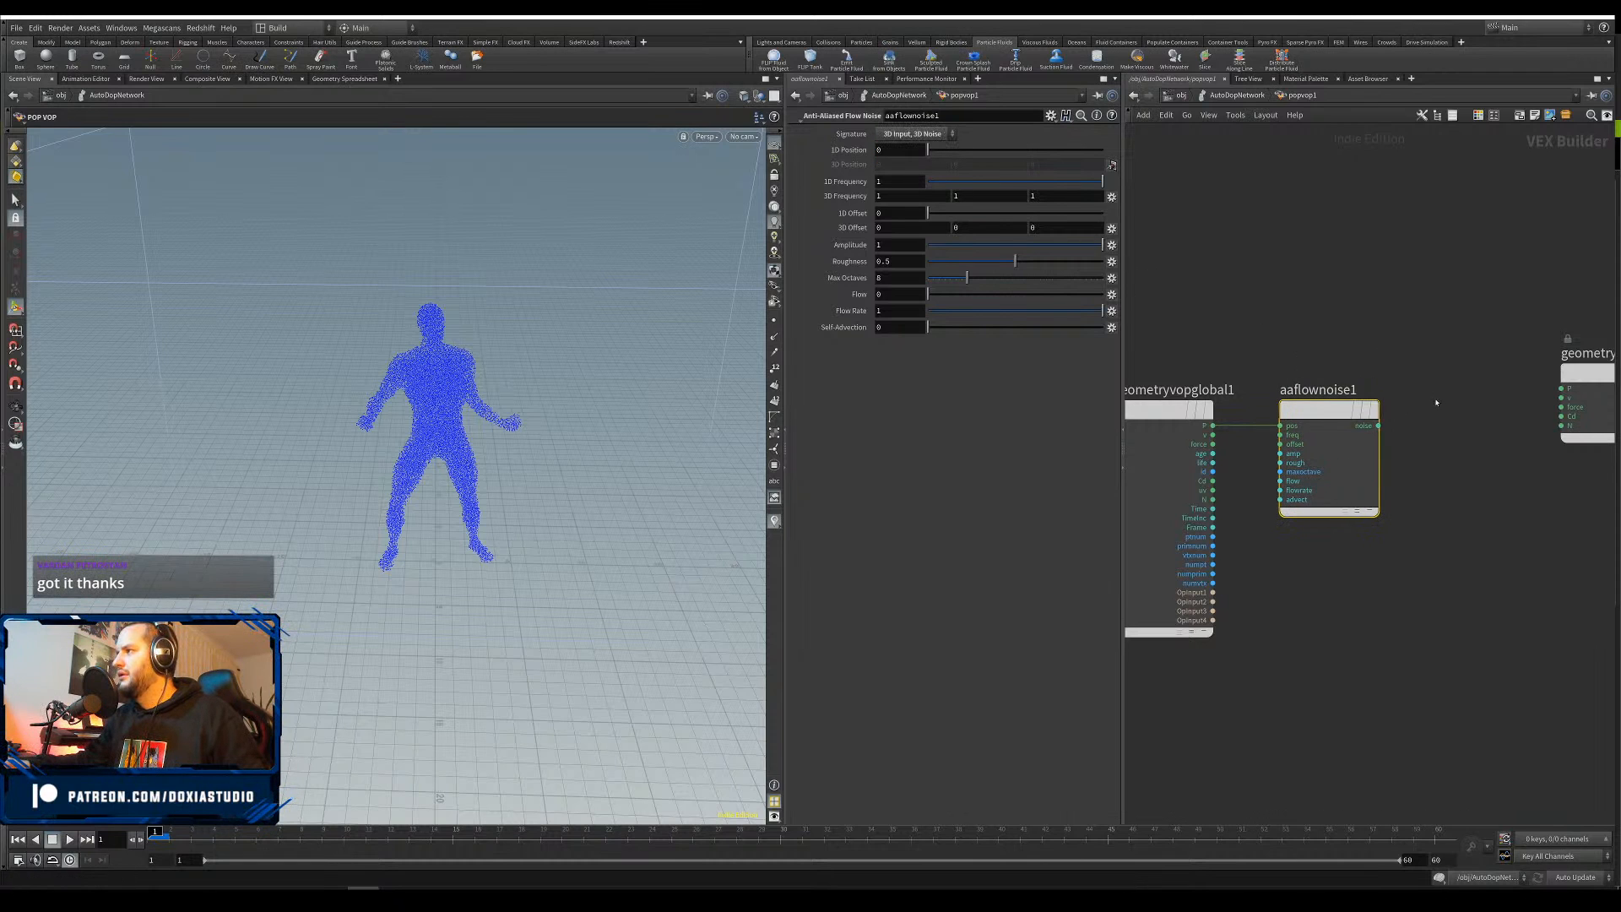
# Create an Add node that sums P with the aaflownoise1 noise, and feed its sum into the geometry output's P
pyautogui.moveTo(1380, 427); pyautogui.dragTo(1327, 436, button='middle')
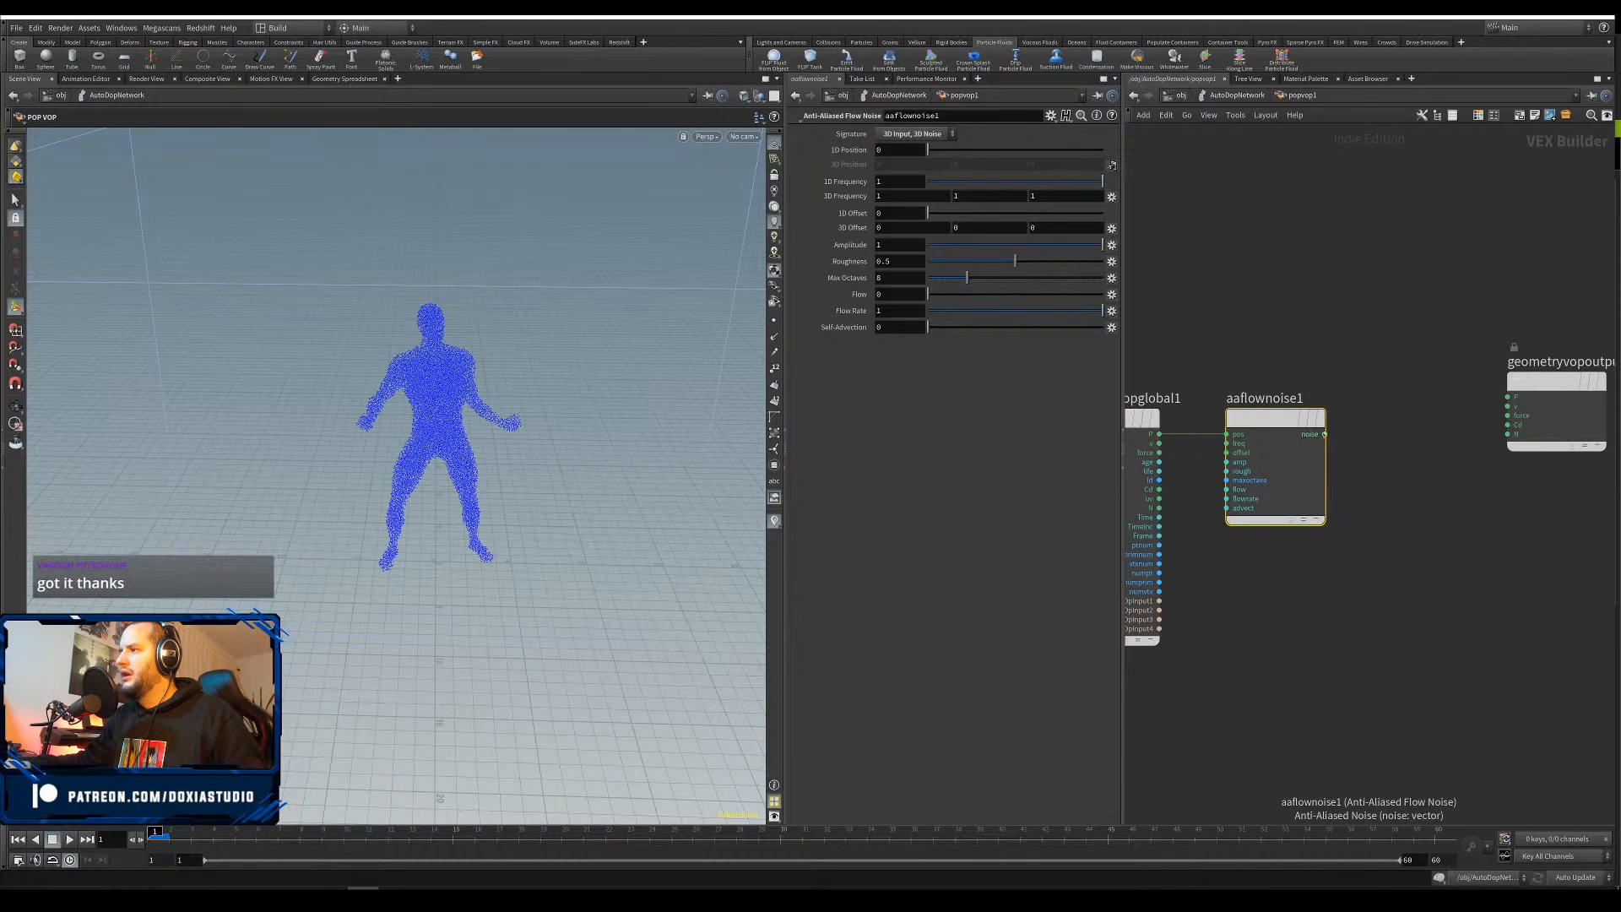
pyautogui.press('Tab')
pyautogui.write('add')
pyautogui.press('Return')
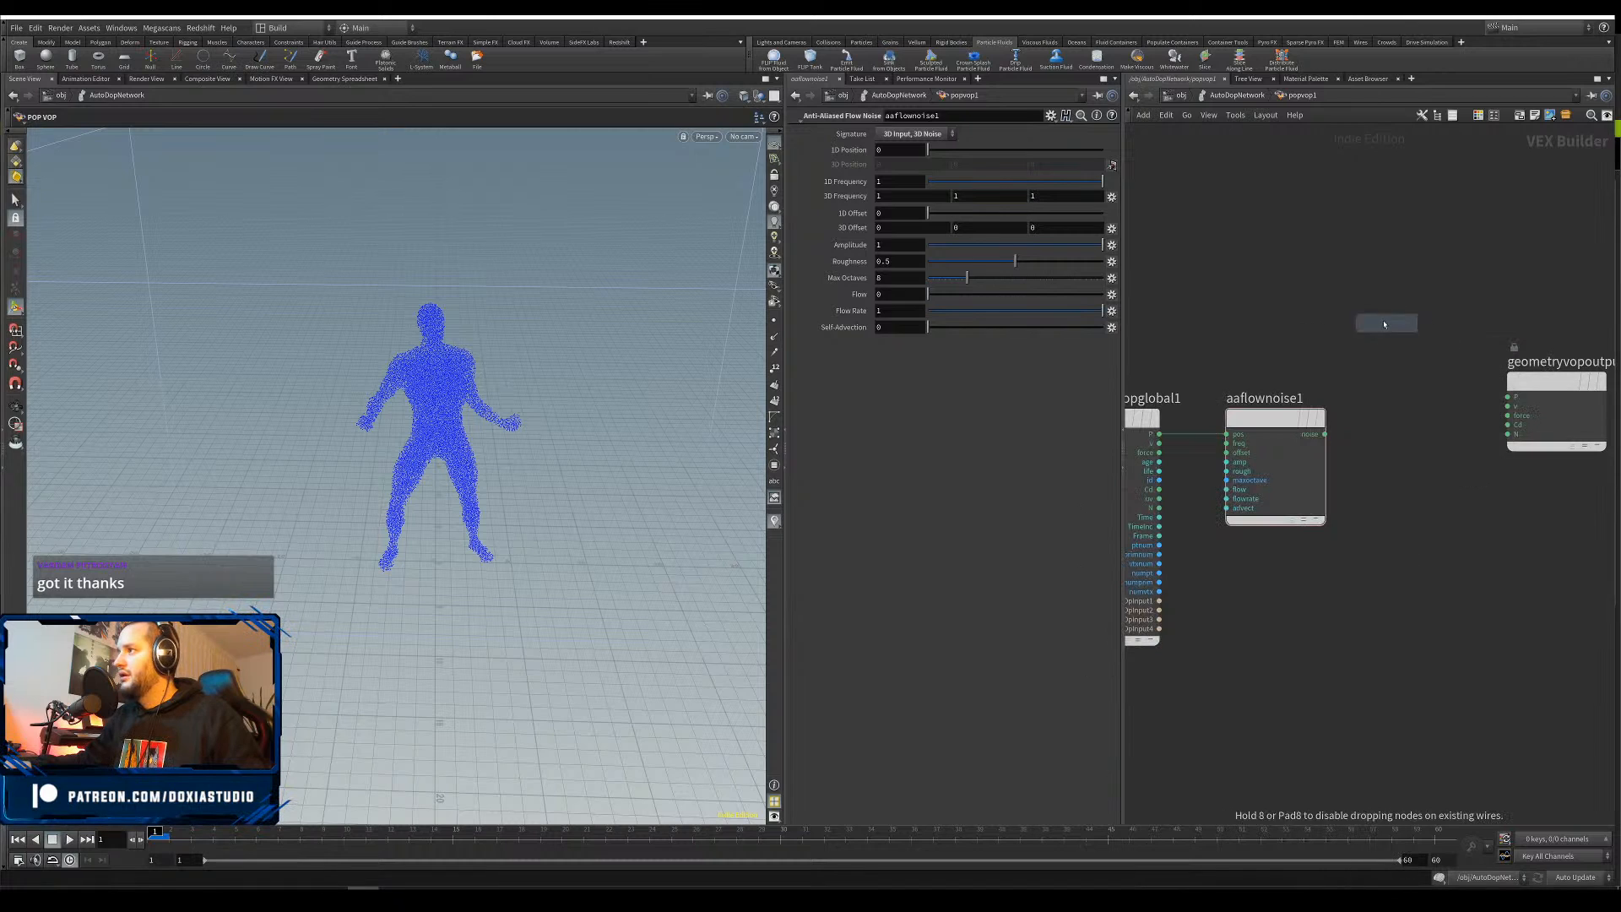
pyautogui.click(1337, 283)
pyautogui.moveTo(1159, 433); pyautogui.dragTo(1289, 297)
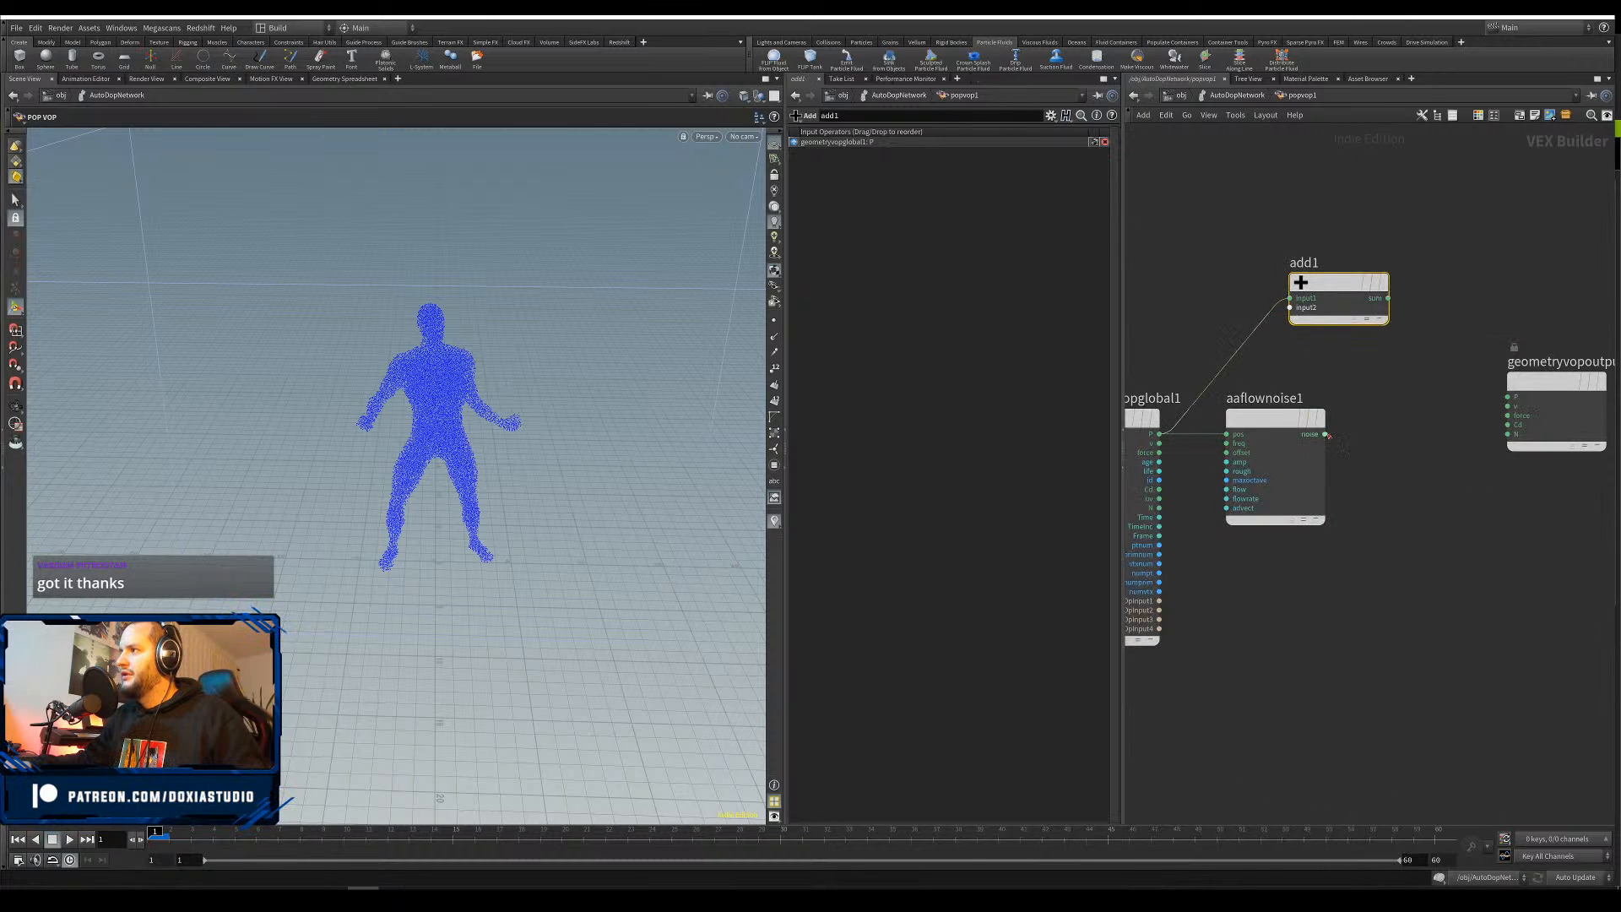
pyautogui.moveTo(1328, 434); pyautogui.dragTo(1290, 307)
pyautogui.moveTo(1389, 298); pyautogui.dragTo(1508, 397)
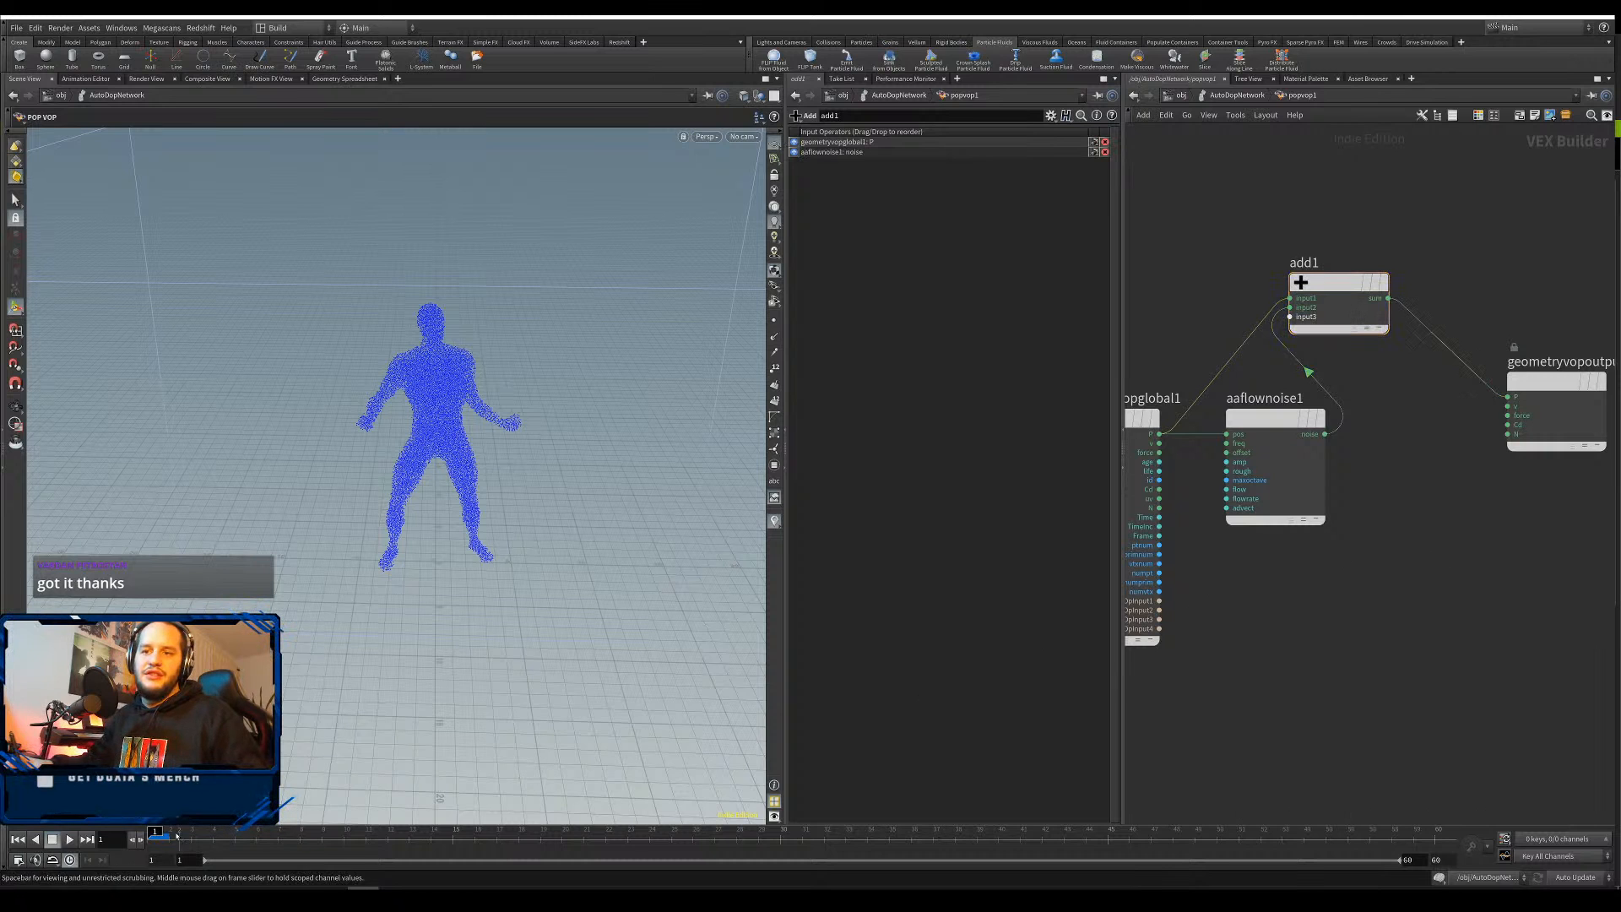
# Play the simulation and examine from several angles how the noise displaces the fluid particles
pyautogui.click(72, 840)
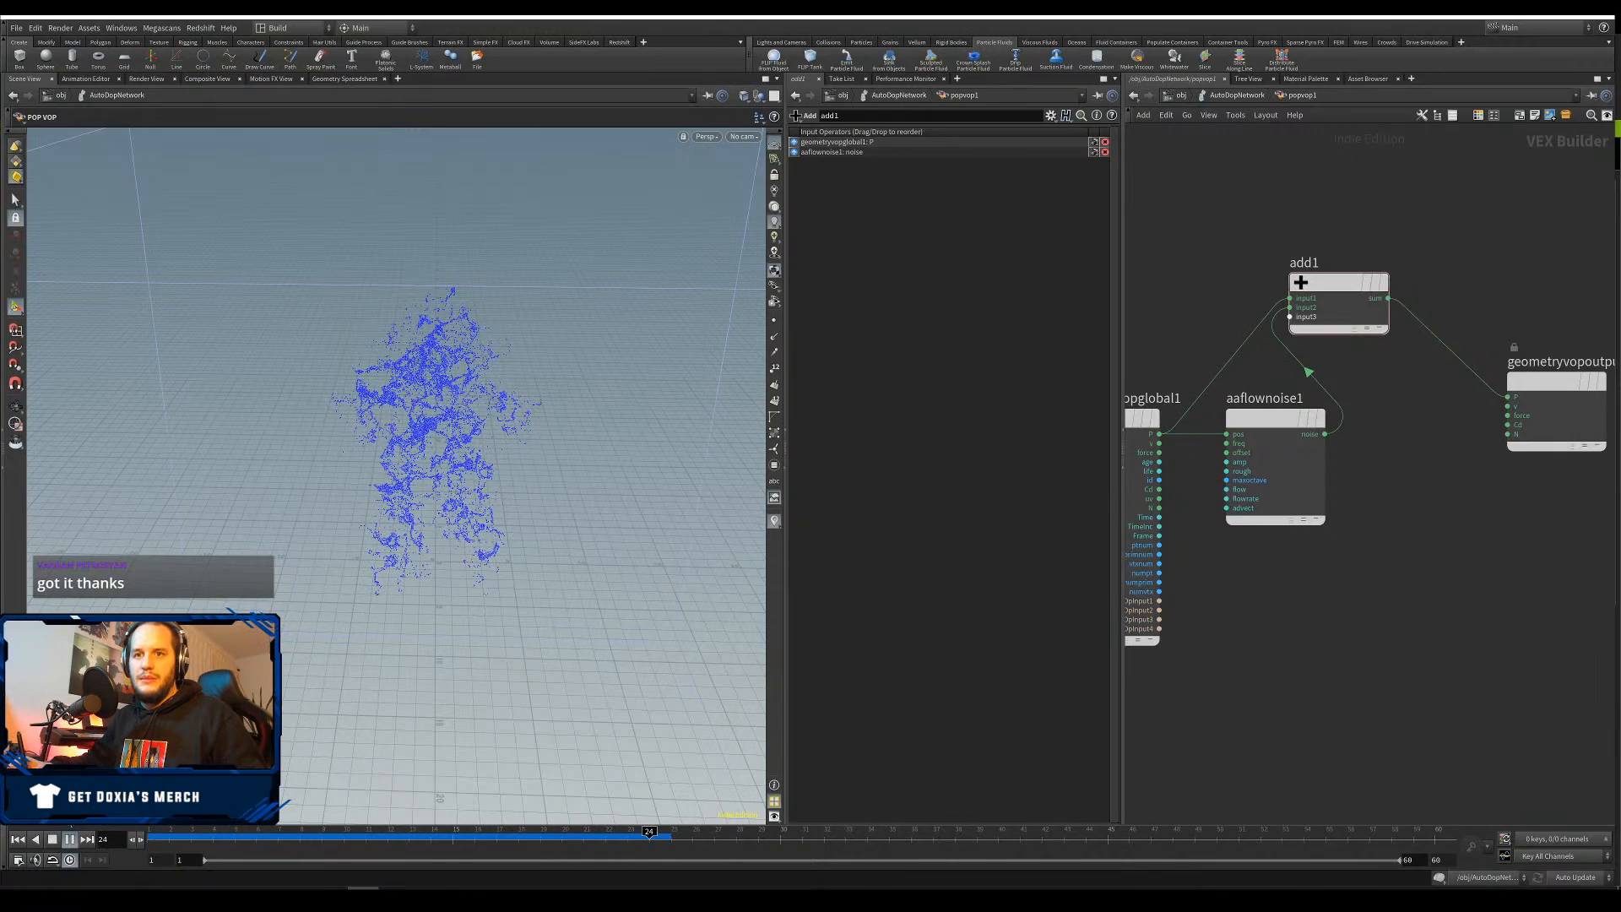
pyautogui.click(71, 839)
pyautogui.keyDown('alt'); pyautogui.moveTo(318, 606); pyautogui.dragTo(633, 493); pyautogui.keyUp('alt')
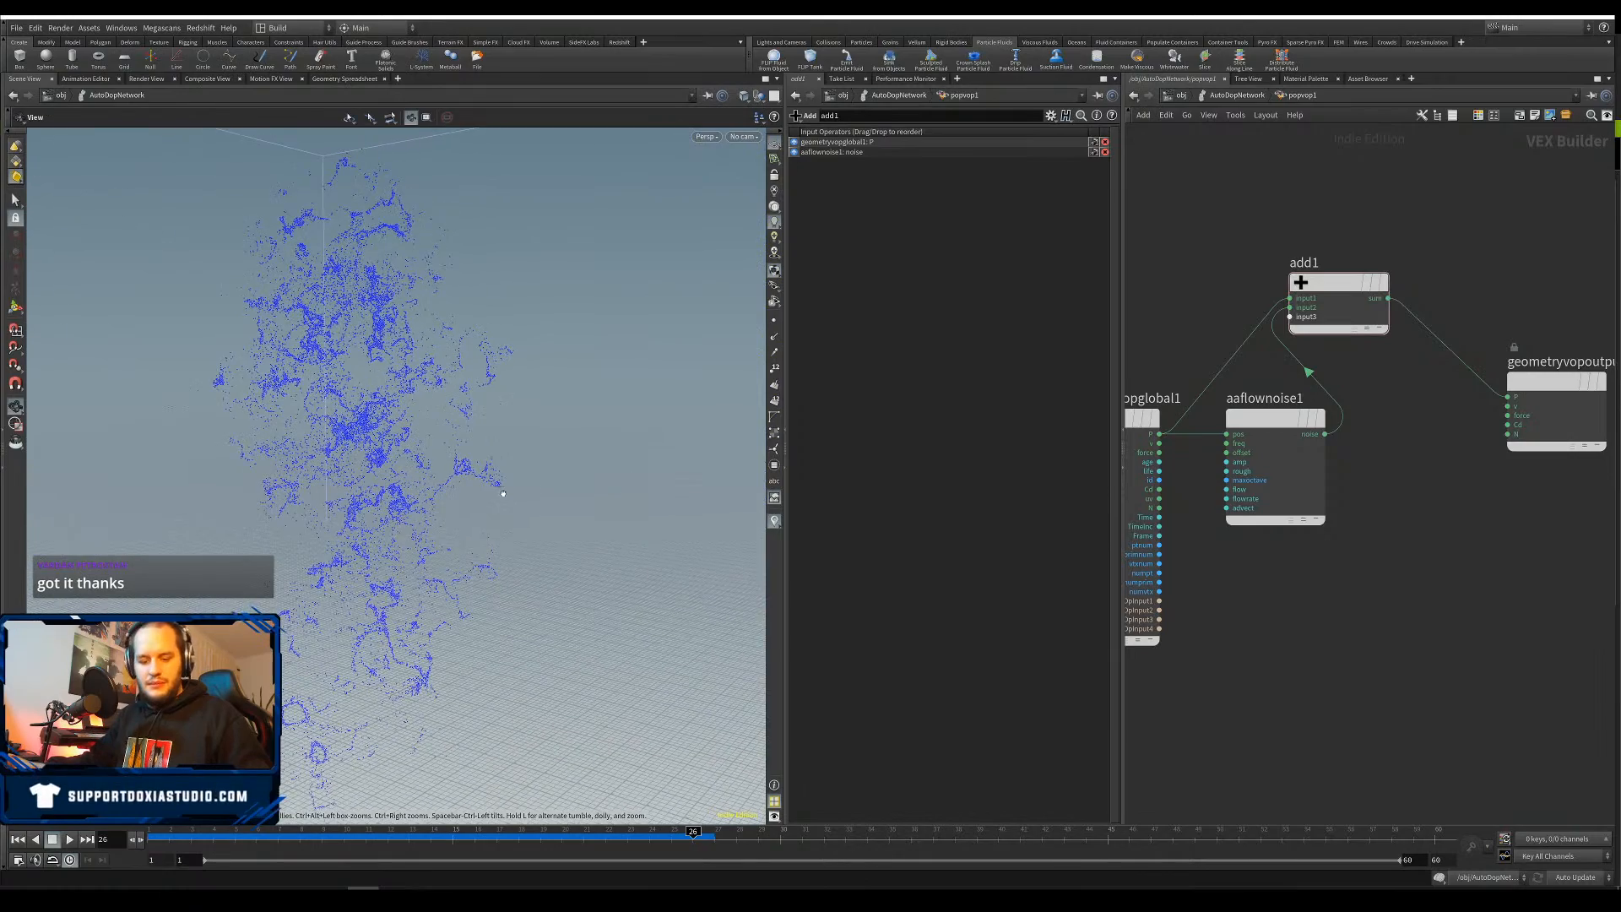
pyautogui.press('g')
pyautogui.moveTo(478, 440); pyautogui.dragTo(505, 427, button='right')
pyautogui.moveTo(505, 428); pyautogui.dragTo(452, 434)
pyautogui.moveTo(452, 434)
pyautogui.mouseDown(button='middle')
pyautogui.moveTo(474, 431)
pyautogui.moveTo(441, 423)
pyautogui.mouseUp(button='middle')
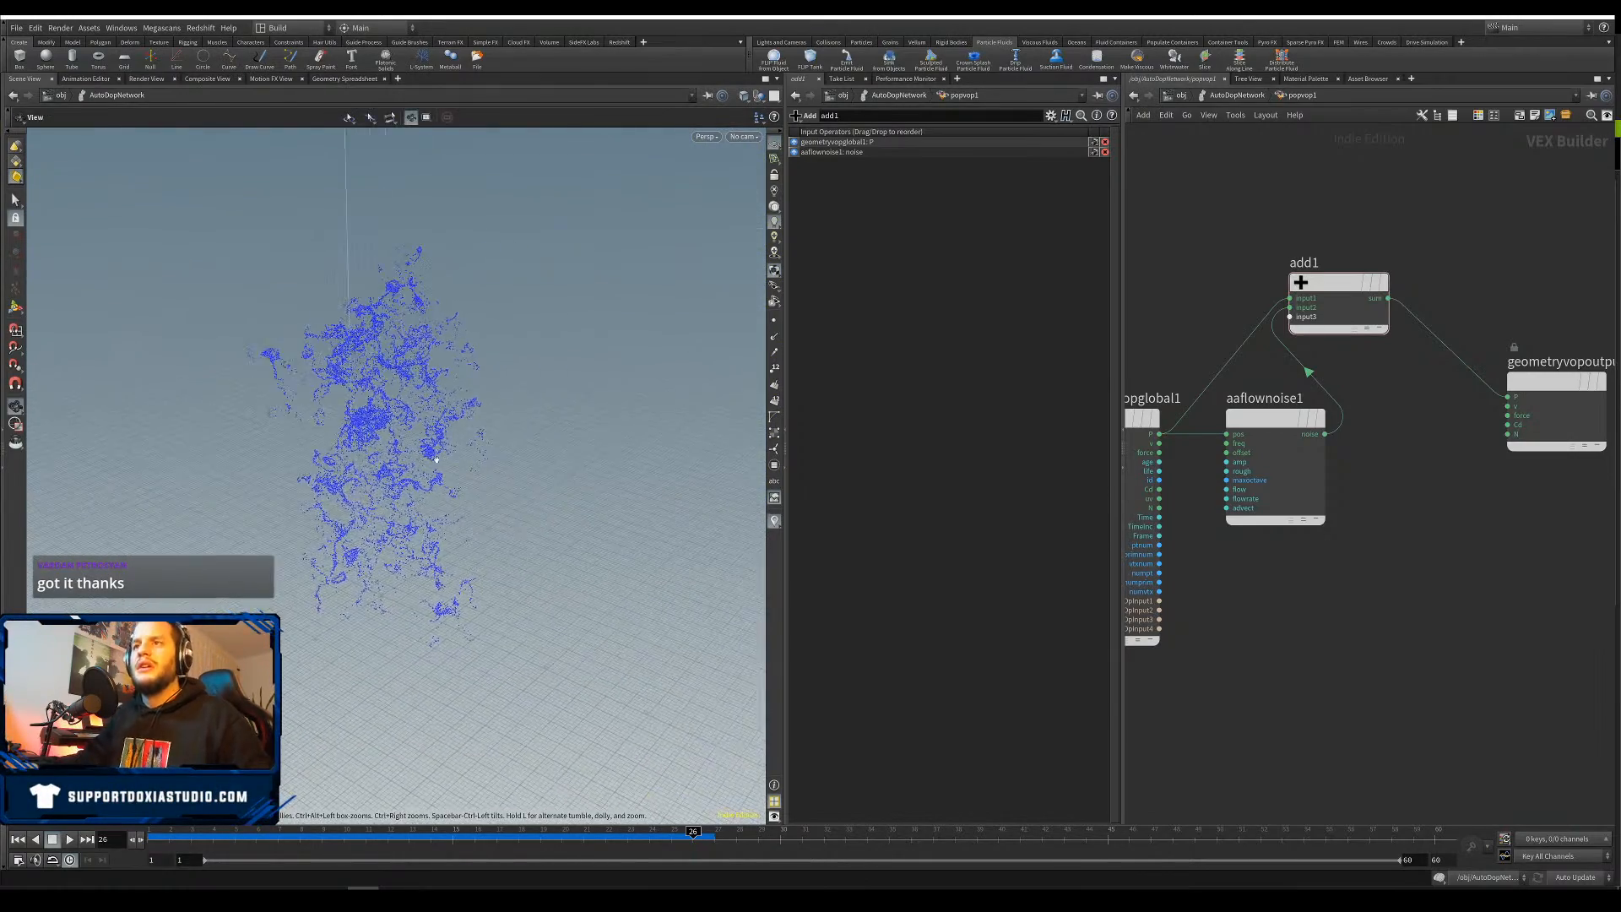
# Set the 3D Frequency of aaflownoise1 to 0.5, 0.5, 0.5
pyautogui.click(1282, 426)
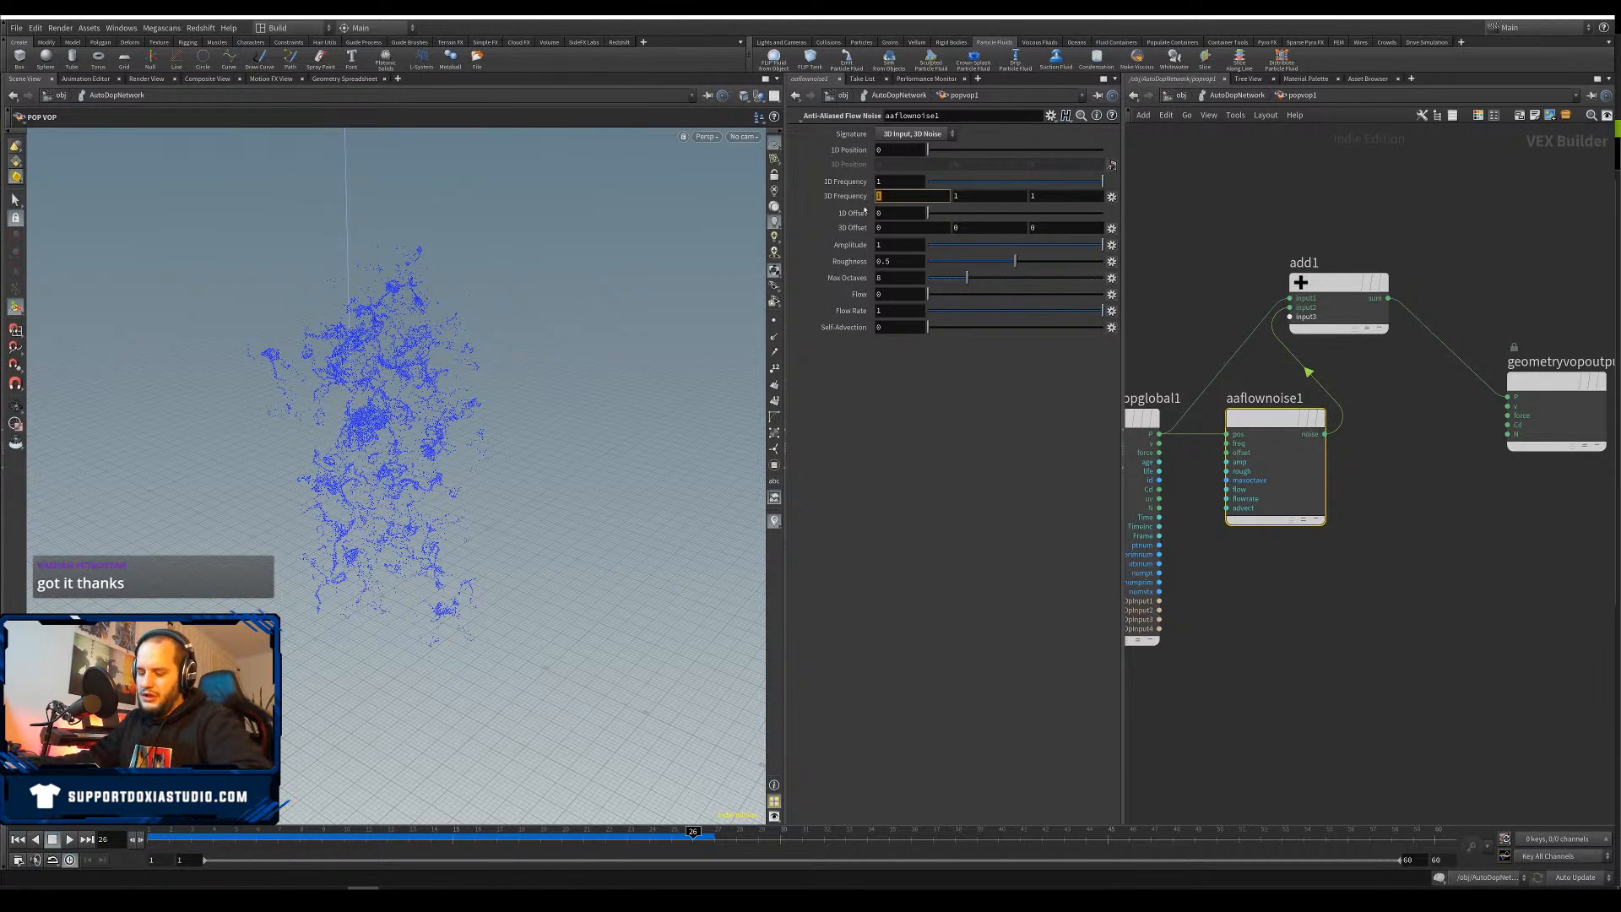
pyautogui.write('0.5')
pyautogui.press('Tab')
pyautogui.write('0')
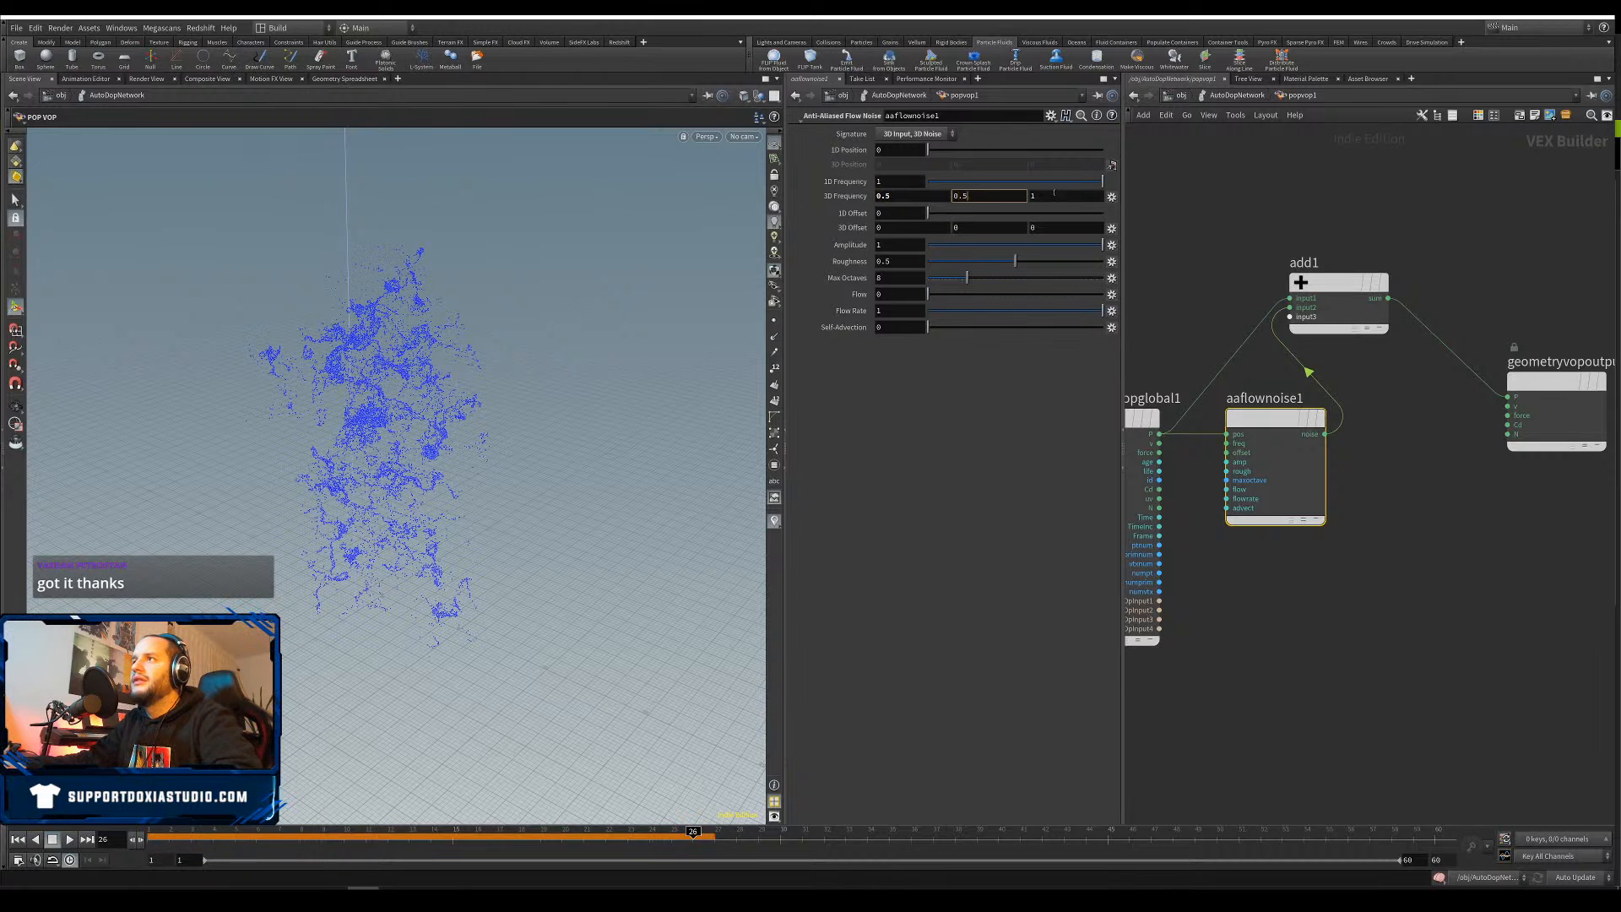
pyautogui.press('Tab')
pyautogui.write('0.5')
pyautogui.press('Return')
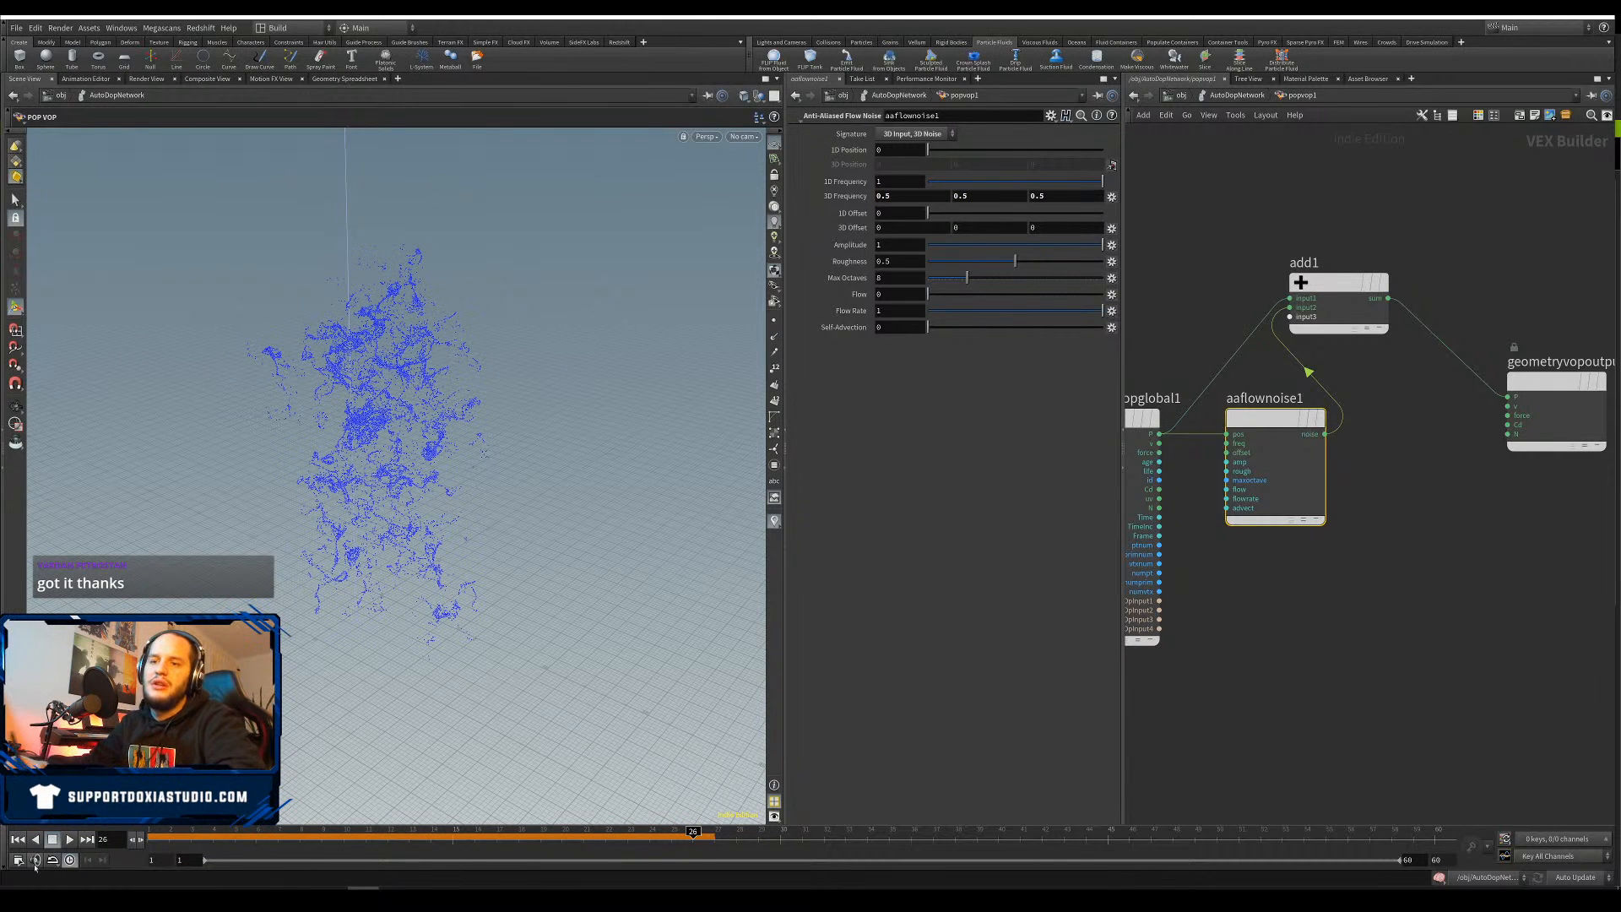
# Replay the simulation from the first frame to check the effect of the new noise frequency
pyautogui.click(17, 839)
pyautogui.click(69, 838)
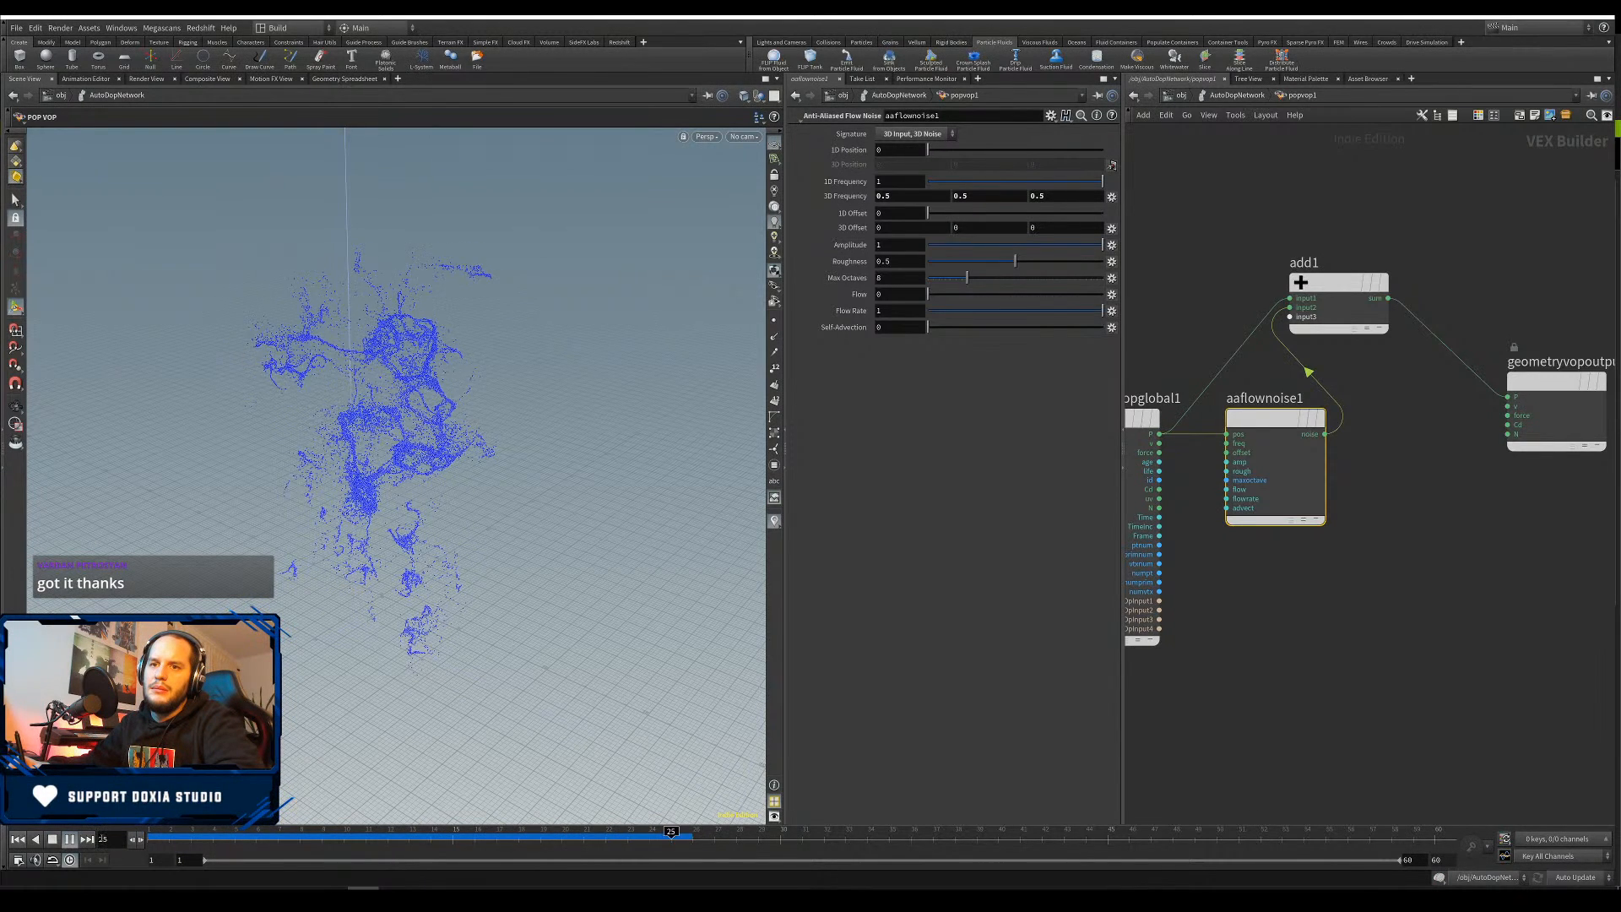
pyautogui.click(70, 839)
# In AutoDopNetwork, set the activation of source_surface_from_FluidCharEmitter to 1 so it emits continuously
pyautogui.press('u')
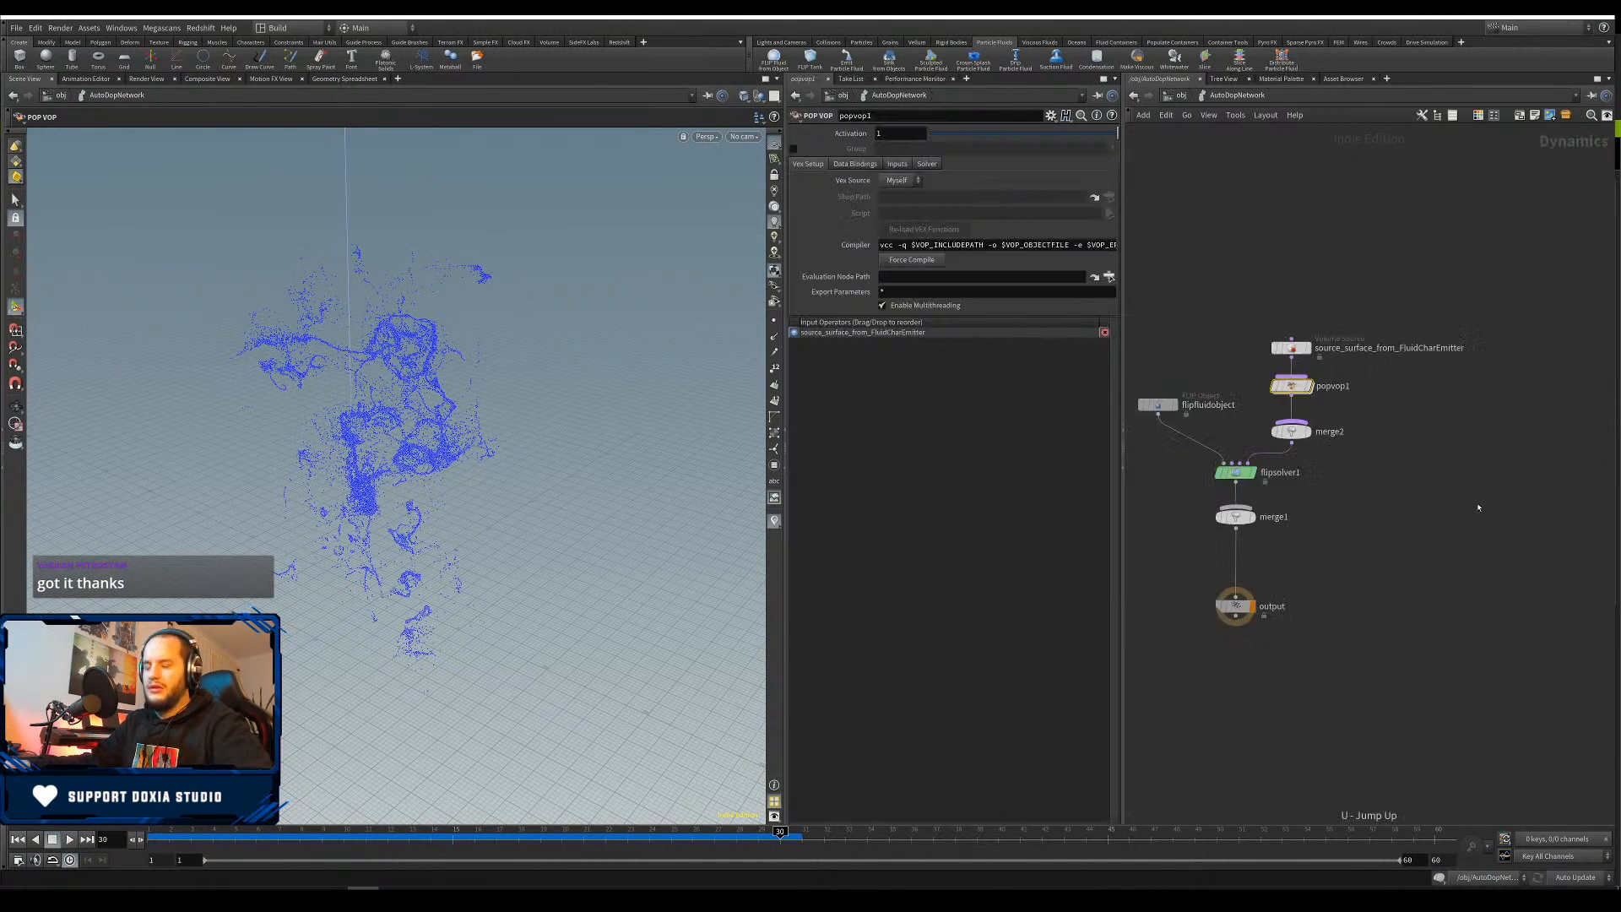
pyautogui.click(1291, 347)
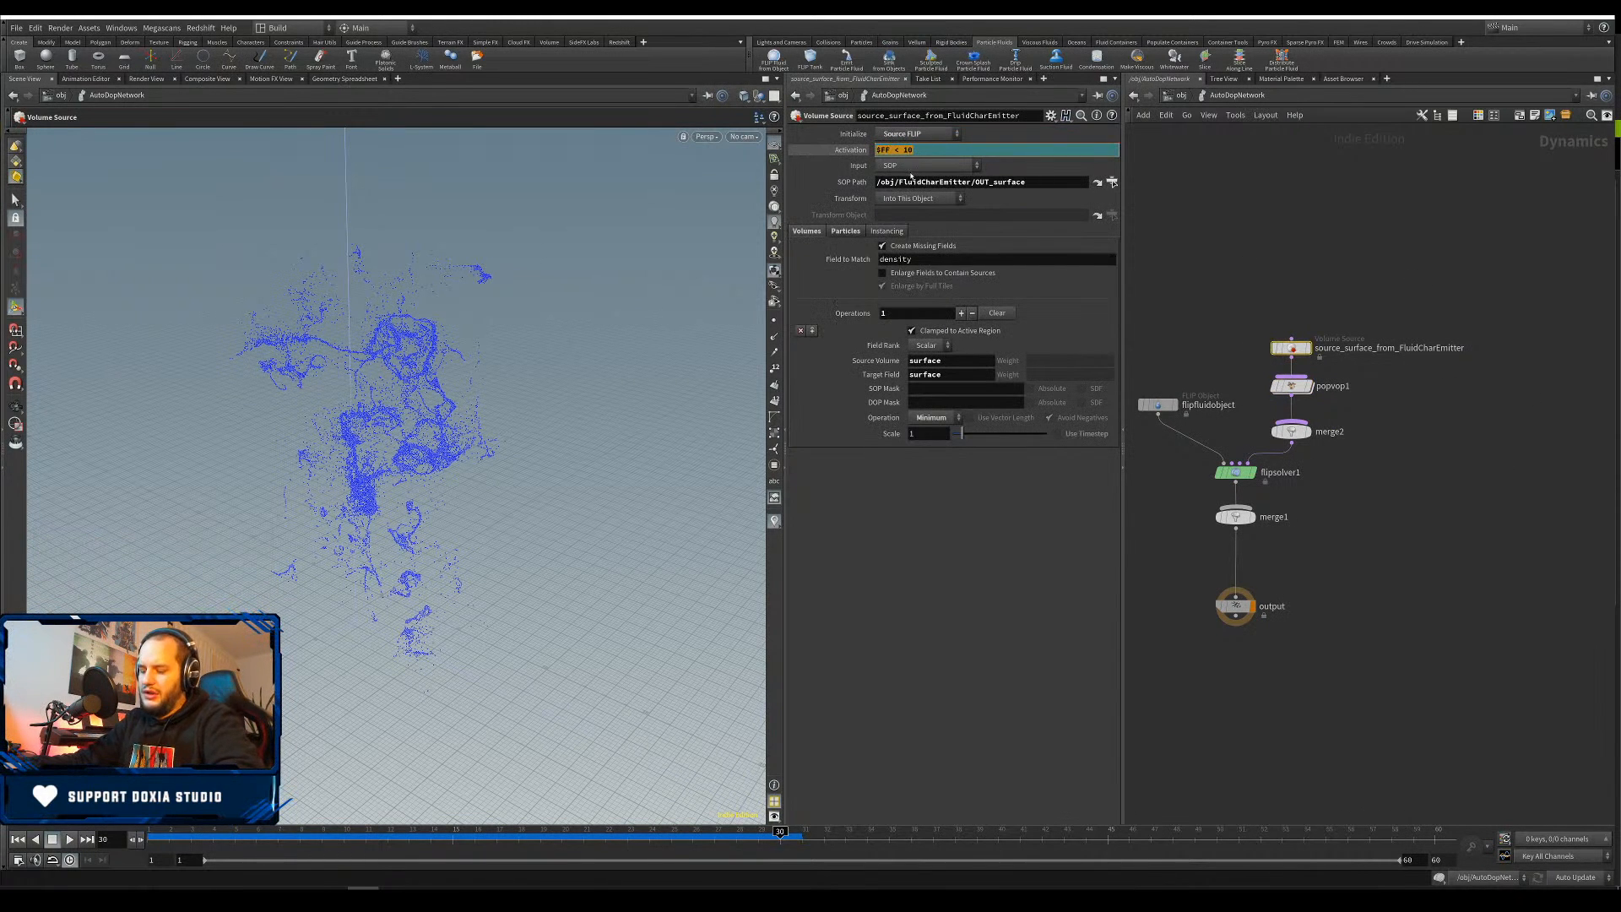
pyautogui.write('1')
pyautogui.press('Return')
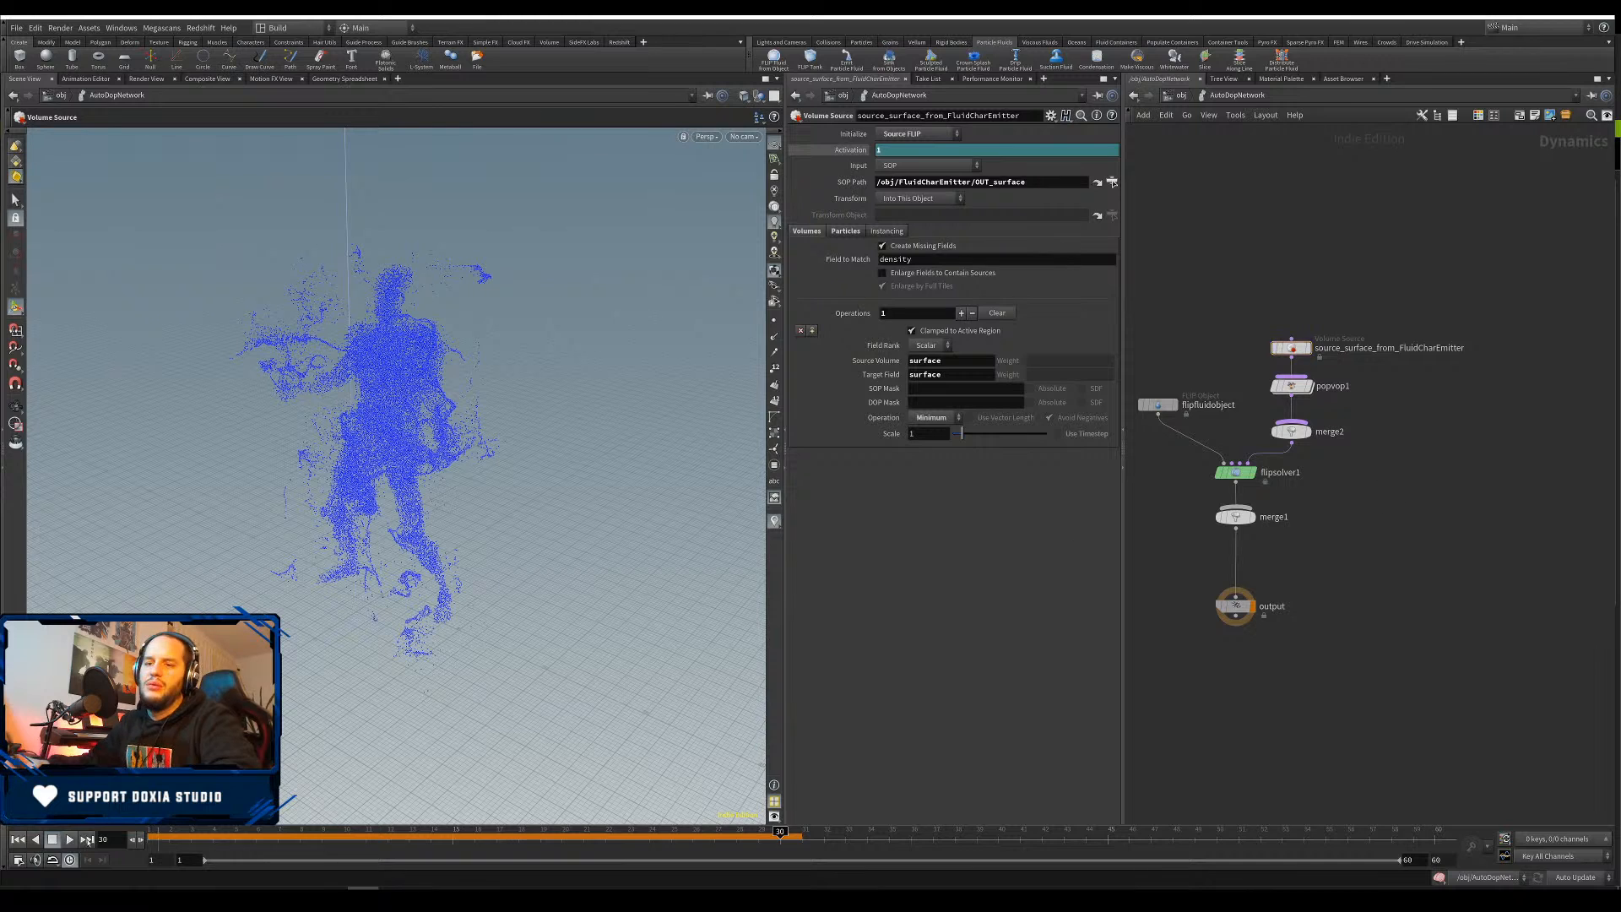
# Replay the simulation from the first frame to check the continuous emission, and stop playback
pyautogui.click(18, 840)
pyautogui.click(69, 840)
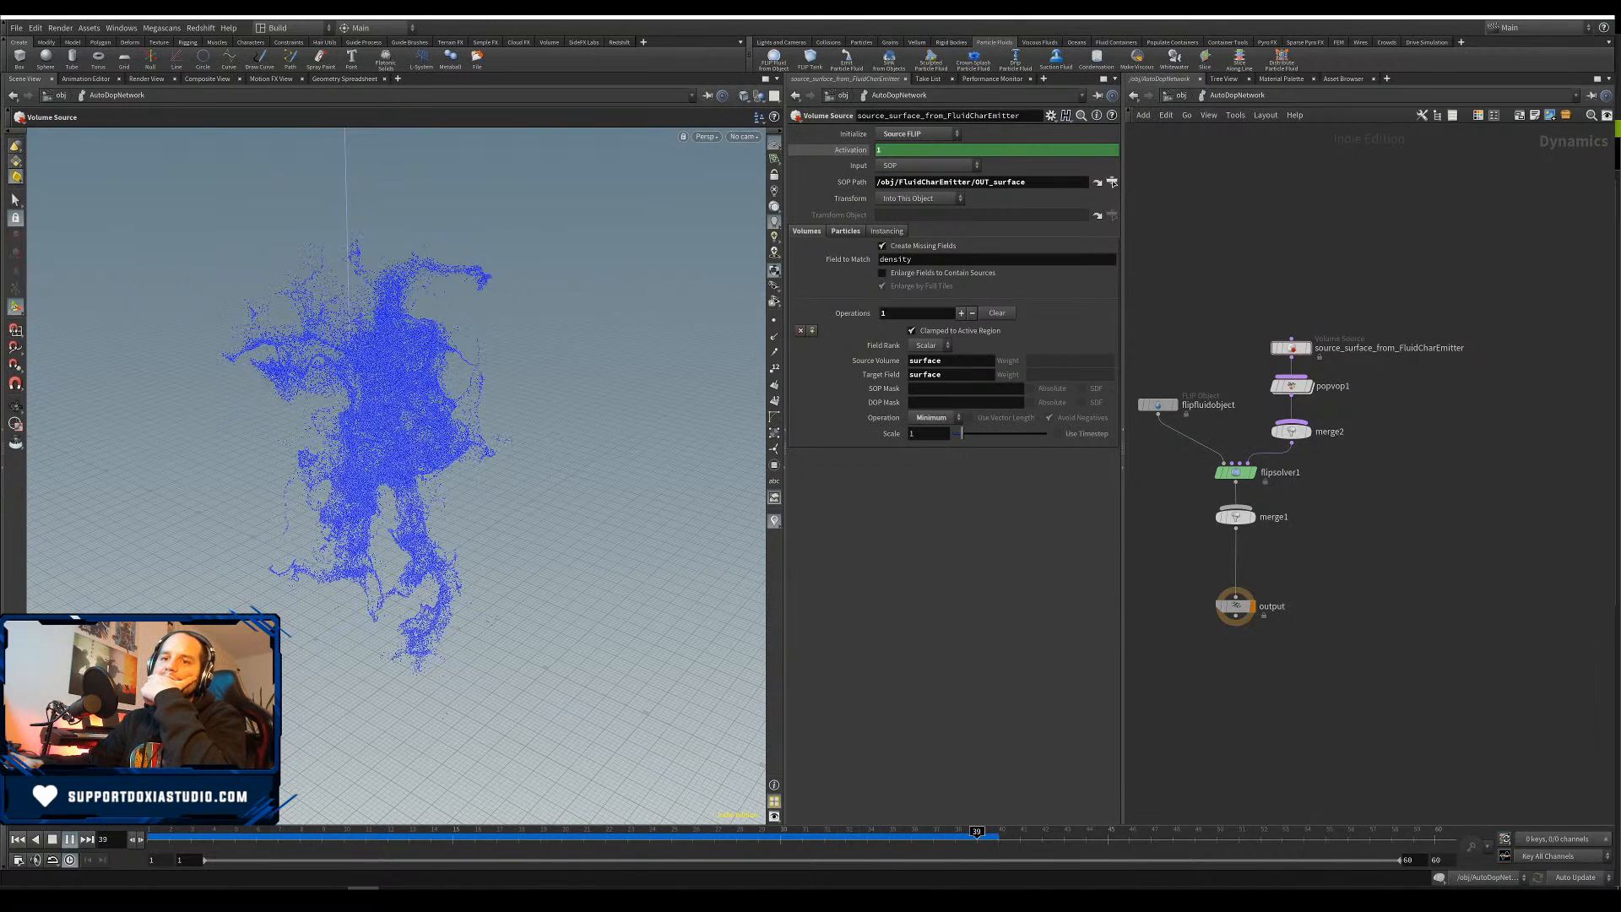
pyautogui.press('Escape')
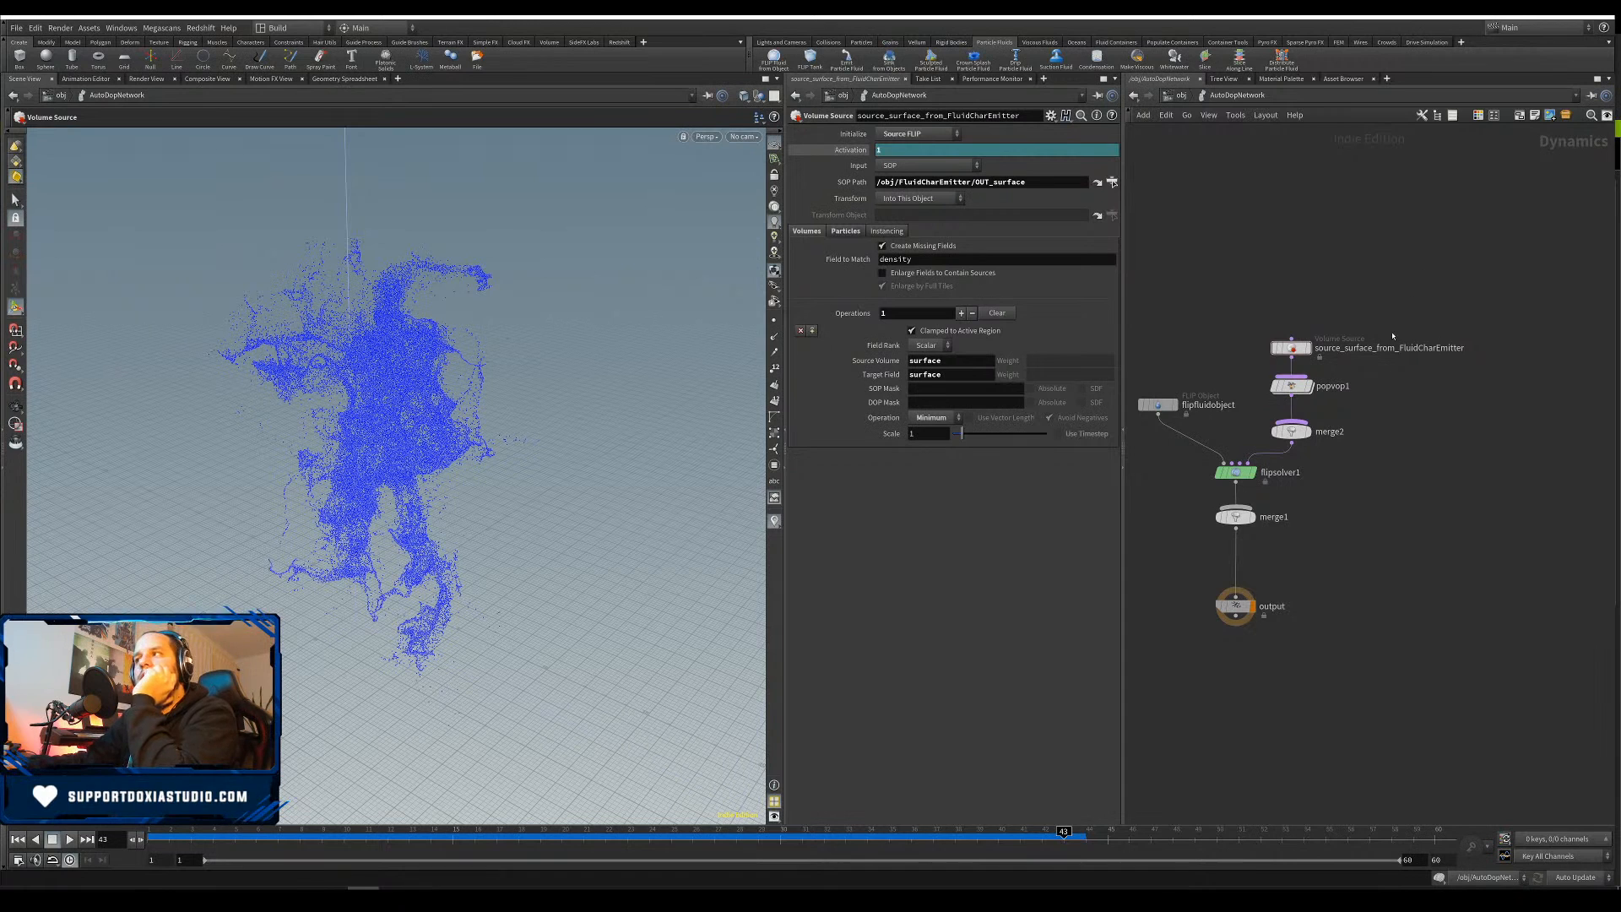
# Return to the object level and space AutoDopNetwork and particle_fluid further beneath FluidCharEmitter
pyautogui.doubleClick(1291, 386)
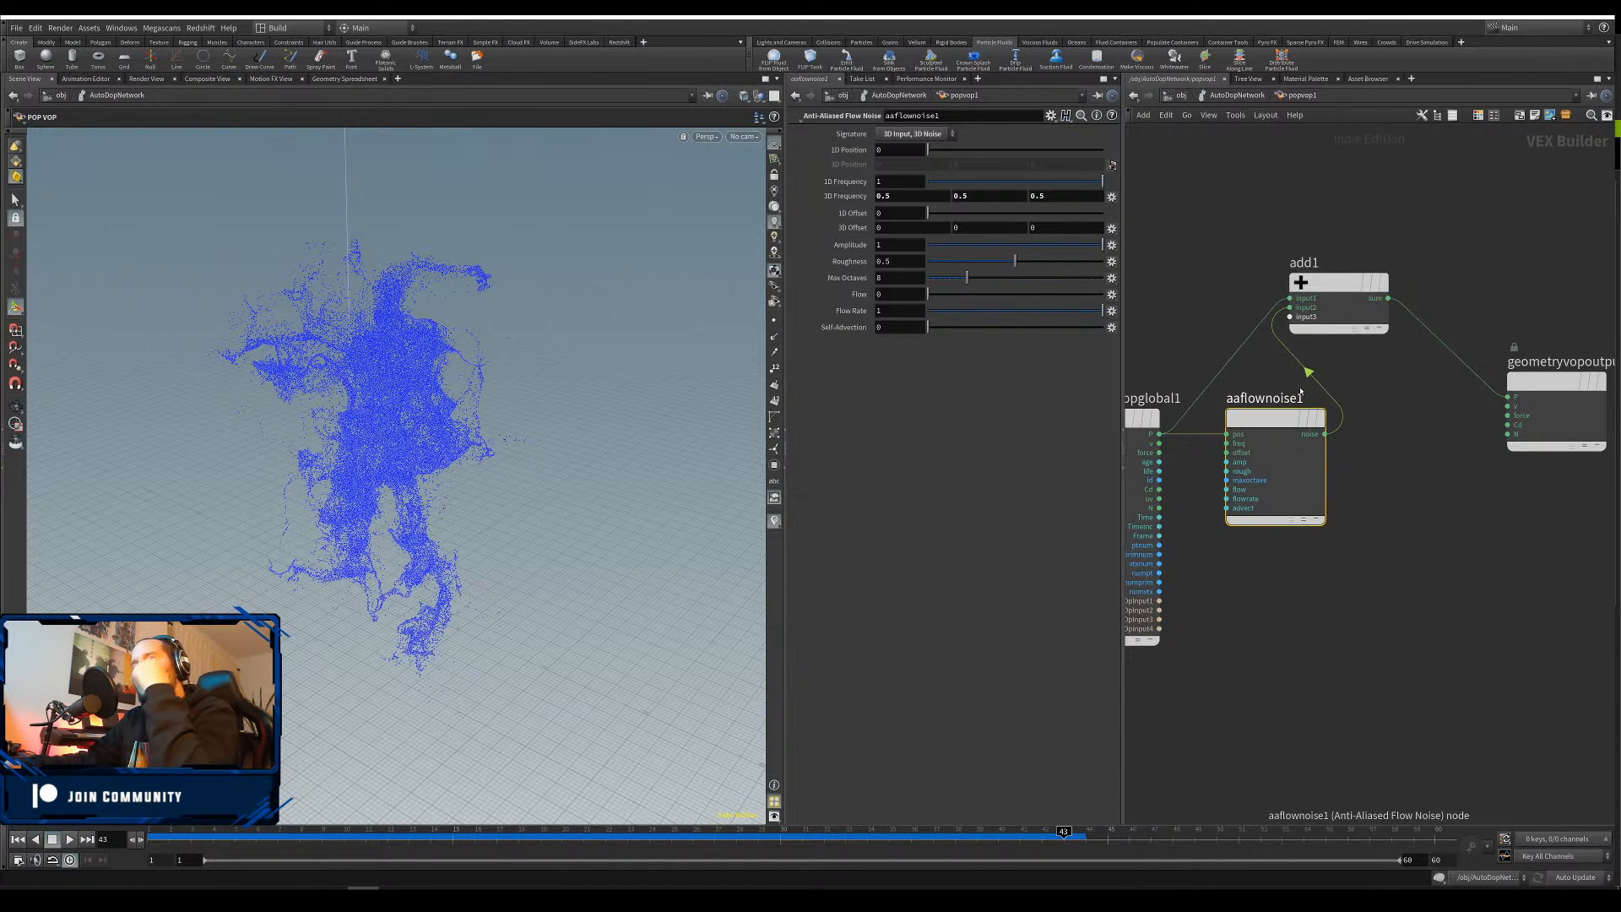
pyautogui.press('u')
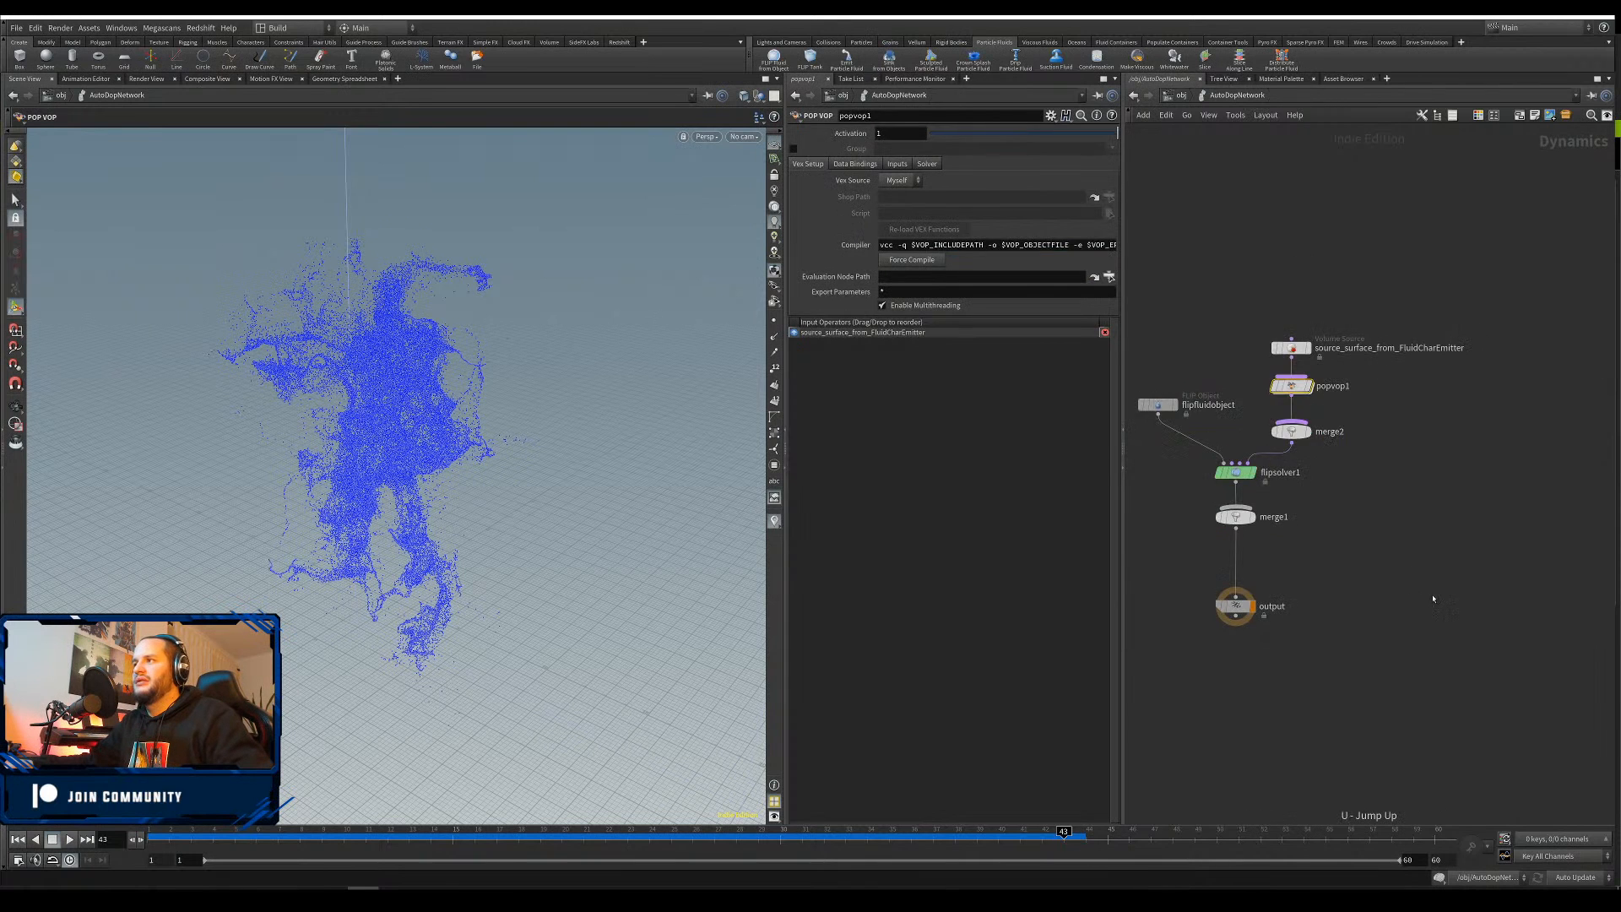
pyautogui.press('u')
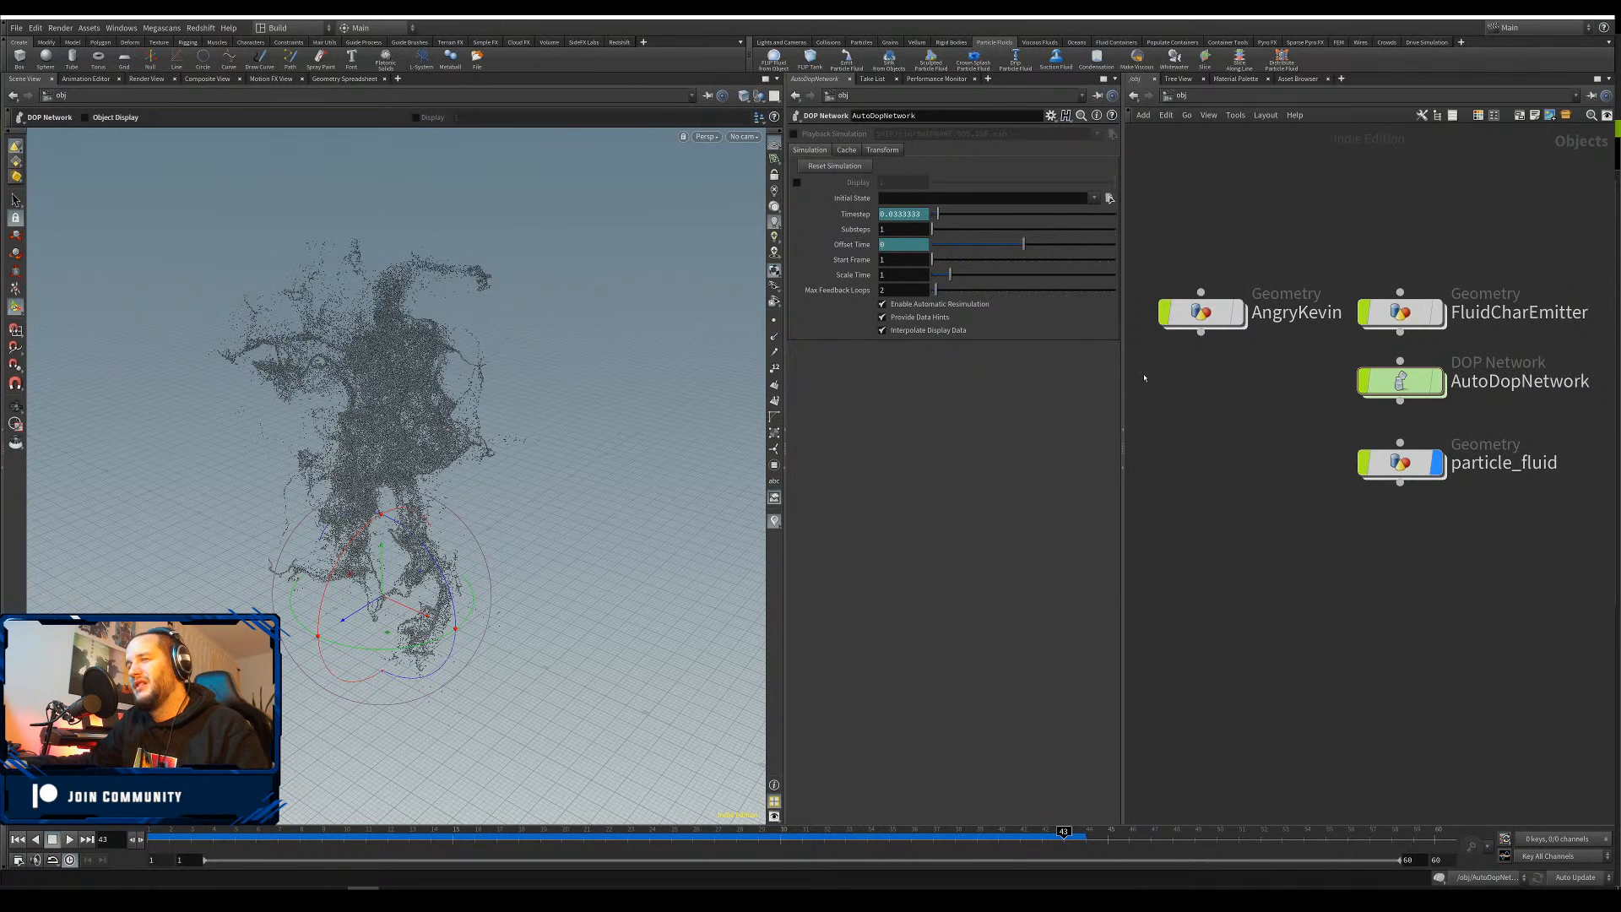
pyautogui.moveTo(1189, 420); pyautogui.dragTo(1127, 435, button='middle')
pyautogui.moveTo(1357, 395); pyautogui.dragTo(1358, 404)
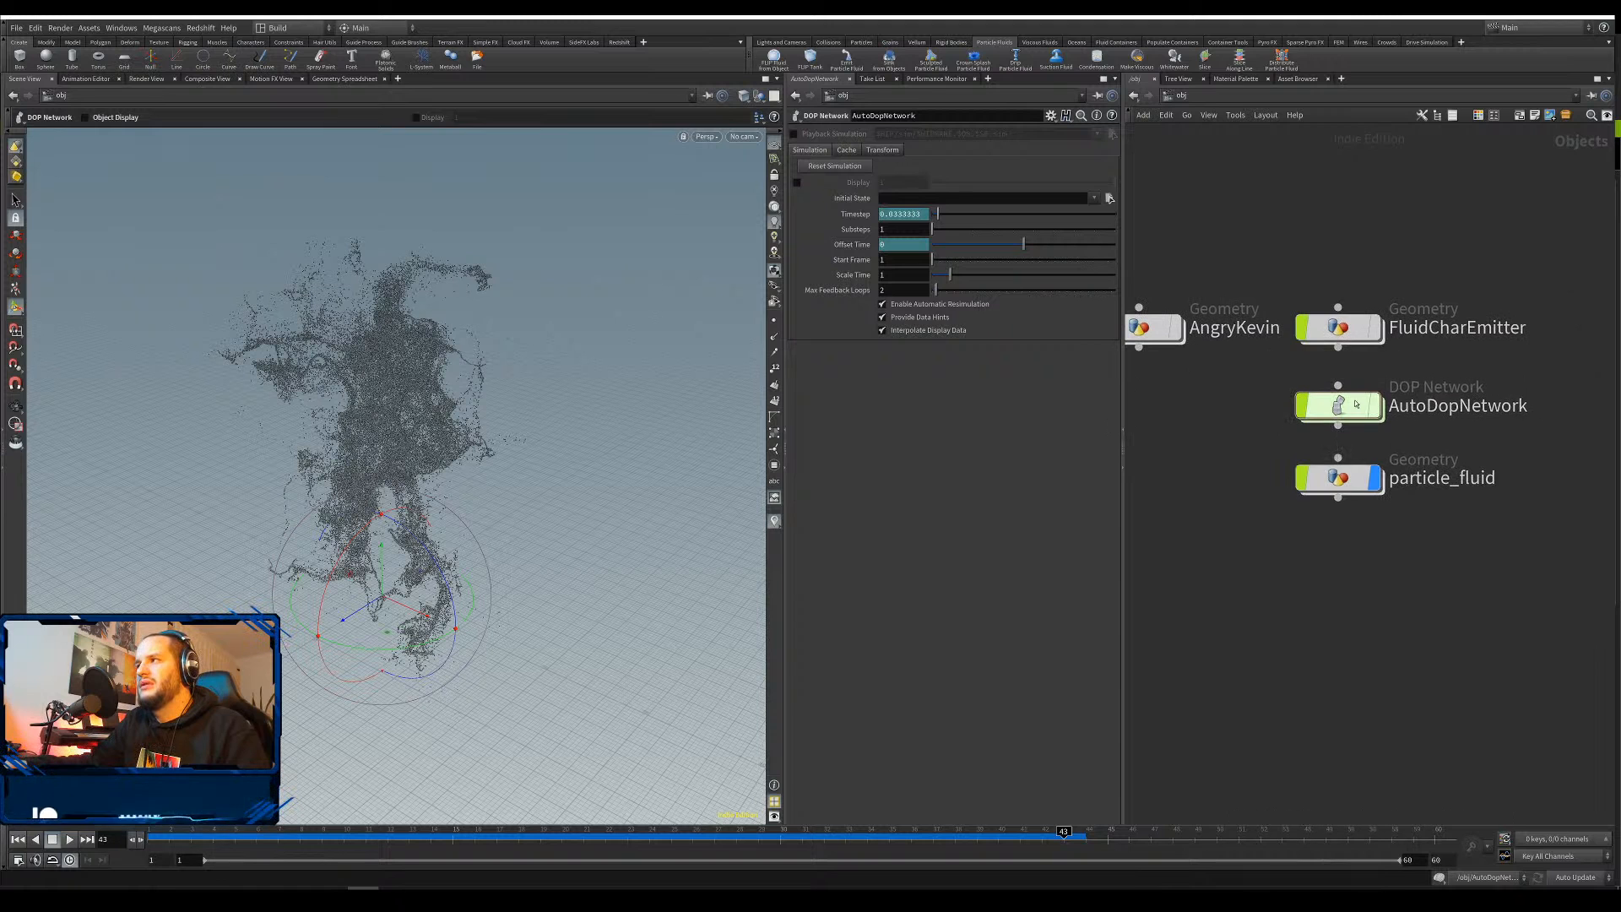
pyautogui.moveTo(1252, 435); pyautogui.dragTo(1355, 423)
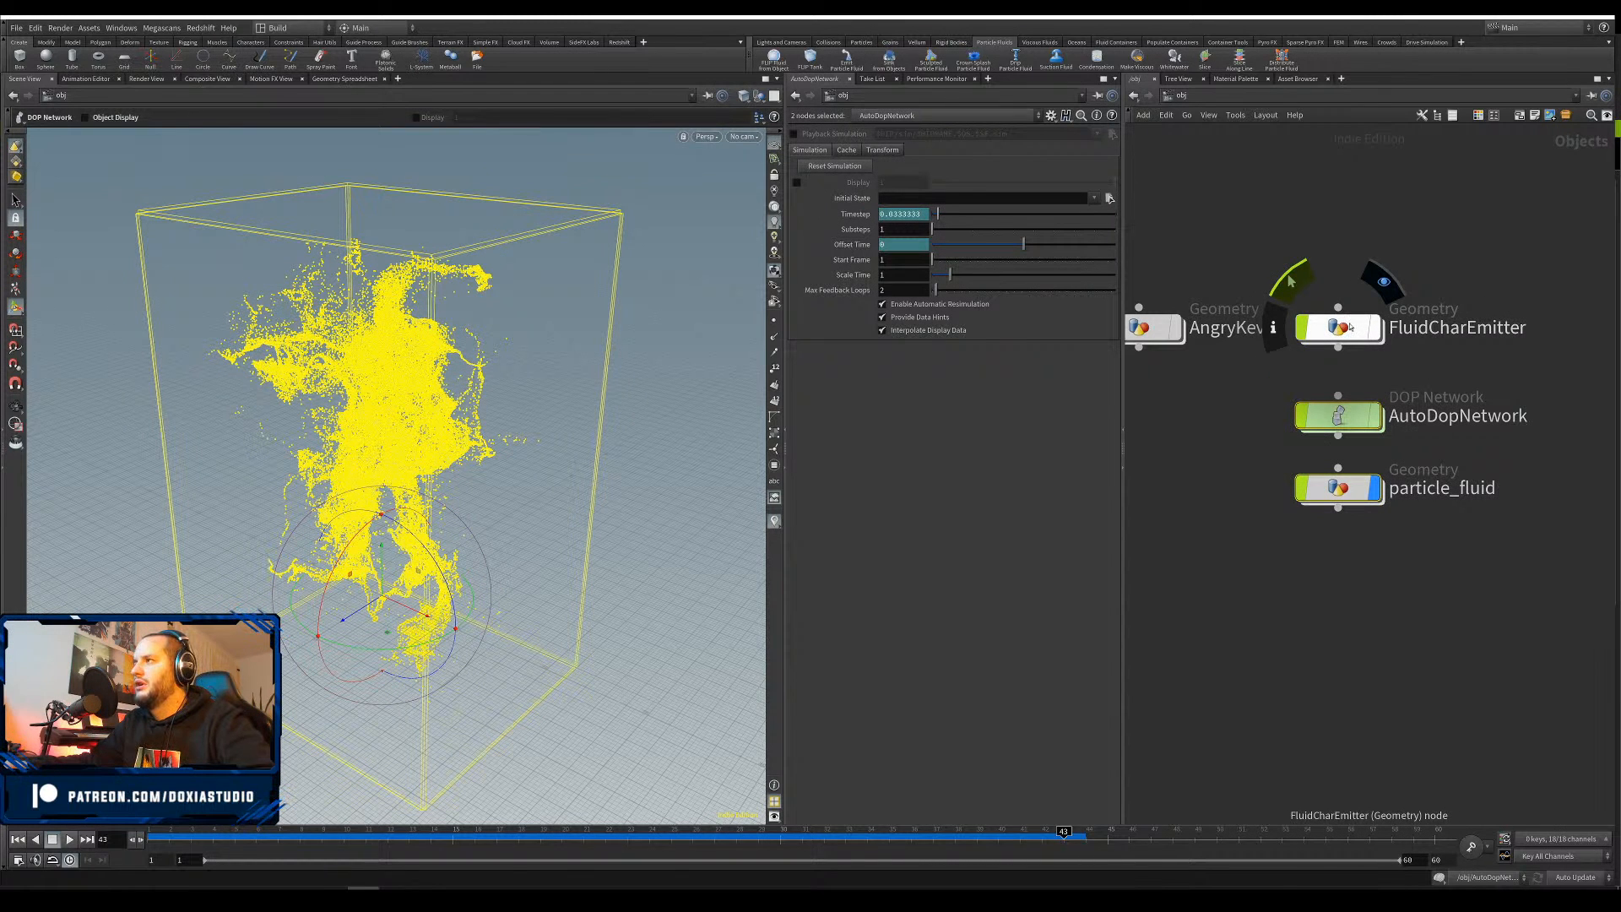
pyautogui.moveTo(1450, 373); pyautogui.dragTo(1320, 514)
# Duplicate the FluidCharEmitter geometry object and place the copy beside the original
pyautogui.click(1513, 369)
pyautogui.moveTo(1513, 369); pyautogui.dragTo(1428, 384, button='middle')
pyautogui.keyDown('alt'); pyautogui.moveTo(1265, 349); pyautogui.dragTo(1493, 342); pyautogui.keyUp('alt')
pyautogui.moveTo(1493, 342); pyautogui.dragTo(1388, 354, button='middle')
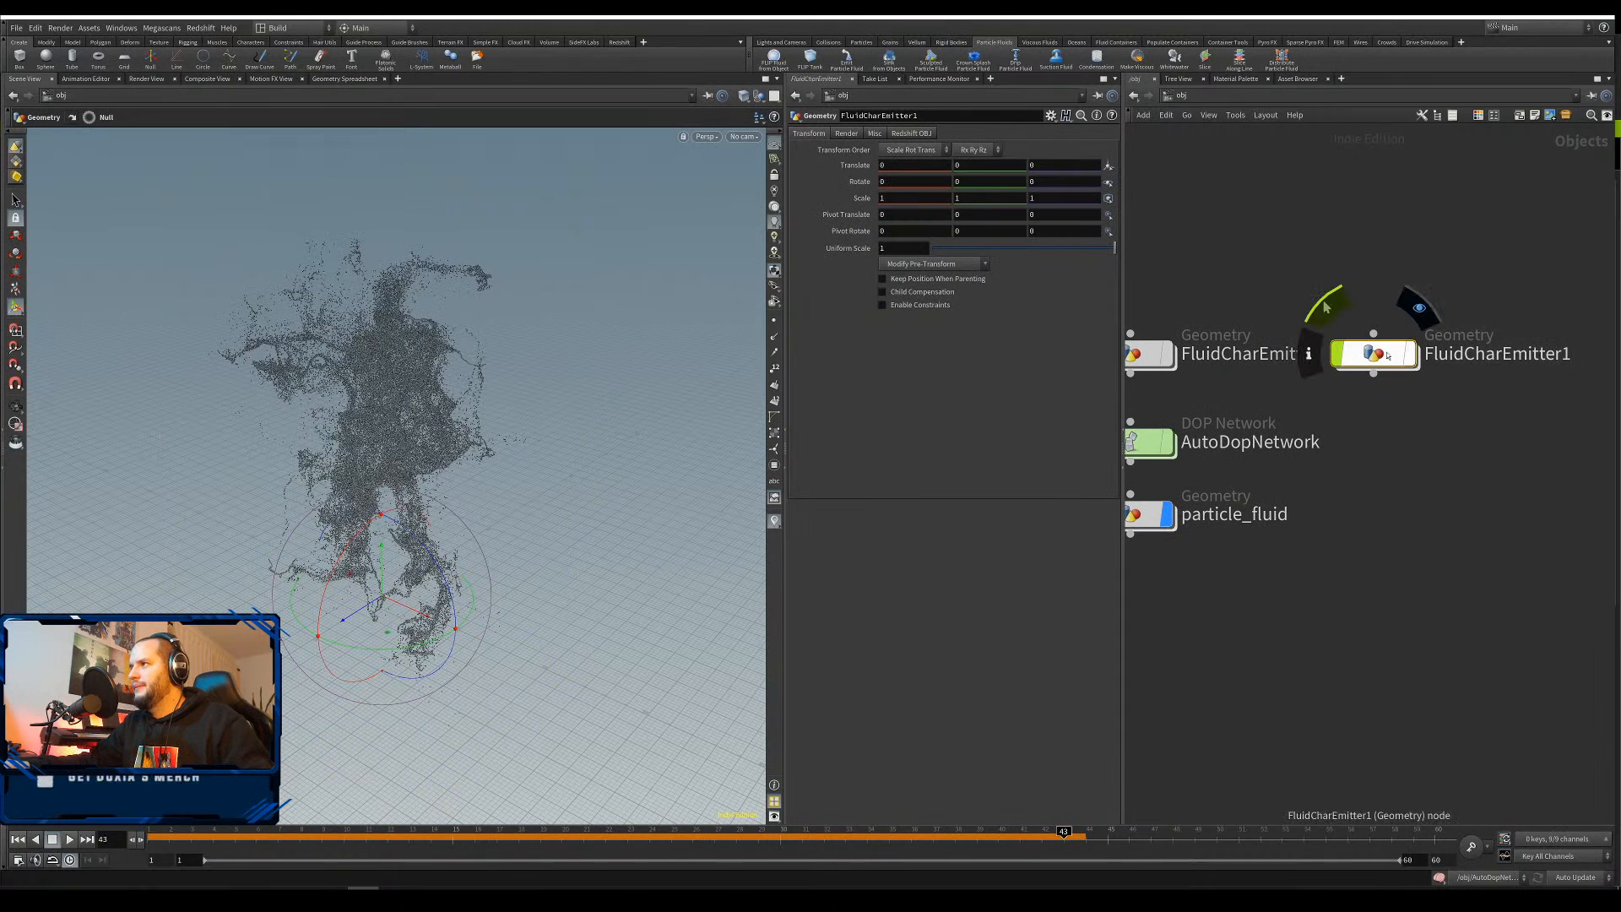
# Hide the particle_fluid object and return the timeline to the first frame
pyautogui.click(1167, 515)
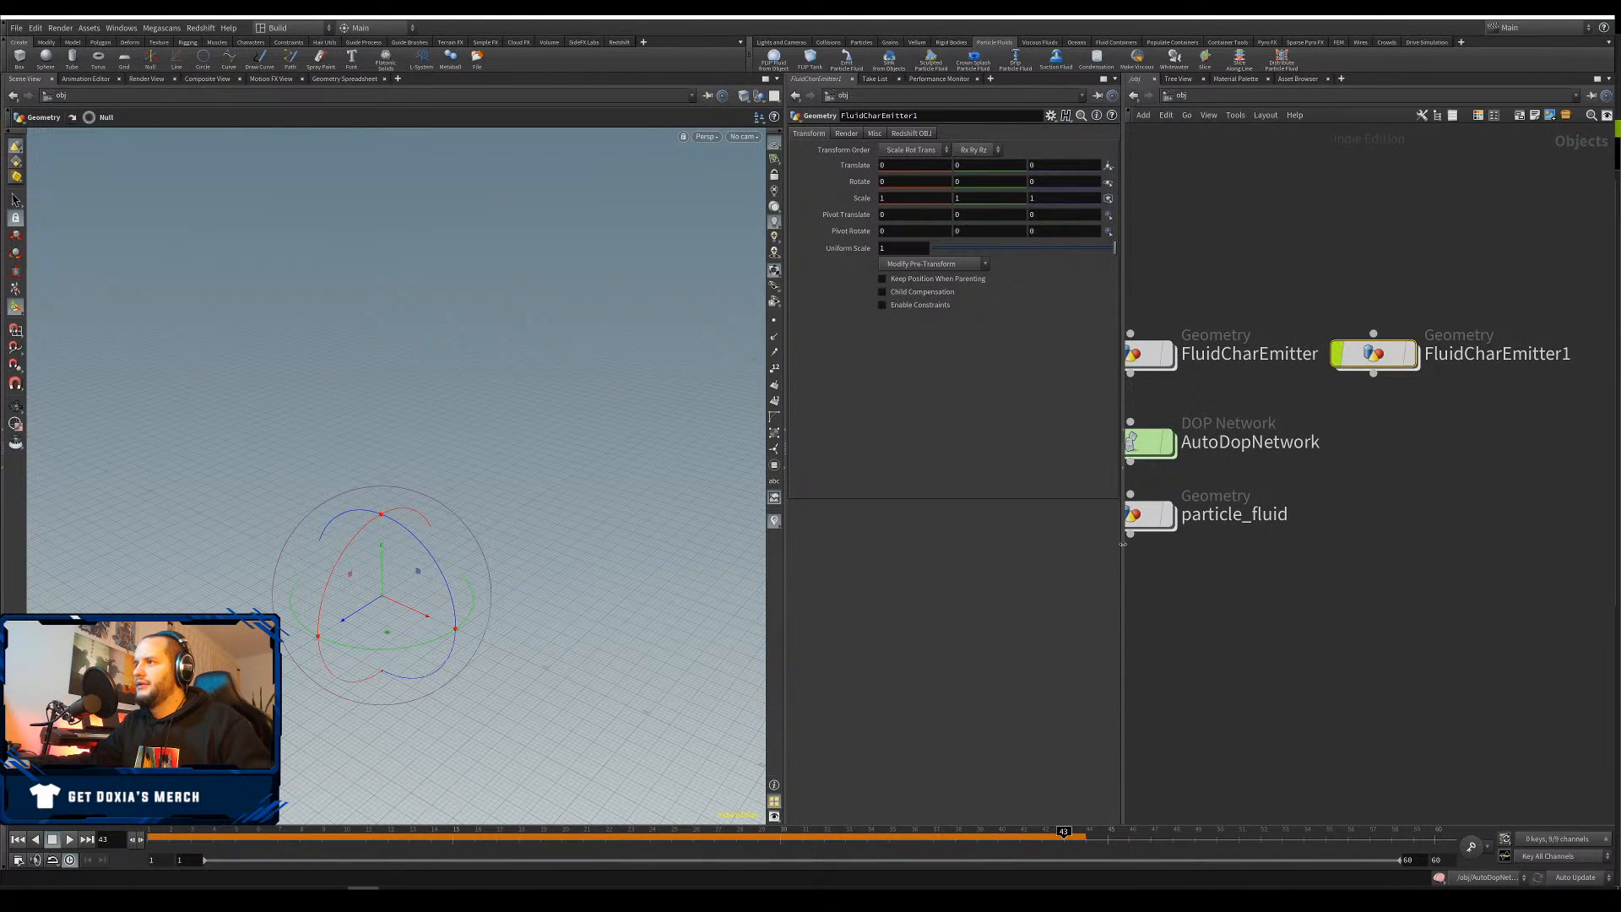
pyautogui.click(20, 841)
pyautogui.click(1472, 685)
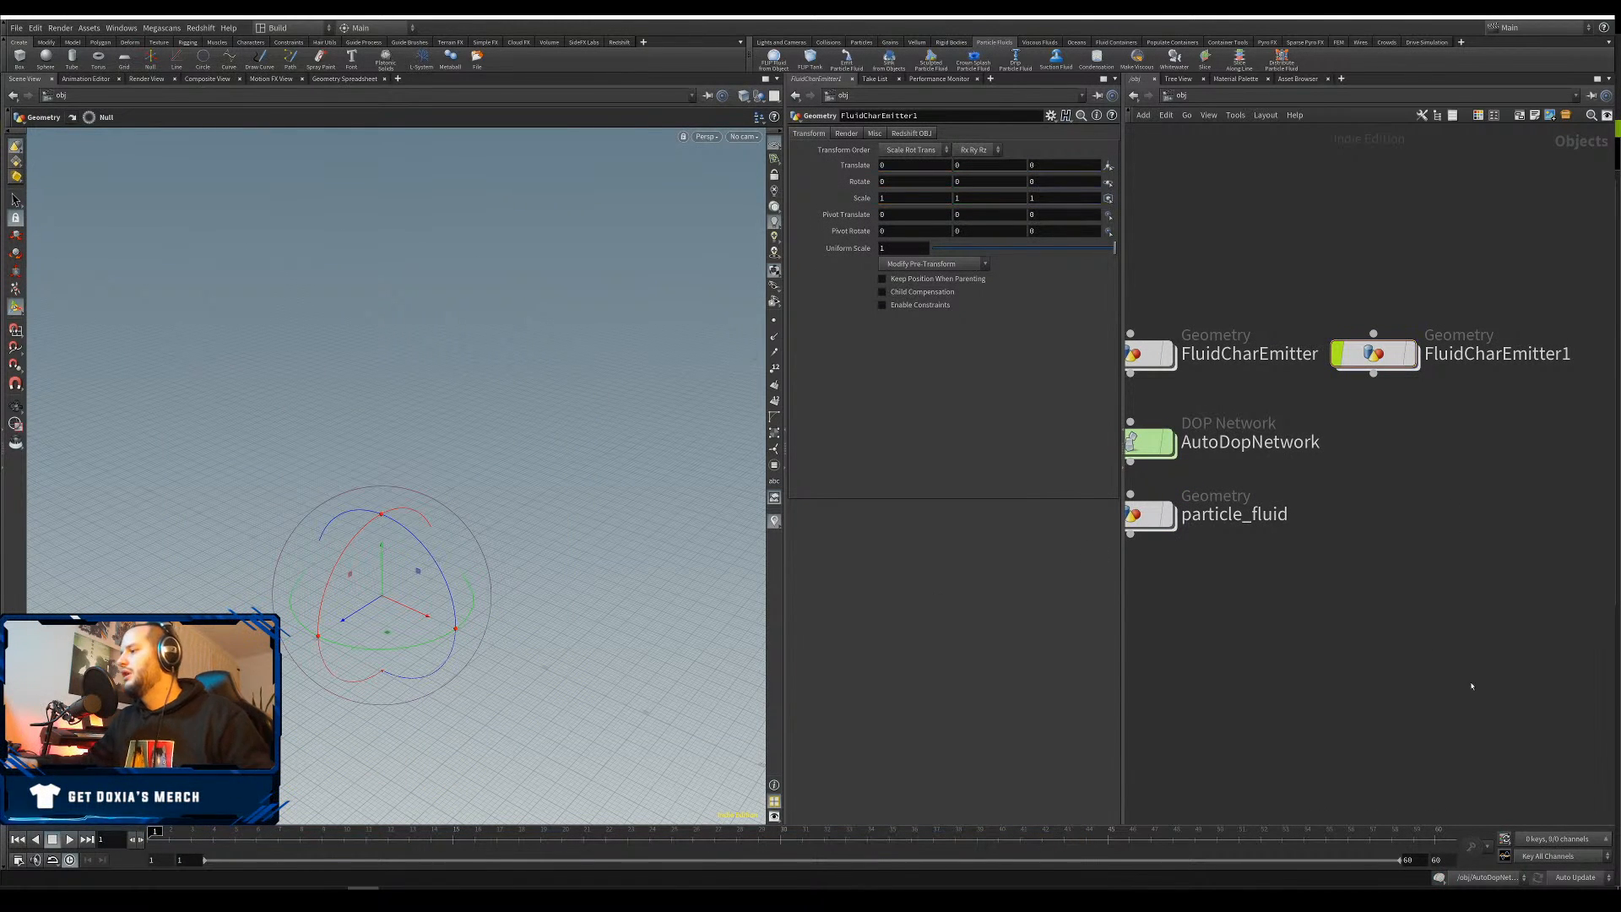
# Create a new simulation and position its DOP network beneath FluidCharEmitter1
pyautogui.click(1439, 879)
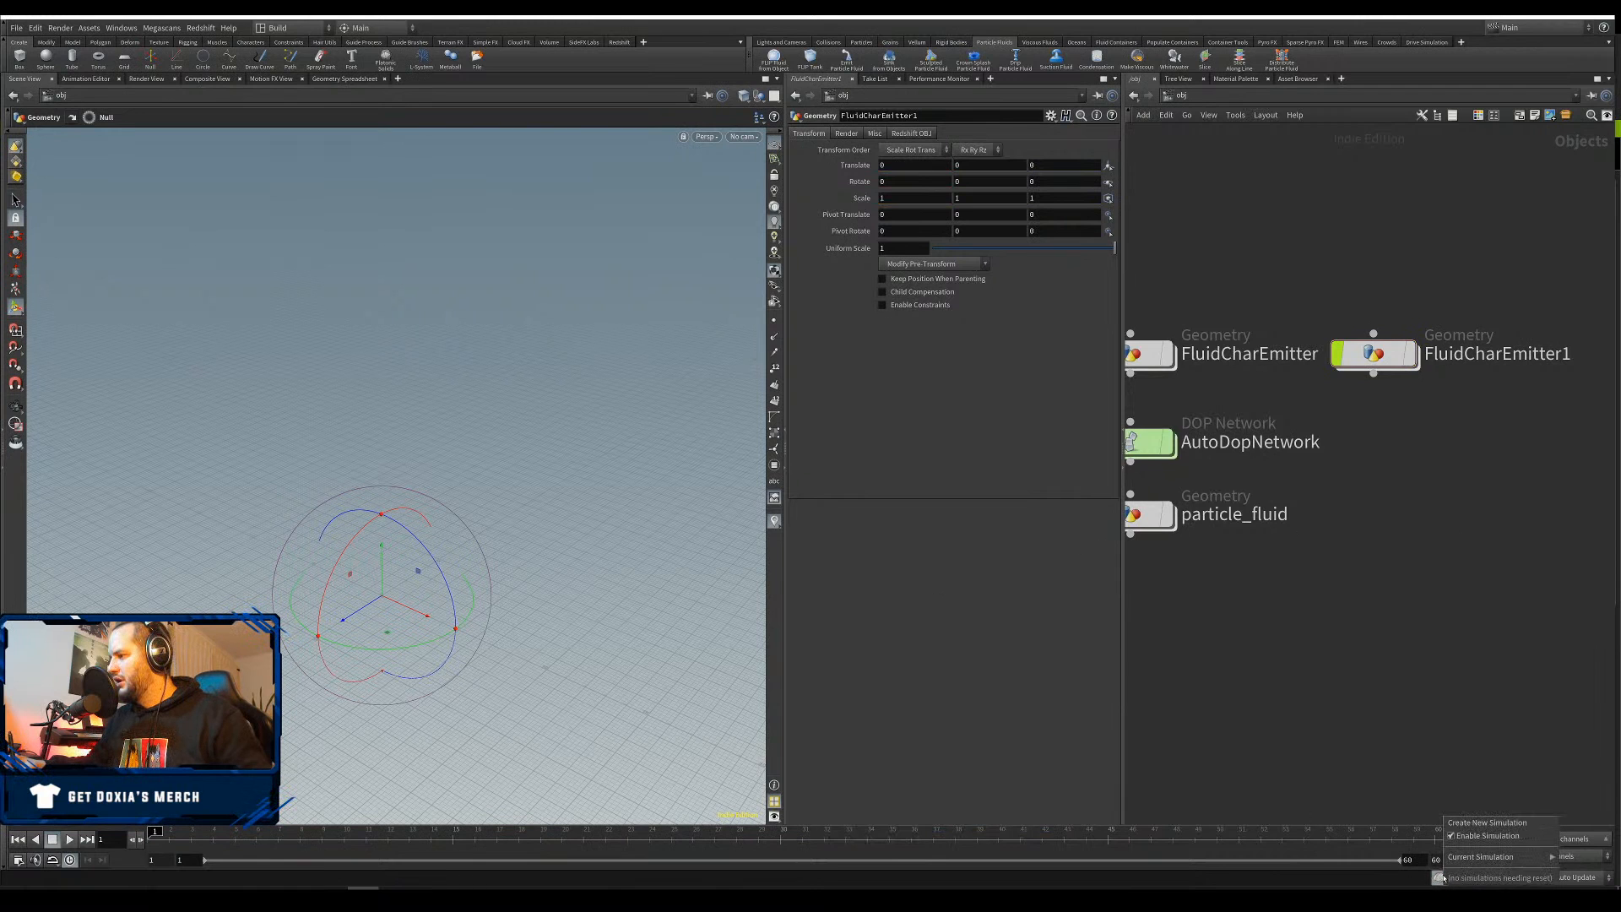
pyautogui.click(1487, 823)
pyautogui.moveTo(1403, 404); pyautogui.dragTo(1612, 428, button='middle')
pyautogui.moveTo(1359, 545); pyautogui.dragTo(1459, 397)
pyautogui.moveTo(1453, 454); pyautogui.dragTo(1335, 492, button='middle')
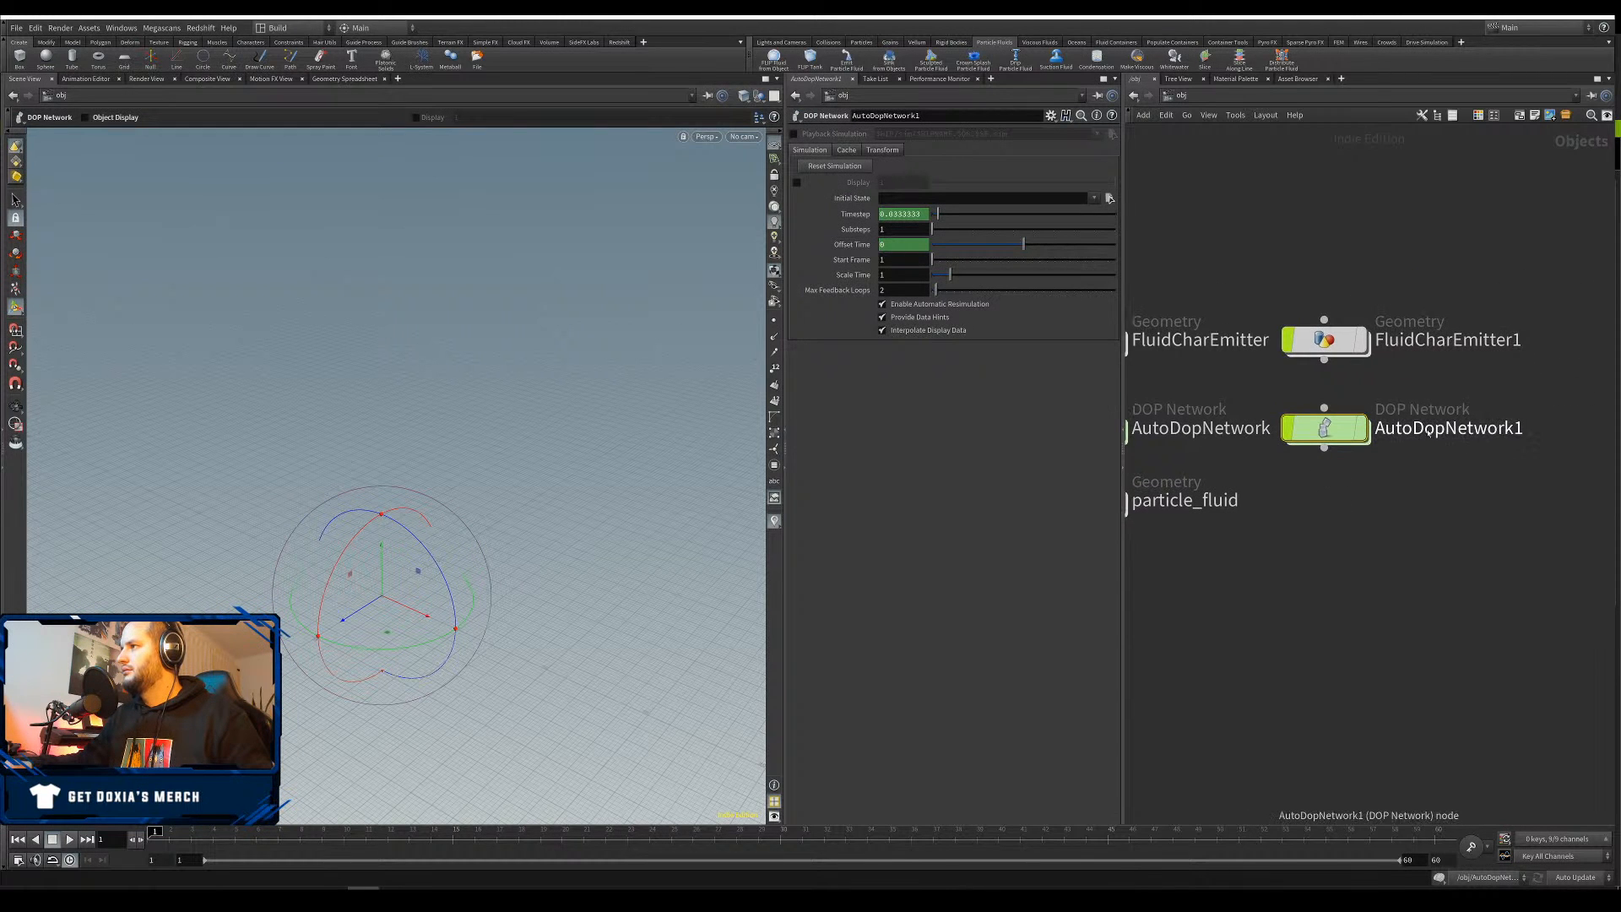
# Inside FluidCharEmitter1, delete the create_surface, OUT_surface and RENDER nodes, and return to the object level
pyautogui.click(1323, 342)
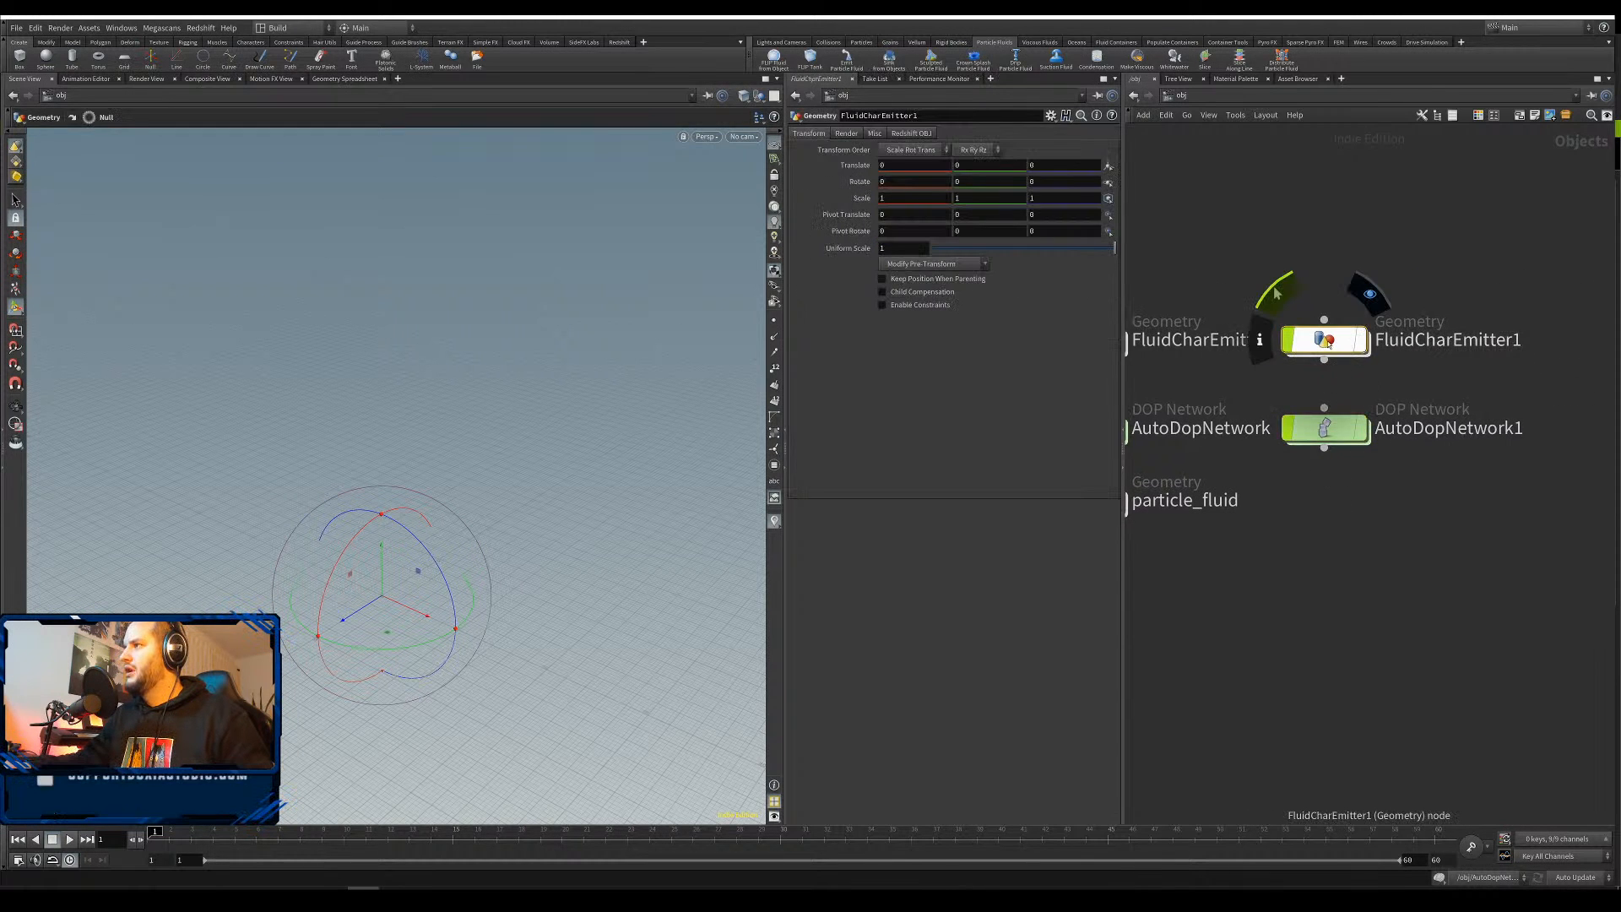
pyautogui.doubleClick(1325, 342)
pyautogui.moveTo(1219, 582); pyautogui.dragTo(1225, 583)
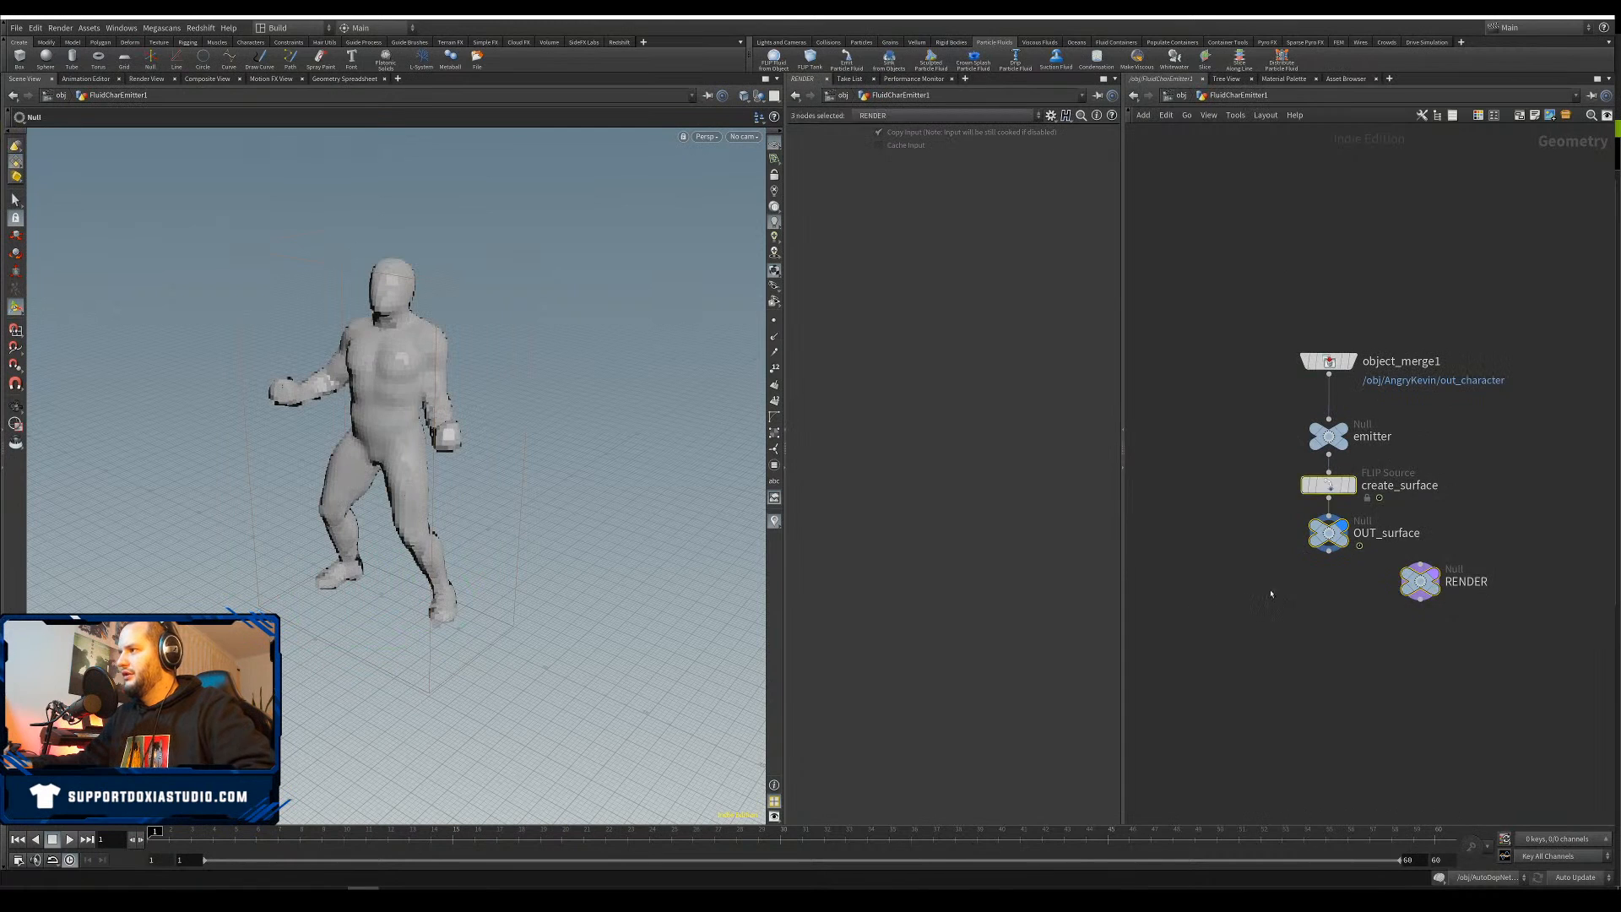
pyautogui.press('Delete')
pyautogui.press('u')
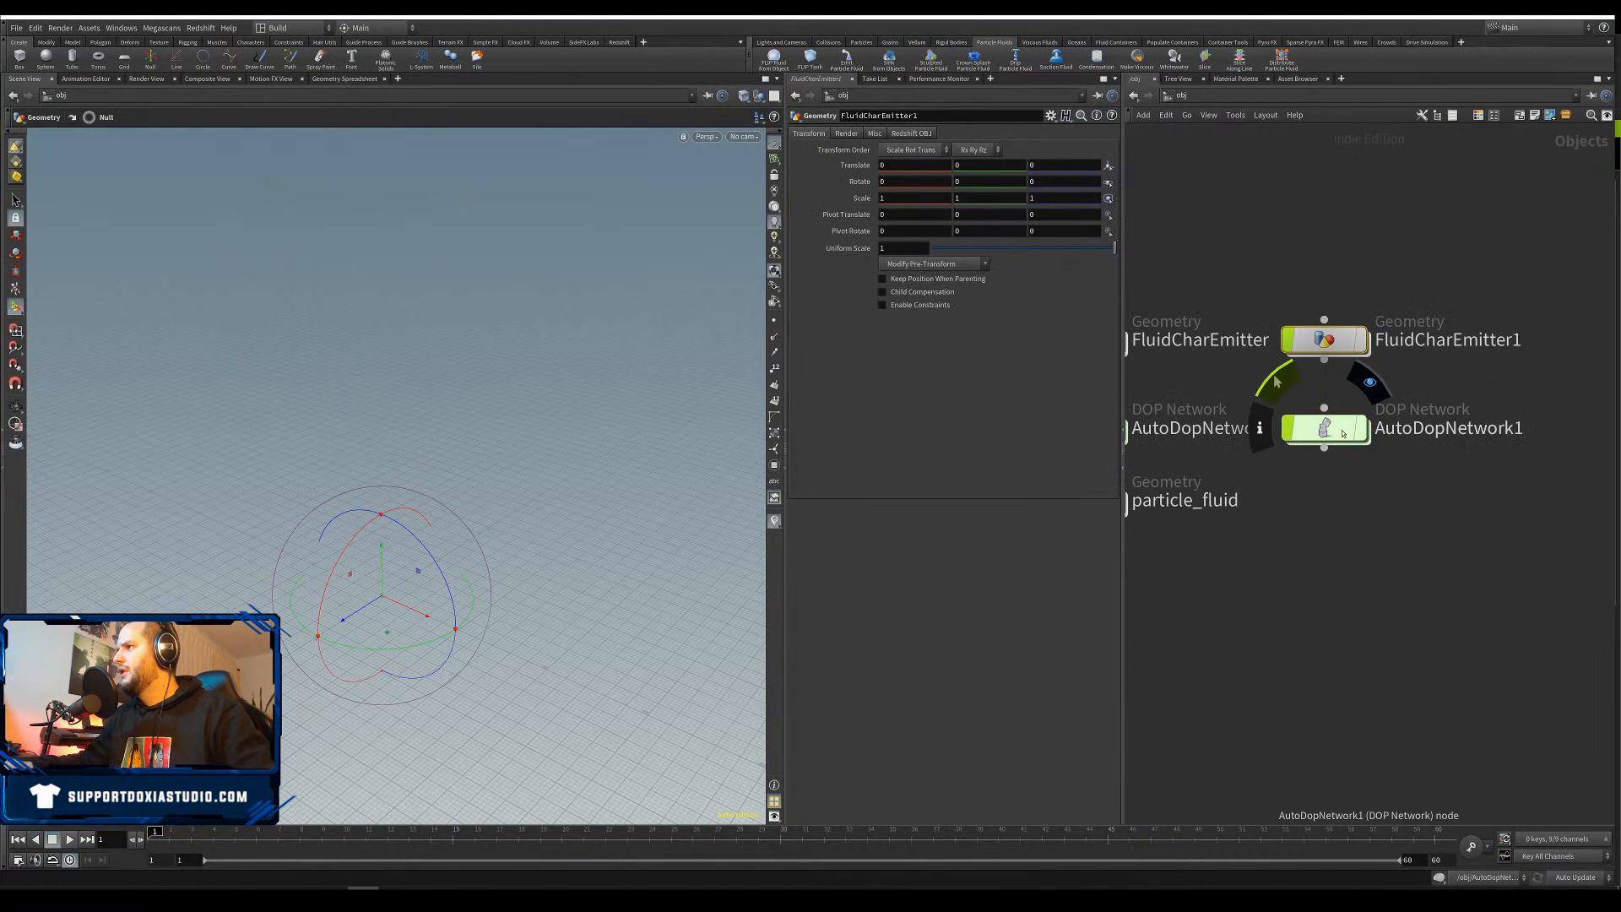
# Rename the FluidCharEmitter1 object as FireCharEmitter1 and display it in the viewport
pyautogui.doubleClick(1404, 340)
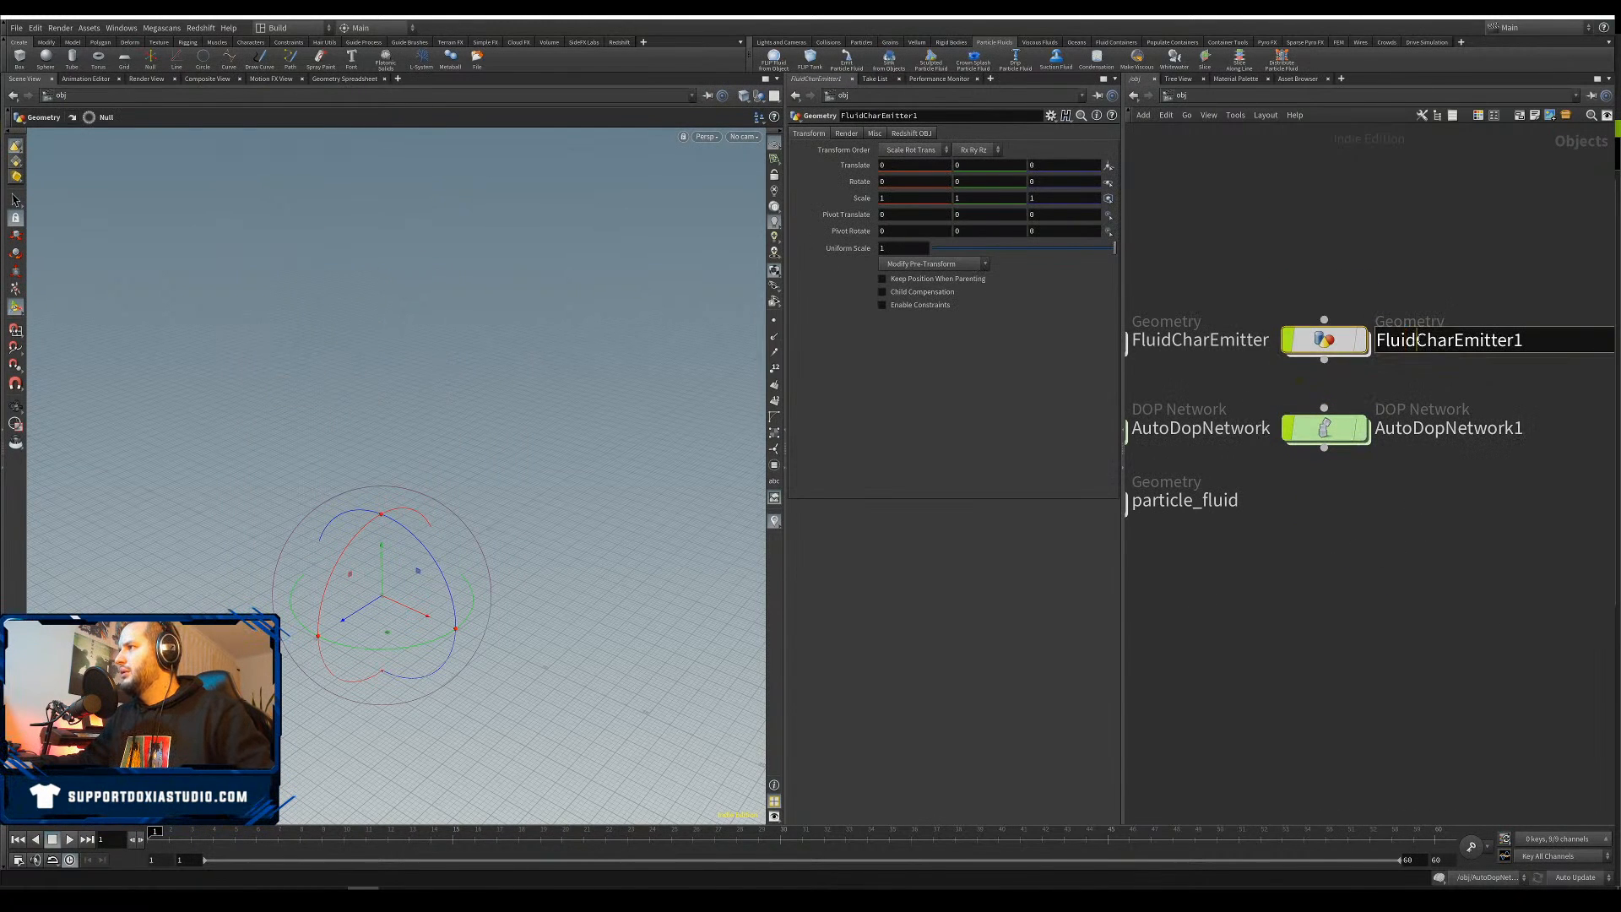
pyautogui.moveTo(1417, 341); pyautogui.dragTo(1326, 347)
pyautogui.write('Fire')
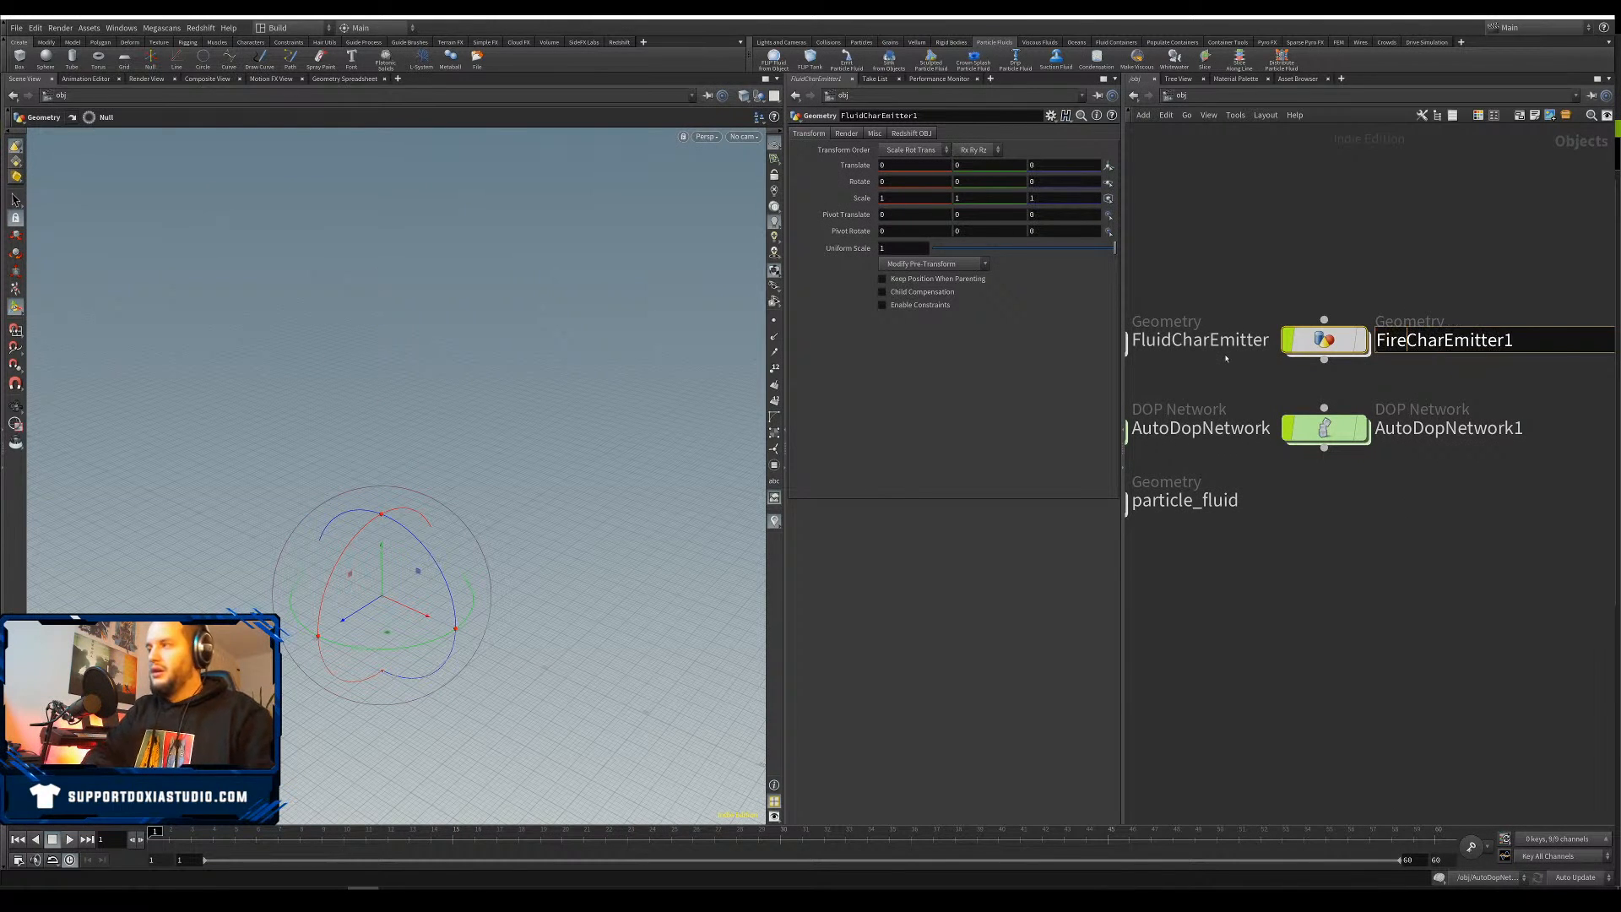
pyautogui.press('Return')
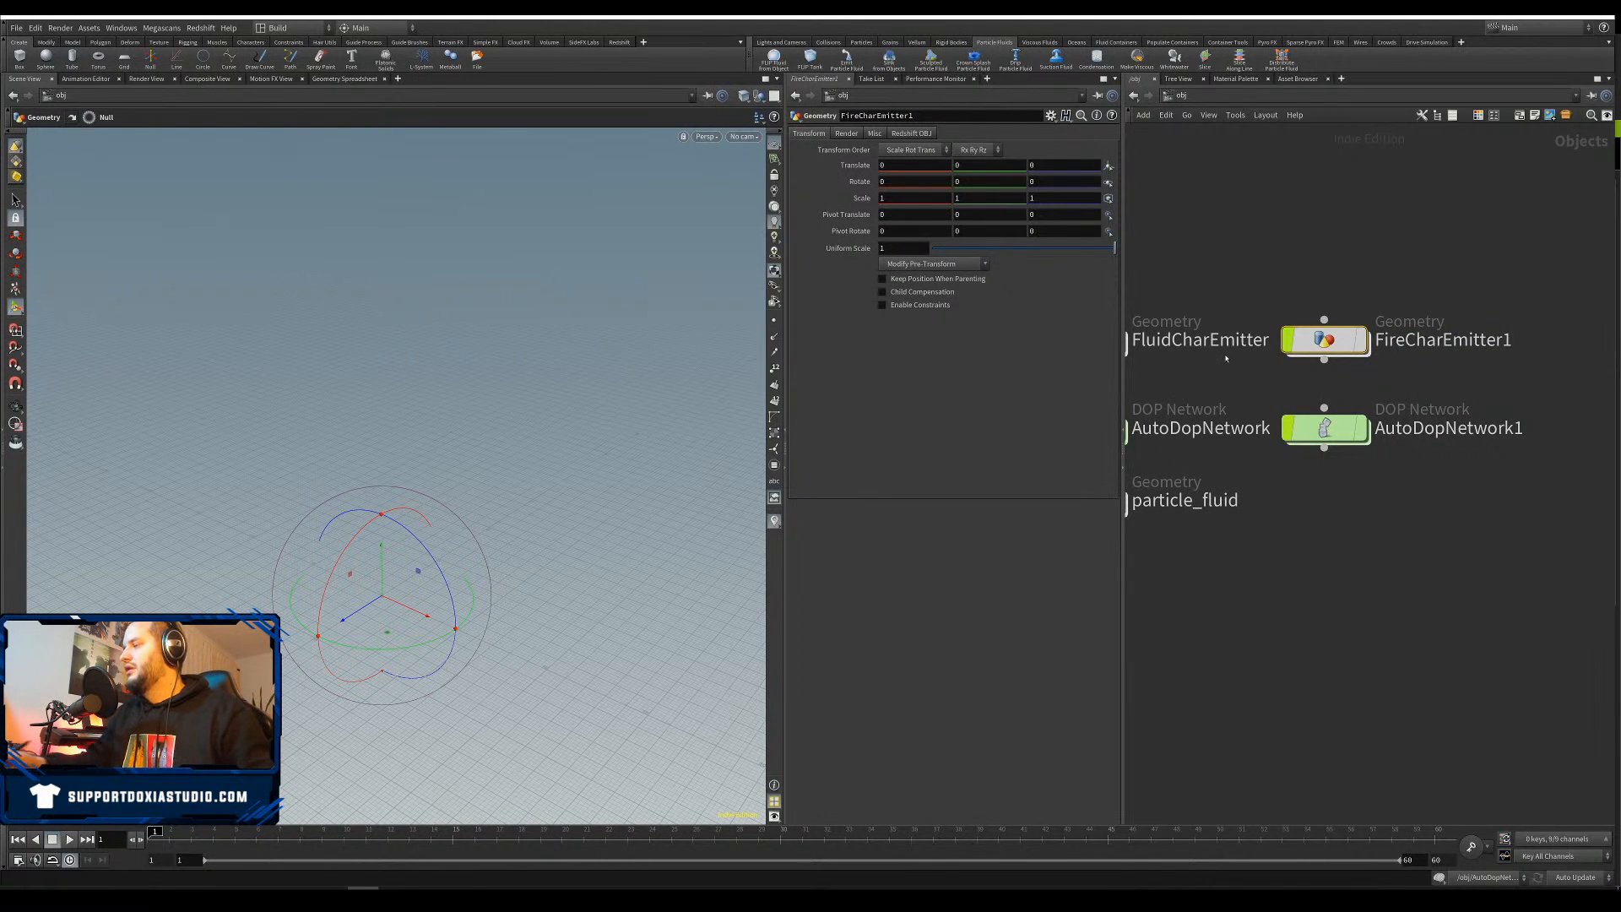
pyautogui.click(1356, 341)
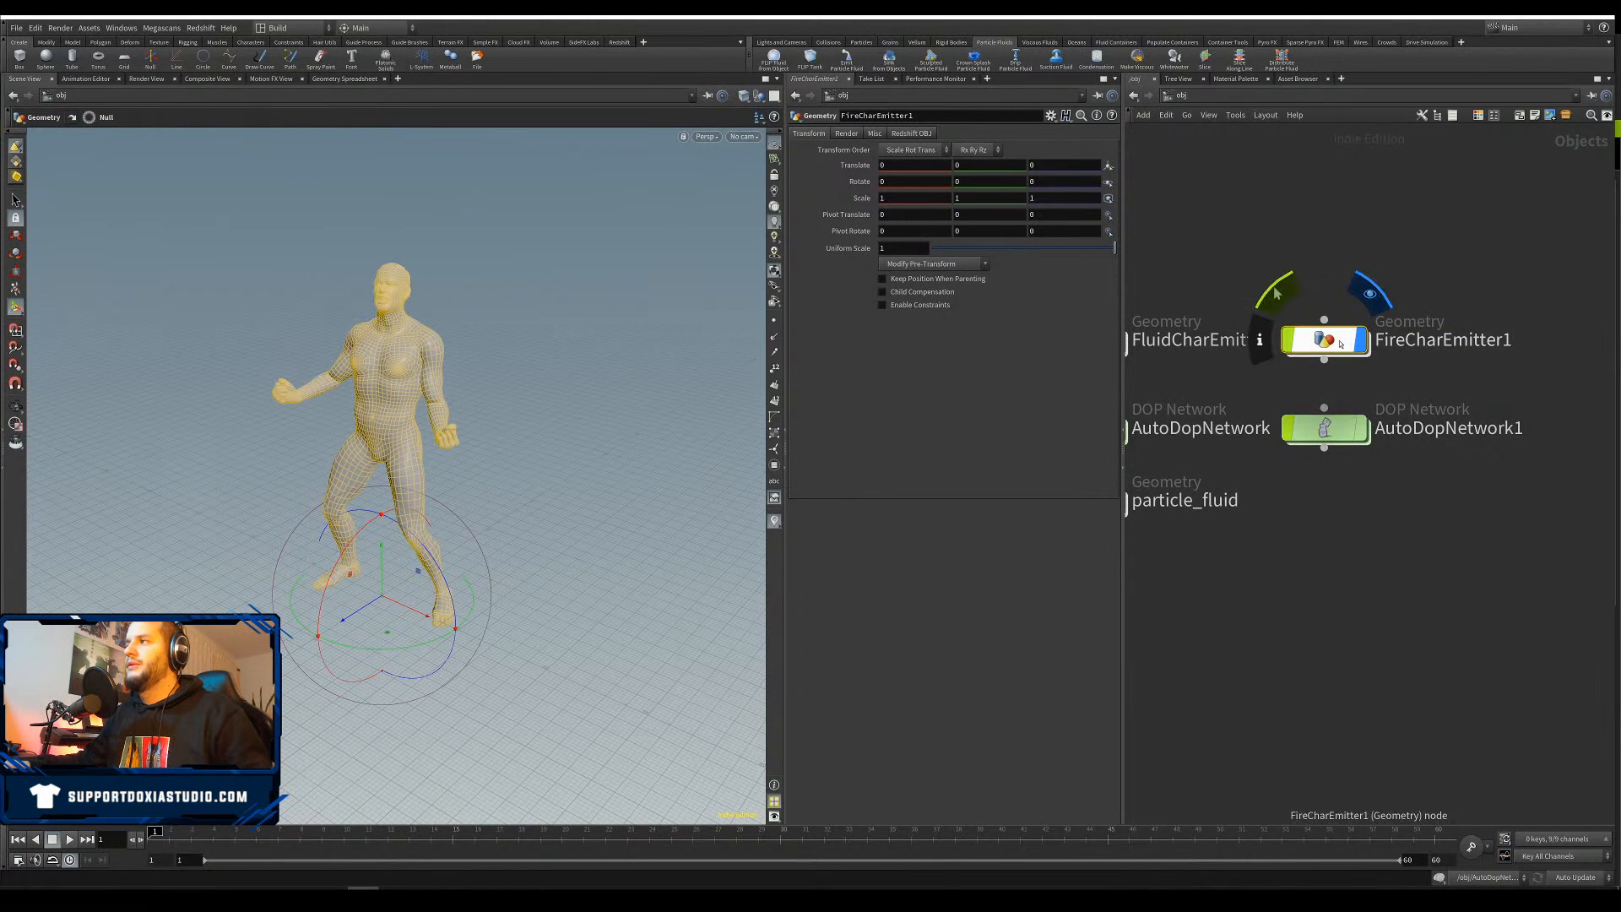
# Create Billowy Smoke from FireCharEmitter1 and place the pyro_import object beneath AutoDopNetwork1
pyautogui.click(1269, 43)
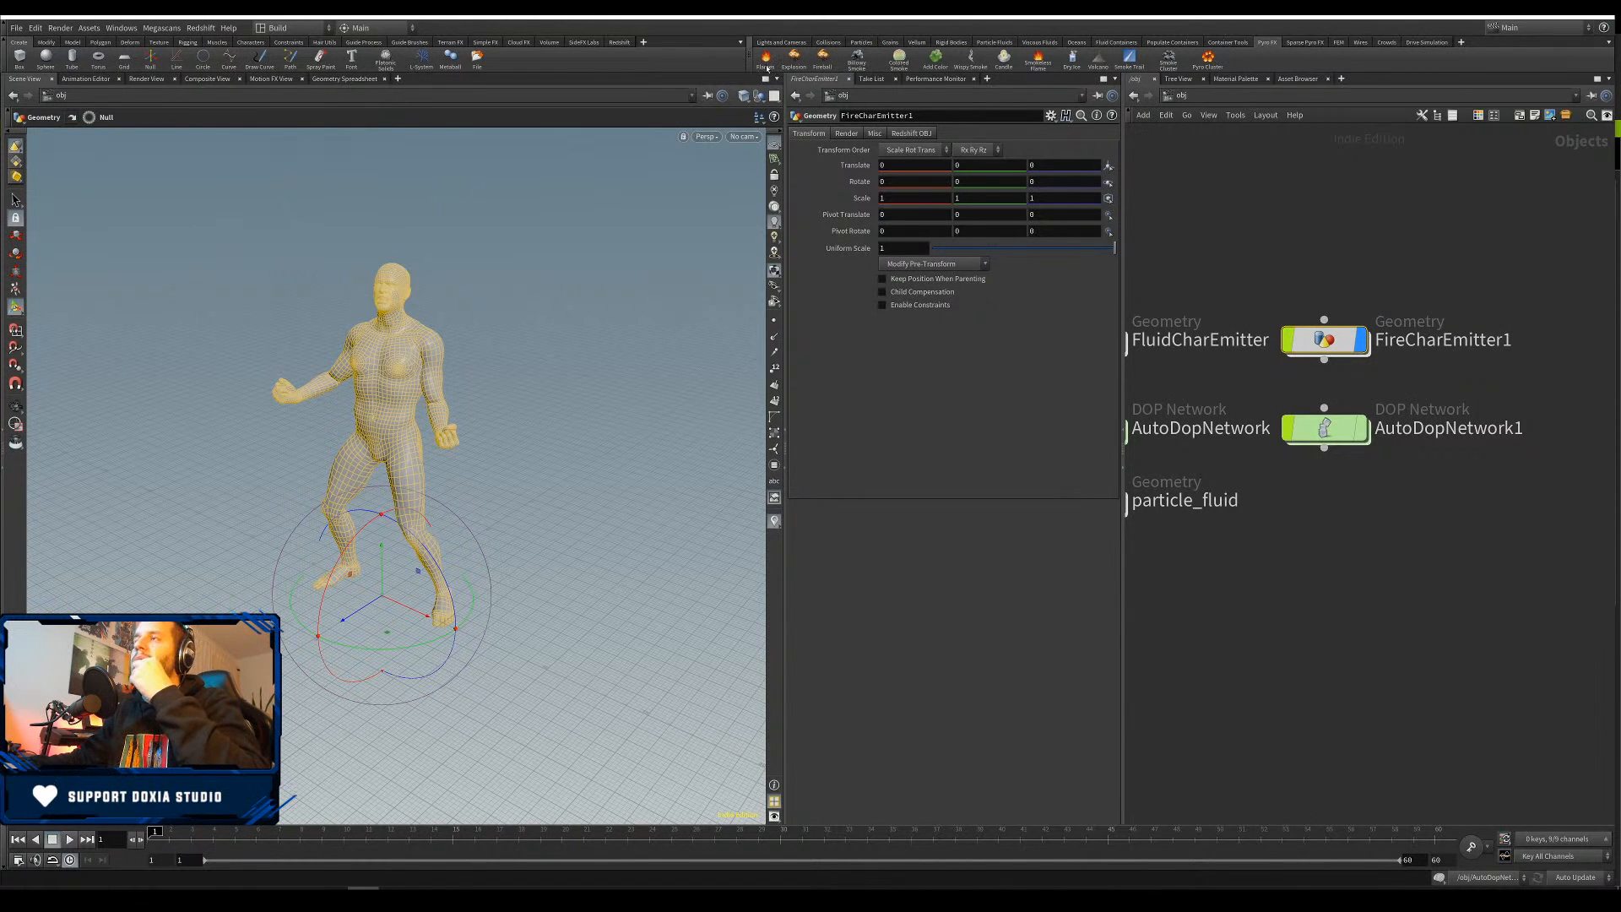
pyautogui.click(858, 60)
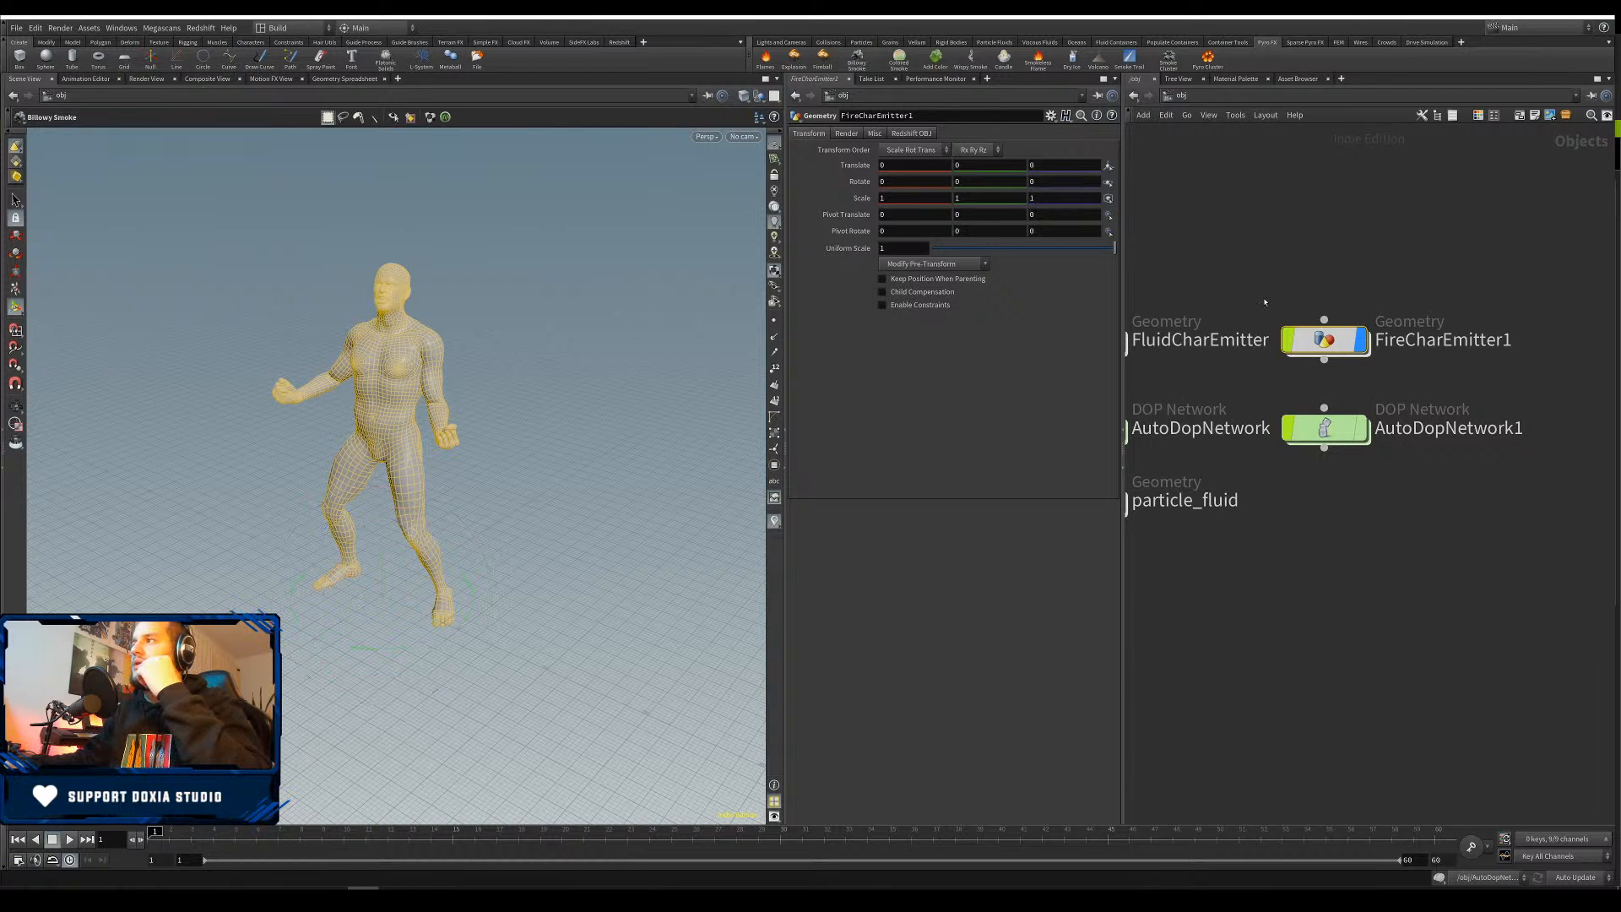
pyautogui.doubleClick(1330, 431)
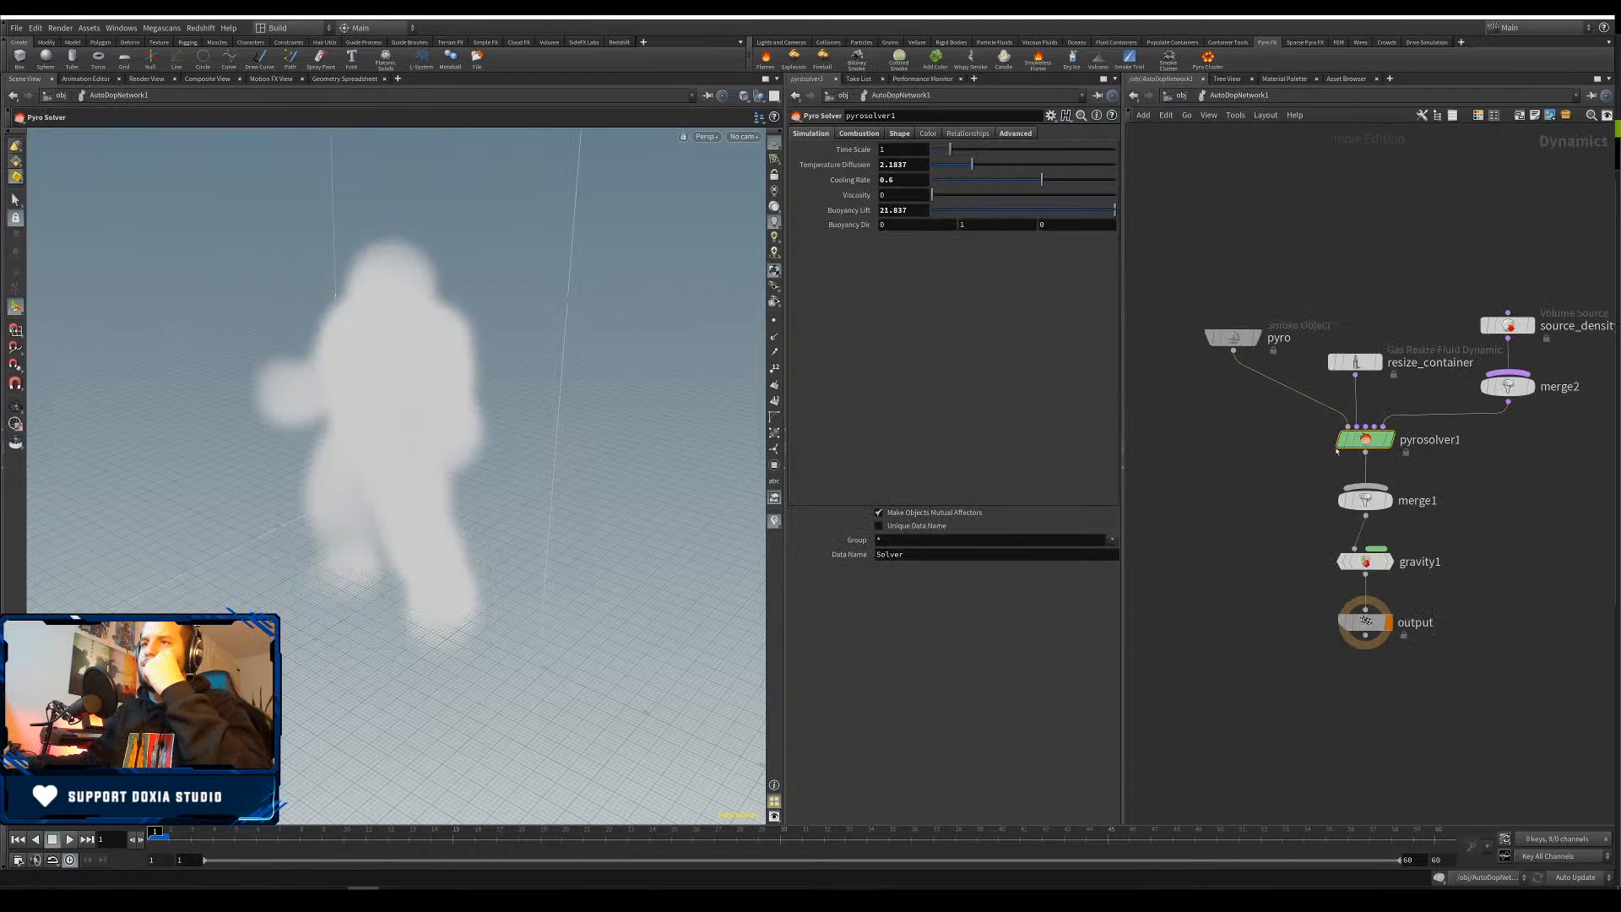
pyautogui.press('u')
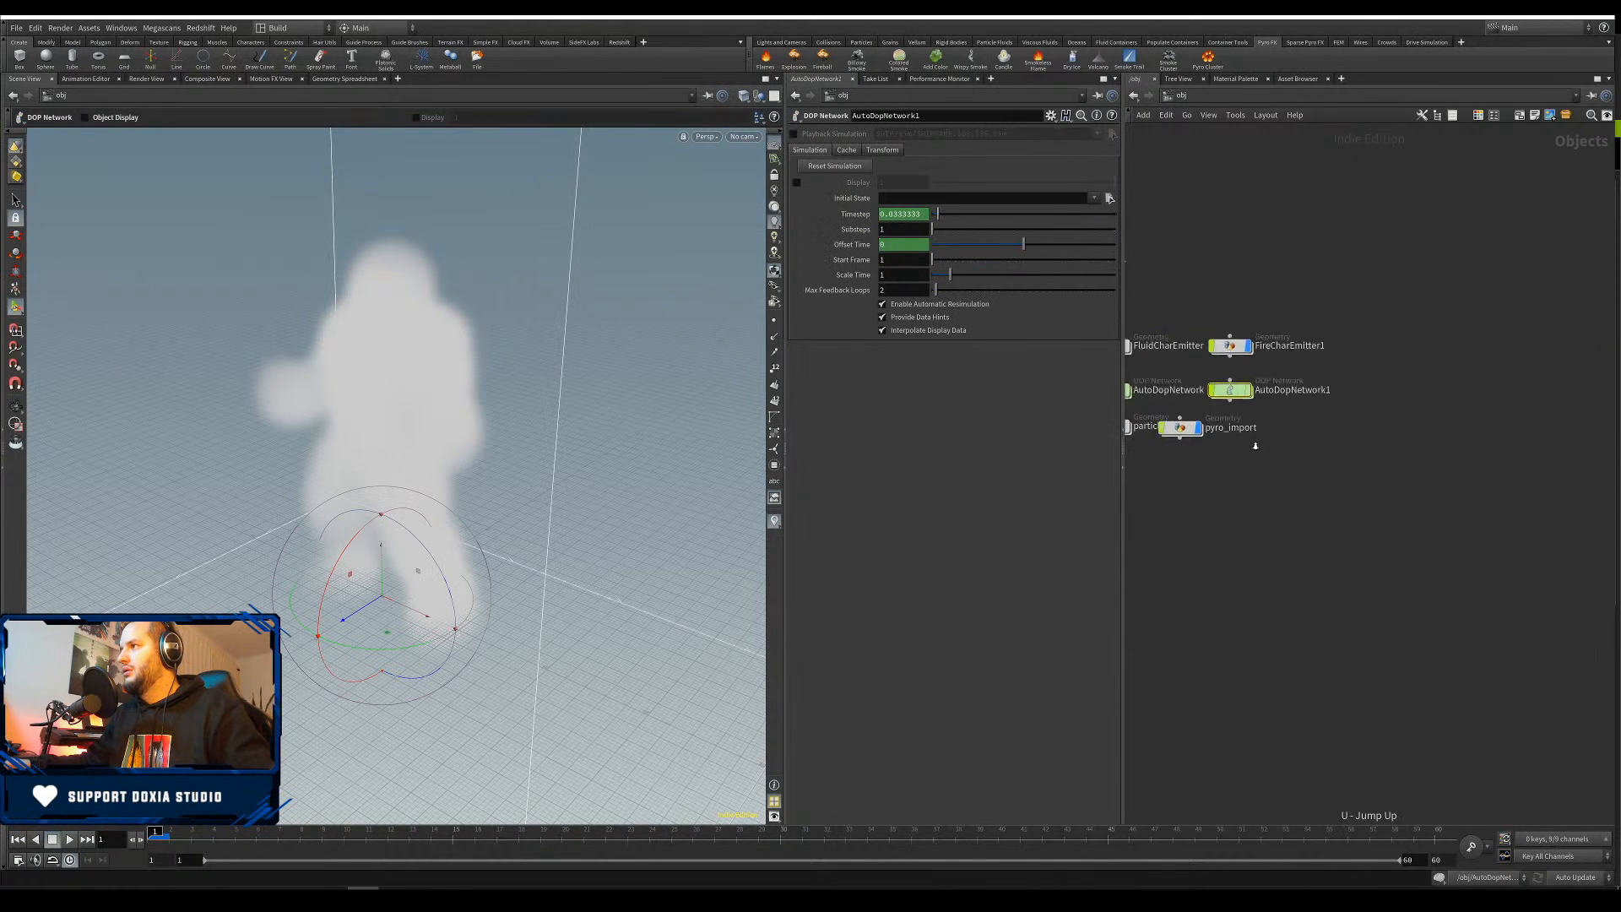
pyautogui.moveTo(1386, 455); pyautogui.dragTo(1433, 453)
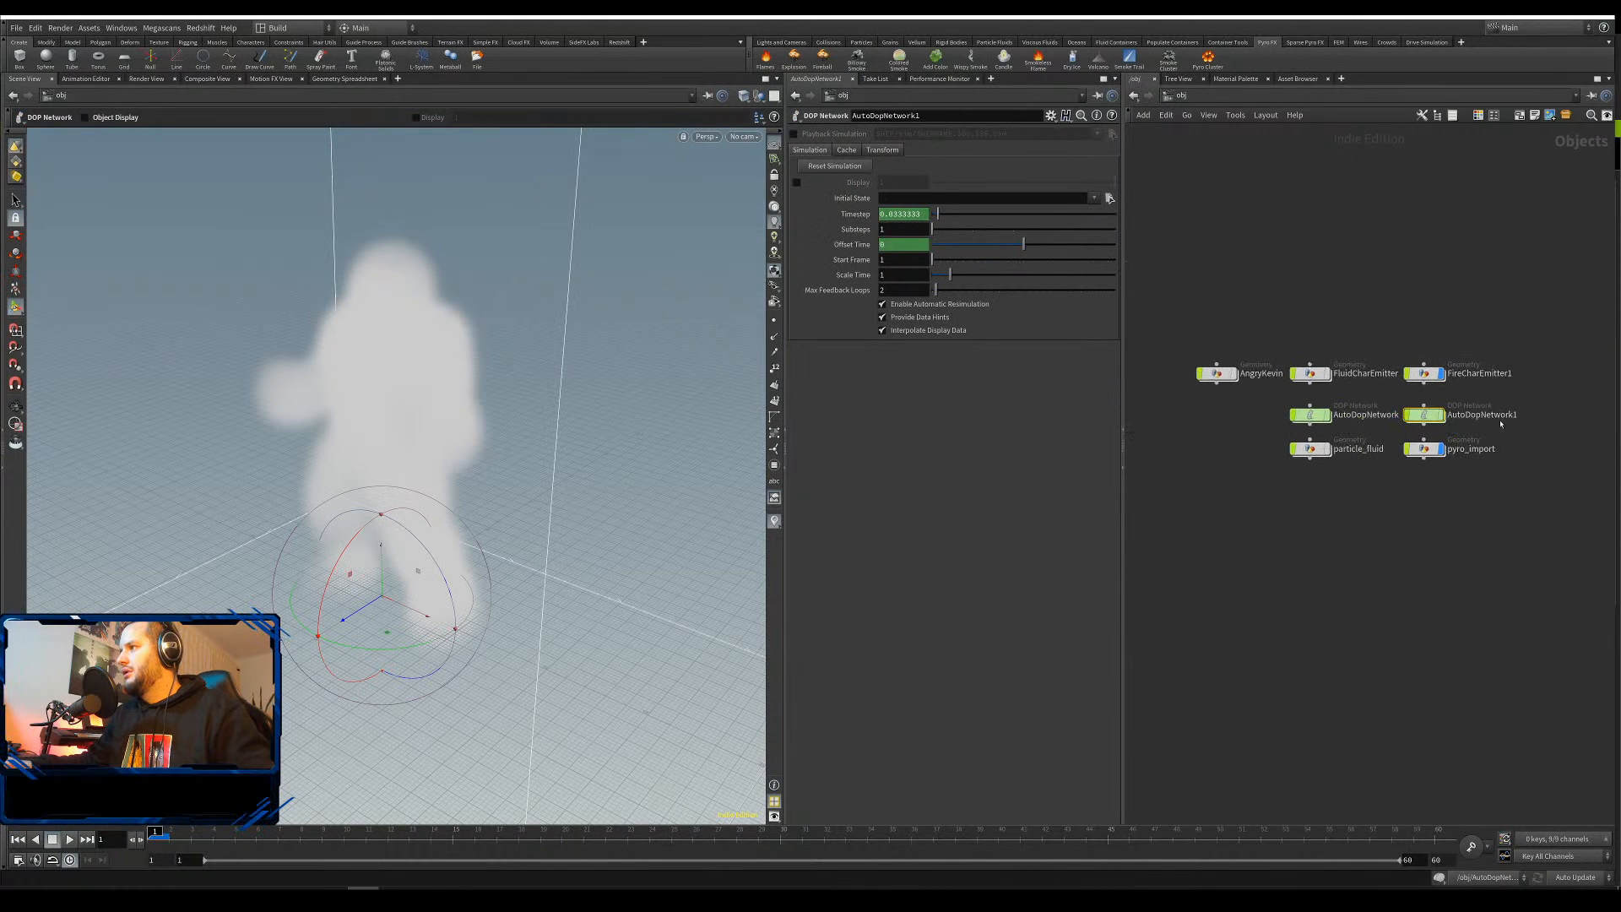
# Inside FireCharEmitter1, display the create_density node, and hide the pyro_import object at the object level
pyautogui.moveTo(1517, 430); pyautogui.dragTo(1408, 452, button='middle')
pyautogui.scroll(5, 1408, 451)
pyautogui.doubleClick(1229, 349)
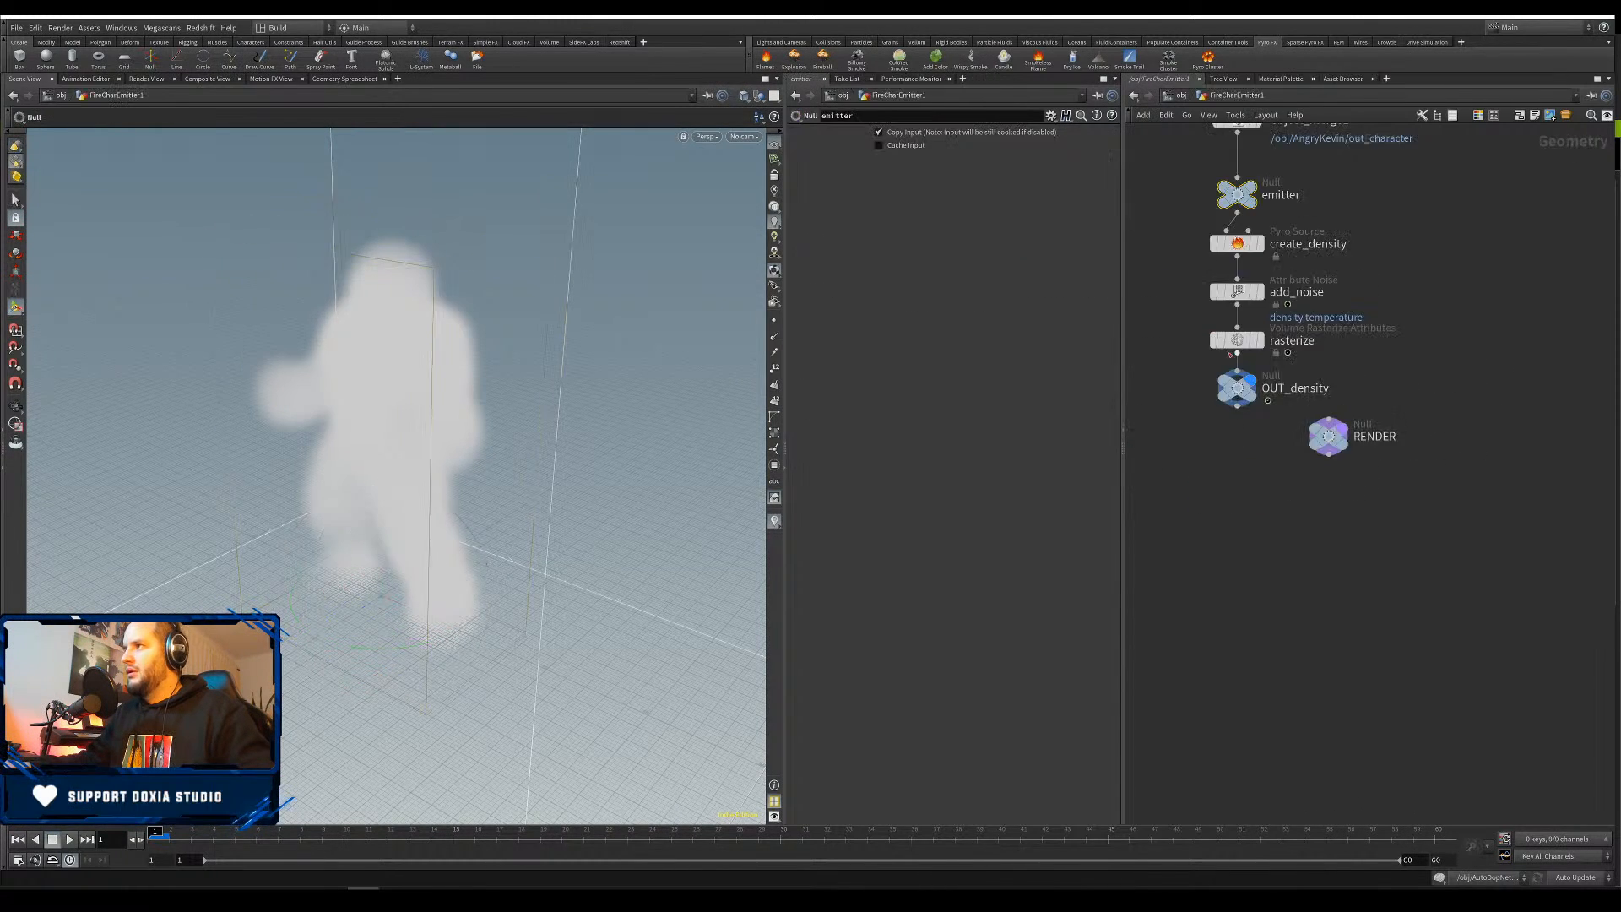
pyautogui.click(1316, 405)
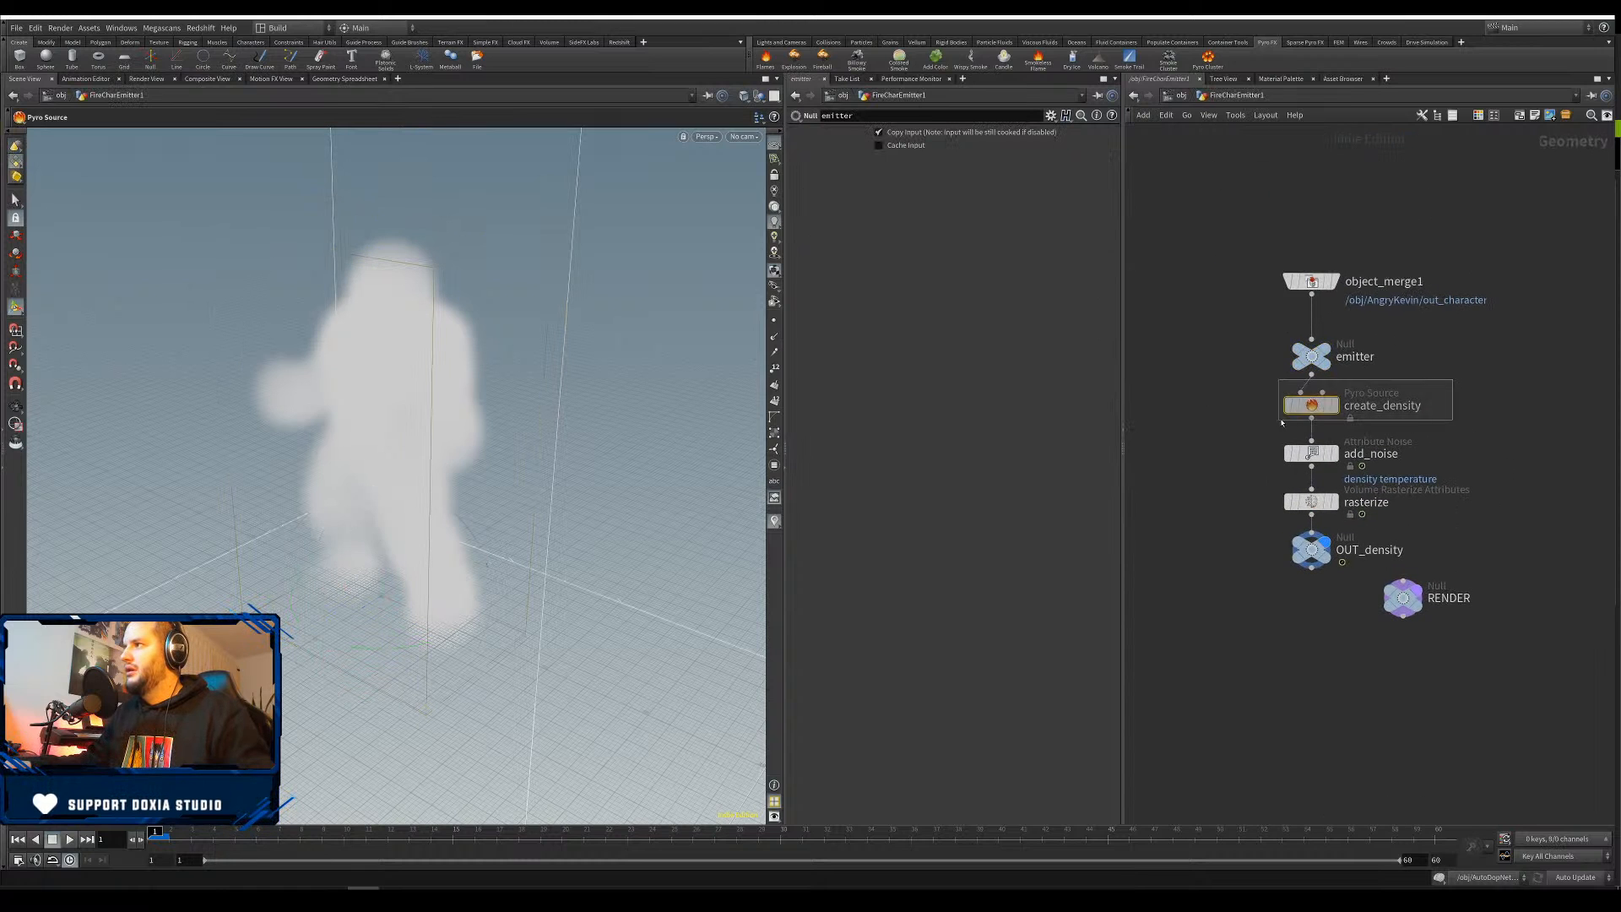
pyautogui.click(1333, 406)
pyautogui.press('u')
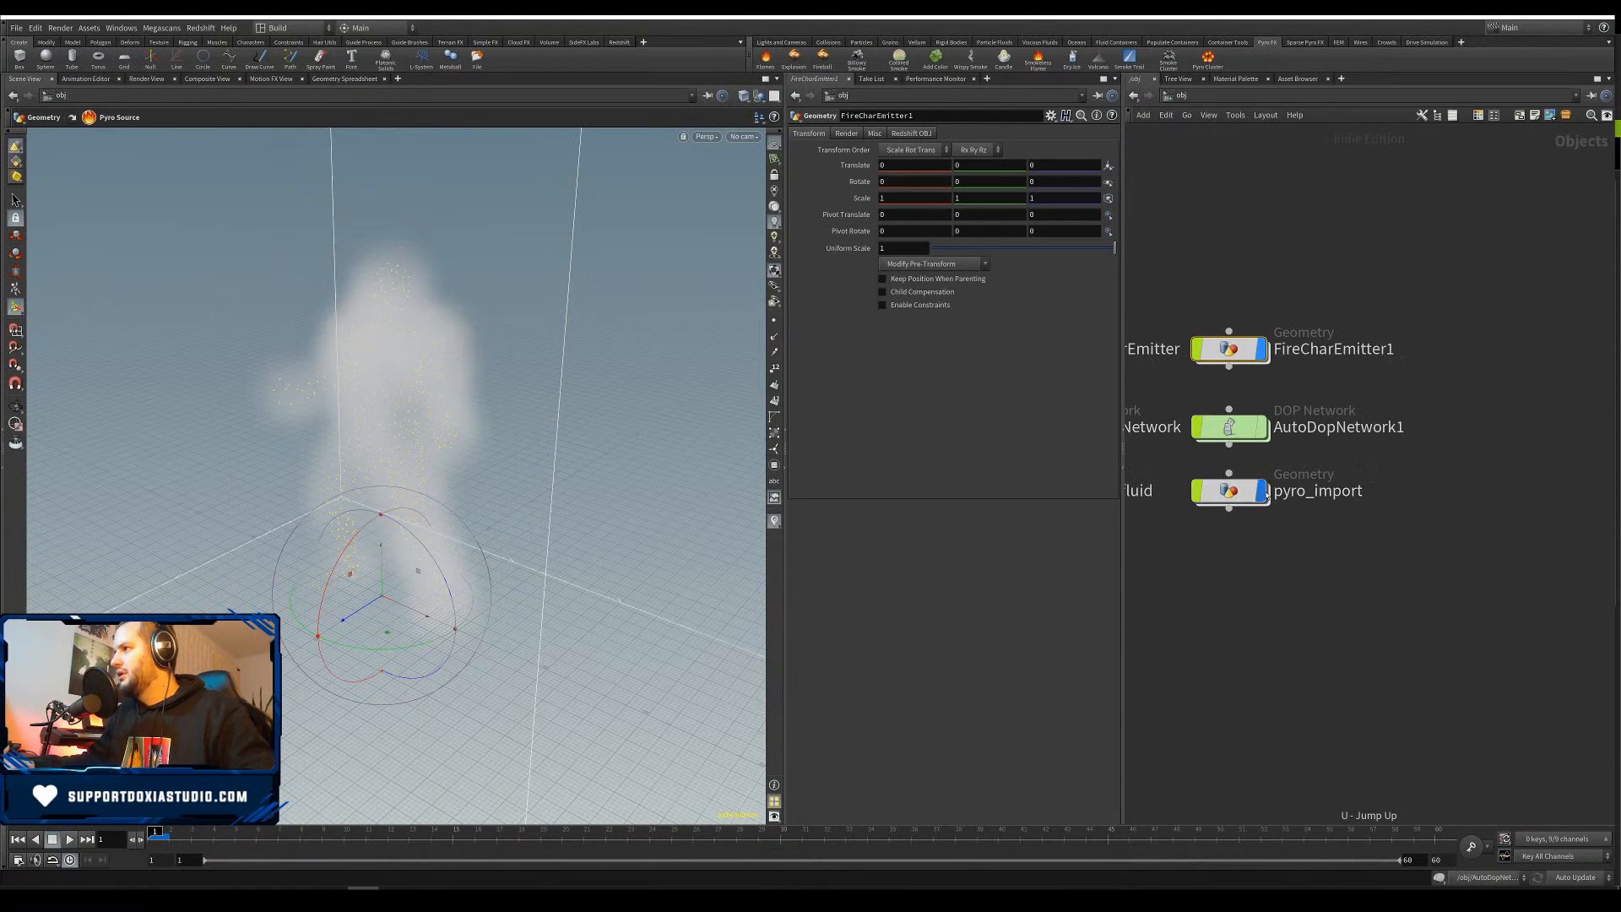
pyautogui.doubleClick(1232, 352)
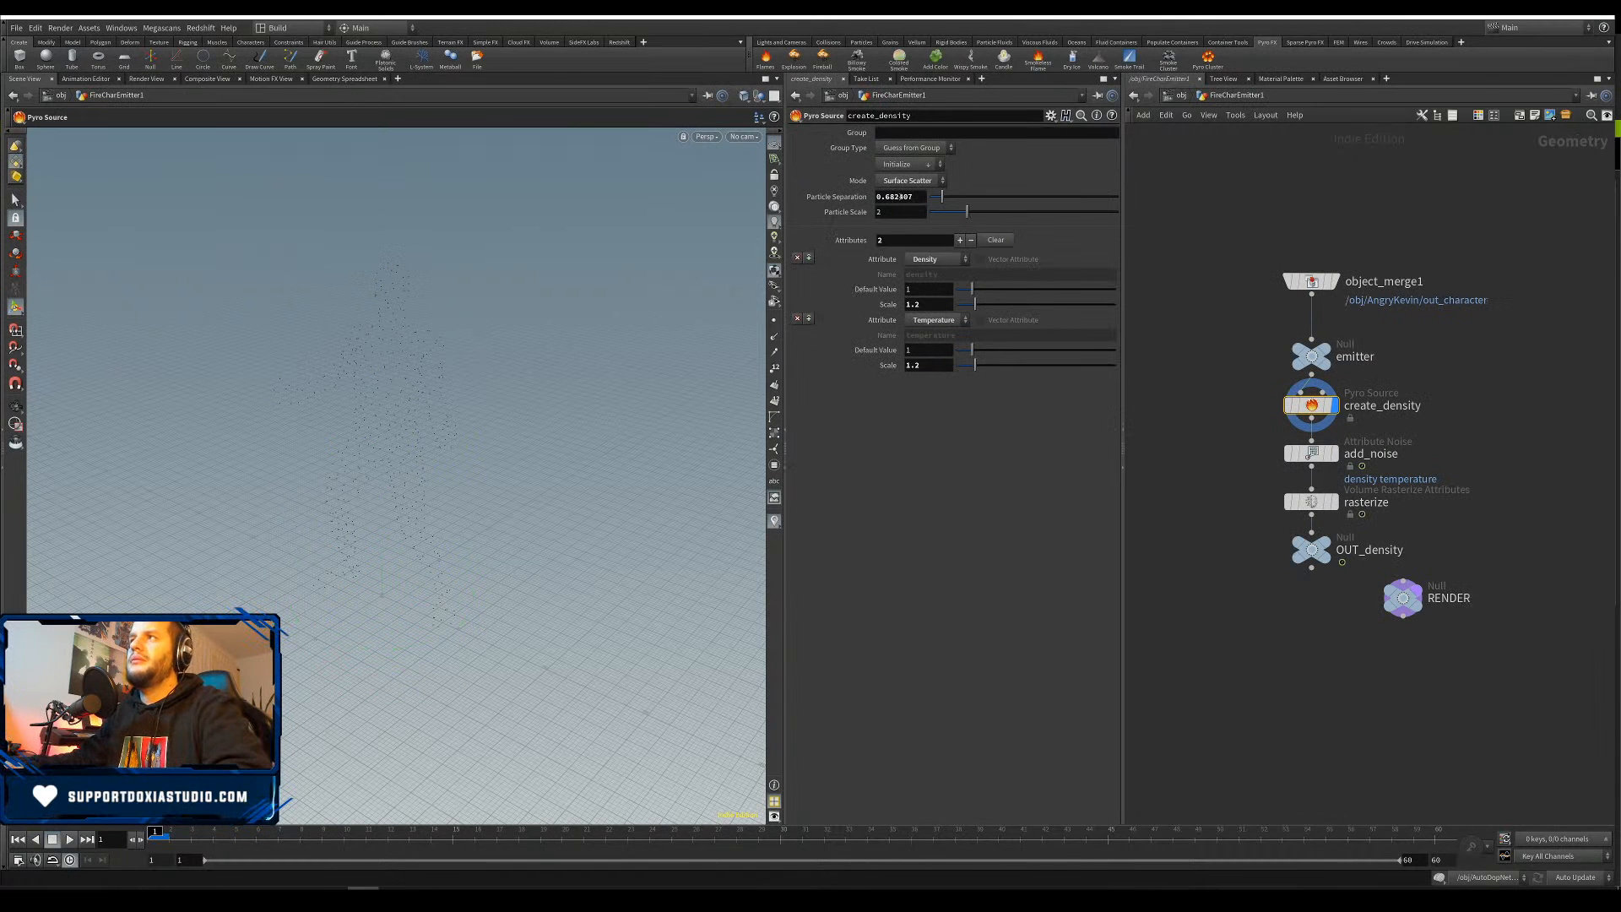
# Set the create_density node's Particle Separation to 0.1, trying 0.25 for comparison
pyautogui.moveTo(913, 197); pyautogui.dragTo(883, 201)
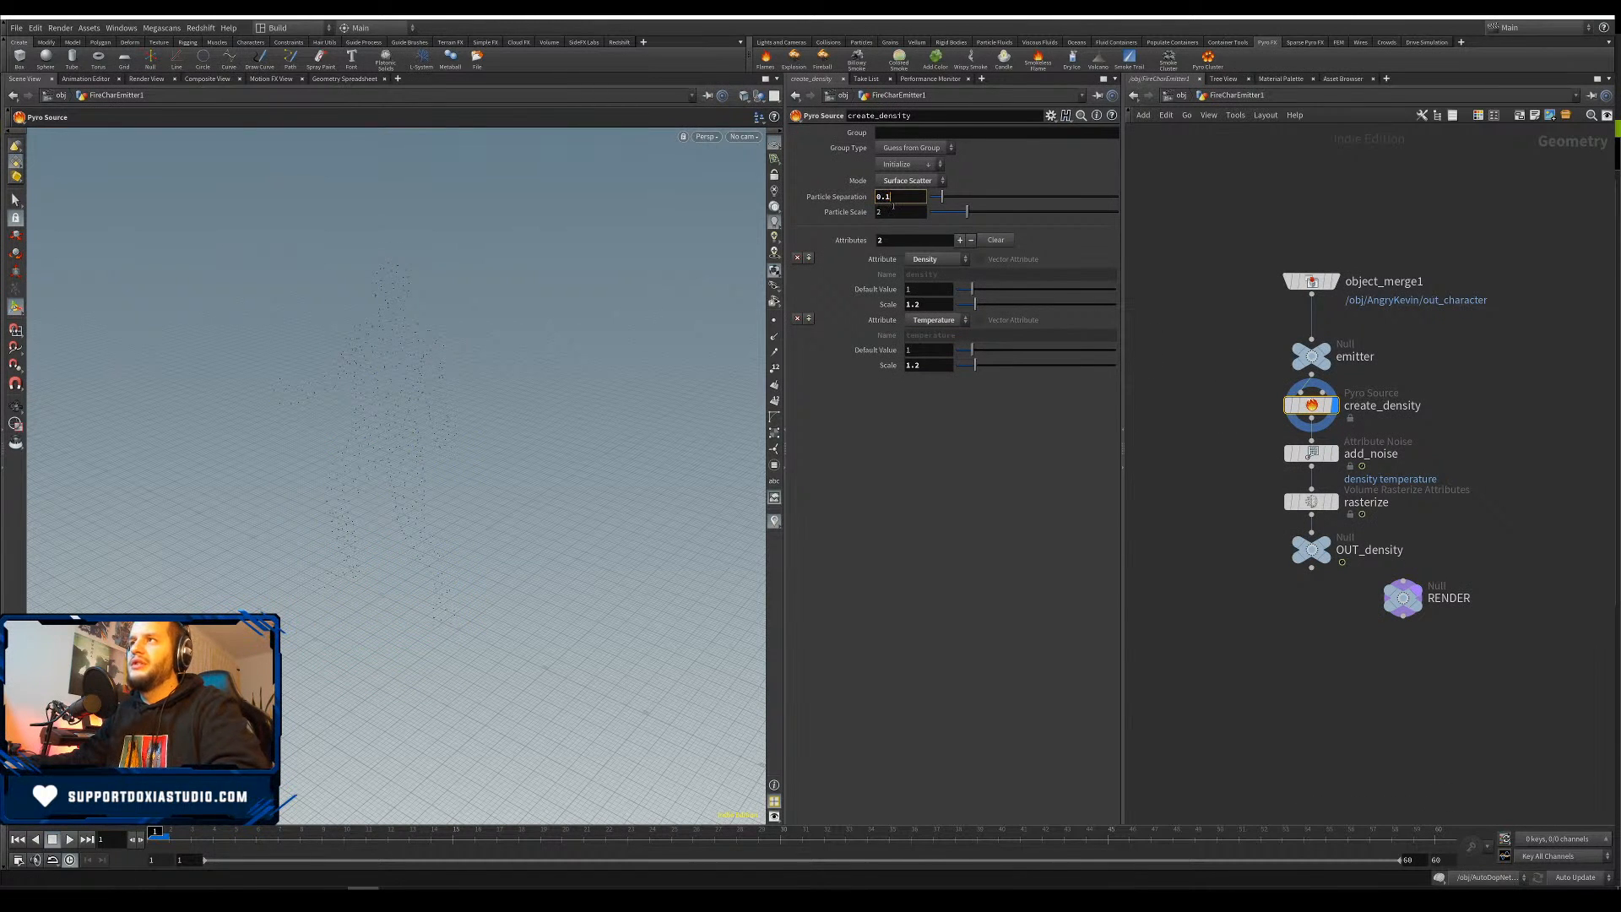
pyautogui.write('1')
pyautogui.press('Return')
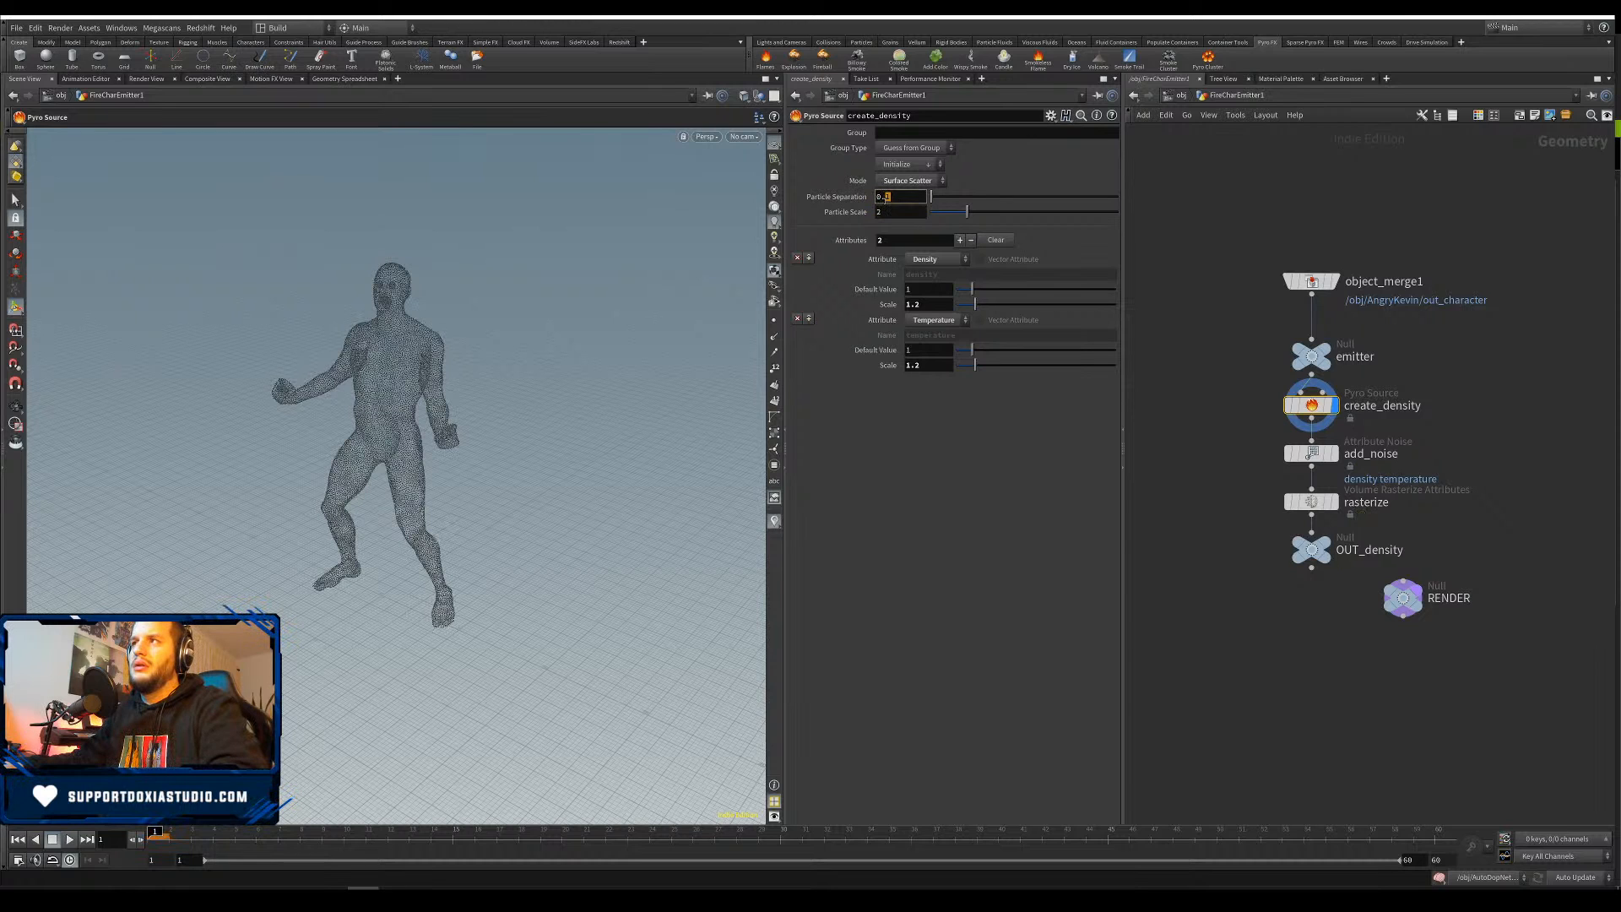
pyautogui.press('Return')
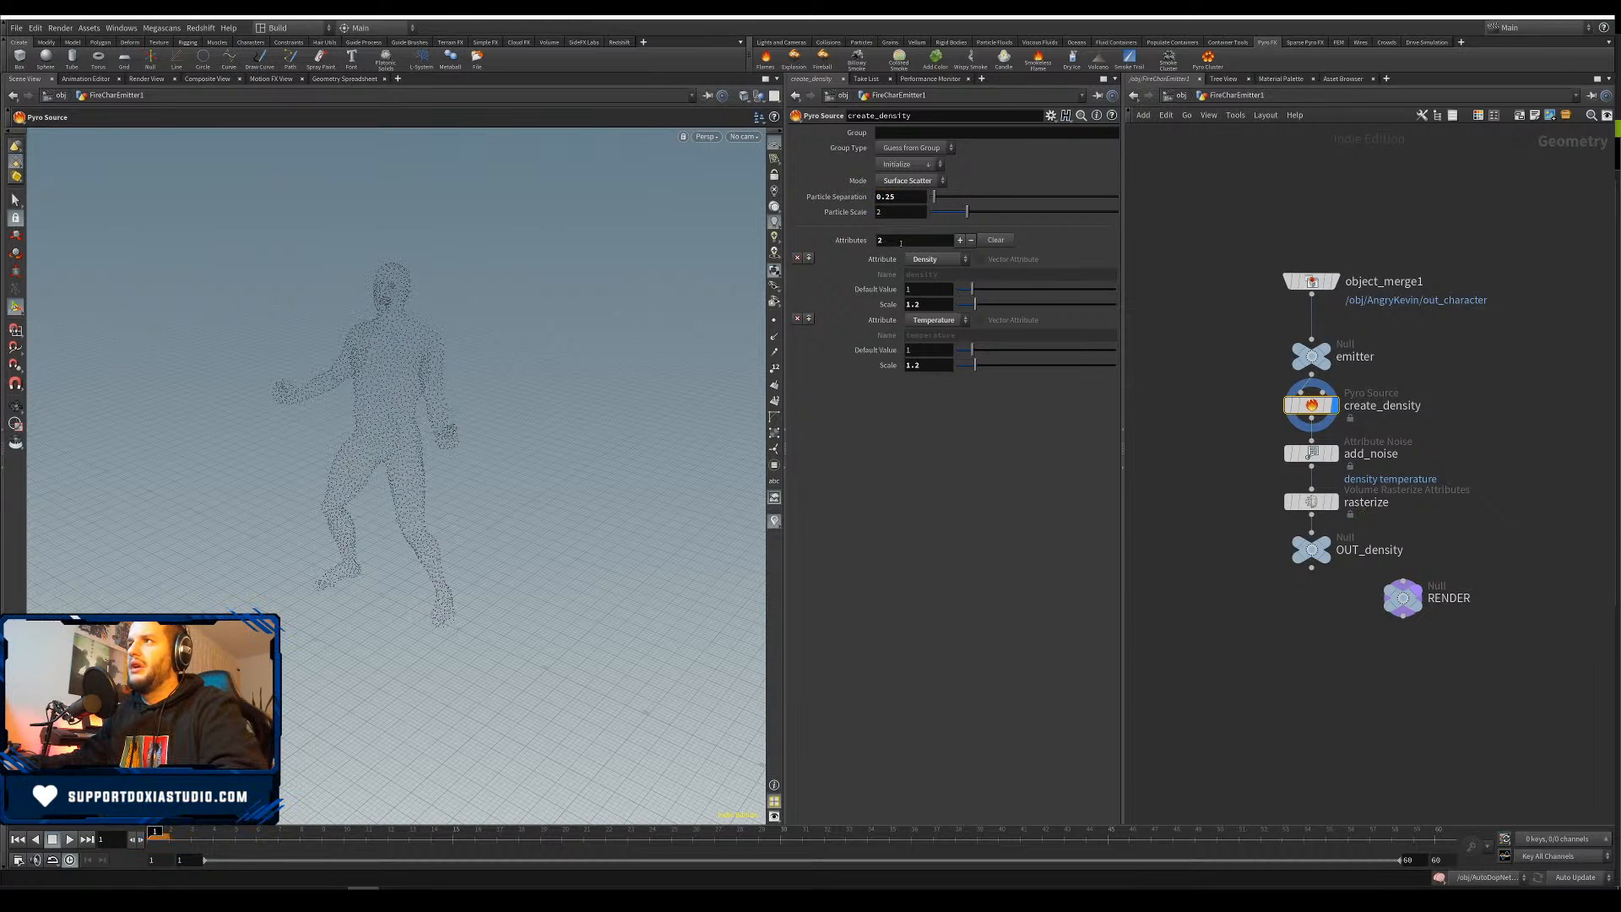
pyautogui.click(891, 197)
pyautogui.write('0.1')
pyautogui.press('Return')
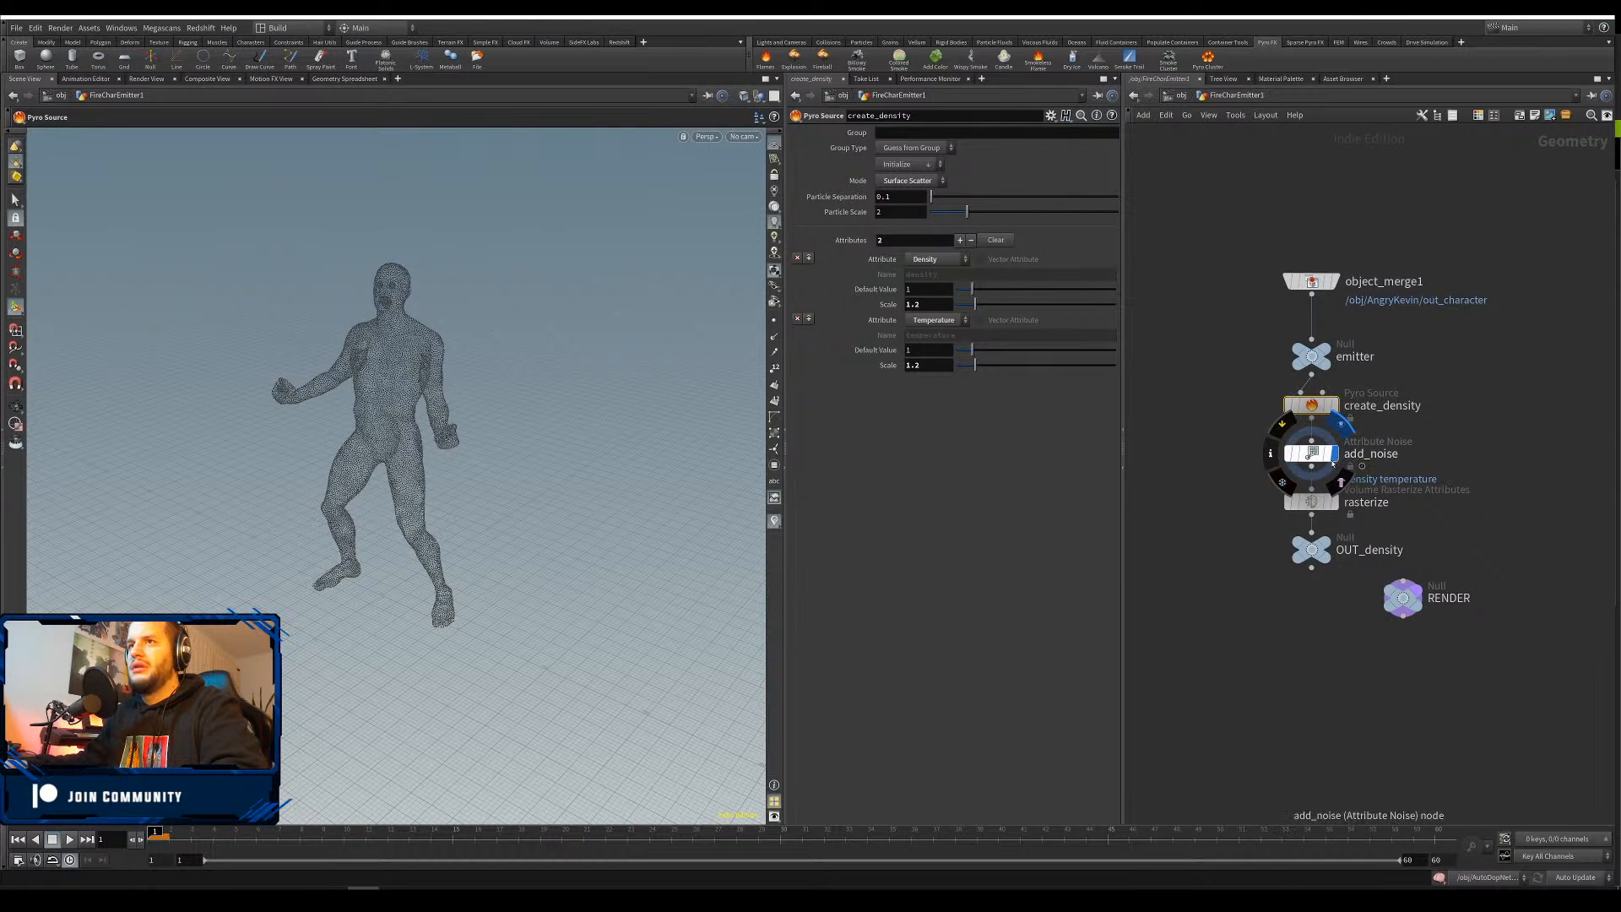
# Review the add_noise node's settings and display the OUT_density result in the viewport
pyautogui.click(1312, 453)
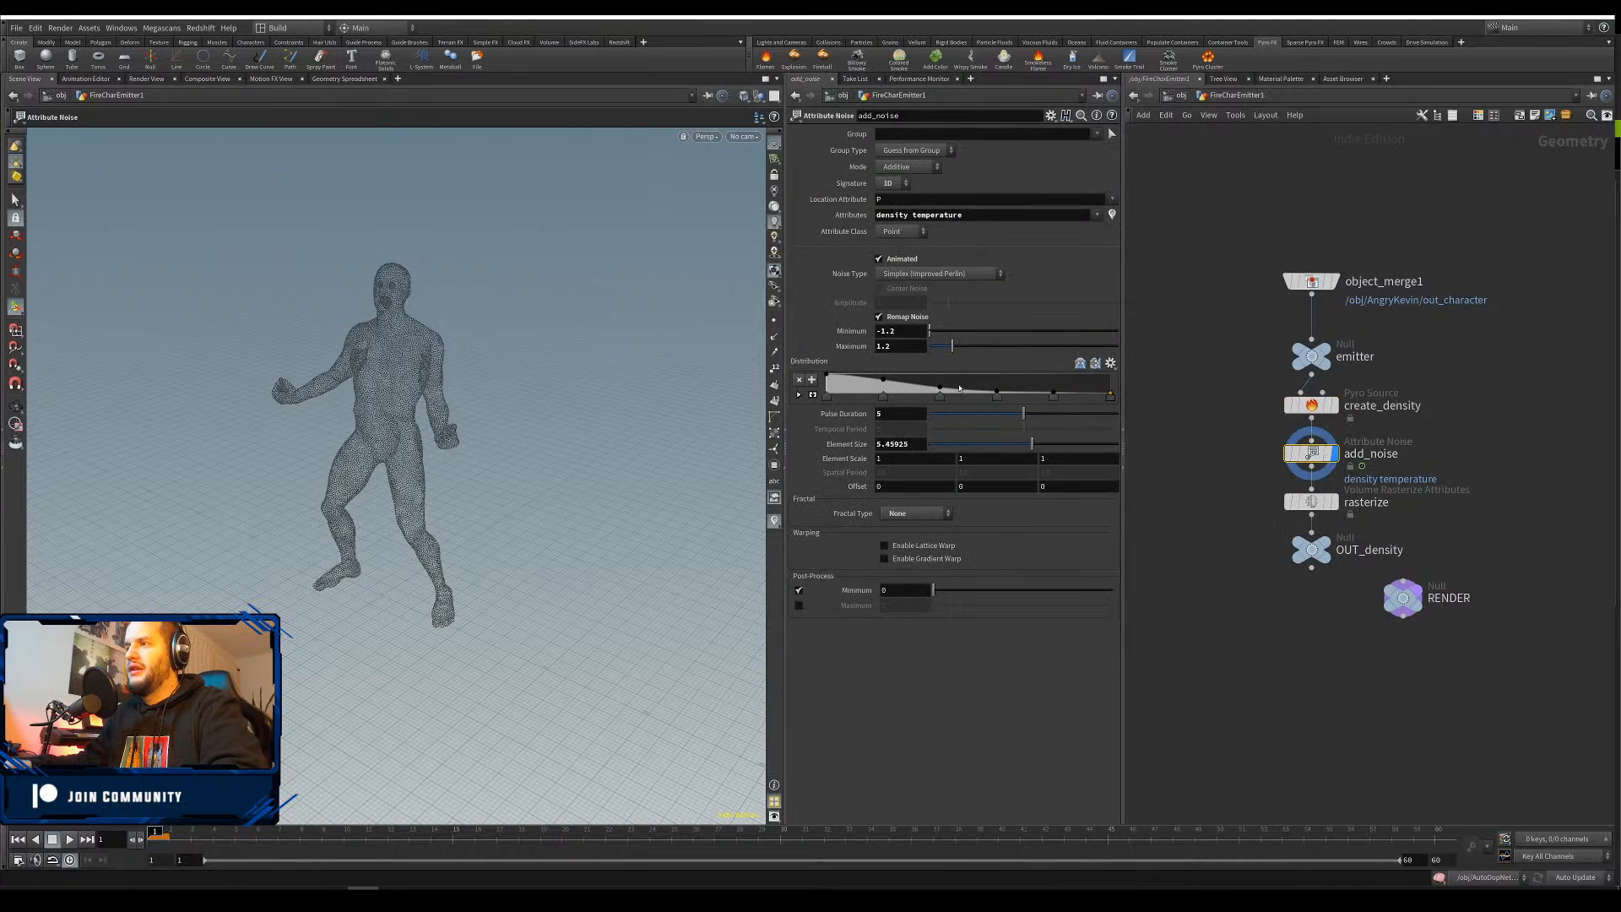
pyautogui.click(1333, 501)
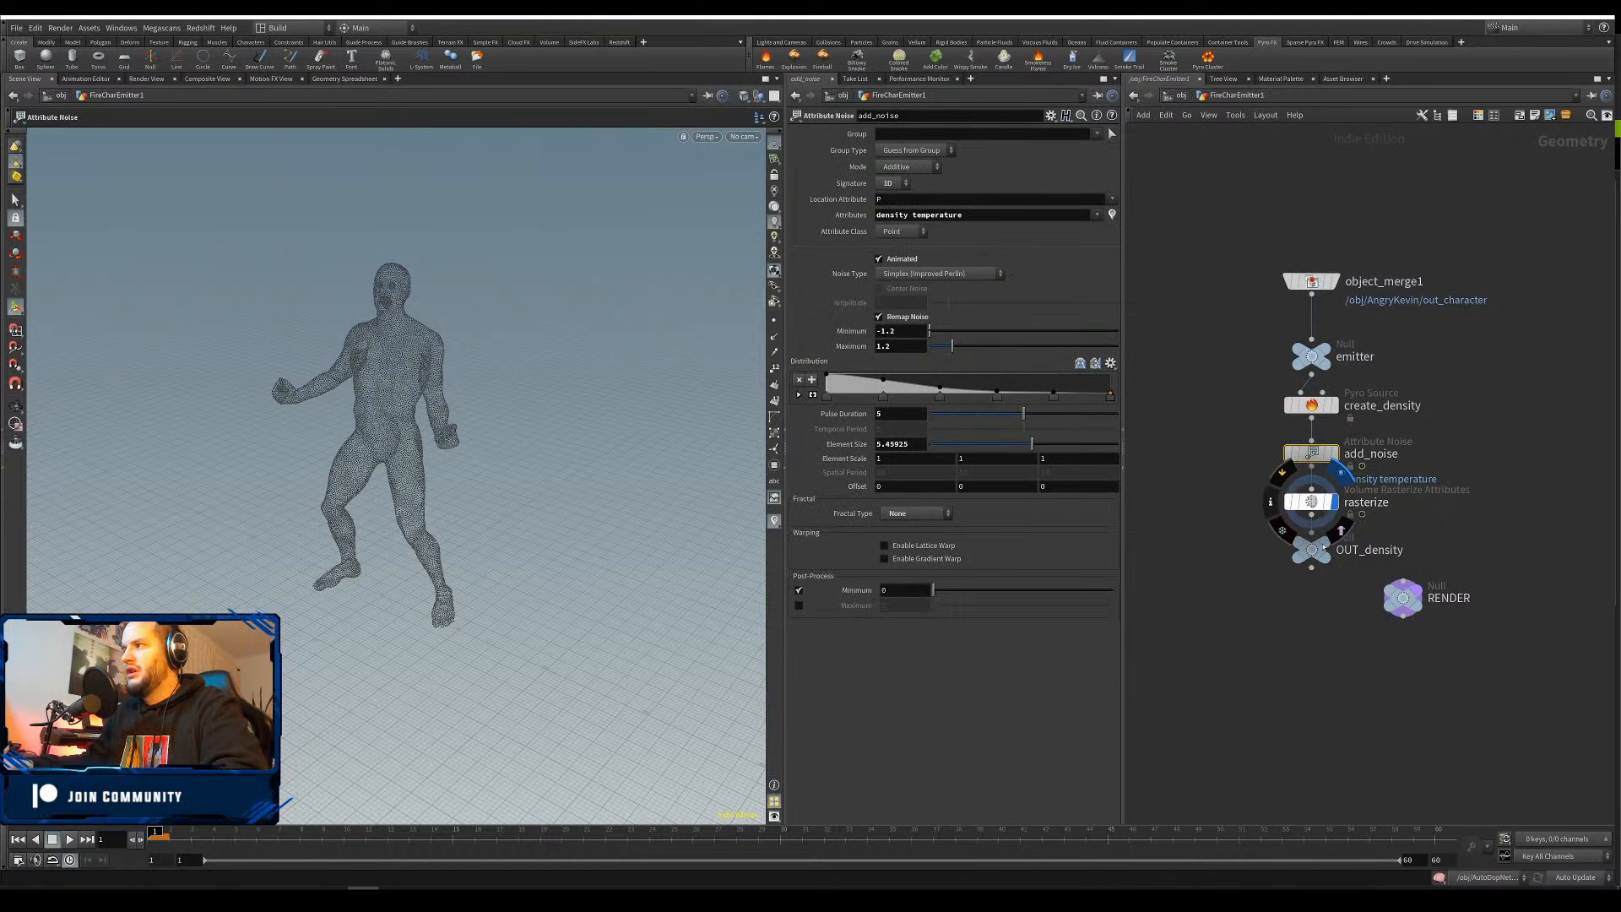
pyautogui.click(1330, 545)
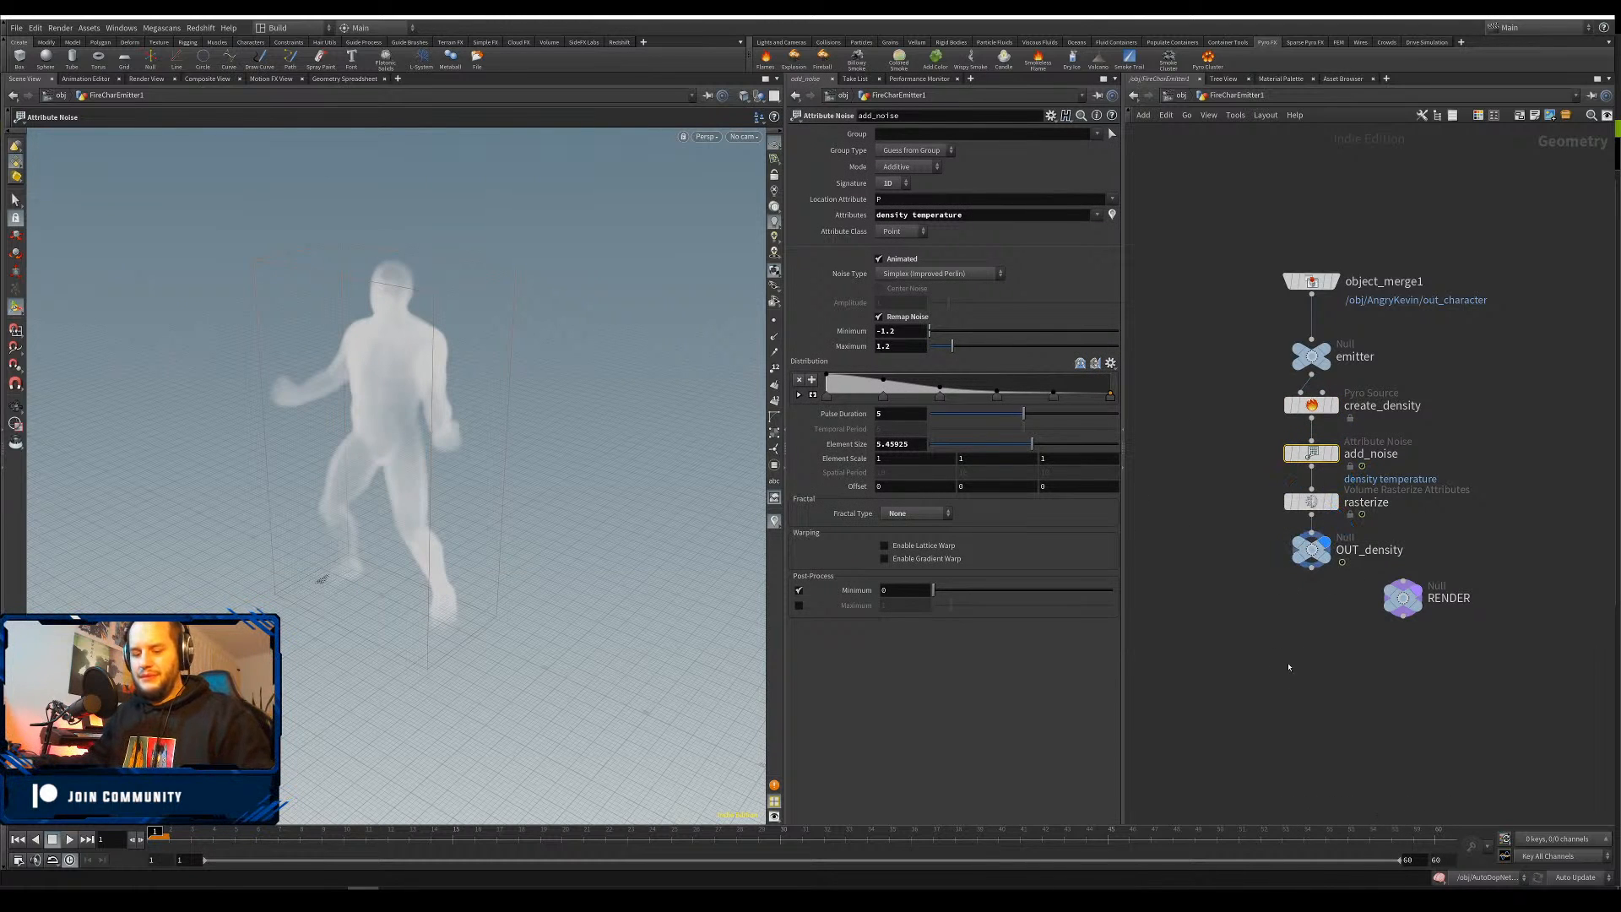
# Set the add_noise node's Element Size to 1 and inspect the noisy density on the character
pyautogui.click(1311, 455)
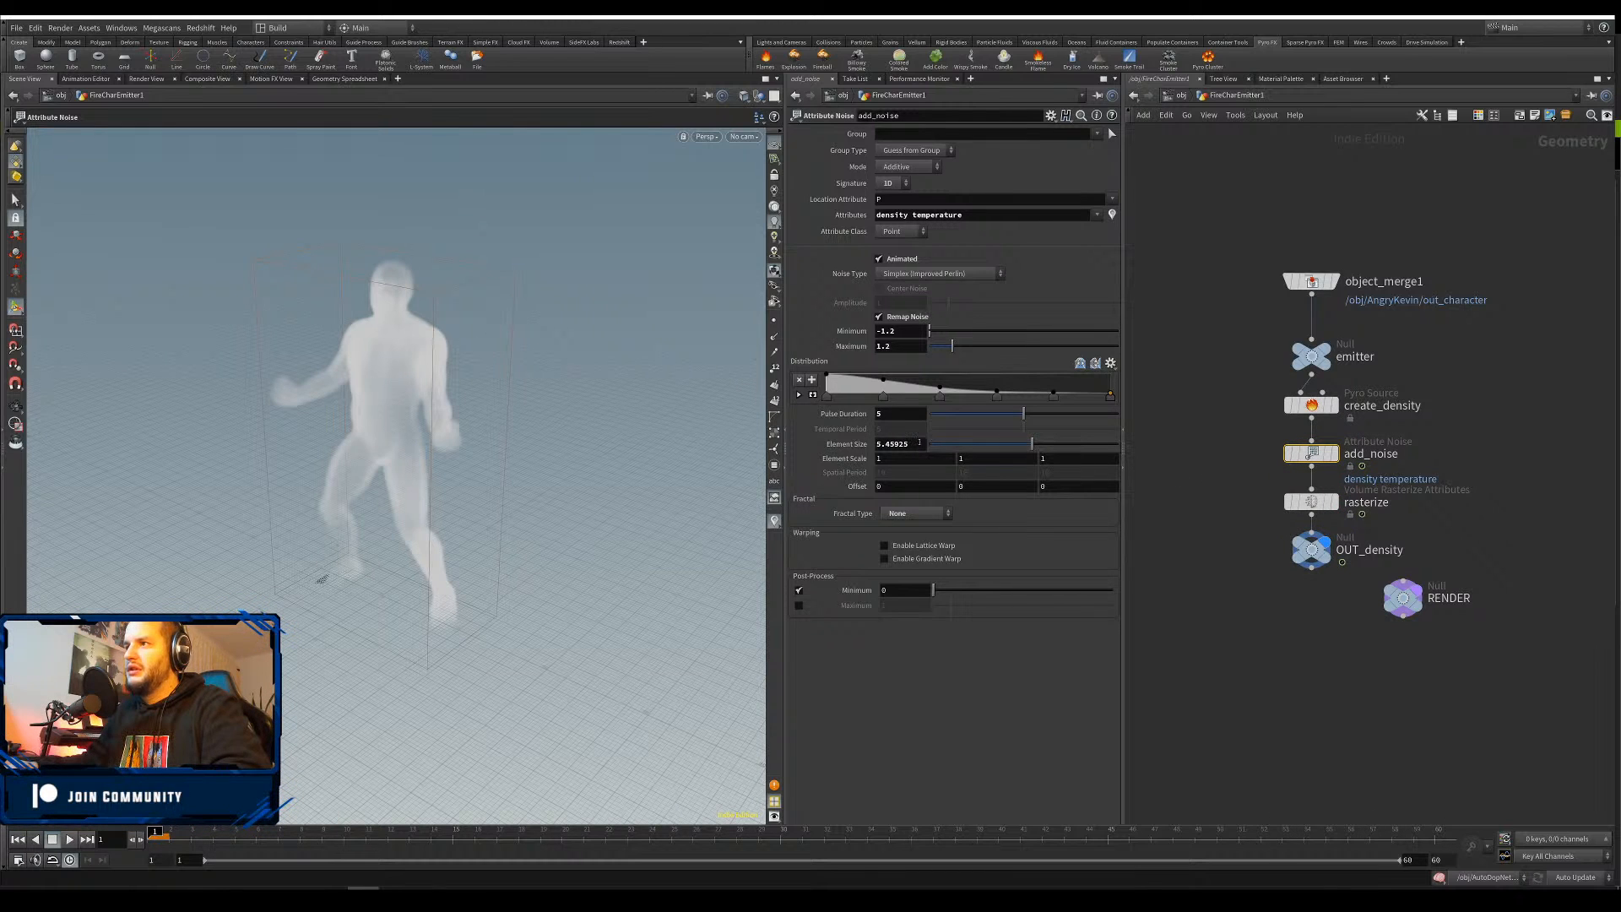
pyautogui.doubleClick(920, 443)
pyautogui.write('1')
pyautogui.press('Return')
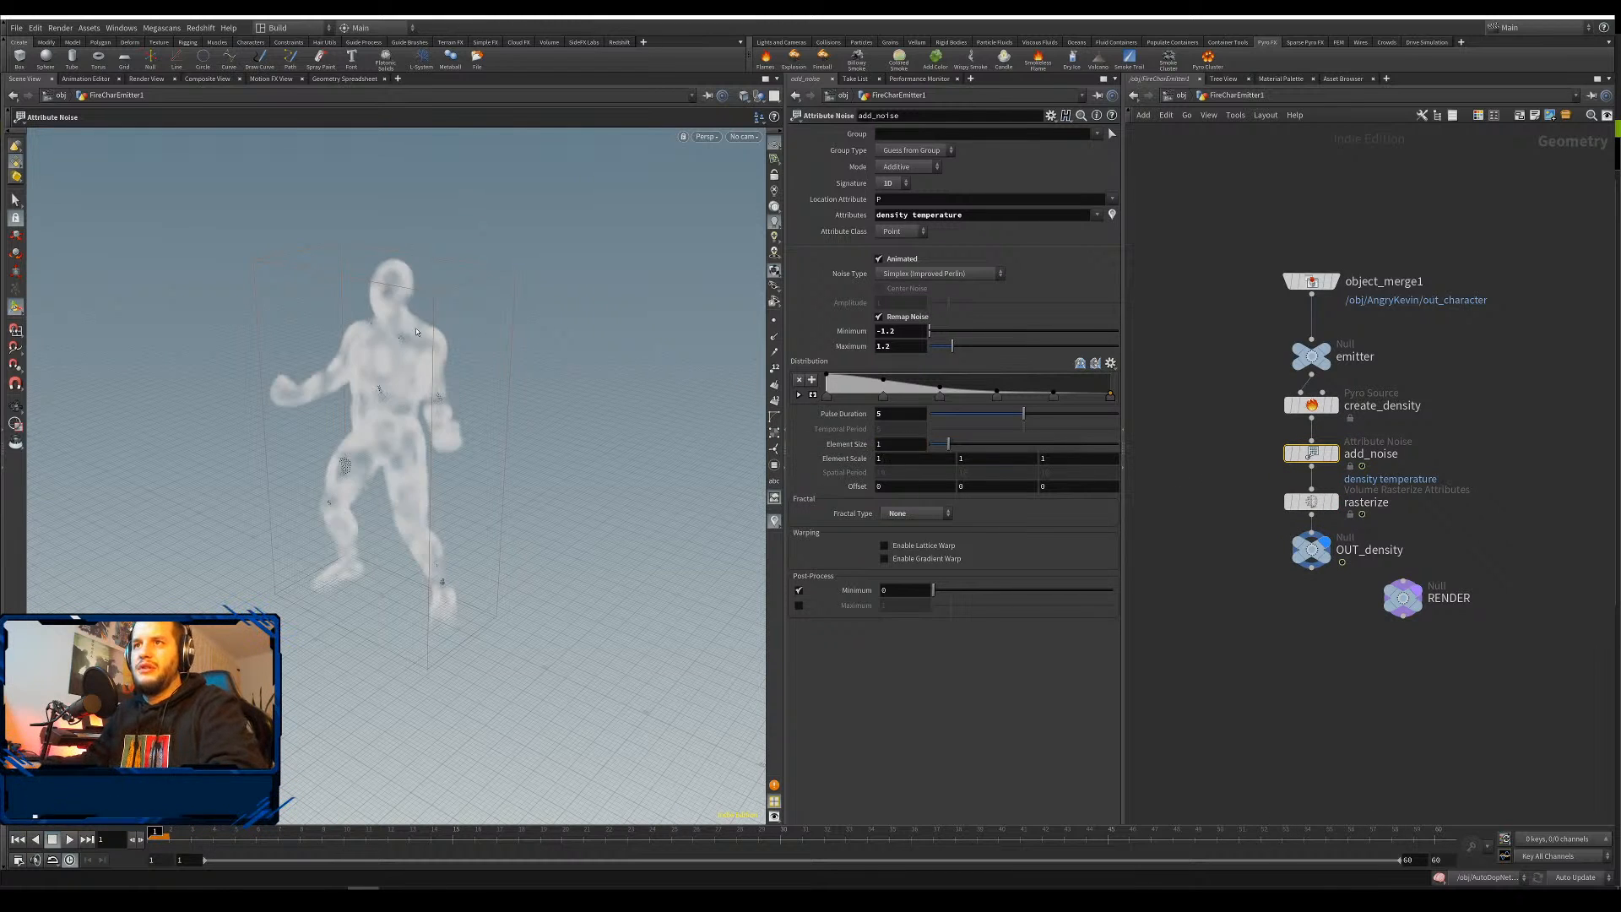
pyautogui.moveTo(339, 431); pyautogui.dragTo(447, 390)
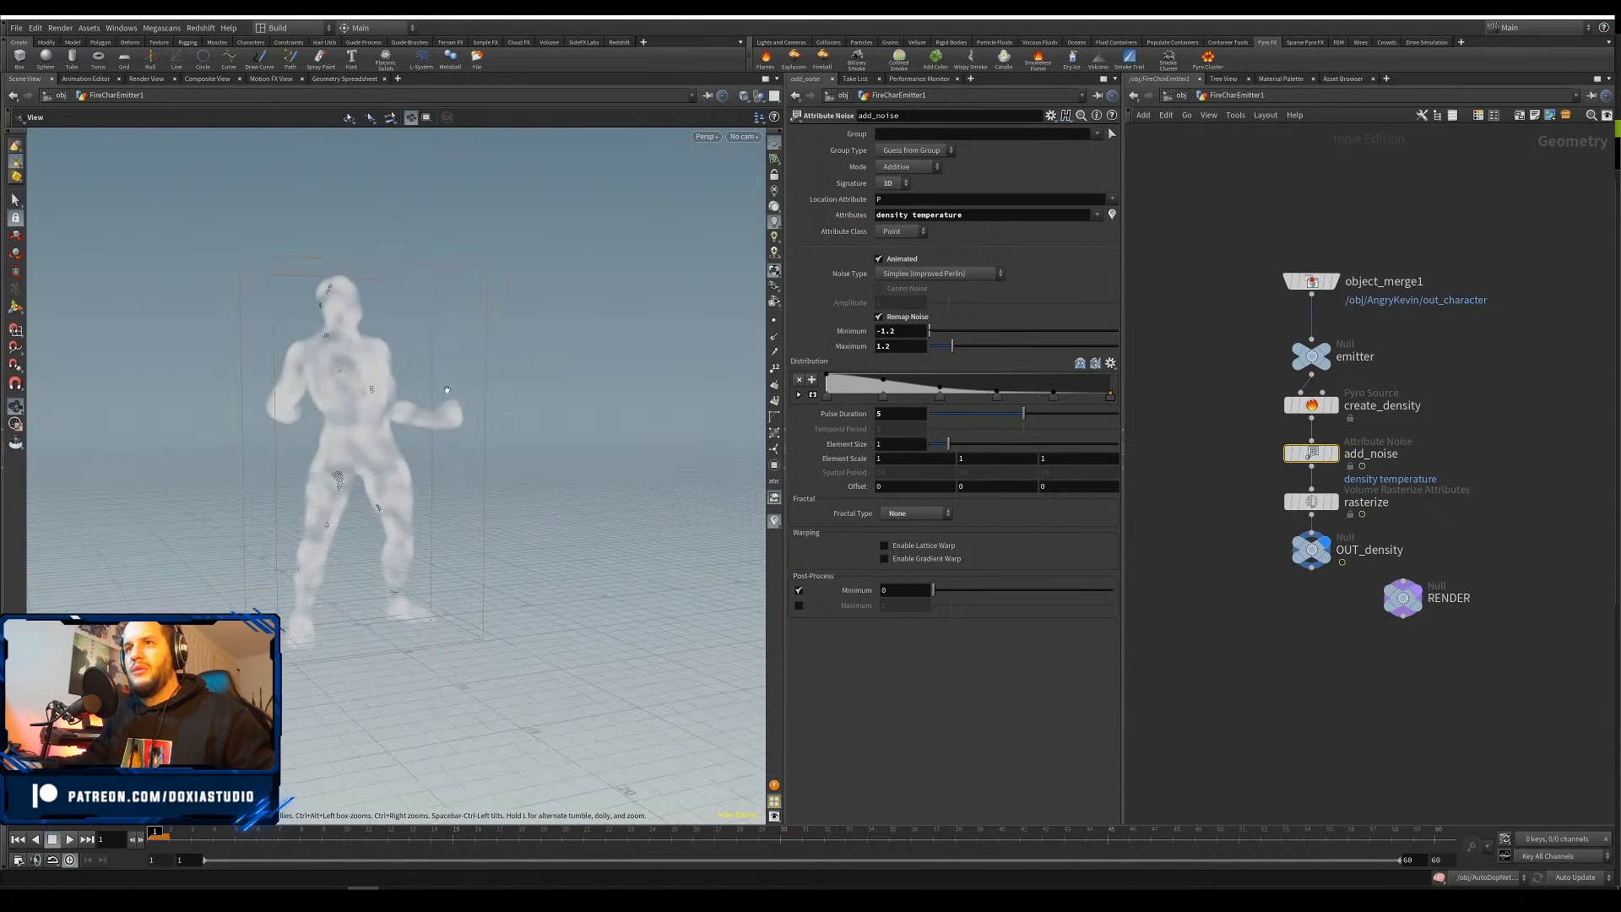
# Hide FireCharEmitter1, display pyro_import, and delete its import_pyro_visualization node
pyautogui.press('u')
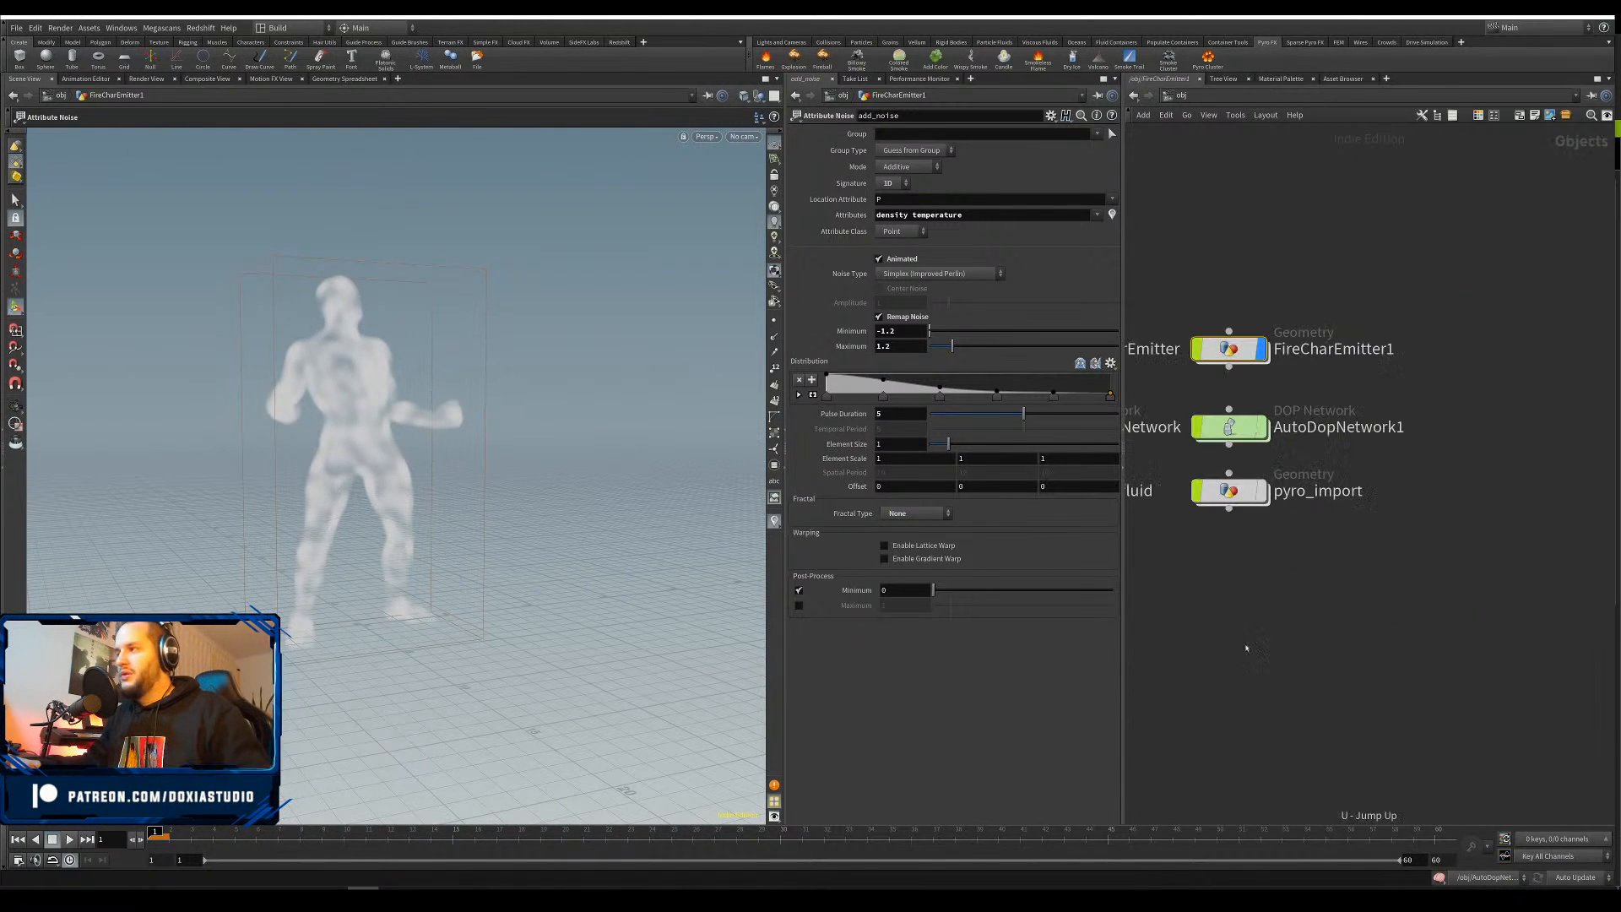
pyautogui.moveTo(1188, 308)
pyautogui.click(1262, 349)
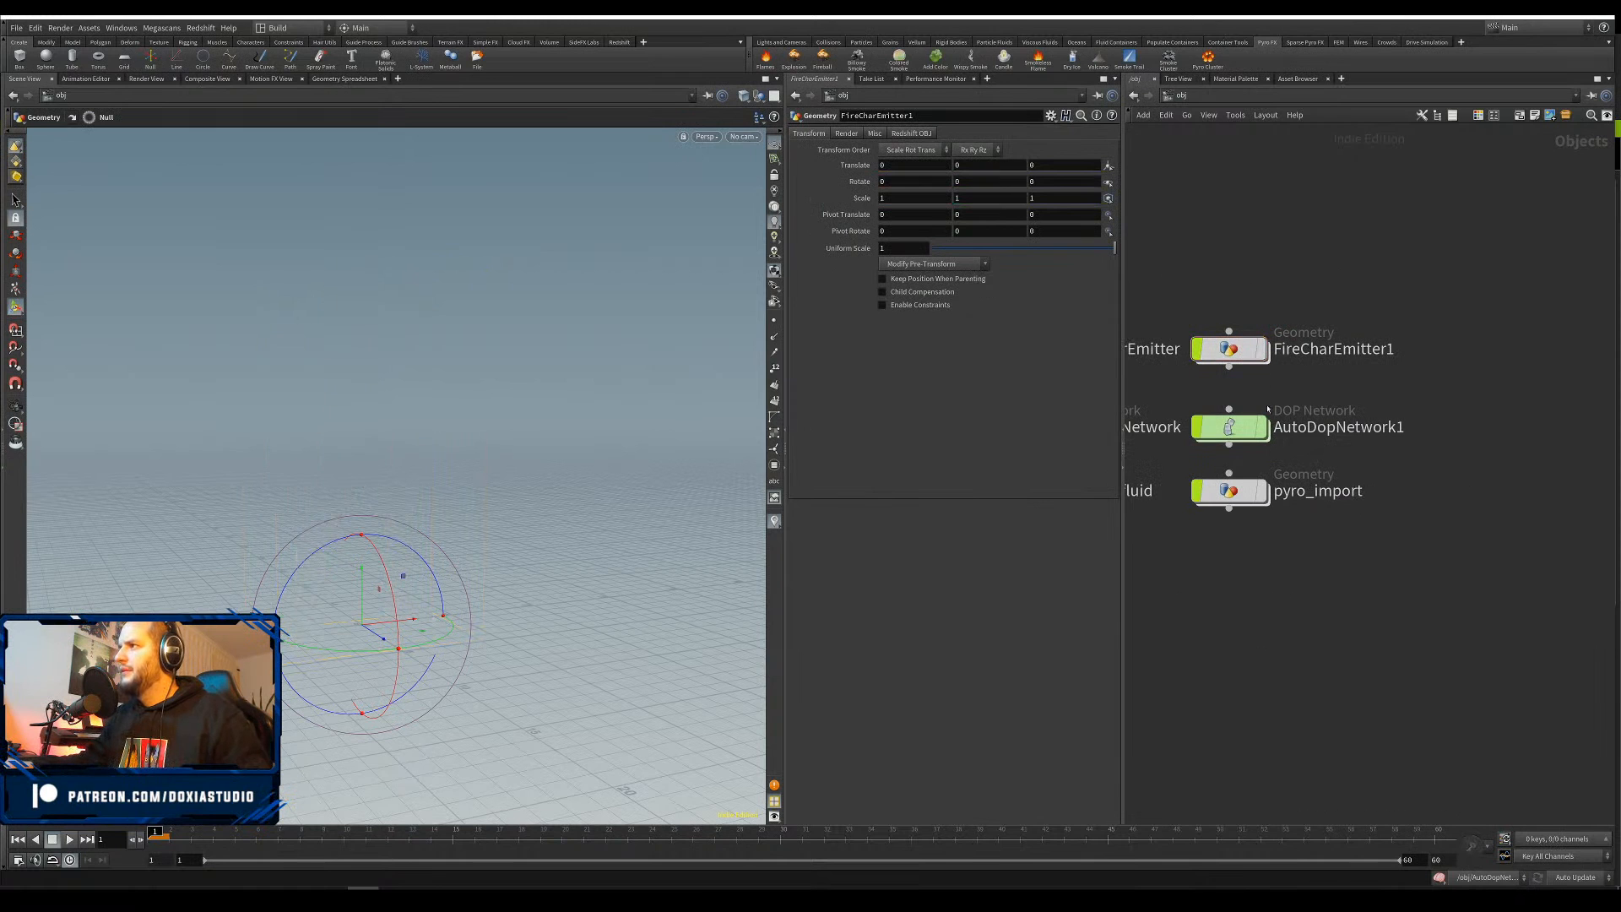
pyautogui.click(1263, 491)
pyautogui.press('i')
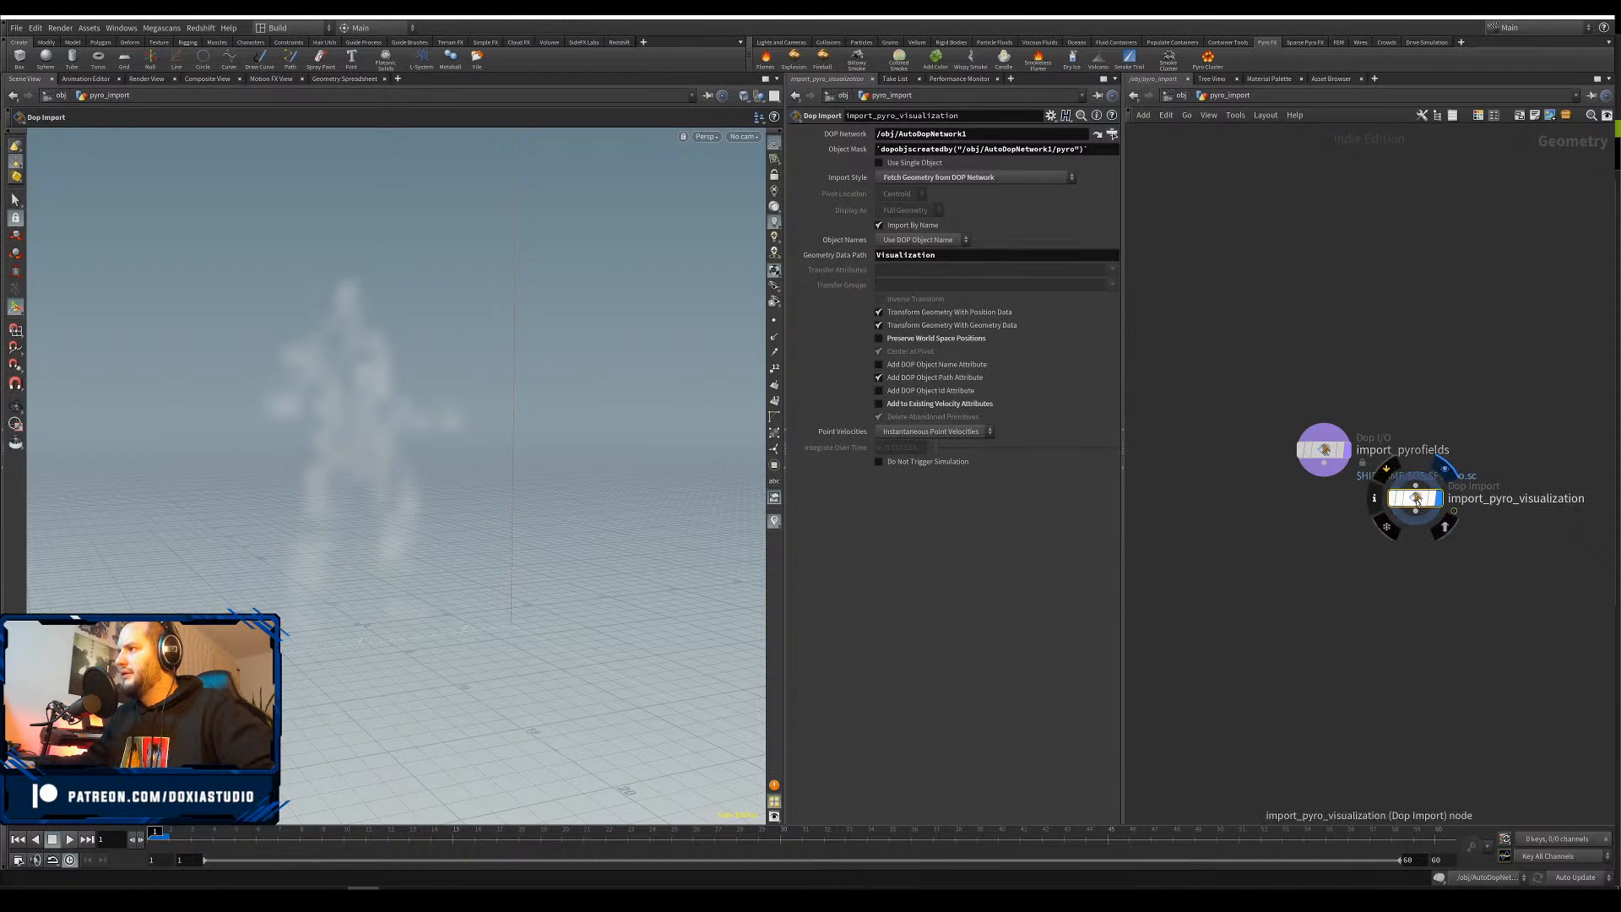
pyautogui.moveTo(1404, 508)
pyautogui.press('Delete')
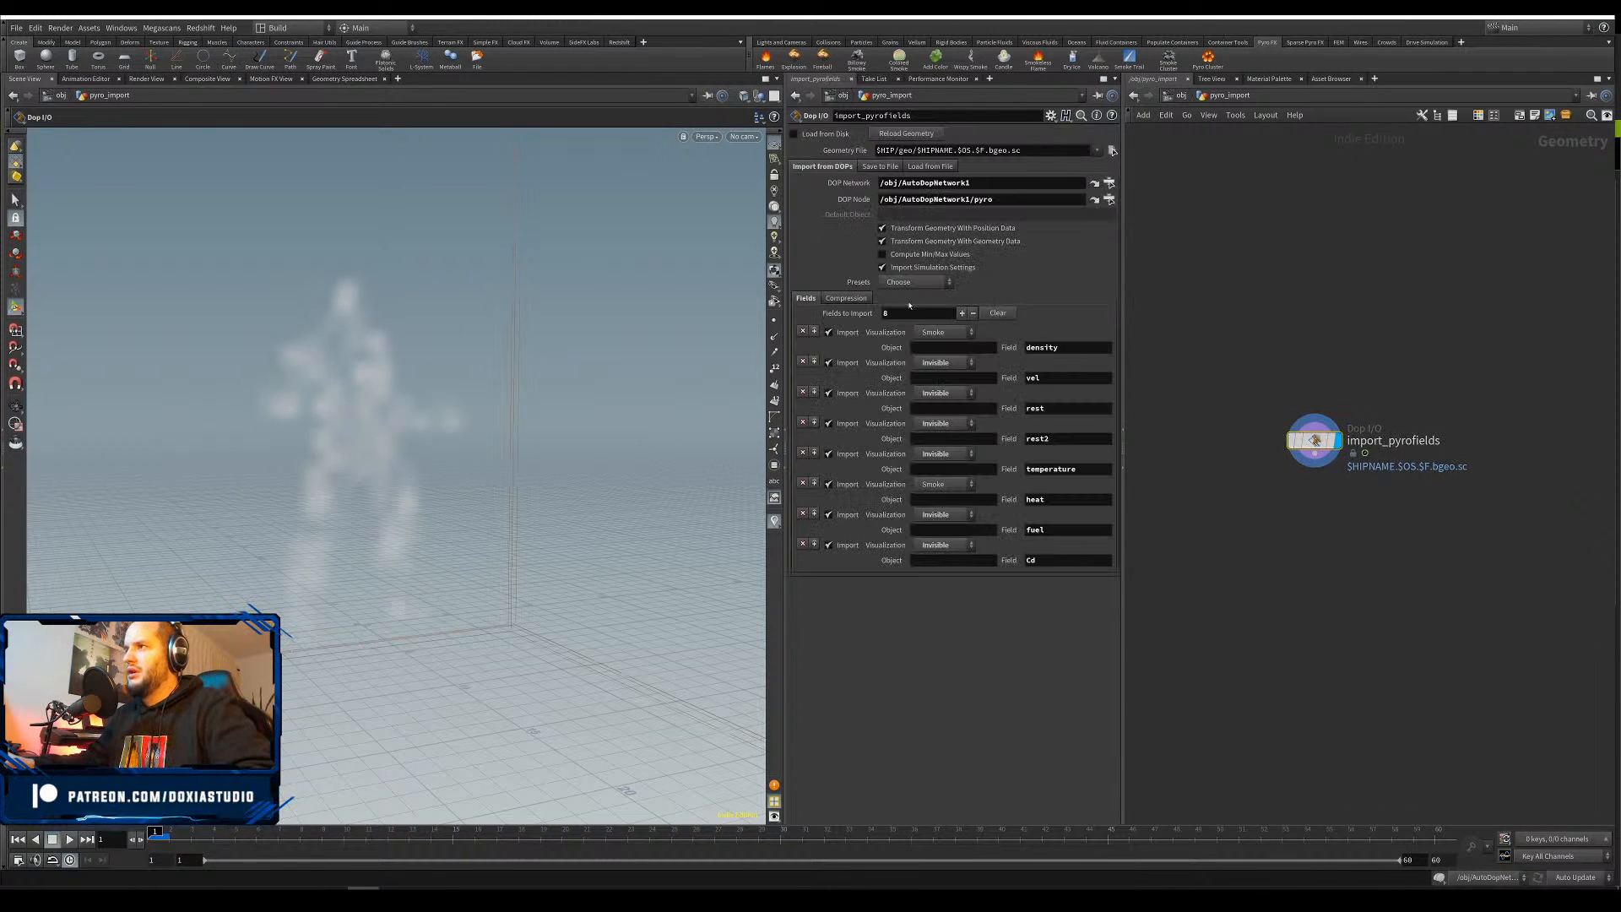
# Remove the rest, rest2, temperature, heat, fuel and Cd fields from import_pyrofields, keeping only density and vel
pyautogui.click(803, 392)
pyautogui.click(803, 392)
pyautogui.click(804, 392)
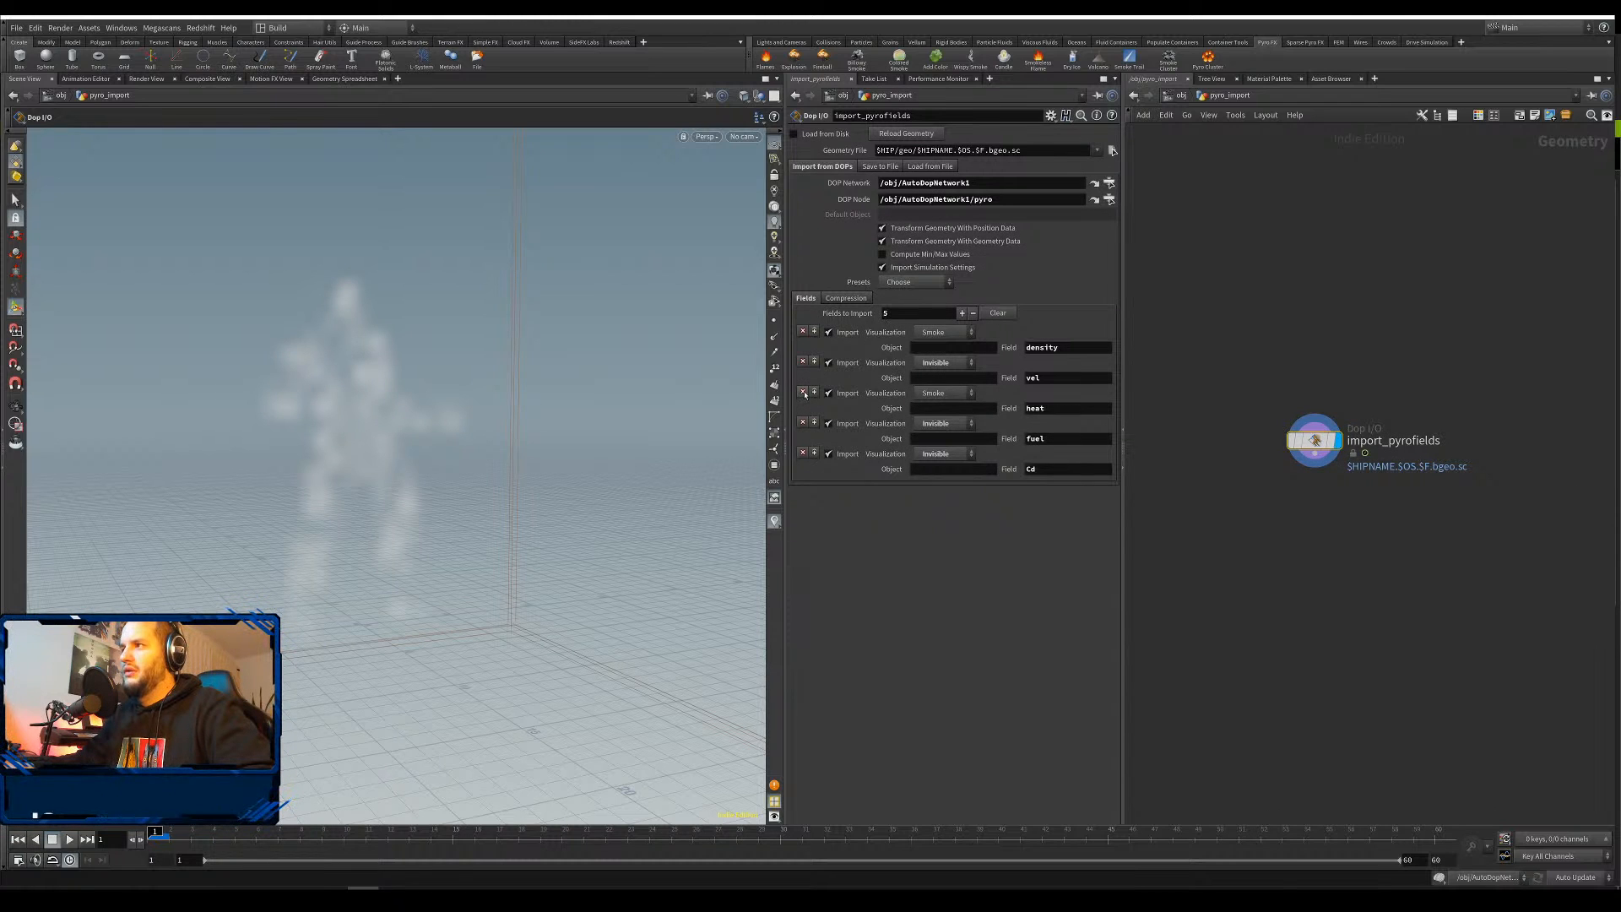
pyautogui.click(803, 392)
pyautogui.click(803, 392)
pyautogui.click(803, 392)
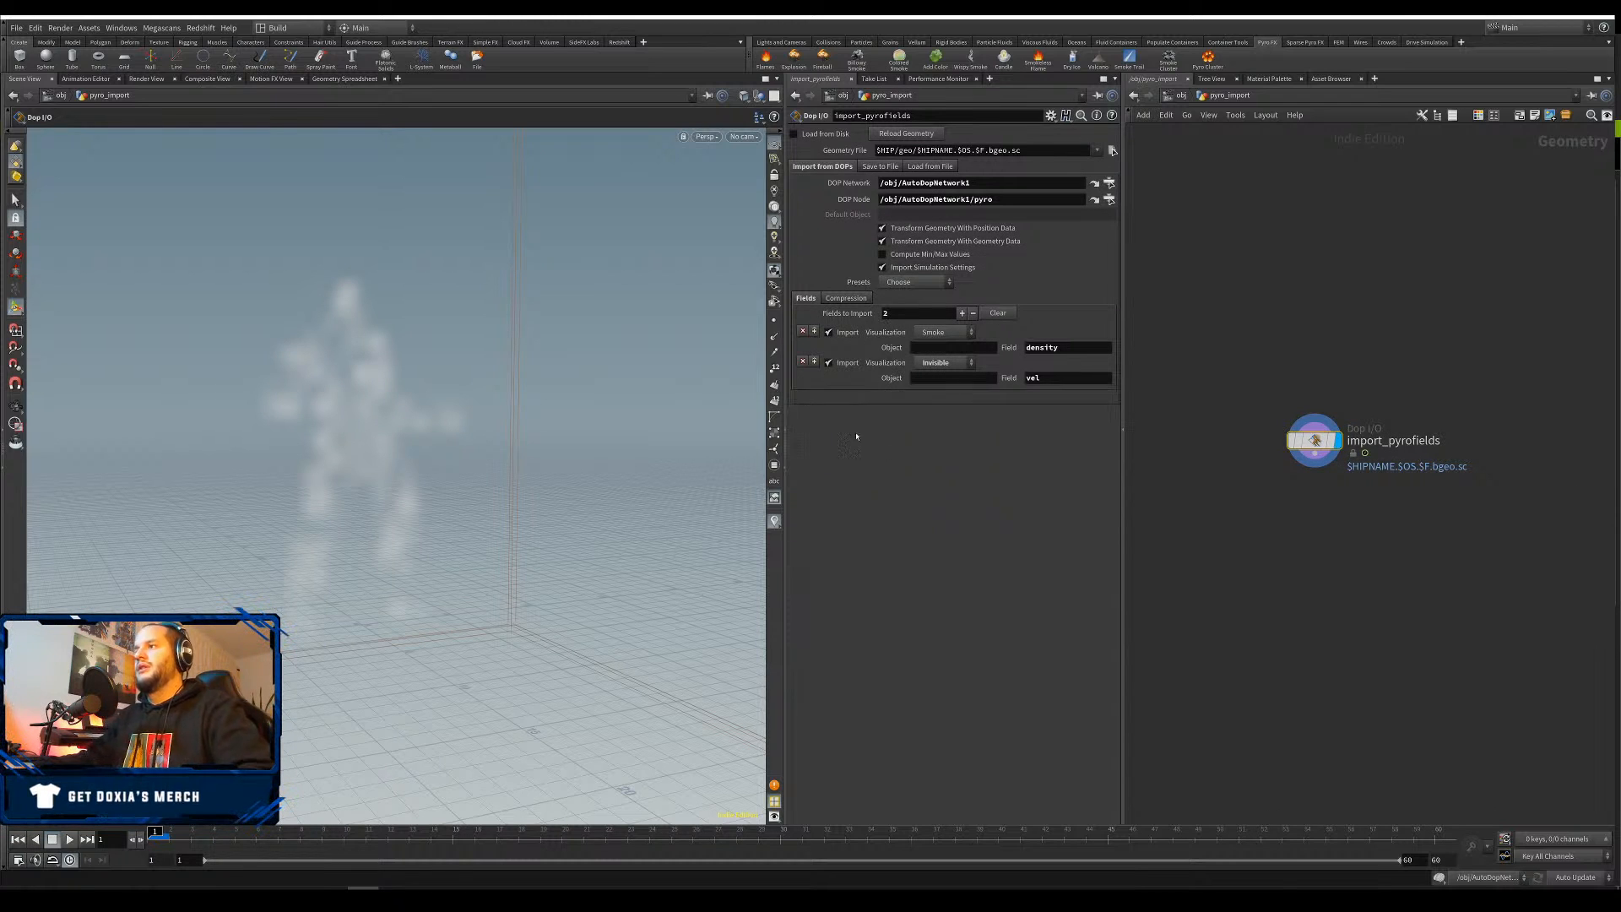
# Add a displayed Null beneath import_pyrofields, fed by it, and name it out_smoke
pyautogui.moveTo(1319, 441); pyautogui.dragTo(1311, 419)
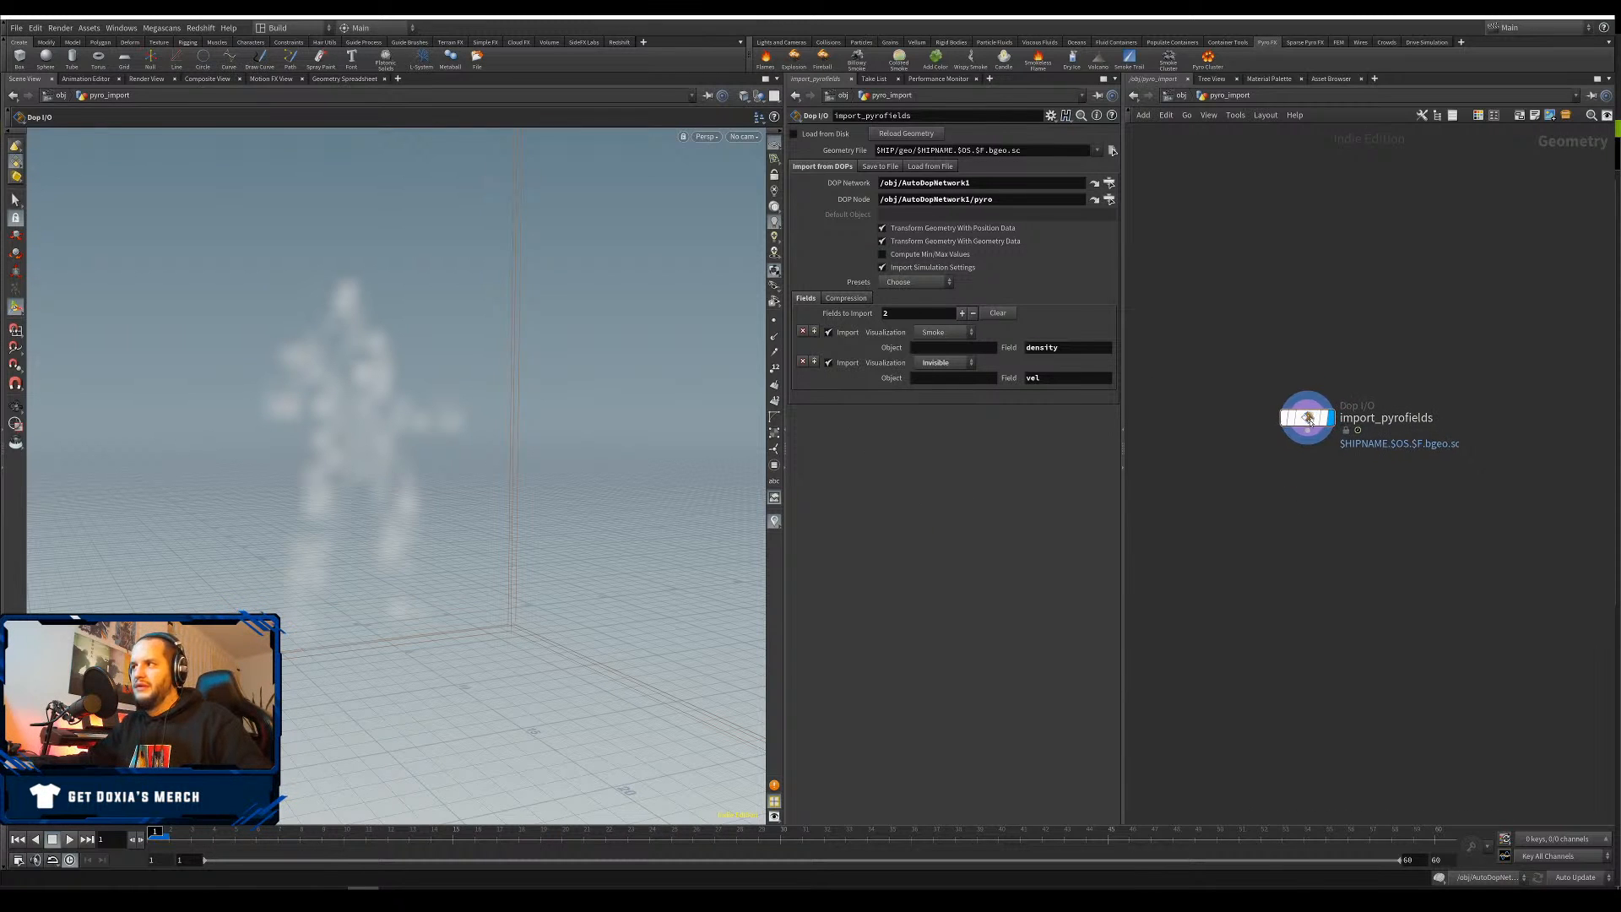
pyautogui.click(1307, 431)
pyautogui.press('Tab')
pyautogui.write('null')
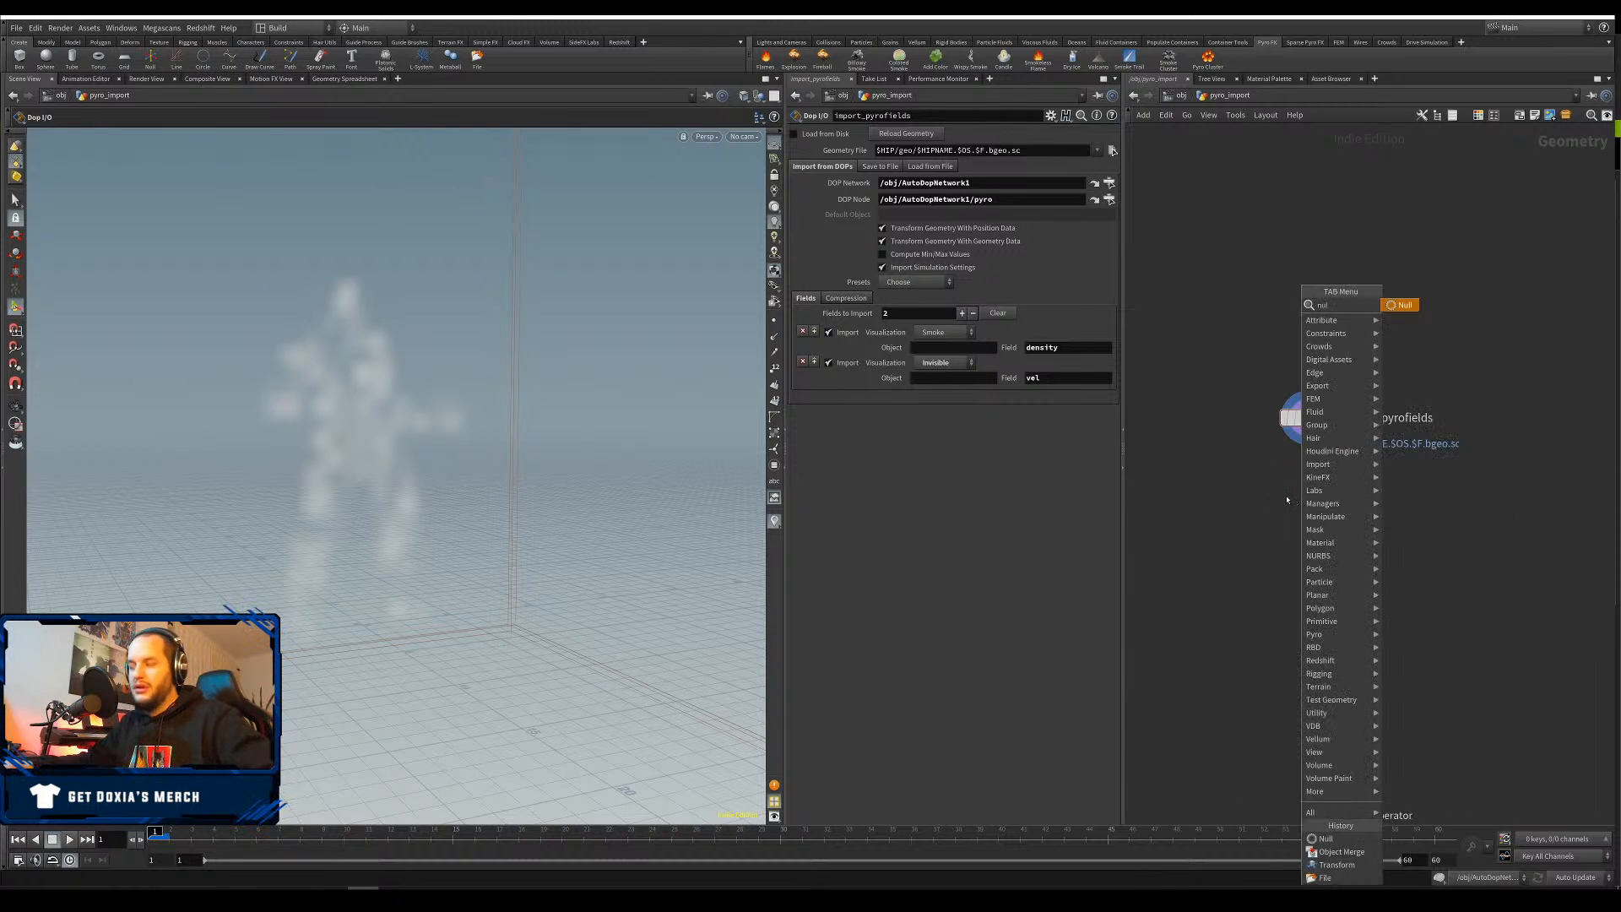
pyautogui.press('Return')
pyautogui.click(1301, 501)
pyautogui.doubleClick(1349, 502)
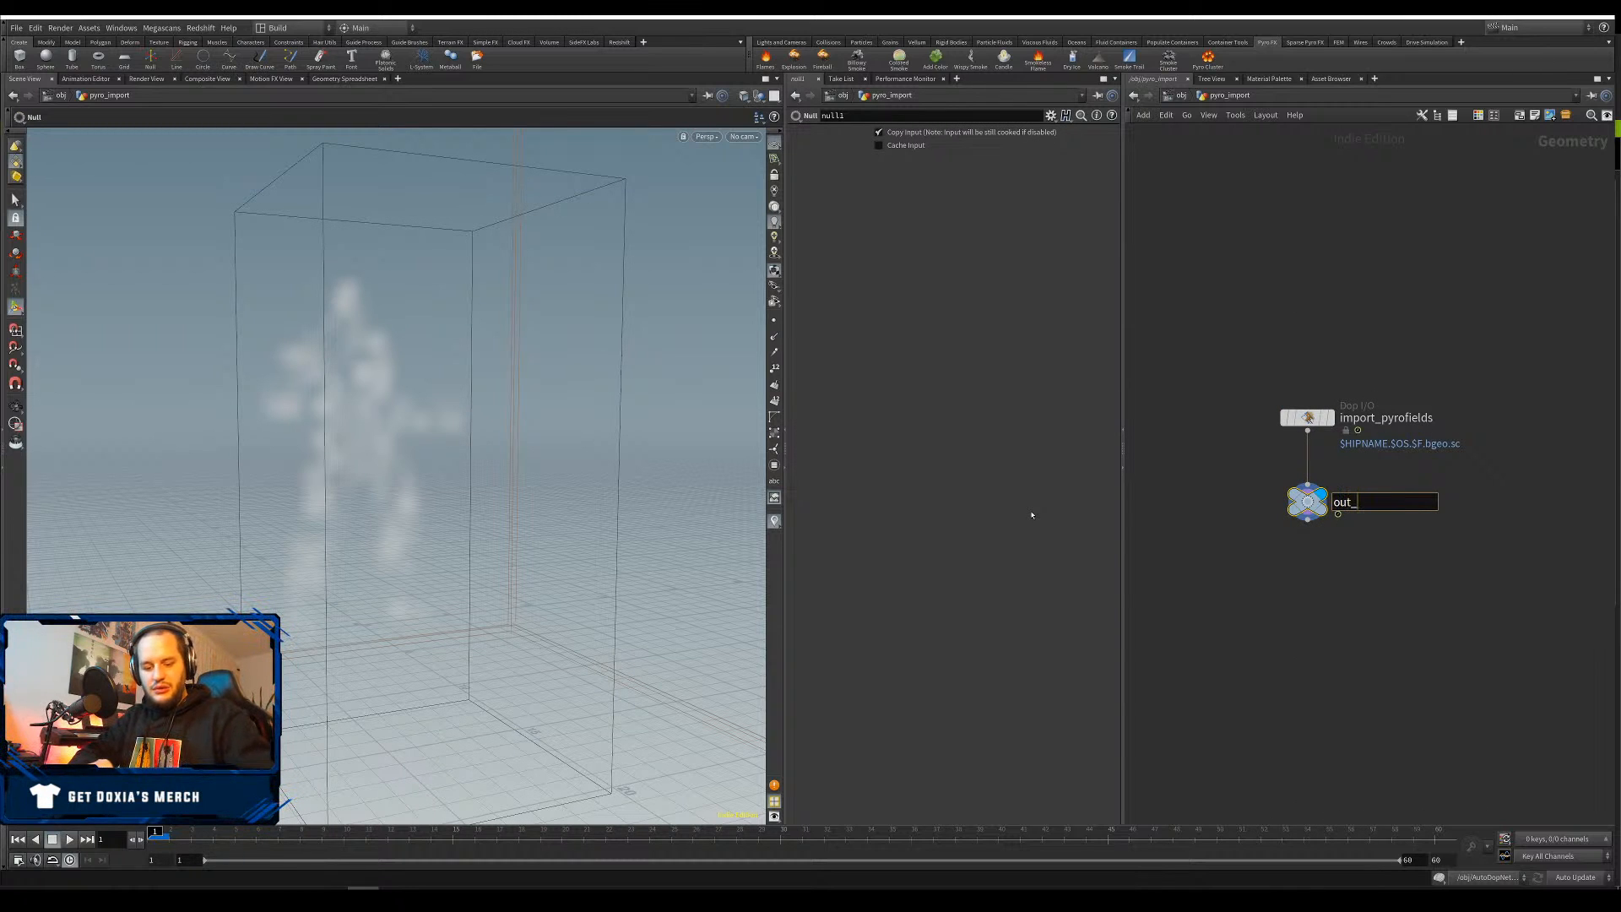
pyautogui.write('out_smoke')
pyautogui.press('Return')
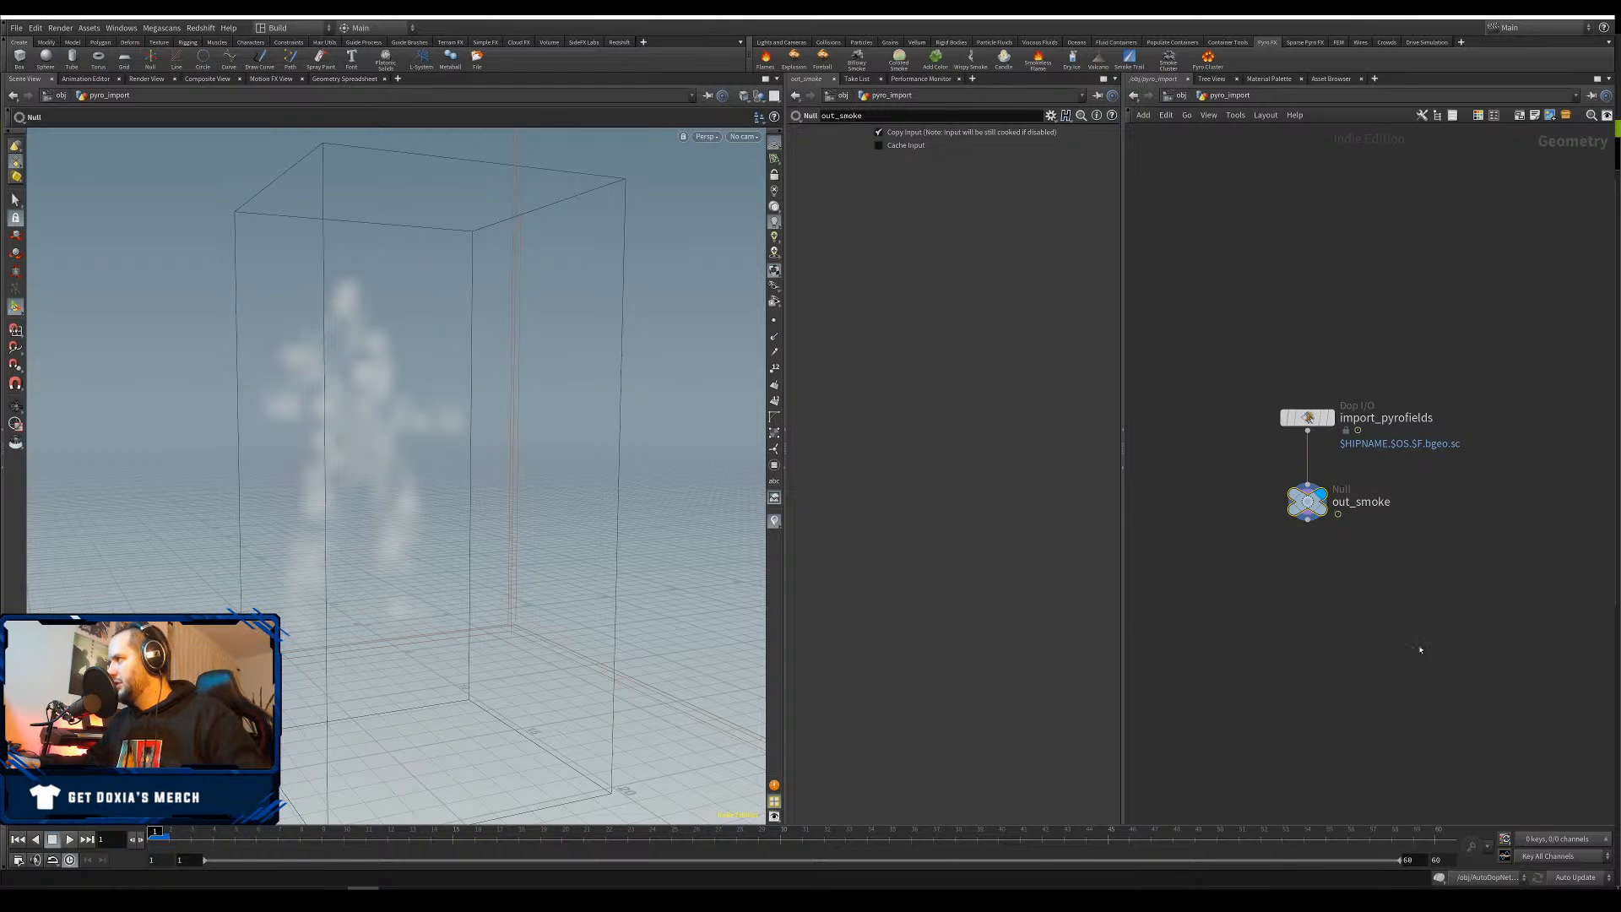
# Inside AutoDopNetwork1, set the pyro smoke object's Division Size to 0.2 for a finer simulation
pyautogui.press('u')
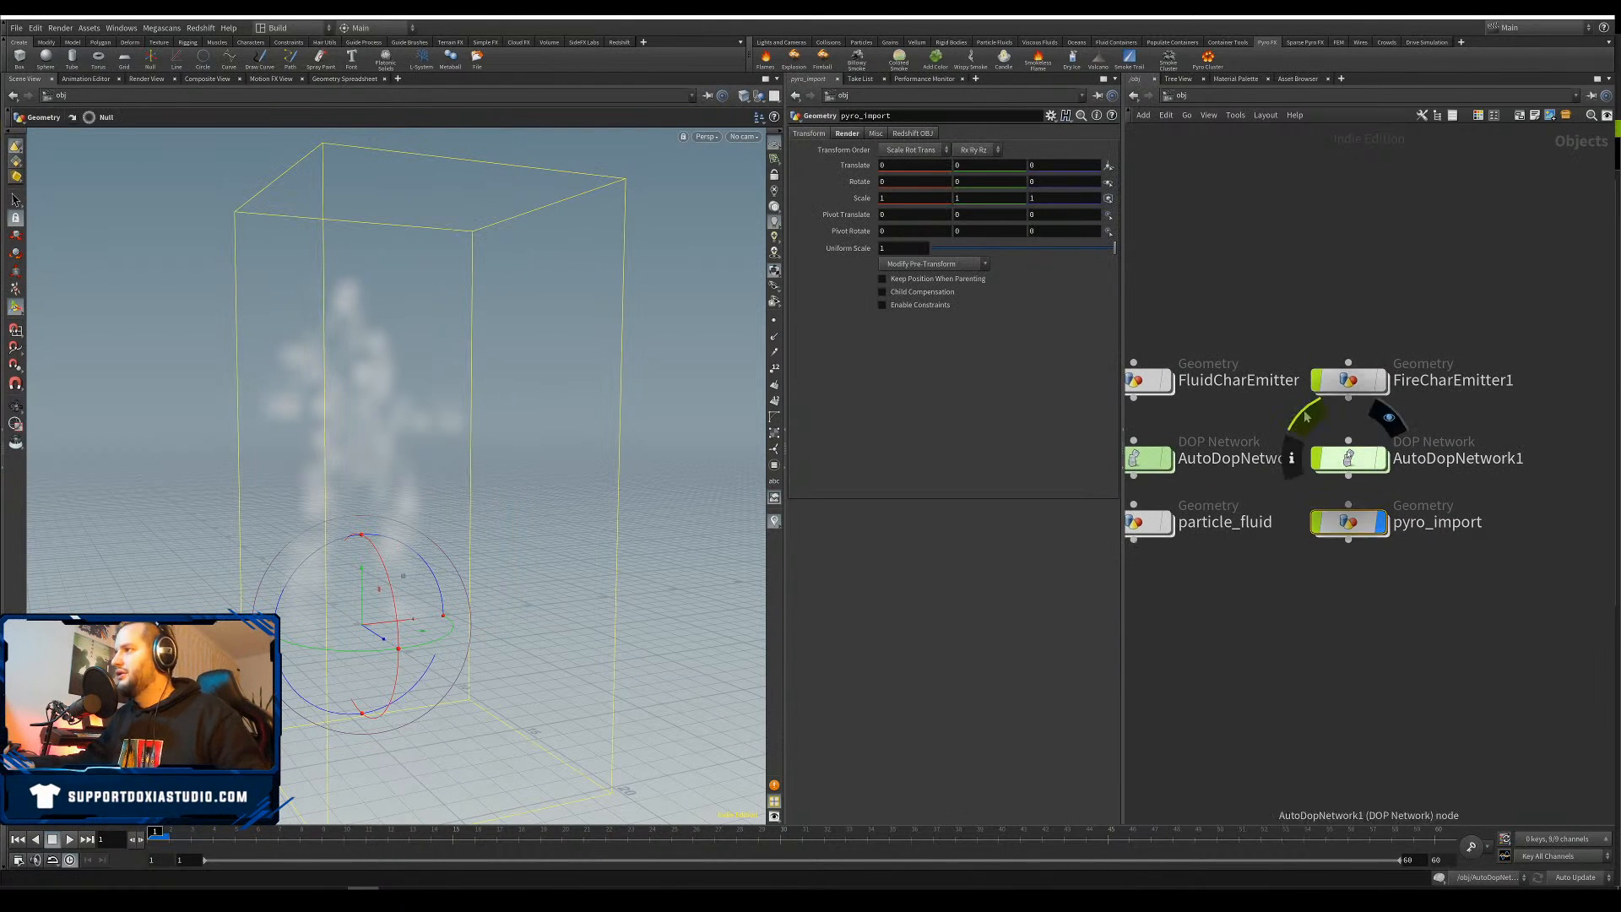
pyautogui.click(1349, 457)
pyautogui.doubleClick(1351, 457)
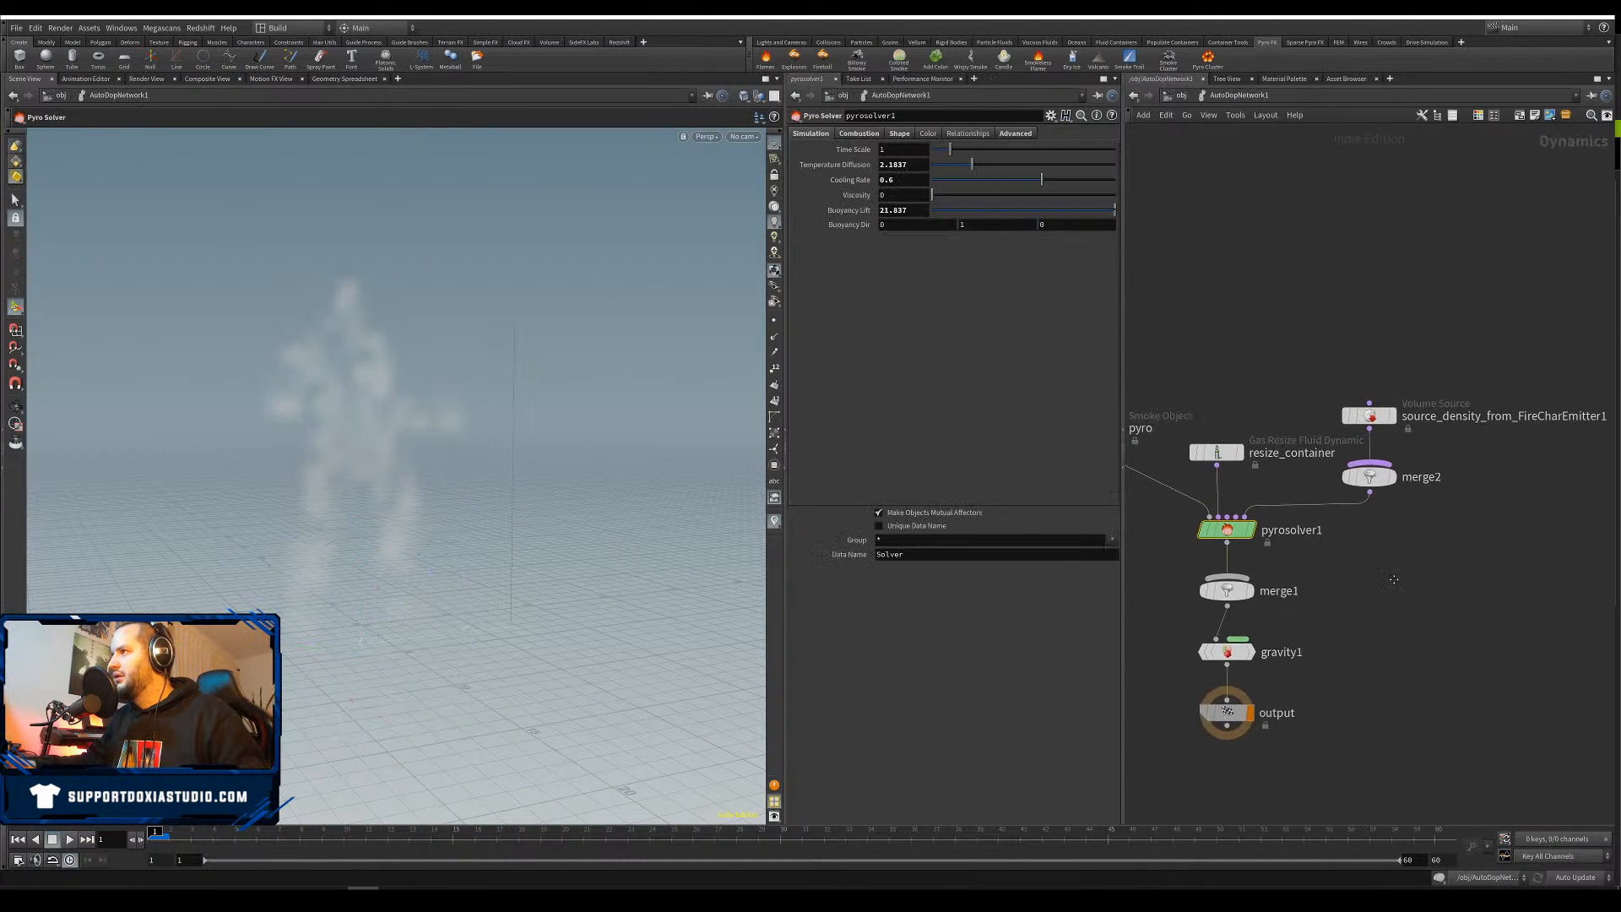
pyautogui.moveTo(1248, 363); pyautogui.dragTo(1395, 339, button='middle')
pyautogui.click(1360, 421)
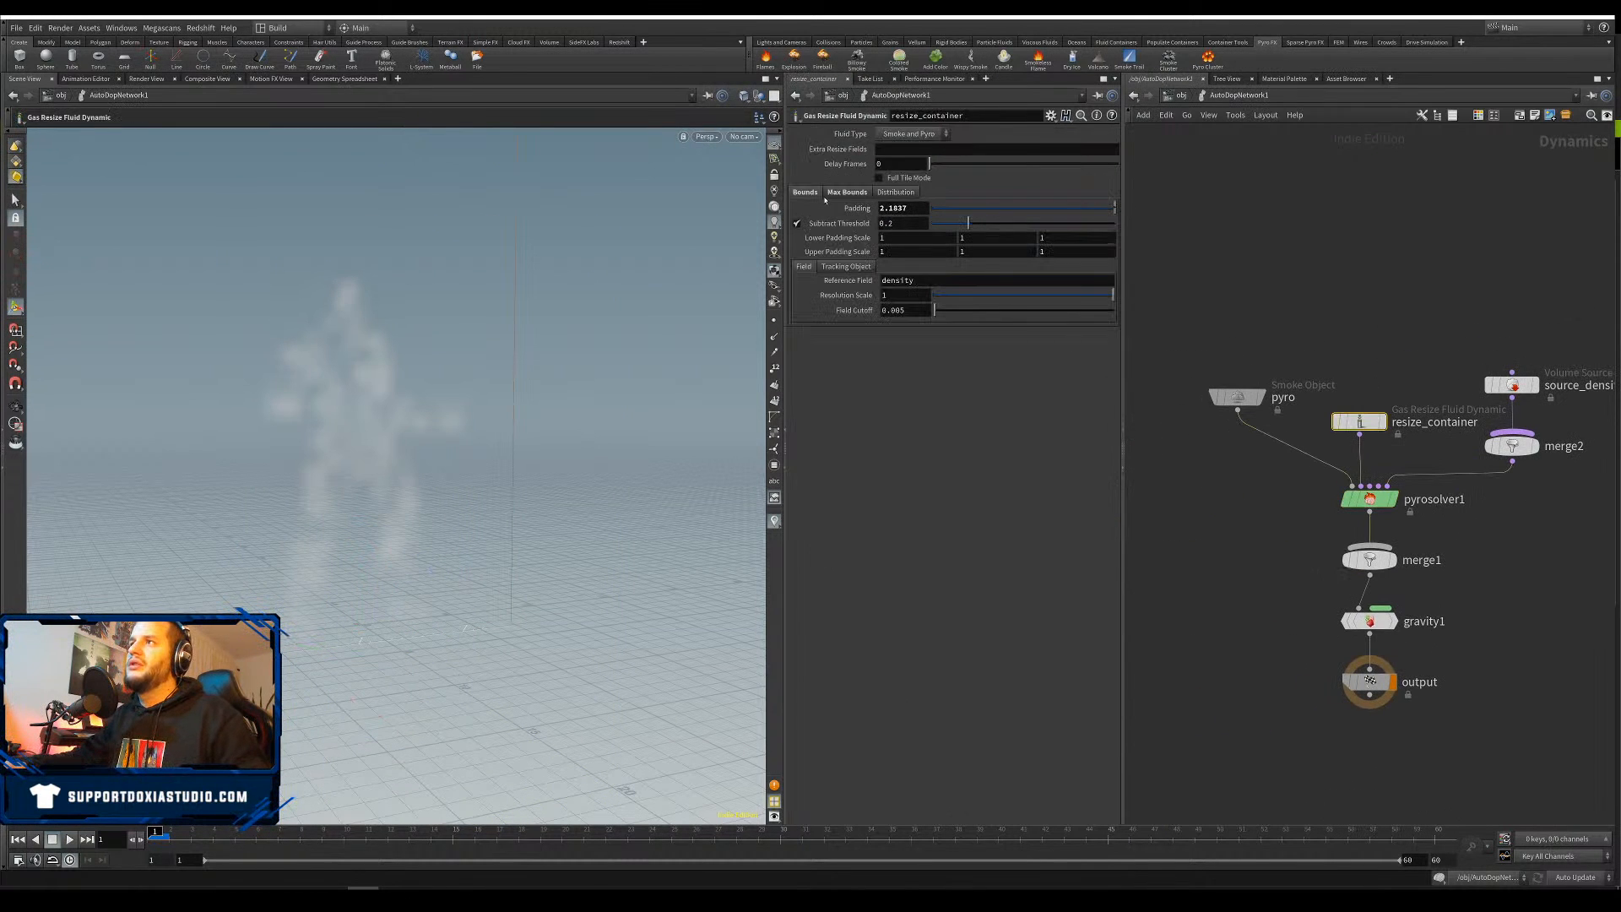
pyautogui.click(845, 192)
pyautogui.click(1237, 397)
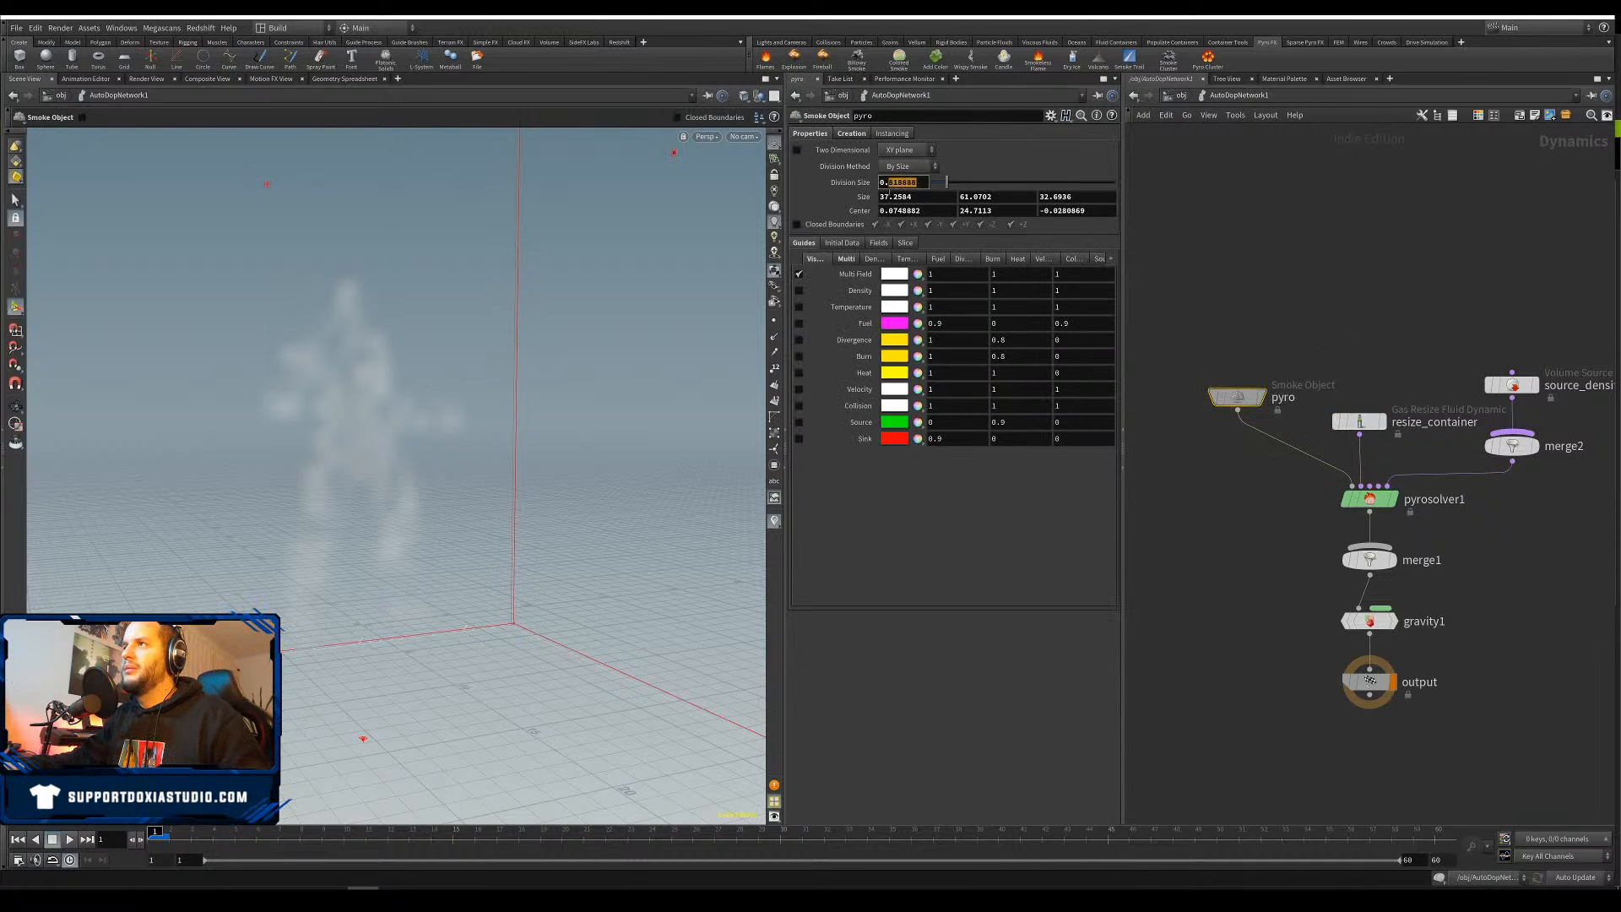
pyautogui.click(1282, 254)
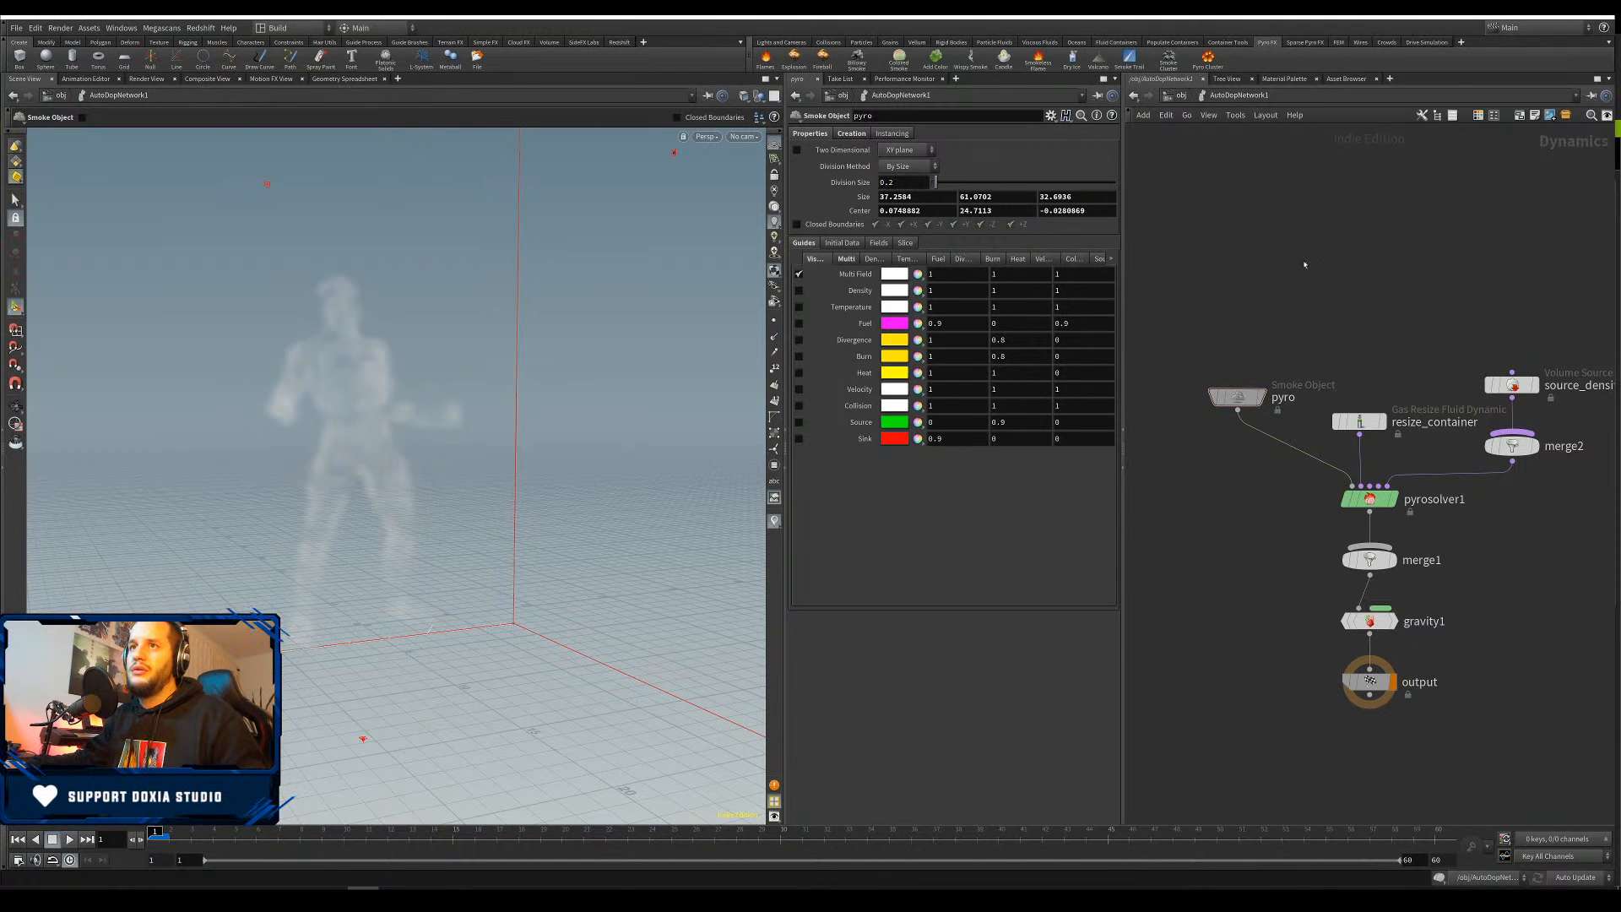
pyautogui.keyDown('alt'); pyautogui.moveTo(675, 365); pyautogui.dragTo(613, 439); pyautogui.keyUp('alt')
pyautogui.scroll(-4, 671, 405)
# Set the Disturbance amount in pyrosolver1's shape settings to 4
pyautogui.click(1369, 499)
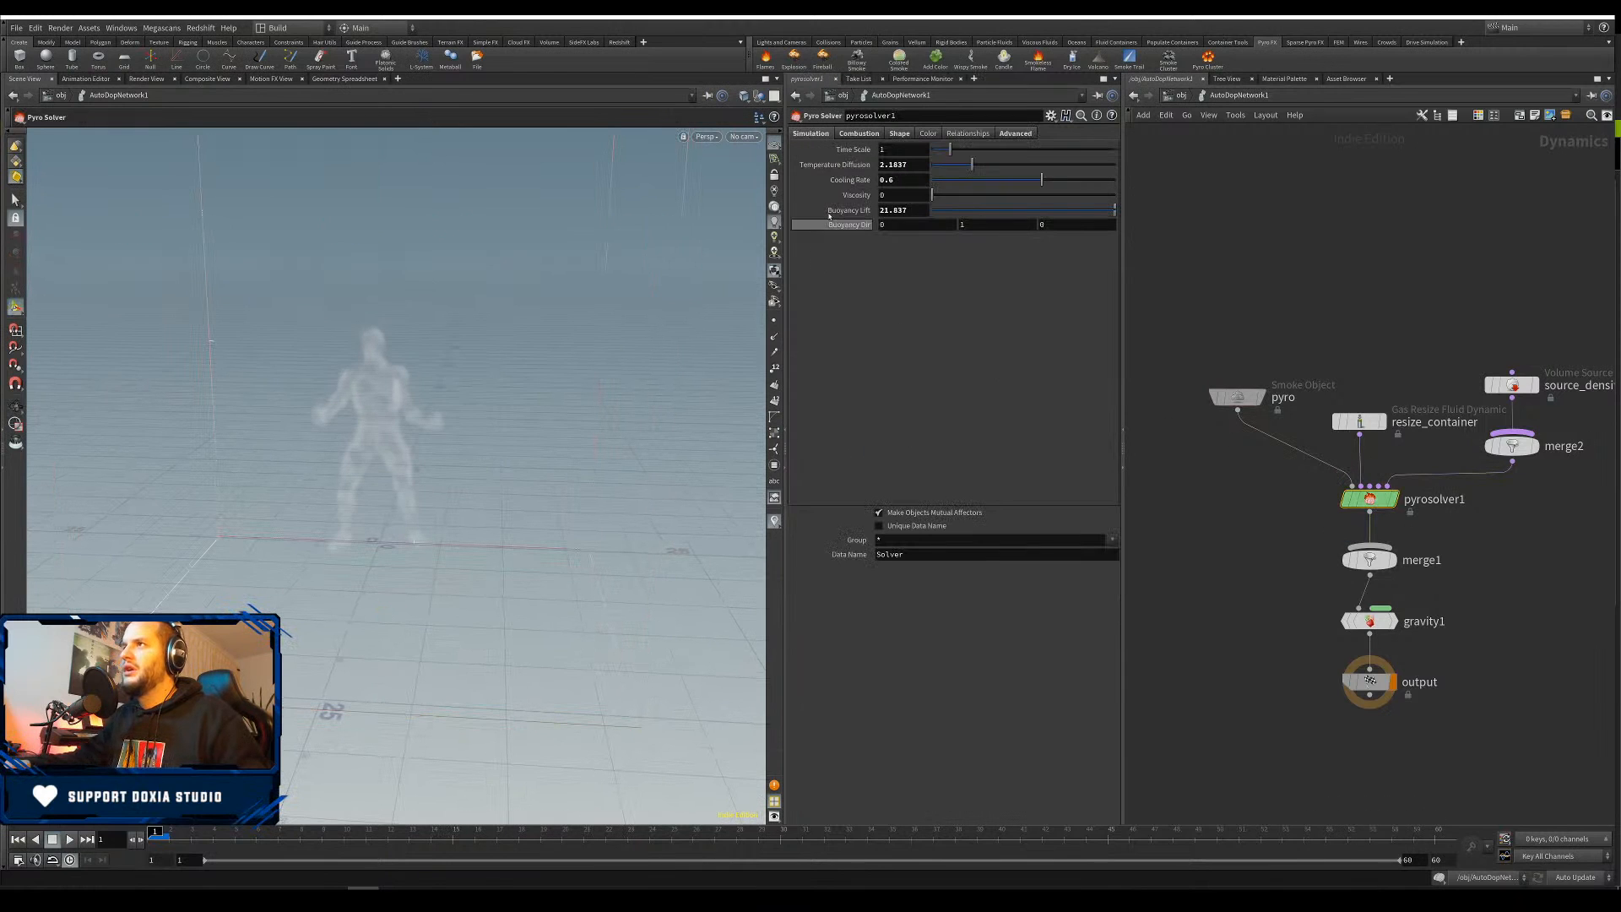
pyautogui.click(900, 134)
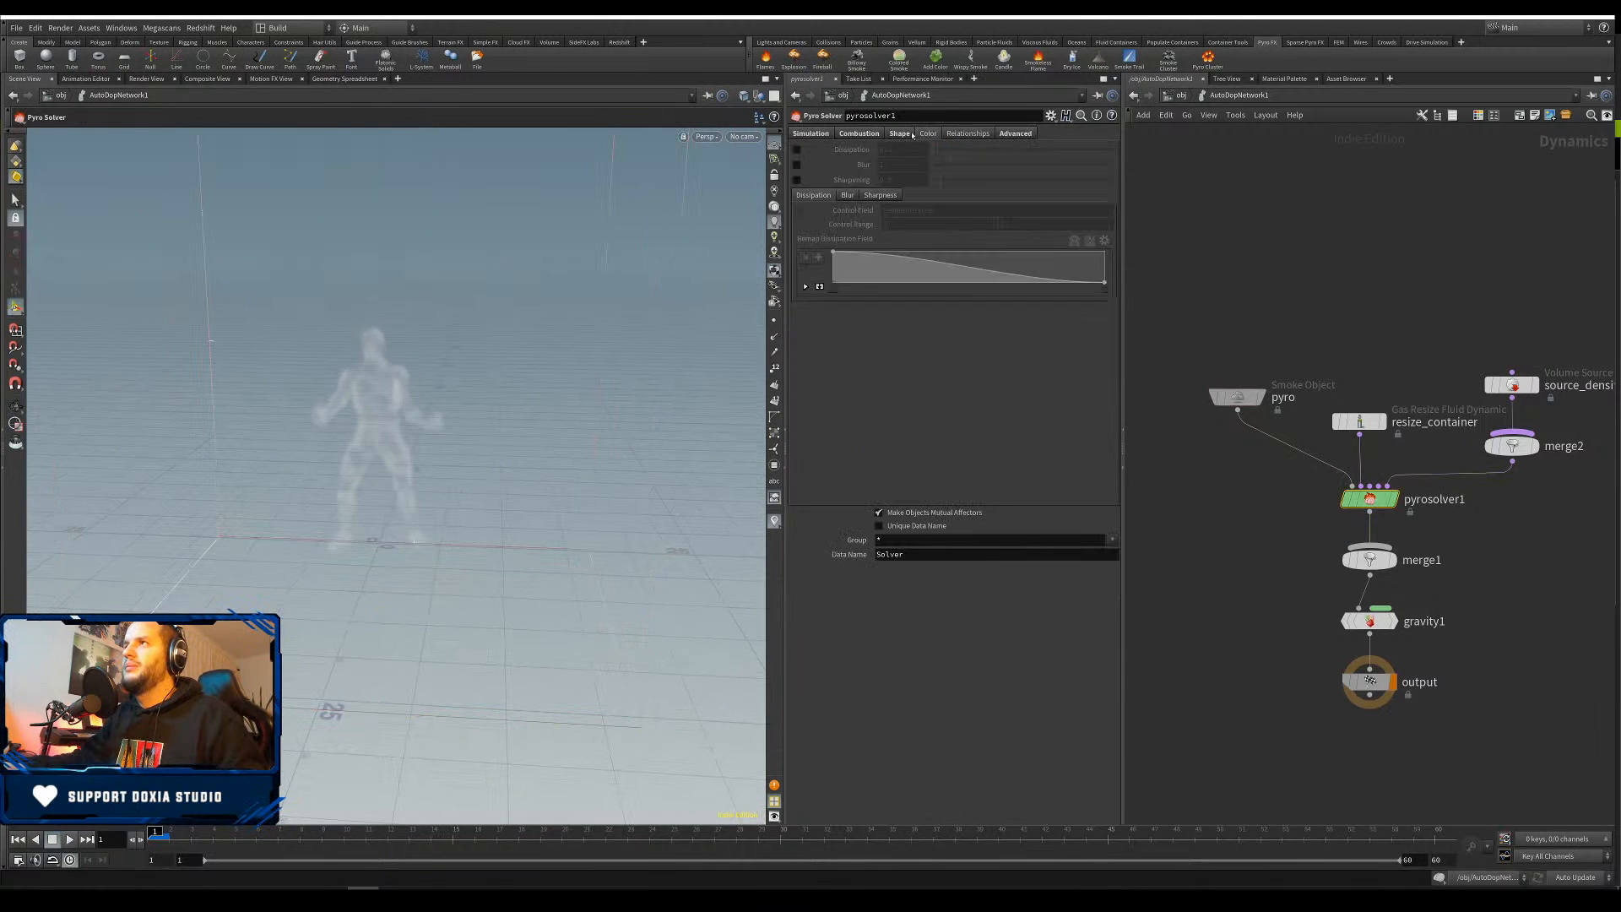
pyautogui.click(857, 134)
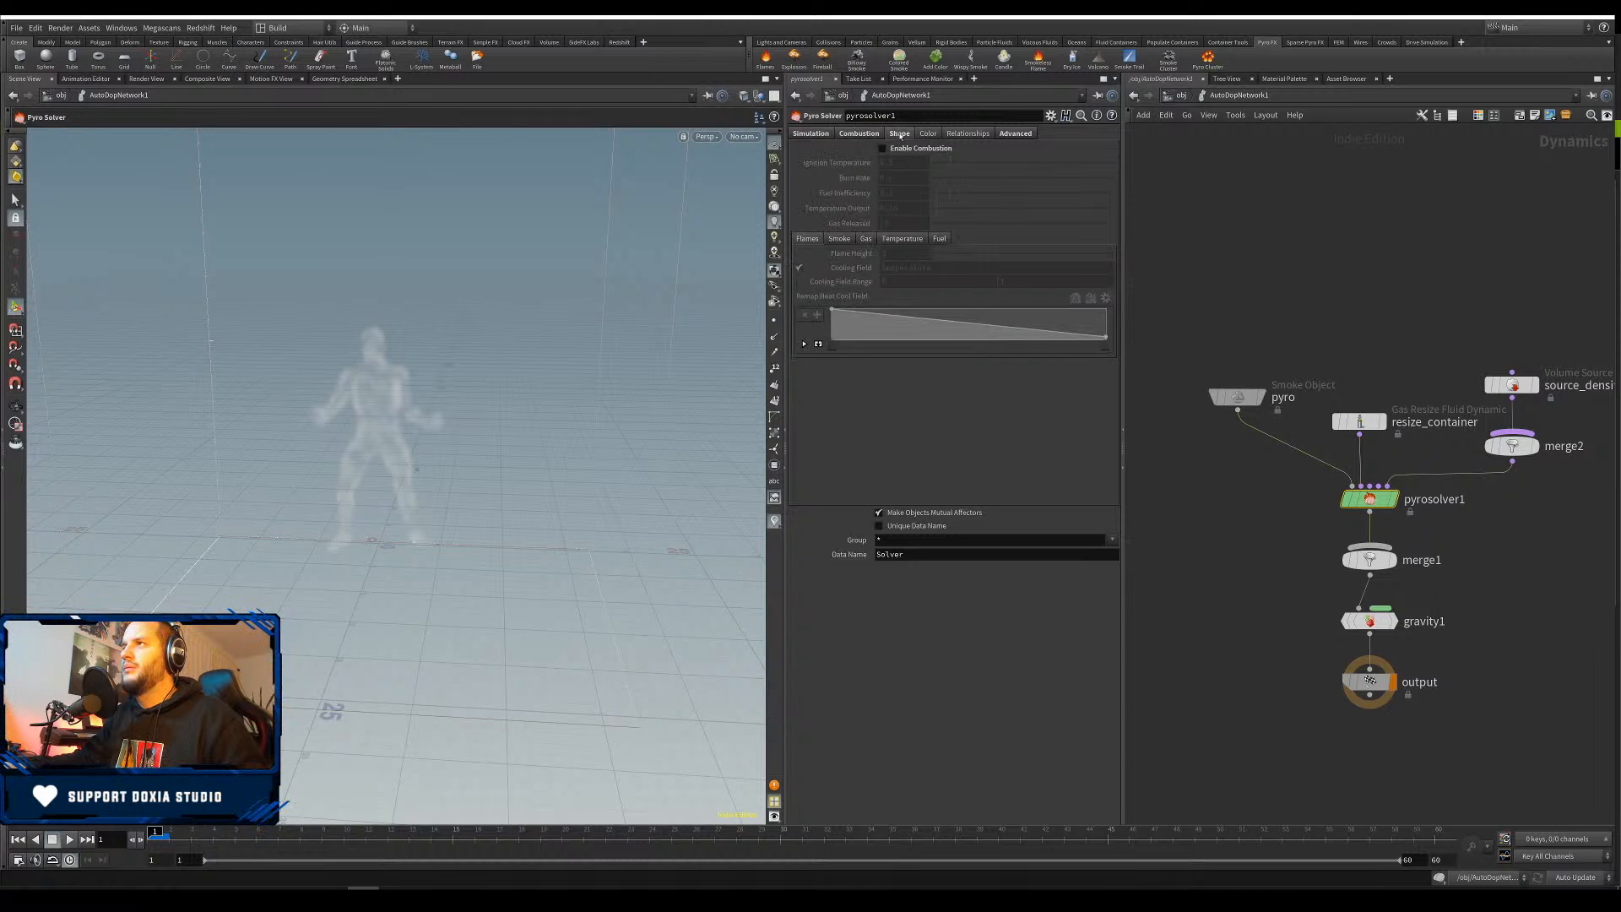
pyautogui.click(900, 134)
pyautogui.click(914, 165)
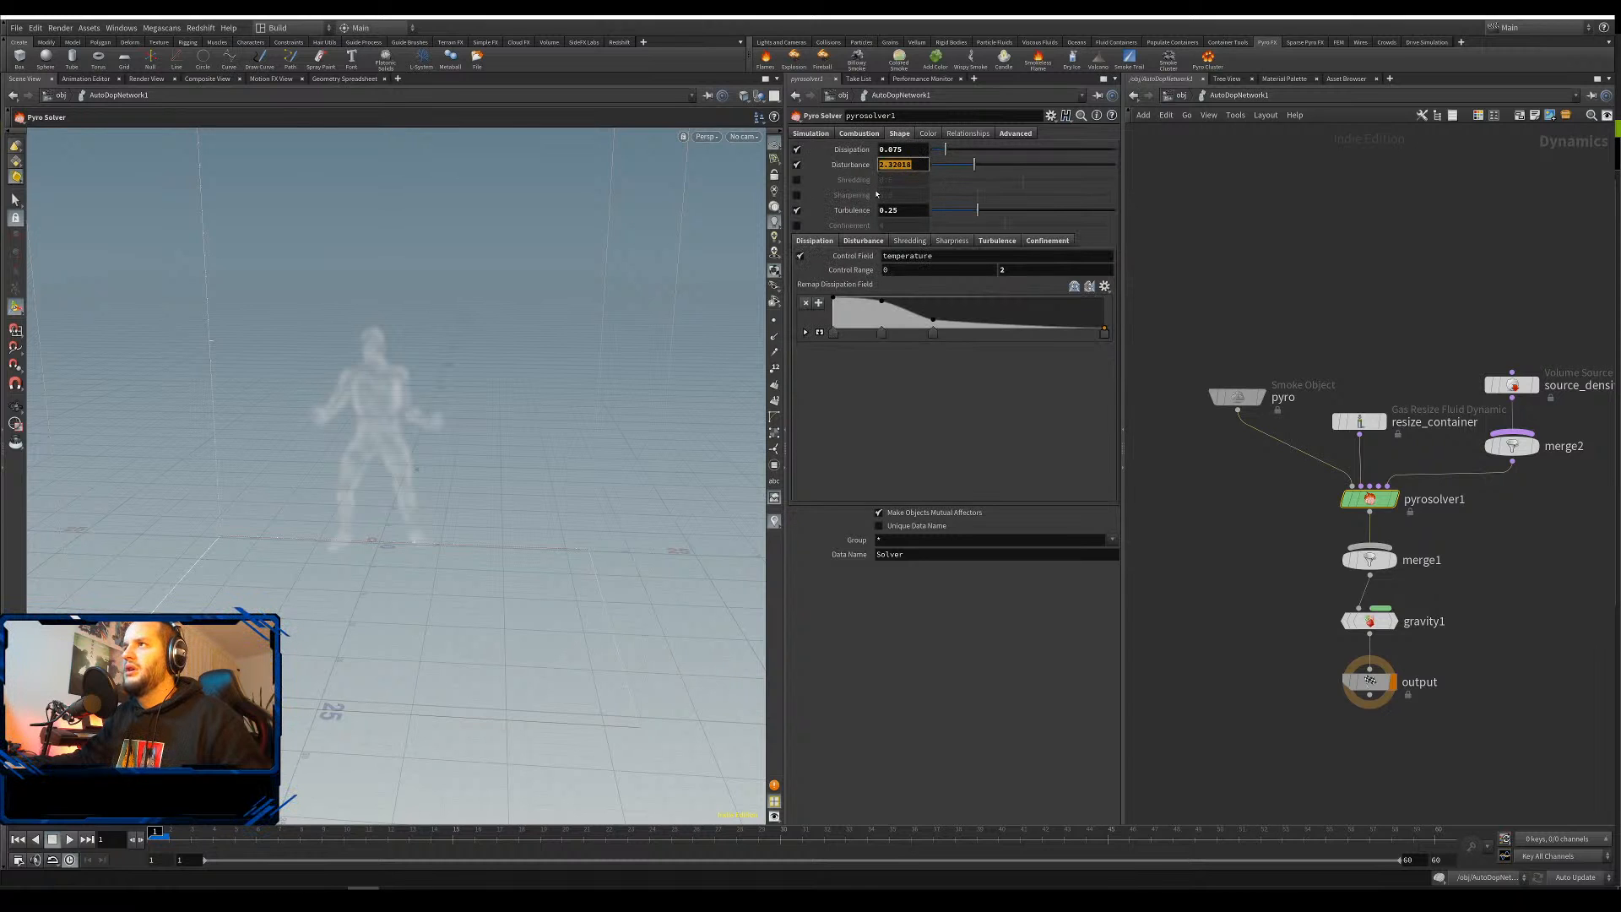
pyautogui.press('Return')
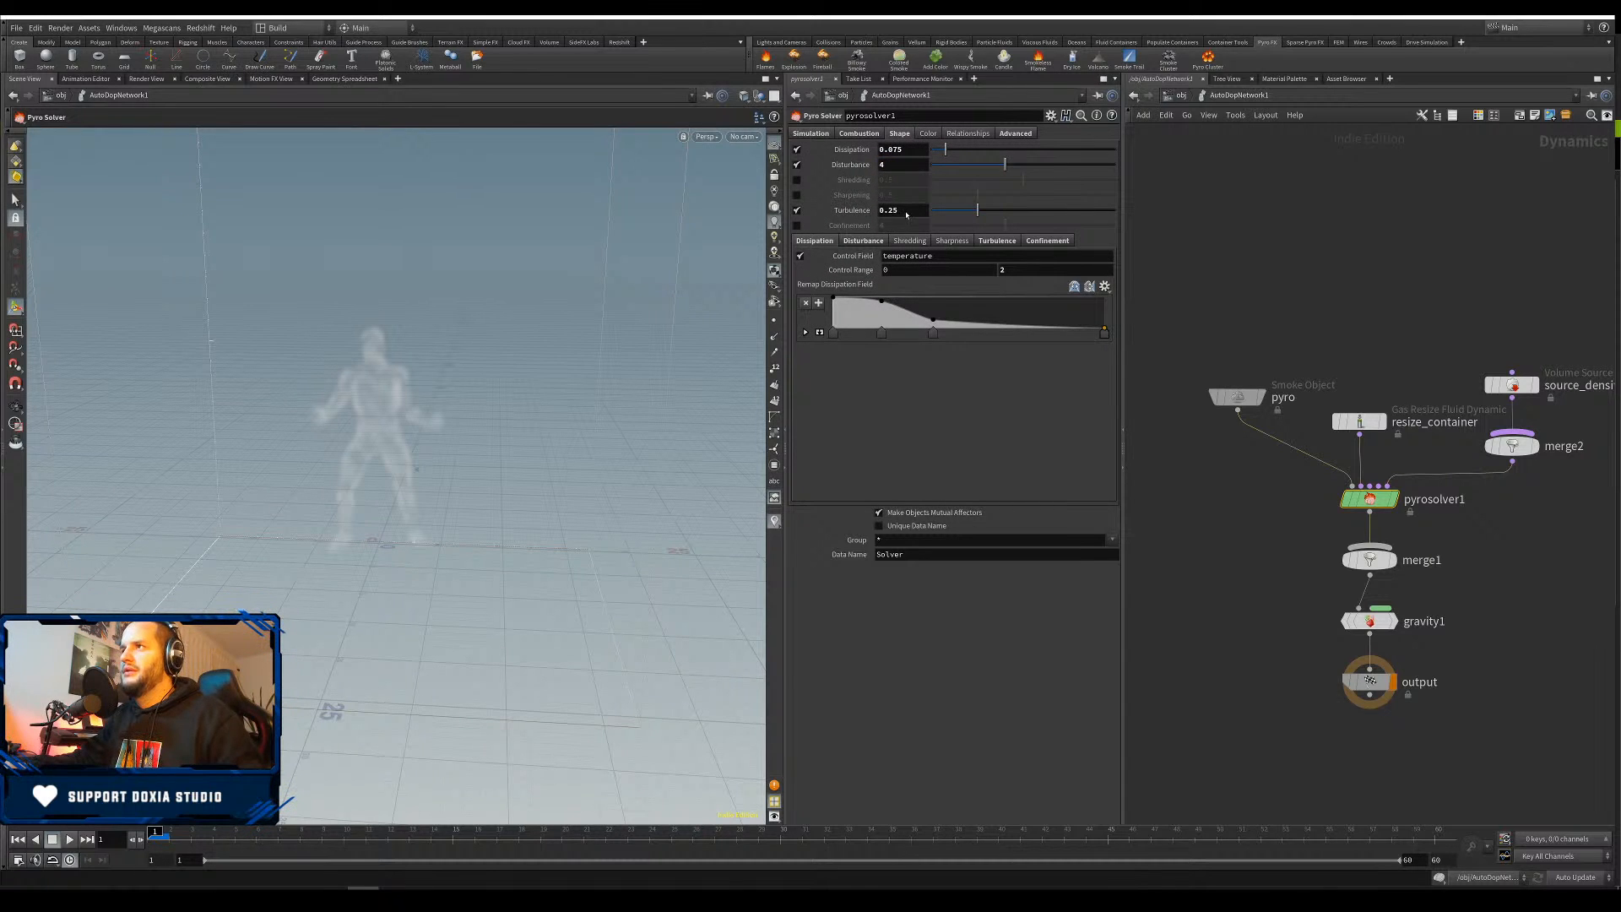
# Enable Shredding on pyrosolver1 with a value of 2 and save the scene
pyautogui.click(907, 211)
pyautogui.press('Return')
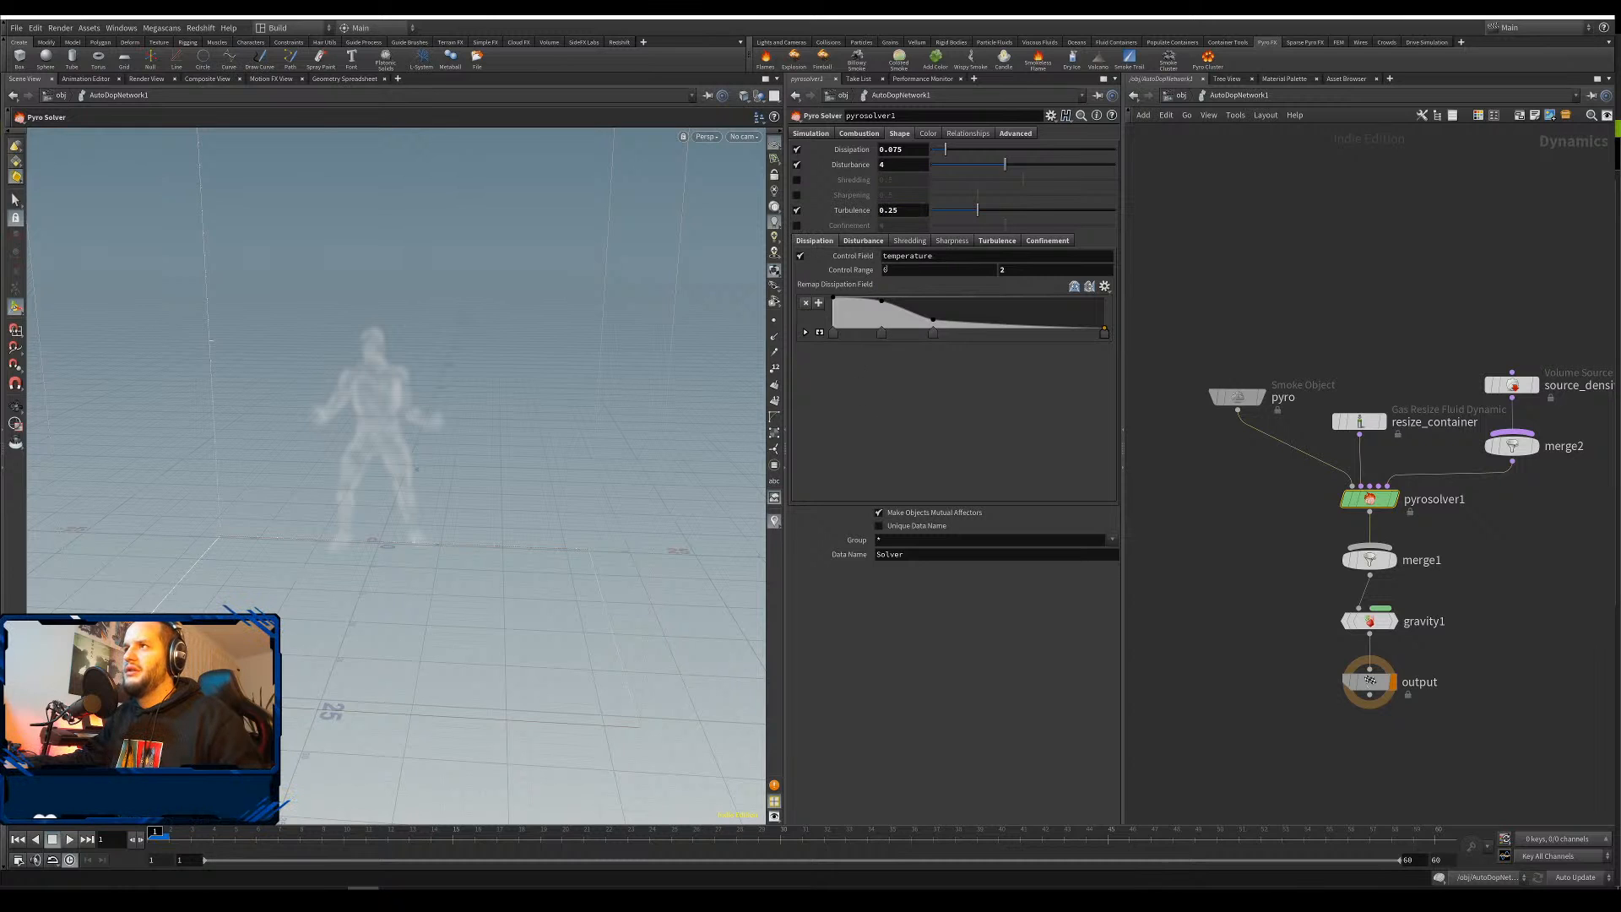
pyautogui.click(902, 181)
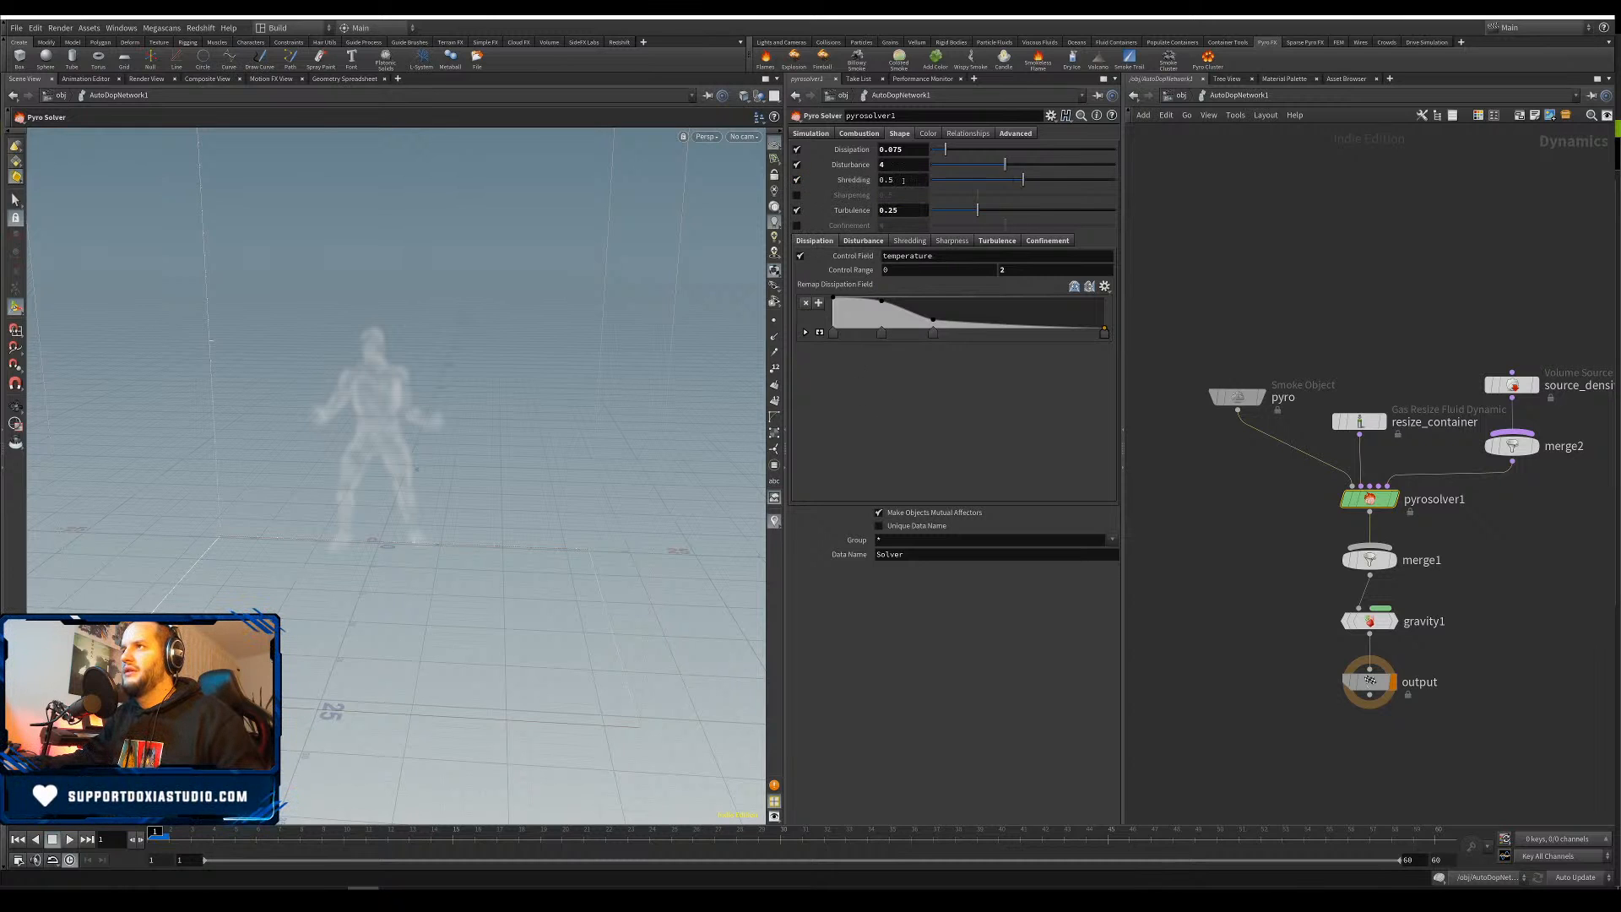
pyautogui.write('2')
pyautogui.press('Return')
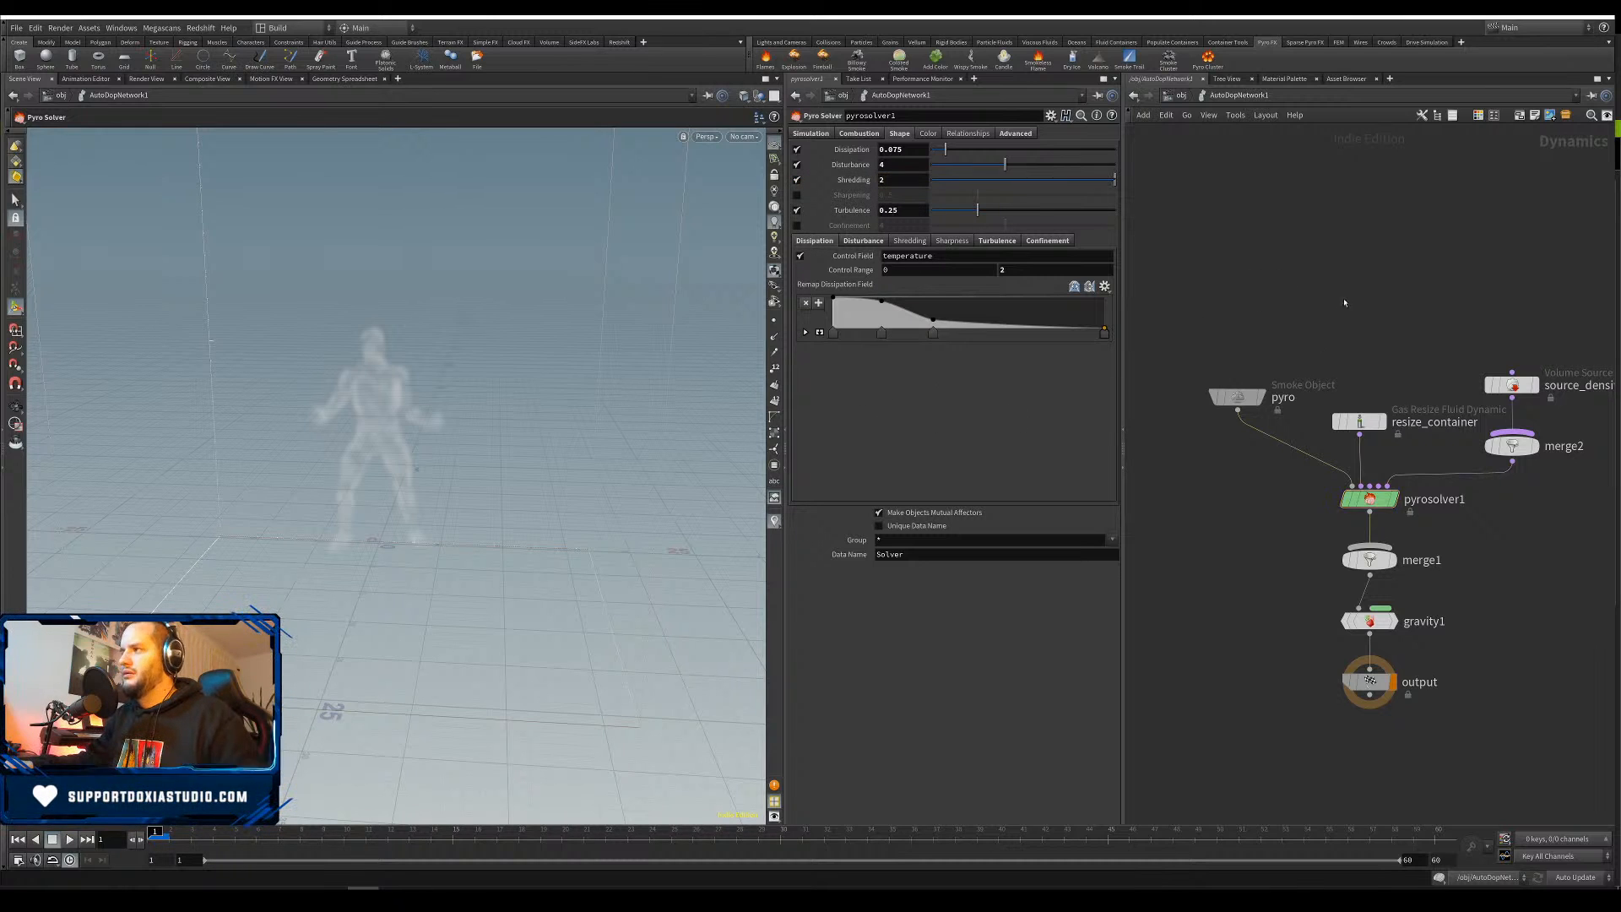
pyautogui.hotkey('ctrl', 's')
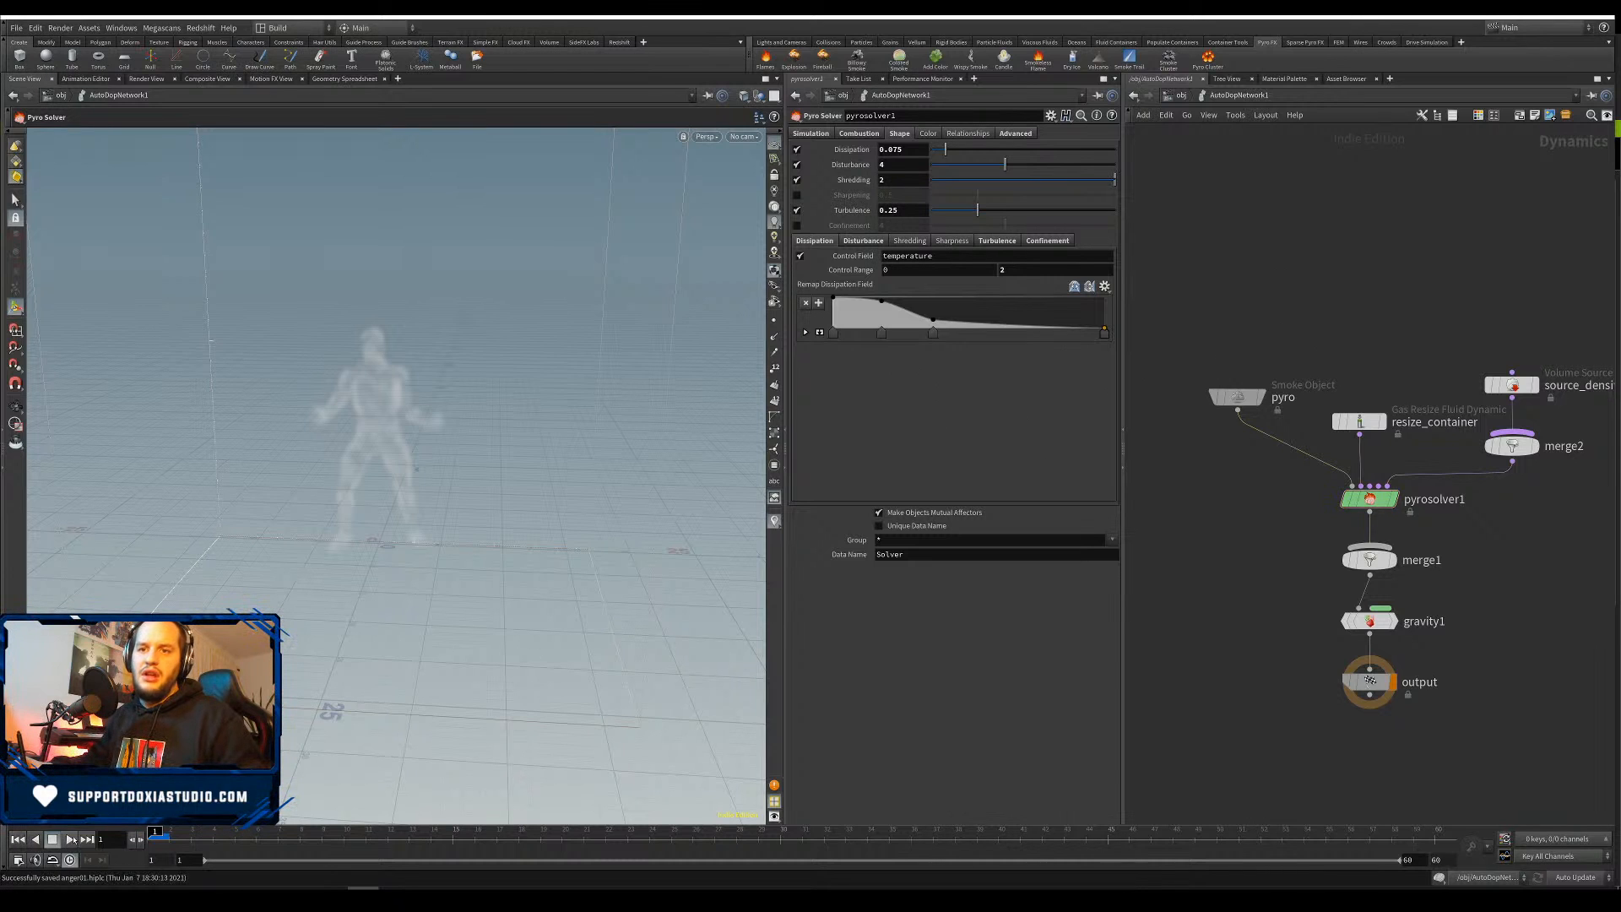
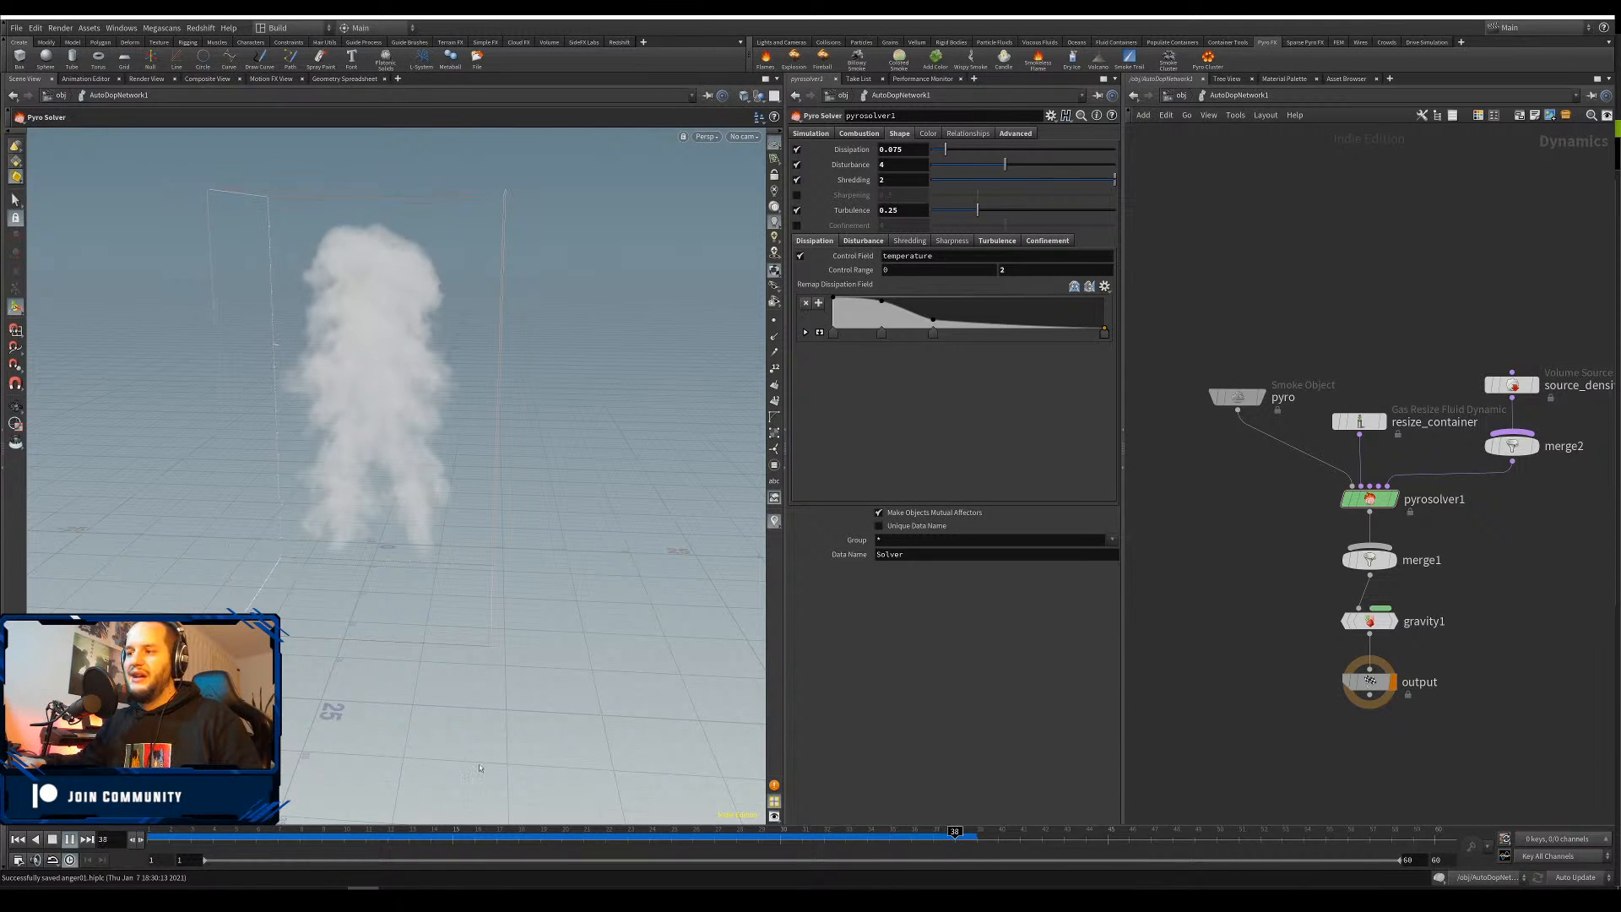
# Simulate the smoke, scrub through the cached frames, and examine its shape around frame 39
pyautogui.click(71, 839)
pyautogui.click(171, 832)
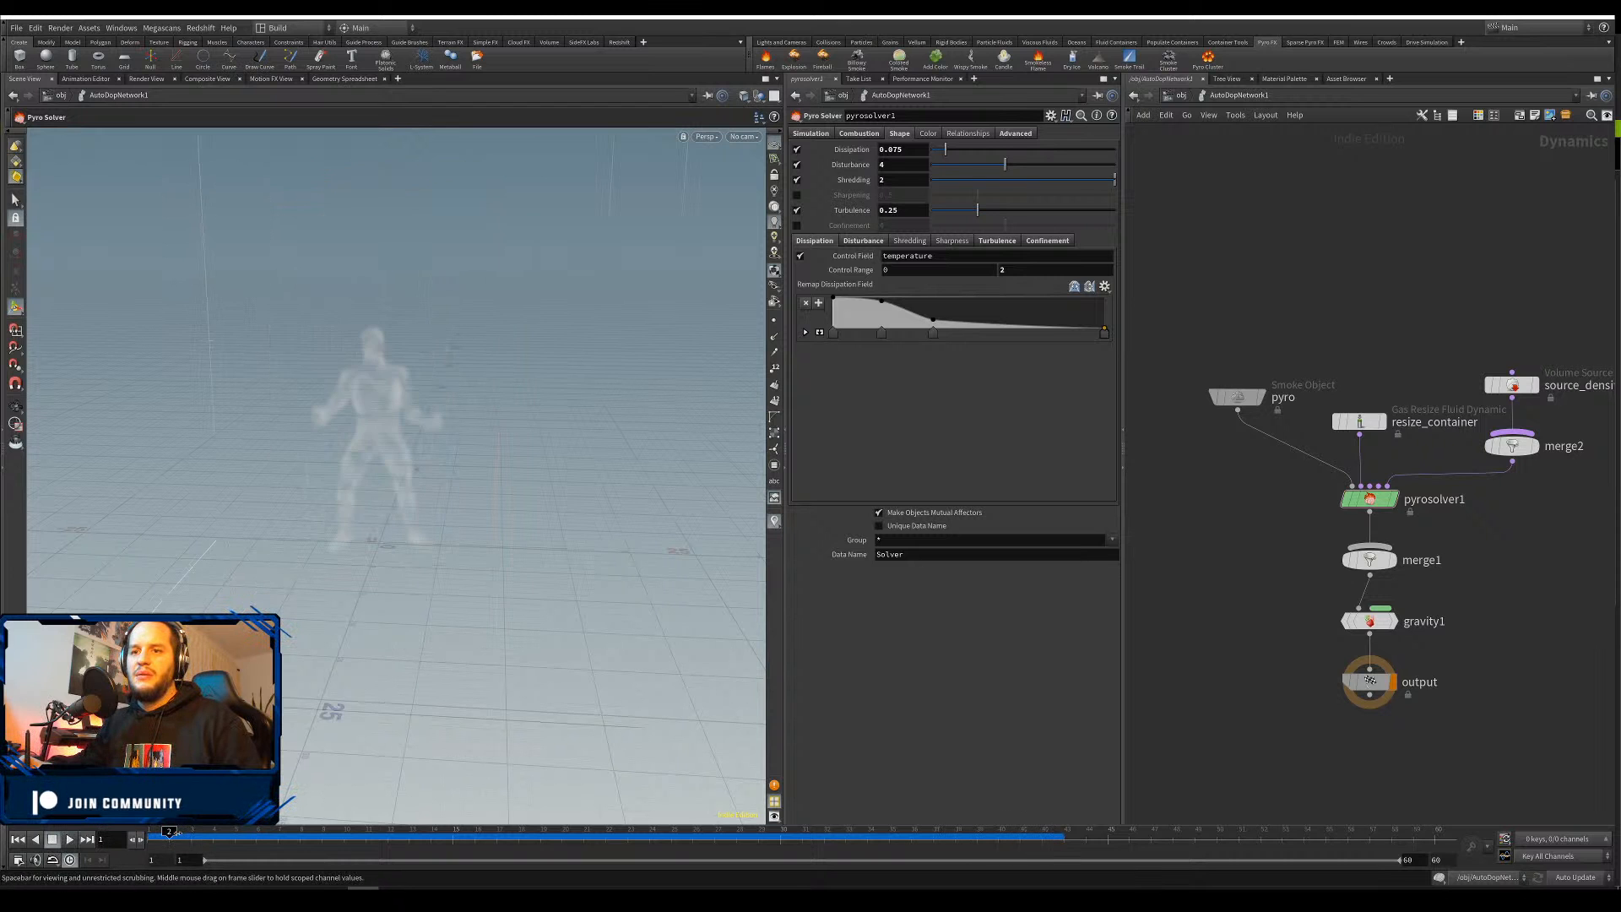
pyautogui.moveTo(177, 833); pyautogui.dragTo(423, 820)
pyautogui.moveTo(875, 781); pyautogui.dragTo(970, 785)
pyautogui.keyDown('alt'); pyautogui.moveTo(456, 401); pyautogui.dragTo(509, 440, button='right'); pyautogui.keyUp('alt')
pyautogui.keyDown('alt'); pyautogui.moveTo(509, 440); pyautogui.dragTo(542, 403); pyautogui.keyUp('alt')
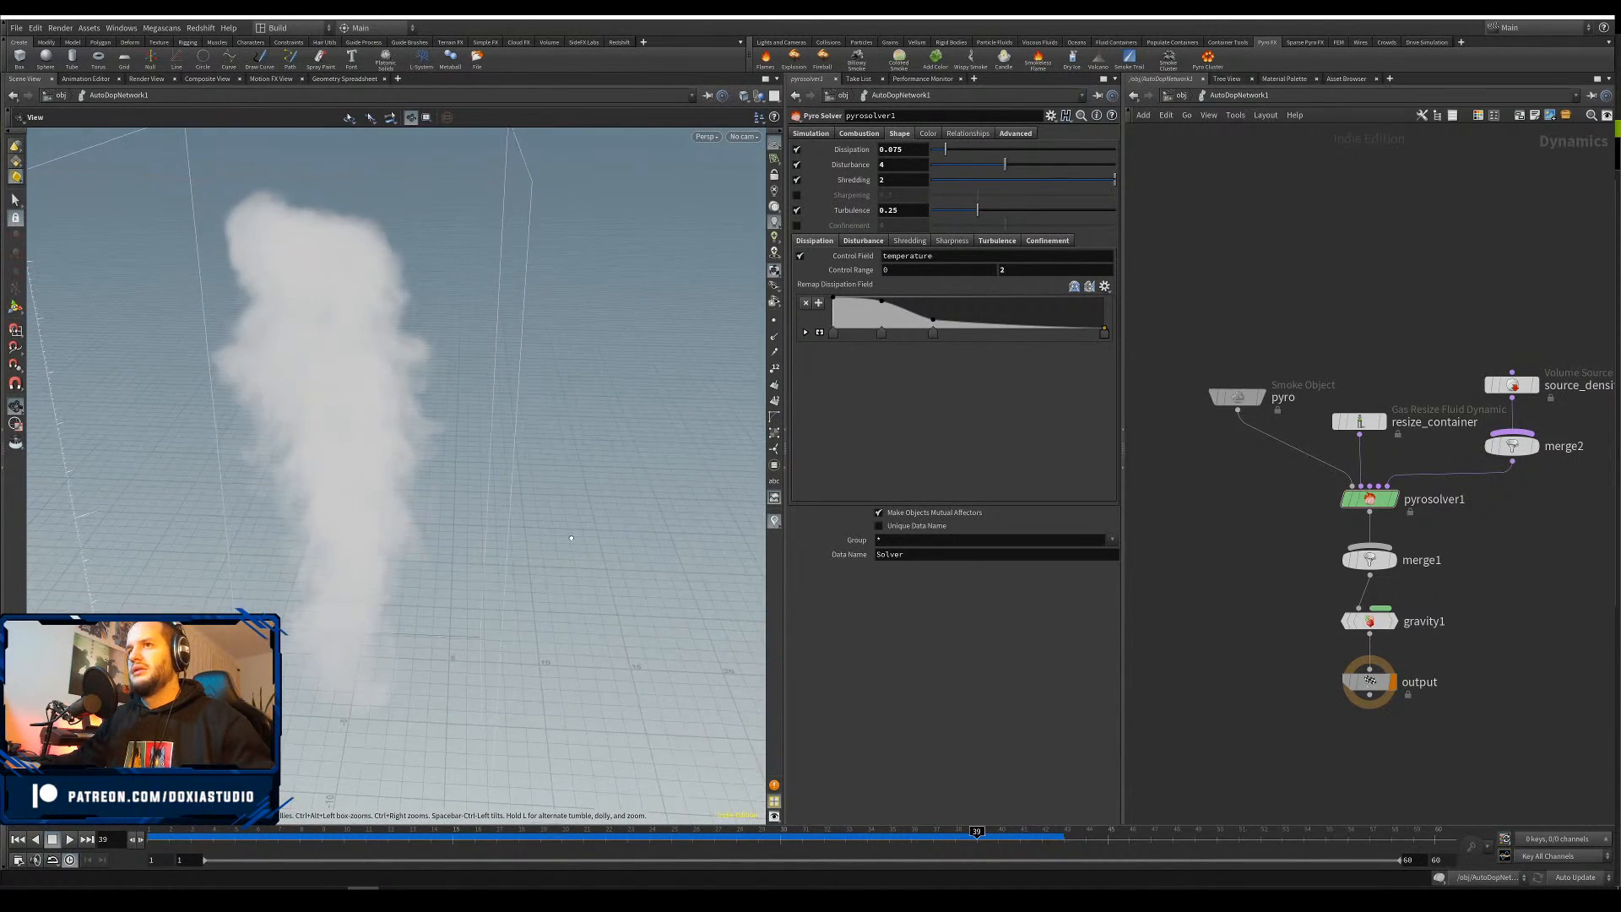
# Set the Z component of pyrosolver1's Buoyancy Dir to -0.25 and play the simulation to check the drift
pyautogui.click(821, 134)
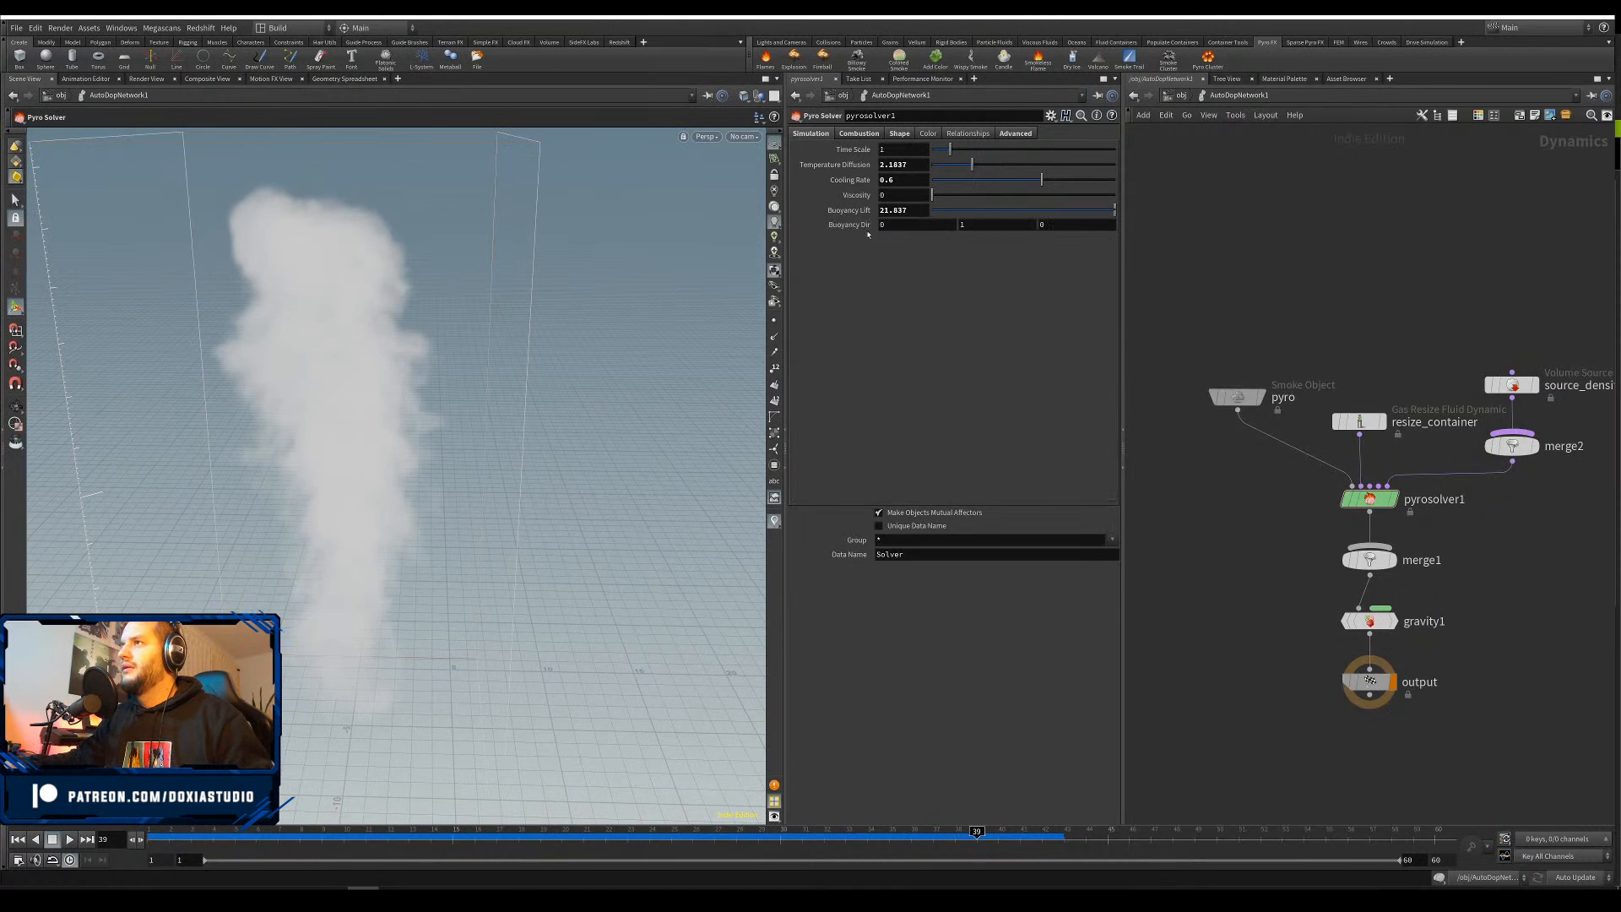
pyautogui.keyDown('alt'); pyautogui.moveTo(335, 534); pyautogui.dragTo(310, 644); pyautogui.keyUp('alt')
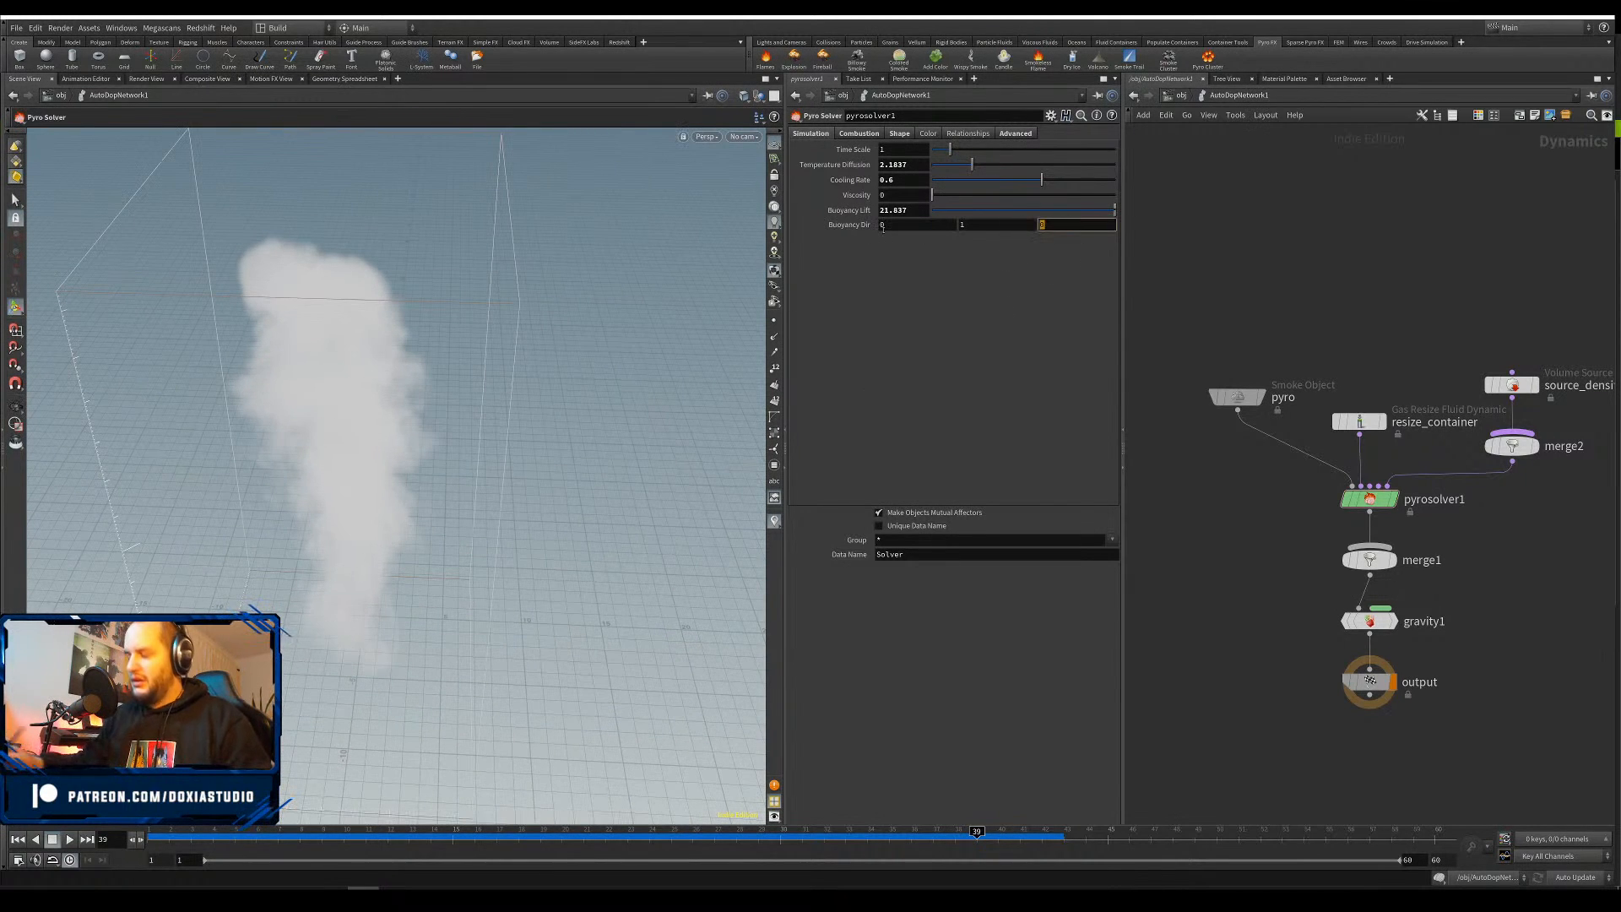
pyautogui.write('-0.25')
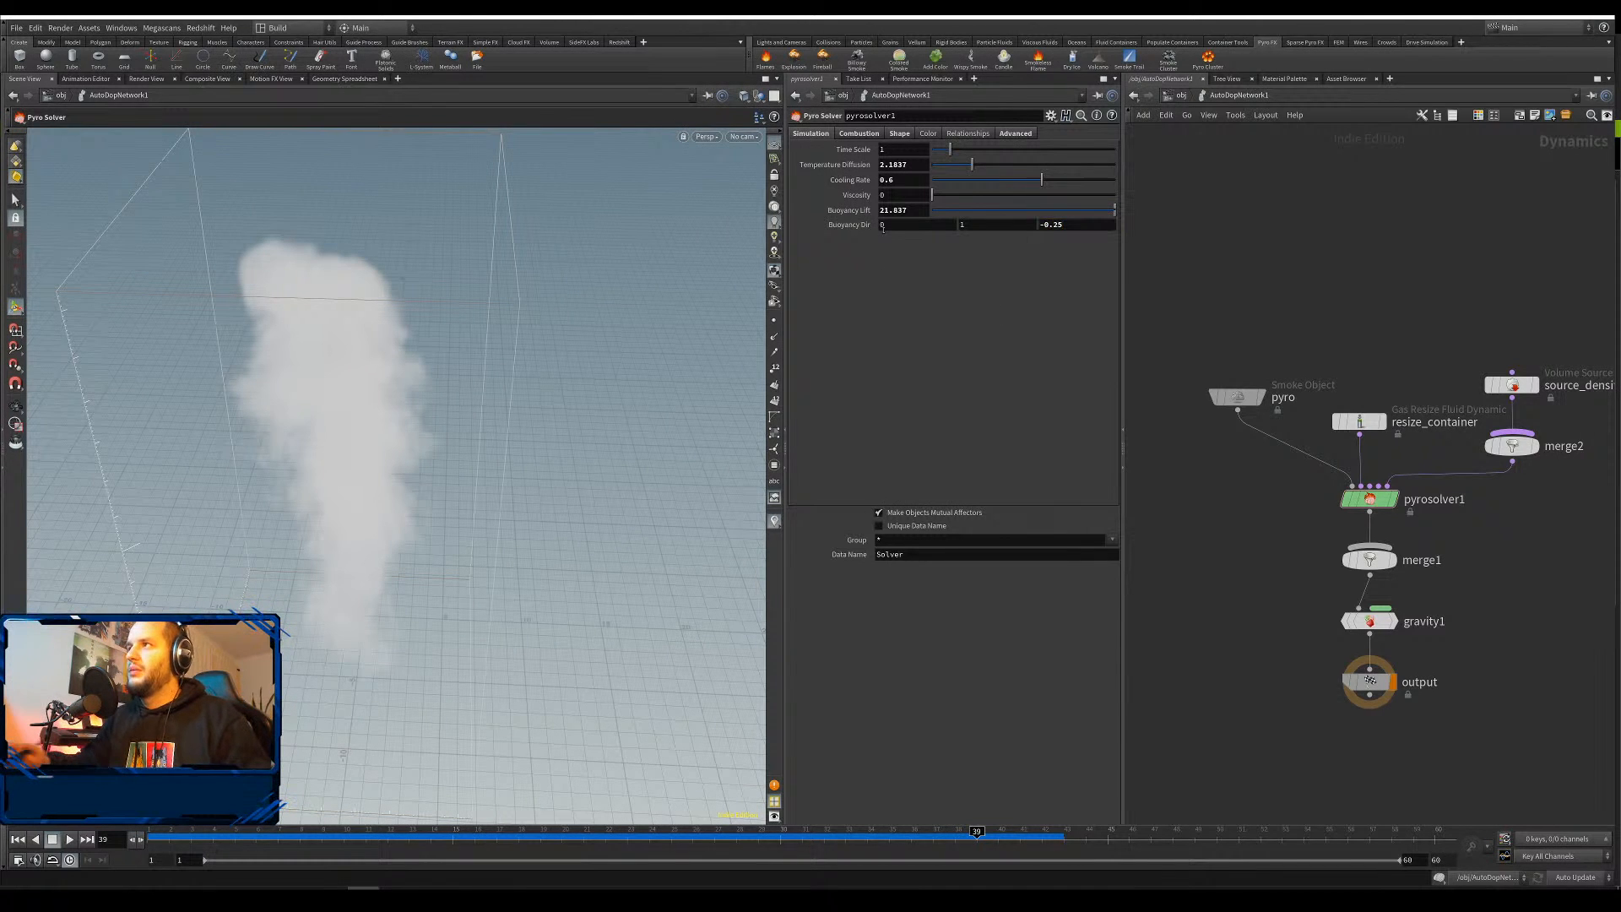
pyautogui.click(70, 839)
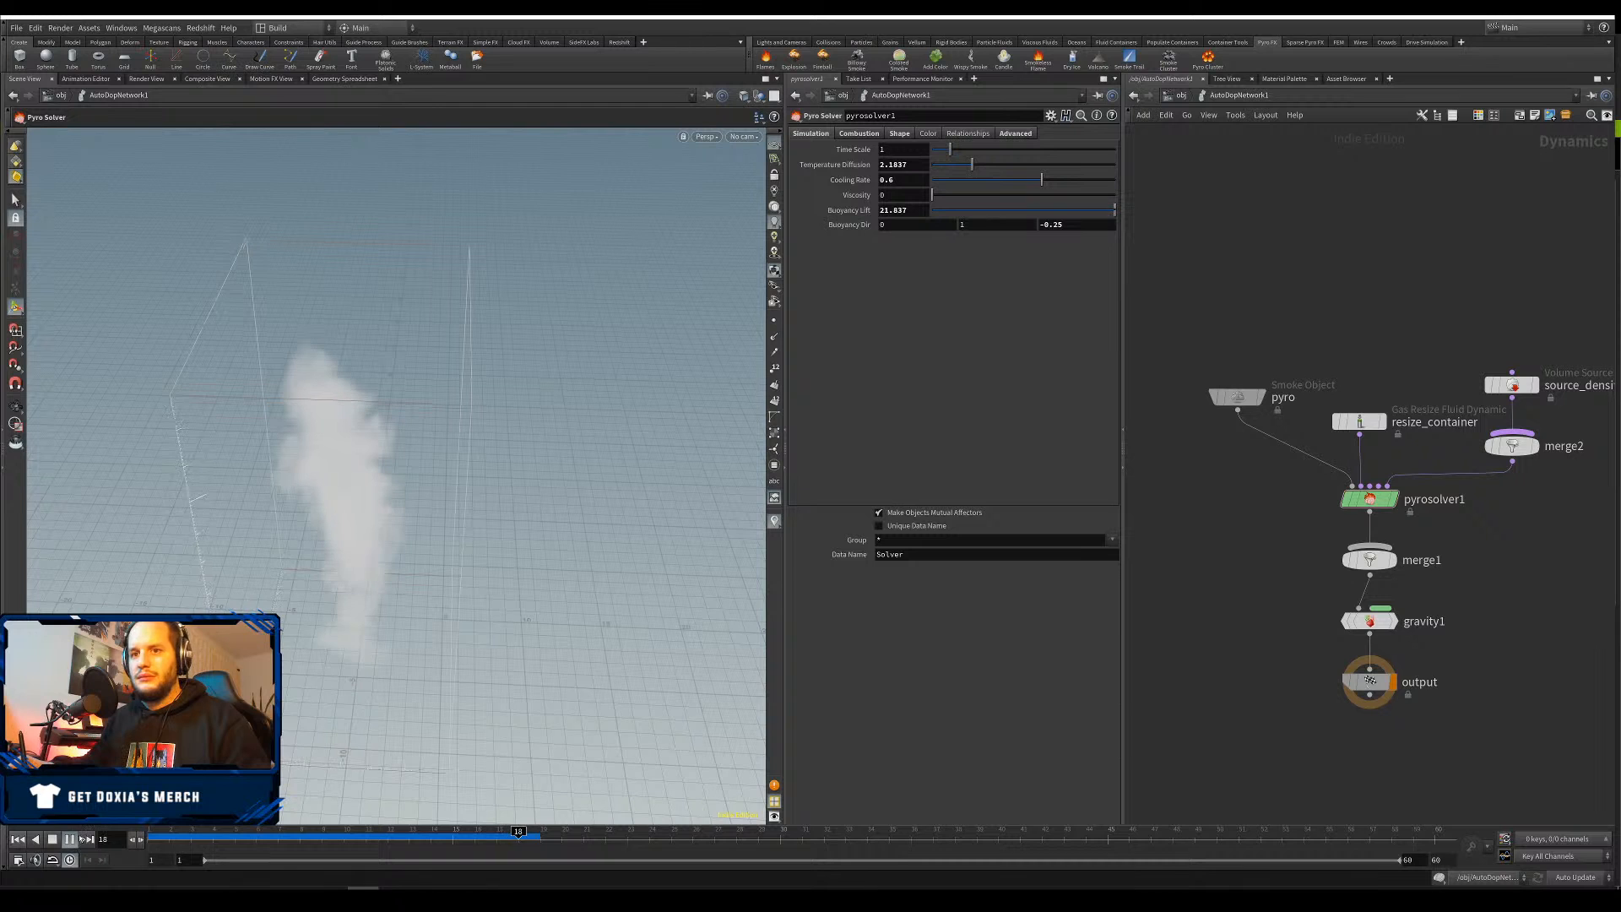
pyautogui.press('Escape')
# At the object level, add a distant light aimed from the current viewing angle and restore the perspective view
pyautogui.press('u')
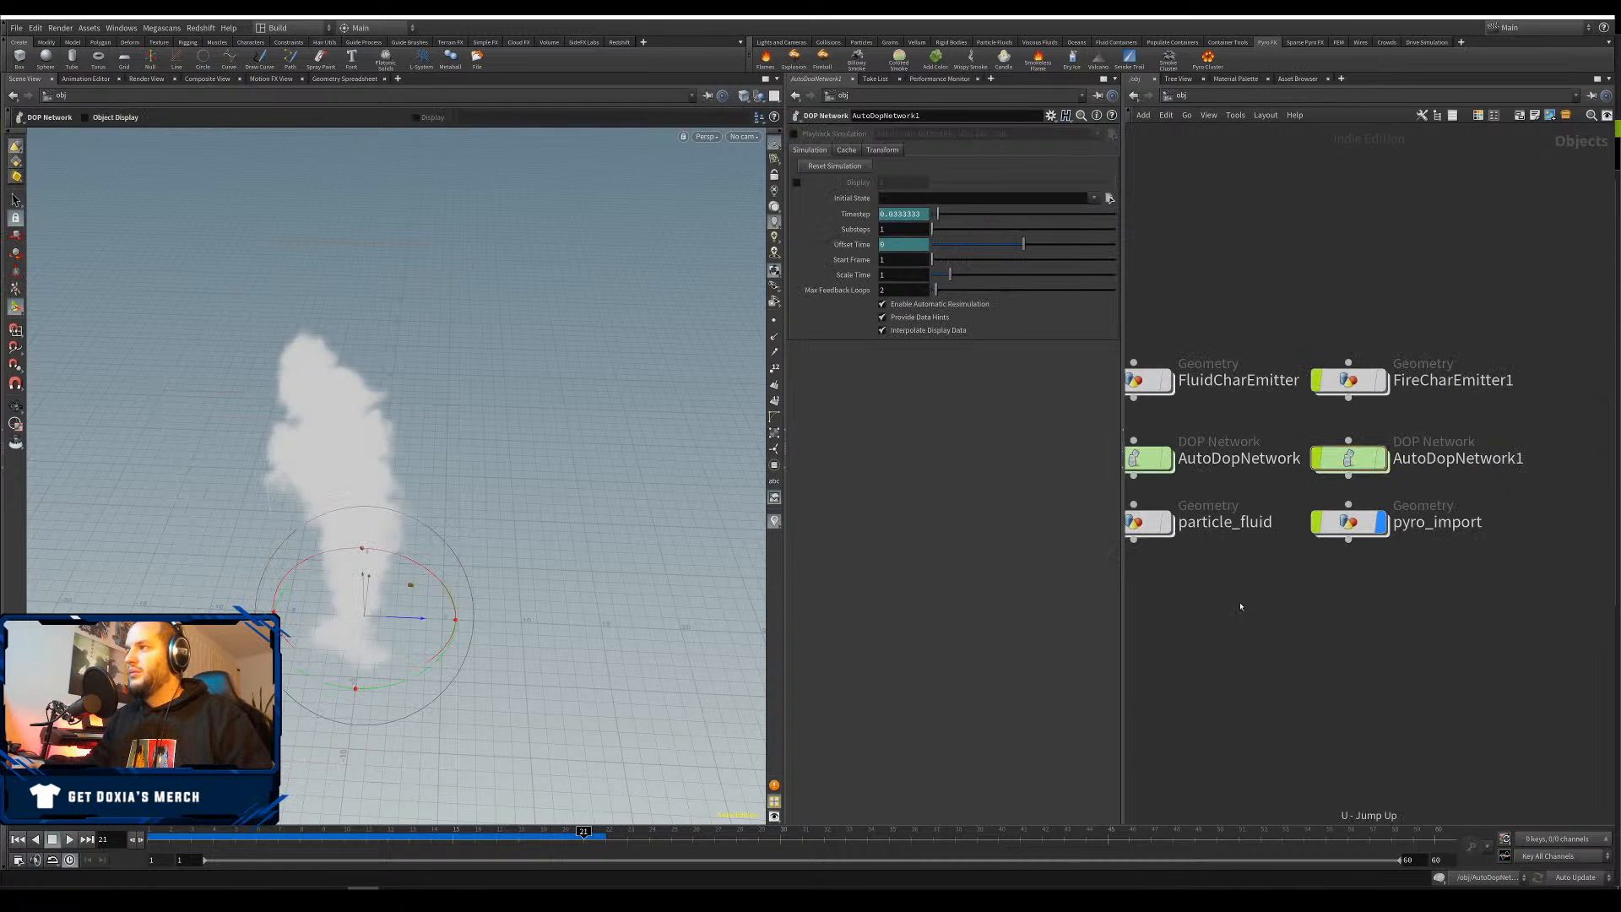
pyautogui.moveTo(362, 483); pyautogui.dragTo(372, 485)
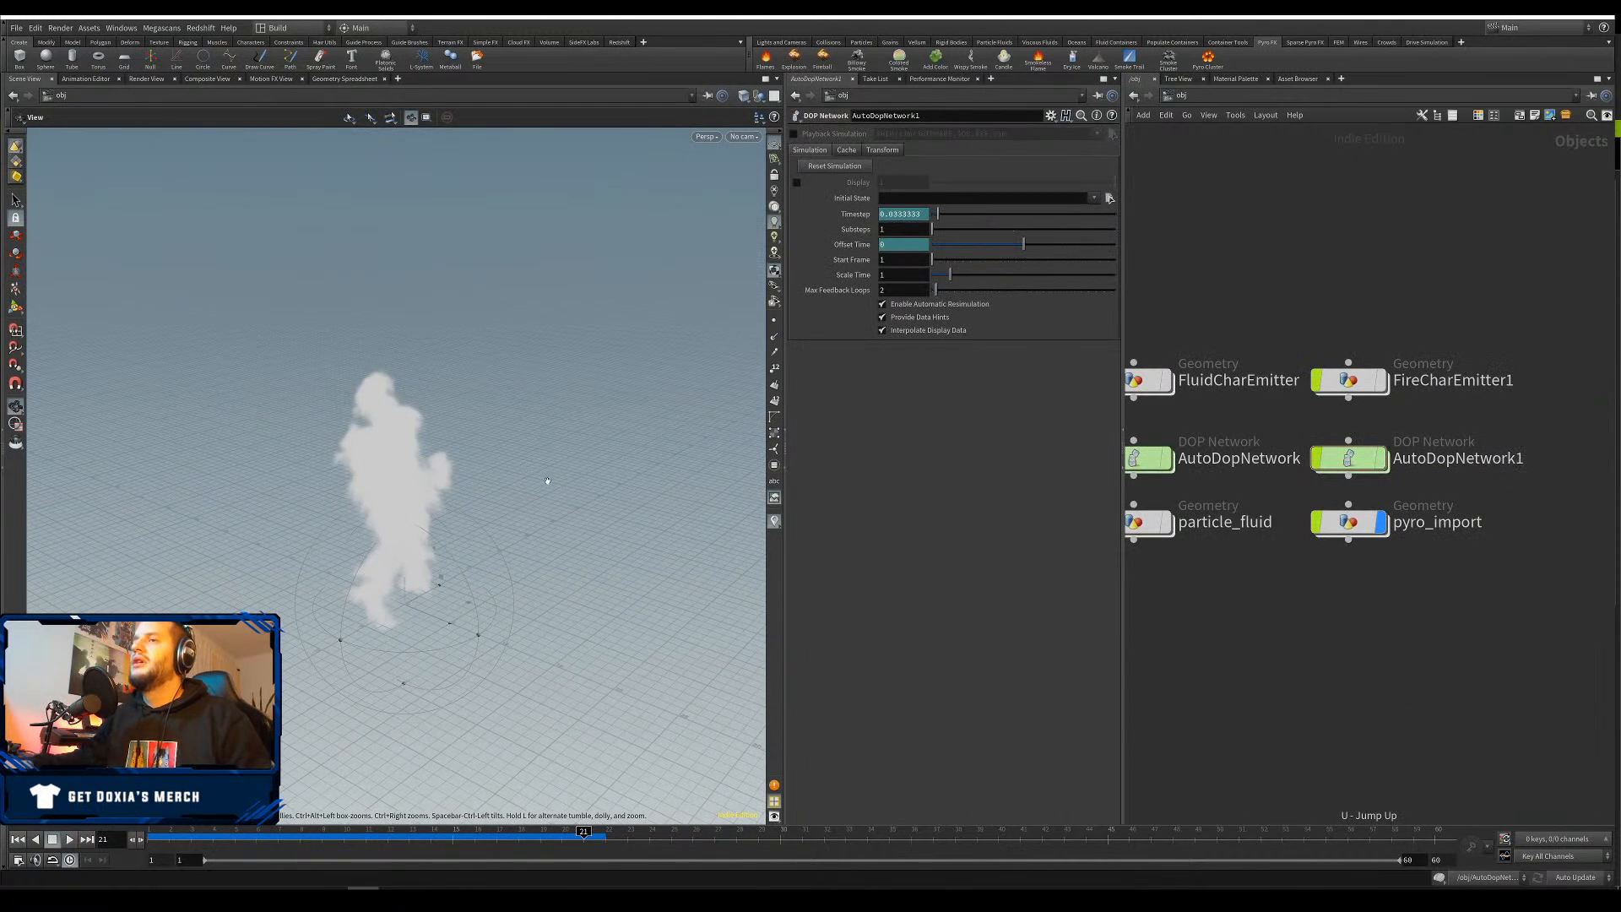
pyautogui.moveTo(547, 481); pyautogui.dragTo(386, 415)
pyautogui.press('Return')
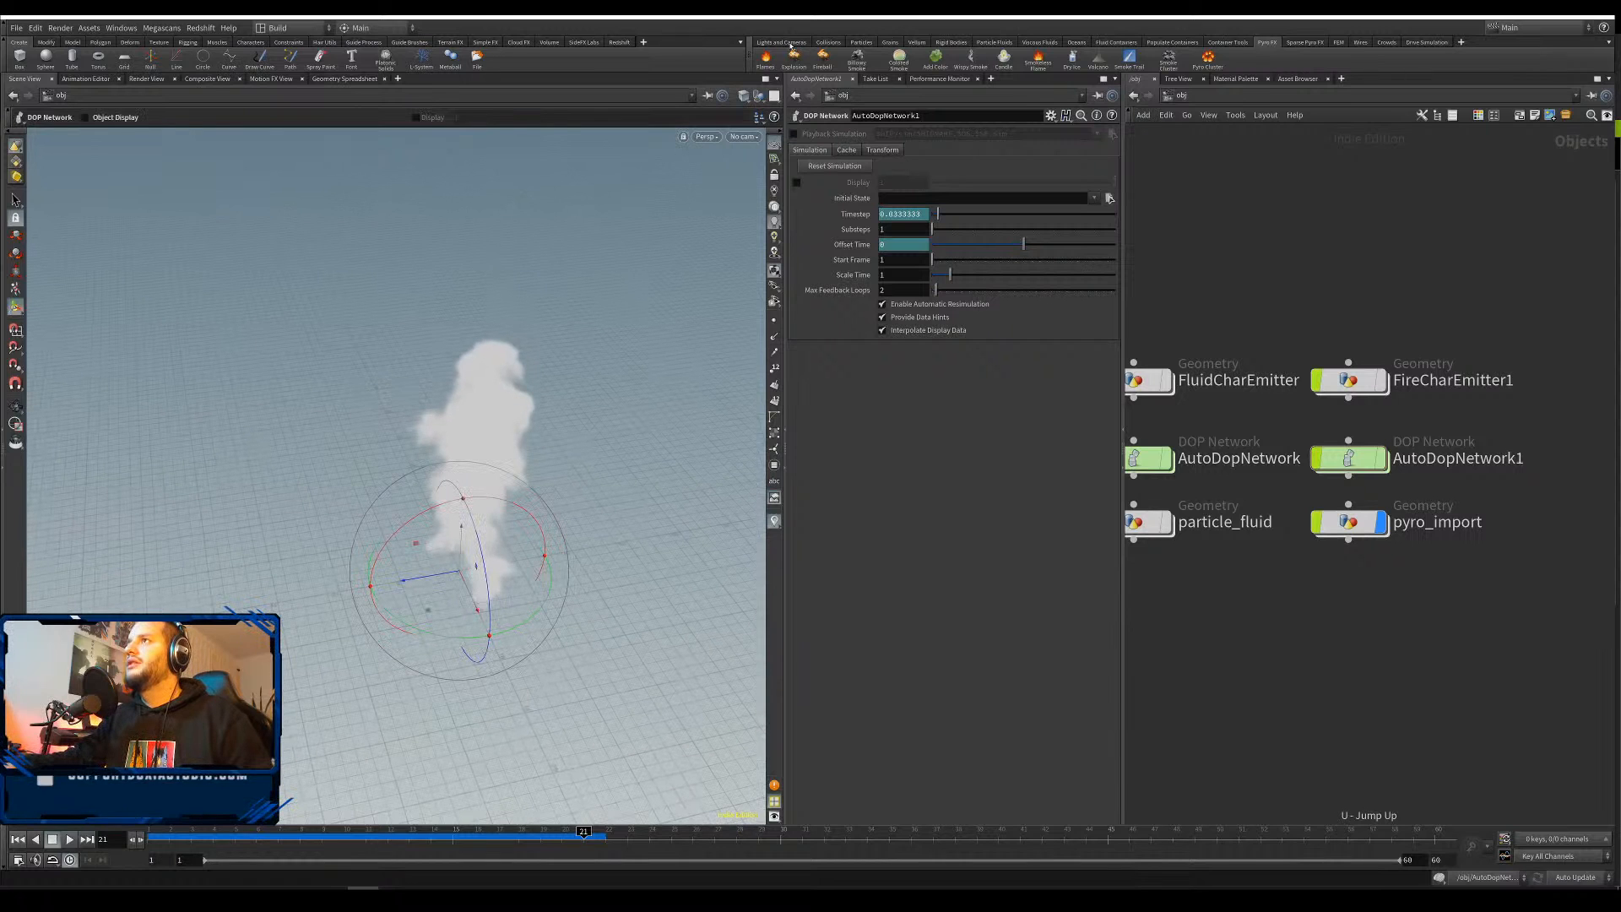
pyautogui.click(781, 42)
pyautogui.keyDown('ctrl'); pyautogui.click(976, 58); pyautogui.keyUp('ctrl')
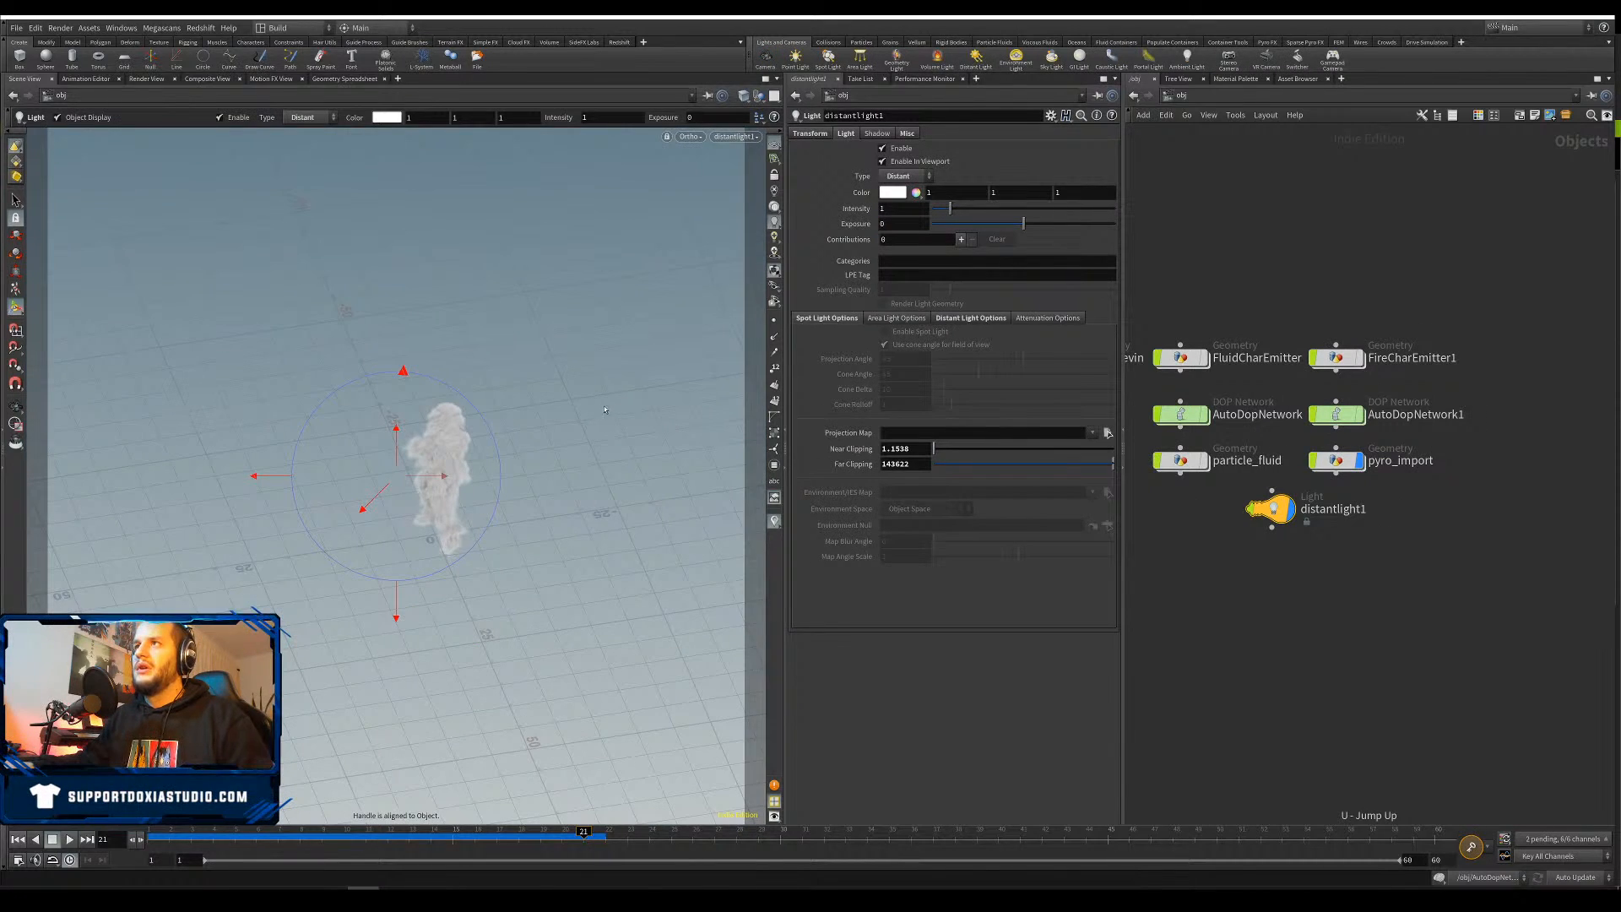
pyautogui.press('Escape')
pyautogui.hotkey('space', '2')
pyautogui.hotkey('space', '1')
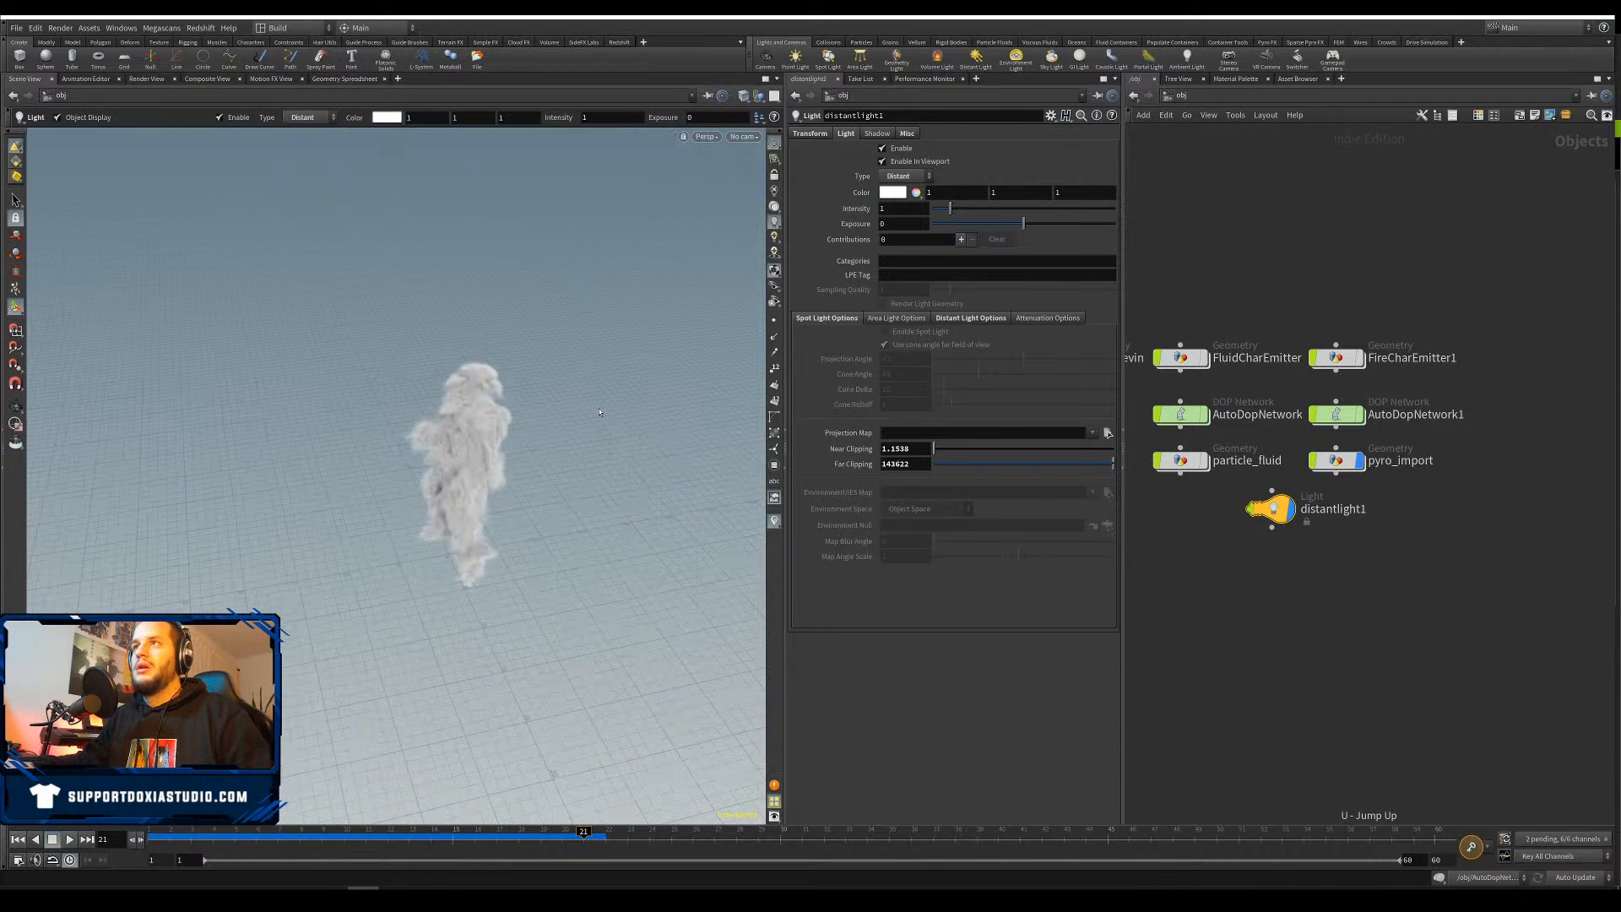
# Simulate the lit smoke through frame 60 and examine its billowing shape and shading
pyautogui.keyDown('alt'); pyautogui.moveTo(600, 406); pyautogui.dragTo(473, 464); pyautogui.keyUp('alt')
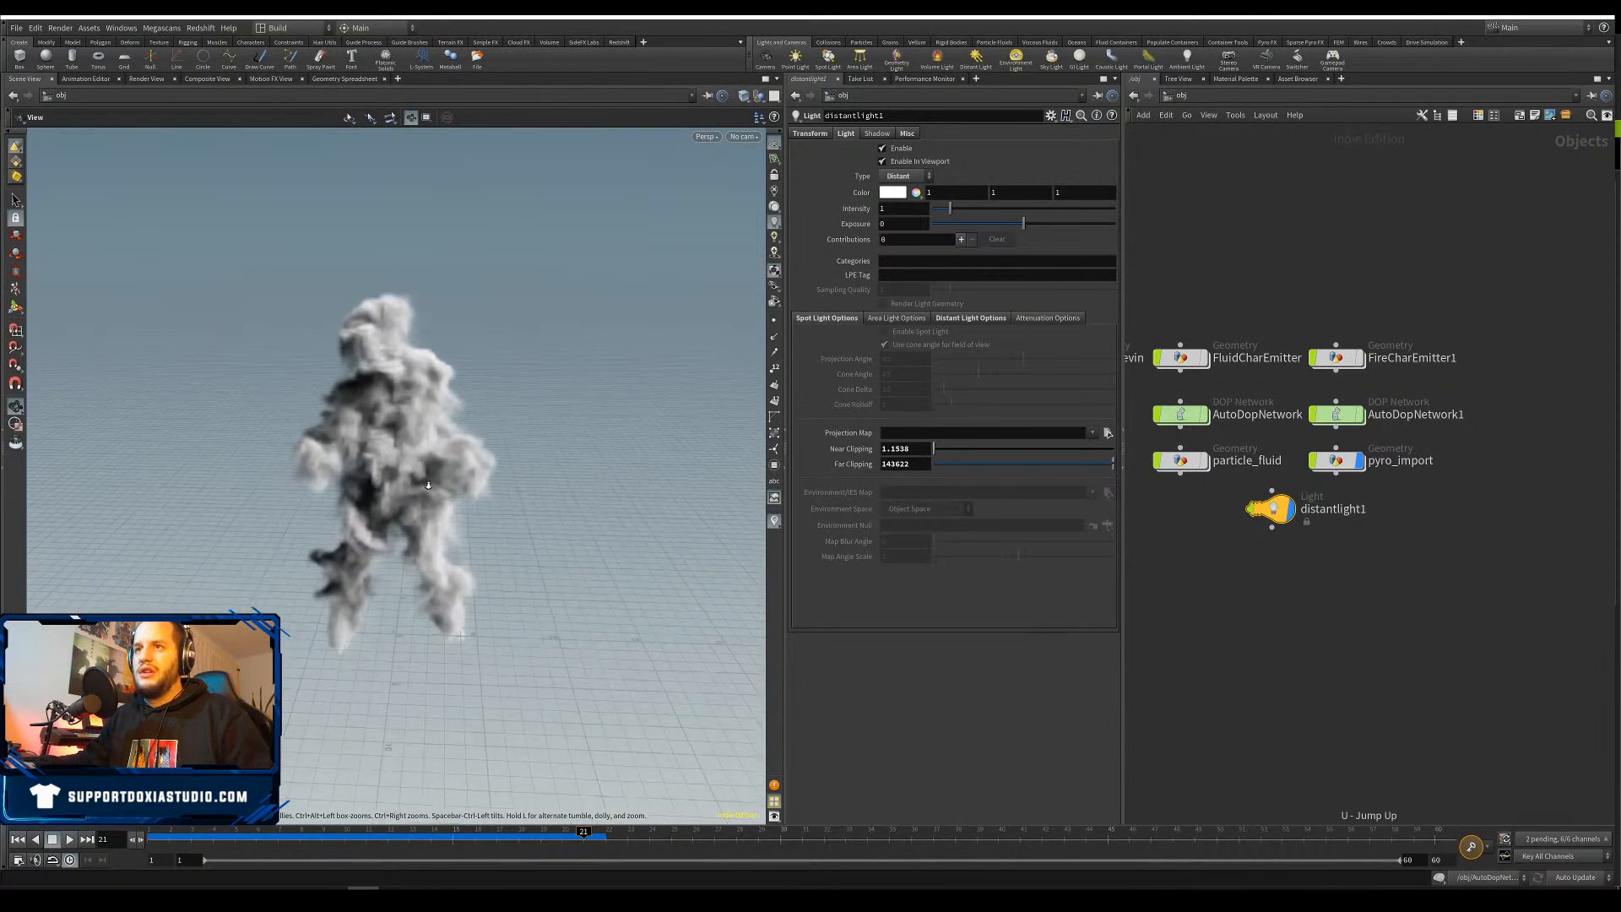
pyautogui.moveTo(473, 464); pyautogui.dragTo(422, 470, button='right')
pyautogui.moveTo(422, 469); pyautogui.dragTo(413, 472)
pyautogui.press('Return')
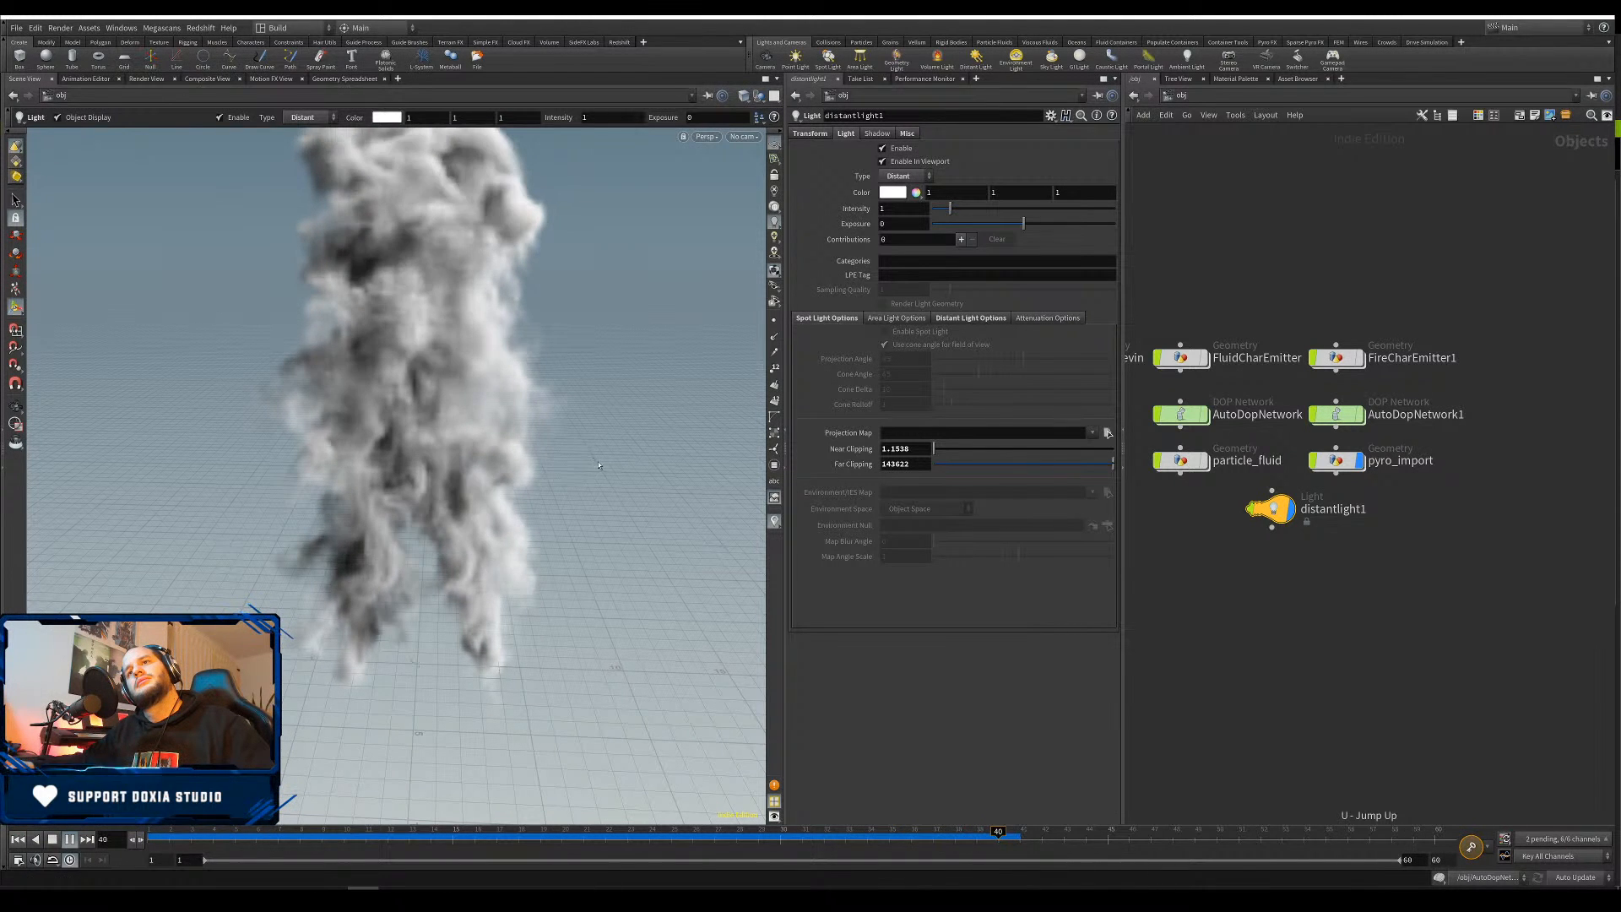
pyautogui.click(69, 839)
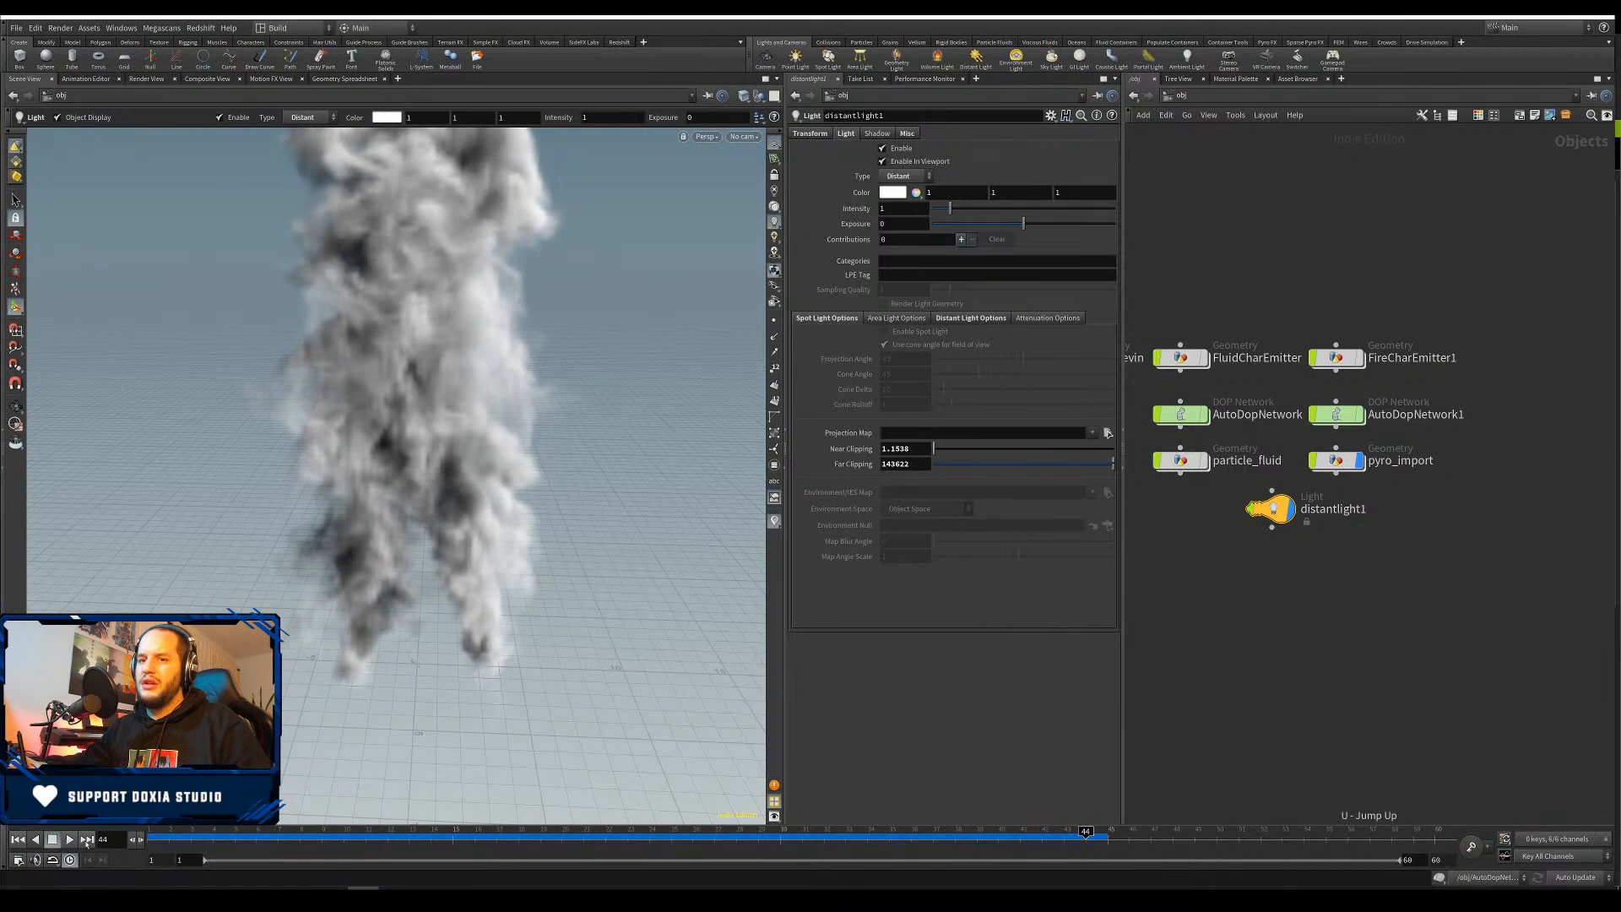
pyautogui.click(87, 840)
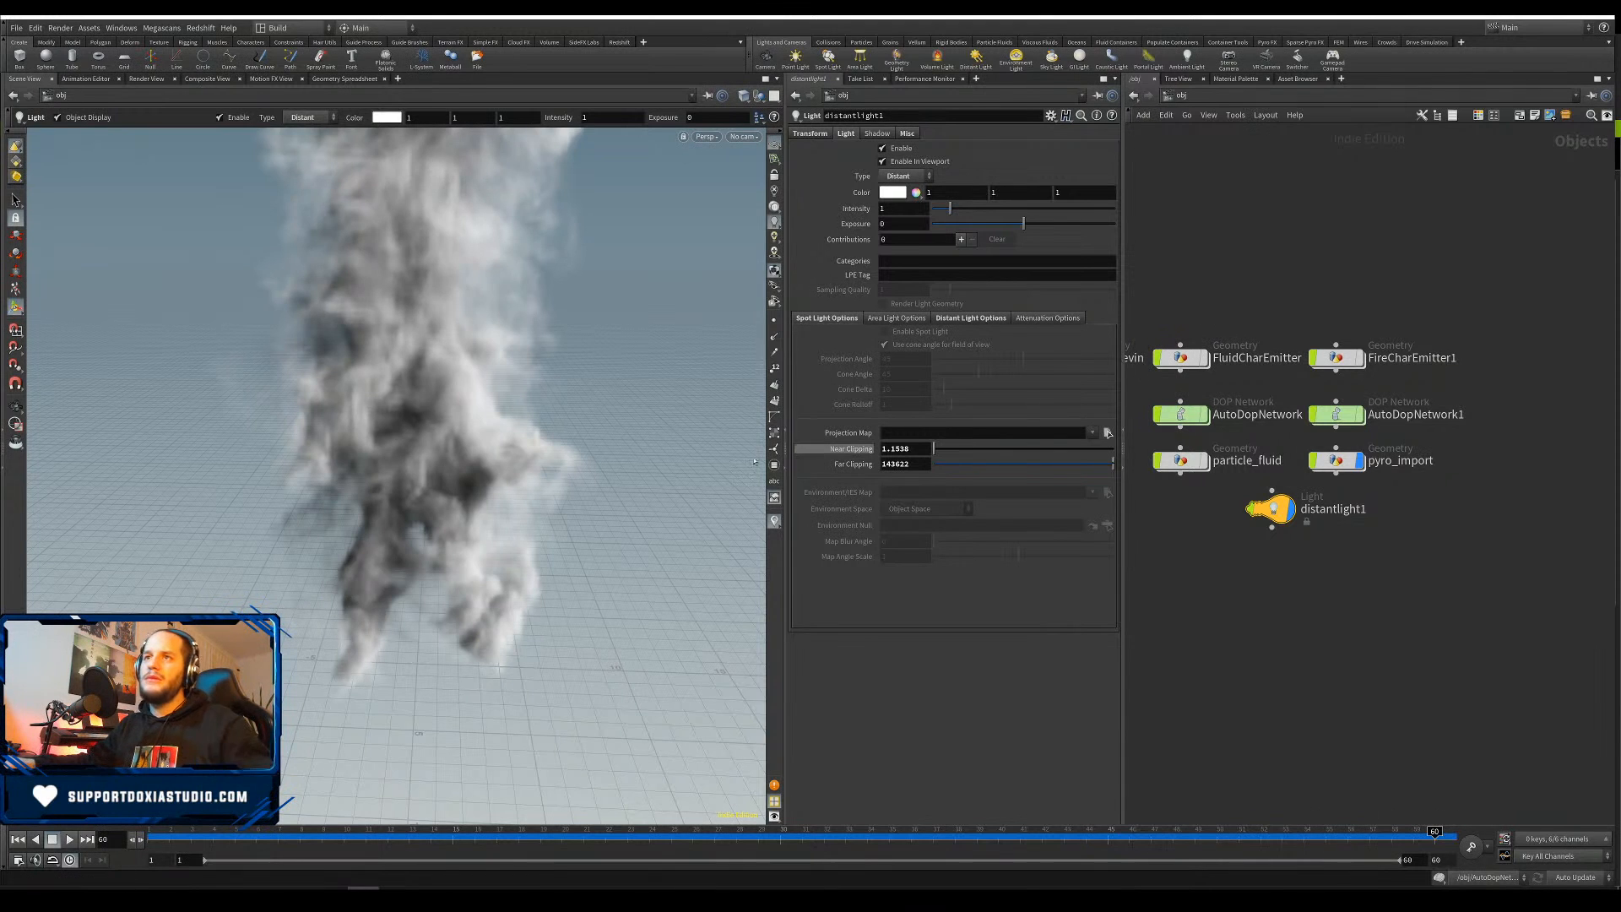
pyautogui.scroll(-4, 473, 498)
pyautogui.moveTo(473, 502)
pyautogui.keyDown('alt'); pyautogui.mouseDown()
pyautogui.moveTo(589, 462)
pyautogui.moveTo(479, 487)
pyautogui.mouseUp(); pyautogui.keyUp('alt')
pyautogui.scroll(4, 479, 487)
pyautogui.keyDown('alt'); pyautogui.moveTo(478, 487); pyautogui.dragTo(476, 568, button='middle'); pyautogui.keyUp('alt')
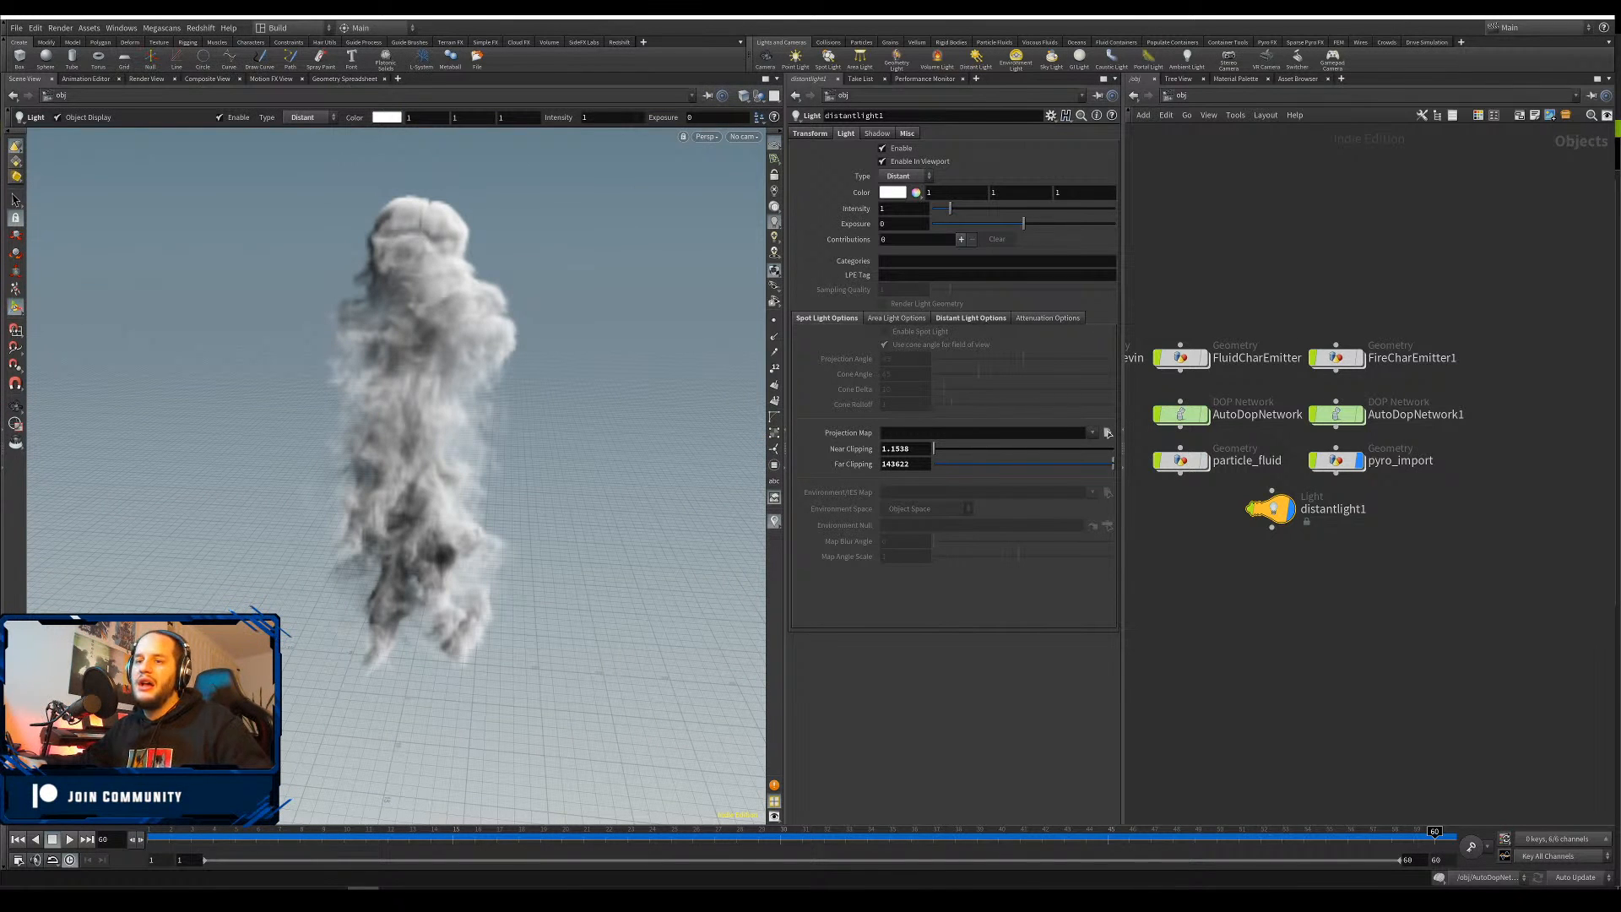
# Rename the AutoDopNetwork1 node to DopNet_Pyro
pyautogui.moveTo(1182, 426)
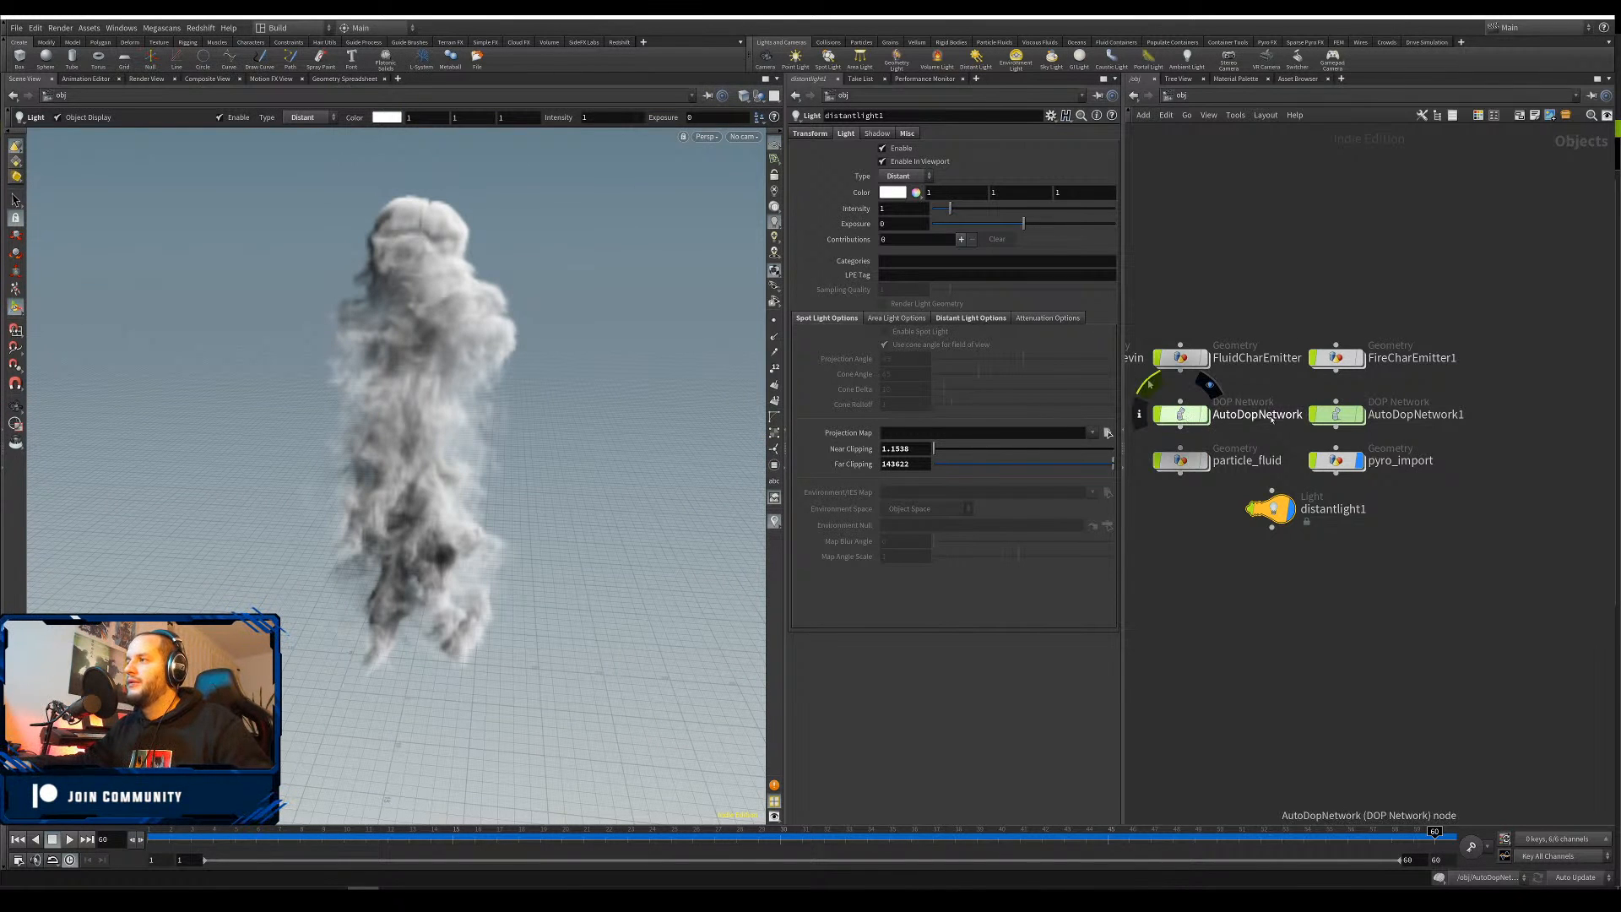
pyautogui.click(1408, 416)
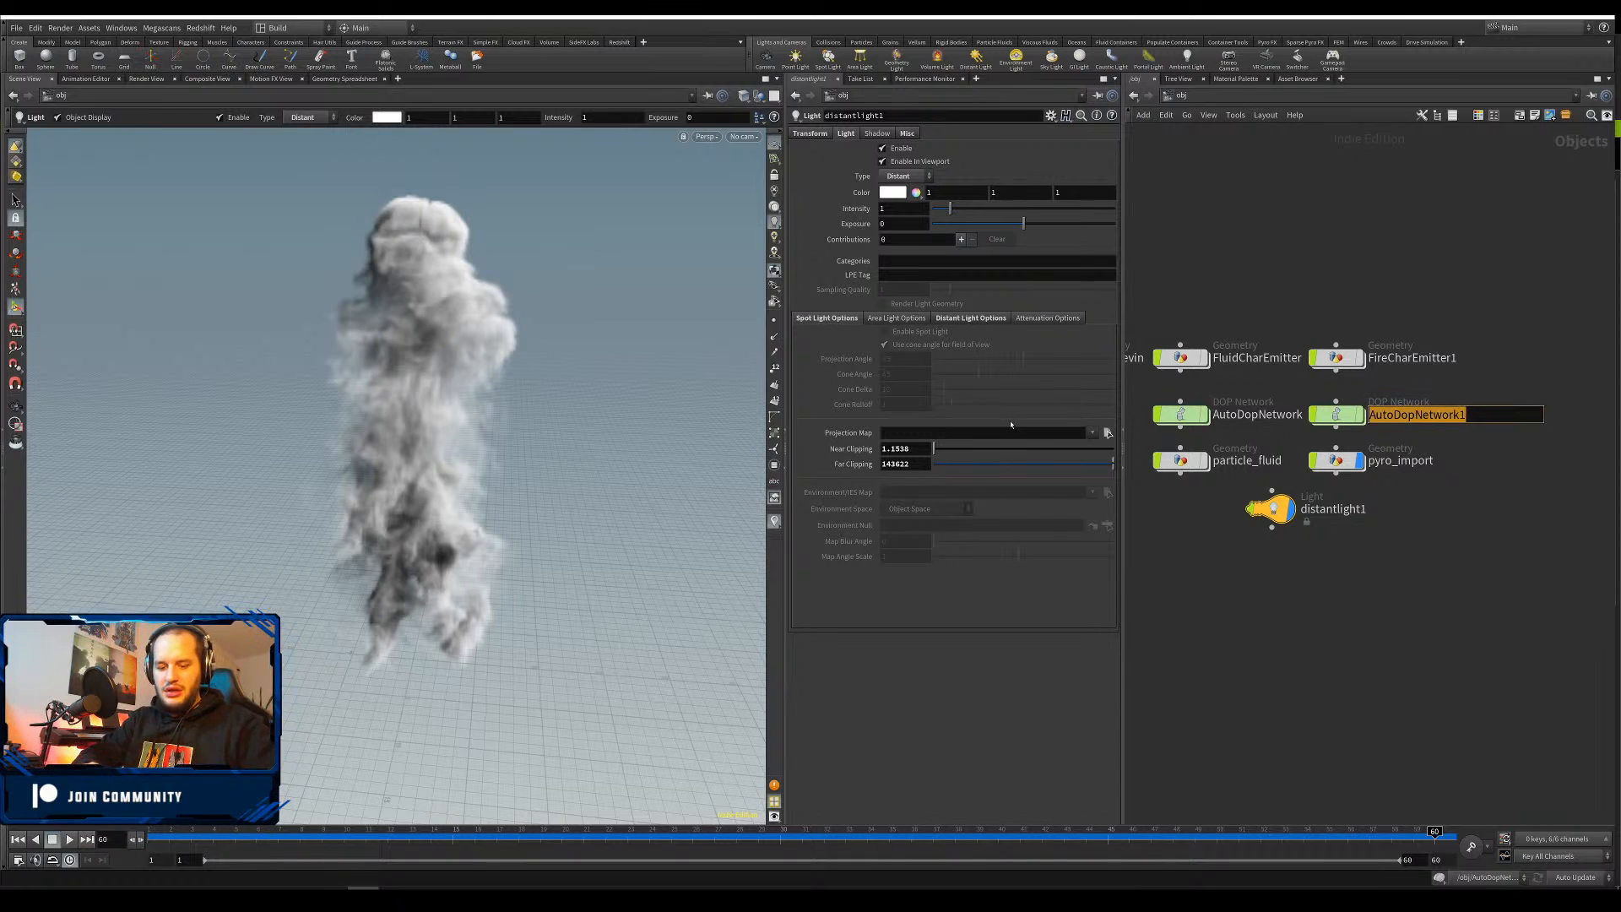
pyautogui.write('DopNet_')
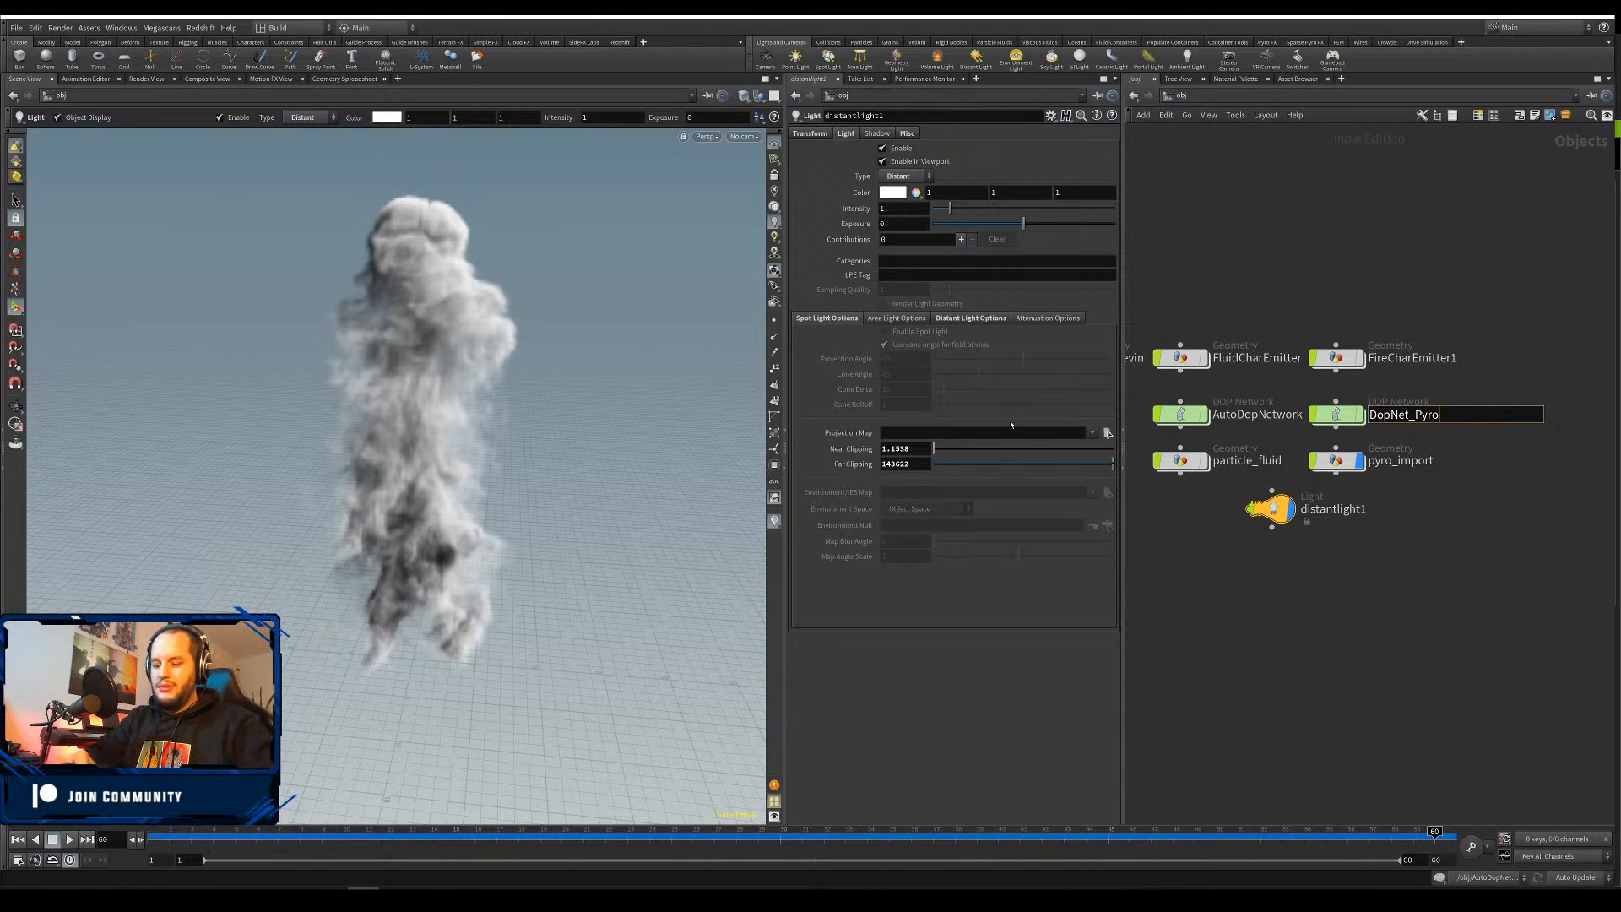
pyautogui.write('Pyro')
pyautogui.press('Return')
# Move the fluid nodes to the other side of the pyro nodes and automatically lay out the object network
pyautogui.moveTo(1159, 470); pyautogui.dragTo(1257, 297)
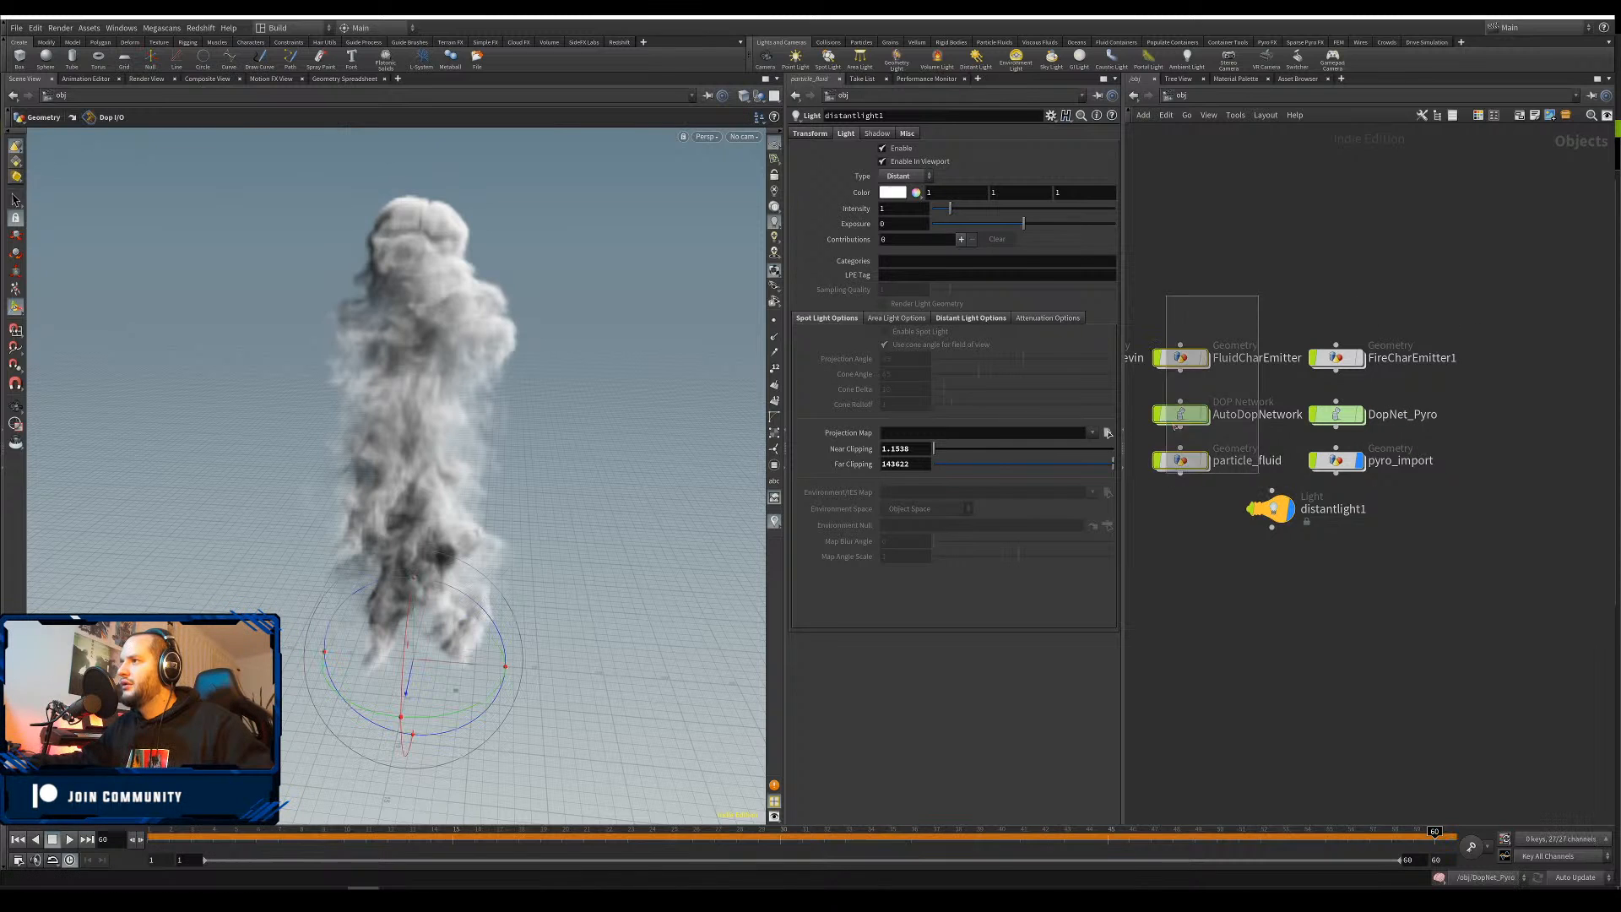
pyautogui.moveTo(1212, 464); pyautogui.dragTo(1530, 465)
pyautogui.moveTo(1575, 285); pyautogui.dragTo(1186, 478)
pyautogui.press('l')
pyautogui.click(1293, 516)
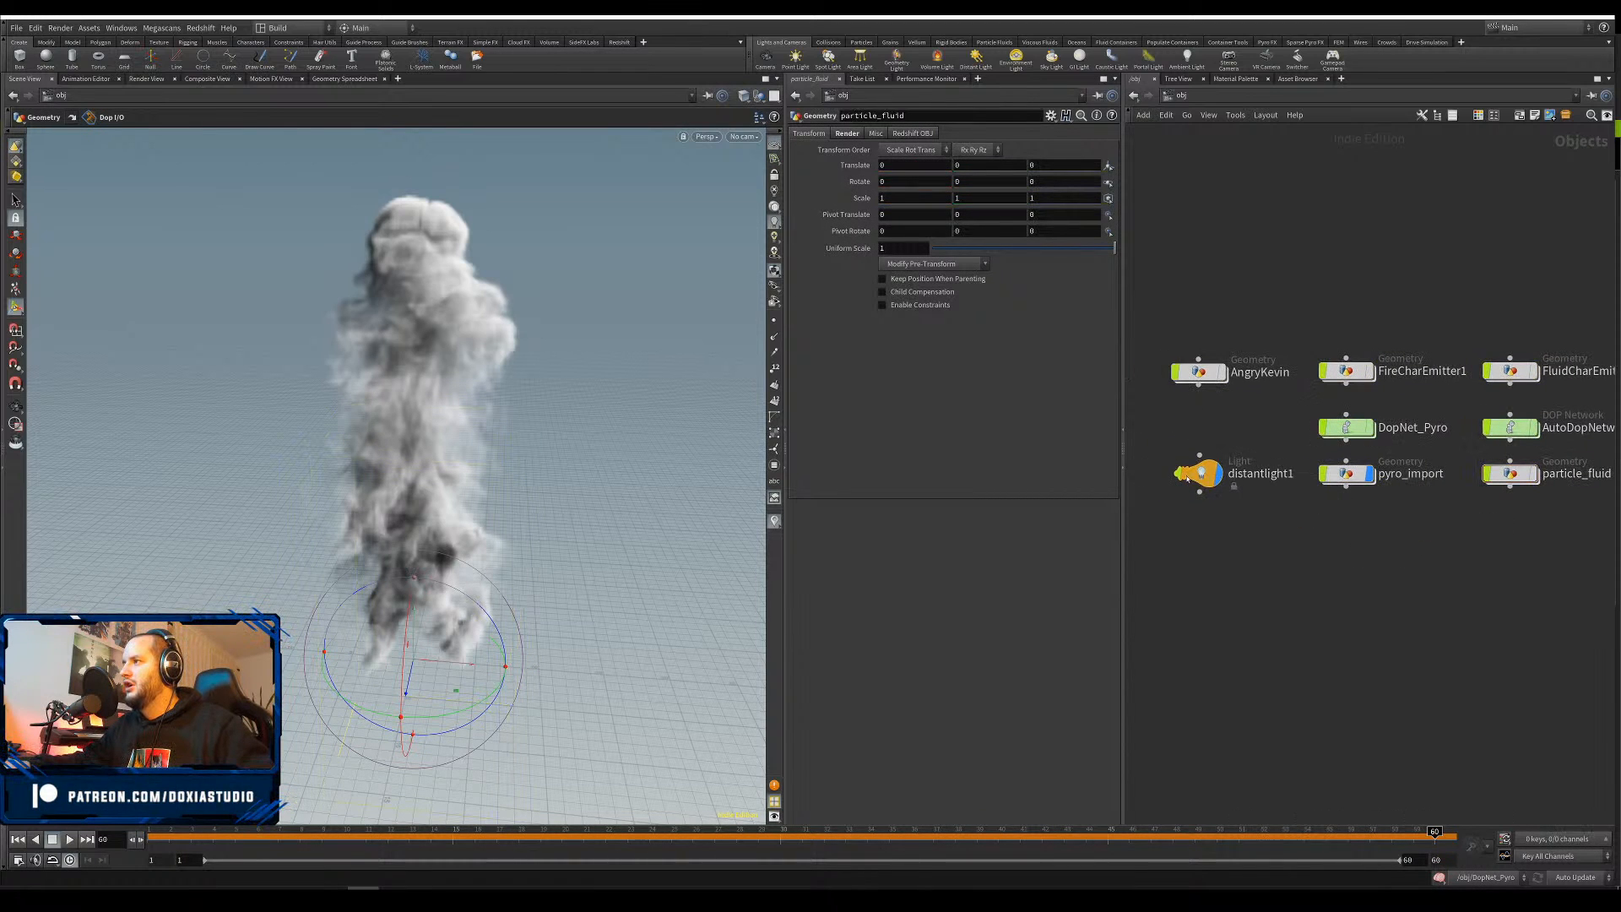
# Inspect import_pyrofields and the node info of out_smoke inside pyro_import for the velocity fields, and return to object level
pyautogui.doubleClick(1352, 478)
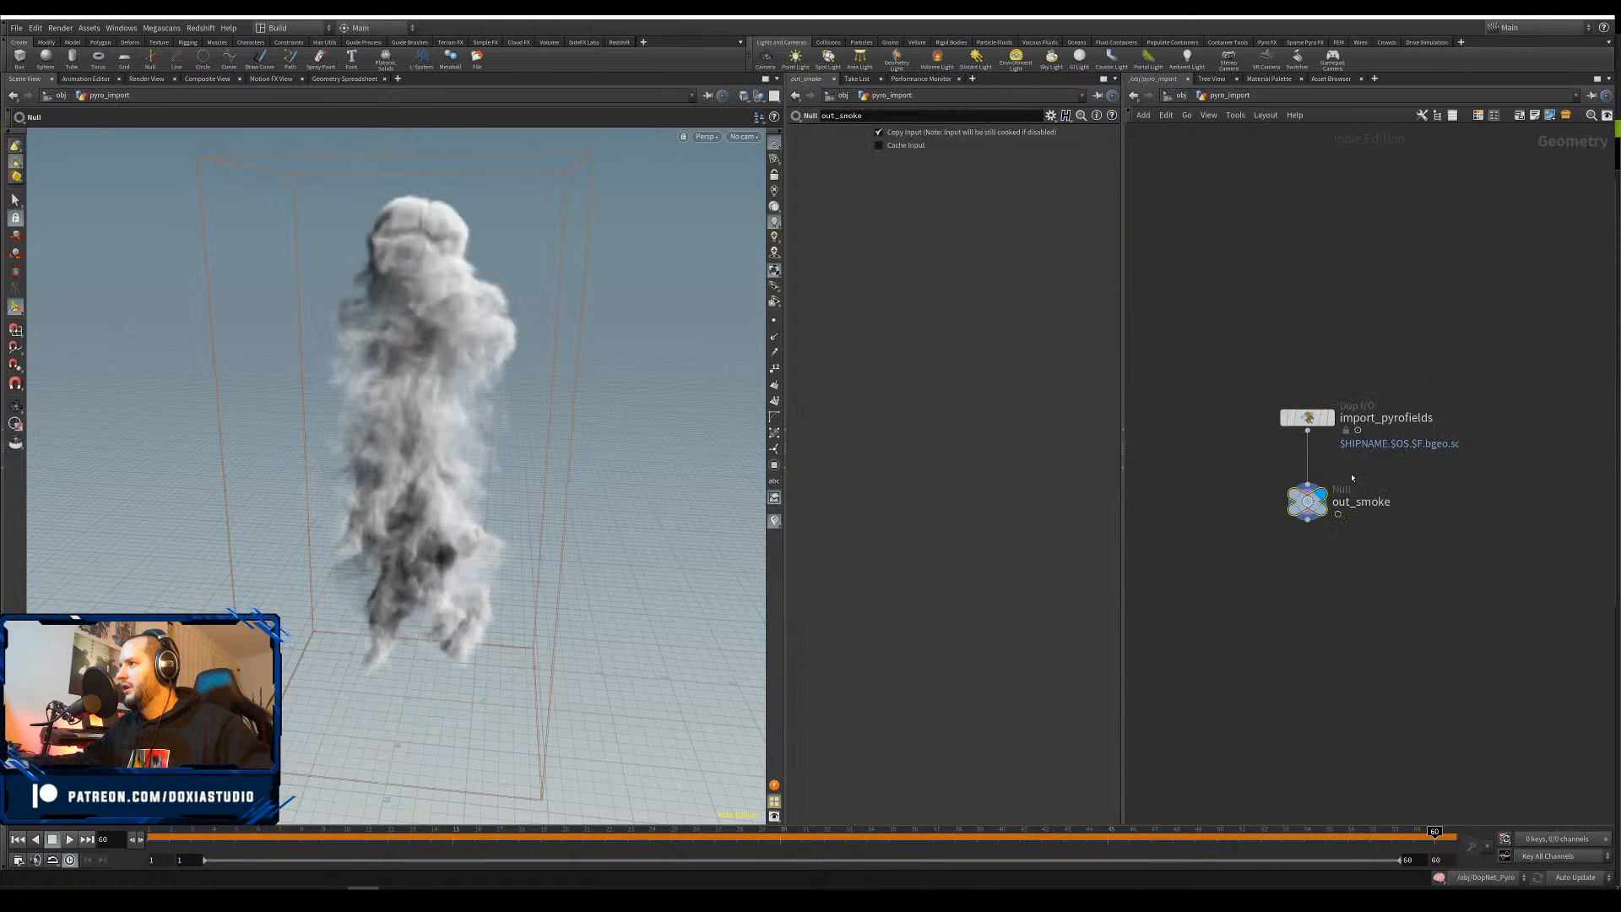
pyautogui.click(1307, 418)
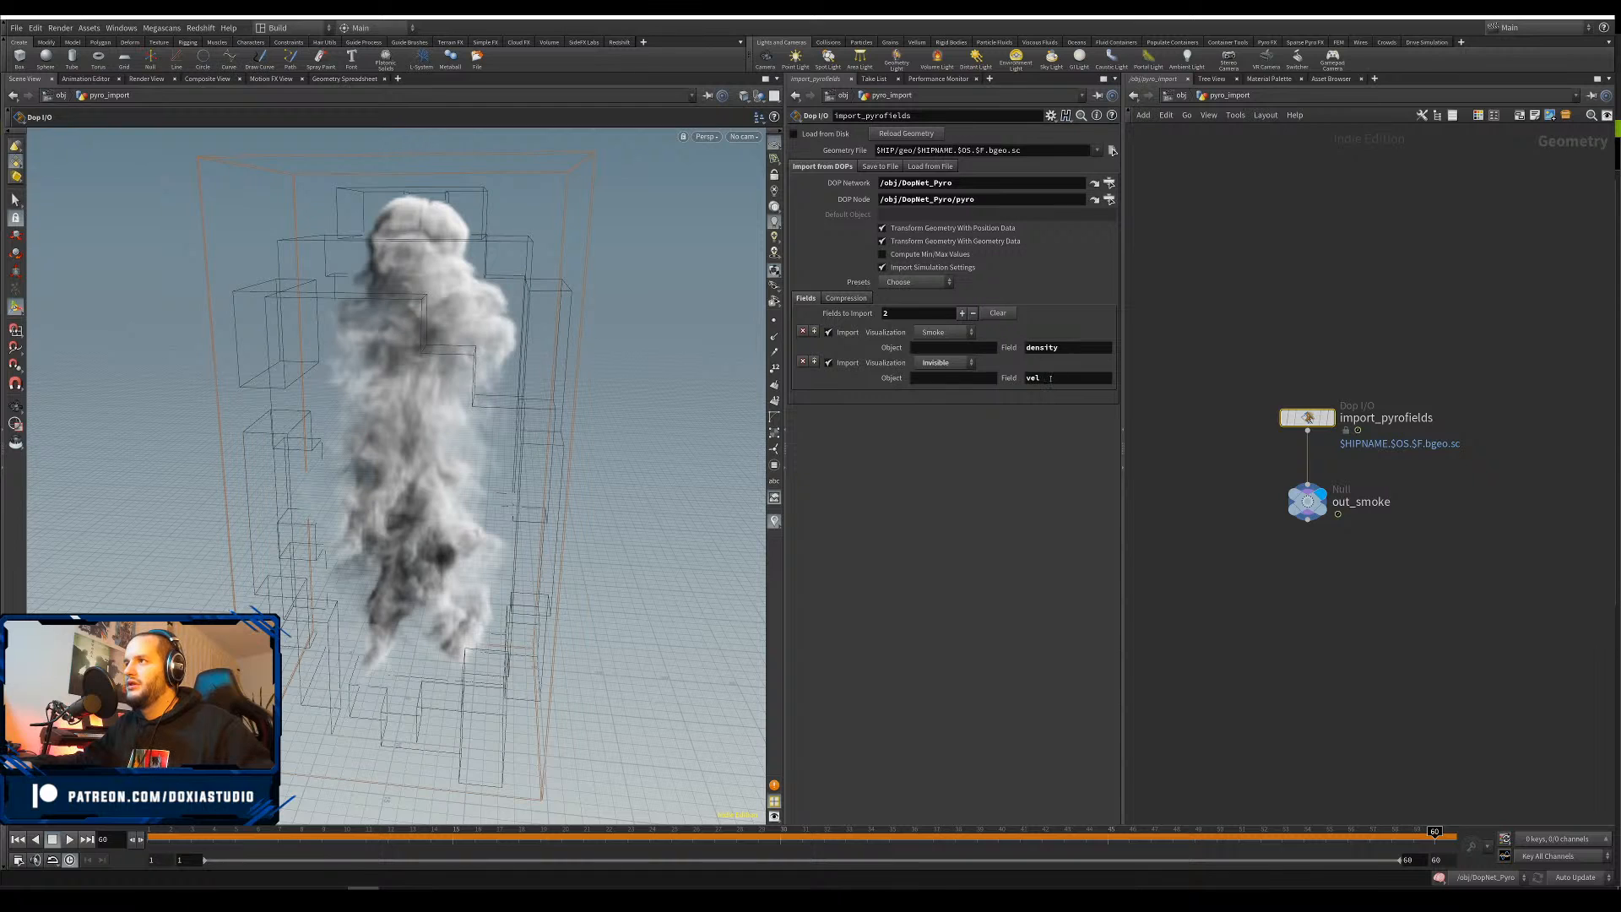
pyautogui.click(1305, 500)
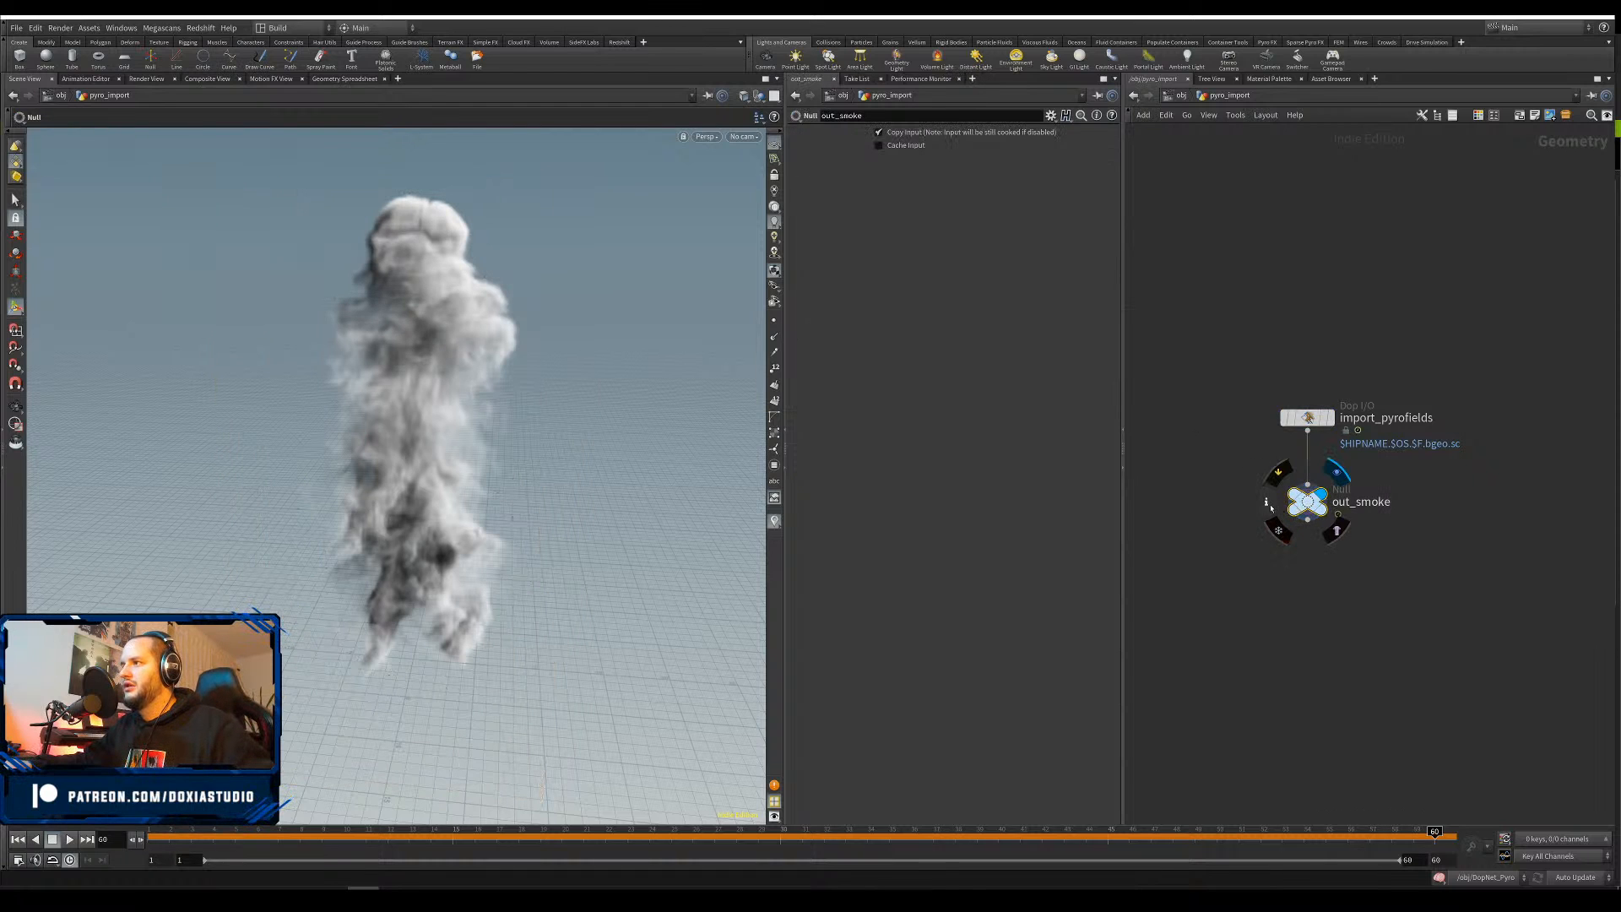
pyautogui.click(1268, 504)
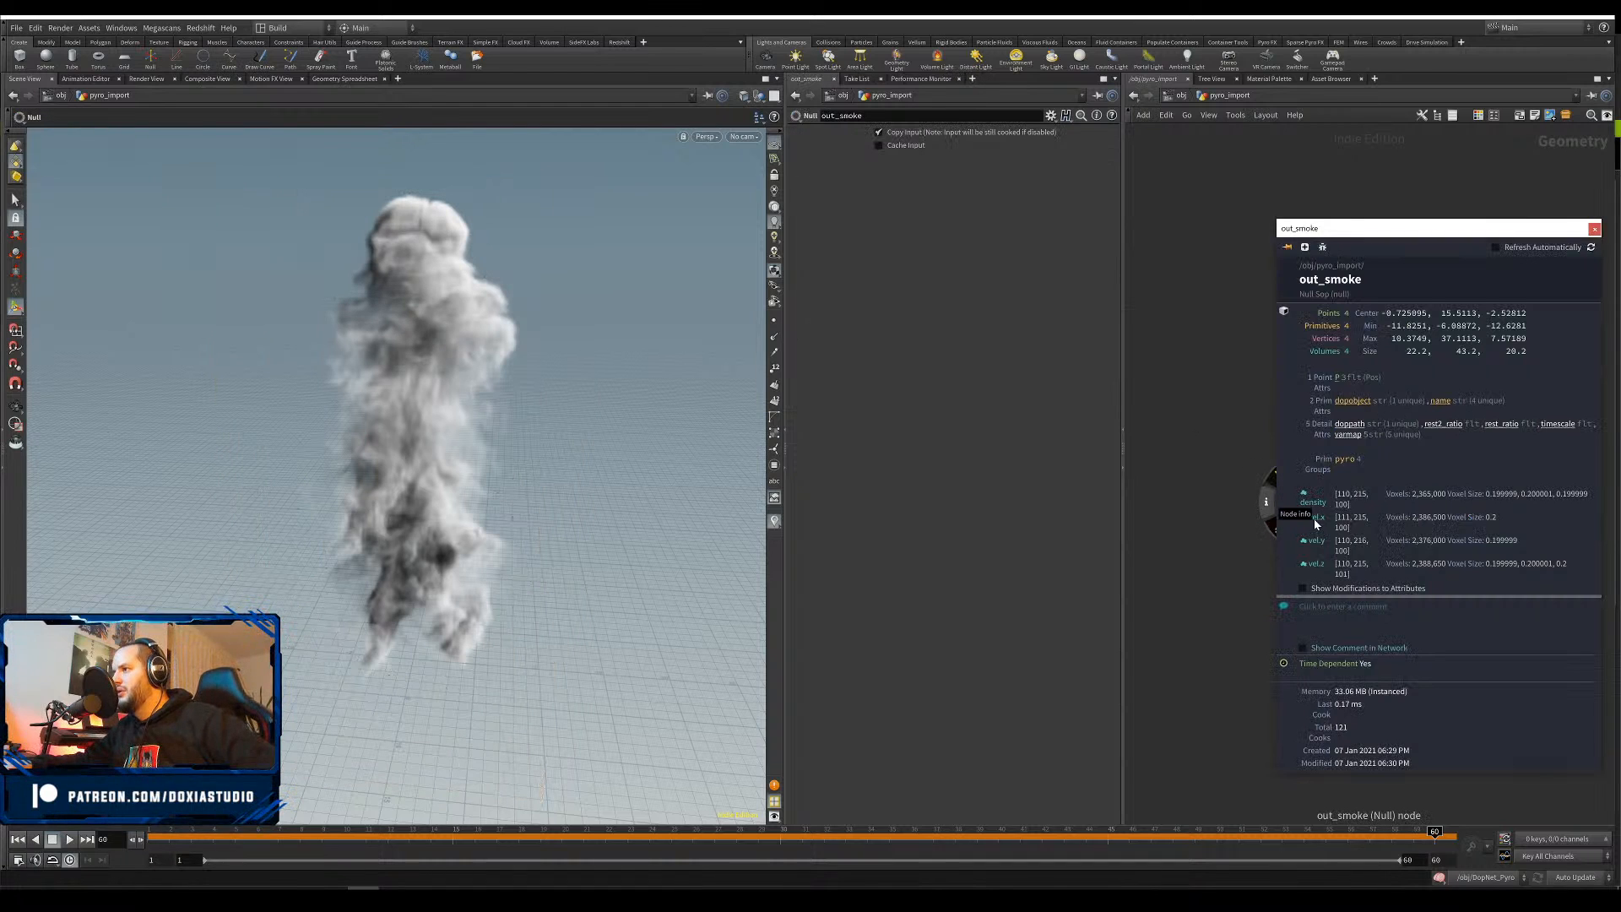
pyautogui.press('u')
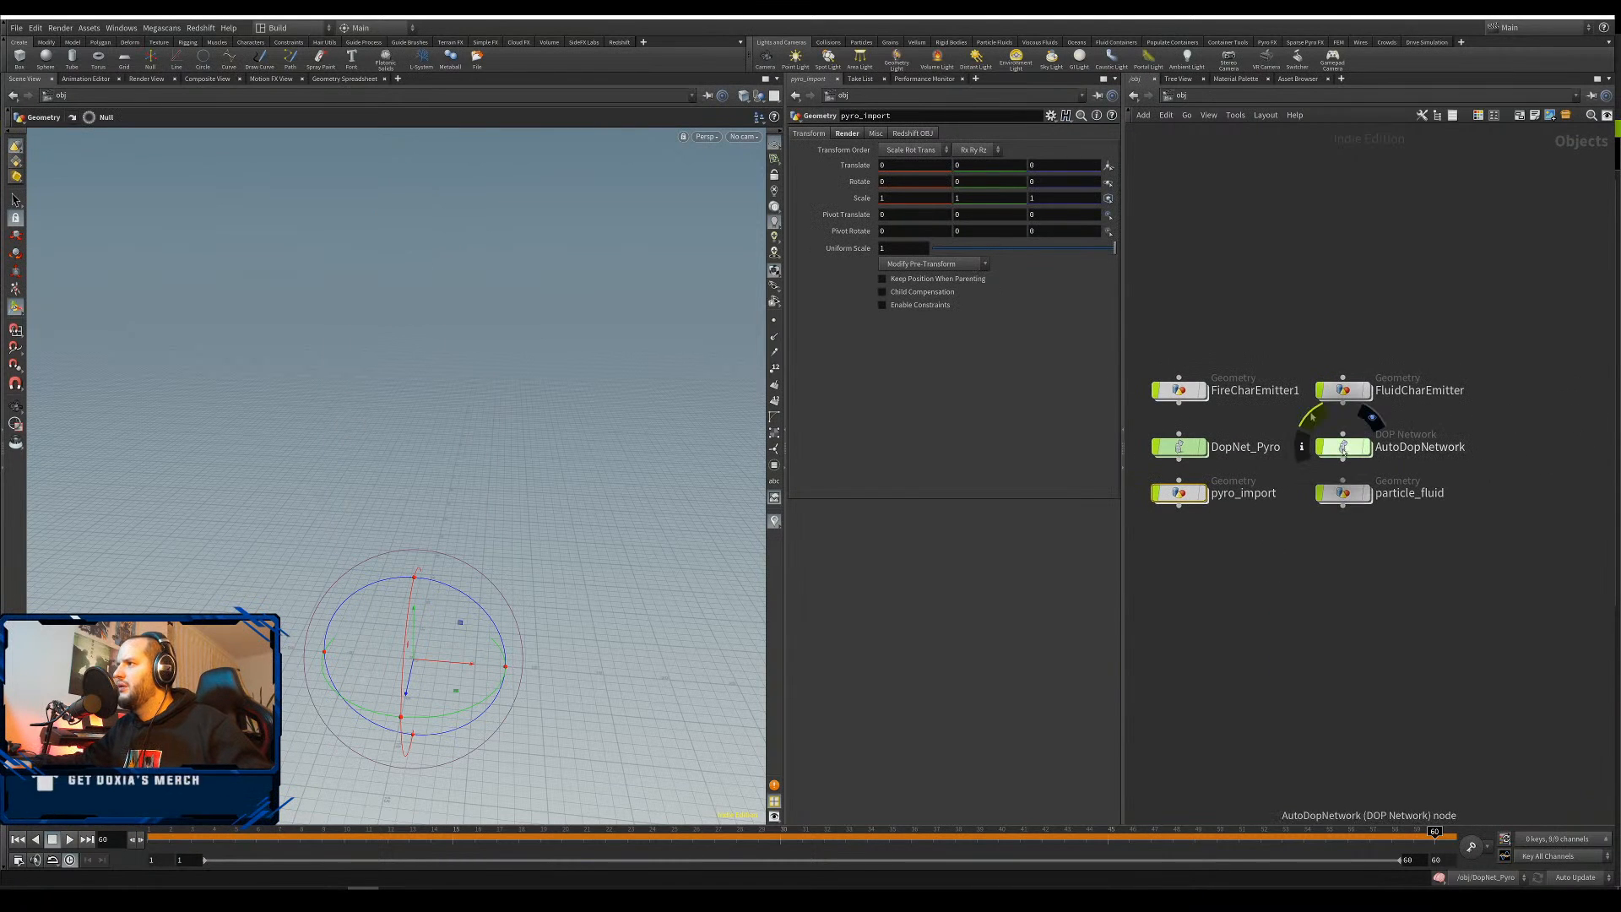
# In AutoDopNetwork, rewind to frame 1, bypass popvop1 and space out the source nodes to make room above merge2
pyautogui.doubleClick(1343, 447)
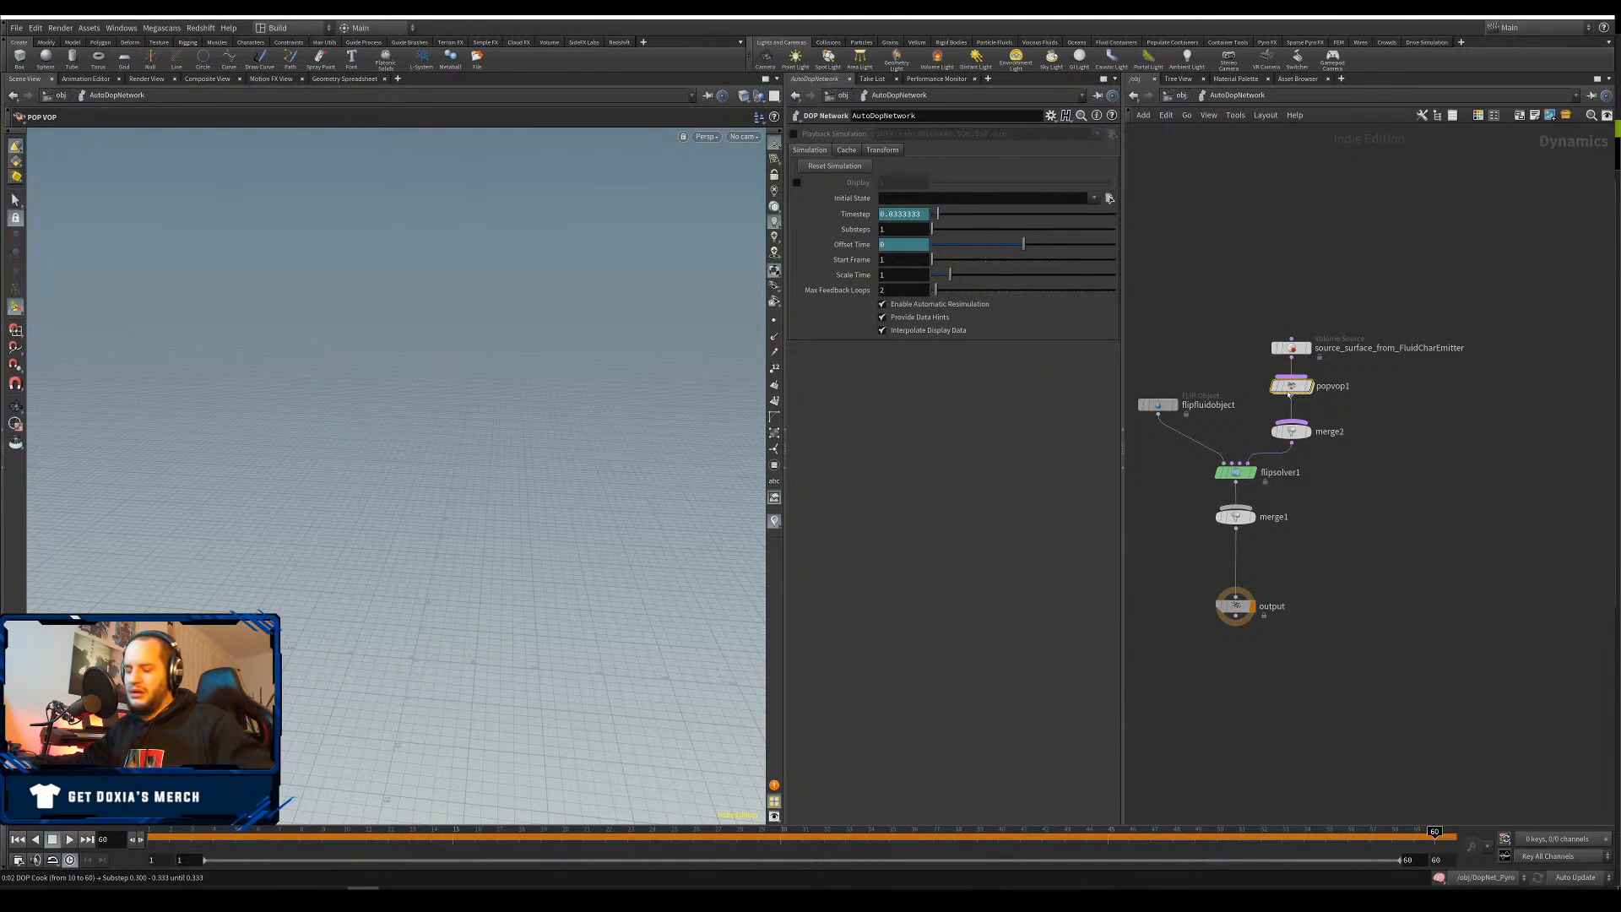
pyautogui.click(17, 839)
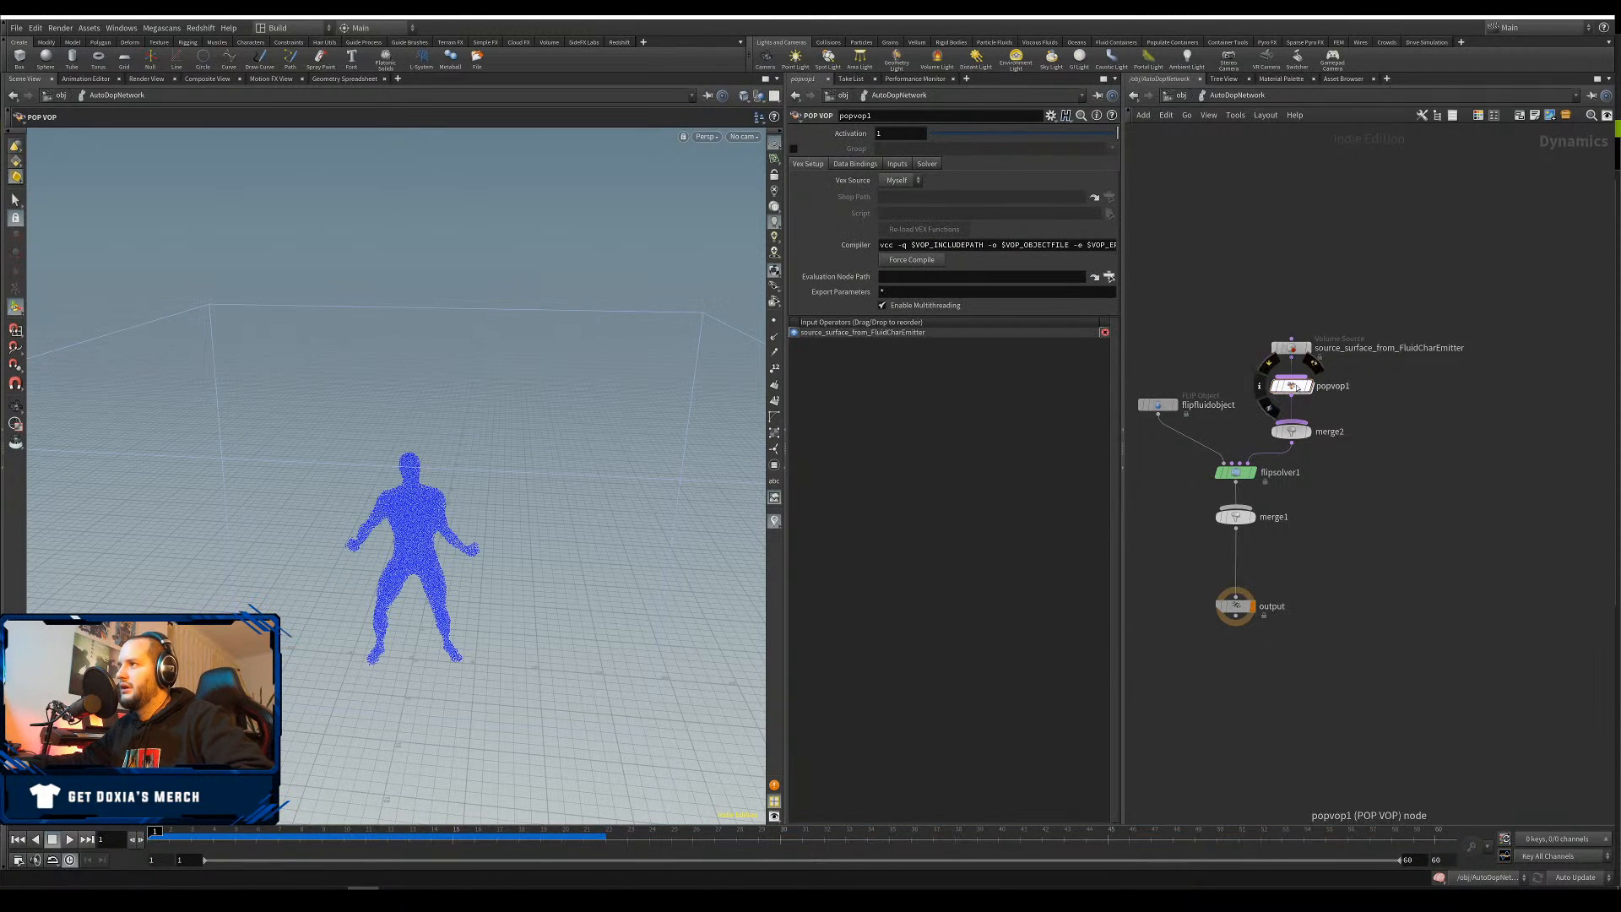
pyautogui.click(1268, 363)
pyautogui.moveTo(1295, 438); pyautogui.dragTo(1293, 449)
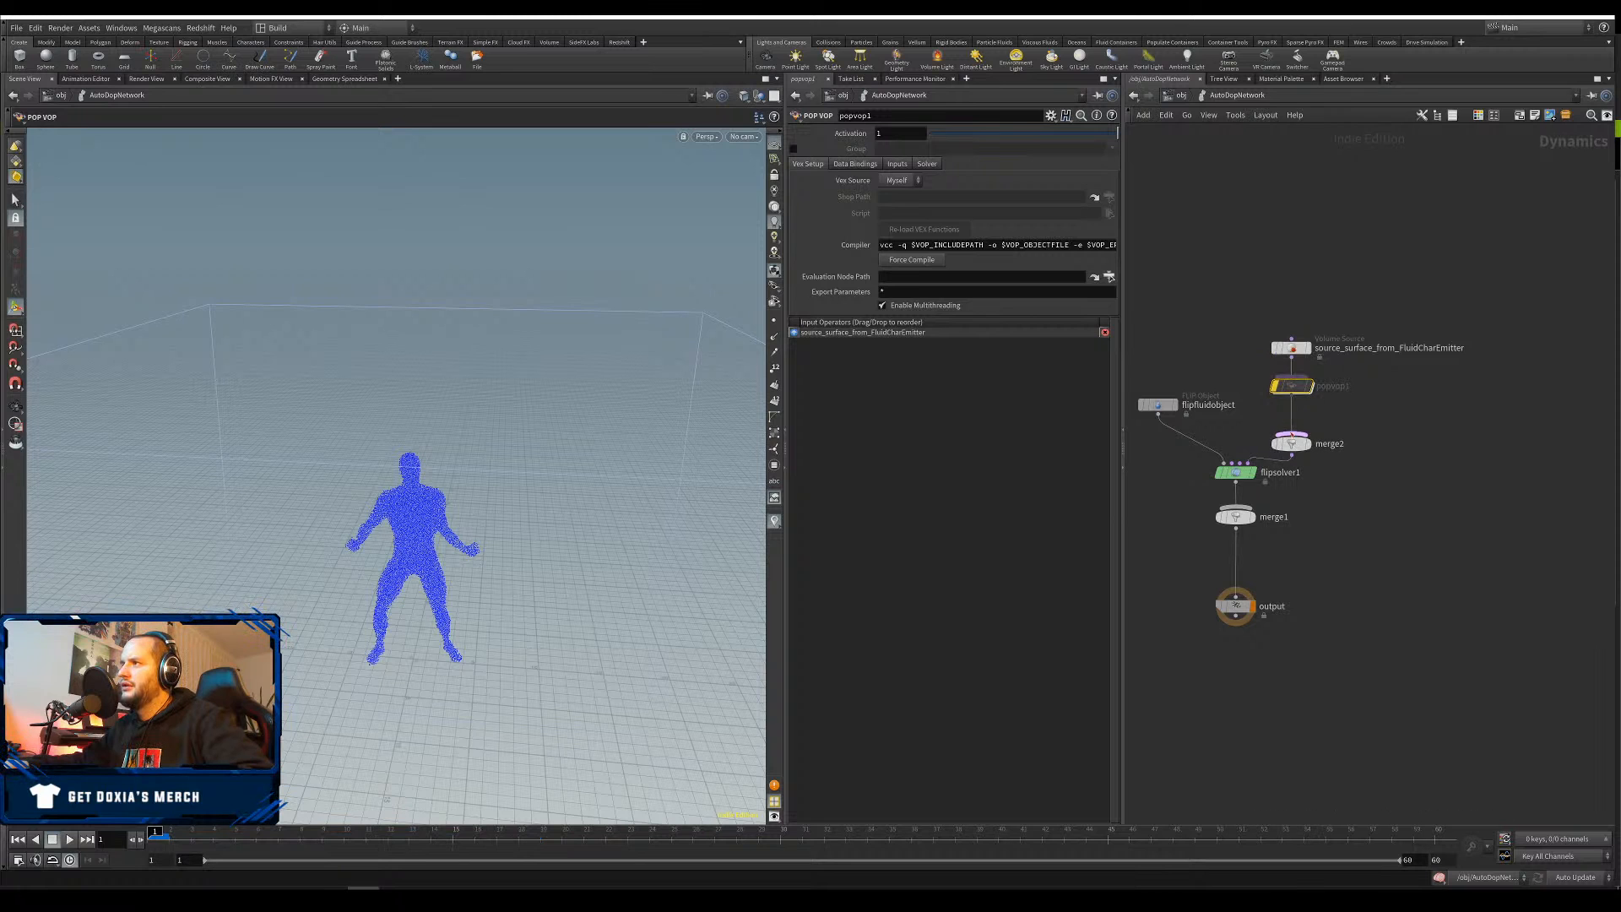
pyautogui.moveTo(1337, 323); pyautogui.dragTo(1295, 344)
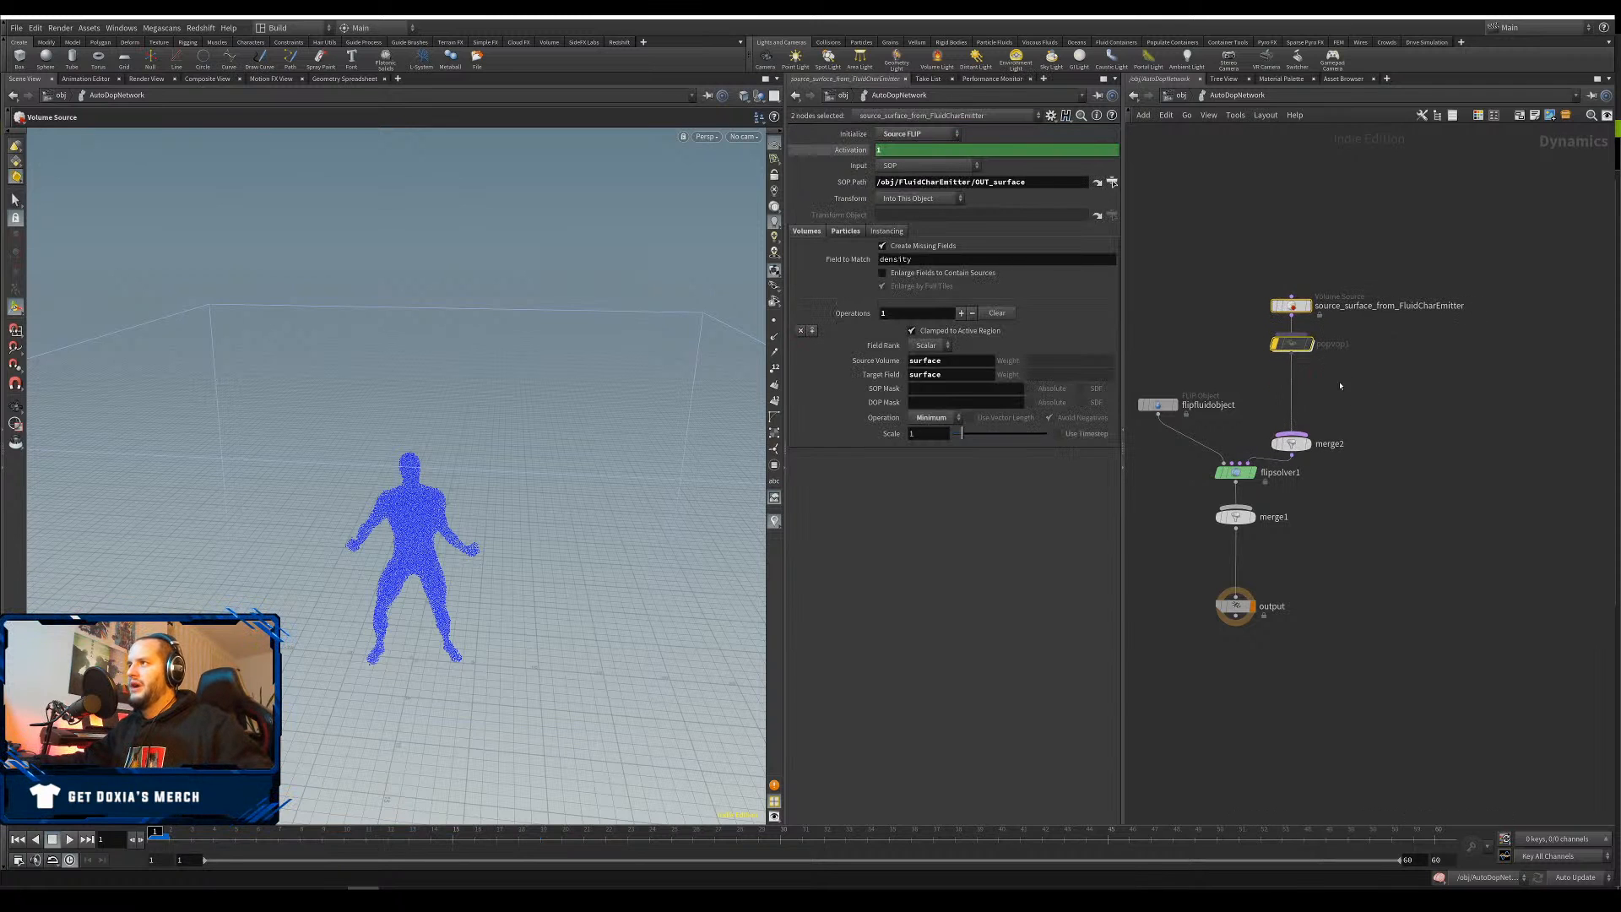
# Insert a POP Advect by Volumes node between popvop1 and merge2
pyautogui.click(1352, 405)
pyautogui.press('Tab')
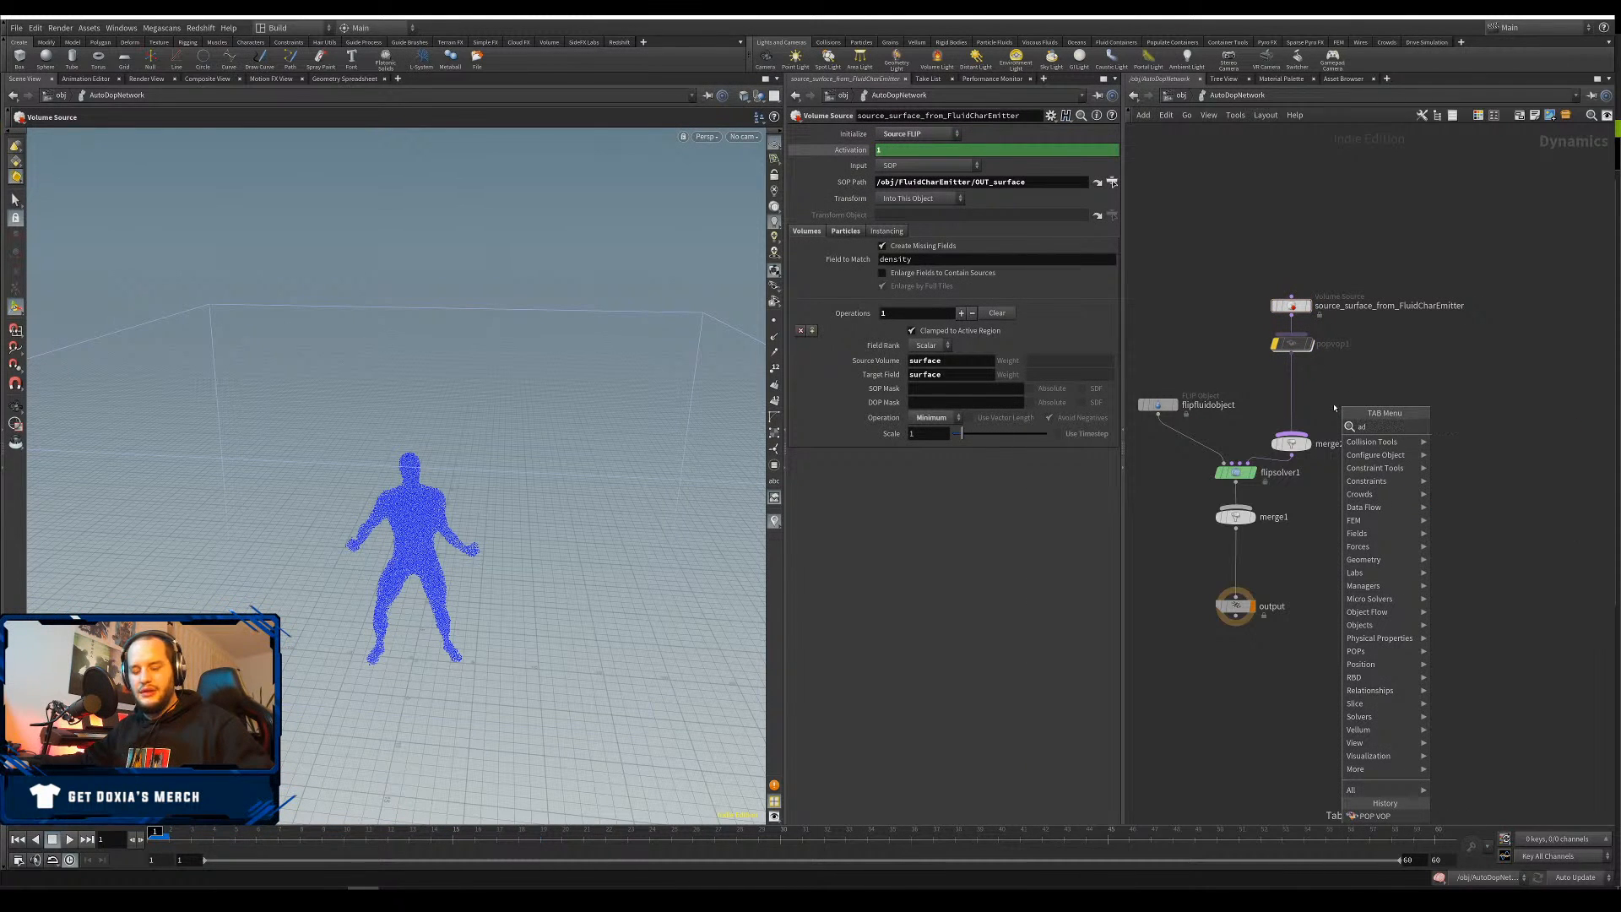
pyautogui.write('advec')
pyautogui.click(1486, 478)
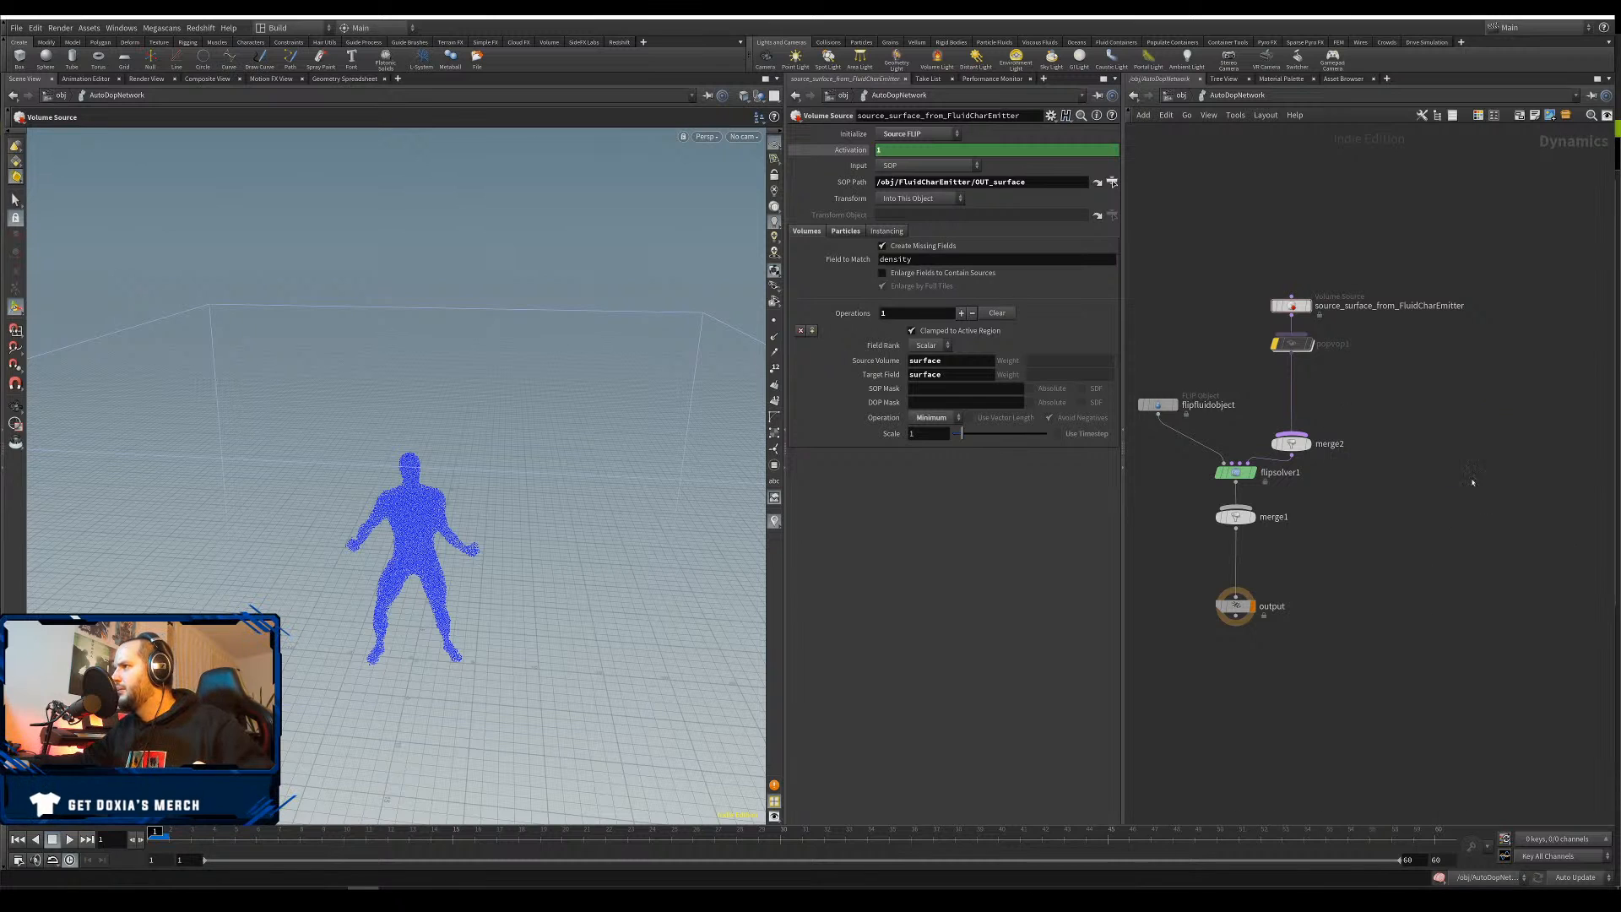
pyautogui.click(1334, 388)
pyautogui.moveTo(1334, 388); pyautogui.dragTo(1292, 389)
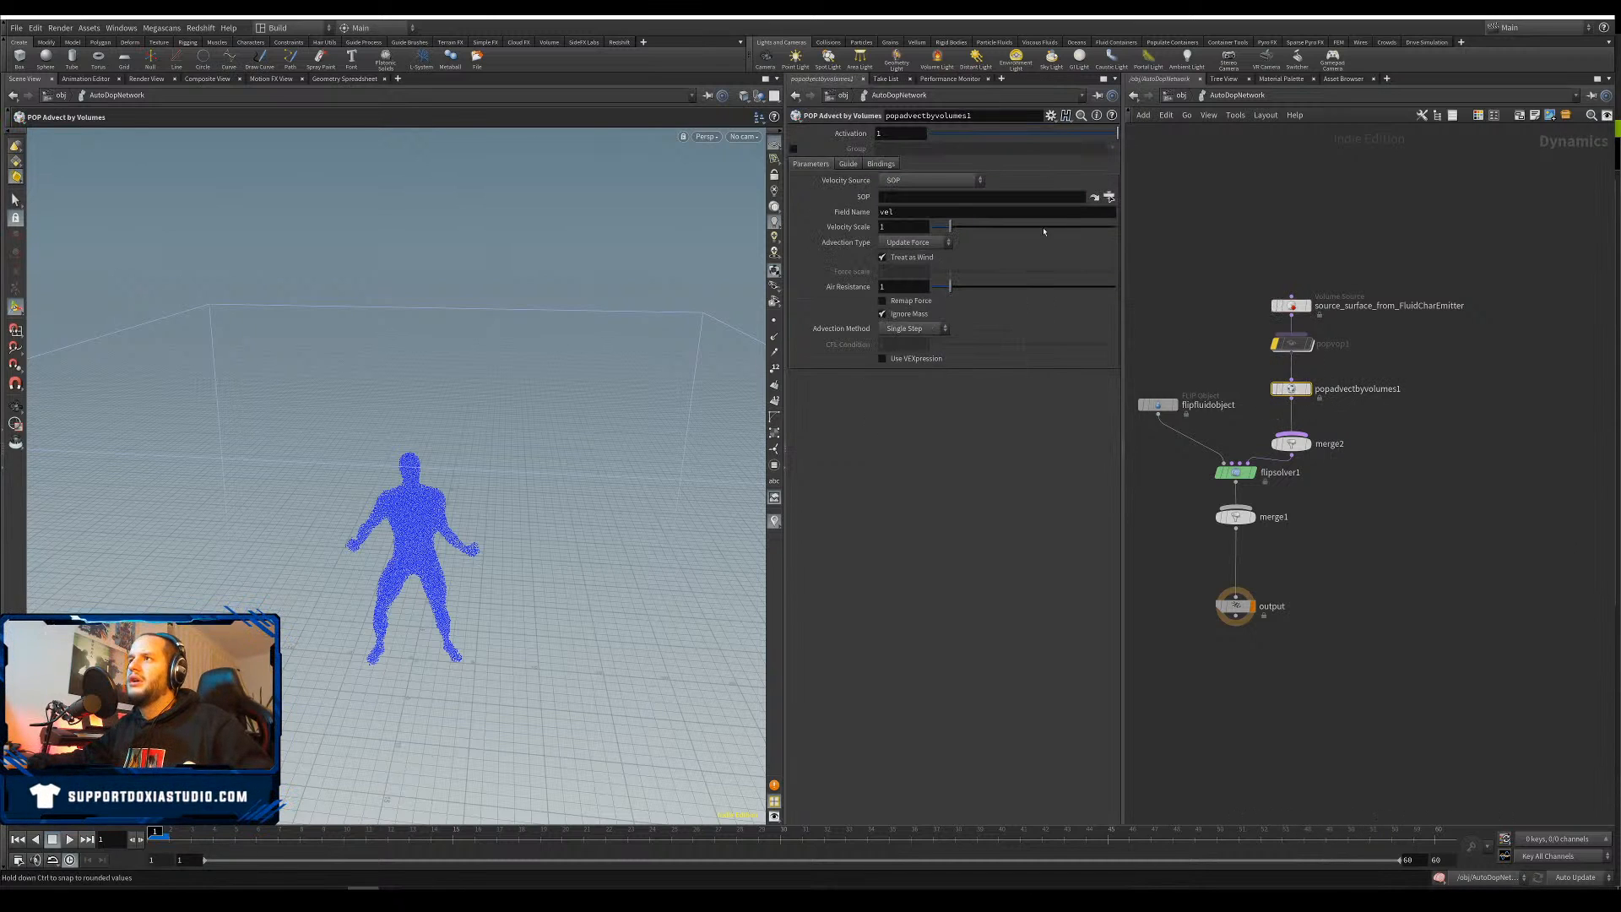
# Set the SOP velocity source of popadvectbyvolumes1 to /obj/pyro_import/out_smoke
pyautogui.click(1109, 198)
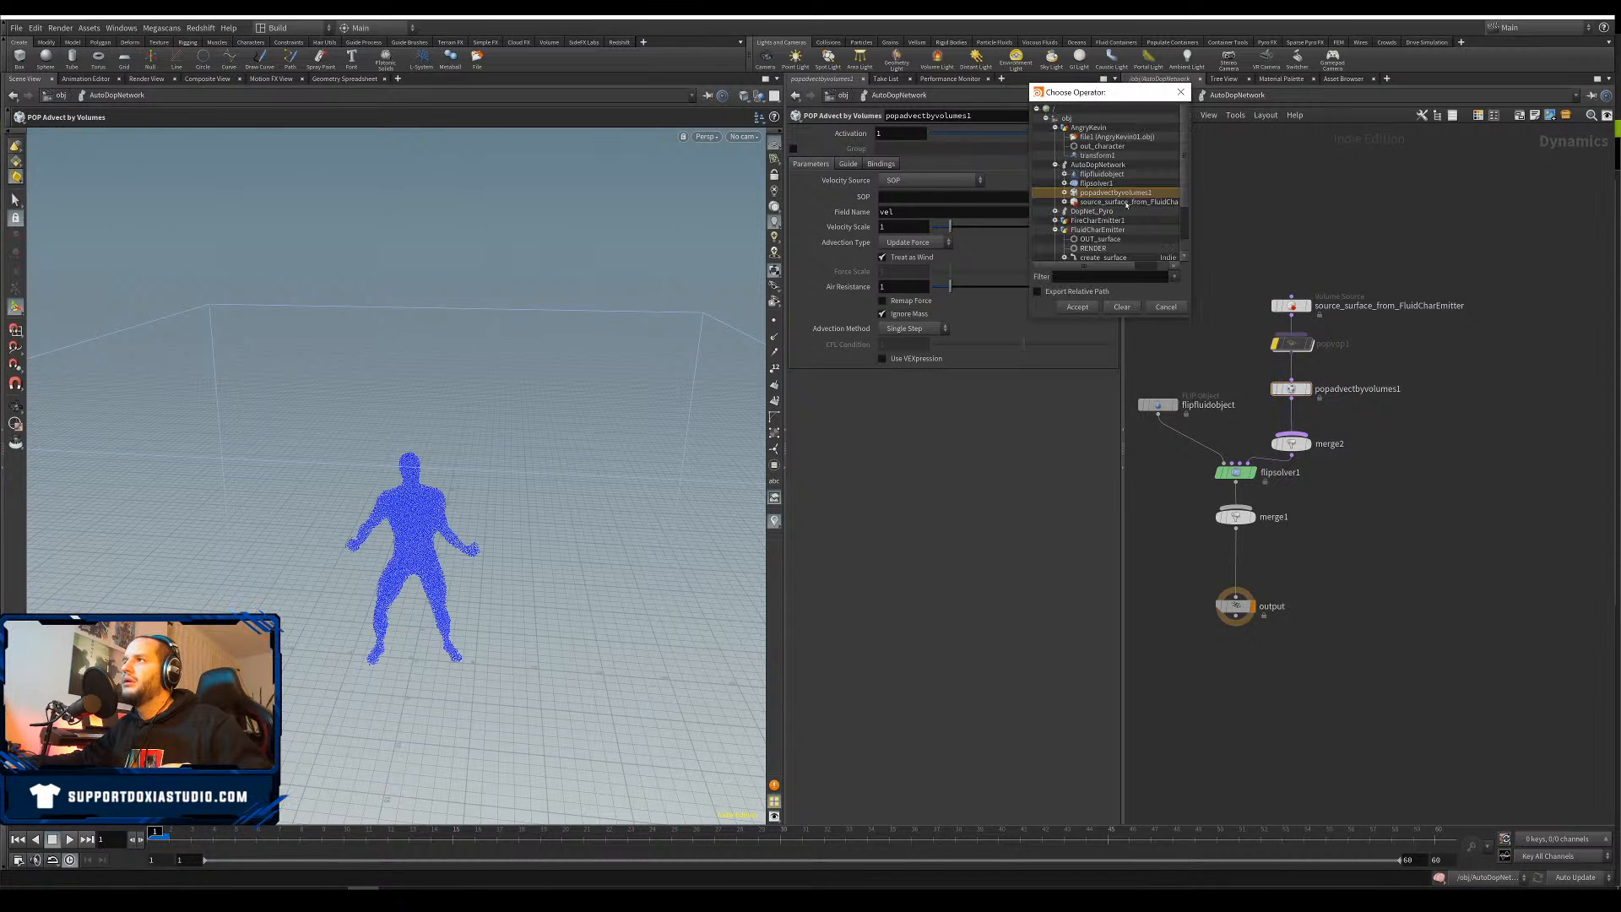
pyautogui.click(1056, 229)
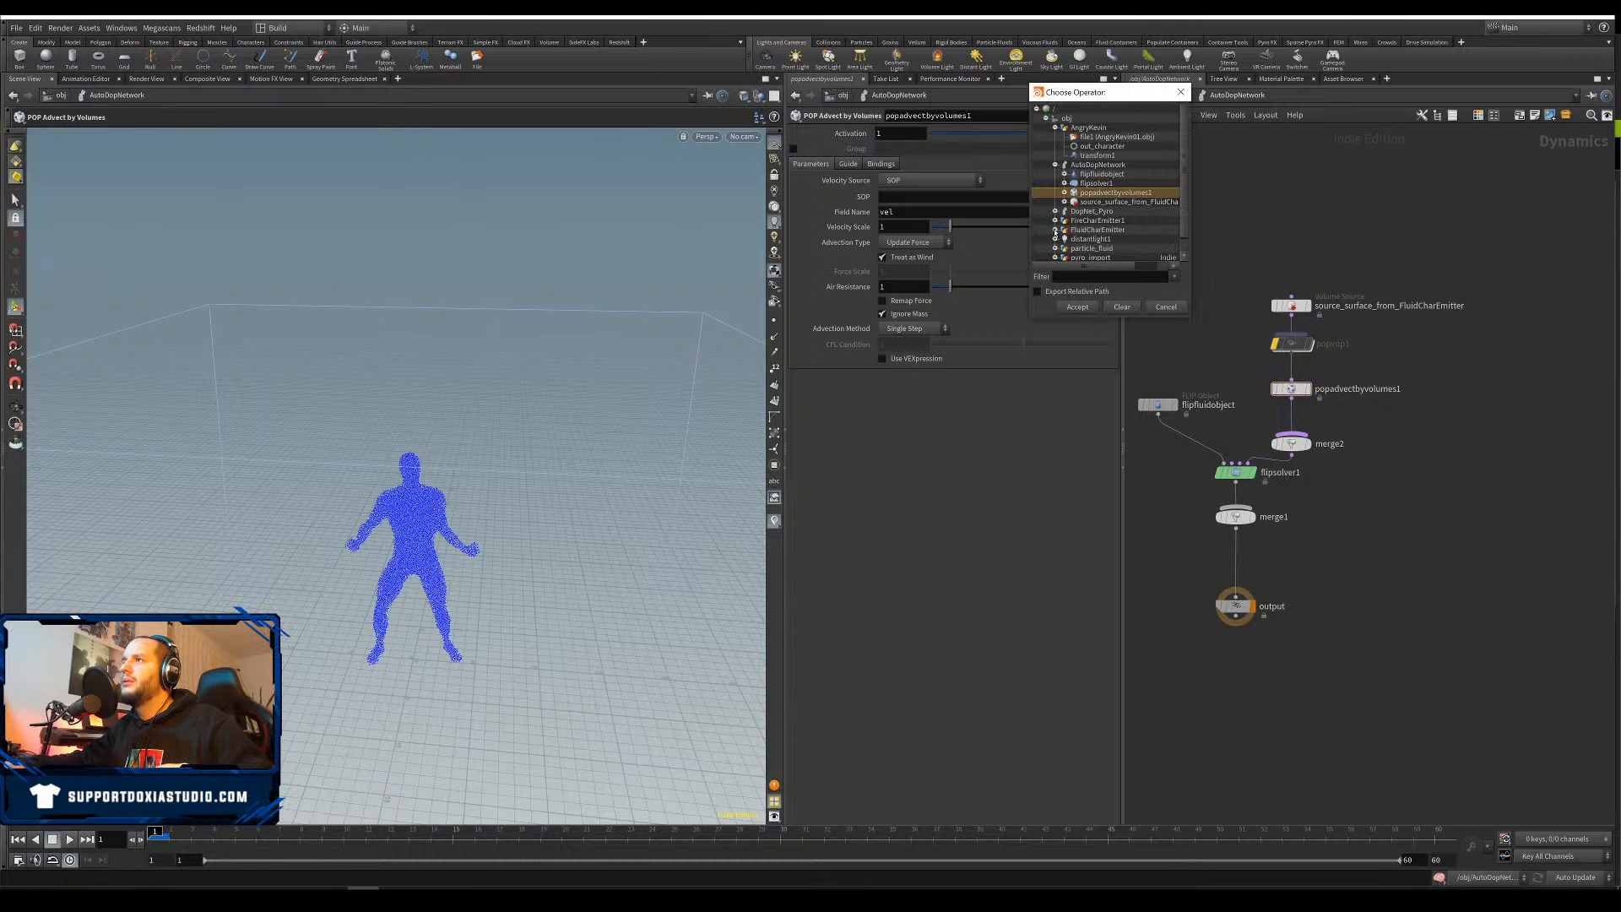
pyautogui.moveTo(1184, 217); pyautogui.dragTo(1184, 230)
pyautogui.click(1091, 256)
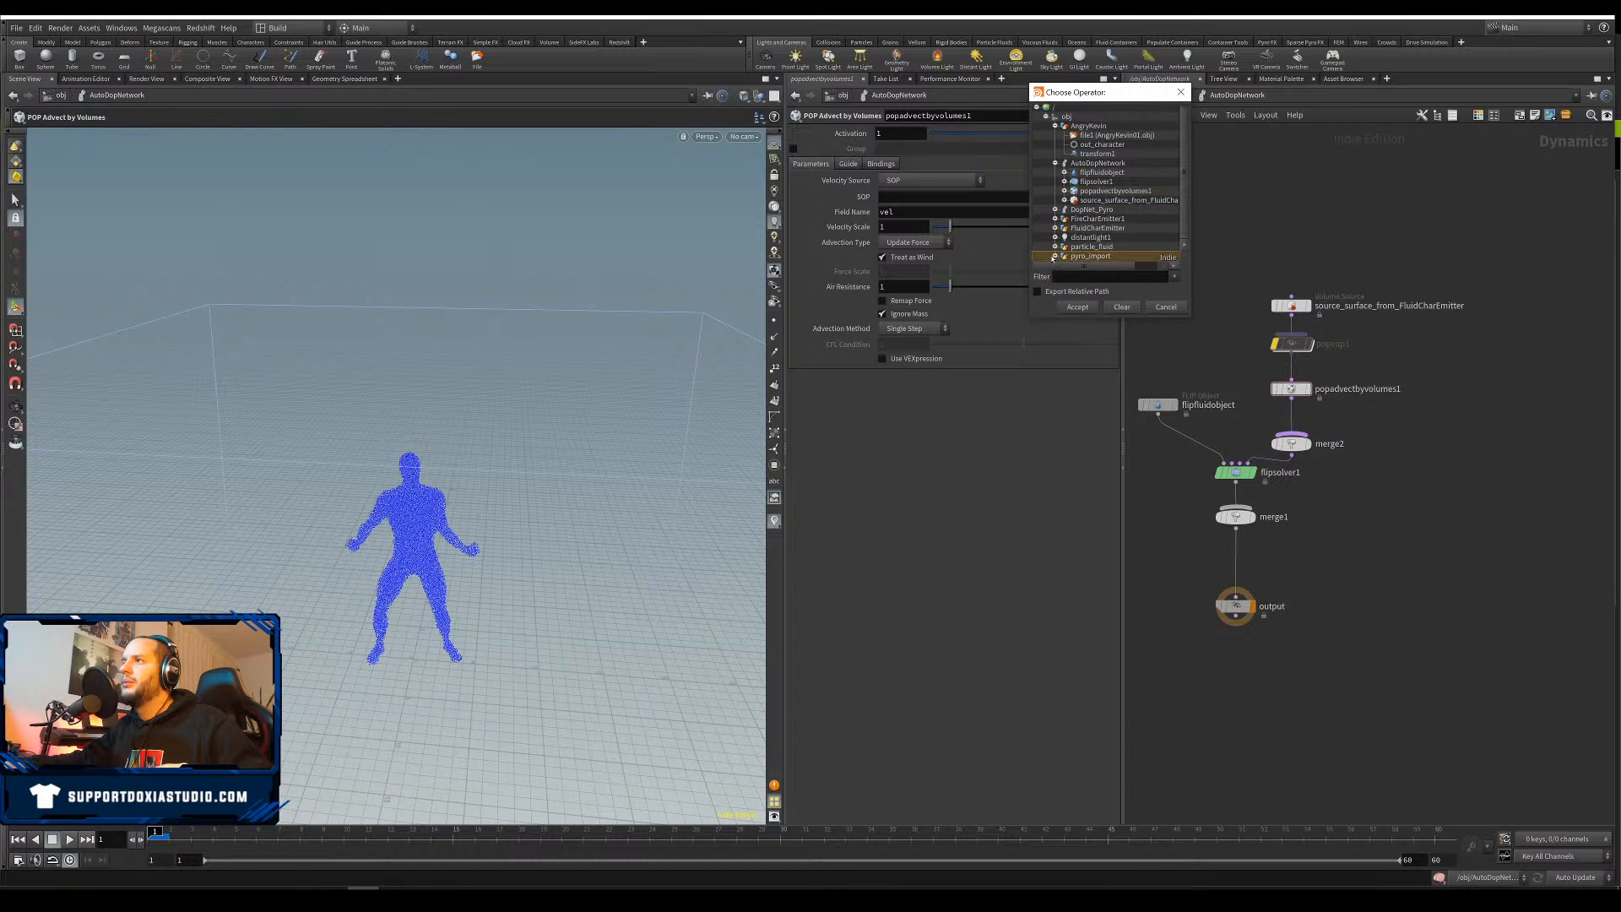
pyautogui.click(1056, 256)
pyautogui.scroll(-2, 1134, 256)
pyautogui.click(1133, 256)
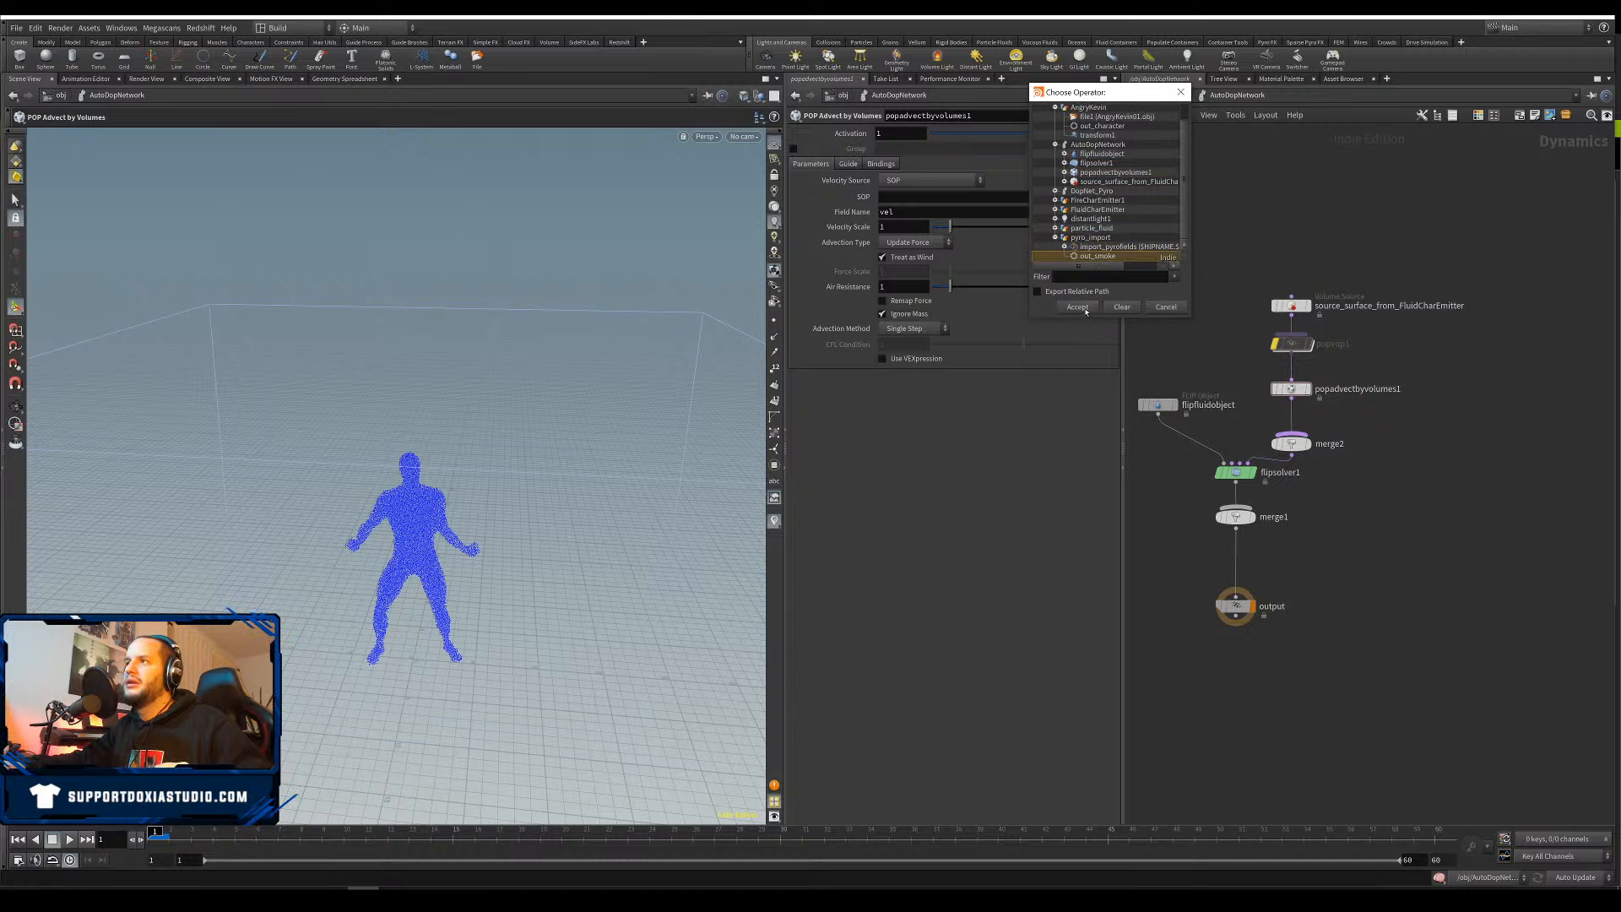
pyautogui.click(1086, 309)
# Set the Advection Type to Update Velocity and the Advection Method to Trace, and save the scene
pyautogui.click(929, 242)
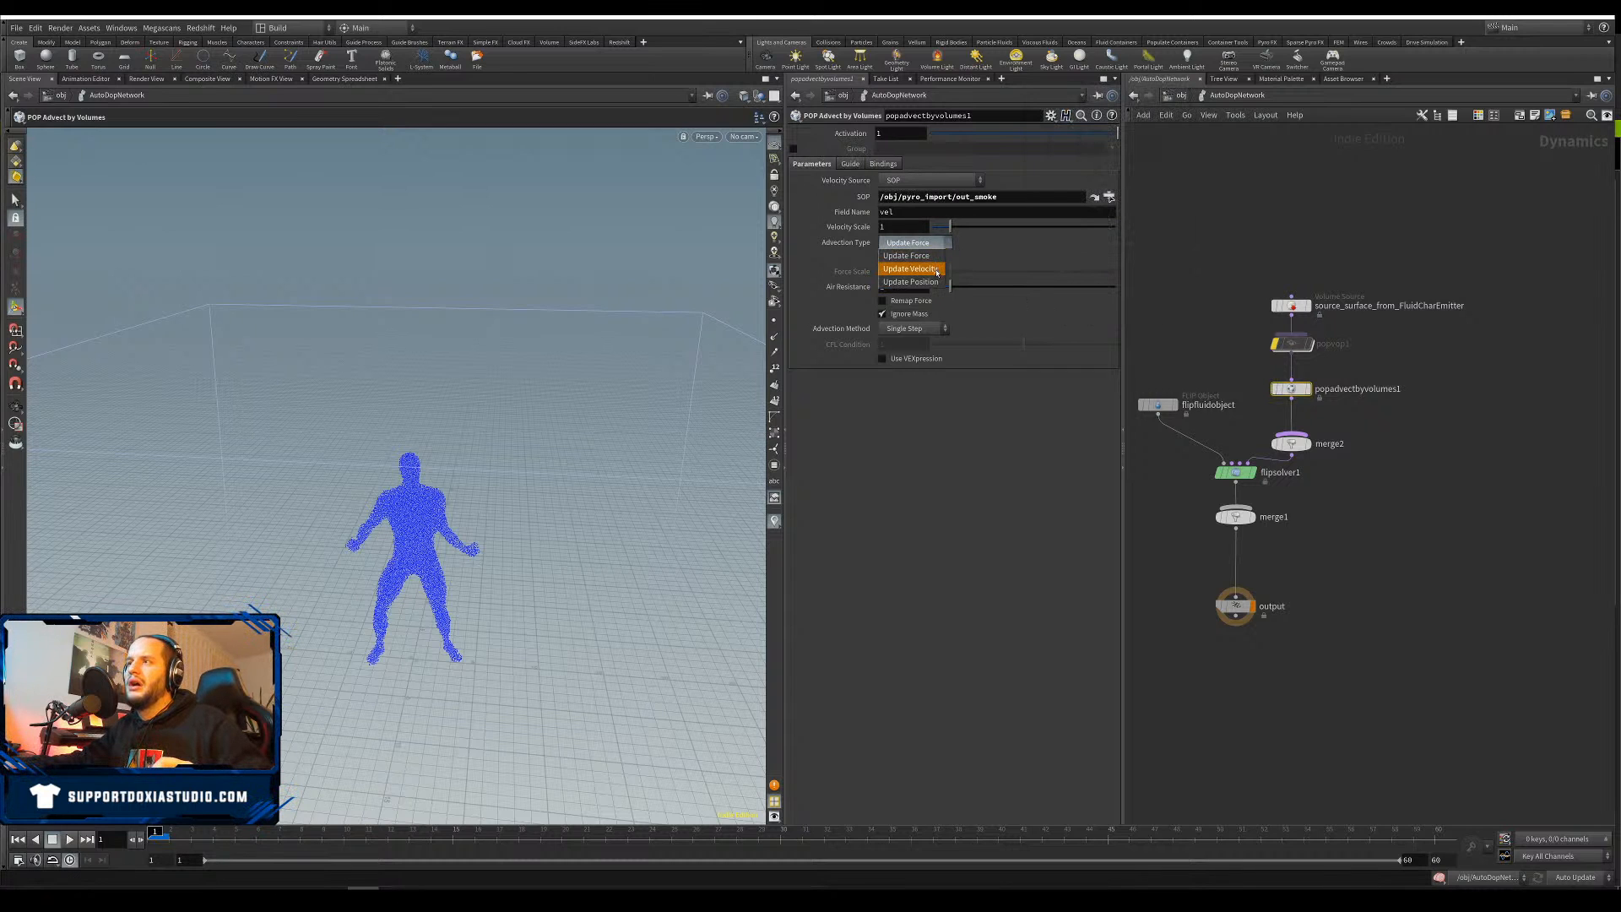
pyautogui.click(935, 271)
pyautogui.click(912, 274)
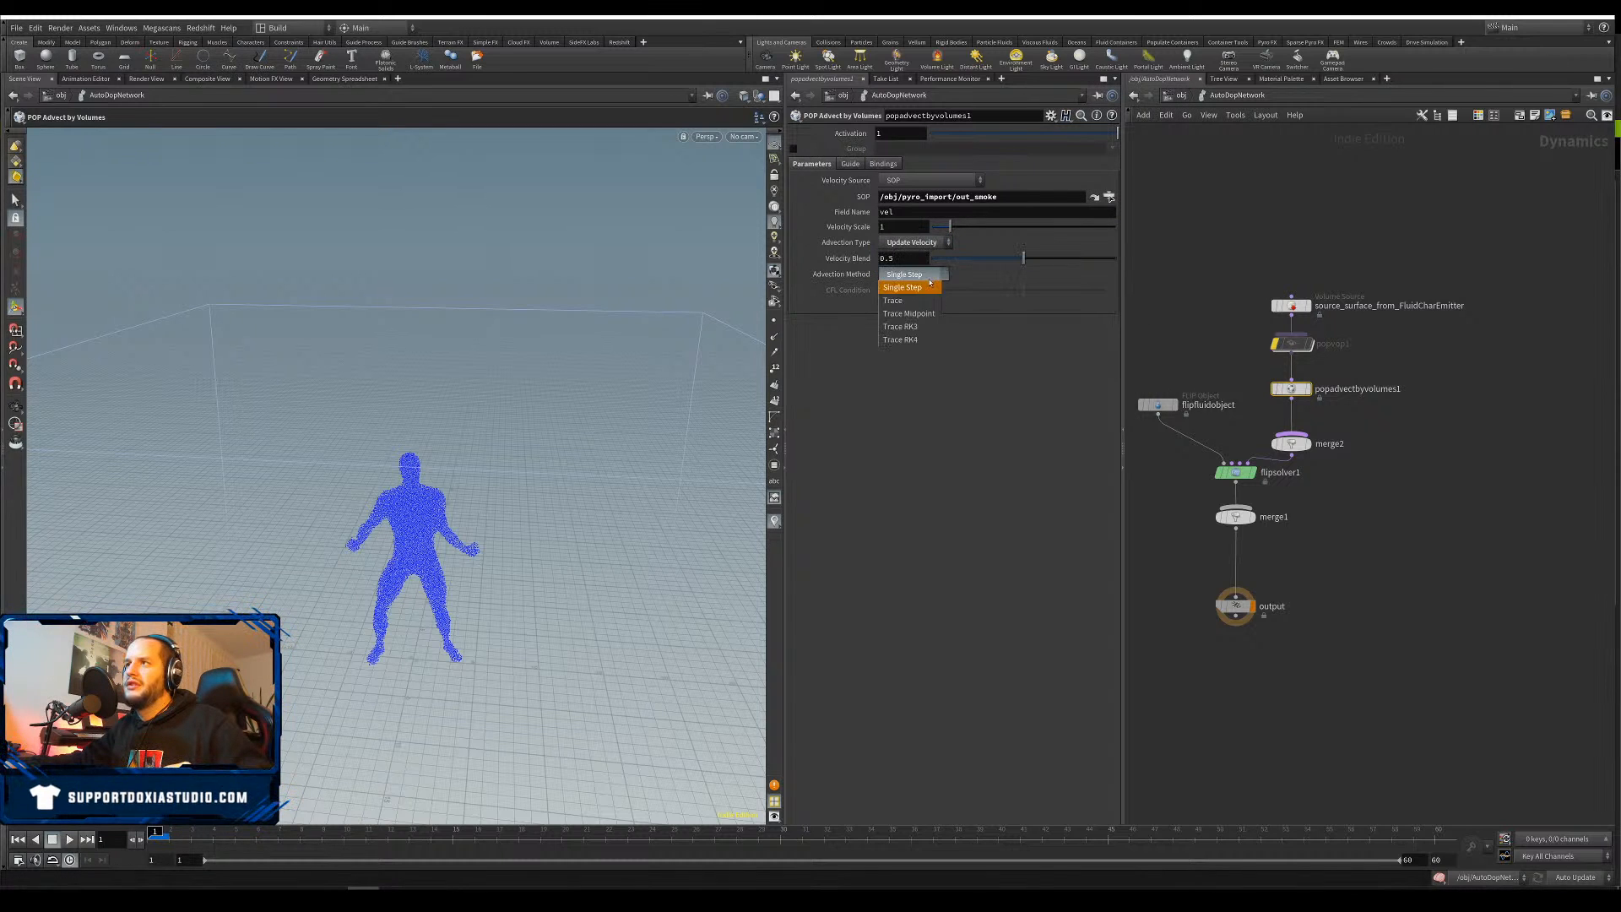
pyautogui.click(908, 288)
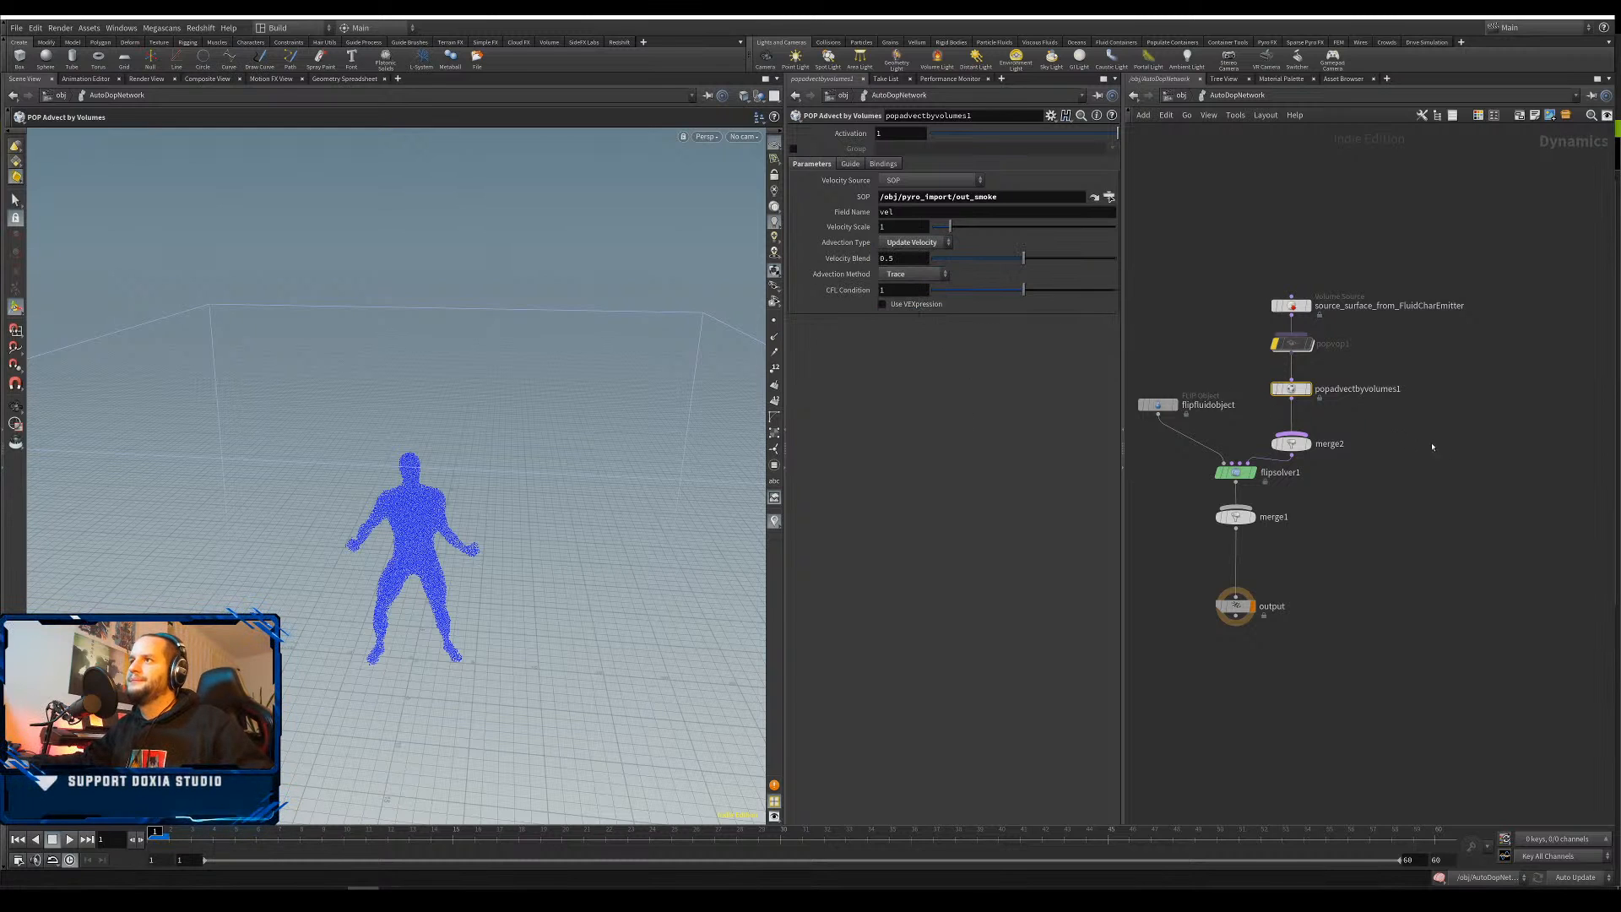
pyautogui.hotkey('ctrl', 's')
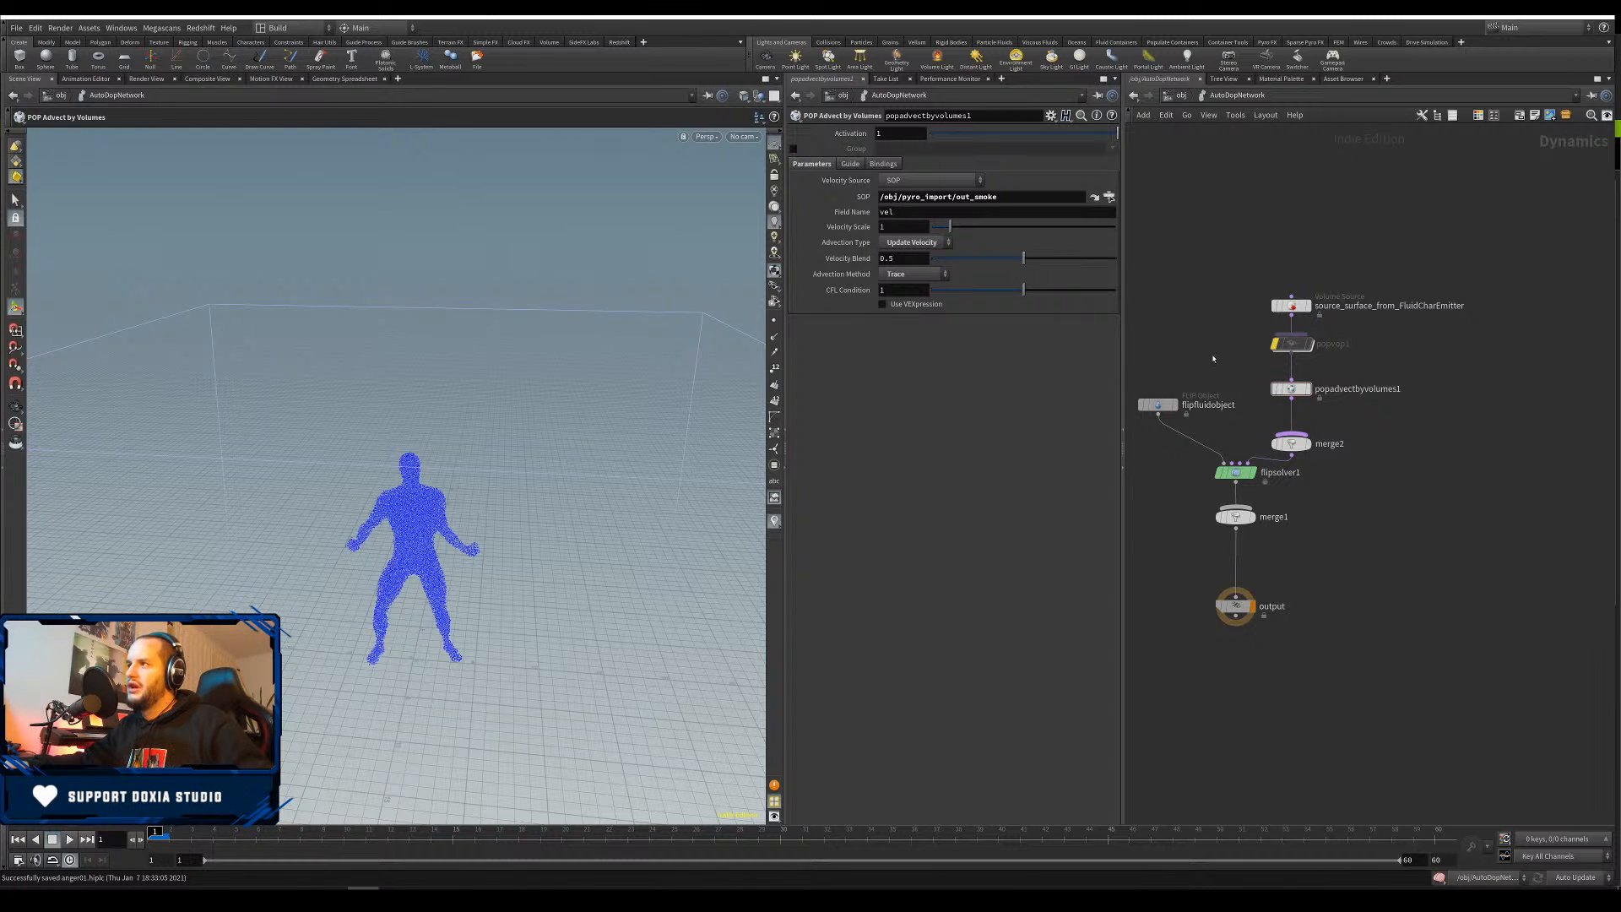
# Set flipfluidobject's Particle Separation to 0.3 and save the scene
pyautogui.click(1158, 405)
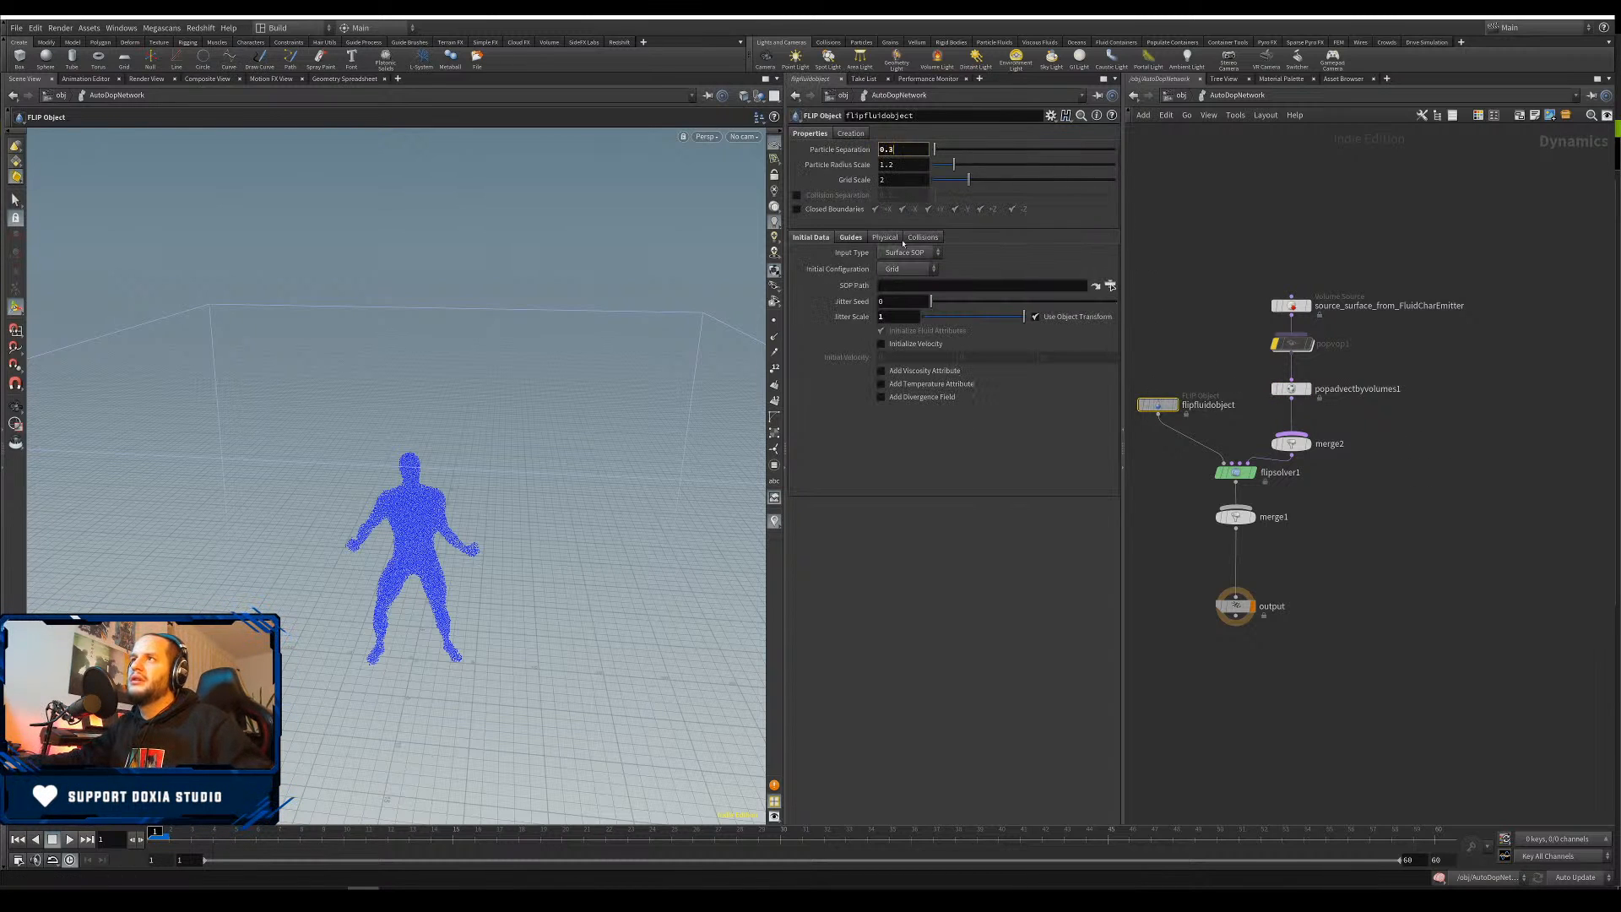
pyautogui.write('0.3')
pyautogui.press('Return')
pyautogui.click(1417, 516)
pyautogui.hotkey('ctrl', 's')
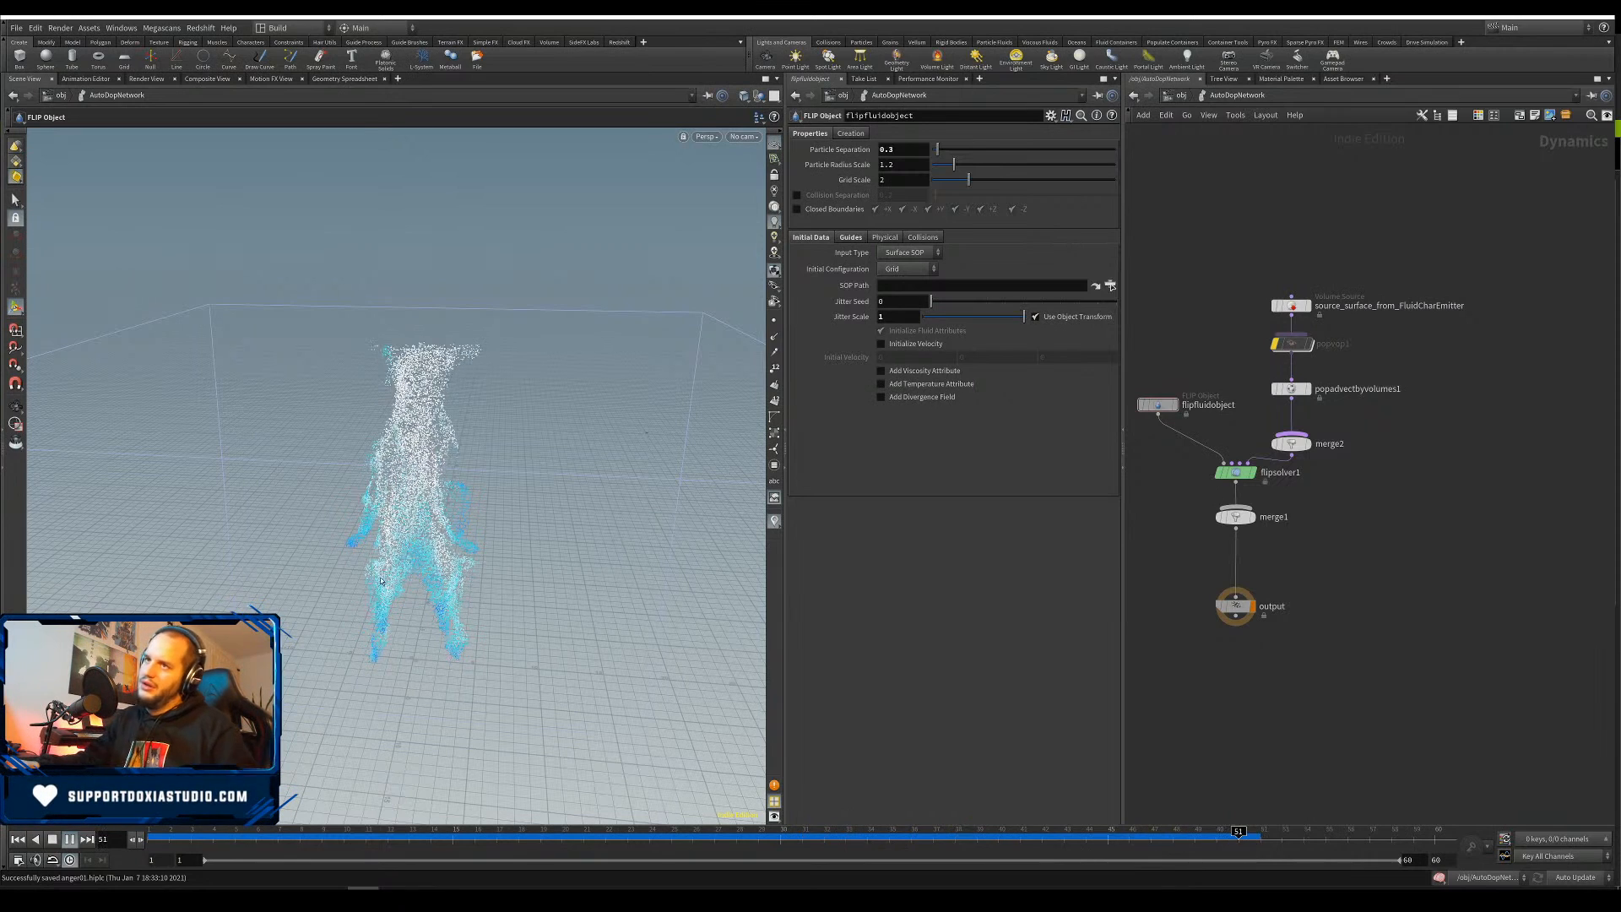
# Examine the smoke-advected particles through frame 60 and return to frame 1
pyautogui.click(69, 839)
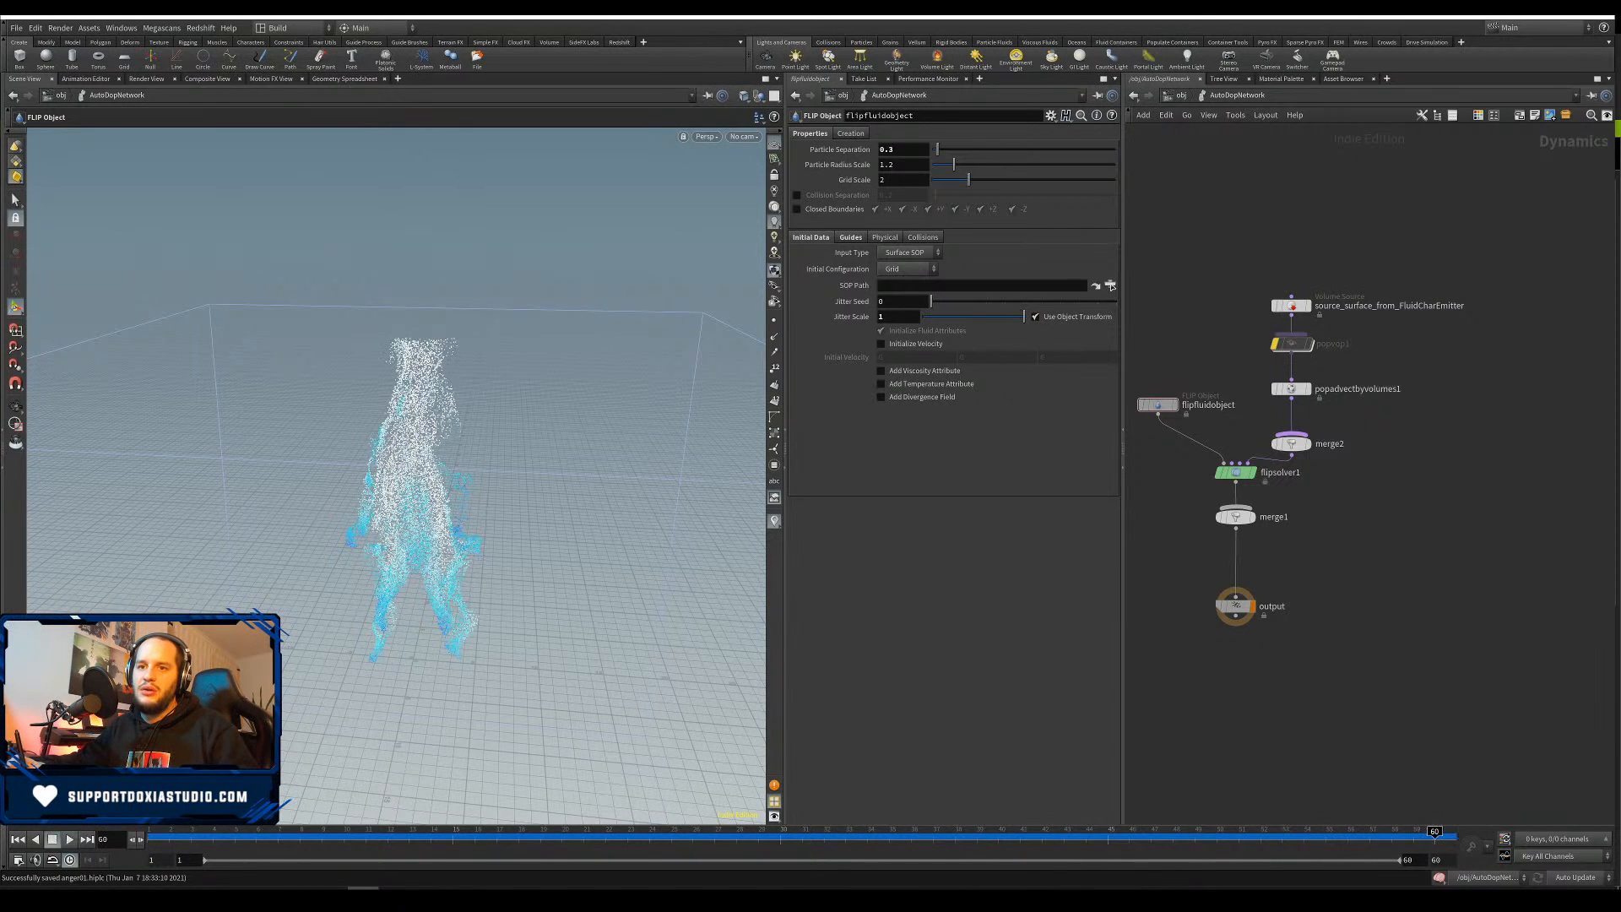
pyautogui.keyDown('alt'); pyautogui.moveTo(316, 650); pyautogui.dragTo(402, 623); pyautogui.keyUp('alt')
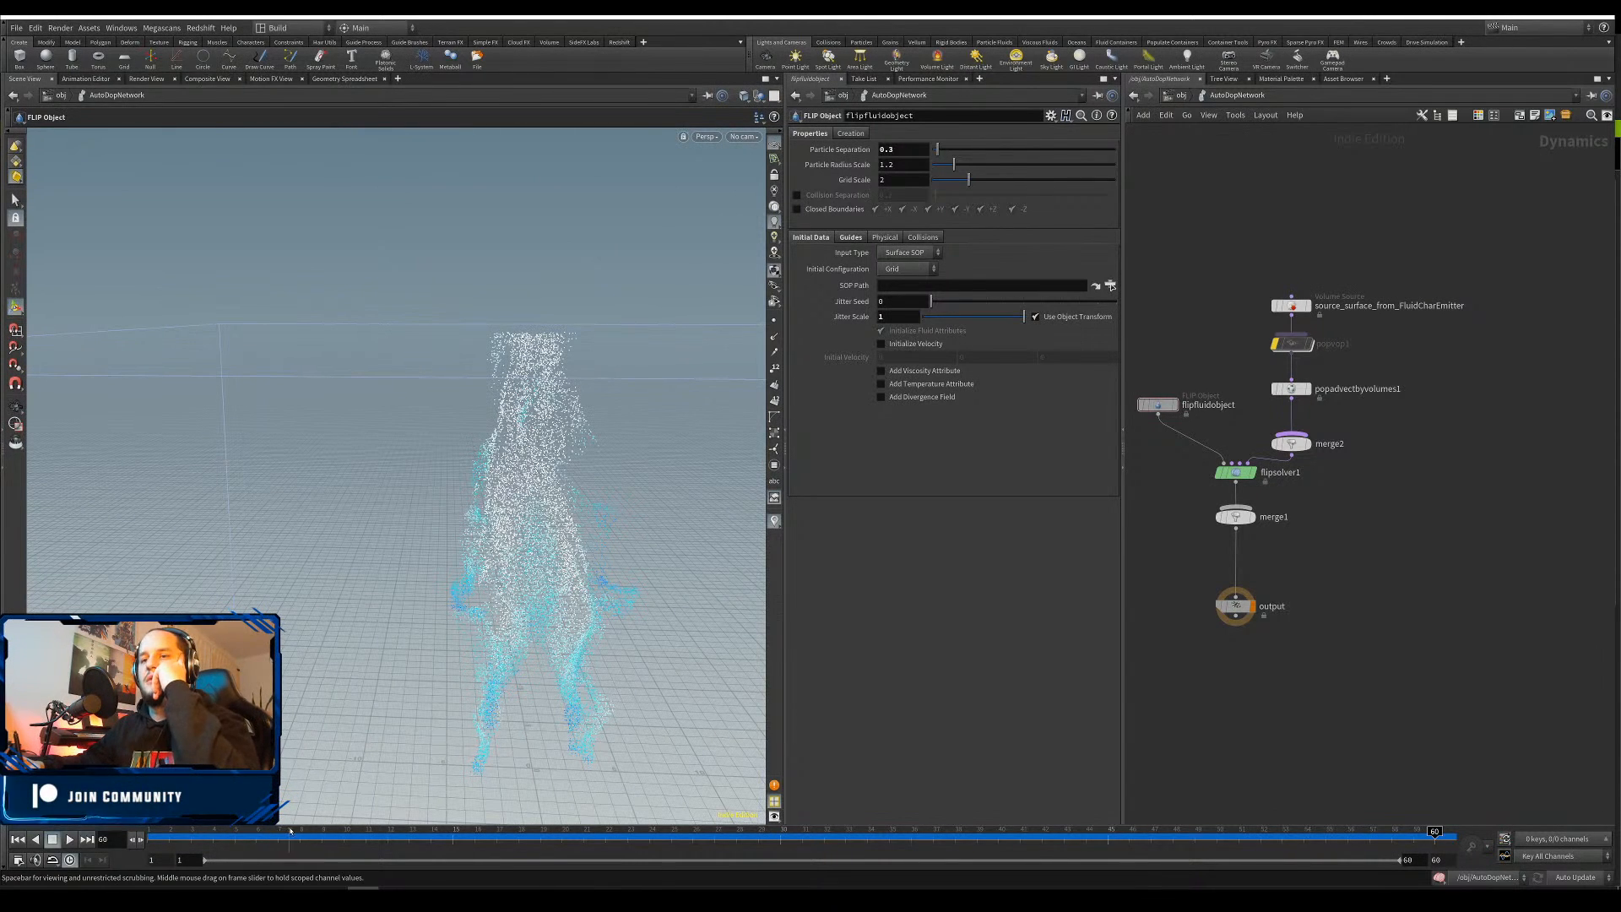
pyautogui.click(409, 833)
pyautogui.moveTo(456, 832); pyautogui.dragTo(152, 832)
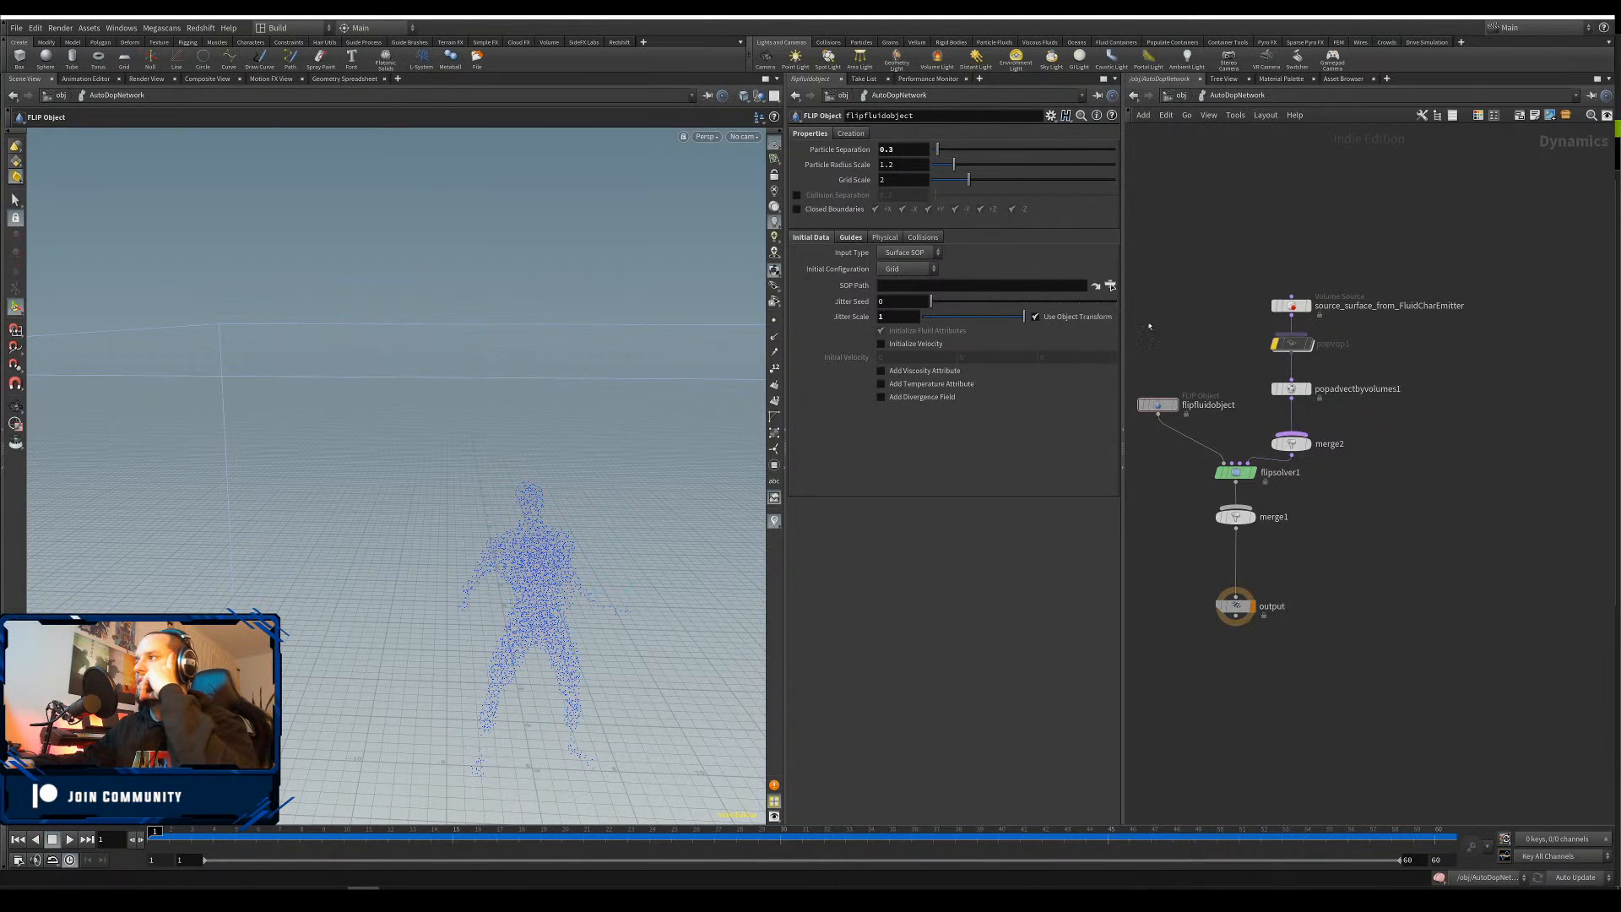
# Inside popvop1, insert a Multiply node between aaflownoise1 and add1
pyautogui.doubleClick(1292, 348)
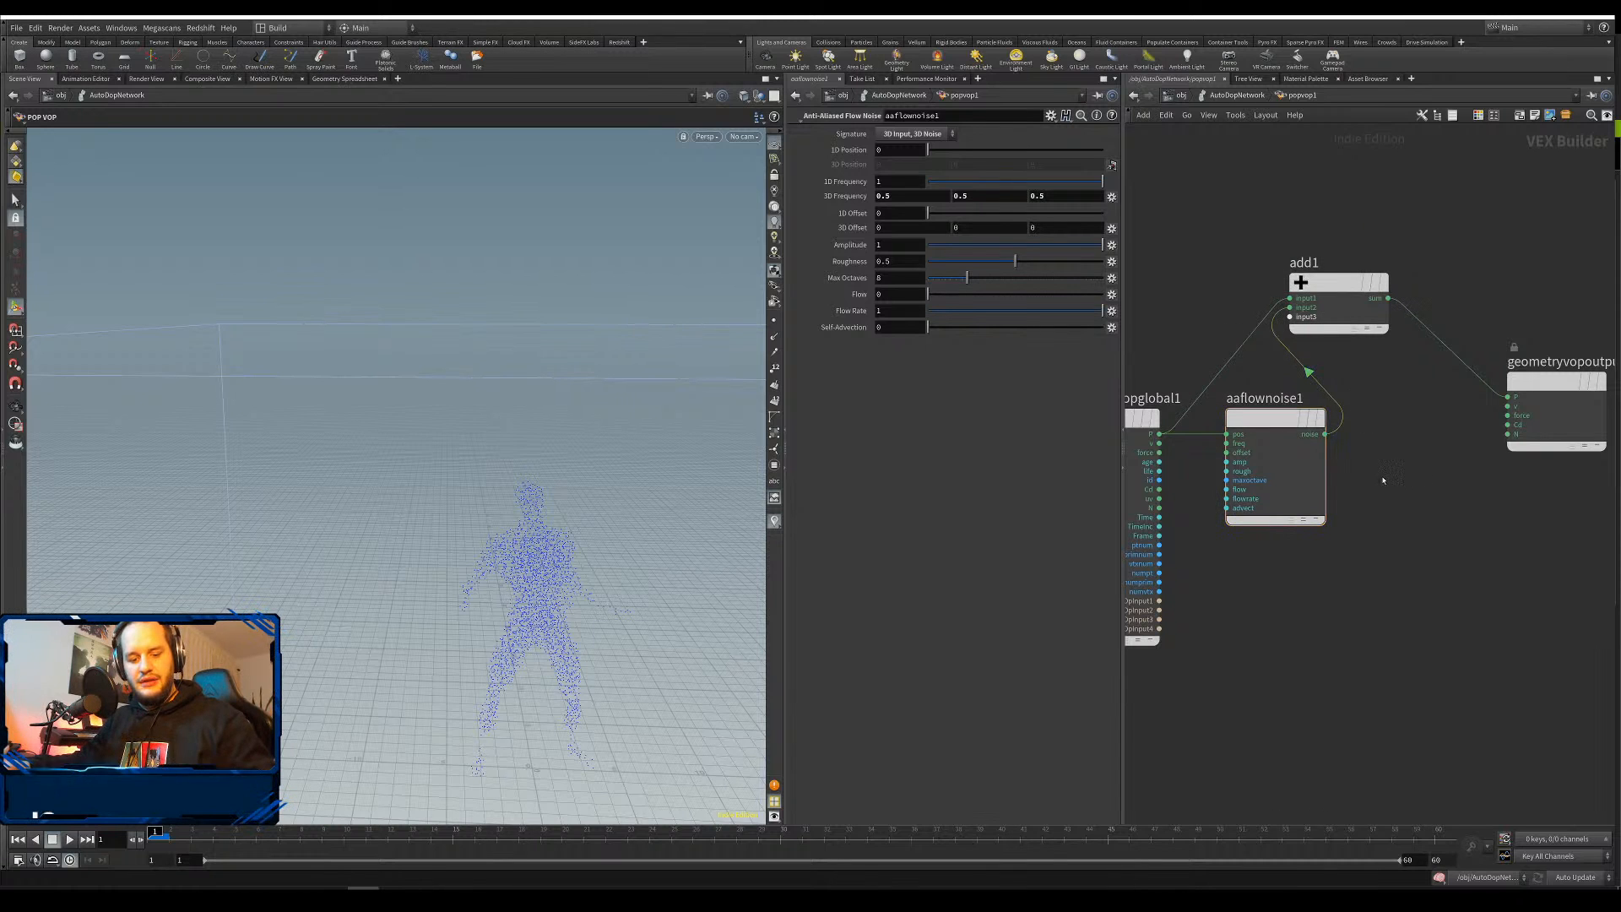
pyautogui.press('Tab')
pyautogui.write('mult')
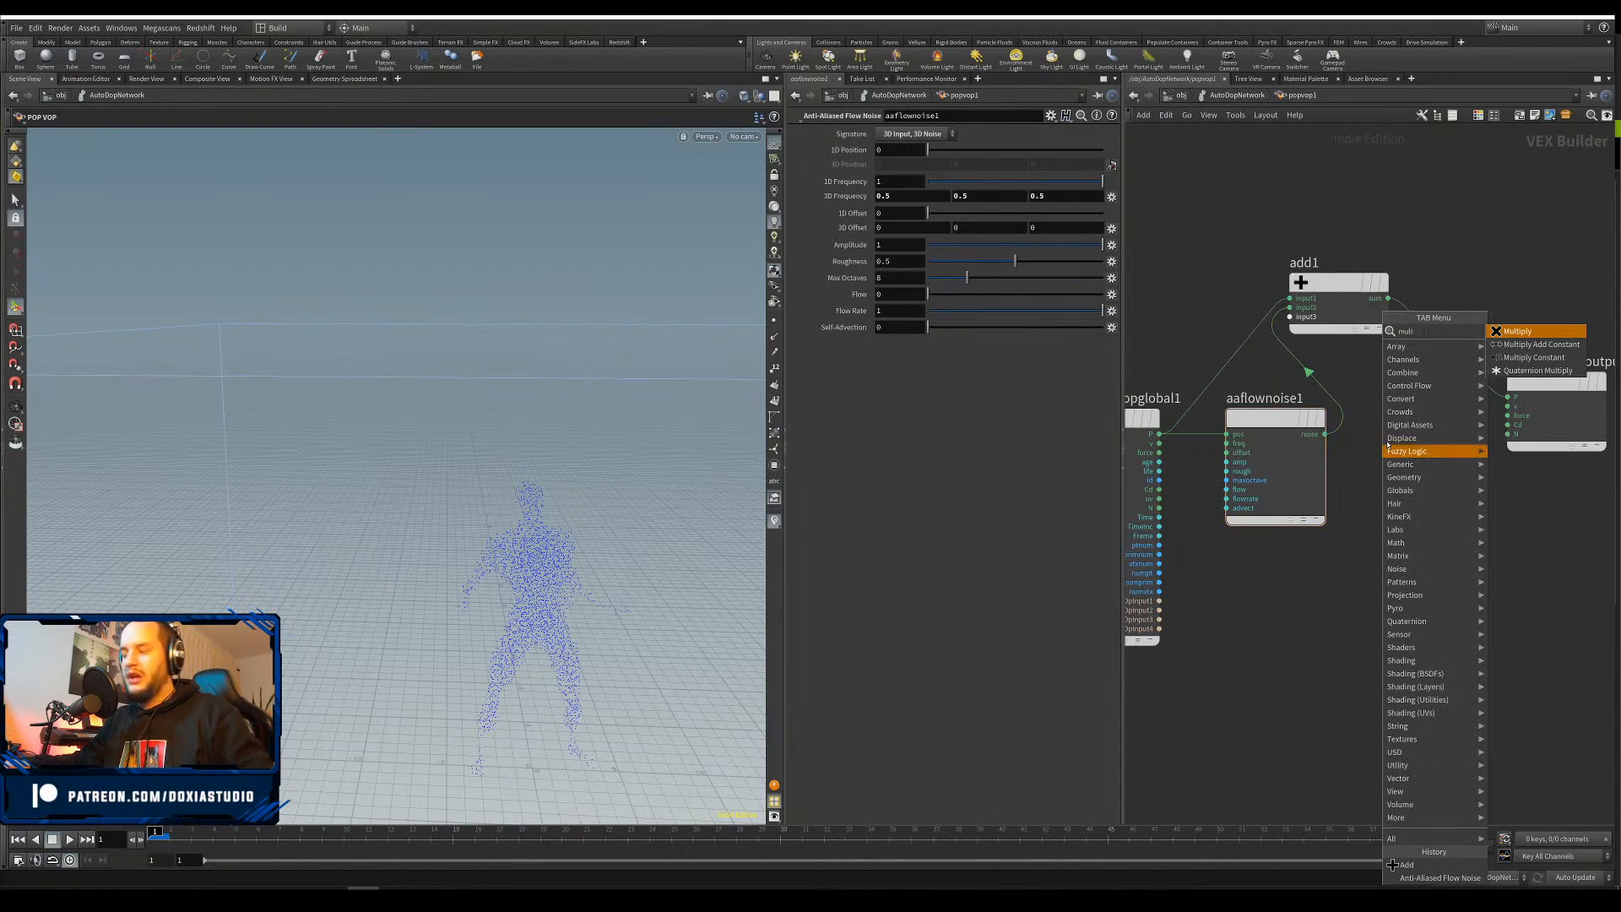
pyautogui.click(1517, 332)
pyautogui.click(1427, 427)
pyautogui.moveTo(1427, 428); pyautogui.dragTo(1463, 368)
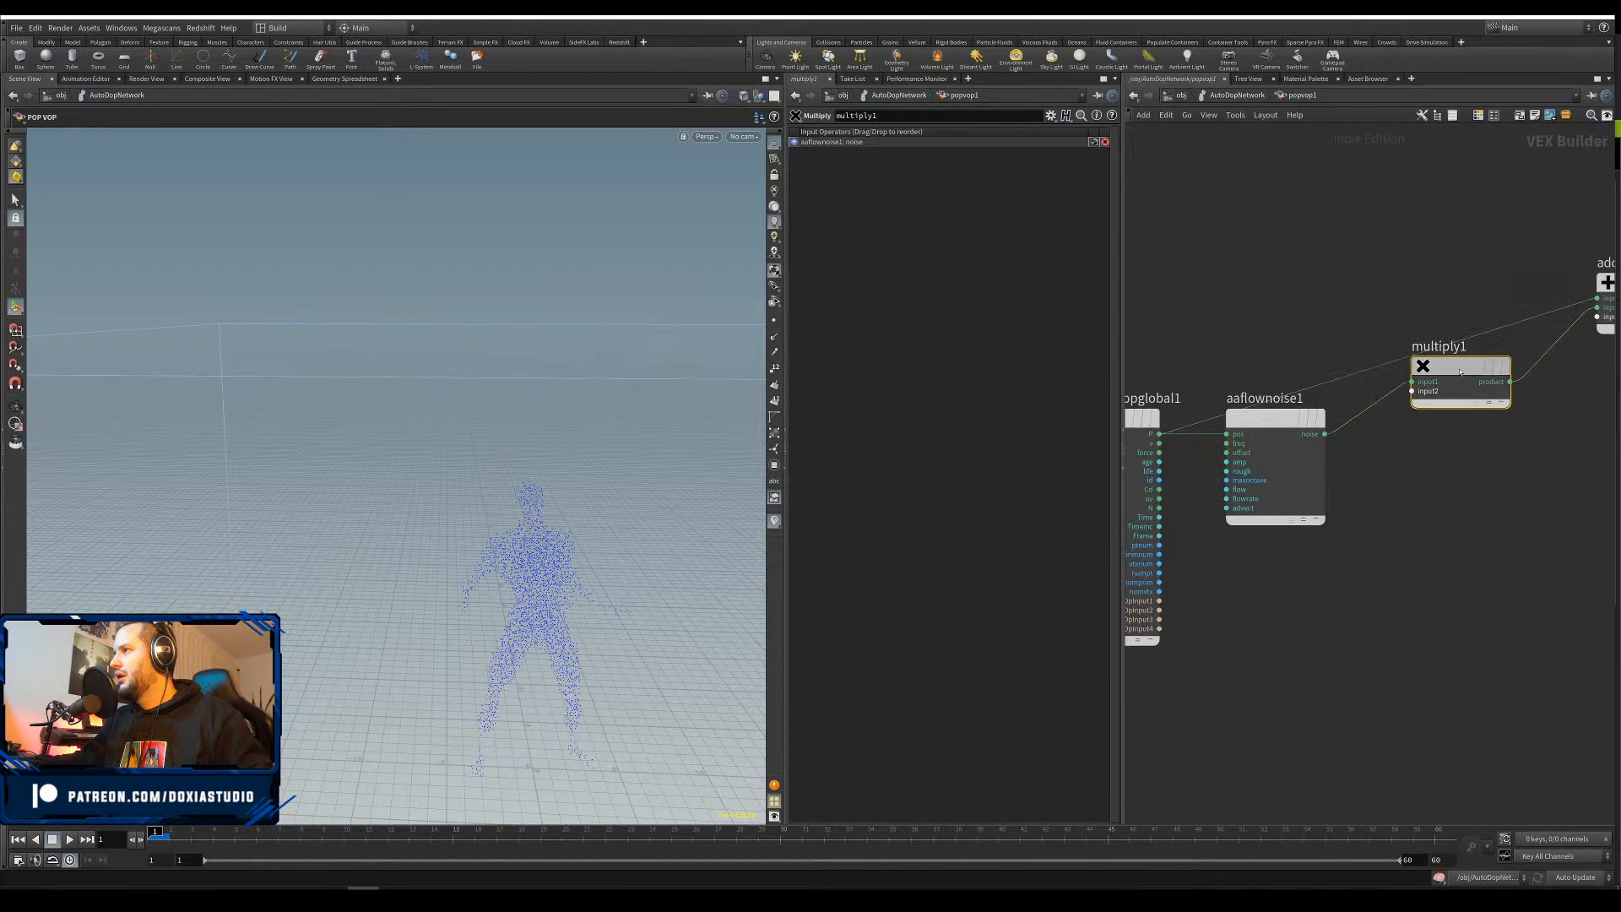
pyautogui.press('Tab')
pyautogui.moveTo(1486, 555)
pyautogui.write('para')
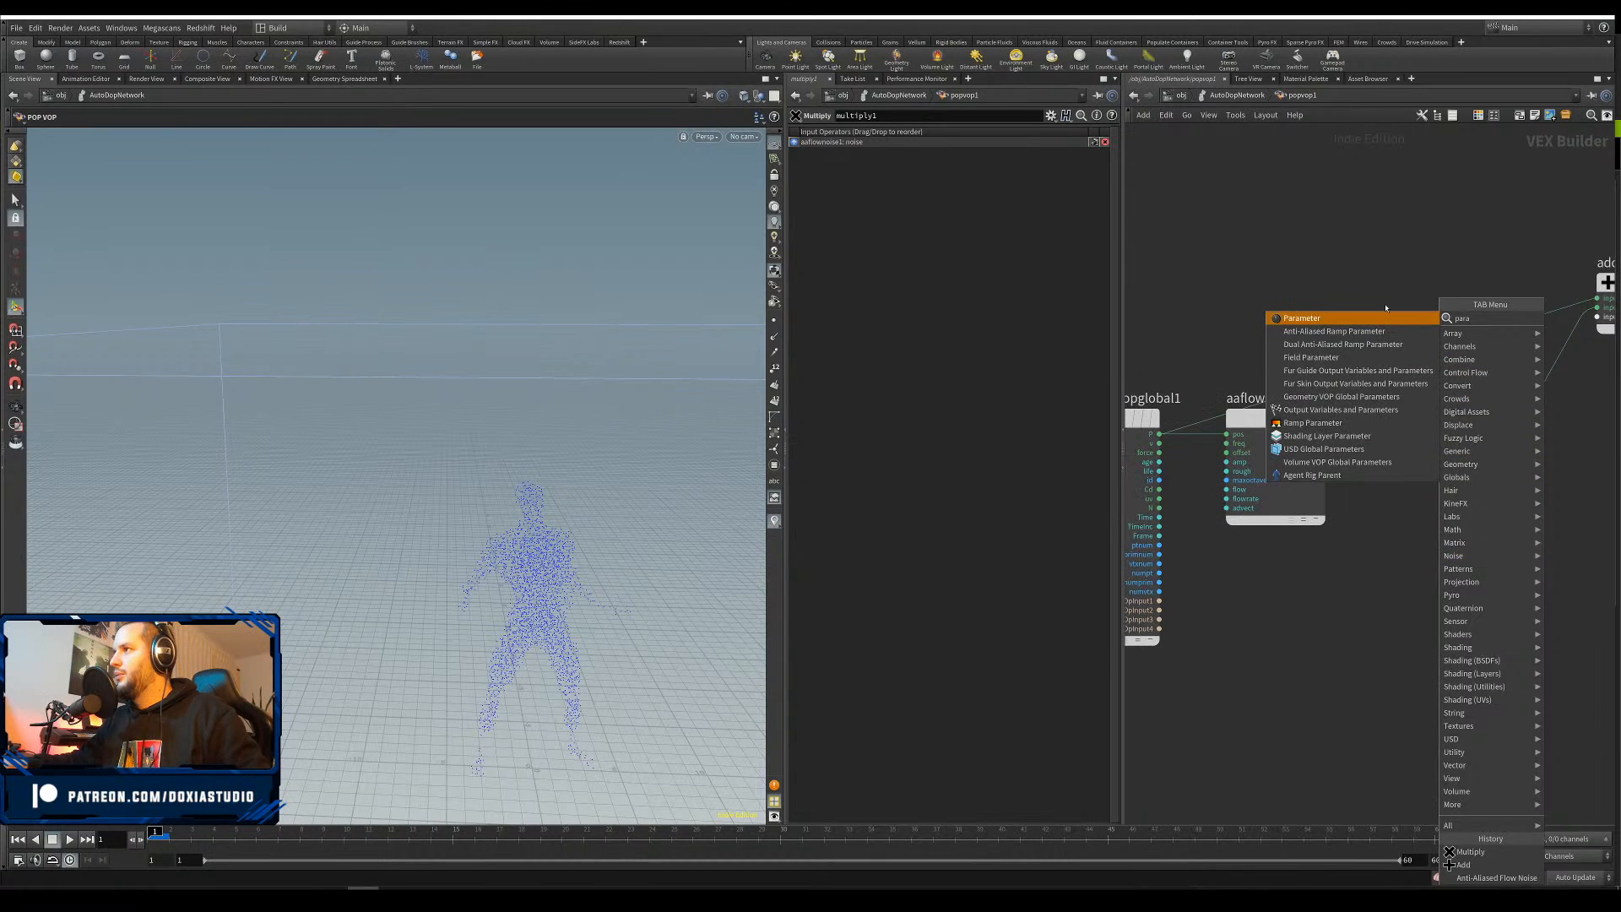
pyautogui.click(1385, 317)
pyautogui.click(1351, 621)
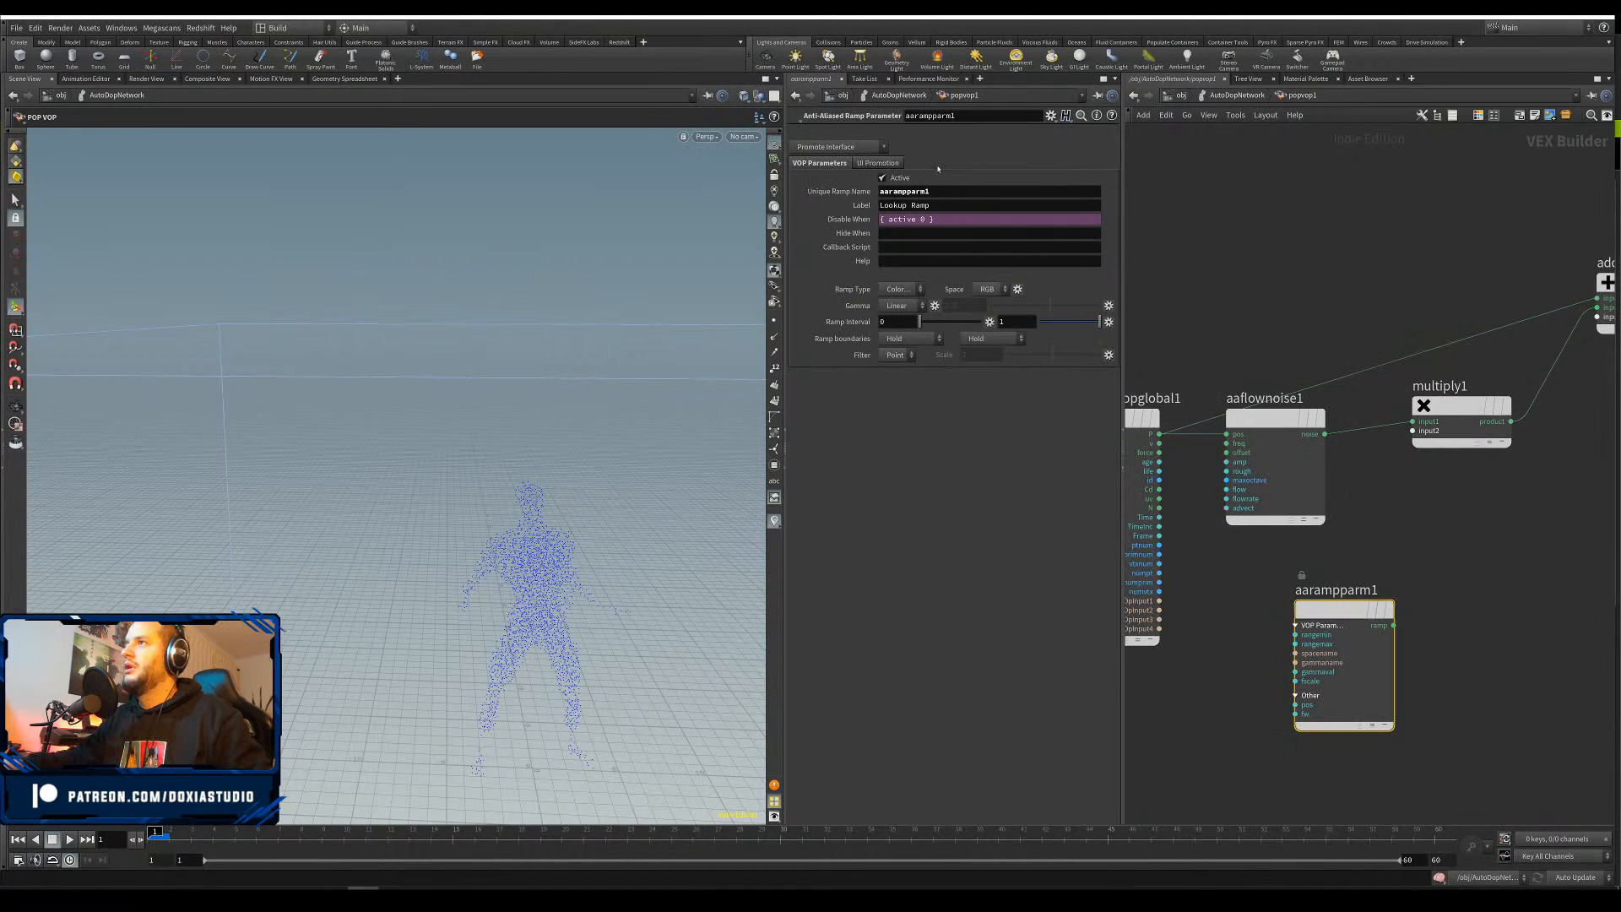
pyautogui.press('Delete')
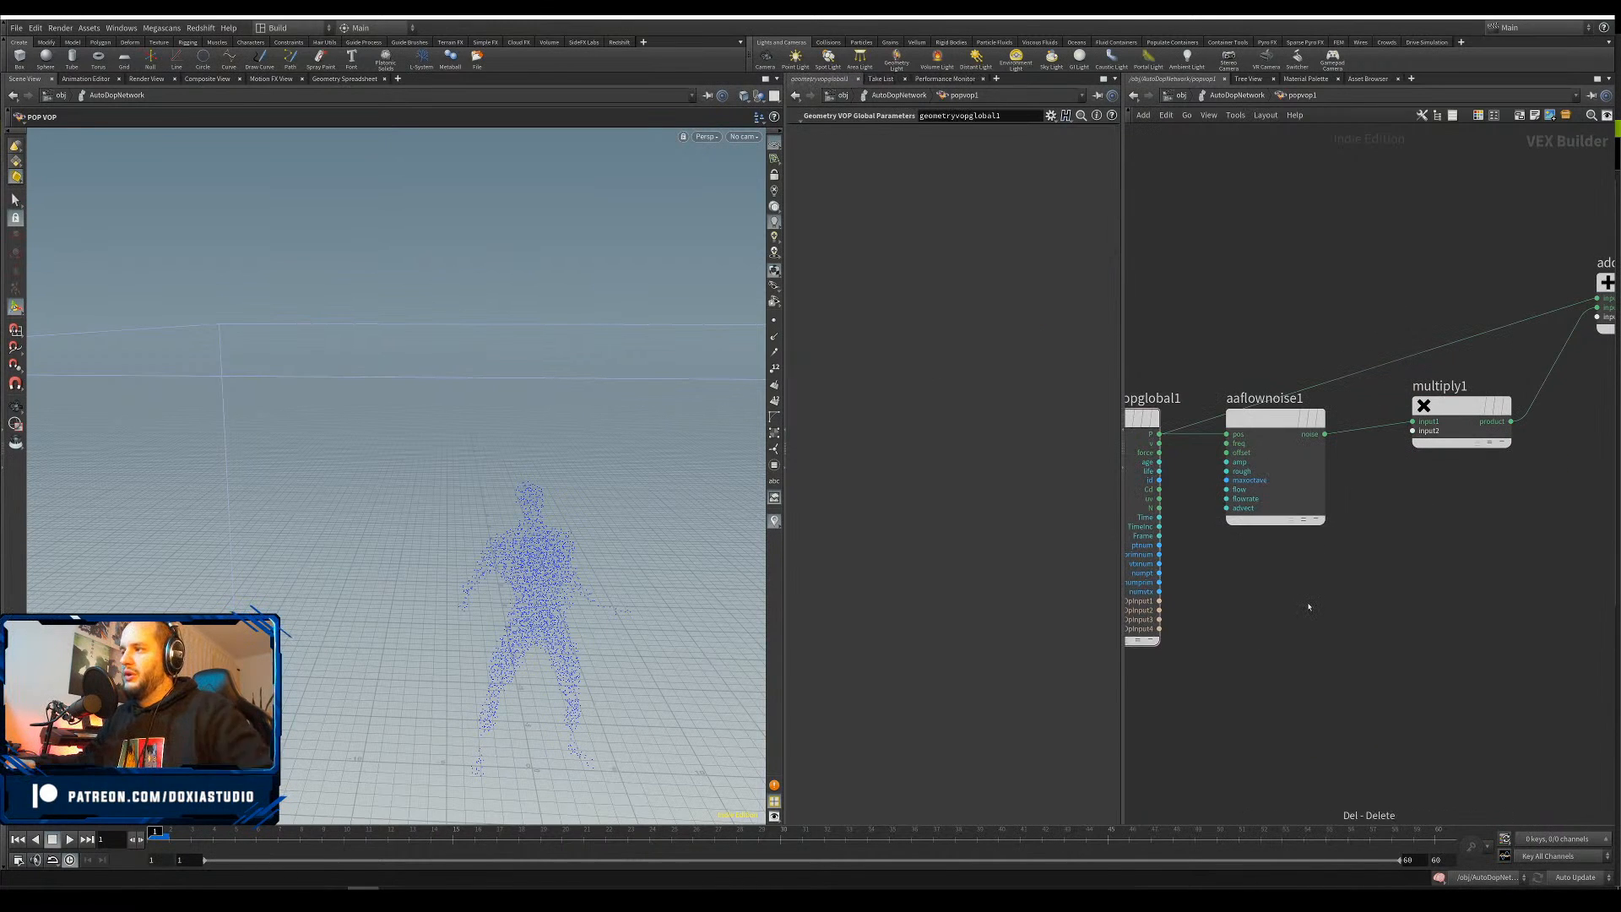
# Add a Parameter node below aaflownoise1 in the popvop1 network
pyautogui.press('Tab')
pyautogui.write('p')
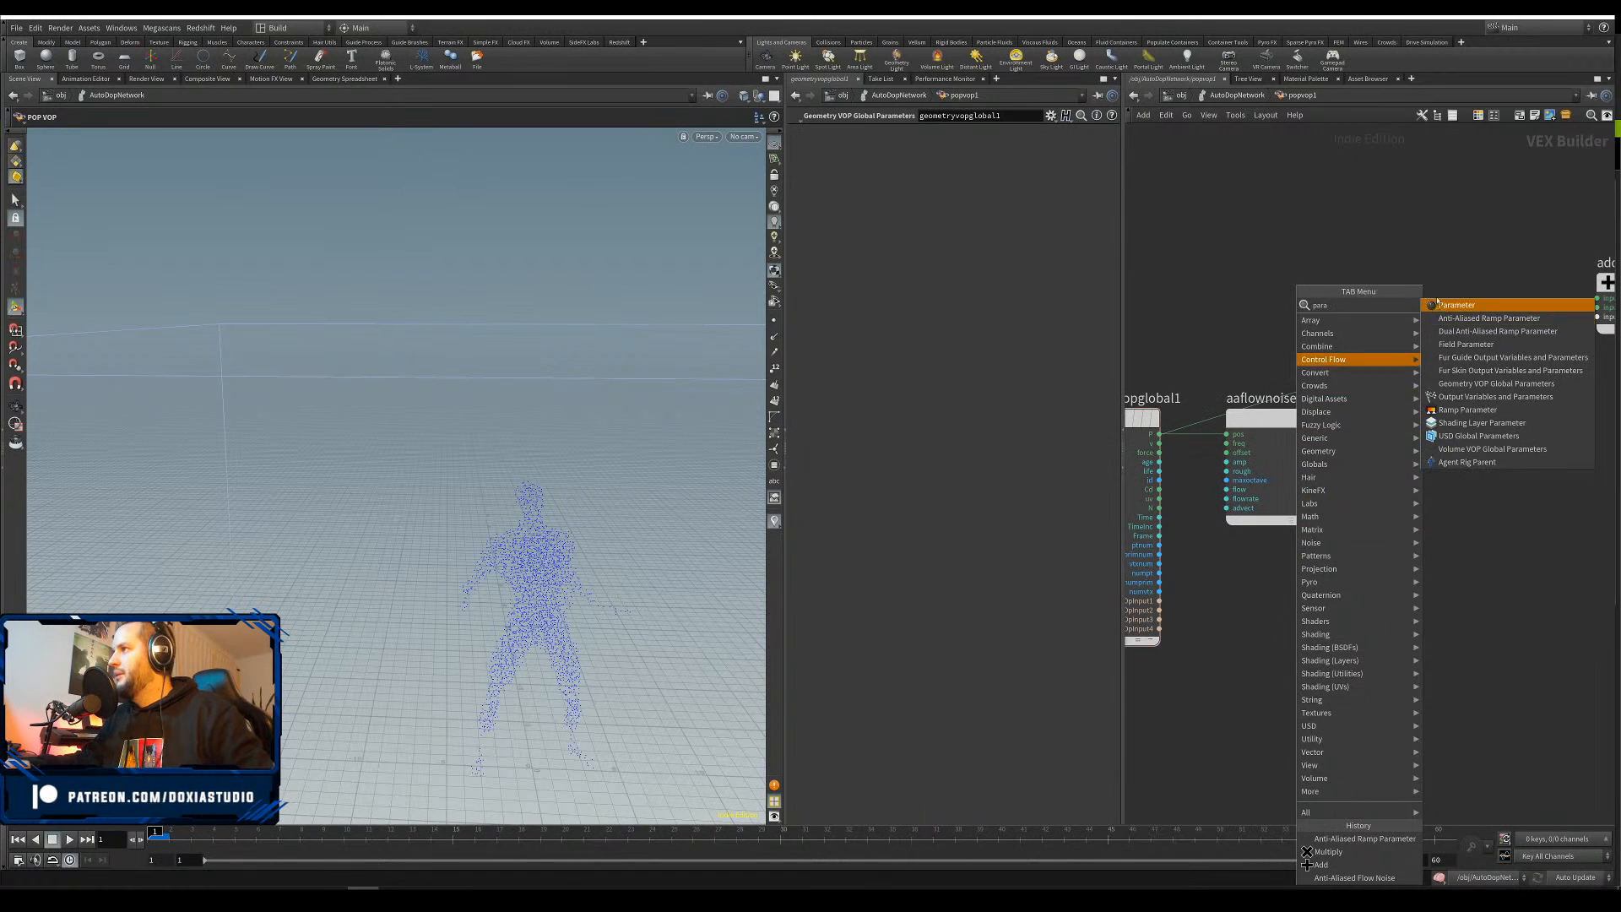
pyautogui.click(1457, 305)
pyautogui.click(1324, 608)
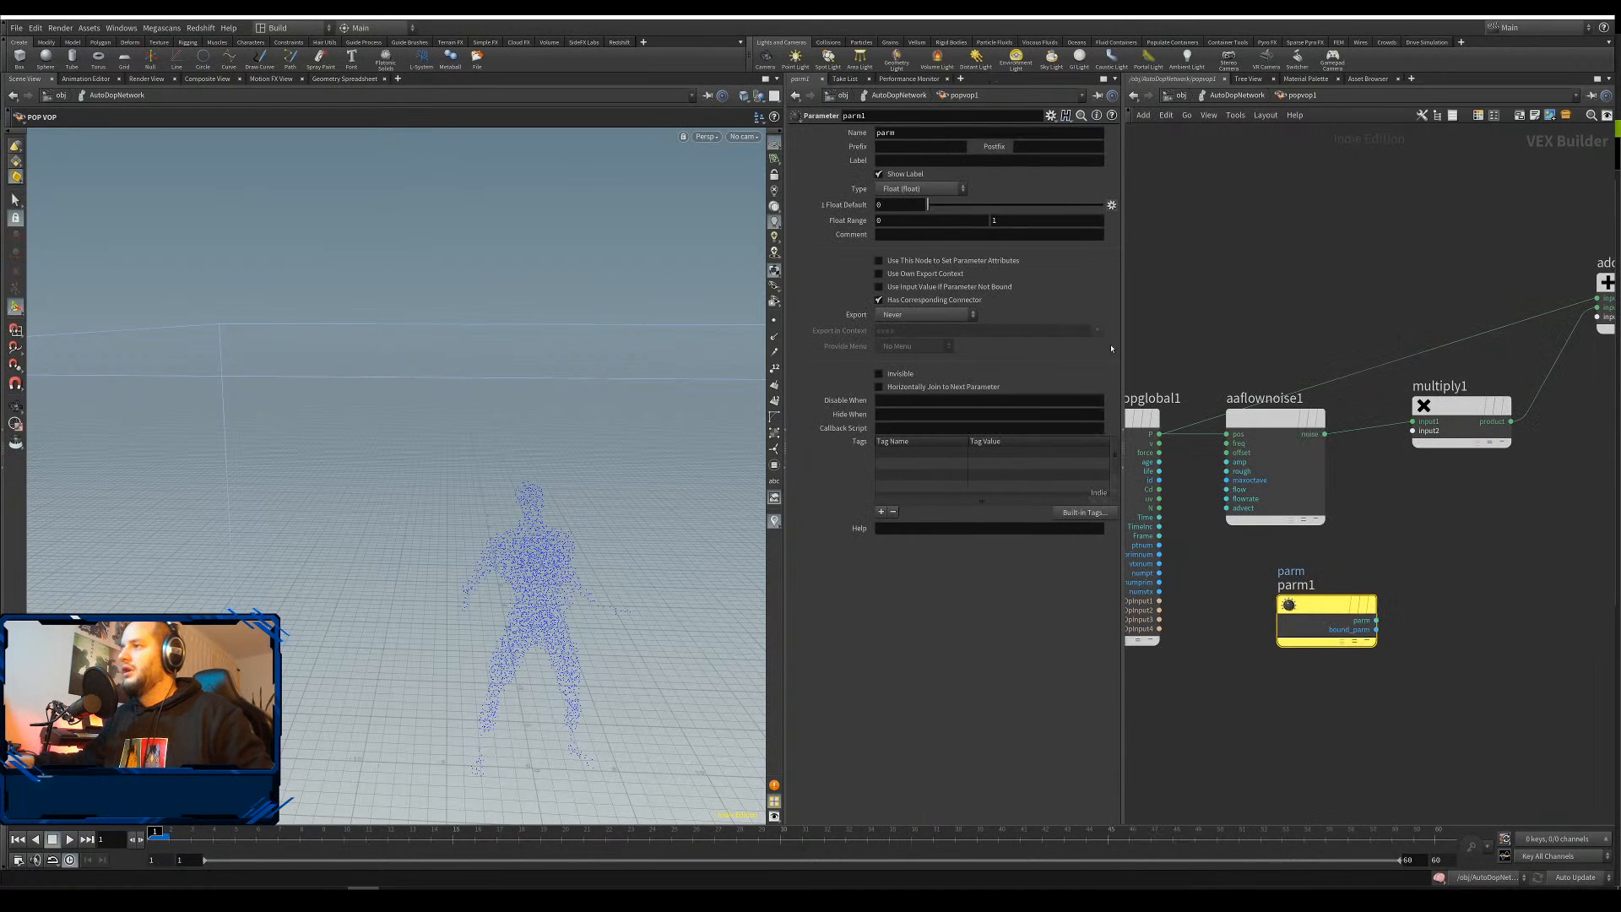
# Name the parameter noise_force with a default of 1, connect it to multiply1's second input, and return to AutoDopNetwork
pyautogui.doubleClick(917, 133)
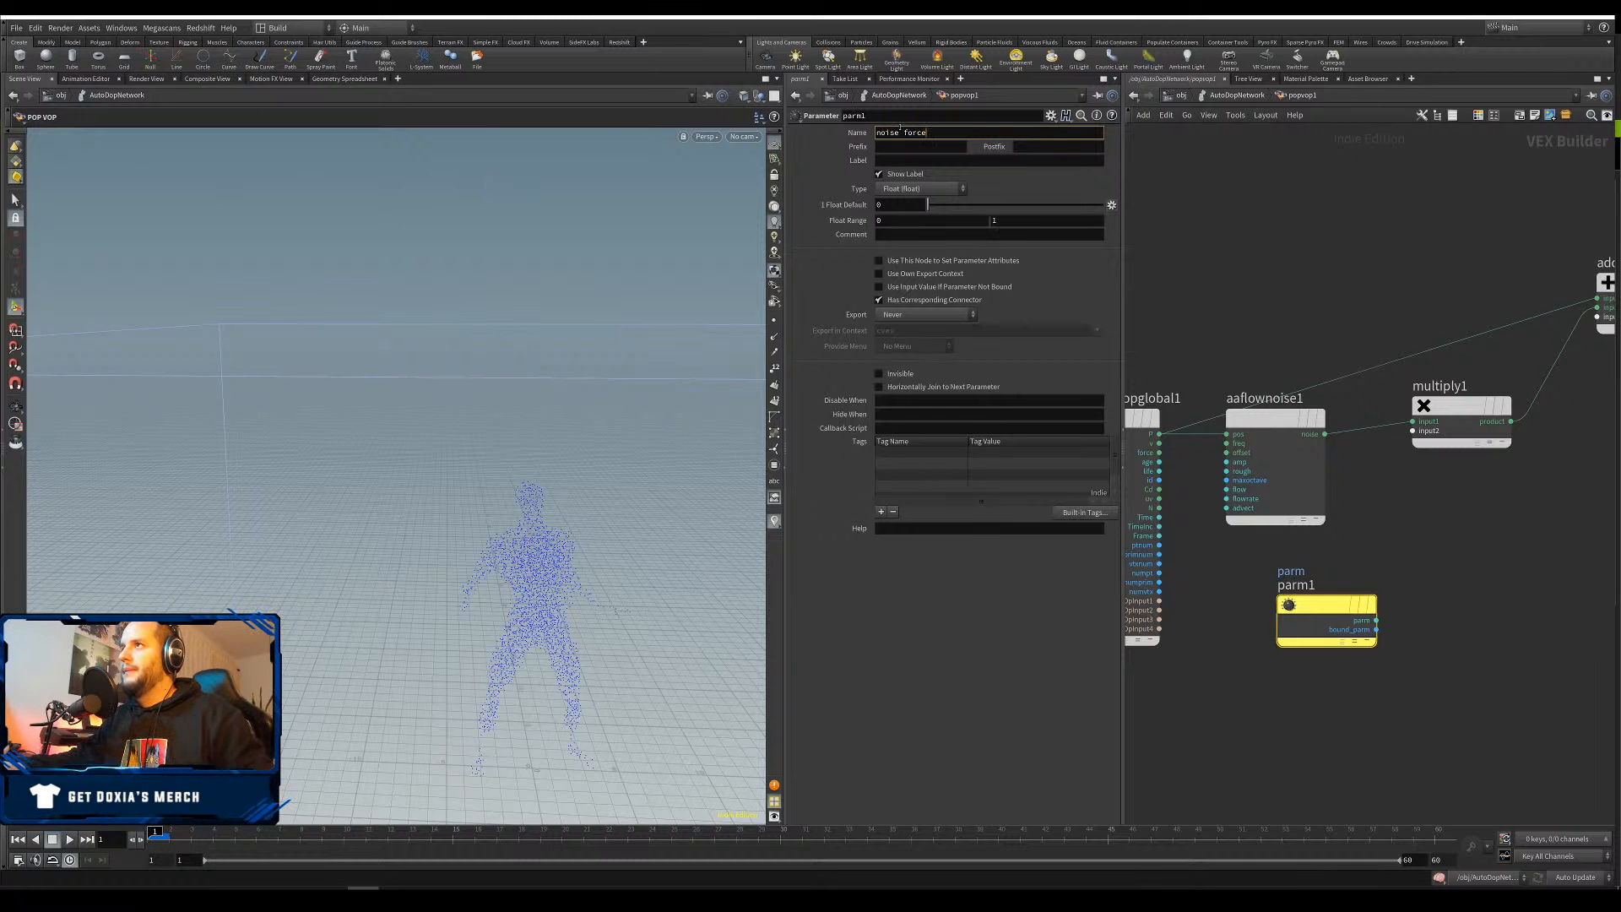
pyautogui.click(1108, 205)
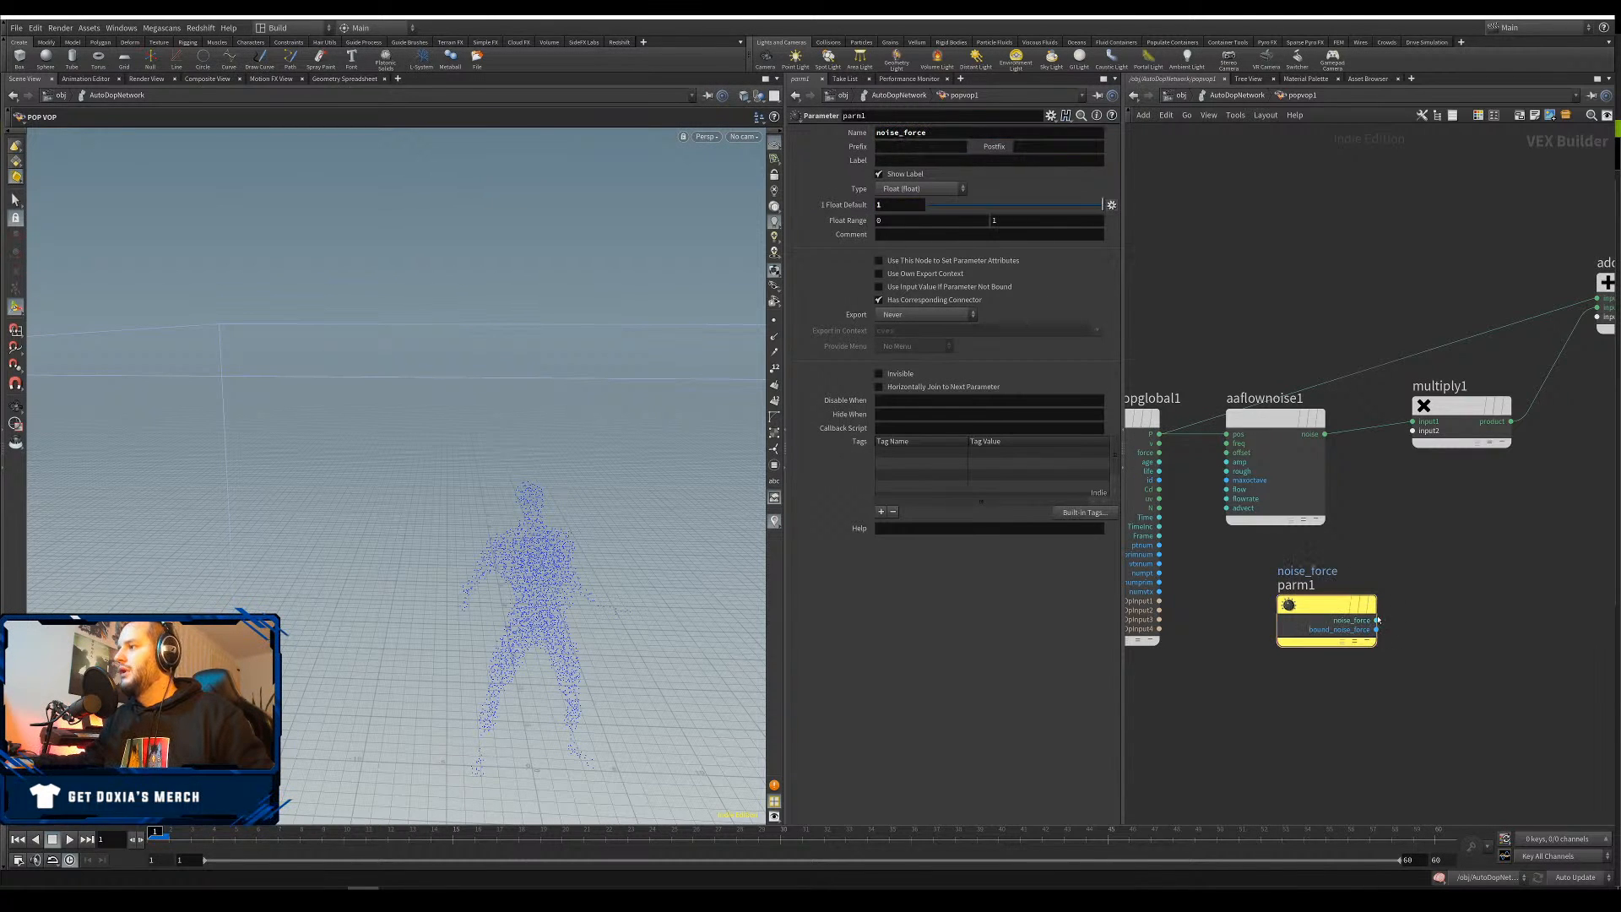
pyautogui.moveTo(1378, 621); pyautogui.dragTo(1412, 430)
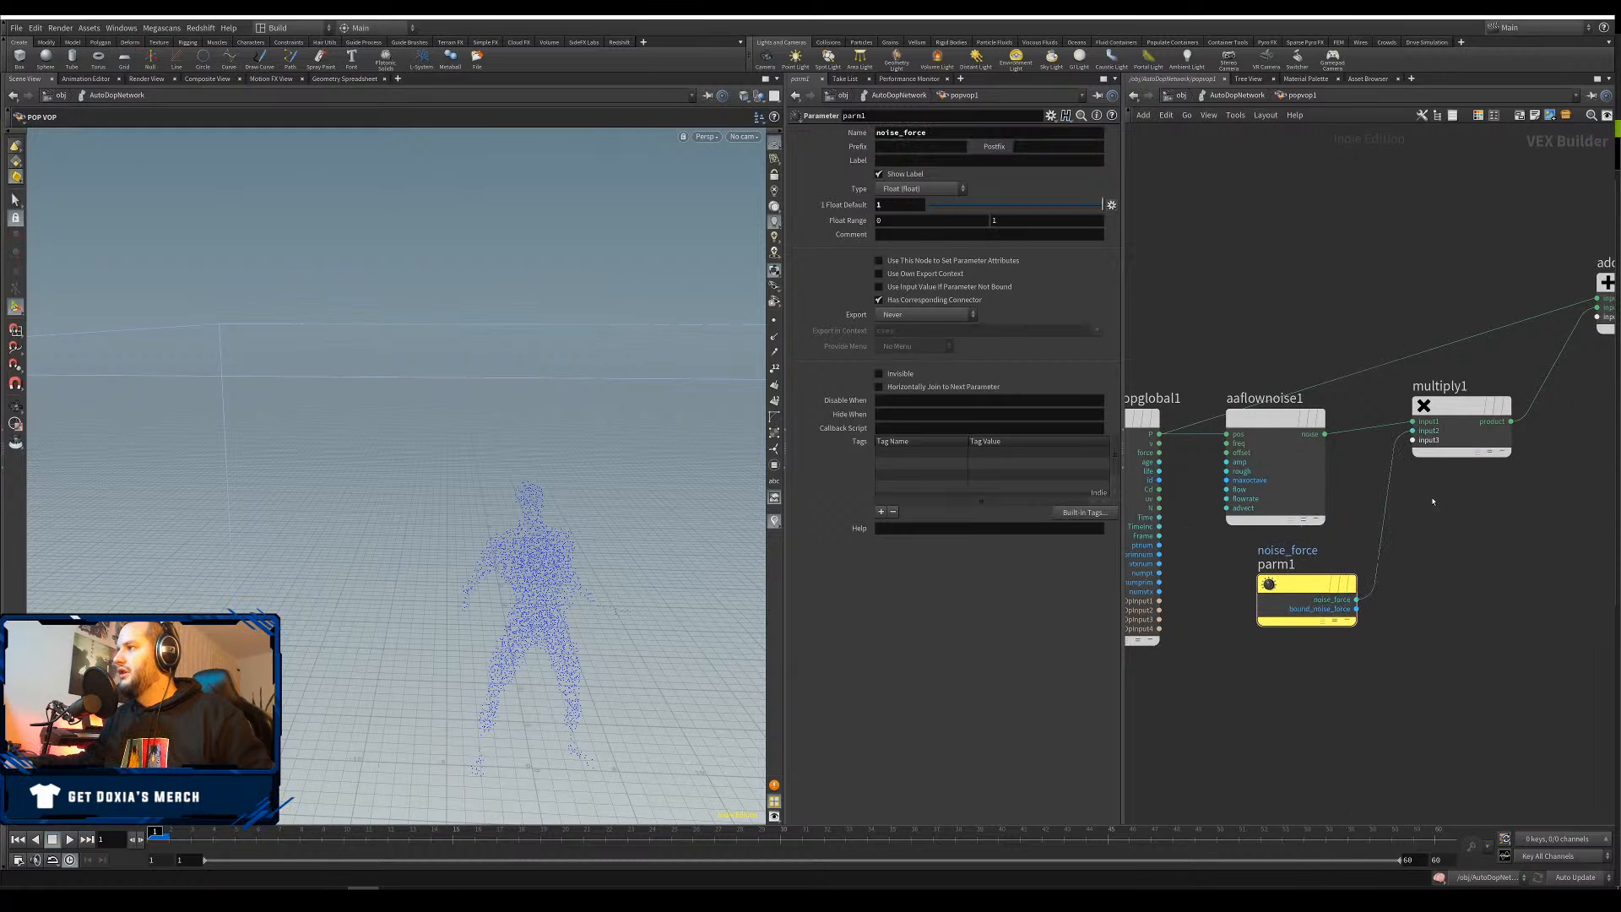
pyautogui.press('u')
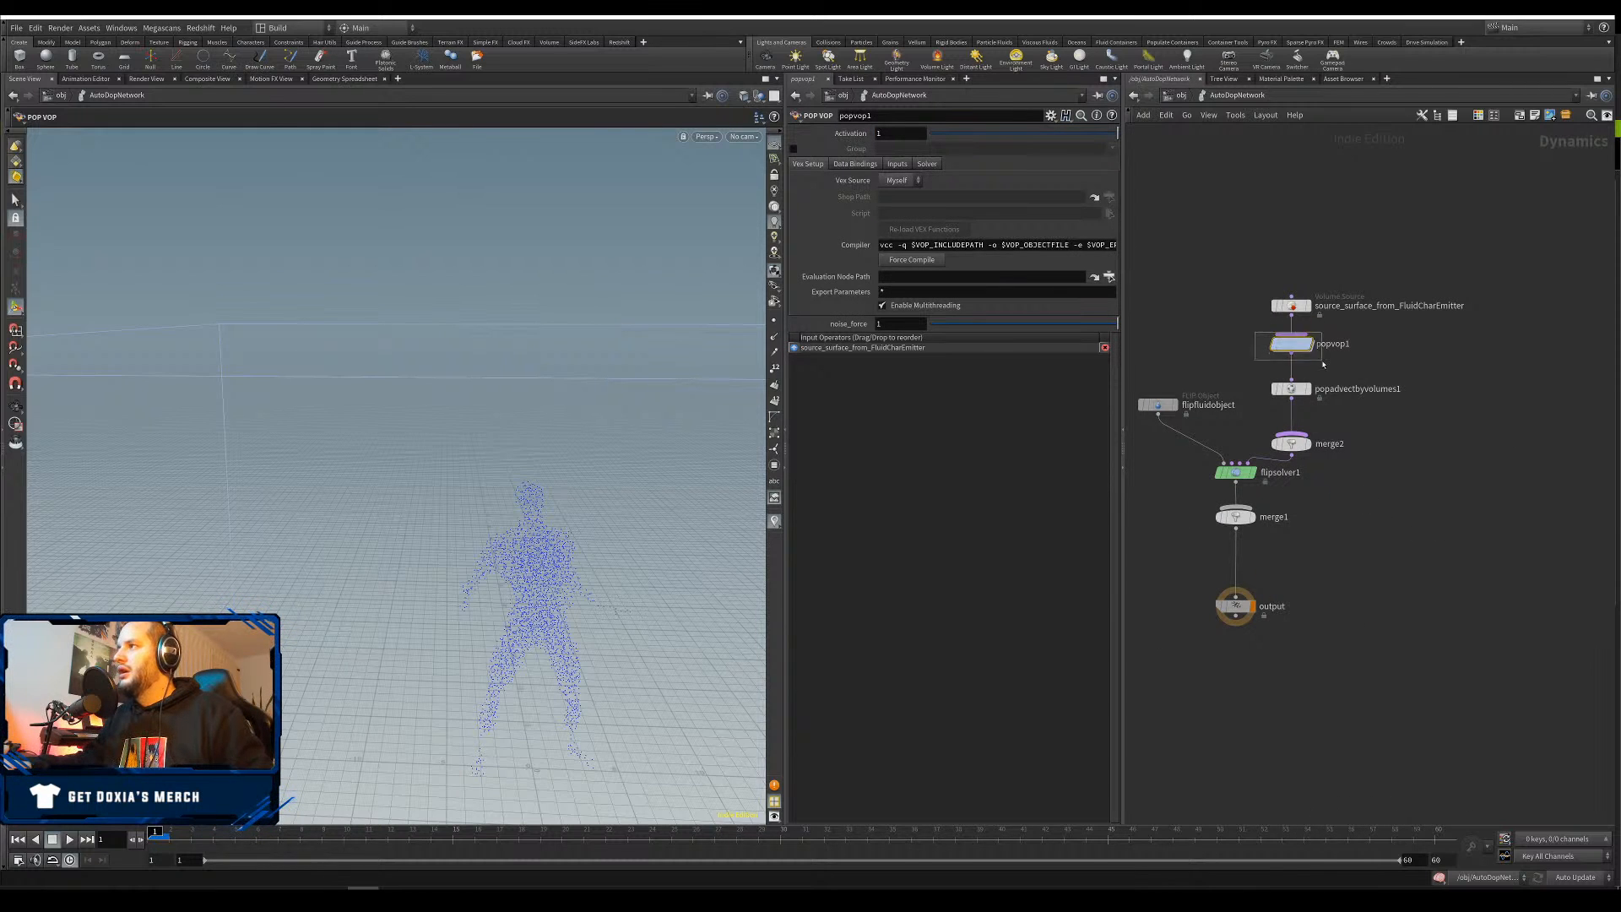
# Set popvop1's noise_force to 0.25 and play the particle simulation from frame 1
pyautogui.doubleClick(905, 326)
pyautogui.write('0.25')
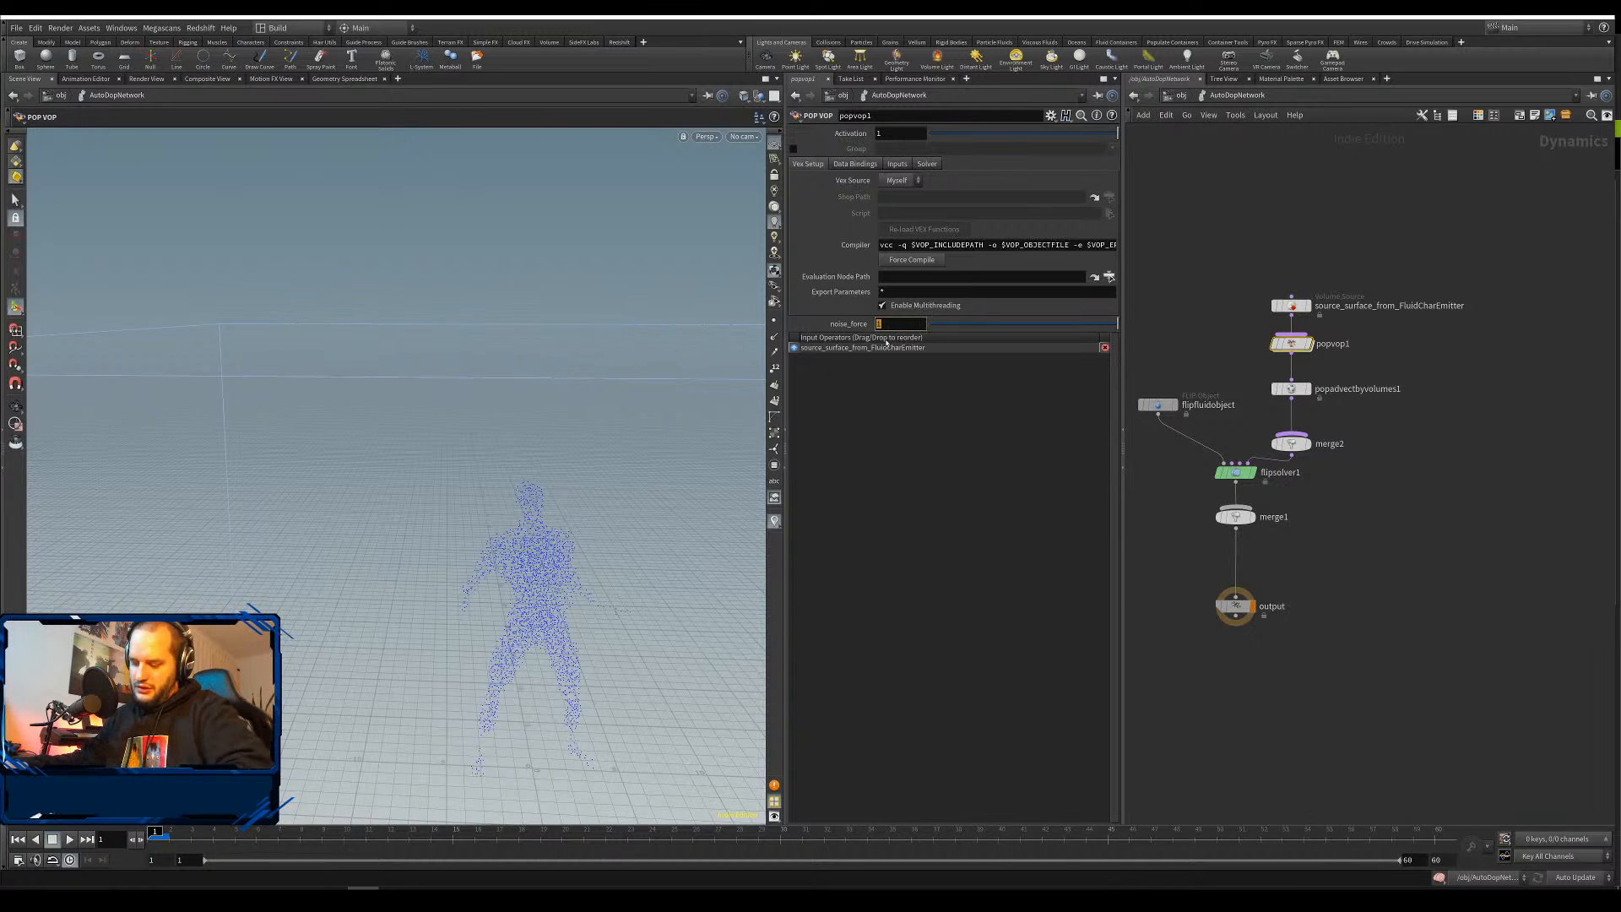
pyautogui.press('Return')
pyautogui.click(1435, 558)
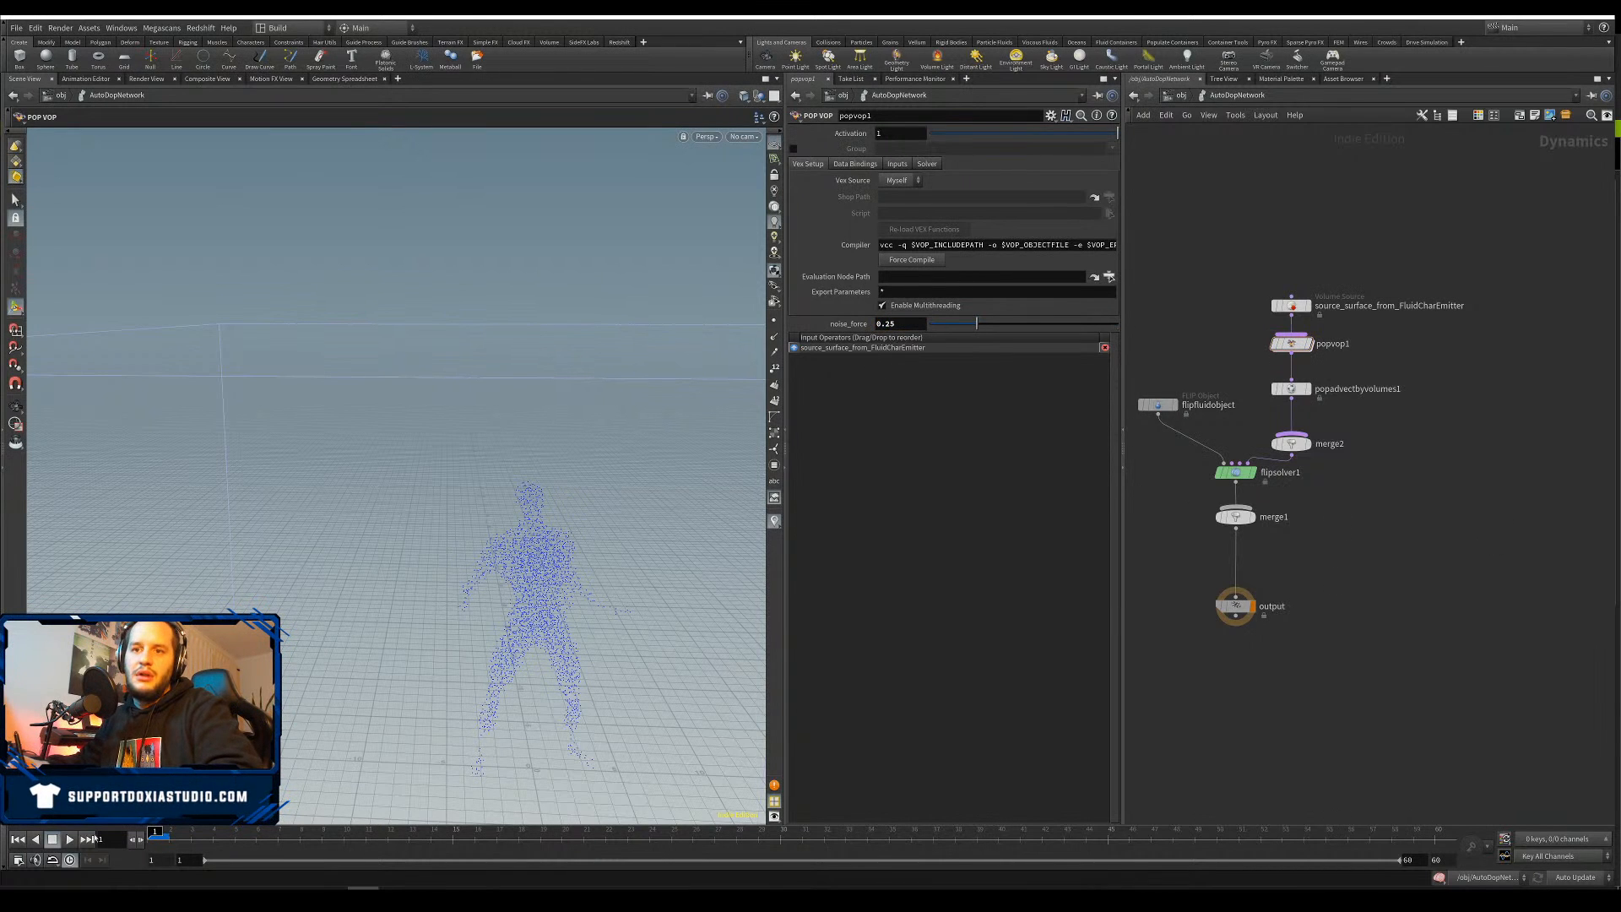
pyautogui.click(69, 840)
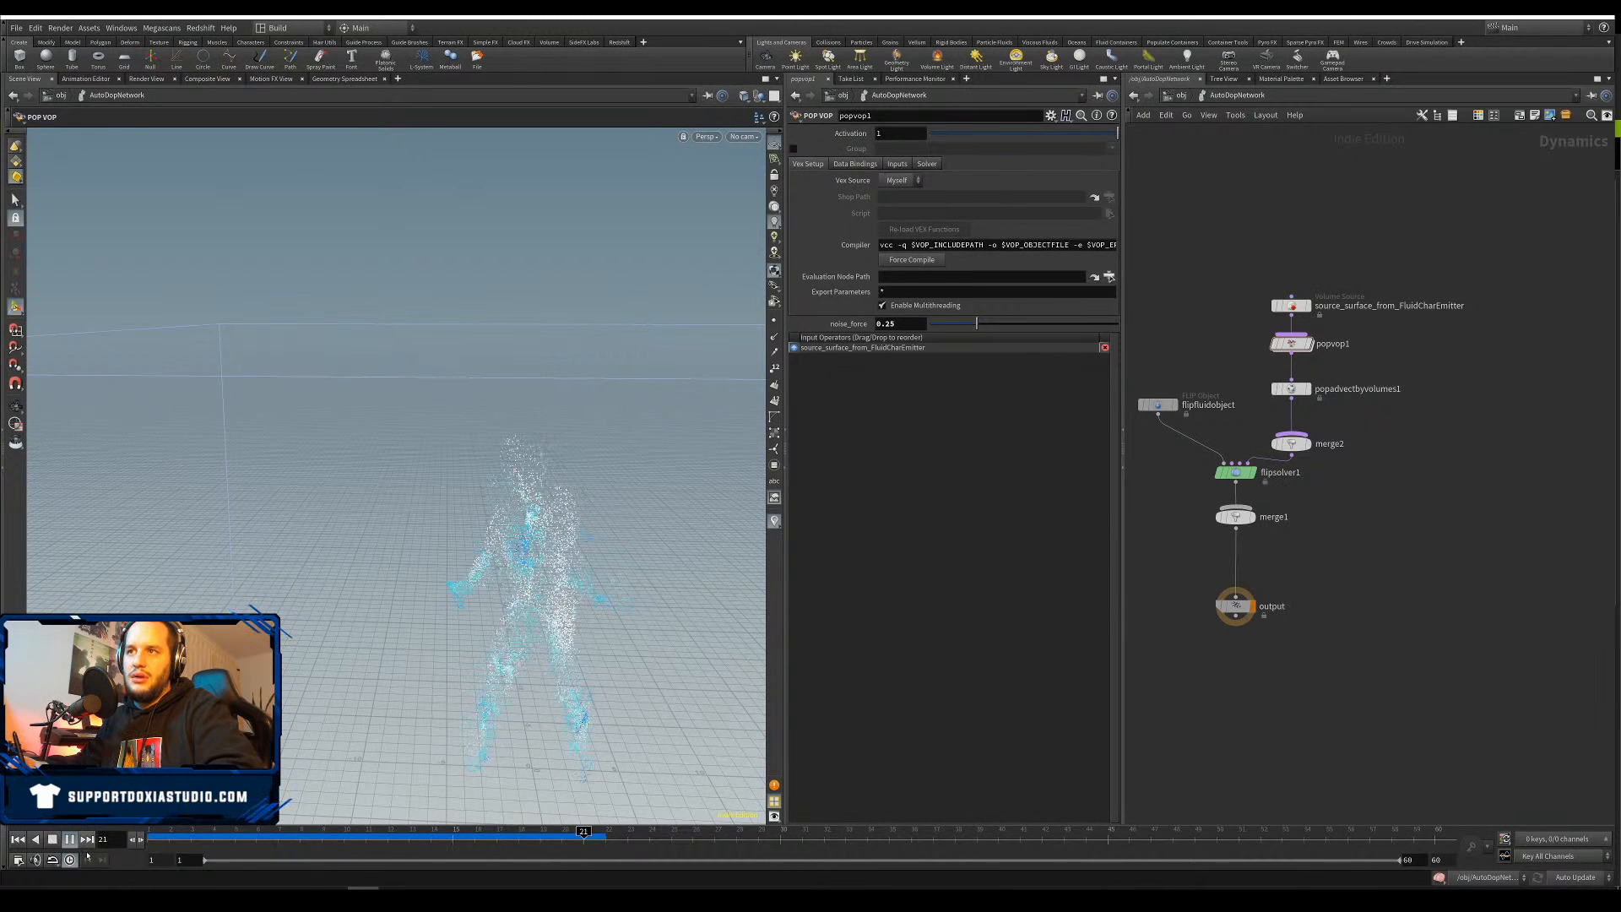
# Set popvop1's noise_force to 1 and replay the particles to judge the stronger noise
pyautogui.doubleClick(889, 325)
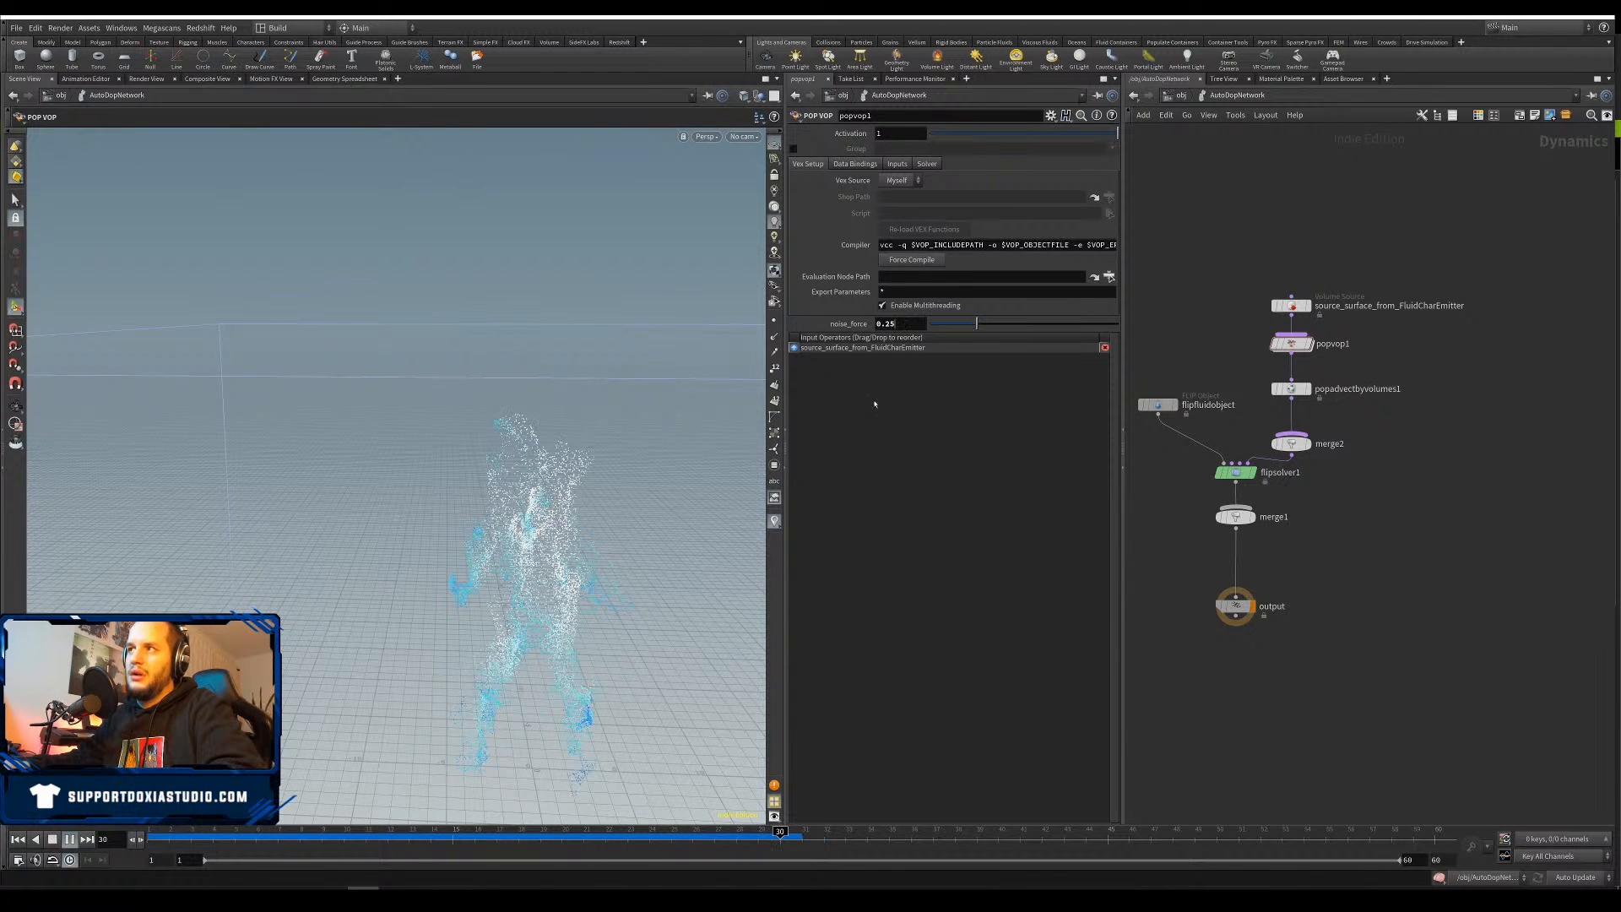
pyautogui.write('1')
pyautogui.press('Return')
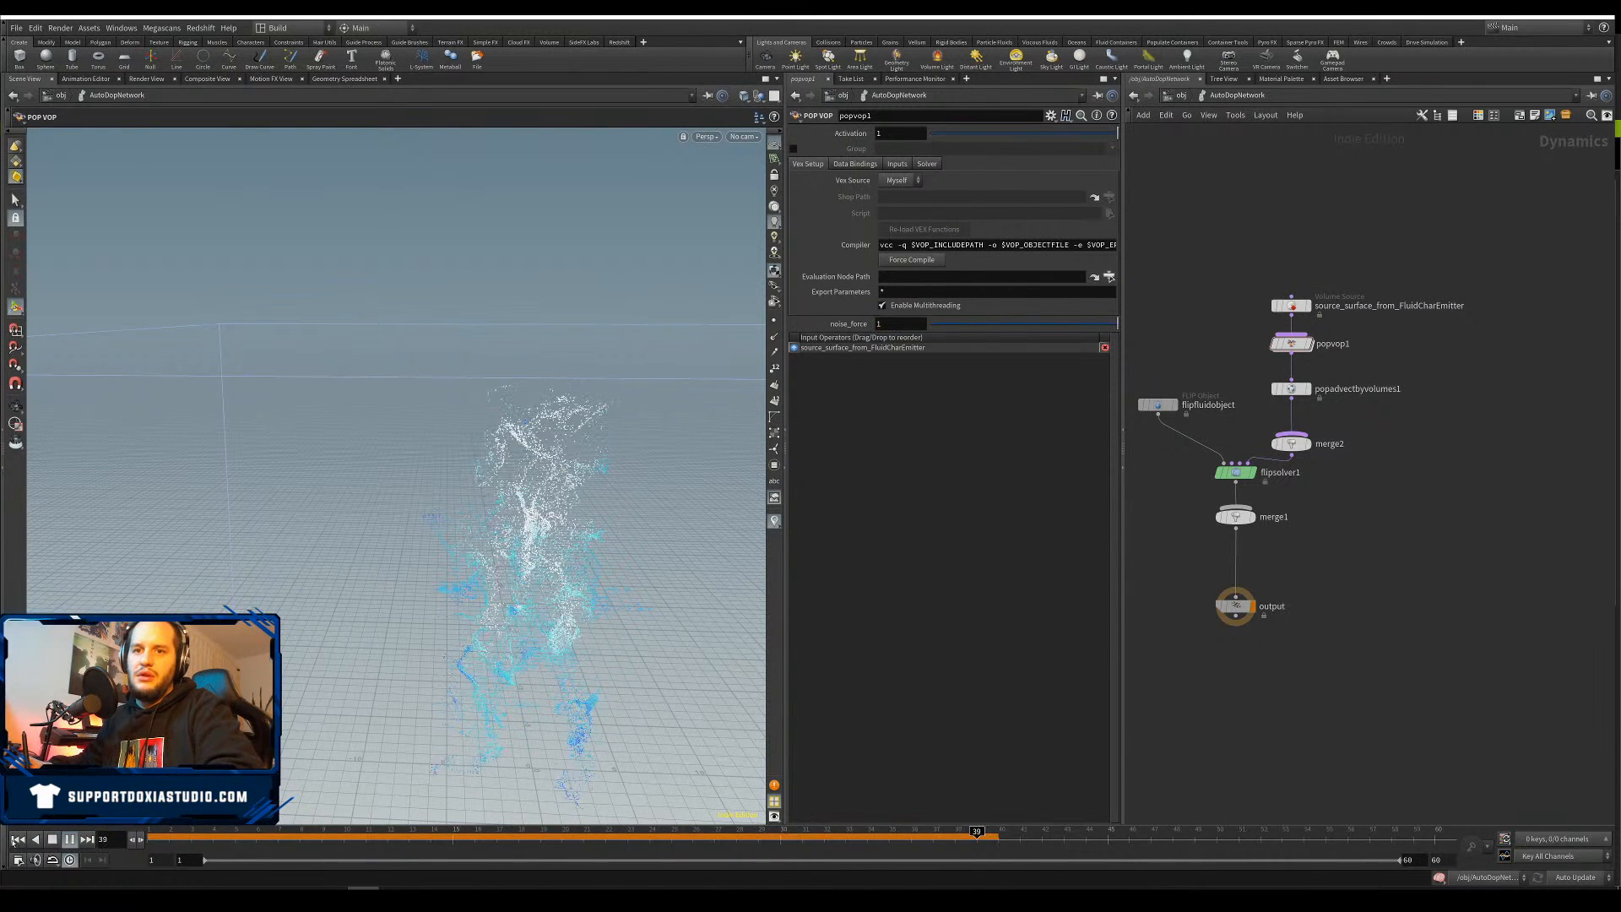
pyautogui.click(69, 840)
pyautogui.click(69, 839)
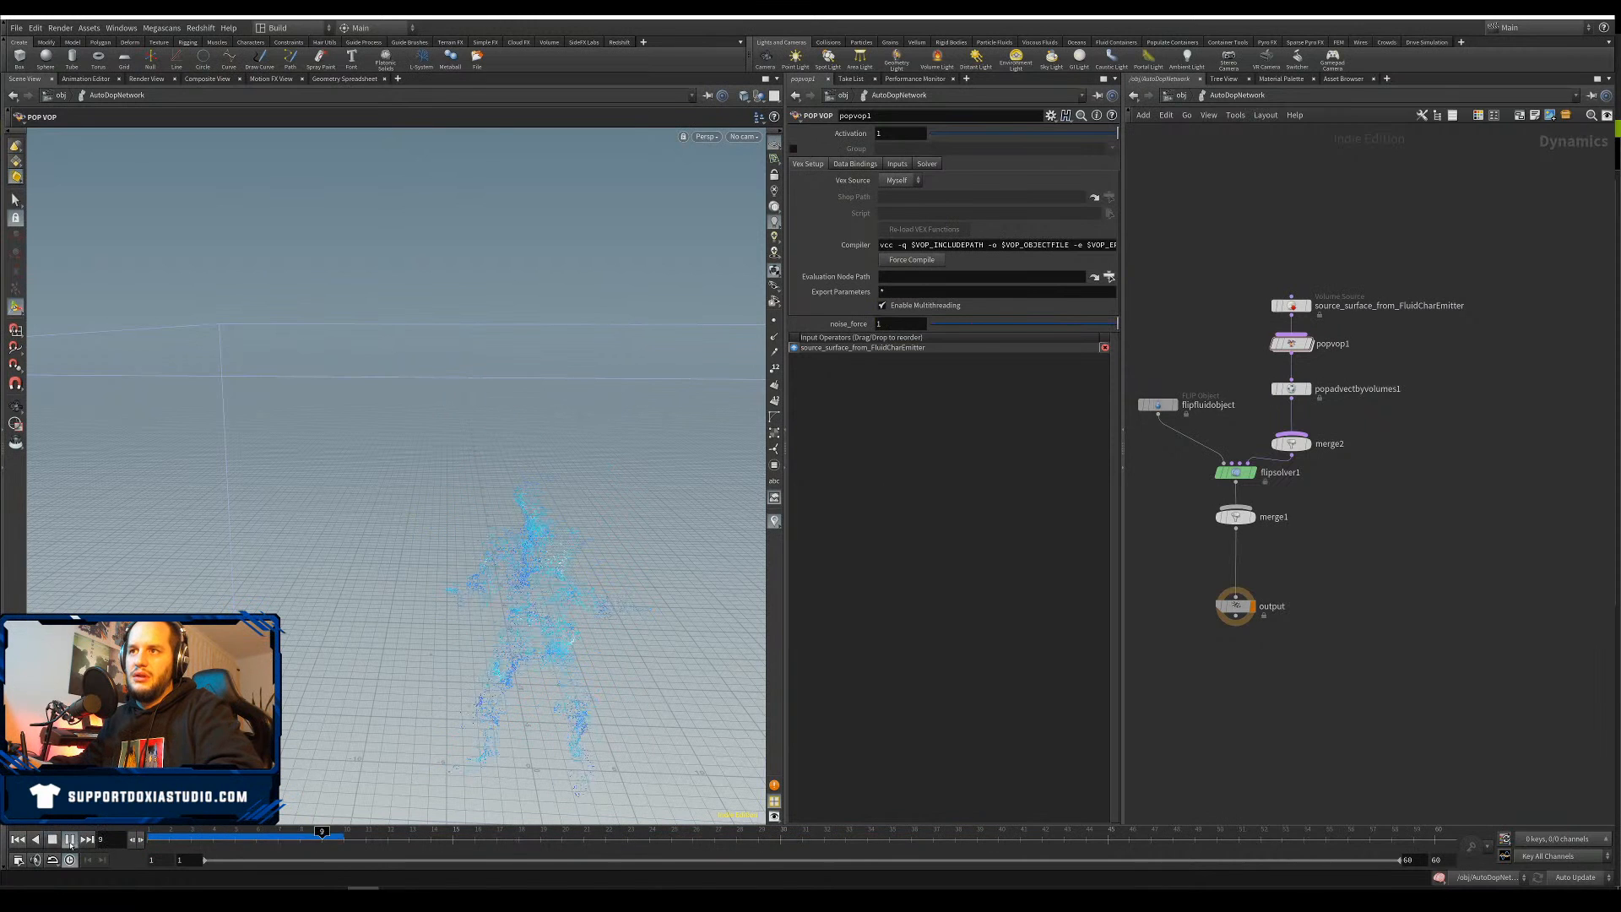
pyautogui.click(69, 843)
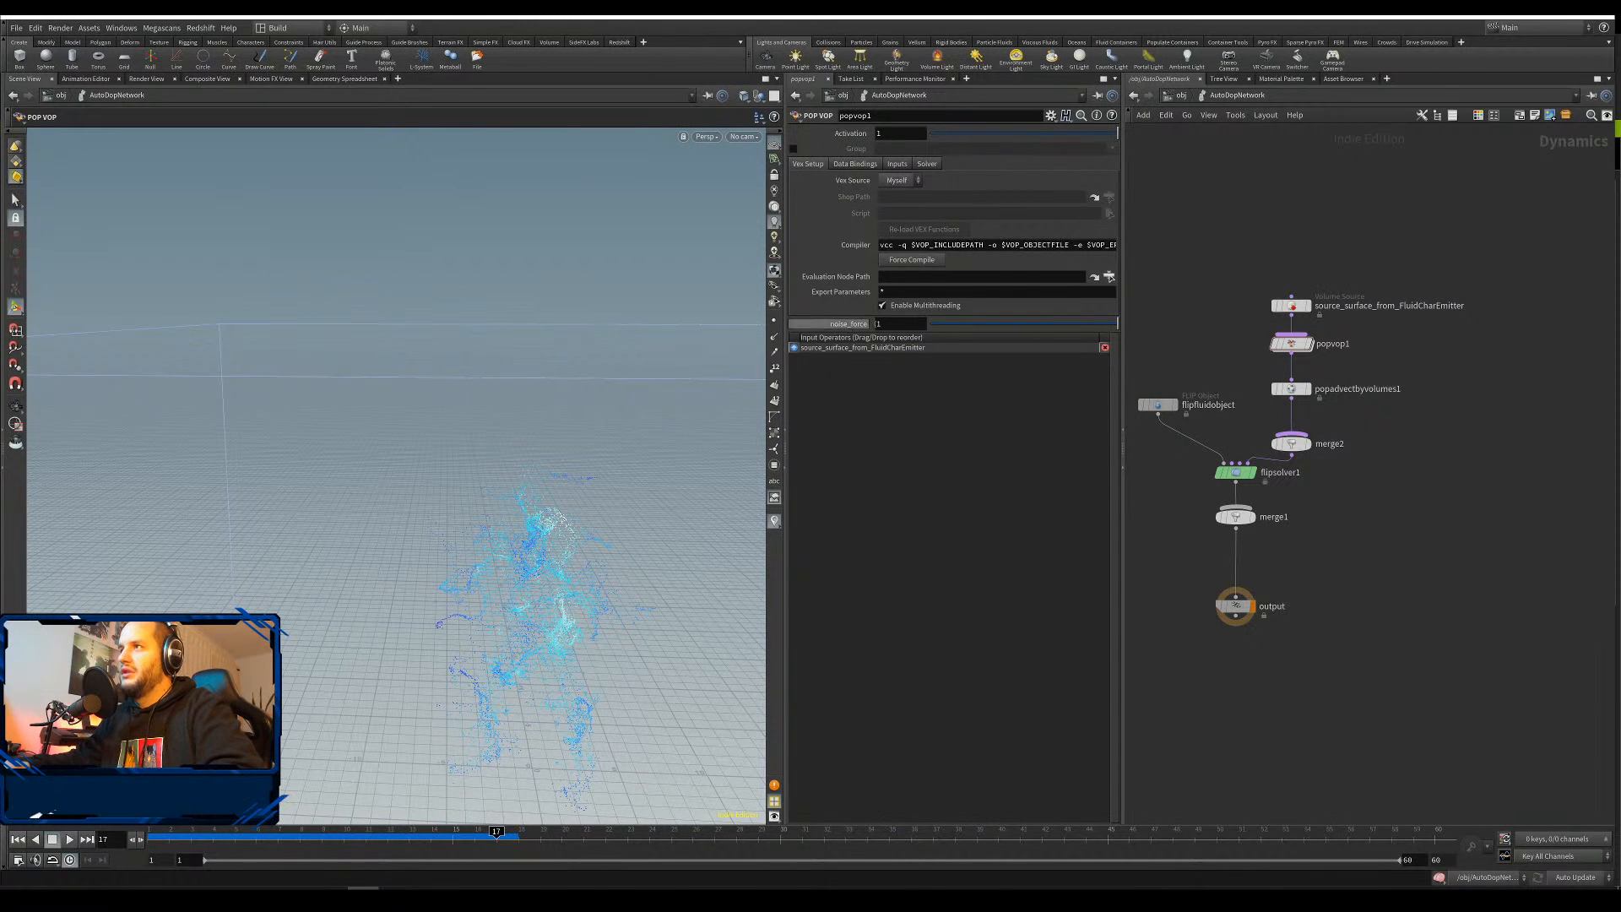
# Set popvop1's noise_force to 0.5 and replay the particle simulation from the first frame
pyautogui.moveTo(890, 324); pyautogui.dragTo(831, 342)
pyautogui.press('Return')
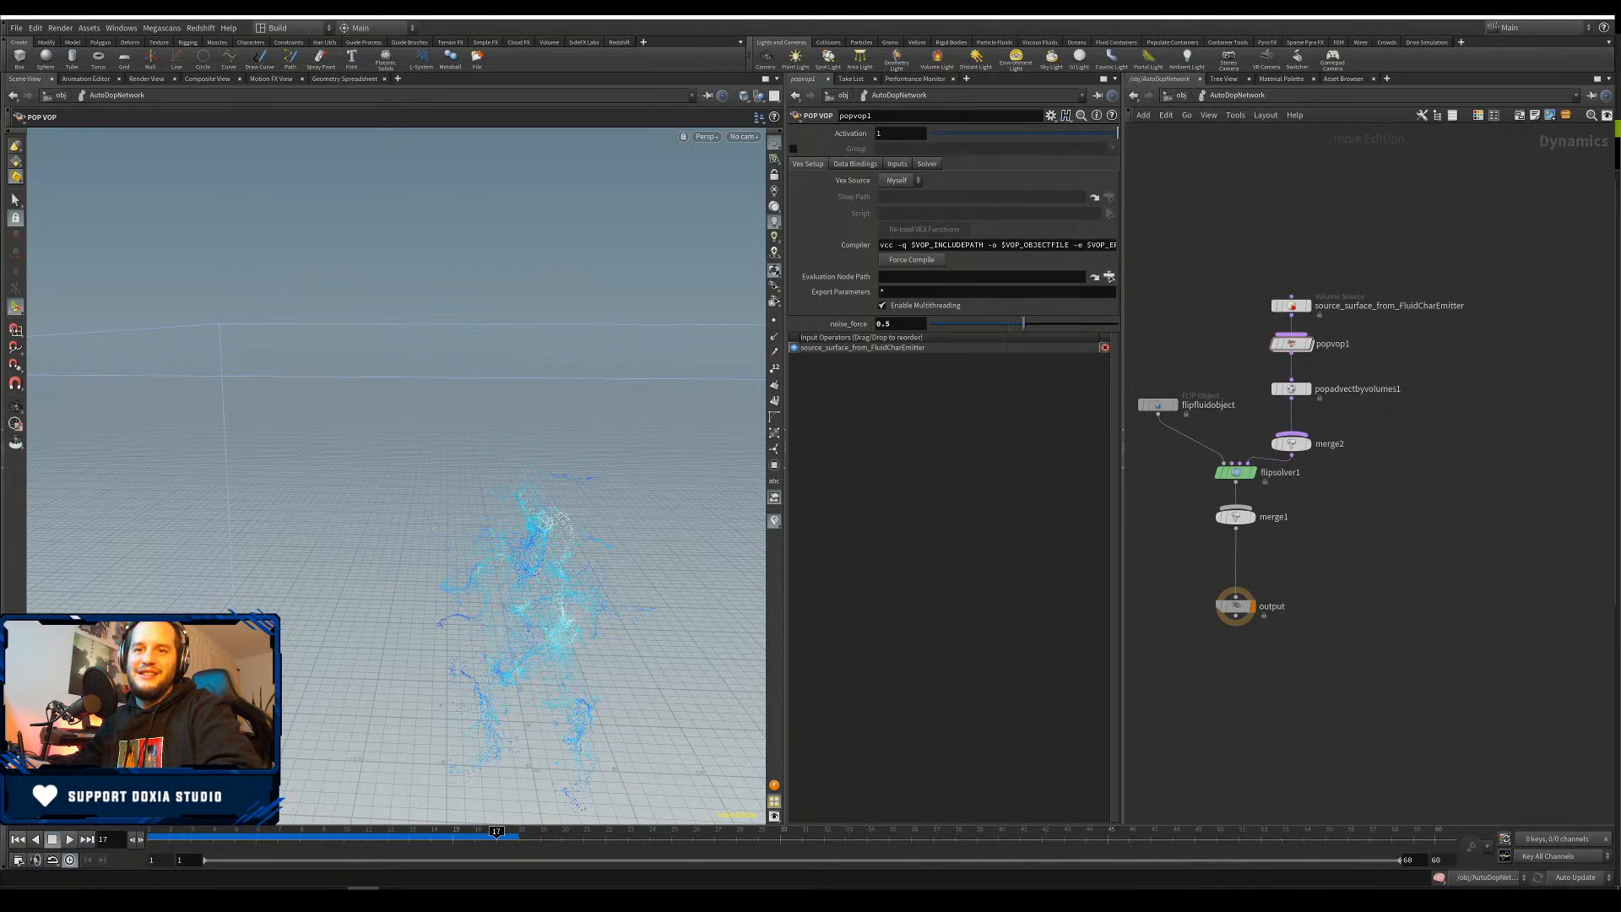
pyautogui.click(22, 840)
pyautogui.click(70, 841)
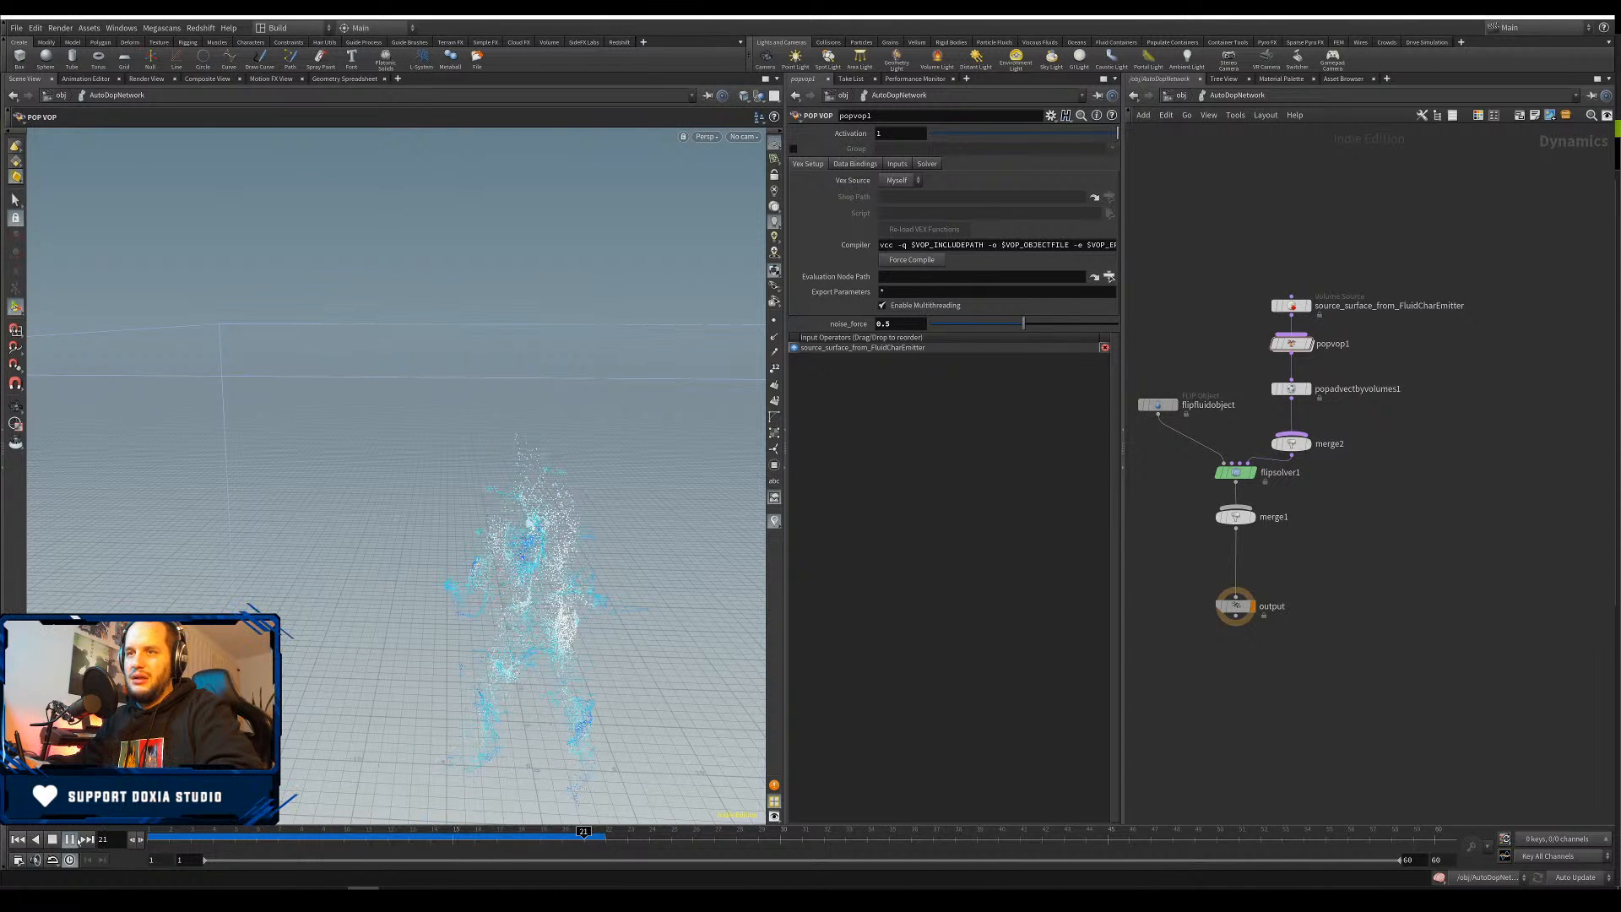
pyautogui.click(72, 839)
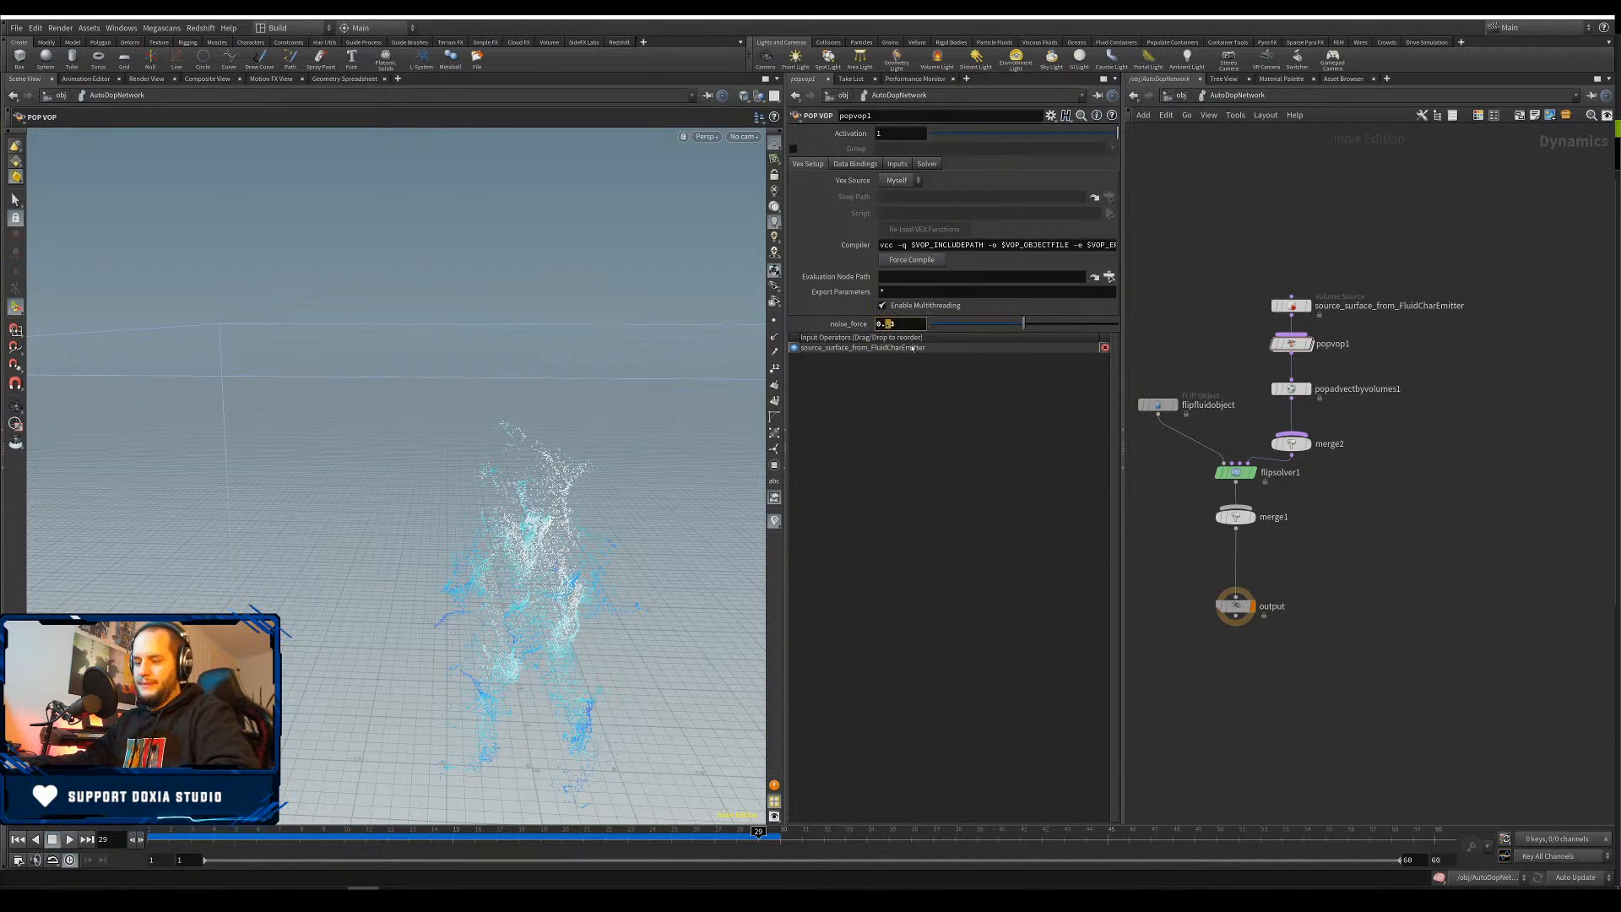
# Set popvop1's noise_force to 0.3, save the scene and return to frame 1
pyautogui.press('BackSpace')
pyautogui.press('Return')
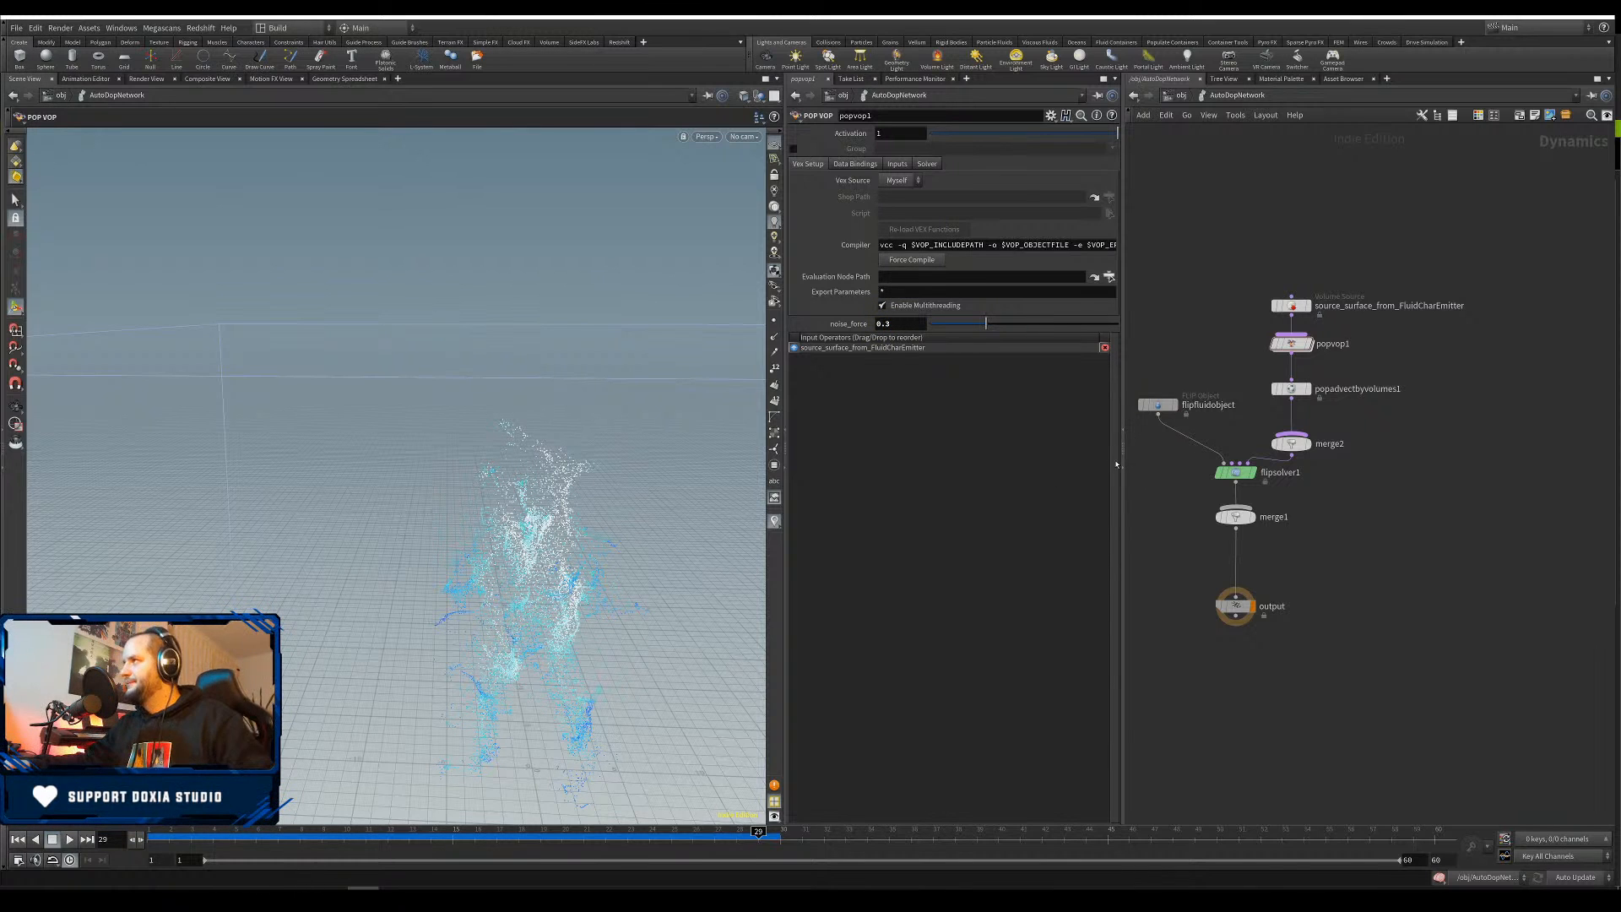
pyautogui.hotkey('ctrl', 's')
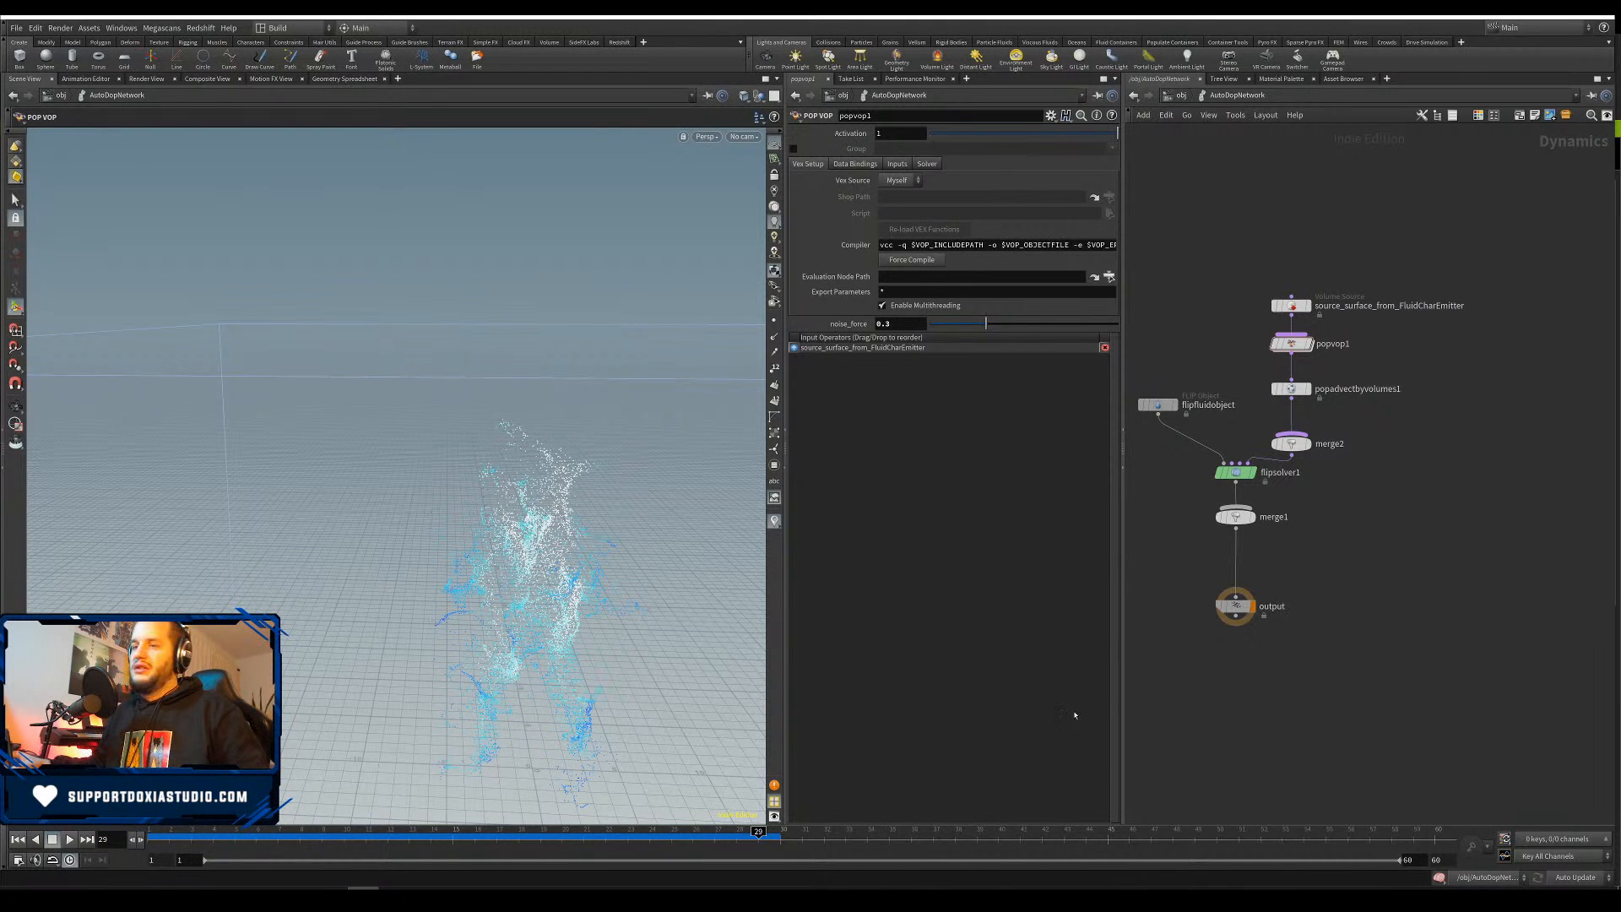
pyautogui.click(18, 840)
# Inside DopNet_Pyro, set pyrosolver1's Buoyancy Lift to 15
pyautogui.press('u')
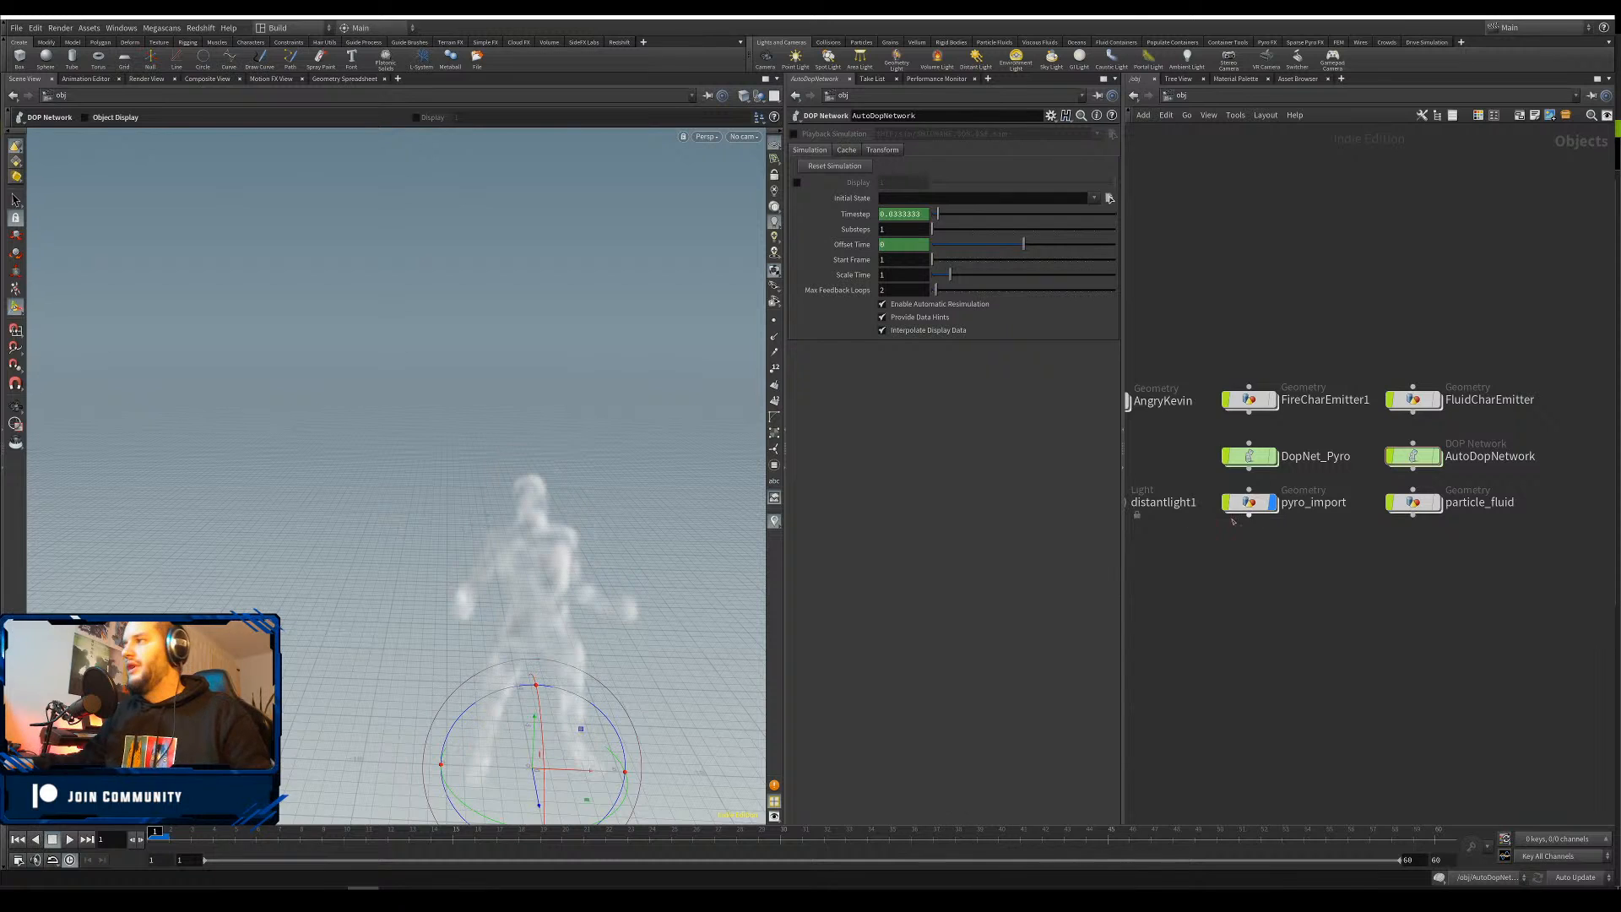
pyautogui.doubleClick(1250, 456)
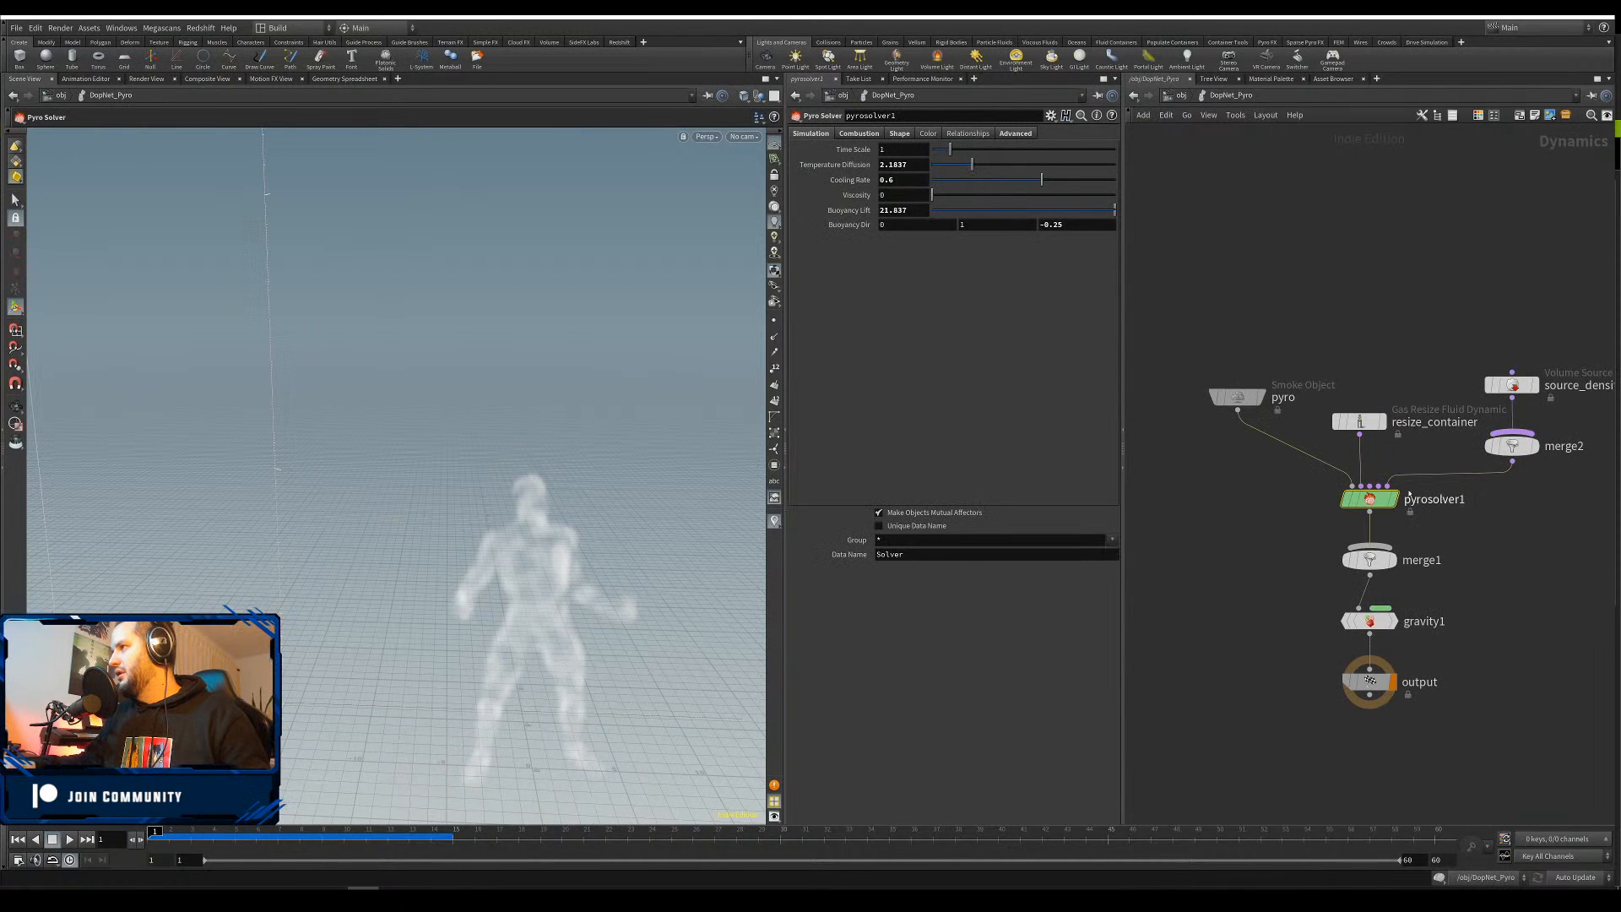
pyautogui.write('15')
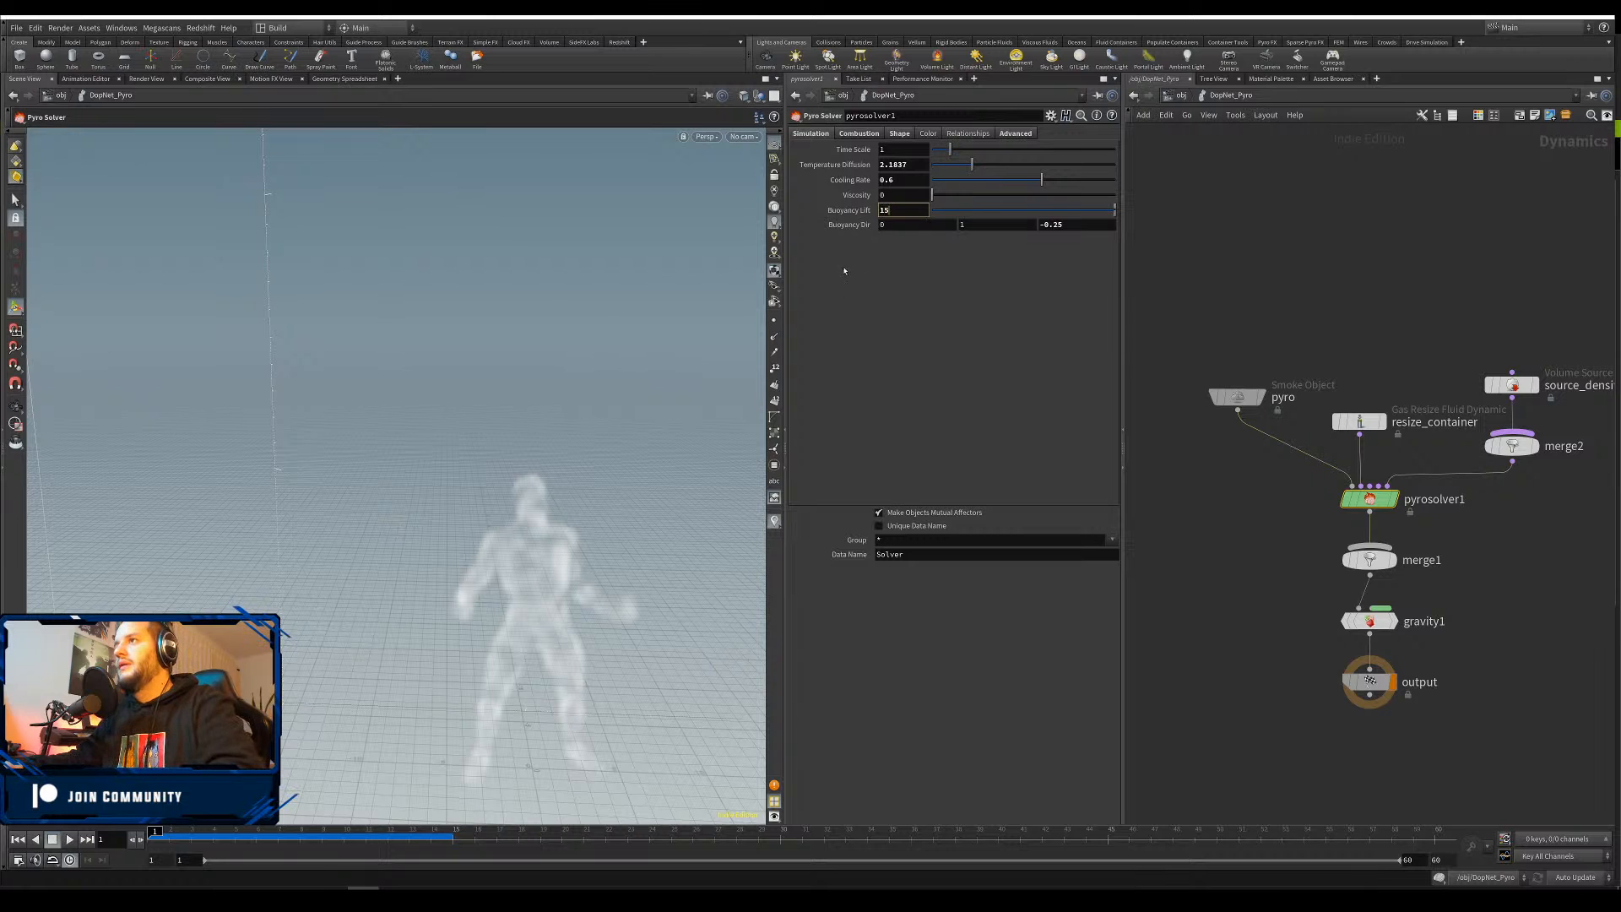
pyautogui.press('Return')
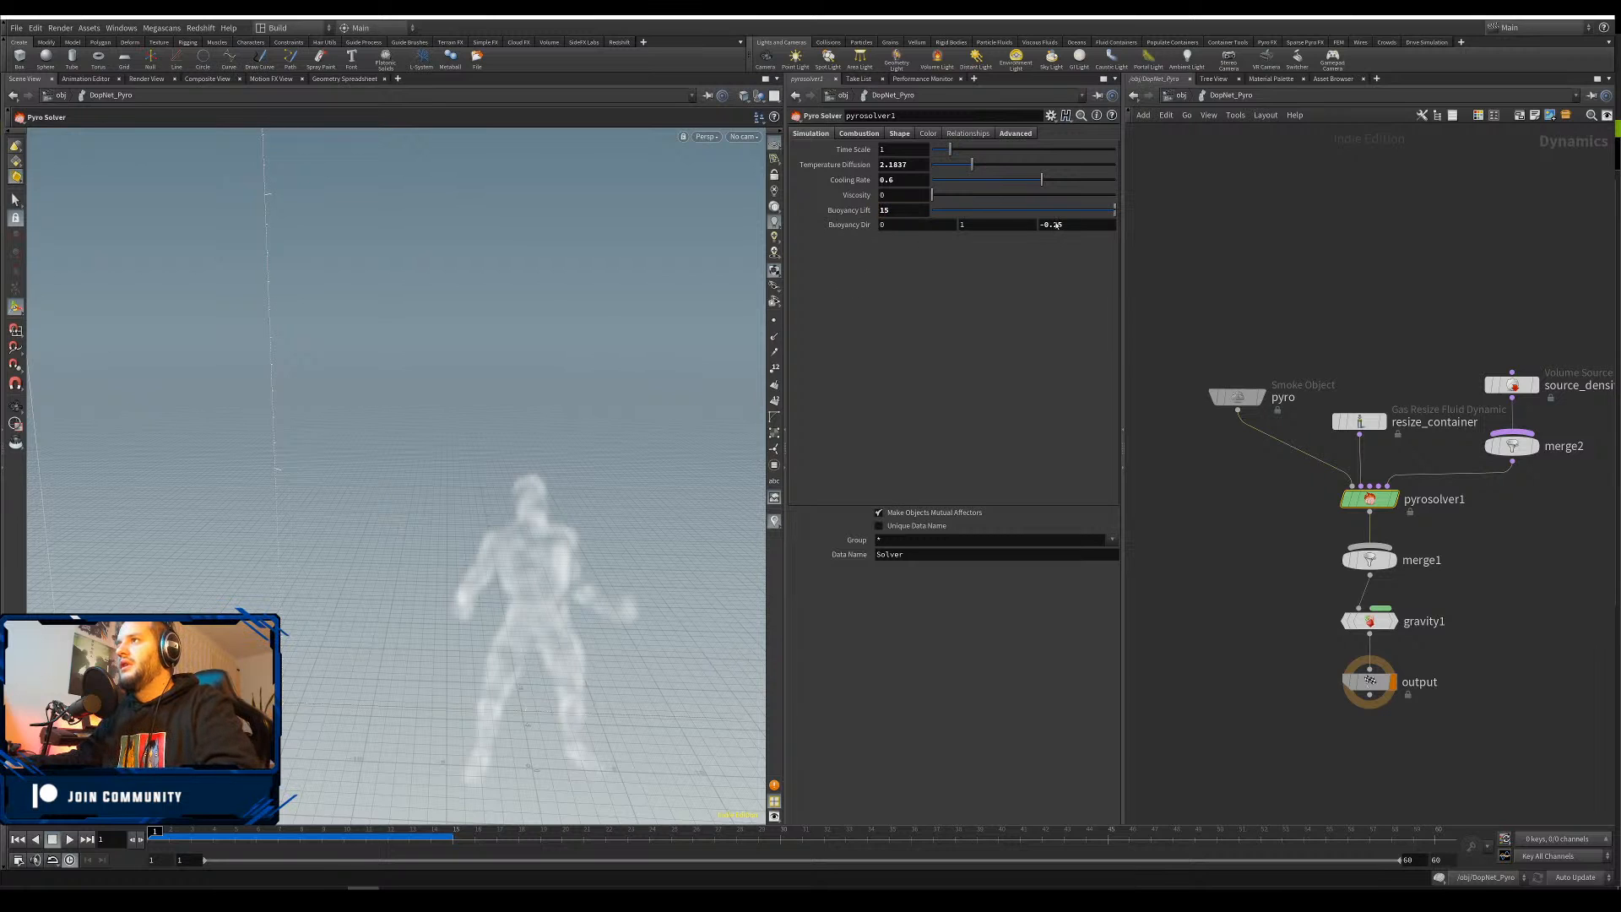
# In pyrosolver1's Shape settings, enable Confinement and Sharpening, and set Shredding to 3 and Sharpening to 1
pyautogui.click(900, 135)
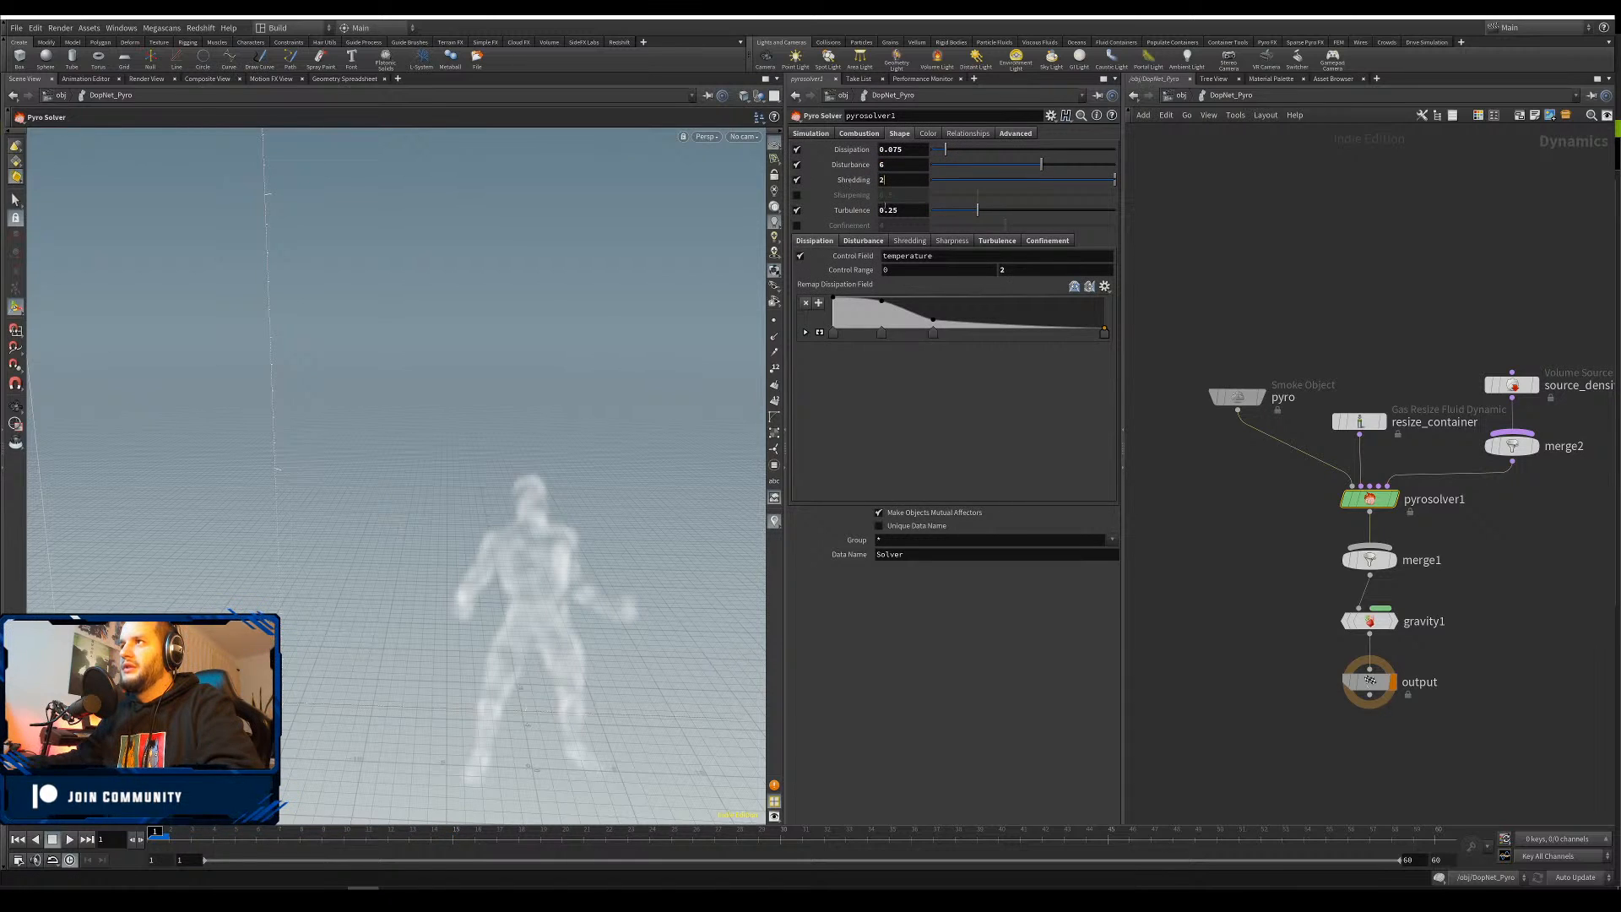
pyautogui.moveTo(902, 209); pyautogui.dragTo(886, 209)
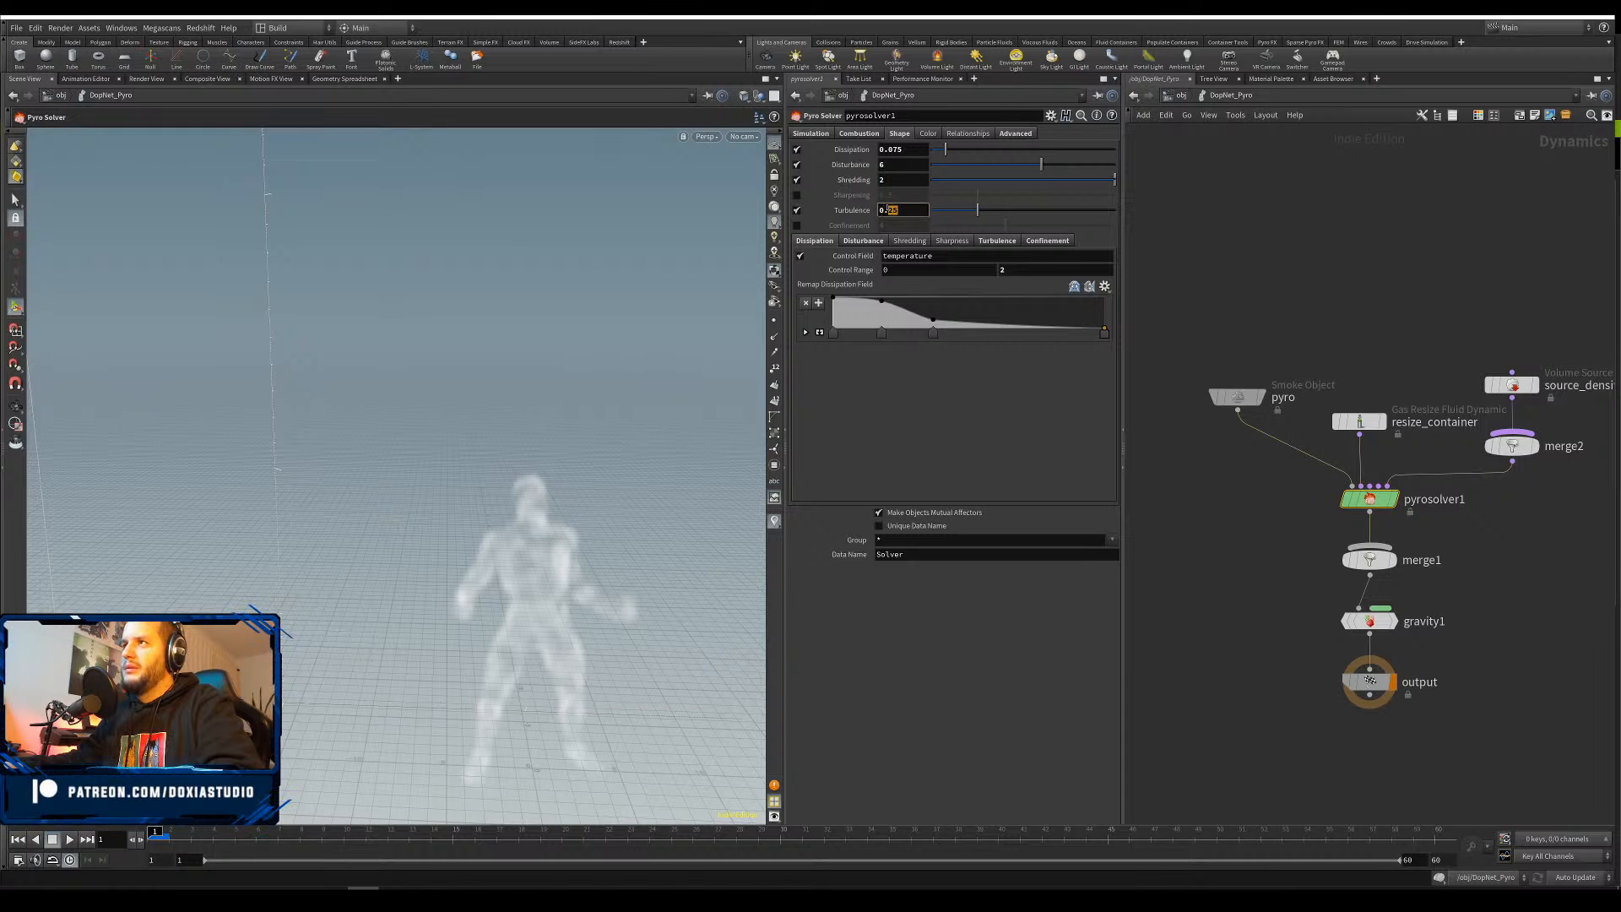
pyautogui.click(796, 226)
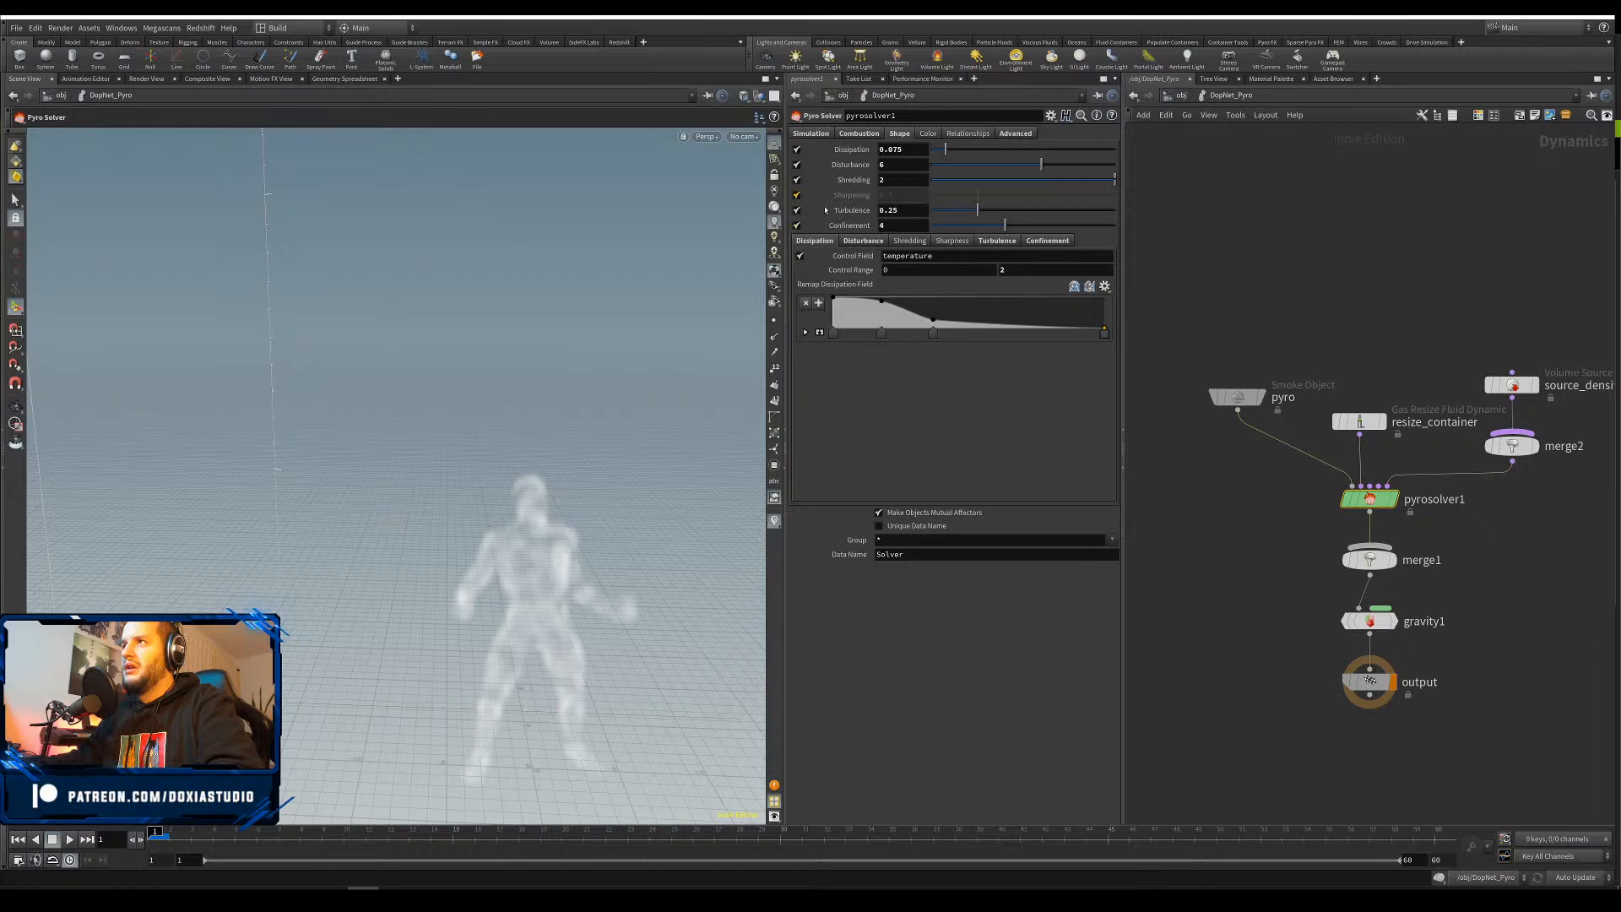
pyautogui.moveTo(884, 180); pyautogui.dragTo(852, 203)
pyautogui.write('3')
pyautogui.press('Tab')
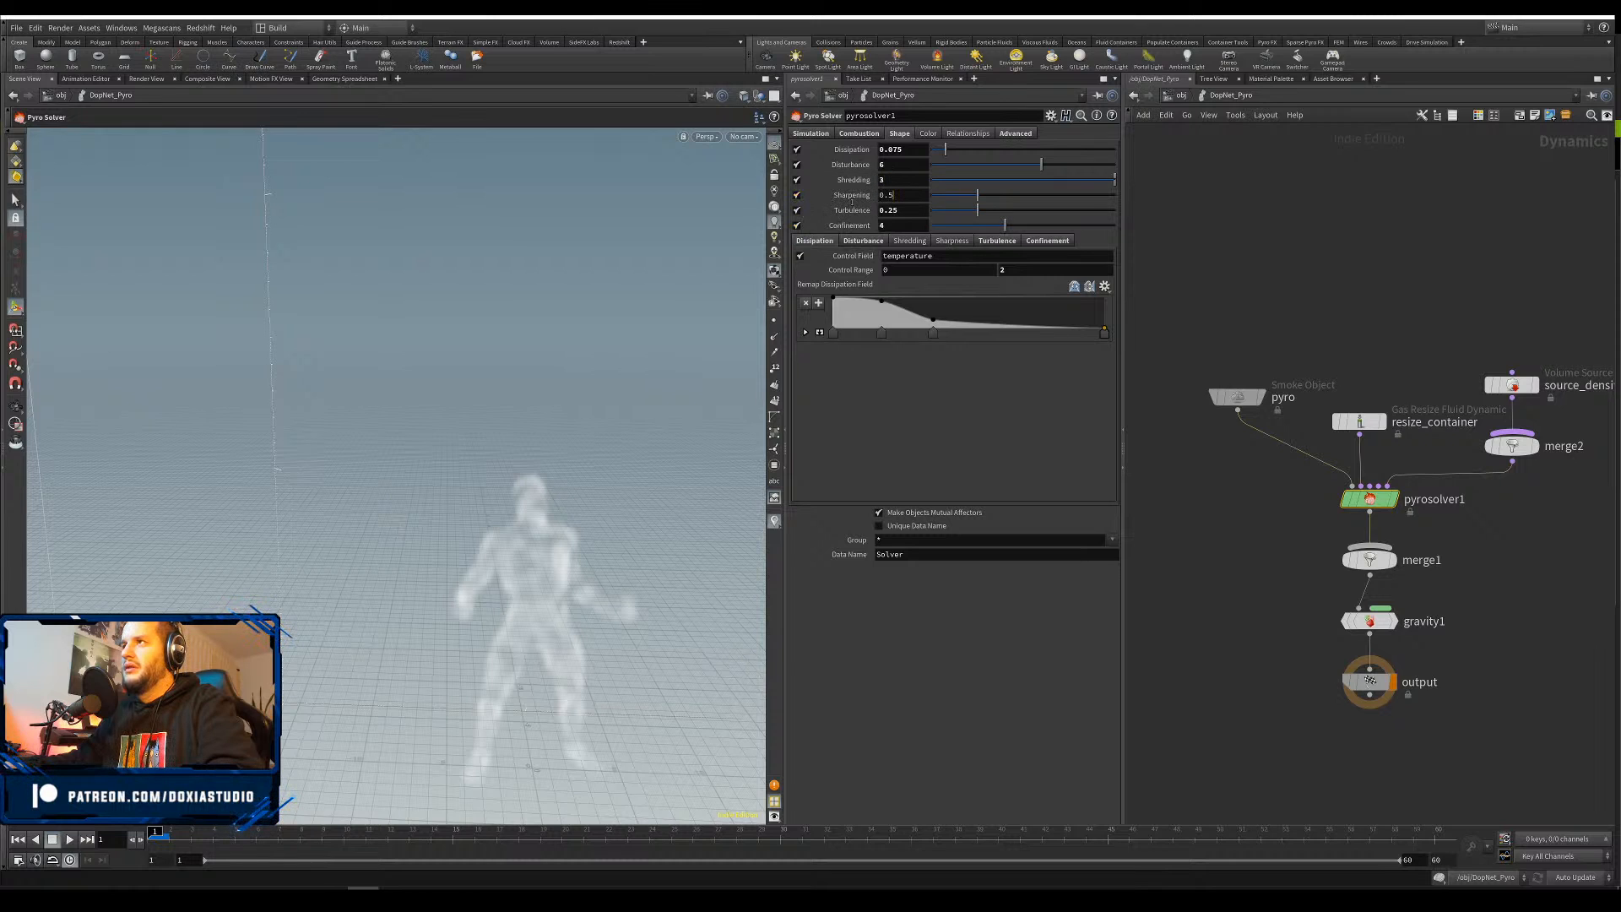
pyautogui.write('1')
pyautogui.press('Return')
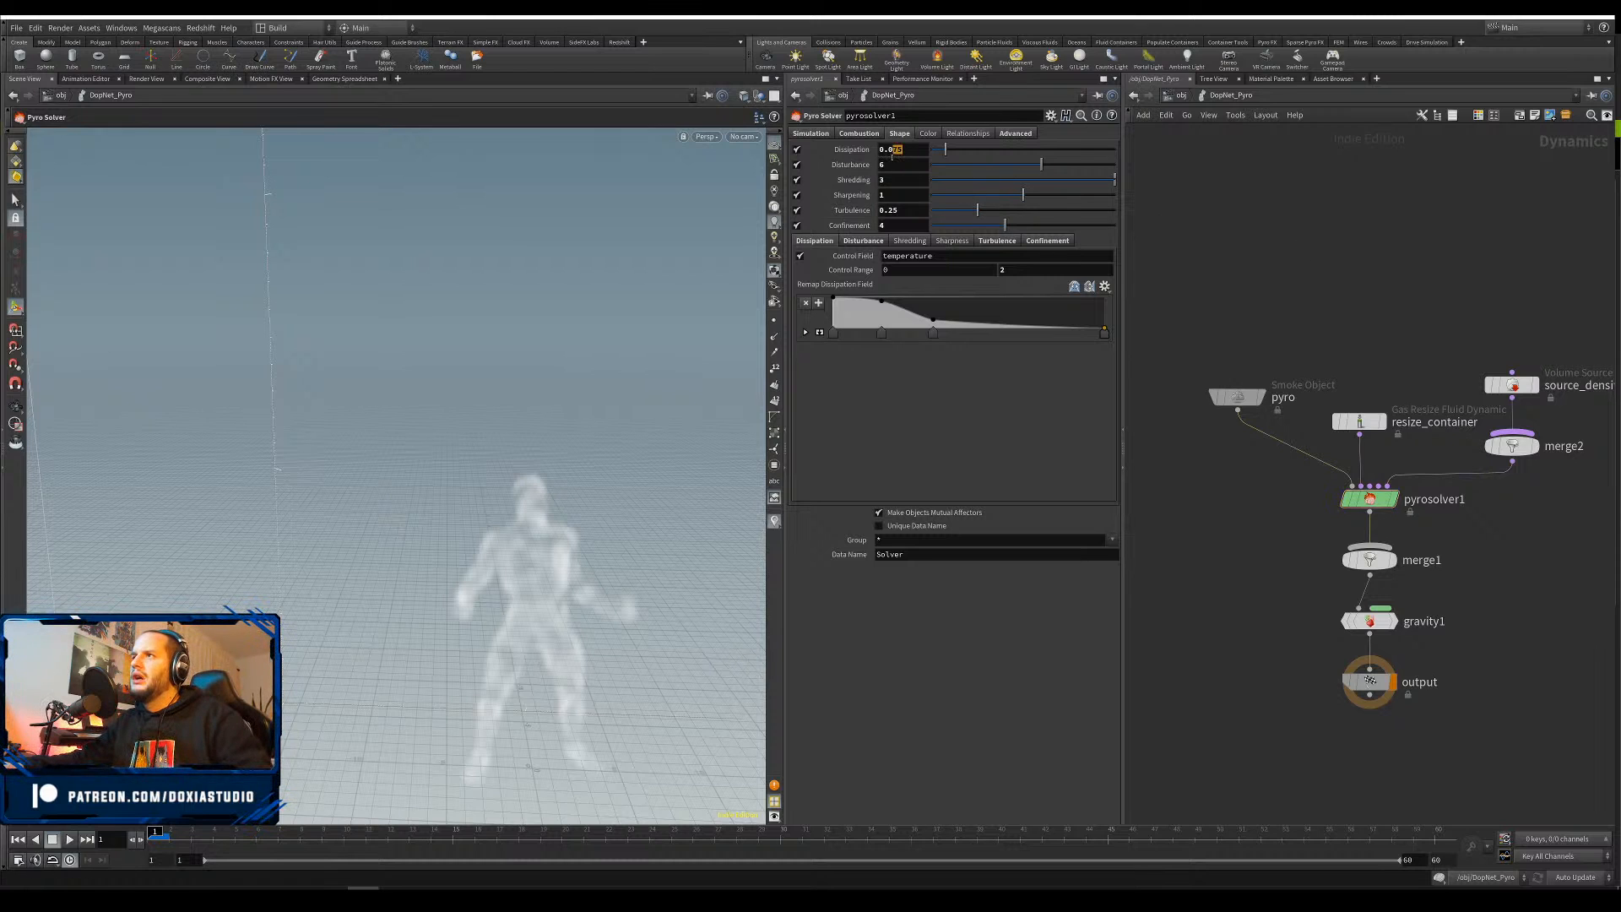
# Set pyrosolver1's Dissipation to 0.15, return to the object level and save the scene
pyautogui.moveTo(905, 150); pyautogui.dragTo(892, 166)
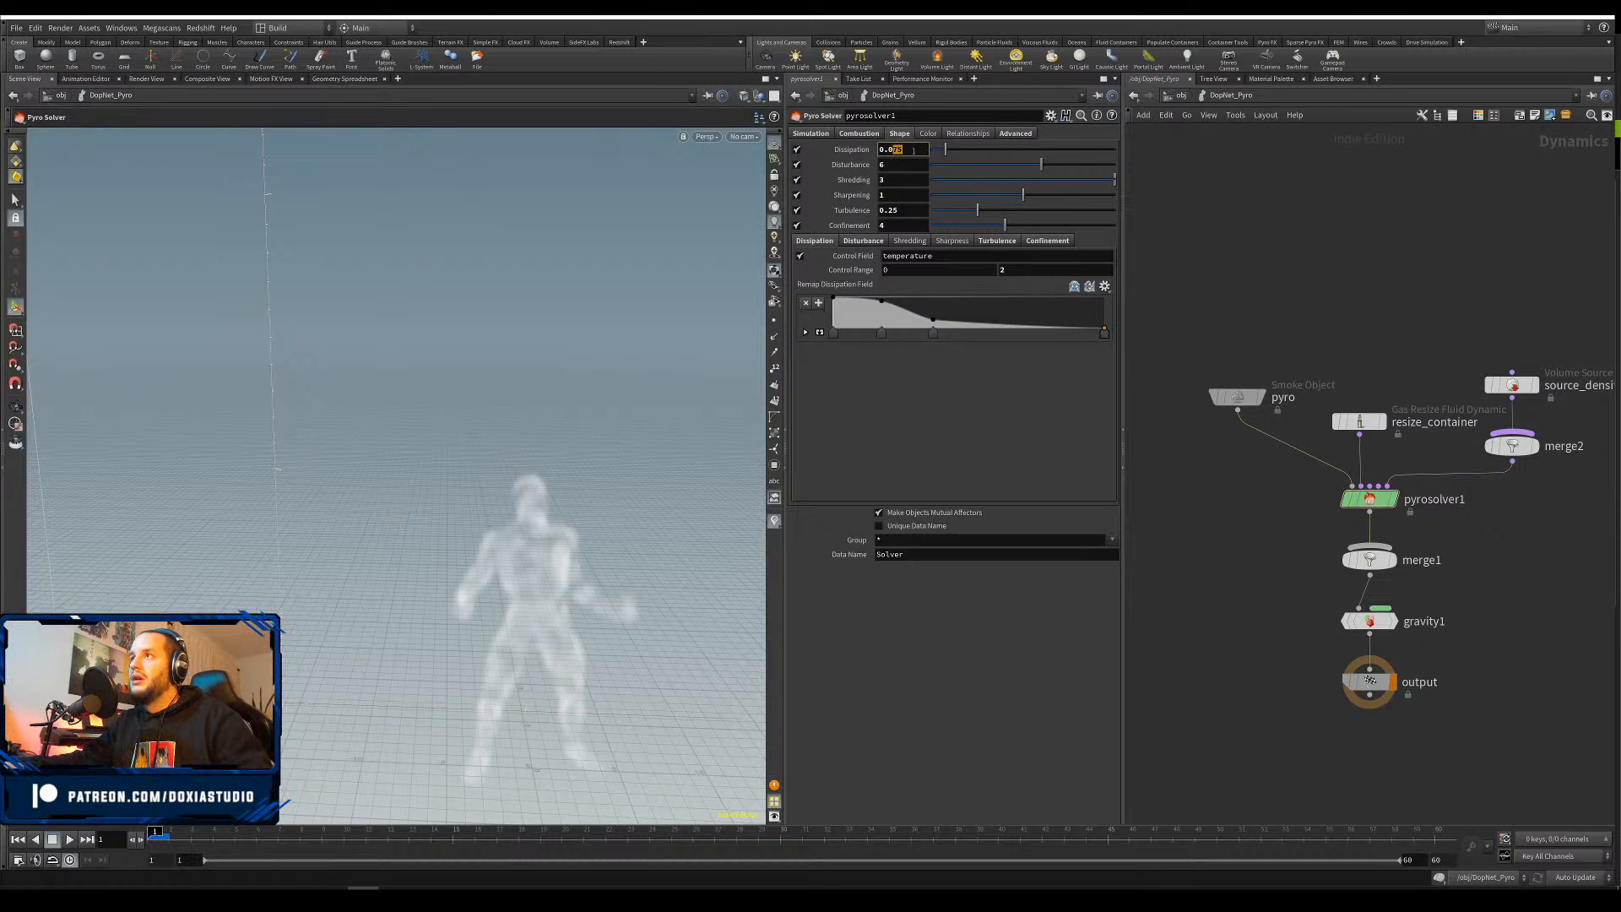
pyautogui.write('15')
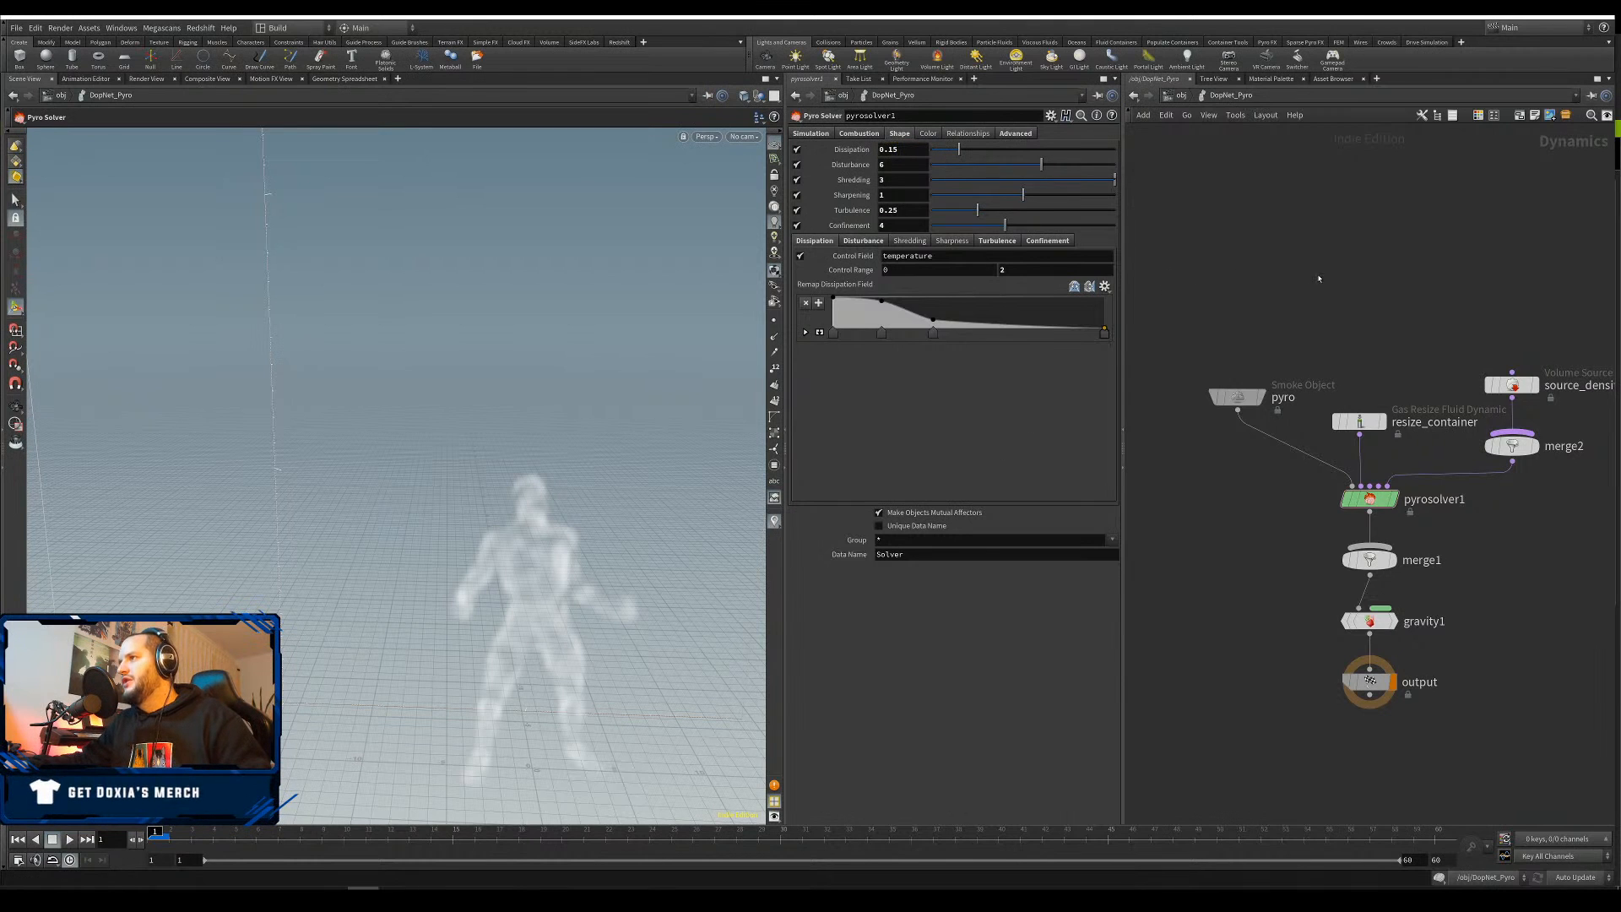
pyautogui.hotkey('ctrl', 's')
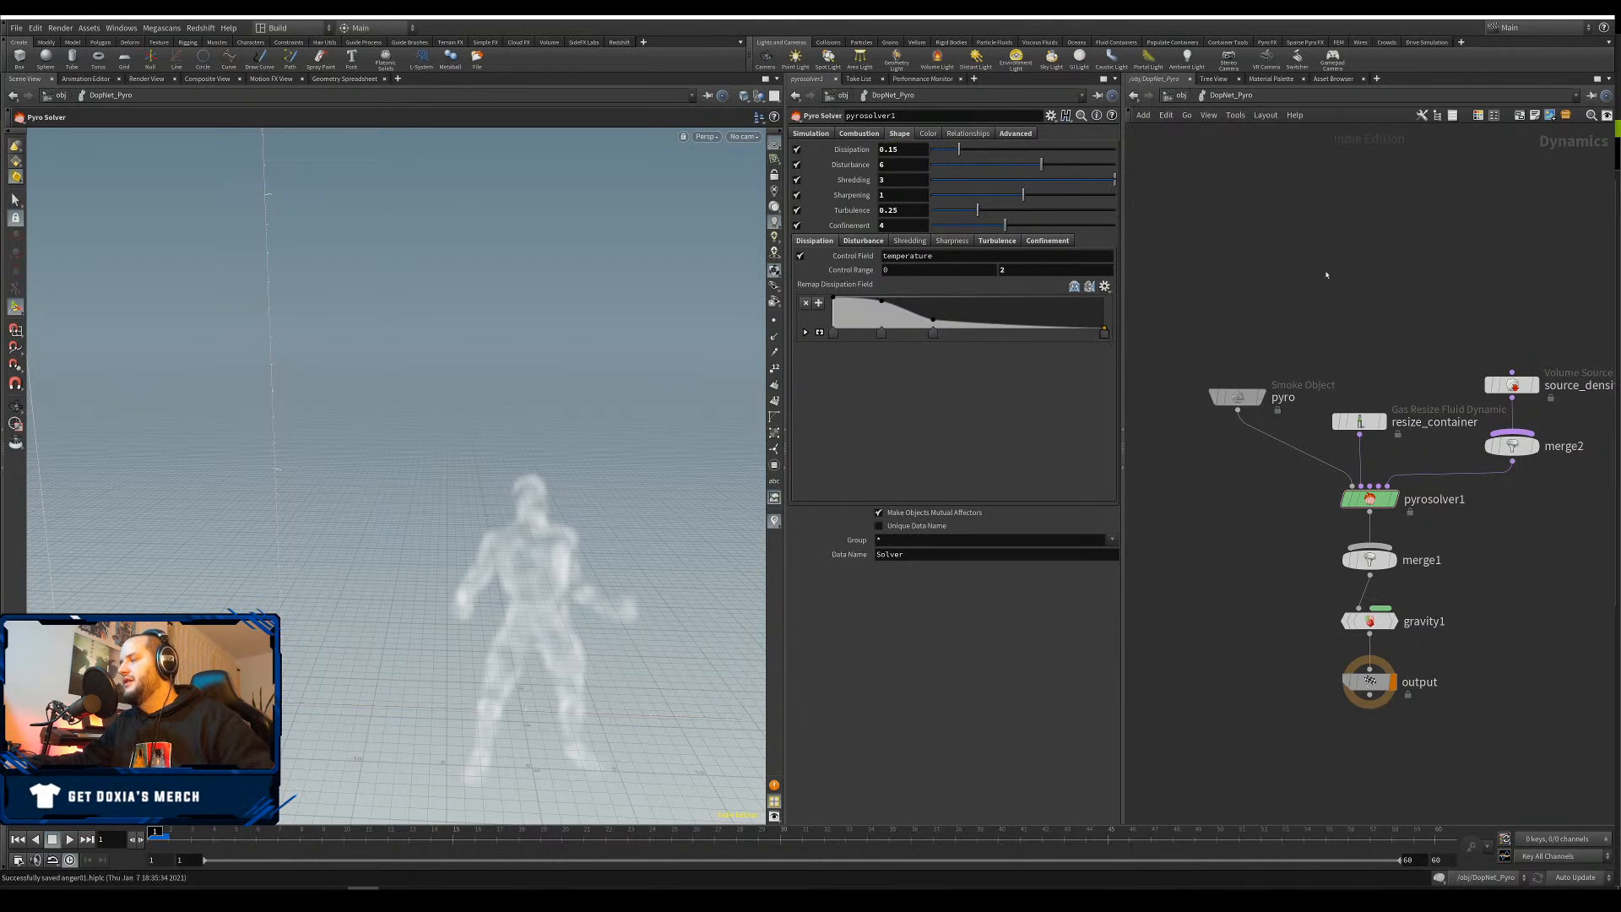
pyautogui.press('u')
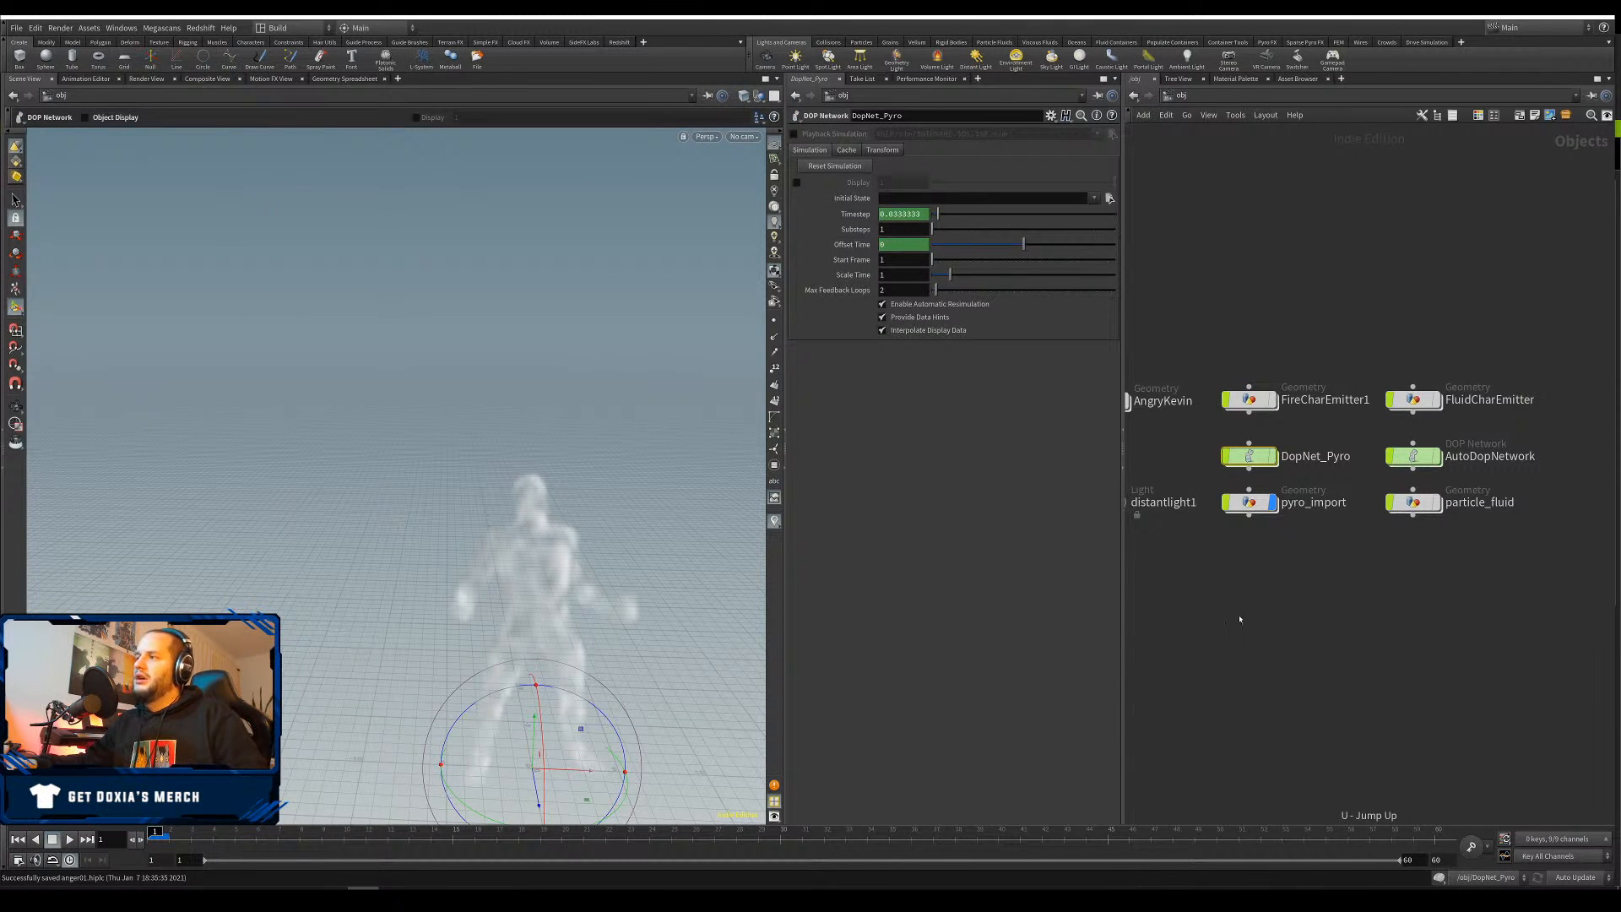
pyautogui.hotkey('ctrl', 's')
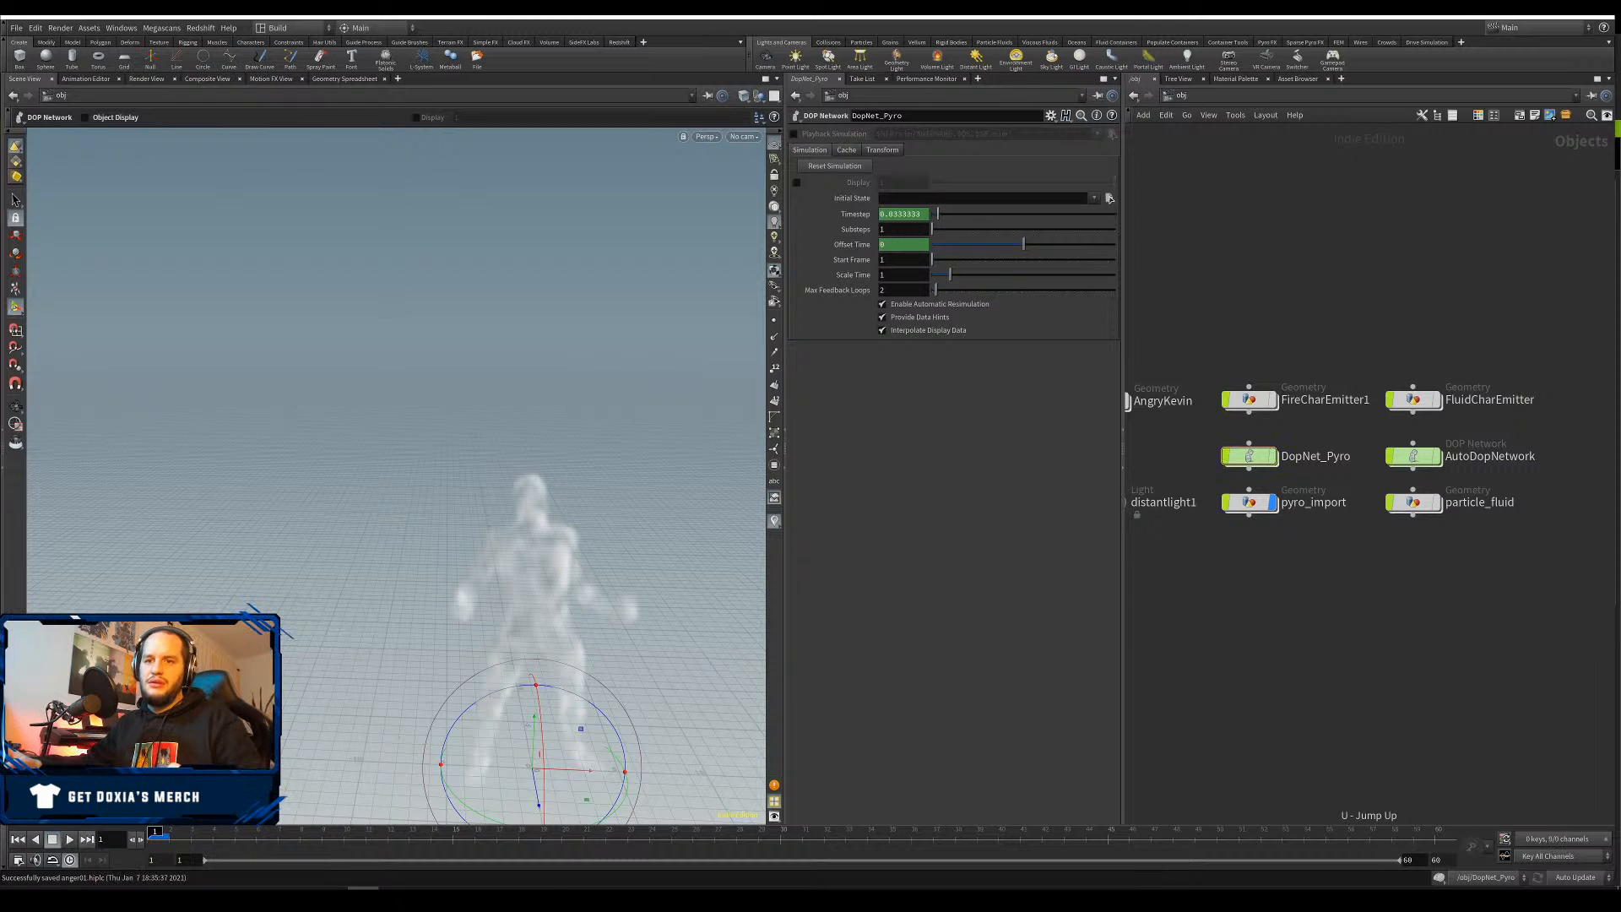
# Simulate the smoke through frame 60 and examine its shape from several angles and at earlier frames
pyautogui.click(70, 839)
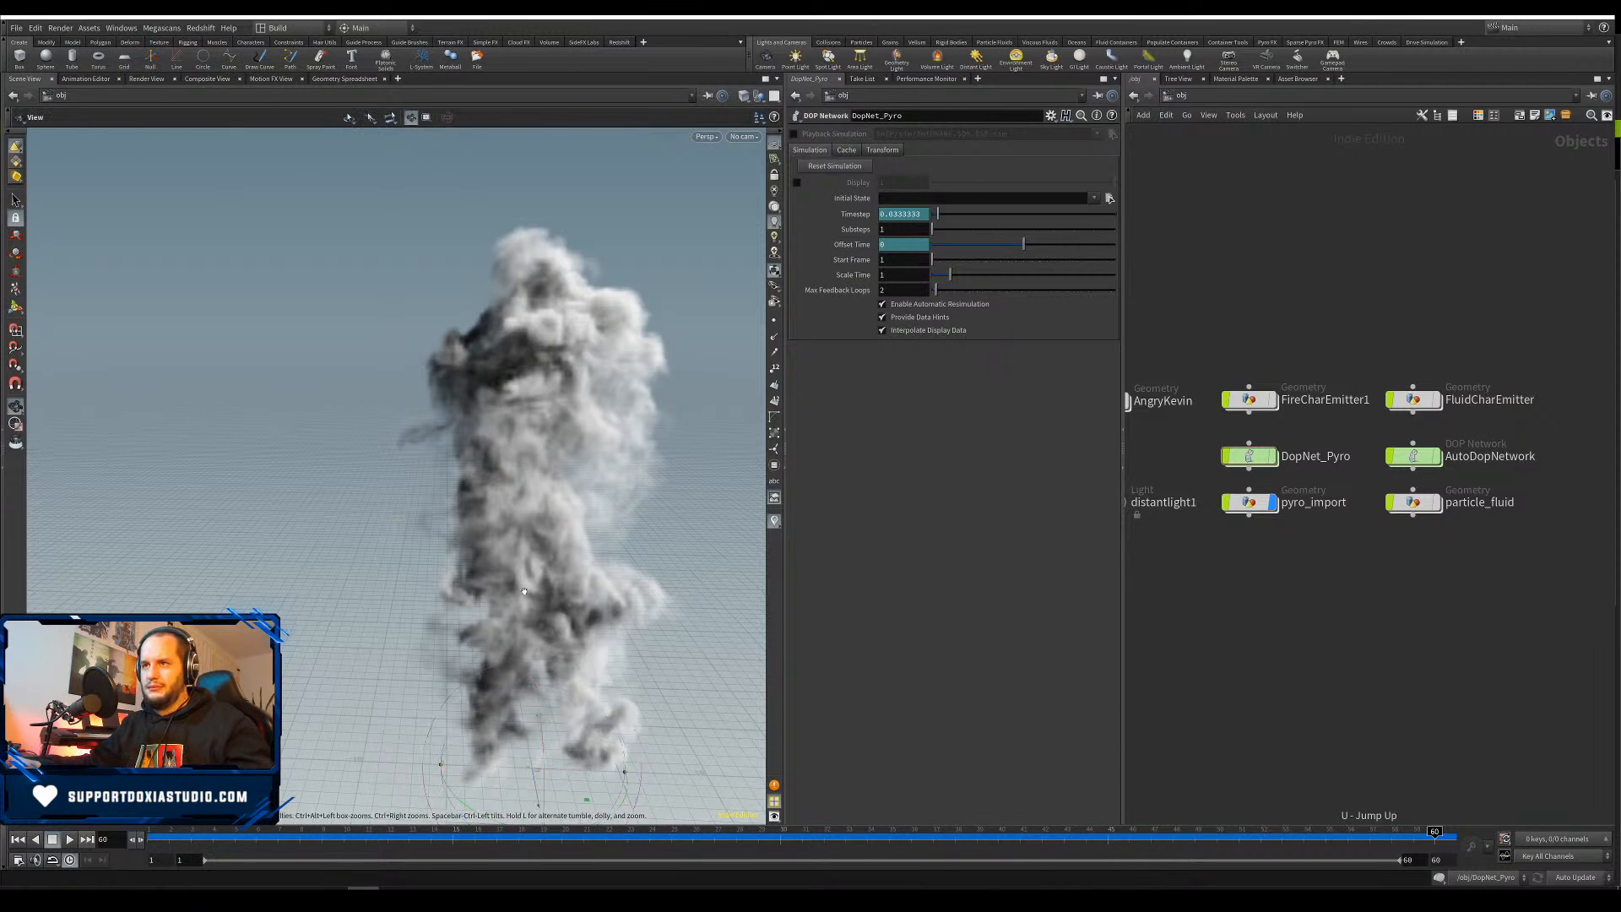
pyautogui.moveTo(431, 579)
pyautogui.keyDown('alt'); pyautogui.mouseDown()
pyautogui.moveTo(368, 575)
pyautogui.moveTo(427, 610)
pyautogui.mouseUp(); pyautogui.keyUp('alt')
pyautogui.moveTo(352, 835); pyautogui.dragTo(1130, 815)
pyautogui.moveTo(485, 660); pyautogui.dragTo(464, 498)
pyautogui.moveTo(496, 651); pyautogui.dragTo(380, 637)
pyautogui.moveTo(380, 637); pyautogui.dragTo(285, 638, button='middle')
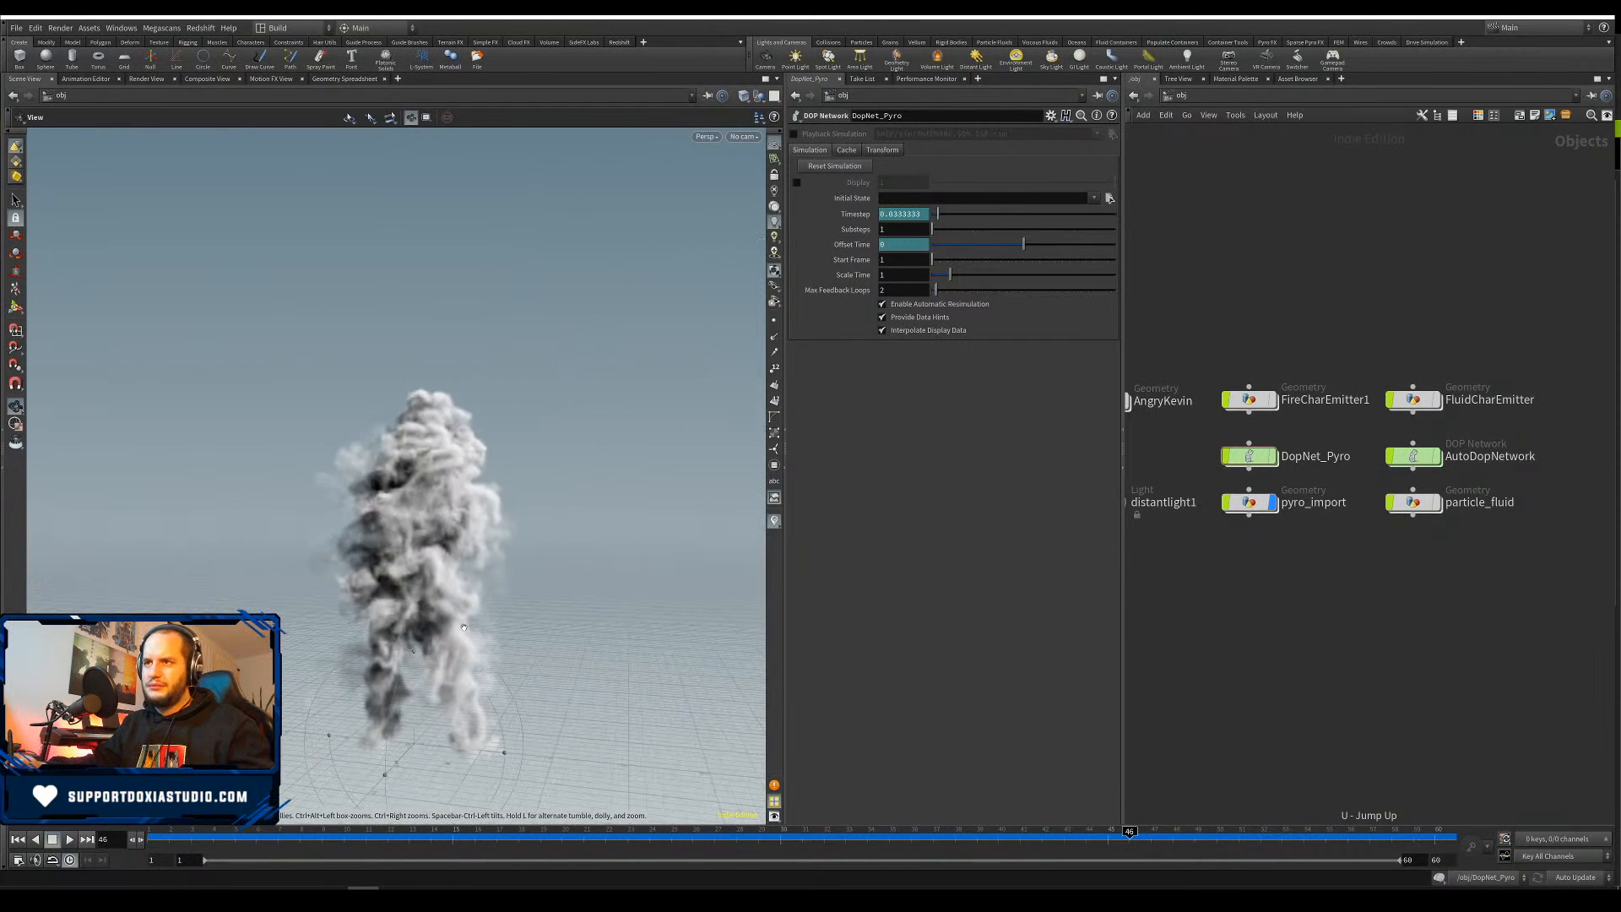
# Switch the display from pyro_import to particle_fluid and examine the particle motion across the timeline
pyautogui.click(1274, 503)
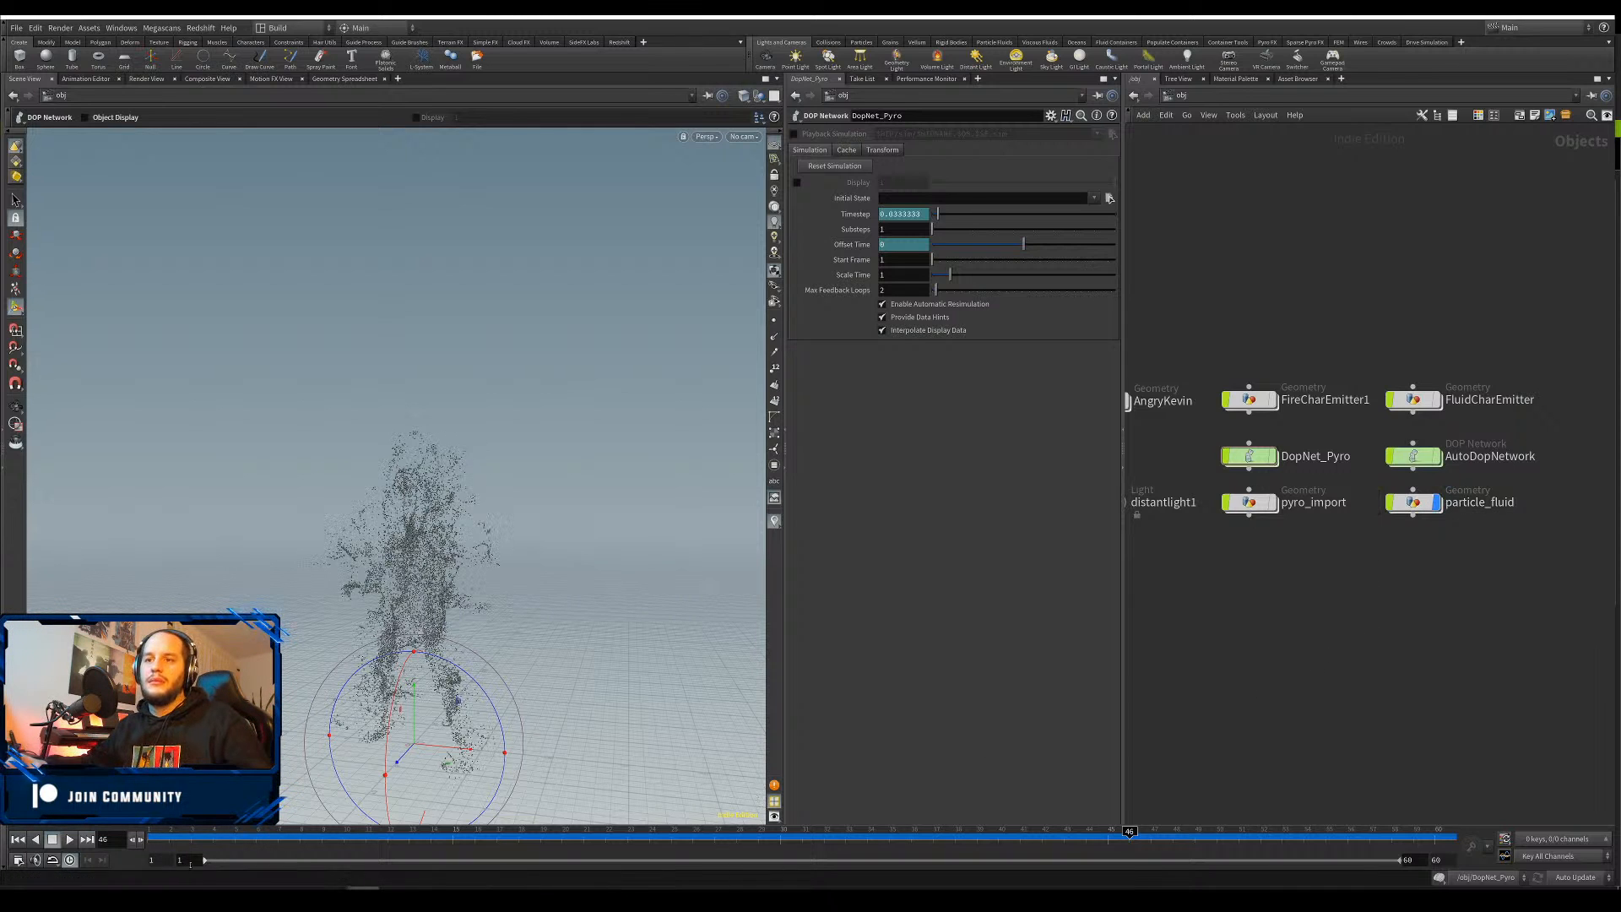
pyautogui.moveTo(155, 836); pyautogui.dragTo(692, 805)
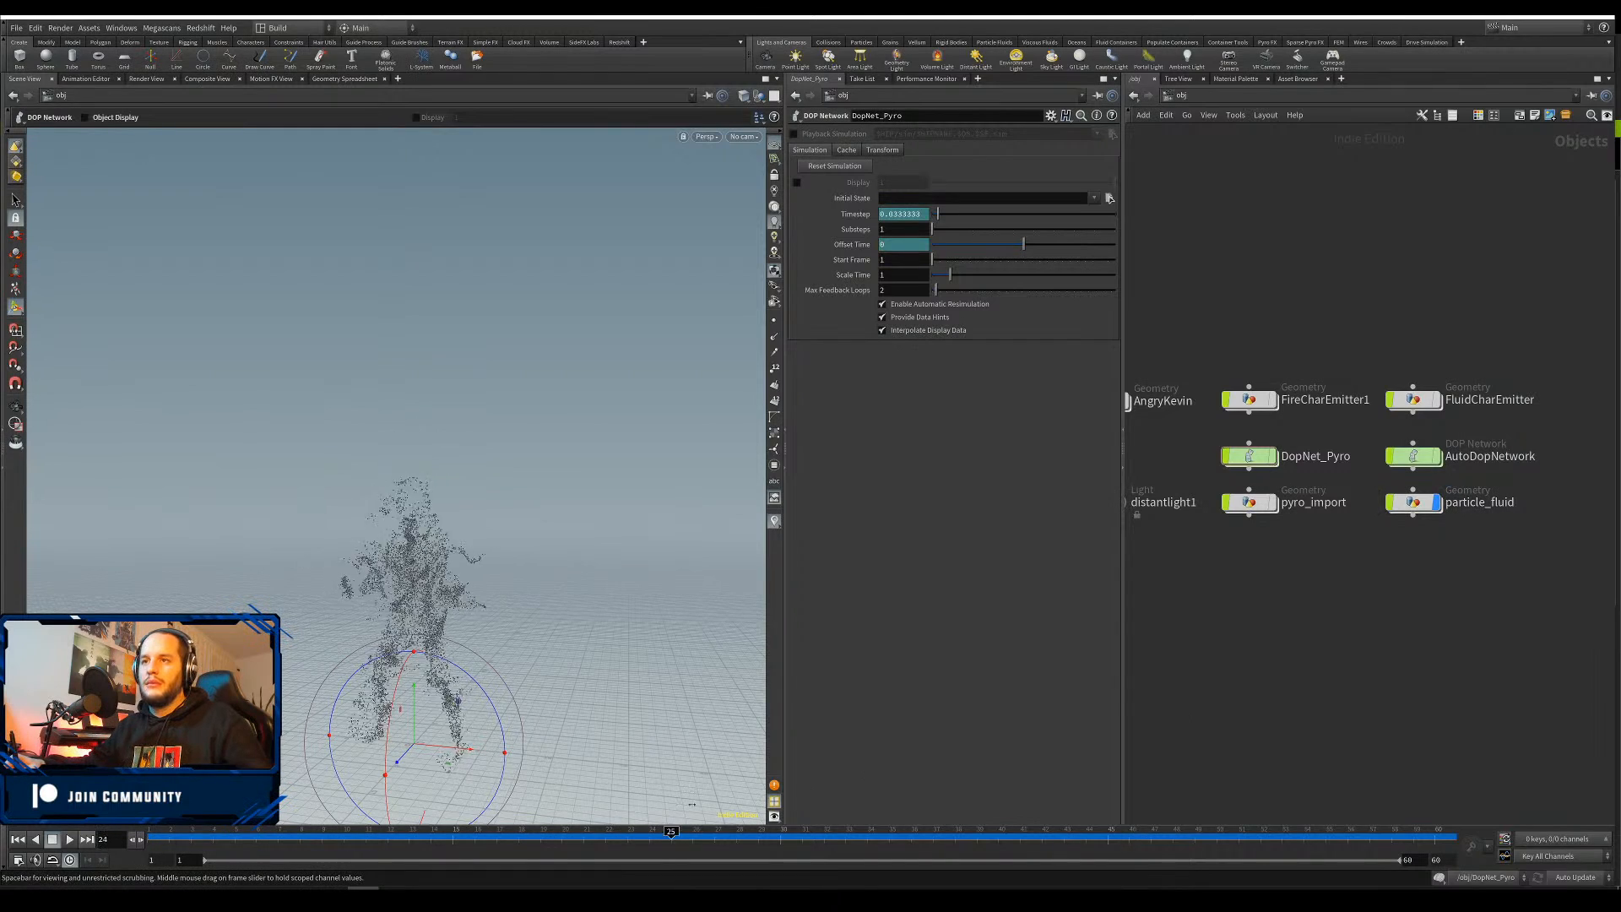
pyautogui.press('Escape')
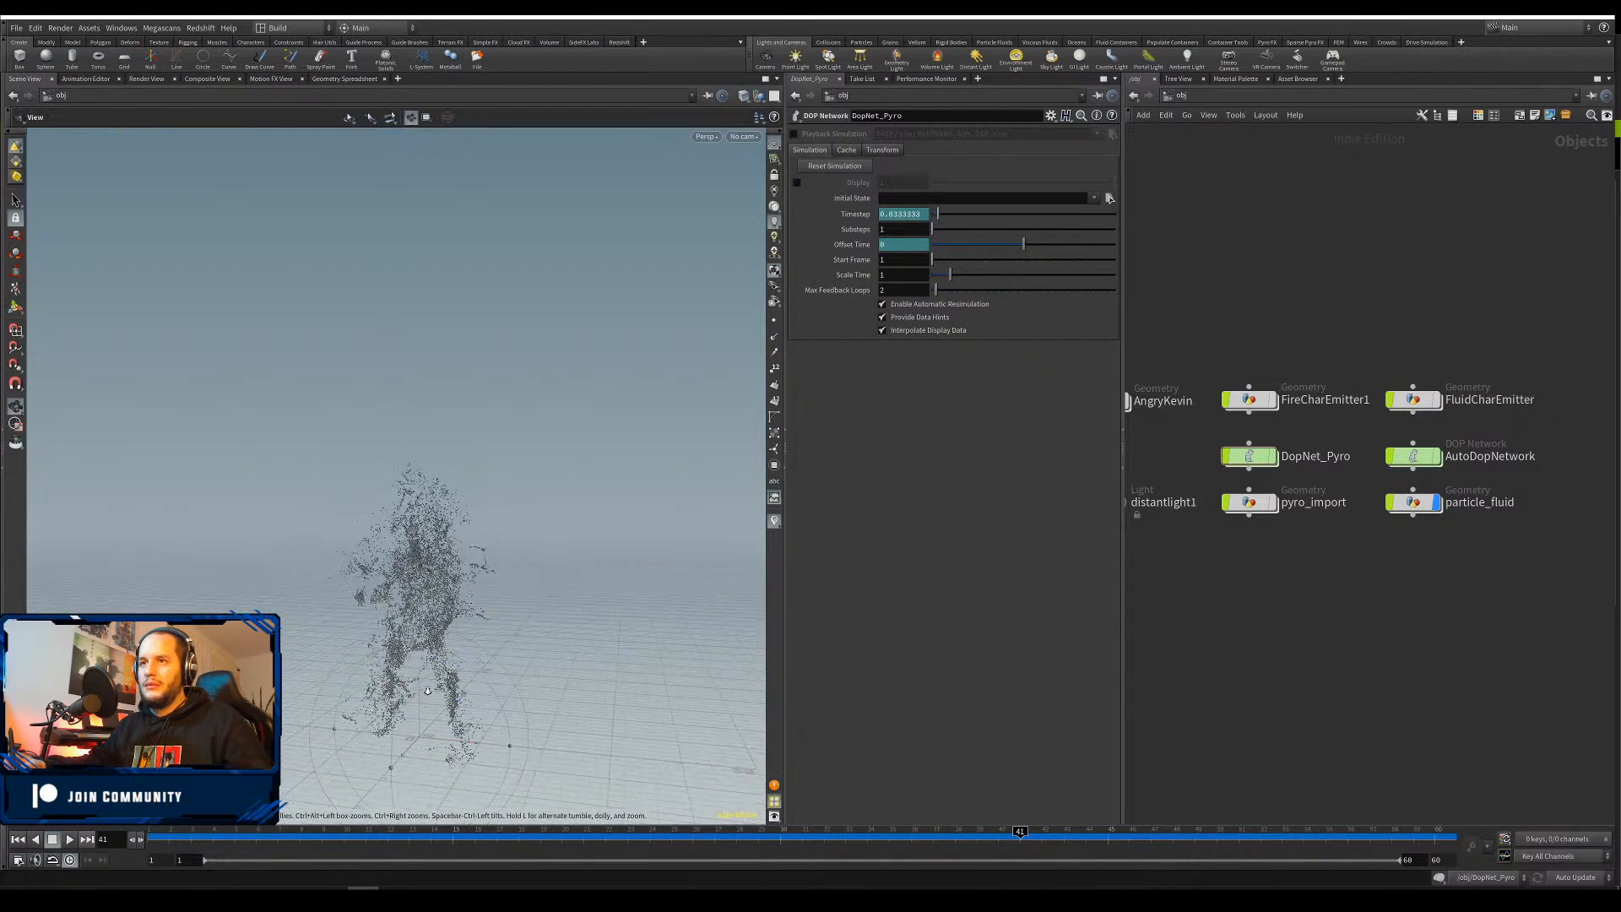
# Inside AutoDopNetwork, reorder the chain so popvop1 sits between popadvectbyvolumes1 and merge2
pyautogui.keyDown('alt'); pyautogui.moveTo(428, 691); pyautogui.dragTo(591, 727); pyautogui.keyUp('alt')
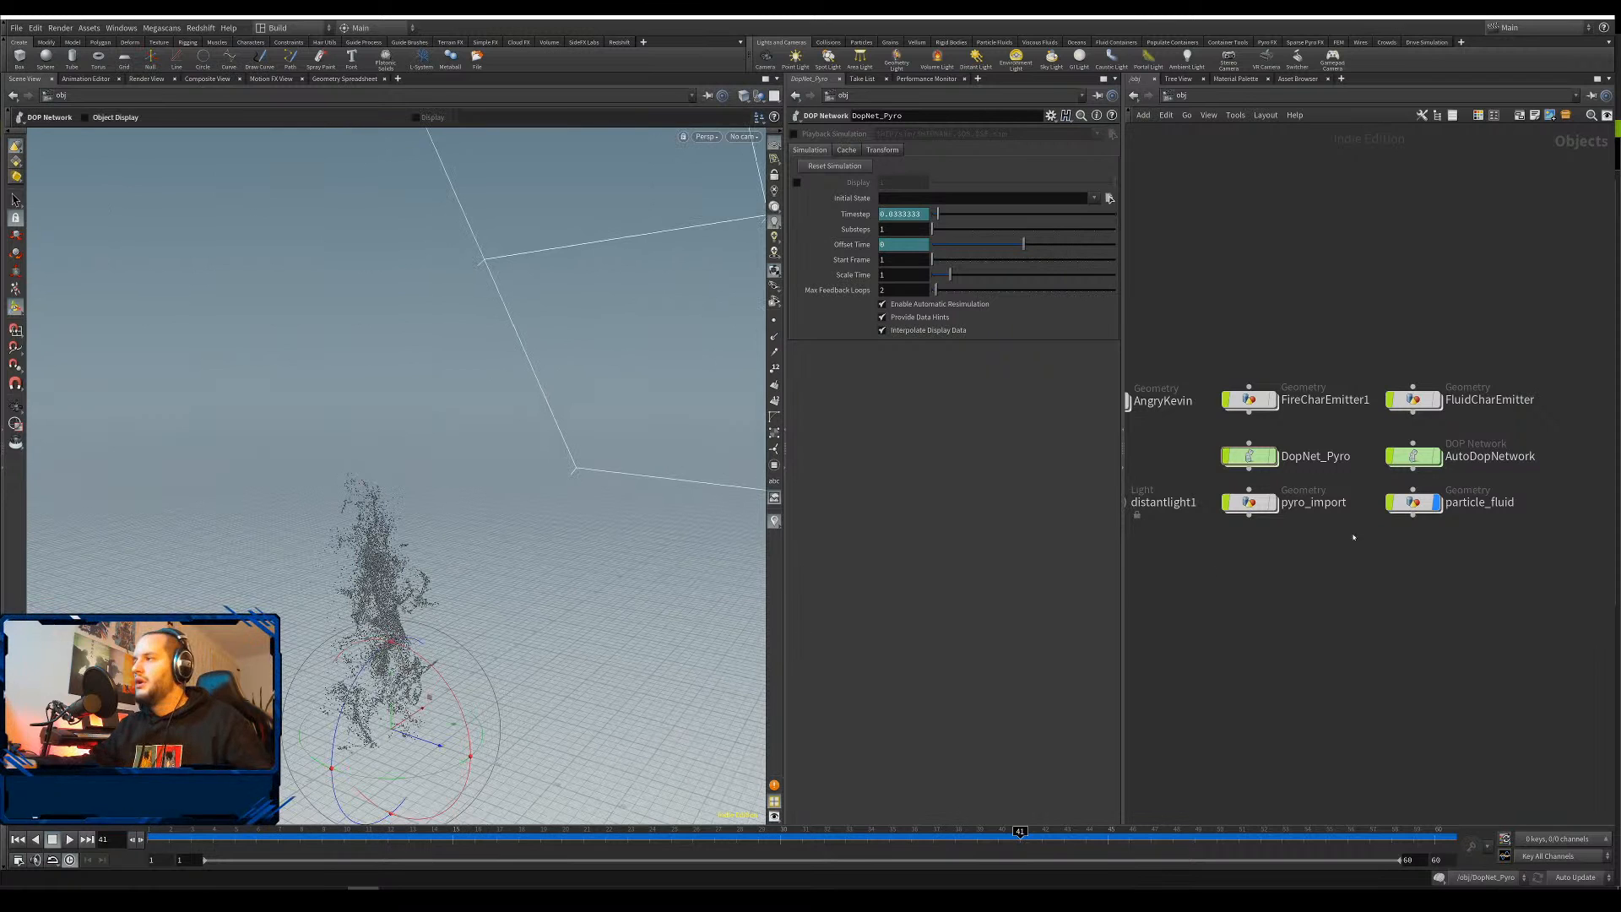
pyautogui.doubleClick(1414, 456)
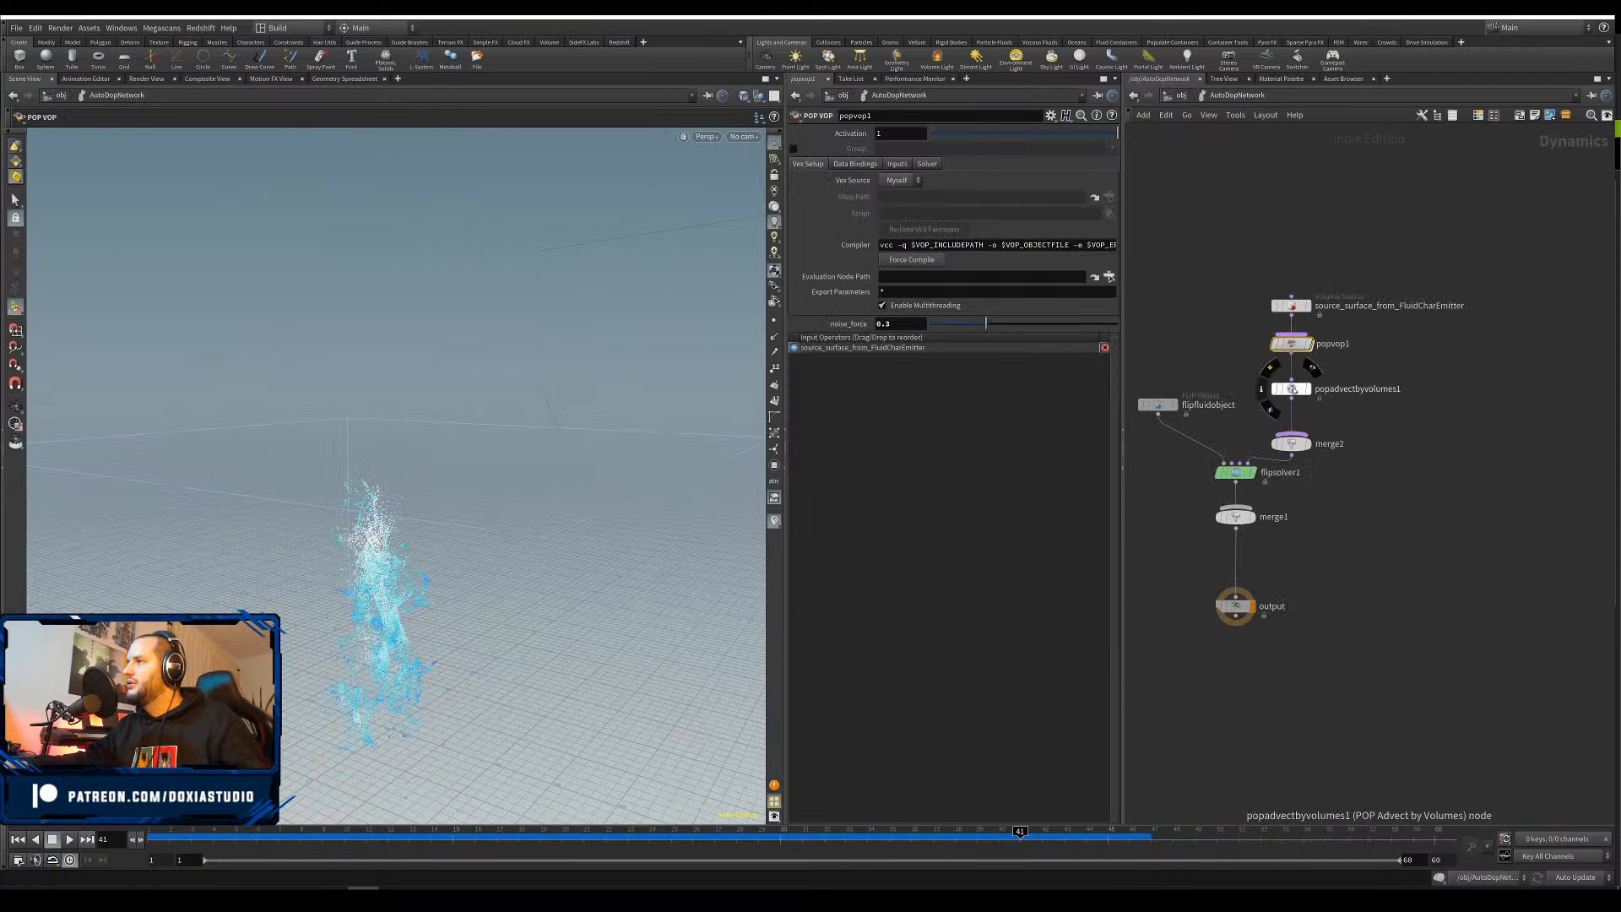
pyautogui.moveTo(1290, 344); pyautogui.dragTo(1296, 417)
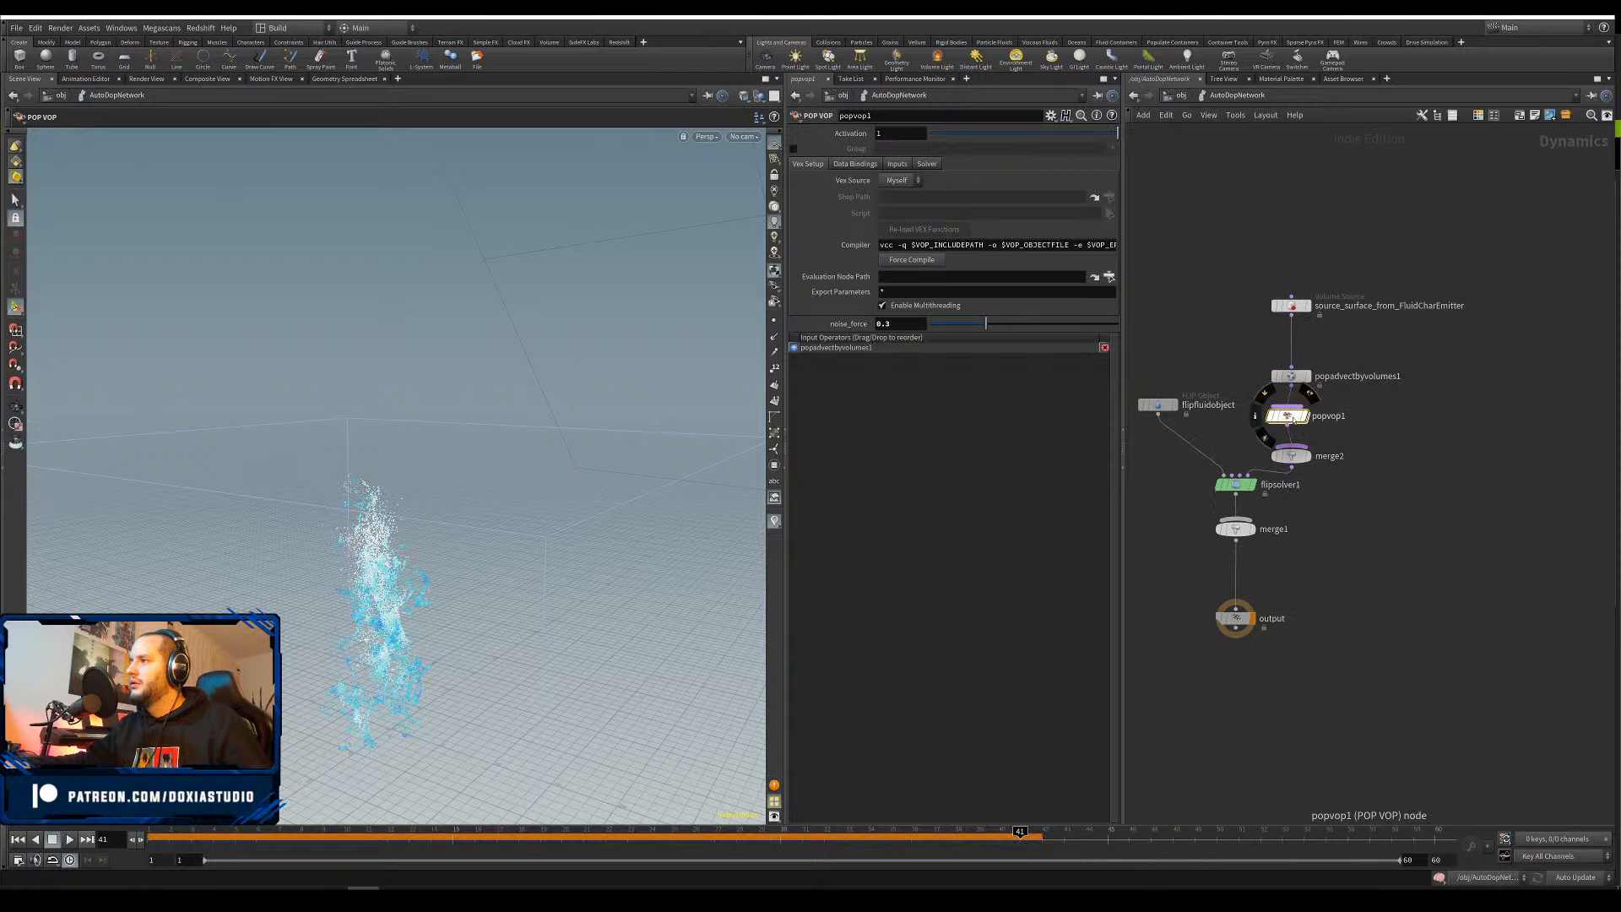
# Inside popvop1, cut the position wire into add1 and connect the v output of geometryvopglobal1 to its second input instead
pyautogui.doubleClick(1297, 419)
pyautogui.moveTo(1200, 408); pyautogui.dragTo(1267, 480, button='middle')
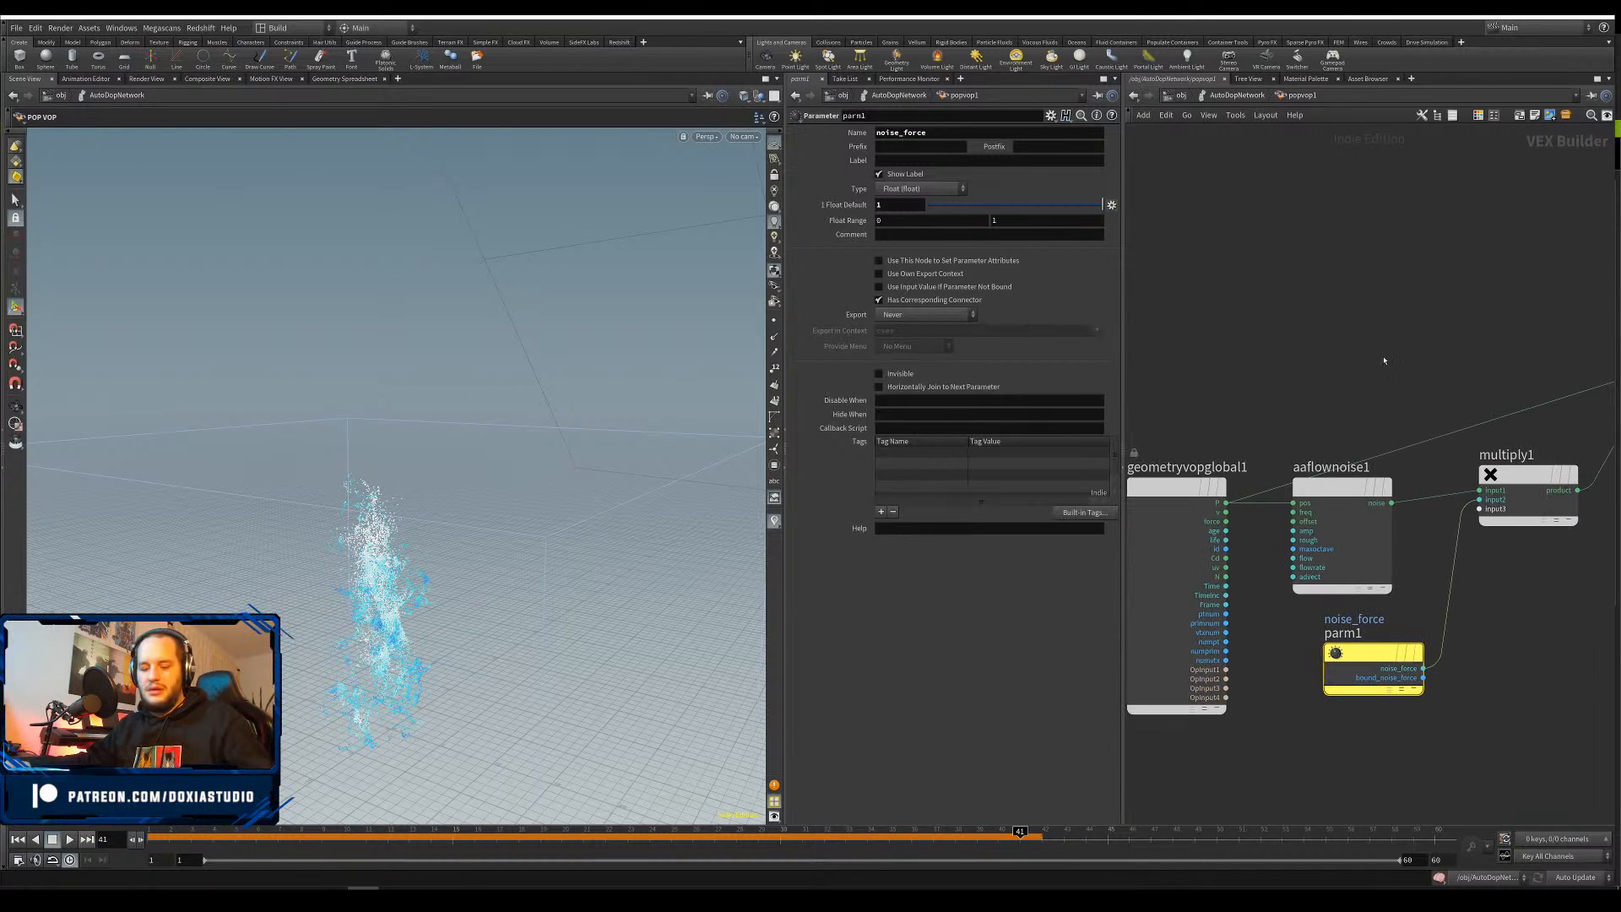
pyautogui.moveTo(1504, 344); pyautogui.dragTo(1358, 354, button='middle')
pyautogui.press('y')
pyautogui.moveTo(1401, 383); pyautogui.dragTo(1463, 430)
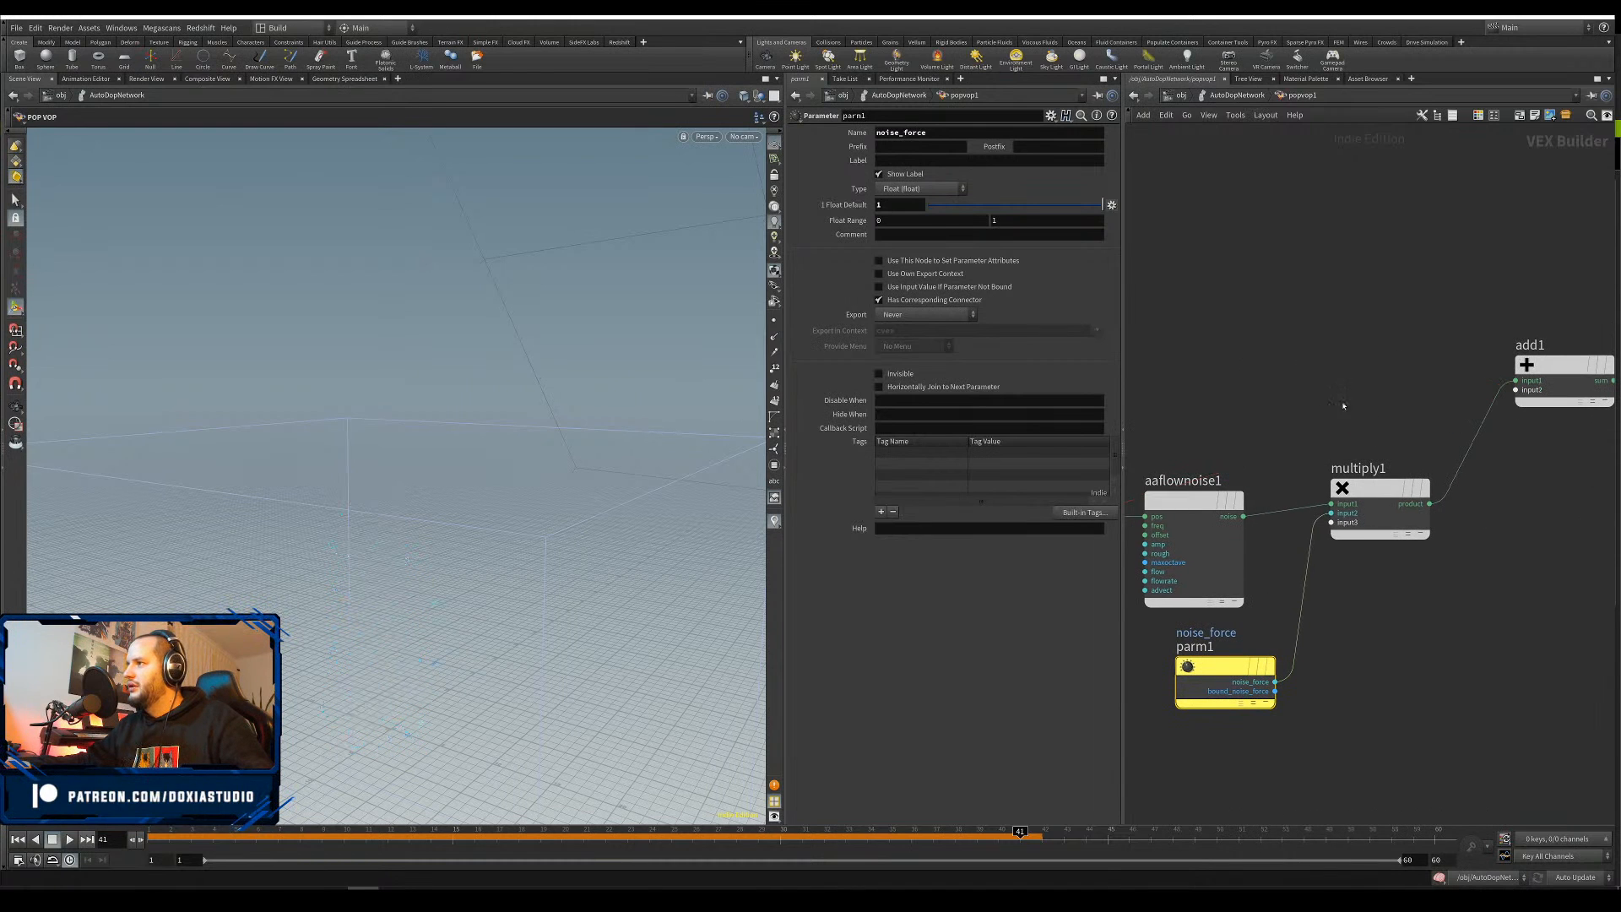
pyautogui.moveTo(1351, 391)
pyautogui.mouseDown(button='middle')
pyautogui.moveTo(1466, 397)
pyautogui.moveTo(1292, 441)
pyautogui.mouseUp(button='middle')
pyautogui.click(1194, 533)
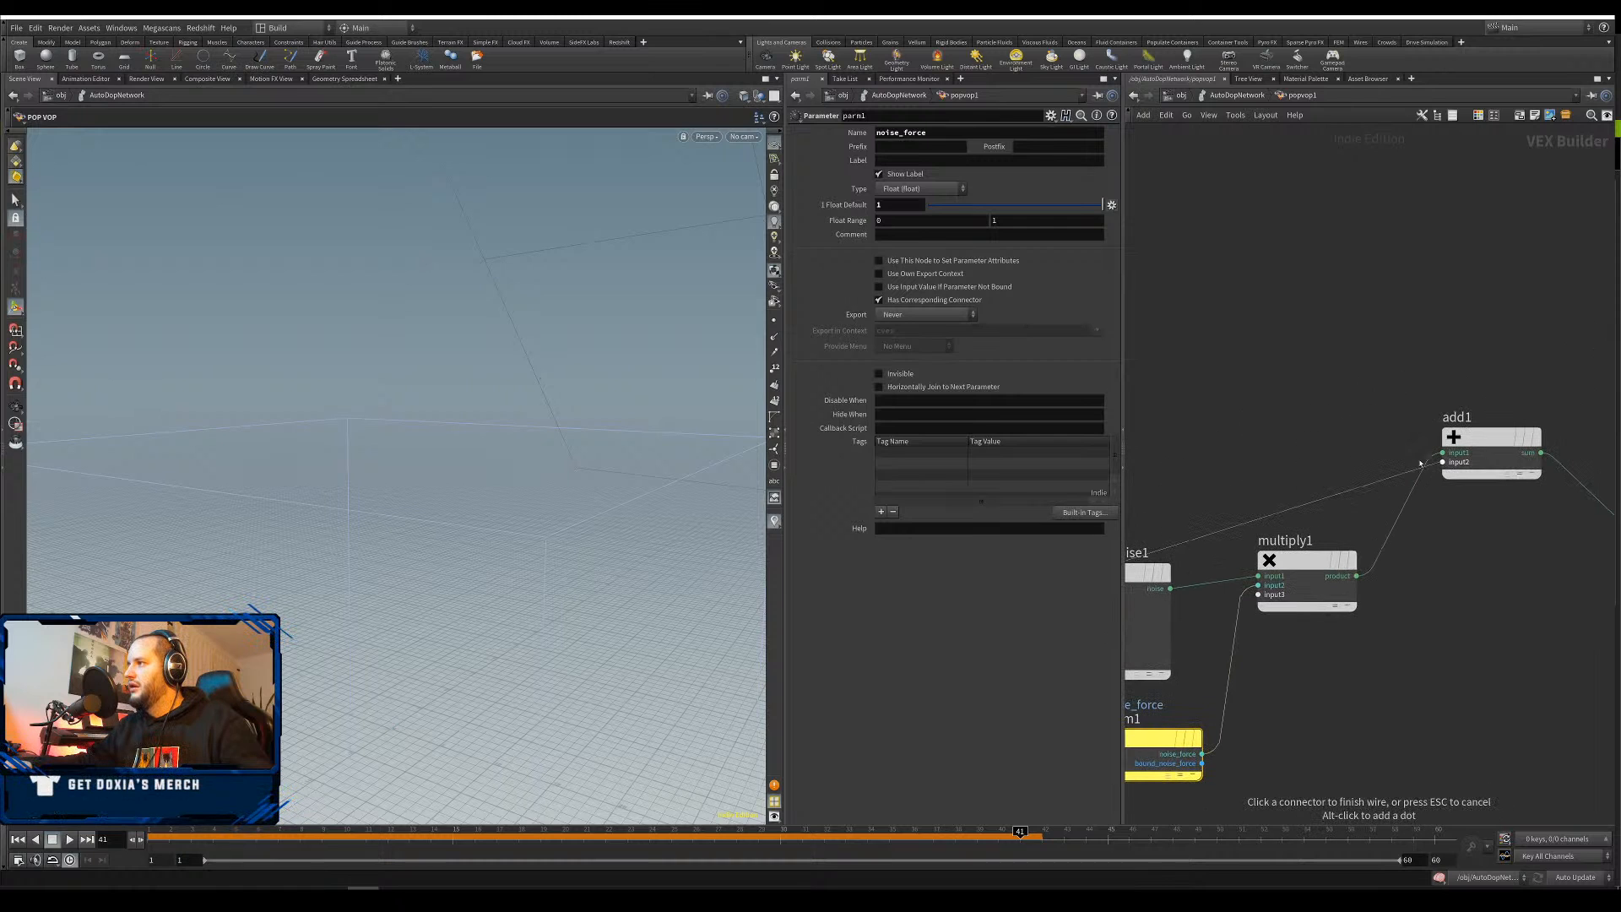
pyautogui.click(1443, 462)
# Route add1's sum into the v input of the geometry VOP output node and play the simulation to check the motion
pyautogui.moveTo(1389, 402); pyautogui.dragTo(1258, 348, button='middle')
pyautogui.click(1409, 399)
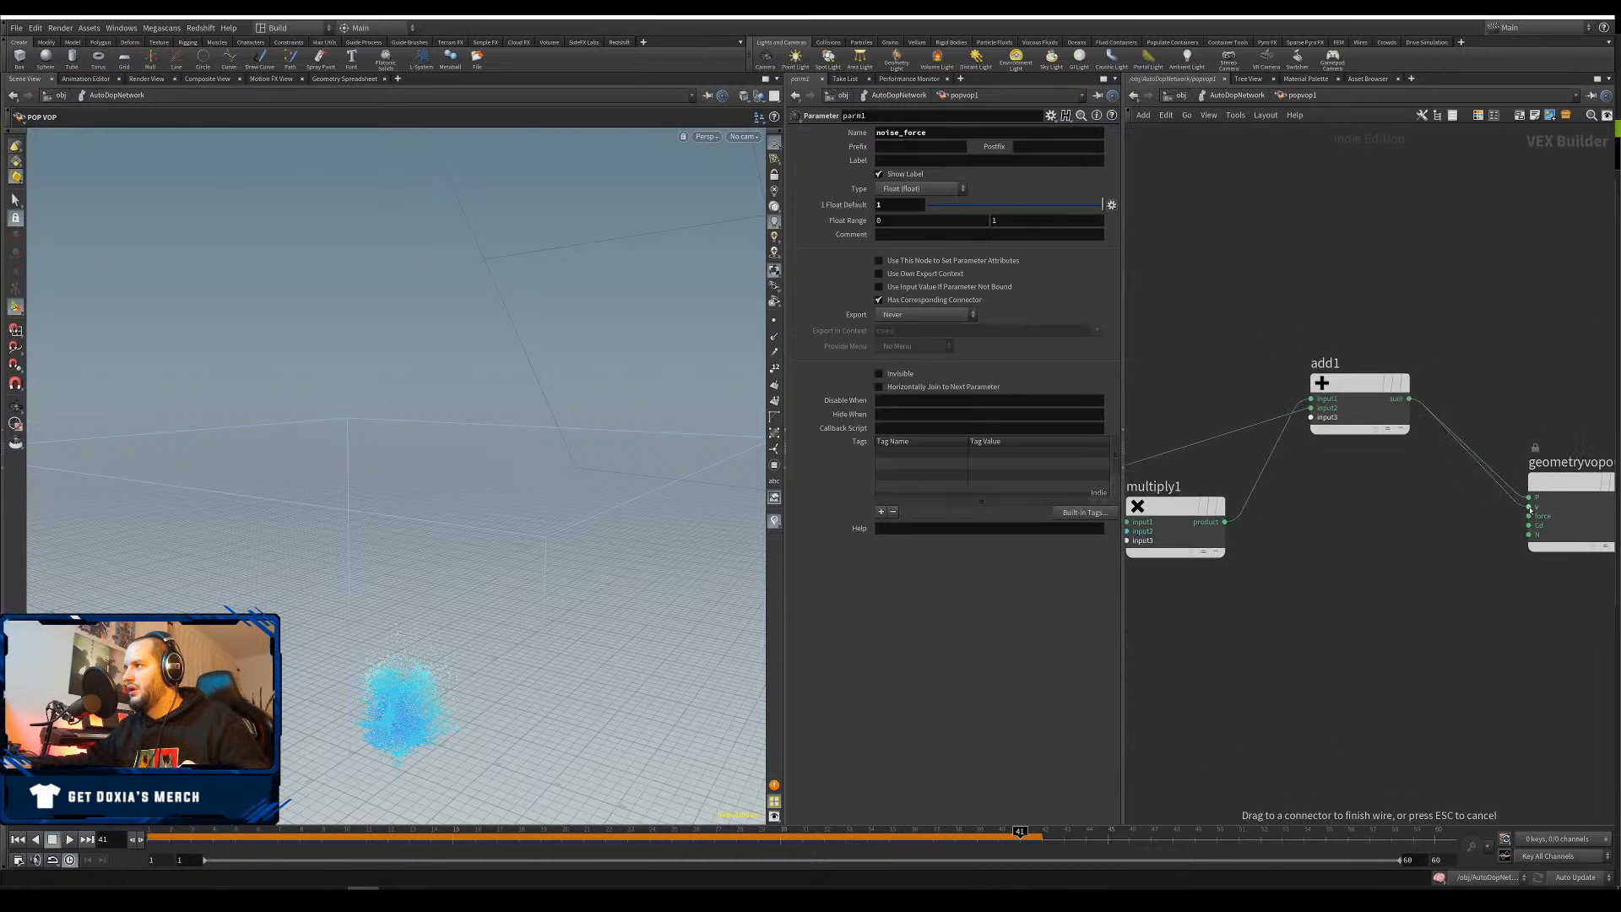
pyautogui.moveTo(1343, 535); pyautogui.dragTo(1451, 532, button='middle')
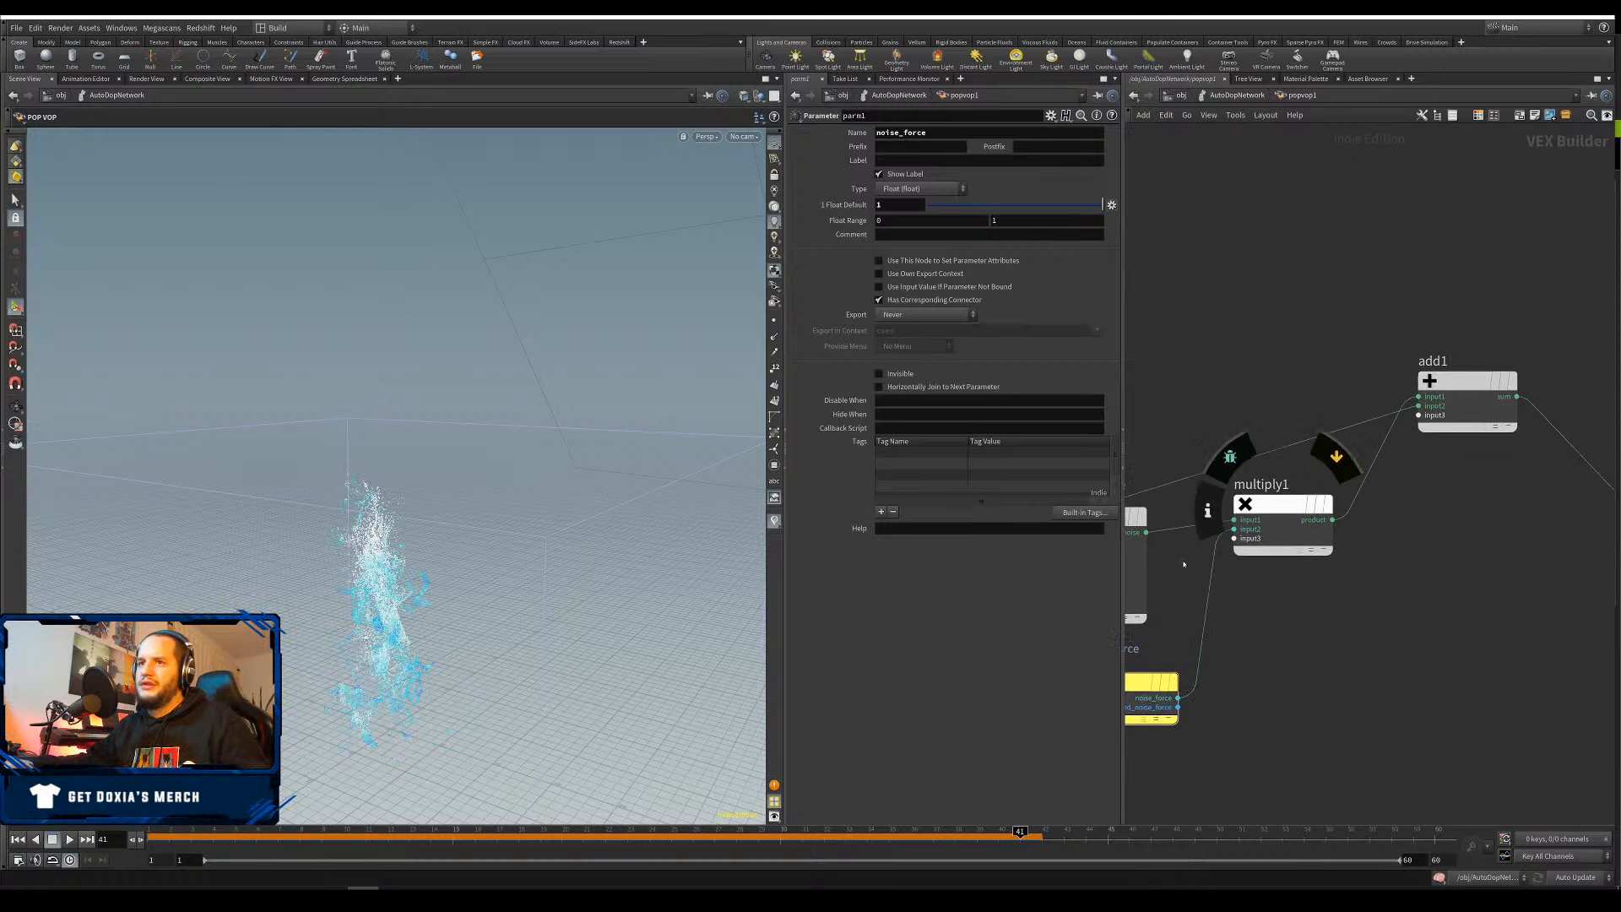
pyautogui.click(68, 840)
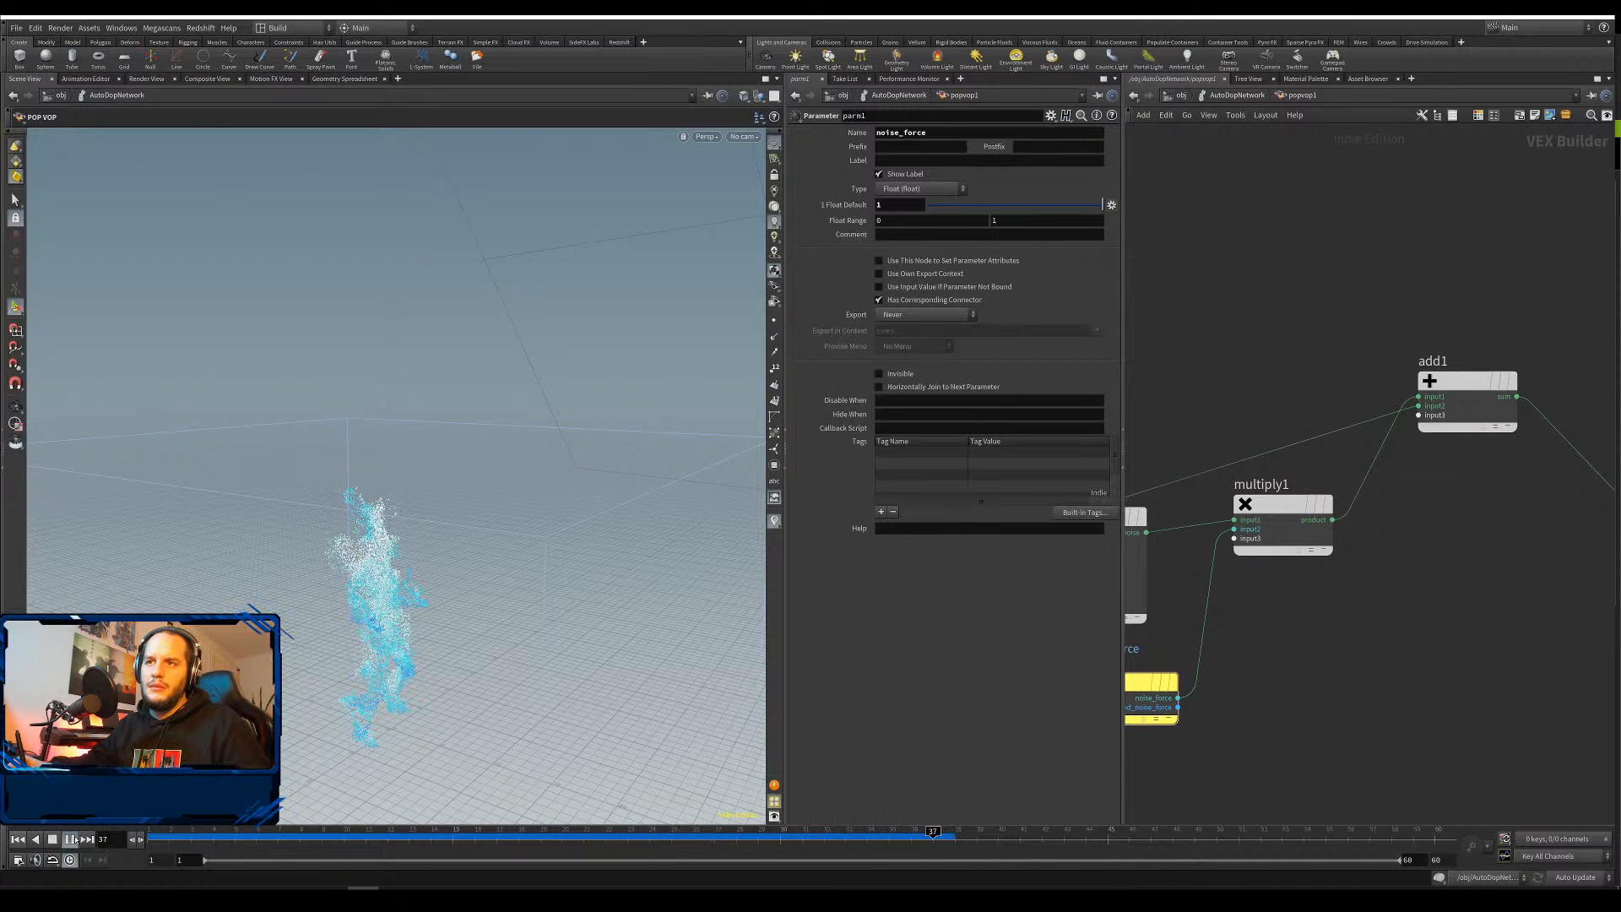
pyautogui.click(70, 839)
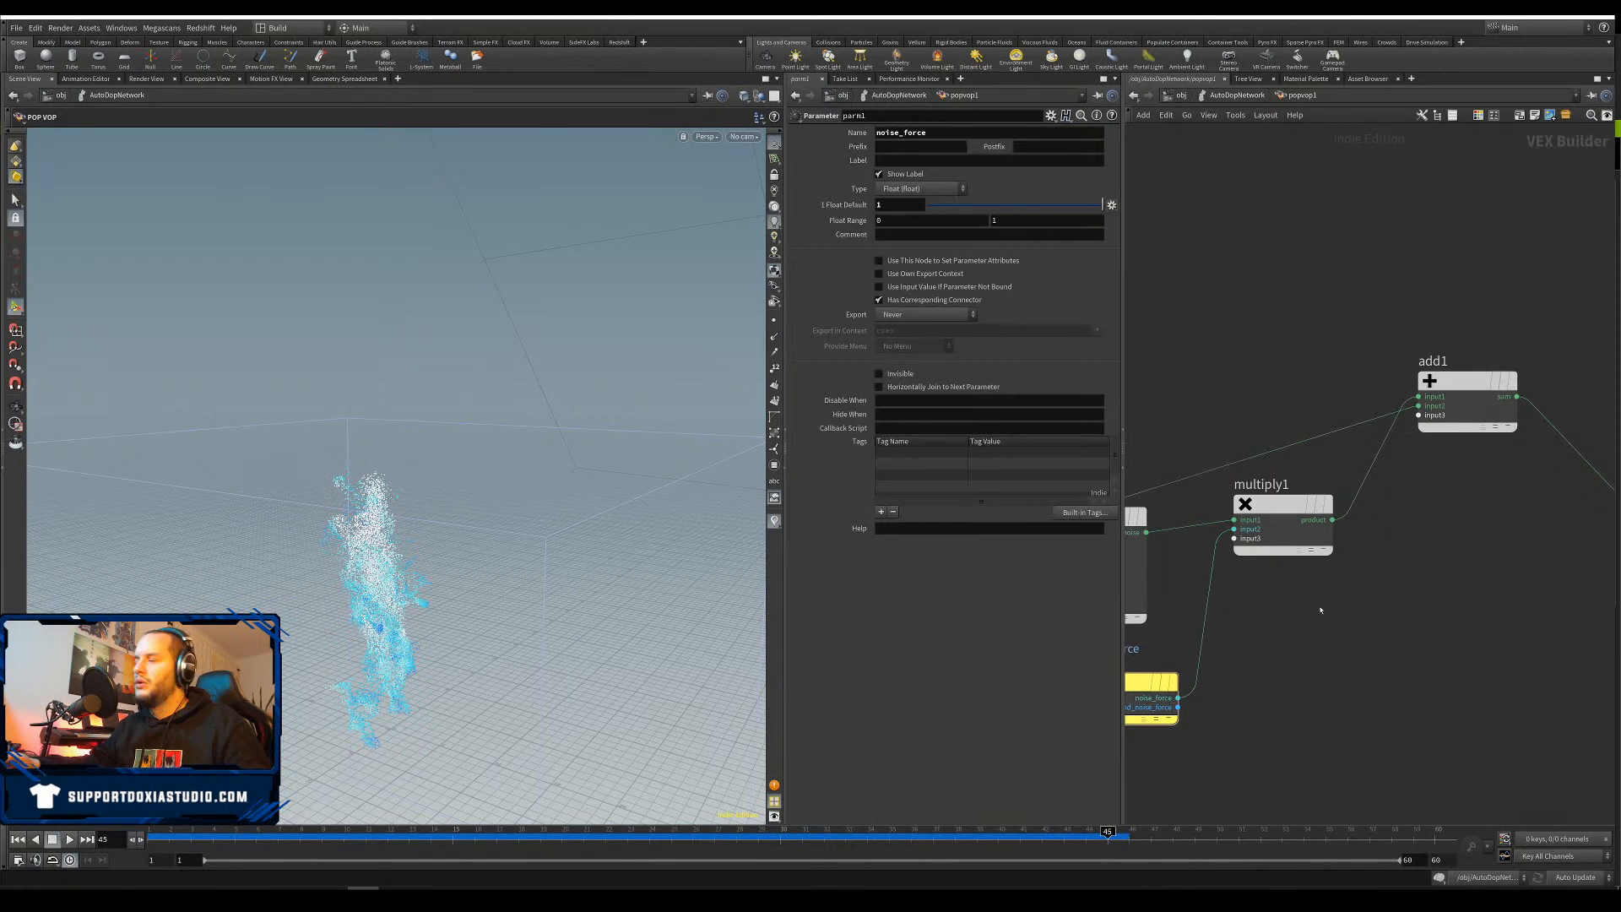
# Move aaflownoise1, parm1 and multiply1 together above the velocity wire, and even out the spacing around popvop1 in AutoDopNetwork
pyautogui.moveTo(1182, 642); pyautogui.dragTo(1339, 610, button='middle')
pyautogui.moveTo(1274, 655); pyautogui.dragTo(1242, 643)
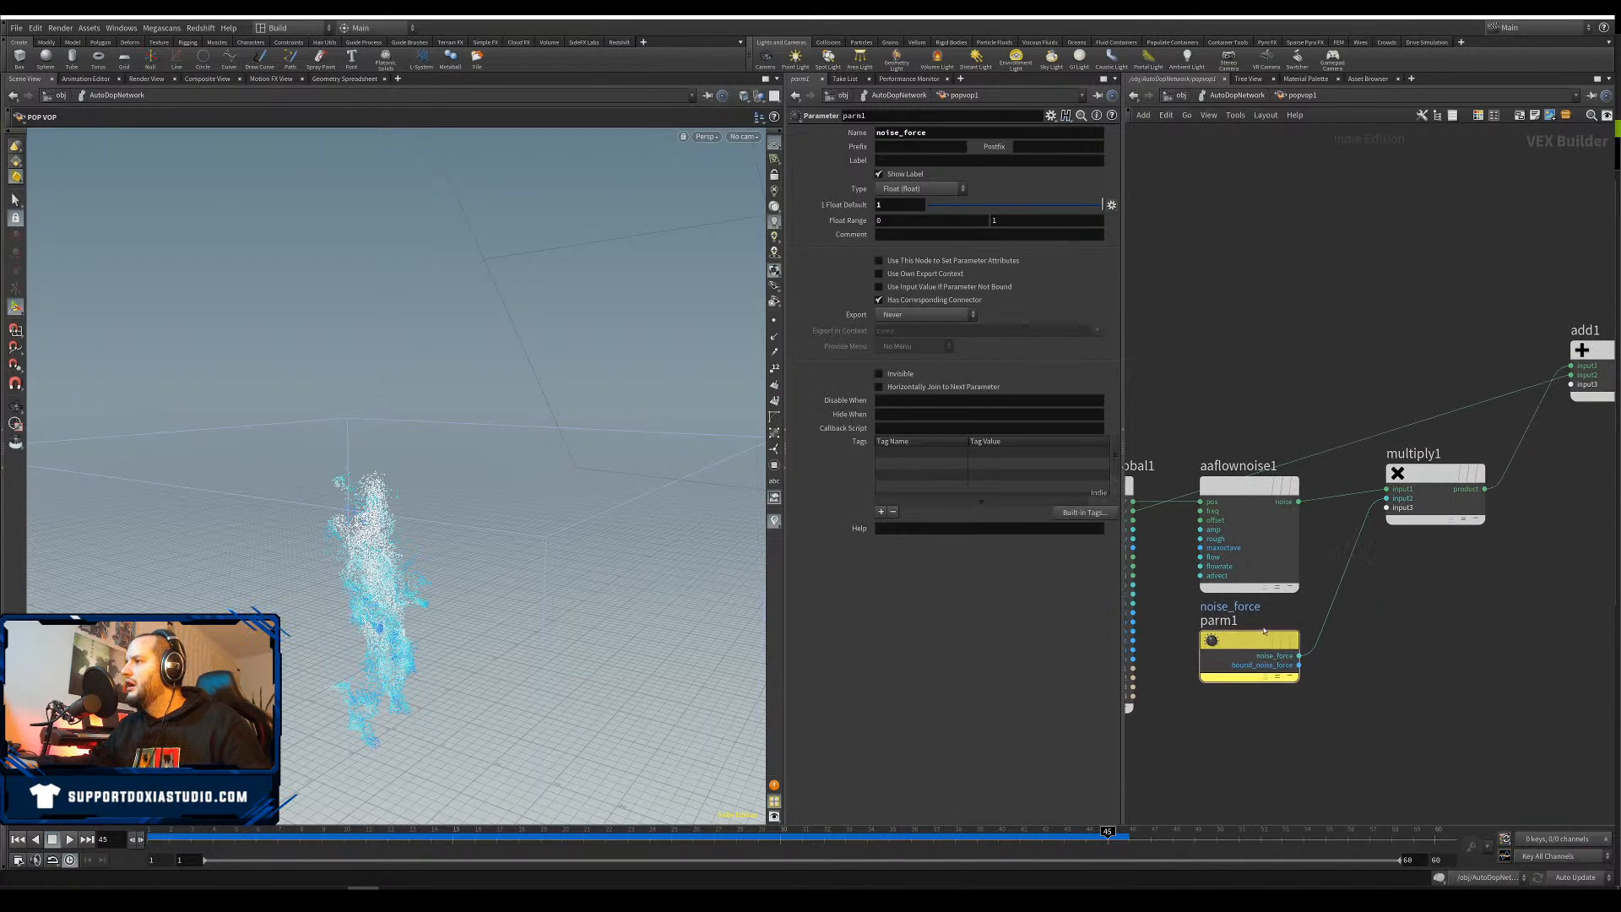
pyautogui.moveTo(1325, 540); pyautogui.dragTo(1321, 583, button='middle')
pyautogui.moveTo(1242, 537); pyautogui.dragTo(1257, 545)
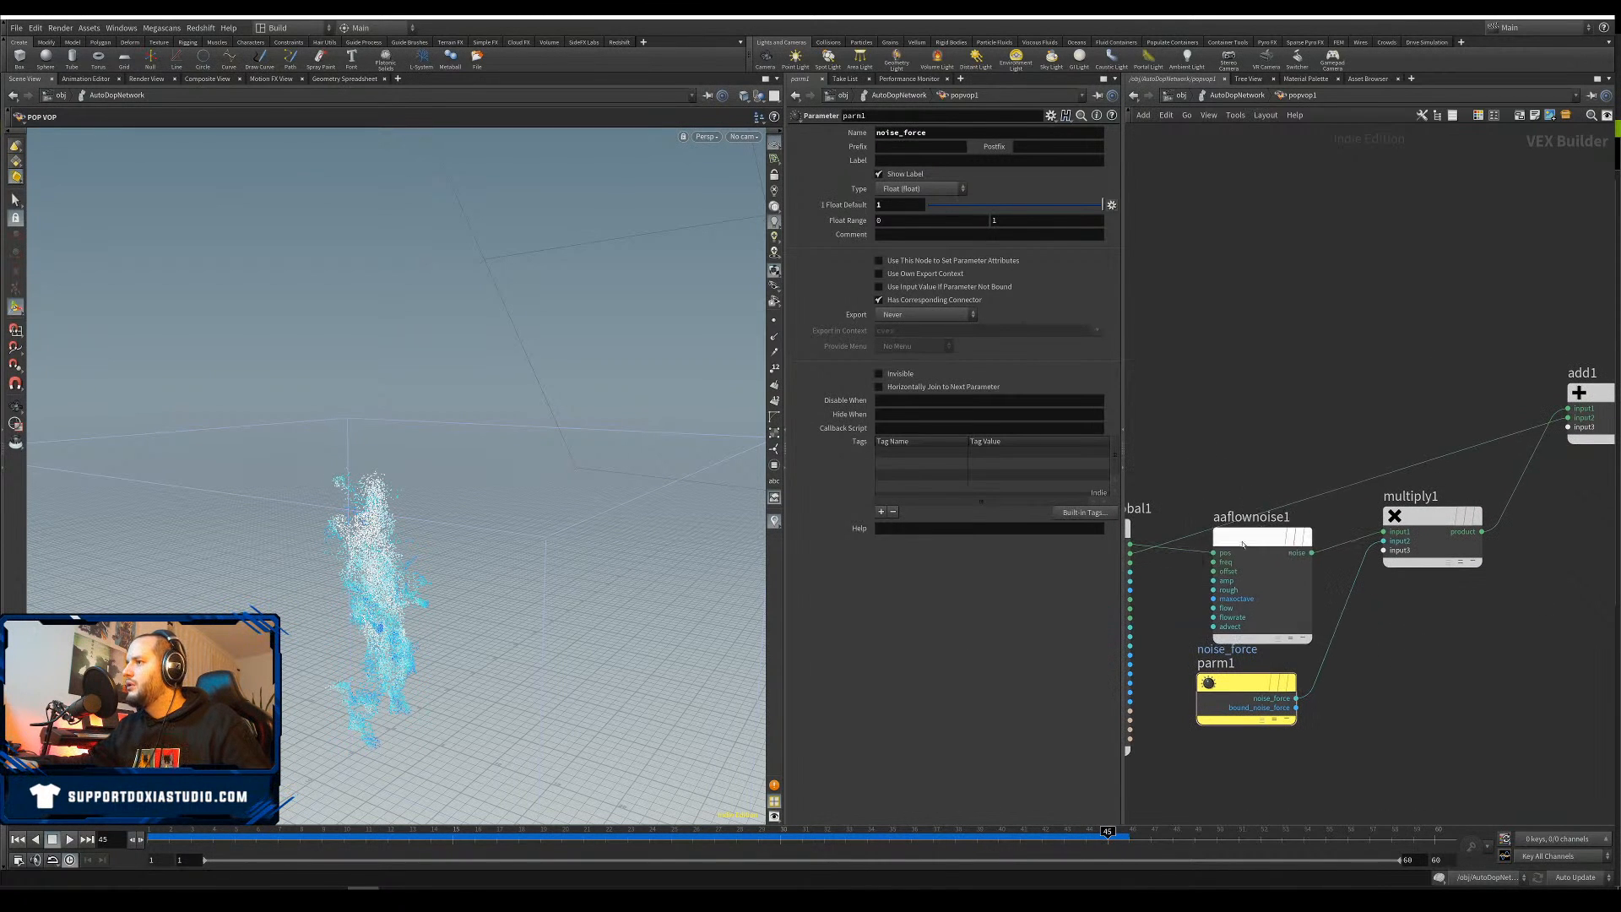
pyautogui.moveTo(1479, 587); pyautogui.dragTo(1365, 586, button='middle')
pyautogui.moveTo(1159, 680); pyautogui.dragTo(1174, 681)
pyautogui.moveTo(1313, 677); pyautogui.dragTo(1406, 664, button='middle')
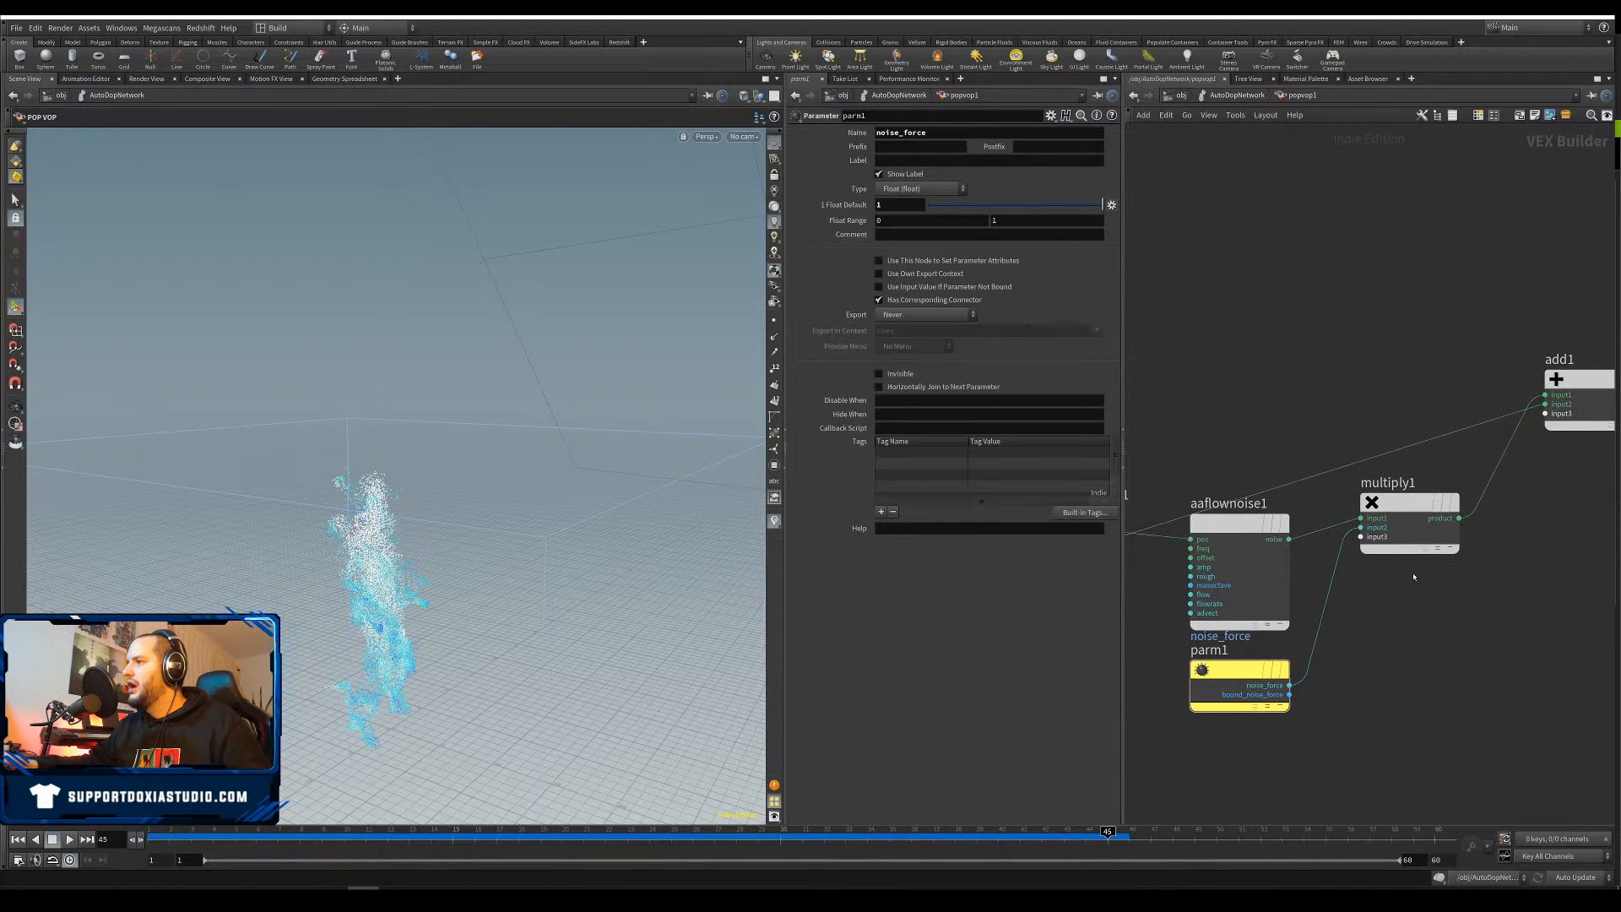
pyautogui.moveTo(1430, 588); pyautogui.dragTo(1427, 609, button='middle')
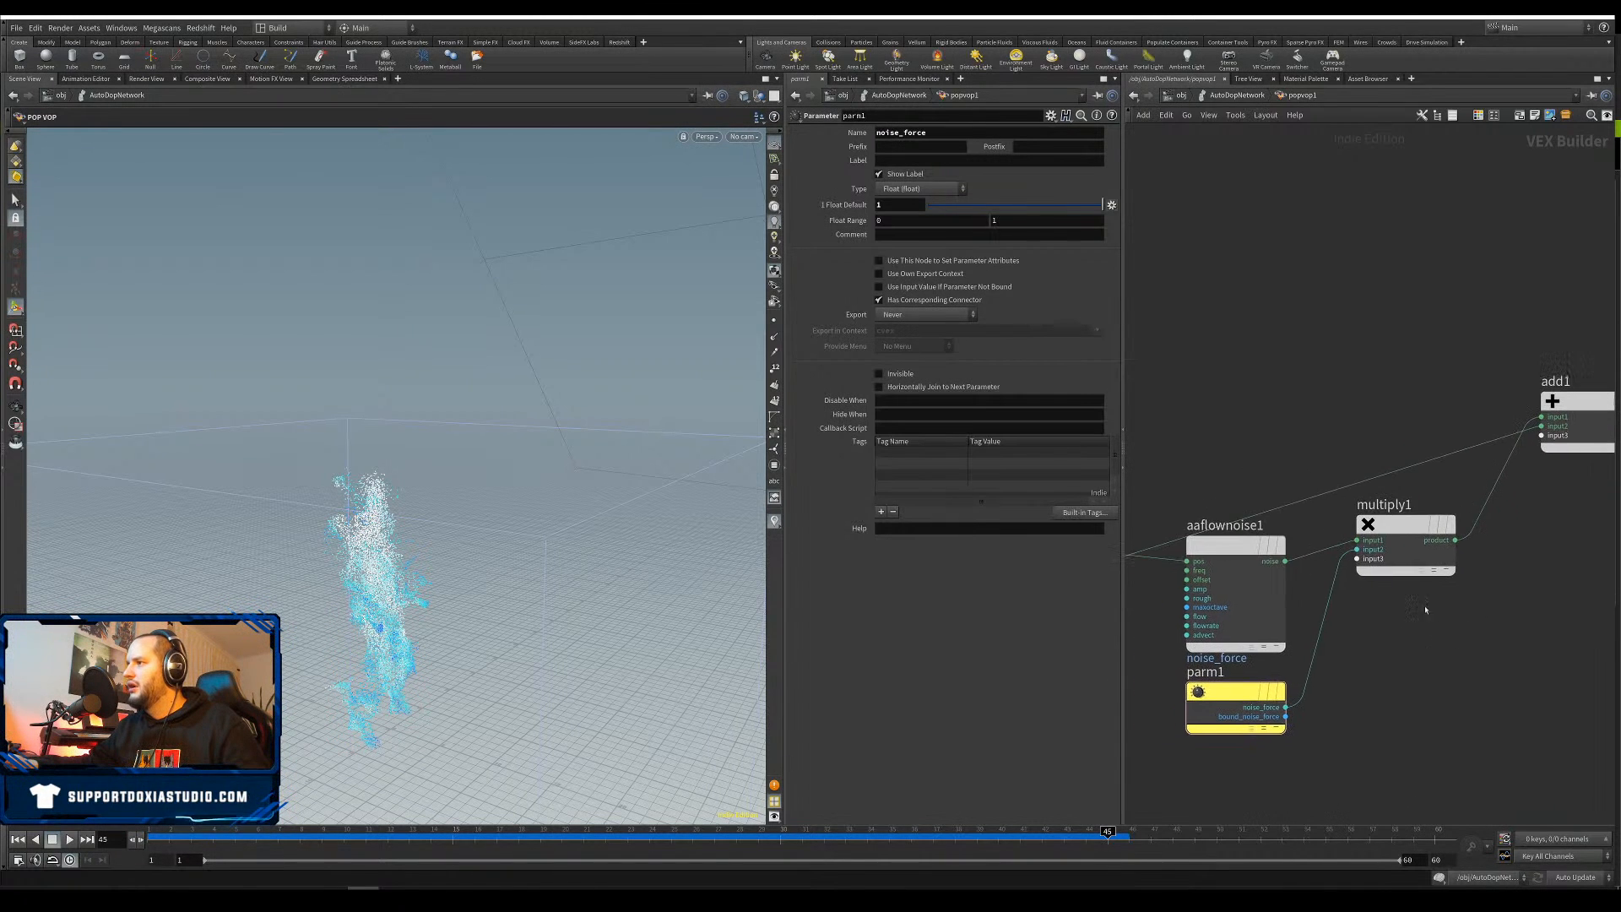
pyautogui.moveTo(1472, 488); pyautogui.dragTo(1182, 733)
pyautogui.moveTo(1235, 545); pyautogui.dragTo(1233, 284)
pyautogui.moveTo(1404, 602); pyautogui.dragTo(1499, 592, button='middle')
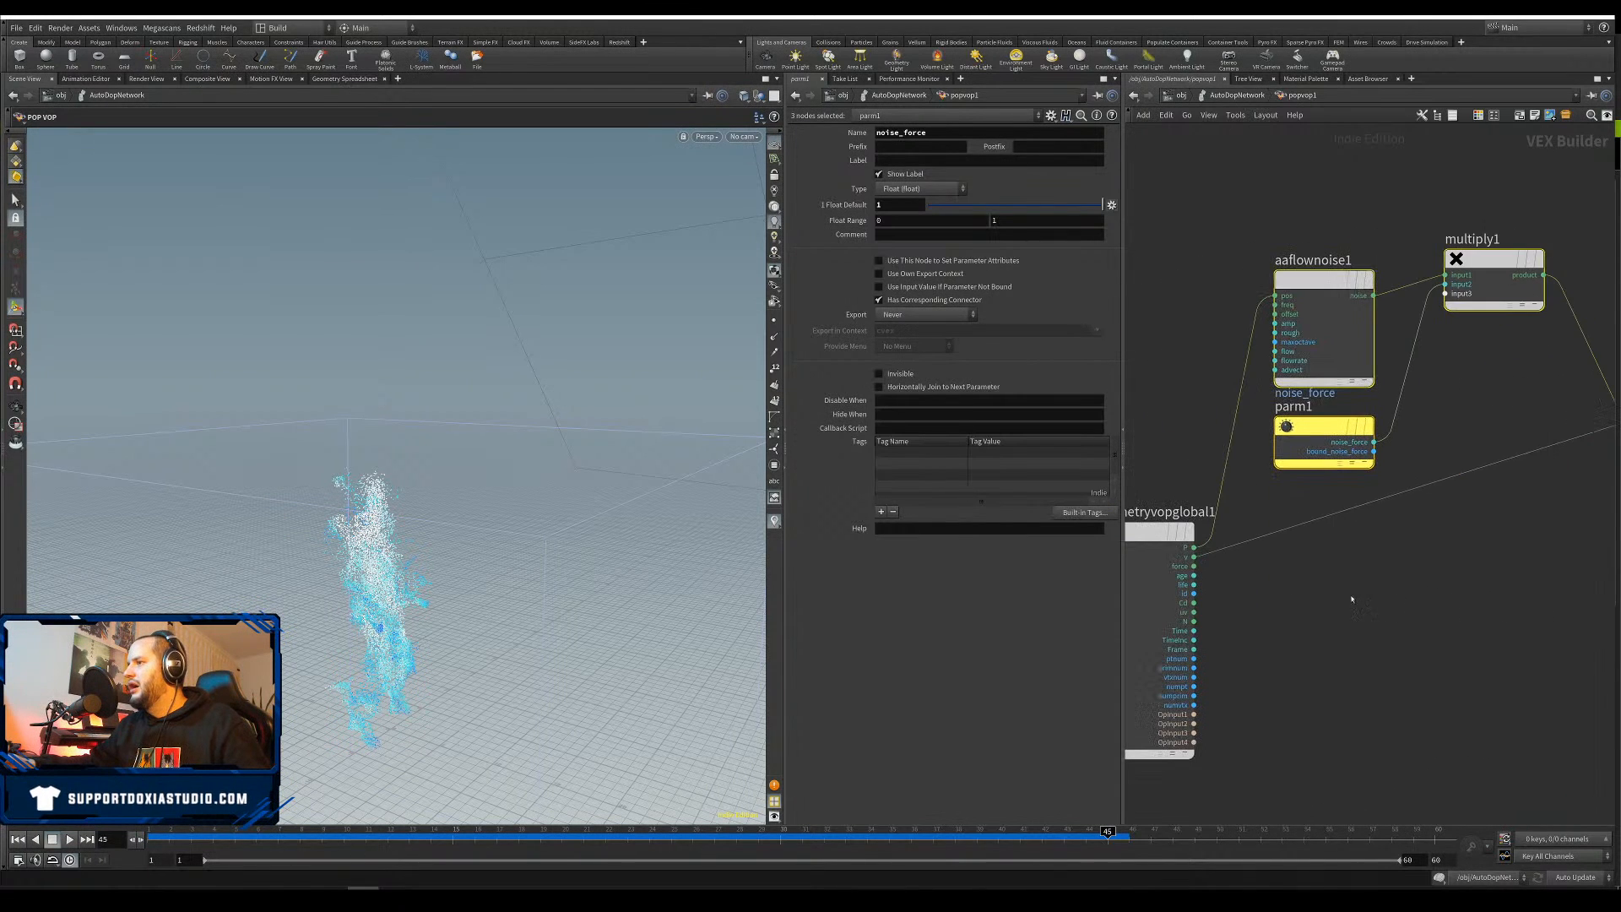
pyautogui.moveTo(1276, 575); pyautogui.dragTo(1304, 558, button='middle')
pyautogui.press('u')
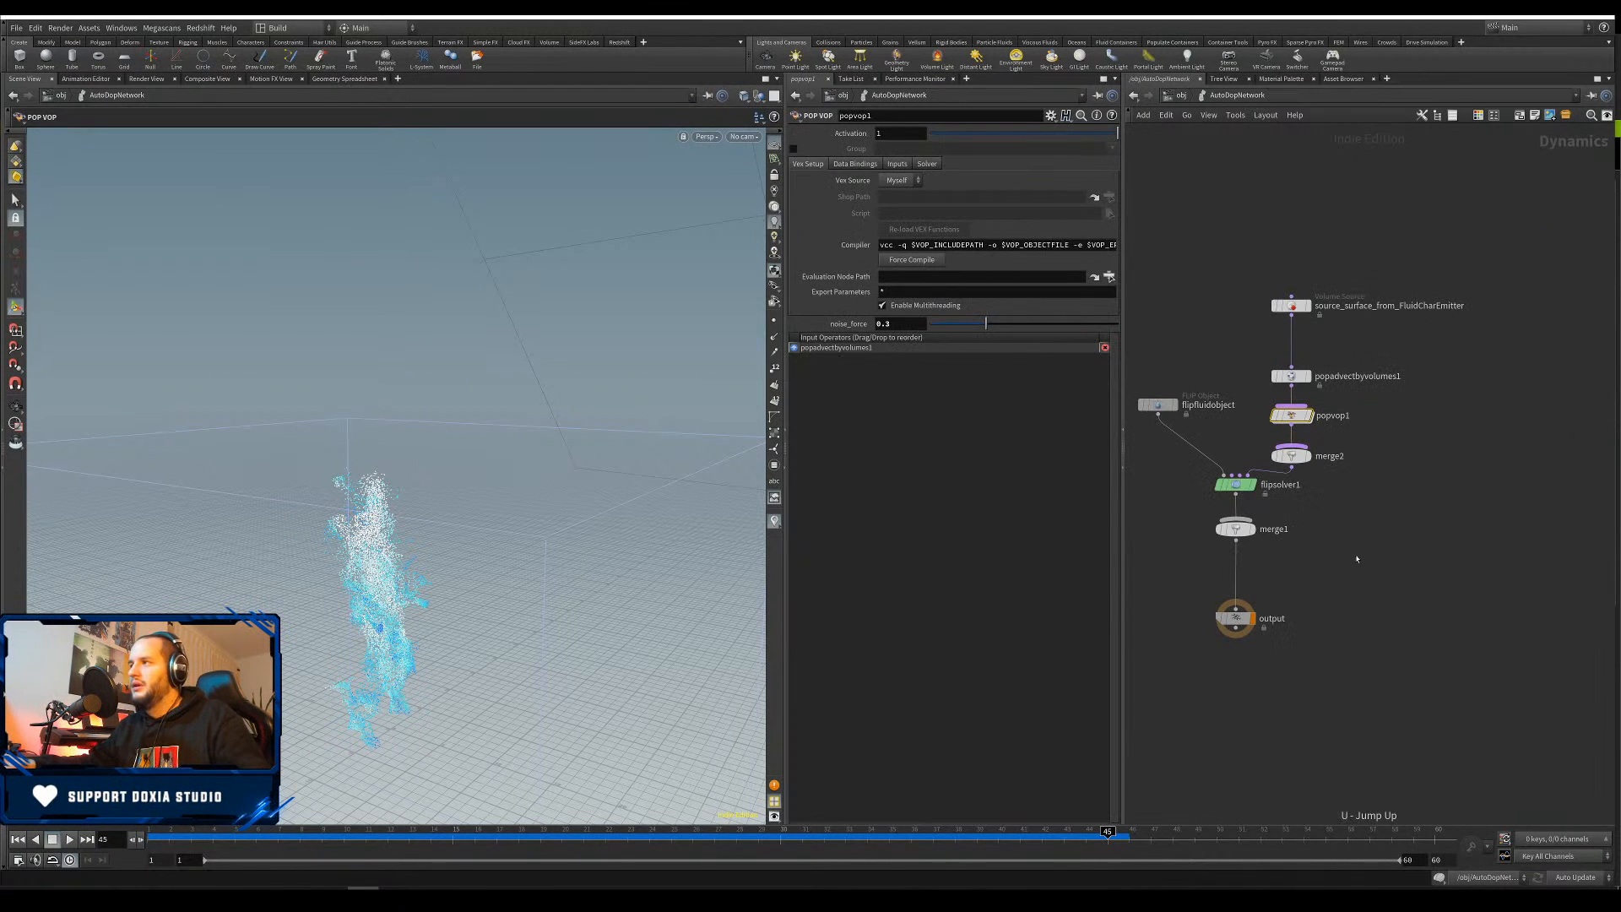
pyautogui.moveTo(1292, 376)
pyautogui.mouseDown()
pyautogui.moveTo(1292, 353)
pyautogui.moveTo(1276, 423)
pyautogui.moveTo(1299, 397)
pyautogui.mouseUp()
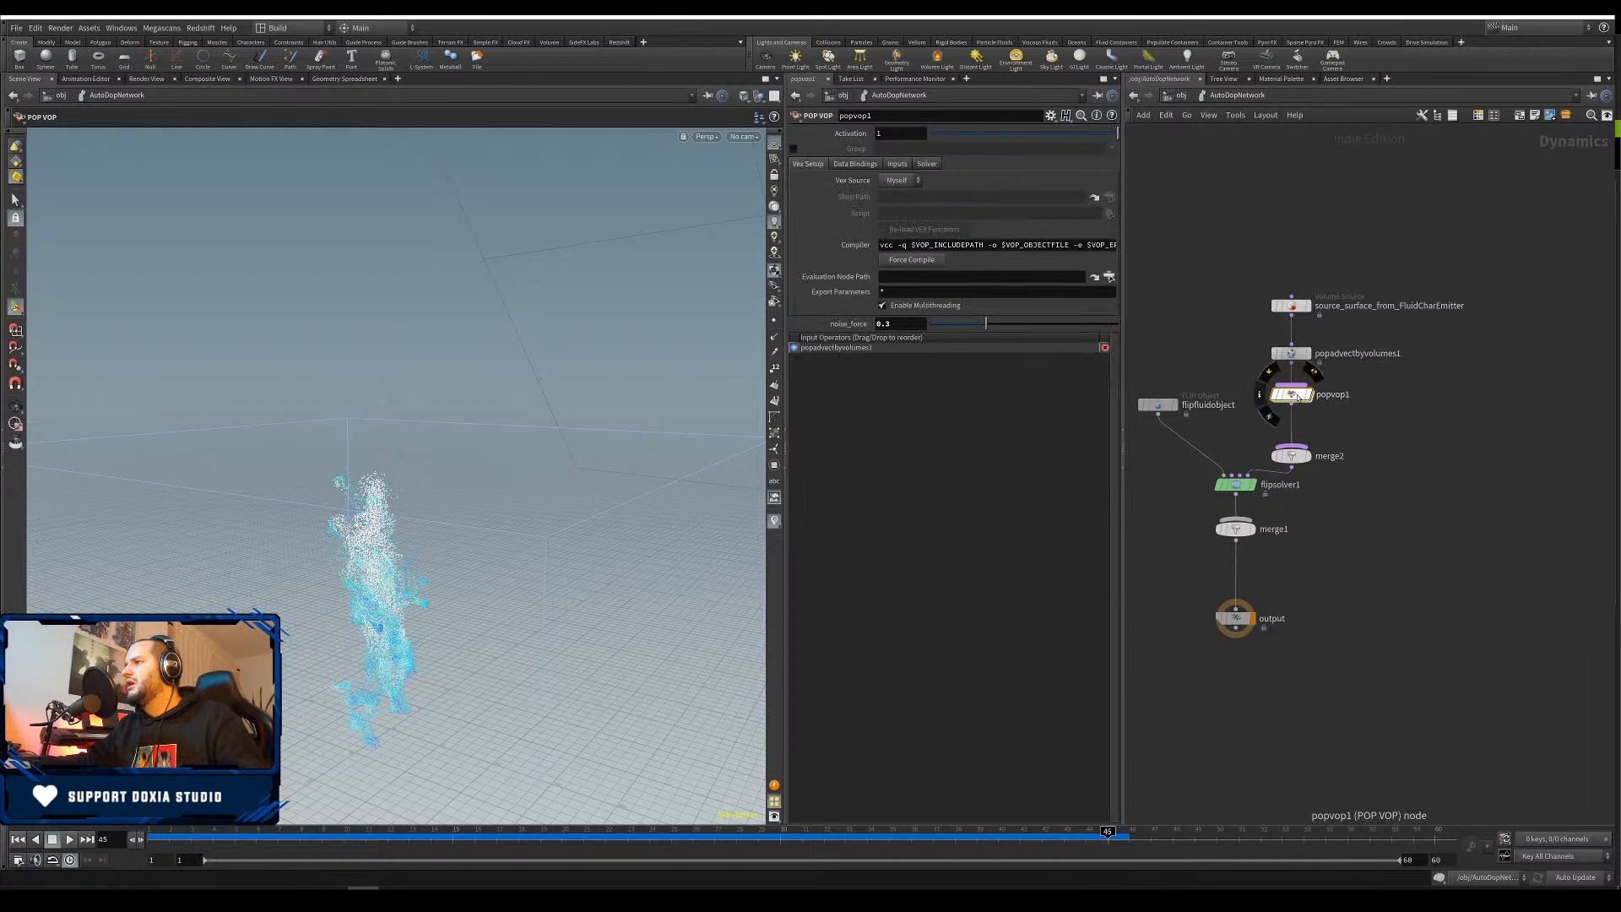
# Add a Parameter node below parm1 in the popvop1 network
pyautogui.doubleClick(1298, 397)
pyautogui.press('Tab')
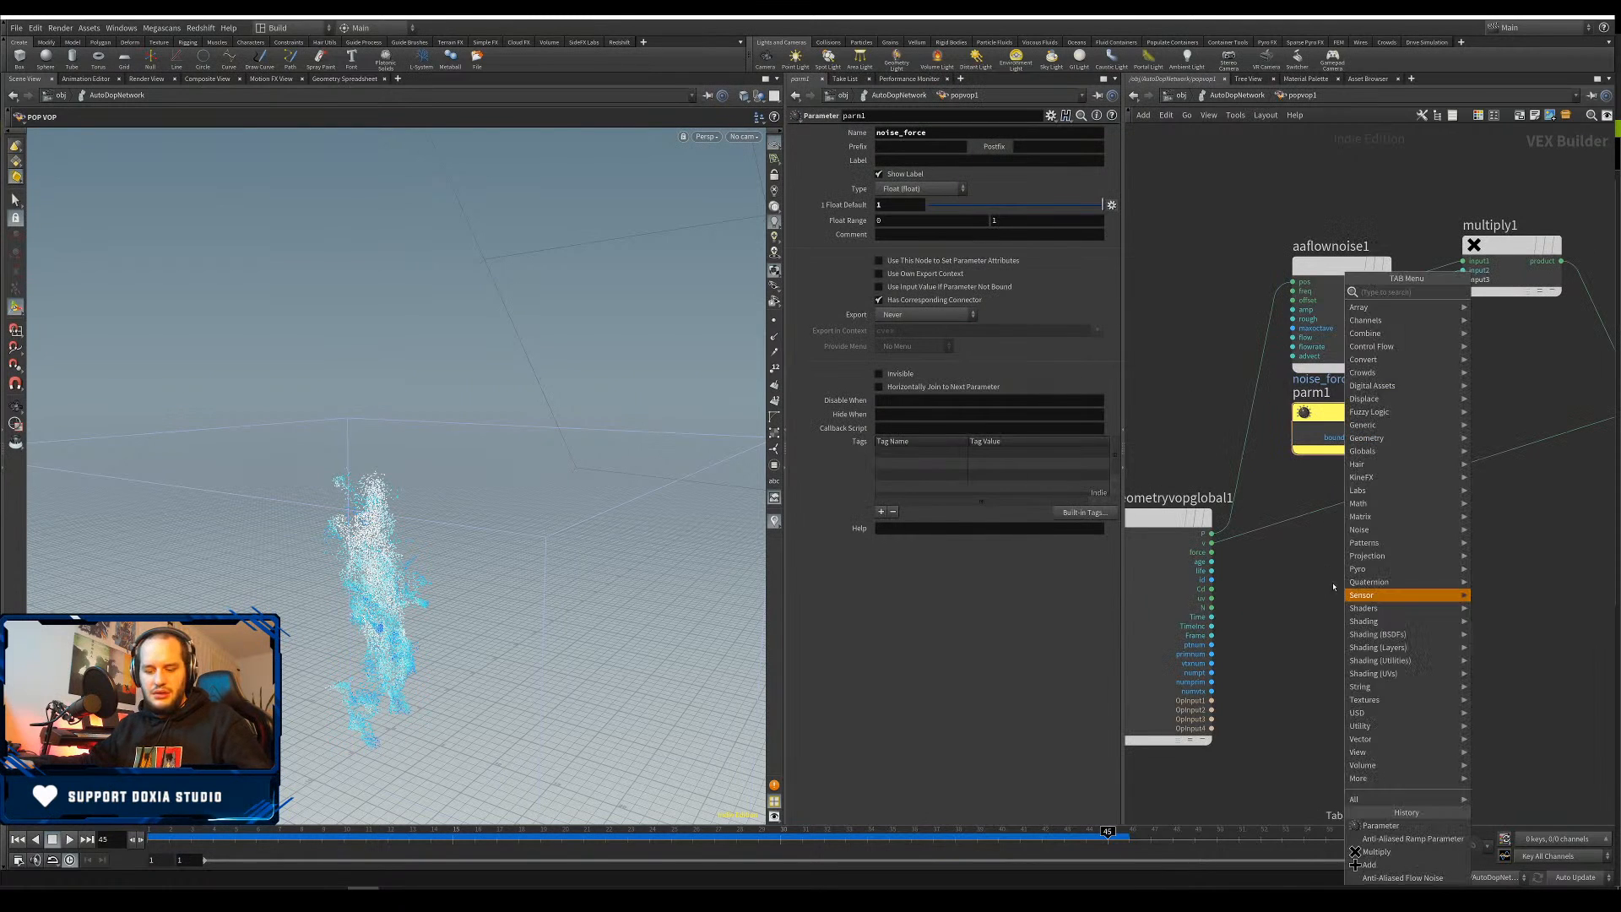
pyautogui.write('para')
pyautogui.click(1251, 293)
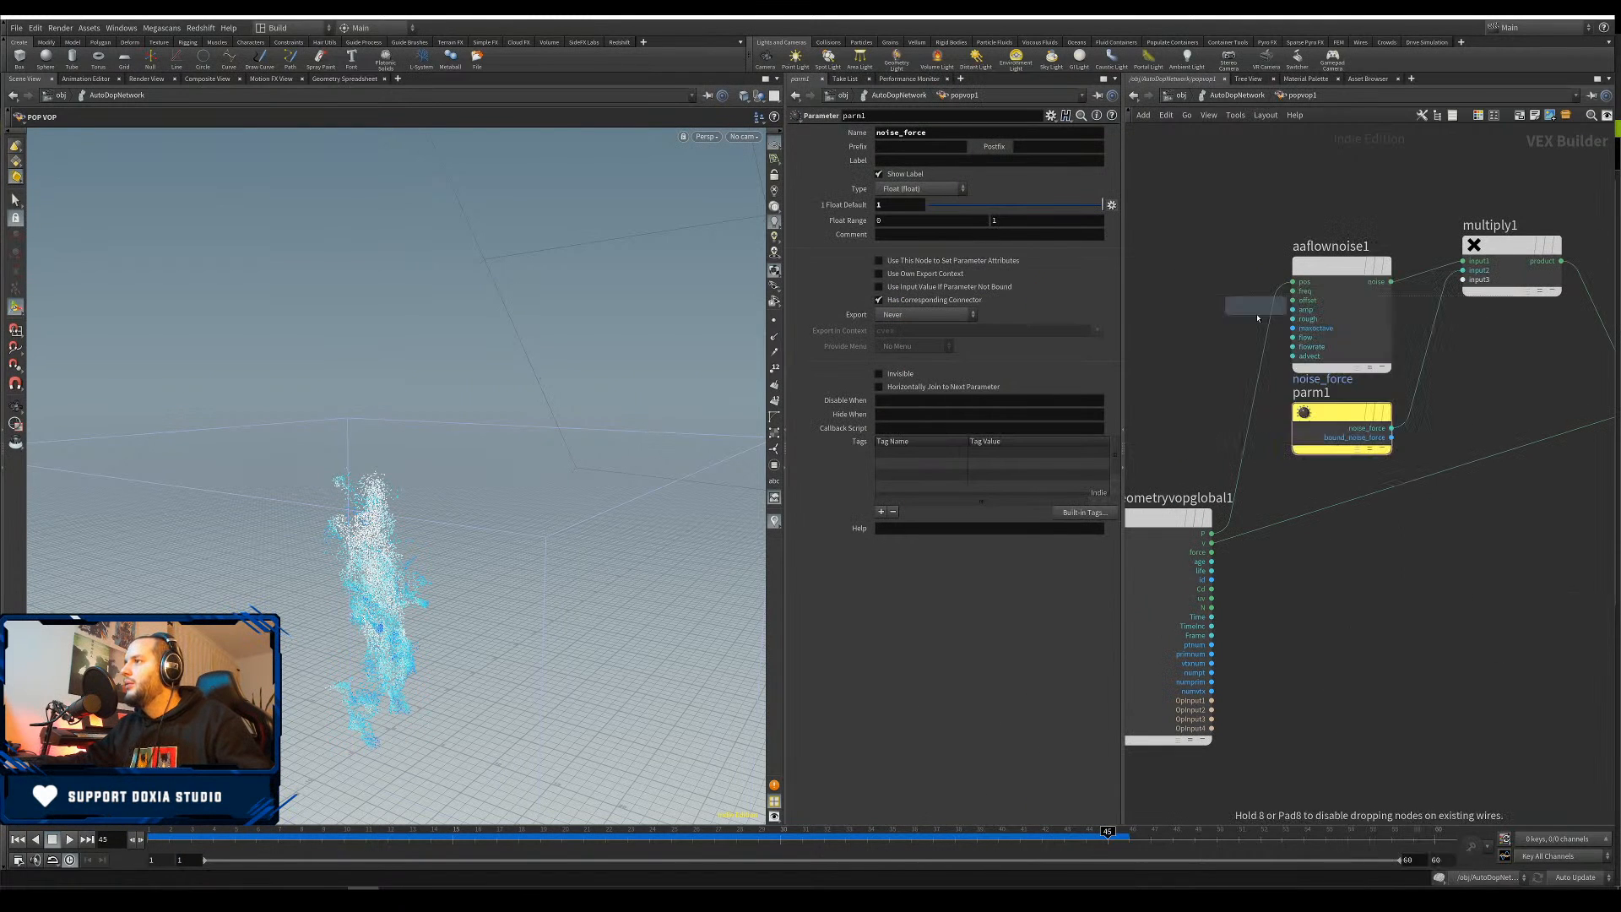
pyautogui.click(1351, 568)
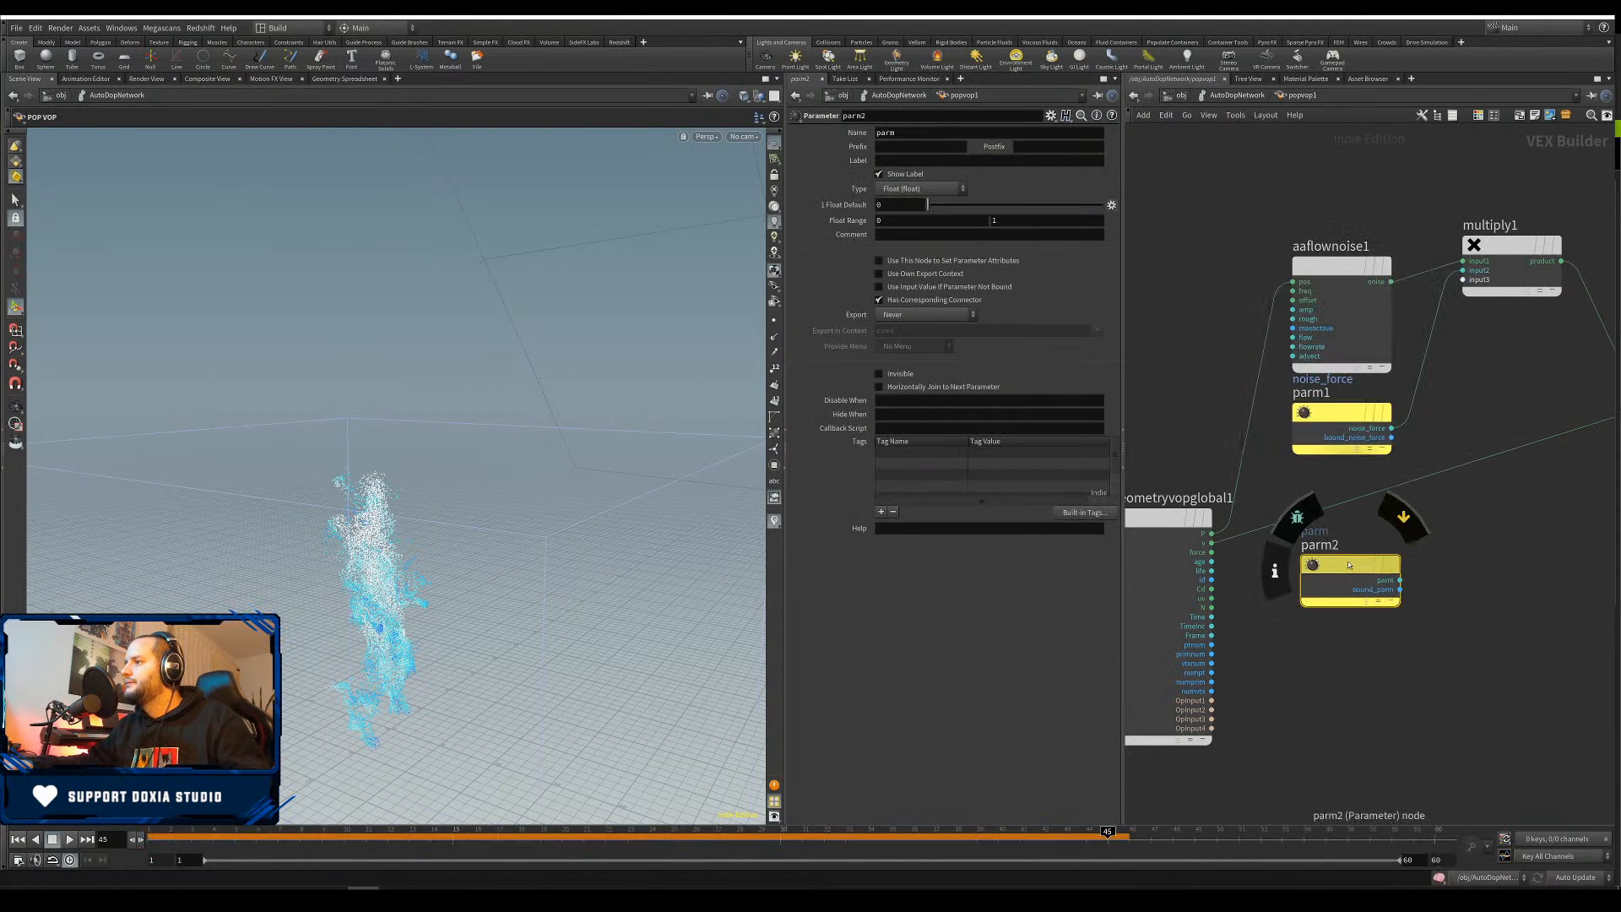
# Name the new parameter CurstomVel and set its type to 3 Floats (vector)
pyautogui.doubleClick(903, 134)
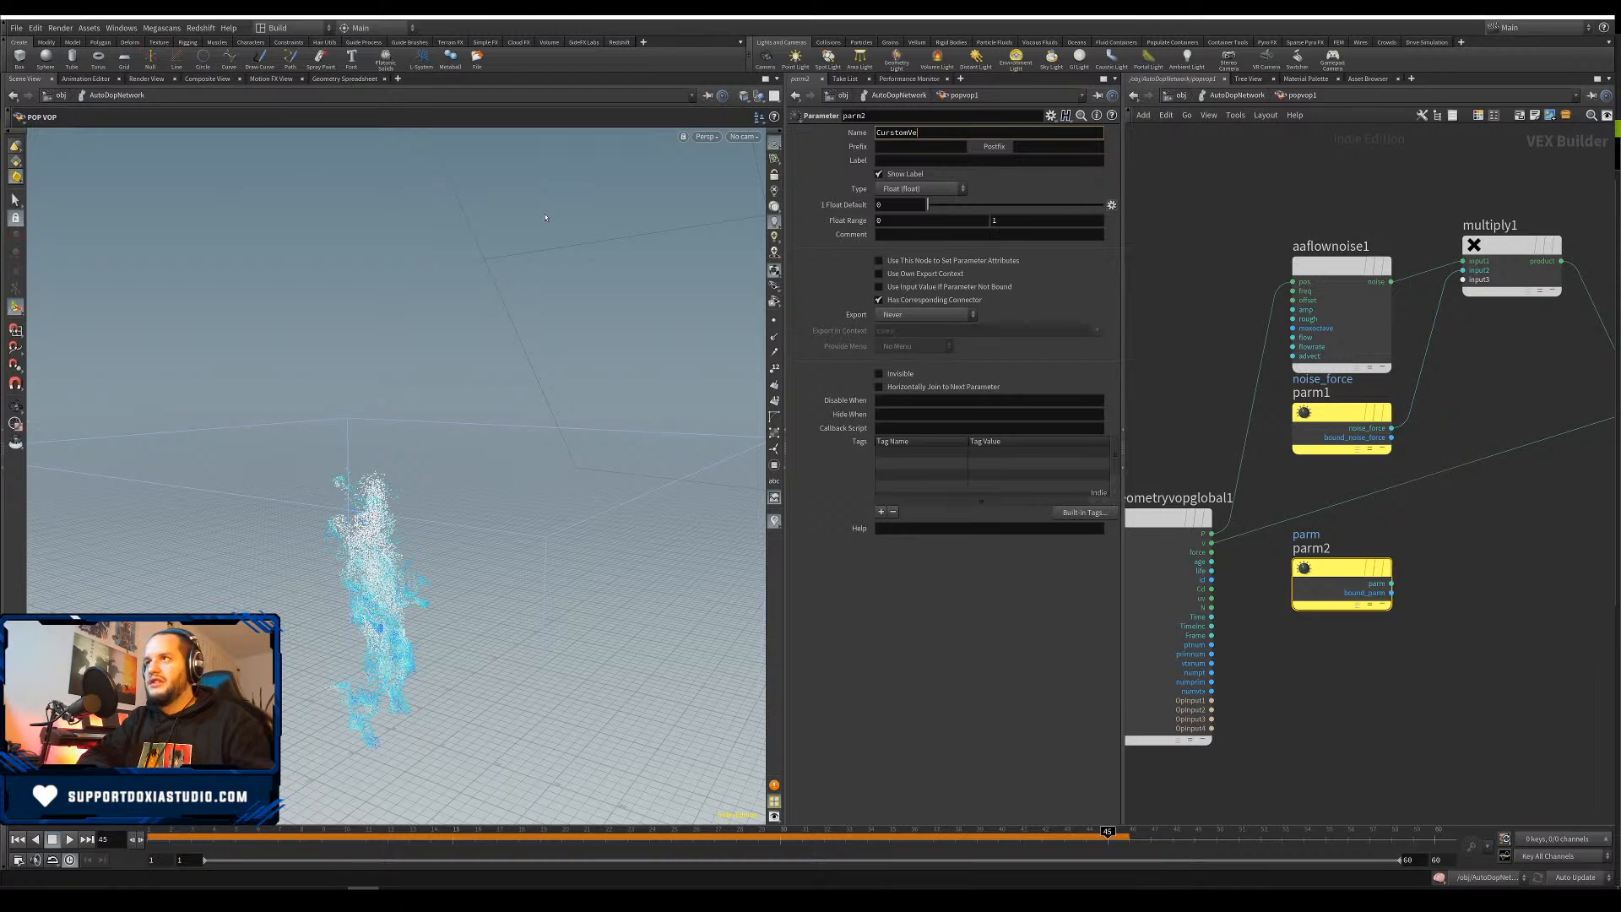
pyautogui.click(923, 188)
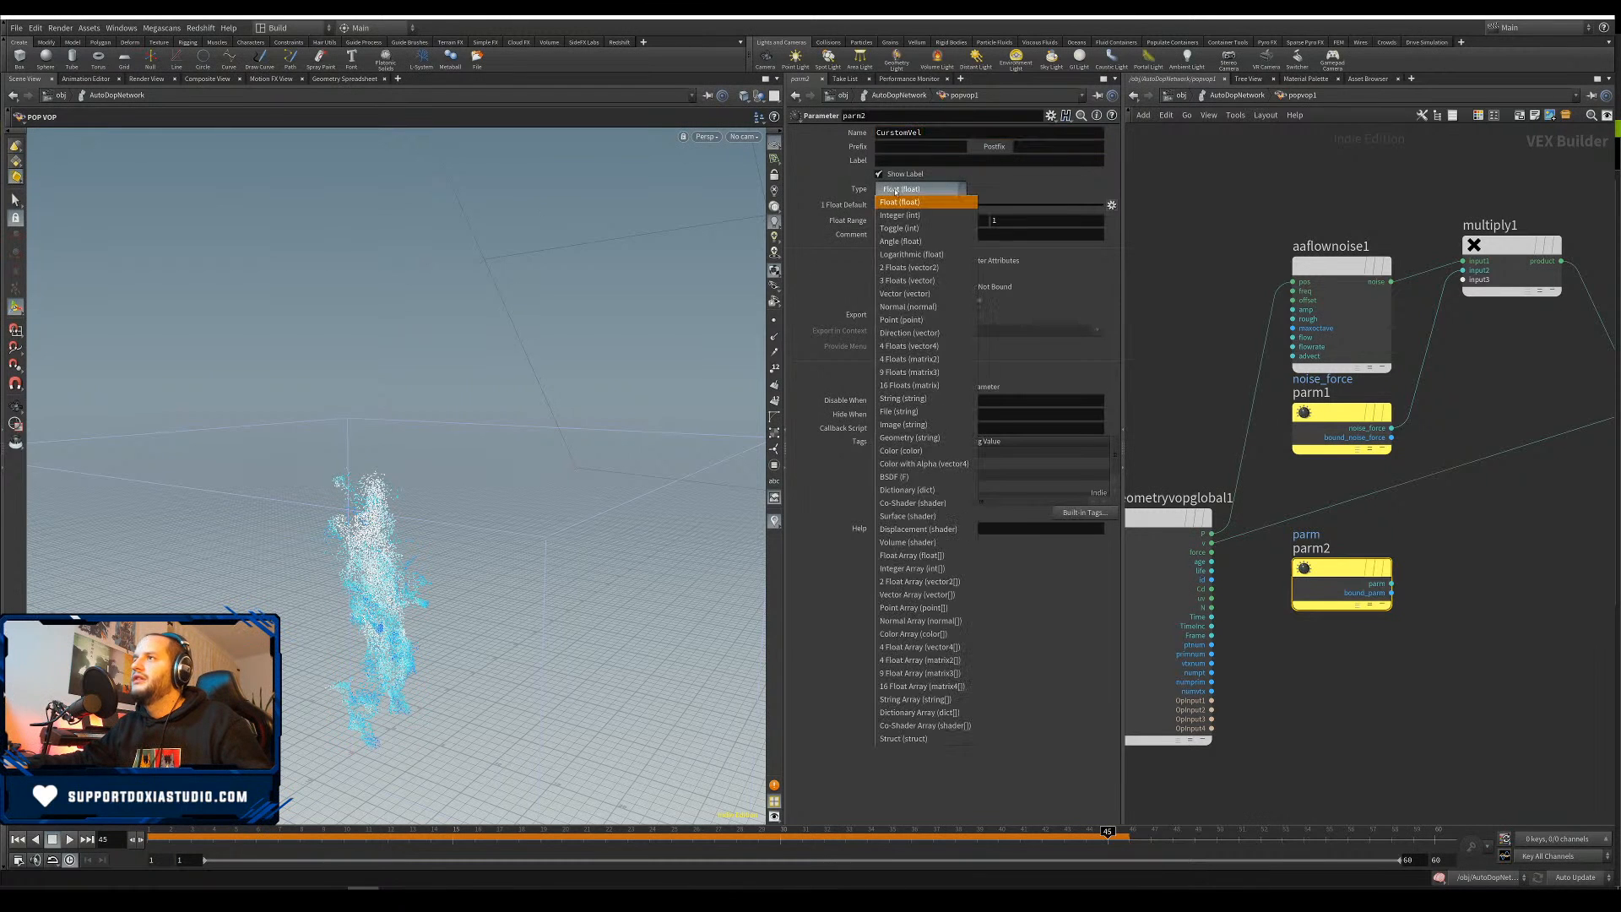
pyautogui.click(919, 285)
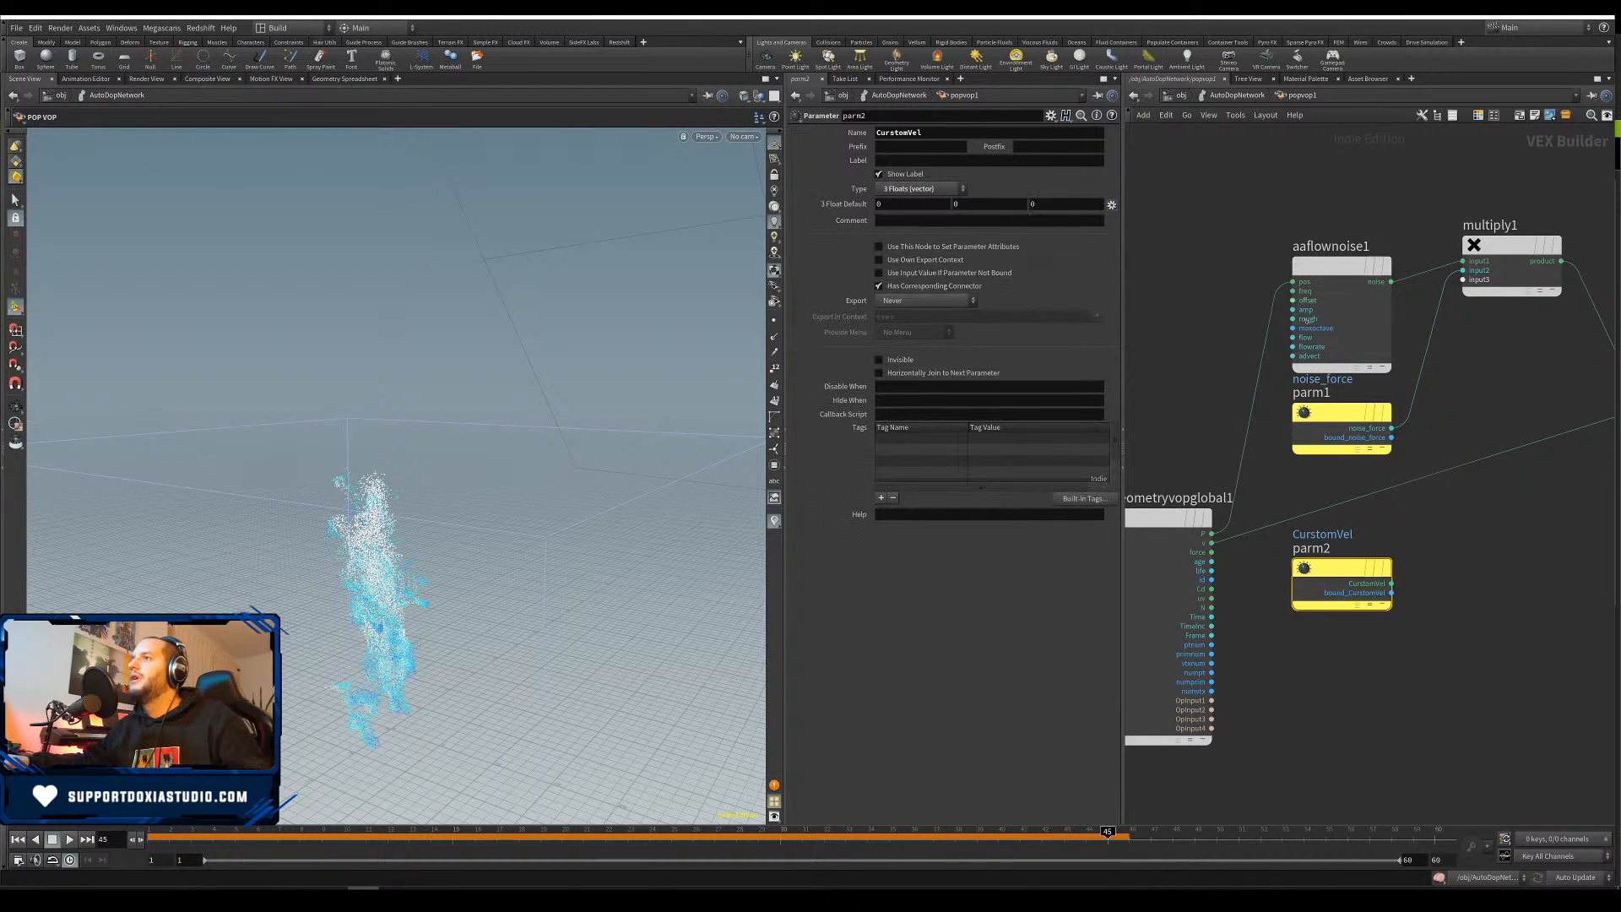
pyautogui.moveTo(1359, 570); pyautogui.dragTo(1350, 570)
# Connect the CurstomVel output to add1's third input and return to the AutoDopNetwork level
pyautogui.moveTo(1532, 548); pyautogui.dragTo(1392, 615, button='middle')
pyautogui.moveTo(1243, 650)
pyautogui.moveTo(1244, 651); pyautogui.dragTo(1374, 465)
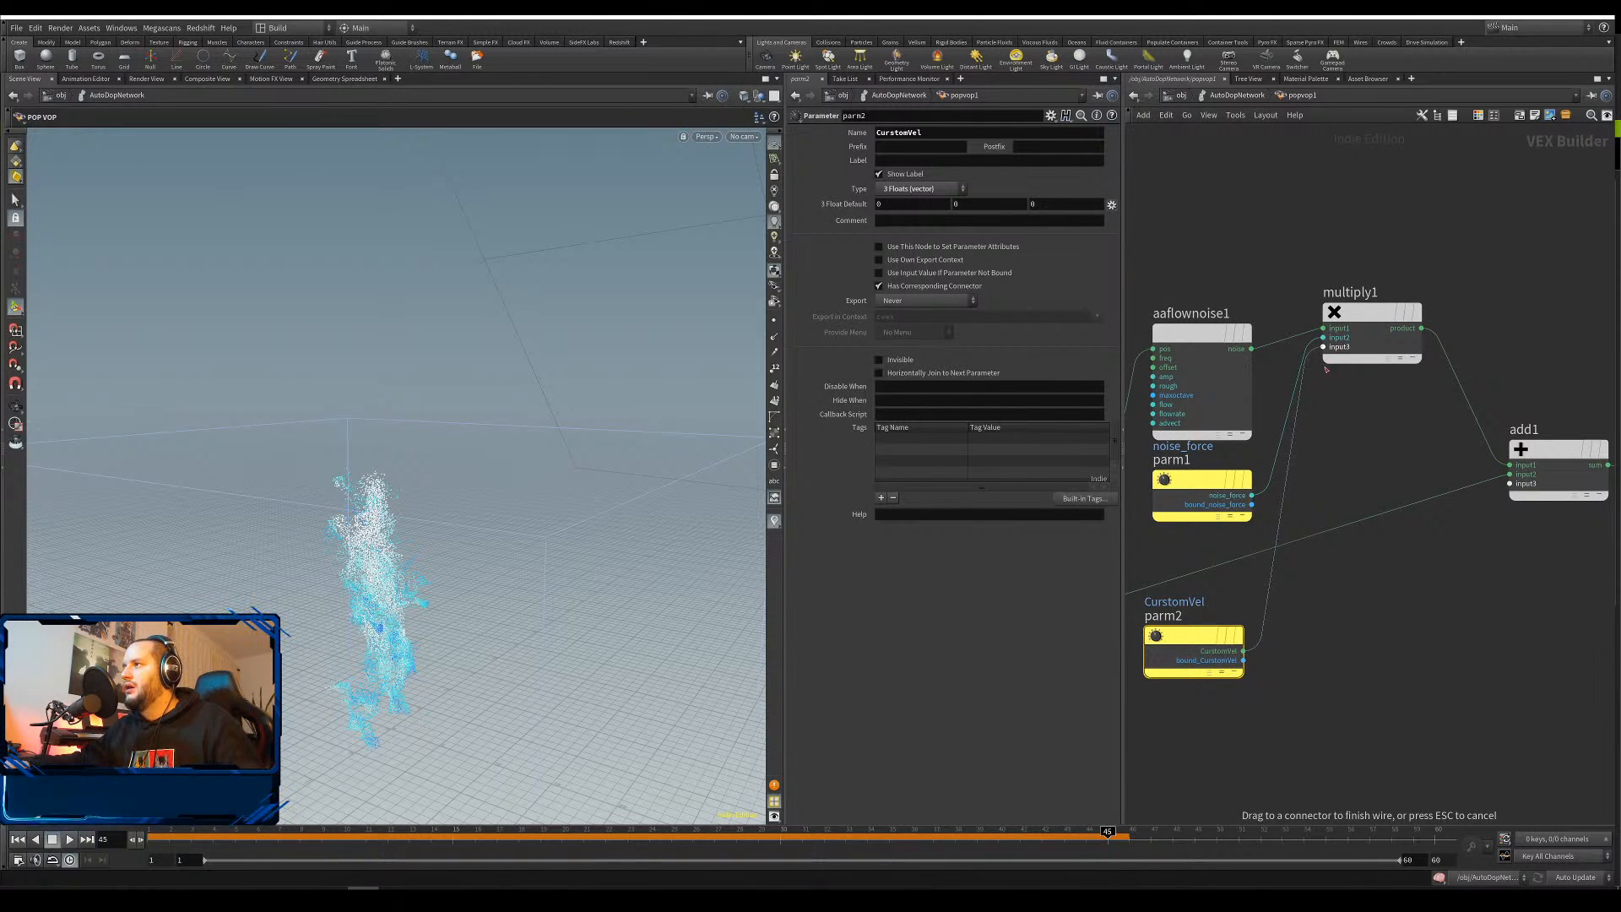
pyautogui.moveTo(1346, 420); pyautogui.dragTo(1500, 490)
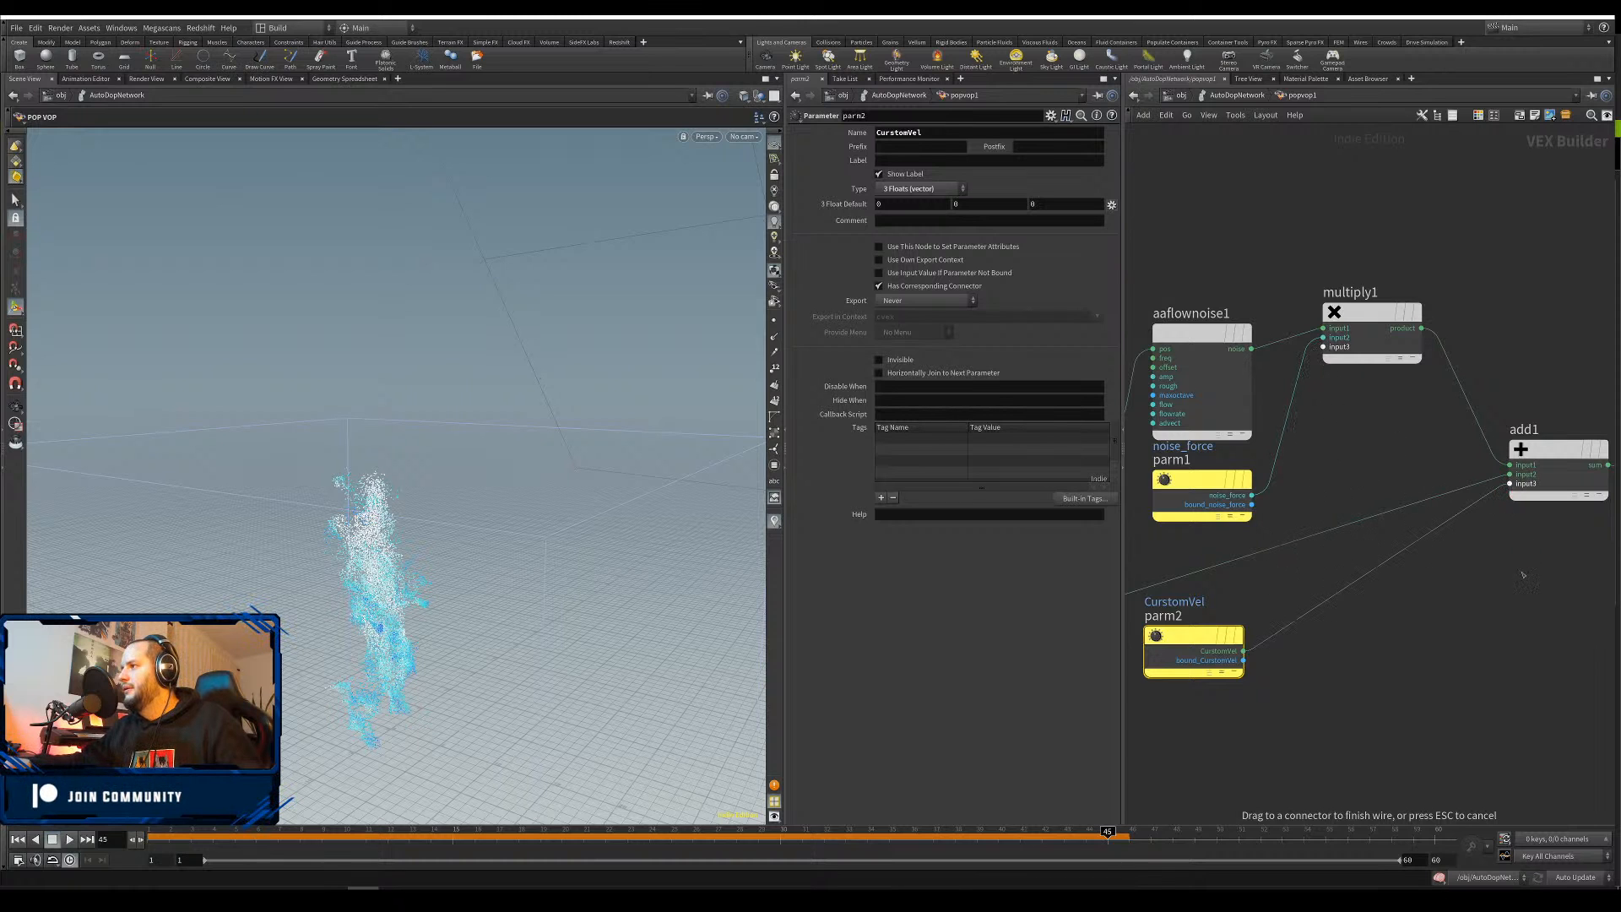
pyautogui.moveTo(1524, 575); pyautogui.dragTo(1371, 578, button='middle')
pyautogui.moveTo(1380, 455); pyautogui.dragTo(1388, 453)
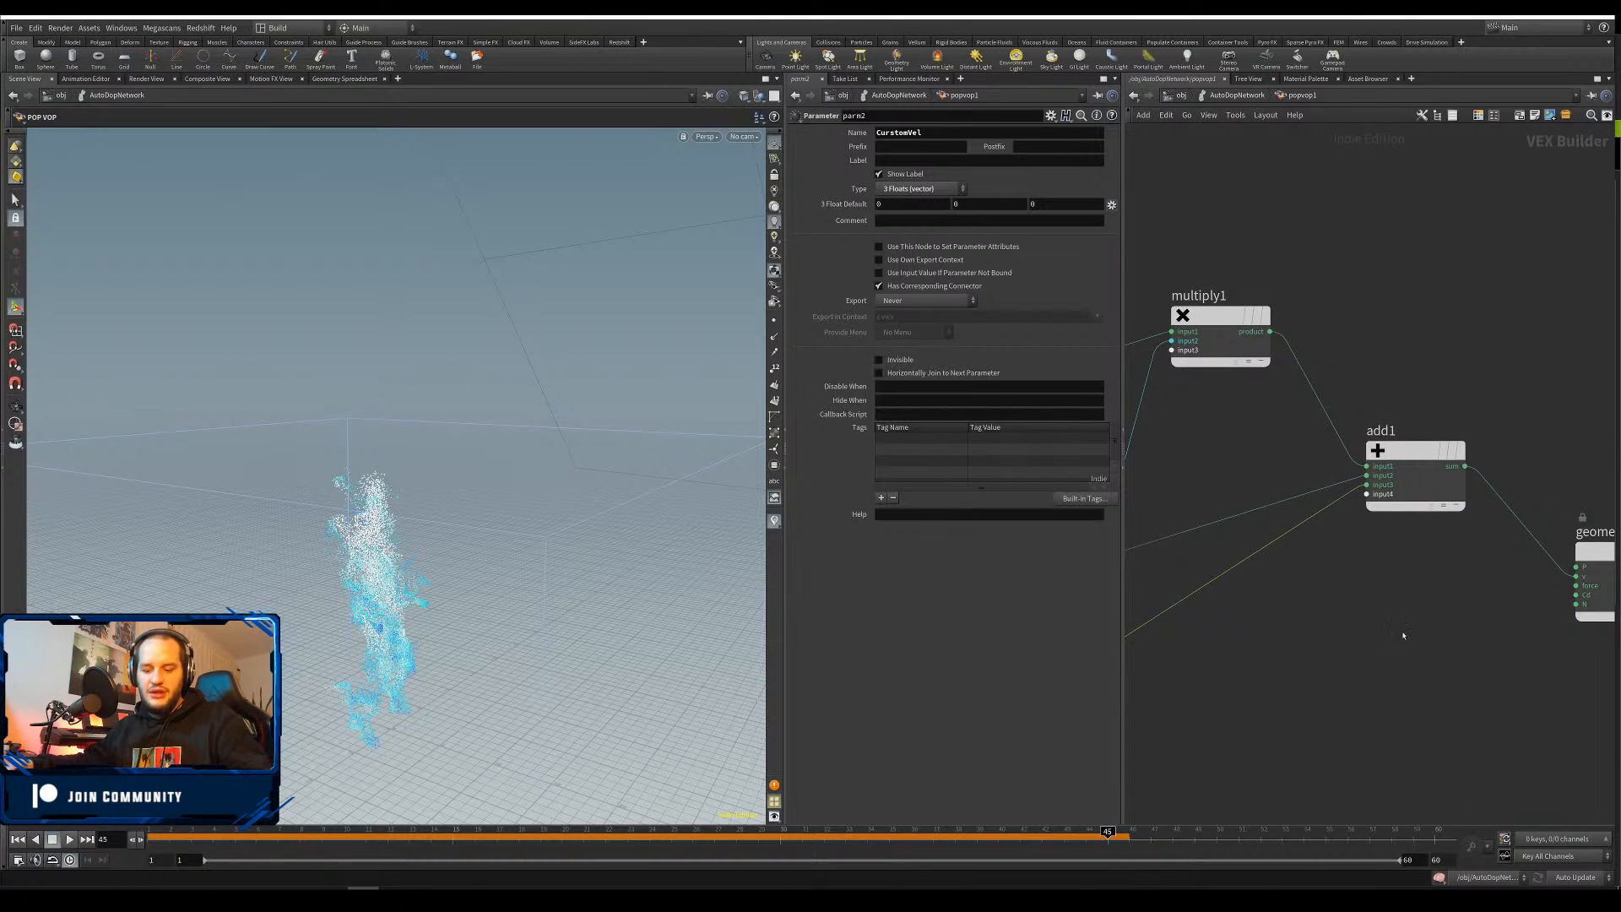
pyautogui.press('u')
# Set the third CurstomVel component on popvop1 to -5 and play the simulation from the first frame
pyautogui.click(19, 841)
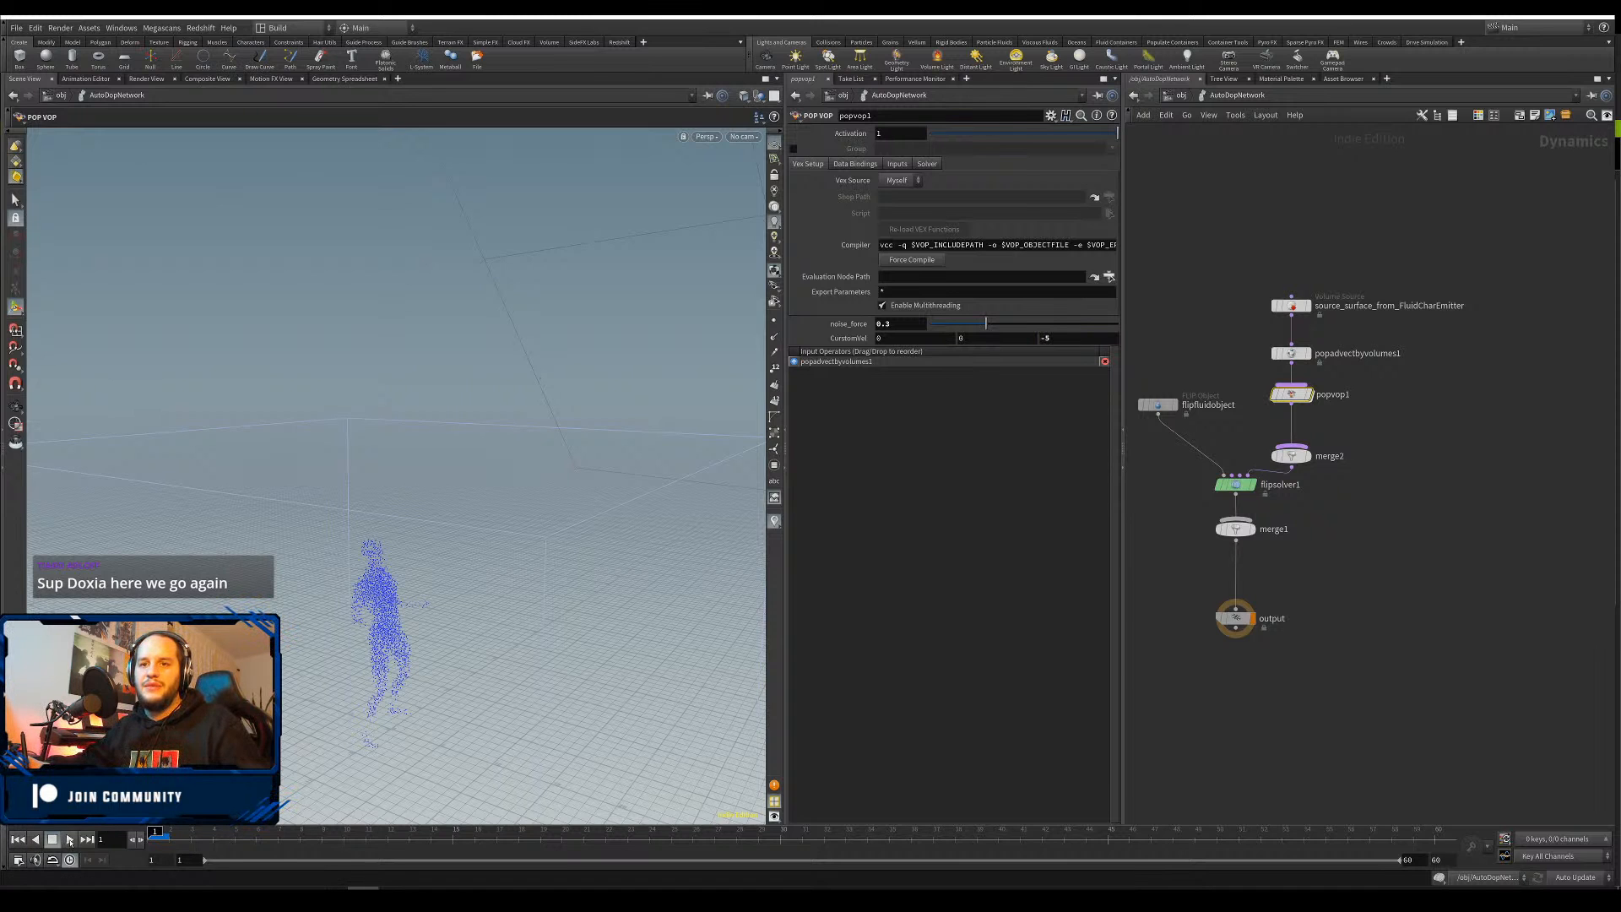
pyautogui.click(70, 840)
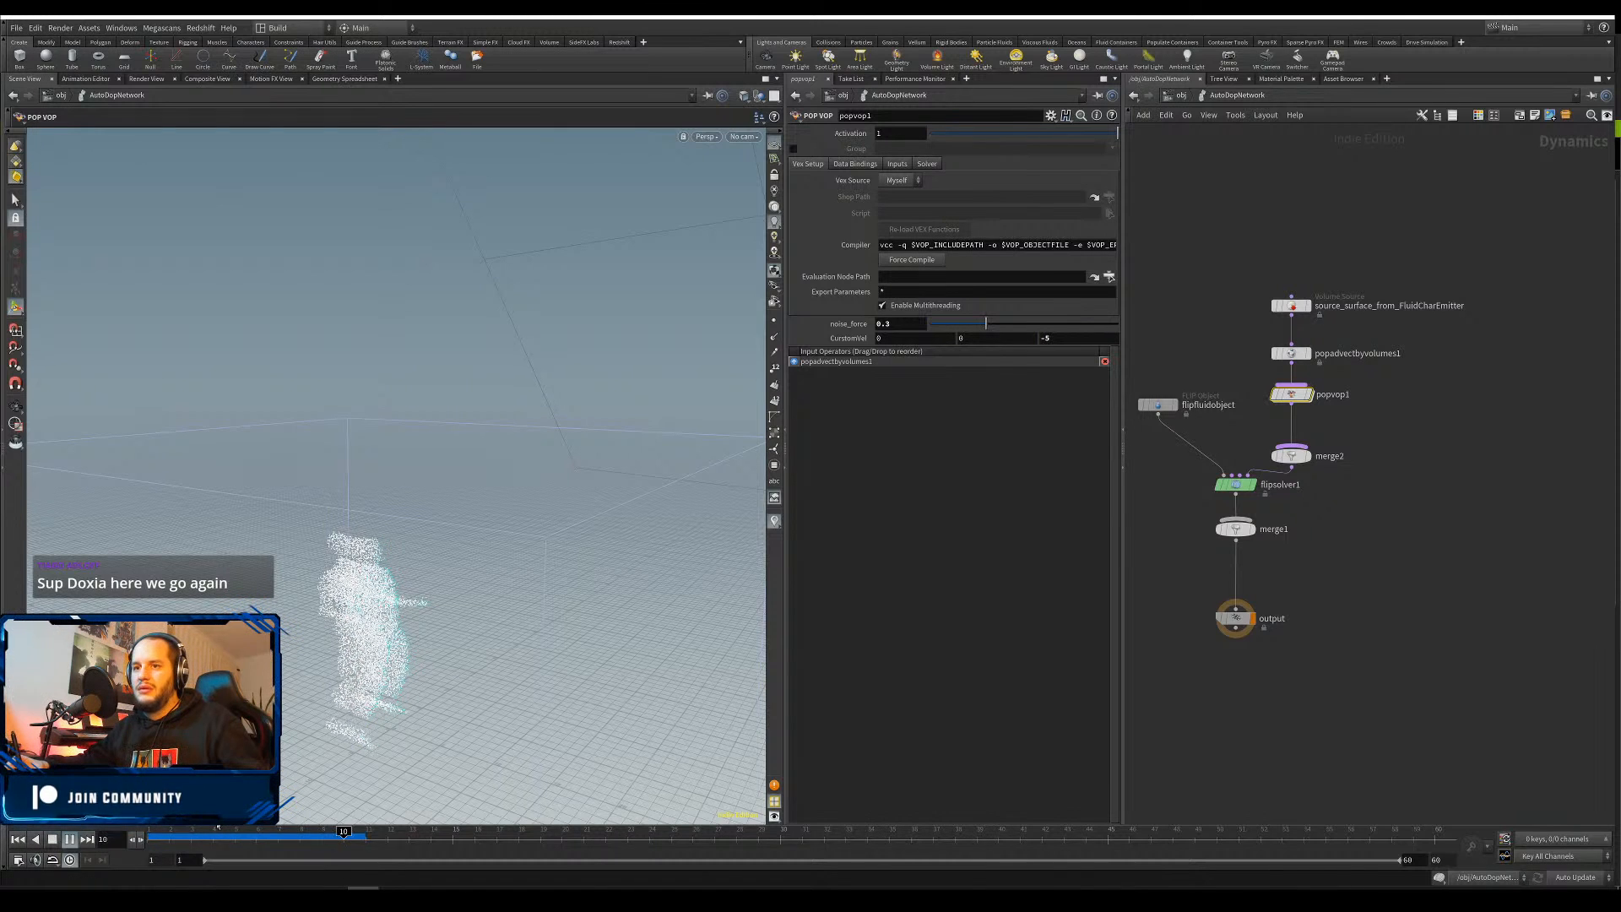
pyautogui.press('Escape')
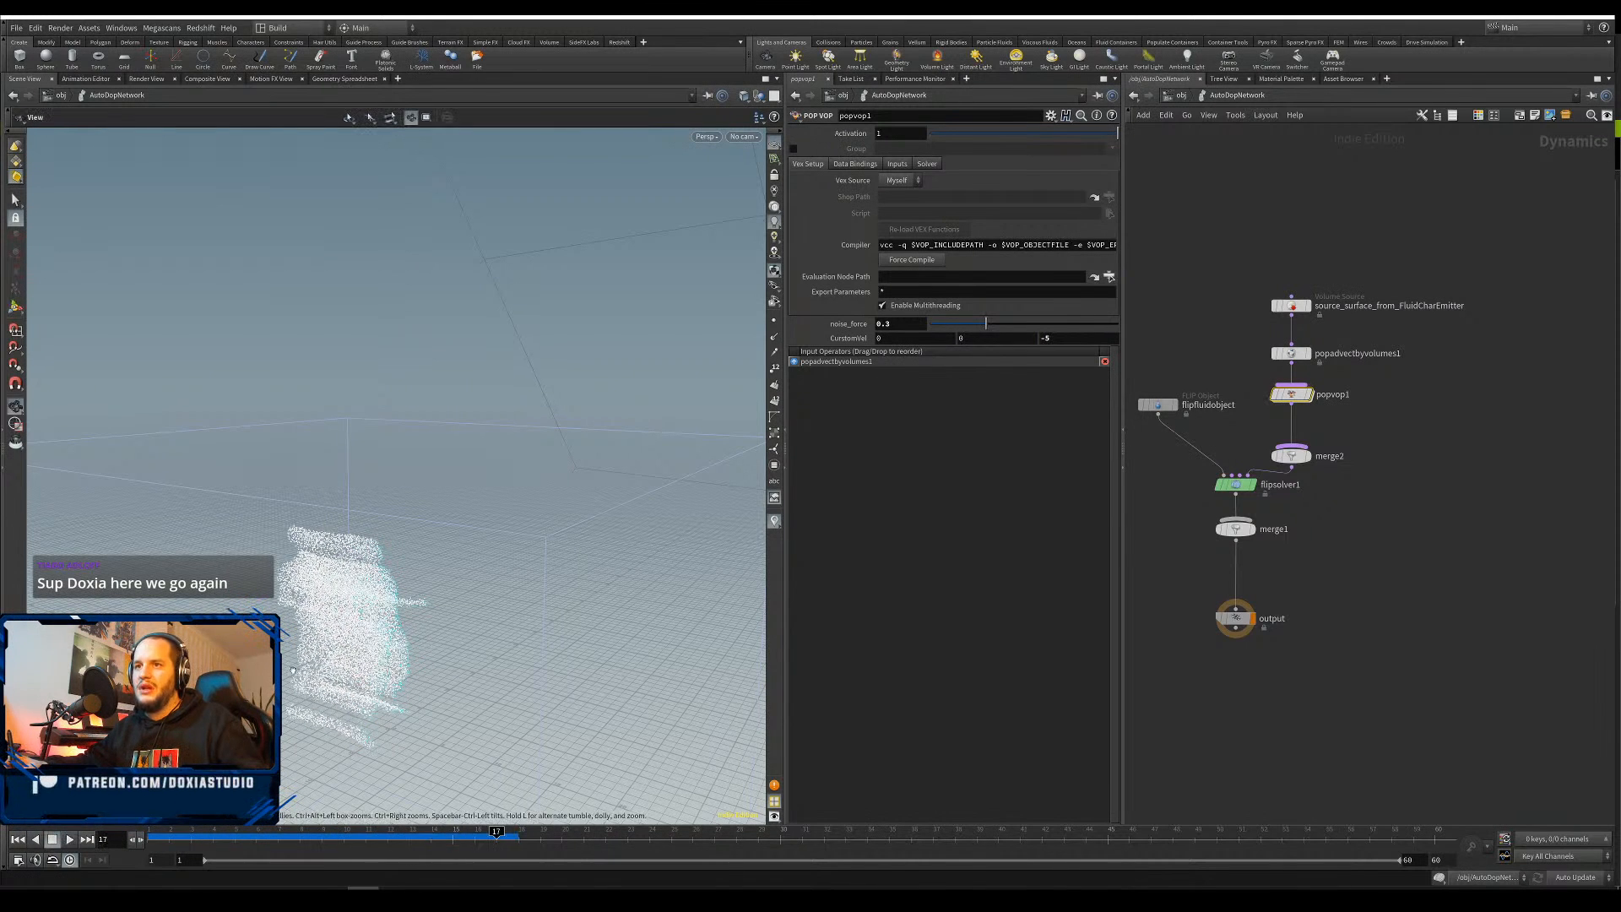
pyautogui.keyDown('alt'); pyautogui.moveTo(293, 671); pyautogui.dragTo(456, 591); pyautogui.keyUp('alt')
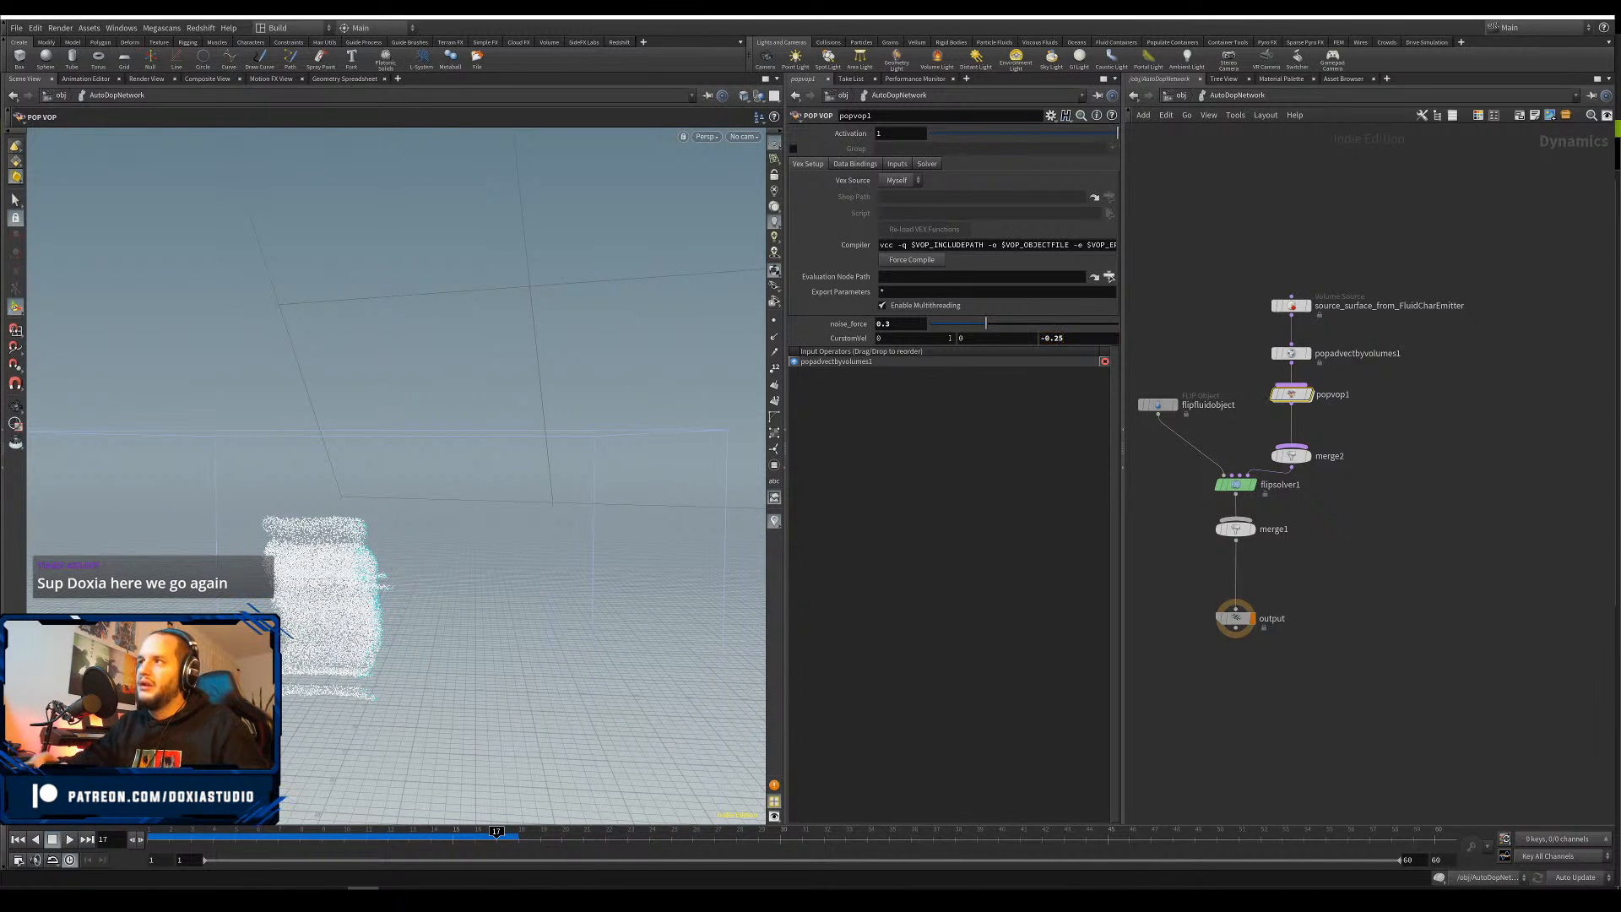
# Set the third CurstomVel component to -0.25 and replay the simulation from the first frame
pyautogui.press('Return')
pyautogui.click(20, 839)
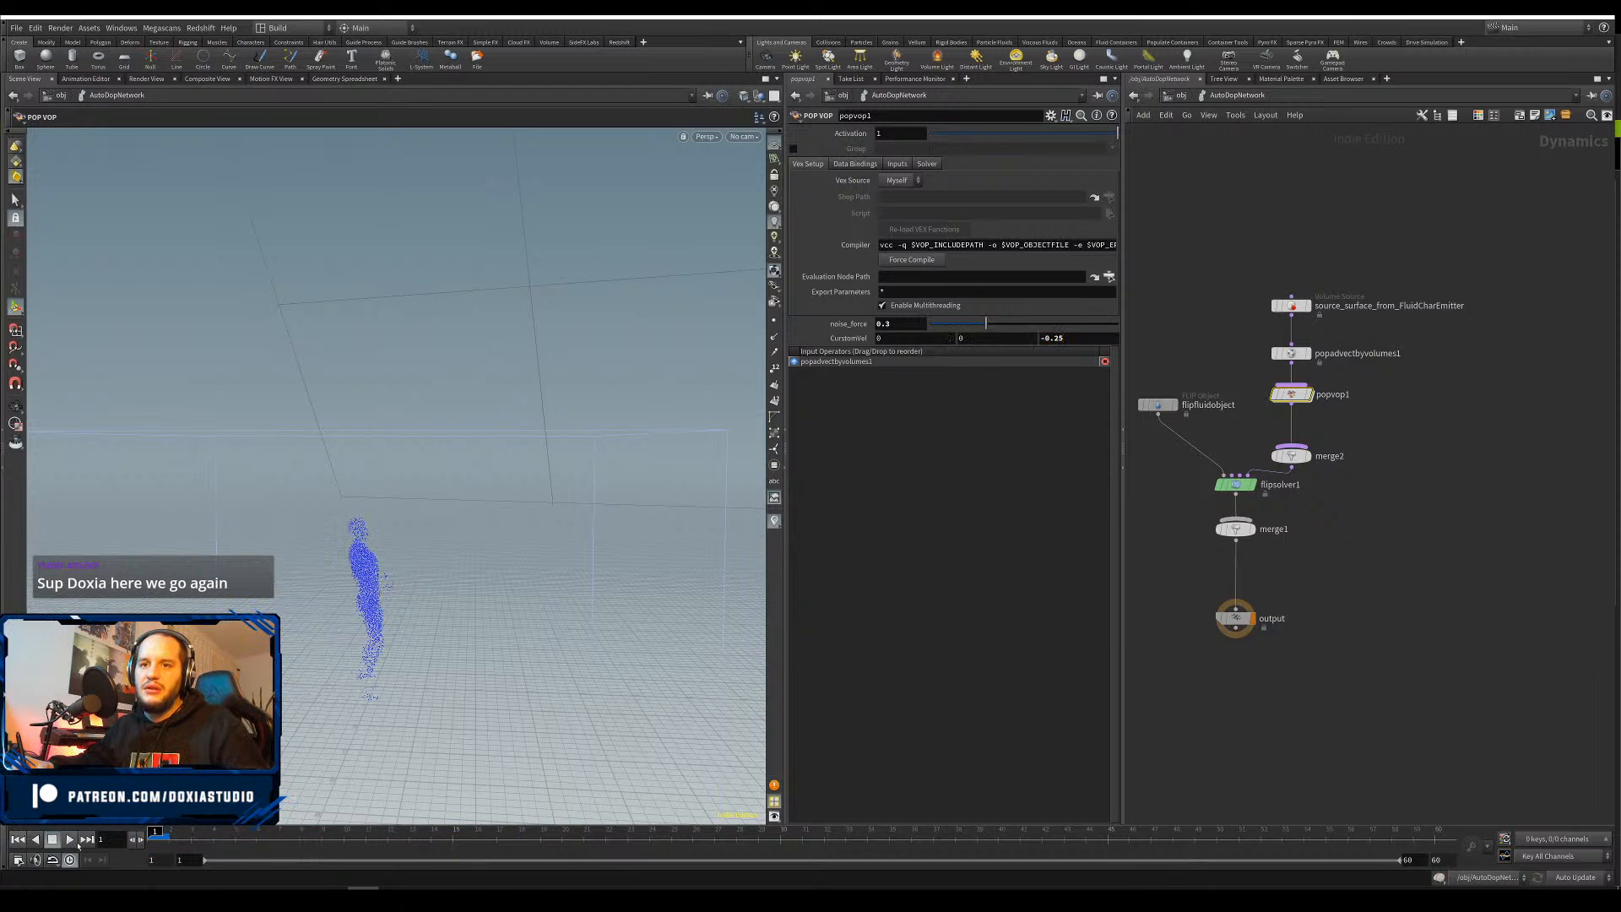
pyautogui.click(69, 839)
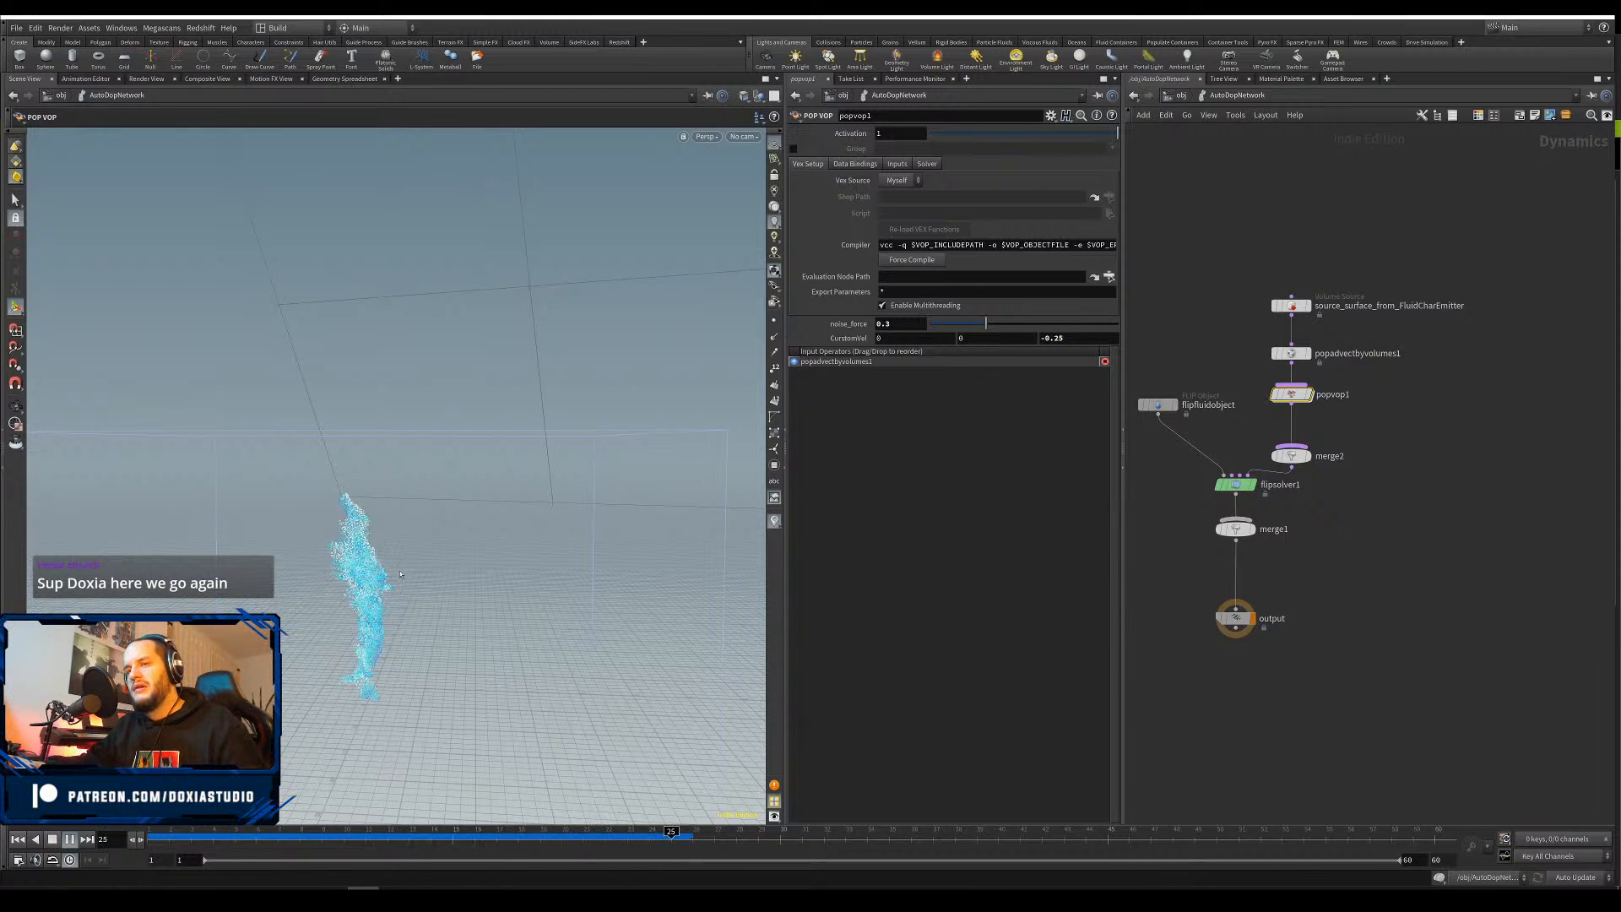
pyautogui.click(75, 843)
# Set the Particle Separation of flipfluidobject to 0.1 and replay the simulation from the first frame
pyautogui.keyDown('alt'); pyautogui.moveTo(405, 625); pyautogui.dragTo(439, 621); pyautogui.keyUp('alt')
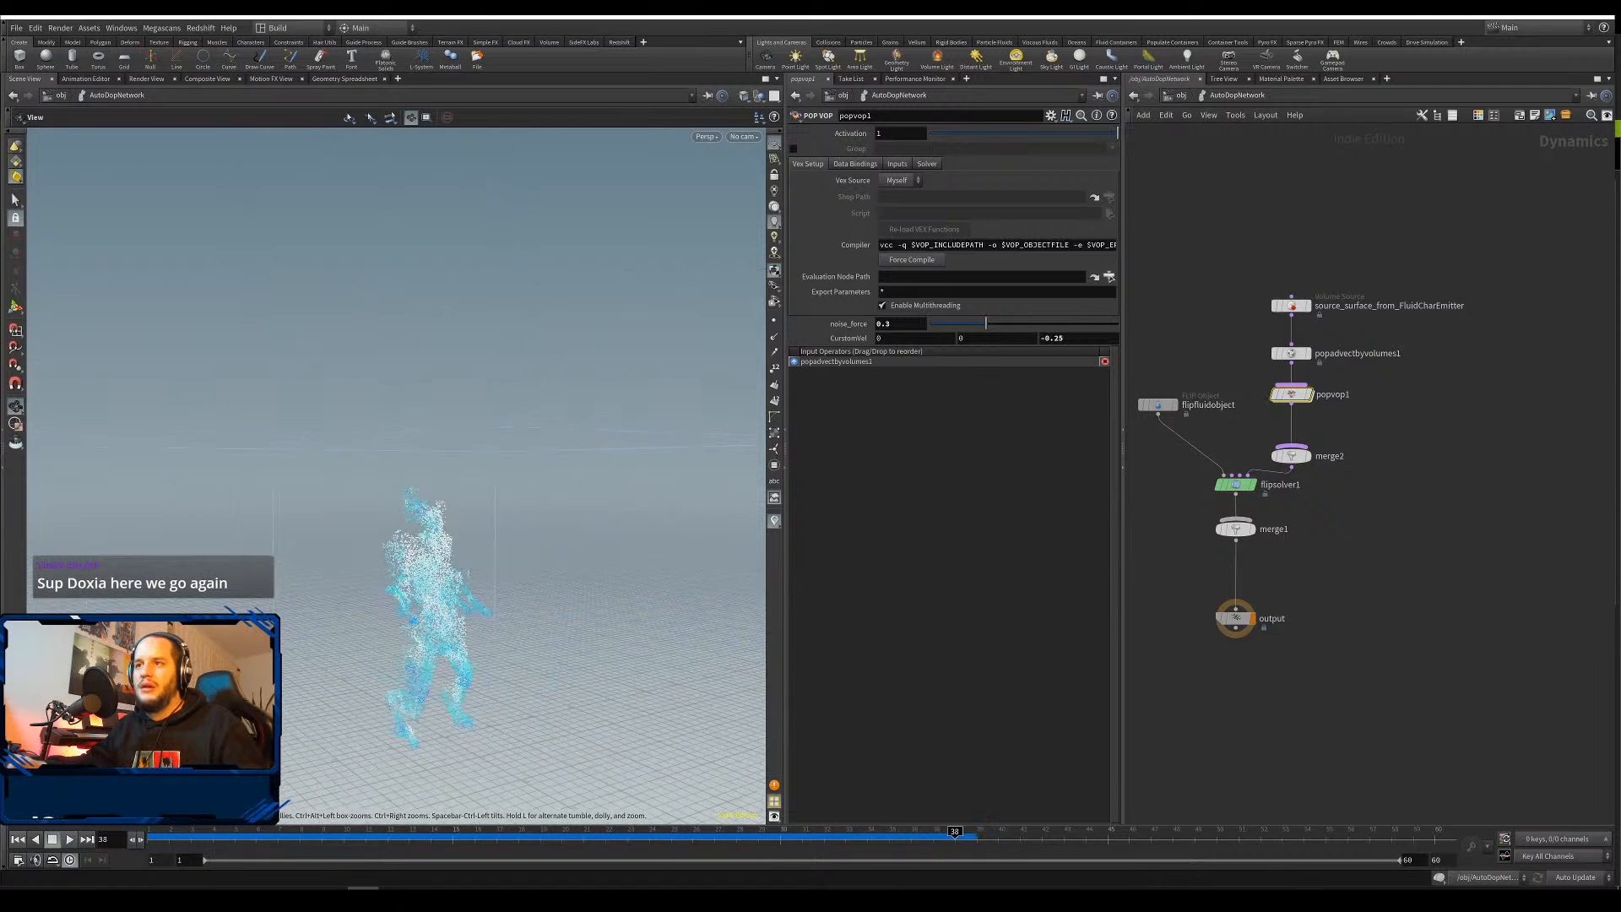
pyautogui.keyDown('alt'); pyautogui.moveTo(414, 621); pyautogui.dragTo(561, 605, button='right'); pyautogui.keyUp('alt')
pyautogui.keyDown('alt'); pyautogui.moveTo(561, 604); pyautogui.dragTo(190, 610); pyautogui.keyUp('alt')
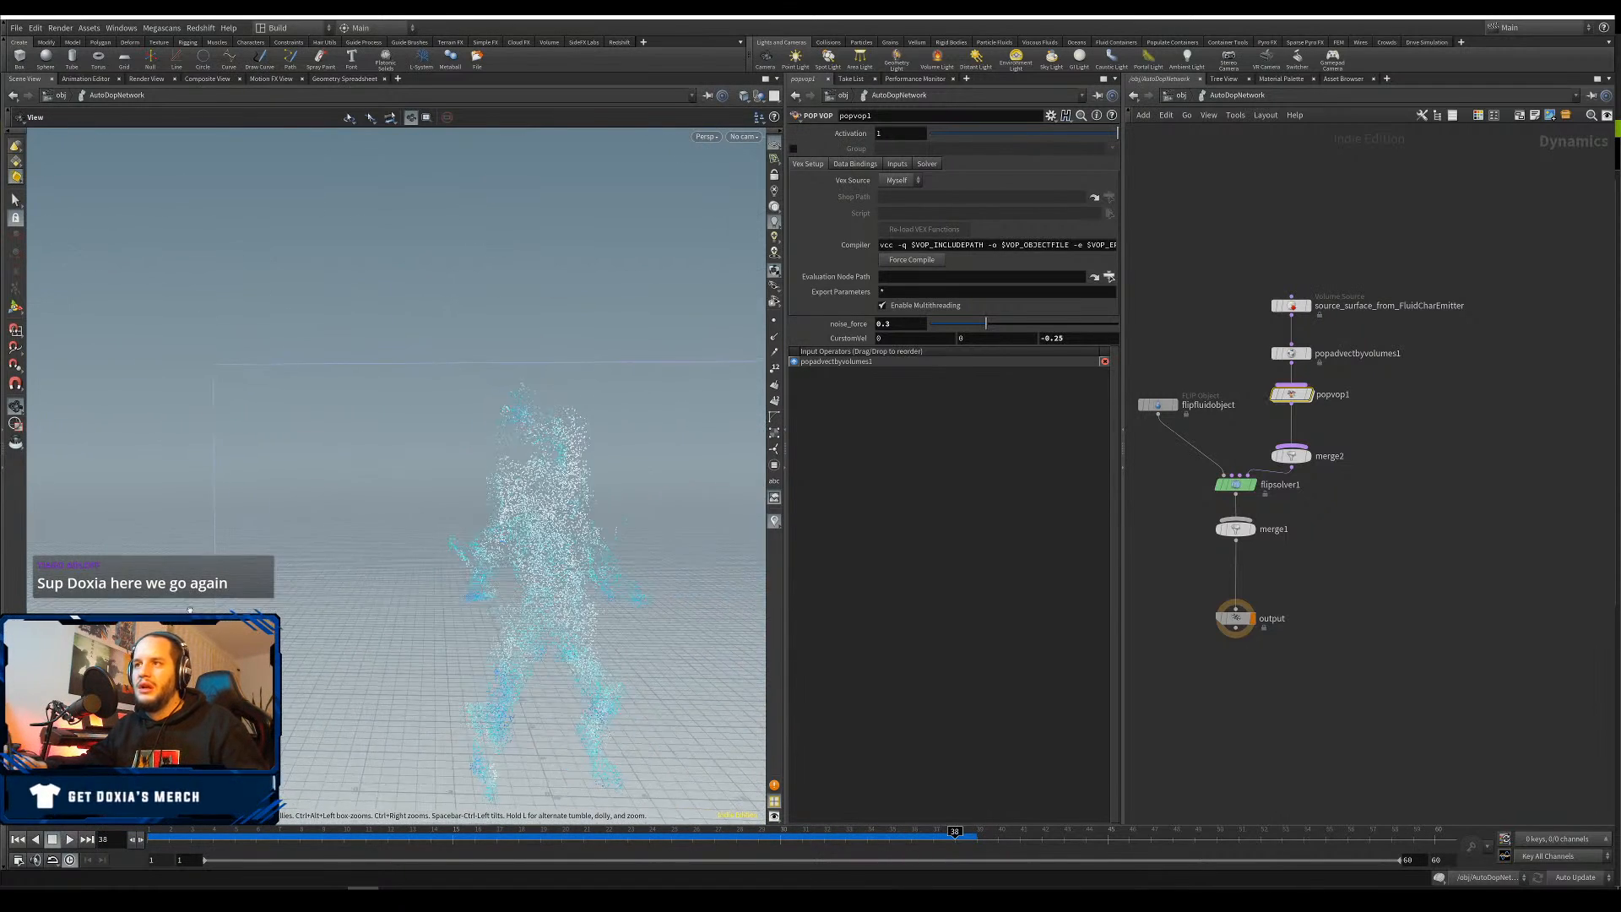
pyautogui.moveTo(1185, 361); pyautogui.dragTo(1297, 366, button='middle')
pyautogui.click(1271, 409)
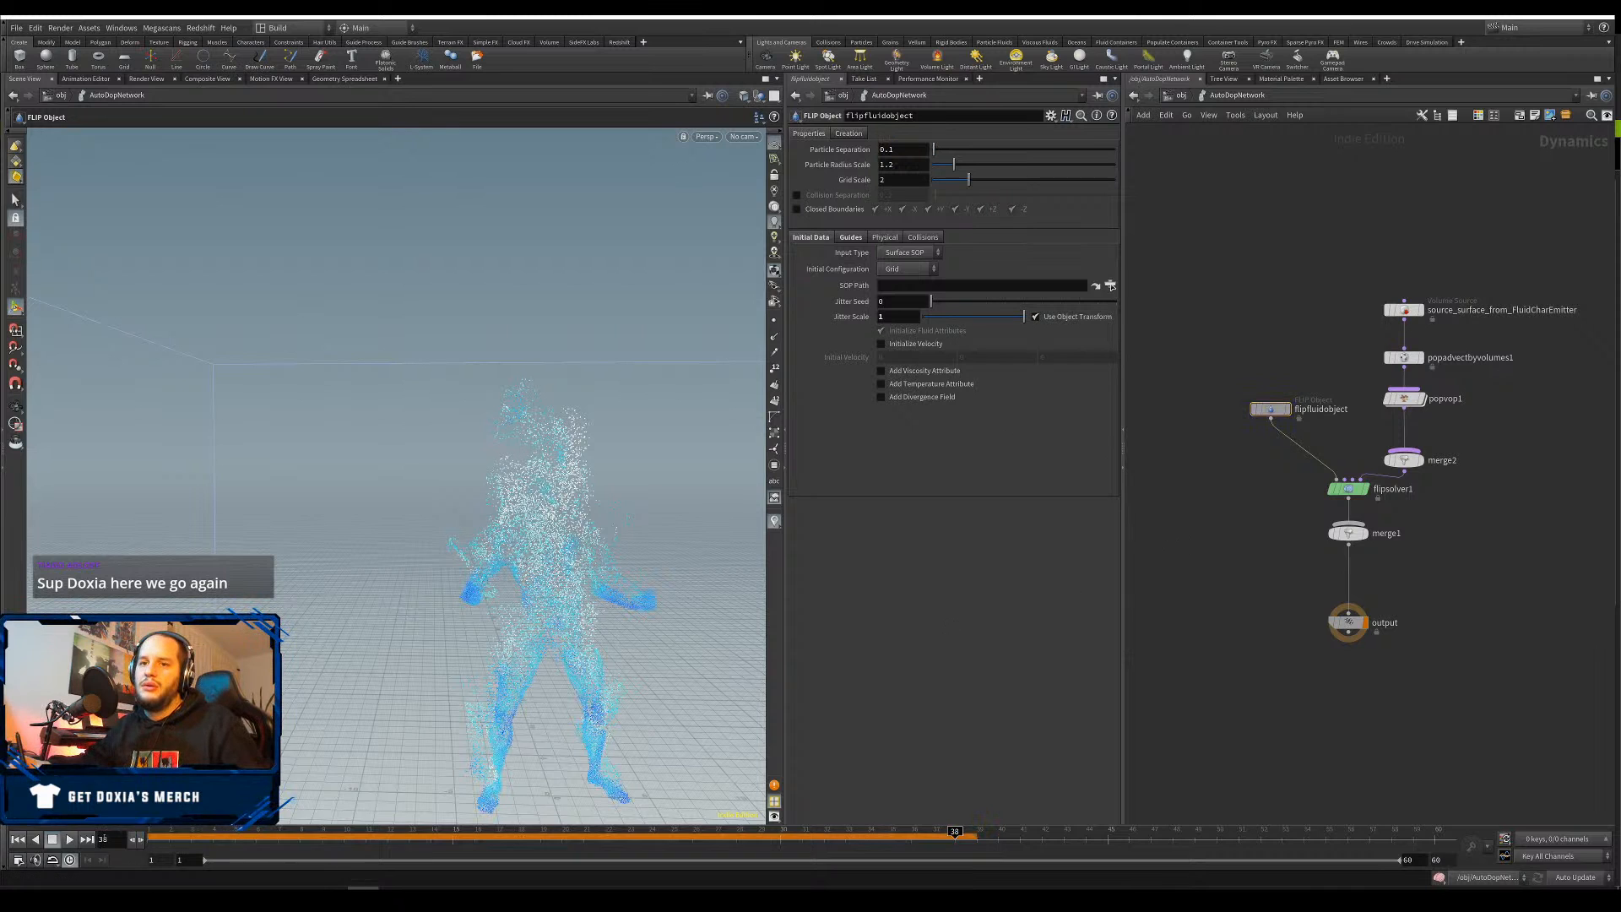
pyautogui.click(19, 841)
pyautogui.click(70, 838)
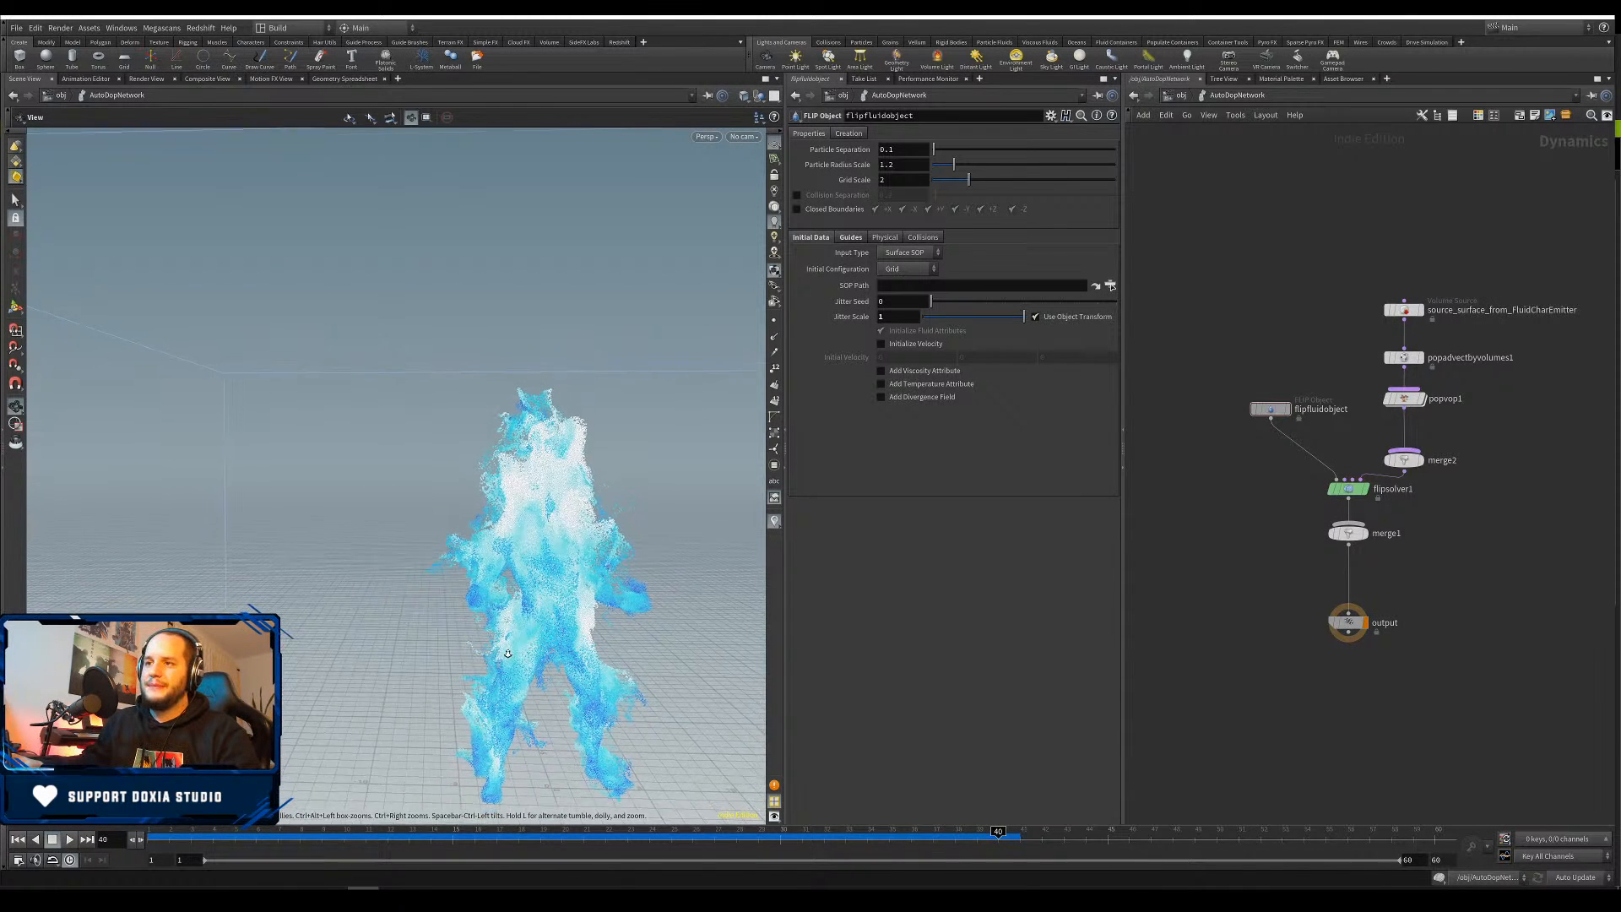
# Set the third CurstomVel component on popvop1 to -0.4, replay the simulation from the first frame and stop it
pyautogui.keyDown('alt'); pyautogui.moveTo(384, 512); pyautogui.dragTo(295, 570); pyautogui.keyUp('alt')
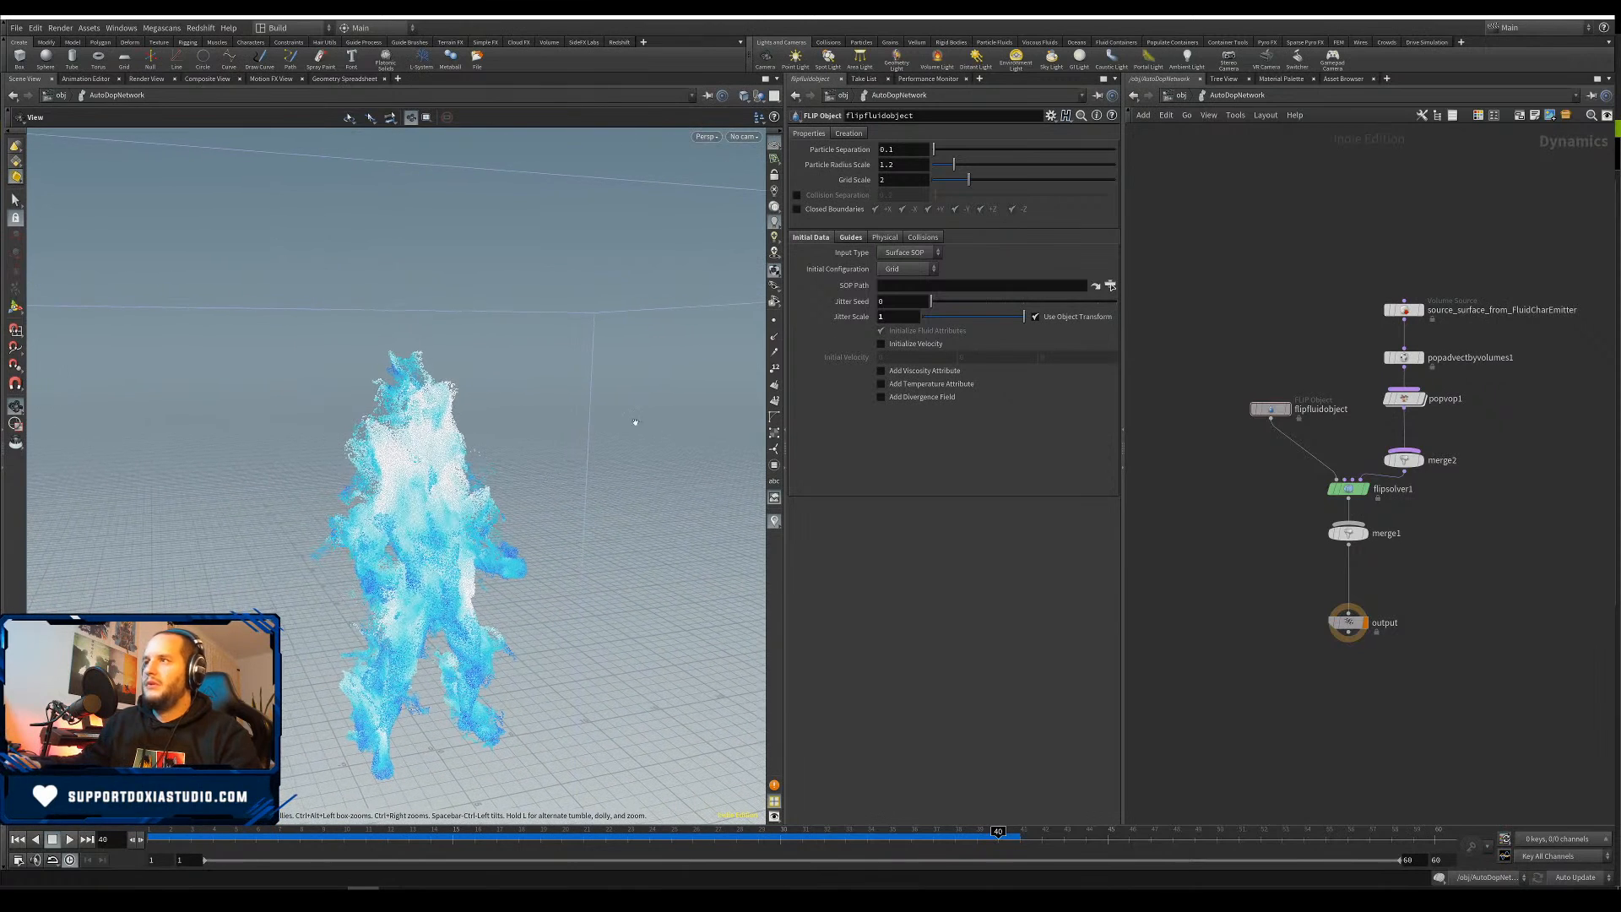
pyautogui.click(1404, 399)
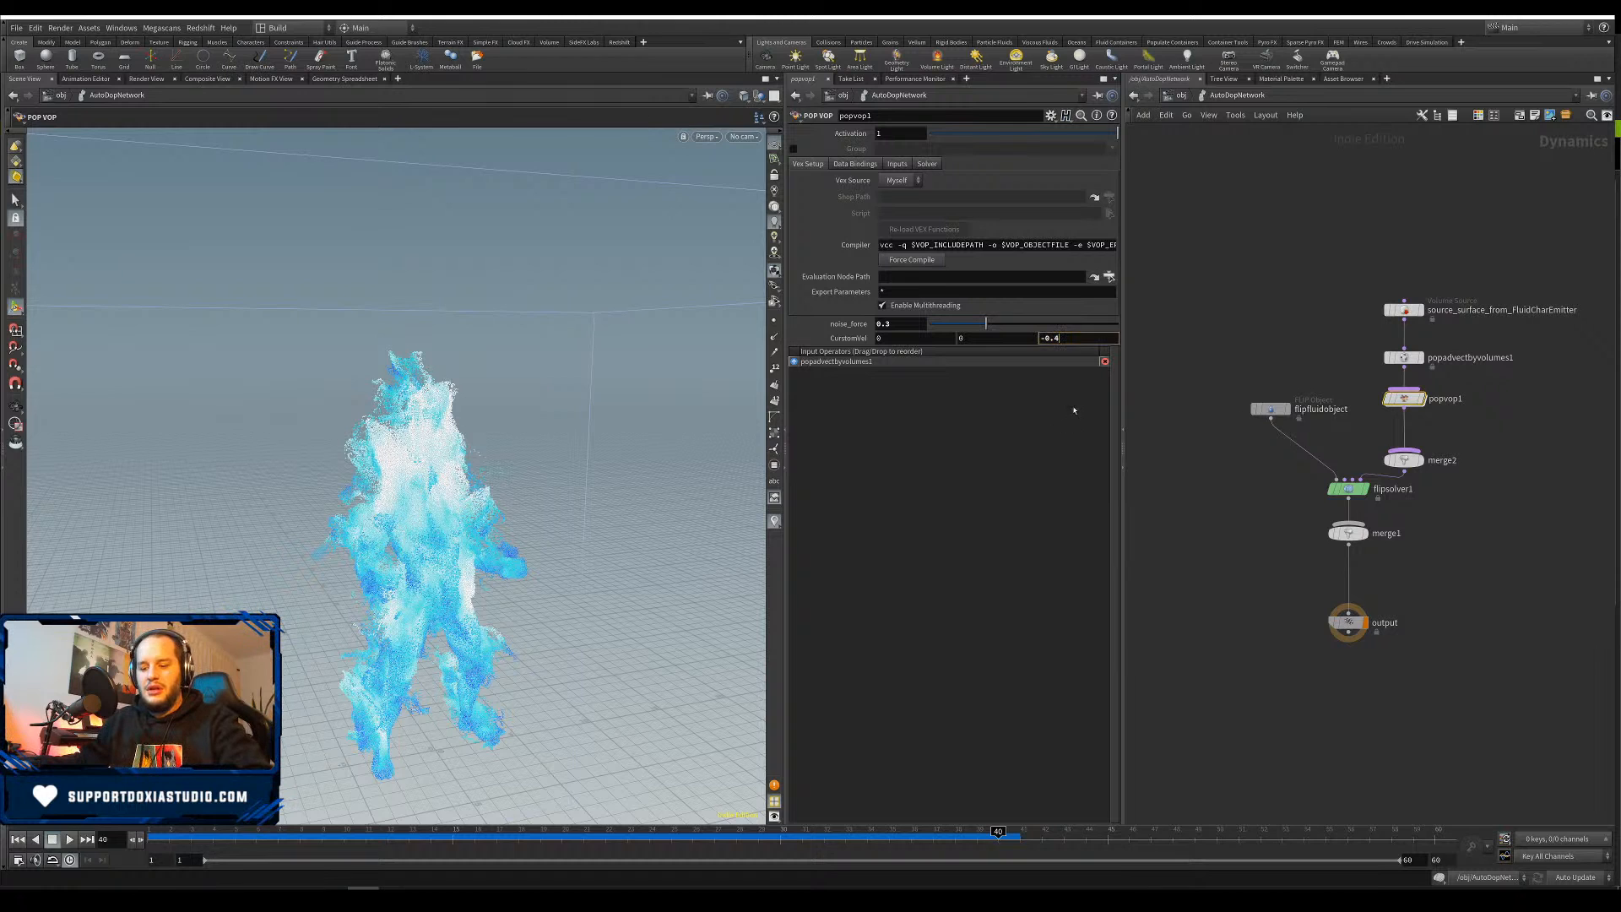
pyautogui.click(18, 840)
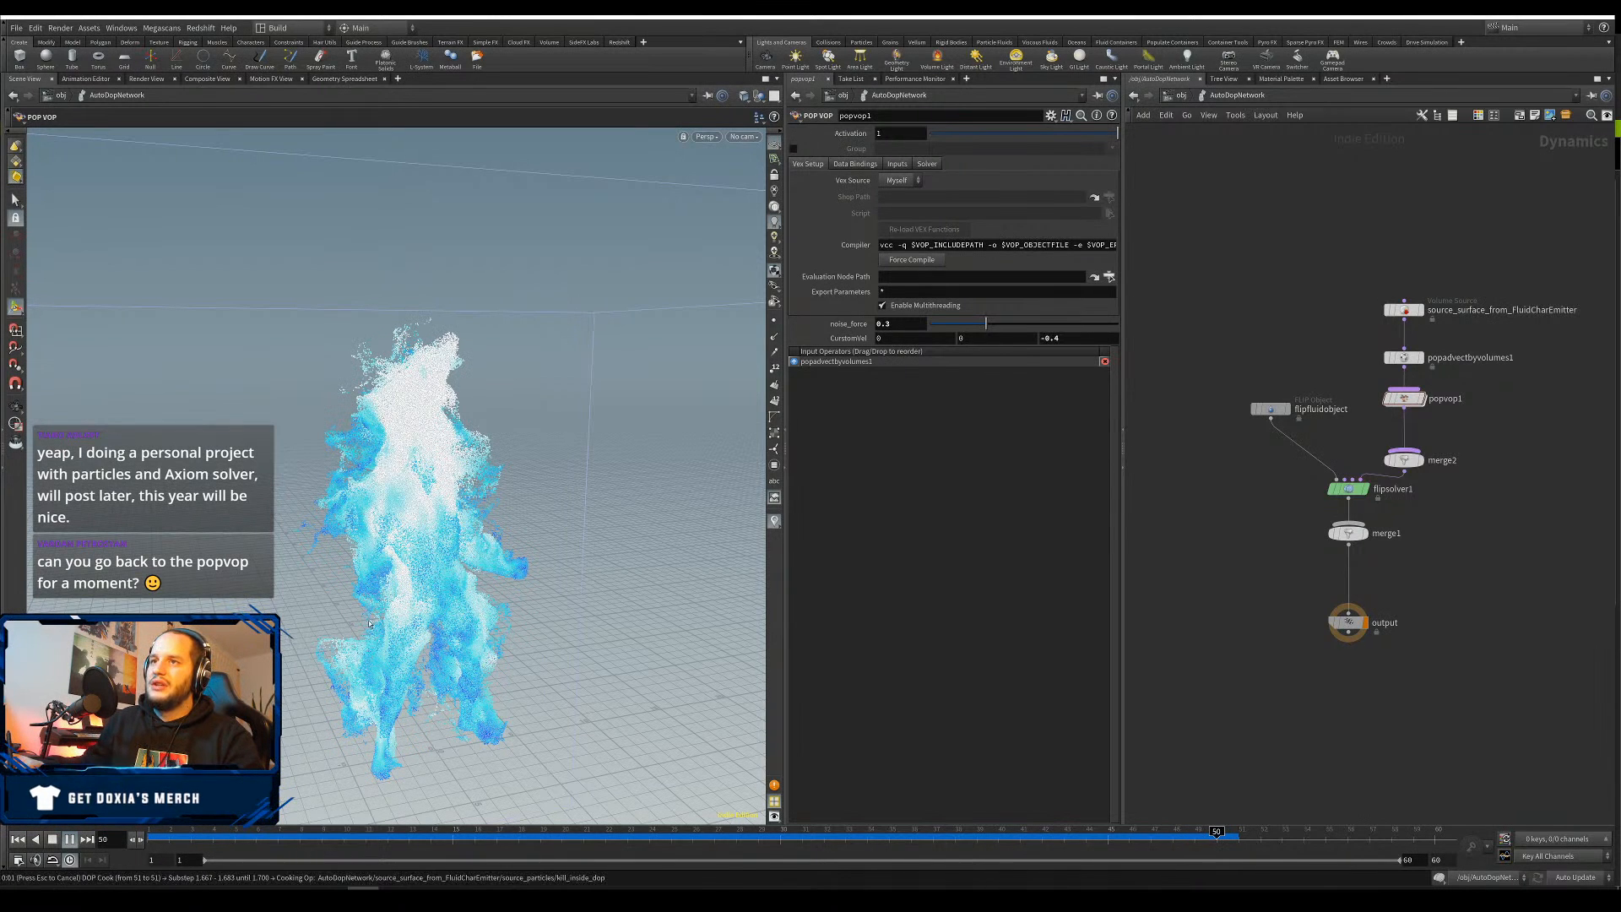
pyautogui.press('Escape')
# Set noise_force on popvop1 to 0.45 and return the simulation to the first frame
pyautogui.moveTo(403, 618); pyautogui.dragTo(326, 620)
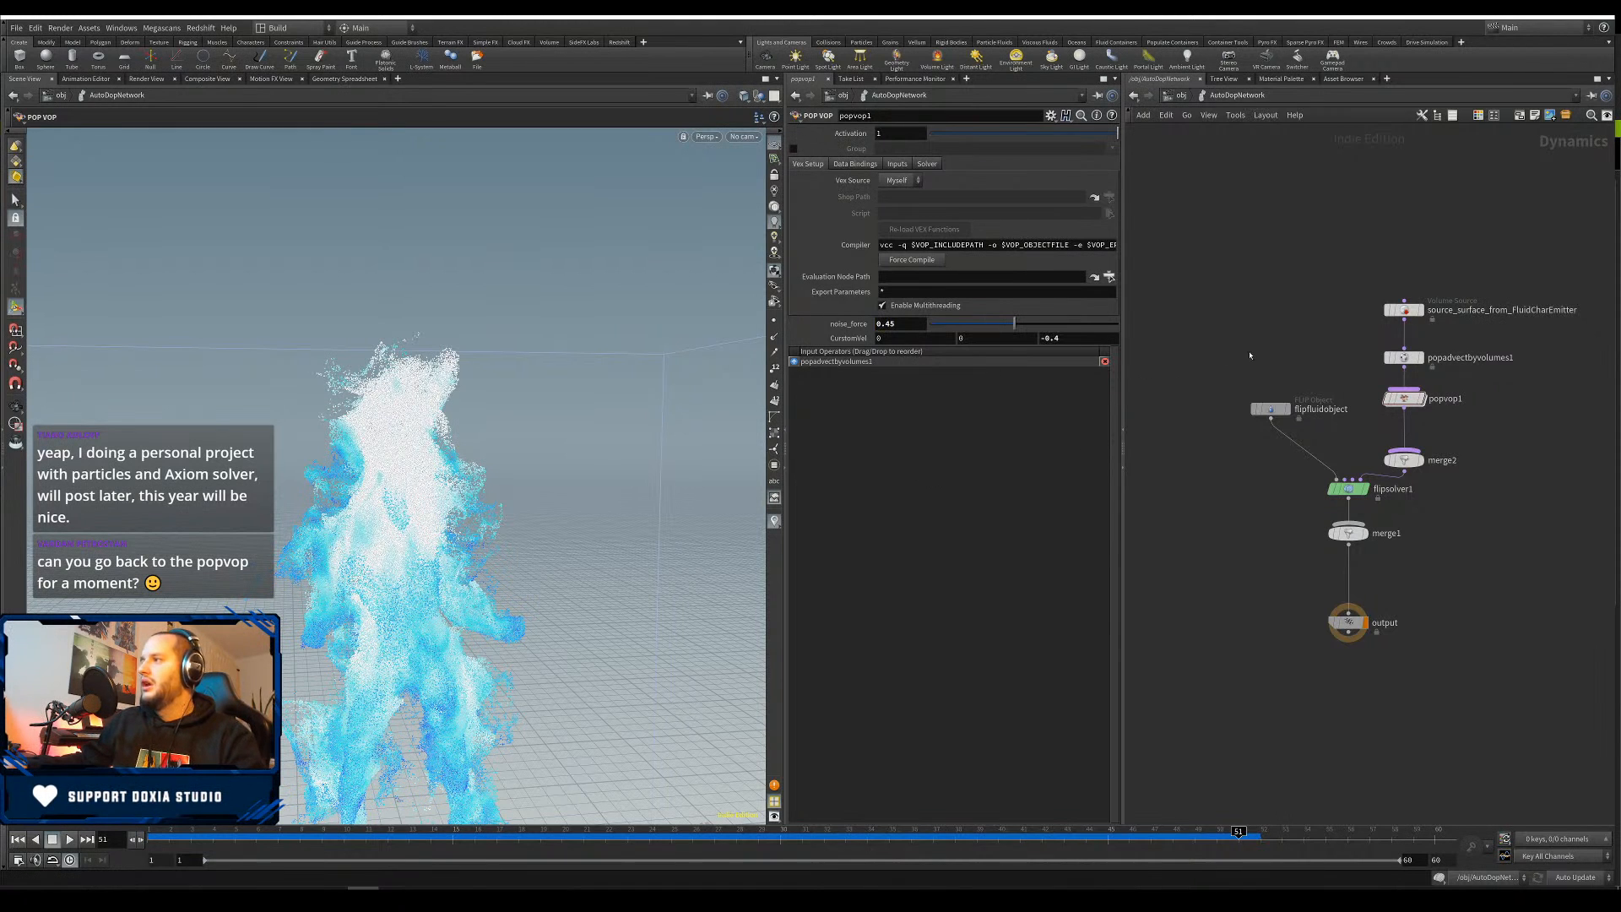
pyautogui.click(1271, 408)
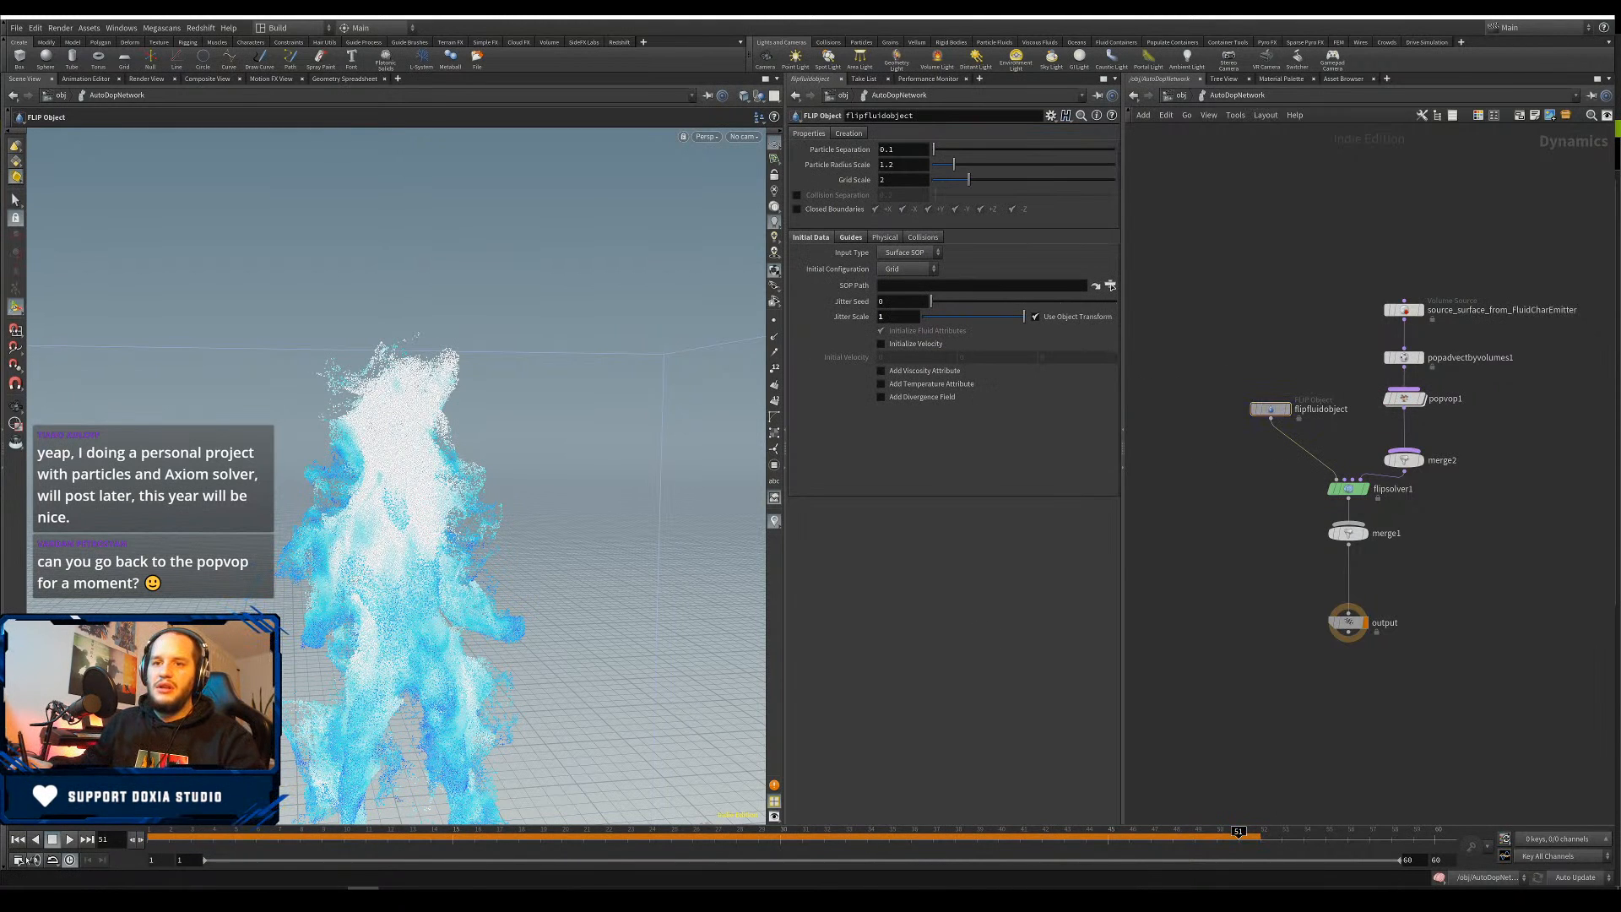
pyautogui.click(18, 839)
# Insert a File Cache node between import_pyrofields and out_smoke inside pyro_import
pyautogui.press('u')
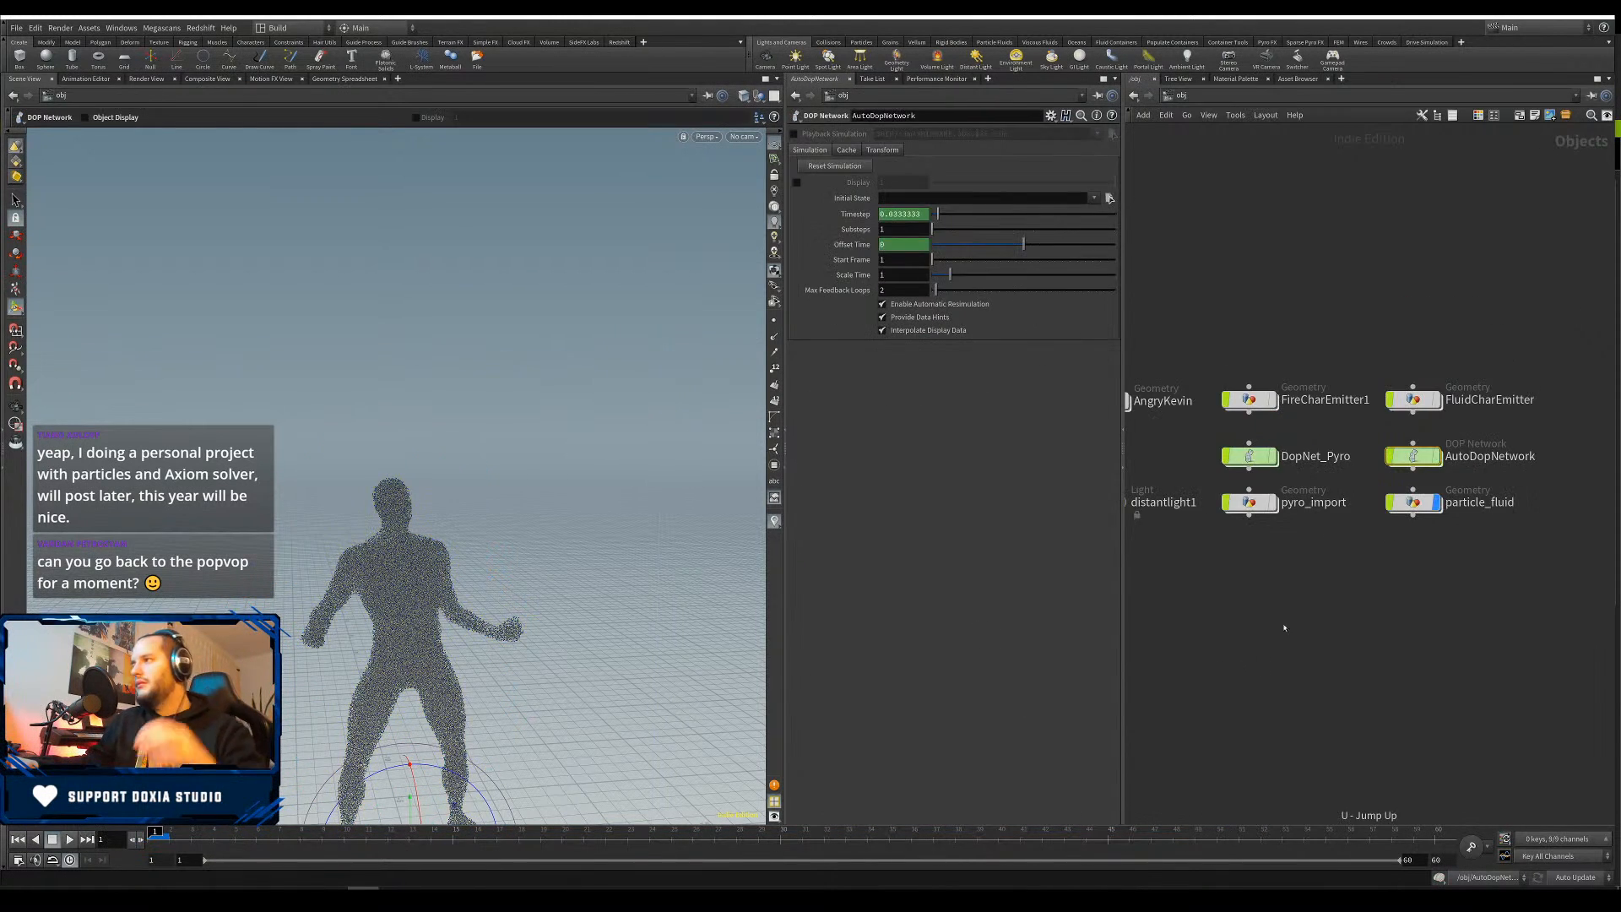
pyautogui.doubleClick(1226, 498)
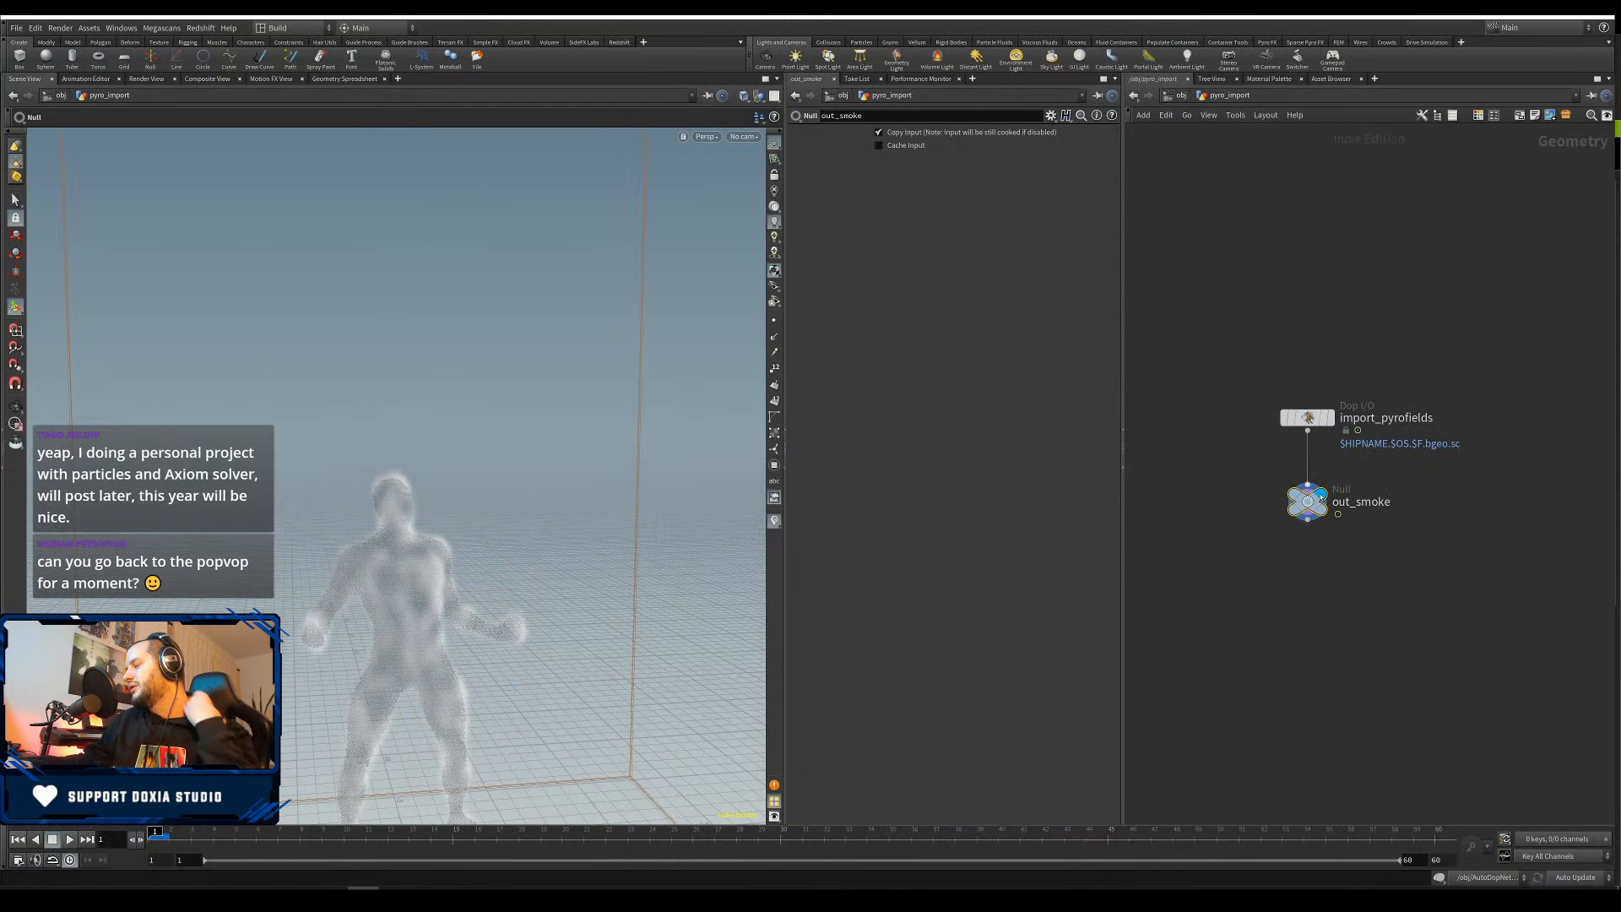
pyautogui.moveTo(1316, 515); pyautogui.dragTo(1315, 536)
pyautogui.press('Tab')
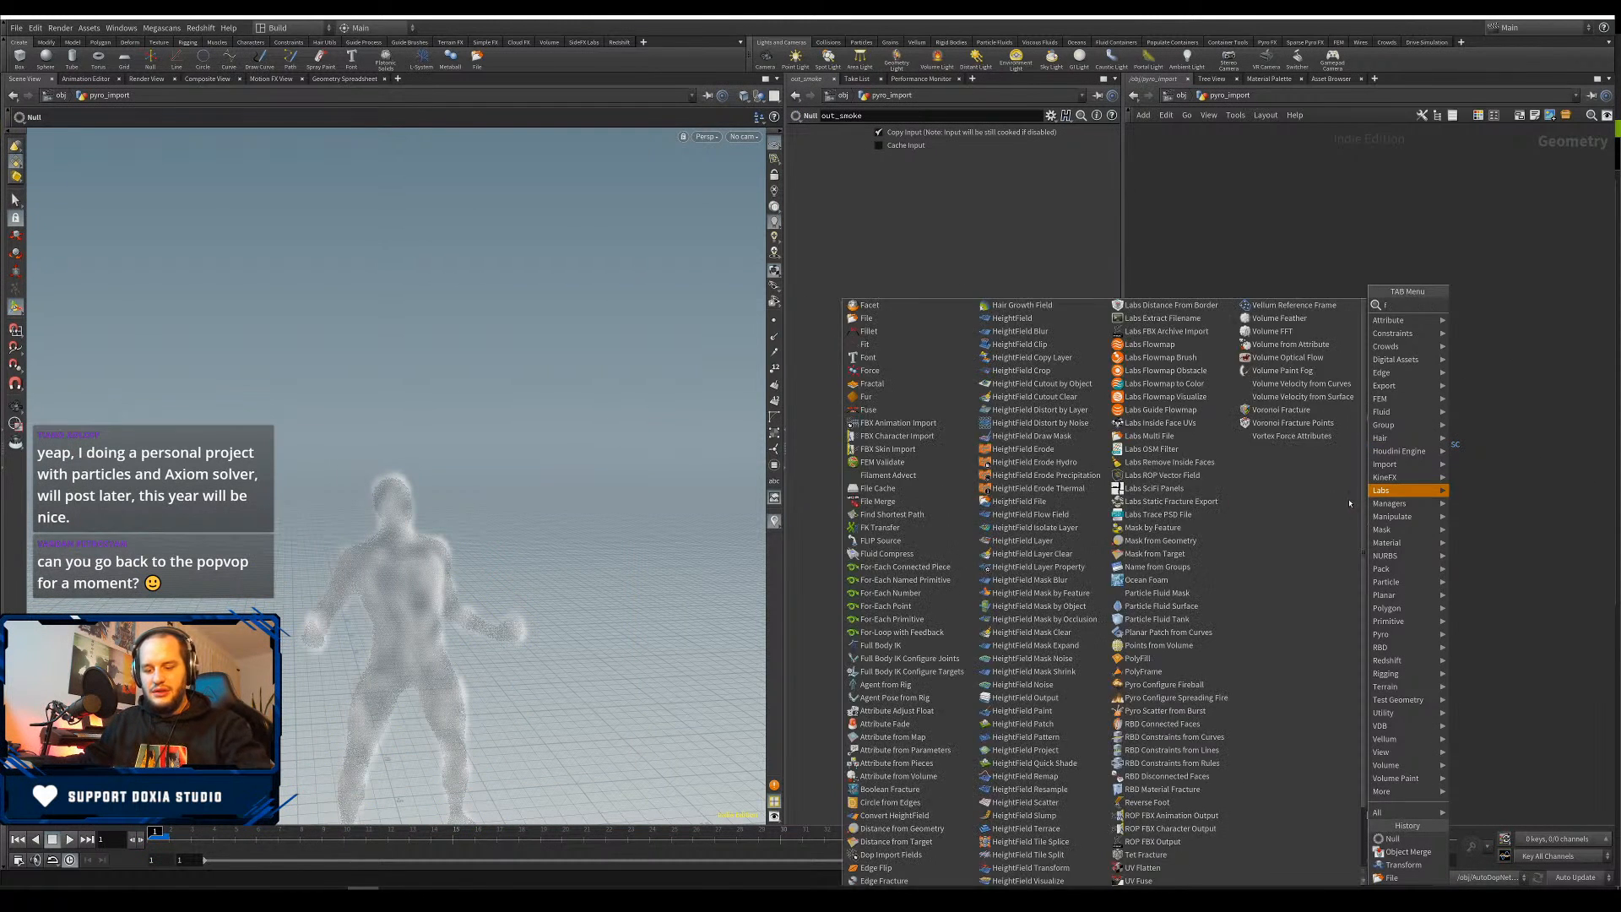
pyautogui.write('file')
pyautogui.click(1490, 319)
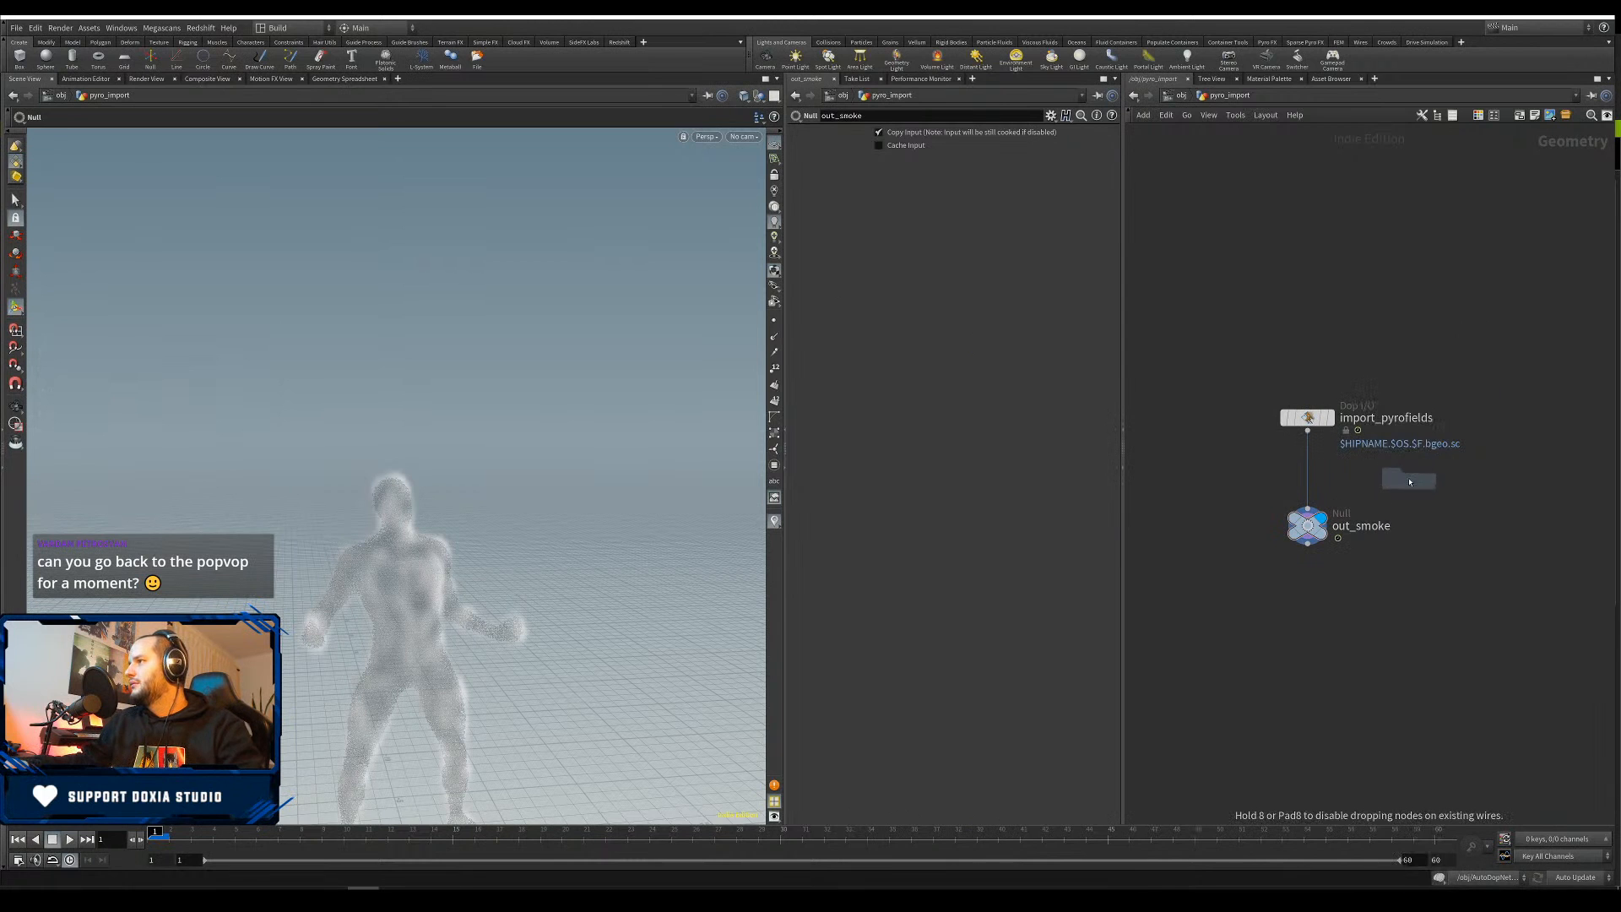
pyautogui.doubleClick(1394, 477)
pyautogui.press('u')
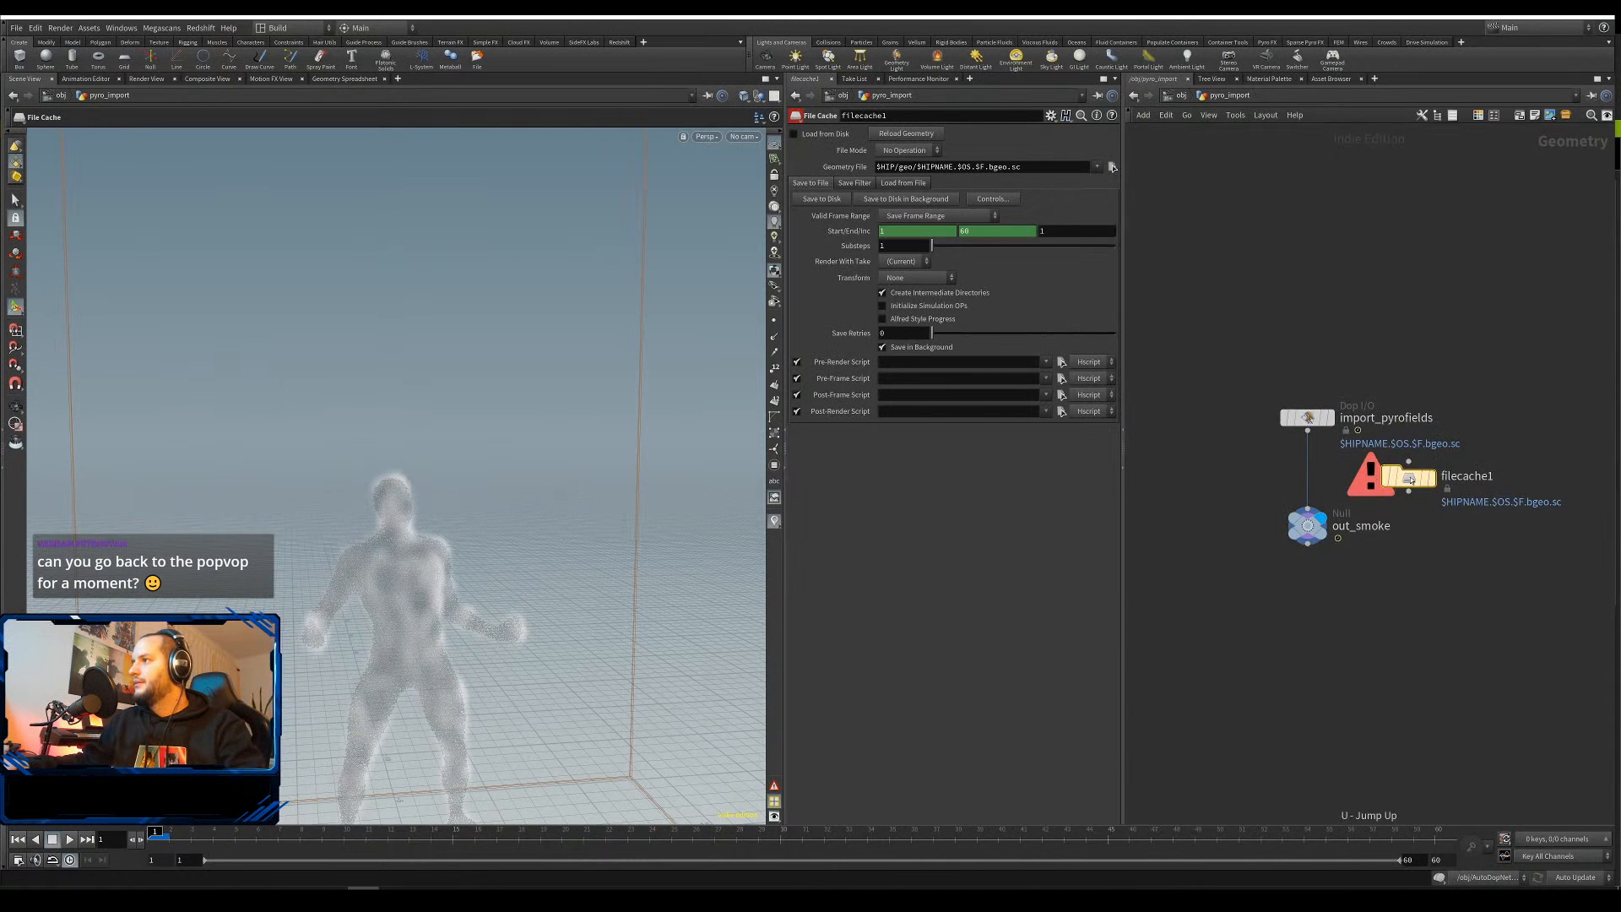
pyautogui.moveTo(1326, 478); pyautogui.dragTo(1317, 478)
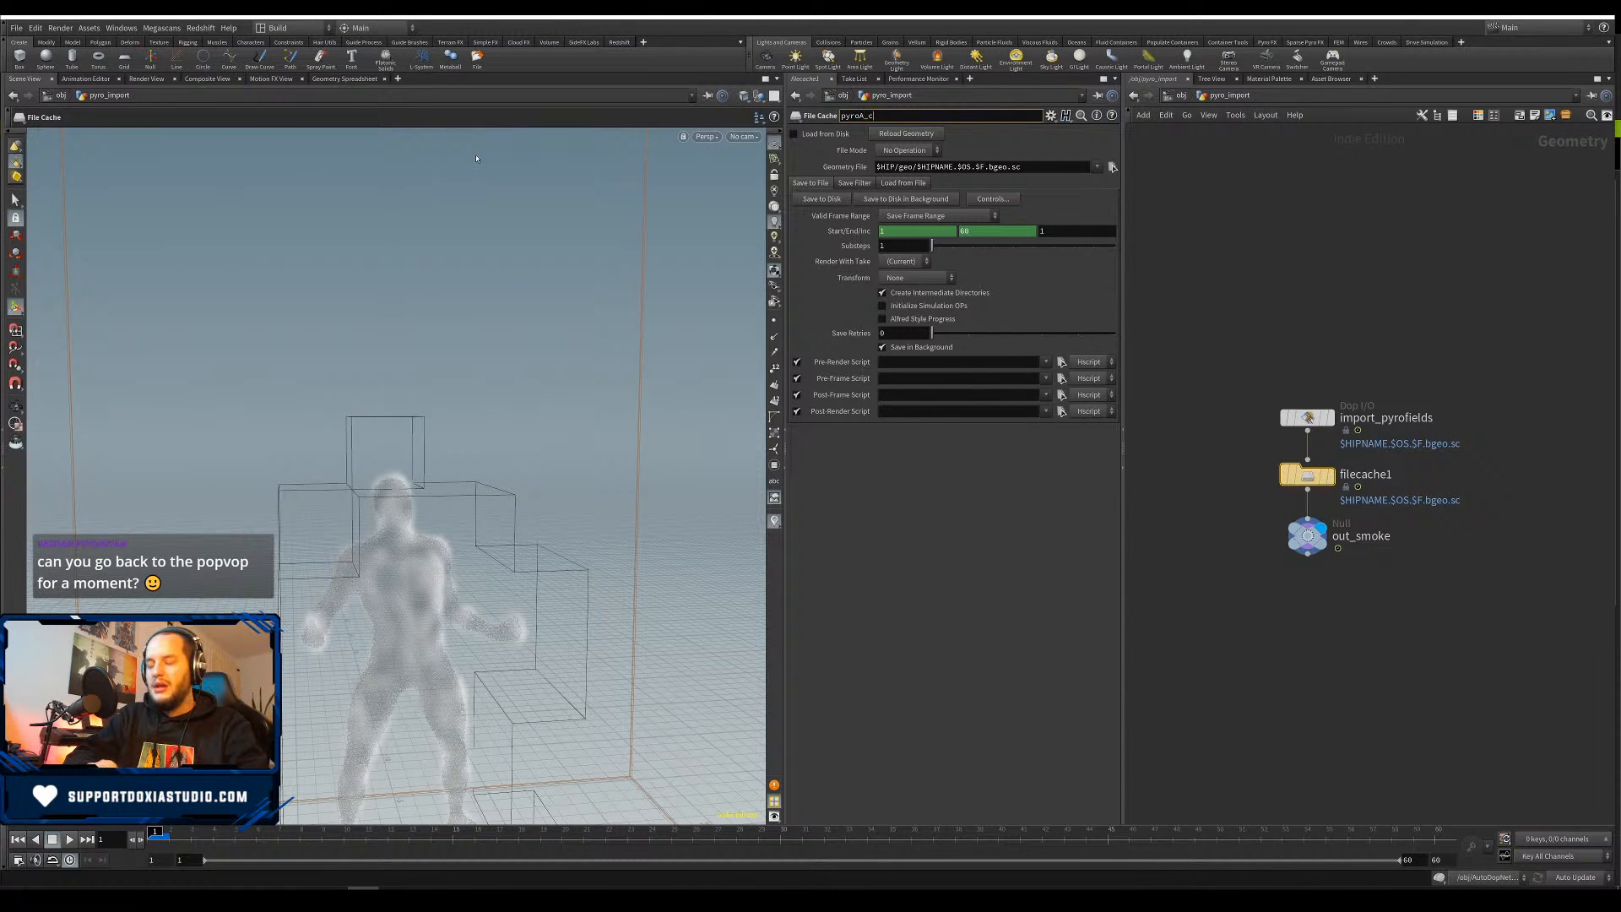
# Name the cache node pyroA_cache and save it to disk as $HIP/geo/$OS.$F.bgeo.sc with Load from Disk enabled
pyautogui.write('pyroA_cache')
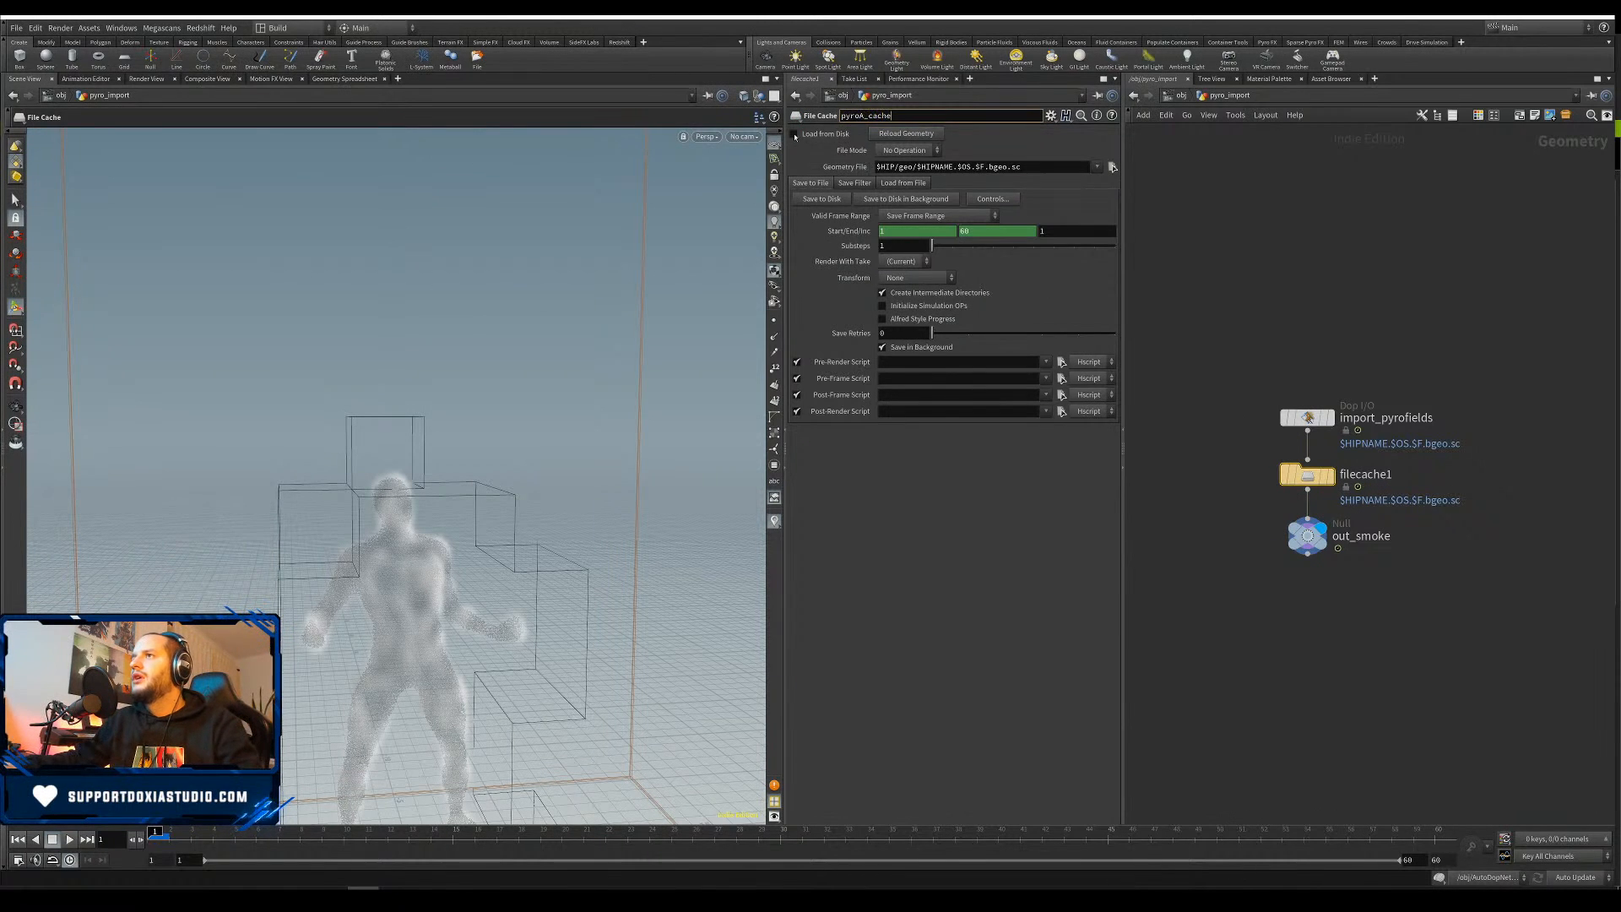
pyautogui.click(795, 135)
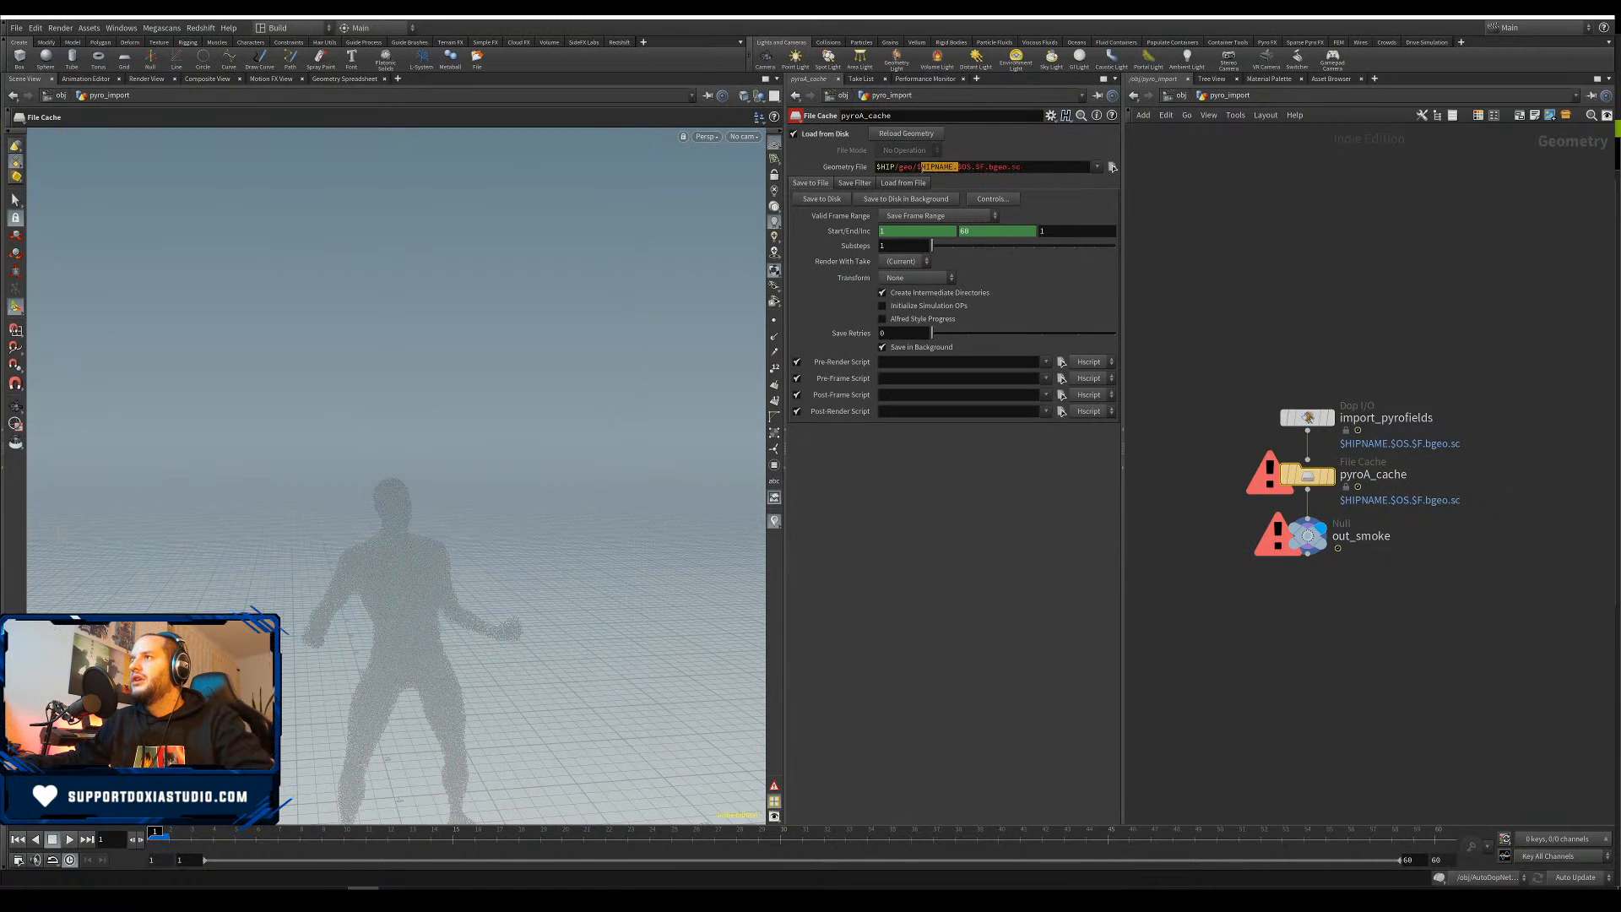
pyautogui.press('BackSpace')
pyautogui.click(900, 504)
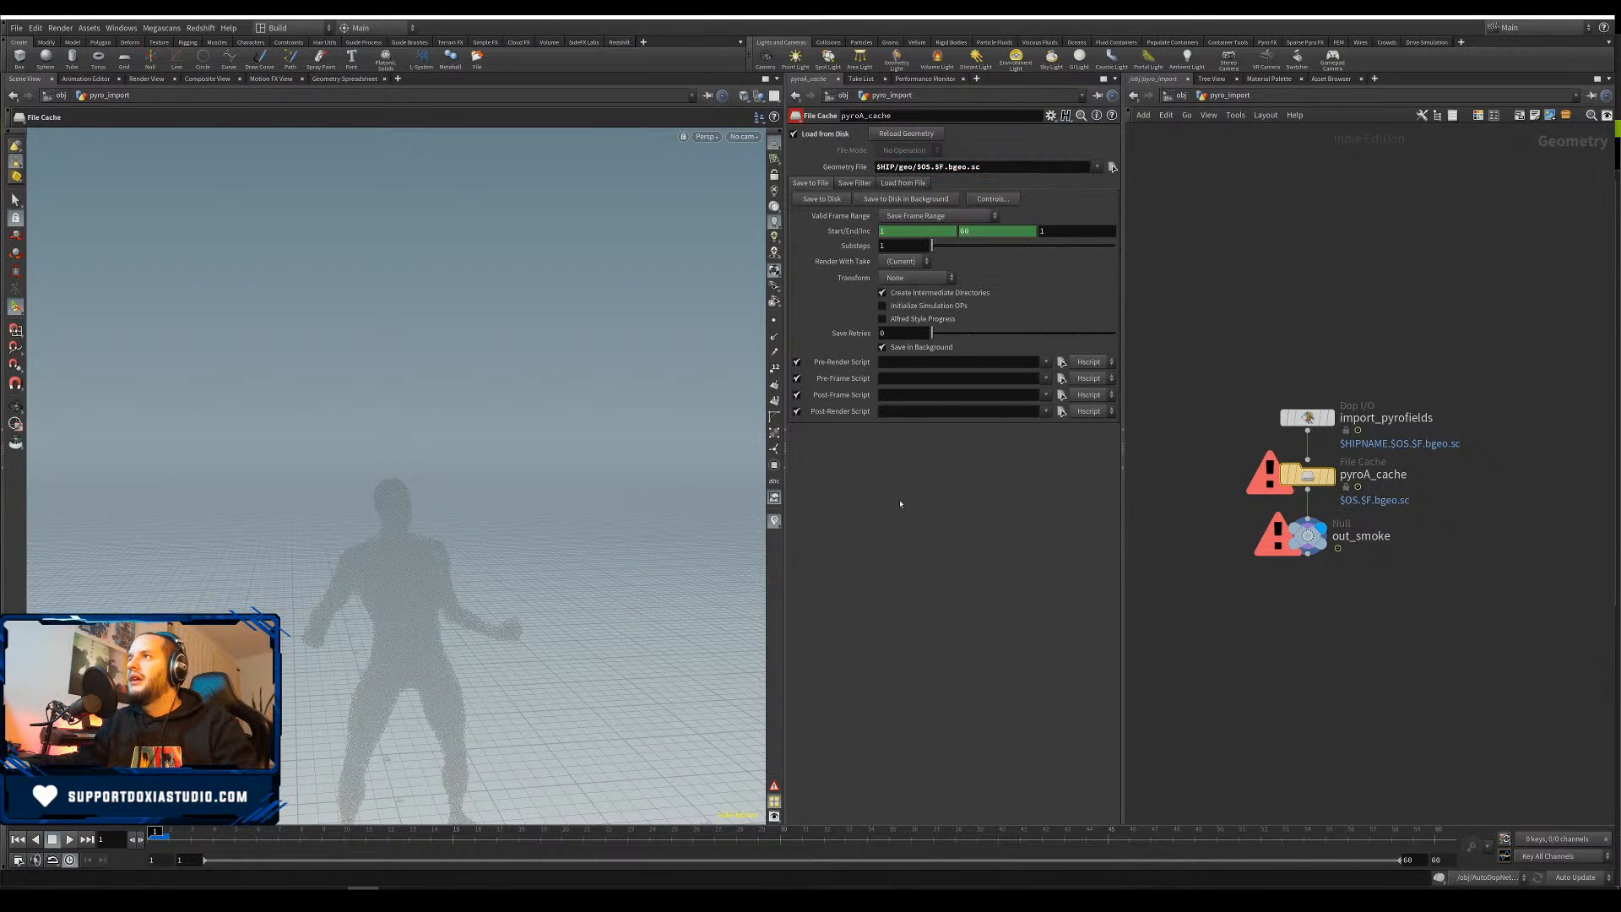
pyautogui.click(815, 201)
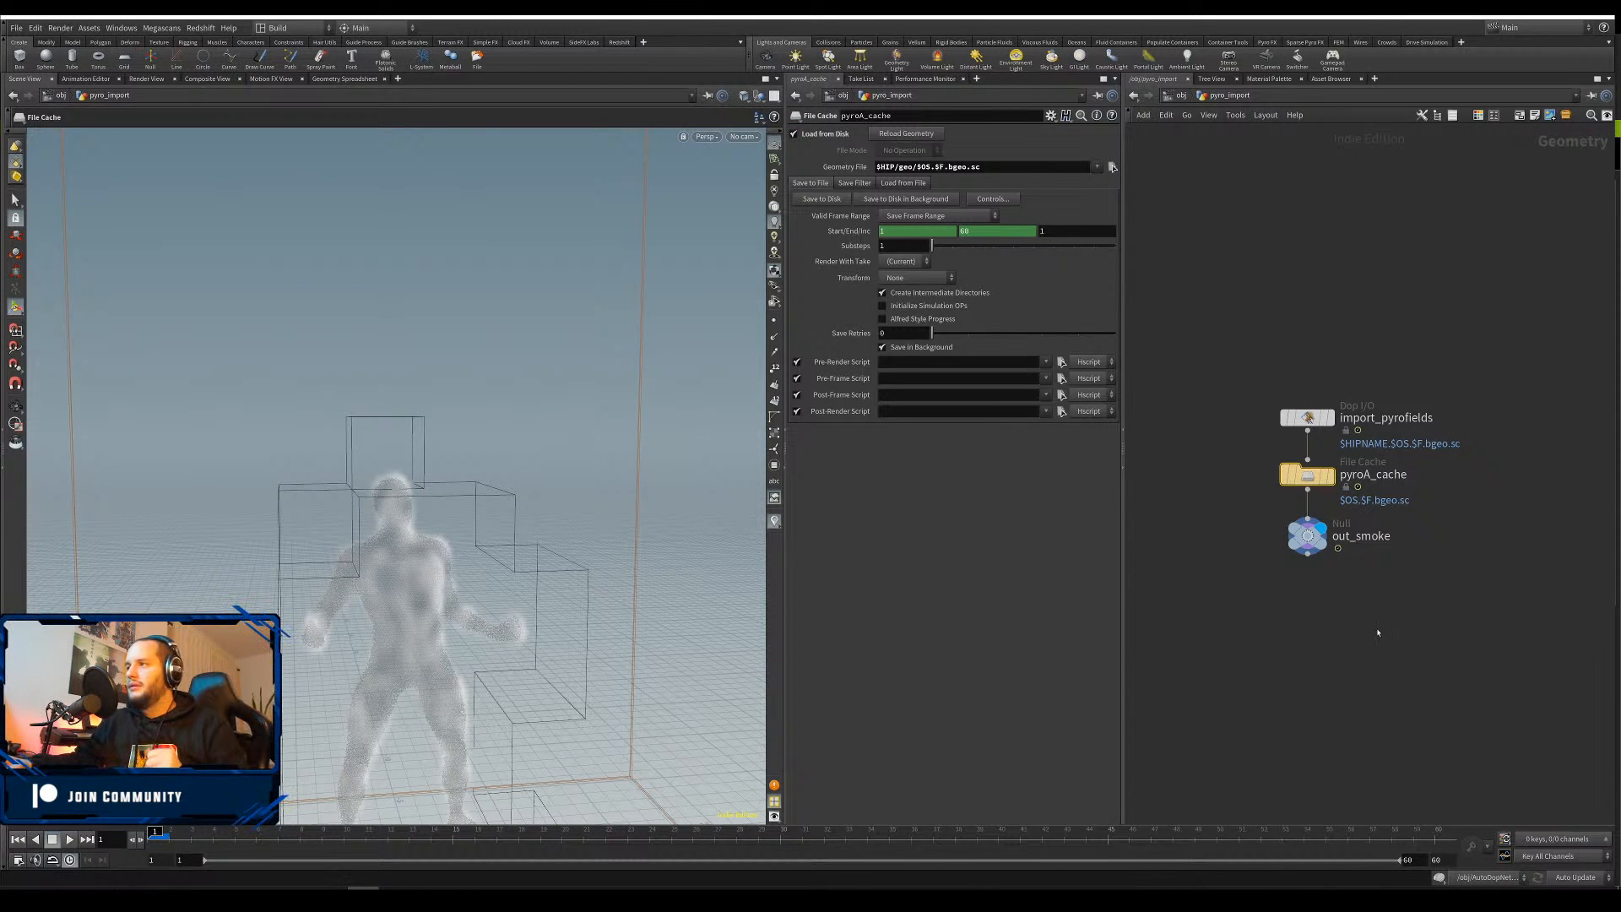
pyautogui.click(1366, 651)
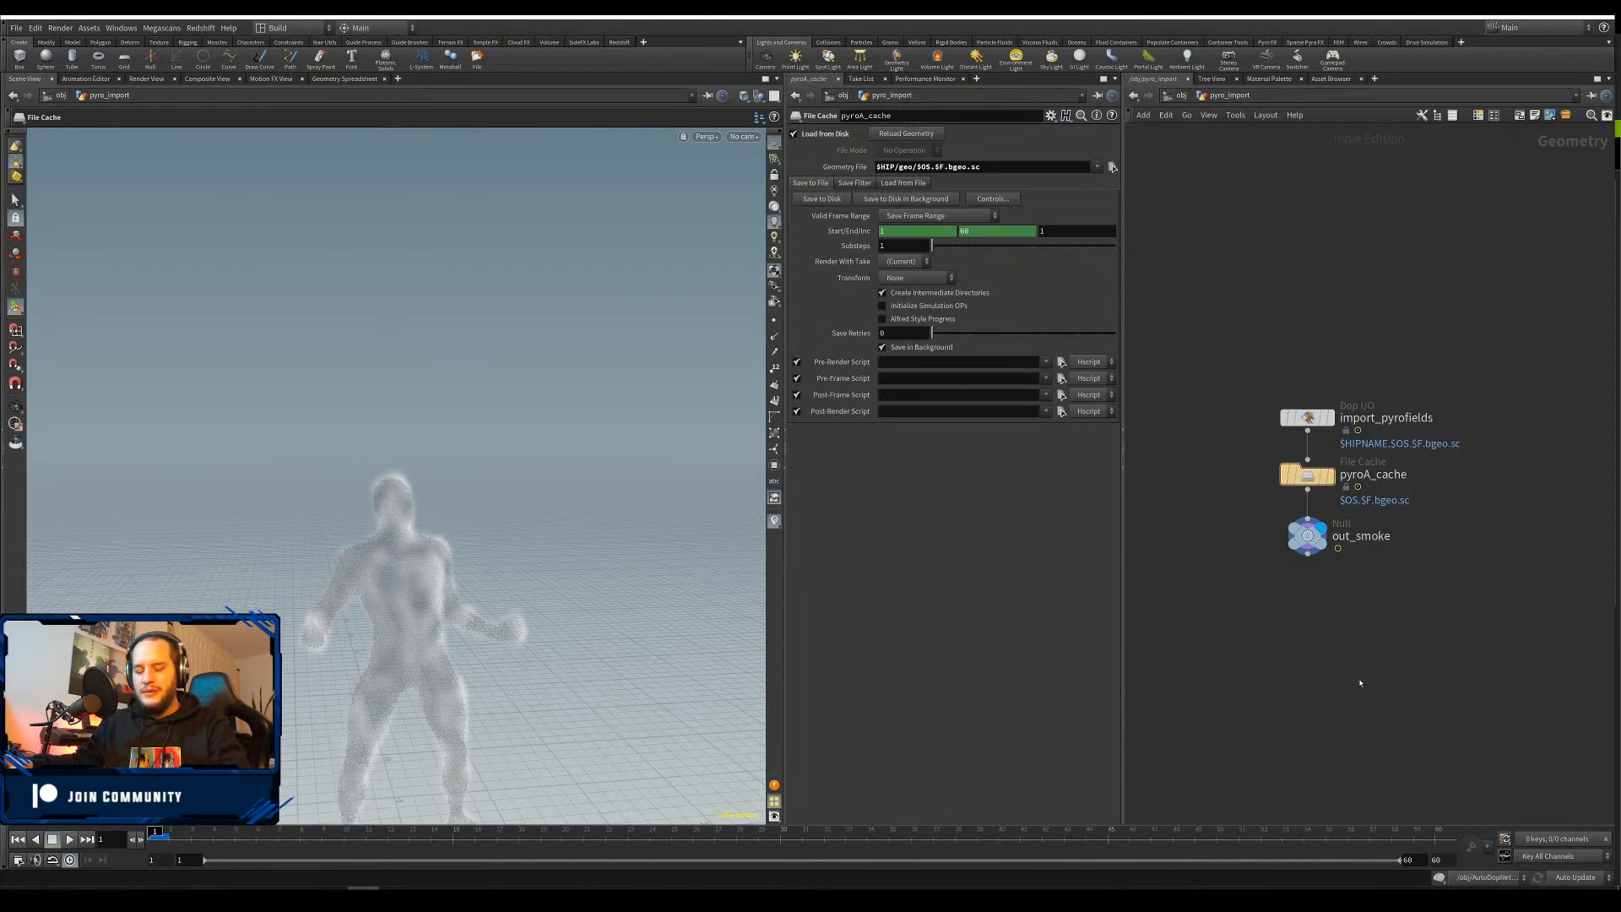
# Return to the object level and rename AutoDopNetwork to DopNet_Fluid
pyautogui.press('u')
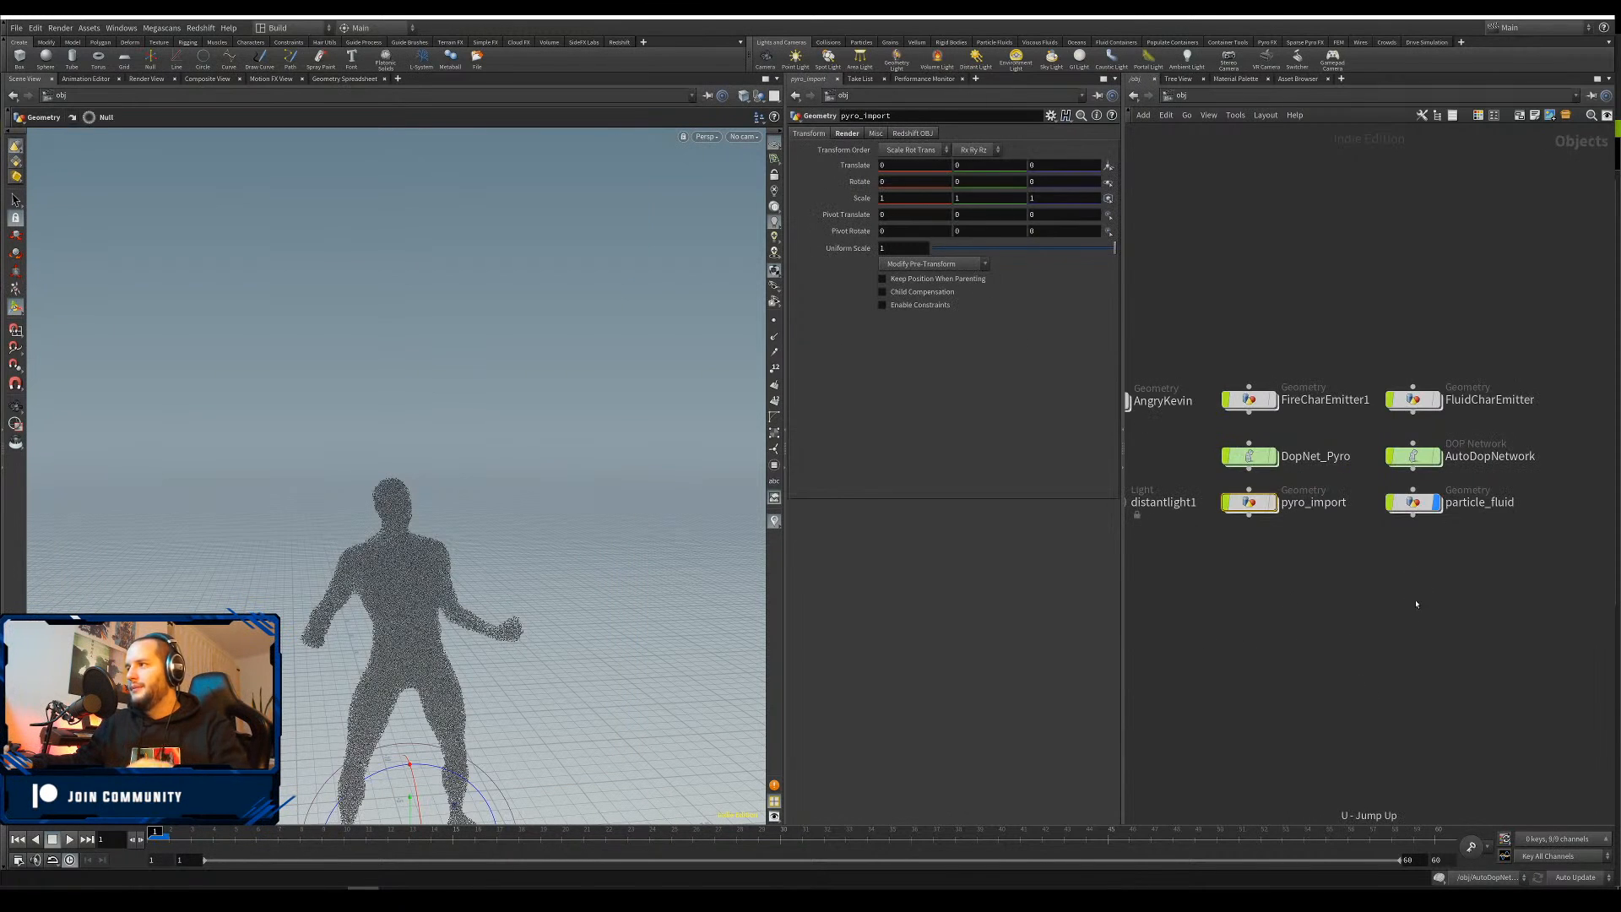
pyautogui.click(1421, 462)
pyautogui.doubleClick(1511, 457)
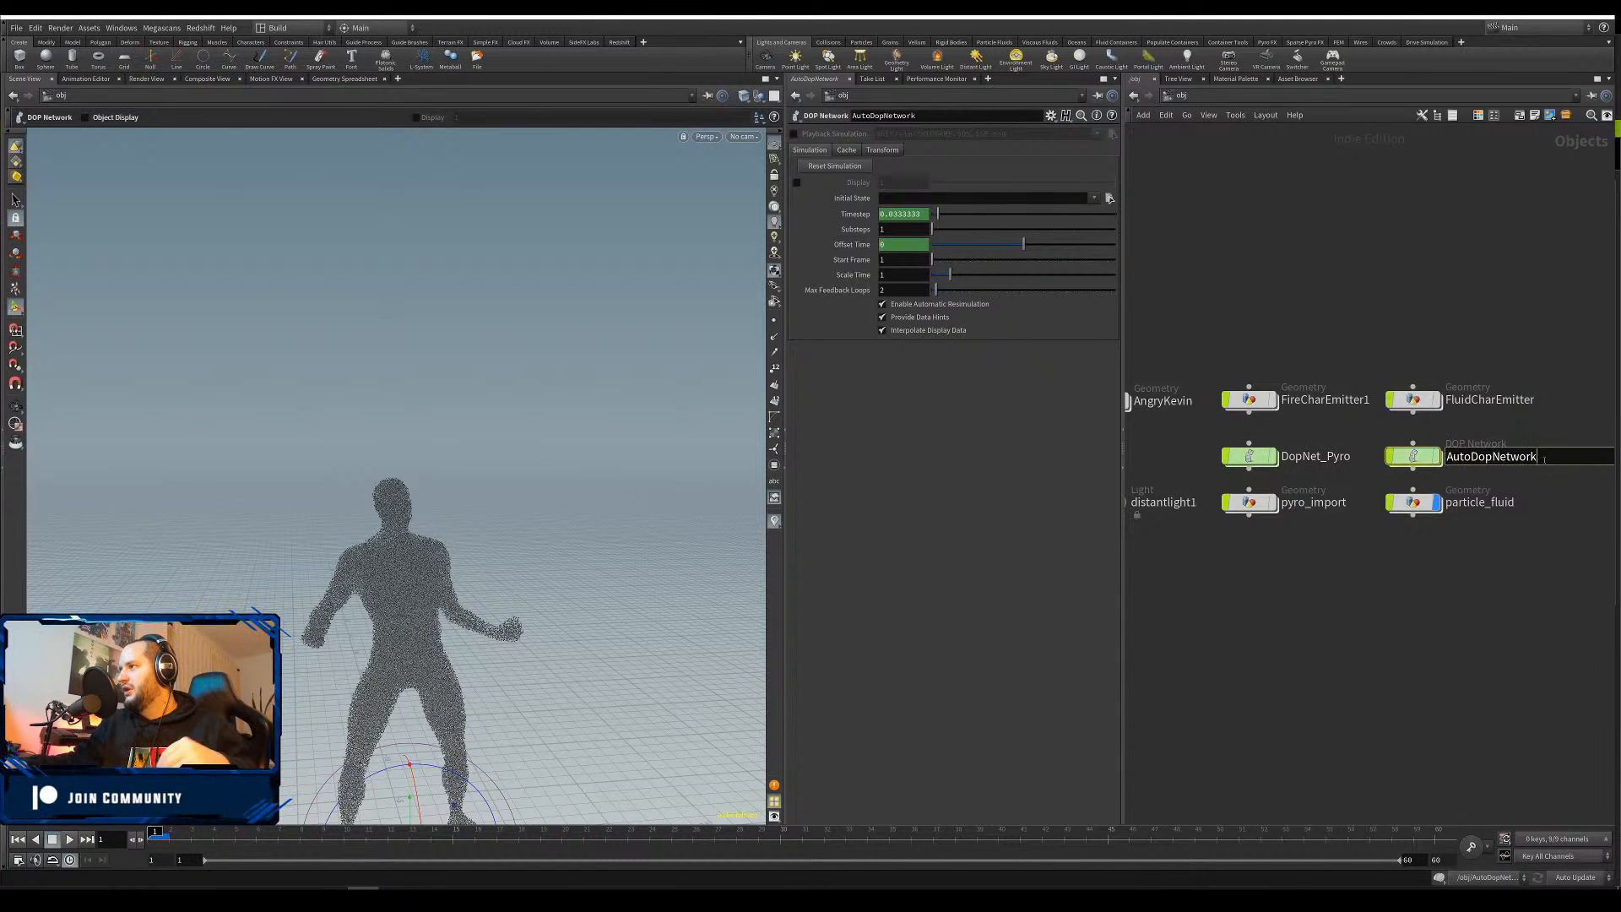
pyautogui.doubleClick(1544, 459)
pyautogui.write('Dop')
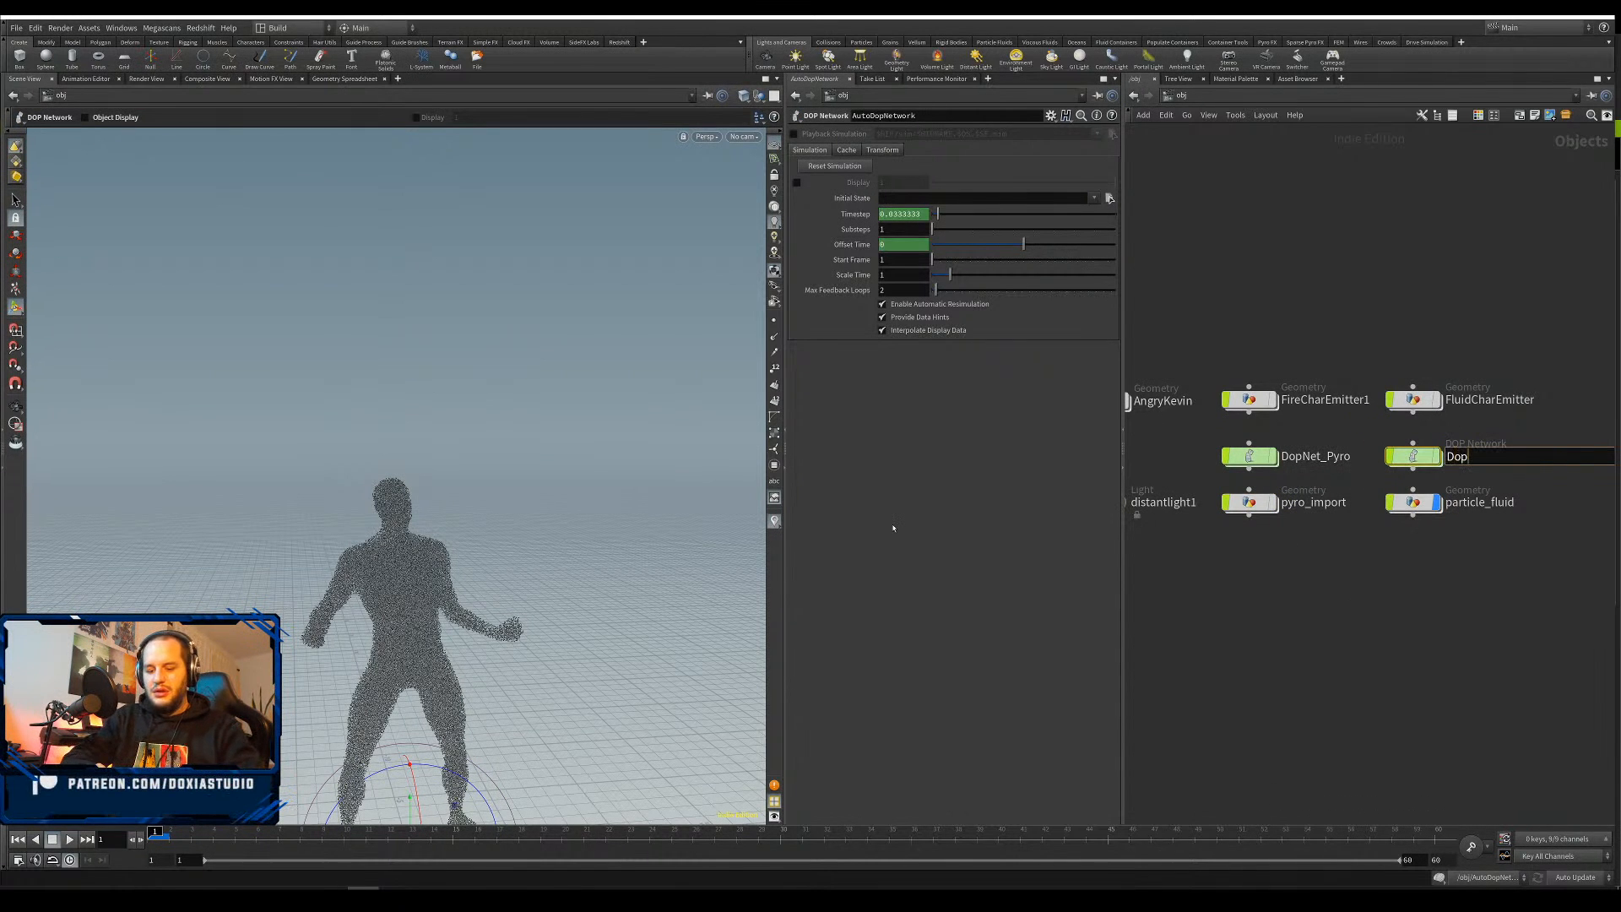
pyautogui.write('Net_Fluid')
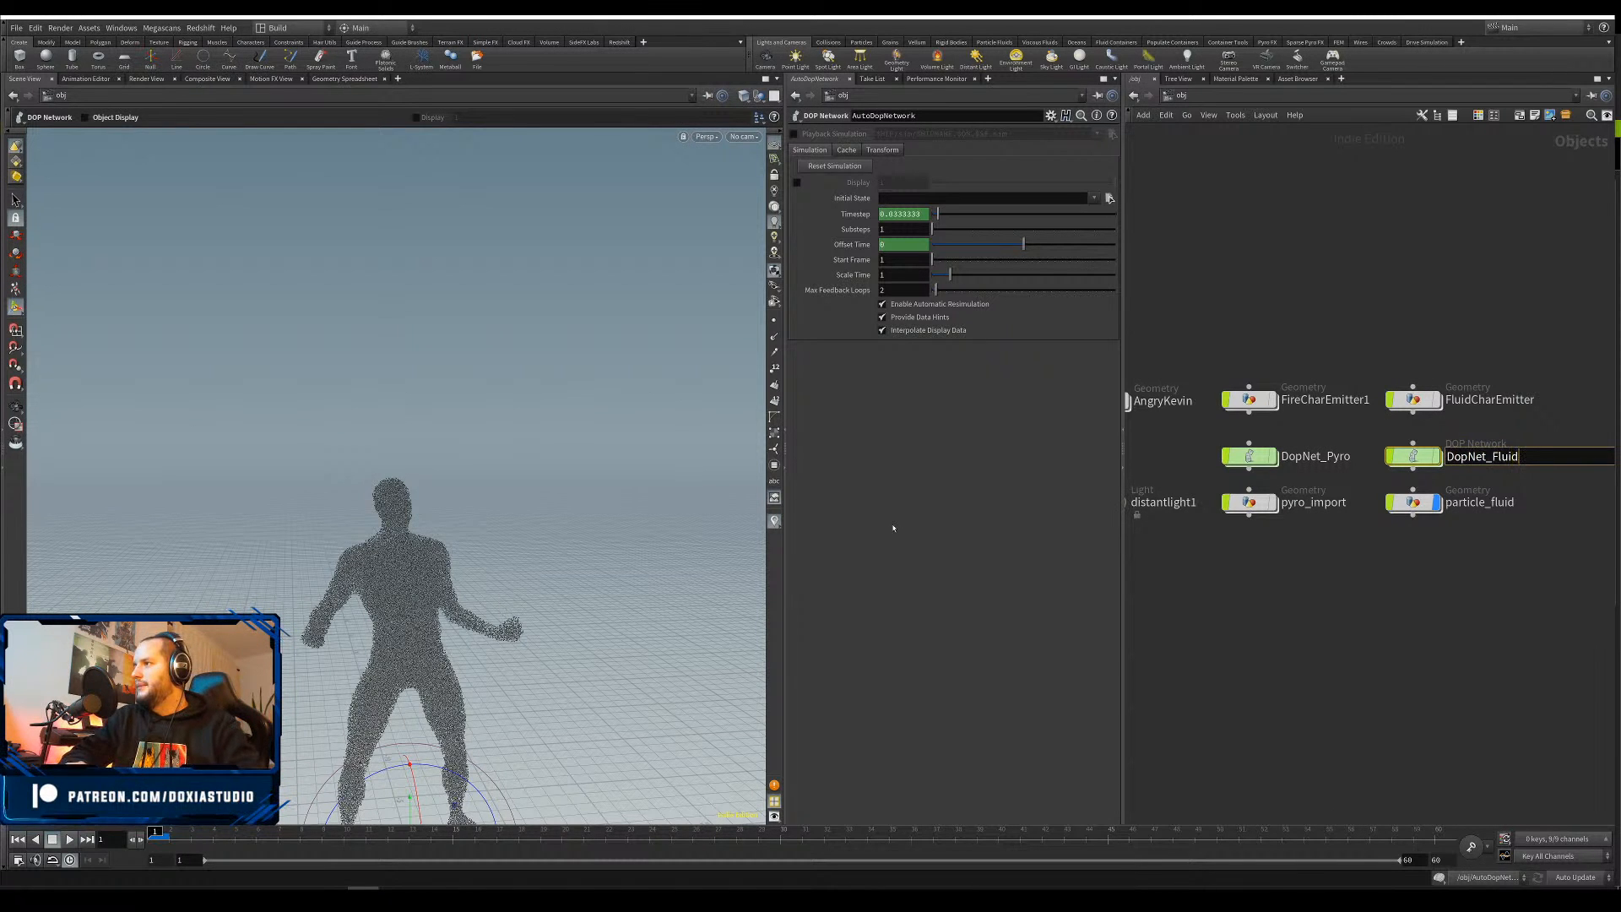
pyautogui.press('Return')
# Open popvop1 inside DopNet_Fluid and examine its VEX node network
pyautogui.doubleClick(1429, 456)
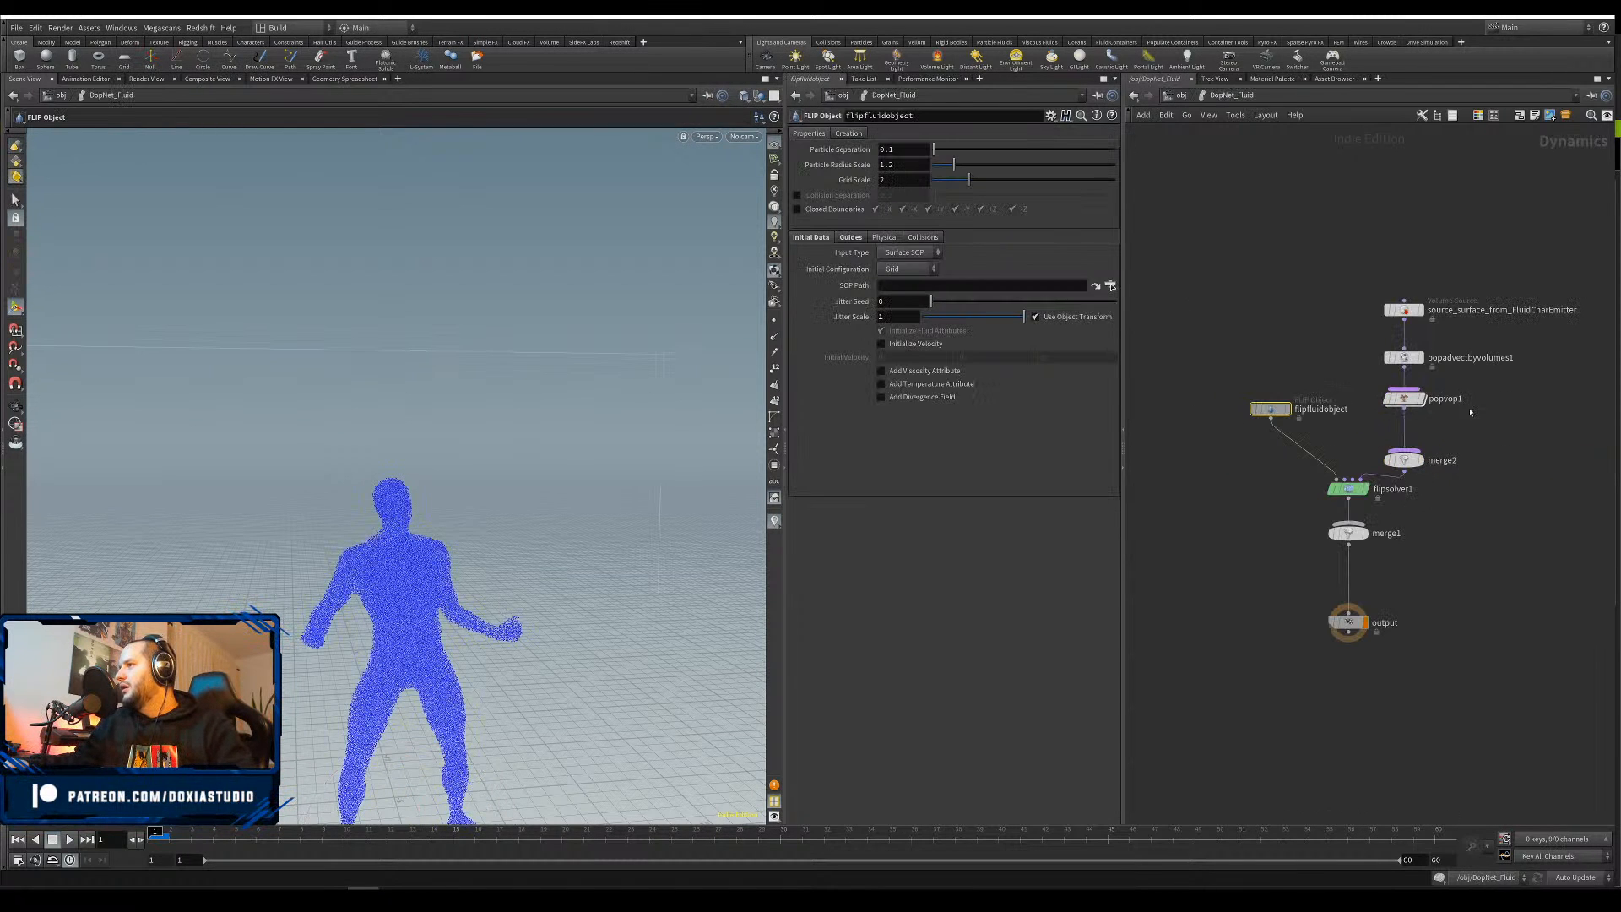
pyautogui.click(1406, 409)
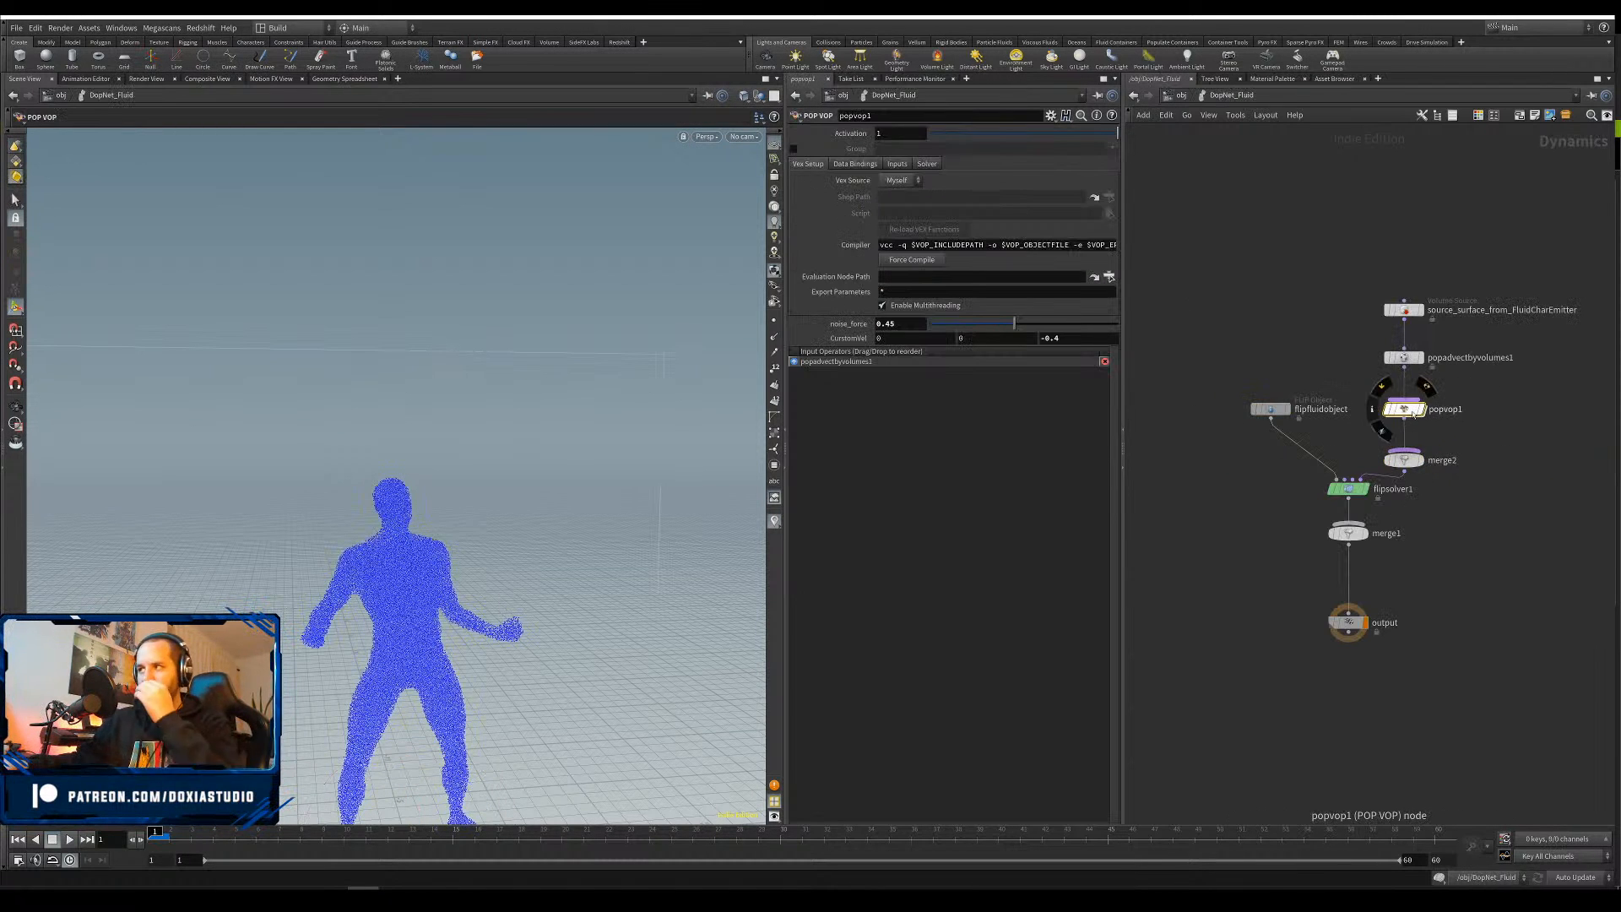
pyautogui.doubleClick(1406, 410)
pyautogui.press('h')
pyautogui.moveTo(1387, 363); pyautogui.dragTo(1391, 398, button='middle')
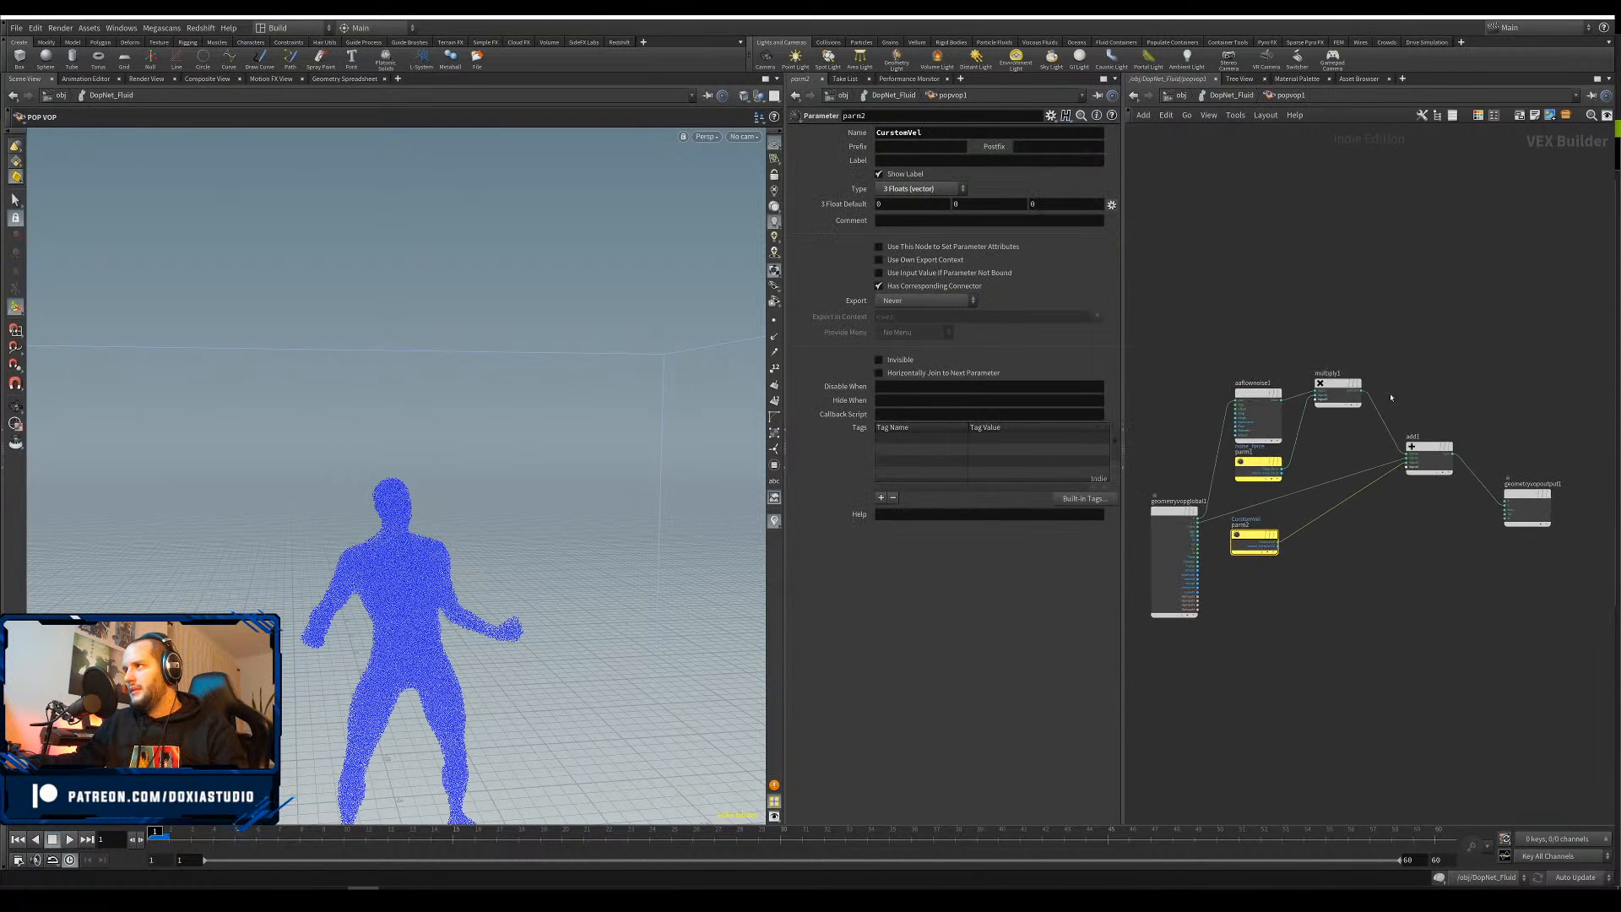
pyautogui.moveTo(1178, 521); pyautogui.dragTo(1140, 495)
pyautogui.rightClick(1216, 456)
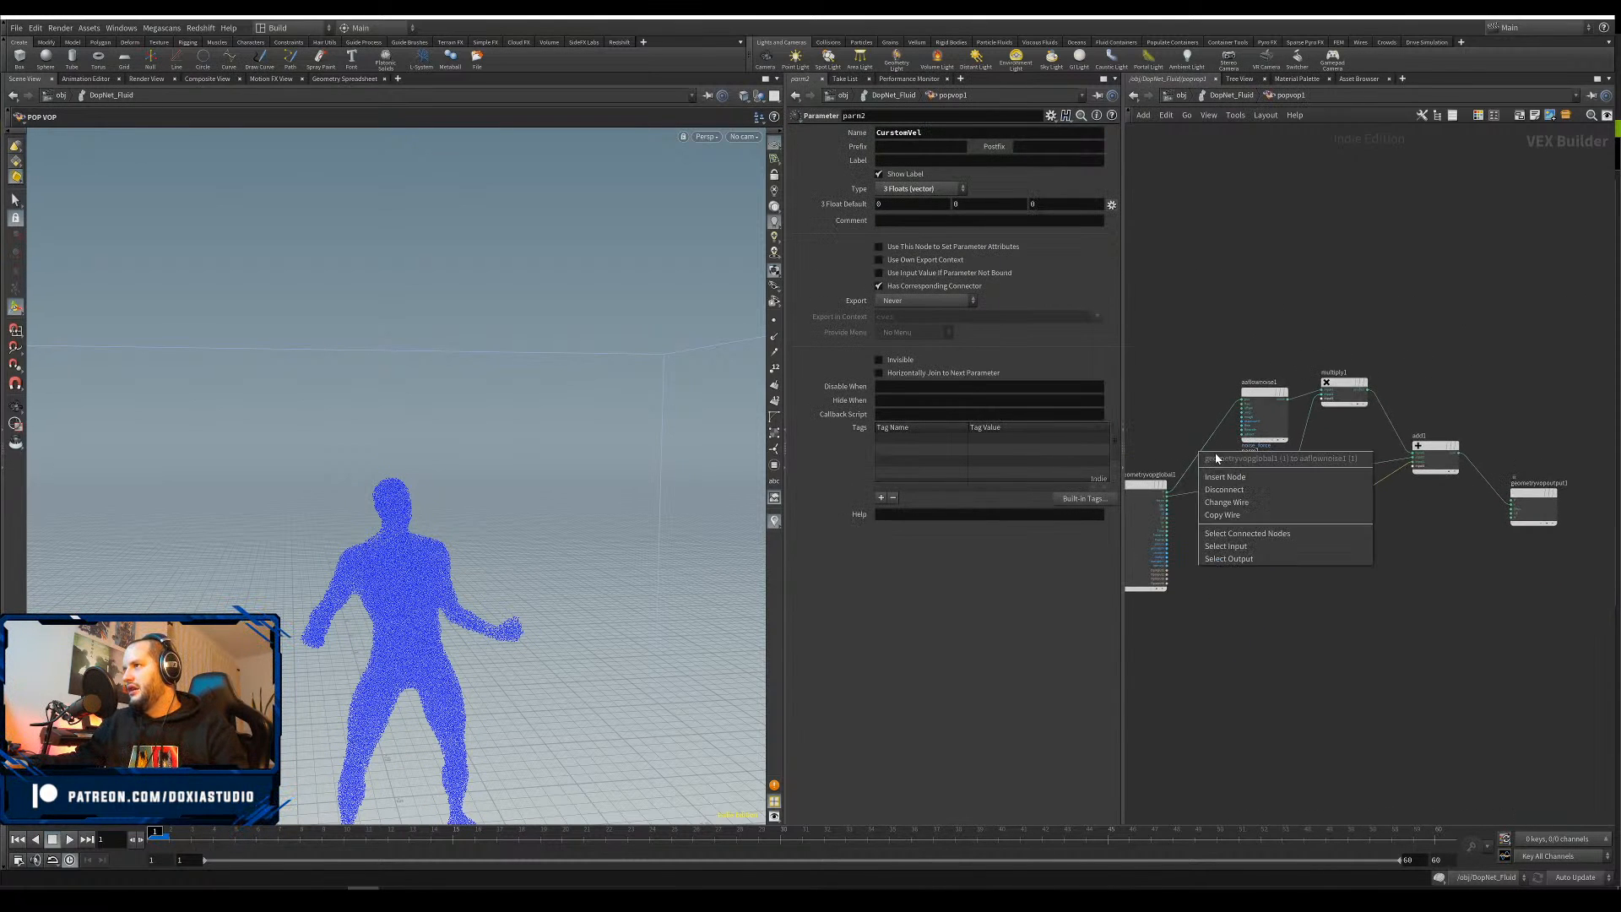
pyautogui.click(1195, 378)
# Tidy the popvop1 network by moving the flow noise, noise_force and multiply1 nodes higher, clear of the CurstomVel parameter
pyautogui.moveTo(1197, 336); pyautogui.dragTo(1288, 480)
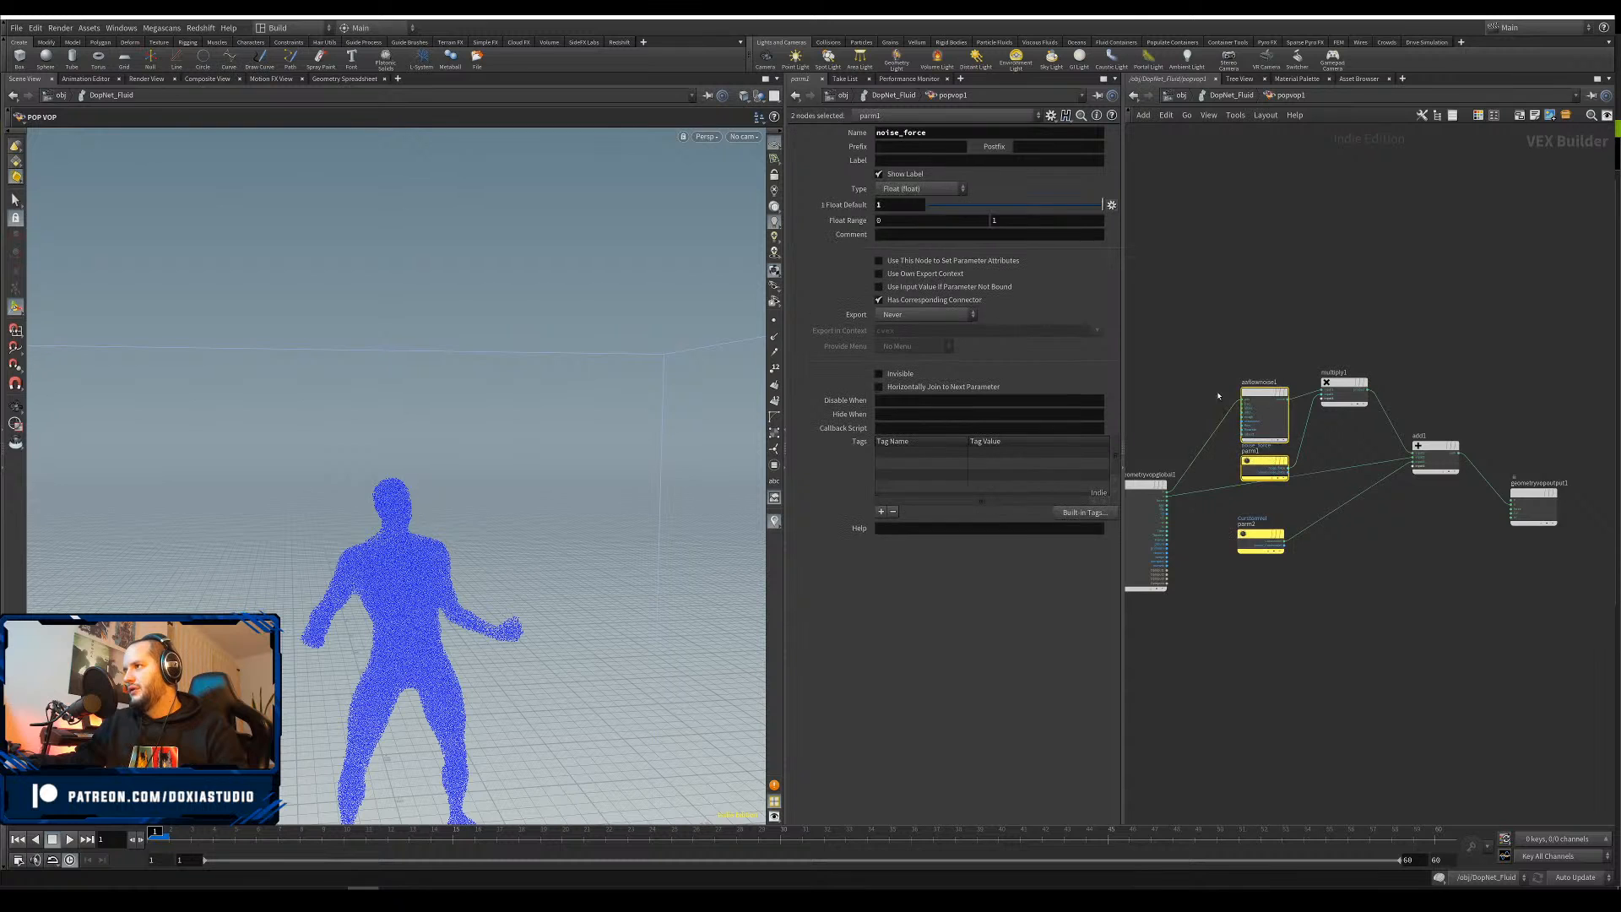
pyautogui.scroll(3, 1210, 403)
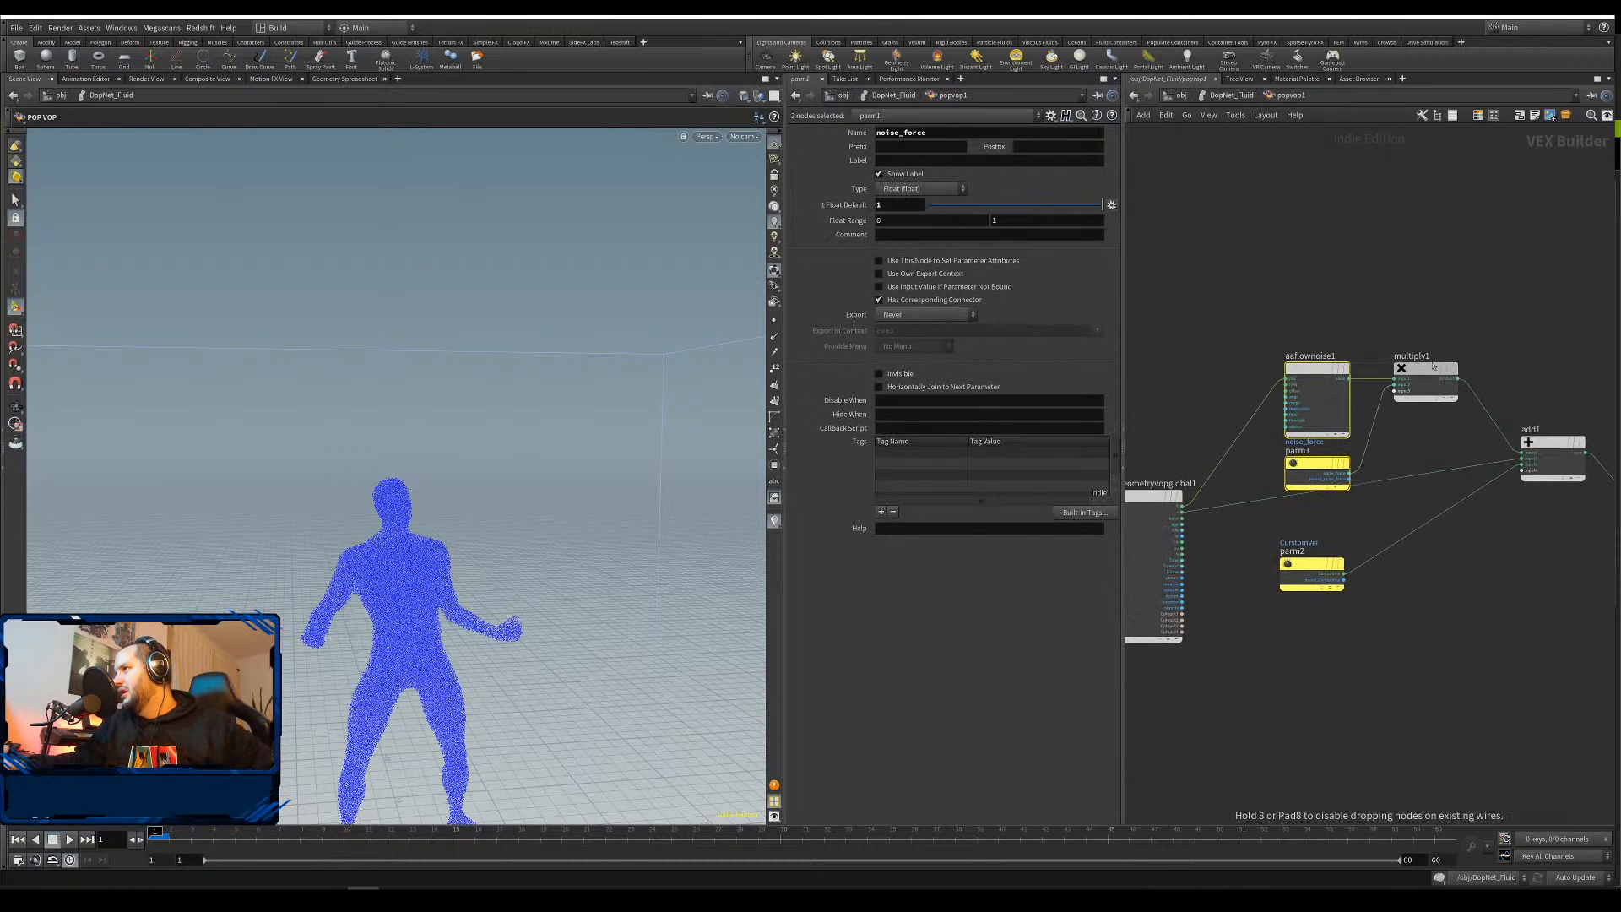
pyautogui.moveTo(1324, 472); pyautogui.dragTo(1307, 451)
pyautogui.click(1308, 445)
pyautogui.moveTo(1432, 369); pyautogui.dragTo(1429, 348)
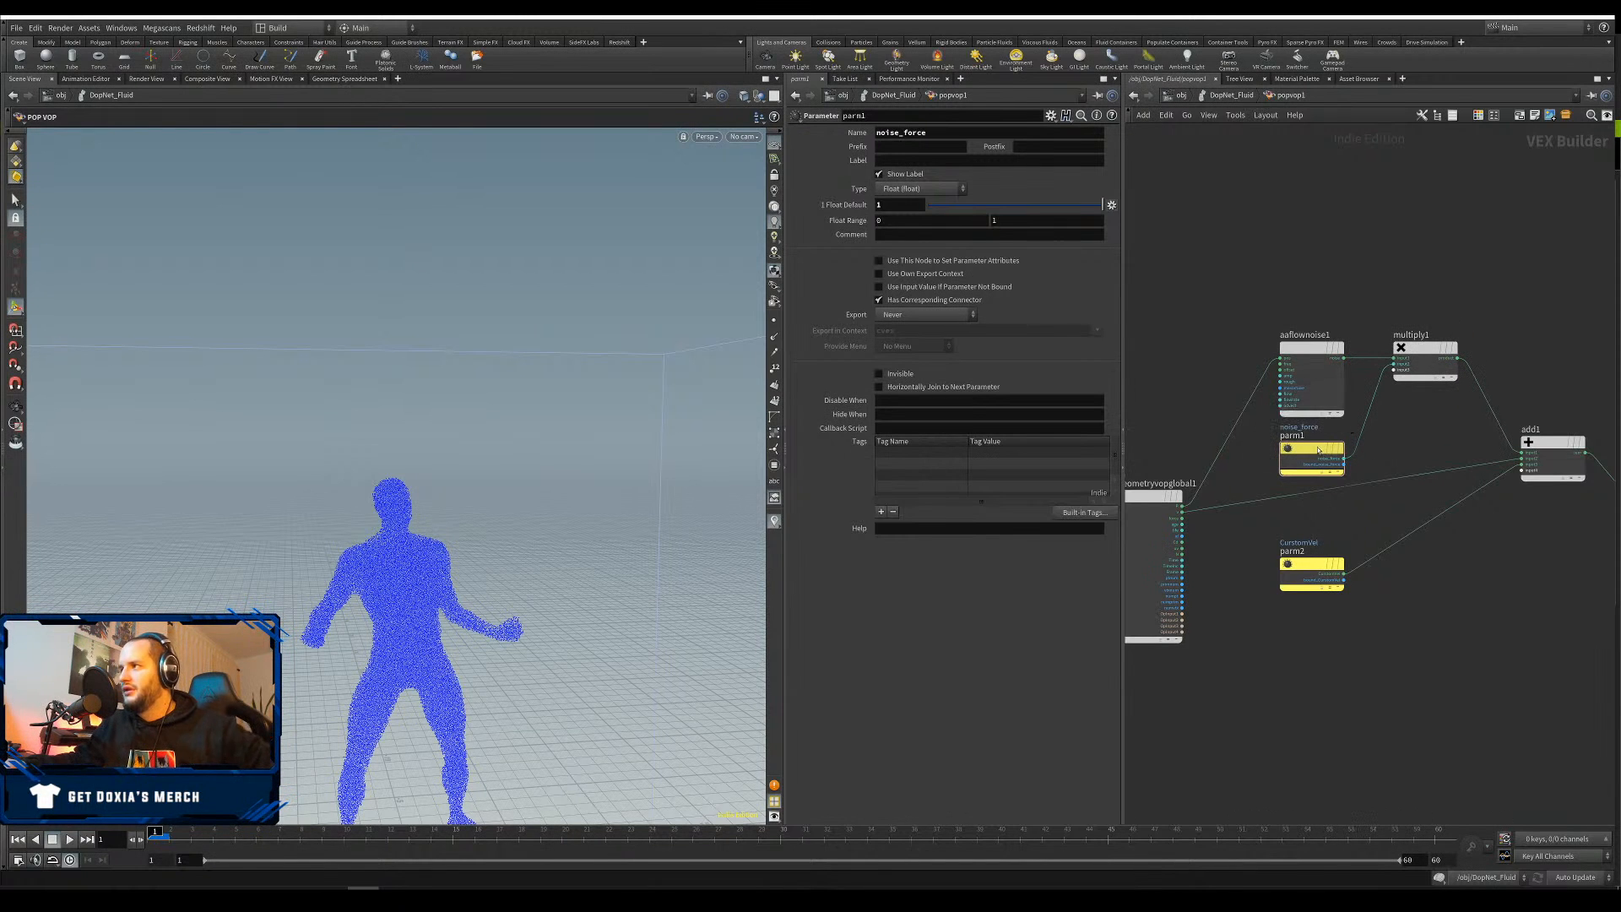
pyautogui.moveTo(1312, 347); pyautogui.dragTo(1312, 337)
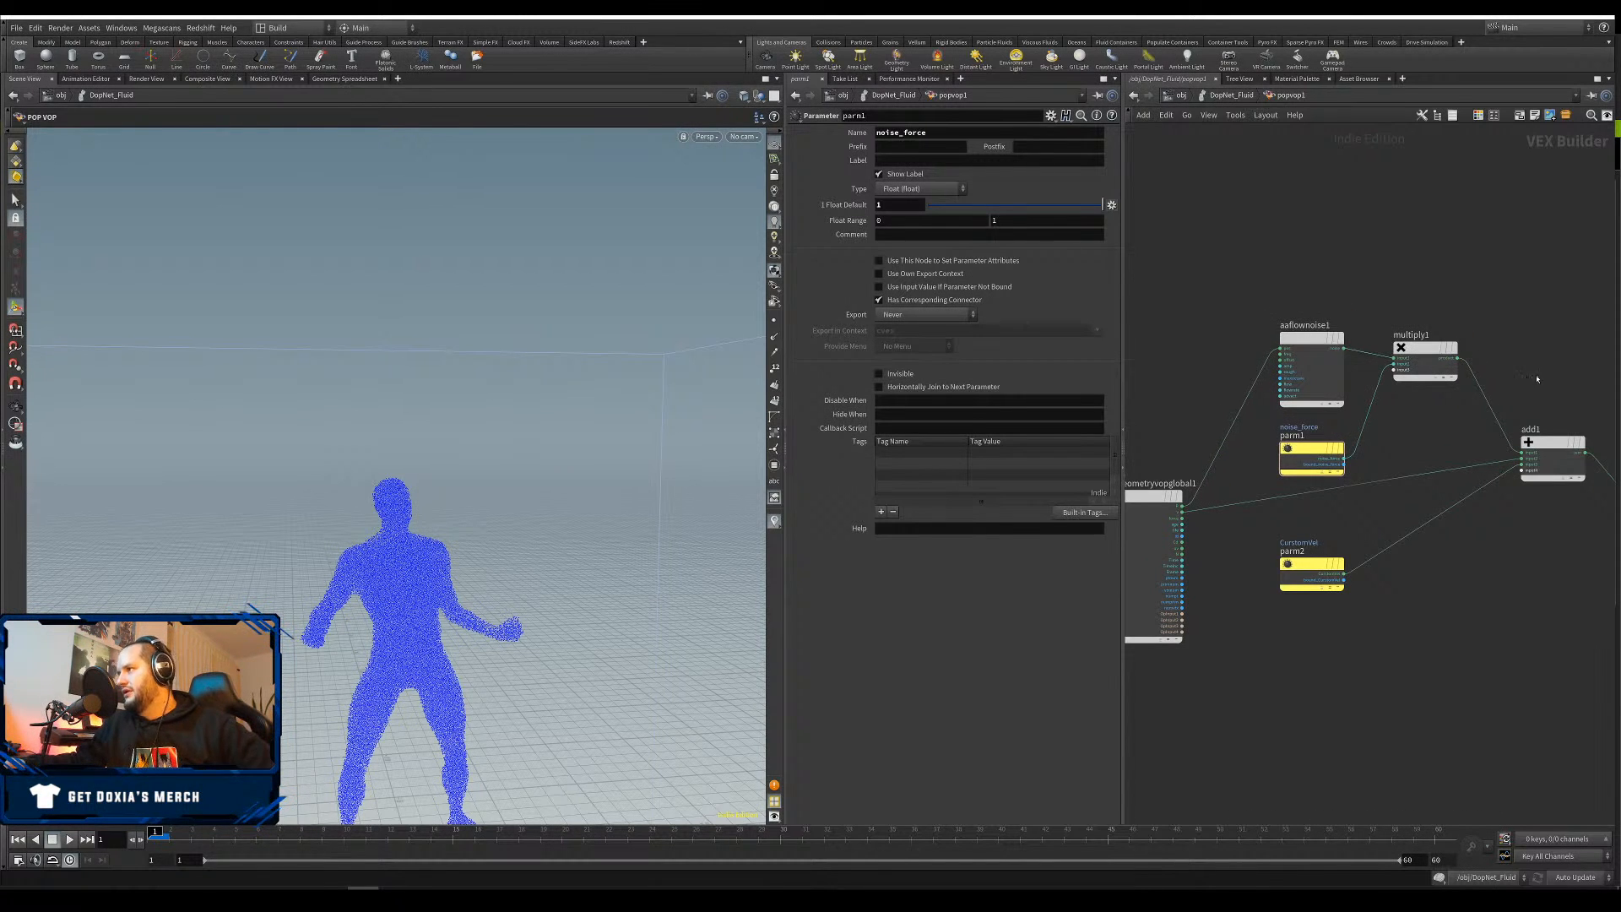
pyautogui.moveTo(1516, 372); pyautogui.dragTo(1447, 340, button='middle')
pyautogui.moveTo(1486, 412); pyautogui.dragTo(1485, 407)
pyautogui.moveTo(1310, 478); pyautogui.dragTo(1469, 442, button='middle')
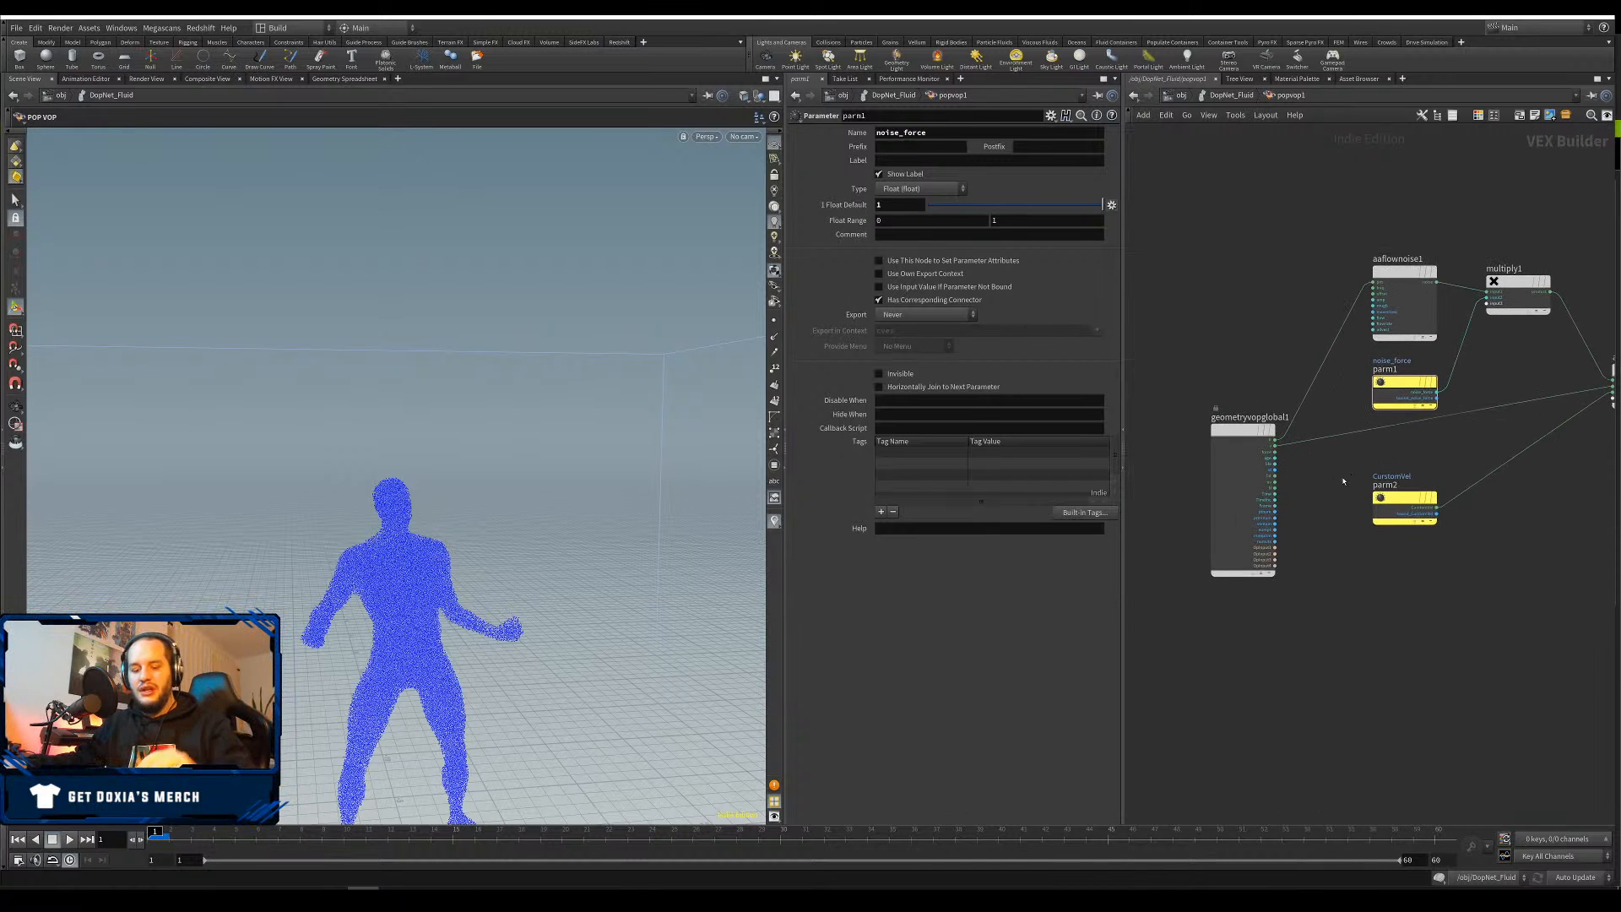
# Examine what drives the fluid velocity: the popadvectbyvolumes1 settings in DopNet_Fluid, and the noise and CurstomVel nodes feeding the sum inside popvop1
pyautogui.press('u')
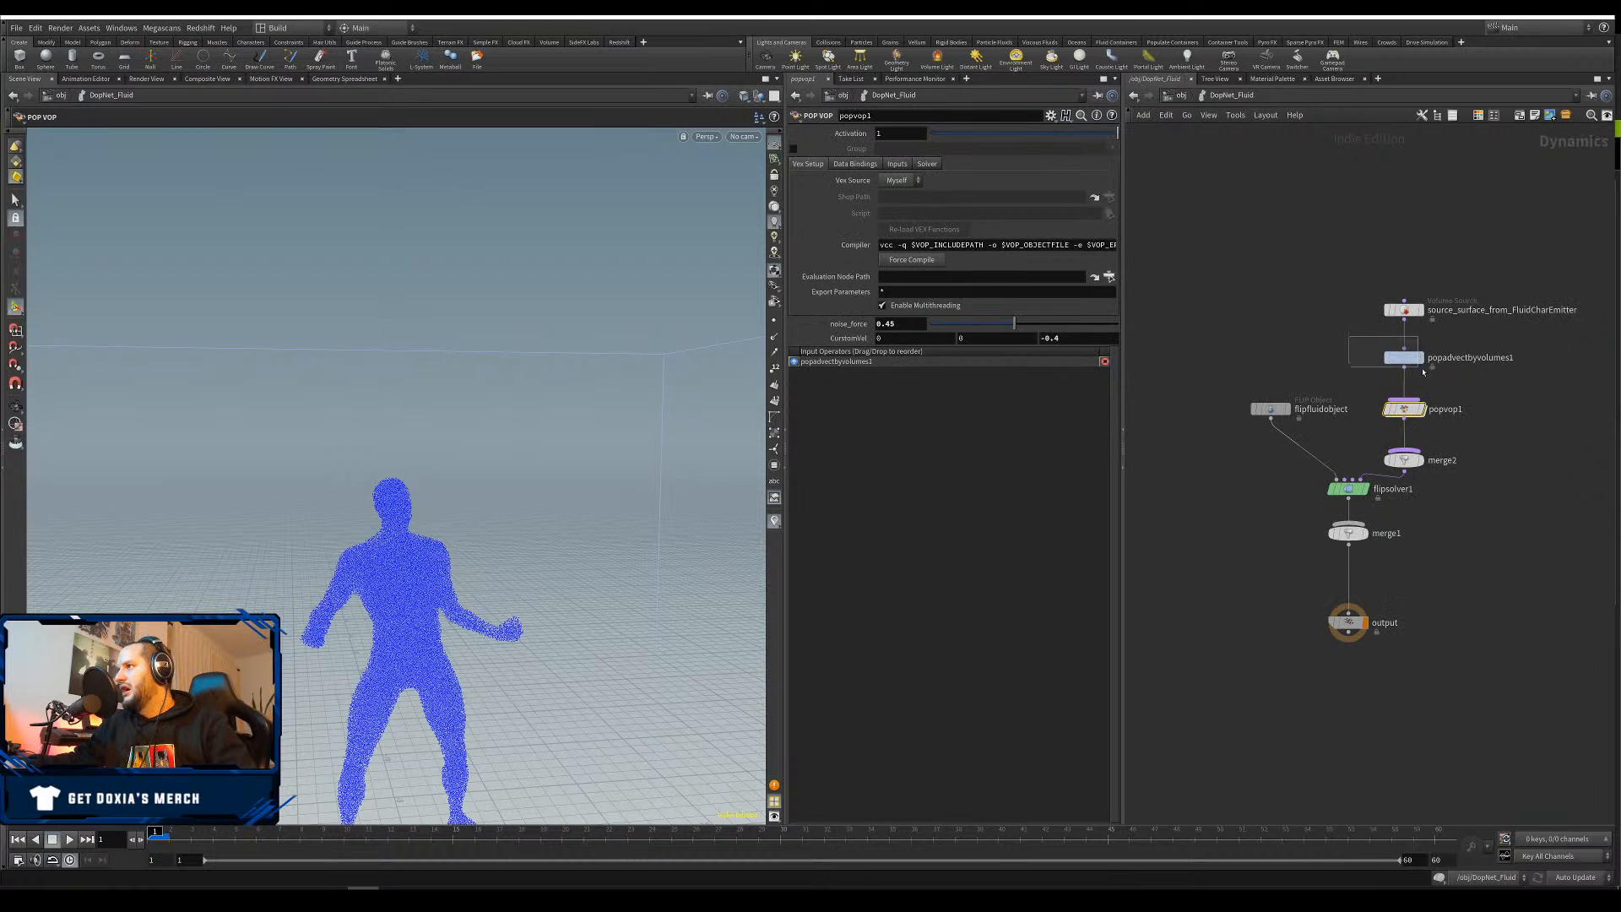
pyautogui.moveTo(1404, 357); pyautogui.dragTo(1405, 354)
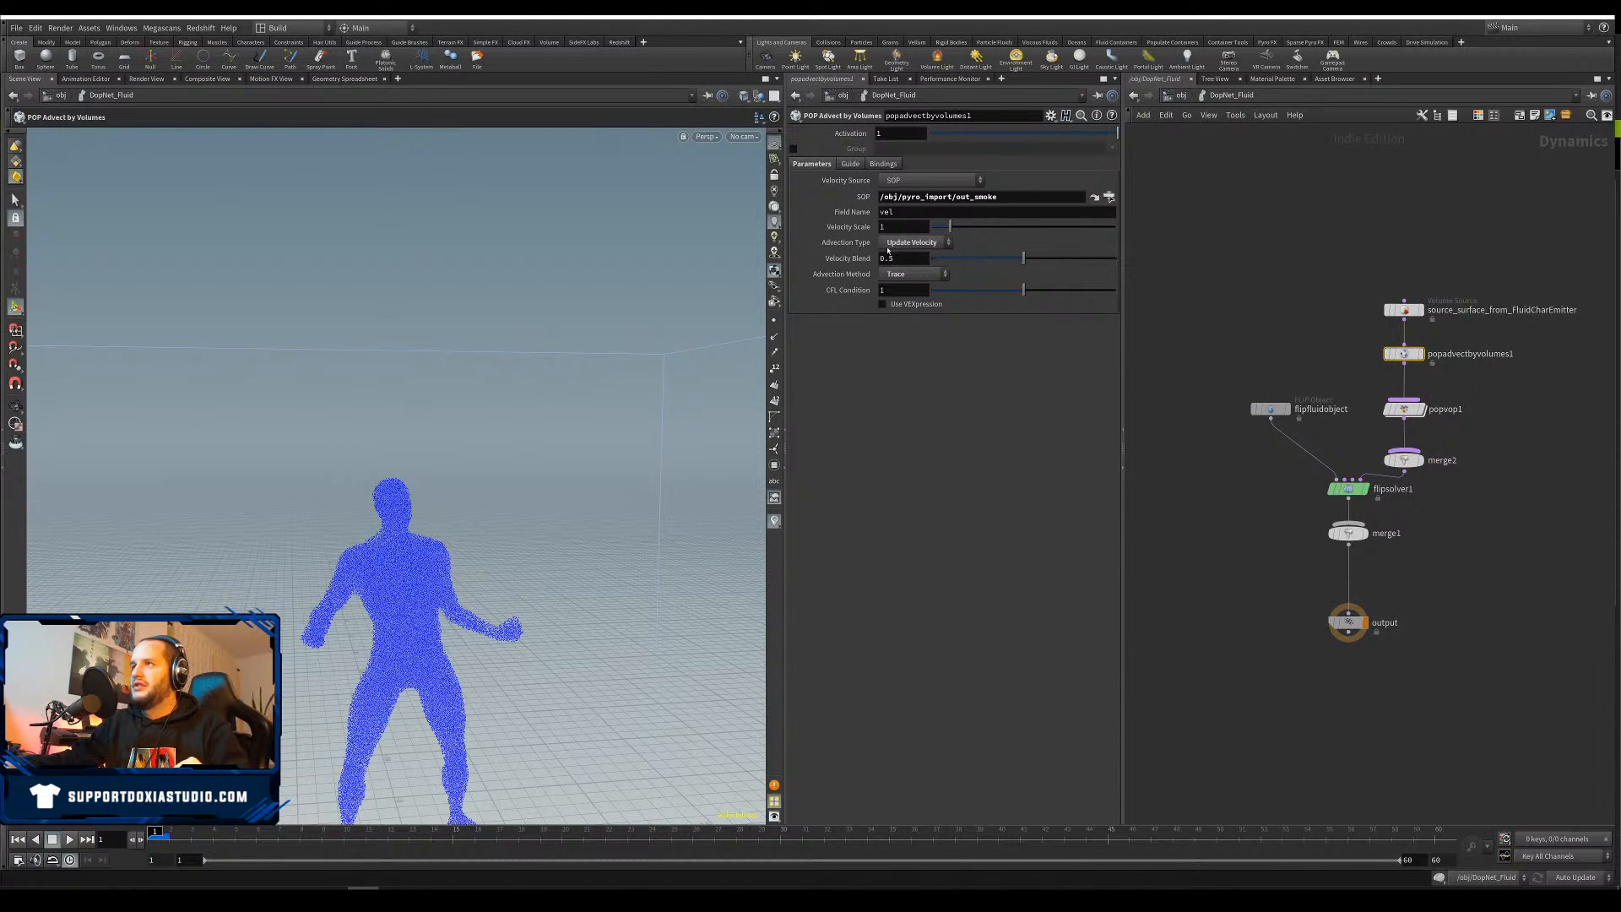
pyautogui.doubleClick(1403, 409)
pyautogui.moveTo(1261, 459); pyautogui.dragTo(1207, 465, button='middle')
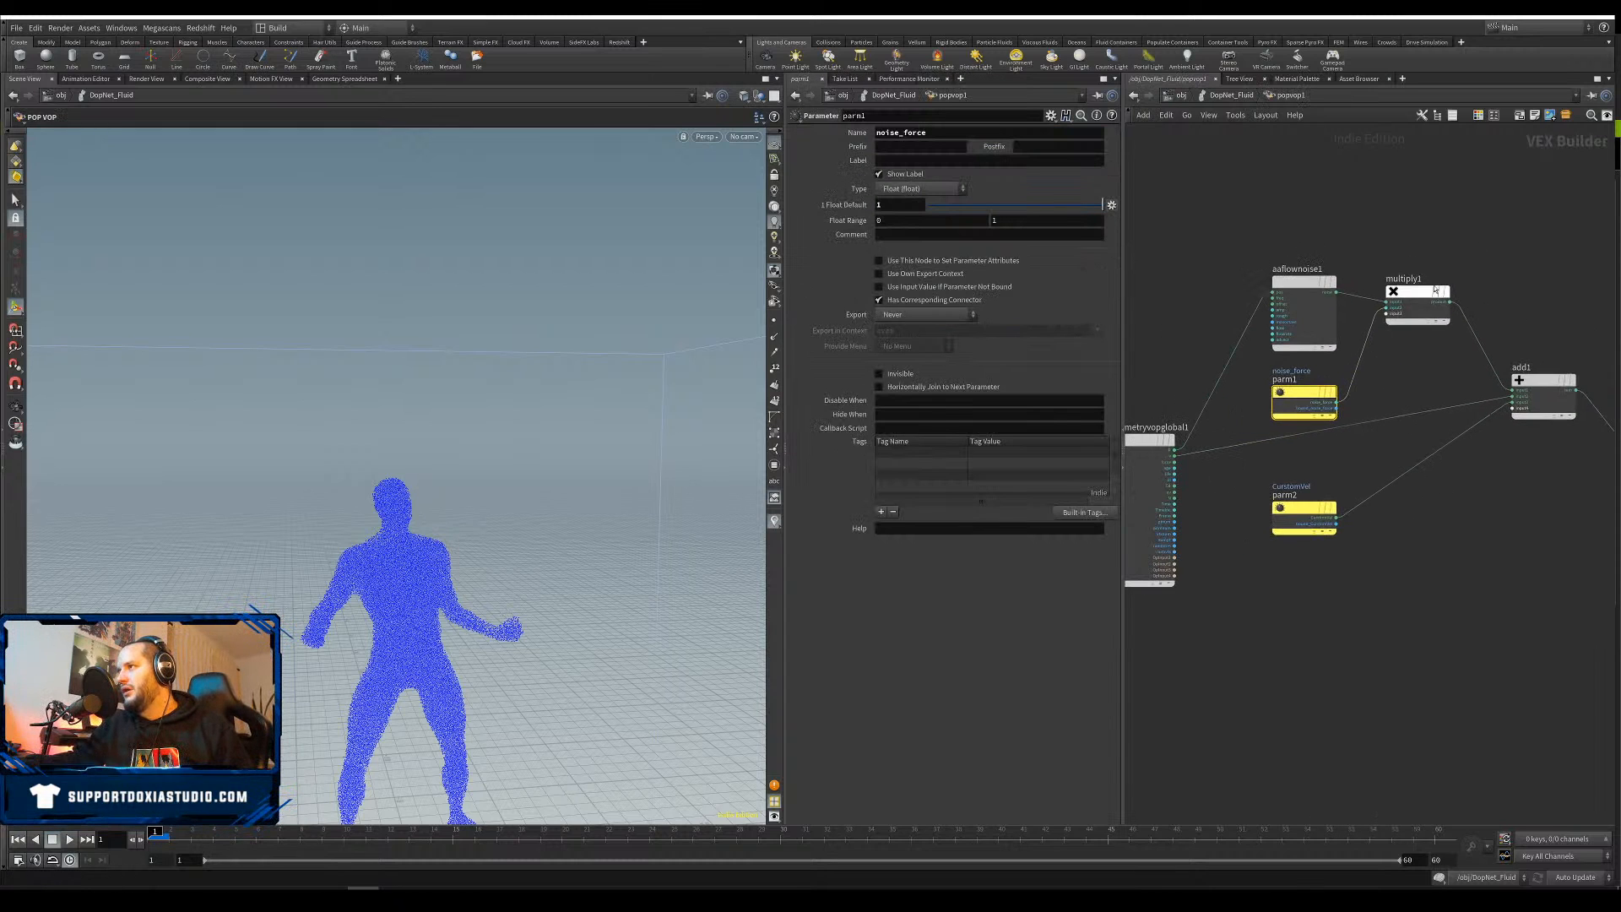
pyautogui.moveTo(1265, 208); pyautogui.dragTo(1470, 420)
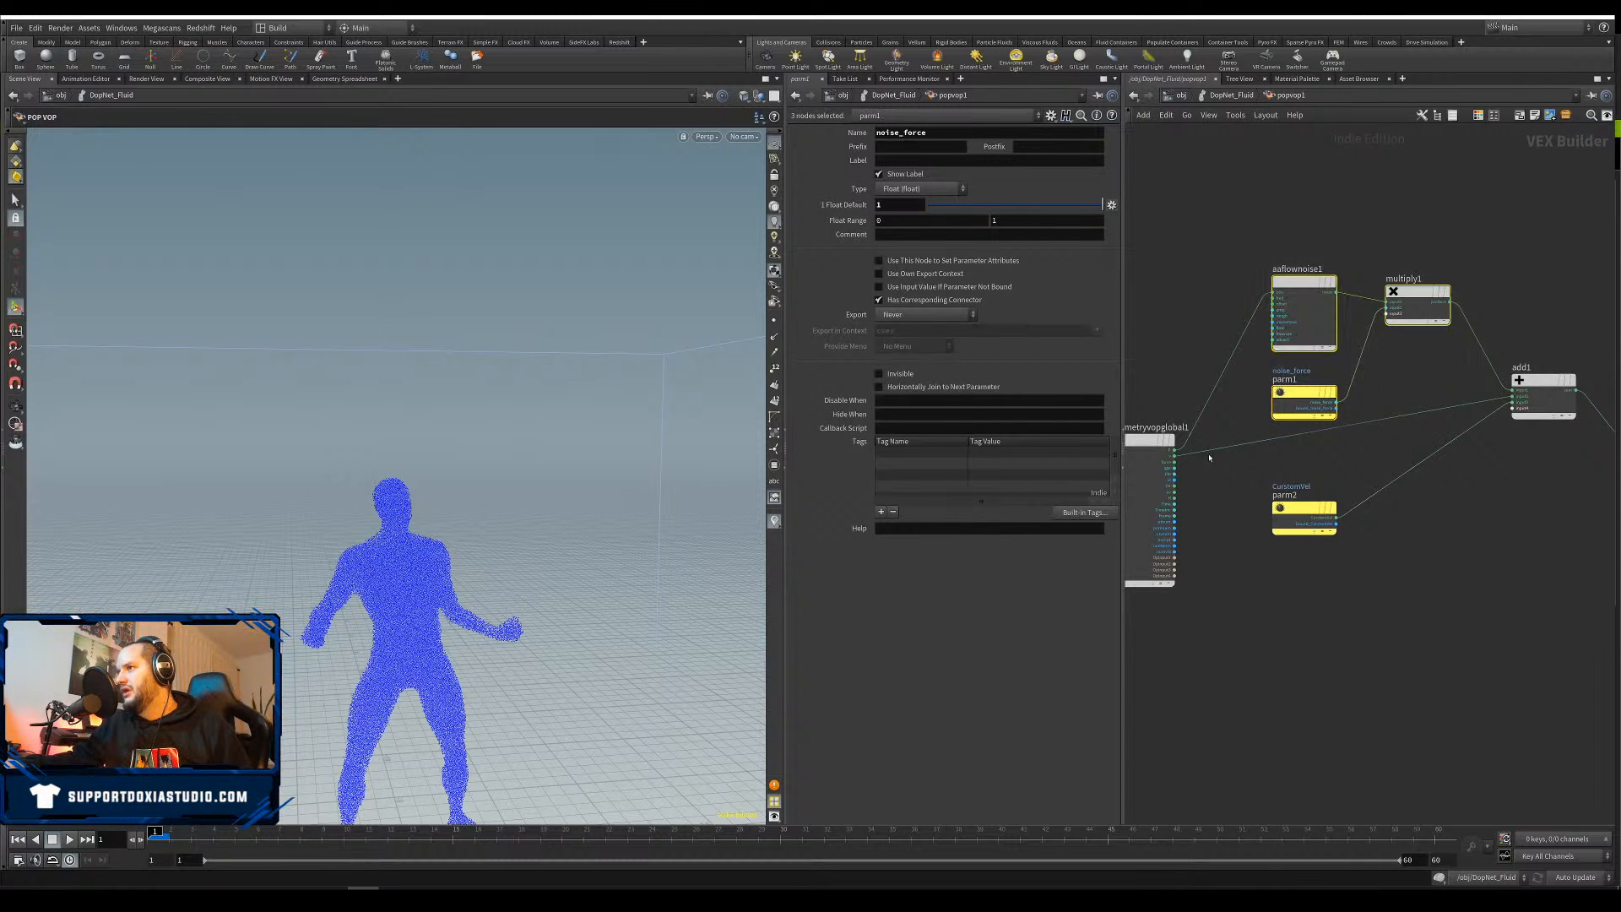
pyautogui.moveTo(1560, 478); pyautogui.dragTo(1409, 477, button='middle')
pyautogui.moveTo(1531, 444); pyautogui.dragTo(1531, 411)
pyautogui.scroll(4, 1292, 518)
pyautogui.moveTo(1307, 514); pyautogui.dragTo(1561, 471, button='middle')
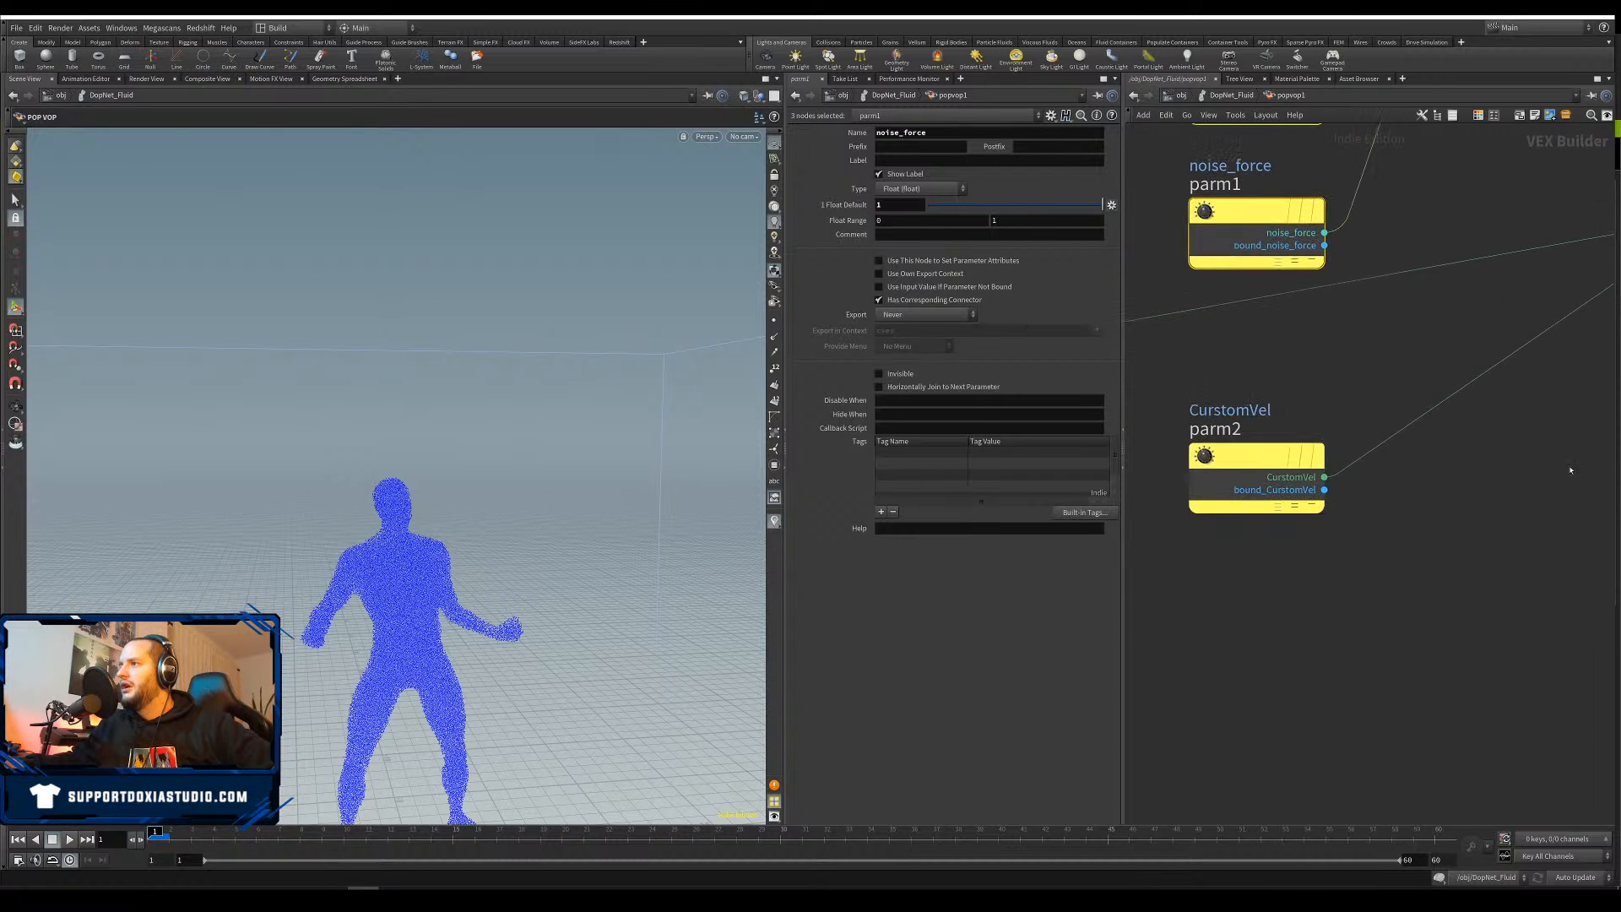
pyautogui.moveTo(1250, 459); pyautogui.dragTo(1260, 481)
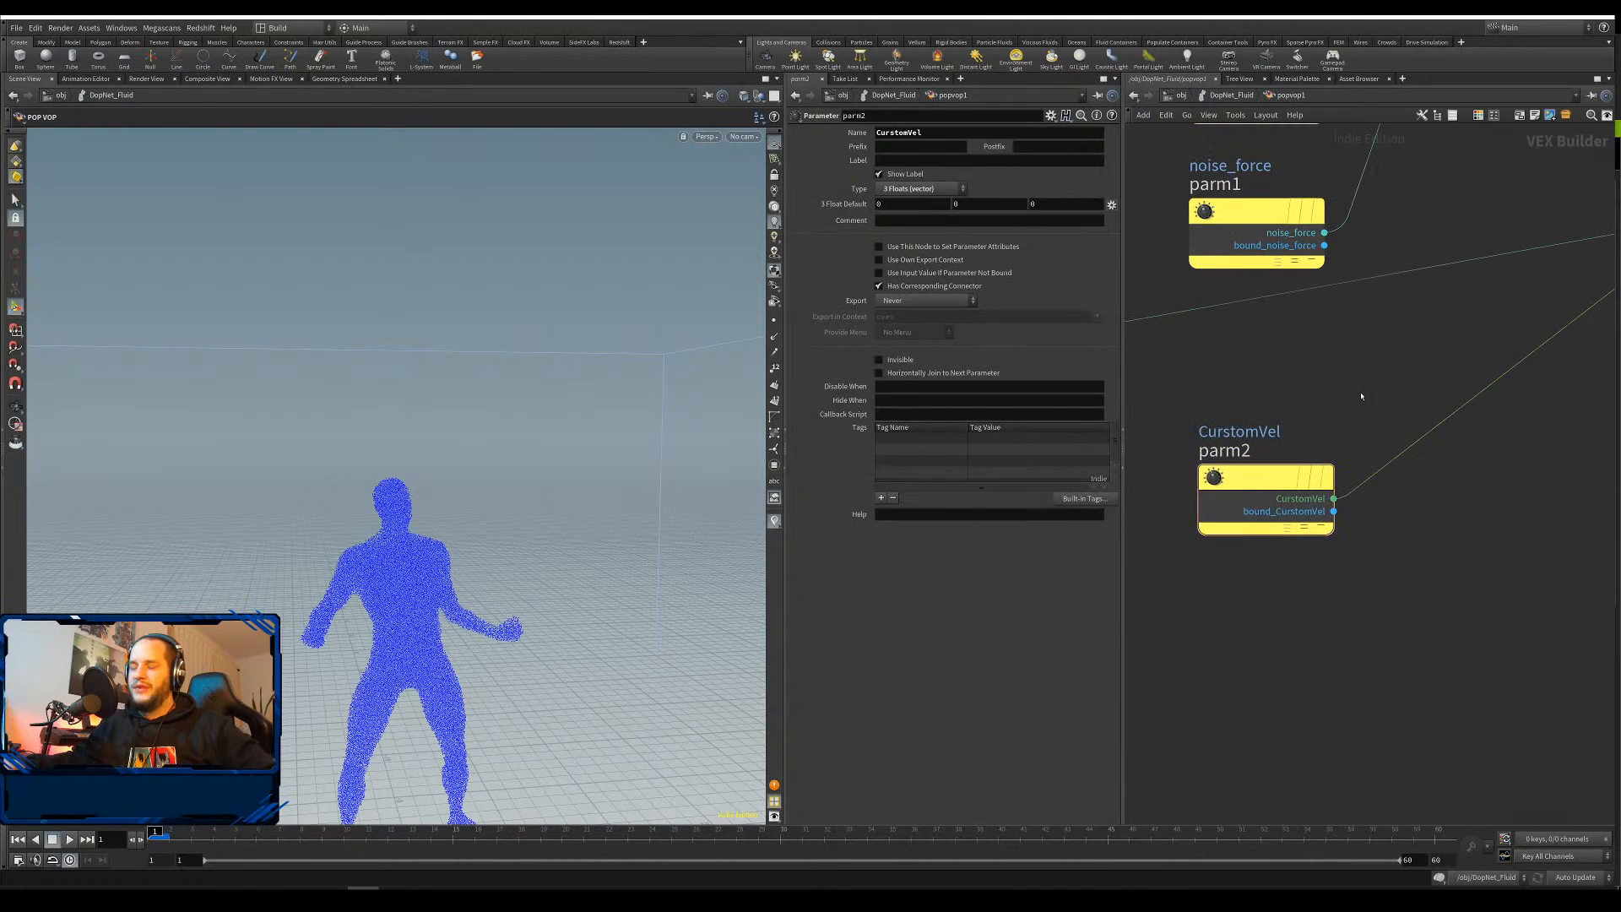
pyautogui.press('u')
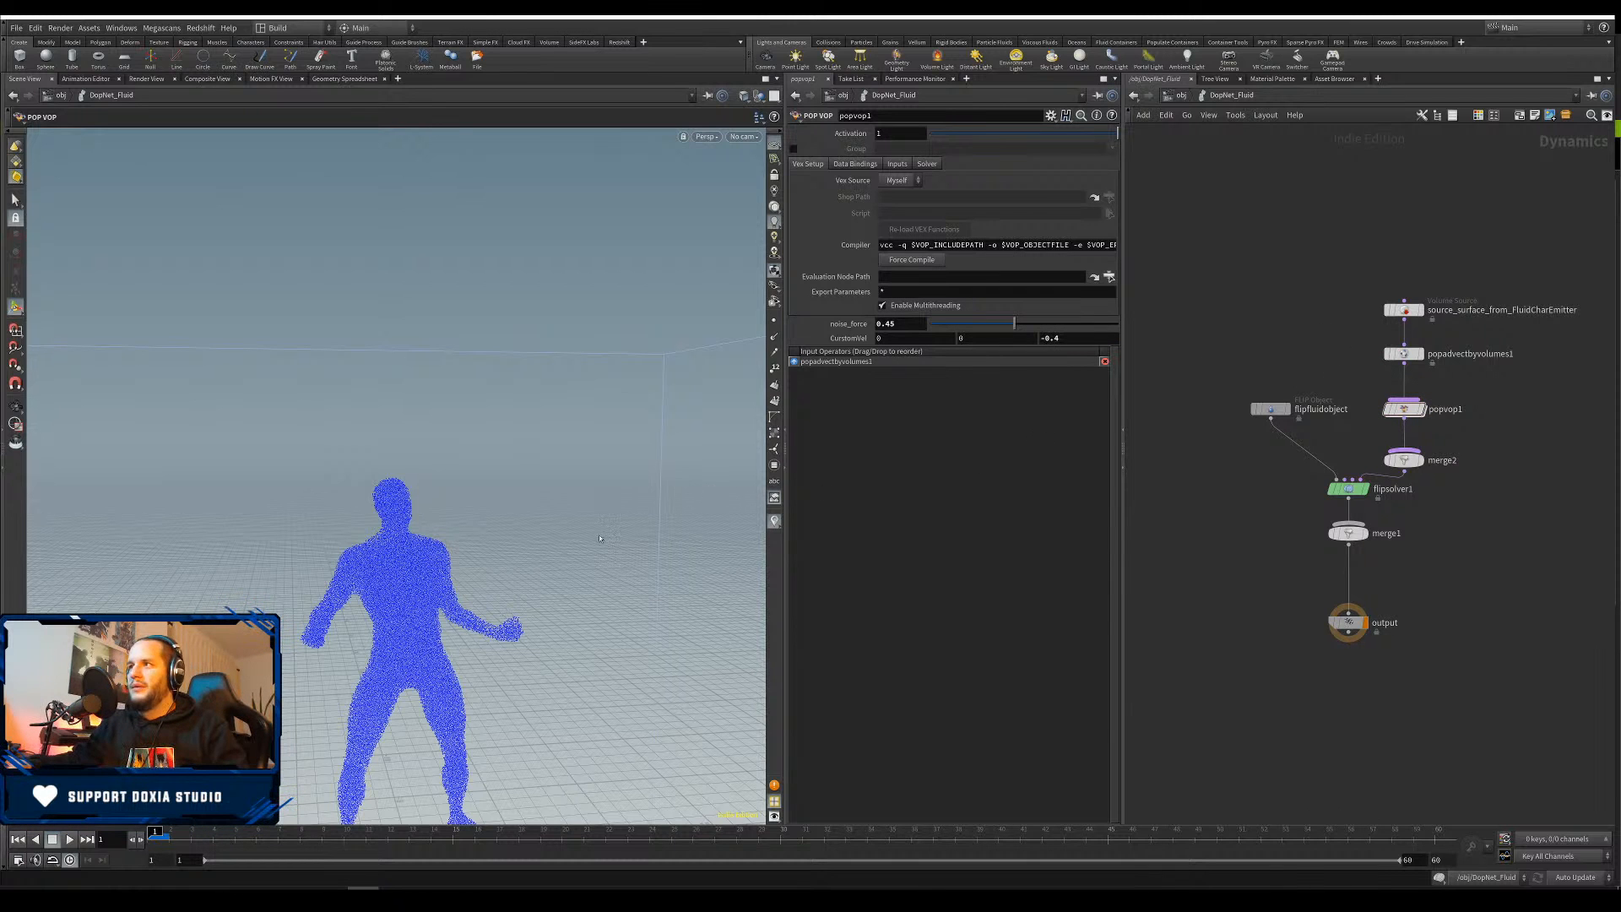
pyautogui.keyDown('alt'); pyautogui.moveTo(600, 539); pyautogui.dragTo(267, 427); pyautogui.keyUp('alt')
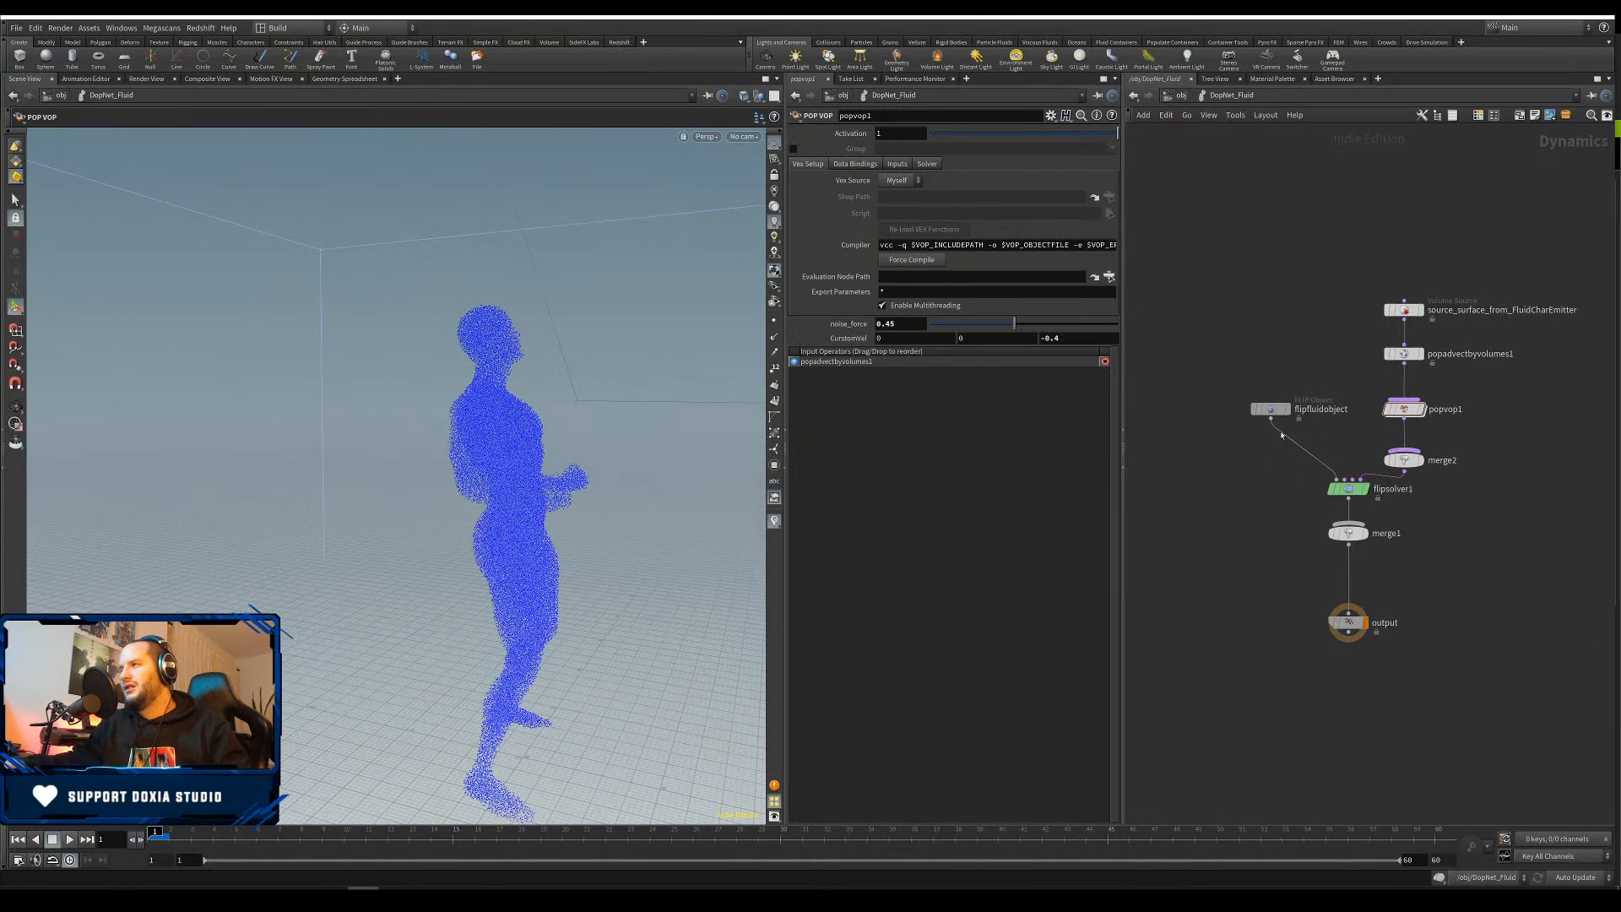
# Inside popvop1, reposition the add1 node and move geometryvopoutput1 closer so the two nodes line up
pyautogui.doubleClick(1404, 409)
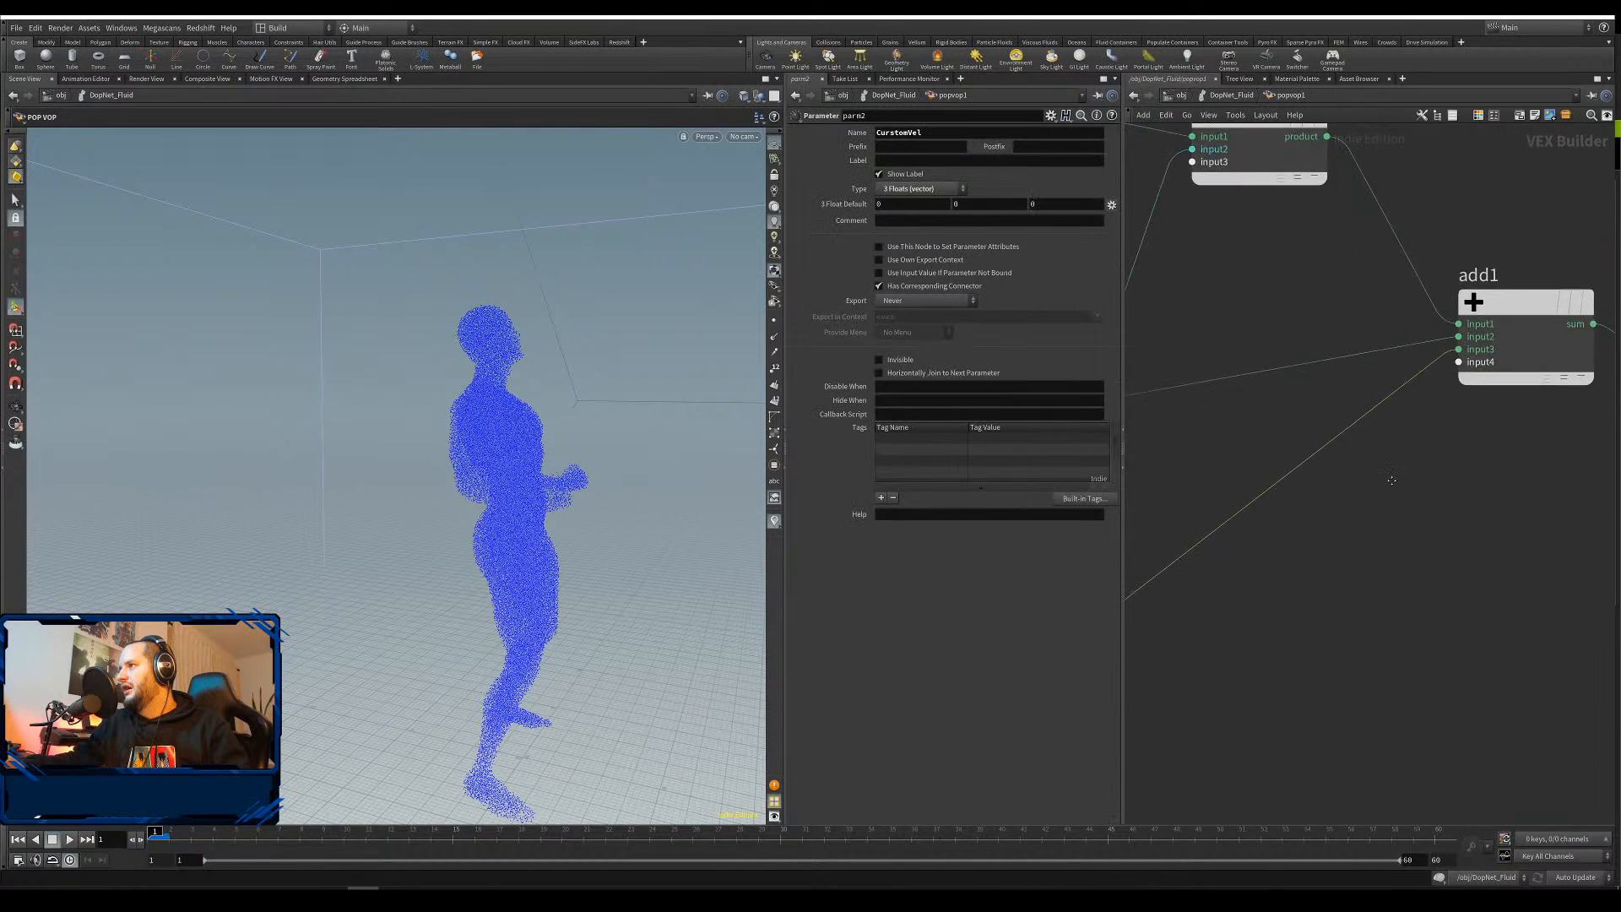
pyautogui.moveTo(1392, 481); pyautogui.dragTo(1302, 513, button='middle')
pyautogui.moveTo(1449, 343); pyautogui.dragTo(1433, 360)
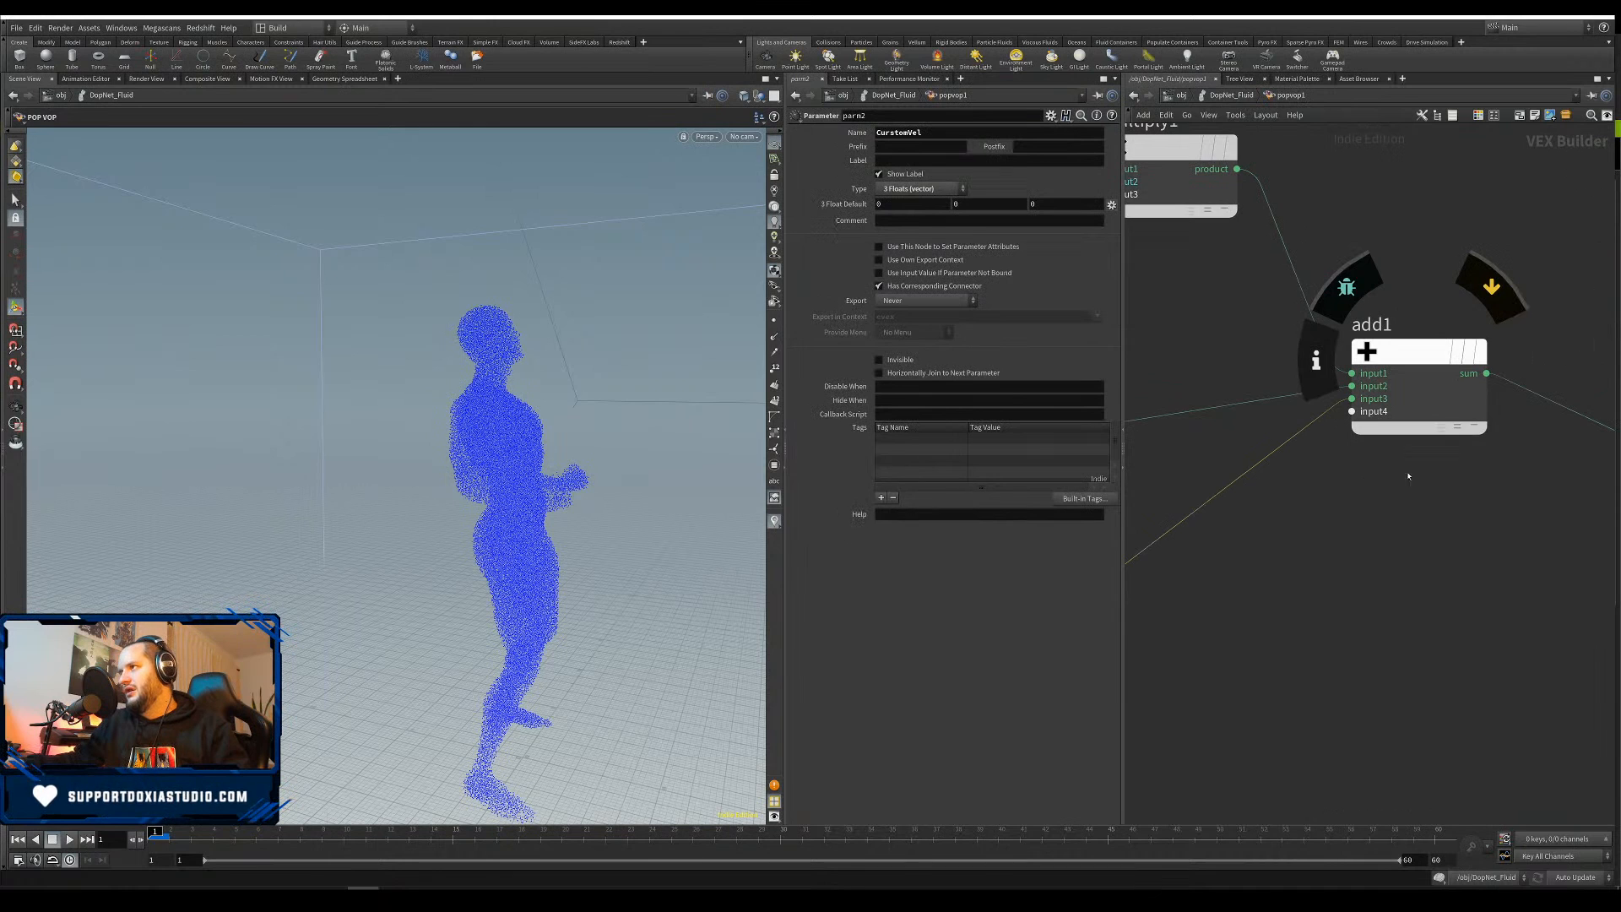
pyautogui.scroll(-4, 1409, 477)
pyautogui.scroll(3, 1537, 412)
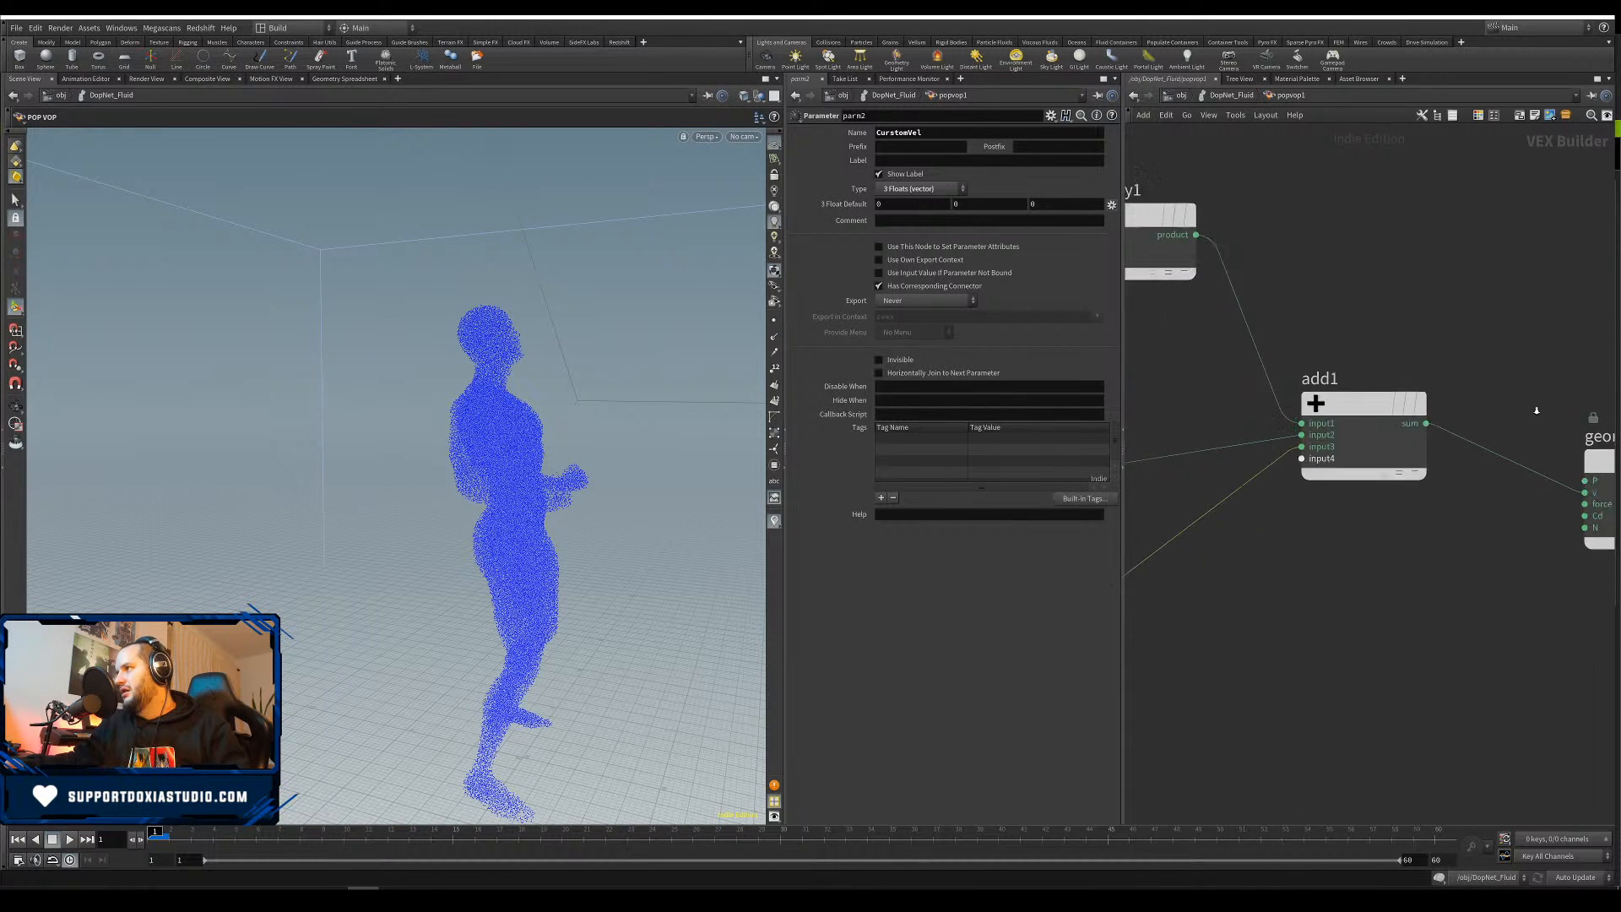
pyautogui.moveTo(1537, 411); pyautogui.dragTo(1354, 382, button='middle')
pyautogui.moveTo(1484, 435); pyautogui.dragTo(1375, 360)
pyautogui.scroll(-1, 1349, 576)
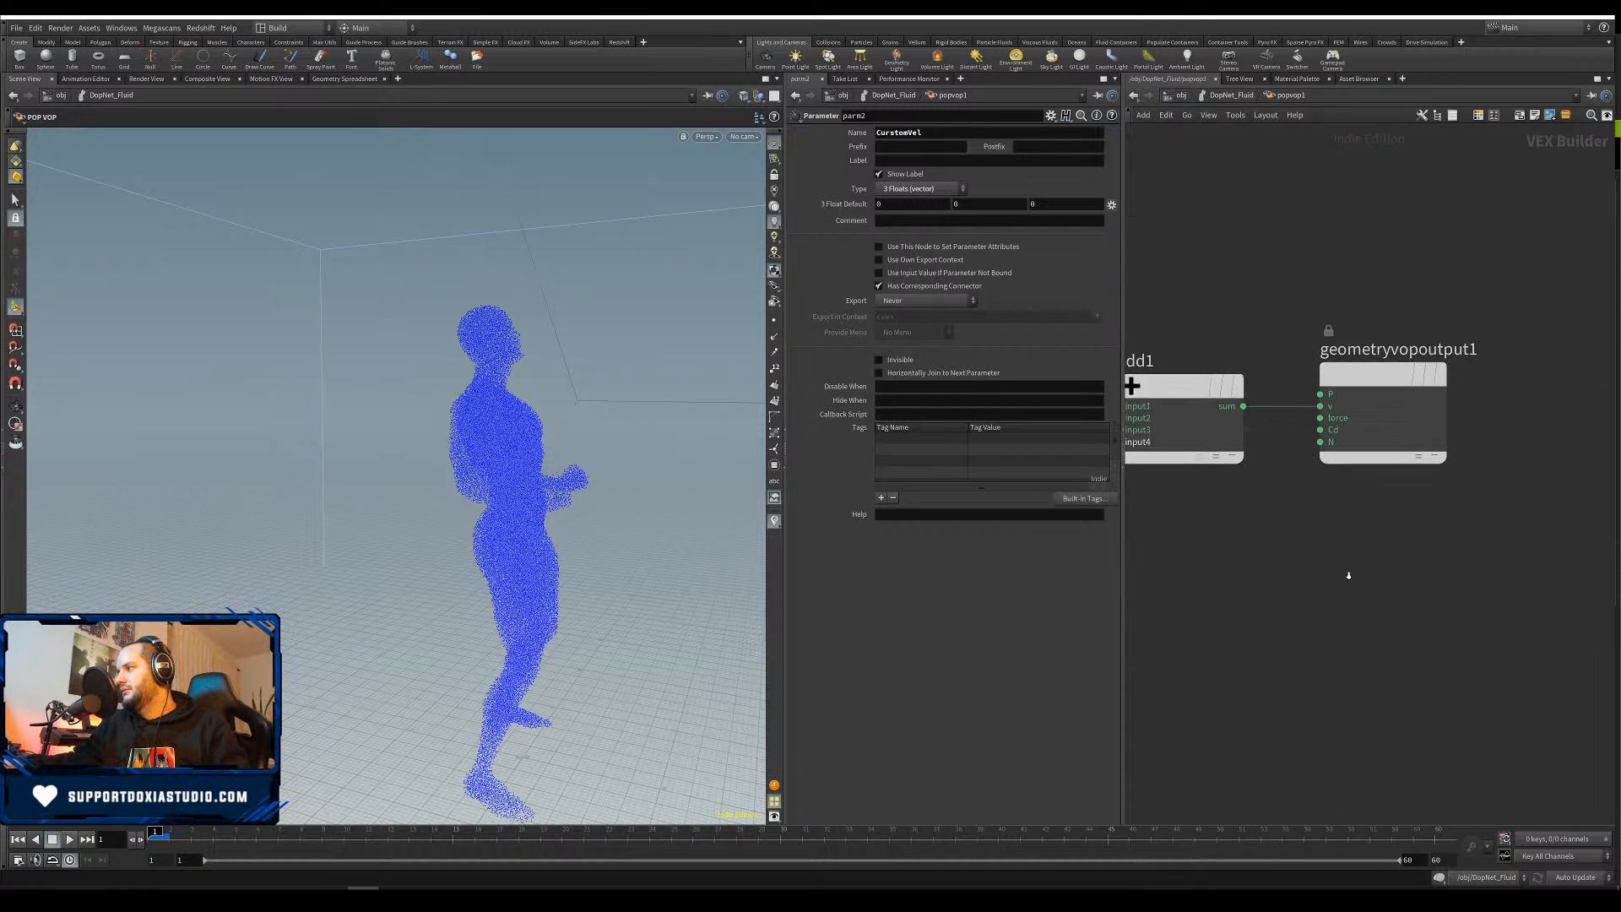
pyautogui.scroll(-1, 1349, 576)
pyautogui.moveTo(1348, 576); pyautogui.dragTo(1558, 588, button='middle')
# Tidy the rest of the popvop1 network by spacing geometryvopglobal1, aaflownoise1 and the noise_force parameter farther apart
pyautogui.scroll(-5, 1390, 612)
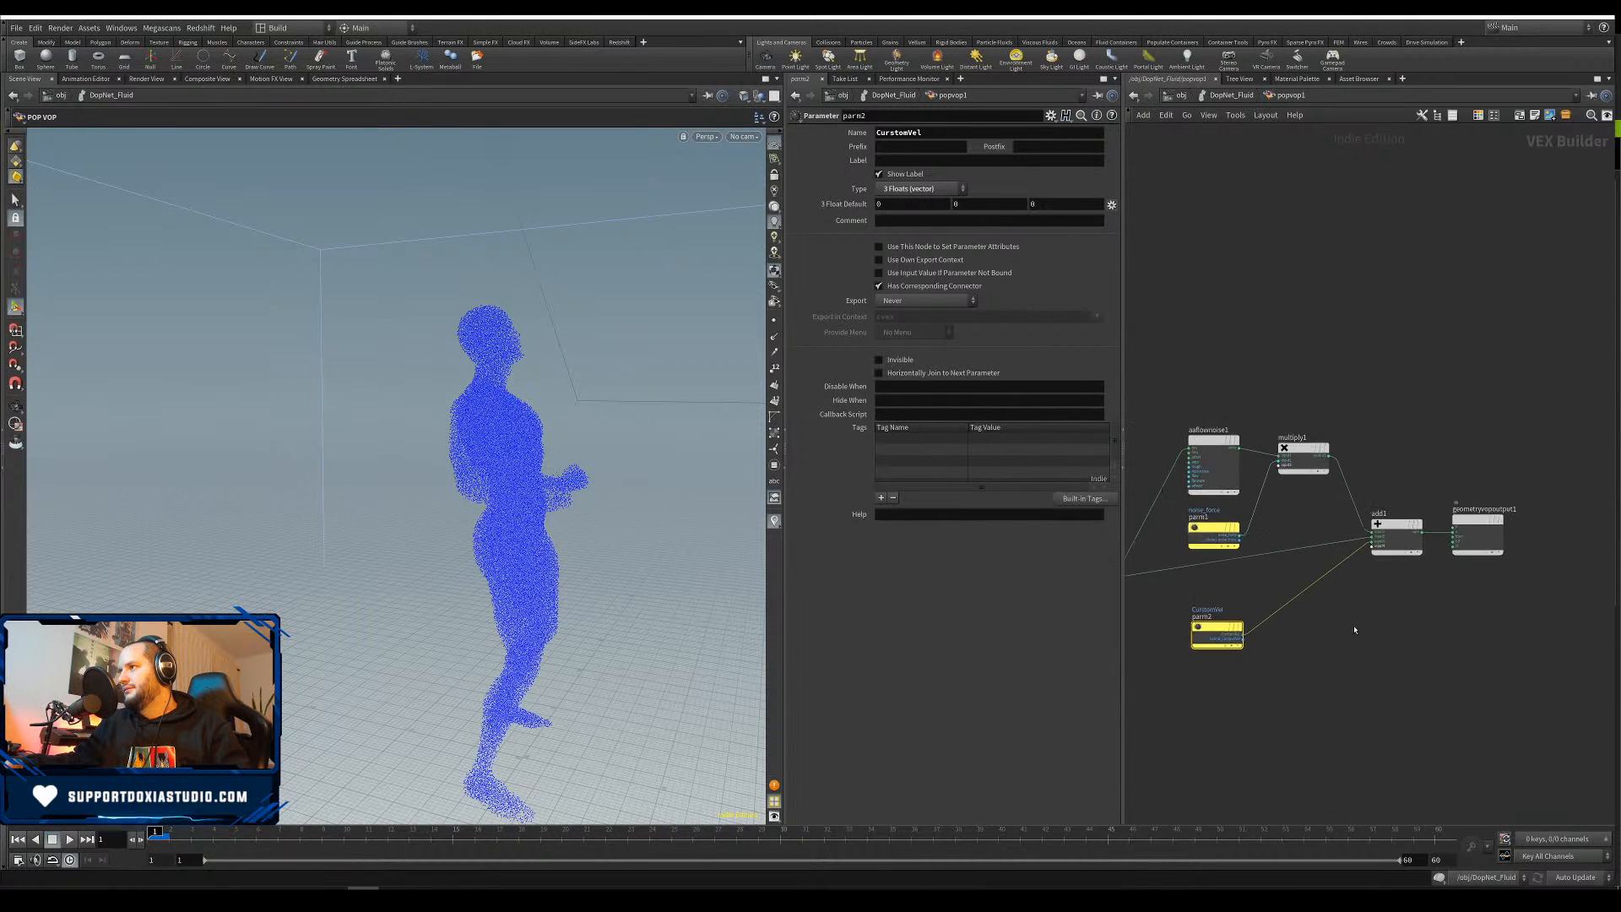
pyautogui.moveTo(1355, 630); pyautogui.dragTo(1450, 540, button='middle')
pyautogui.moveTo(1184, 477); pyautogui.dragTo(1150, 478)
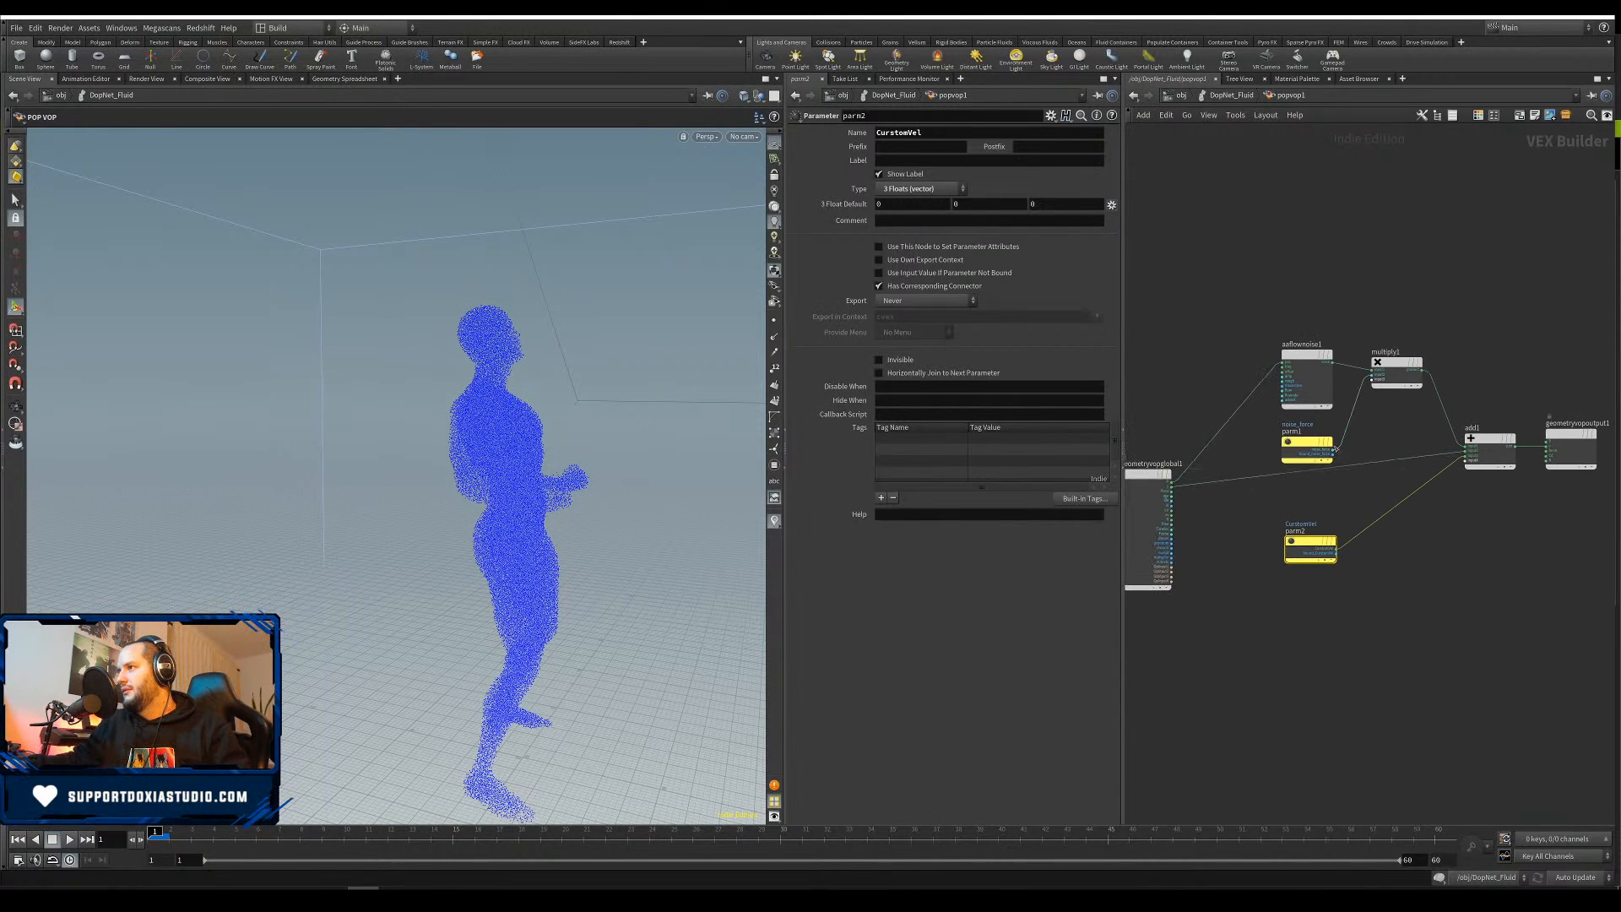
pyautogui.moveTo(1313, 443); pyautogui.dragTo(1309, 436)
pyautogui.moveTo(1308, 361); pyautogui.dragTo(1300, 340)
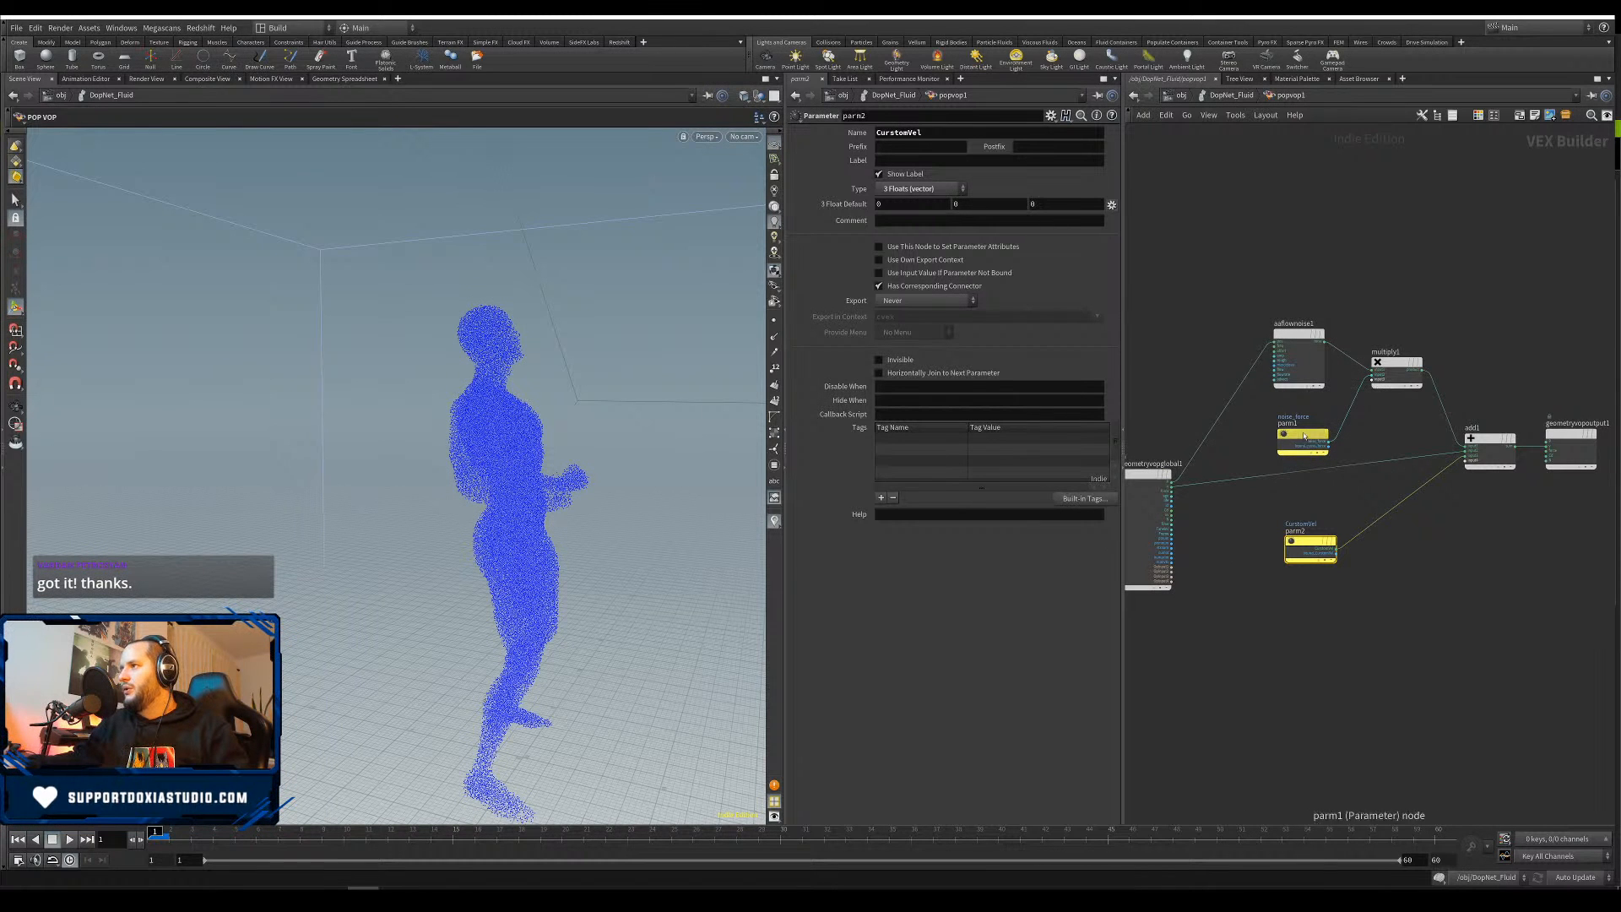
pyautogui.moveTo(1305, 435); pyautogui.dragTo(1305, 426)
# On aaflownoise1, set the 3D Frequency to 0.6 on all axes, Roughness to 0.3, Flow to 1 and Self-Advection to 1
pyautogui.click(1288, 346)
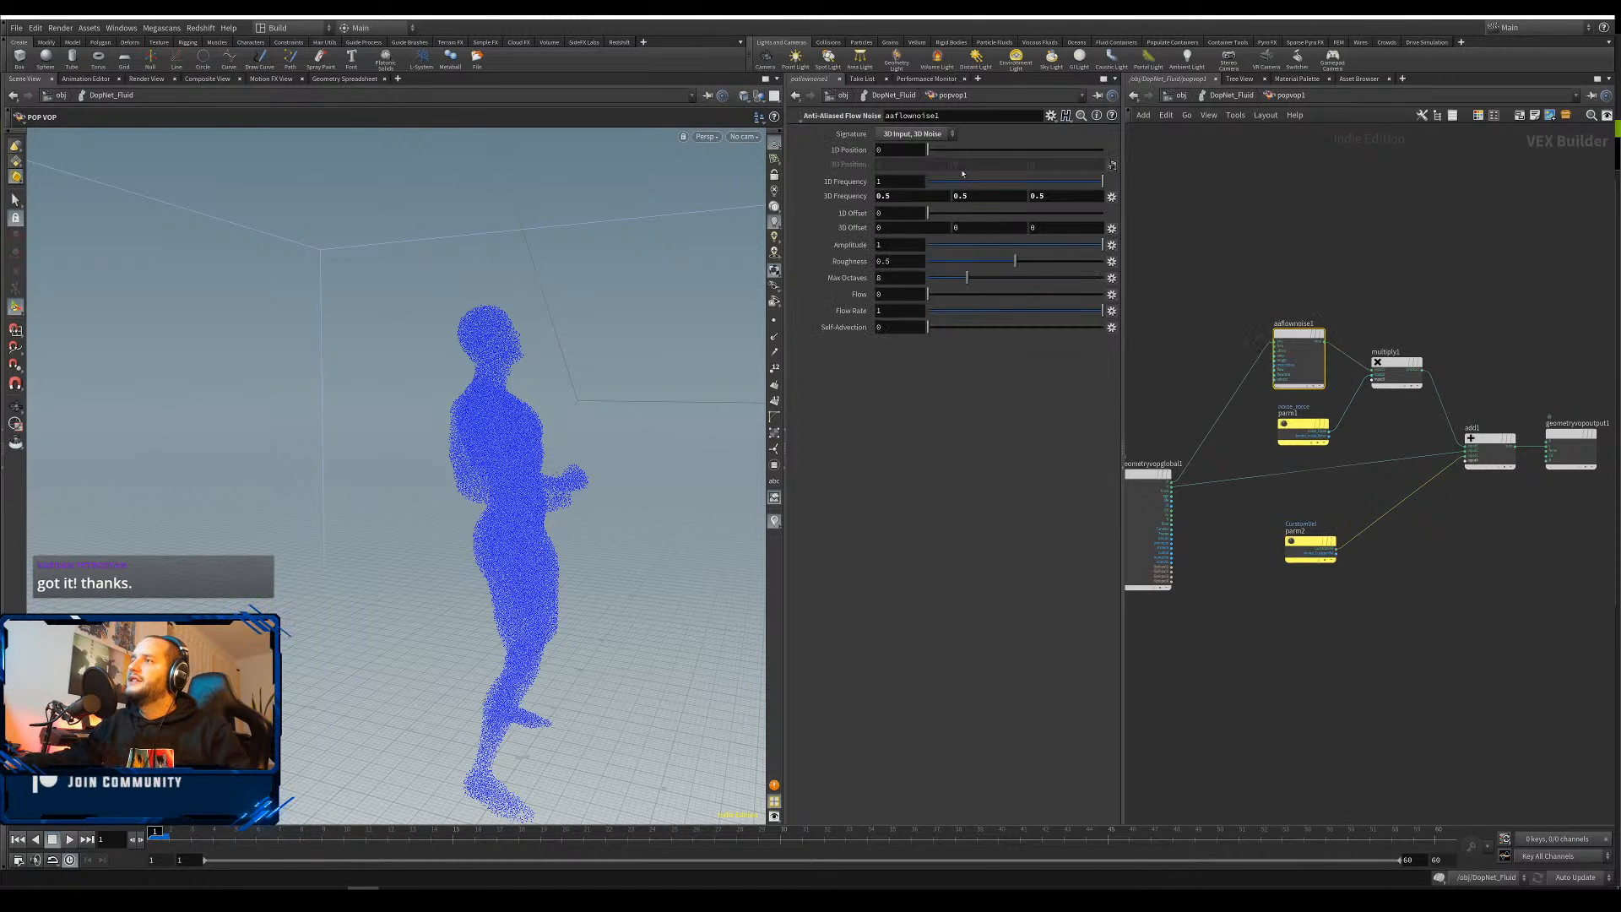
pyautogui.click(884, 197)
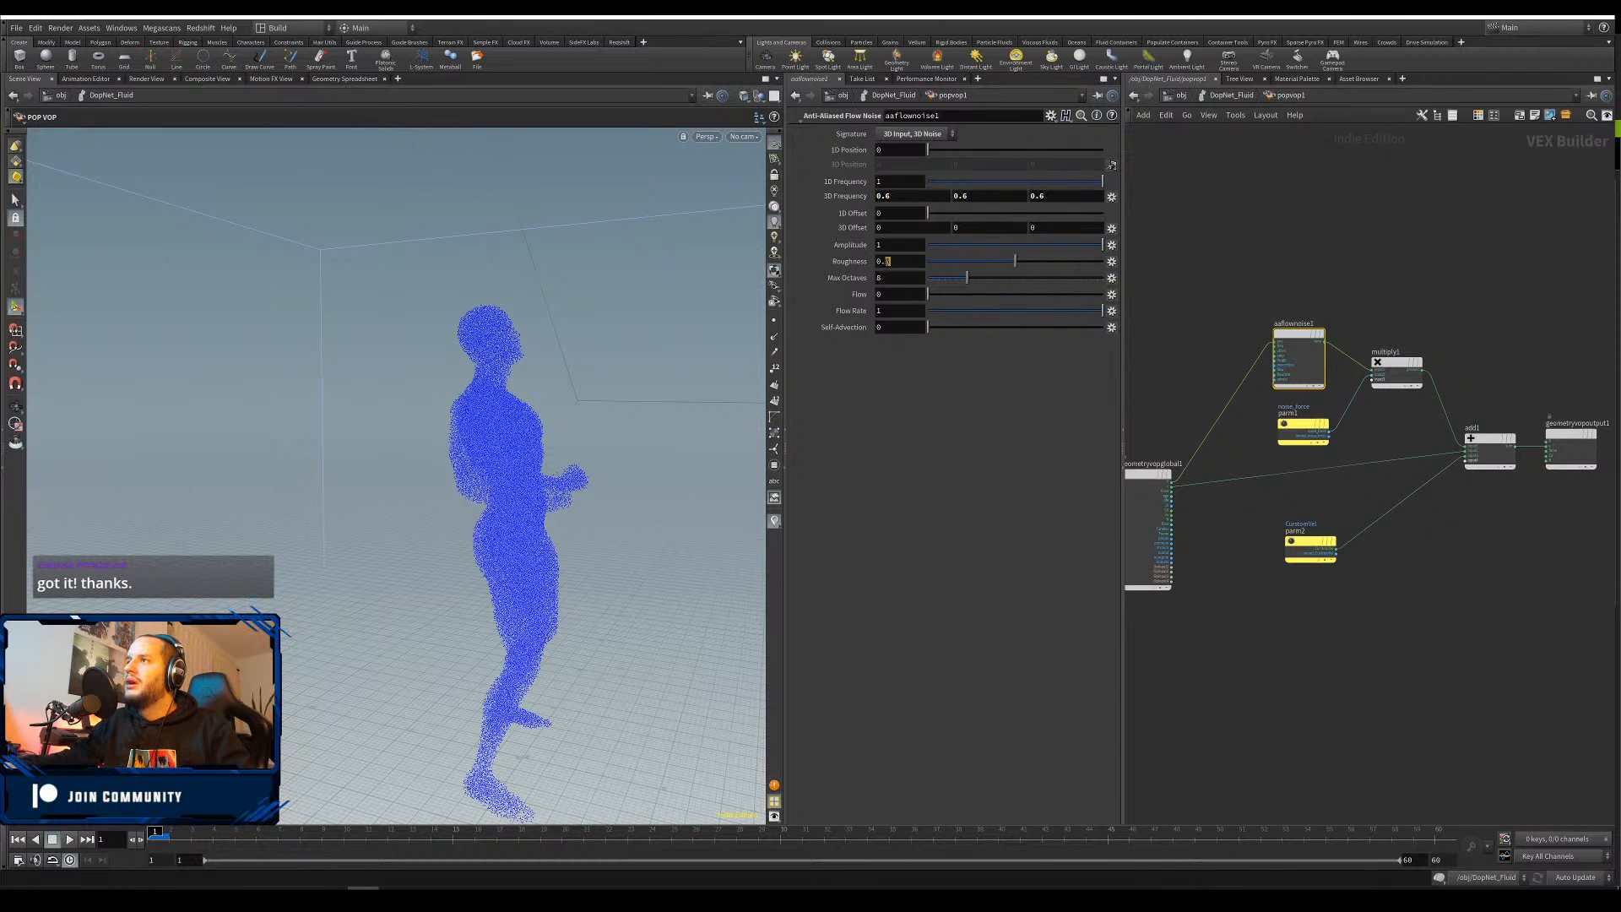
pyautogui.write('3')
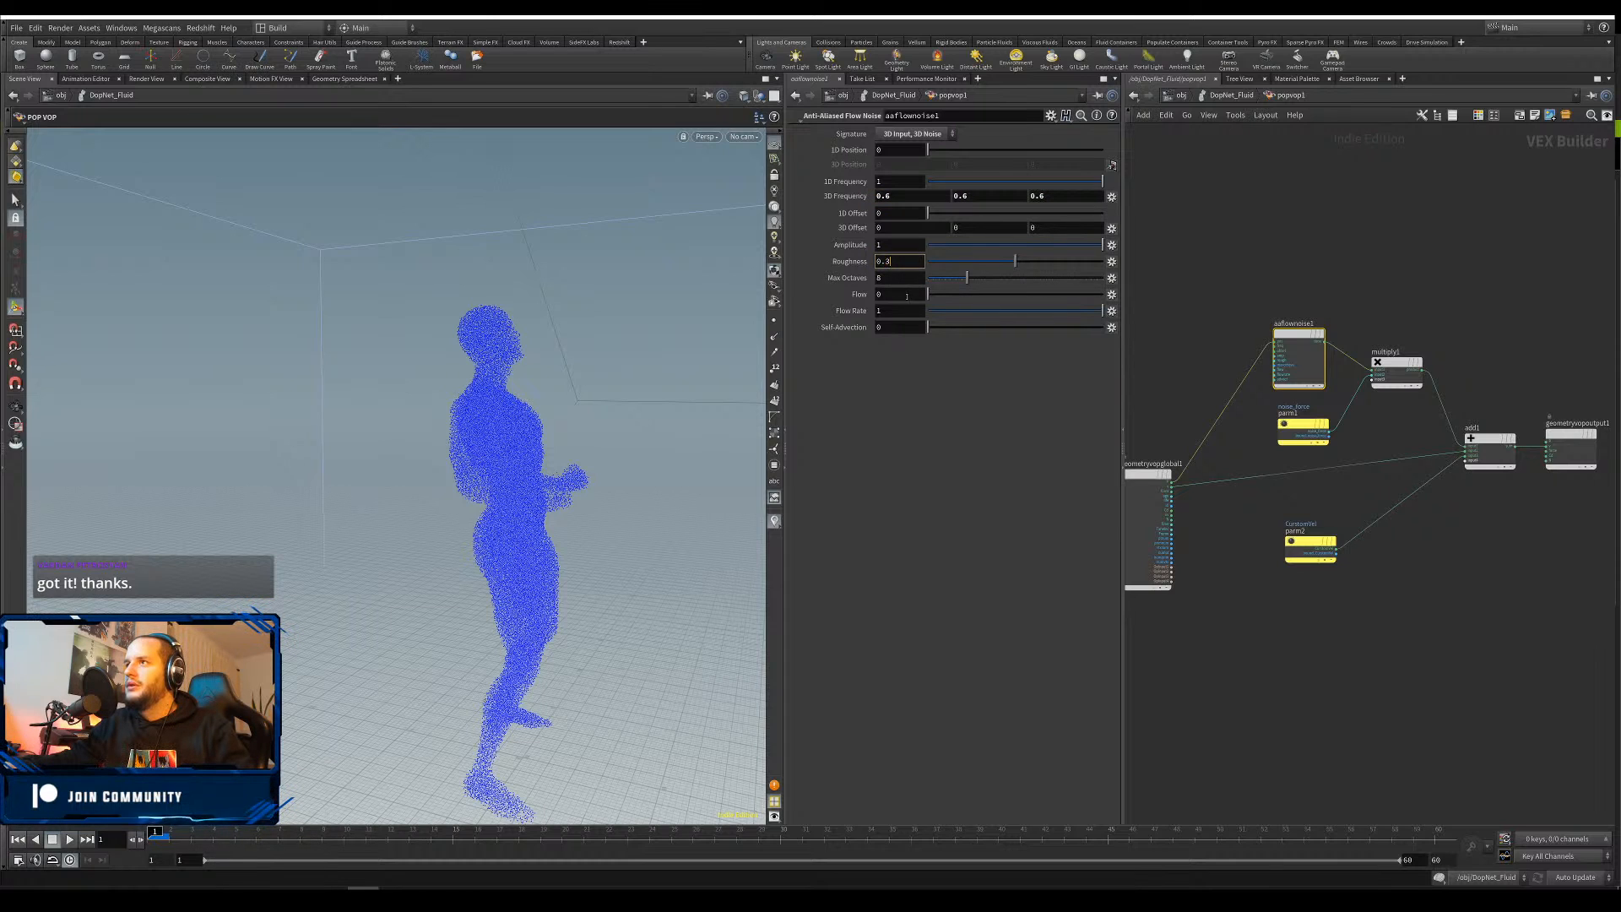
pyautogui.doubleClick(882, 295)
pyautogui.write('1')
pyautogui.doubleClick(885, 328)
pyautogui.write('1')
pyautogui.press('Return')
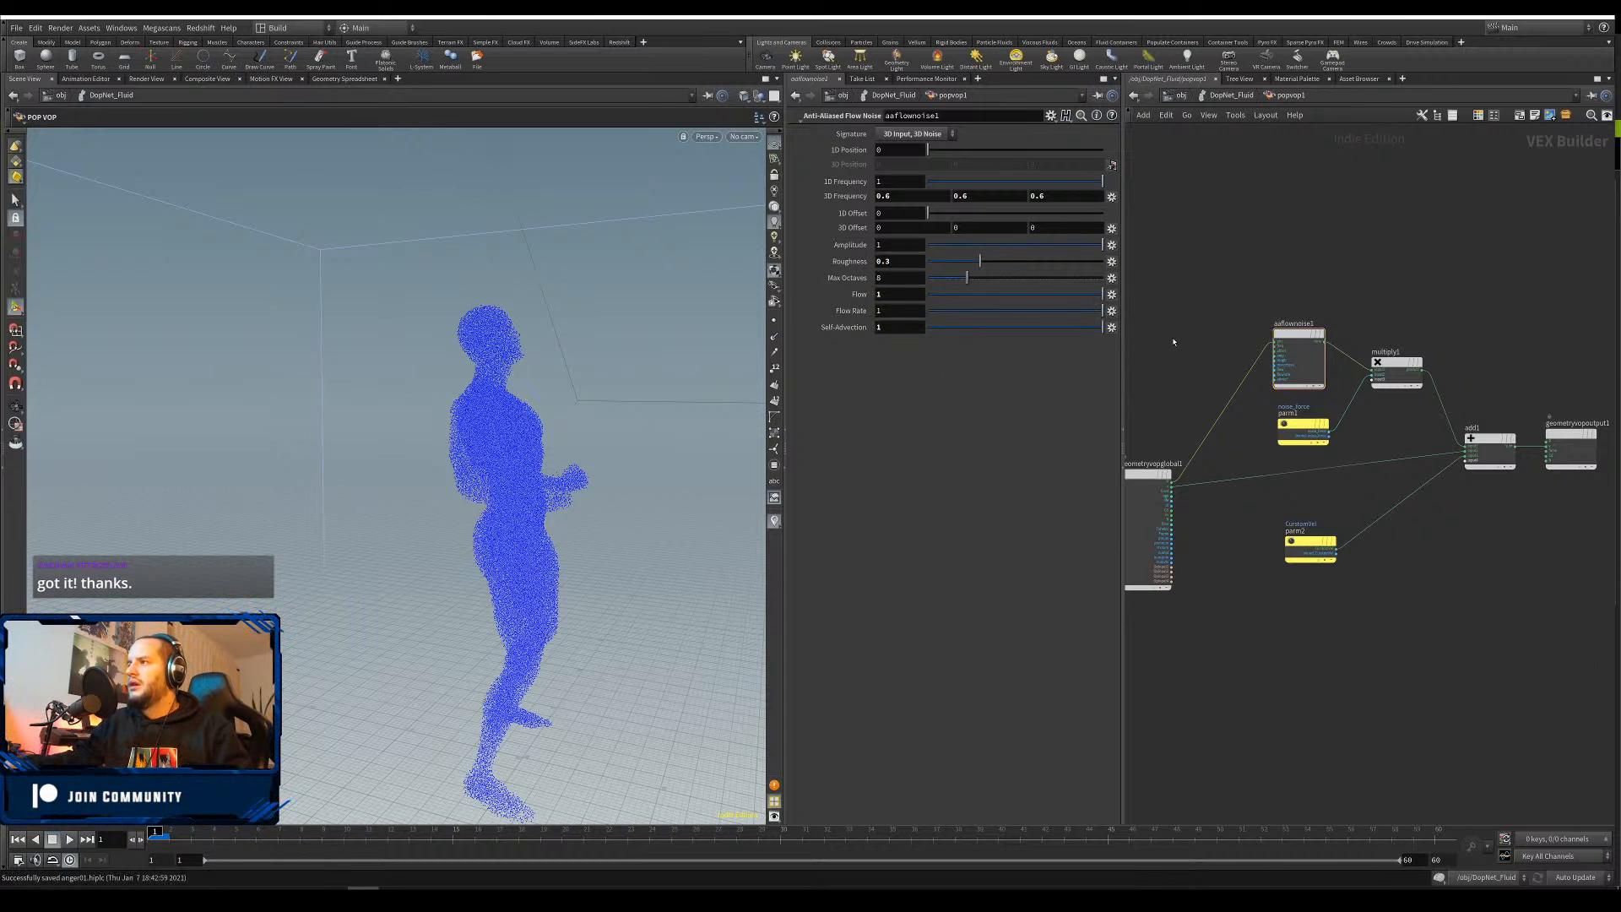
# Return to the object level, preview the first frames of the fluid inside particle_fluid, and leave that object again
pyautogui.press('u')
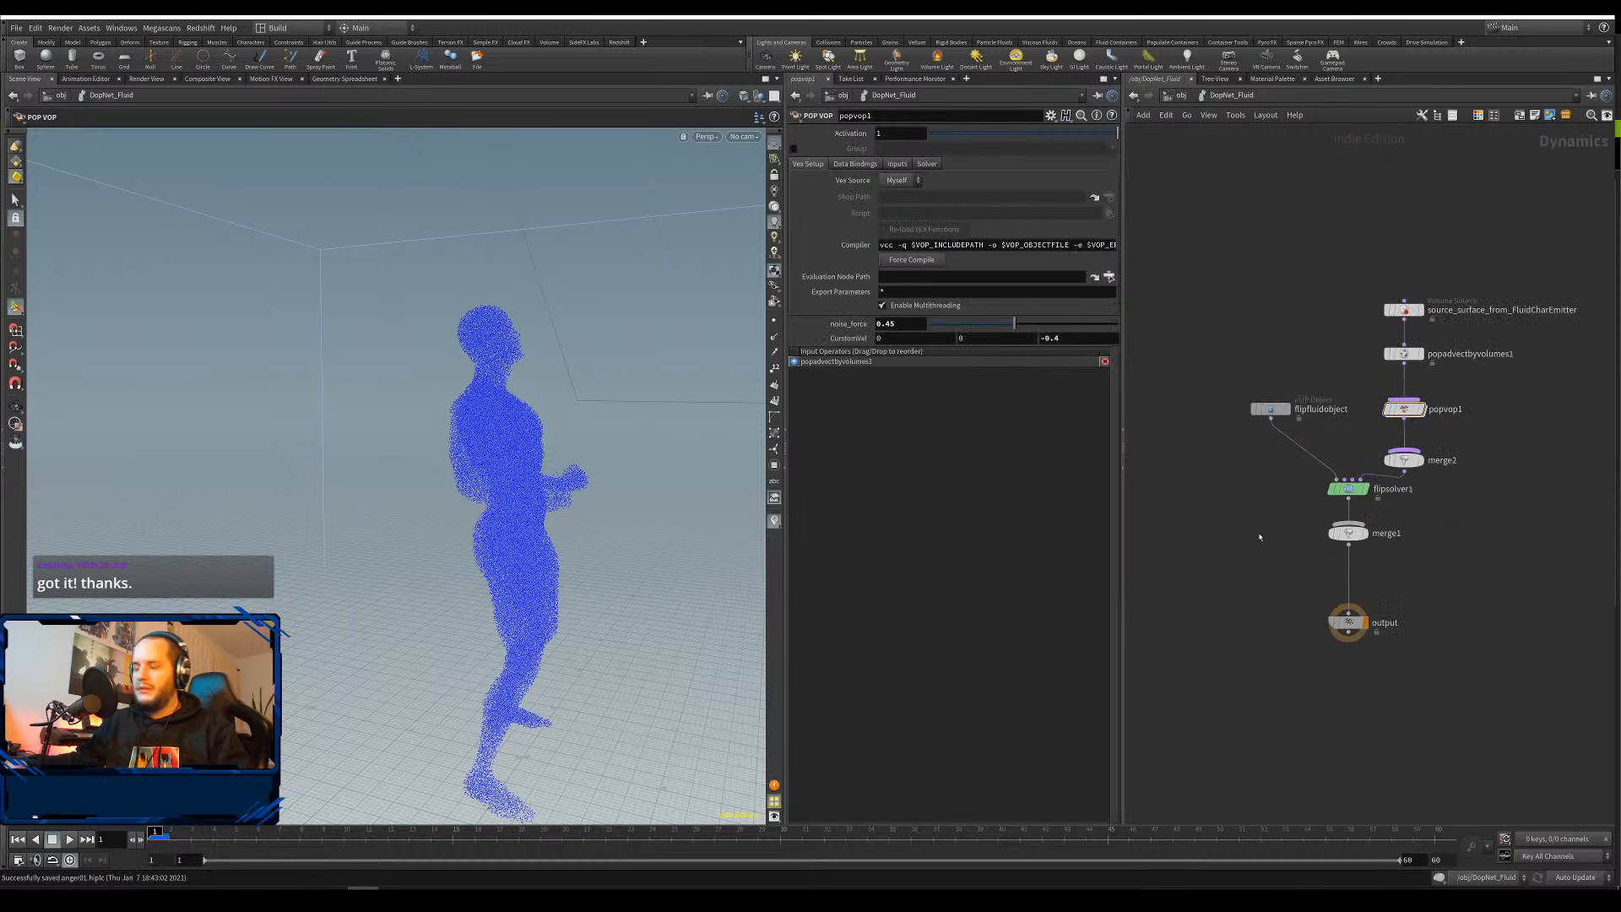
pyautogui.press('u')
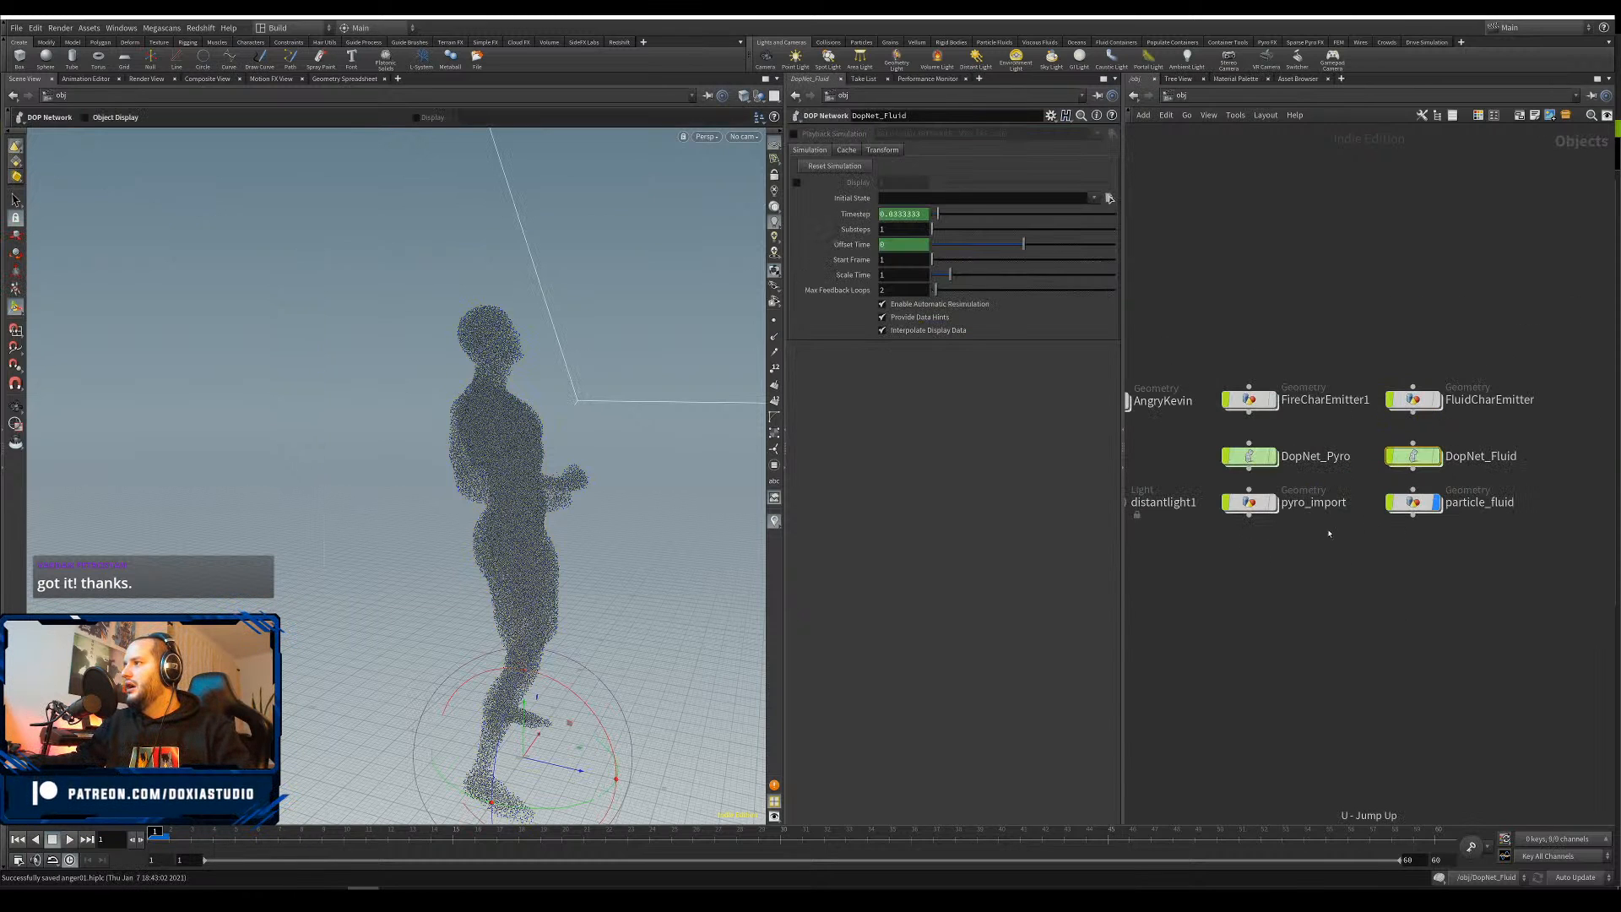
pyautogui.doubleClick(1415, 510)
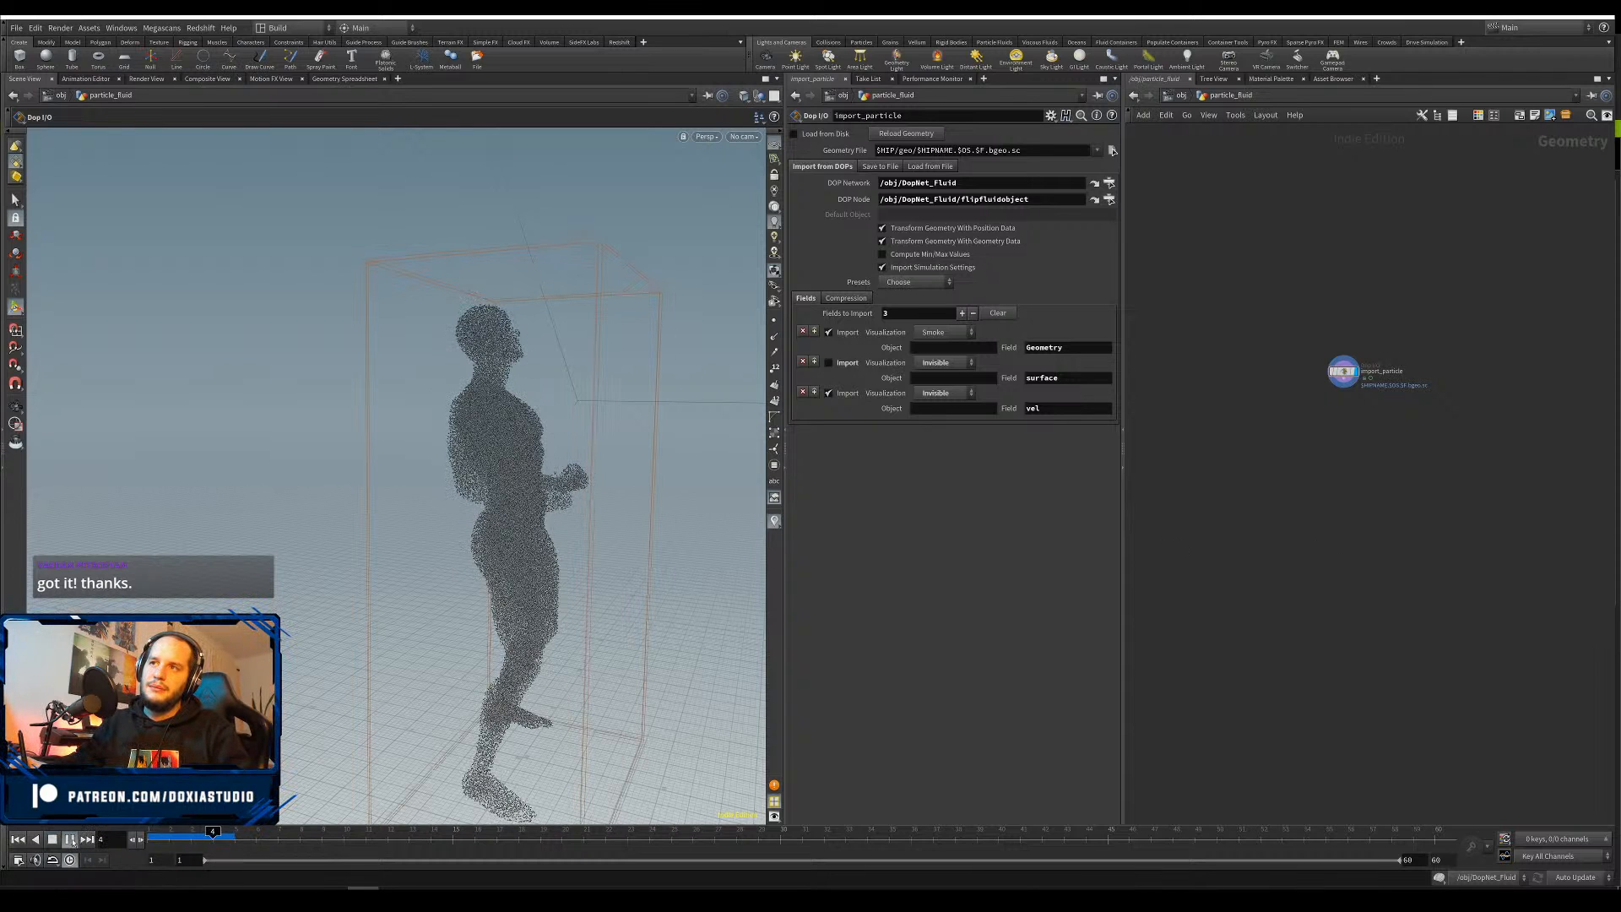
pyautogui.press('Escape')
pyautogui.press('u')
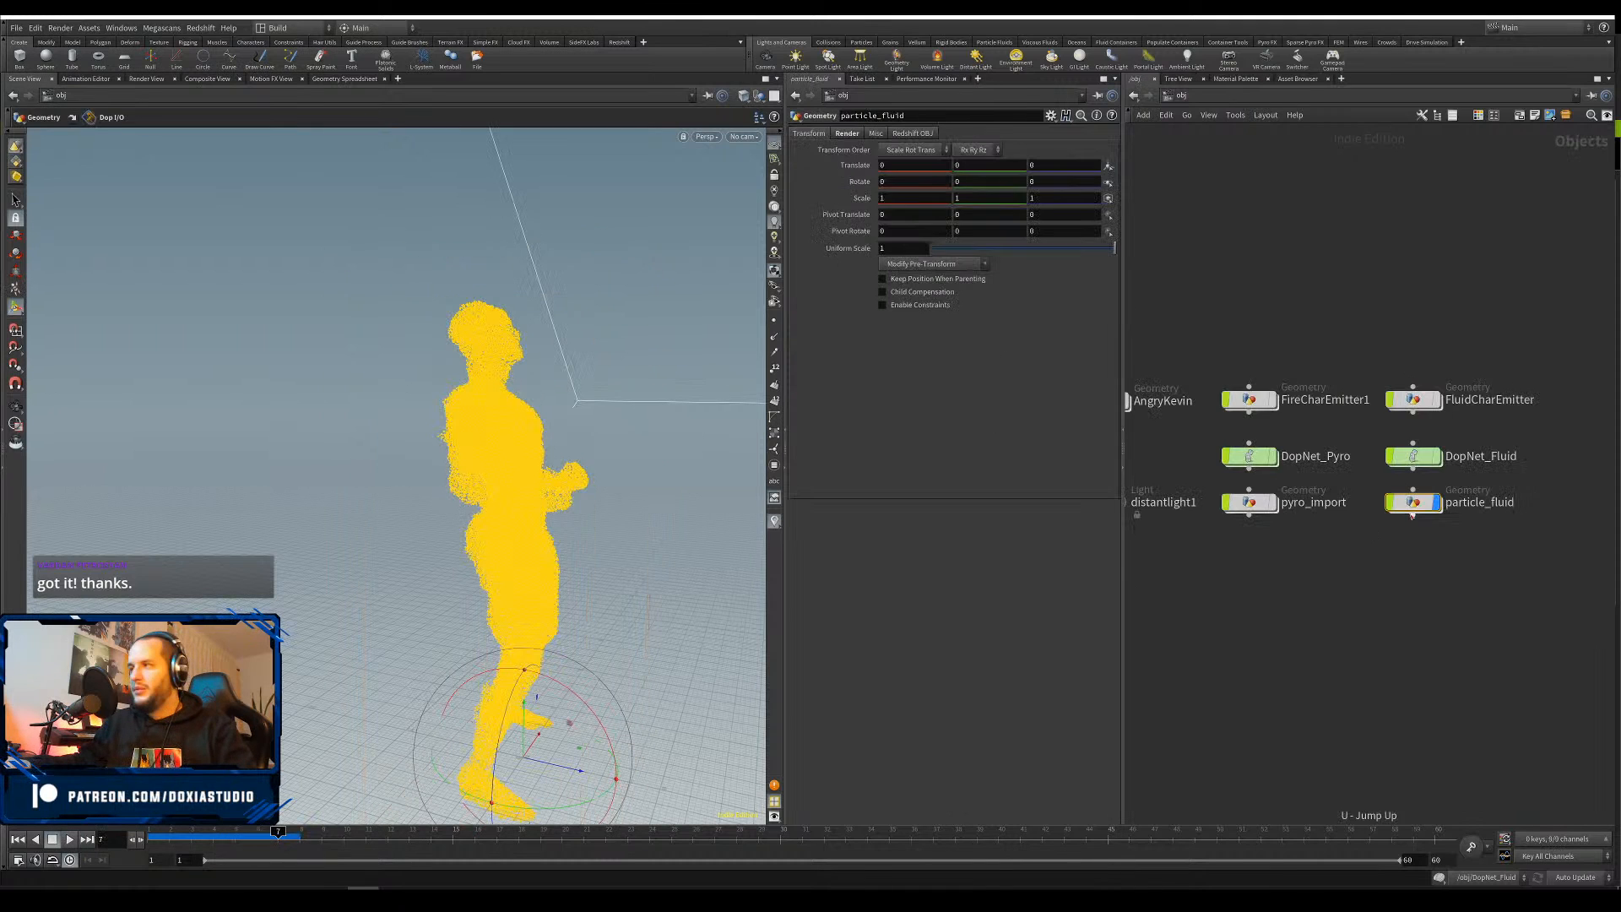
# Play the simulation inside DopNet_Fluid up to about frame 25 and inspect the particles around the character
pyautogui.doubleClick(1416, 458)
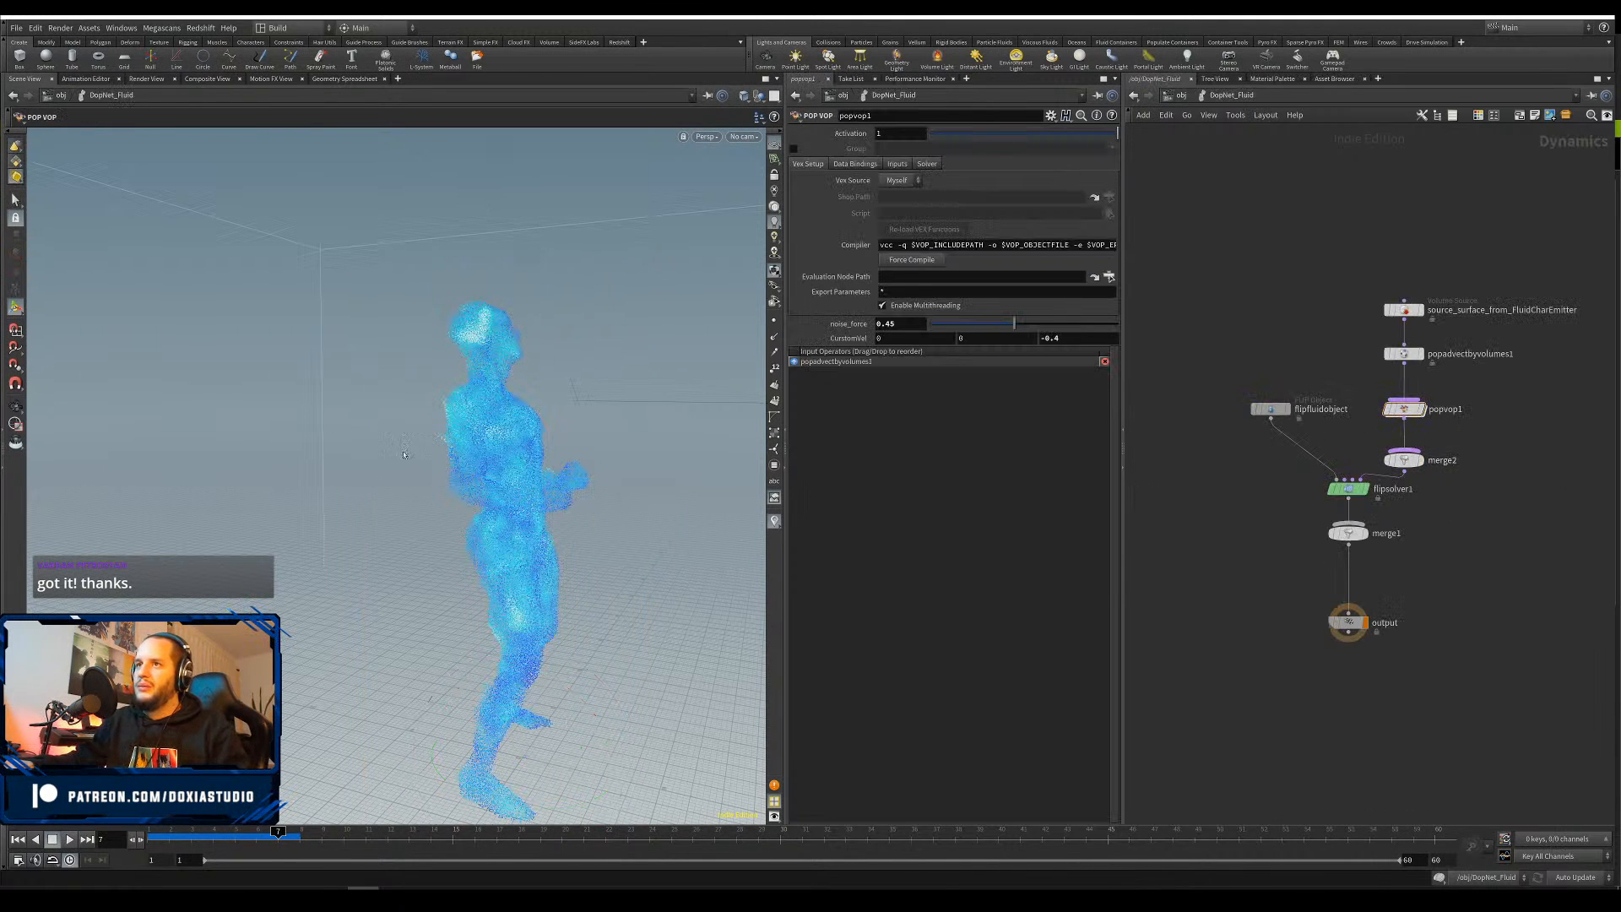
pyautogui.click(1271, 410)
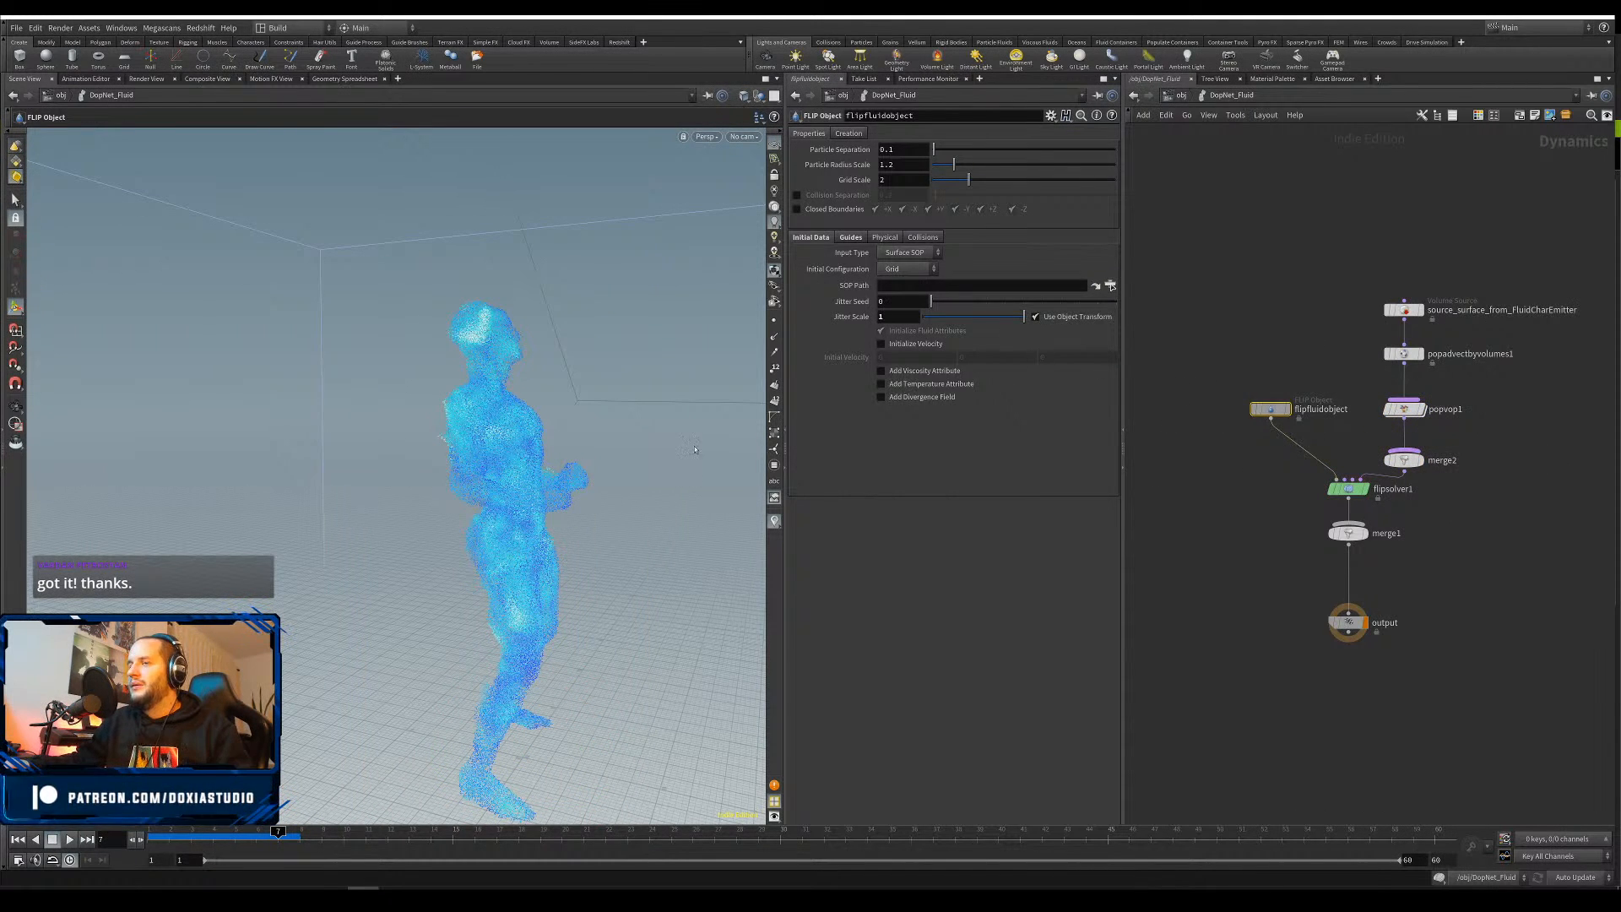
pyautogui.press('Escape')
pyautogui.moveTo(539, 495); pyautogui.dragTo(601, 394, button='middle')
pyautogui.moveTo(600, 394); pyautogui.dragTo(360, 535)
pyautogui.press('Return')
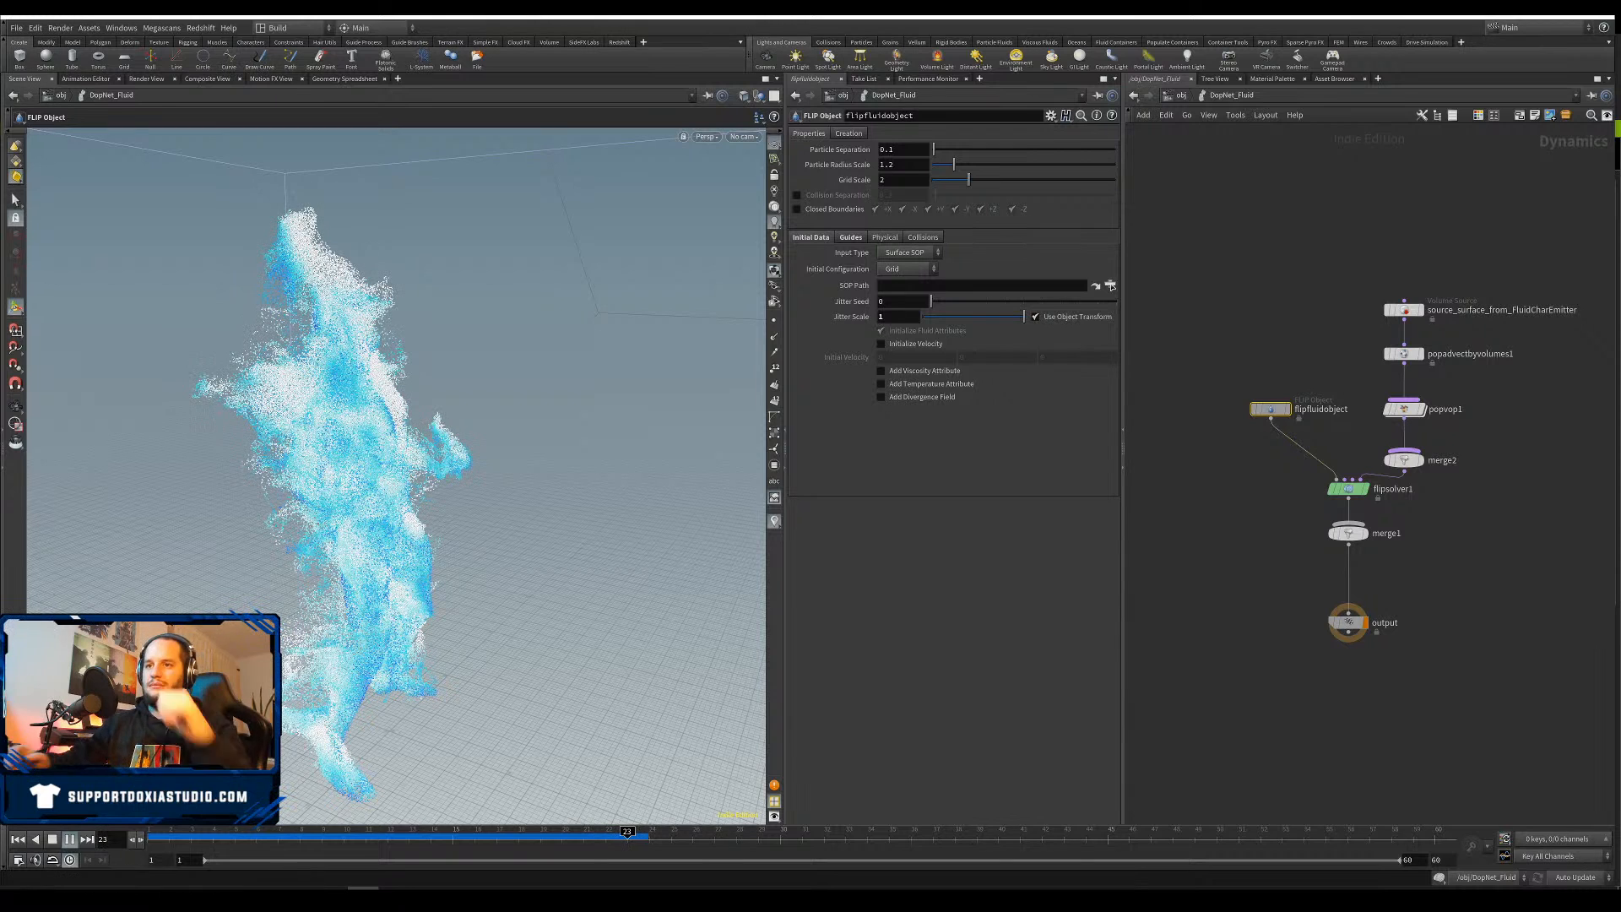
pyautogui.click(70, 839)
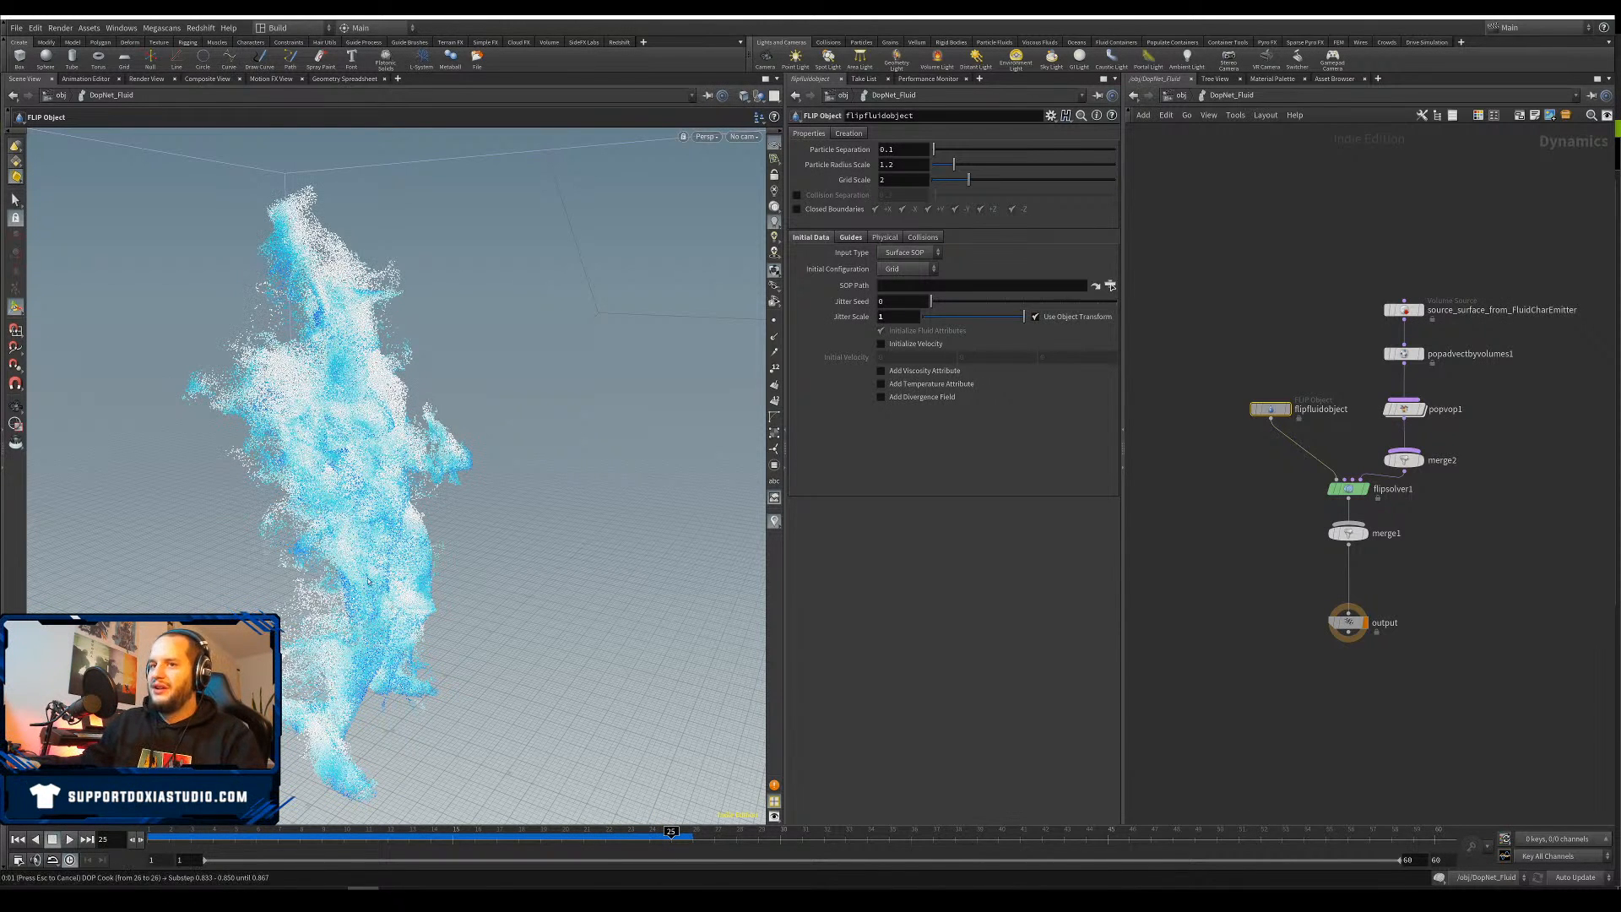
pyautogui.moveTo(372, 597); pyautogui.dragTo(236, 574)
# Bring up the finished dancing-figure video as a reference and compare it with the fluid simulation in the viewport
pyautogui.click(80, 891)
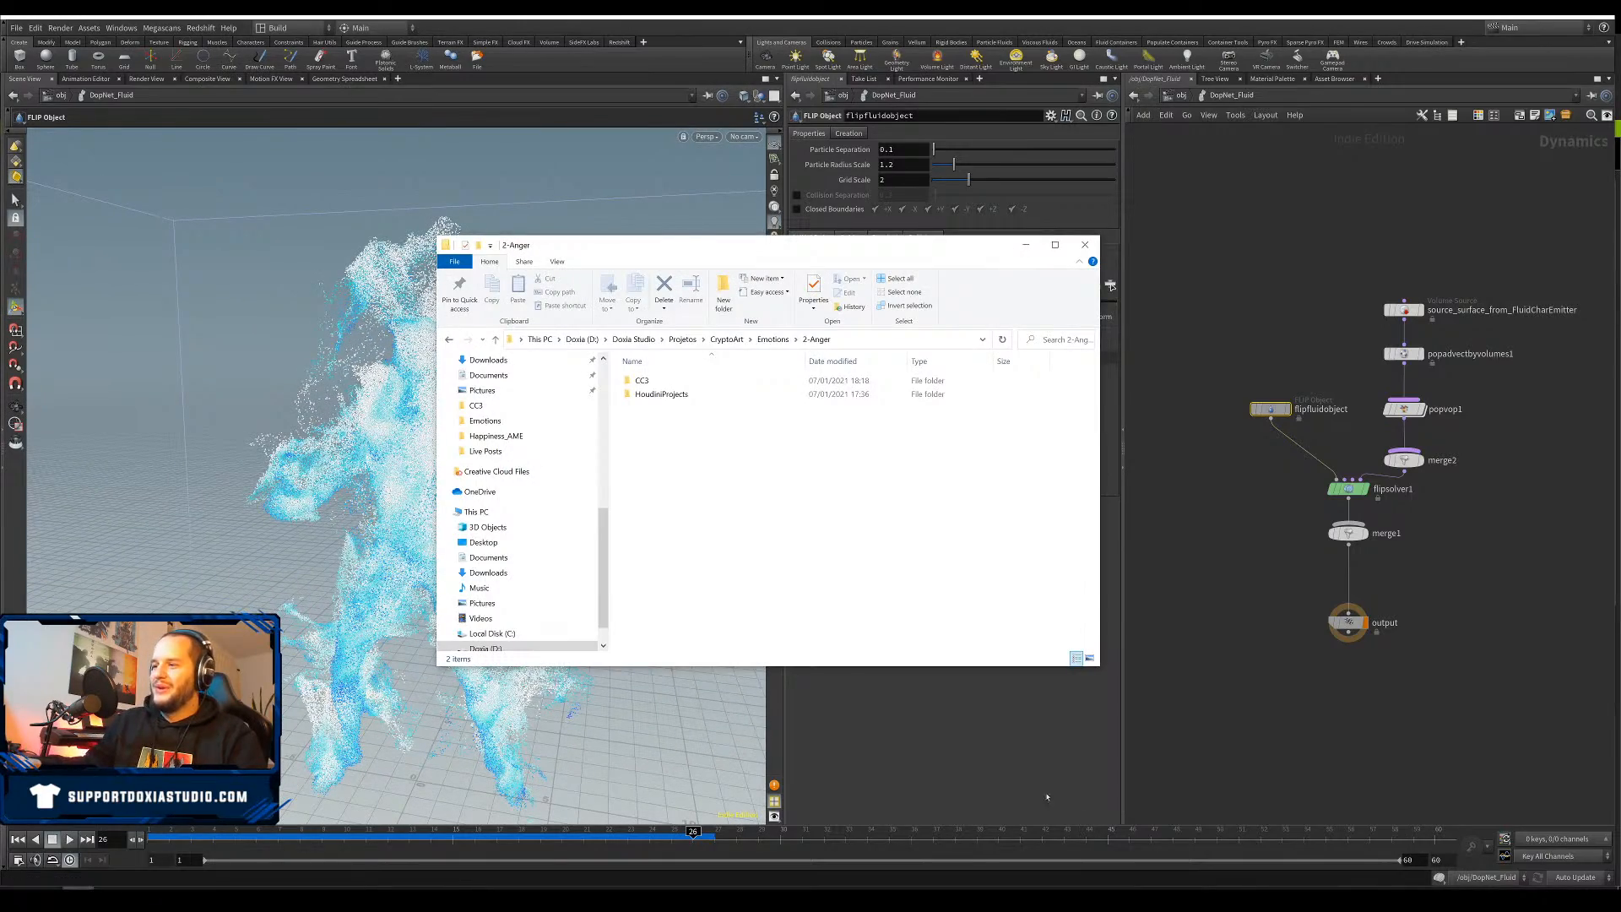
pyautogui.click(1089, 894)
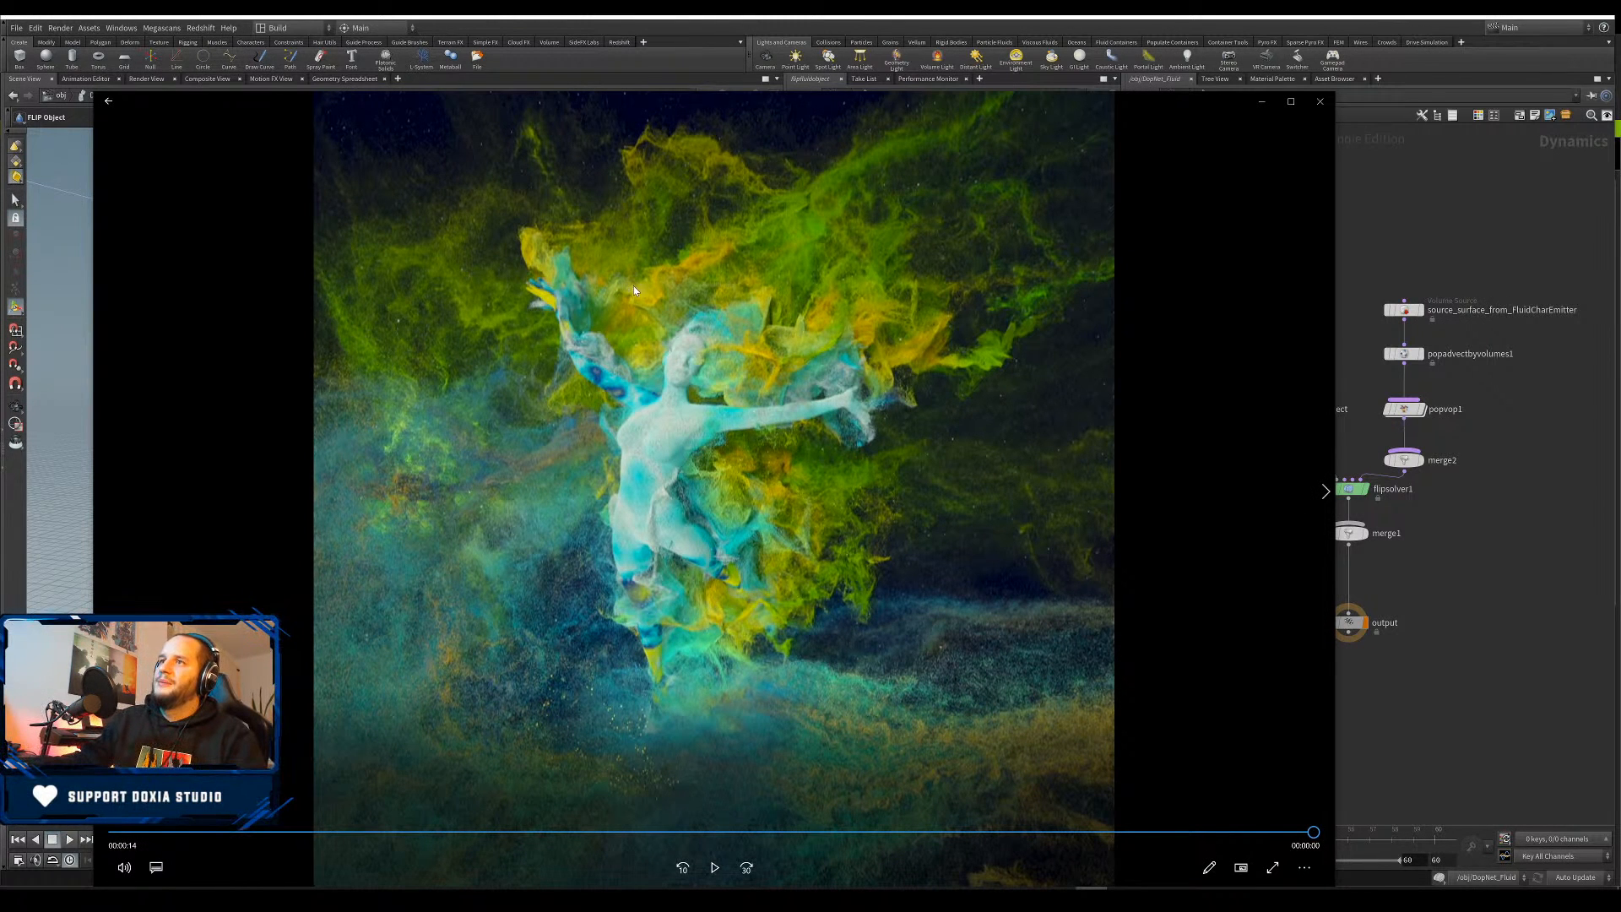
pyautogui.click(1364, 131)
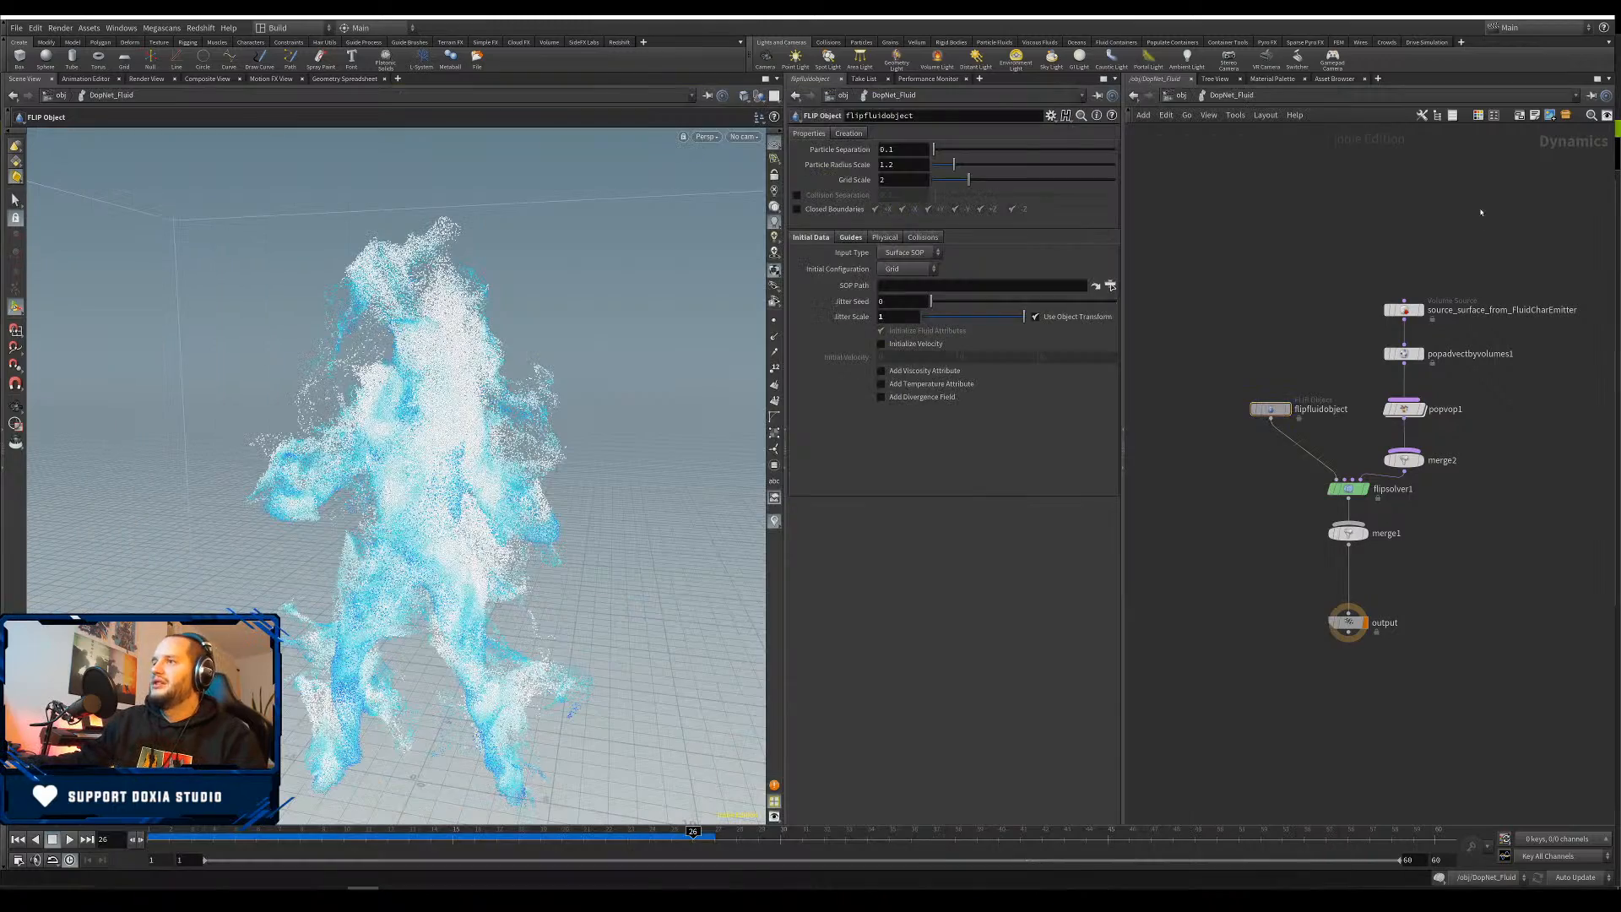
pyautogui.keyDown('alt'); pyautogui.moveTo(435, 432); pyautogui.dragTo(444, 439); pyautogui.keyUp('alt')
pyautogui.keyDown('alt'); pyautogui.moveTo(444, 439); pyautogui.dragTo(233, 410, button='middle'); pyautogui.keyUp('alt')
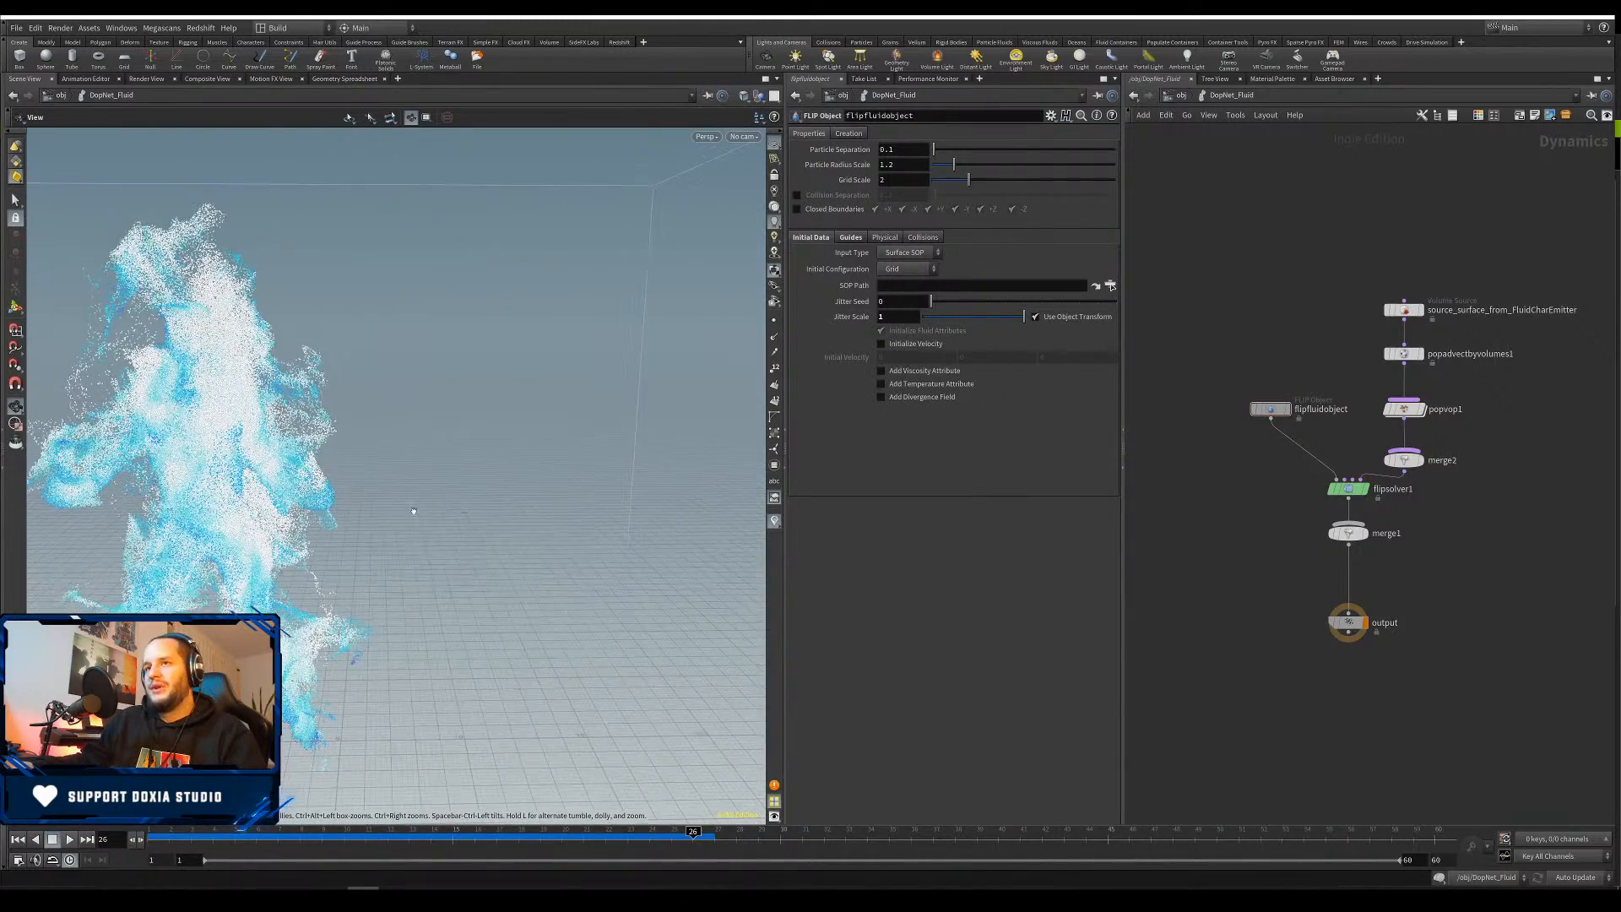
pyautogui.keyDown('alt'); pyautogui.moveTo(591, 477); pyautogui.dragTo(612, 477, button='middle'); pyautogui.keyUp('alt')
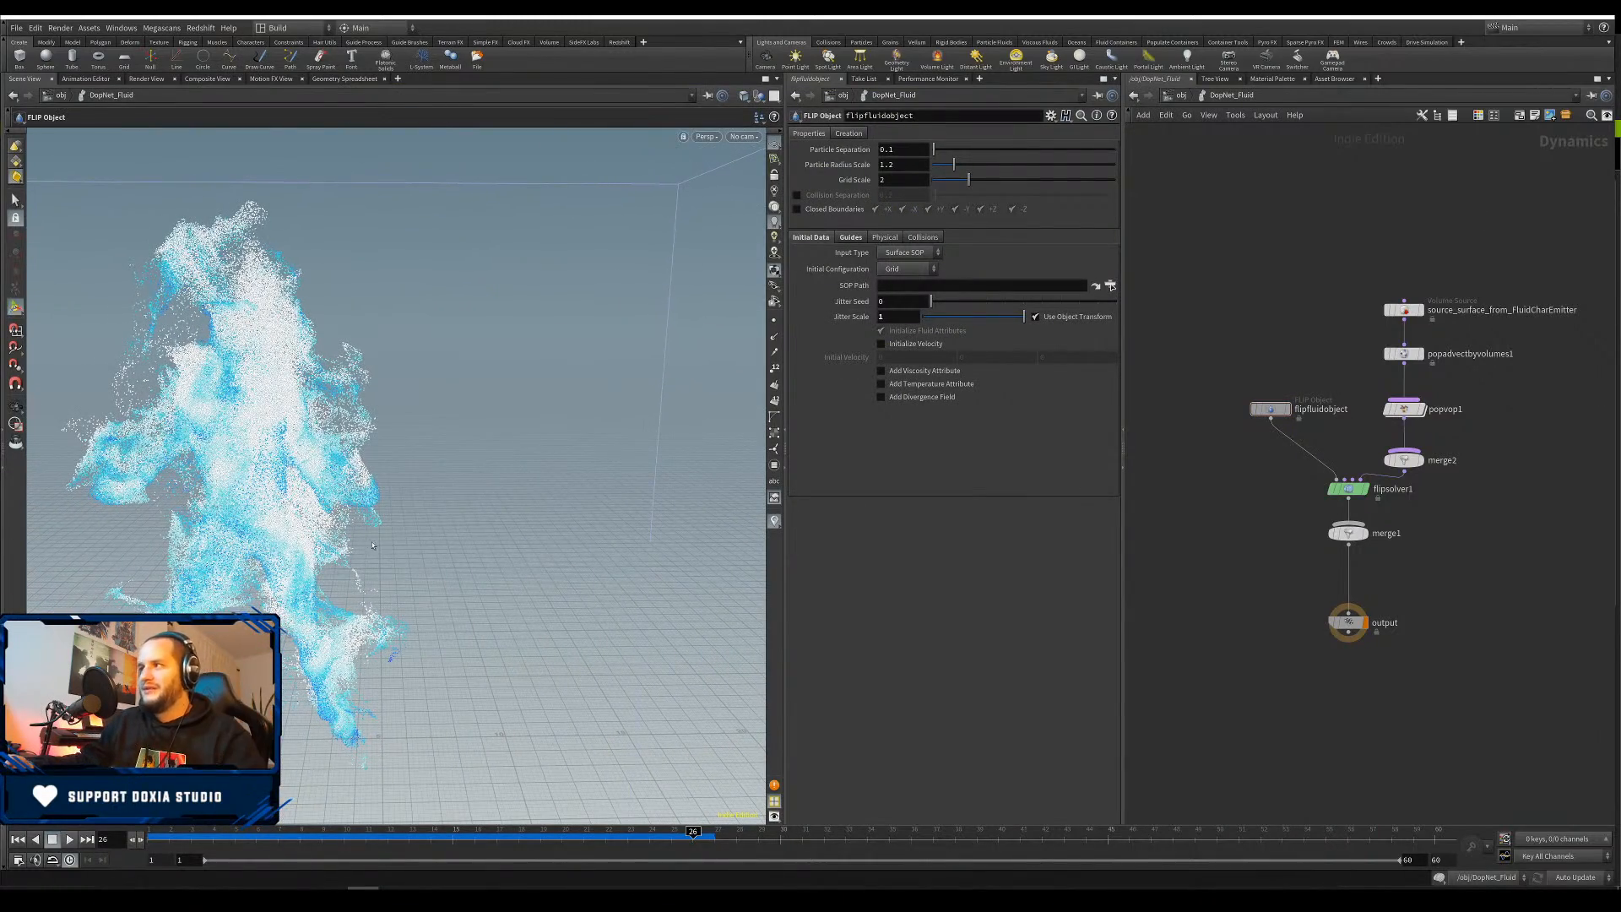
pyautogui.keyDown('alt'); pyautogui.moveTo(406, 518); pyautogui.dragTo(441, 515, button='middle'); pyautogui.keyUp('alt')
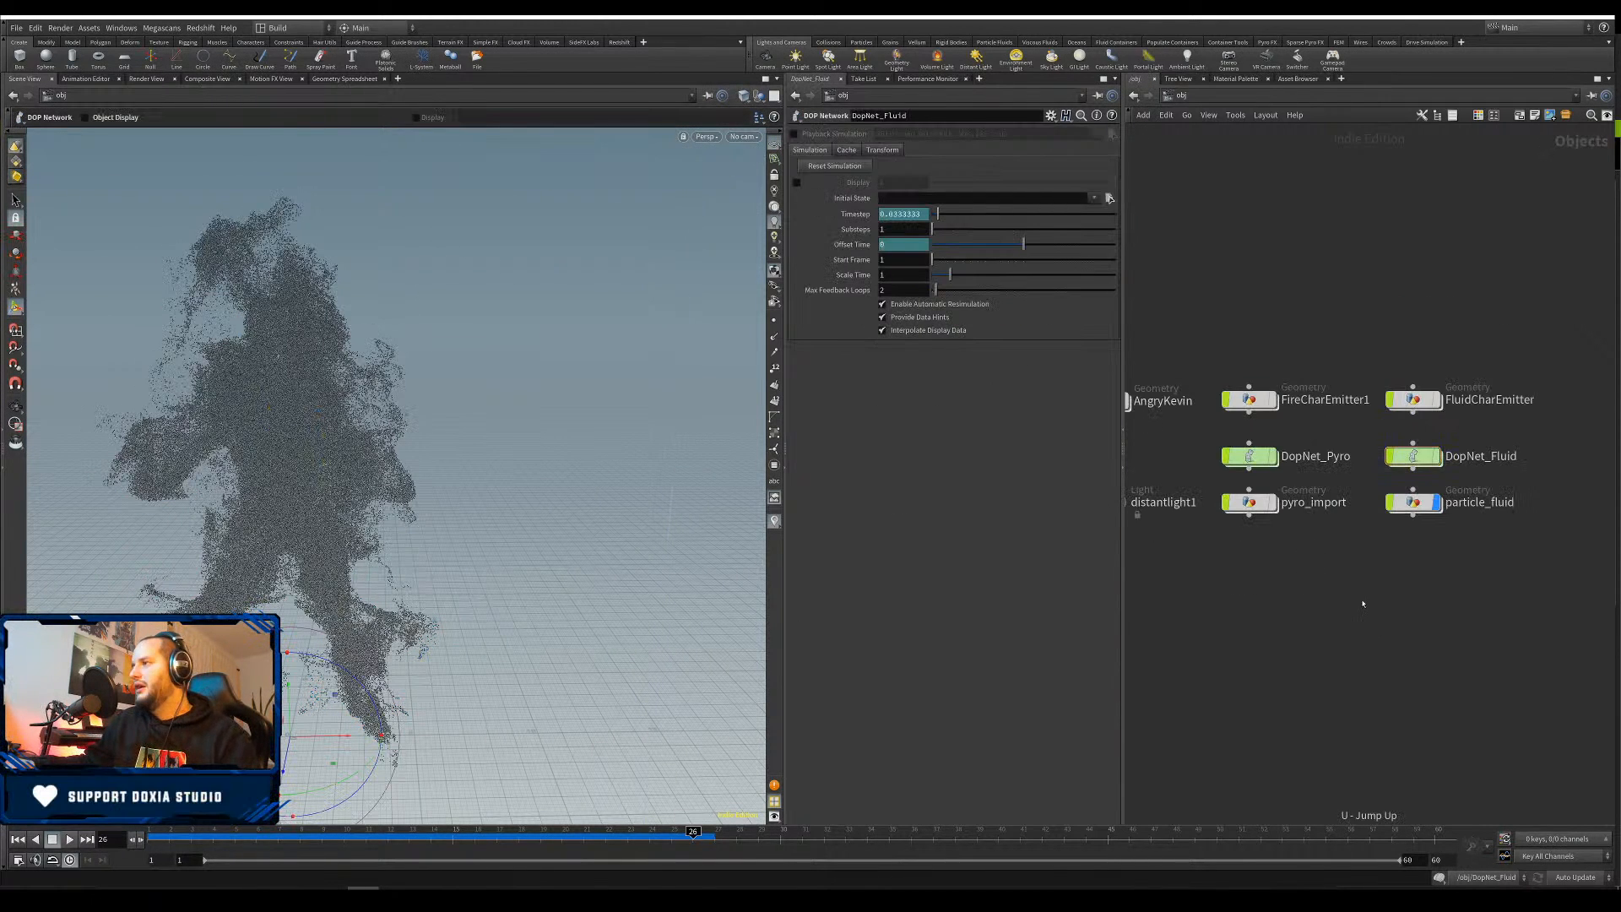
# Save the scene and add a File Cache node below import_particle inside particle_fluid
pyautogui.hotkey('ctrl', 's')
pyautogui.doubleClick(1416, 504)
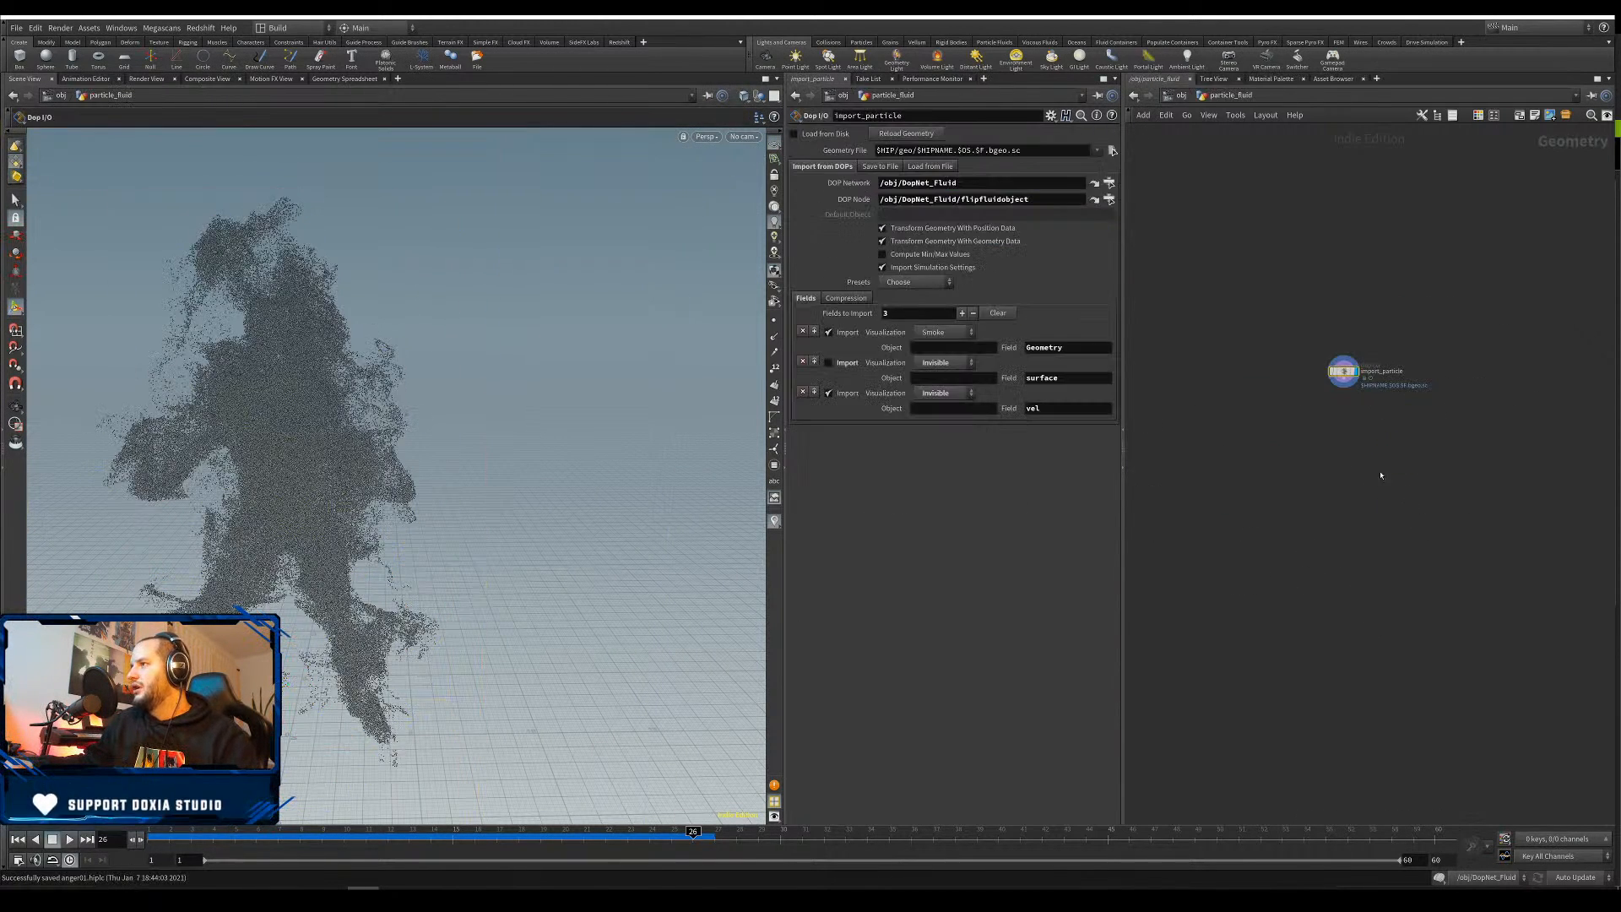
pyautogui.press('Tab')
pyautogui.write('file')
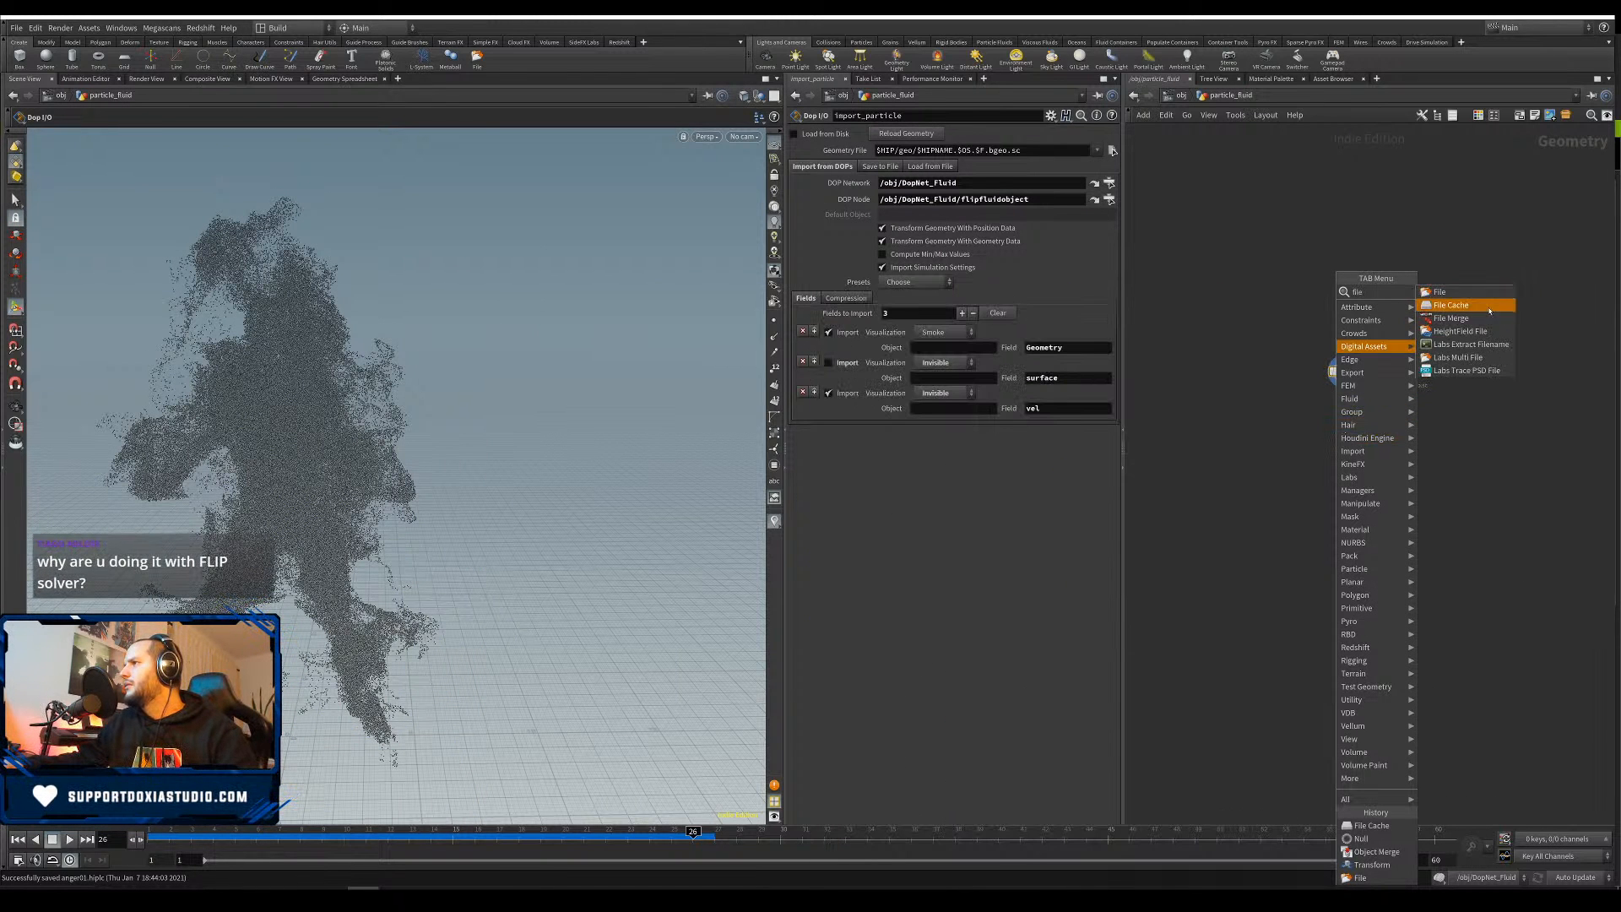
pyautogui.click(1452, 306)
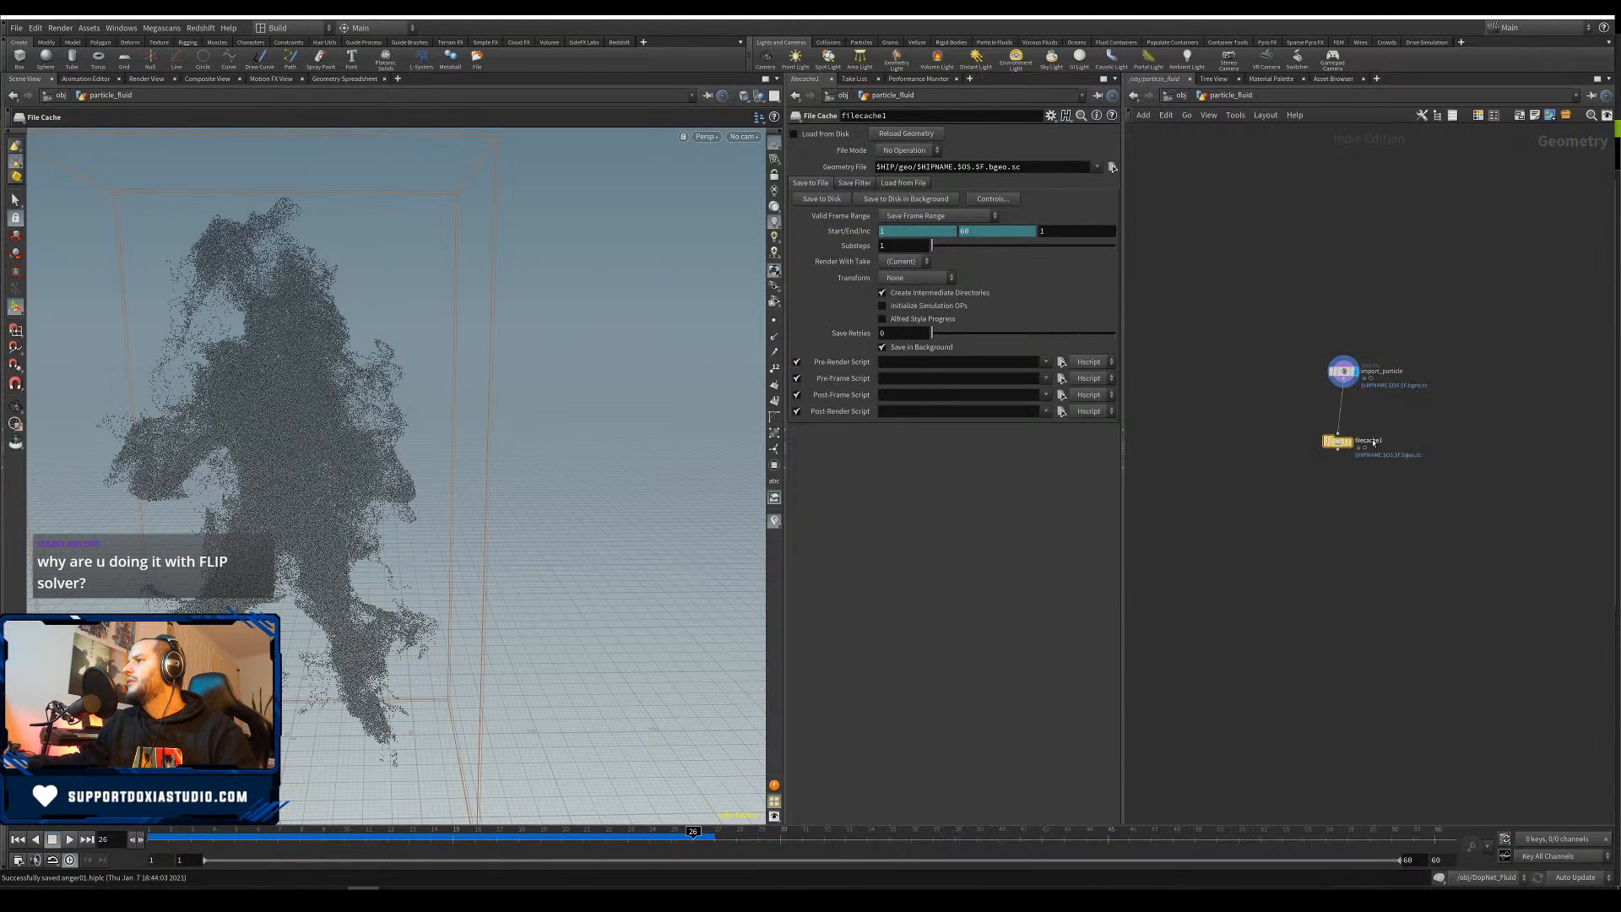
pyautogui.click(1330, 423)
# Rename the File Cache node as fluidA_AngryKevin_Cache
pyautogui.moveTo(897, 116); pyautogui.dragTo(540, 245)
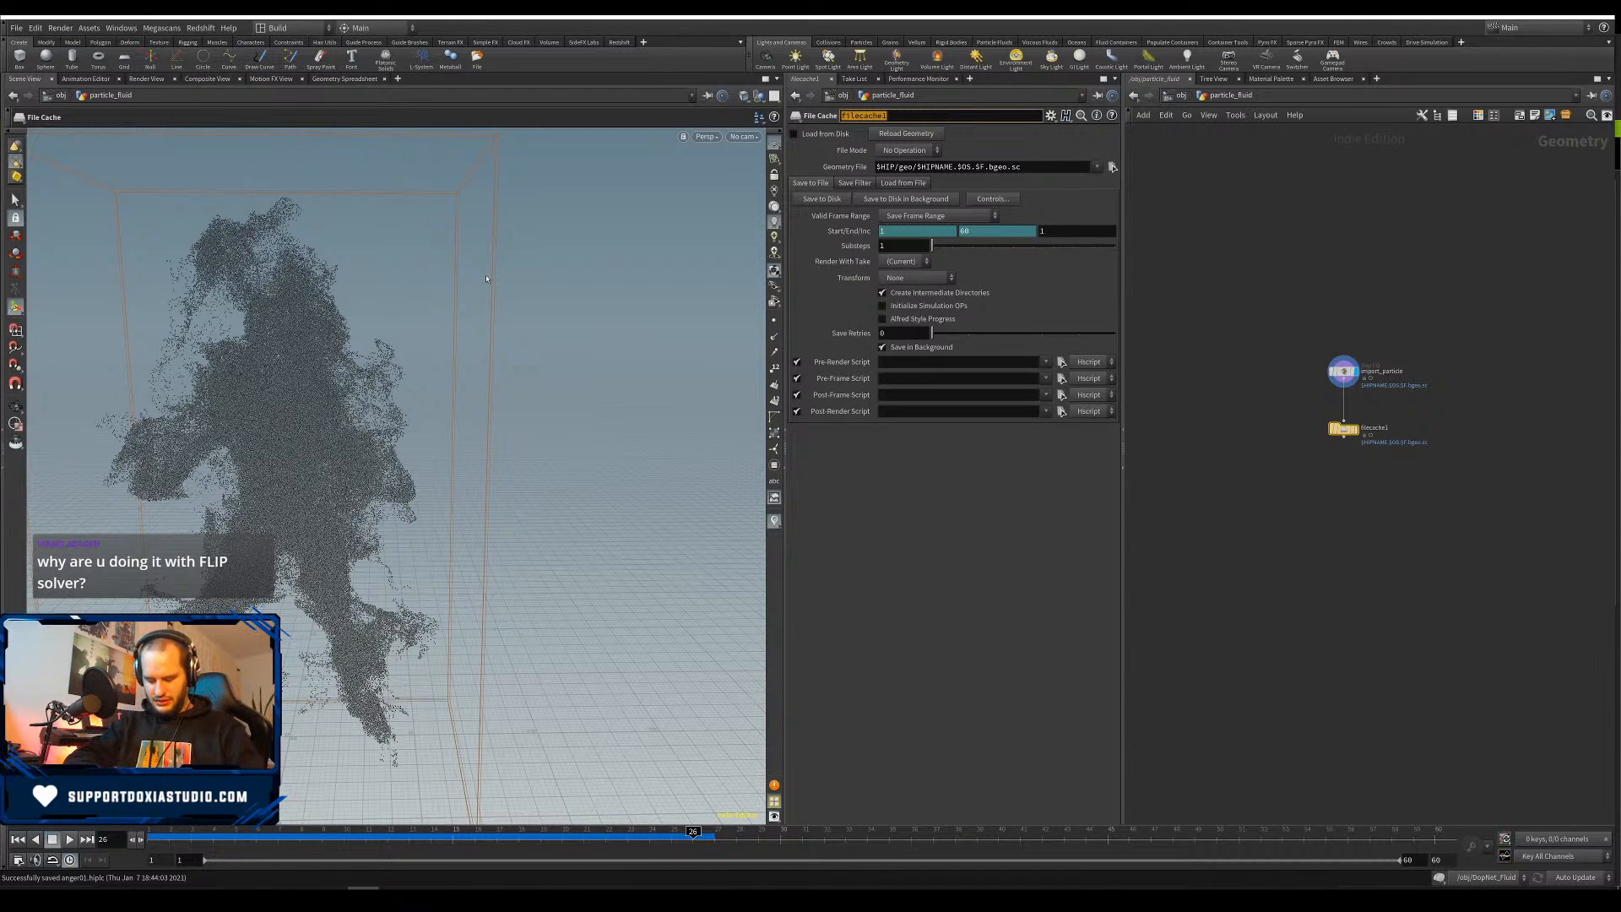
pyautogui.write('fluid')
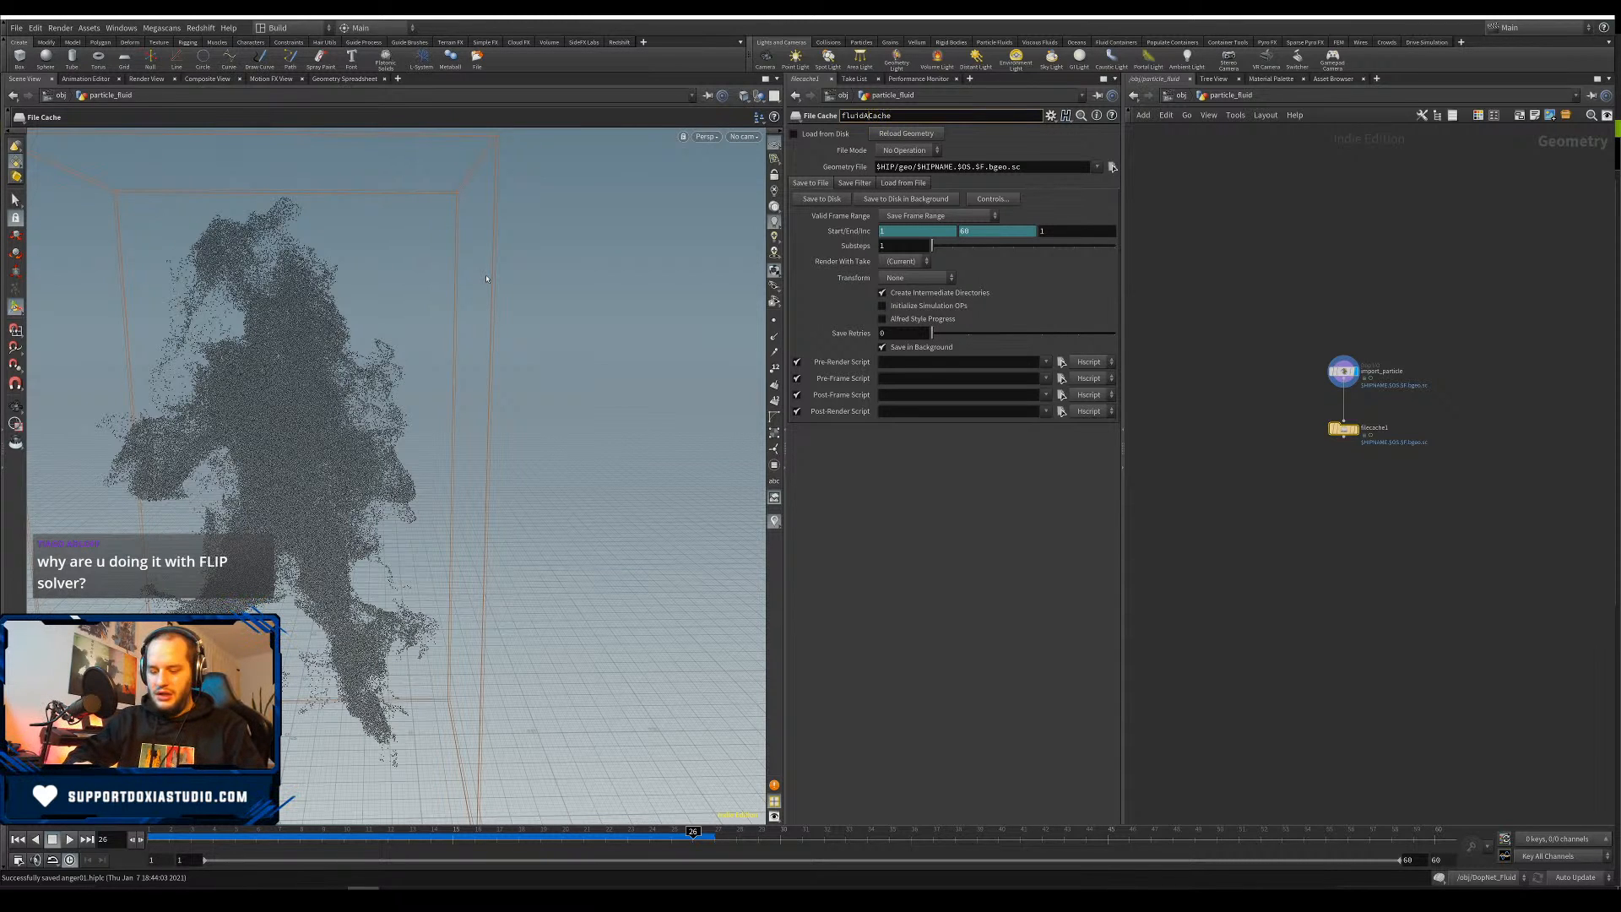
pyautogui.write('A_AngryK')
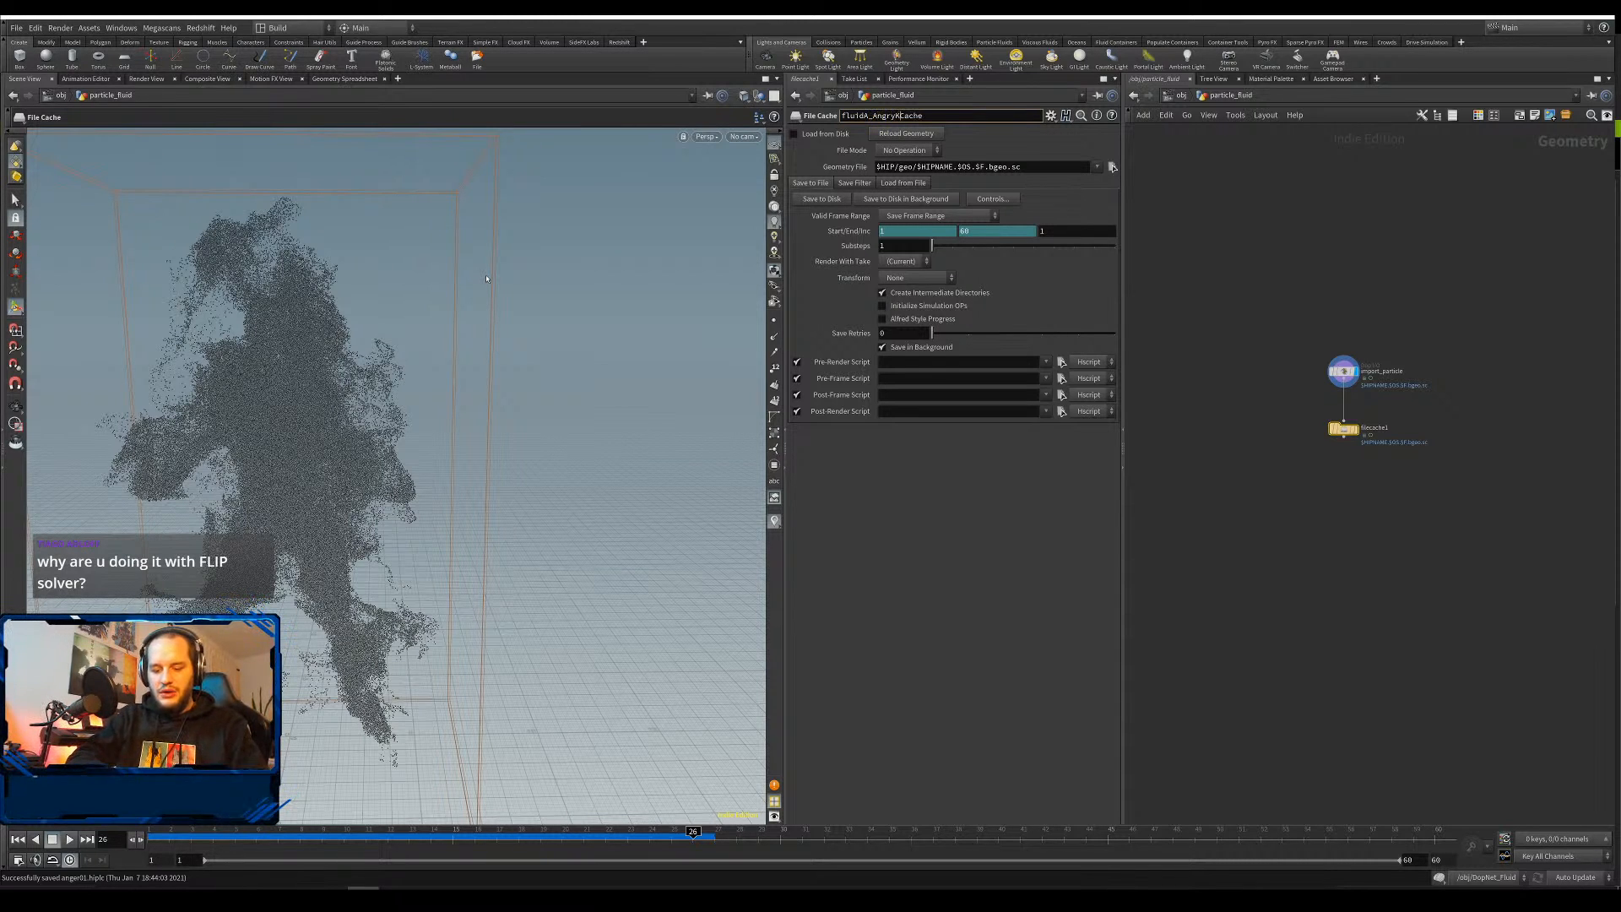
pyautogui.write('evin_')
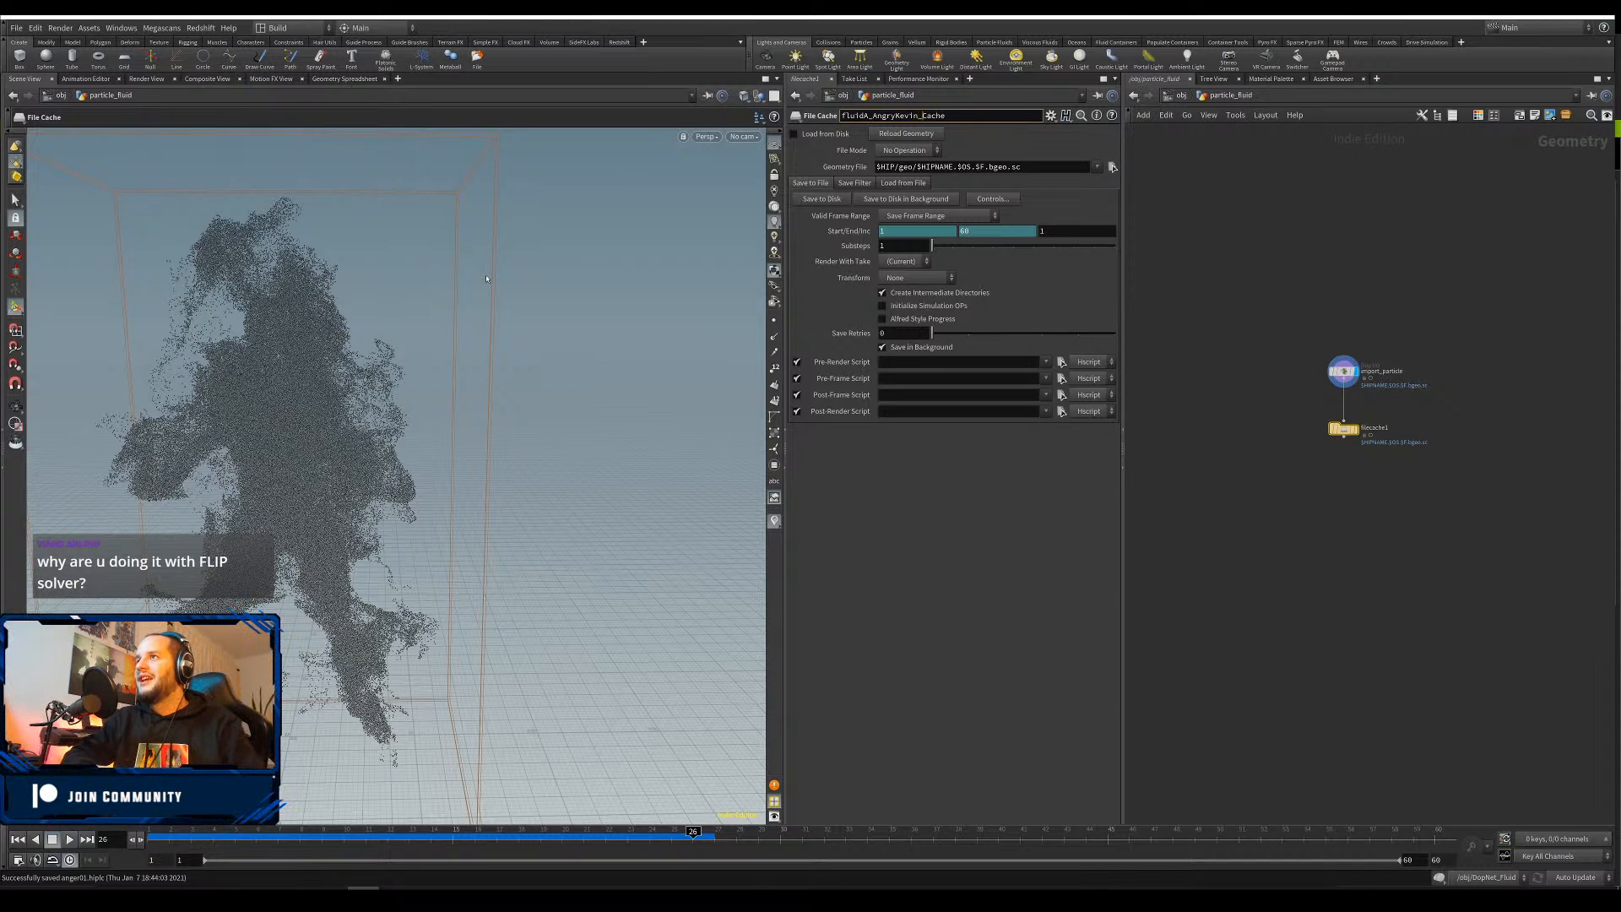
pyautogui.press('Return')
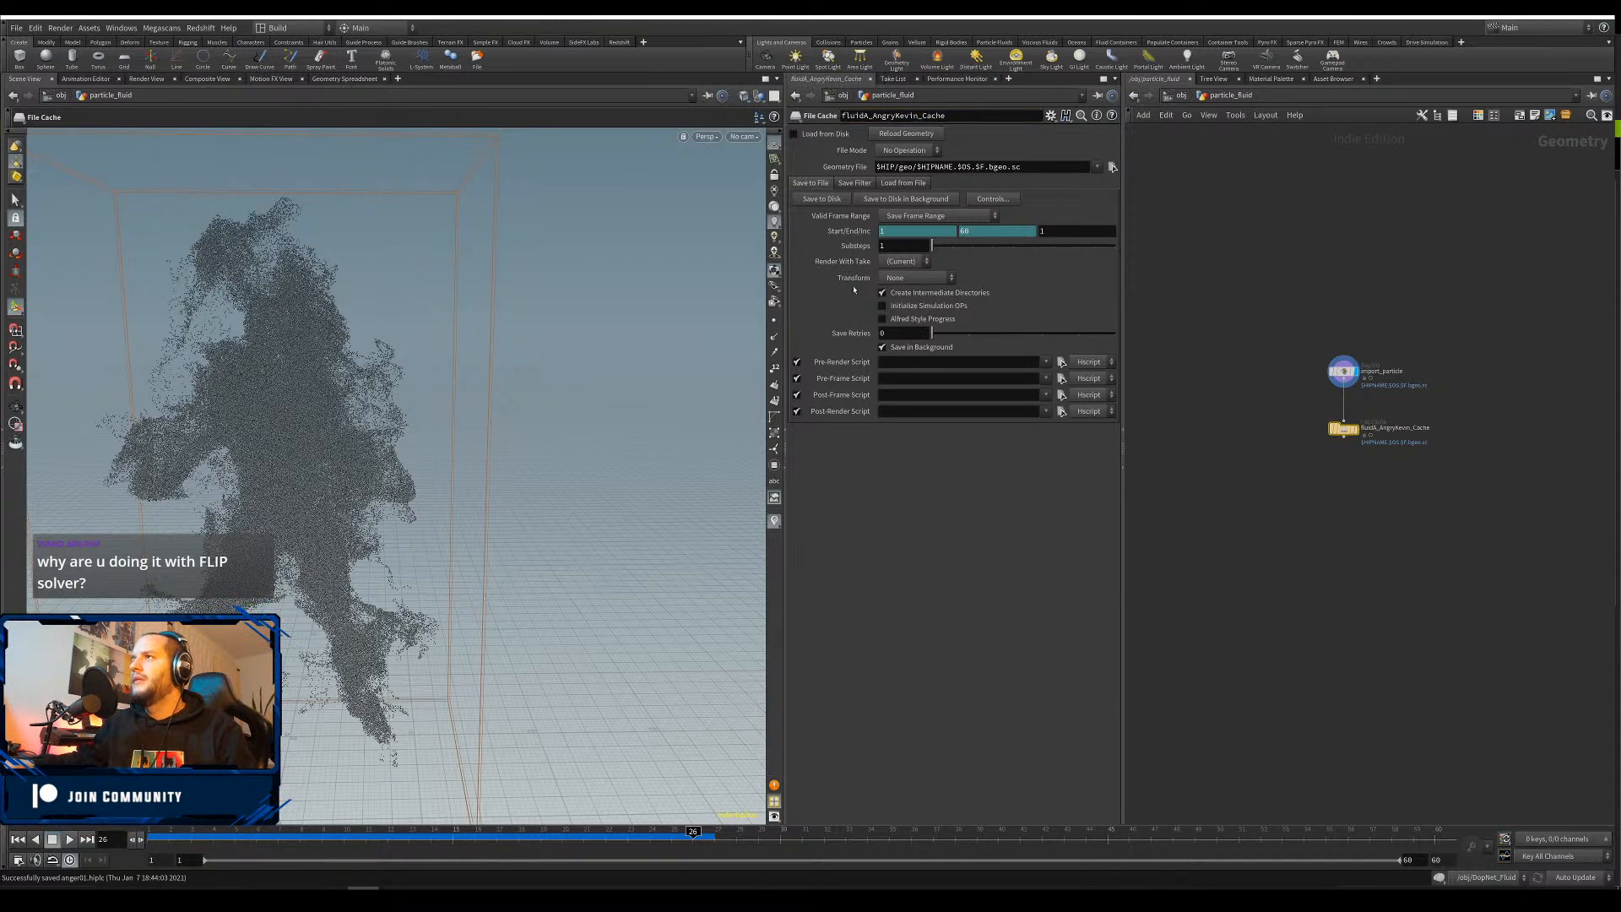
# Remove $HIPNAME from the cache node's geometry file path, leaving $HIP/geo/$OS.$F.bgeo.sc
pyautogui.moveTo(954, 166); pyautogui.dragTo(935, 167)
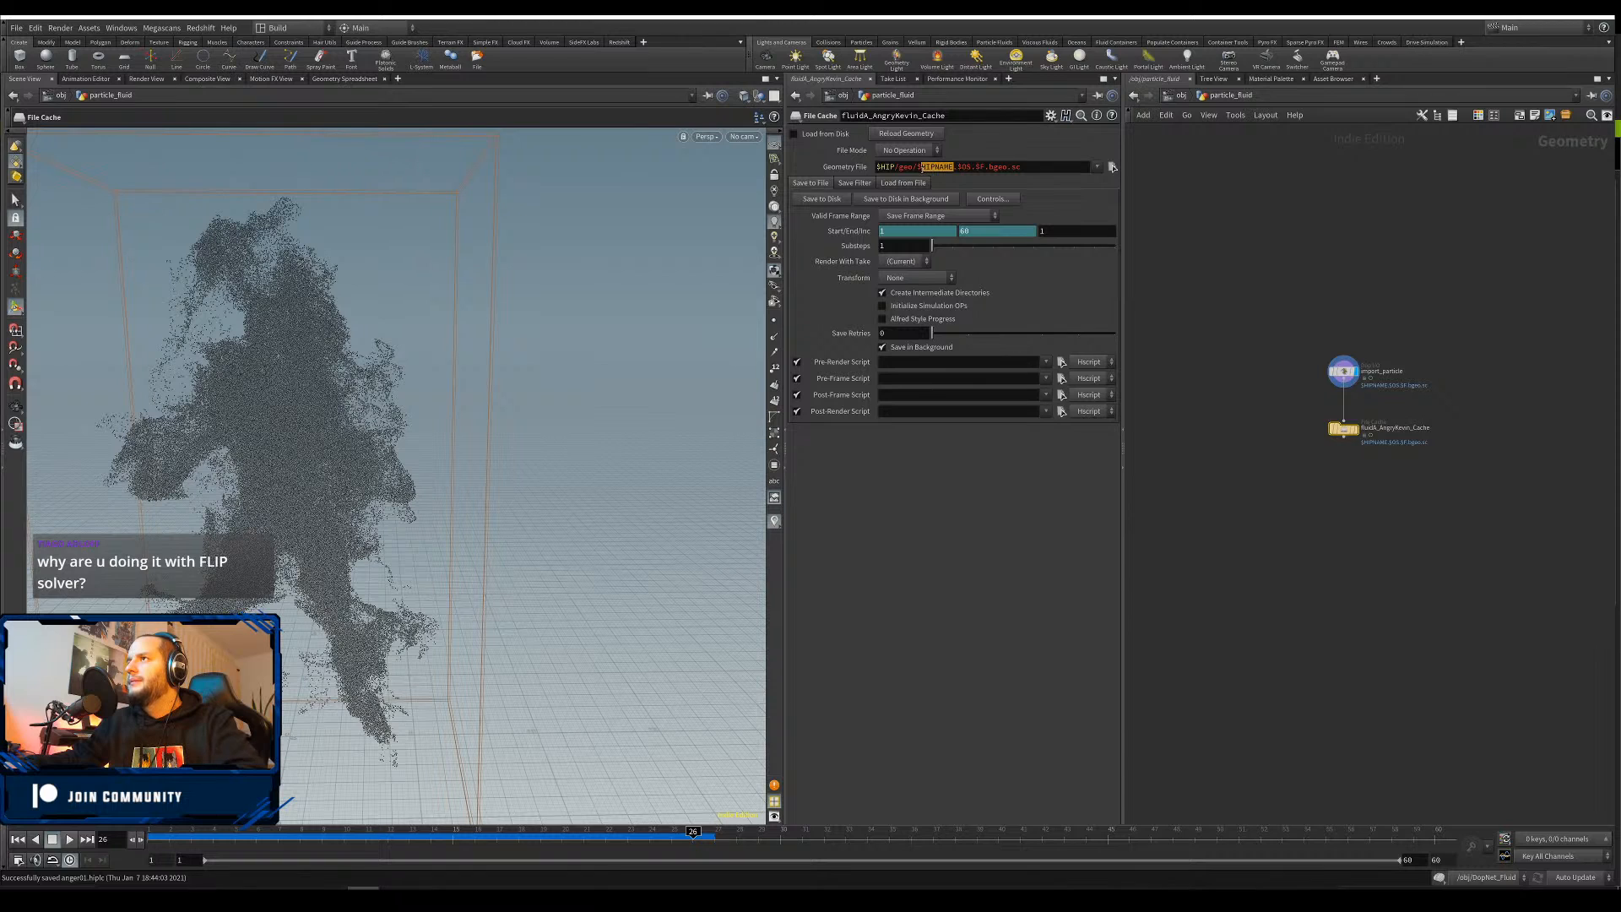
pyautogui.press('BackSpace')
pyautogui.press('Return')
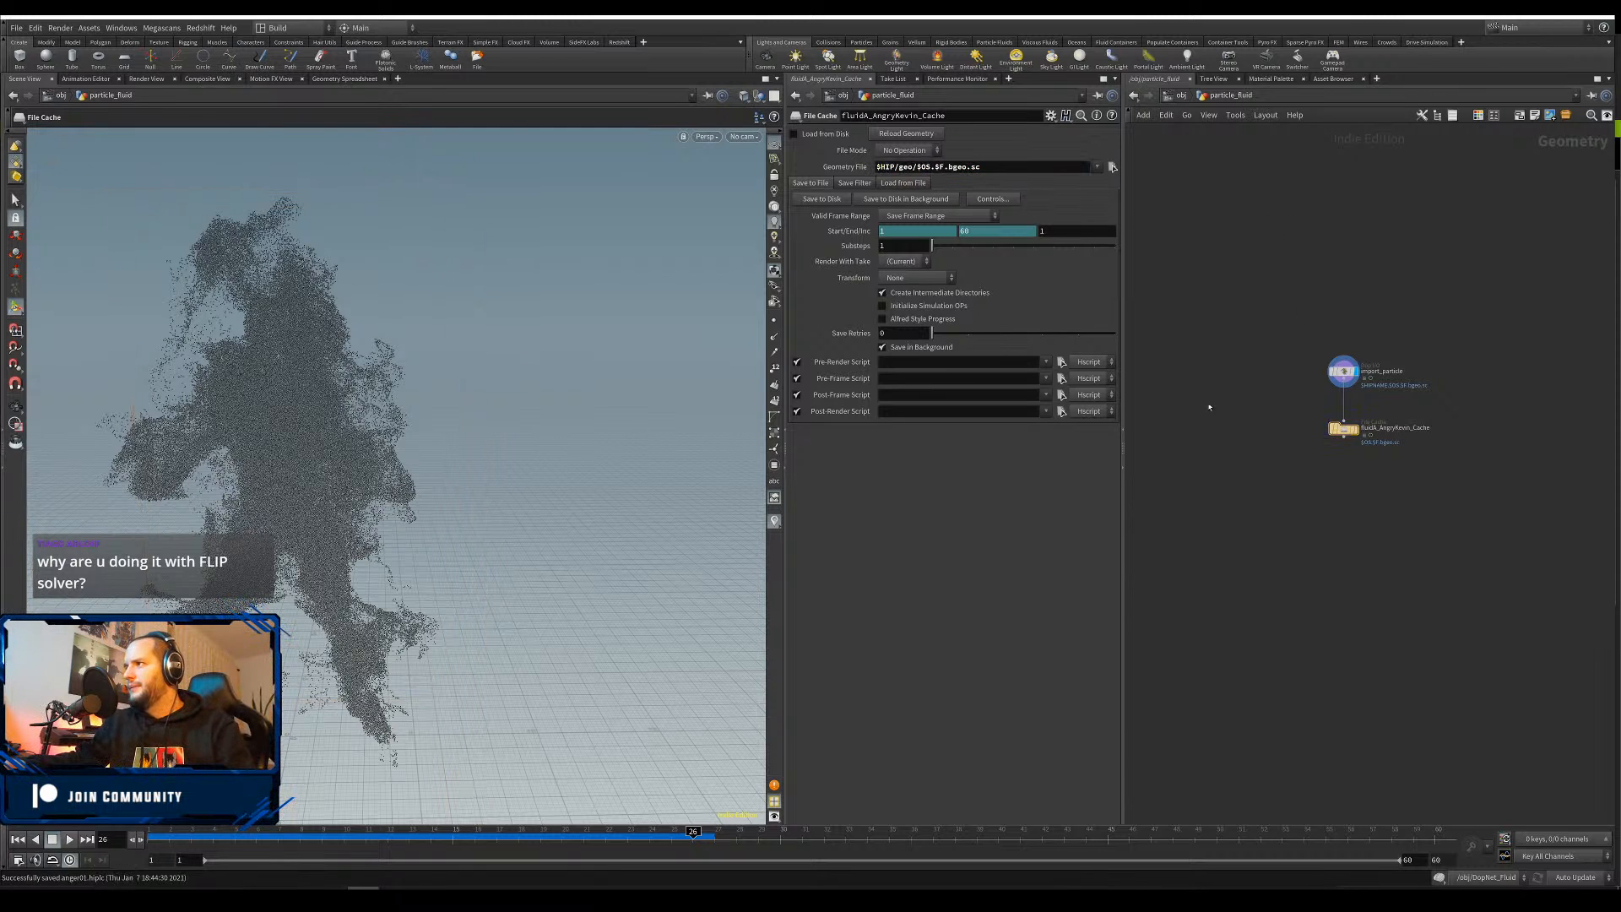
# Split the network editor into upper and lower panes and switch the lower one to the out network
pyautogui.scroll(1, 1256, 374)
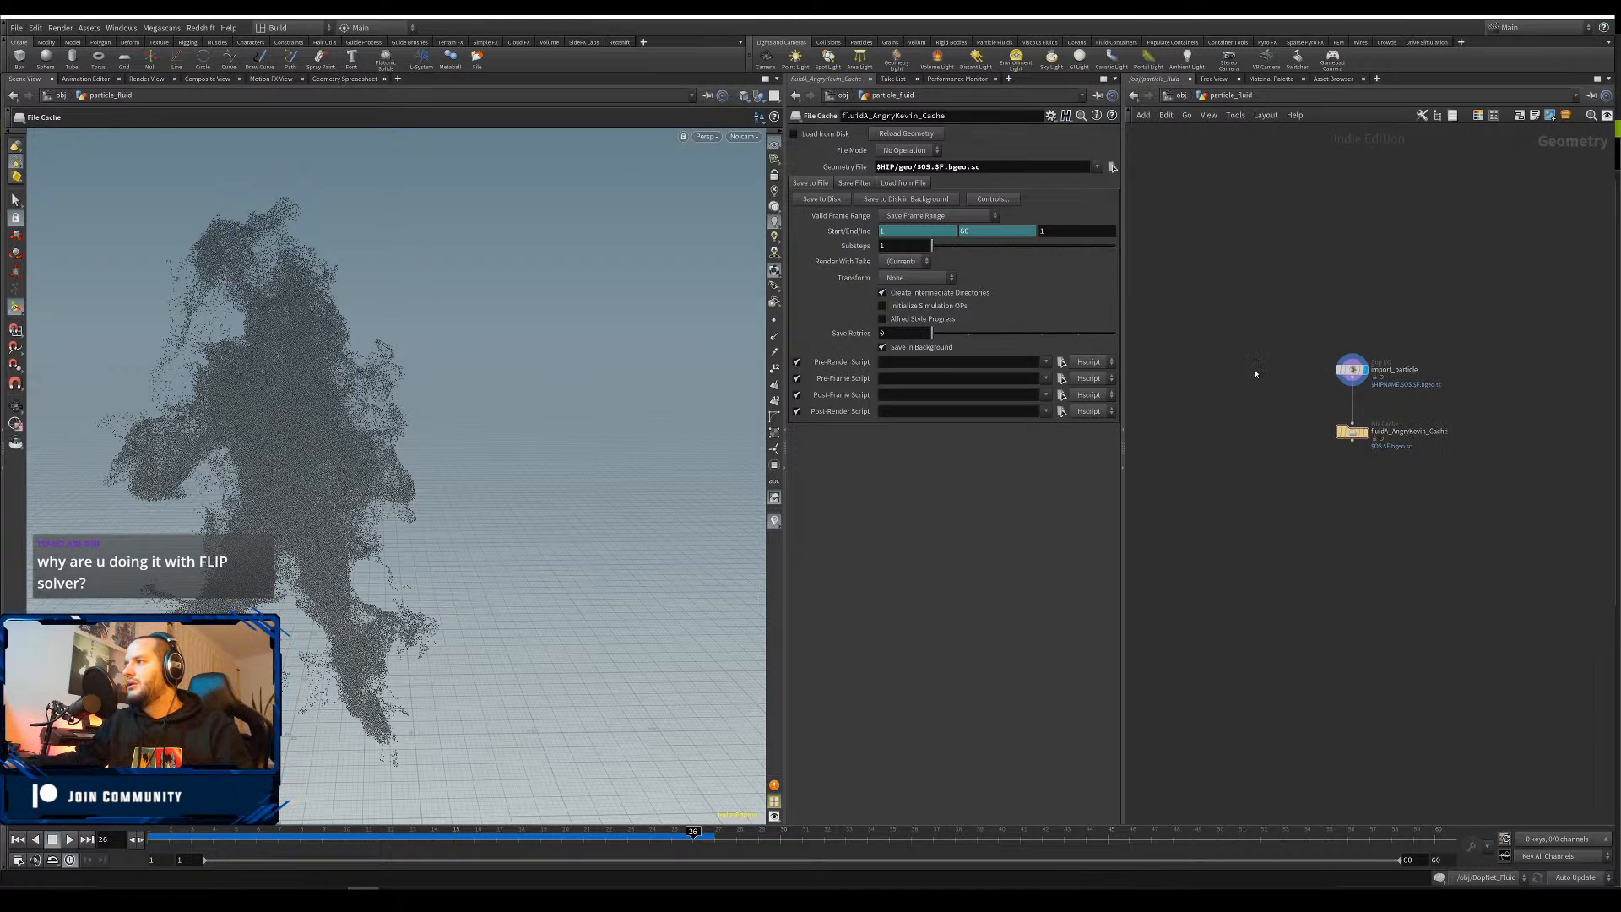
pyautogui.moveTo(1256, 375); pyautogui.dragTo(1216, 367, button='middle')
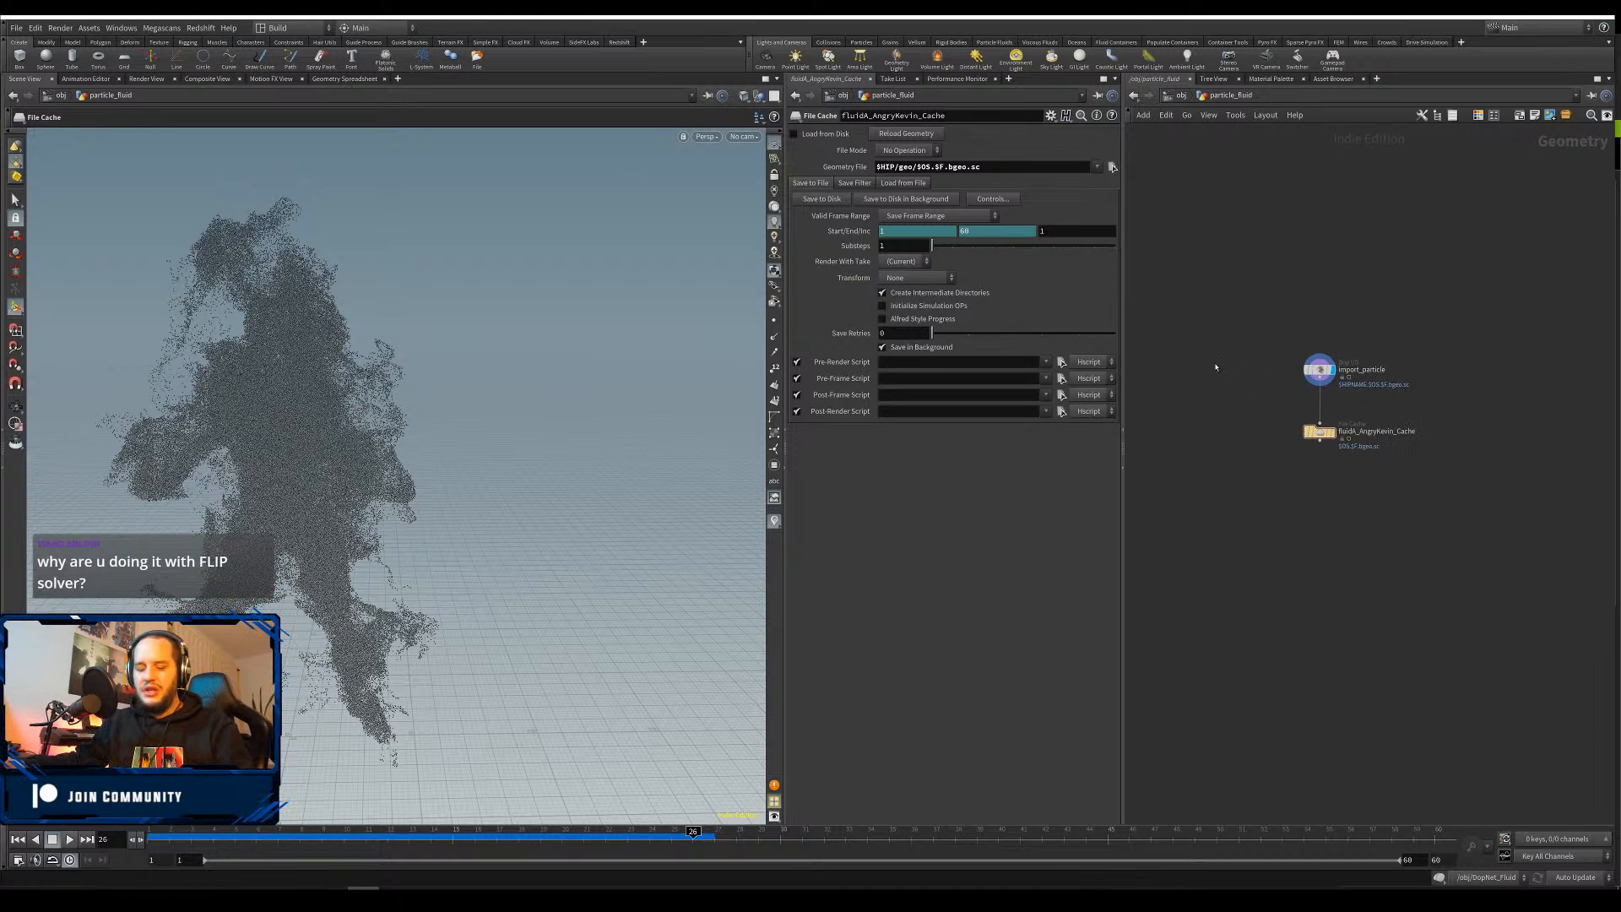
pyautogui.click(1602, 79)
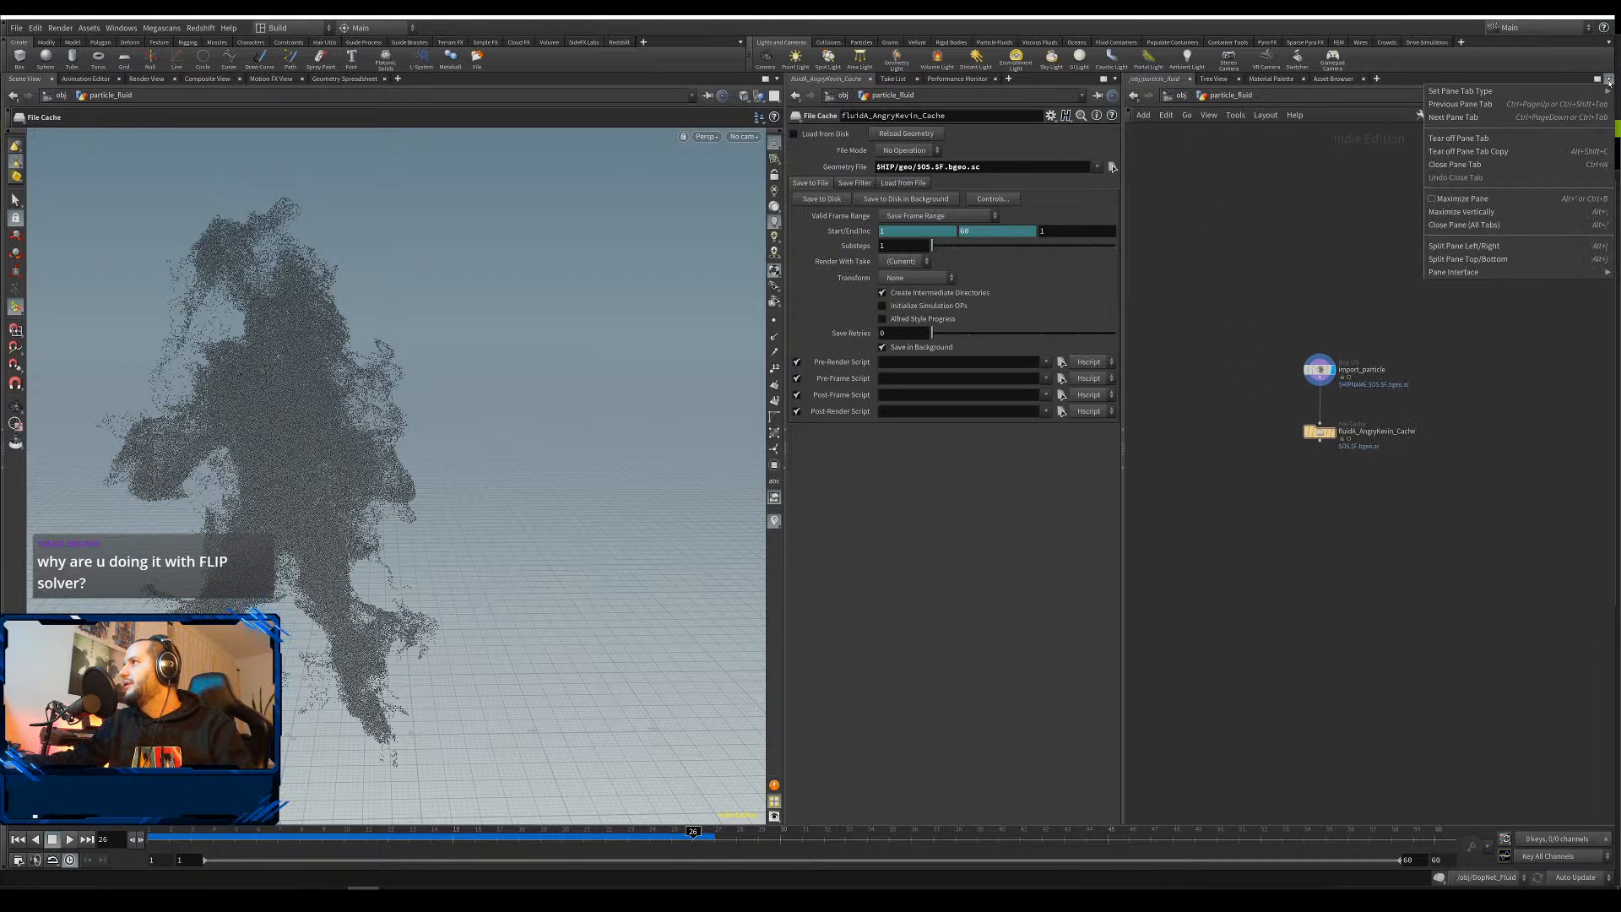
pyautogui.click(1513, 259)
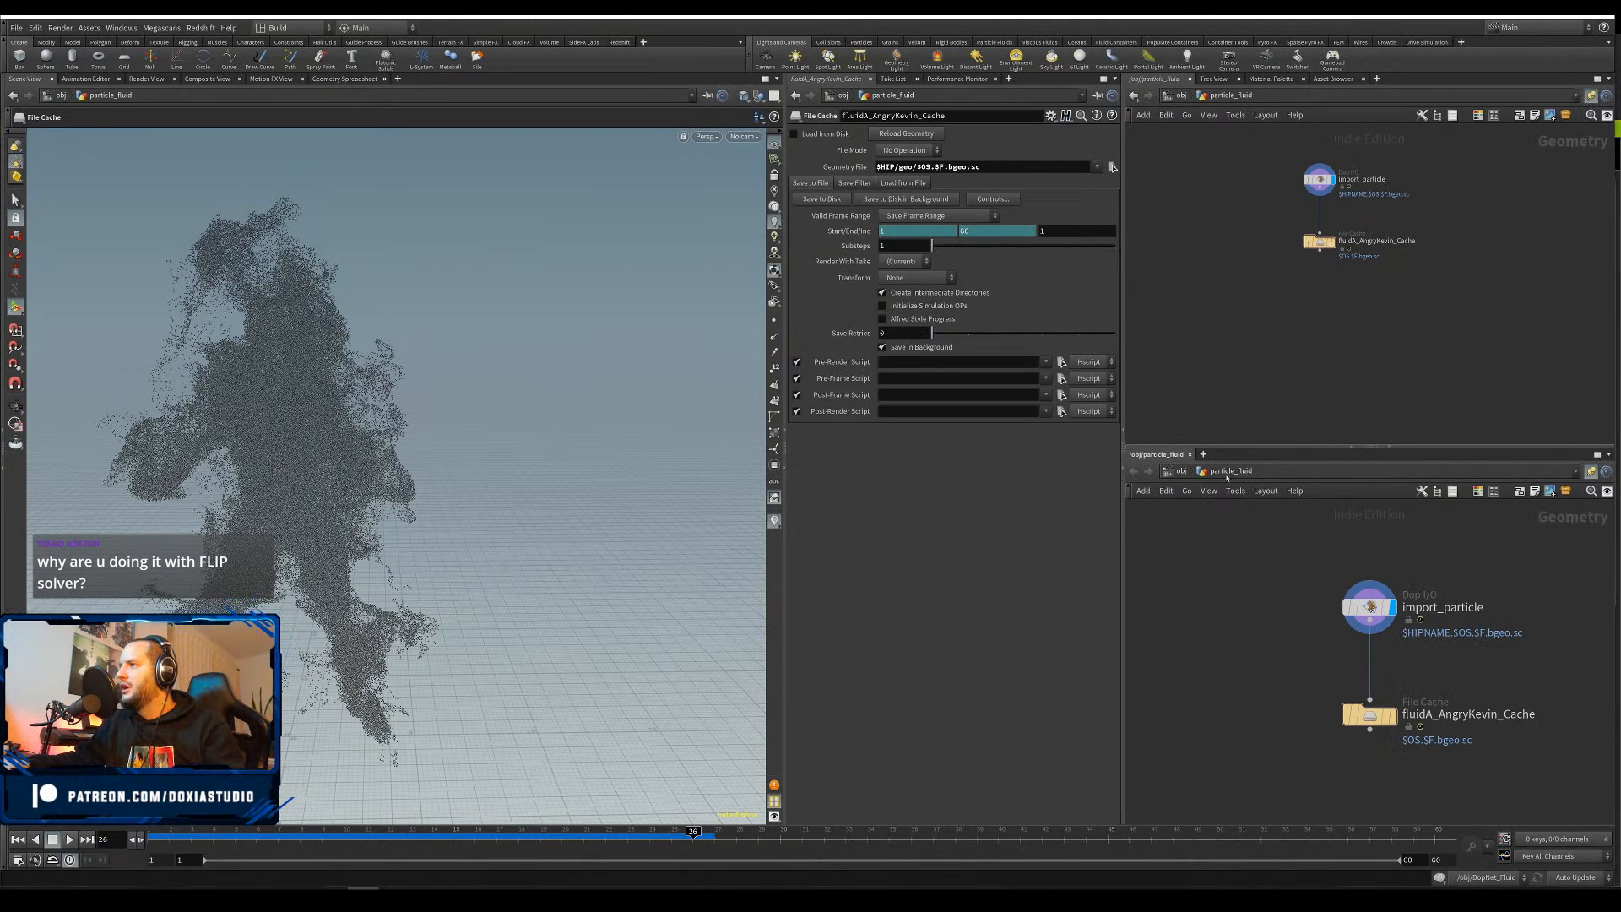
pyautogui.click(1181, 471)
pyautogui.click(1180, 471)
pyautogui.click(1199, 544)
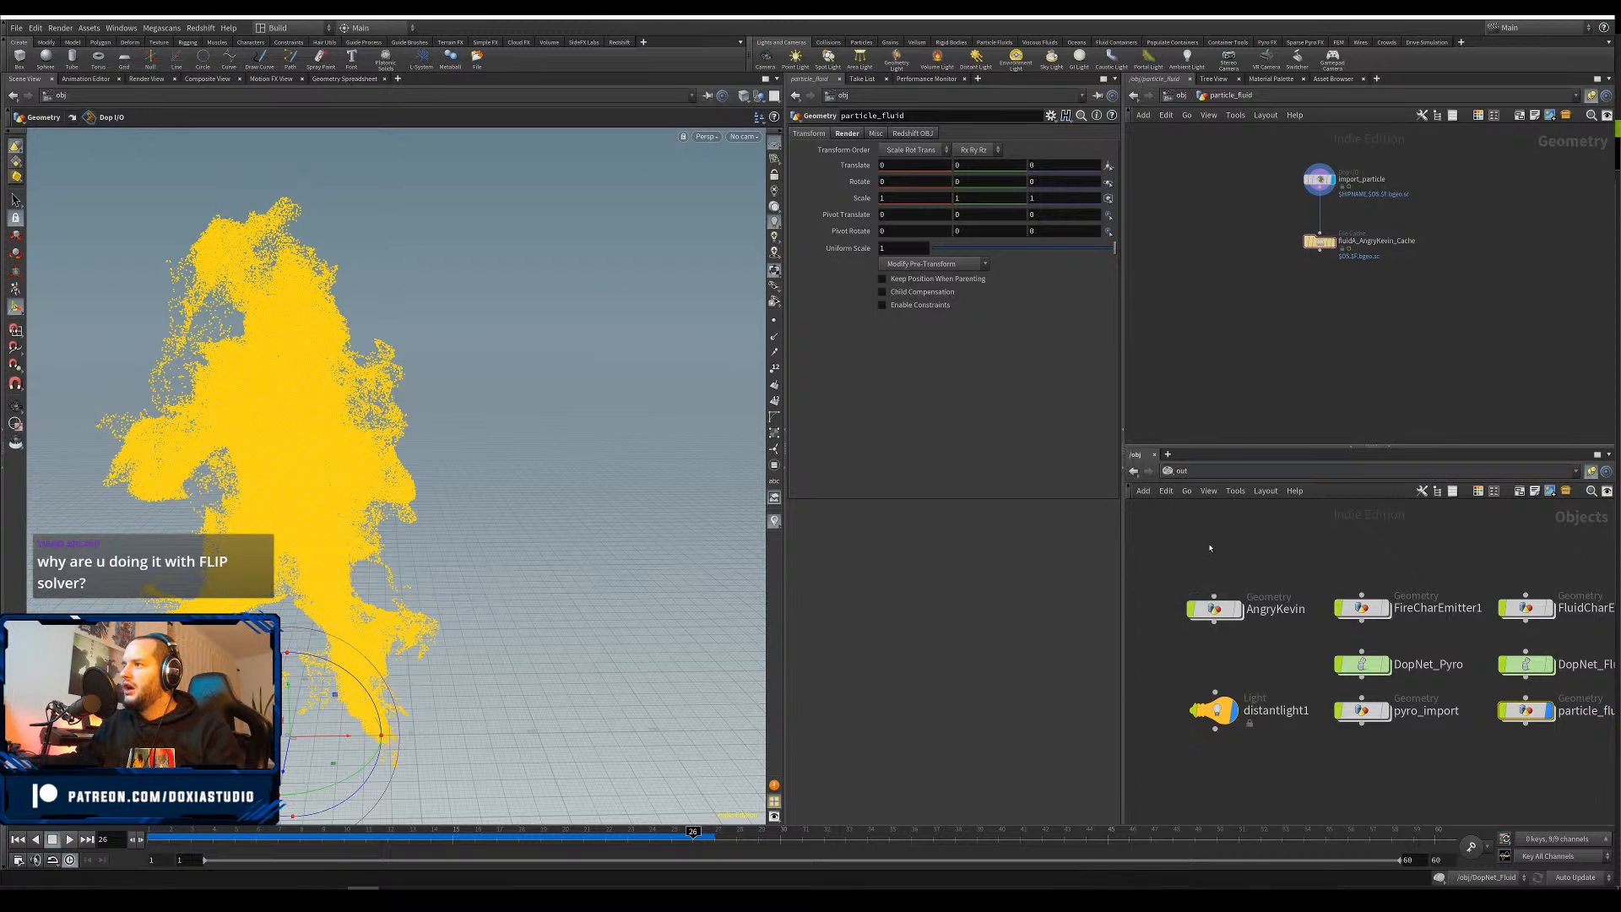
# Add a Wedge node to the out network
pyautogui.press('Tab')
pyautogui.write('fetch')
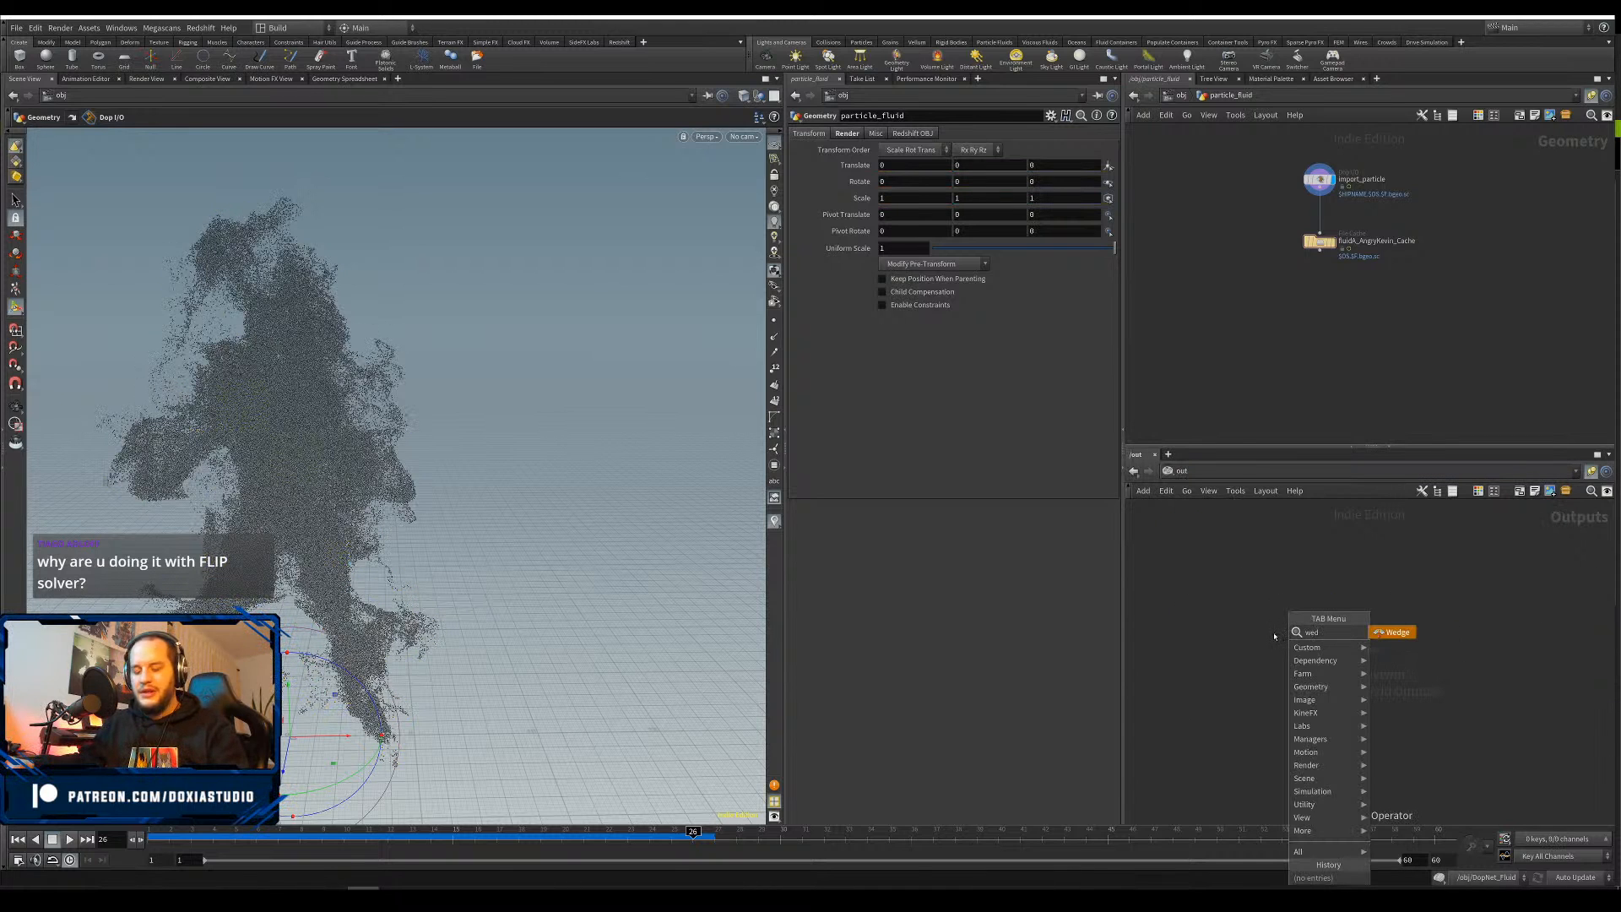
pyautogui.press('Return')
pyautogui.click(1347, 635)
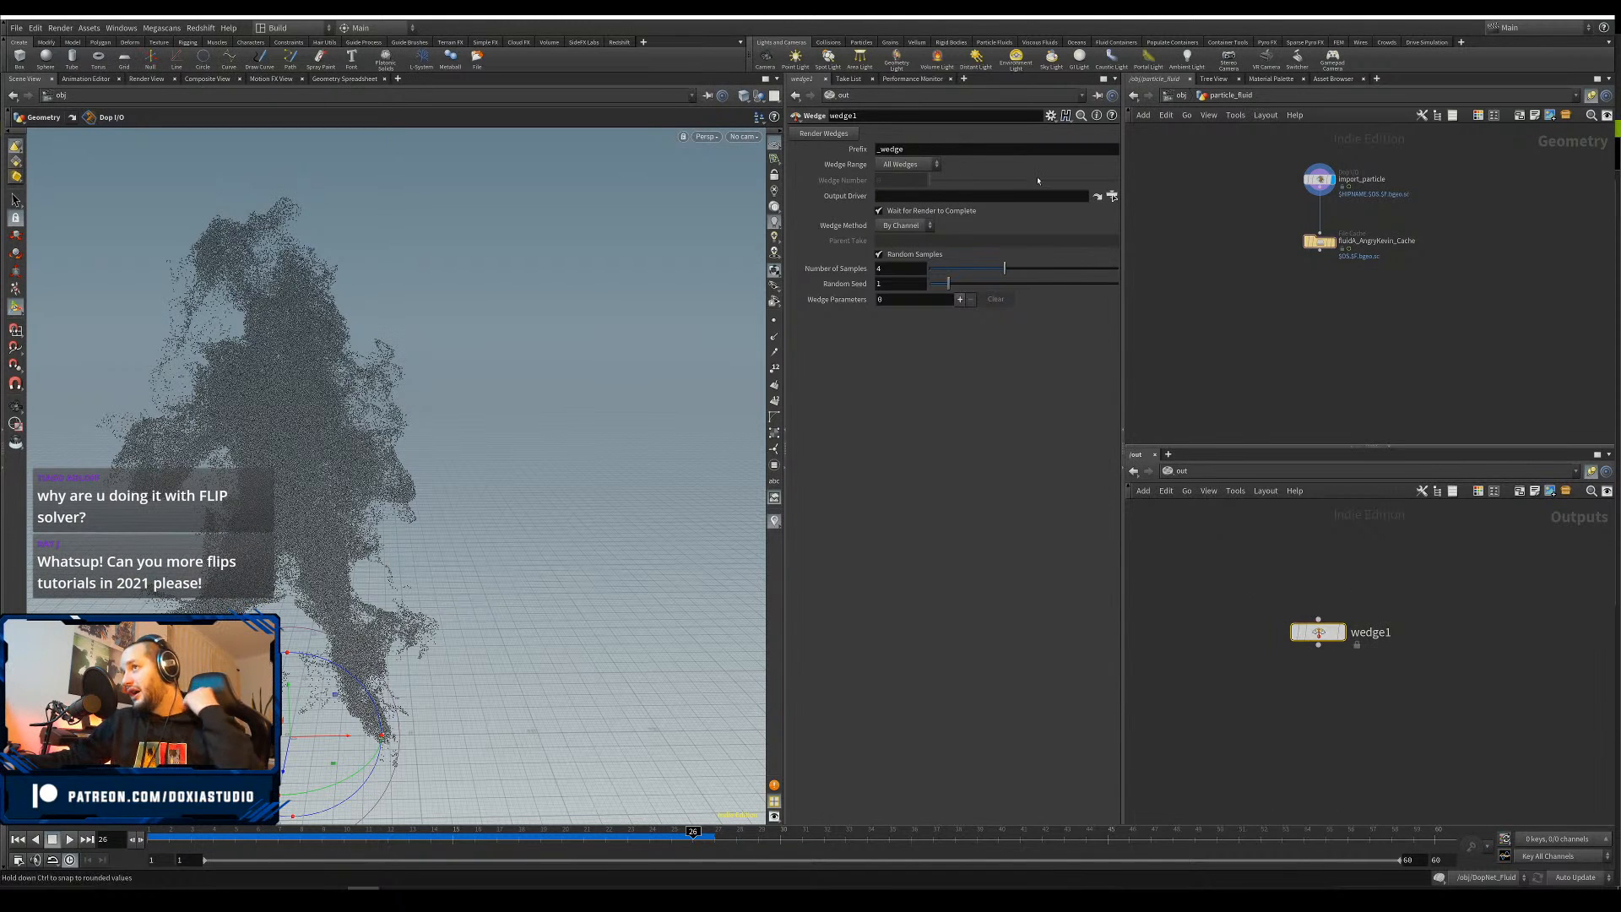
# Set the Wedge's Output Driver to the render node inside fluidA_AngryKevin_Cache
pyautogui.moveTo(1331, 249); pyautogui.dragTo(1098, 197)
pyautogui.click(1112, 196)
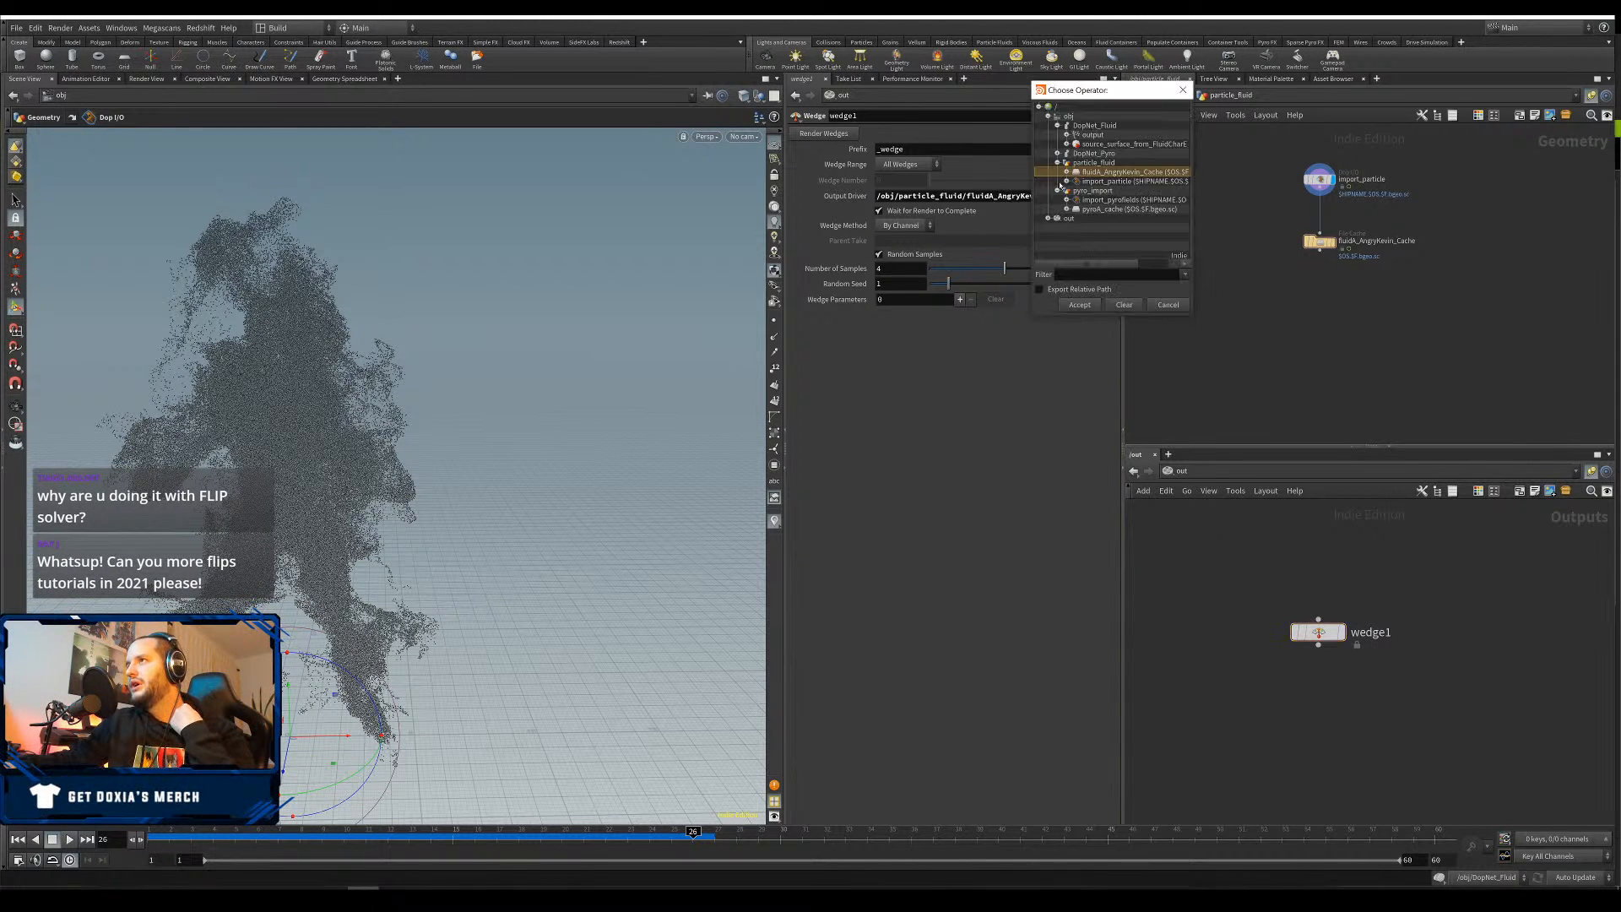
pyautogui.click(1066, 173)
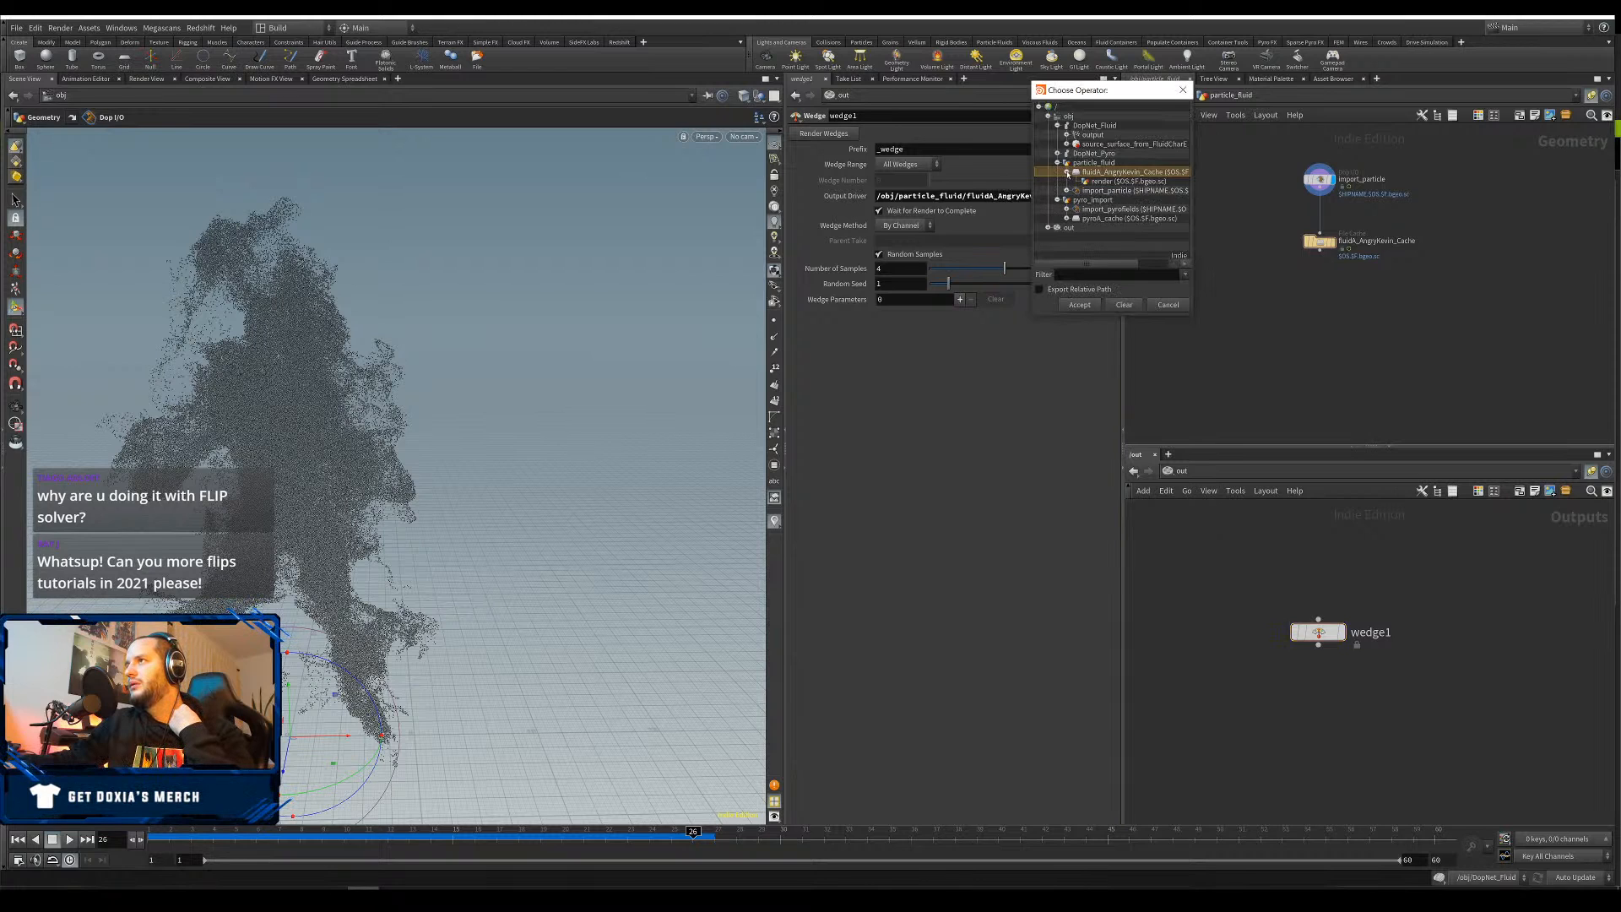
pyautogui.click(1117, 182)
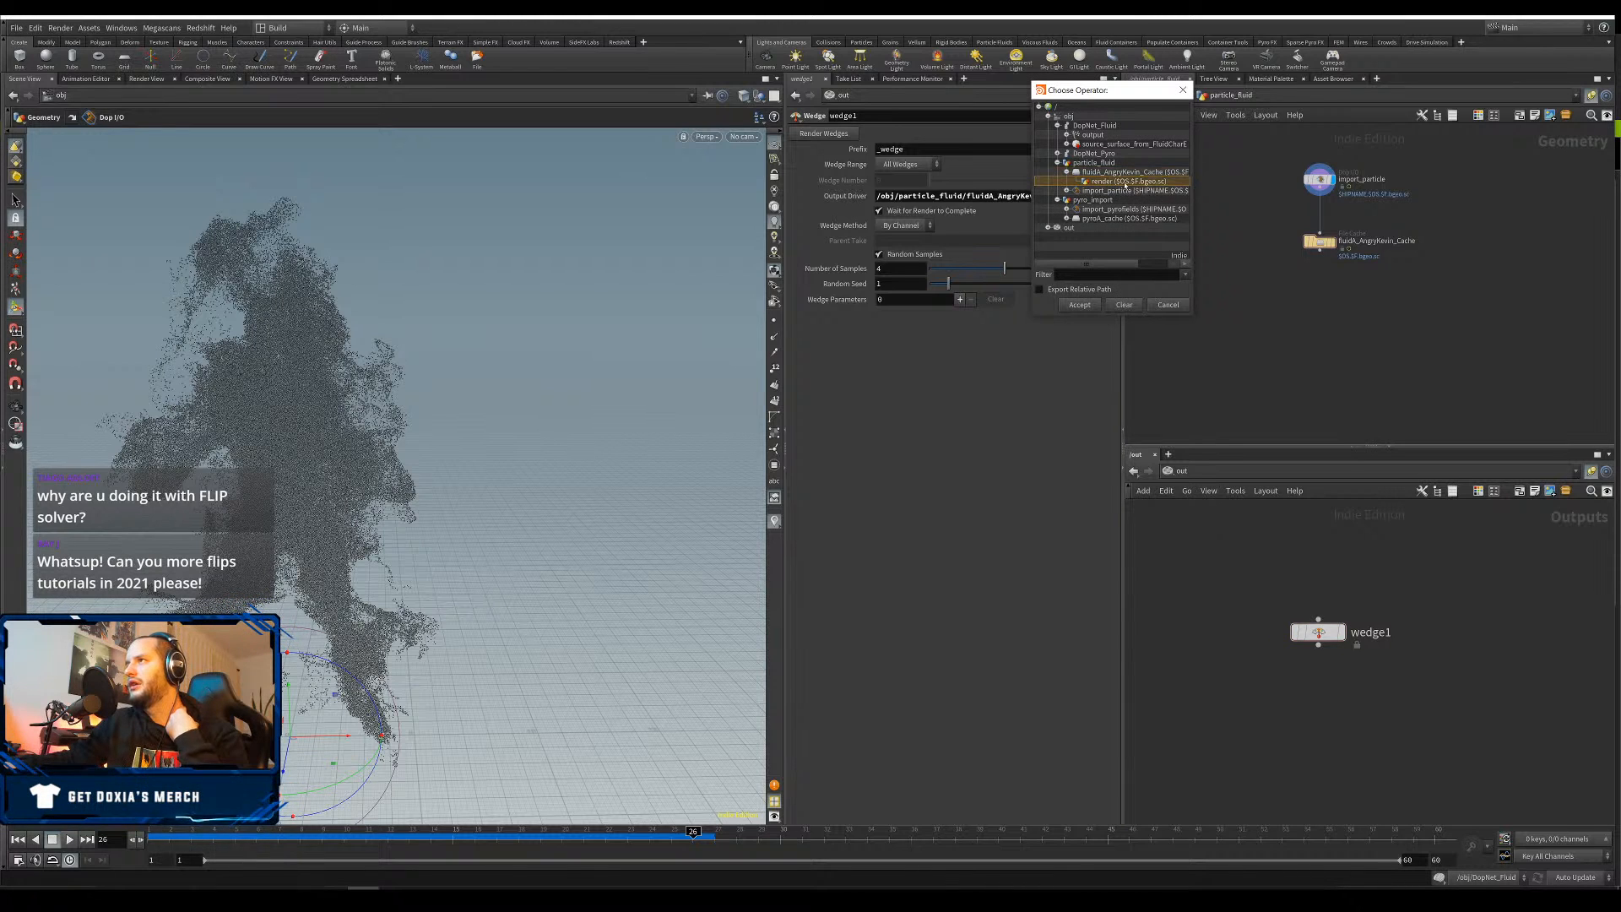
pyautogui.click(1079, 304)
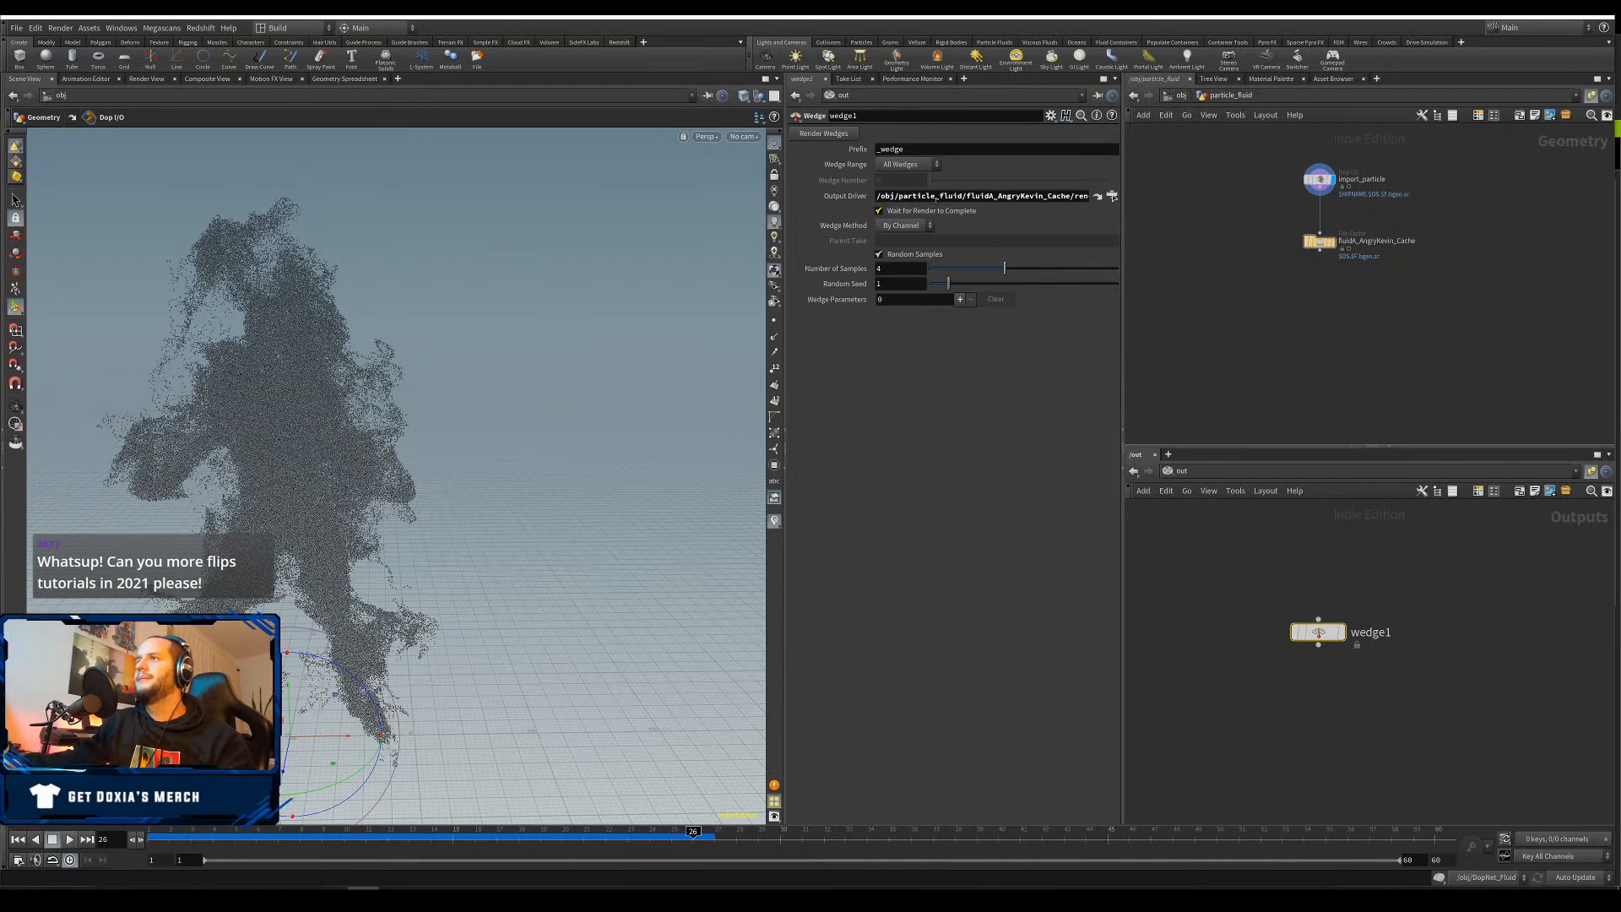
# Set the Wedge's Number of Samples to 6
pyautogui.moveTo(893, 270); pyautogui.dragTo(859, 269)
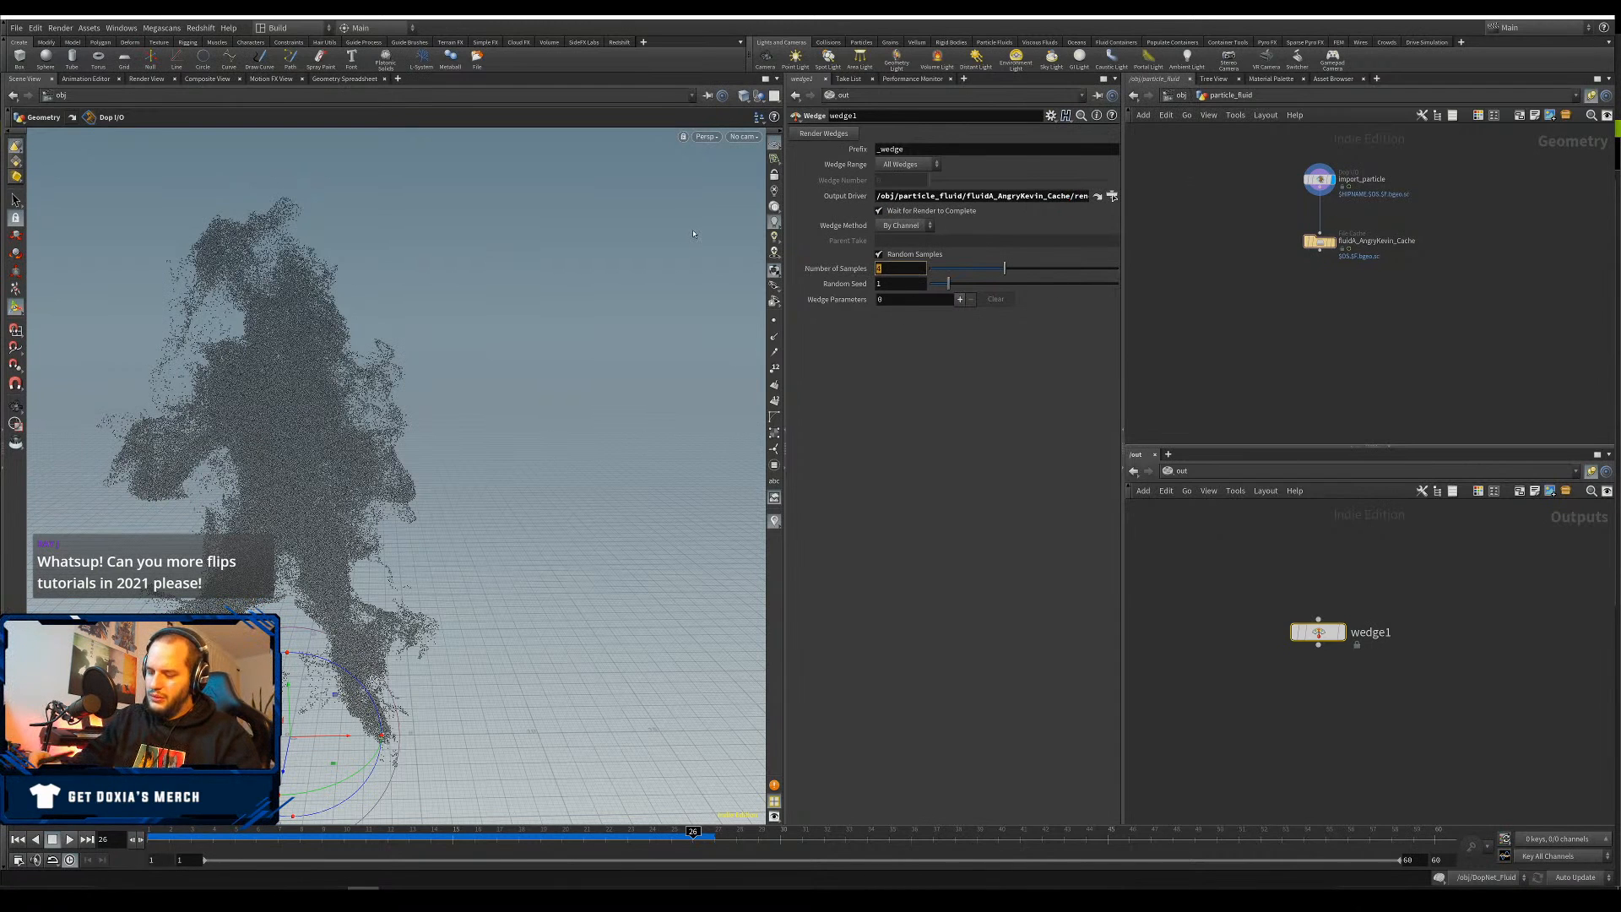
pyautogui.write('6')
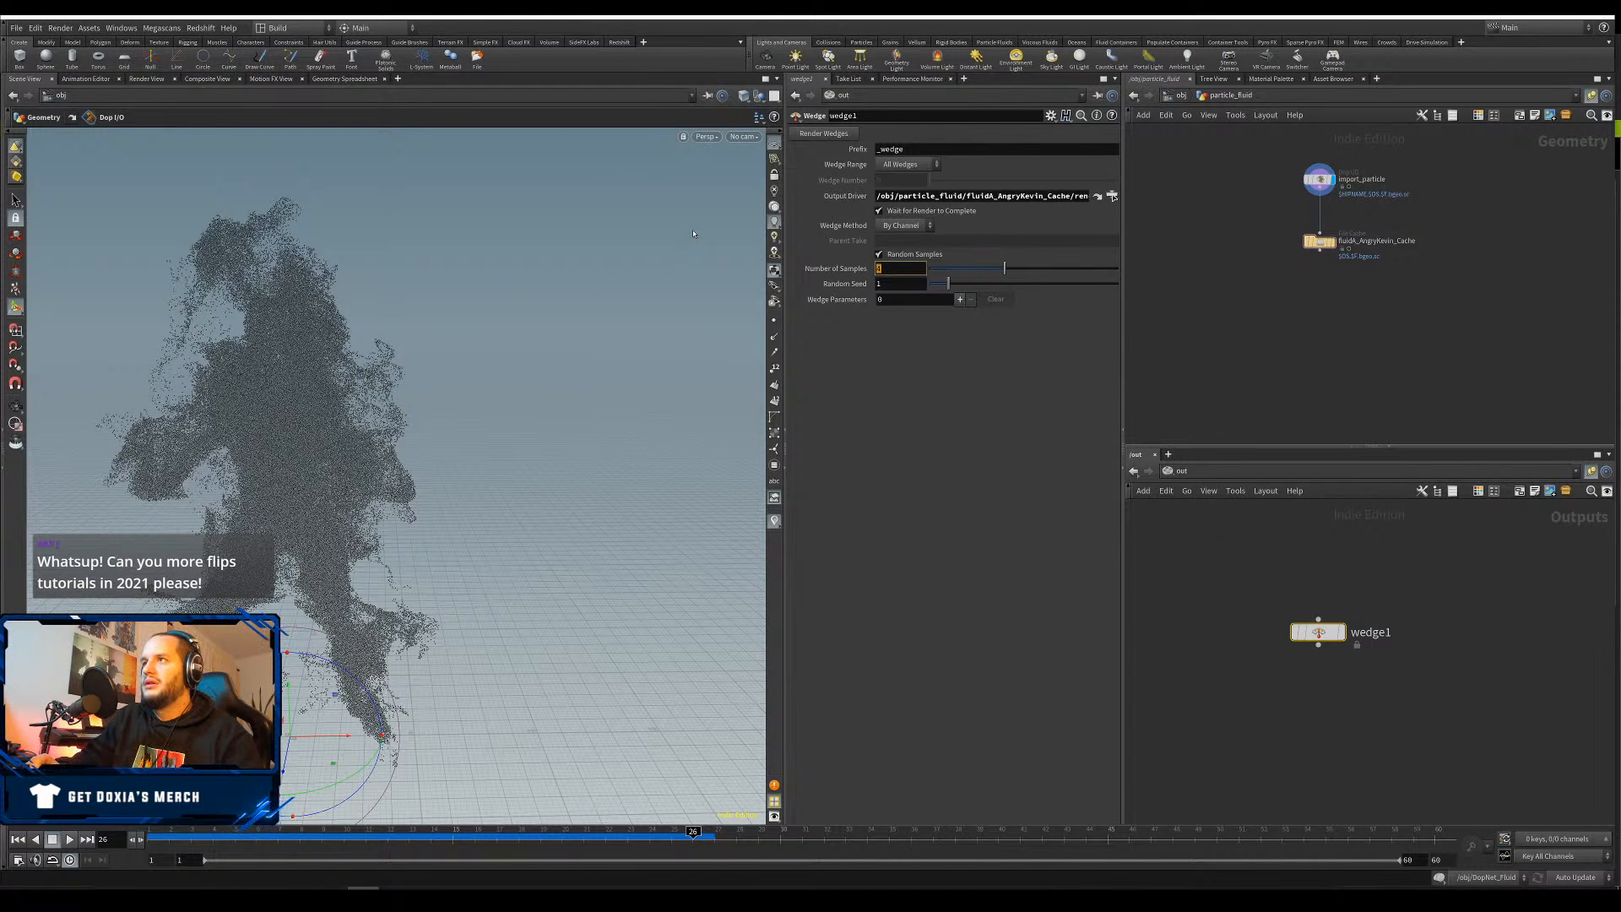
pyautogui.press('Return')
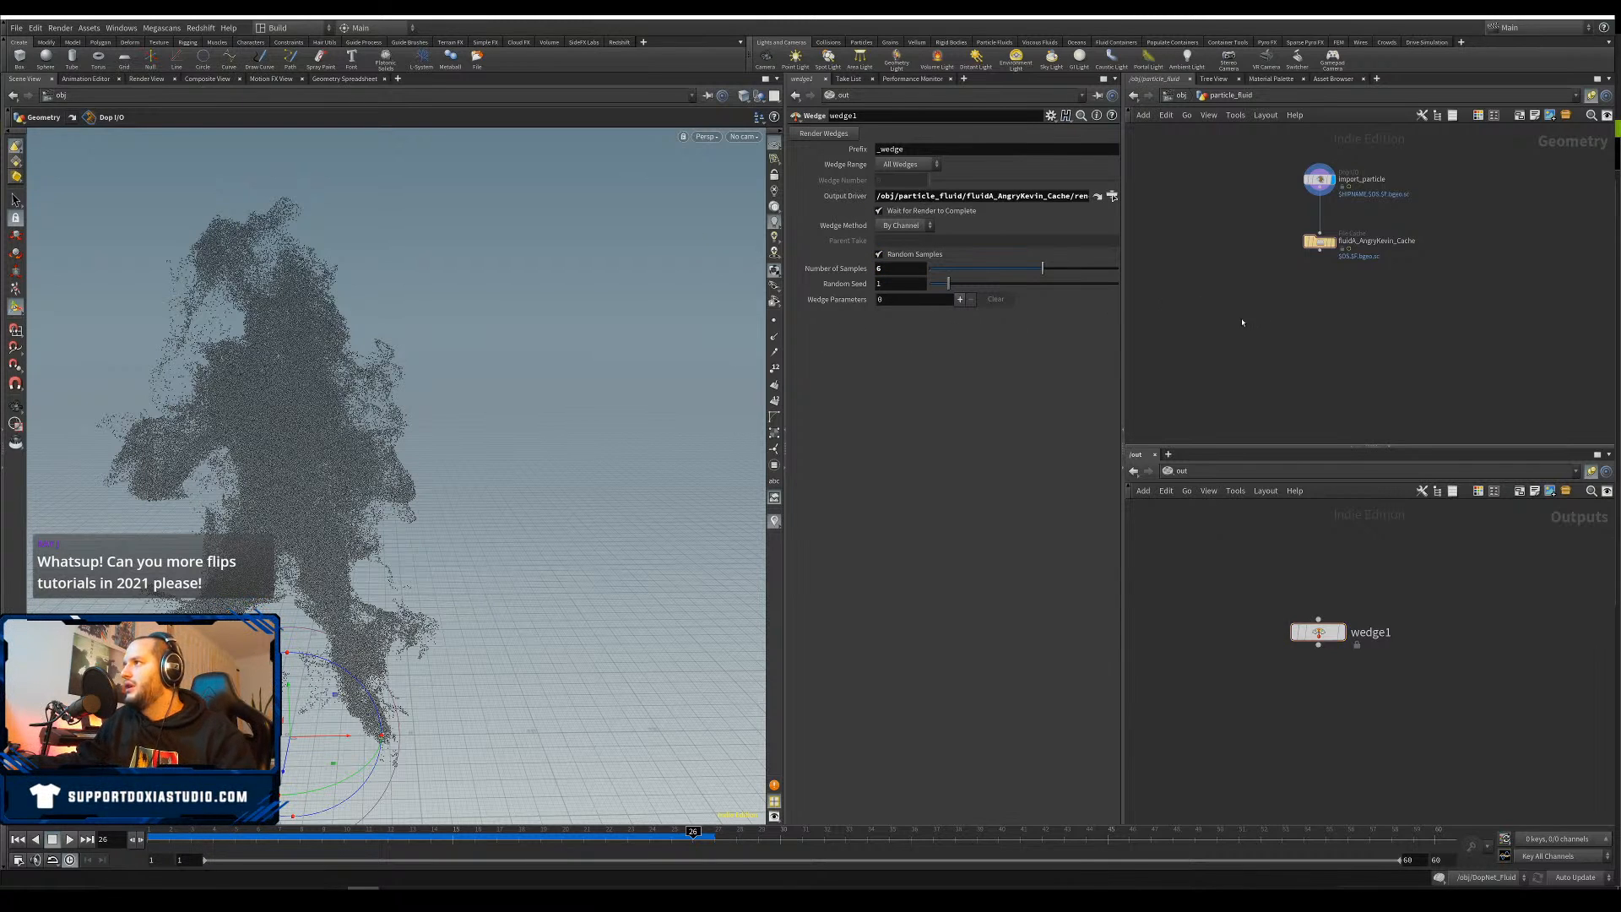
# In DopNet_Fluid, return to frame 1 and try different particle Global Seed values on source_surface_from_FluidCharEmitter
pyautogui.press('u')
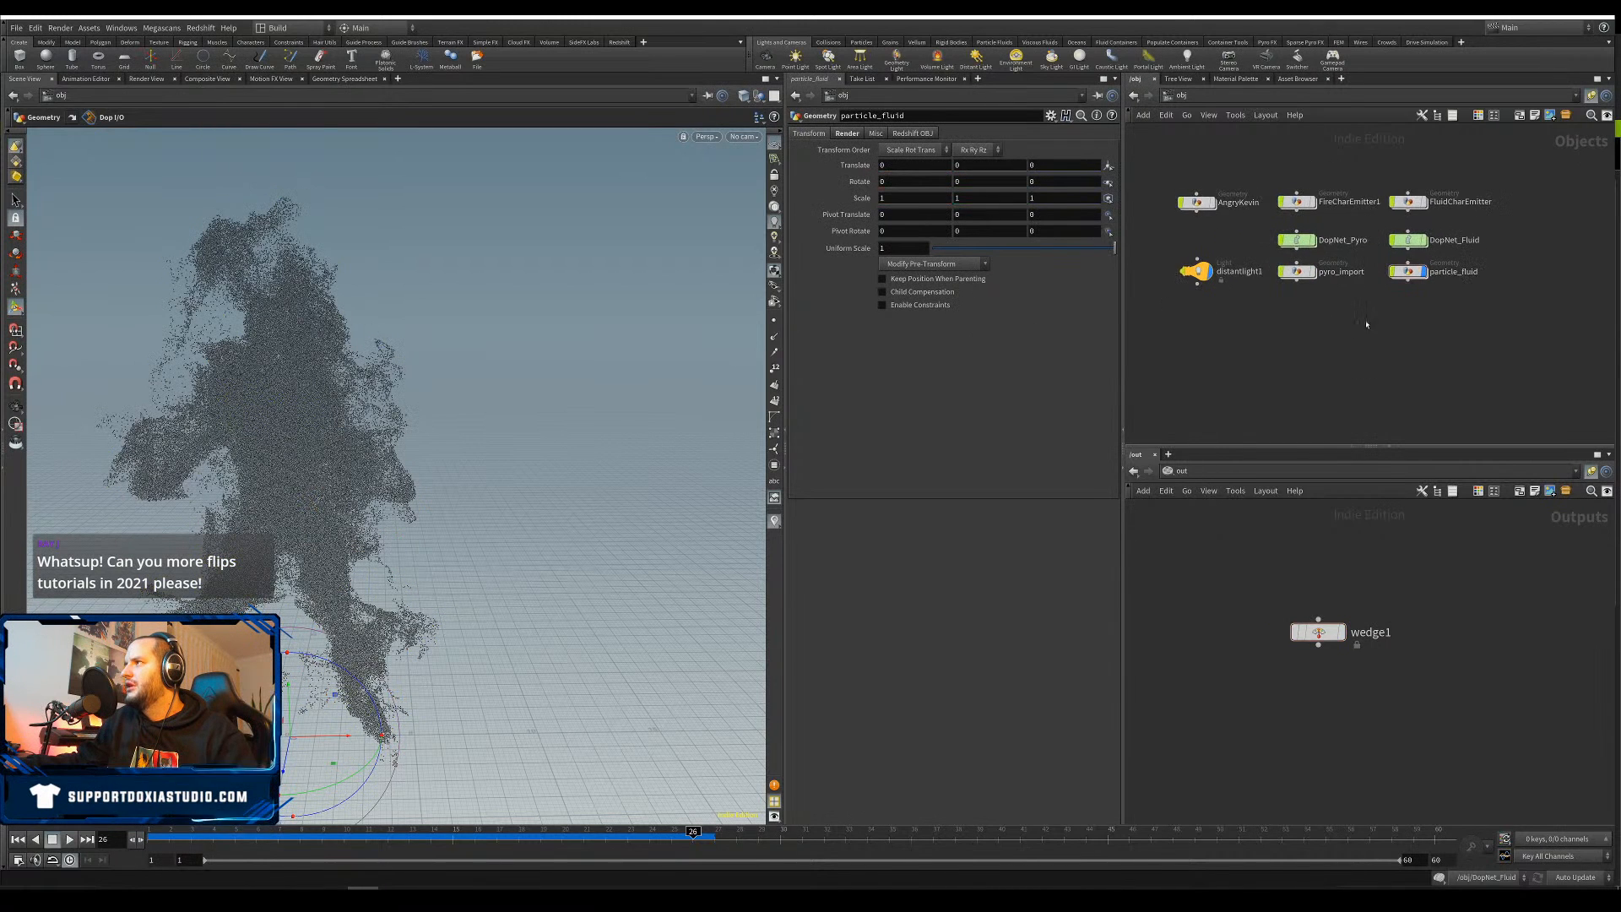
pyautogui.moveTo(1342, 316); pyautogui.dragTo(1244, 390, button='middle')
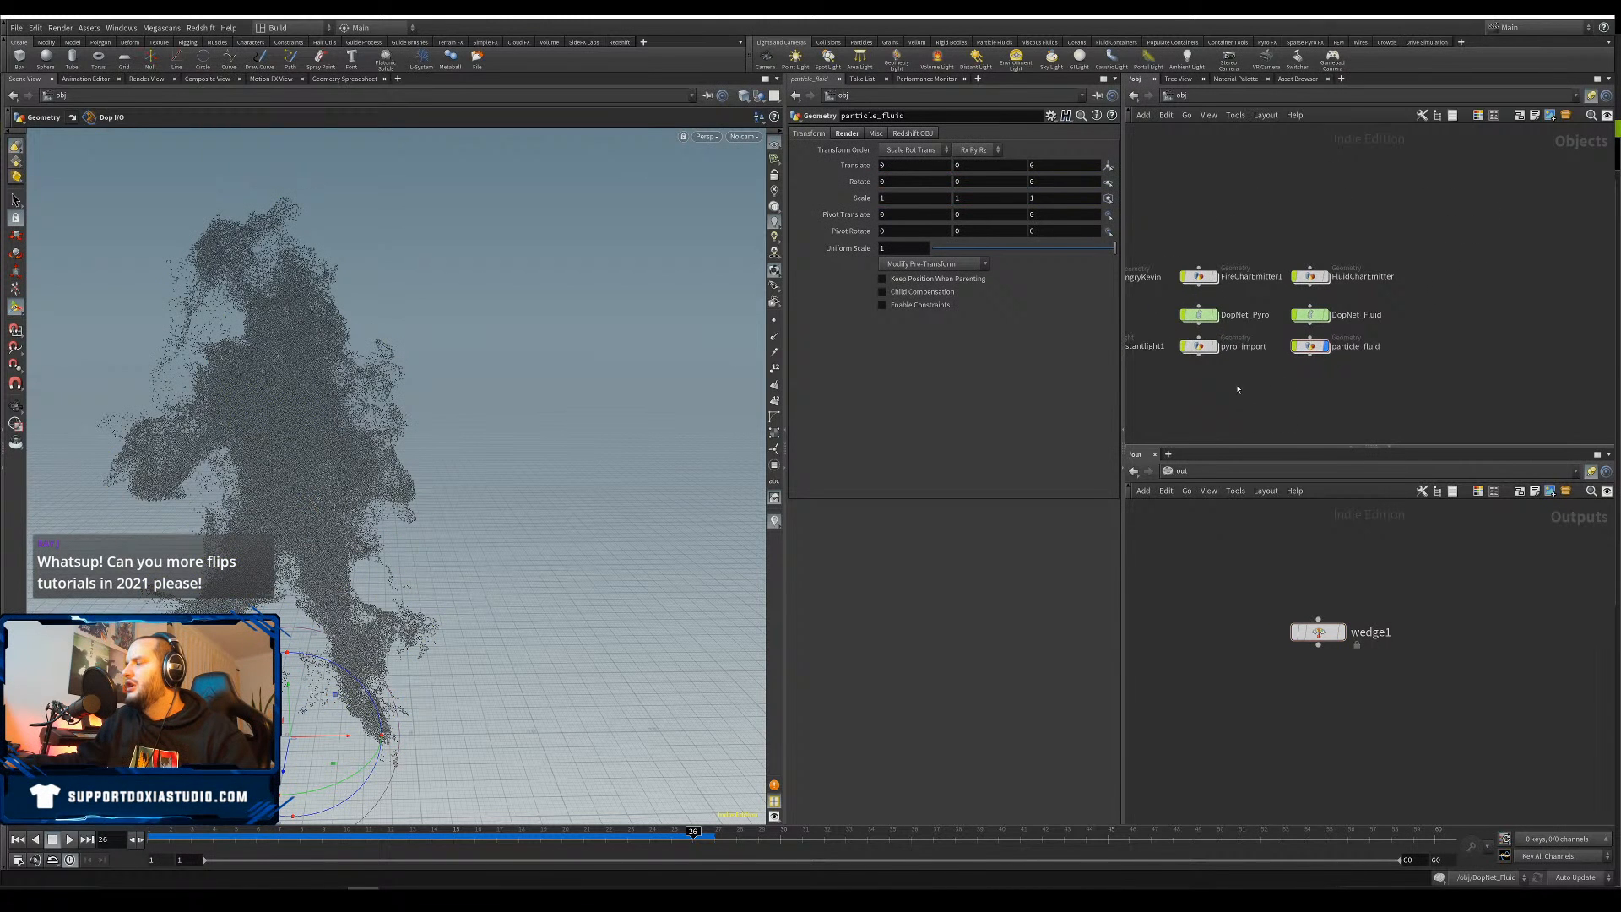
pyautogui.doubleClick(1312, 316)
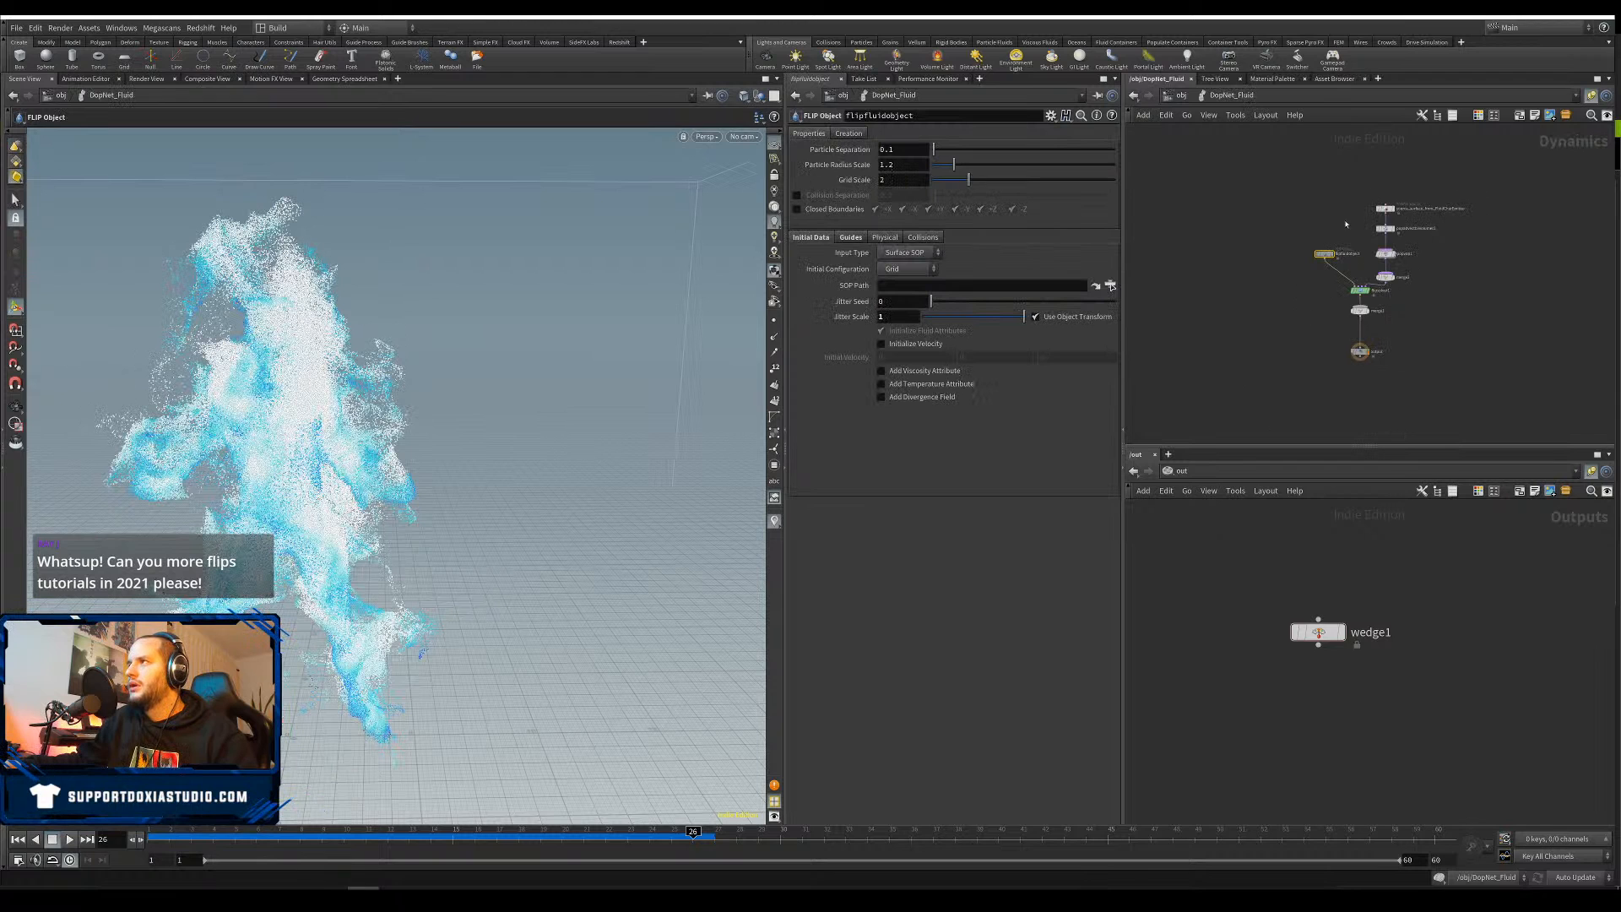
pyautogui.click(1385, 209)
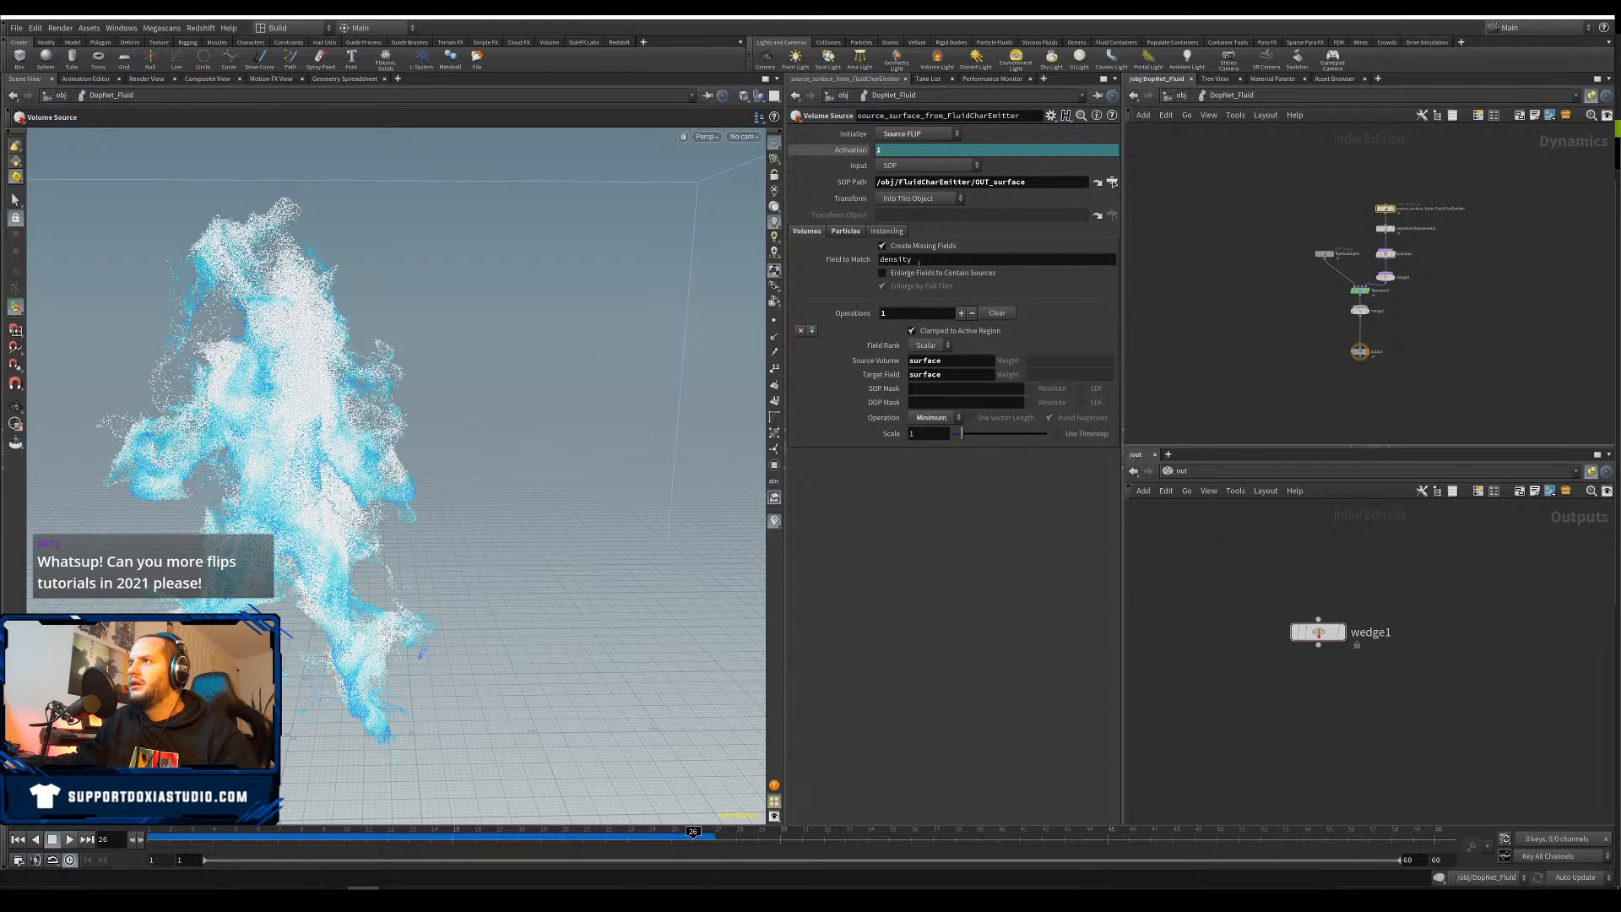
pyautogui.click(846, 230)
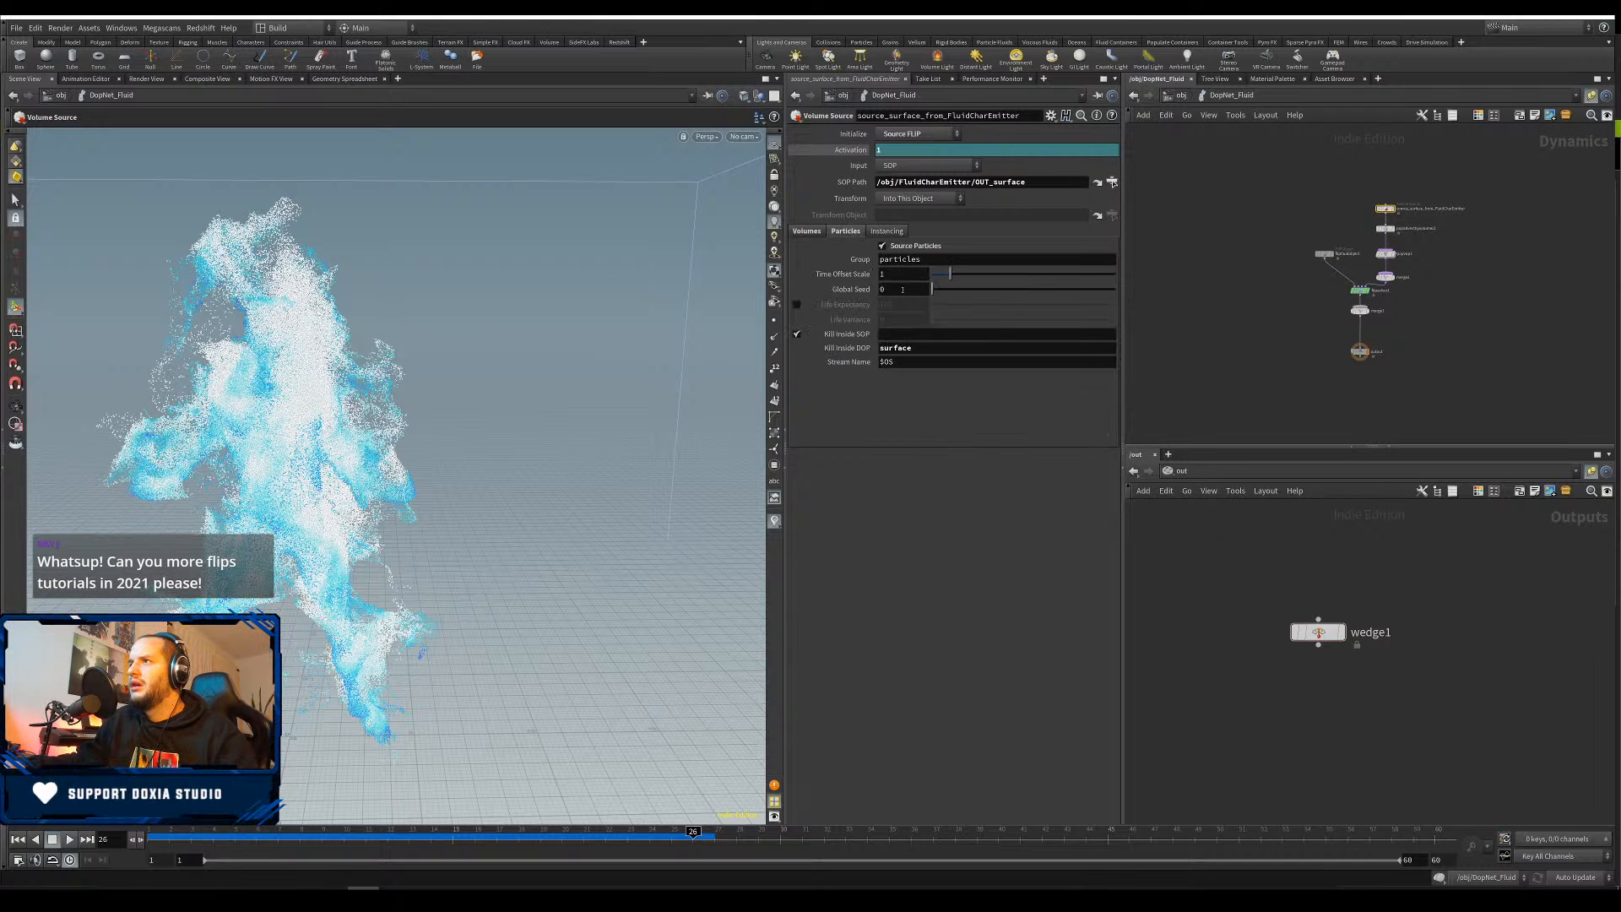
pyautogui.click(19, 840)
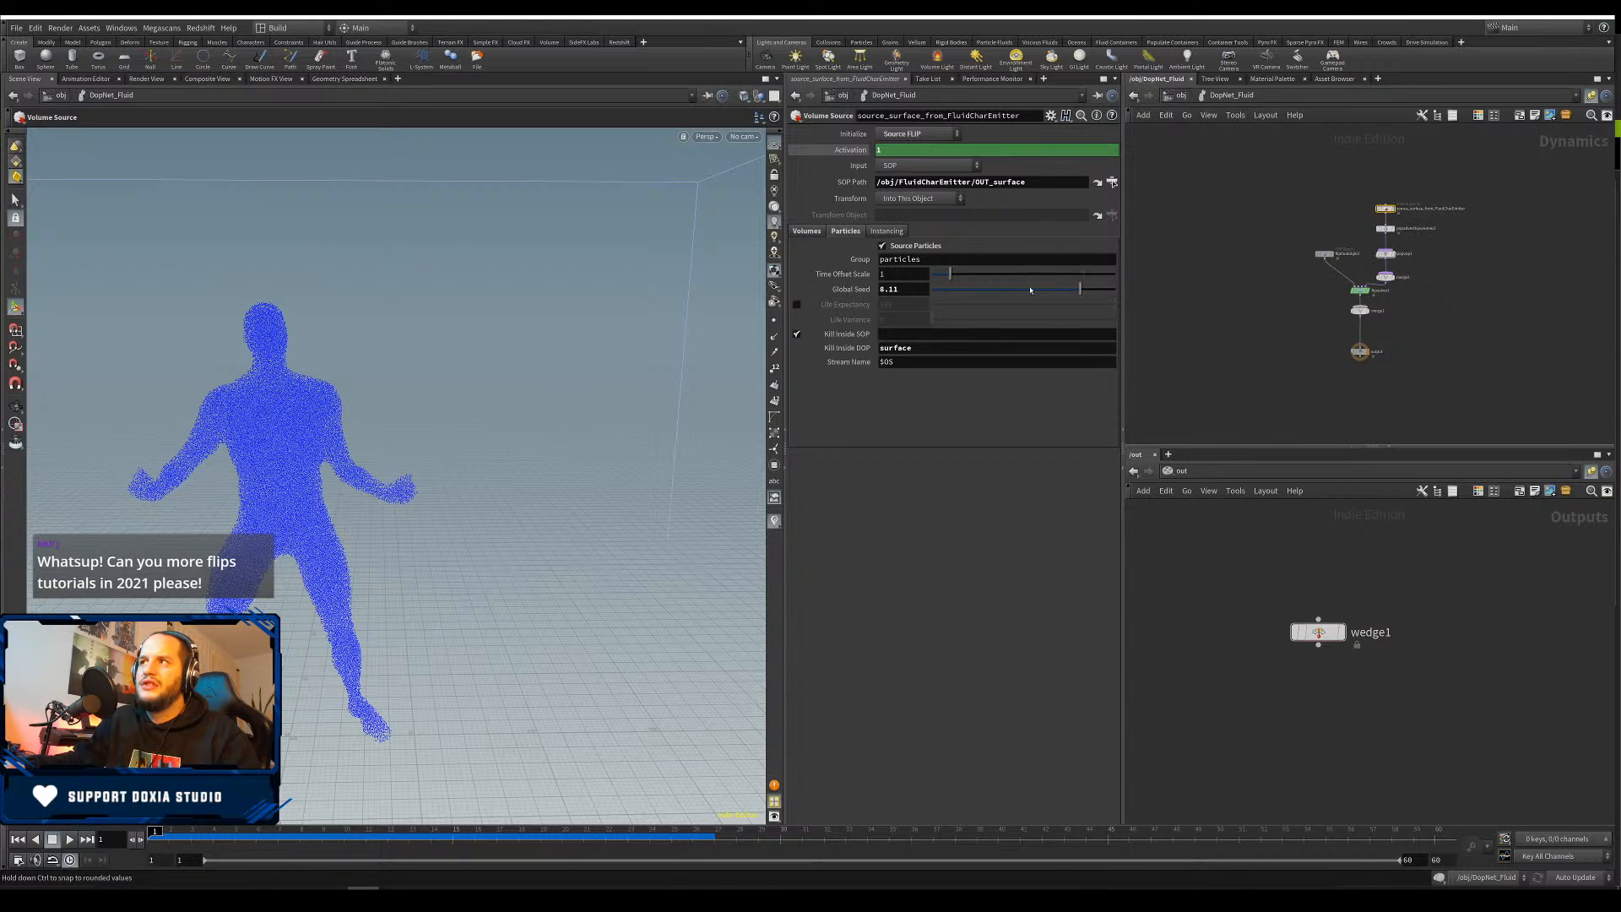
pyautogui.moveTo(1030, 290); pyautogui.dragTo(977, 289)
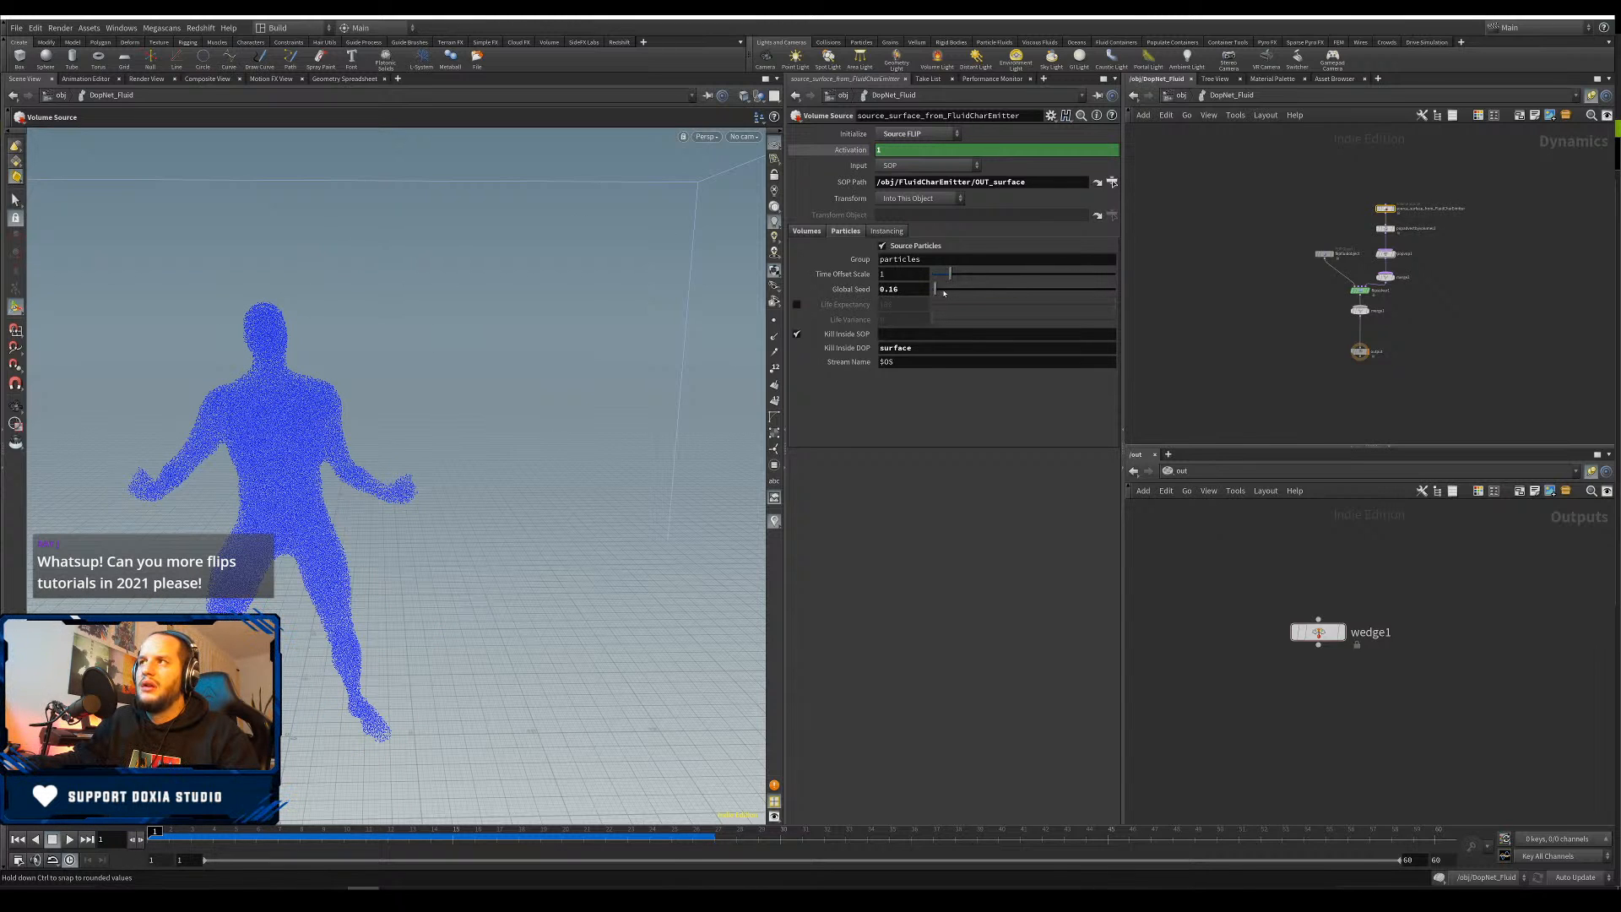
# Lower the Jitter Scale of create_surface inside FluidCharEmitter to 0.64 and return to the object level
pyautogui.press('u')
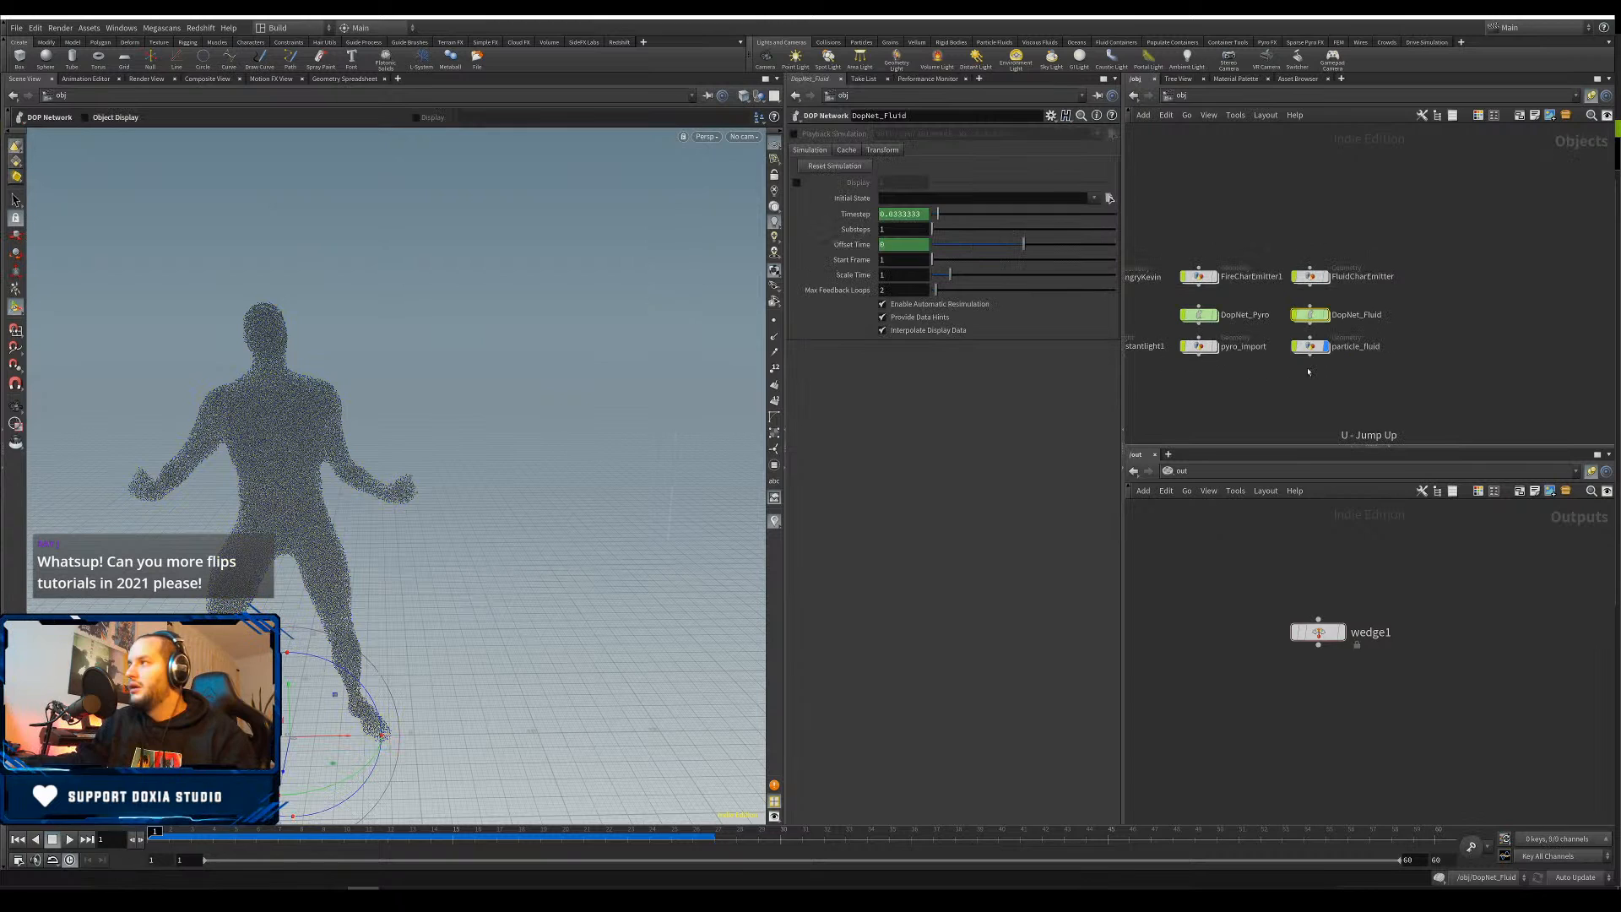
pyautogui.doubleClick(1312, 279)
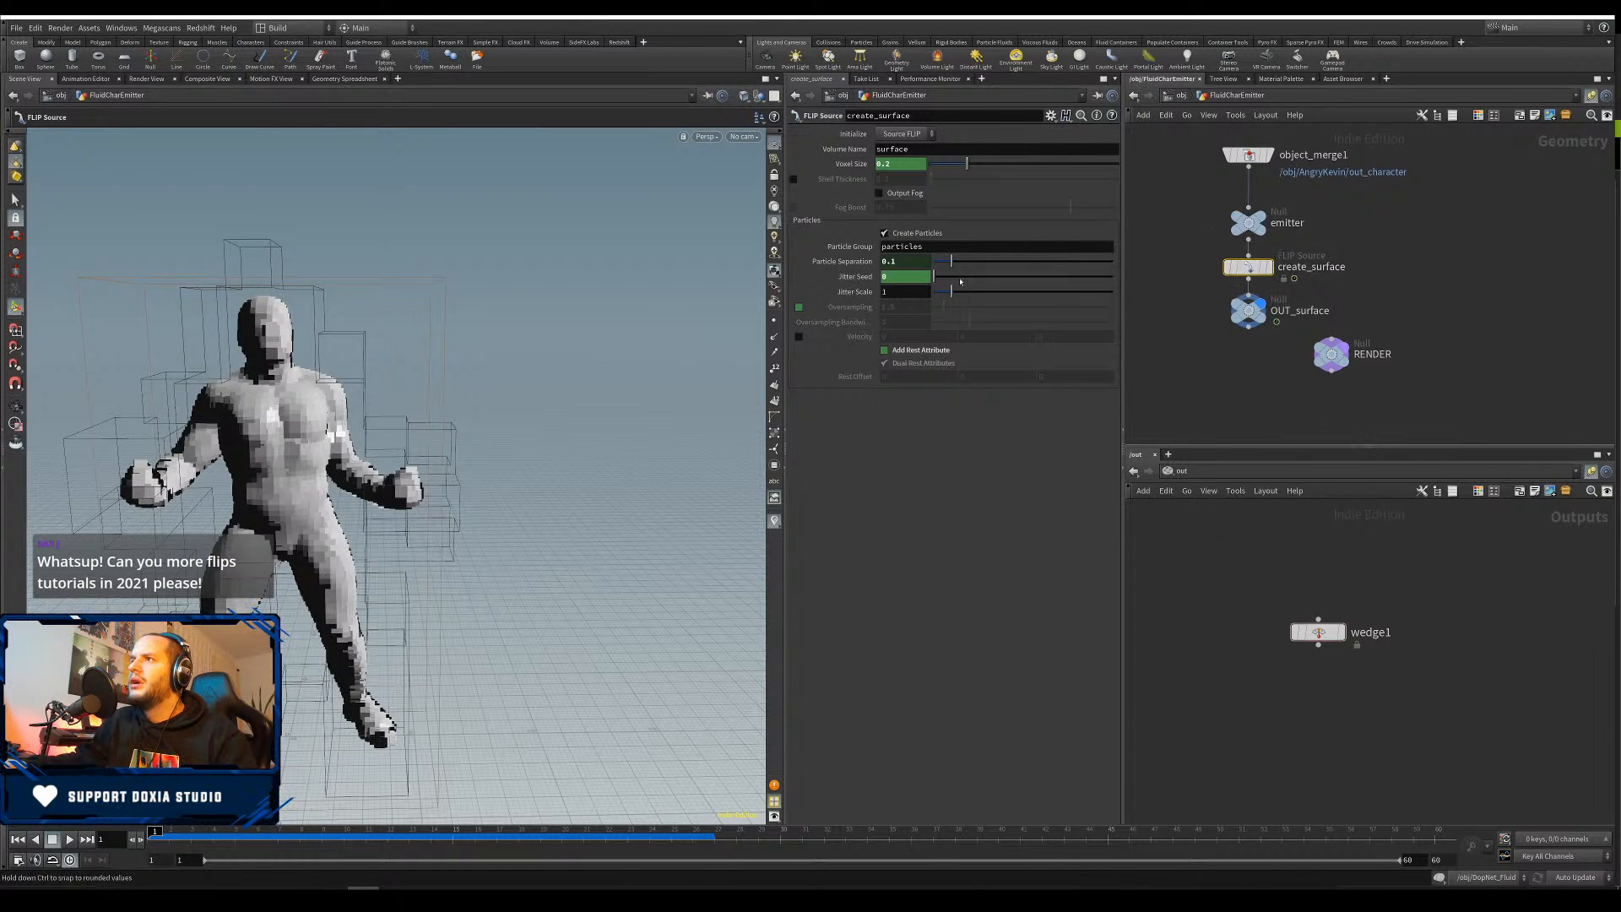
pyautogui.moveTo(951, 292)
pyautogui.mouseDown()
pyautogui.moveTo(992, 292)
pyautogui.moveTo(946, 293)
pyautogui.mouseUp()
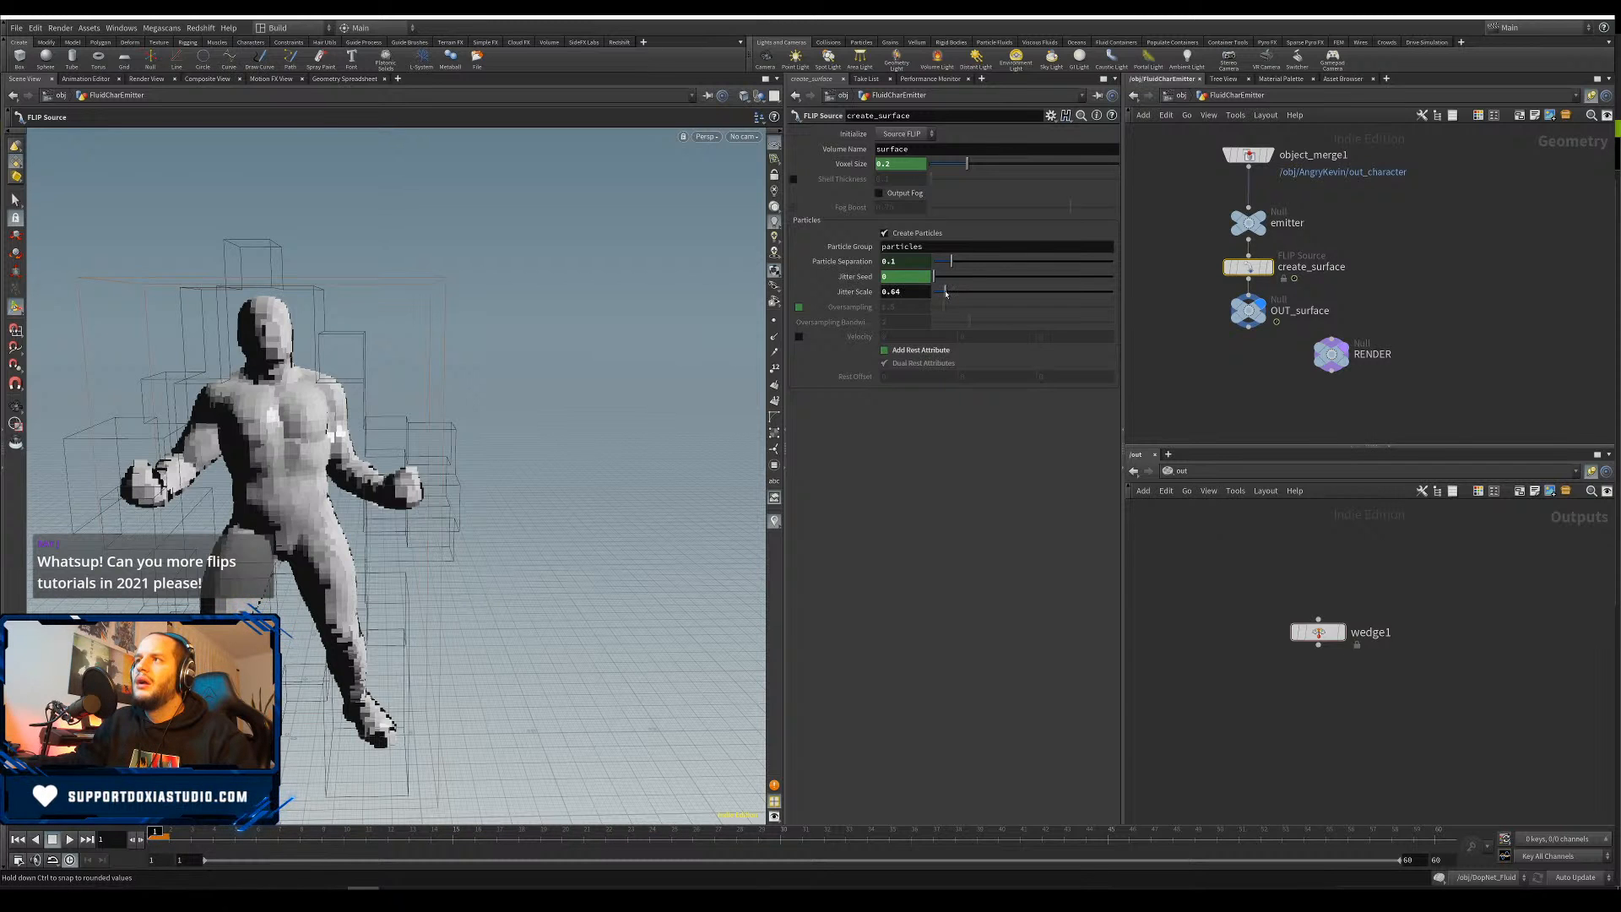
pyautogui.press('u')
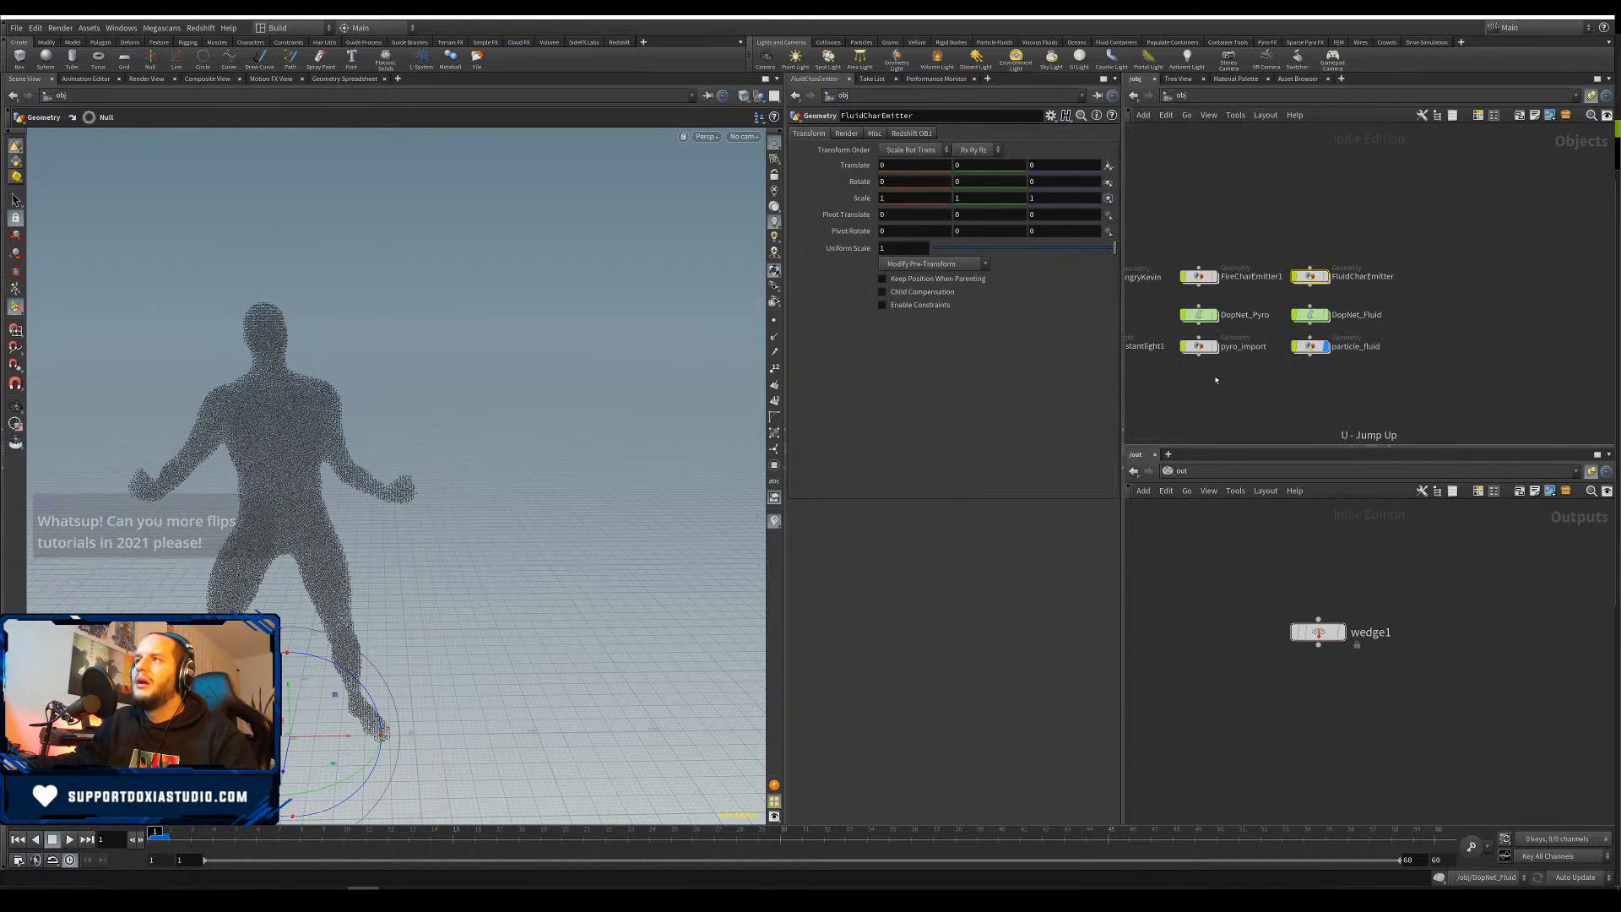
# In DopNet_Fluid, set source_surface_from_FluidCharEmitter's particle Global Seed to 1.18 and keep its Time Offset Scale at 1
pyautogui.doubleClick(1309, 316)
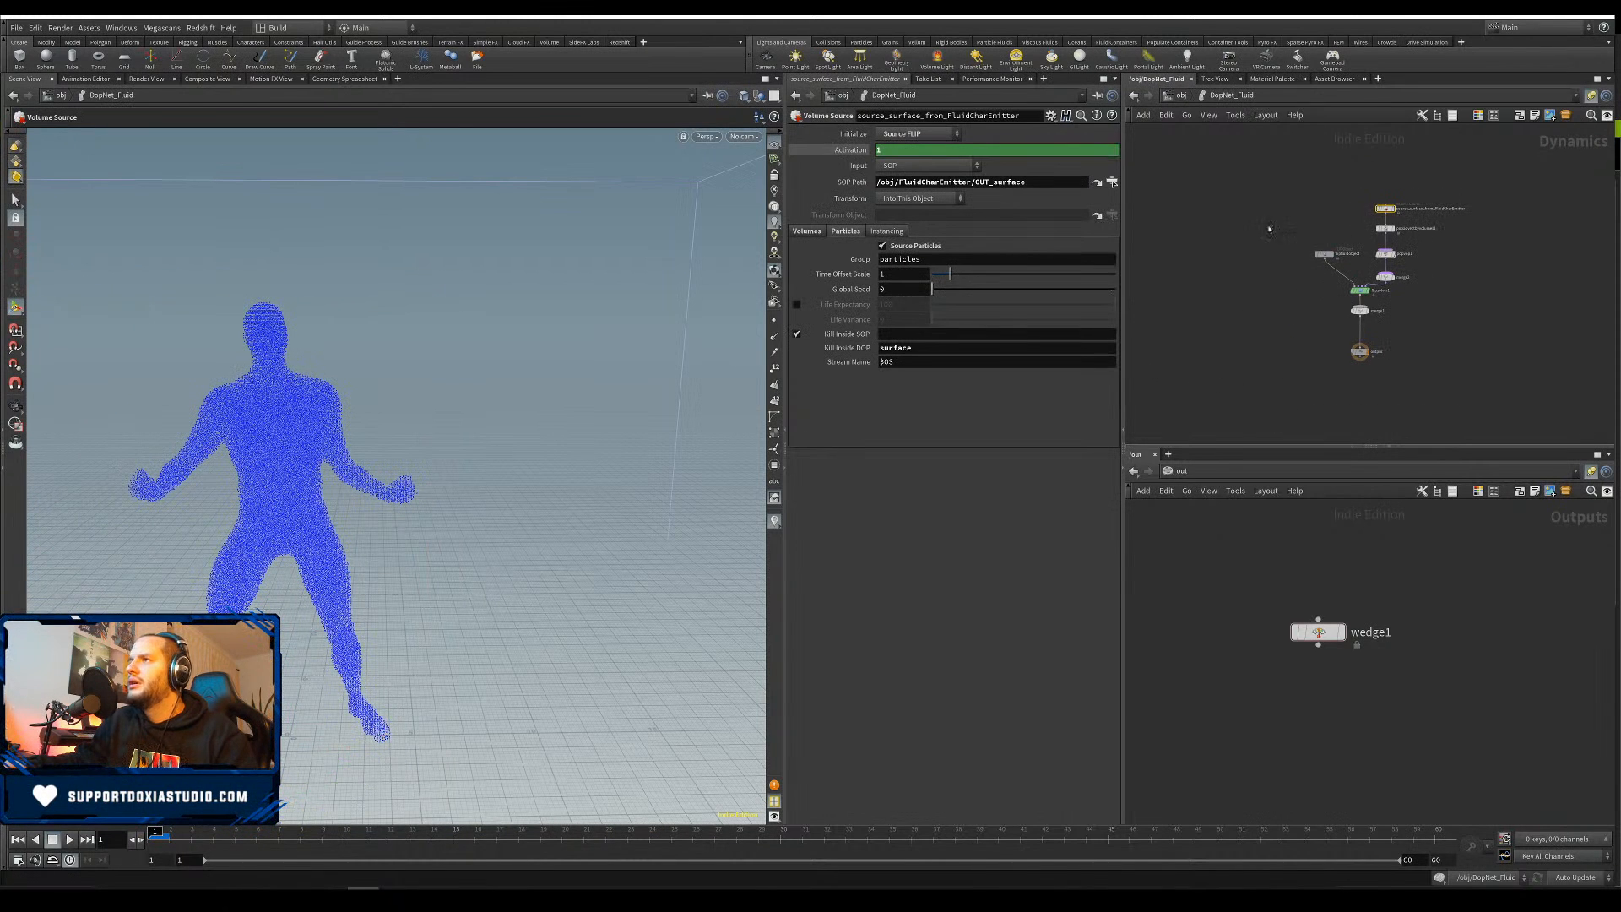
pyautogui.click(886, 232)
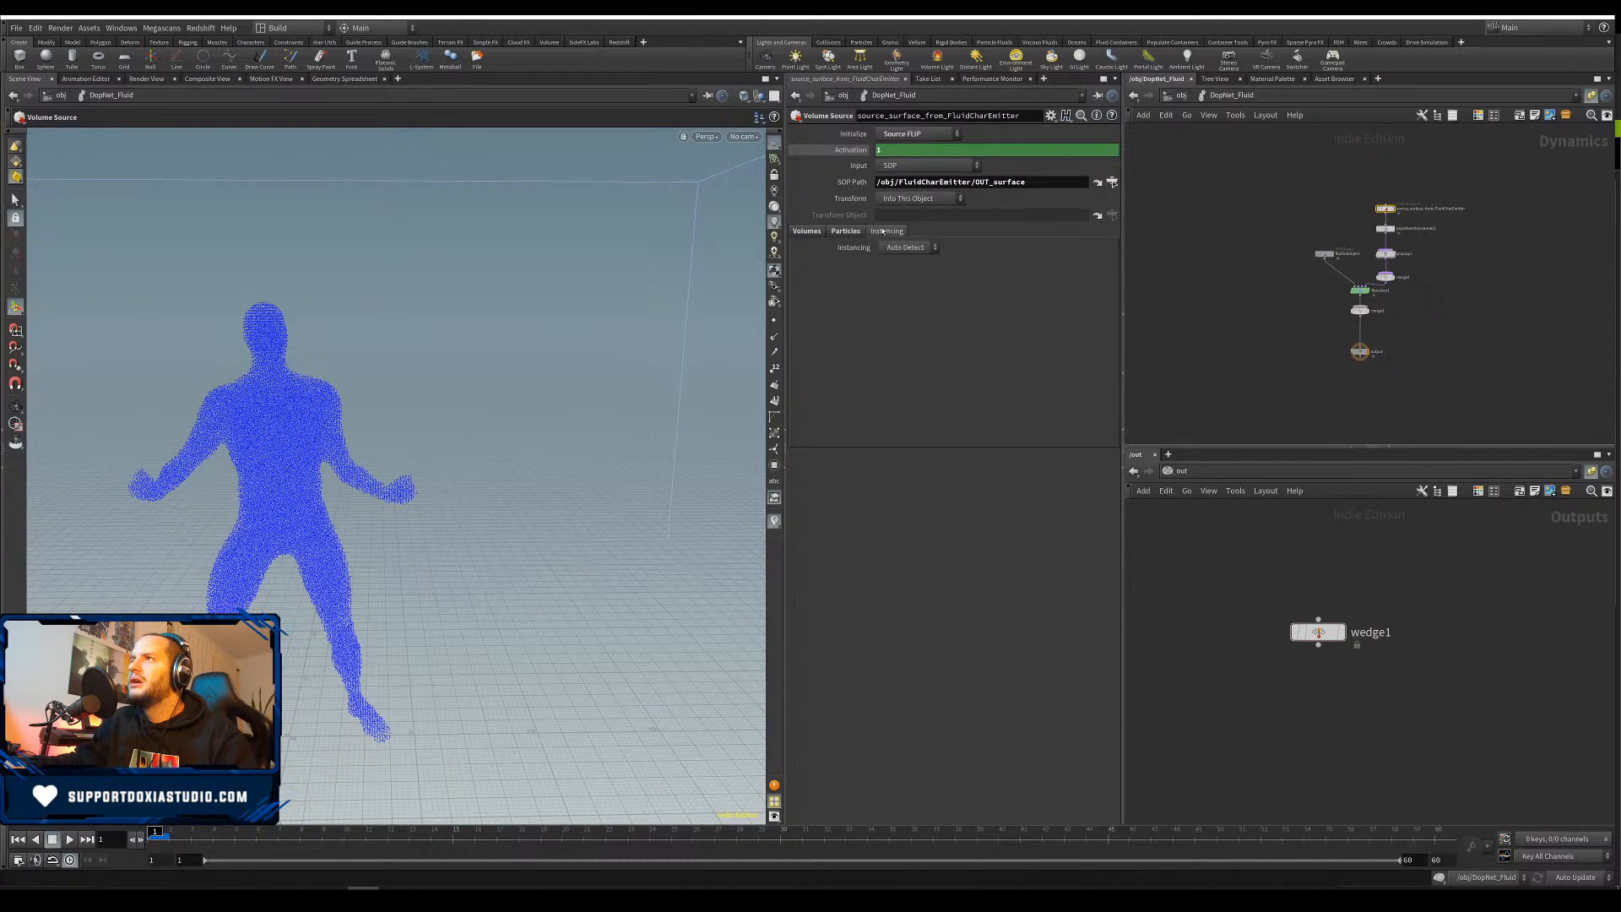
pyautogui.click(848, 232)
pyautogui.moveTo(934, 288)
pyautogui.mouseDown()
pyautogui.moveTo(1016, 289)
pyautogui.moveTo(957, 275)
pyautogui.moveTo(954, 289)
pyautogui.mouseUp()
pyautogui.doubleClick(895, 275)
pyautogui.write('1')
pyautogui.press('Return')
pyautogui.scroll(4, 1351, 253)
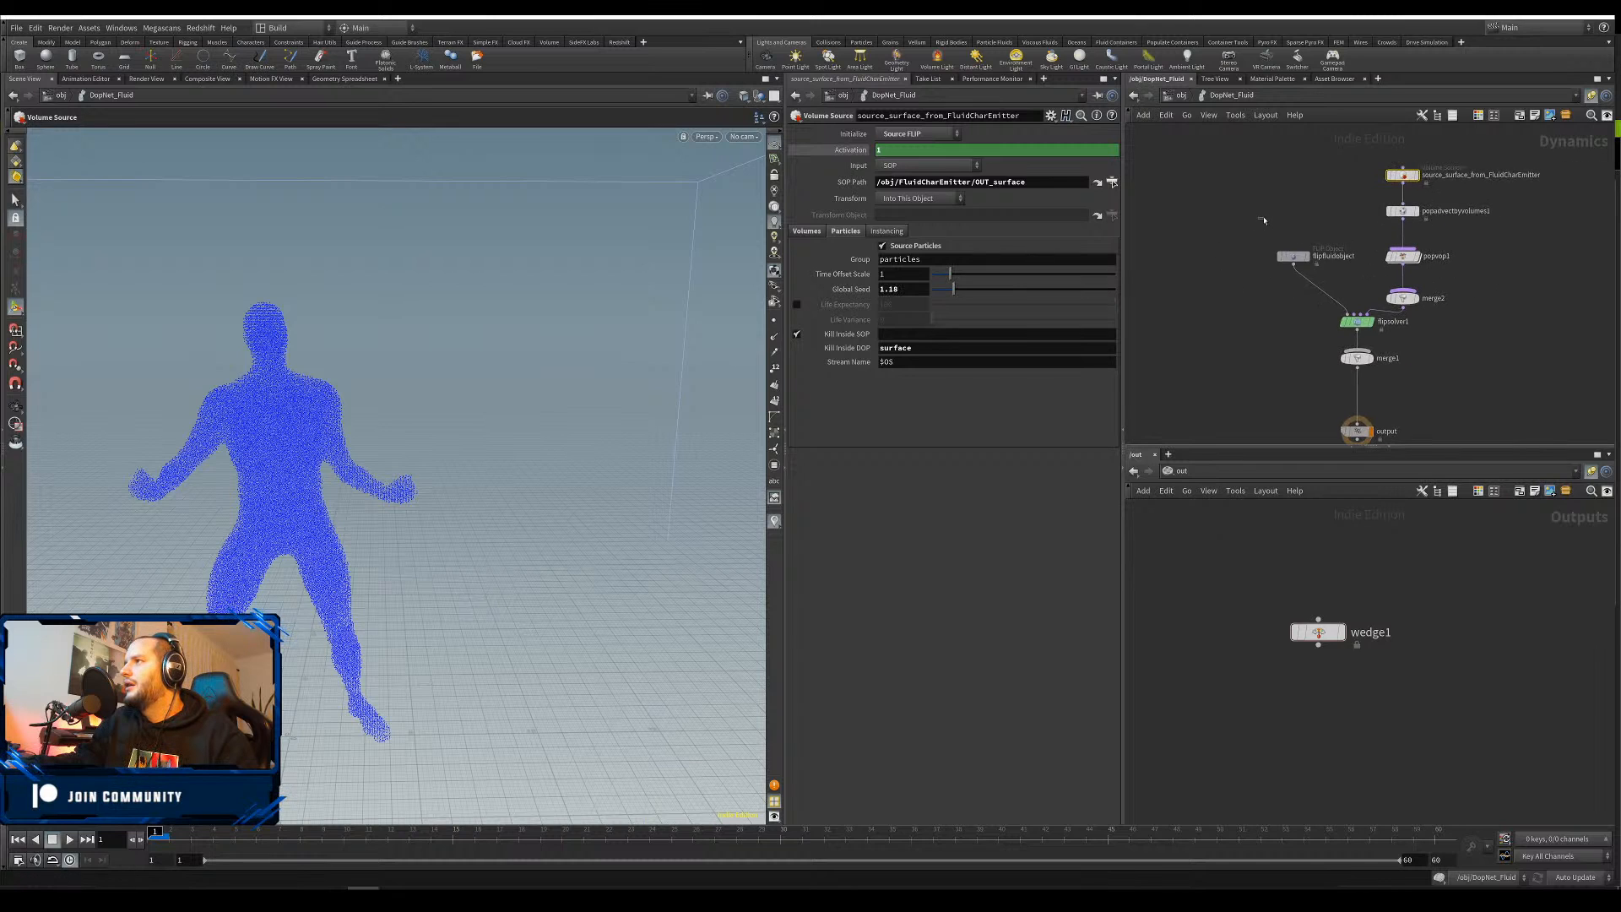
# Look through flipfluidobject's Initial Data, Guides, Physical, Collisions and Creation settings for a parameter that varies the simulation
pyautogui.click(1293, 255)
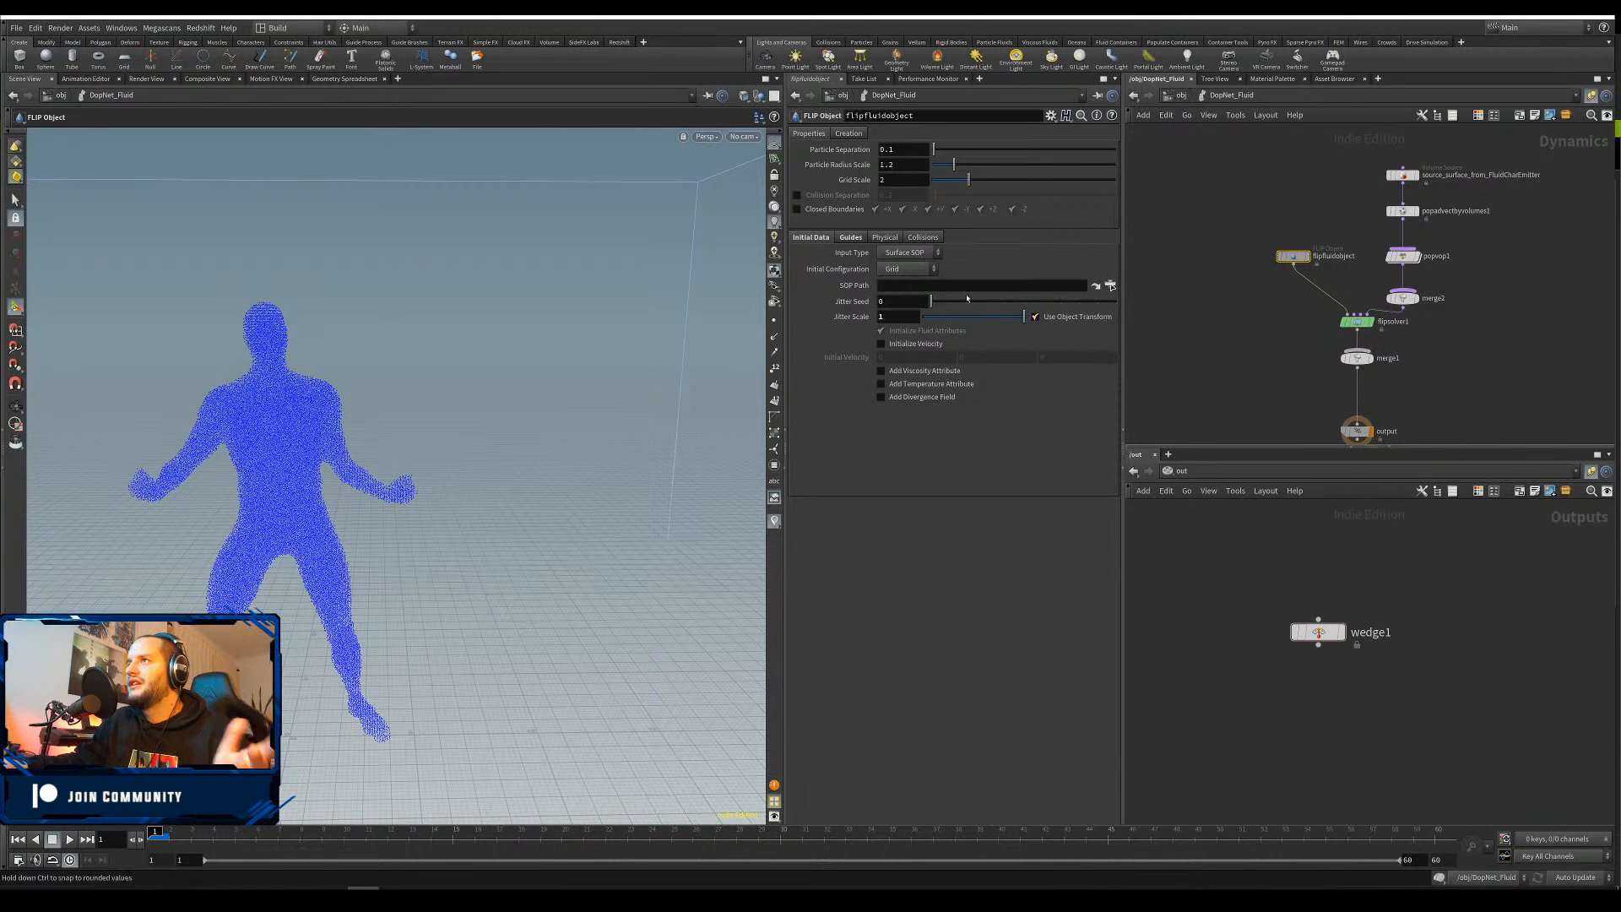
pyautogui.click(849, 239)
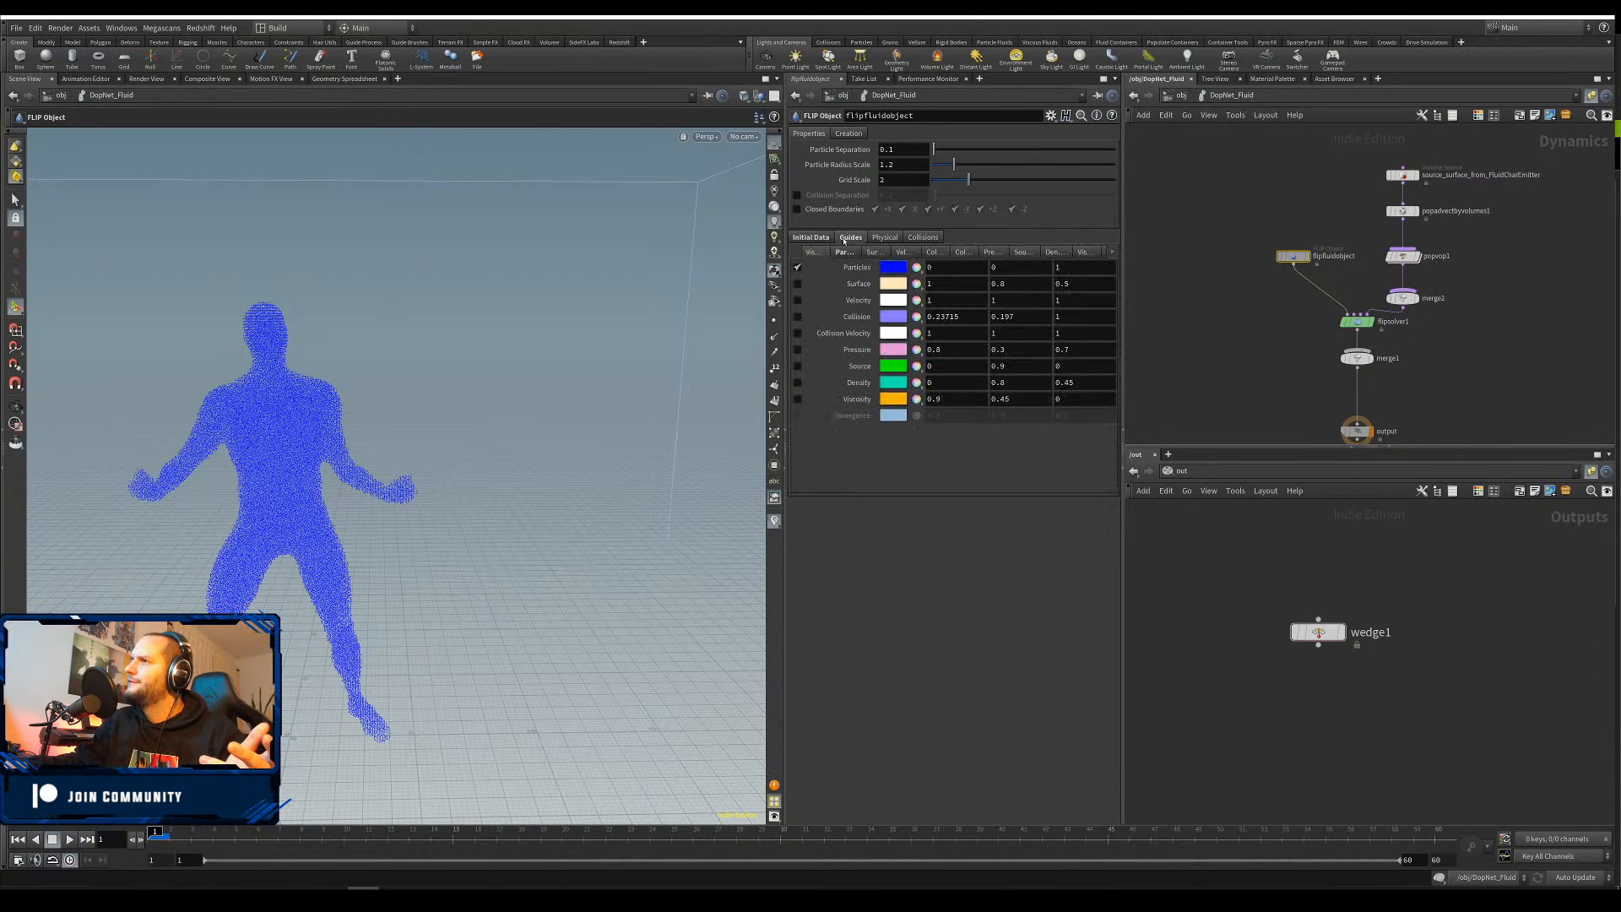
pyautogui.click(889, 239)
pyautogui.click(922, 238)
pyautogui.click(811, 238)
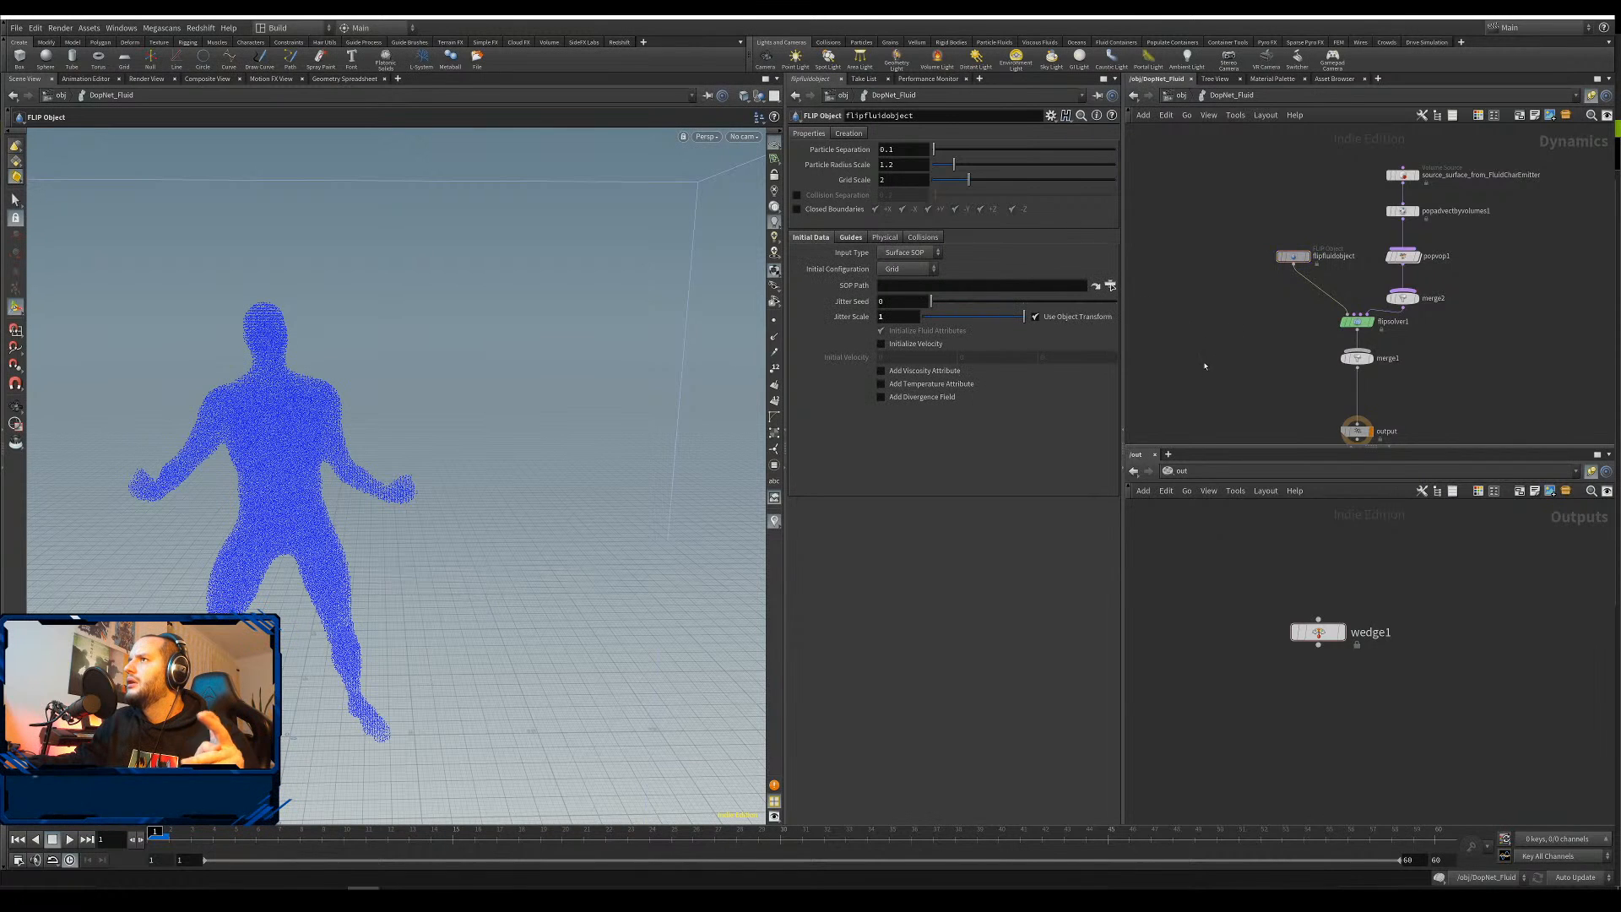
pyautogui.click(848, 133)
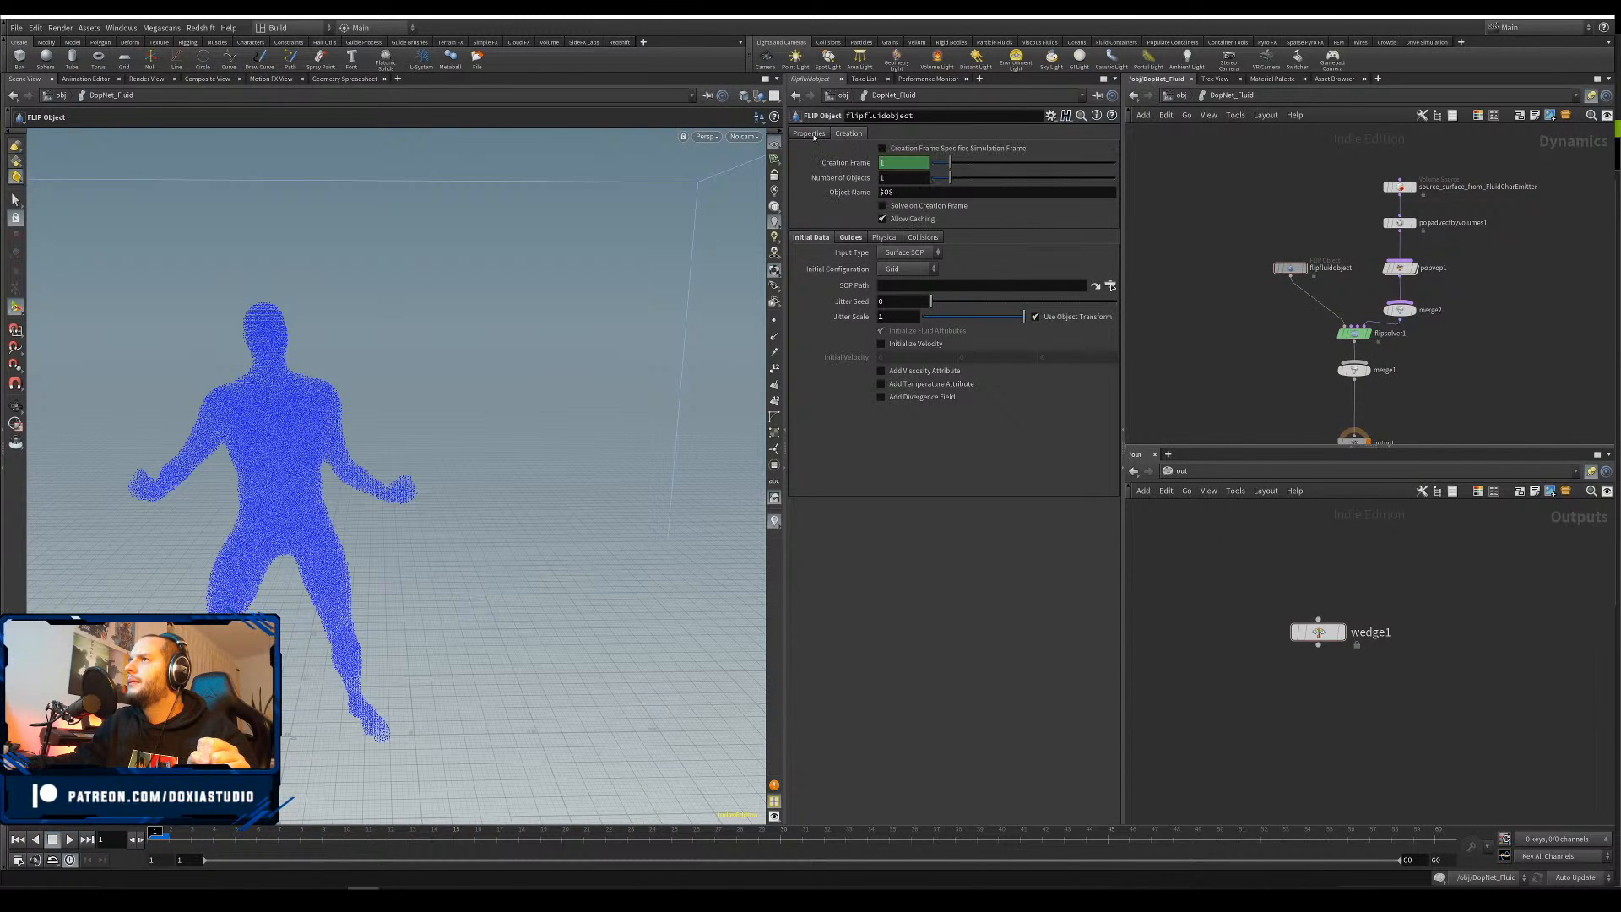
pyautogui.click(809, 133)
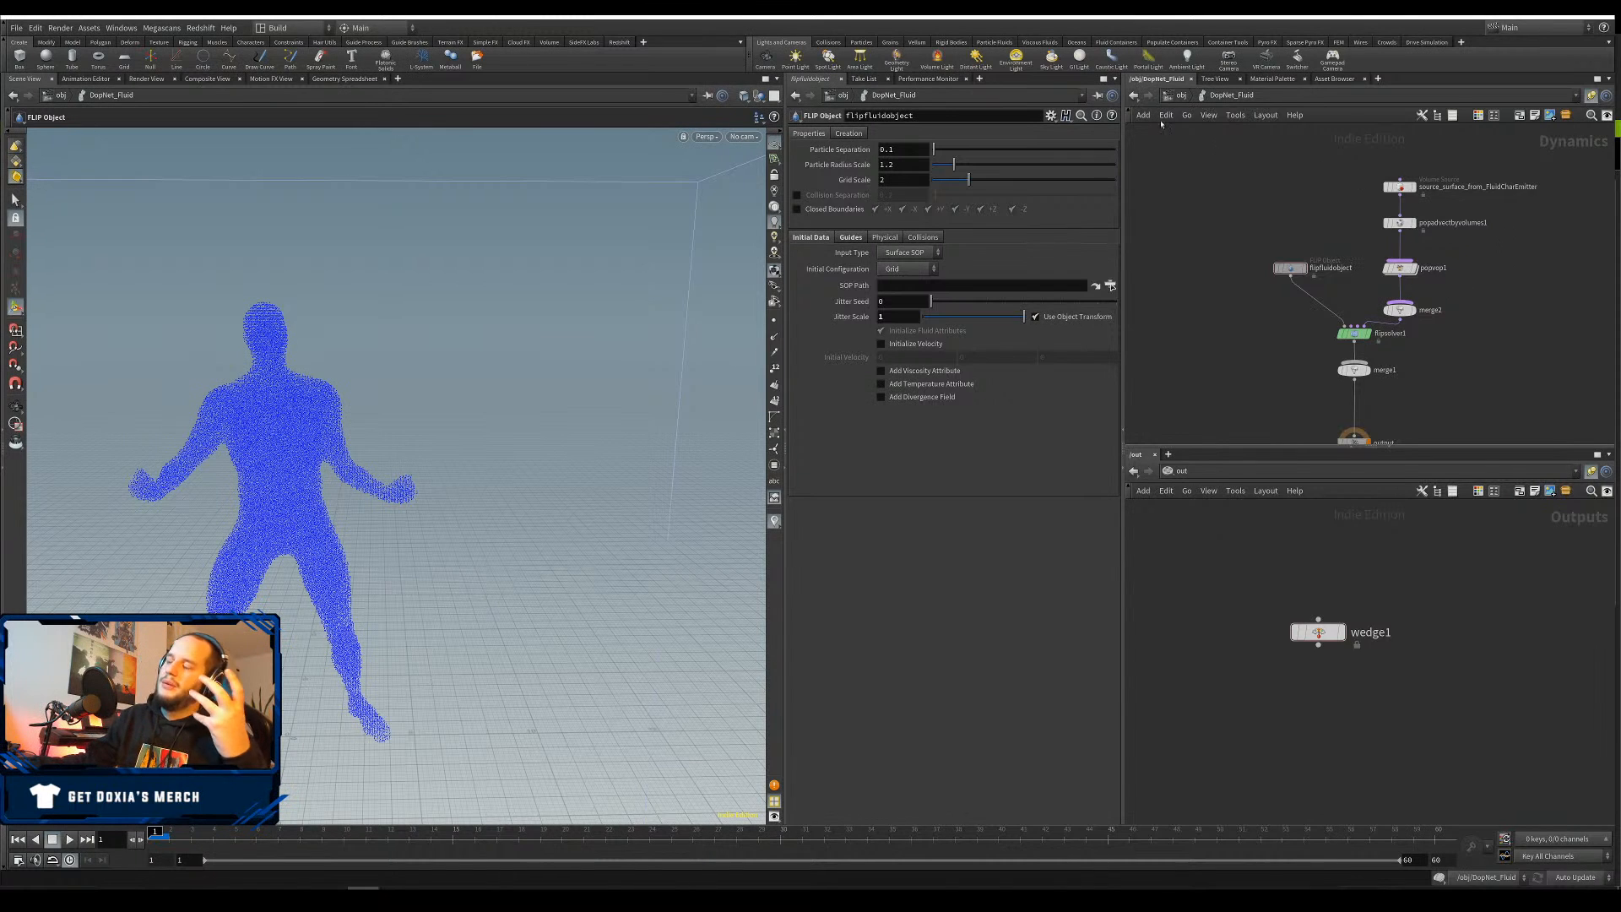
pyautogui.moveTo(1310, 224); pyautogui.dragTo(1253, 295)
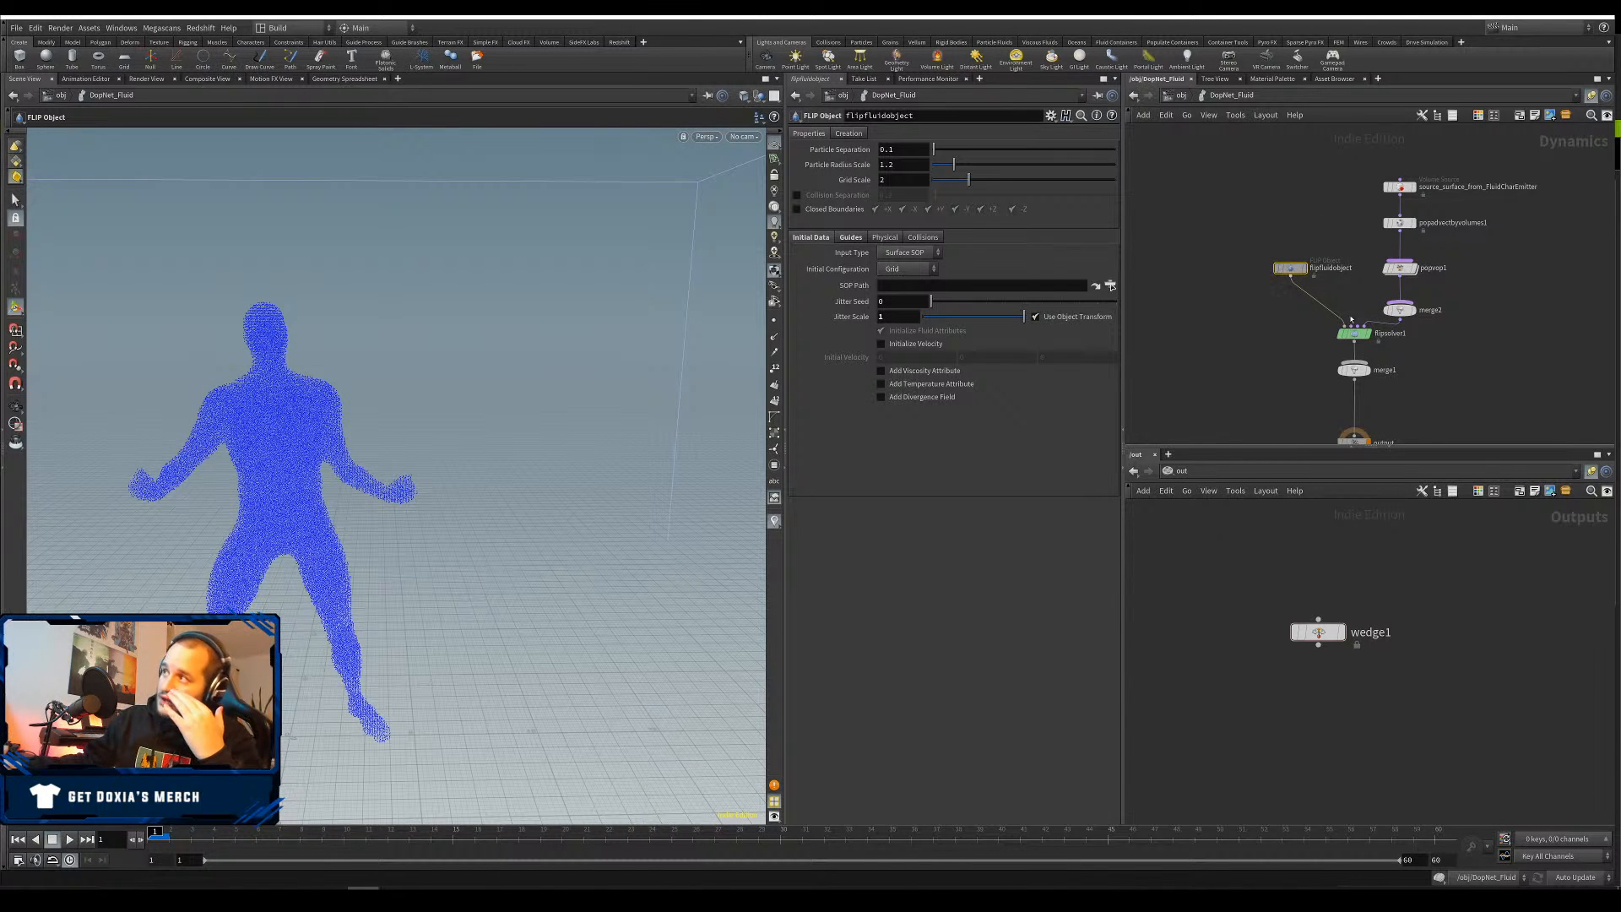
pyautogui.moveTo(1354, 334); pyautogui.dragTo(1339, 375)
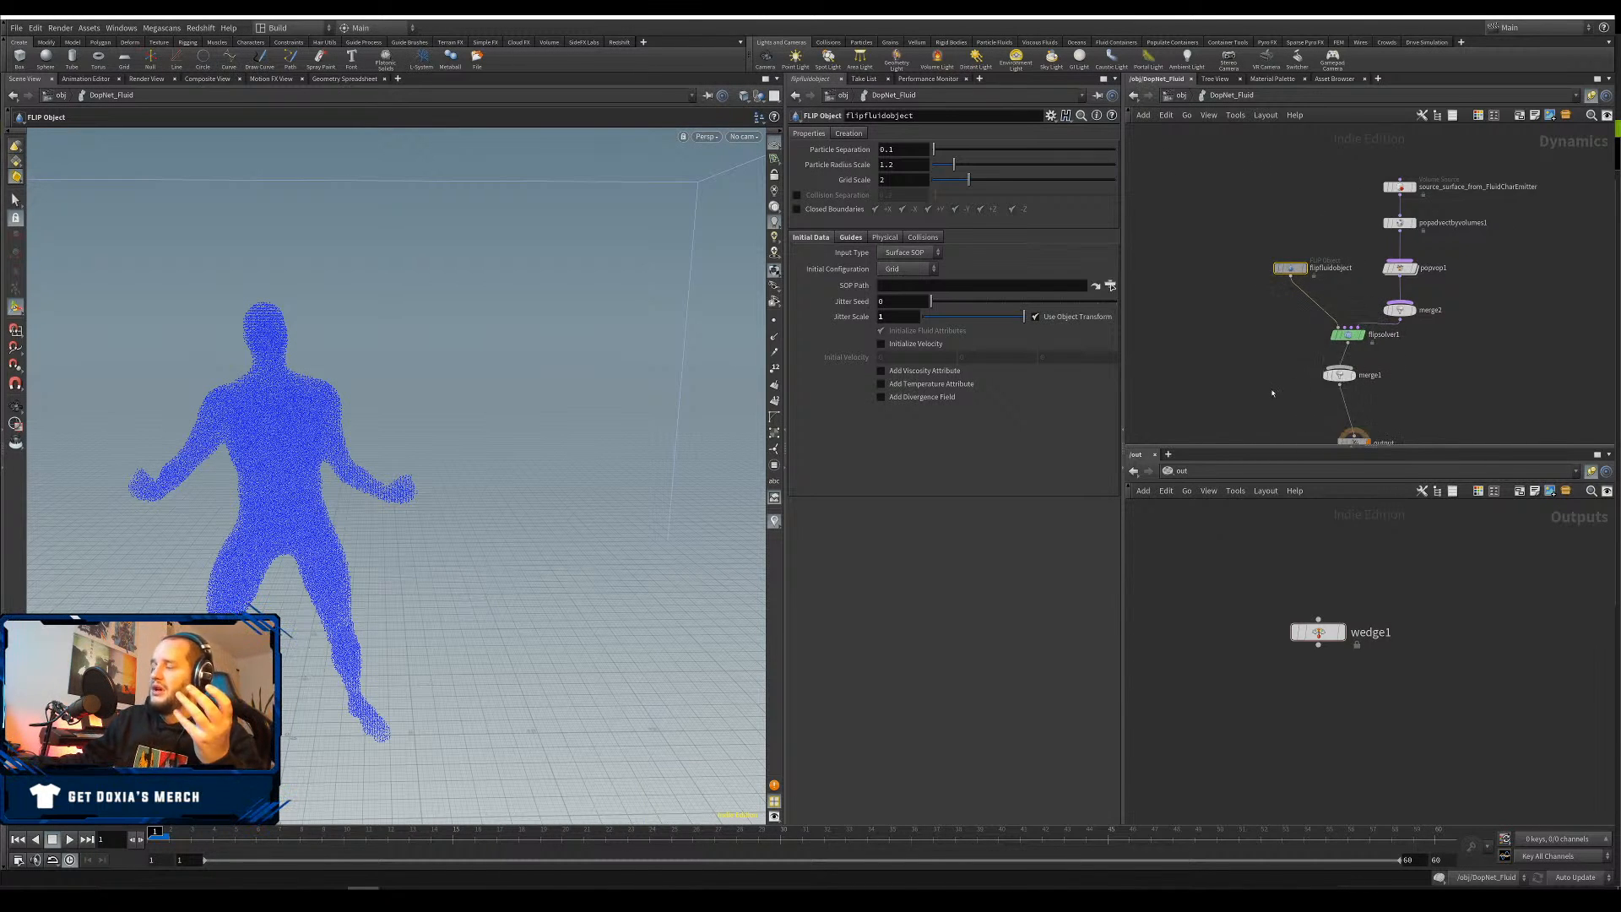
pyautogui.click(1259, 385)
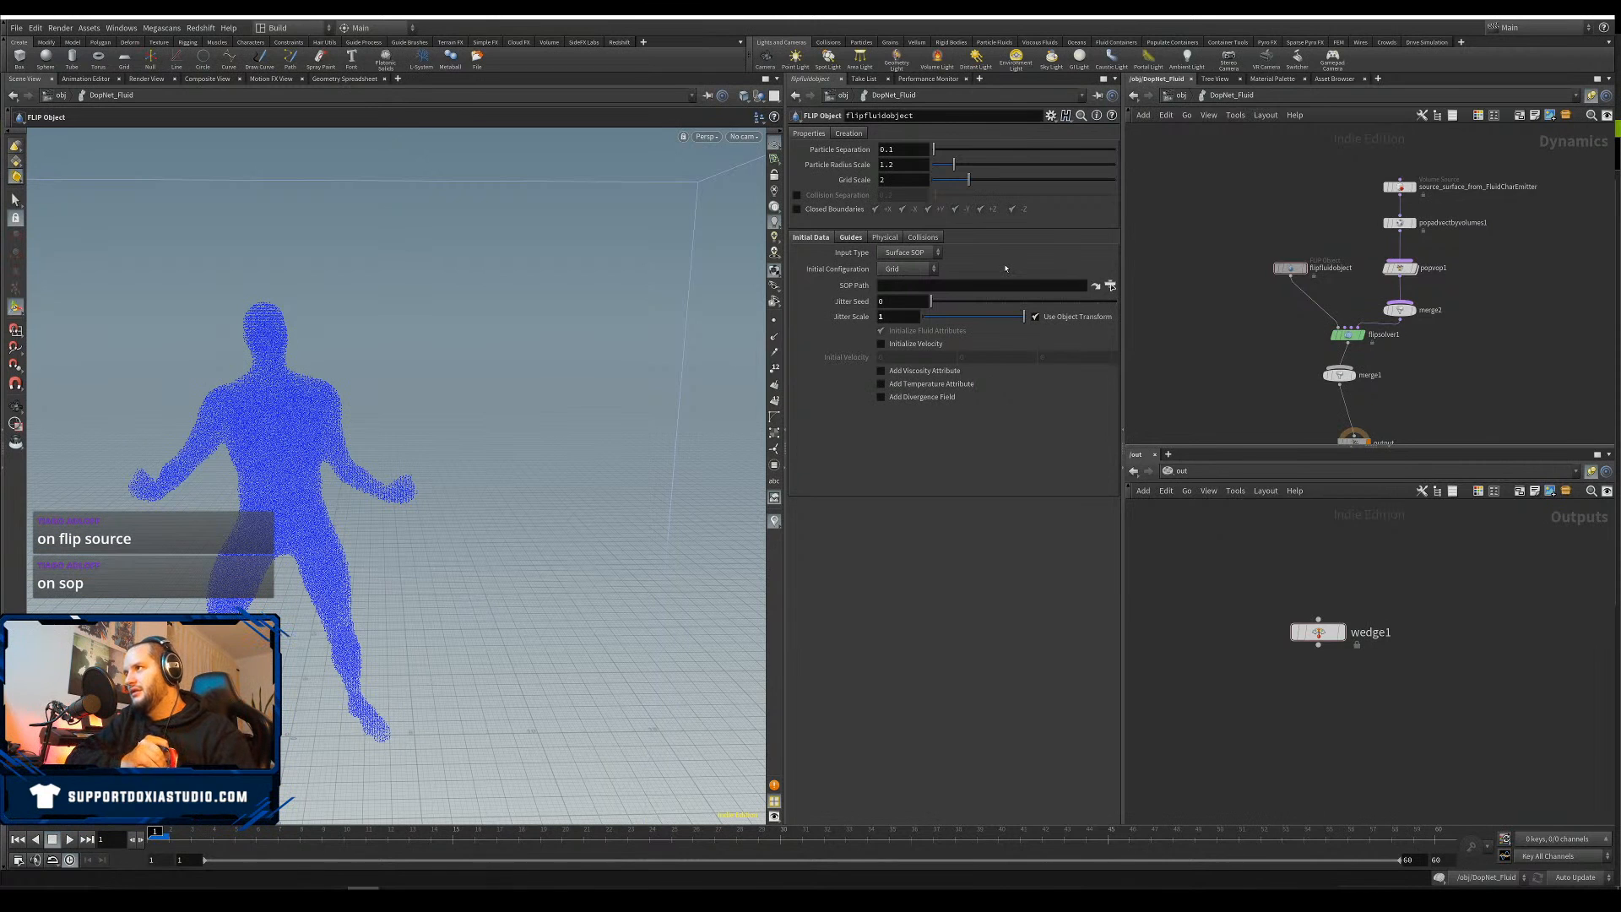
# Check the Viscosity options in flipsolver1's Volume Motion settings
pyautogui.click(1348, 335)
pyautogui.click(918, 134)
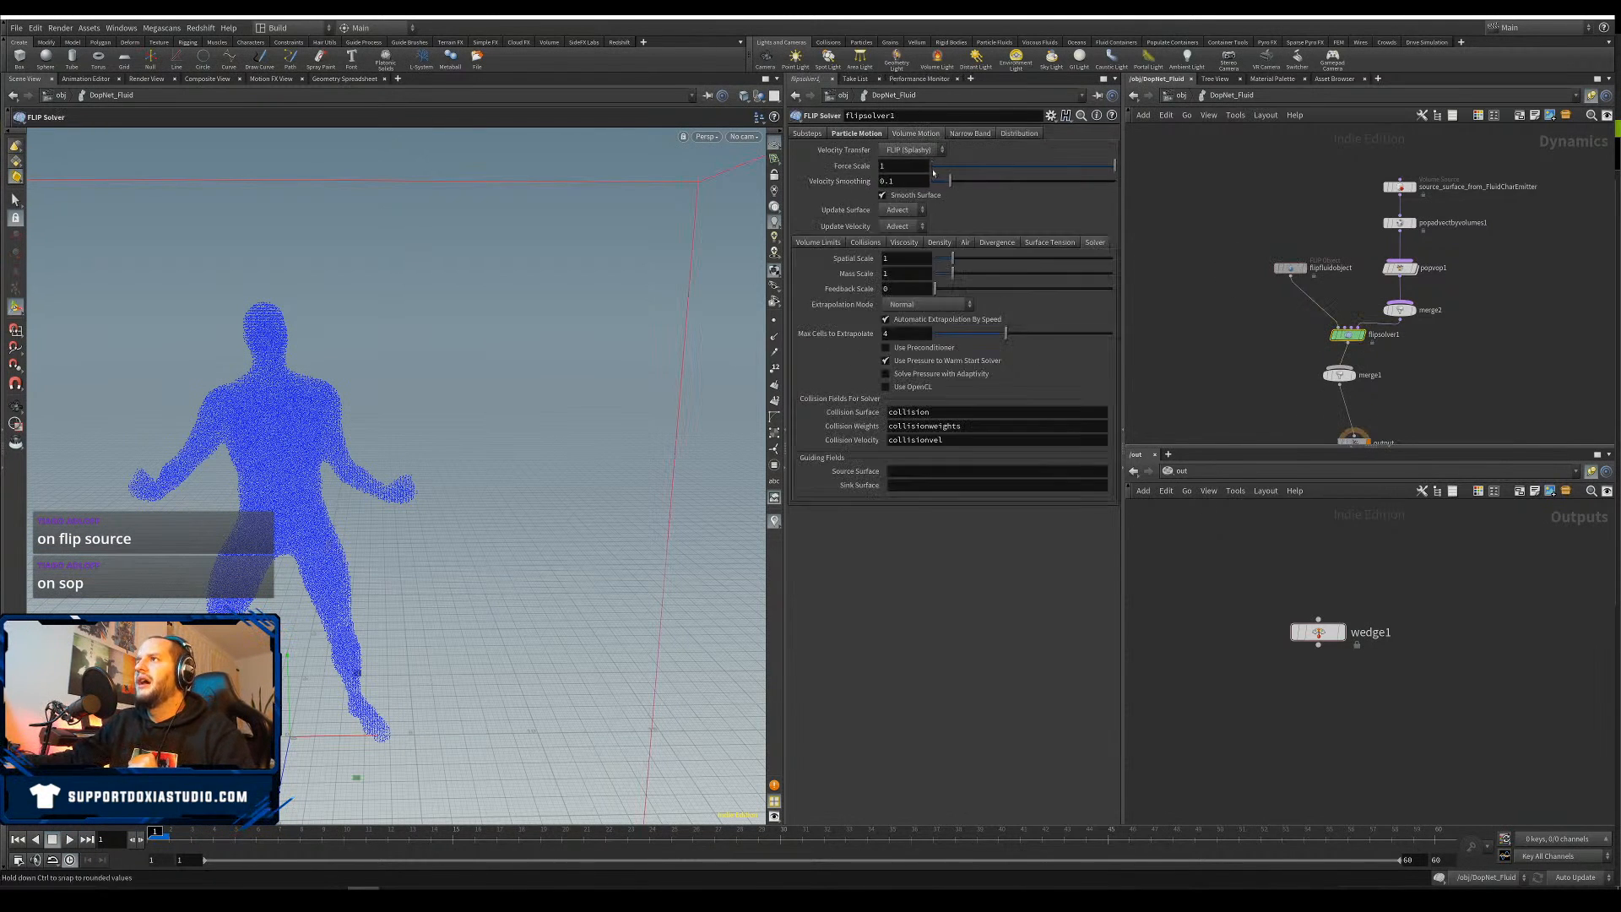
pyautogui.click(906, 242)
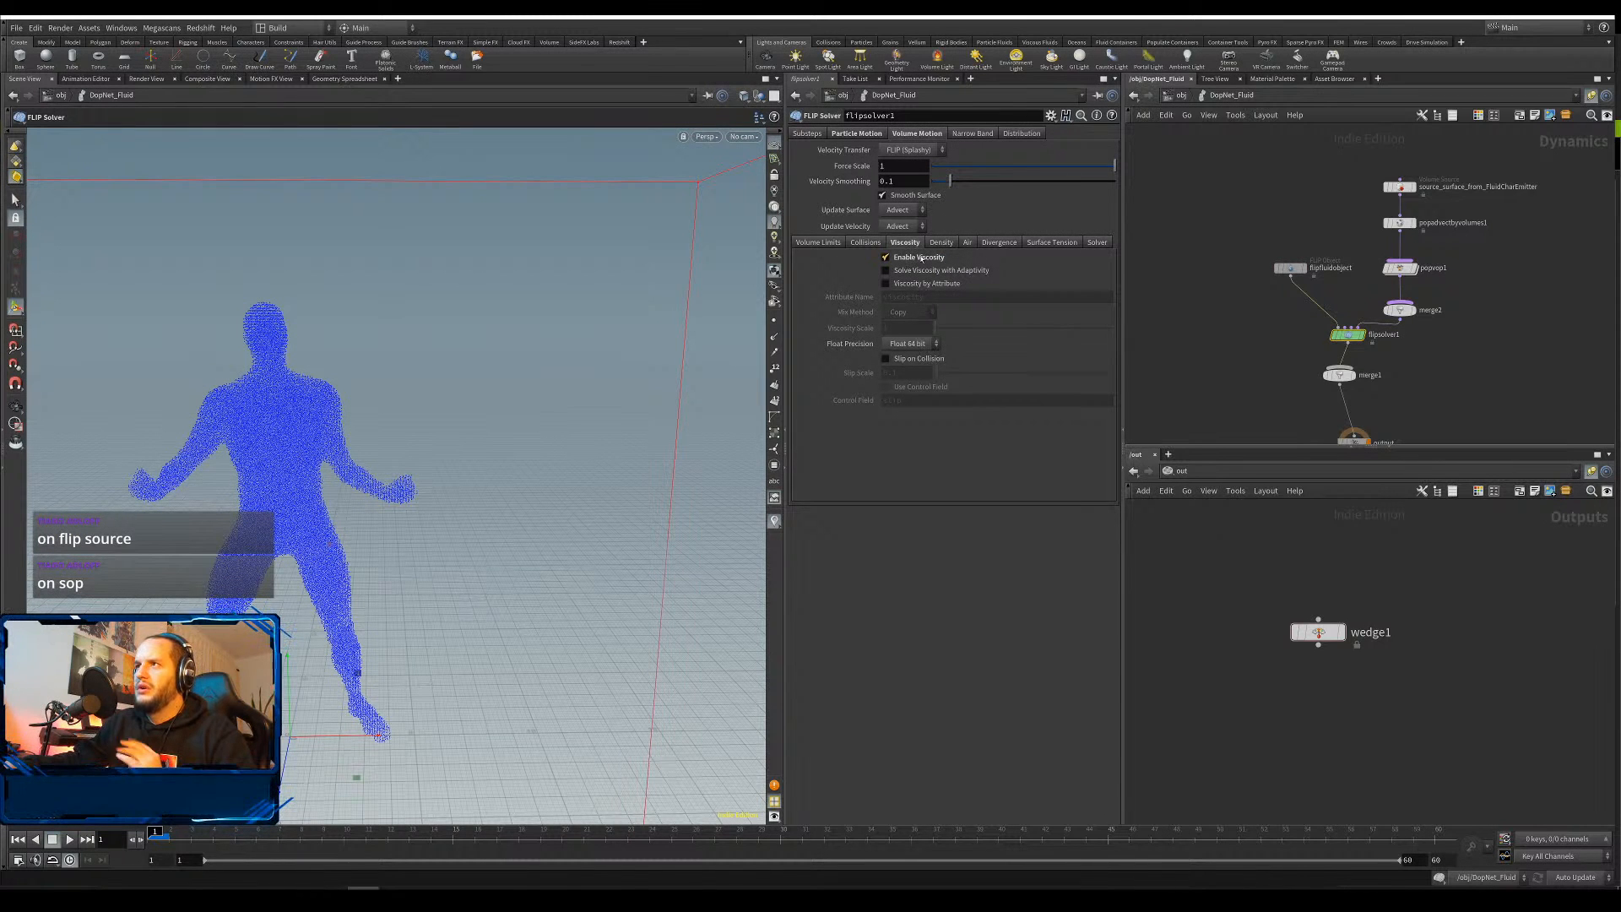
# Set the Viscosity in flipfluidobject's Physical properties to 50
pyautogui.click(1290, 268)
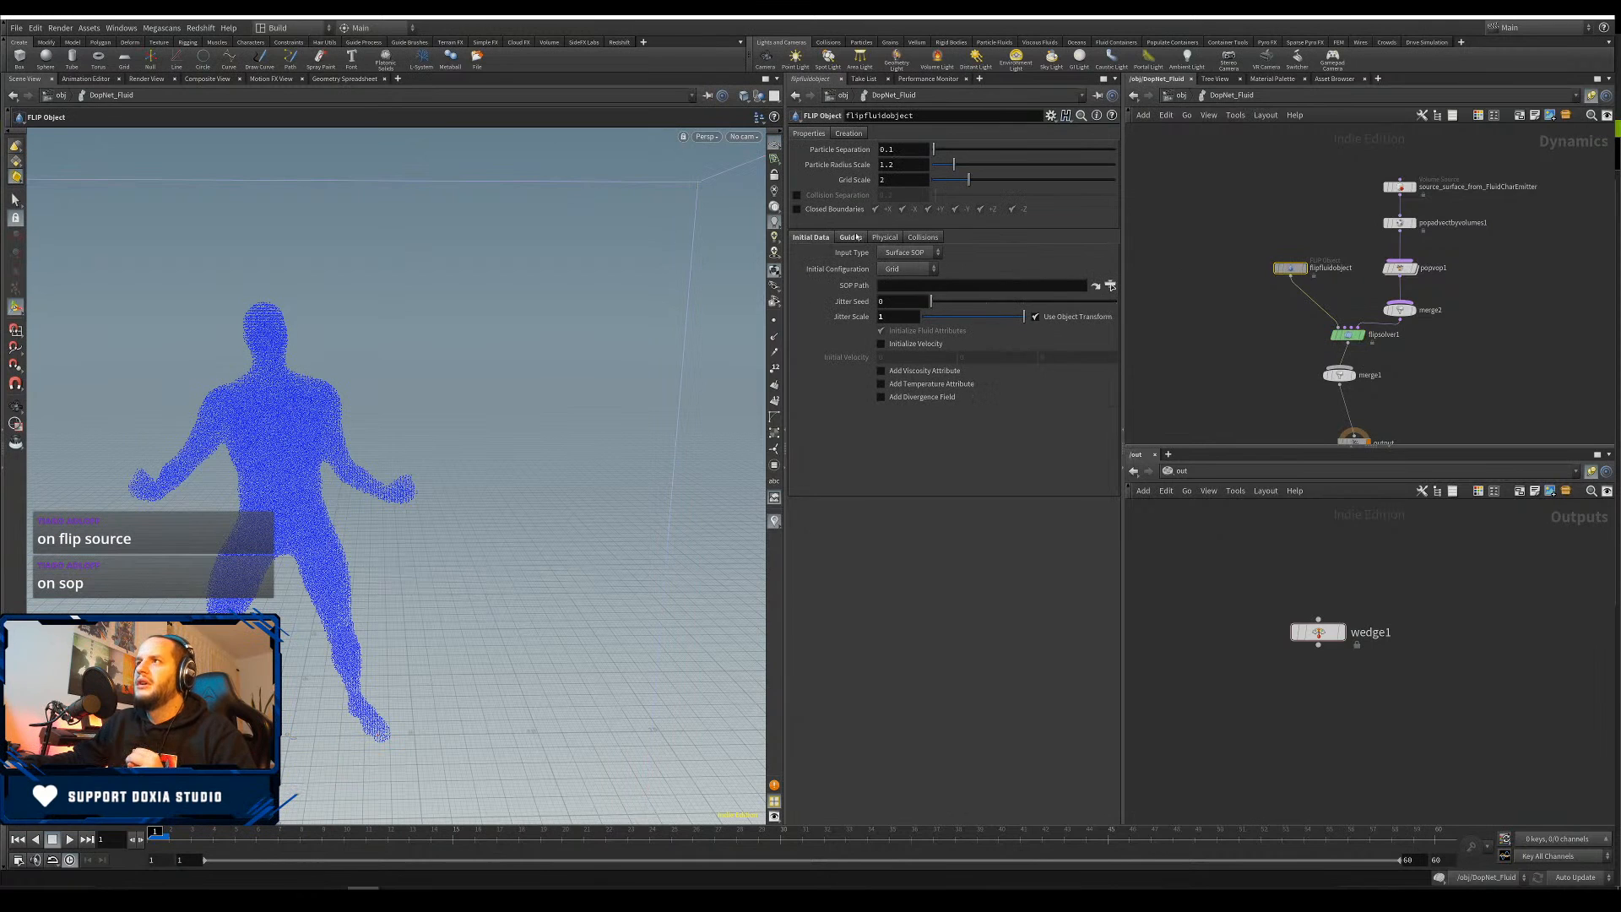
pyautogui.click(853, 238)
pyautogui.click(885, 237)
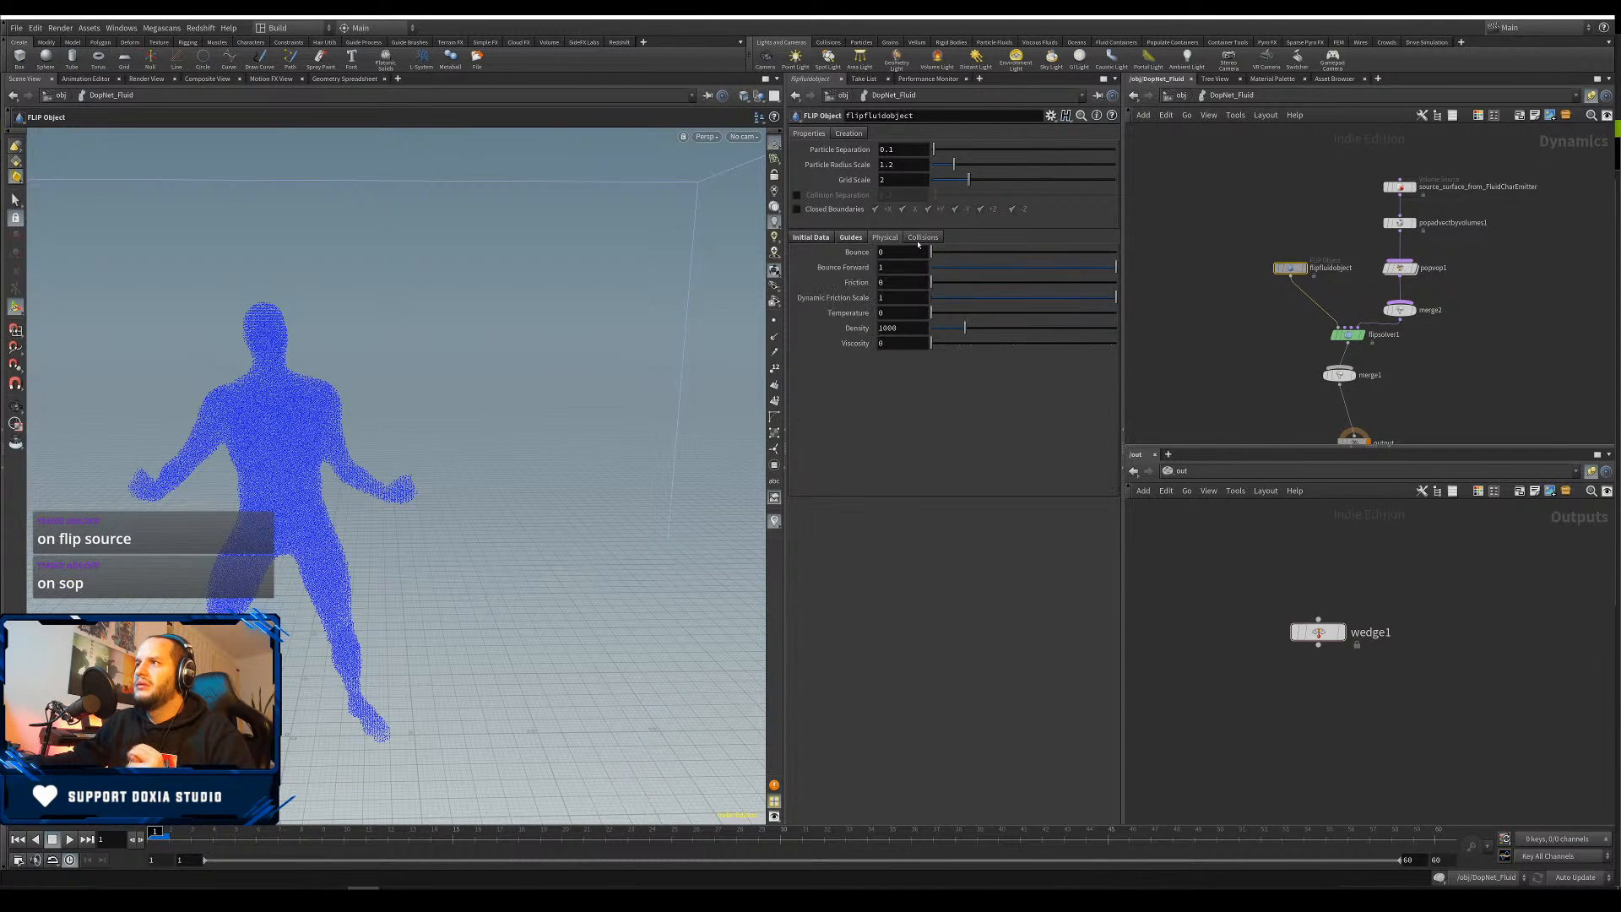
pyautogui.click(901, 344)
pyautogui.moveTo(963, 344); pyautogui.dragTo(874, 345)
pyautogui.write('50')
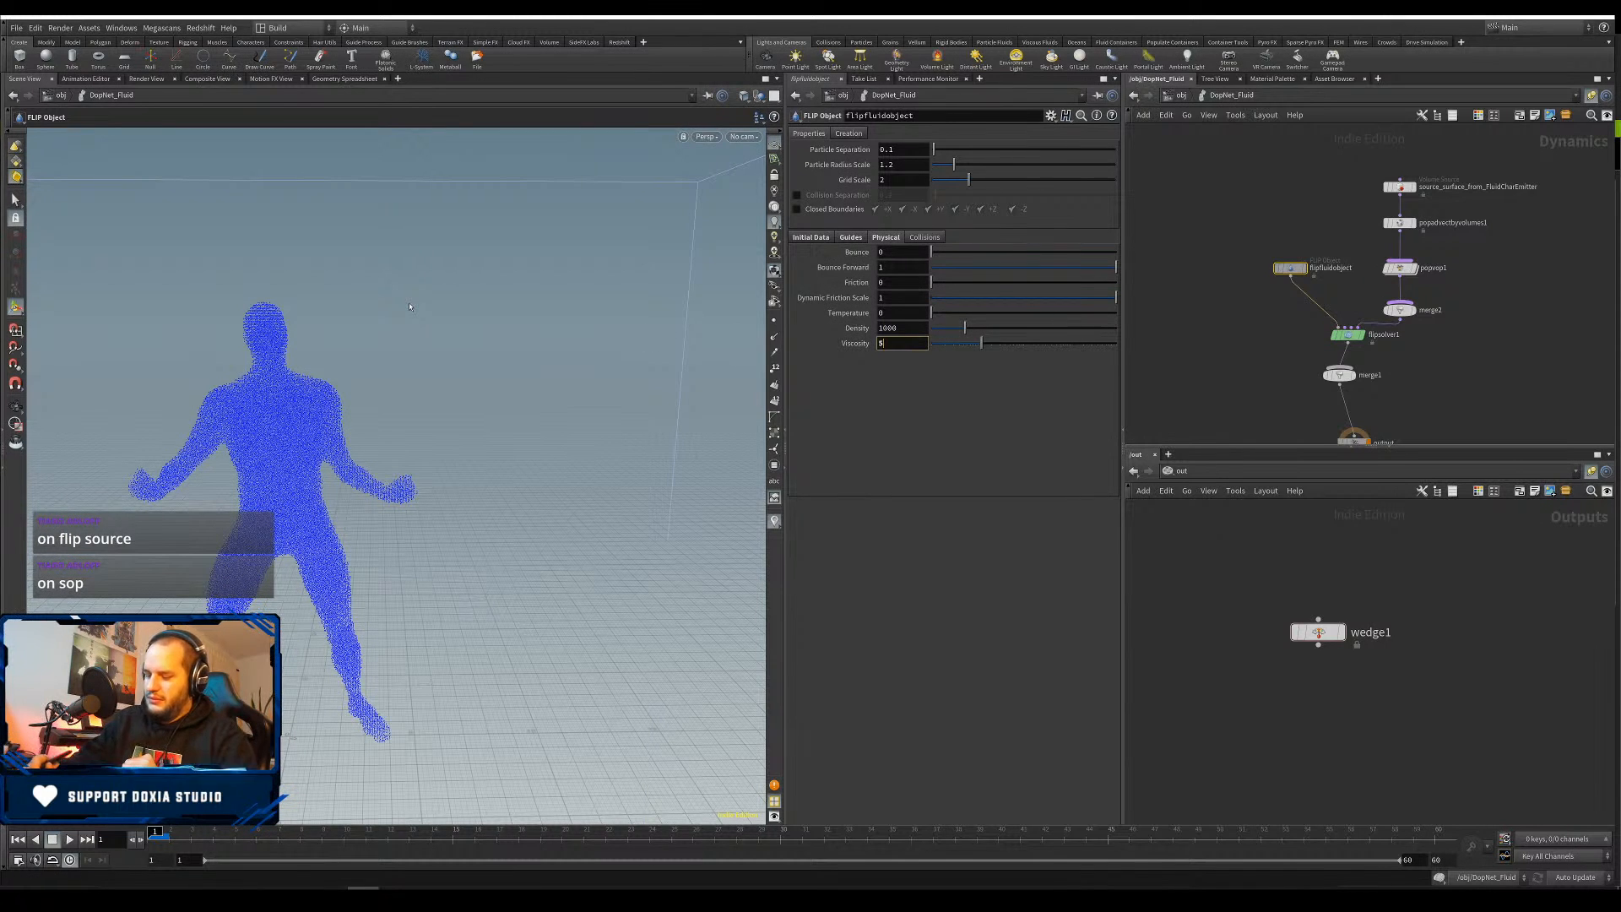
pyautogui.press('Return')
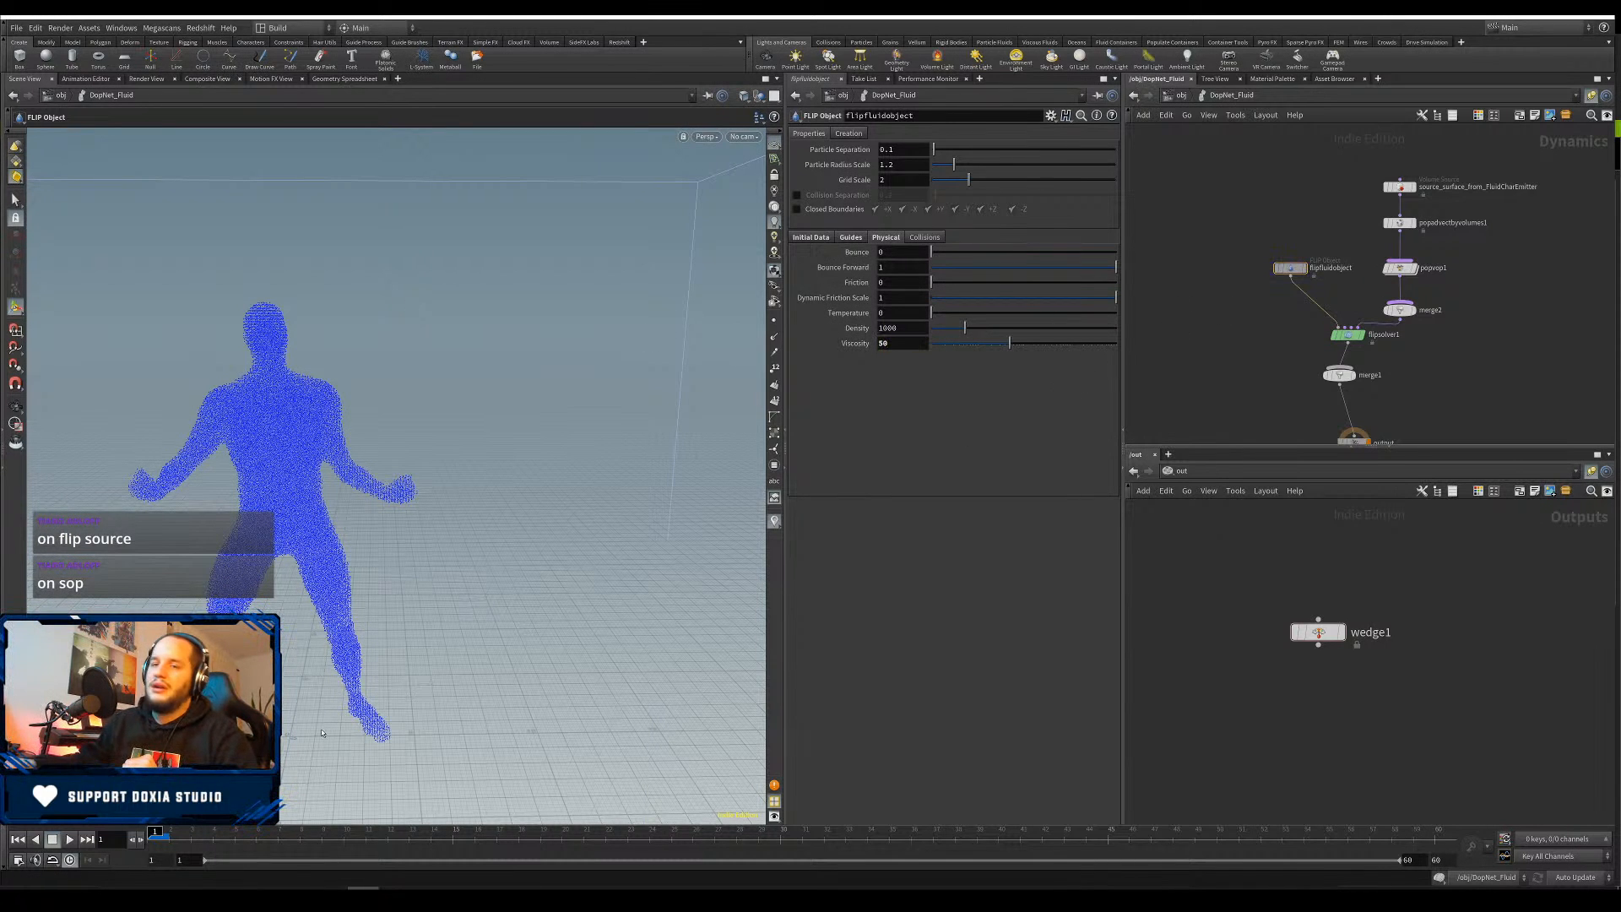
# Simulate the fluid up to frame 31 and inspect the particles from another angle
pyautogui.click(69, 840)
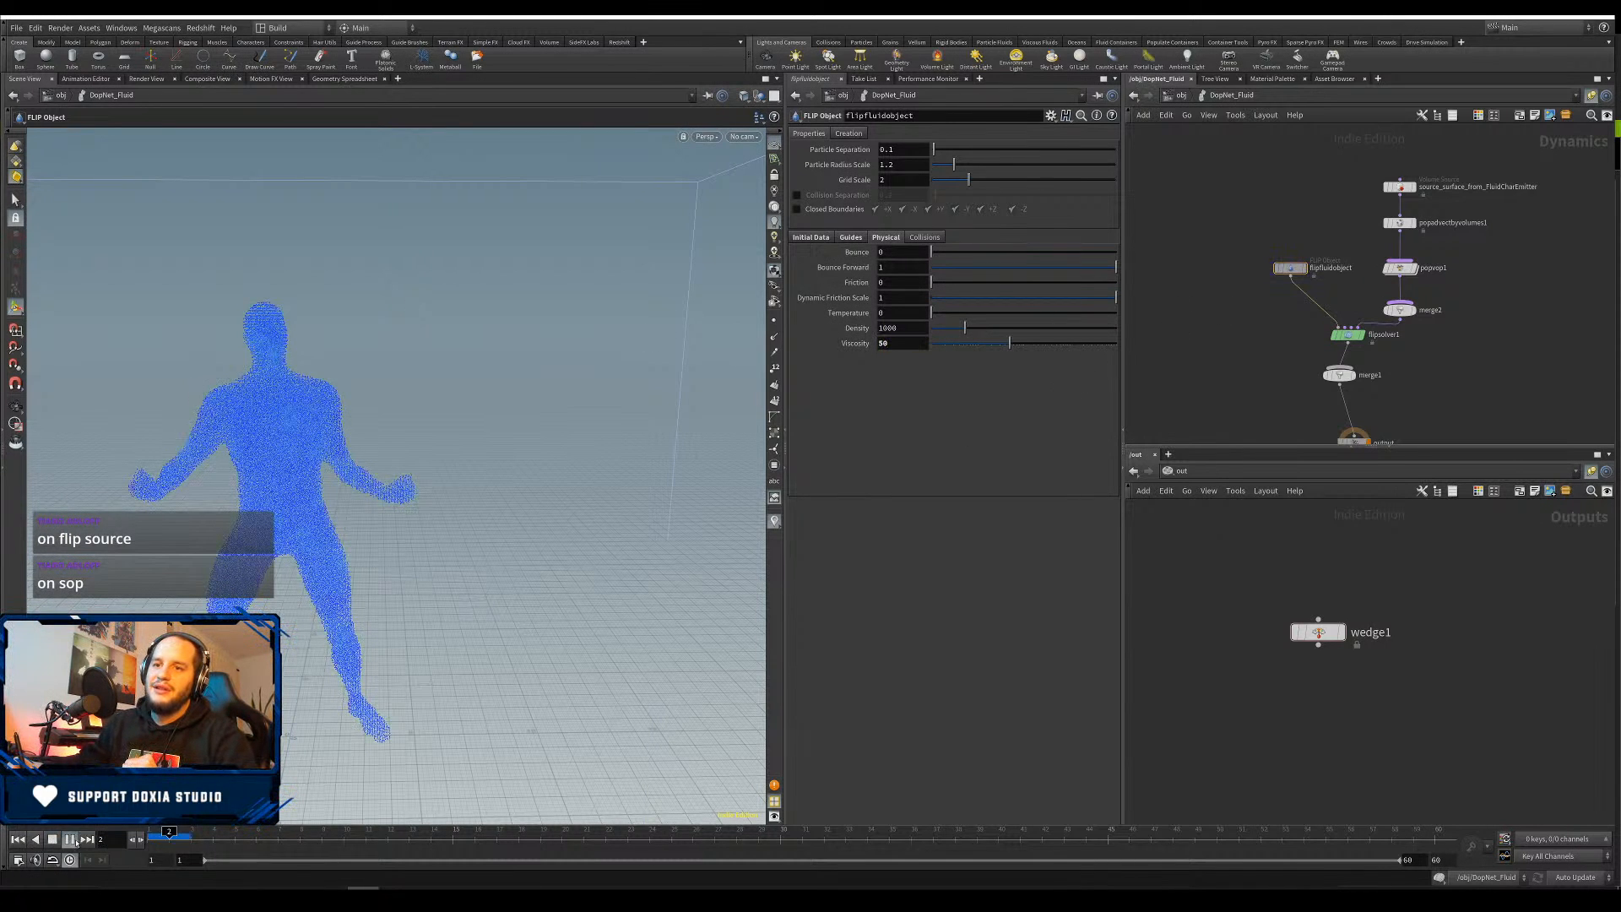
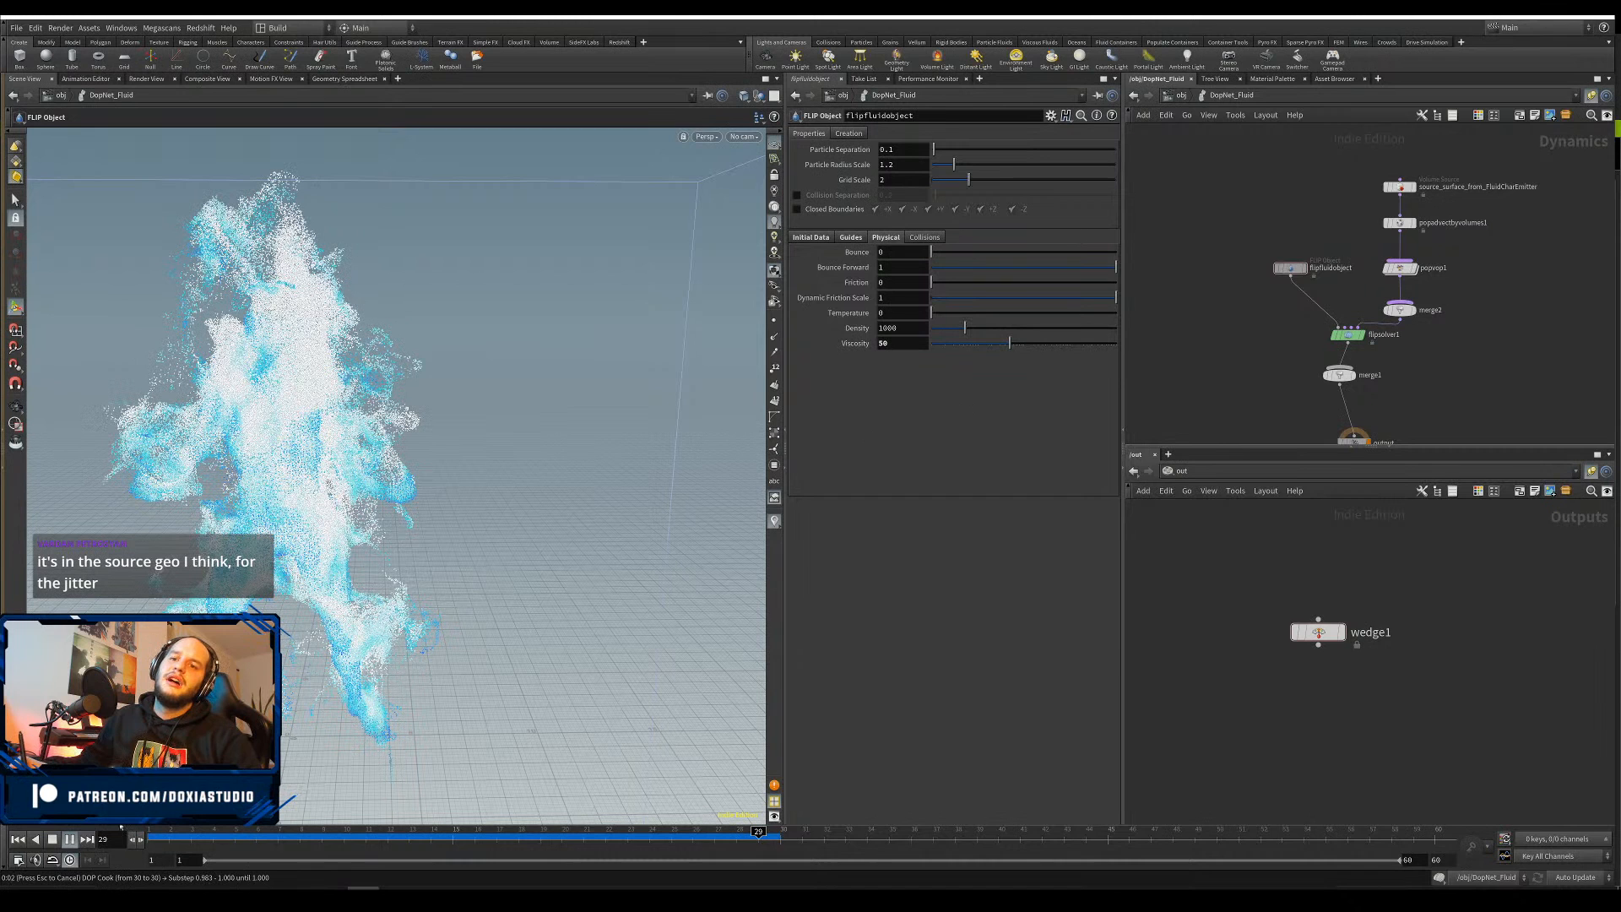
pyautogui.click(70, 839)
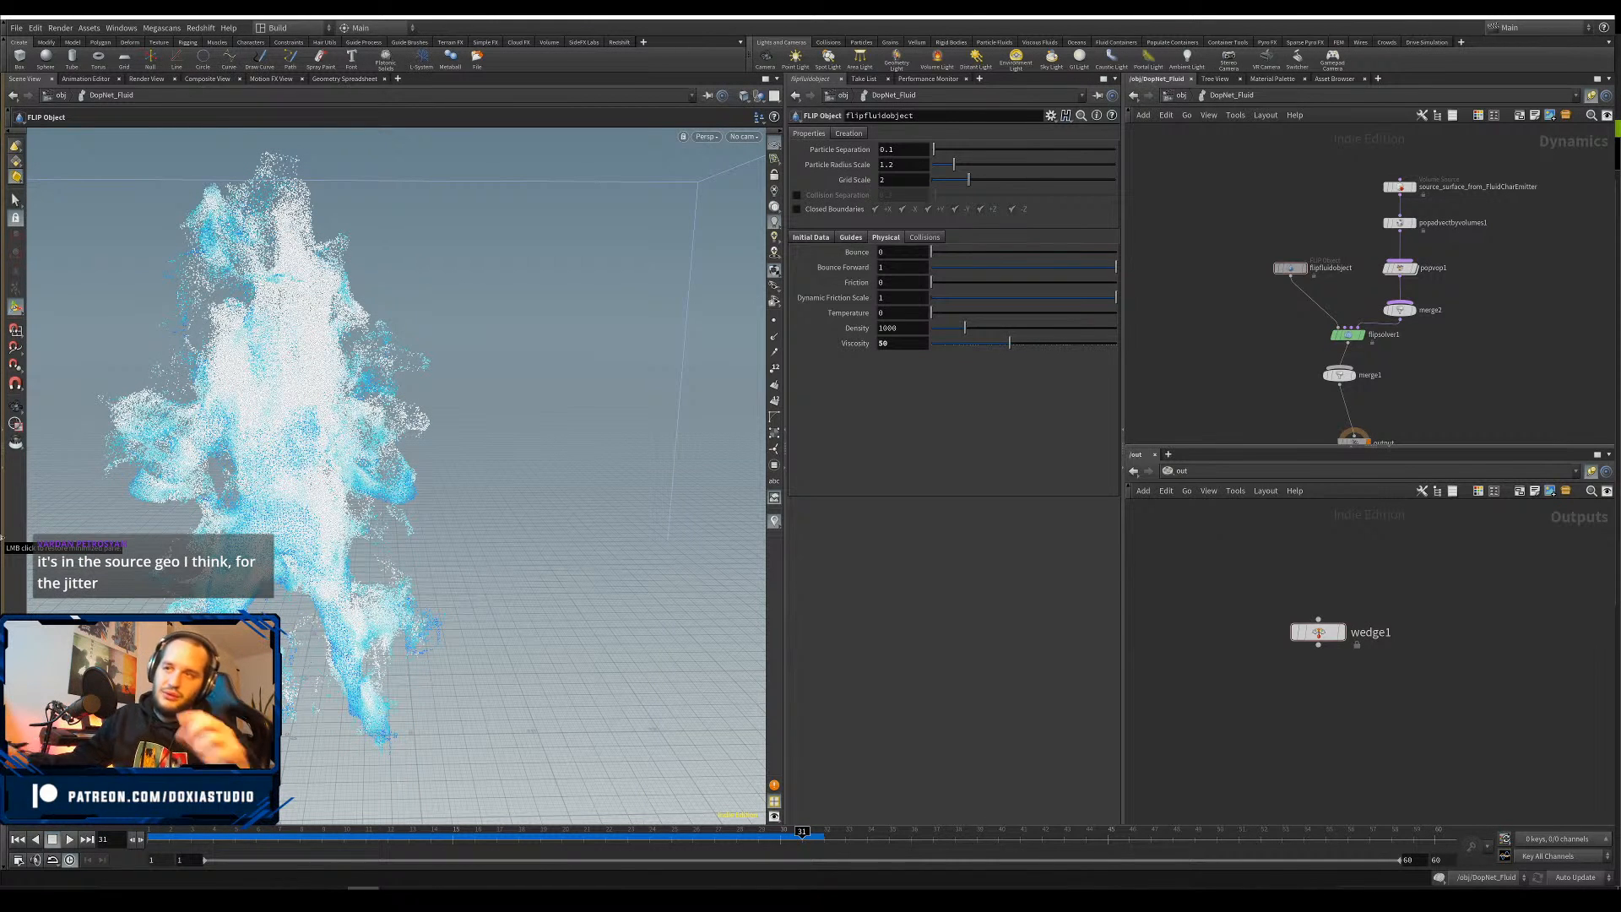
pyautogui.keyDown('alt'); pyautogui.moveTo(337, 473); pyautogui.dragTo(240, 352); pyautogui.keyUp('alt')
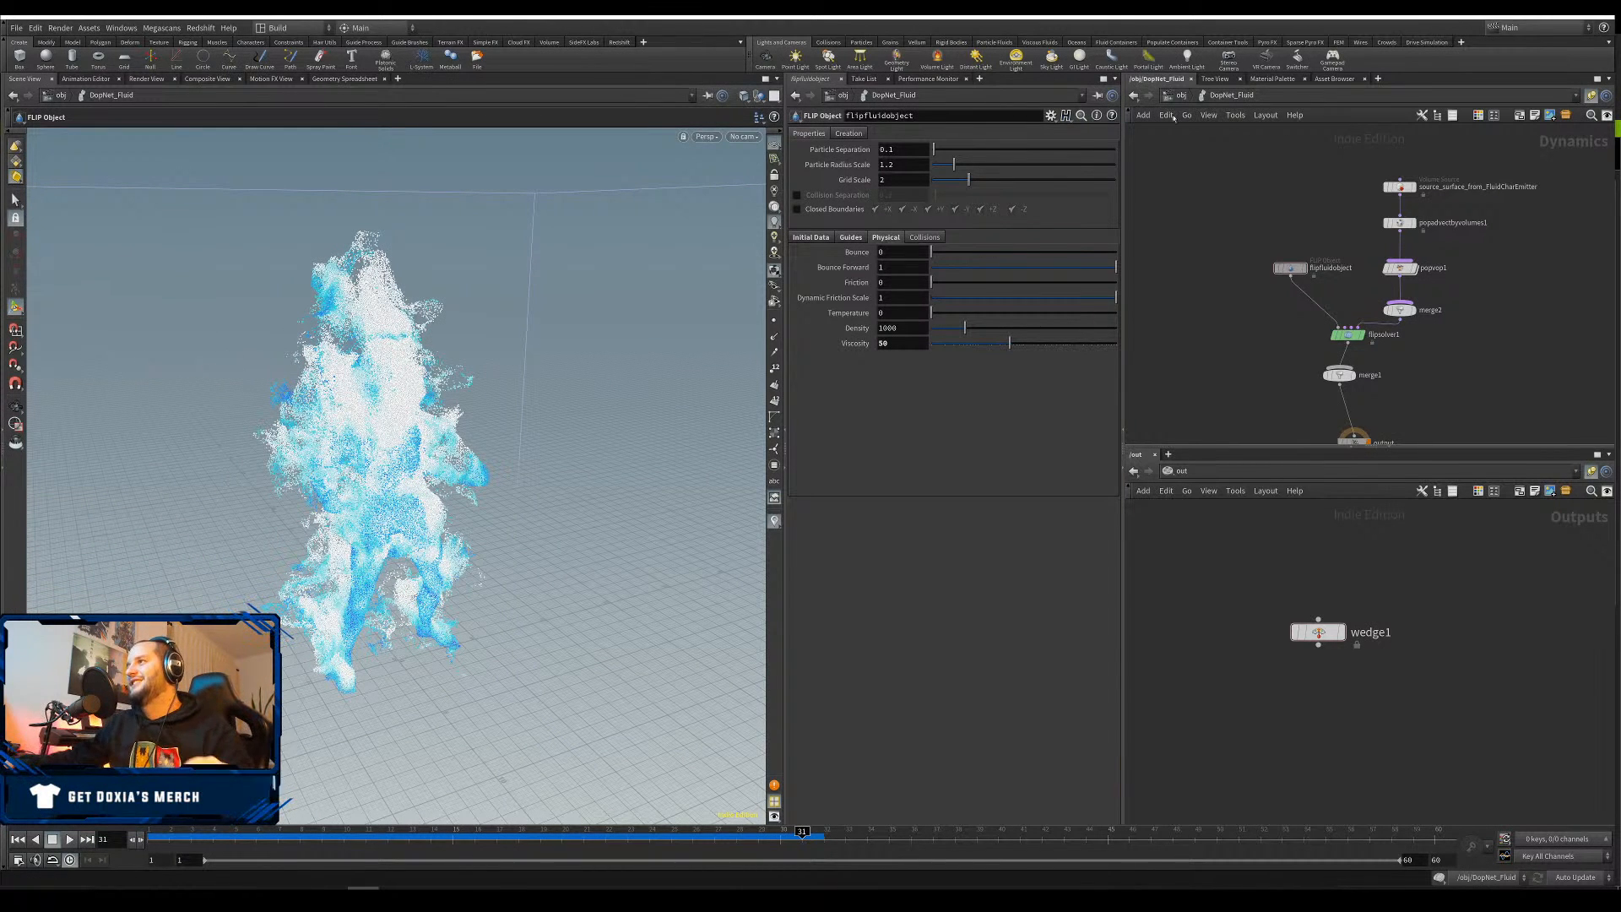
pyautogui.keyDown('alt'); pyautogui.moveTo(728, 331); pyautogui.dragTo(275, 503); pyautogui.keyUp('alt')
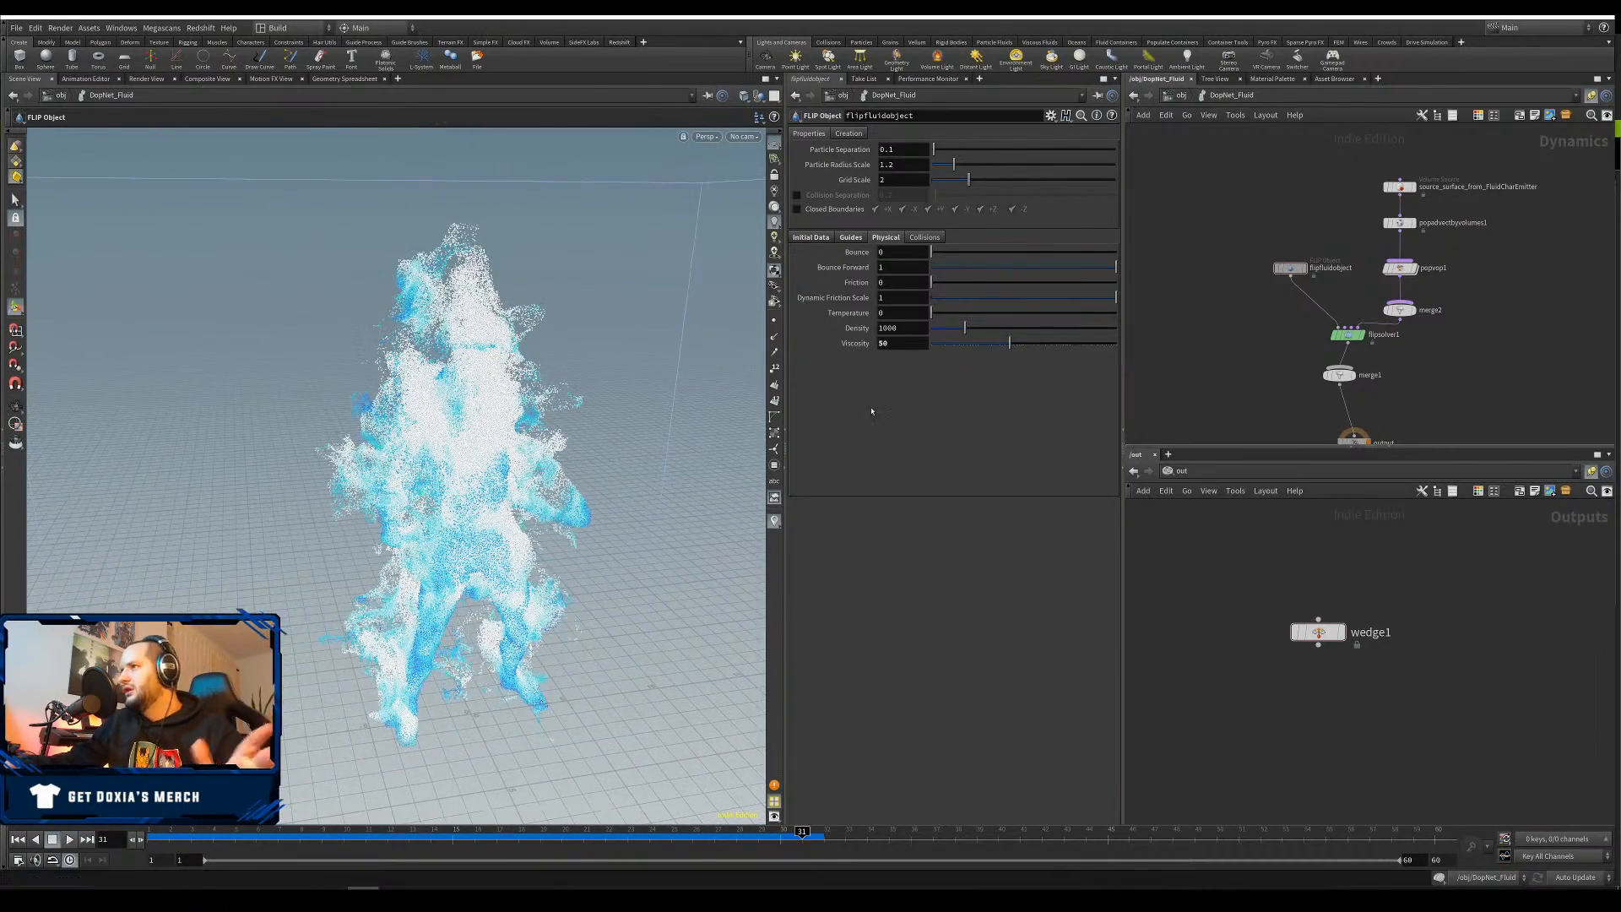
# Set the viewport's particle Point Size to 1 pixel in the geometry display options
pyautogui.press('d')
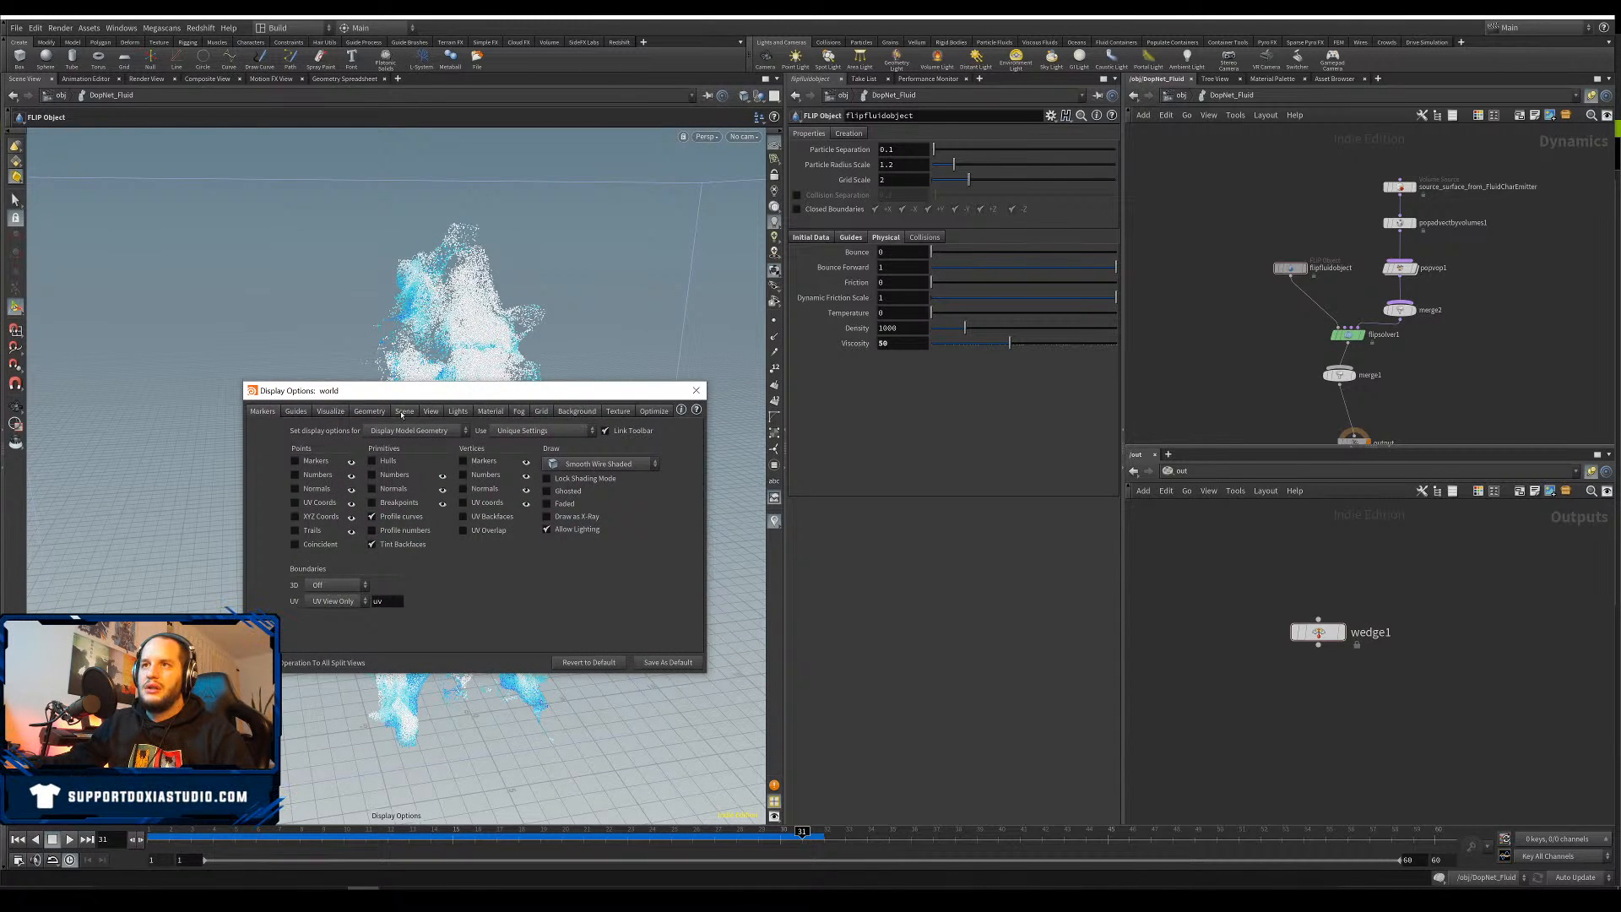
pyautogui.click(369, 412)
pyautogui.press('Return')
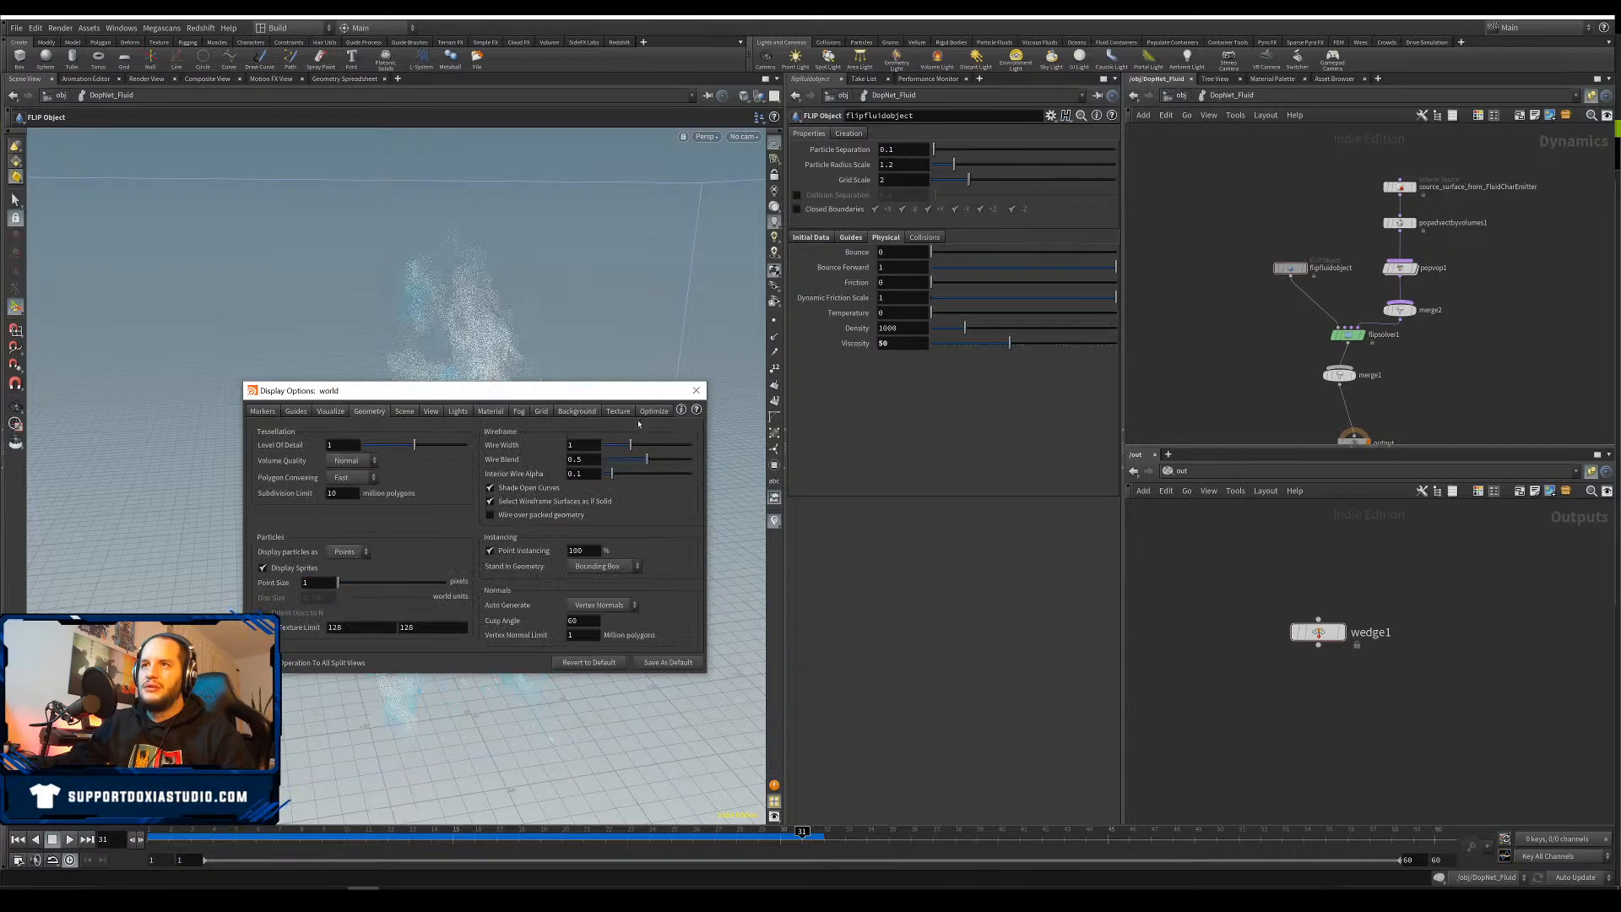
pyautogui.click(698, 393)
pyautogui.keyDown('alt'); pyautogui.moveTo(325, 460); pyautogui.dragTo(325, 511); pyautogui.keyUp('alt')
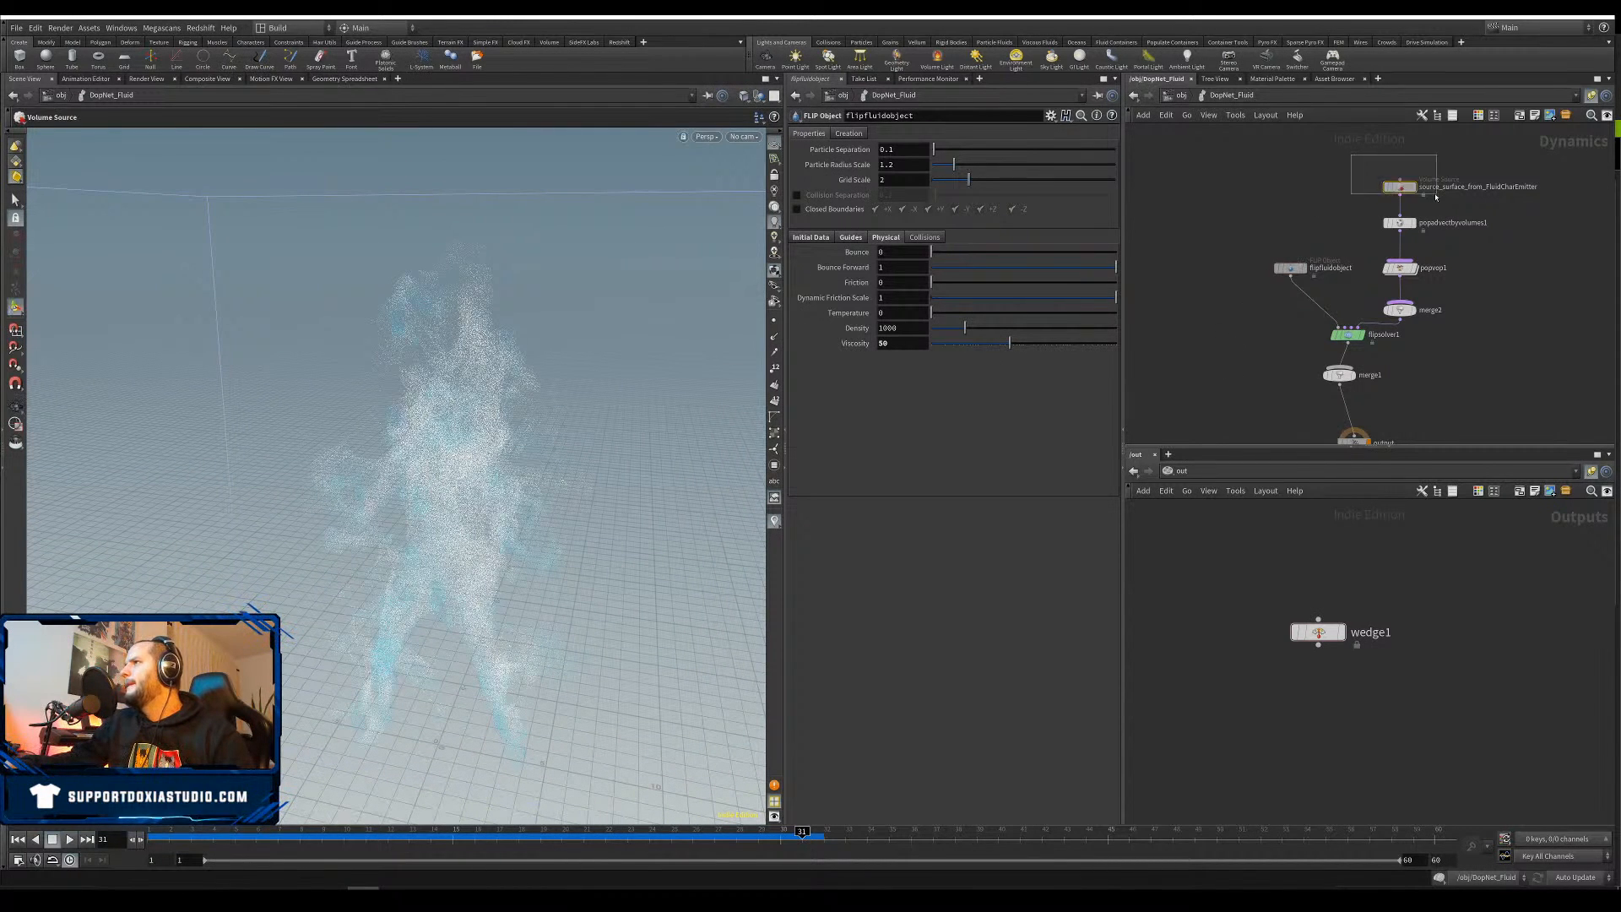
# Set source_surface_from_FluidCharEmitter's Global Seed to 2.06 and return to frame 1
pyautogui.click(1400, 187)
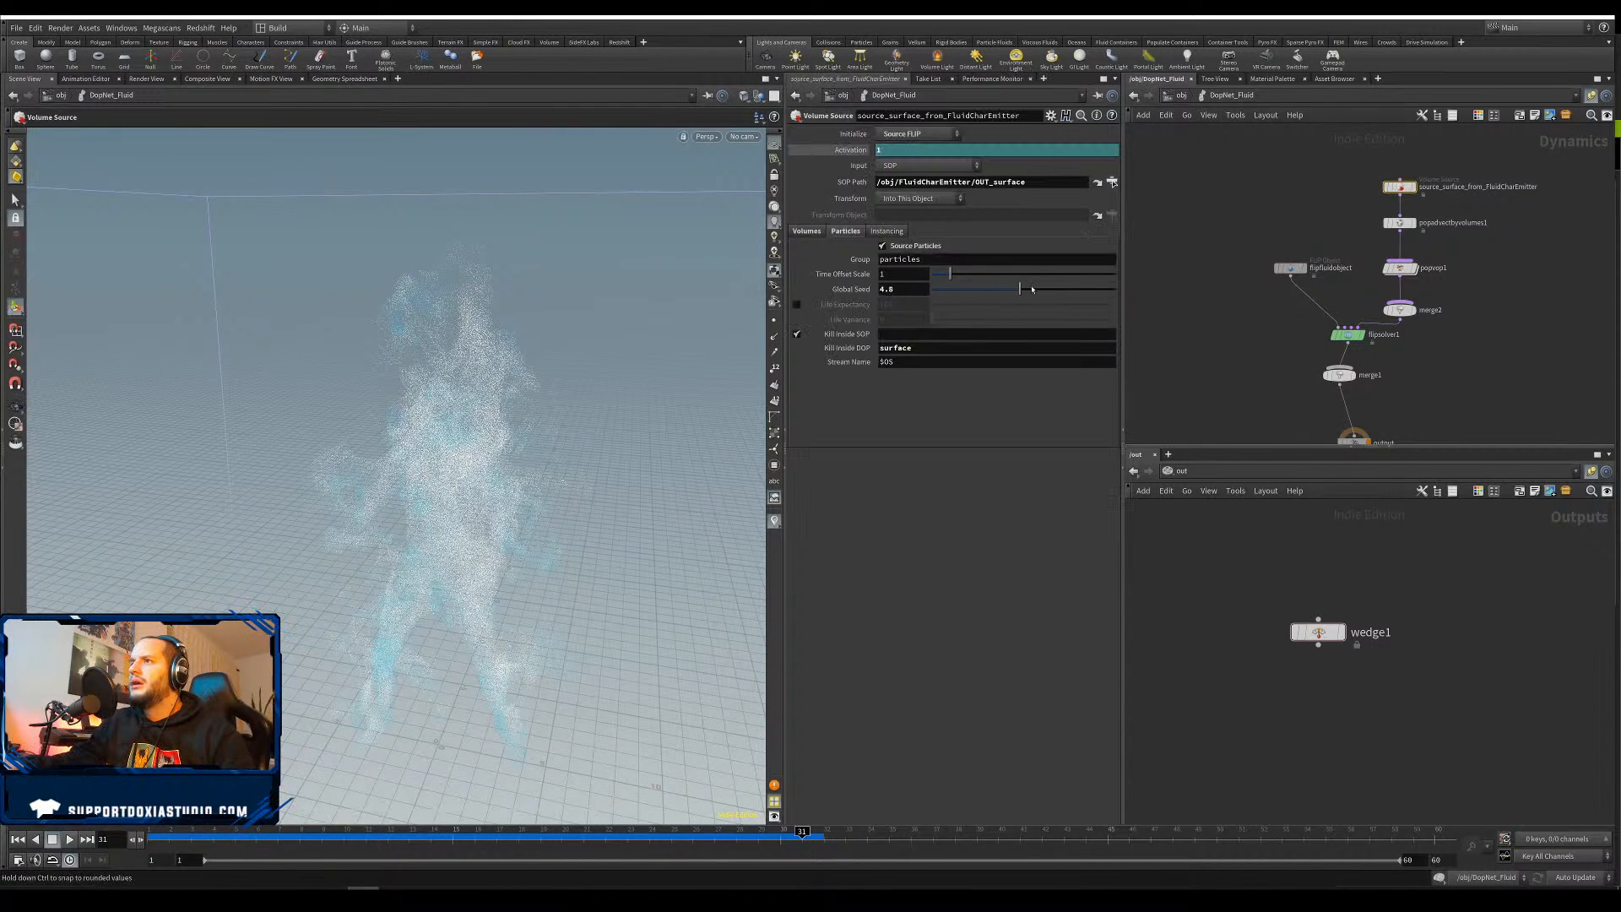
pyautogui.moveTo(1038, 289); pyautogui.dragTo(969, 306)
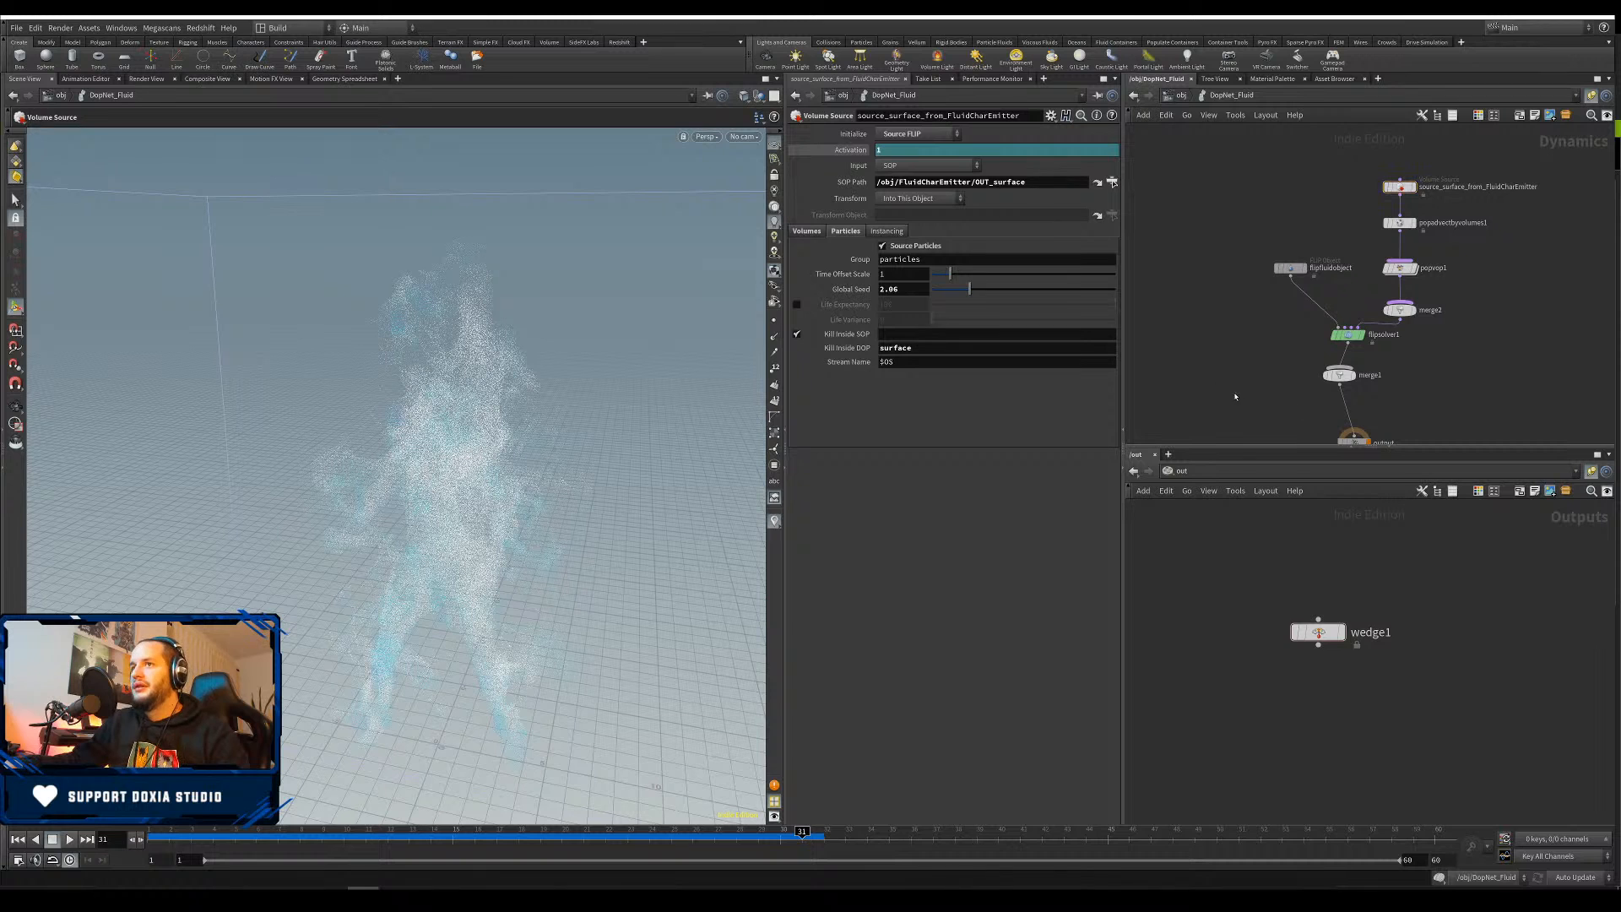
pyautogui.hotkey('ctrl', 'Left')
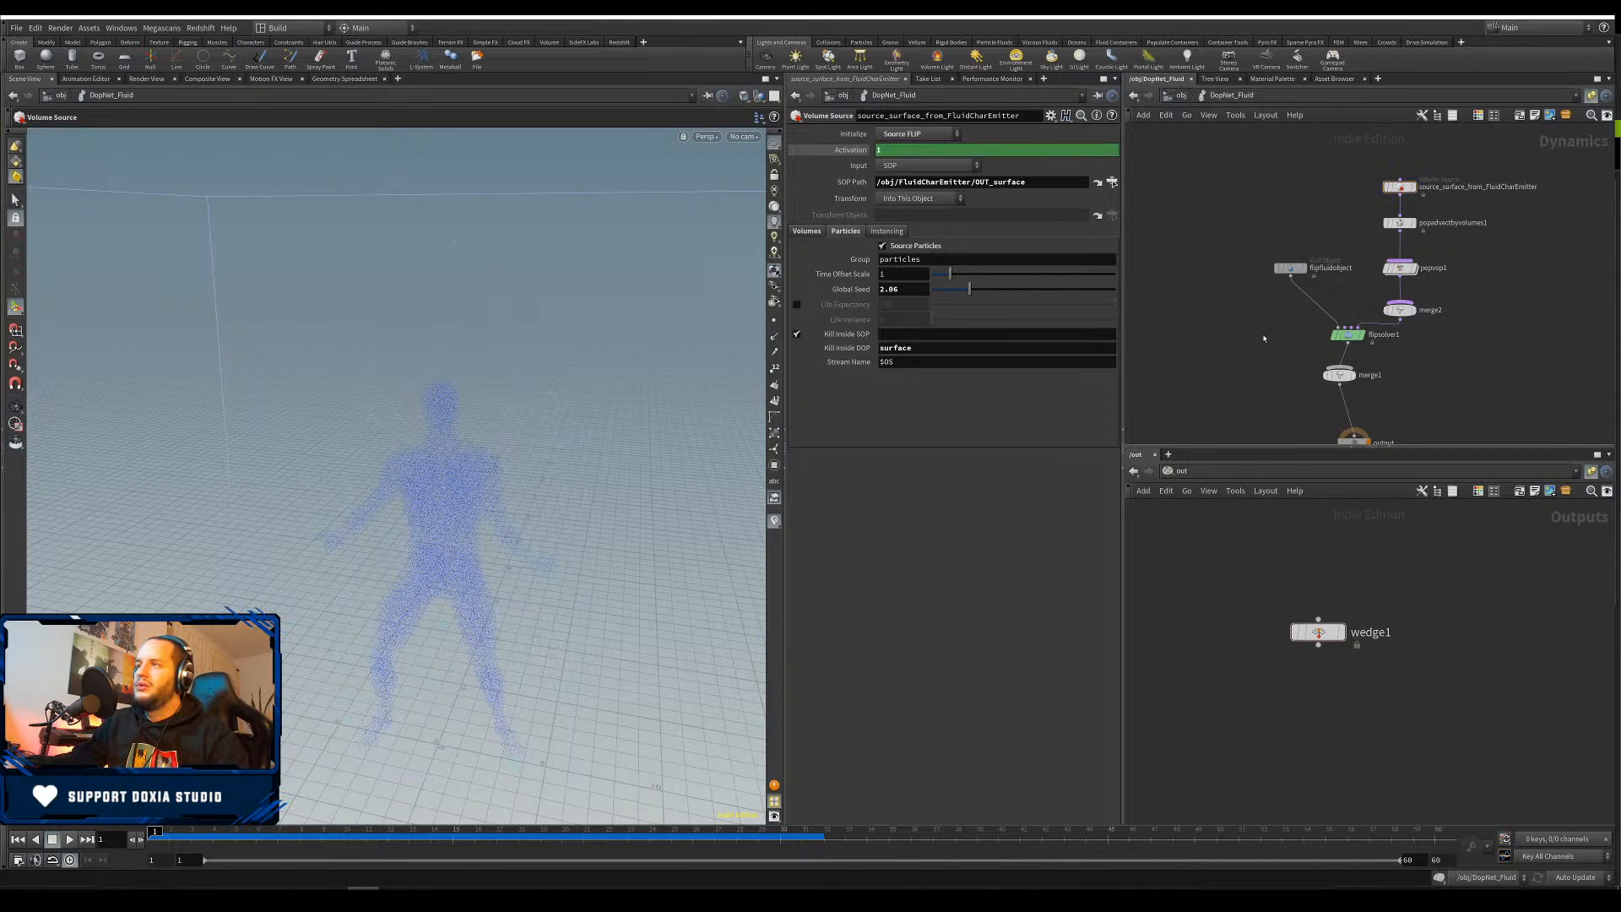
# Inside FluidCharEmitter, reset the Jitter Scale of create_surface to 1
pyautogui.press('u')
pyautogui.doubleClick(1312, 277)
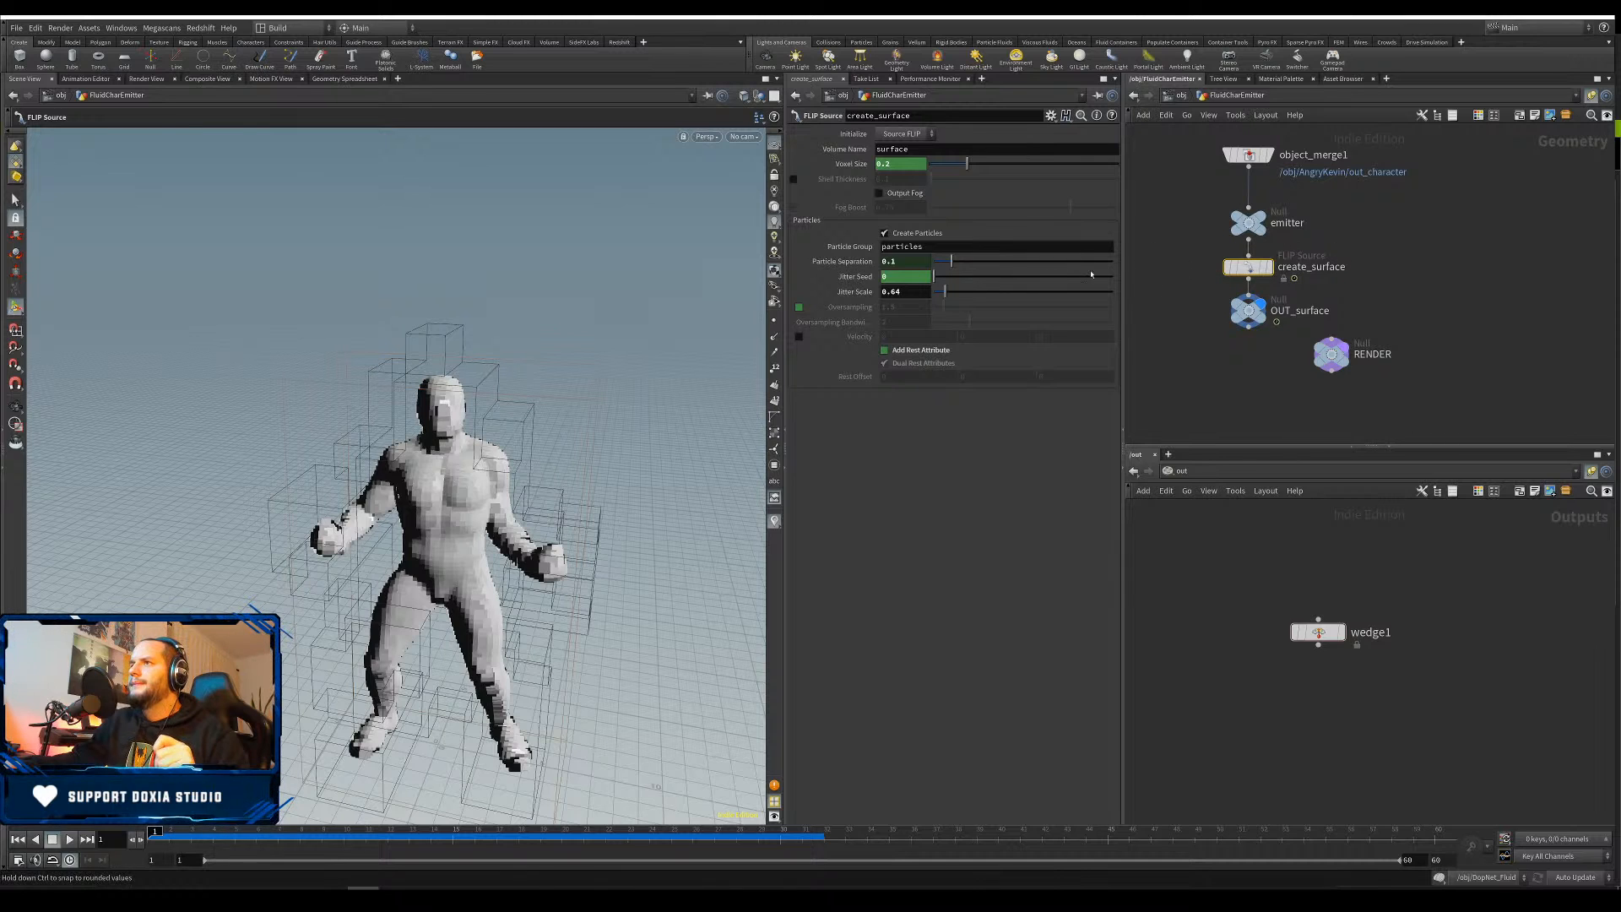
pyautogui.press('Return')
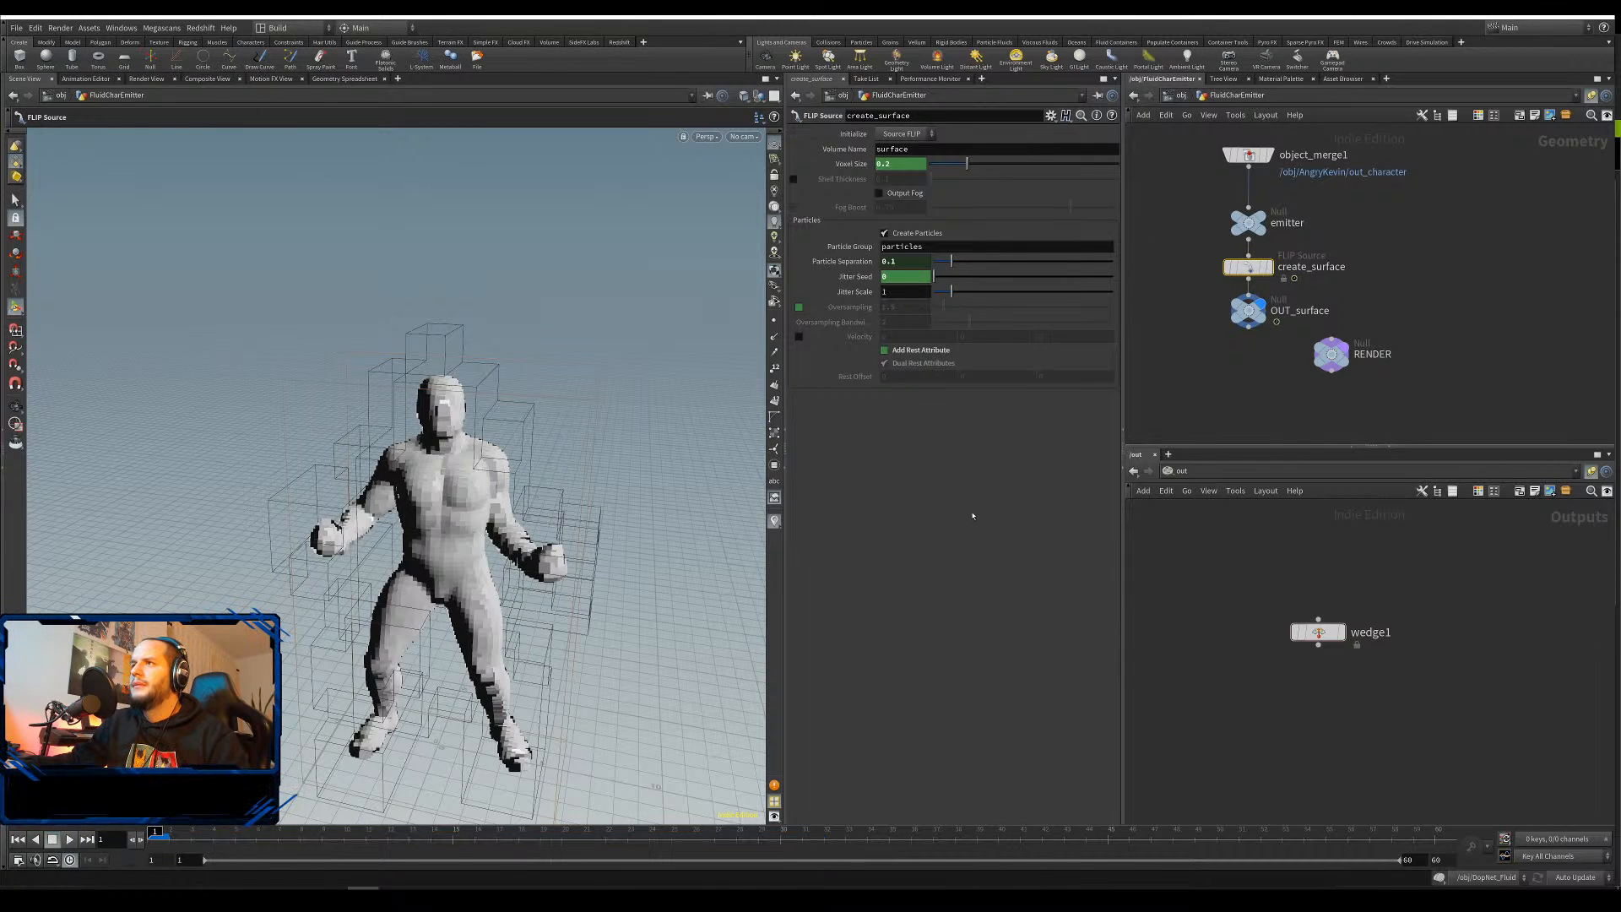
# Examine the expression behind create_surface's Jitter Seed, comparing it with its evaluated value
pyautogui.click(863, 279)
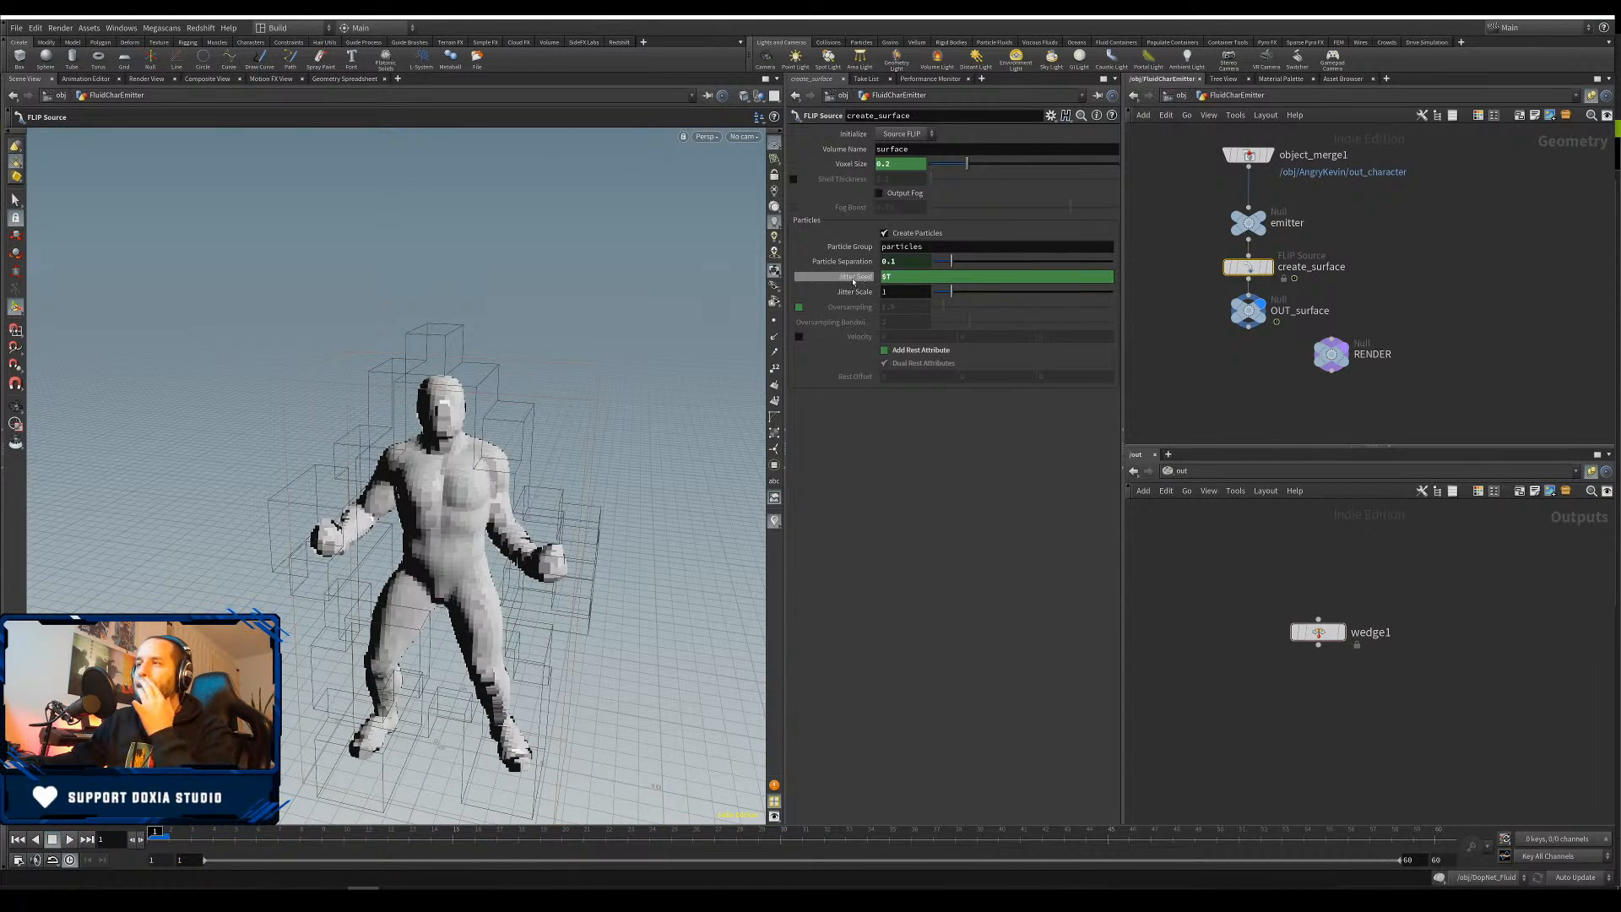
pyautogui.click(853, 280)
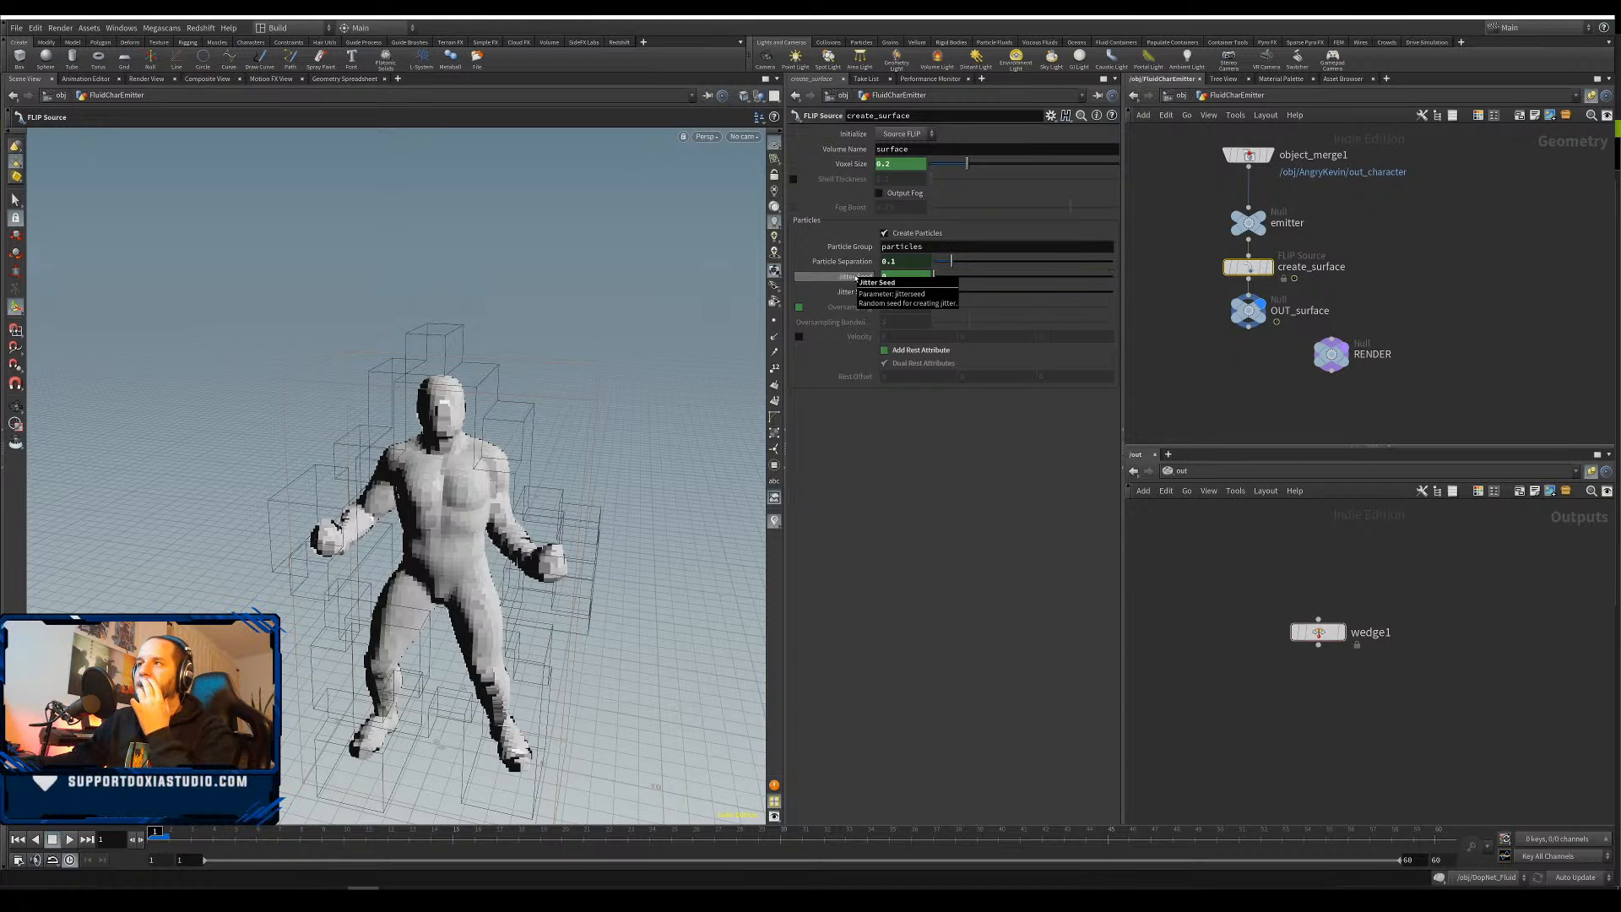
pyautogui.click(858, 278)
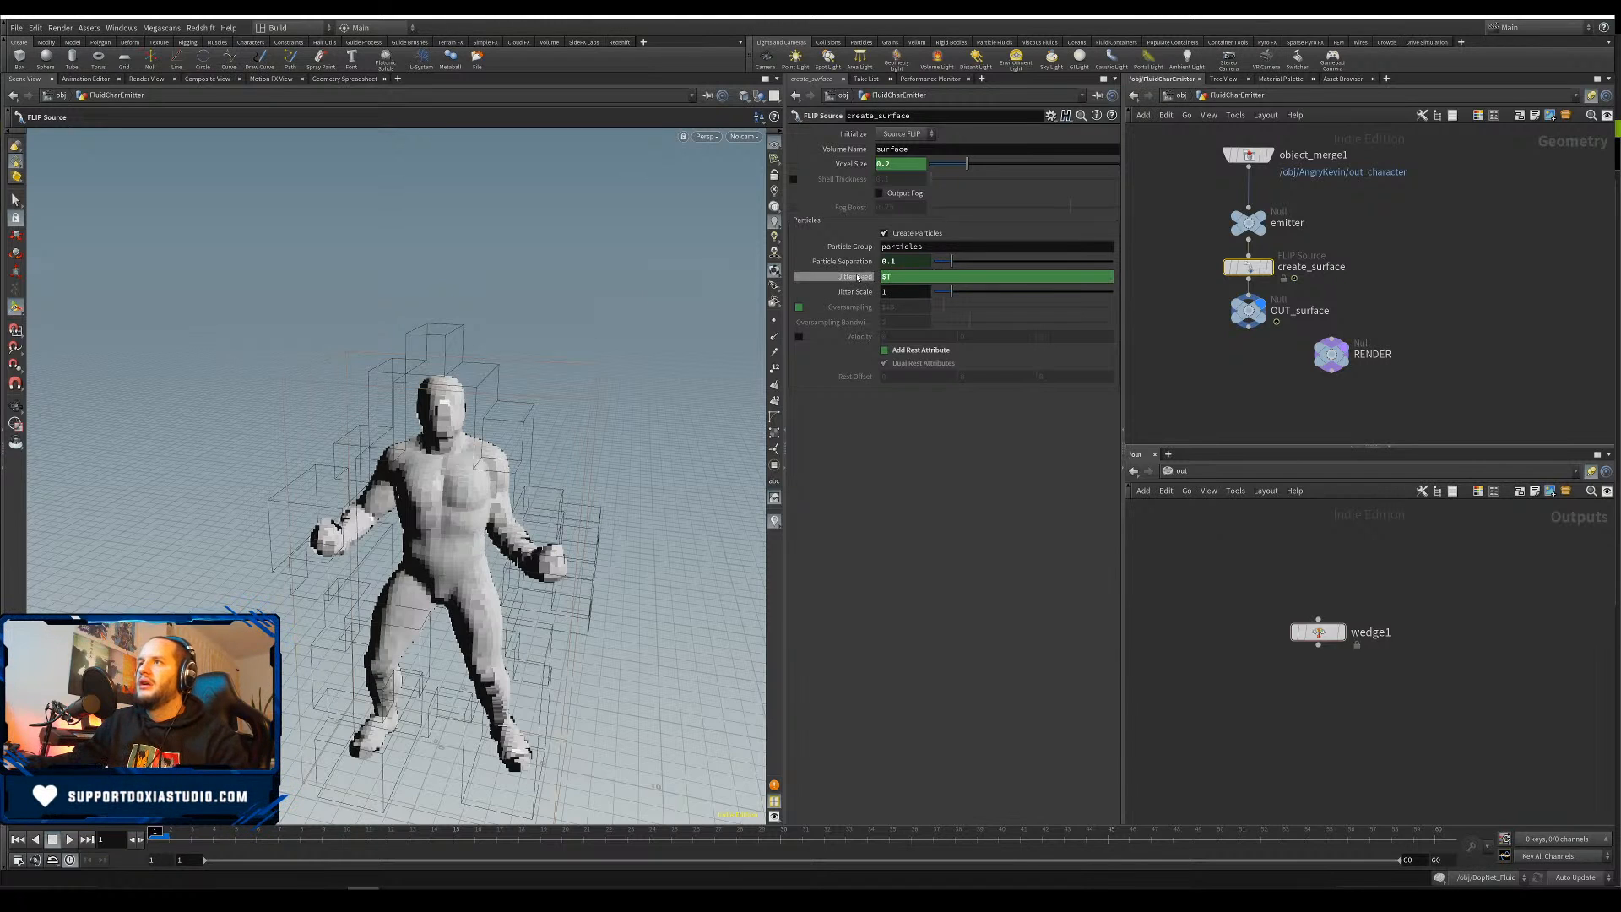
pyautogui.click(863, 279)
pyautogui.click(862, 279)
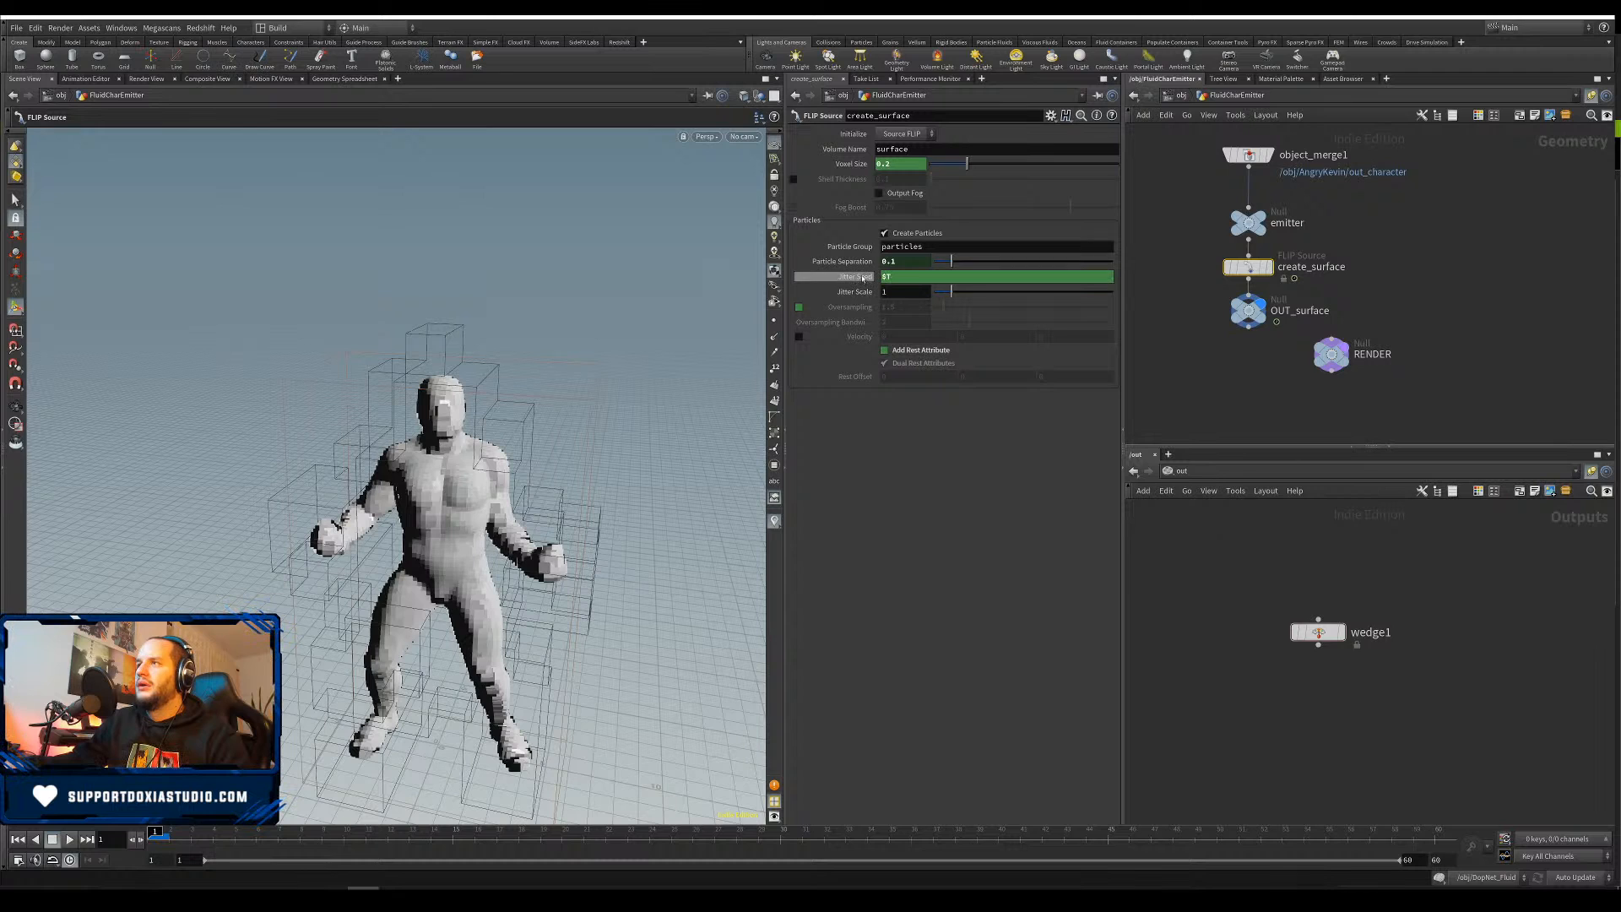
pyautogui.click(862, 280)
pyautogui.click(855, 279)
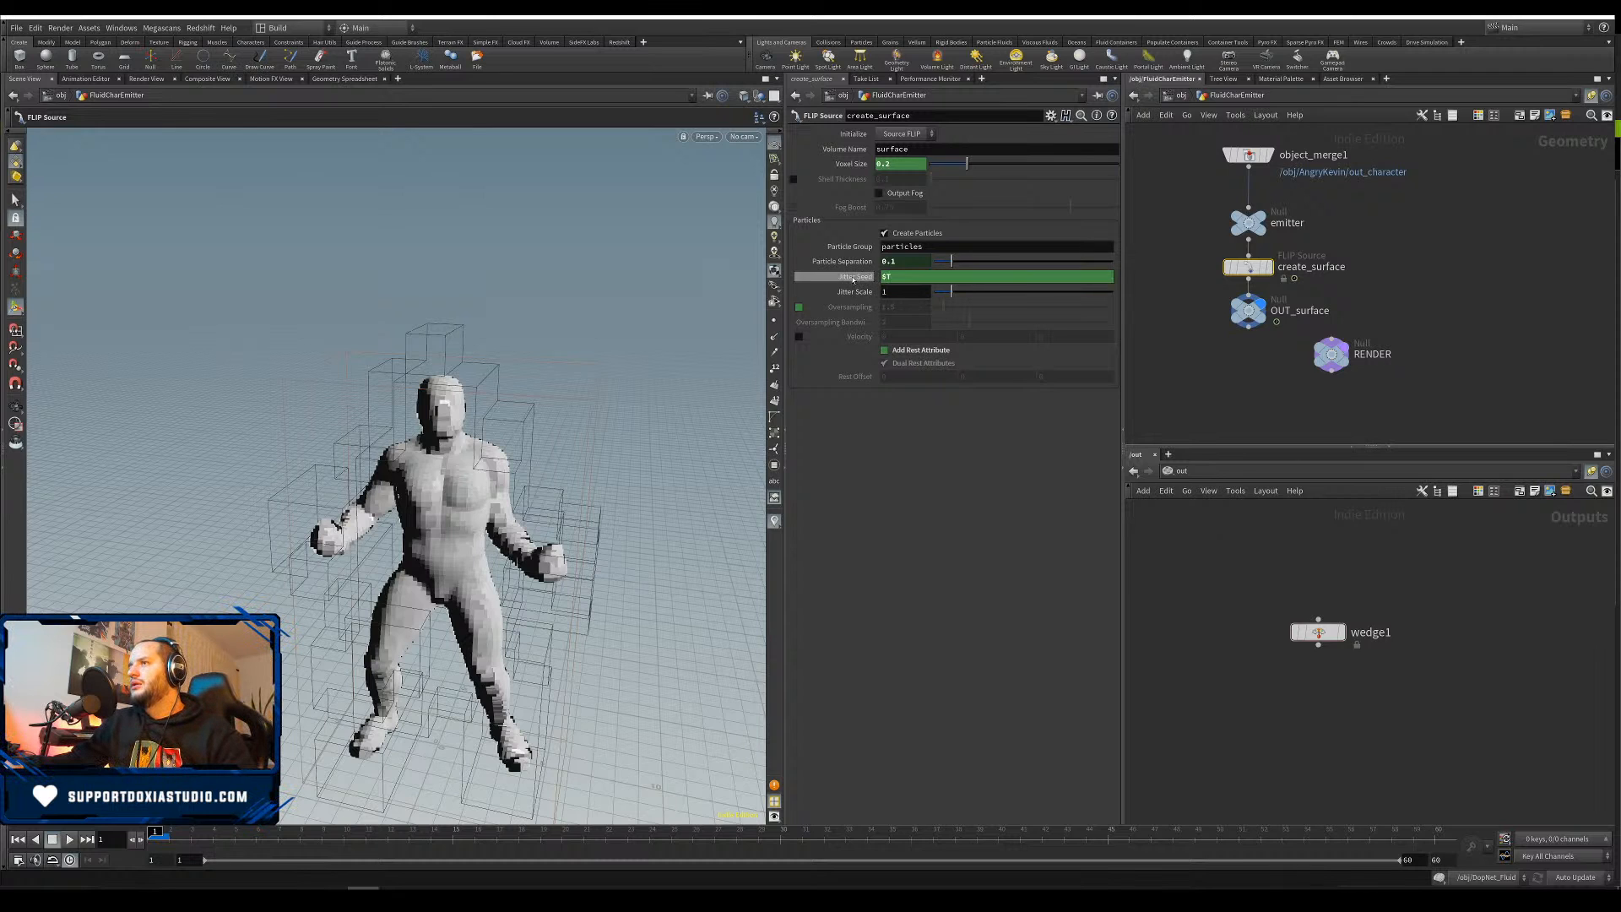
# Add one wedge parameter named Seed to the wedge1 node
pyautogui.click(850, 280)
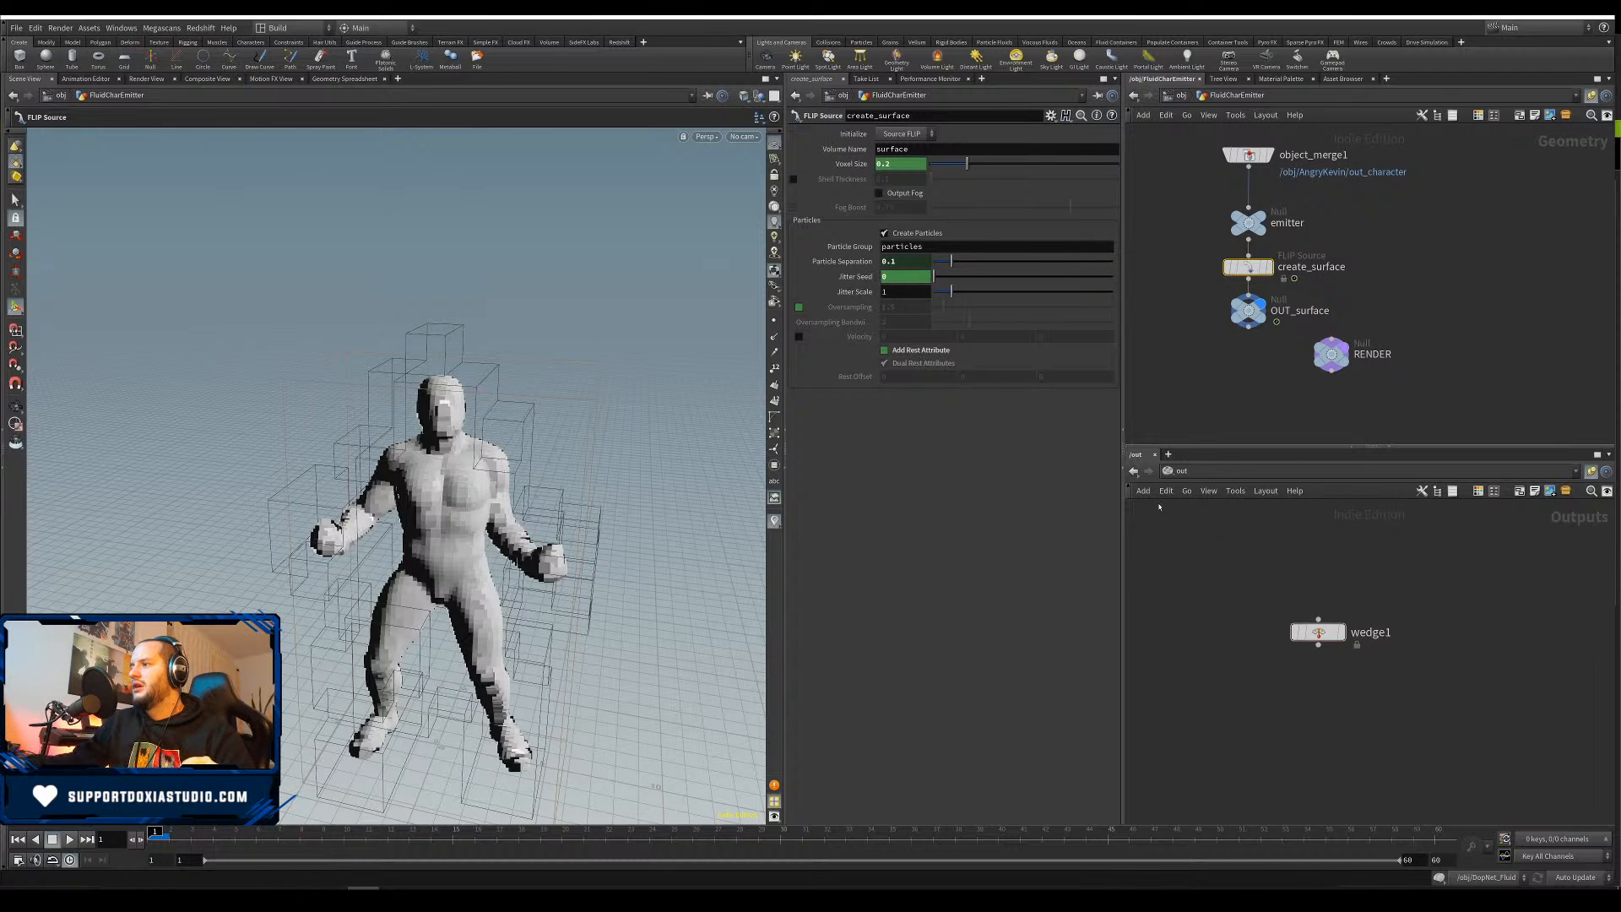
pyautogui.click(1318, 633)
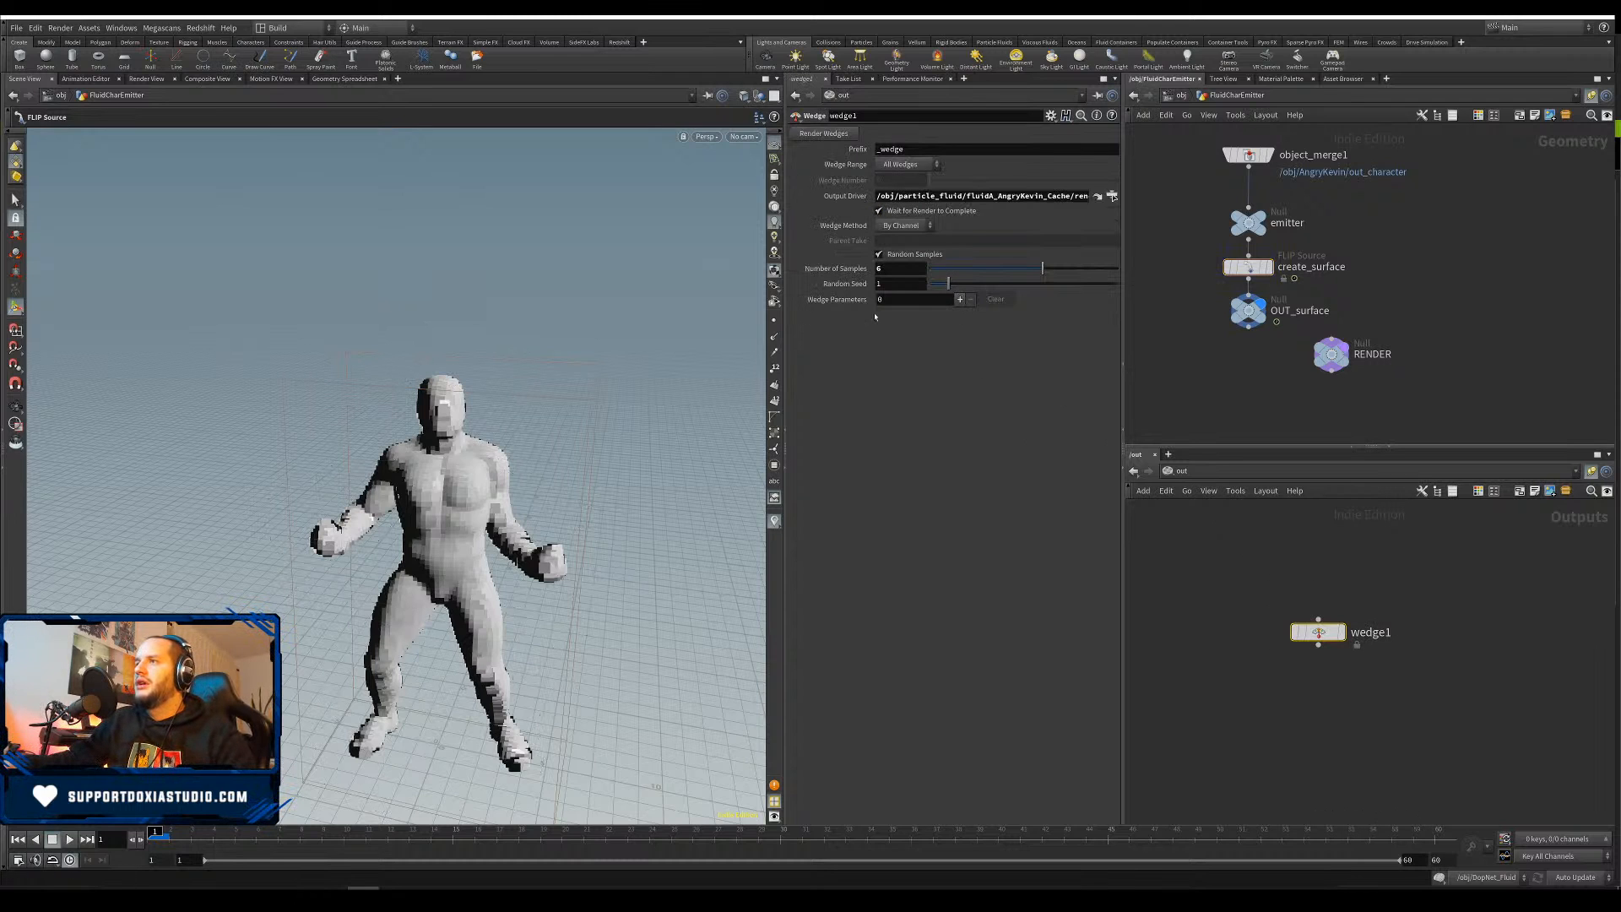
pyautogui.click(960, 299)
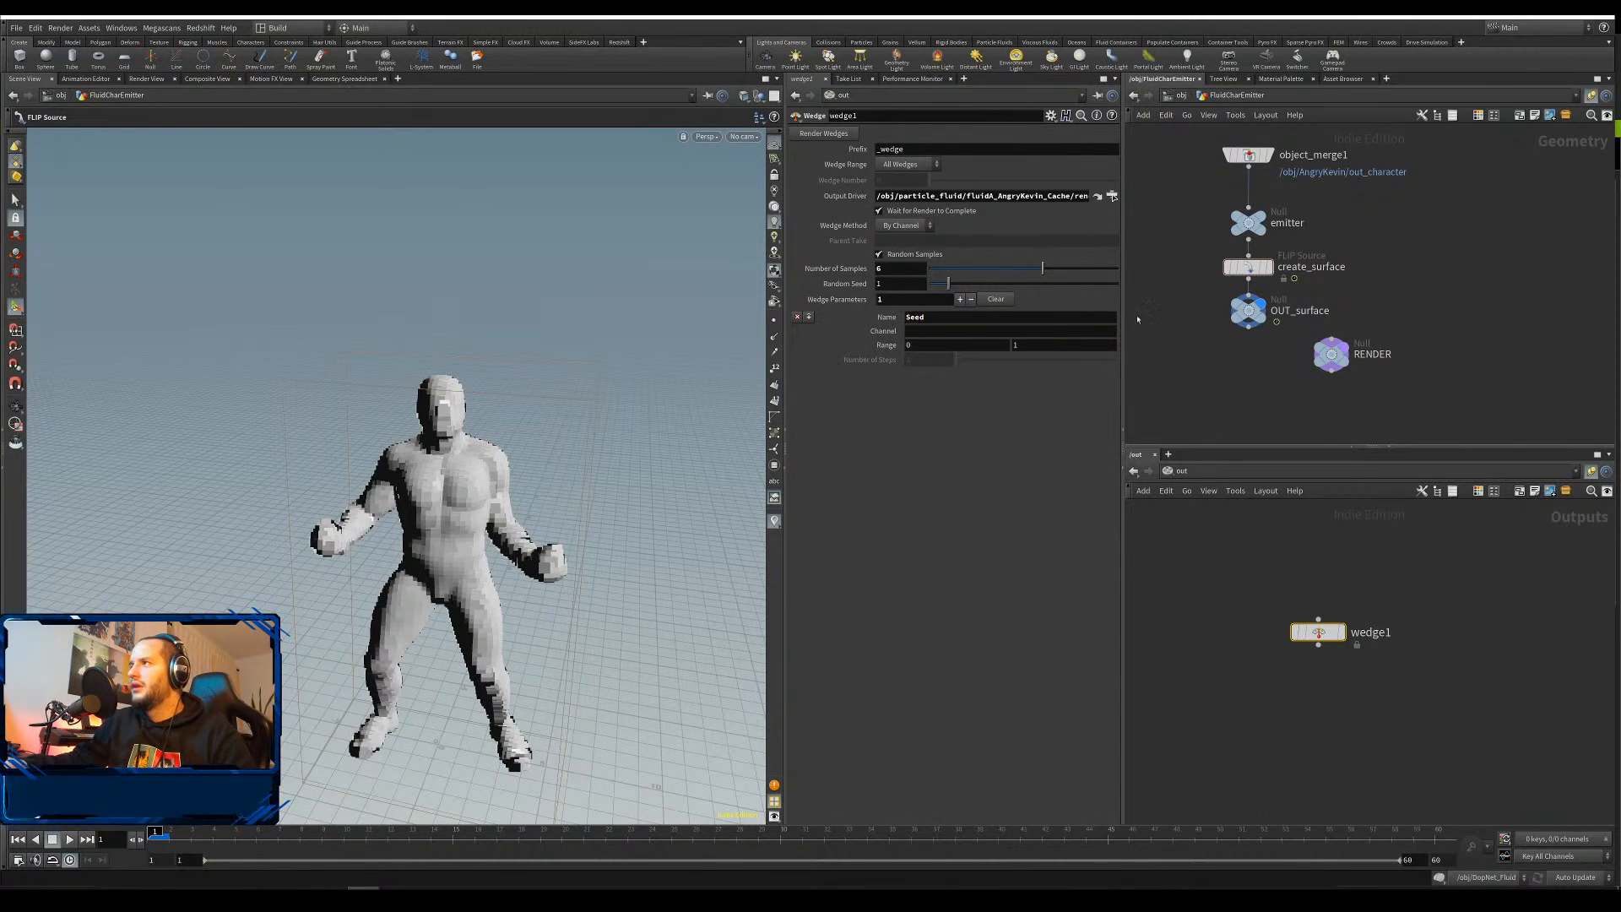
# Copy create_surface's Jitter Seed parameter and paste it as a relative reference into the Channel of wedge1's Seed entry
pyautogui.click(1248, 267)
pyautogui.rightClick(855, 277)
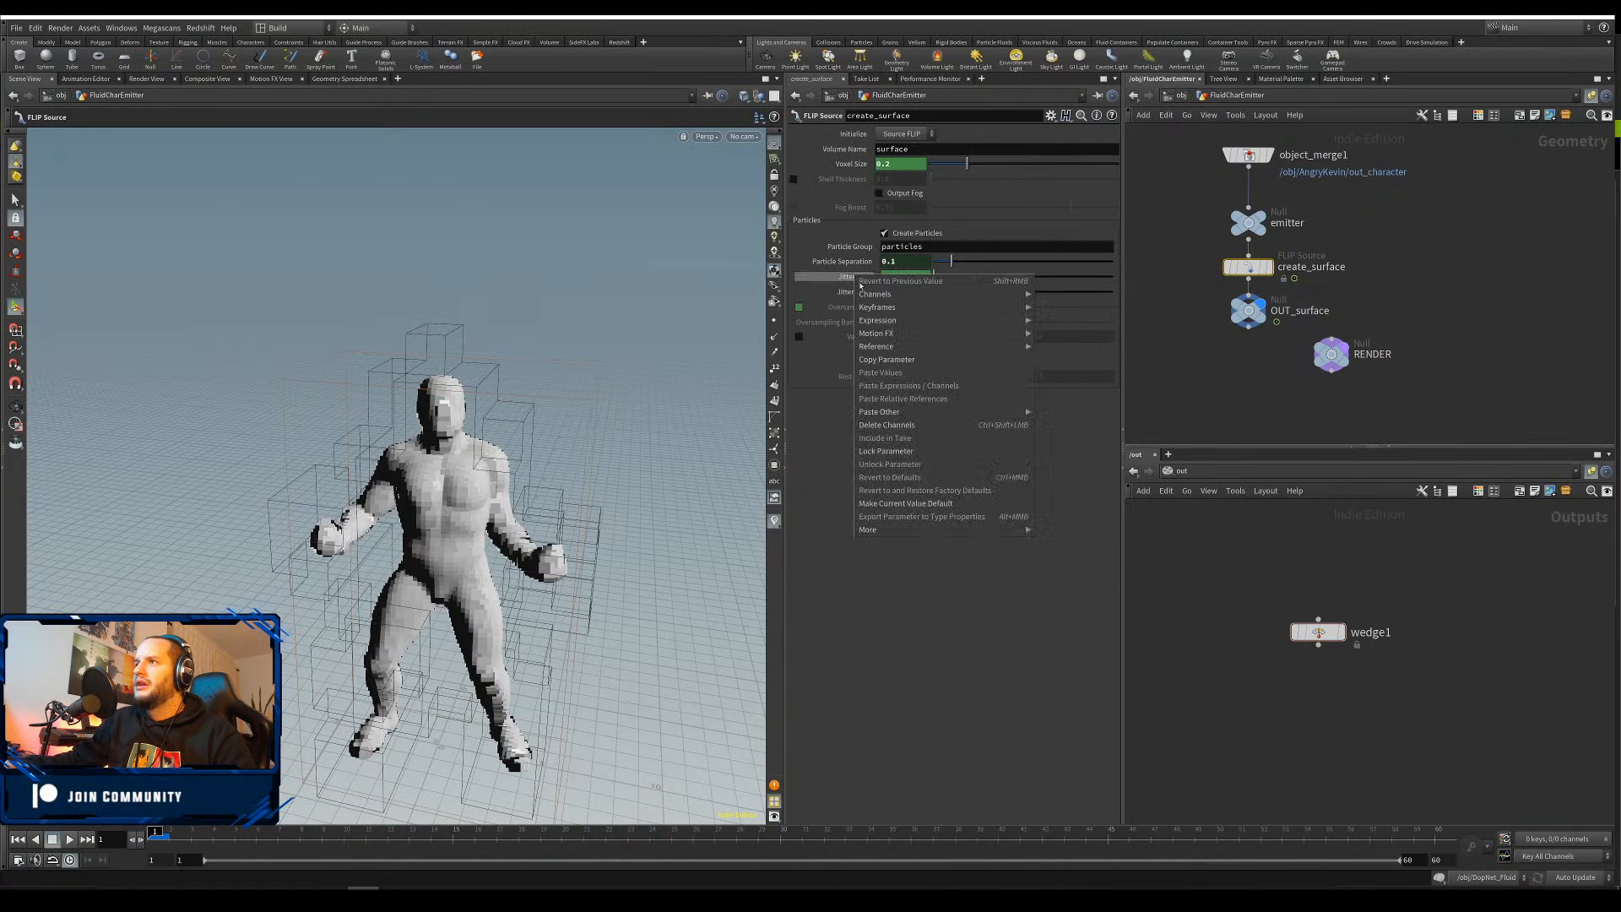
pyautogui.click(947, 360)
pyautogui.click(1342, 639)
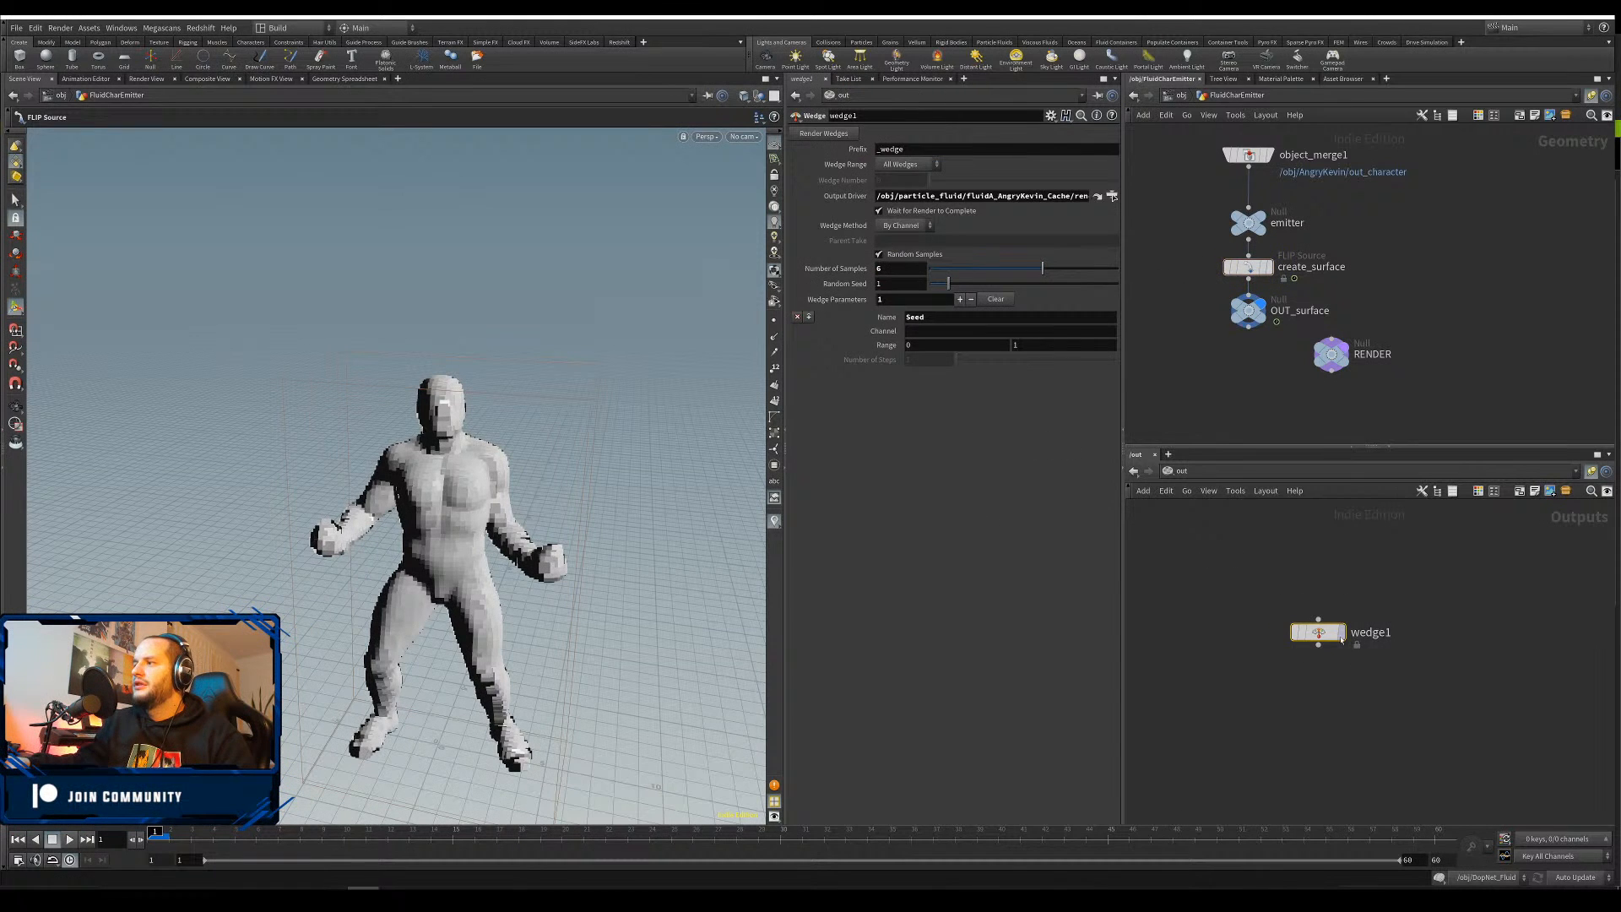
pyautogui.rightClick(932, 331)
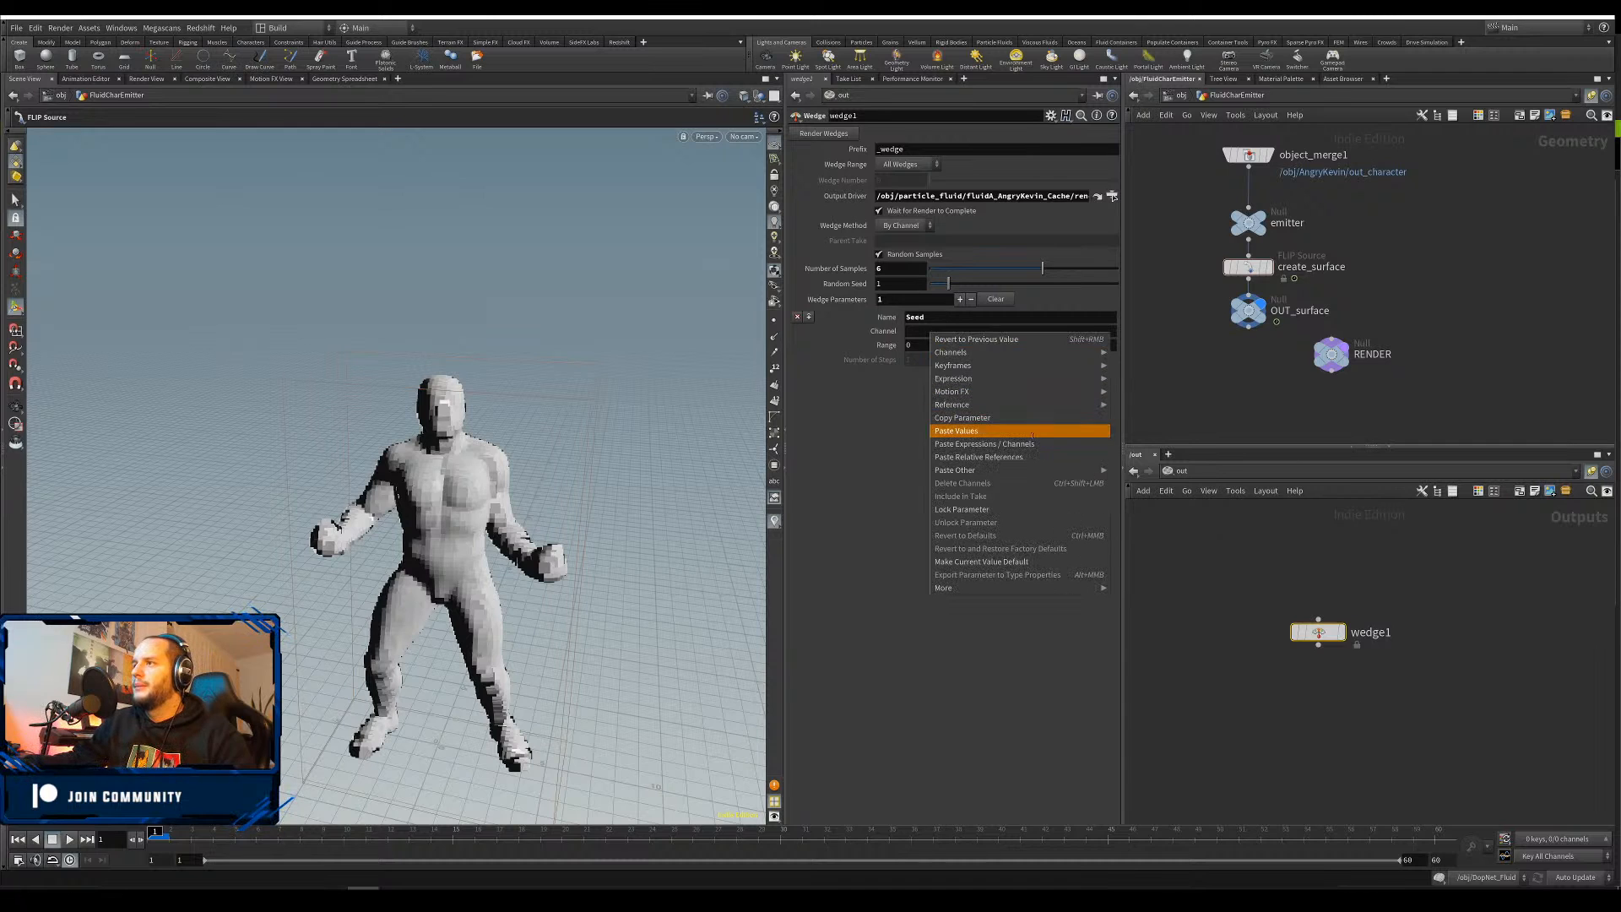
pyautogui.click(938, 457)
# Strip the function wrapper from wedge1's Channel, leaving the plain path ../../obj/FluidCharEmitter/create_surface/jitterseed
pyautogui.moveTo(934, 331); pyautogui.dragTo(905, 333)
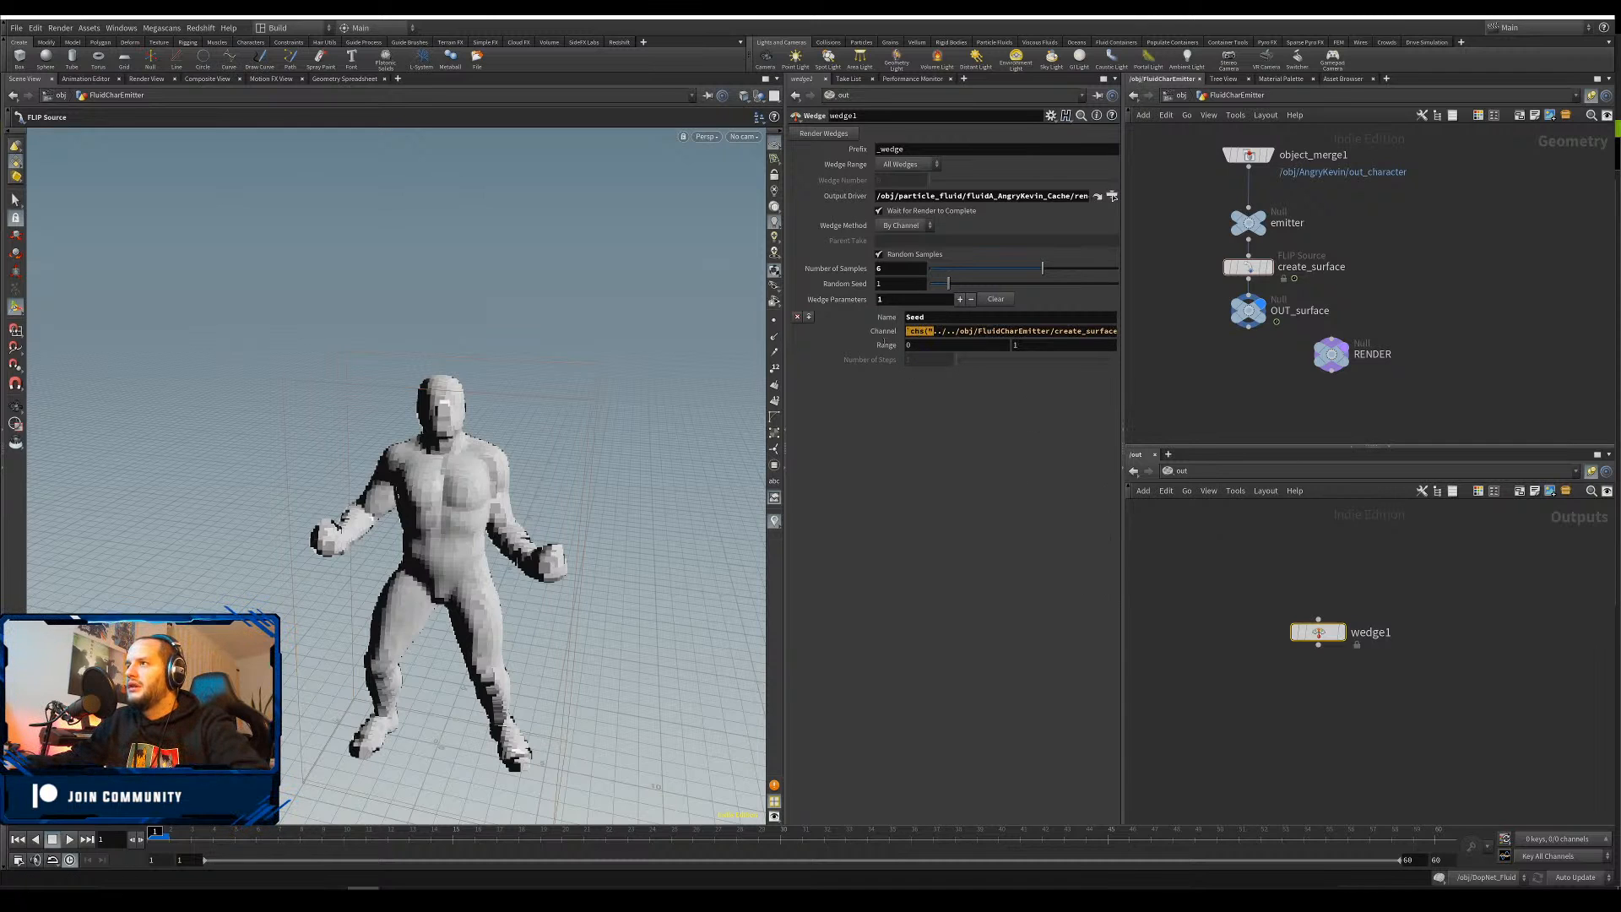
pyautogui.press('BackSpace')
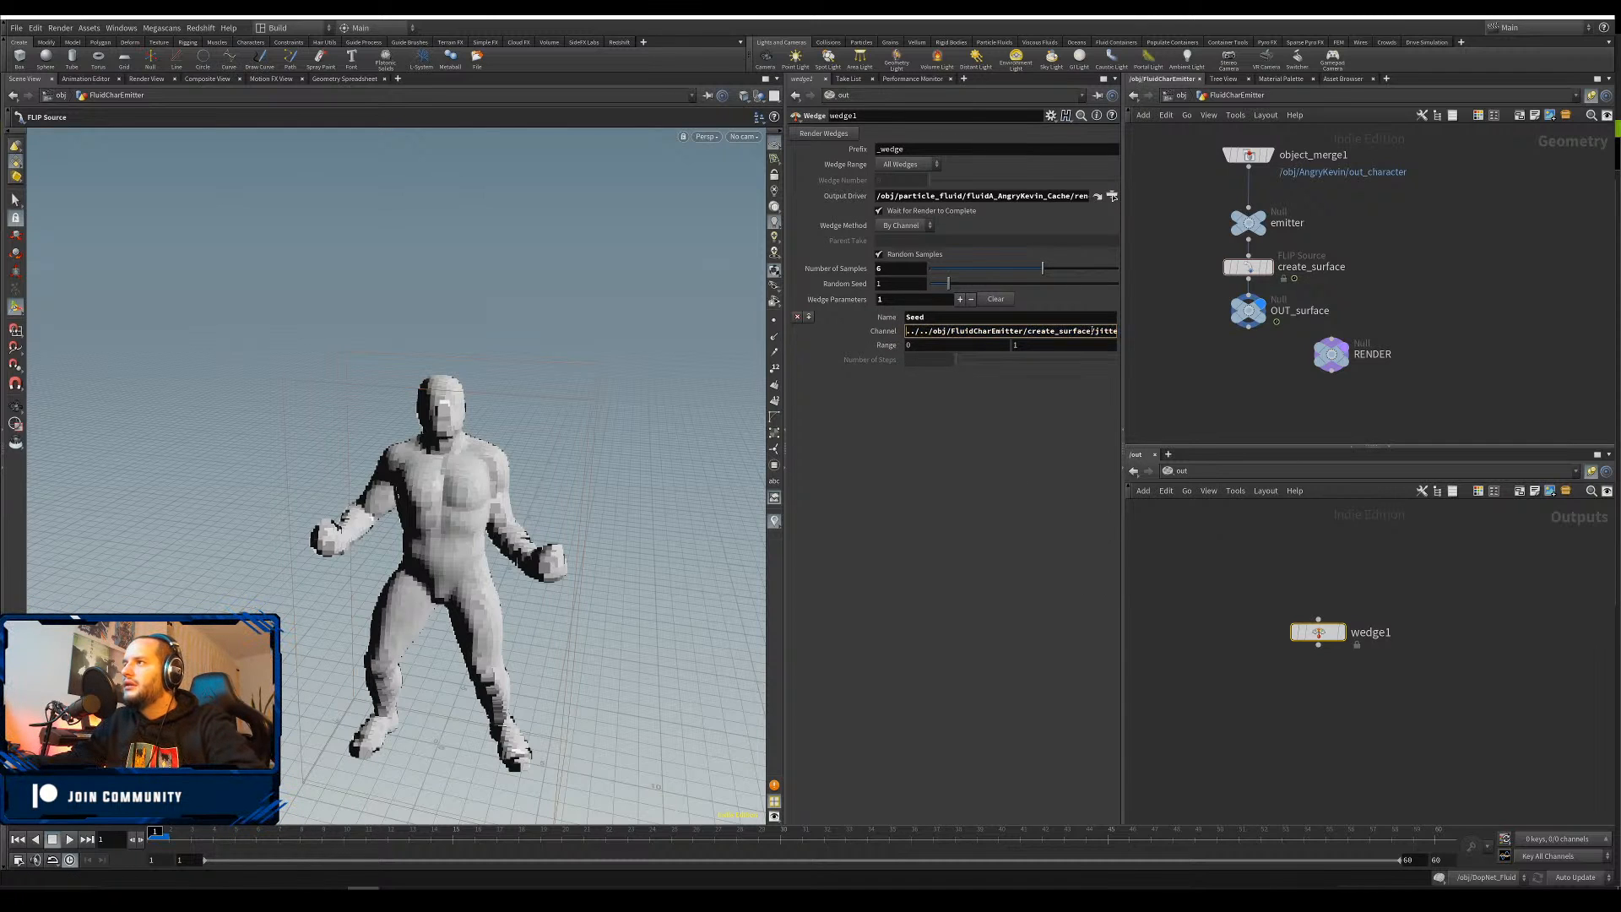
pyautogui.hotkey('shift', 'End')
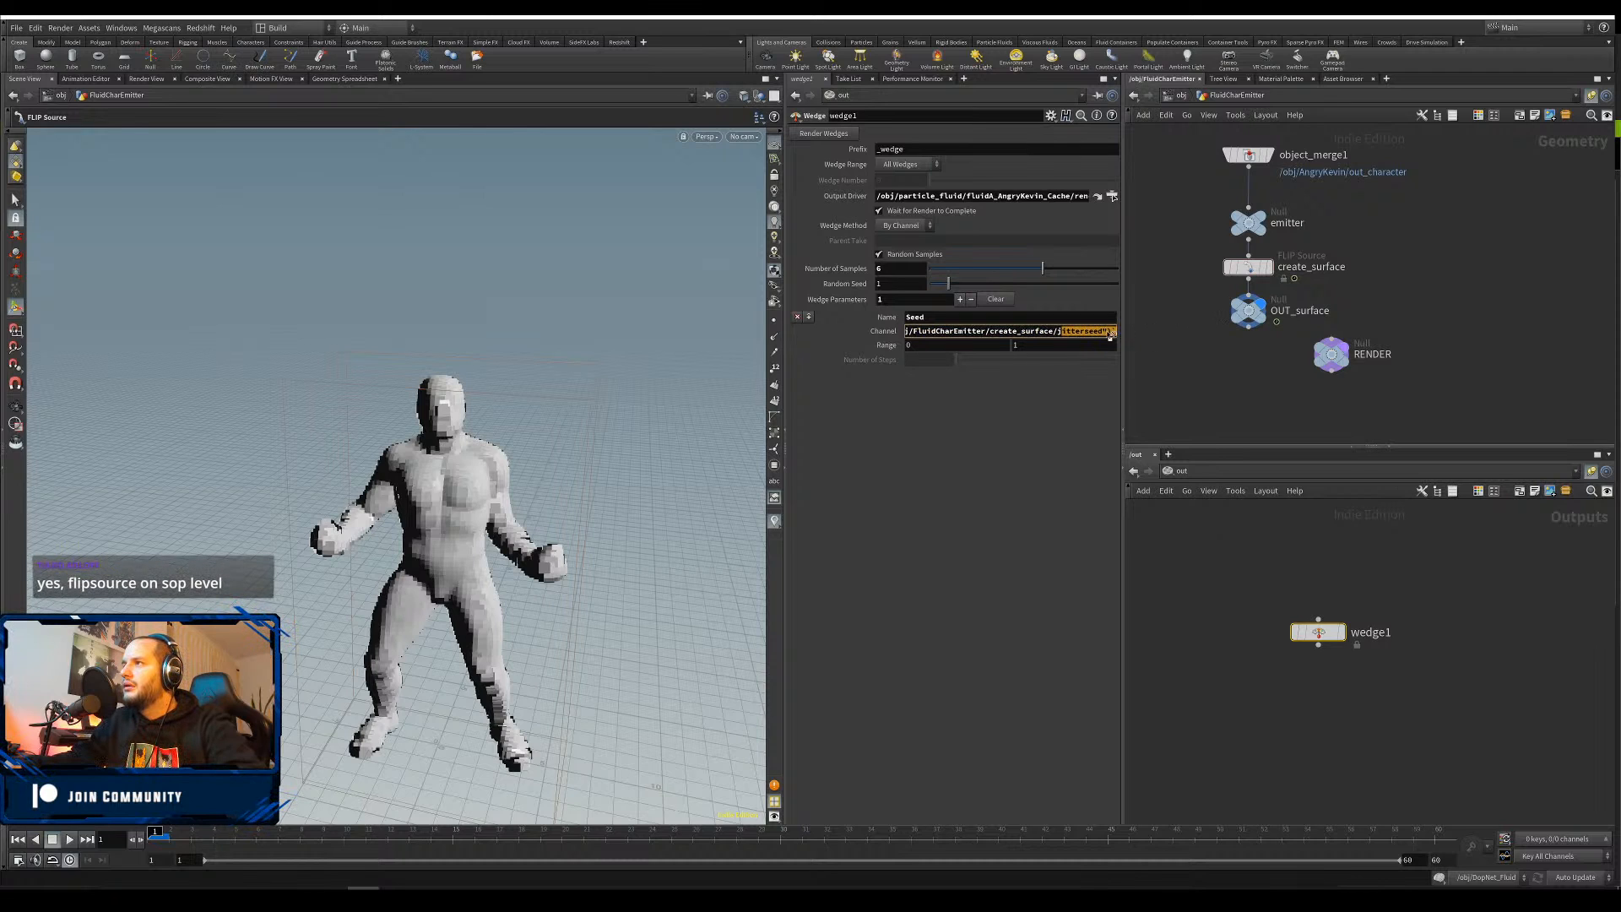
pyautogui.press('End')
pyautogui.press('BackSpace')
pyautogui.press('BackSpace')
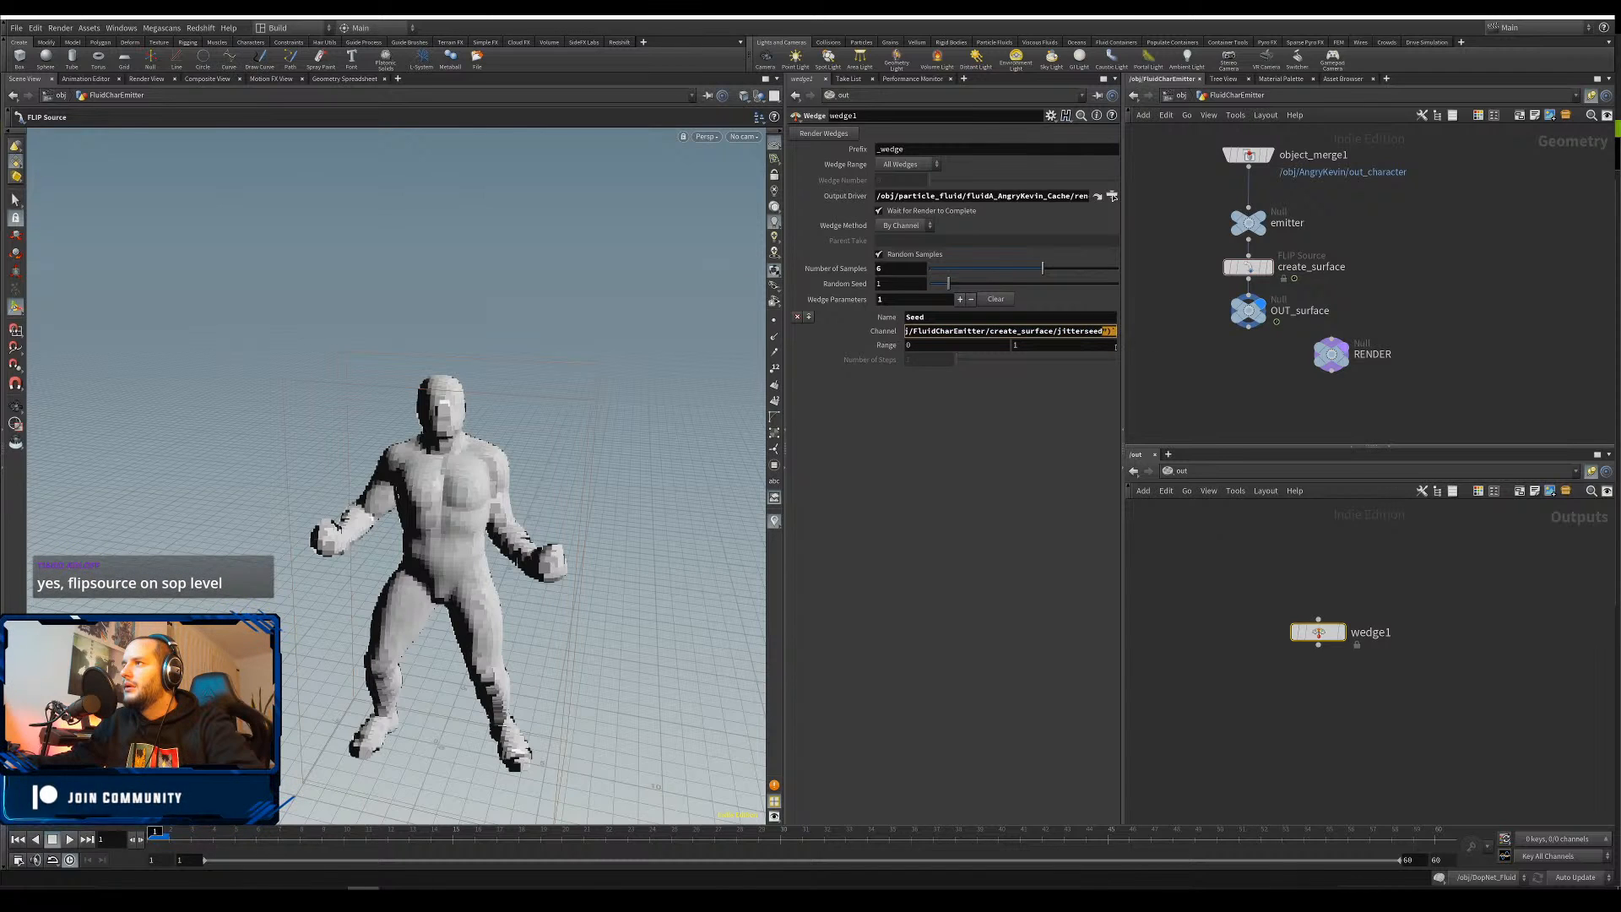
pyautogui.press('Return')
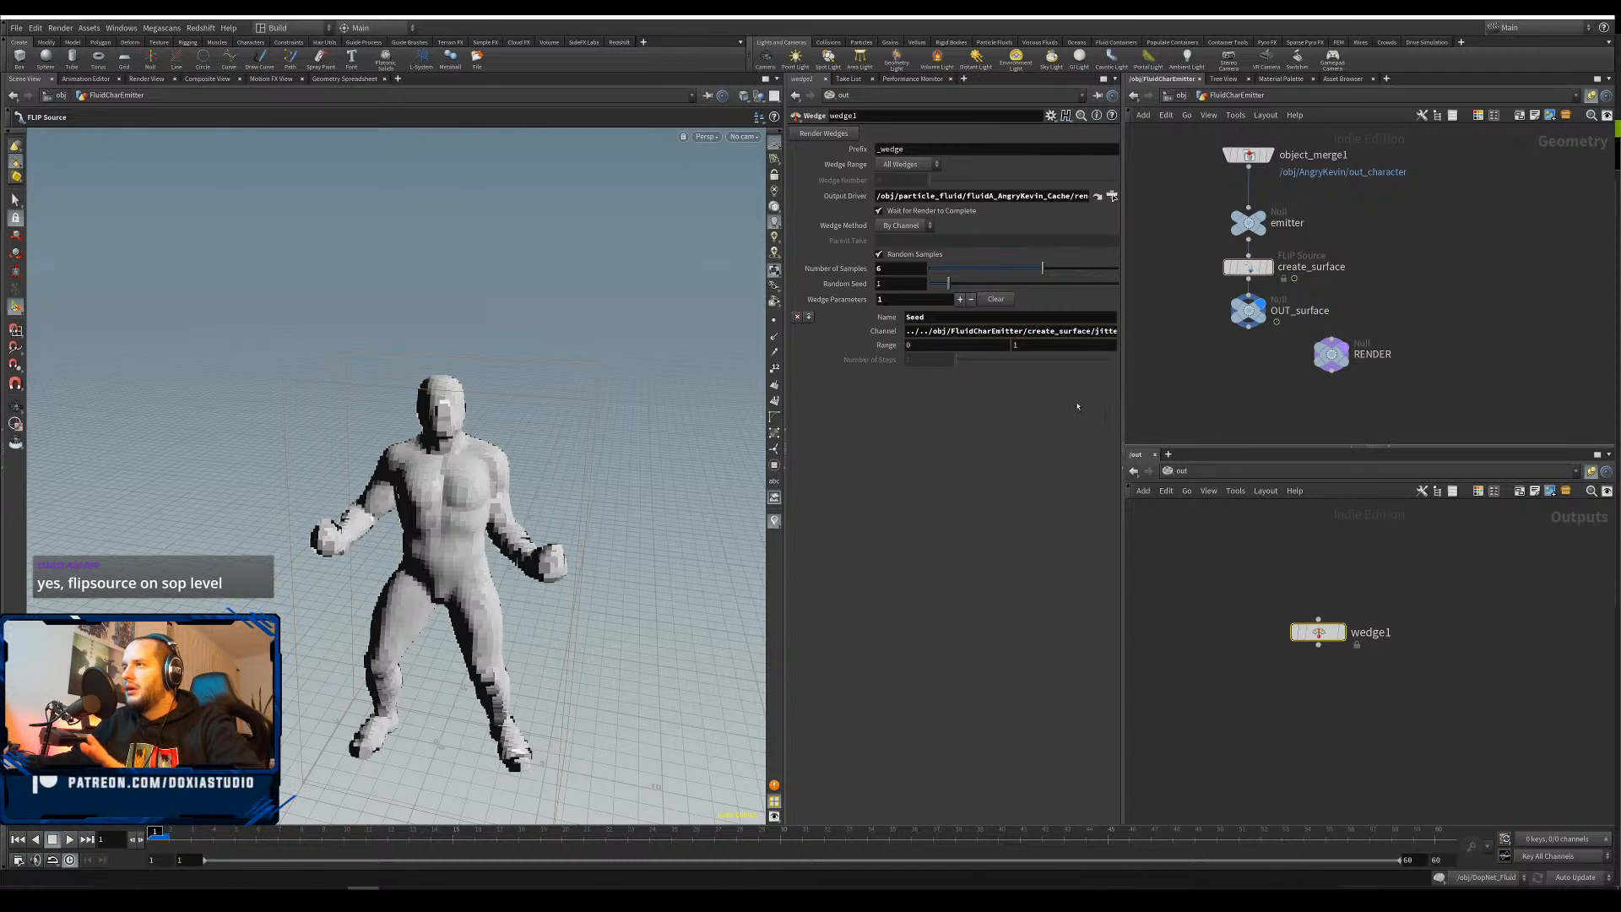
# Set the start of the Seed wedge parameter's Range to the expression $T
pyautogui.click(946, 345)
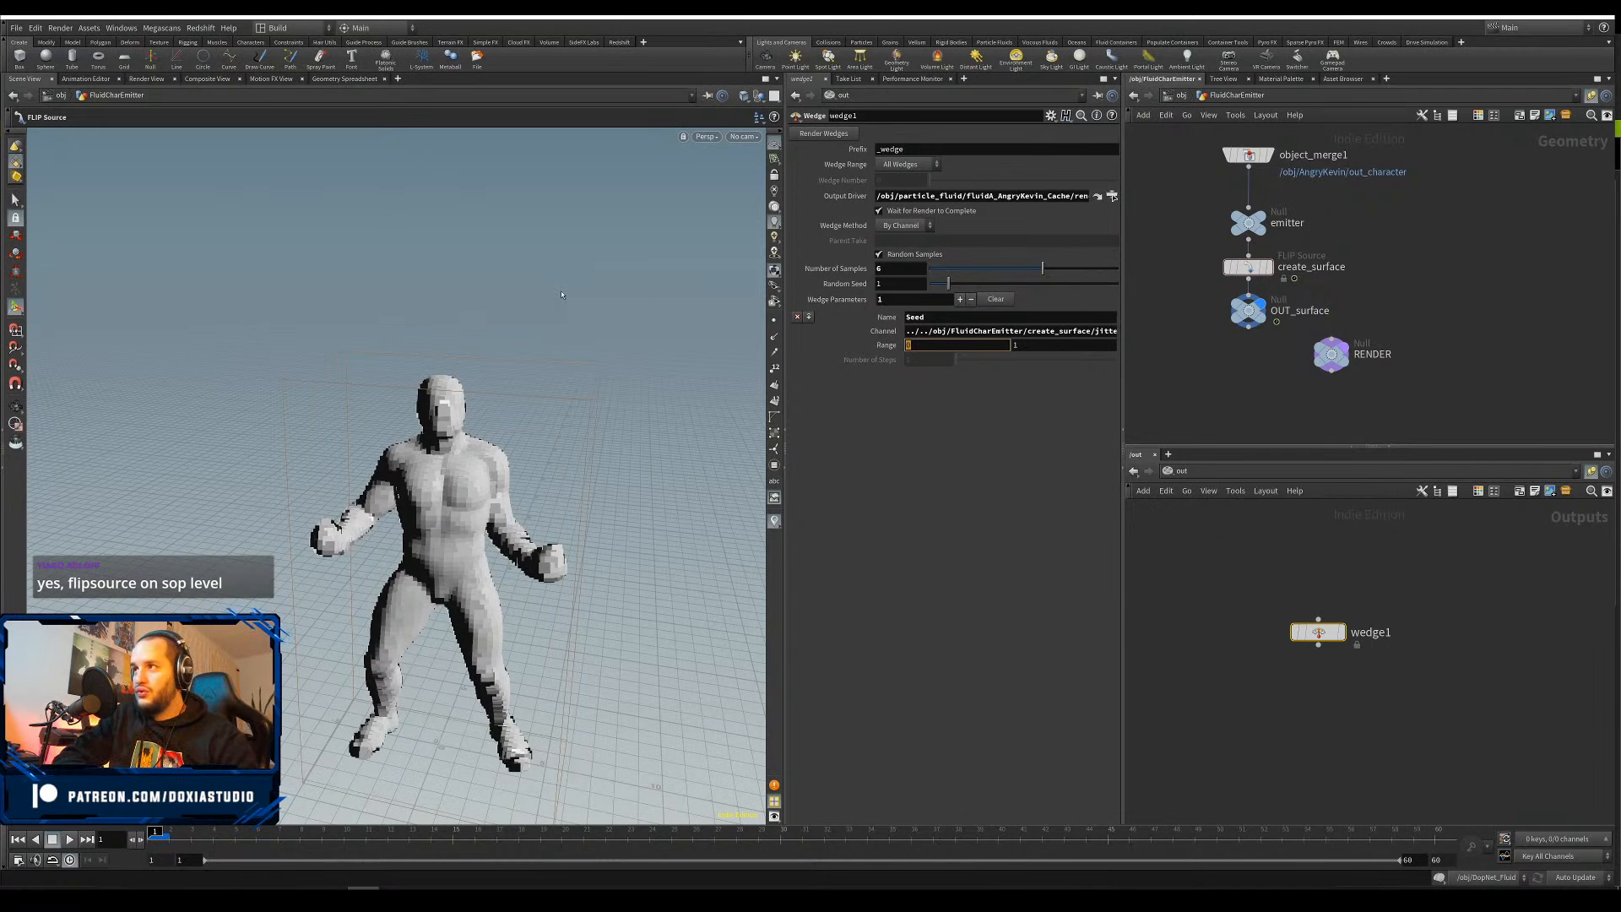
pyautogui.click(1038, 345)
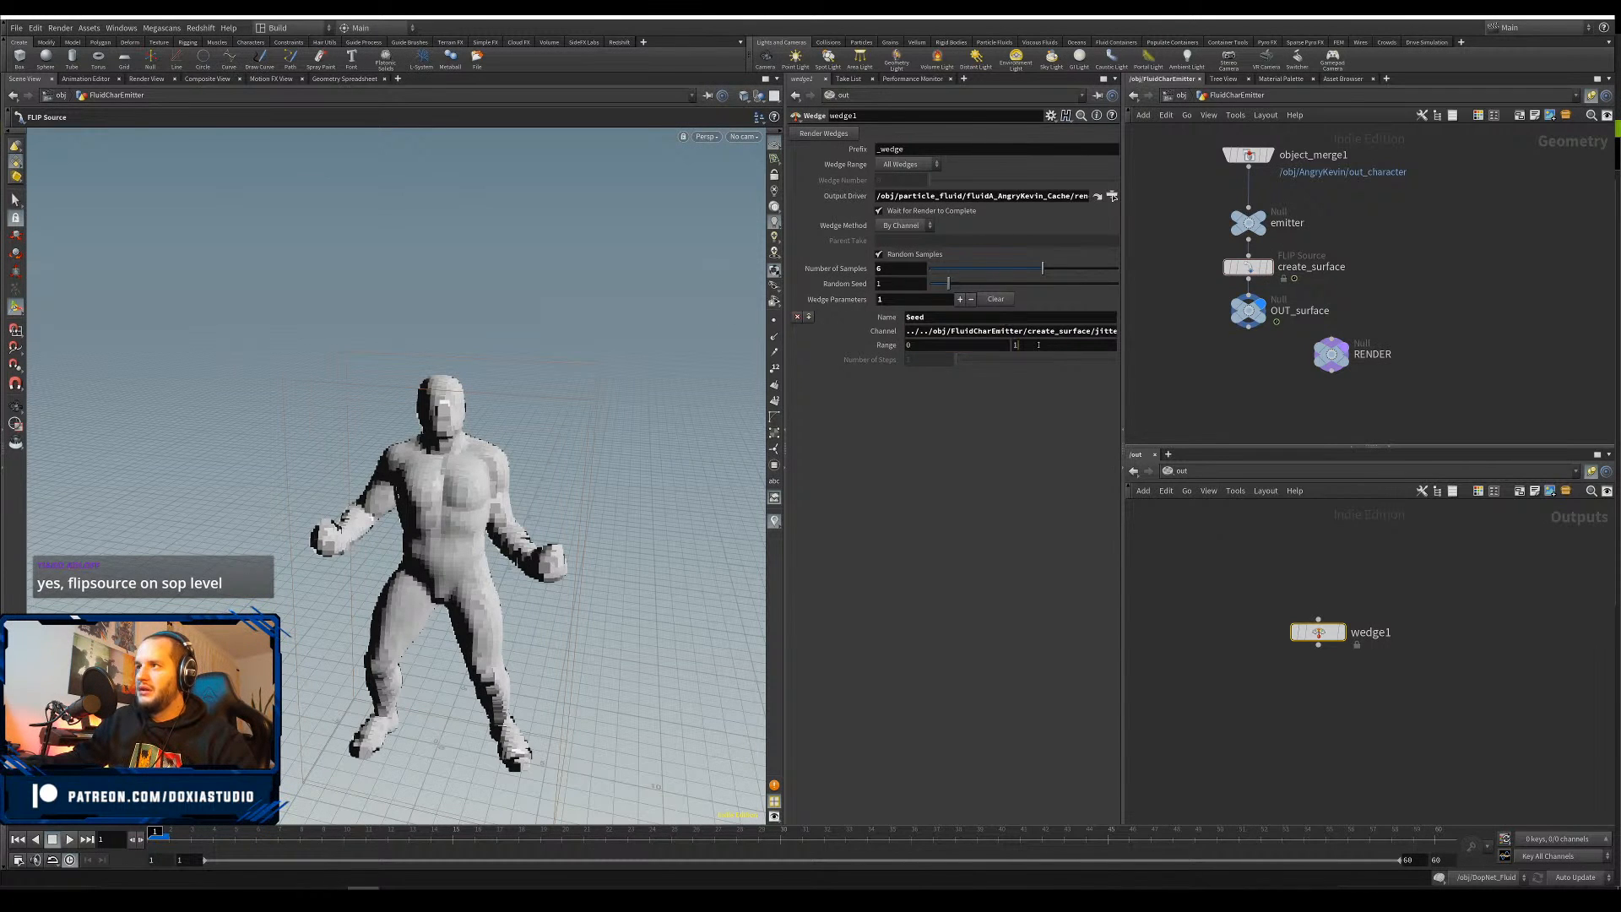
pyautogui.click(924, 344)
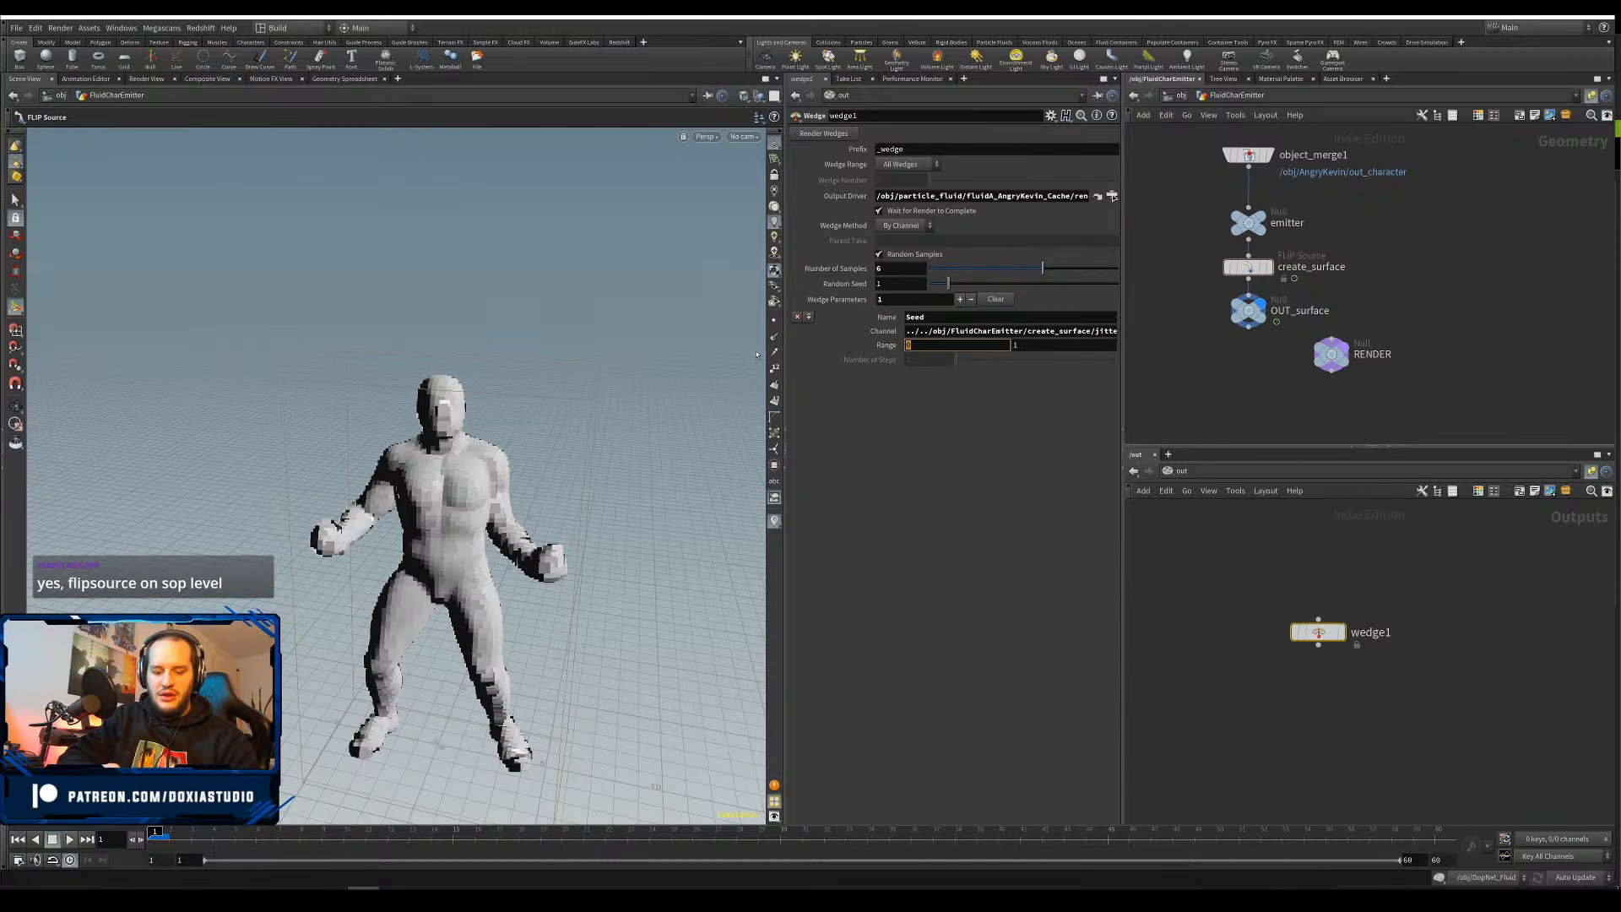
pyautogui.write('$T')
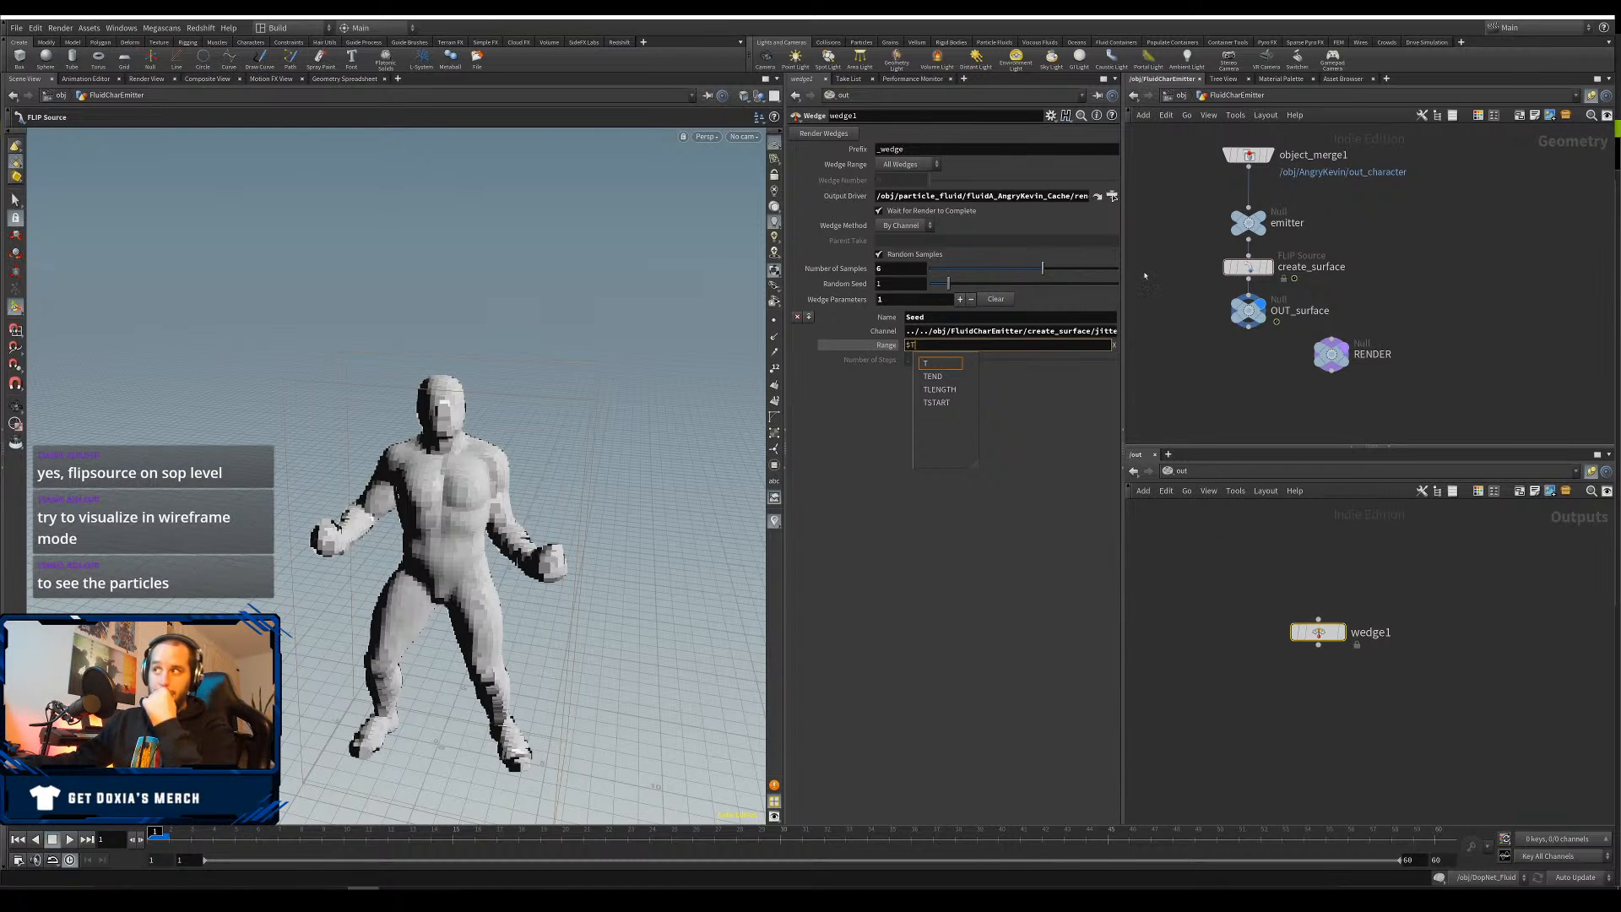
# Select the OUT_surface null and move it slightly farther below create_surface
pyautogui.click(1246, 311)
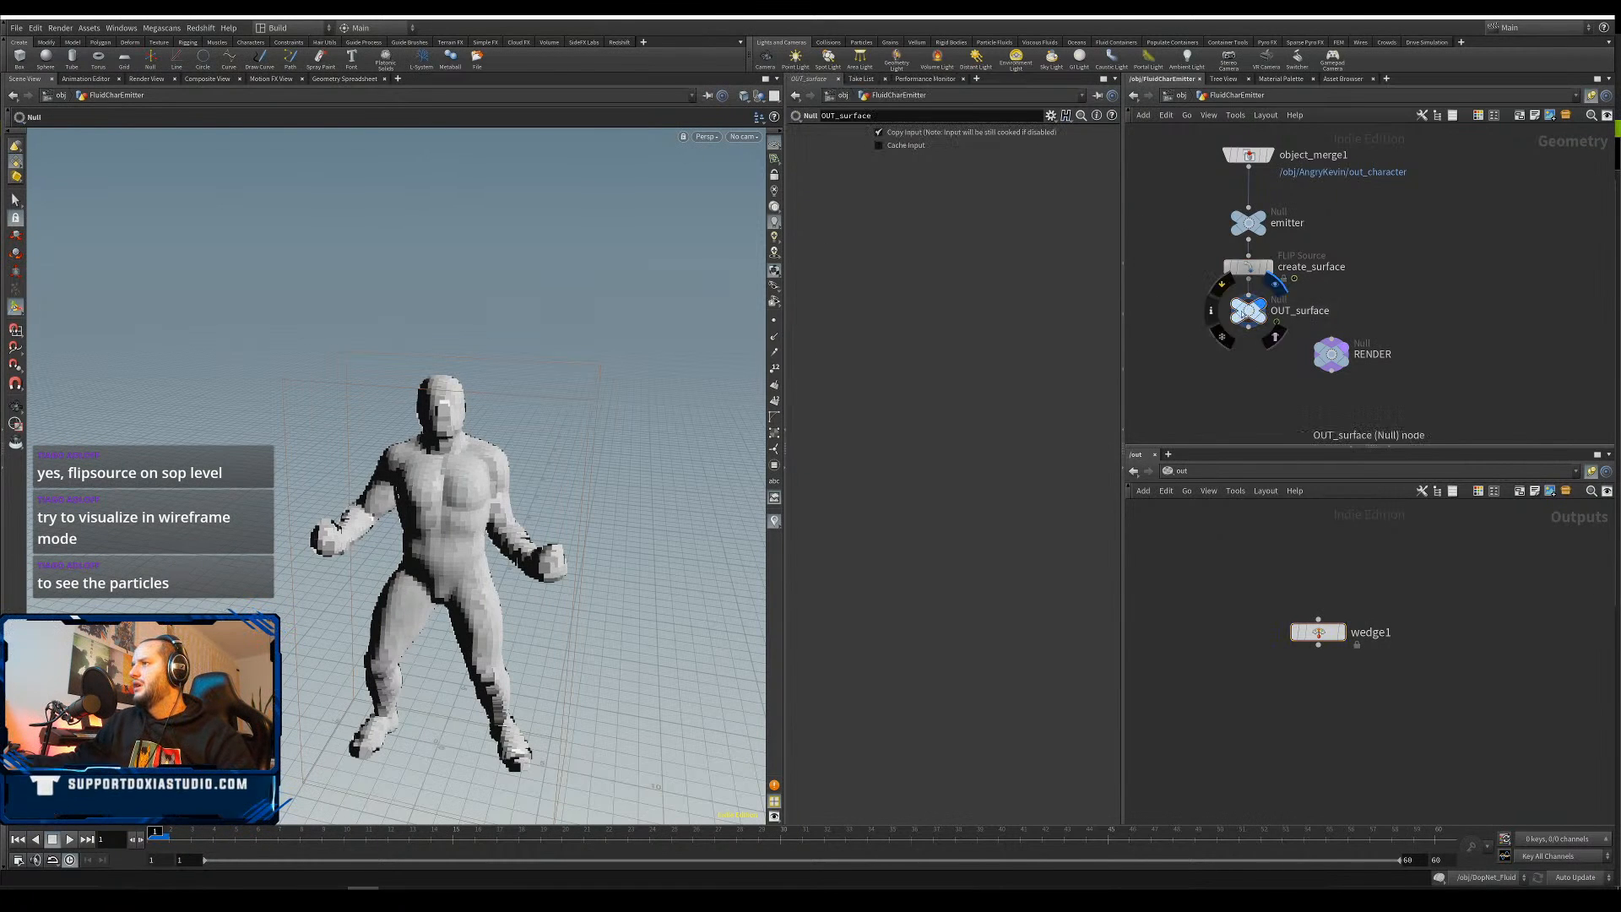
pyautogui.moveTo(1243, 313); pyautogui.dragTo(1249, 335)
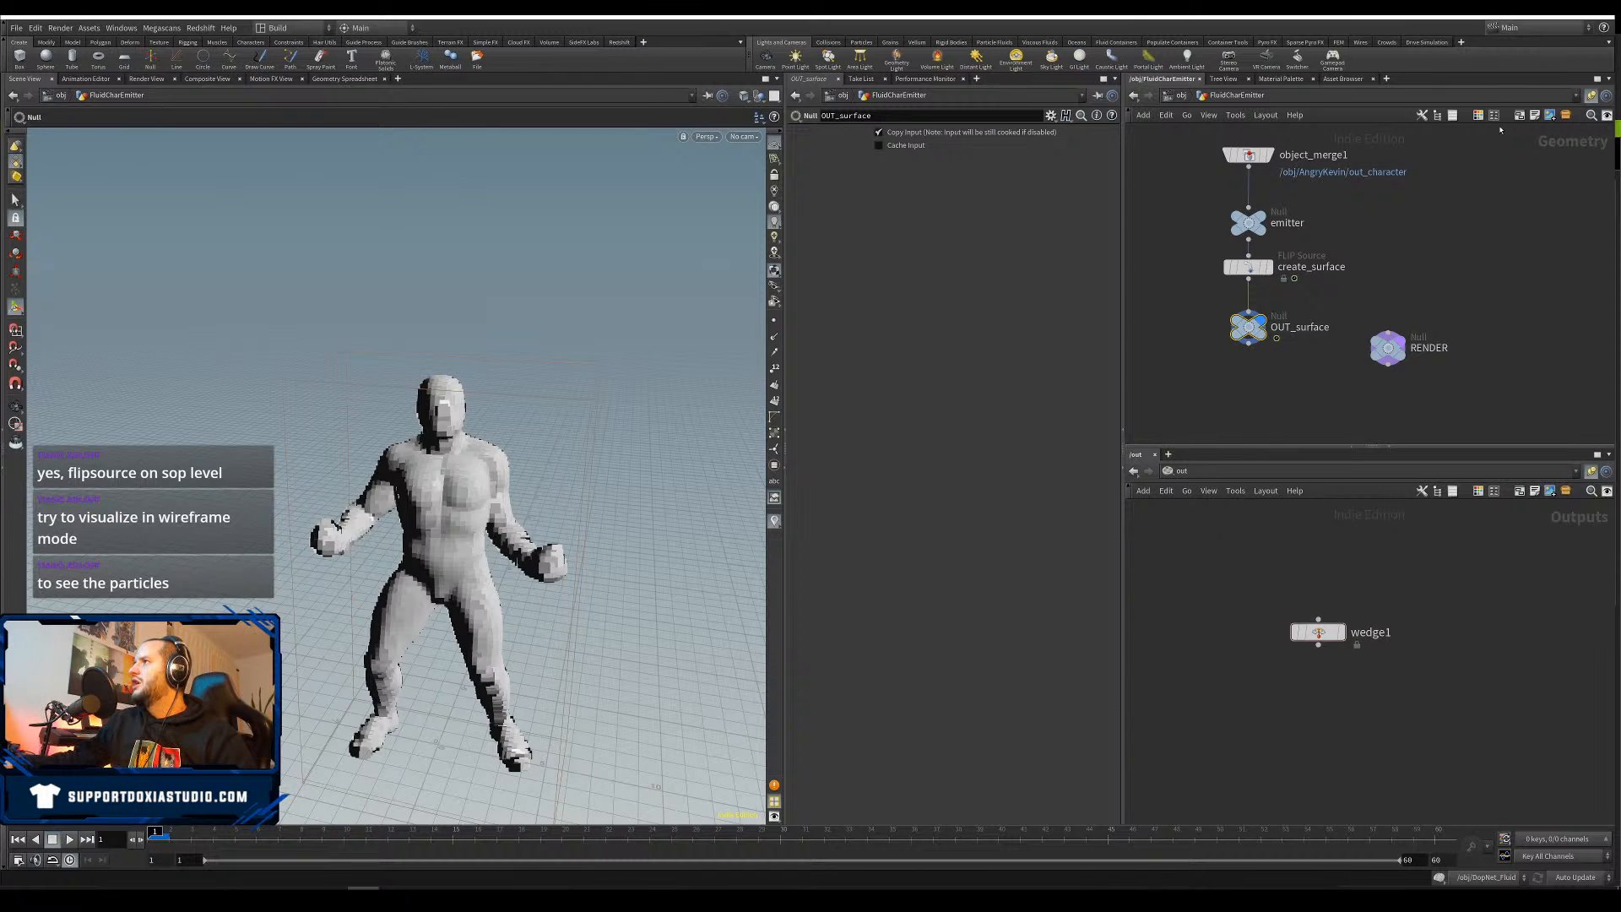
pyautogui.click(1423, 116)
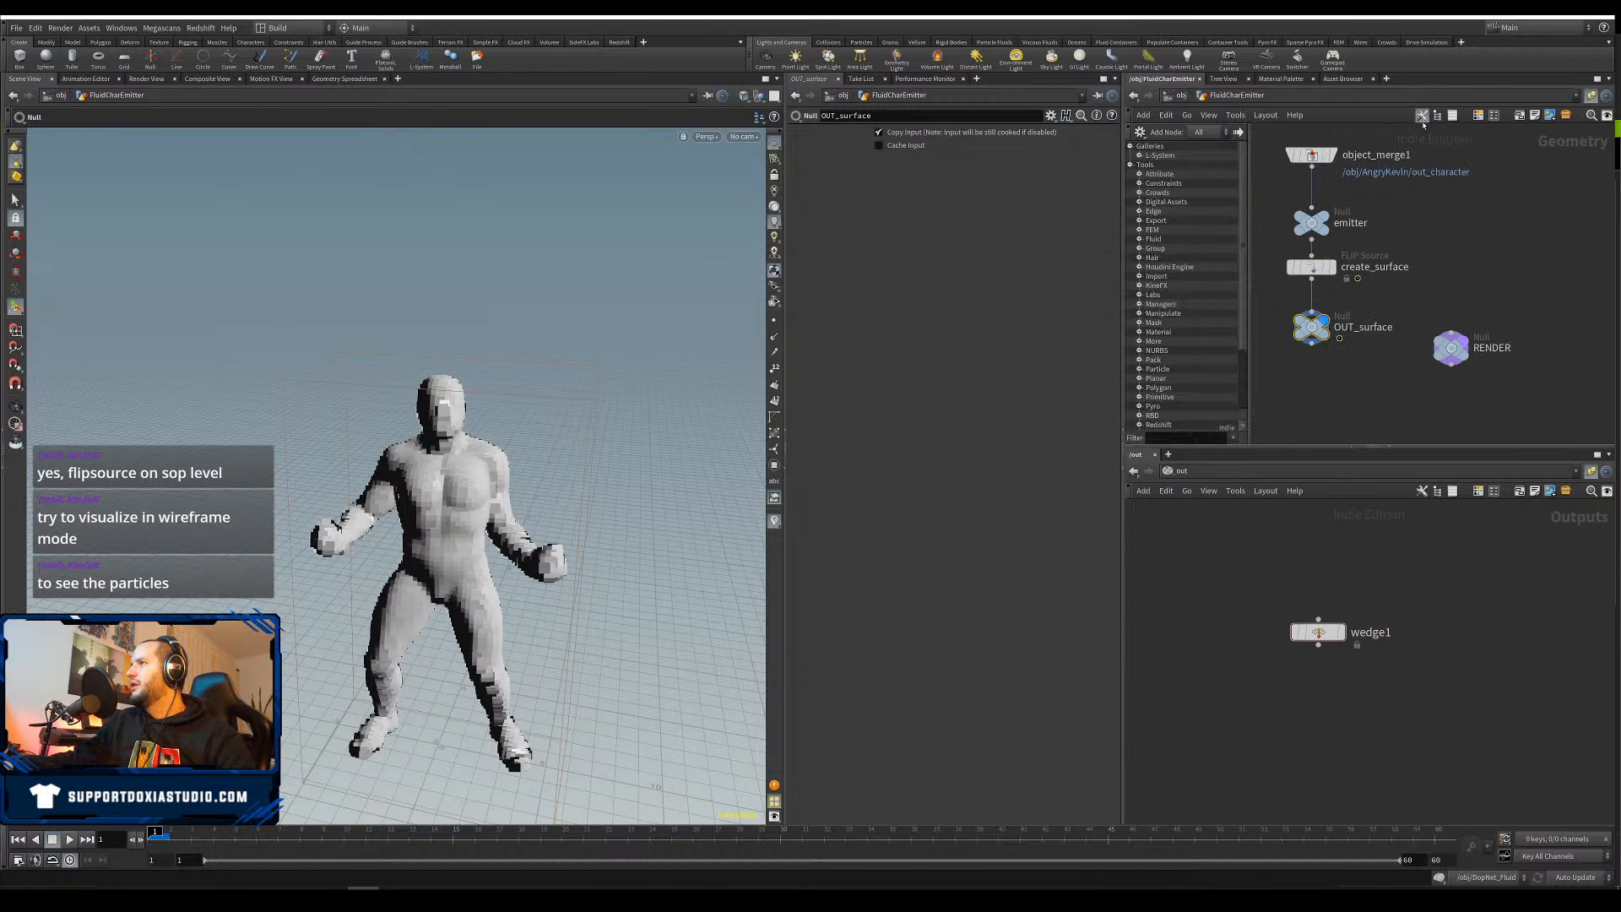
pyautogui.click(1423, 115)
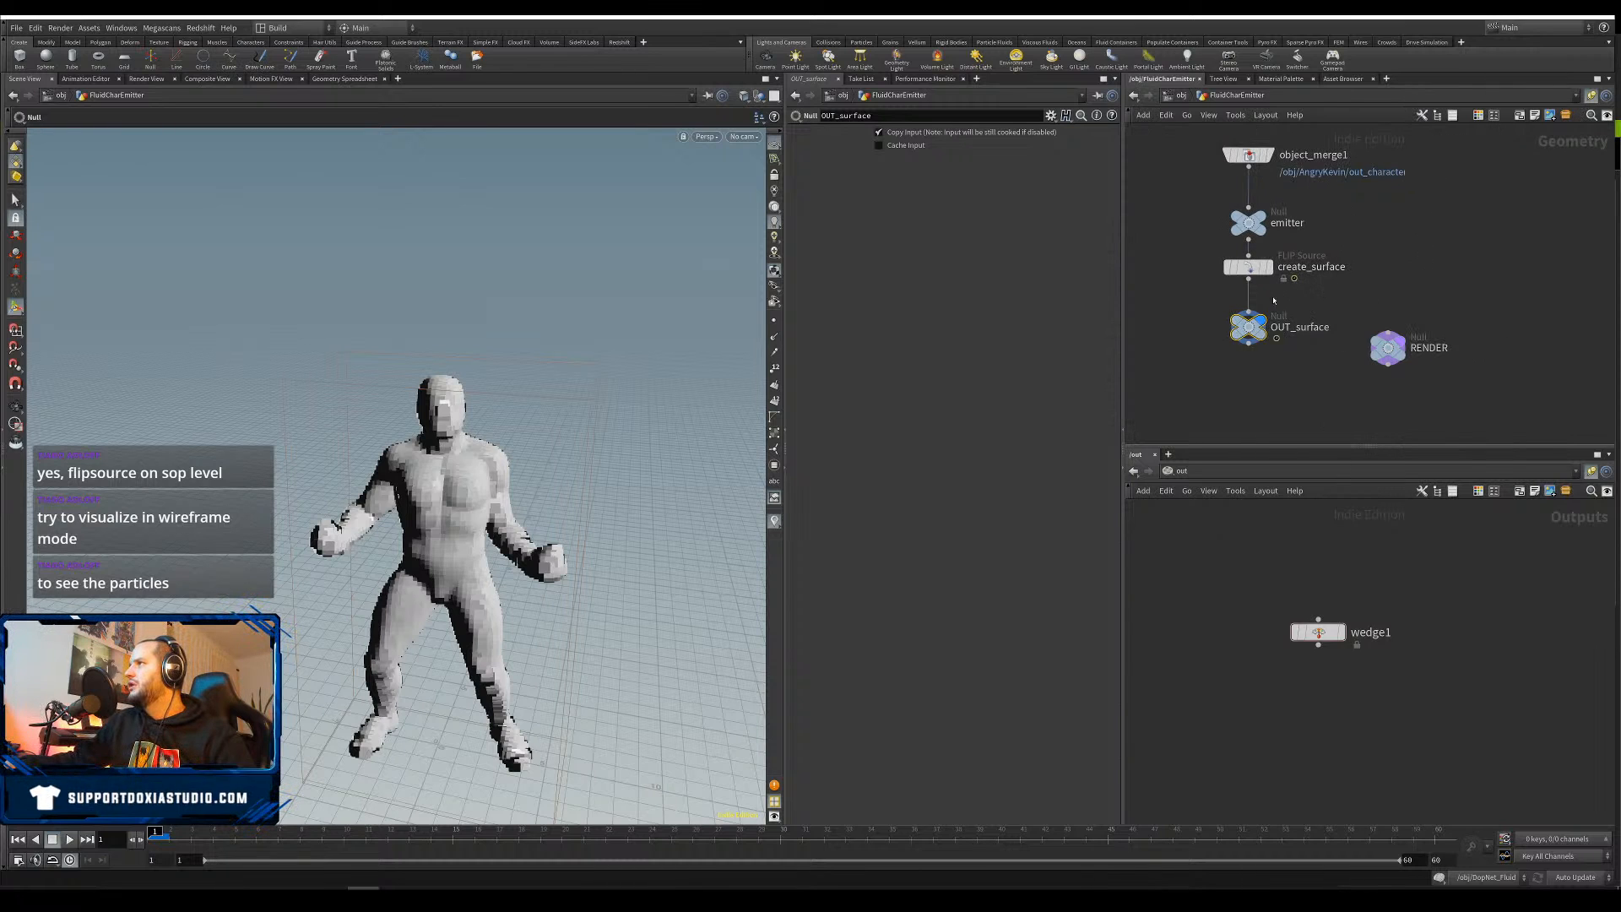
pyautogui.rightClick(1251, 329)
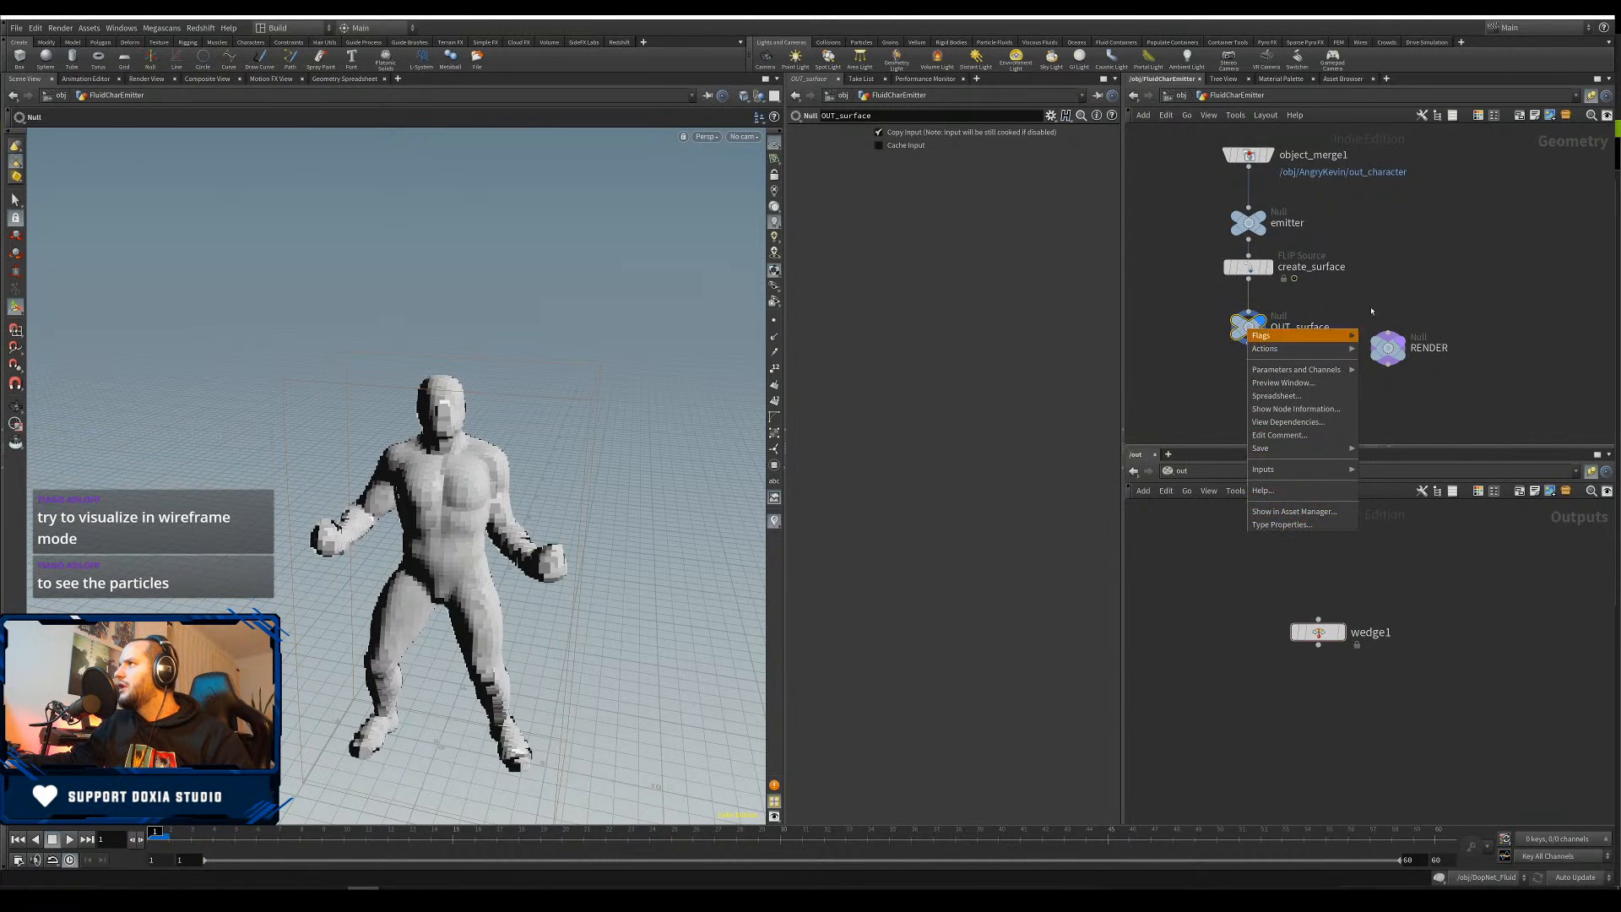
pyautogui.click(1516, 239)
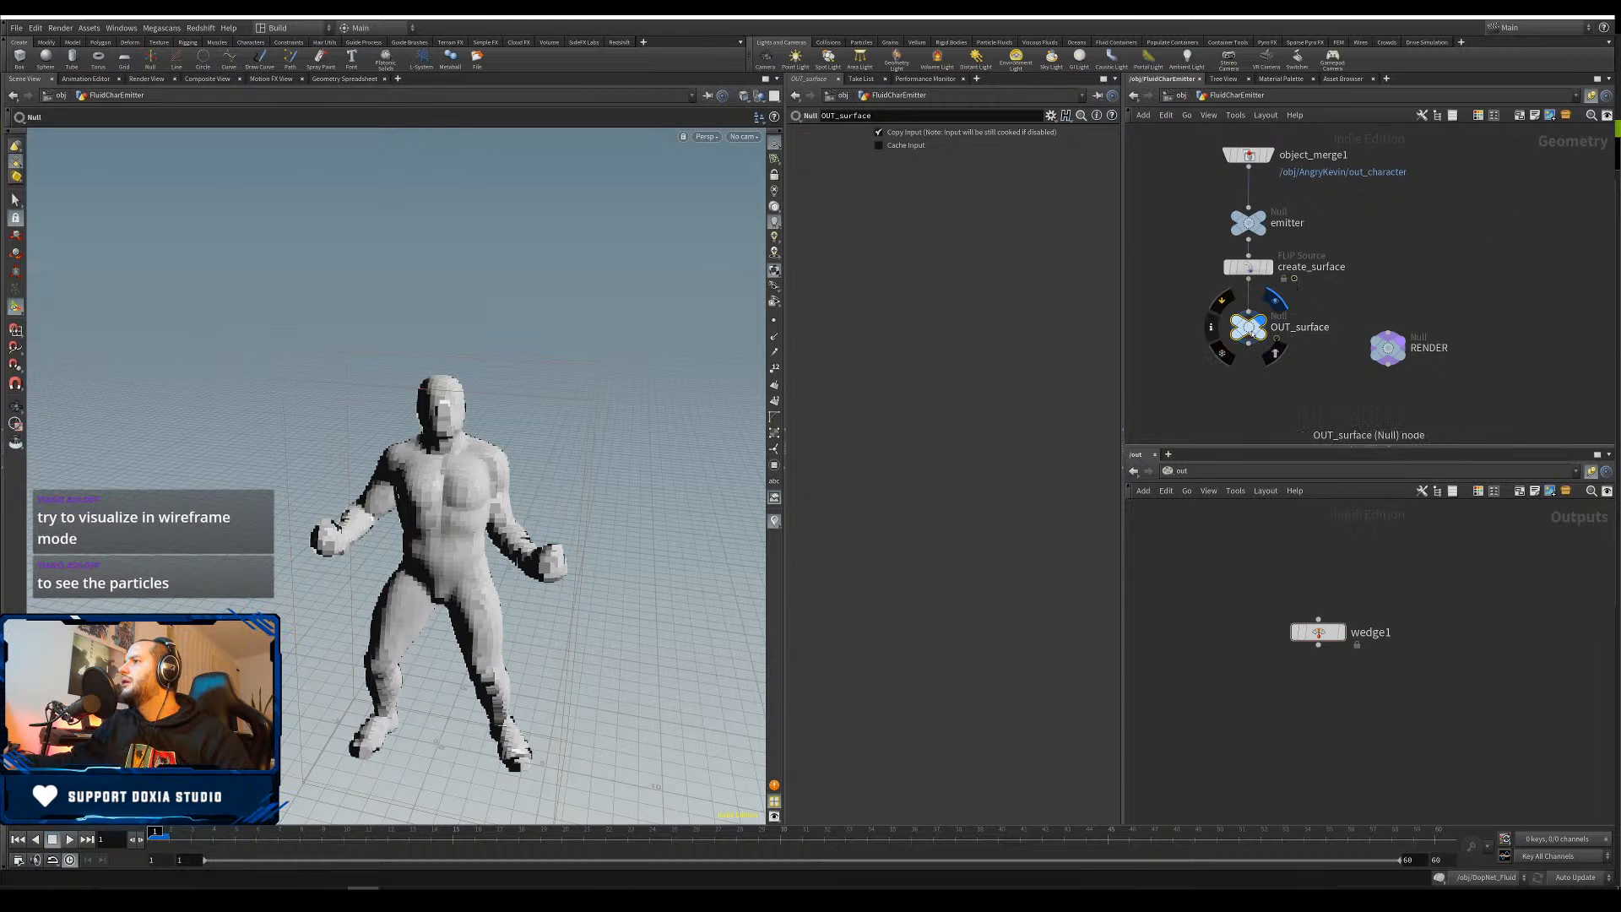
# Edit OUT_surface's parameter interface, adding a Float parameter with both its name and label set to Seed
pyautogui.click(1051, 117)
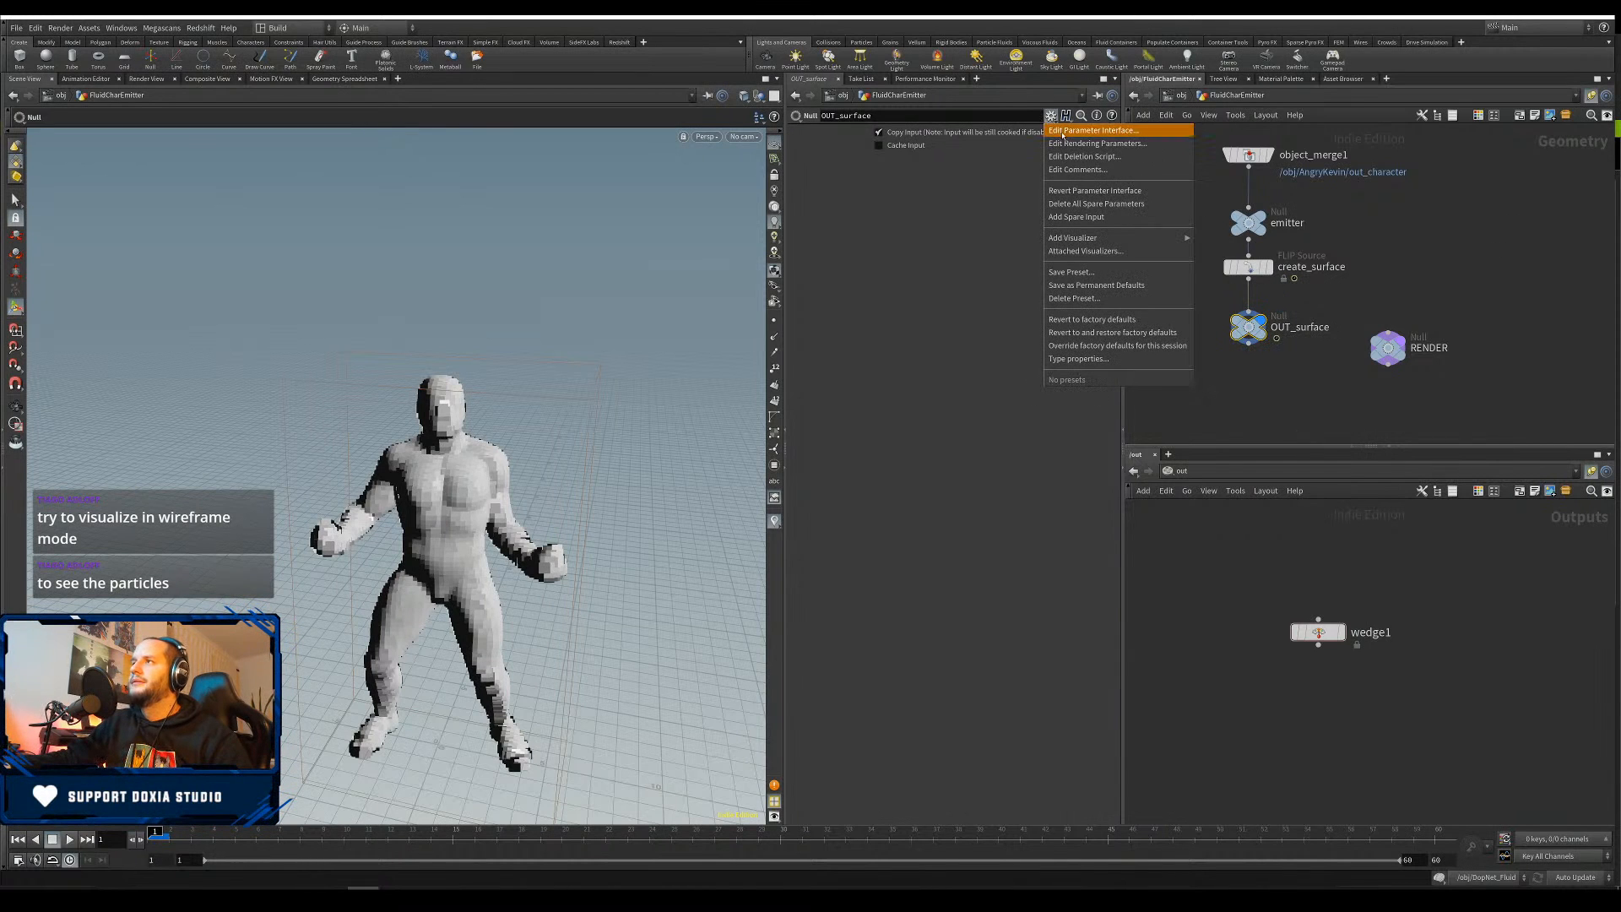
pyautogui.click(1076, 132)
pyautogui.moveTo(834, 20); pyautogui.dragTo(437, 207)
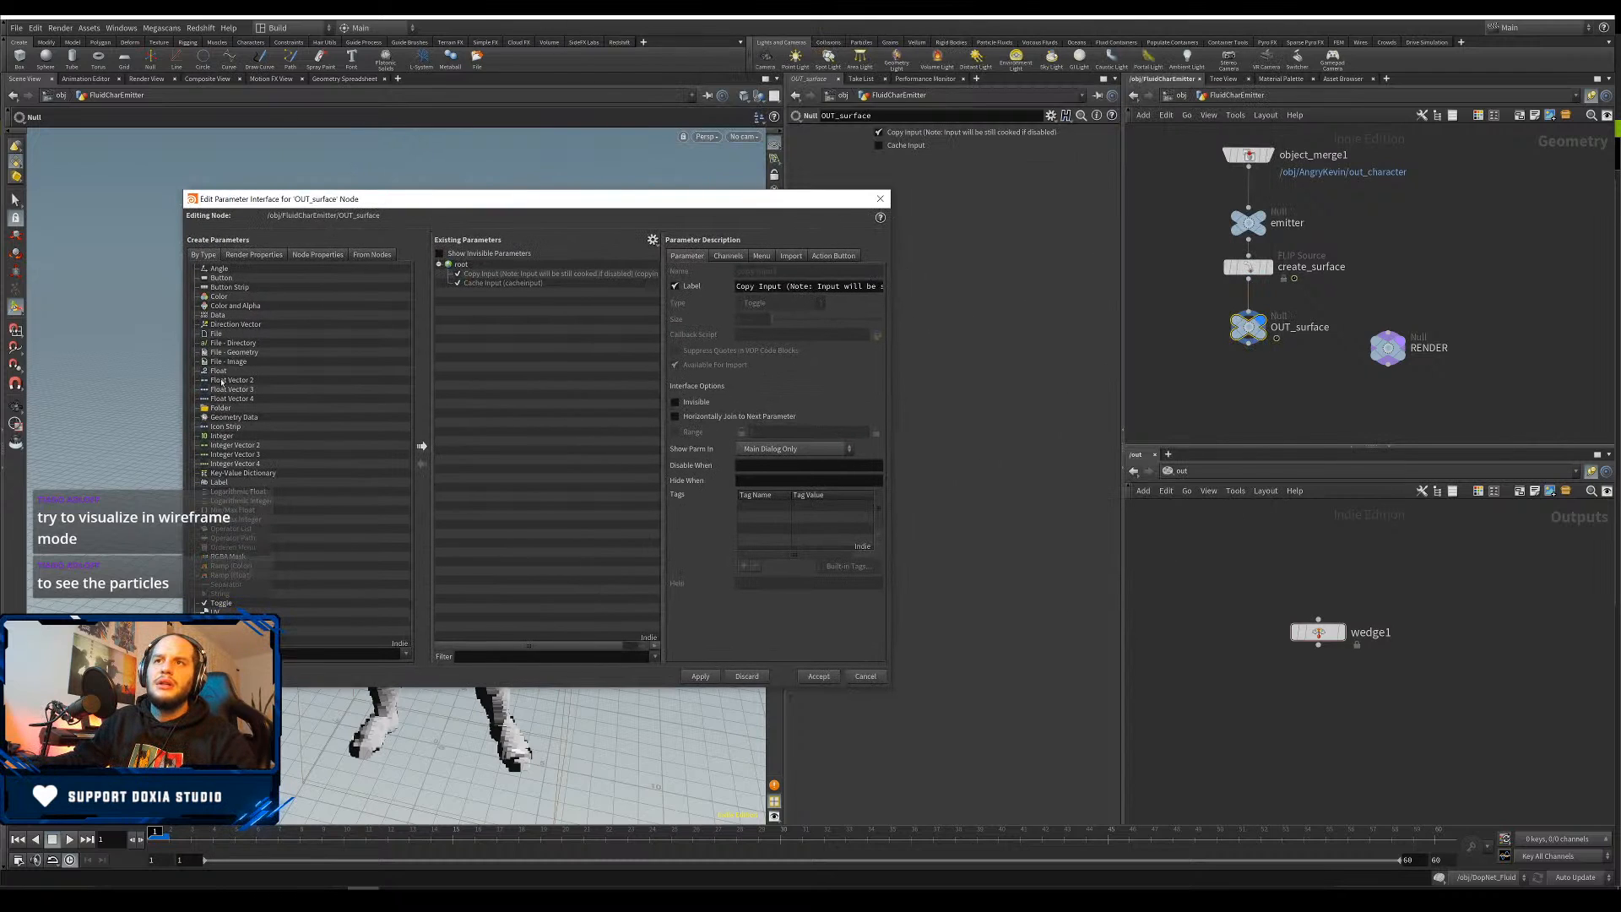
pyautogui.moveTo(382, 370); pyautogui.dragTo(524, 294)
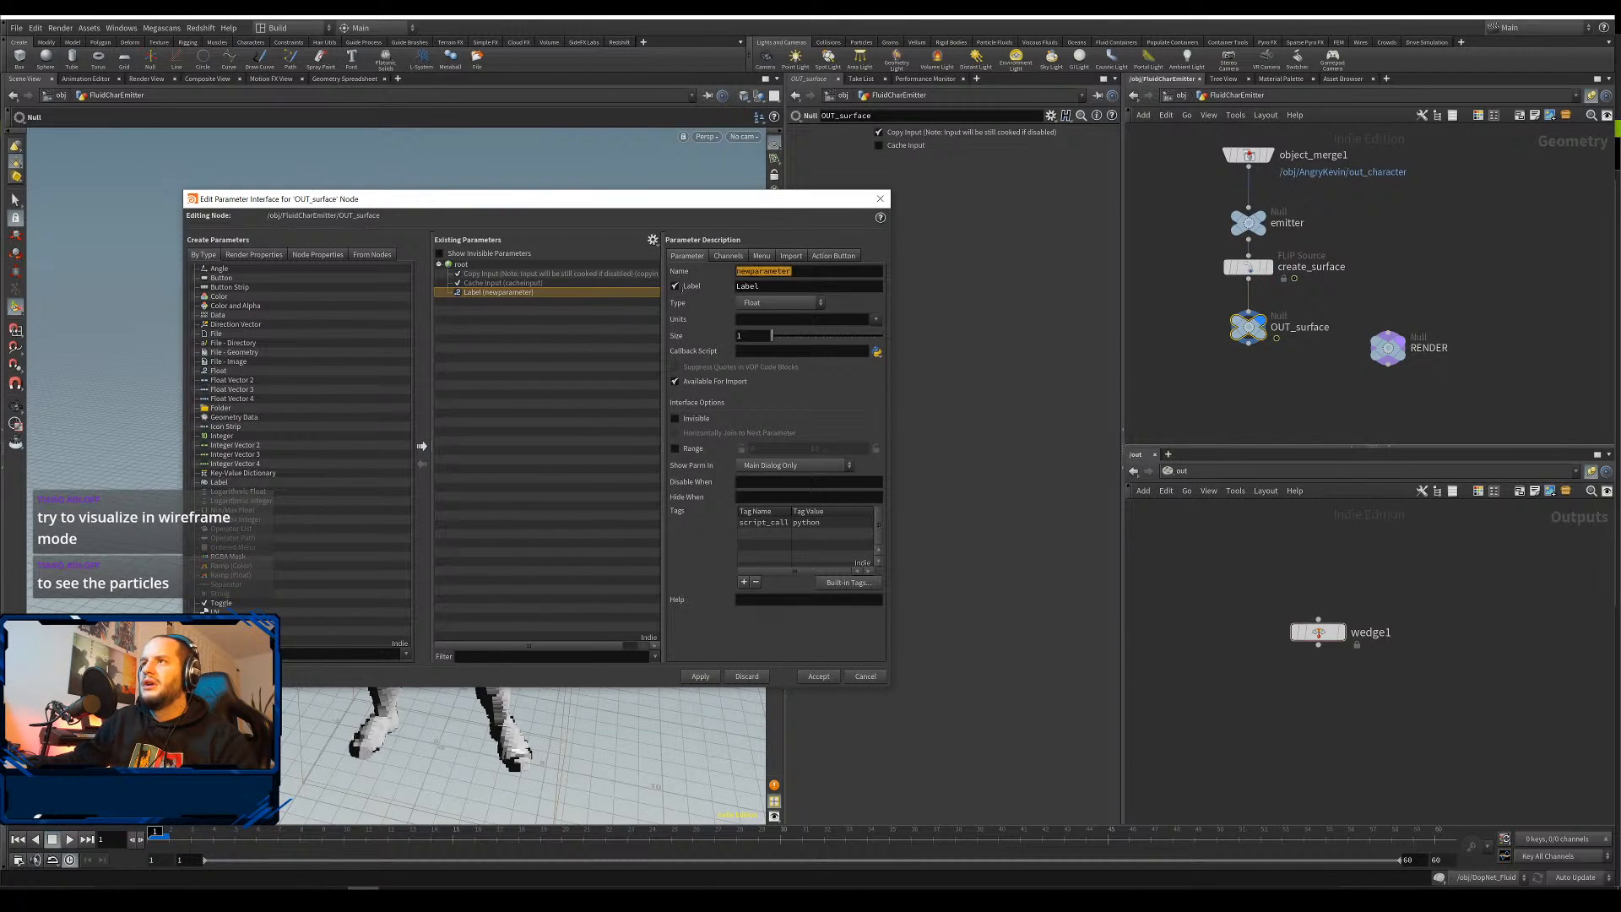
pyautogui.write('Seed')
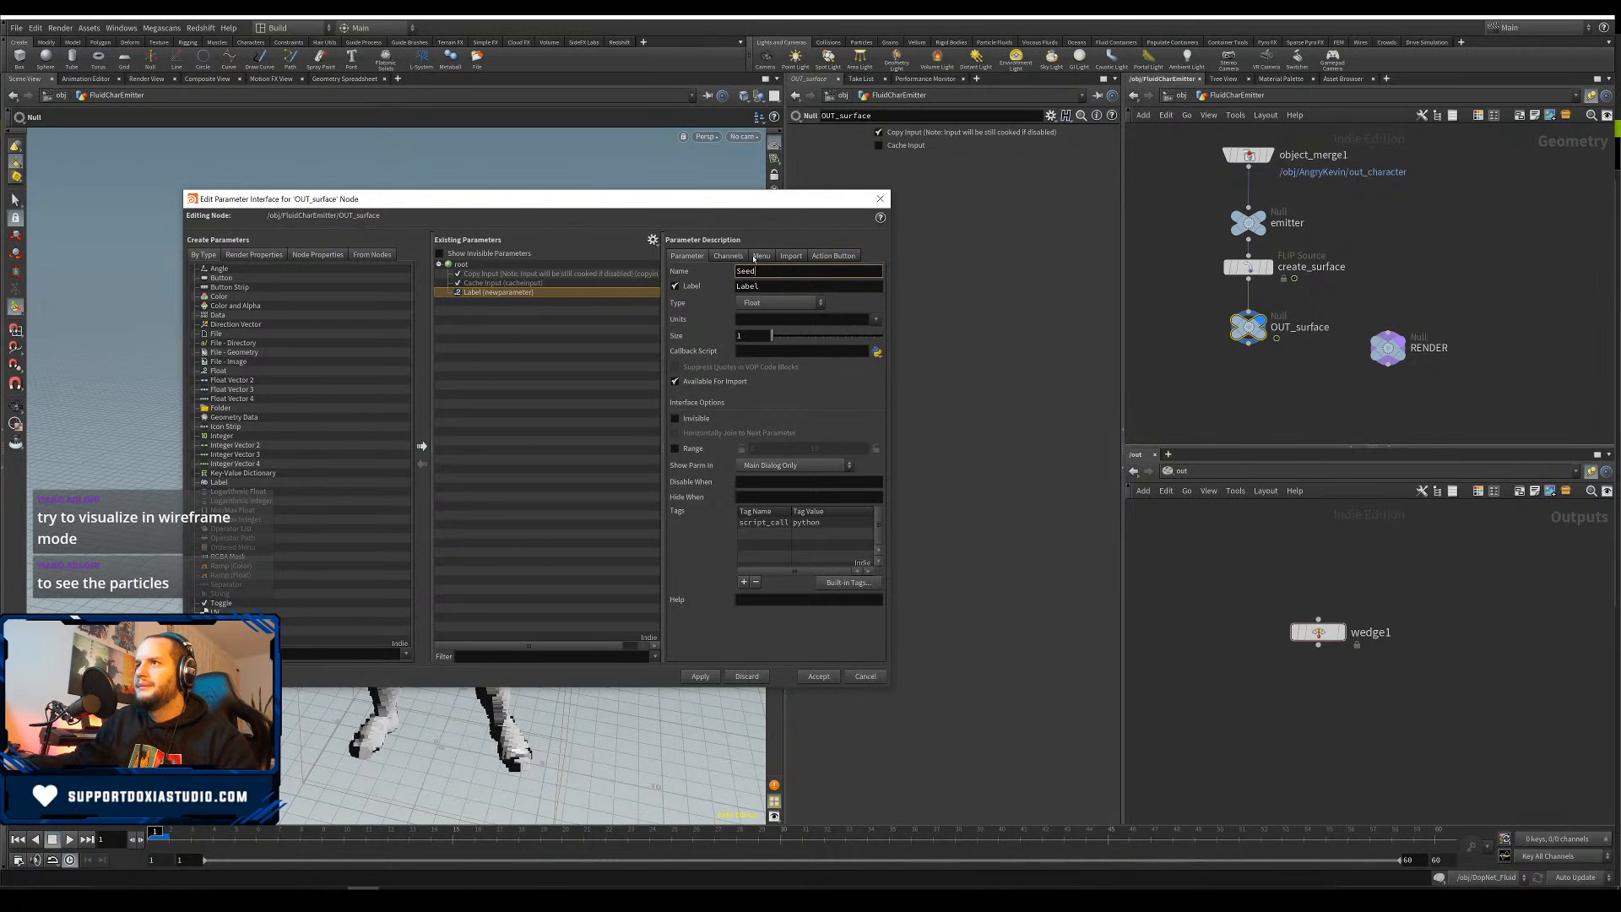
pyautogui.press('Tab')
pyautogui.write('Seed')
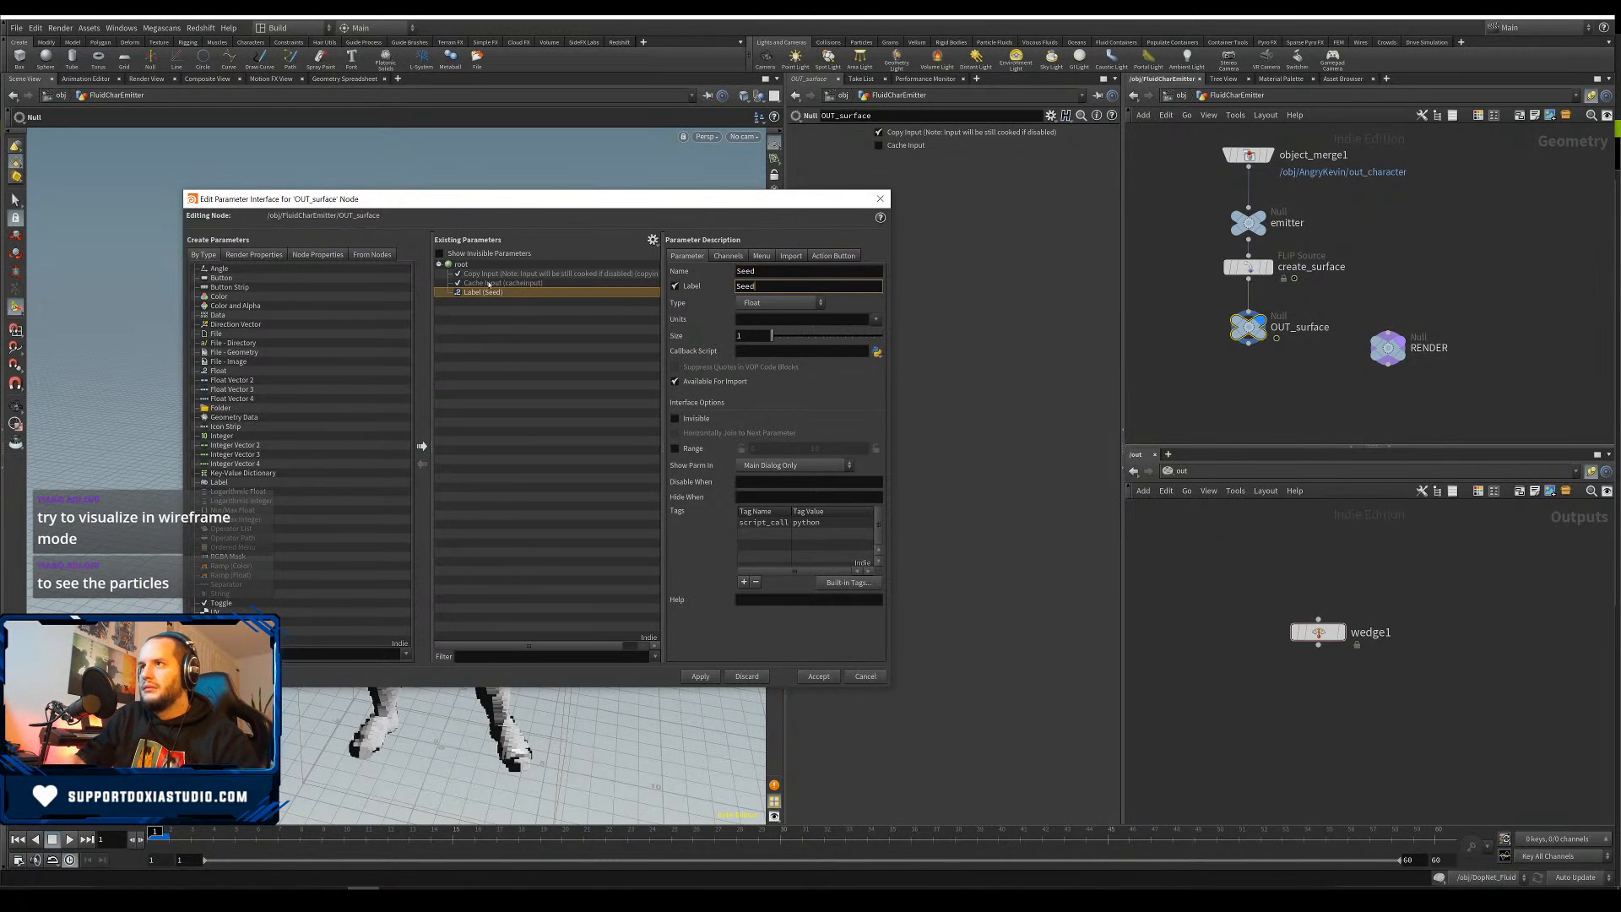
pyautogui.click(700, 677)
pyautogui.click(818, 677)
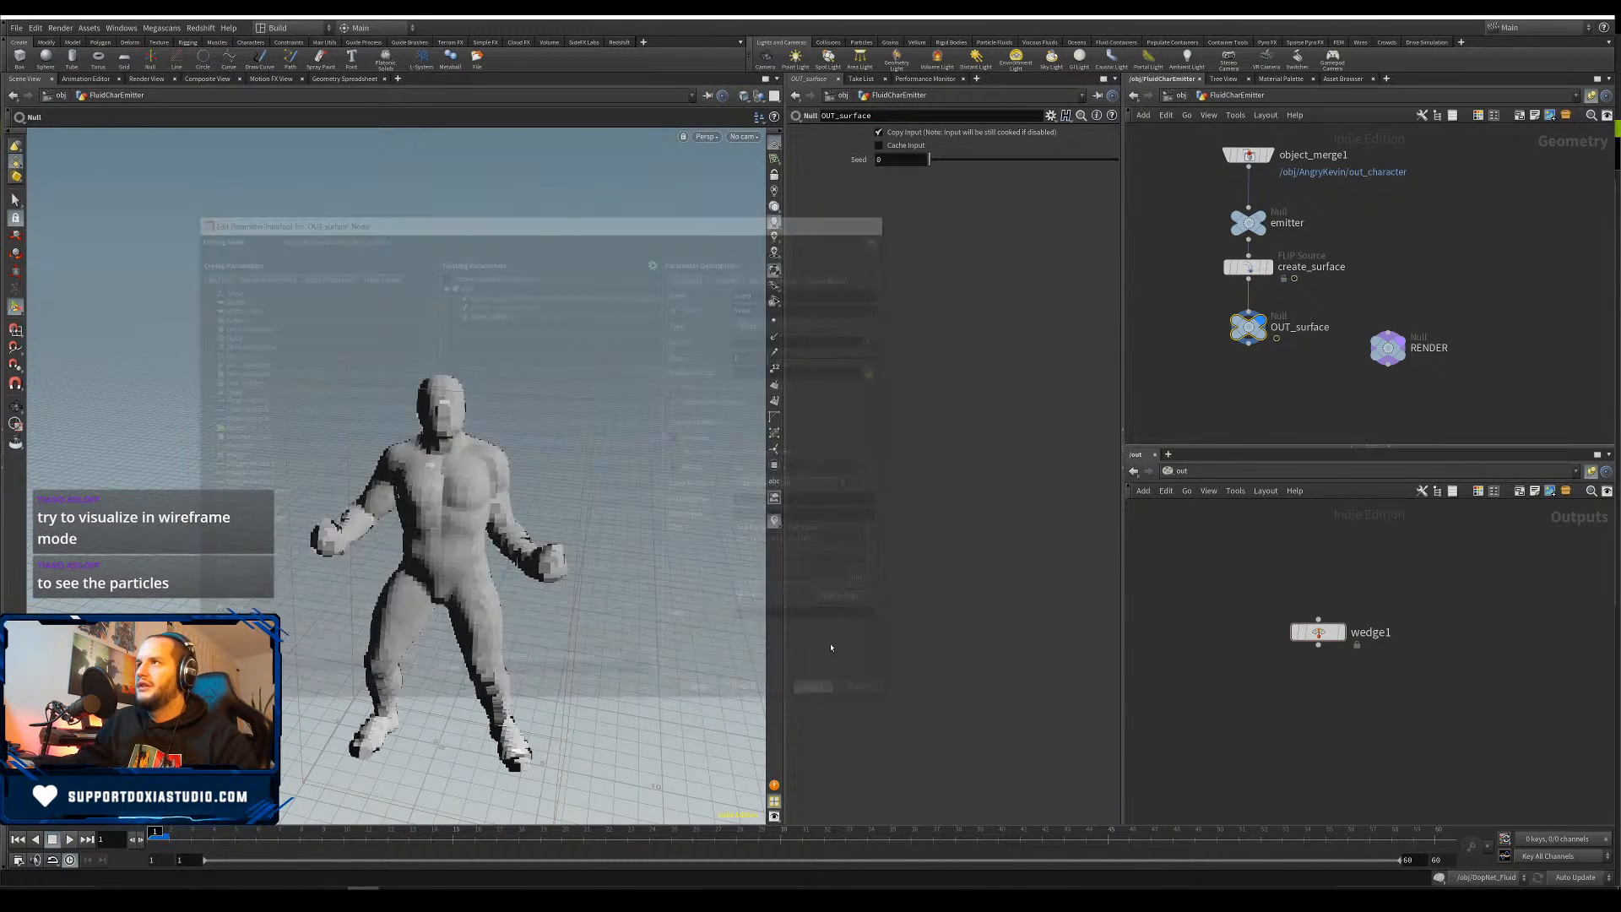
# Copy OUT_surface's Seed parameter and paste it as a relative reference into wedge1's Channel
pyautogui.rightClick(858, 160)
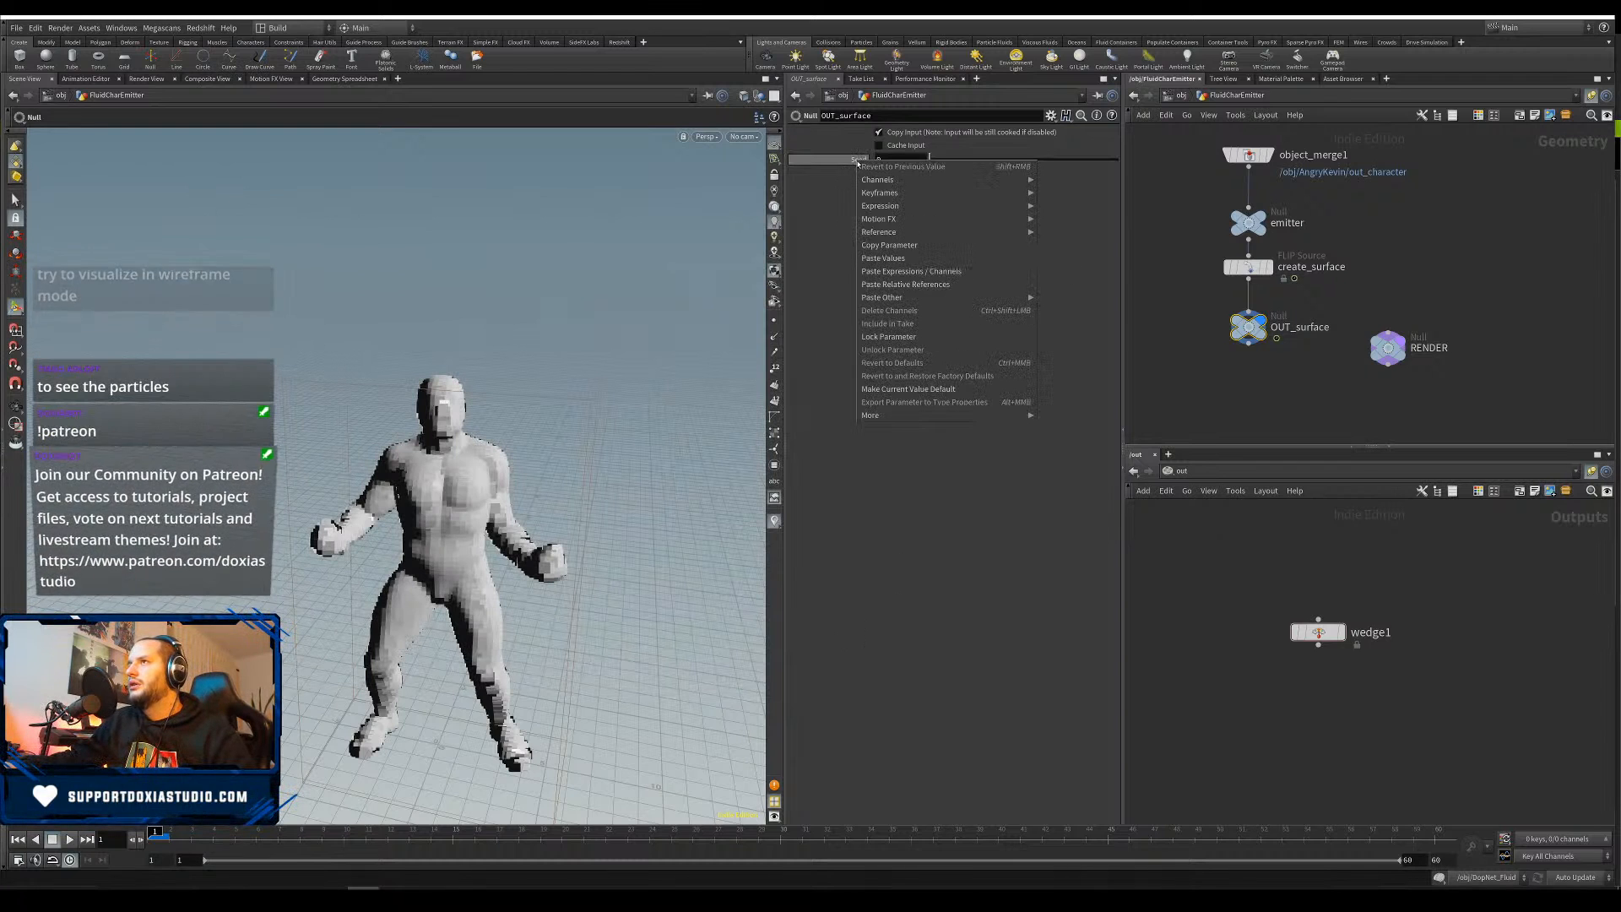
pyautogui.click(976, 248)
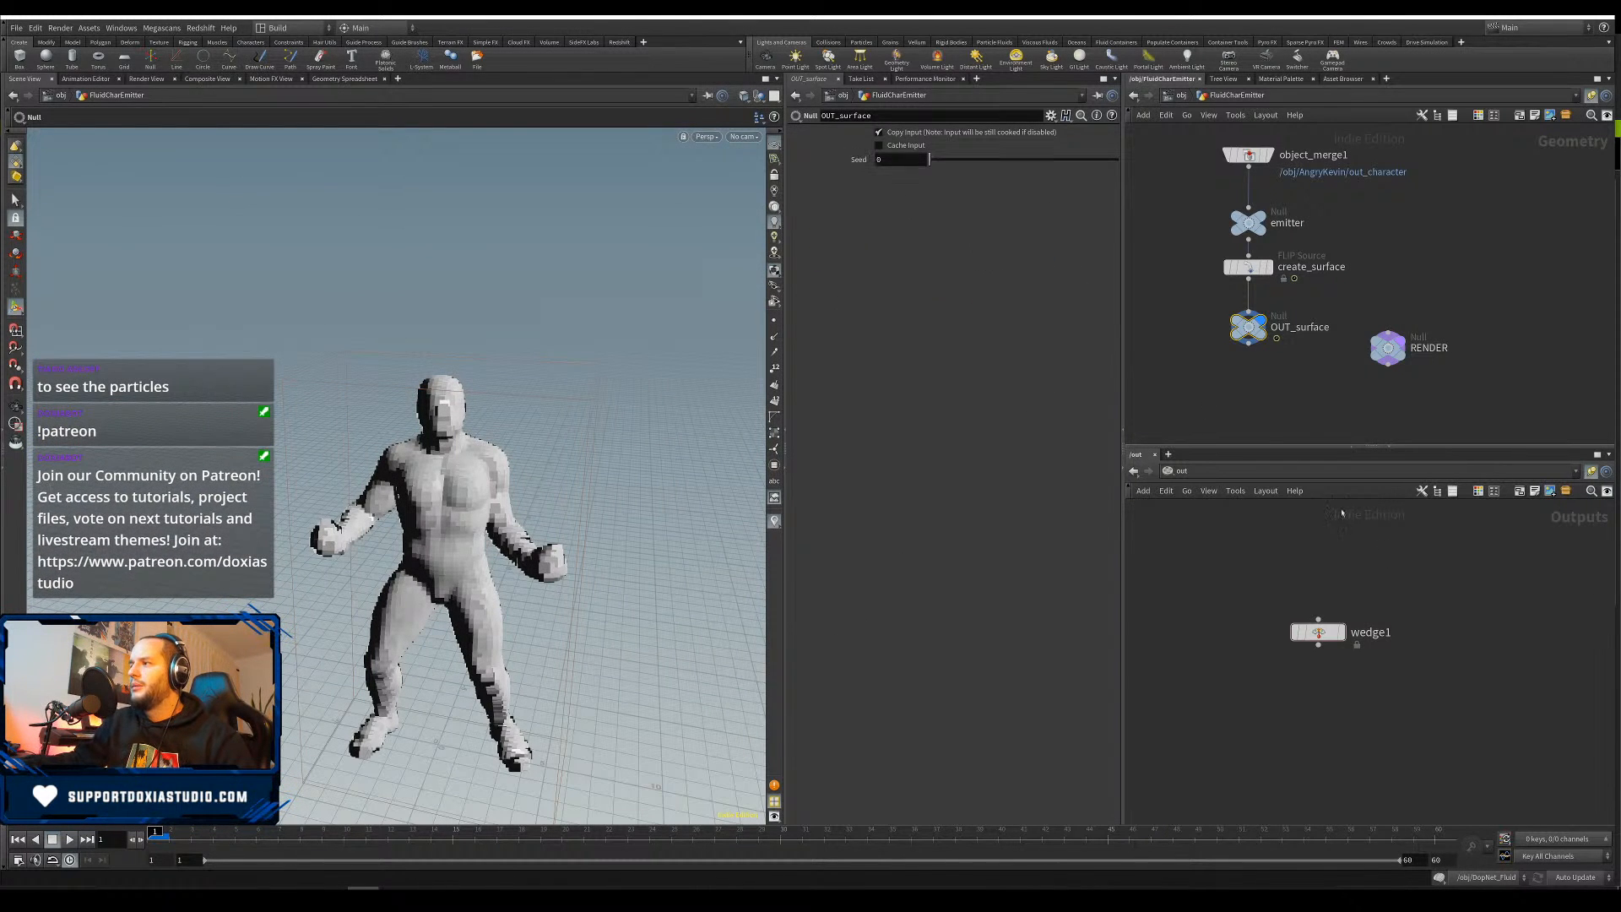
pyautogui.click(1317, 634)
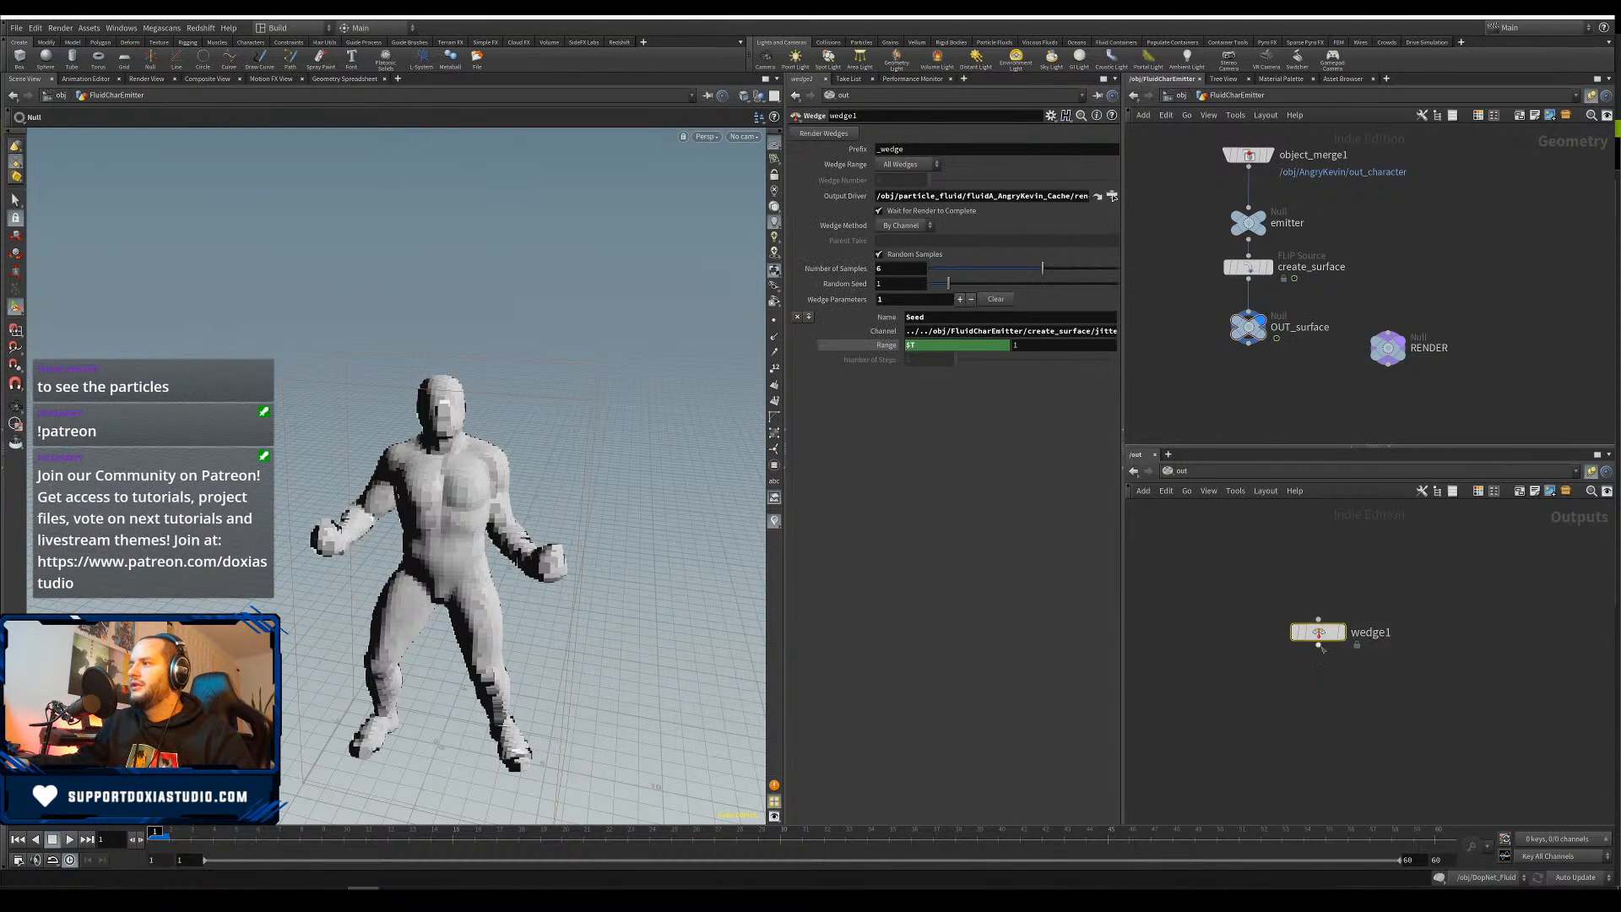
pyautogui.rightClick(884, 332)
pyautogui.click(991, 457)
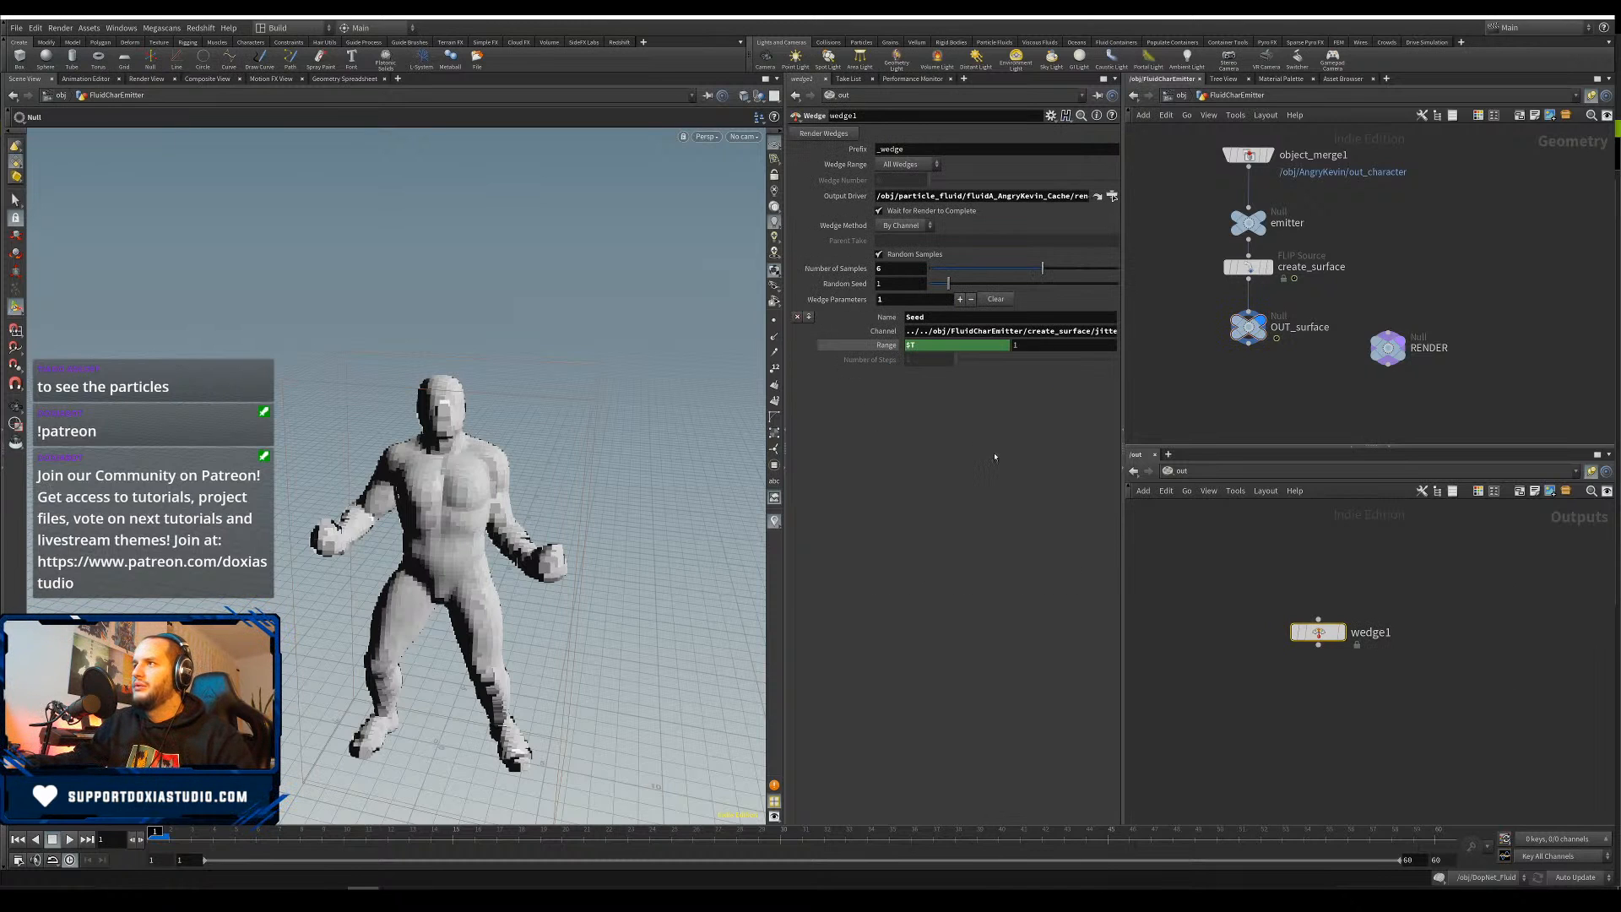
pyautogui.rightClick(887, 334)
pyautogui.click(937, 460)
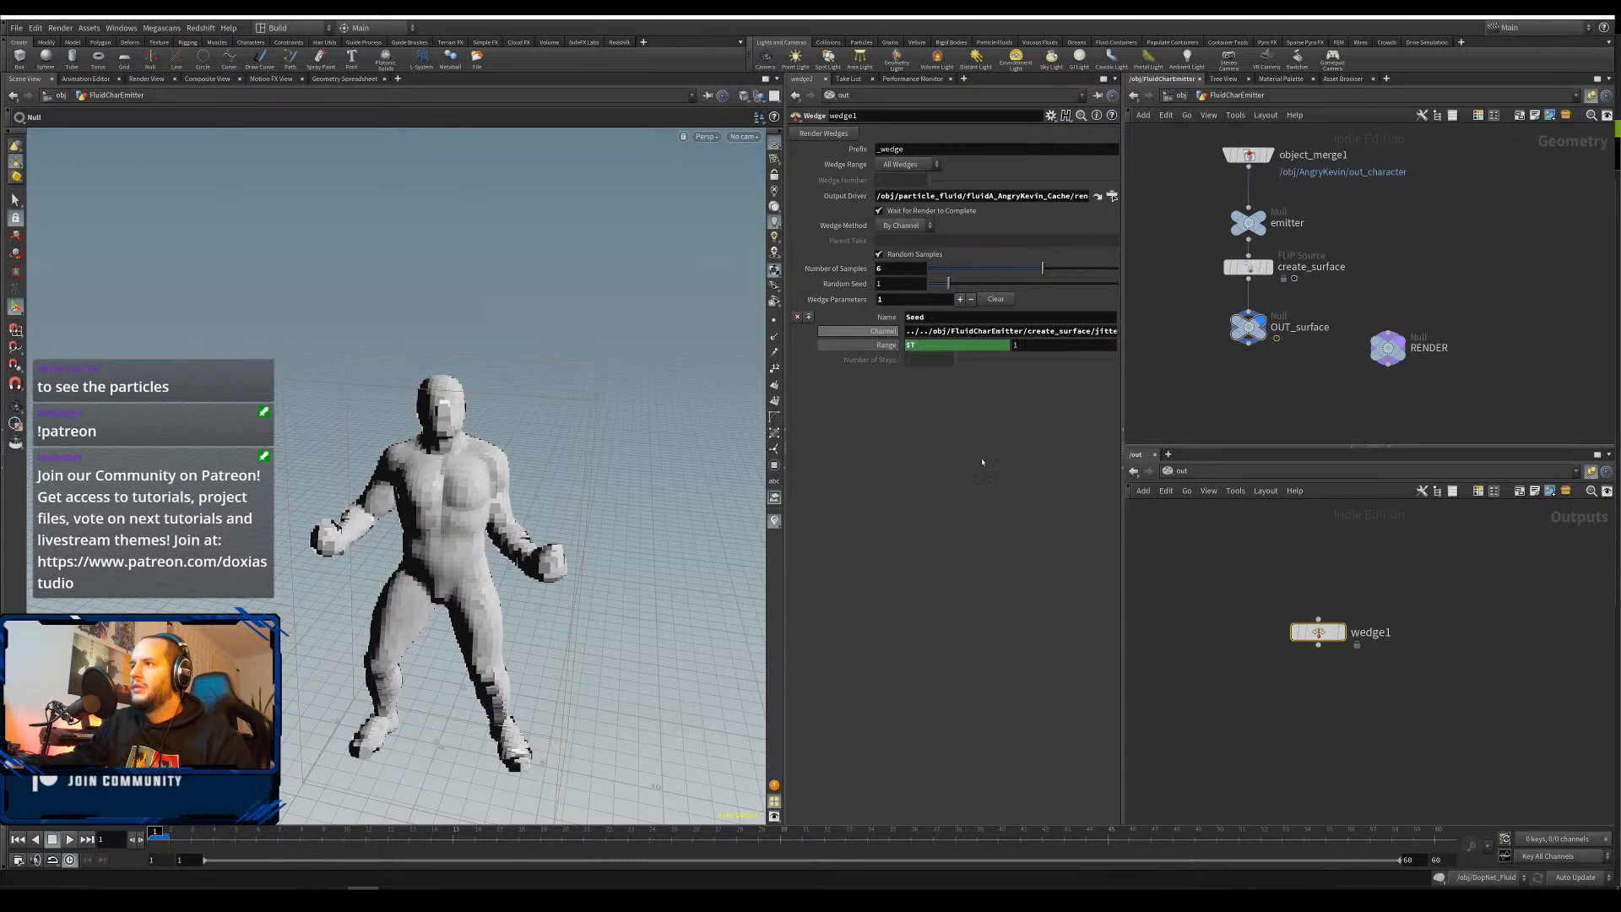
# Strip the function wrapper from wedge1's Channel, leaving the plain path ../../obj/FluidCharEmitter/OUT_surface/Seed
pyautogui.moveTo(933, 331); pyautogui.dragTo(896, 331)
pyautogui.press('BackSpace')
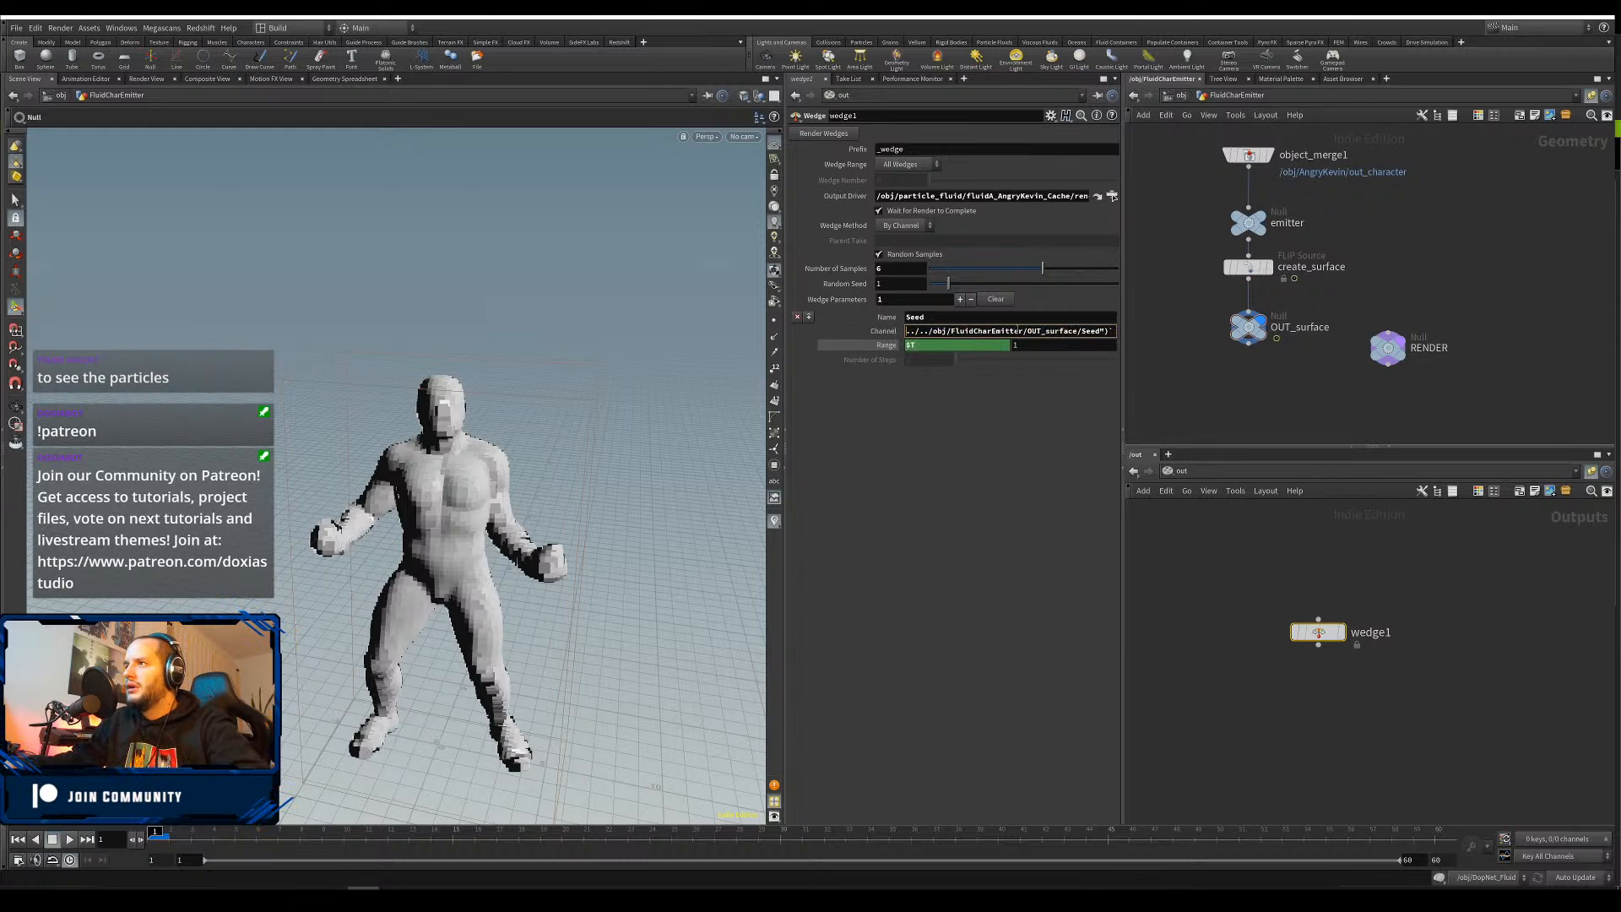
pyautogui.moveTo(1027, 331); pyautogui.dragTo(1224, 324)
pyautogui.click(1114, 332)
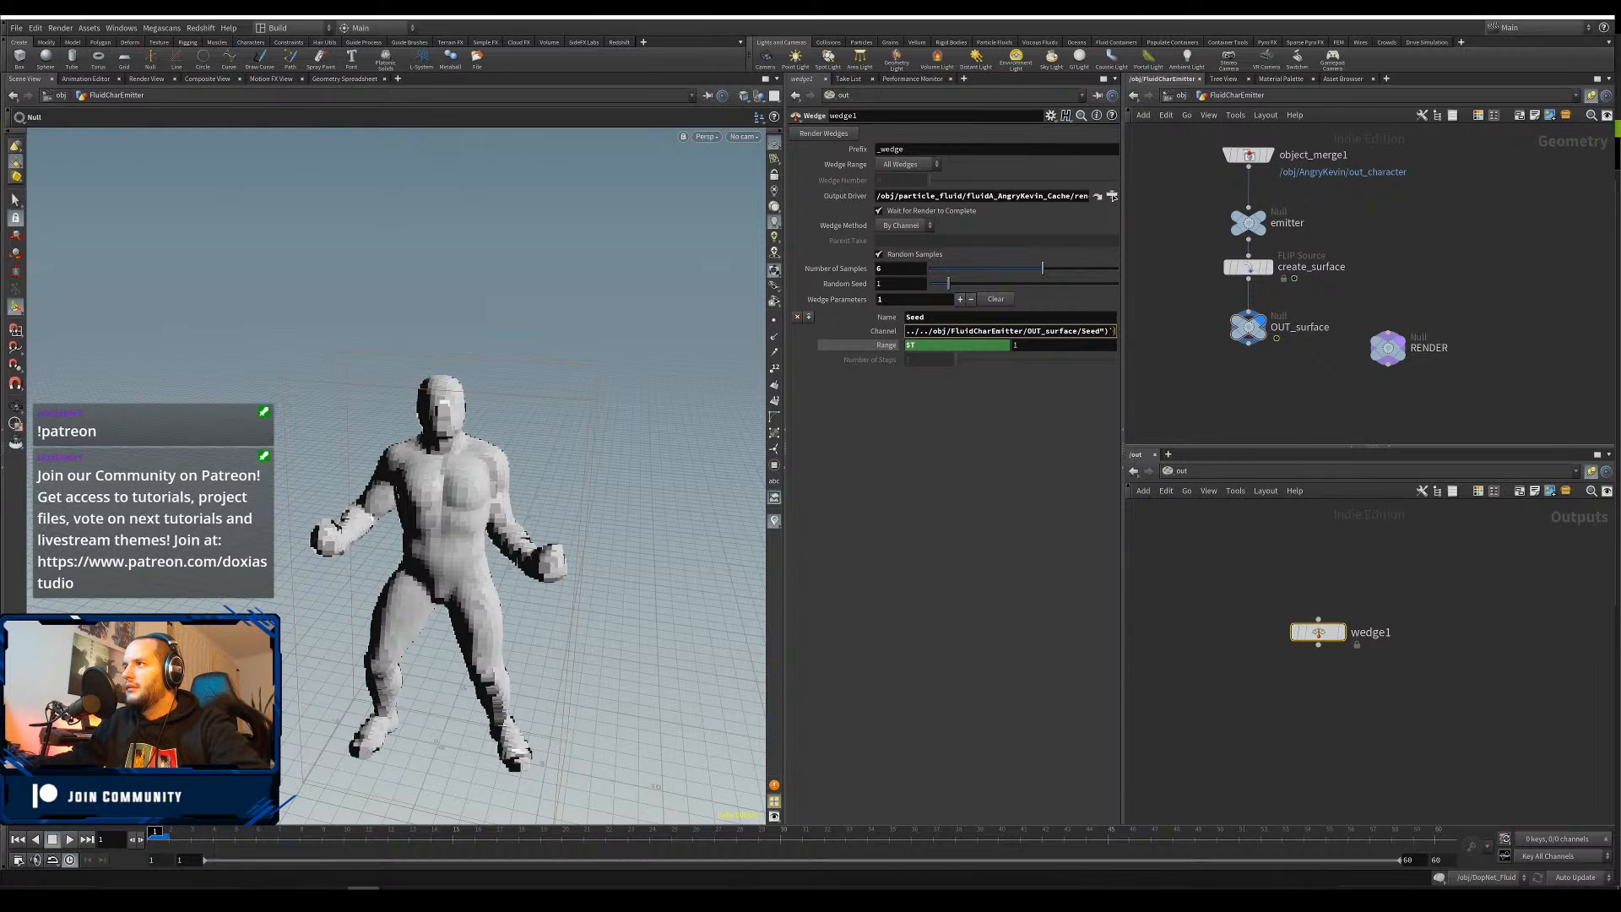
pyautogui.press('Return')
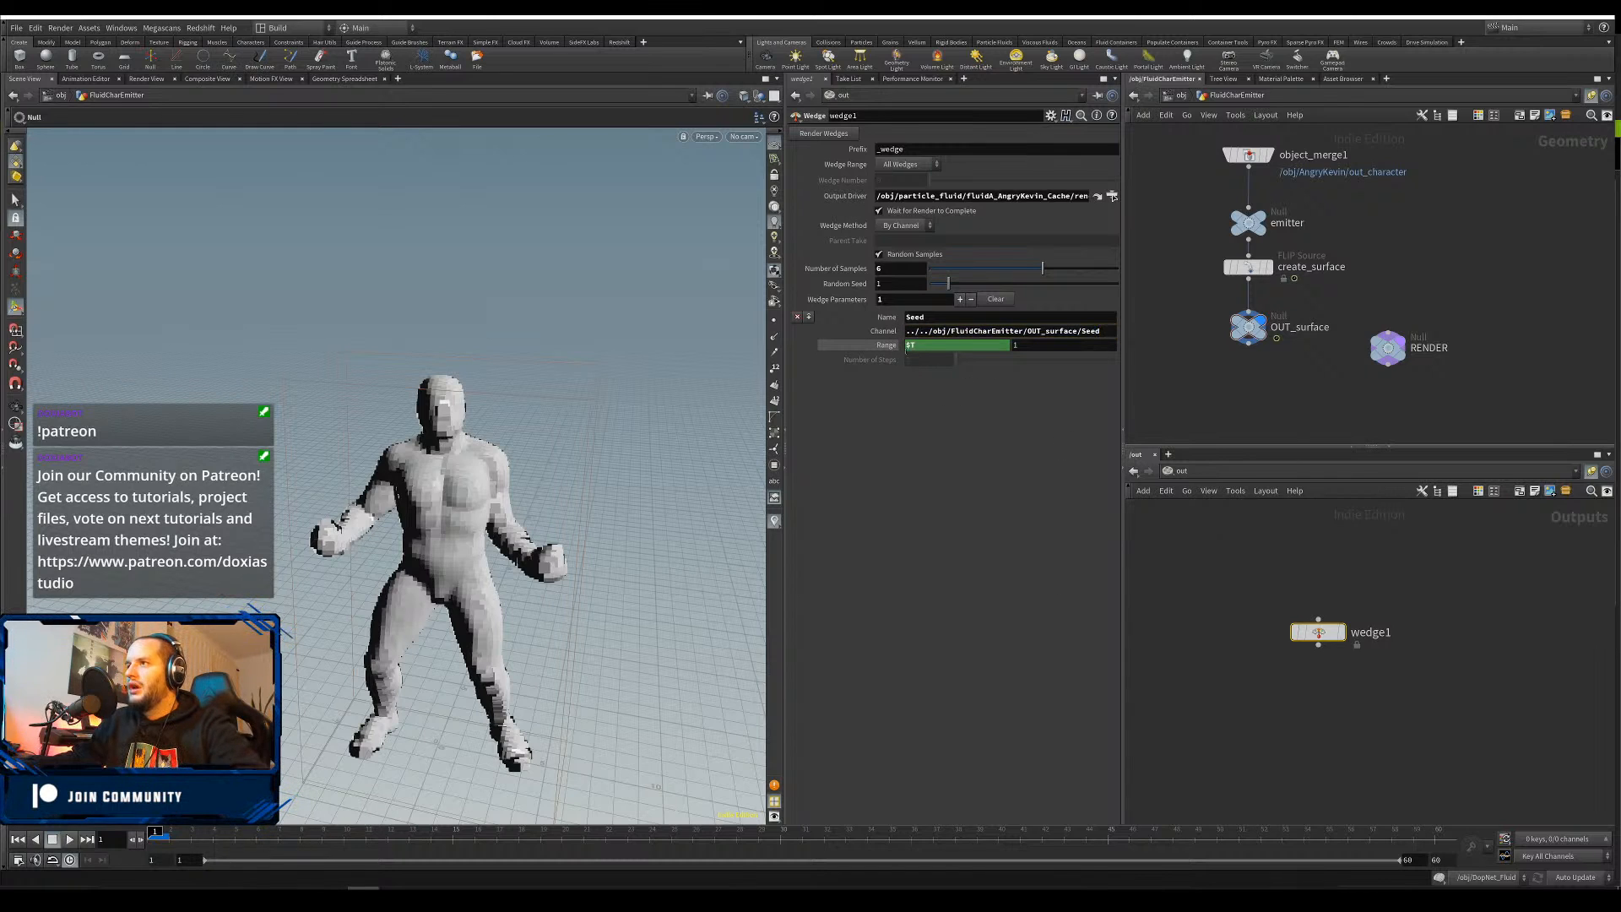
# Set the Range of wedge1's Seed parameter from 123 to 145834
pyautogui.click(945, 346)
pyautogui.write('145834')
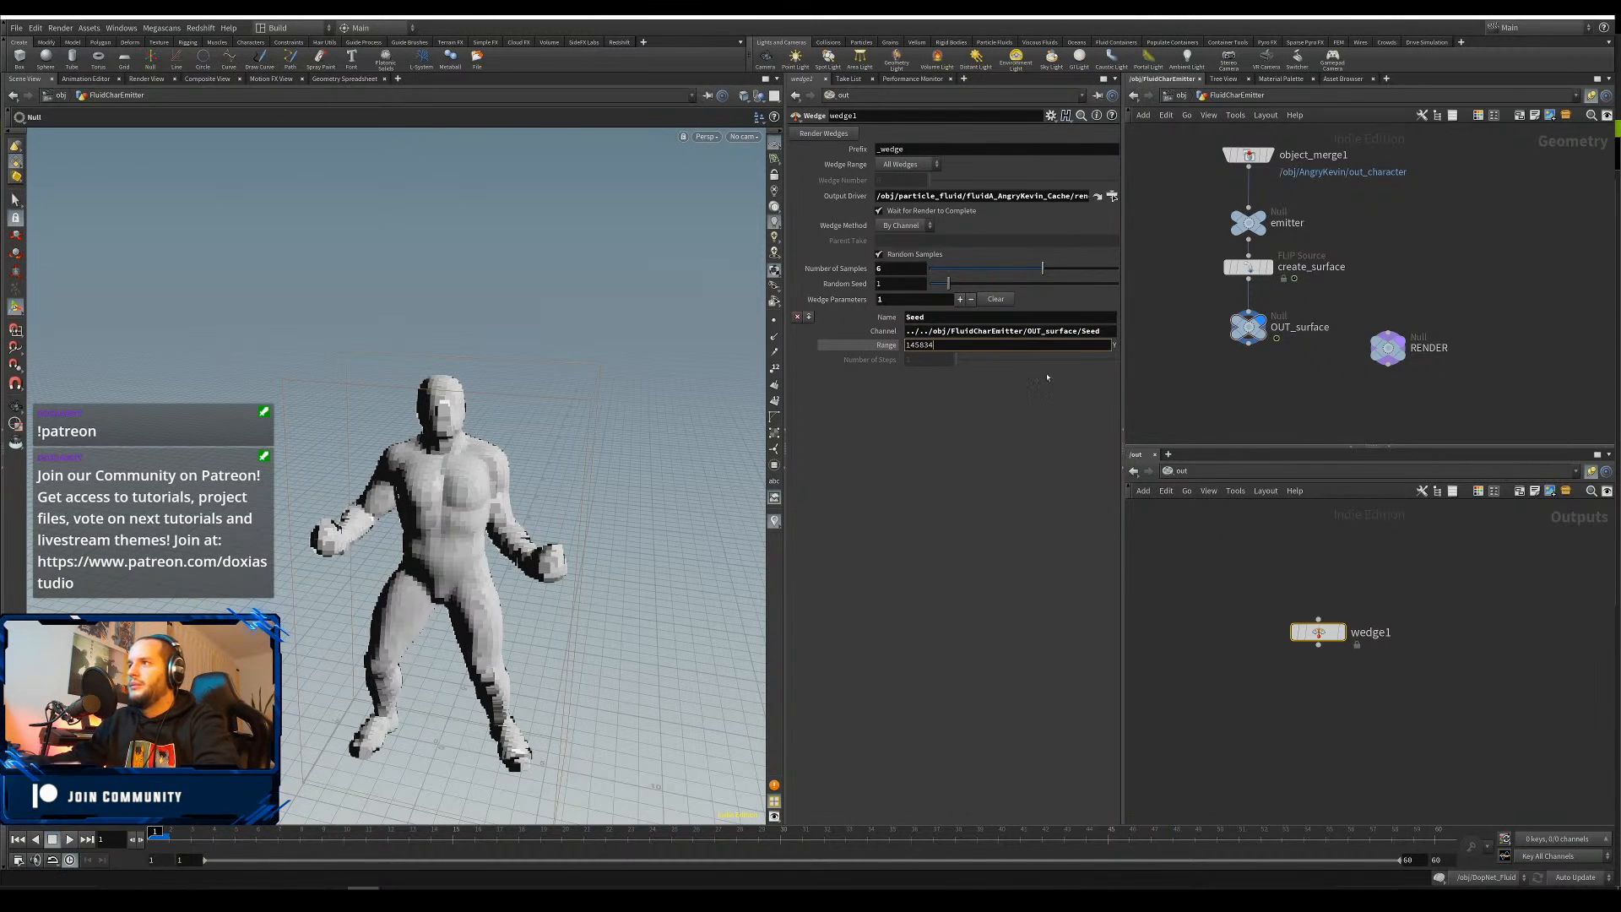
pyautogui.press('Return')
pyautogui.click(961, 343)
pyautogui.write('123')
pyautogui.press('Return')
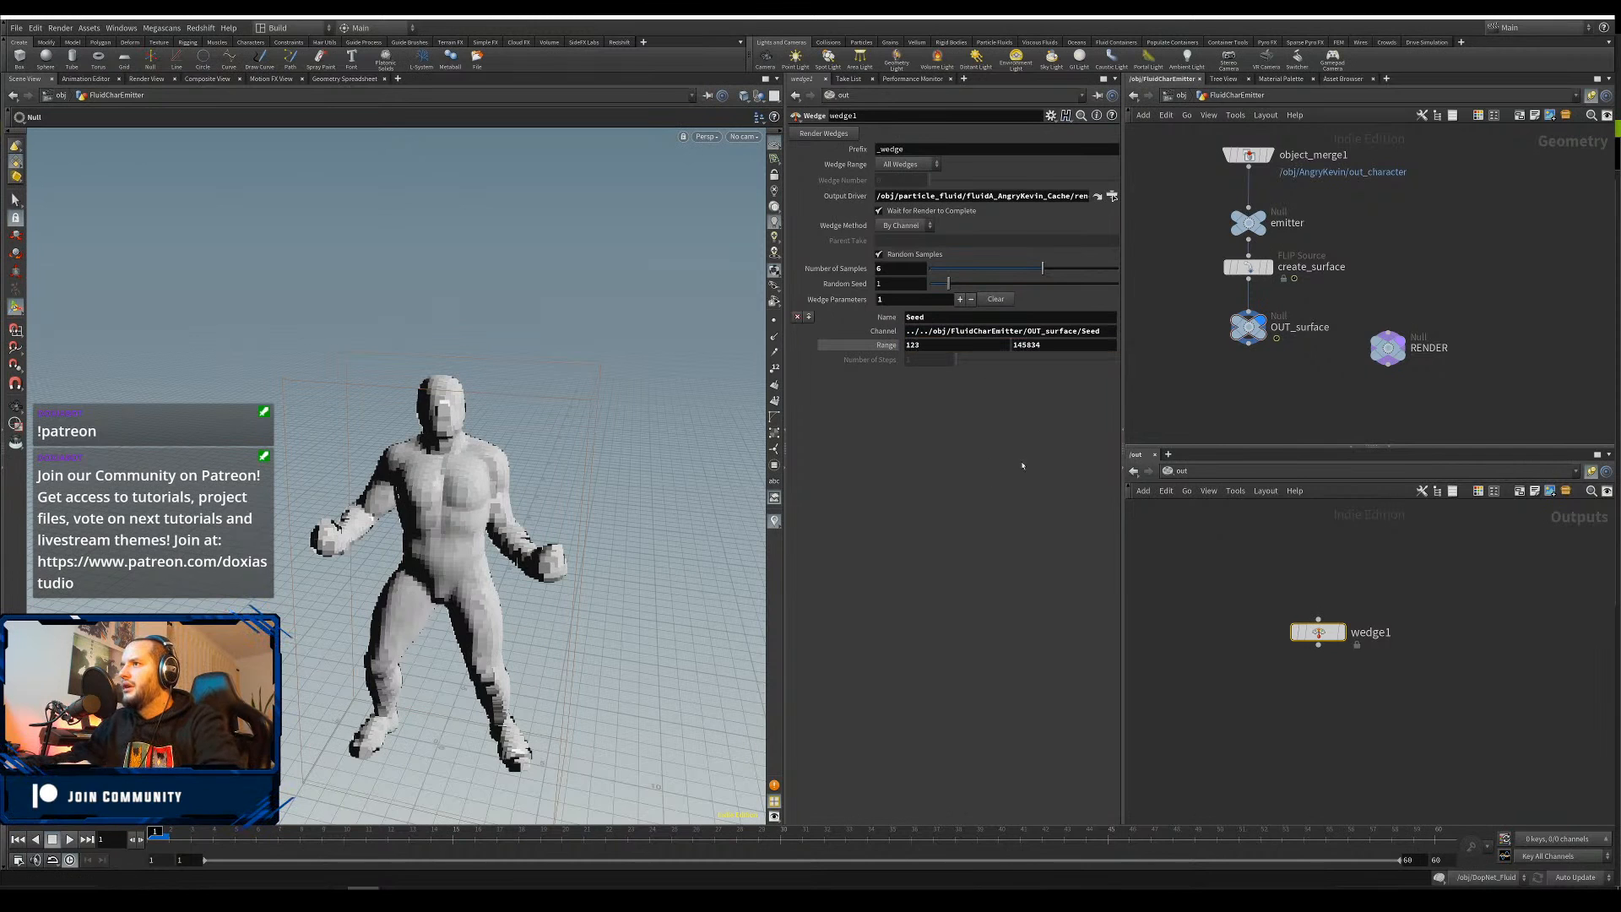
# Extend create_surface's Jitter Seed expression to $T plus a relative reference to OUT_surface's Seed
pyautogui.click(1254, 265)
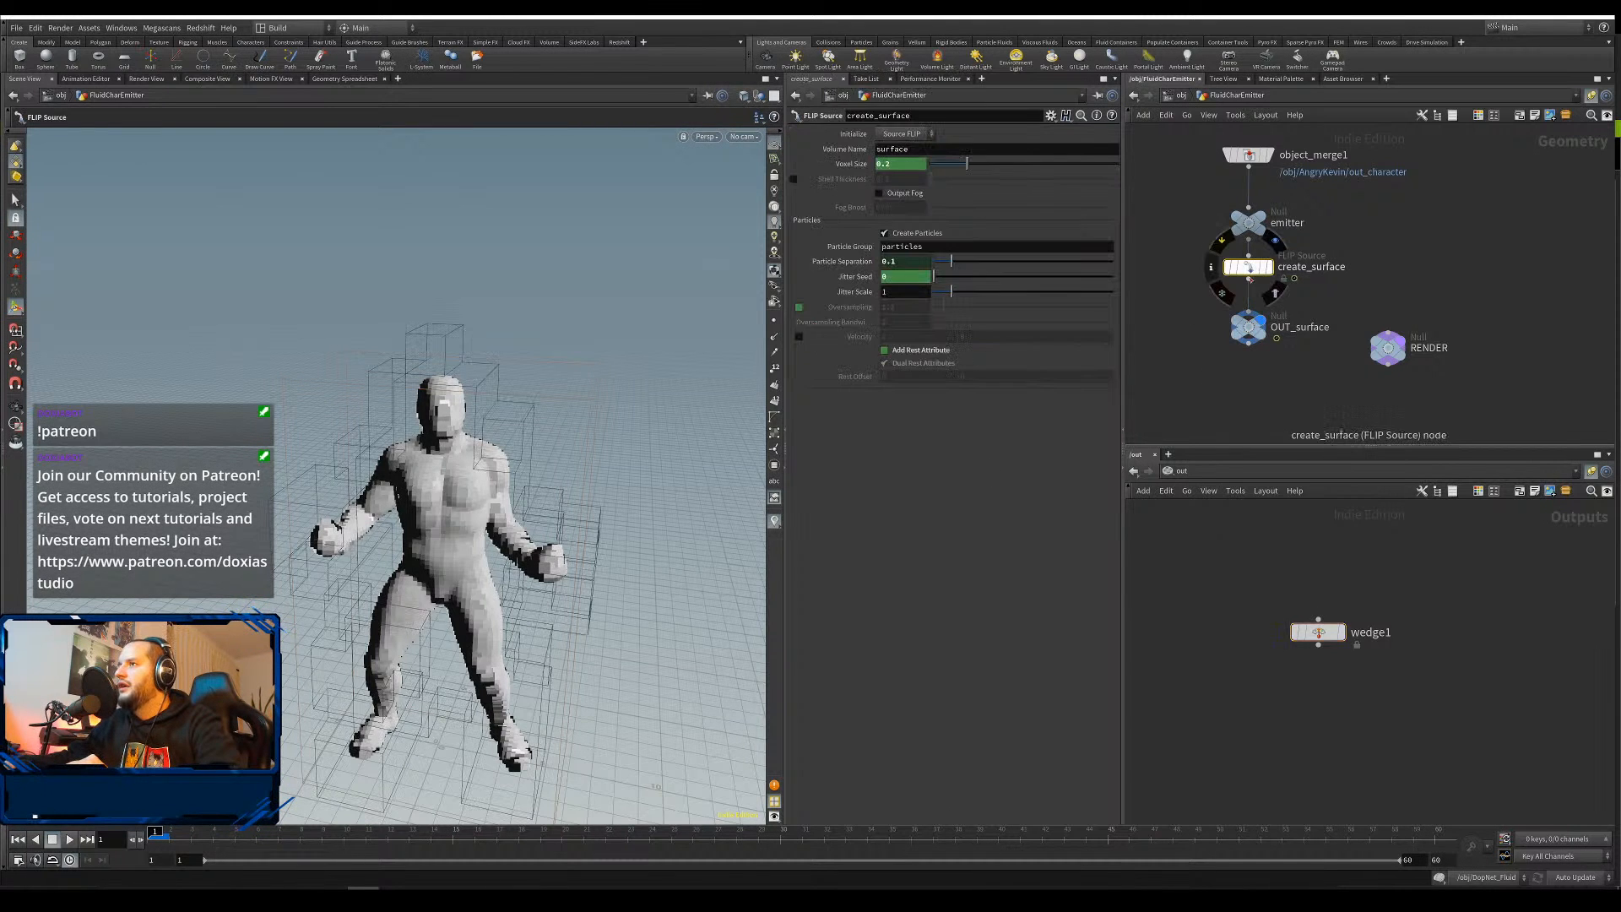
pyautogui.click(910, 279)
pyautogui.write('$T+')
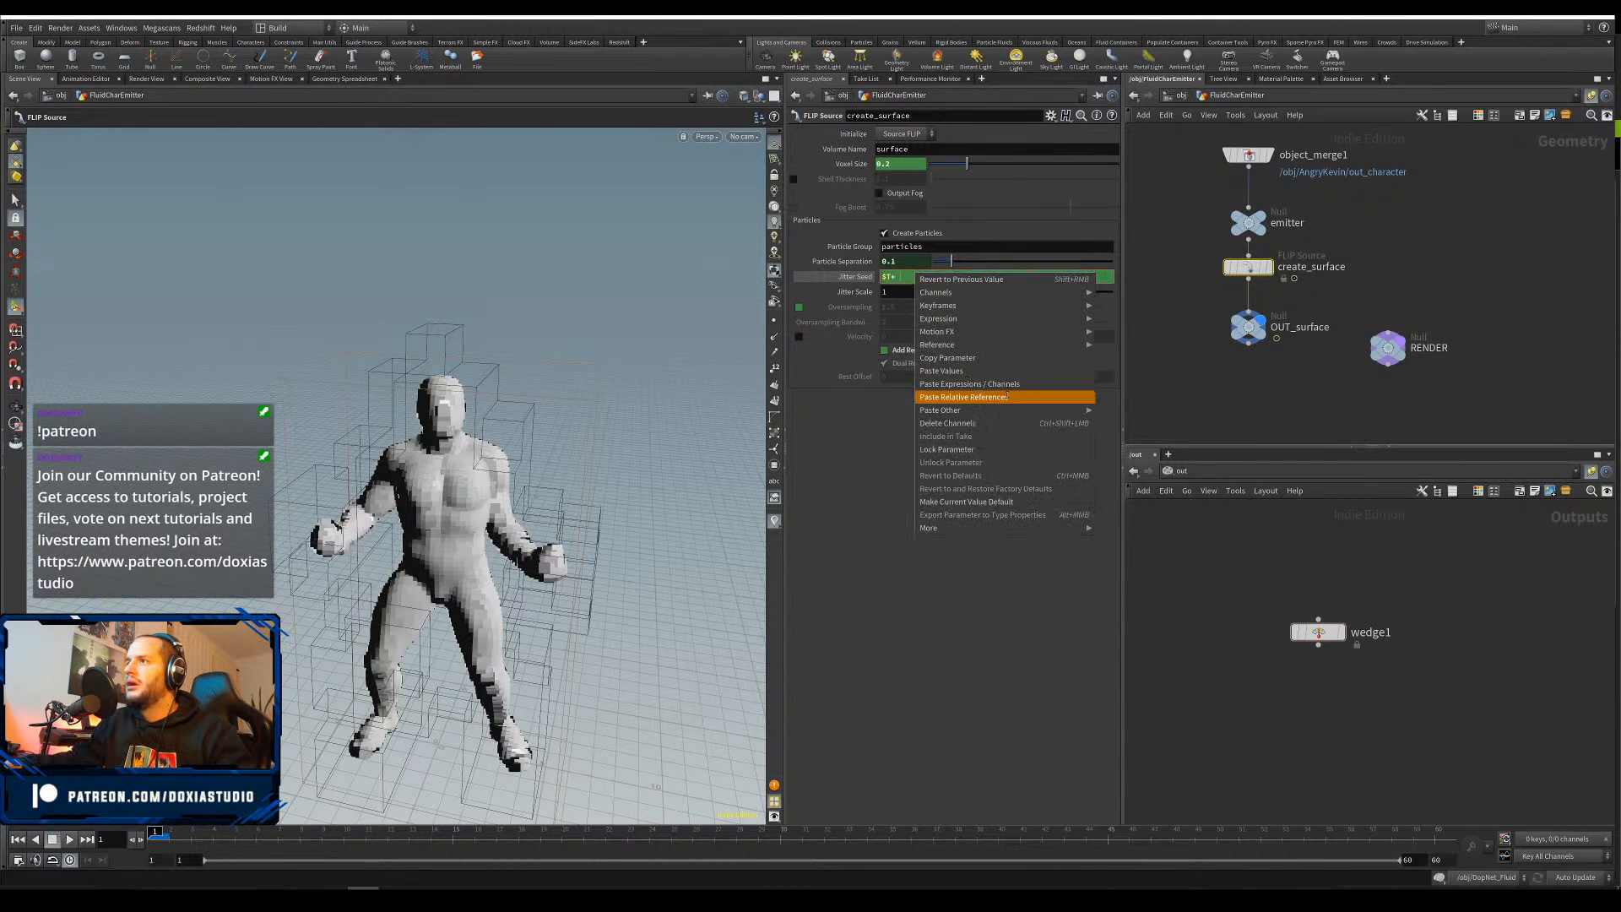
pyautogui.click(964, 397)
pyautogui.click(847, 282)
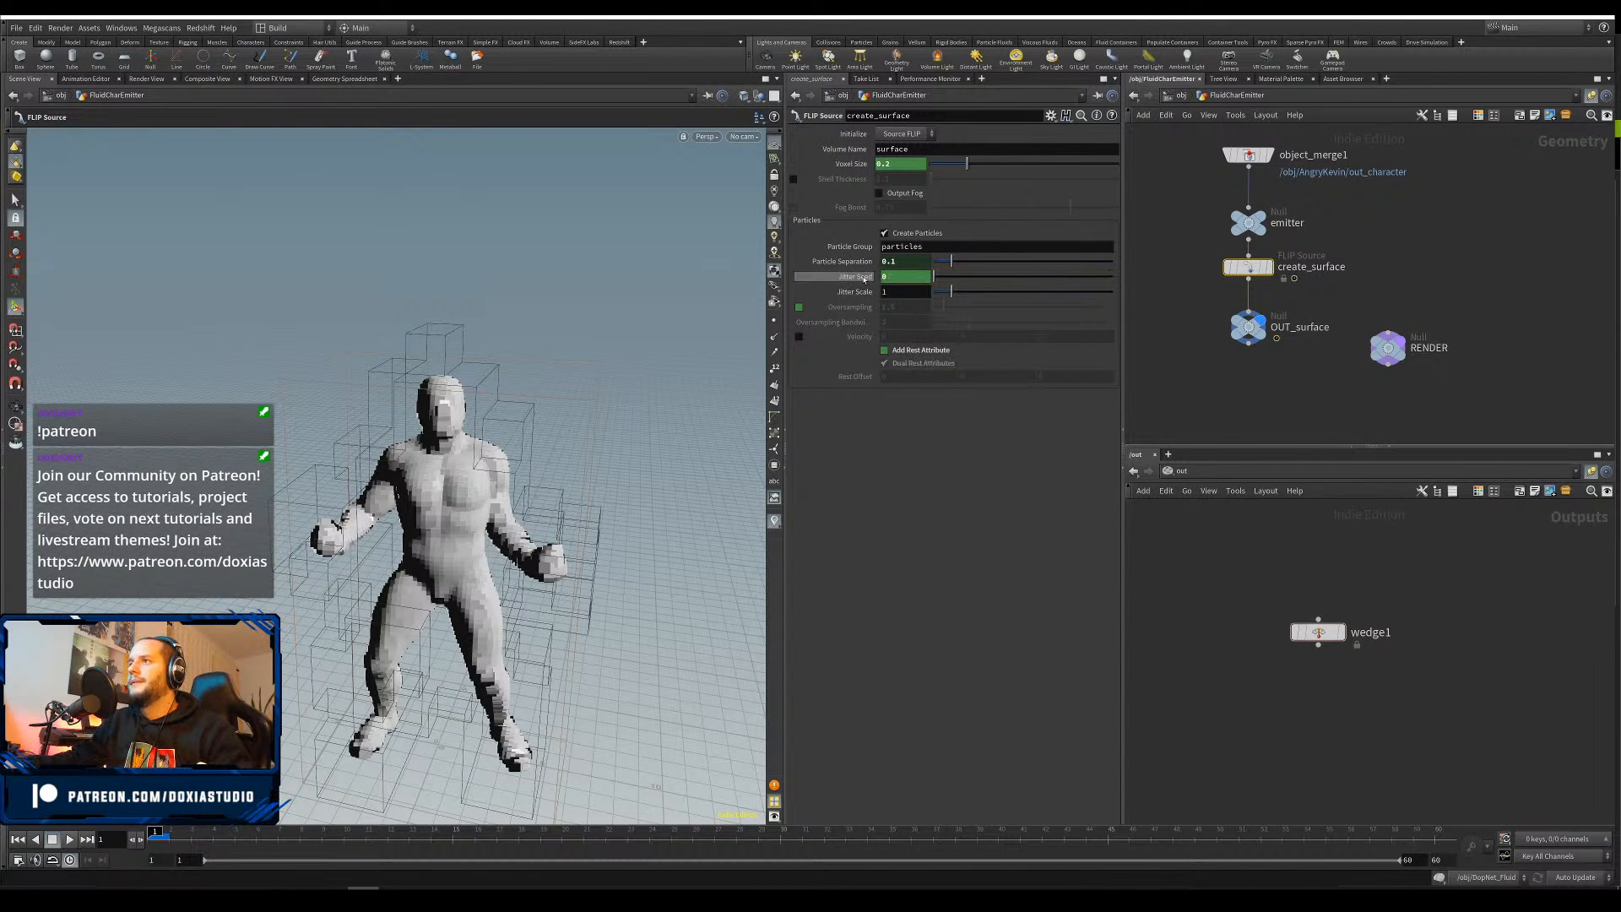
# Set OUT_surface's Seed to 2 and check the linked Jitter Seed on create_surface
pyautogui.click(1249, 330)
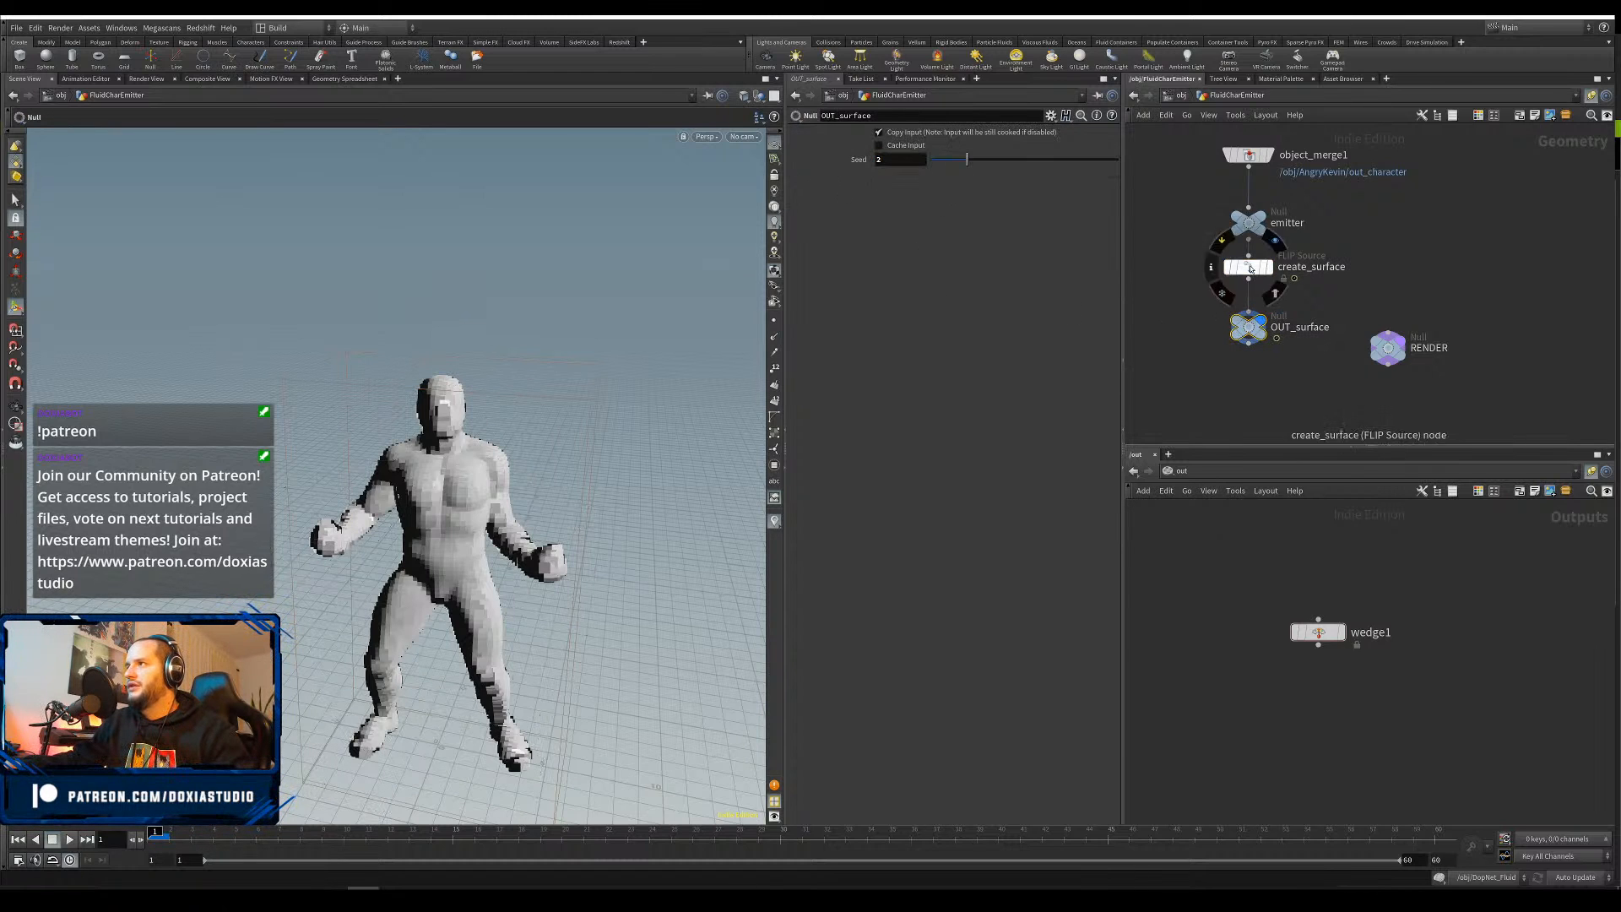
pyautogui.click(1248, 267)
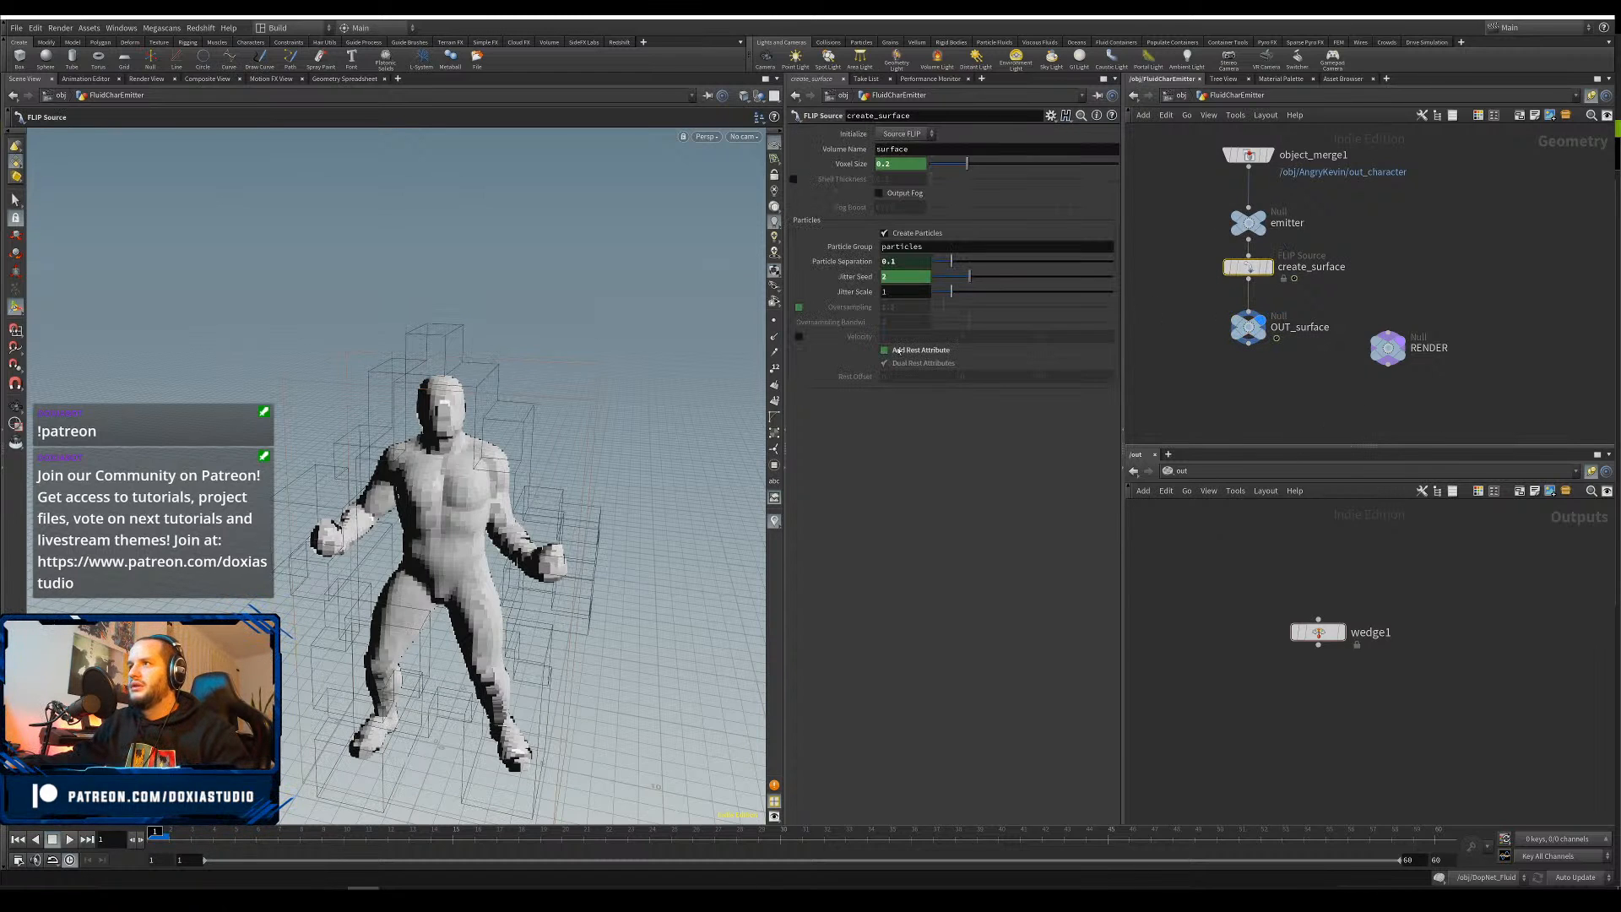
pyautogui.click(1249, 329)
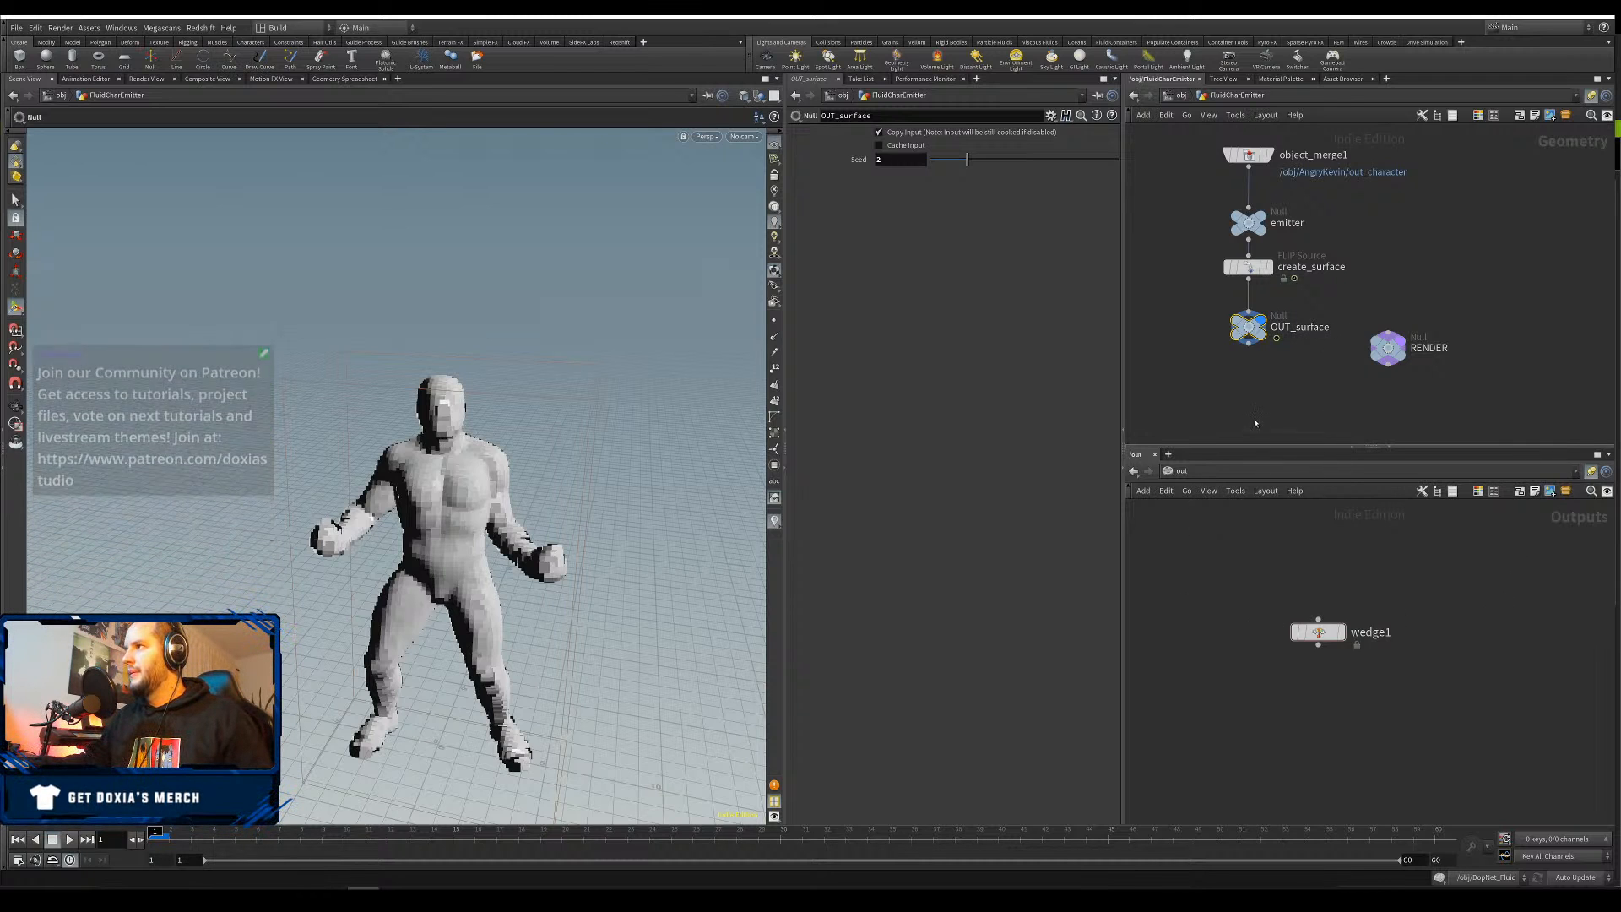
pyautogui.click(1248, 267)
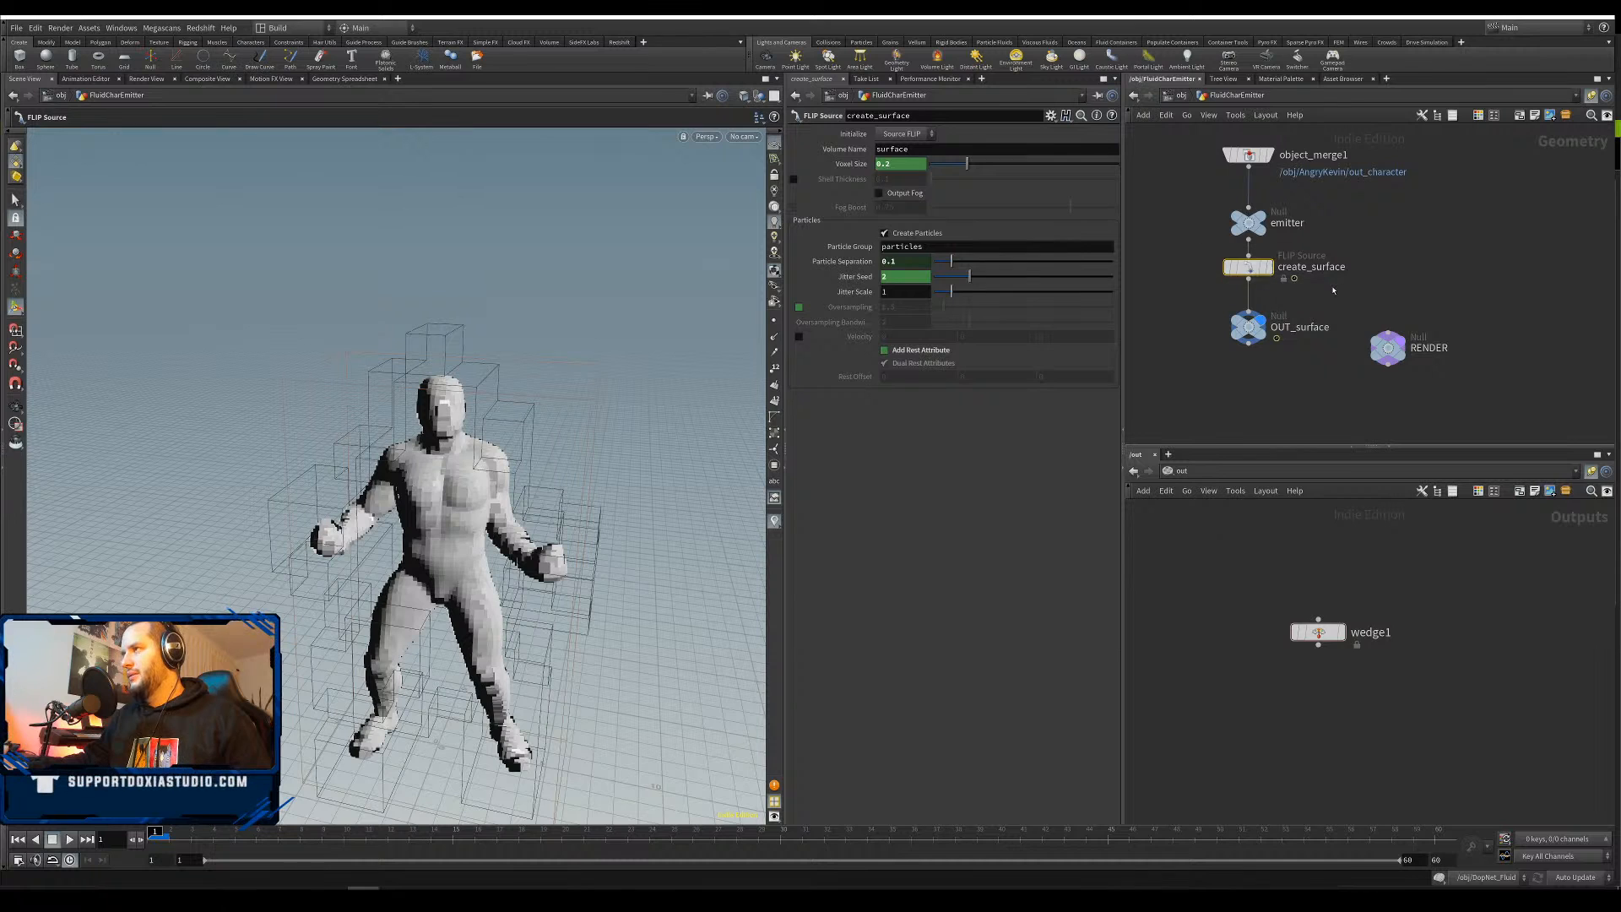
# Switch the viewport to Wireframe shading and set OUT_surface's Seed to 1.14 to compare the particle distribution
pyautogui.click(743, 95)
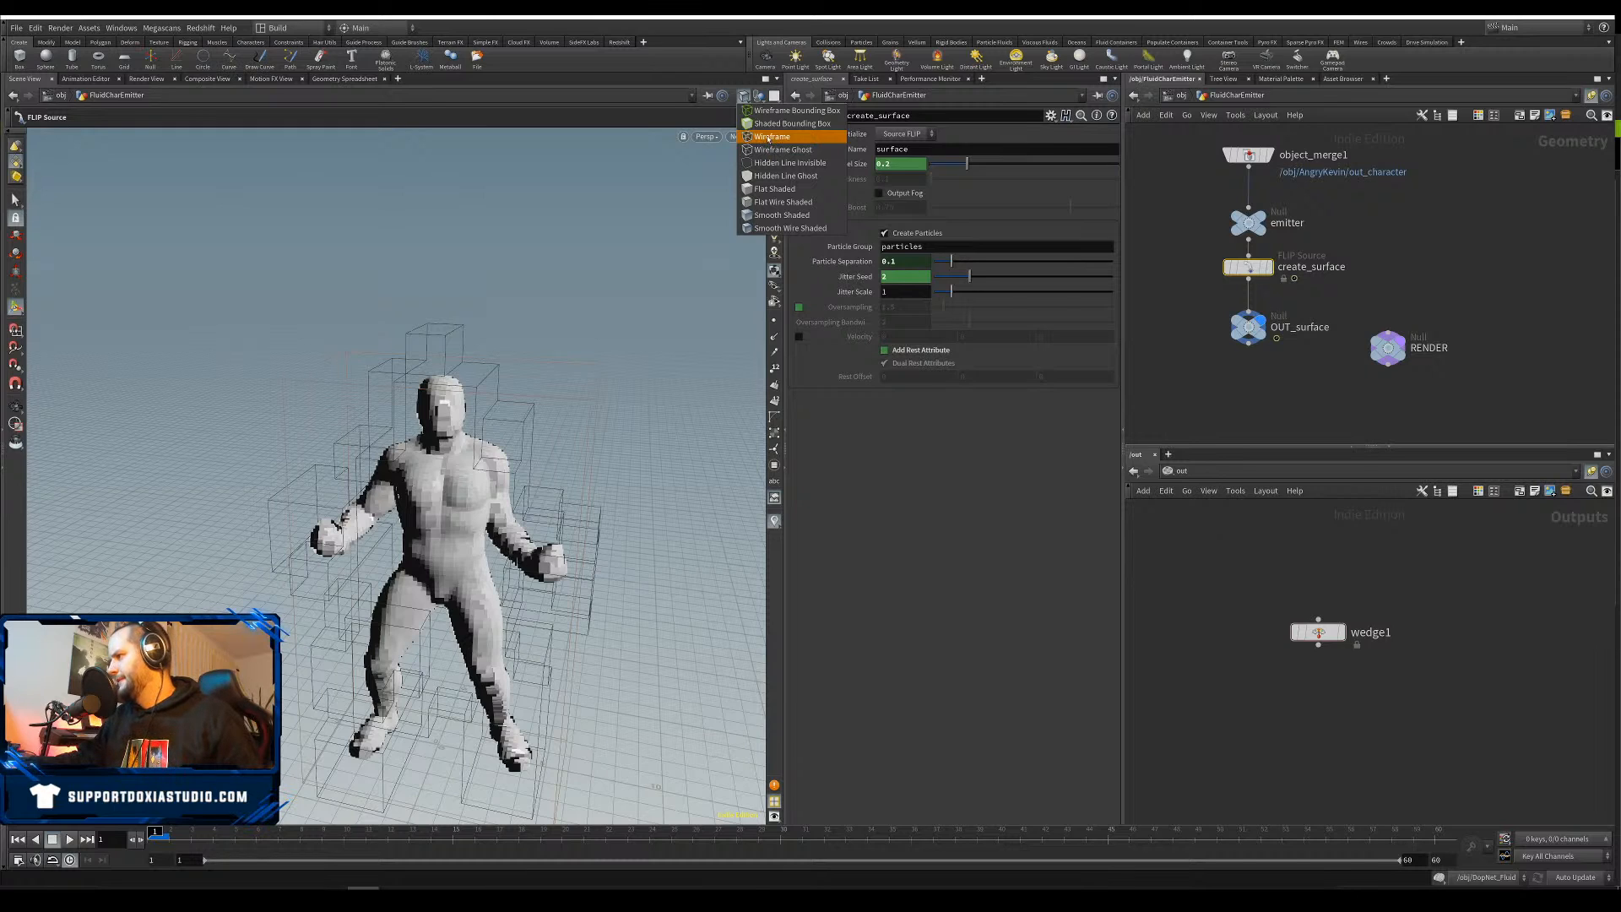
pyautogui.click(768, 136)
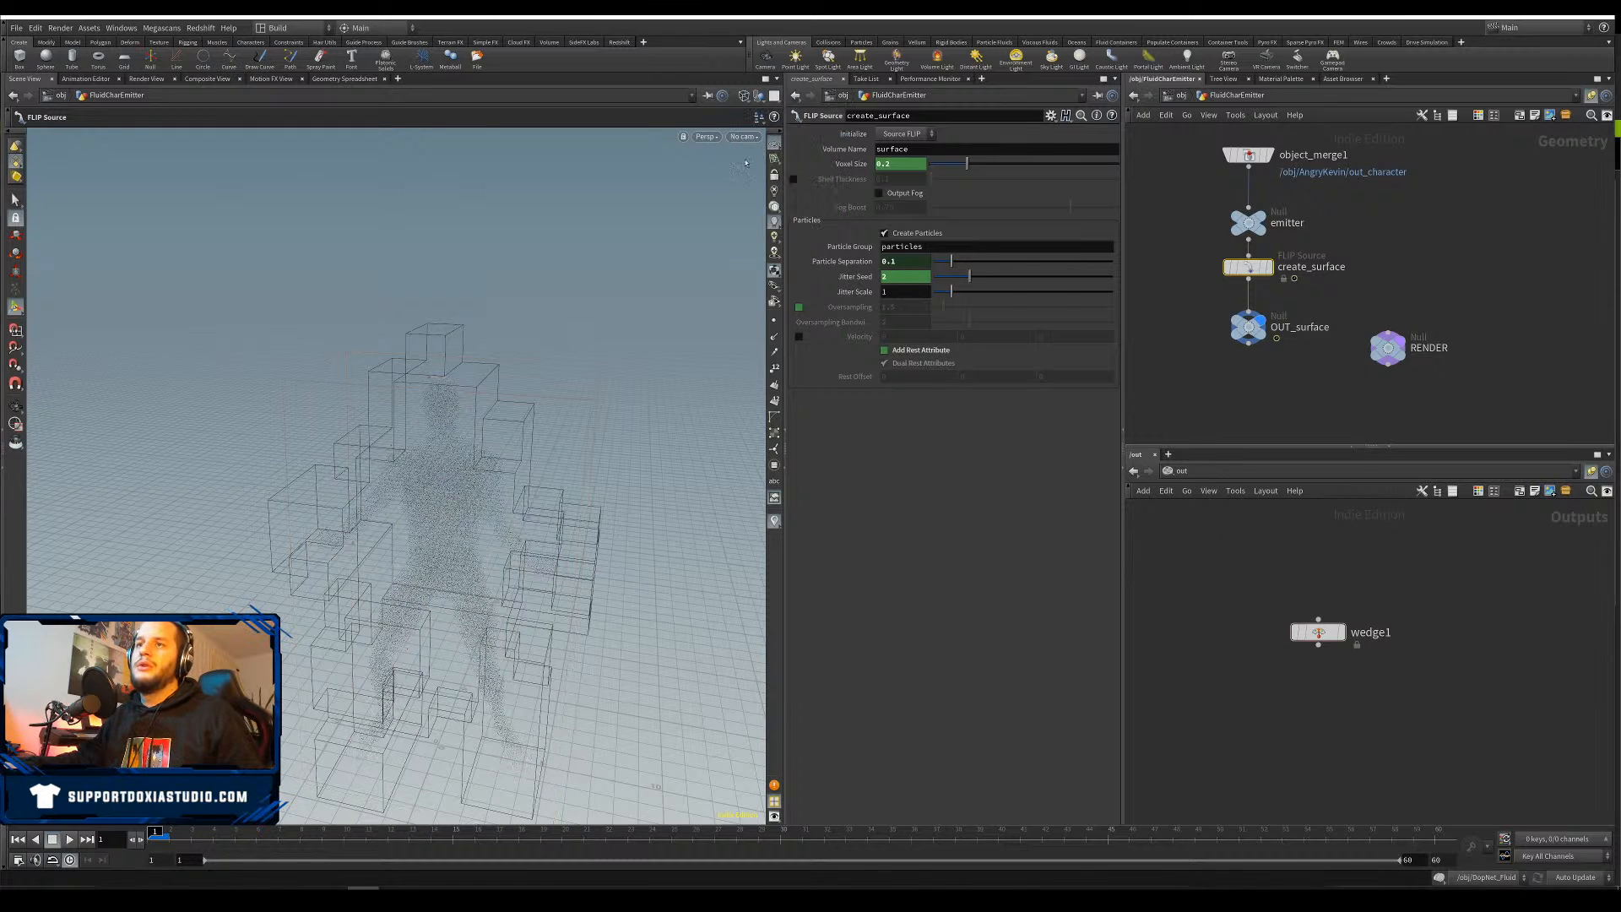
pyautogui.scroll(5, 607, 524)
pyautogui.keyDown('alt'); pyautogui.moveTo(607, 524); pyautogui.dragTo(594, 523, button='right'); pyautogui.keyUp('alt')
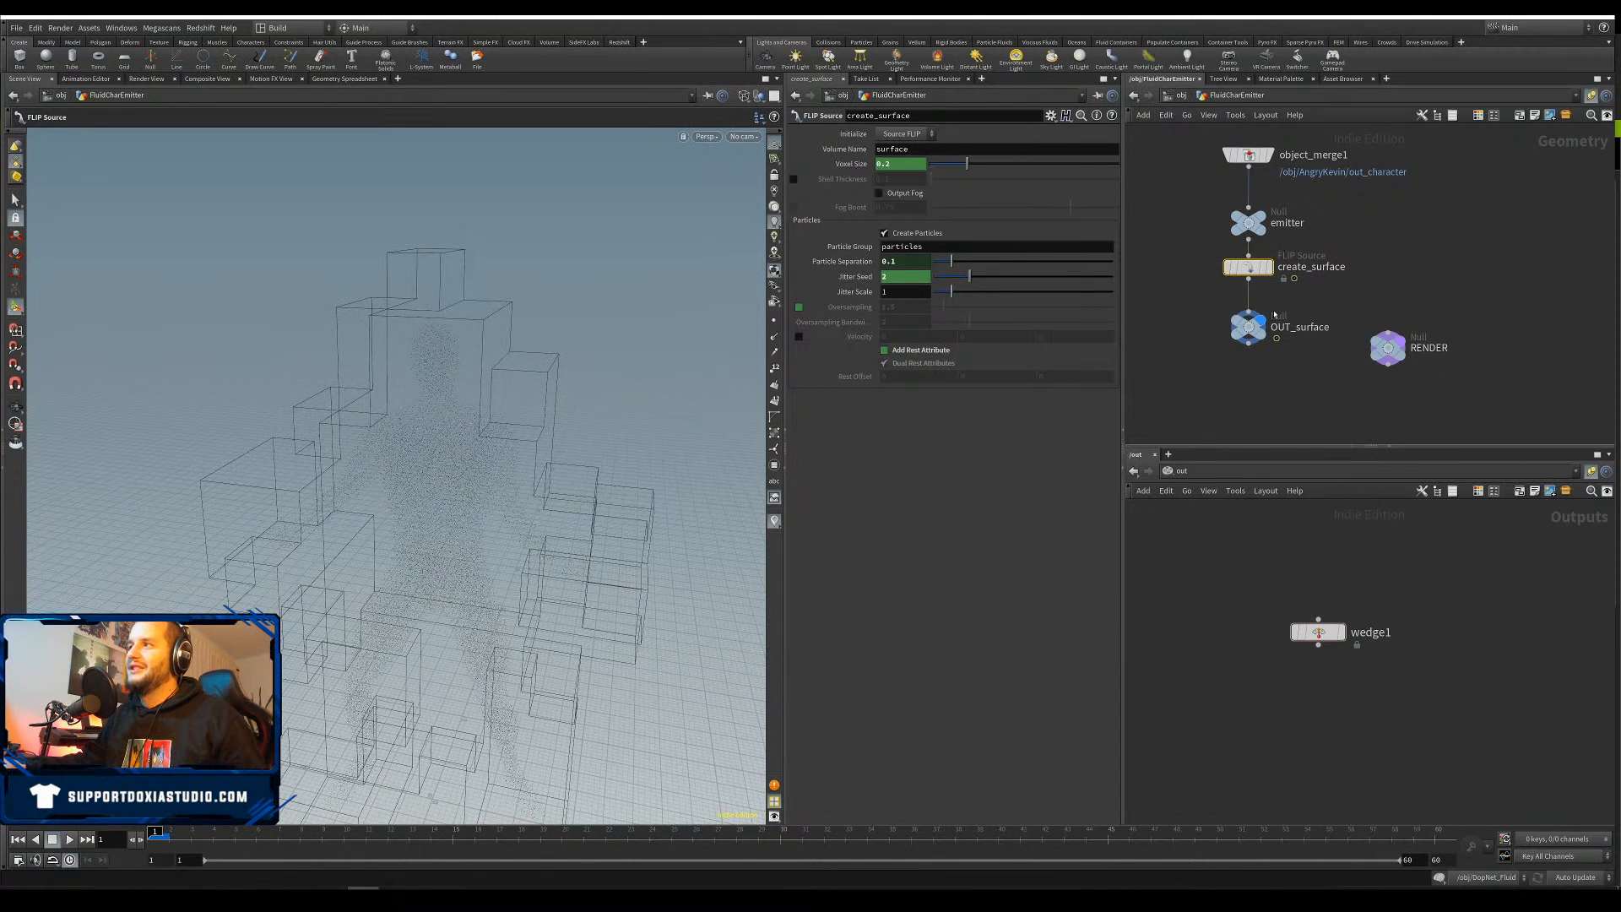
pyautogui.click(1249, 326)
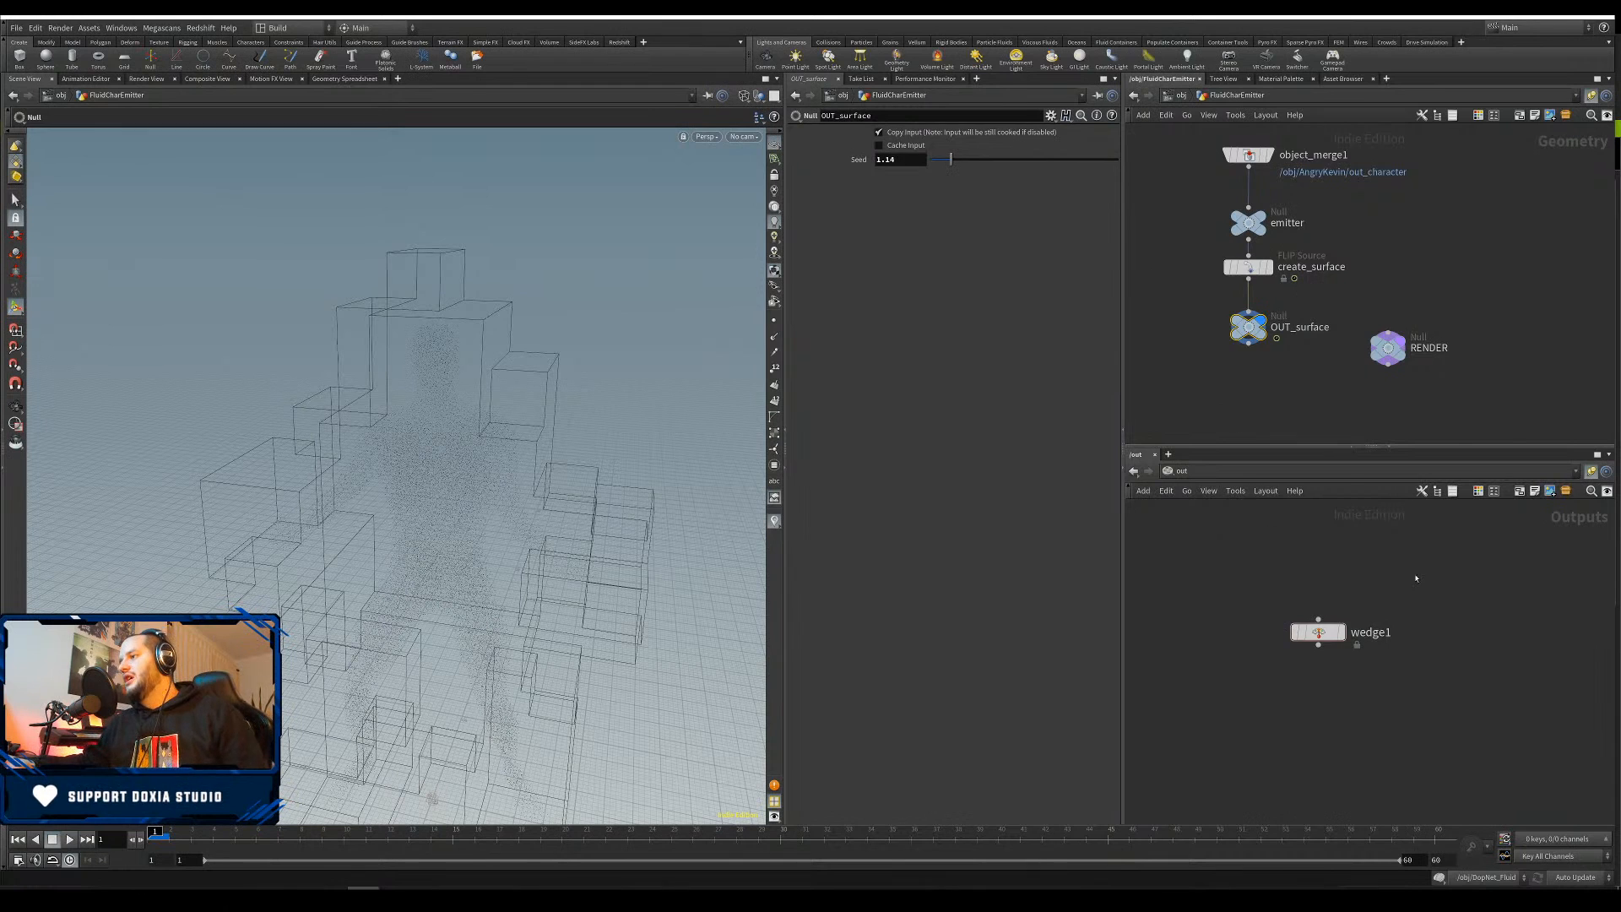
# Nudge wedge1 up slightly, tidy create_surface's Jitter Seed expression to $T + ch("../OUT_surface/Seed"), and save the scene
pyautogui.click(1319, 635)
pyautogui.moveTo(1319, 643); pyautogui.dragTo(1315, 628)
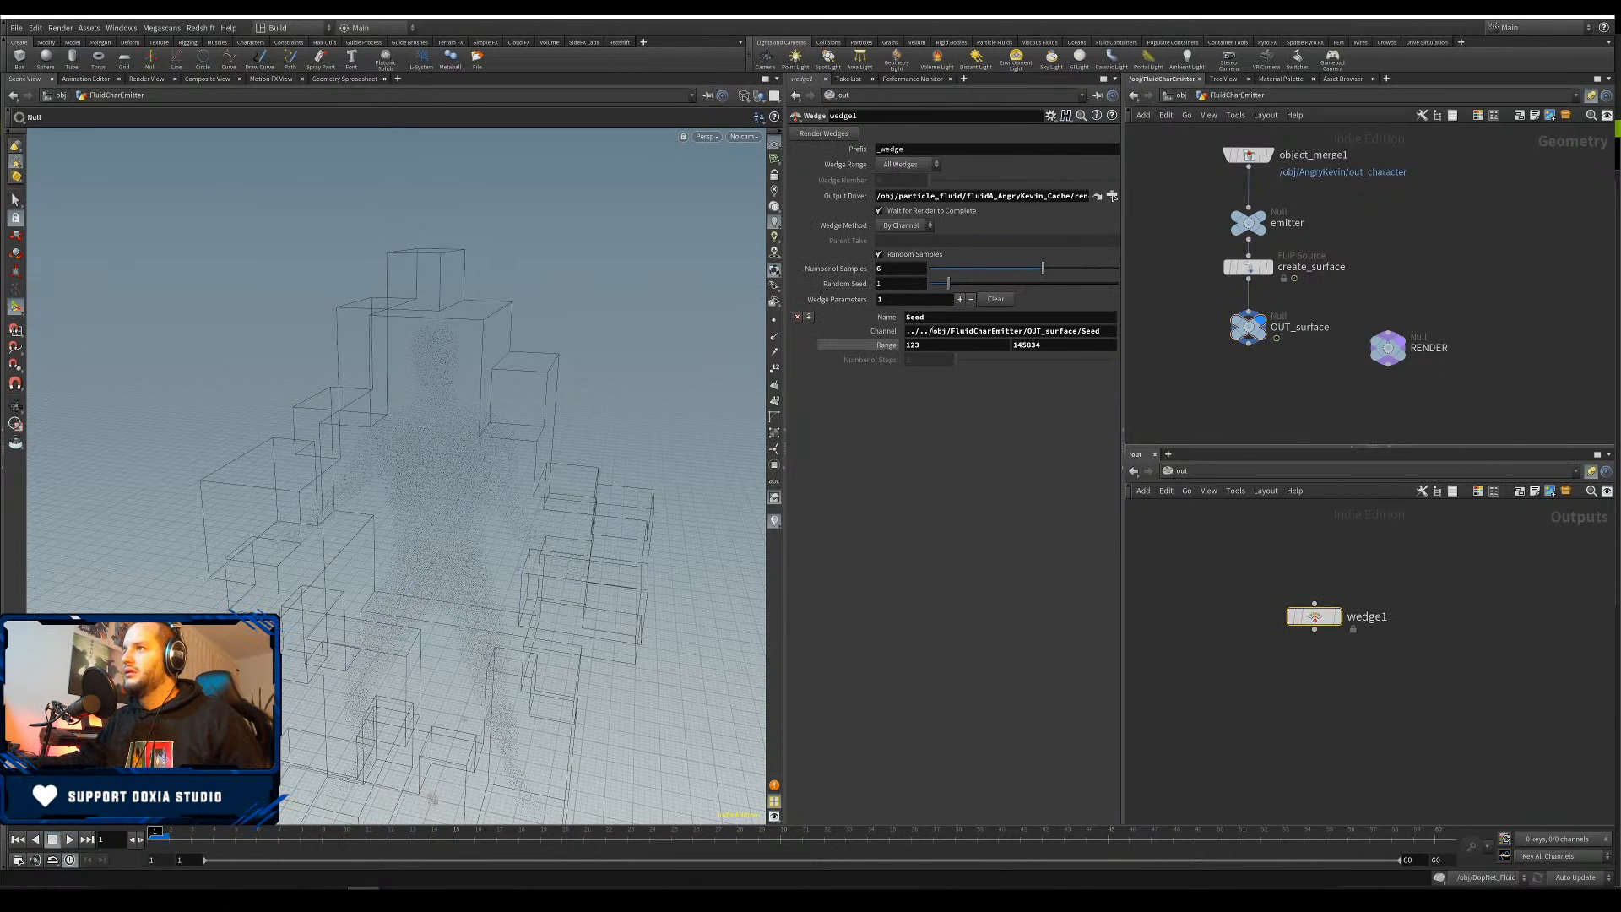
pyautogui.click(1249, 326)
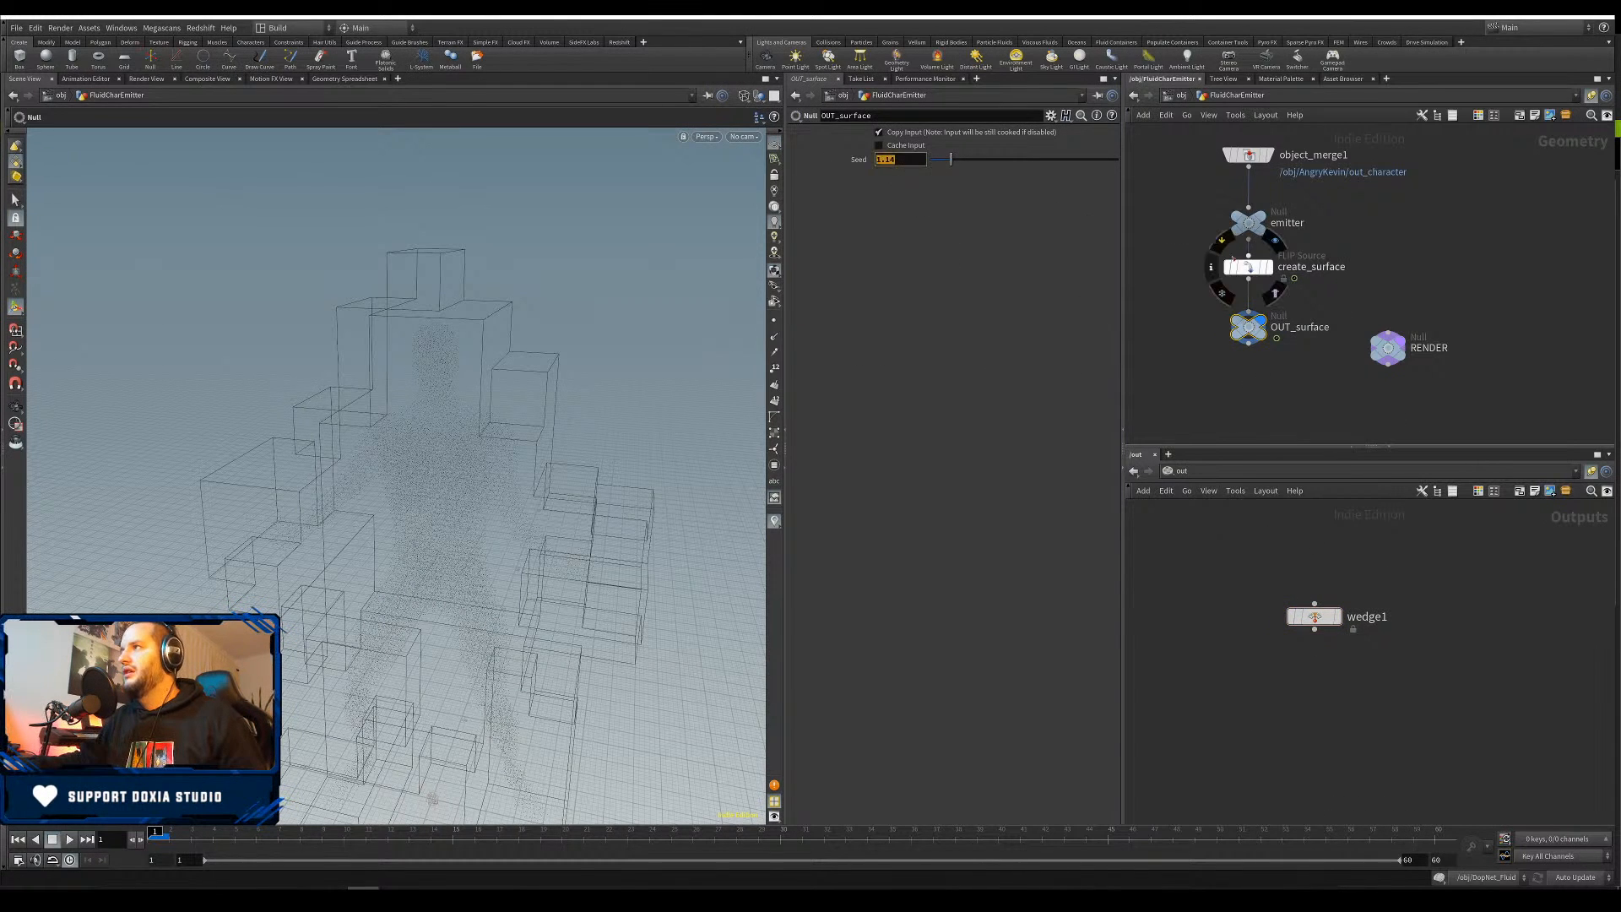
pyautogui.click(1248, 267)
pyautogui.click(866, 281)
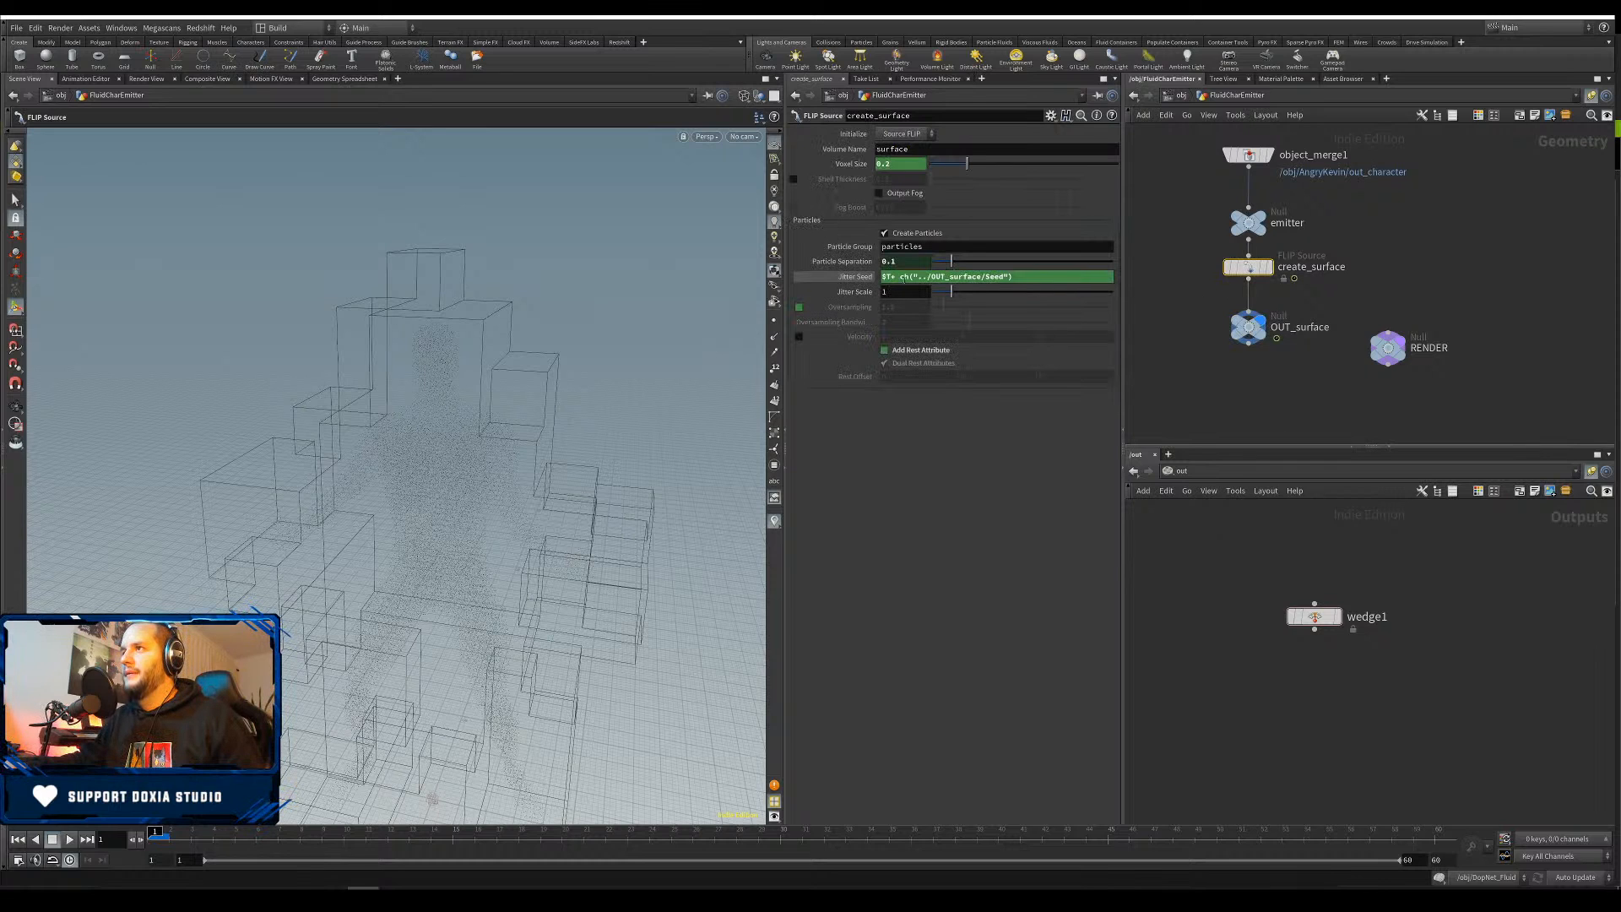
pyautogui.click(892, 279)
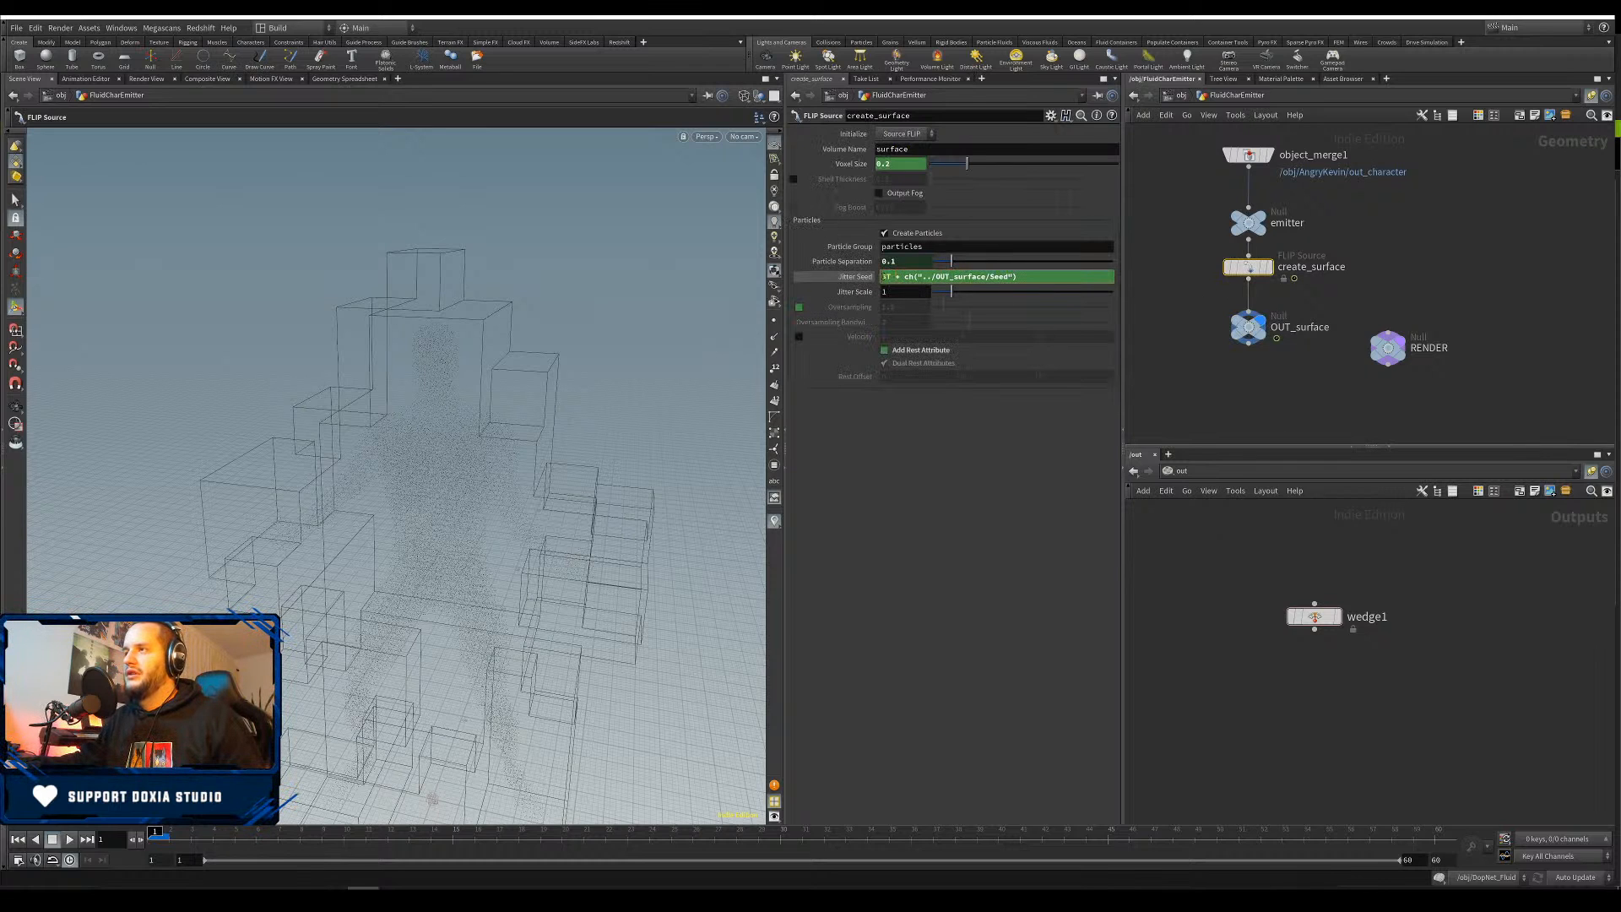
pyautogui.press('Return')
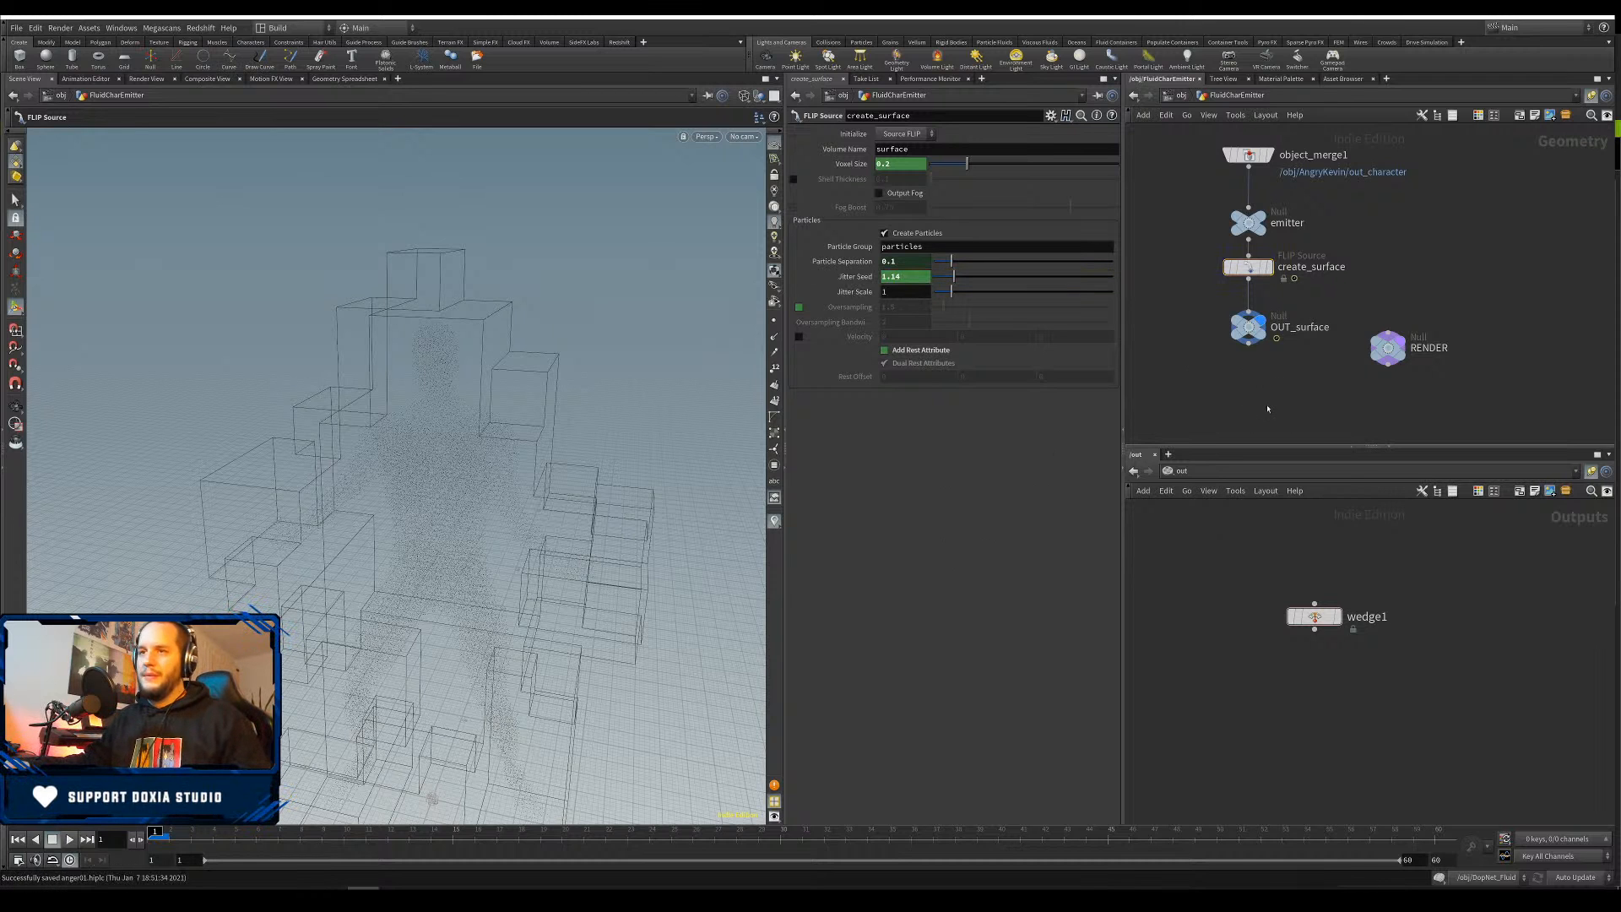
# Open the DopNet_Fluid network and space out source_surface_from_FluidCharEmitter and popadvectbyvolumes1 by moving them slightly up
pyautogui.press('u')
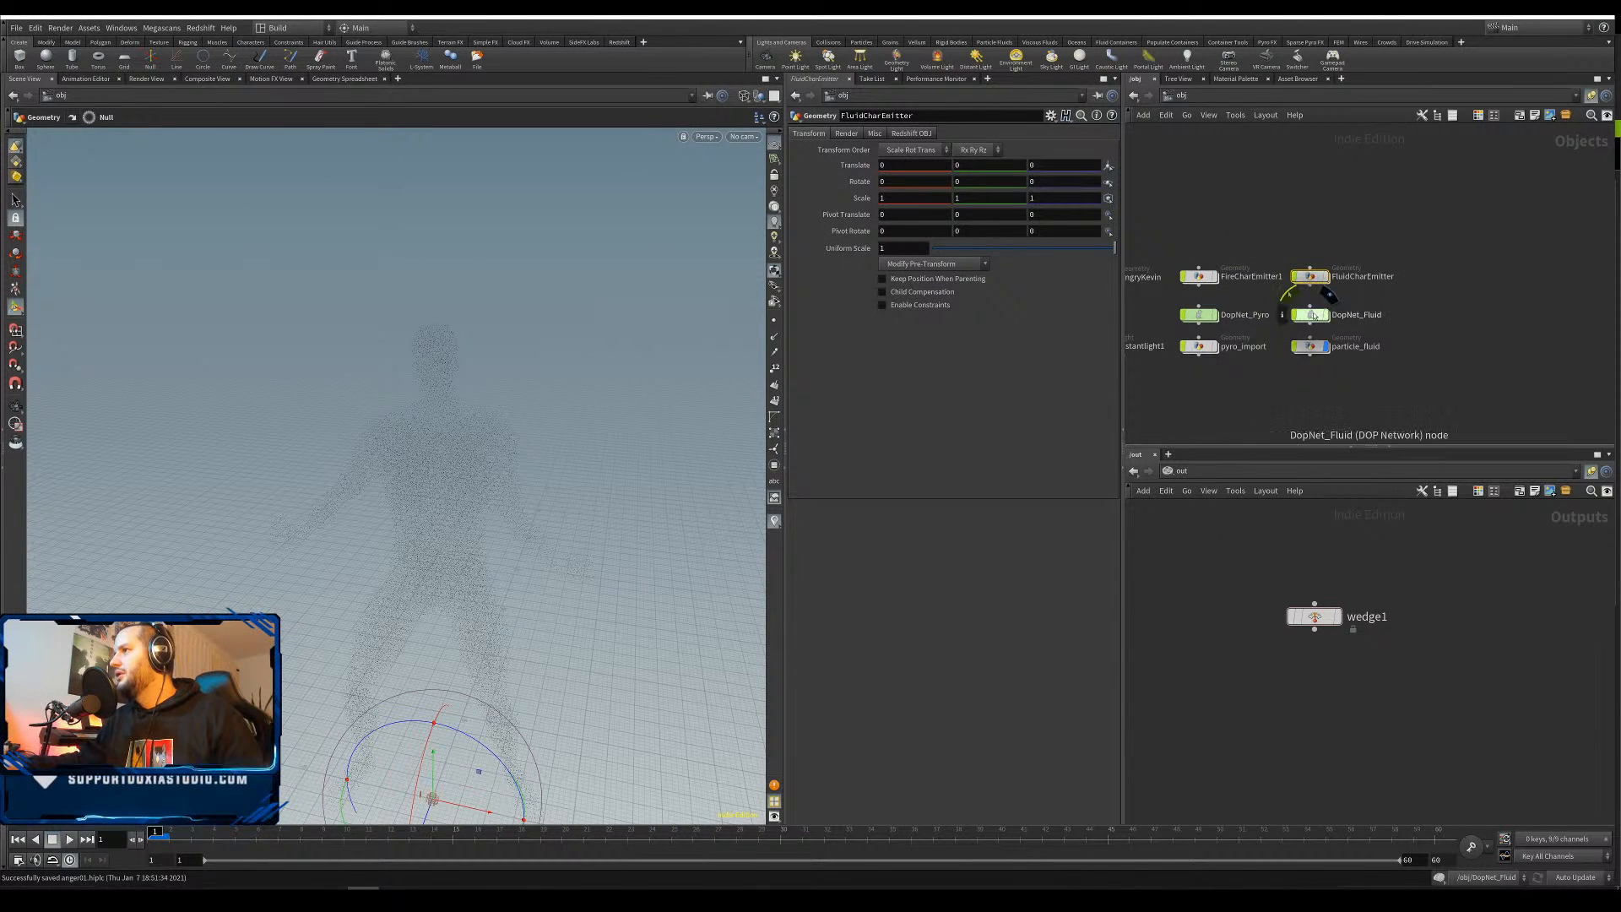
pyautogui.doubleClick(1311, 314)
pyautogui.moveTo(1303, 234); pyautogui.dragTo(1190, 282, button='middle')
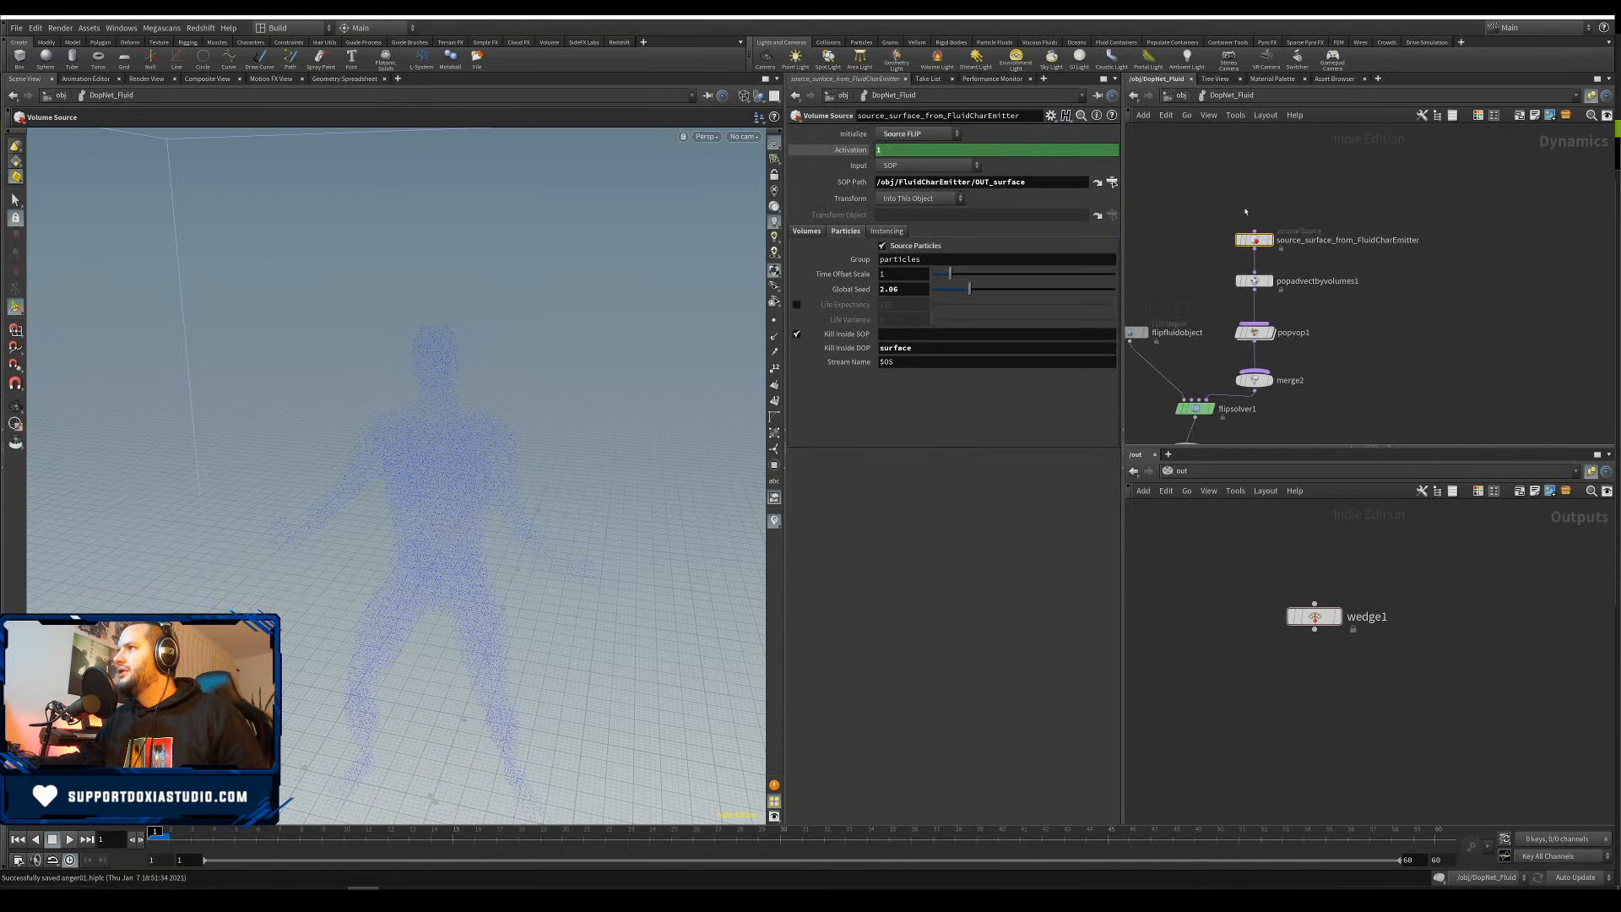
pyautogui.click(1255, 281)
pyautogui.moveTo(1255, 281); pyautogui.dragTo(1257, 230)
pyautogui.click(1256, 242)
pyautogui.click(1255, 277)
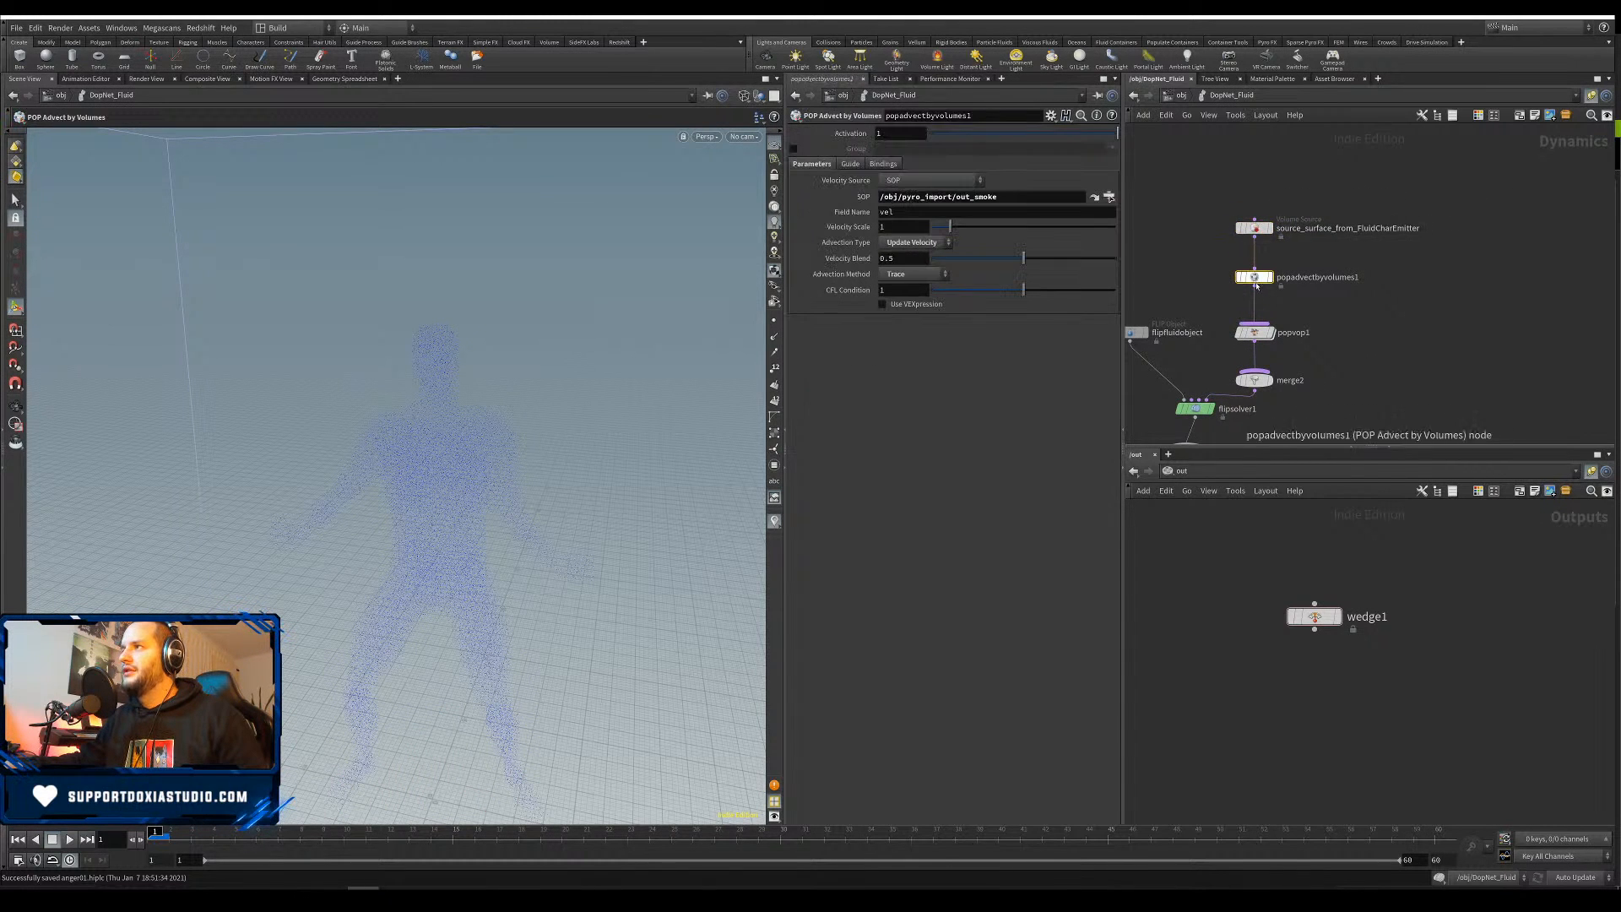
# Expose the inputs of the aaflownoise1 noise inside popvop1 as parameters on popvop1
pyautogui.click(1258, 332)
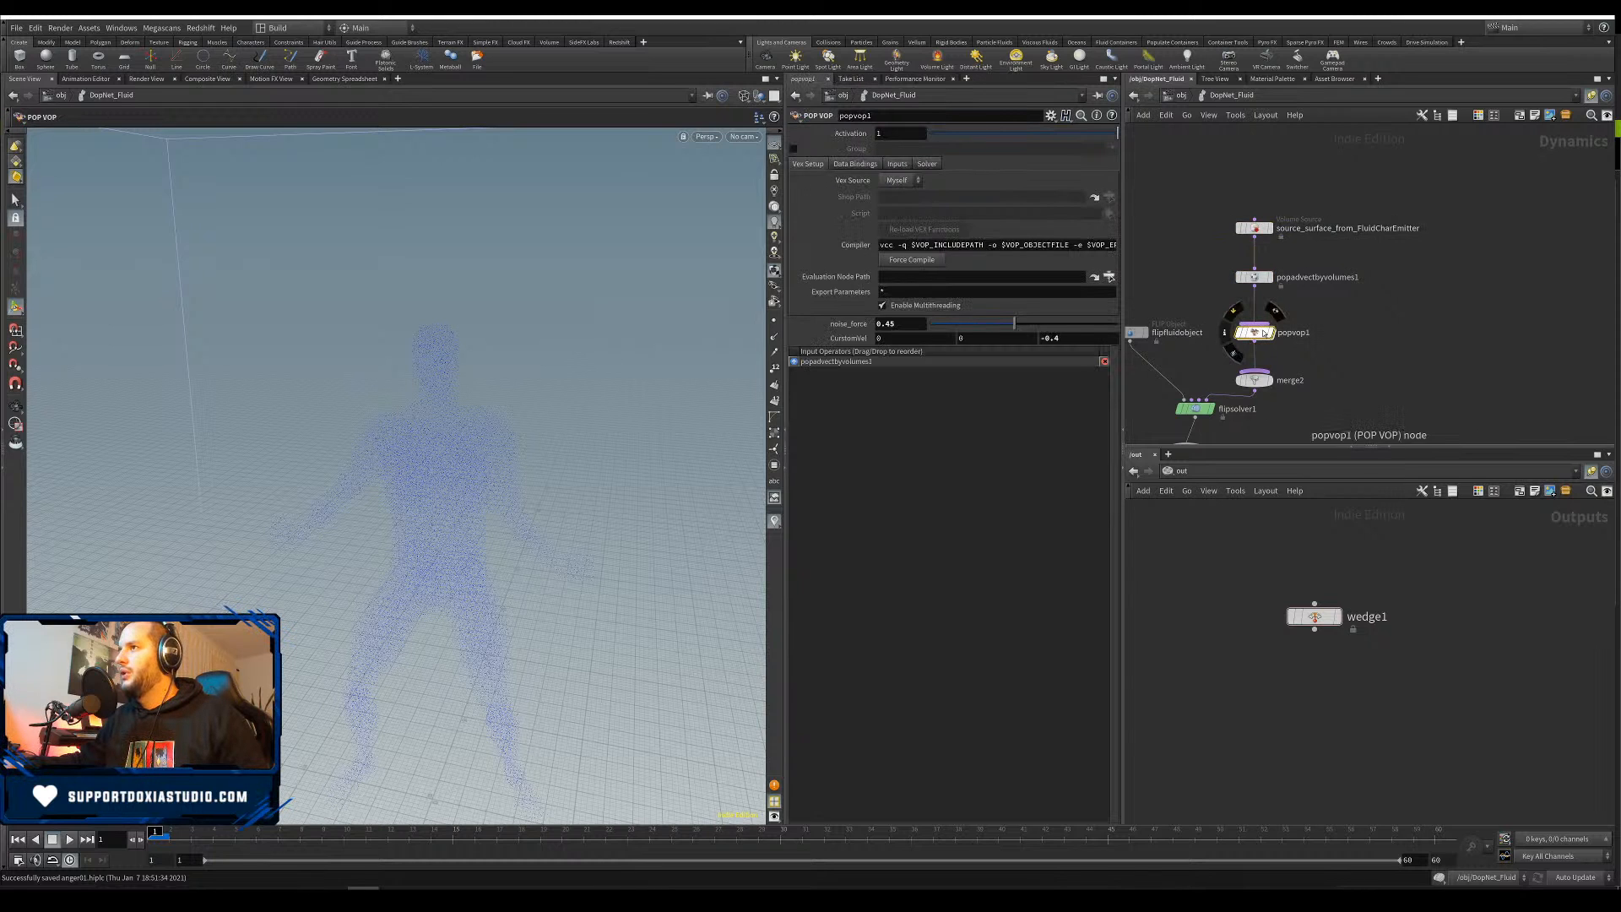
pyautogui.doubleClick(1260, 333)
pyautogui.scroll(8, 1325, 278)
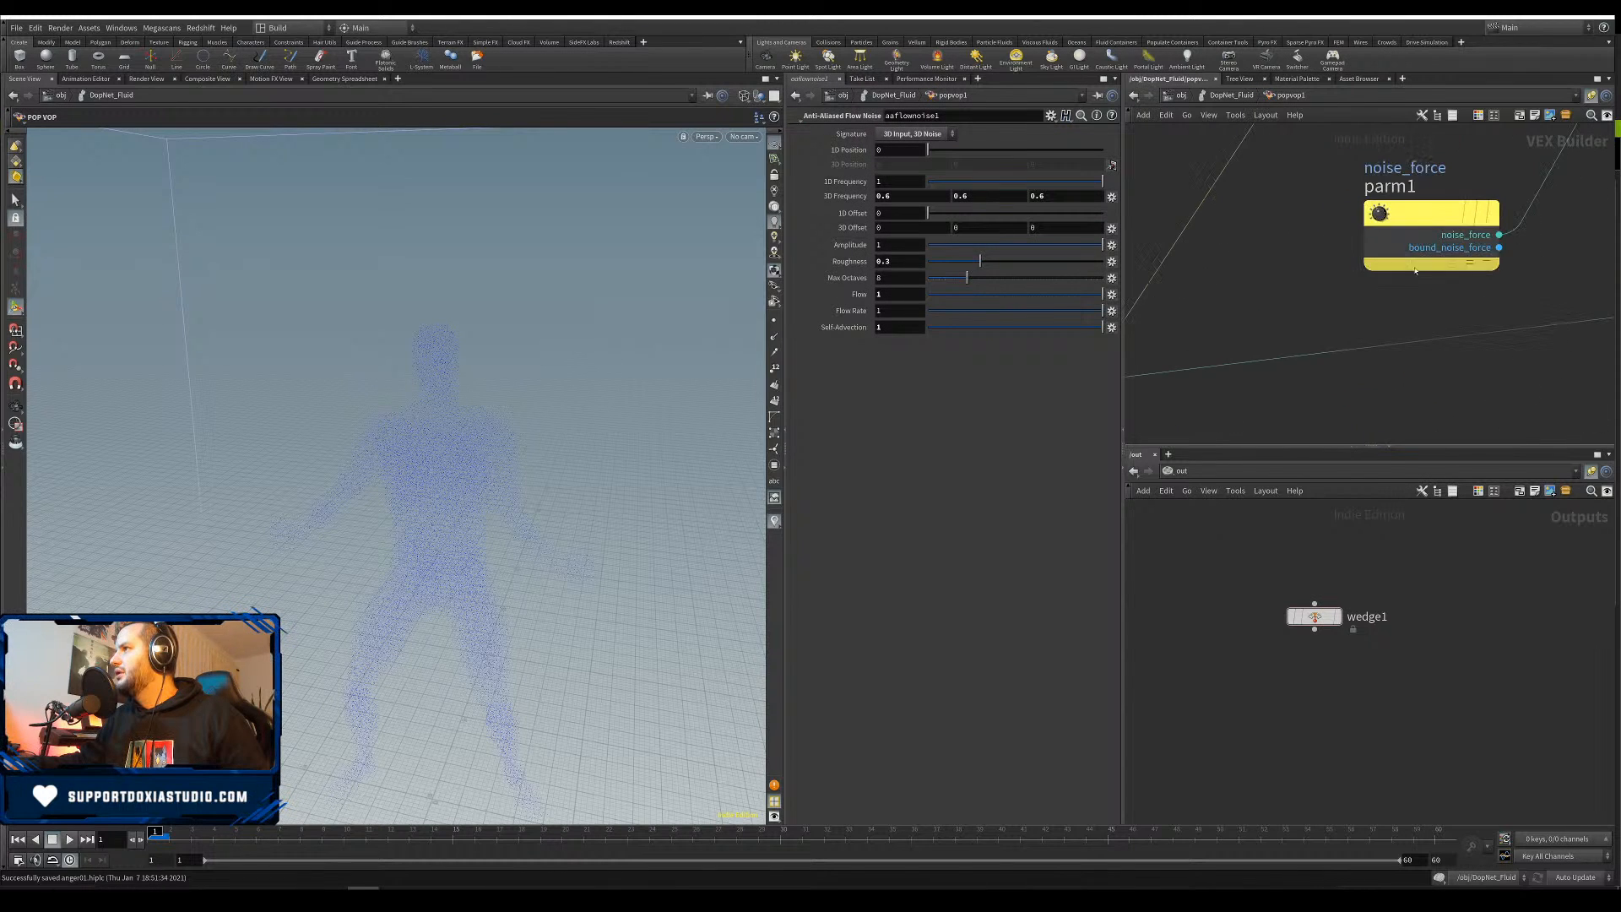
pyautogui.moveTo(1290, 251); pyautogui.dragTo(1247, 440, button='middle')
pyautogui.rightClick(1363, 161)
pyautogui.moveTo(1445, 227)
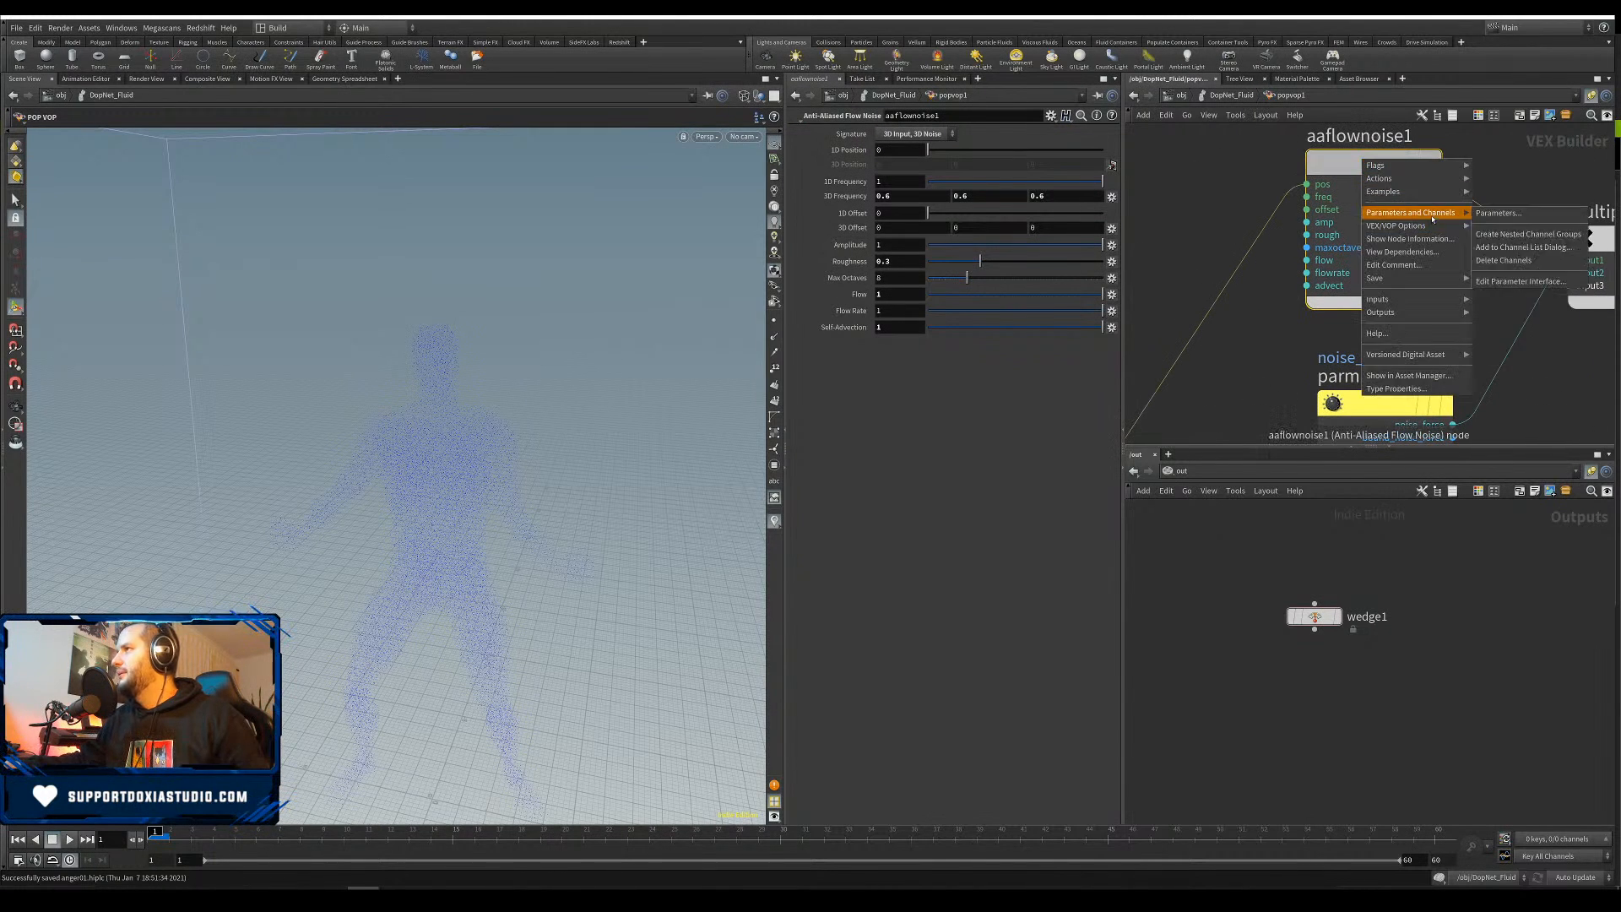
pyautogui.click(1518, 328)
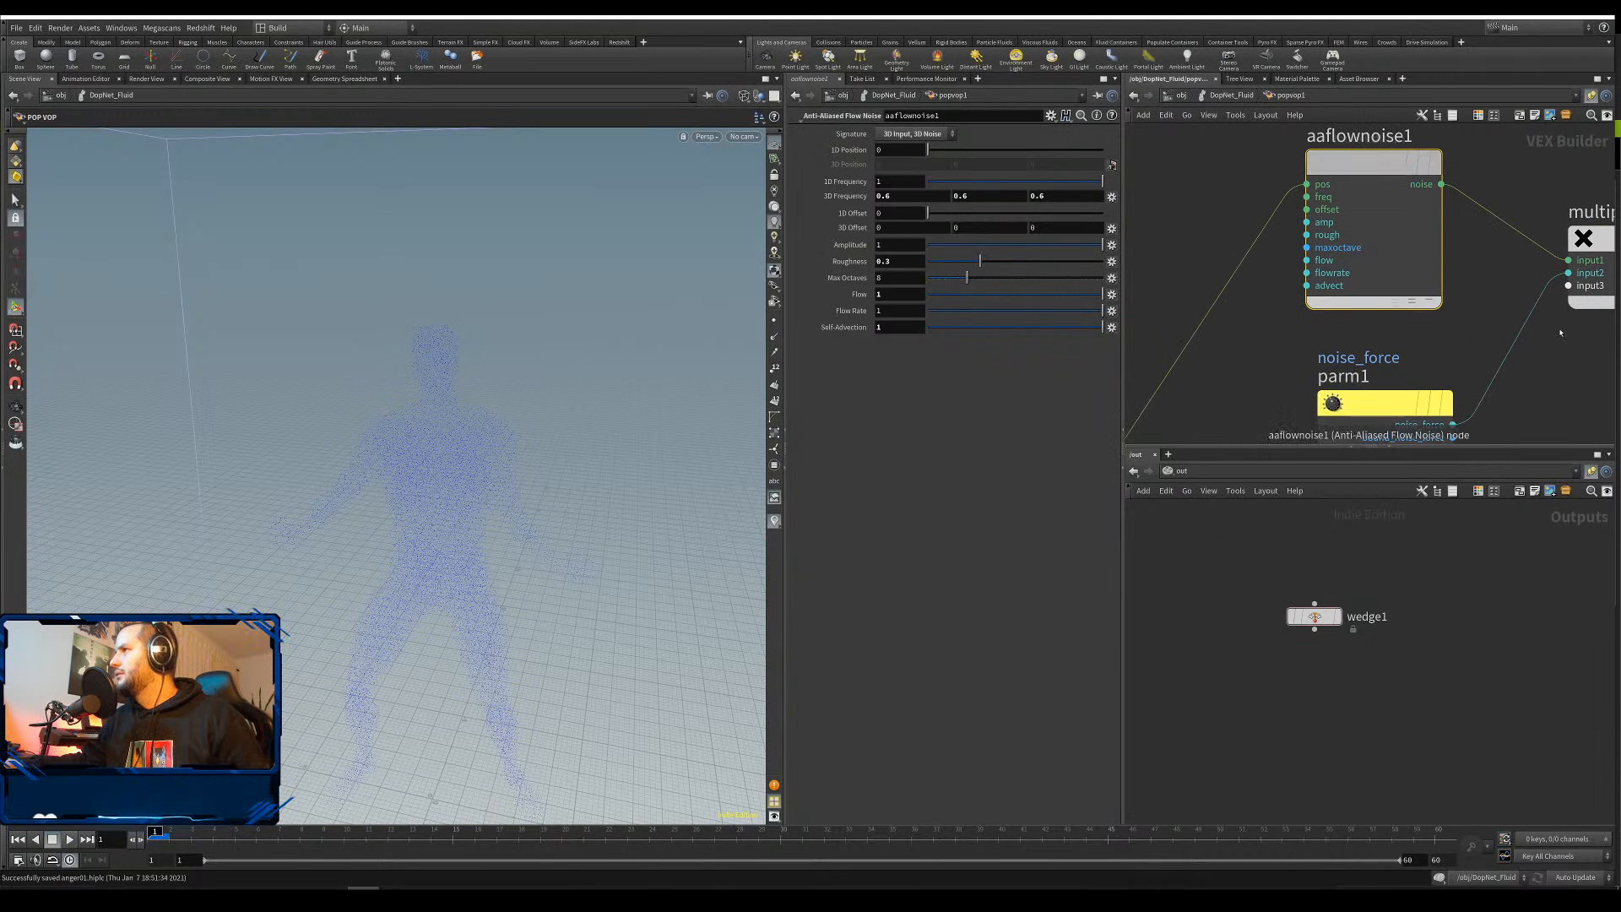
pyautogui.press('u')
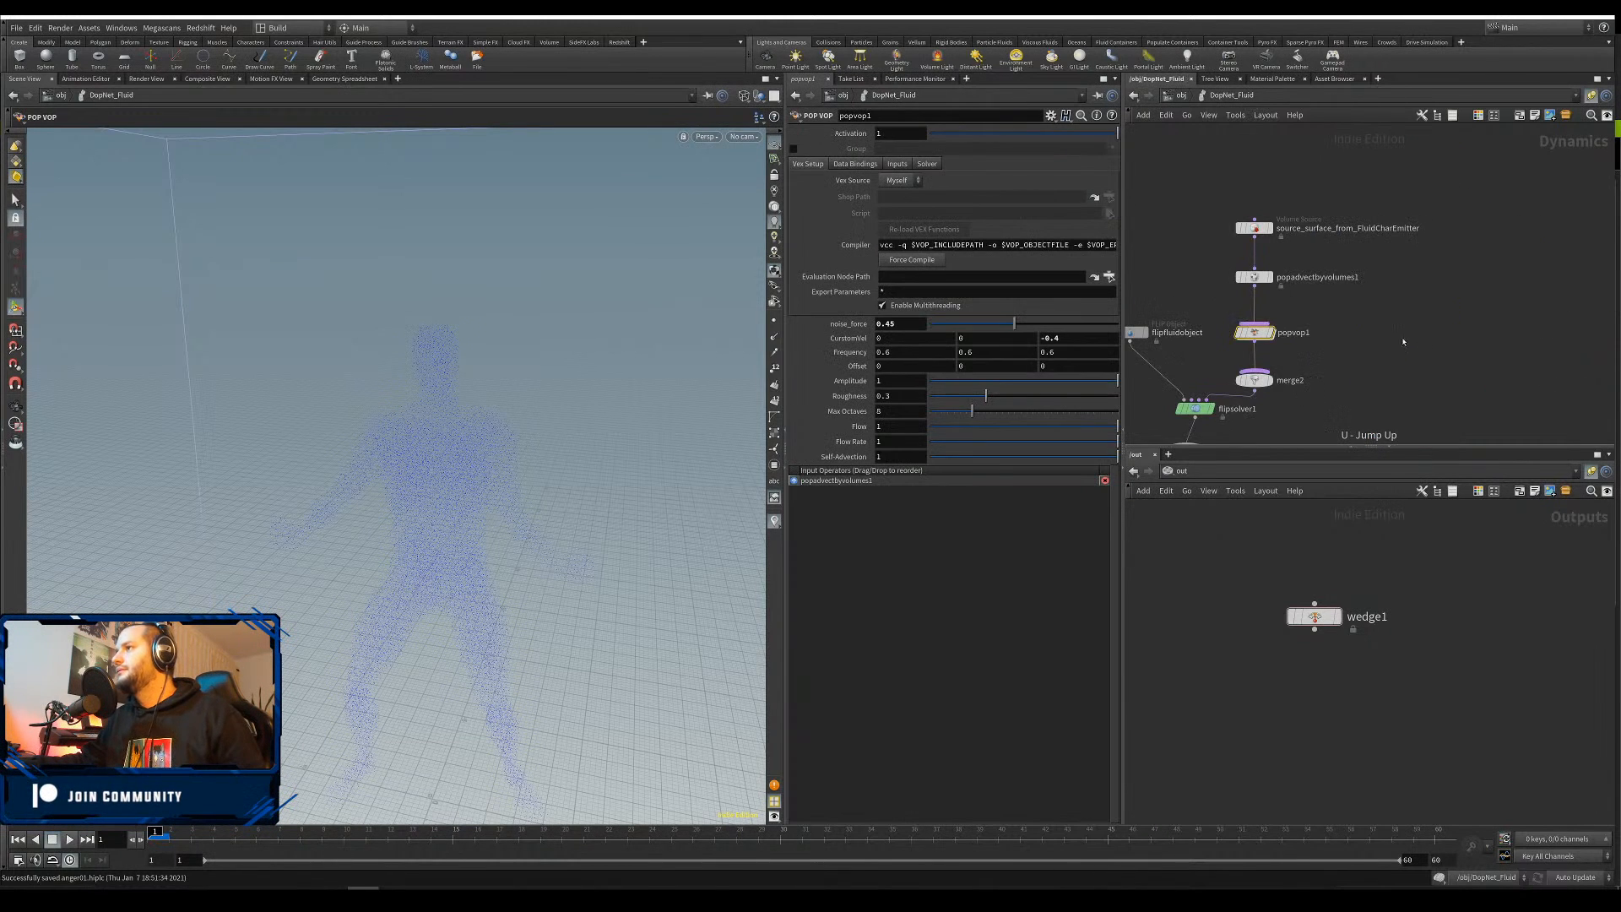
# Copy the Velocity Scale parameter of popadvectbyvolumes1
pyautogui.scroll(3, 1402, 312)
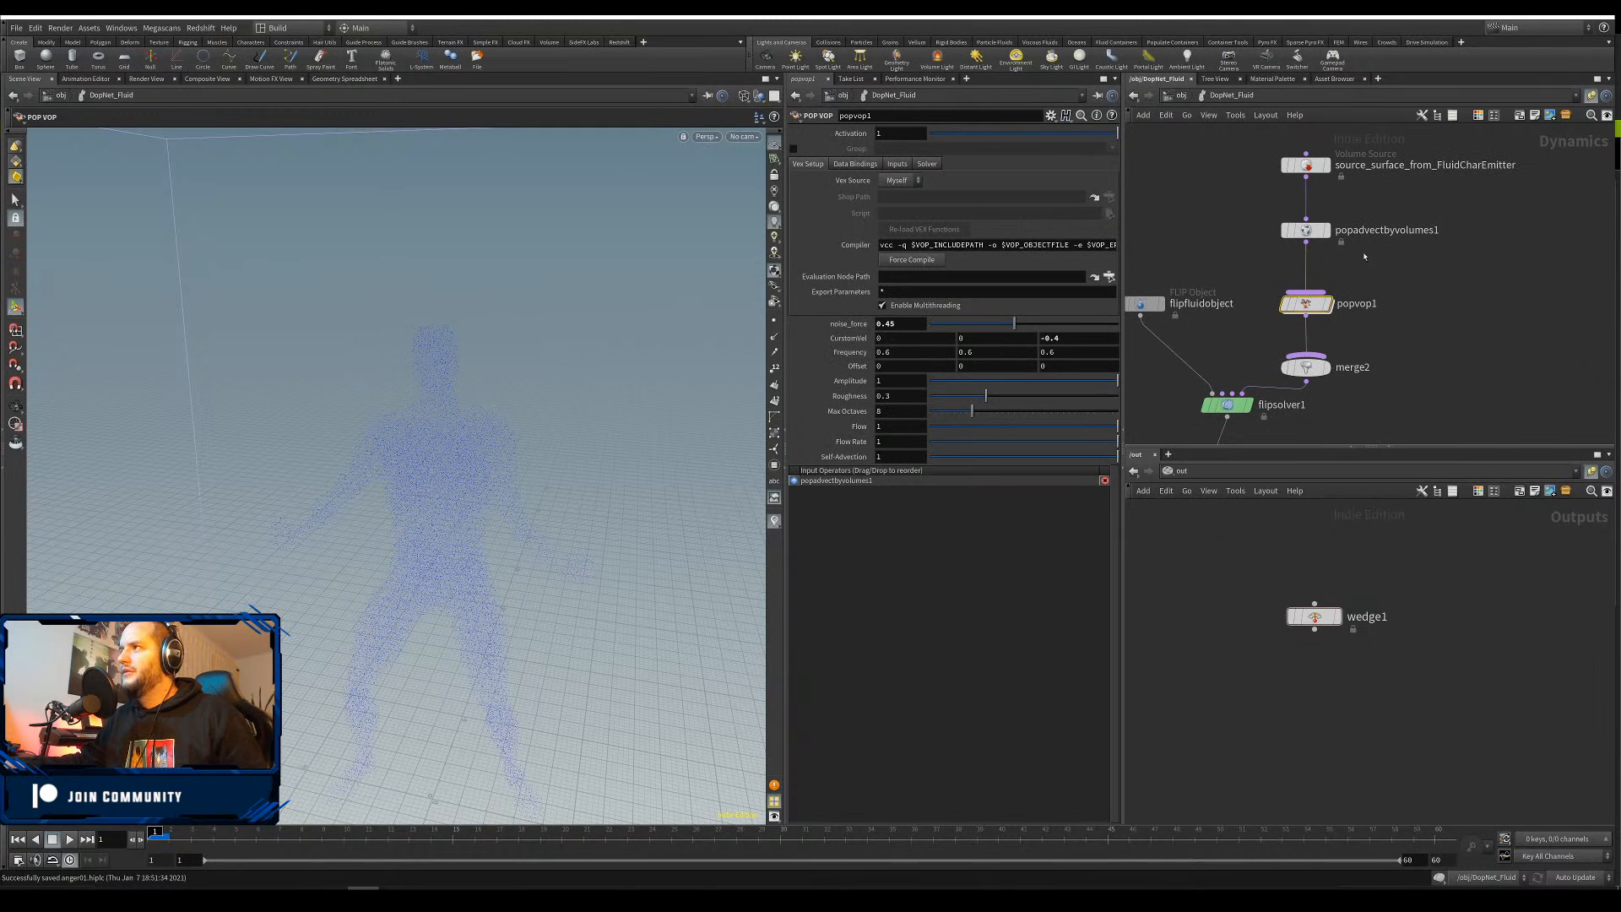
pyautogui.click(1307, 229)
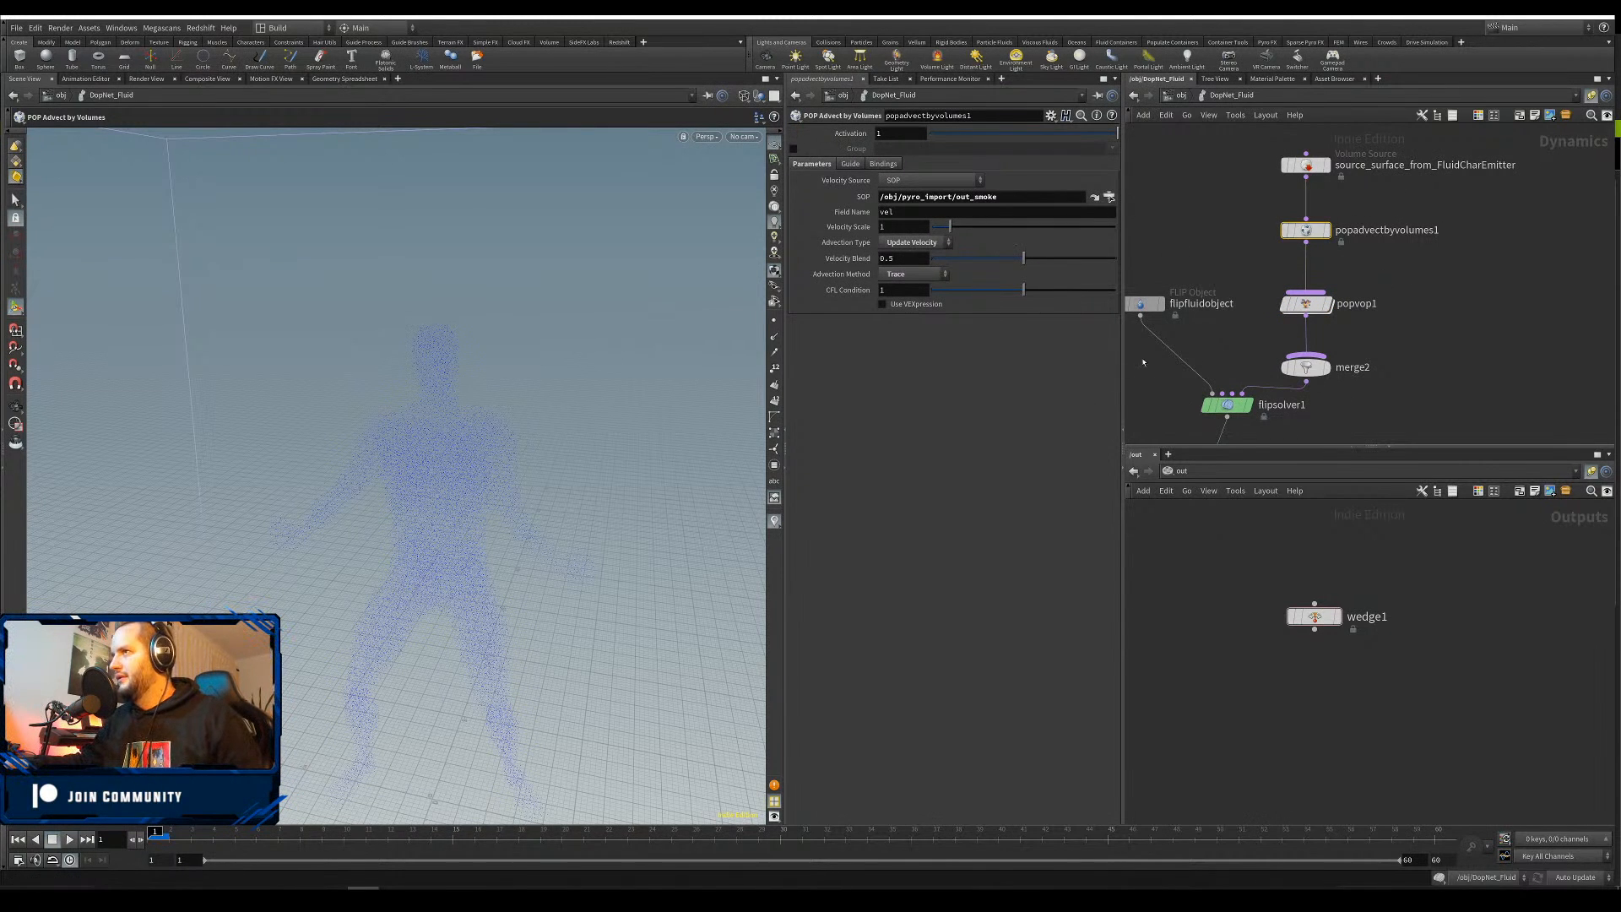
pyautogui.rightClick(853, 227)
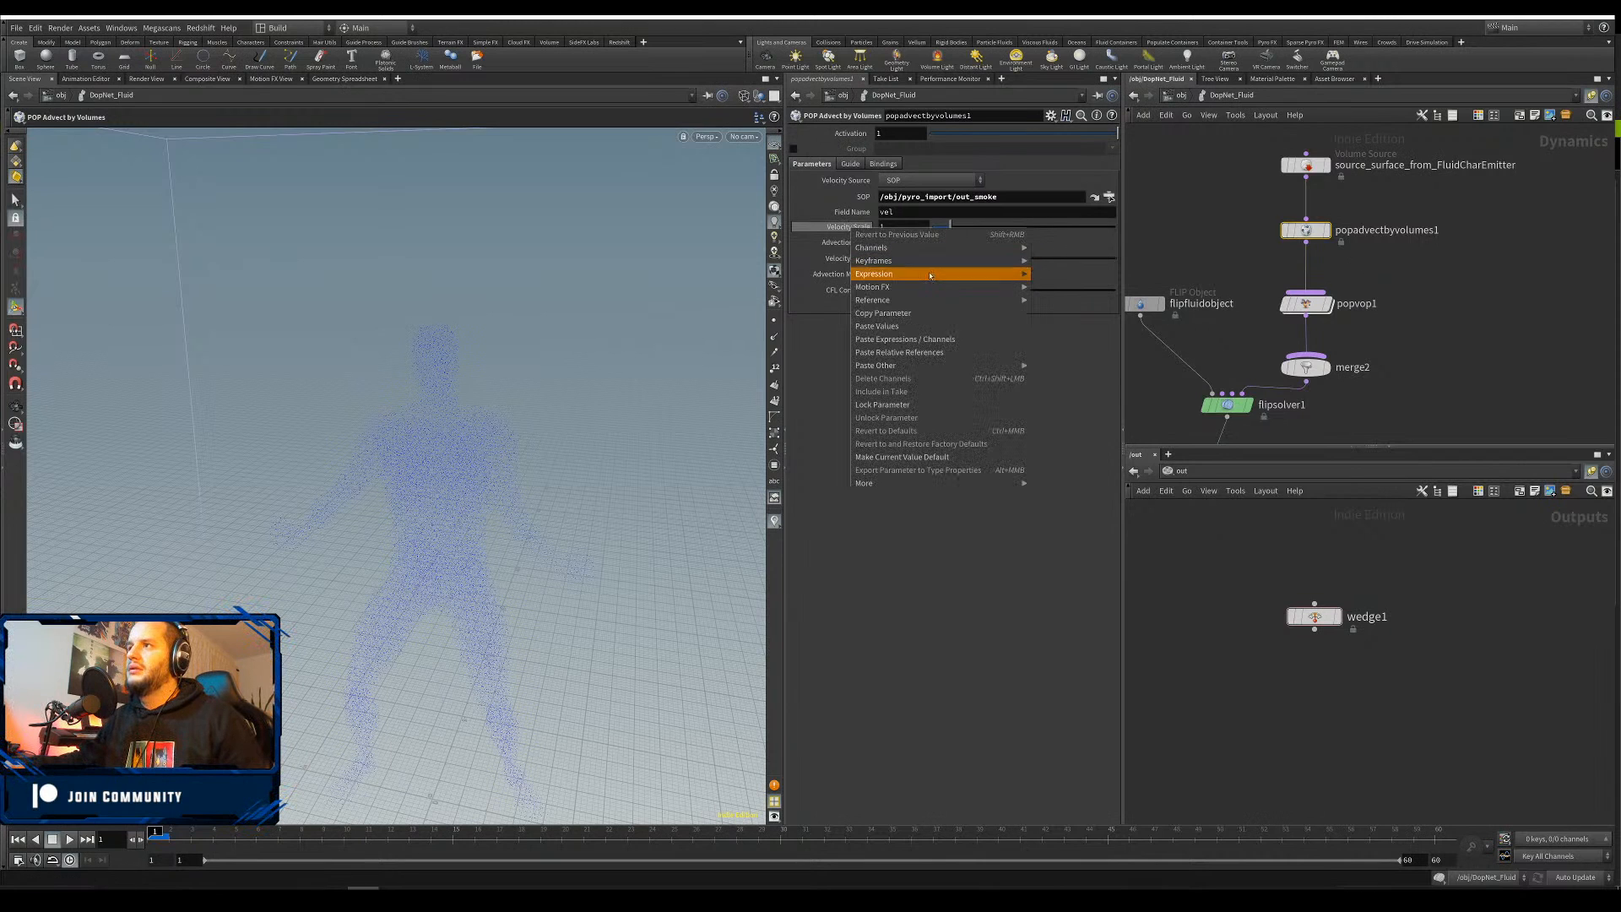
pyautogui.click(947, 324)
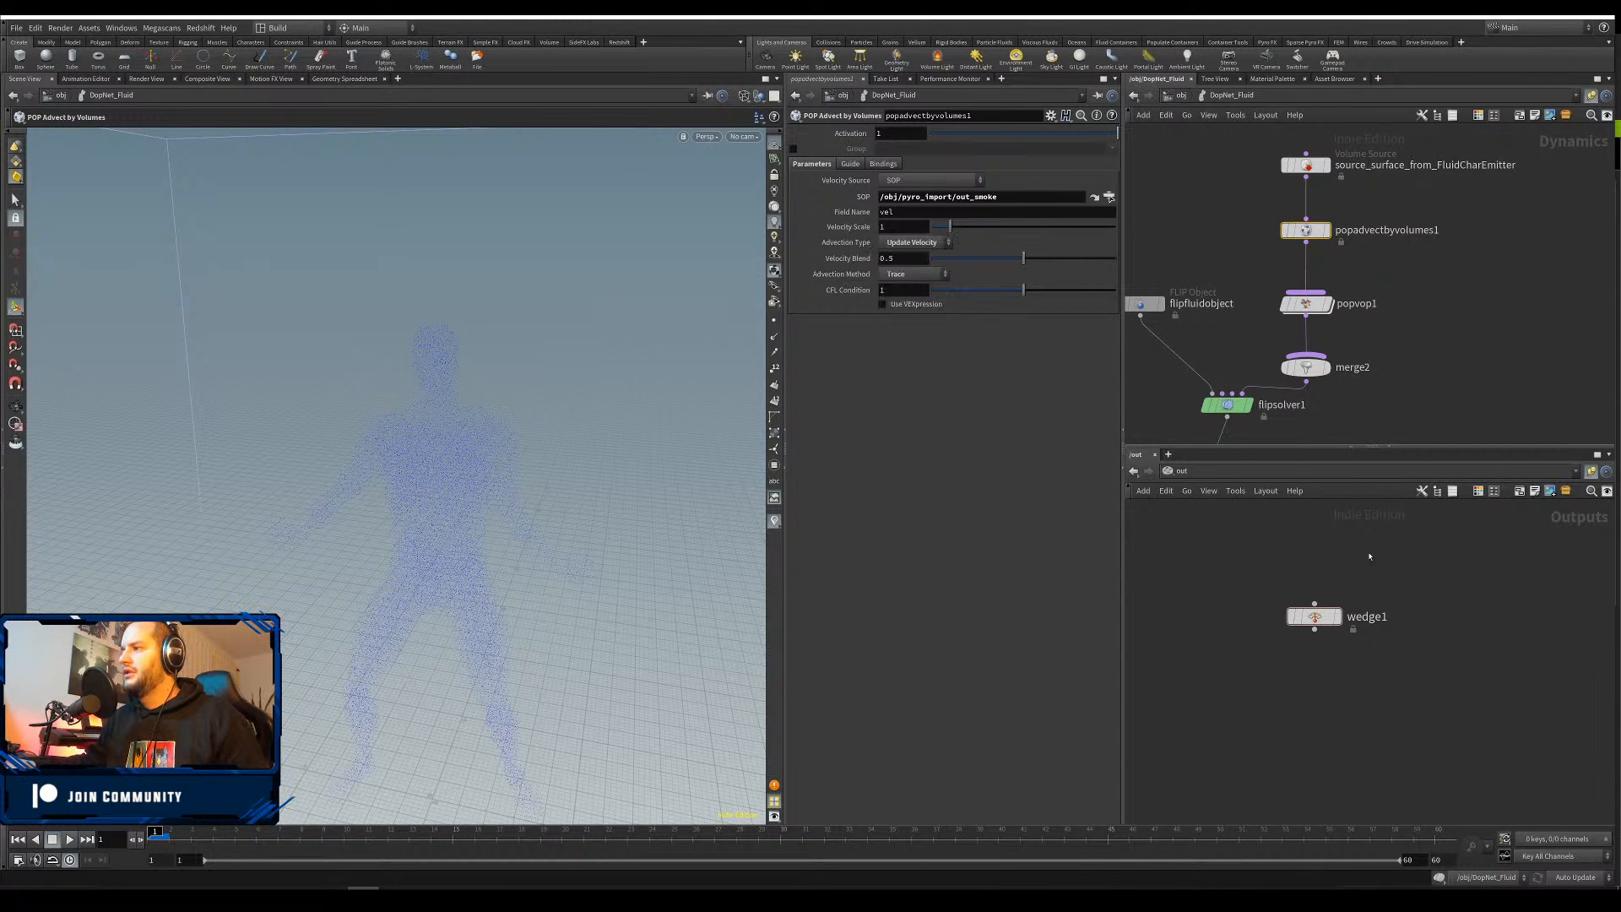
# Add a second wedge parameter to wedge1 and name it VelScalePyro
pyautogui.click(1314, 616)
pyautogui.click(960, 299)
pyautogui.click(918, 375)
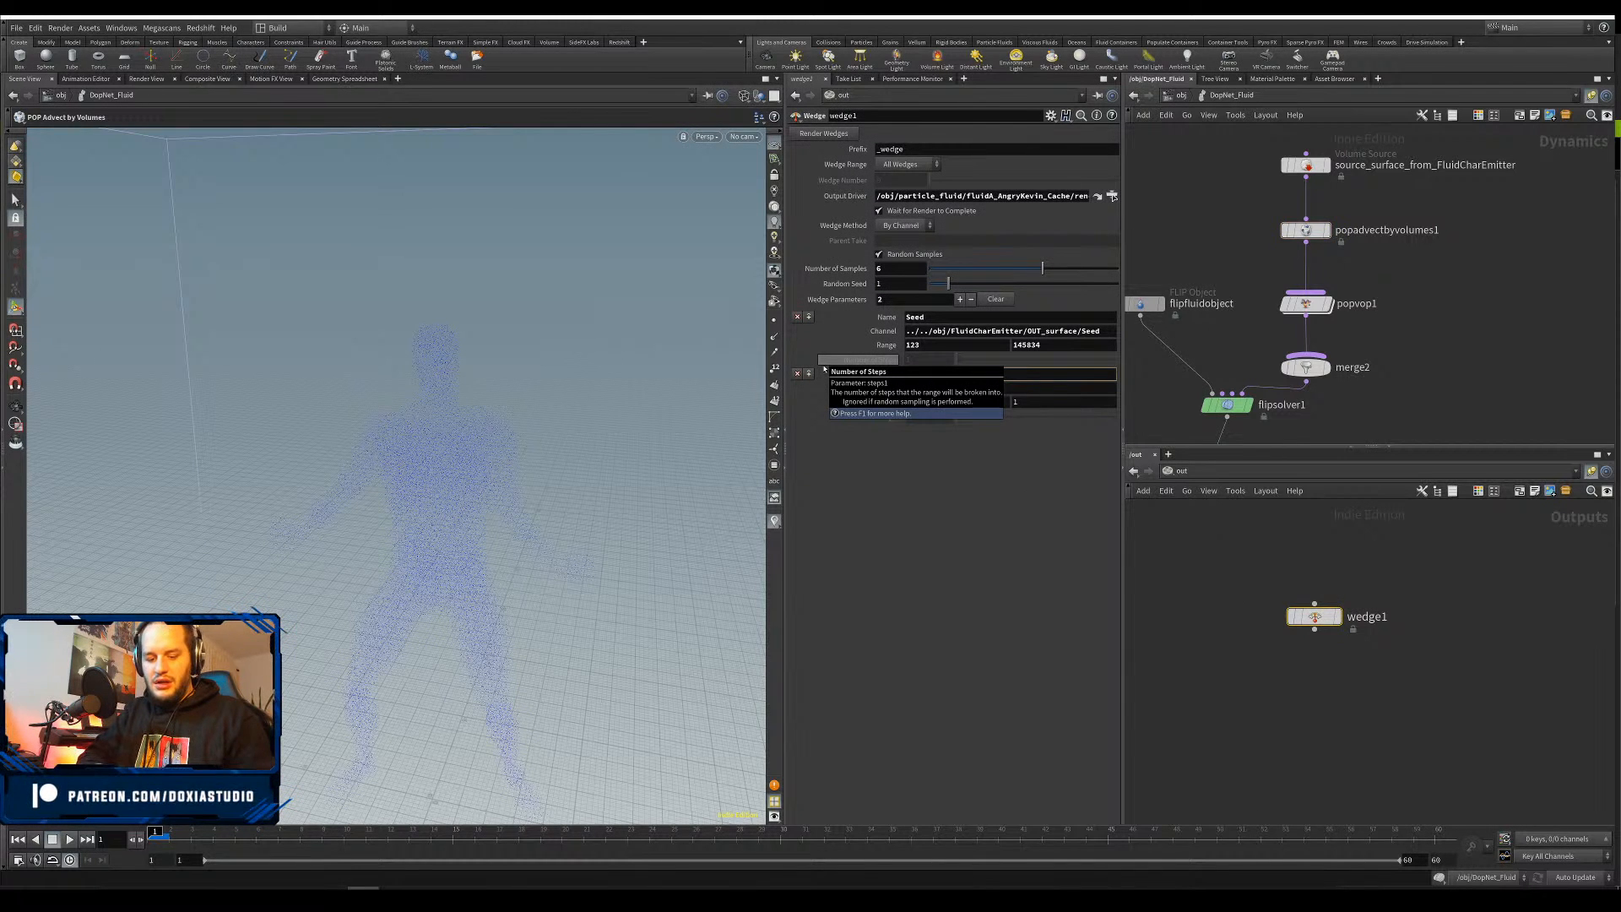
pyautogui.write('VelSclaePyro')
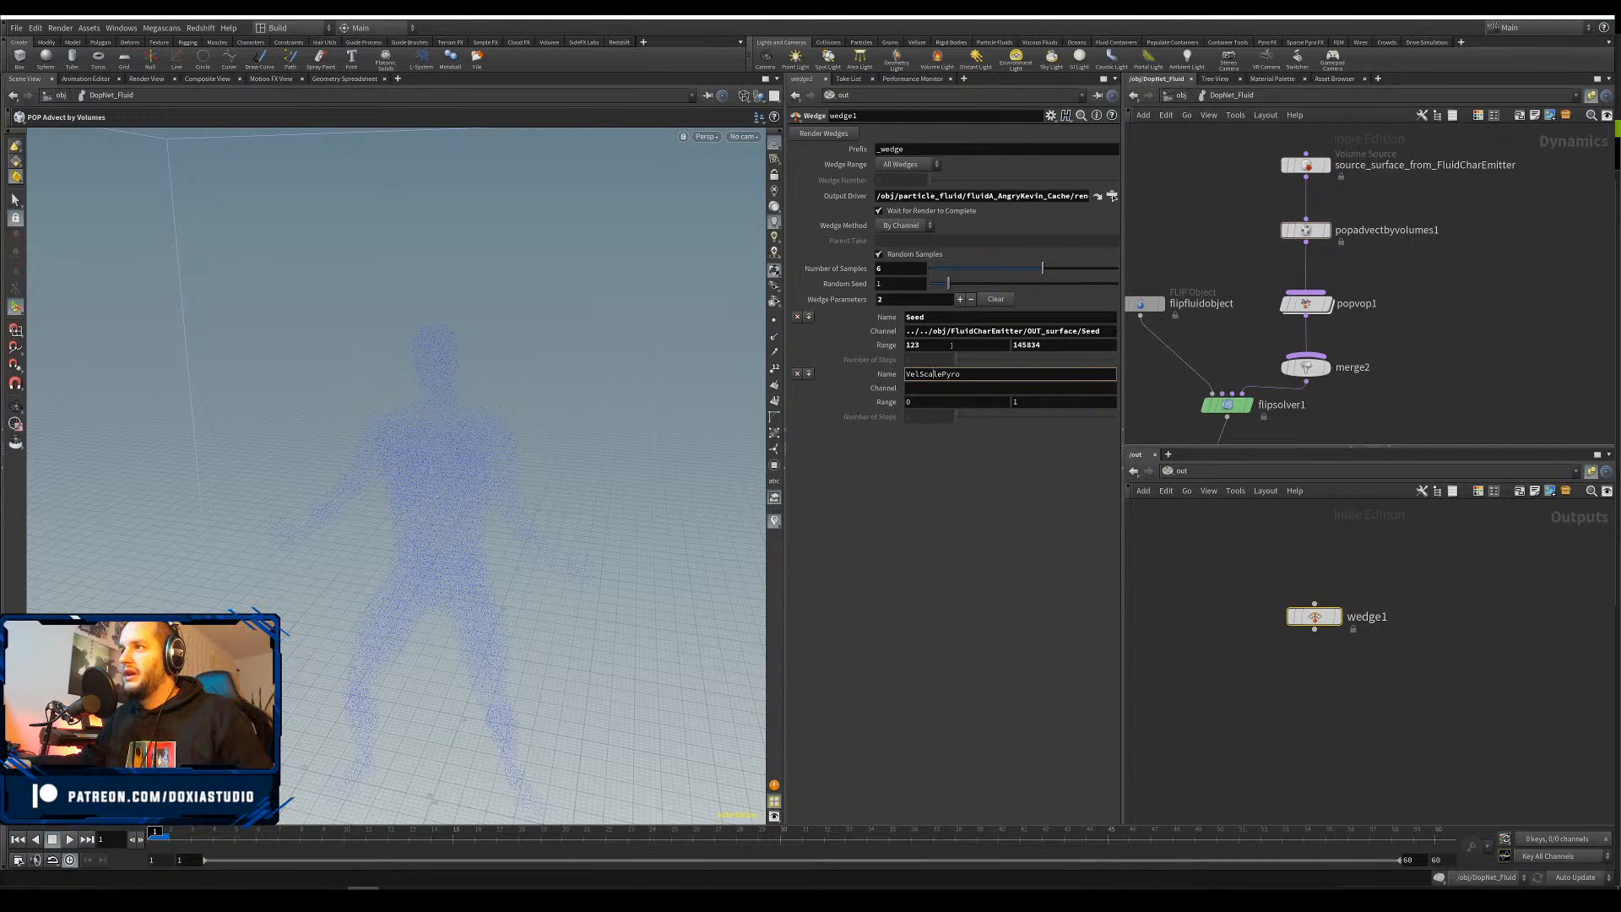
# Paste the copied reference into VelScalePyro's Channel and strip its function wrapper, leaving ../../obj/DopNet_Fluid/popadvectbyvolumes1/velscale
pyautogui.rightClick(914, 394)
pyautogui.click(937, 514)
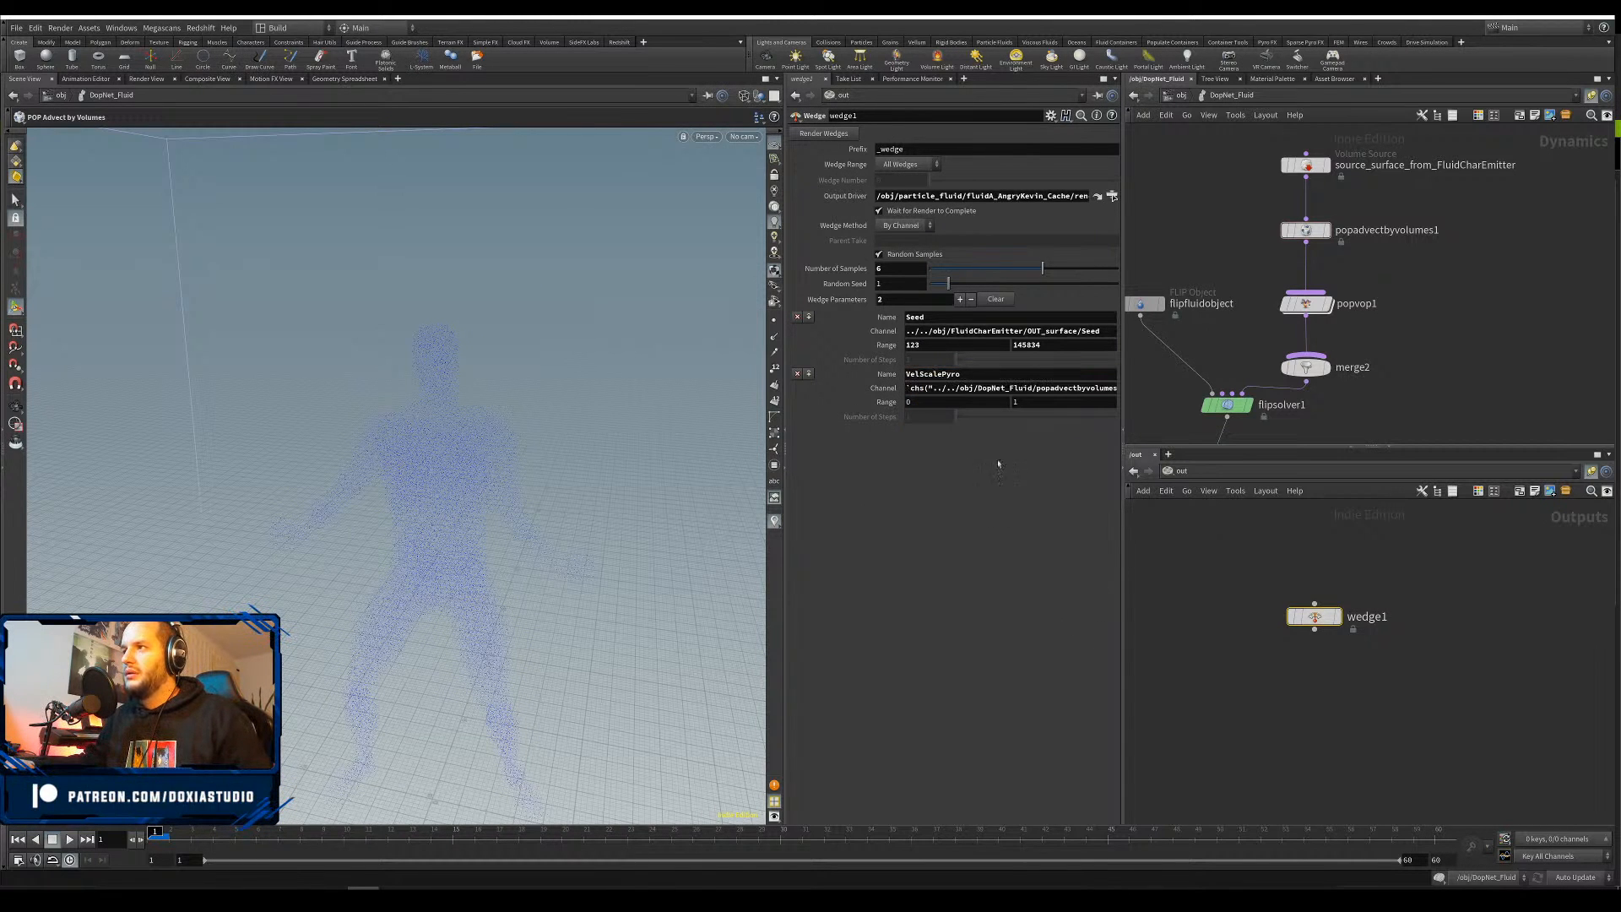
pyautogui.moveTo(934, 388); pyautogui.dragTo(902, 388)
pyautogui.press('BackSpace')
pyautogui.moveTo(1028, 388); pyautogui.dragTo(1248, 380)
pyautogui.click(1104, 389)
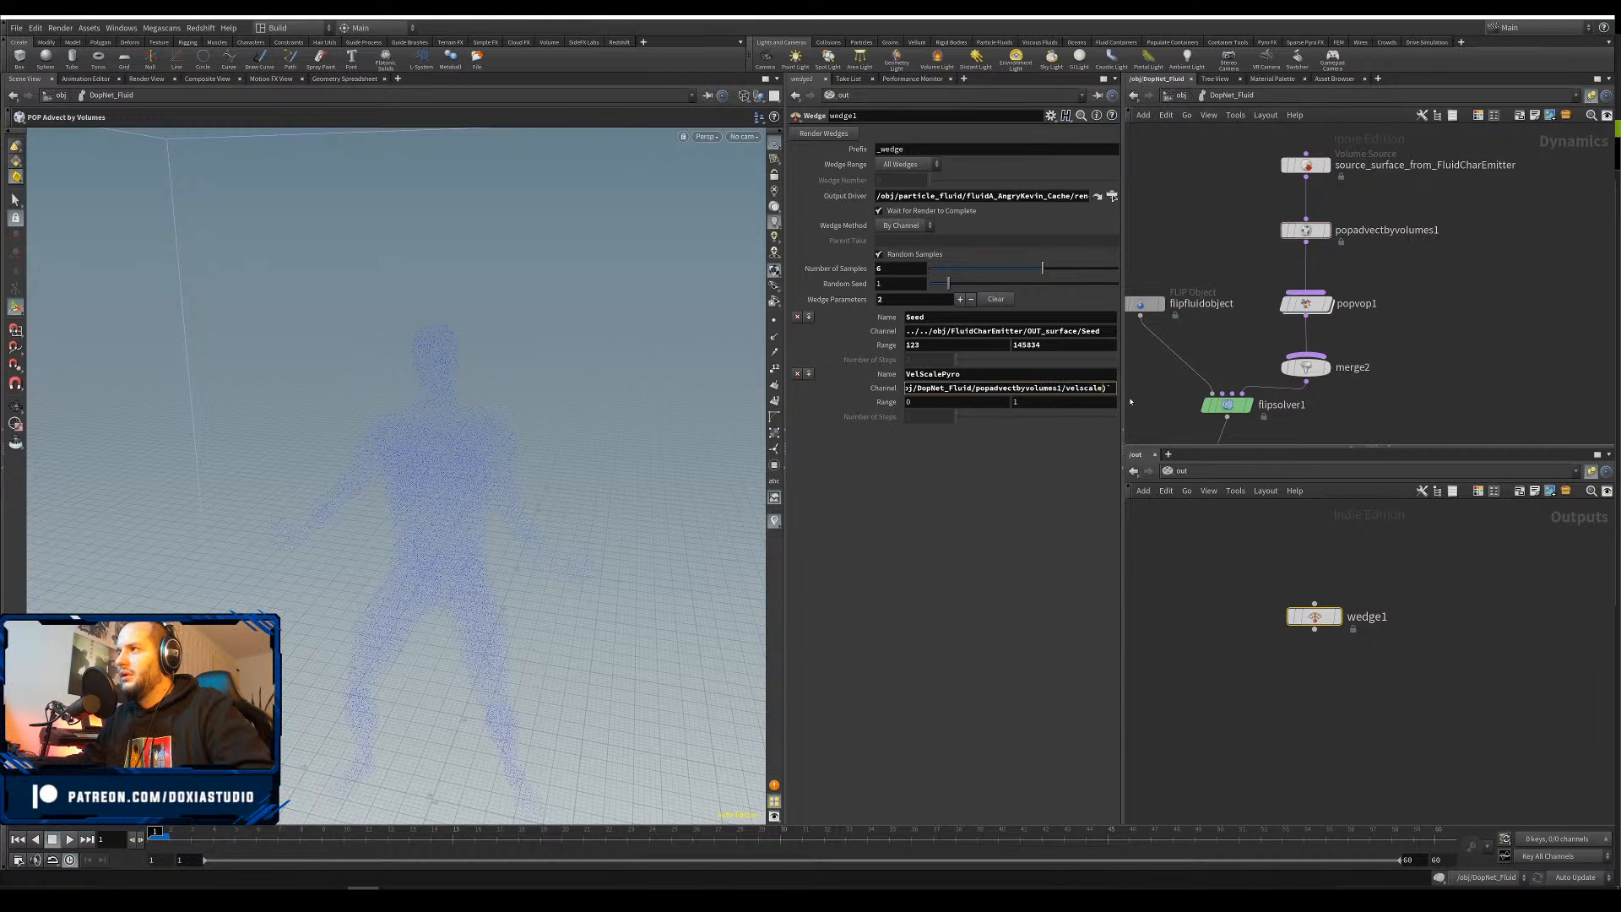
pyautogui.press('Tab')
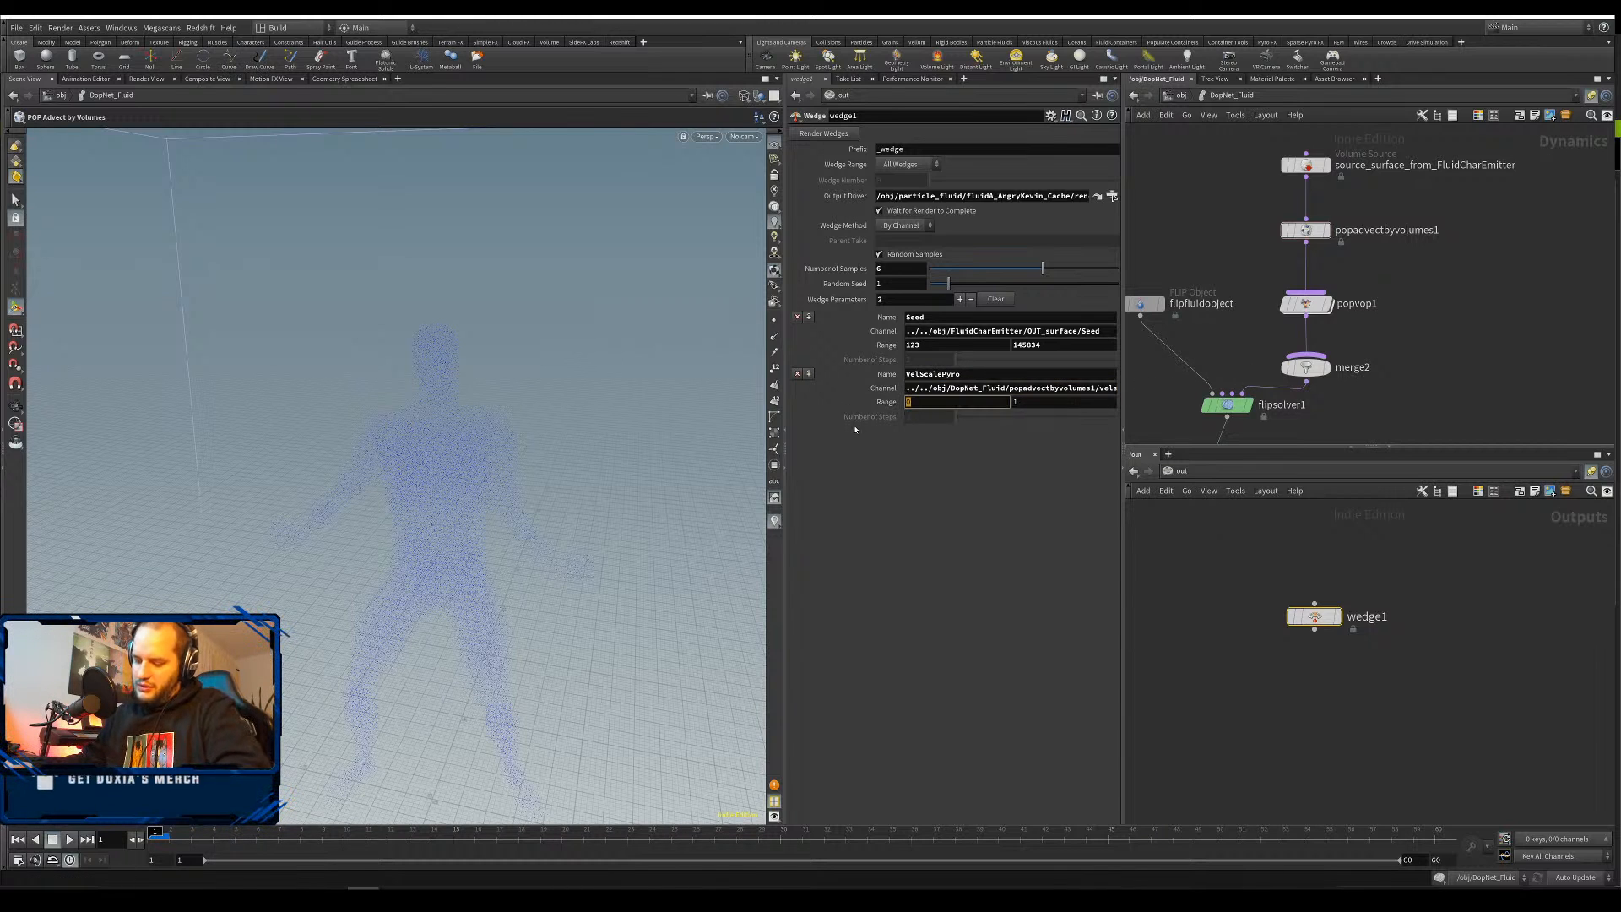
# Set the VelScalePyro wedge parameter's Range to 0.8 through 1.2
pyautogui.write('0.8')
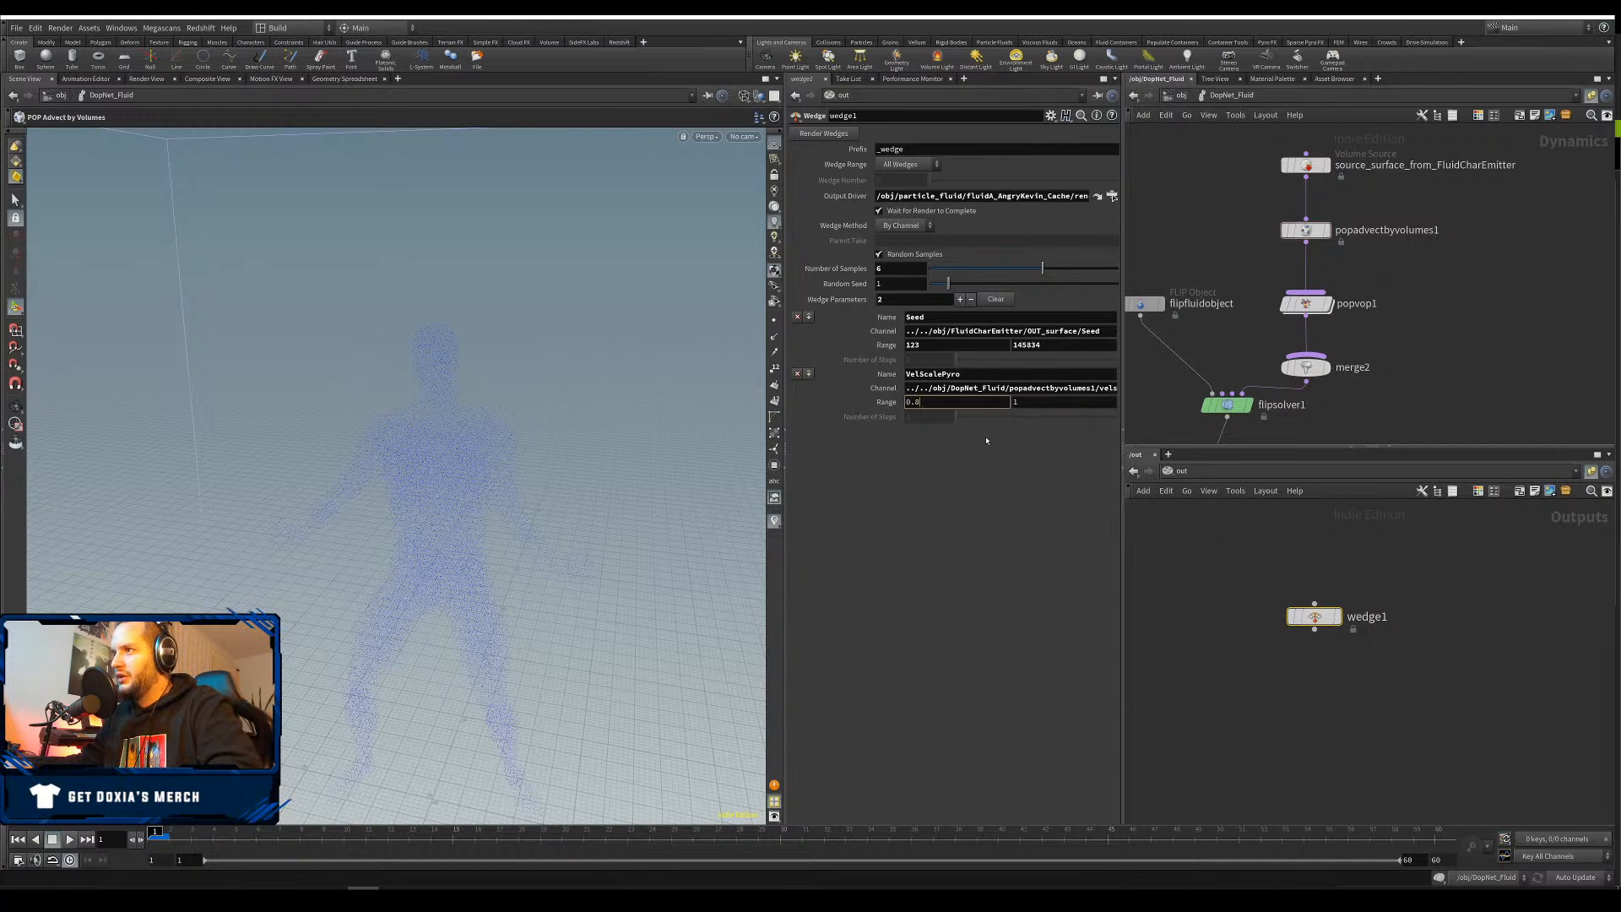
pyautogui.press('Tab')
pyautogui.write('1.')
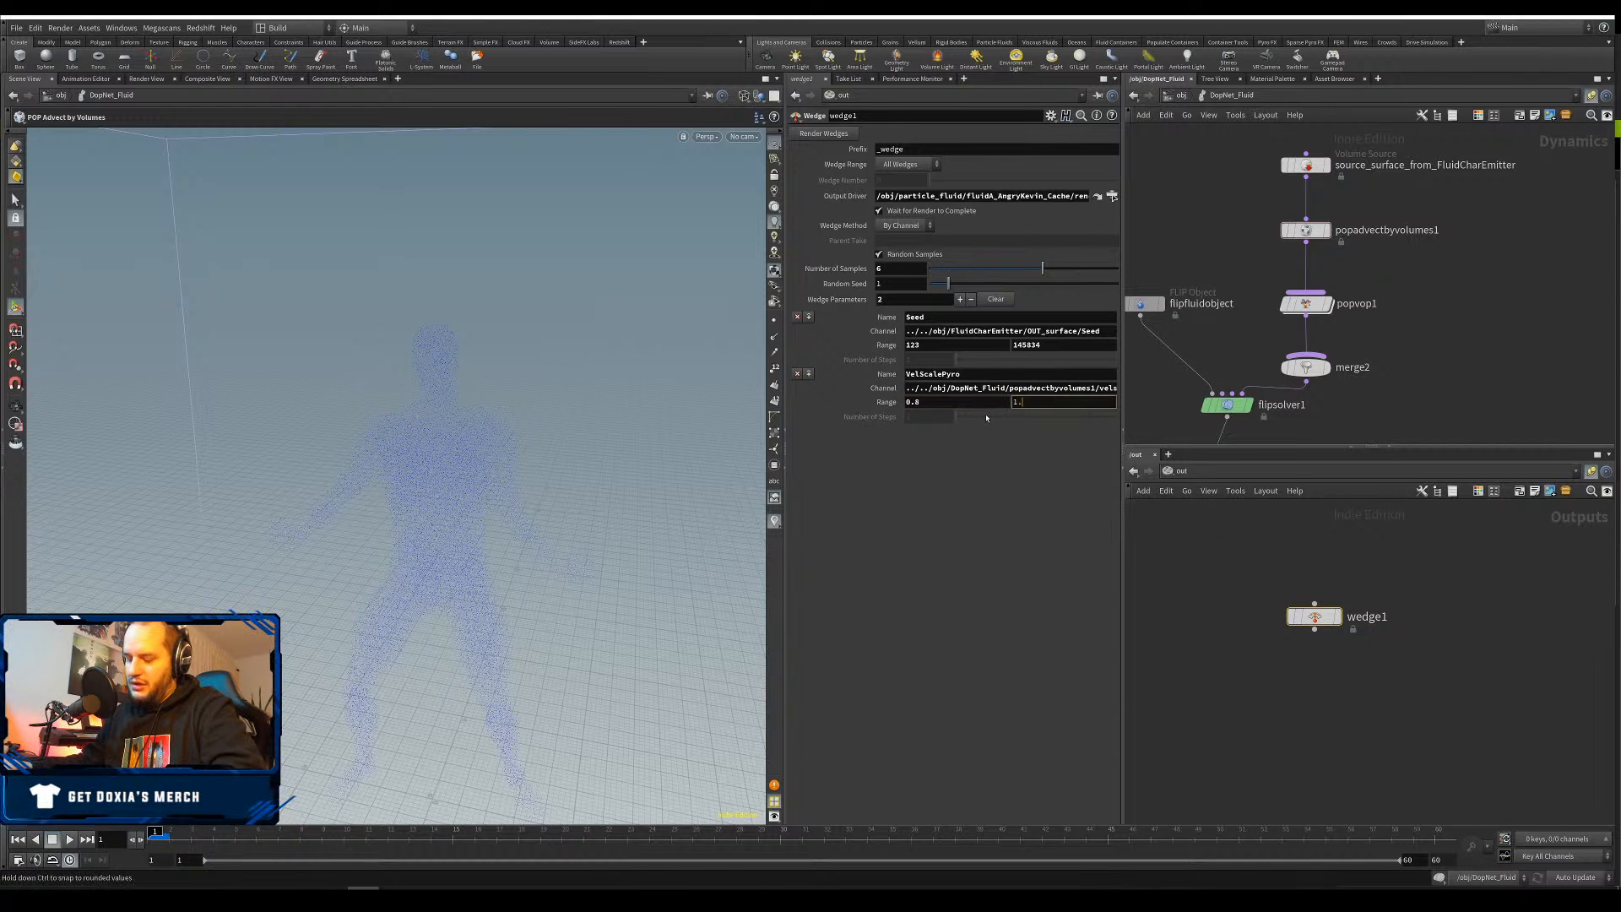
pyautogui.write('2')
pyautogui.press('Return')
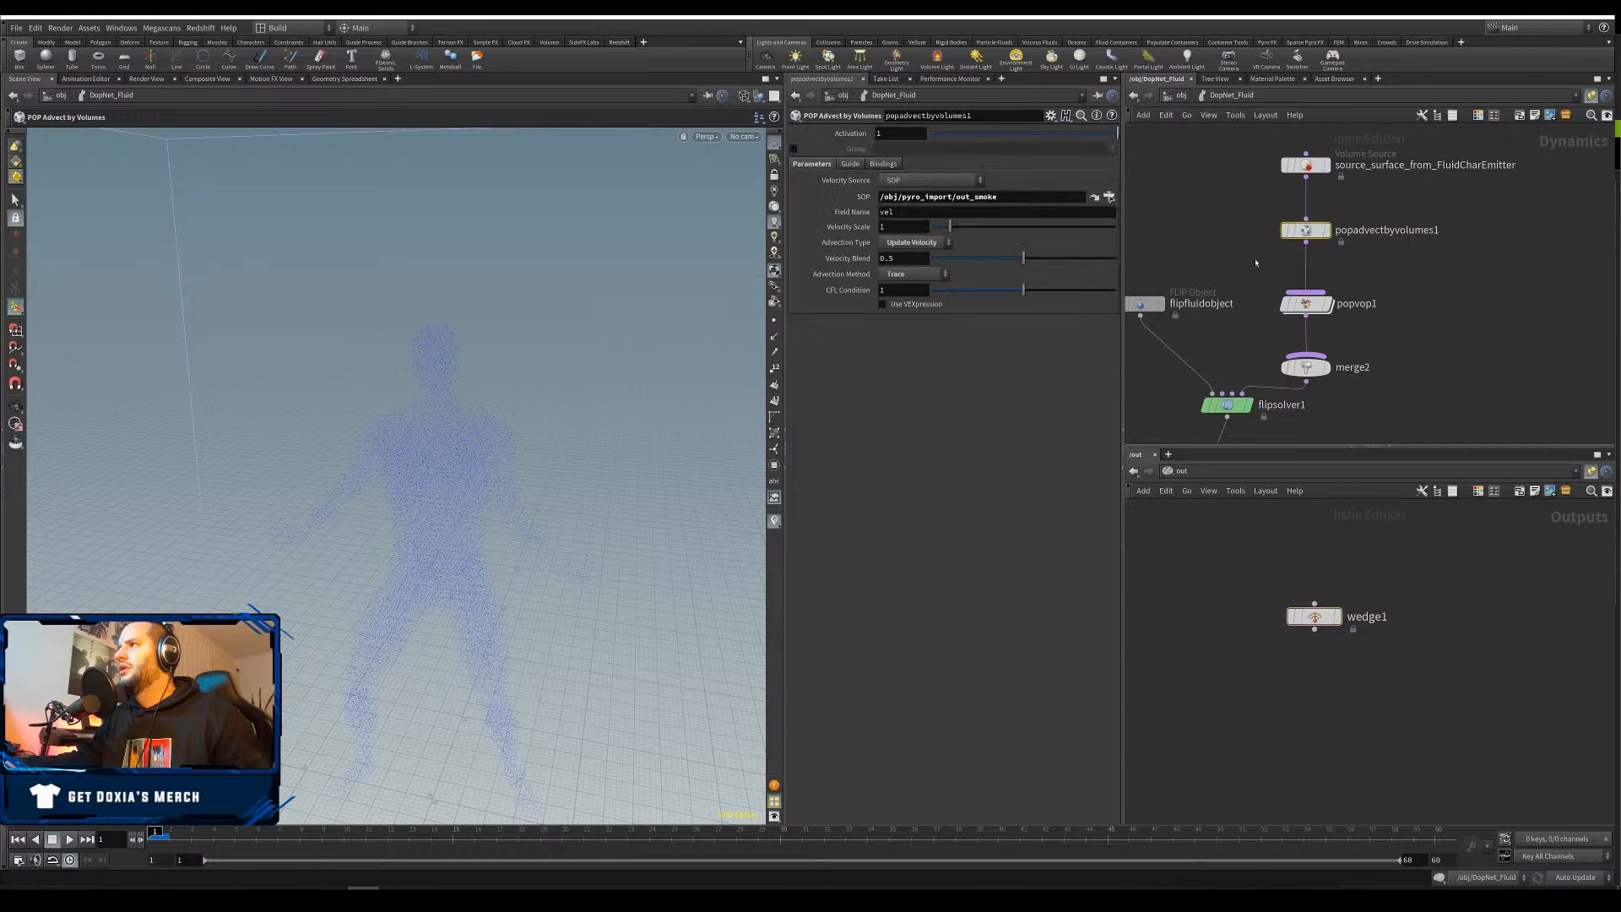
# Select the popvop1 node to bring up its exposed noise parameters
pyautogui.click(1305, 229)
pyautogui.click(1306, 303)
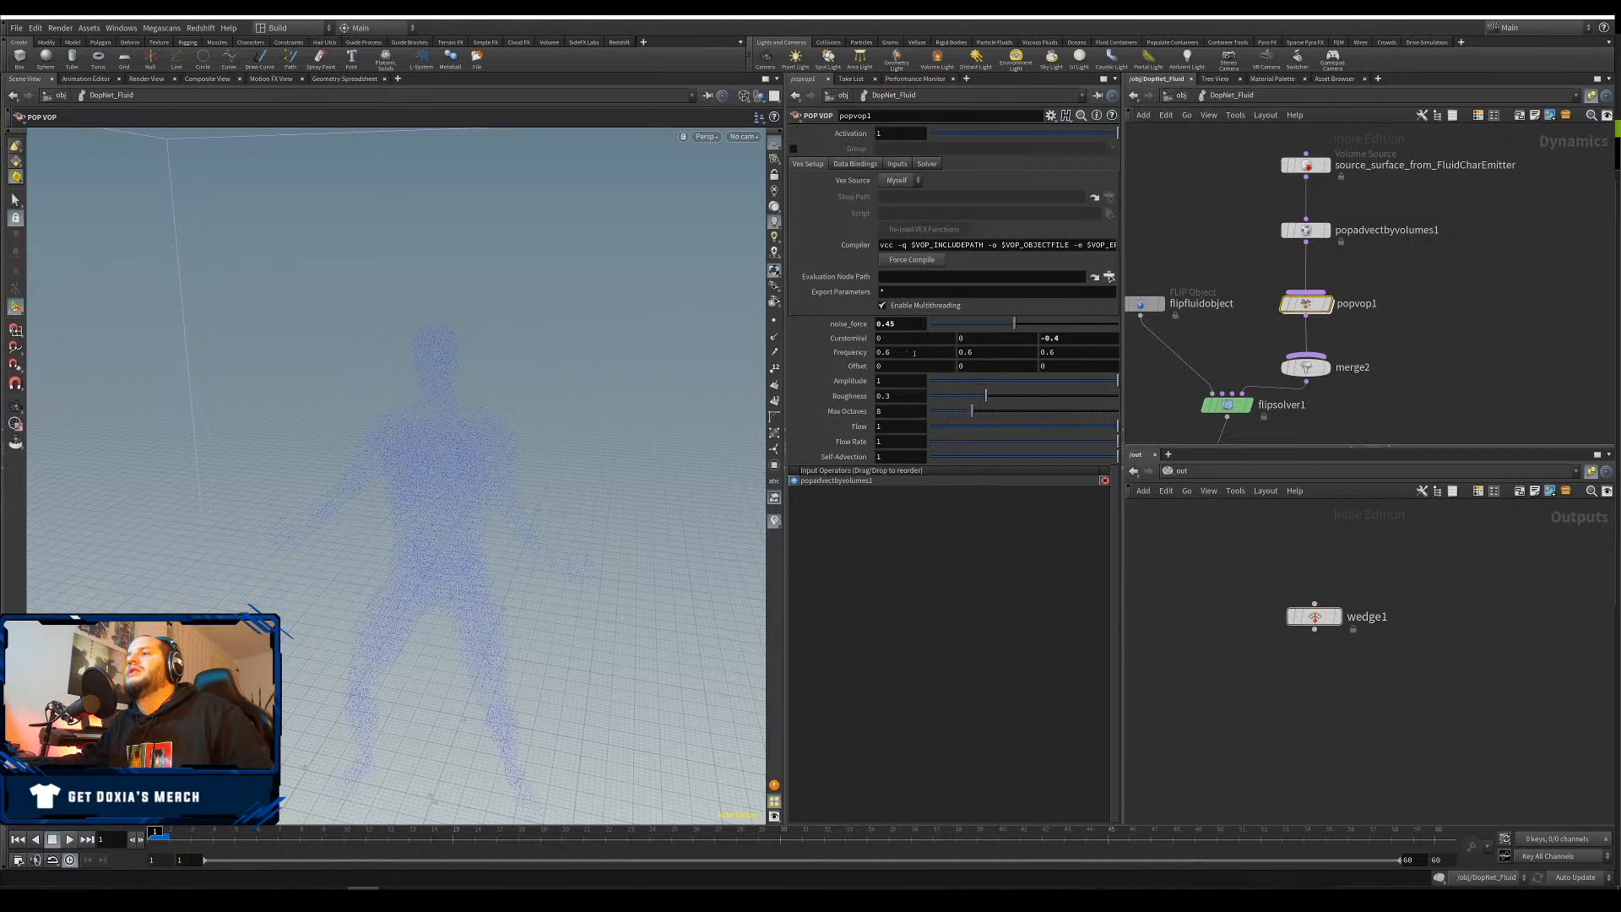
pyautogui.rightClick(905, 353)
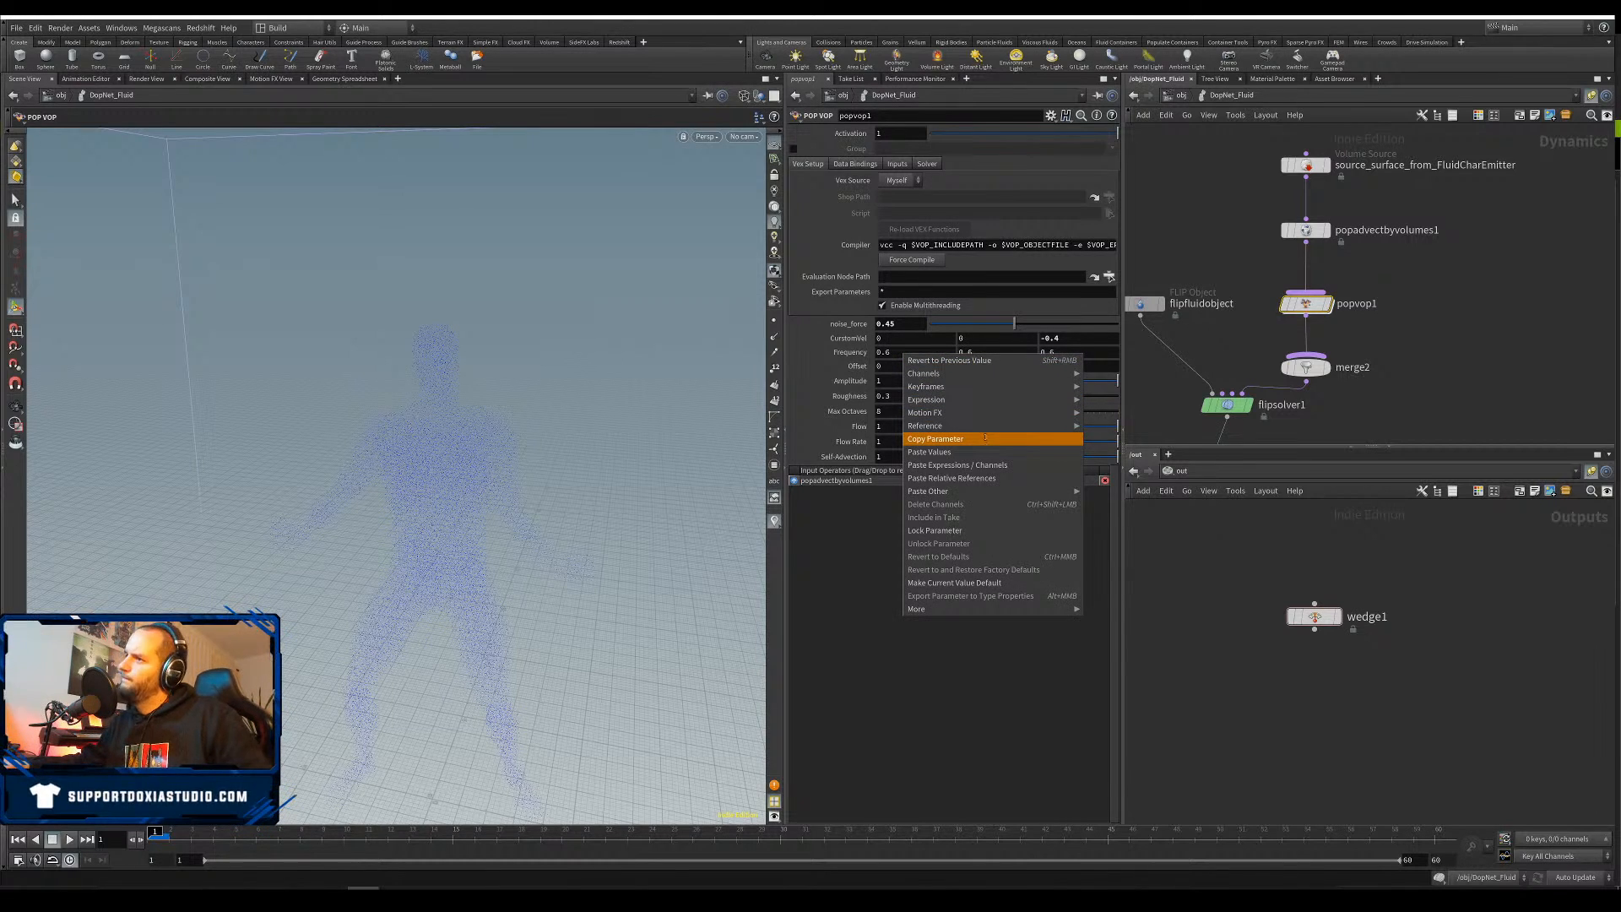
pyautogui.moveTo(979, 425)
pyautogui.click(815, 539)
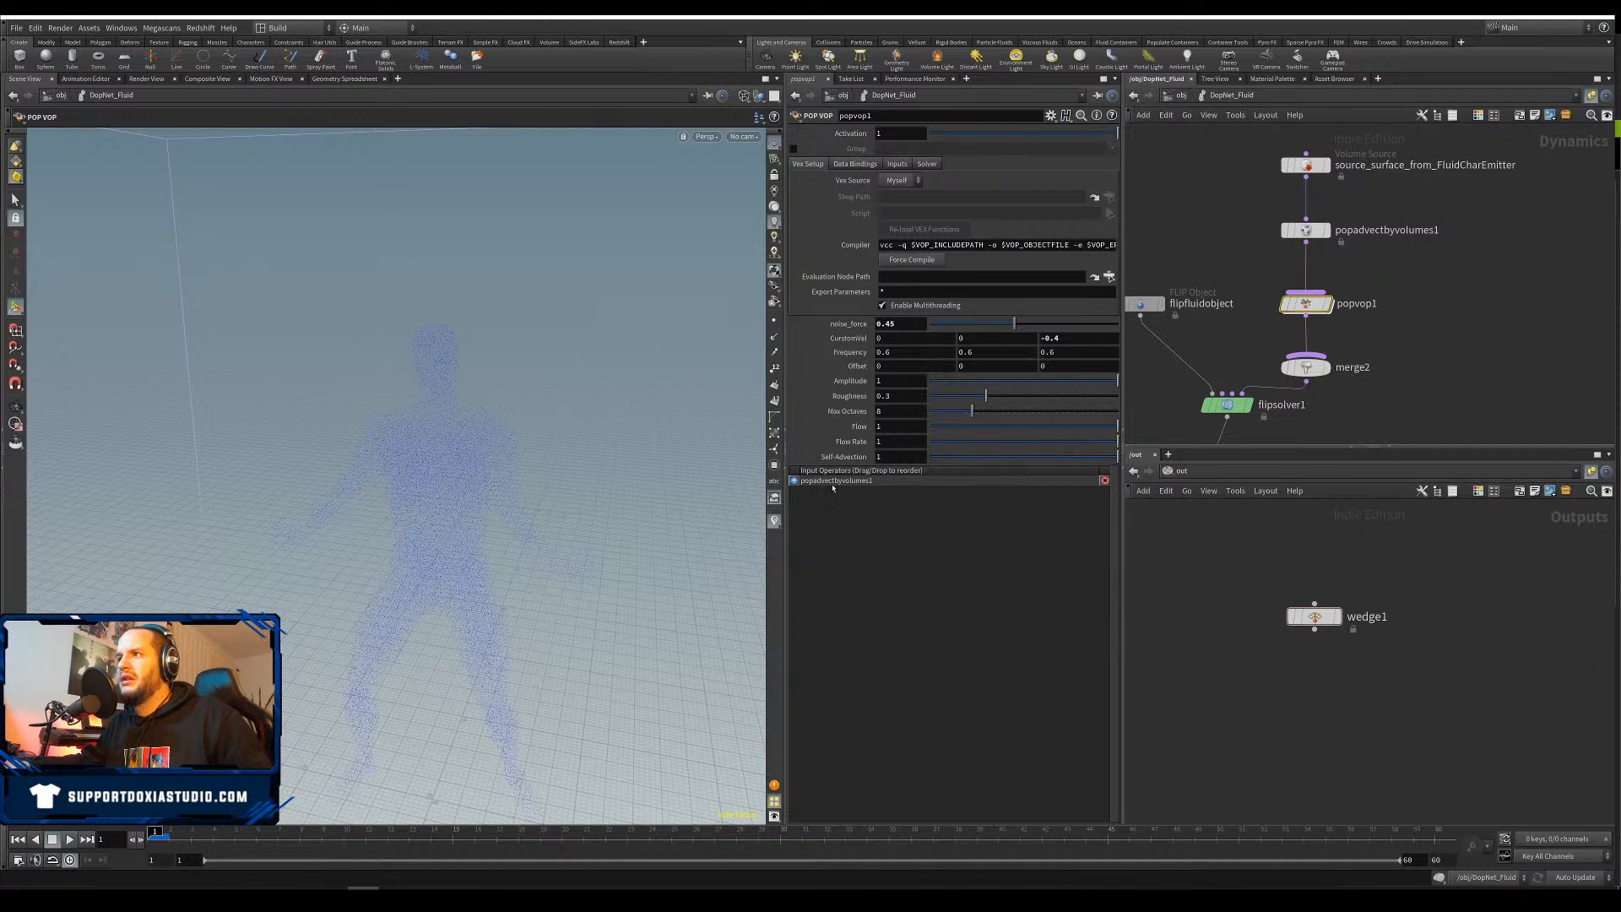
pyautogui.rightClick(990, 365)
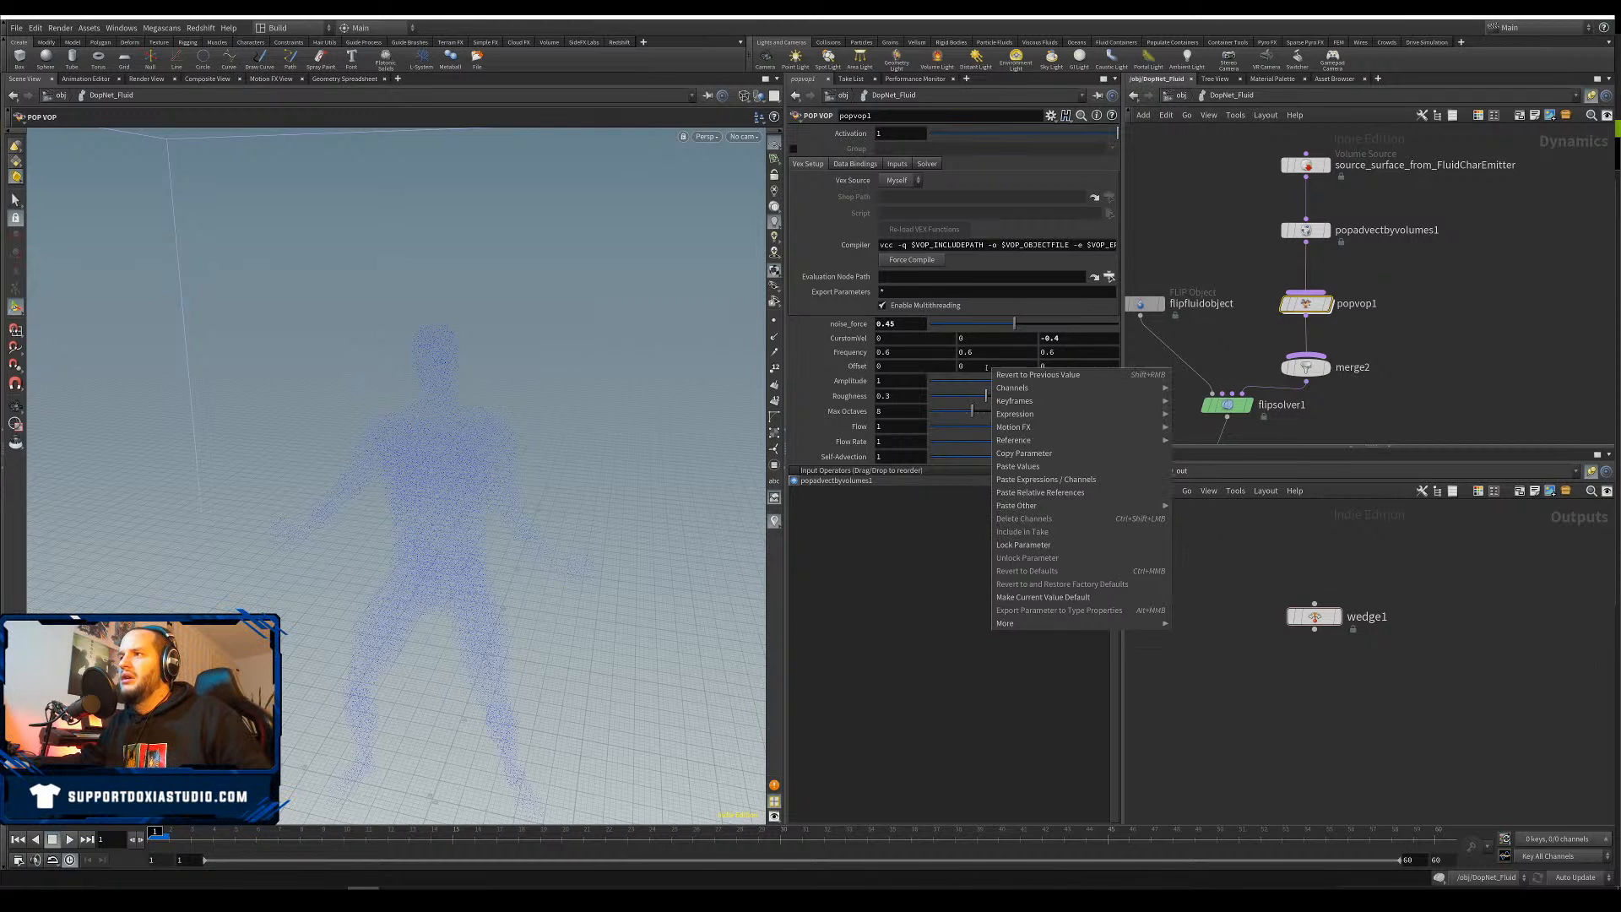
pyautogui.click(1025, 366)
pyautogui.rightClick(910, 367)
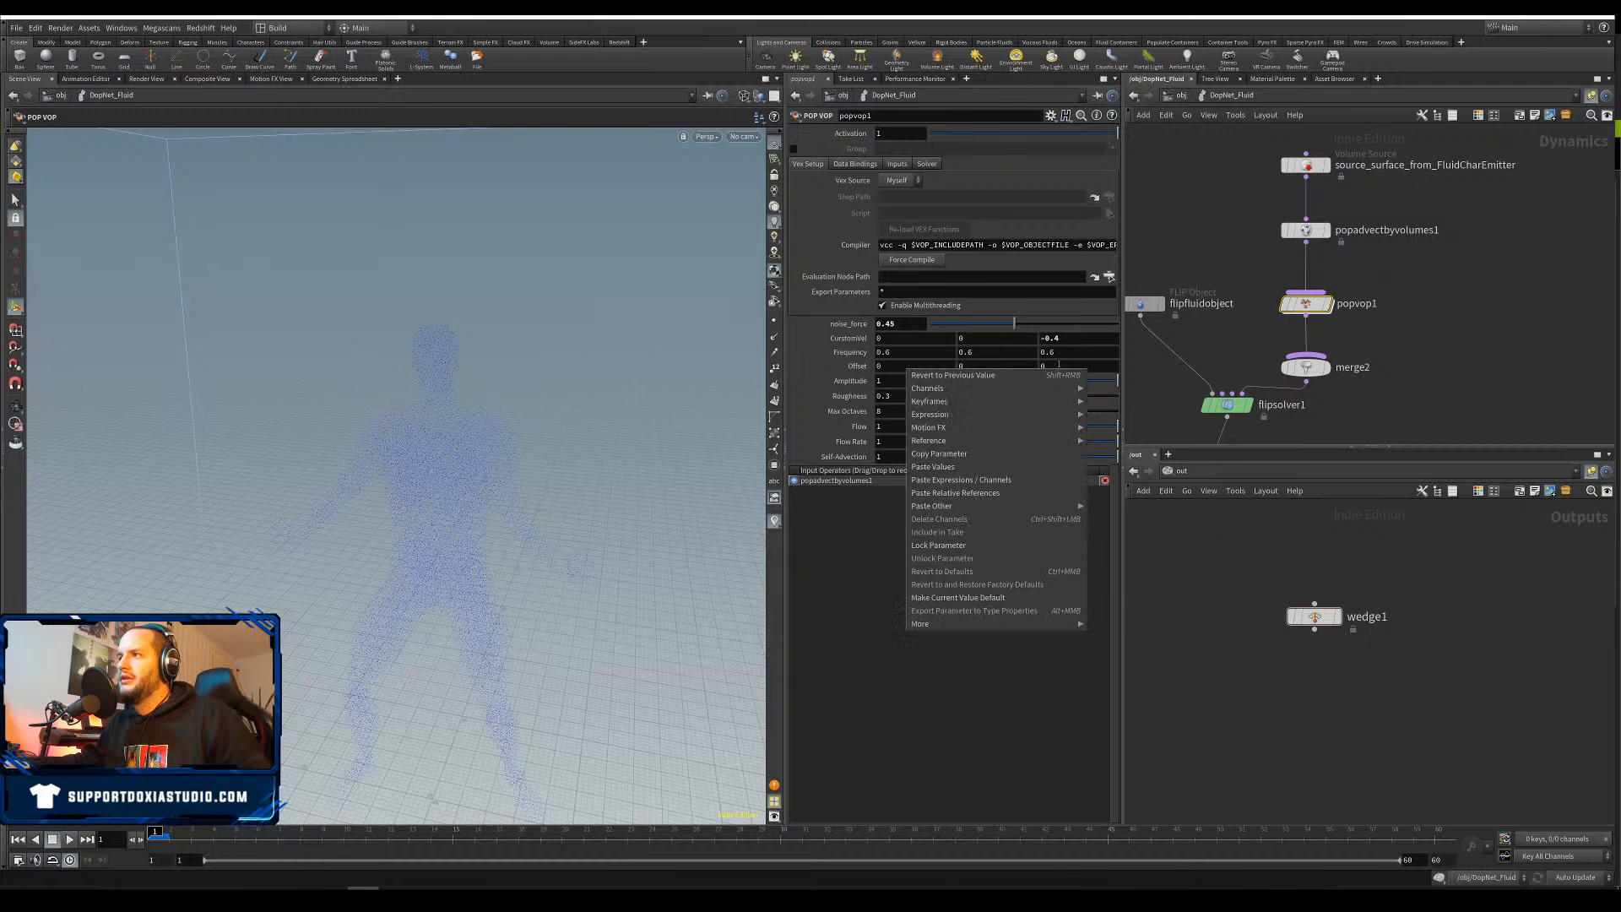
pyautogui.click(1058, 364)
pyautogui.rightClick(1053, 368)
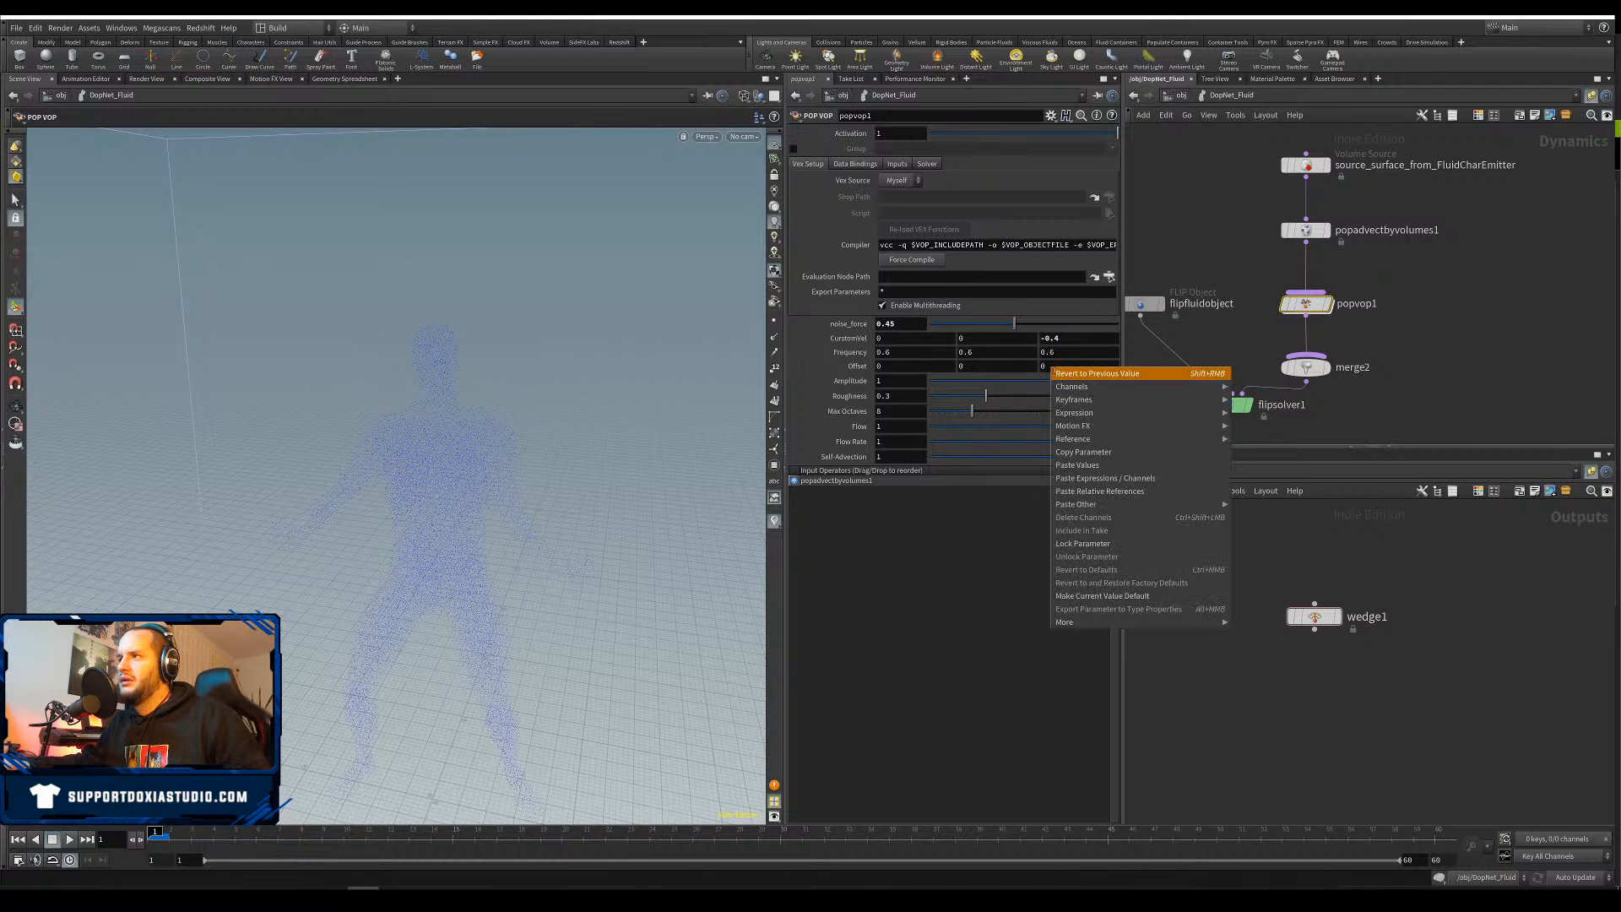
pyautogui.click(1028, 375)
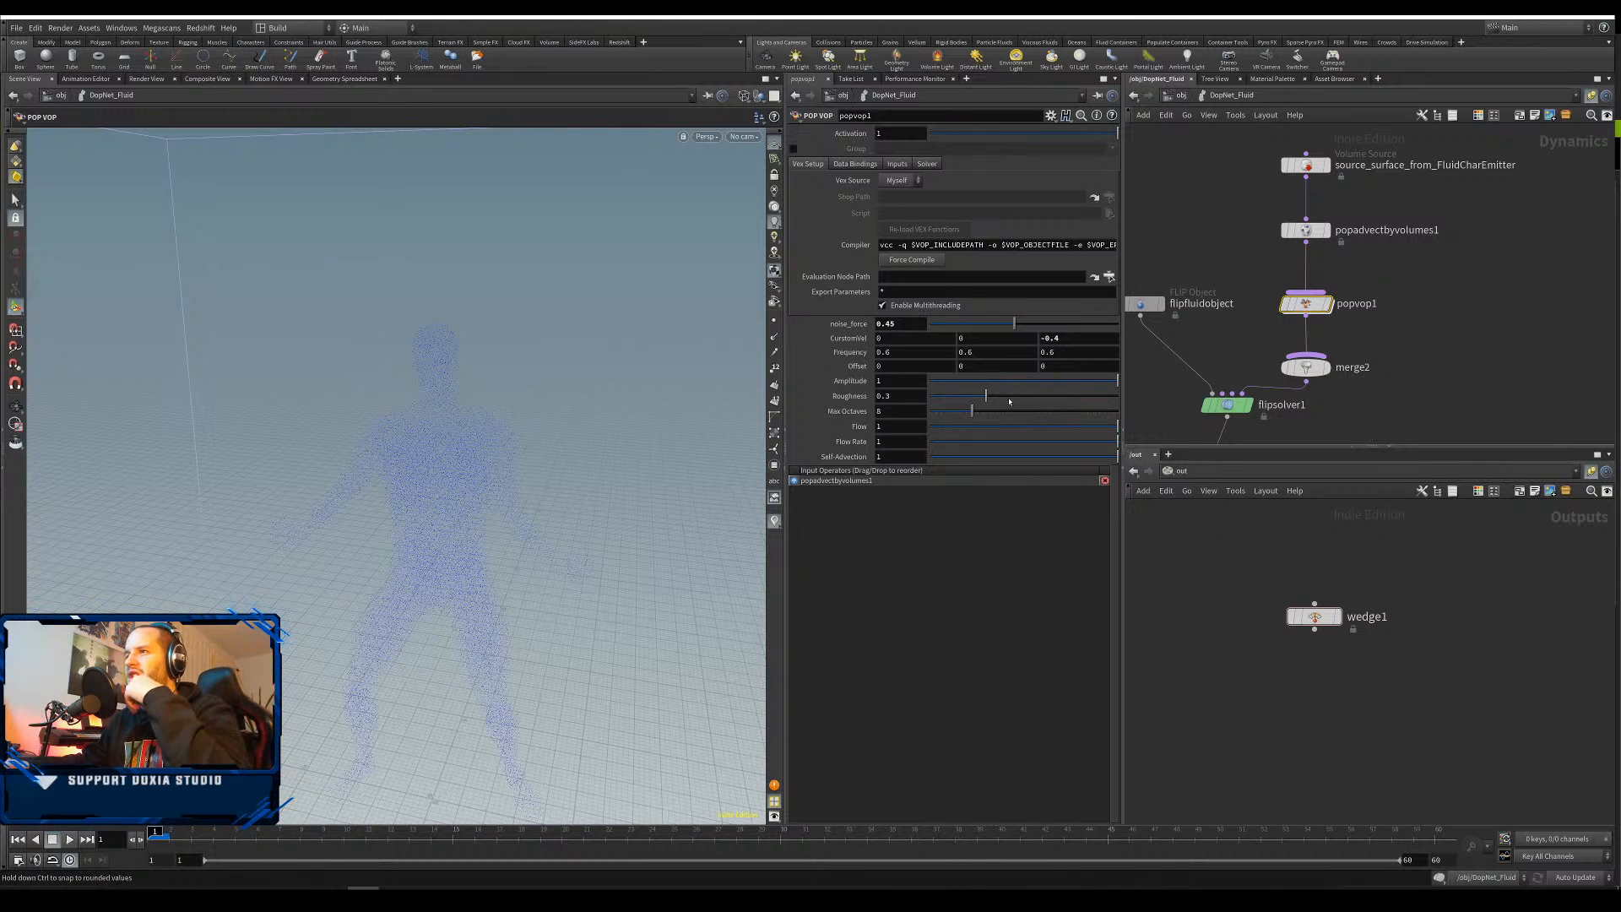
pyautogui.rightClick(897, 381)
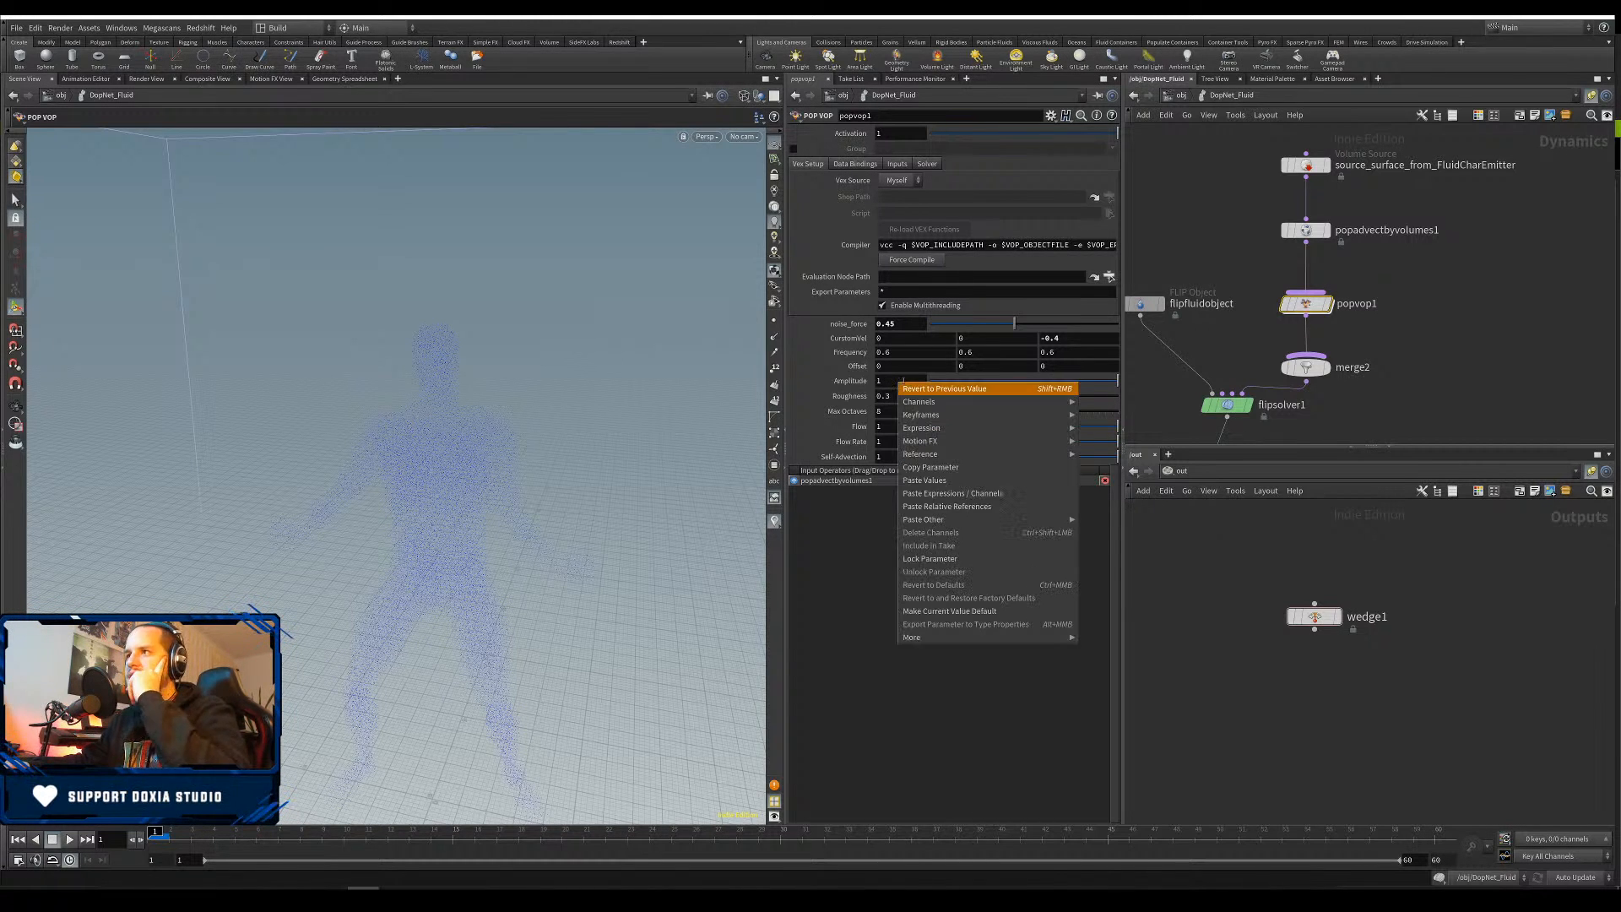
# Copy popvop1's noise_force parameter and add a third wedge parameter to wedge1 named NoiseForce
pyautogui.rightClick(907, 325)
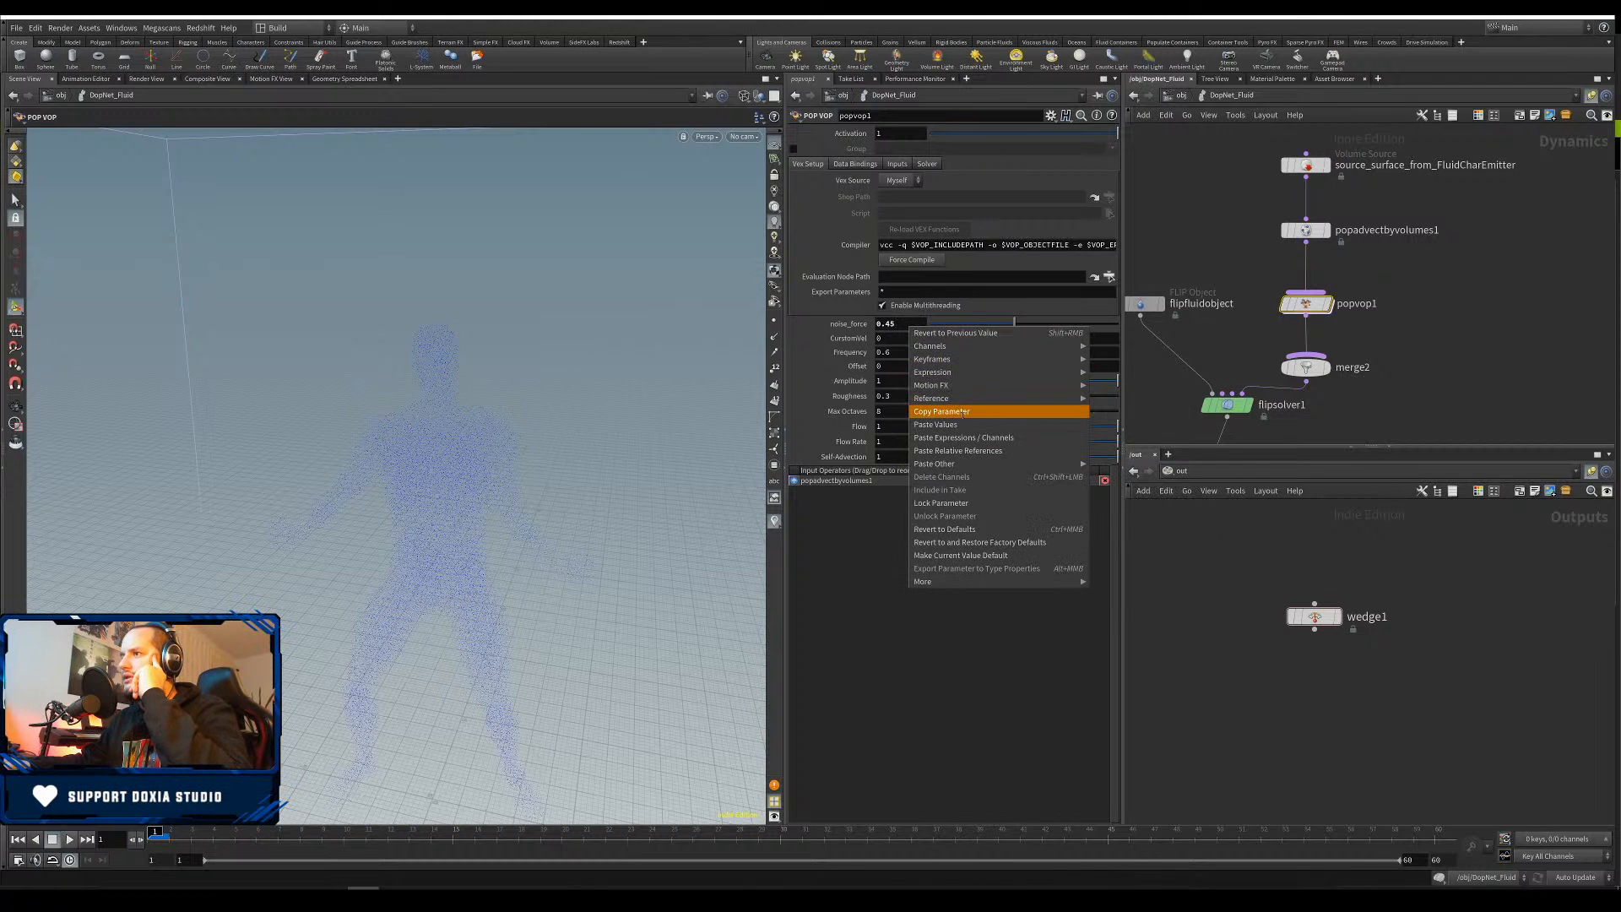
pyautogui.click(973, 412)
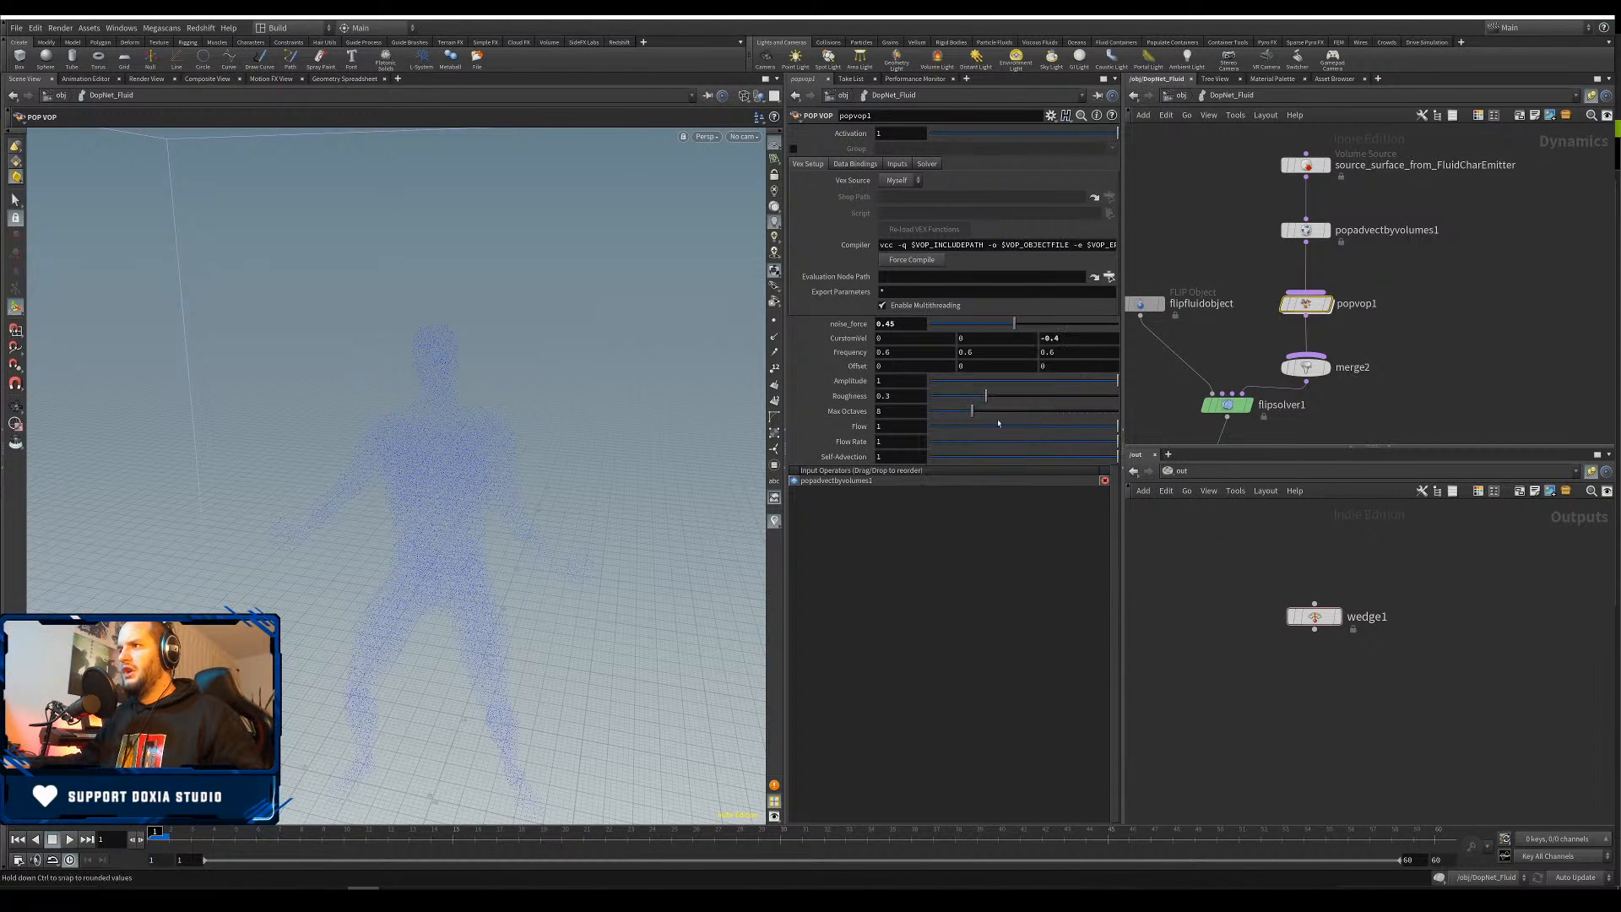
pyautogui.click(1314, 617)
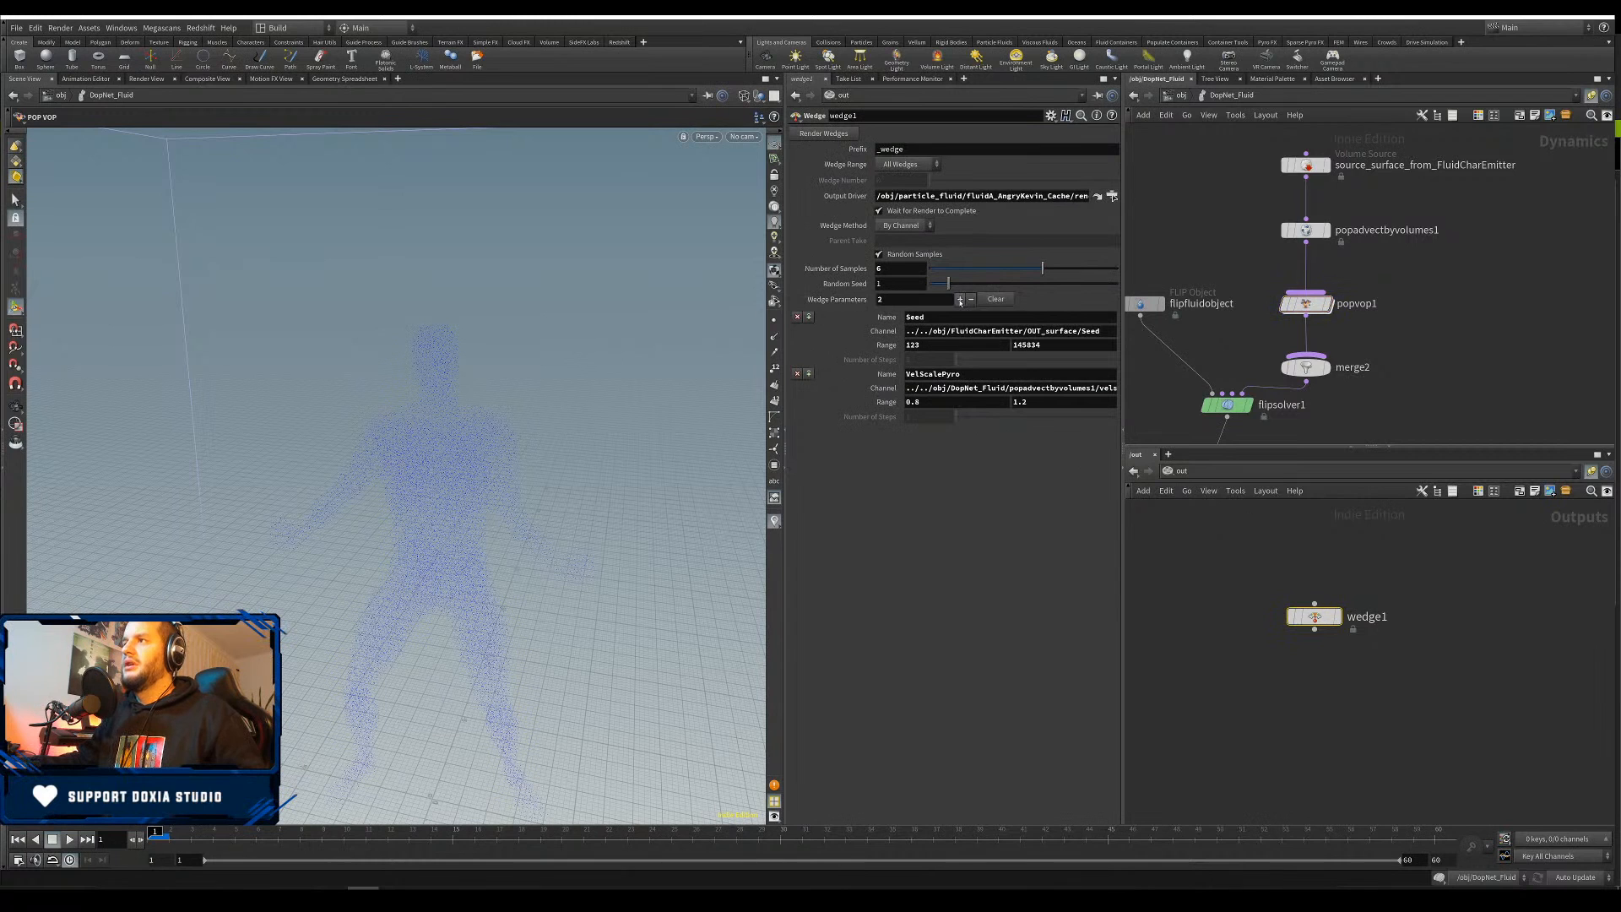
pyautogui.click(960, 300)
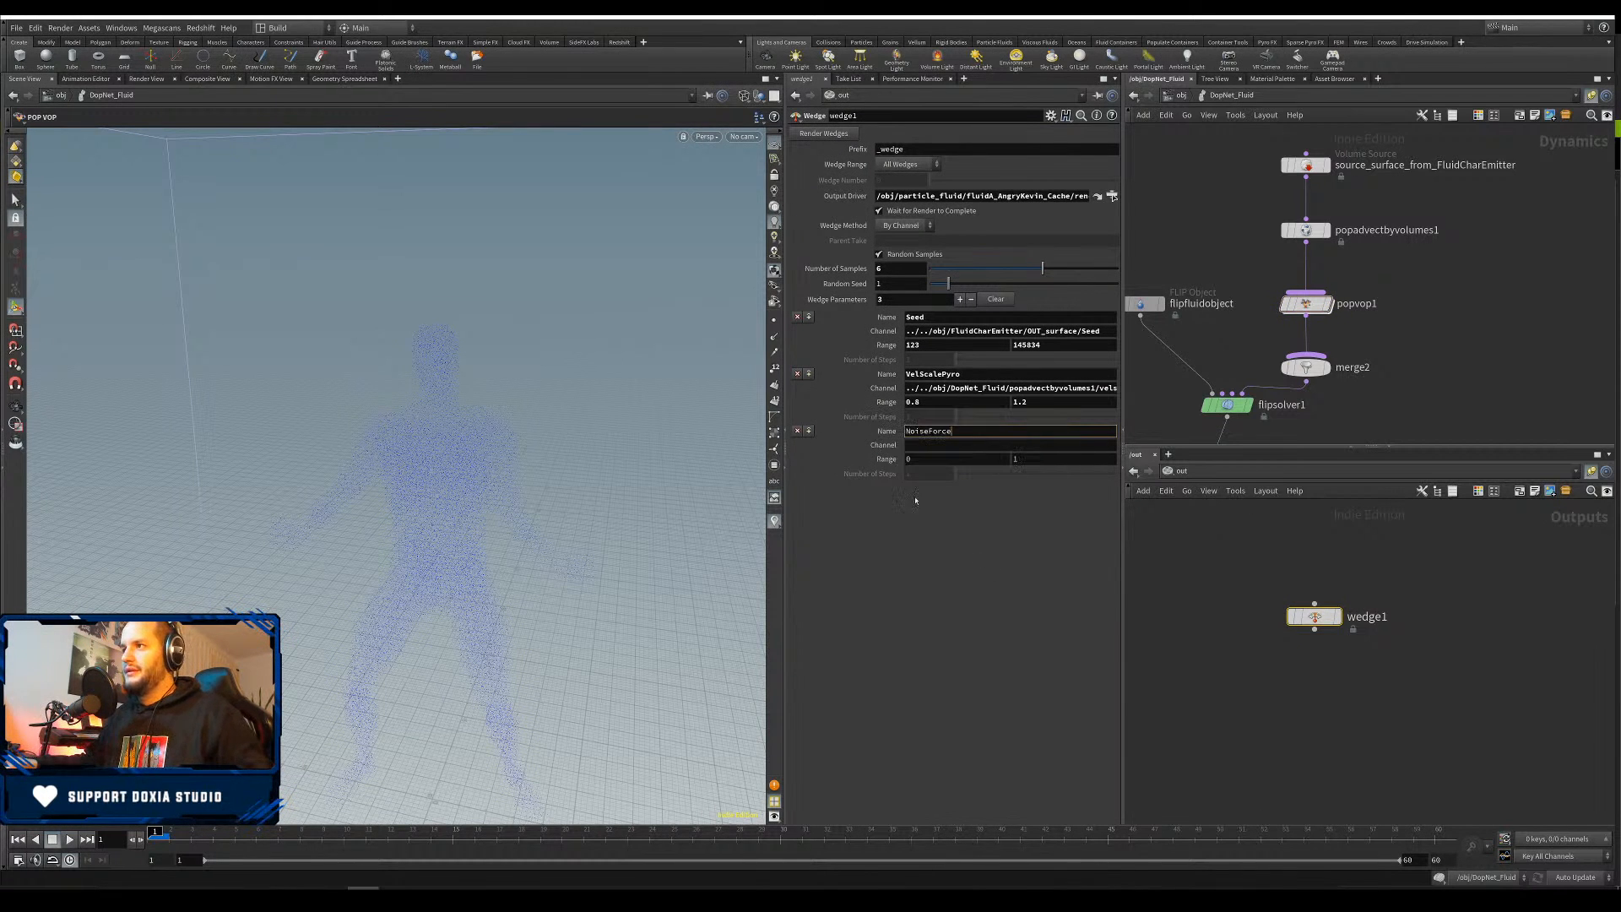
# Paste the copied reference into NoiseForce's Channel and strip its function wrapper, leaving ../../obj/DopNet_Fluid/popvop1/noise_force
pyautogui.rightClick(920, 445)
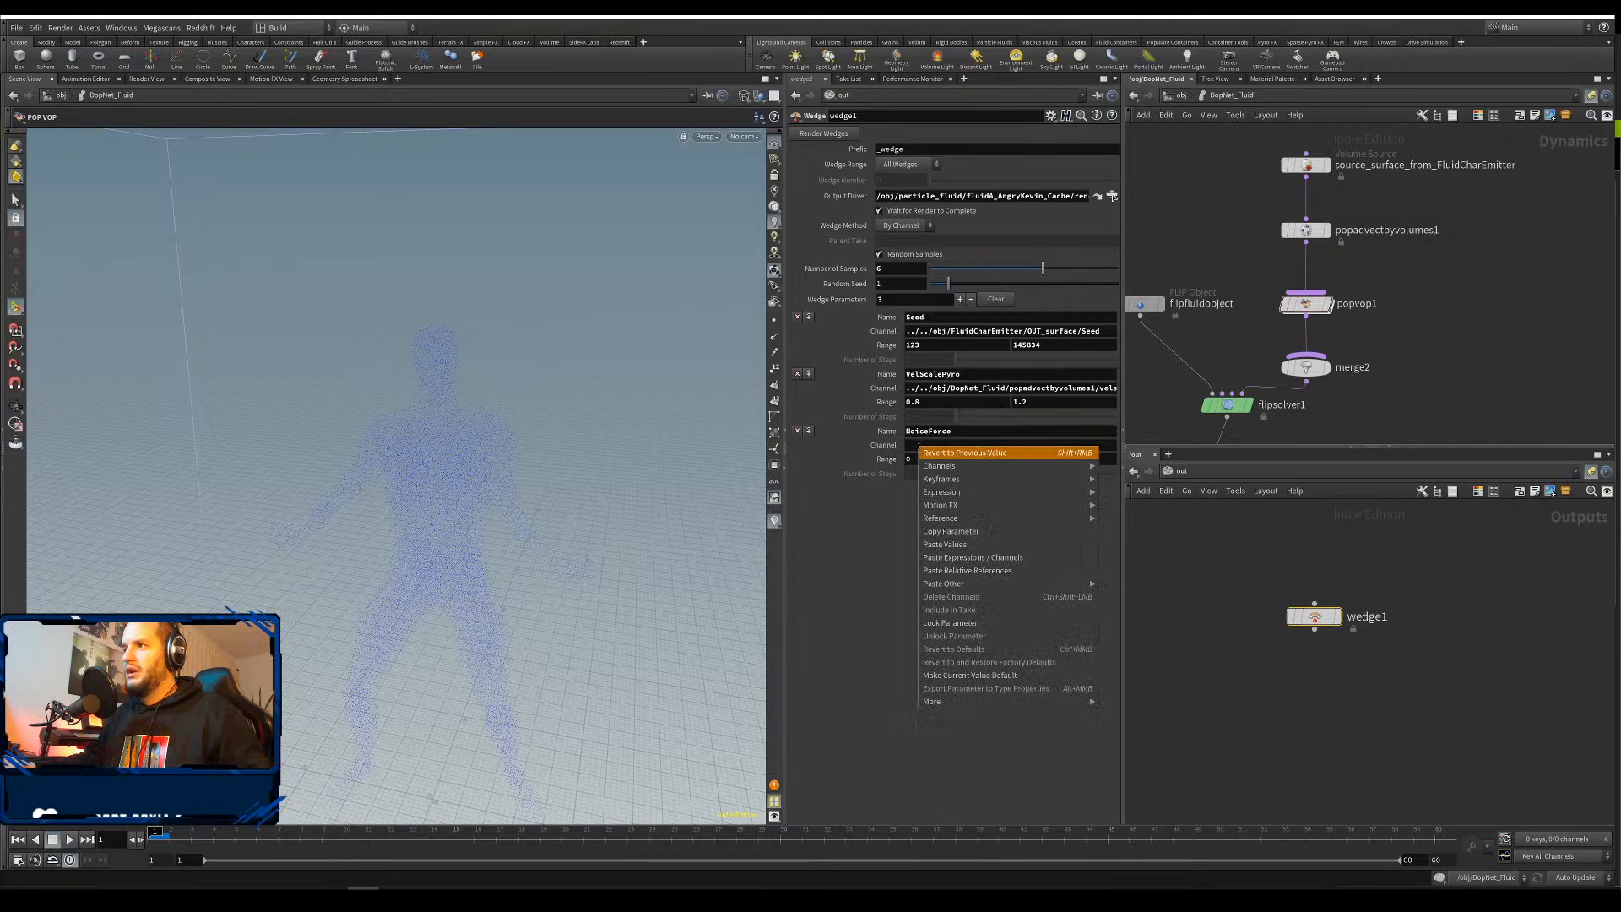
pyautogui.click(1013, 566)
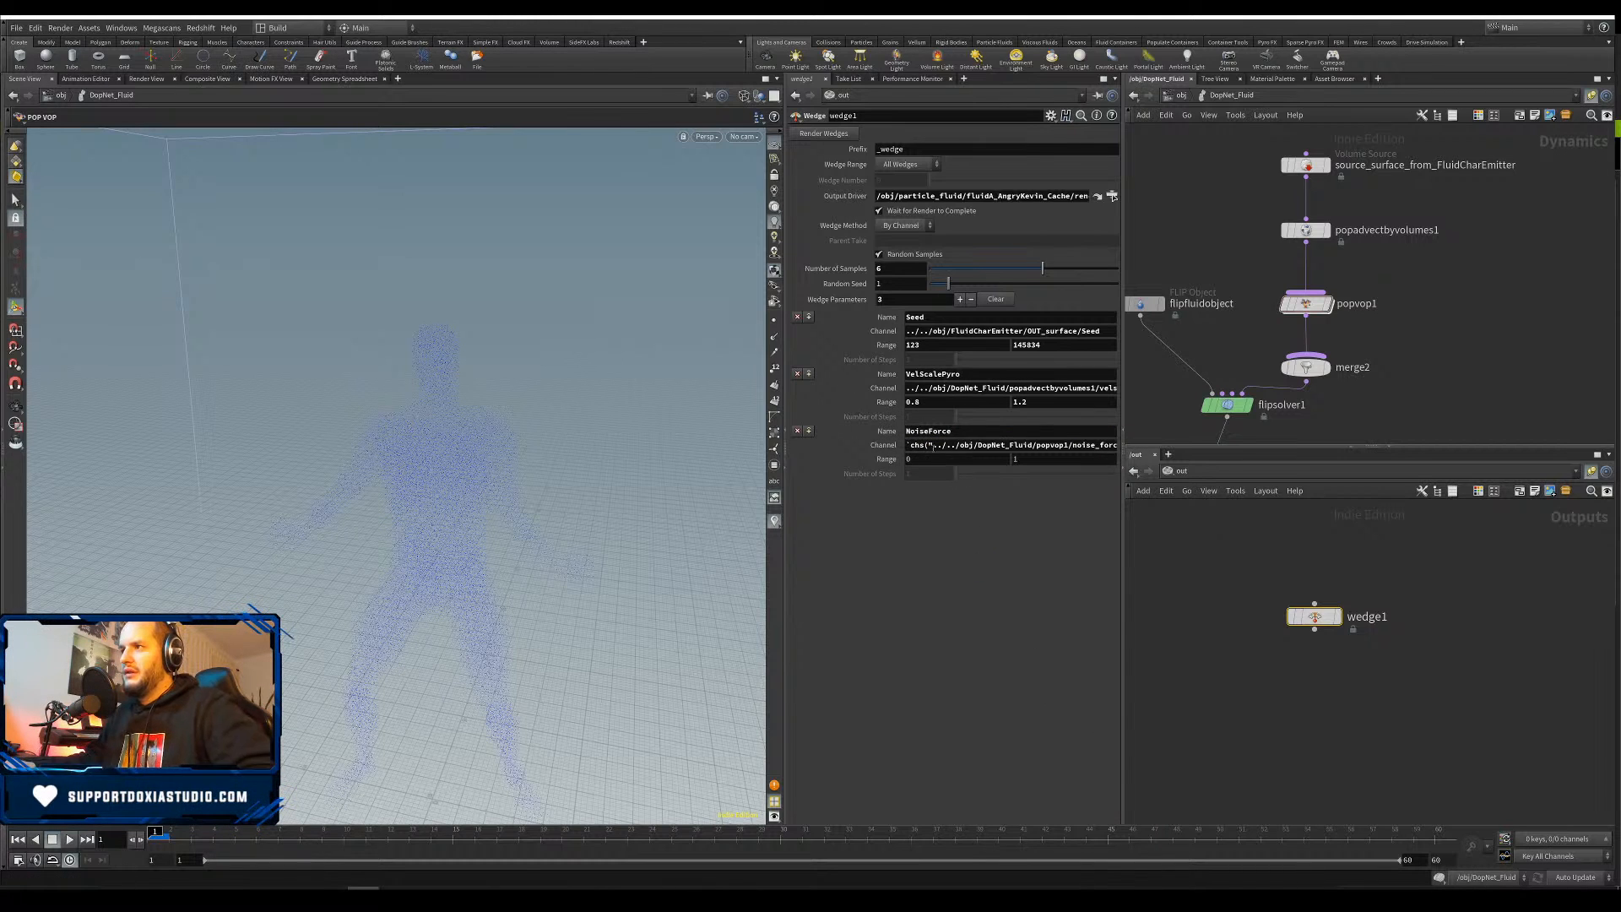
pyautogui.click(933, 446)
pyautogui.press('BackSpace')
pyautogui.press('BackSpace')
pyautogui.press('BackSpace')
pyautogui.press('BackSpace')
pyautogui.press('BackSpace')
pyautogui.press('BackSpace')
pyautogui.click(1113, 445)
pyautogui.press('BackSpace')
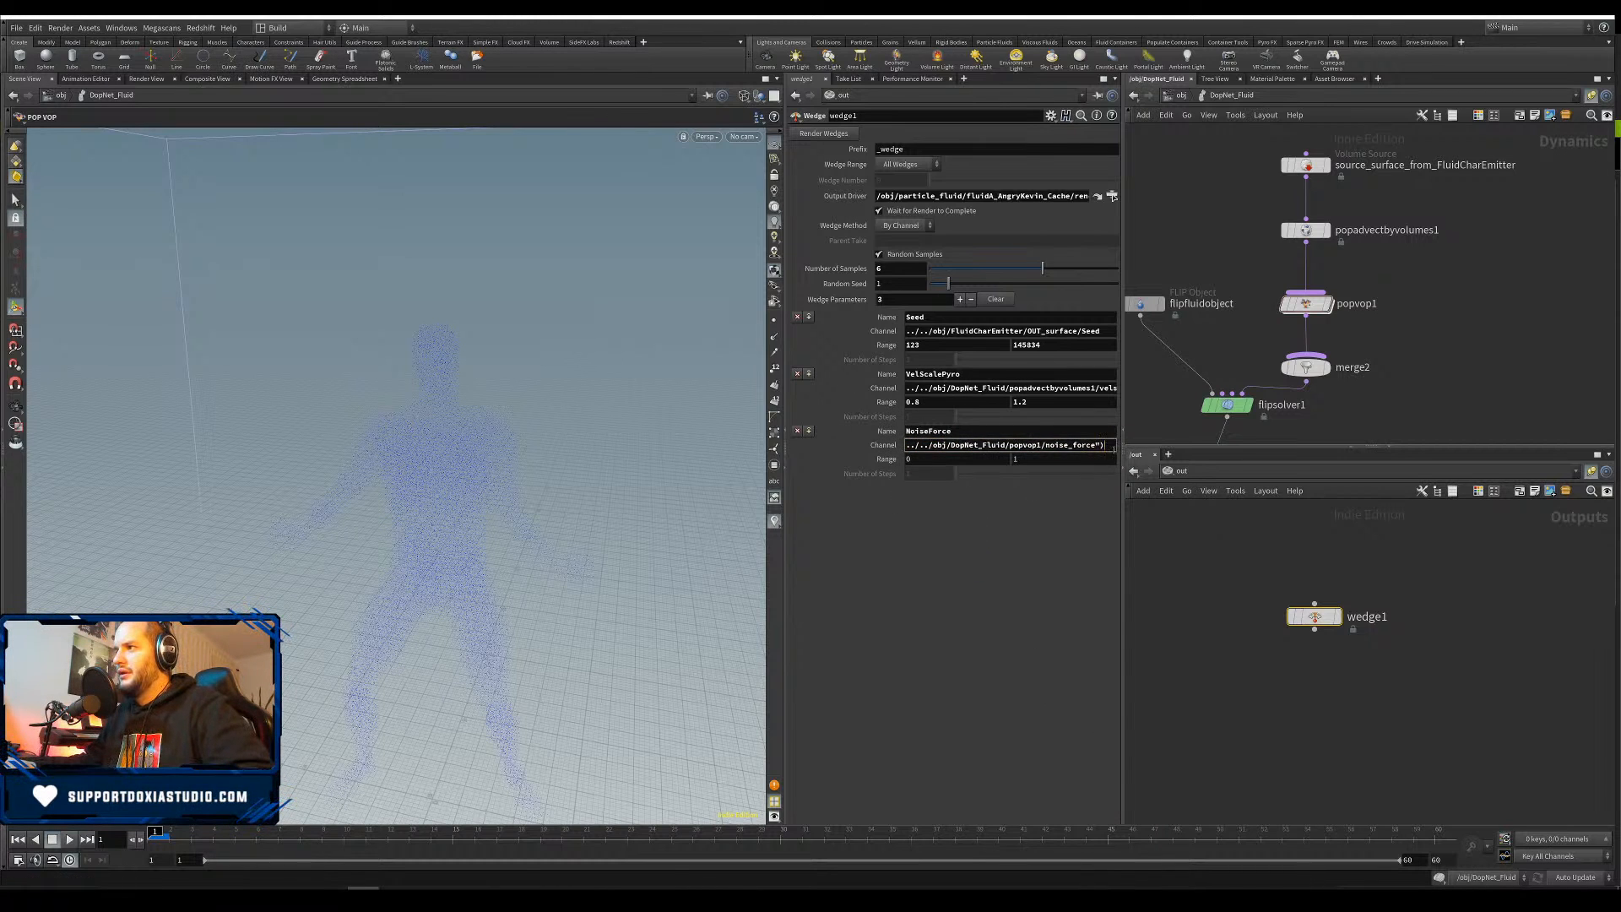
pyautogui.press('Tab')
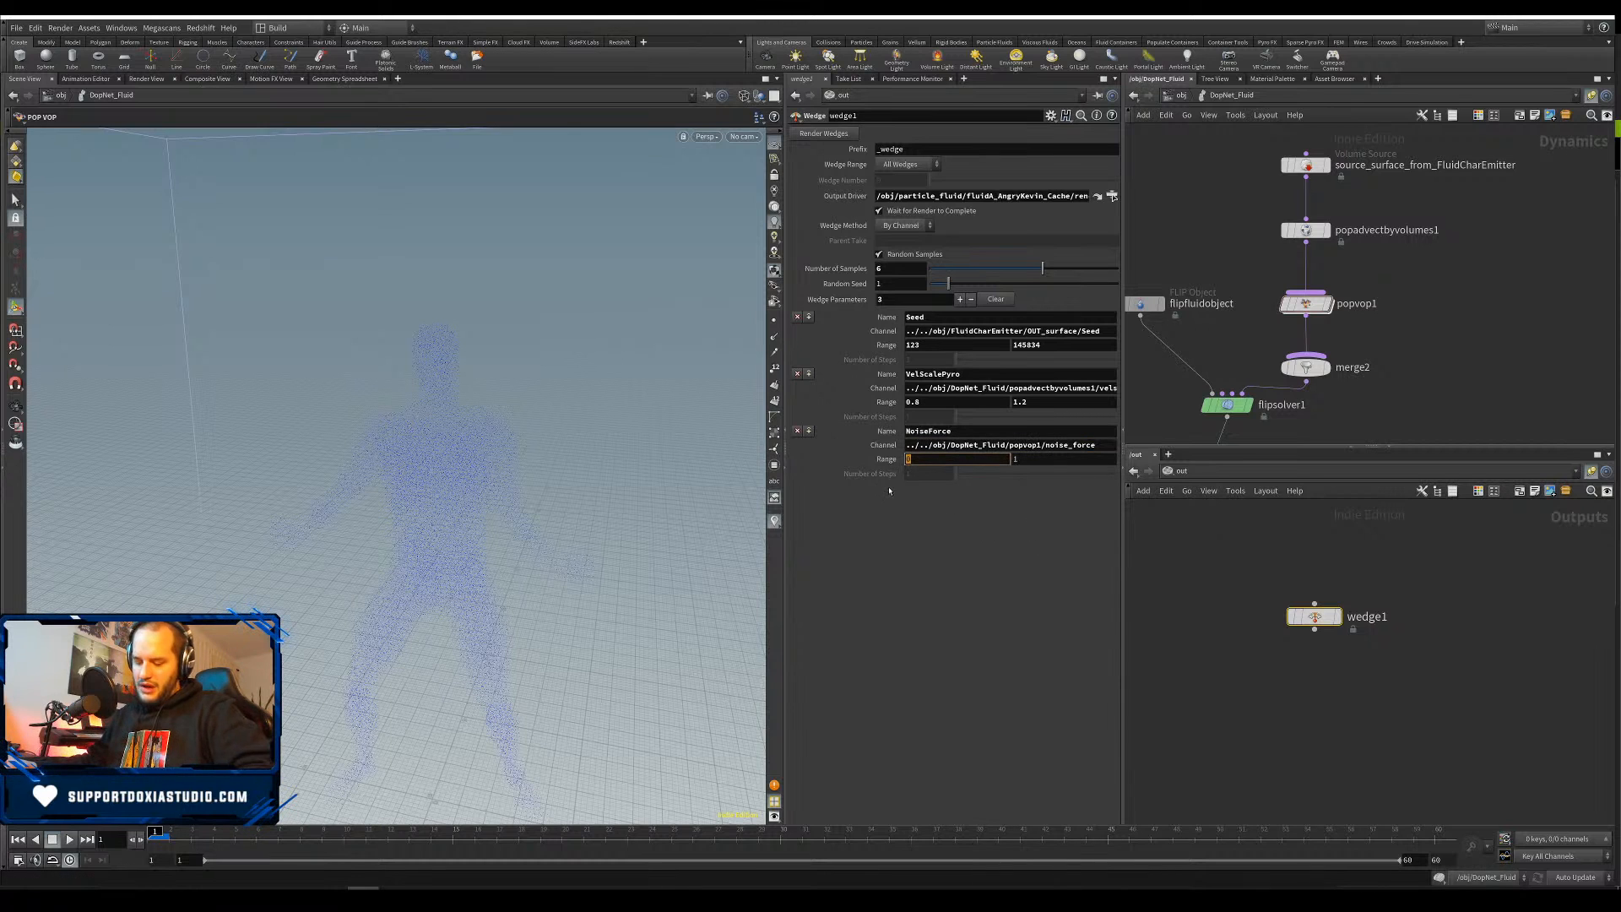
# Set the NoiseForce wedge parameter's Range to 0.3 through 0.5
pyautogui.click(1307, 304)
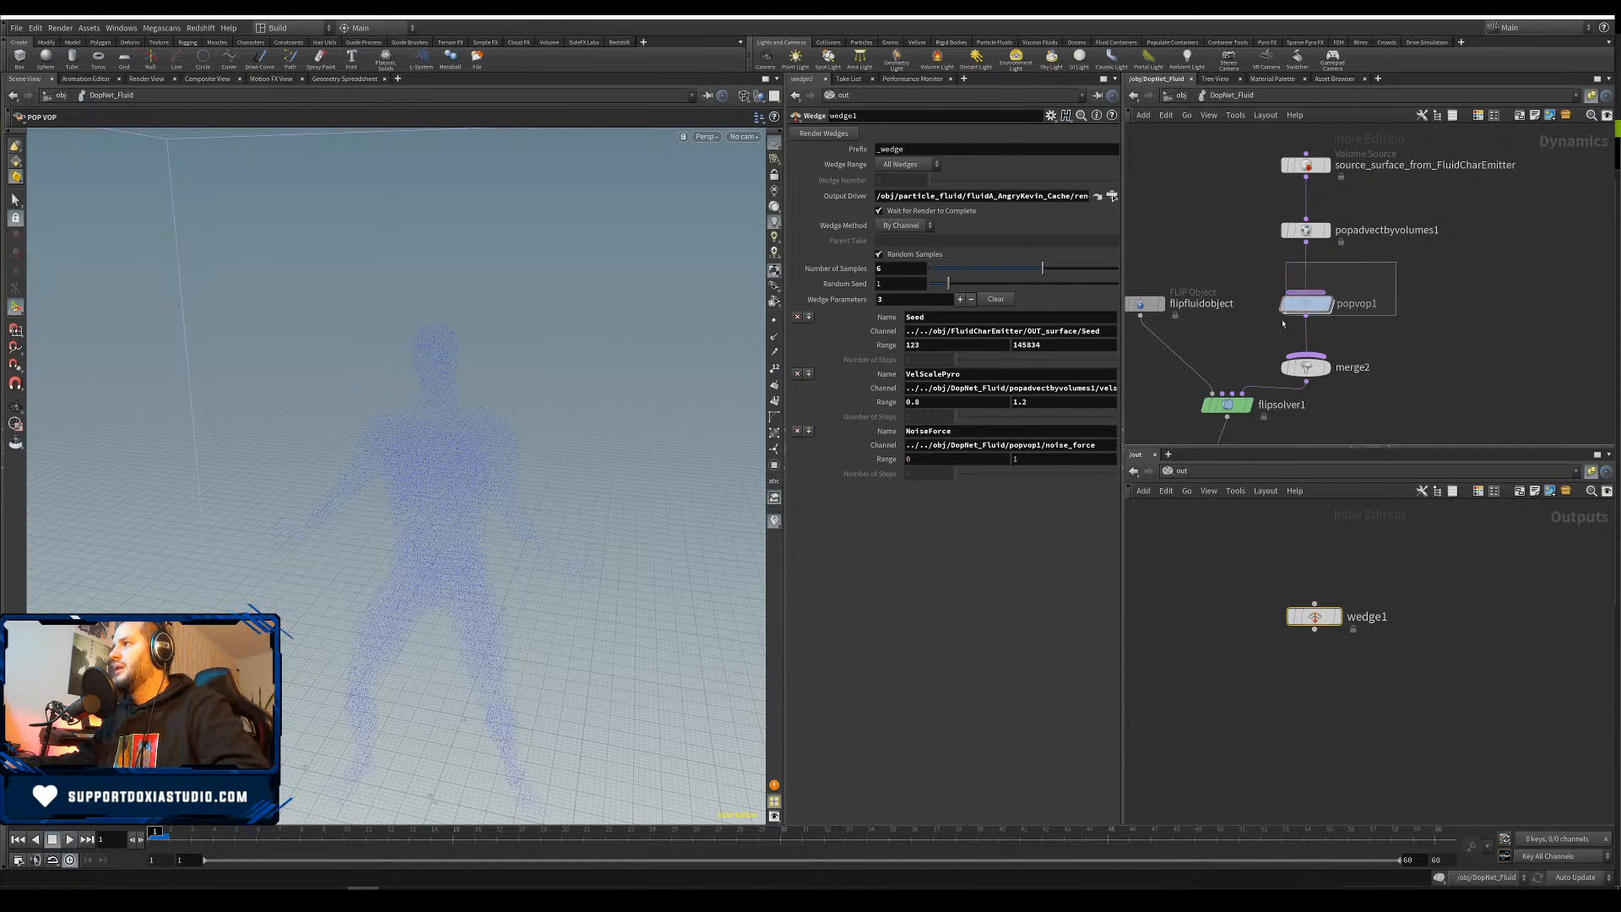
pyautogui.moveTo(1371, 579); pyautogui.dragTo(1307, 628)
pyautogui.moveTo(939, 460); pyautogui.dragTo(822, 485)
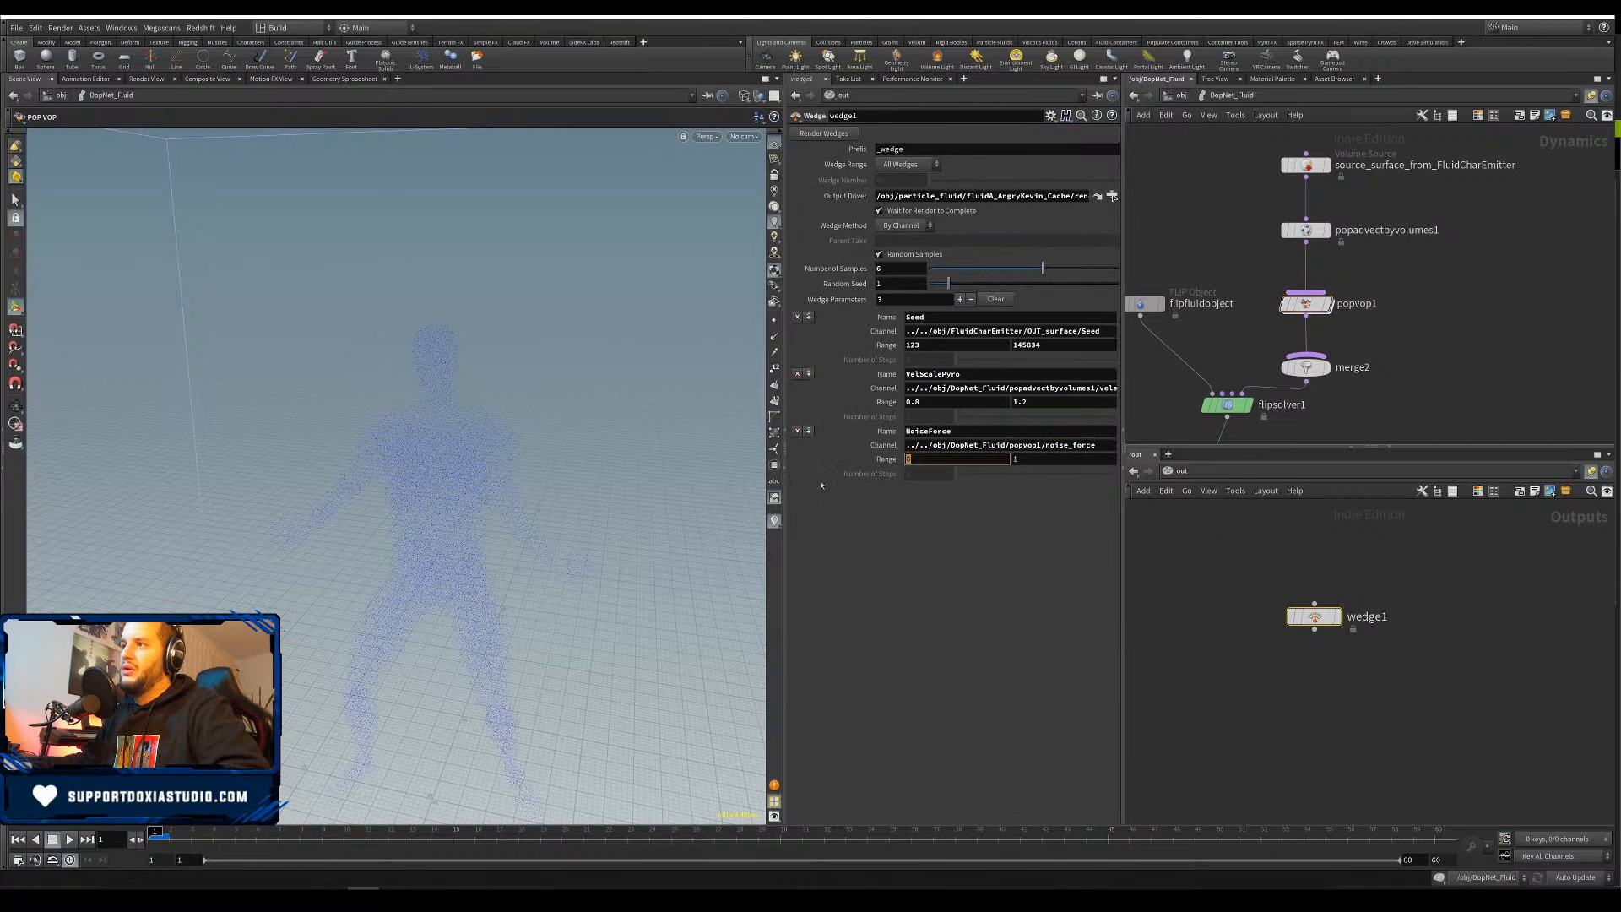
pyautogui.write('0.3')
pyautogui.press('Tab')
pyautogui.write('0.5')
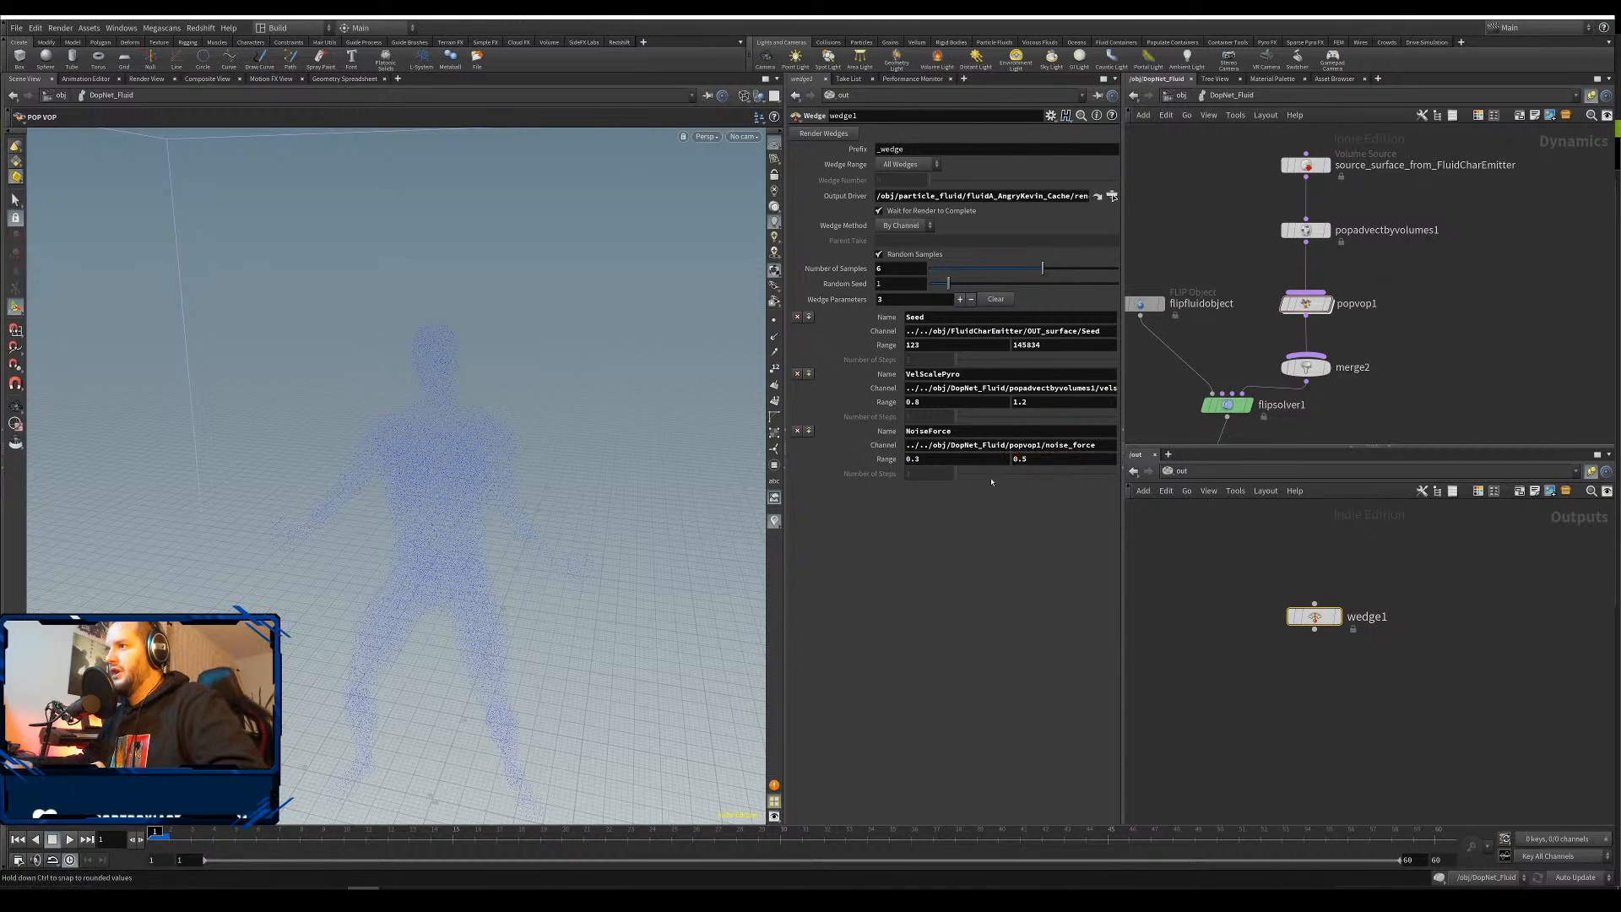
pyautogui.click(1029, 460)
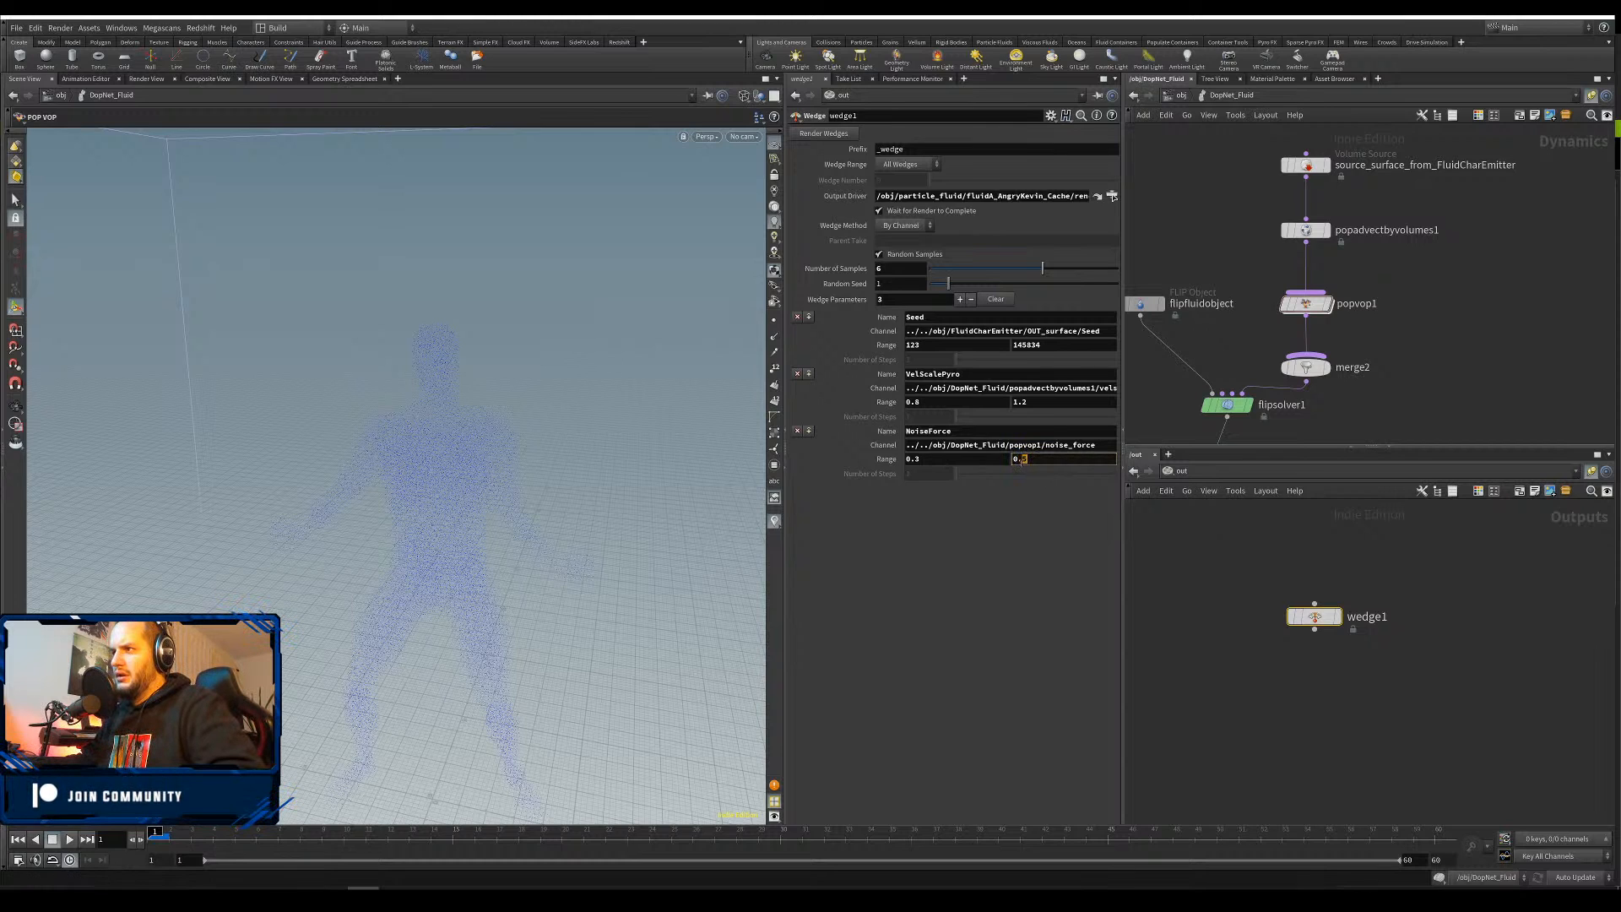
pyautogui.write('5')
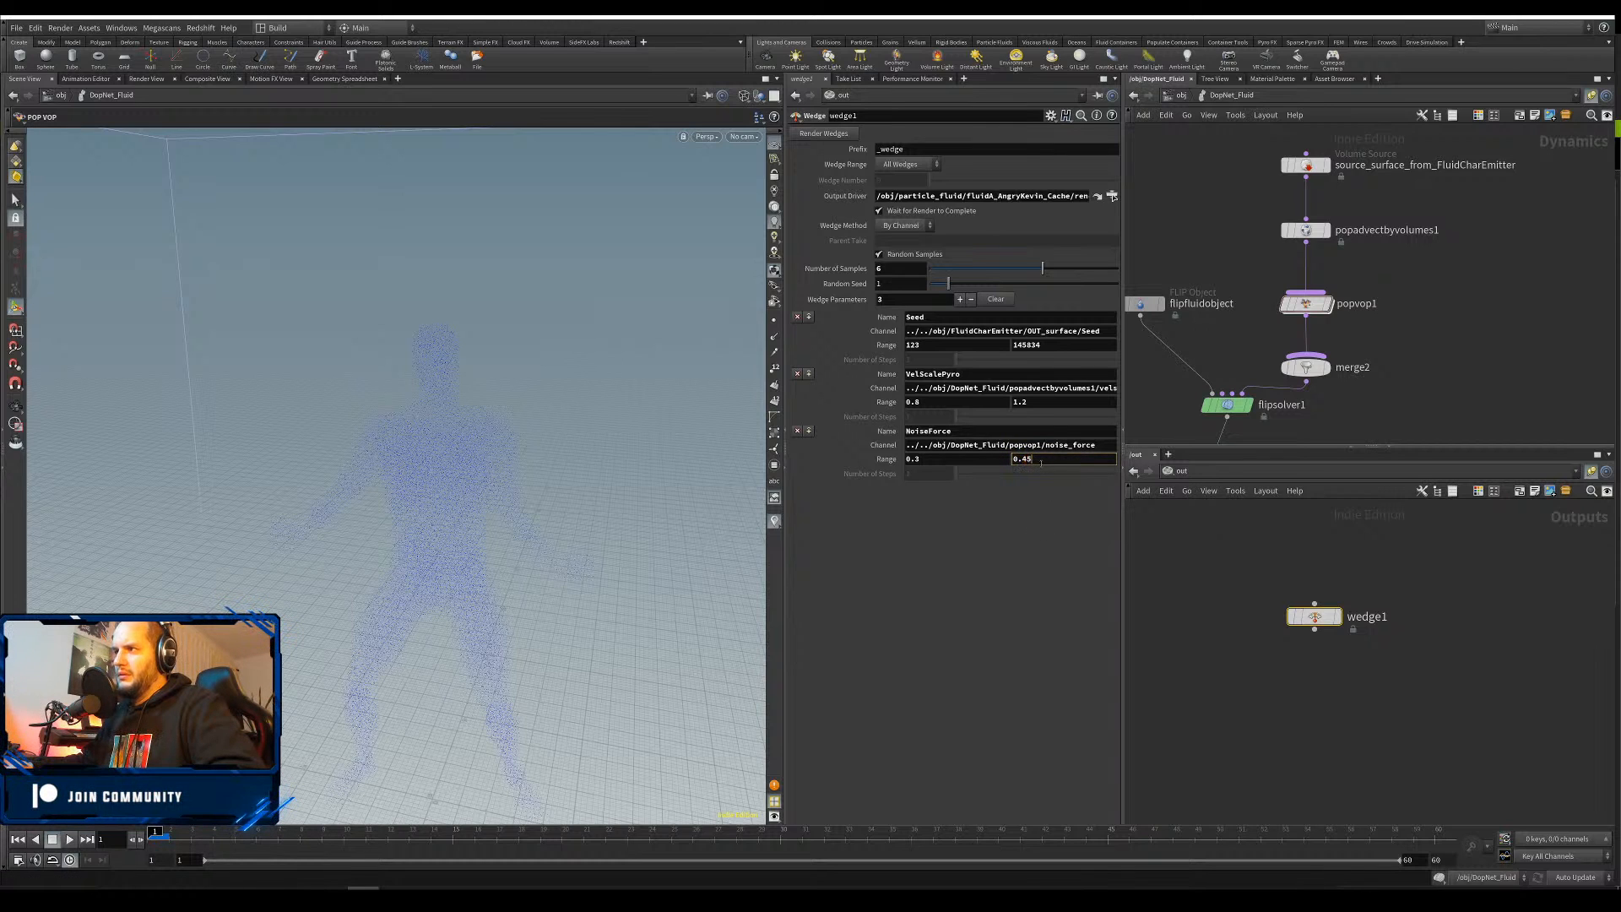
pyautogui.write('.5')
pyautogui.press('Return')
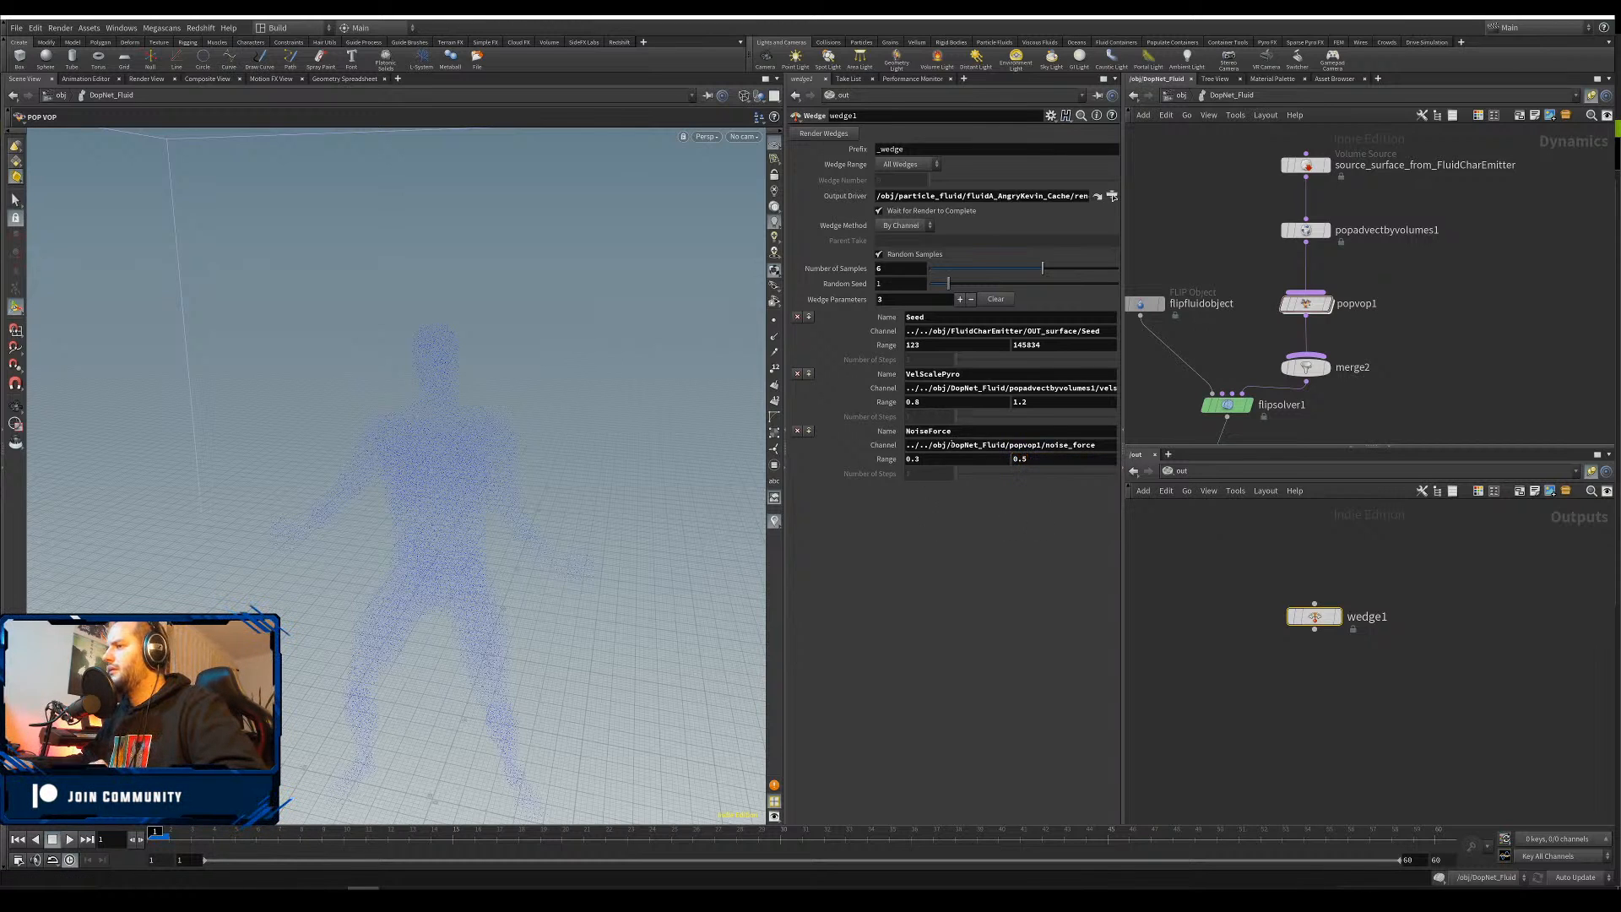
# Copy the Z component of the custom velocity parameter on popvop1
pyautogui.click(1306, 304)
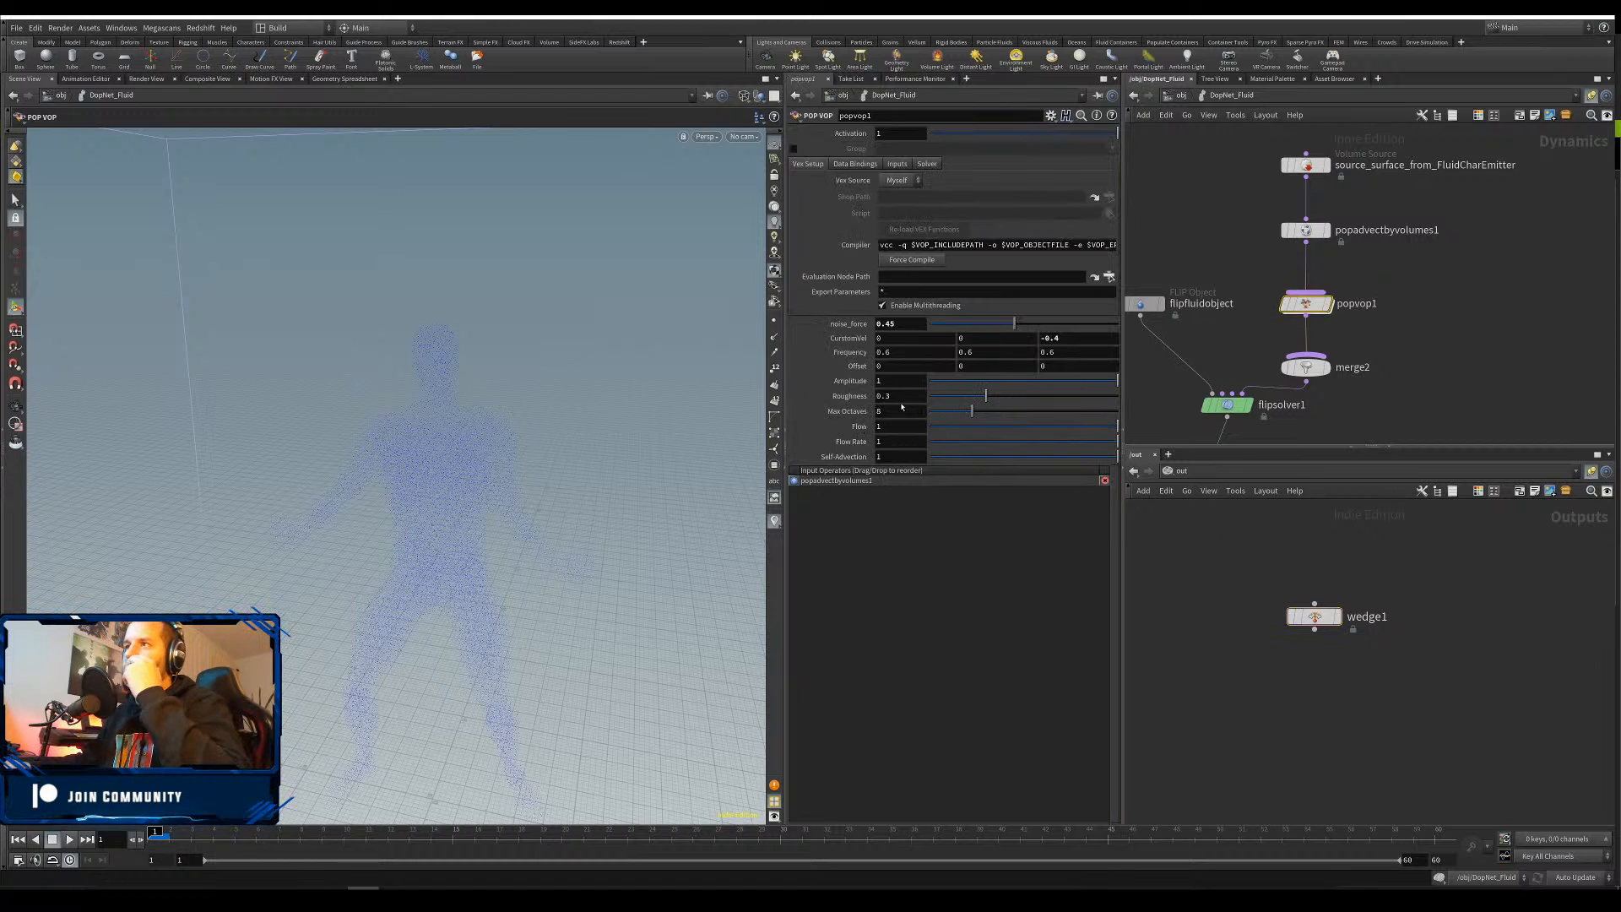
pyautogui.rightClick(853, 340)
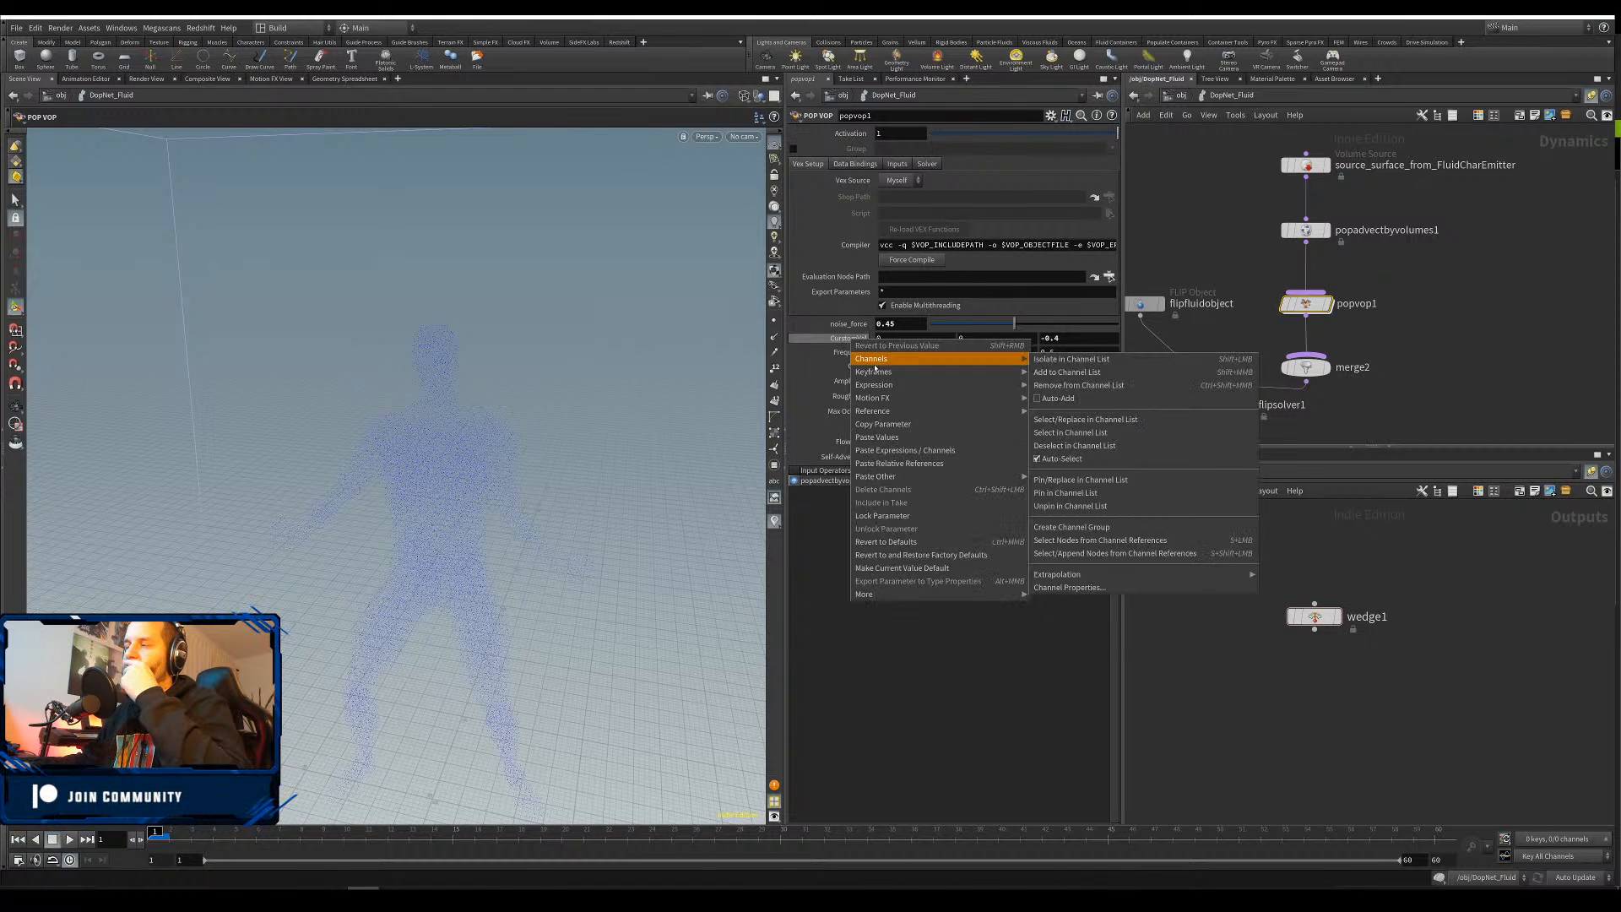
pyautogui.click(1105, 337)
pyautogui.rightClick(1104, 337)
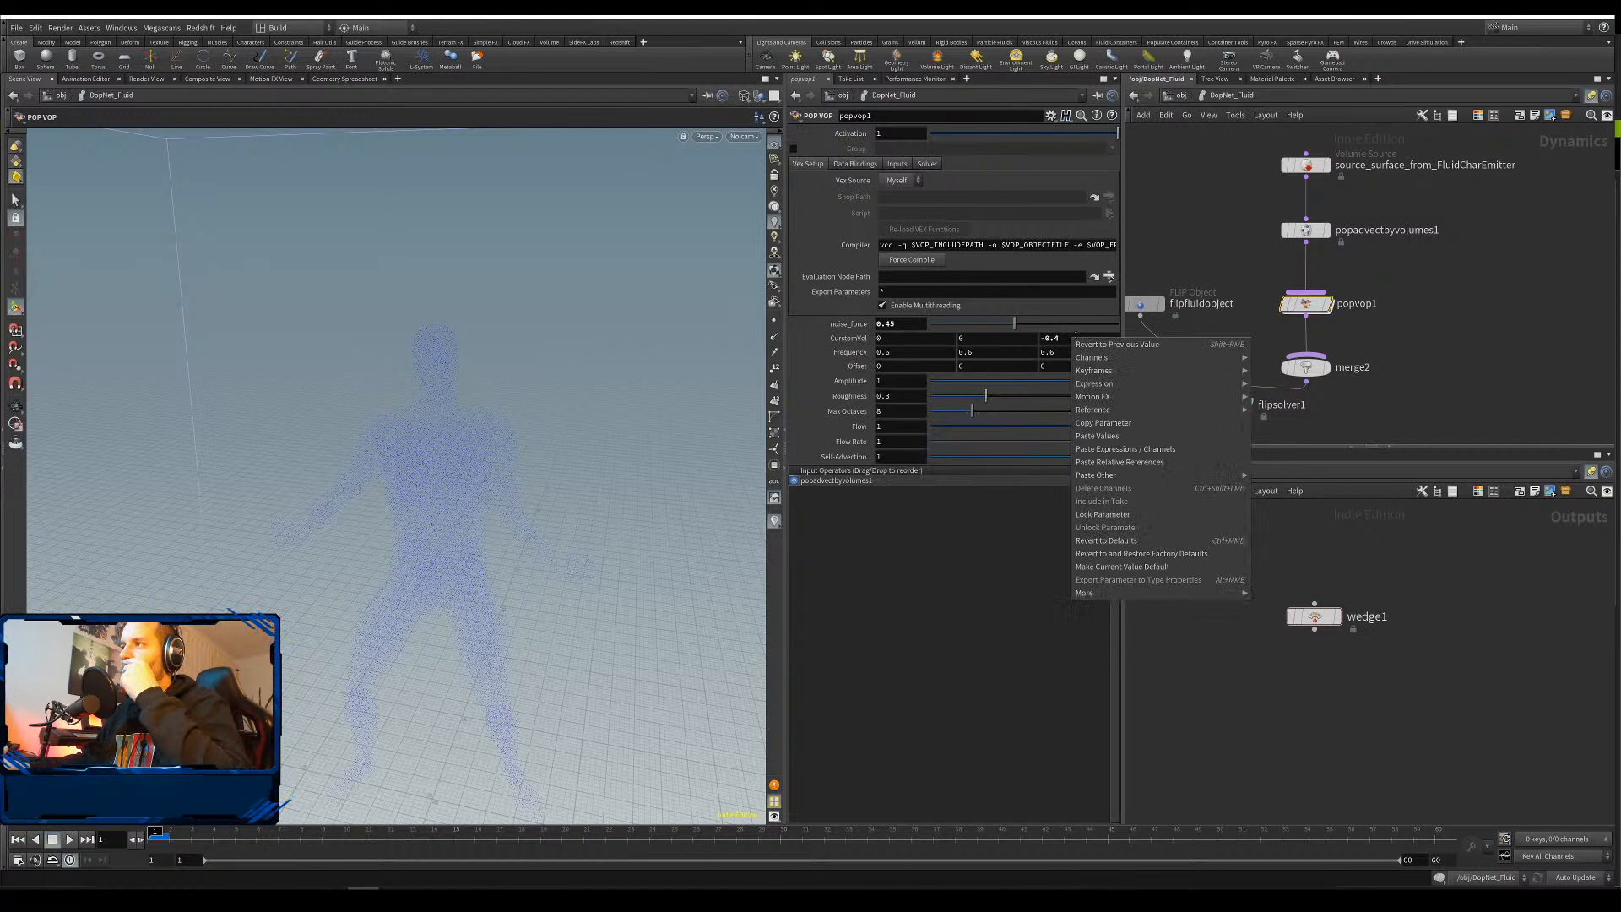
pyautogui.click(1141, 426)
# Add a fourth wedge parameter to wedge1 and name it CustomZ
pyautogui.doubleClick(1315, 616)
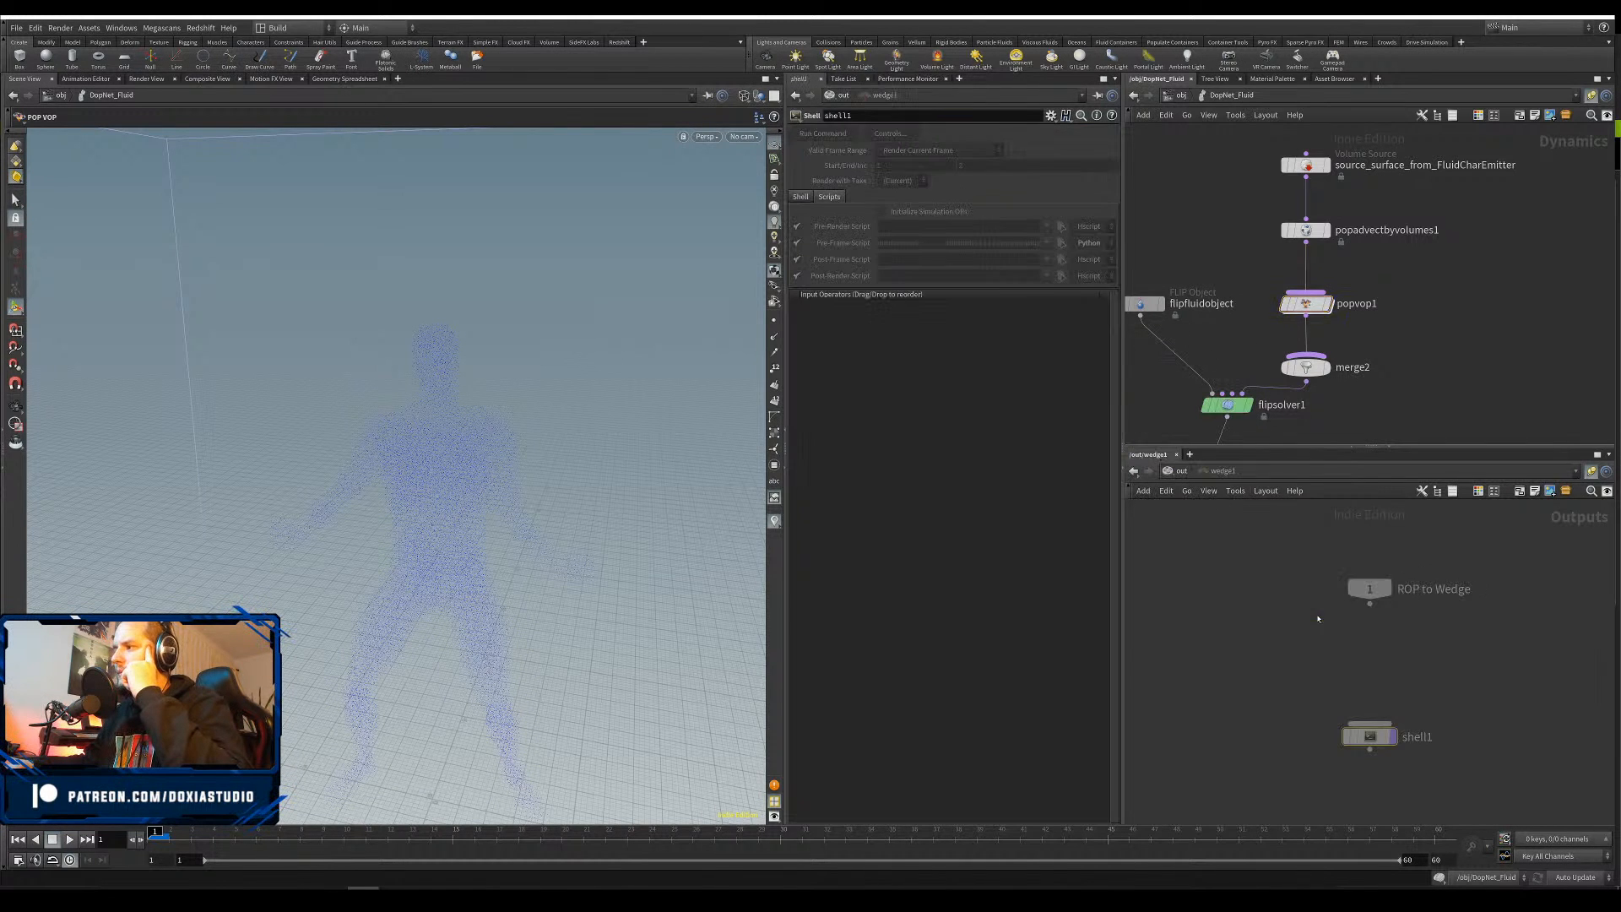
pyautogui.press('u')
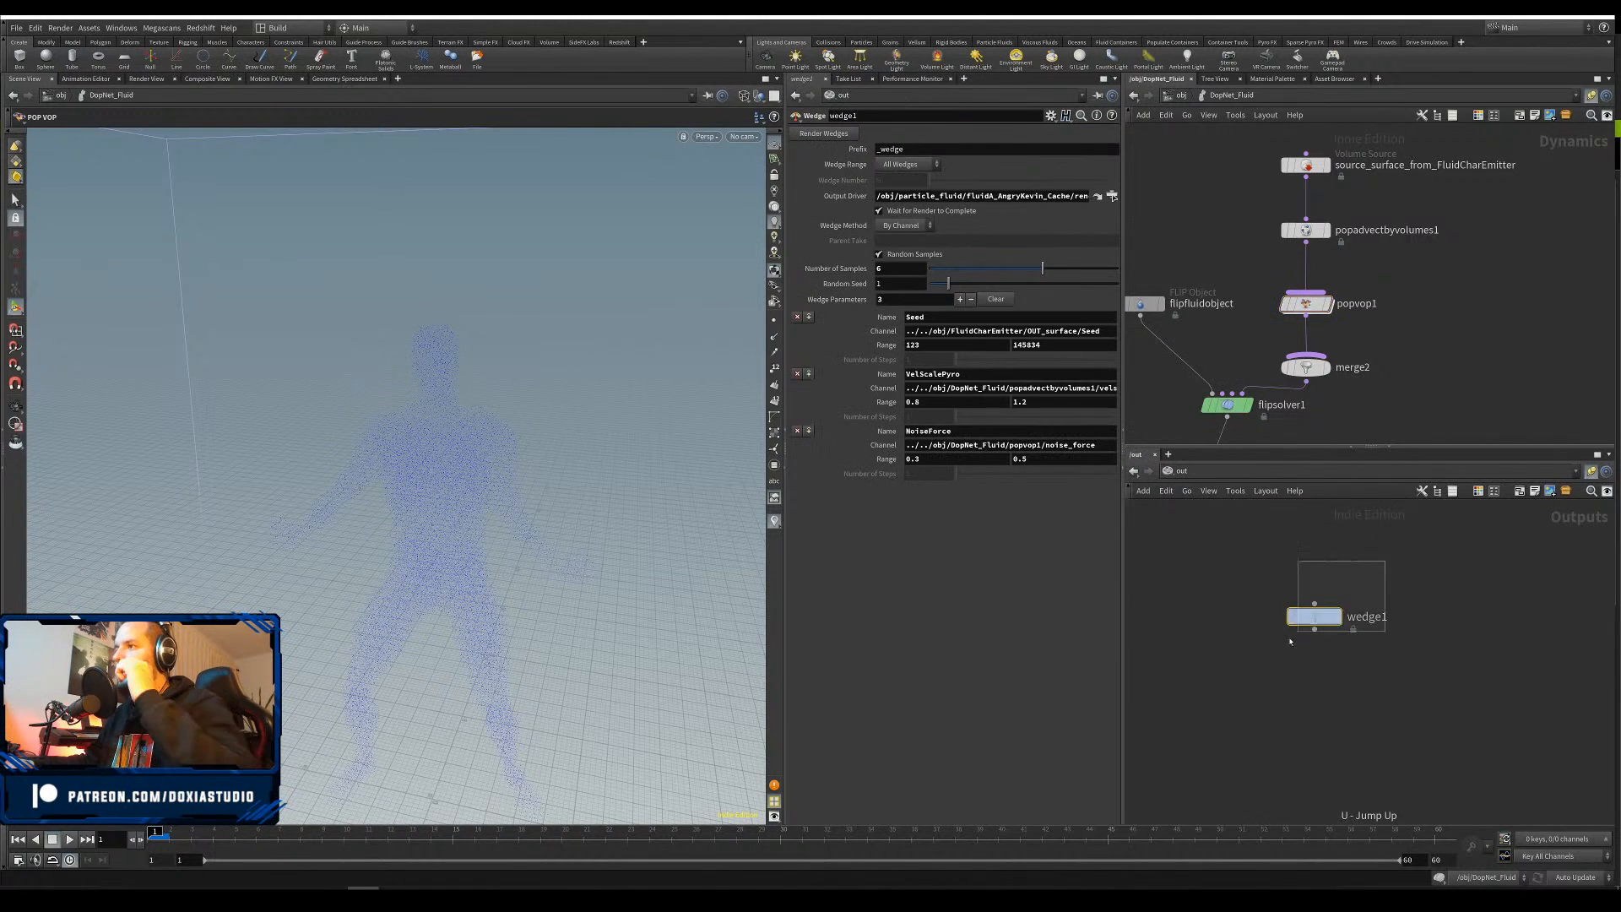
pyautogui.click(960, 299)
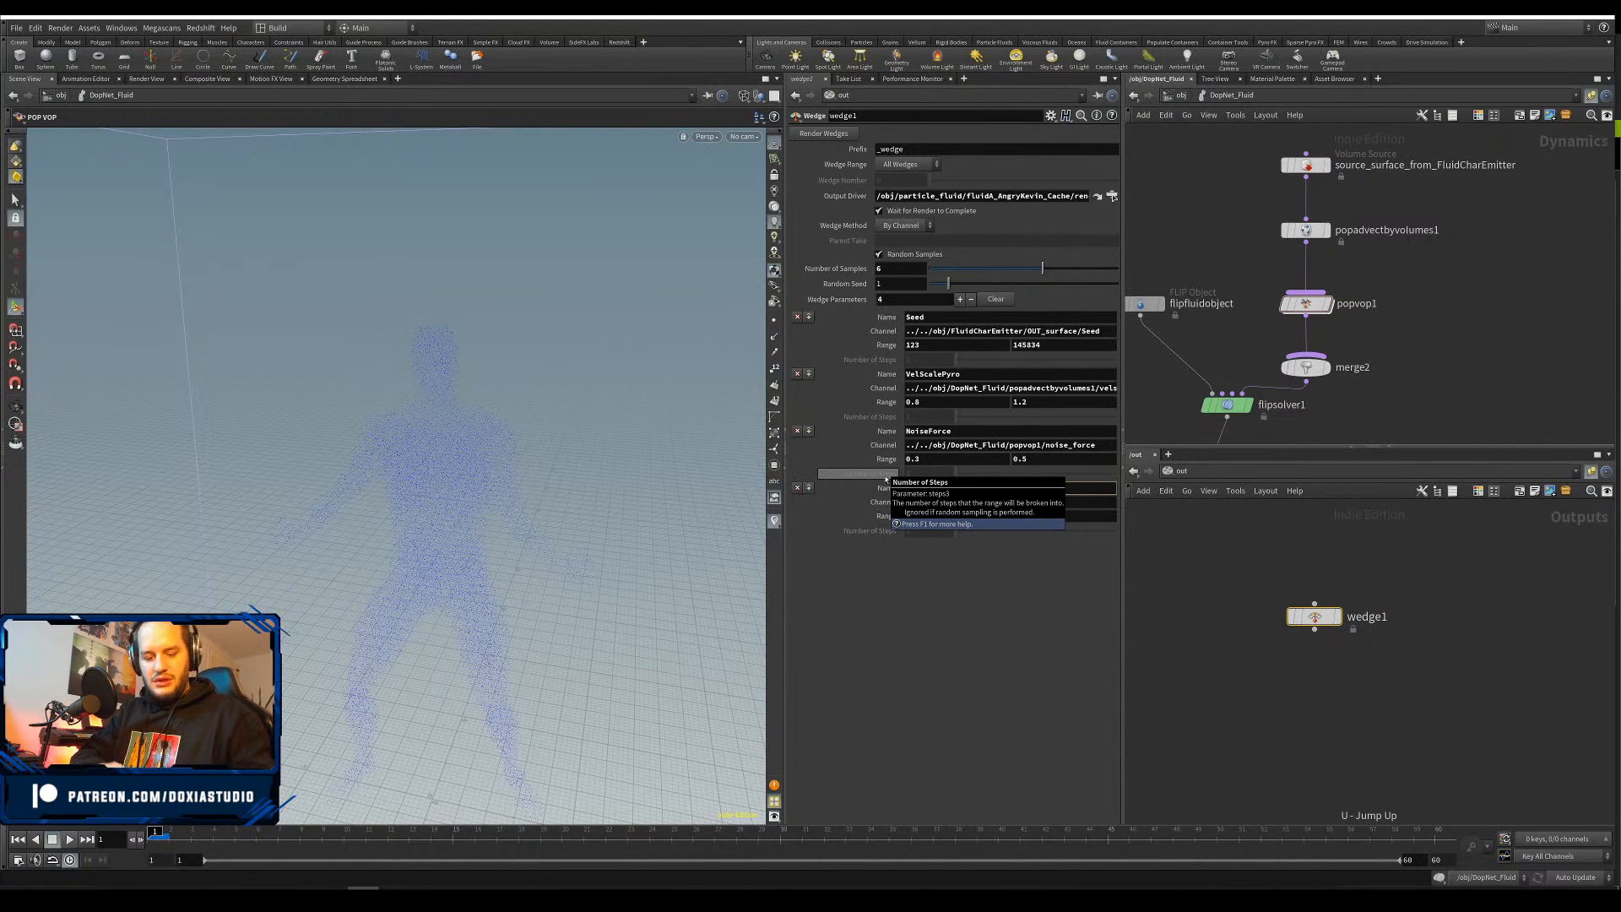
pyautogui.write('CustomZ')
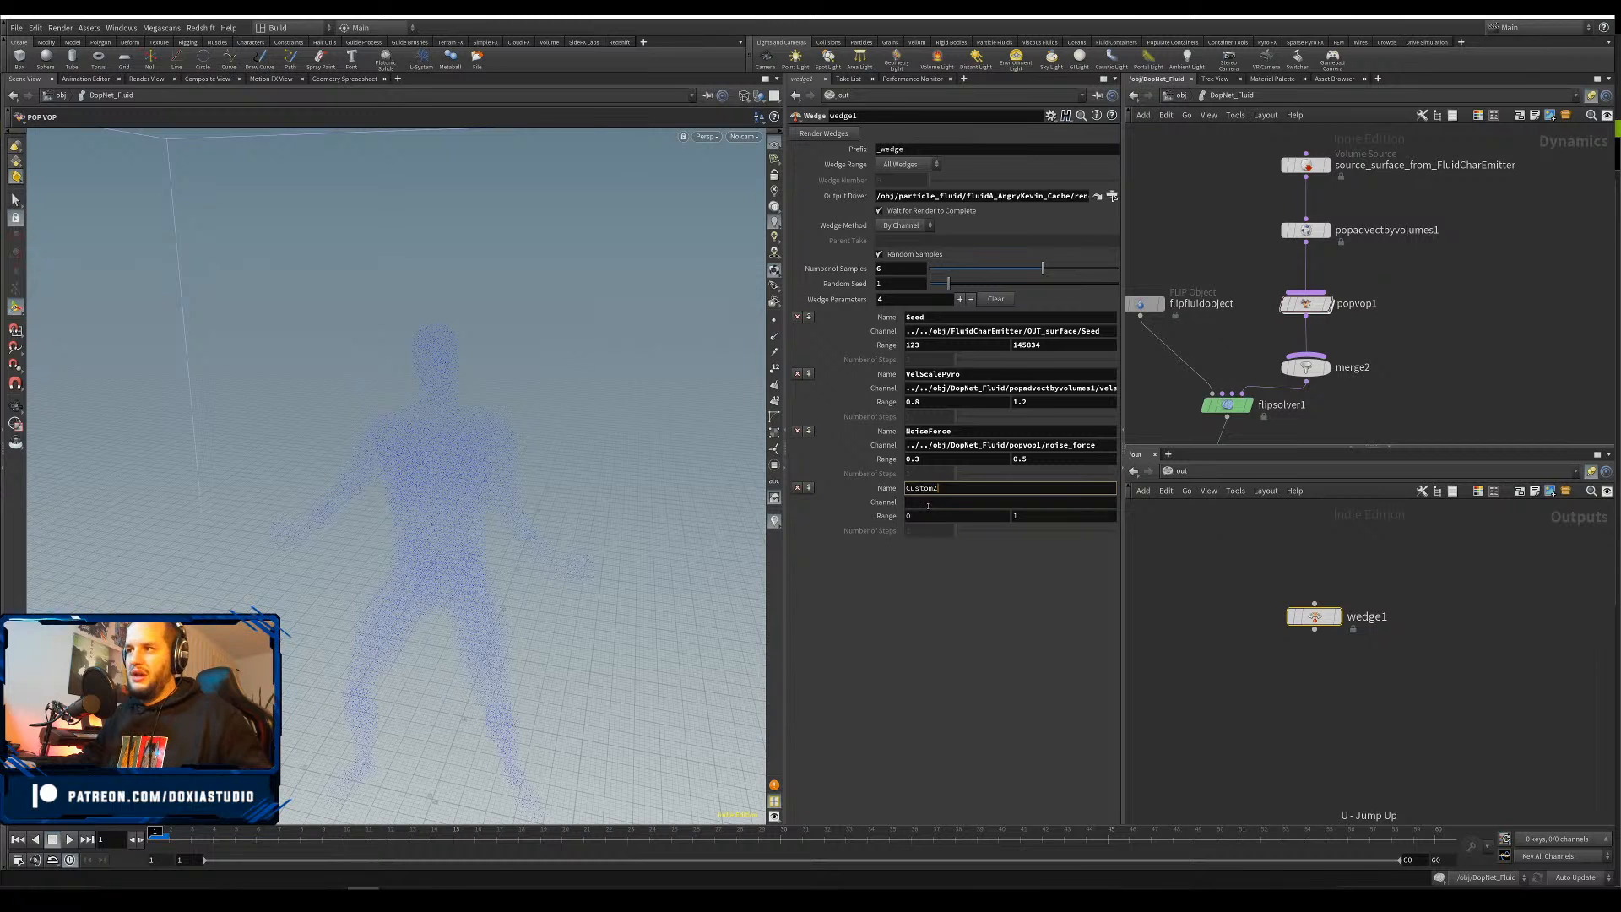
# Paste the copied reference into CustomZ's Channel and strip its function wrapper, leaving ../../obj/DopNet_Fluid/popvop1/CurstomVel3
pyautogui.rightClick(928, 506)
pyautogui.click(977, 631)
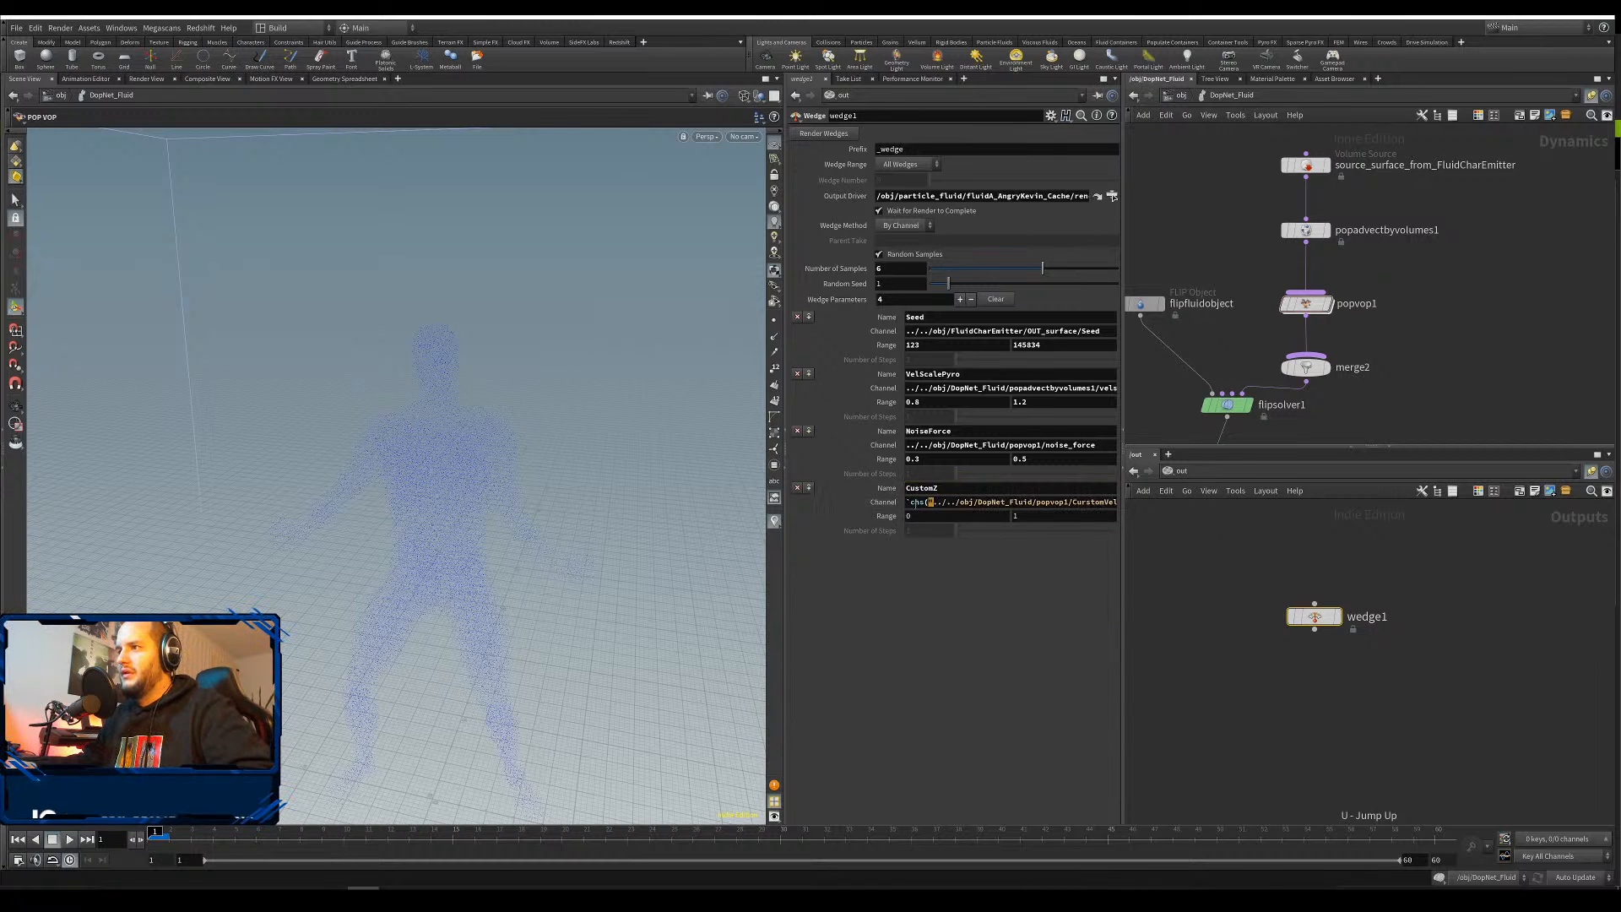
pyautogui.moveTo(915, 503); pyautogui.dragTo(904, 503)
pyautogui.press('BackSpace')
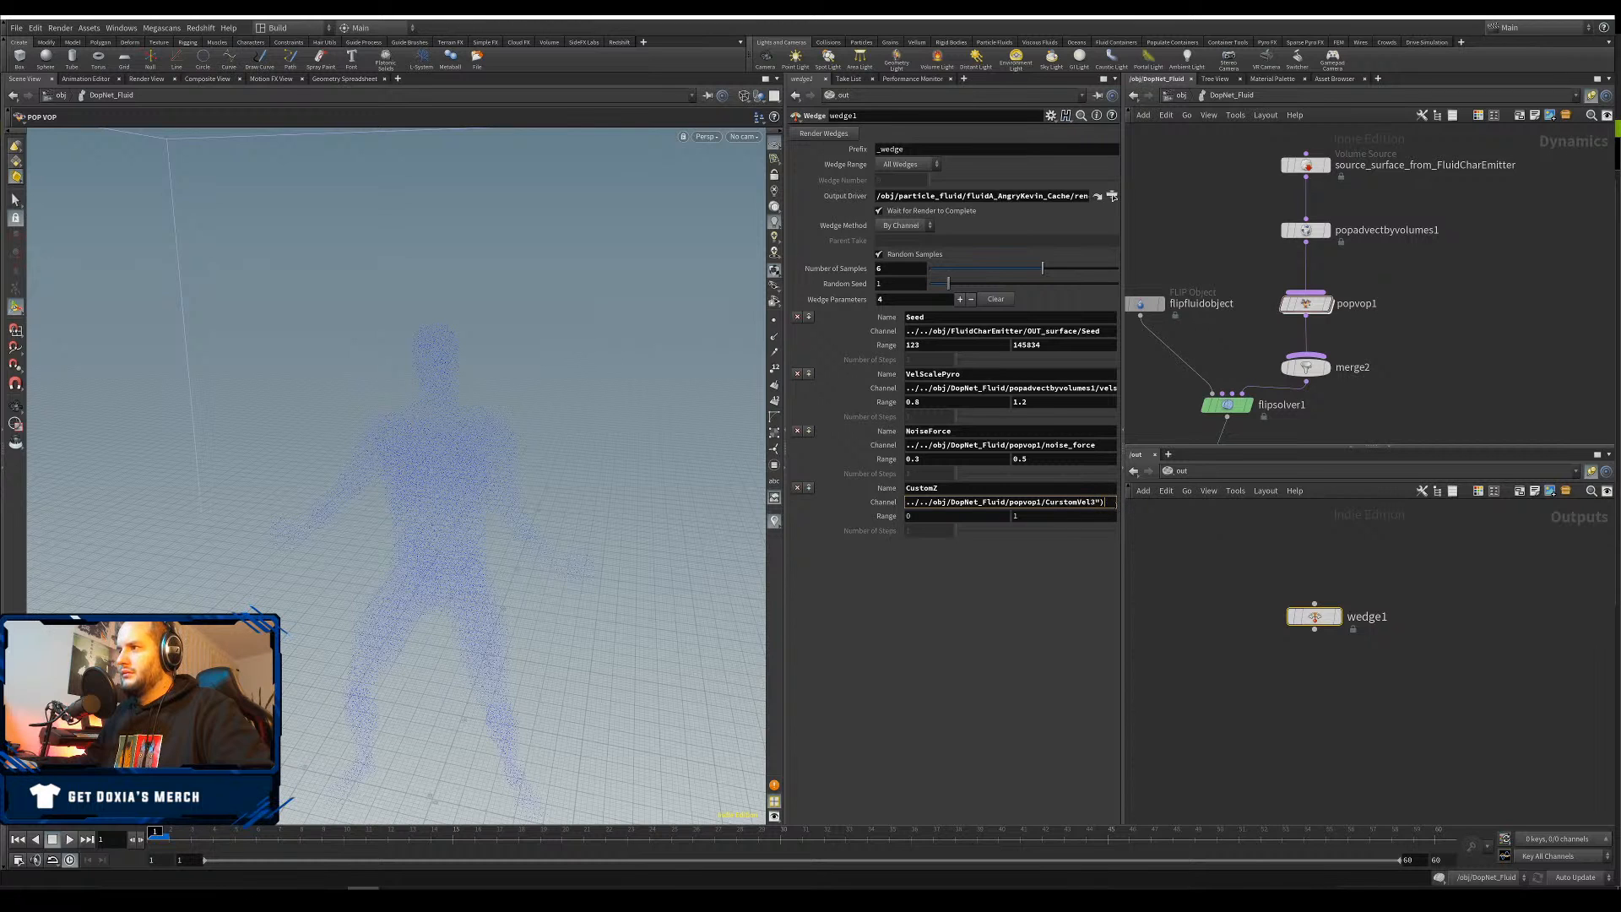
pyautogui.press('Return')
# Set the CustomZ wedge parameter's Range to -0.45 through -0.3
pyautogui.click(932, 516)
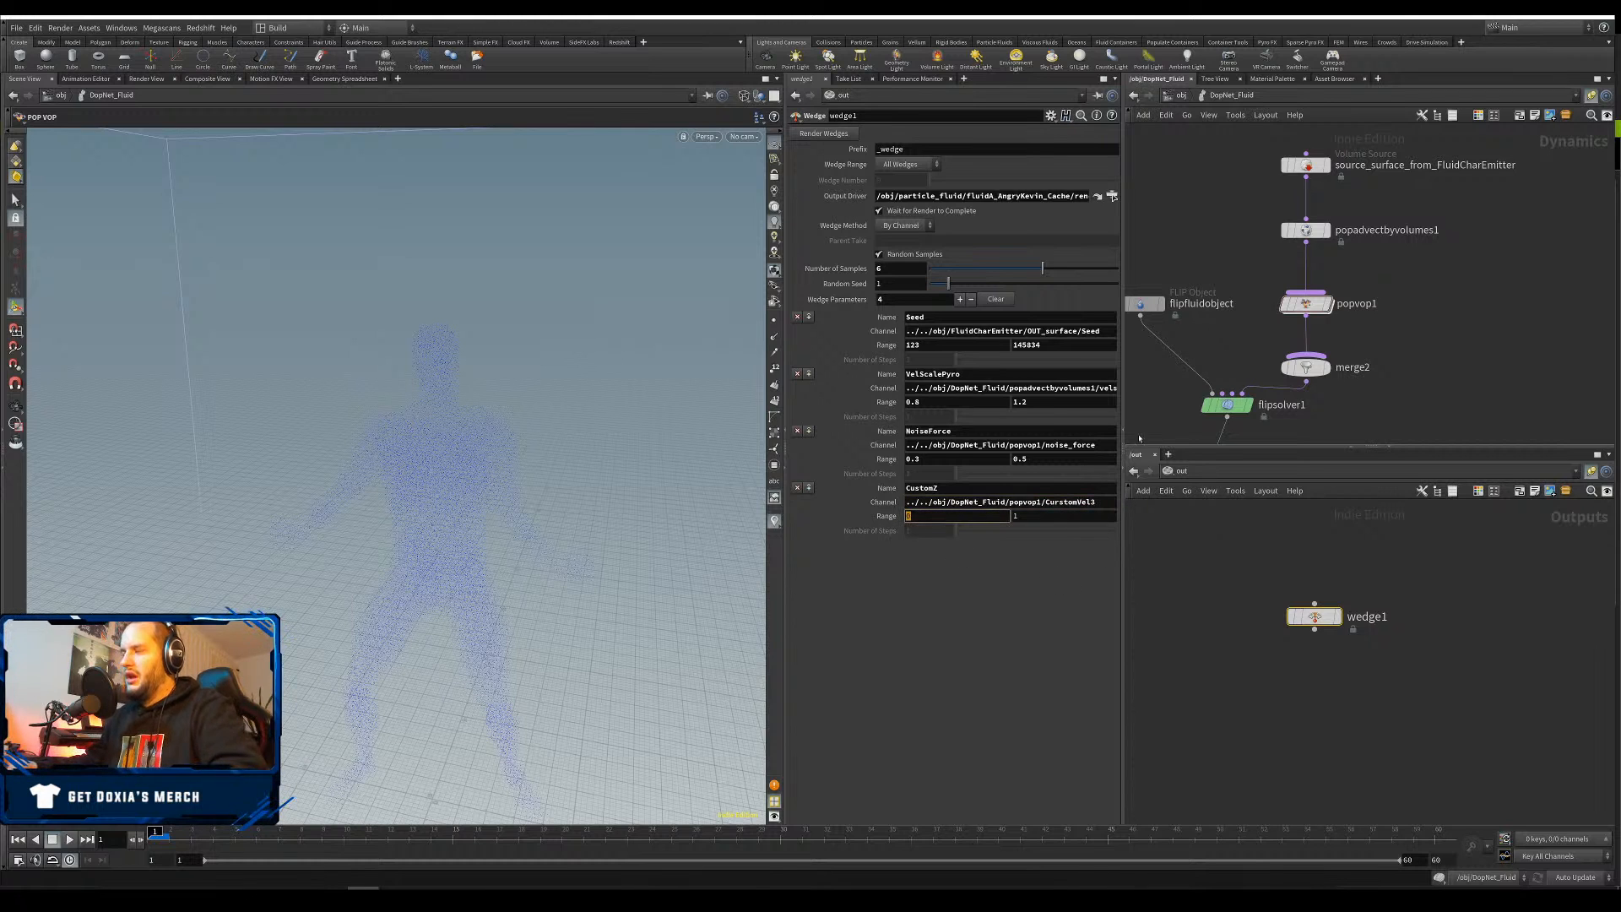
pyautogui.moveTo(1385, 271); pyautogui.dragTo(1272, 328)
pyautogui.moveTo(1413, 556); pyautogui.dragTo(1260, 651)
pyautogui.moveTo(932, 518); pyautogui.dragTo(794, 500)
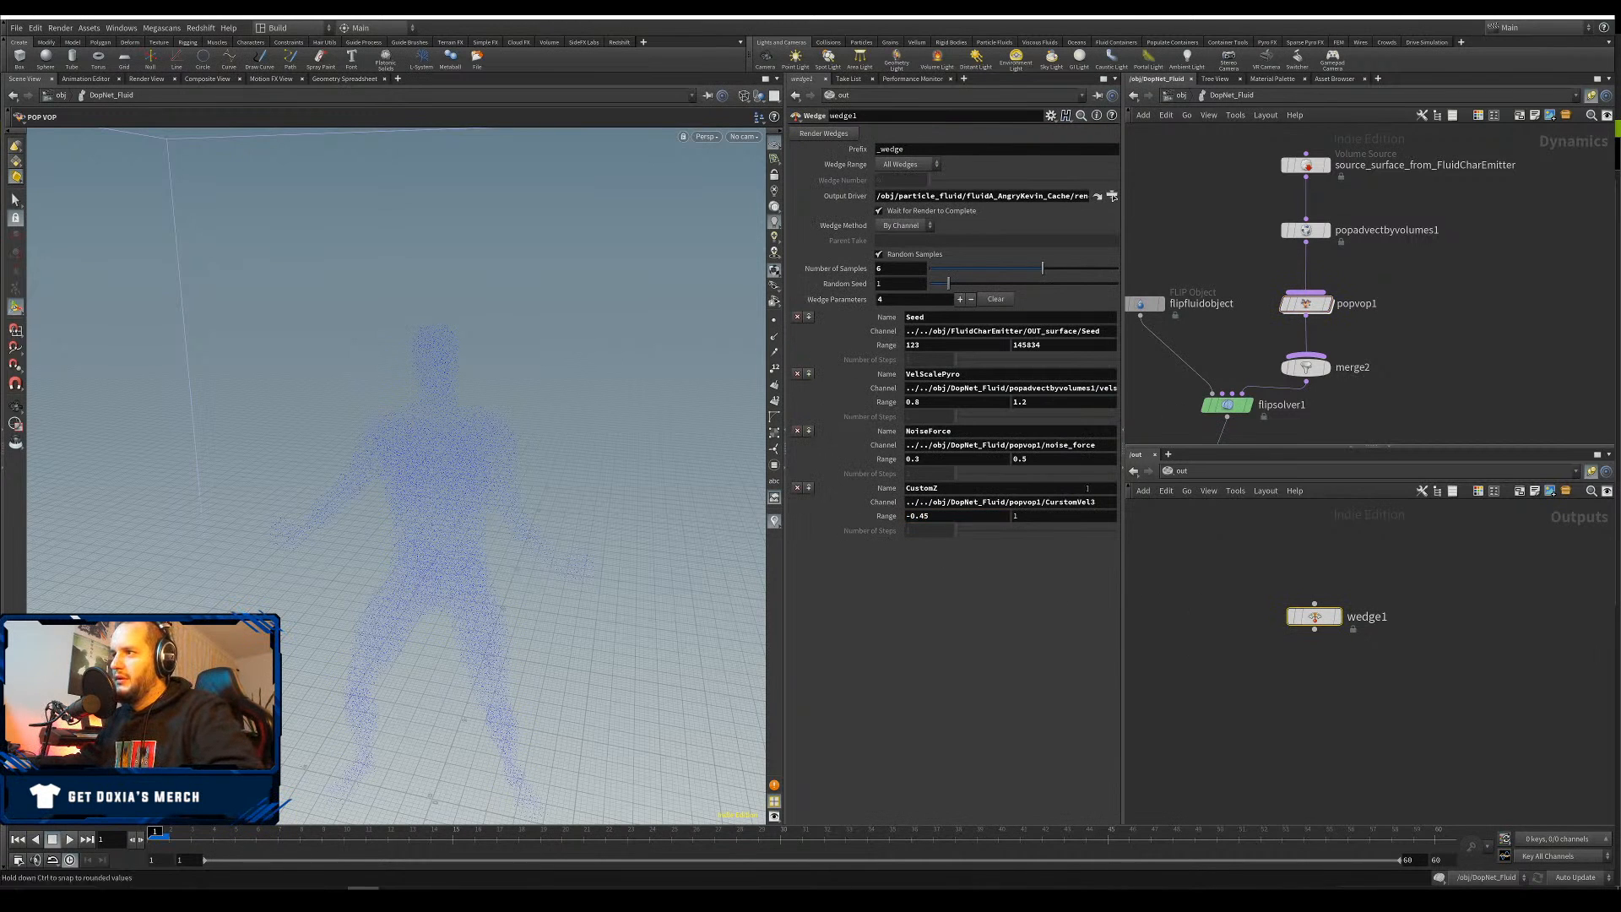
pyautogui.press('Tab')
pyautogui.write('-0.')
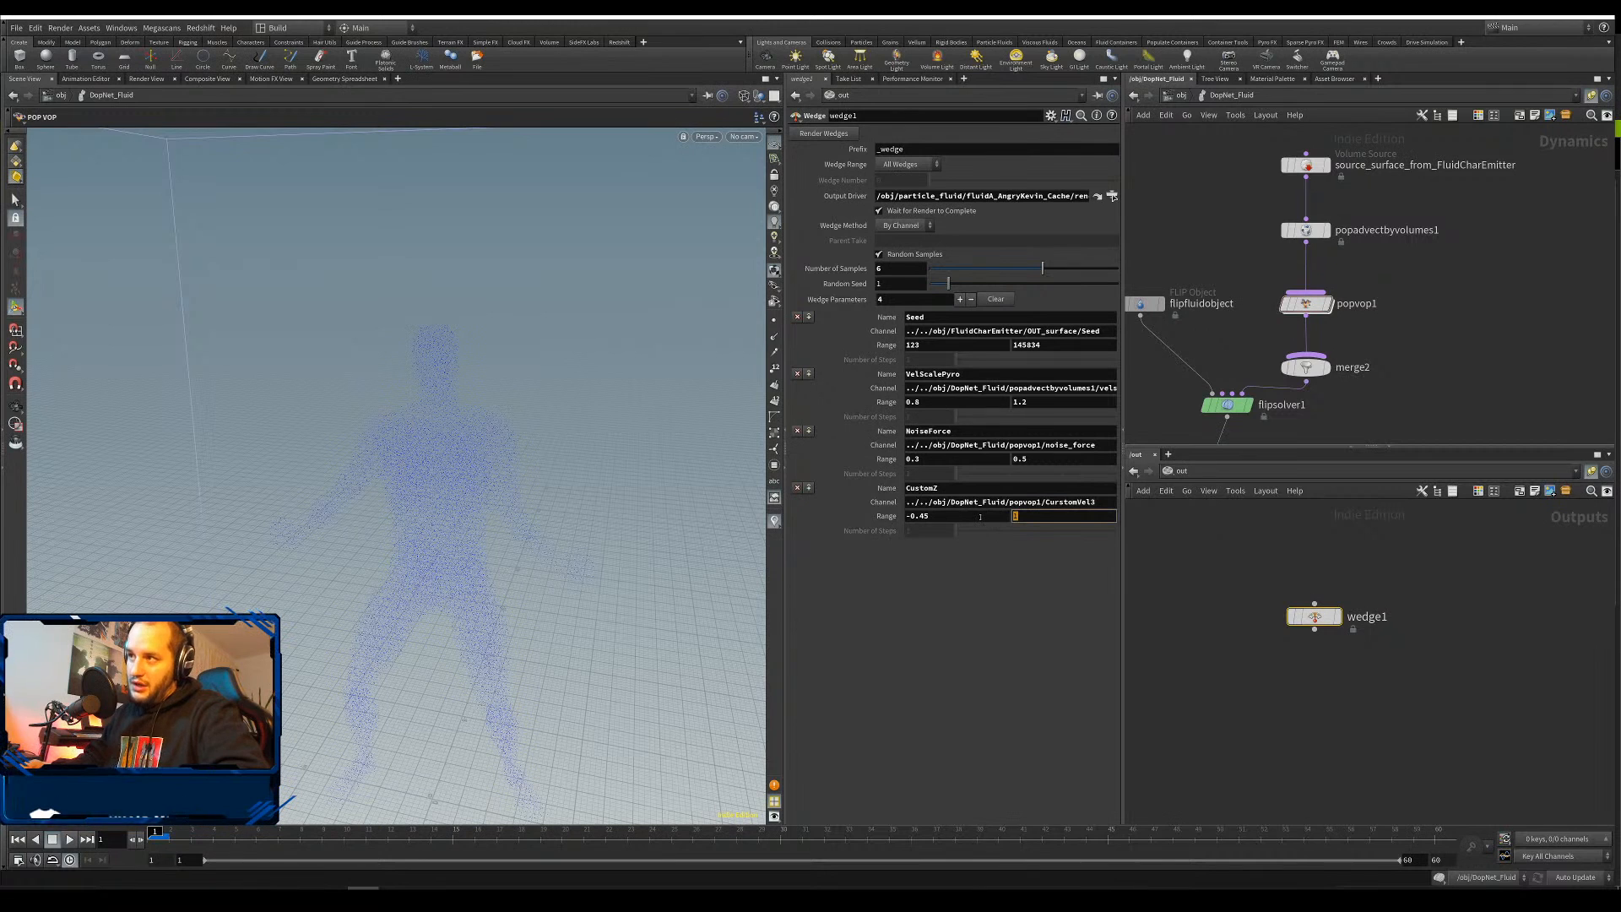
pyautogui.write('3')
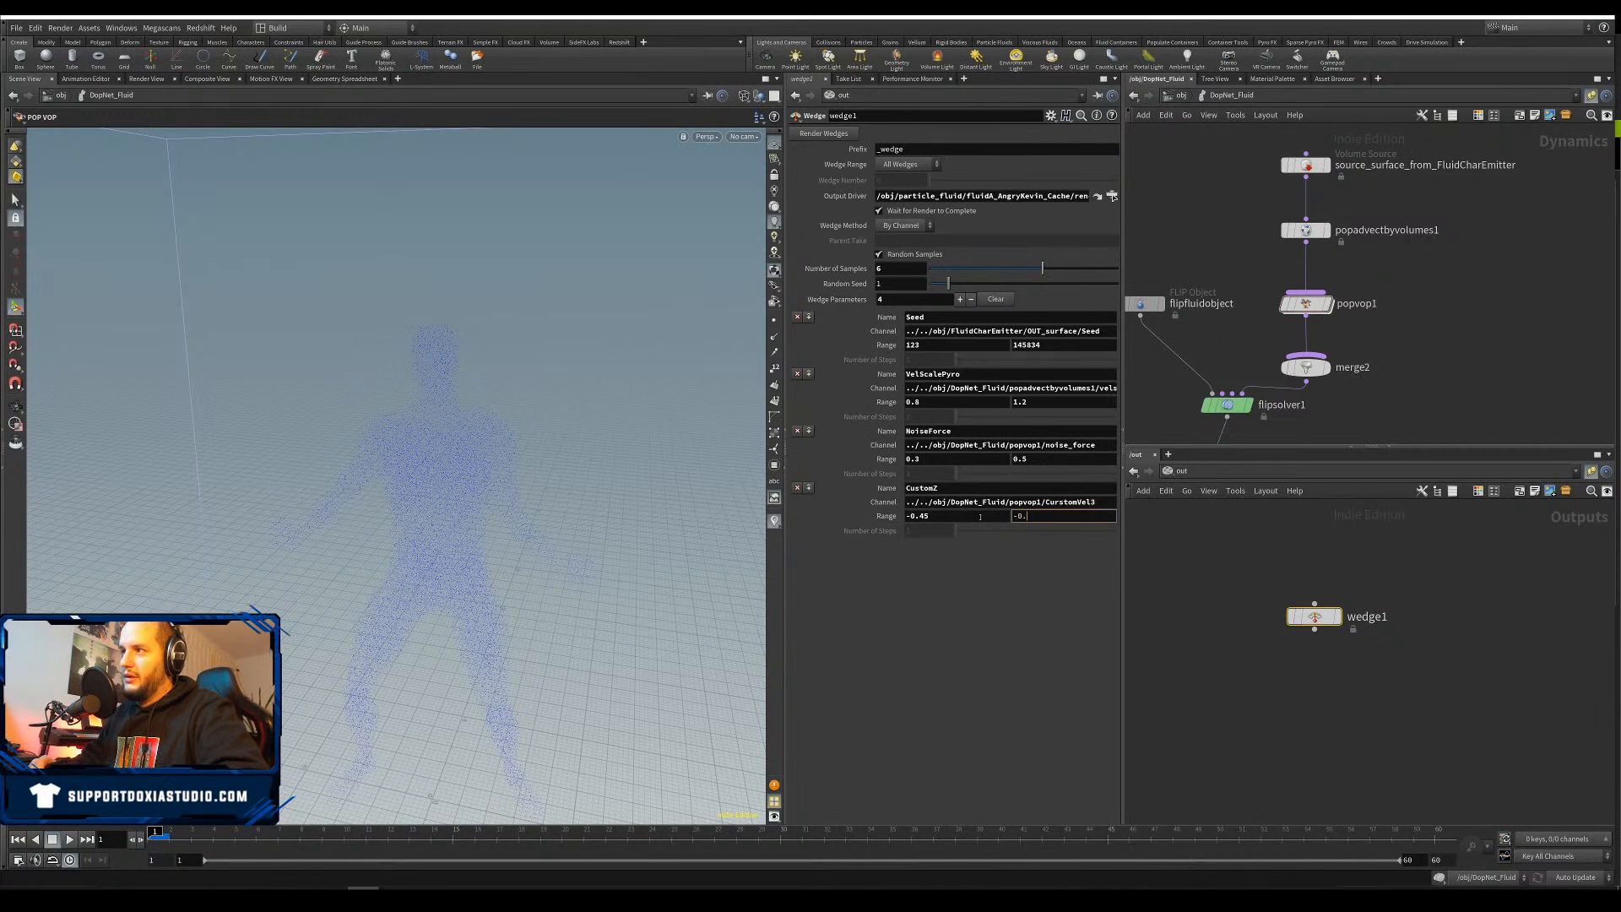
pyautogui.press('Return')
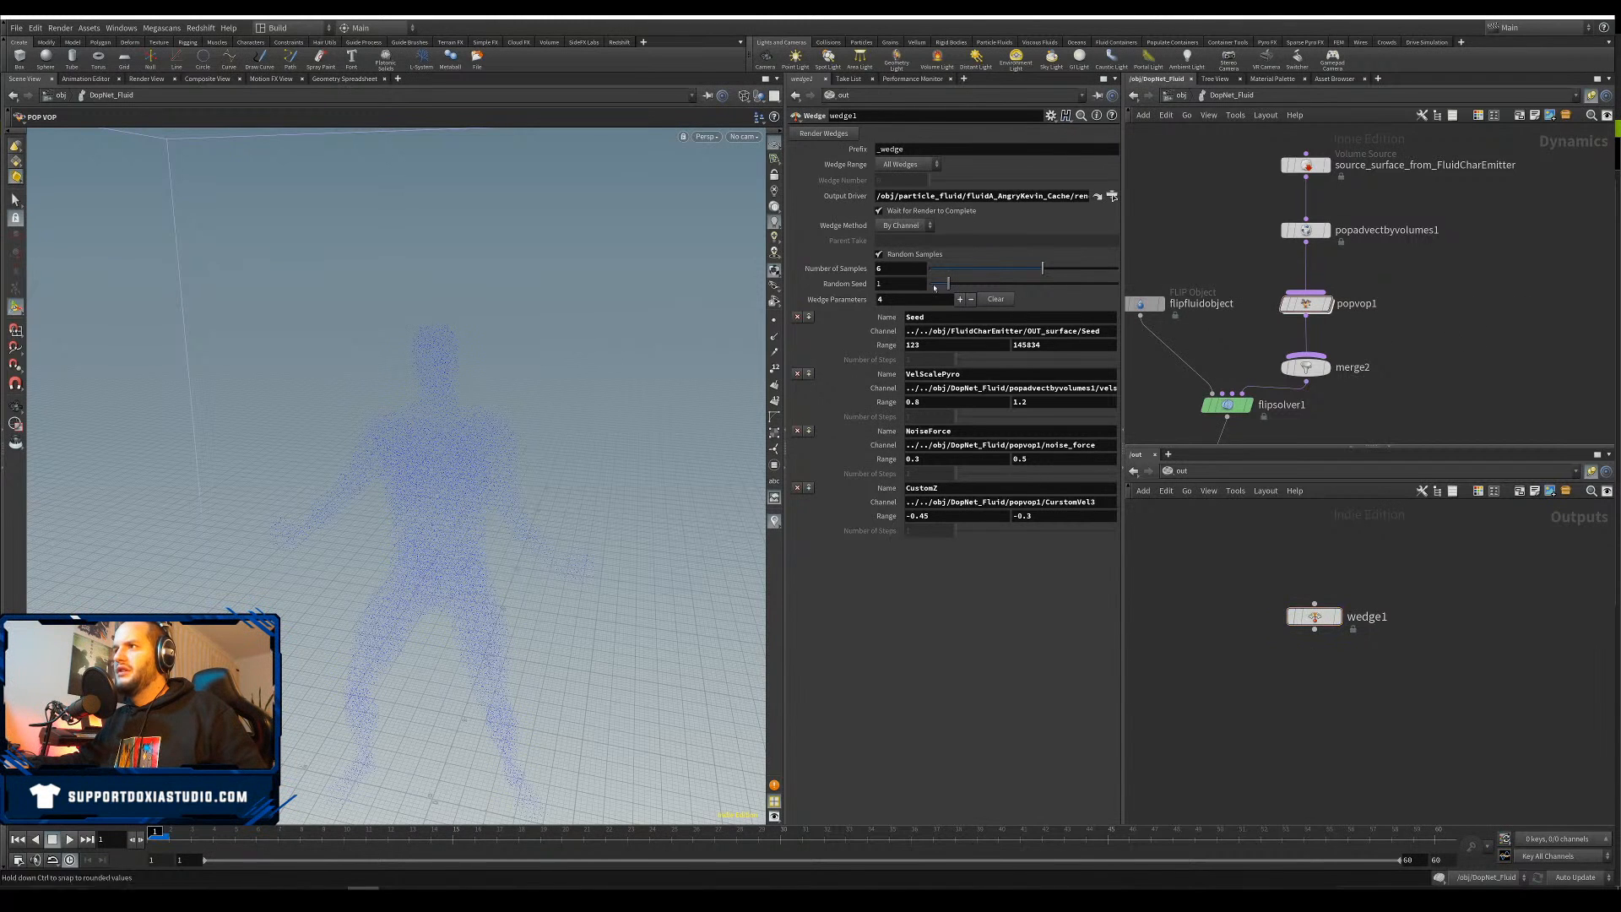
# Leave the DopNet_Fluid network, enter the particle_fluid geometry network and save the scene
pyautogui.press('u')
pyautogui.doubleClick(1311, 346)
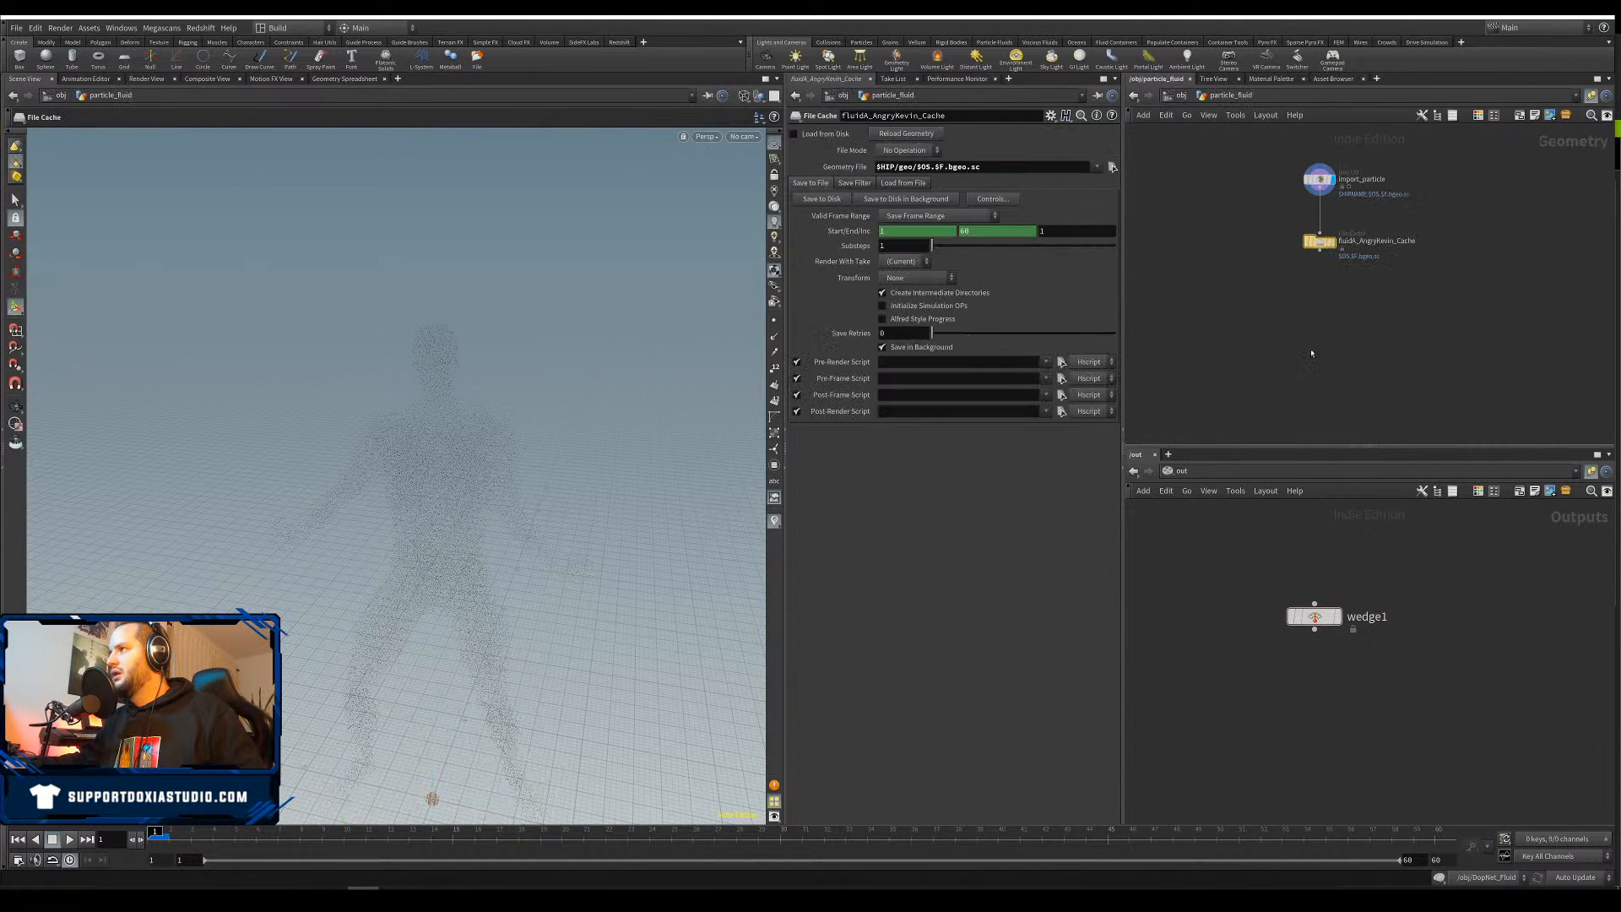
pyautogui.hotkey('ctrl', 's')
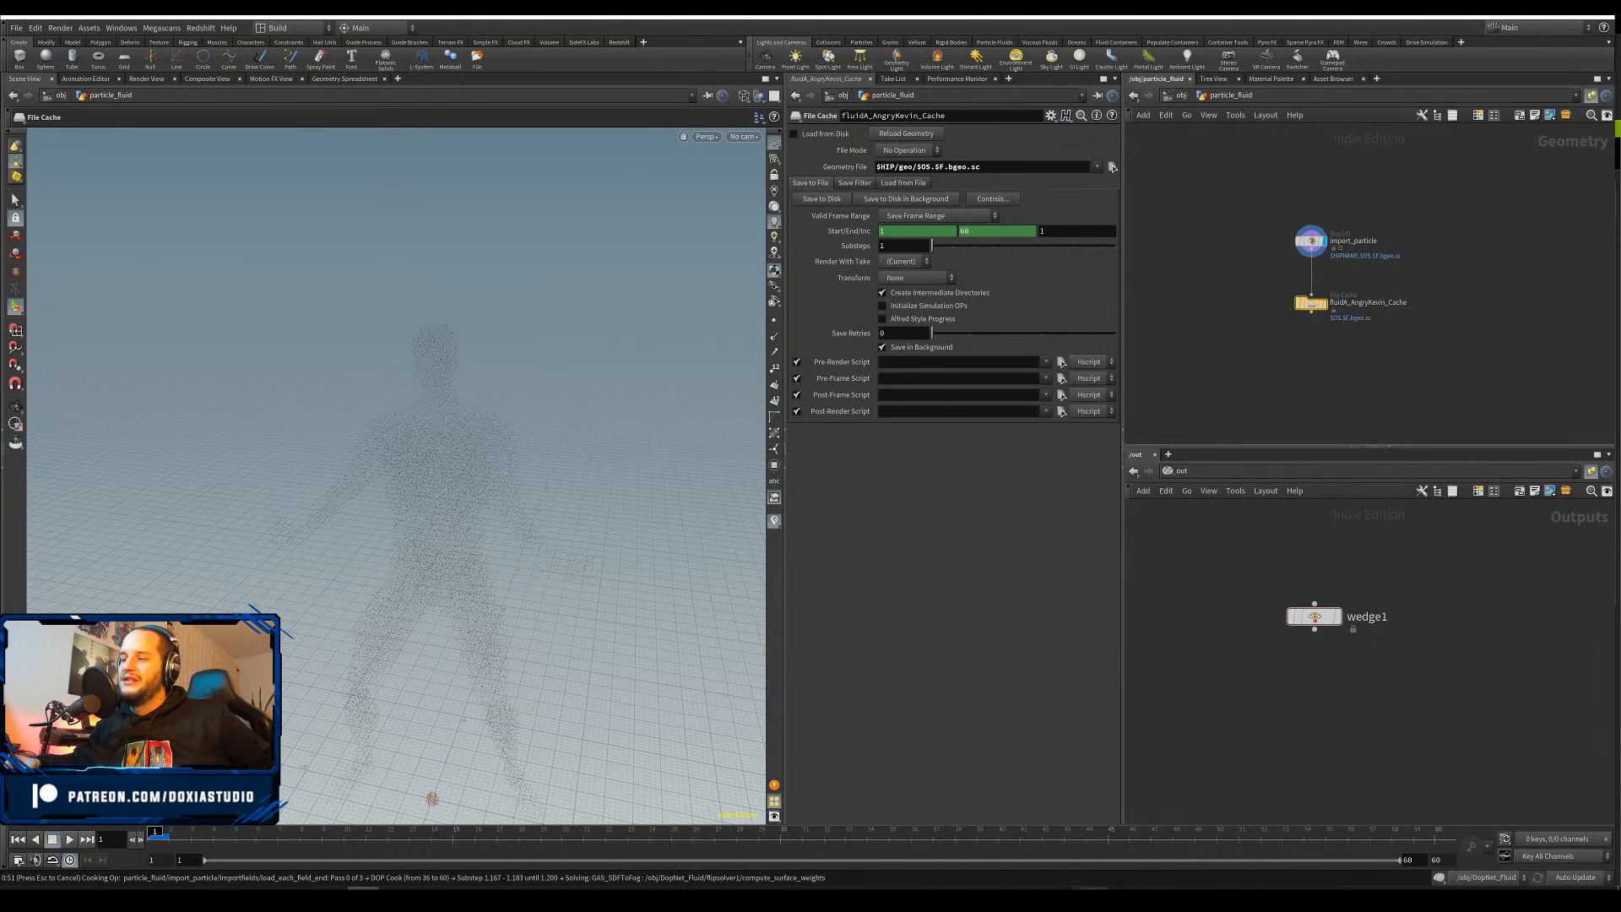
# Switch to the video player, play the reference clip of the colourful particle figure and close it
pyautogui.click(1090, 898)
pyautogui.moveTo(858, 104); pyautogui.dragTo(886, 56)
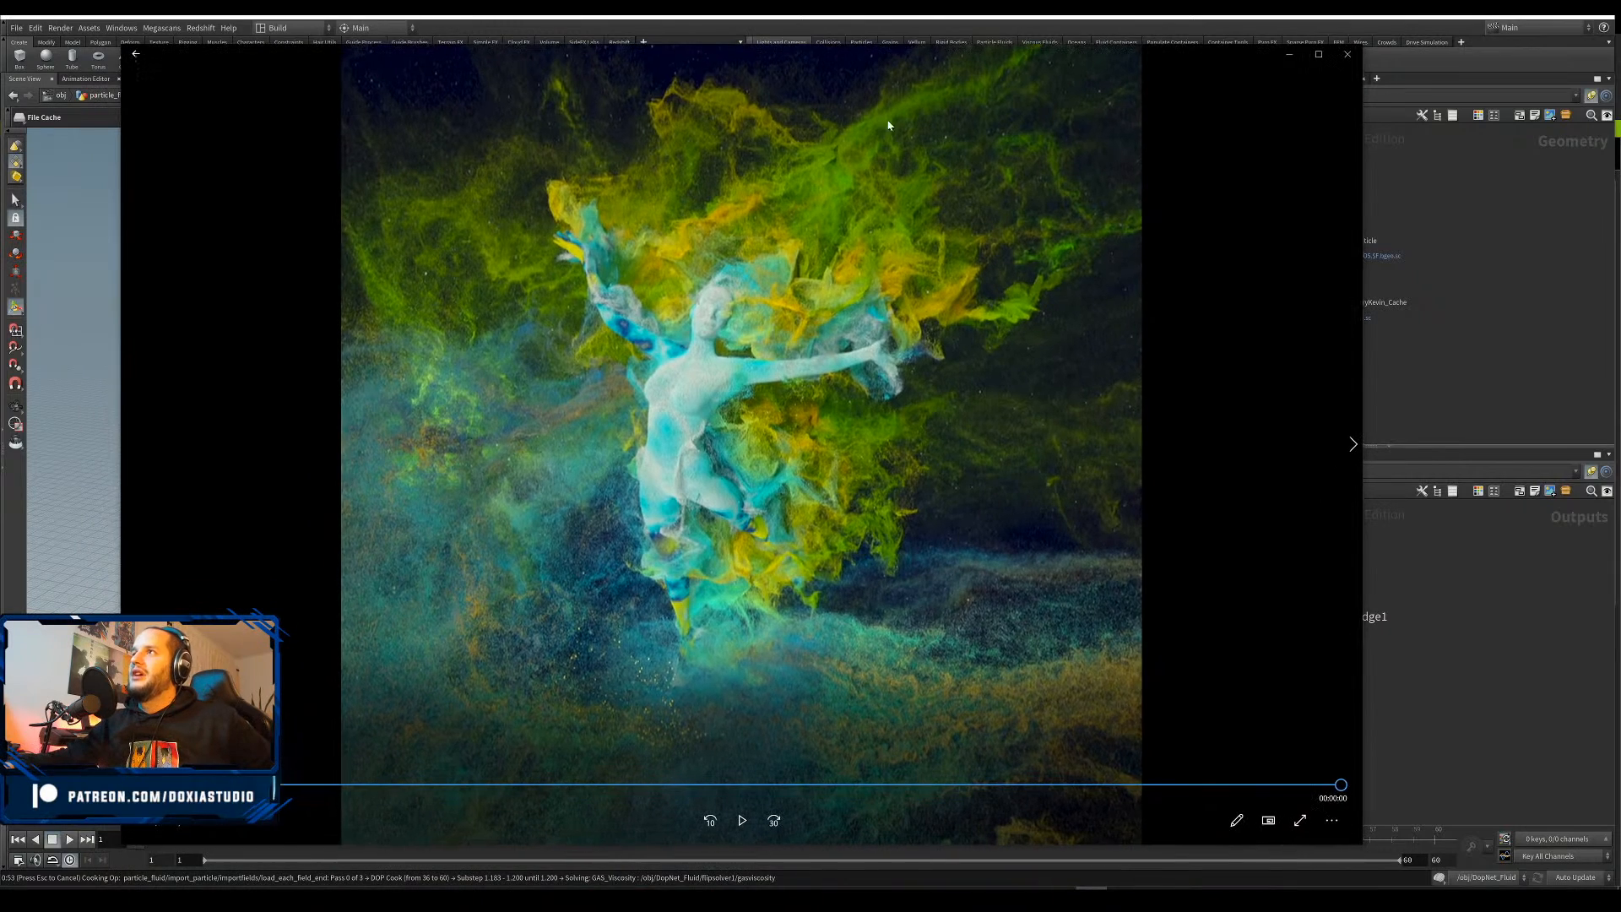
pyautogui.click(742, 821)
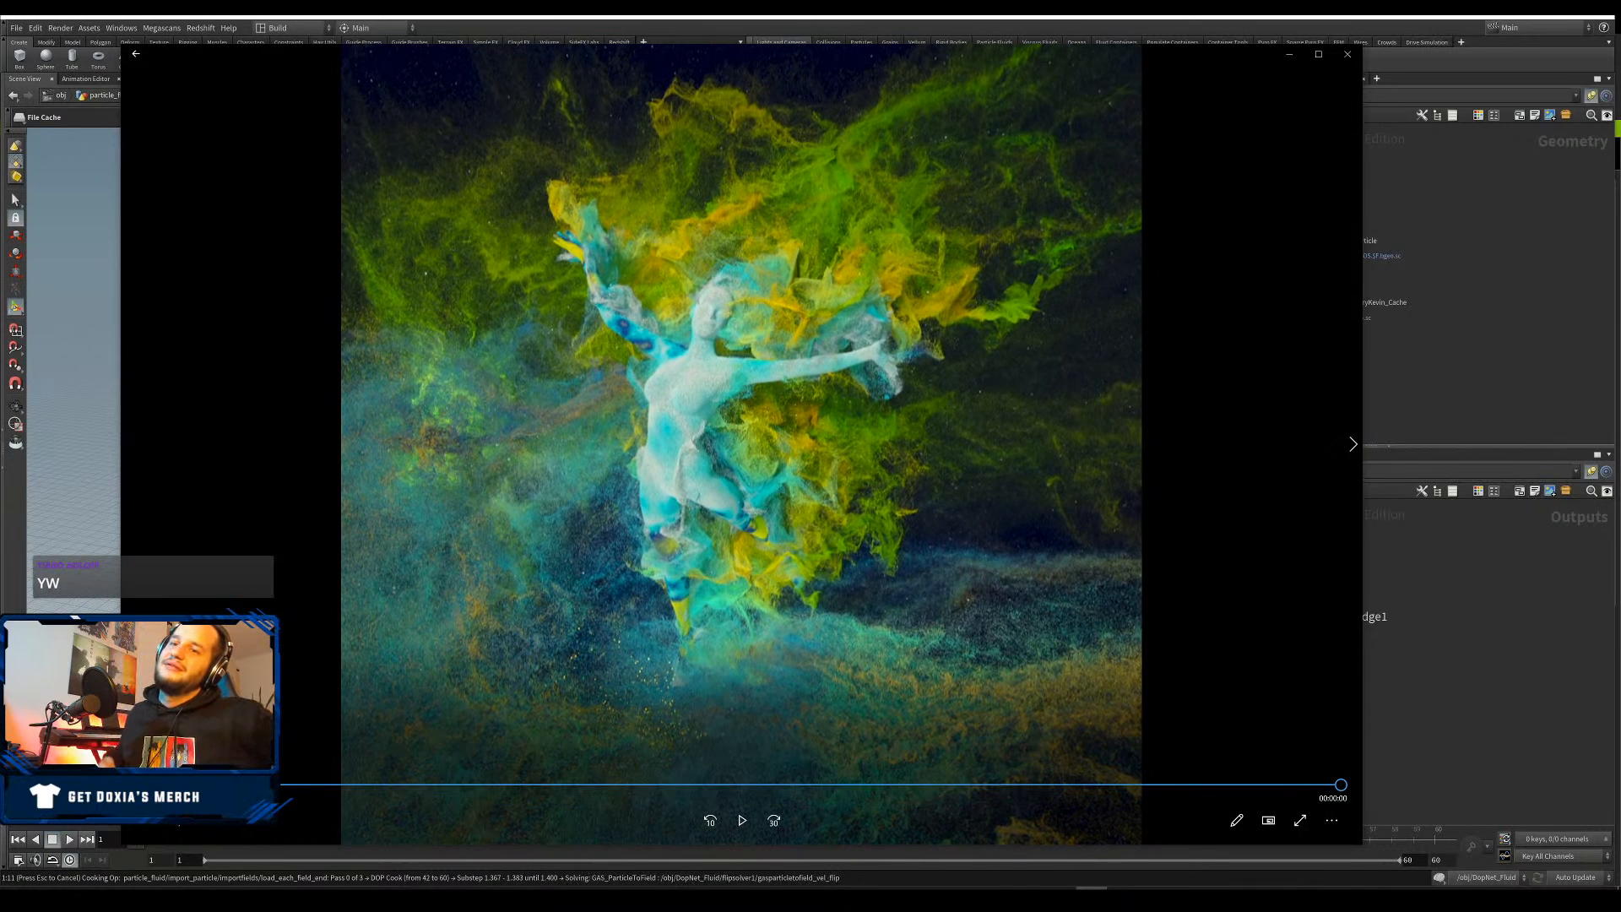
pyautogui.click(741, 829)
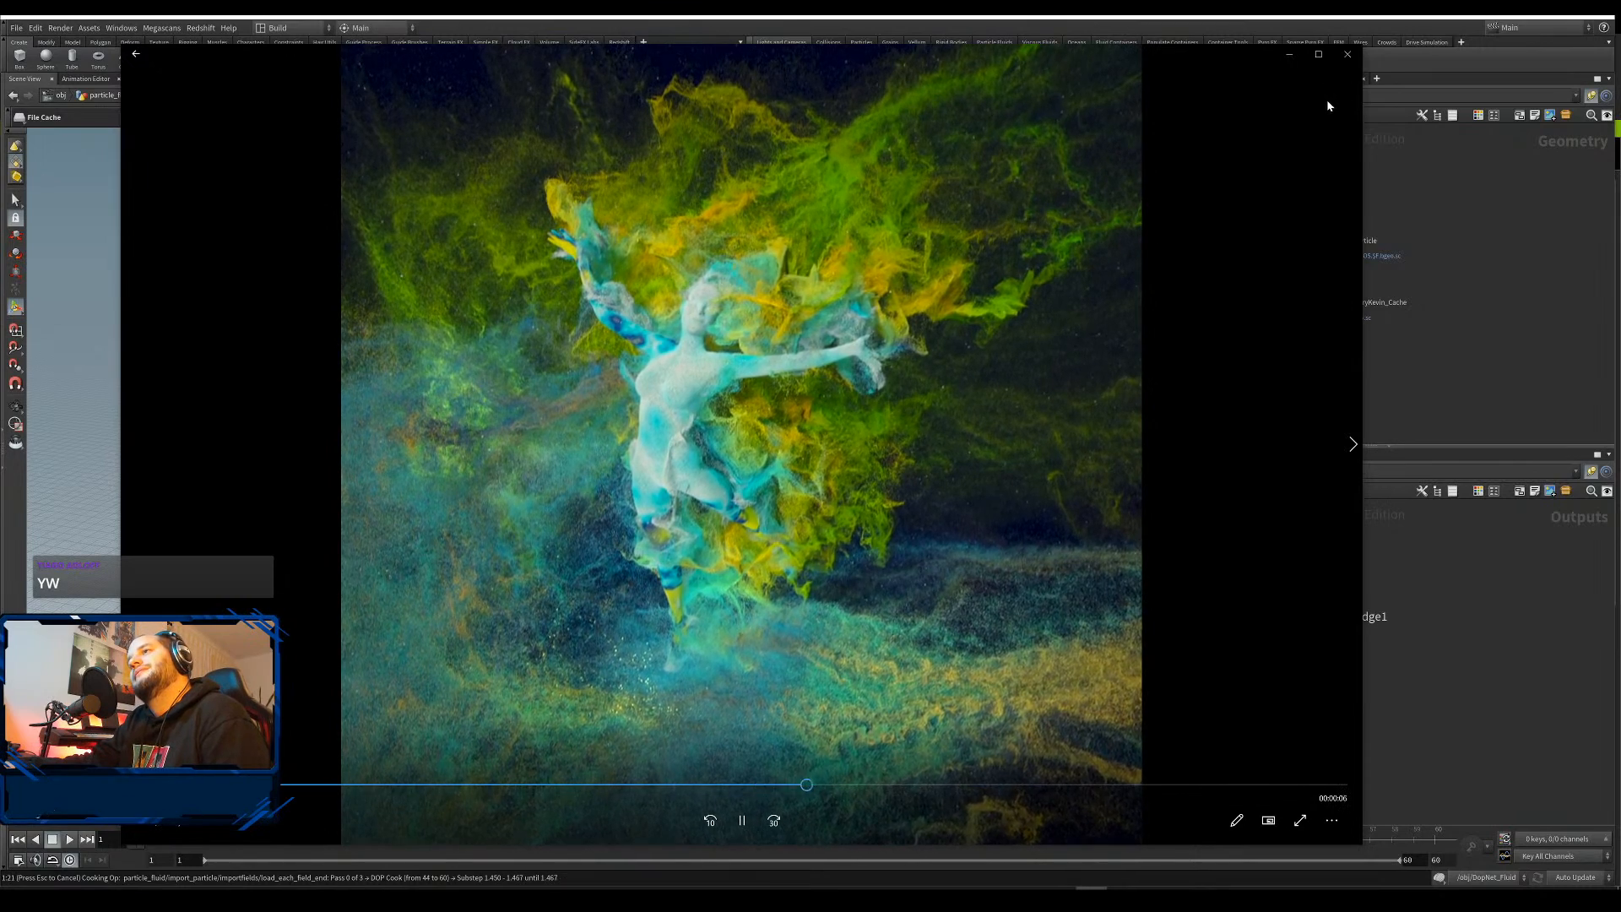
pyautogui.click(1348, 54)
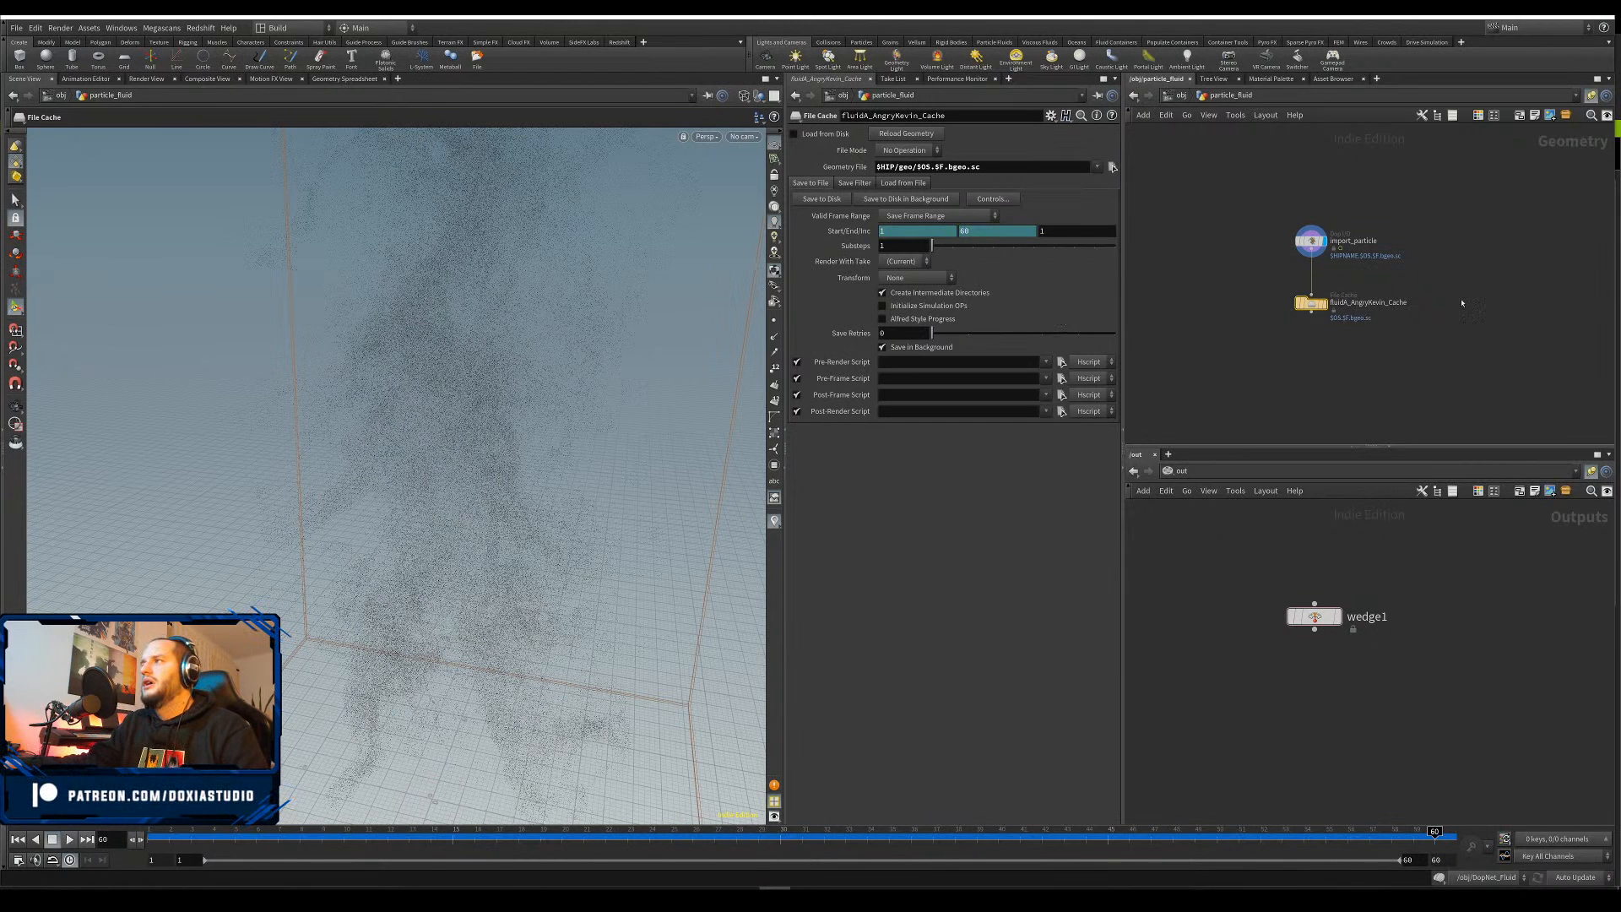
# Examine the node info of import_particle for its point and volume data
pyautogui.middleClick(1289, 249)
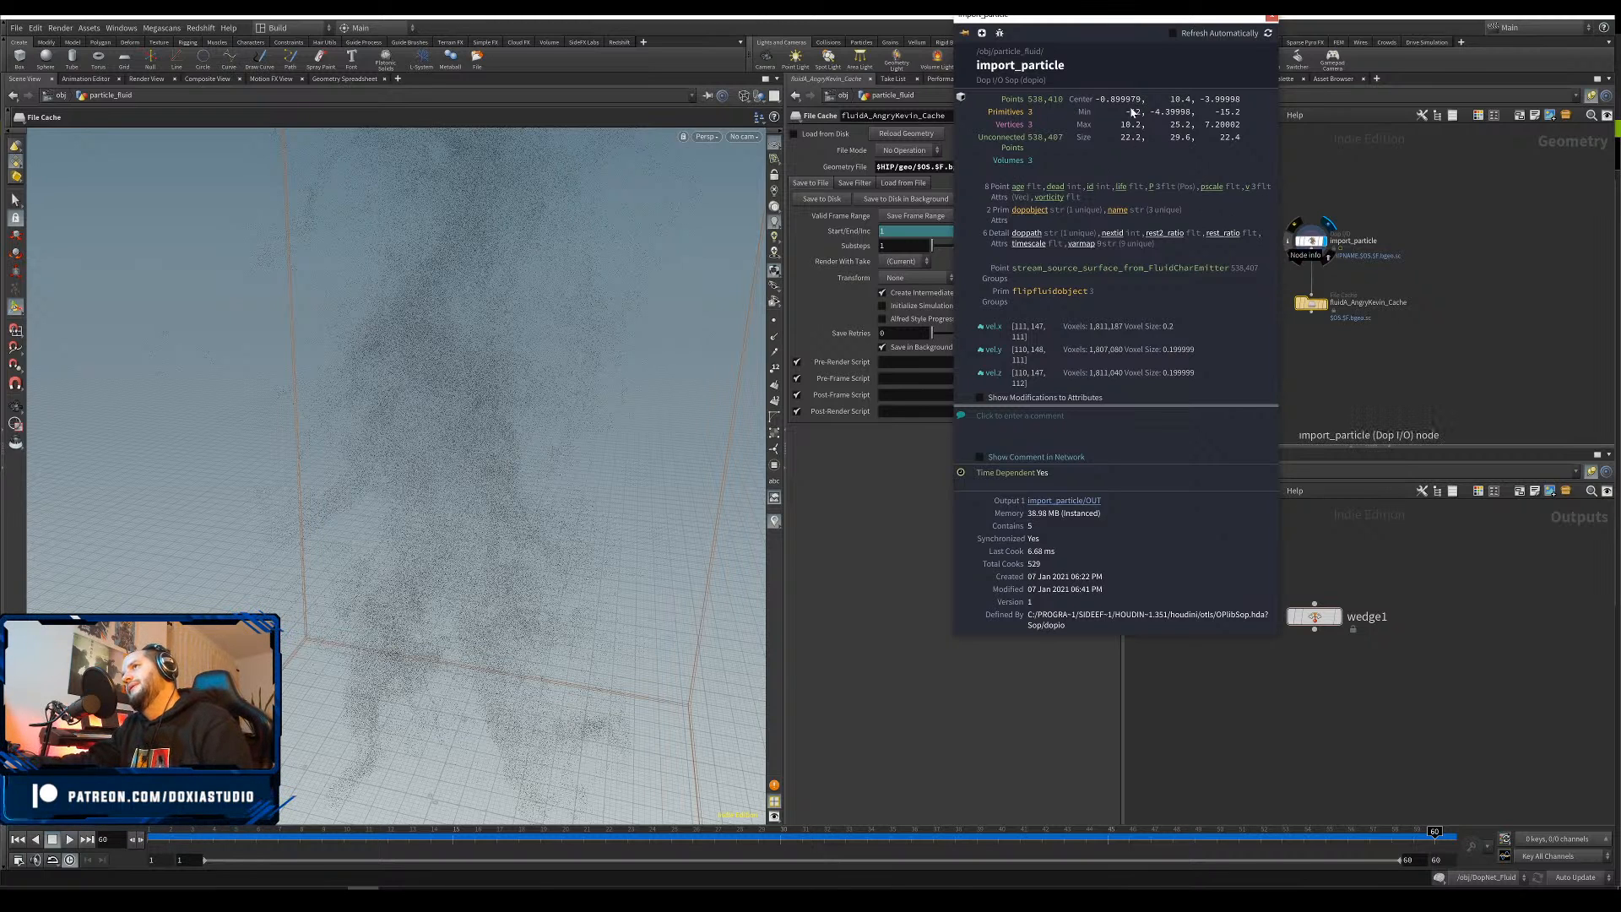
pyautogui.click(1397, 397)
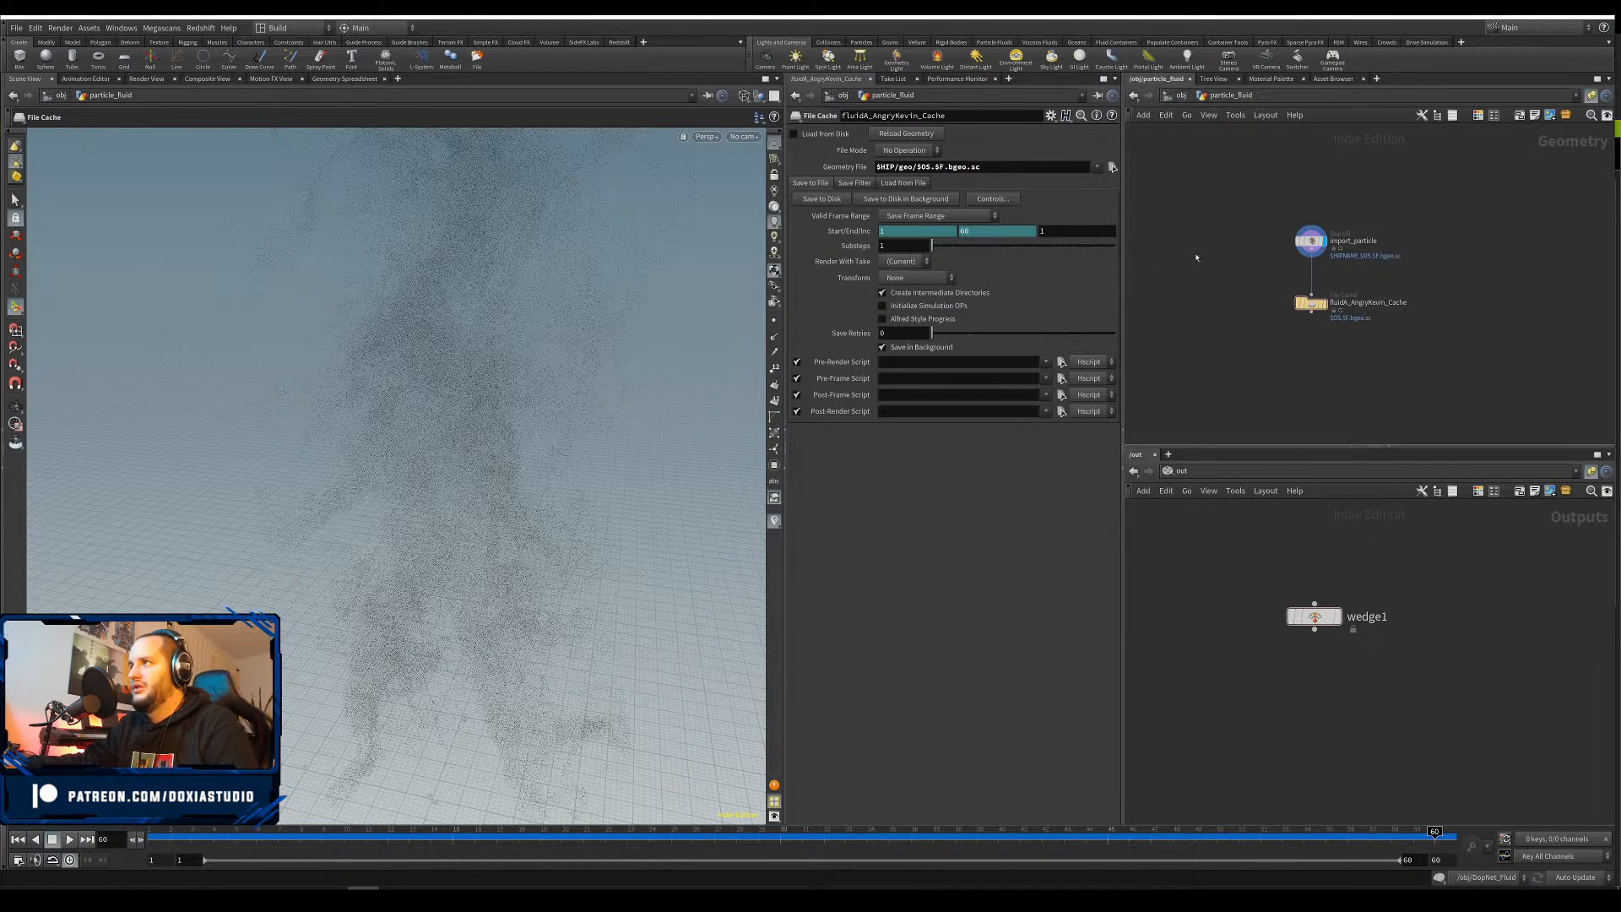
# Change fluidA_AngryKevin_Cache's Geometry File to $HIP/geo/$OS.$WEDGE.$F.bgeo.sc and enable Load from Disk
pyautogui.moveTo(1254, 295); pyautogui.dragTo(1338, 331)
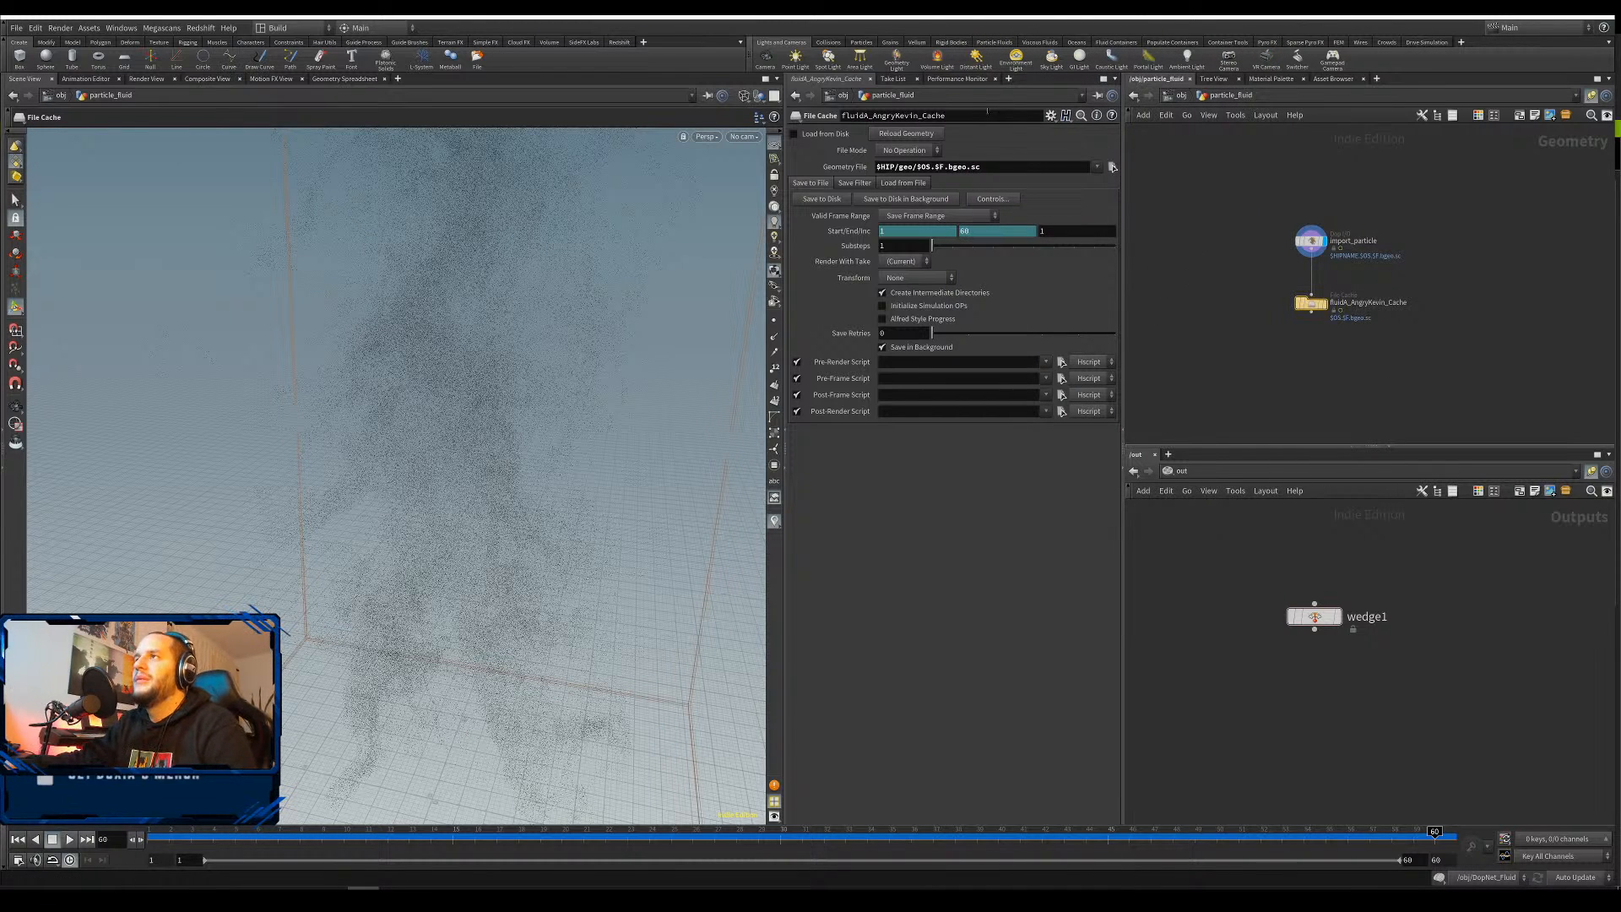
pyautogui.click(931, 167)
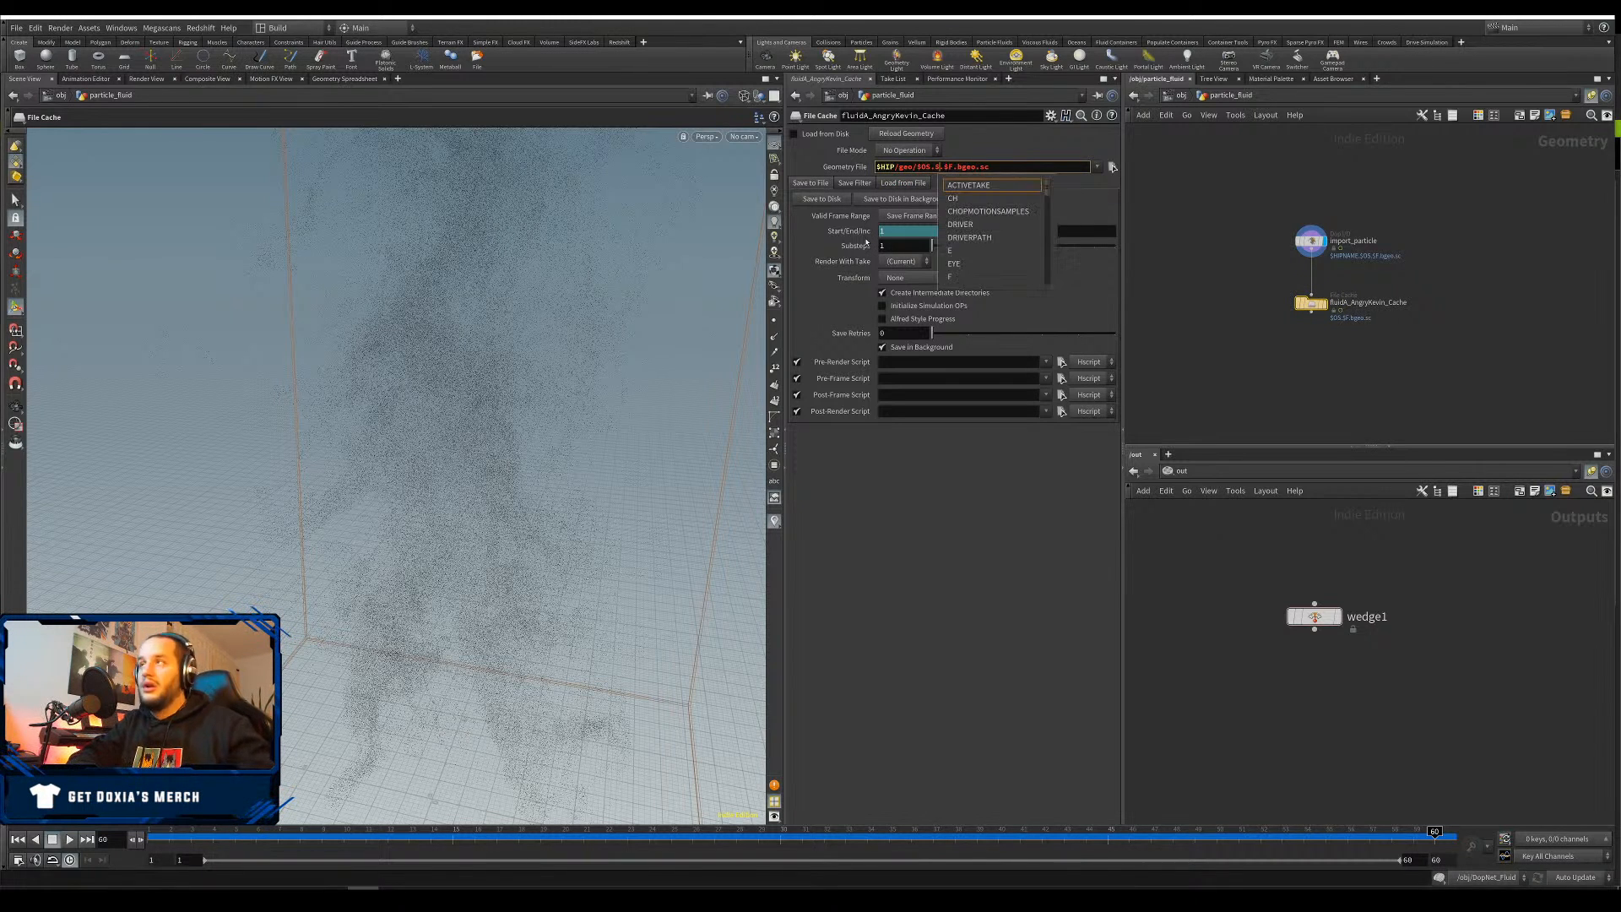
pyautogui.write('WE')
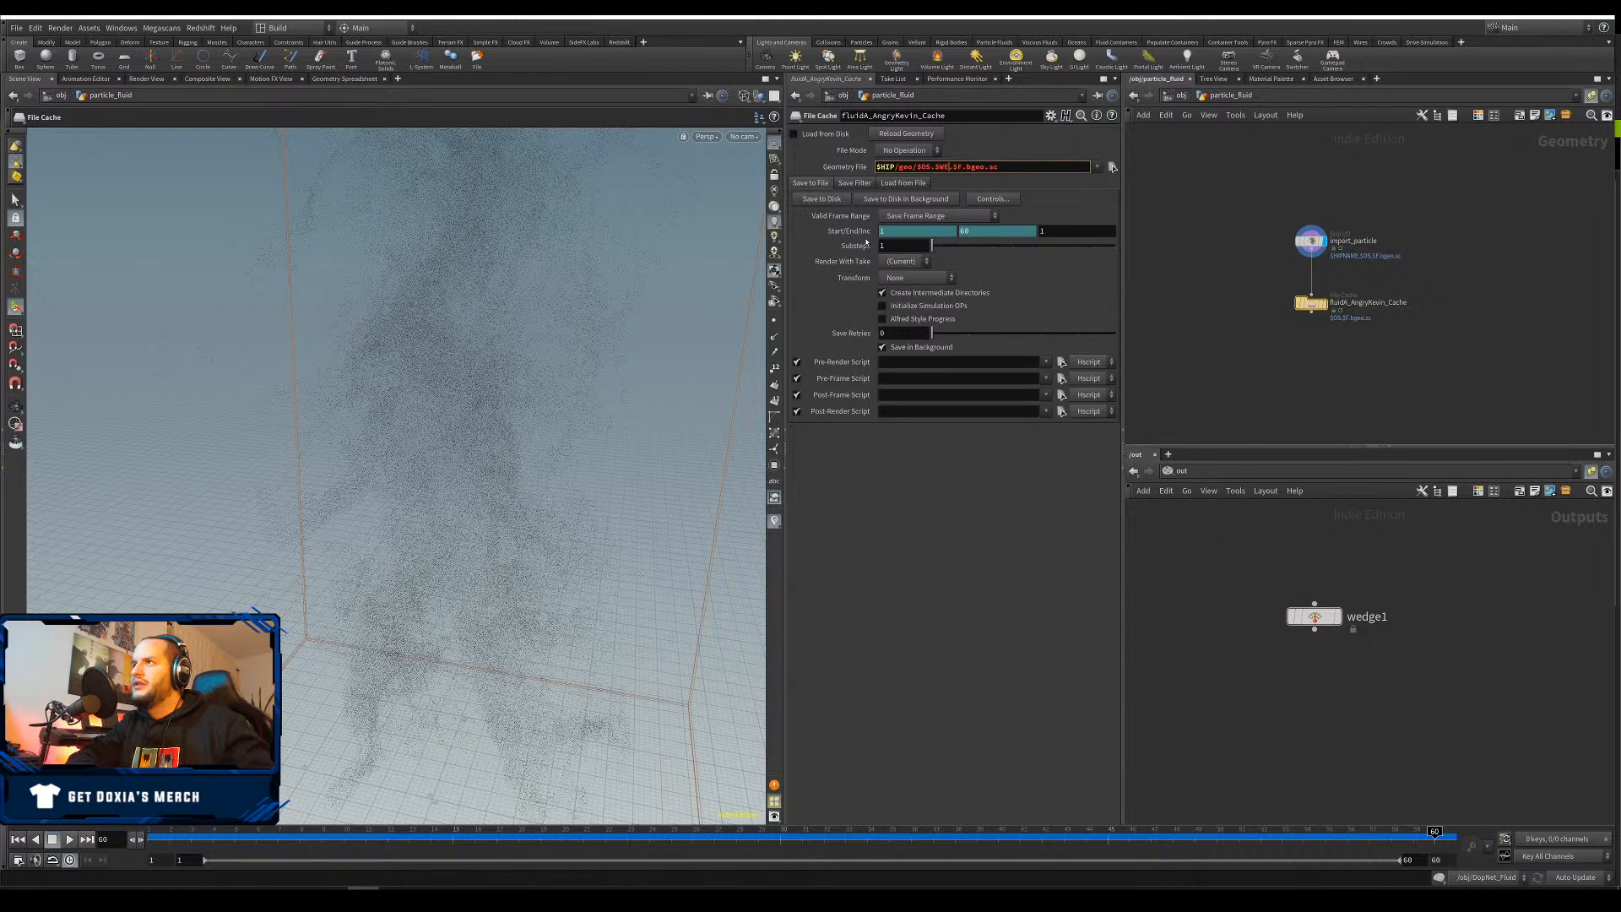
pyautogui.write('DGE')
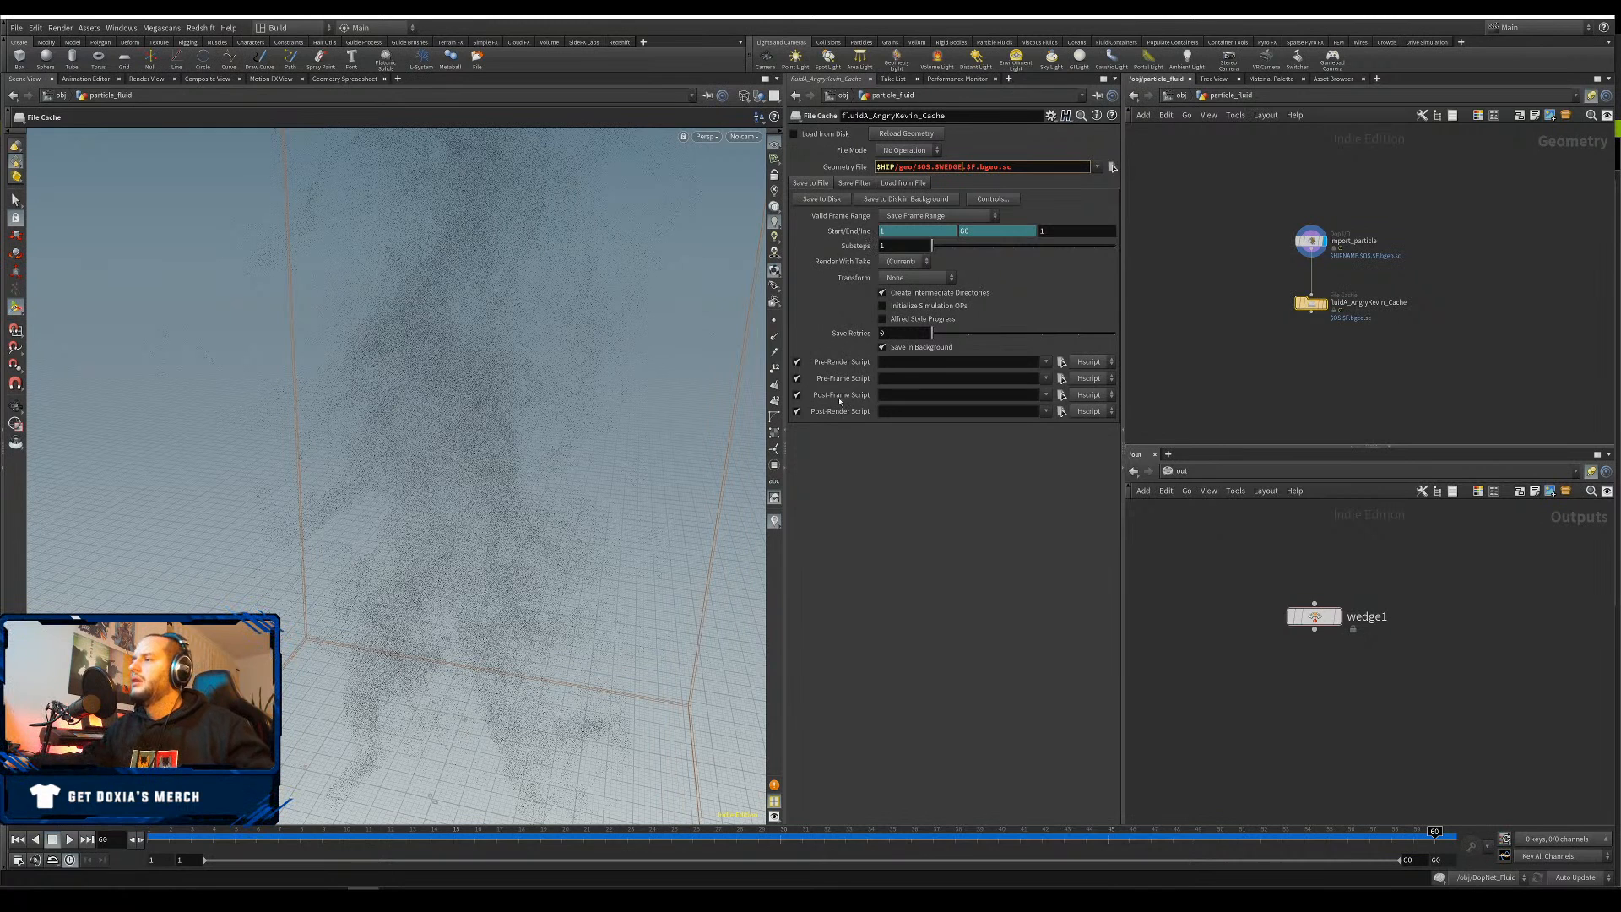
pyautogui.press('Return')
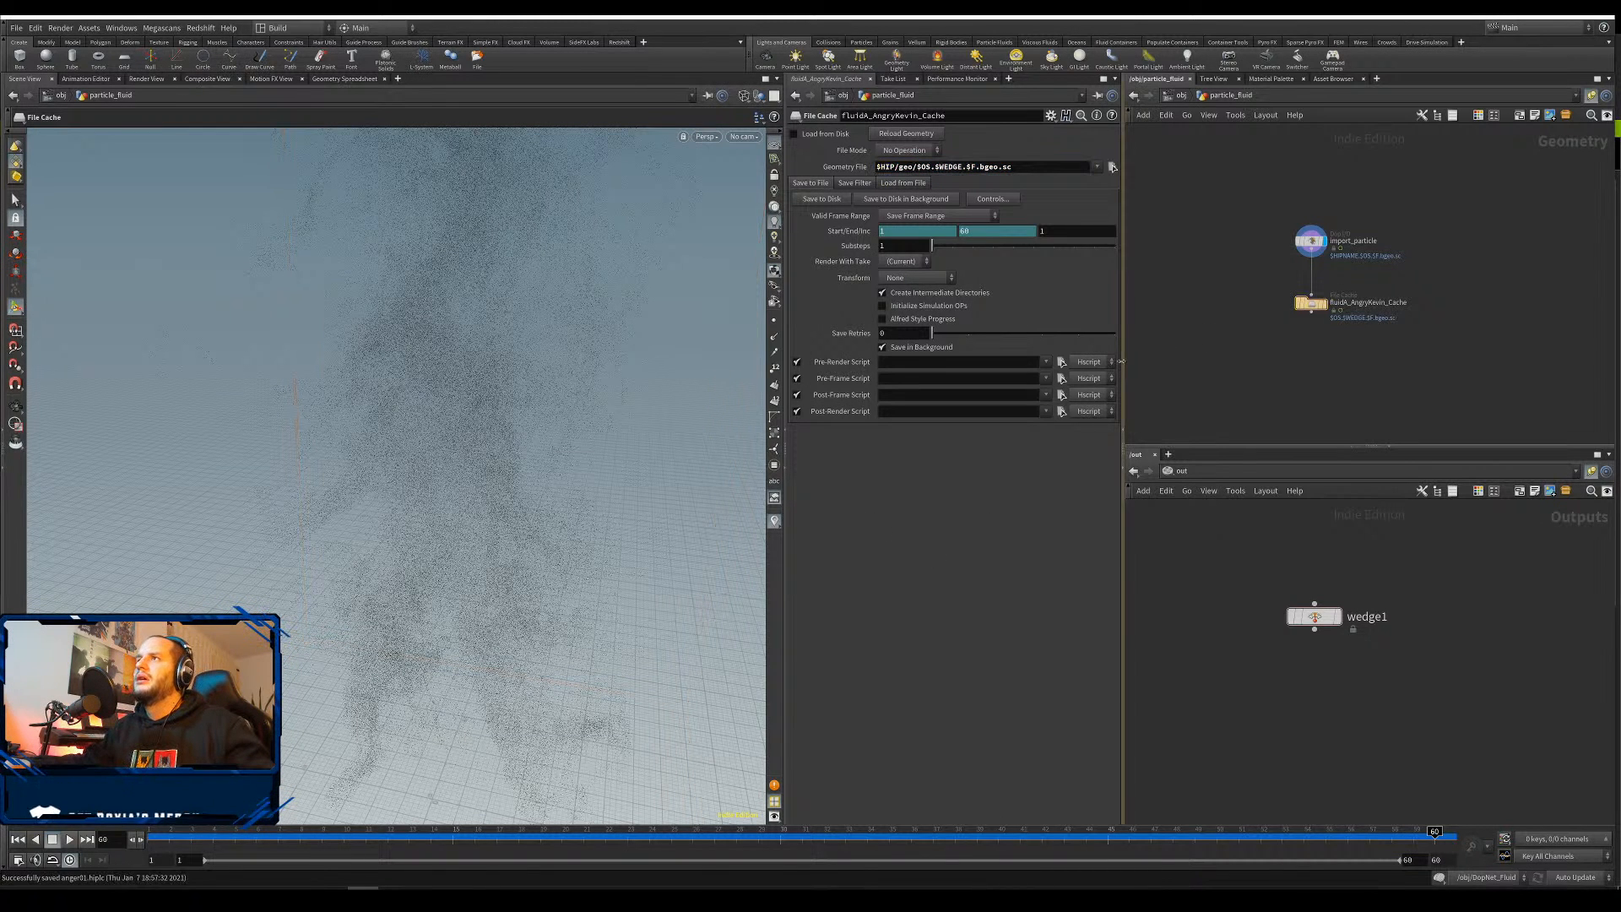
pyautogui.click(793, 134)
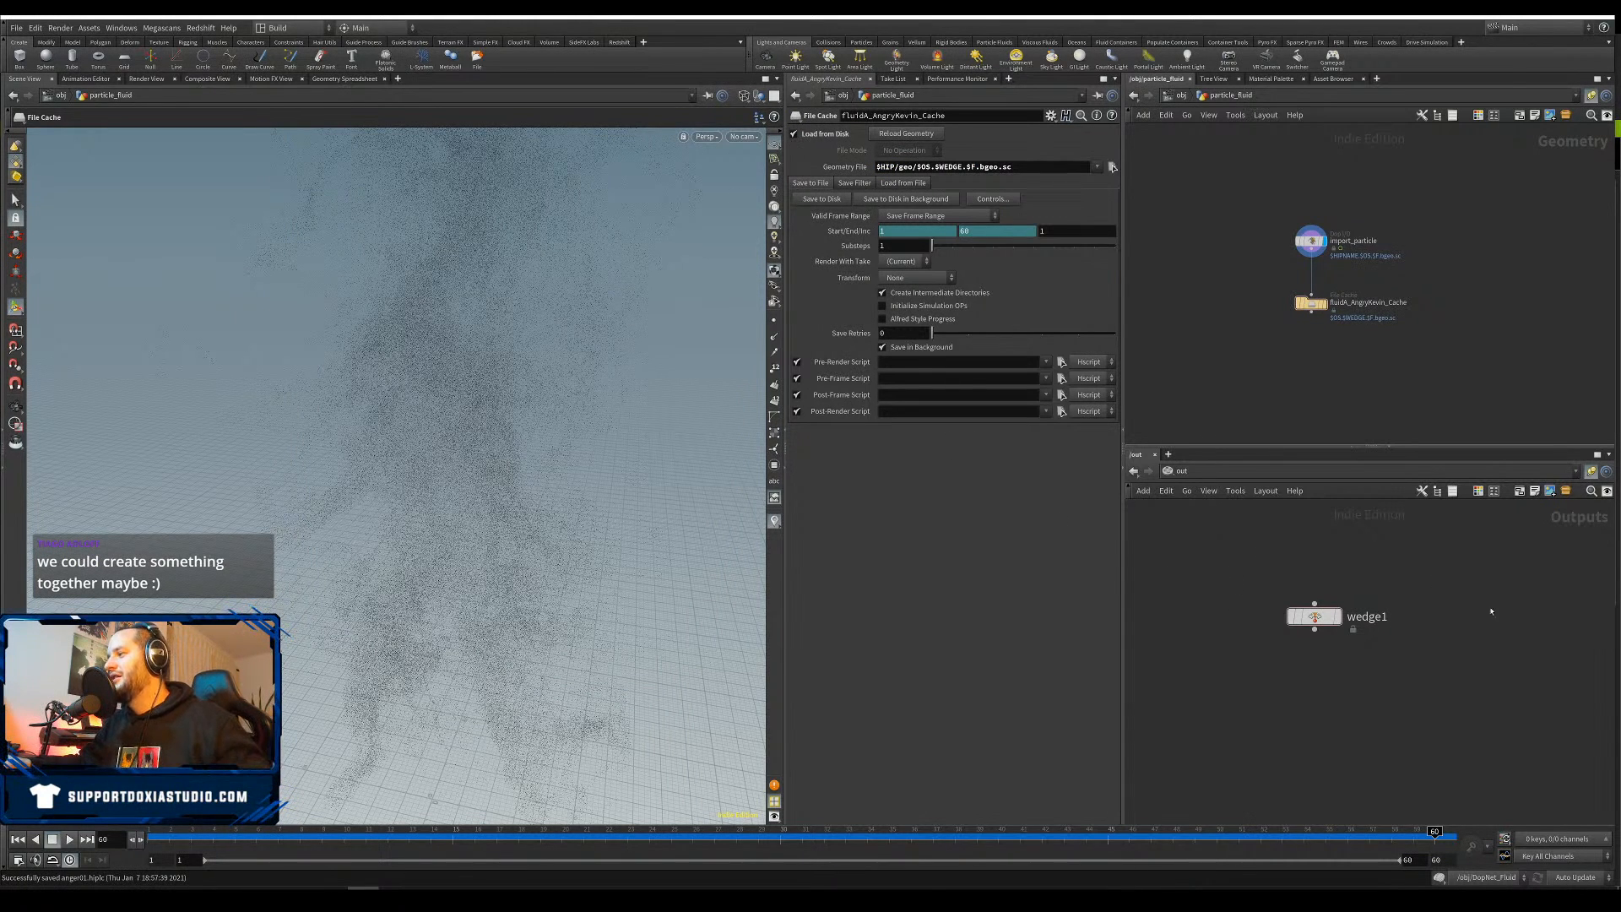
# Start rendering all wedges from wedge1
pyautogui.click(1314, 617)
pyautogui.moveTo(1381, 567); pyautogui.dragTo(1243, 690)
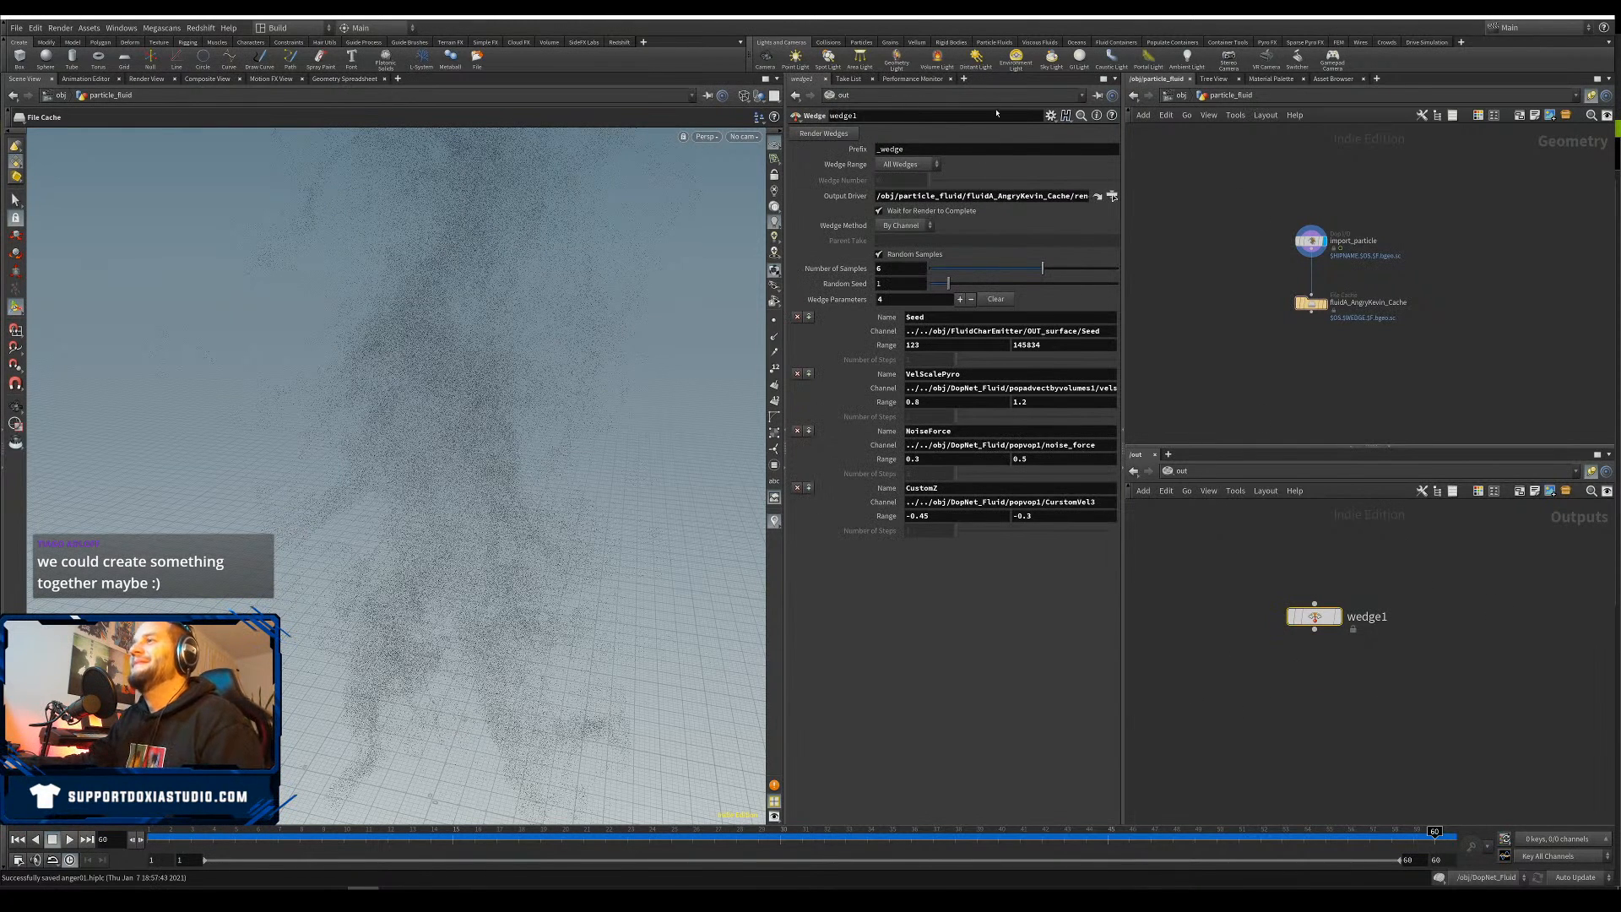
pyautogui.click(817, 134)
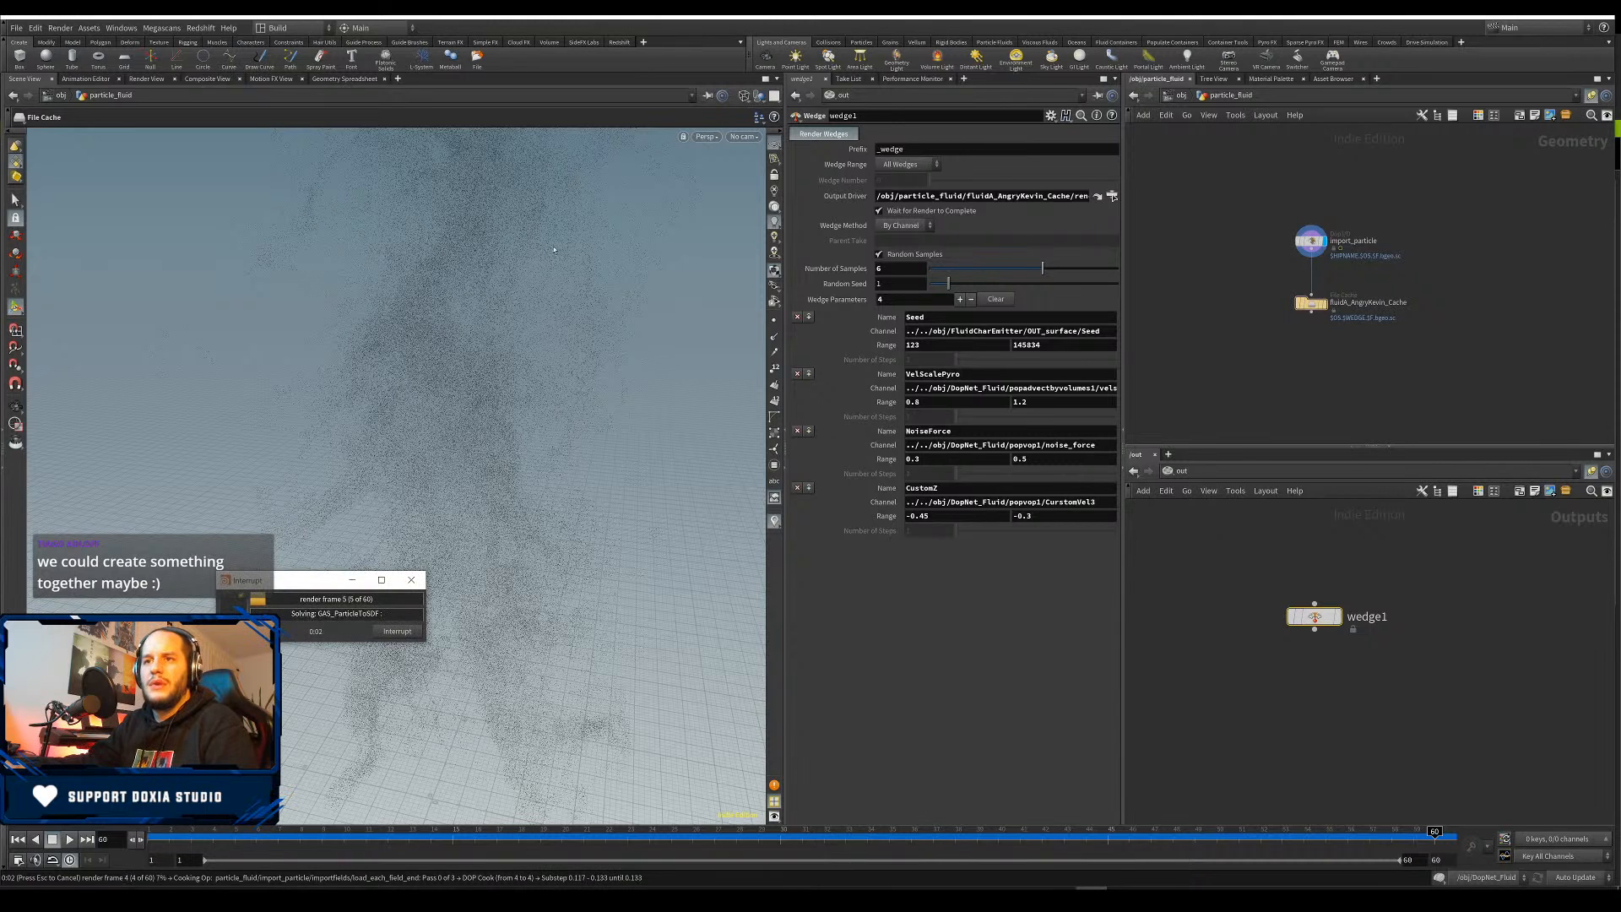
# Switch to File Explorer, examine the wedge cache files in HoudiniProjects/Anger/geo and return to the Anger folder
pyautogui.hotkey('alt', 'Tab')
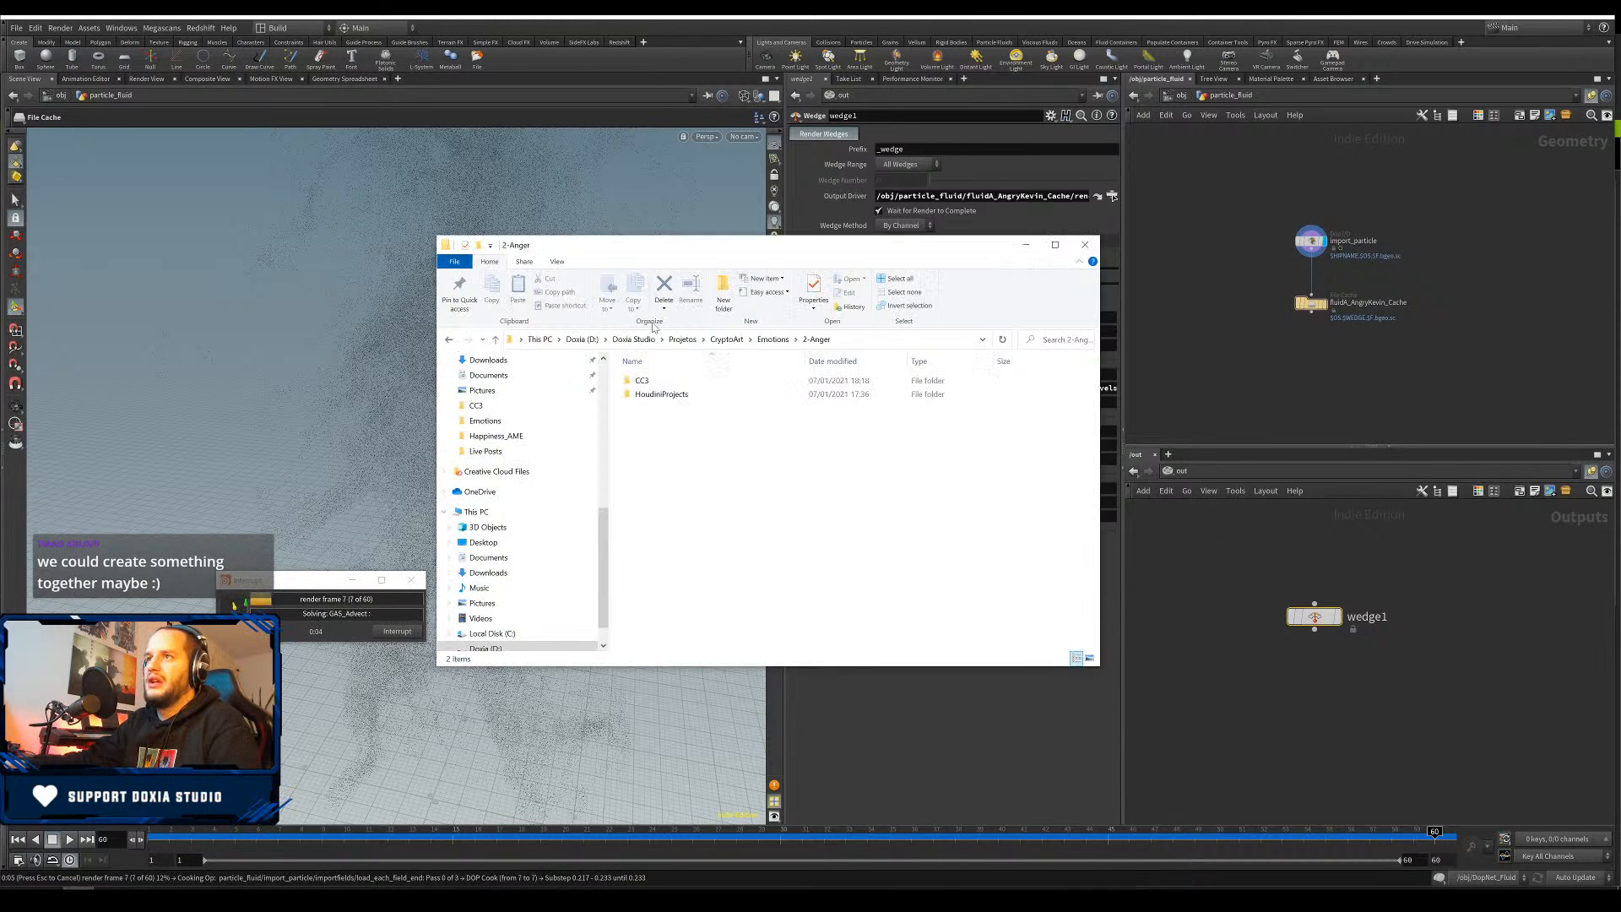
pyautogui.doubleClick(765, 394)
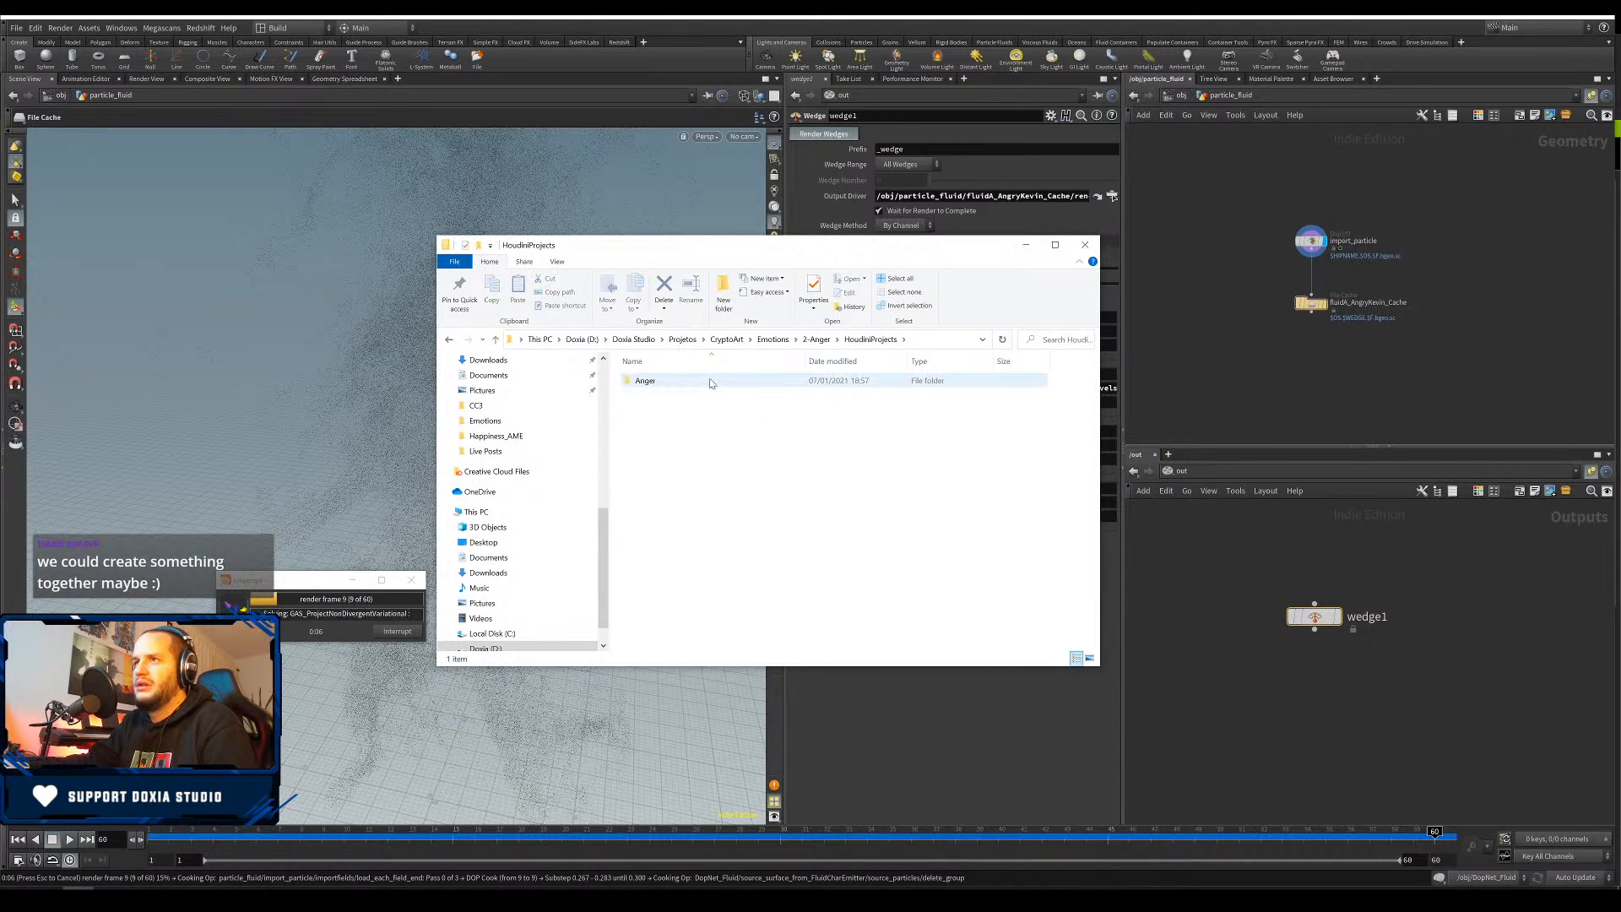
pyautogui.doubleClick(709, 382)
pyautogui.doubleClick(688, 461)
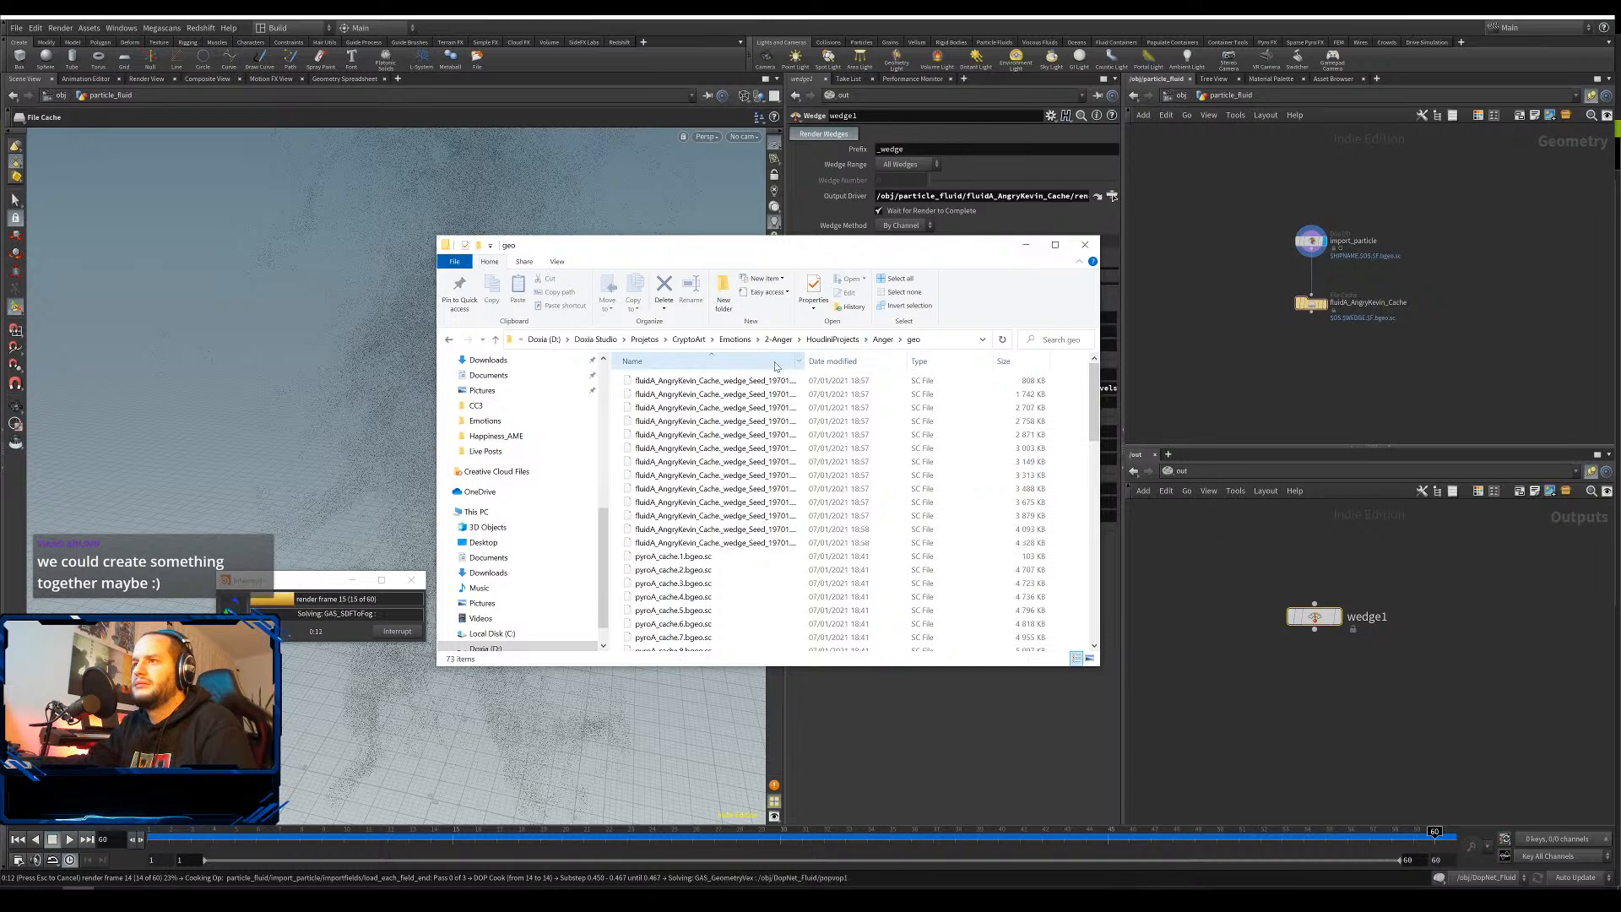
pyautogui.moveTo(799, 361)
pyautogui.mouseDown()
pyautogui.moveTo(1044, 358)
pyautogui.moveTo(783, 389)
pyautogui.mouseUp()
pyautogui.moveTo(1018, 250); pyautogui.dragTo(1057, 195)
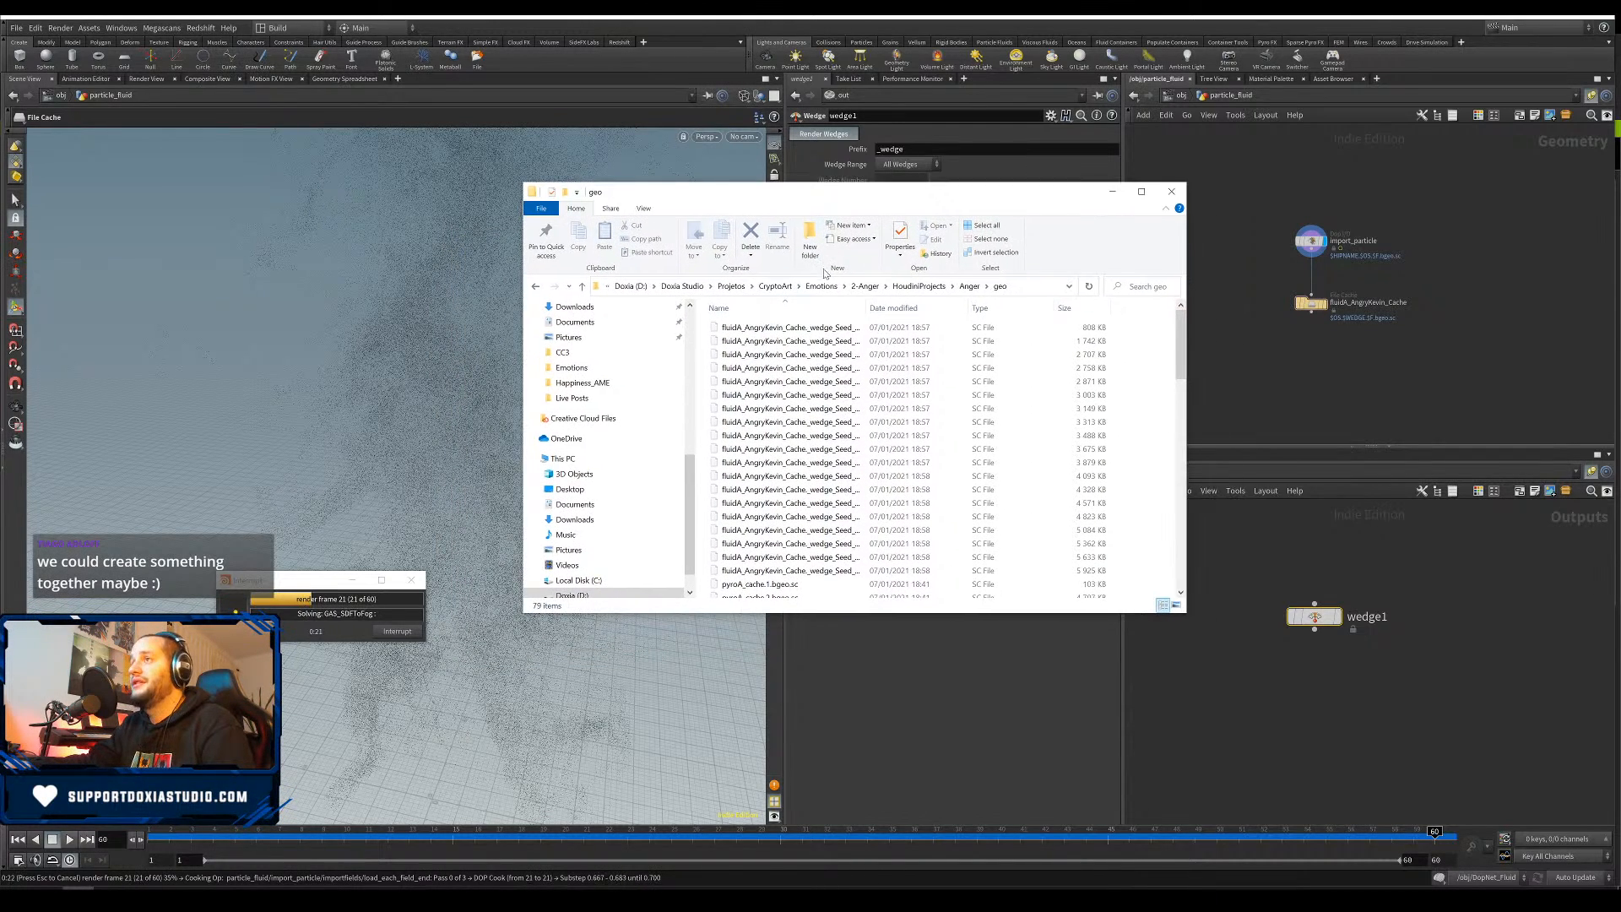
pyautogui.click(970, 286)
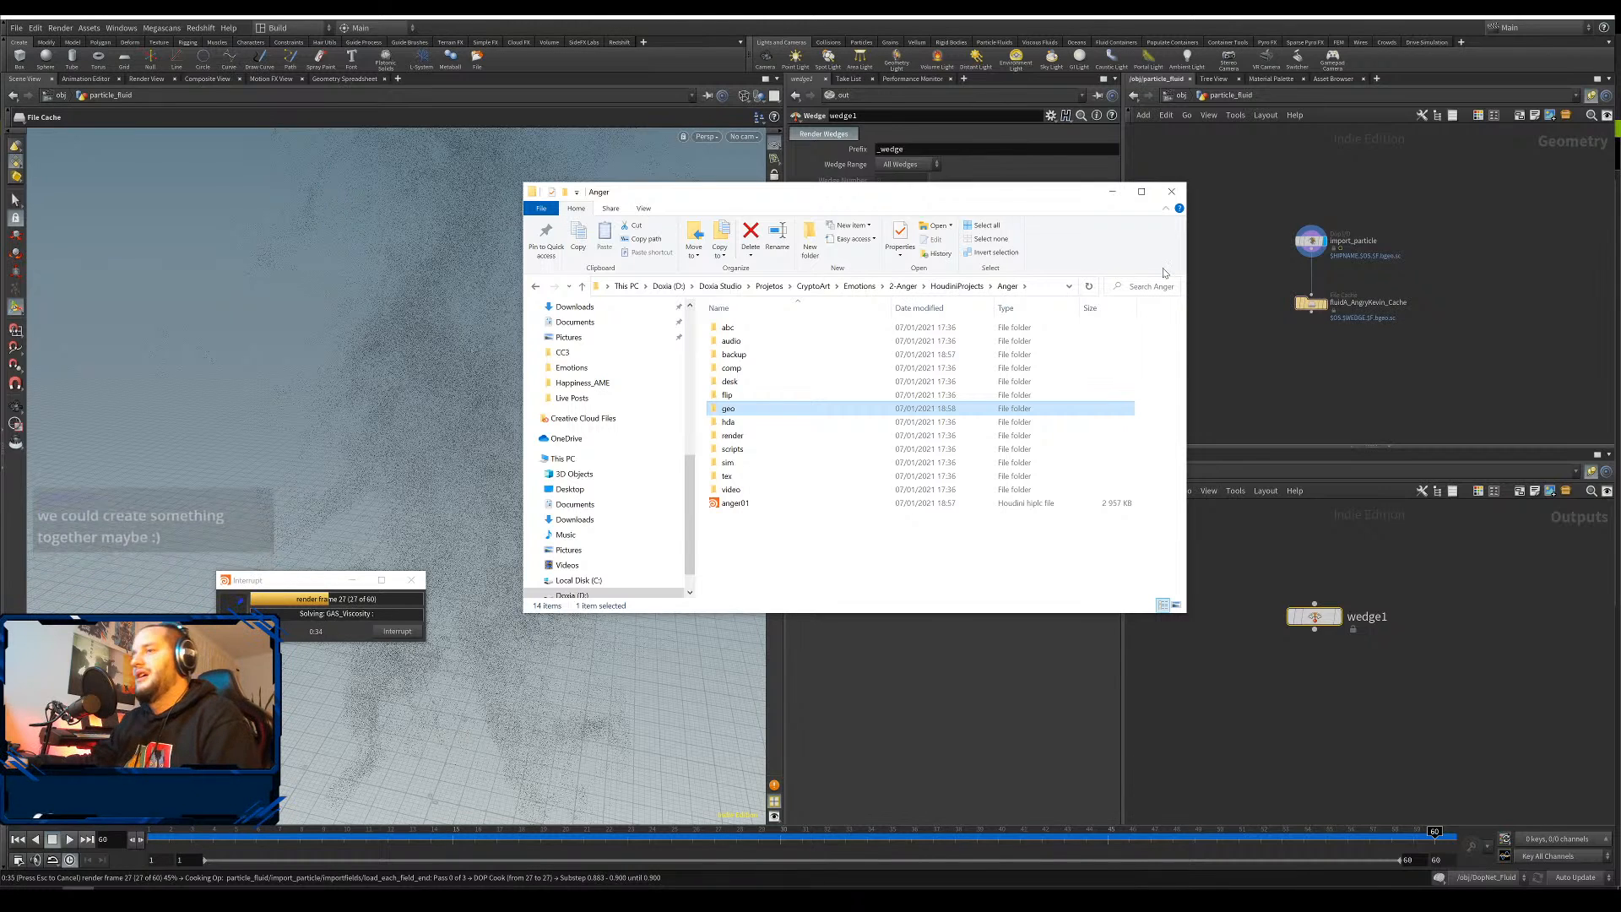
pyautogui.moveTo(968, 198); pyautogui.dragTo(1003, 307)
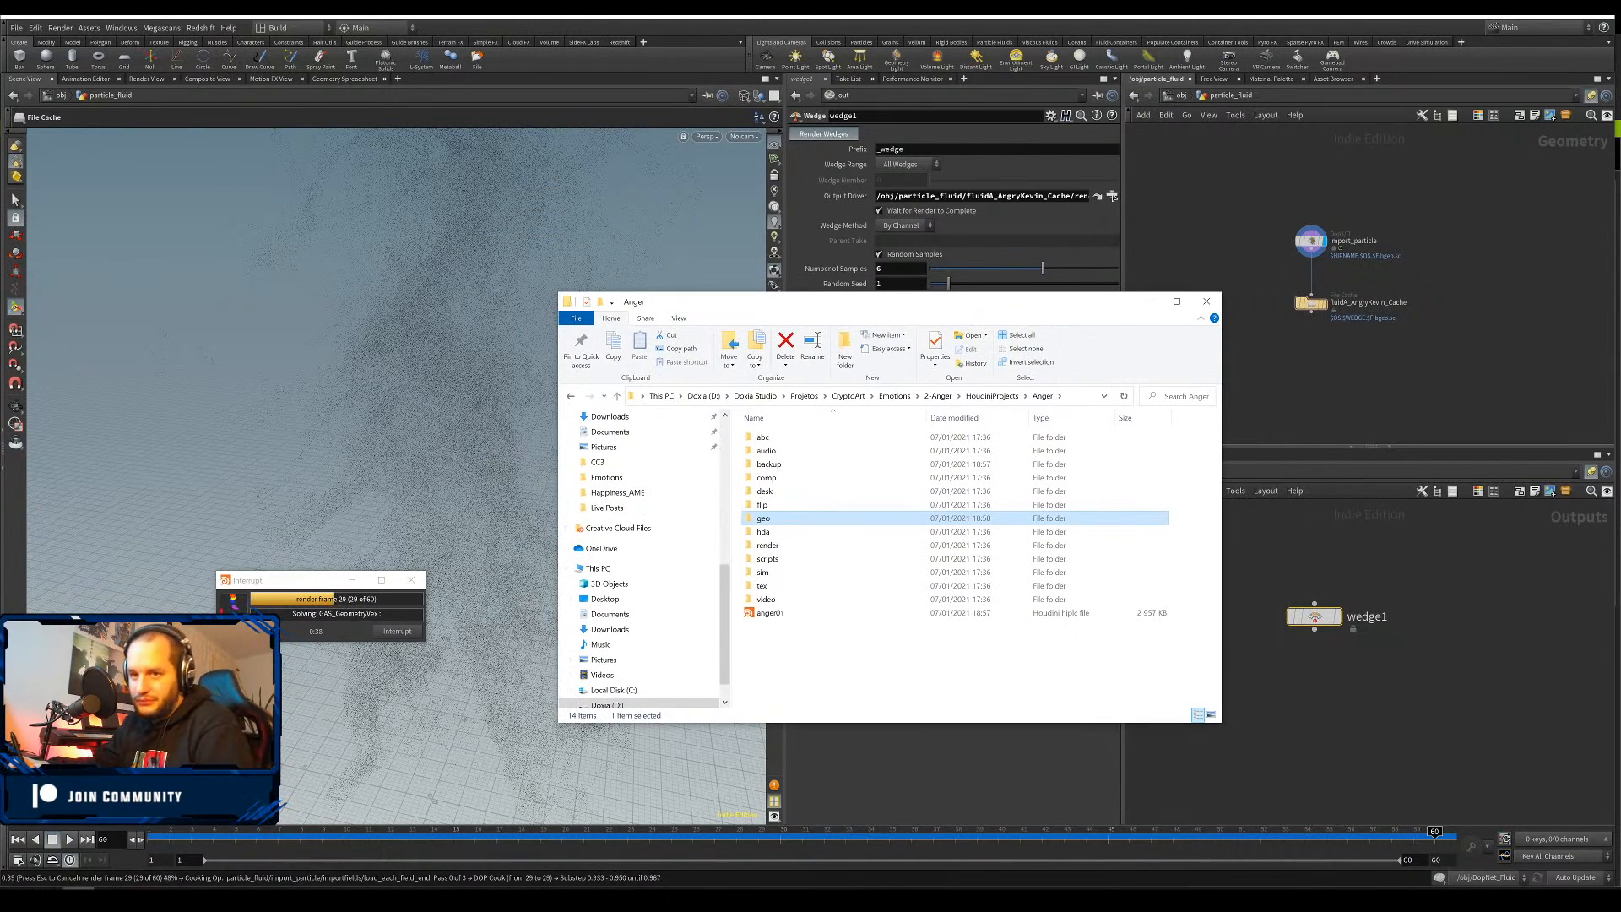
# Switch to the browser and view the Parametric Architecture motion graphics video on YouTube, expanding its full description
pyautogui.click(110, 898)
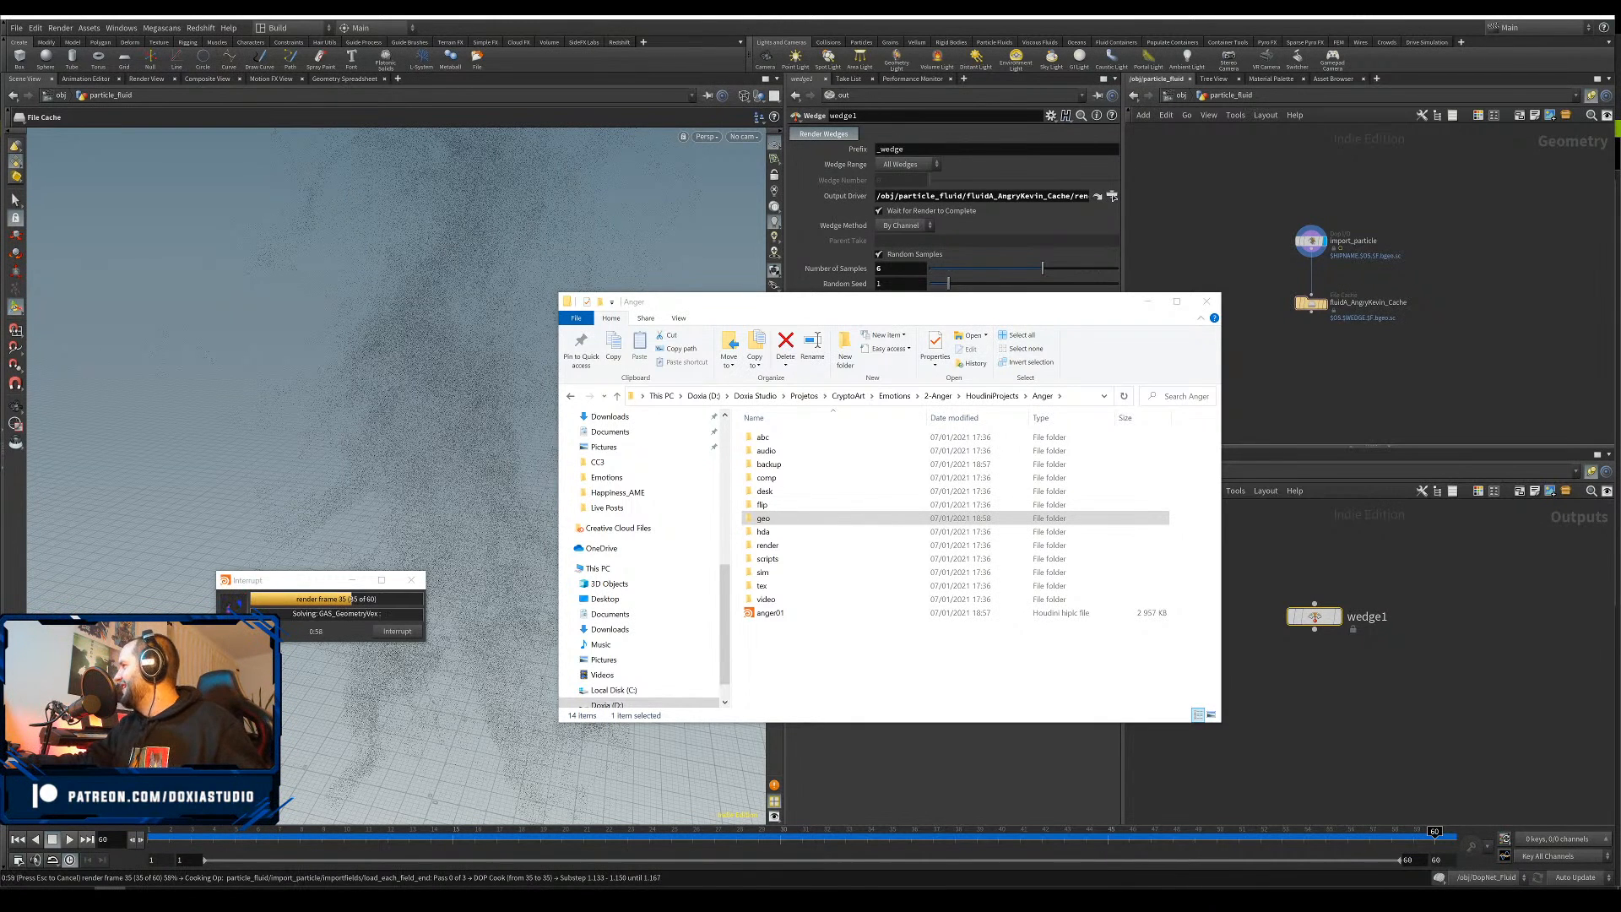
pyautogui.moveTo(1620, 203); pyautogui.dragTo(1169, 18)
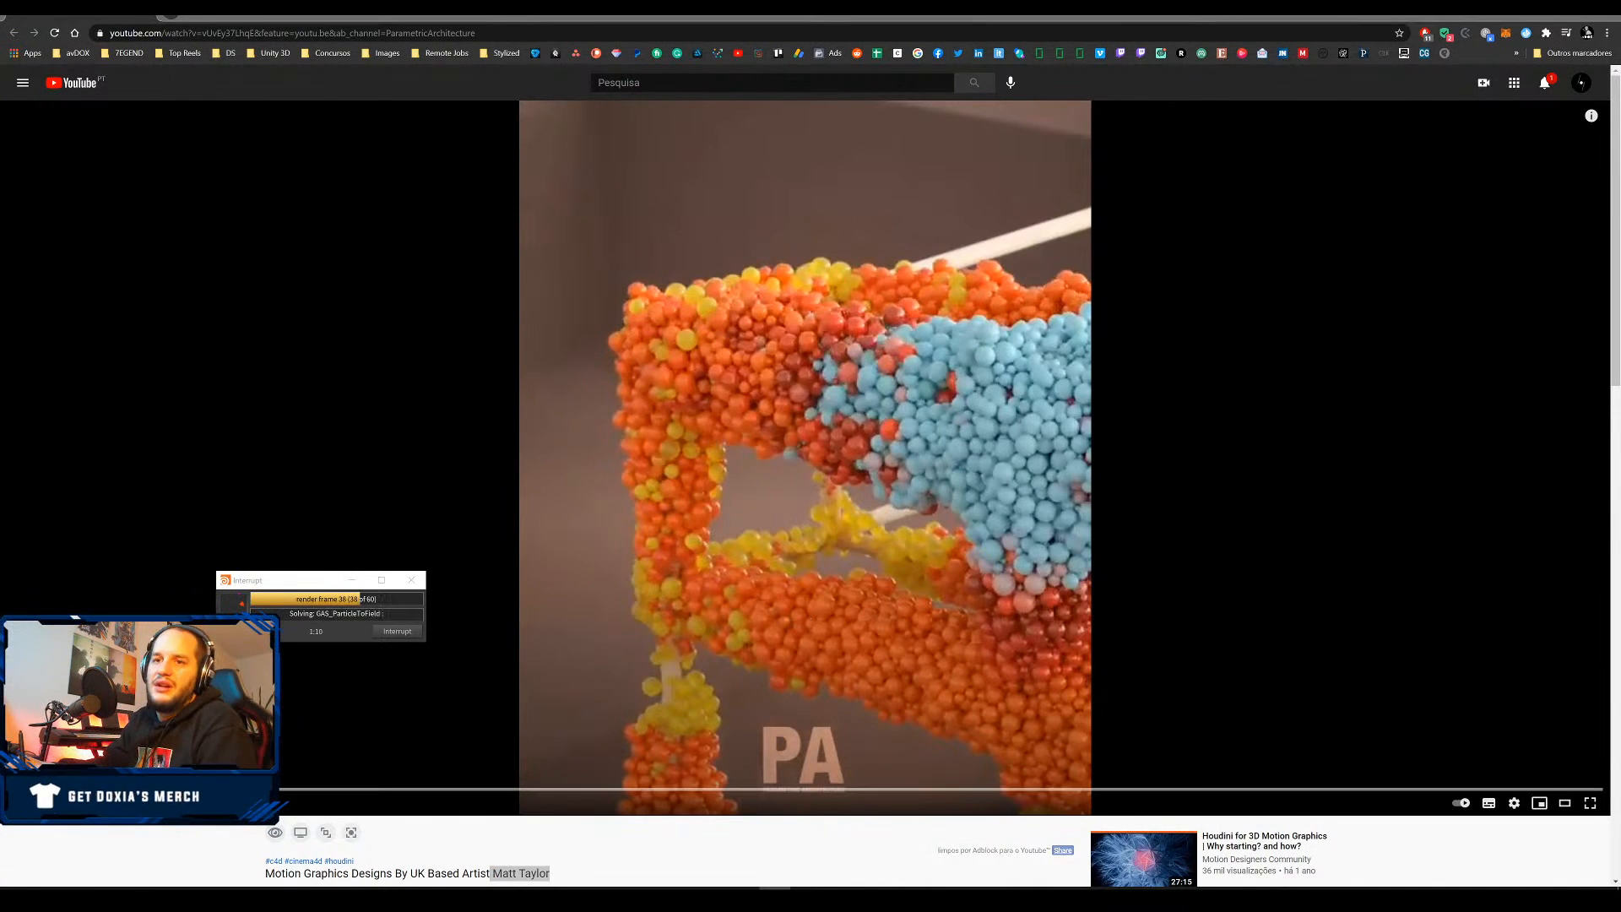
pyautogui.click(448, 765)
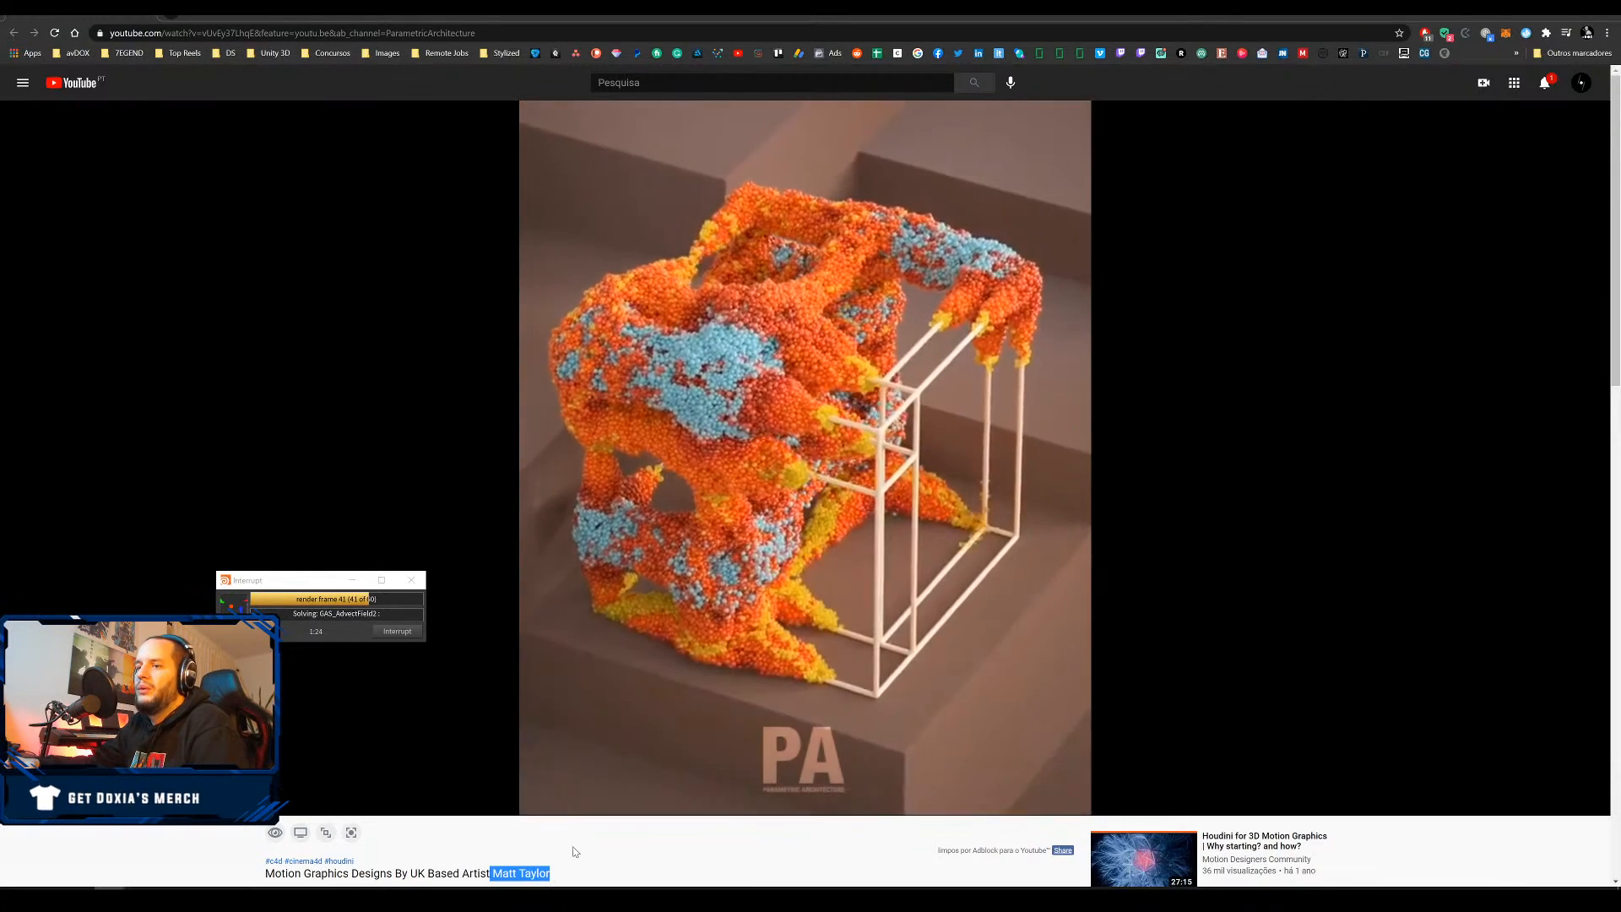
pyautogui.click(592, 858)
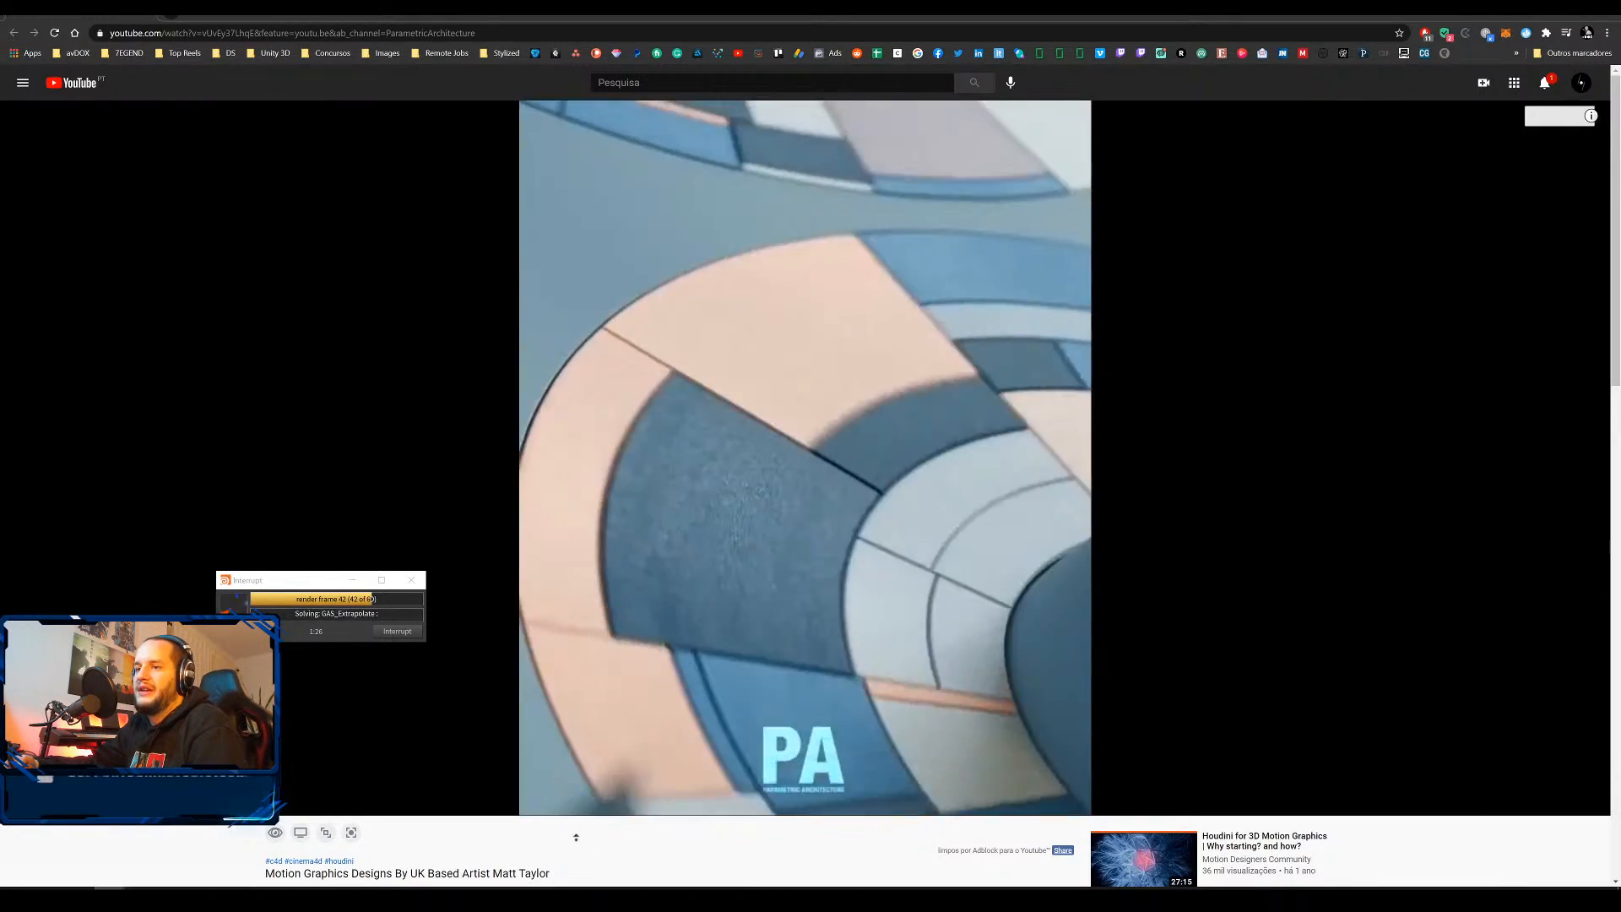
pyautogui.scroll(-1, 570, 863)
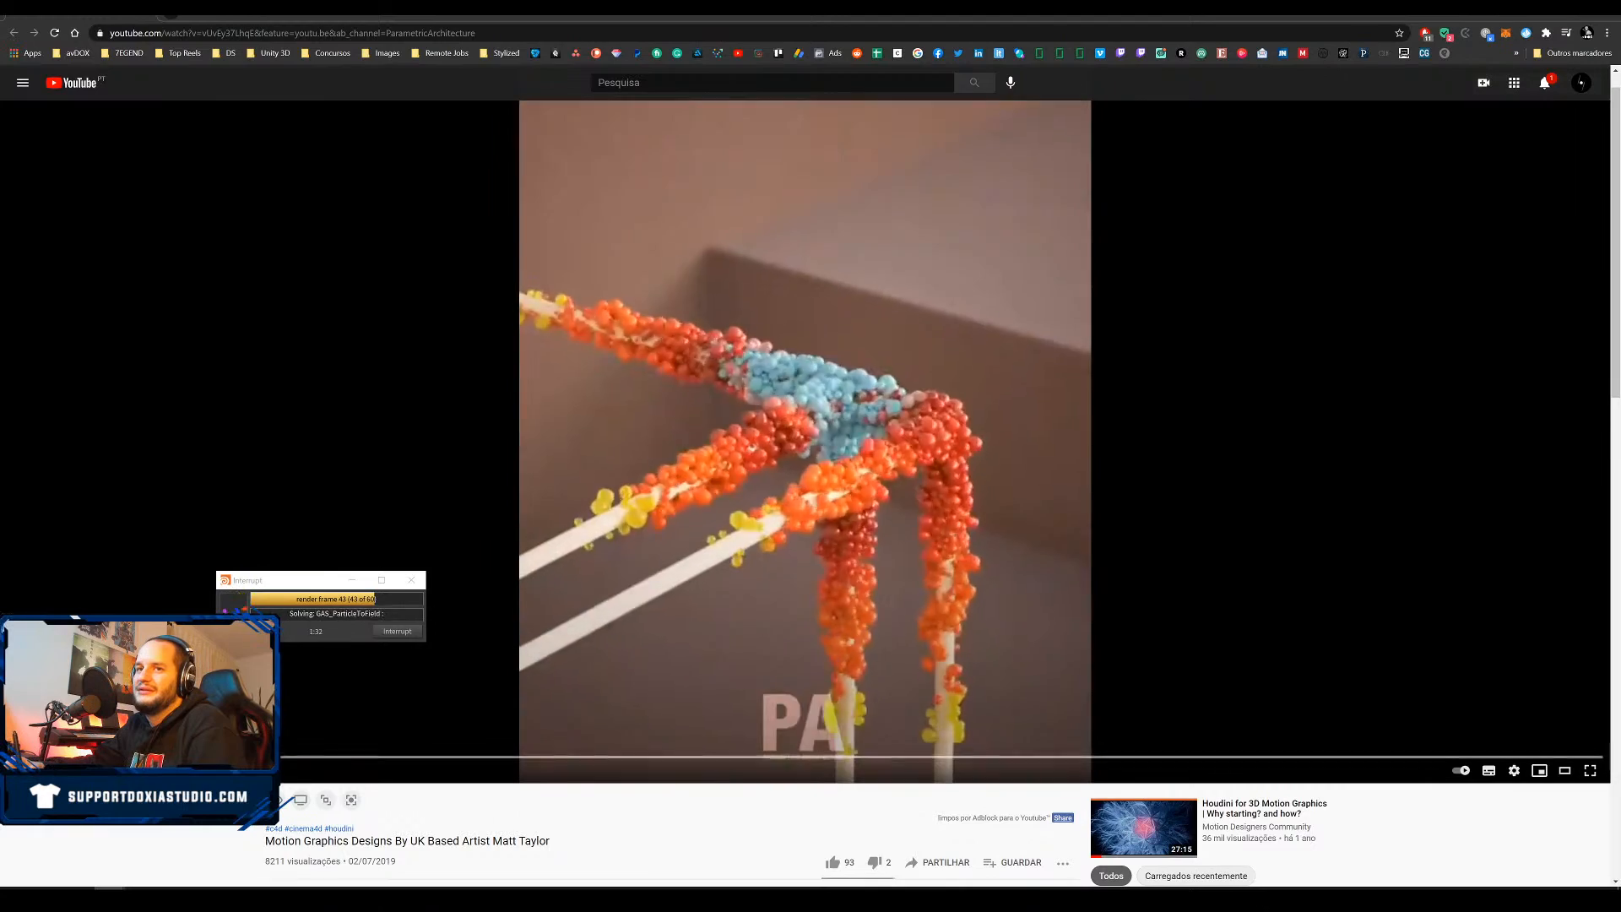
pyautogui.scroll(-2, 128, 841)
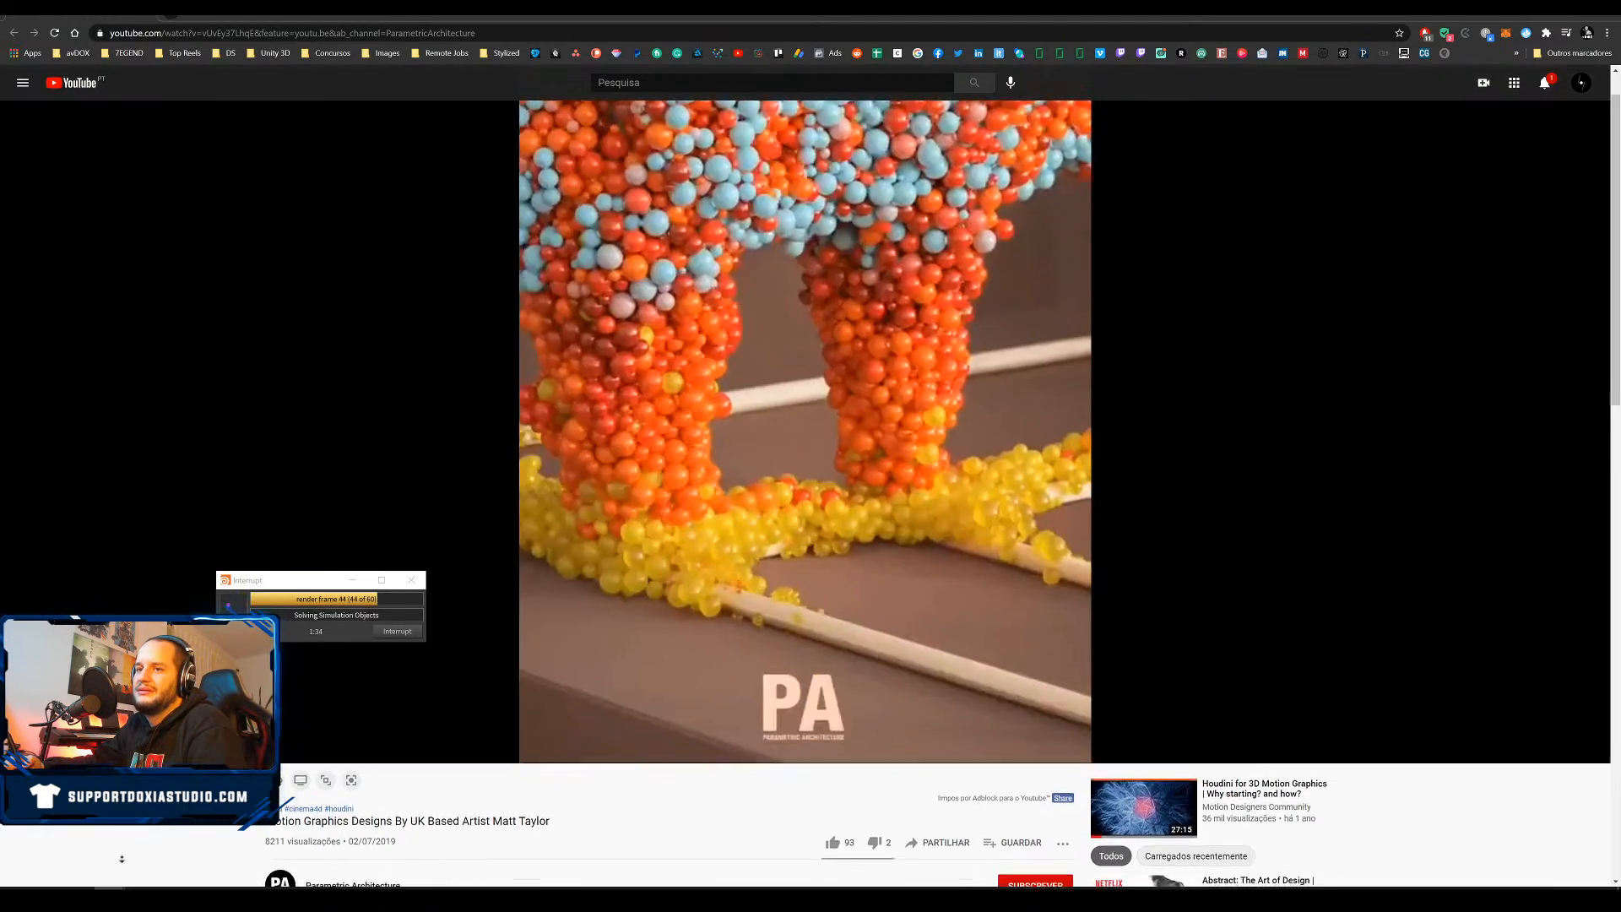
pyautogui.scroll(-1, 136, 874)
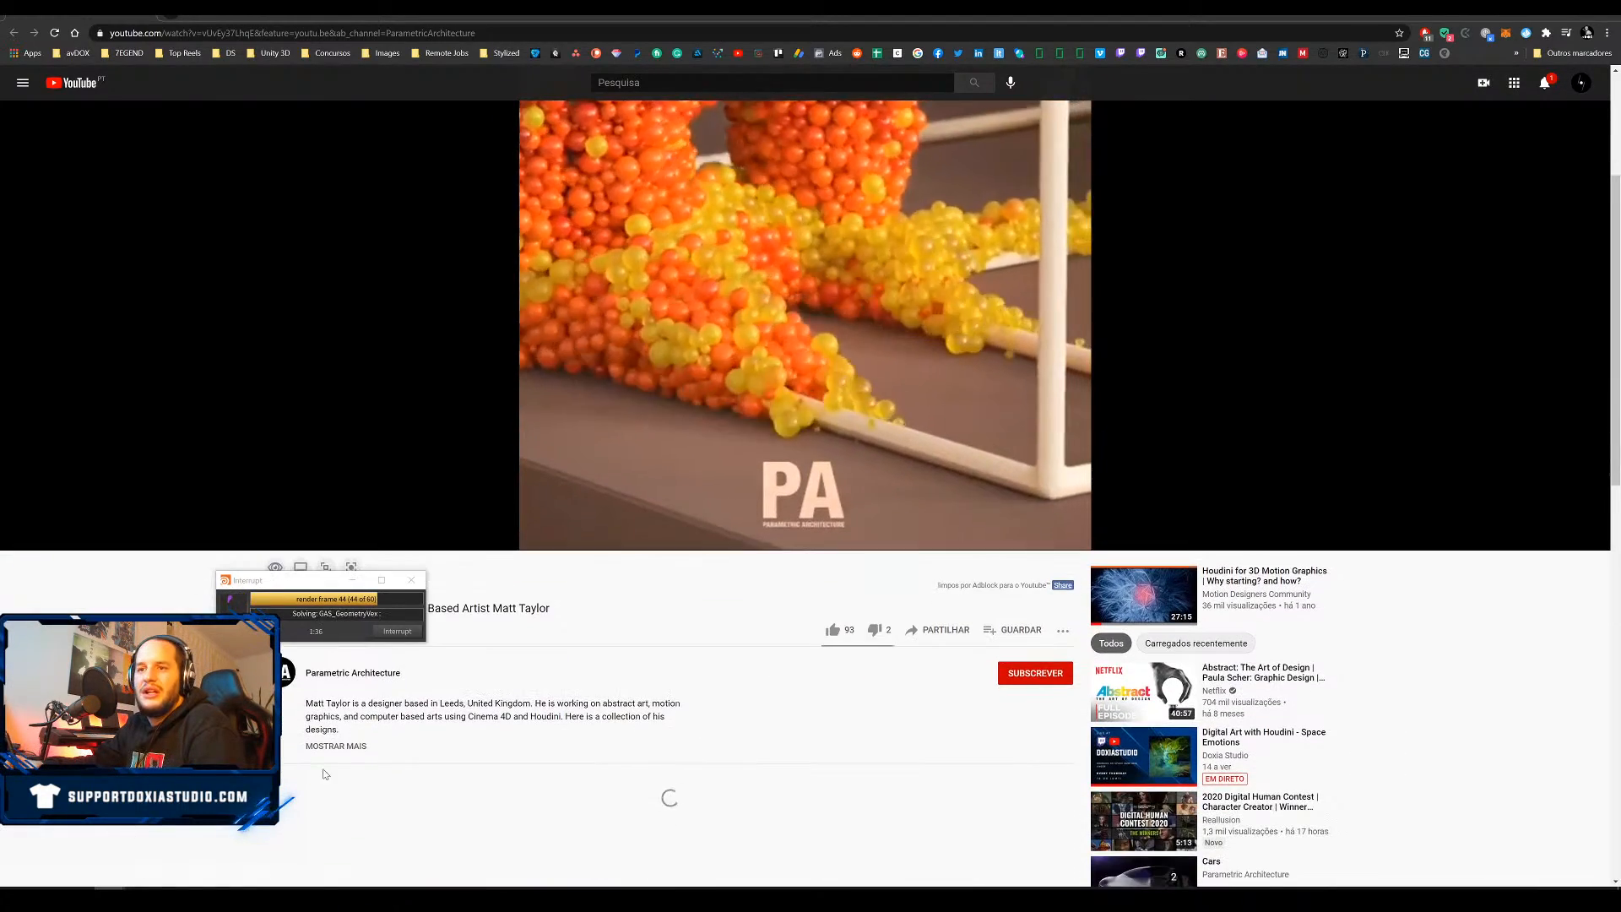
pyautogui.click(336, 744)
pyautogui.scroll(-2, 329, 820)
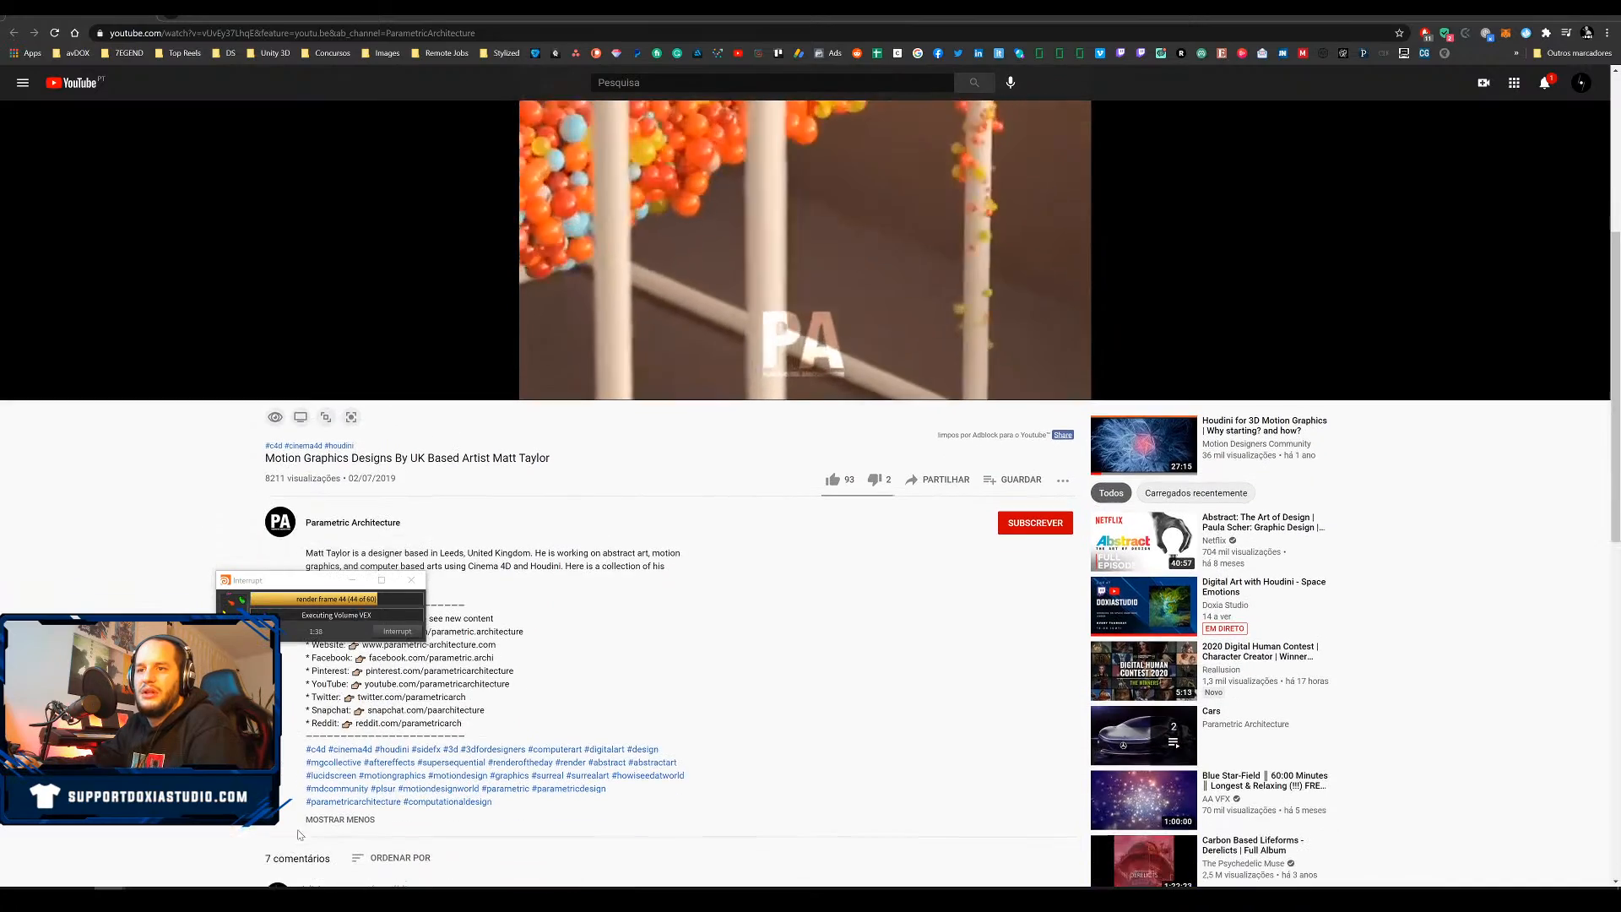
# Skim the motion graphics video's description and comments on YouTube and replay it from an earlier point
pyautogui.scroll(-1, 236, 856)
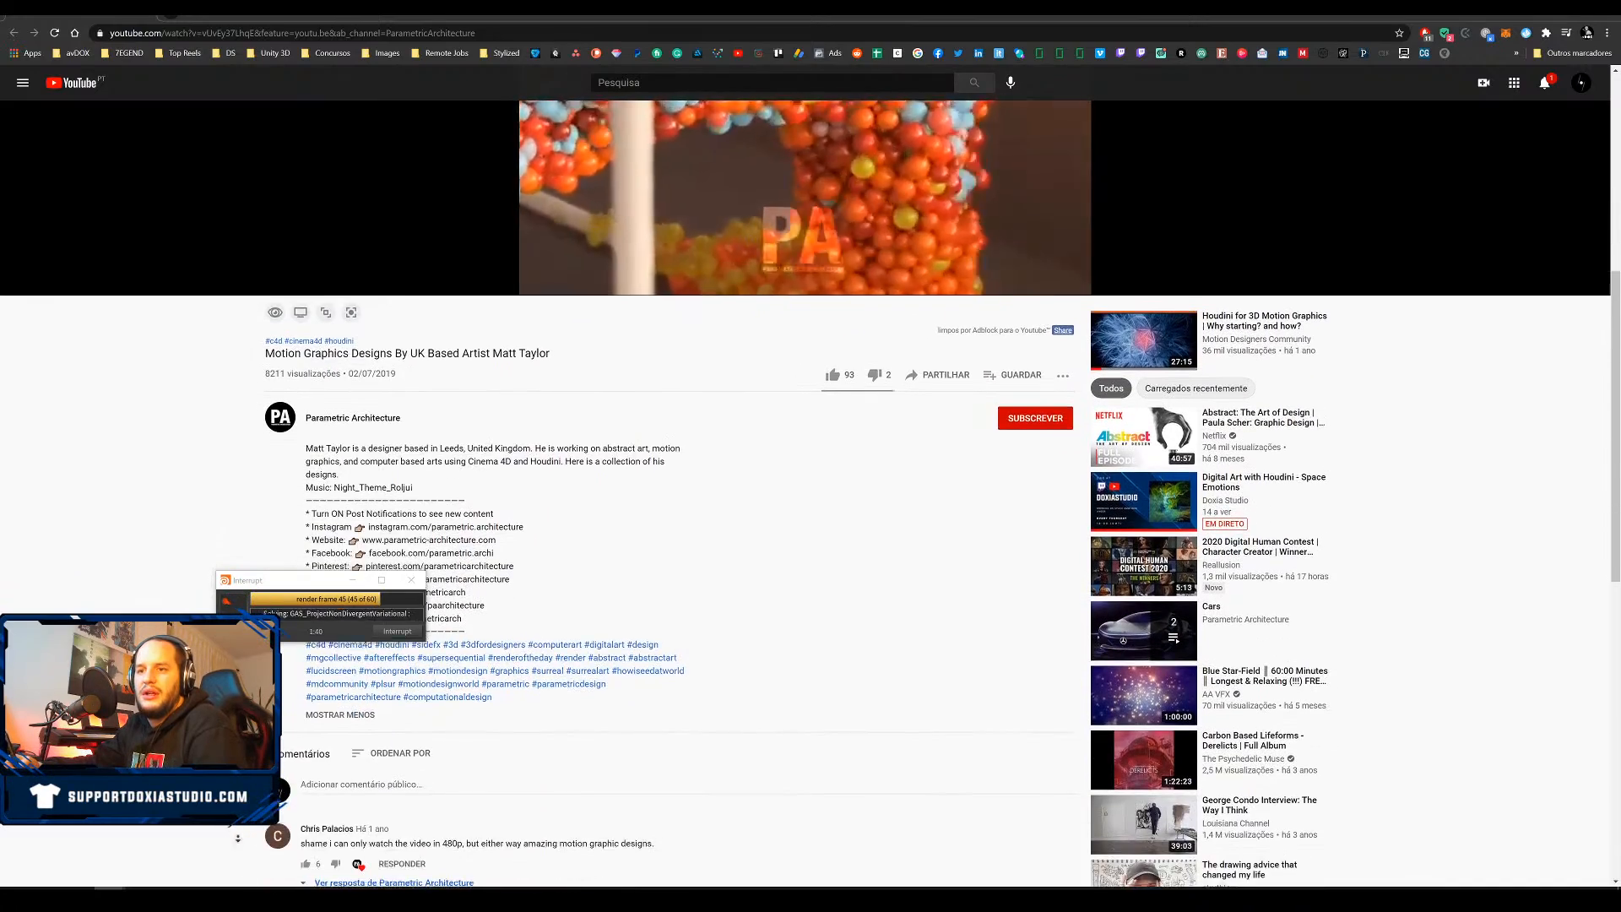
pyautogui.scroll(-2, 235, 856)
pyautogui.scroll(3, 236, 856)
pyautogui.scroll(1, 806, 492)
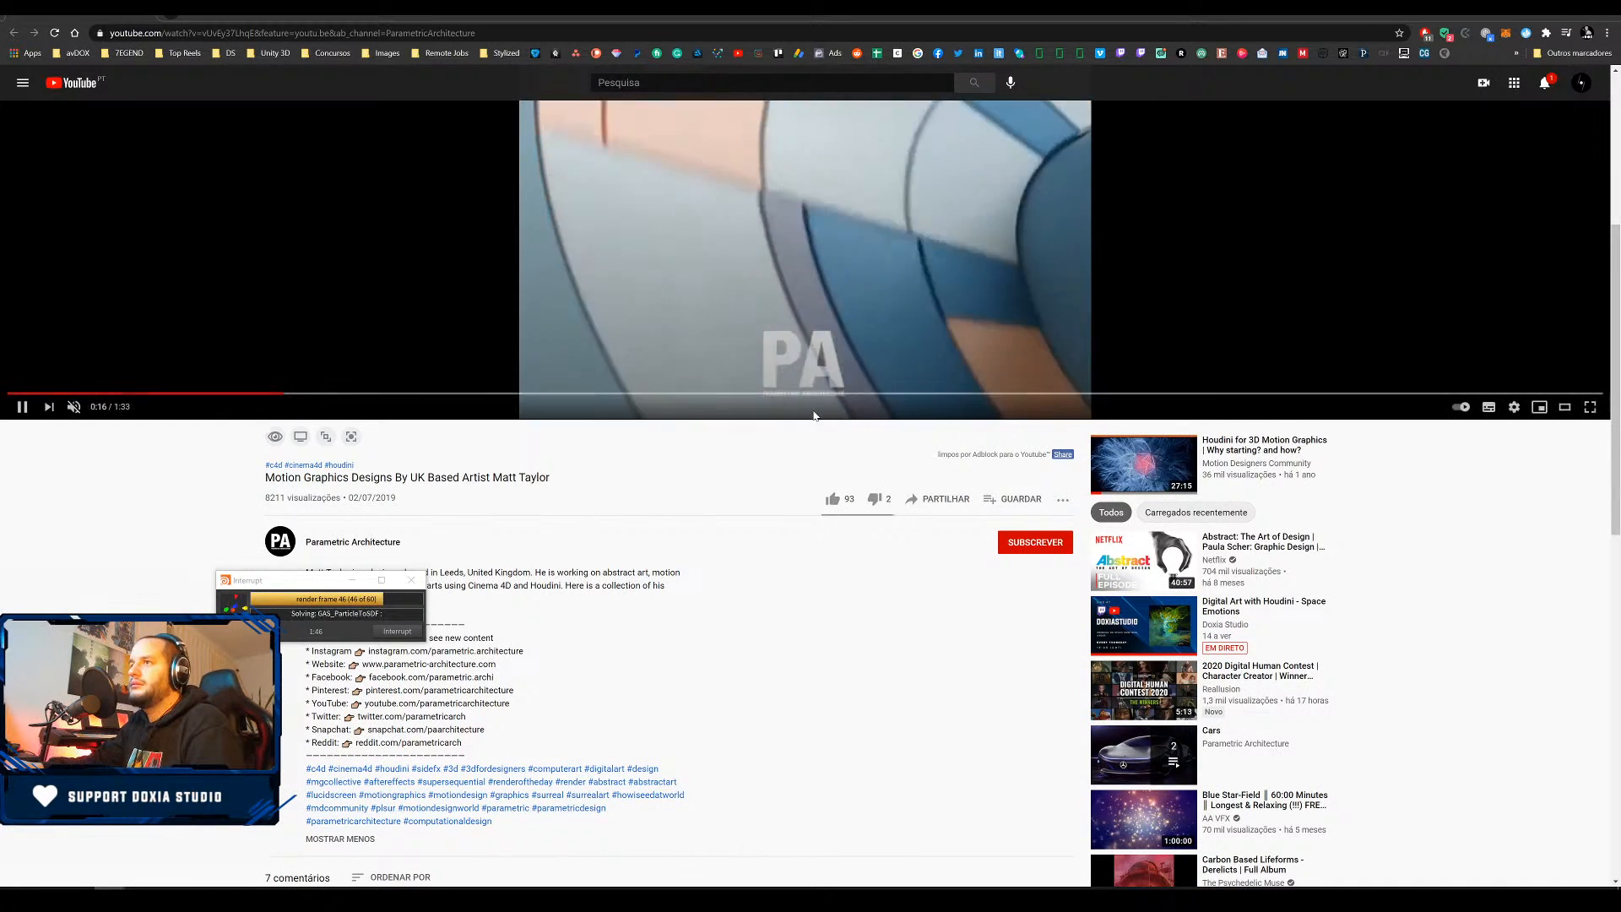
pyautogui.middleClick(673, 485)
pyautogui.scroll(9, 672, 486)
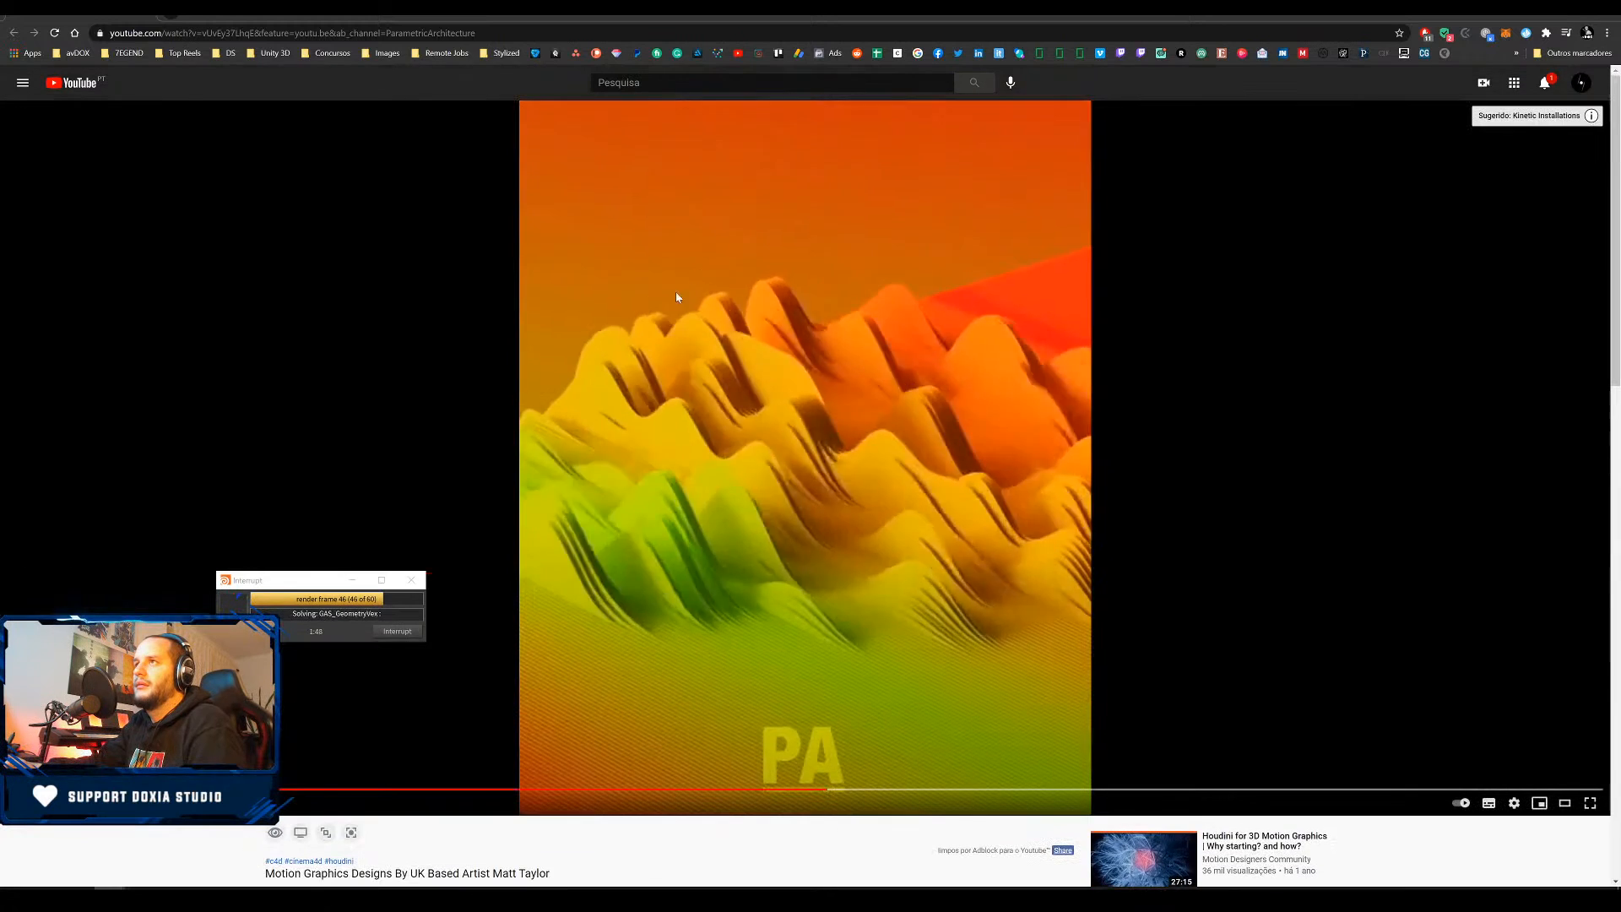
pyautogui.click(506, 790)
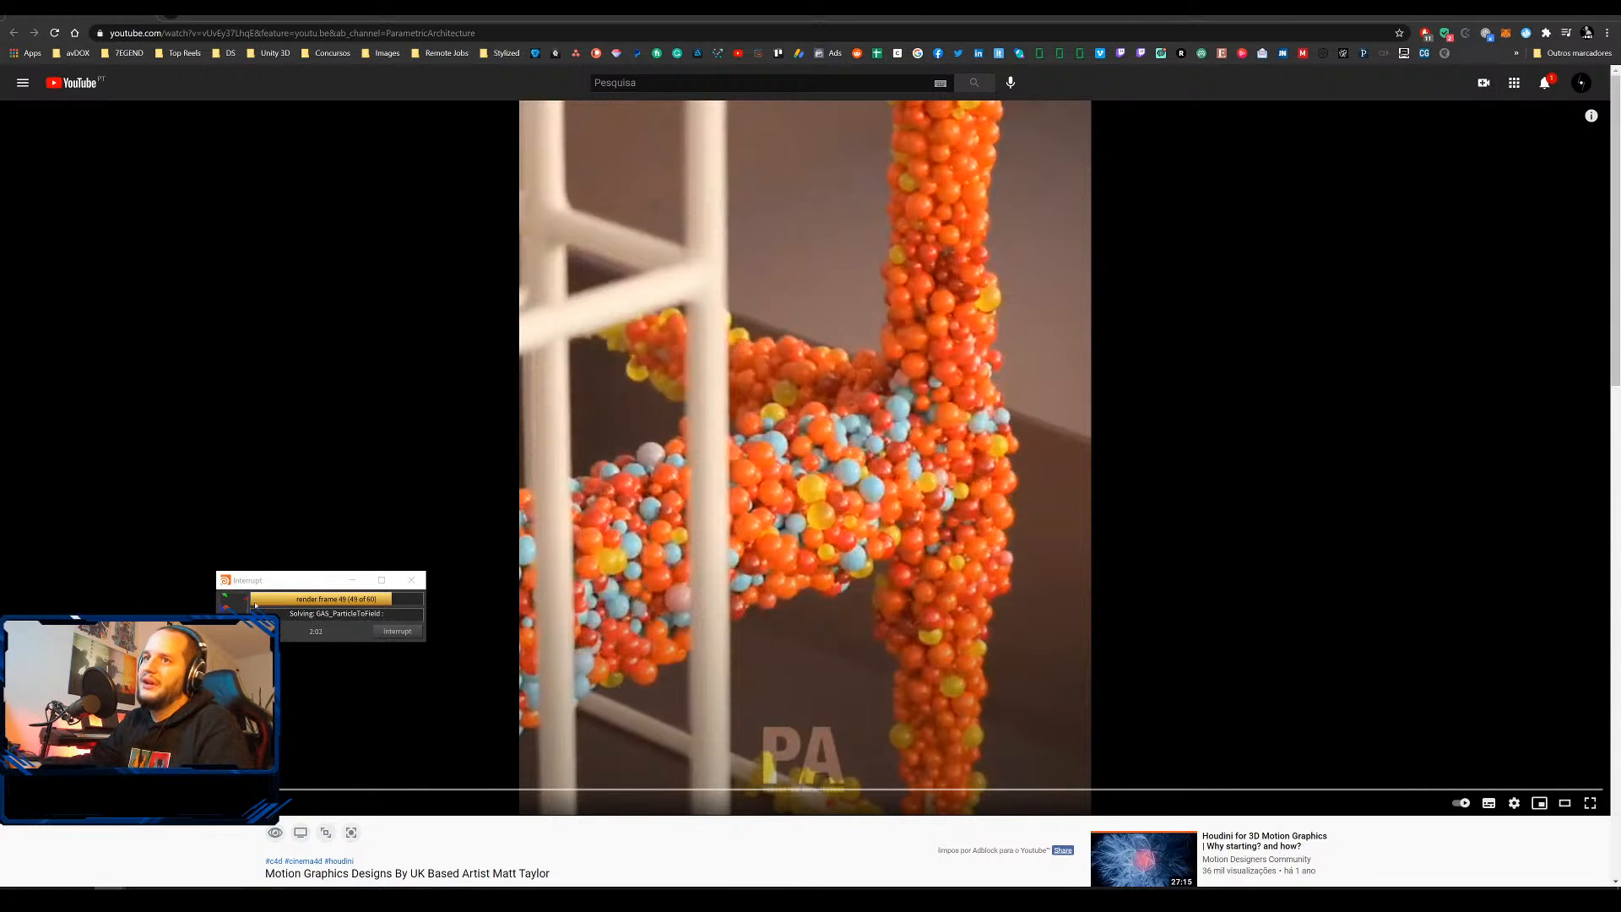
# Leave the browser and examine the wedge cache files in the Anger project's geo folder in File Explorer
pyautogui.moveTo(284, 582); pyautogui.dragTo(151, 798)
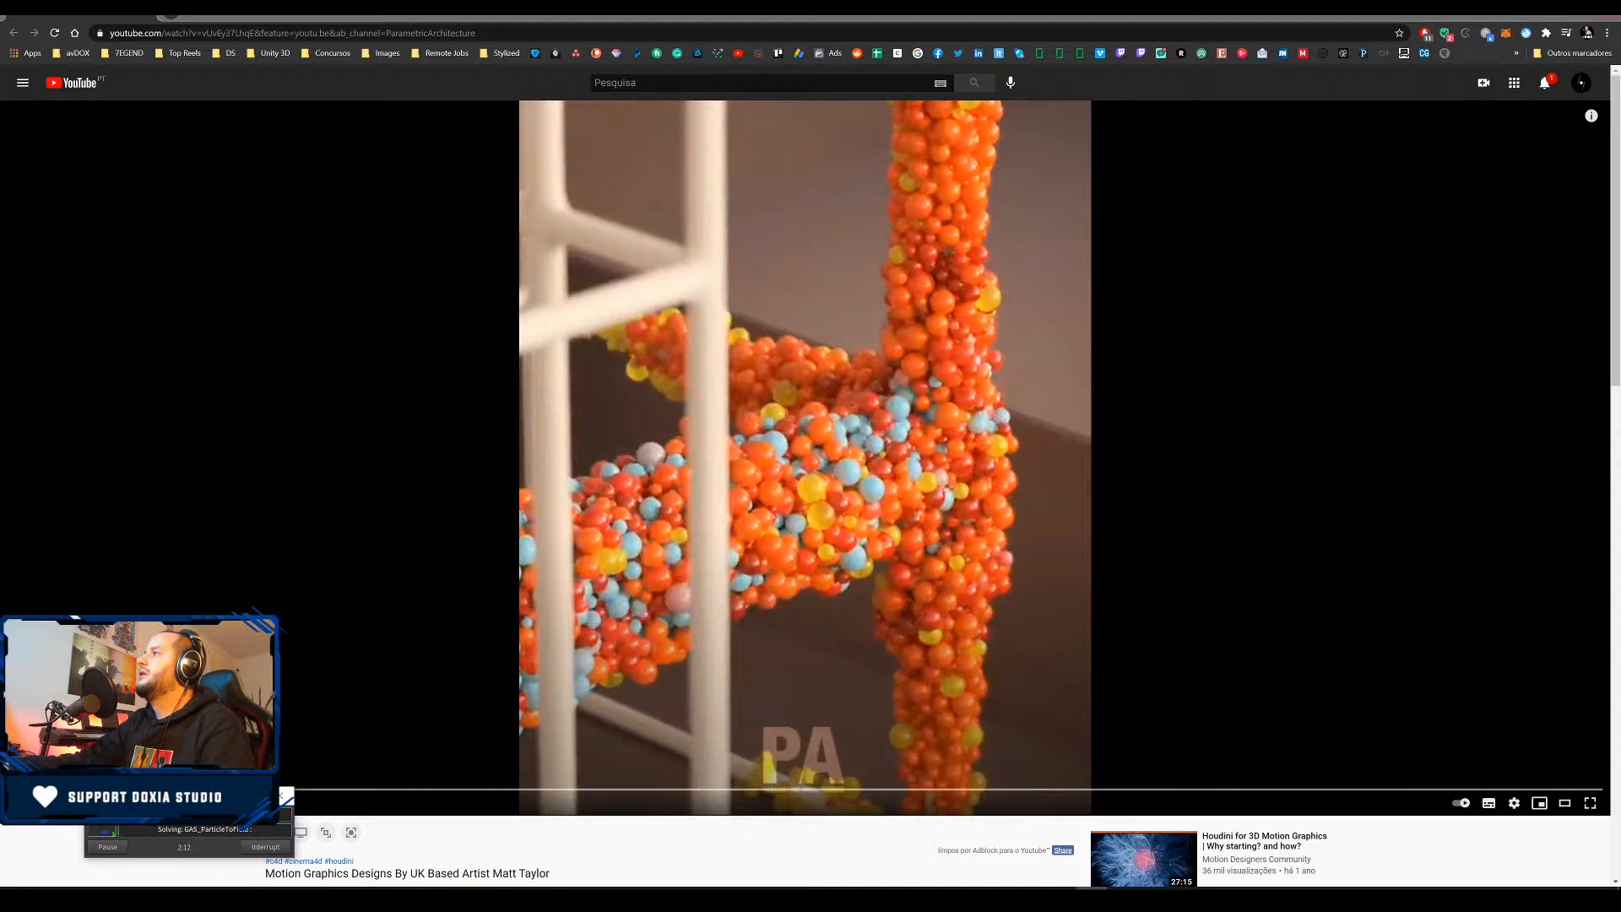
pyautogui.click(1612, 15)
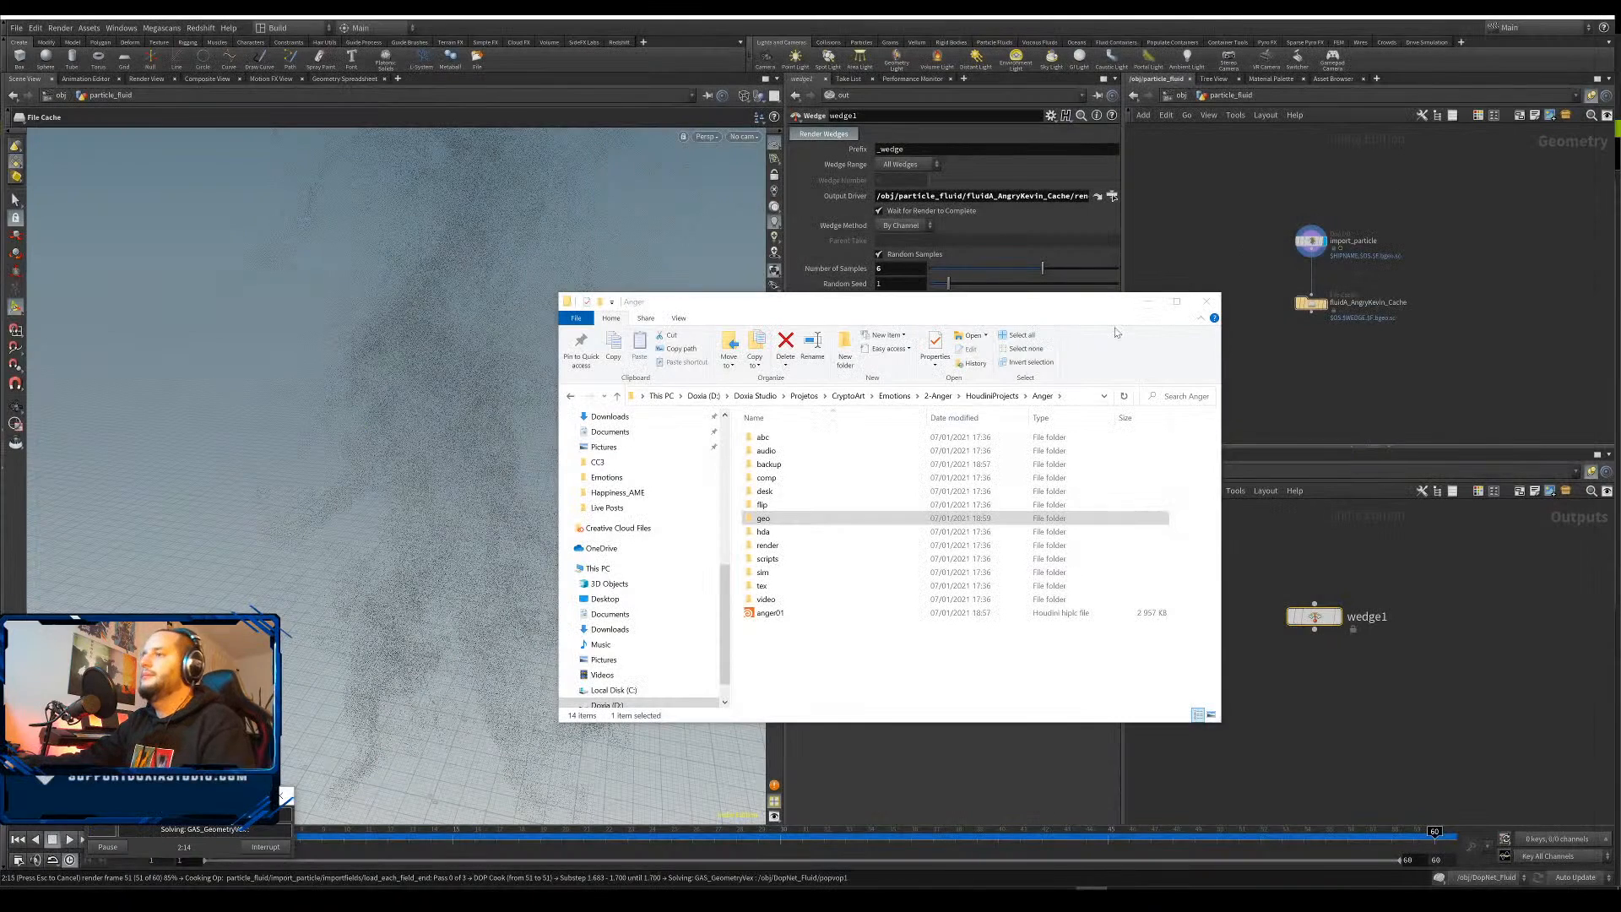
pyautogui.moveTo(845, 301); pyautogui.dragTo(685, 240)
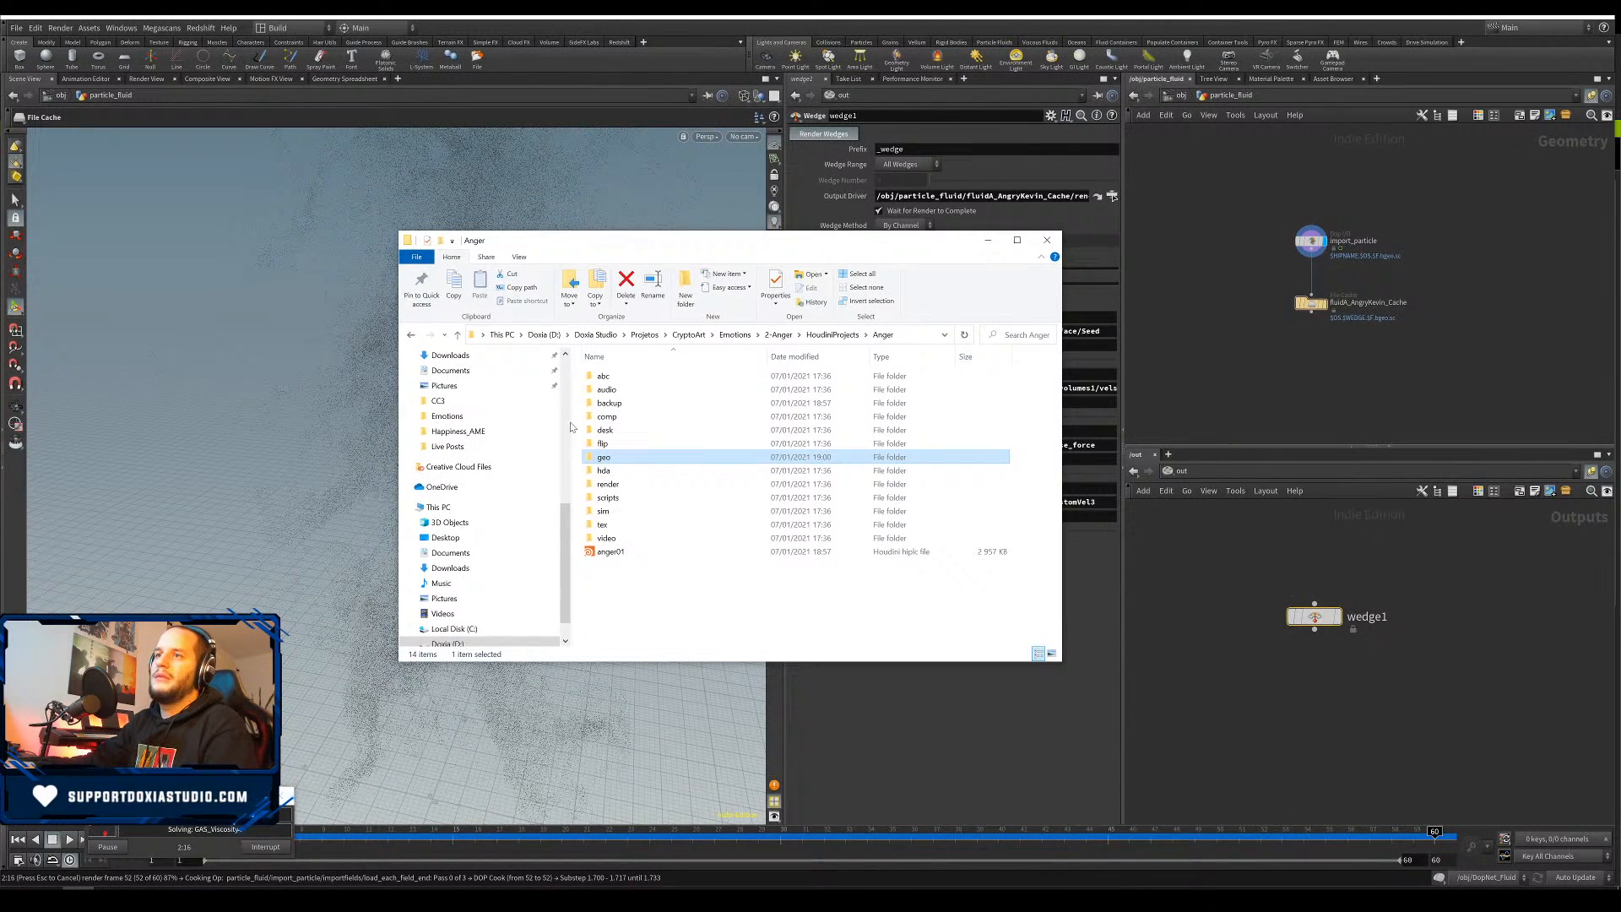
pyautogui.doubleClick(644, 459)
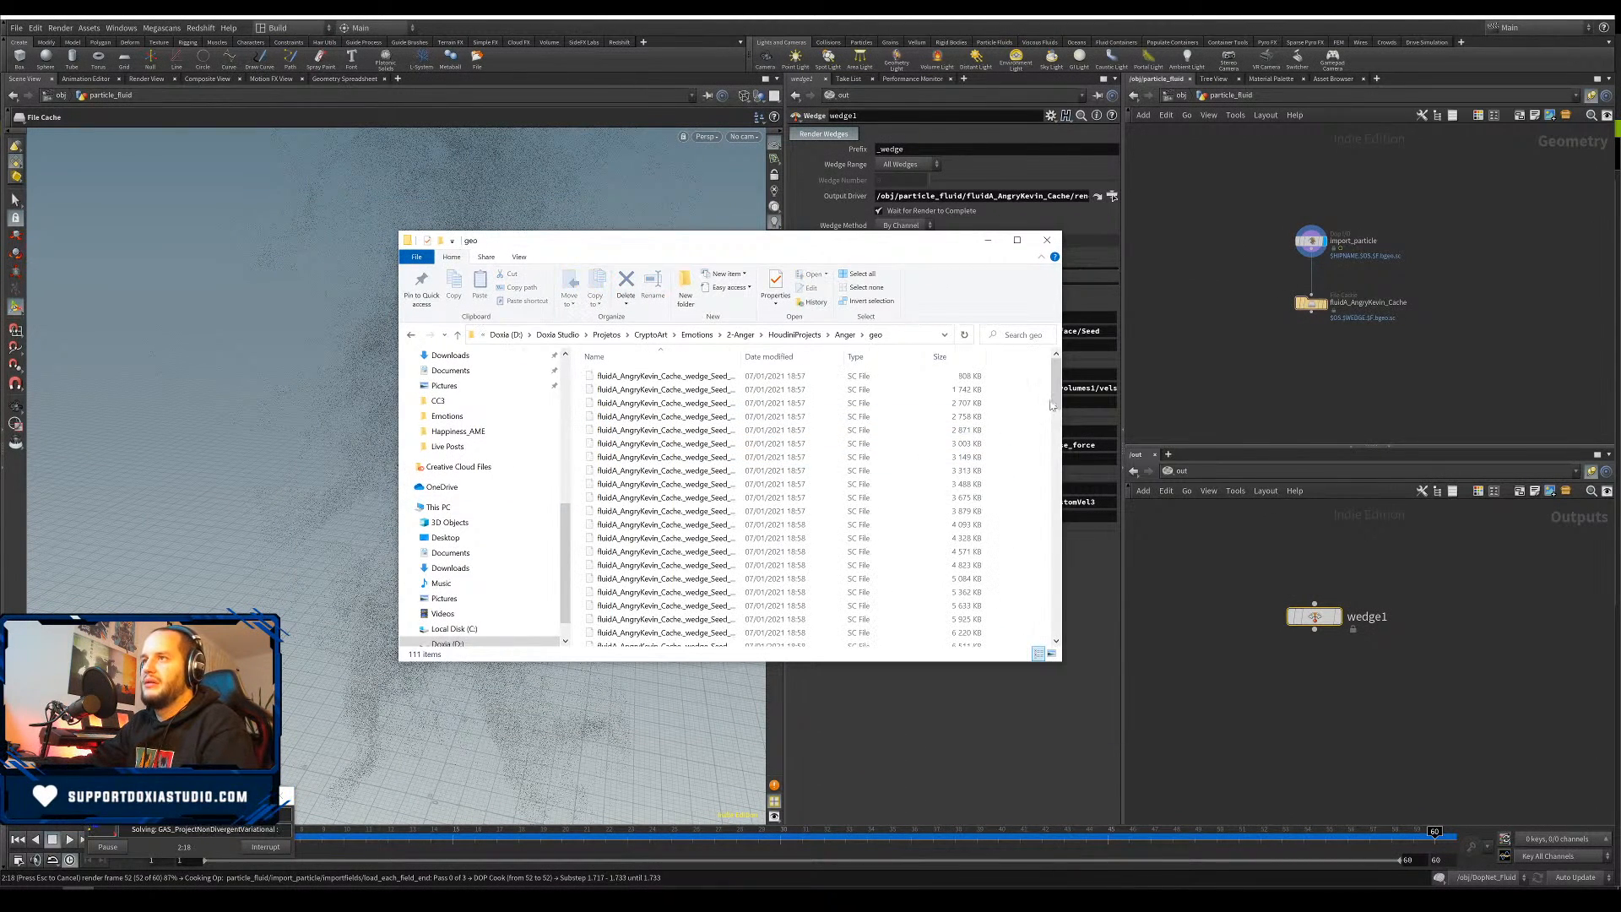
pyautogui.moveTo(1055, 387); pyautogui.dragTo(1042, 463)
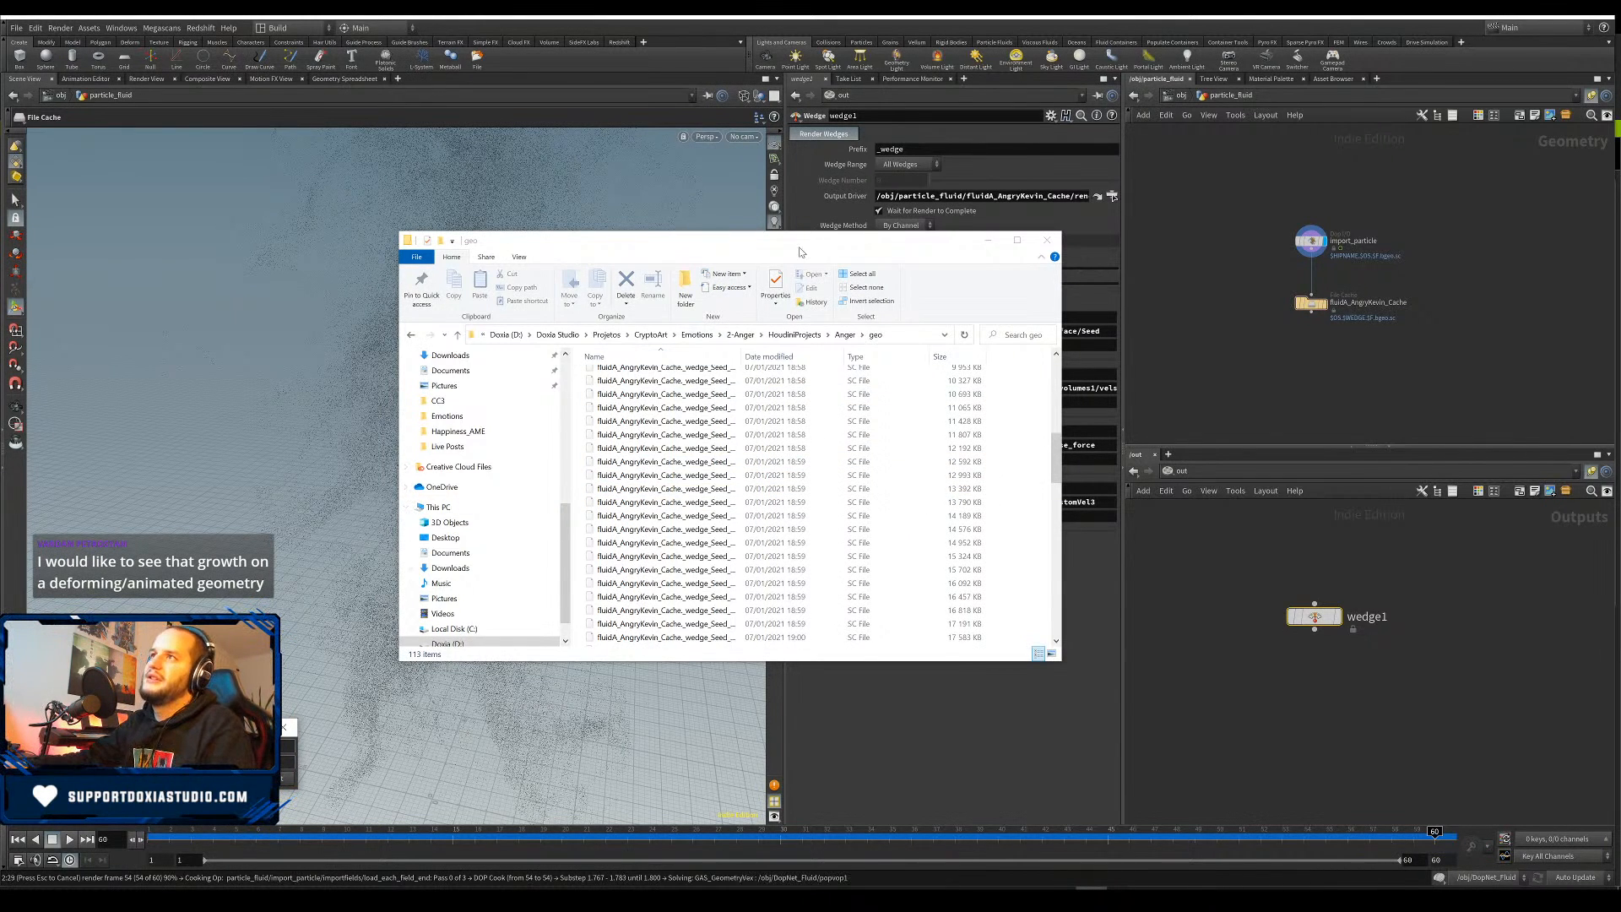
pyautogui.moveTo(800, 252); pyautogui.dragTo(563, 247)
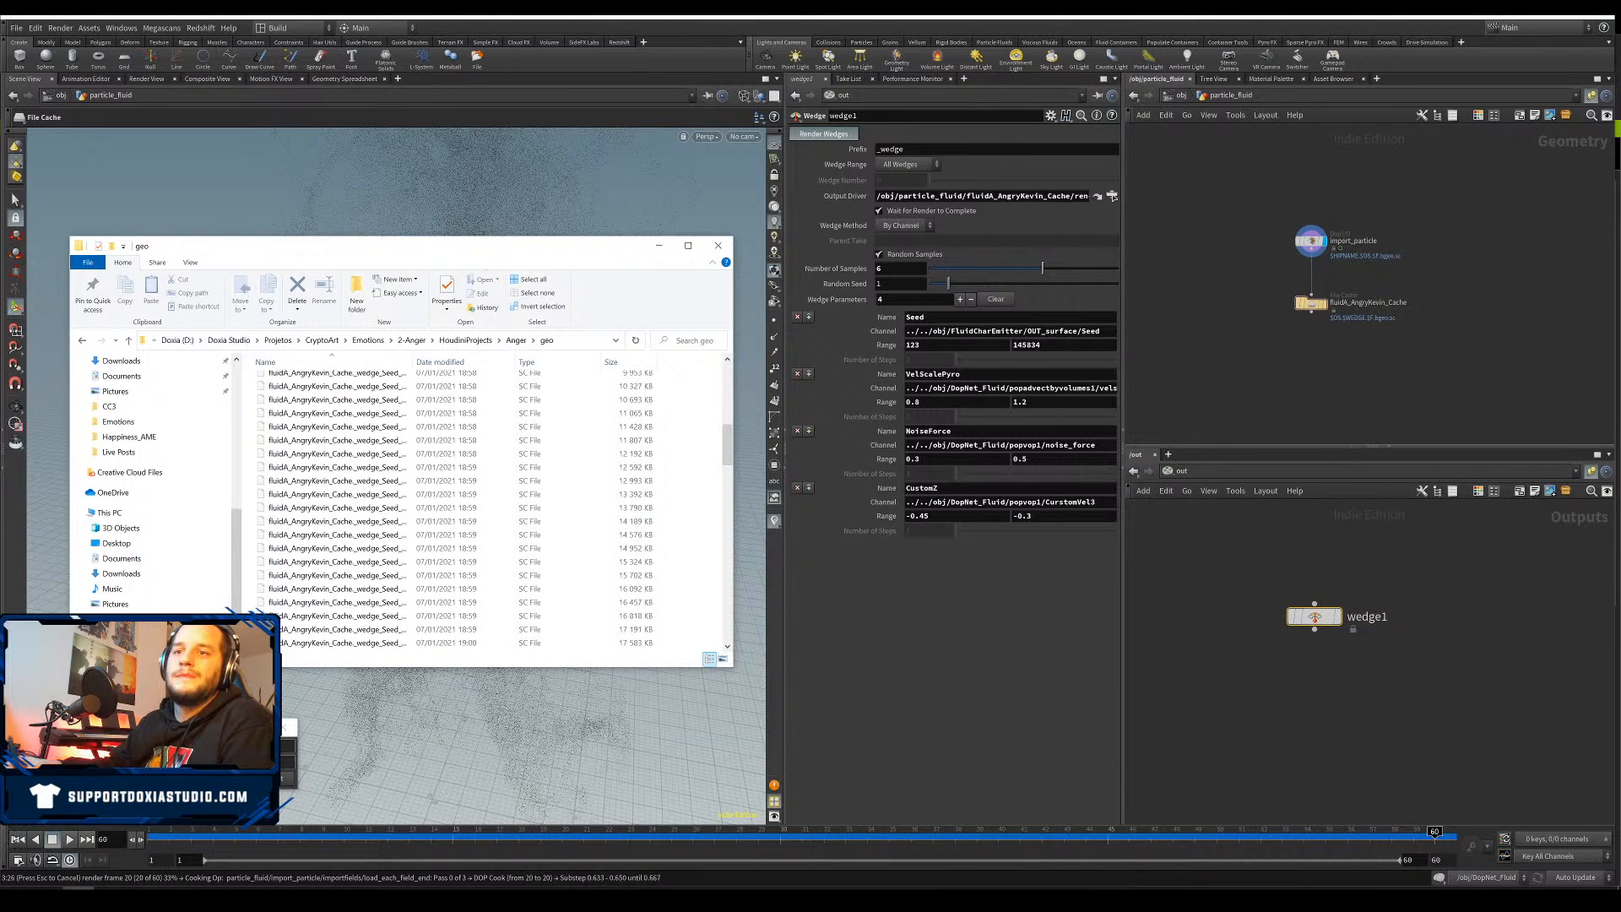
# Switch to Character Creator 3 and close it without saving the current project
pyautogui.press('super+d')
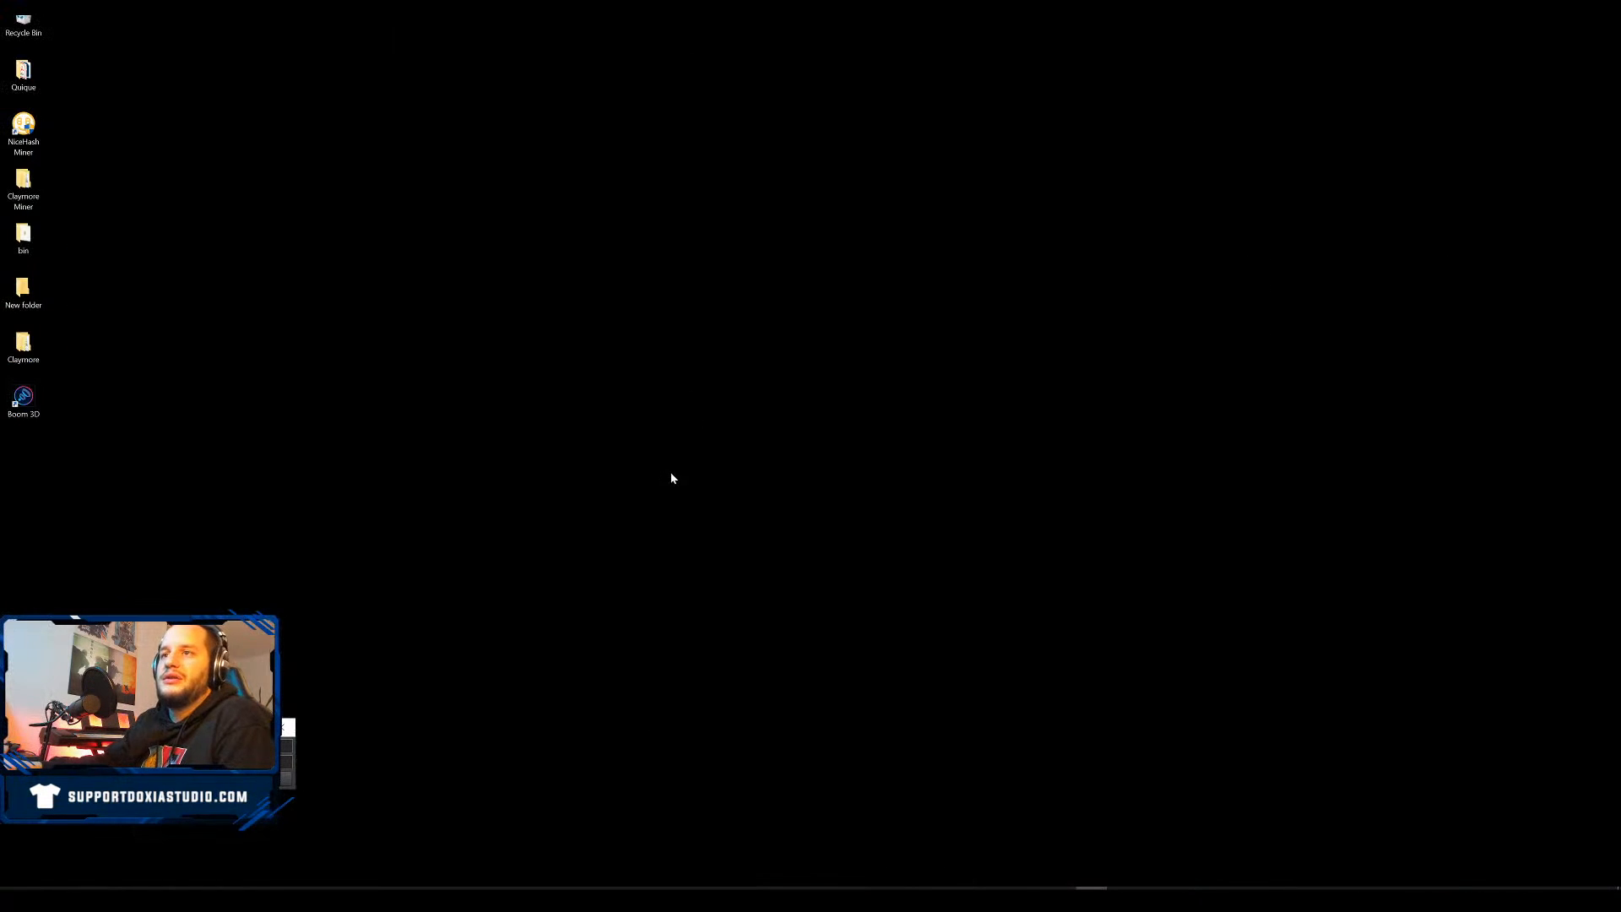
pyautogui.press('super+d')
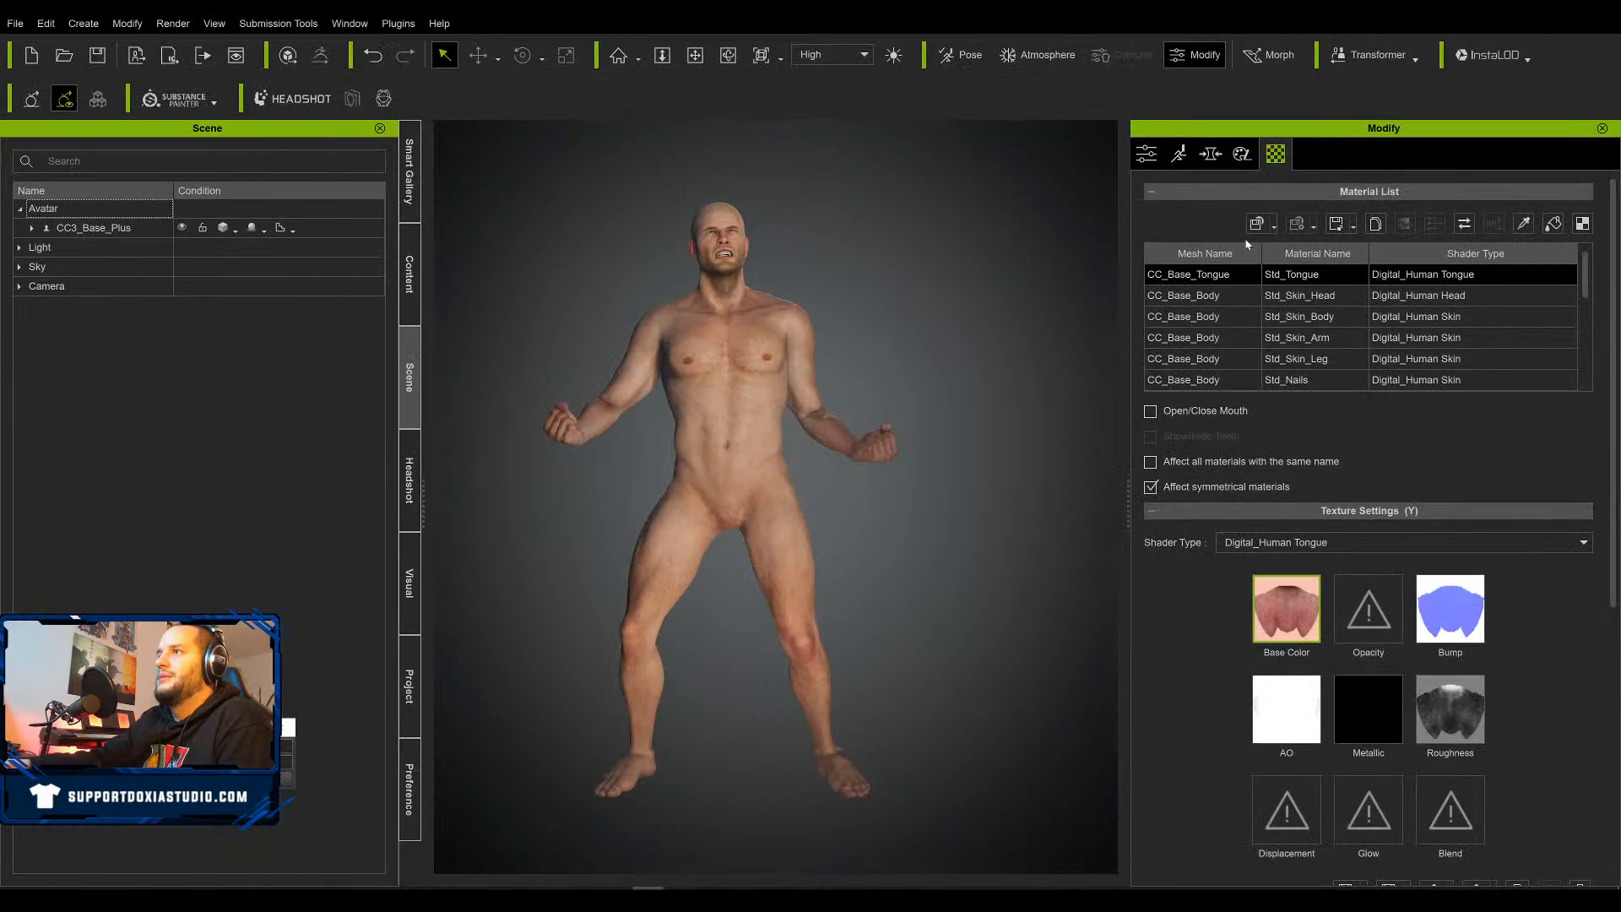
pyautogui.click(1612, 16)
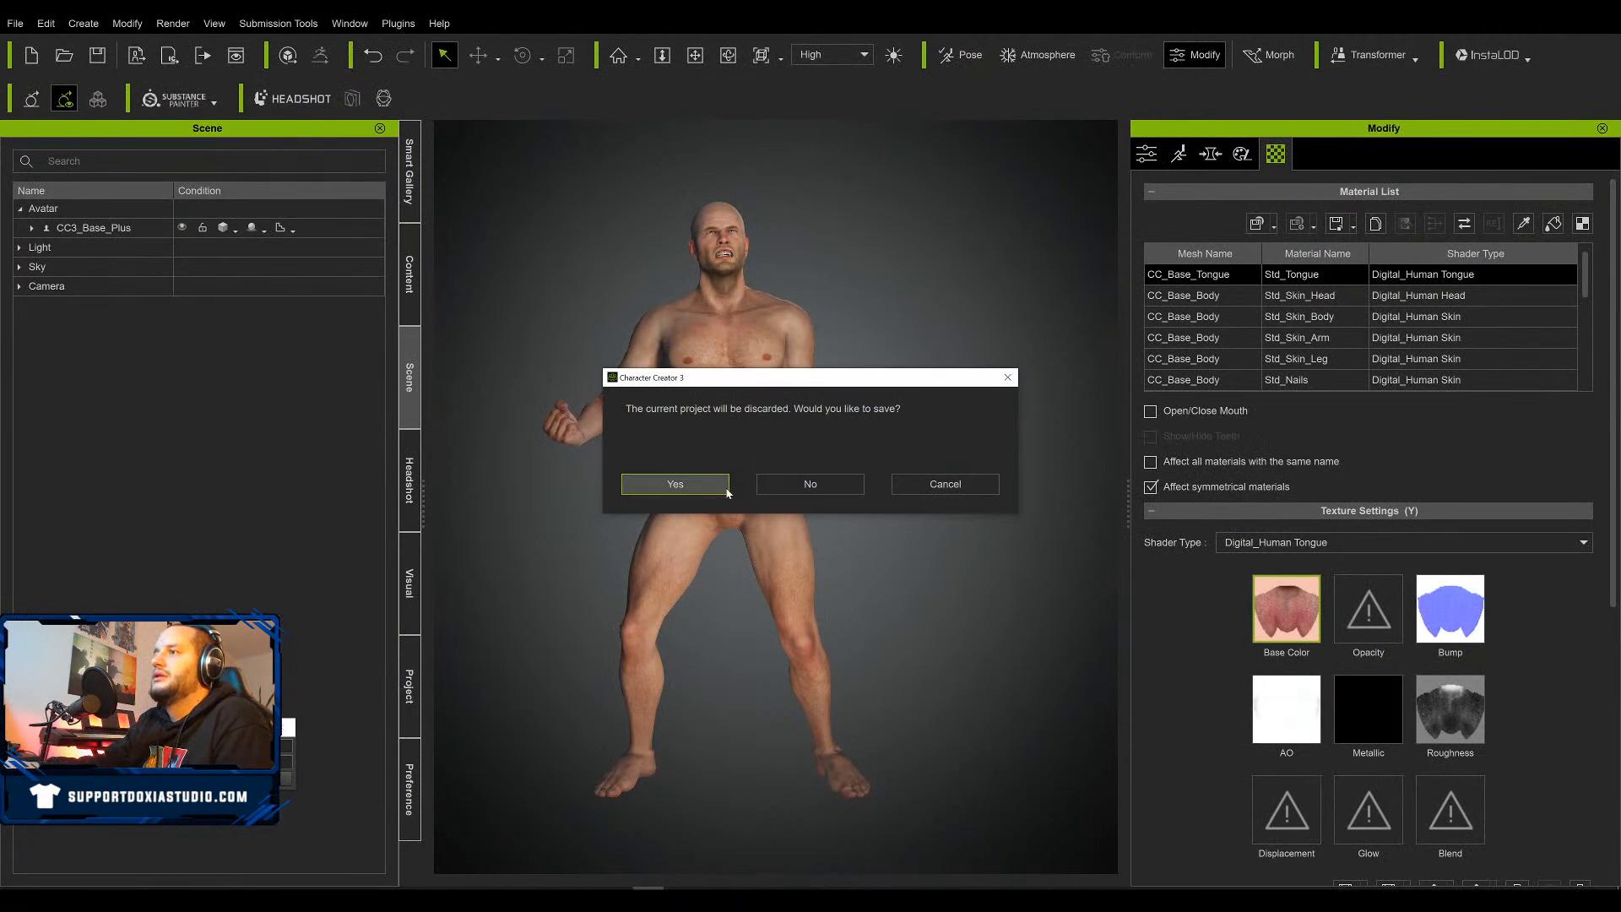
pyautogui.click(701, 490)
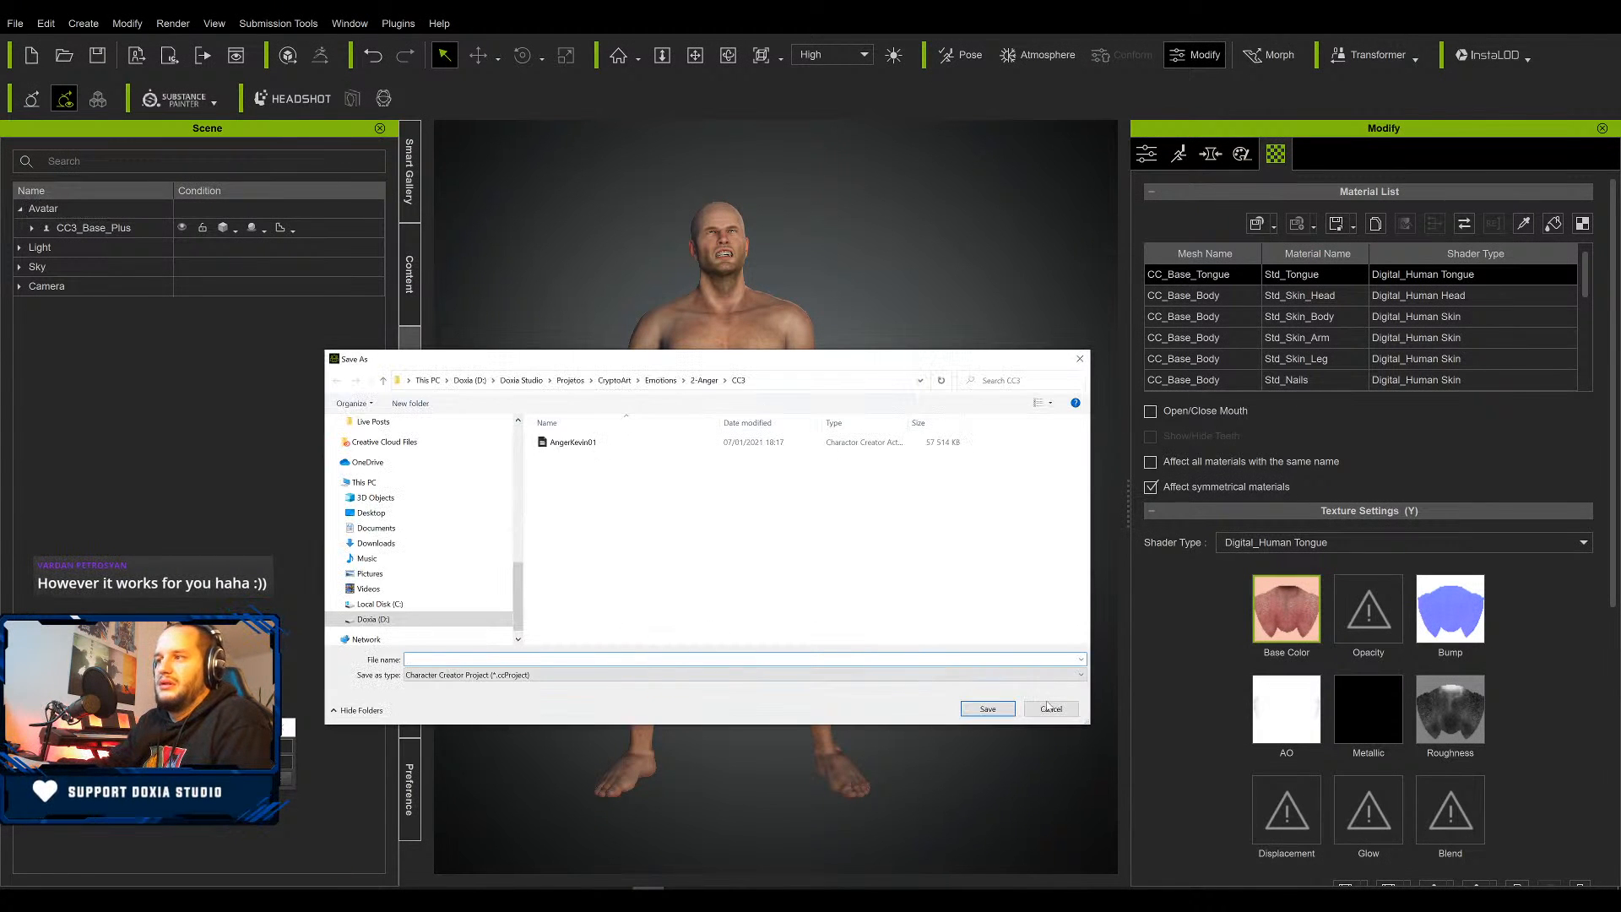
pyautogui.click(1050, 708)
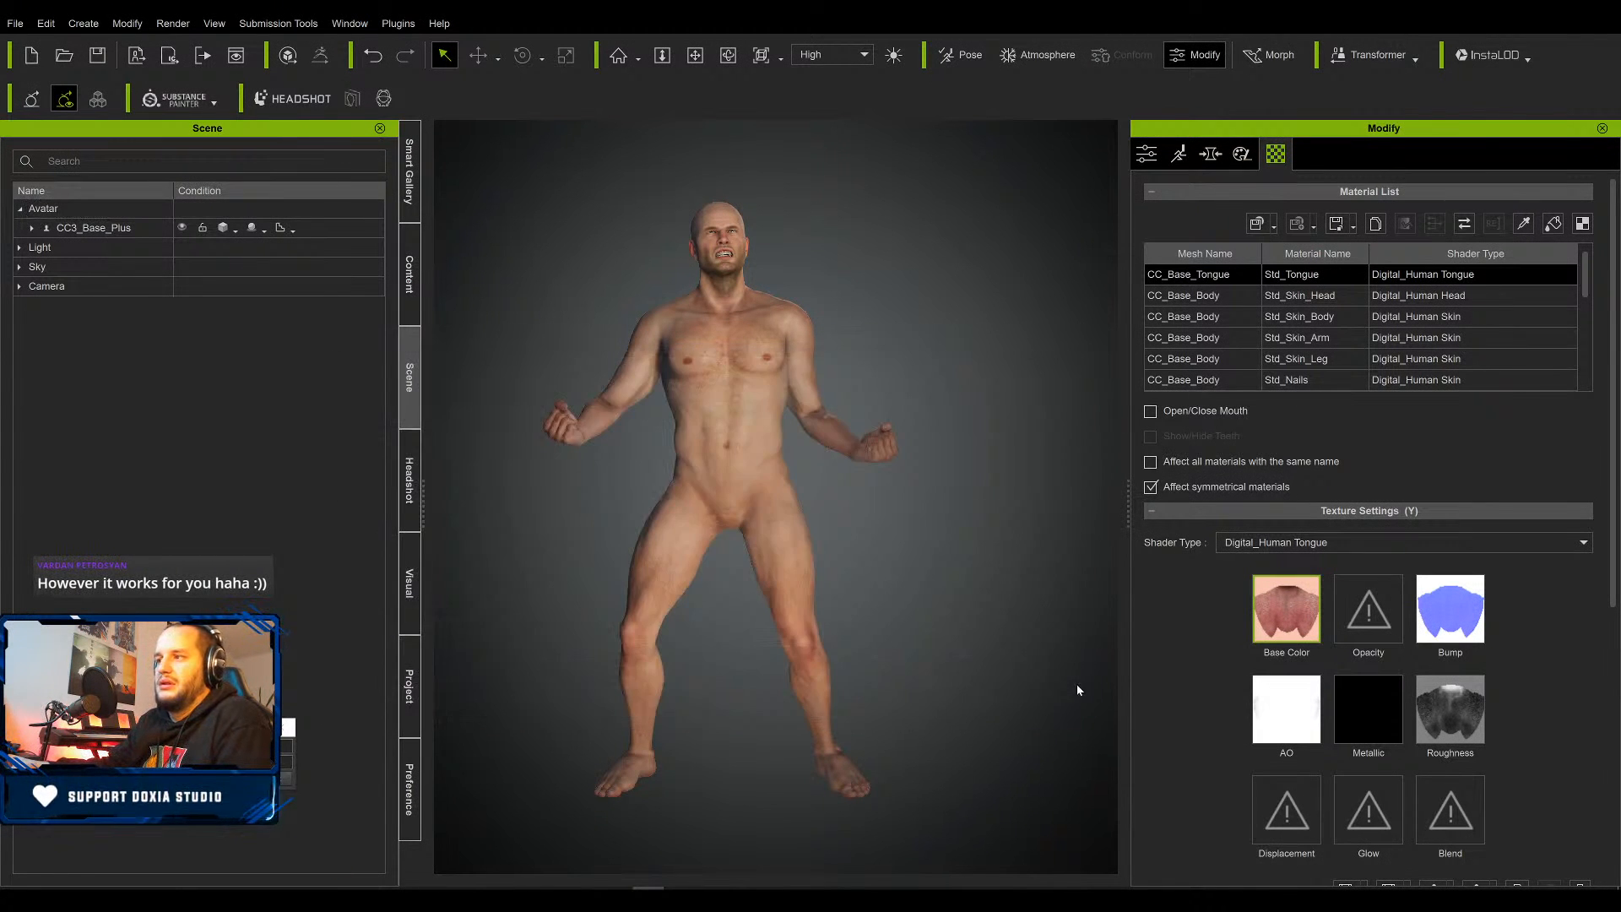
pyautogui.click(1602, 15)
pyautogui.click(816, 487)
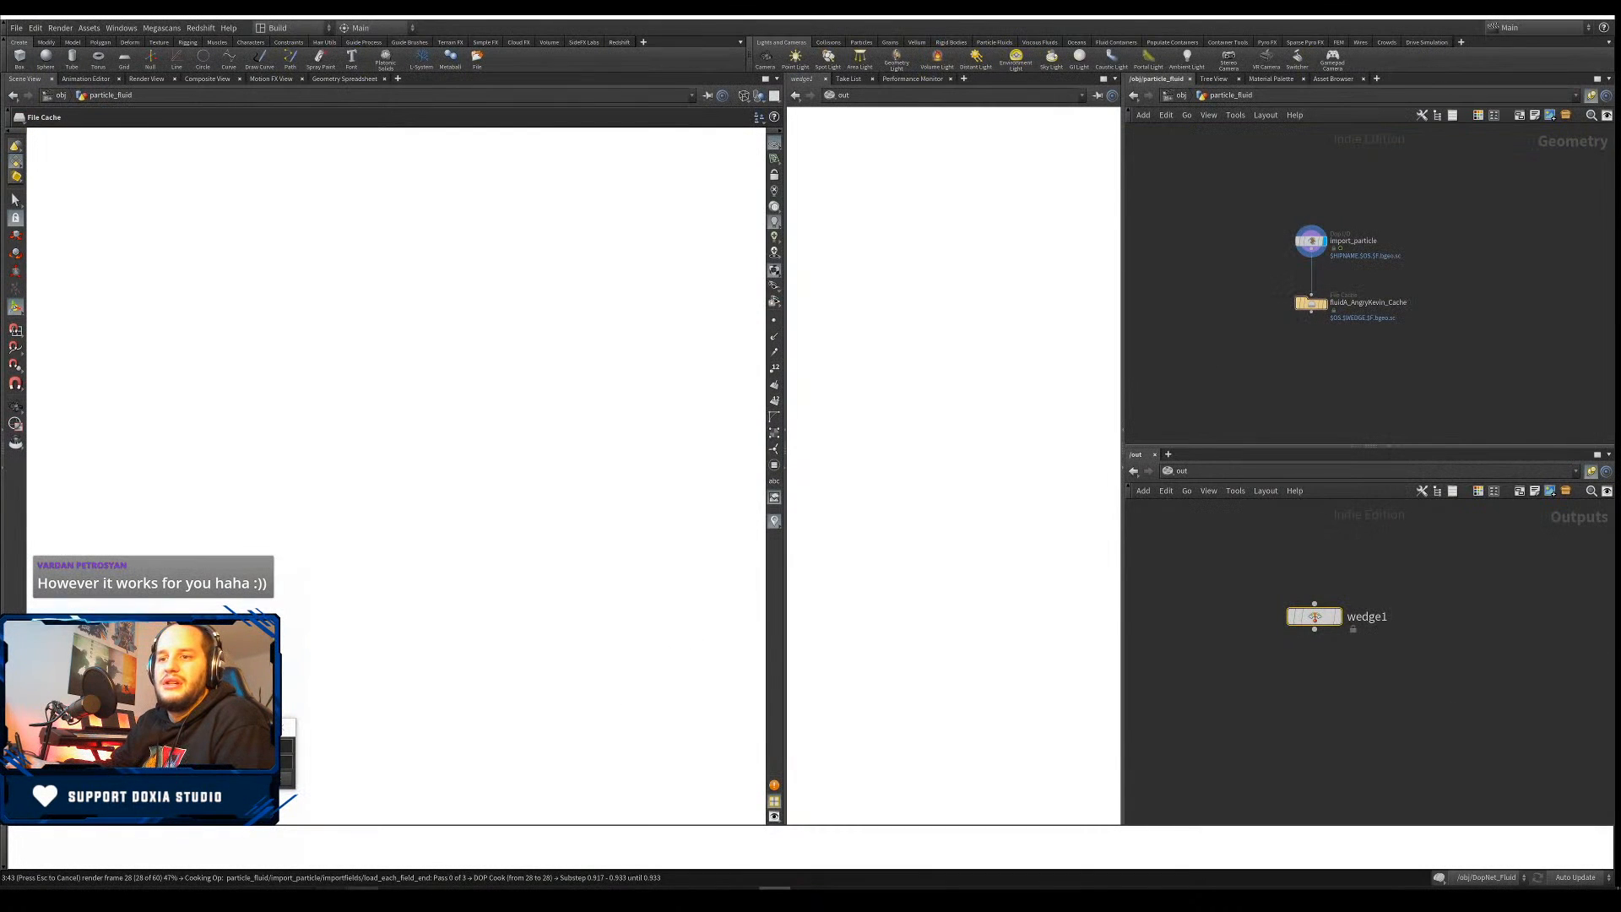
# Return to Houdini and check the wedge render's progress in the Interrupt window
pyautogui.press('super+d')
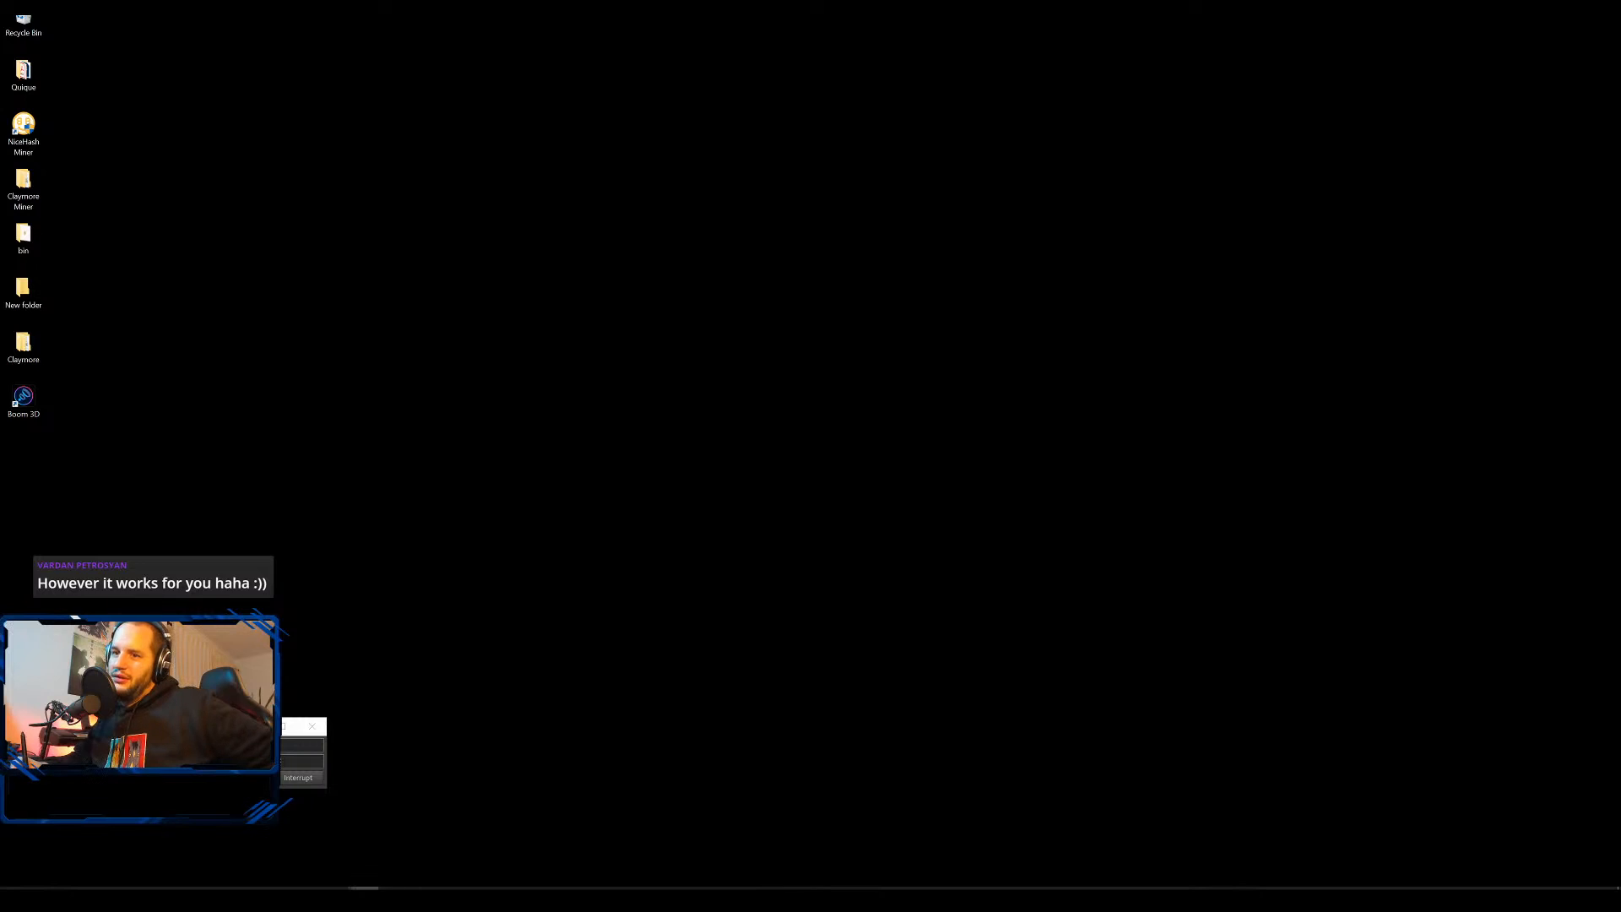
pyautogui.click(364, 899)
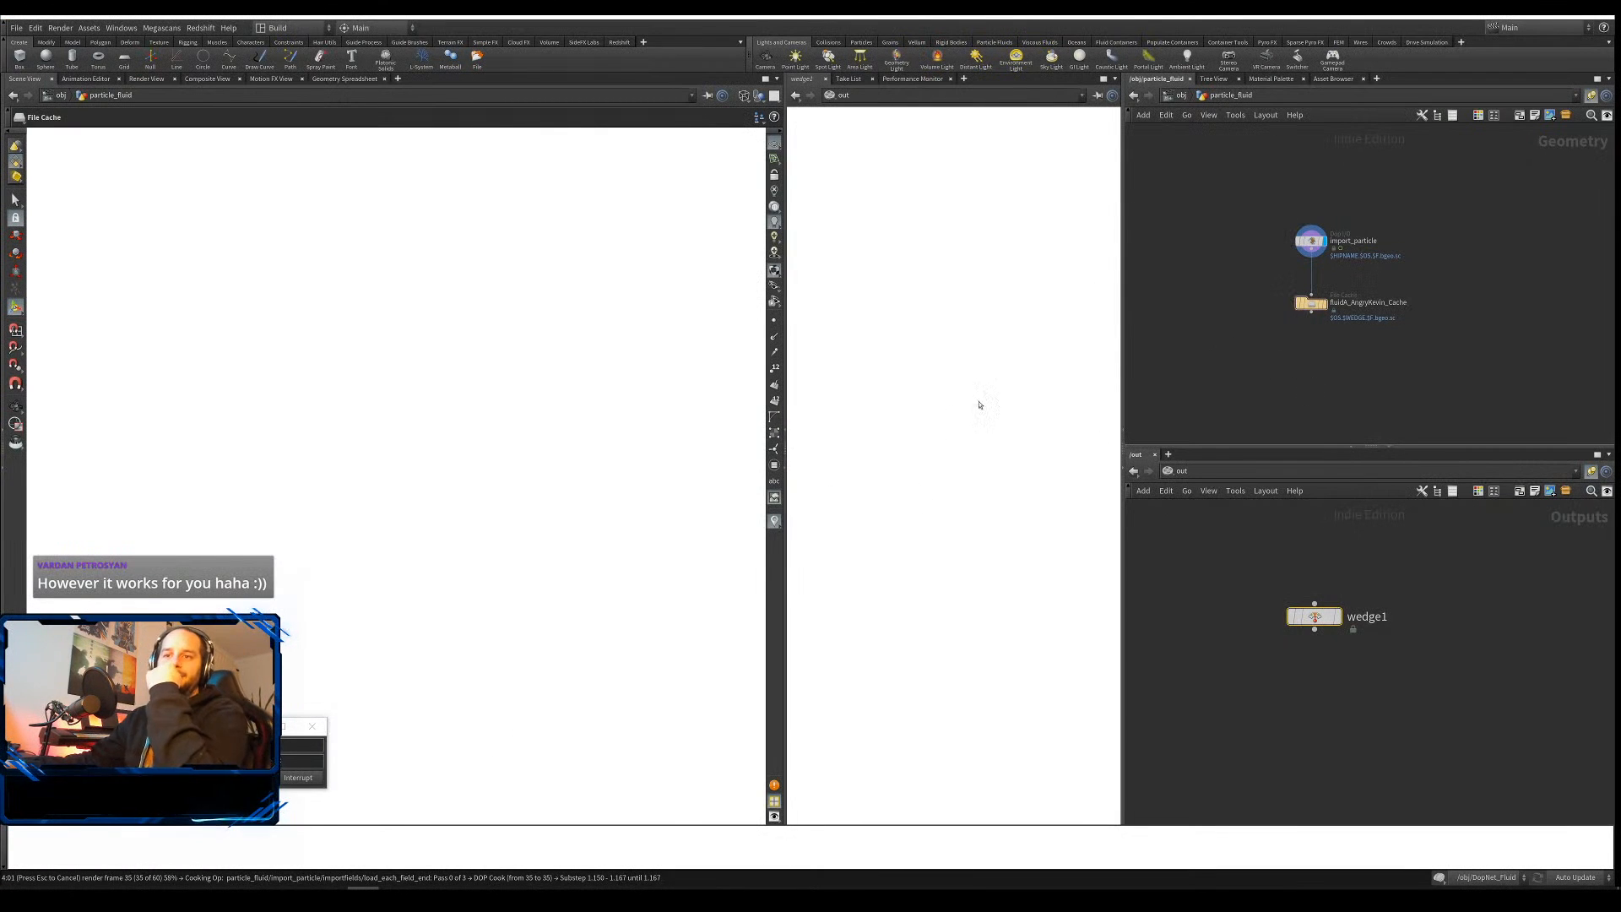
pyautogui.moveTo(284, 725); pyautogui.dragTo(261, 604)
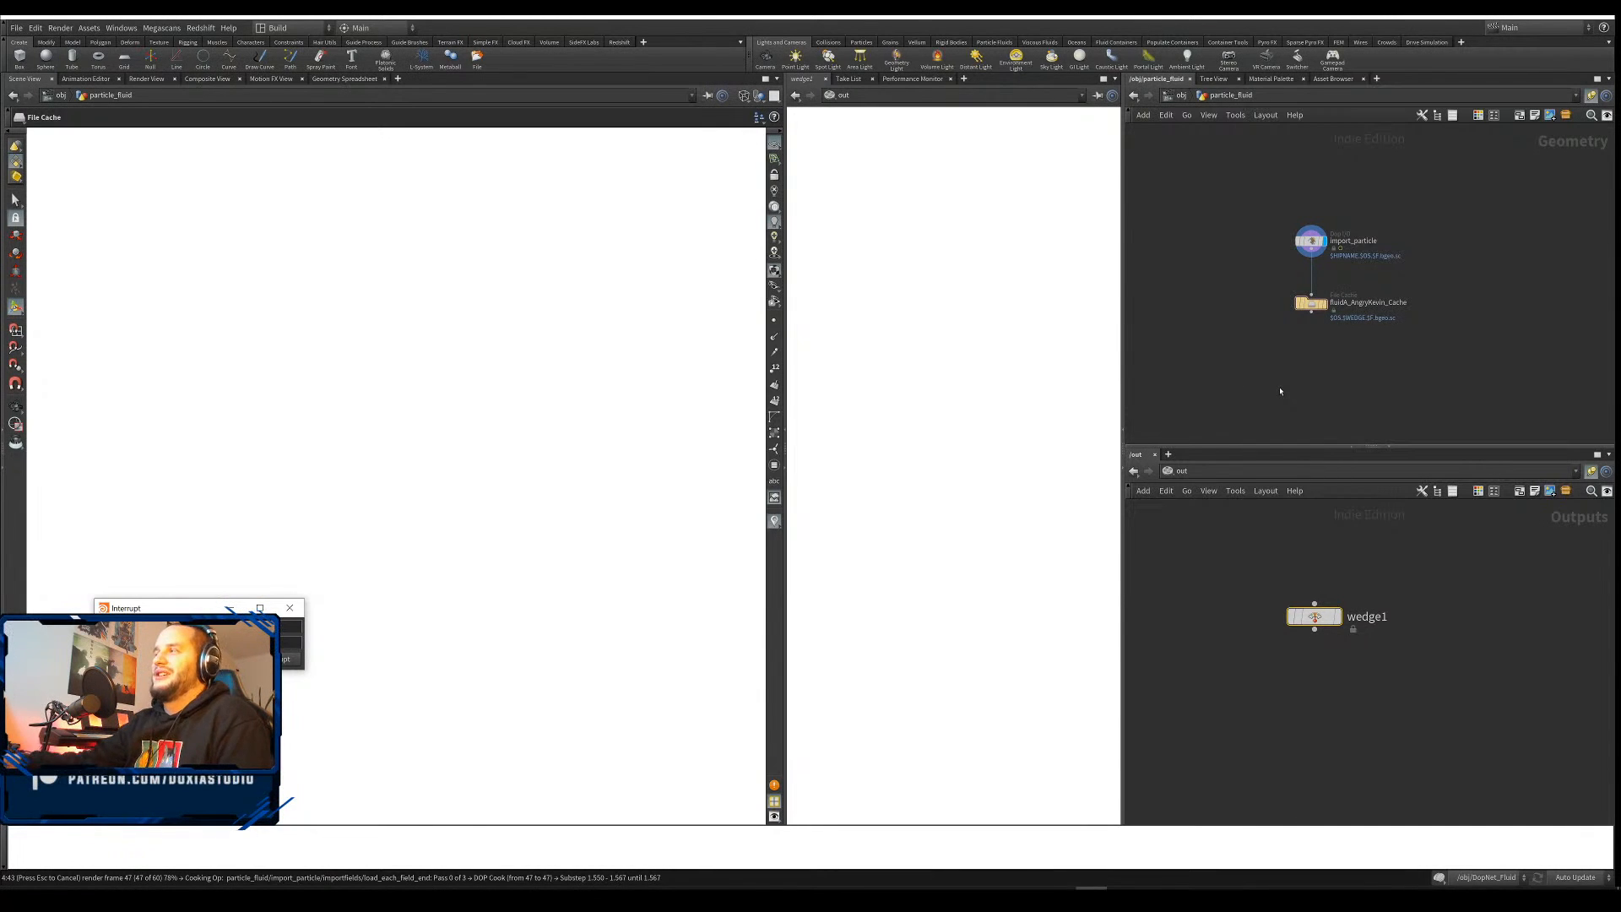
pyautogui.moveTo(178, 618); pyautogui.dragTo(236, 674)
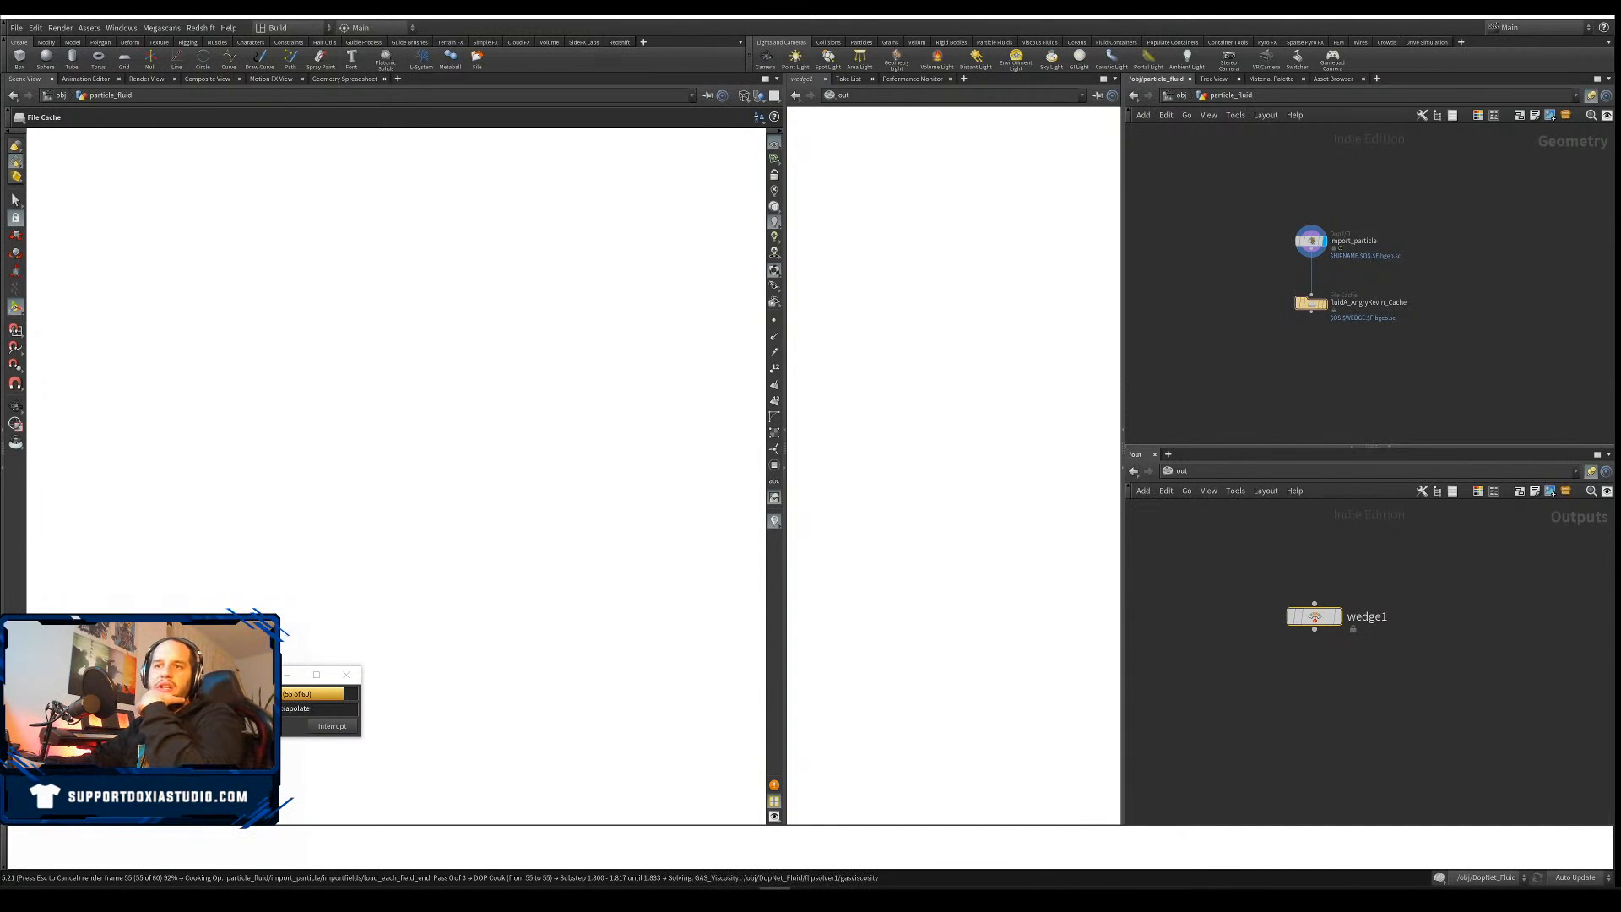
pyautogui.moveTo(253, 675); pyautogui.dragTo(259, 620)
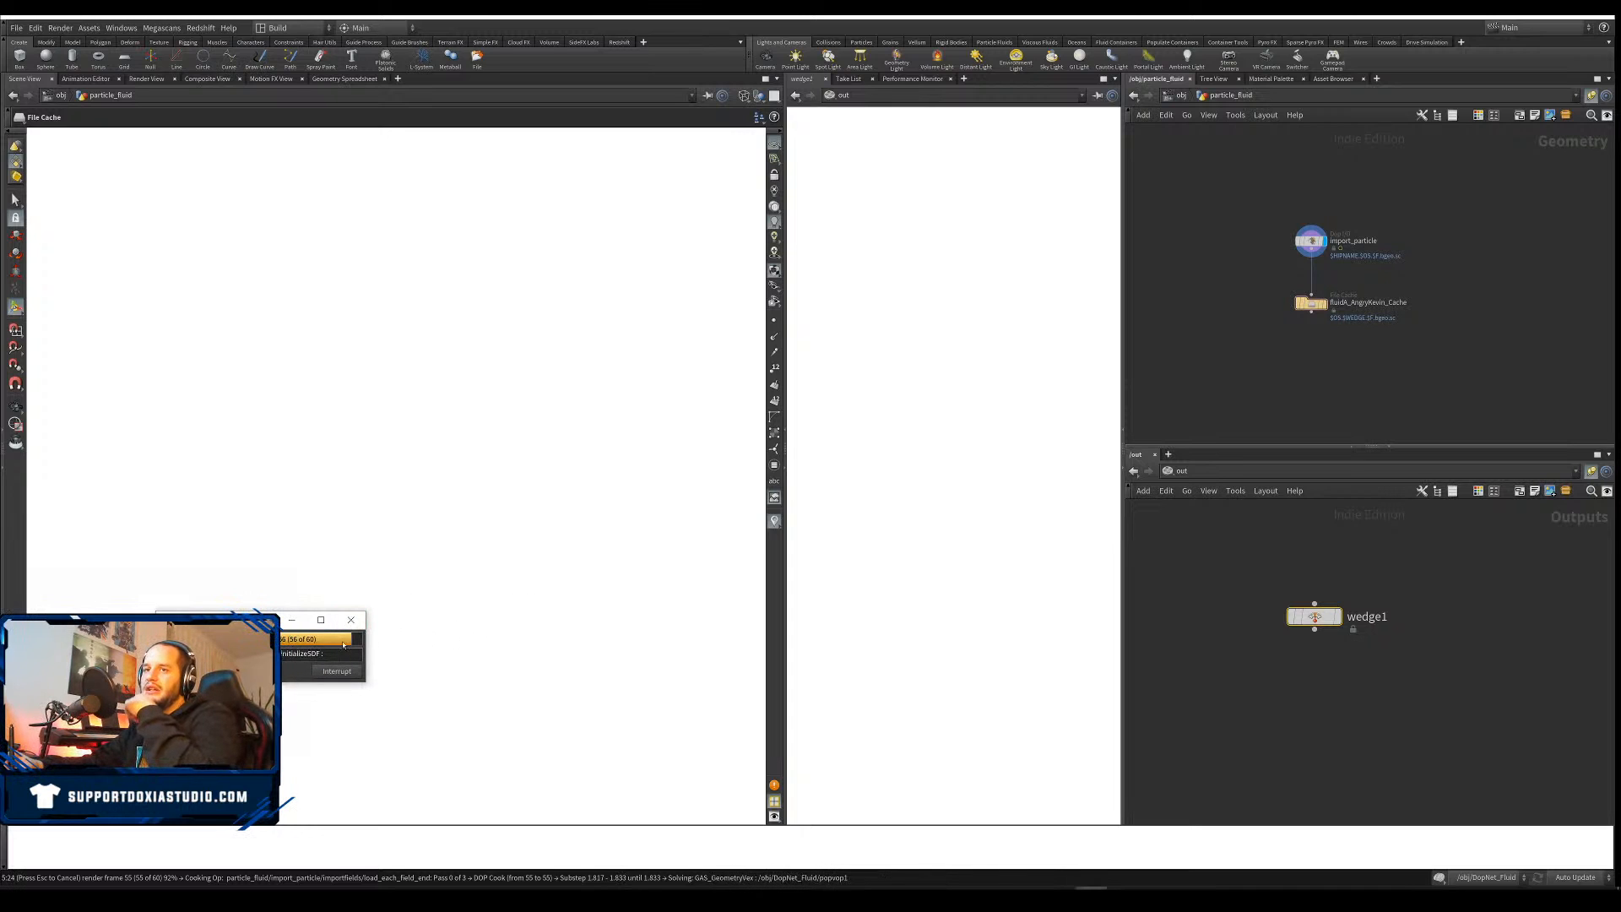
pyautogui.moveTo(245, 620); pyautogui.dragTo(194, 684)
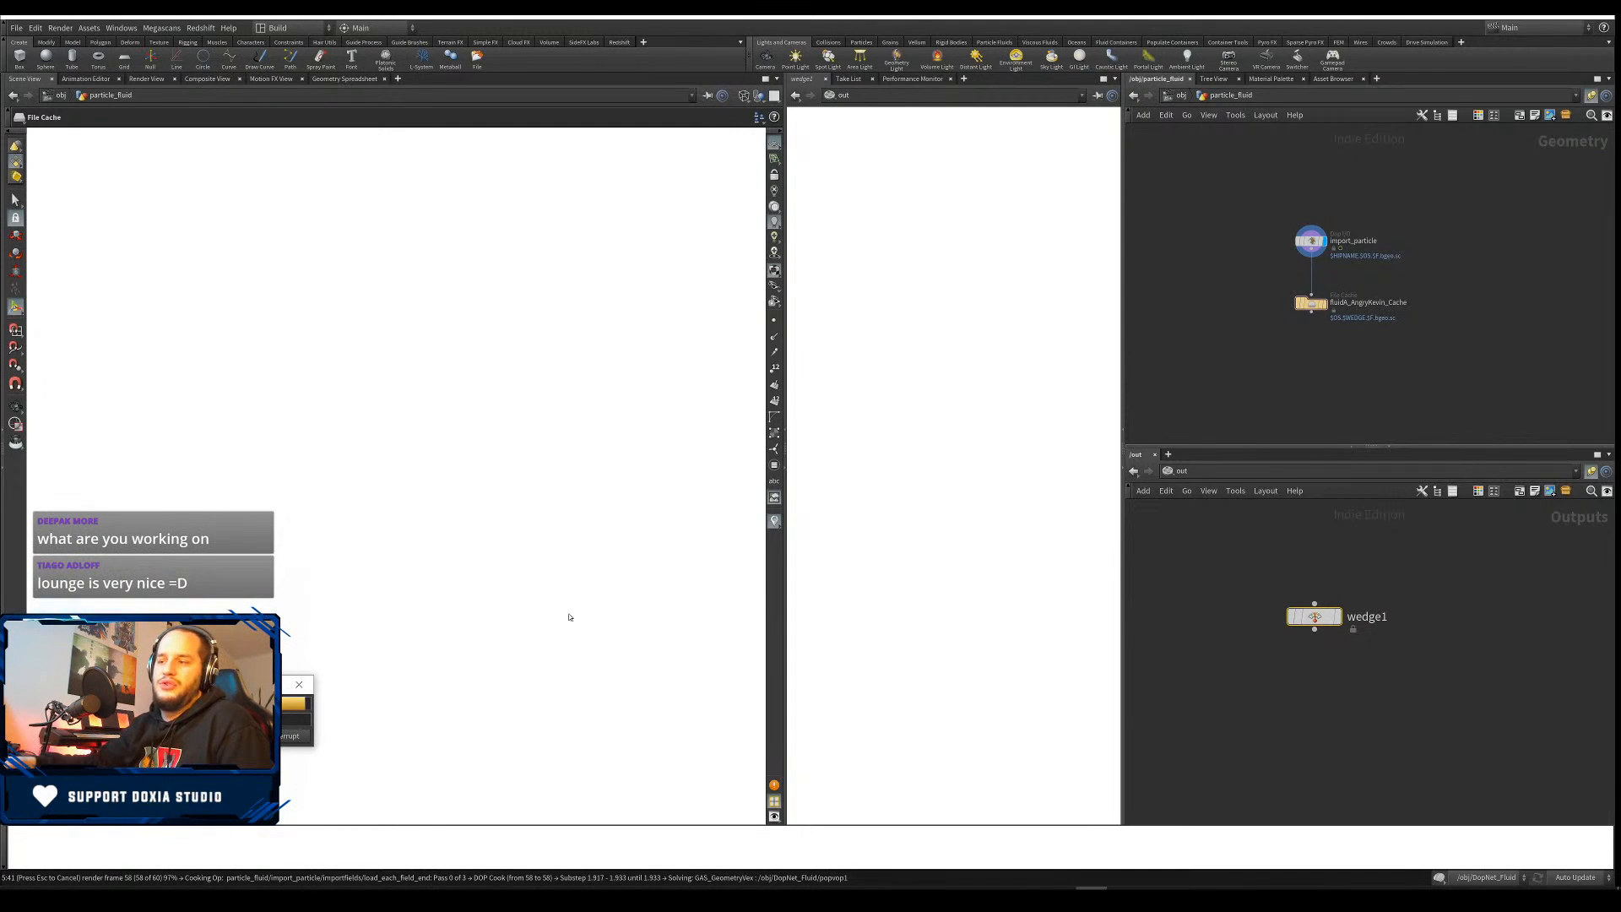
# Switch to File Explorer, go up to the CryptoArt Emotions folder and open the HappinessStill image
pyautogui.click(79, 898)
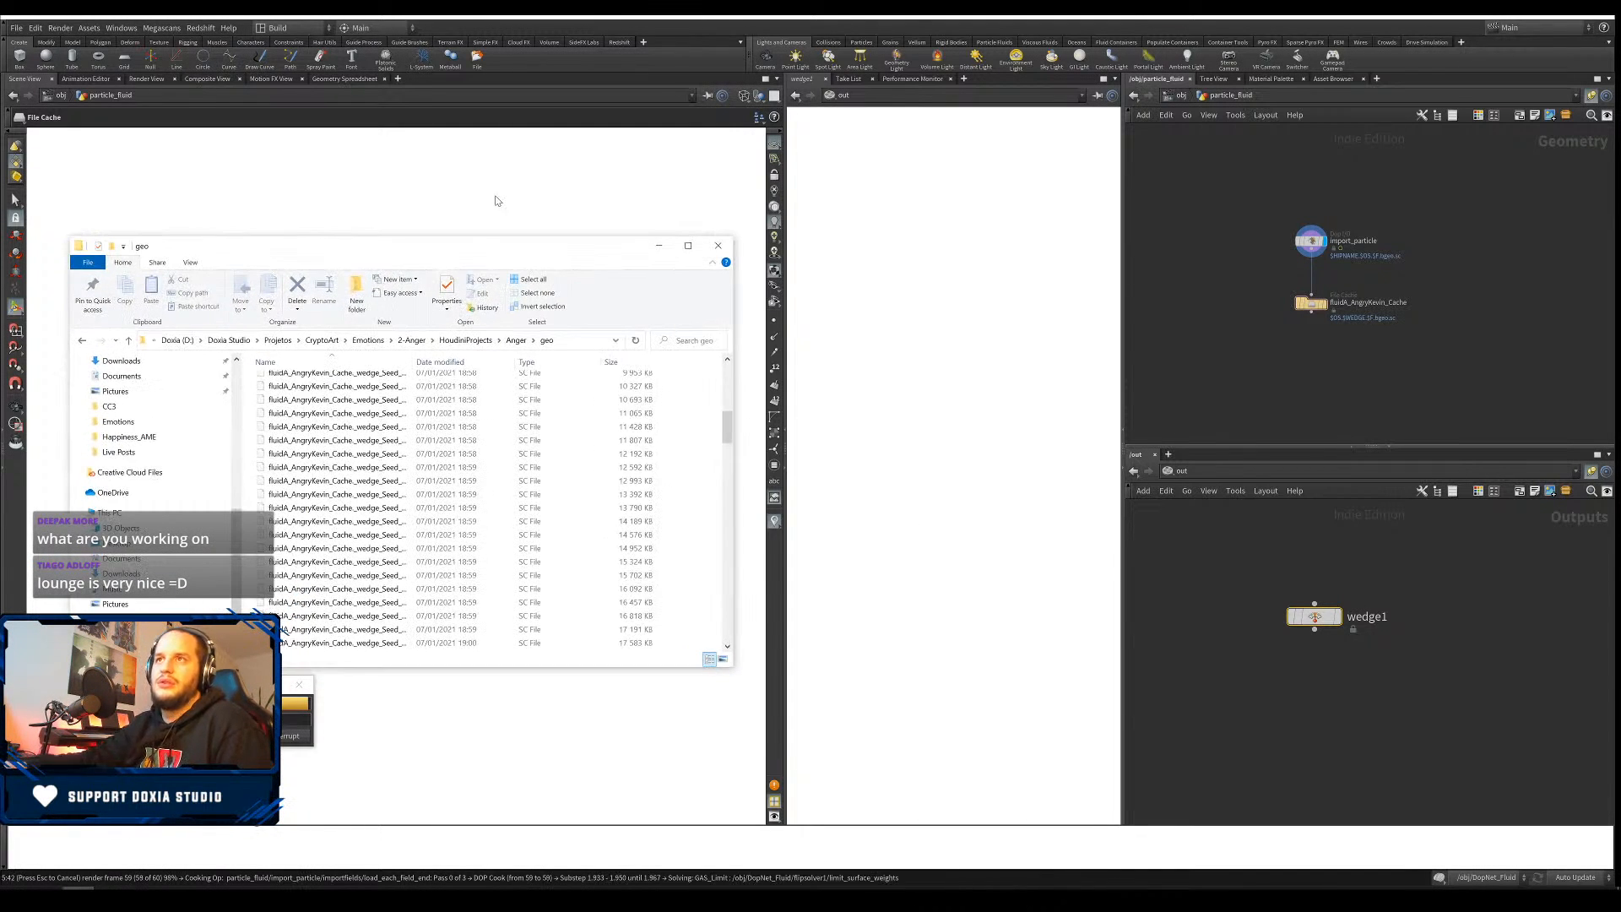
pyautogui.moveTo(473, 246); pyautogui.dragTo(898, 264)
pyautogui.click(793, 358)
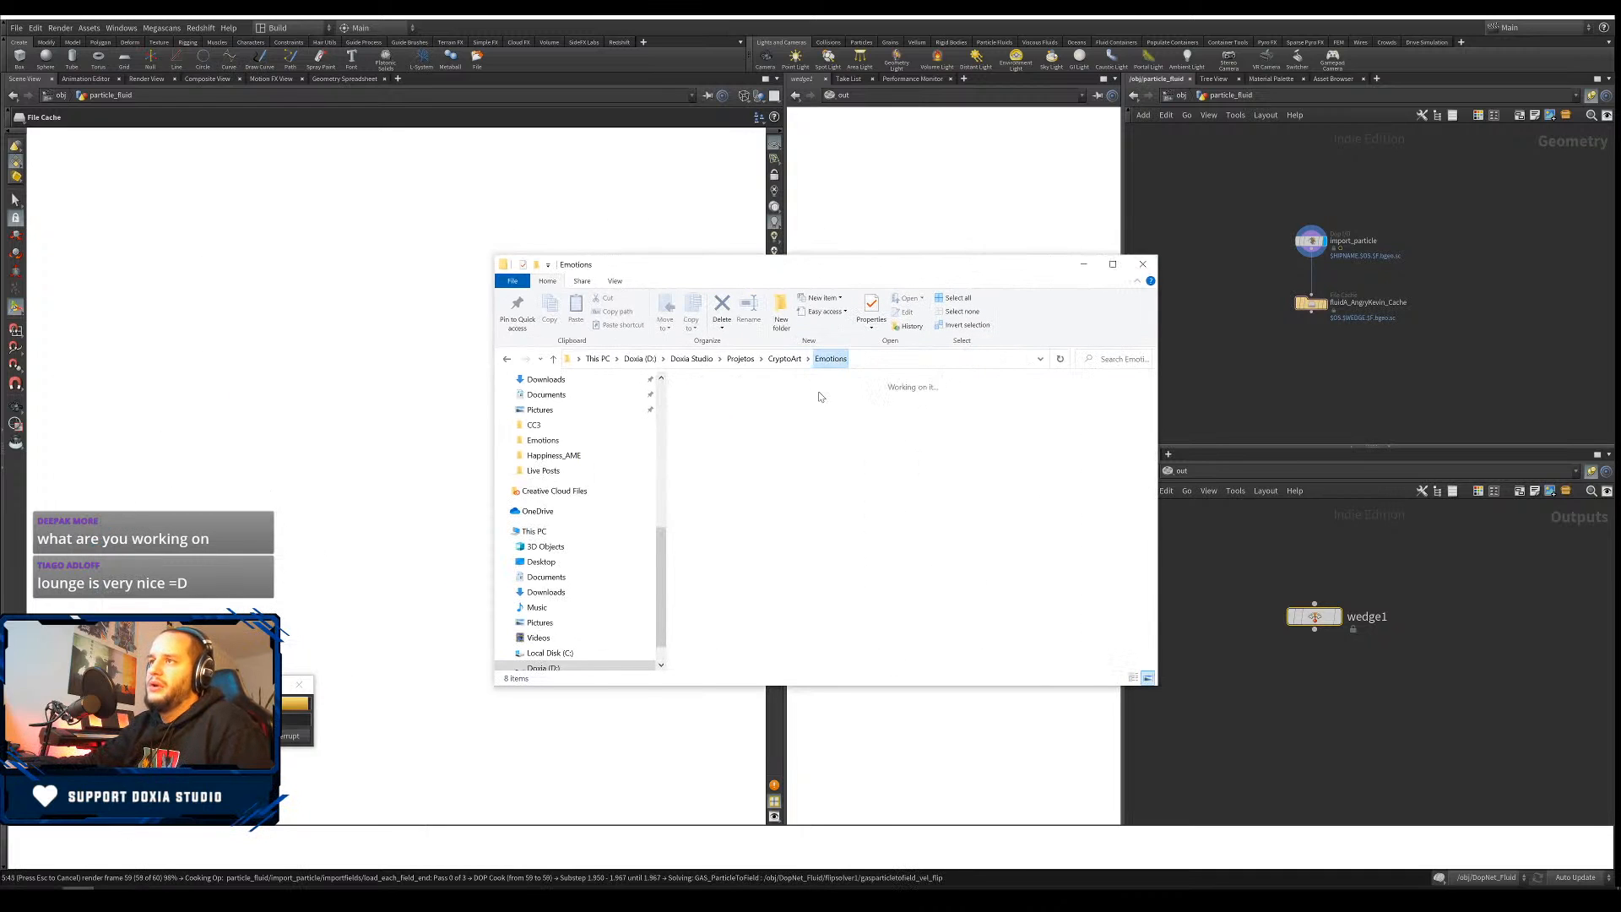
pyautogui.doubleClick(859, 416)
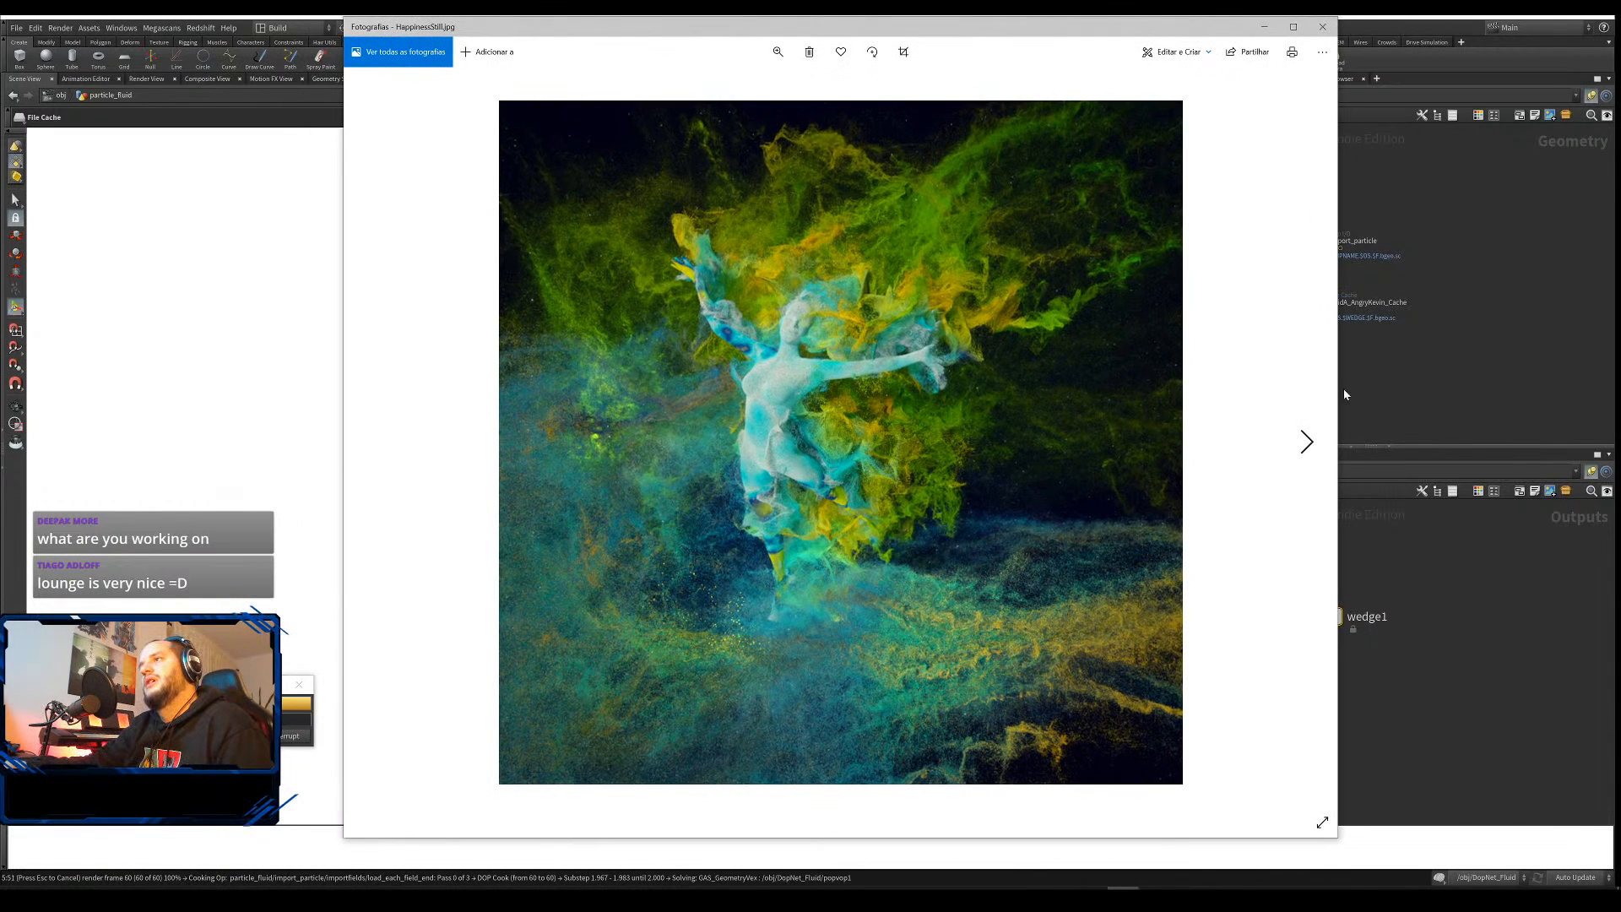
# View the SpaceEmotions Images Questions-01 to Questions-04 images and close the photo viewer
pyautogui.press('Right')
pyautogui.press('Right')
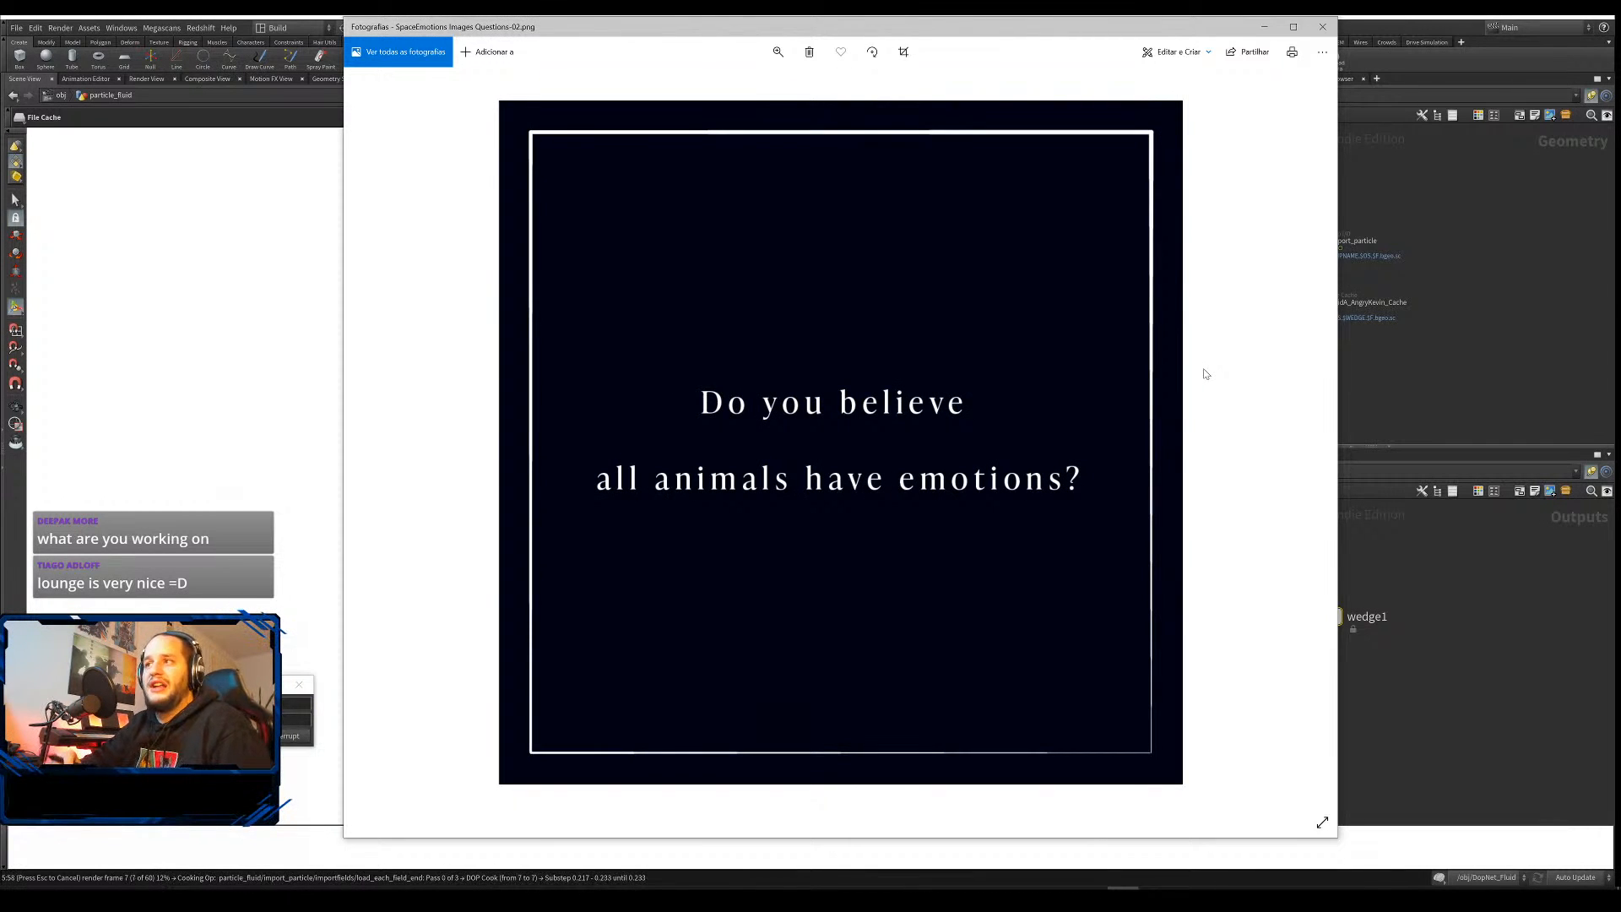
pyautogui.press('Right')
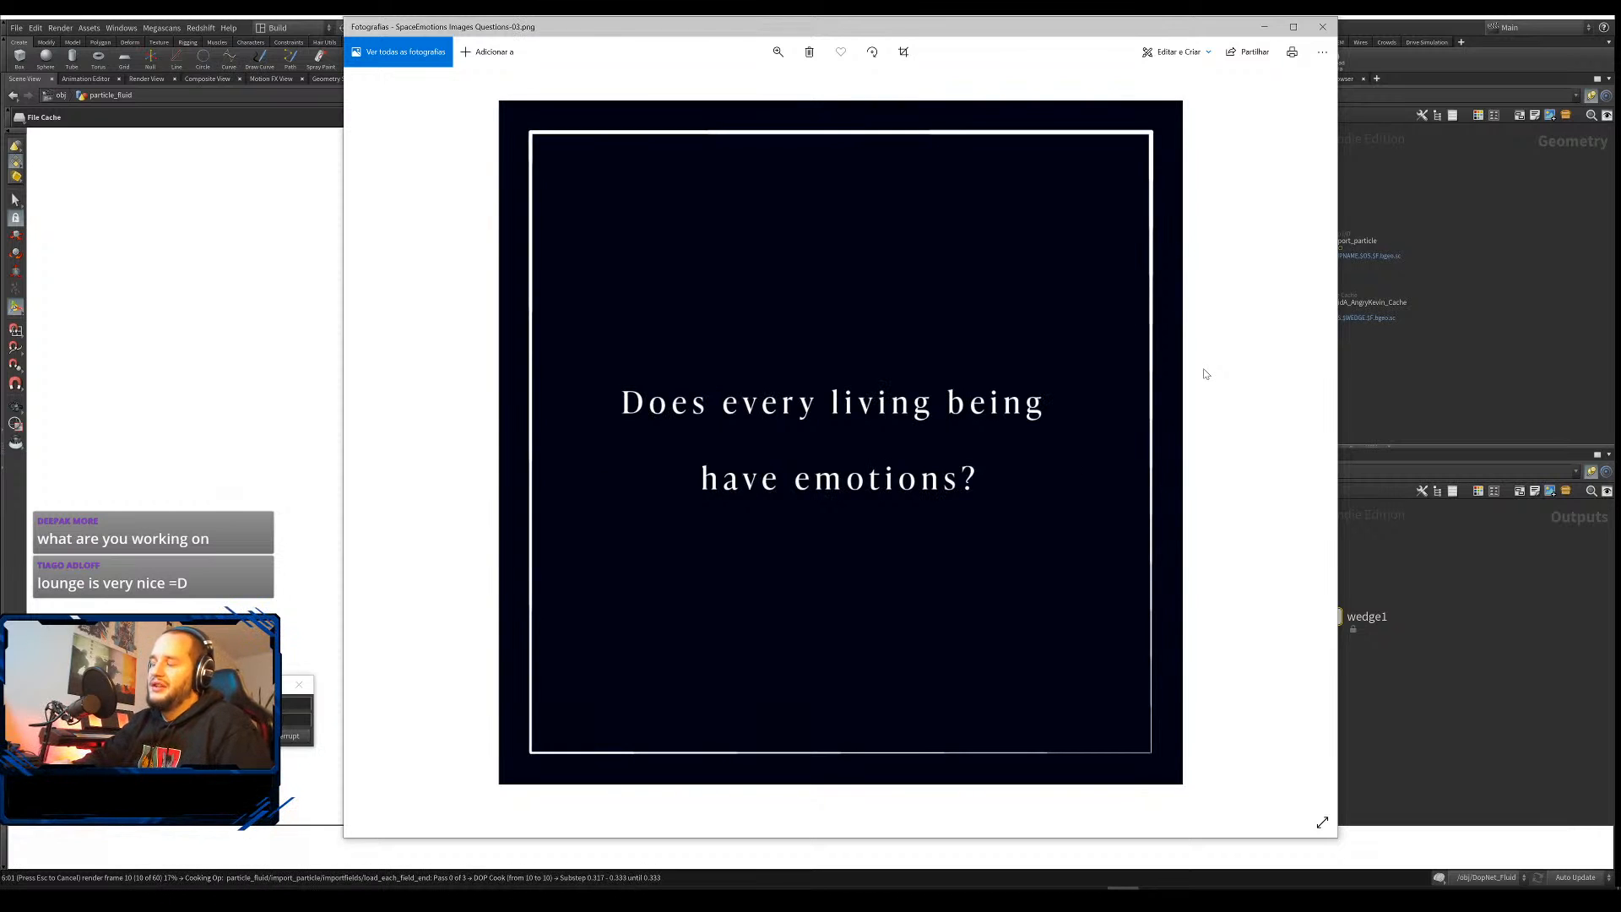
pyautogui.press('Right')
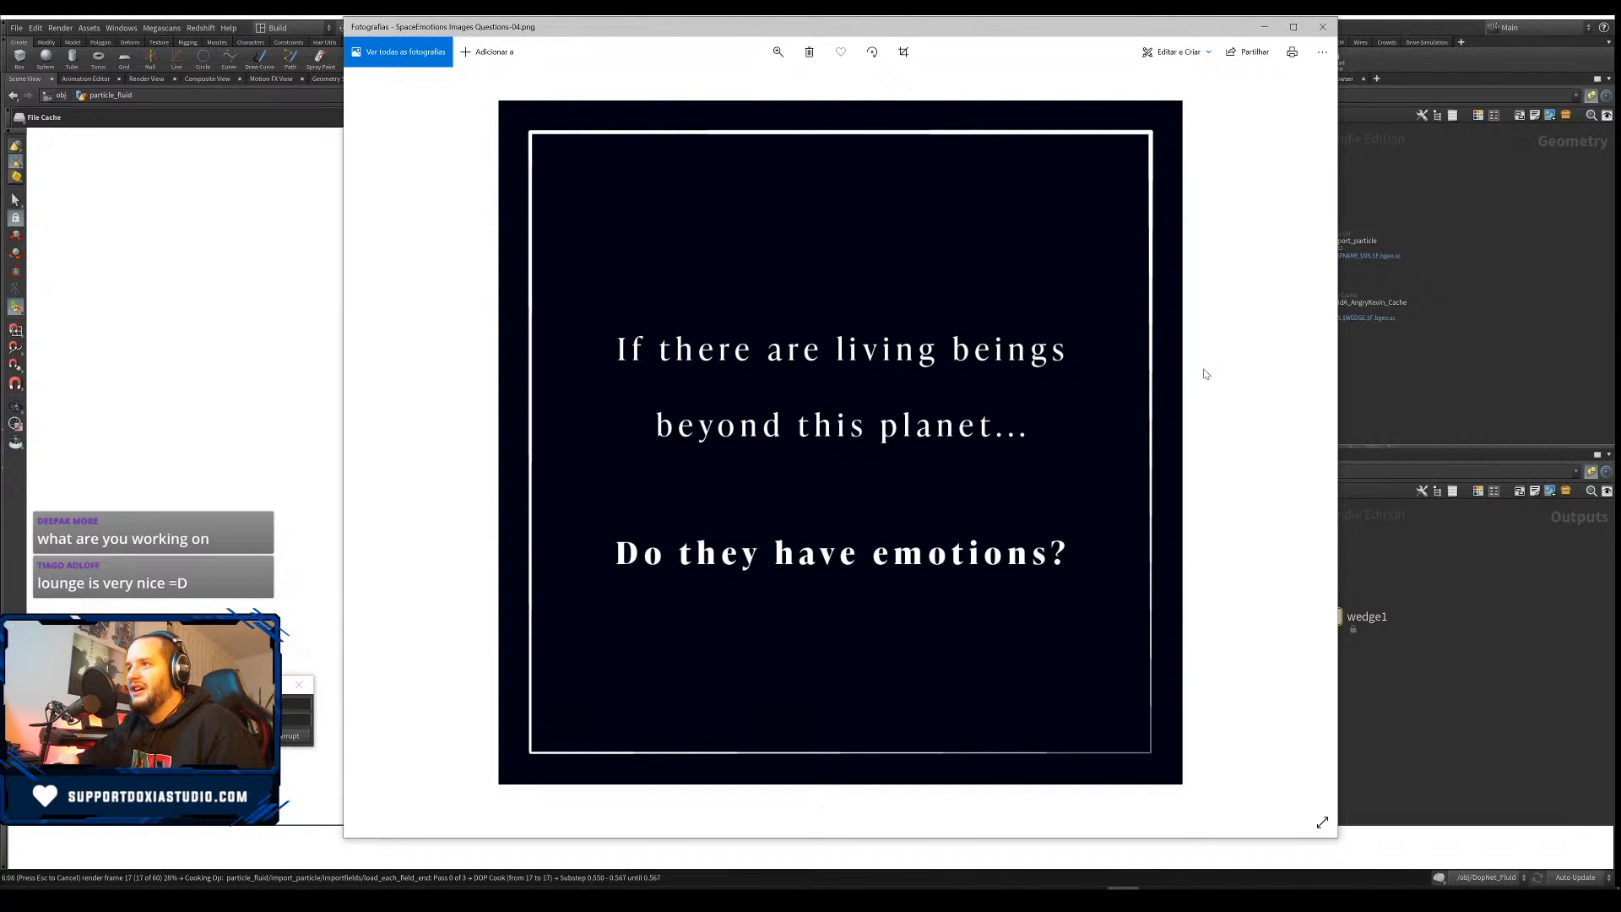
pyautogui.press('Left')
pyautogui.press('Left')
pyautogui.press('Left')
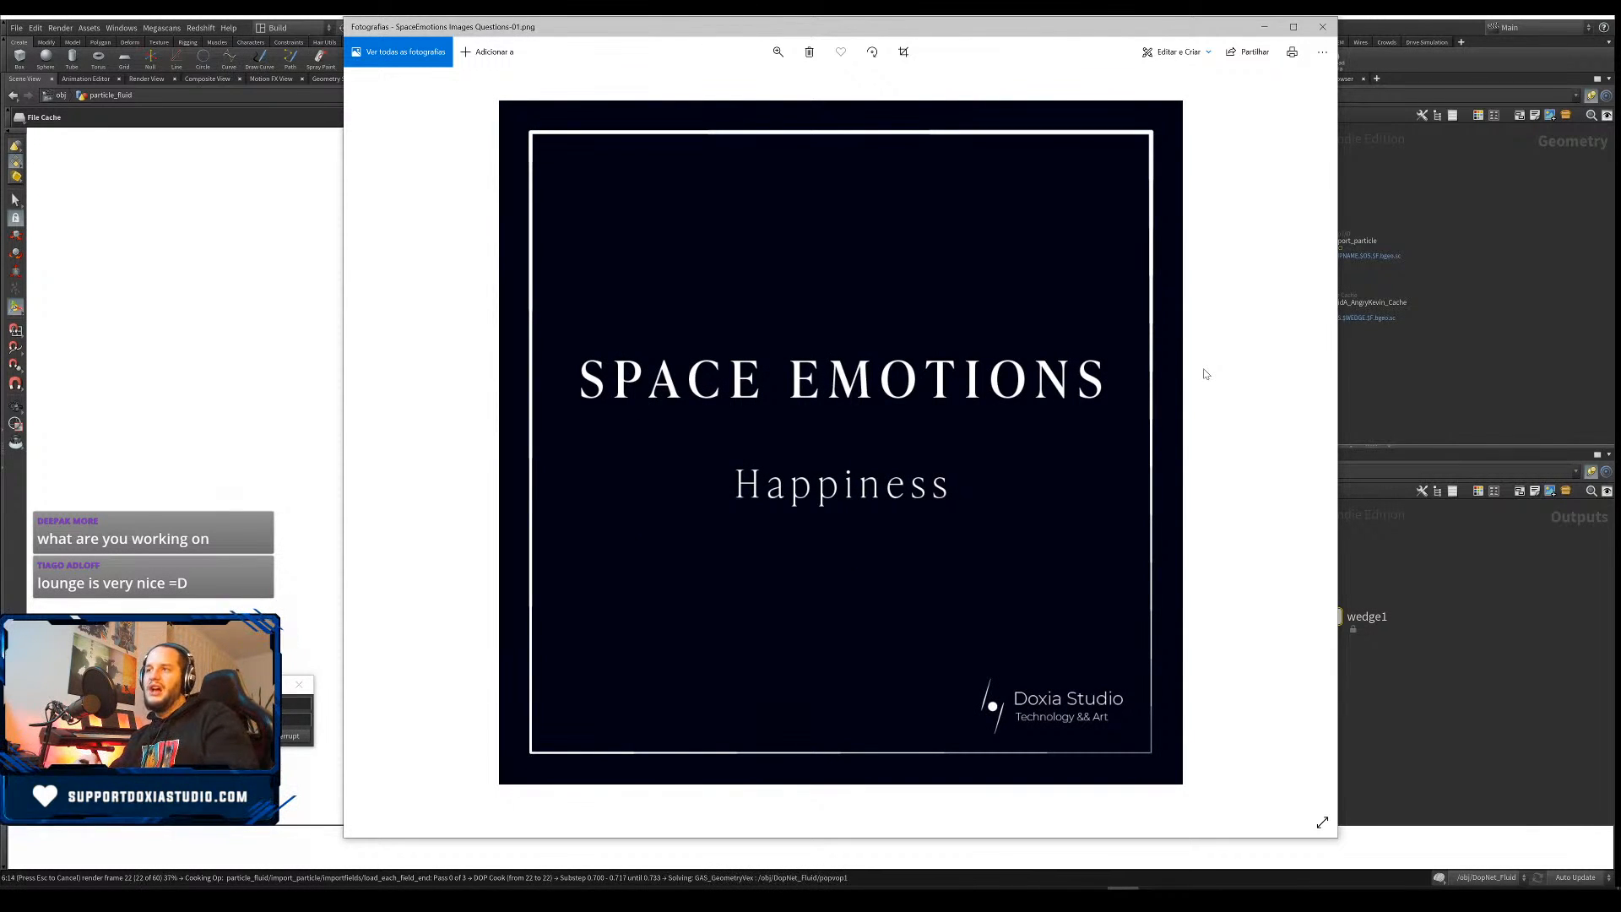
pyautogui.click(1322, 26)
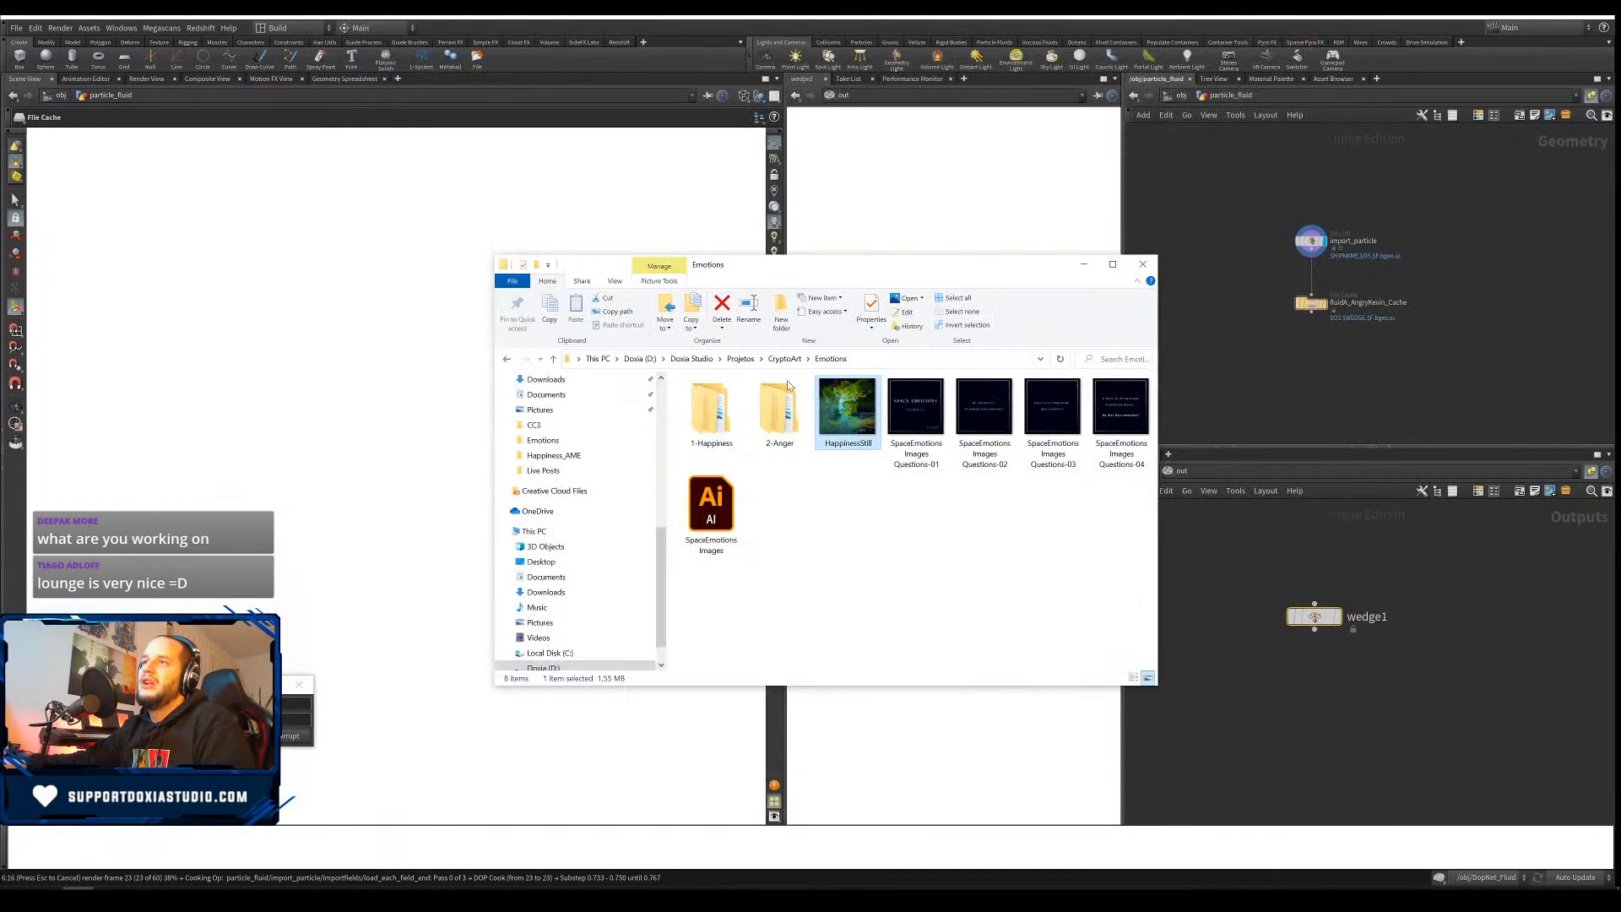
# Play the Happiness 02 video from 1-Happiness/AFX/Happiness_AME and close the player to return to the folder
pyautogui.doubleClick(709, 429)
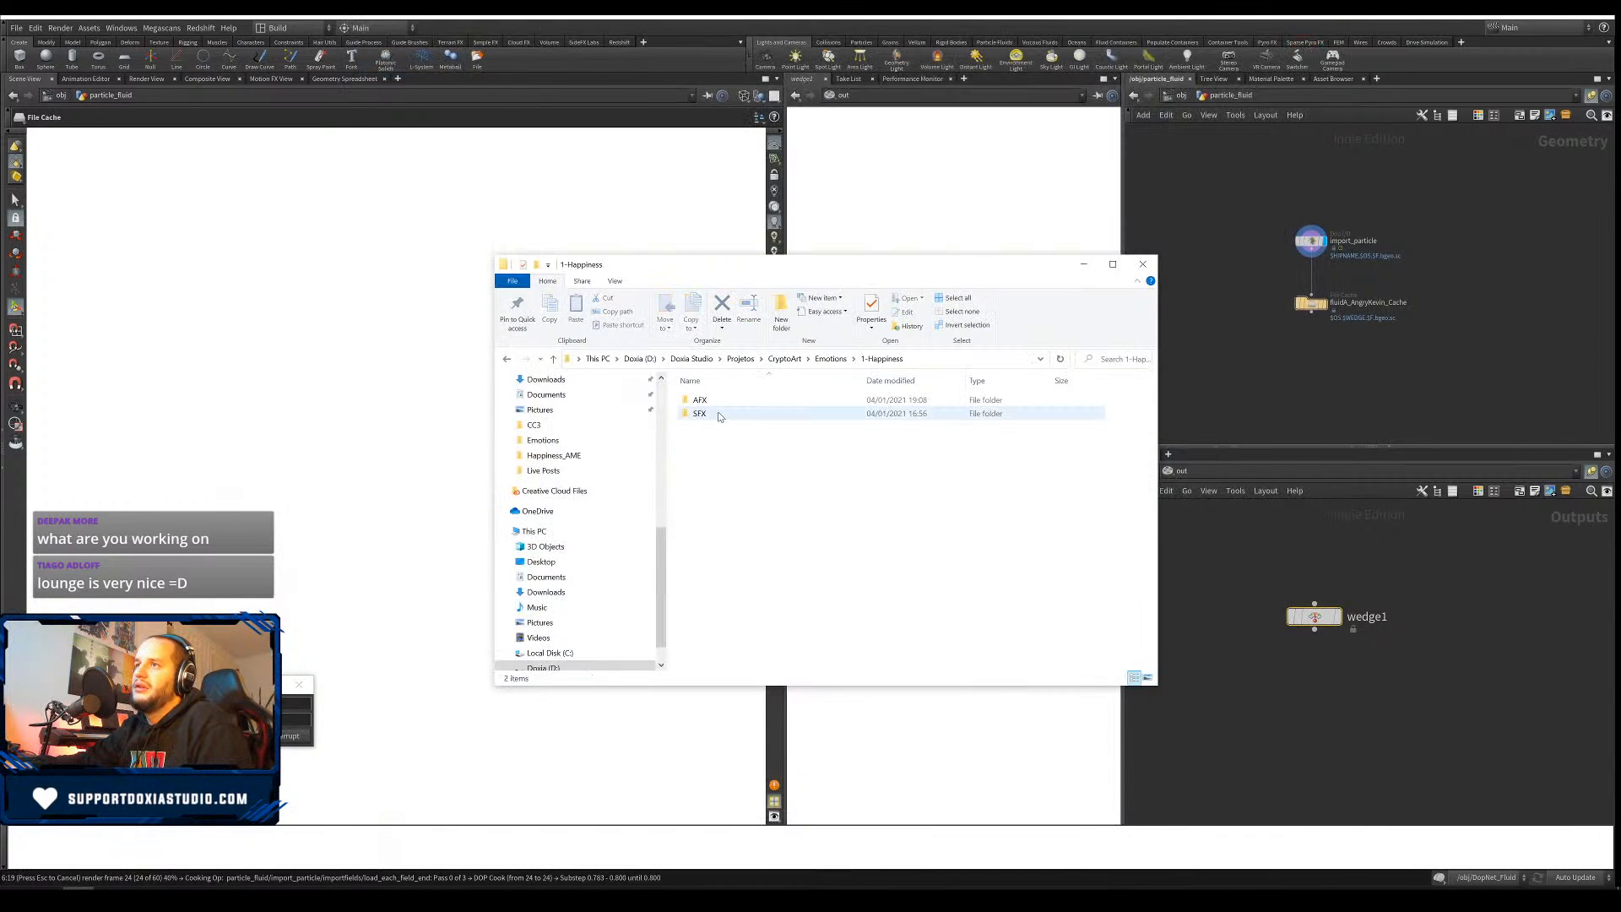
pyautogui.doubleClick(723, 401)
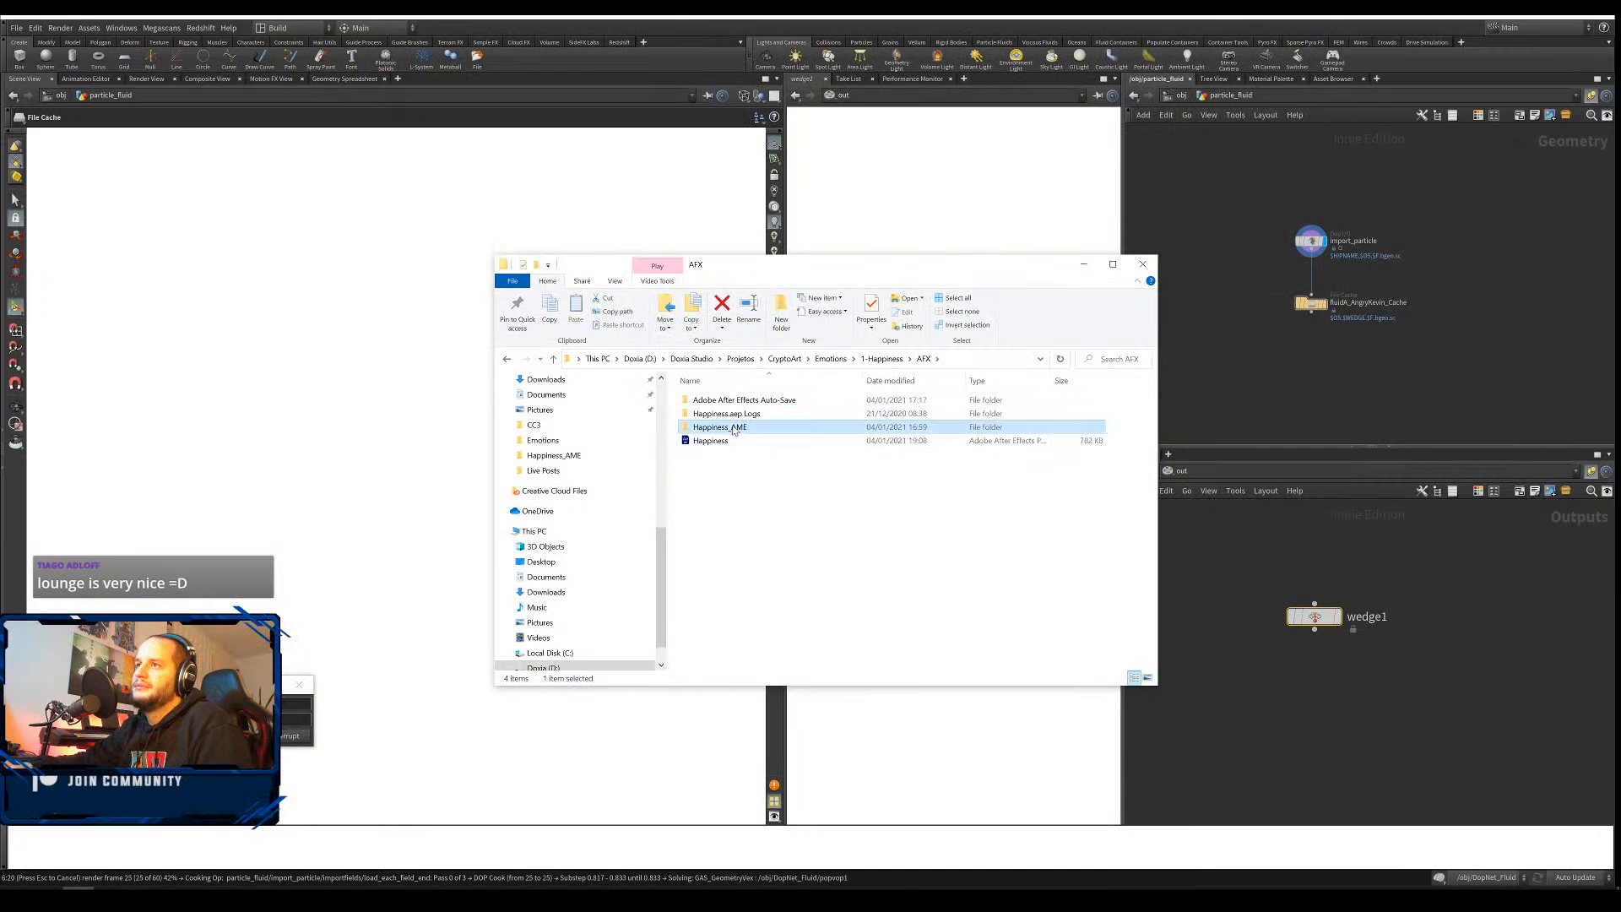
pyautogui.doubleClick(719, 426)
pyautogui.click(737, 401)
pyautogui.doubleClick(737, 401)
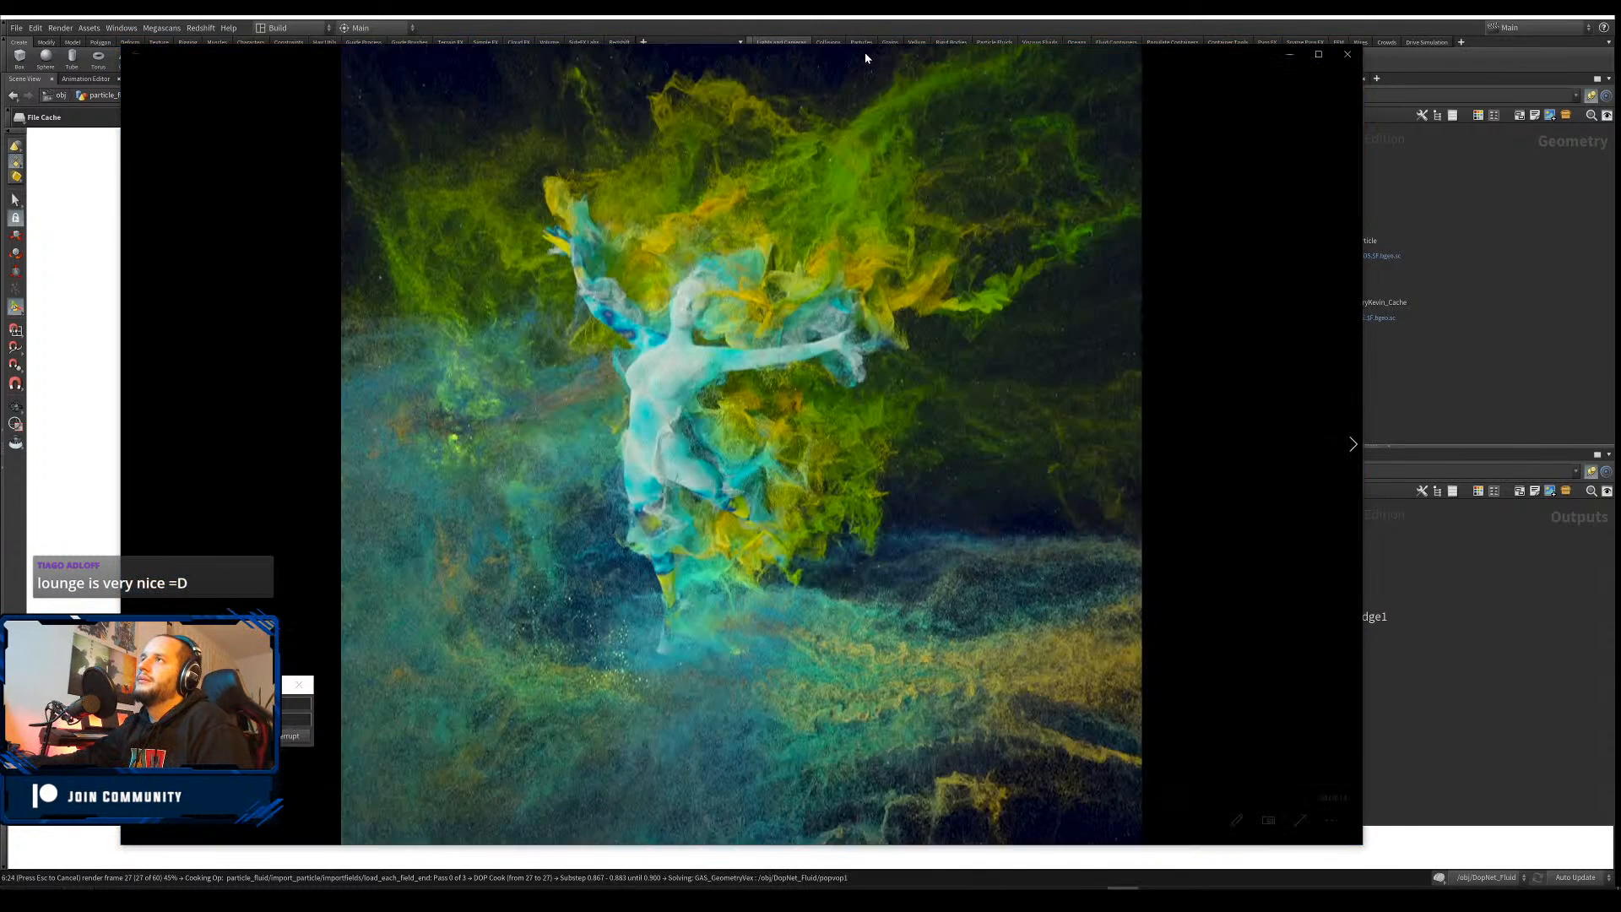
pyautogui.moveTo(866, 57); pyautogui.dragTo(1011, 52)
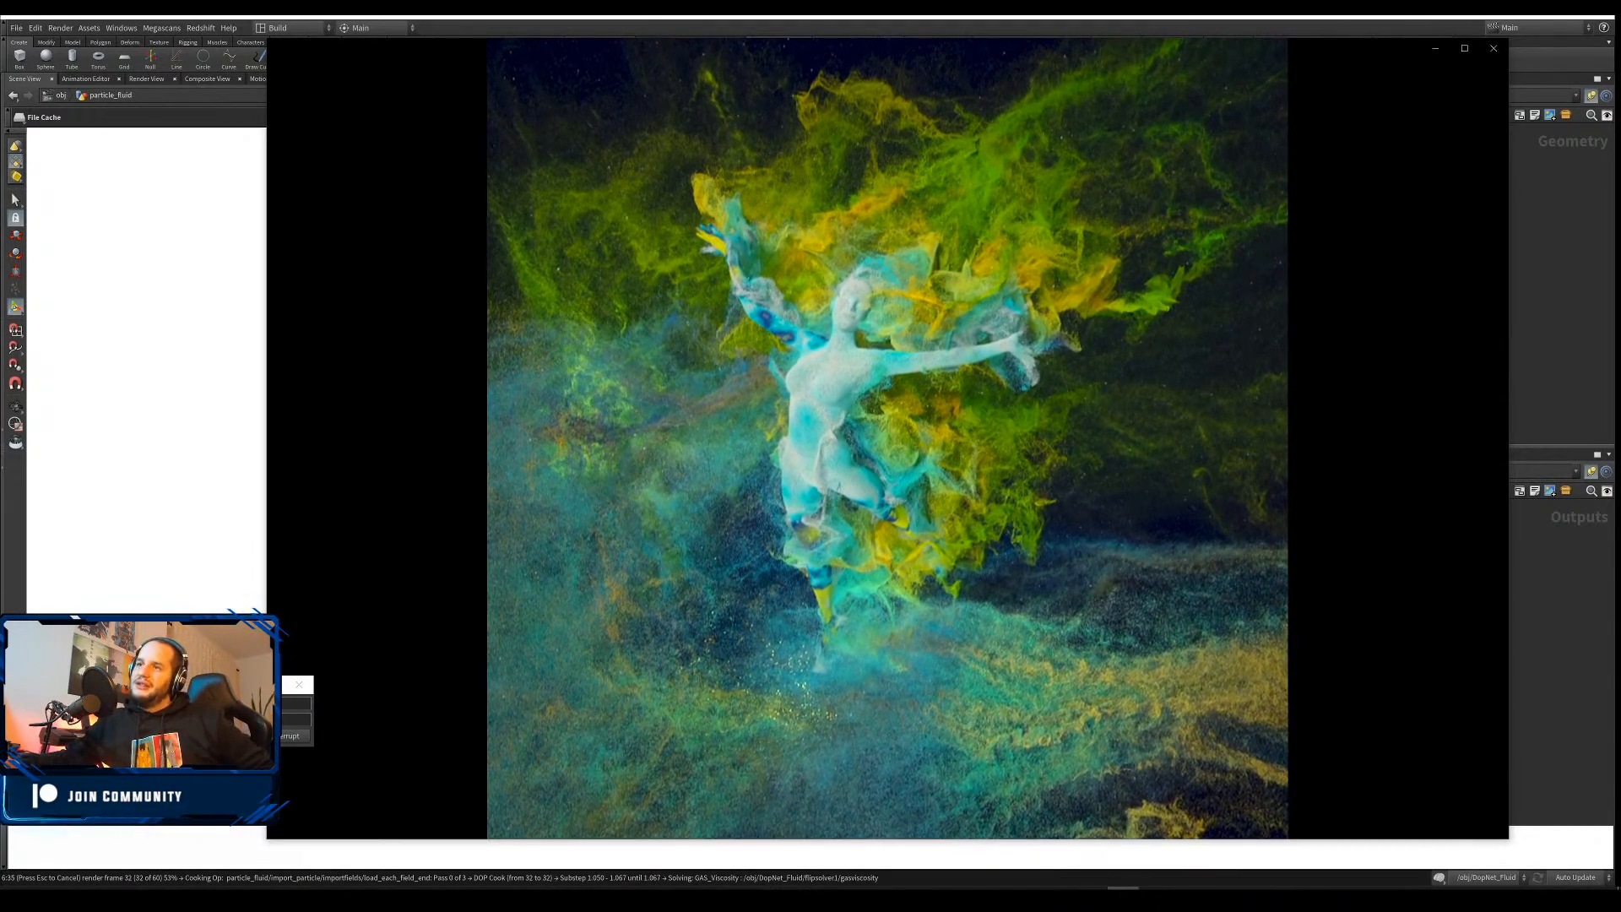
pyautogui.moveTo(1128, 243)
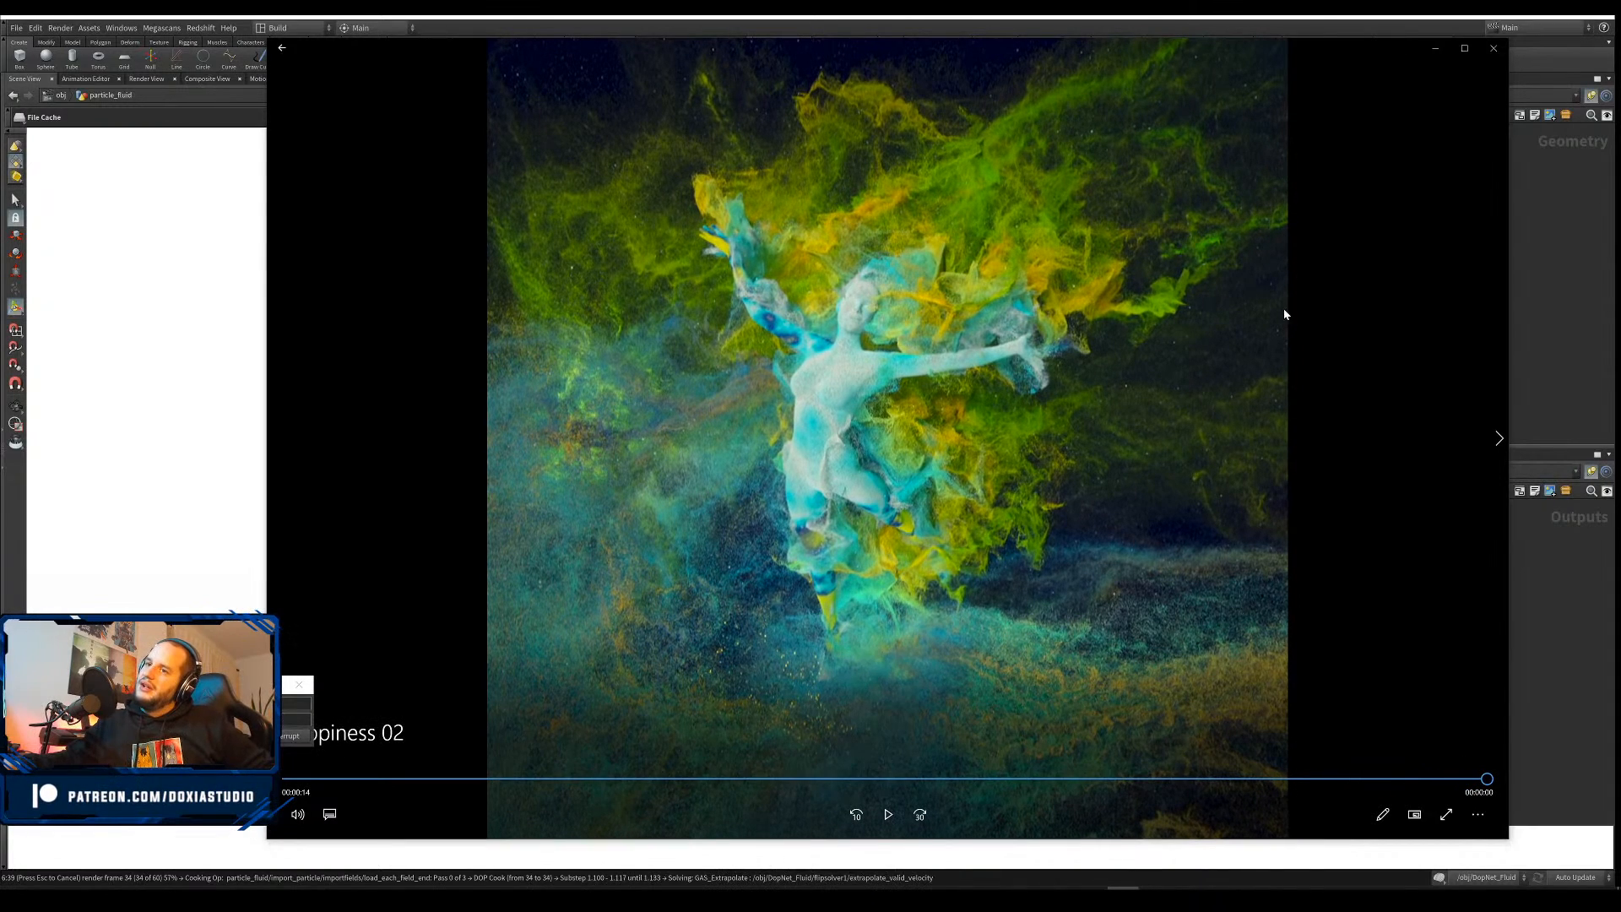
pyautogui.click(1490, 52)
pyautogui.moveTo(1003, 266); pyautogui.dragTo(1063, 276)
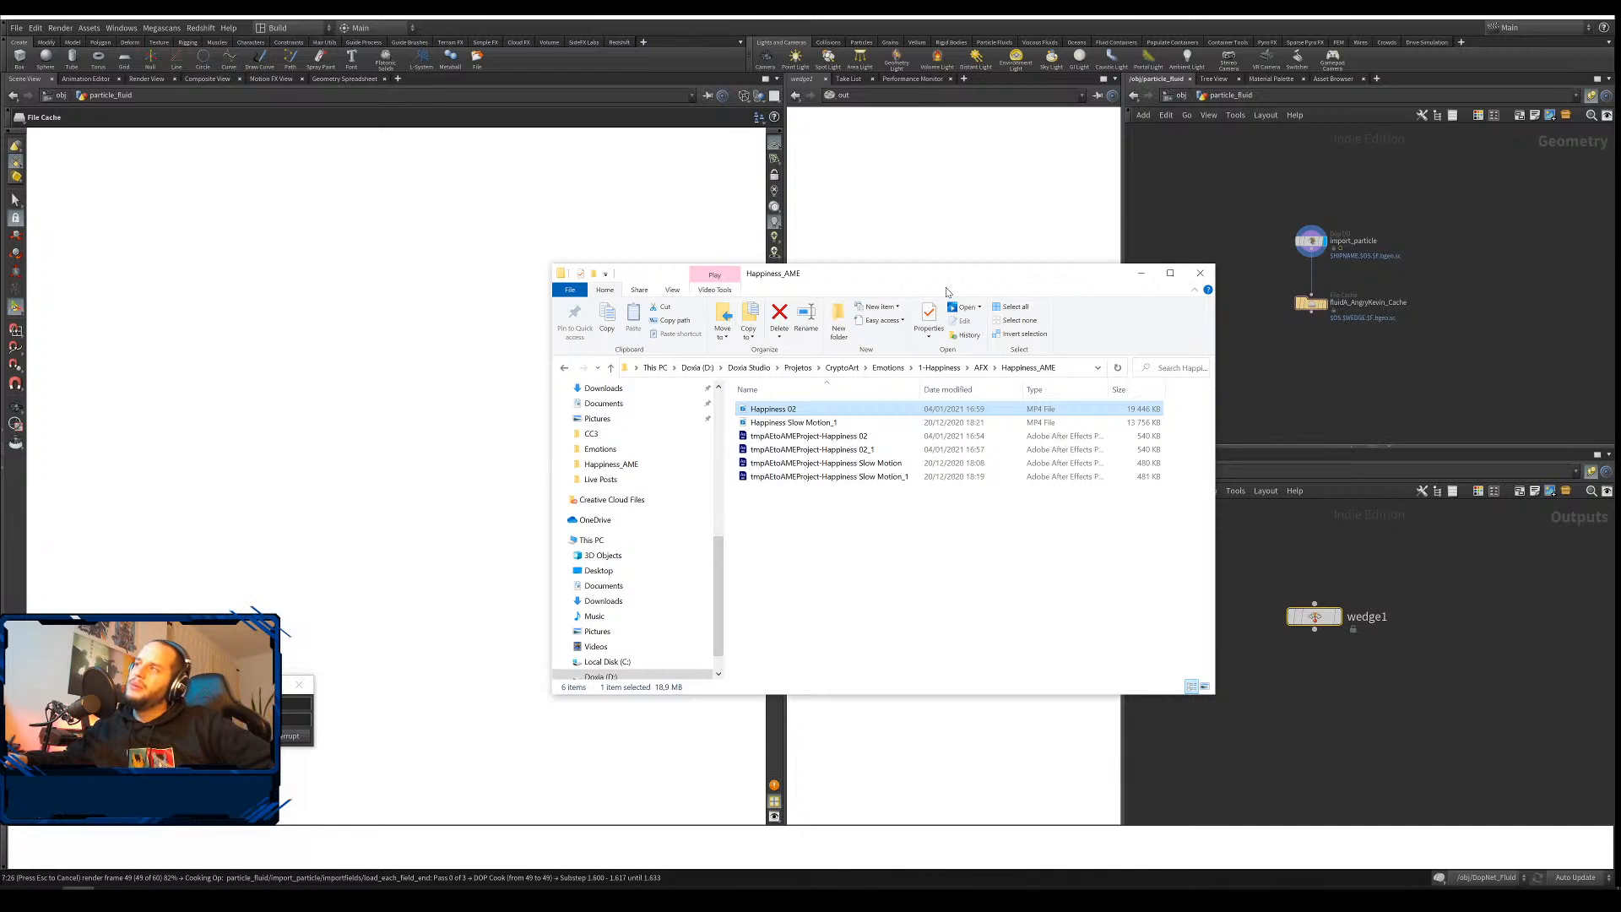
pyautogui.moveTo(1032, 274); pyautogui.dragTo(877, 245)
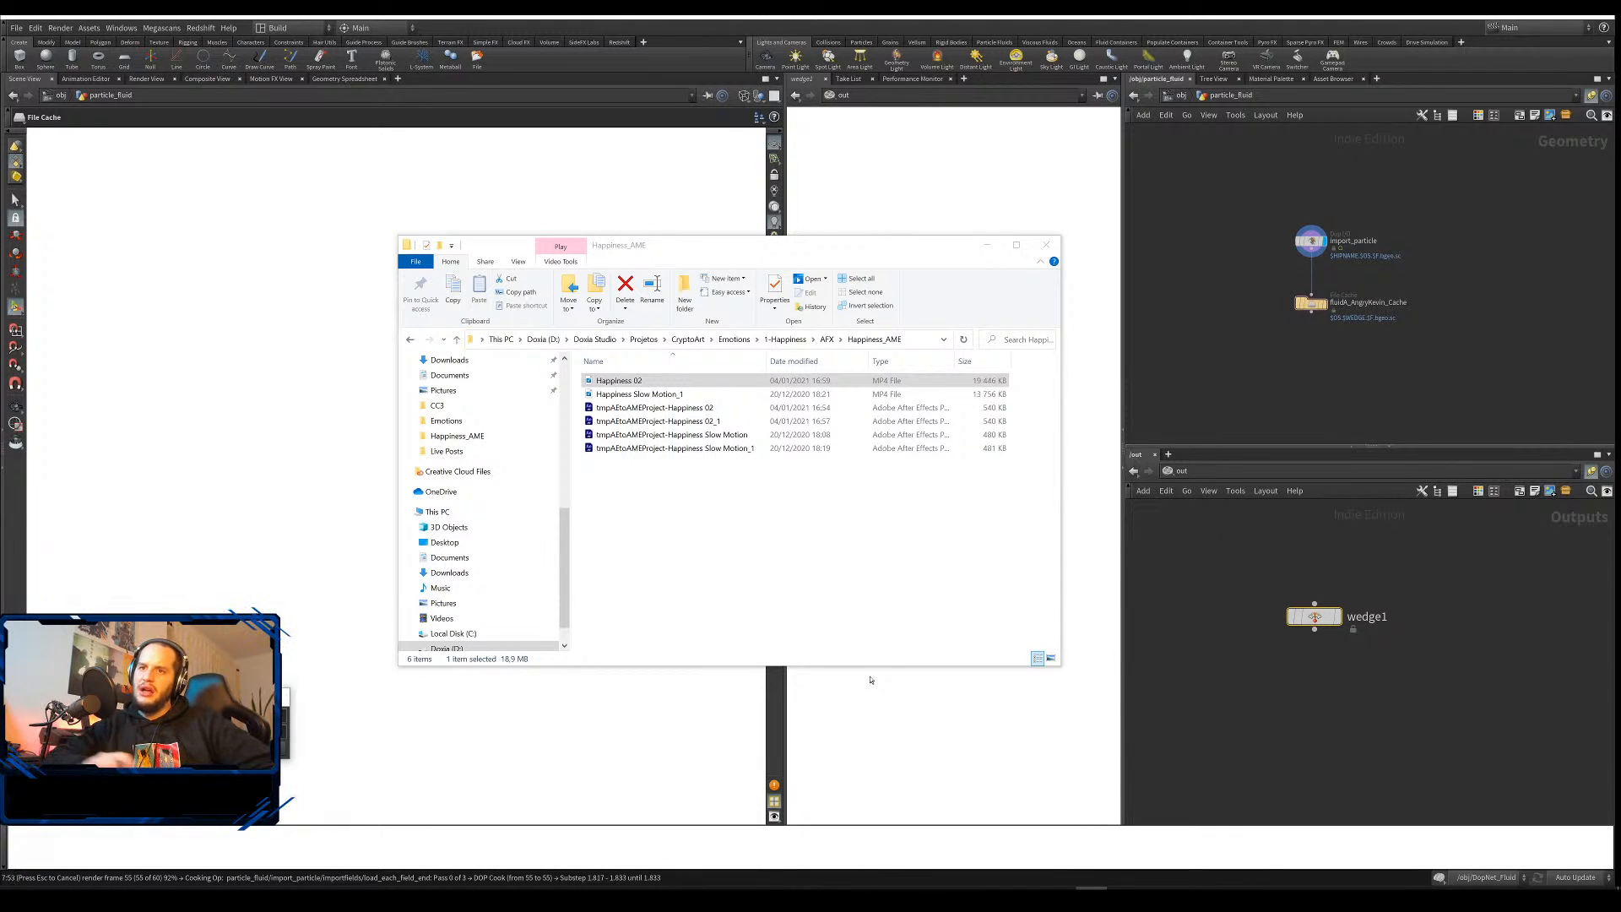
pyautogui.press('super+d')
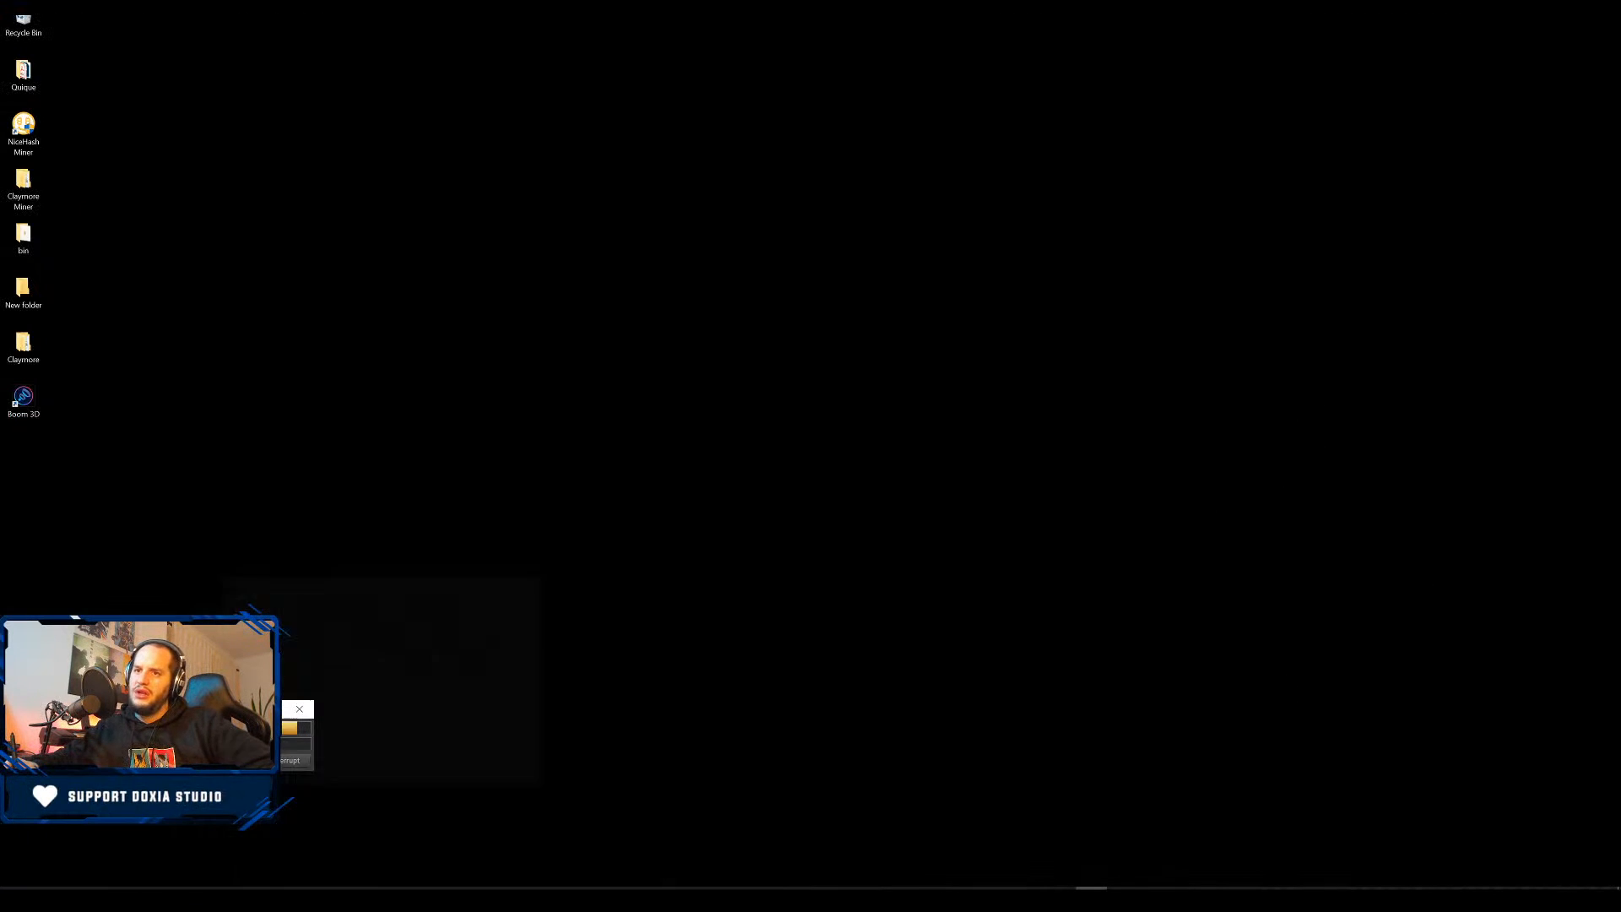
pyautogui.press('super+d')
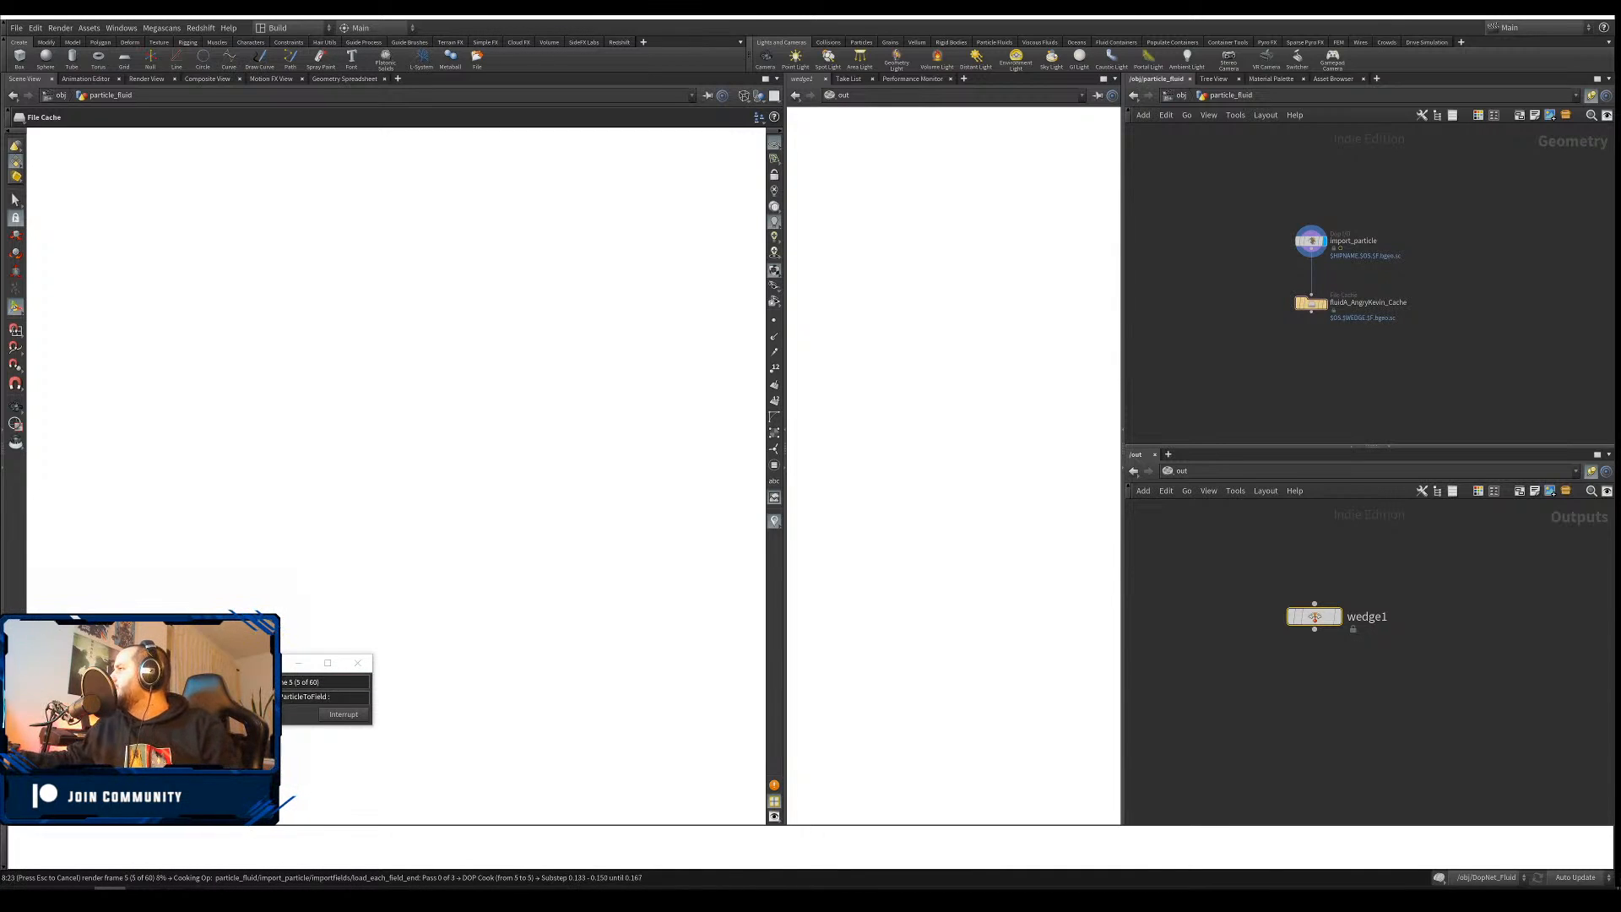
# Switch to the browser and examine image results for "color palette anger", previewing the emotion reference, Angry Eyes and Angry Birds palettes
pyautogui.moveTo(1620, 91); pyautogui.dragTo(1249, 17)
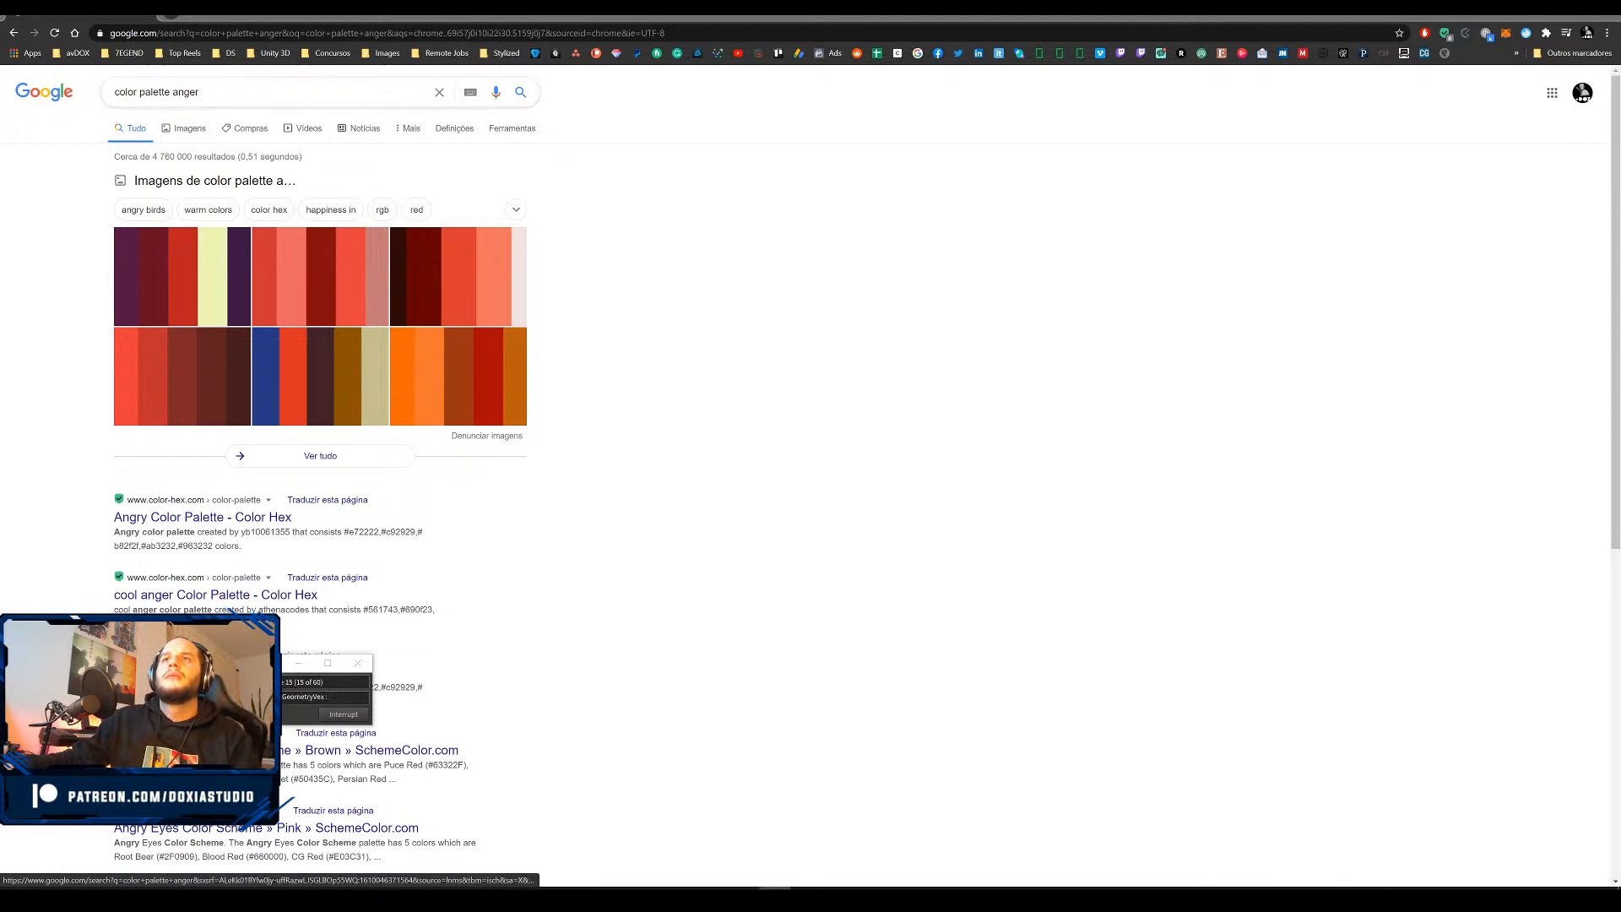
pyautogui.click(193, 132)
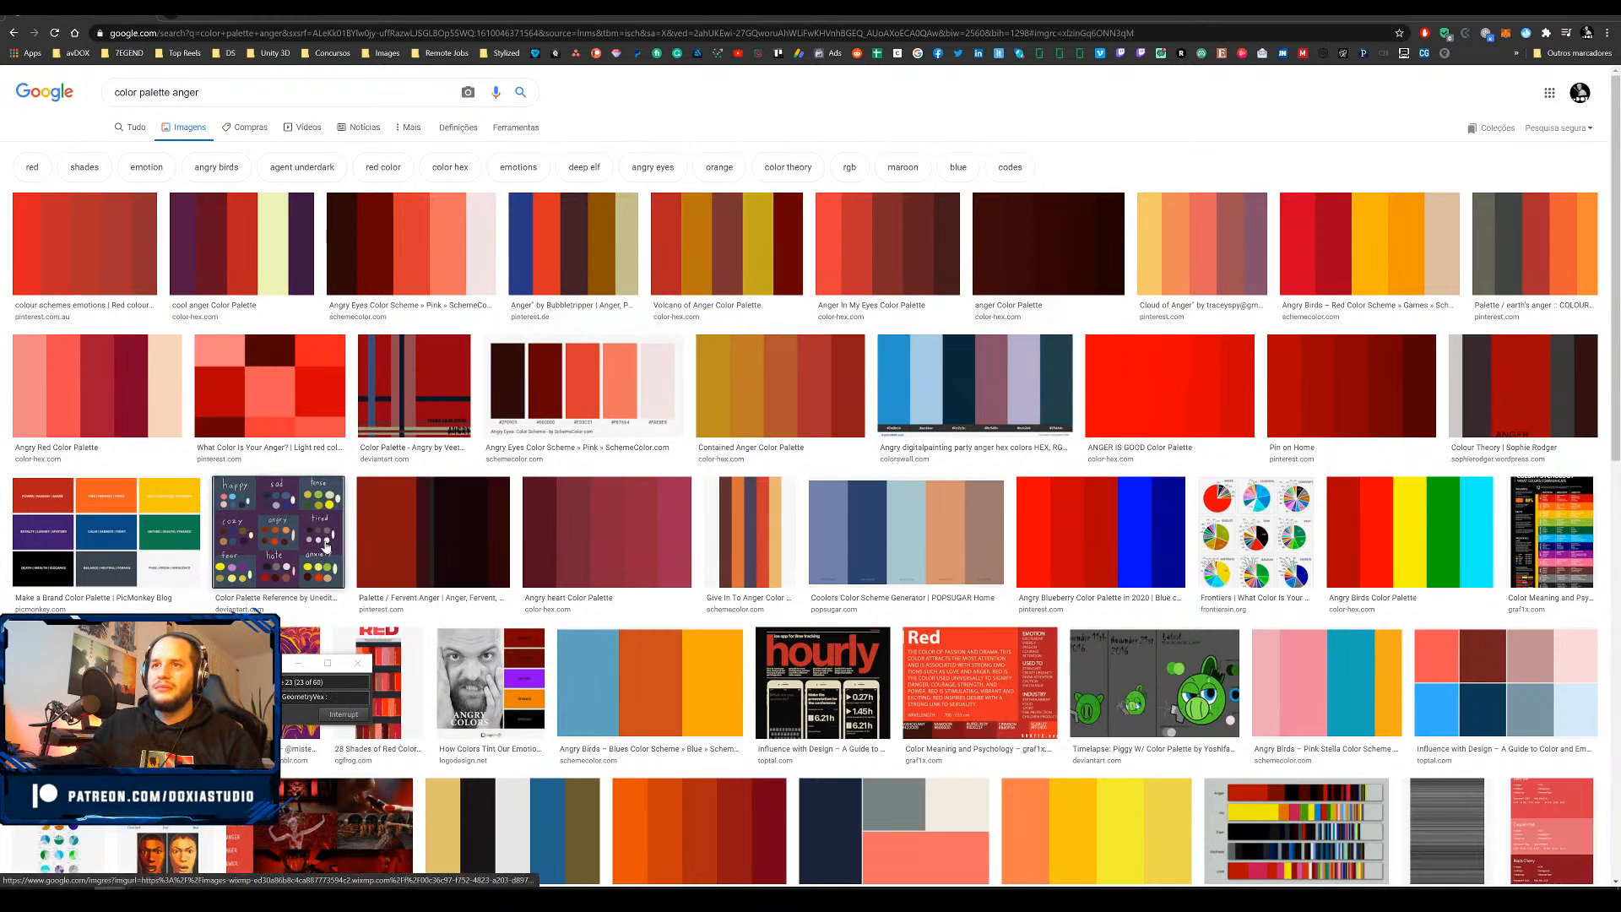
pyautogui.click(279, 532)
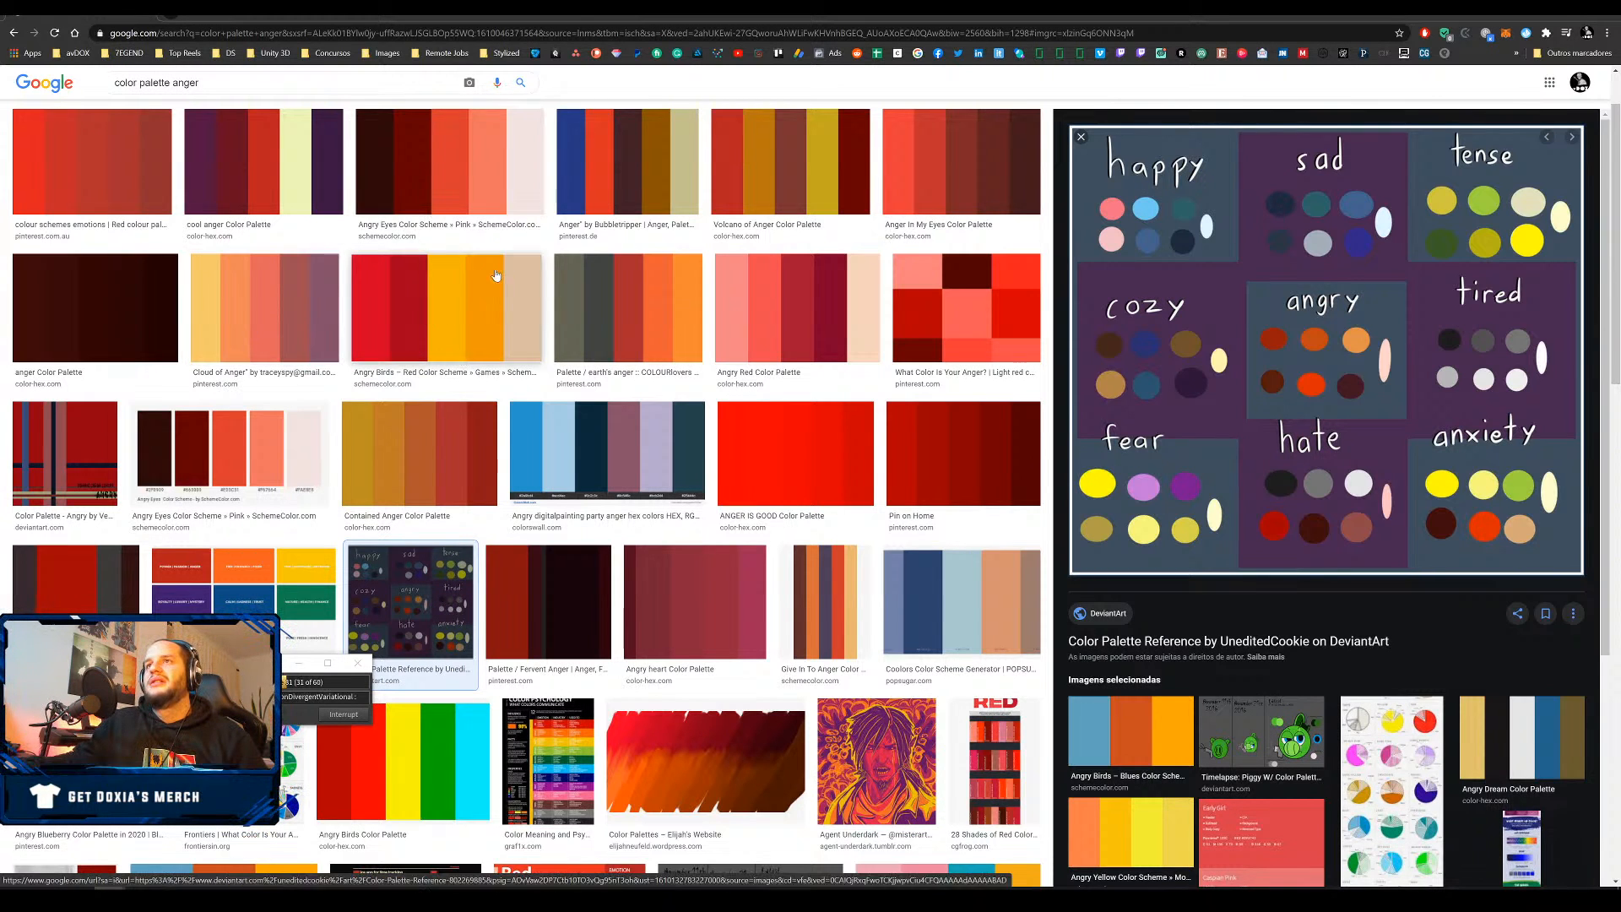
pyautogui.click(475, 167)
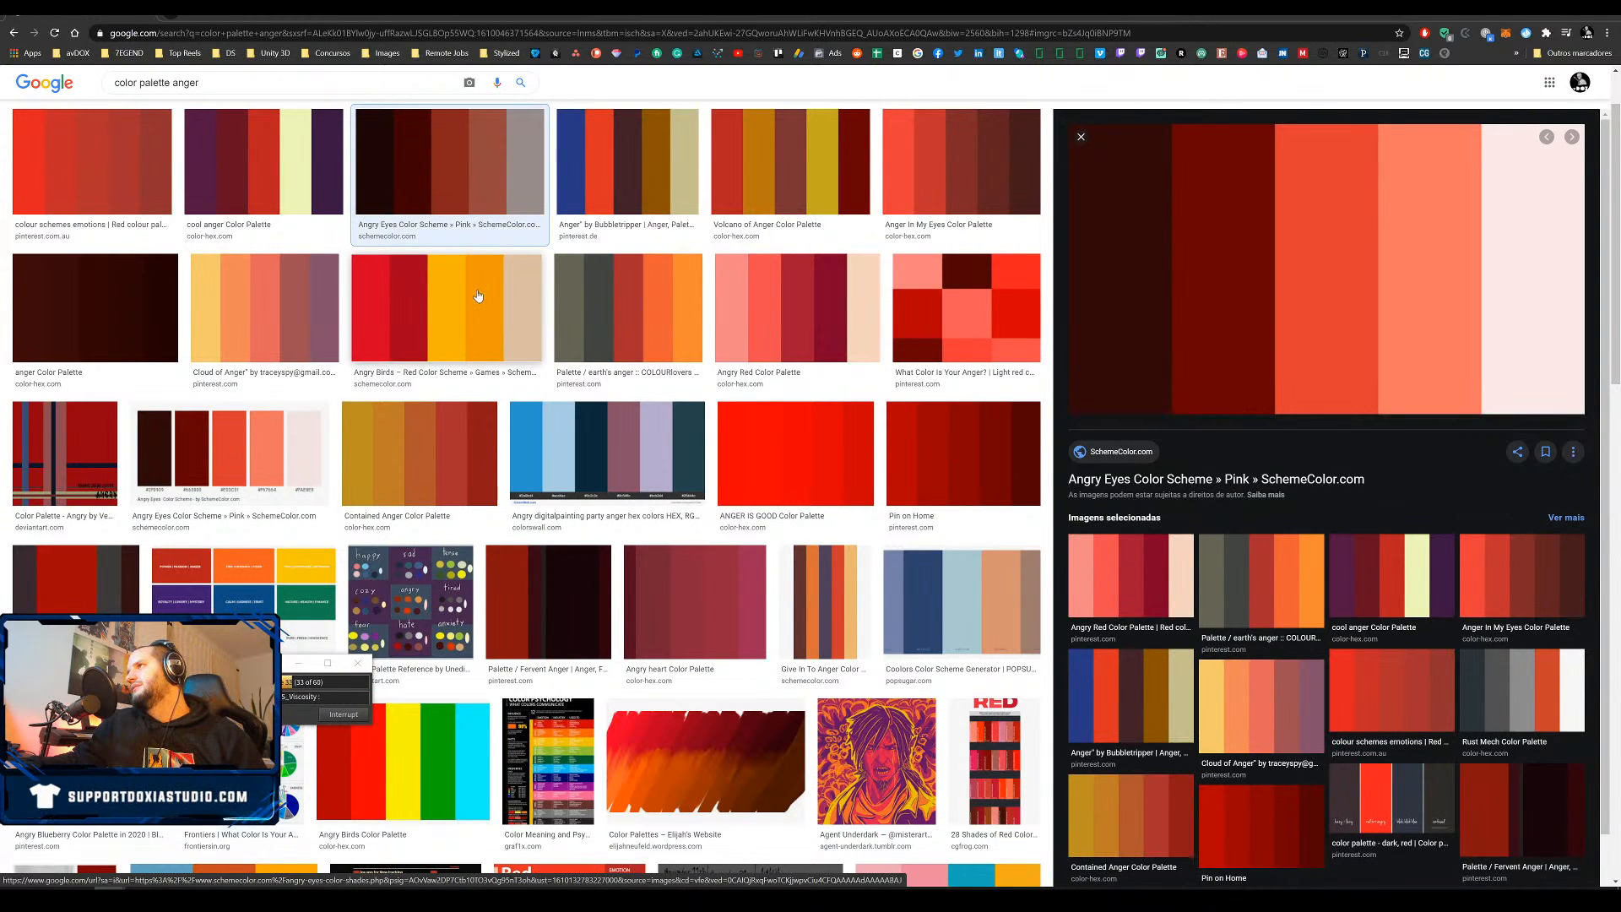
pyautogui.click(416, 339)
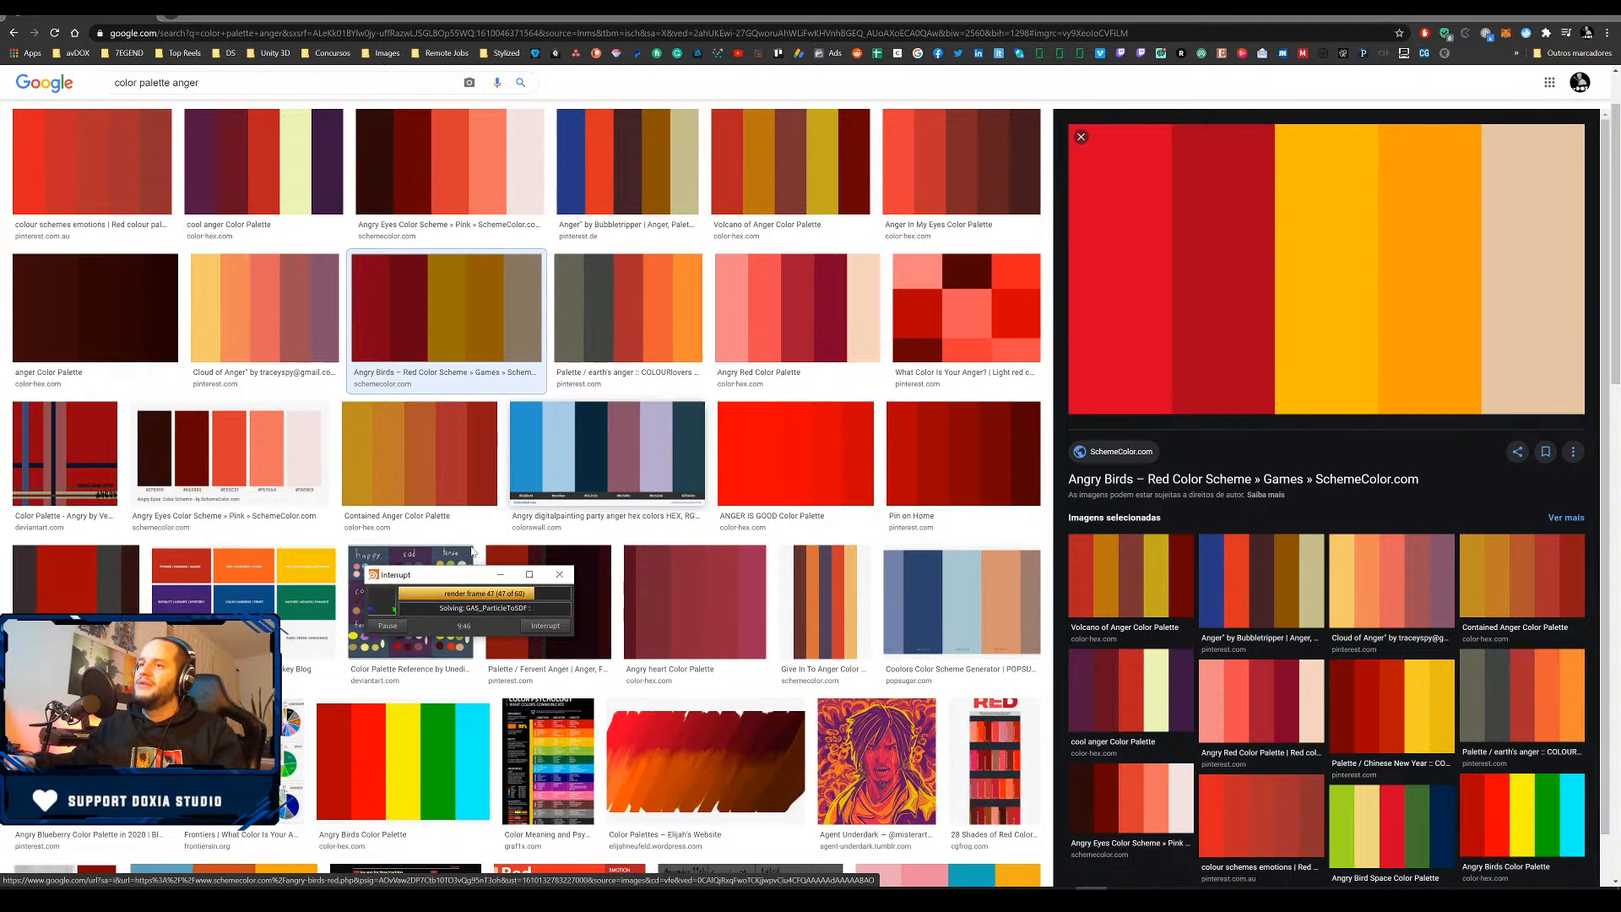
# Switch back to Houdini and interrupt the running wedge render
pyautogui.moveTo(459, 578); pyautogui.dragTo(562, 526)
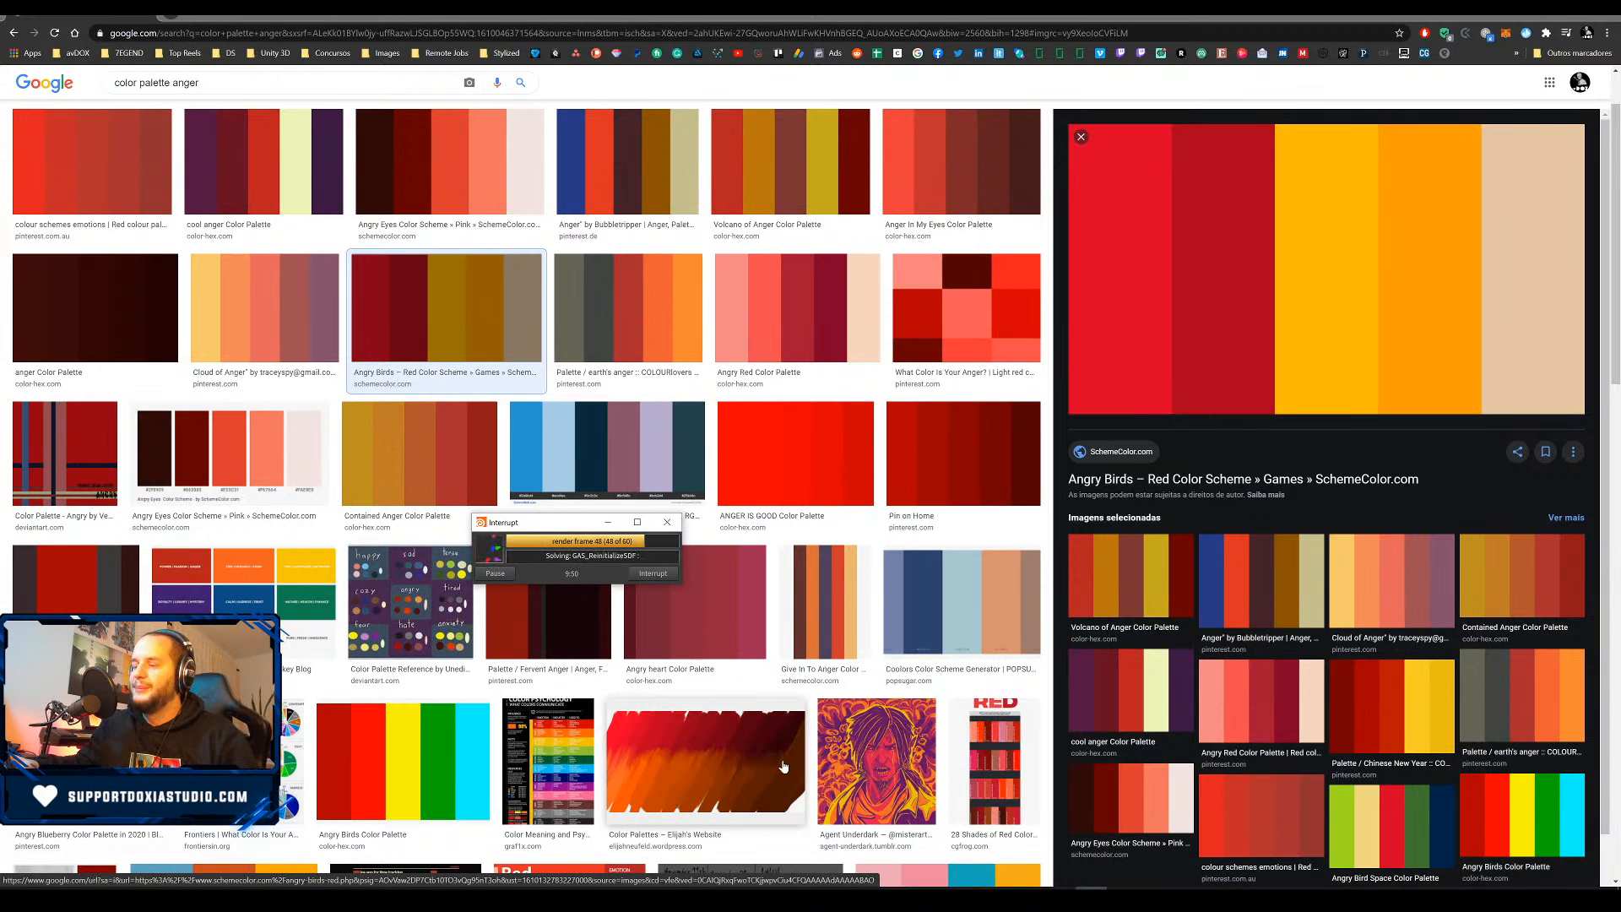
pyautogui.moveTo(515, 521); pyautogui.dragTo(485, 562)
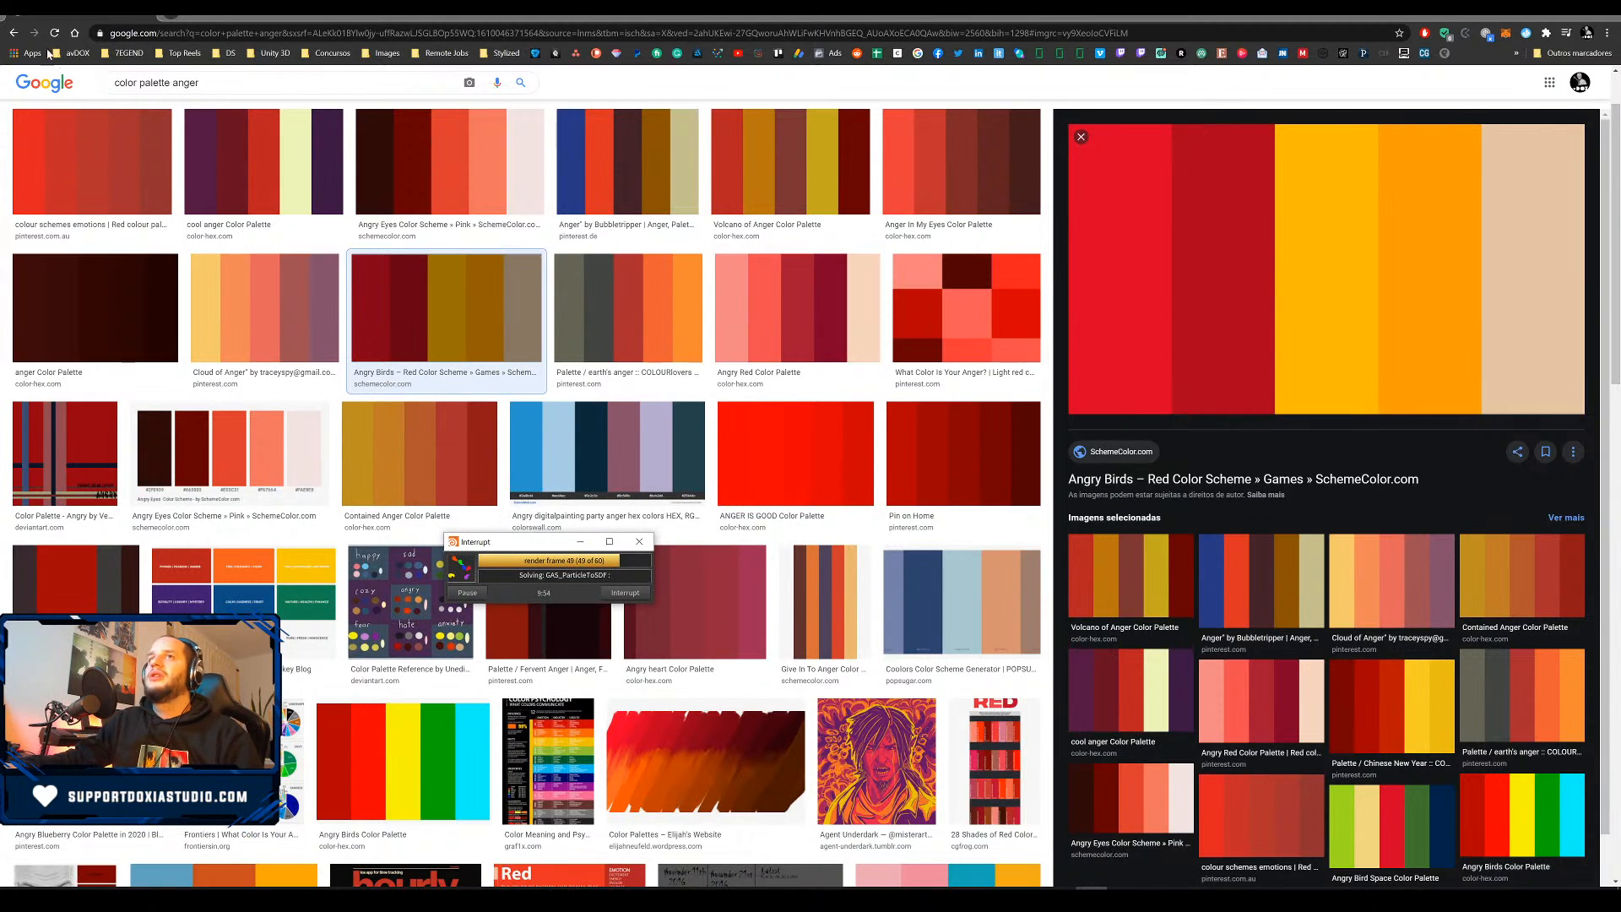
pyautogui.hotkey('alt', 'Tab')
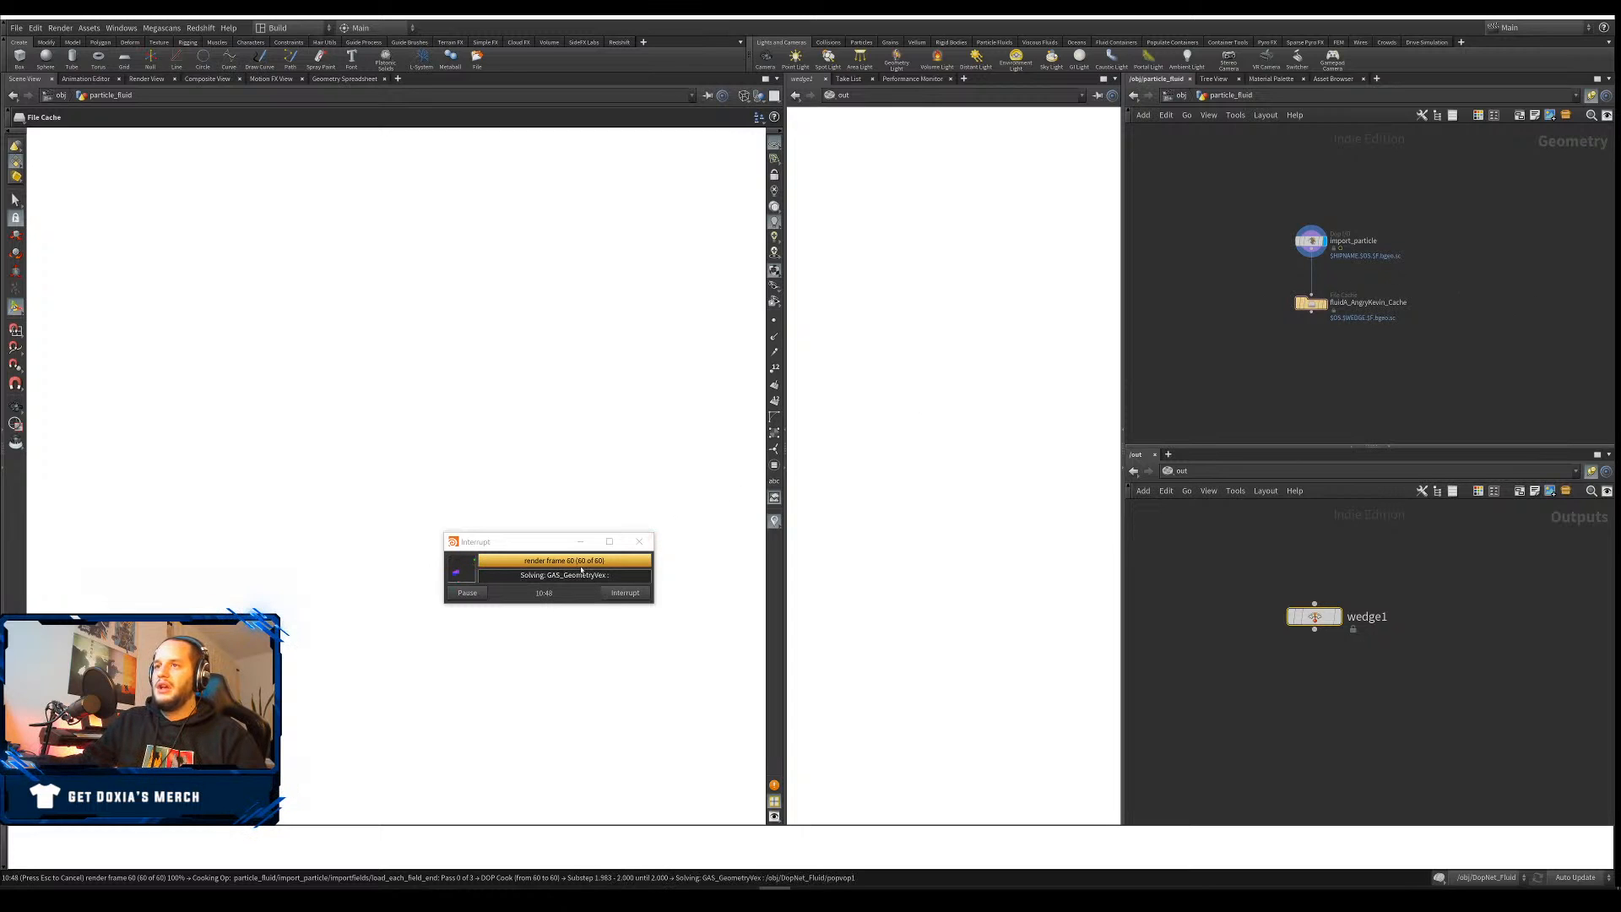
pyautogui.click(626, 594)
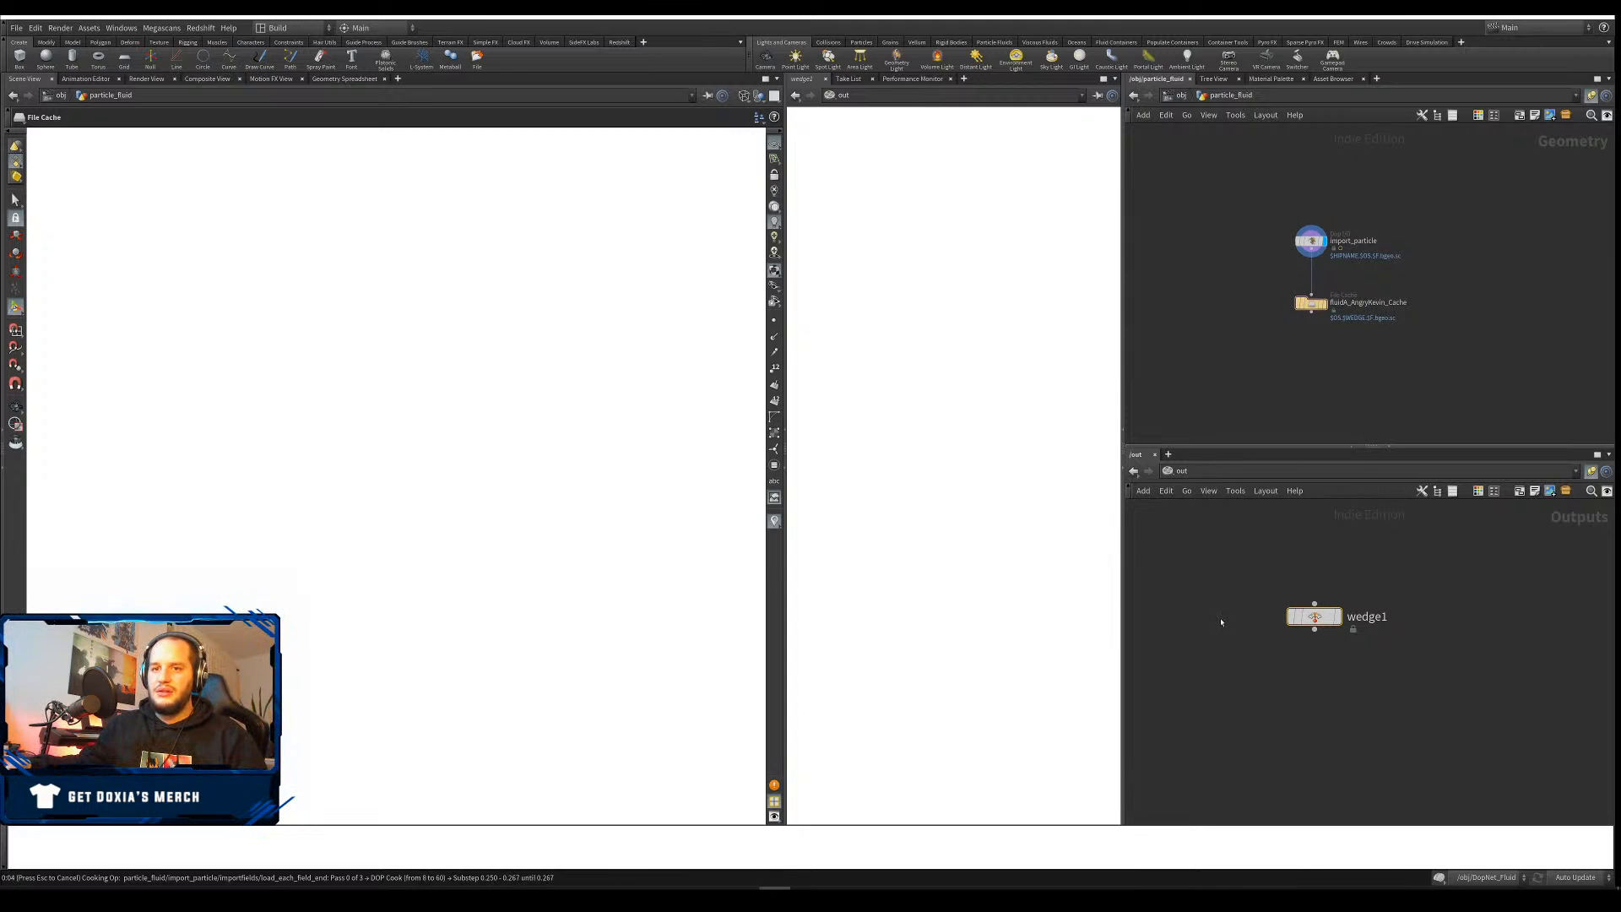
pyautogui.press('Escape')
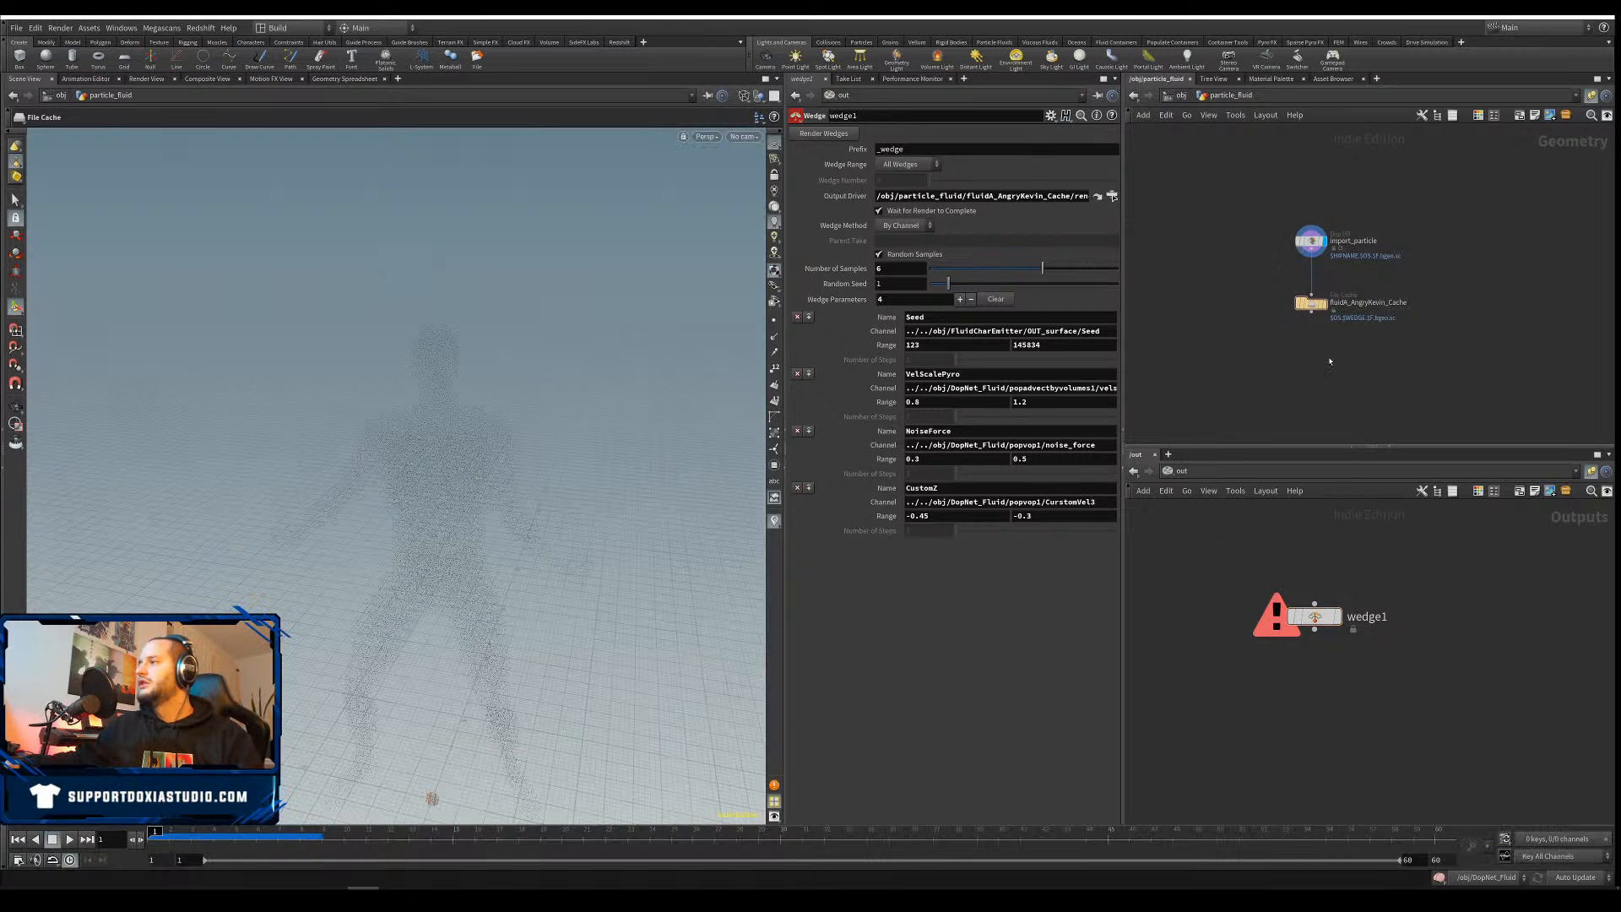
# Duplicate the fluidA_AngryKevin_Cache file cache node and disconnect the copy from import_particle
pyautogui.moveTo(1312, 306); pyautogui.dragTo(1312, 278)
pyautogui.press('Tab')
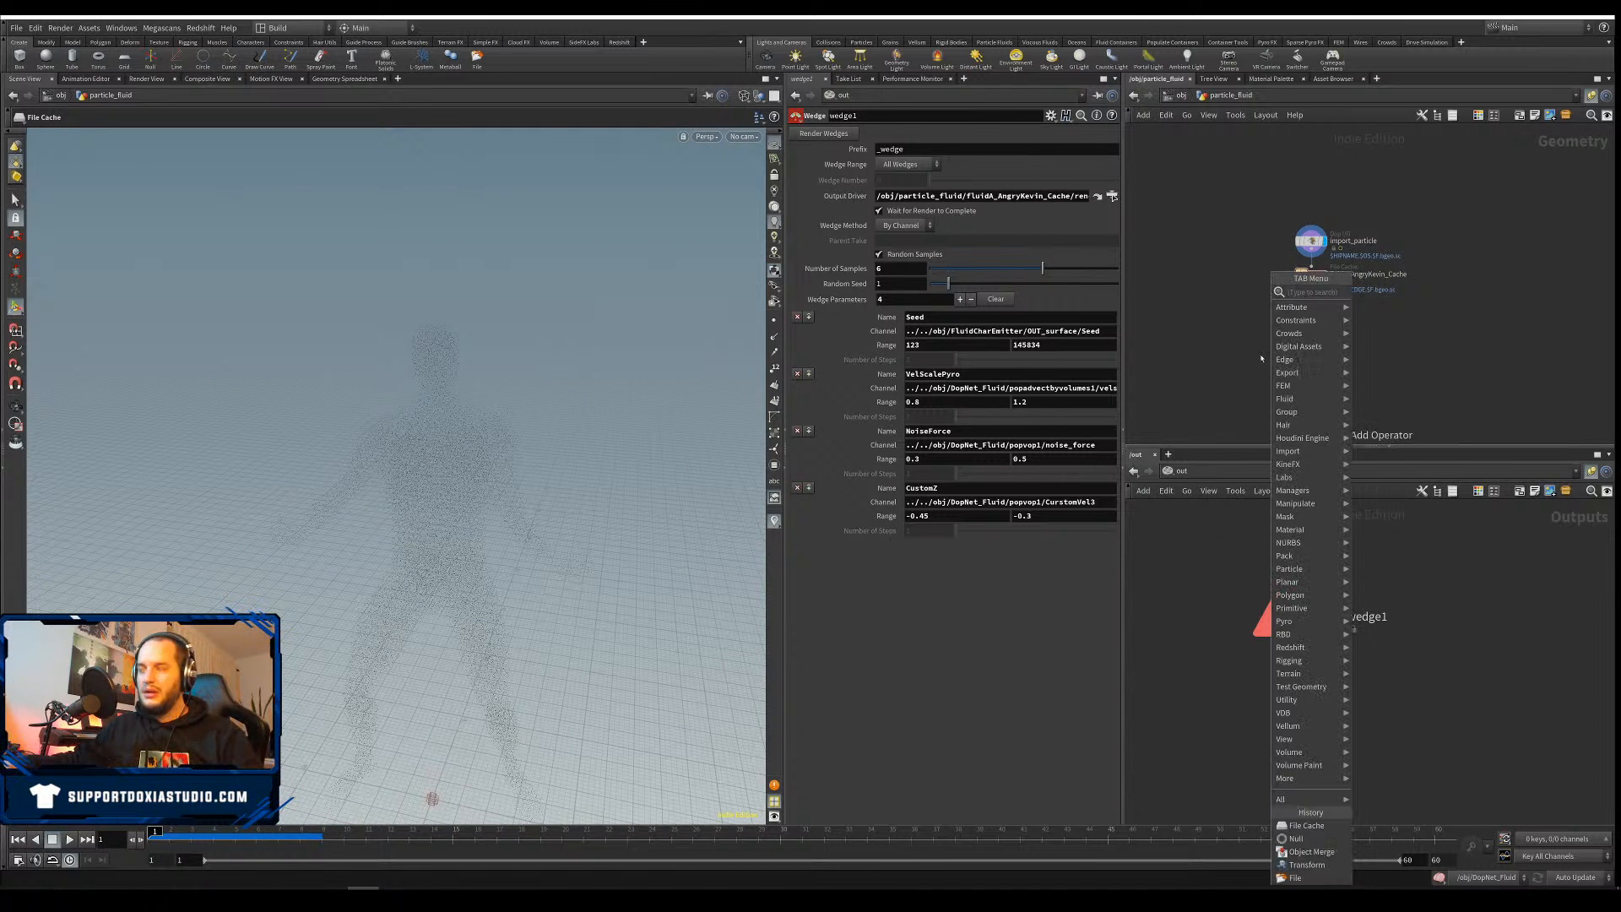
pyautogui.click(1307, 825)
pyautogui.click(1241, 335)
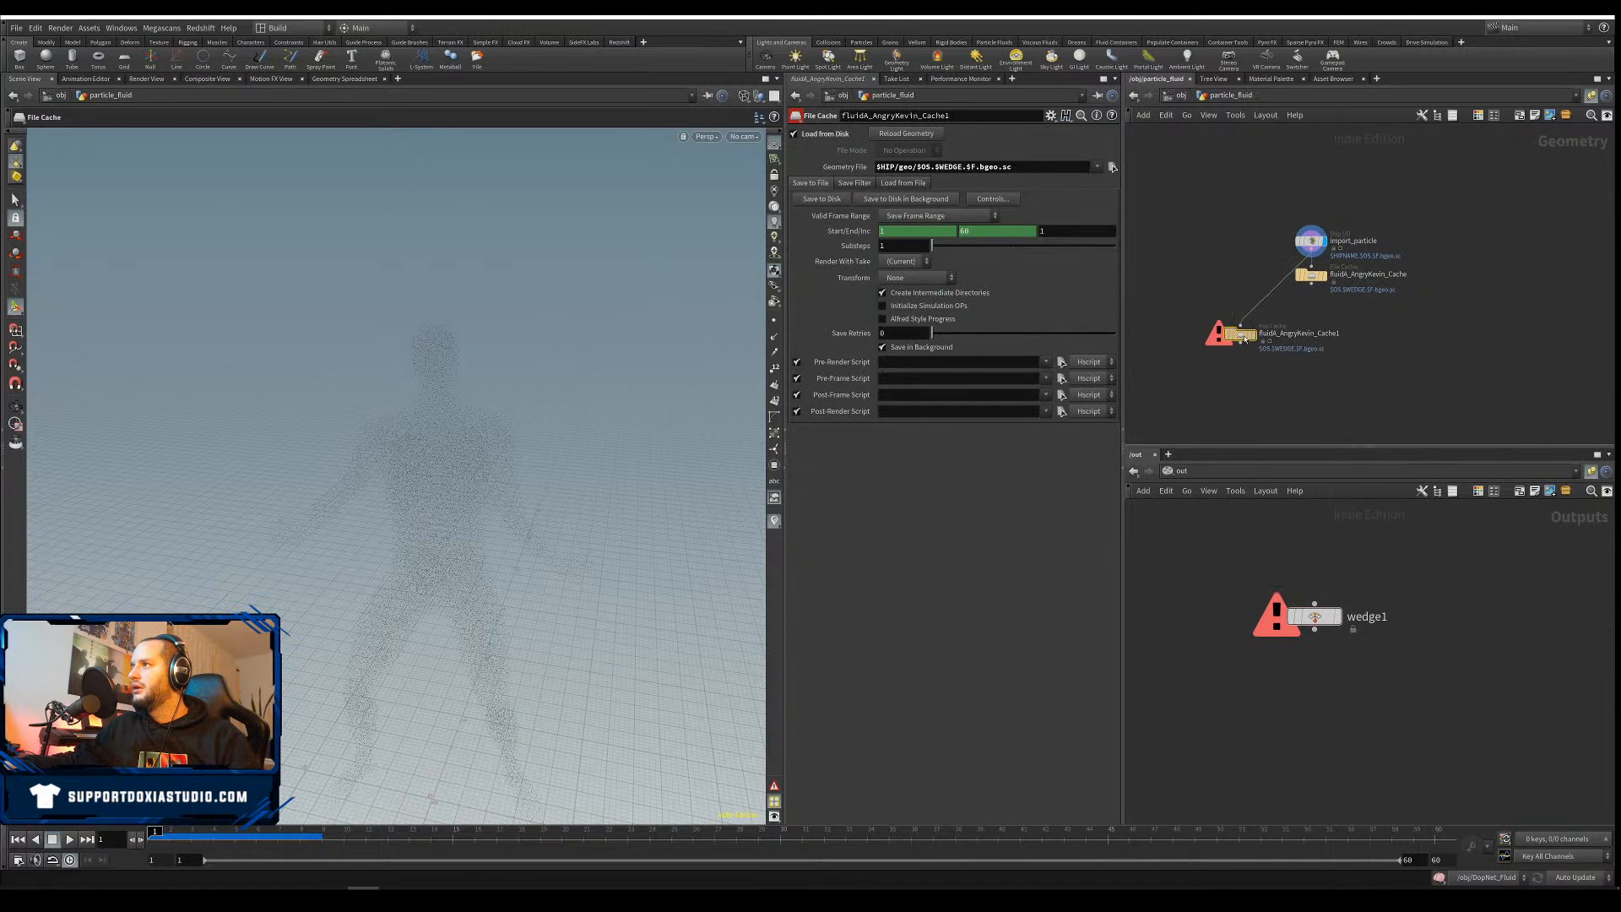
pyautogui.moveTo(1245, 339)
pyautogui.mouseDown()
pyautogui.moveTo(1229, 318)
pyautogui.moveTo(1233, 344)
pyautogui.mouseUp()
pyautogui.press('y')
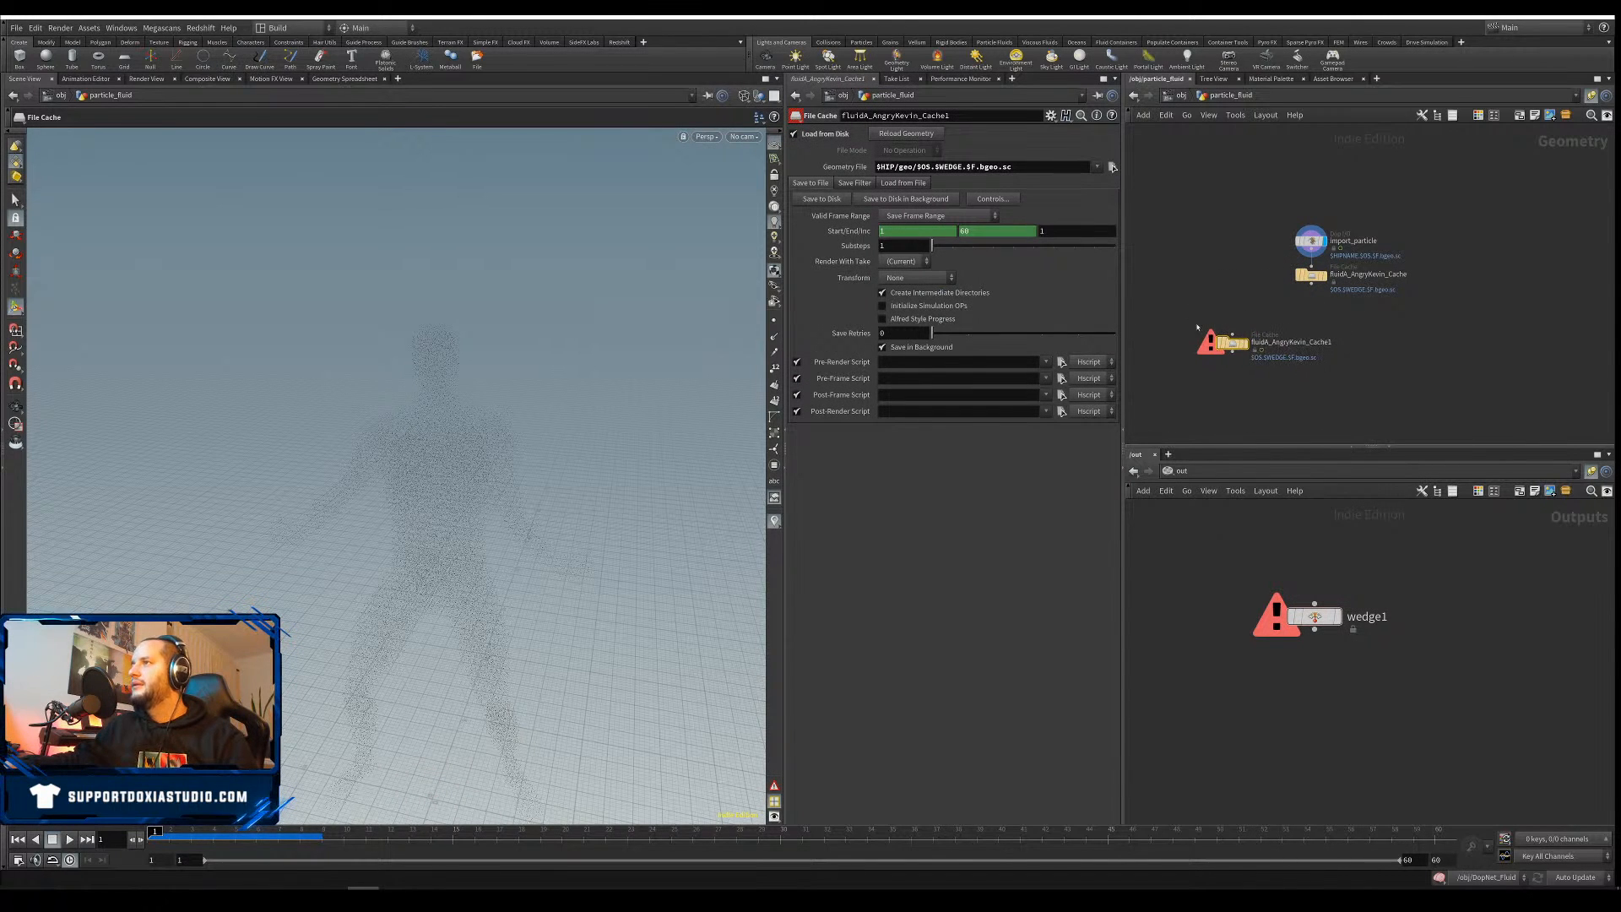
# Load the Seed_13799 wedge sequence into the disconnected file cache, and load the Seed_19701 sequence into a duplicate of it
pyautogui.click(1113, 167)
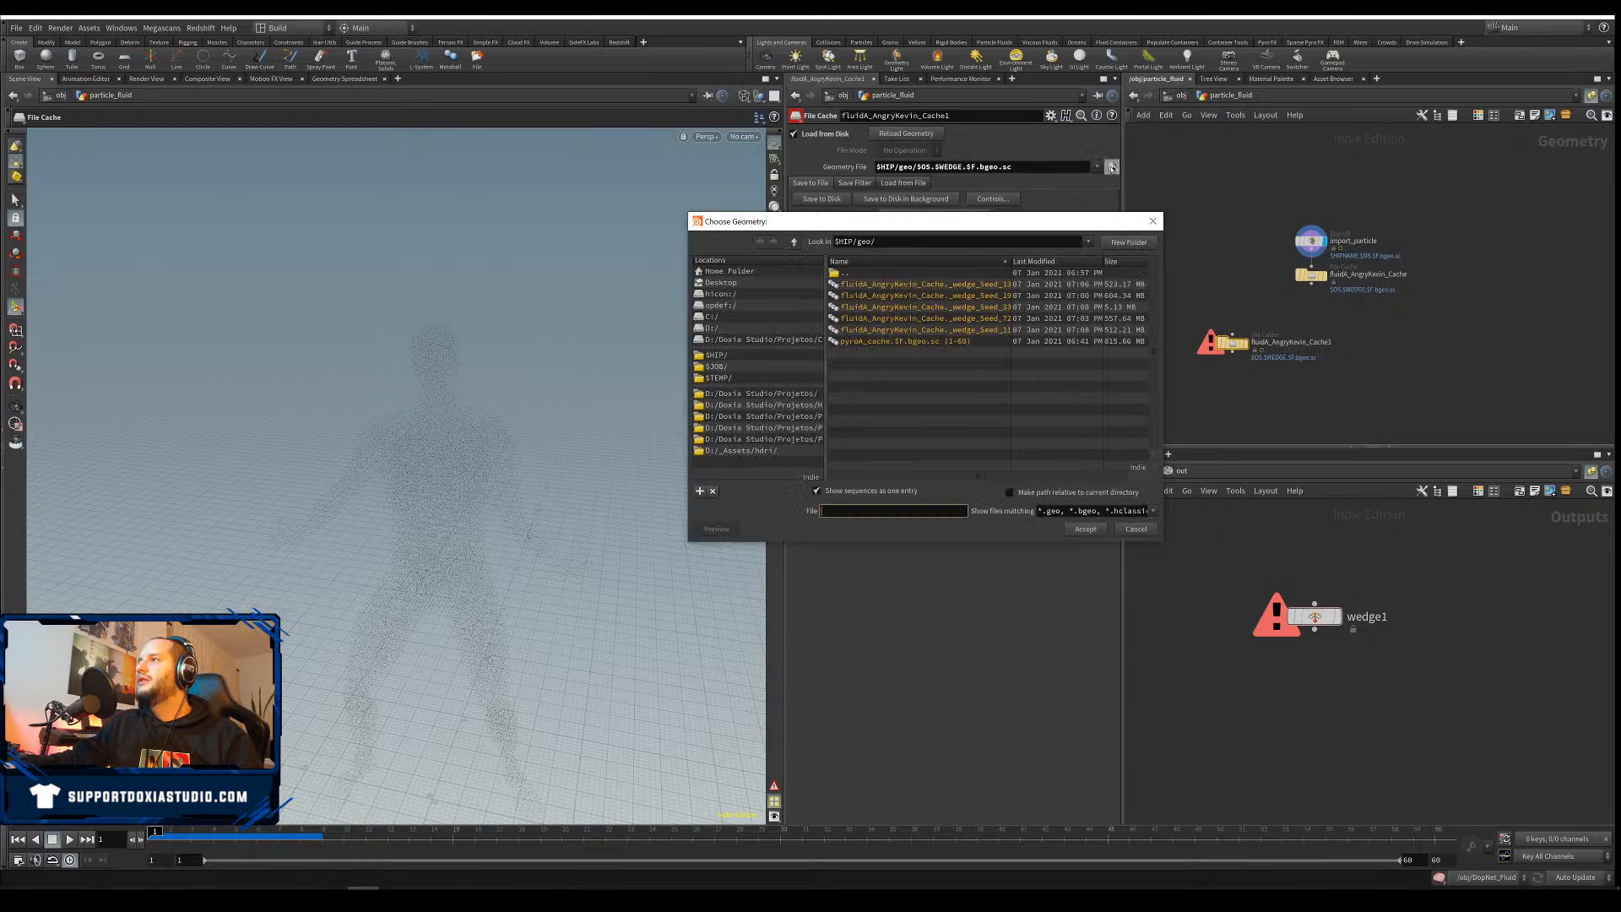
pyautogui.doubleClick(938, 286)
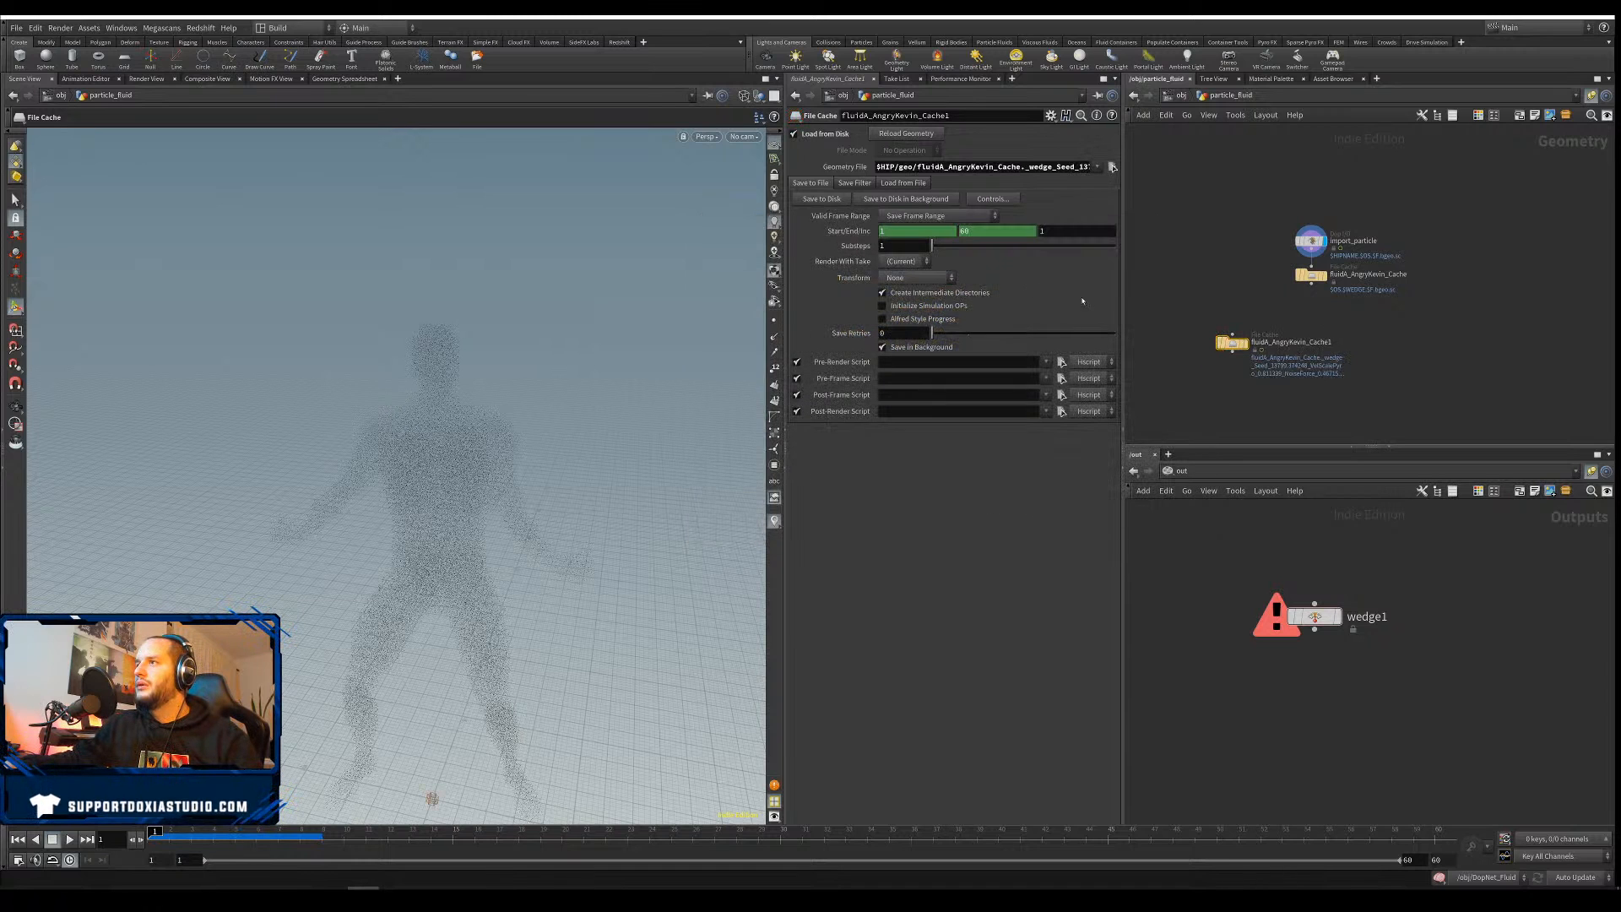
pyautogui.moveTo(1240, 347); pyautogui.dragTo(1278, 349)
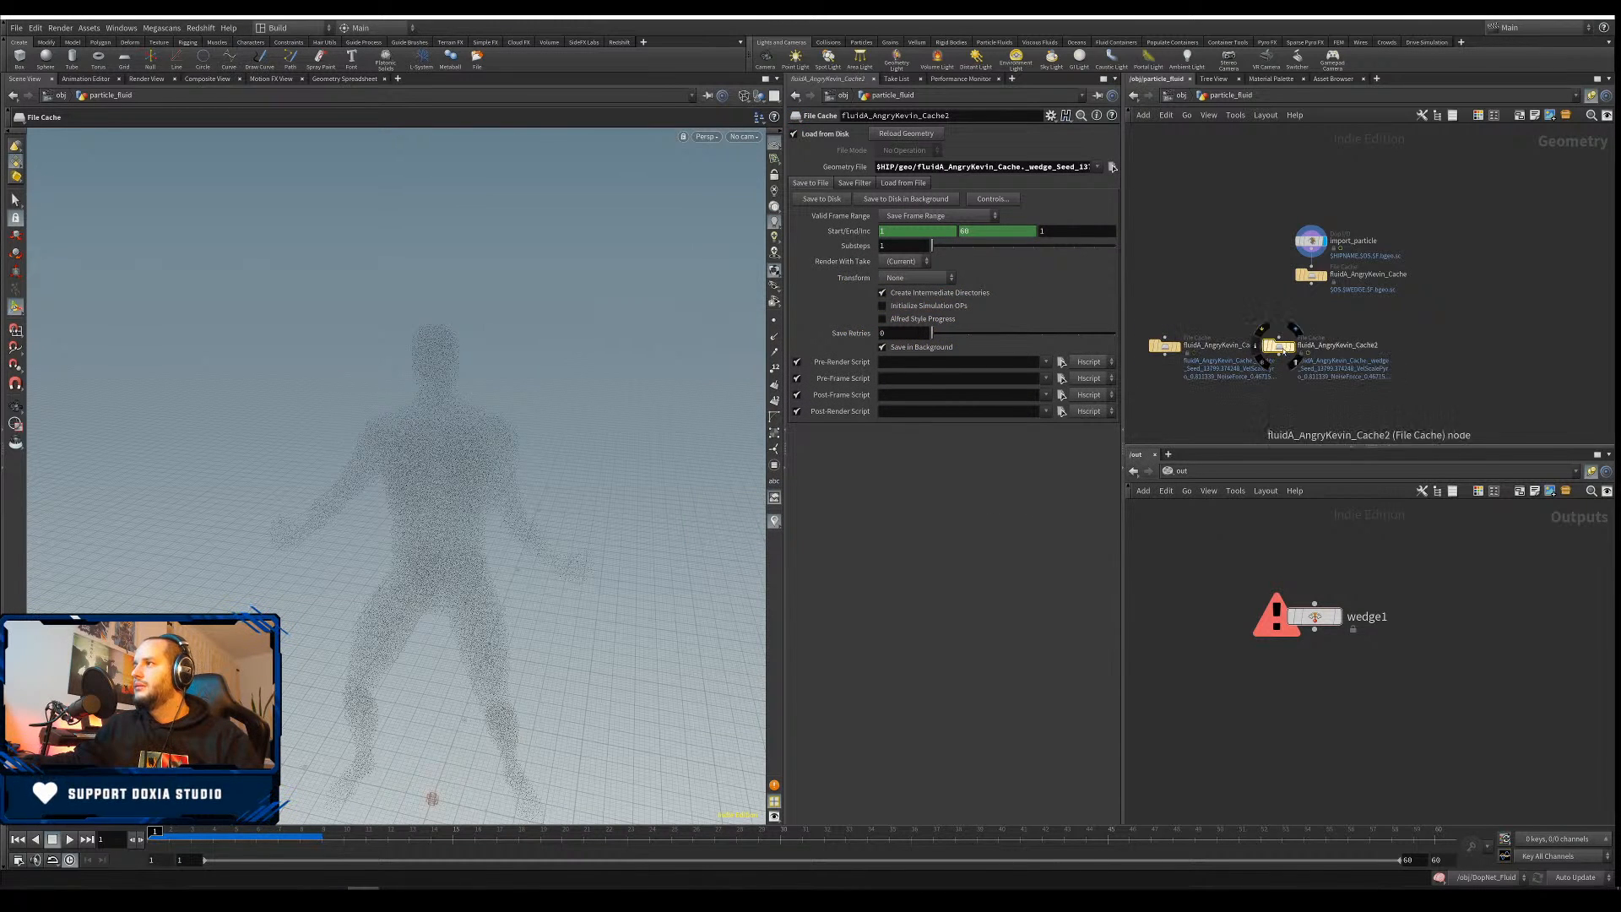
pyautogui.click(1113, 167)
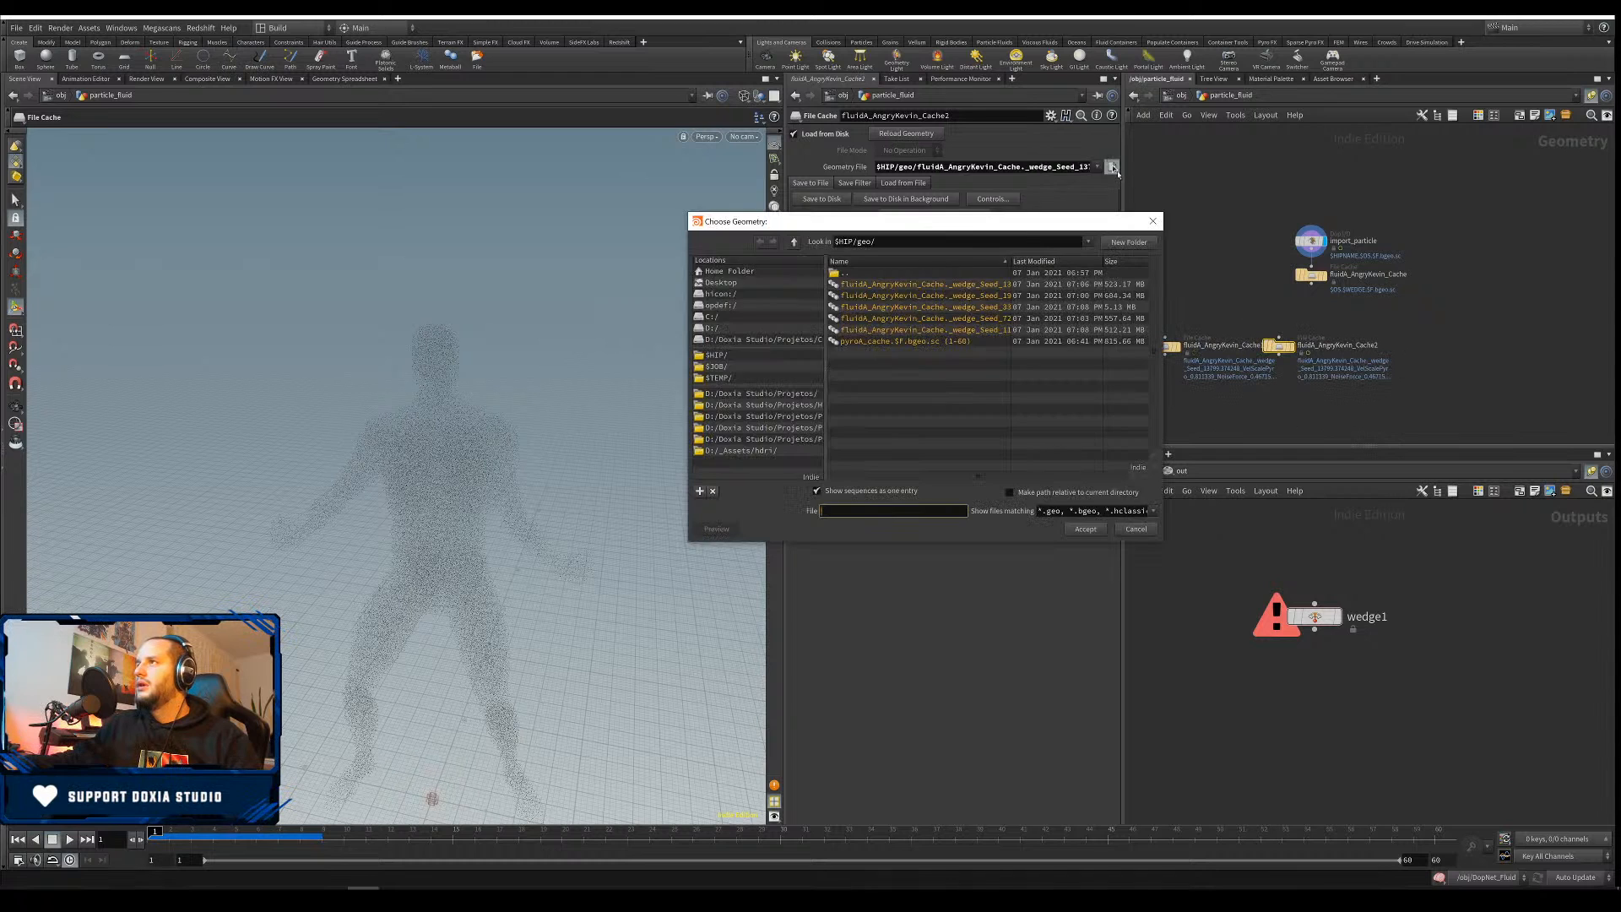
pyautogui.doubleClick(965, 295)
# Add two more file cache duplicates, loading the Seed_33456 wedge sequence in the third node and Seed_72313 in the fourth
pyautogui.keyDown('alt'); pyautogui.moveTo(1279, 346); pyautogui.dragTo(1416, 350); pyautogui.keyUp('alt')
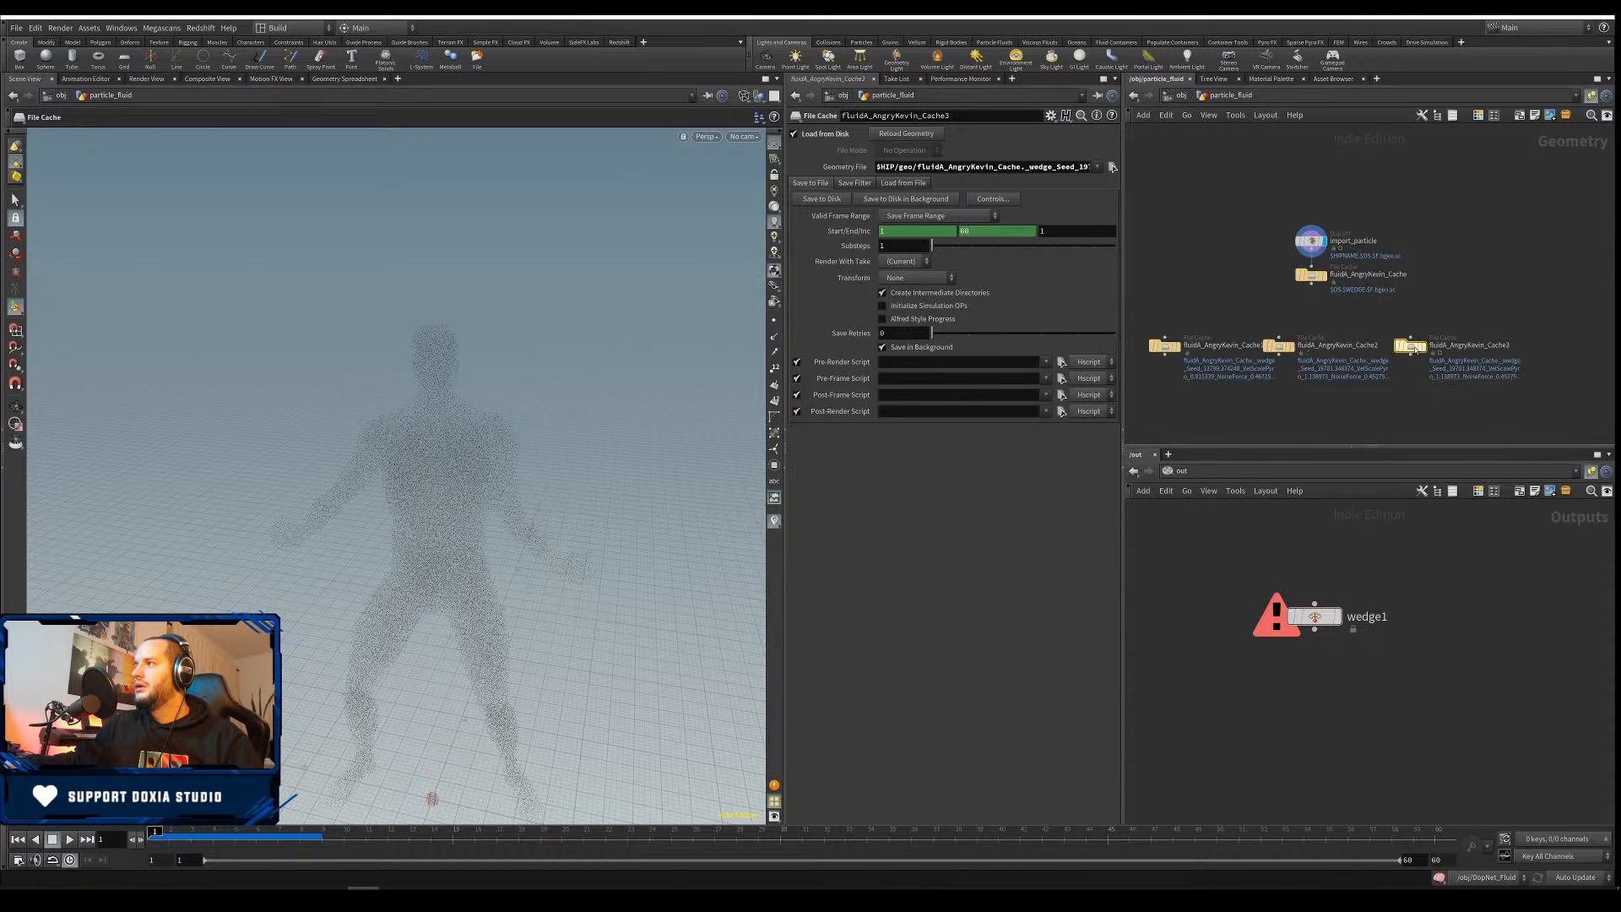
pyautogui.click(1113, 167)
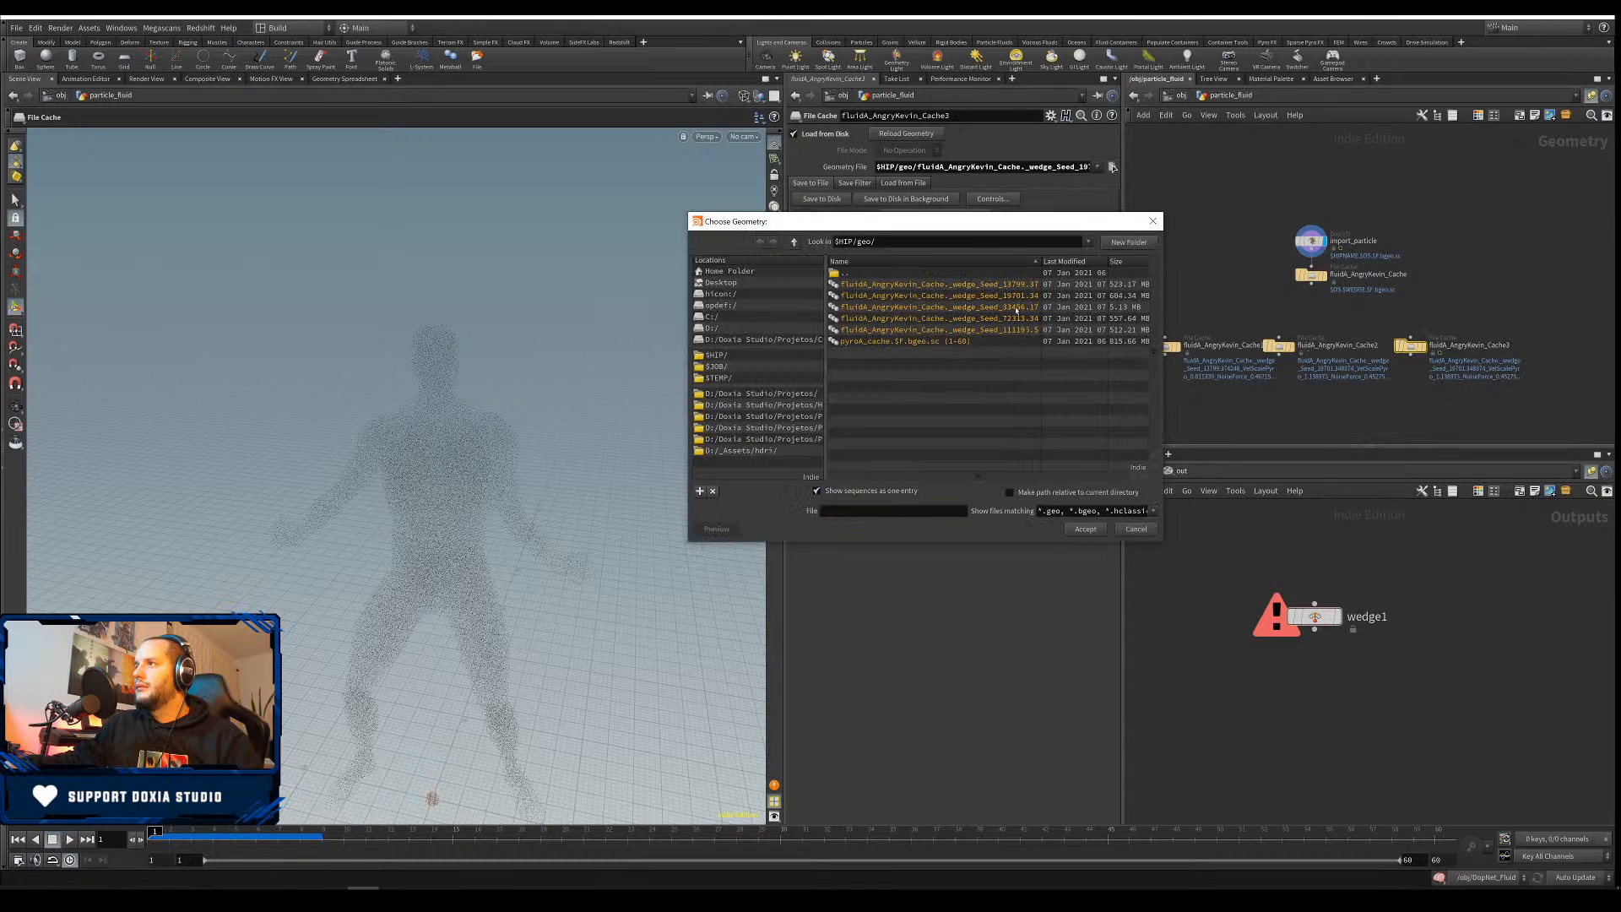
pyautogui.doubleClick(1043, 306)
pyautogui.keyDown('alt'); pyautogui.moveTo(1411, 347); pyautogui.dragTo(1524, 348); pyautogui.keyUp('alt')
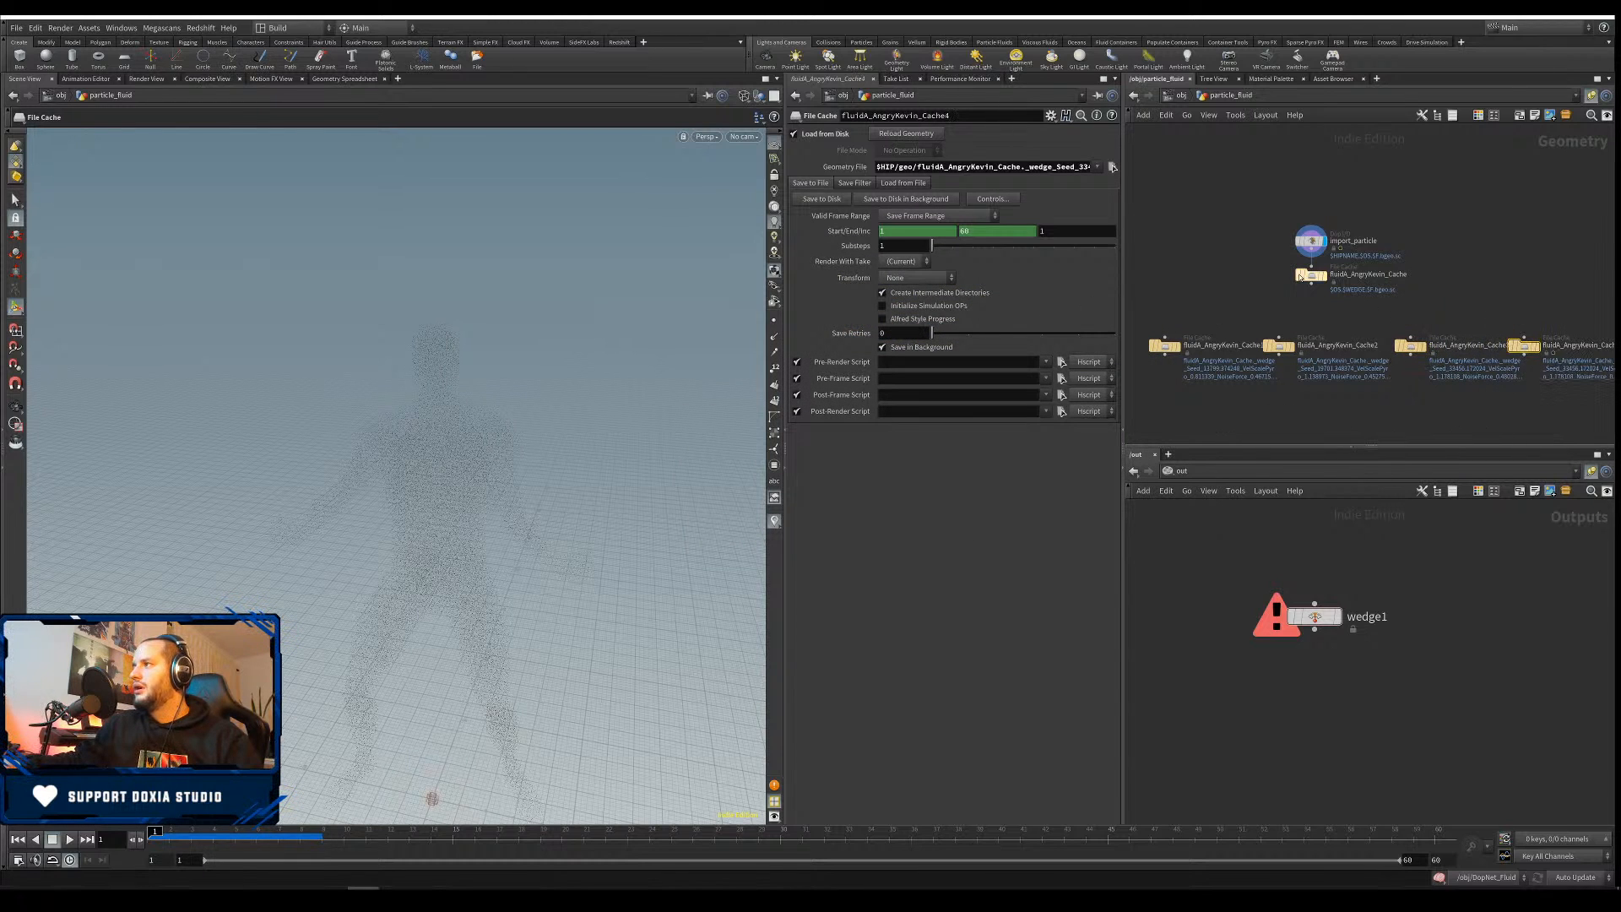
pyautogui.click(1113, 168)
pyautogui.doubleClick(1012, 320)
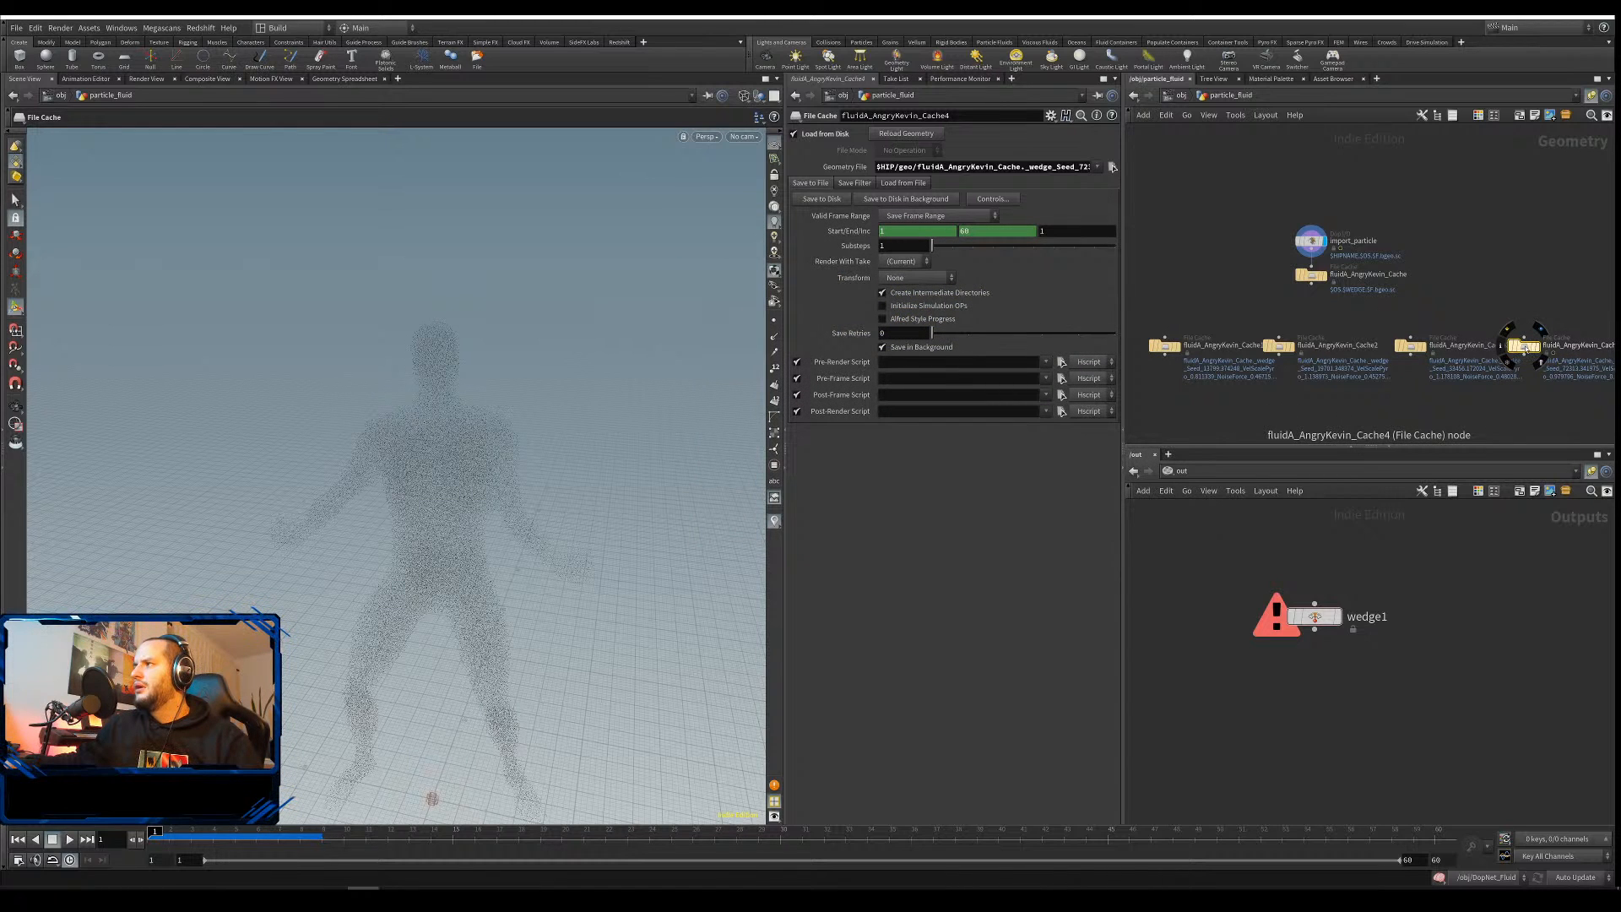
# Duplicate the fourth file cache node and load the Seed_111195 wedge sequence into the new copy
pyautogui.keyDown('alt'); pyautogui.moveTo(1524, 347); pyautogui.dragTo(1534, 391); pyautogui.keyUp('alt')
pyautogui.click(1113, 167)
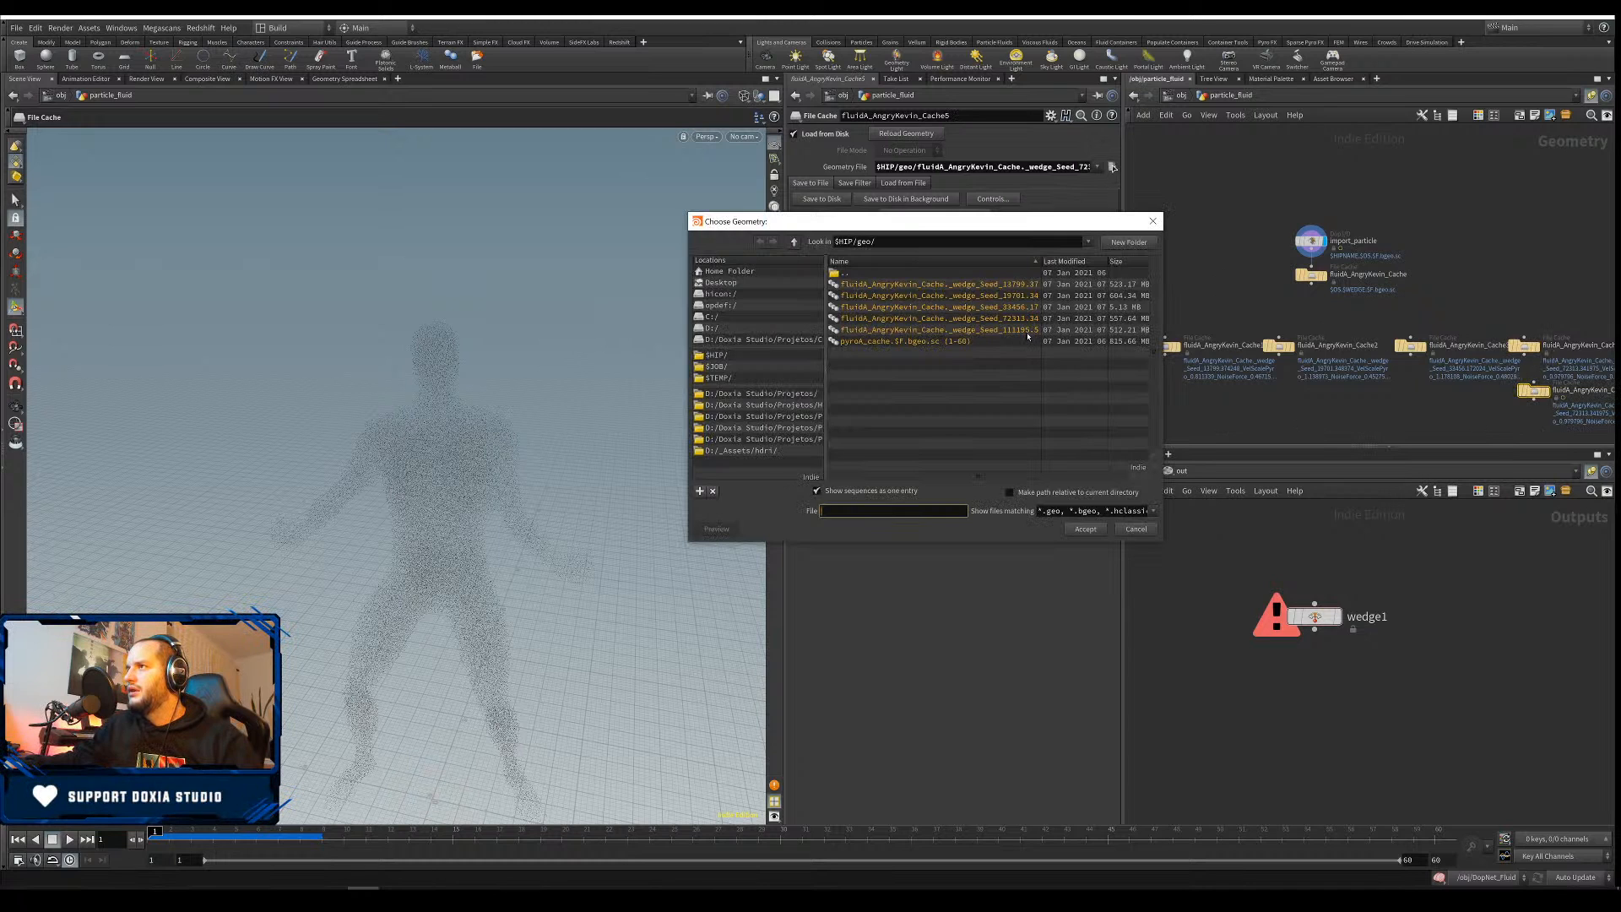
pyautogui.moveTo(1041, 261)
pyautogui.mouseDown()
pyautogui.moveTo(1136, 262)
pyautogui.moveTo(1031, 261)
pyautogui.mouseUp()
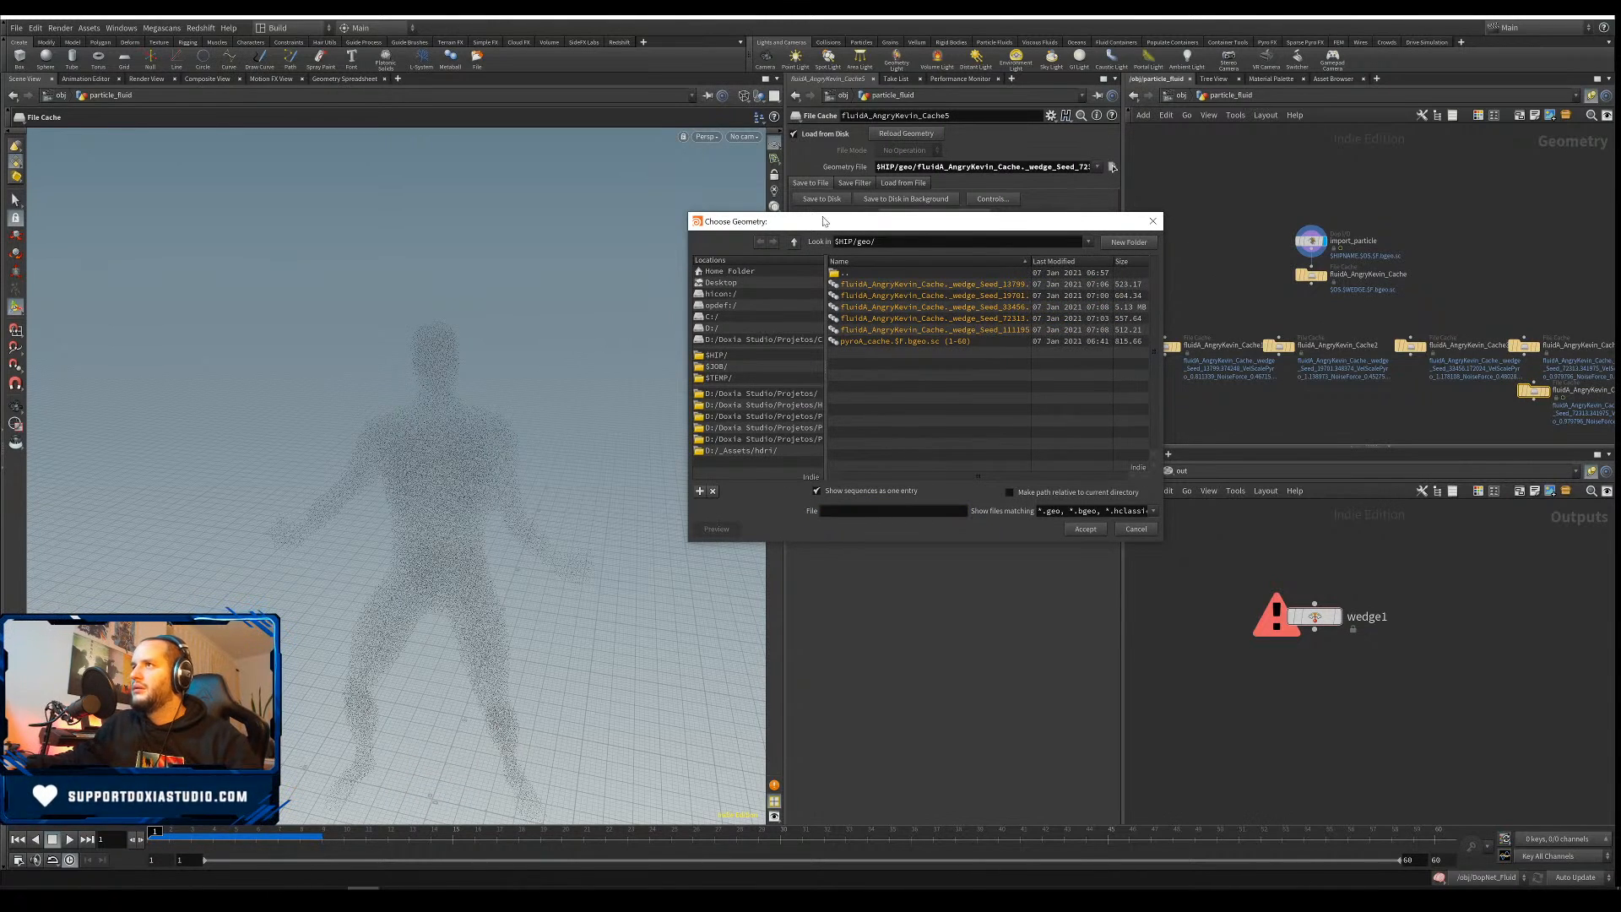
pyautogui.moveTo(824, 221); pyautogui.dragTo(313, 189)
pyautogui.moveTo(655, 343); pyautogui.dragTo(1592, 325)
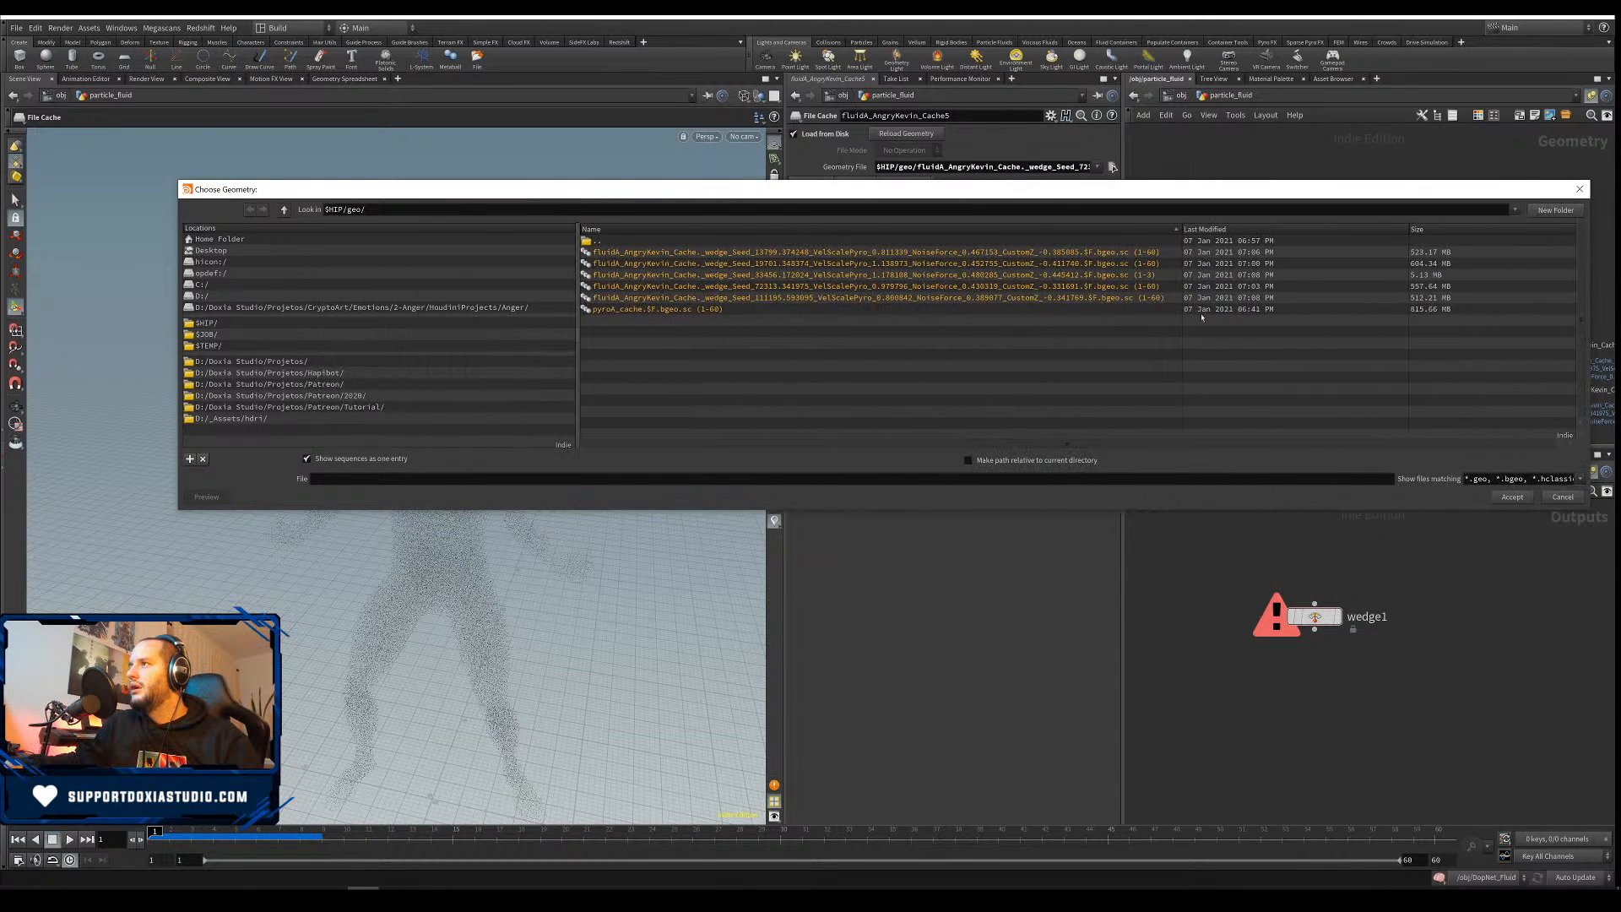
pyautogui.click(1158, 298)
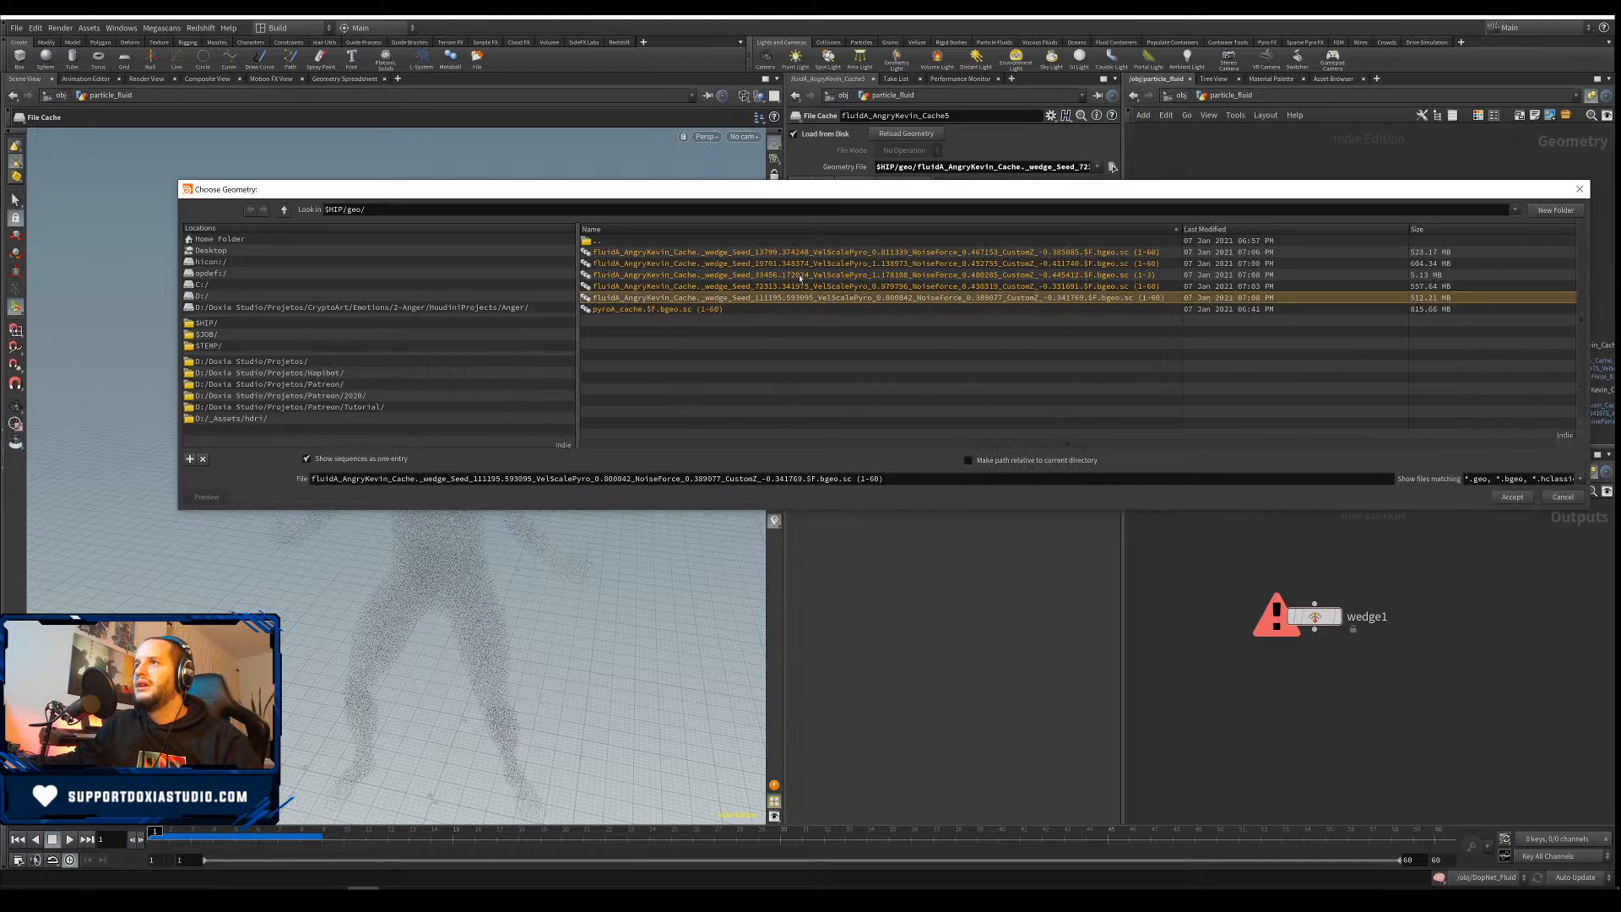
pyautogui.click(1522, 498)
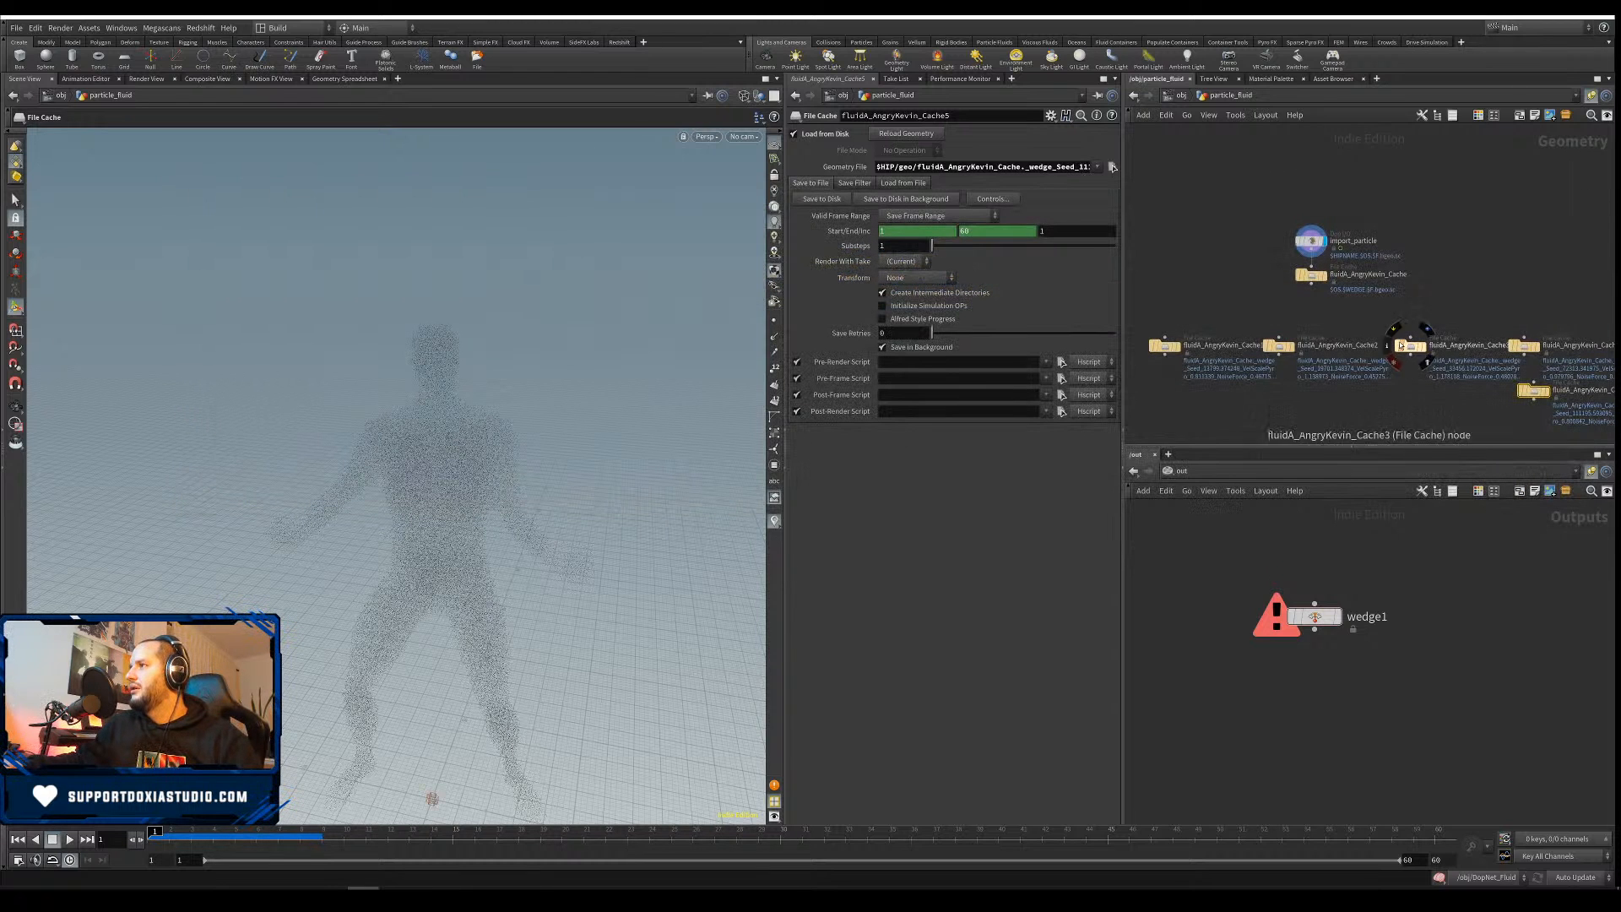
# Delete the file cache node that reads the Seed_33456 wedge and line up the remaining wedge caches in one row
pyautogui.click(1281, 346)
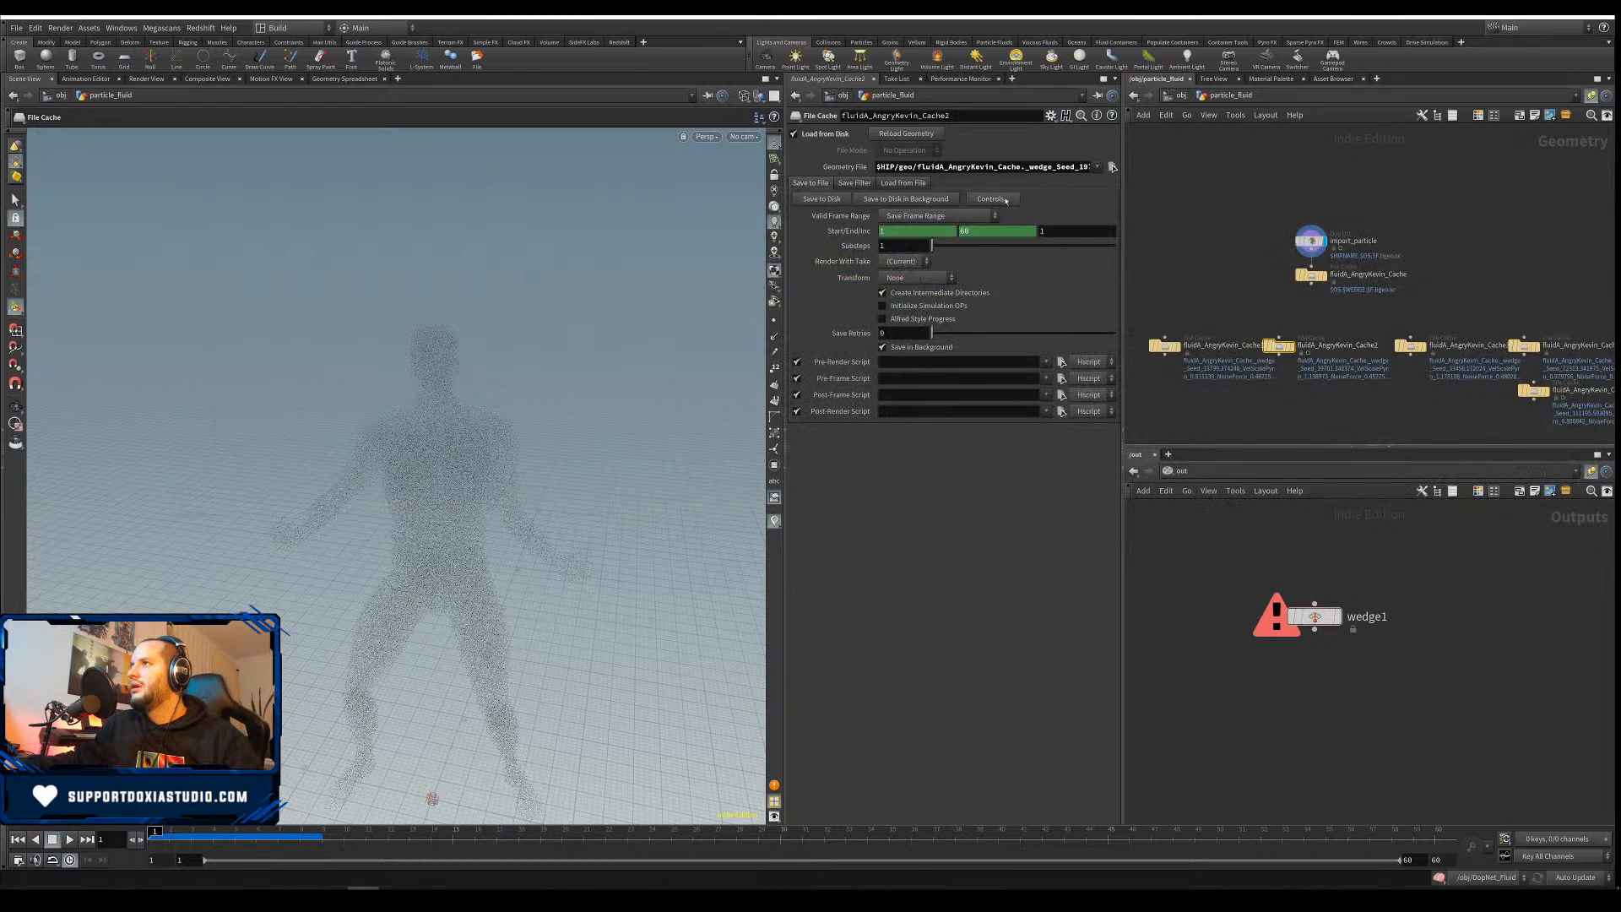
pyautogui.moveTo(1038, 166); pyautogui.dragTo(1256, 170)
pyautogui.click(1411, 345)
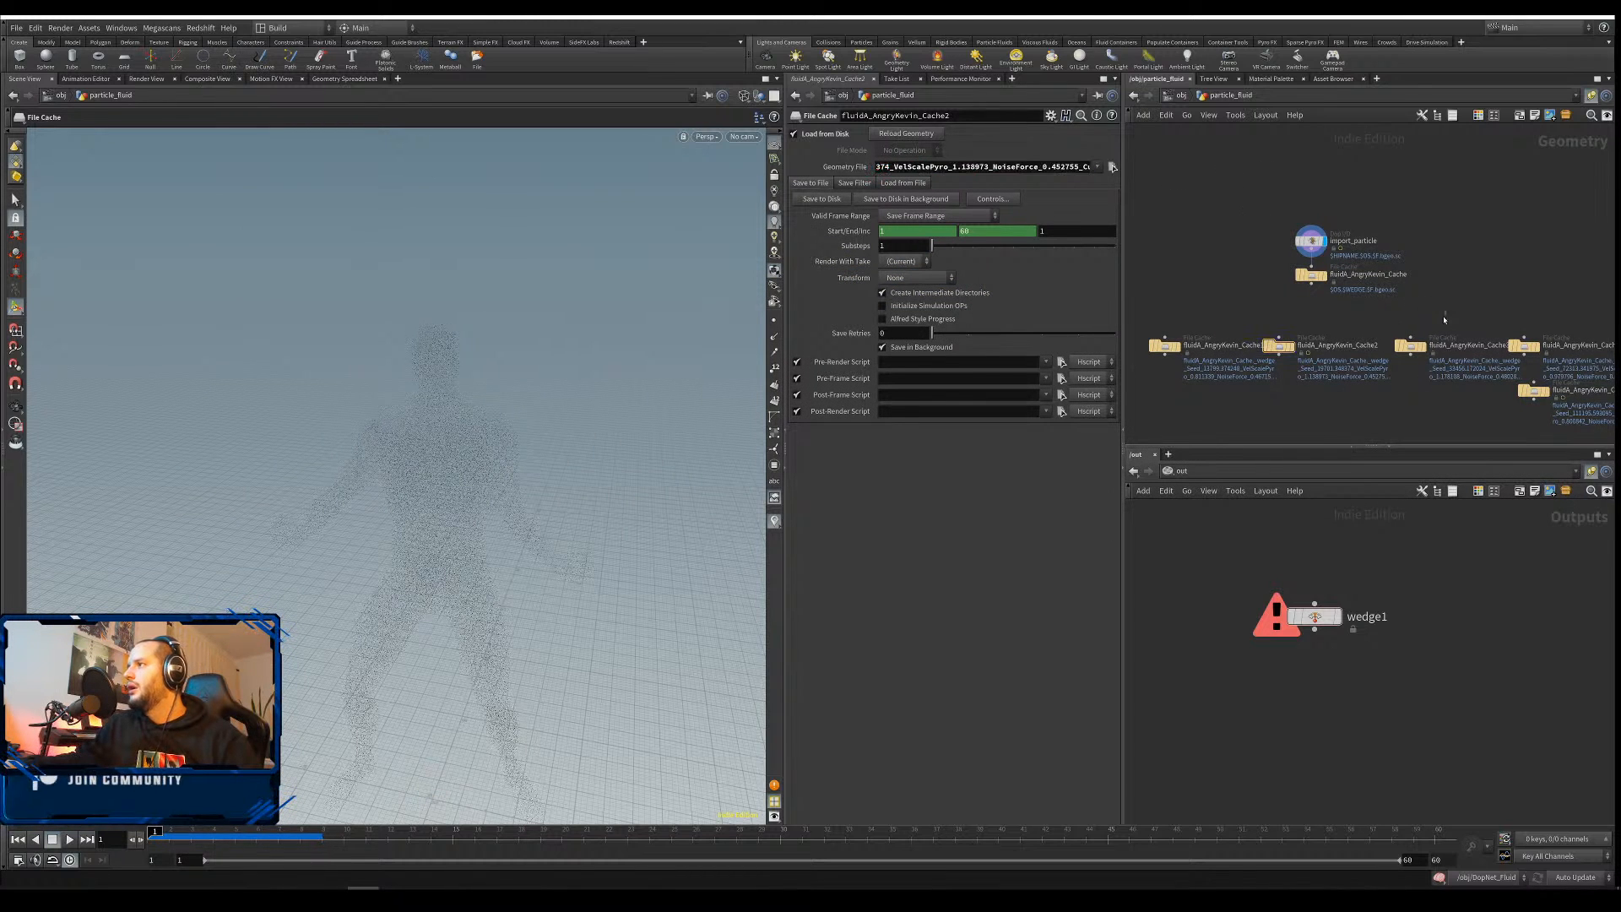
pyautogui.press('Delete')
pyautogui.moveTo(1522, 347); pyautogui.dragTo(1415, 346)
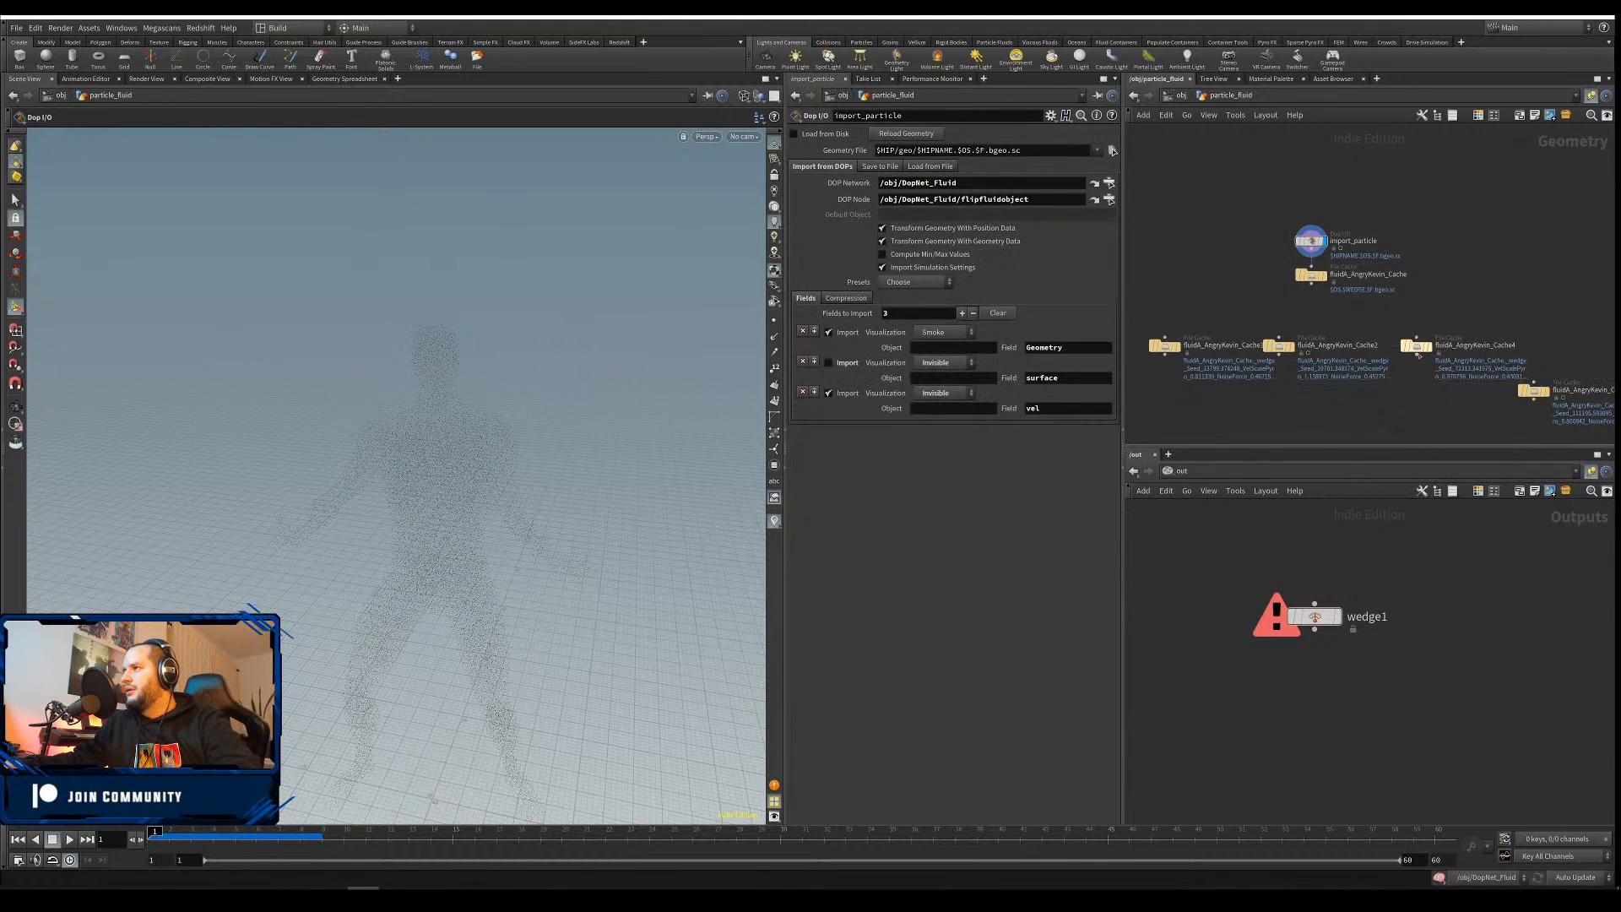
pyautogui.moveTo(1533, 390); pyautogui.dragTo(1550, 348)
pyautogui.moveTo(1531, 398); pyautogui.dragTo(1523, 352, button='middle')
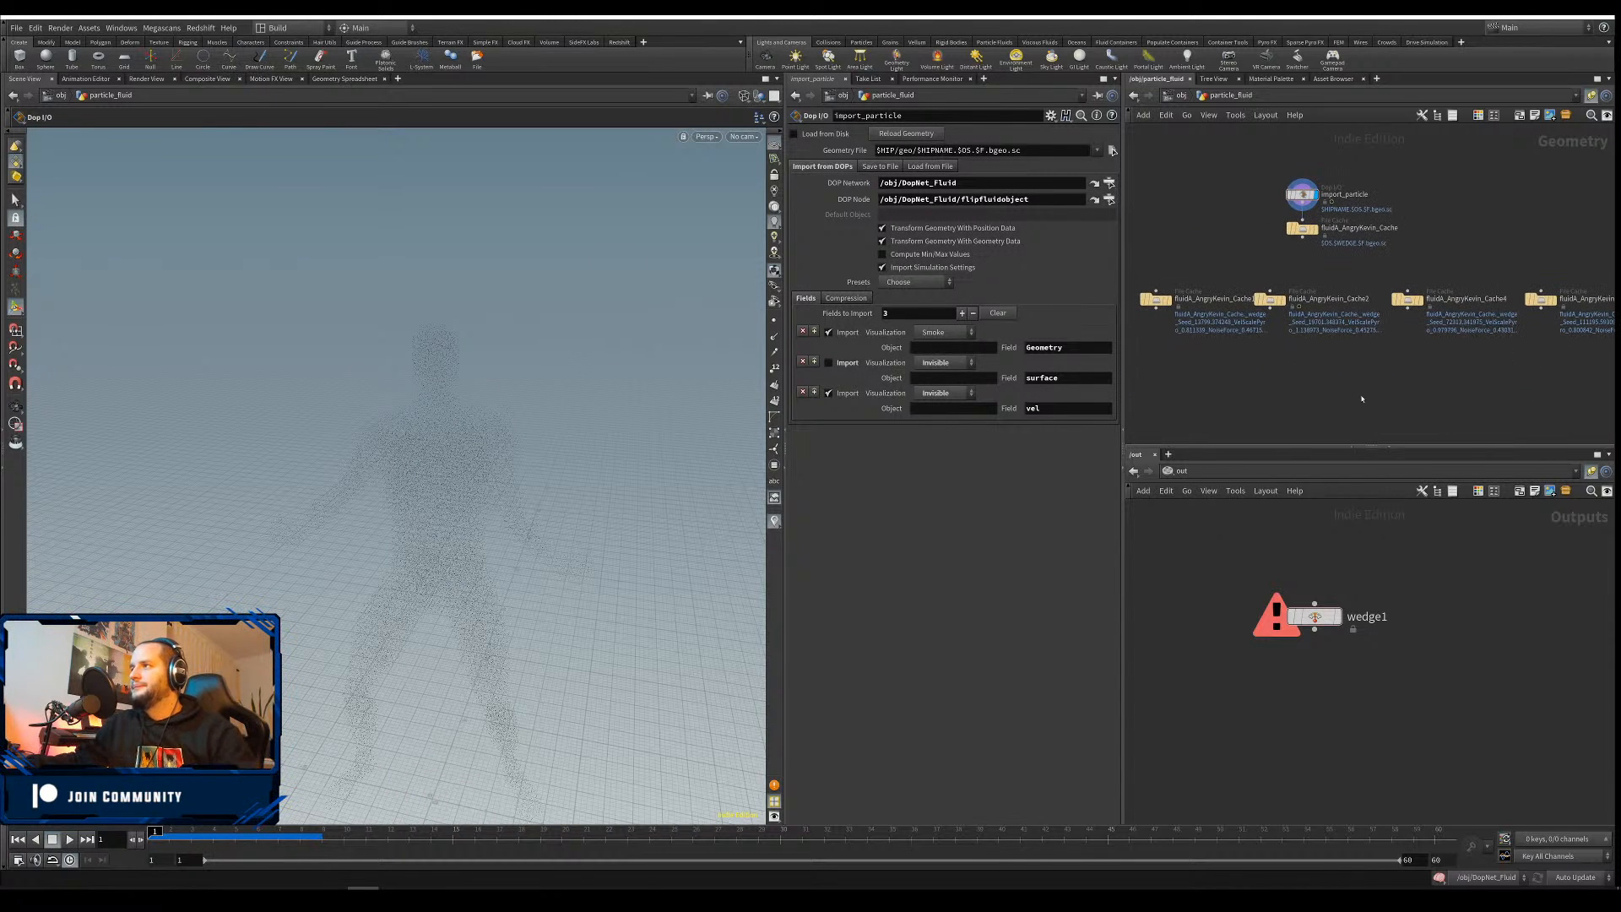
pyautogui.moveTo(1552, 281); pyautogui.dragTo(1141, 353)
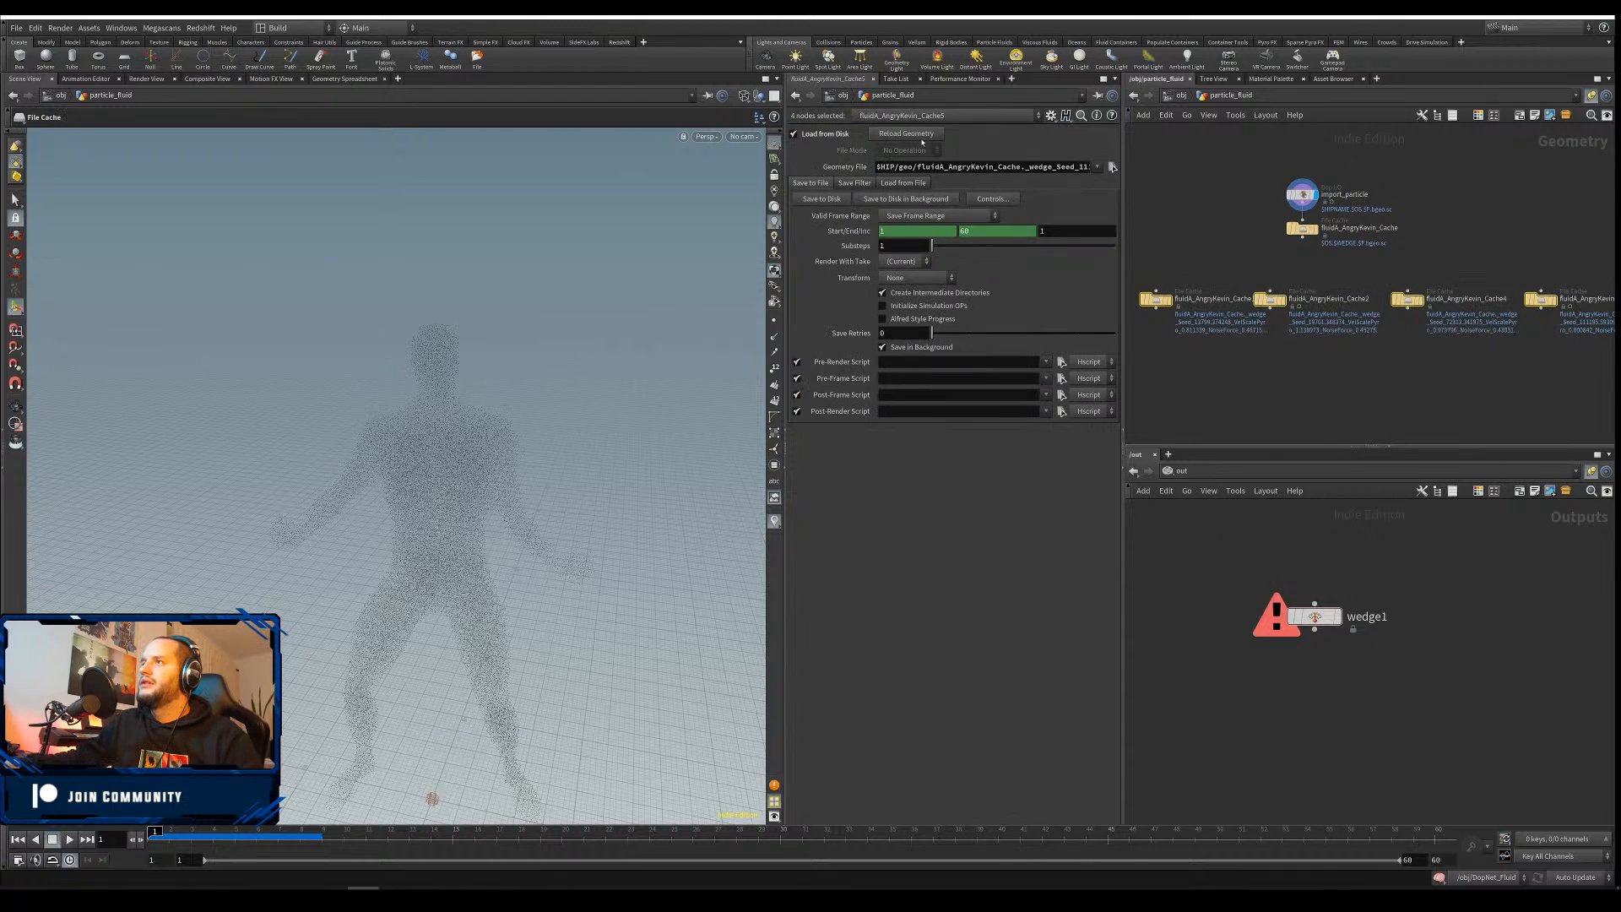
pyautogui.click(1284, 418)
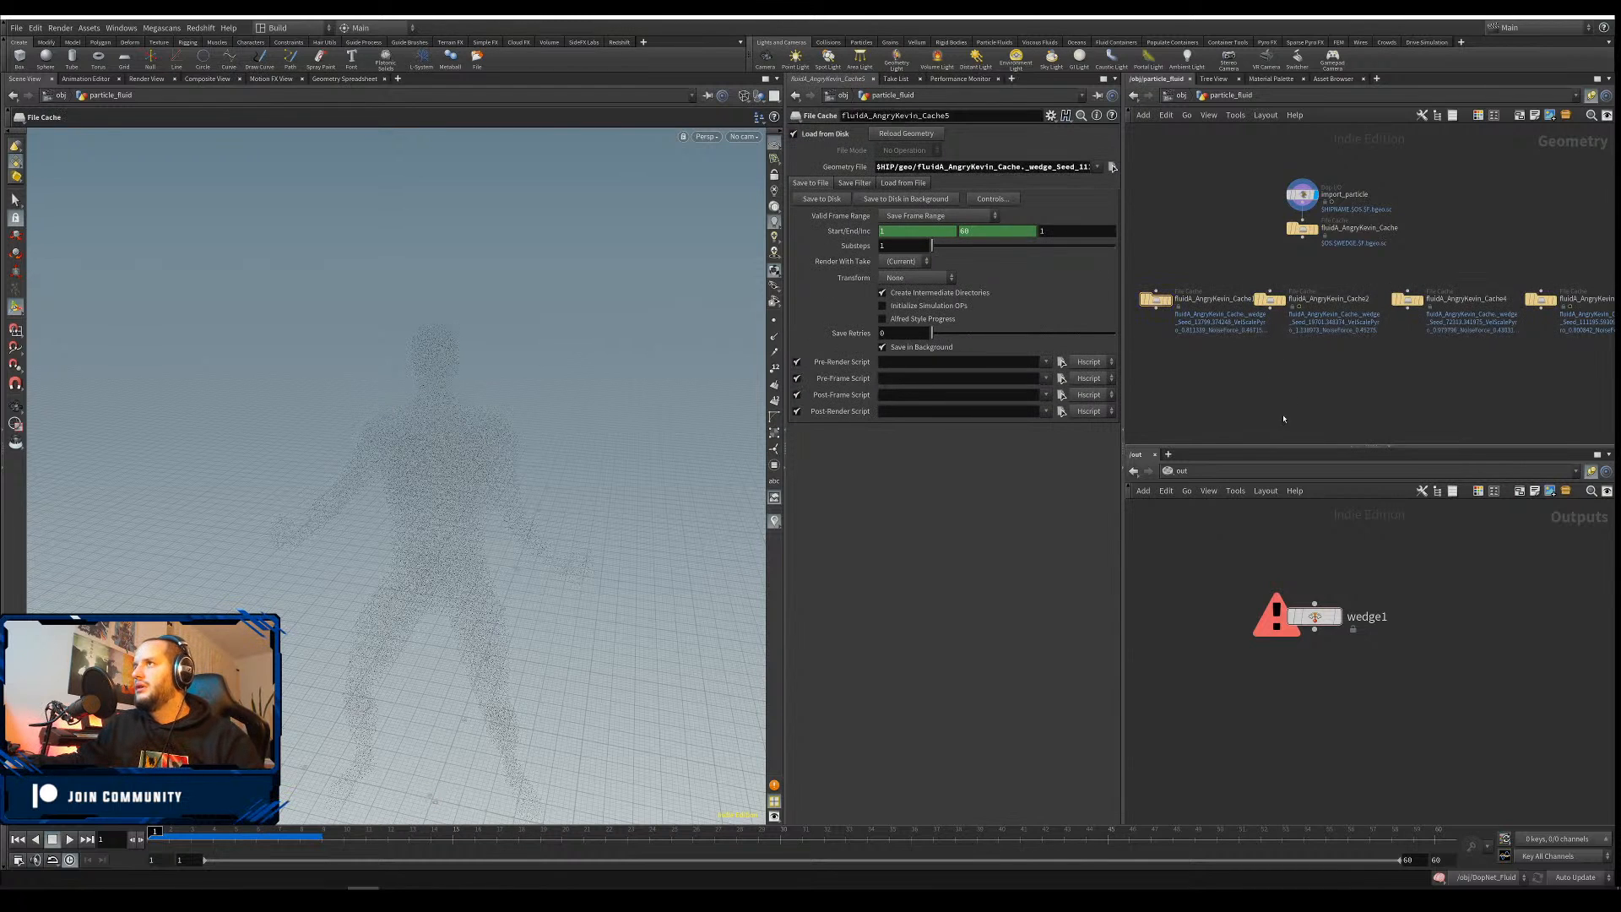
# Merge the four wedge file cache nodes with a Merge node placed centrally below them
pyautogui.moveTo(1560, 292); pyautogui.dragTo(1145, 395)
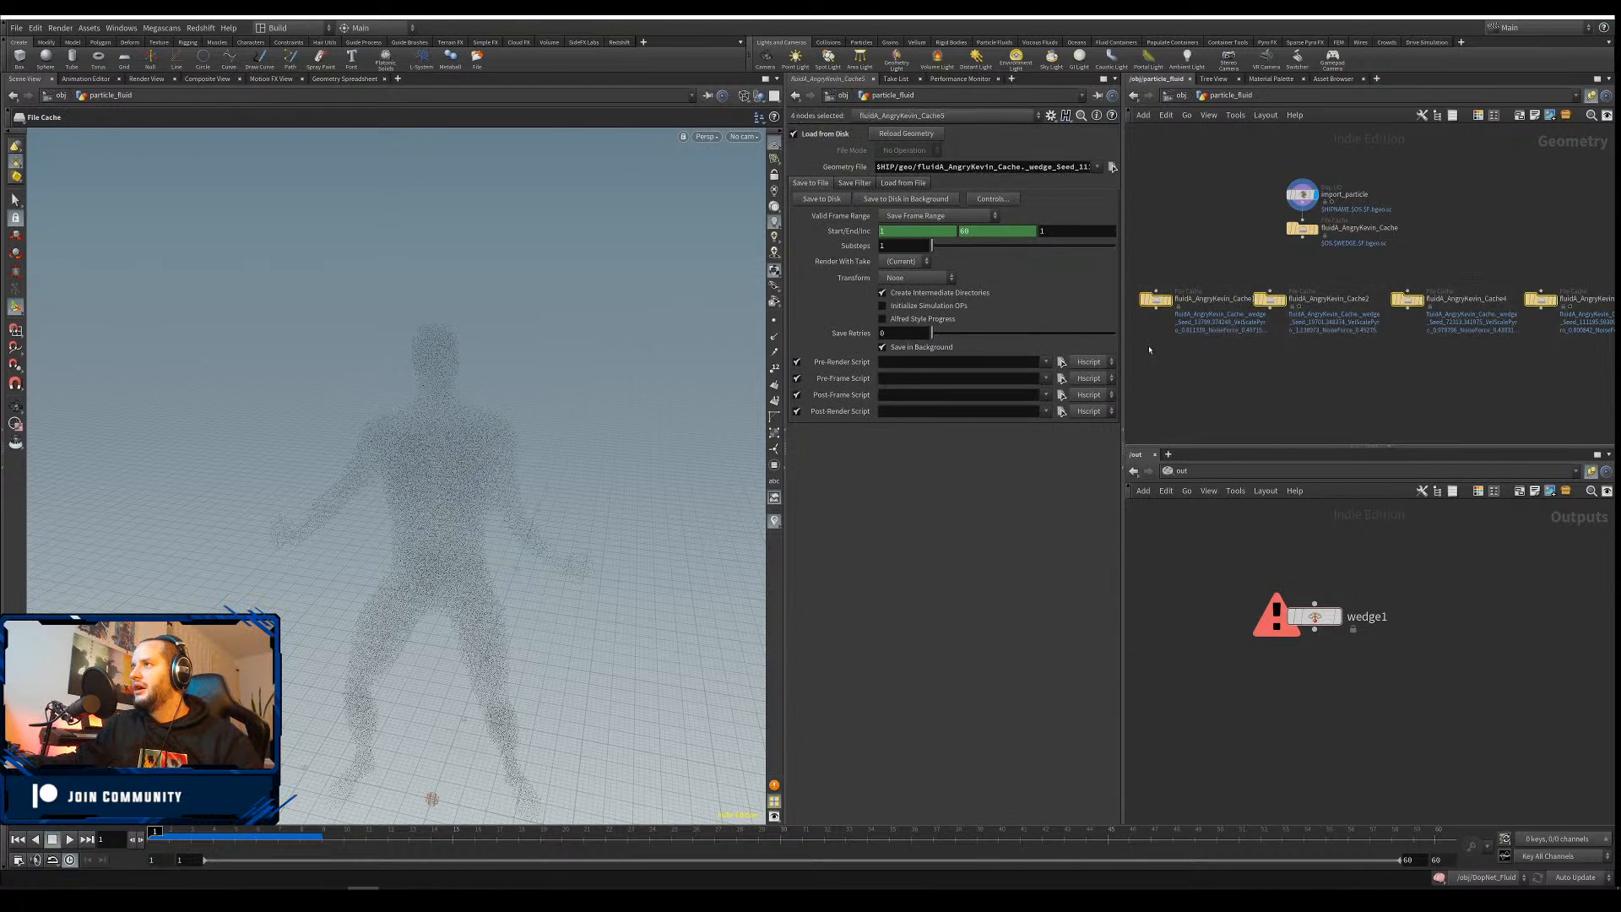
pyautogui.click(1156, 313)
pyautogui.press('Tab')
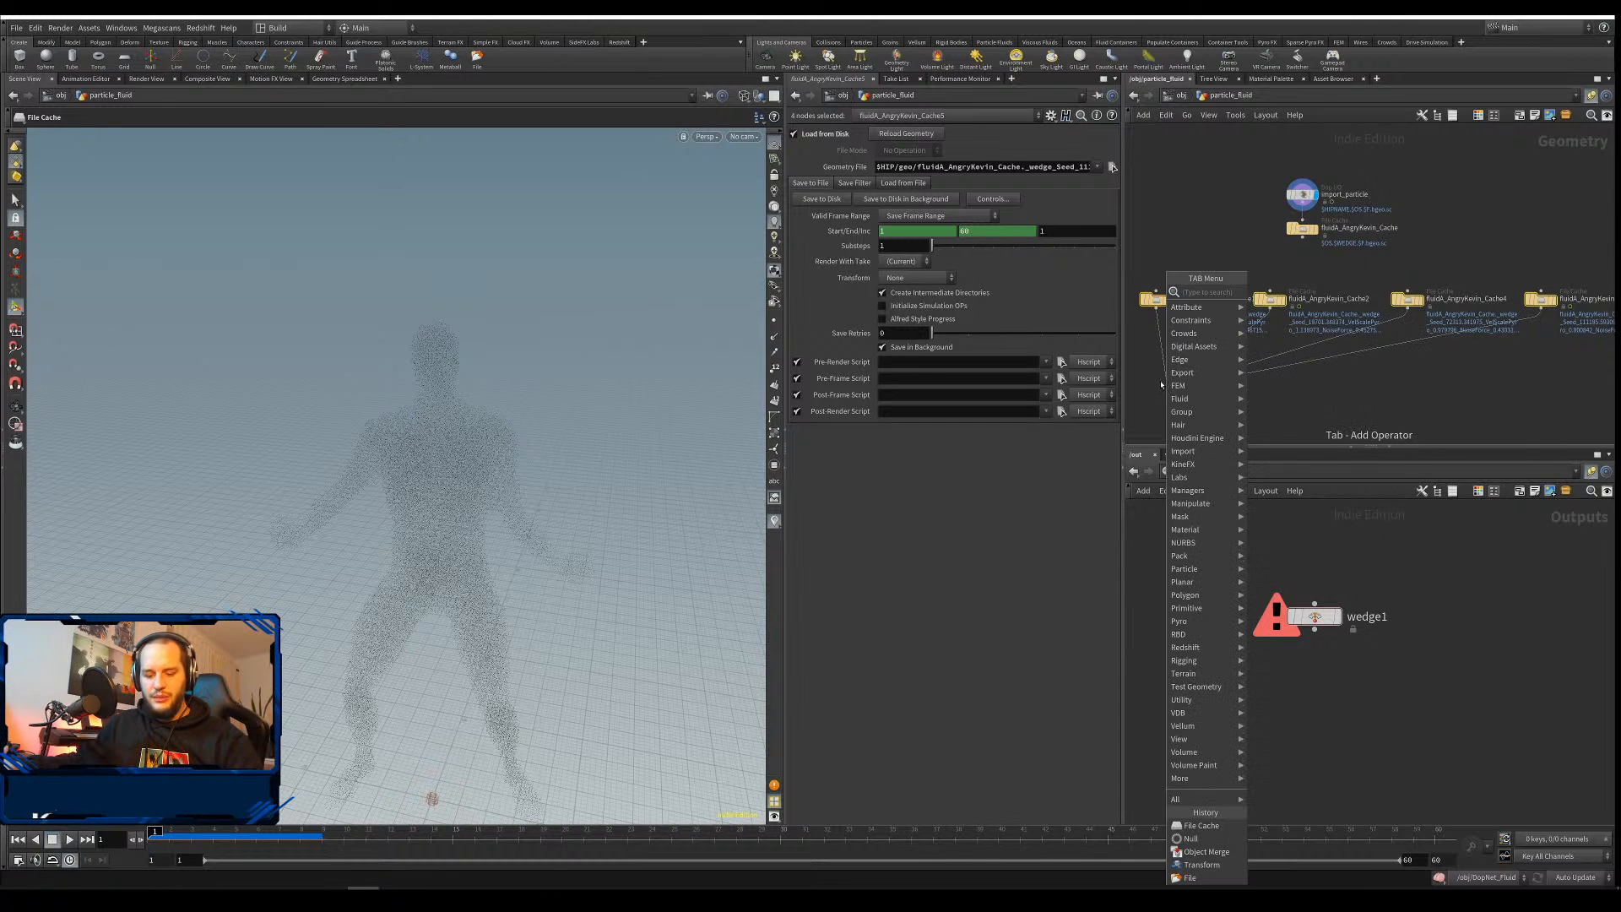
pyautogui.write('merge')
pyautogui.press('Return')
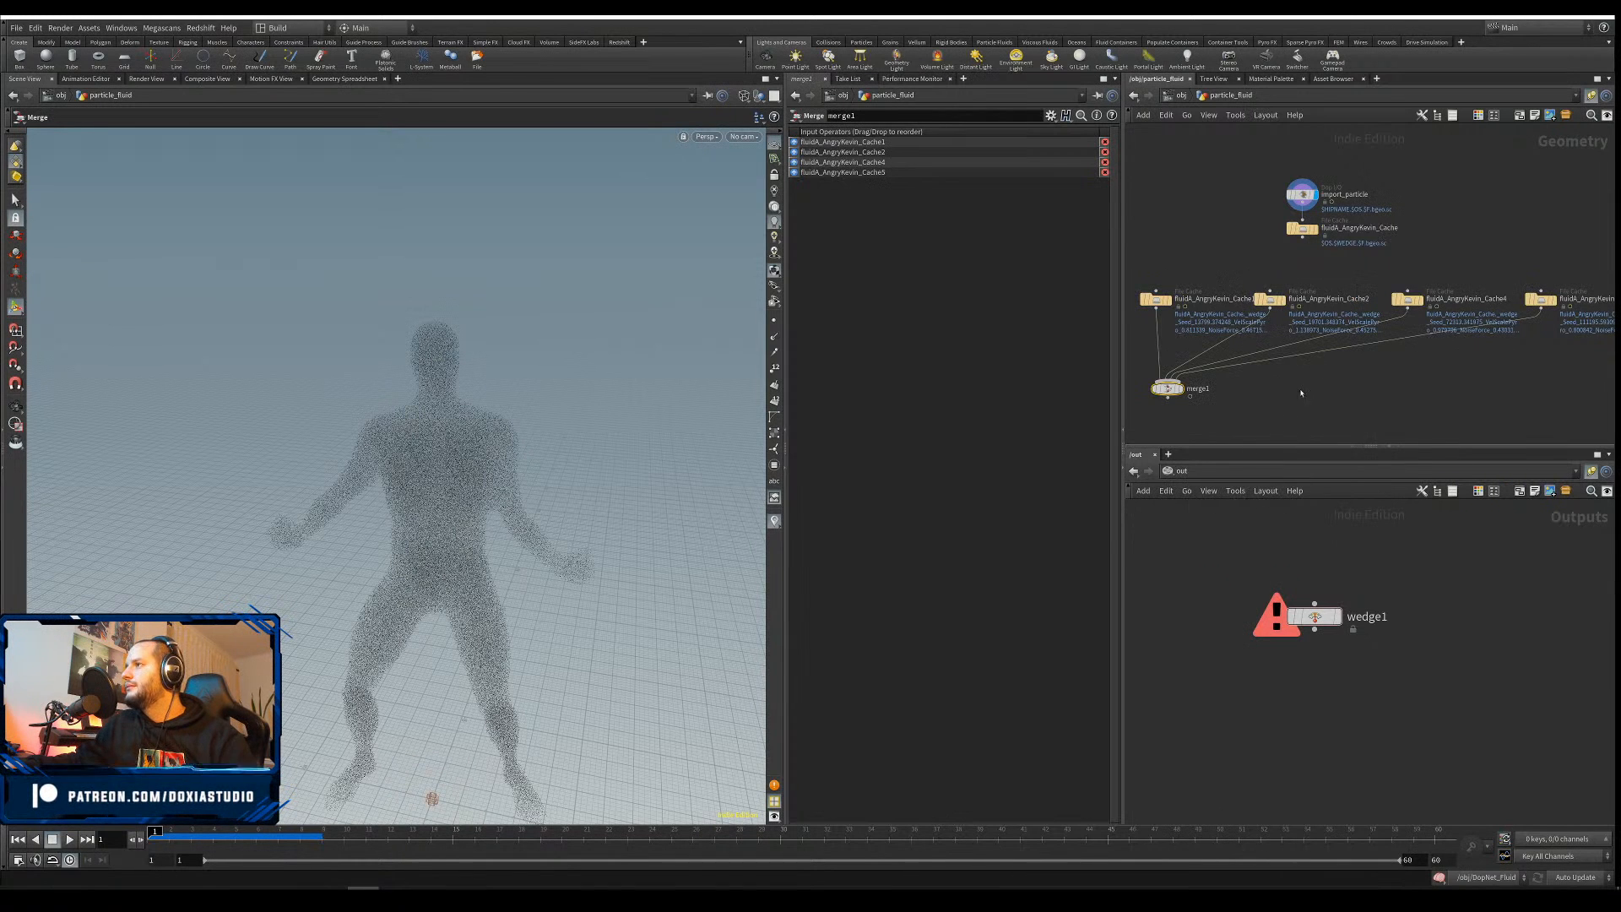
pyautogui.click(1254, 390)
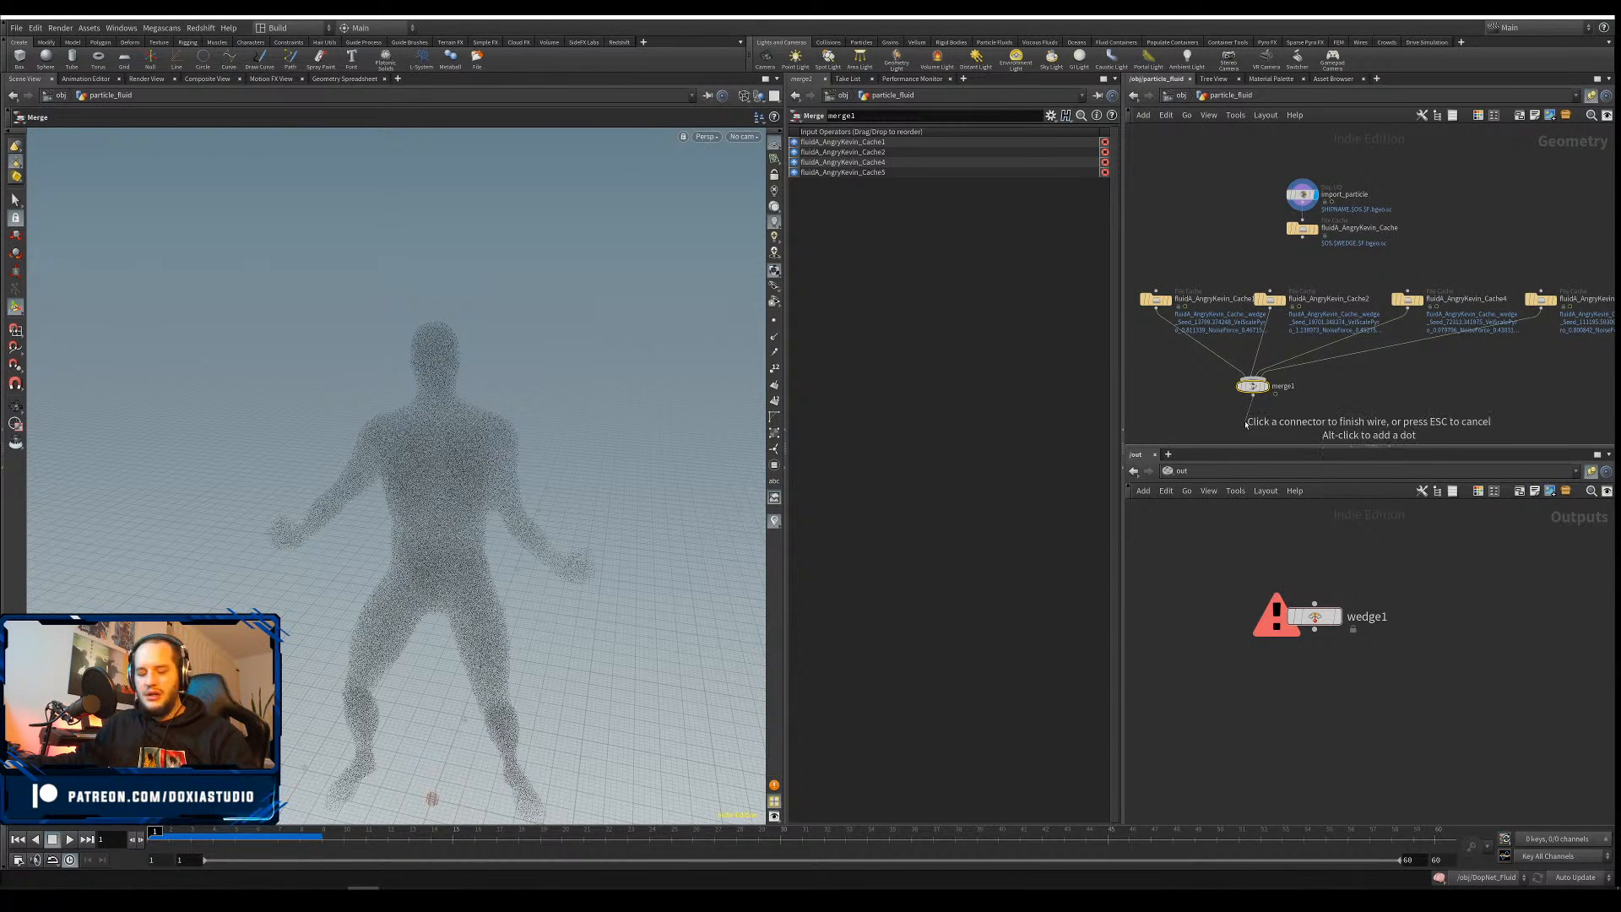
# Add a Time Shift node below the merge and set its frame to 60
pyautogui.press('Tab')
pyautogui.write('tim')
pyautogui.press('Down')
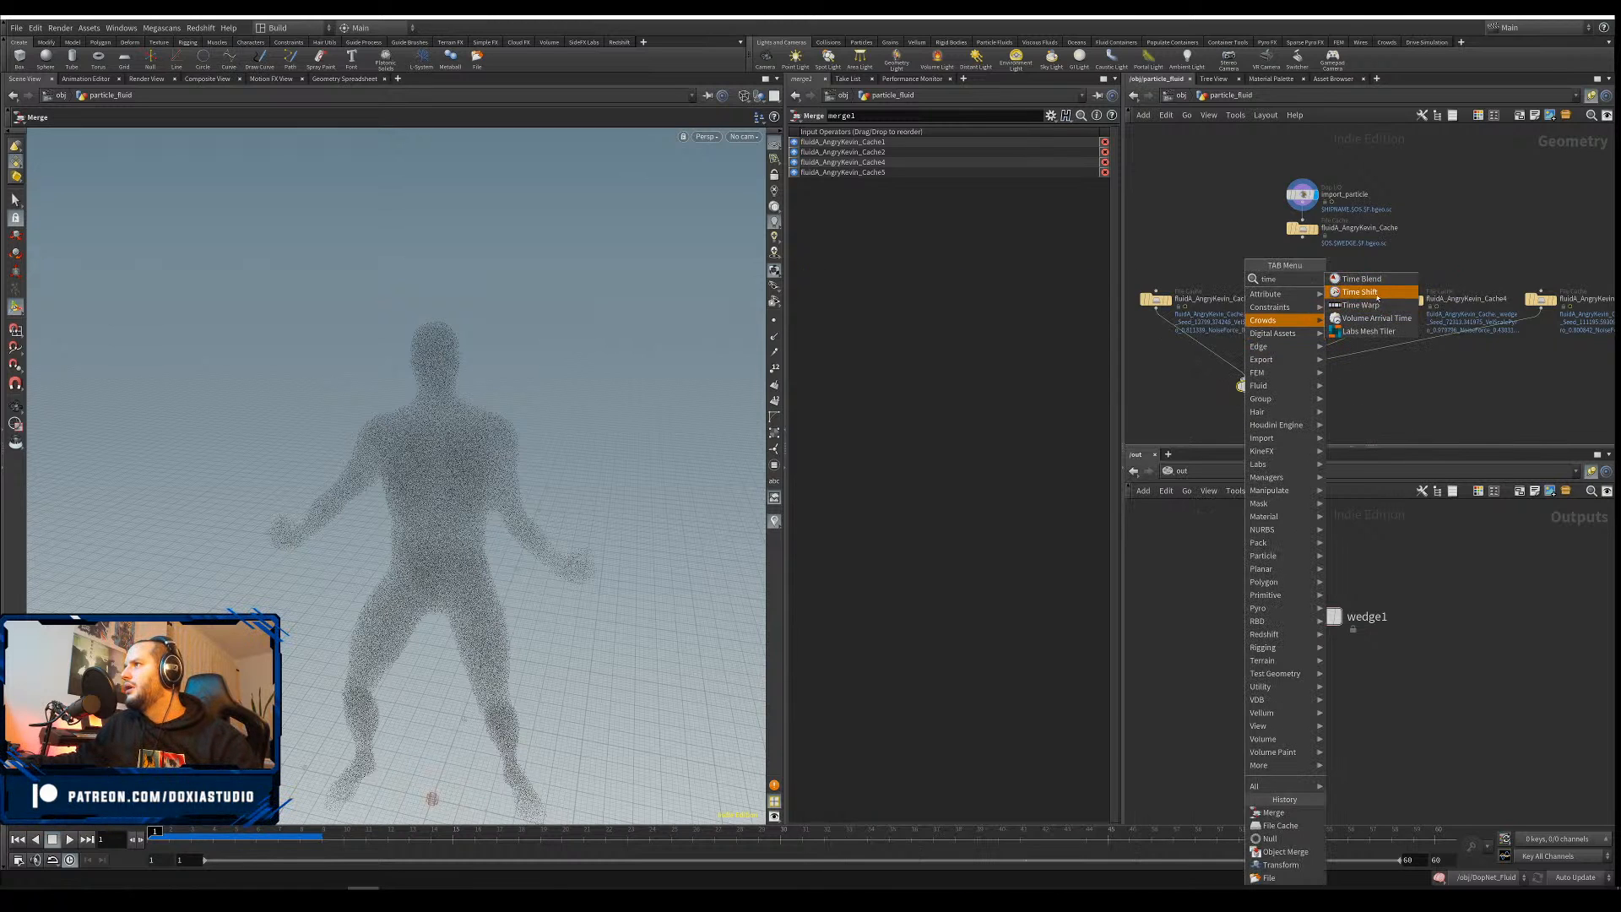
pyautogui.press('Return')
pyautogui.click(1245, 420)
pyautogui.click(862, 153)
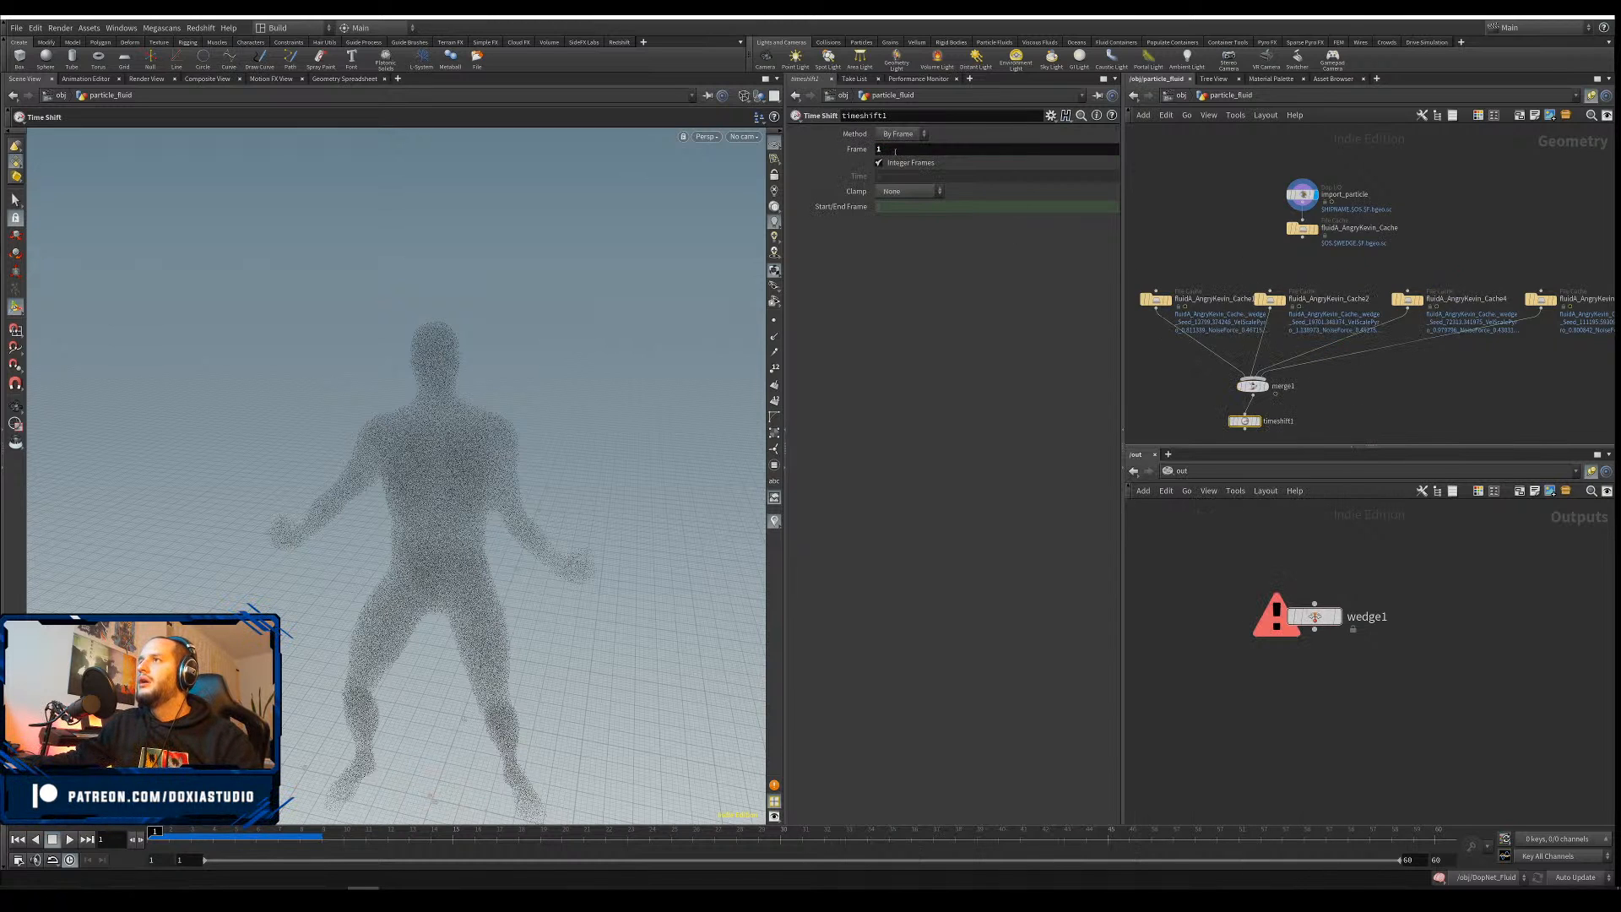
pyautogui.write('60')
pyautogui.press('Return')
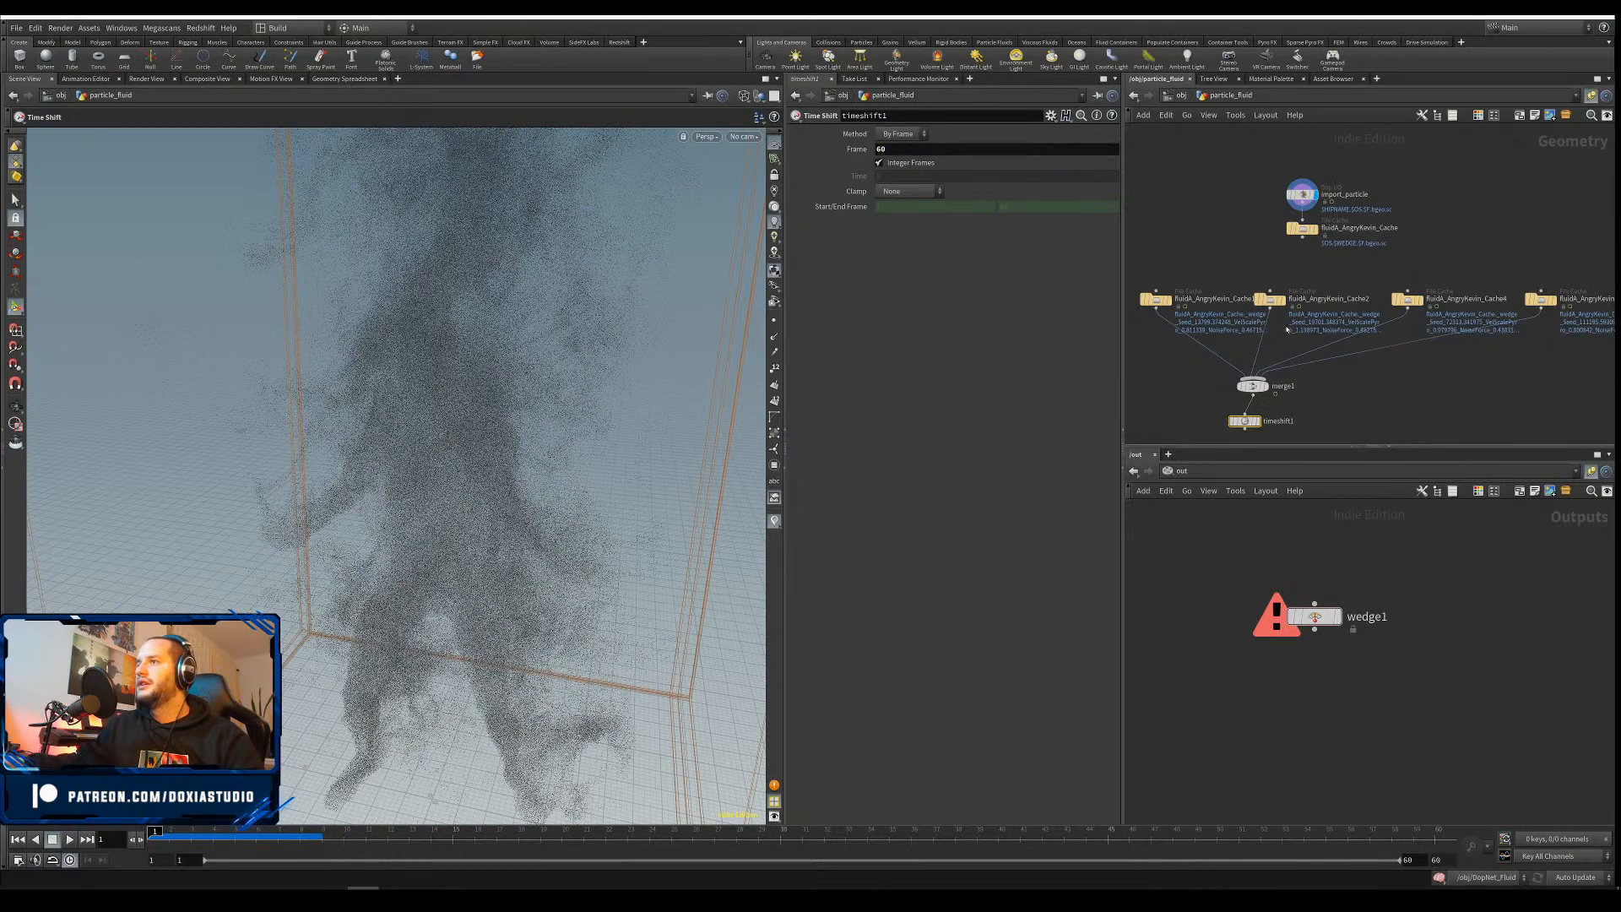
# Display the time shift output, check its node info and examine the merged particles in the viewport
pyautogui.press('Escape')
pyautogui.scroll(3, 377, 542)
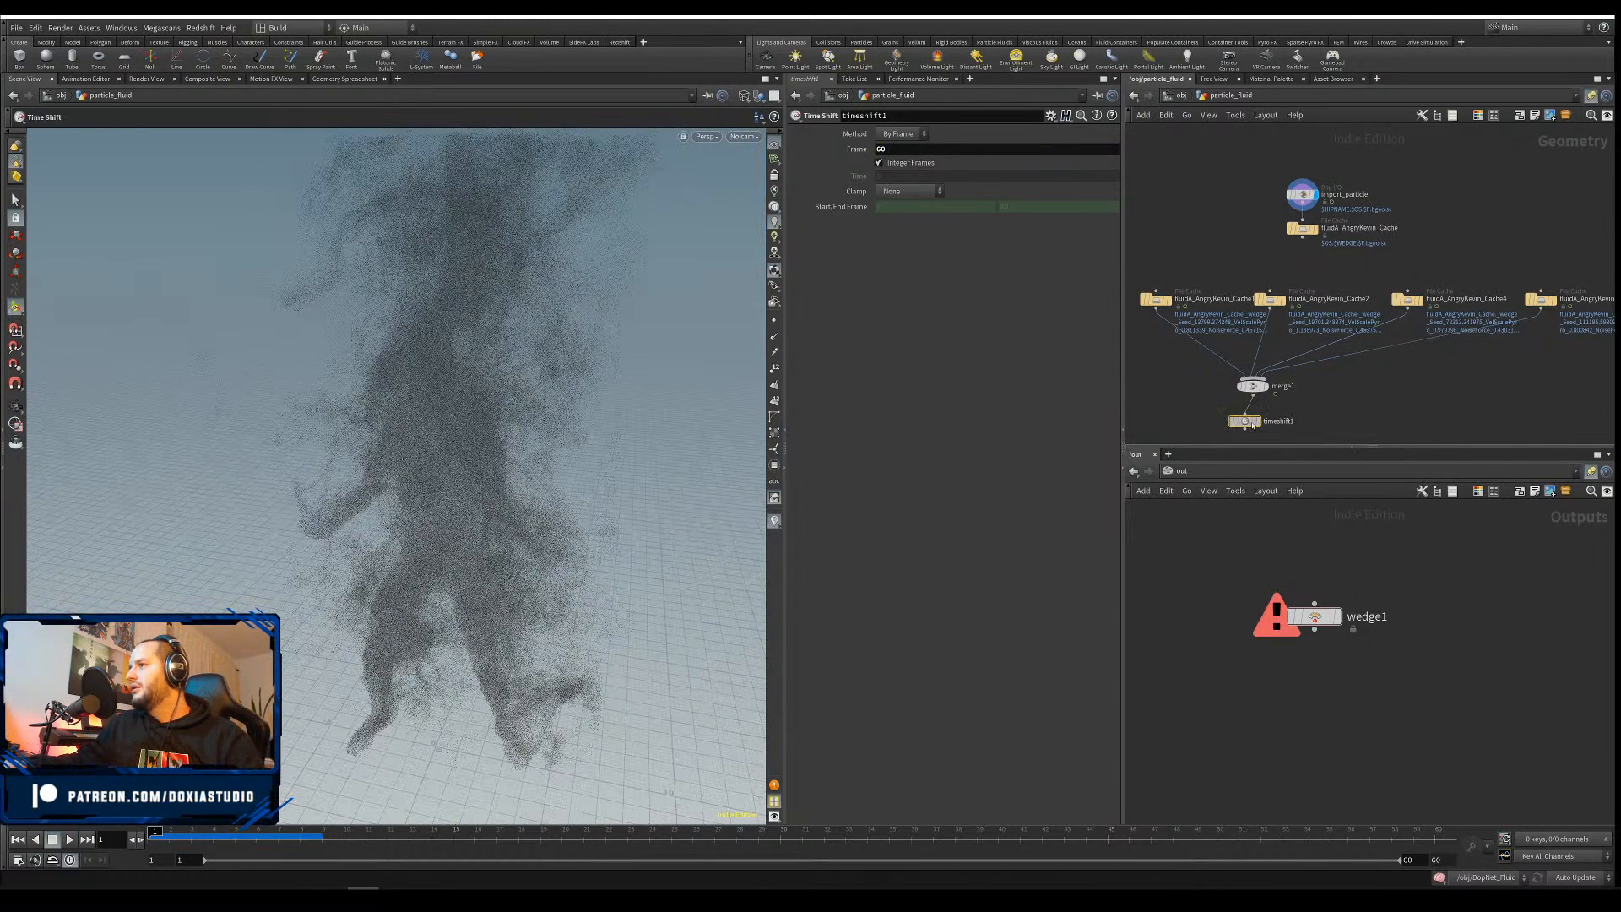
pyautogui.click(1263, 413)
pyautogui.click(1224, 424)
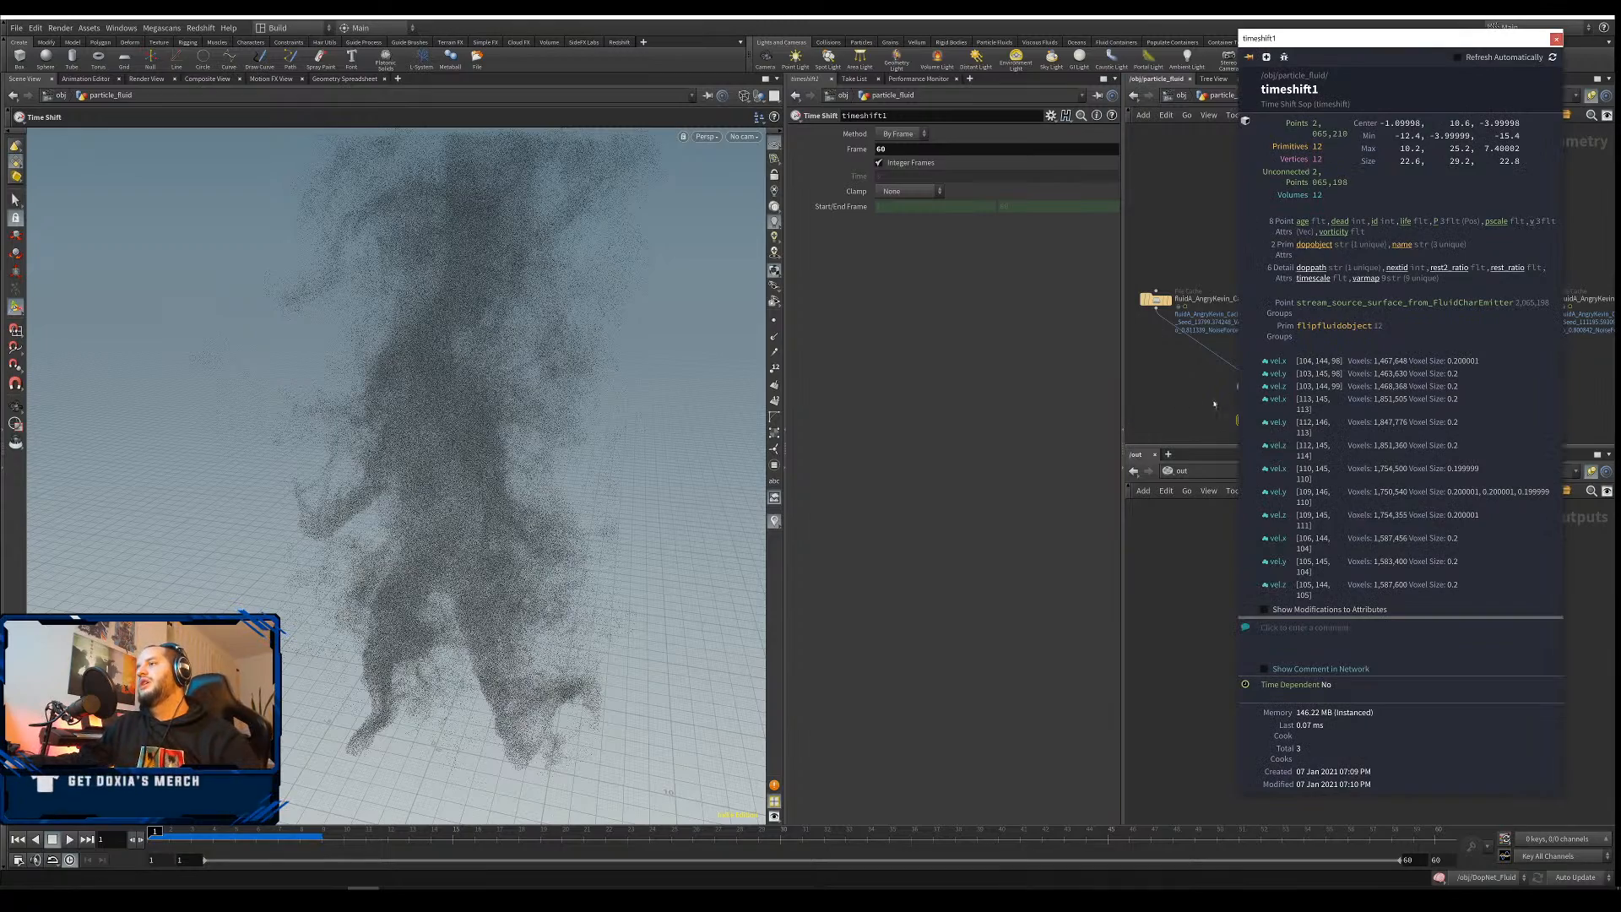
pyautogui.click(1557, 39)
pyautogui.keyDown('alt'); pyautogui.moveTo(610, 553); pyautogui.dragTo(489, 524); pyautogui.keyUp('alt')
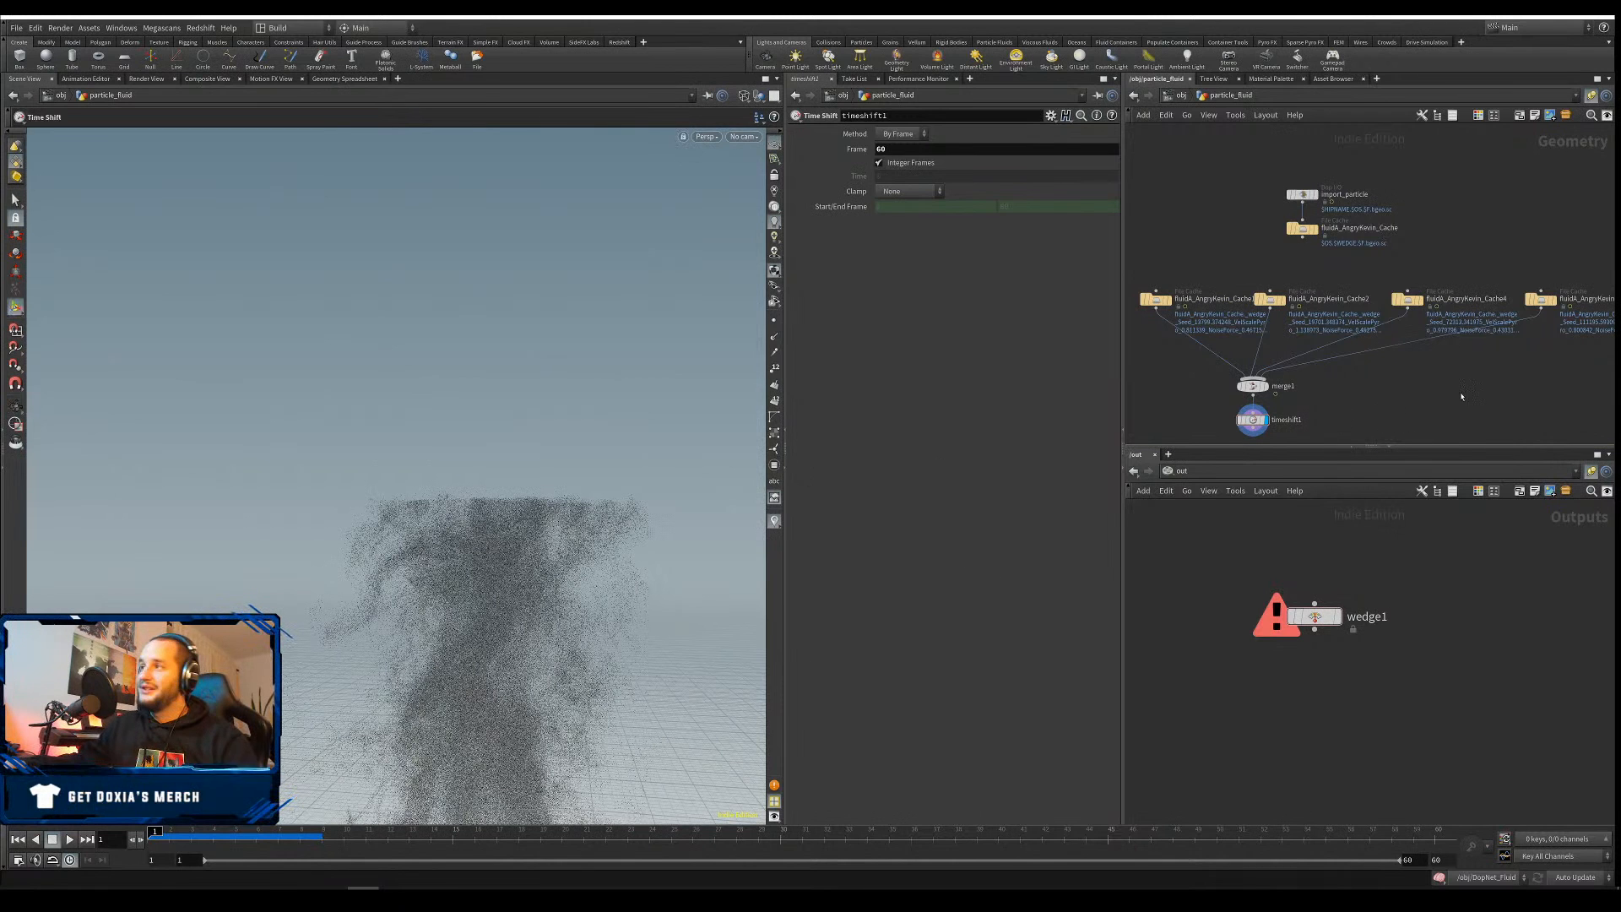
# Open the DopNet_Fluid network and review the FLIP object's physical settings and the simulation bounds around the character
pyautogui.press('u')
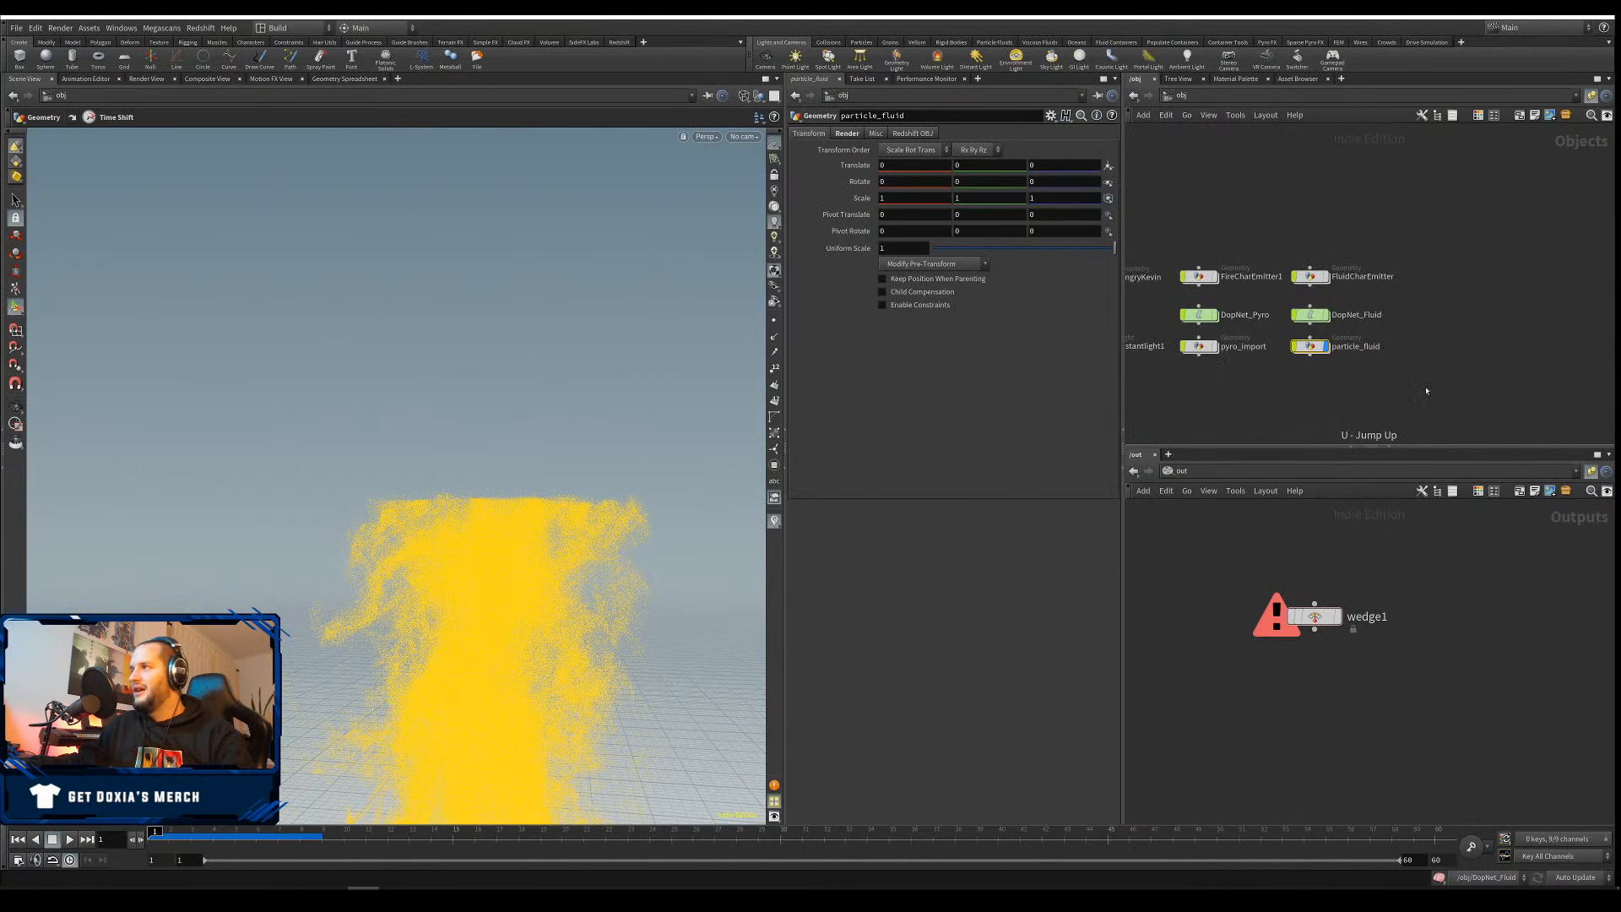
pyautogui.doubleClick(1309, 315)
pyautogui.moveTo(1324, 242); pyautogui.dragTo(1567, 99, button='middle')
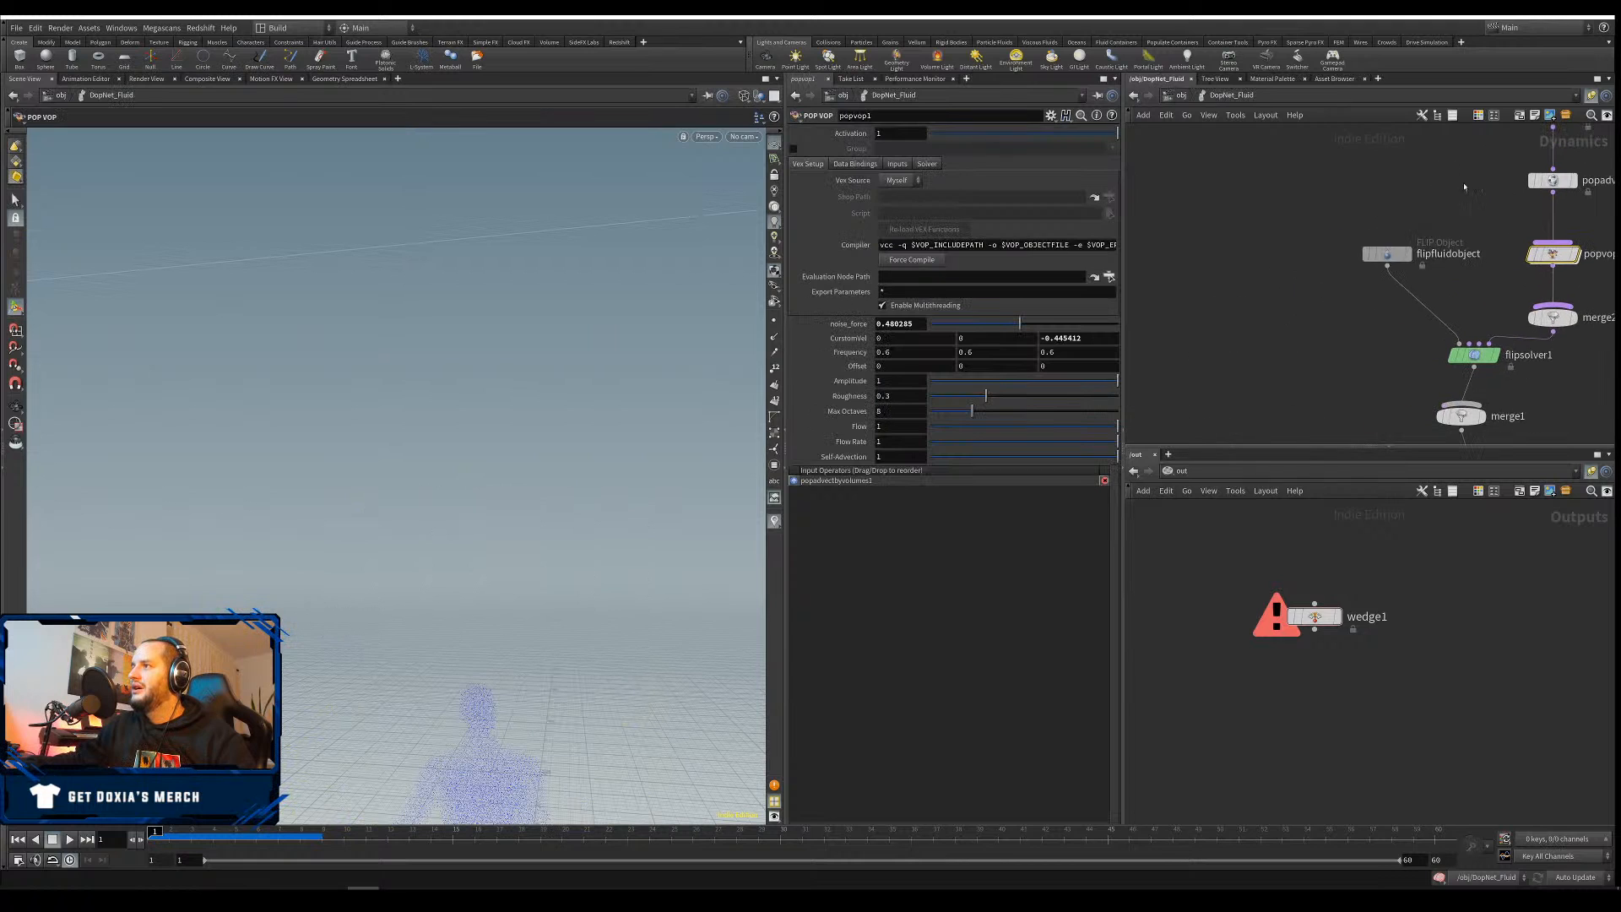
pyautogui.click(1387, 253)
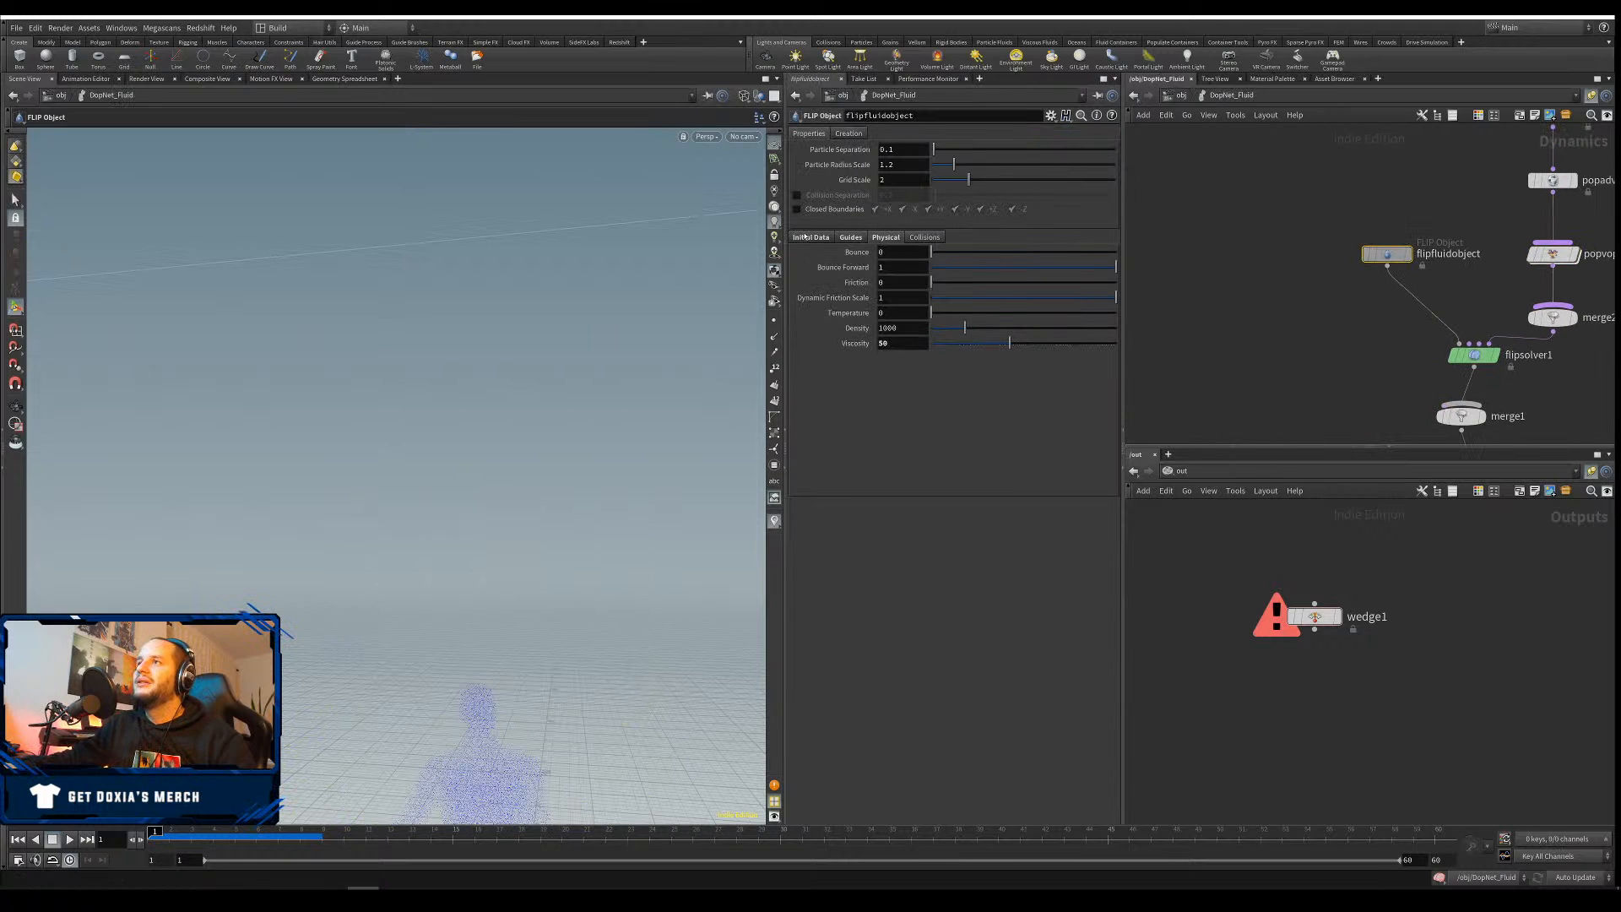
pyautogui.moveTo(1370, 254); pyautogui.dragTo(1269, 259, button='middle')
pyautogui.scroll(-8, 474, 394)
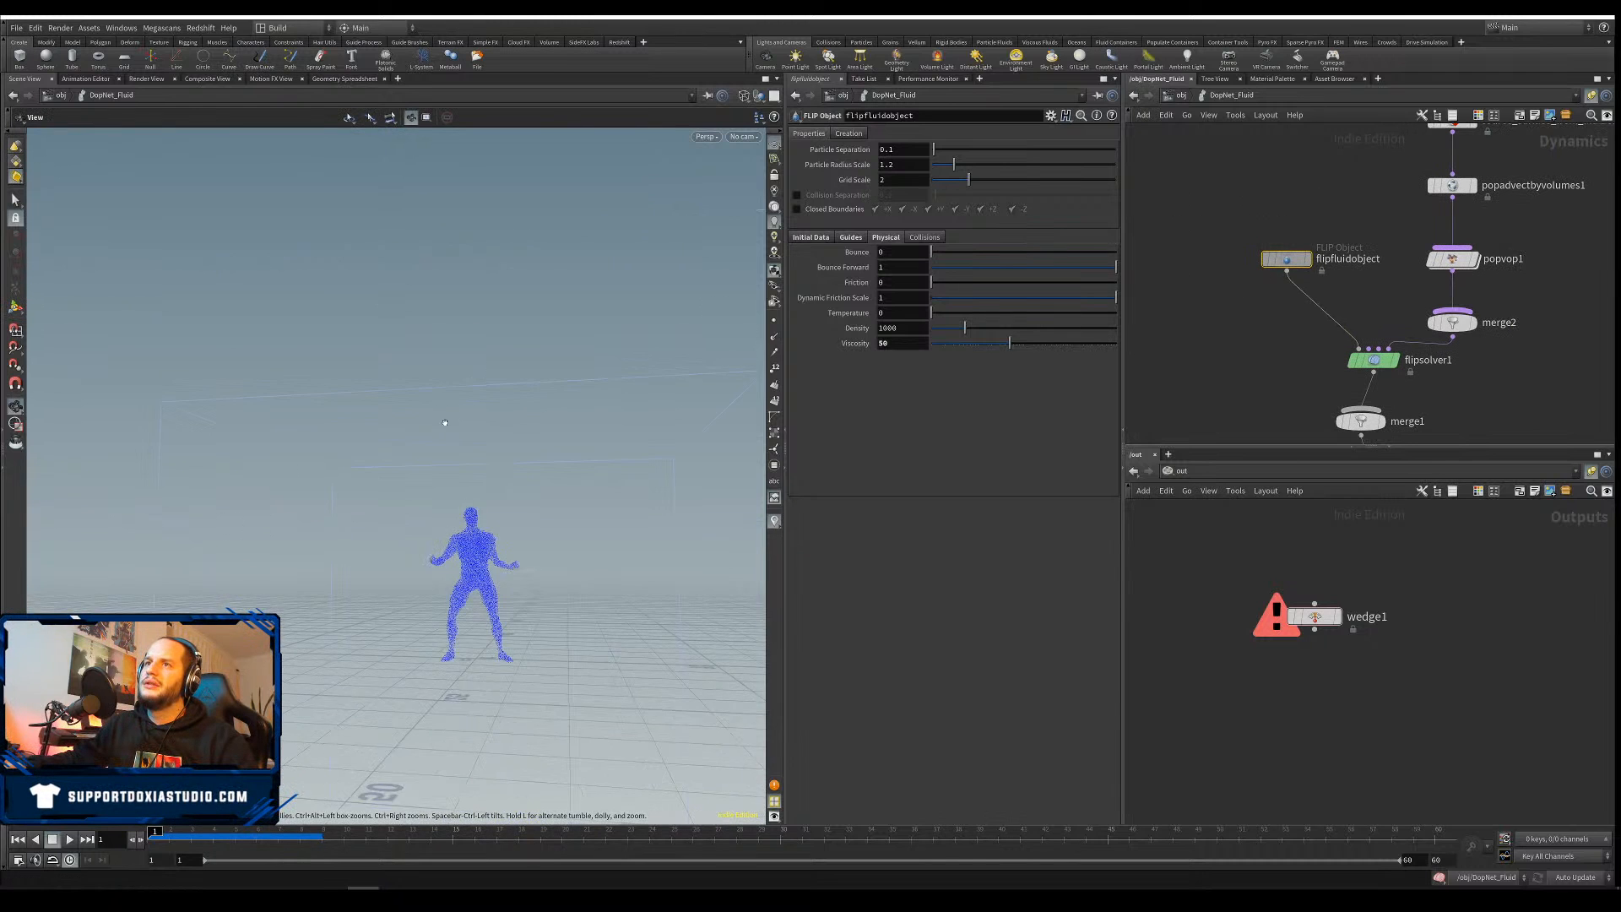
pyautogui.keyDown('alt'); pyautogui.moveTo(439, 452); pyautogui.dragTo(377, 478); pyautogui.keyUp('alt')
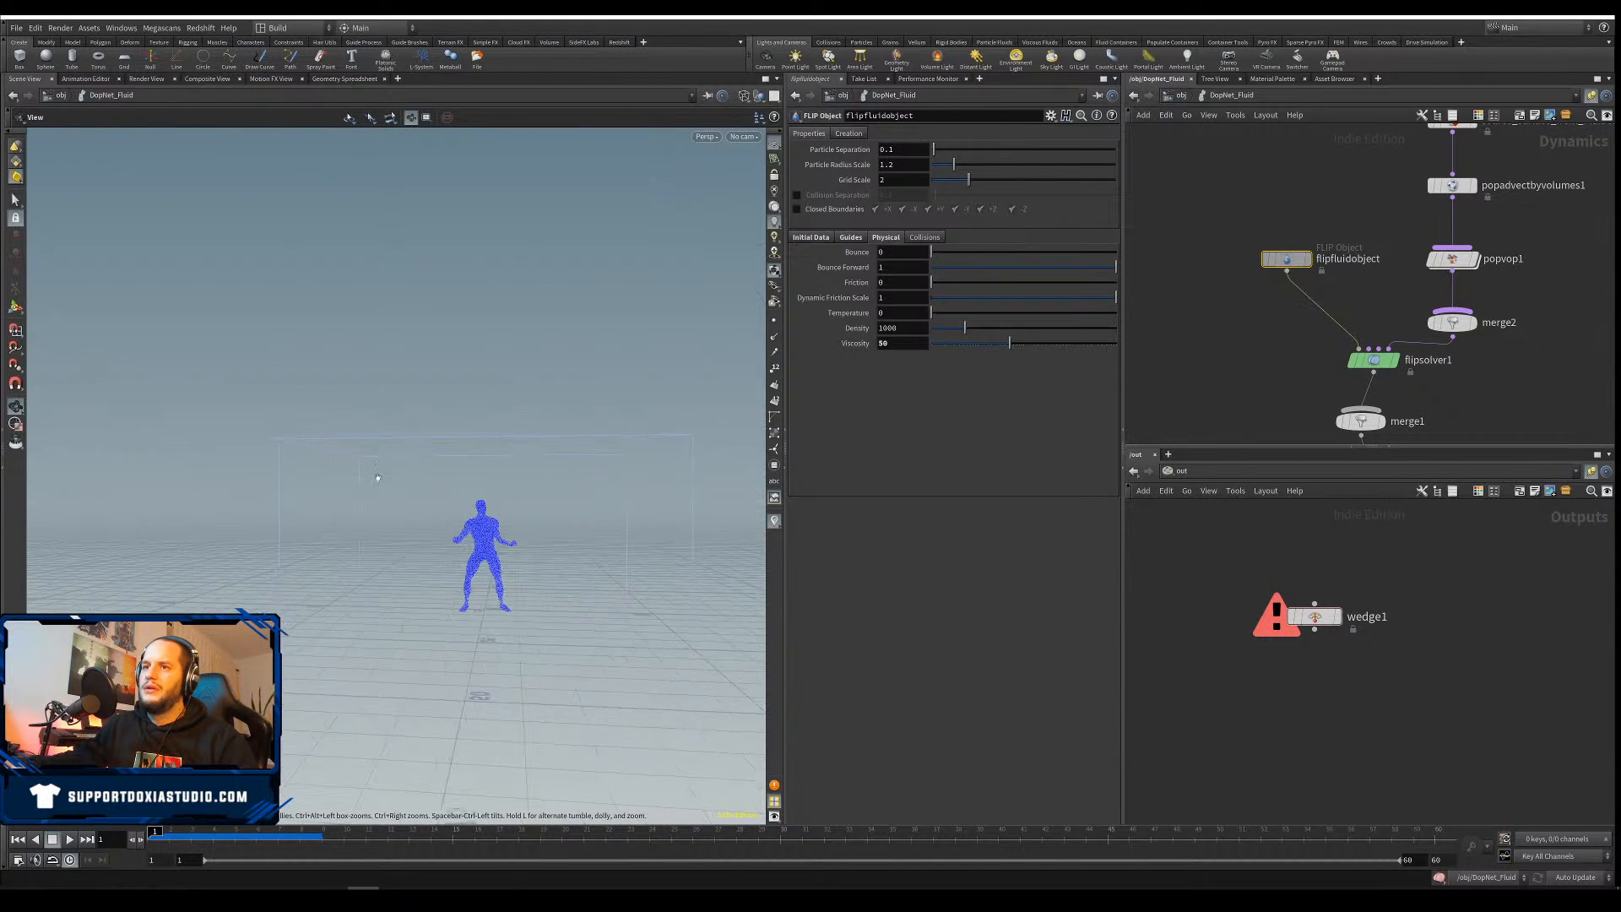
# Disable Kill Outside Volume Limits and Collide with Volume Limits in the FLIP solver's particle motion behavior
pyautogui.click(1374, 360)
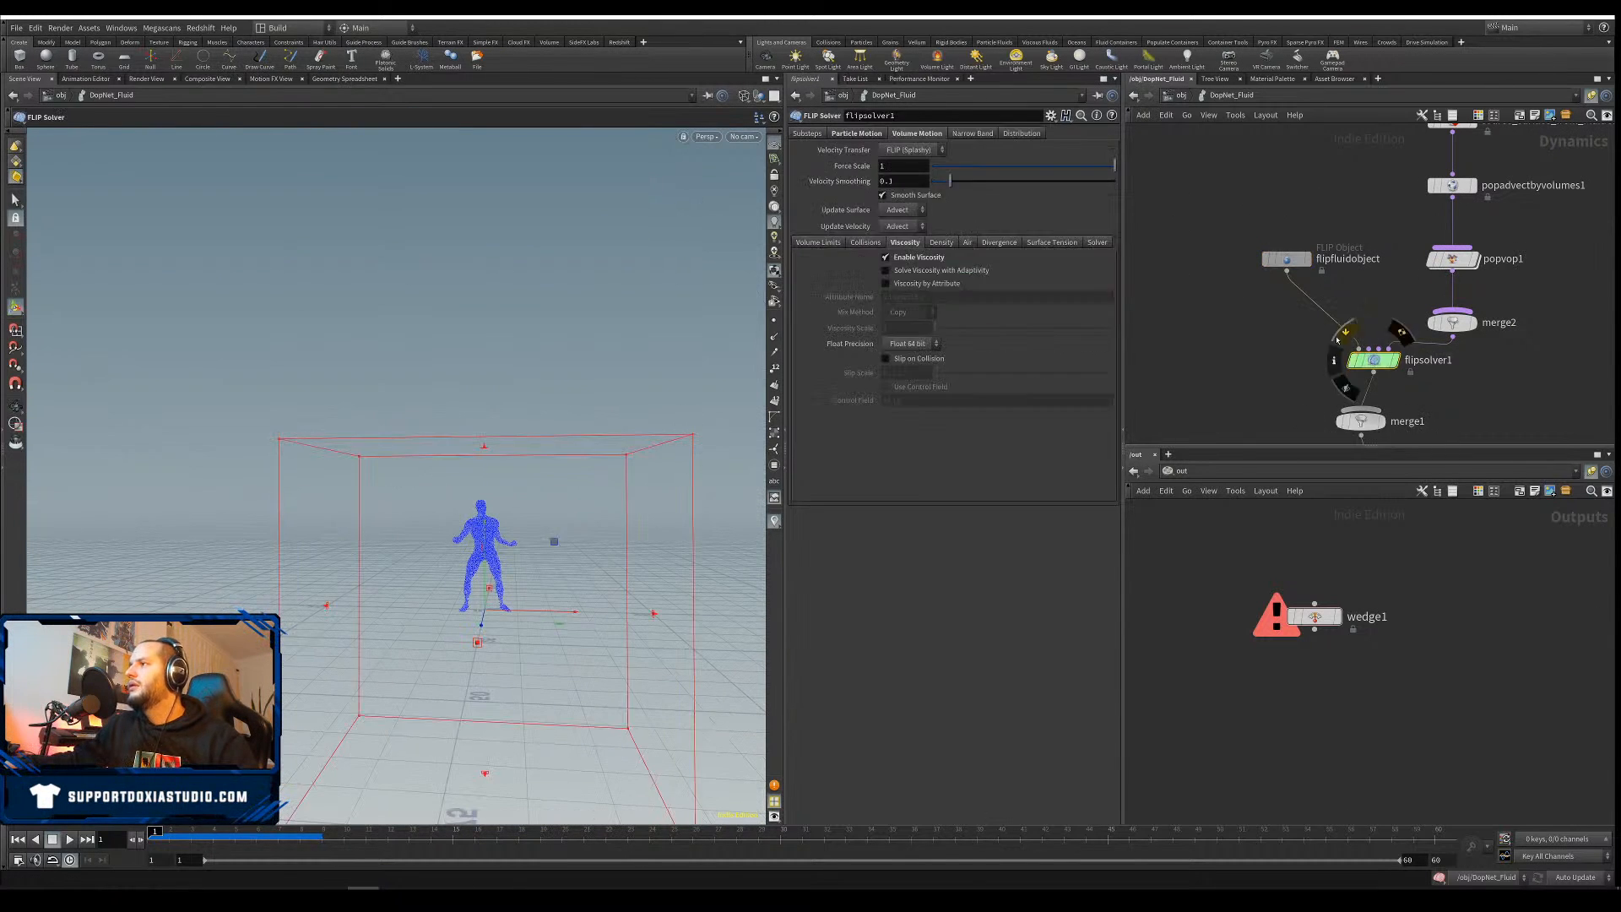
pyautogui.click(819, 243)
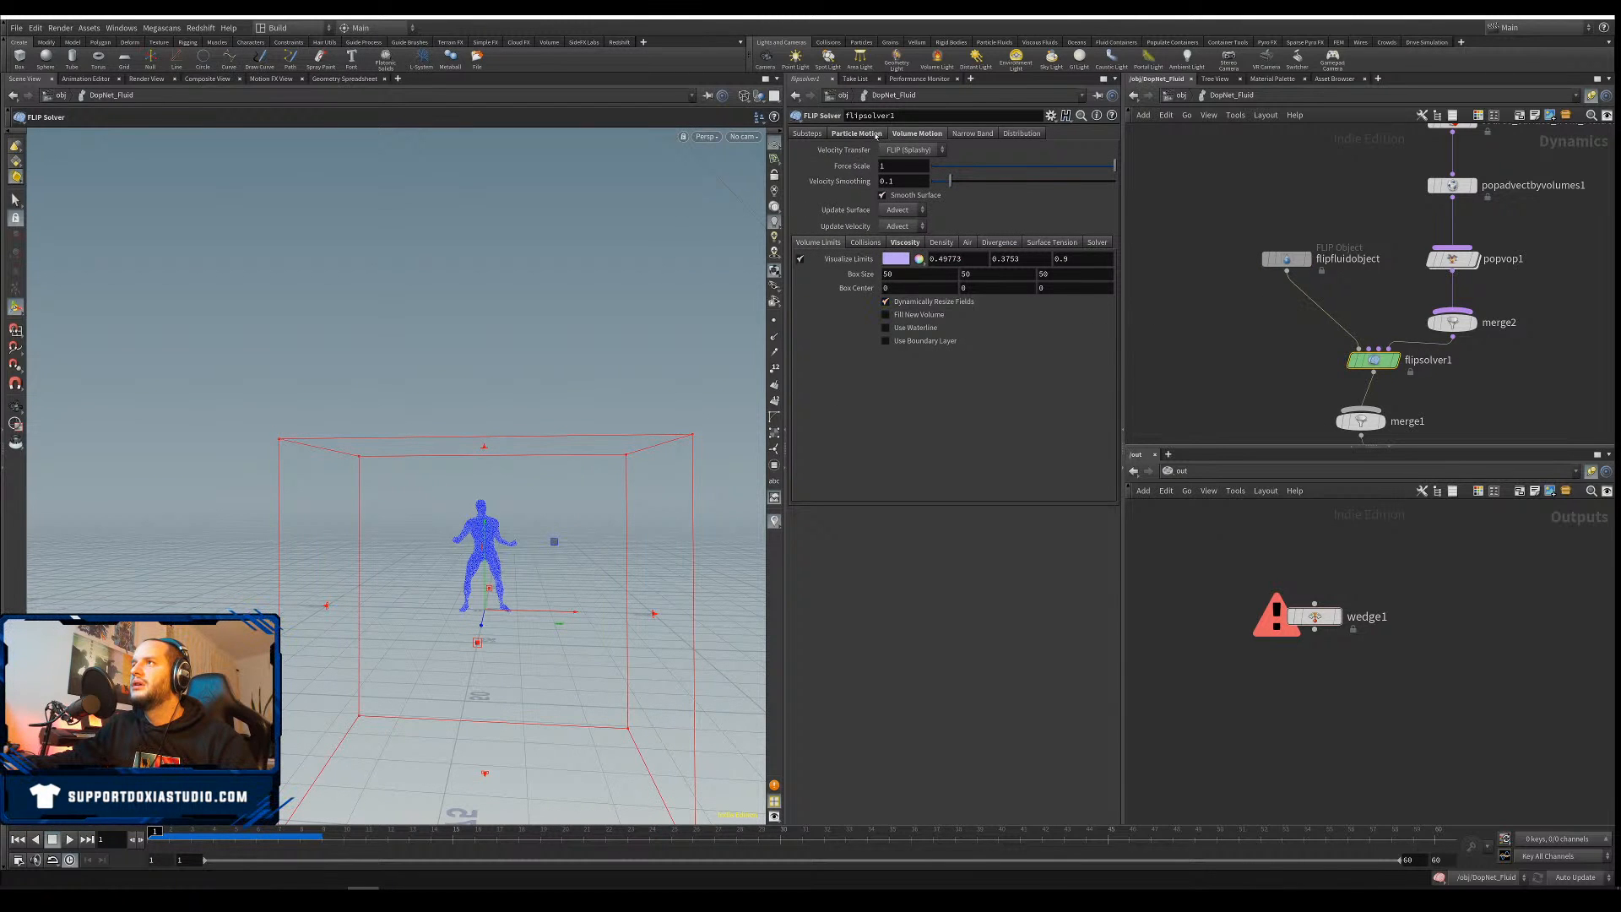
pyautogui.click(856, 133)
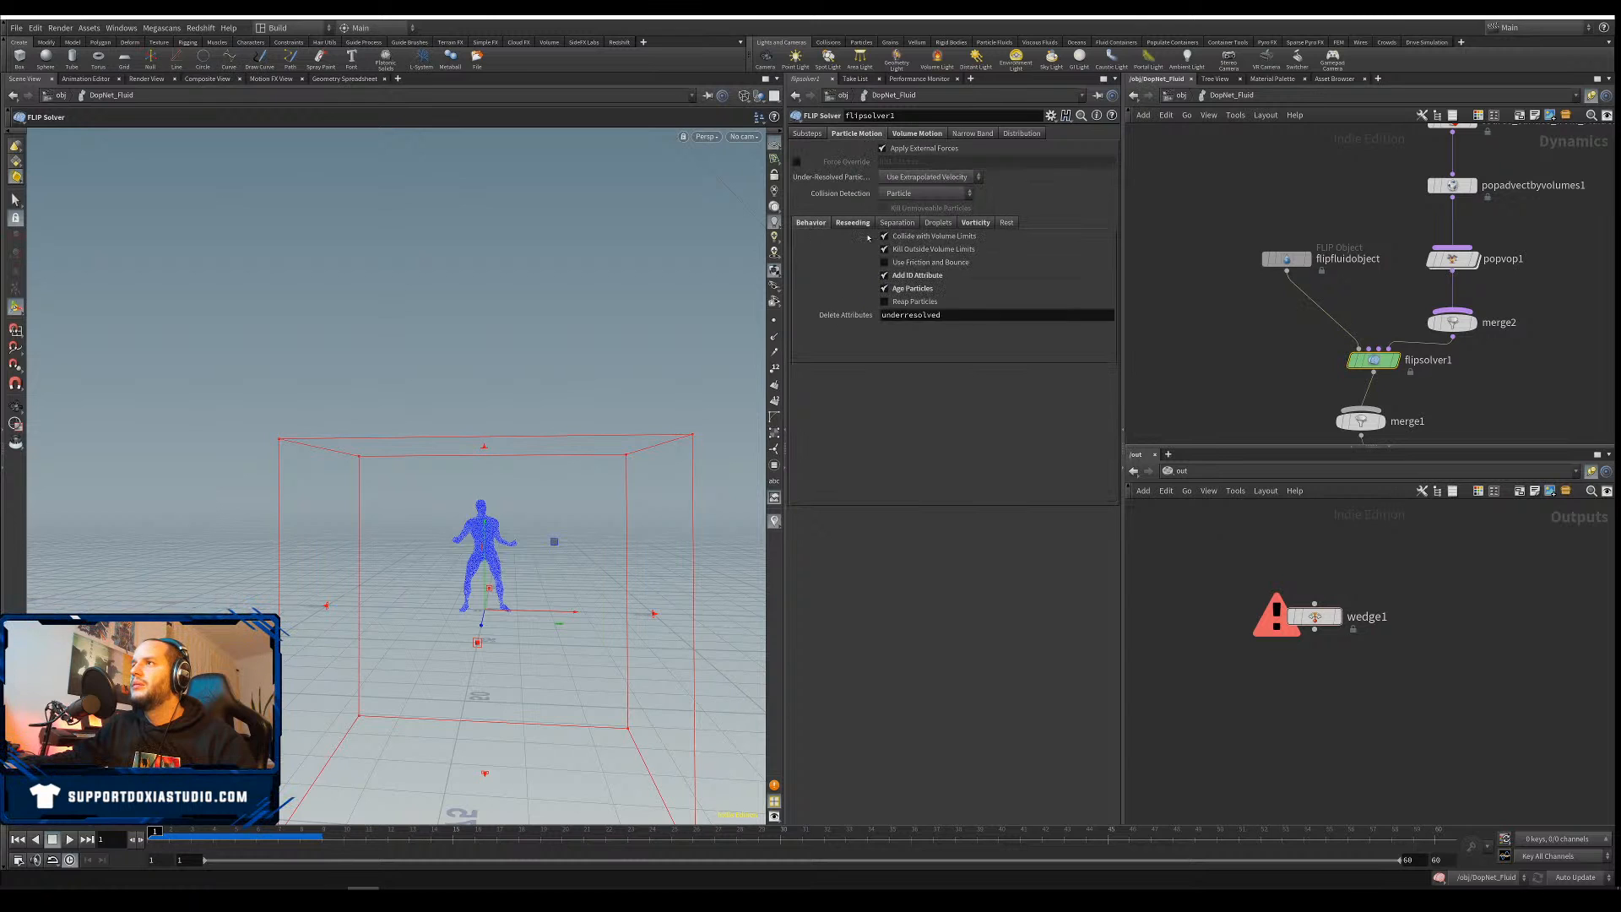
pyautogui.click(898, 250)
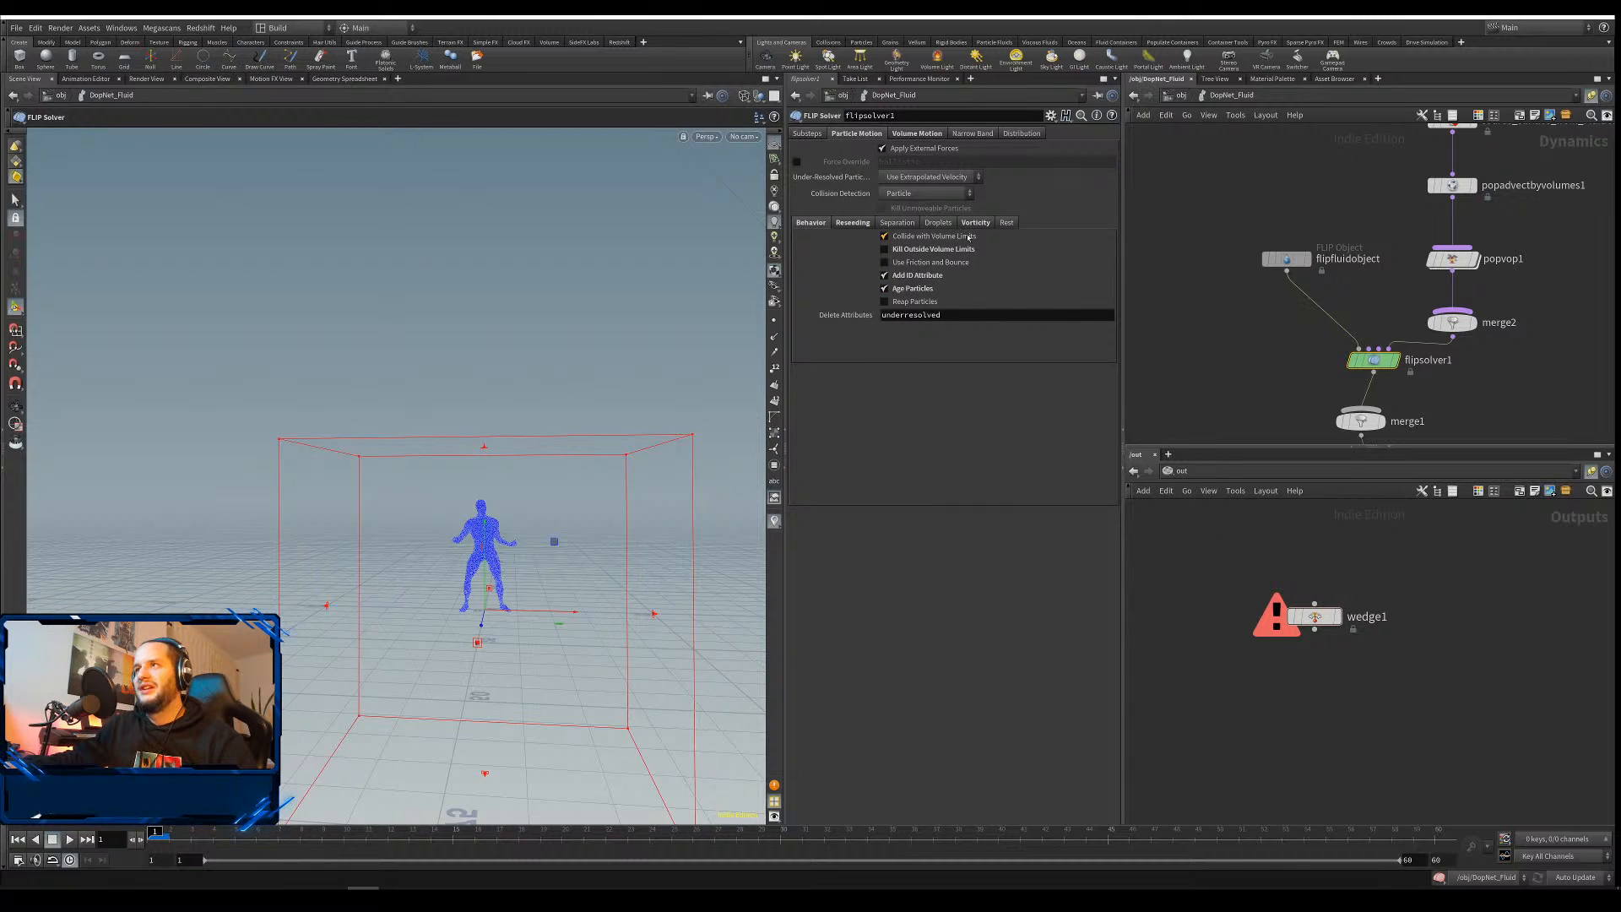
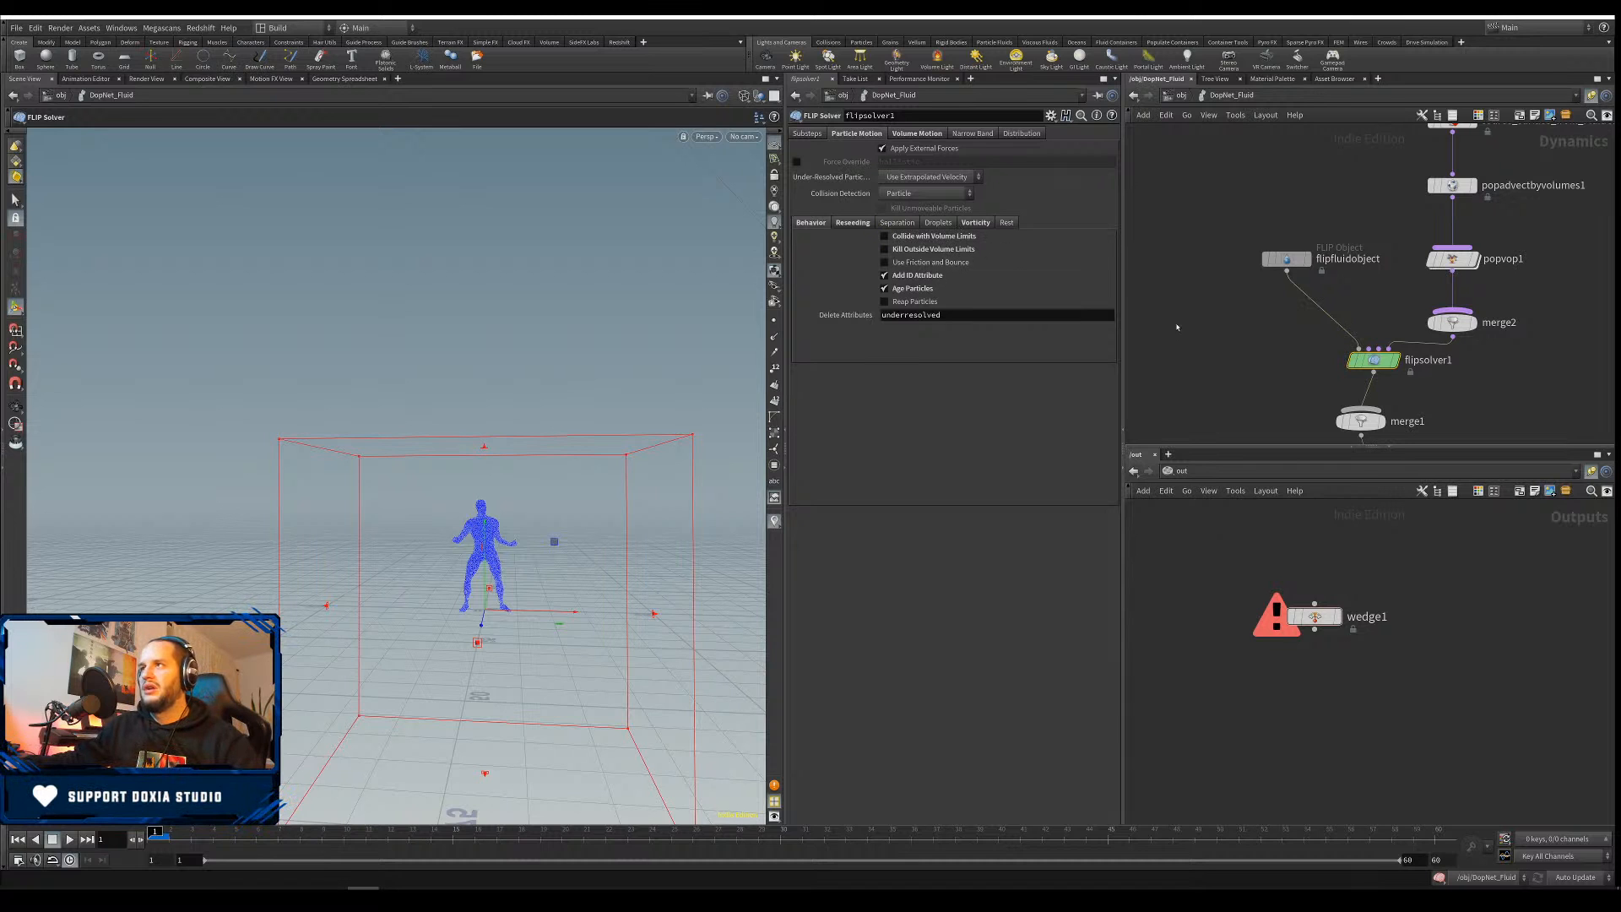
# Reshape the FLIP solver's volume limits in the viewport into a tall, narrow box rising above the character
pyautogui.click(1286, 259)
pyautogui.keyDown('alt'); pyautogui.moveTo(473, 538); pyautogui.dragTo(541, 581); pyautogui.keyUp('alt')
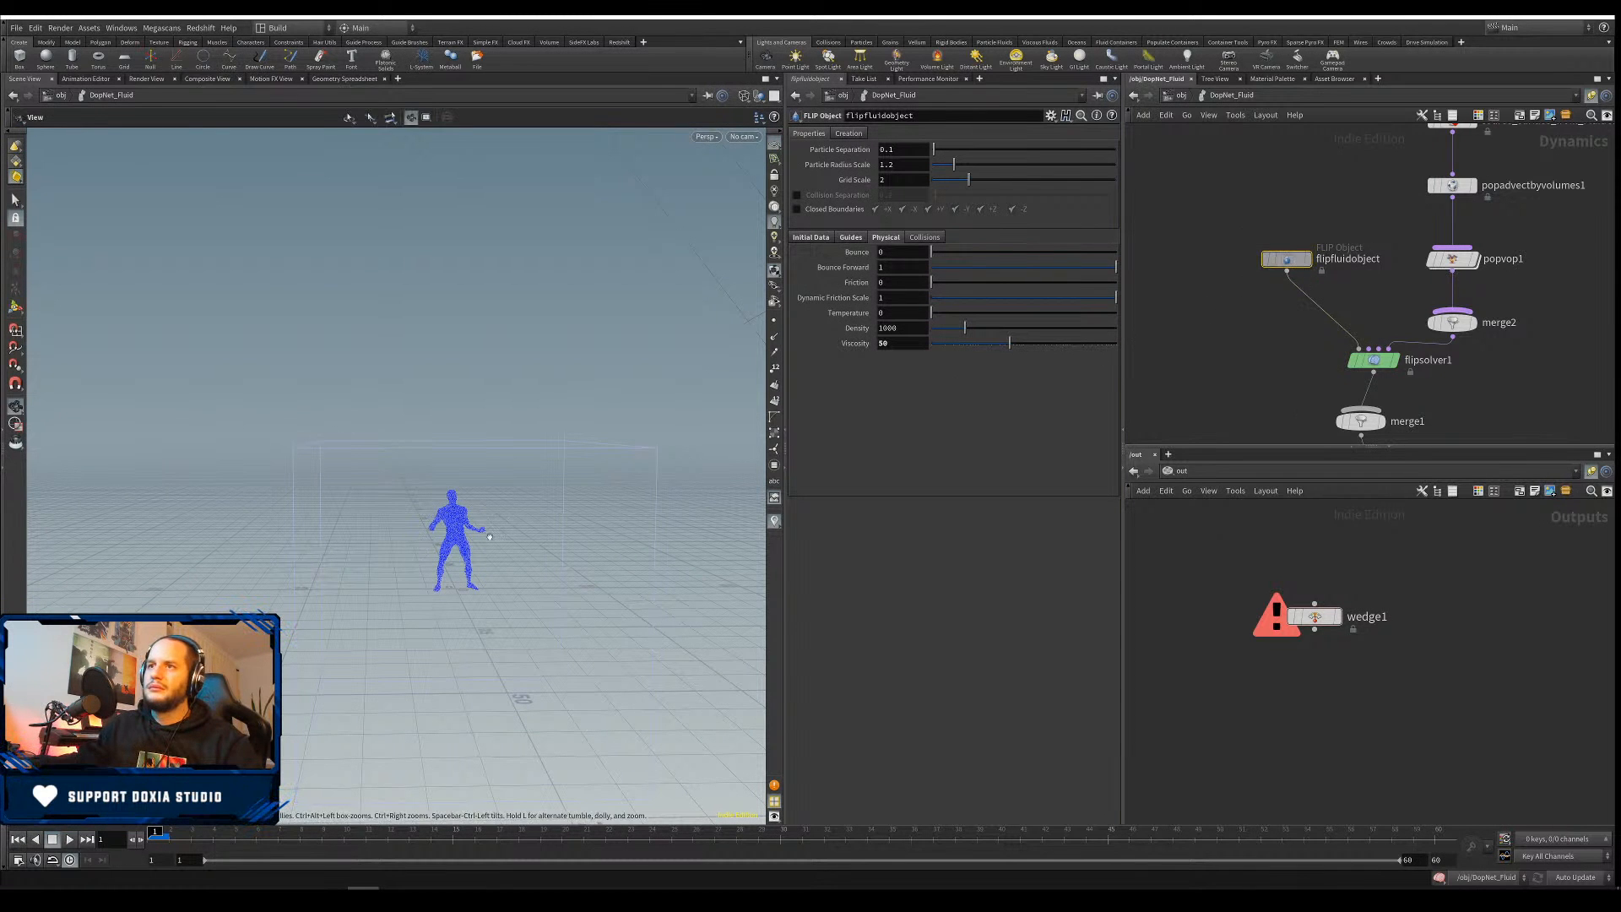
pyautogui.keyDown('alt'); pyautogui.moveTo(498, 553); pyautogui.dragTo(423, 559, button='right'); pyautogui.keyUp('alt')
pyautogui.keyDown('alt'); pyautogui.moveTo(422, 559); pyautogui.dragTo(469, 525, button='middle'); pyautogui.keyUp('alt')
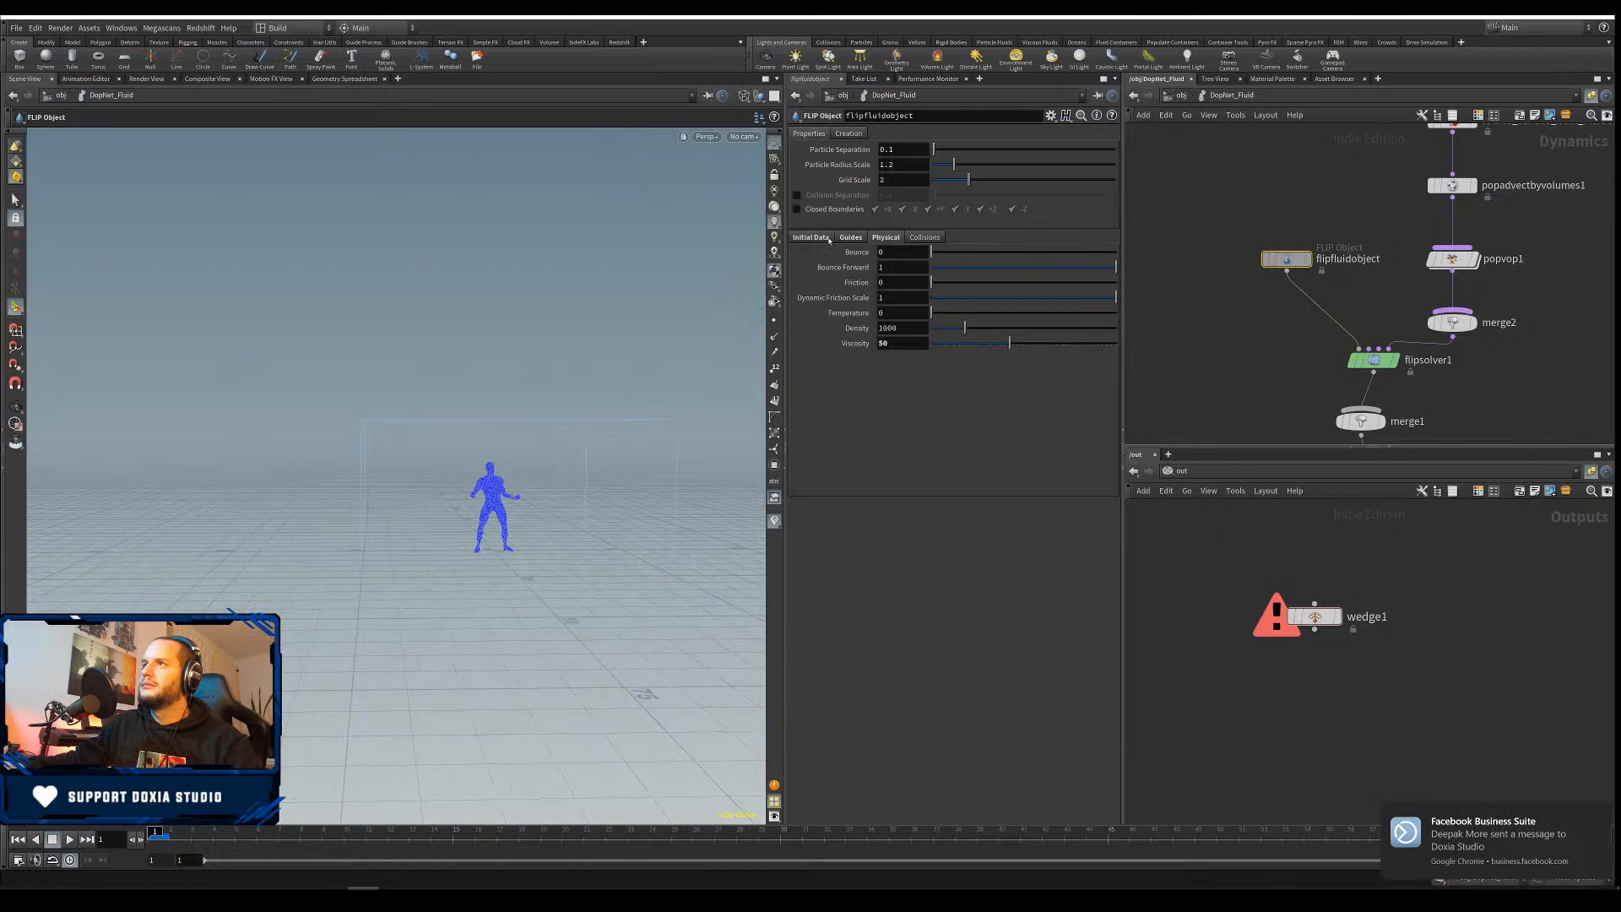
pyautogui.click(835, 239)
pyautogui.click(1374, 360)
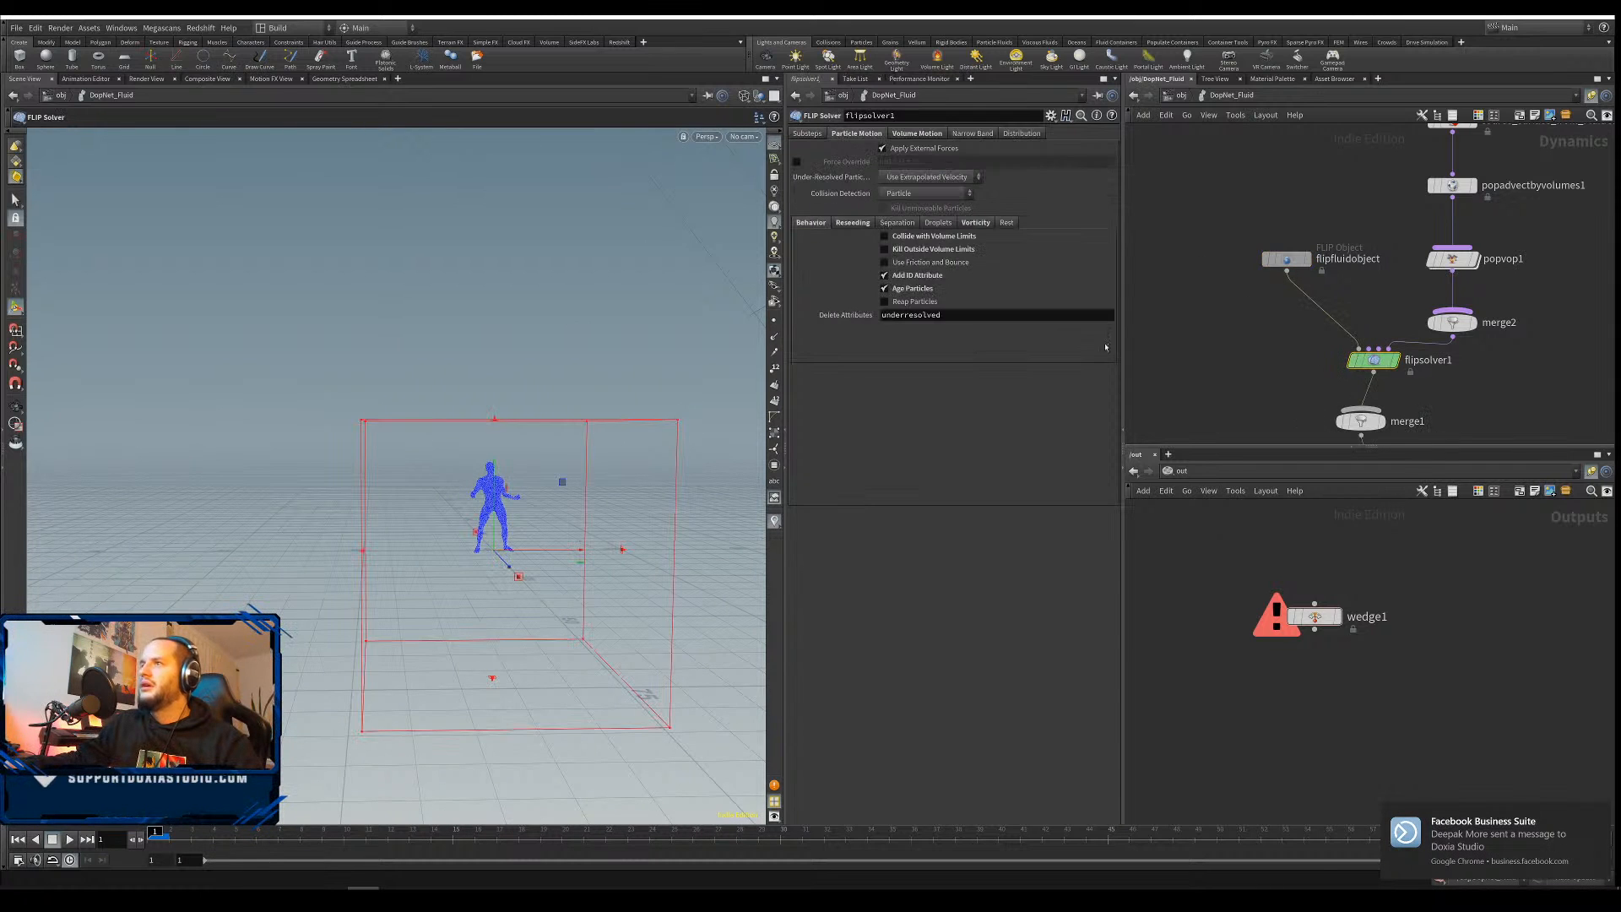
pyautogui.keyDown('alt'); pyautogui.moveTo(493, 519); pyautogui.dragTo(429, 521, button='middle'); pyautogui.keyUp('alt')
pyautogui.moveTo(429, 521); pyautogui.dragTo(468, 380)
pyautogui.keyDown('shift'); pyautogui.moveTo(264, 438); pyautogui.dragTo(361, 424); pyautogui.keyUp('shift')
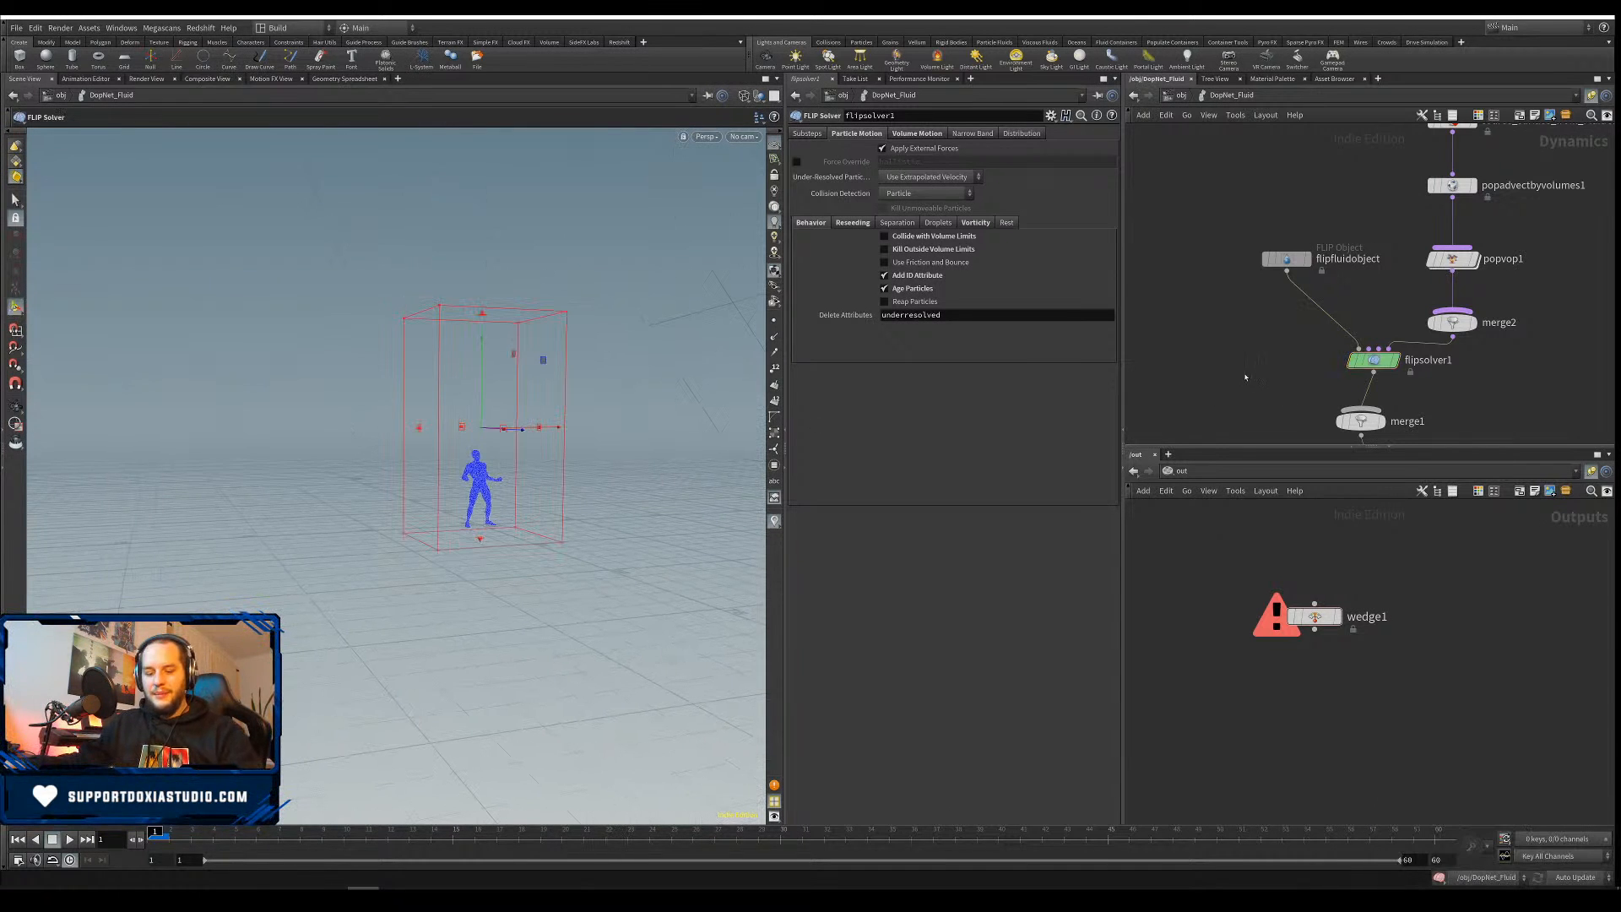
# Save the scene and return to the particle_fluid network to inspect the merged, time-shifted particles up close
pyautogui.press('u')
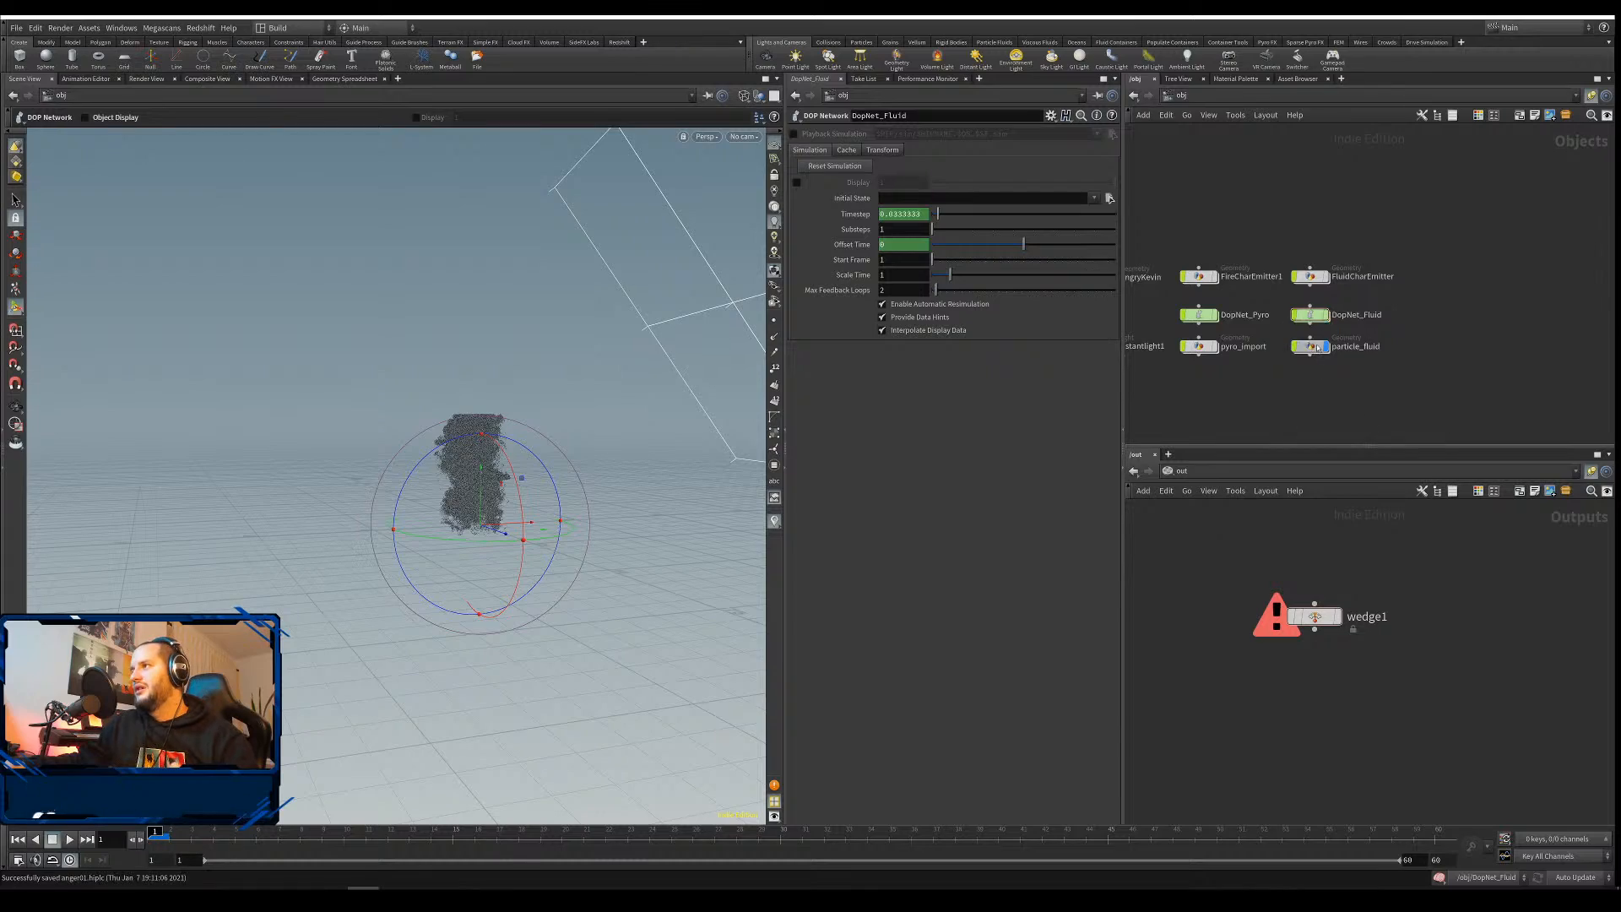
pyautogui.doubleClick(1310, 346)
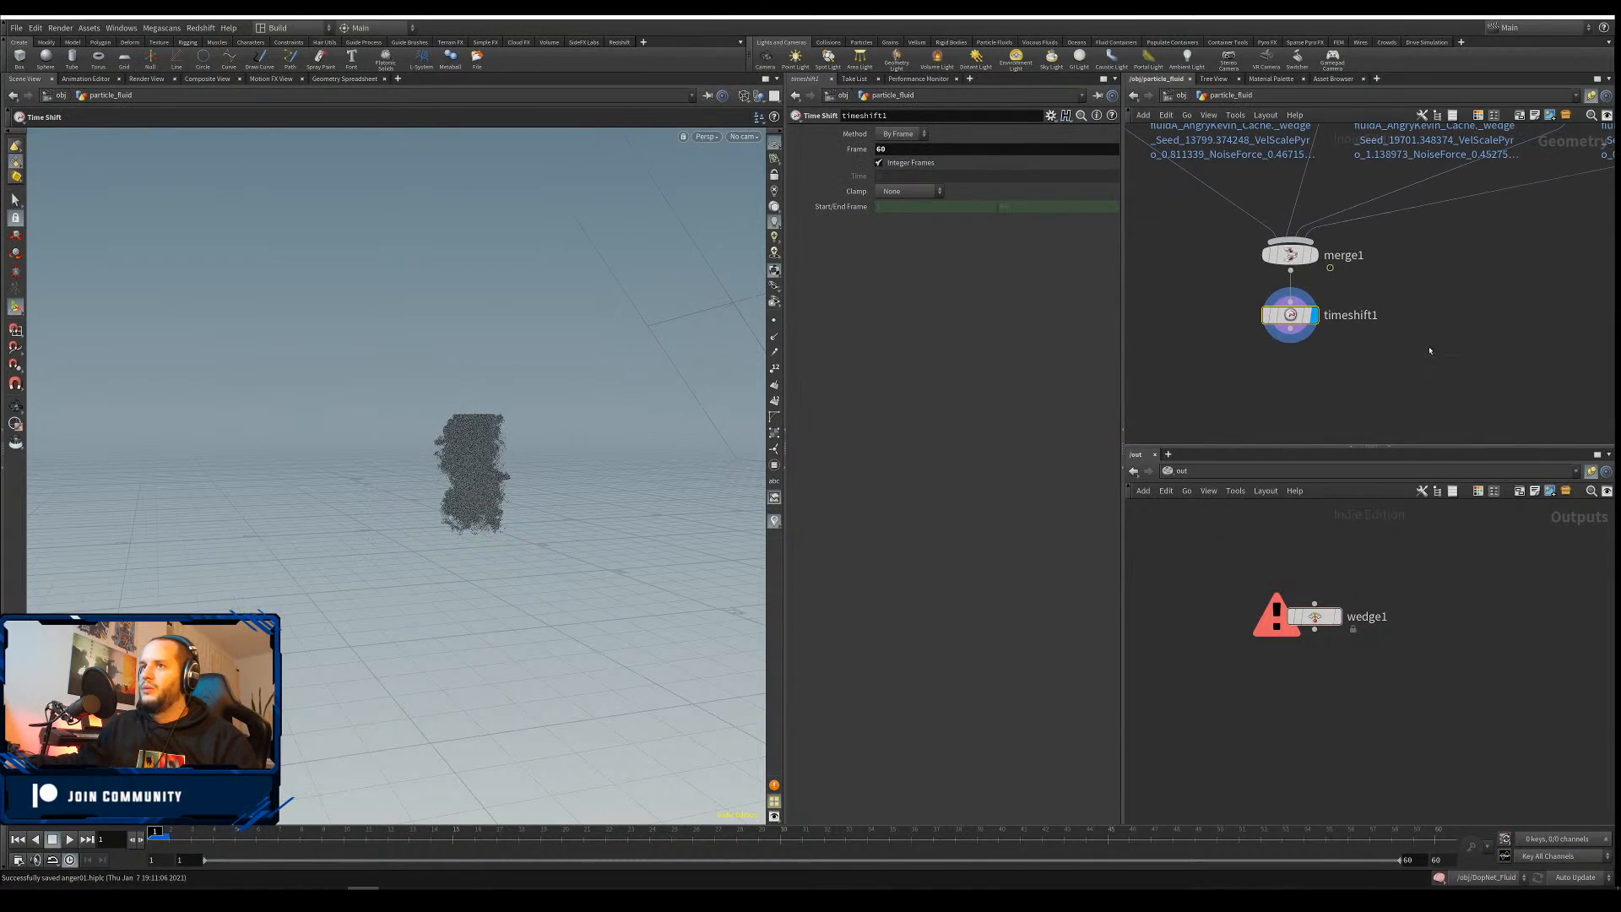
pyautogui.keyDown('alt'); pyautogui.moveTo(608, 498); pyautogui.dragTo(398, 535); pyautogui.keyUp('alt')
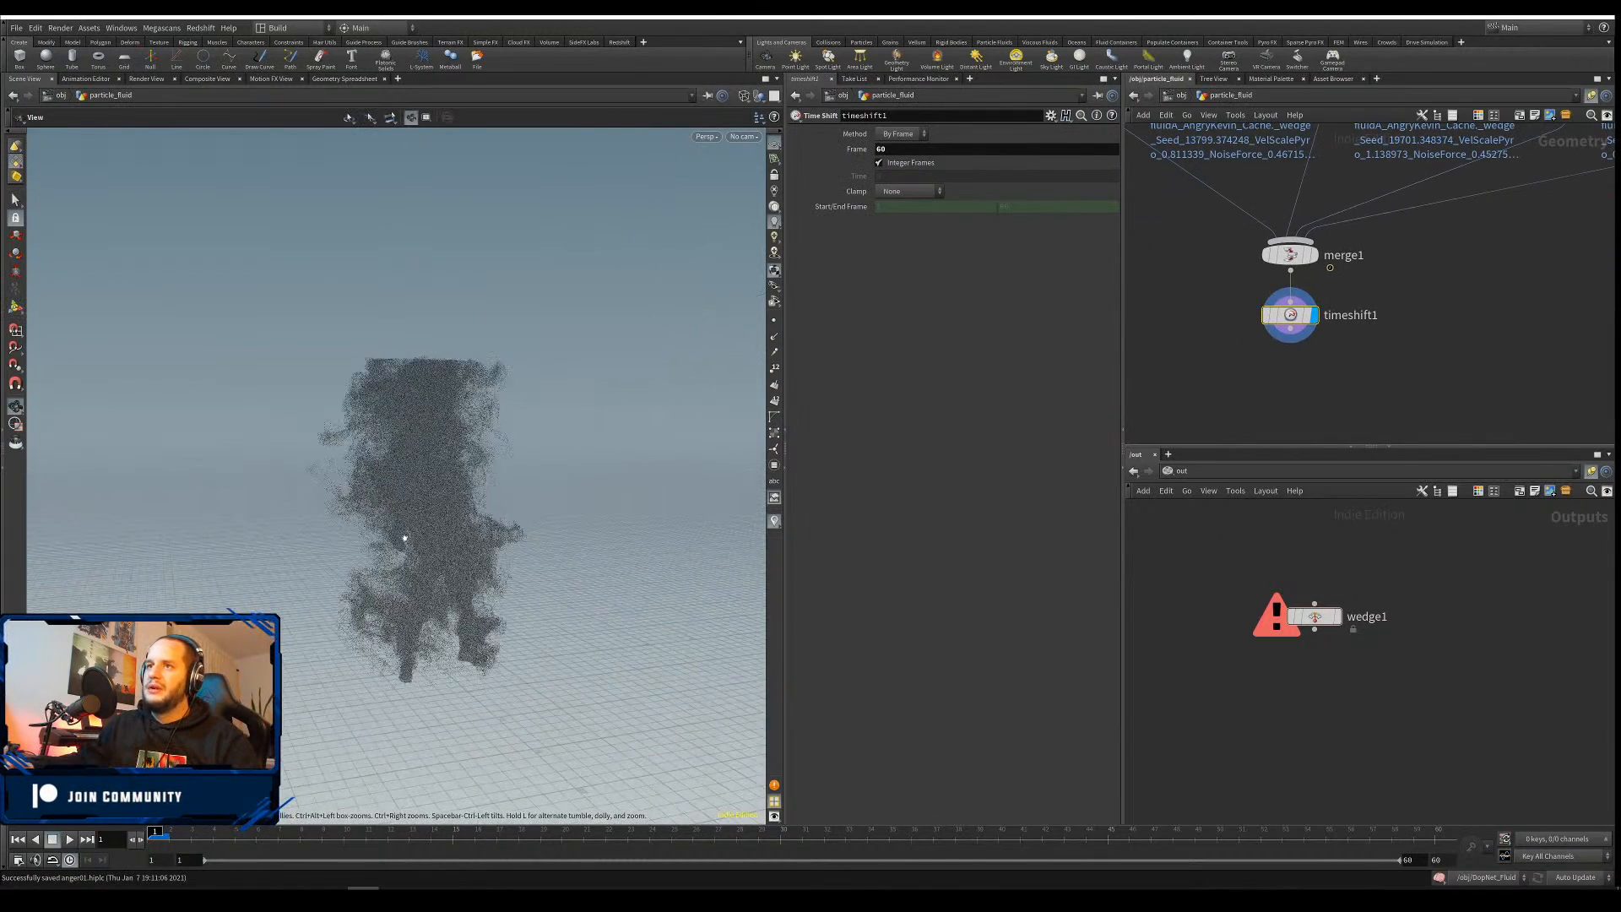
pyautogui.keyDown('alt'); pyautogui.moveTo(398, 536); pyautogui.dragTo(442, 551, button='right'); pyautogui.keyUp('alt')
pyautogui.keyDown('alt'); pyautogui.moveTo(443, 551); pyautogui.dragTo(515, 554); pyautogui.keyUp('alt')
pyautogui.keyDown('alt'); pyautogui.moveTo(515, 553); pyautogui.dragTo(562, 568, button='right'); pyautogui.keyUp('alt')
pyautogui.keyDown('alt'); pyautogui.moveTo(562, 567); pyautogui.dragTo(509, 512, button='middle'); pyautogui.keyUp('alt')
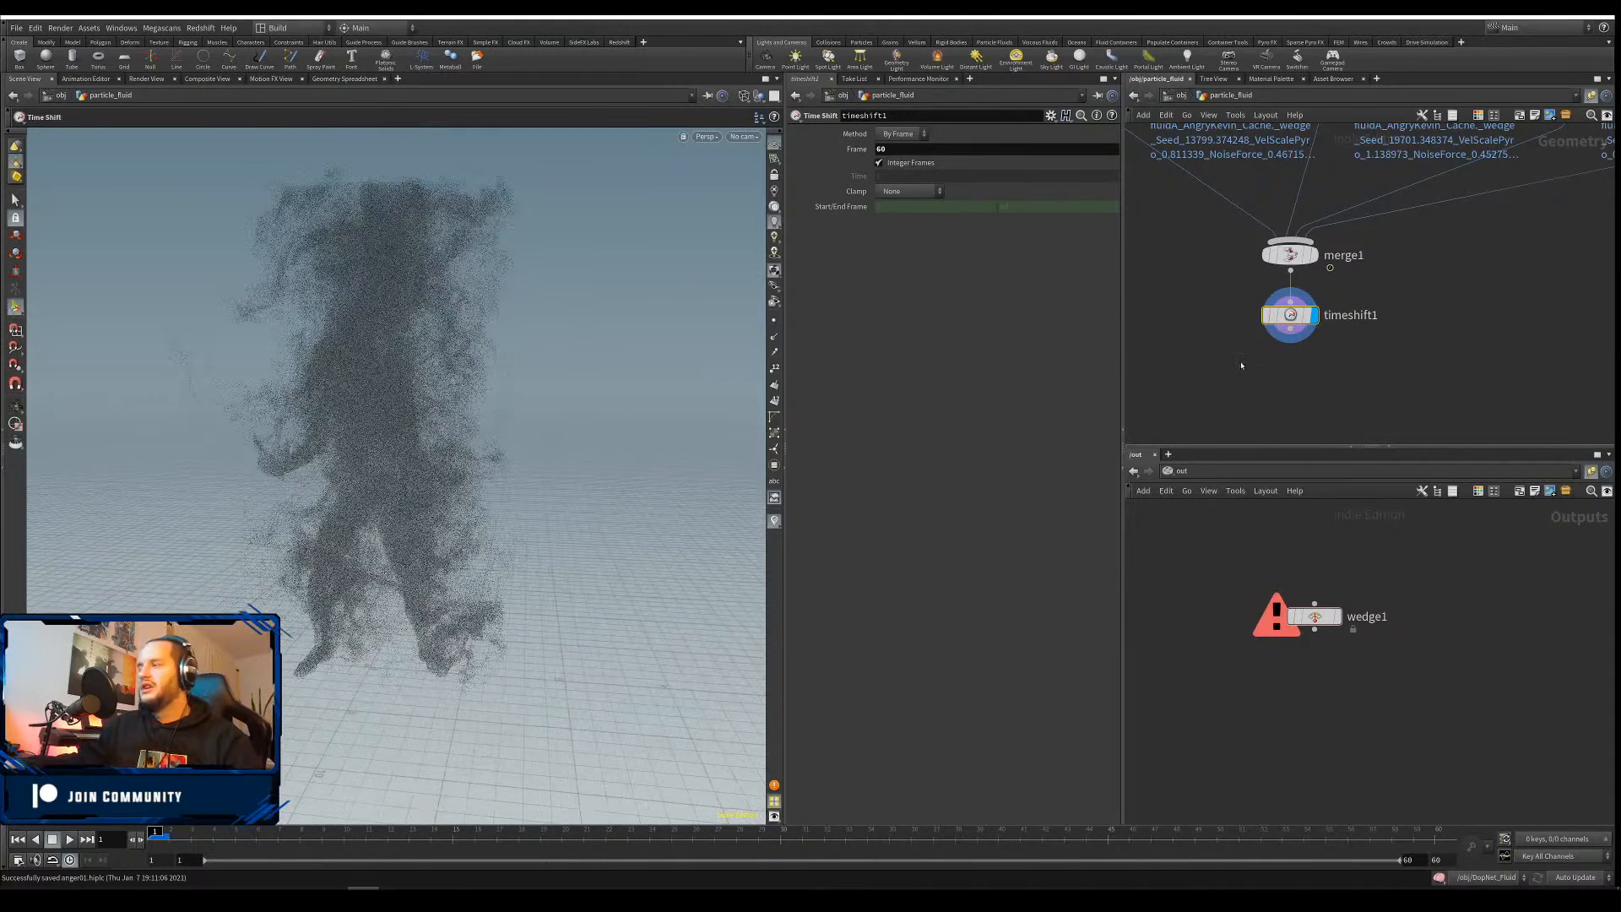
# Add a Point VOP below the time shift node and make it the displayed node
pyautogui.click(1292, 337)
pyautogui.press('Tab')
pyautogui.write('vop')
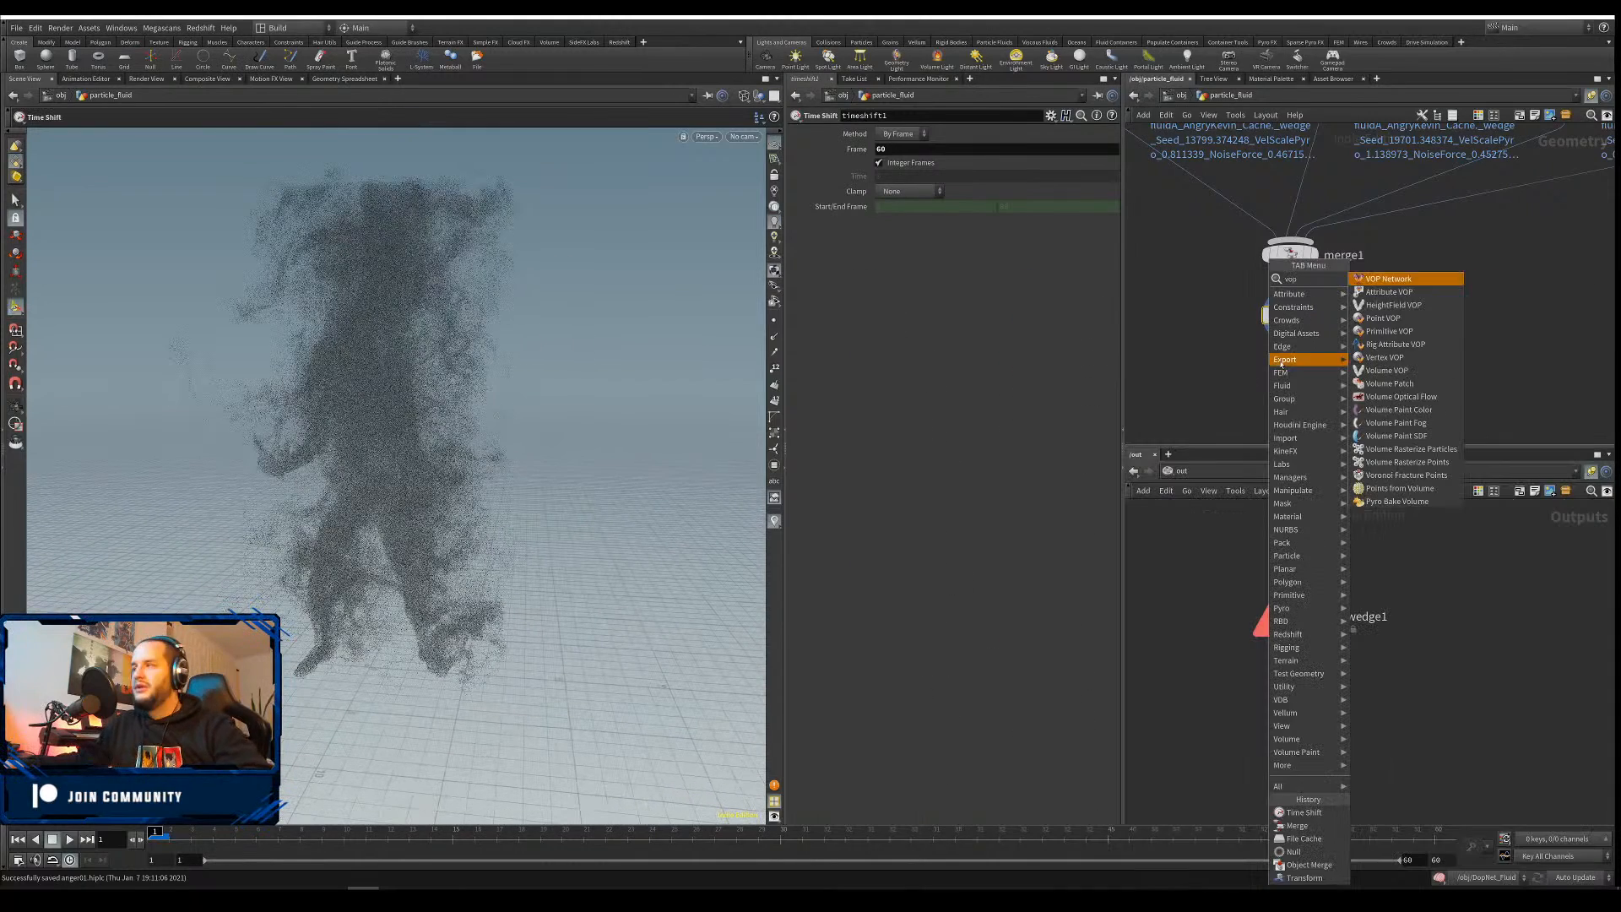
pyautogui.click(1383, 318)
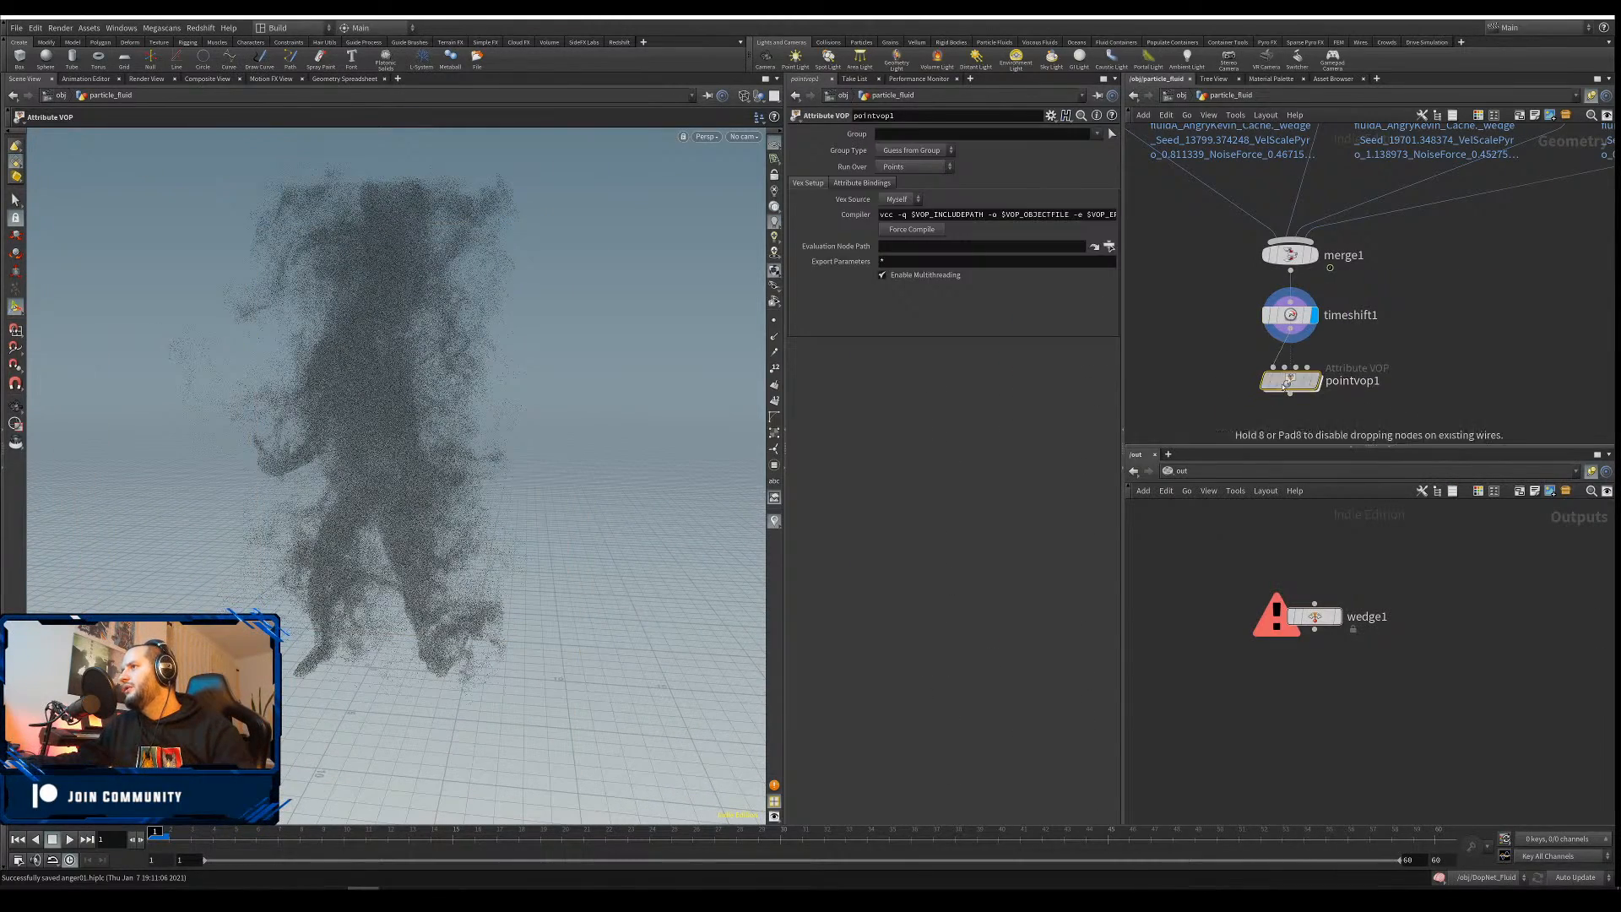
pyautogui.doubleClick(1318, 382)
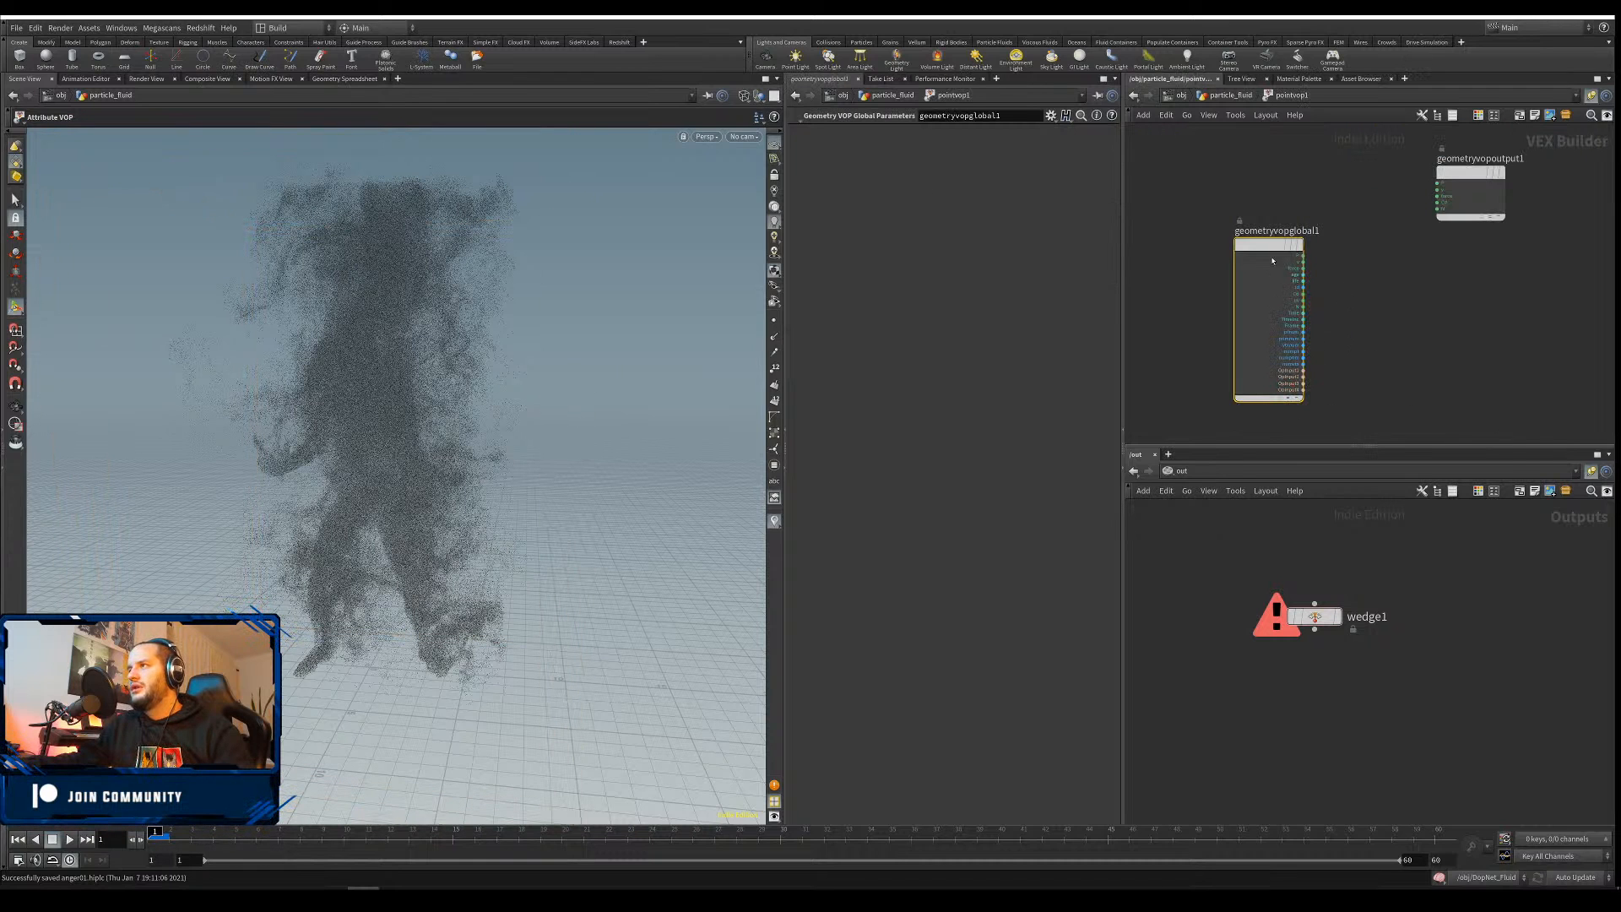
pyautogui.click(1224, 247)
pyautogui.press('u')
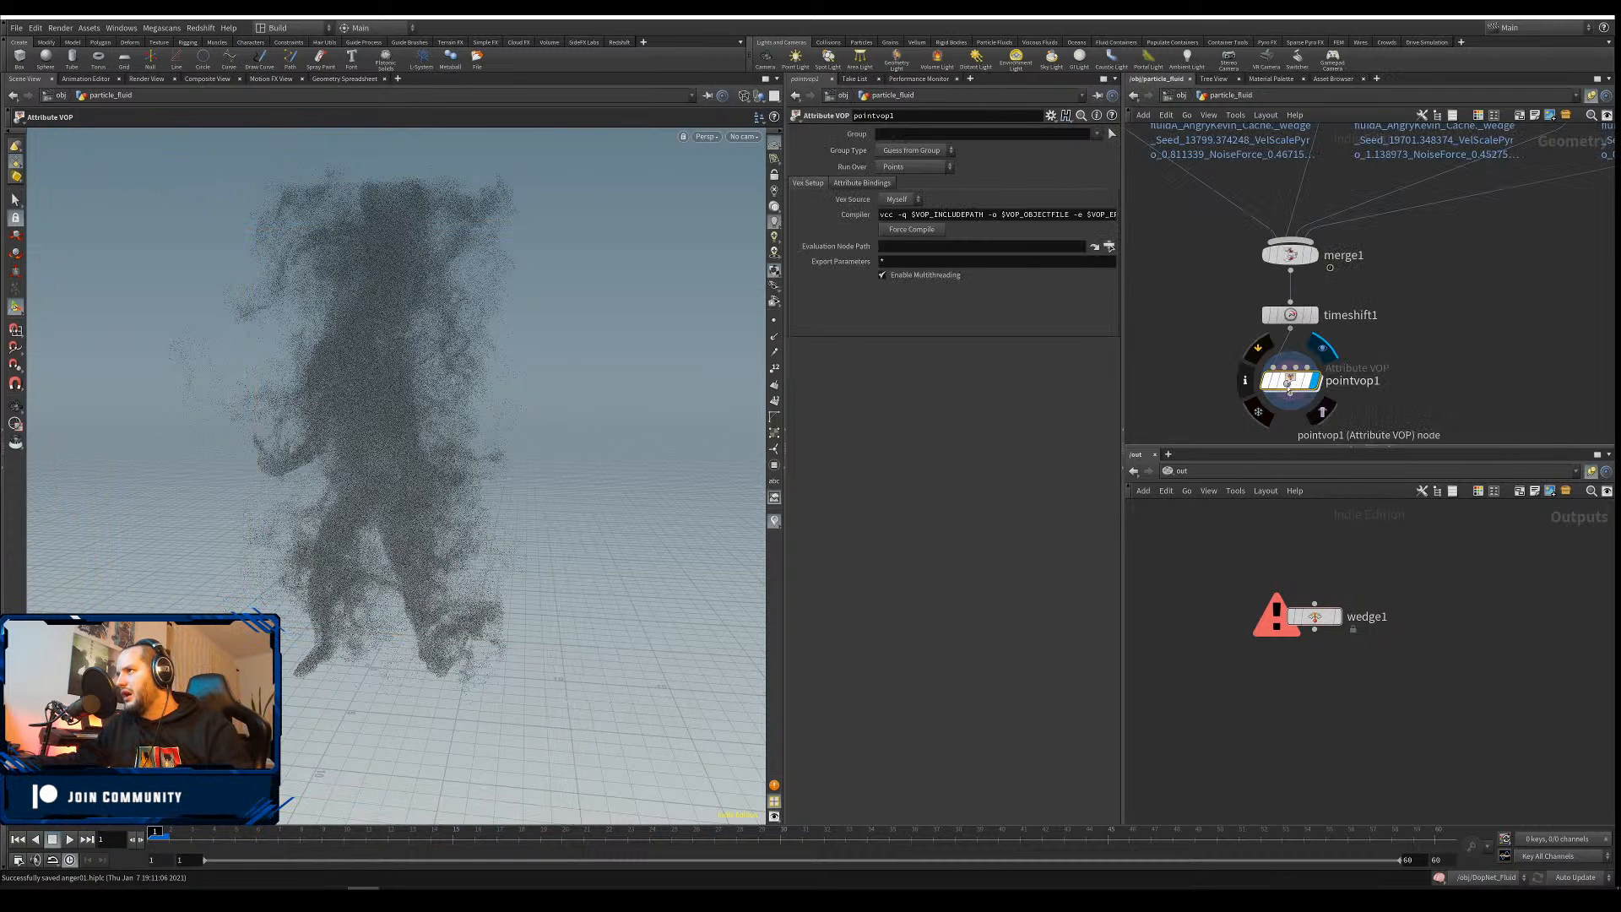
# Check the particle attributes reaching the Point VOP and go inside its VEX network
pyautogui.click(1245, 381)
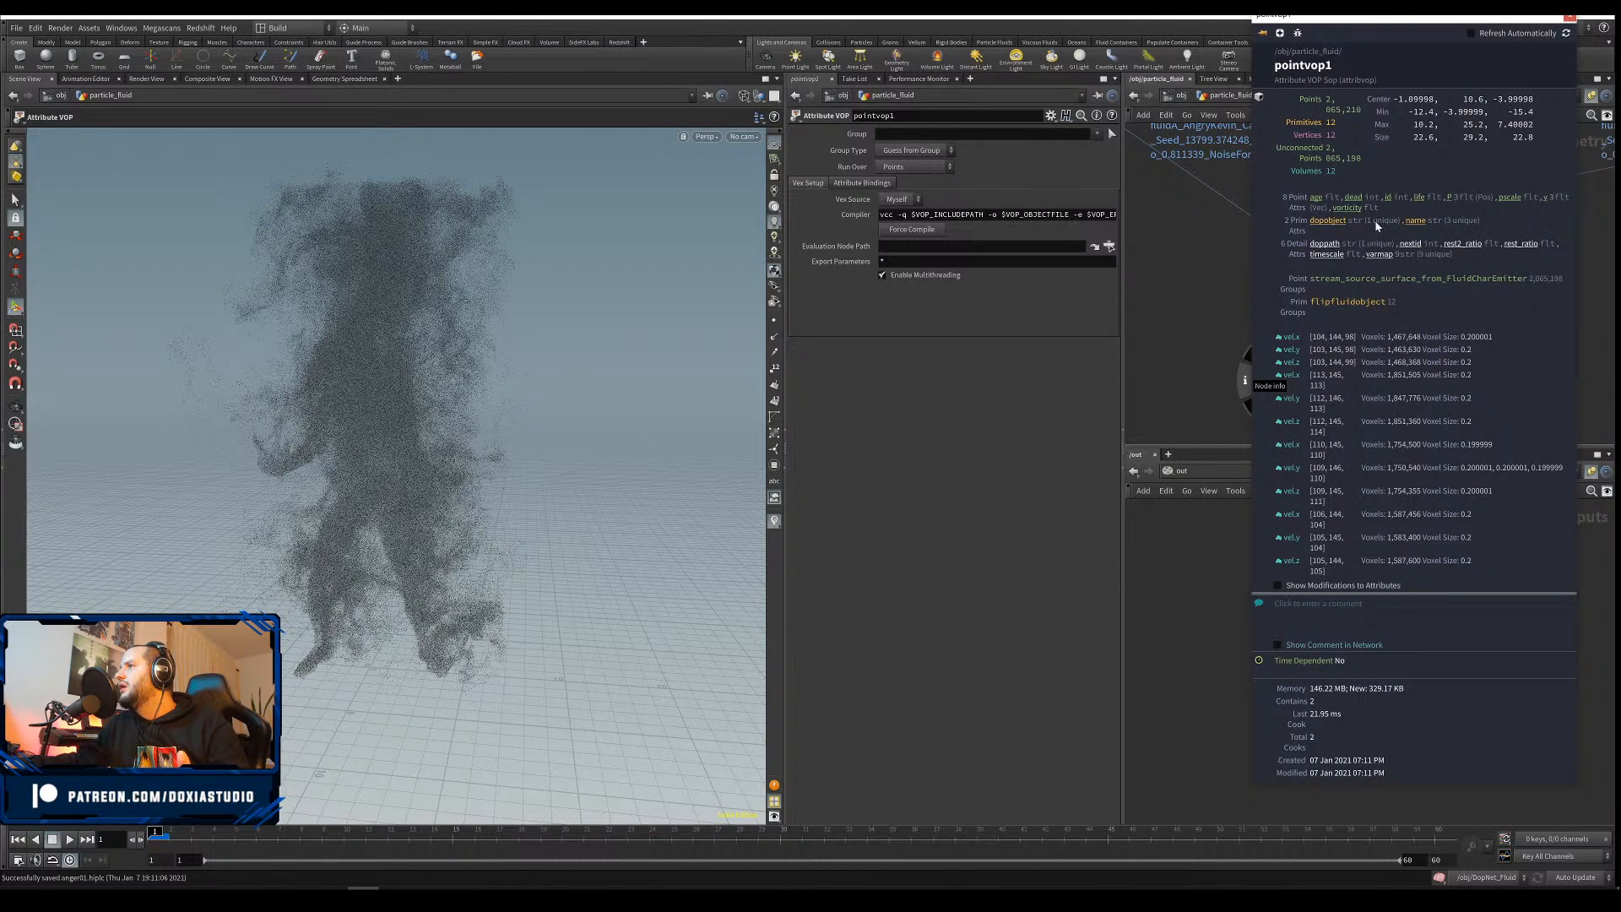
pyautogui.doubleClick(1299, 379)
pyautogui.click(1191, 244)
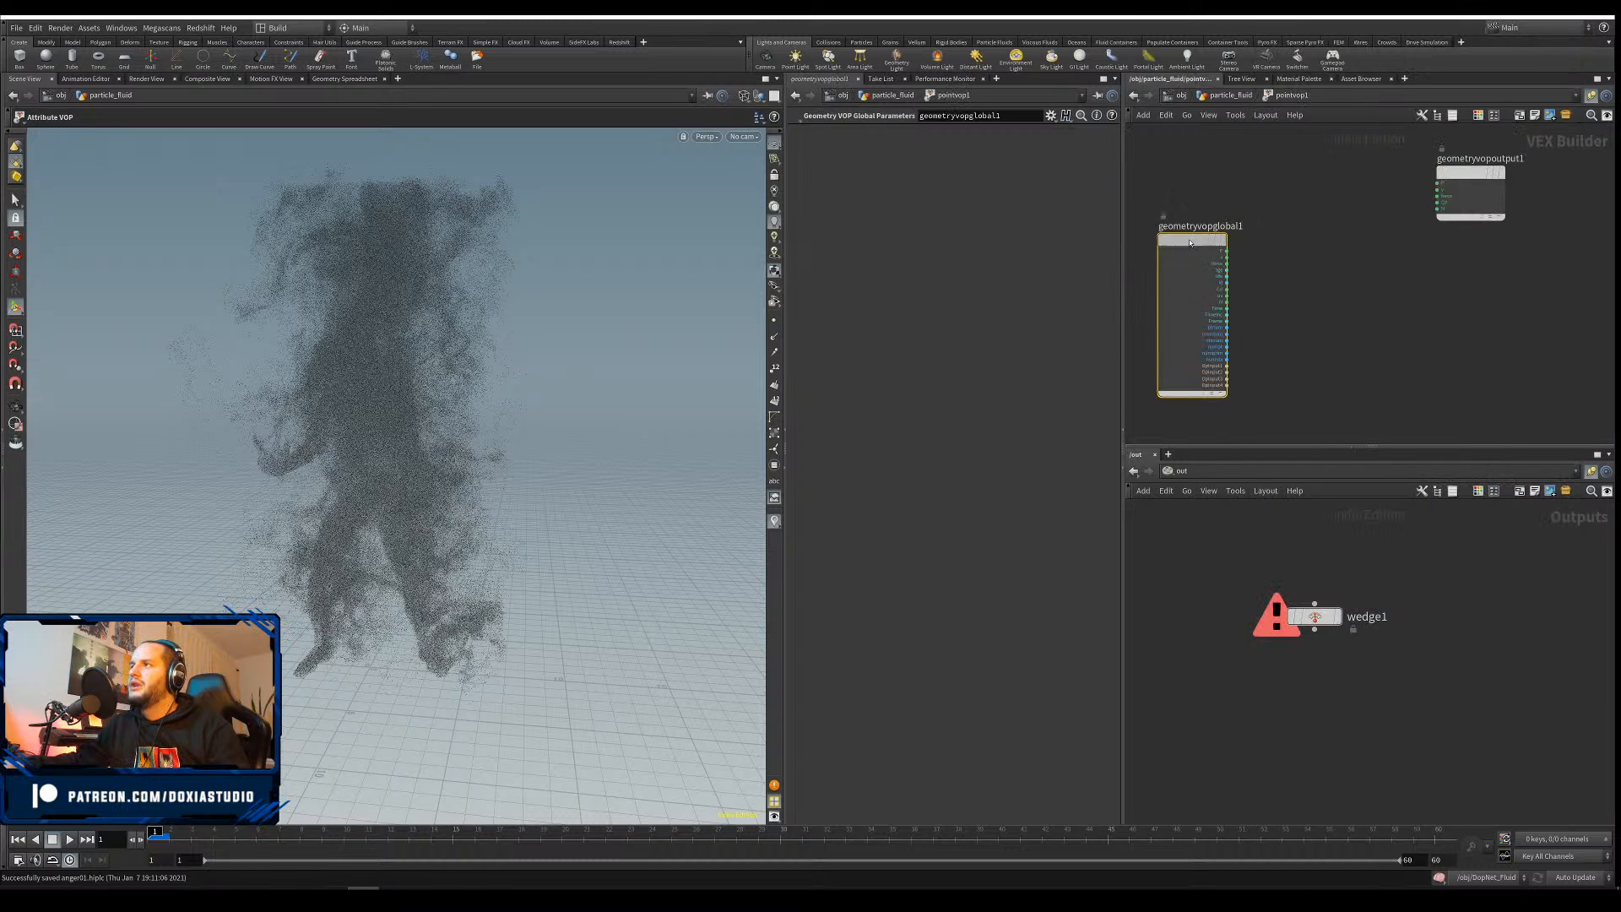
# Add a Fit Range node and feed its value input from the global age output
pyautogui.press('Tab')
pyautogui.write('f')
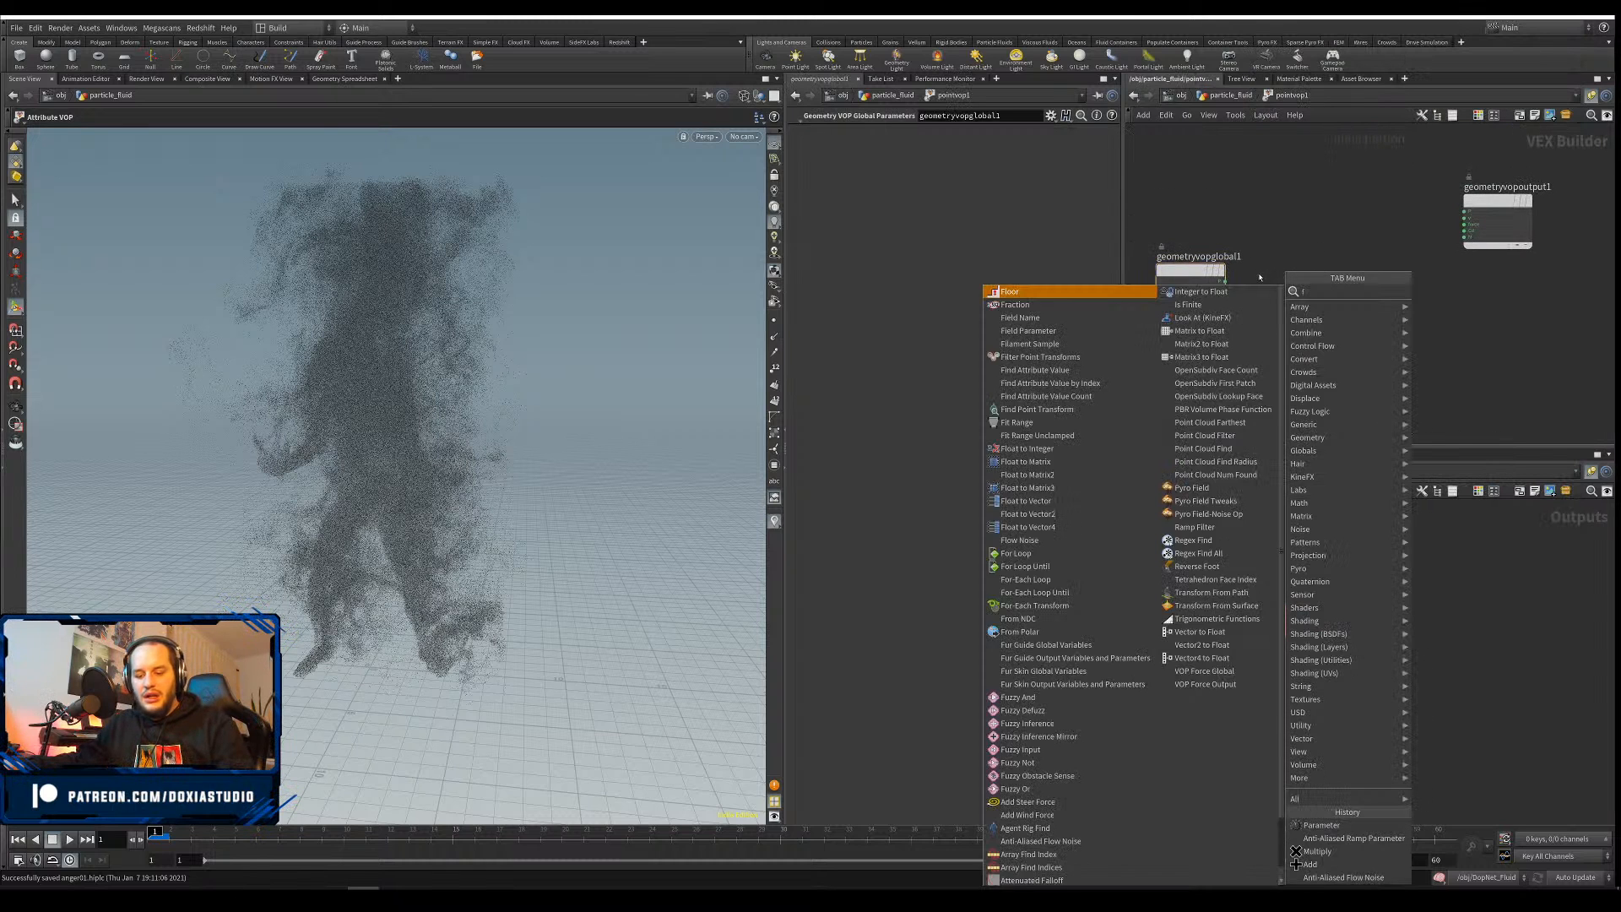
pyautogui.write('it')
pyautogui.press('Return')
pyautogui.click(1321, 285)
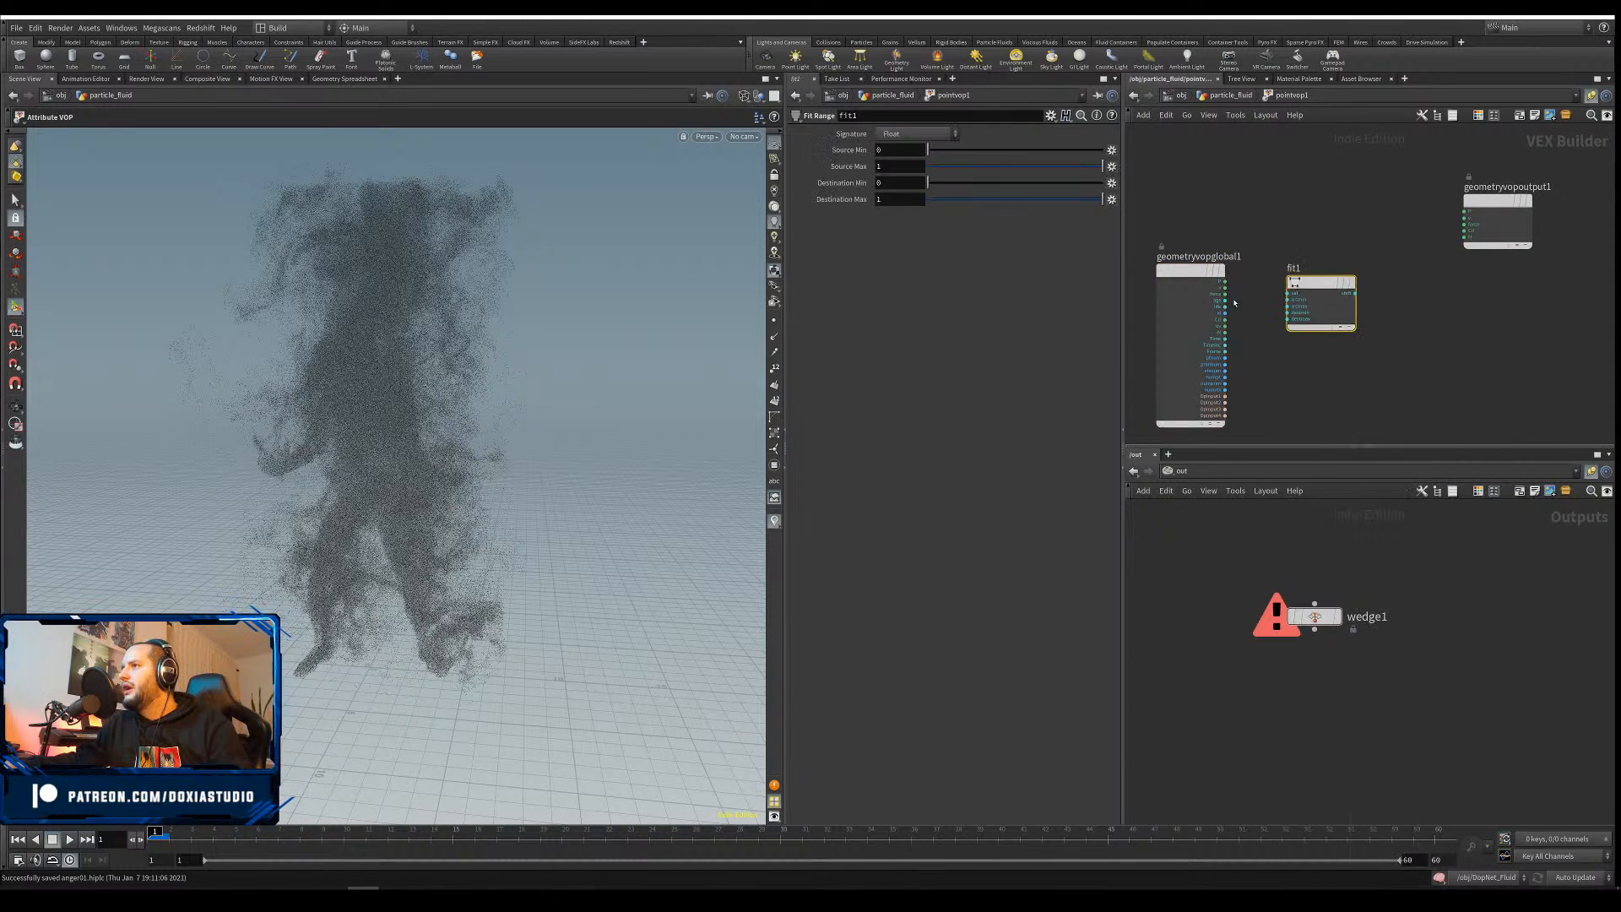
pyautogui.moveTo(1240, 302); pyautogui.dragTo(1289, 294)
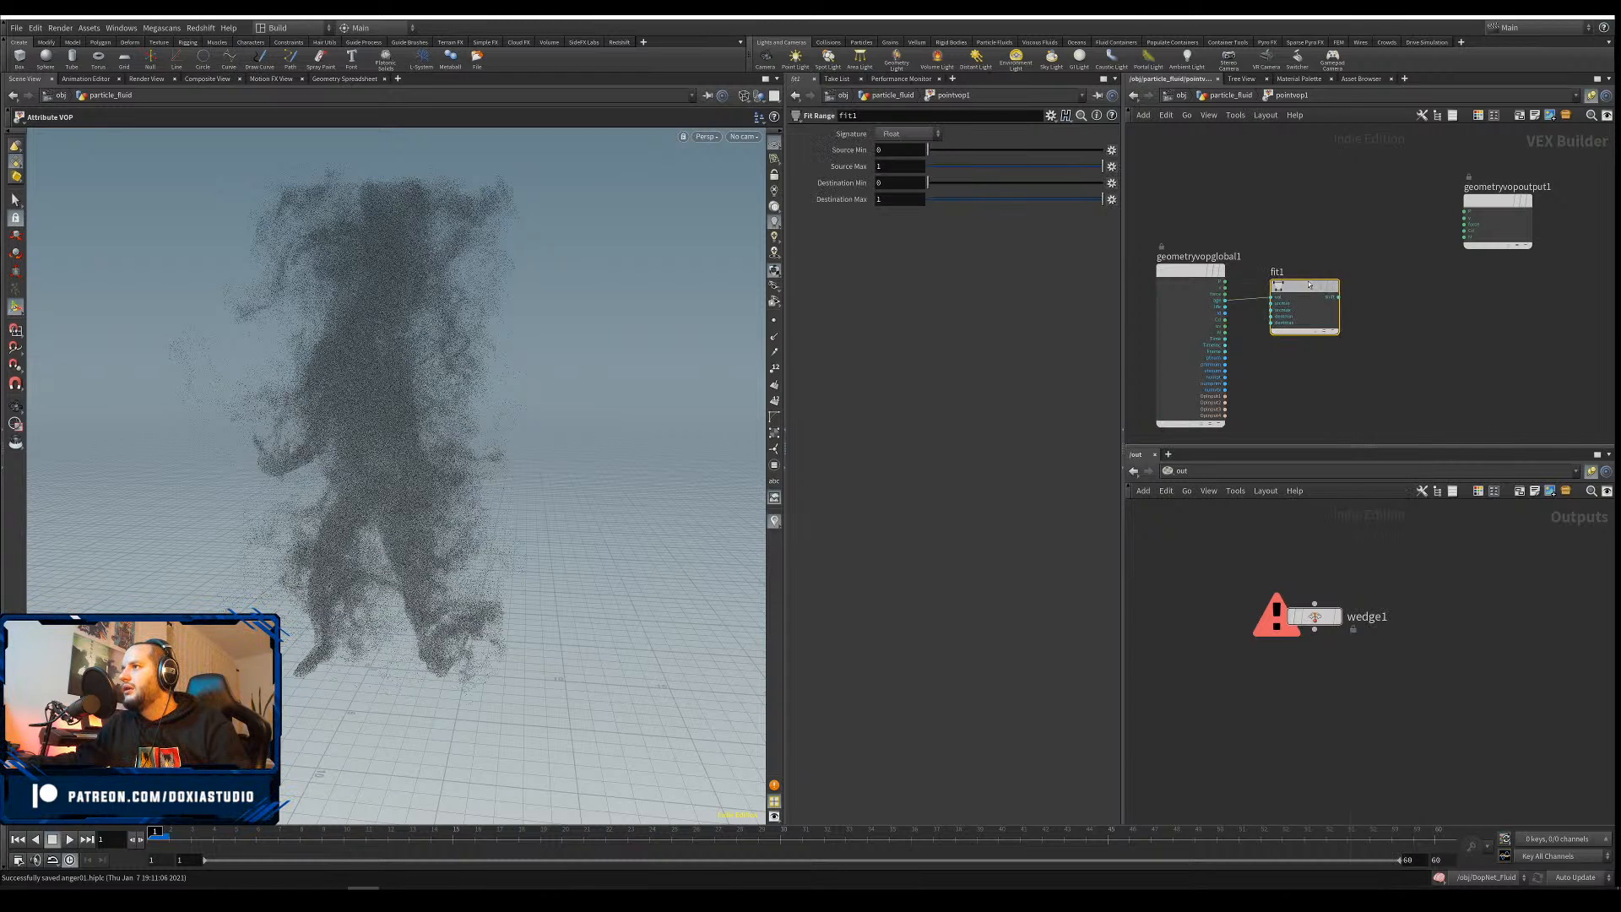
# Promote the Fit Range node's source maximum to a parameter with the name and label ageMax
pyautogui.scroll(2, 1433, 308)
pyautogui.scroll(2, 1433, 308)
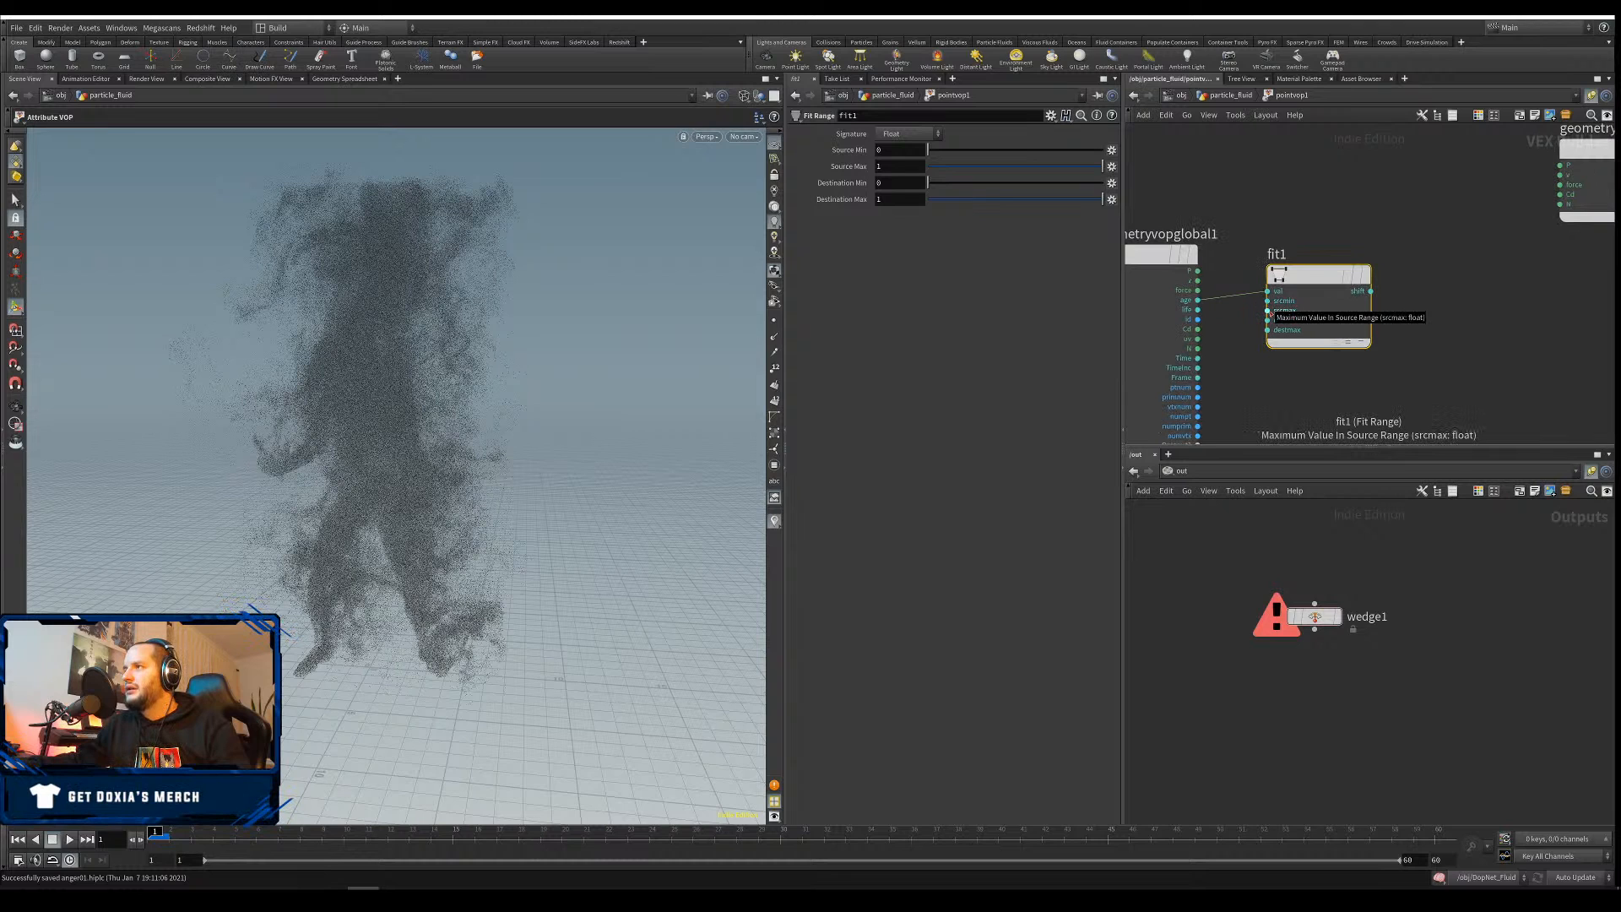
pyautogui.click(1268, 311)
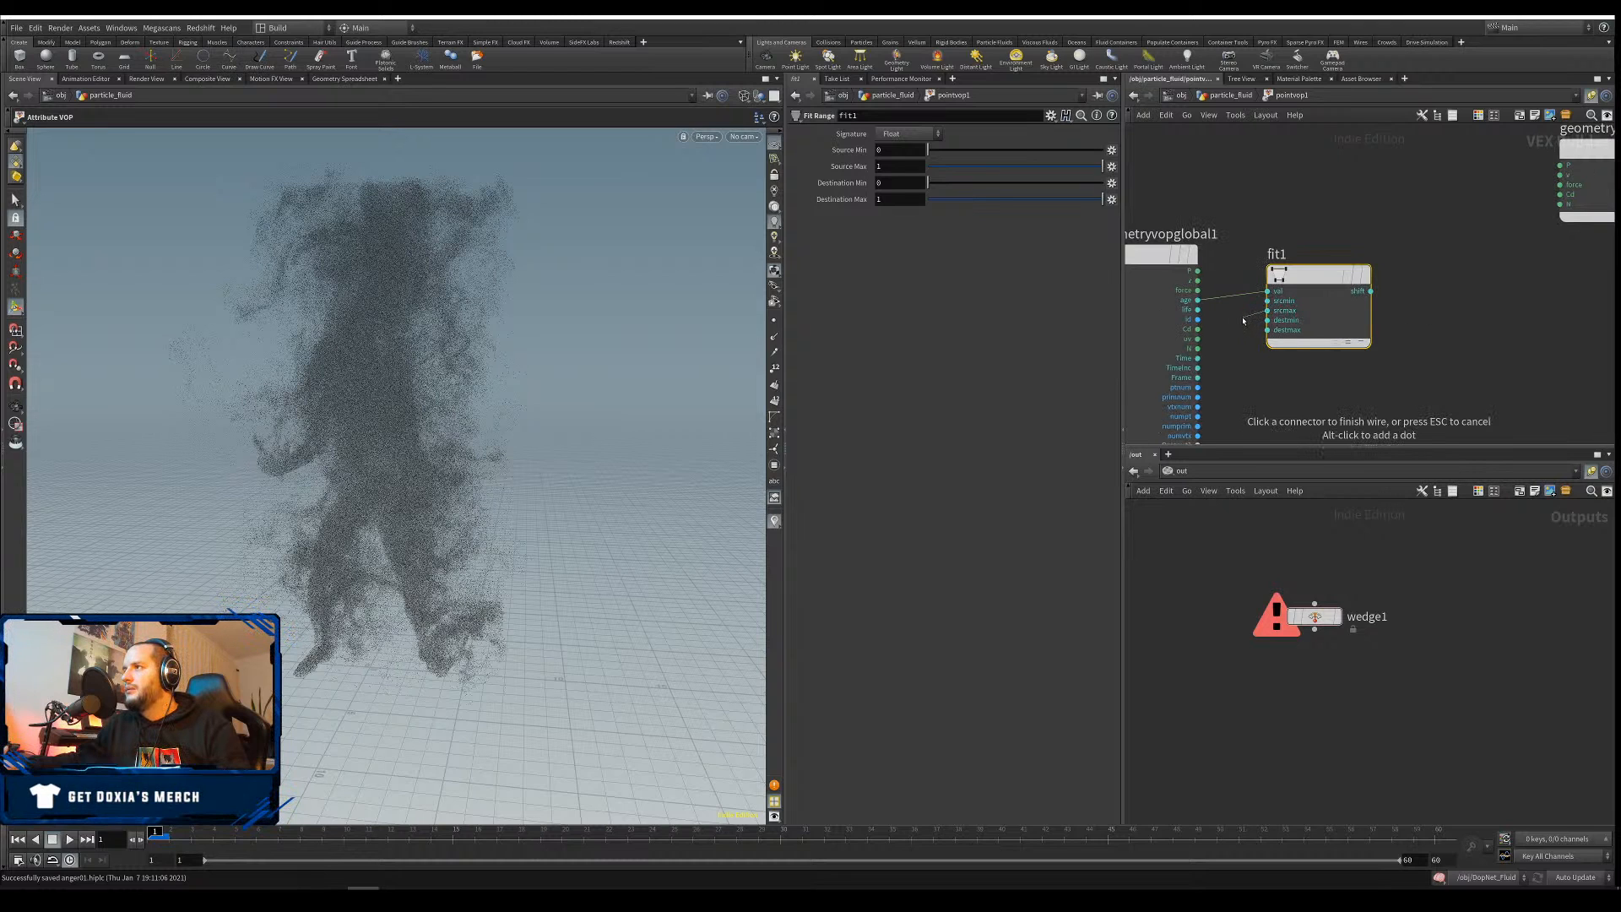
pyautogui.scroll(1, 1233, 320)
pyautogui.press('Escape')
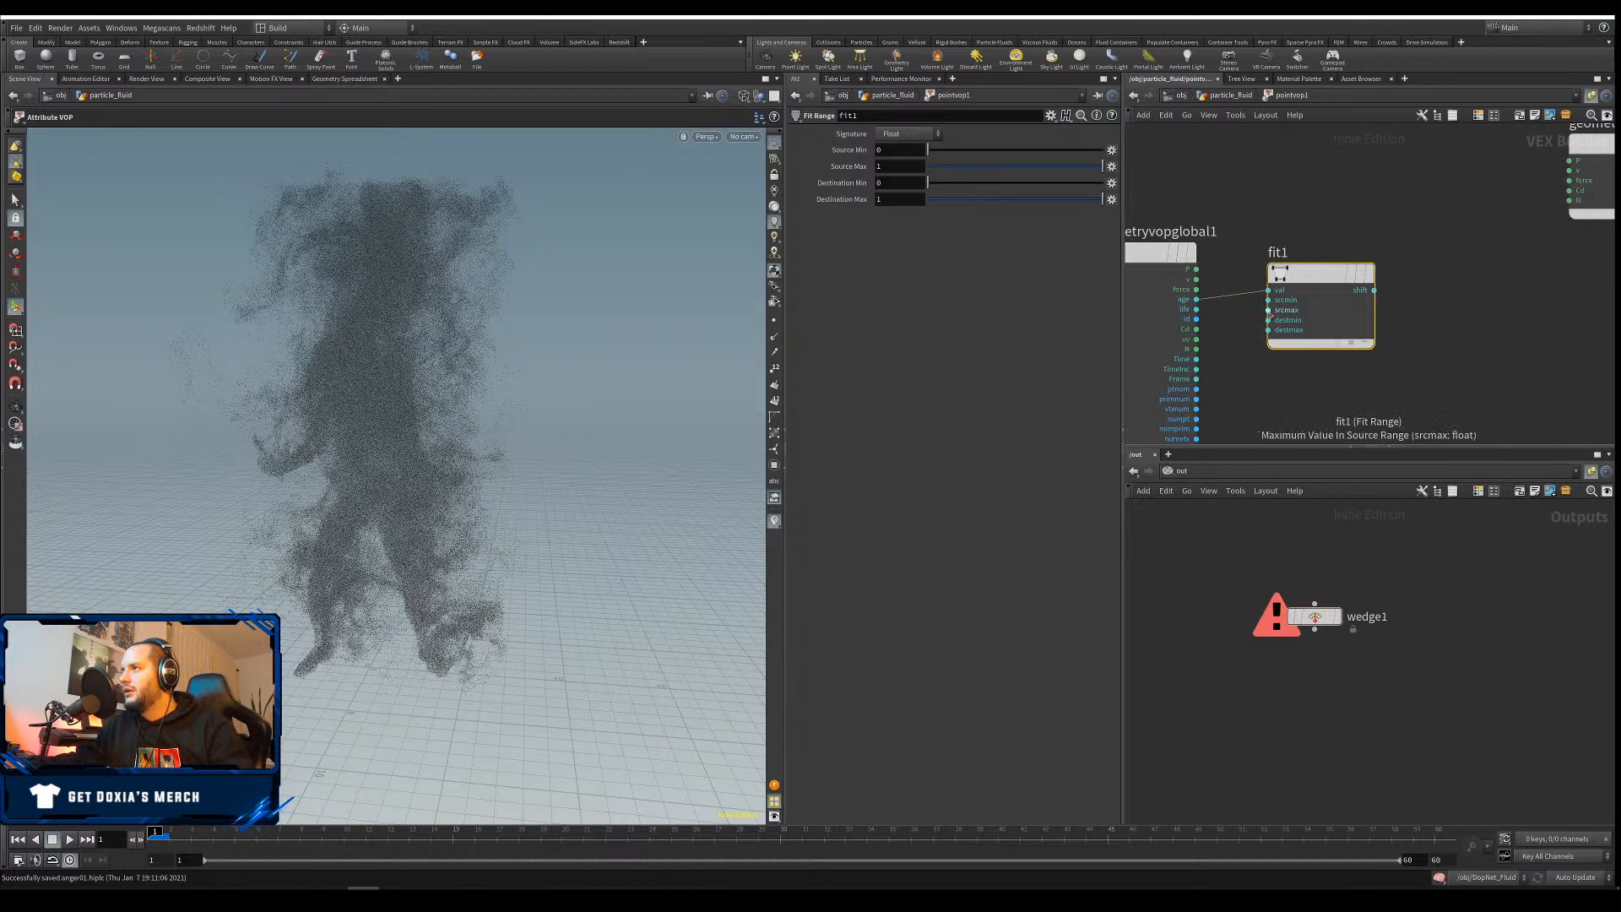
pyautogui.rightClick(1269, 311)
pyautogui.click(1305, 318)
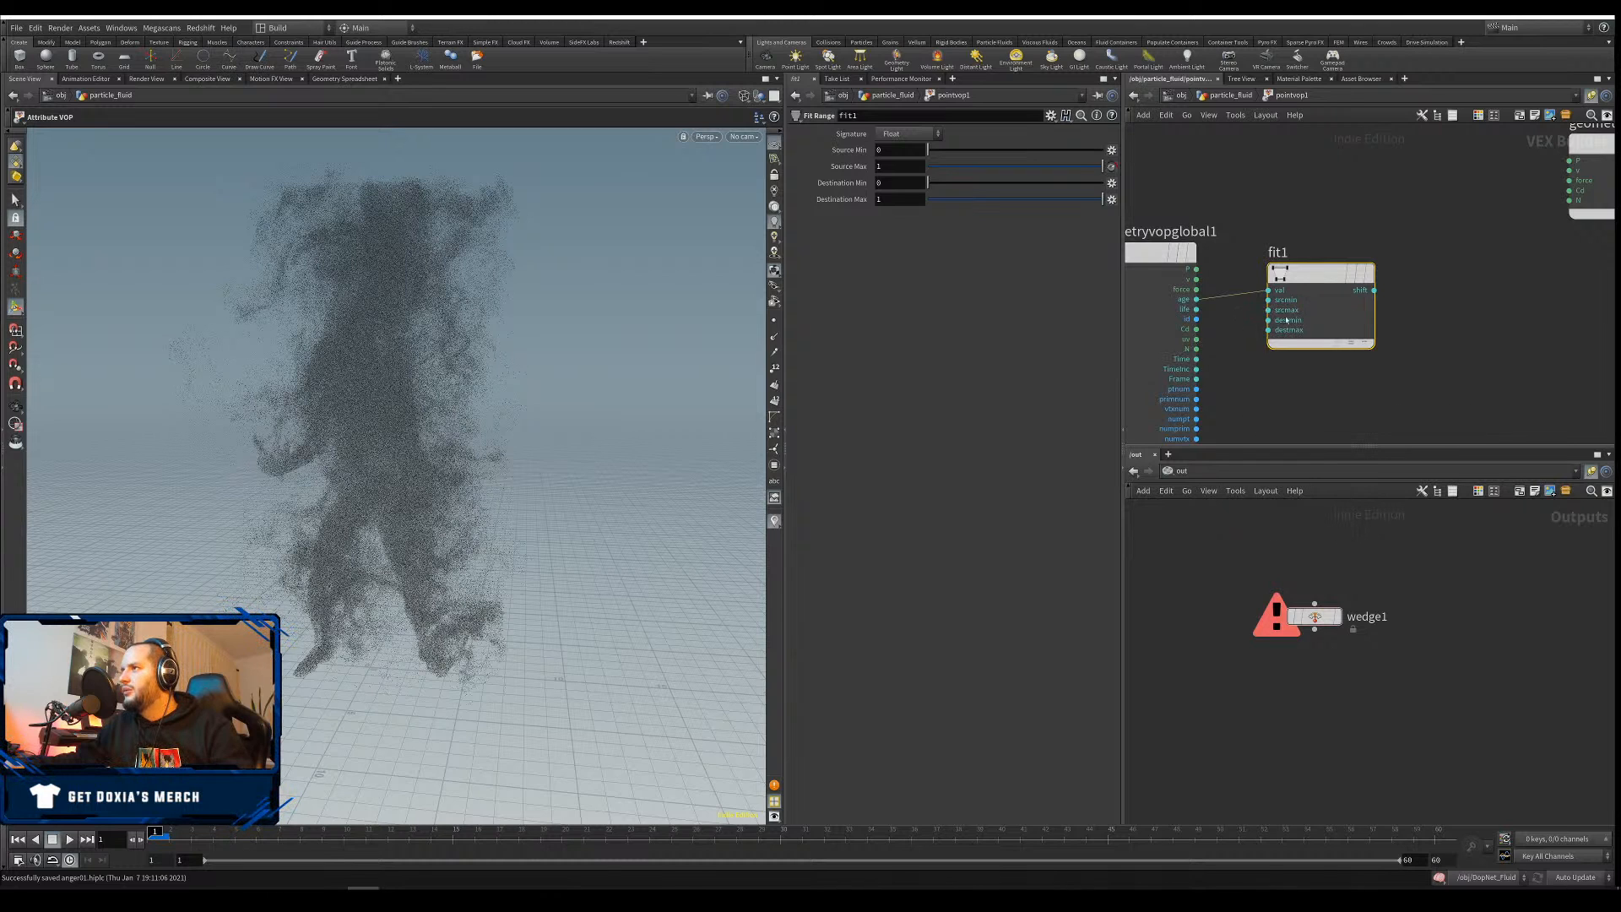
pyautogui.click(1261, 311)
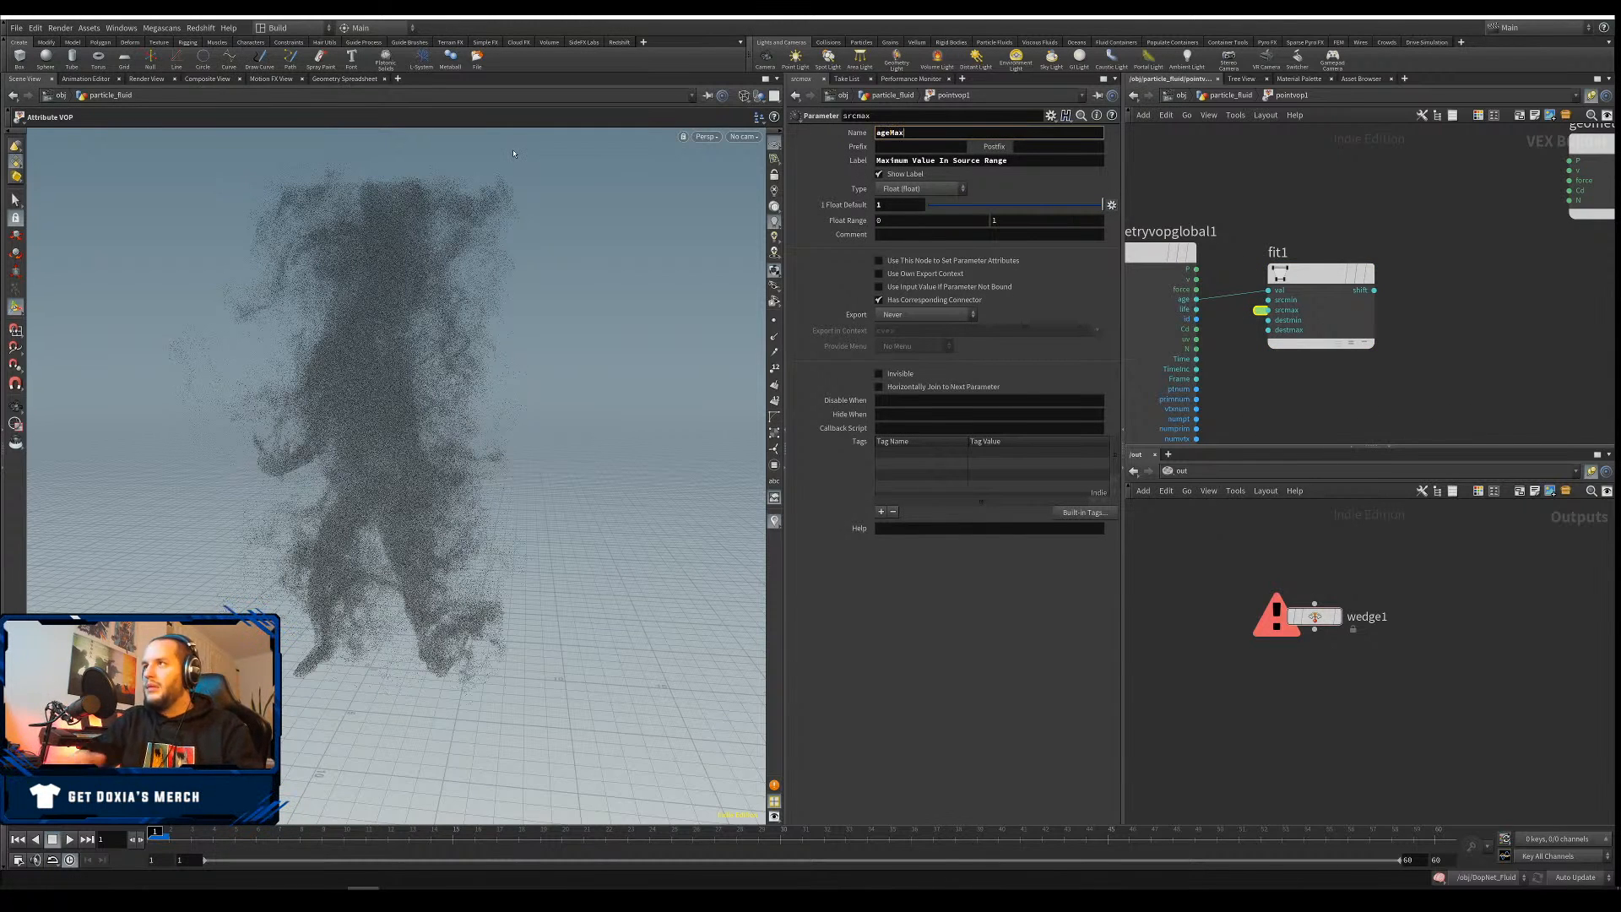
pyautogui.click(1011, 159)
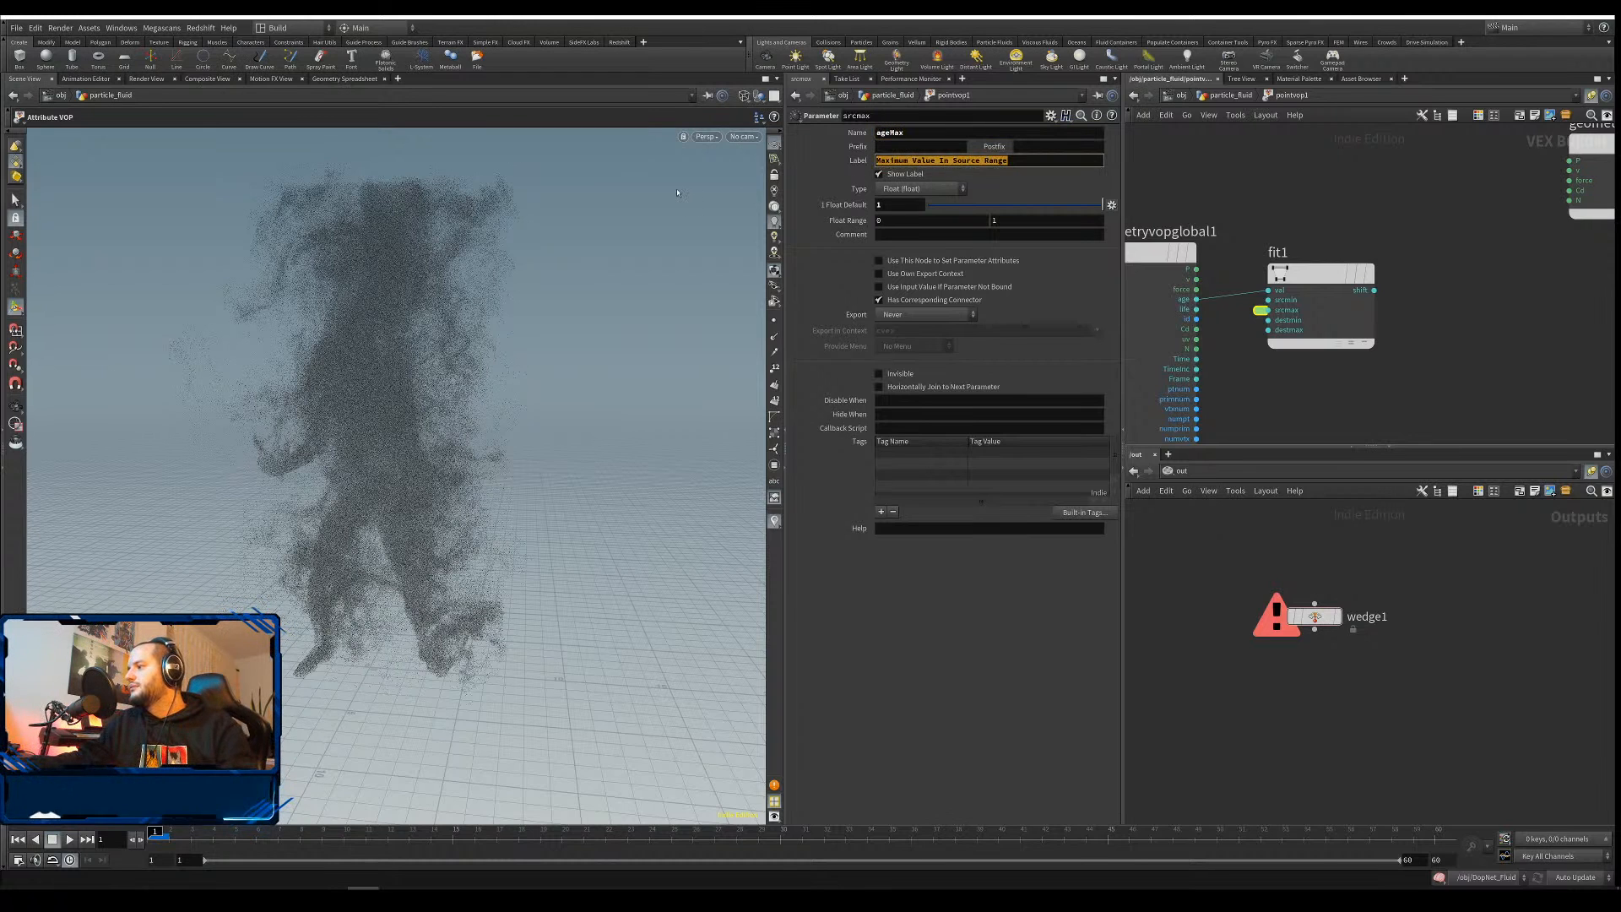
pyautogui.write('ageMax')
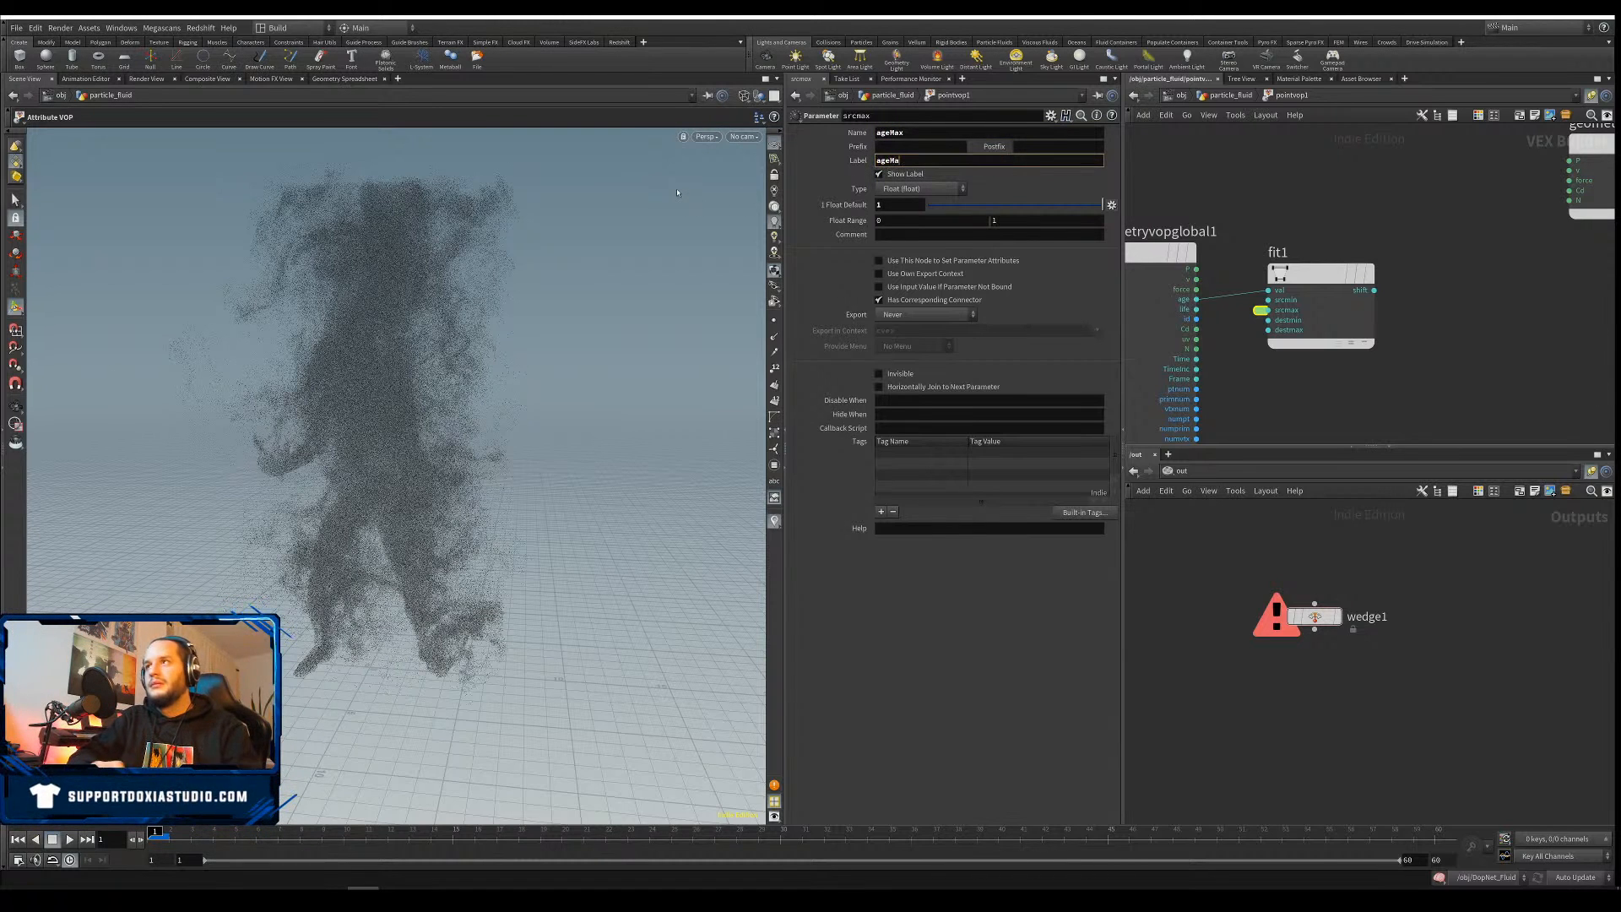
pyautogui.press('Return')
# Add a Ramp Parameter node driven by the Fit Range output and place it beside that node
pyautogui.moveTo(1489, 308); pyautogui.dragTo(1469, 341, button='middle')
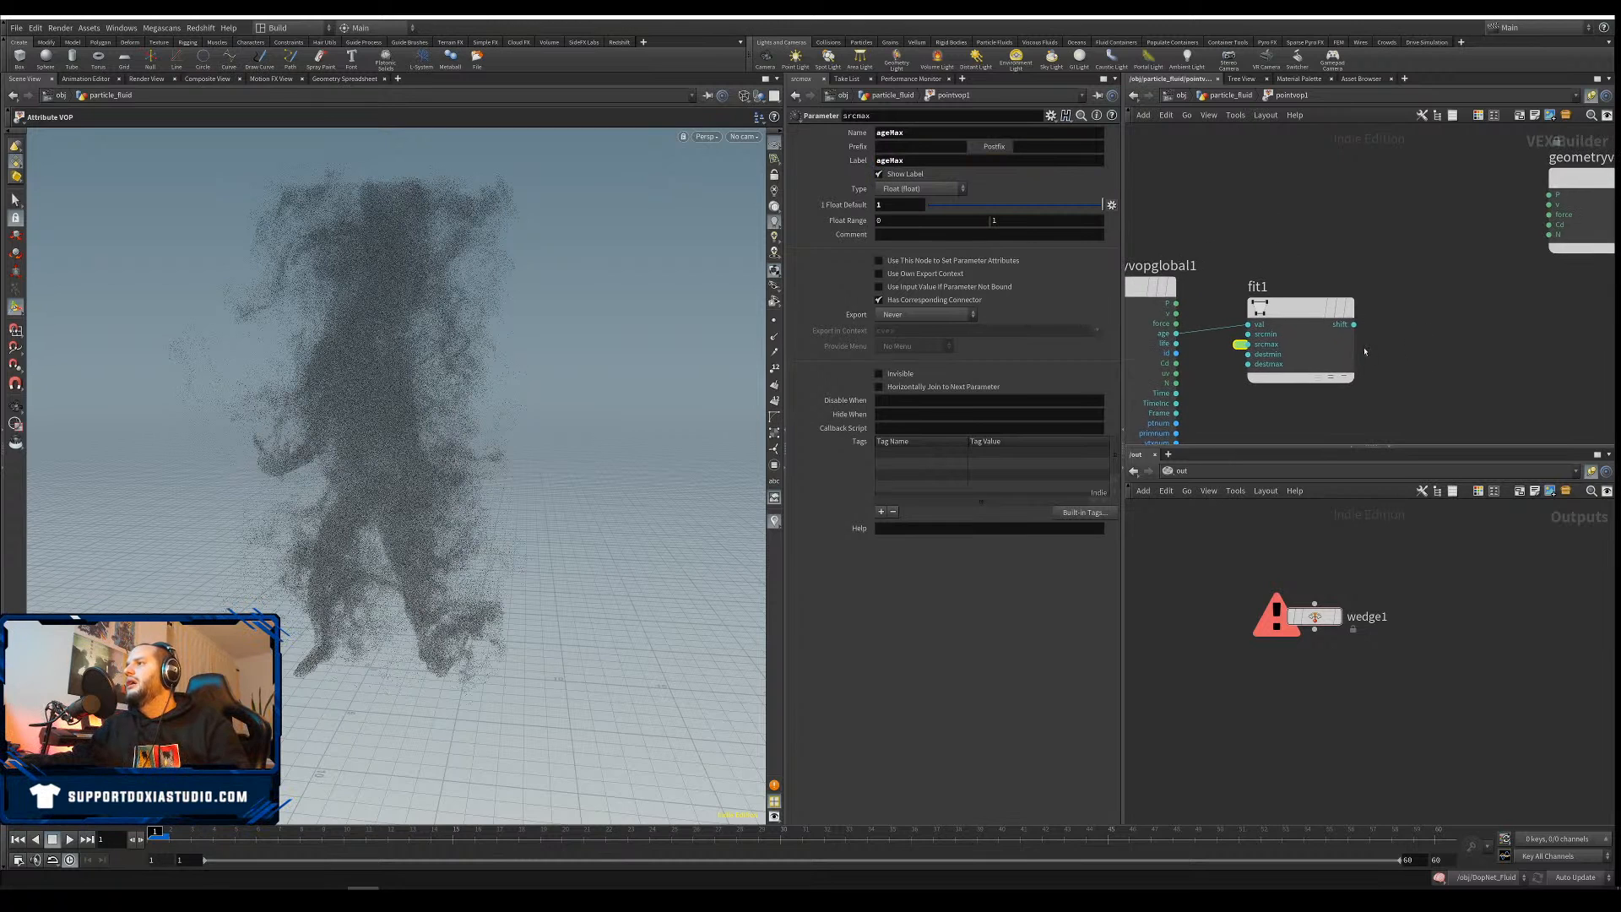
pyautogui.click(1355, 324)
pyautogui.press('Tab')
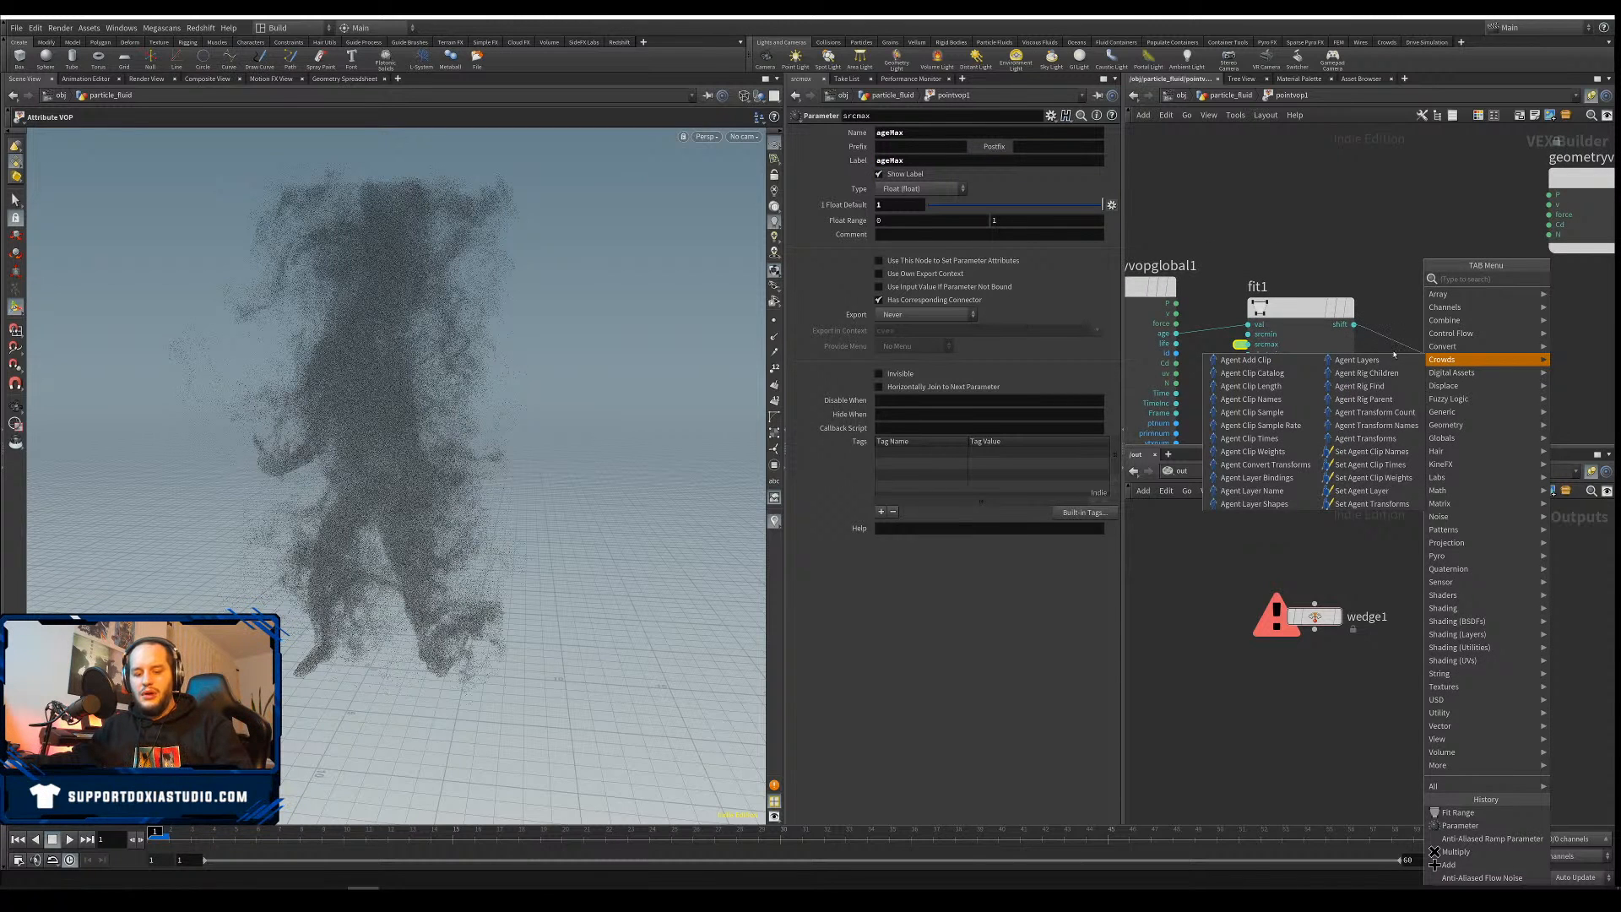
pyautogui.write('ra')
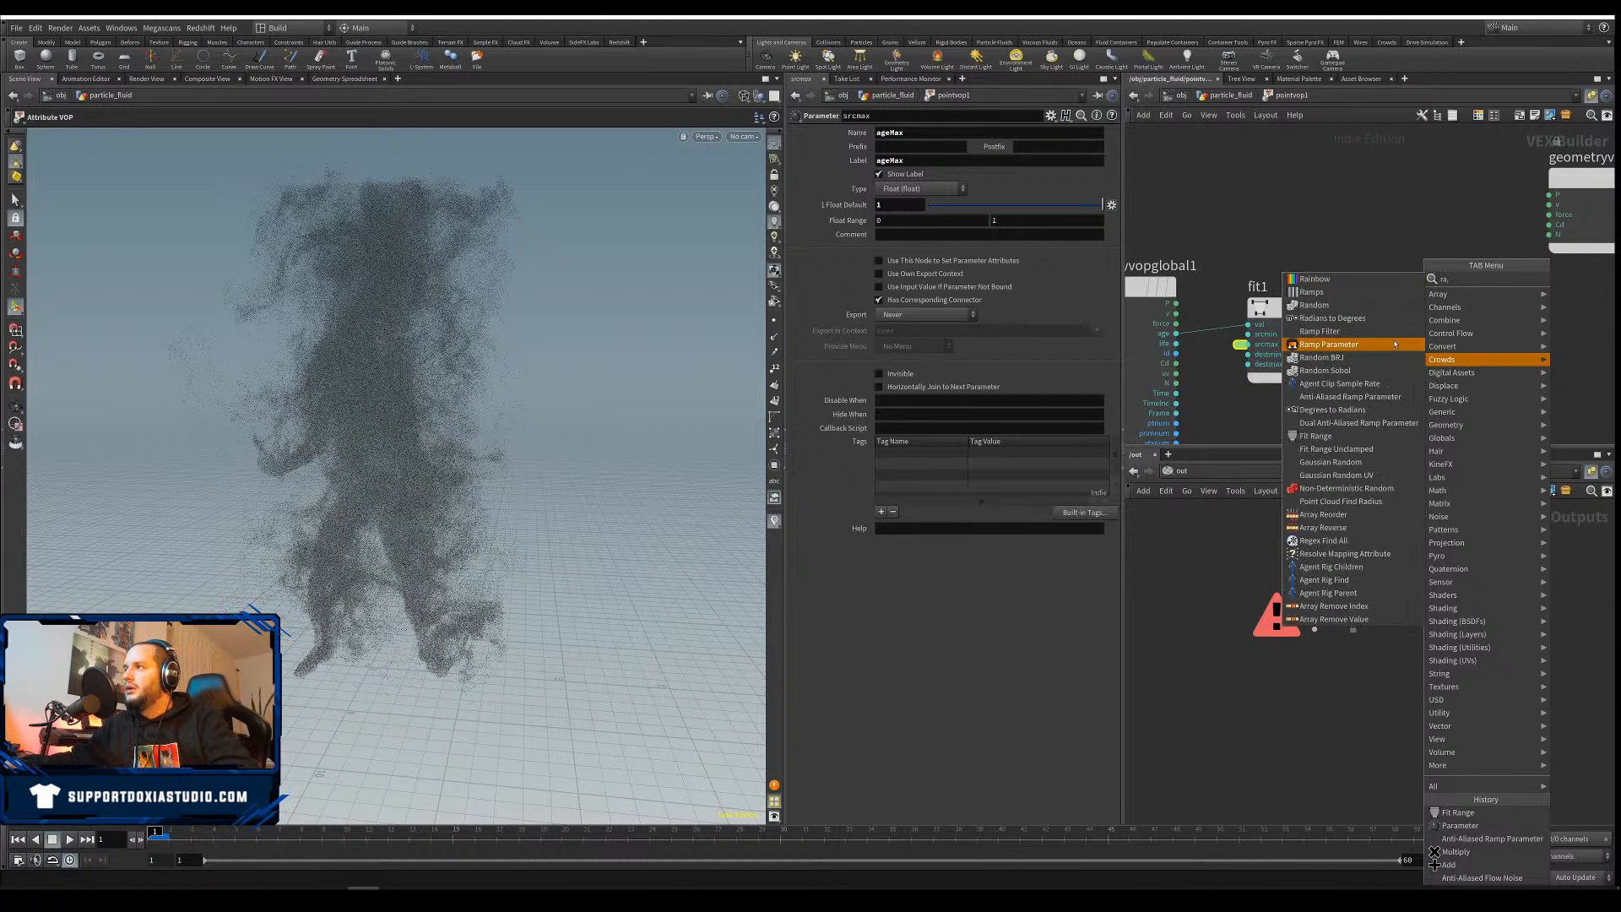
pyautogui.click(1329, 345)
pyautogui.click(1439, 350)
pyautogui.moveTo(1443, 350); pyautogui.dragTo(1397, 319)
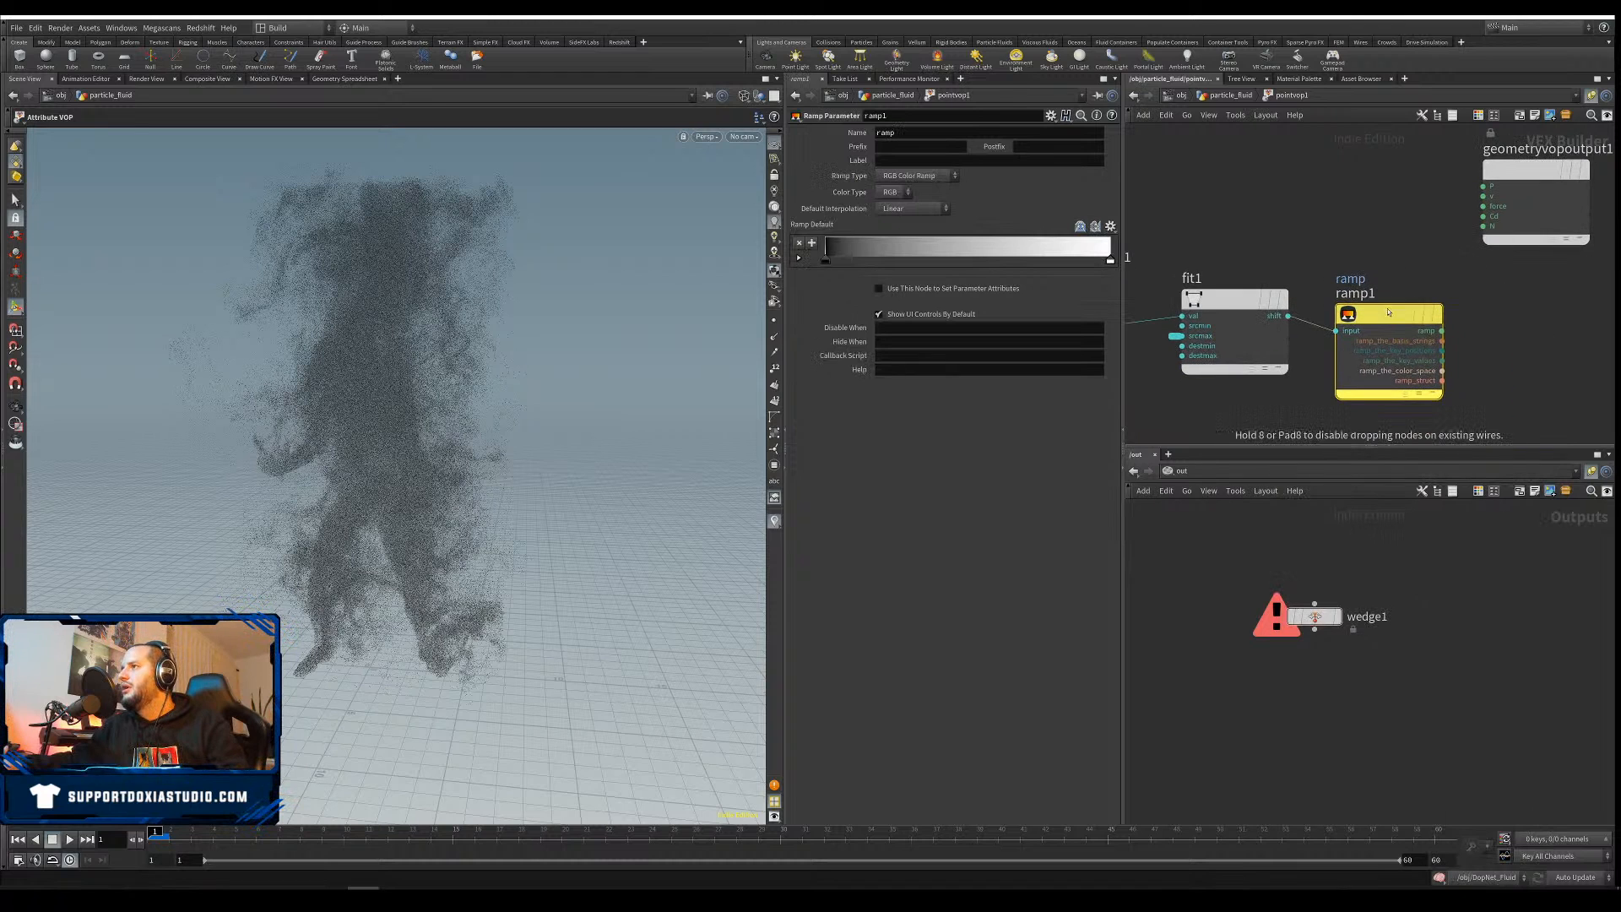
# Name the ramp parameter colorOverAge and connect its output to the Cd input of the geometry output node
pyautogui.moveTo(900, 134); pyautogui.dragTo(794, 148)
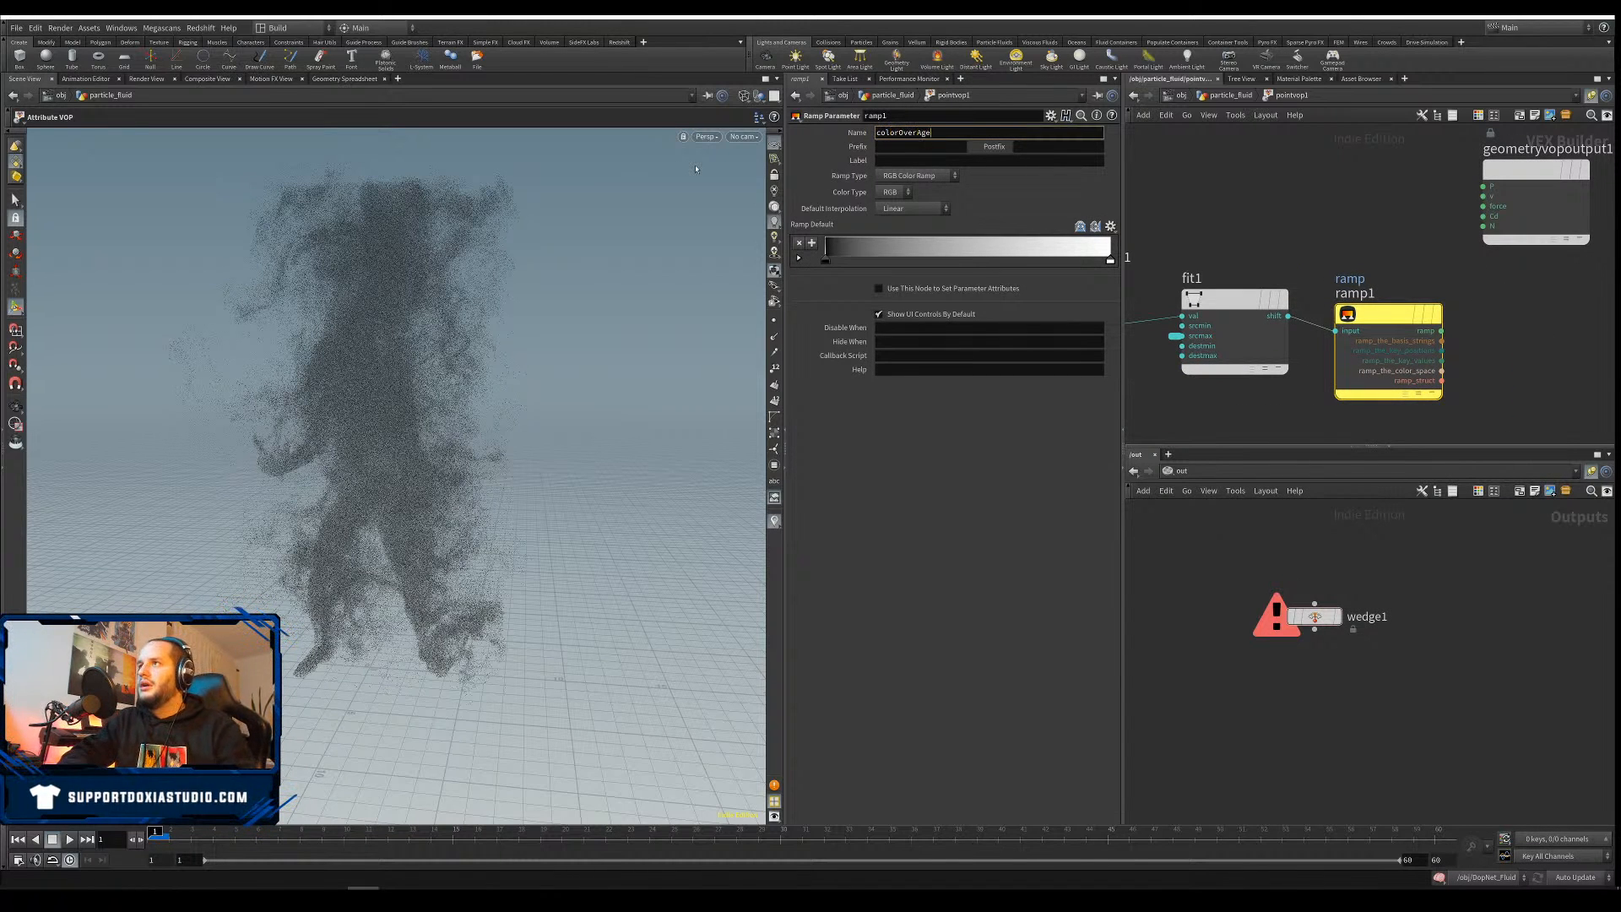
pyautogui.press('Return')
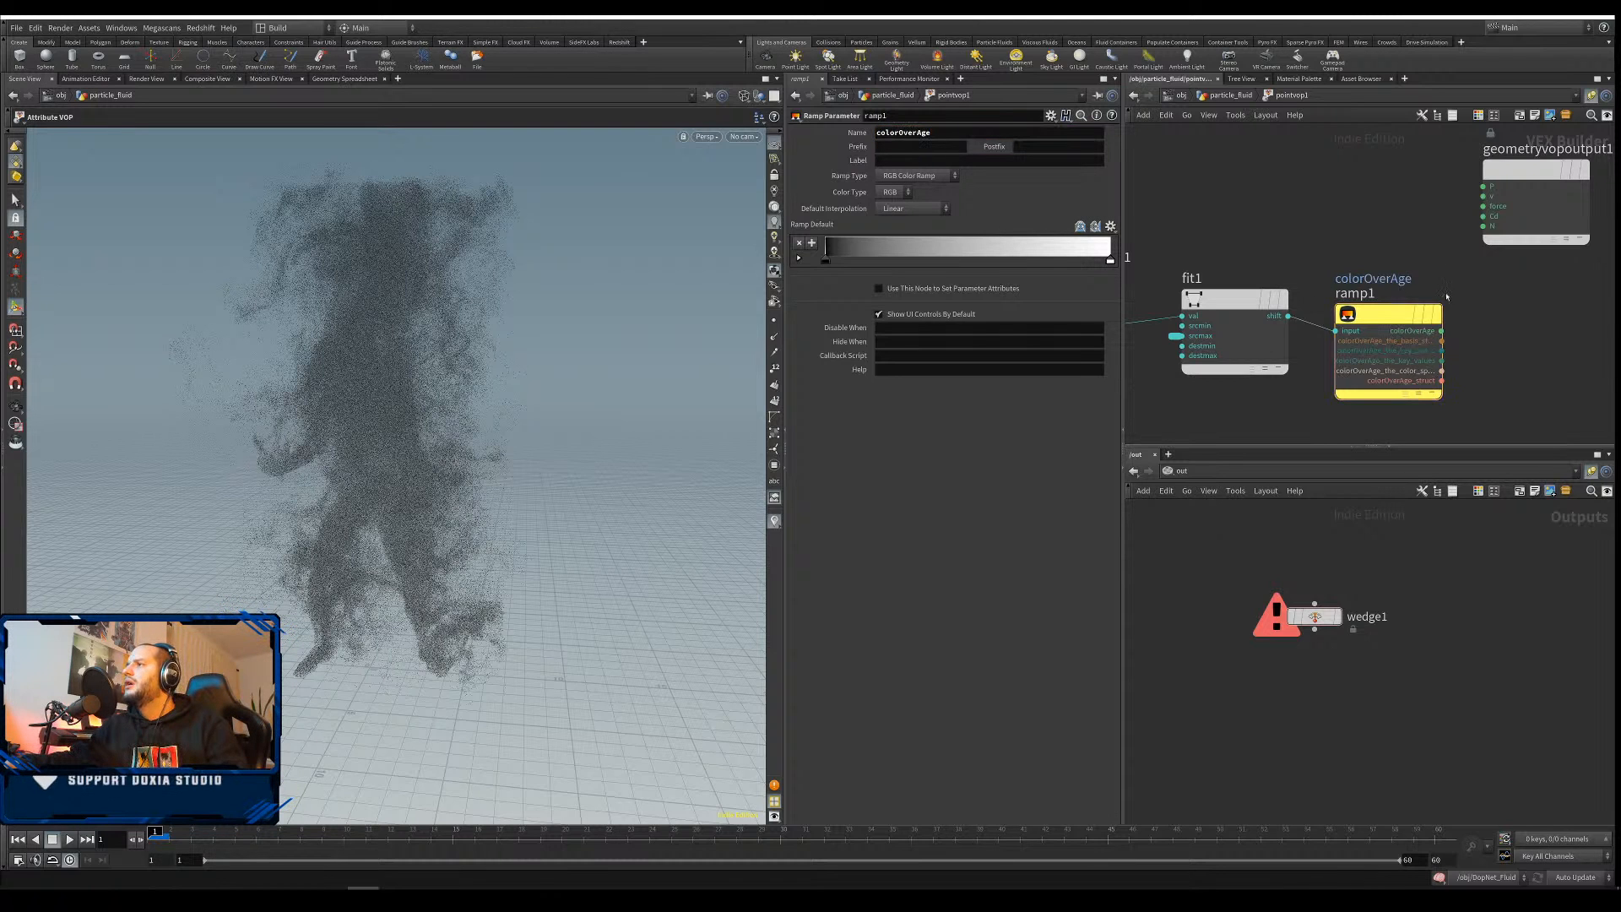
pyautogui.moveTo(1443, 331); pyautogui.dragTo(1484, 216)
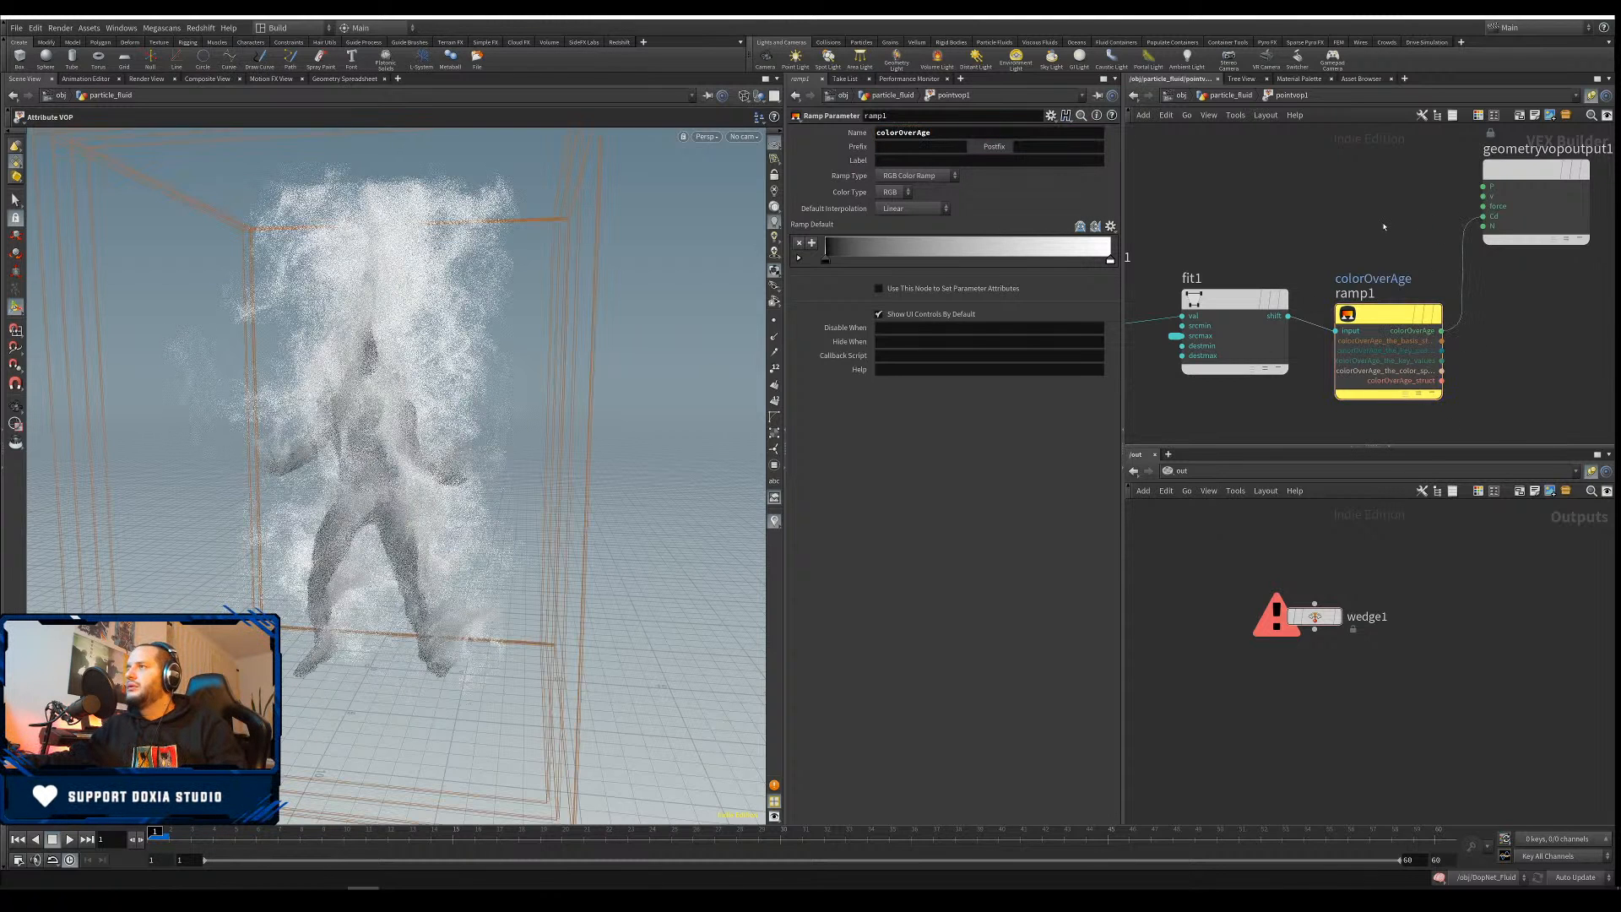
# Arrange the global, Fit Range, ramp and output nodes in a tidy row
pyautogui.moveTo(1354, 213); pyautogui.dragTo(1341, 263, button='middle')
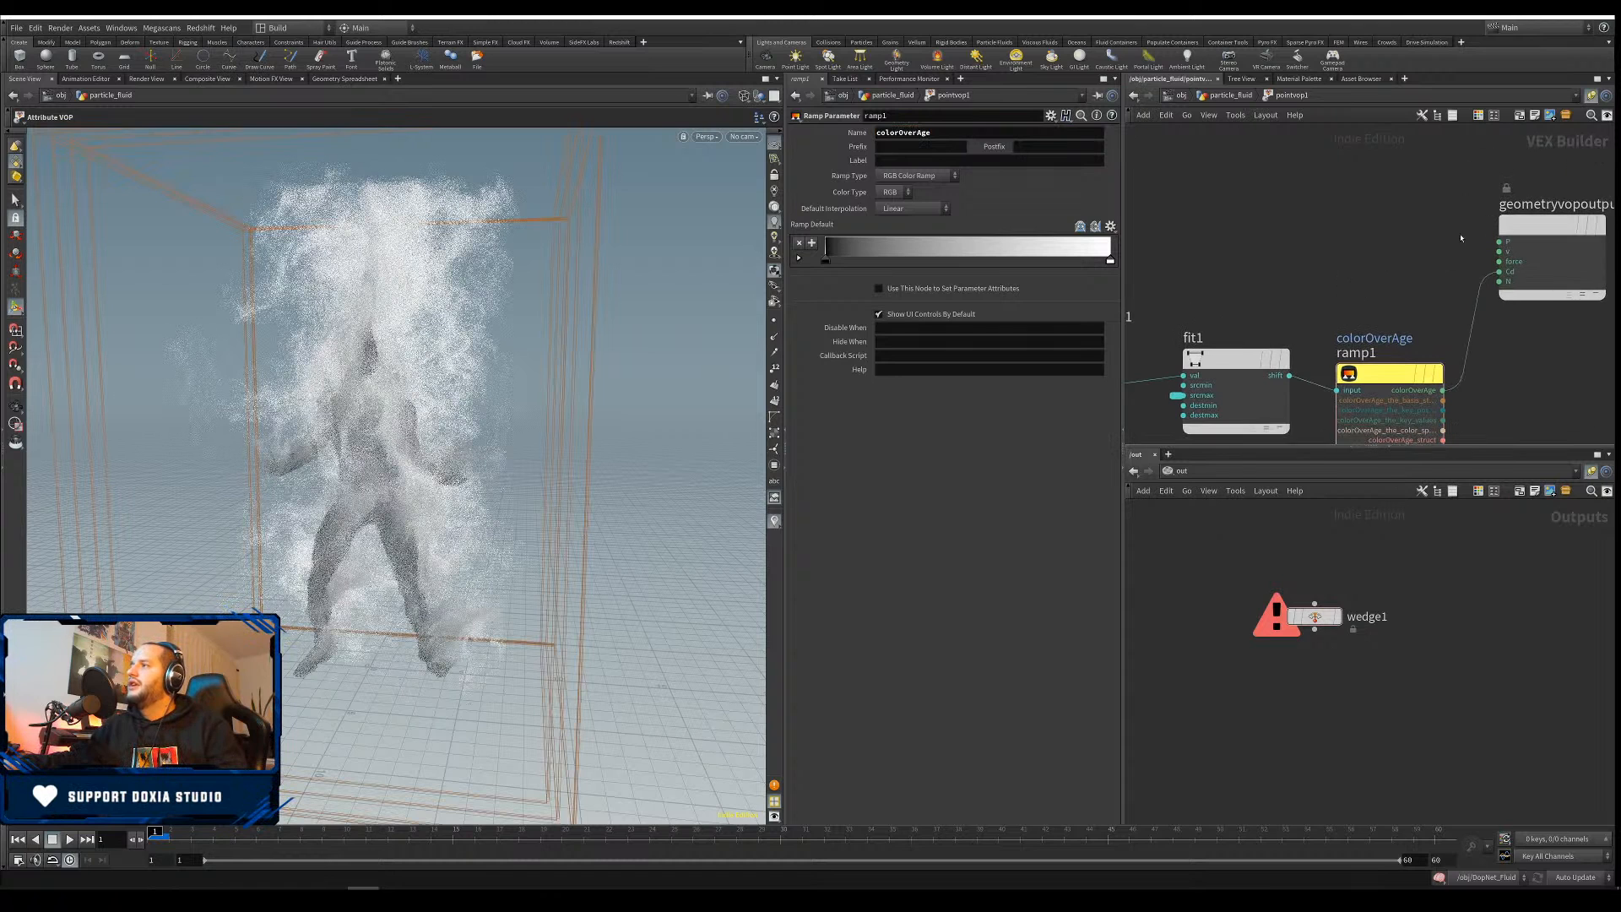
pyautogui.moveTo(1400, 355); pyautogui.dragTo(1353, 311, button='middle')
pyautogui.scroll(-5, 1338, 256)
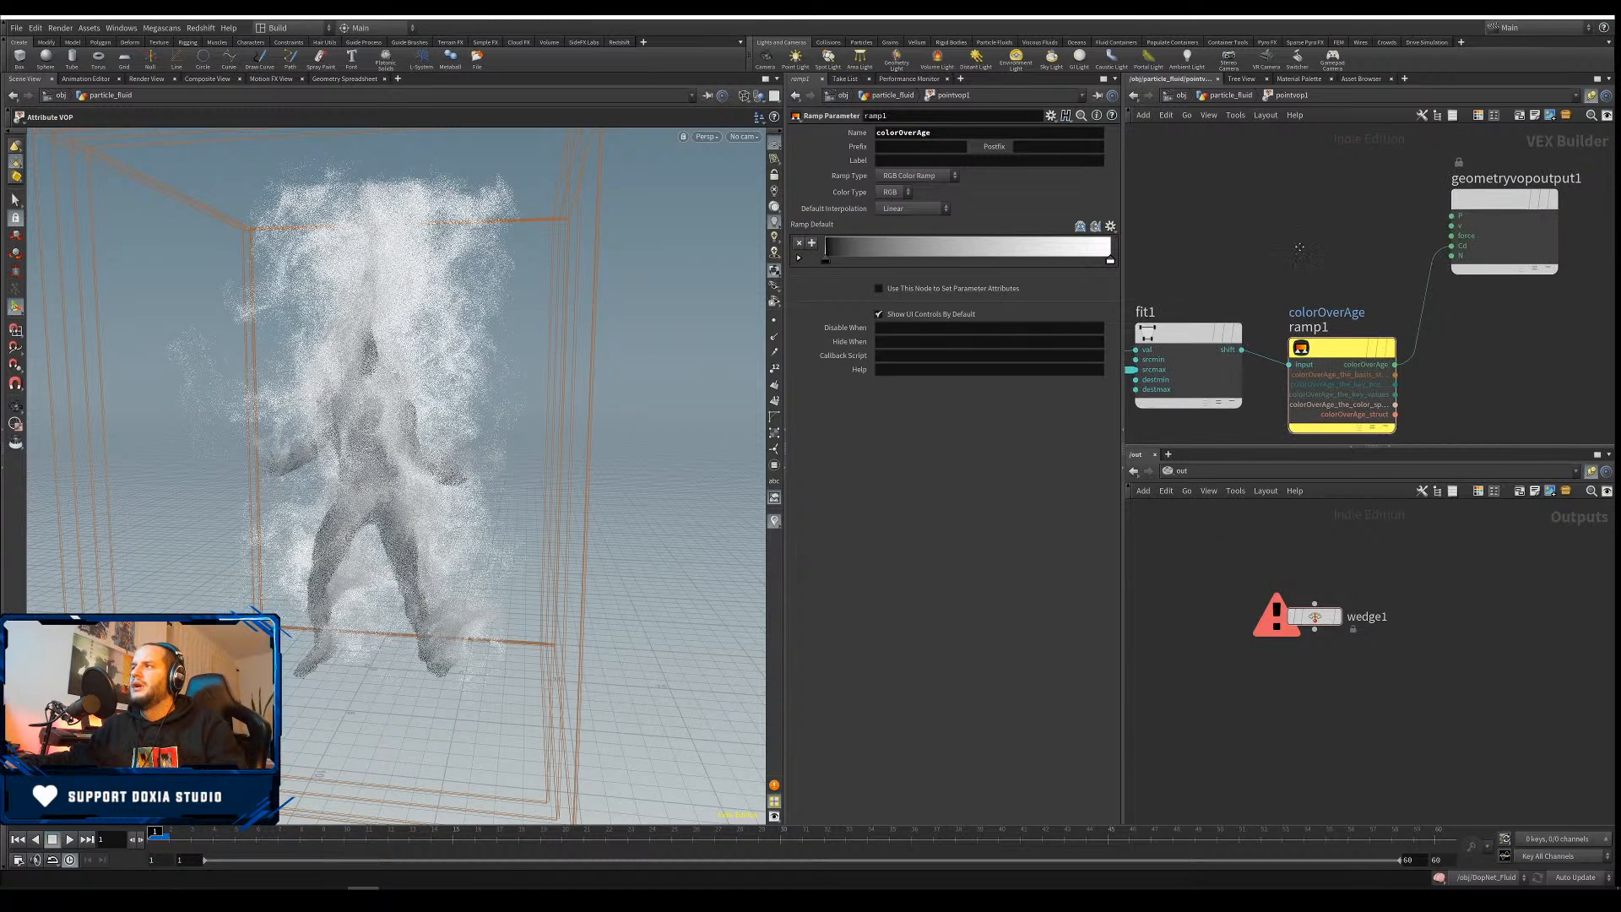
pyautogui.moveTo(1429, 255); pyautogui.dragTo(1472, 319)
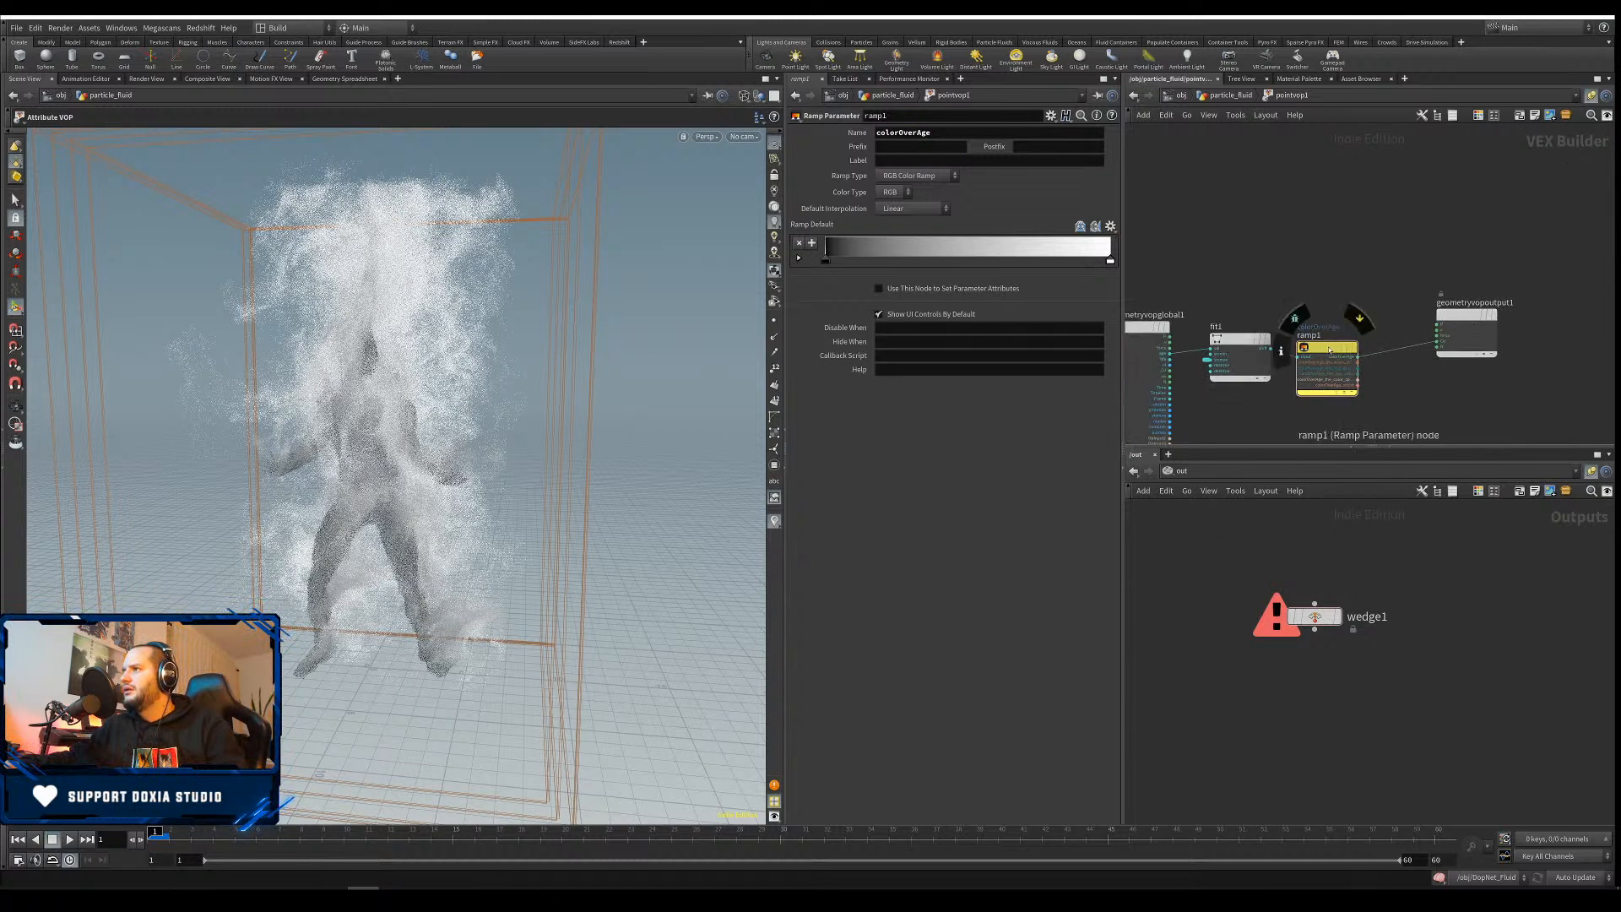
pyautogui.moveTo(1330, 349); pyautogui.dragTo(1335, 313)
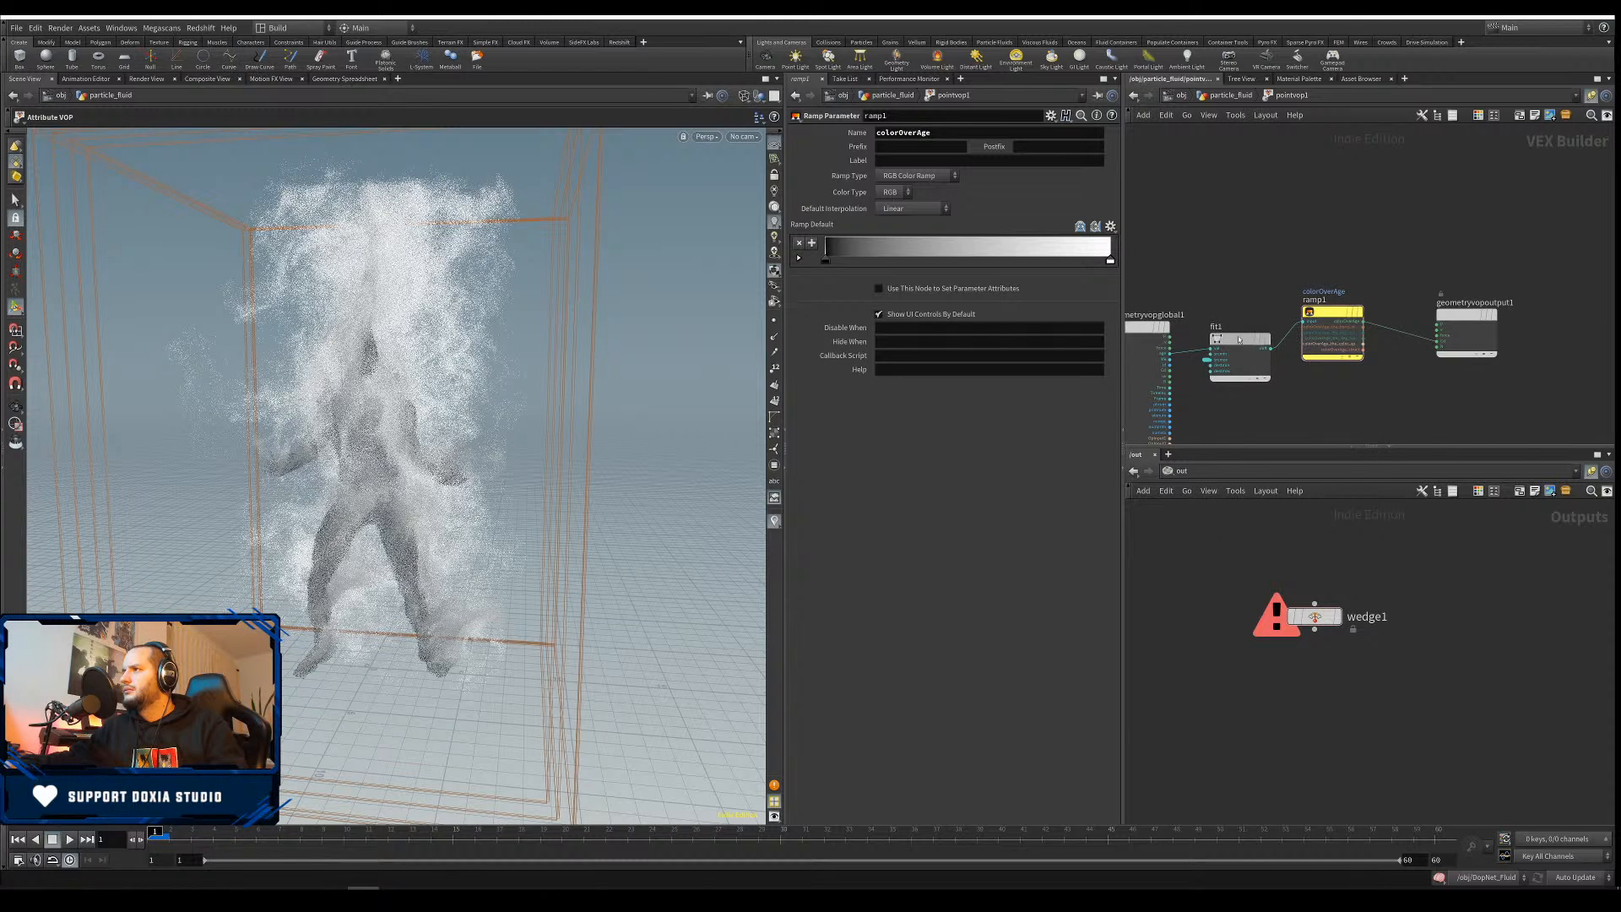
pyautogui.moveTo(1239, 339); pyautogui.dragTo(1249, 317)
pyautogui.moveTo(1146, 330); pyautogui.dragTo(1145, 309)
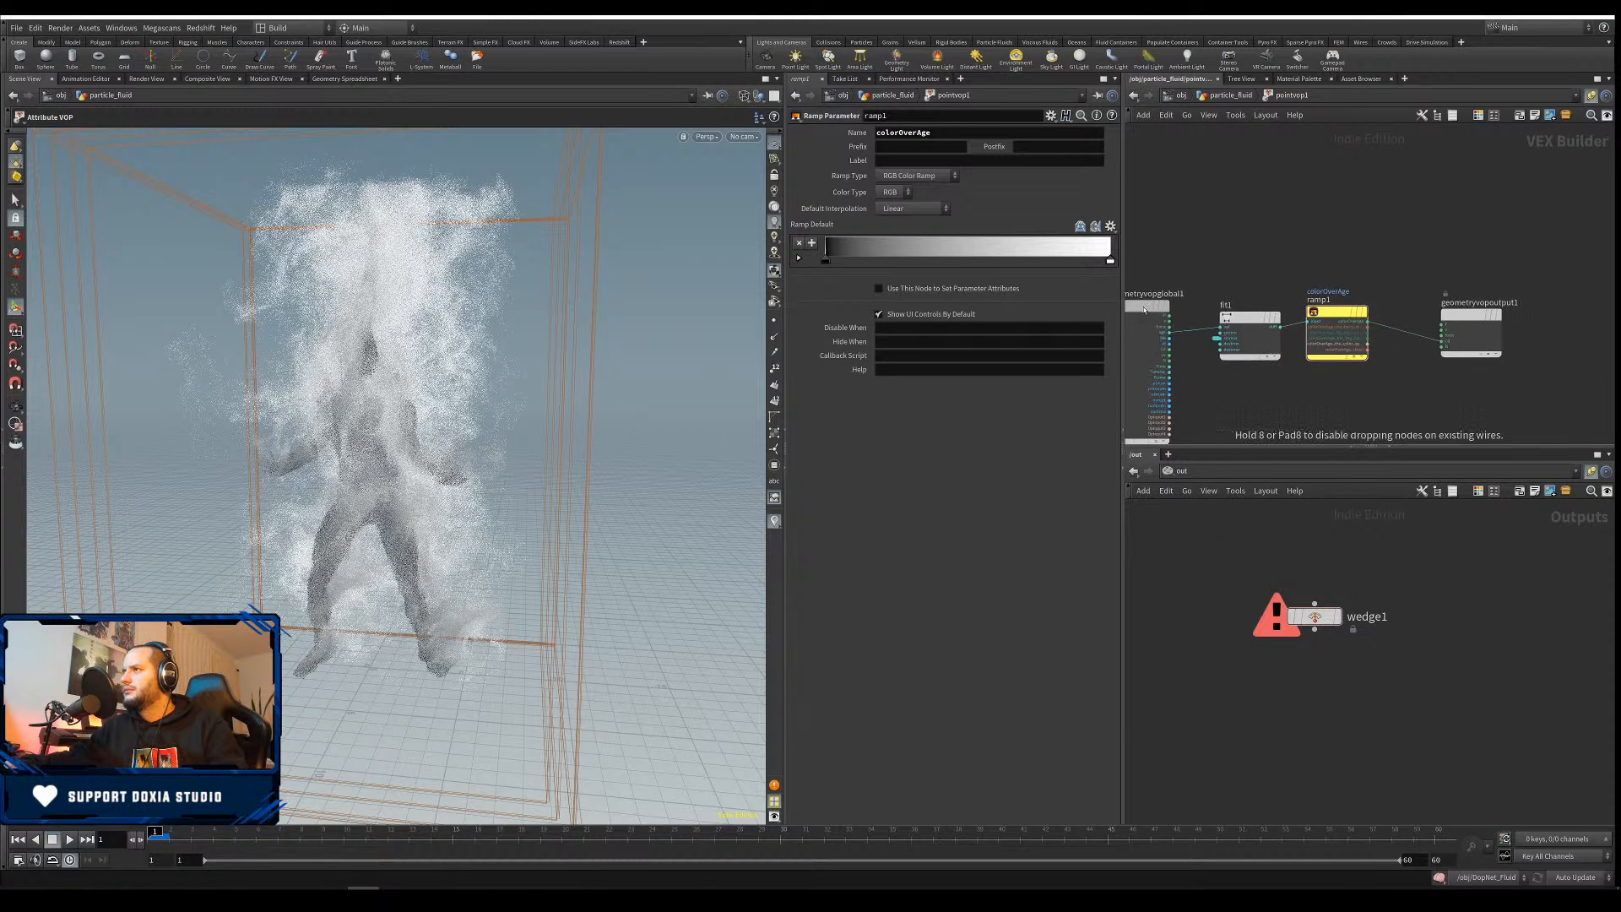
pyautogui.moveTo(1293, 227); pyautogui.dragTo(1366, 220, button='middle')
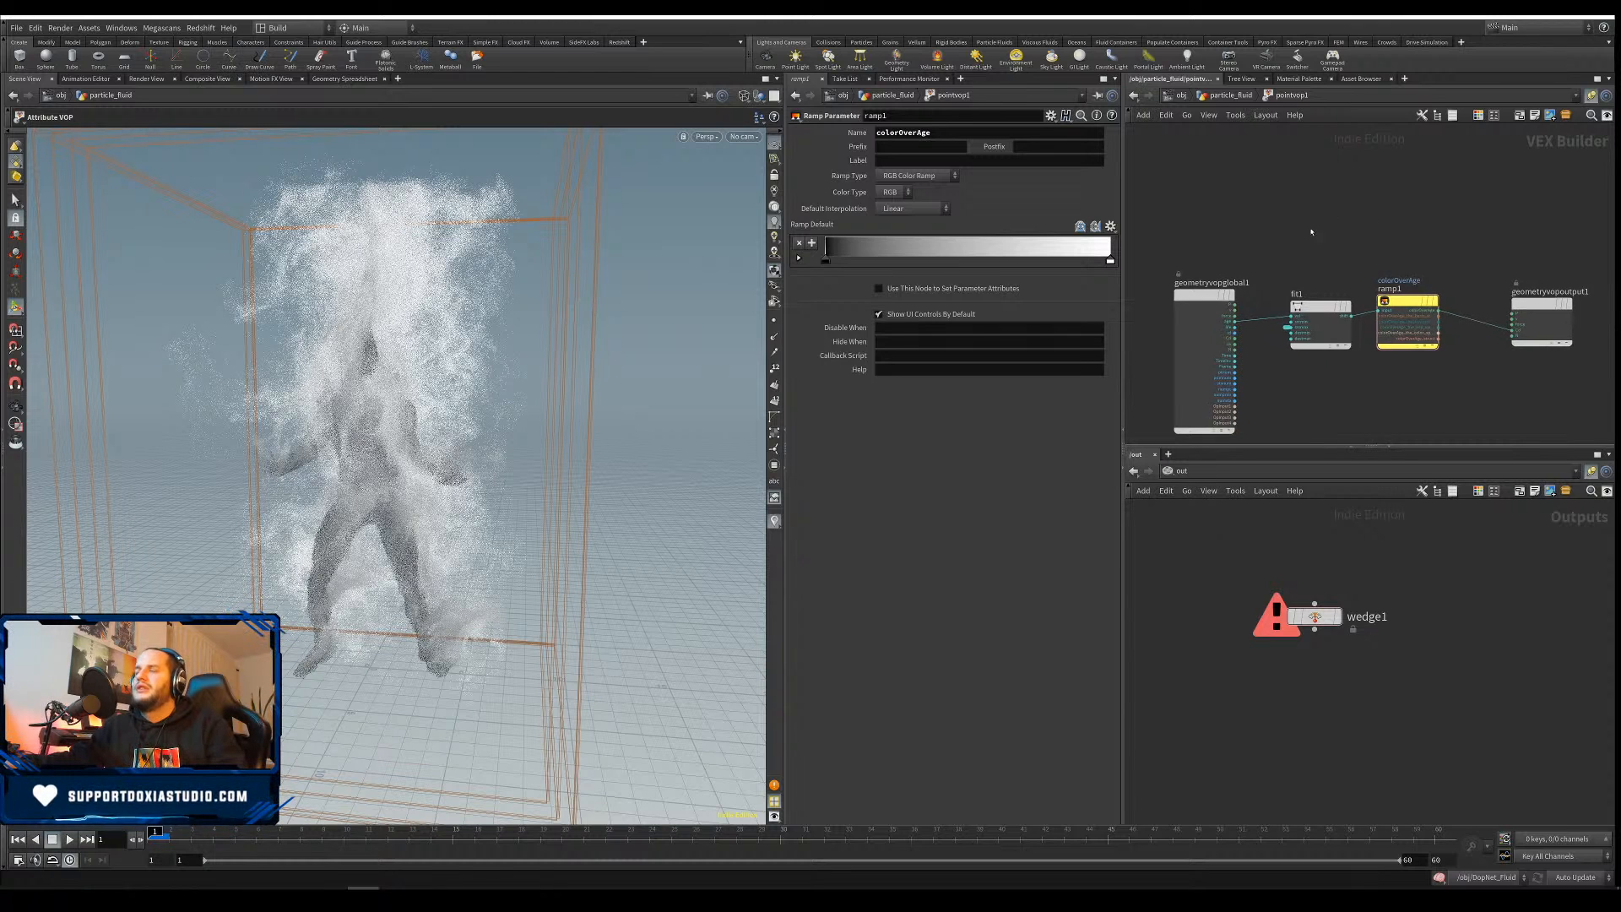
# Return to the particle_fluid network and rename the Point VOP as color_over_life
pyautogui.press('u')
pyautogui.scroll(3, 1468, 301)
pyautogui.moveTo(1370, 341); pyautogui.dragTo(1476, 193, button='middle')
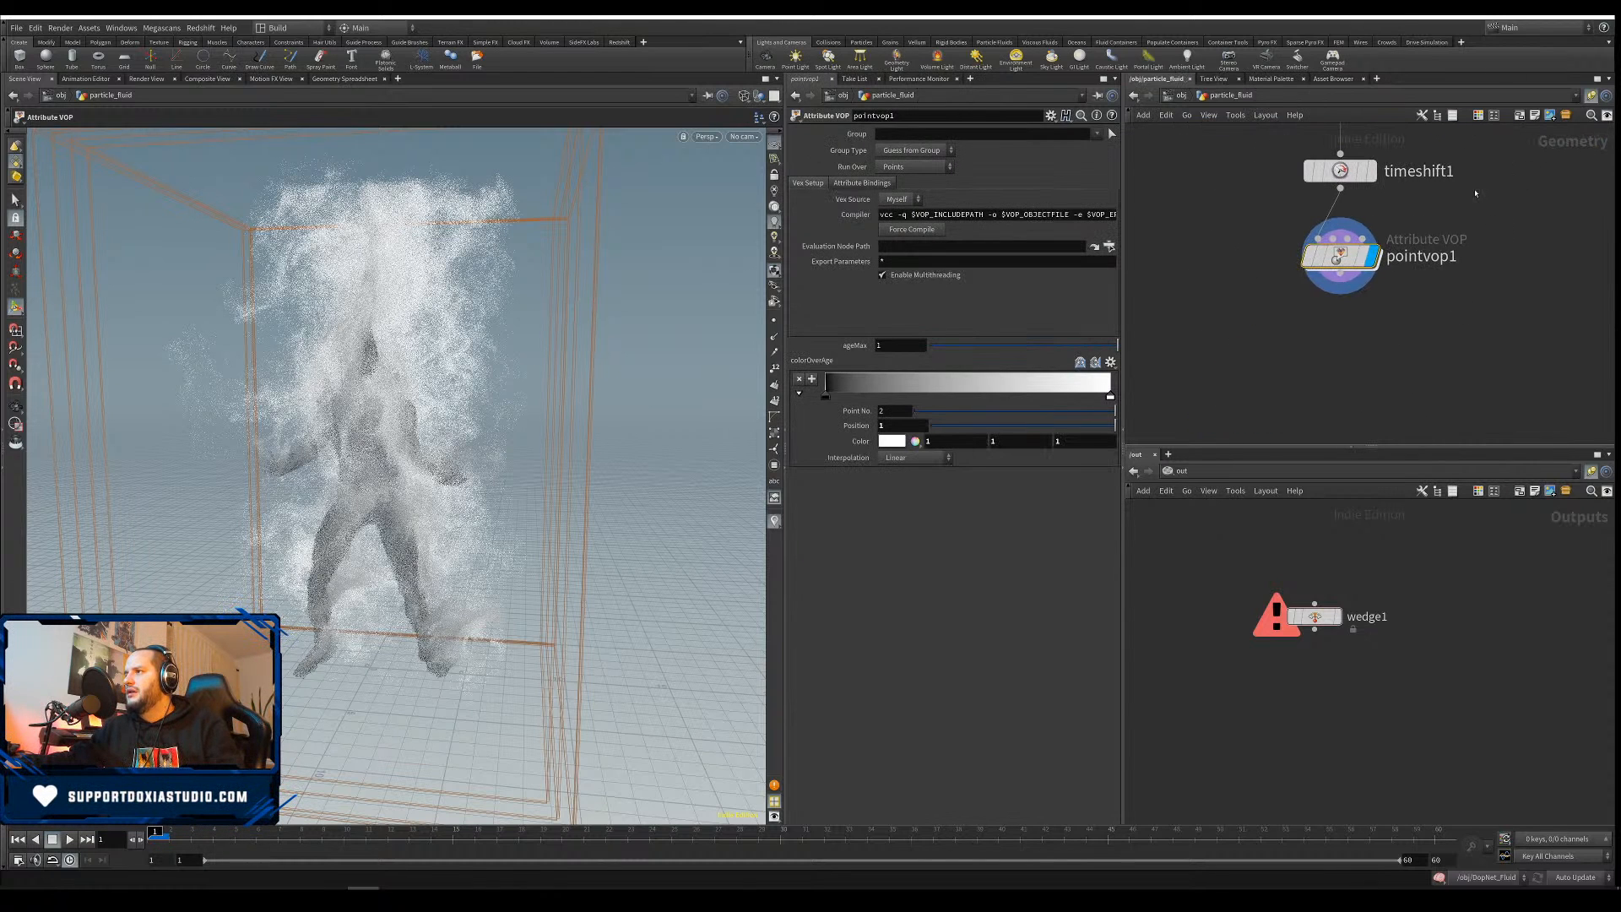
pyautogui.doubleClick(1427, 258)
pyautogui.write('col')
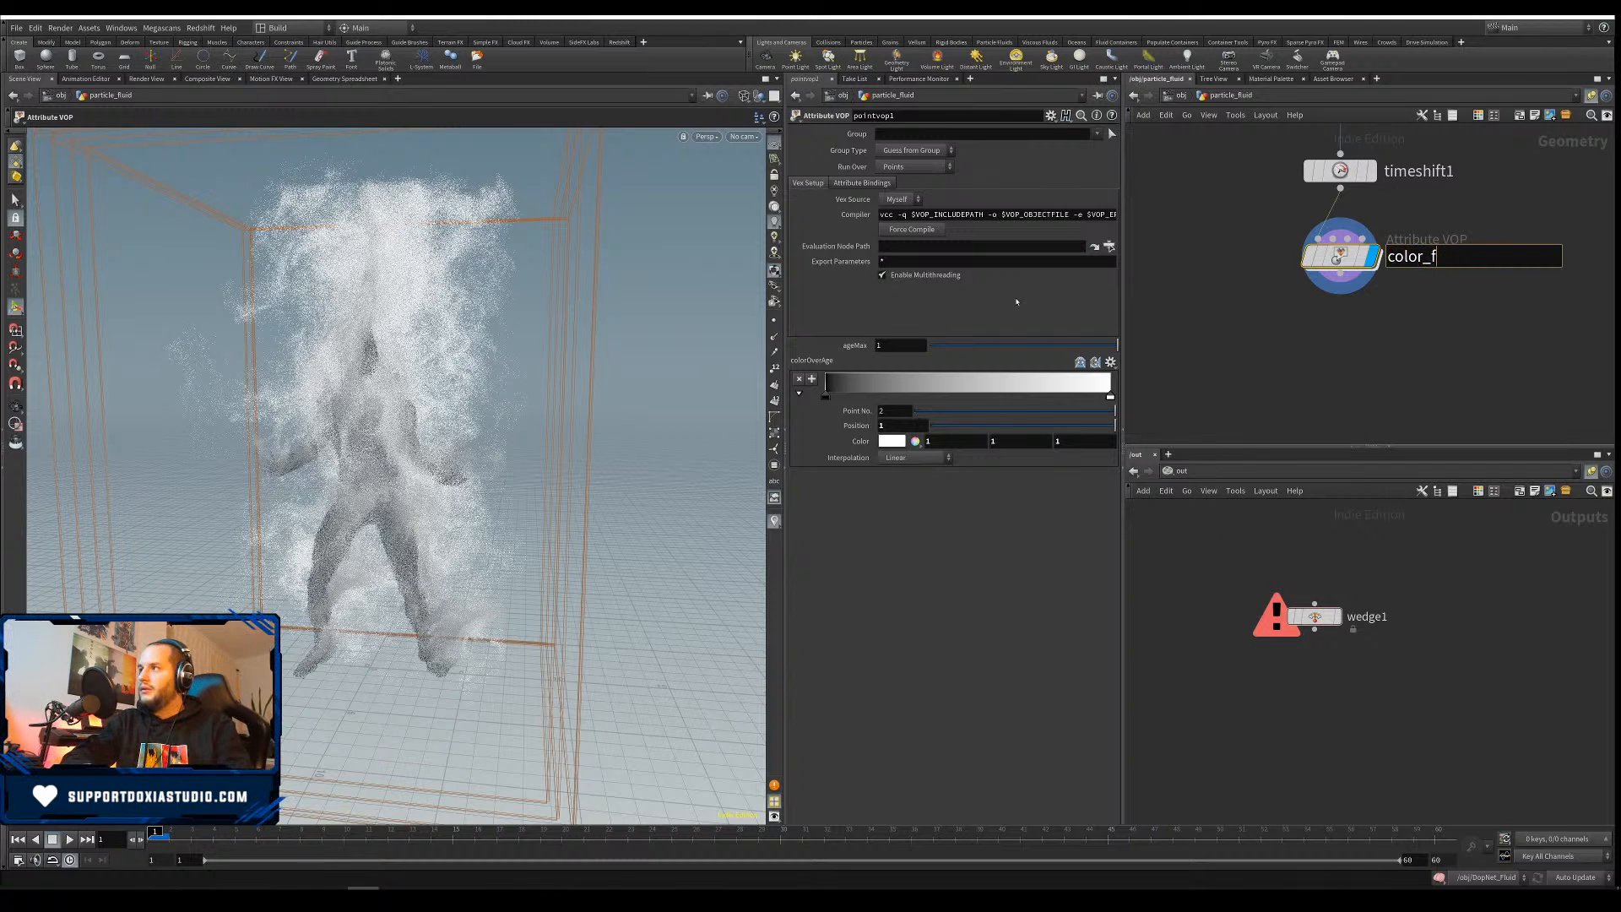
pyautogui.write('or_over_life')
pyautogui.press('Return')
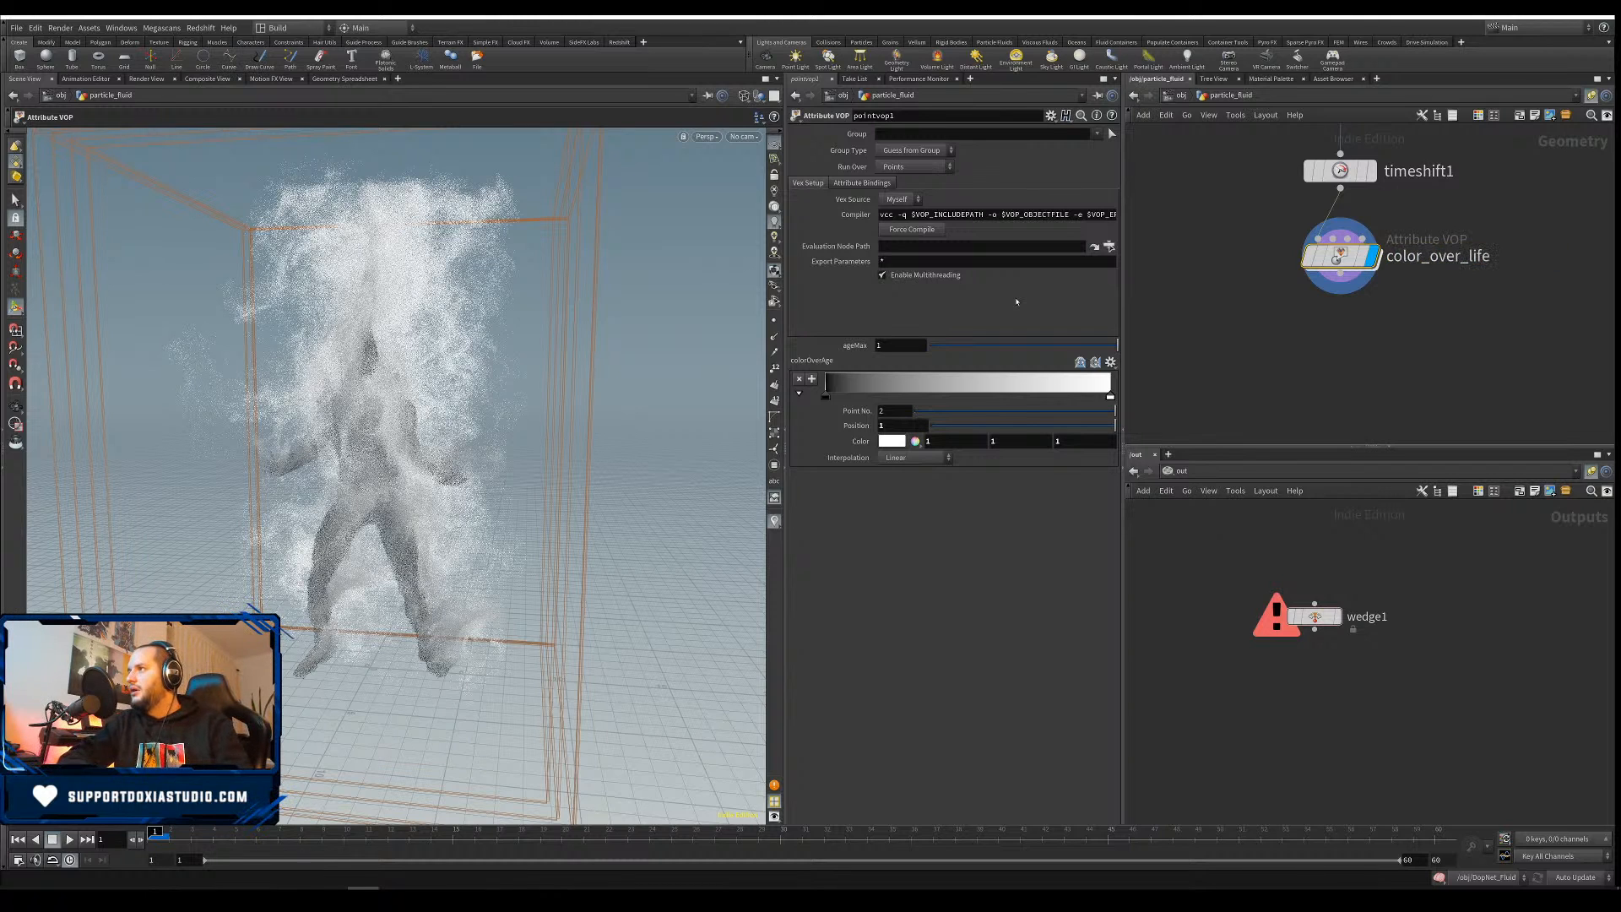
# Set the first point of the colorOverAge ramp to a dark red with a red value of 0.226
pyautogui.click(825, 396)
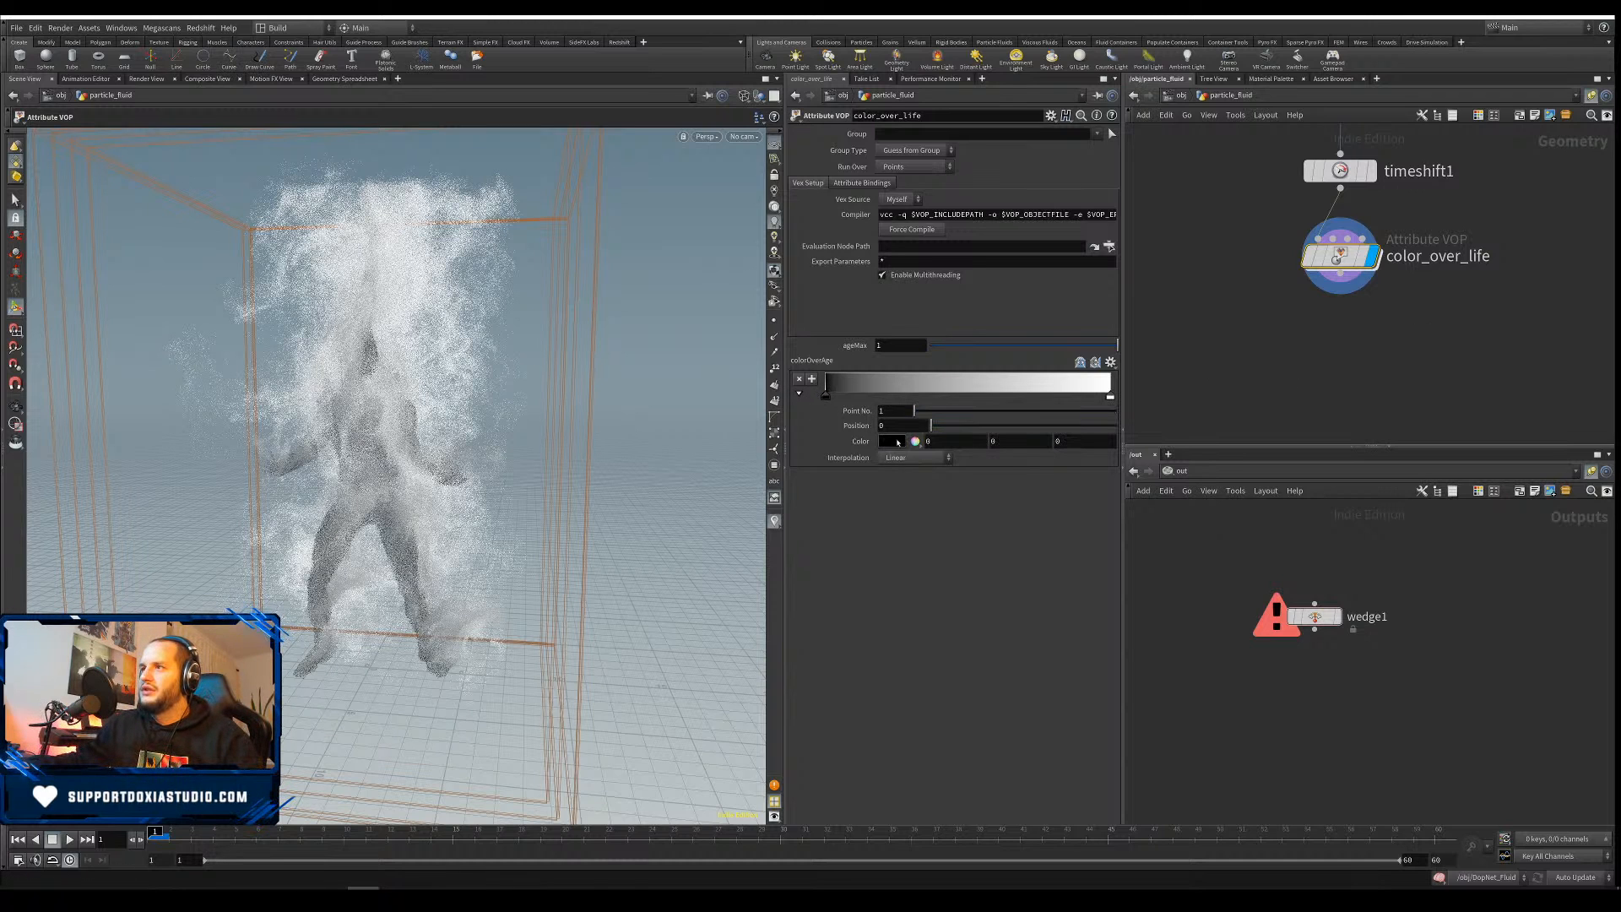
pyautogui.click(892, 441)
pyautogui.click(847, 375)
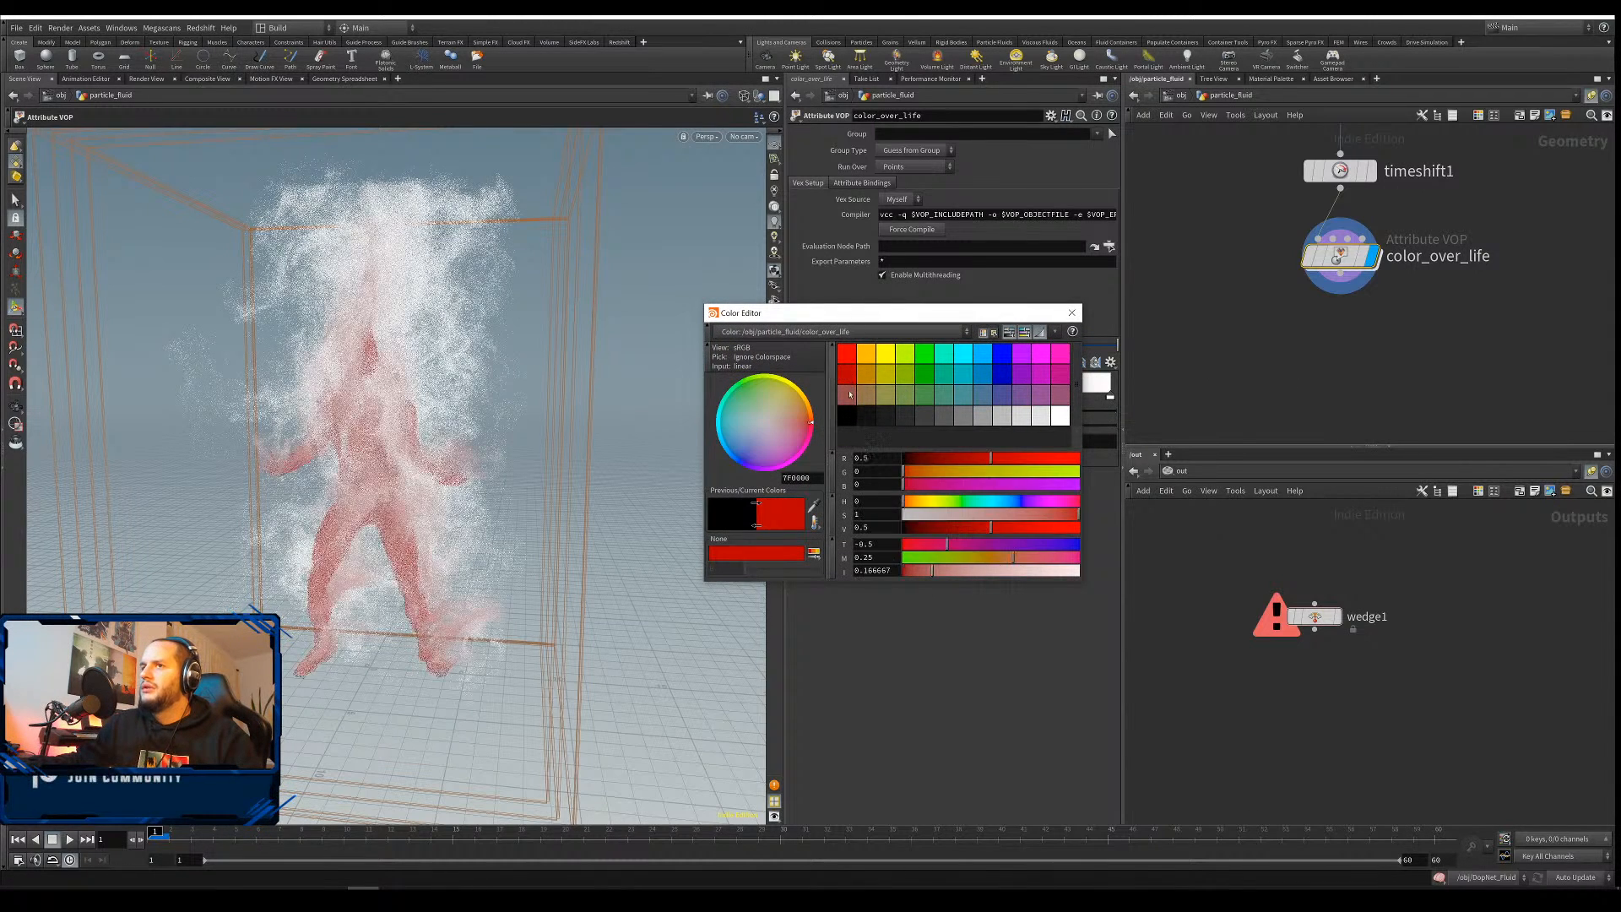
pyautogui.moveTo(961, 532); pyautogui.dragTo(936, 529)
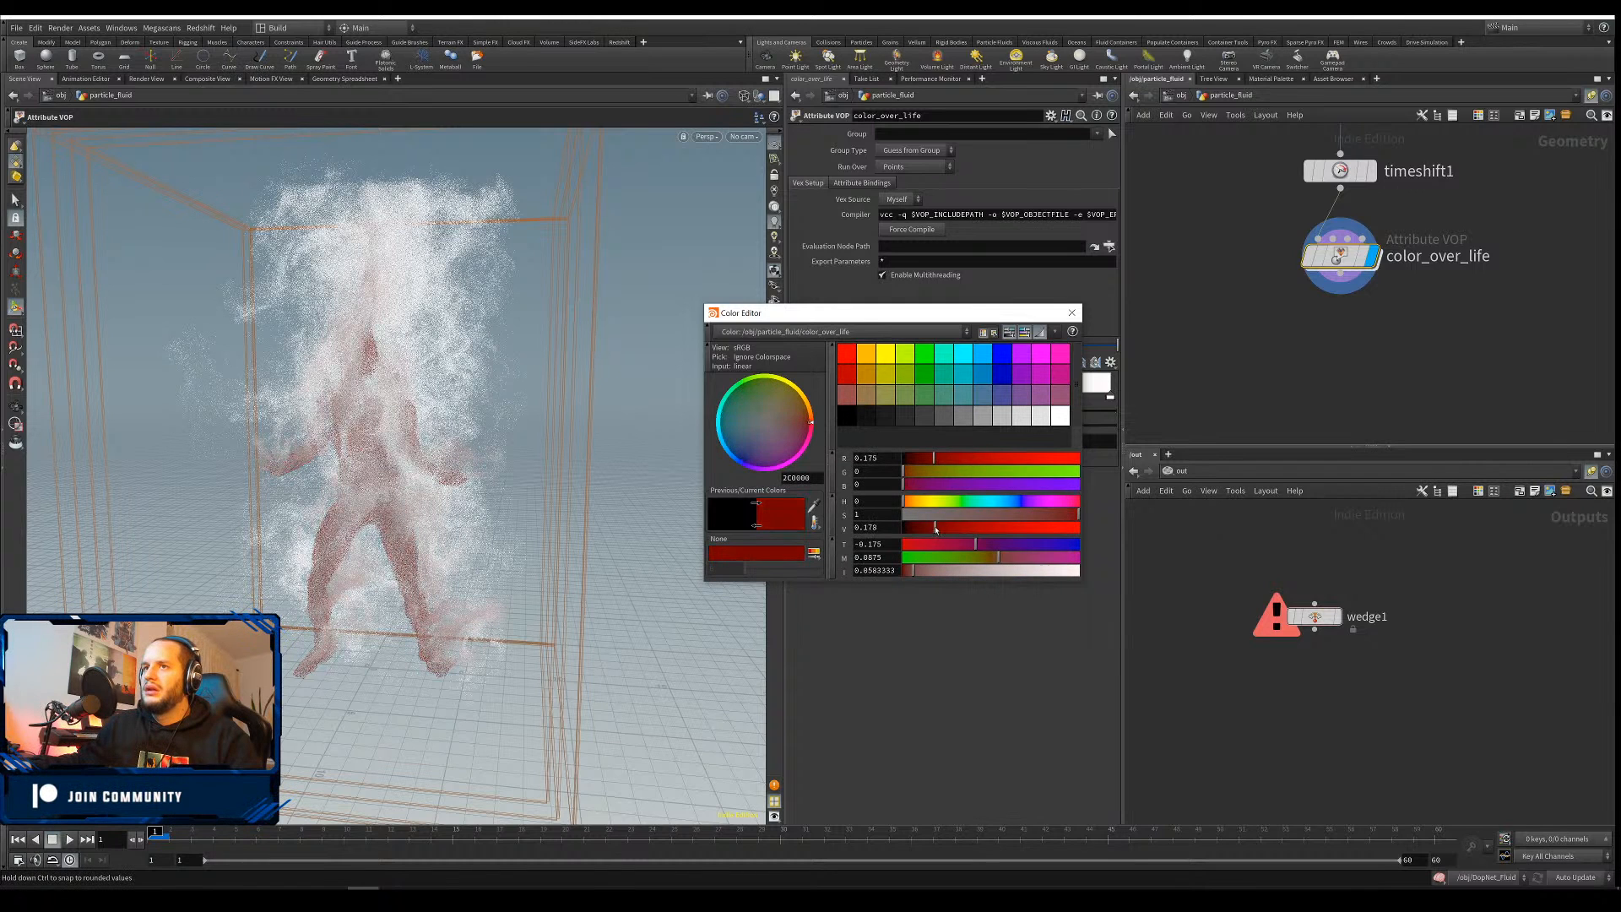
pyautogui.click(1072, 312)
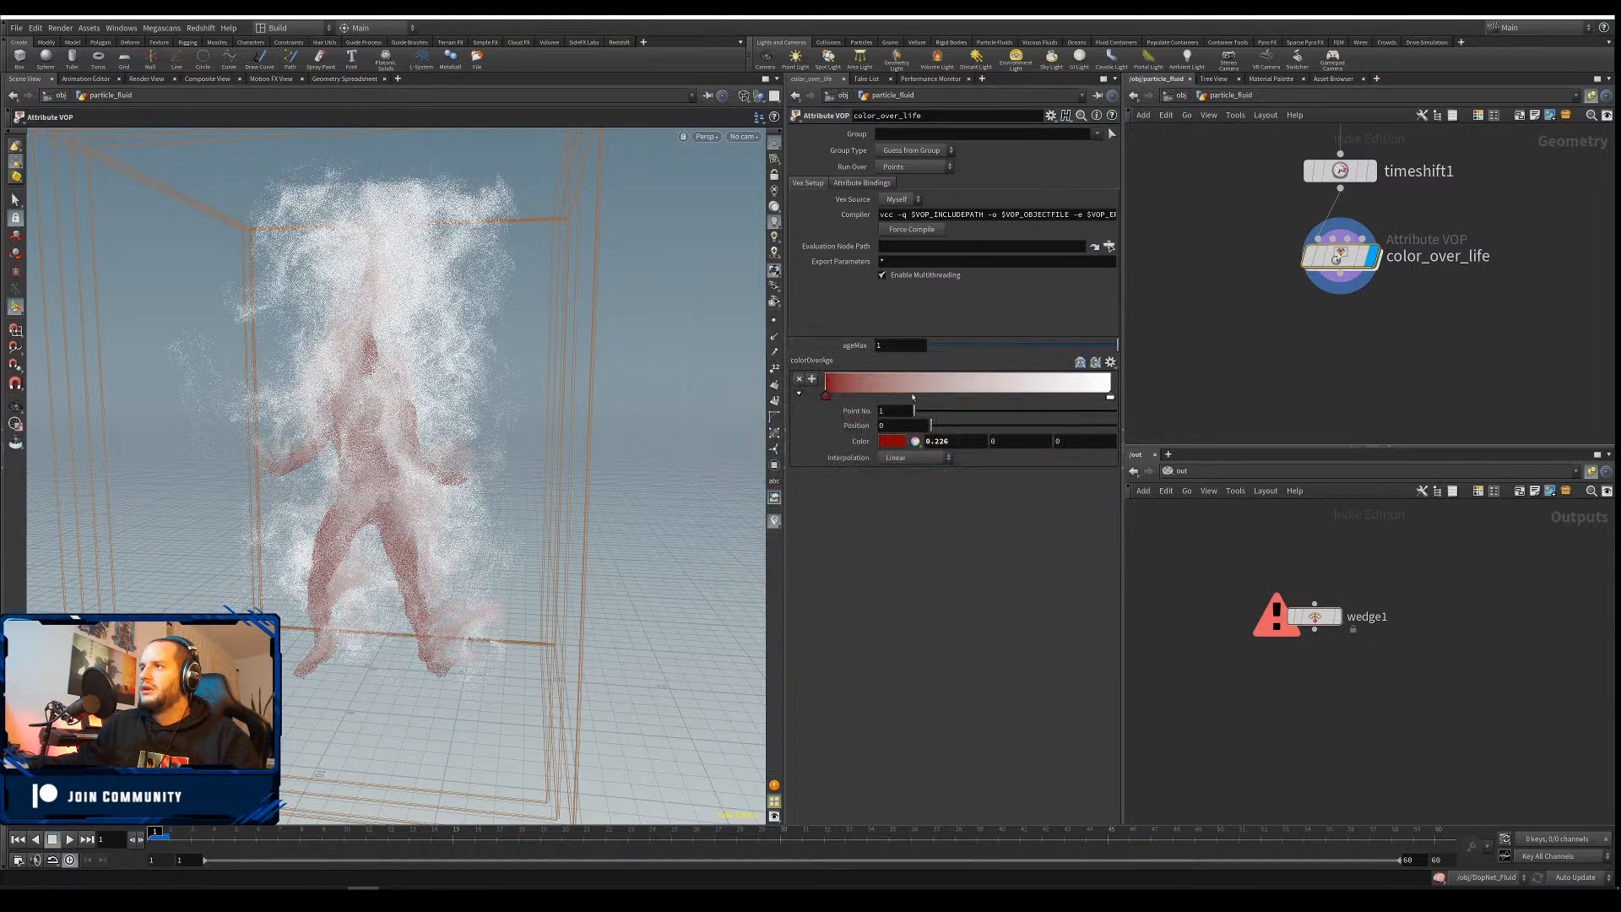
# Make the second colorOverAge ramp point yellow at position about 0.126, and color the third point just after it orange
pyautogui.click(891, 441)
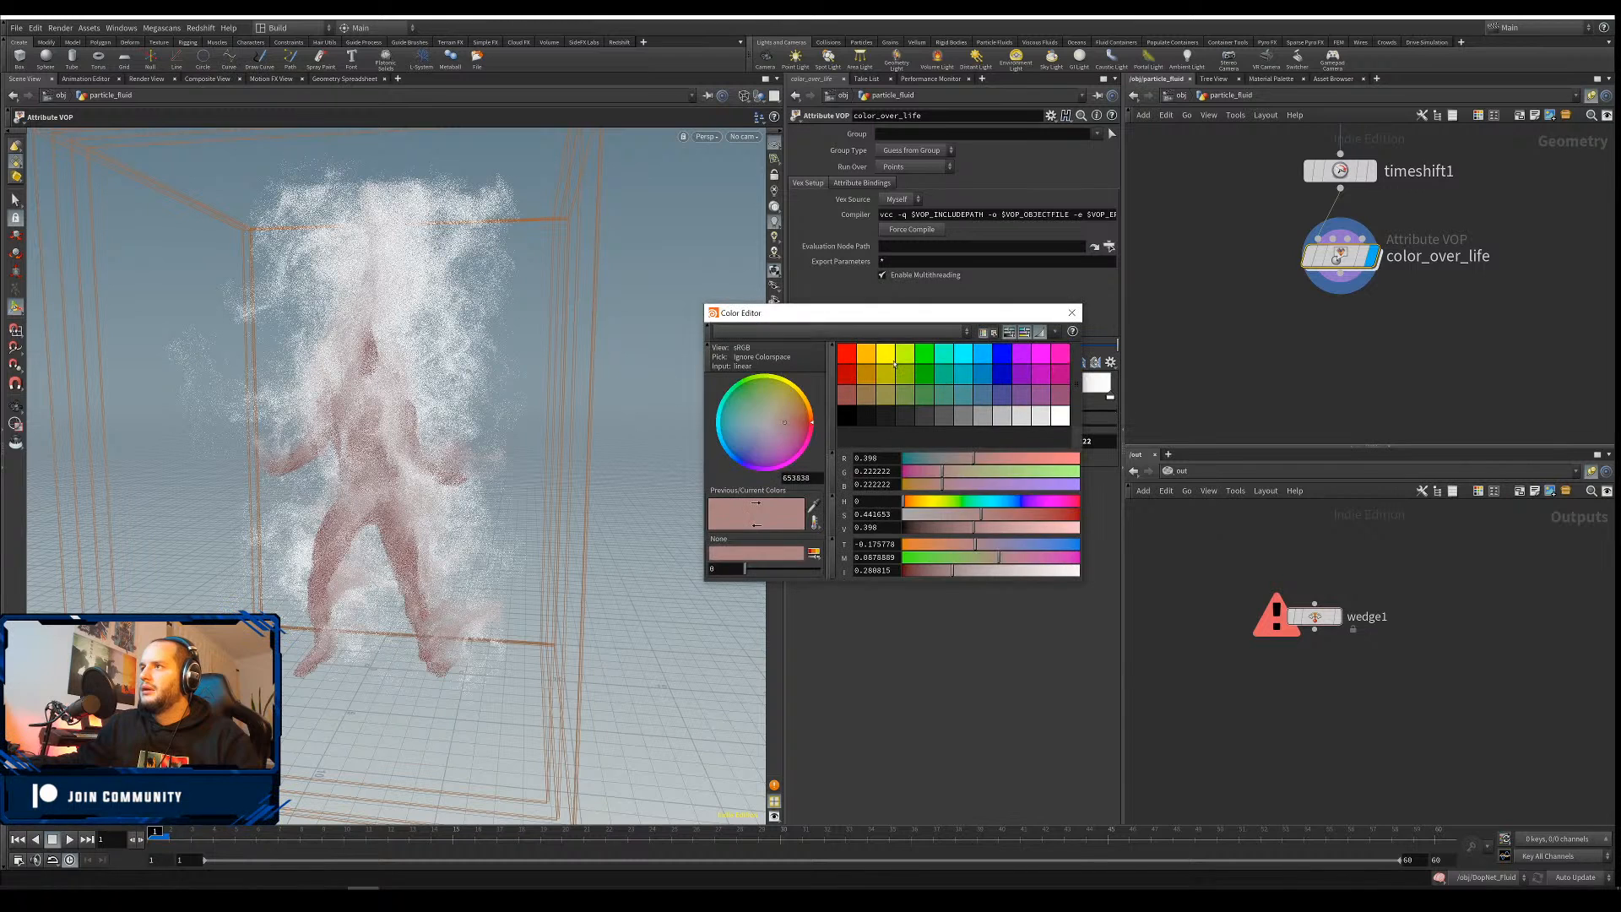
pyautogui.click(886, 353)
pyautogui.click(1073, 313)
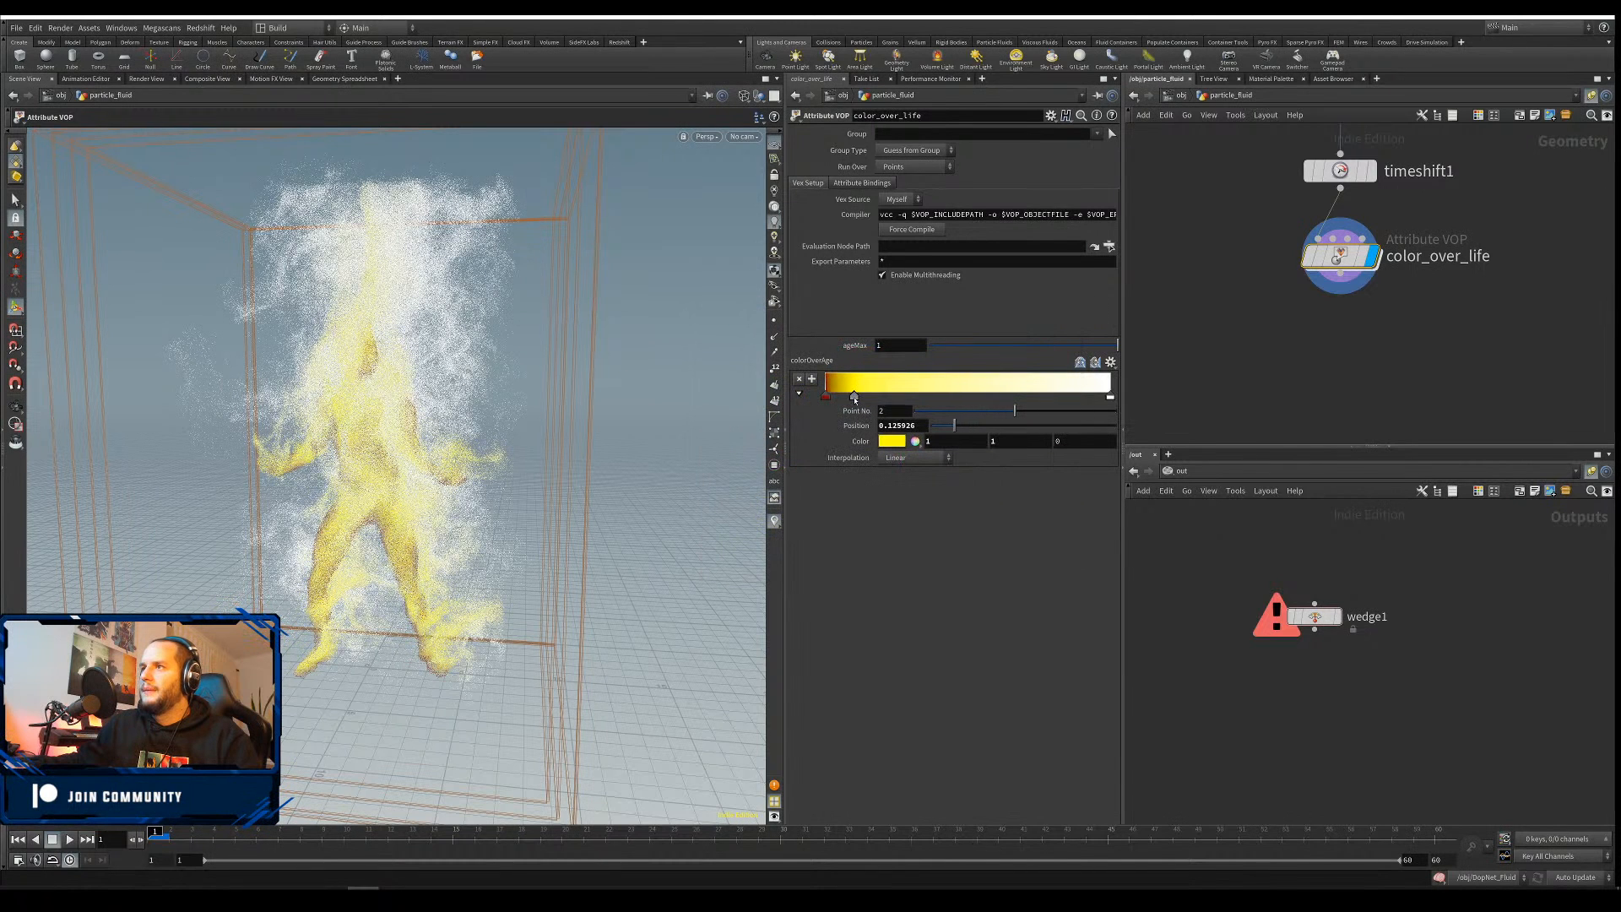
pyautogui.click(891, 442)
pyautogui.click(867, 353)
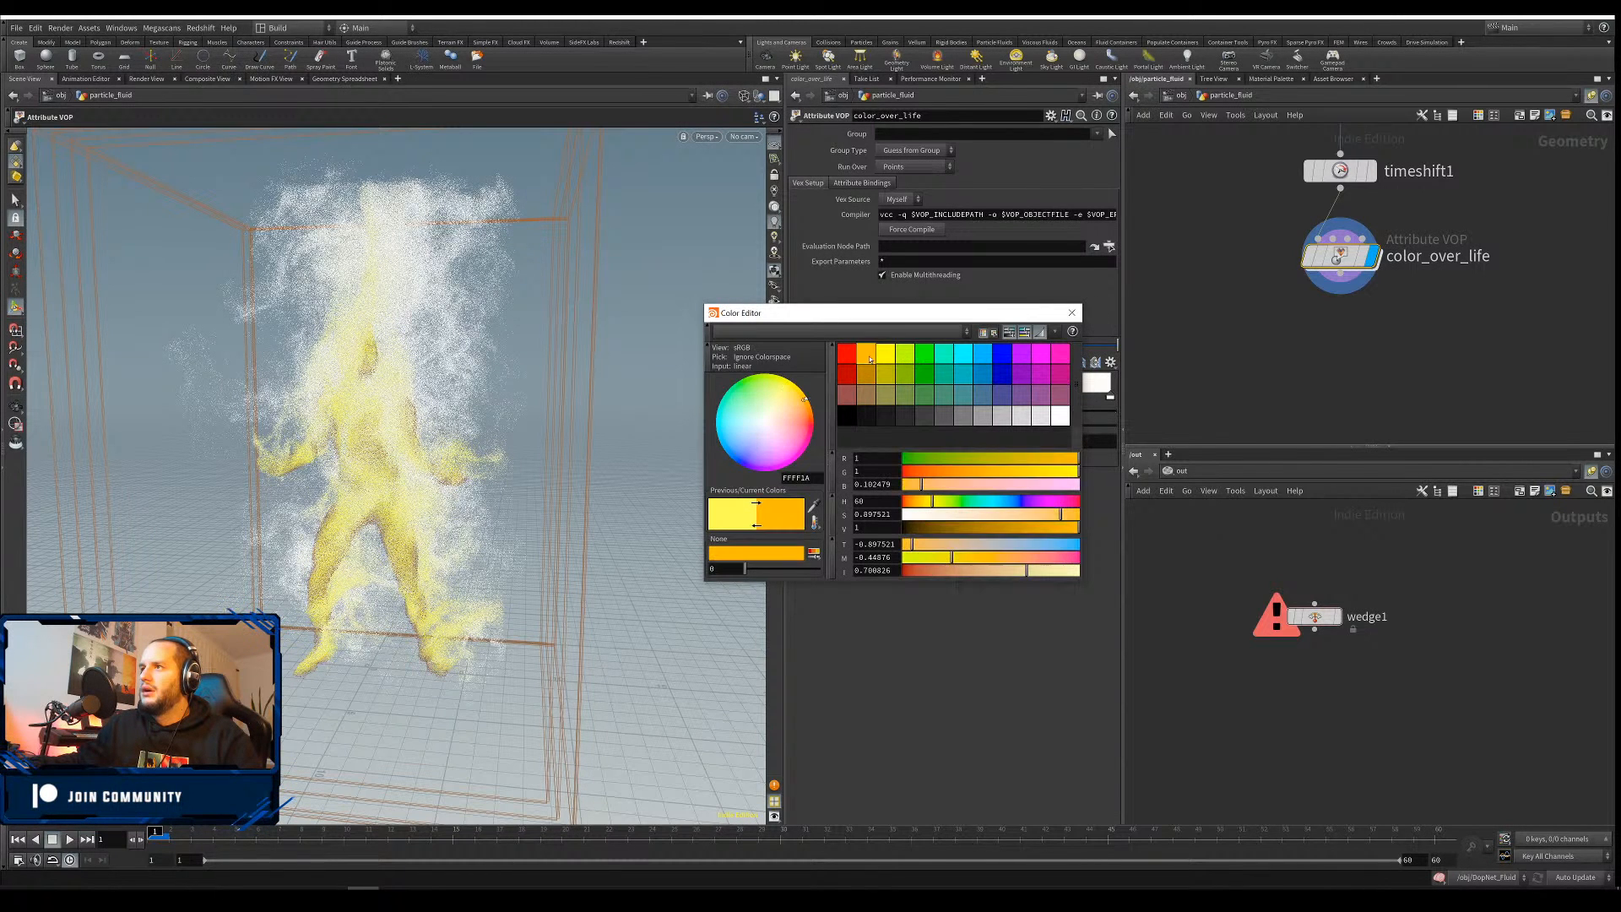
pyautogui.click(1072, 313)
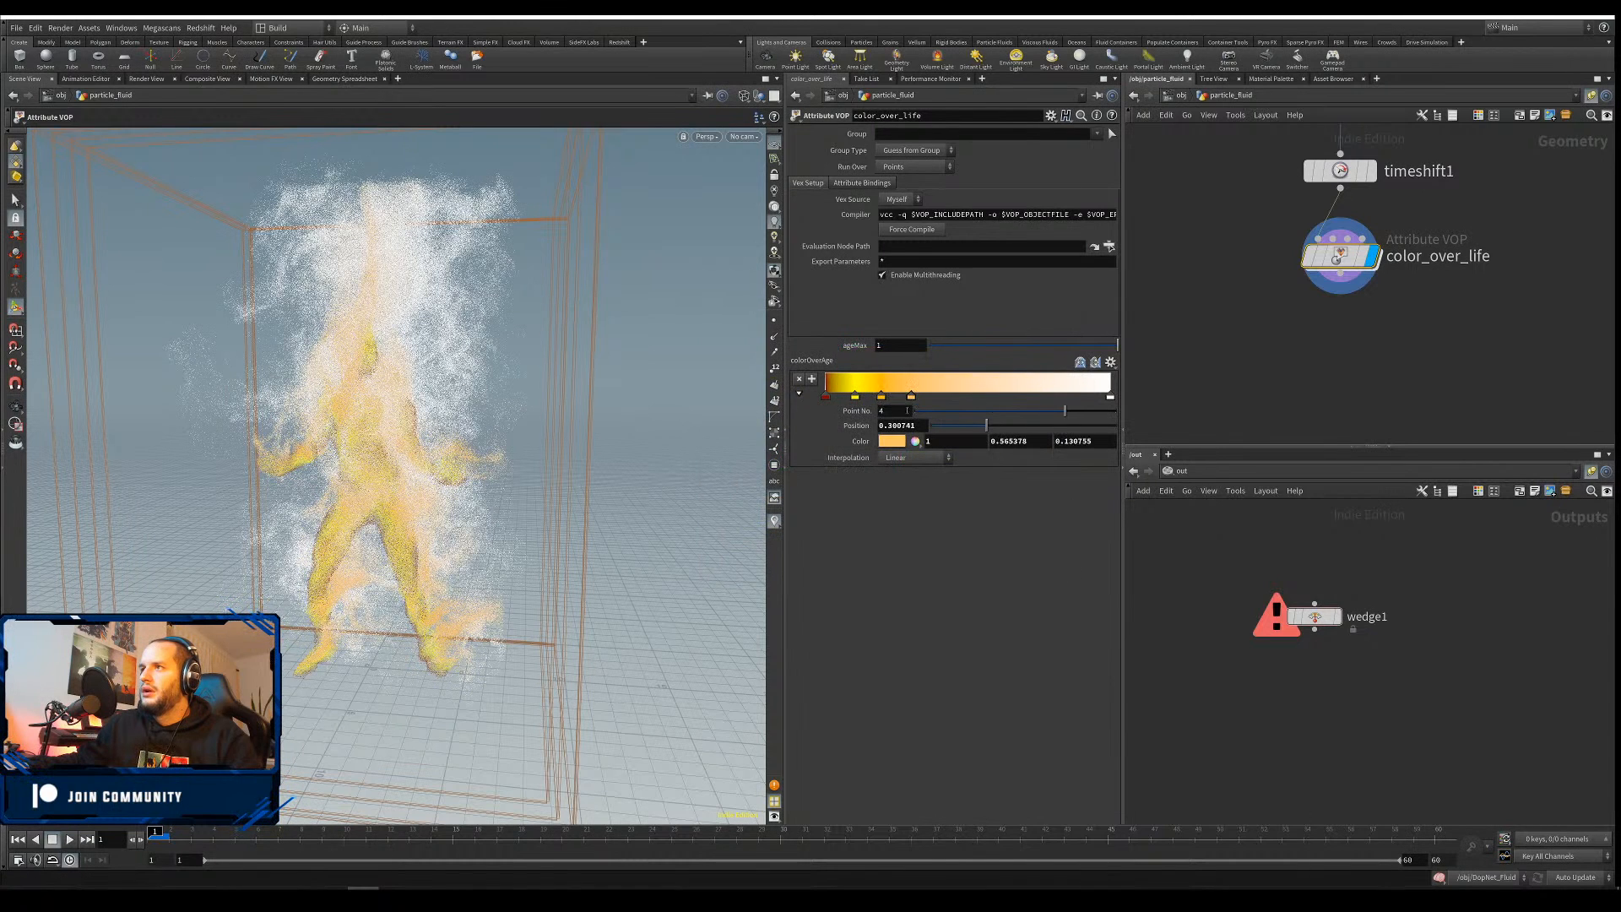
# Set the fourth ramp point, at position about 0.301, to pure red
pyautogui.click(893, 441)
pyautogui.click(847, 360)
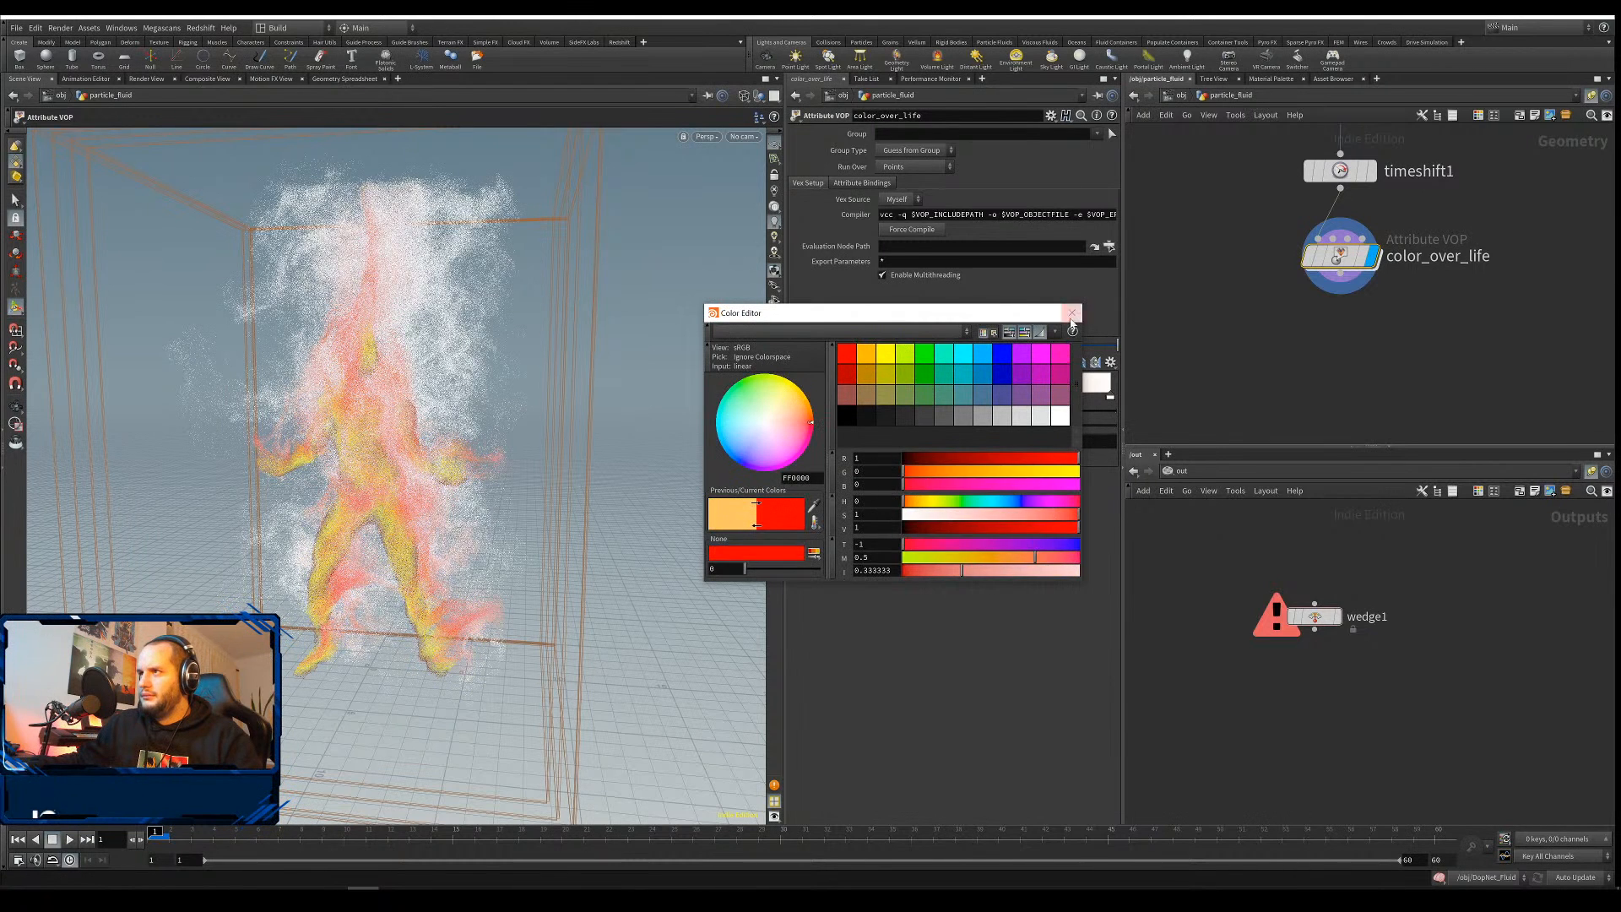
pyautogui.click(1072, 313)
# Set the fifth ramp point, at position about 0.507, to a dark red of 0.204, 0.02448, 0.02448
pyautogui.click(892, 441)
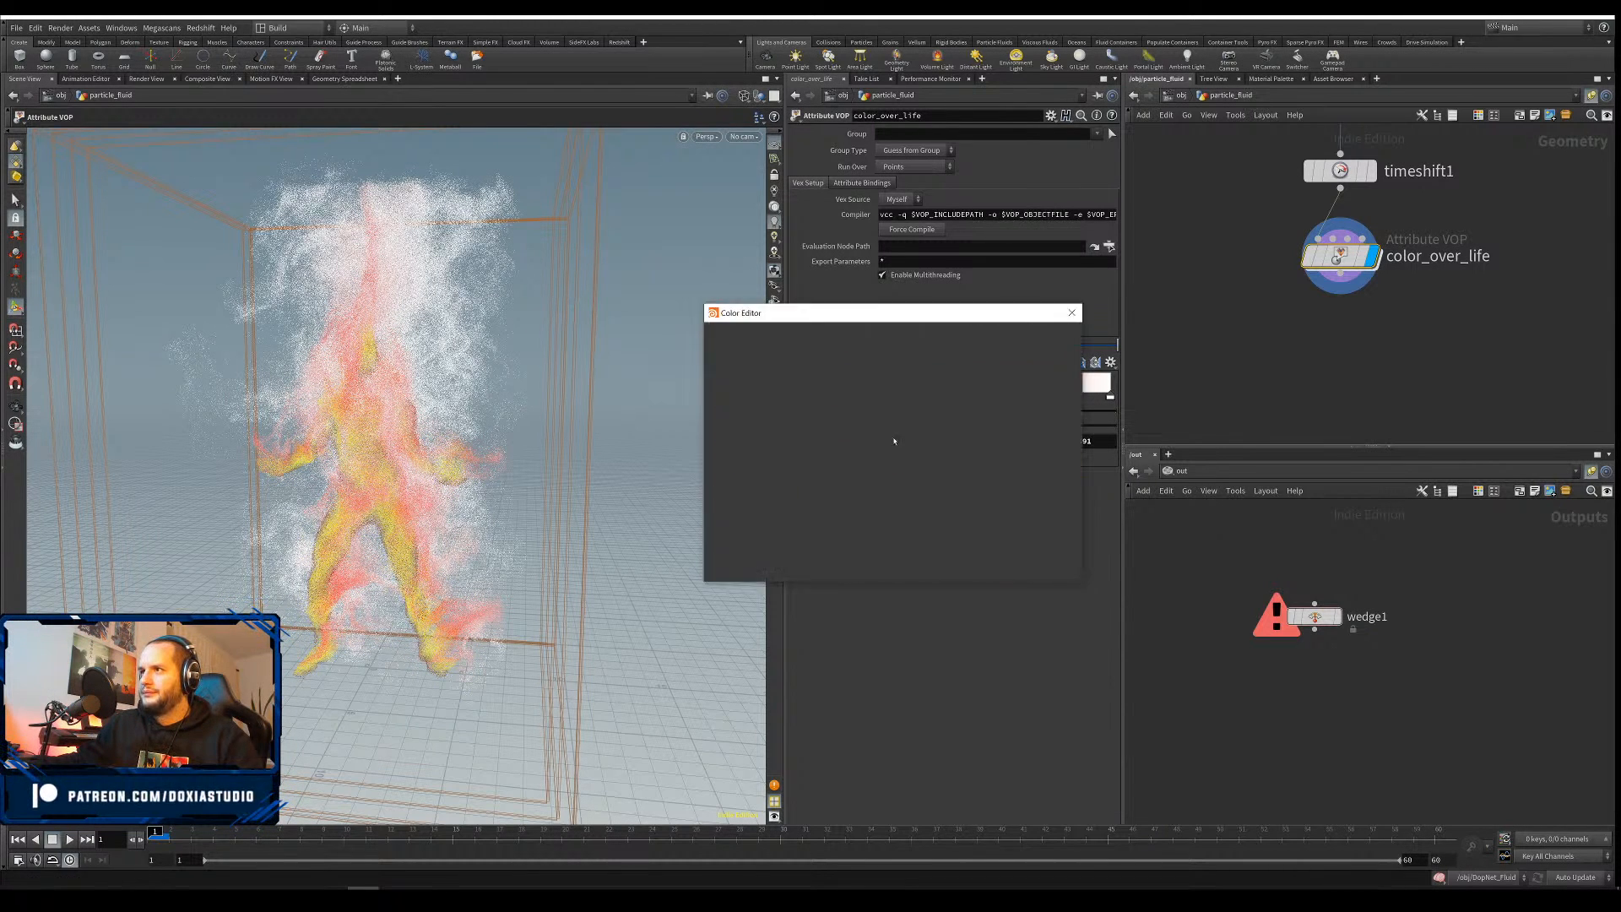
pyautogui.click(853, 379)
pyautogui.moveTo(974, 530); pyautogui.dragTo(958, 527)
pyautogui.moveTo(1077, 514); pyautogui.dragTo(1057, 514)
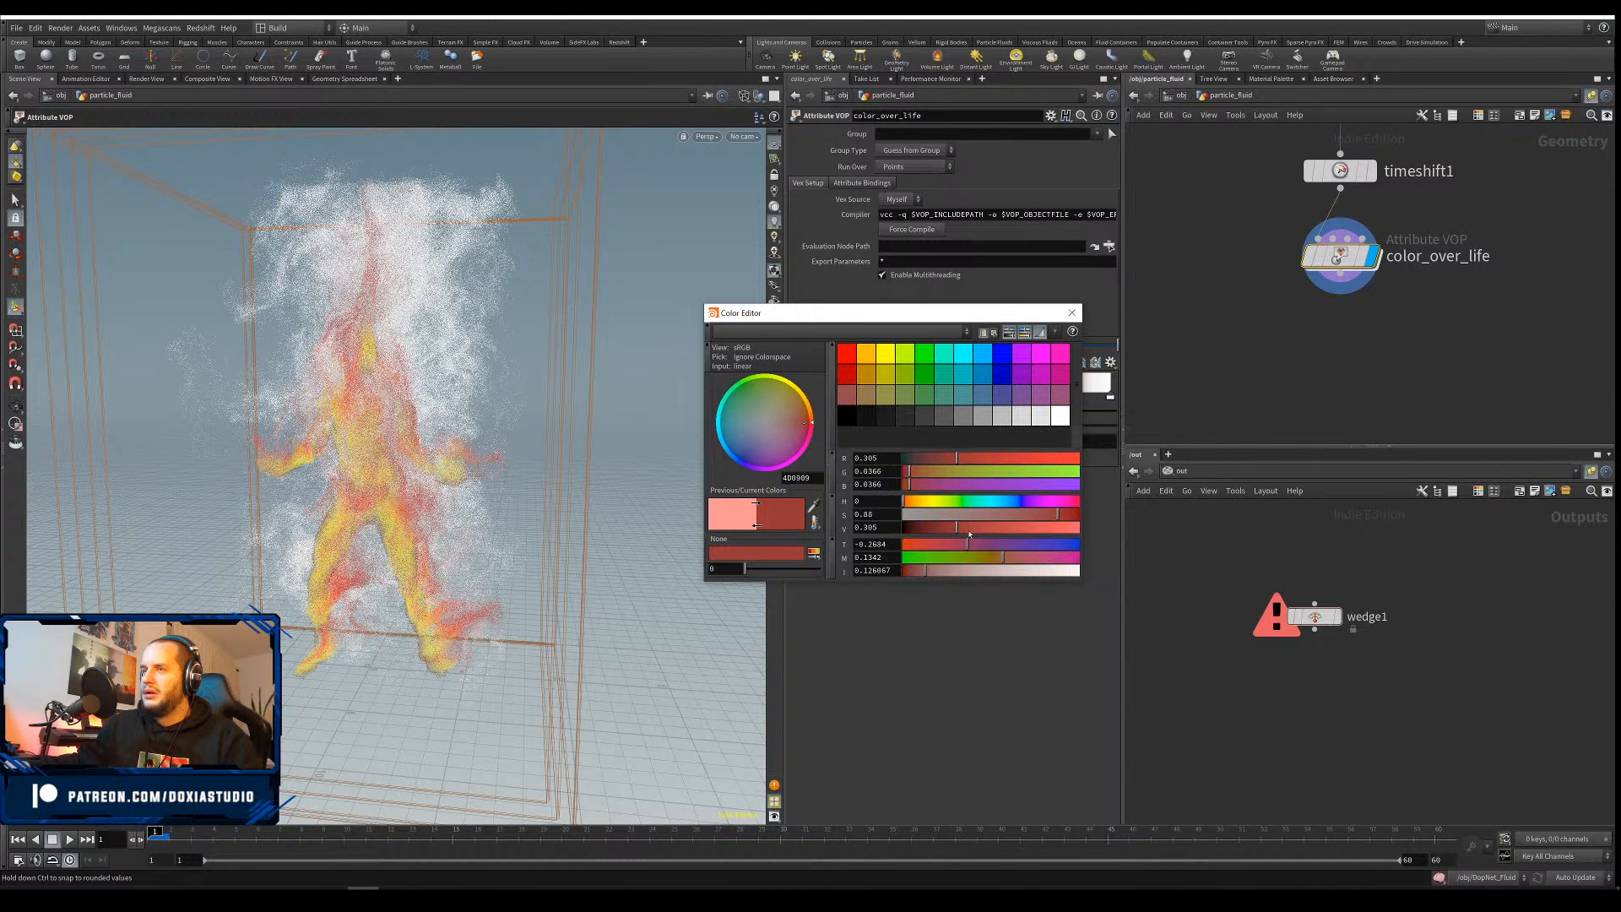
pyautogui.moveTo(957, 527); pyautogui.dragTo(939, 527)
pyautogui.click(1072, 312)
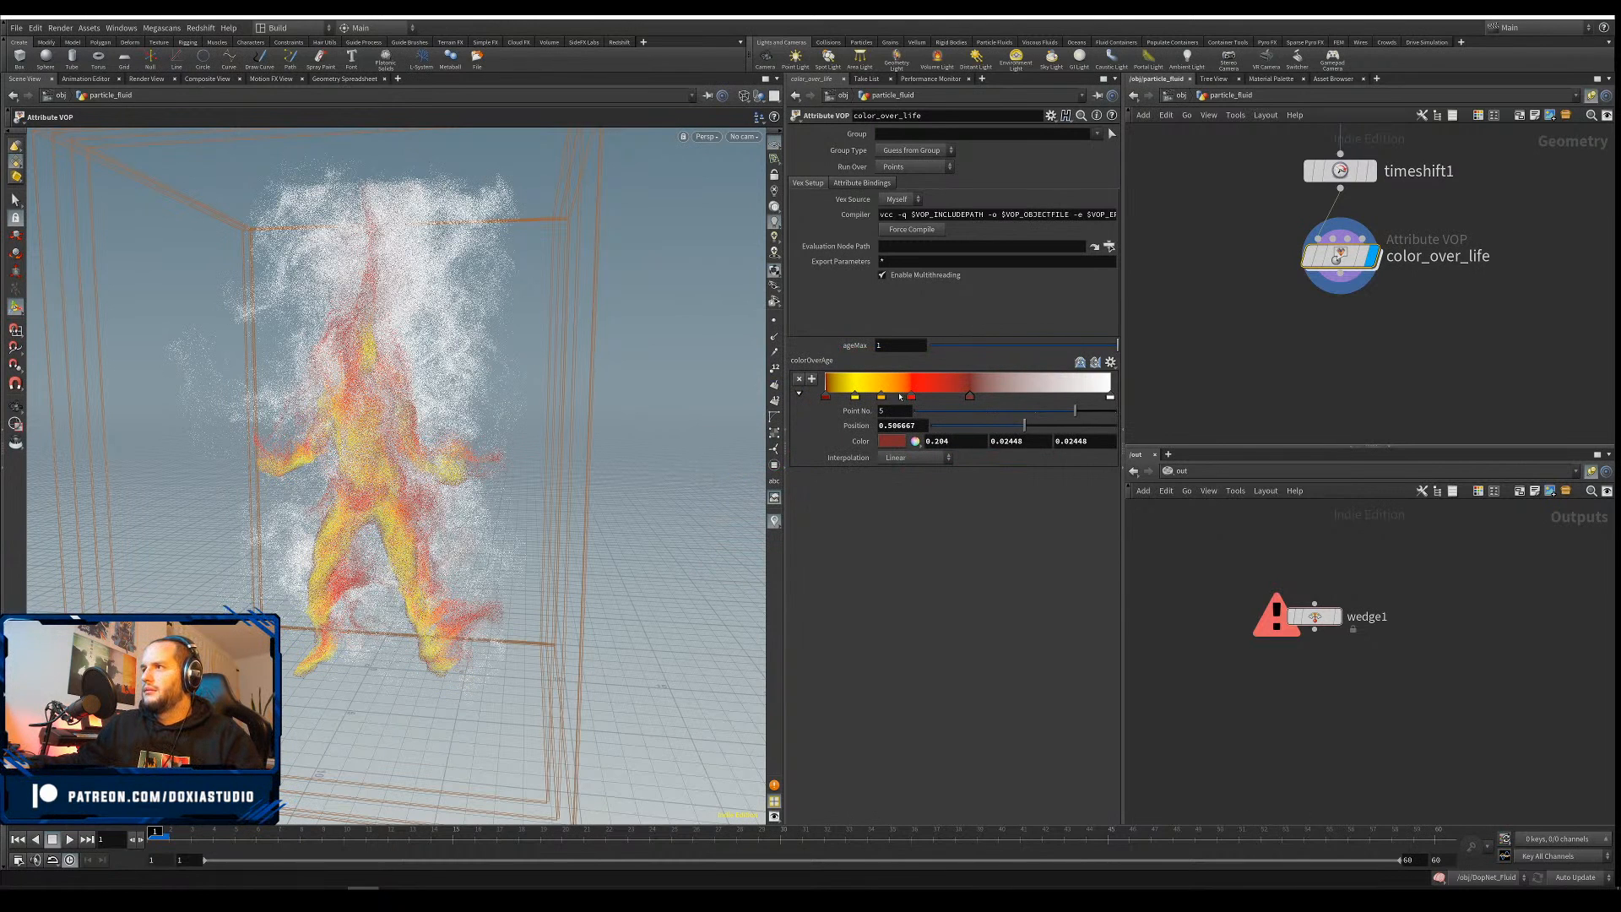
# Extend the red toward the ramp's end, replacing the white, and set the last point at about 0.93 to dark red with a red value of 0.125
pyautogui.moveTo(949, 398)
pyautogui.mouseDown()
pyautogui.moveTo(1097, 397)
pyautogui.moveTo(1099, 420)
pyautogui.moveTo(1090, 400)
pyautogui.moveTo(981, 397)
pyautogui.mouseUp()
pyautogui.moveTo(1089, 397); pyautogui.dragTo(1043, 396)
pyautogui.click(892, 440)
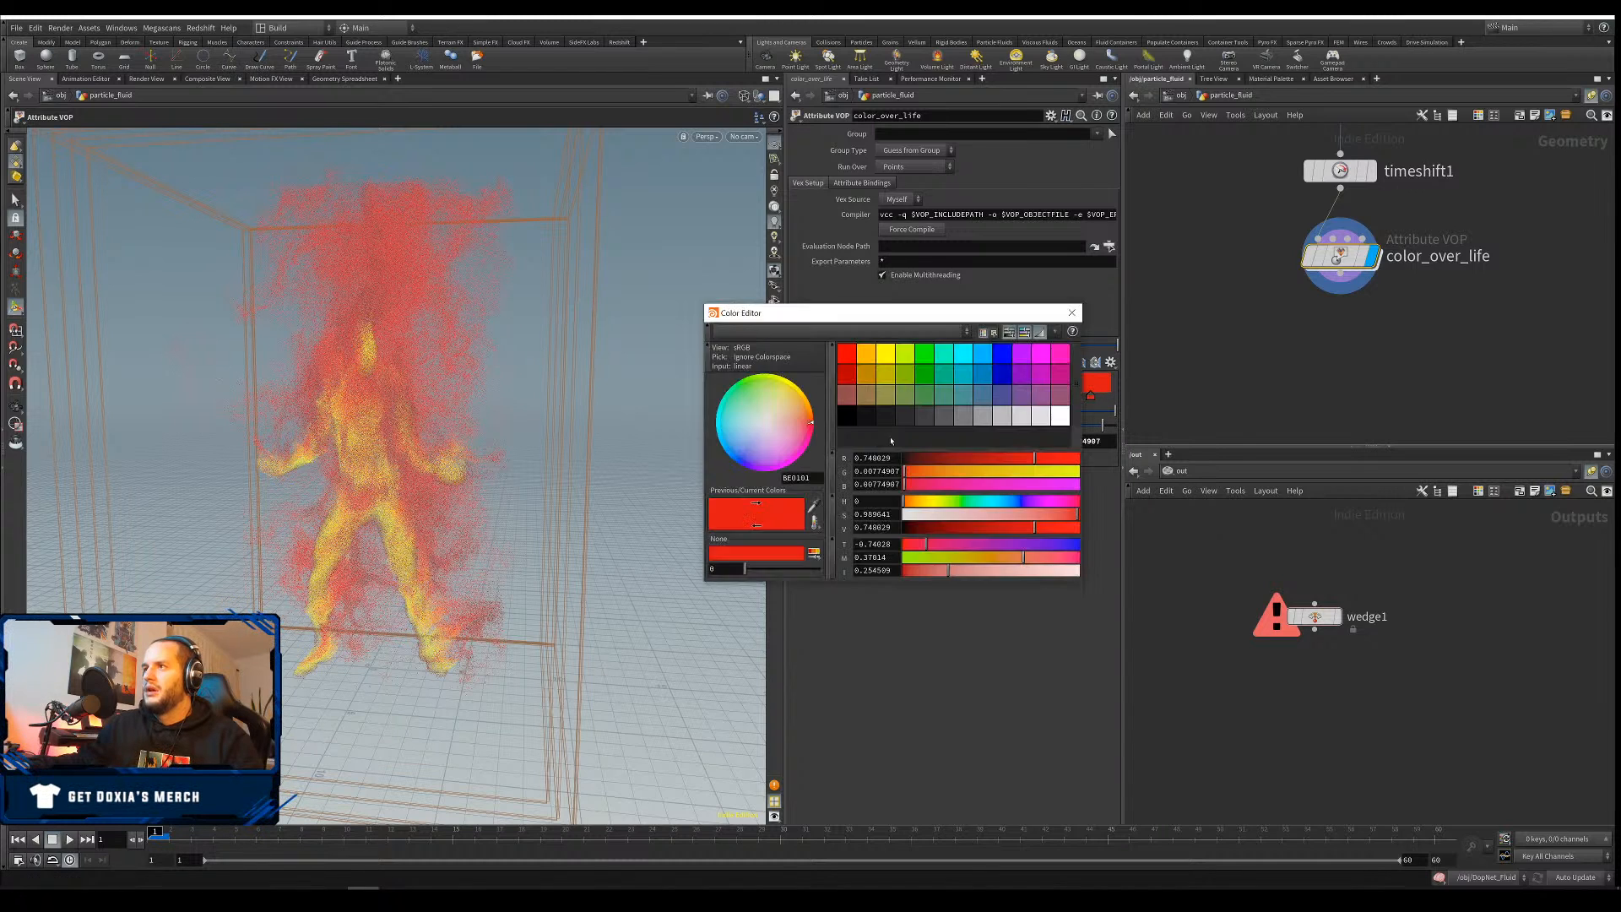
pyautogui.click(867, 418)
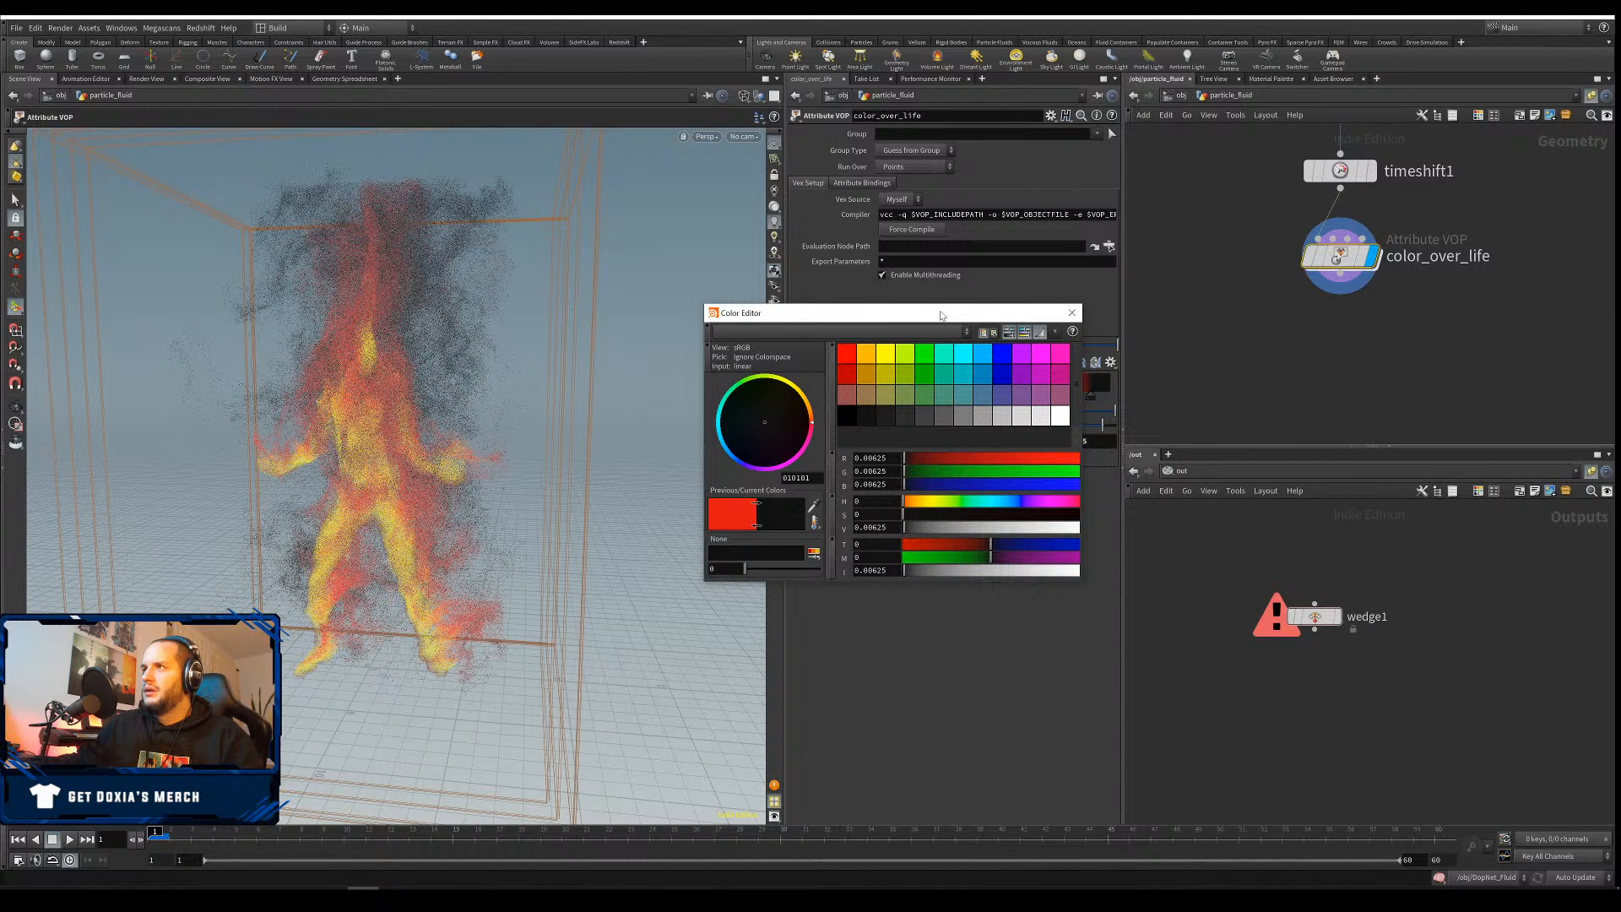
pyautogui.moveTo(937, 305); pyautogui.dragTo(875, 292)
pyautogui.click(823, 351)
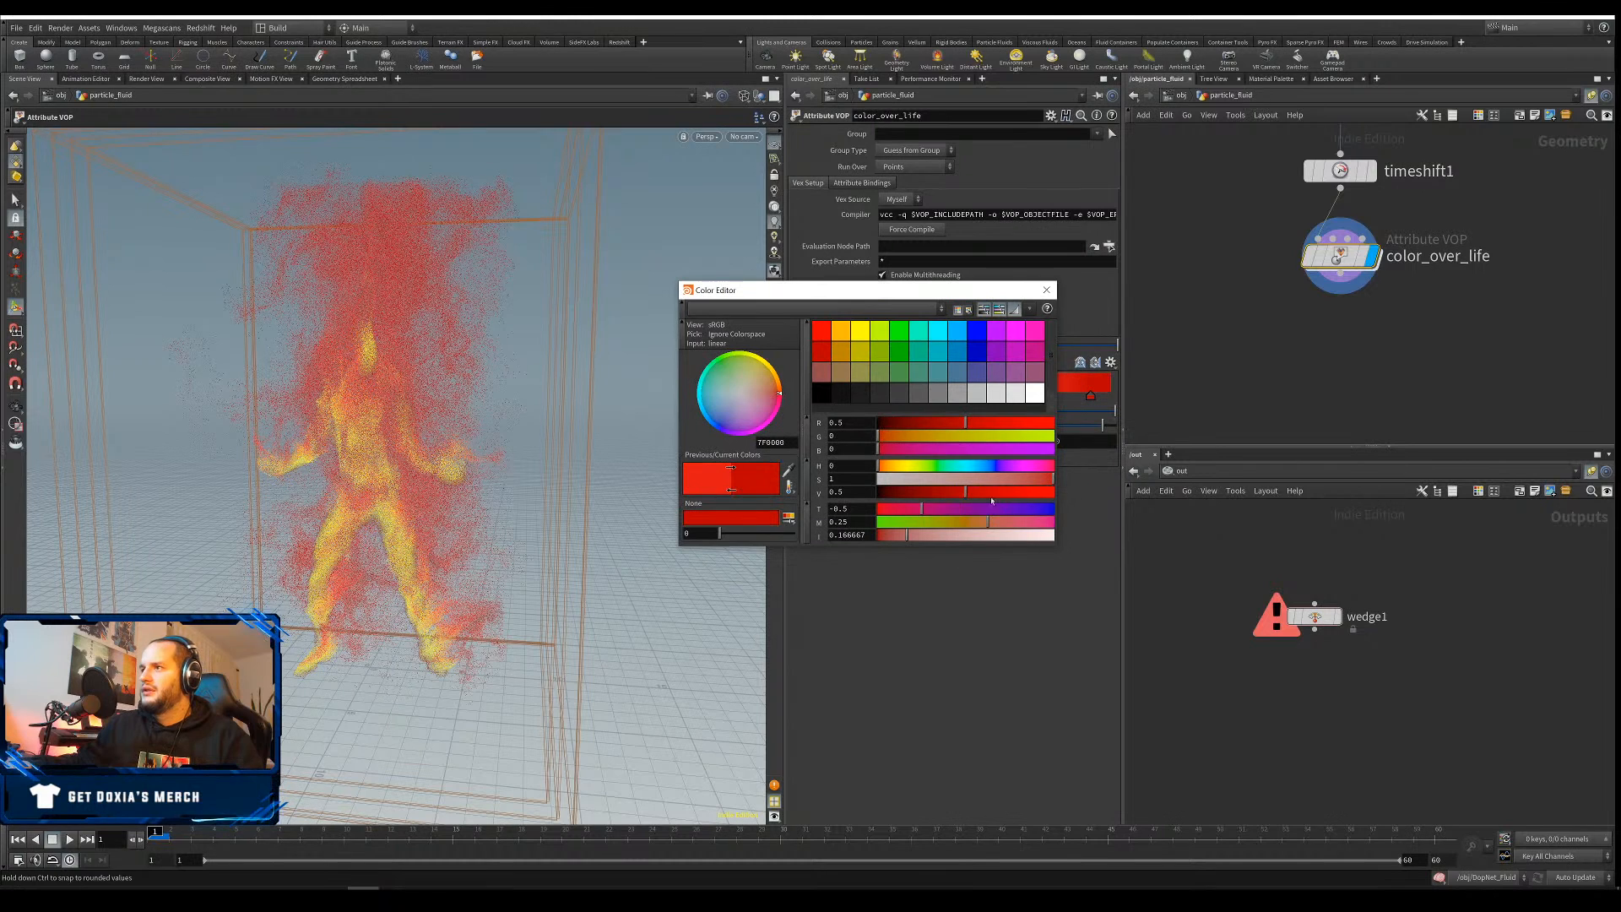
pyautogui.moveTo(993, 493); pyautogui.dragTo(903, 493)
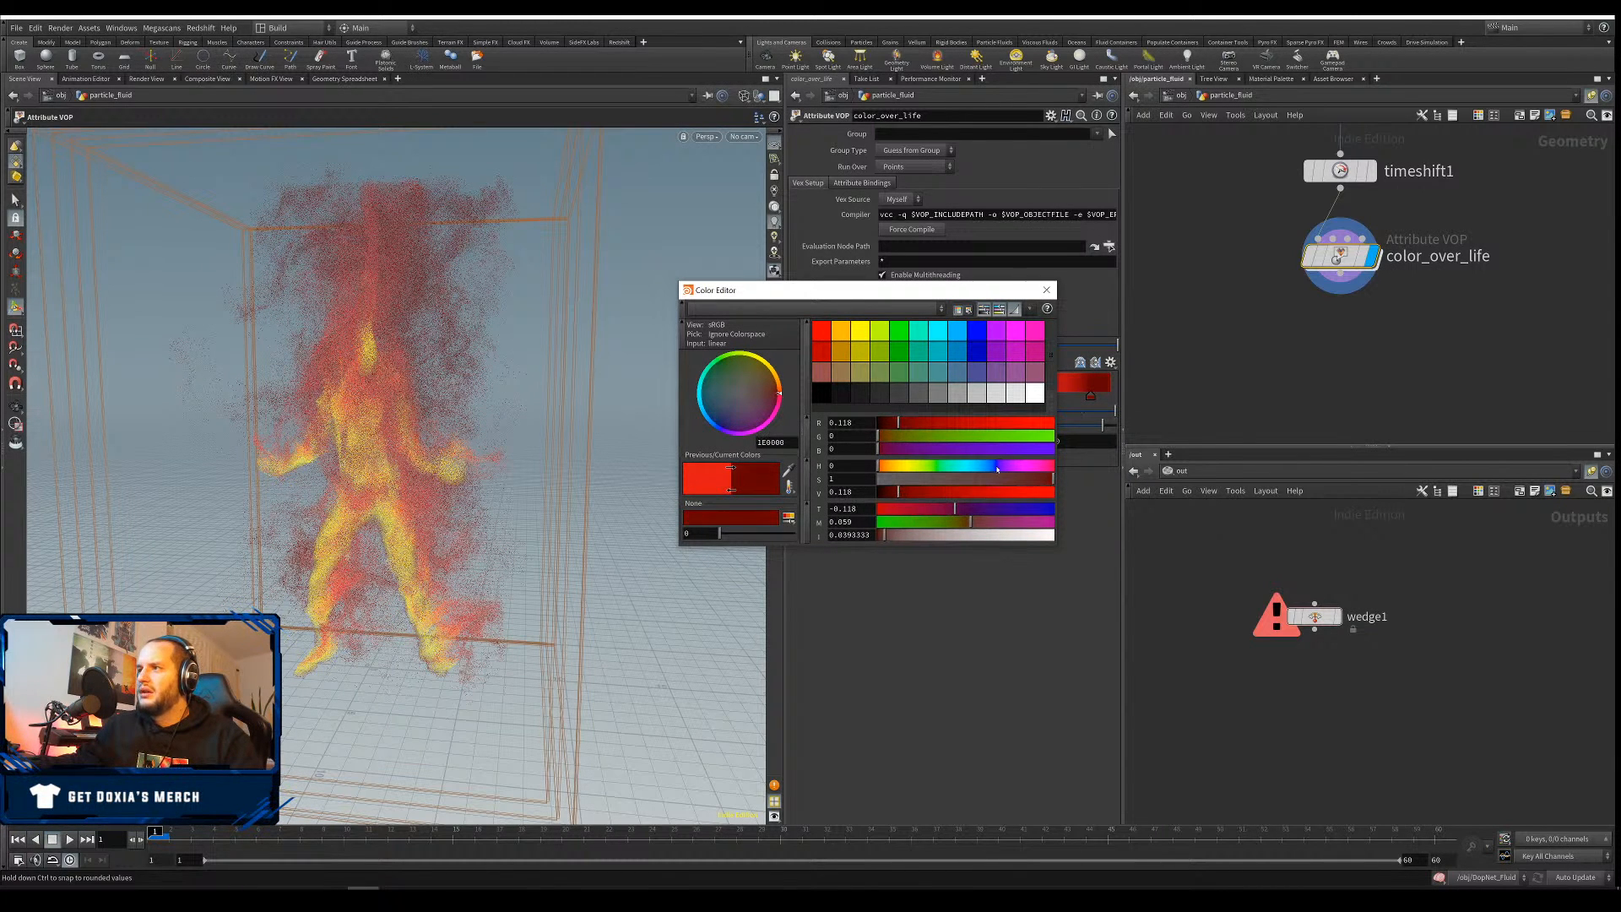
pyautogui.moveTo(1052, 479); pyautogui.dragTo(1002, 497)
pyautogui.moveTo(898, 493); pyautogui.dragTo(900, 494)
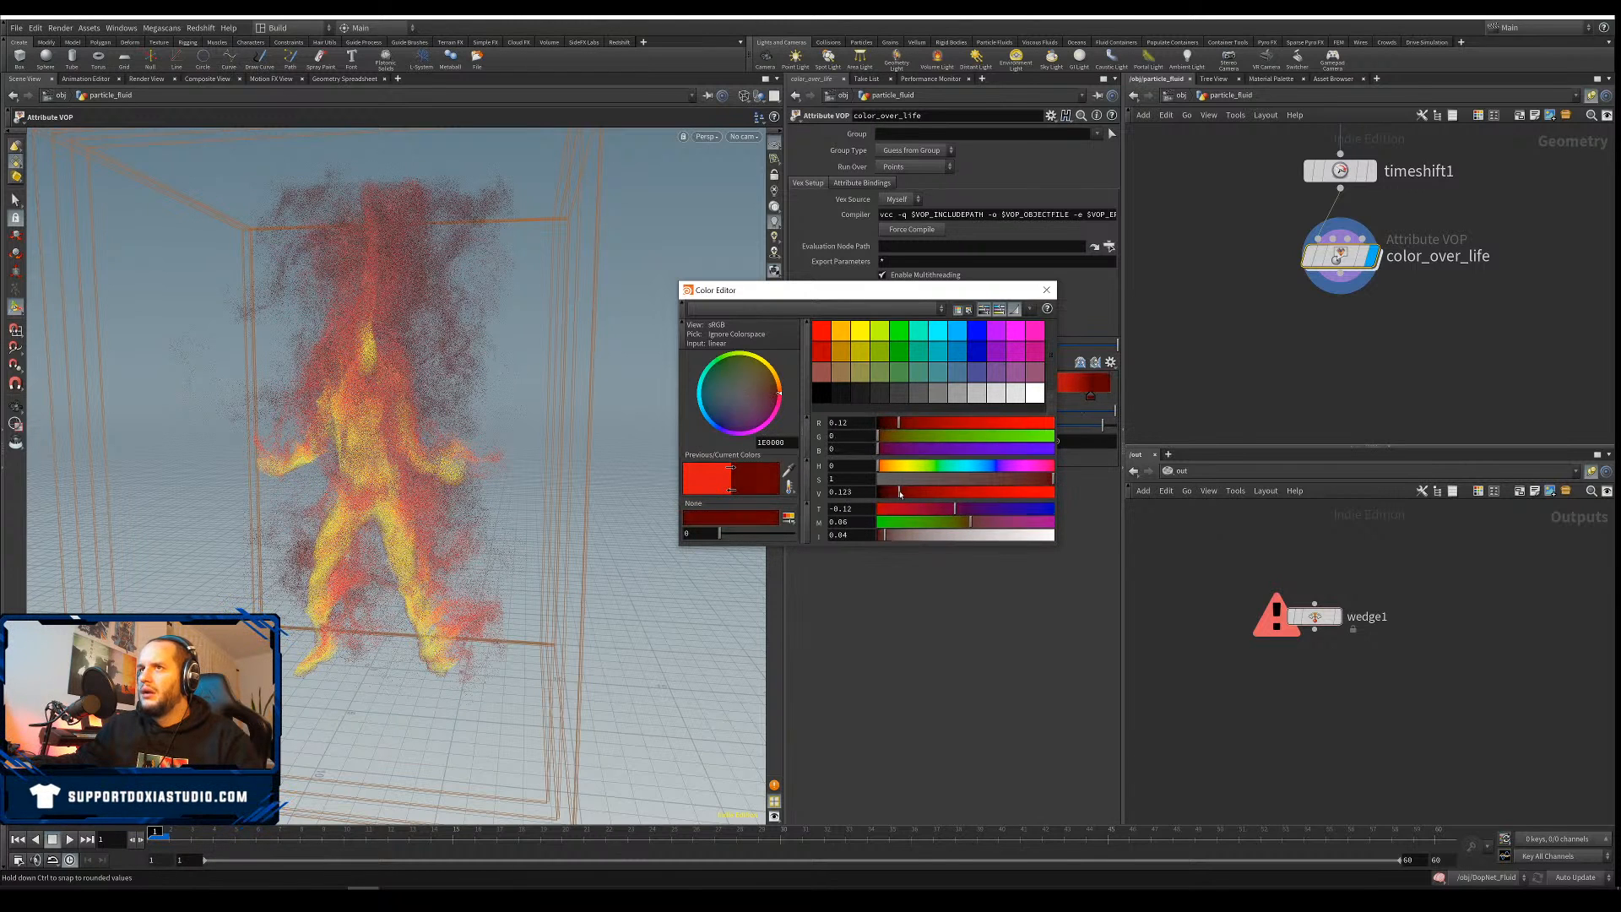
pyautogui.click(1046, 289)
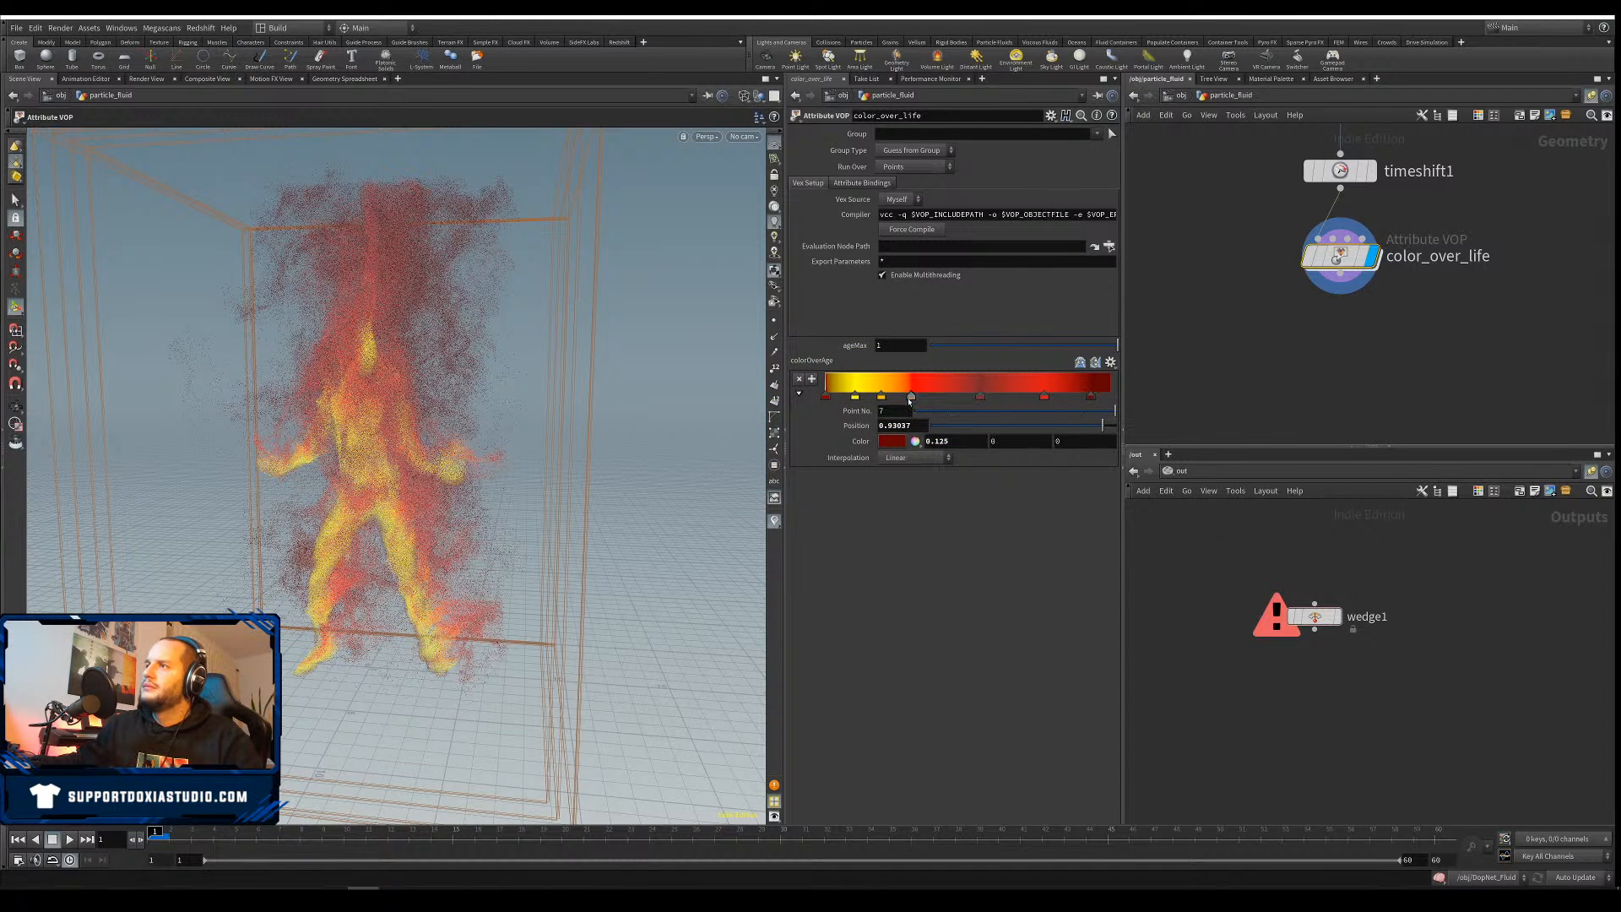
# Add a beige ramp point at position about 0.439 with color 0.757317, 0.586603, 0.422583
pyautogui.click(912, 396)
pyautogui.click(891, 441)
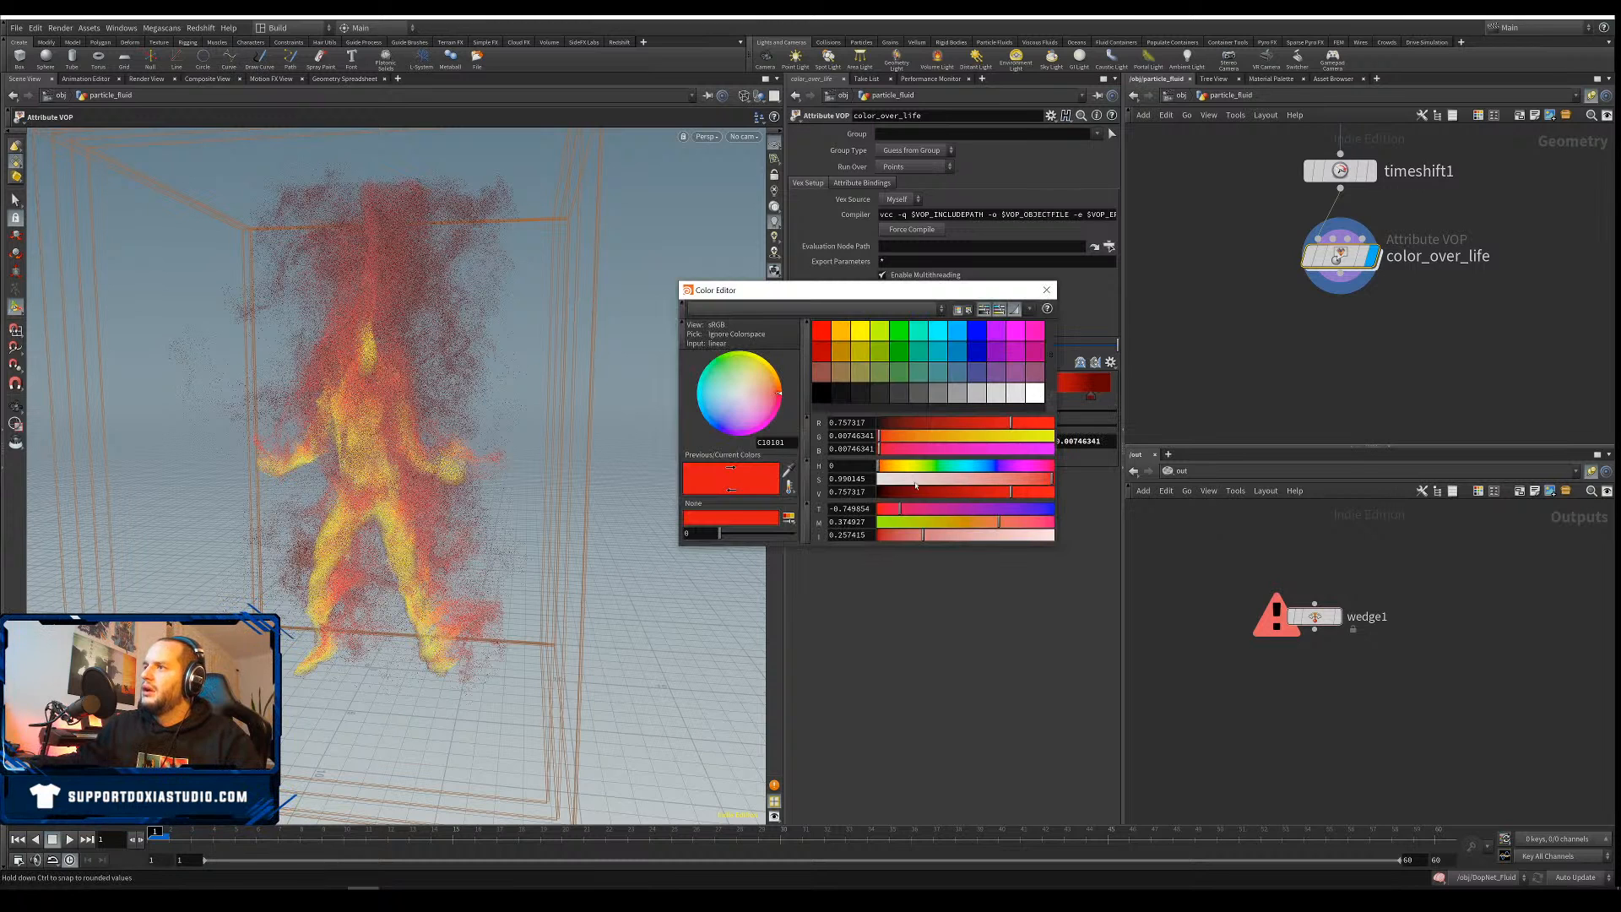
pyautogui.moveTo(915, 485); pyautogui.dragTo(944, 482)
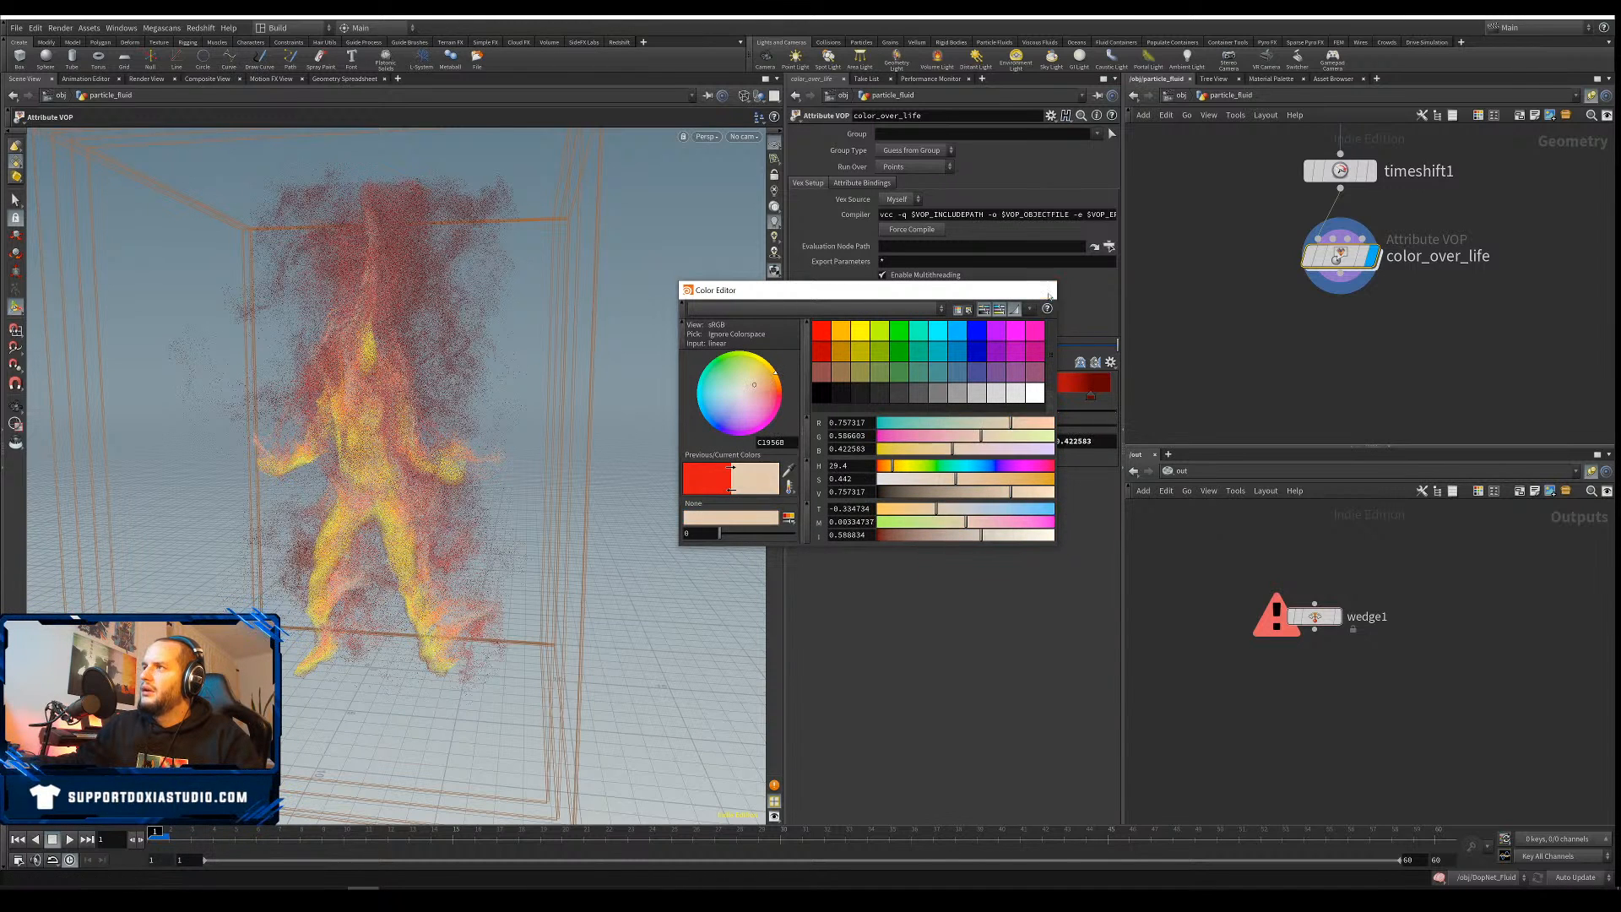
pyautogui.click(1047, 292)
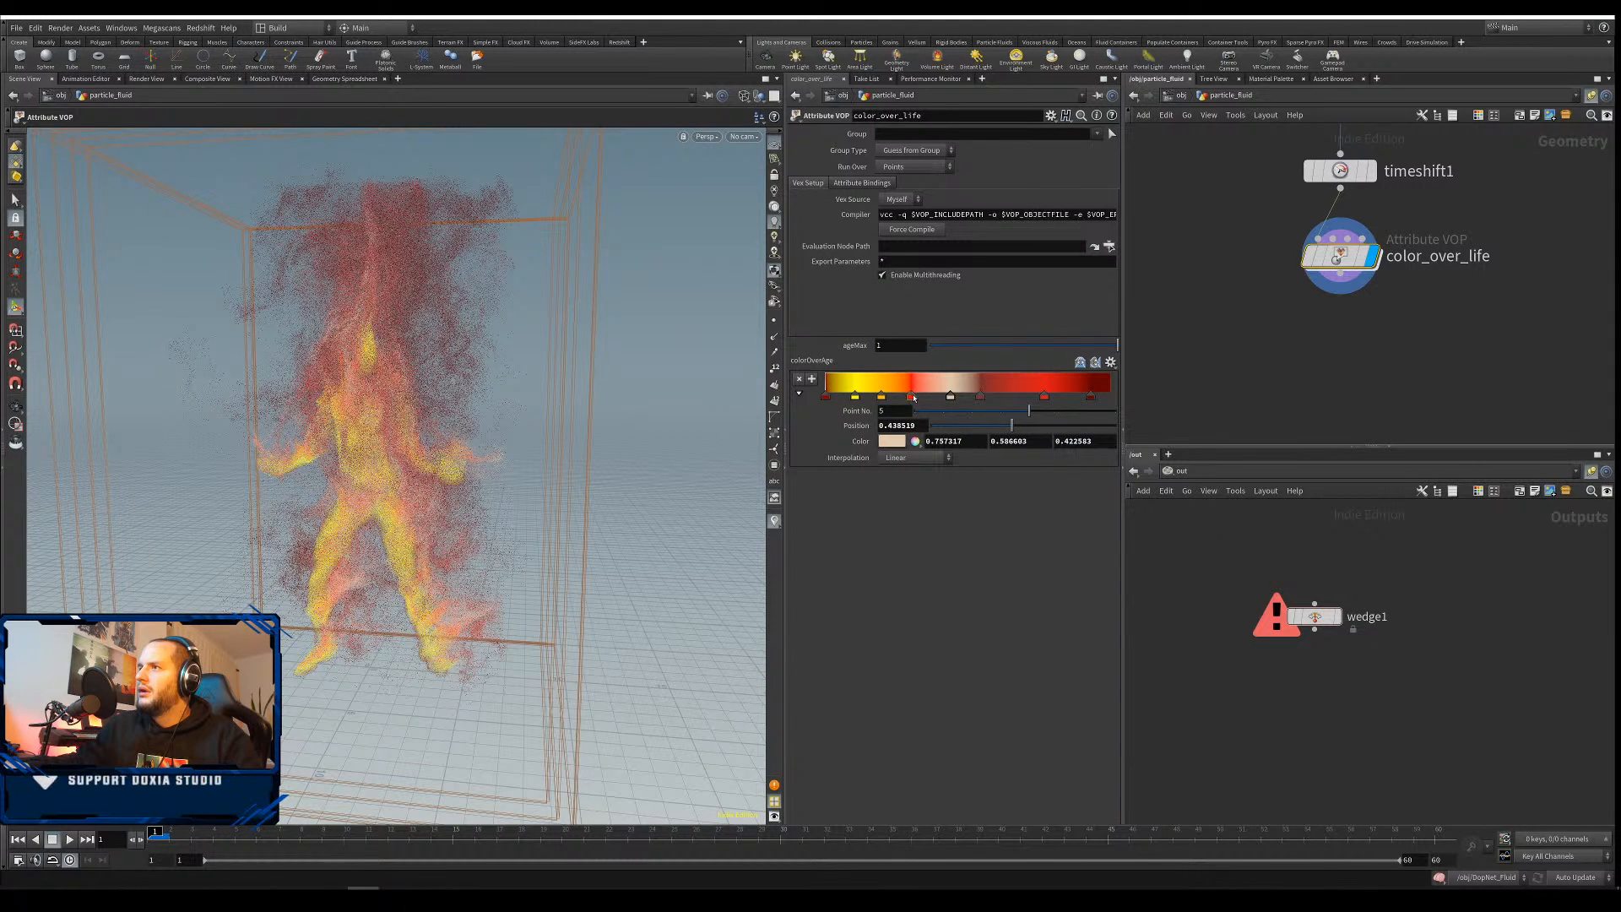
# Add a red point before the beige and a second beige point at about 0.578 to widen the beige band
pyautogui.moveTo(914, 398); pyautogui.dragTo(972, 395)
pyautogui.click(1015, 397)
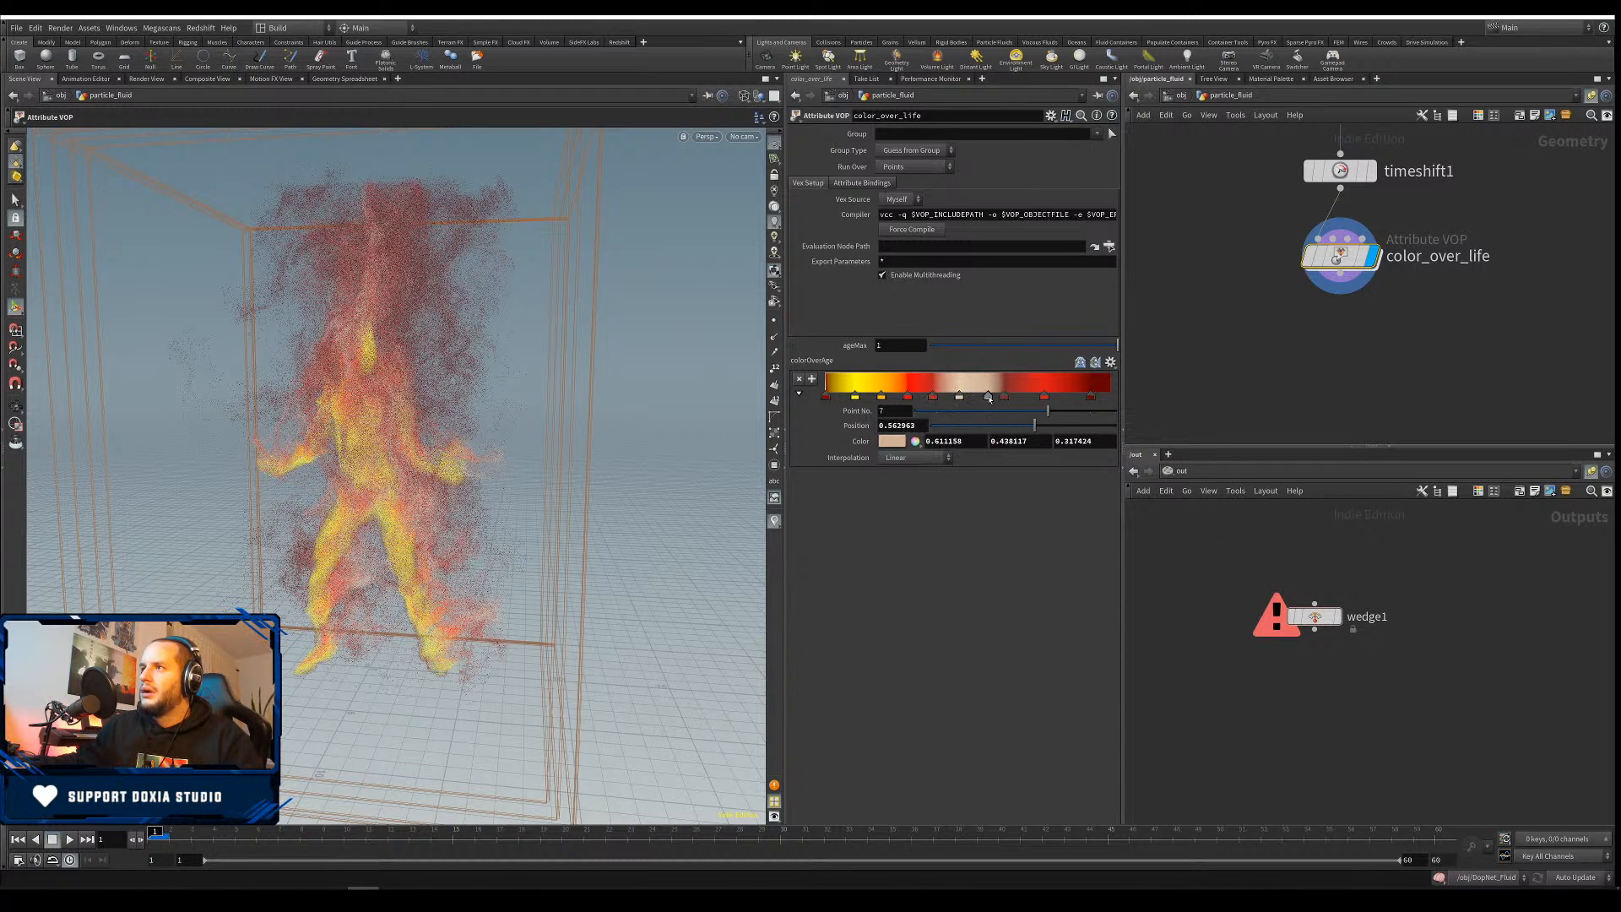
pyautogui.keyDown('alt'); pyautogui.moveTo(355, 473); pyautogui.dragTo(400, 503); pyautogui.keyUp('alt')
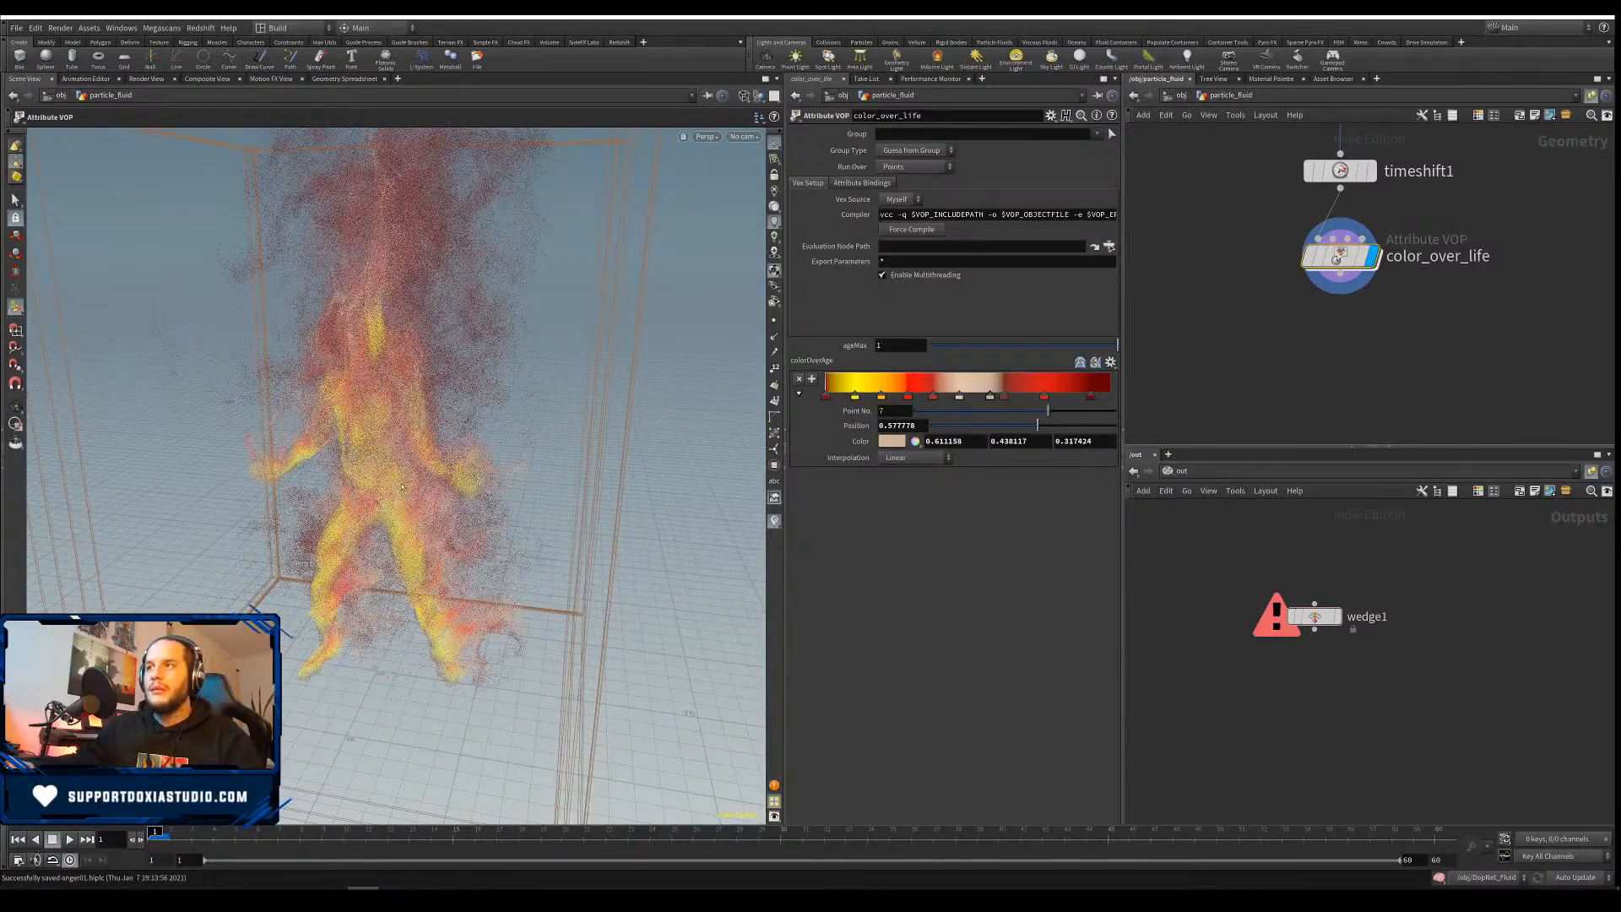
# Change the first ramp point to white and save the scene
pyautogui.click(827, 398)
pyautogui.click(892, 441)
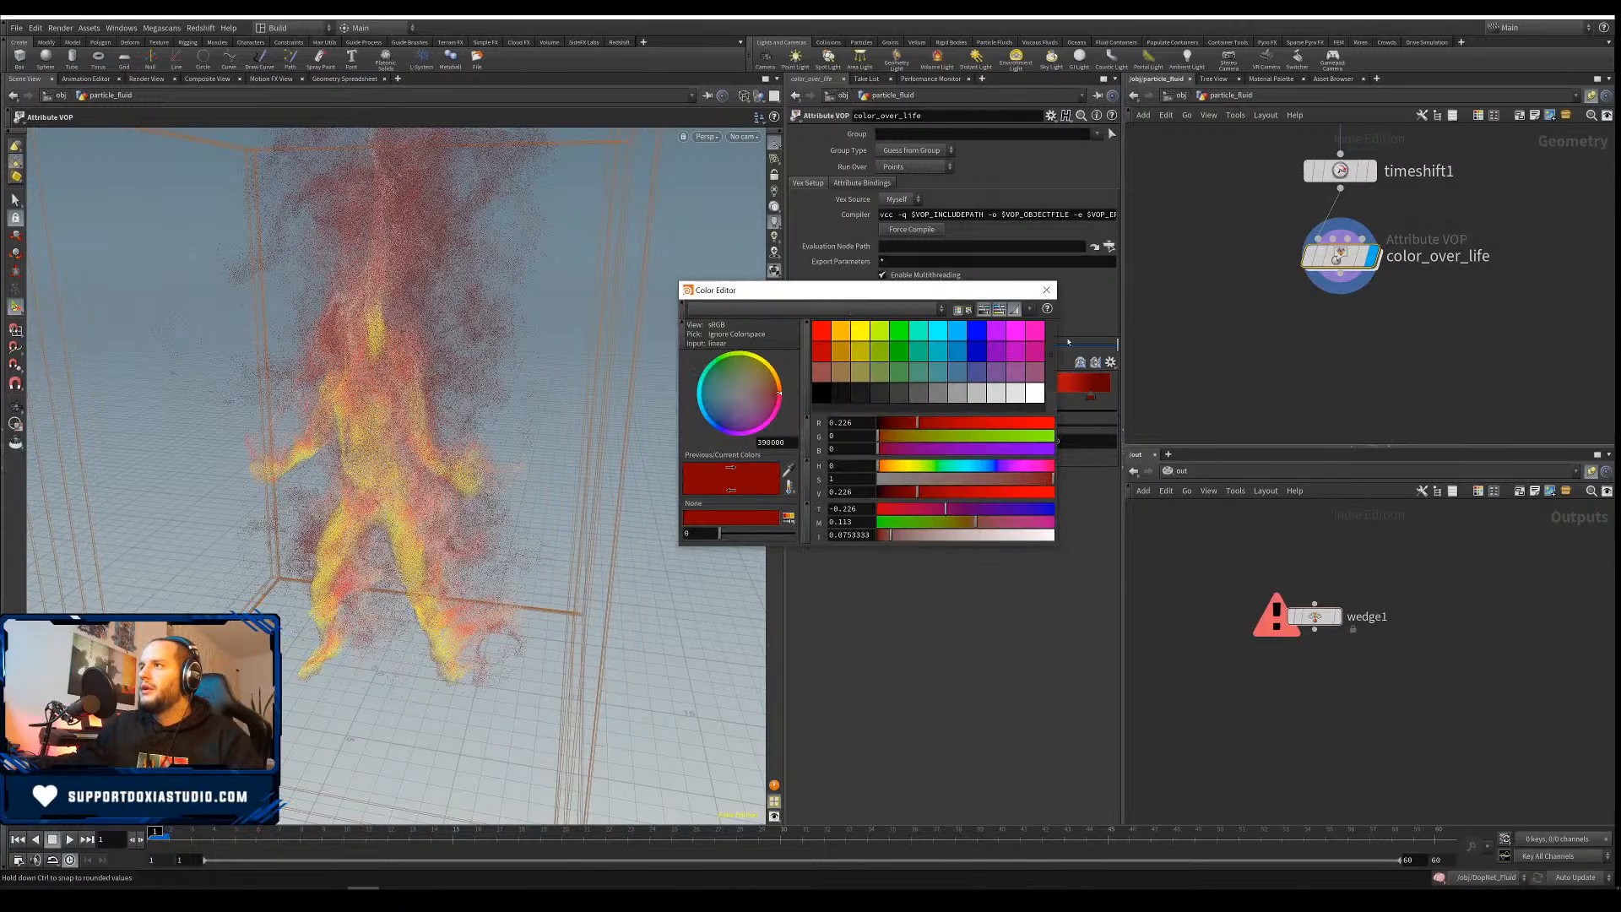
pyautogui.click(1036, 394)
pyautogui.click(1048, 291)
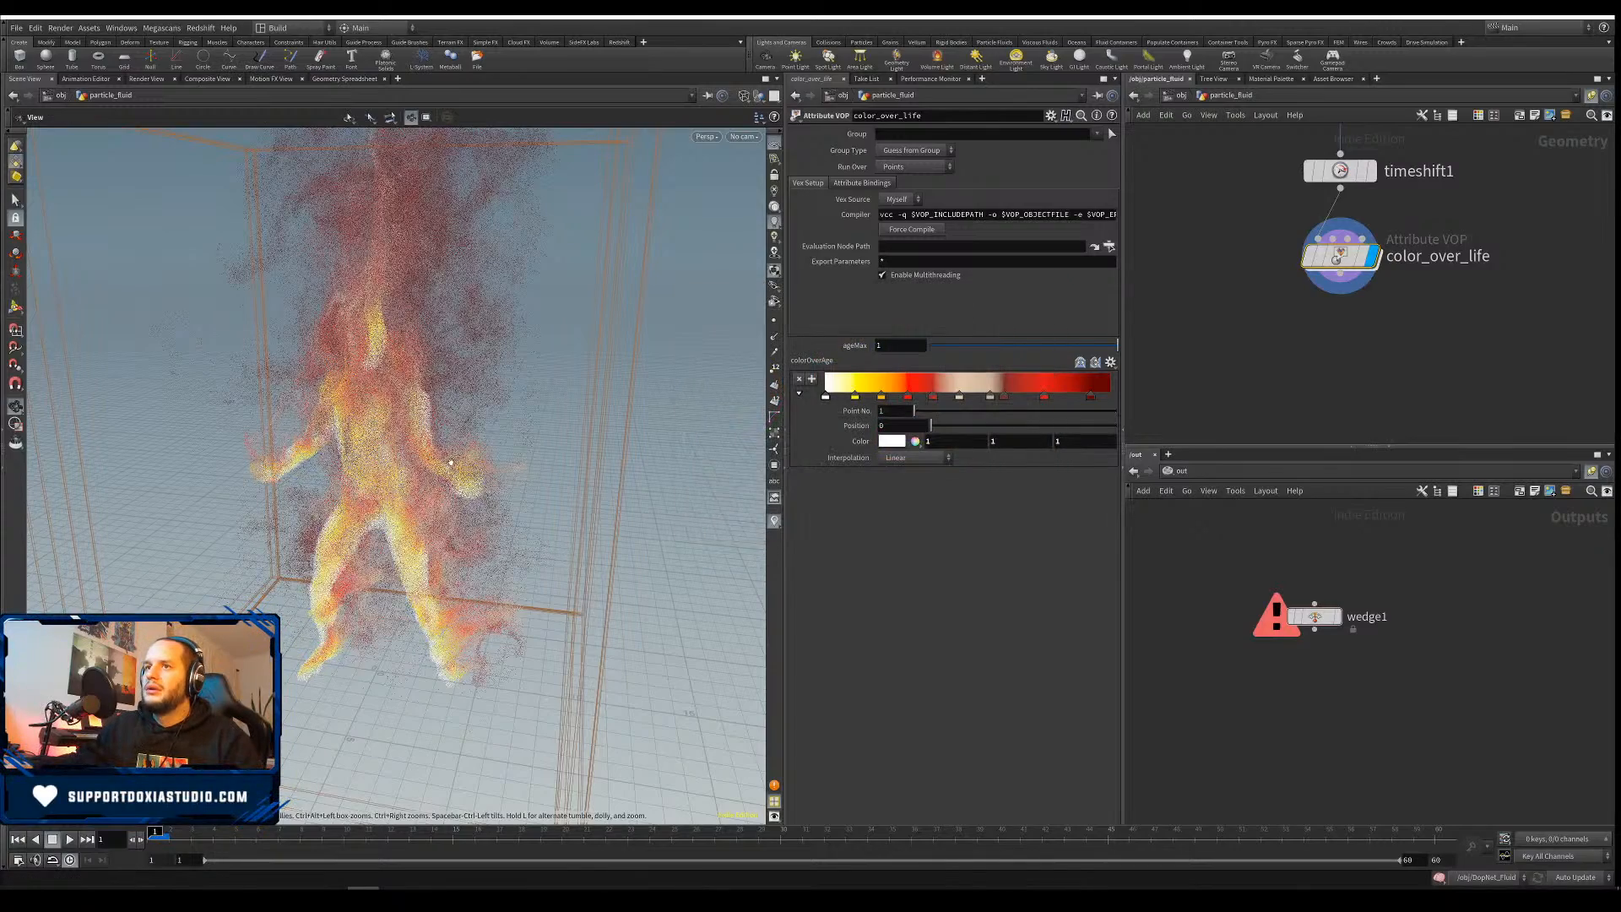
pyautogui.moveTo(456, 456); pyautogui.dragTo(490, 440)
pyautogui.moveTo(579, 431); pyautogui.dragTo(424, 502)
pyautogui.hotkey('ctrl', 's')
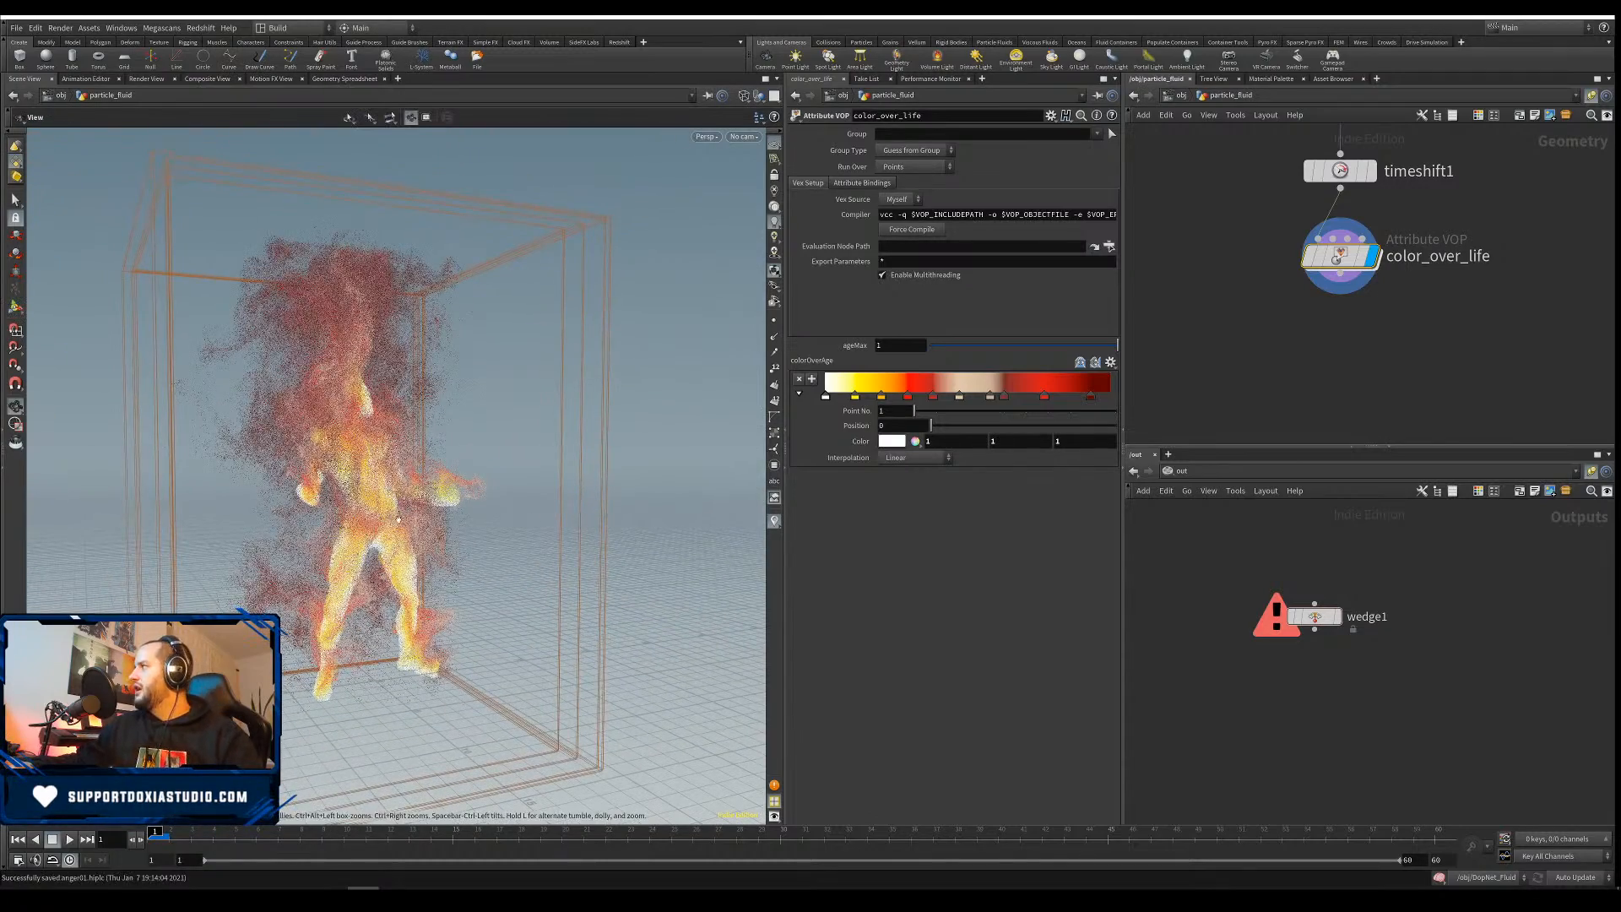
pyautogui.moveTo(399, 510); pyautogui.dragTo(540, 498)
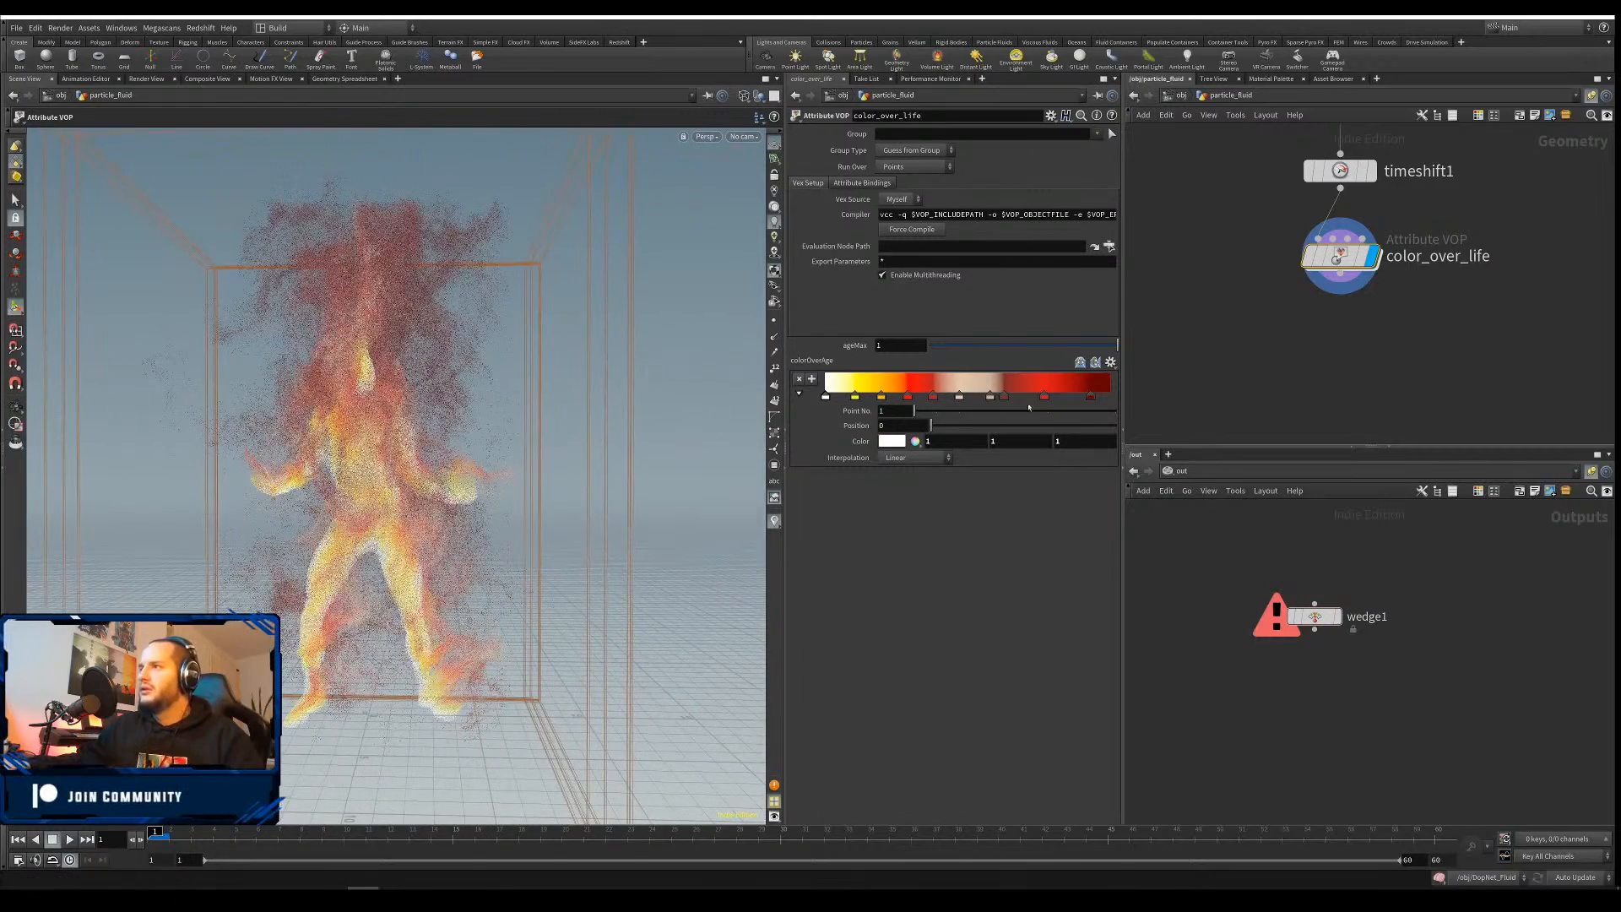
# Extend the ageMax parameter's float range to 0–3 in the color_over_life parameter interface
pyautogui.moveTo(994, 348); pyautogui.dragTo(1113, 345)
pyautogui.press('Return')
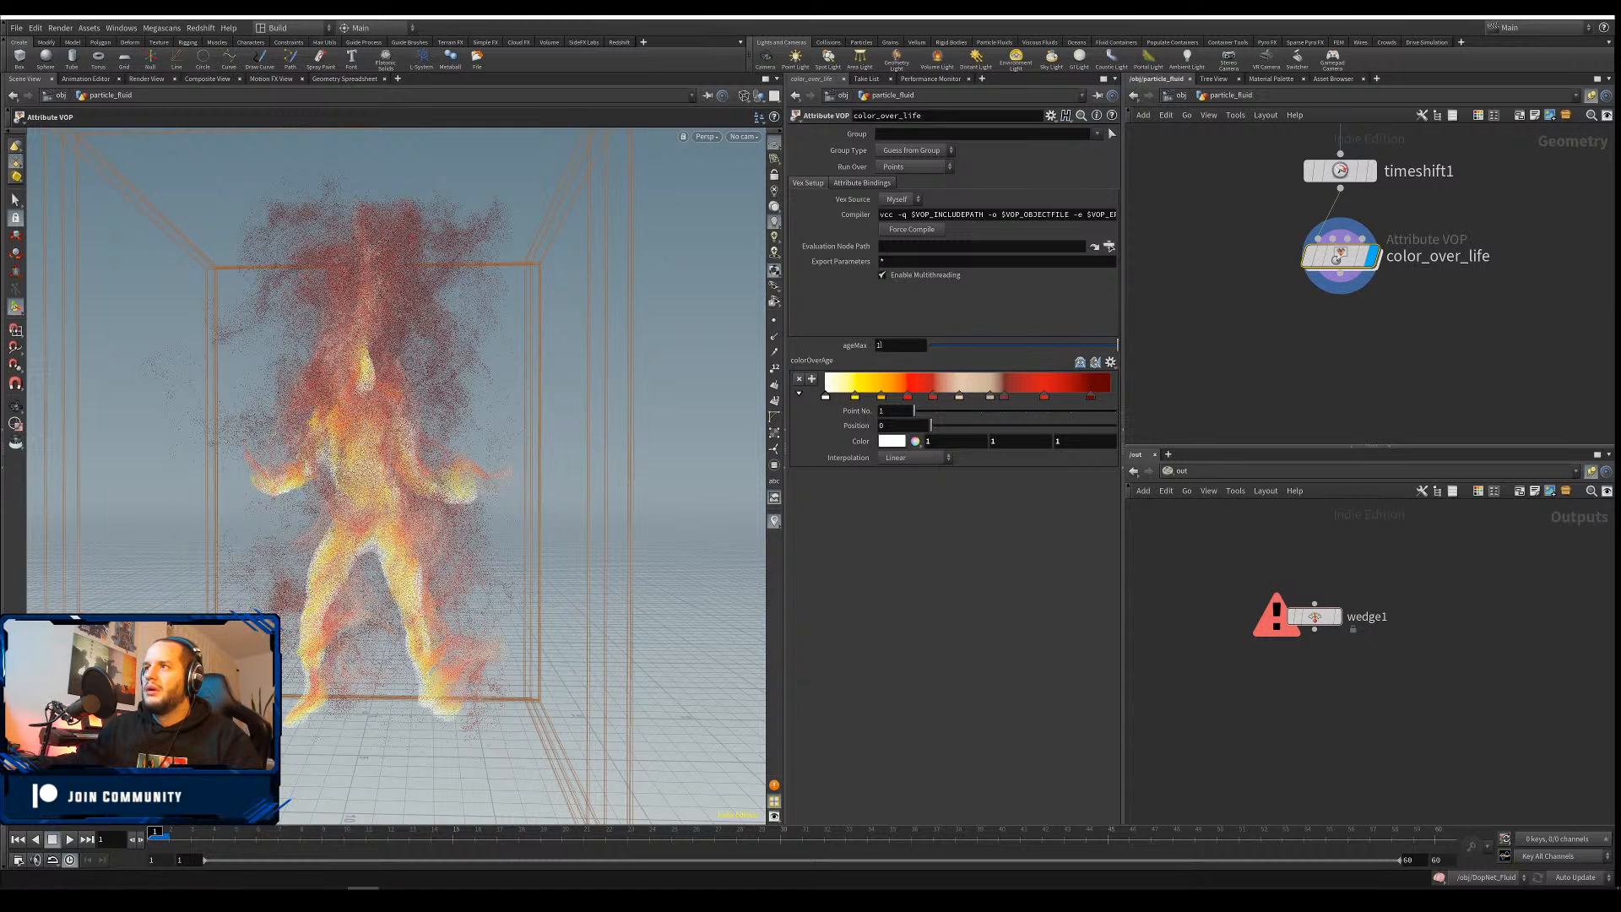
pyautogui.click(1052, 115)
pyautogui.click(1090, 132)
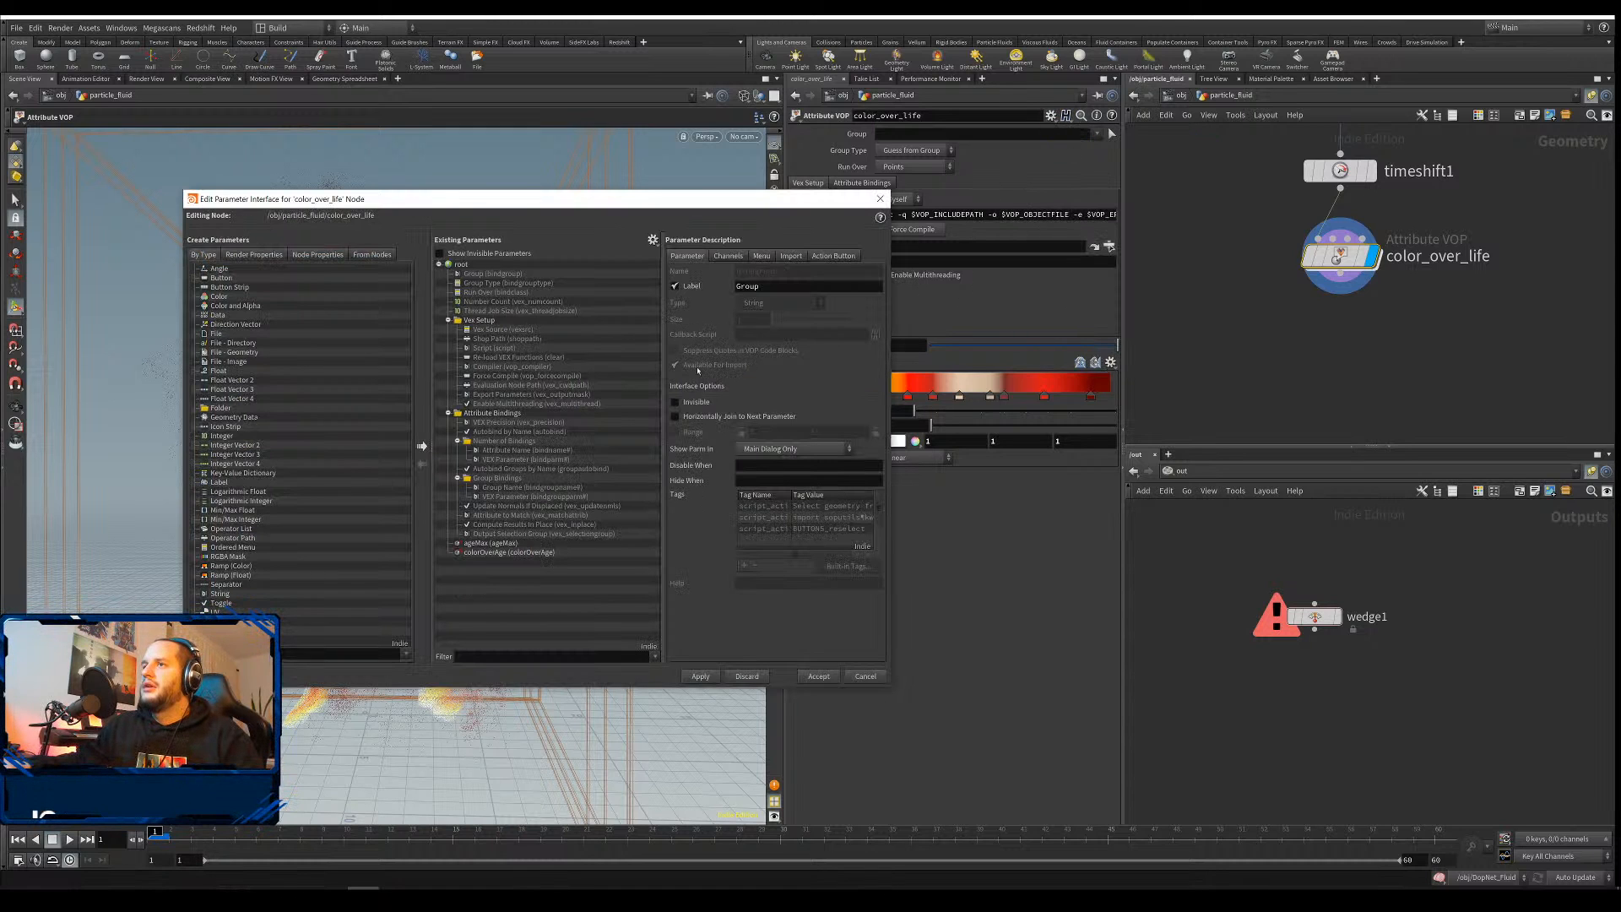
pyautogui.click(499, 543)
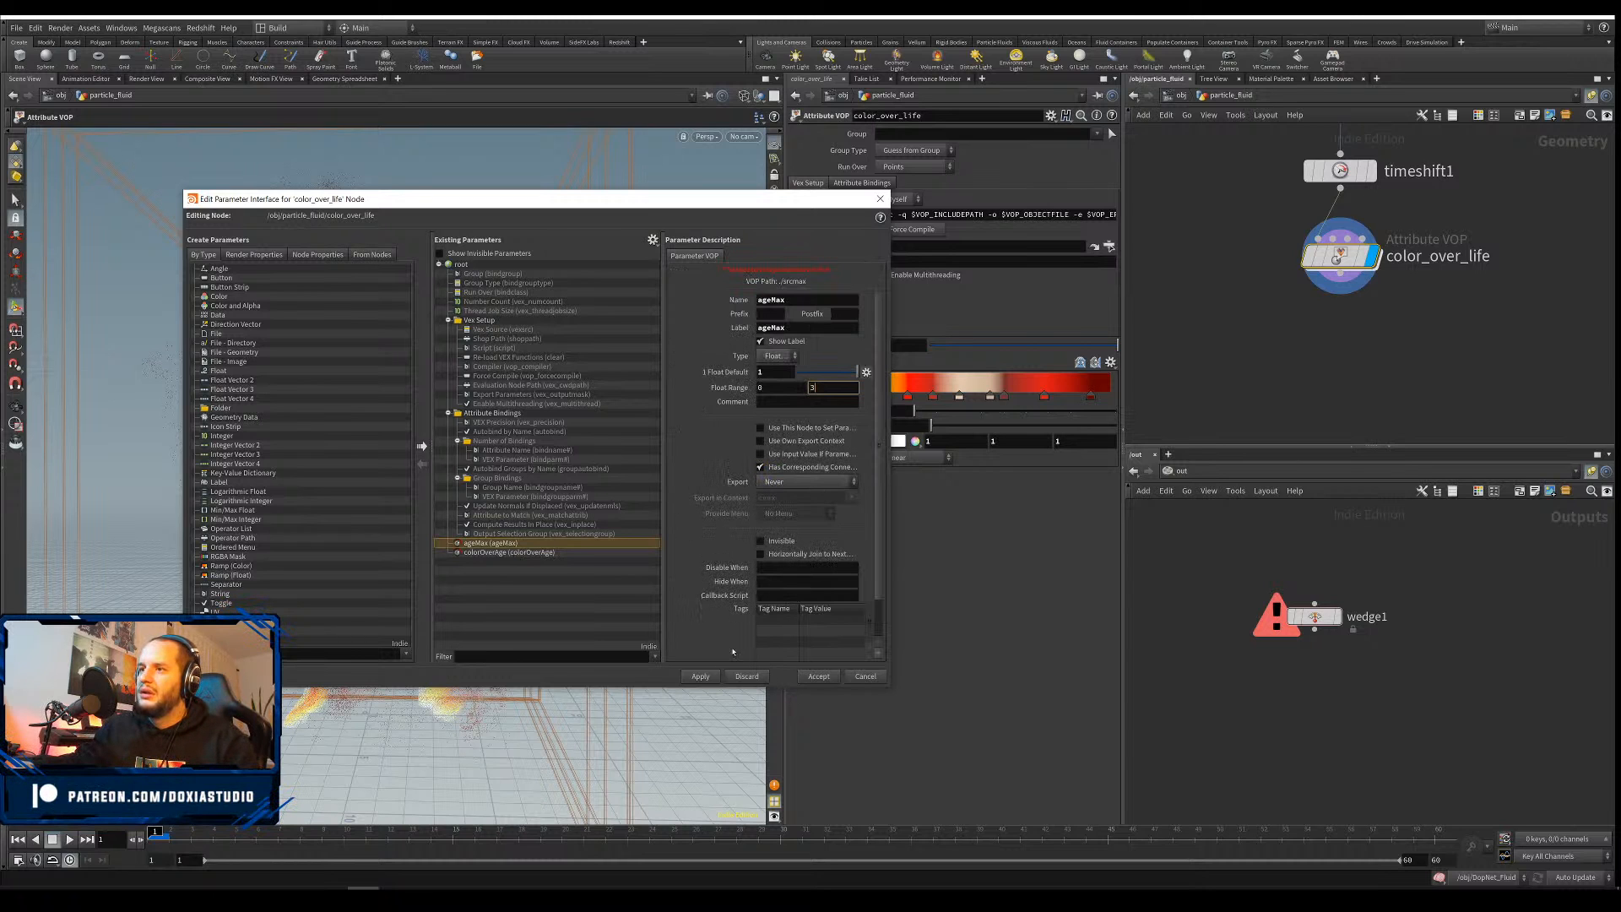
pyautogui.click(700, 677)
pyautogui.click(818, 676)
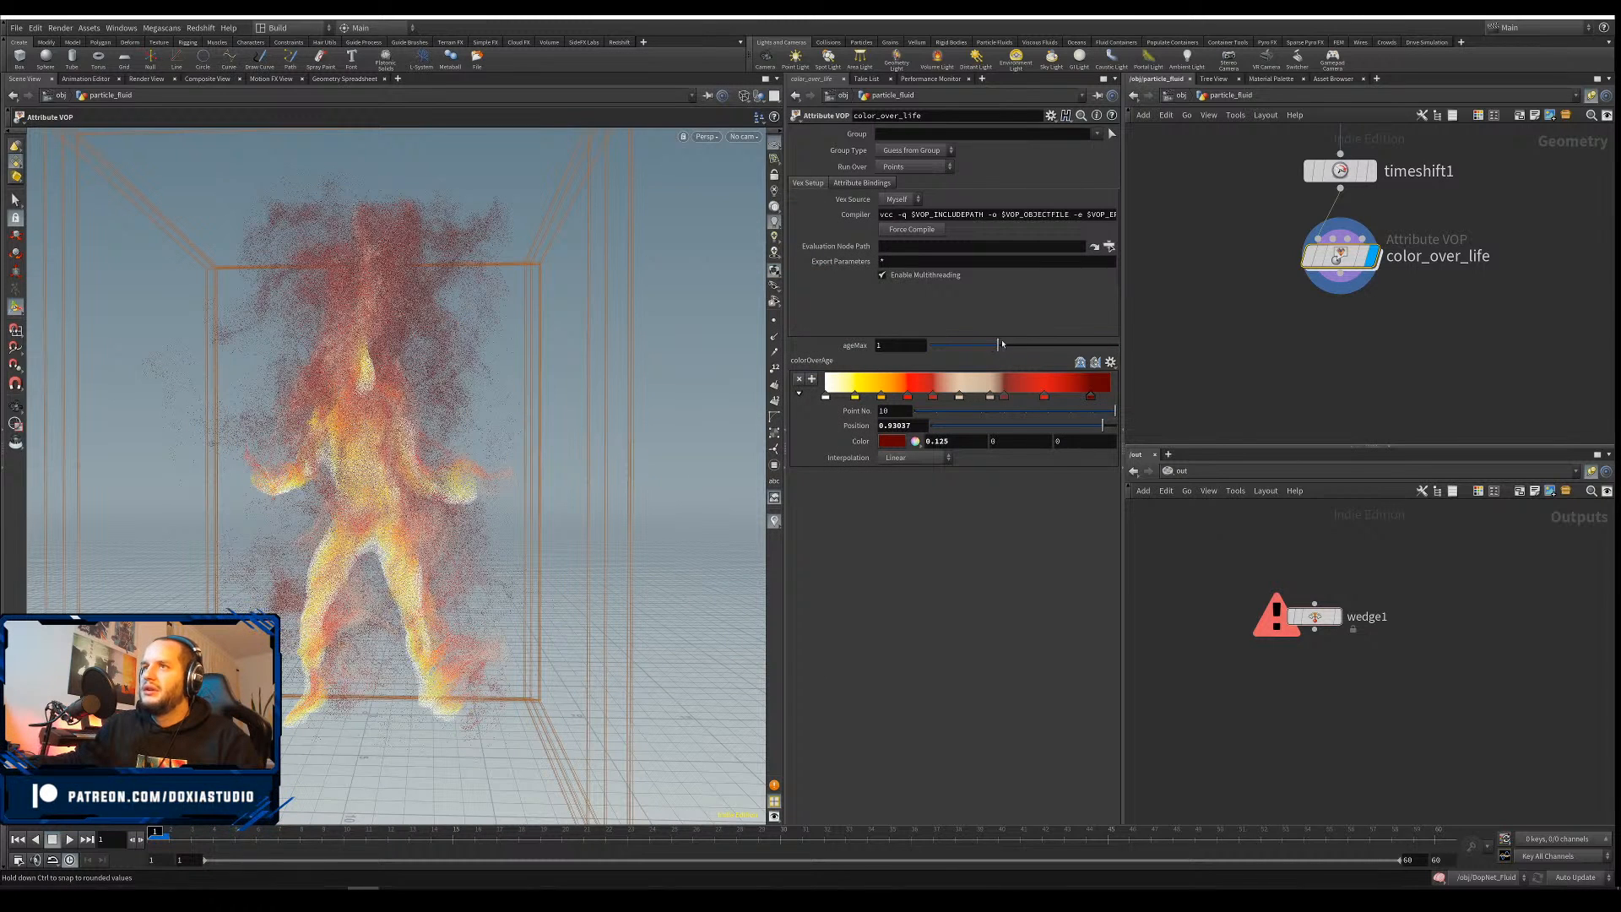
# Set ageMax to 1.816, shift the red ramp point closer to the beige band and remove the bright red point near the end
pyautogui.moveTo(1002, 344); pyautogui.dragTo(1037, 345)
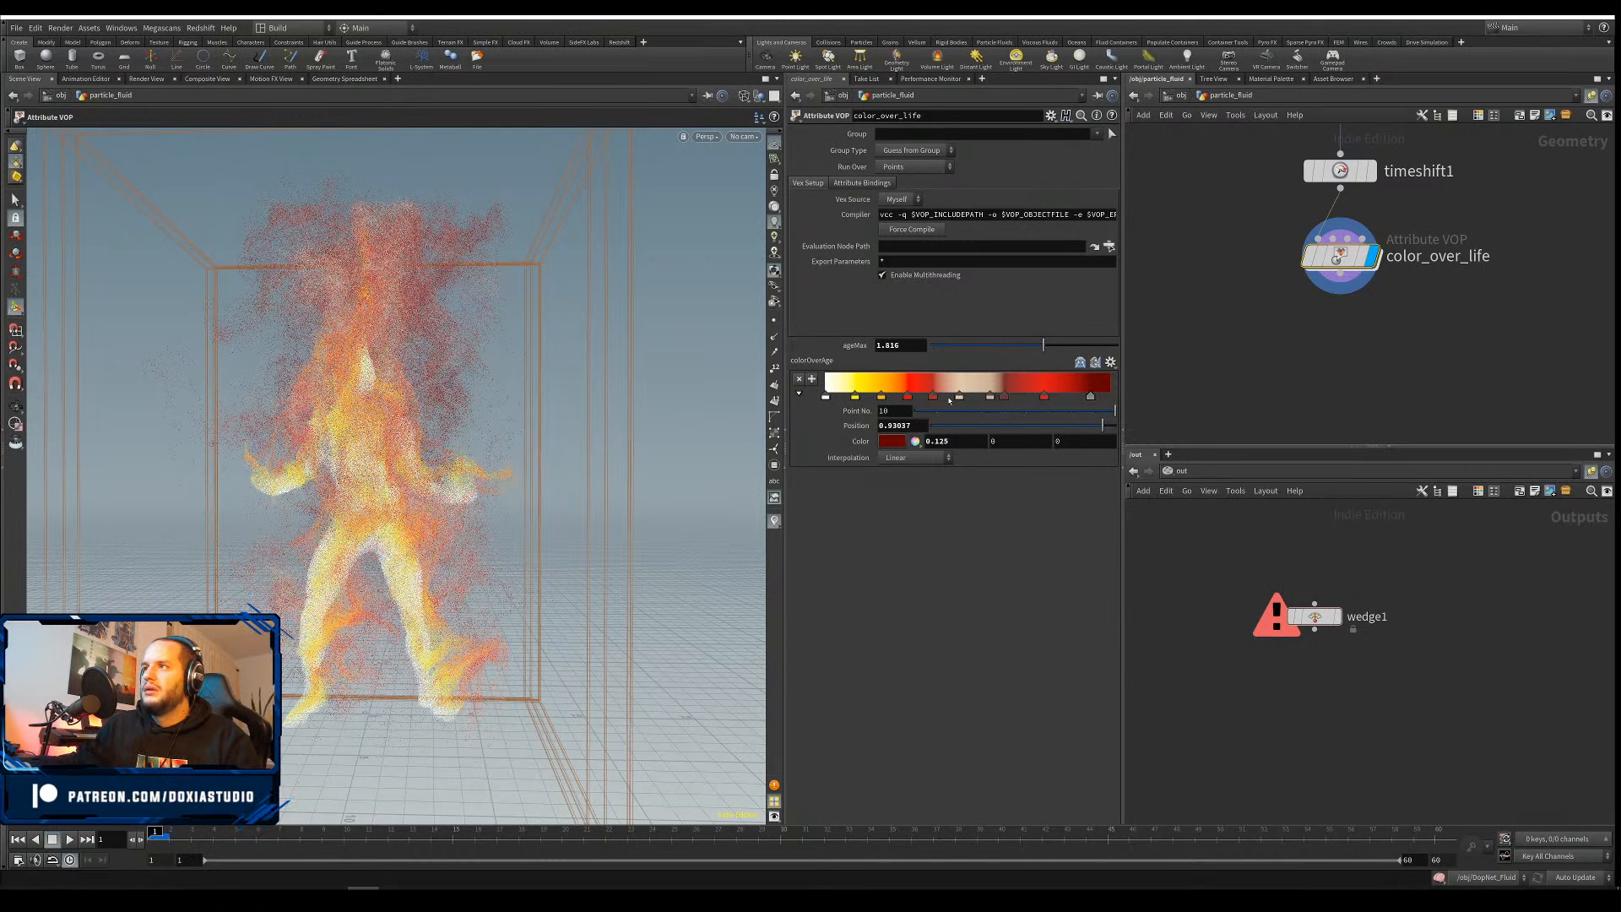
pyautogui.moveTo(933, 396); pyautogui.dragTo(1027, 428)
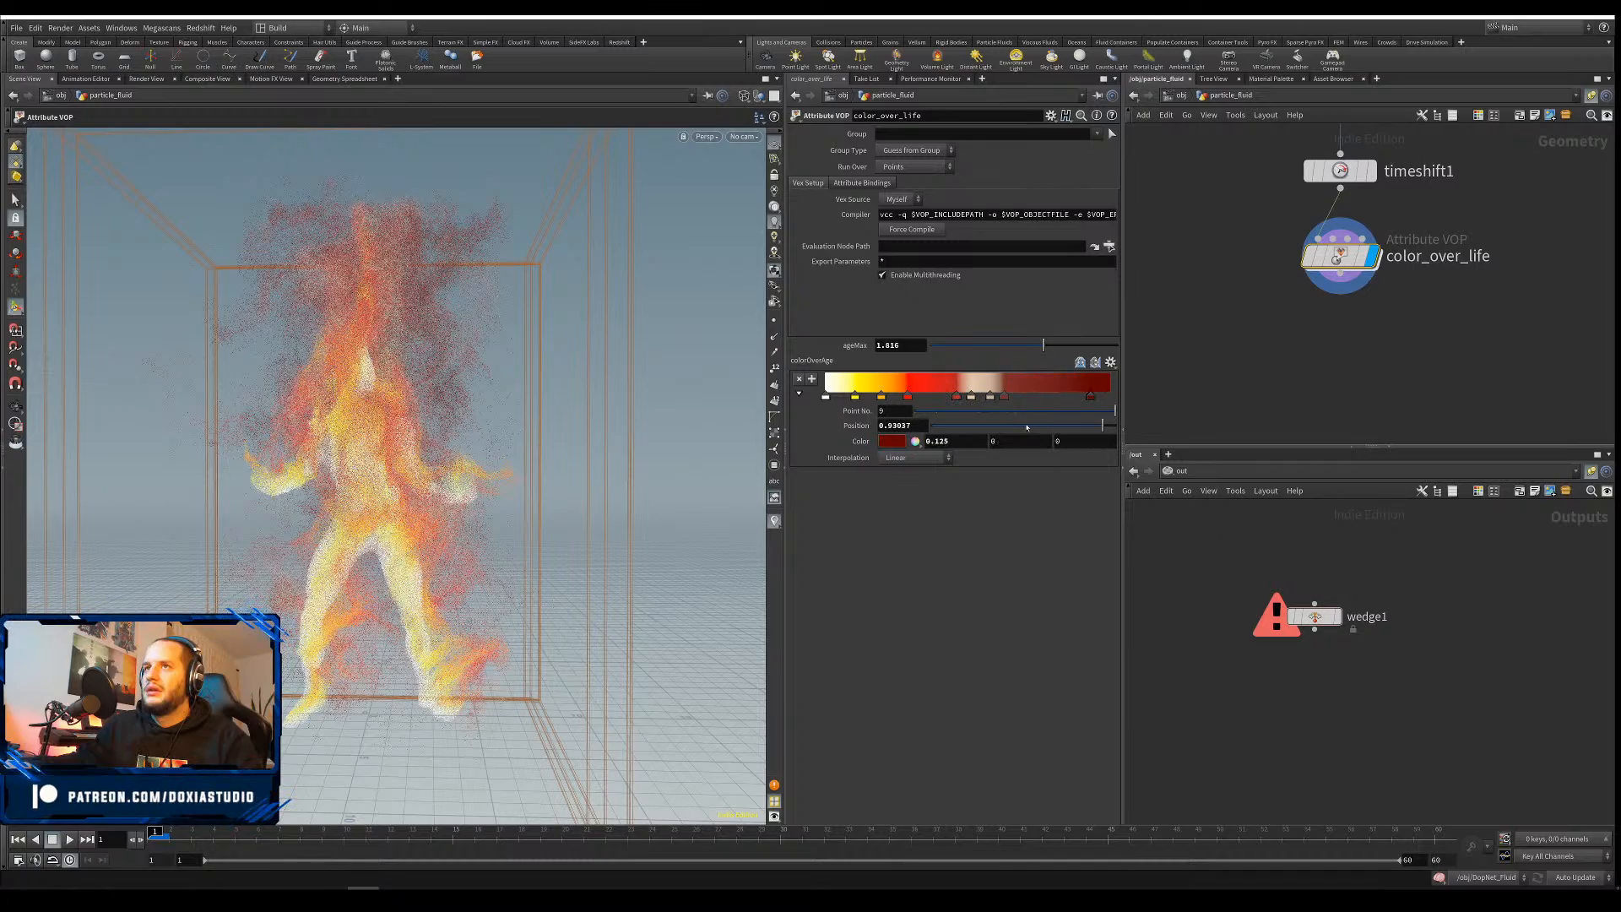
pyautogui.keyDown('alt'); pyautogui.moveTo(534, 480); pyautogui.dragTo(338, 500); pyautogui.keyUp('alt')
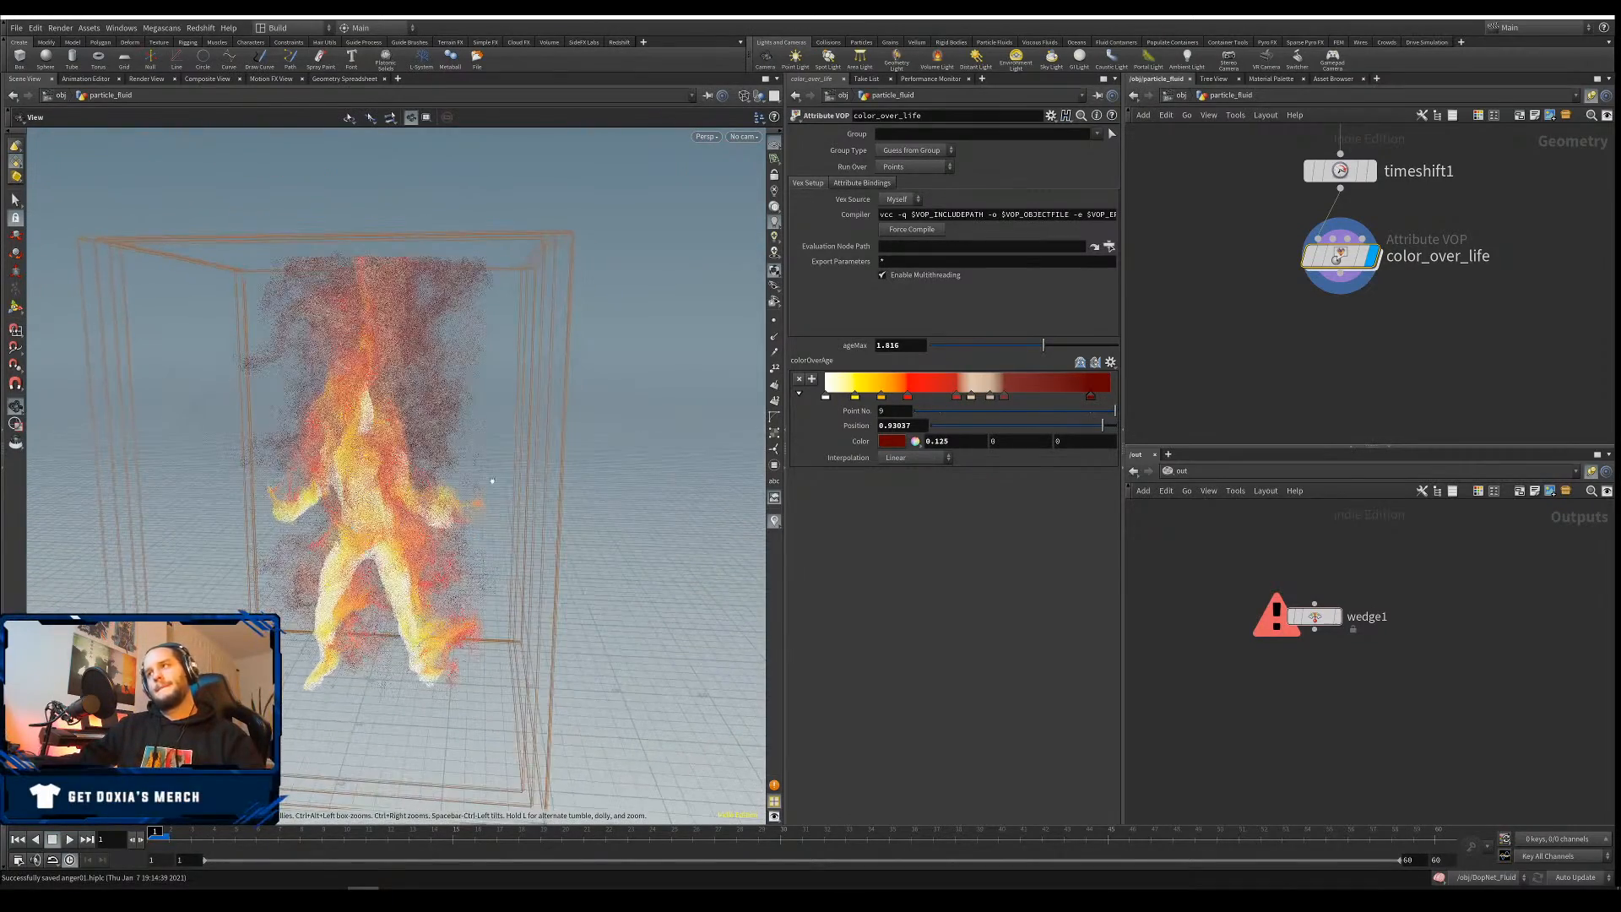
# Add an Object Merge node to the particle_fluid network beside timeshift1
pyautogui.moveTo(1195, 323); pyautogui.dragTo(1301, 402, button='middle')
pyautogui.press('Tab')
pyautogui.write('m')
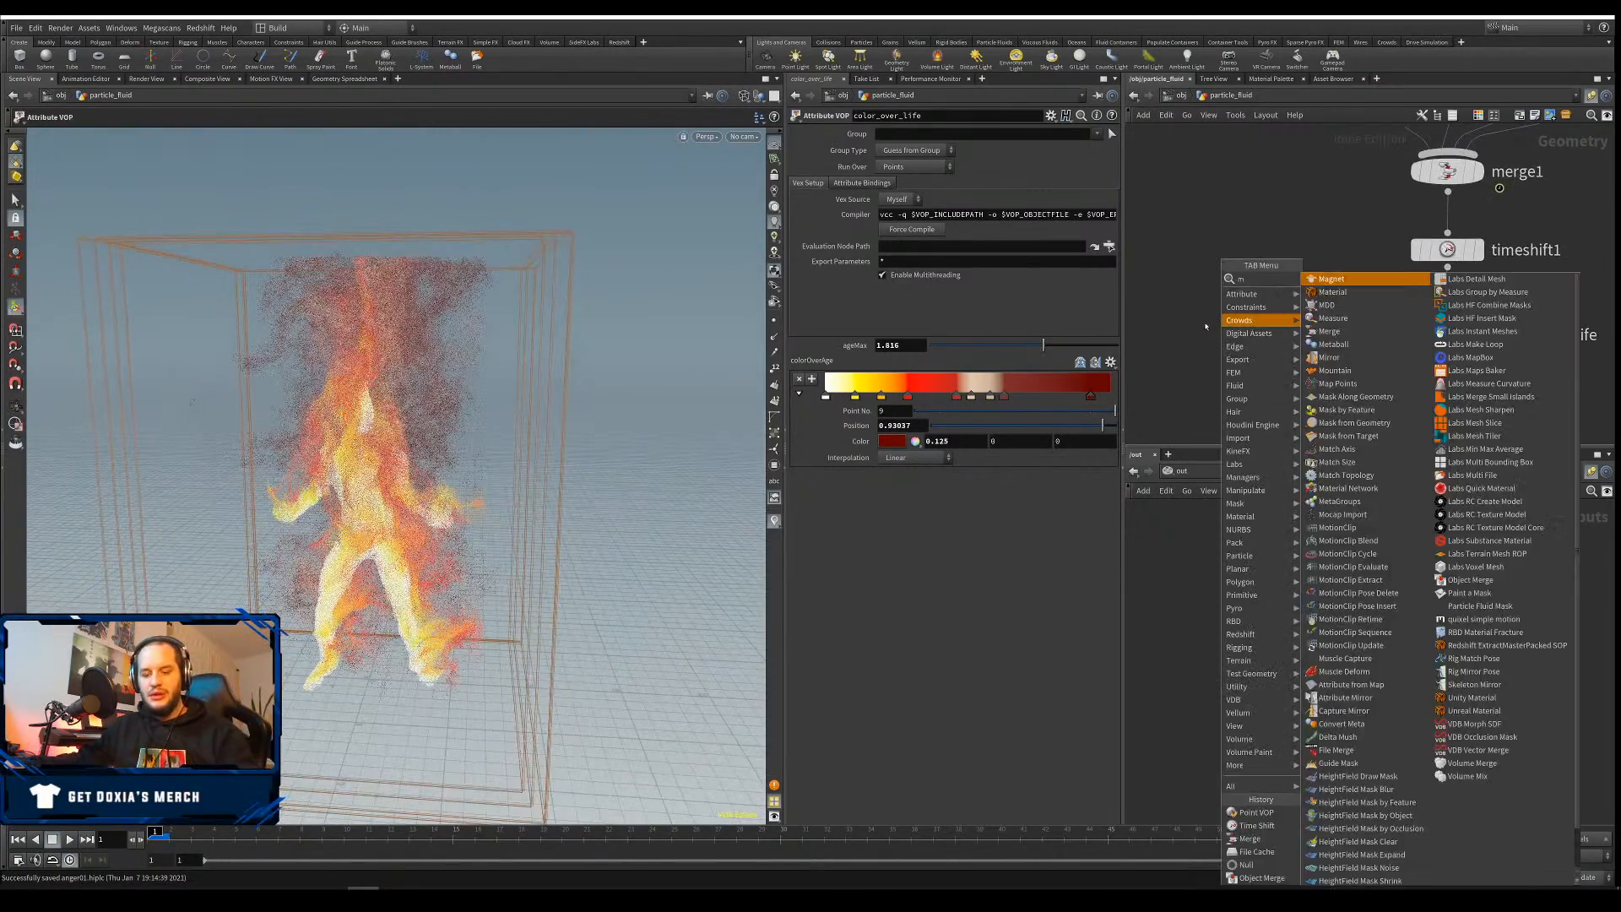
pyautogui.write('erge')
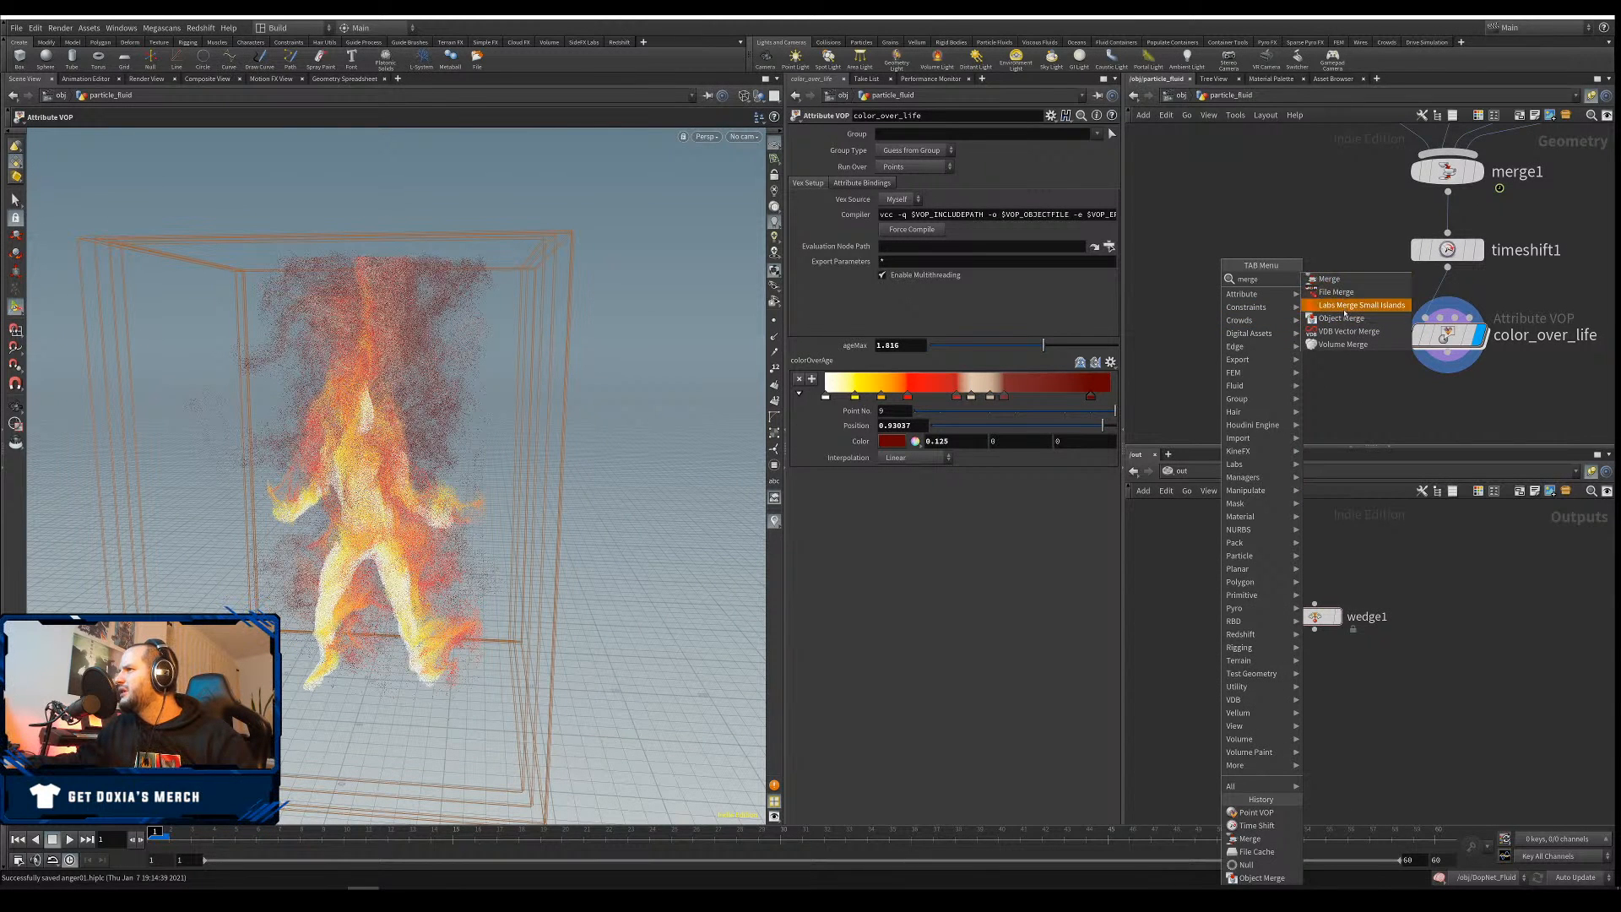
pyautogui.click(1345, 321)
pyautogui.click(1255, 282)
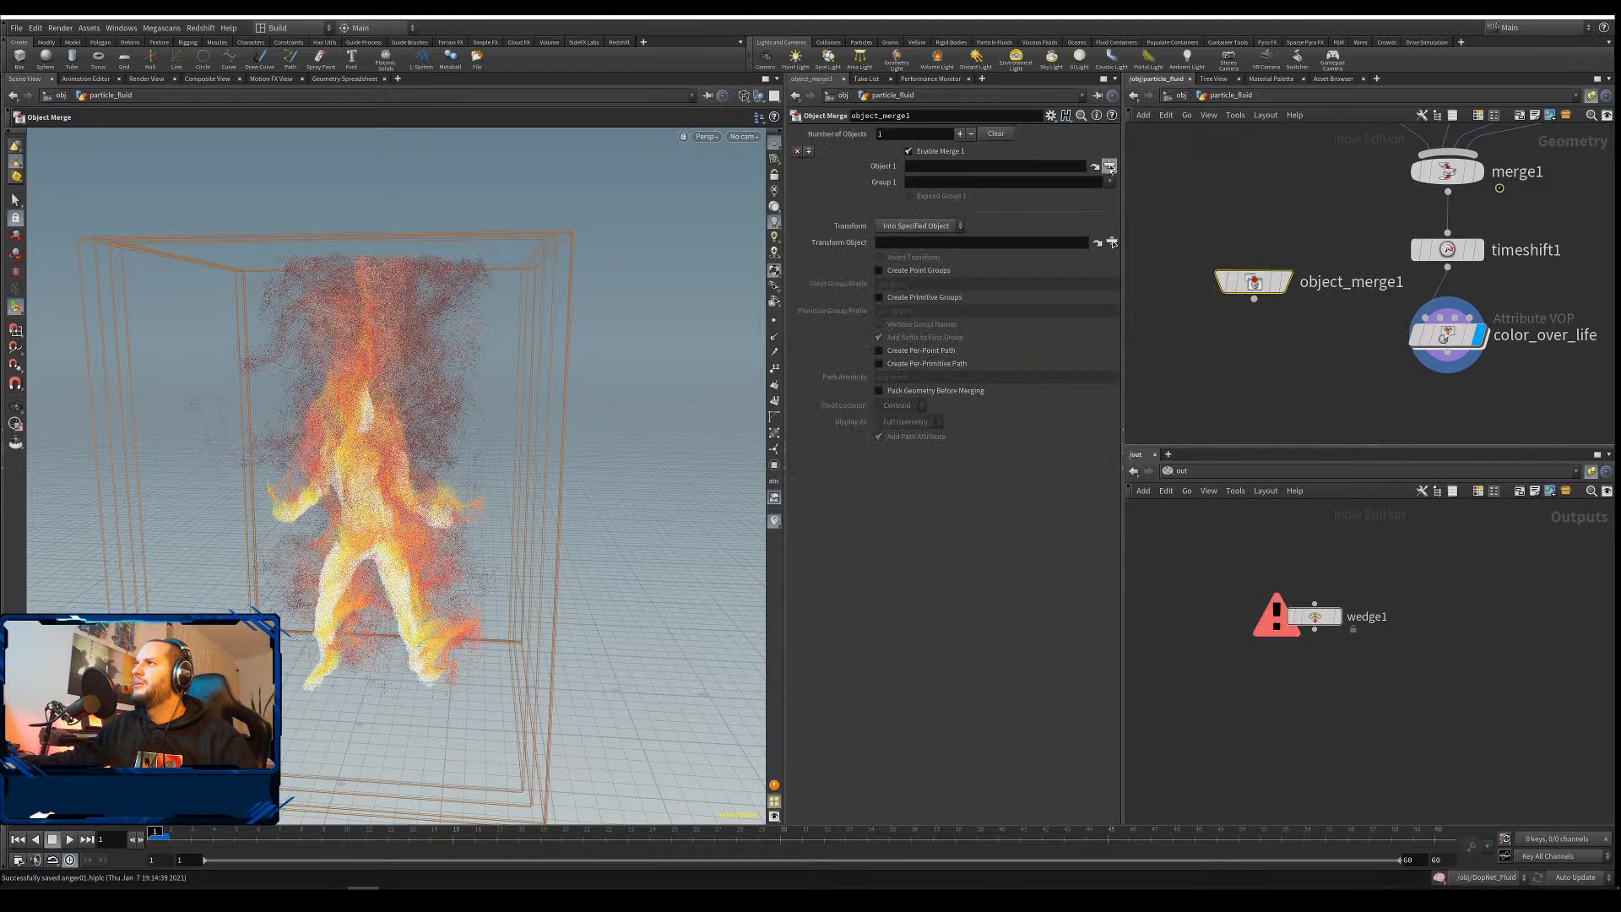
# Set the Object Merge's Object 1 to /obj/AngryKevin/out_character and place the node beside timeshift1
pyautogui.click(1111, 166)
pyautogui.scroll(4, 1168, 153)
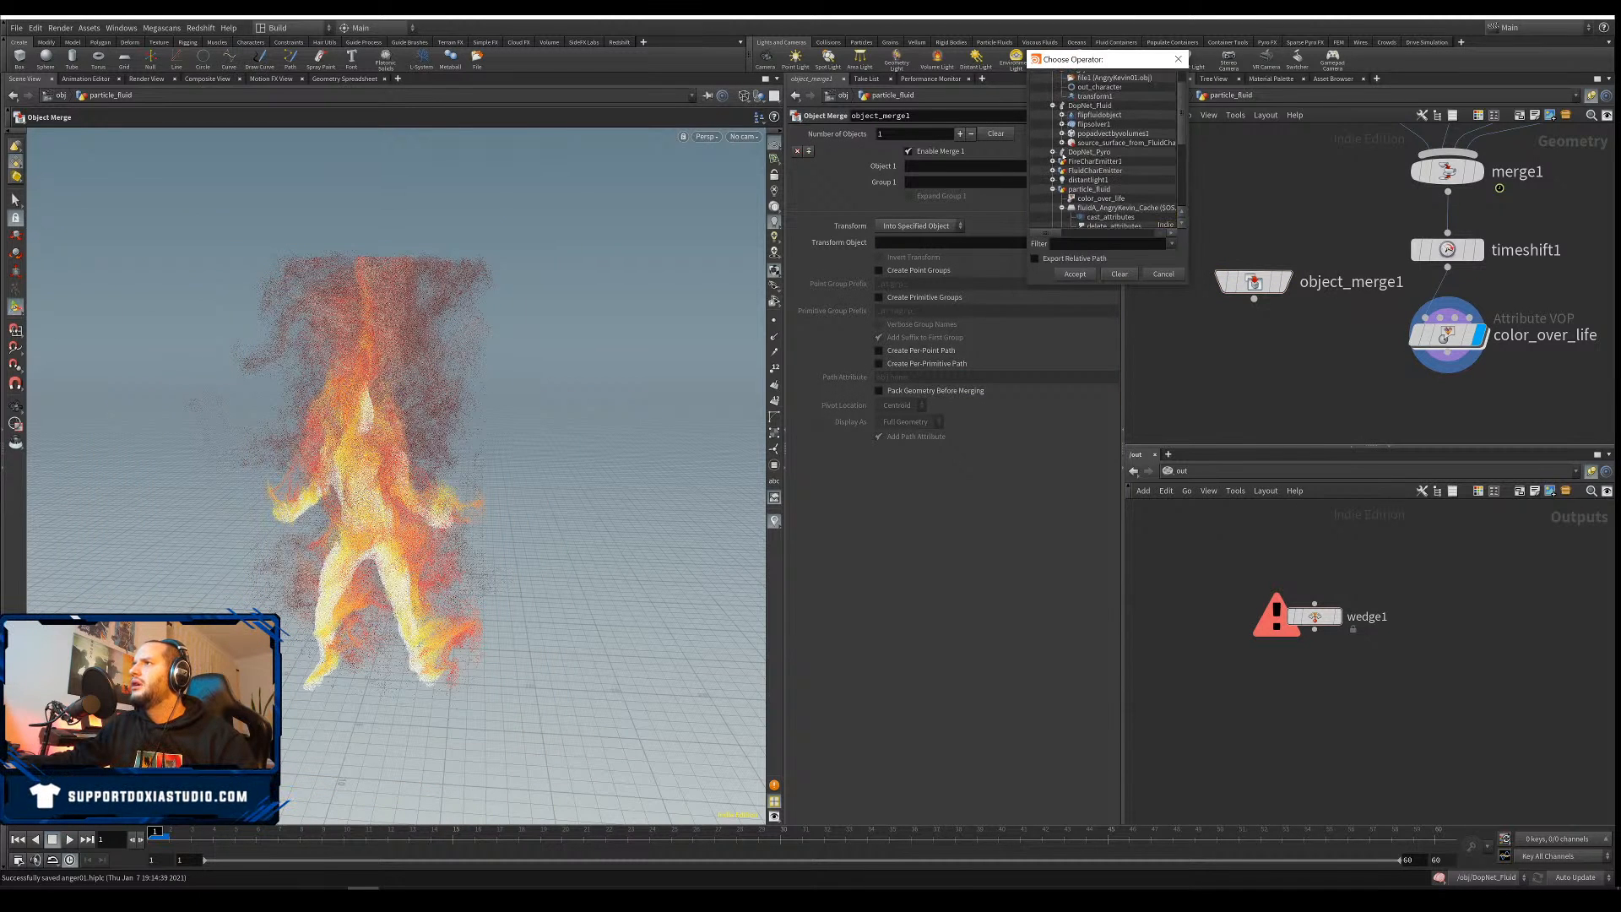
pyautogui.scroll(1, 1173, 131)
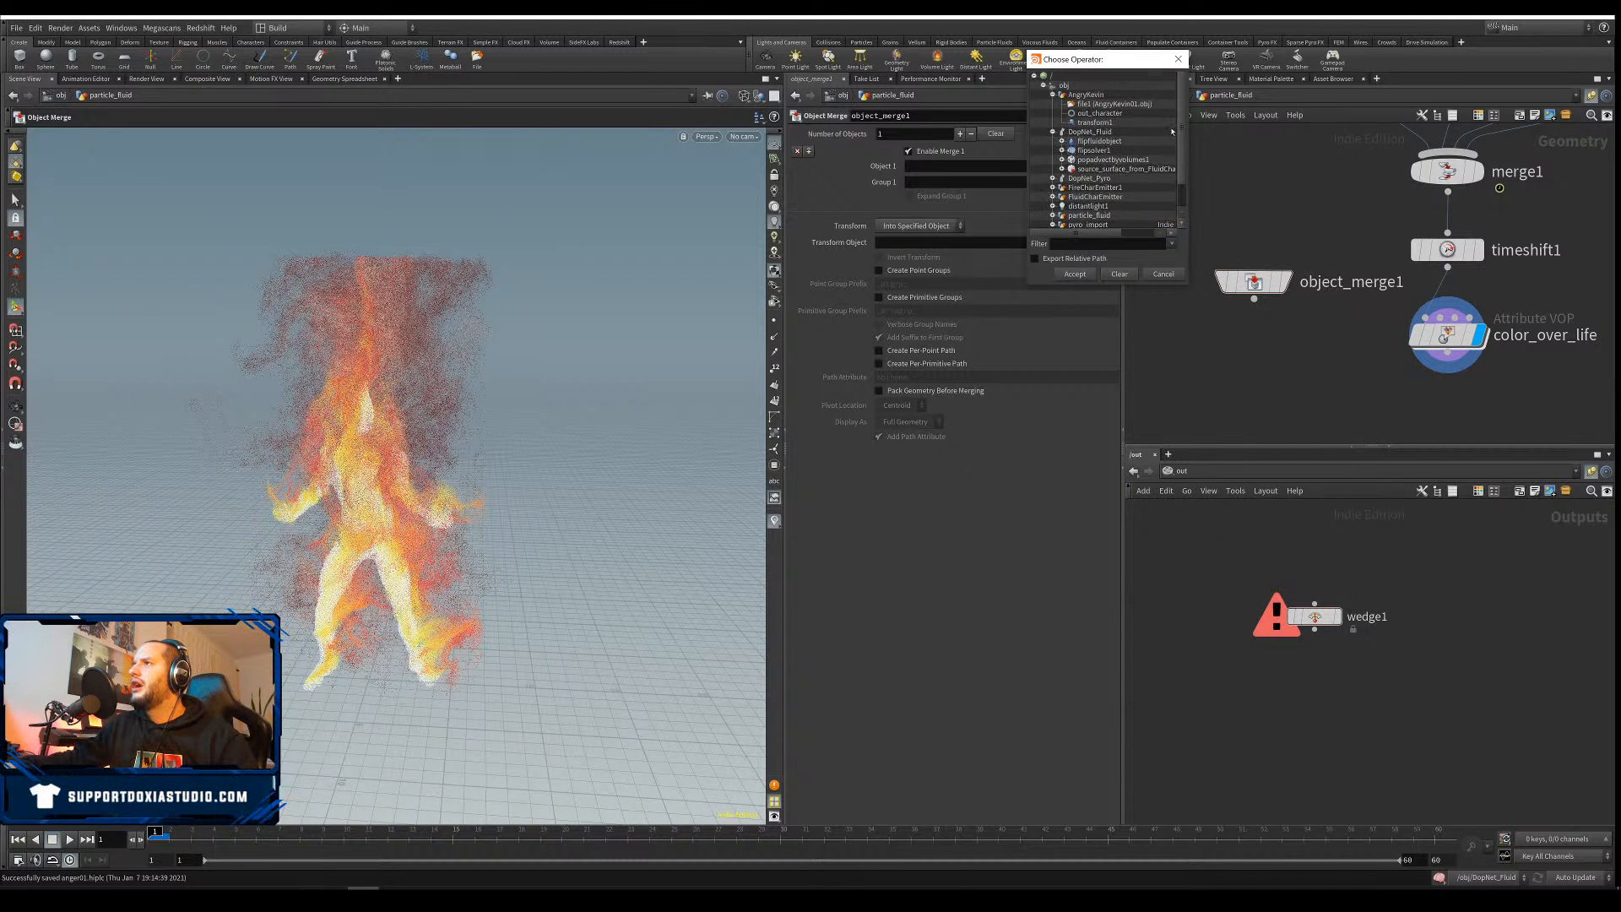
pyautogui.click(1052, 95)
pyautogui.click(1053, 96)
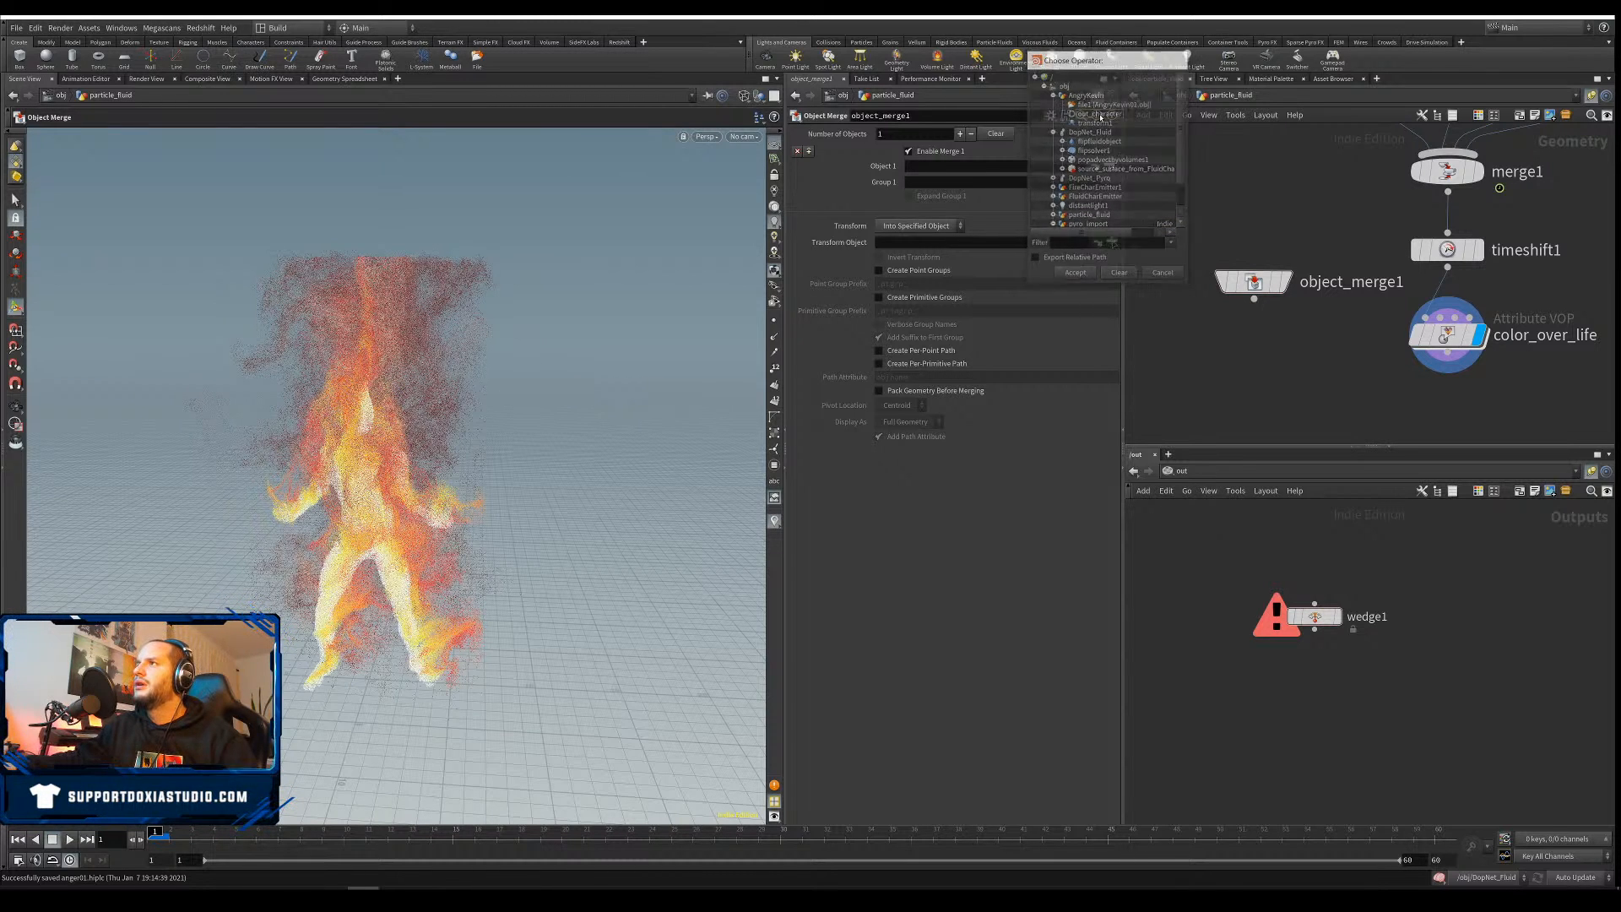
pyautogui.doubleClick(1100, 113)
pyautogui.moveTo(1254, 281); pyautogui.dragTo(1175, 250)
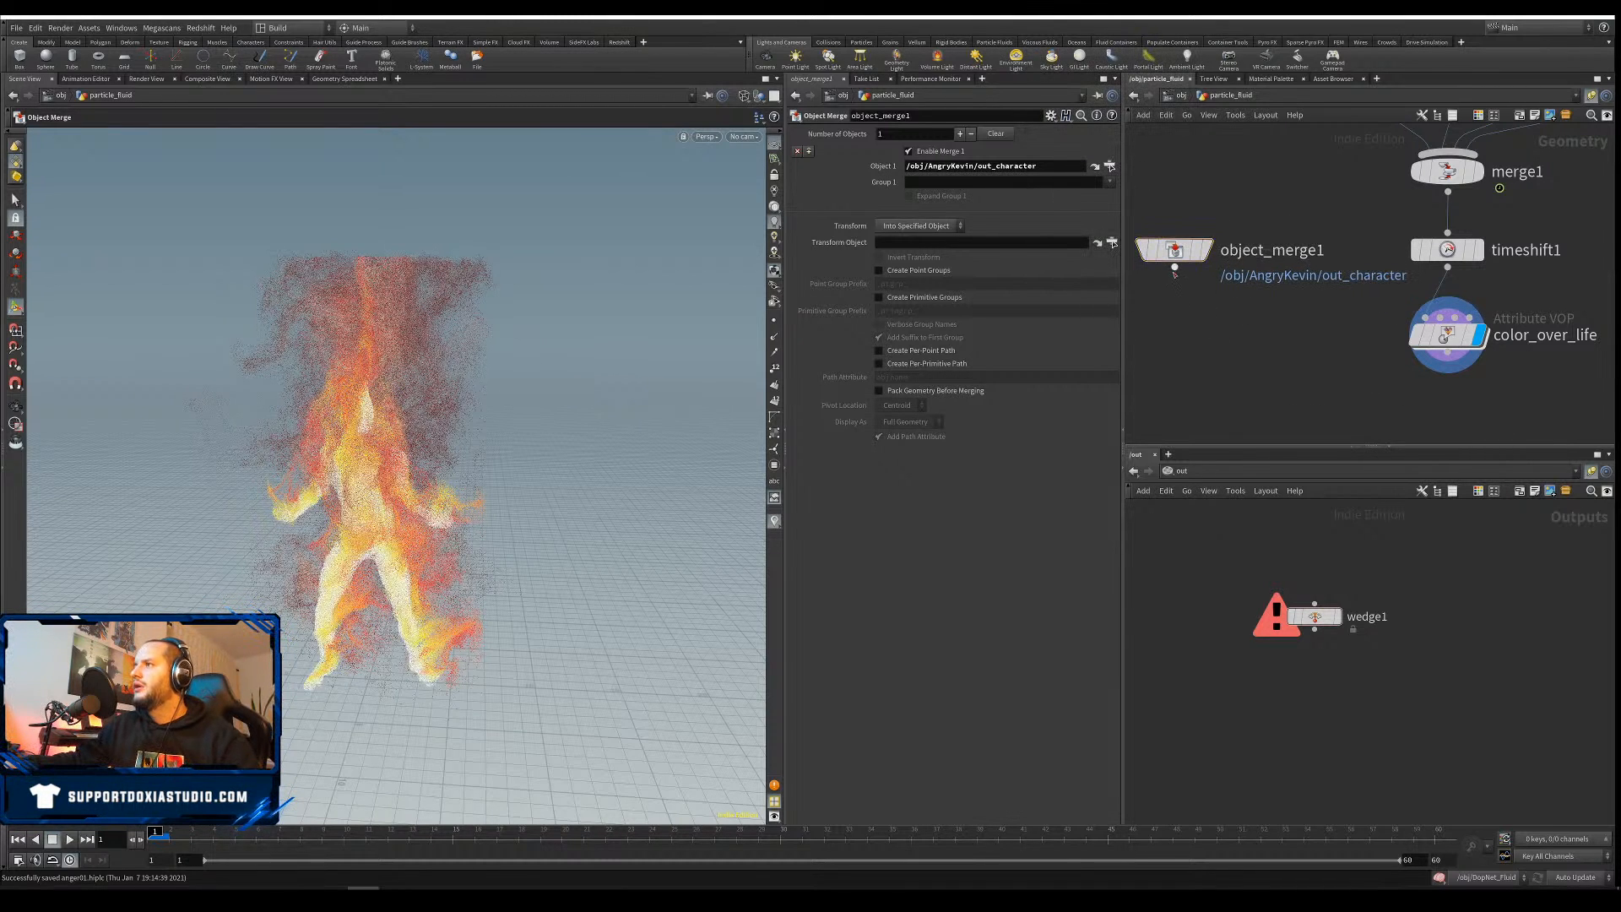
# Add a Scatter node below object_merge1, fed by the imported character
pyautogui.press('Tab')
pyautogui.write('sca')
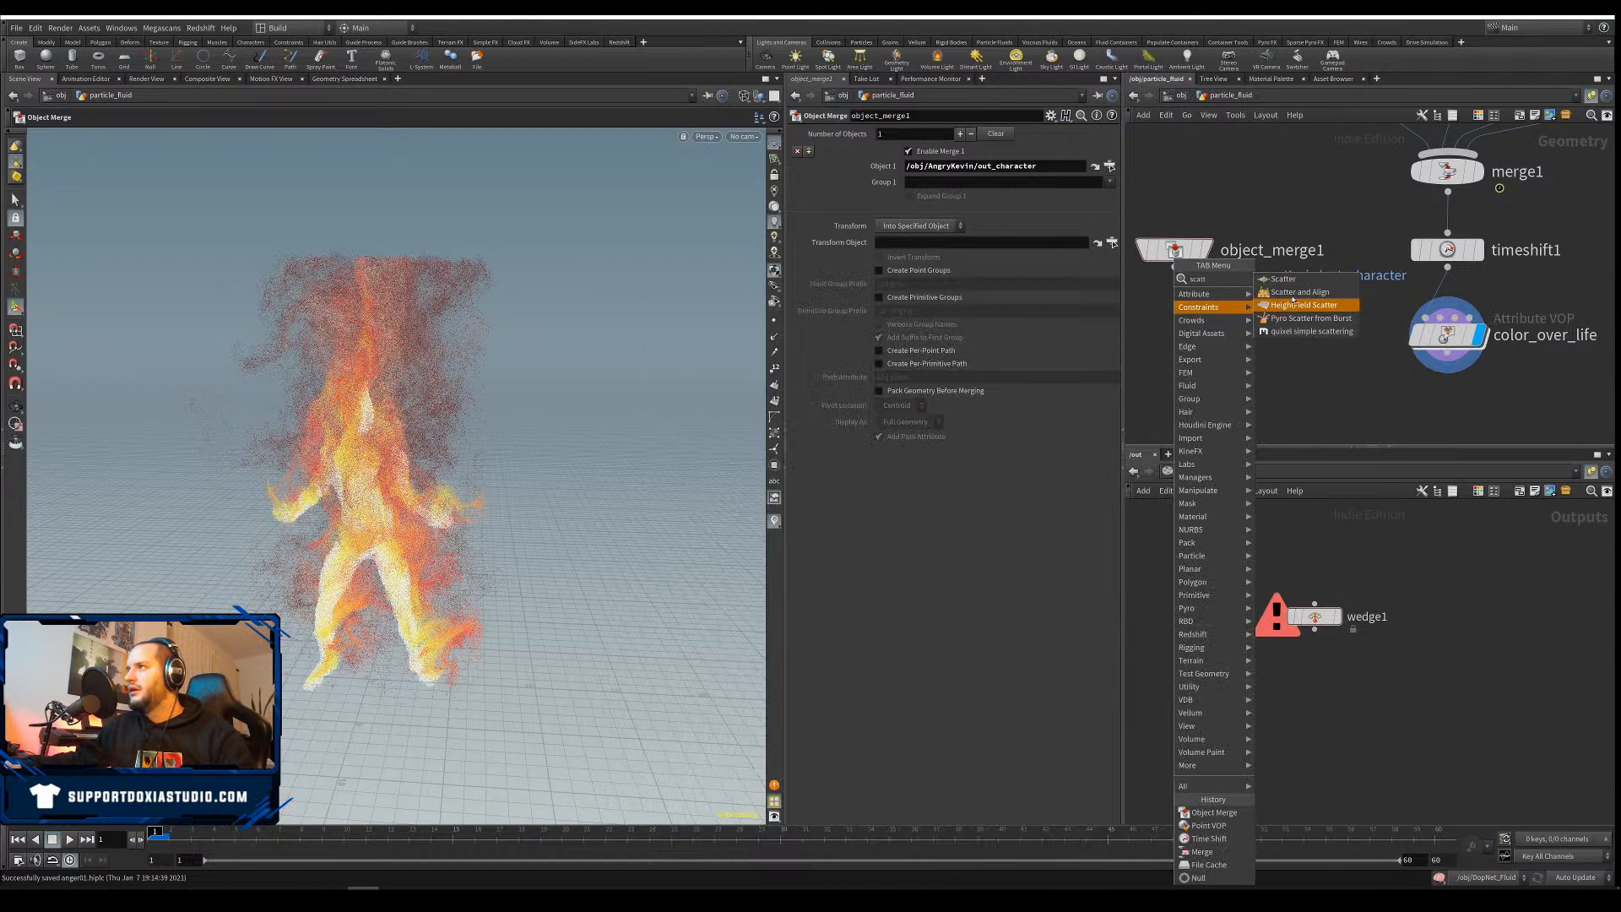
pyautogui.press('Return')
pyautogui.click(1181, 322)
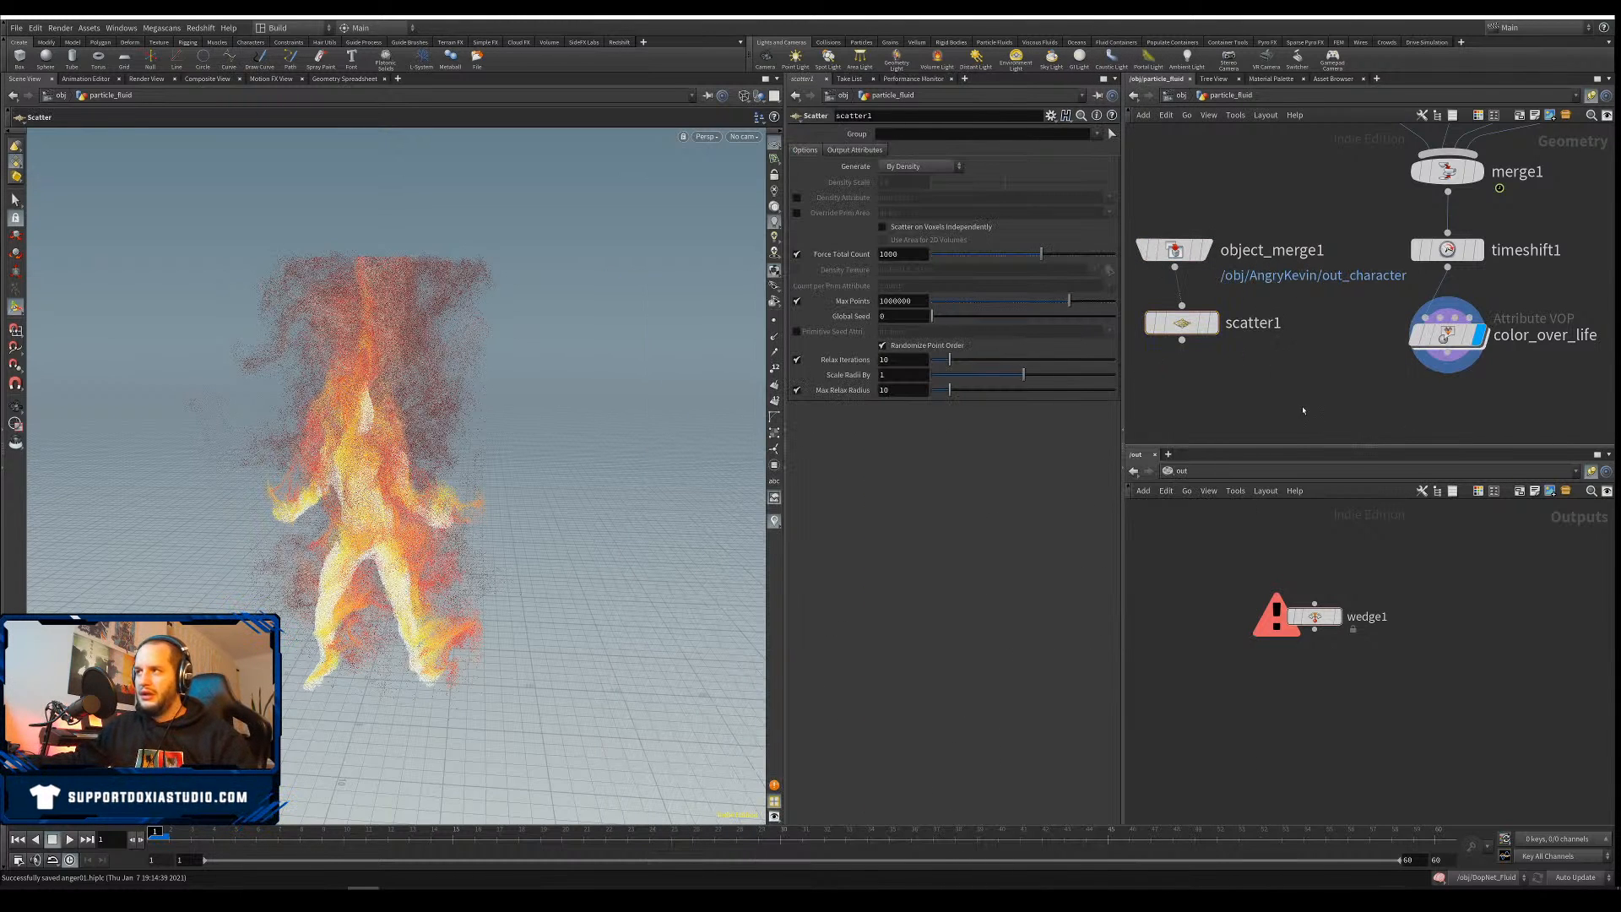
# Combine scatter1 and color_over_life in a new Merge node placed below them and display the merged result
pyautogui.press('Tab')
pyautogui.write('merge')
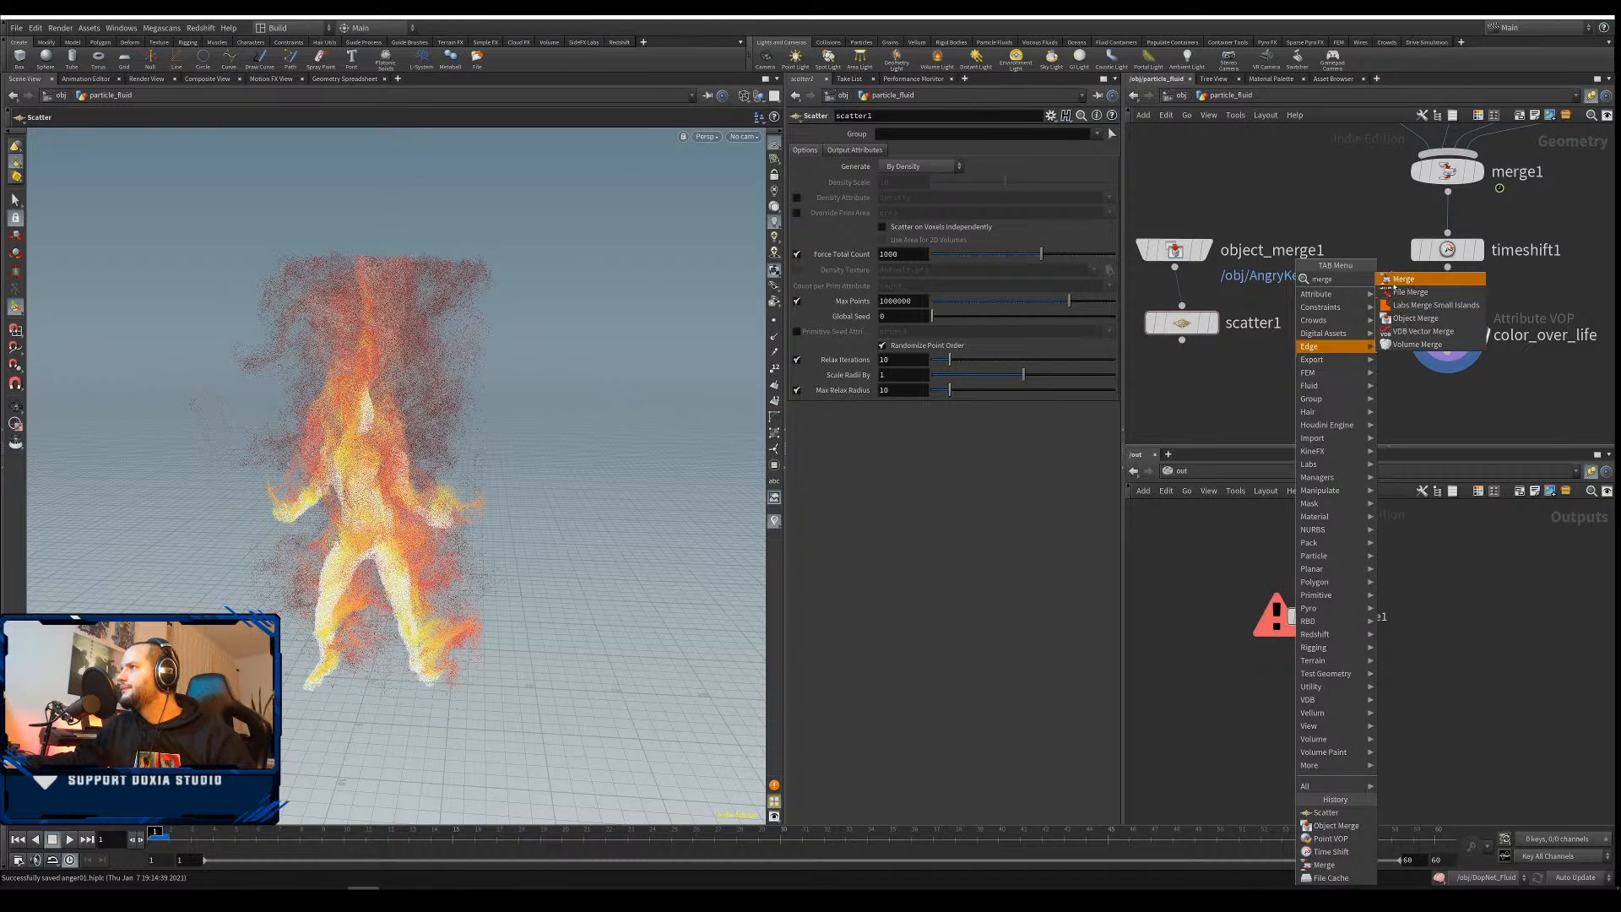
pyautogui.click(1399, 284)
pyautogui.click(1321, 418)
pyautogui.moveTo(1182, 323); pyautogui.dragTo(1223, 322)
pyautogui.click(1222, 339)
pyautogui.click(1321, 401)
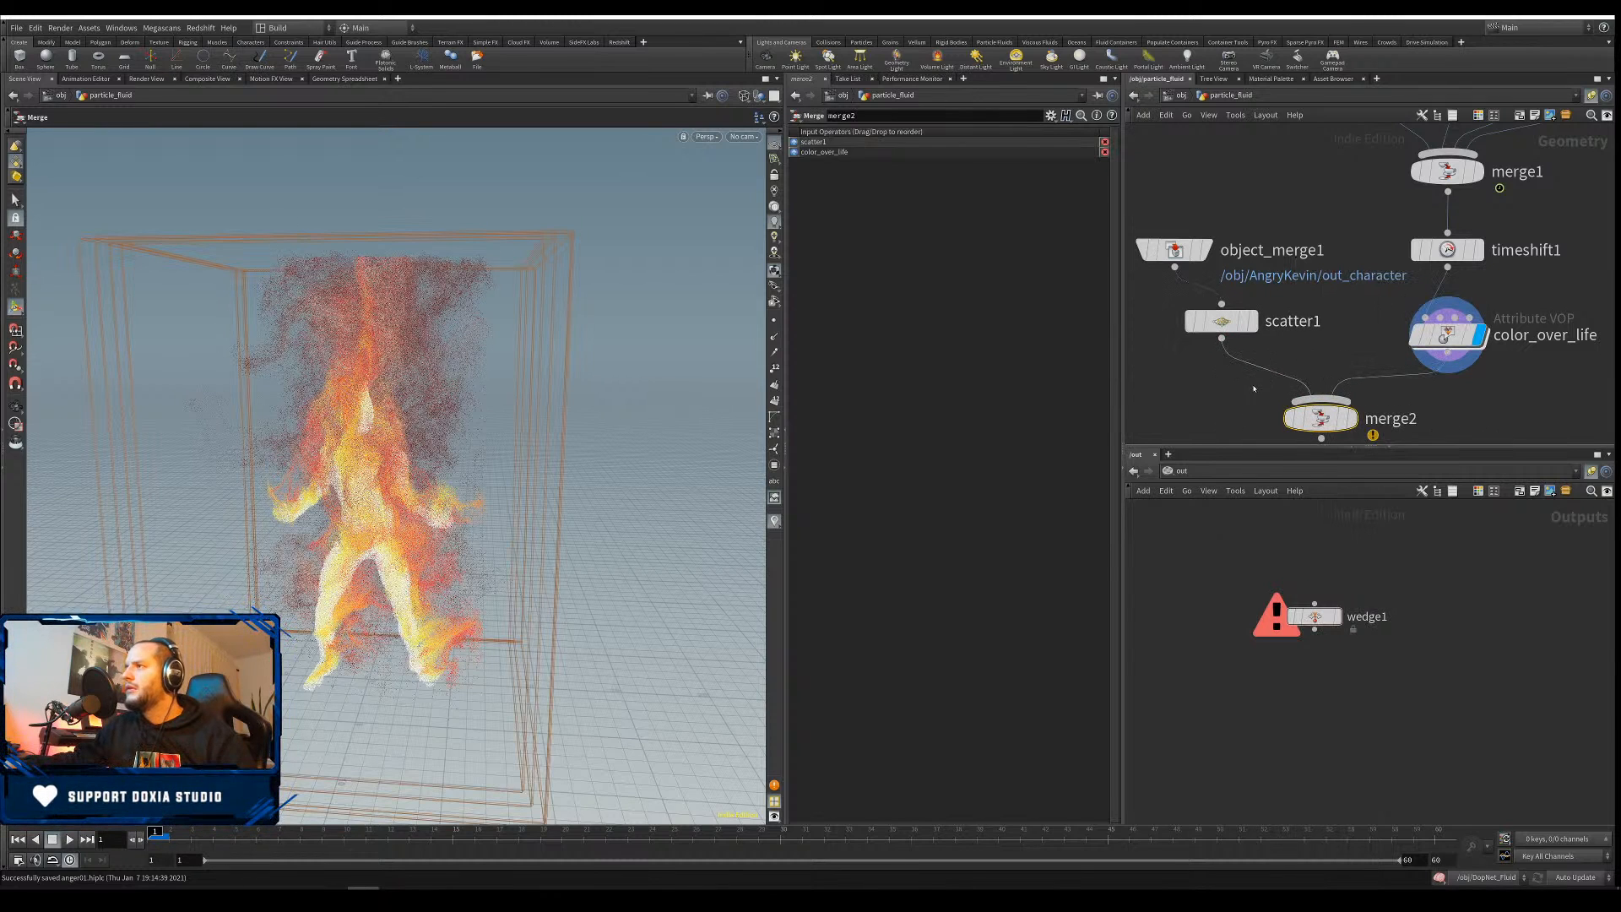
pyautogui.moveTo(1232, 398); pyautogui.dragTo(1219, 321, button='middle')
pyautogui.click(1341, 344)
pyautogui.moveTo(1320, 352); pyautogui.dragTo(1323, 366)
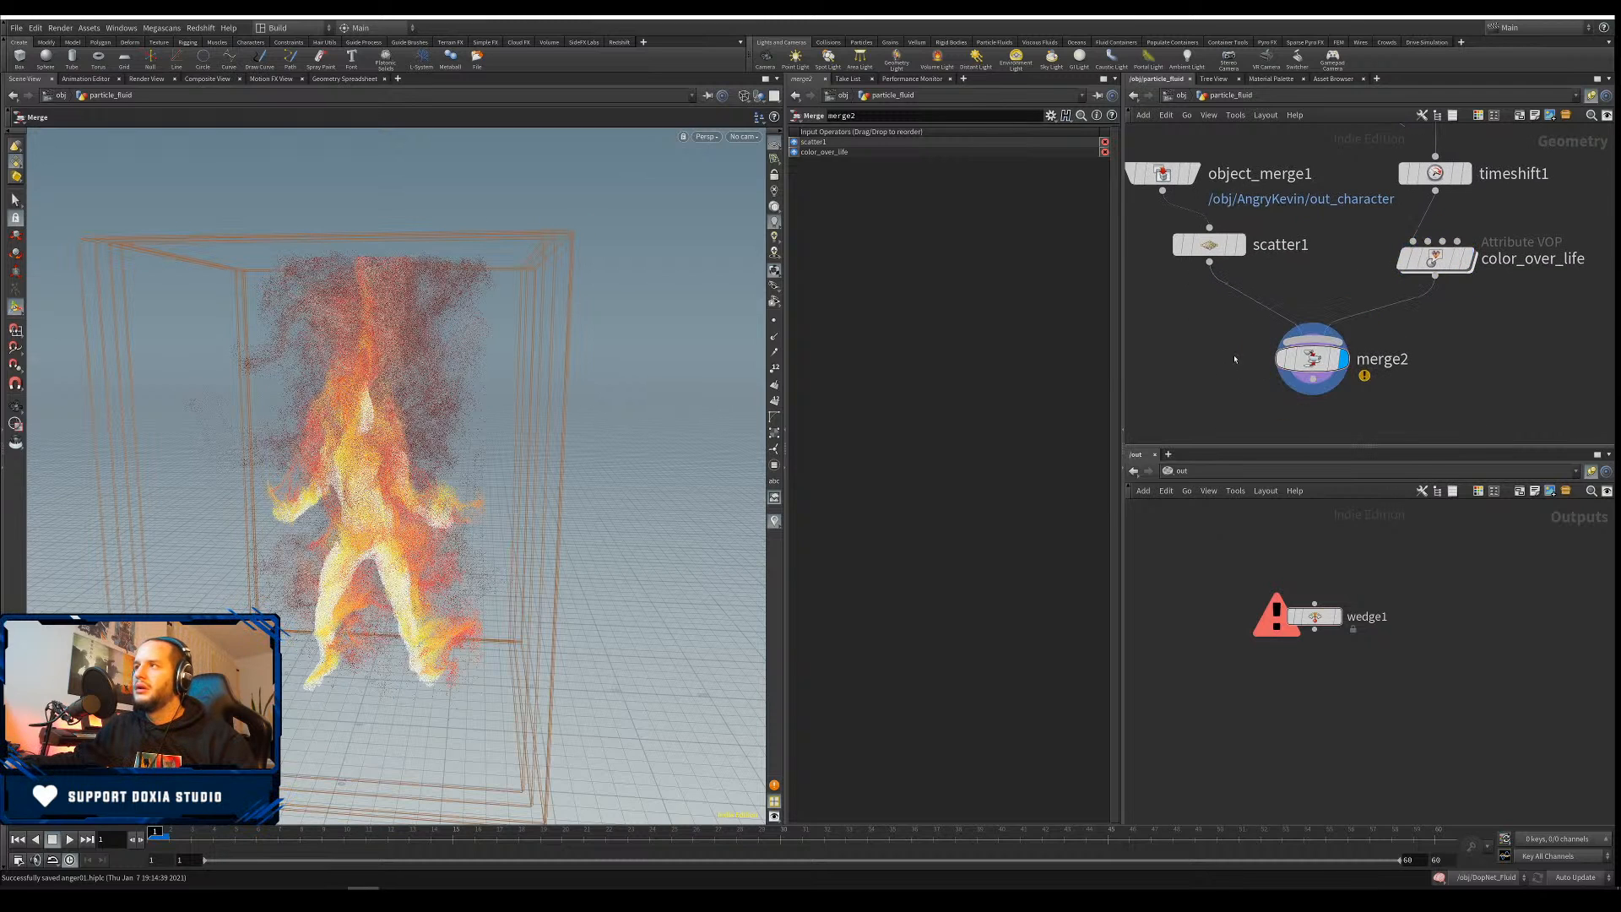
# Display scatter1, turn off its Relax Iterations and set Force Total Count to 100000
pyautogui.click(1224, 244)
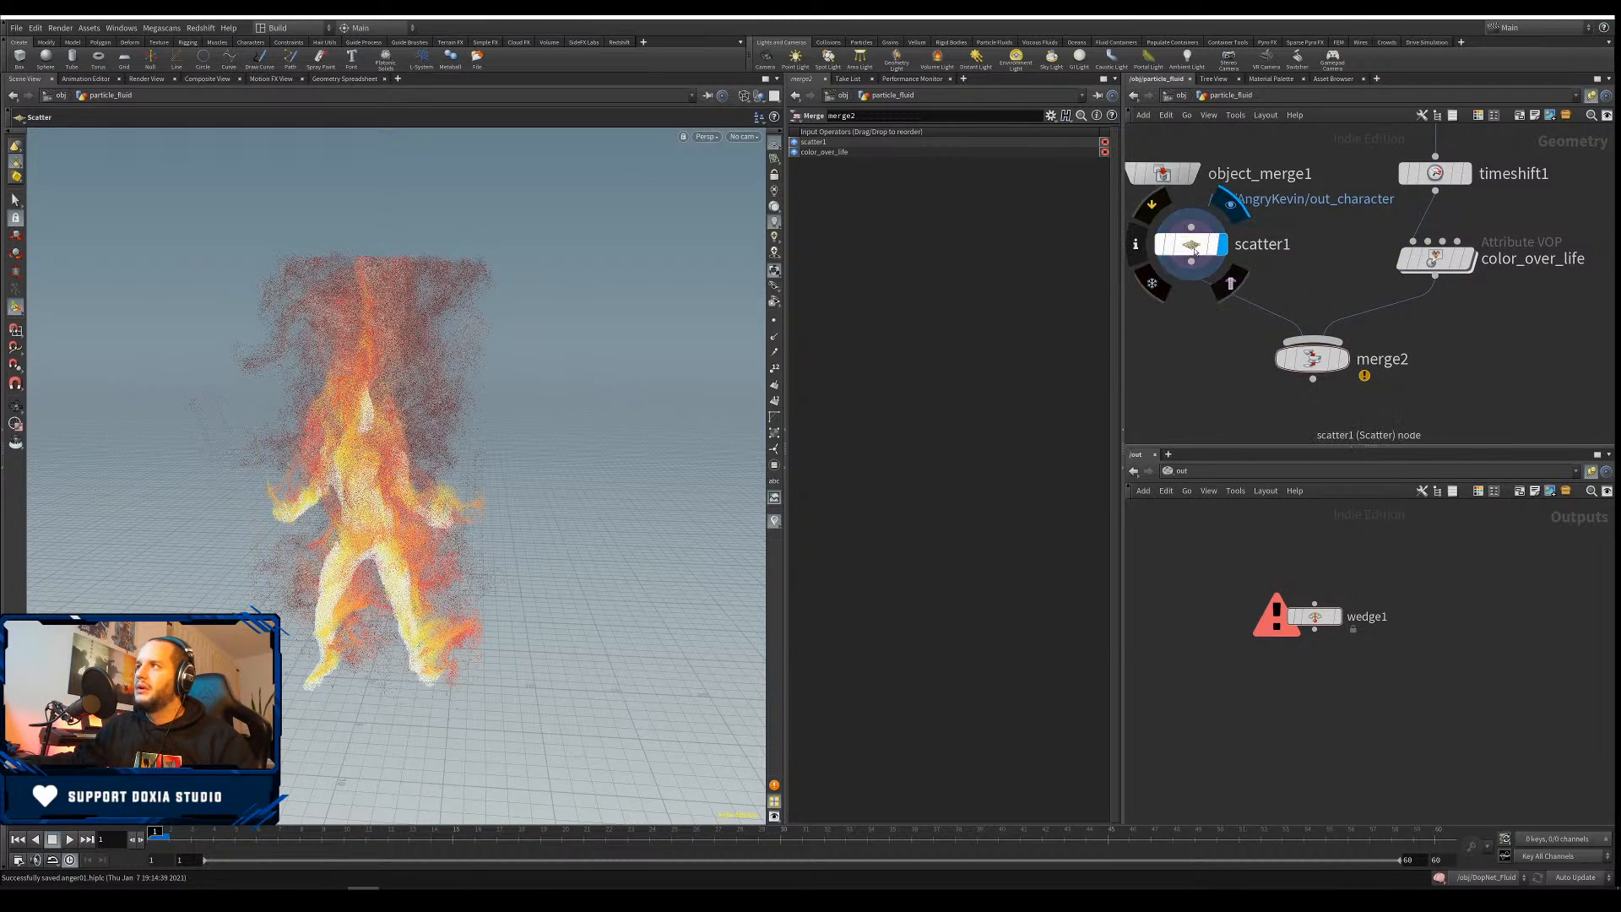
pyautogui.click(1190, 244)
pyautogui.press('u')
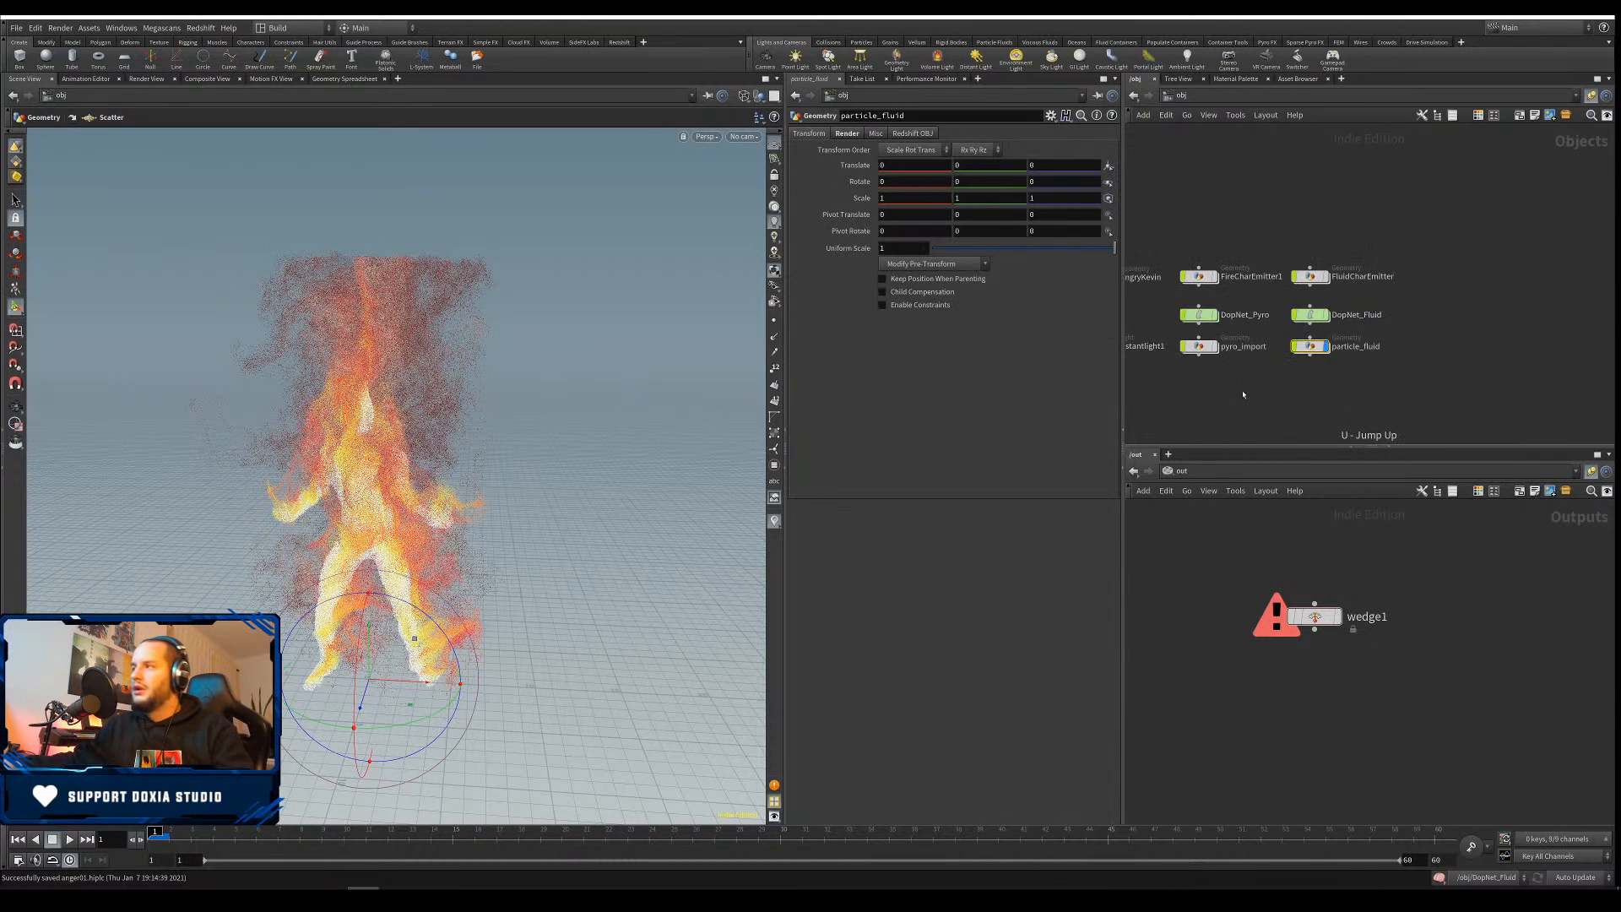
pyautogui.doubleClick(1311, 347)
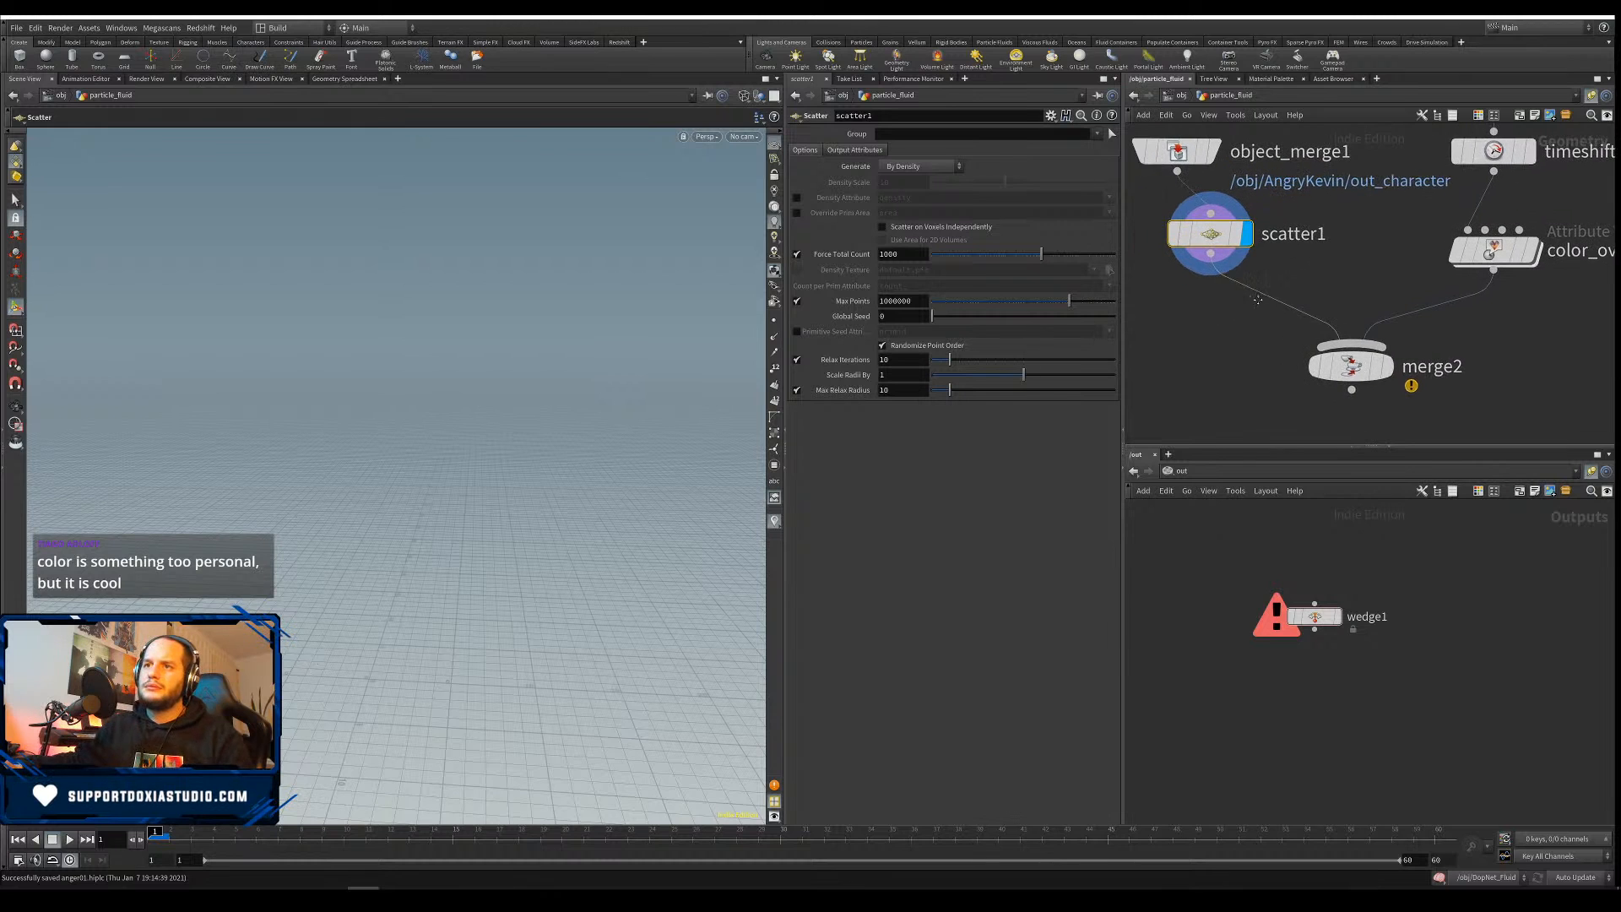
pyautogui.scroll(-4, 619, 433)
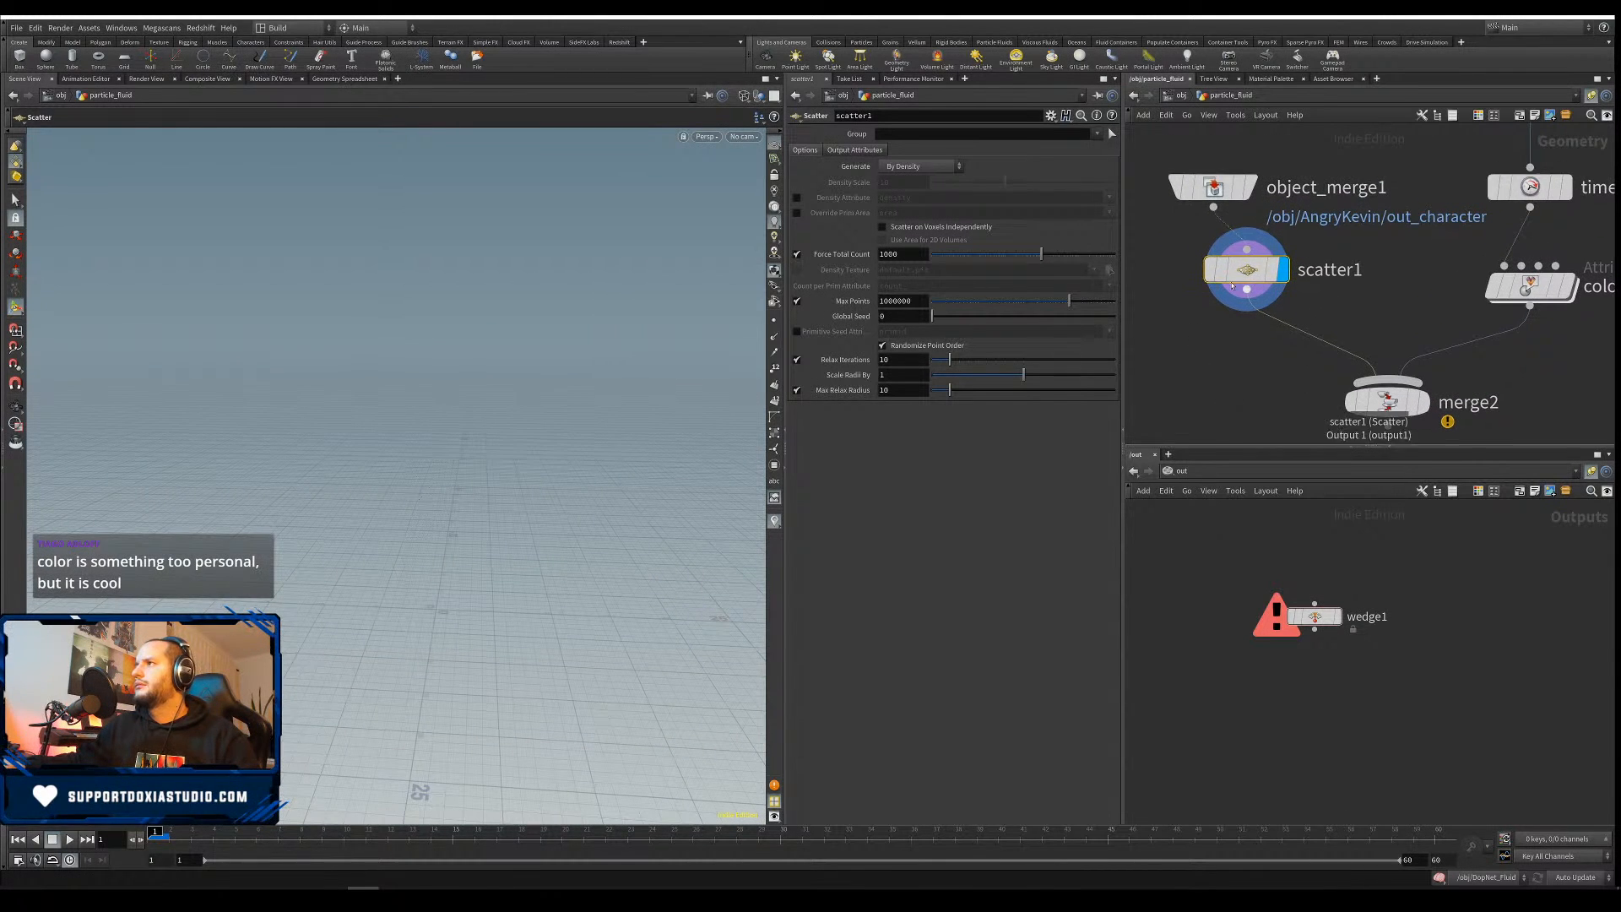
pyautogui.click(811, 359)
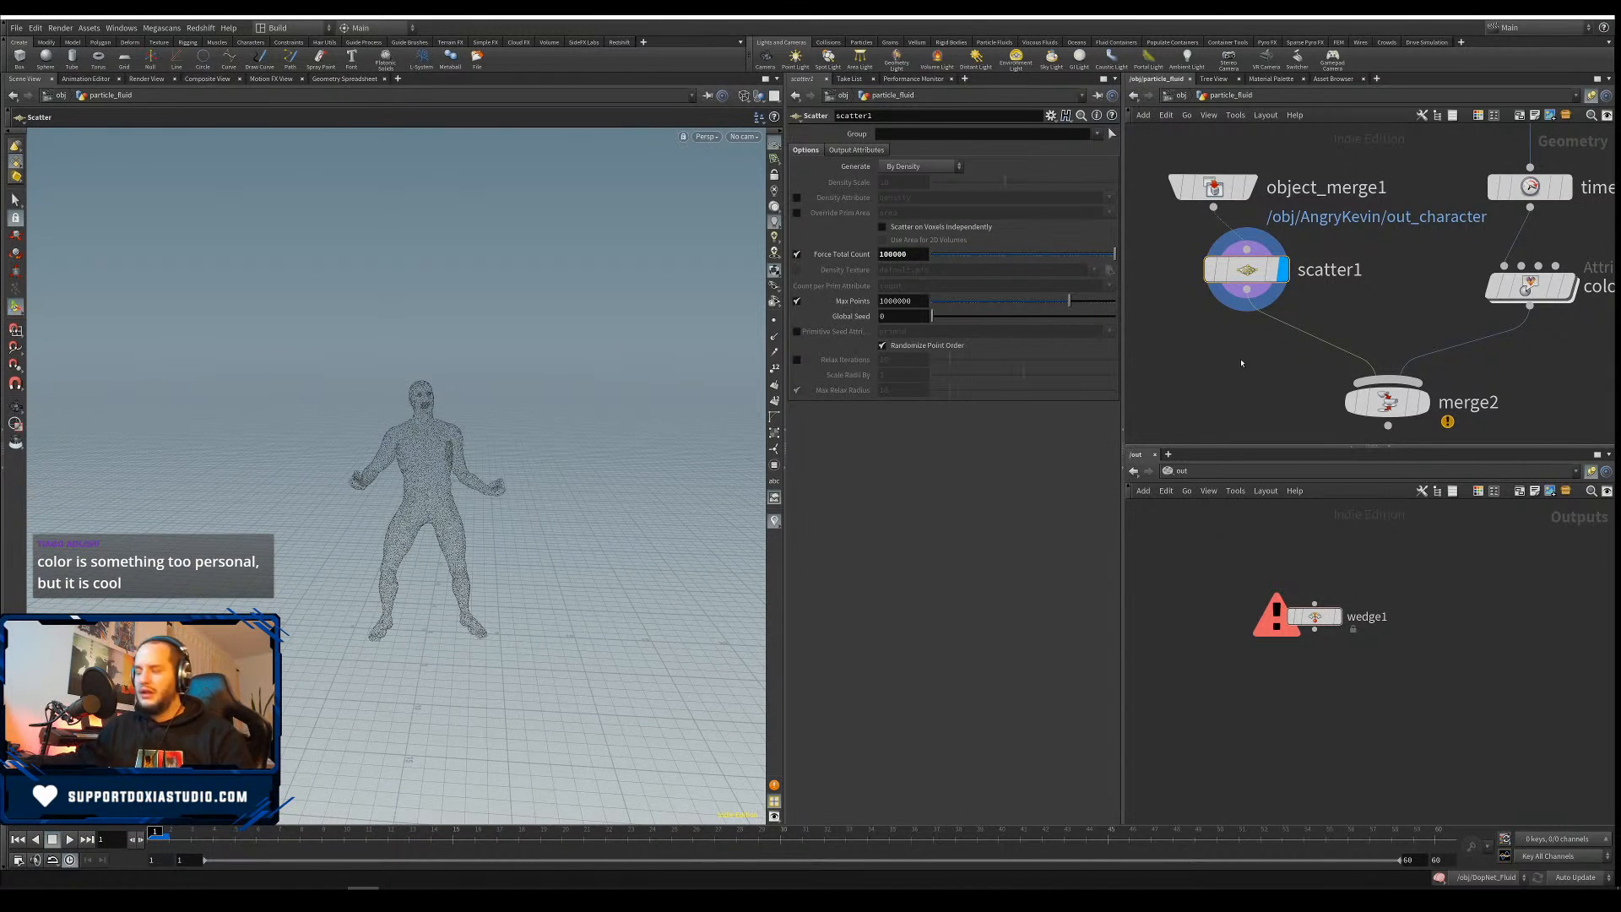
pyautogui.press('Tab')
pyautogui.write('c')
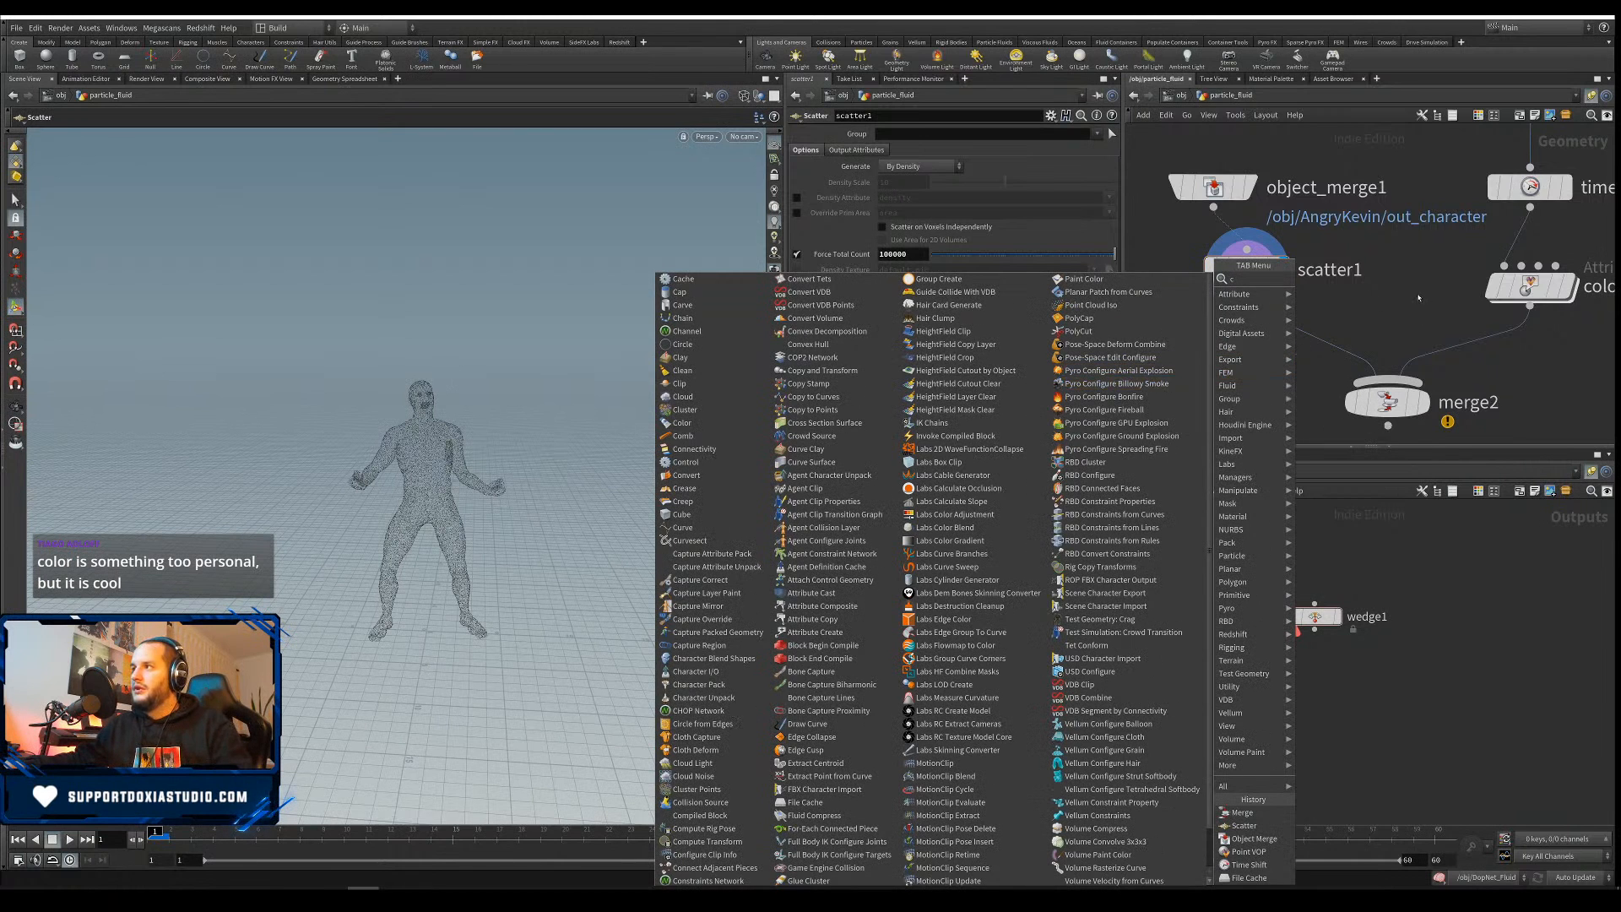
pyautogui.press('Escape')
# Duplicate the color_over_life Attribute VOP below scatter1 and rename the copy color_over_turb
pyautogui.keyDown('alt'); pyautogui.moveTo(1530, 287); pyautogui.dragTo(1288, 358); pyautogui.keyUp('alt')
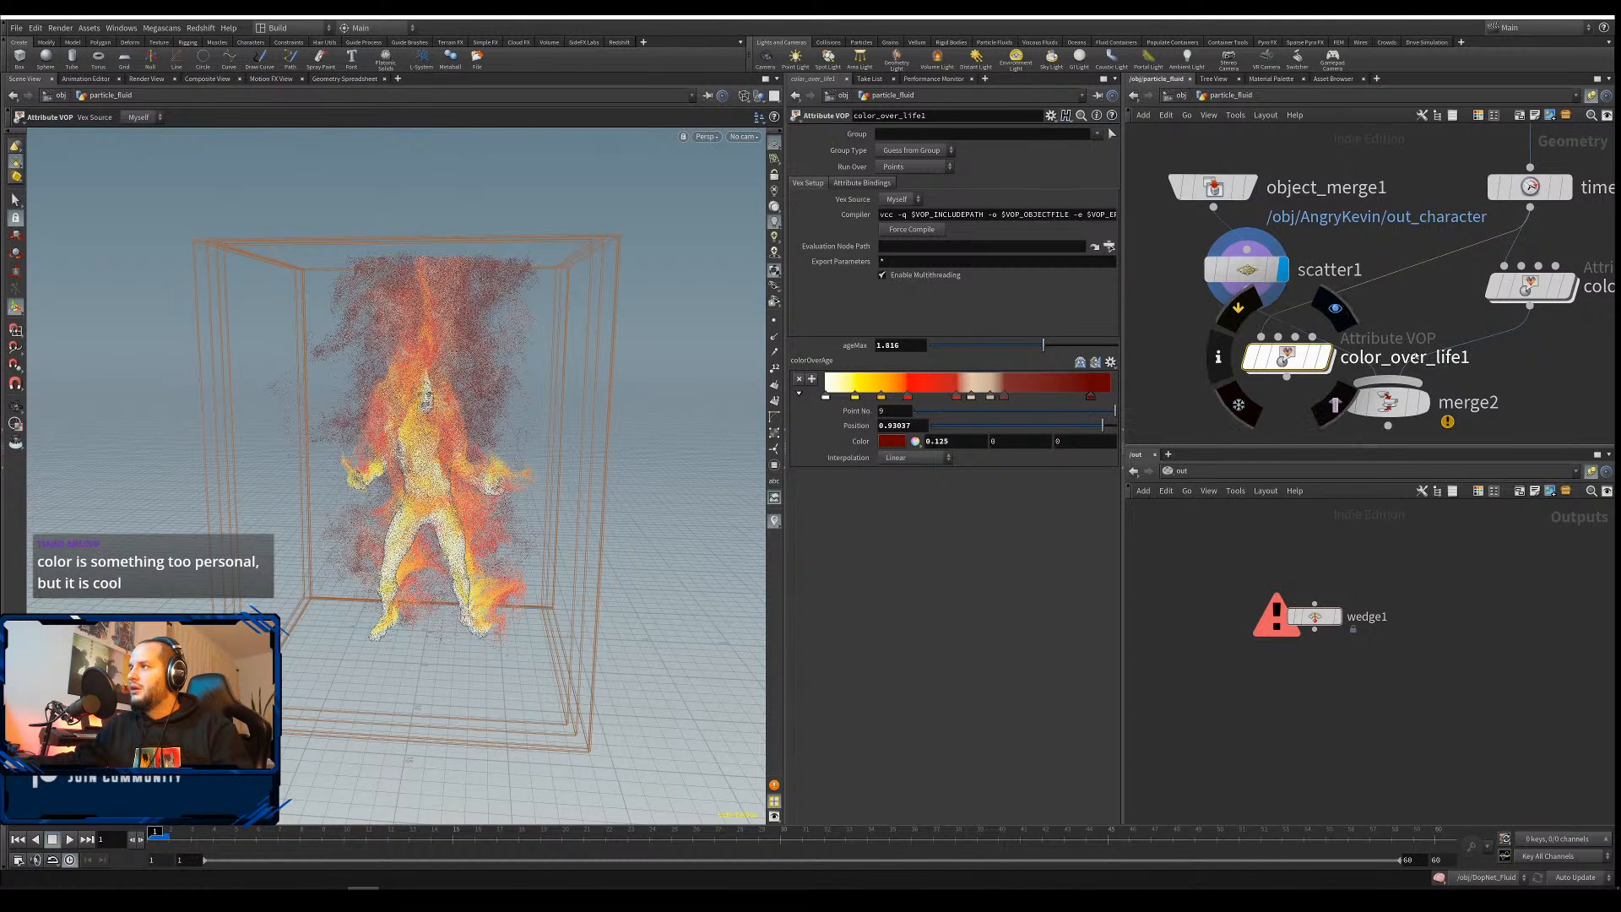
pyautogui.doubleClick(1440, 358)
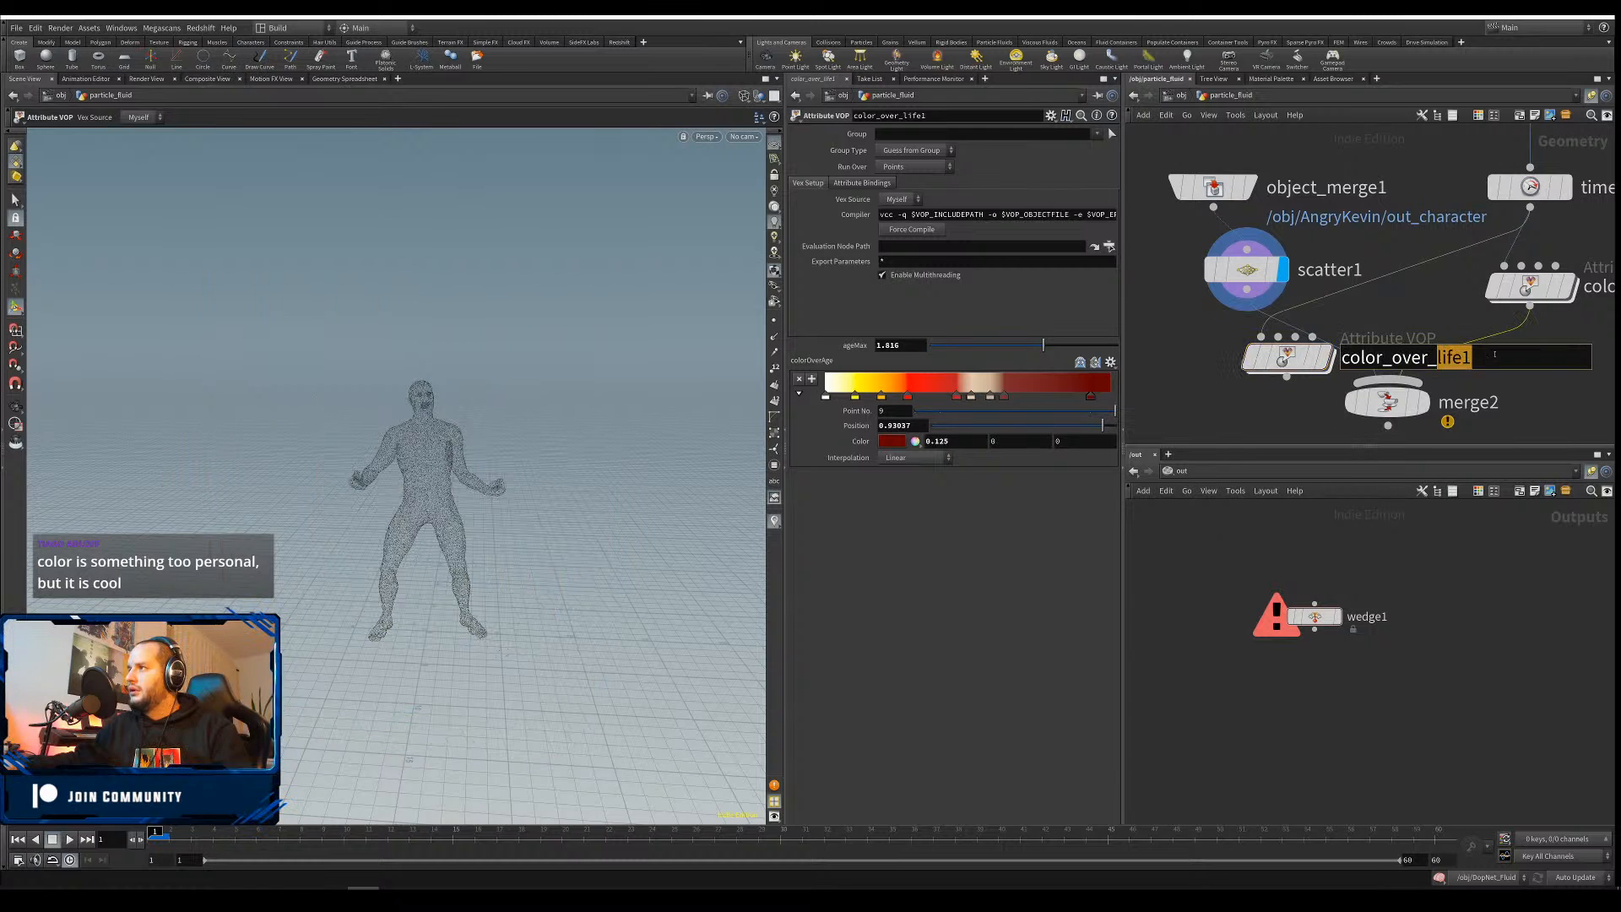
pyautogui.write('turb')
pyautogui.press('Return')
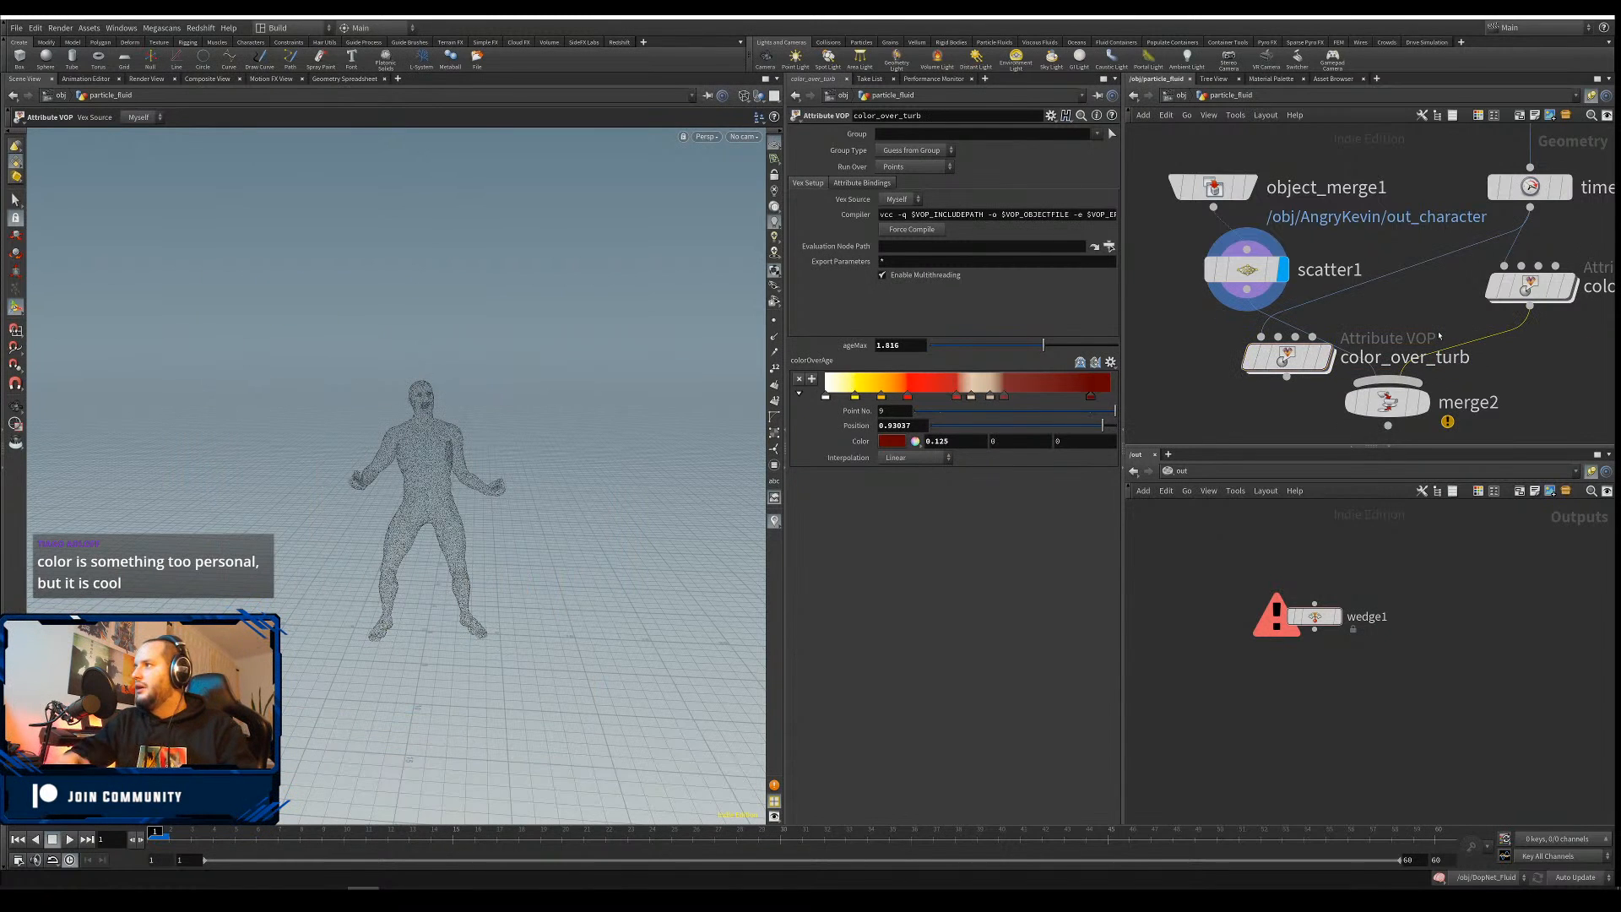
# Wire scatter1 through color_over_turb into merge2, and set scatter1's Force Total Count to 500000
pyautogui.moveTo(1269, 356)
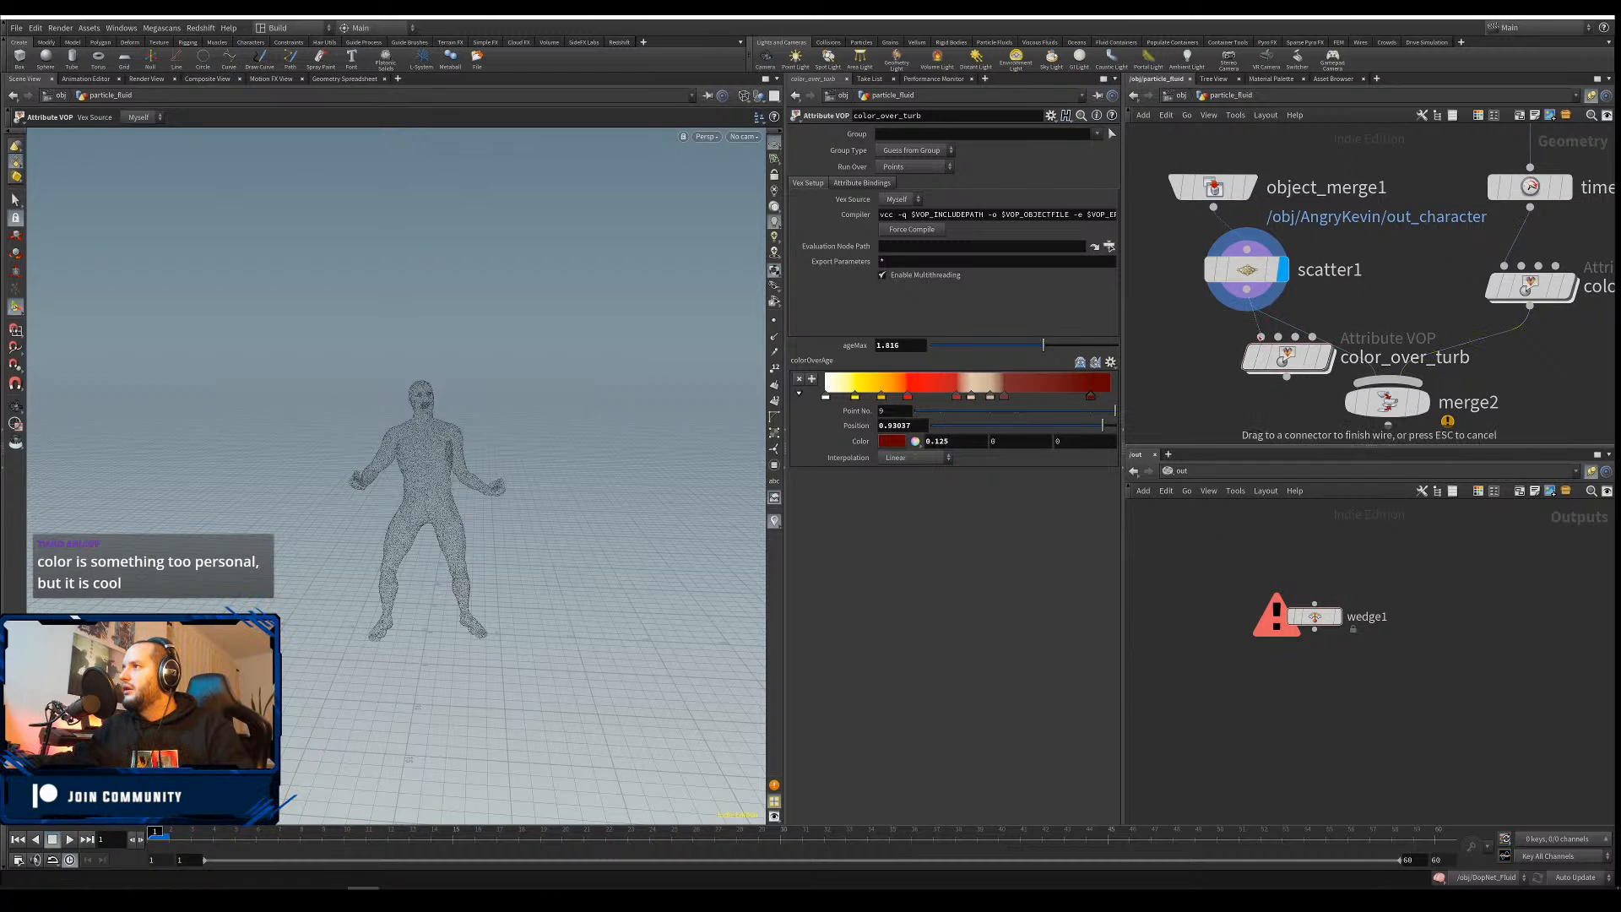
pyautogui.moveTo(1286, 376); pyautogui.dragTo(1335, 384)
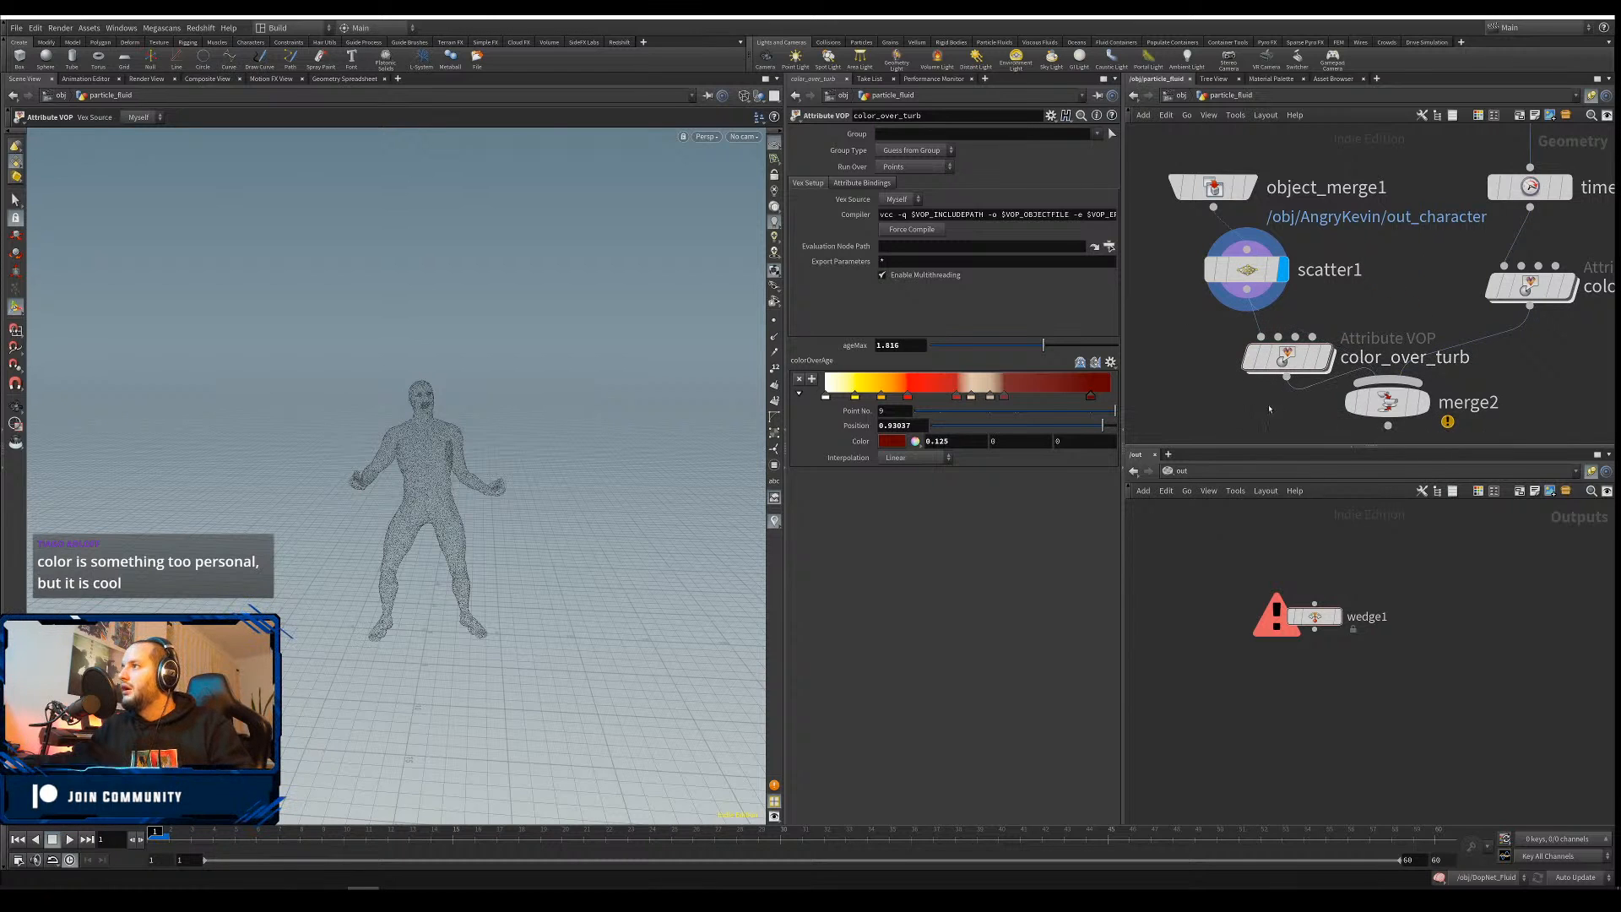
pyautogui.scroll(-3, 1289, 389)
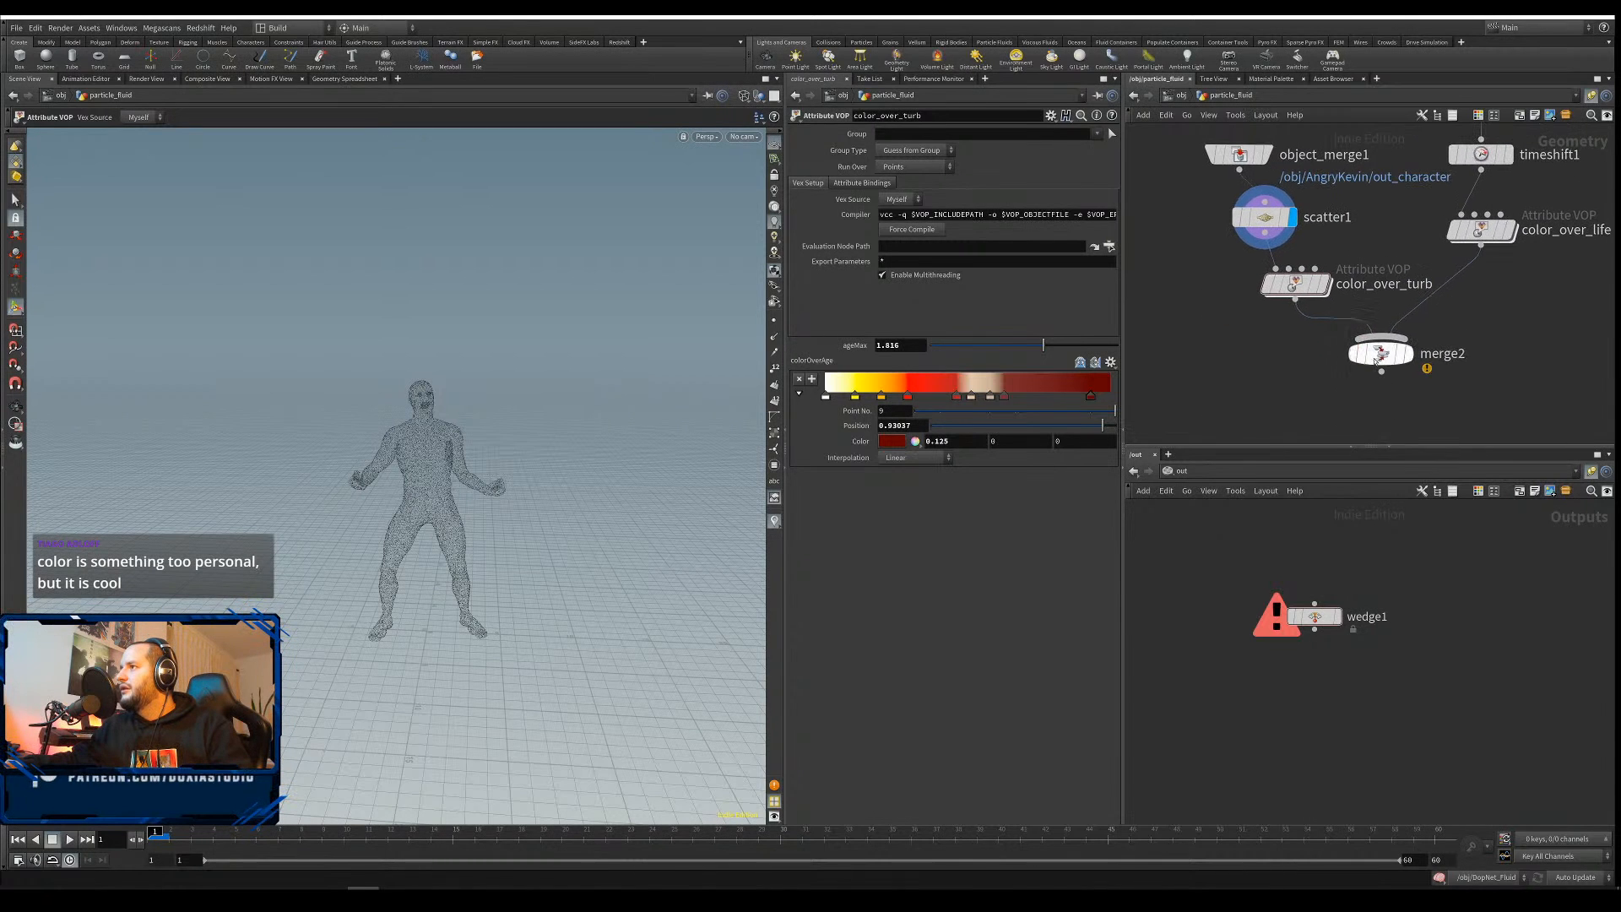
pyautogui.click(1376, 377)
pyautogui.moveTo(1286, 223)
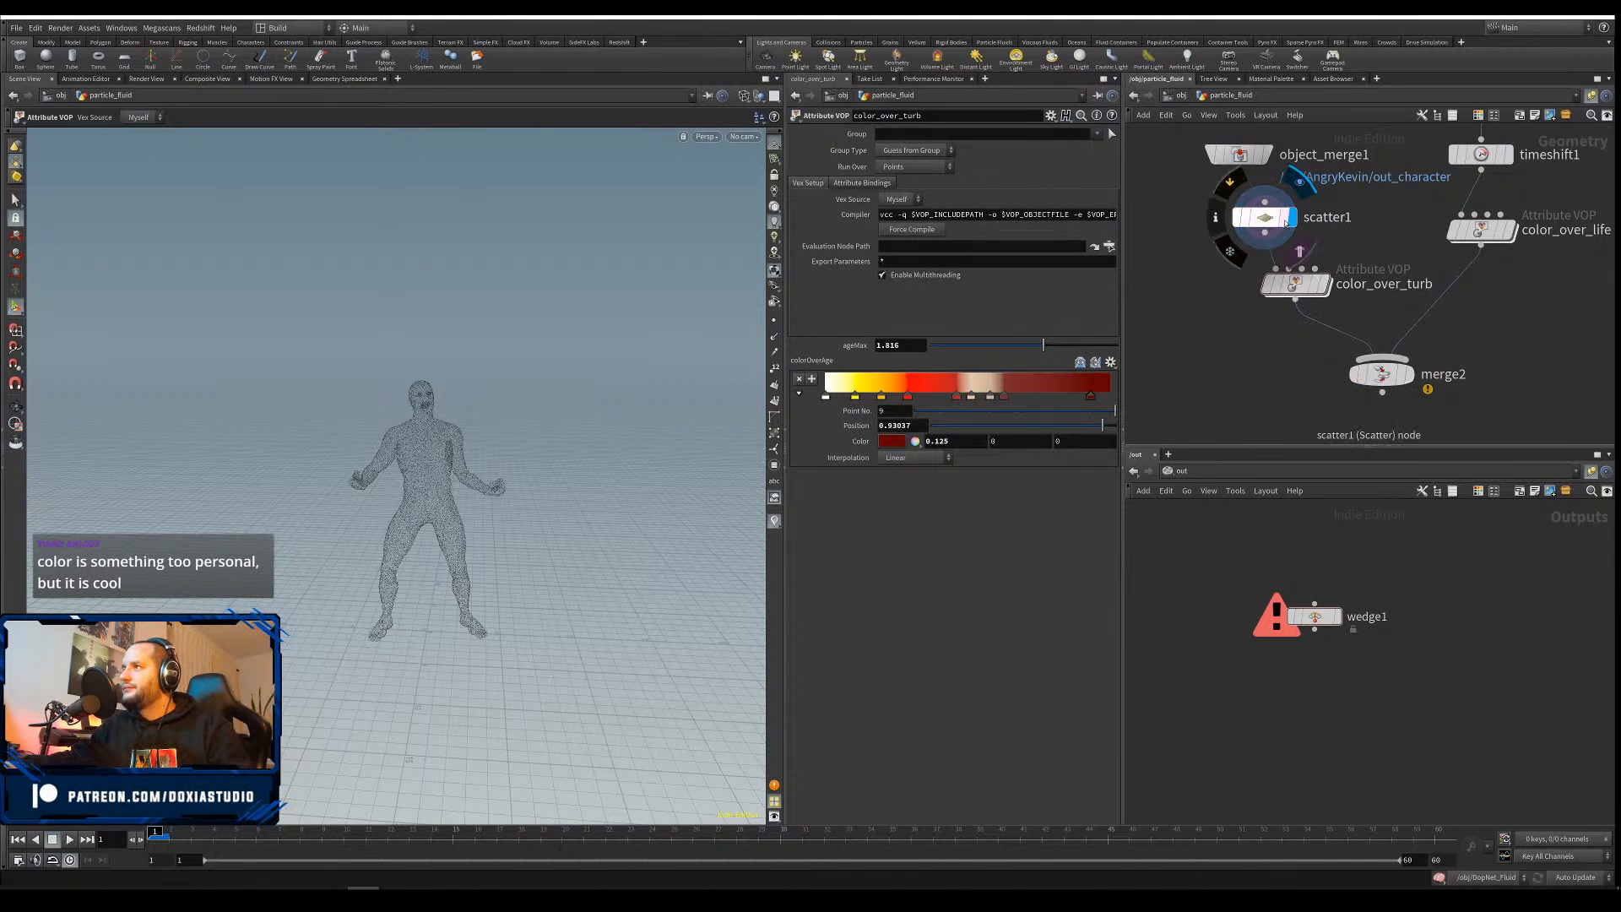
pyautogui.click(1267, 218)
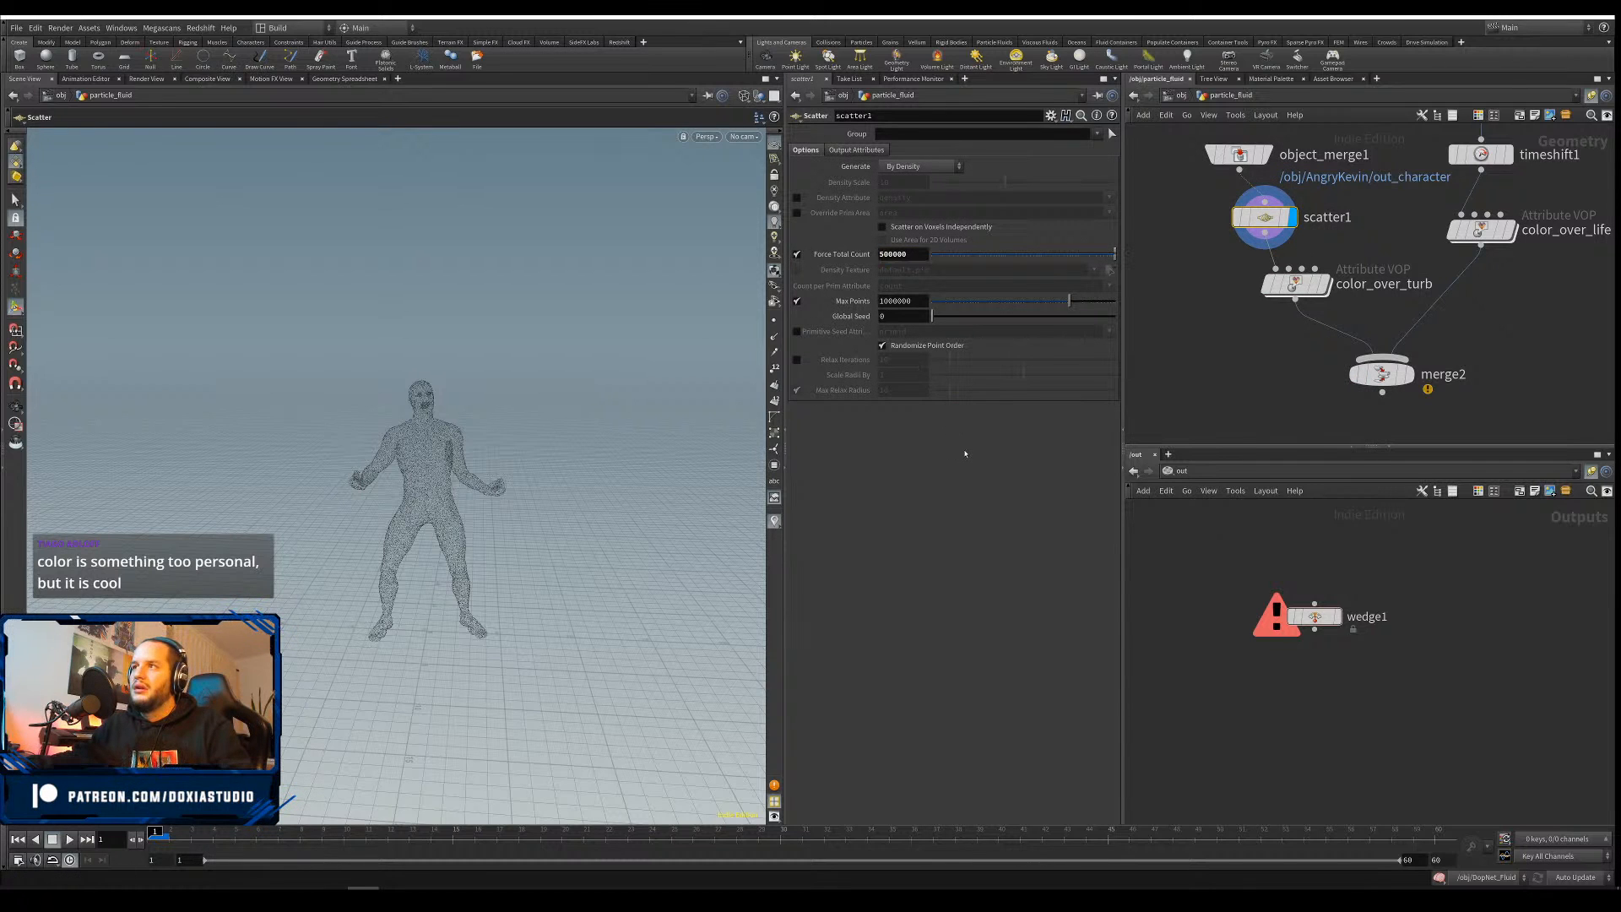
# Inside color_over_turb, add a Turbulent Noise set to Alligator Noise, driven by P, and feed it into the ramp instead of fit1
pyautogui.doubleClick(1303, 287)
pyautogui.scroll(2, 1334, 307)
pyautogui.moveTo(1329, 312); pyautogui.dragTo(1303, 359, button='middle')
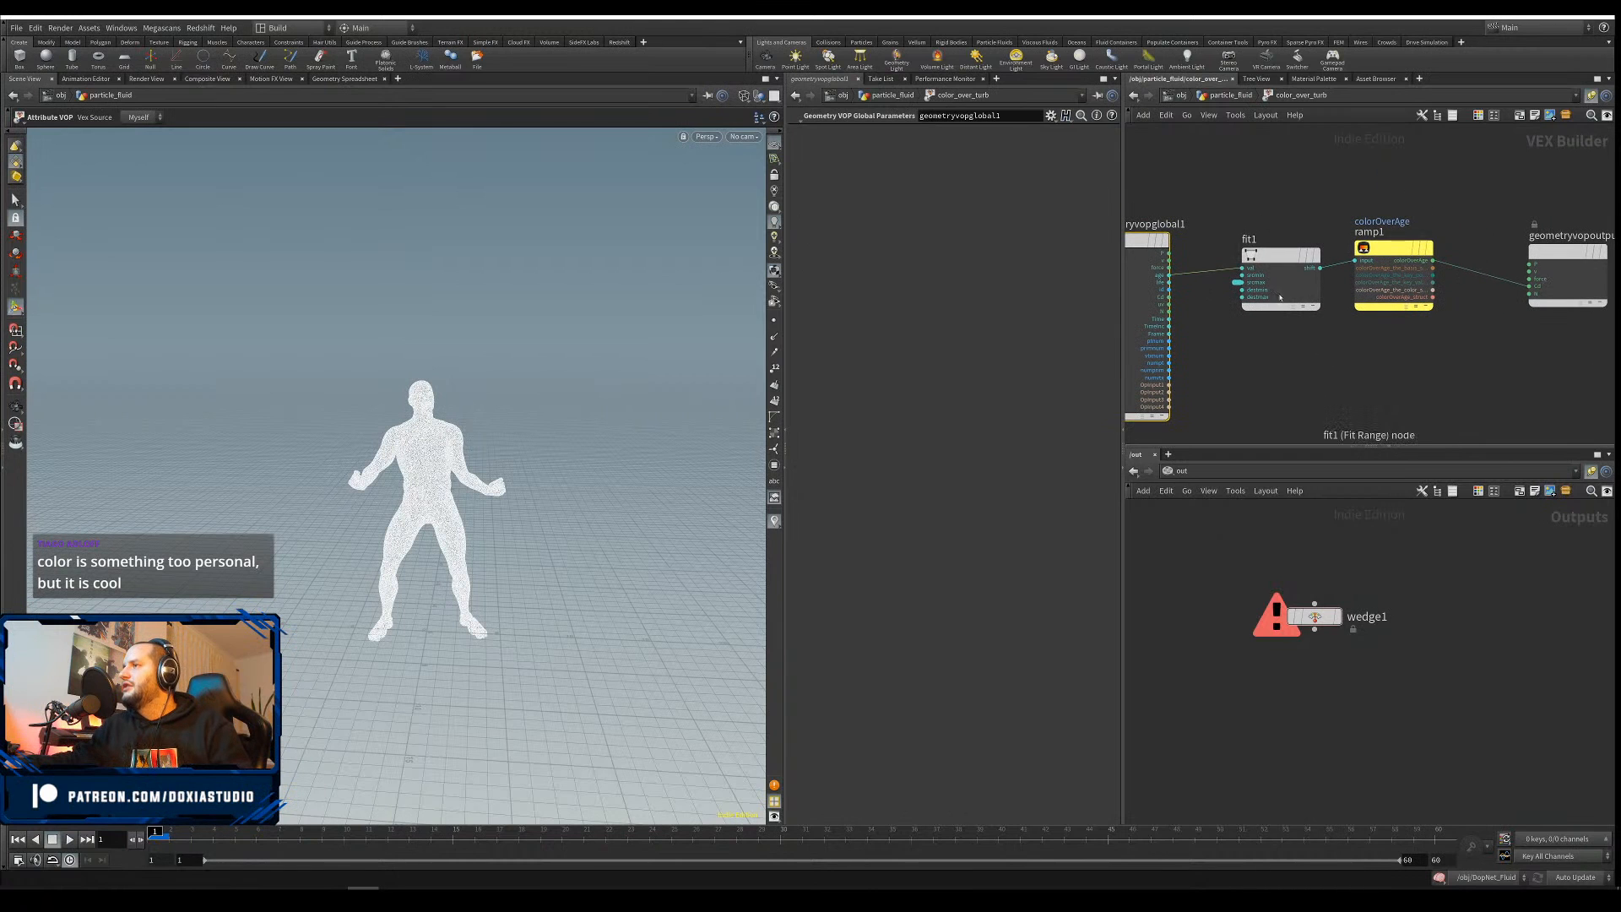
pyautogui.moveTo(1276, 259); pyautogui.dragTo(1260, 294)
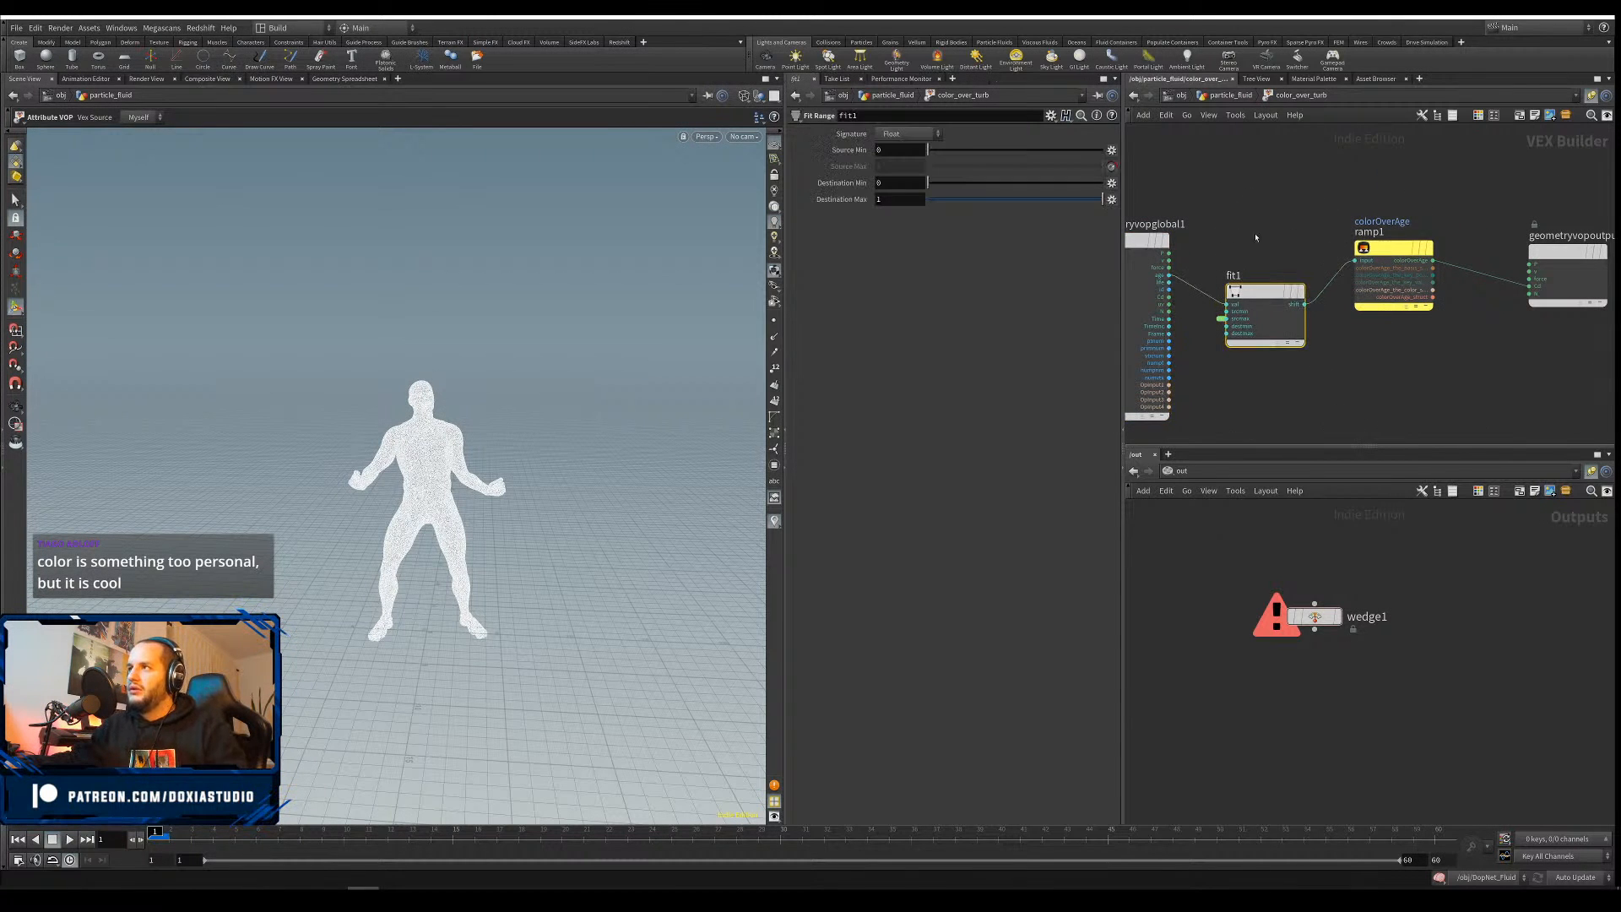
pyautogui.press('Tab')
pyautogui.write('turb')
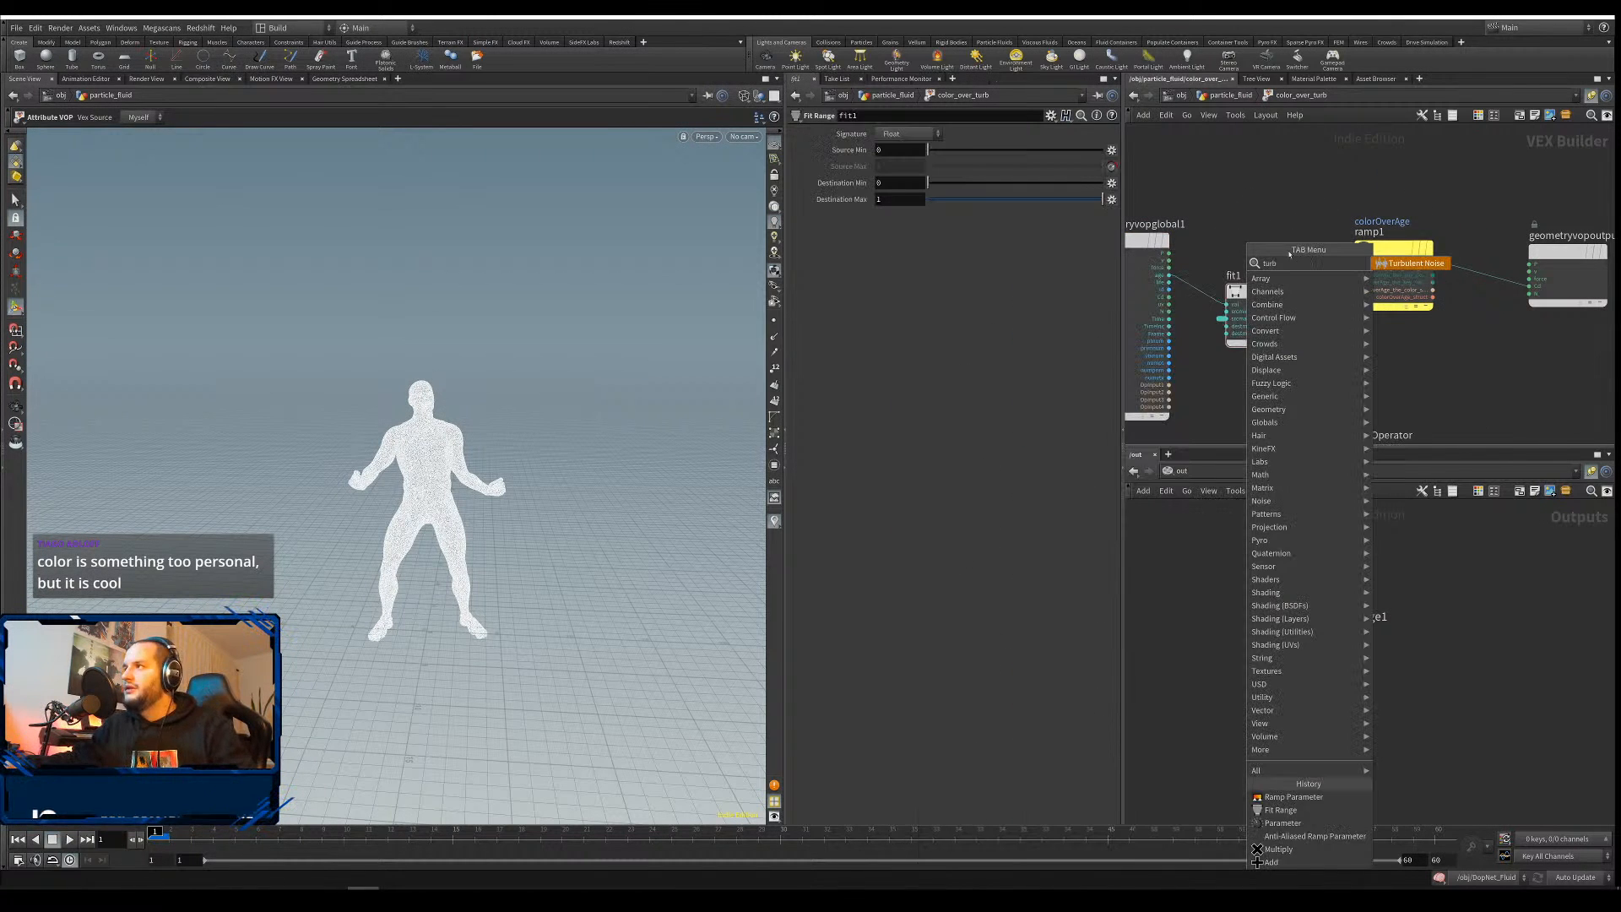
pyautogui.click(1403, 264)
pyautogui.click(1266, 200)
pyautogui.moveTo(1168, 254); pyautogui.dragTo(1264, 309)
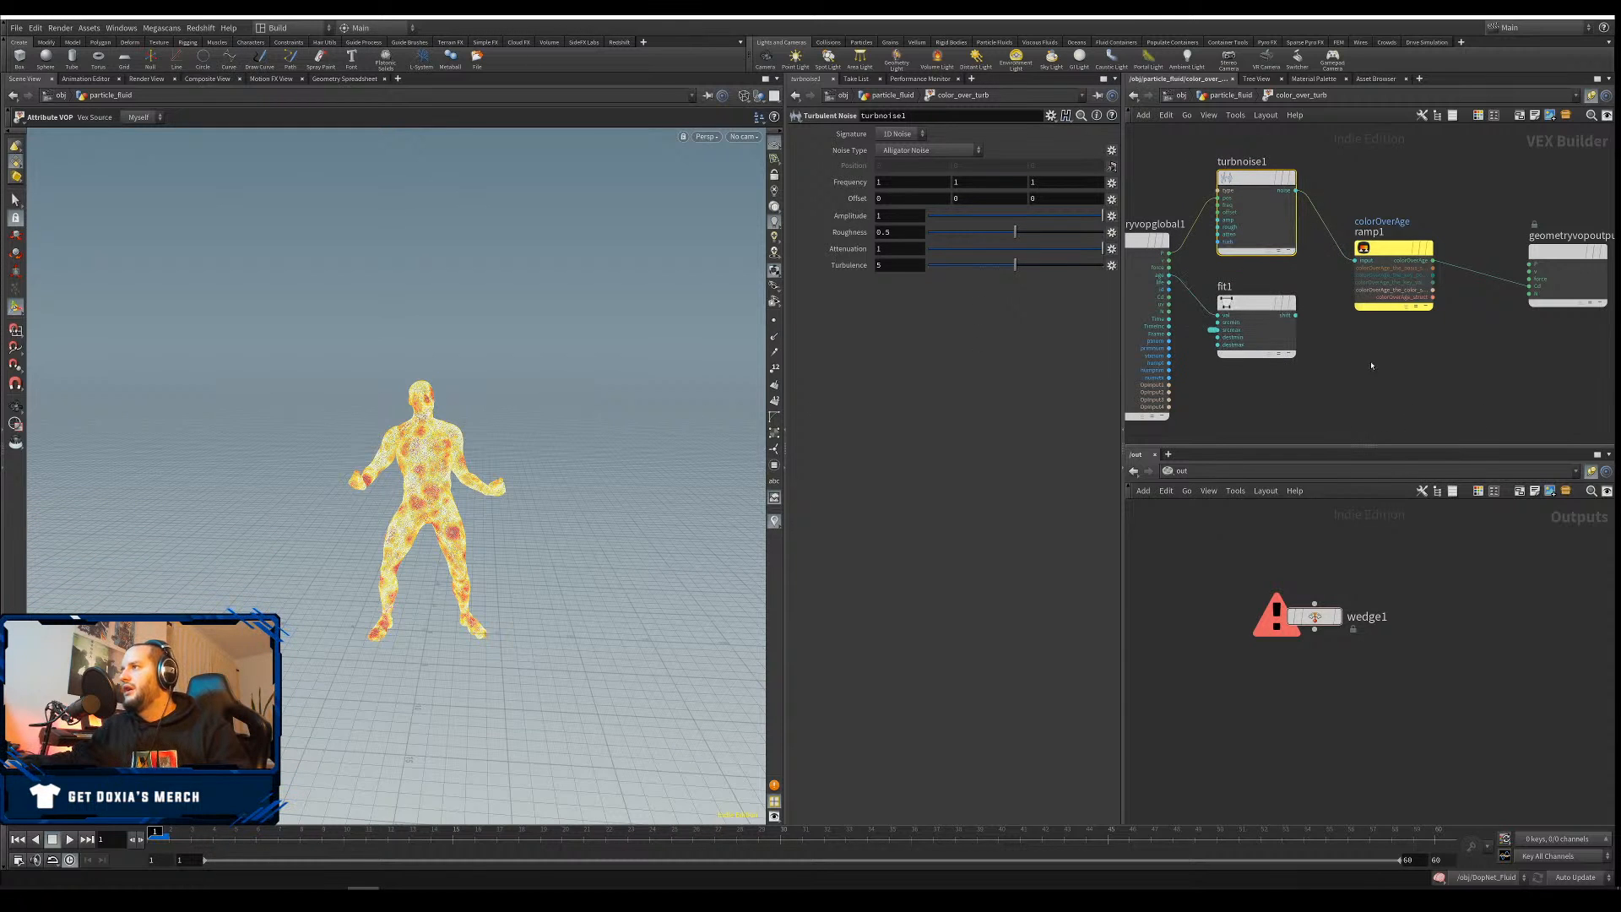
# Create input parameters for all of turbnoise1's inputs so they are exposed on the Attribute VOP
pyautogui.rightClick(1248, 176)
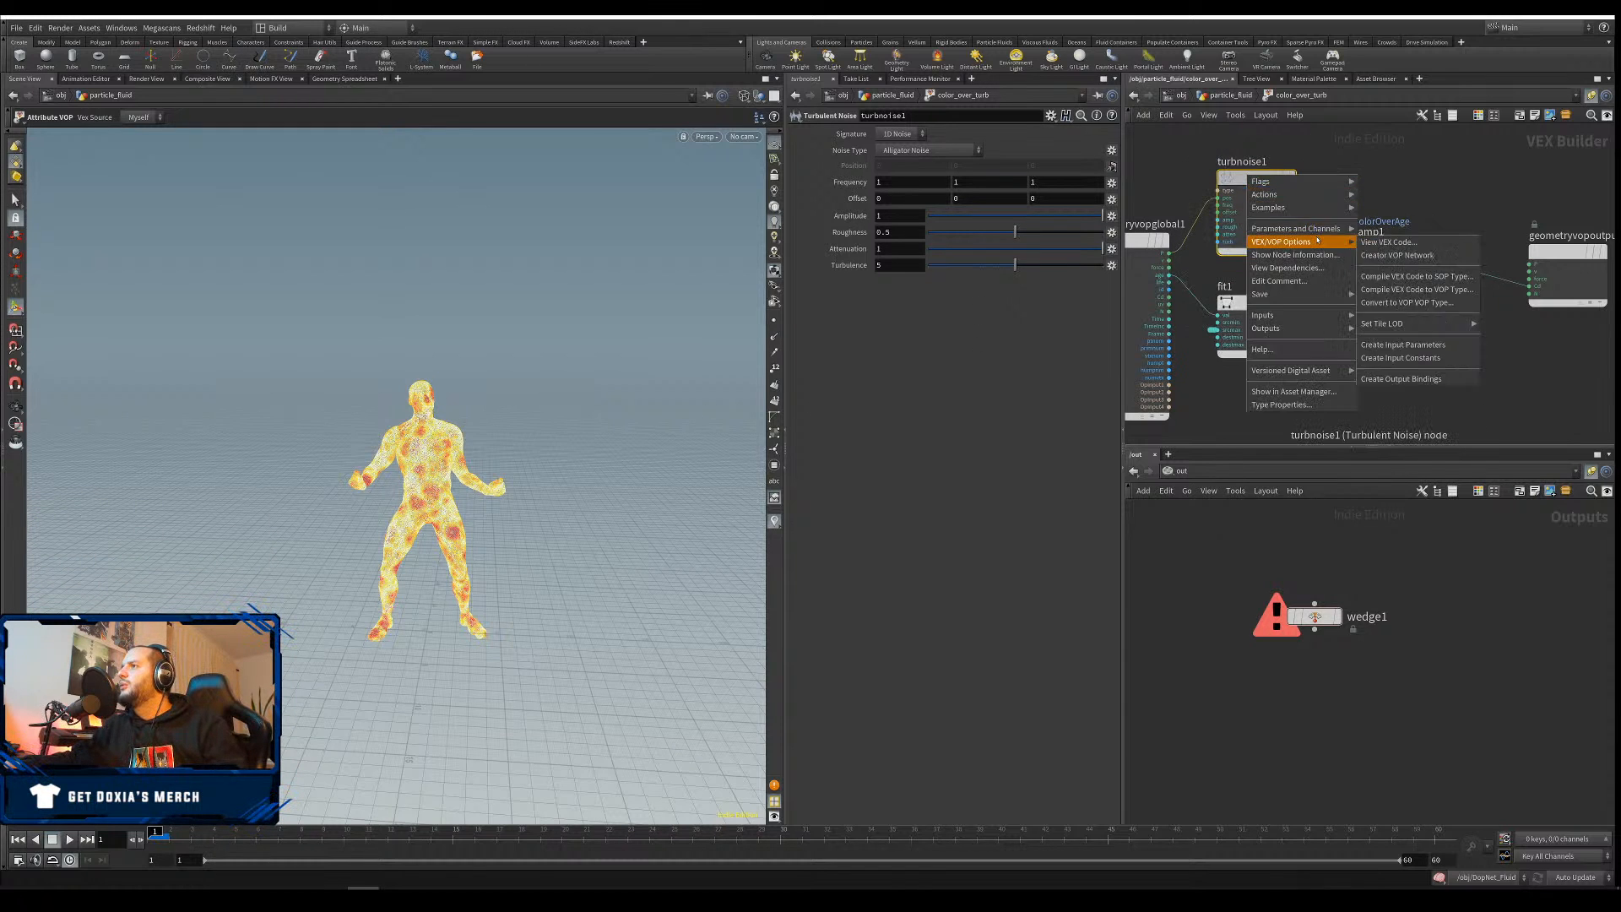
pyautogui.moveTo(1320, 231)
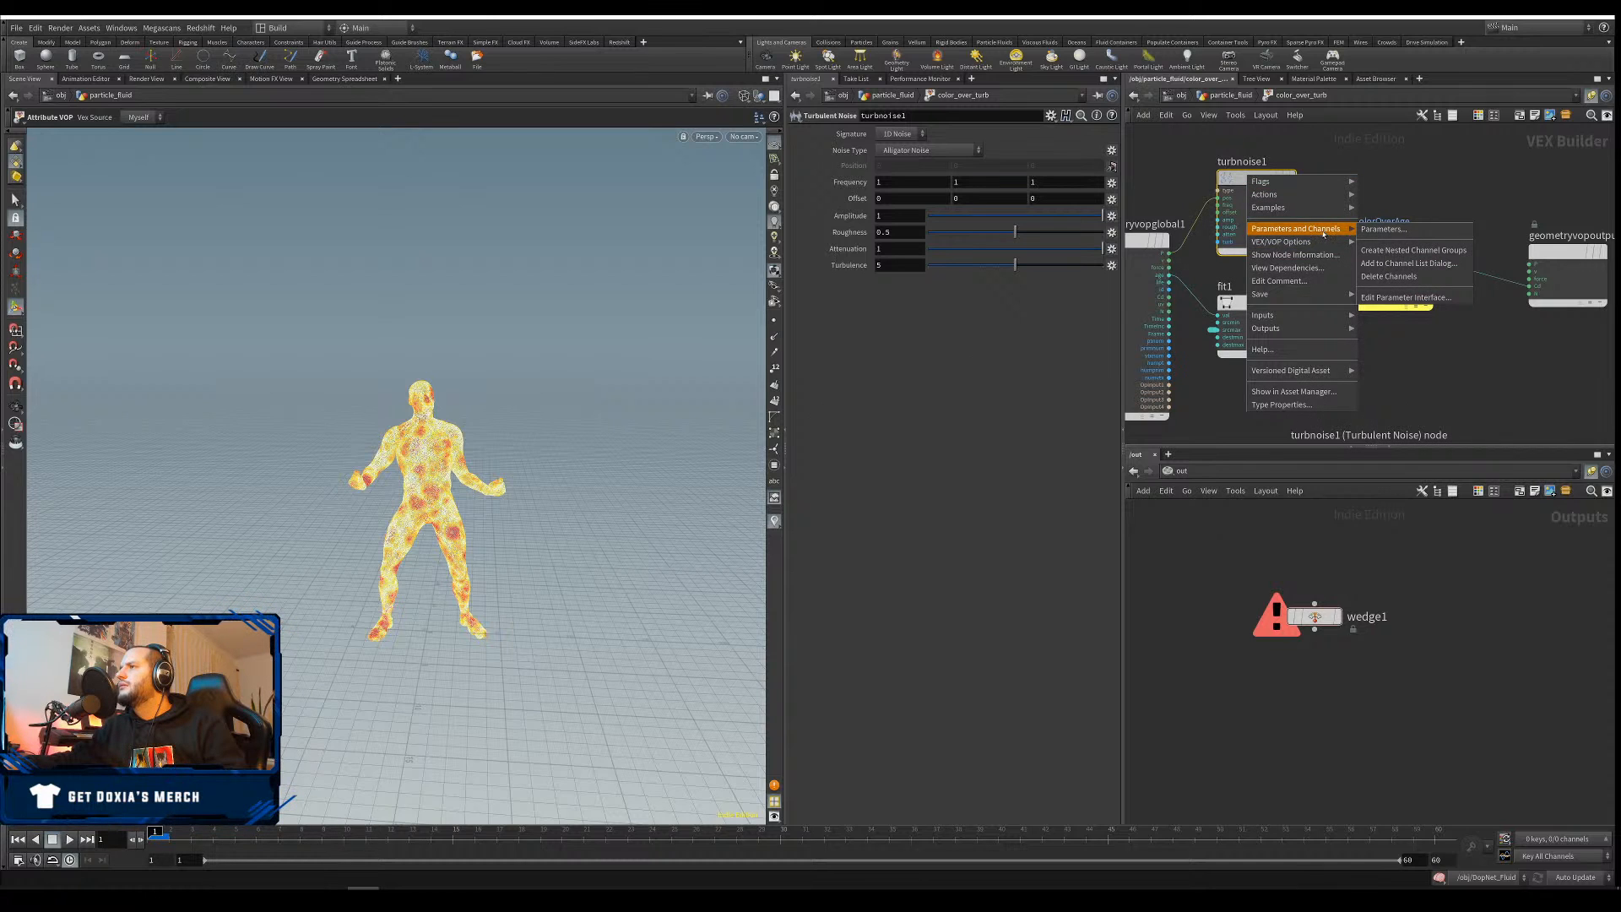
pyautogui.click(1406, 346)
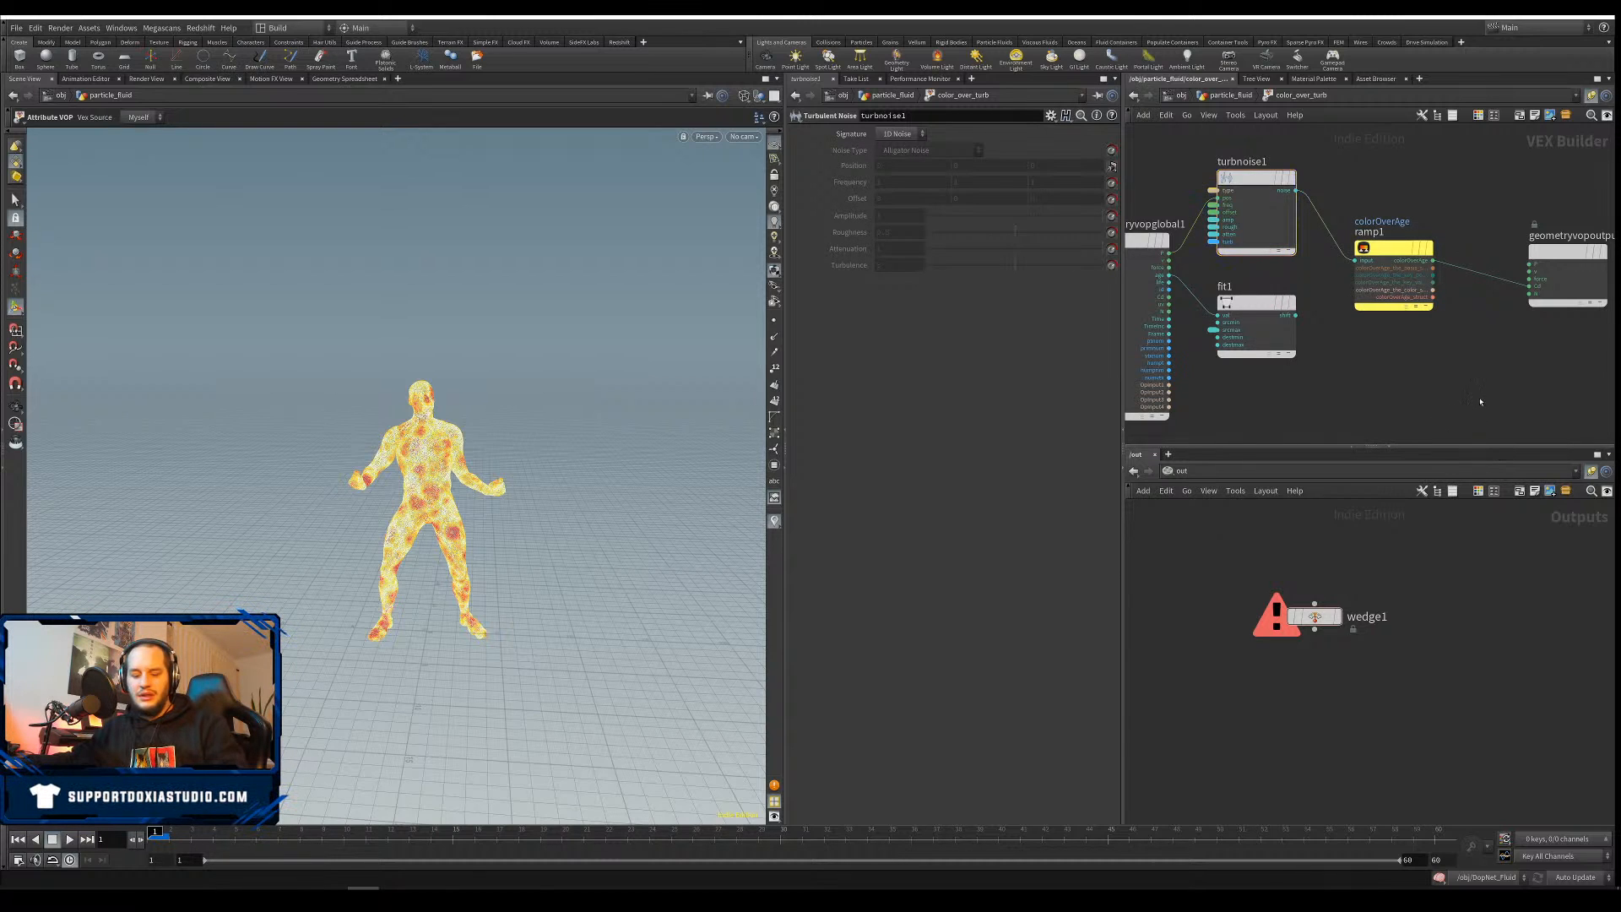
# Return to the particle_fluid network and set color_over_turb's noise Frequency to 0.2 on all three axes
pyautogui.press('u')
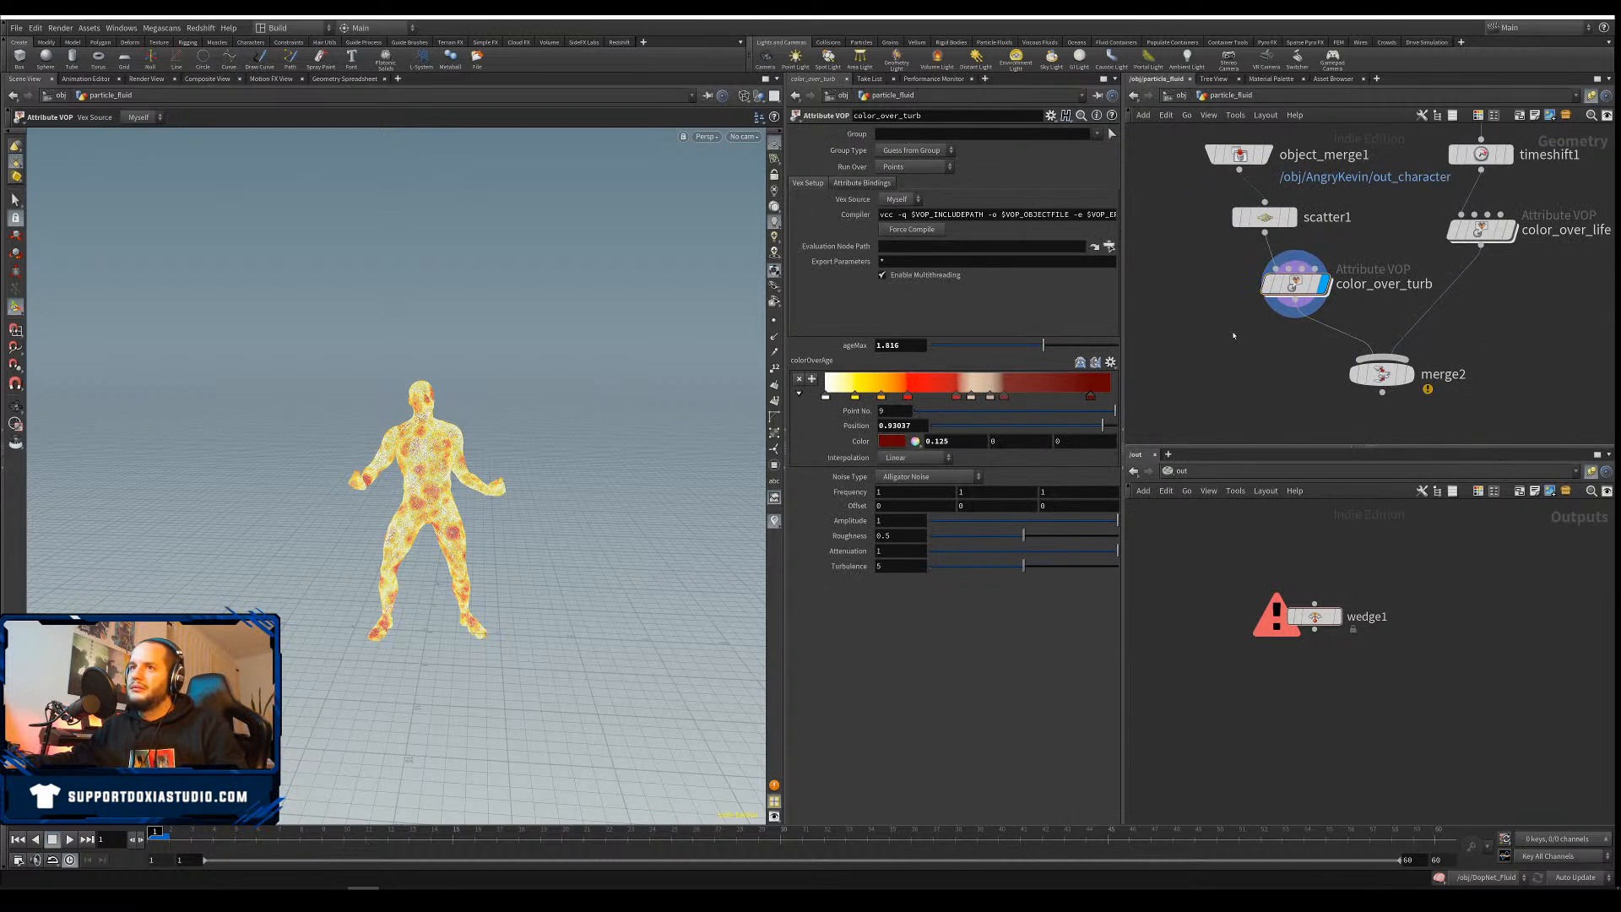
pyautogui.click(1296, 285)
pyautogui.moveTo(840, 492); pyautogui.dragTo(788, 500, button='middle')
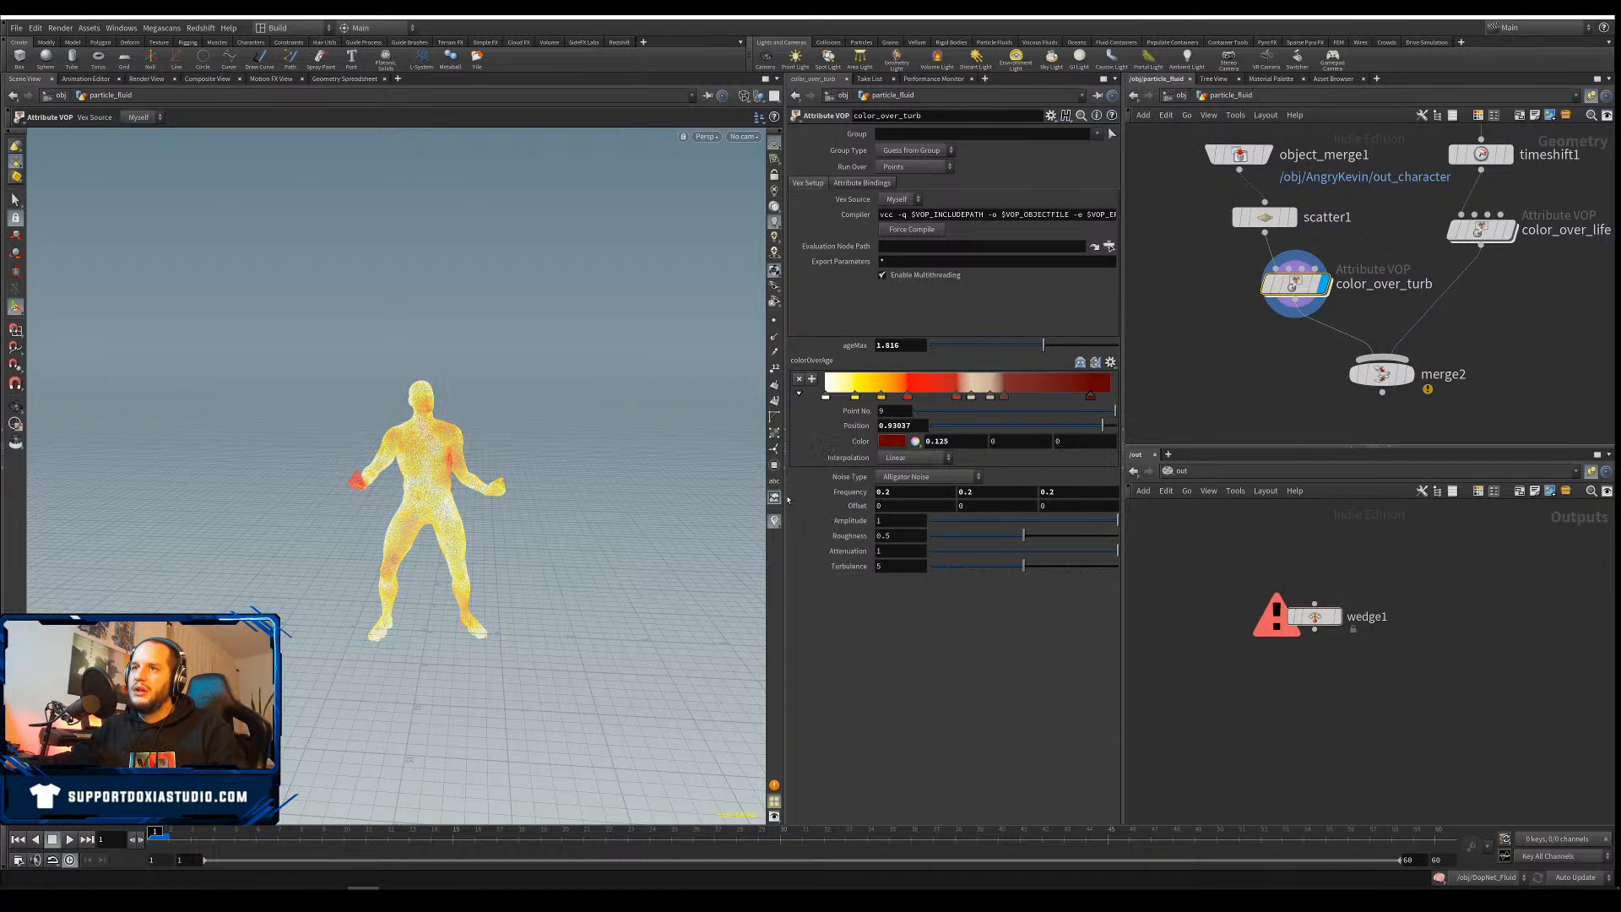
# Display merge2 and inspect the combined fluid and character particles around the body and head from several angles
pyautogui.click(1408, 374)
pyautogui.keyDown('alt'); pyautogui.moveTo(591, 540); pyautogui.dragTo(540, 562, button='right'); pyautogui.keyUp('alt')
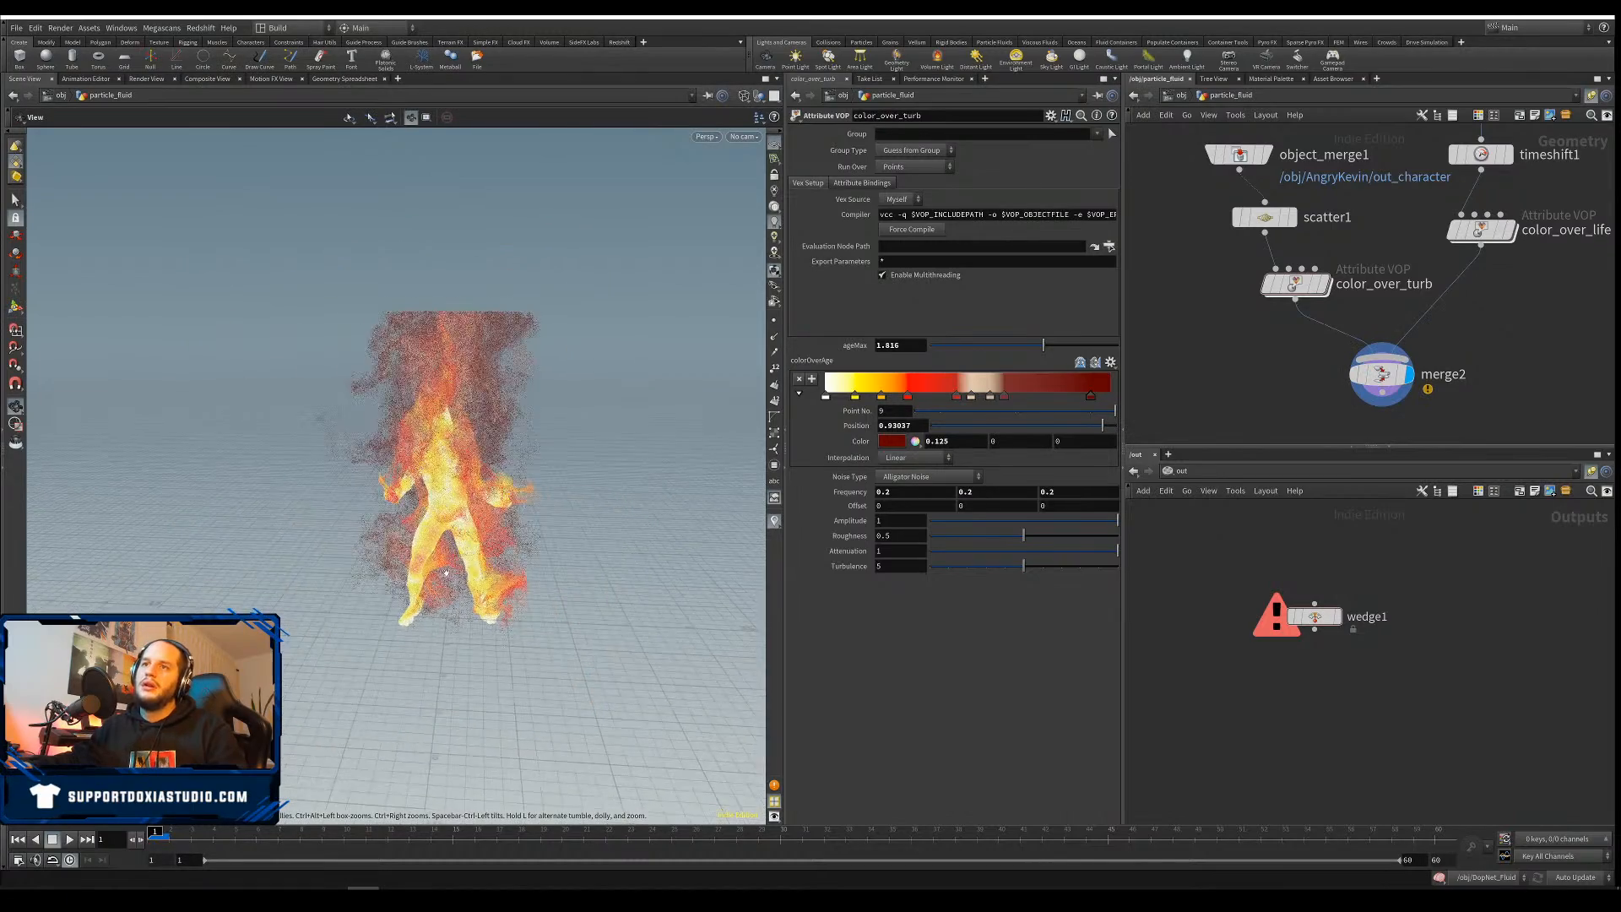
pyautogui.moveTo(540, 540)
pyautogui.keyDown('alt'); pyautogui.mouseDown()
pyautogui.moveTo(658, 557)
pyautogui.moveTo(566, 566)
pyautogui.mouseUp(); pyautogui.keyUp('alt')
pyautogui.keyDown('alt'); pyautogui.moveTo(565, 561); pyautogui.dragTo(633, 524, button='right'); pyautogui.keyUp('alt')
pyautogui.keyDown('alt'); pyautogui.moveTo(490, 506); pyautogui.dragTo(558, 560, button='middle'); pyautogui.keyUp('alt')
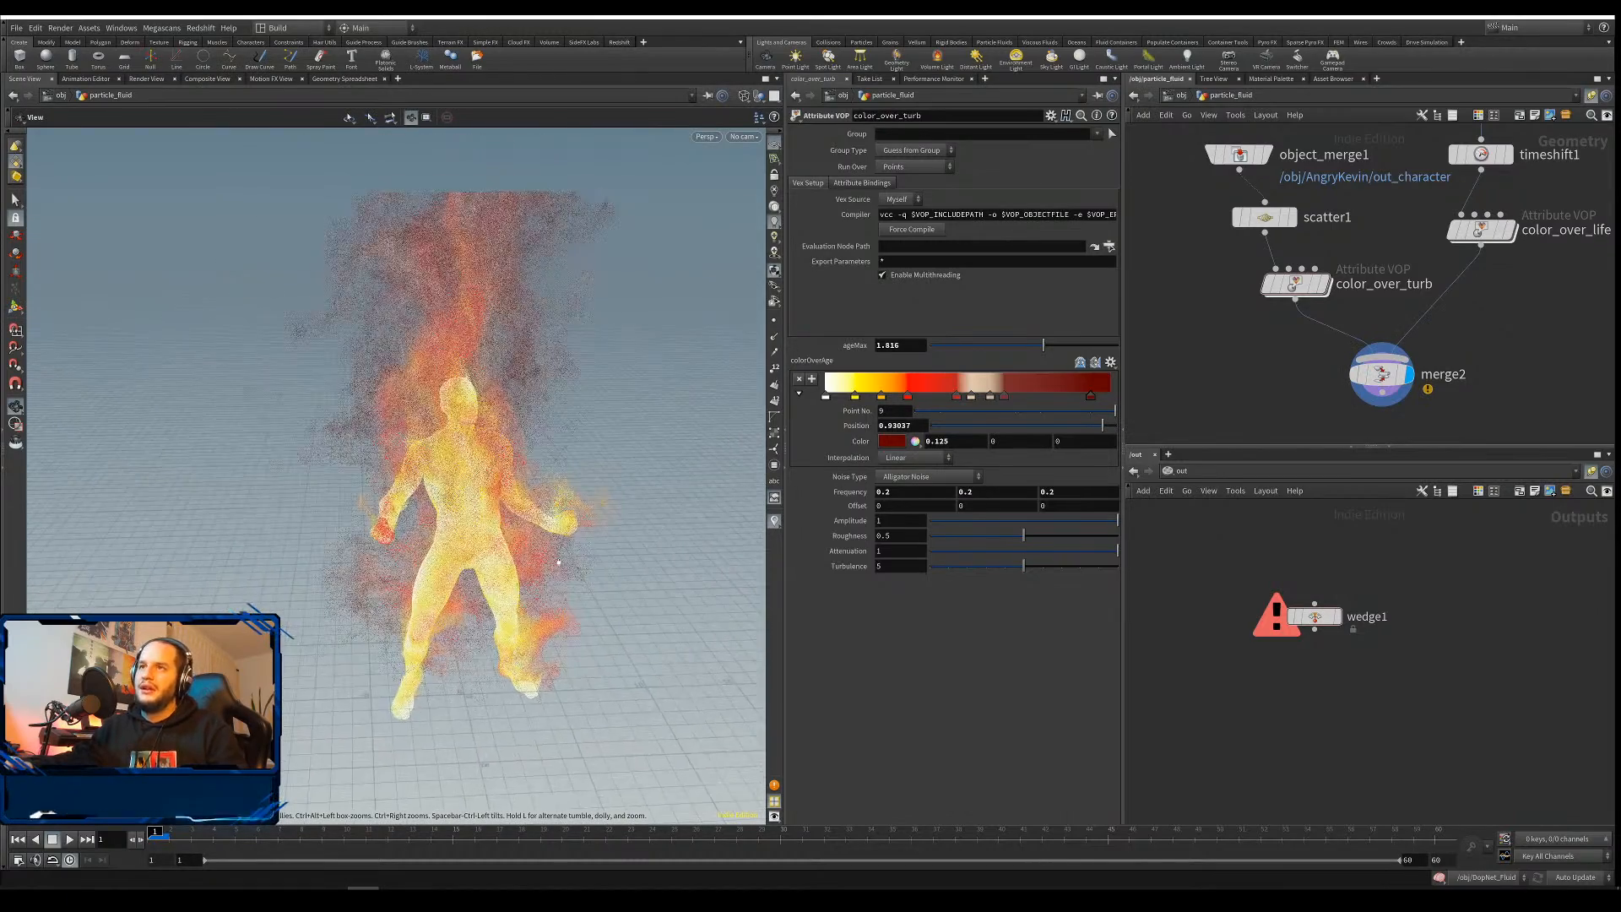
pyautogui.moveTo(557, 559)
pyautogui.keyDown('alt'); pyautogui.mouseDown()
pyautogui.moveTo(498, 528)
pyautogui.moveTo(363, 520)
pyautogui.moveTo(482, 522)
pyautogui.moveTo(525, 553)
pyautogui.moveTo(498, 533)
pyautogui.moveTo(677, 563)
pyautogui.moveTo(458, 544)
pyautogui.moveTo(591, 574)
pyautogui.moveTo(523, 608)
pyautogui.moveTo(537, 617)
pyautogui.mouseUp(); pyautogui.keyUp('alt')
pyautogui.keyDown('alt'); pyautogui.moveTo(537, 616); pyautogui.dragTo(513, 705, button='middle'); pyautogui.keyUp('alt')
pyautogui.keyDown('alt'); pyautogui.moveTo(513, 705); pyautogui.dragTo(580, 583, button='right'); pyautogui.keyUp('alt')
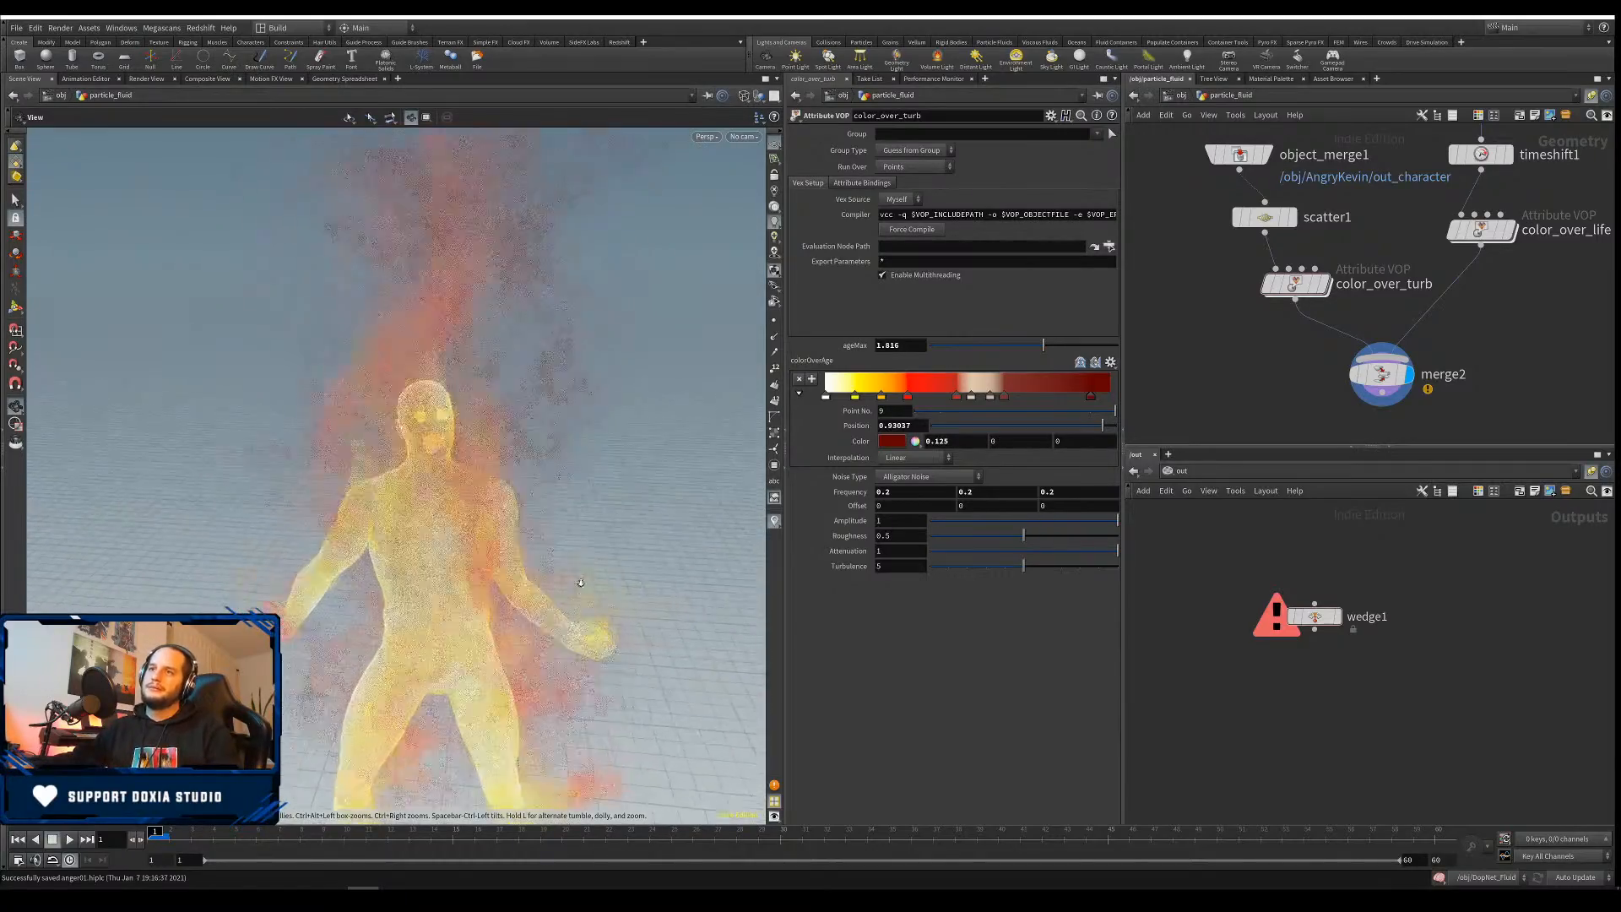
pyautogui.keyDown('alt'); pyautogui.moveTo(456, 606); pyautogui.dragTo(362, 684, button='right'); pyautogui.keyUp('alt')
pyautogui.moveTo(520, 573); pyautogui.dragTo(720, 733, button='middle')
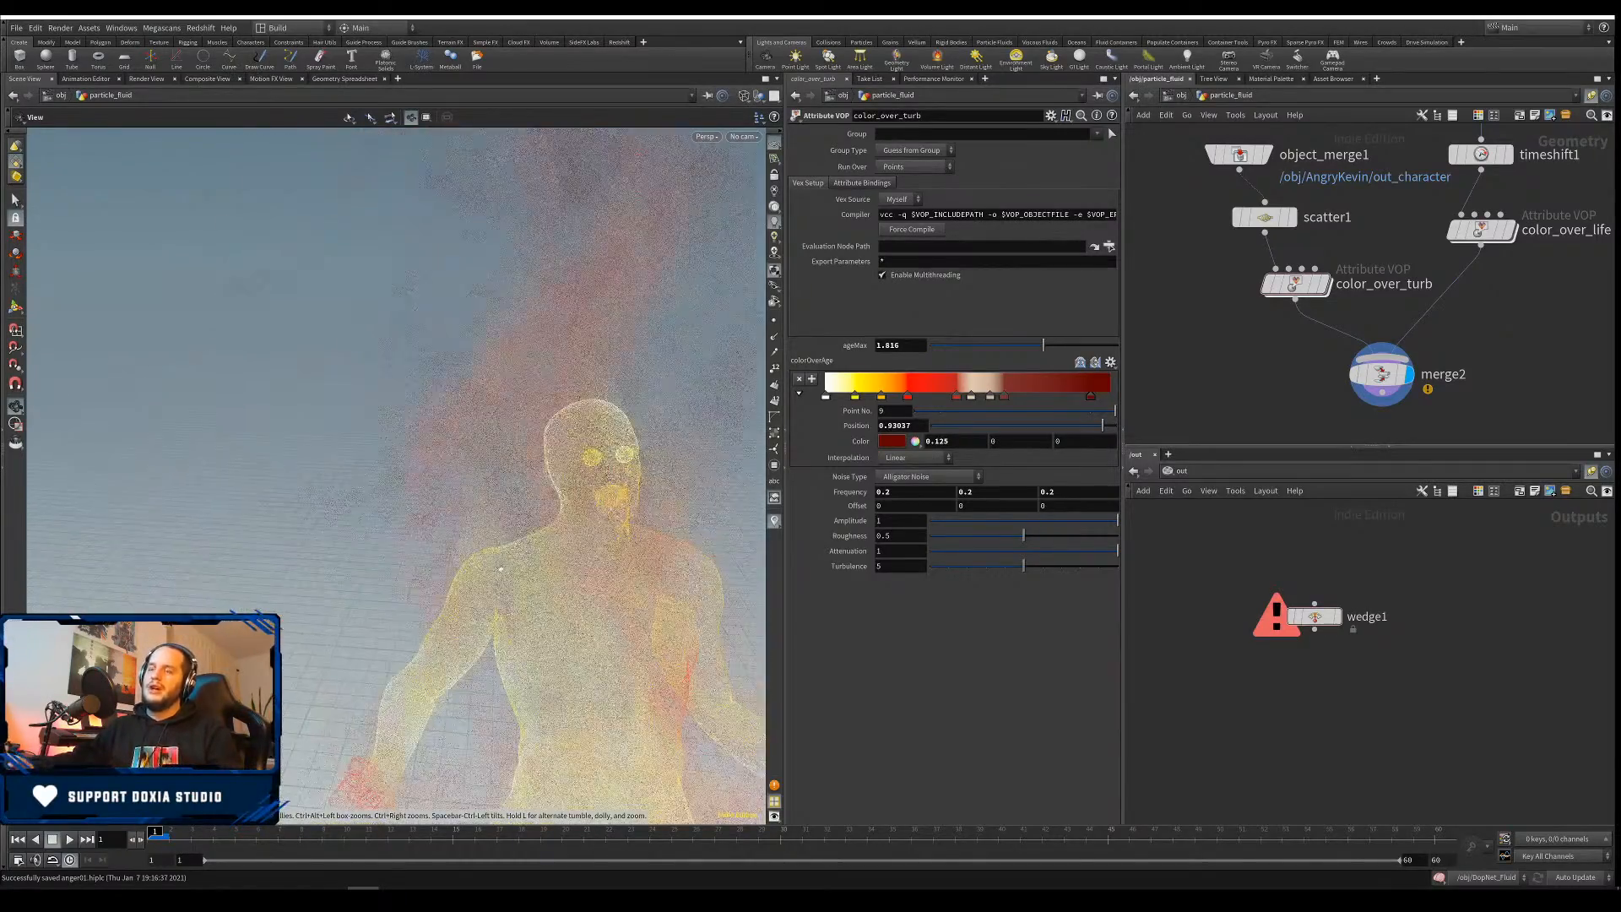
pyautogui.moveTo(721, 733); pyautogui.dragTo(640, 513, button='right')
pyautogui.moveTo(640, 513); pyautogui.dragTo(378, 577, button='middle')
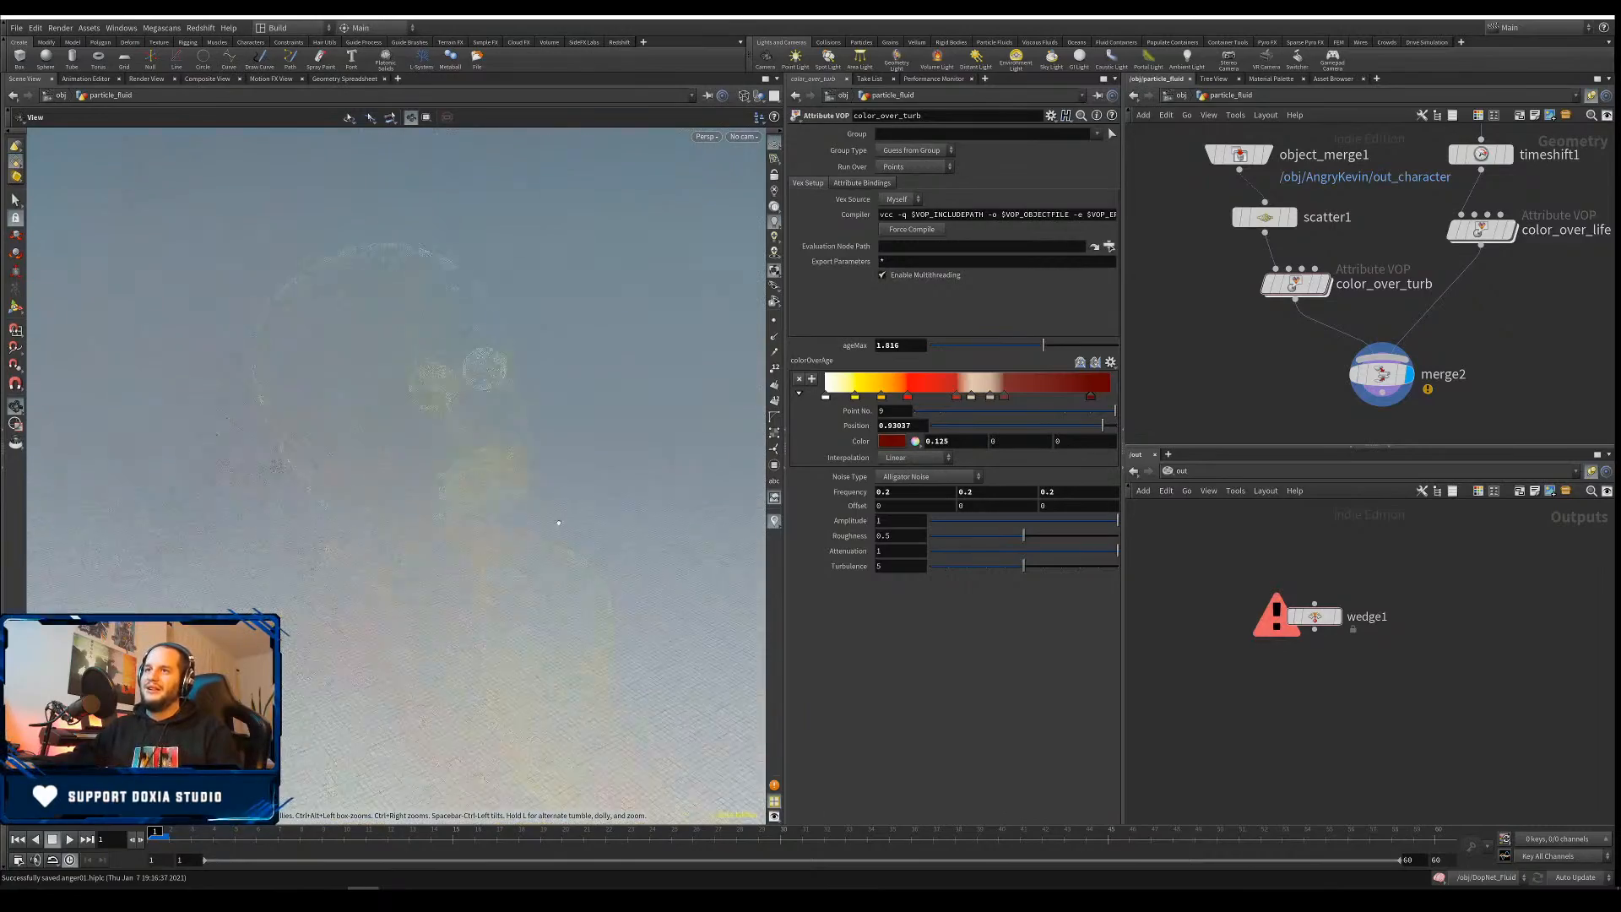
pyautogui.press('Return')
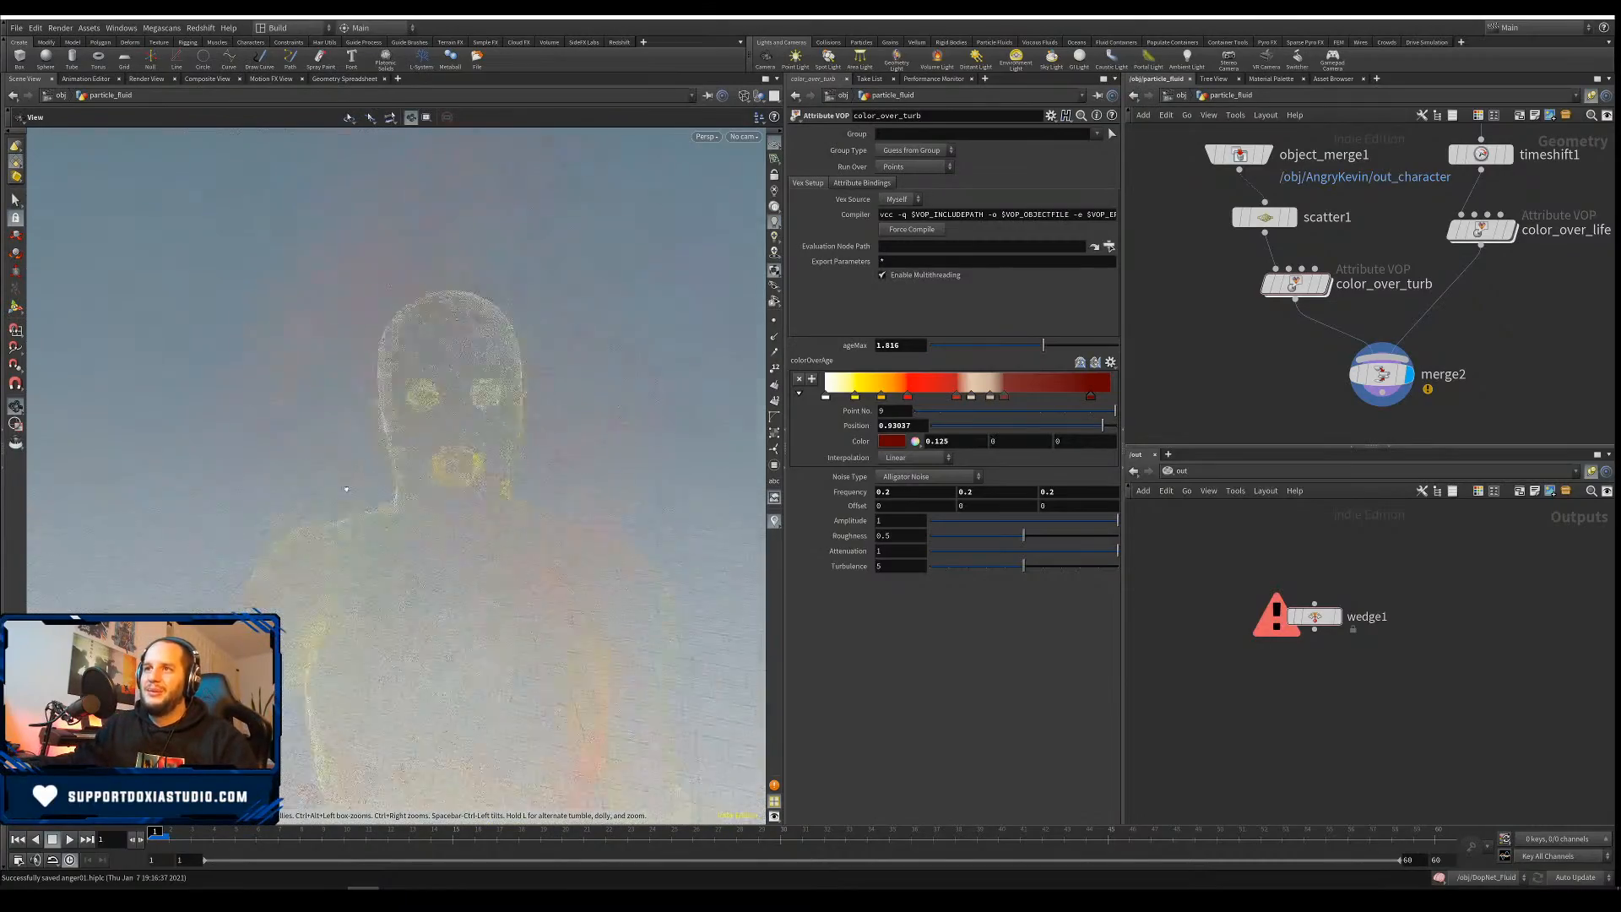
pyautogui.moveTo(393, 467)
pyautogui.mouseDown()
pyautogui.moveTo(418, 401)
pyautogui.moveTo(236, 384)
pyautogui.moveTo(470, 397)
pyautogui.moveTo(426, 422)
pyautogui.mouseUp()
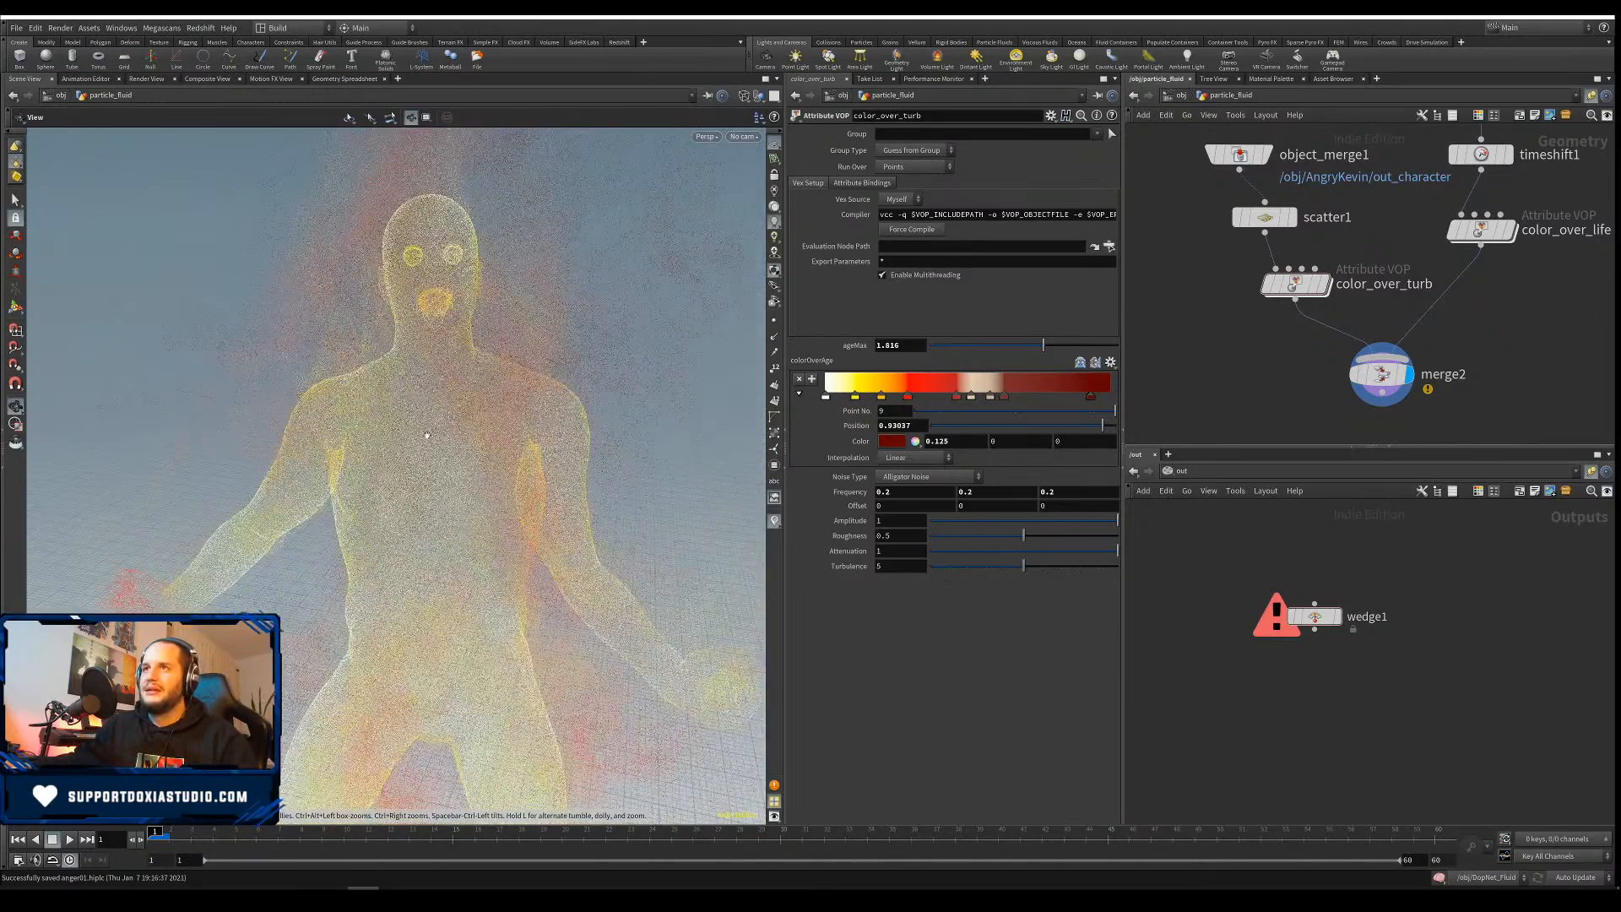
pyautogui.moveTo(427, 422); pyautogui.dragTo(371, 473, button='right')
pyautogui.moveTo(371, 473); pyautogui.dragTo(351, 484)
pyautogui.moveTo(351, 483); pyautogui.dragTo(385, 451, button='right')
pyautogui.moveTo(385, 452)
pyautogui.mouseDown()
pyautogui.moveTo(405, 460)
pyautogui.moveTo(426, 433)
pyautogui.mouseUp()
# Set the viewport's particle Point Size to 2 pixels in the display options
pyautogui.write('d')
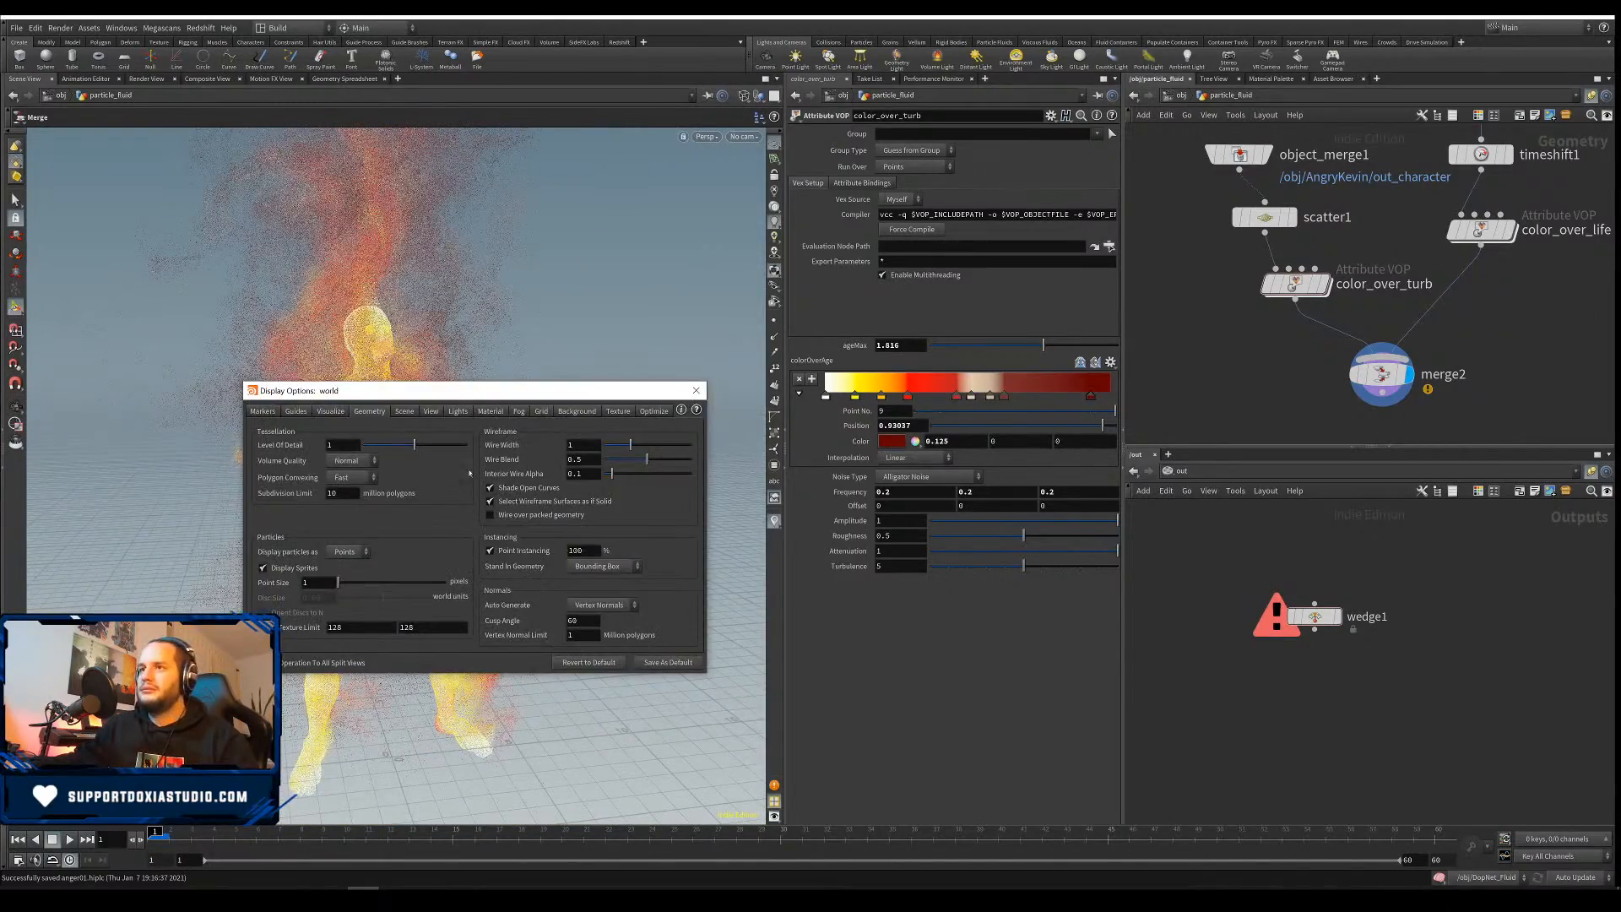
pyautogui.write('2')
pyautogui.press('Return')
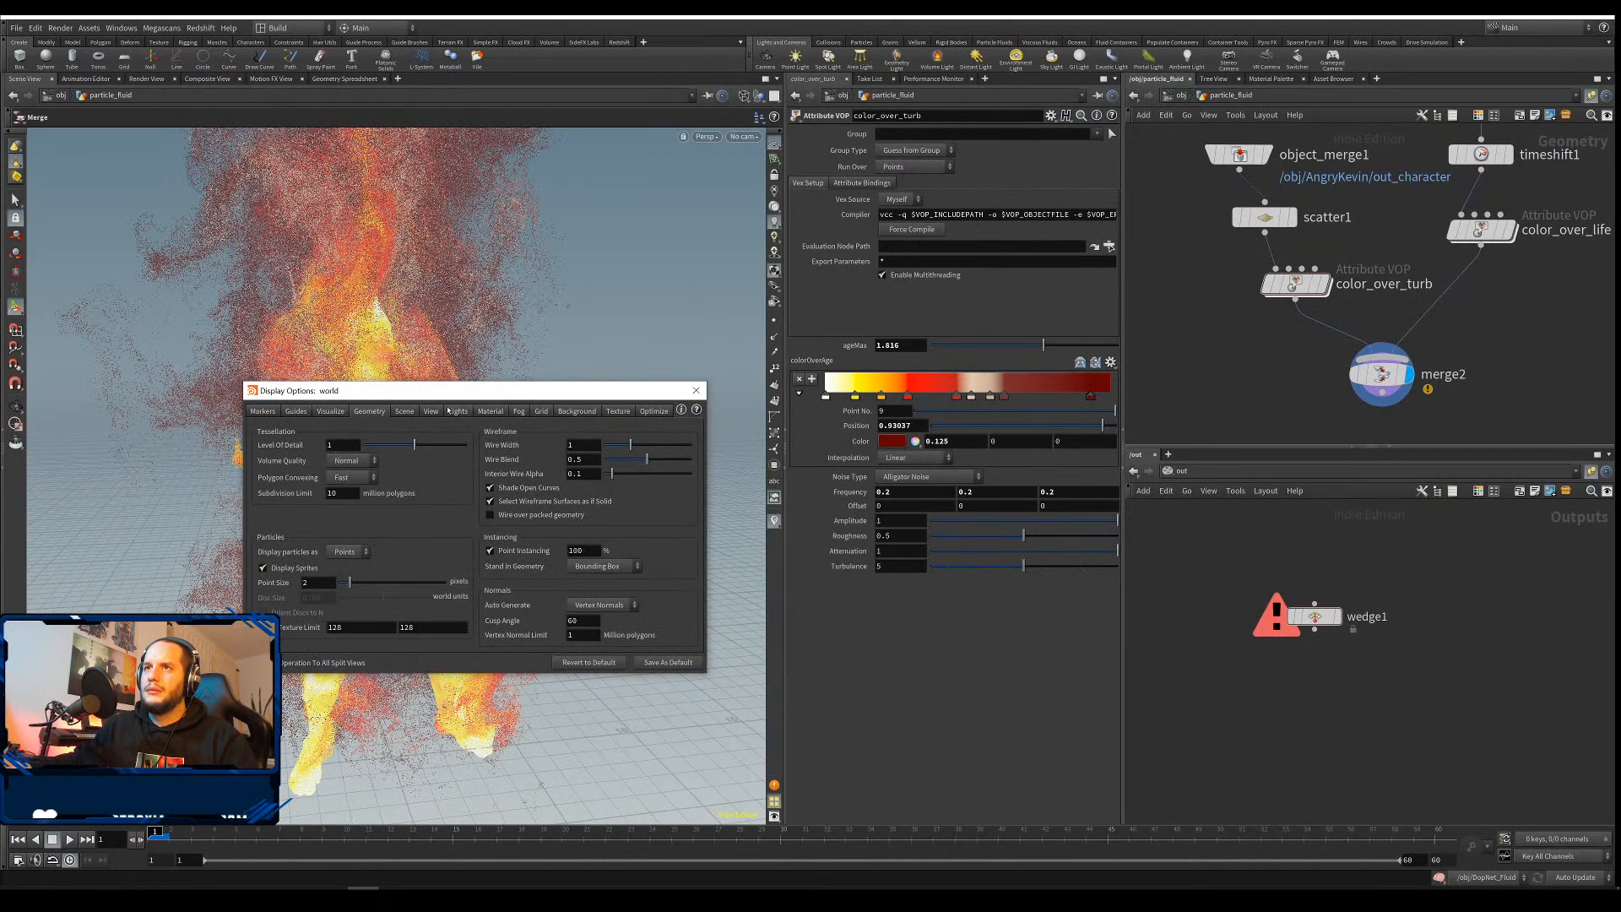
pyautogui.moveTo(695, 395); pyautogui.dragTo(700, 408)
pyautogui.click(700, 408)
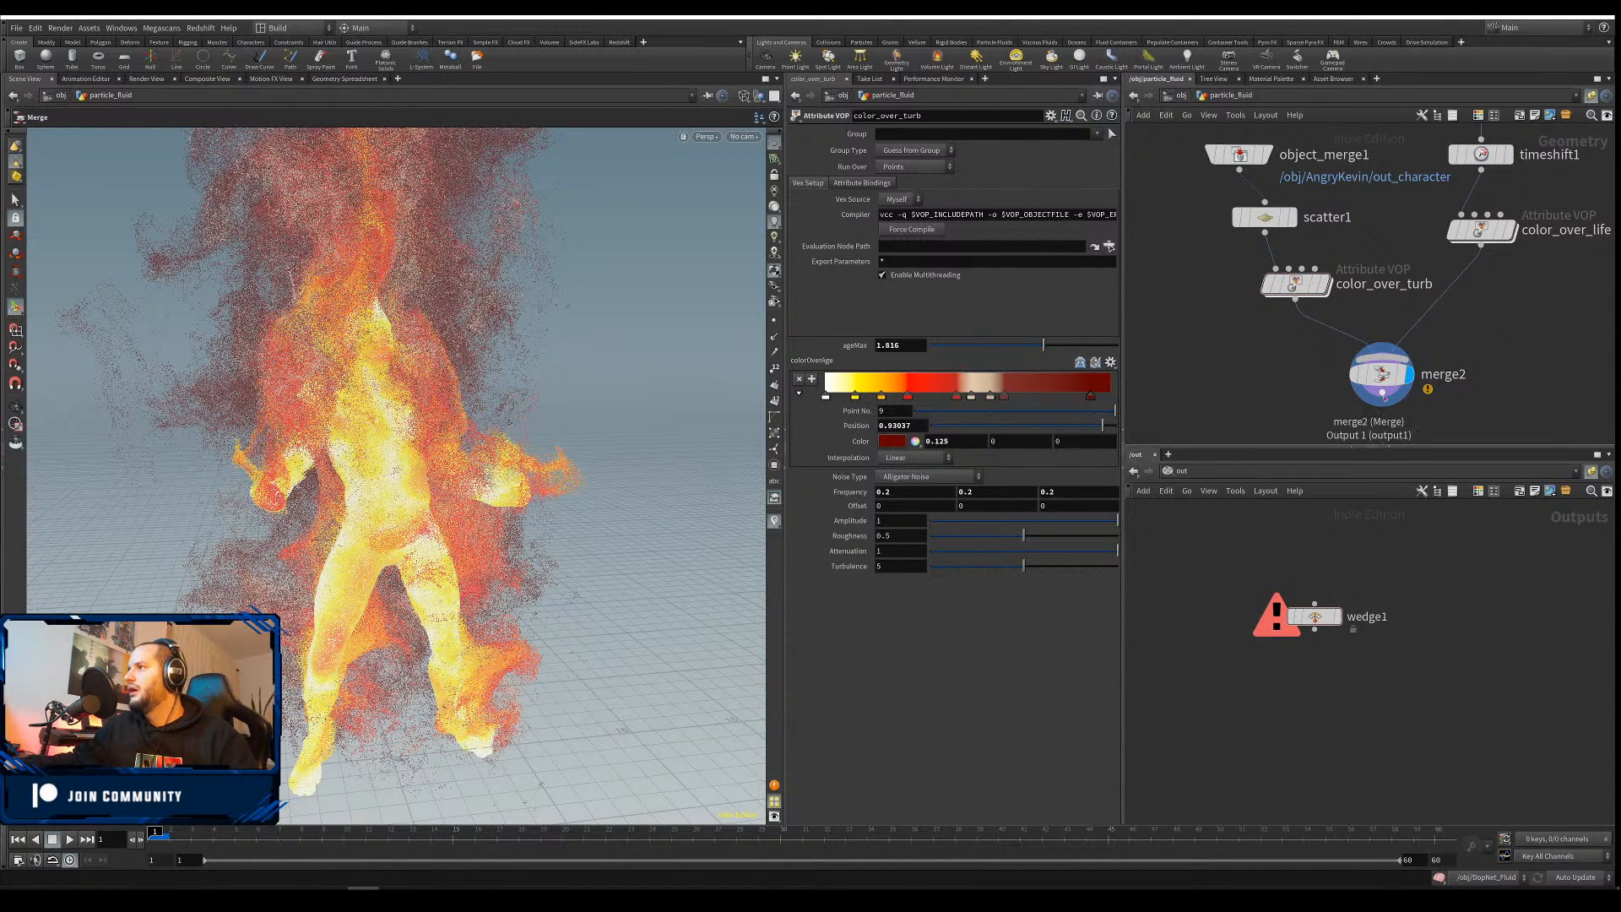
# Add a Point Wrangle below merge2 and display it
pyautogui.press('Tab')
pyautogui.write('wr')
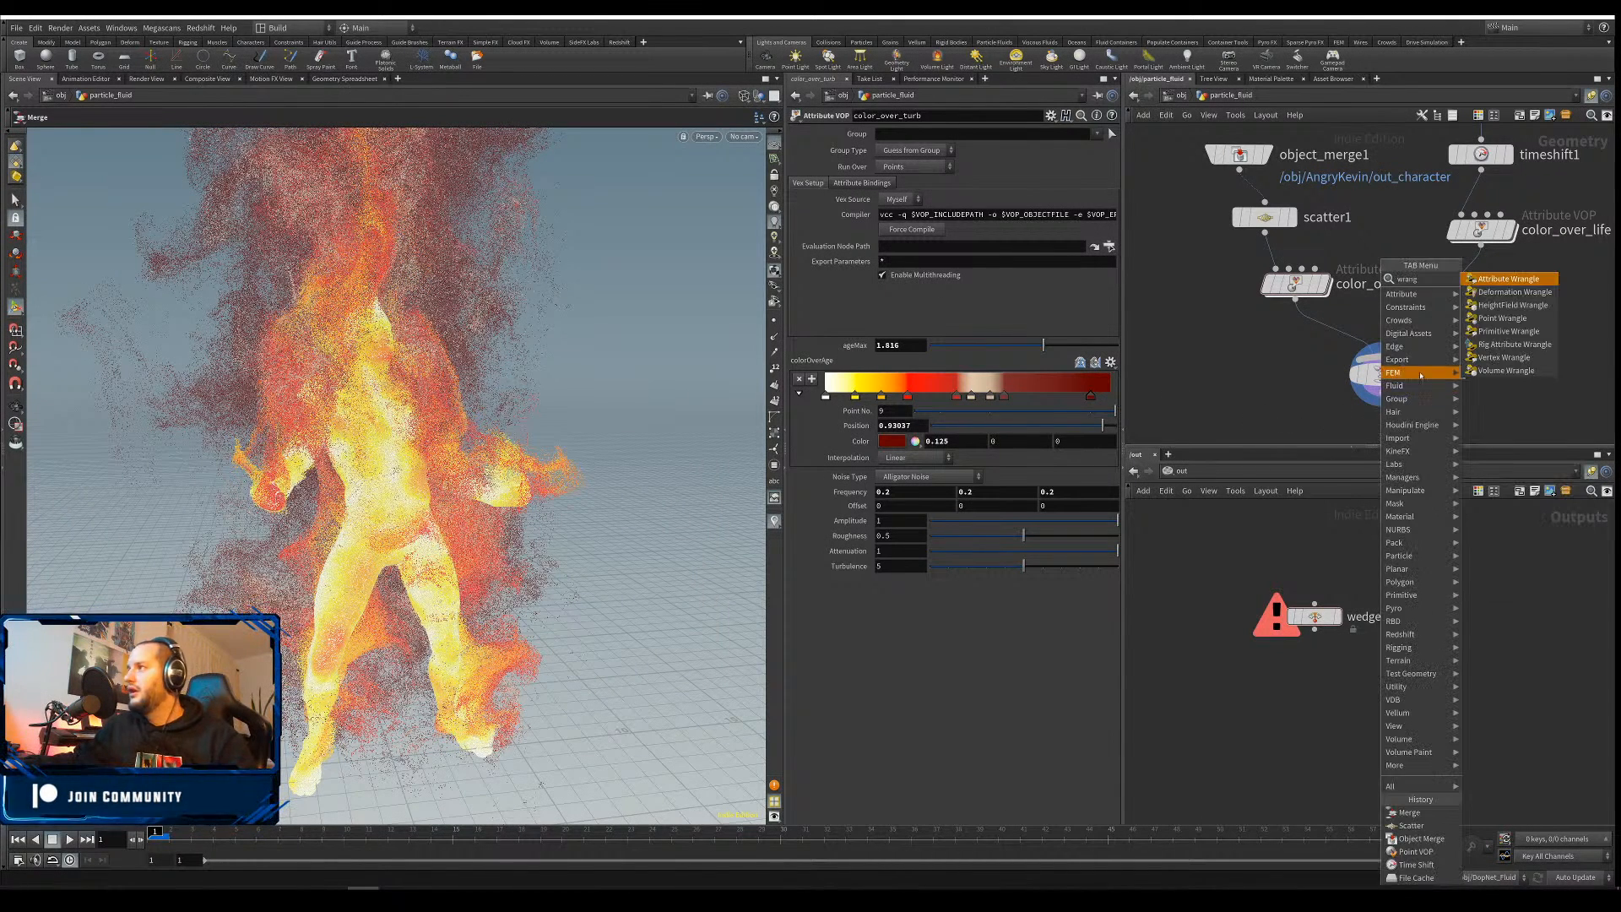
pyautogui.click(1471, 321)
pyautogui.click(1441, 380)
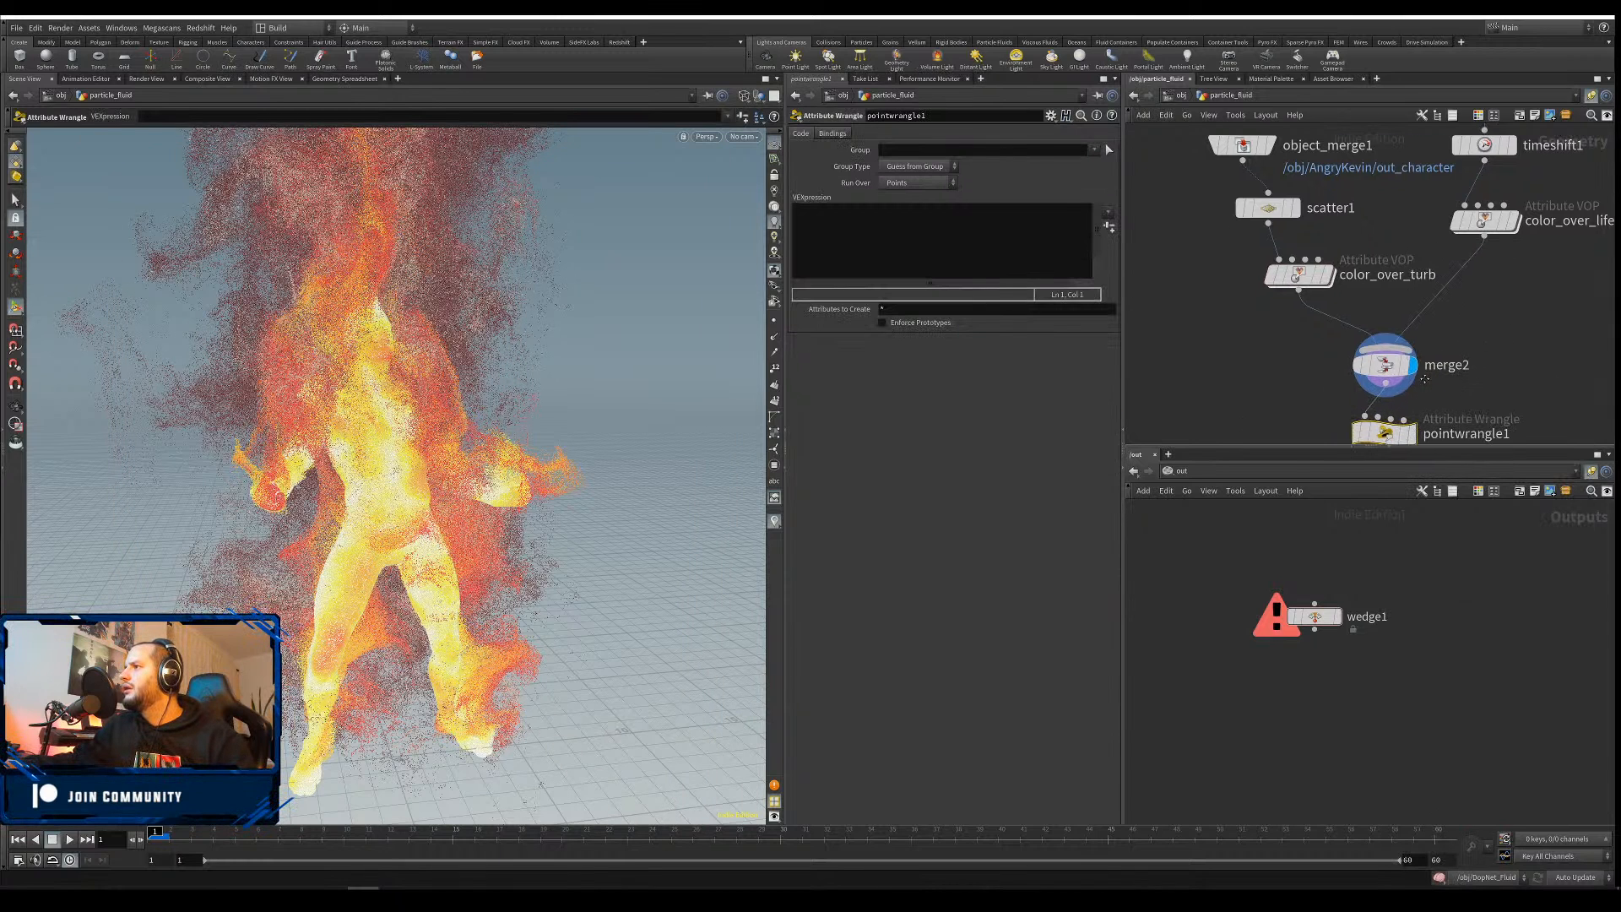
pyautogui.click(930, 236)
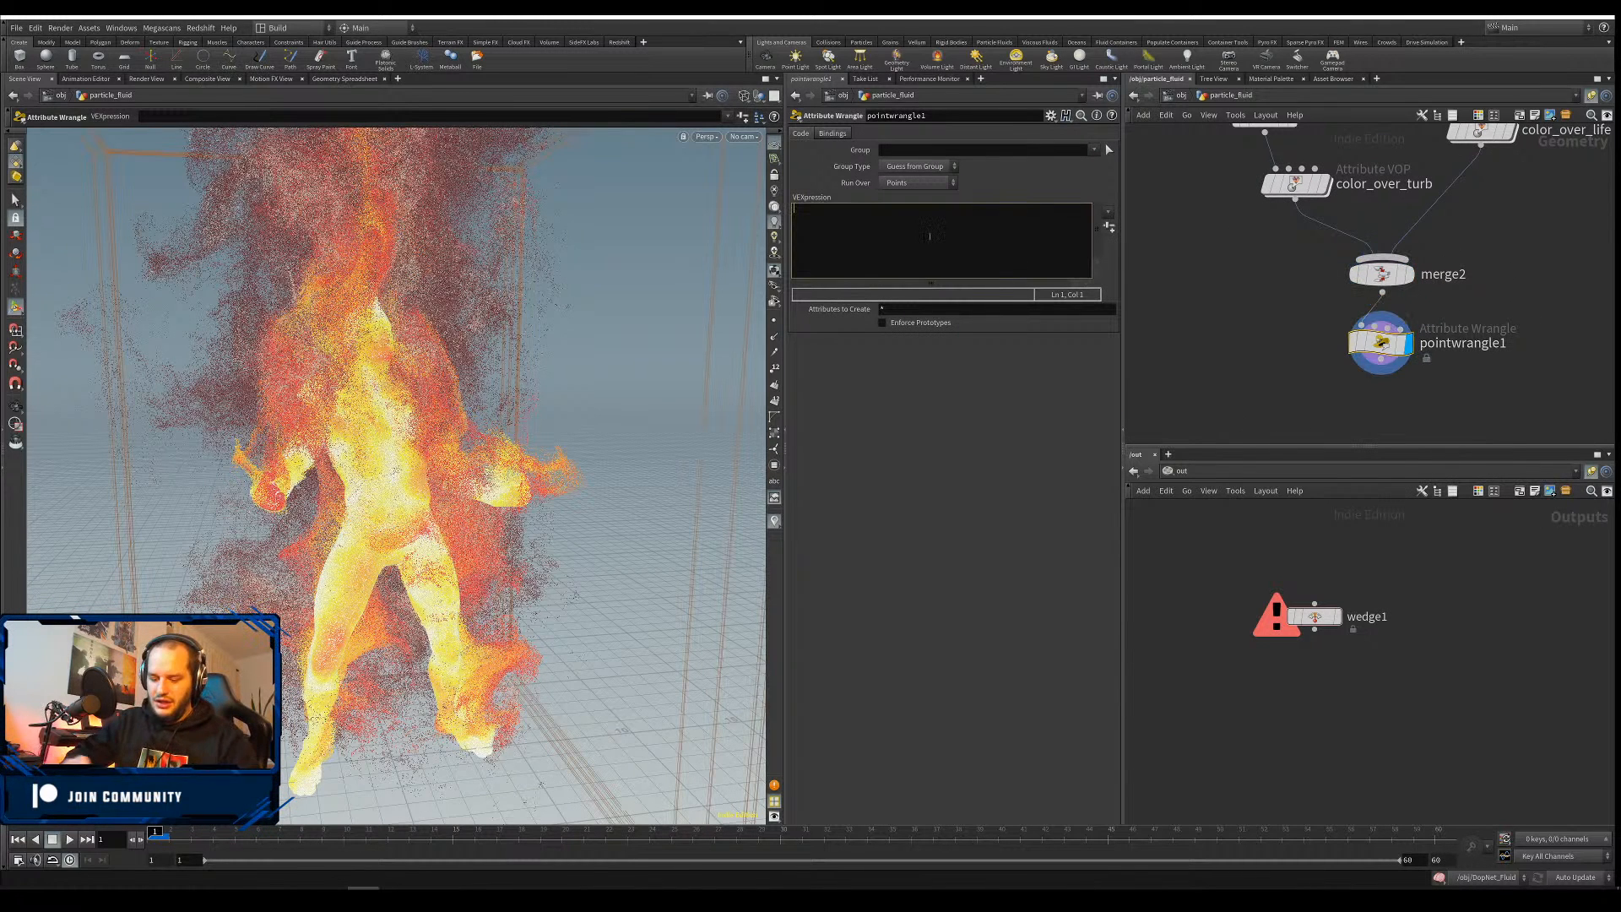
pyautogui.write('@A')
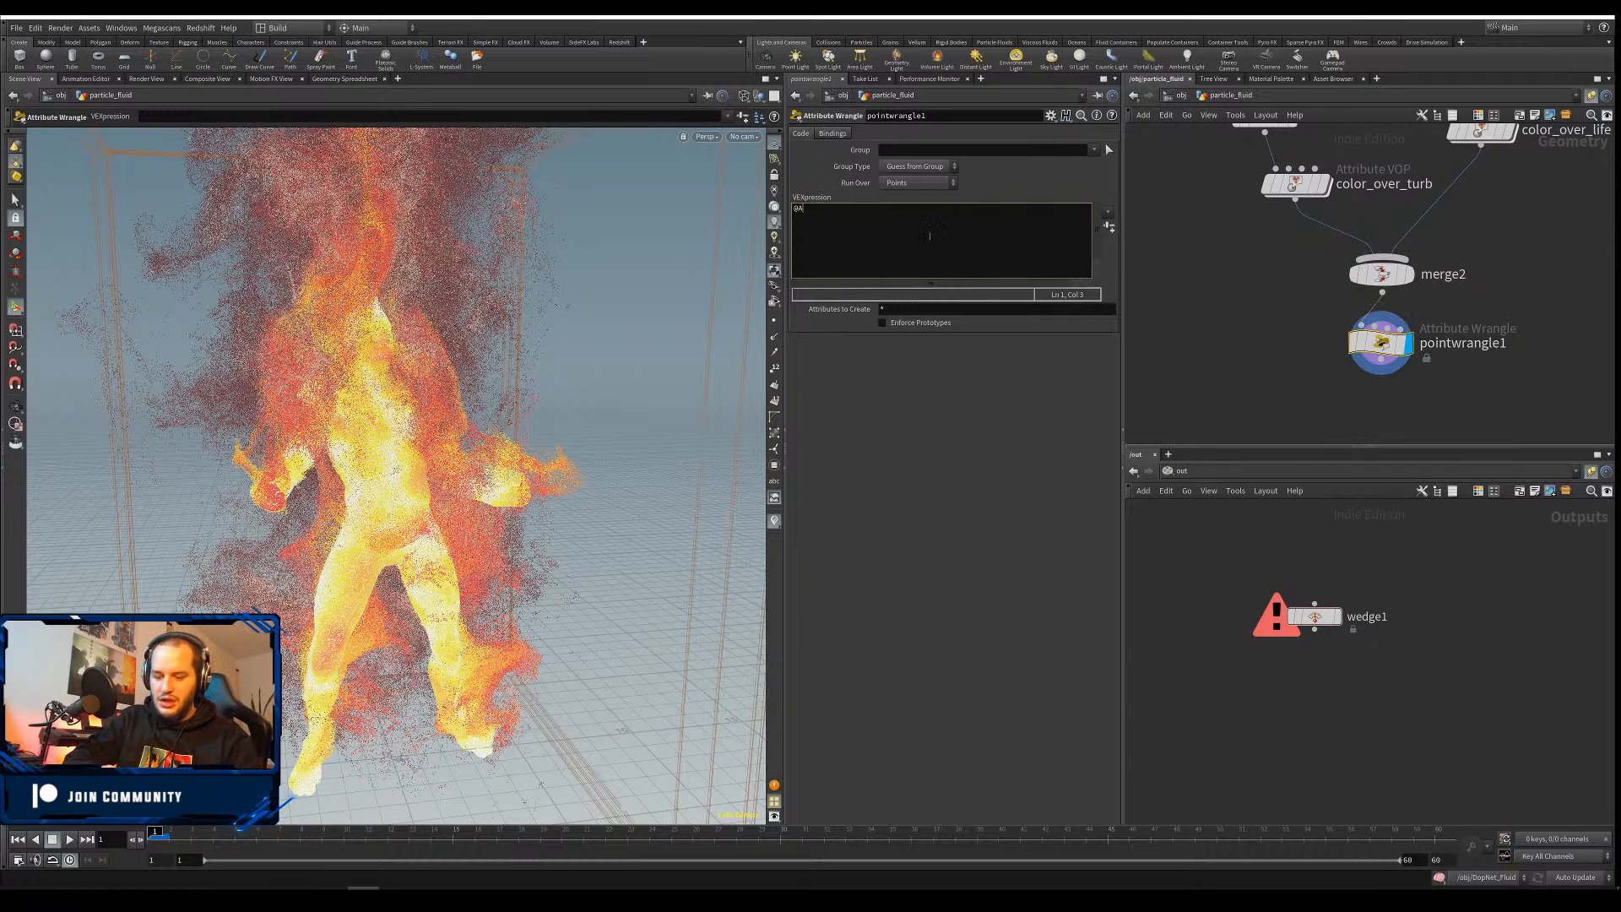
pyautogui.write('lpha = 0.4;')
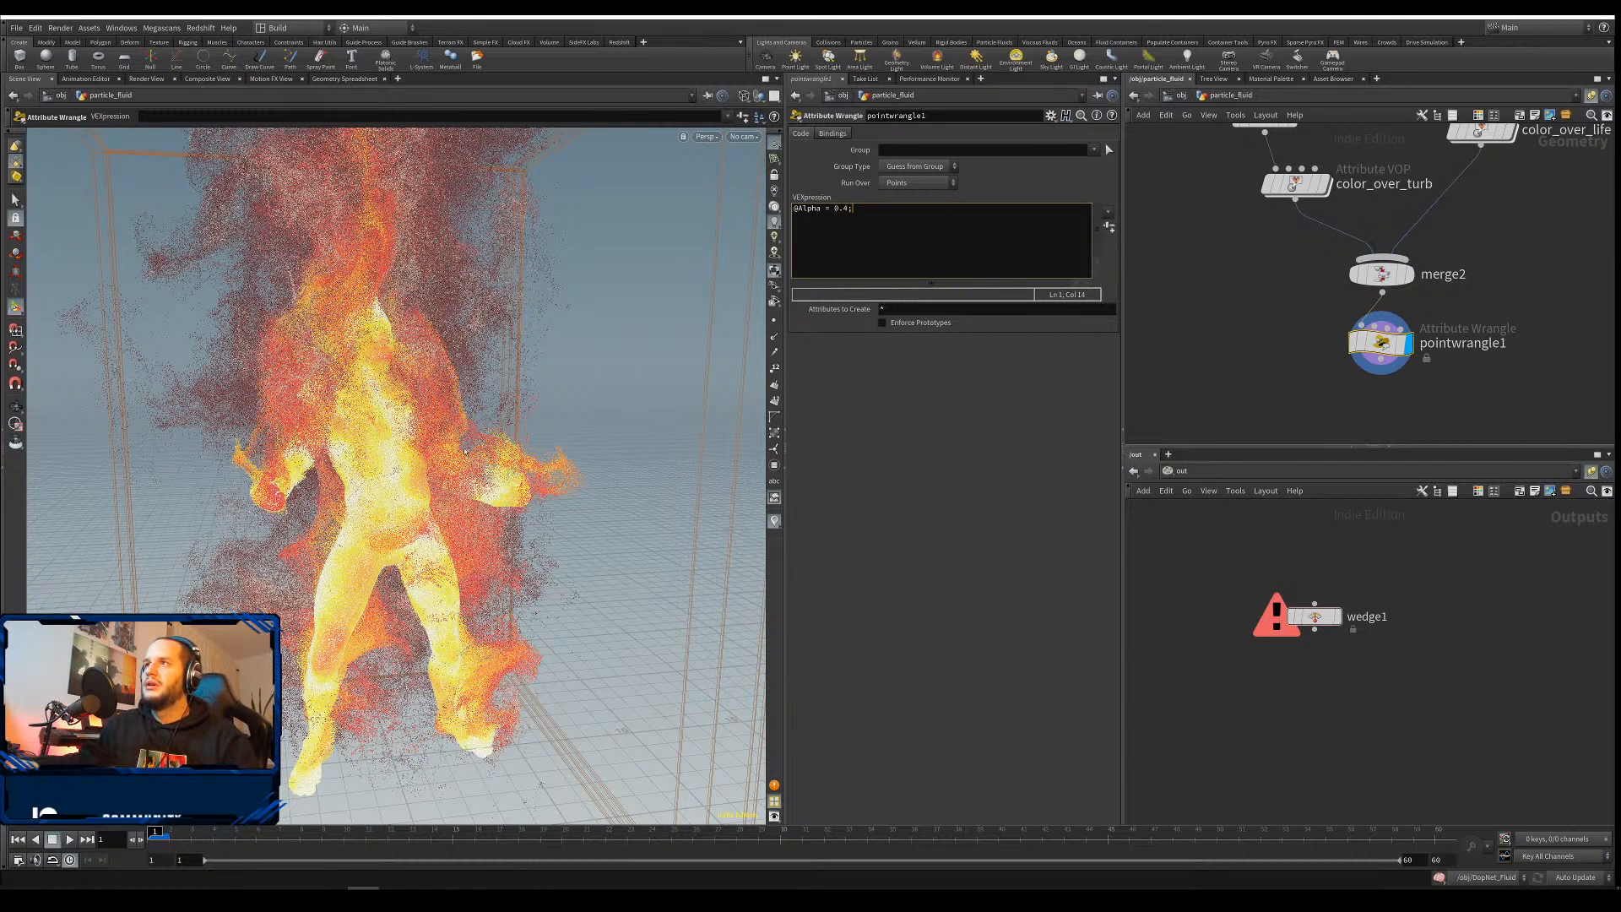
pyautogui.click(972, 355)
pyautogui.keyDown('alt'); pyautogui.moveTo(406, 439); pyautogui.dragTo(298, 421); pyautogui.keyUp('alt')
pyautogui.keyDown('alt'); pyautogui.moveTo(417, 421); pyautogui.dragTo(299, 500); pyautogui.keyUp('alt')
# Try an Alpha value of 0.2 in the point wrangle's expression
pyautogui.press('Left')
pyautogui.press('BackSpace')
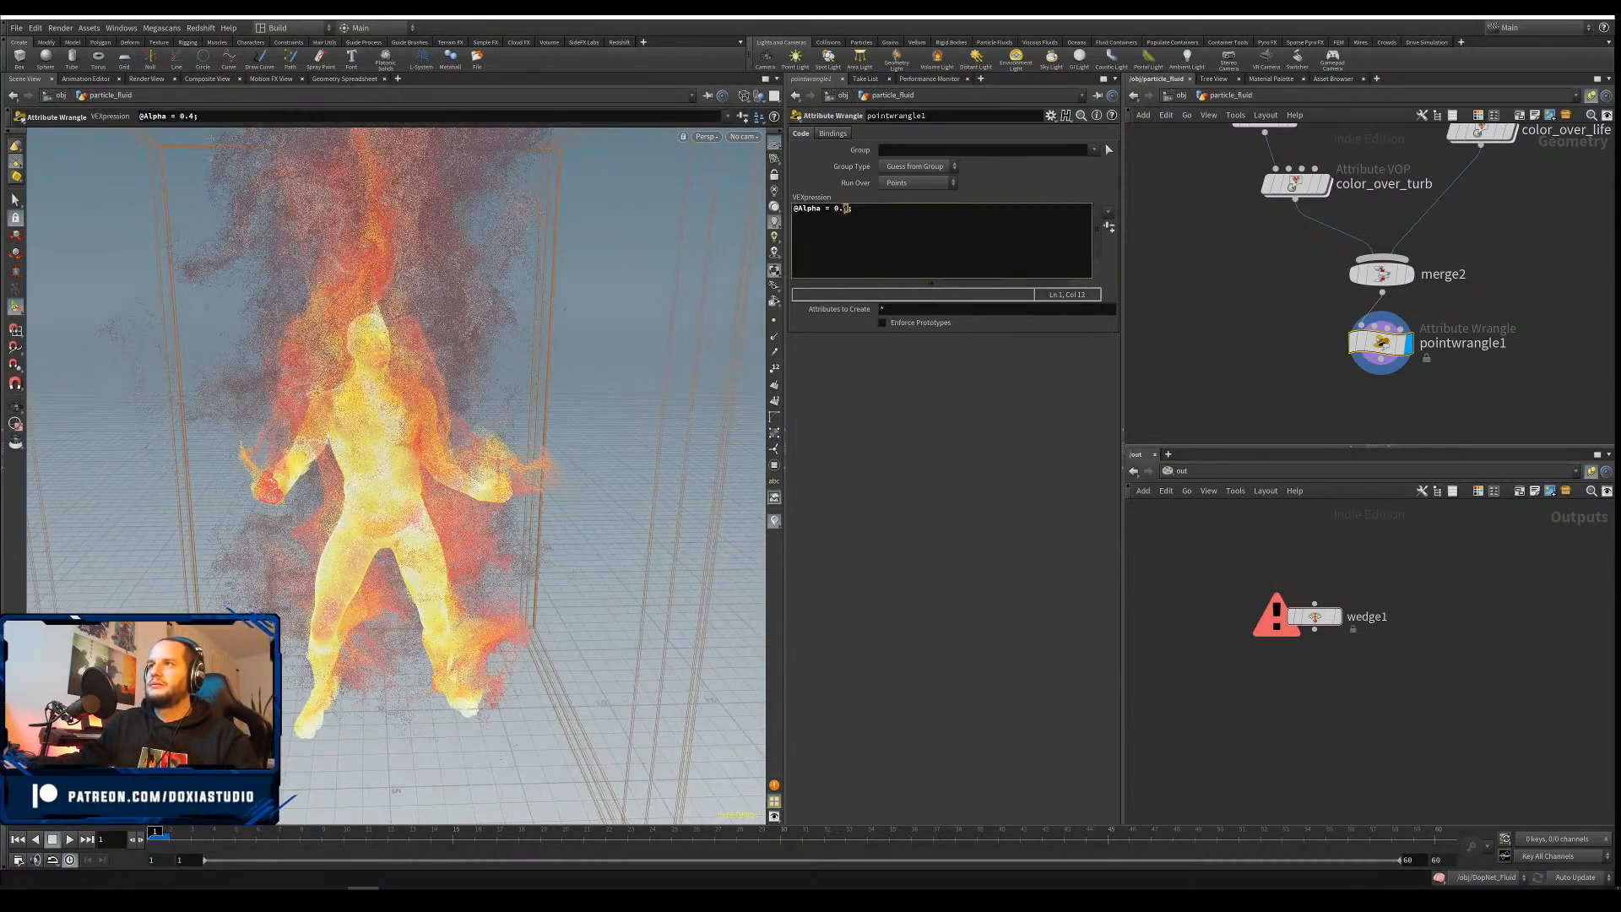
pyautogui.write('2')
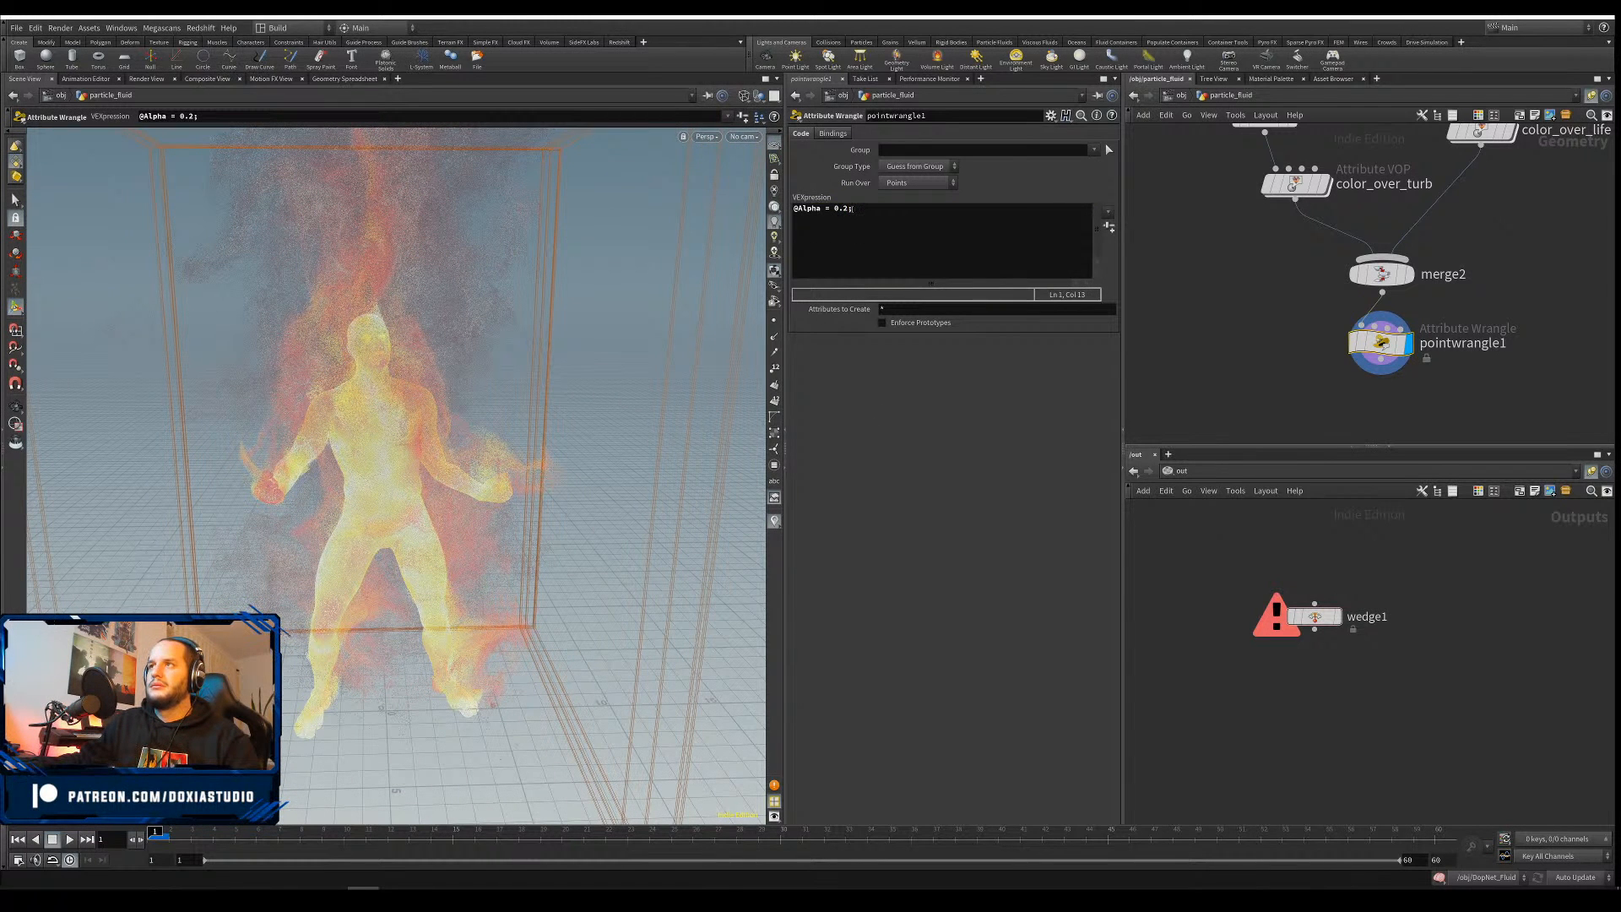
pyautogui.hotkey('shift', 'Left')
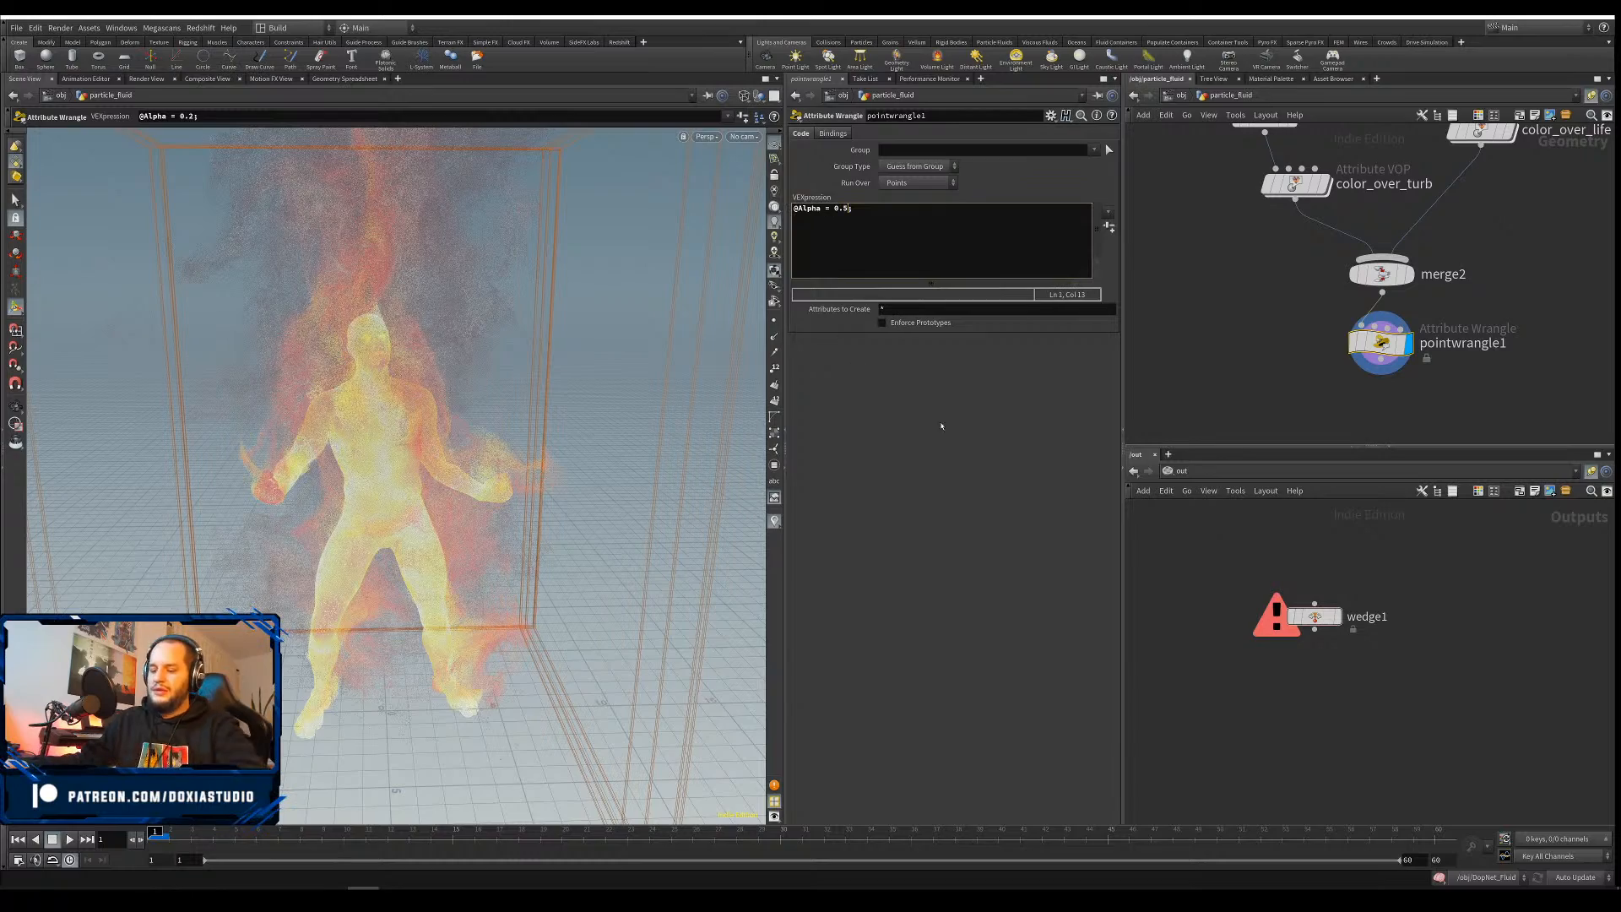
pyautogui.hotkey('ctrl', 'Return')
pyautogui.scroll(-2, 329, 498)
pyautogui.keyDown('alt'); pyautogui.moveTo(317, 508); pyautogui.dragTo(386, 564); pyautogui.keyUp('alt')
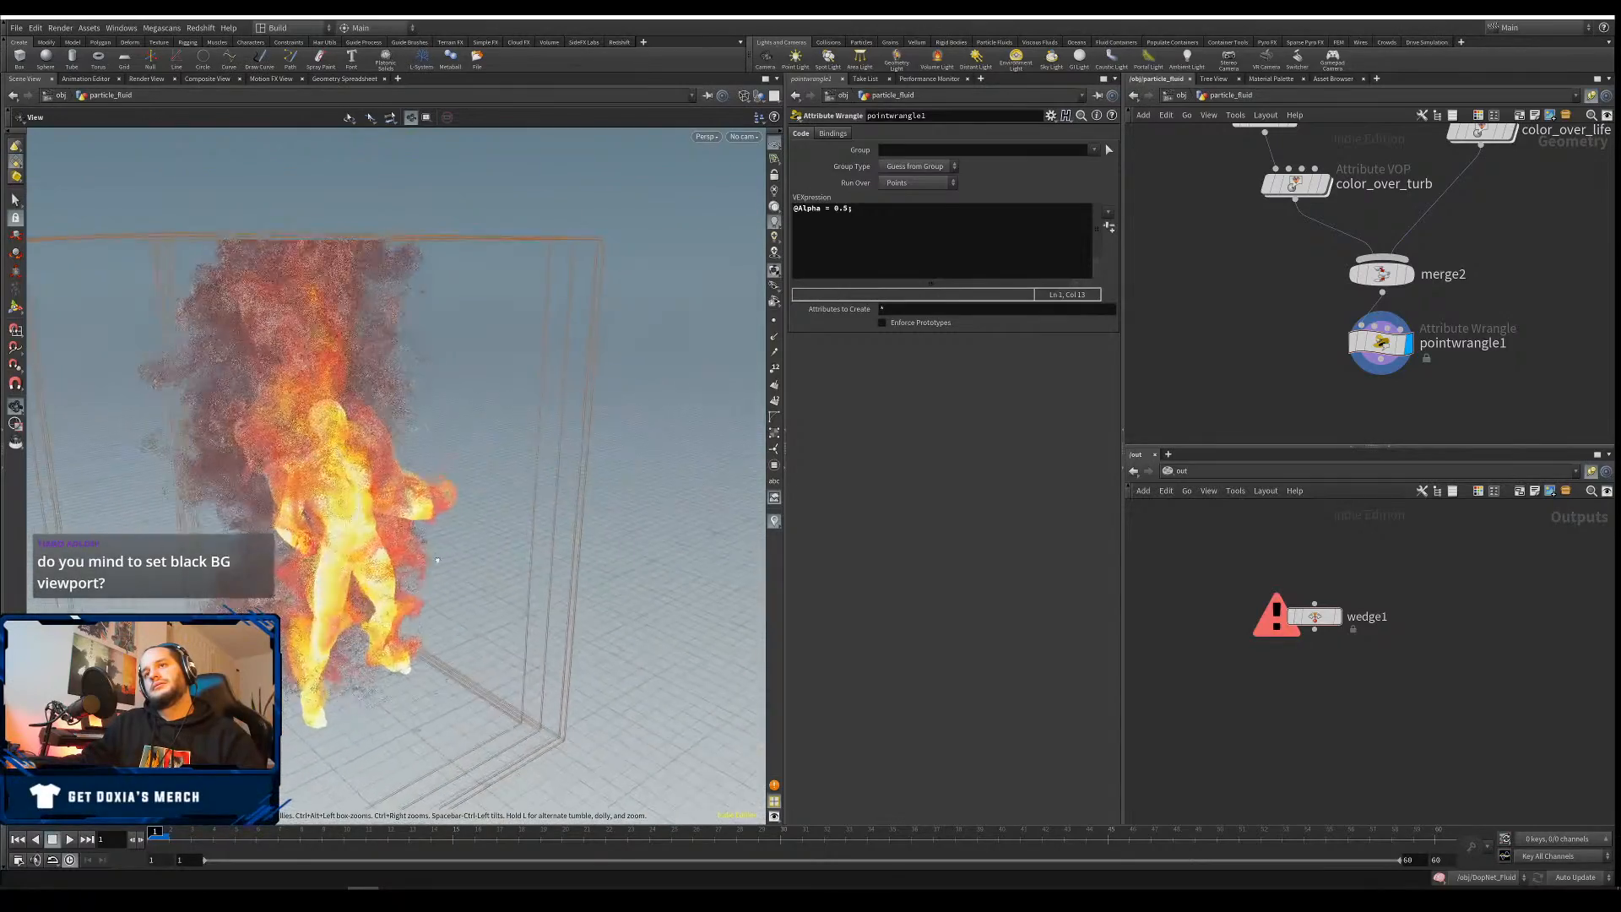
pyautogui.keyDown('alt'); pyautogui.moveTo(504, 555); pyautogui.dragTo(432, 543); pyautogui.keyUp('alt')
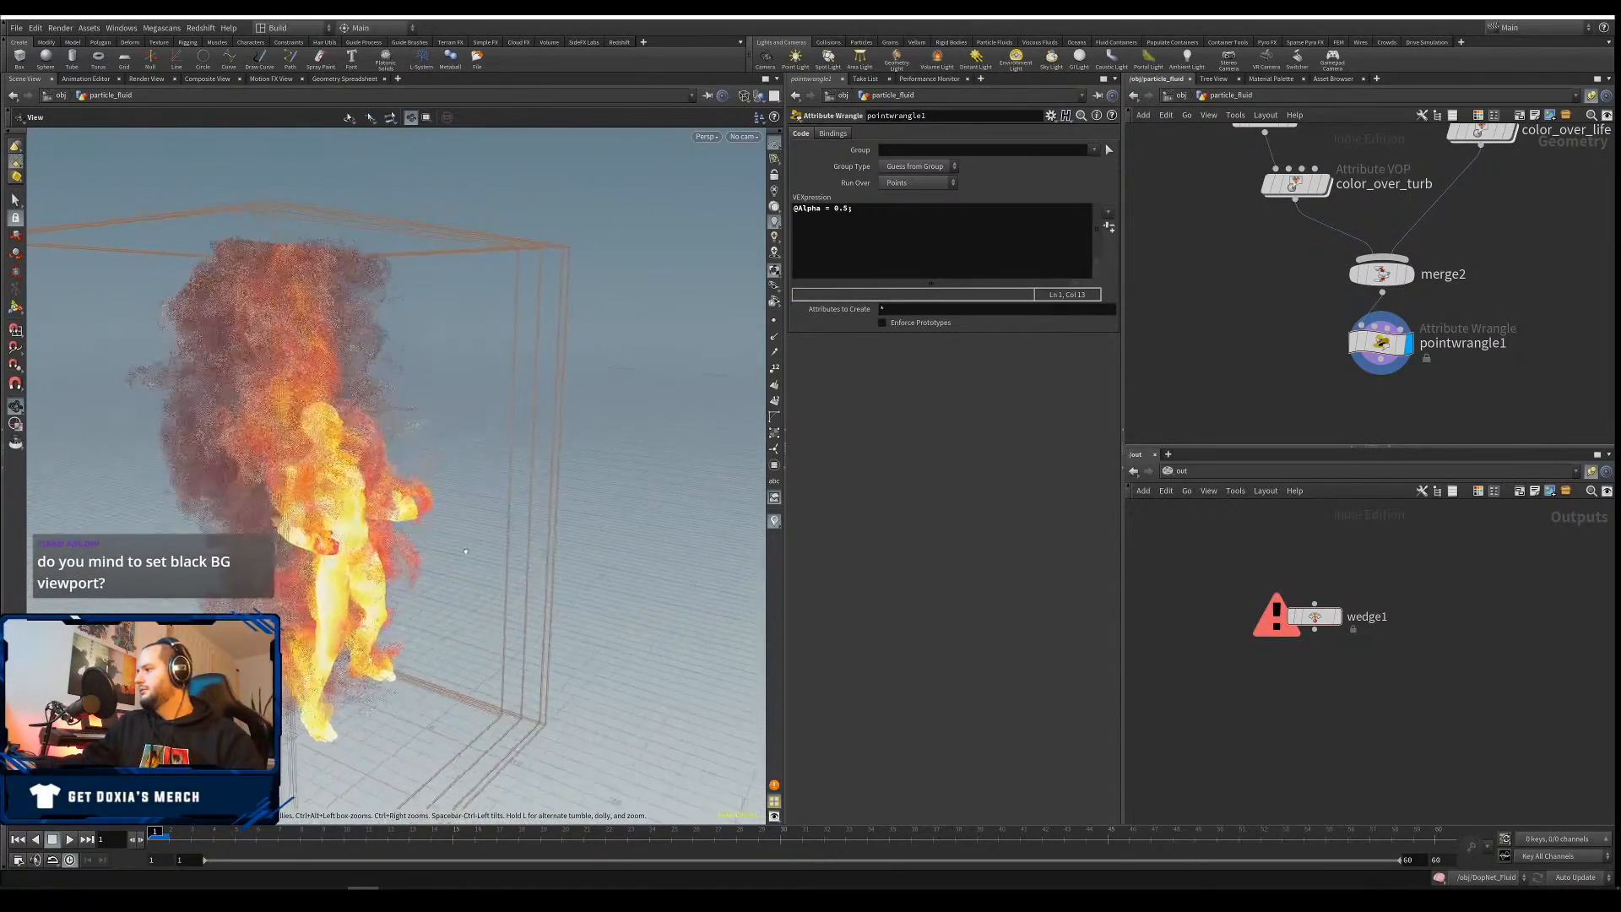
pyautogui.press('Return')
pyautogui.hotkey('ctrl', 's')
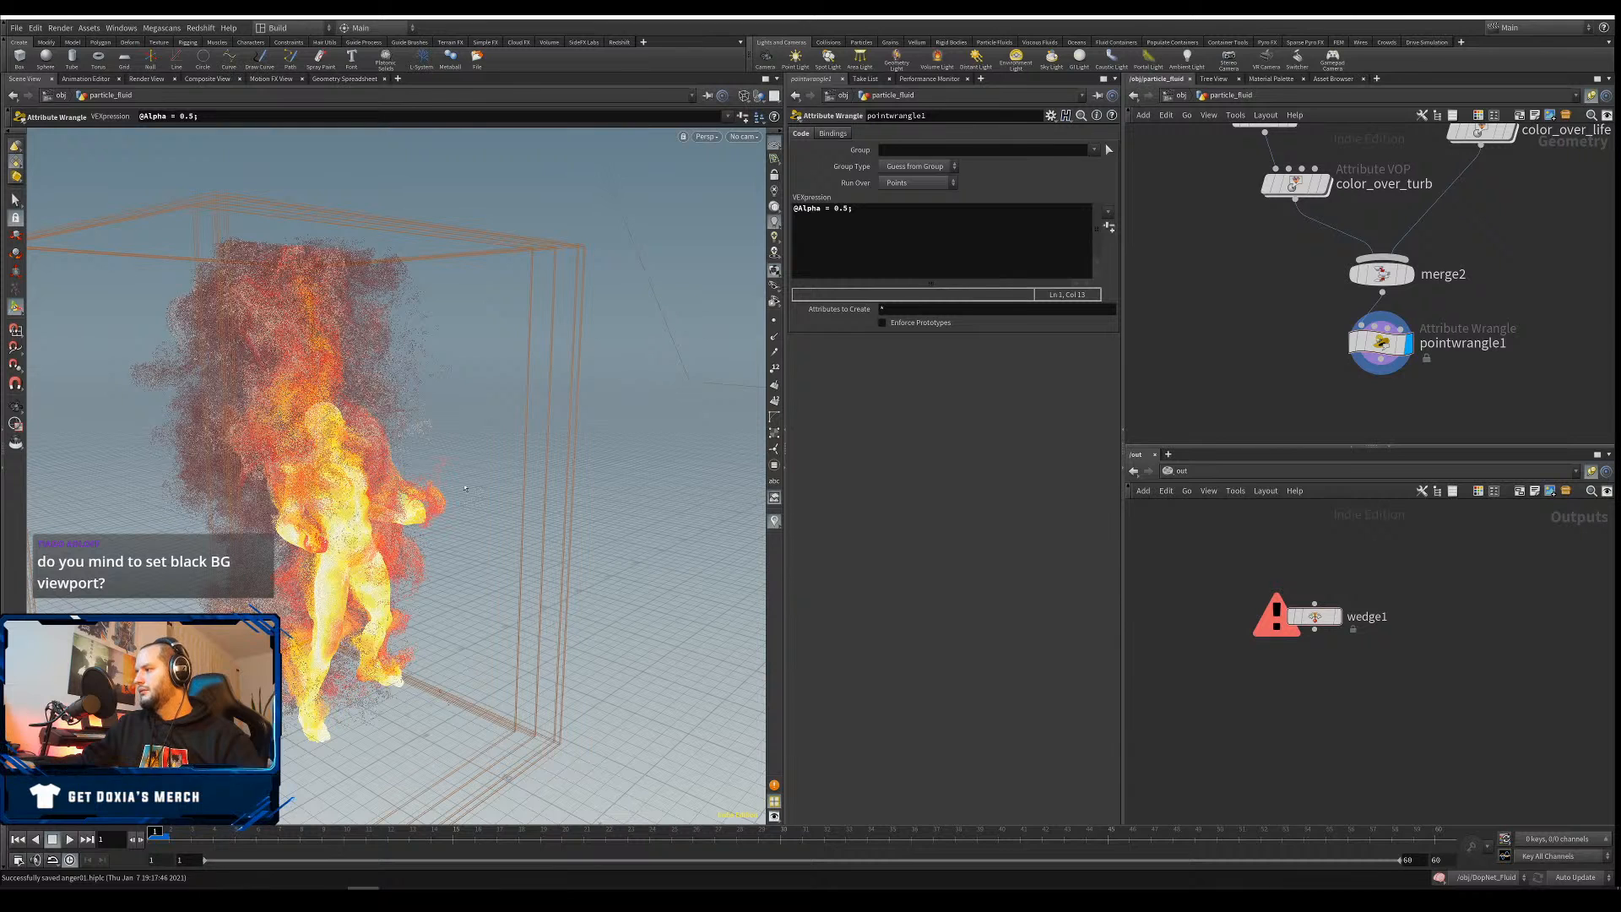
# Switch the viewport background's Color Scheme to Dark and save the scene
pyautogui.press('d')
pyautogui.click(581, 425)
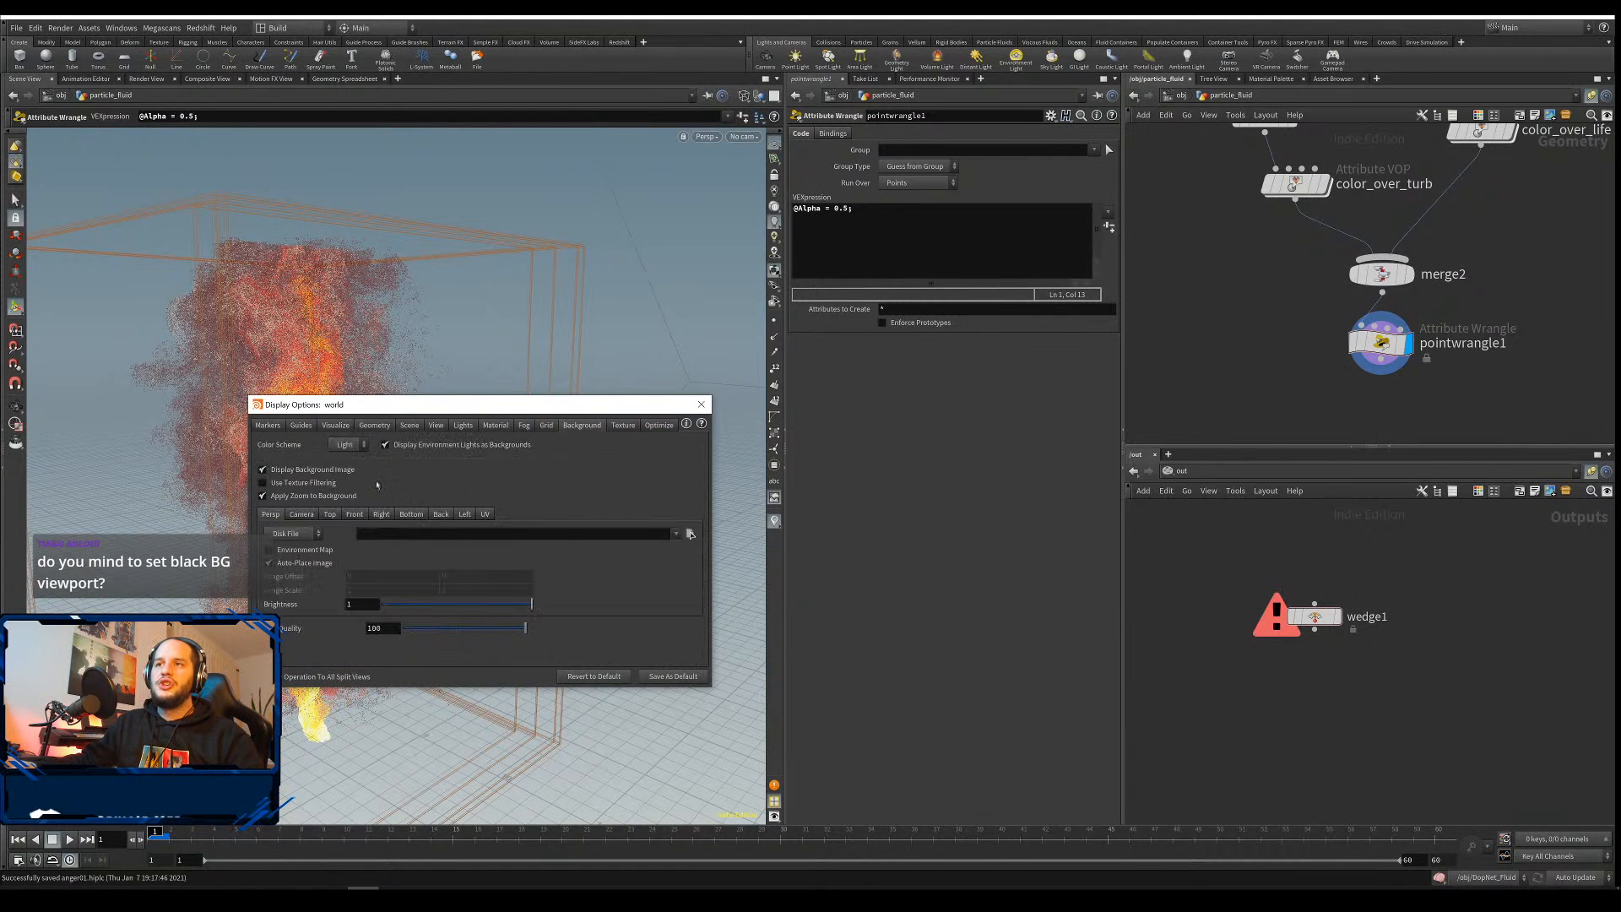
pyautogui.click(342, 470)
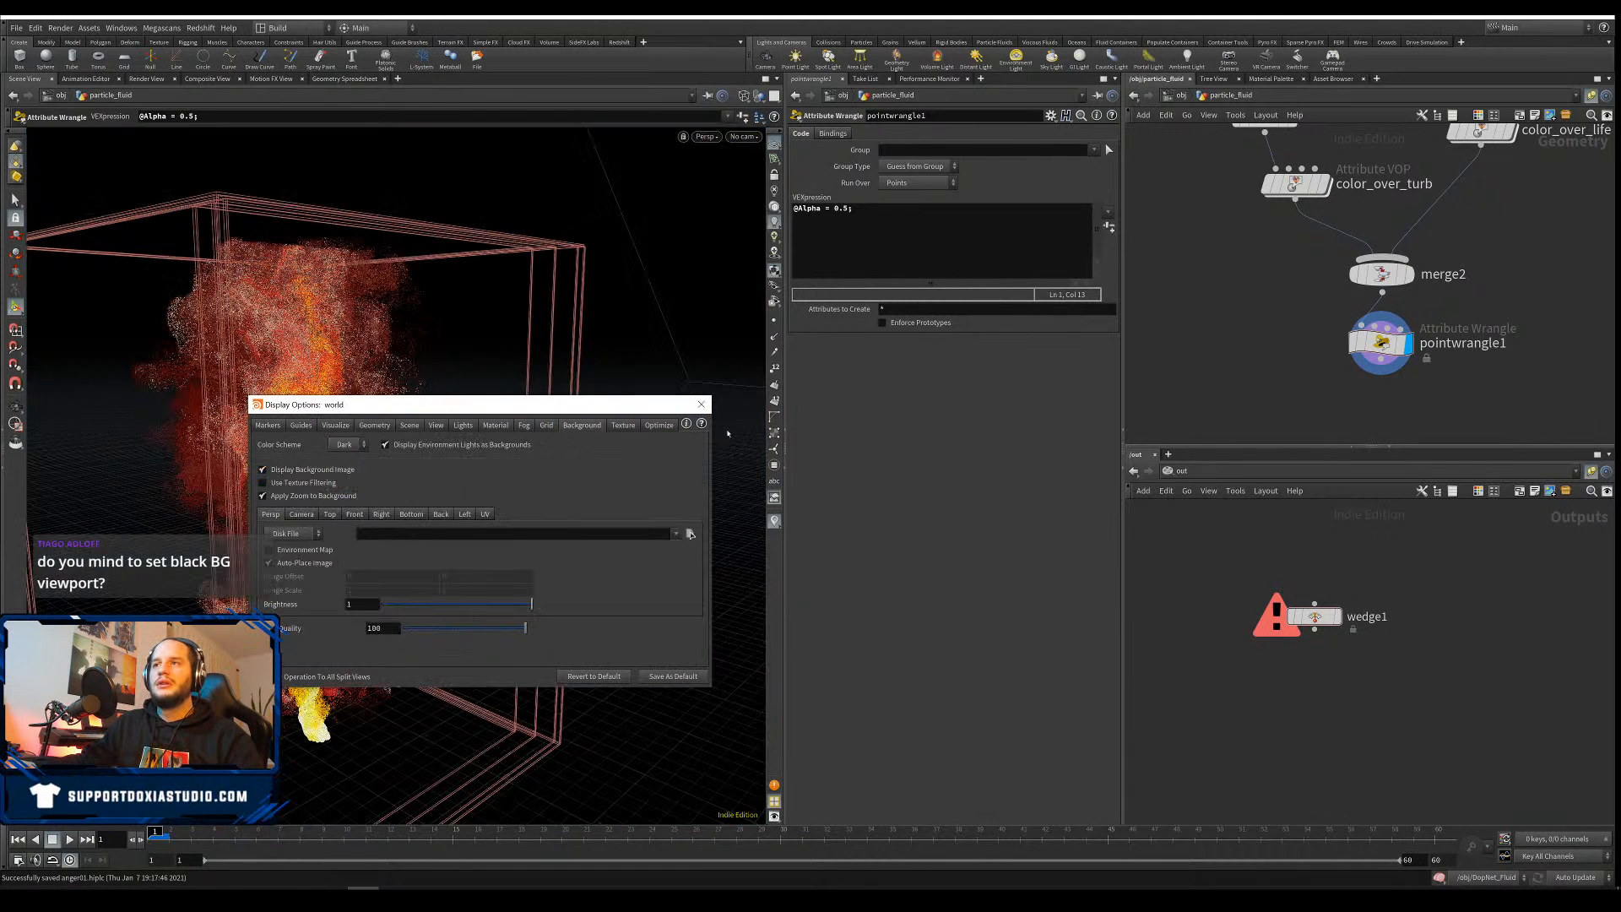
pyautogui.click(701, 405)
pyautogui.moveTo(371, 507)
pyautogui.keyDown('alt'); pyautogui.mouseDown()
pyautogui.moveTo(219, 537)
pyautogui.moveTo(77, 516)
pyautogui.moveTo(391, 522)
pyautogui.moveTo(416, 543)
pyautogui.moveTo(328, 541)
pyautogui.mouseUp(); pyautogui.keyUp('alt')
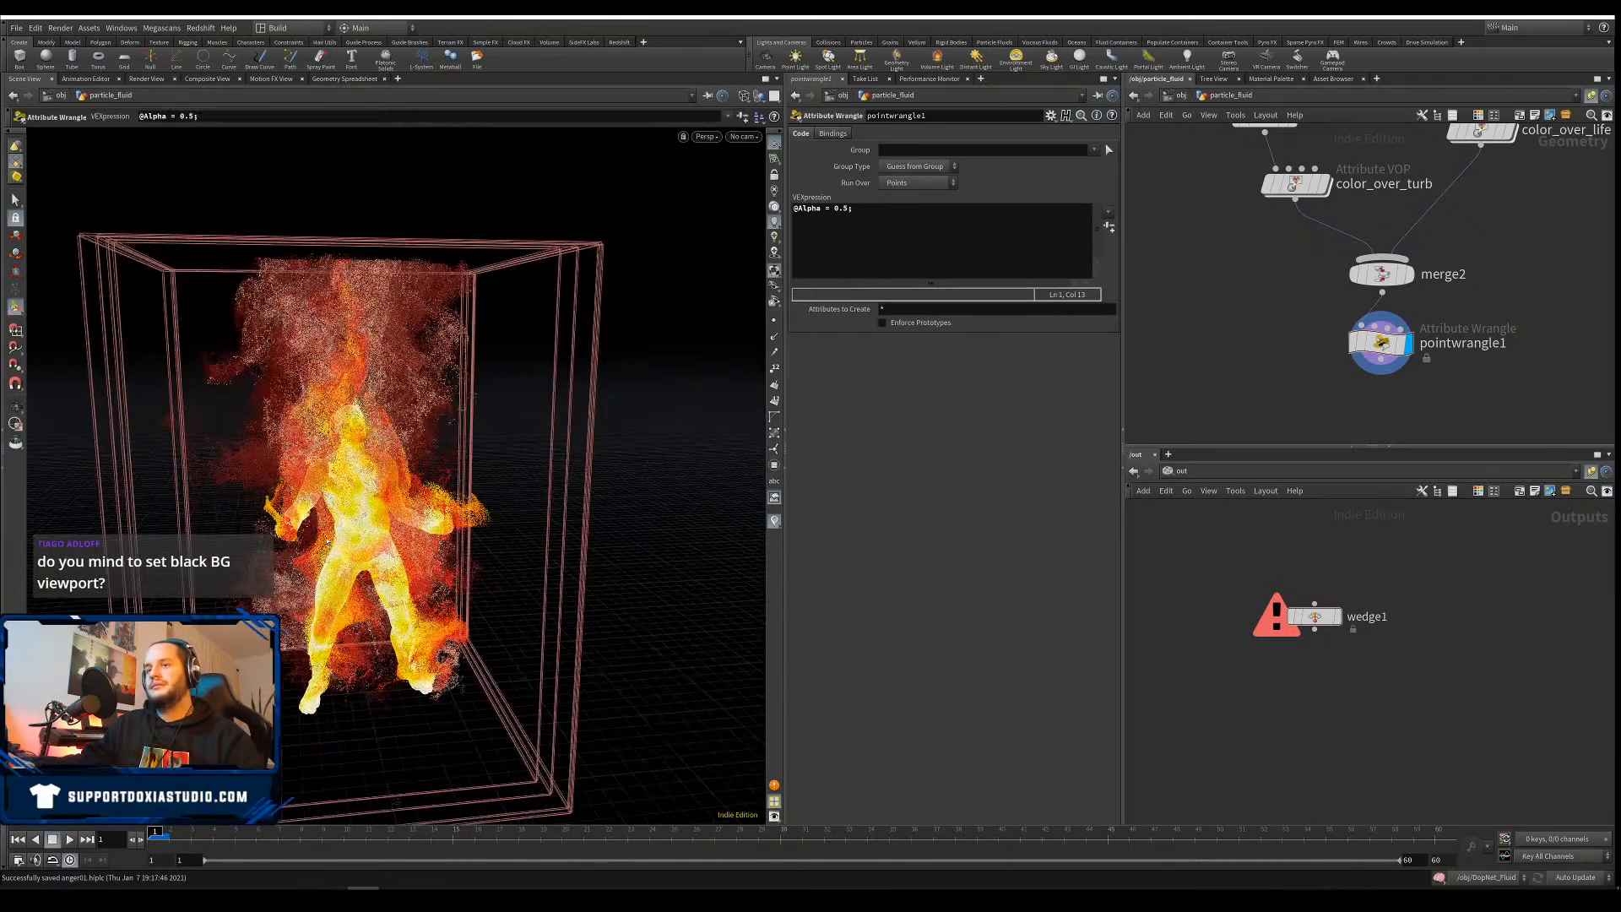
pyautogui.hotkey('ctrl', 's')
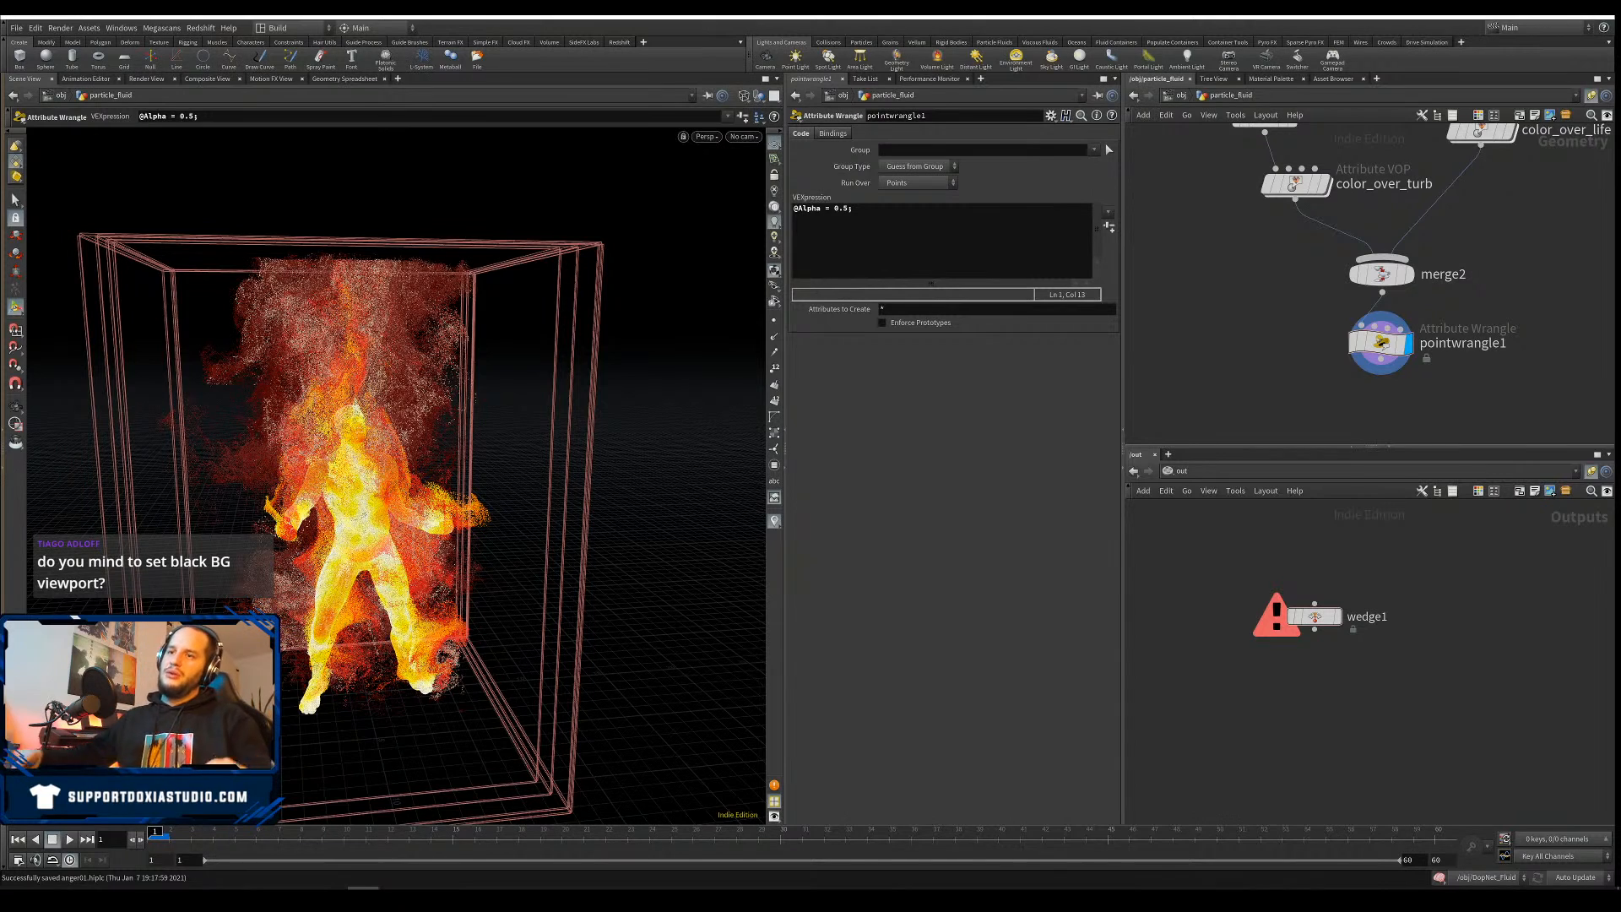
pyautogui.keyDown('alt'); pyautogui.scroll(-3, 494, 573); pyautogui.keyUp('alt')
pyautogui.keyDown('alt'); pyautogui.moveTo(494, 570); pyautogui.dragTo(437, 573, button='middle'); pyautogui.keyUp('alt')
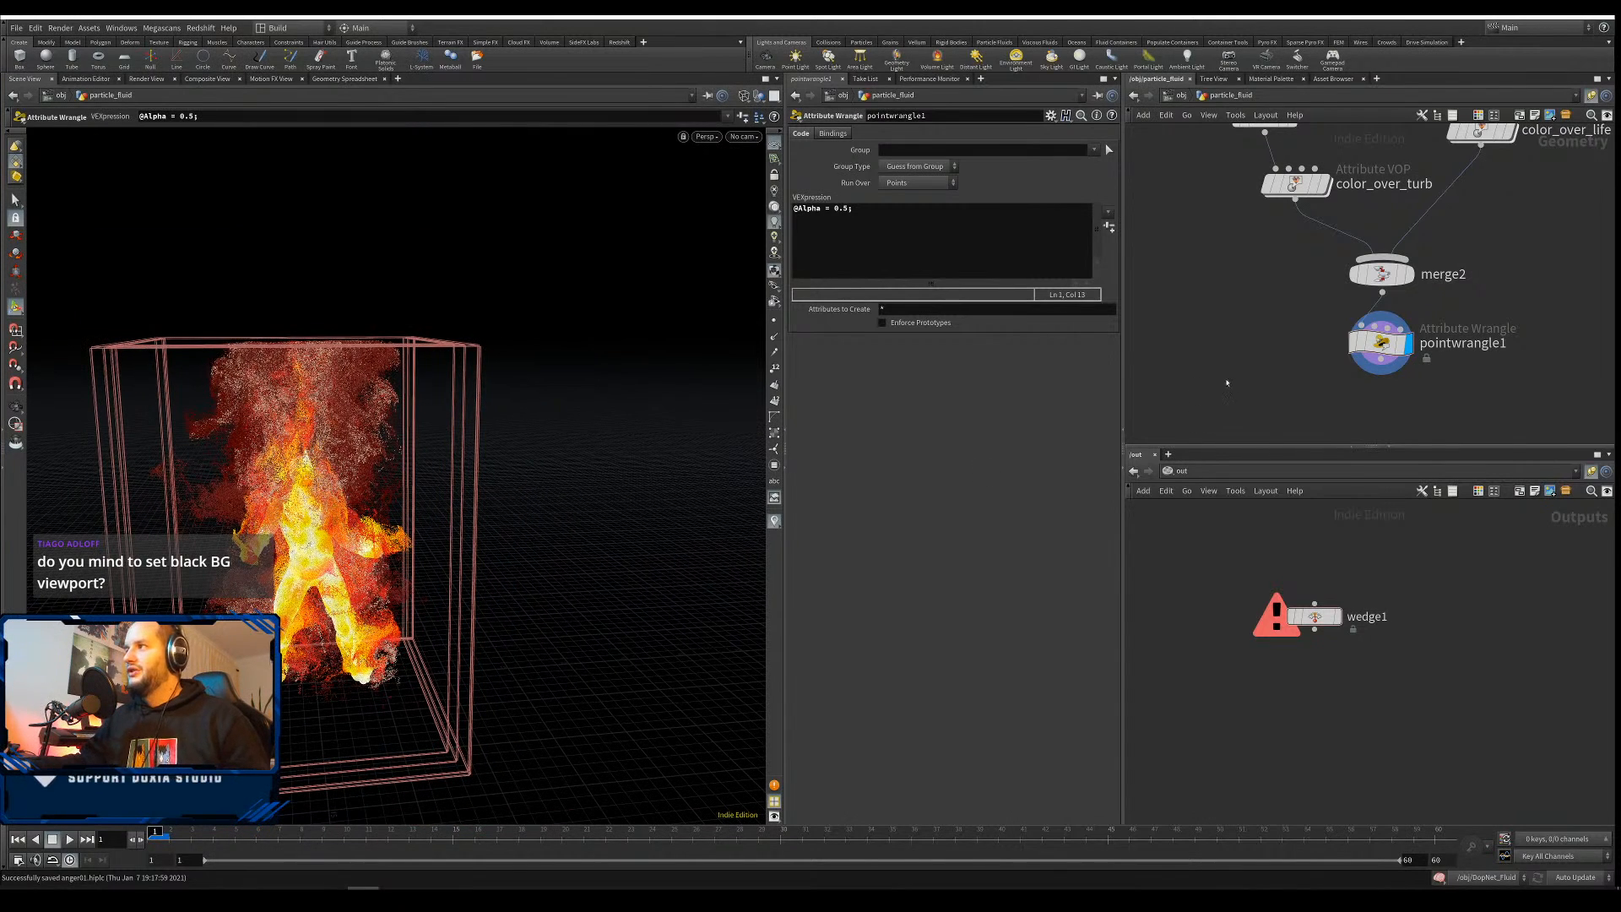
# Add a Null node below pointwrangle1 and display it
pyautogui.press('Tab')
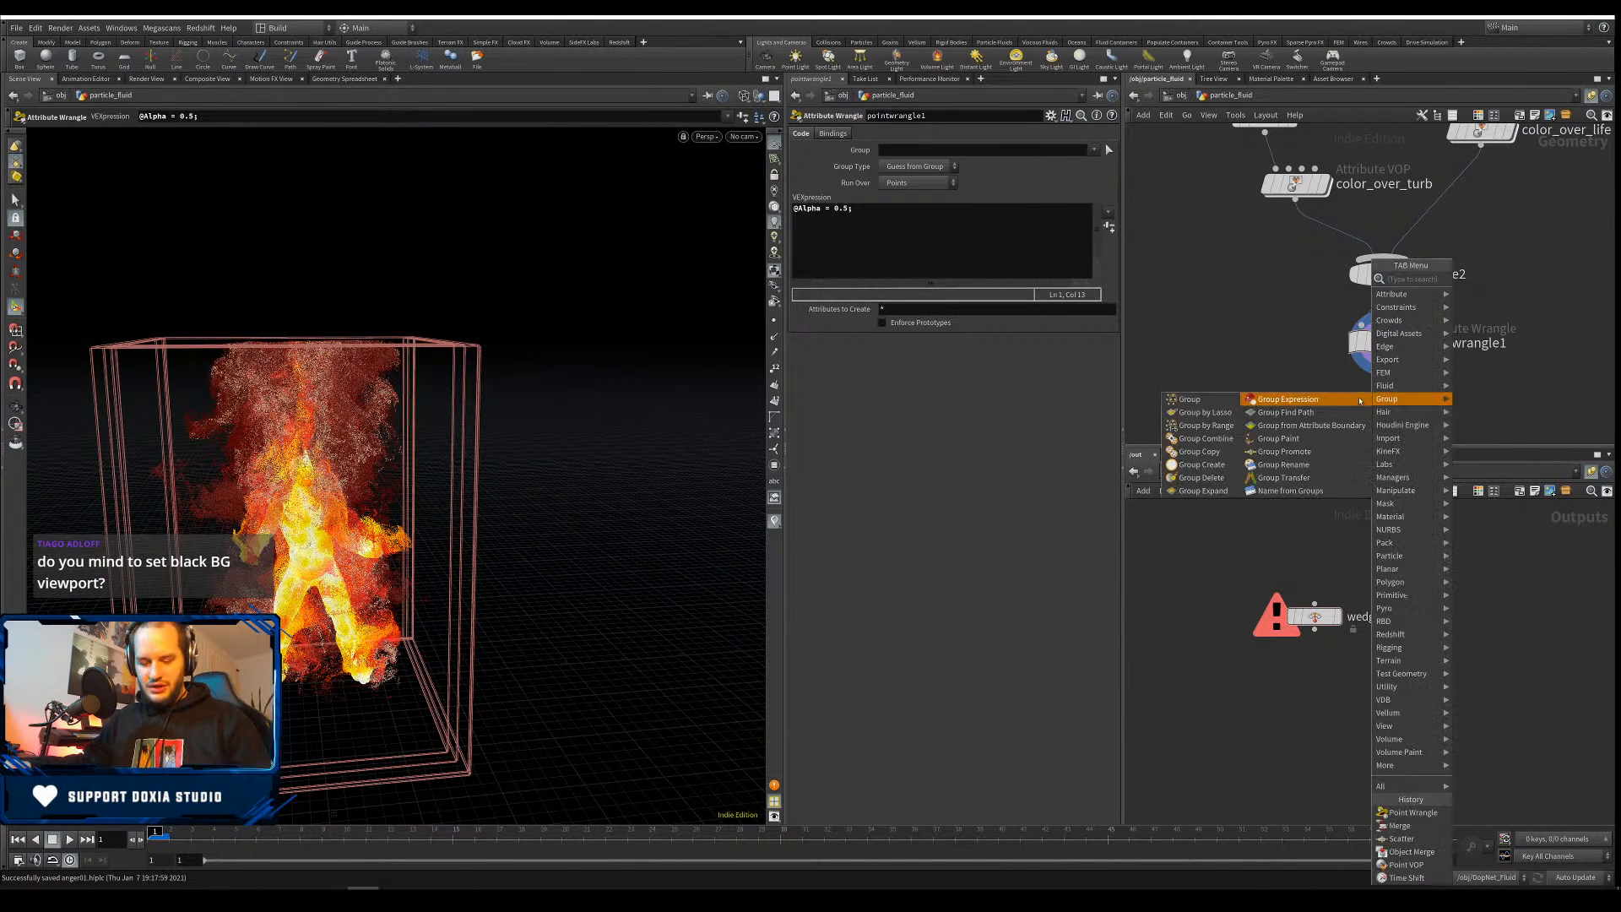
pyautogui.write('null')
pyautogui.press('Return')
pyautogui.click(1373, 416)
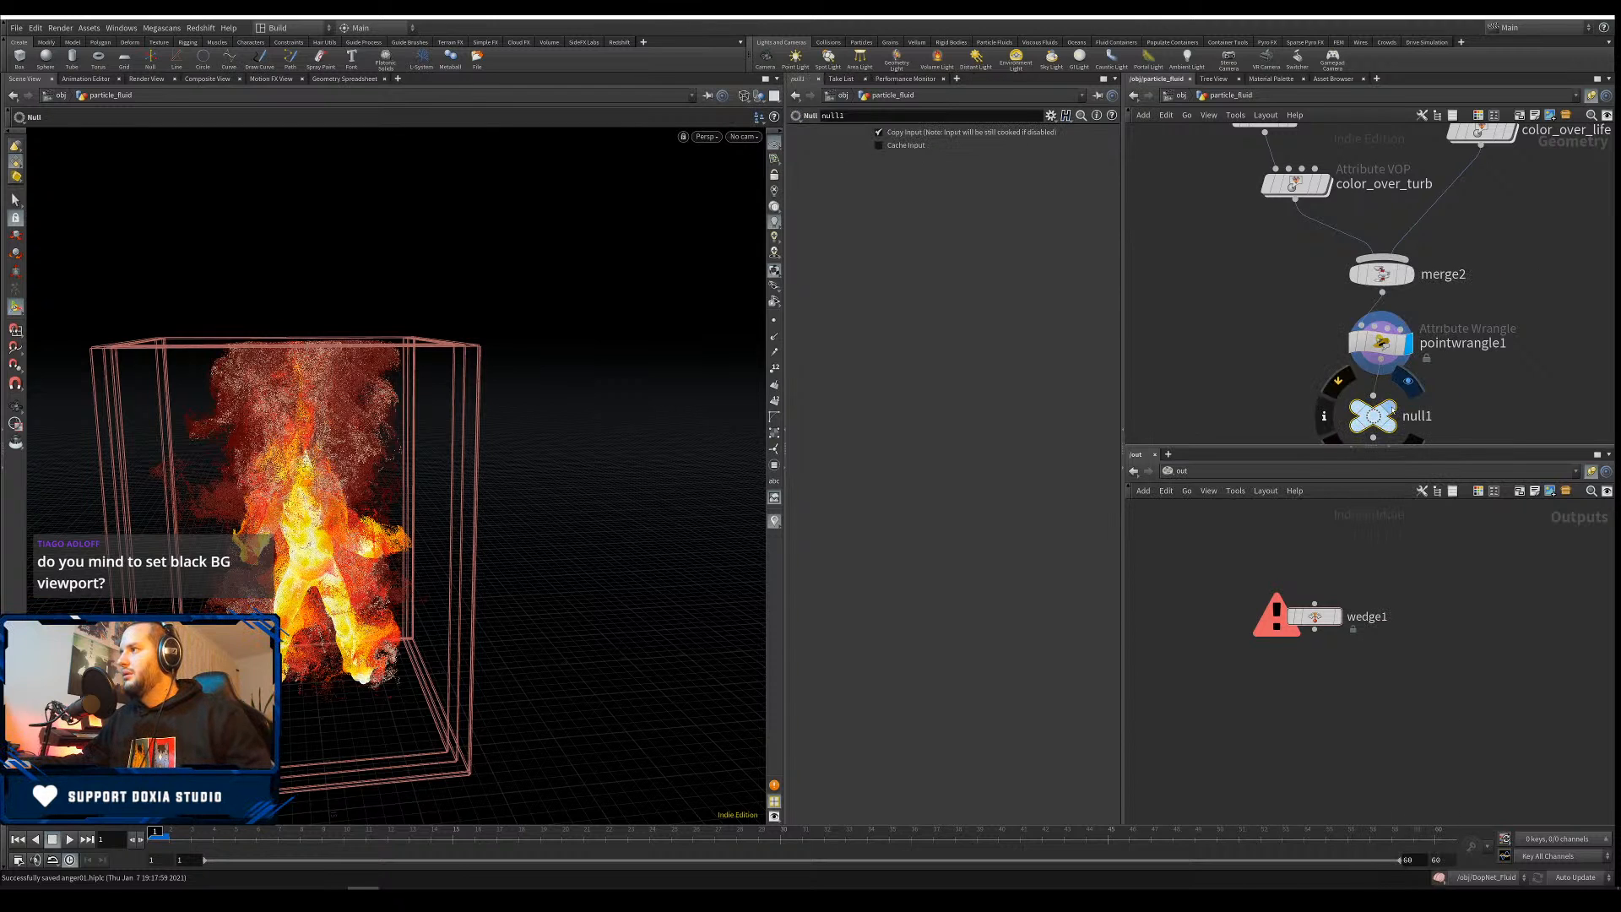
pyautogui.click(1389, 408)
# Rename the new null to out_char_main_particles
pyautogui.click(1422, 416)
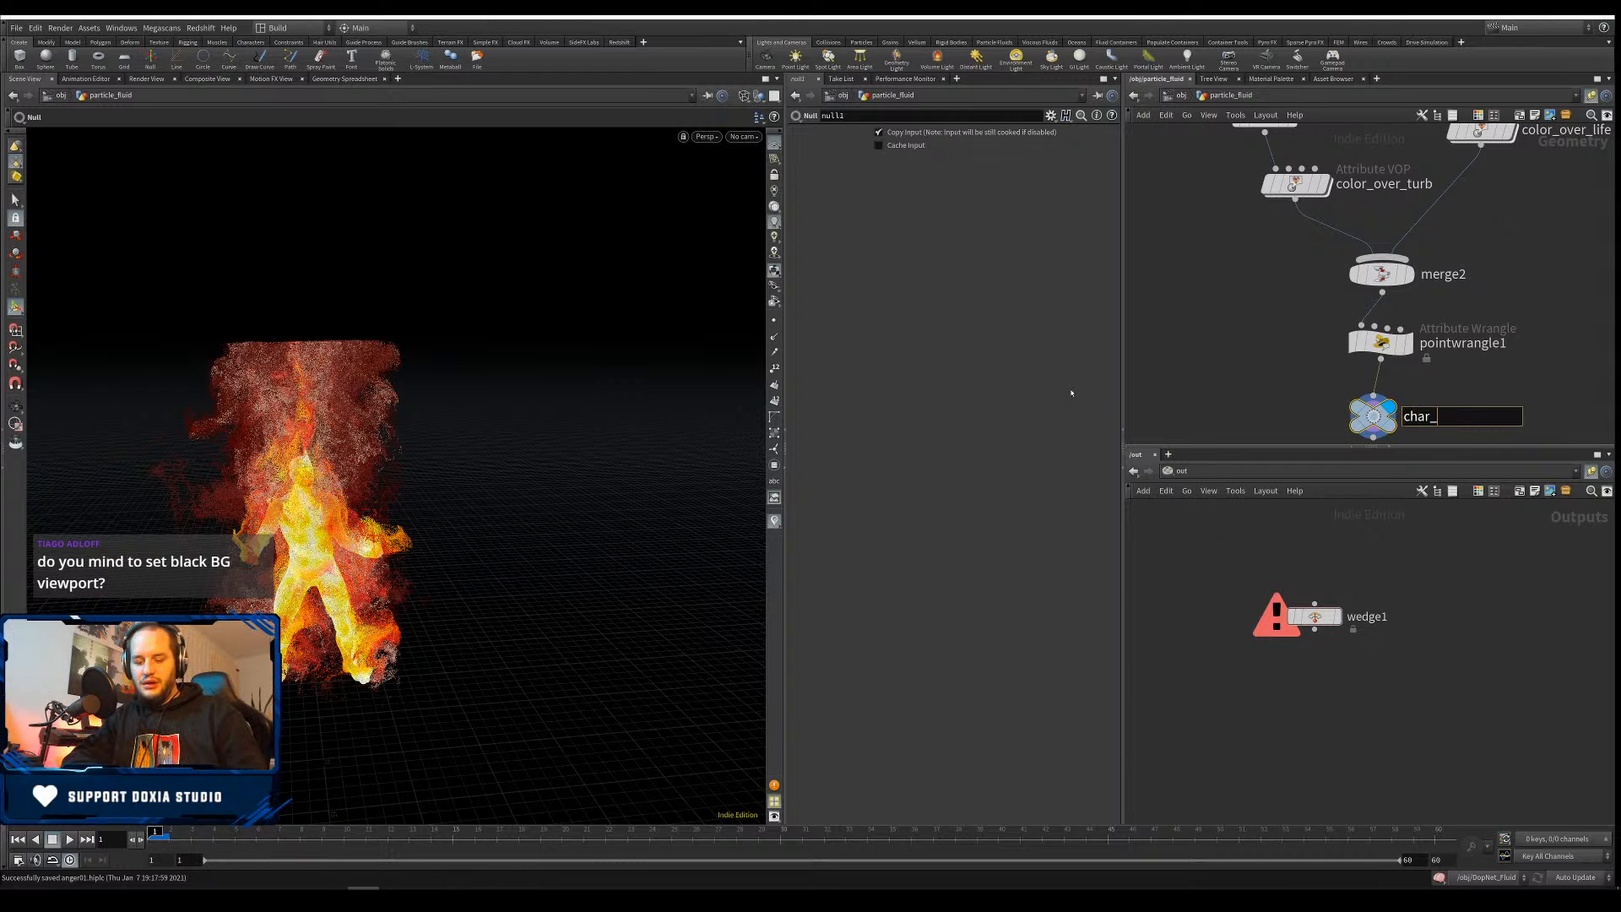
pyautogui.write('main_particle')
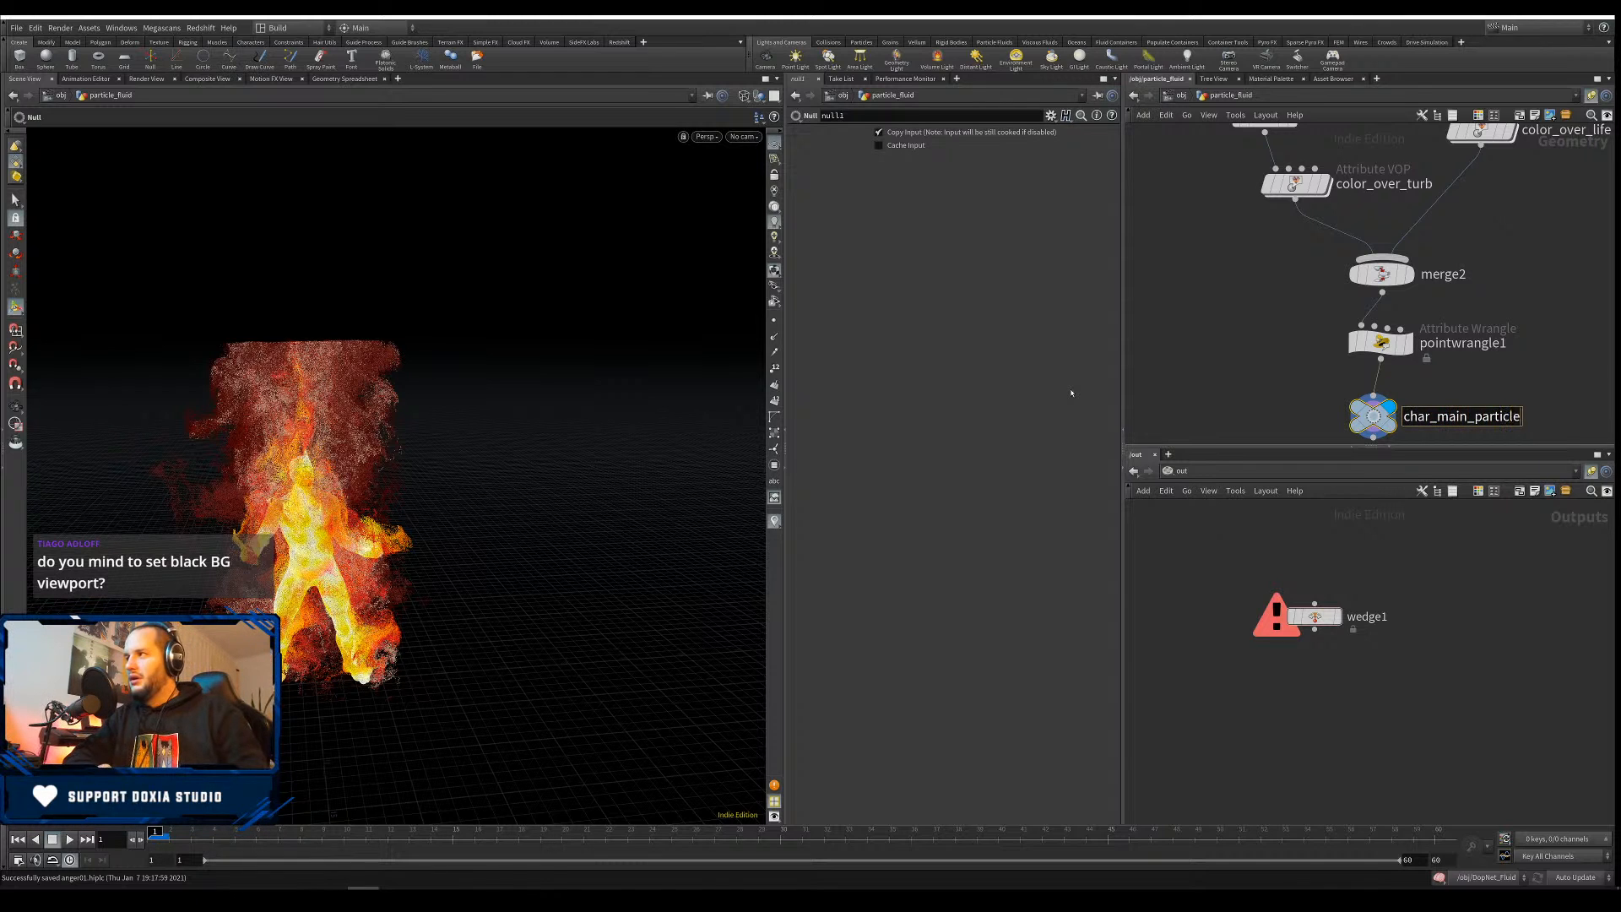
pyautogui.write('s')
pyautogui.press('Return')
pyautogui.click(1467, 416)
pyautogui.moveTo(1413, 417); pyautogui.dragTo(1355, 422)
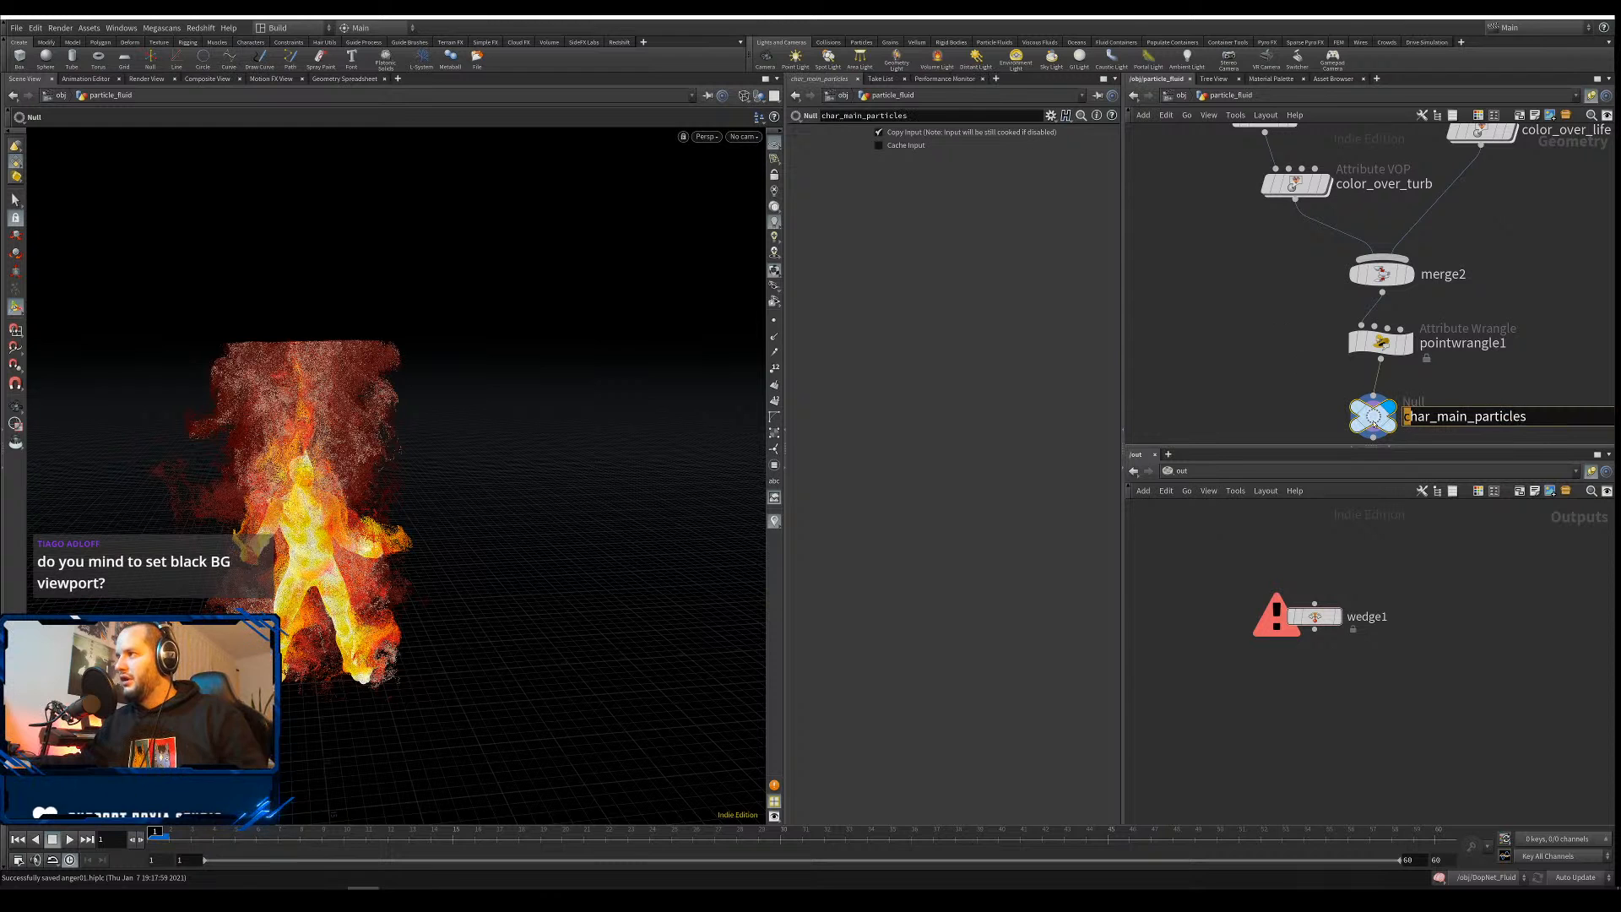
pyautogui.write('out_')
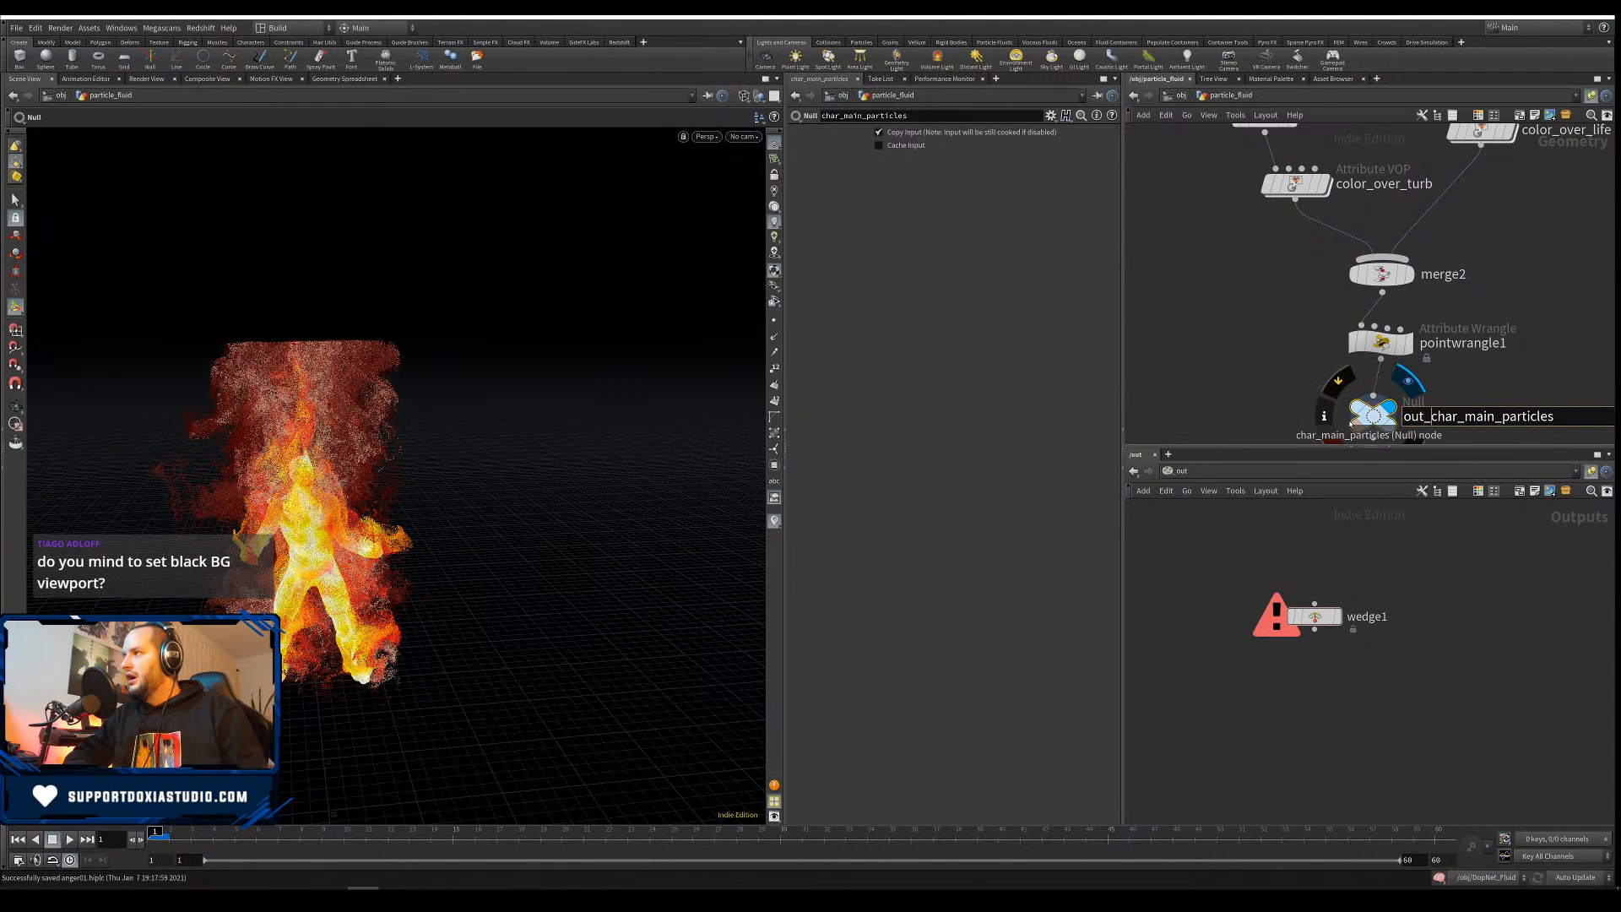
pyautogui.press('Return')
# Frame the burning character in the viewport and return from particle_fluid to the object level
pyautogui.scroll(-1, 287, 587)
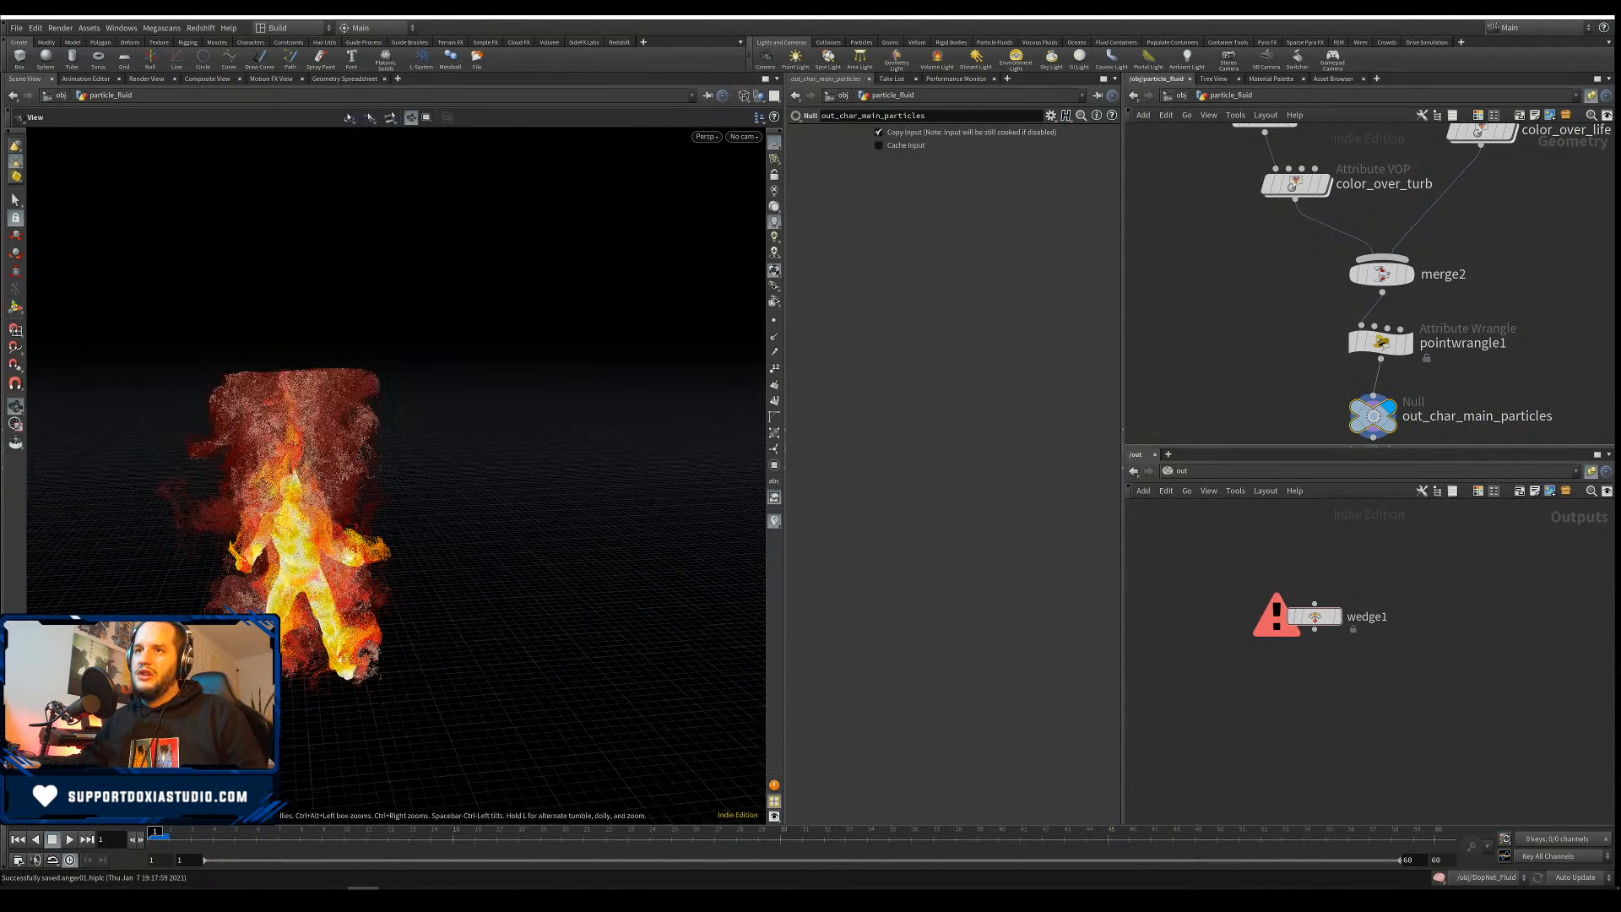
pyautogui.keyDown('alt'); pyautogui.moveTo(282, 587); pyautogui.dragTo(344, 525, button='middle'); pyautogui.keyUp('alt')
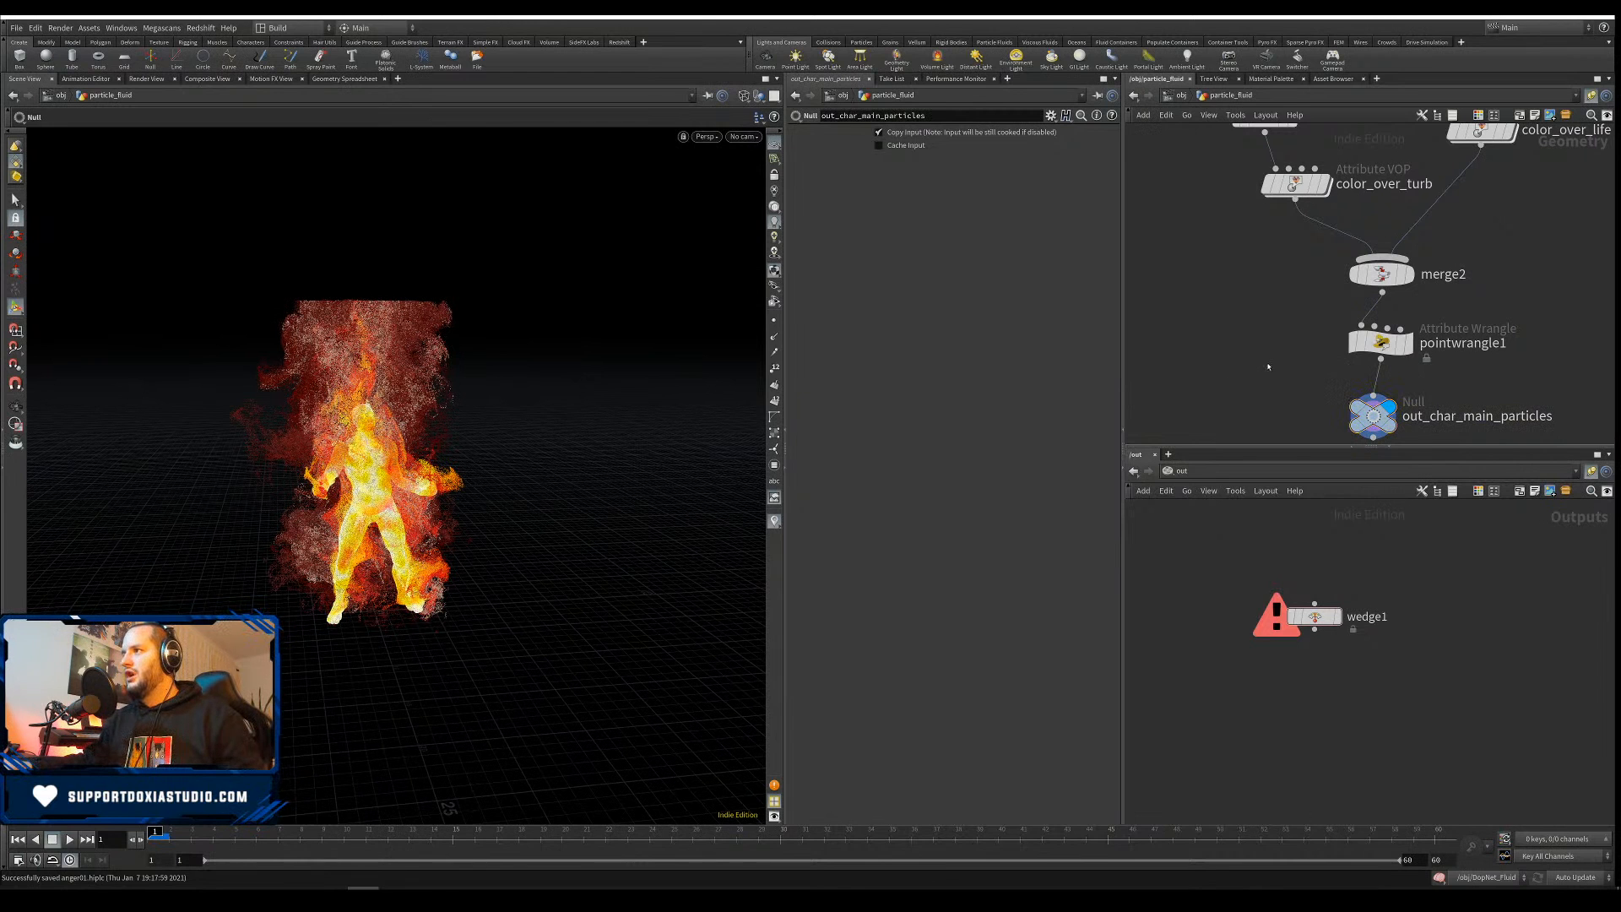
pyautogui.press('u')
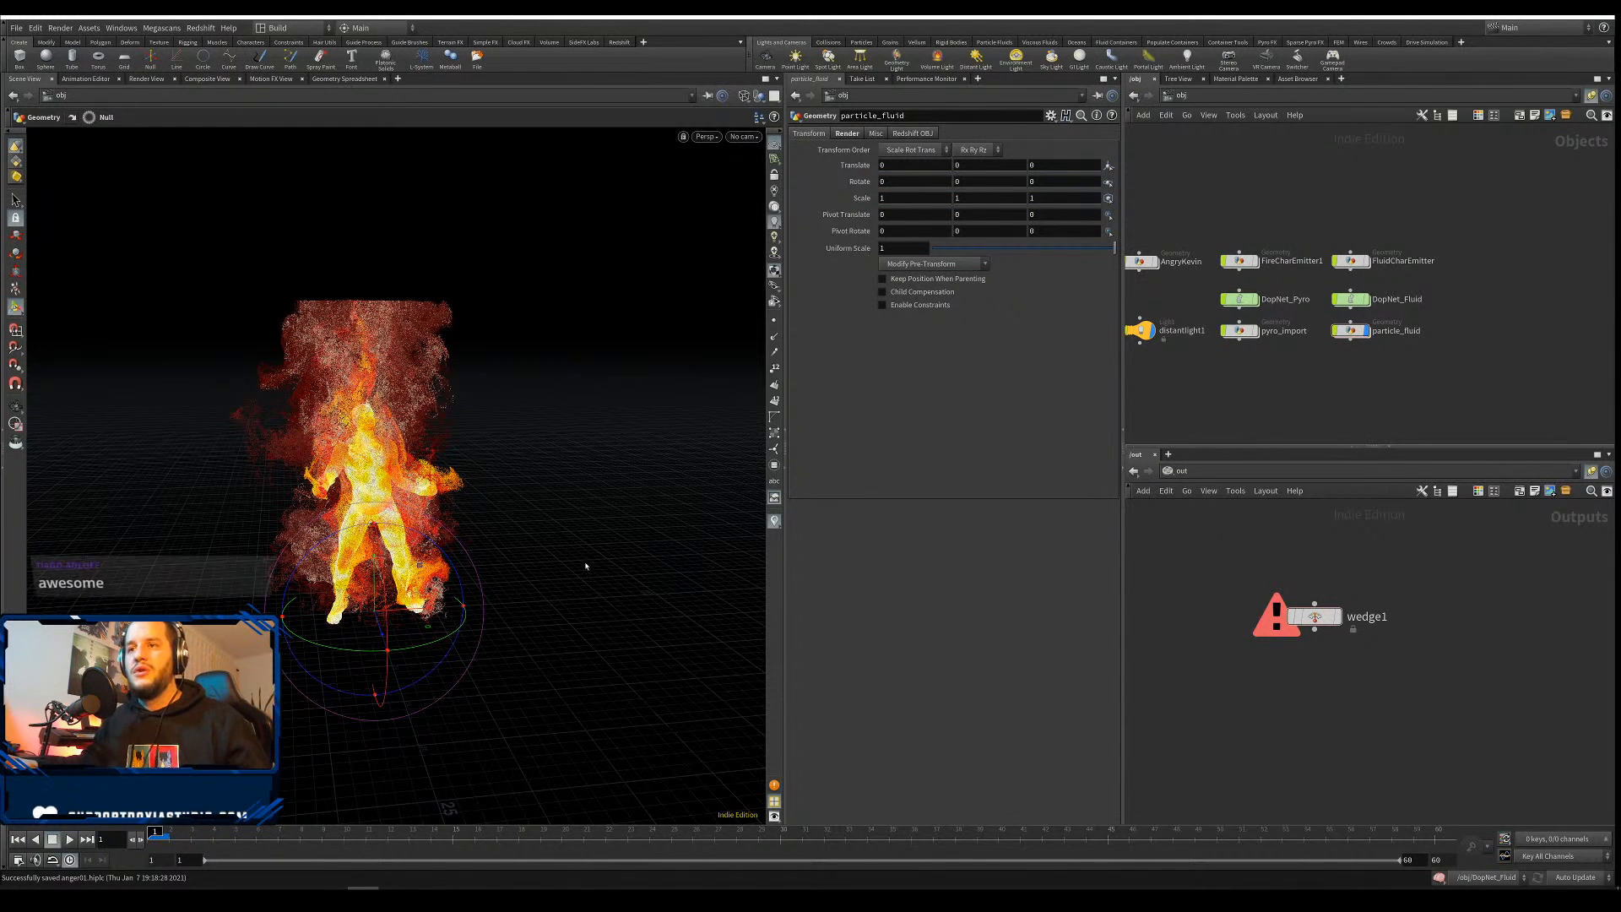
# Add a Geometry object beside the character emitters at the object level and enter its network
pyautogui.moveTo(355, 583)
pyautogui.keyDown('alt'); pyautogui.mouseDown()
pyautogui.moveTo(523, 604)
pyautogui.moveTo(554, 536)
pyautogui.moveTo(525, 517)
pyautogui.moveTo(380, 617)
pyautogui.moveTo(319, 605)
pyautogui.moveTo(353, 652)
pyautogui.moveTo(335, 622)
pyautogui.mouseUp(); pyautogui.keyUp('alt')
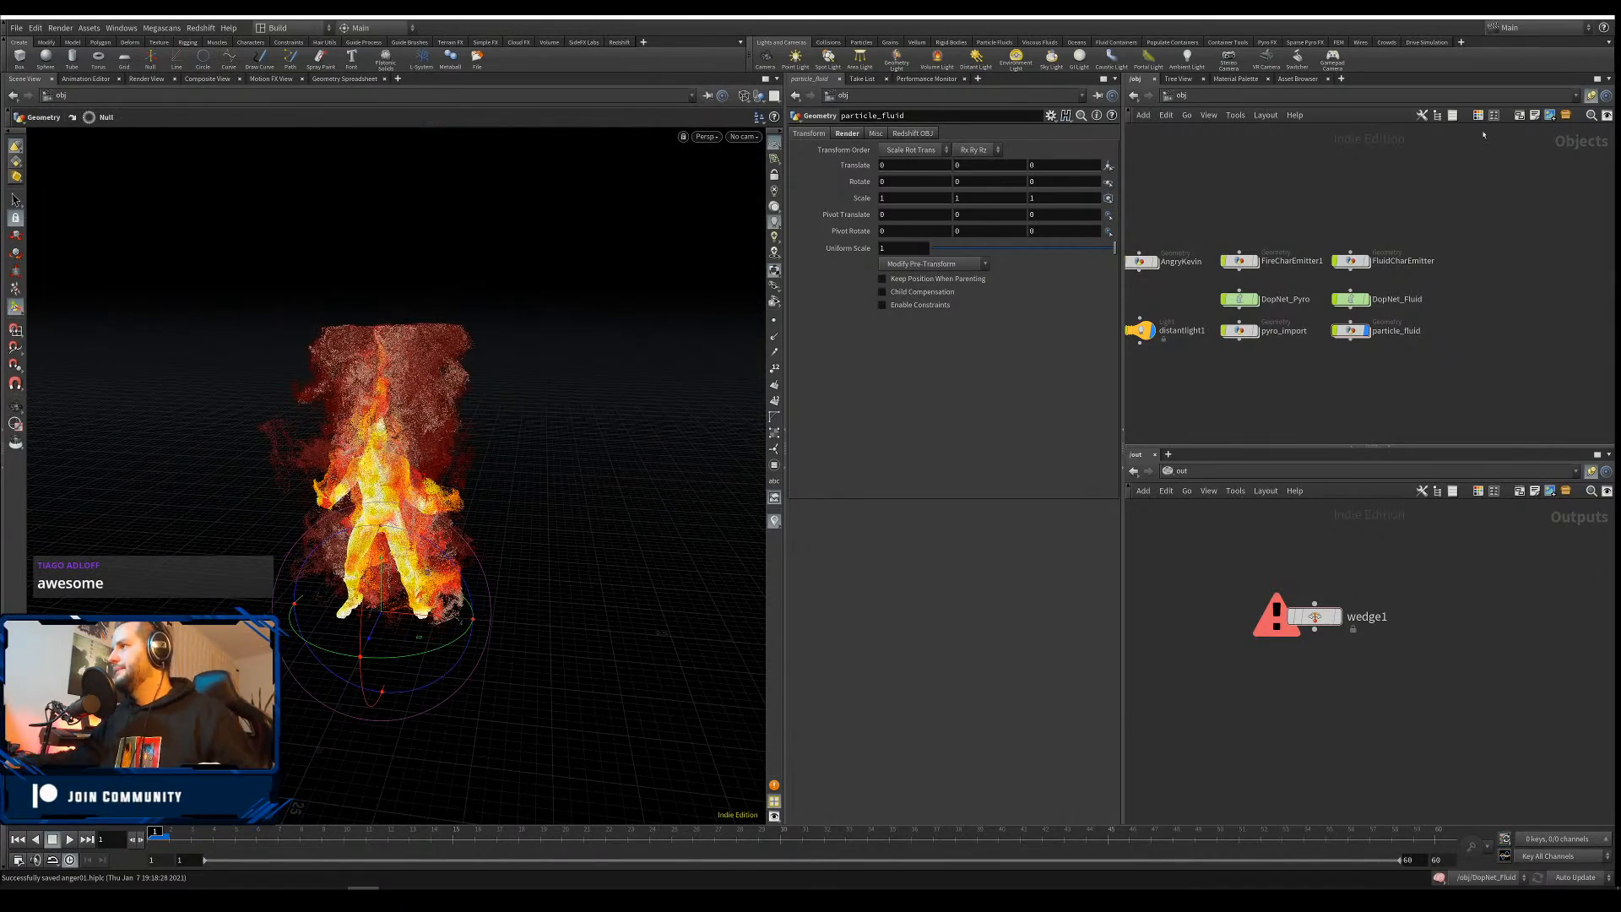
pyautogui.moveTo(1483, 134); pyautogui.dragTo(1406, 128, button='middle')
pyautogui.press('Tab')
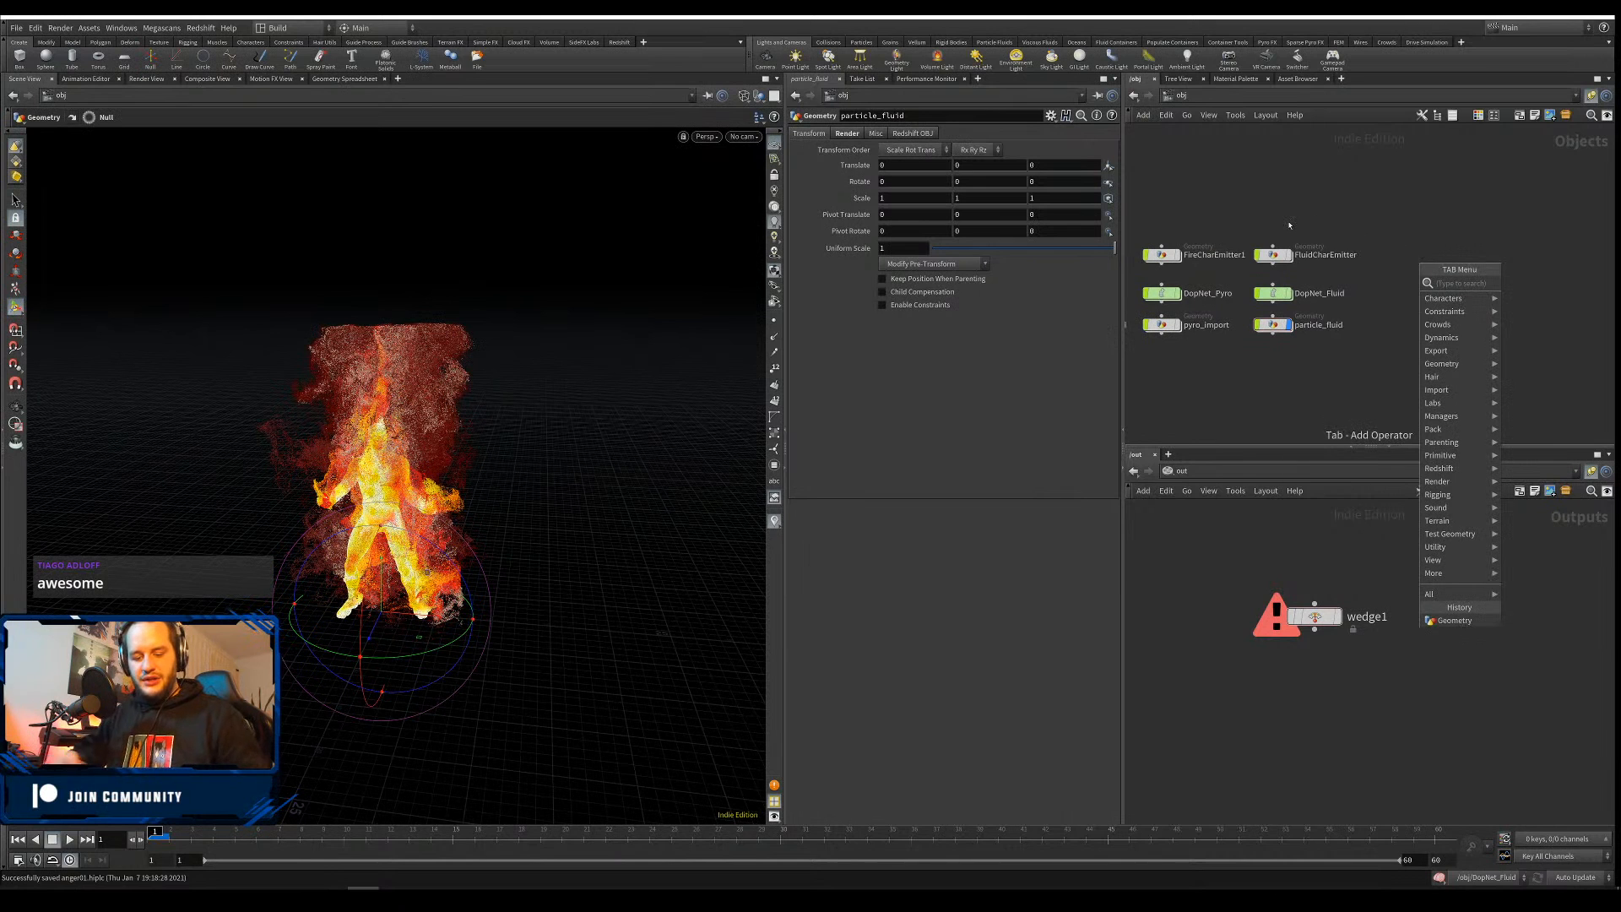
pyautogui.write('geo')
pyautogui.press('Return')
pyautogui.click(1418, 263)
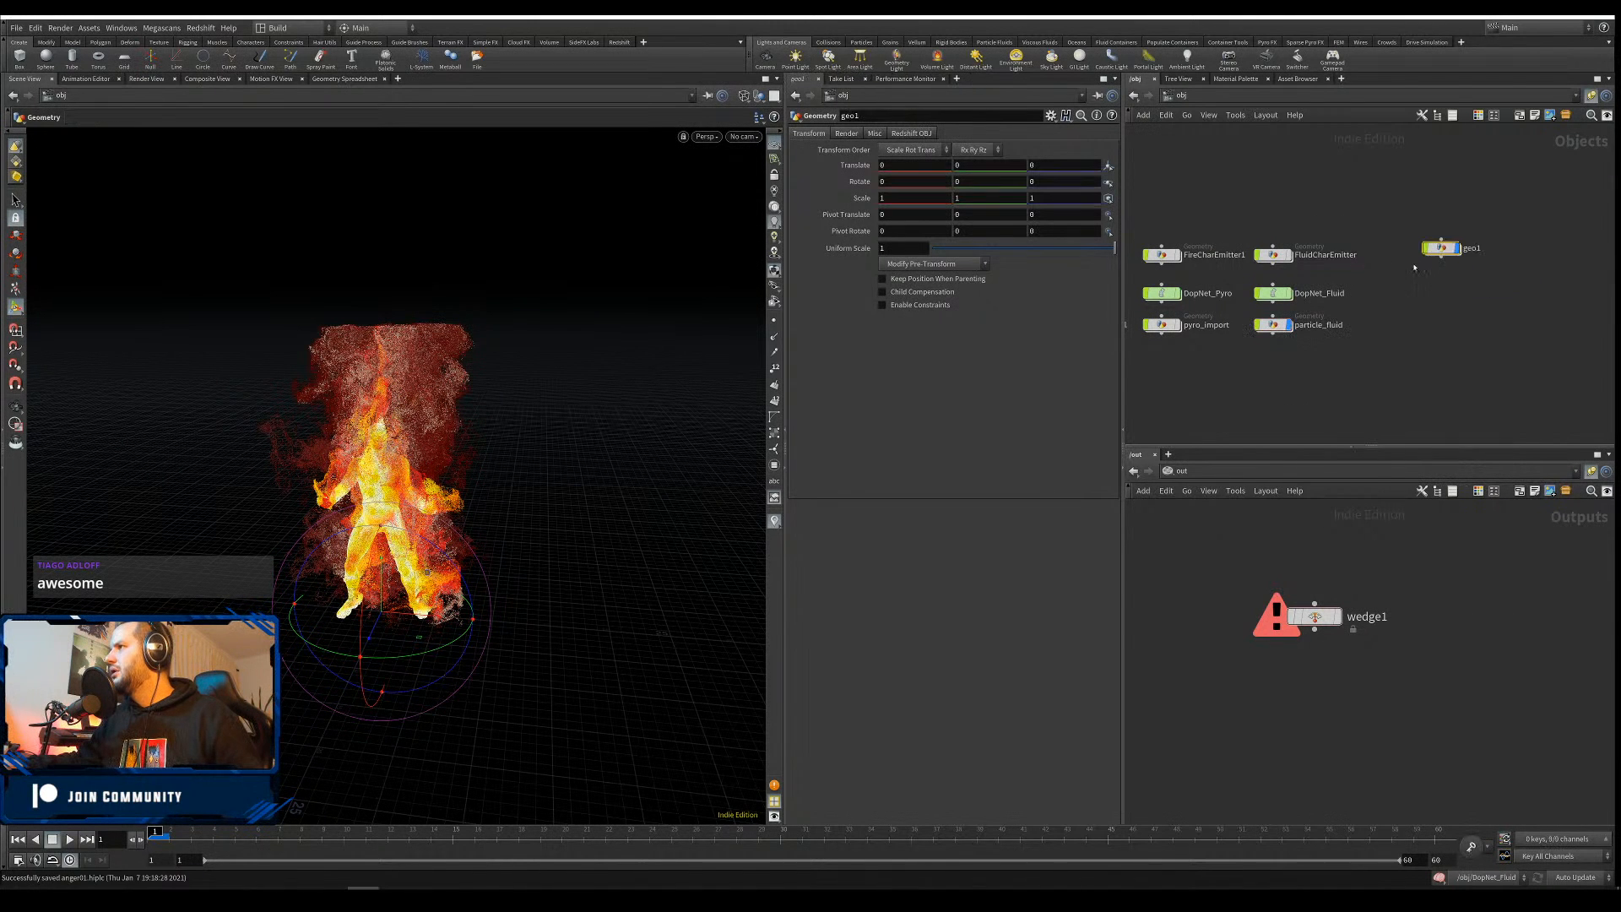
pyautogui.doubleClick(1441, 247)
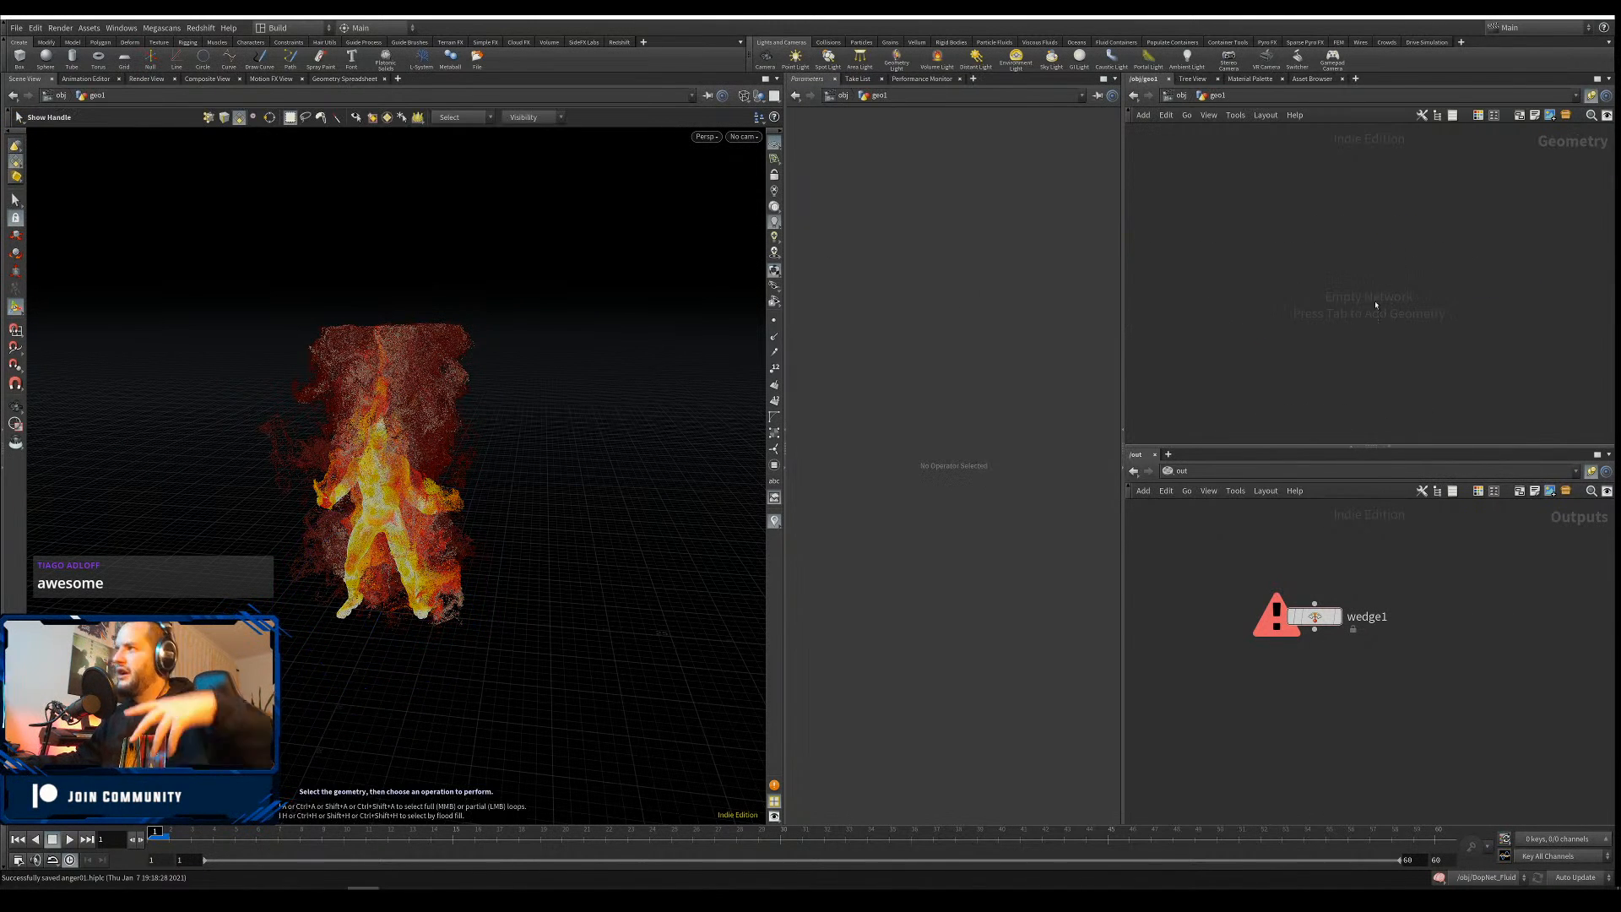
# Add a Torus node to the empty geometry network
pyautogui.press('Tab')
pyautogui.write('torus')
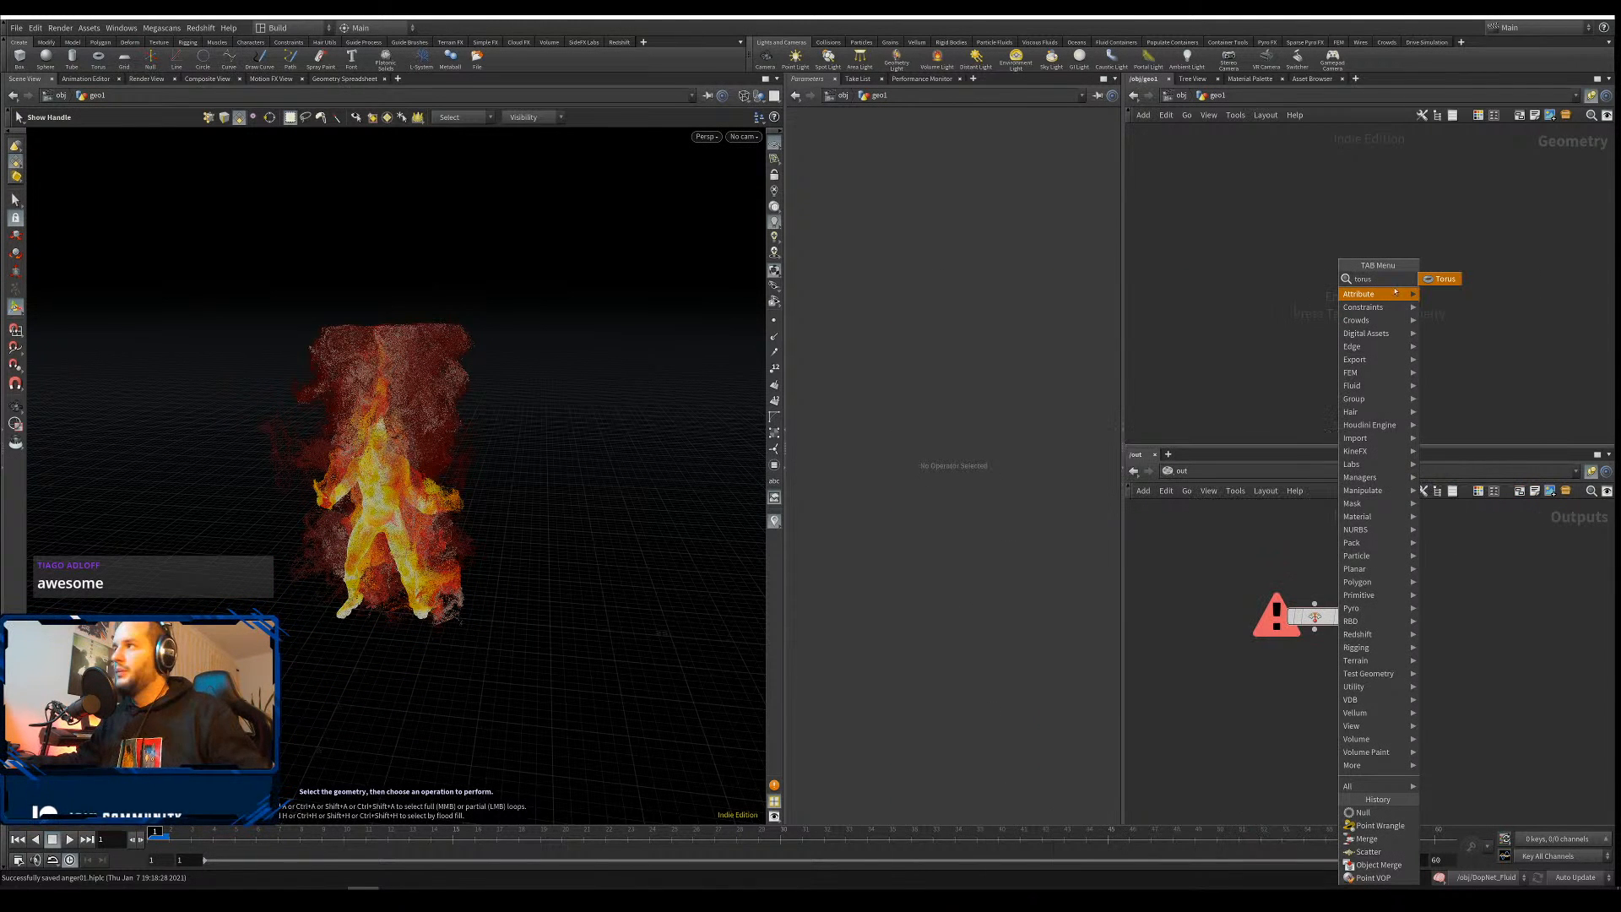
pyautogui.press('Return')
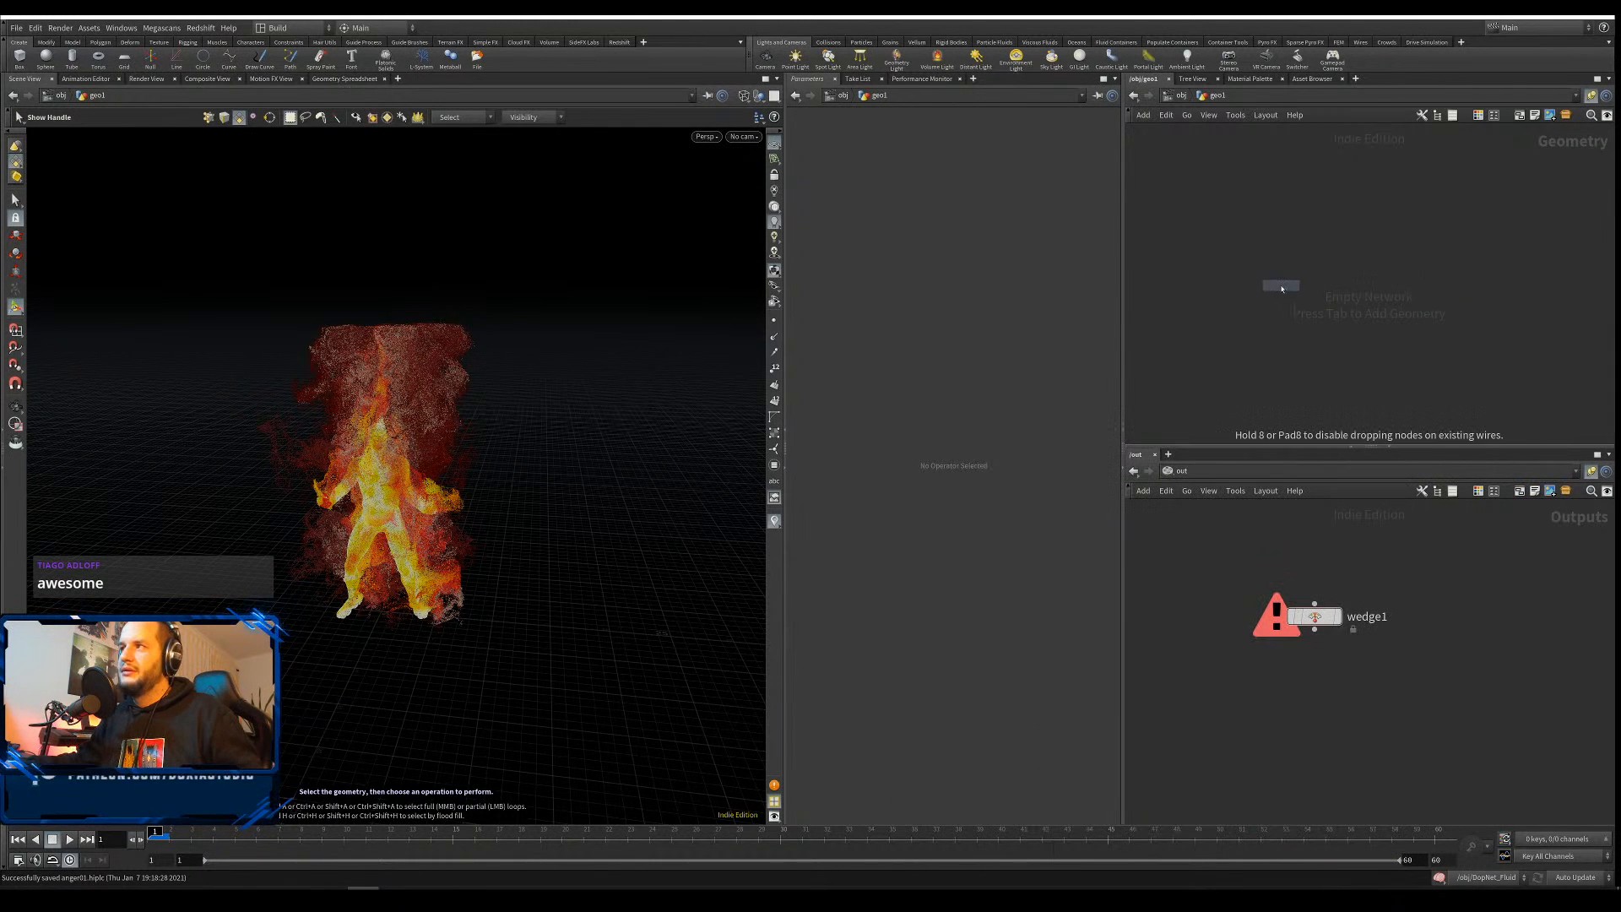
pyautogui.click(1277, 277)
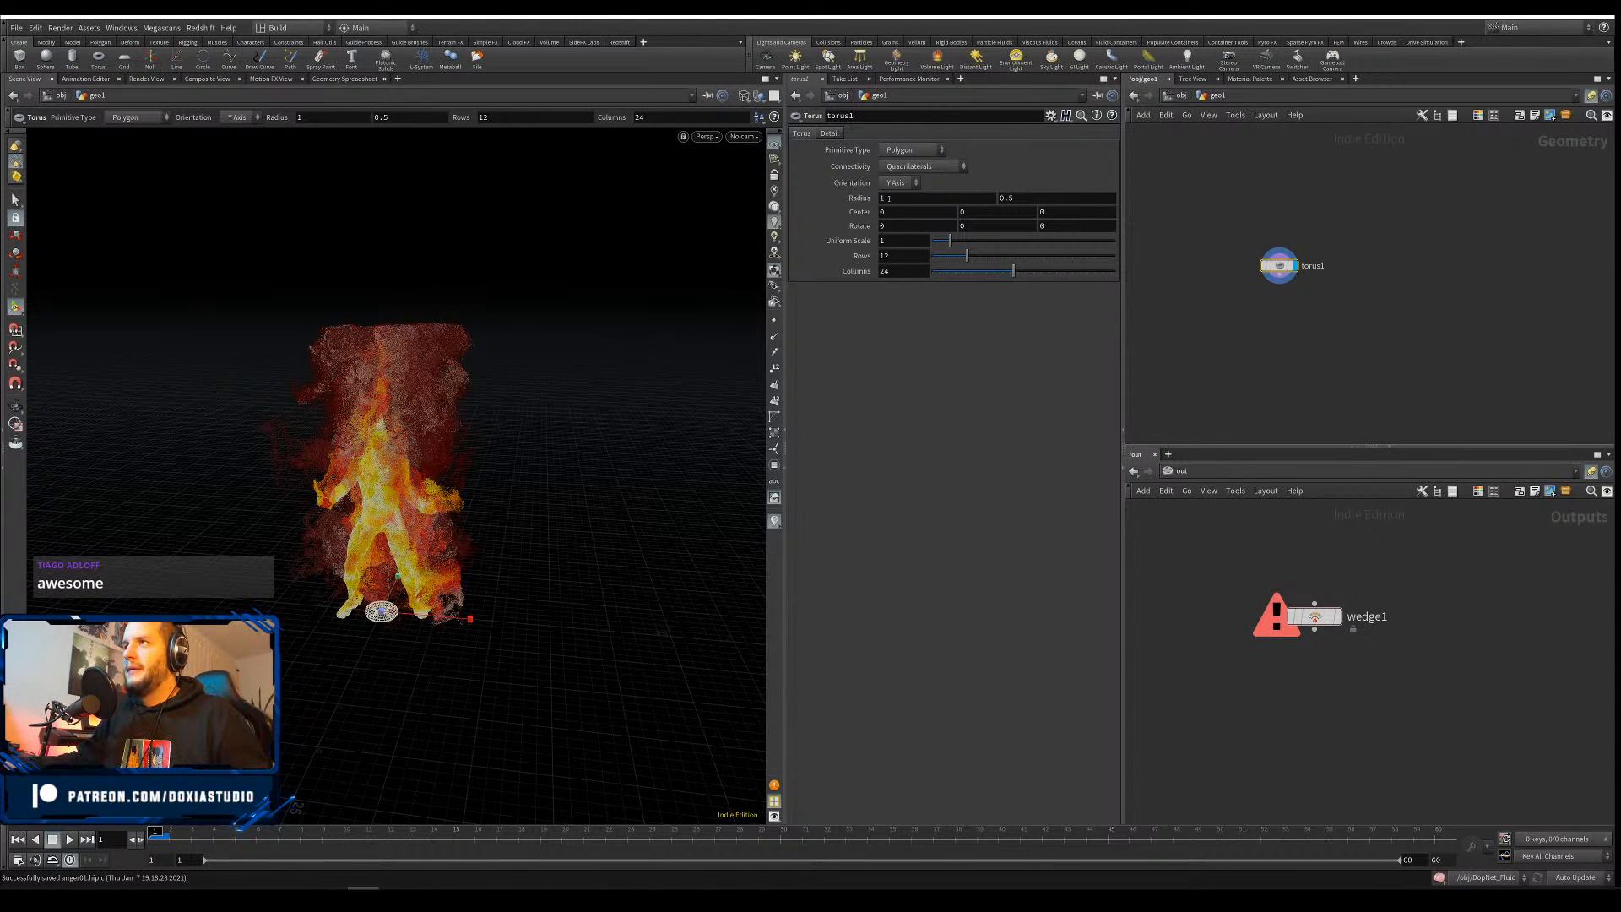
# Set the torus's two Radius values to 10 and 1 so it forms a ring around the character
pyautogui.moveTo(896, 218); pyautogui.dragTo(966, 182, button='middle')
pyautogui.write('10')
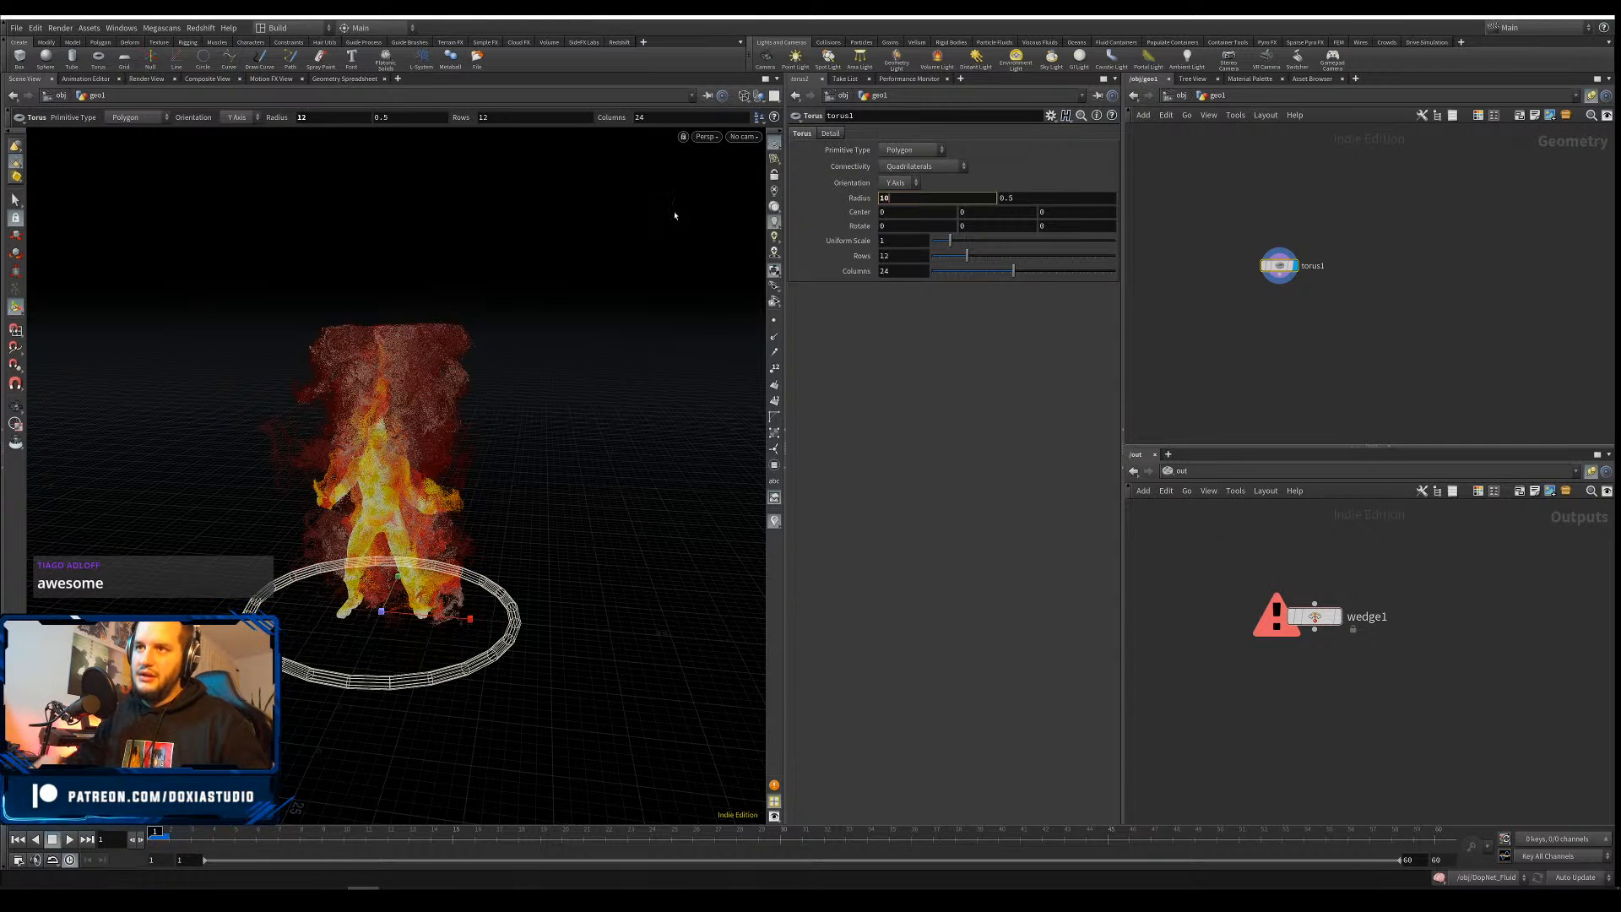
pyautogui.press('Return')
pyautogui.keyDown('alt'); pyautogui.moveTo(416, 566); pyautogui.dragTo(643, 447); pyautogui.keyUp('alt')
pyautogui.press('Return')
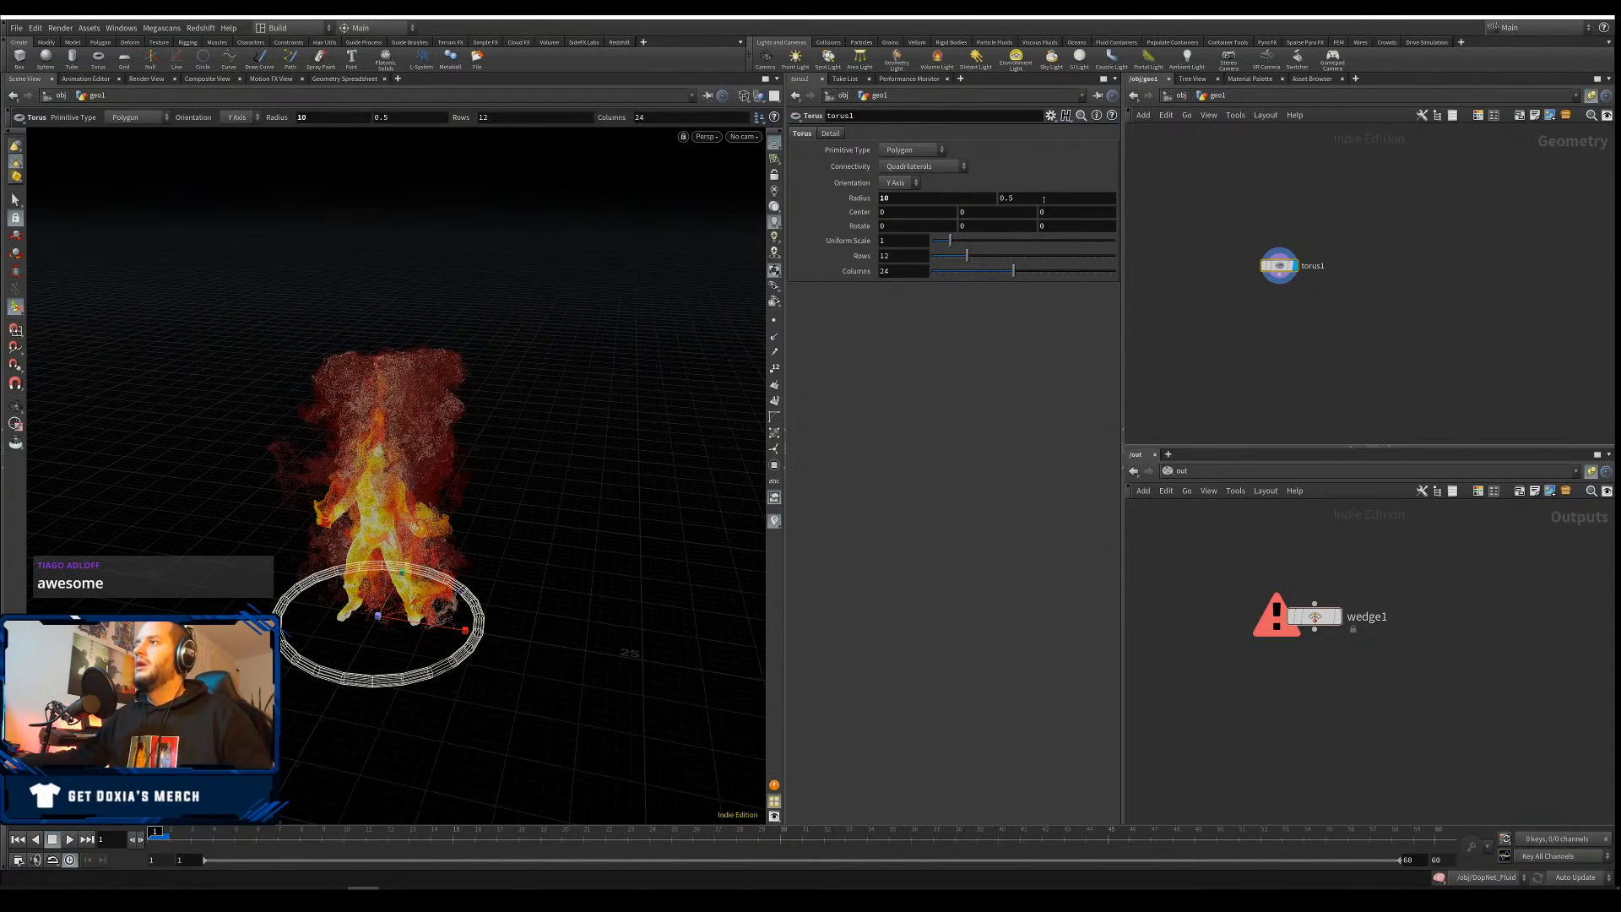
pyautogui.write('1')
pyautogui.press('Return')
pyautogui.keyDown('alt'); pyautogui.moveTo(370, 635); pyautogui.dragTo(397, 614); pyautogui.keyUp('alt')
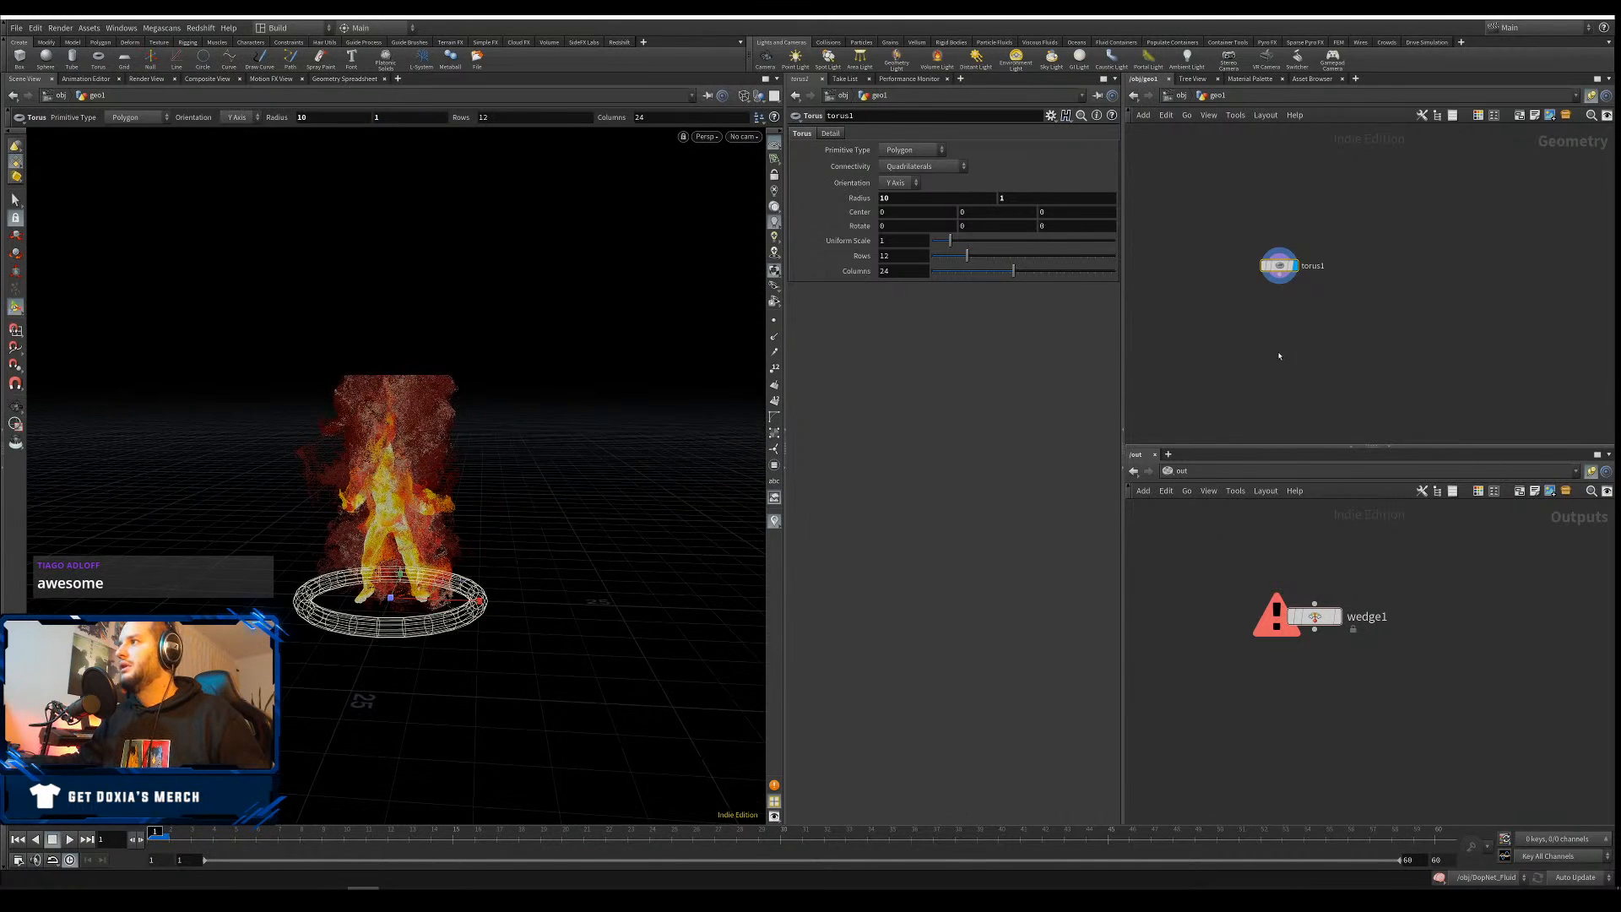
# Add a Null named out_base_geo directly below torus1 and return to the object level
pyautogui.click(1278, 280)
pyautogui.click(1269, 323)
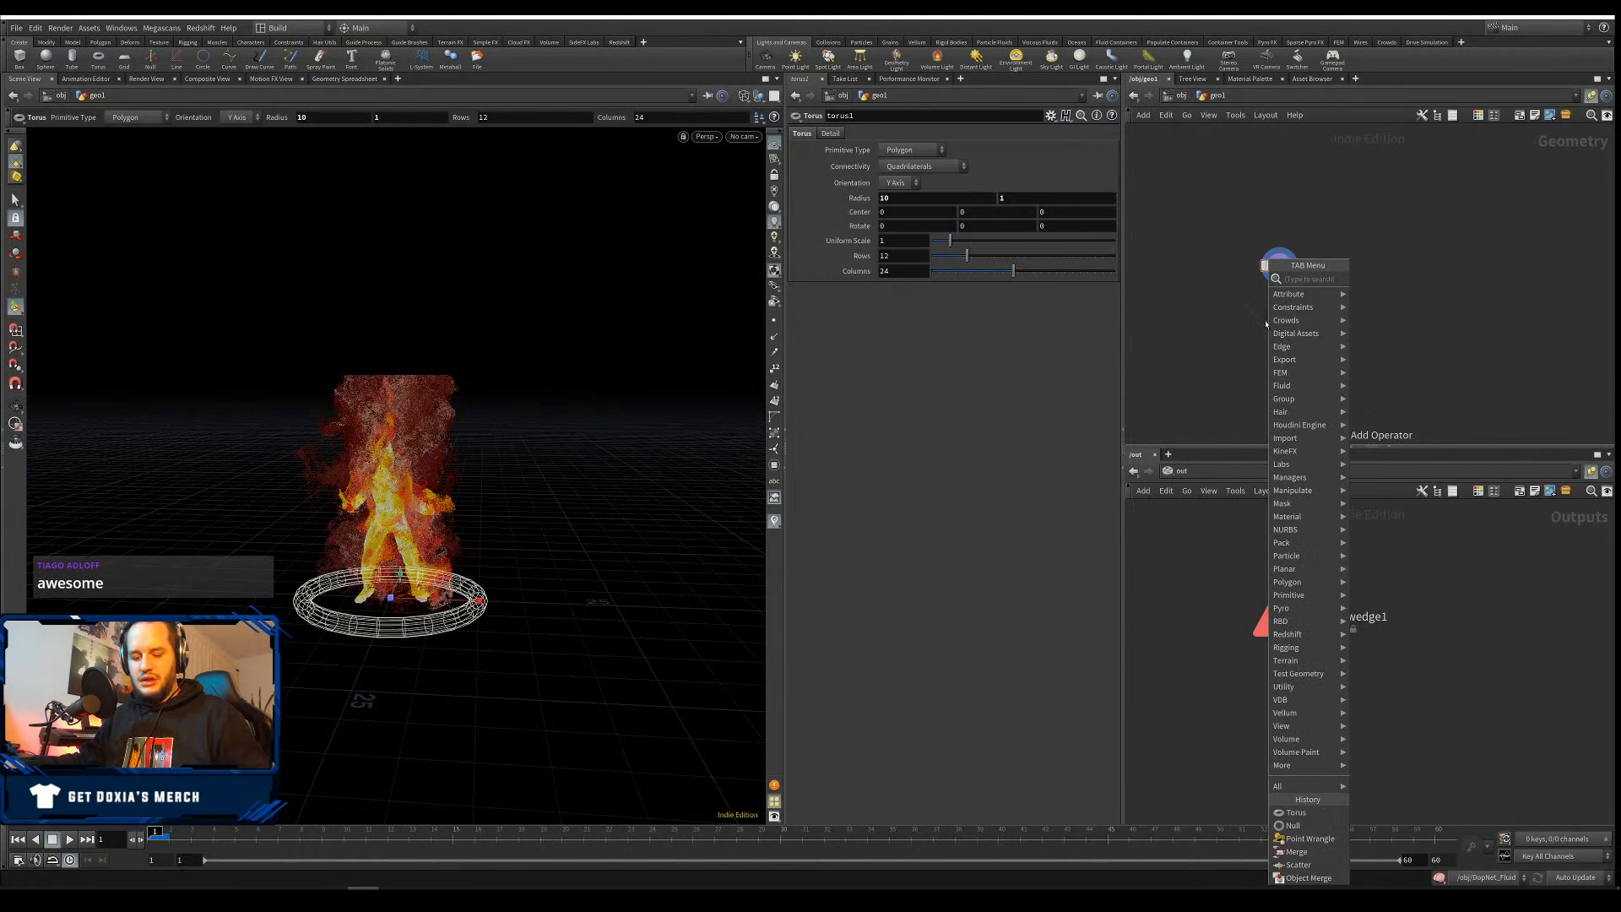
pyautogui.write('nul')
pyautogui.press('Return')
pyautogui.click(1268, 320)
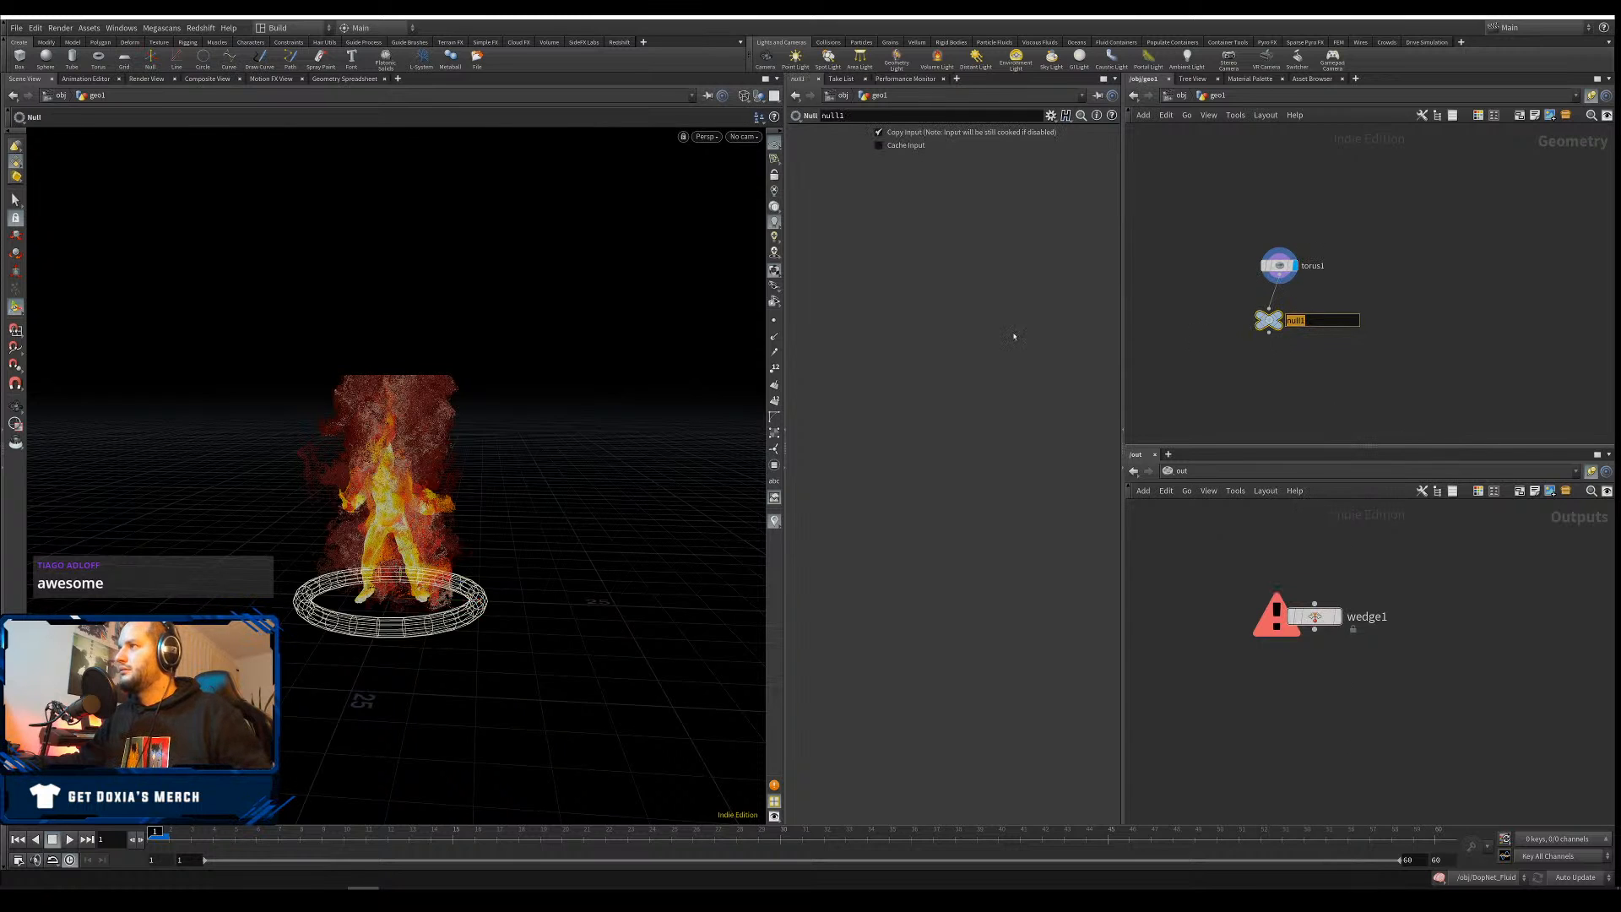
pyautogui.write('out_base_geo')
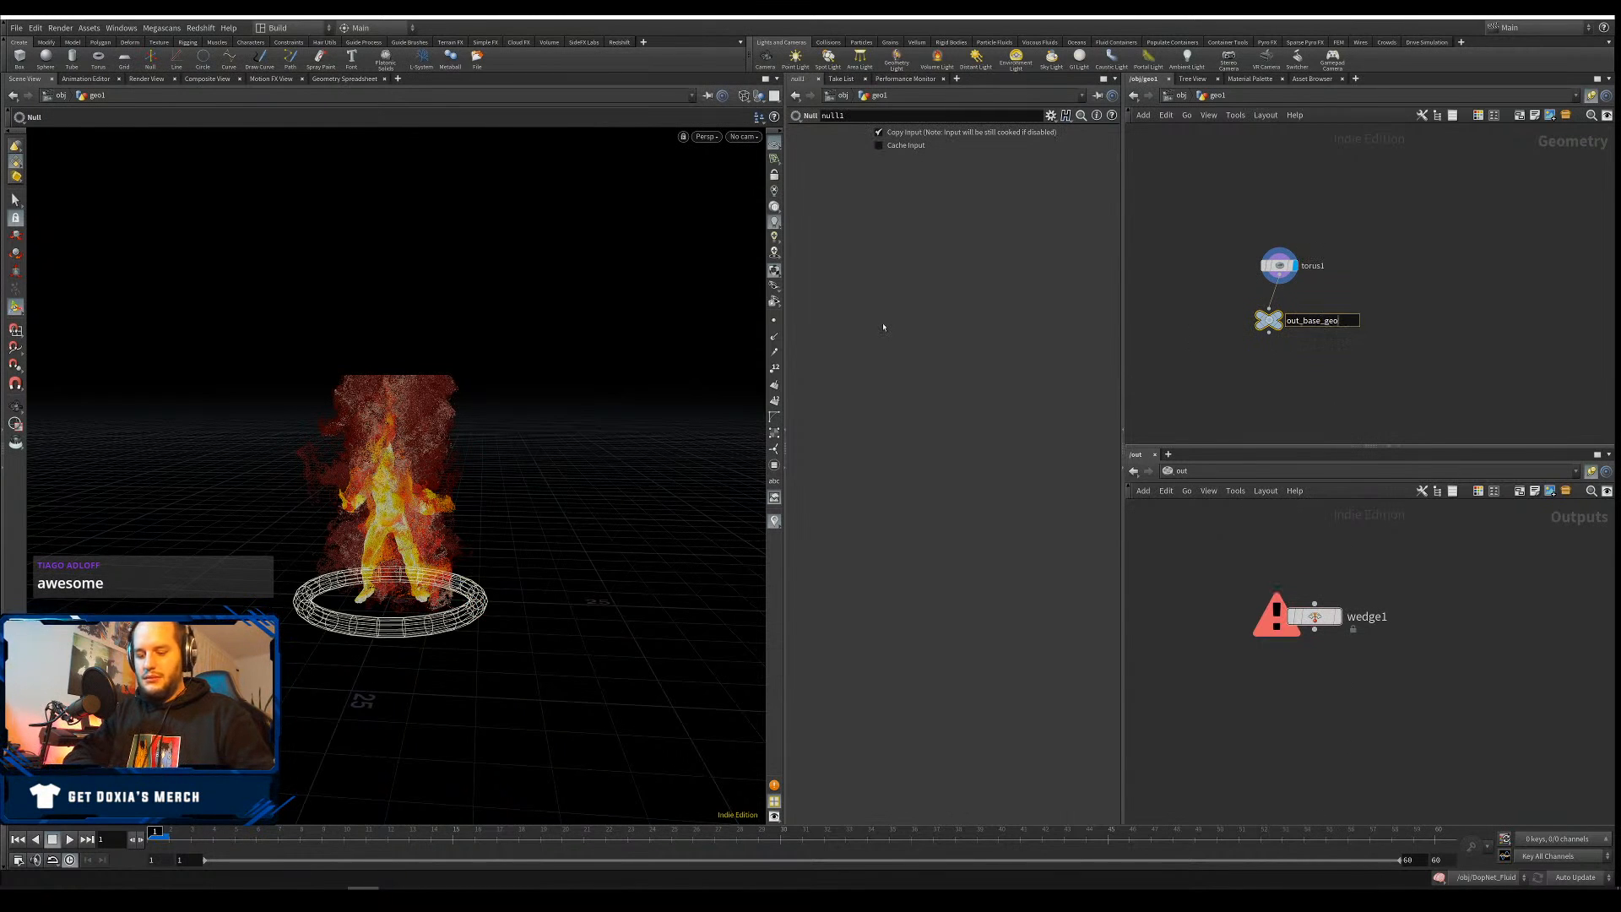
pyautogui.press('Return')
pyautogui.moveTo(1269, 320); pyautogui.dragTo(1280, 311)
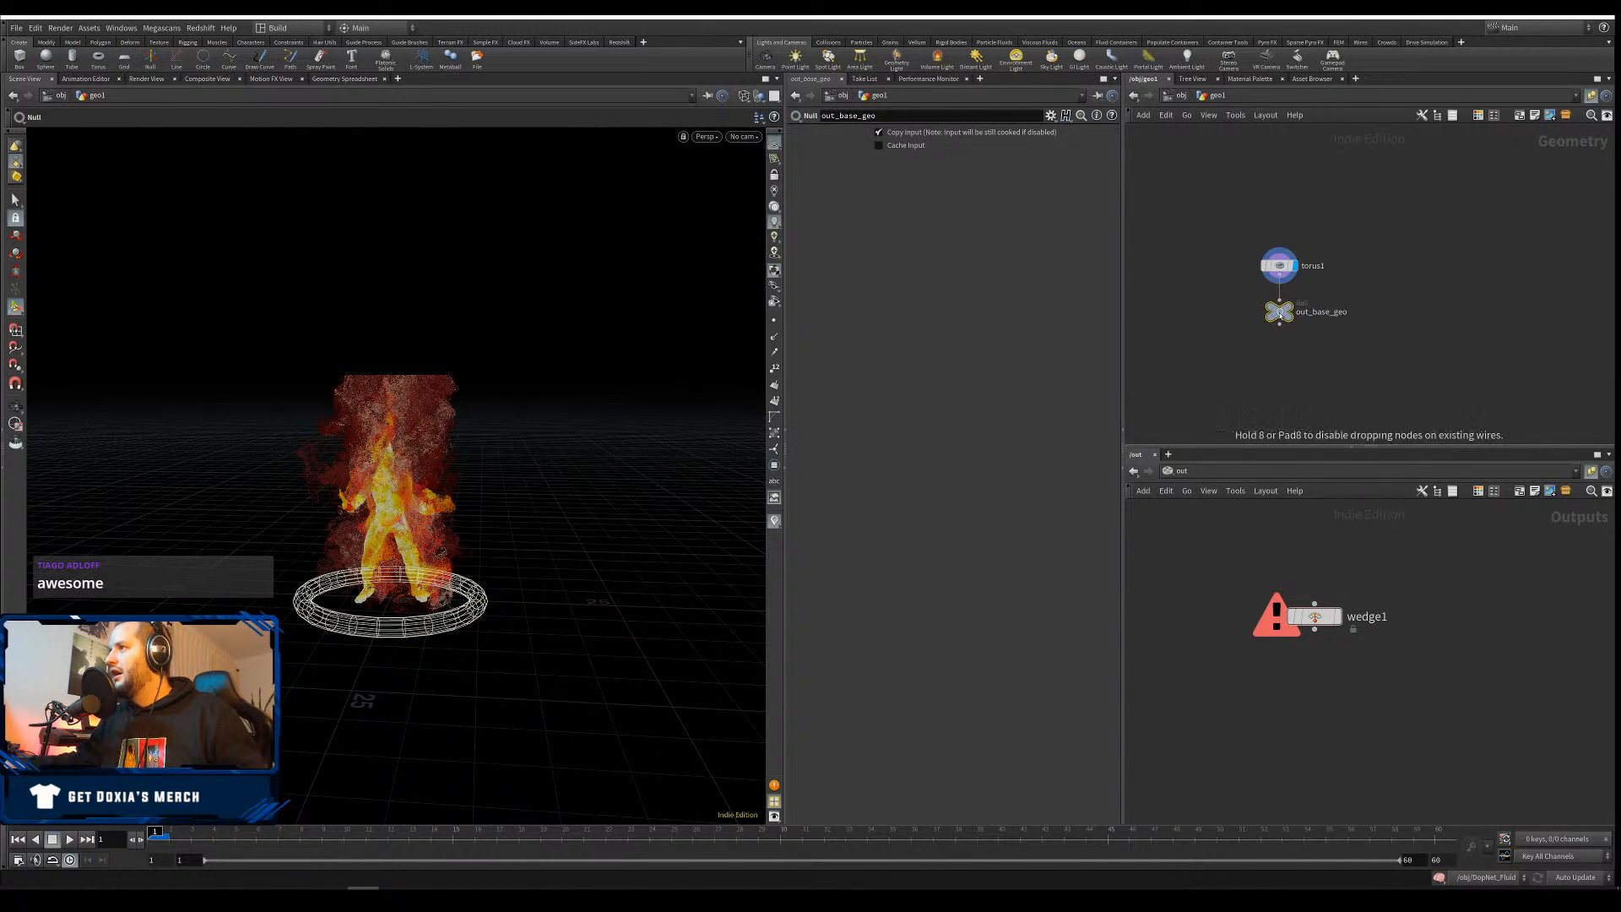
pyautogui.click(1302, 298)
pyautogui.press('u')
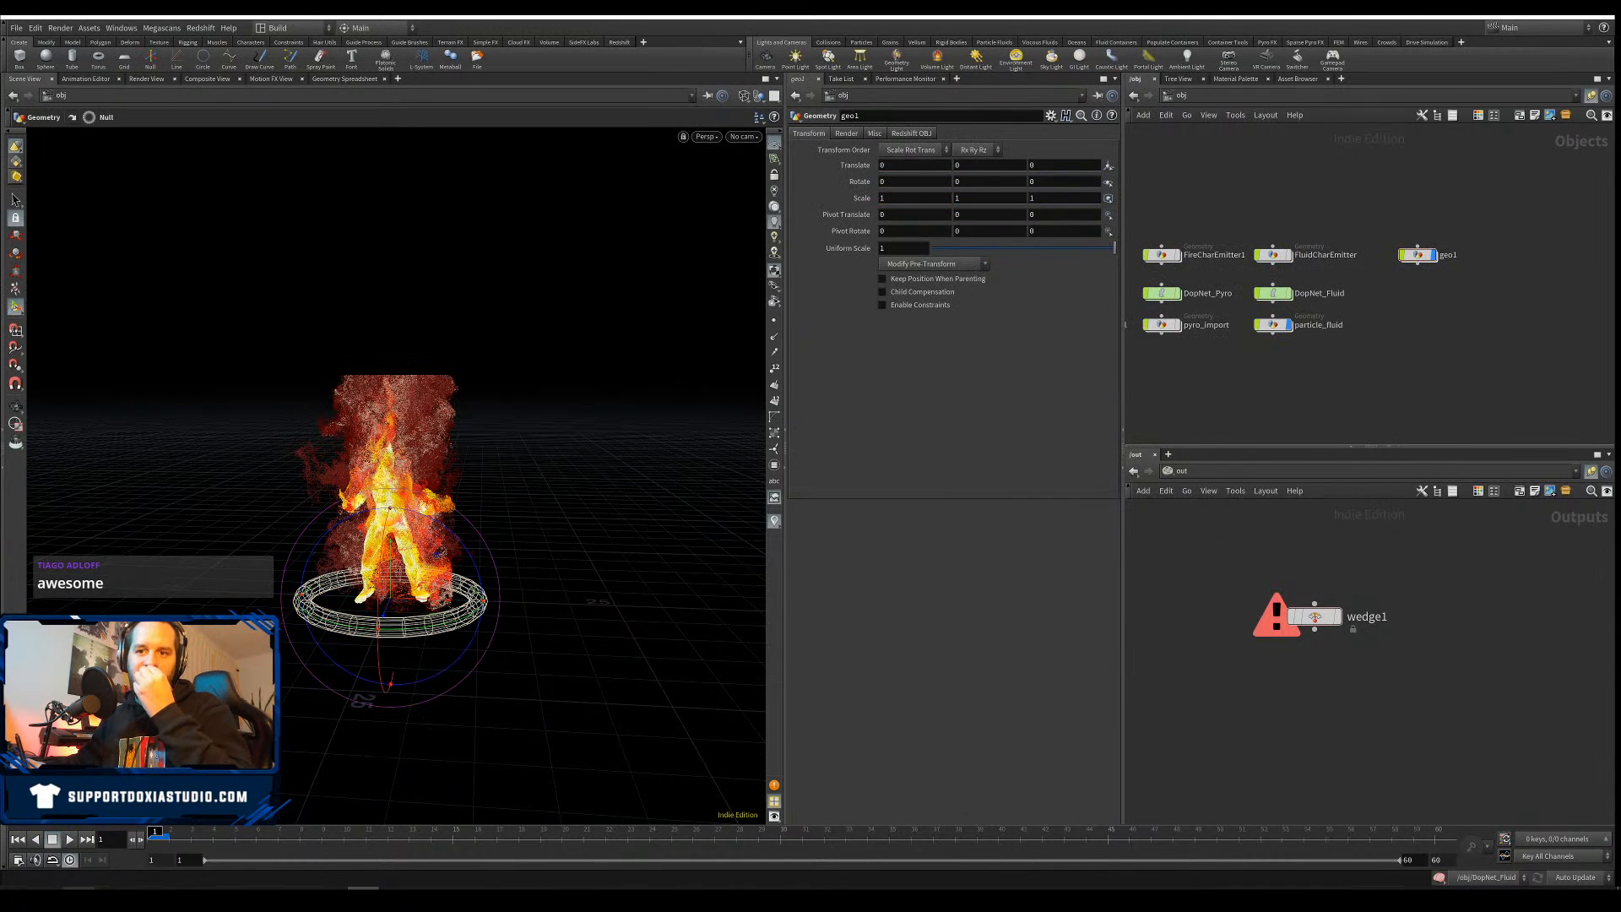
# Switch to File Explorer and browse to the Tutorial folder inside Patreon
pyautogui.click(79, 900)
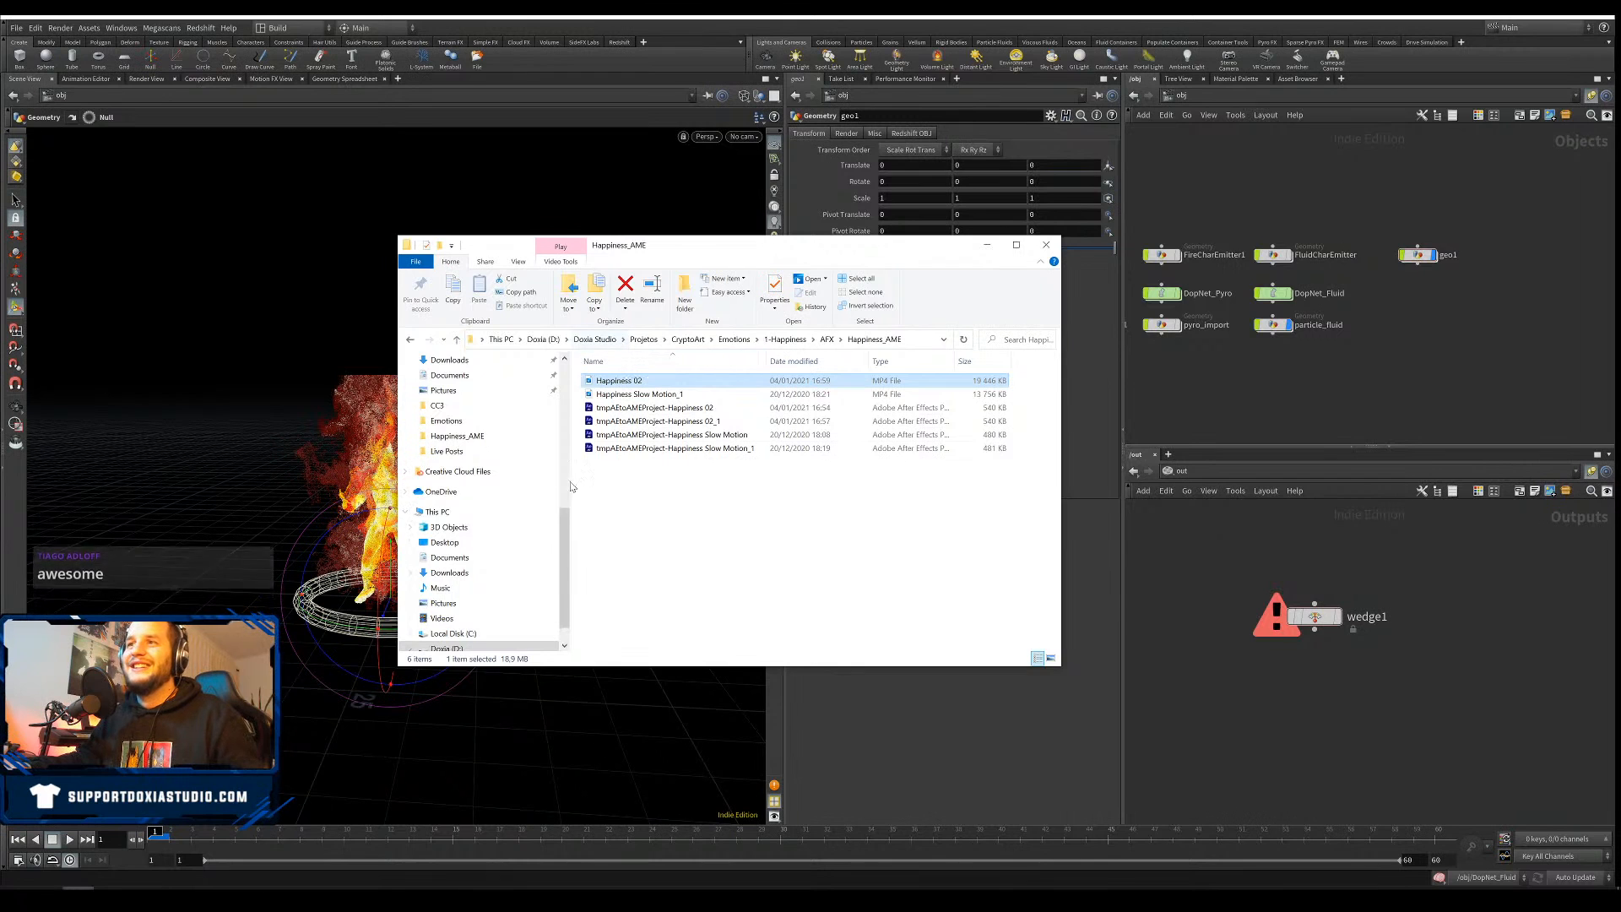
pyautogui.scroll(5, 505, 481)
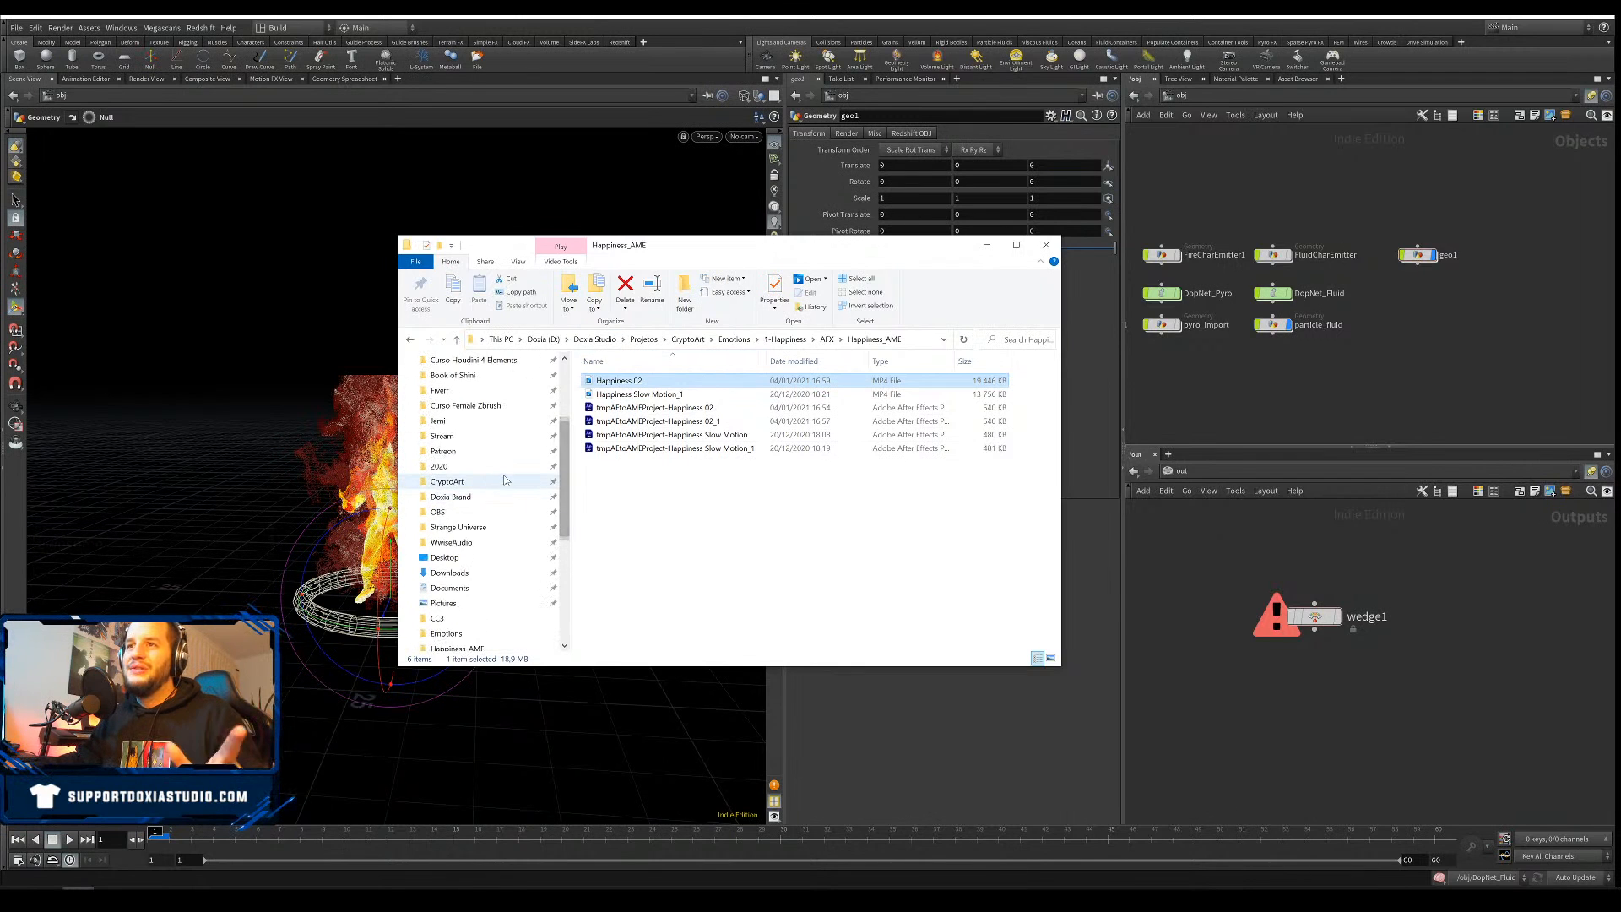
pyautogui.click(495, 451)
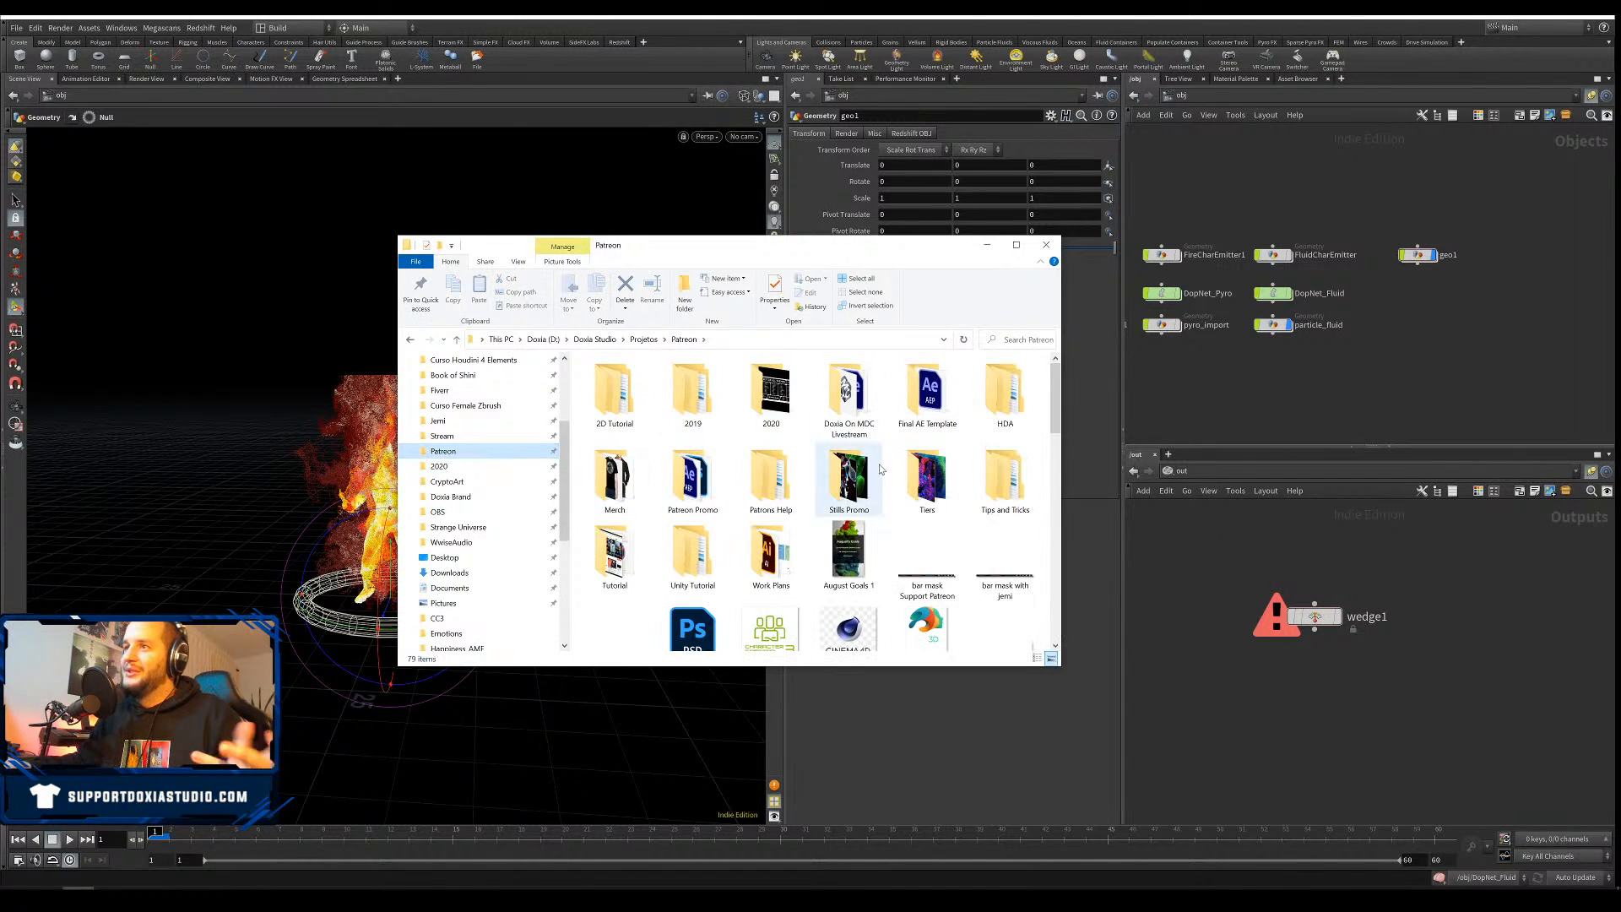
pyautogui.doubleClick(608, 566)
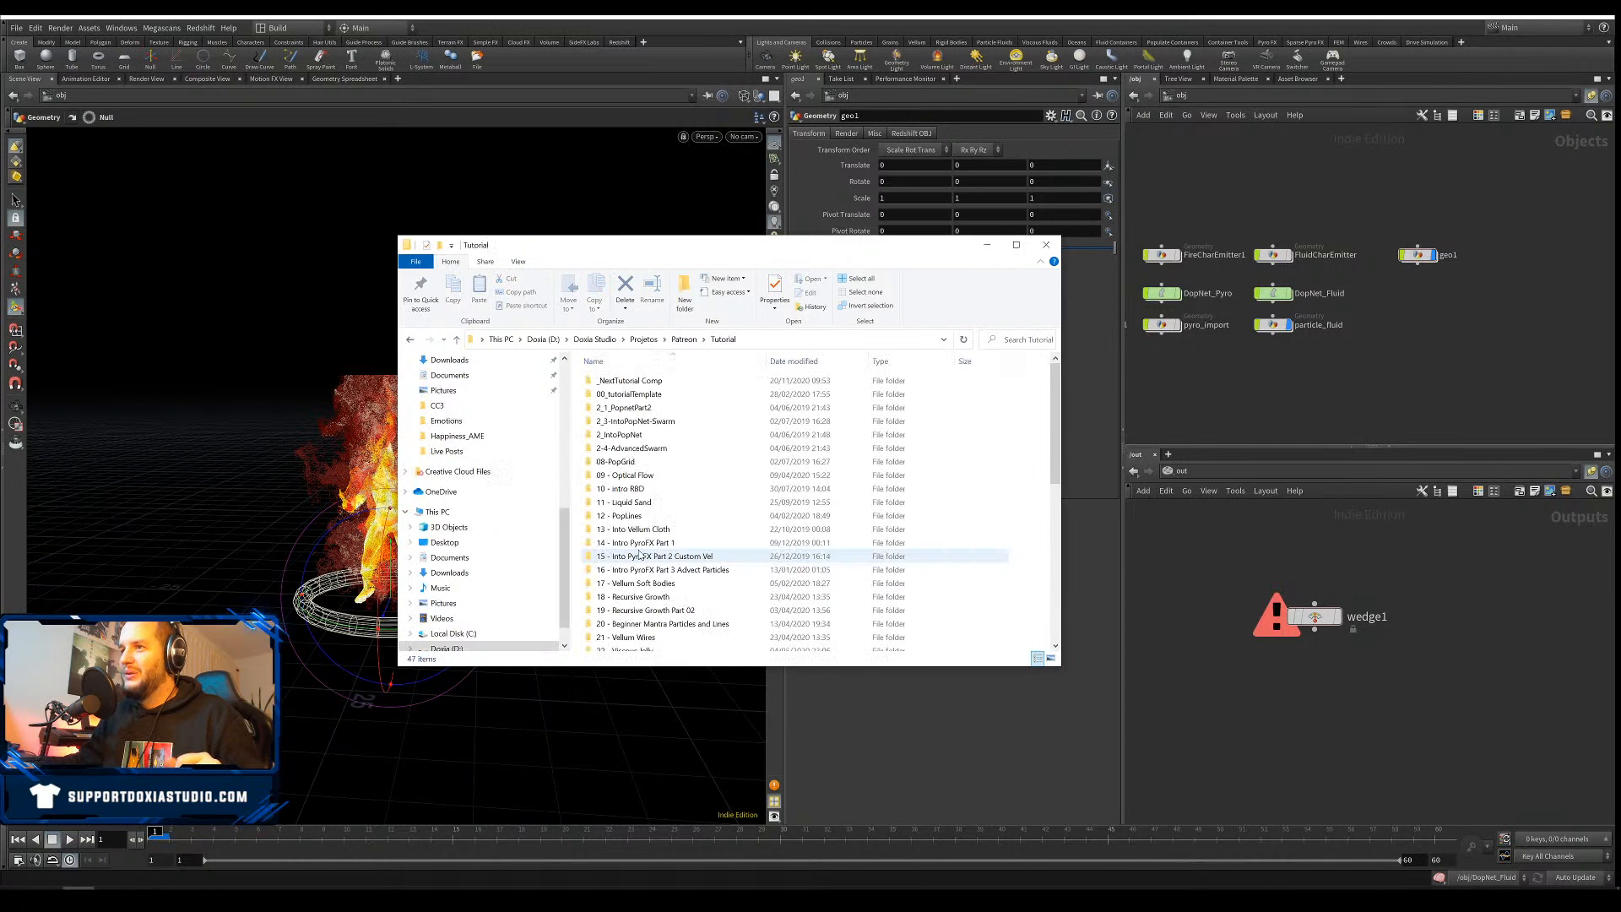
# Open the Houdini scene 15 - Into PyroFX Part 2 Custom Vel from that tutorial's HoudiniProjects folder
pyautogui.scroll(-2, 1055, 452)
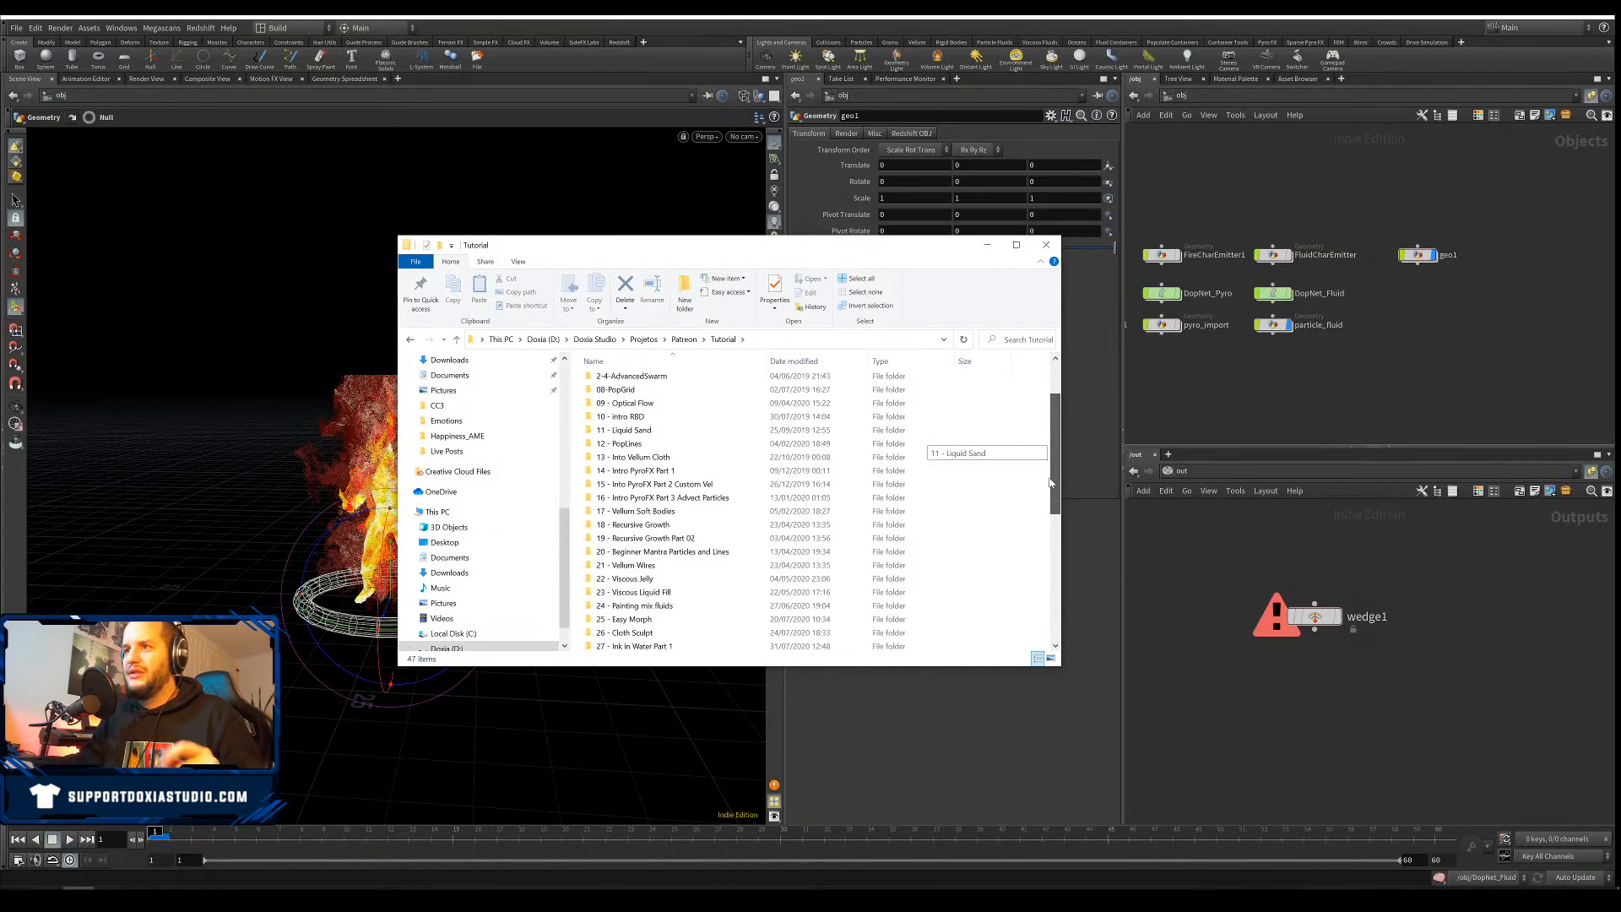
pyautogui.click(741, 474)
pyautogui.doubleClick(740, 475)
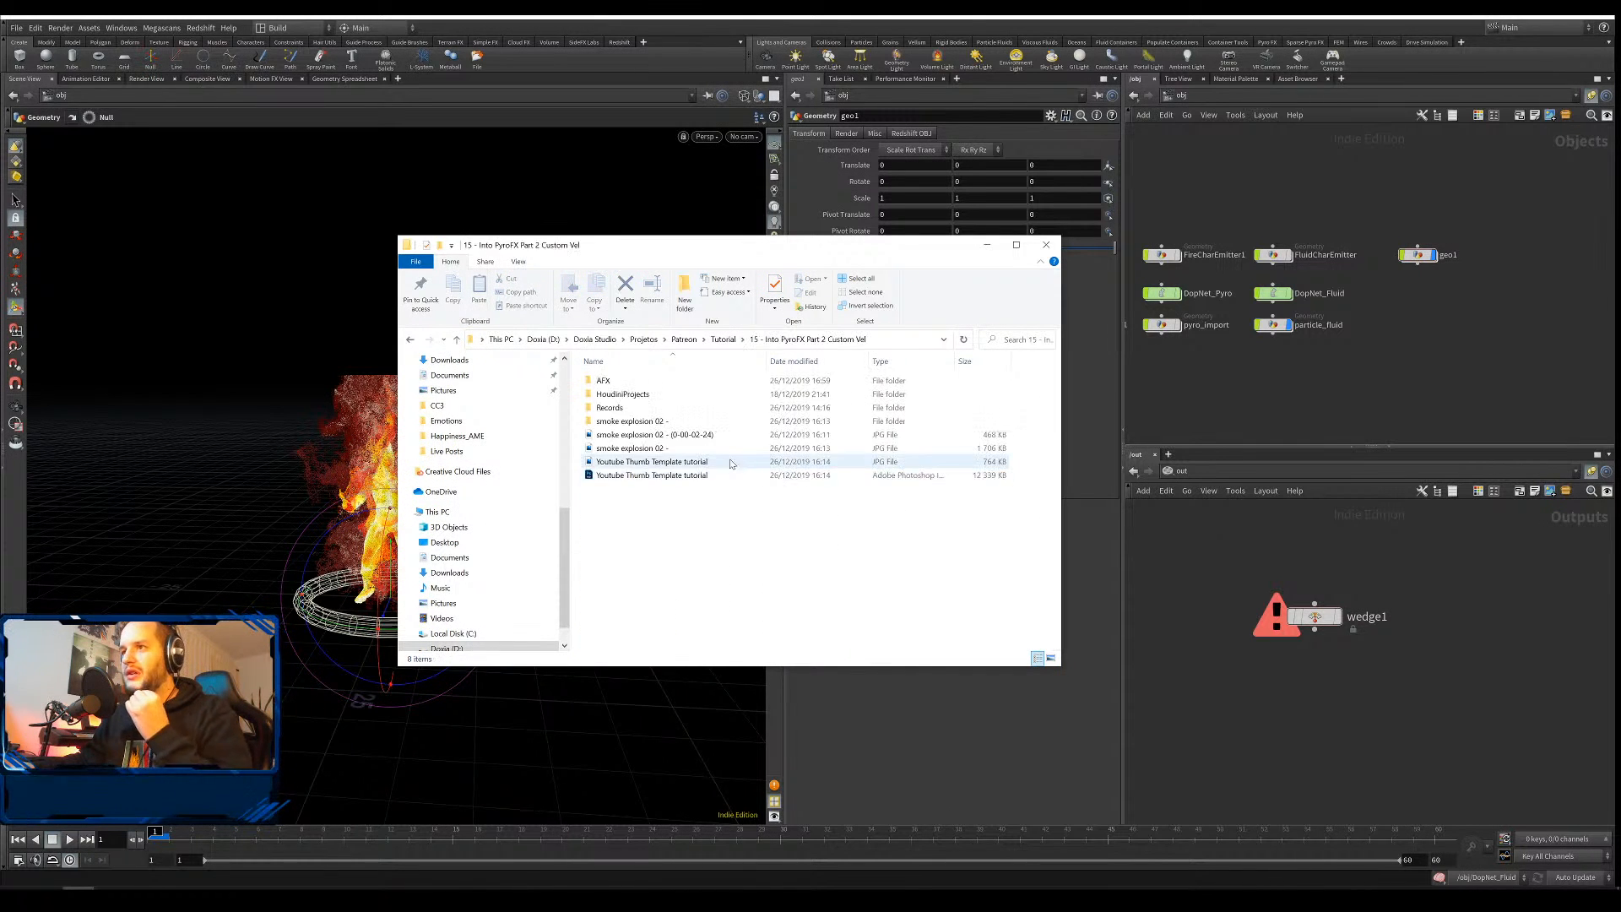
pyautogui.doubleClick(682, 396)
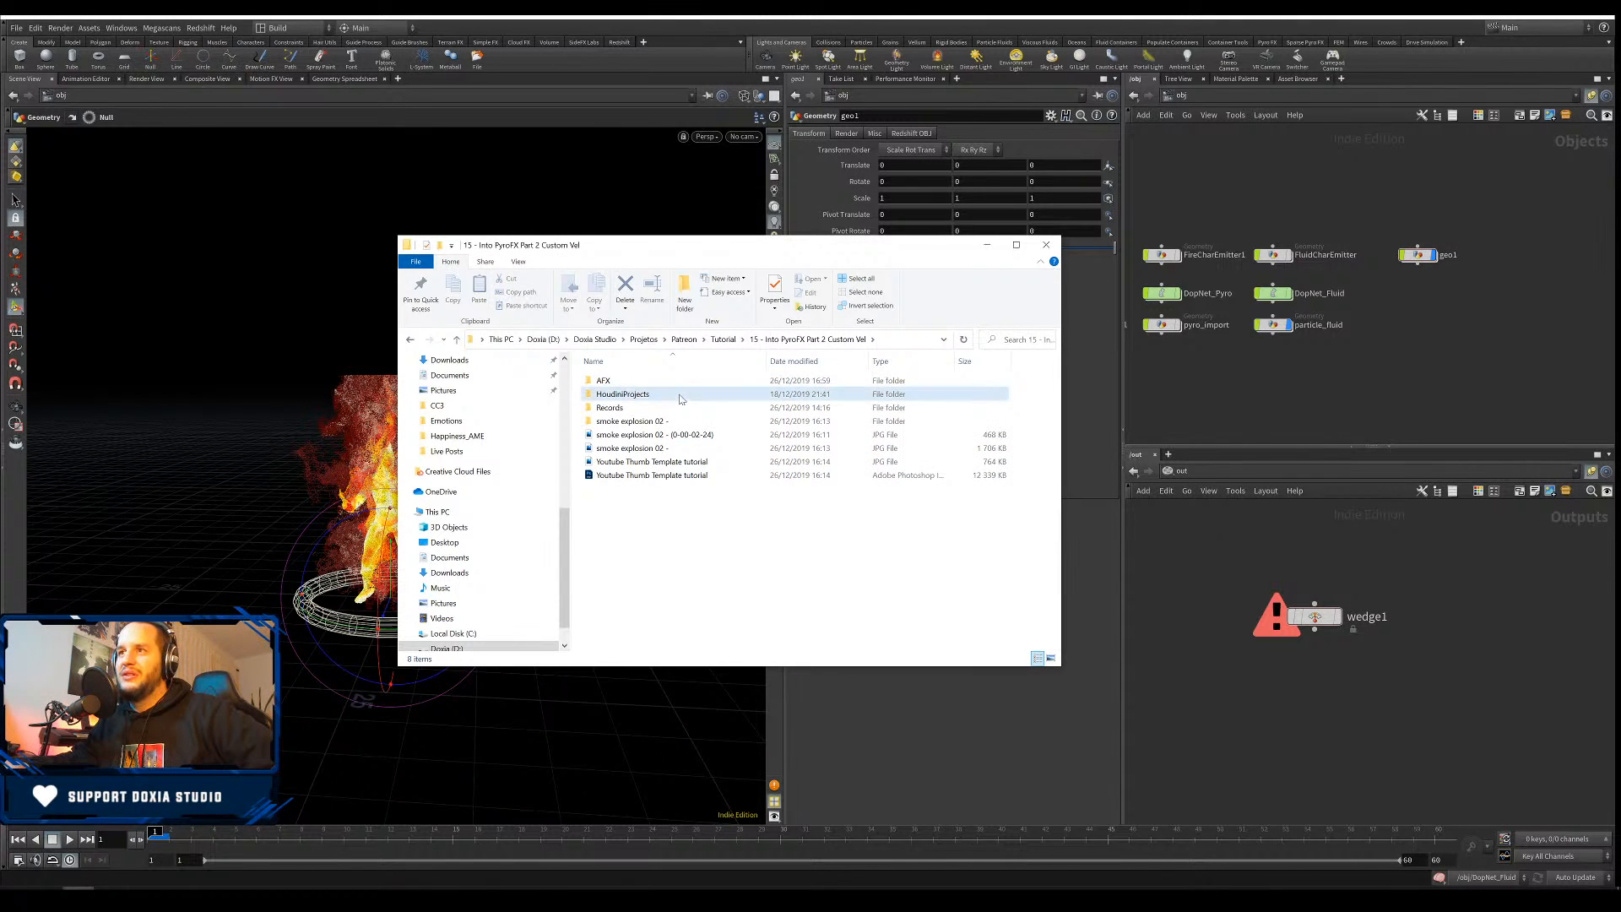
pyautogui.doubleClick(692, 382)
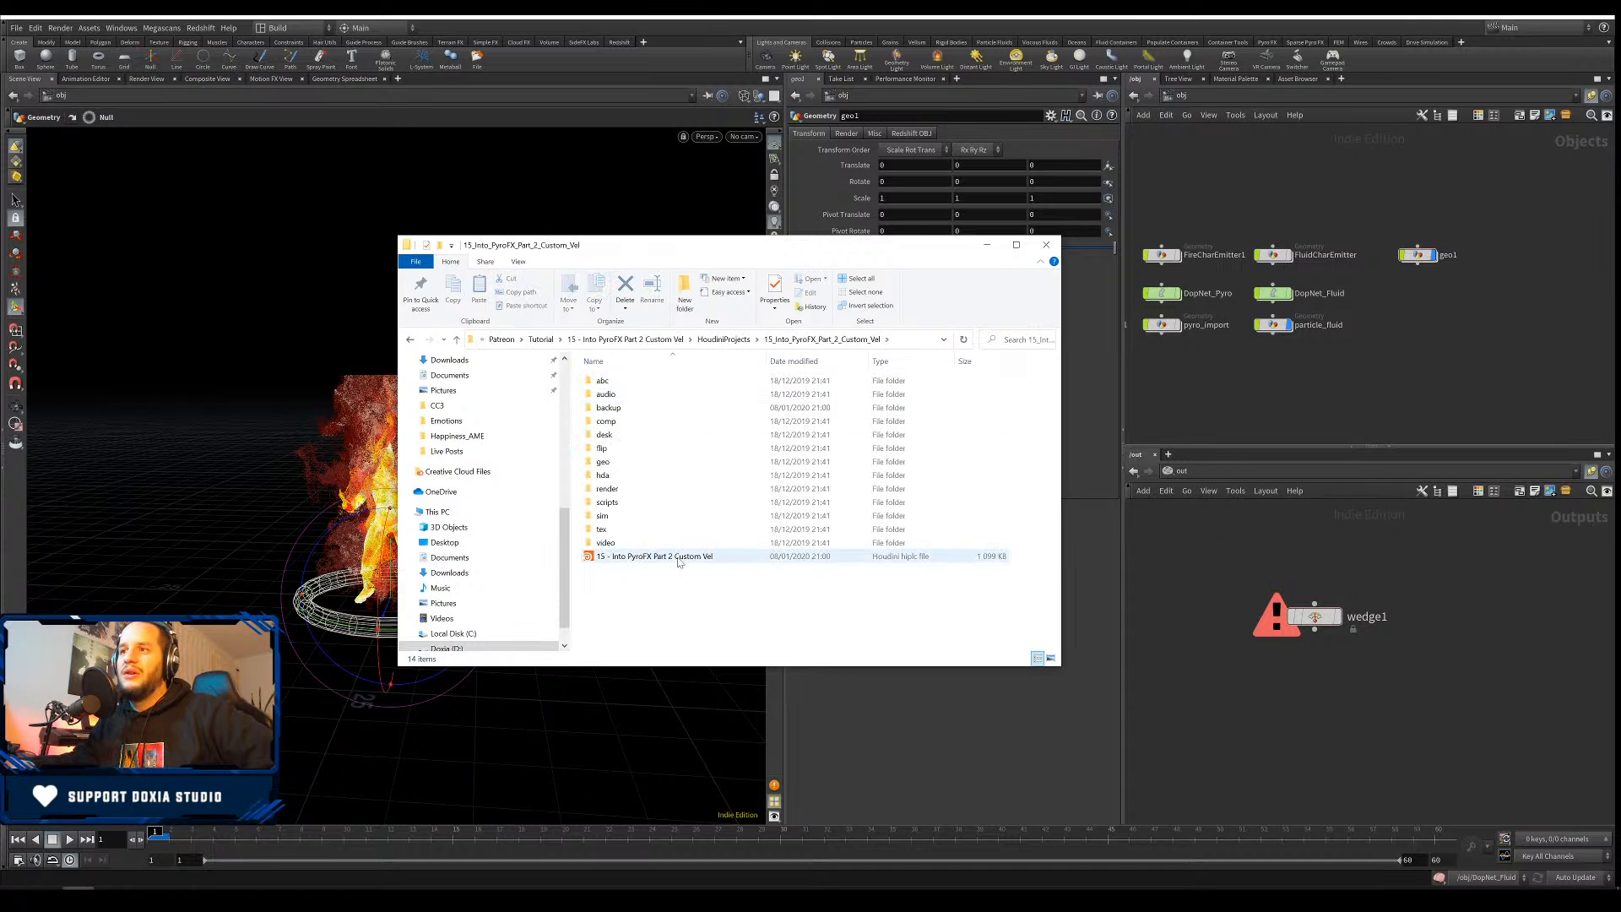
pyautogui.click(682, 557)
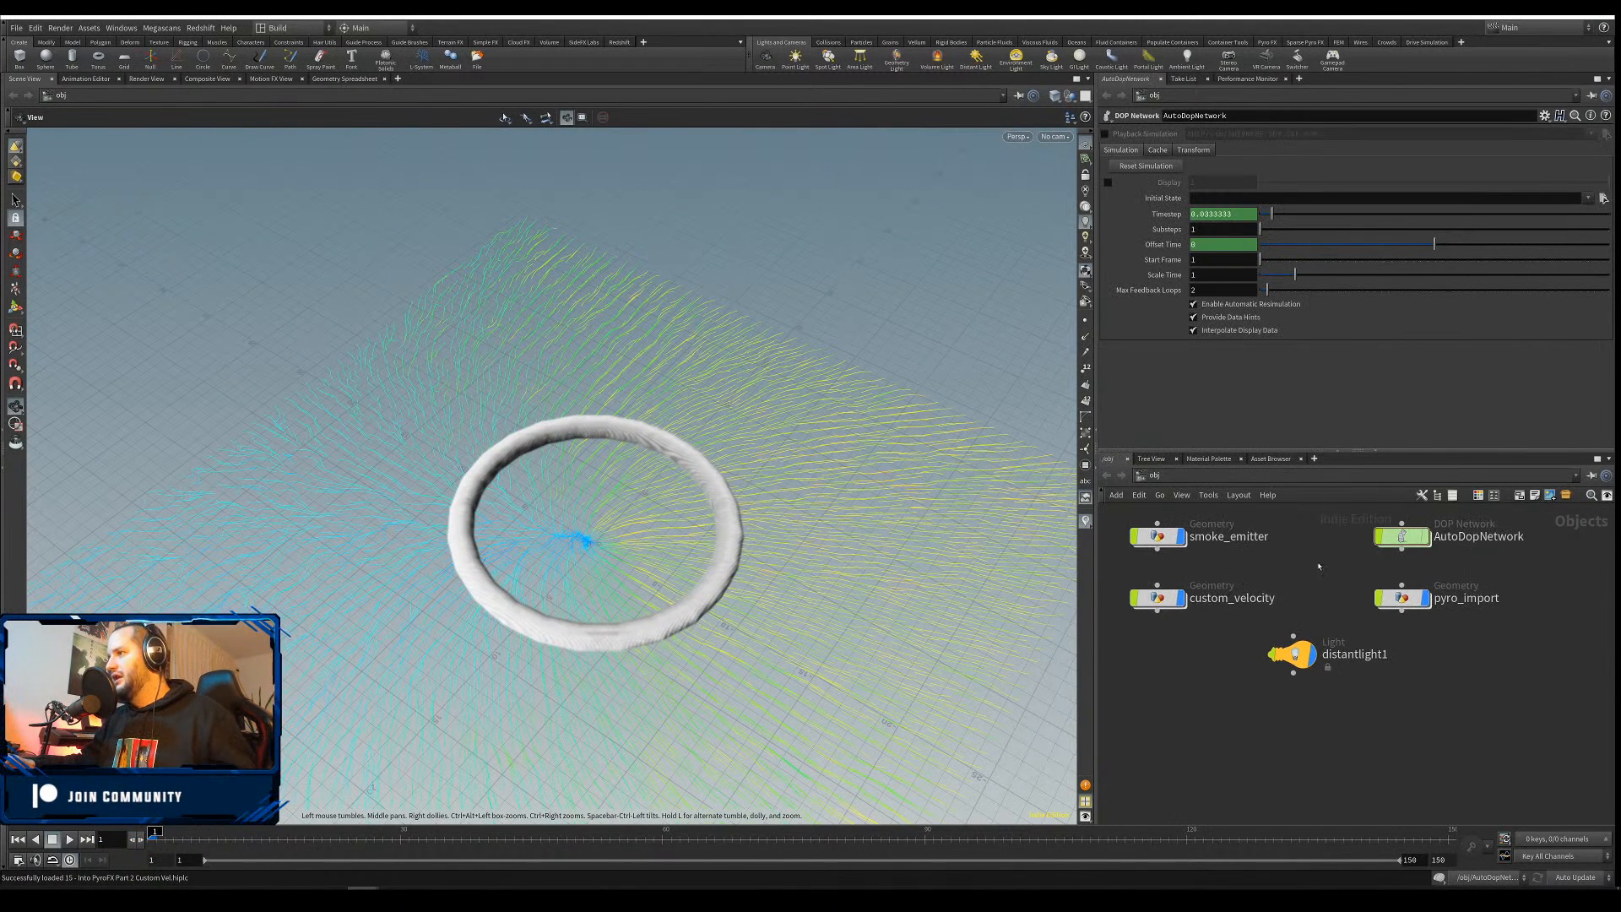
# Copy the custom_velocity object from the tutorial scene and paste it below geo1 in the burning character scene
pyautogui.moveTo(1319, 567); pyautogui.dragTo(1330, 622, button='middle')
pyautogui.moveTo(1303, 619); pyautogui.dragTo(1113, 682)
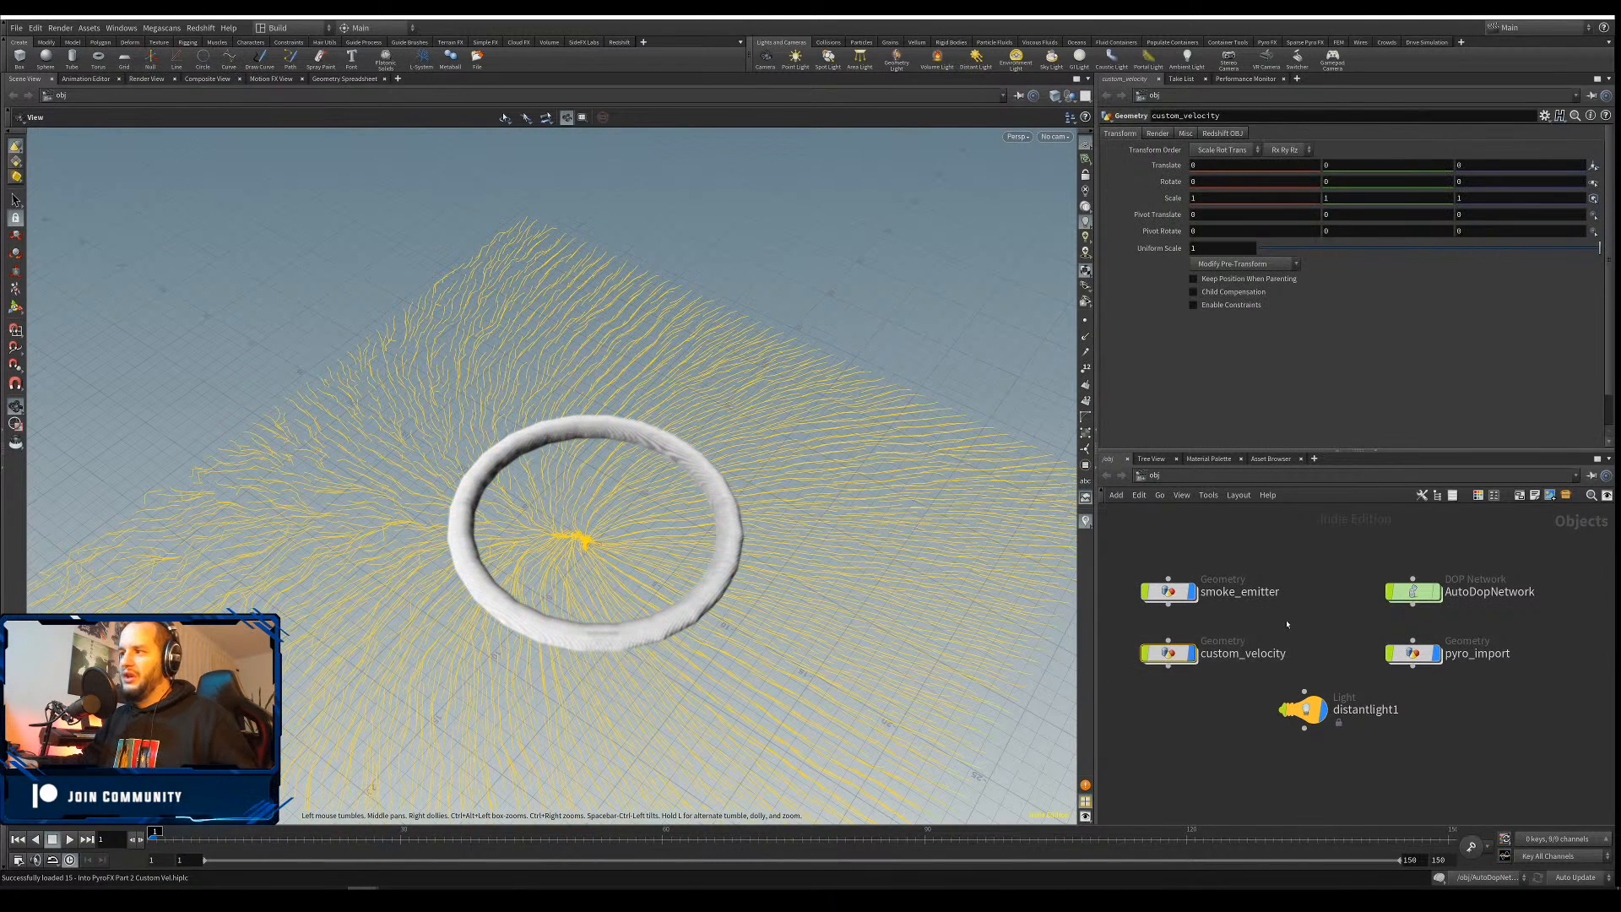
pyautogui.hotkey('ctrl', 'c')
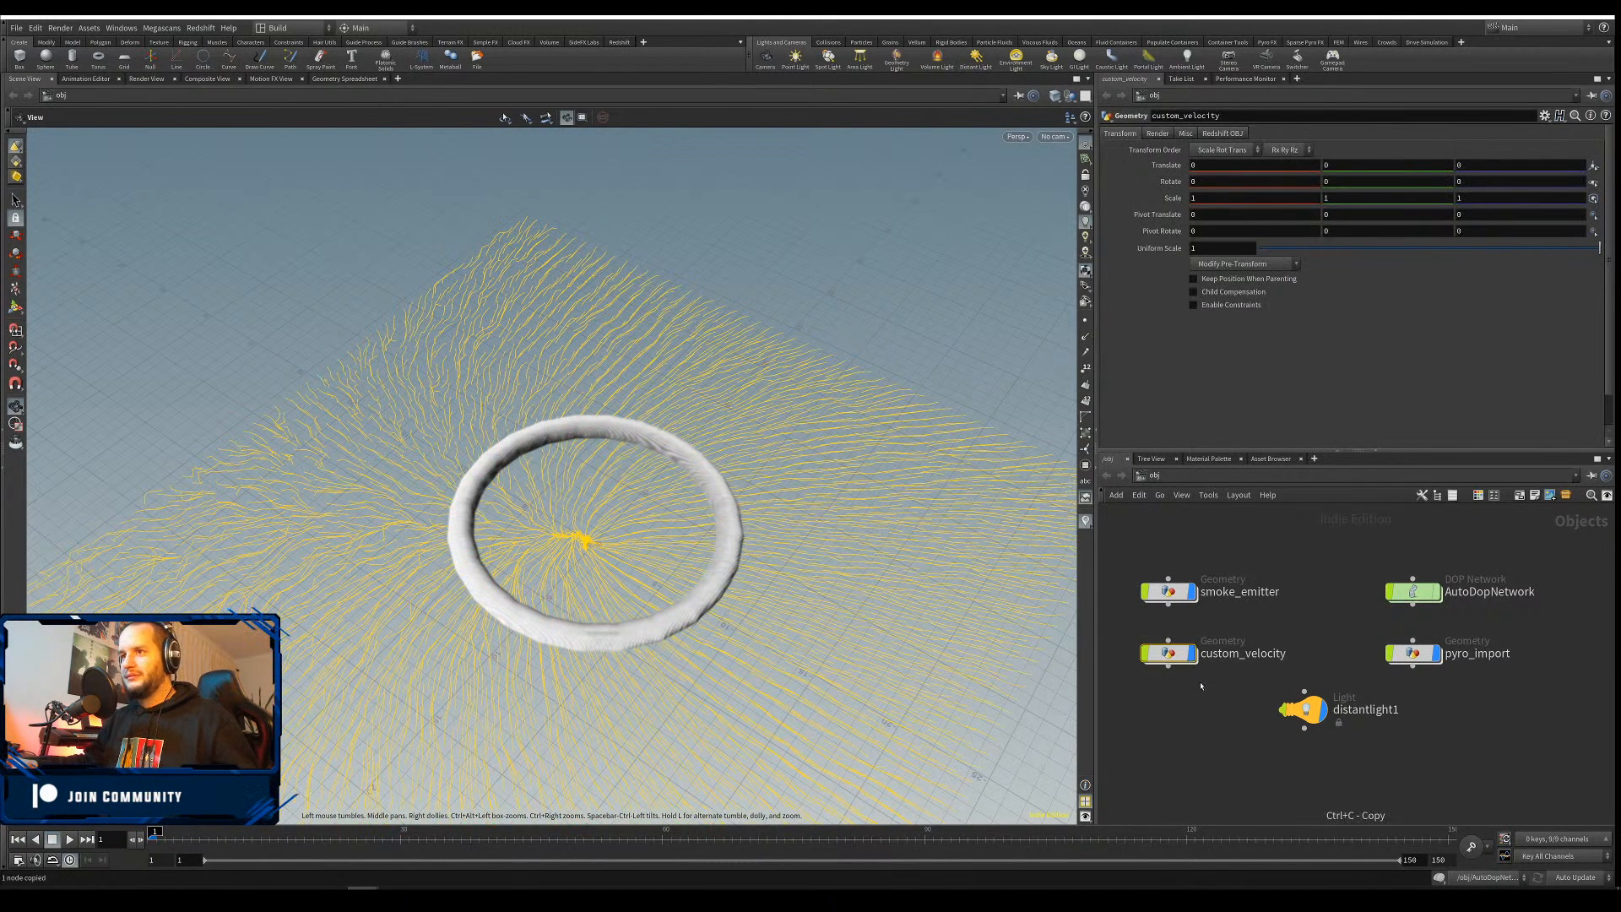
pyautogui.hotkey('alt', 'Tab')
pyautogui.hotkey('alt', 'Tab')
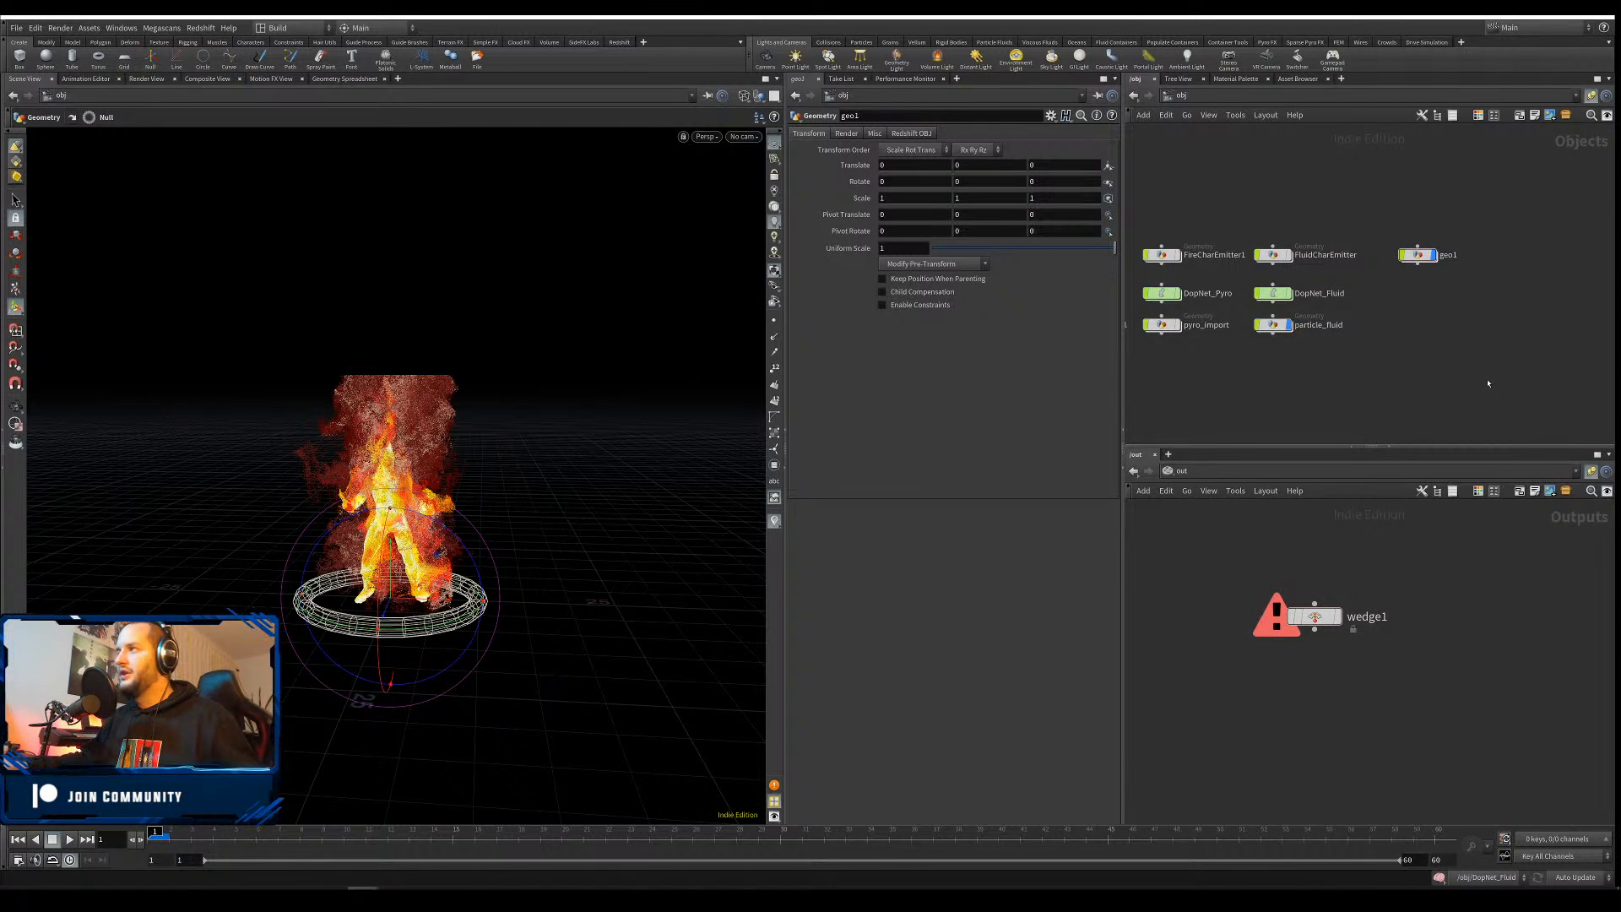
pyautogui.hotkey('ctrl', 'v')
pyautogui.moveTo(1489, 384); pyautogui.dragTo(1425, 294)
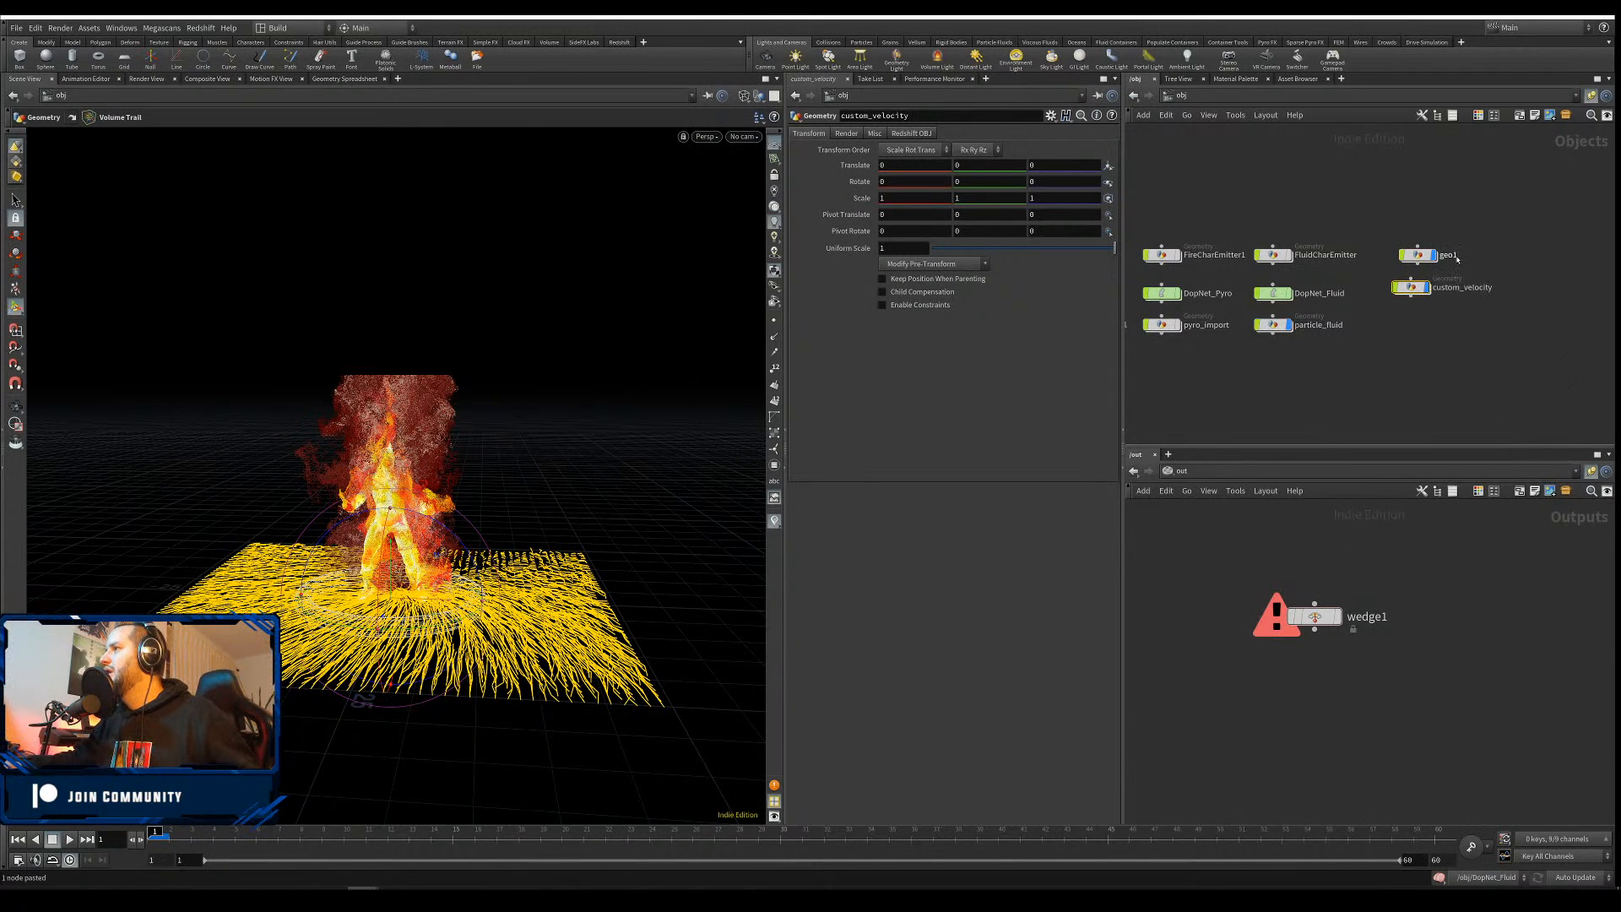
# Rename geo1 to ring_emitter
pyautogui.doubleClick(1454, 256)
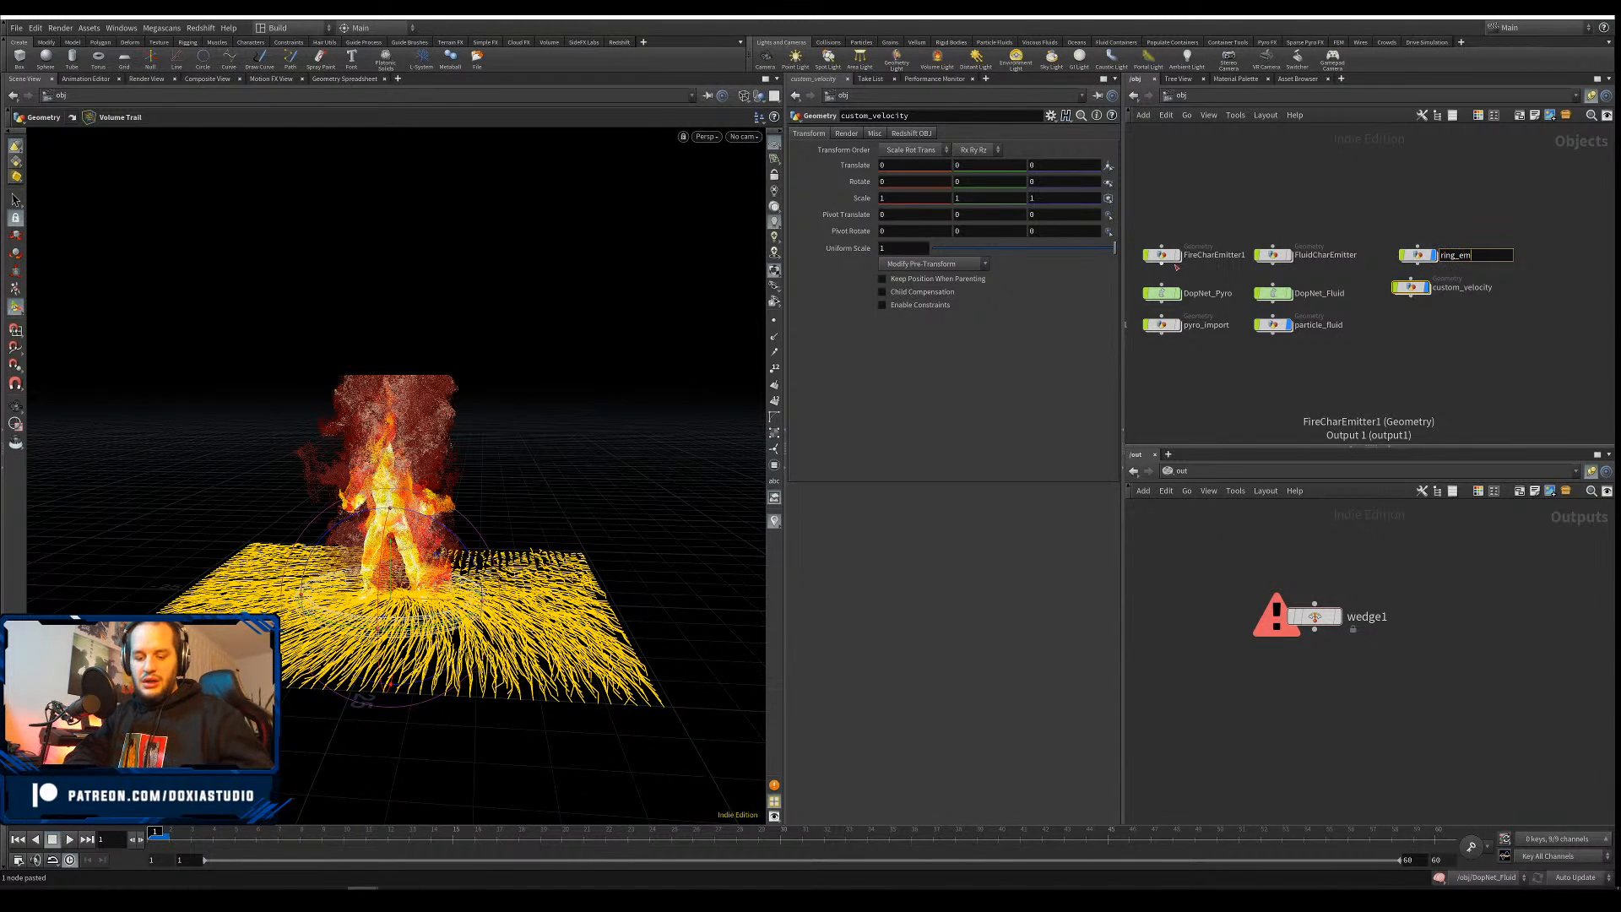
pyautogui.write('ring_emitter')
pyautogui.press('Return')
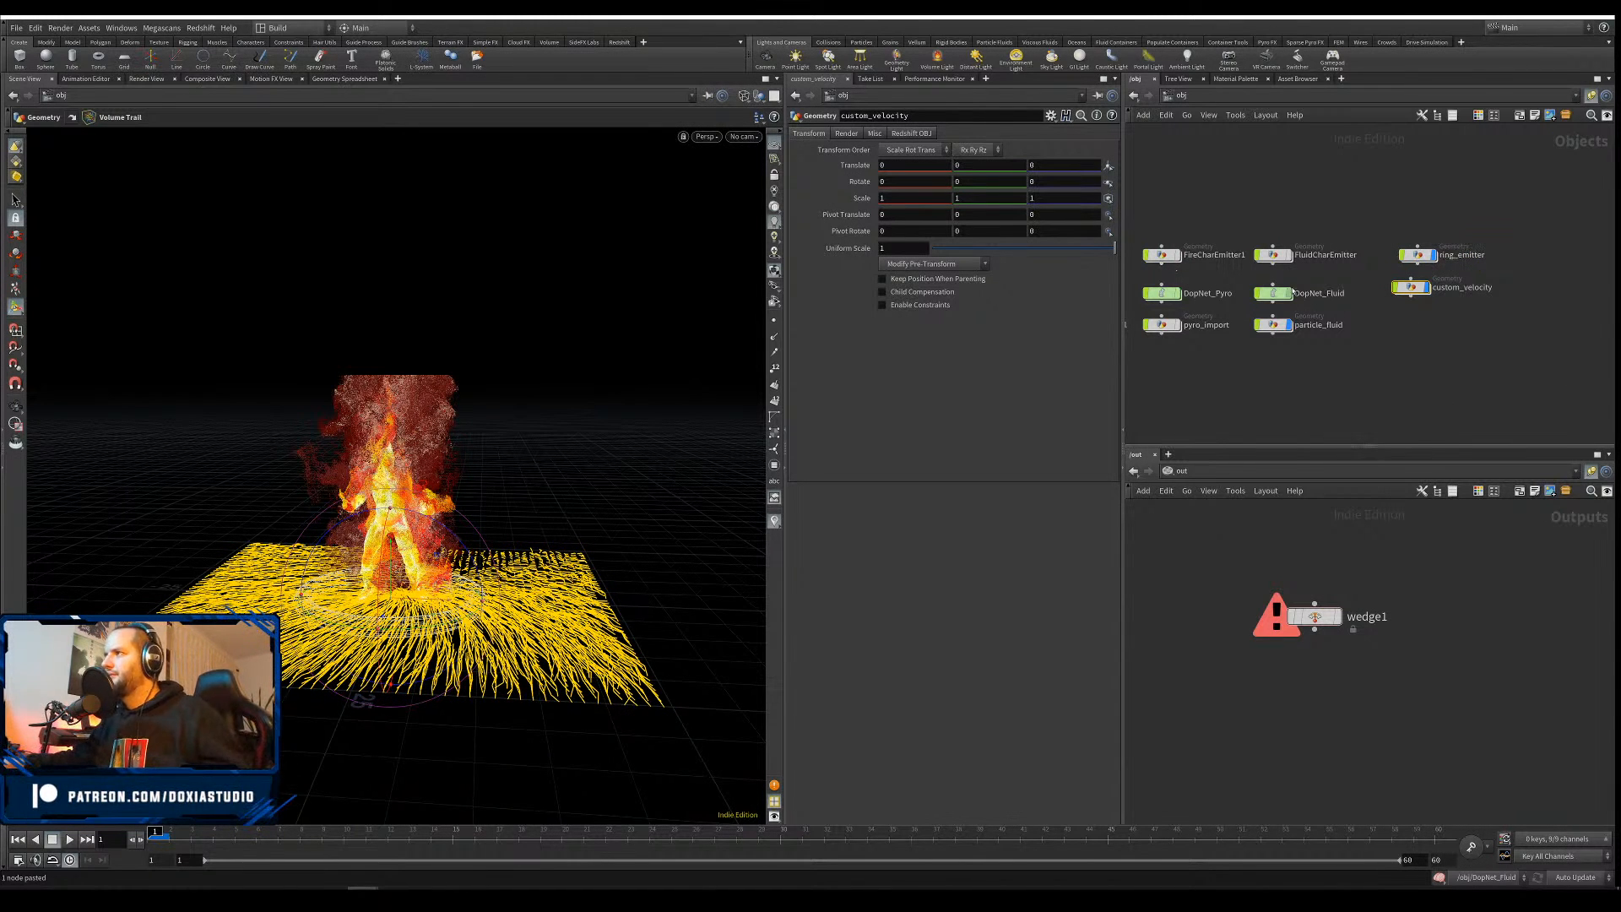
# Enter custom_velocity, show volumevop1's parameters and play the timeline to examine the velocity trails
pyautogui.doubleClick(1411, 287)
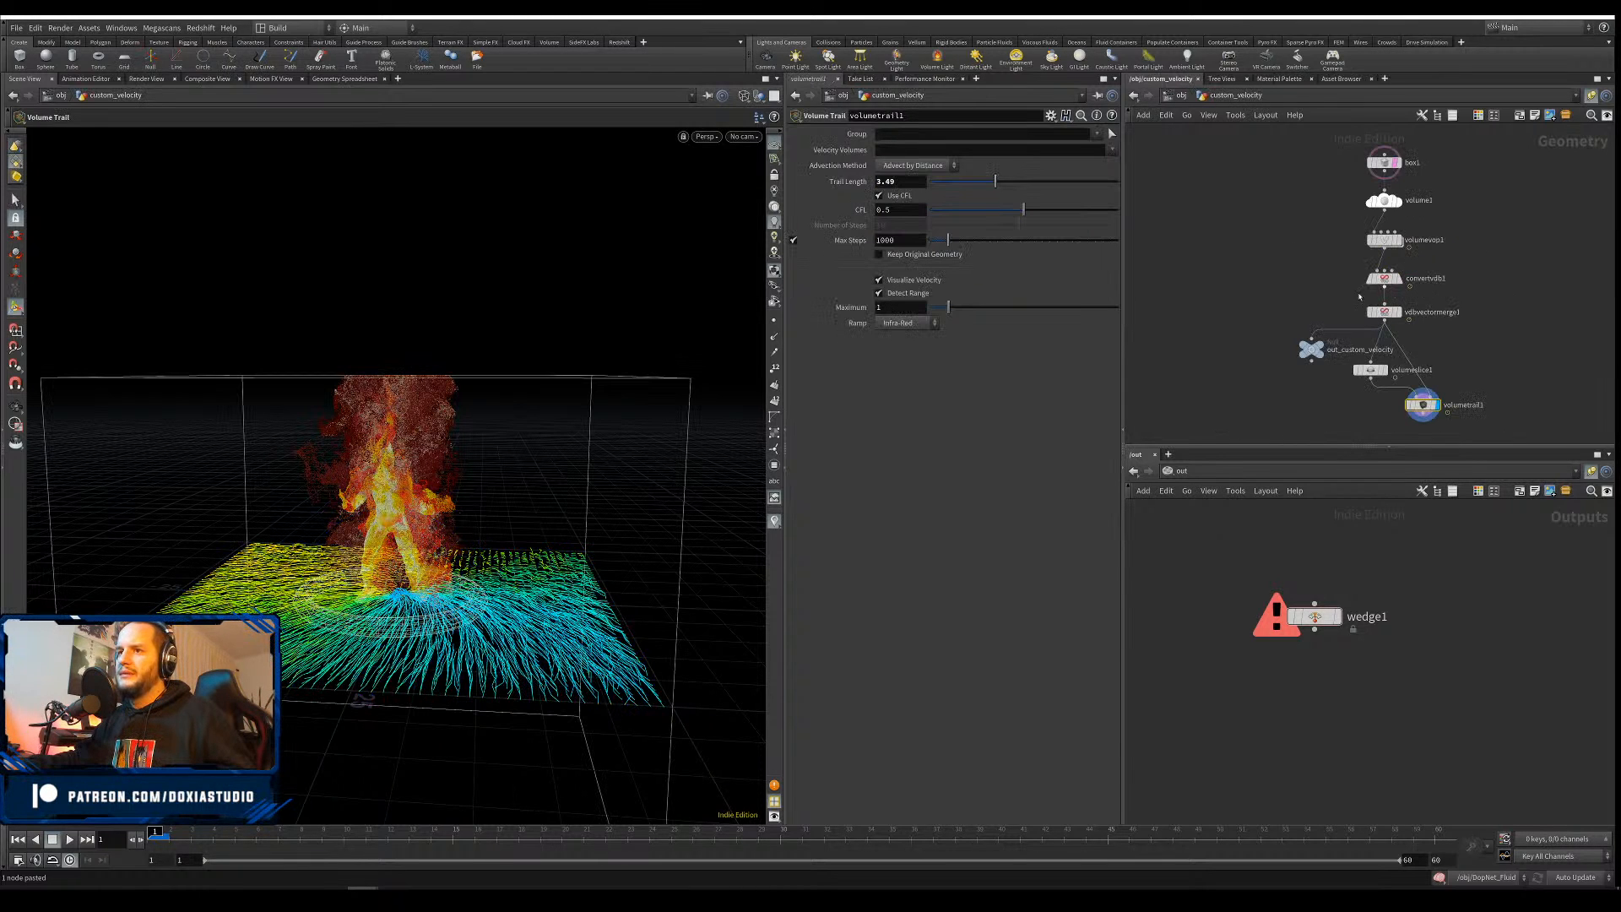
pyautogui.moveTo(1385, 312)
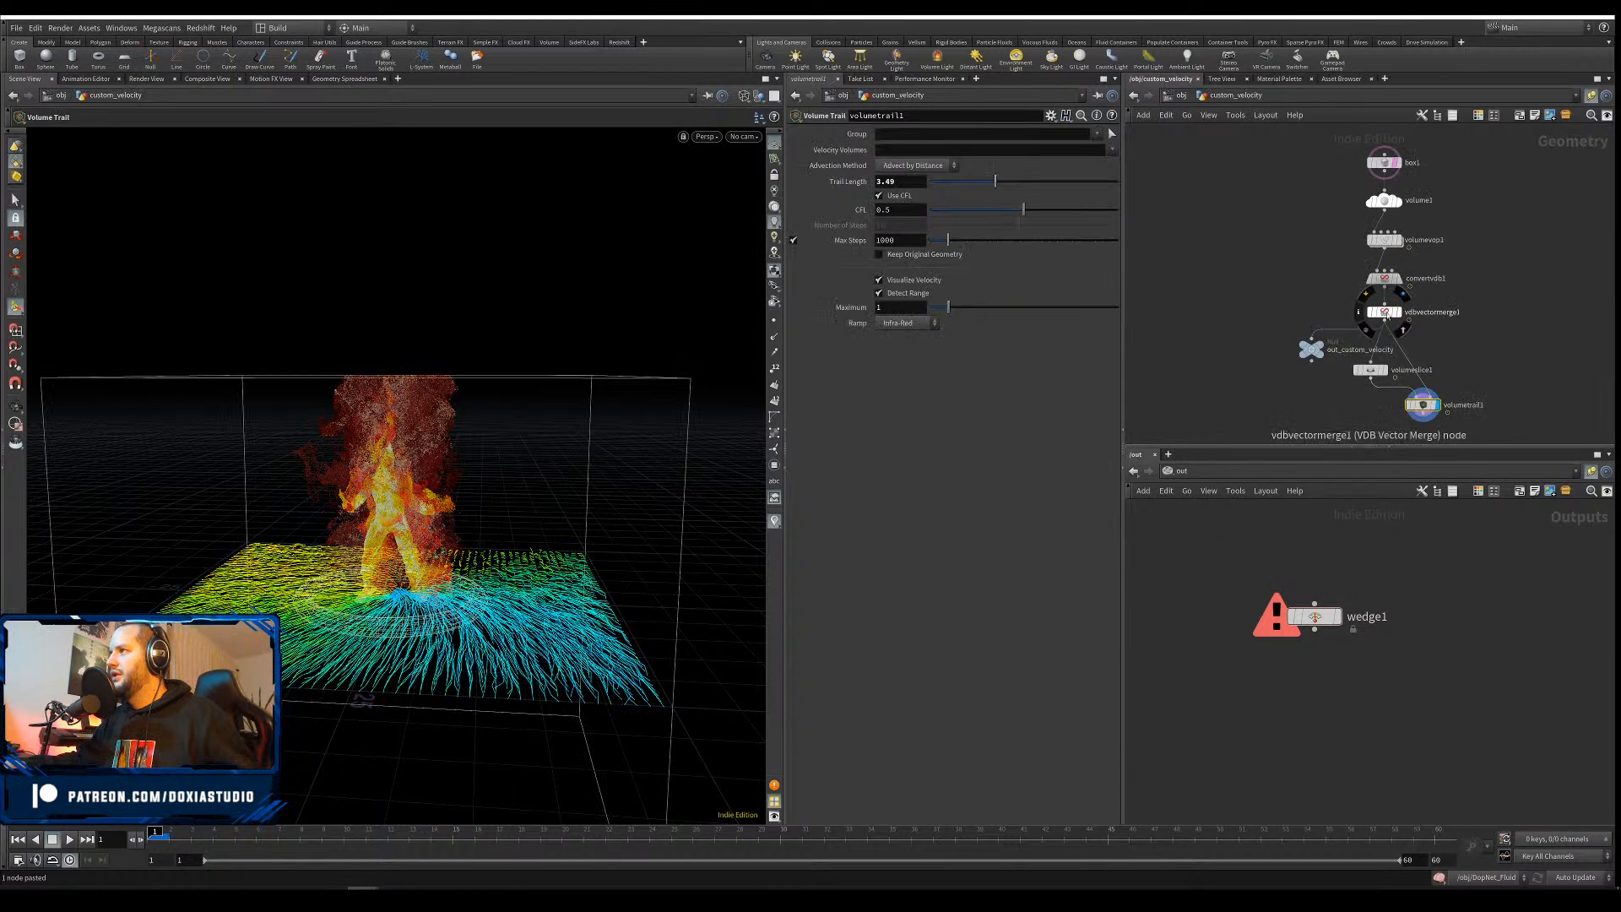
pyautogui.click(1385, 240)
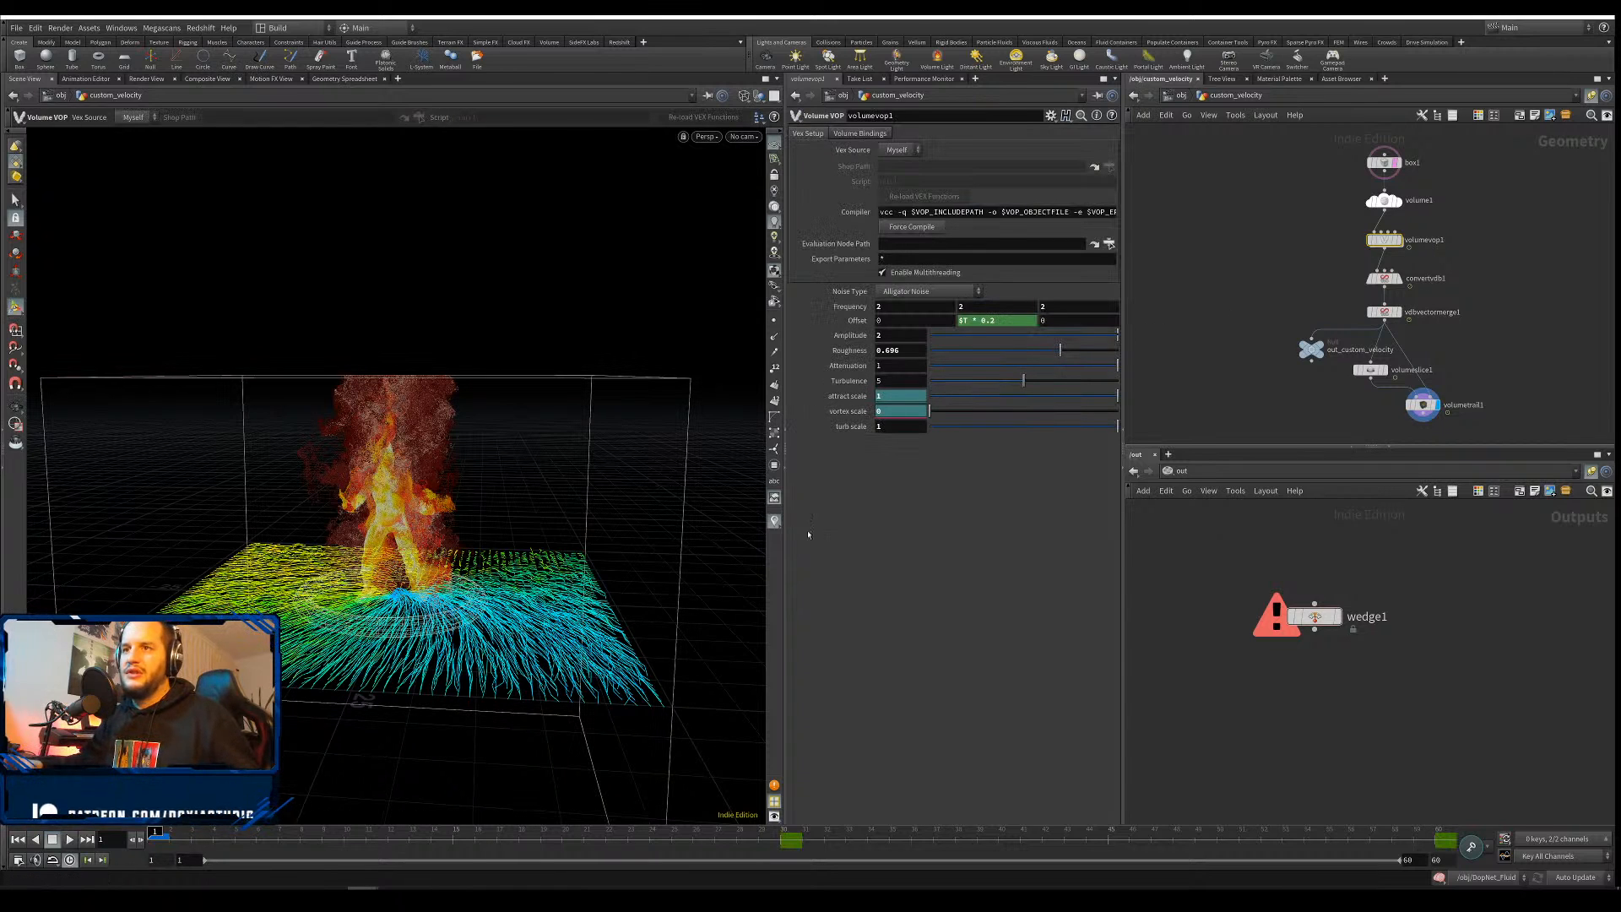
pyautogui.click(70, 840)
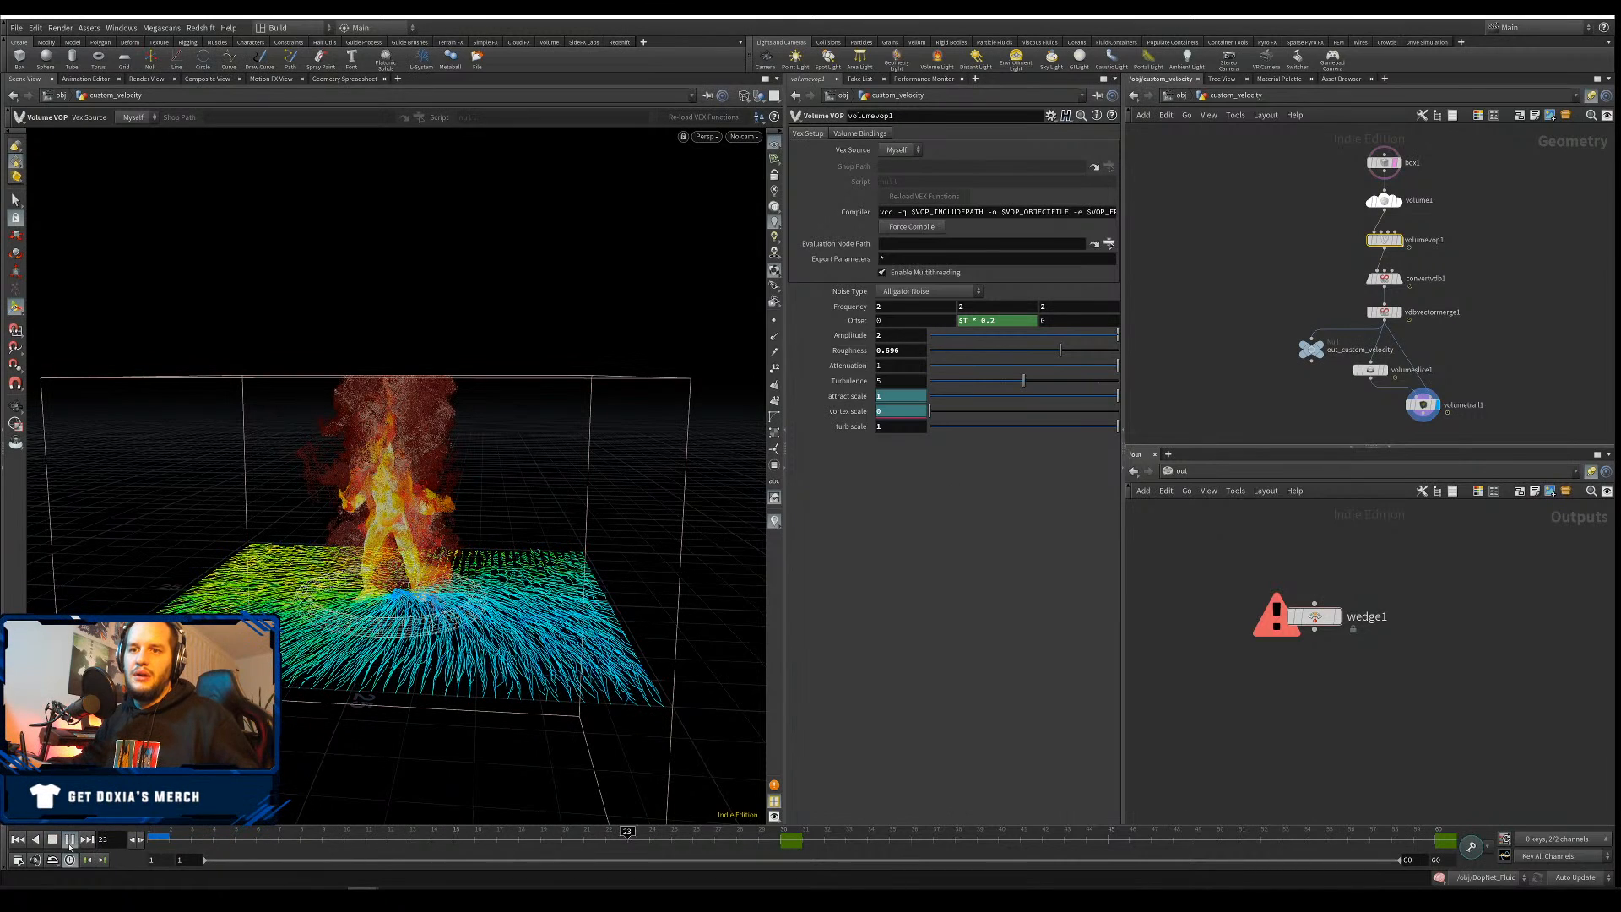
pyautogui.click(71, 841)
# Remove the animation from volumevop1's attract scale and vortex scale parameters
pyautogui.keyDown('ctrl'); pyautogui.keyDown('shift'); pyautogui.click(850, 397); pyautogui.keyUp('shift'); pyautogui.keyUp('ctrl')
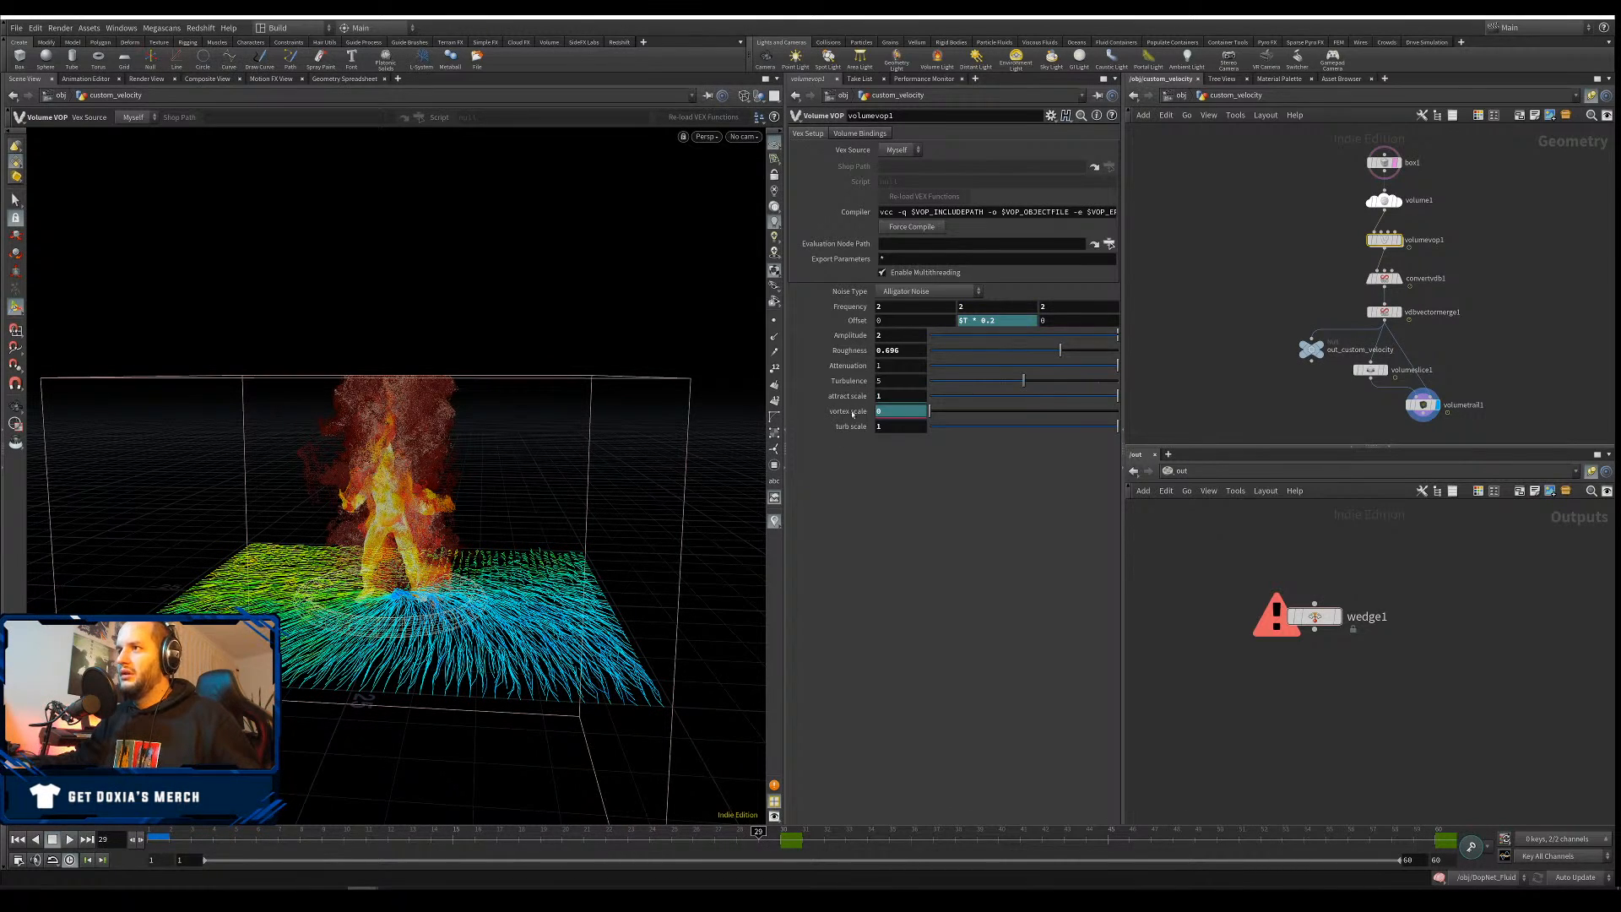
pyautogui.keyDown('ctrl'); pyautogui.keyDown('shift'); pyautogui.click(857, 411); pyautogui.keyUp('shift'); pyautogui.keyUp('ctrl')
pyautogui.scroll(3, 540, 507)
pyautogui.keyDown('alt'); pyautogui.moveTo(541, 506); pyautogui.dragTo(486, 605); pyautogui.keyUp('alt')
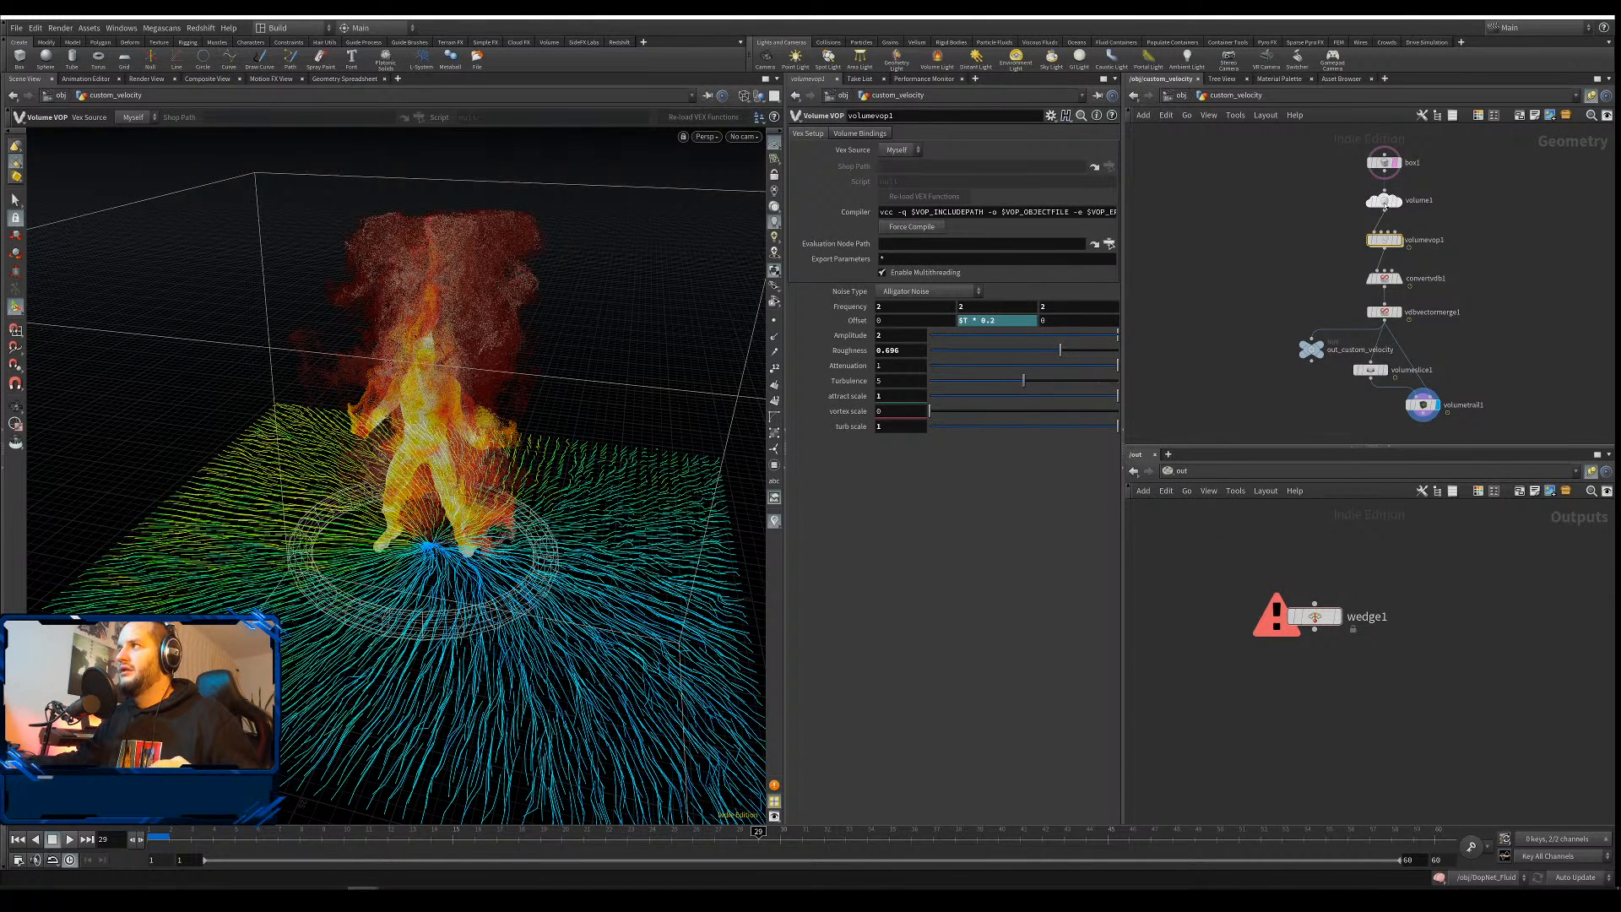
# Isolate the attraction in volumevop1 by setting turb scale to 0 and attract scale to 1
pyautogui.click(1385, 202)
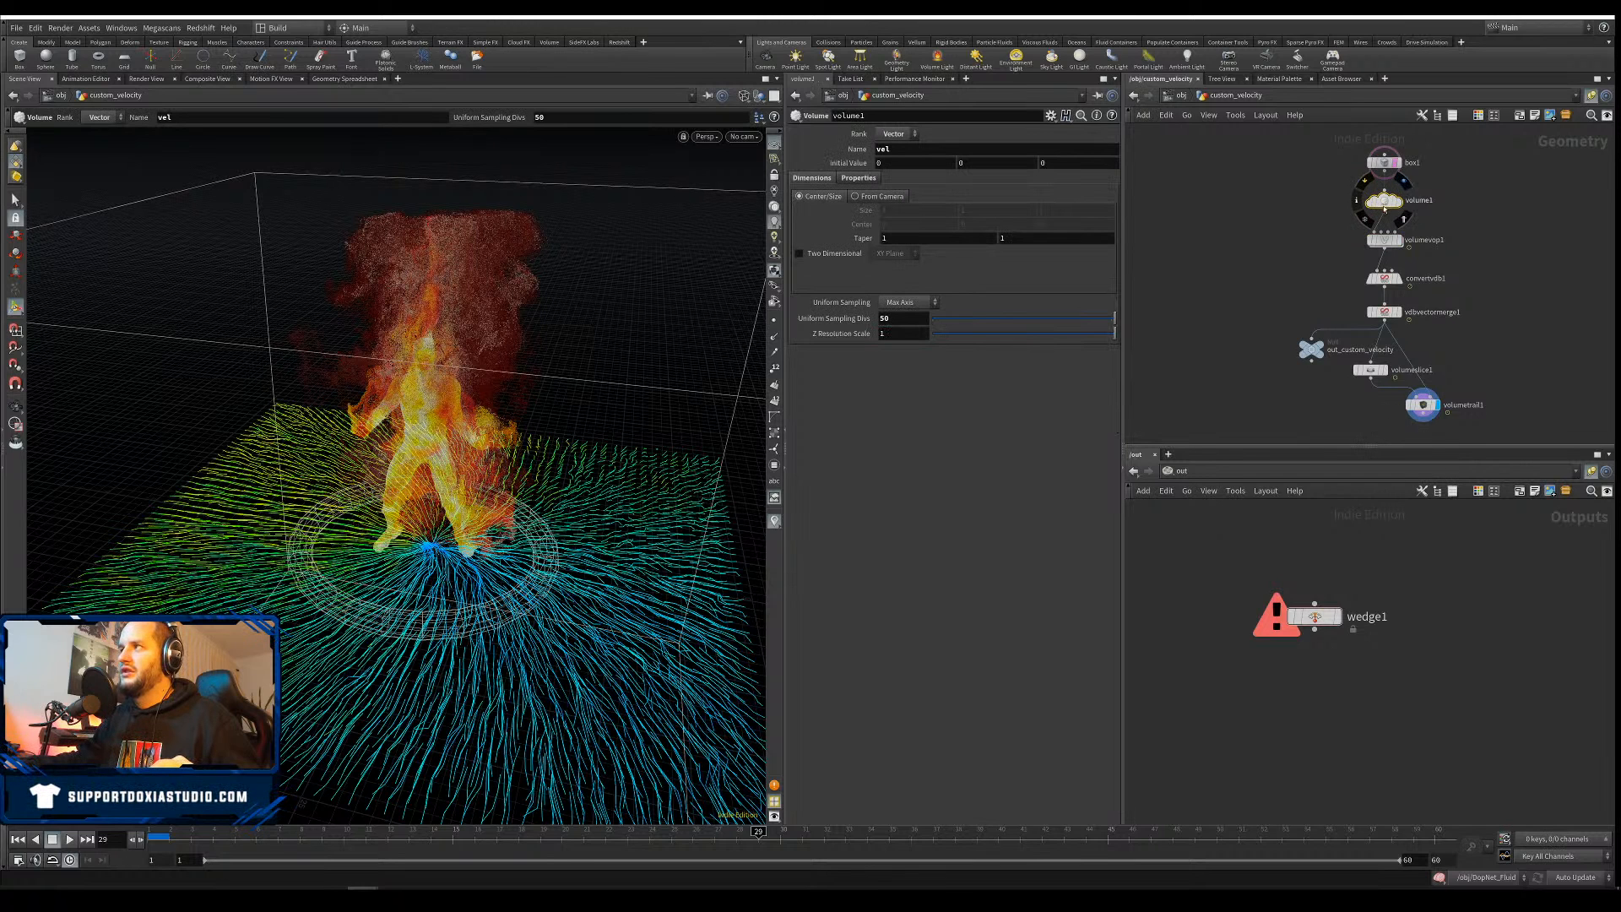
pyautogui.click(1385, 241)
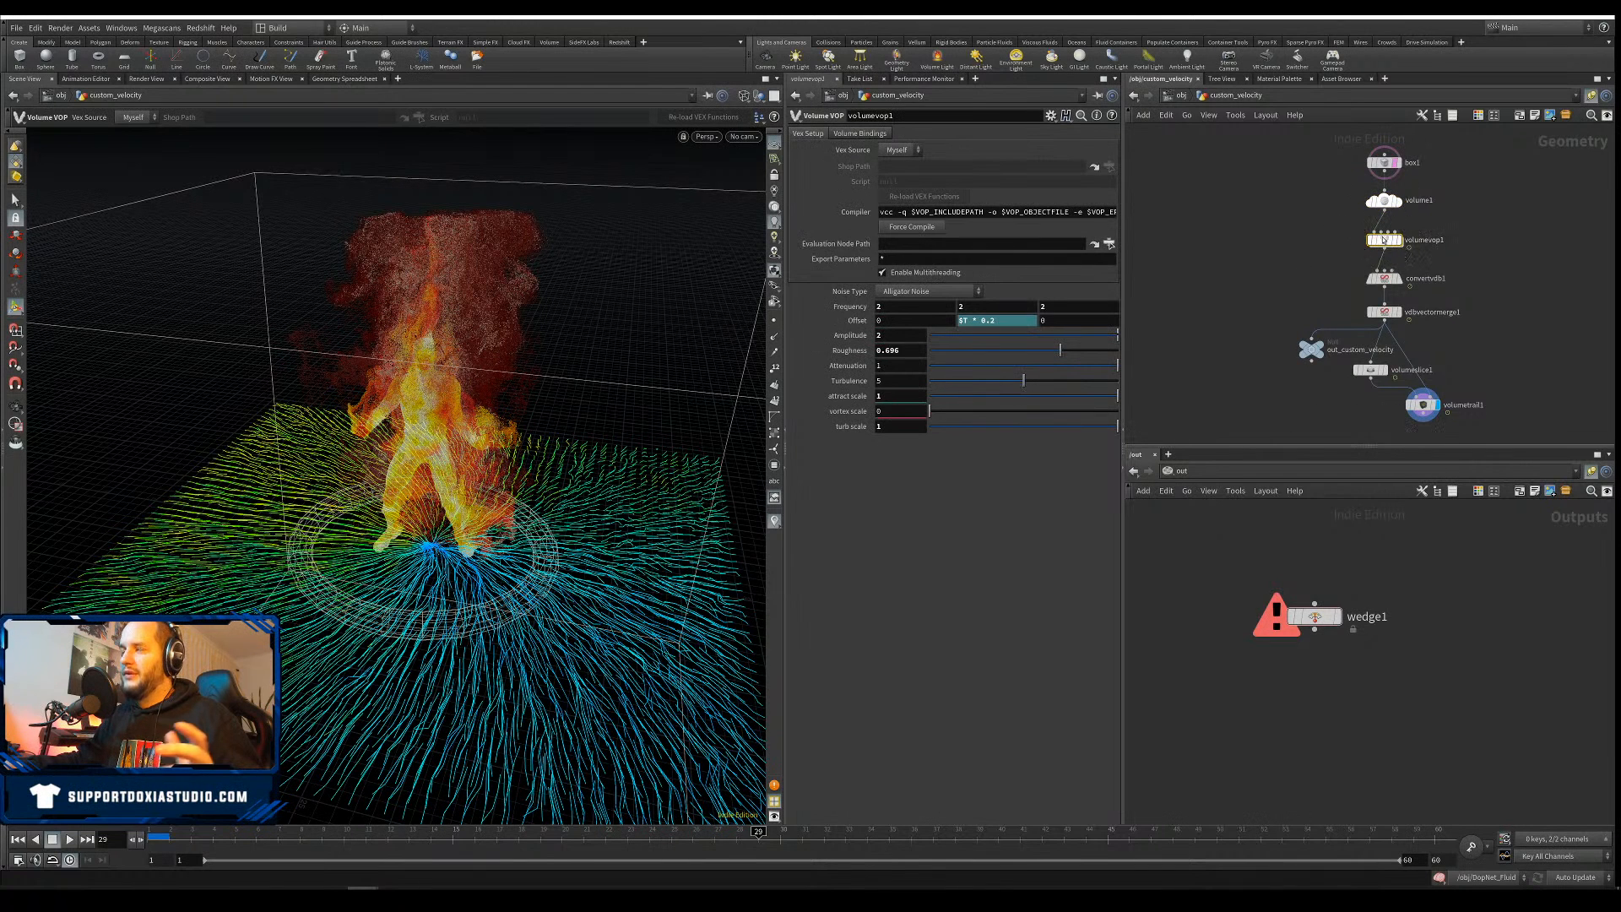
pyautogui.doubleClick(1374, 241)
pyautogui.press('u')
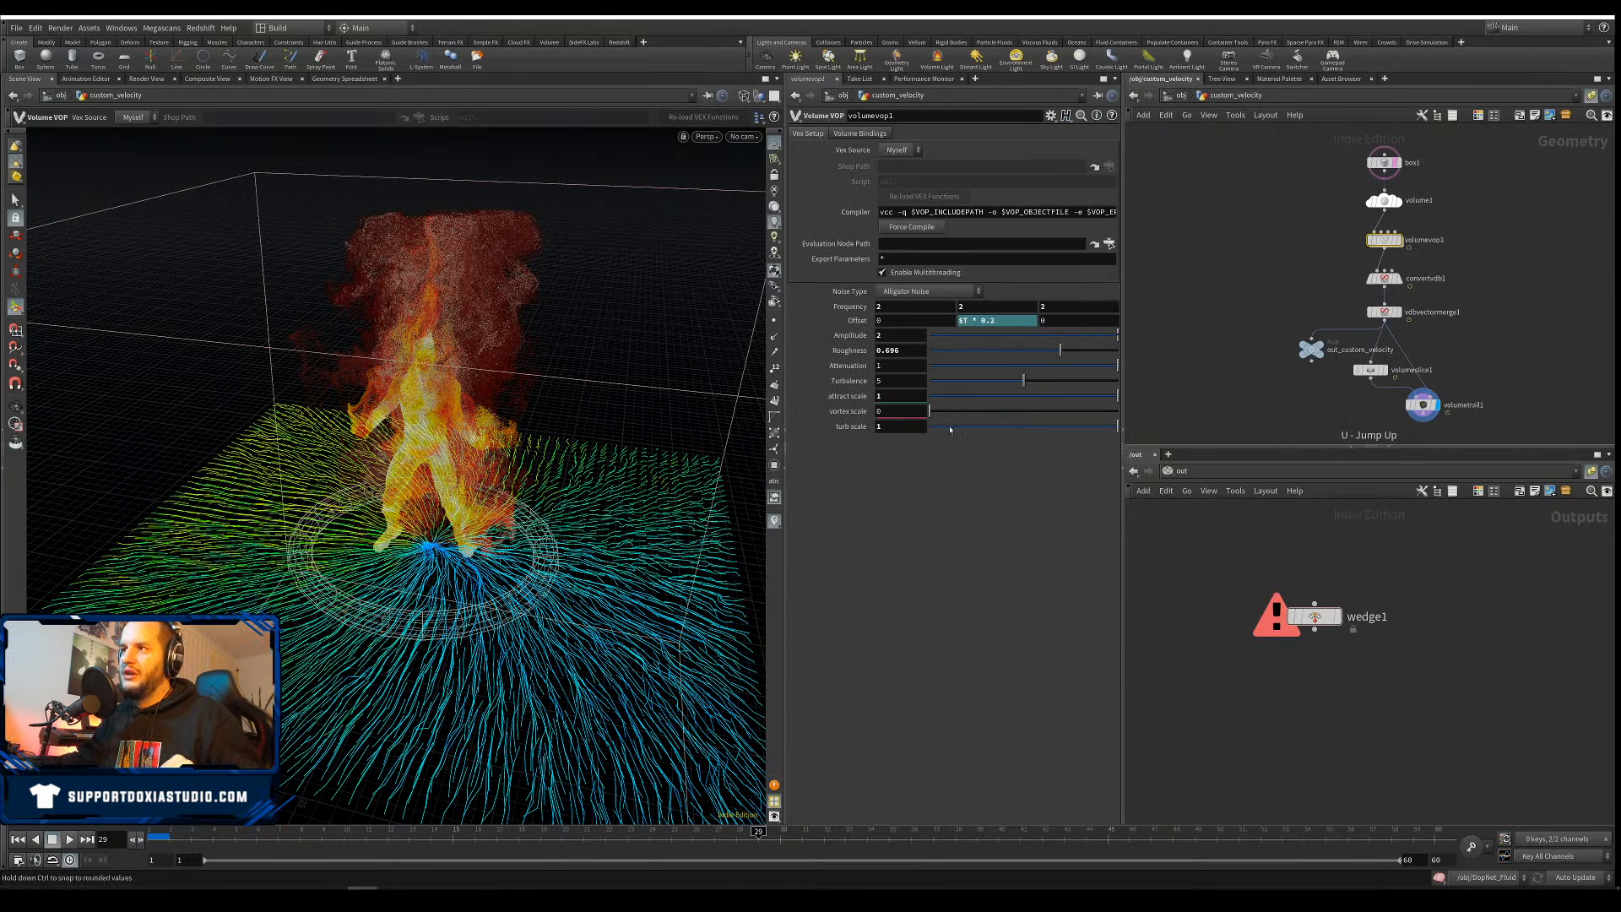
pyautogui.moveTo(950, 430); pyautogui.dragTo(938, 427)
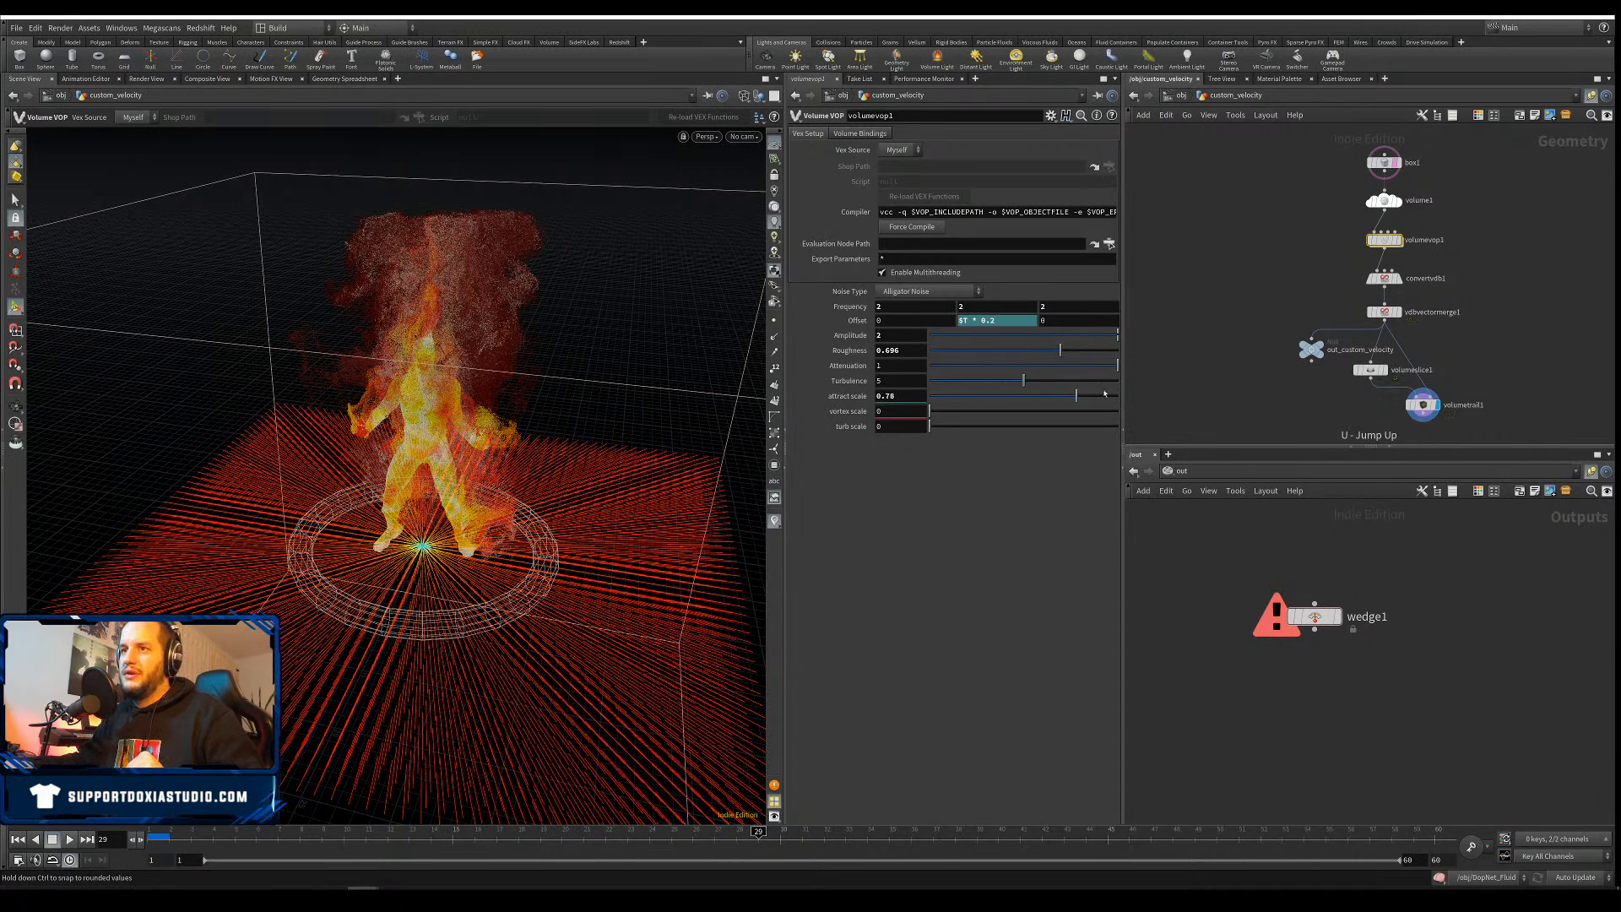
pyautogui.moveTo(1104, 393); pyautogui.dragTo(1127, 394)
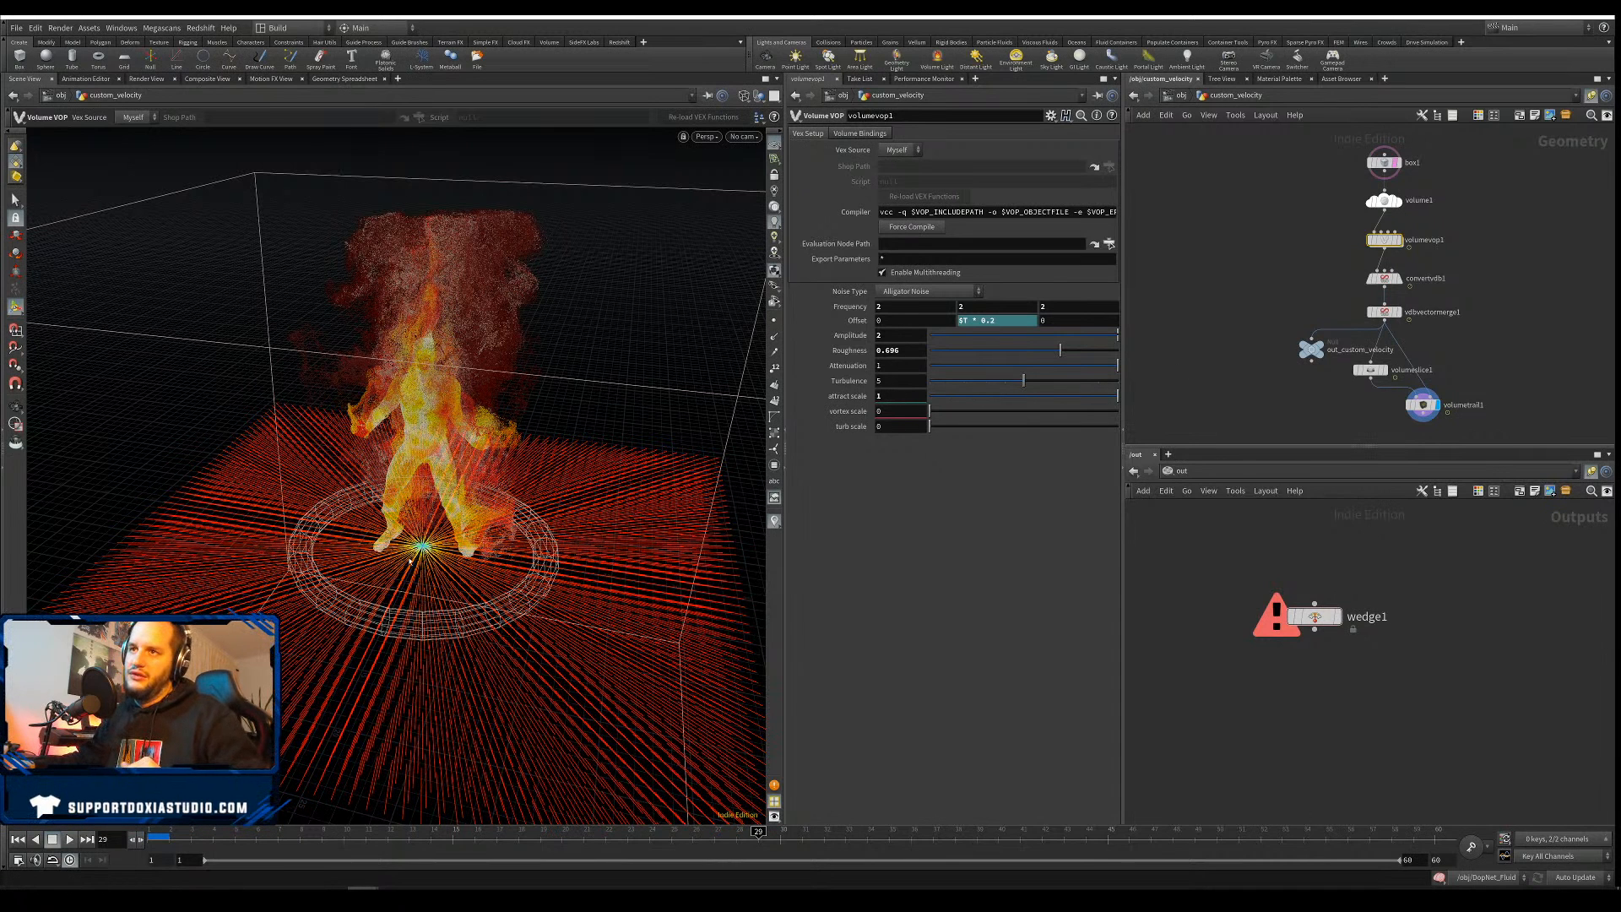
# Set volumevop1's attract scale to 0, vortex scale to 1 and turb scale to 1
pyautogui.keyDown('ctrl'); pyautogui.middleClick(826, 397); pyautogui.keyUp('ctrl')
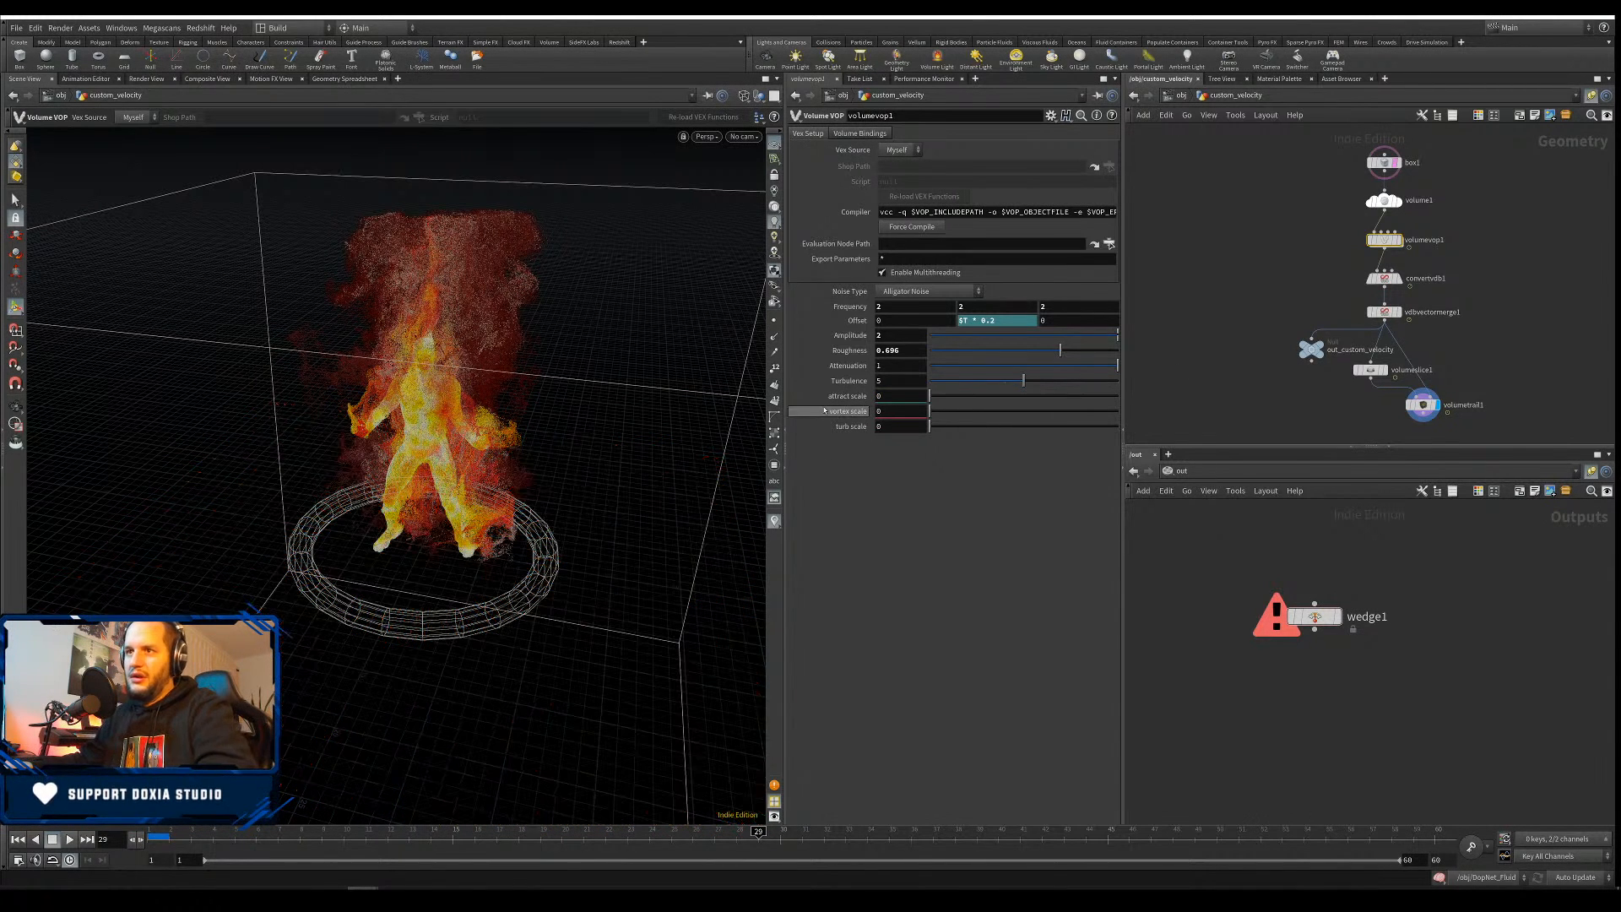
pyautogui.moveTo(930, 411); pyautogui.dragTo(964, 415)
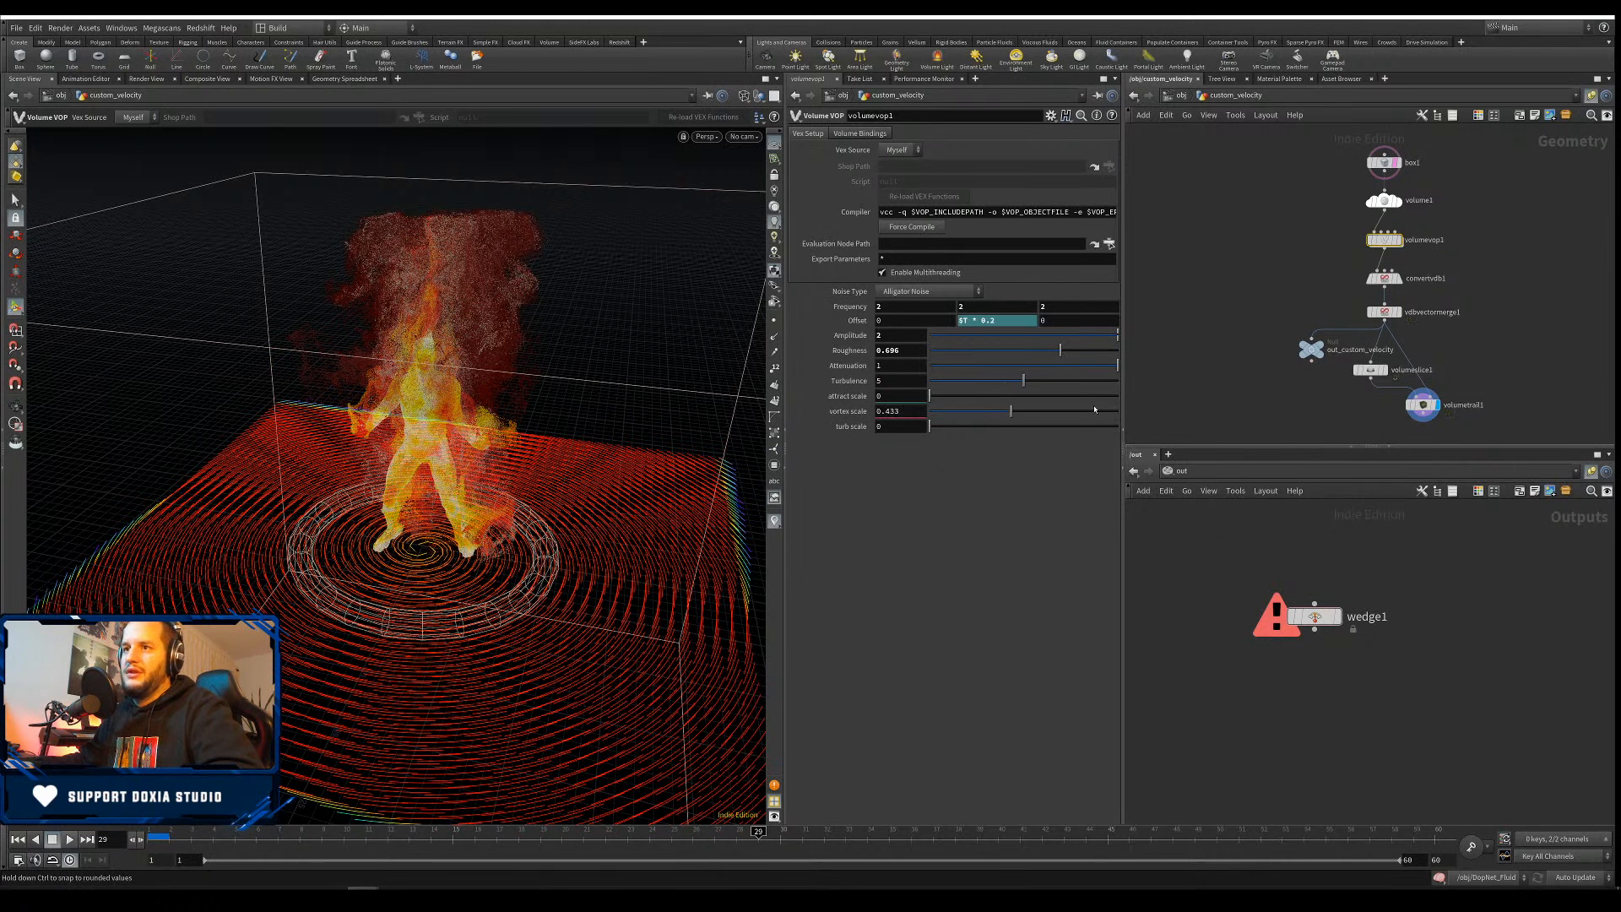
pyautogui.moveTo(1095, 410); pyautogui.dragTo(1119, 411)
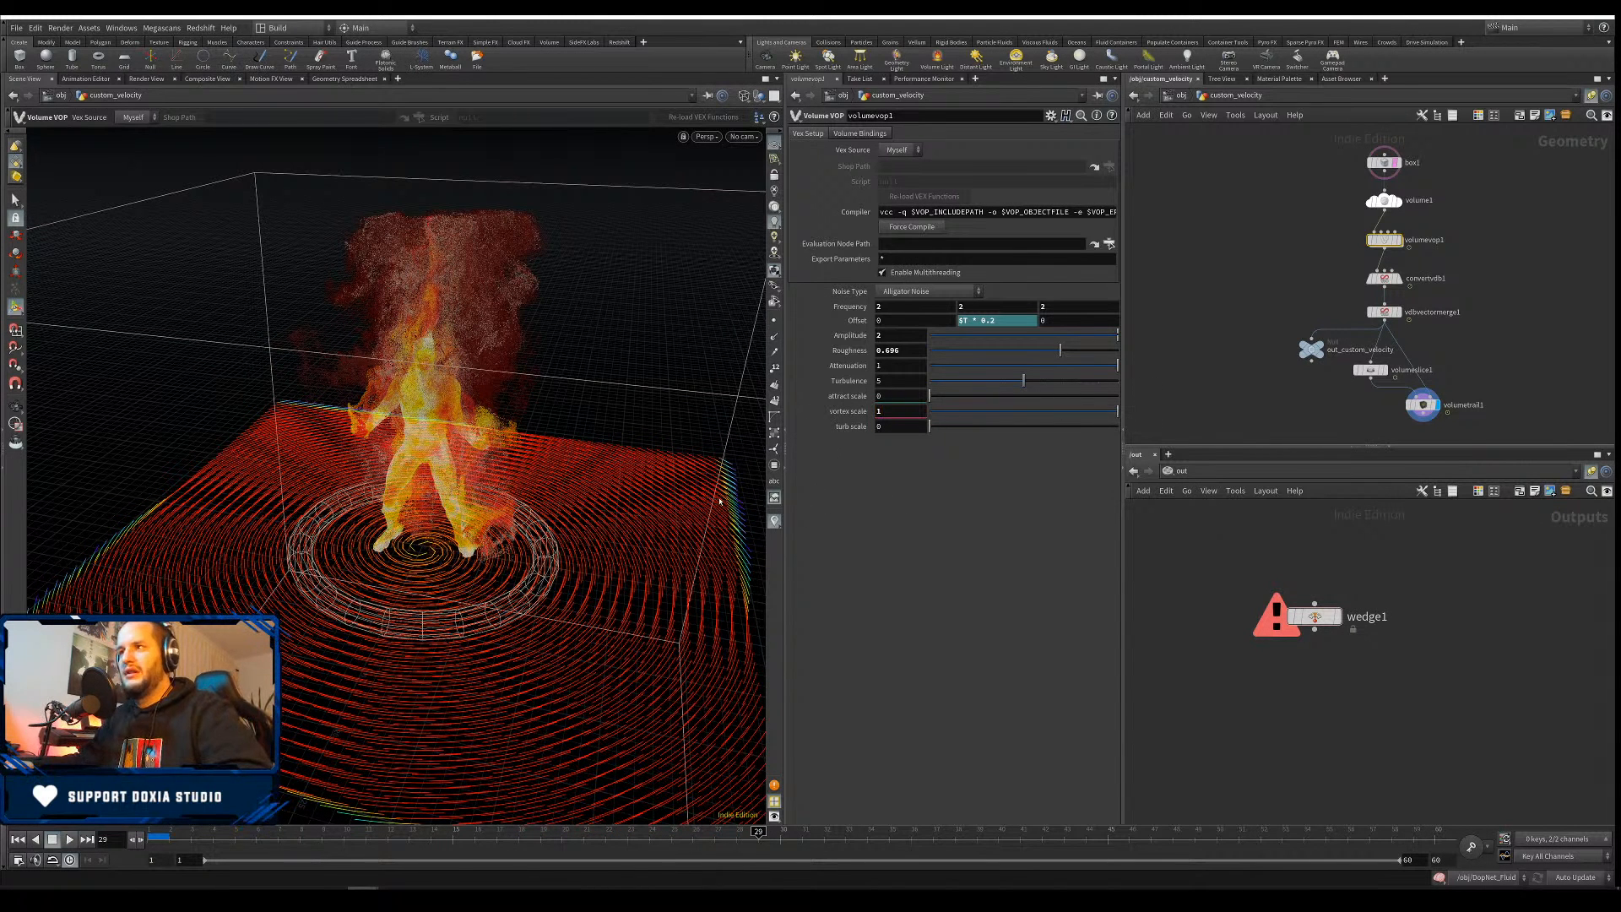
pyautogui.keyDown('alt'); pyautogui.moveTo(663, 537); pyautogui.dragTo(683, 566); pyautogui.keyUp('alt')
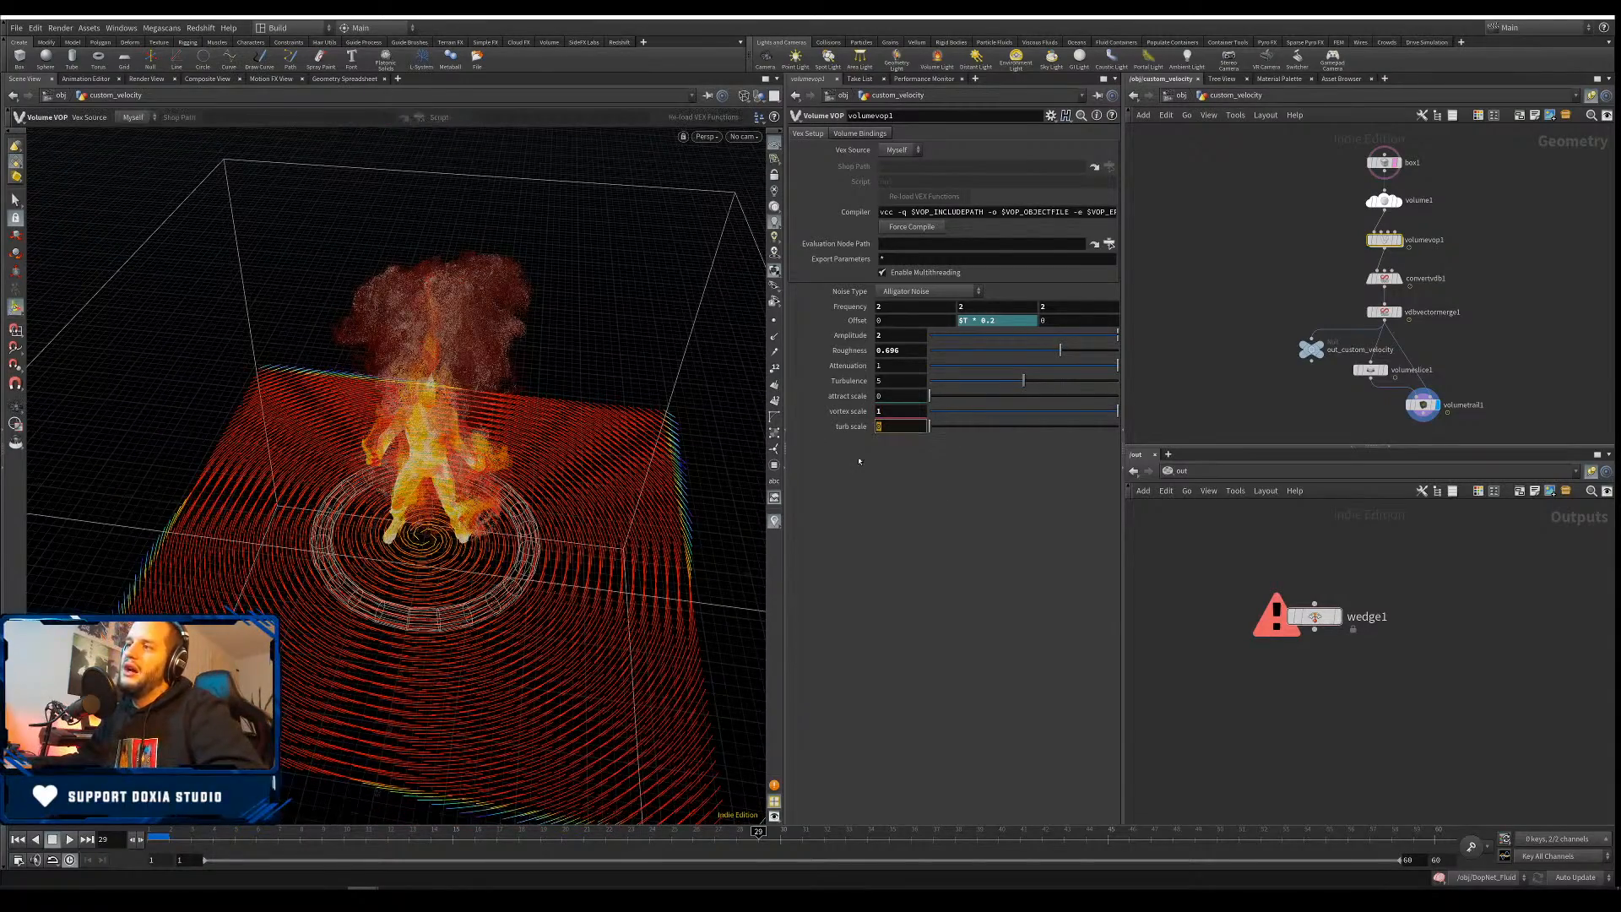
pyautogui.write('1')
pyautogui.press('Return')
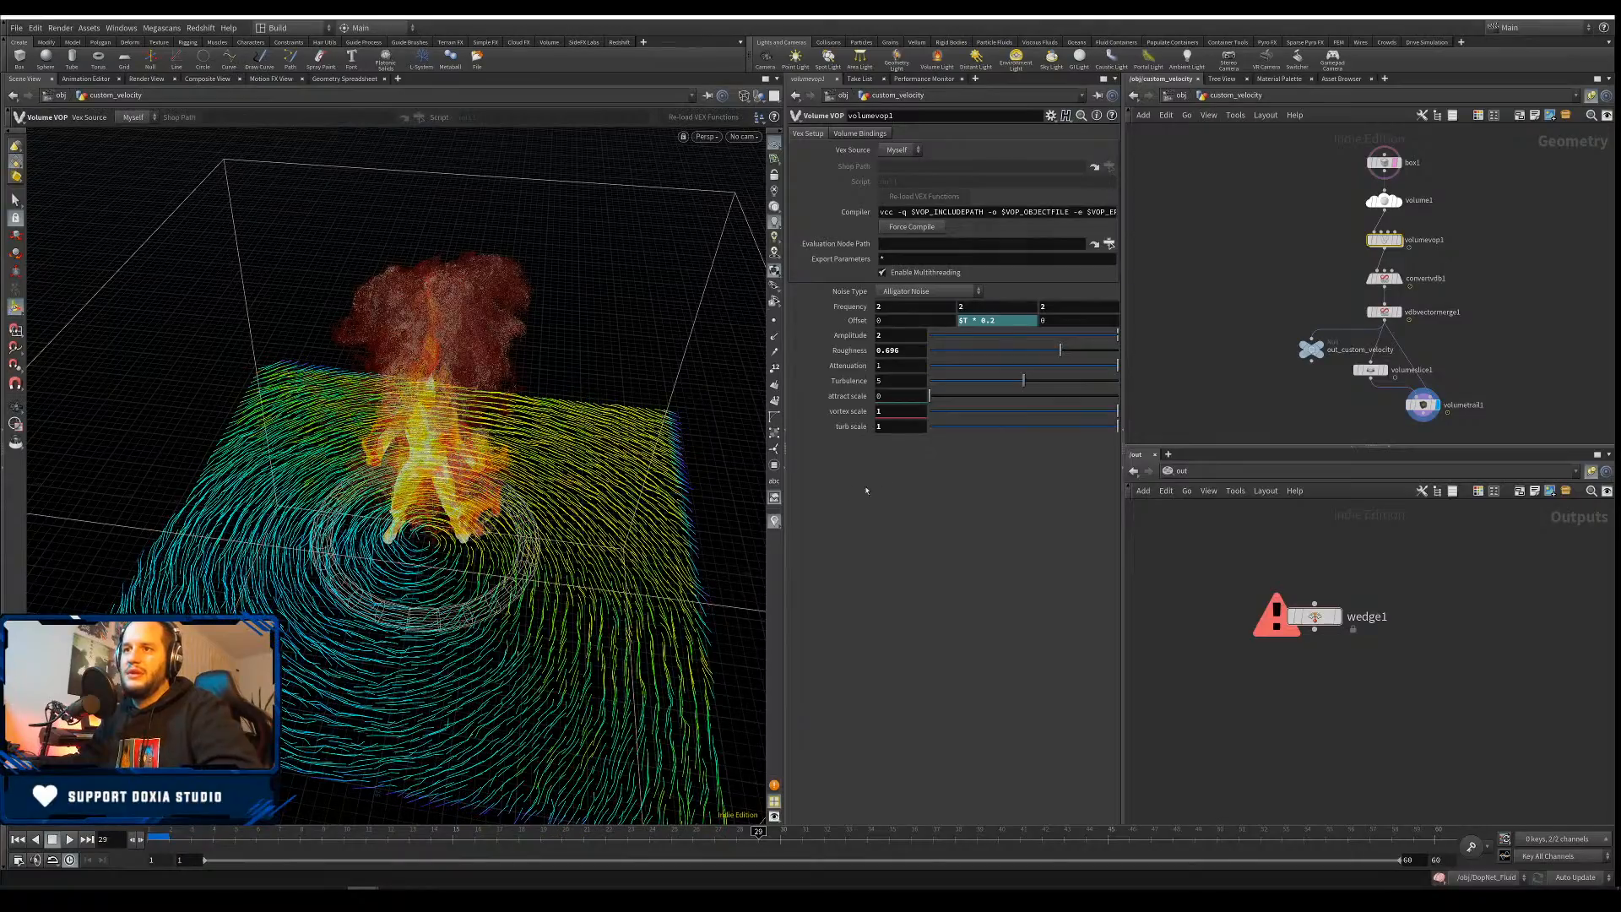
# Set volumevop1's noise frequency to 1.4 on all three axes and preview the trails on the timeline
pyautogui.moveTo(493, 509)
pyautogui.keyDown('alt'); pyautogui.mouseDown()
pyautogui.moveTo(502, 439)
pyautogui.moveTo(507, 494)
pyautogui.mouseUp(); pyautogui.keyUp('alt')
pyautogui.moveTo(432, 569)
pyautogui.keyDown('alt'); pyautogui.mouseDown()
pyautogui.moveTo(456, 638)
pyautogui.moveTo(444, 545)
pyautogui.moveTo(449, 606)
pyautogui.moveTo(426, 549)
pyautogui.moveTo(386, 625)
pyautogui.moveTo(405, 558)
pyautogui.moveTo(422, 617)
pyautogui.moveTo(427, 549)
pyautogui.moveTo(440, 597)
pyautogui.mouseUp(); pyautogui.keyUp('alt')
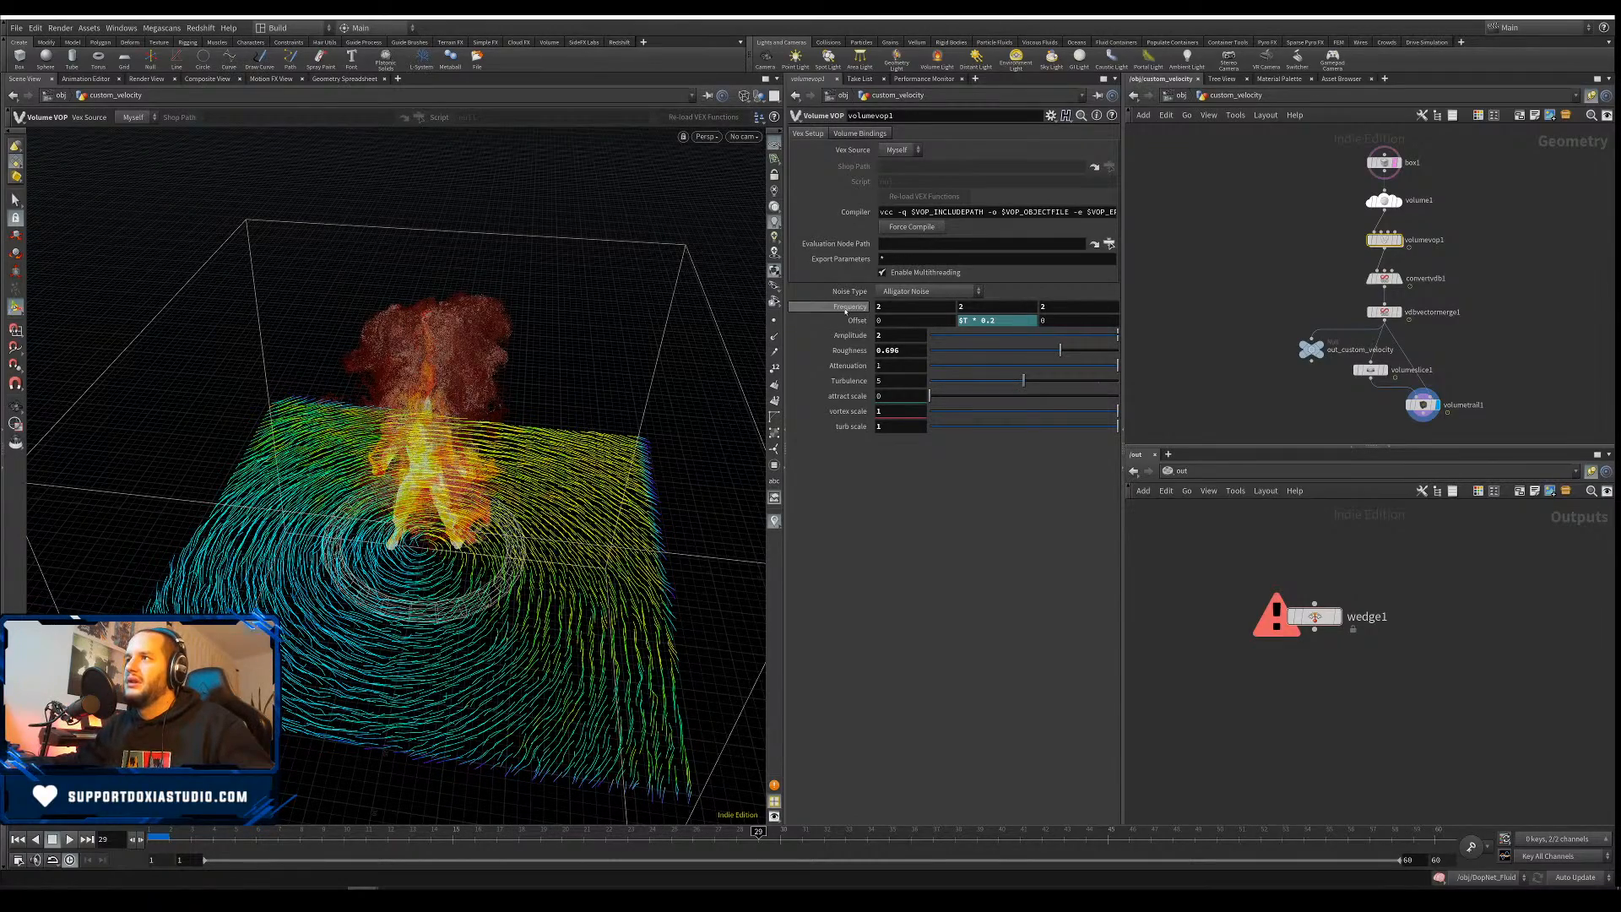
pyautogui.moveTo(843, 308); pyautogui.dragTo(848, 307, button='middle')
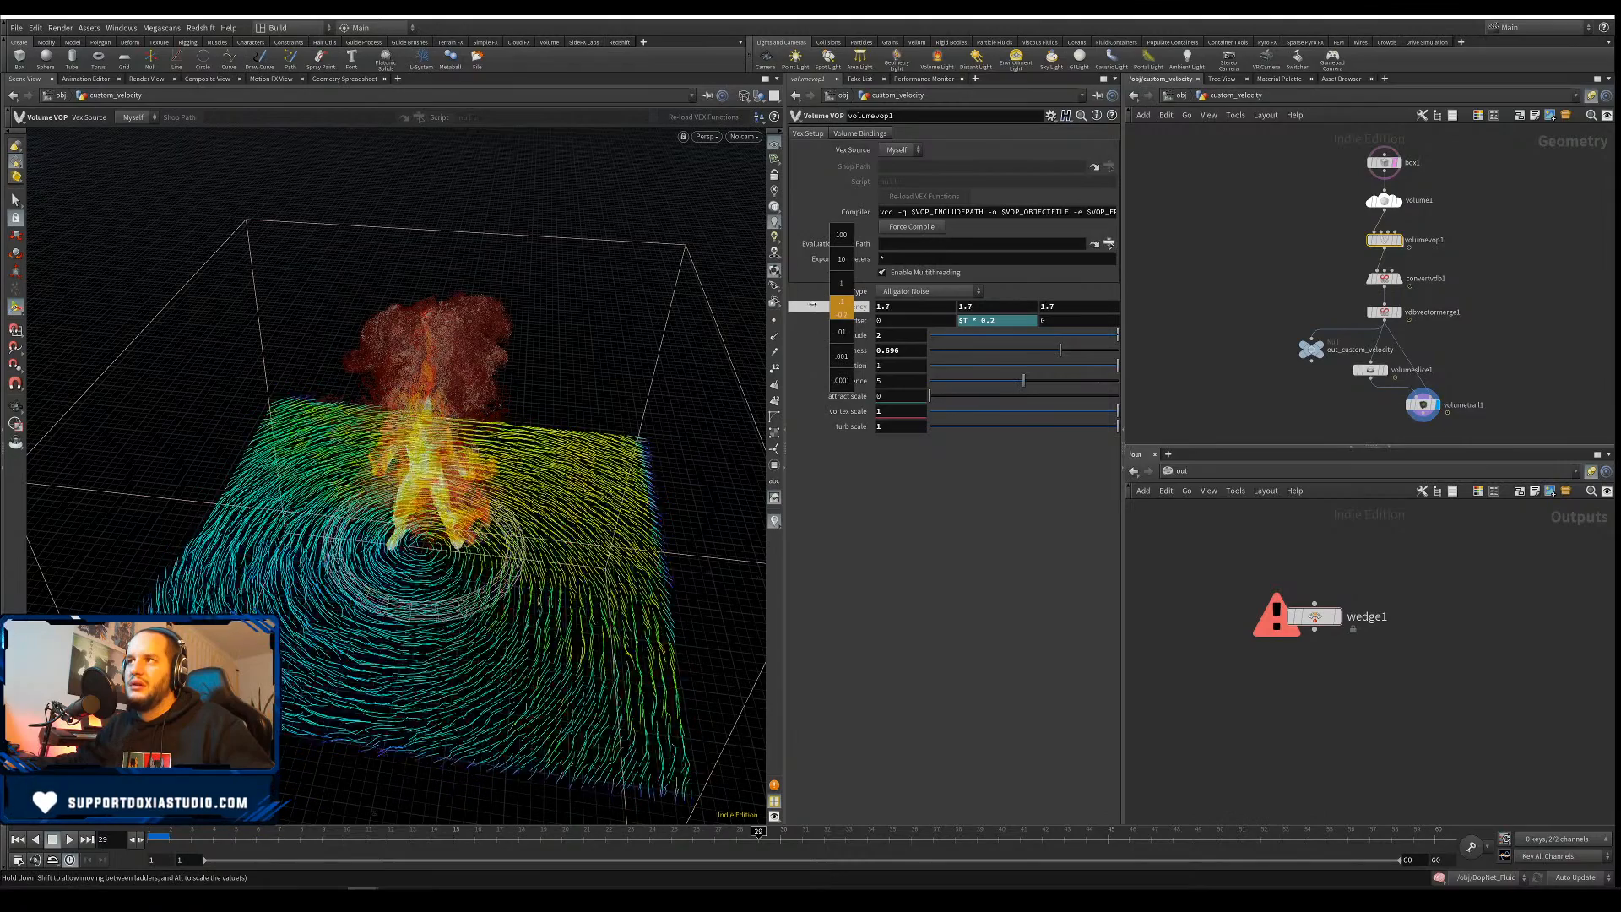
pyautogui.moveTo(812, 304); pyautogui.dragTo(786, 306, button='middle')
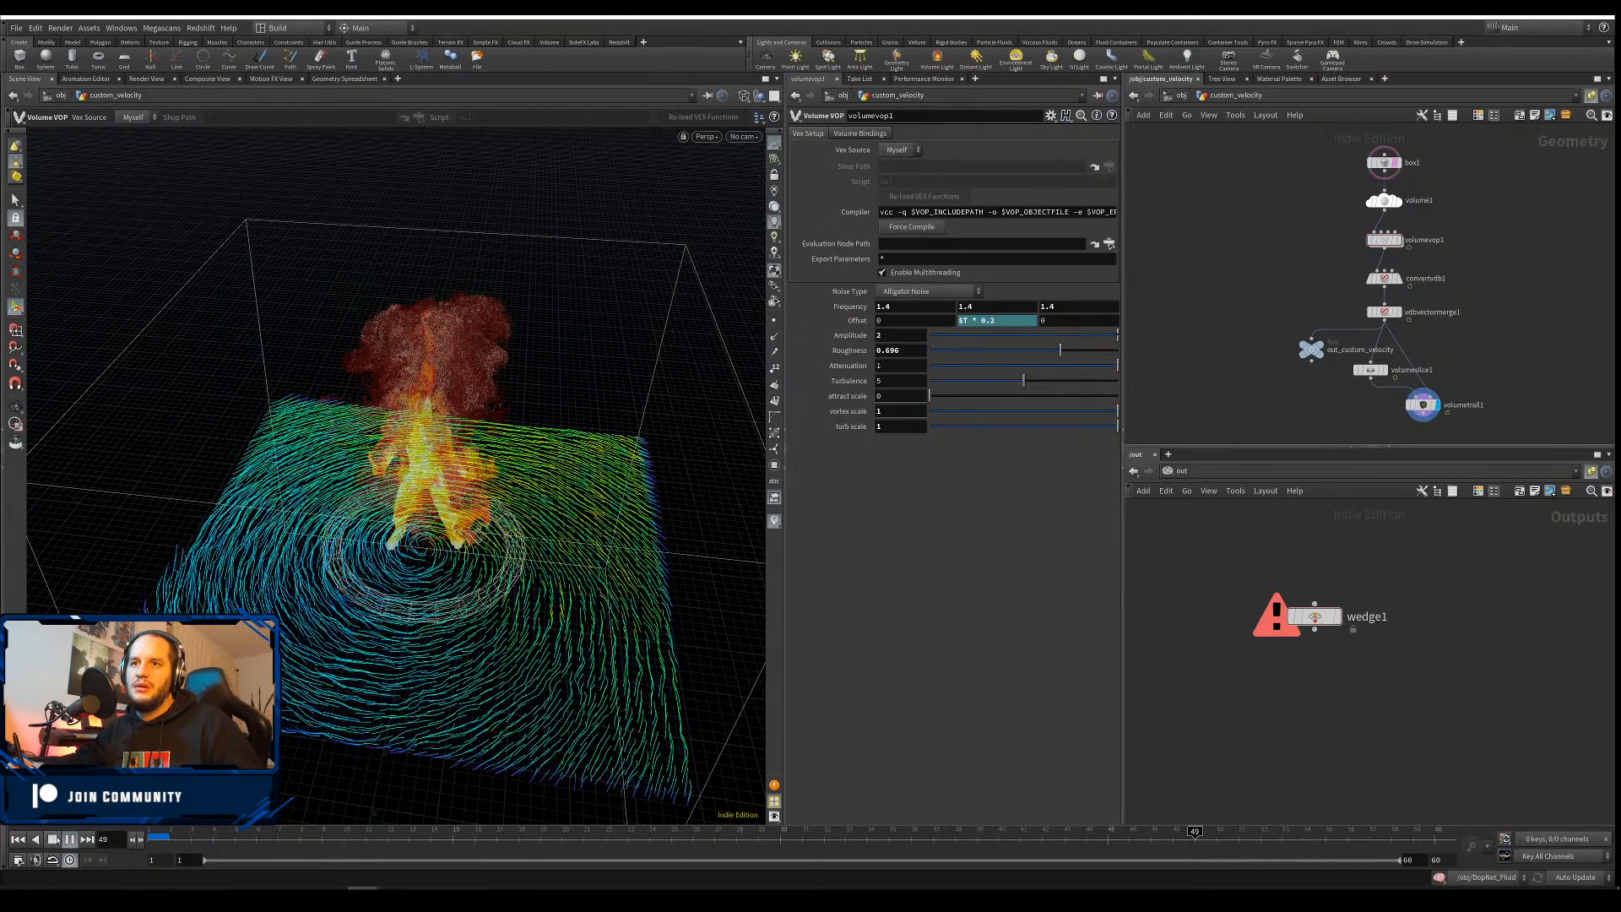
pyautogui.click(57, 840)
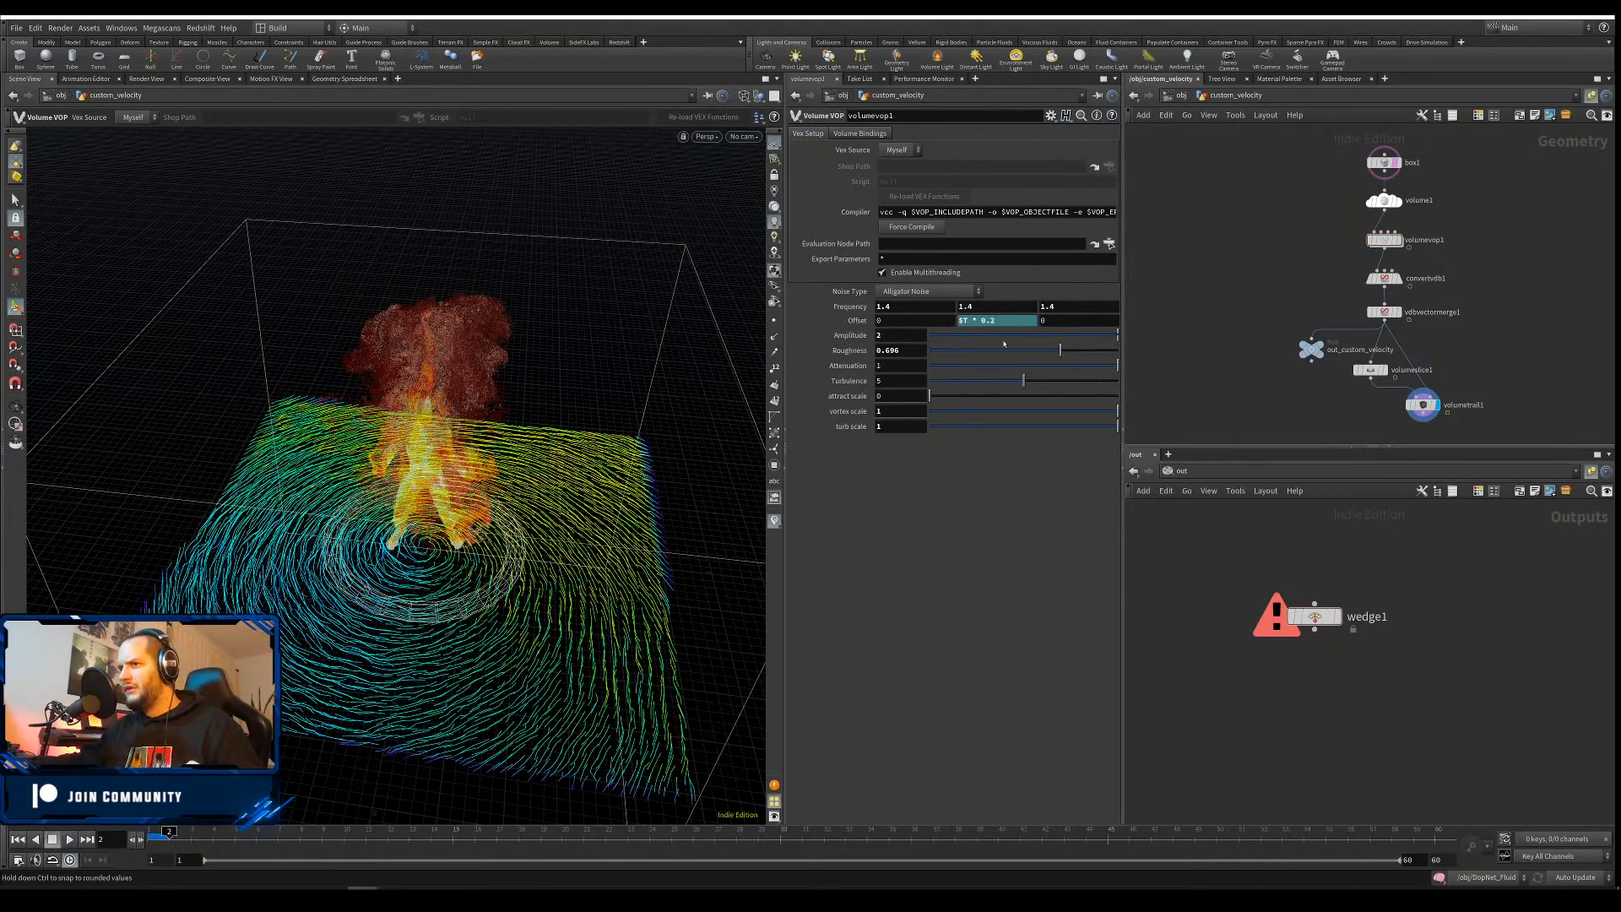
# Move box1 up to a centre Y of about 21.05 and save the scene
pyautogui.keyDown('alt'); pyautogui.moveTo(471, 596); pyautogui.dragTo(494, 532); pyautogui.keyUp('alt')
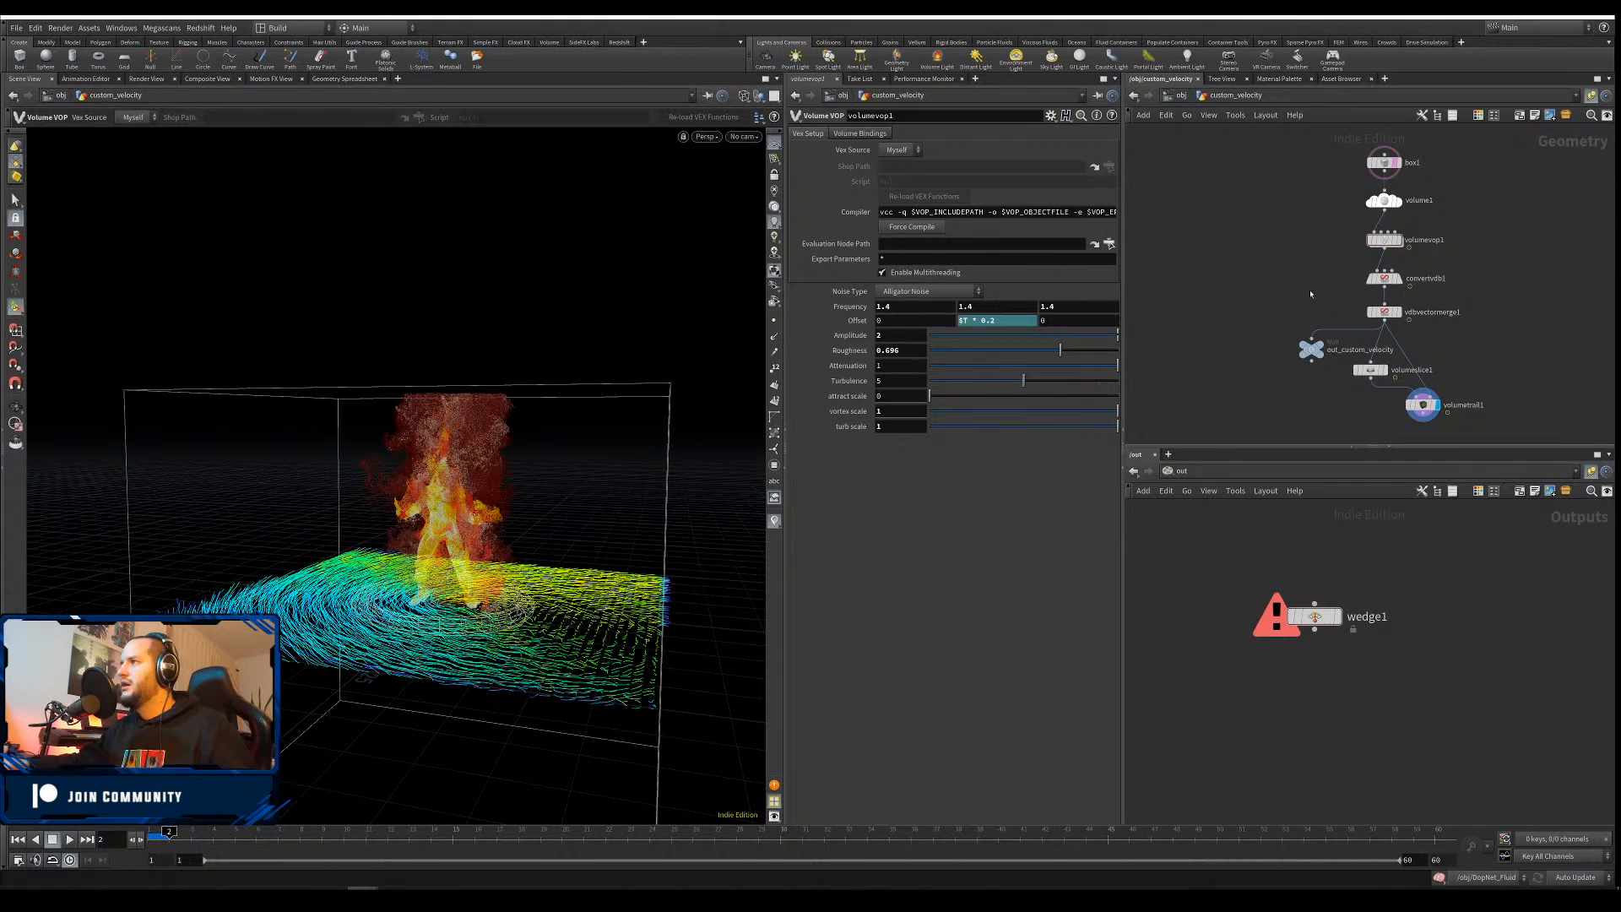
pyautogui.click(1377, 160)
pyautogui.moveTo(435, 533); pyautogui.dragTo(441, 340)
pyautogui.keyDown('alt'); pyautogui.moveTo(328, 615); pyautogui.dragTo(355, 662); pyautogui.keyUp('alt')
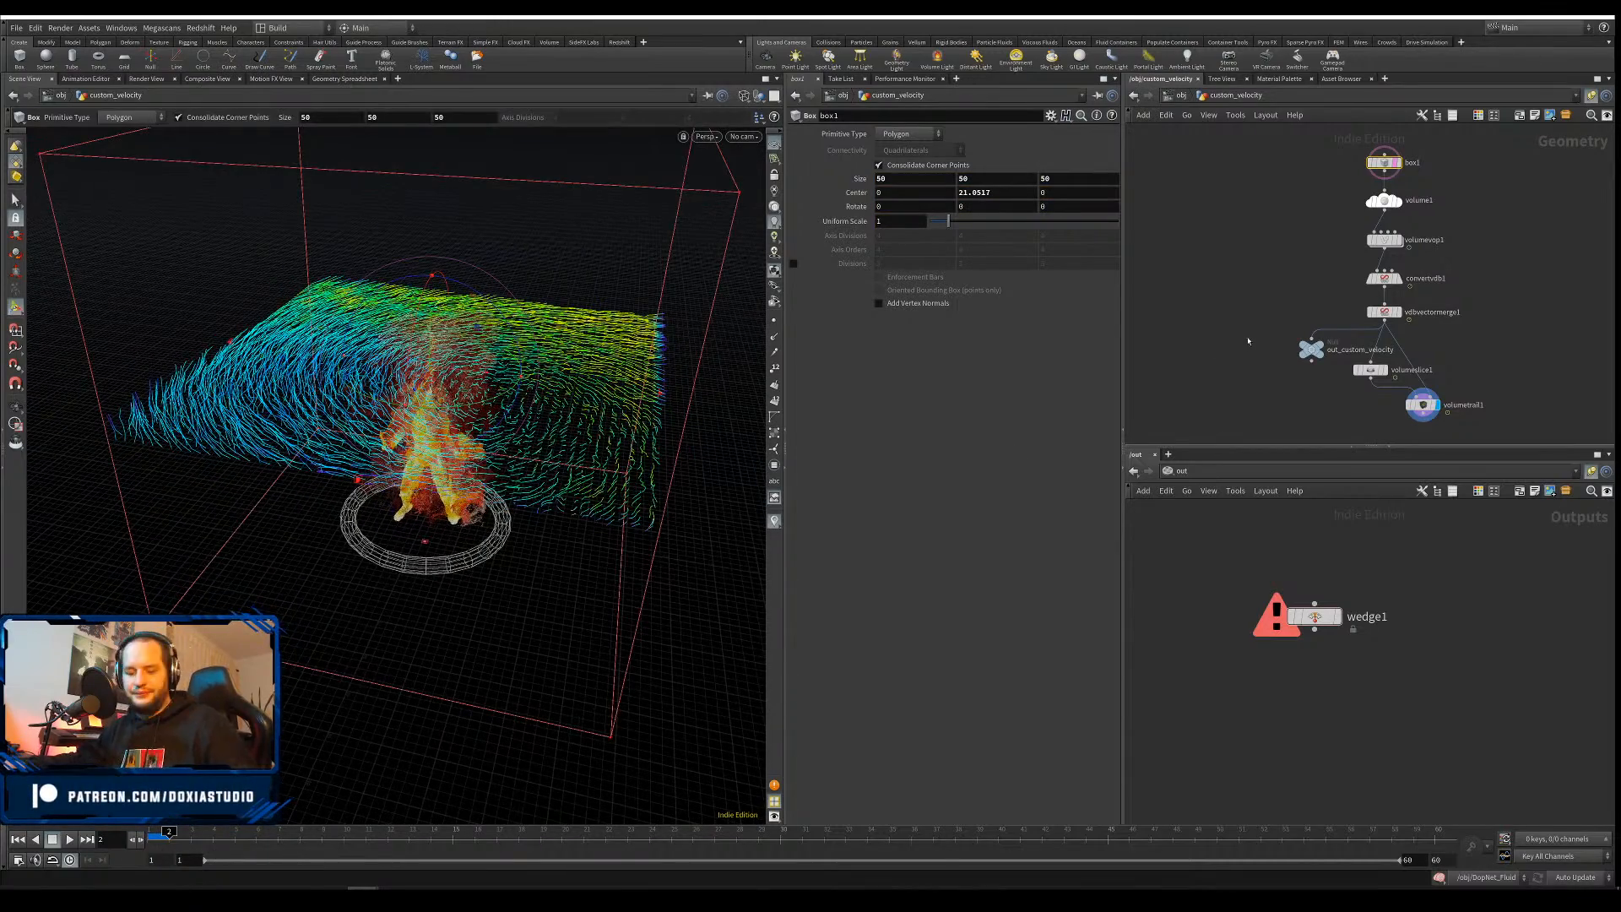
pyautogui.press('u')
pyautogui.click(1545, 336)
pyautogui.hotkey('ctrl', 's')
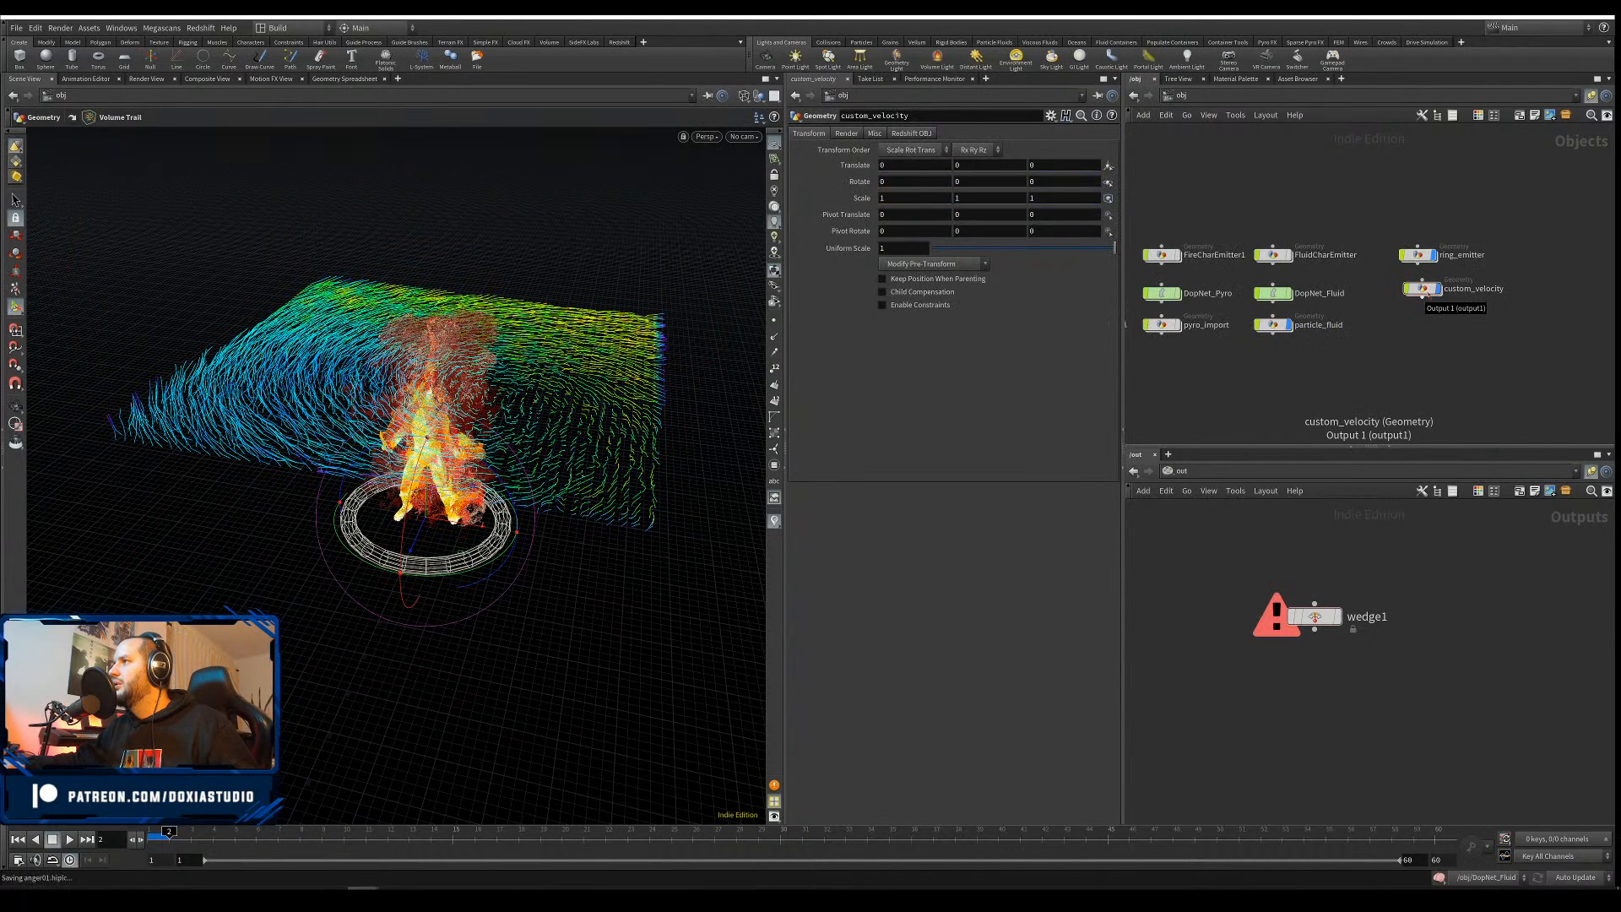
# Place ring_emitter above custom_velocity and create a Billowy Smoke pyro simulation from it
pyautogui.moveTo(1426, 289); pyautogui.dragTo(1421, 222)
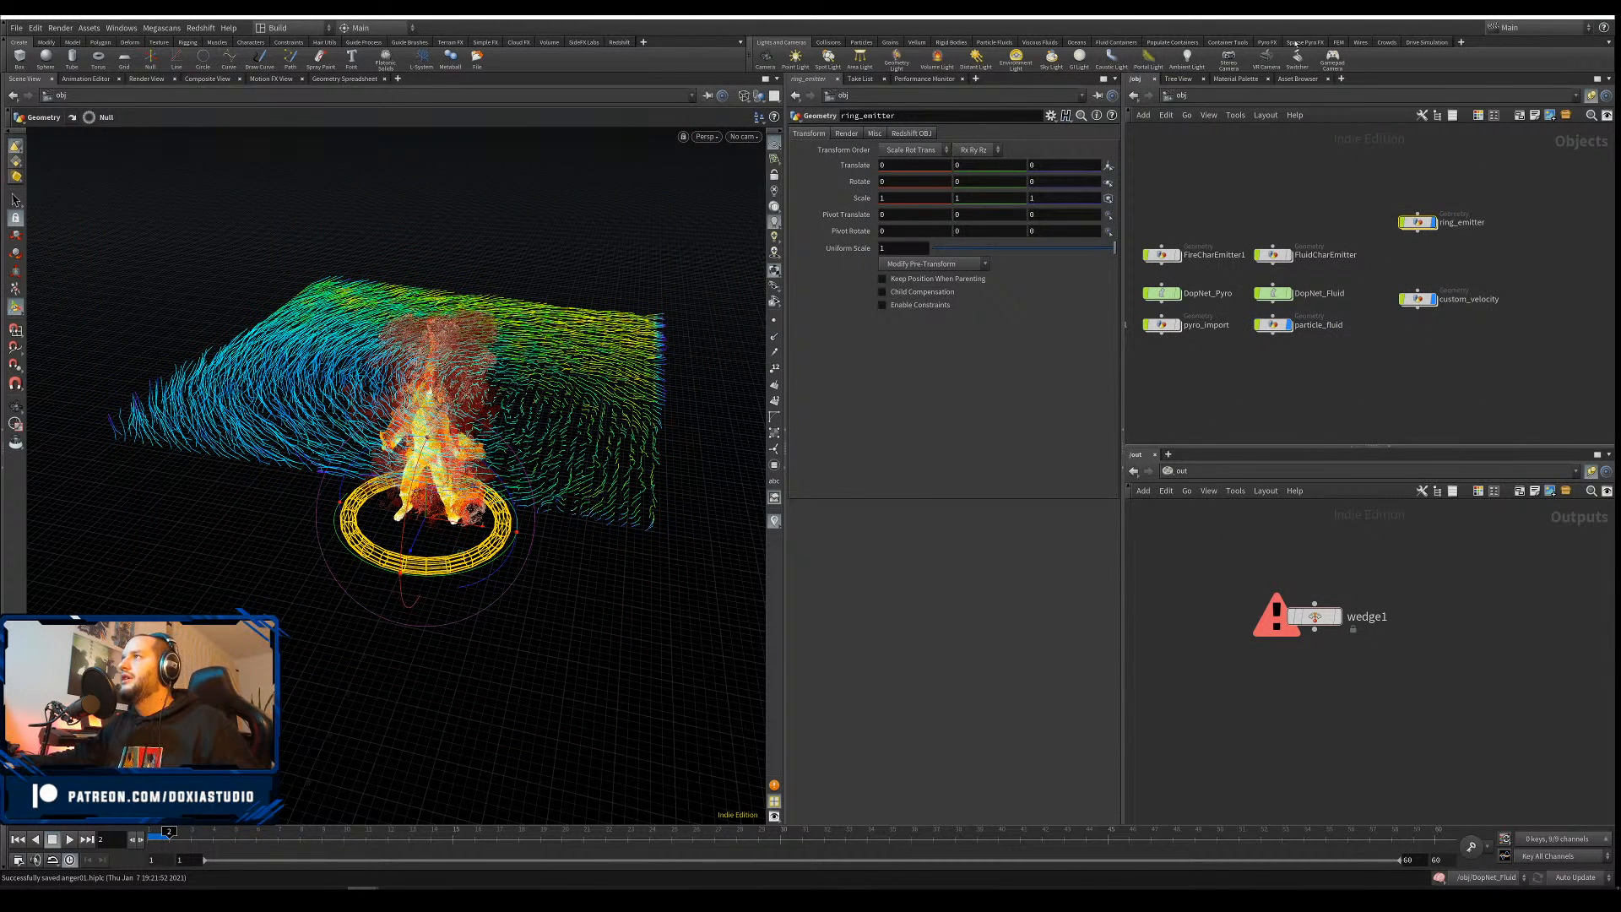
pyautogui.click(1266, 42)
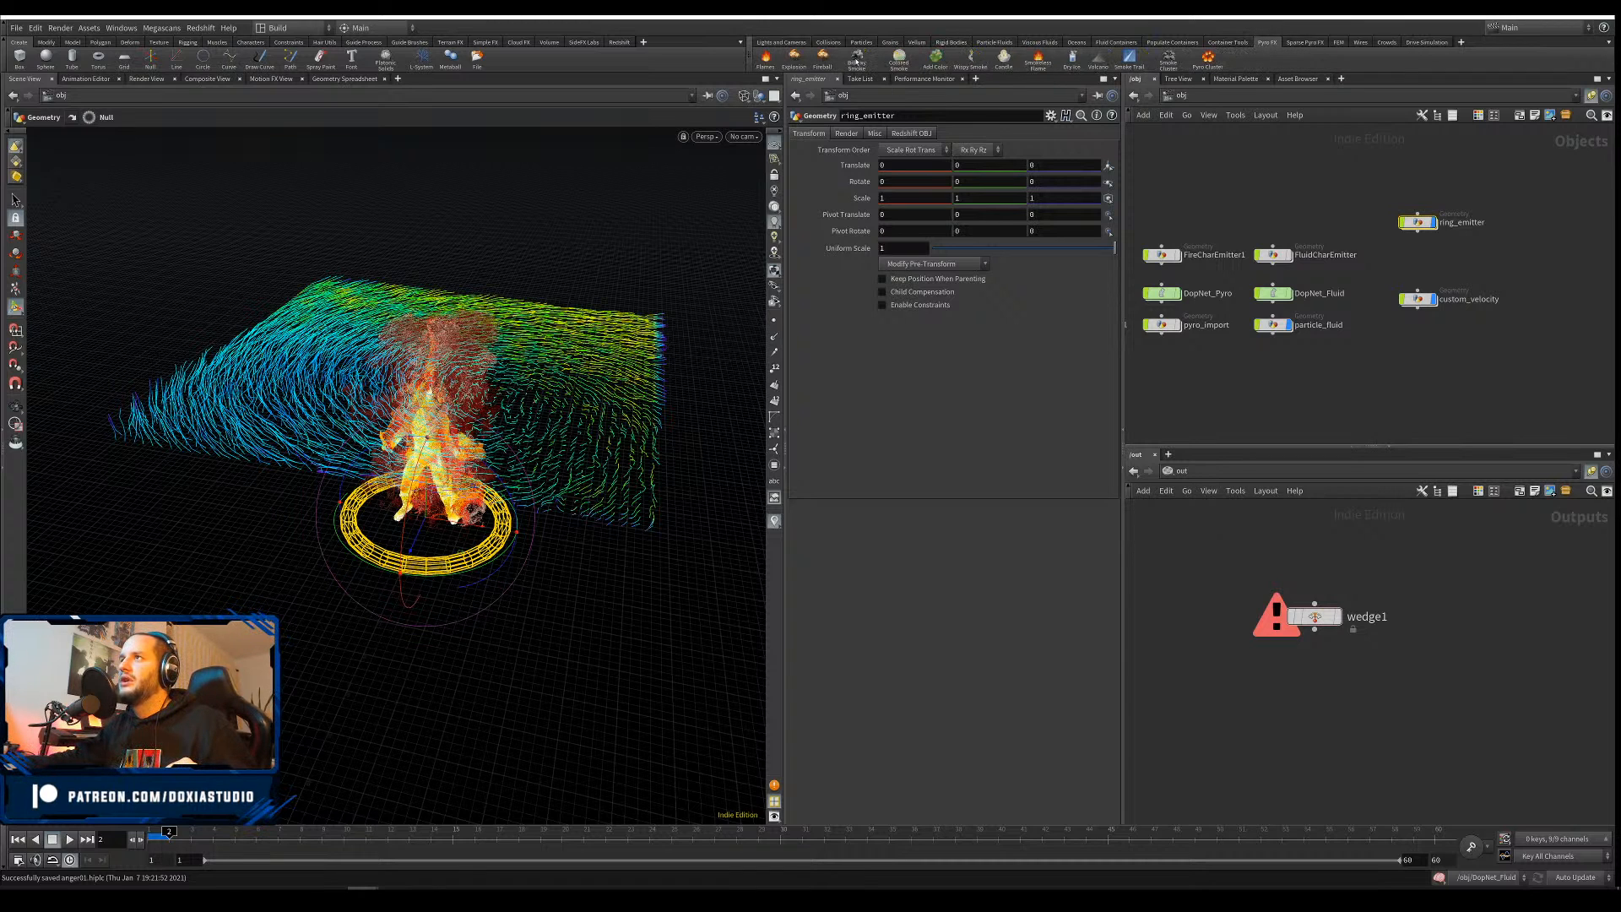
pyautogui.click(857, 60)
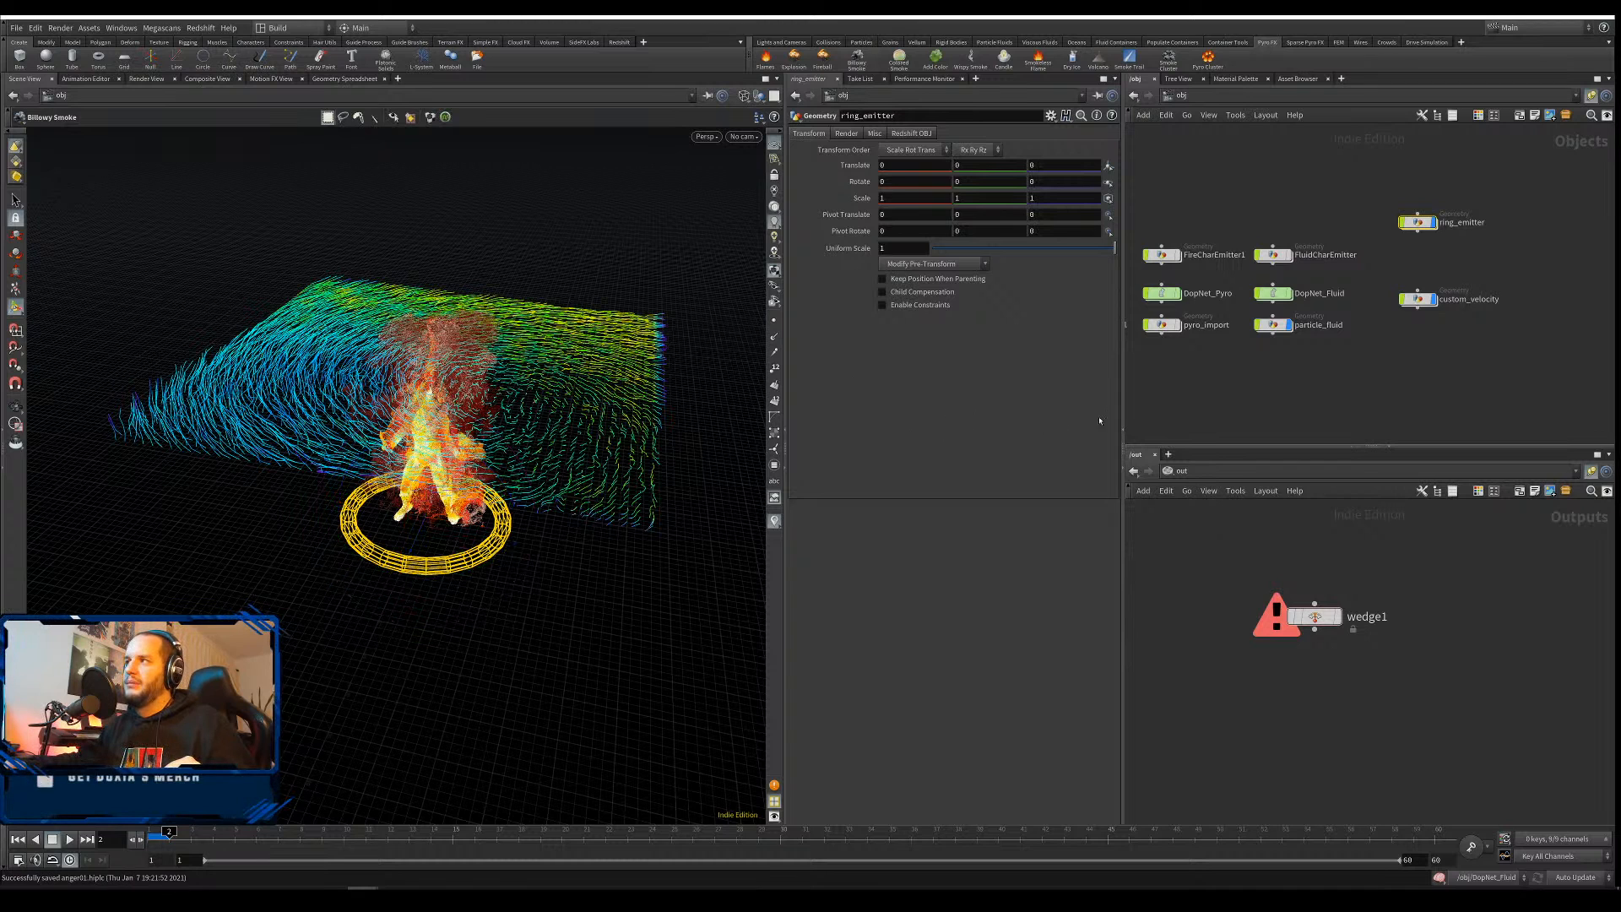
pyautogui.moveTo(1259, 363); pyautogui.dragTo(1246, 489, button='middle')
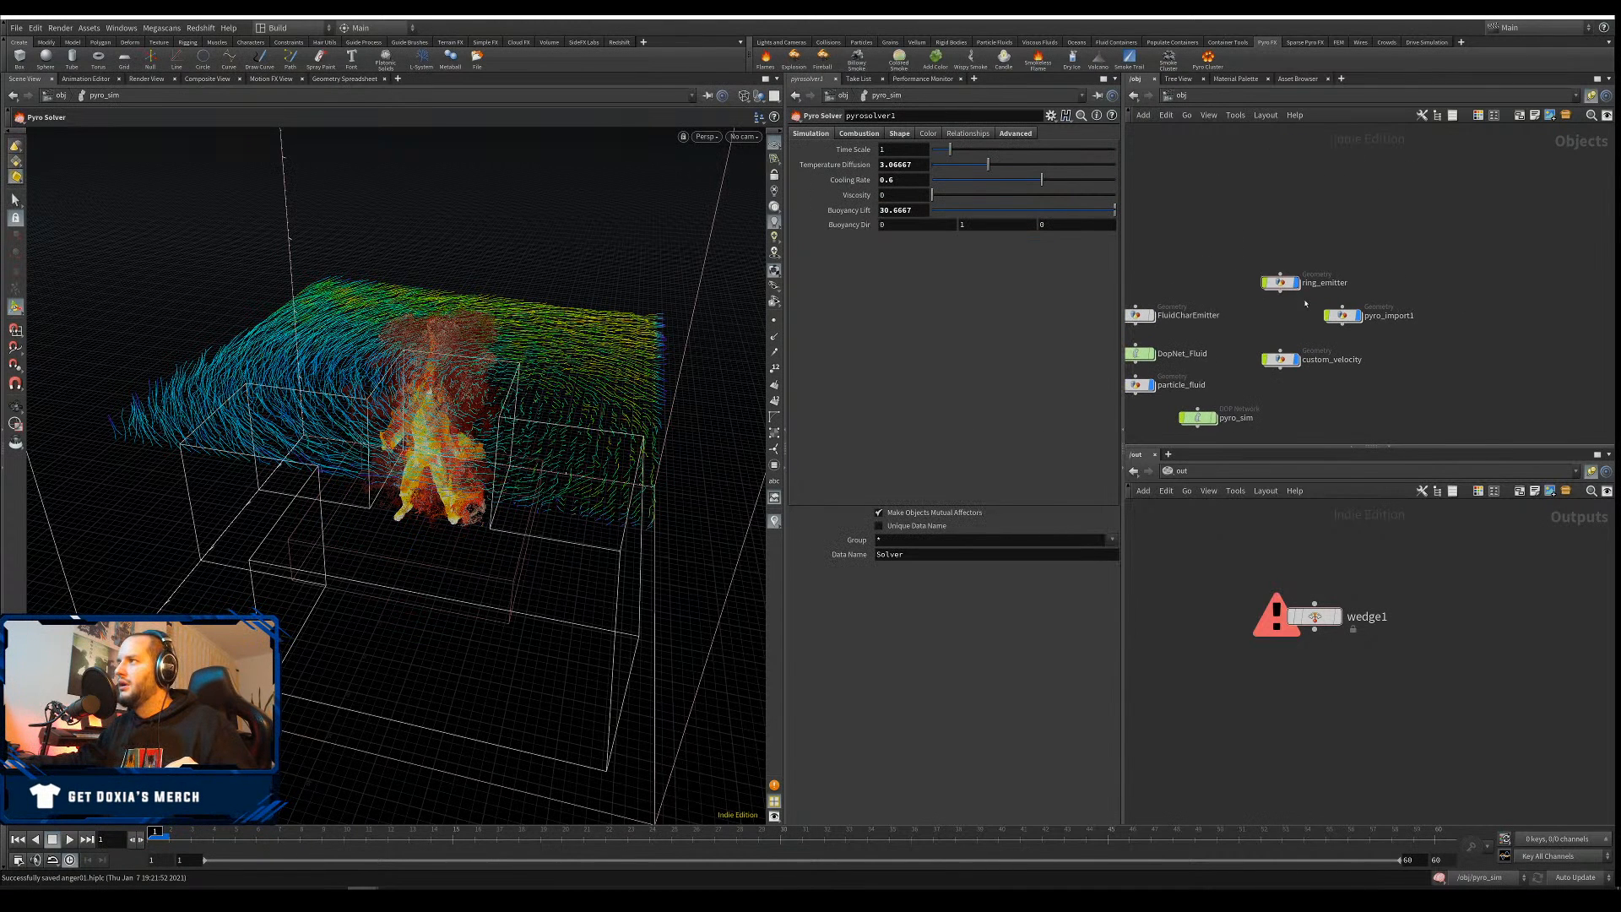
# Stack ring_emitter, custom_velocity and pyro_sim in one column and rename pyro_sim to DopNet_PyroRing
pyautogui.moveTo(1289, 287); pyautogui.dragTo(1312, 404)
pyautogui.moveTo(1300, 380); pyautogui.dragTo(1357, 343, button='middle')
pyautogui.moveTo(1341, 325)
pyautogui.mouseDown()
pyautogui.moveTo(1334, 269)
pyautogui.moveTo(1334, 300)
pyautogui.mouseUp()
pyautogui.moveTo(1255, 381); pyautogui.dragTo(1333, 325)
pyautogui.doubleClick(1372, 324)
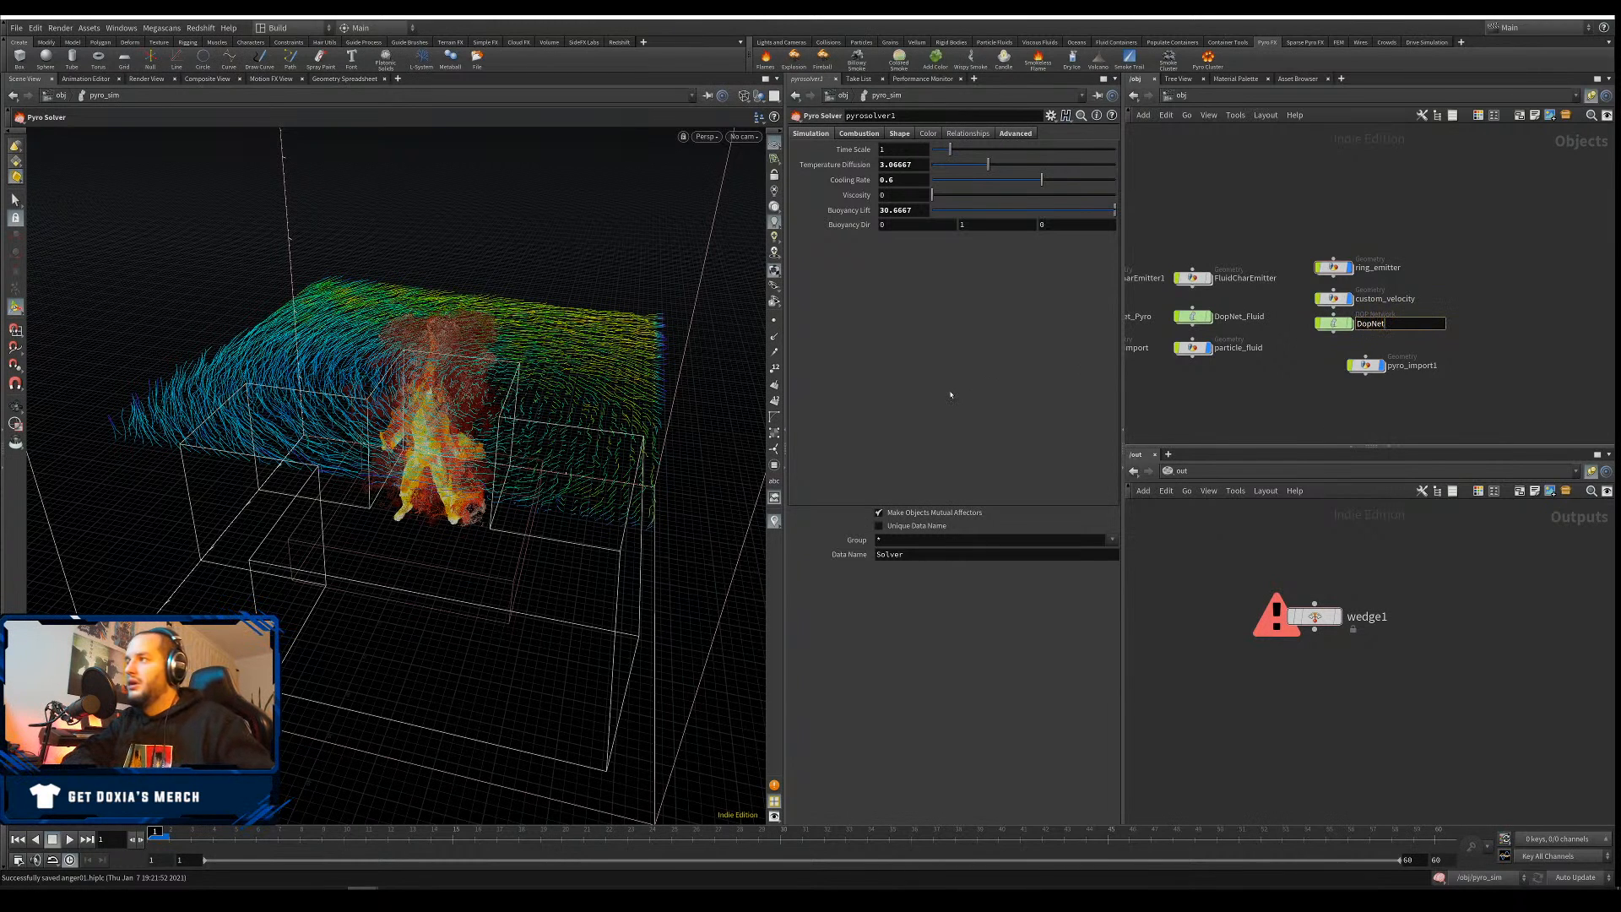
pyautogui.write('DopNet_PyroRing')
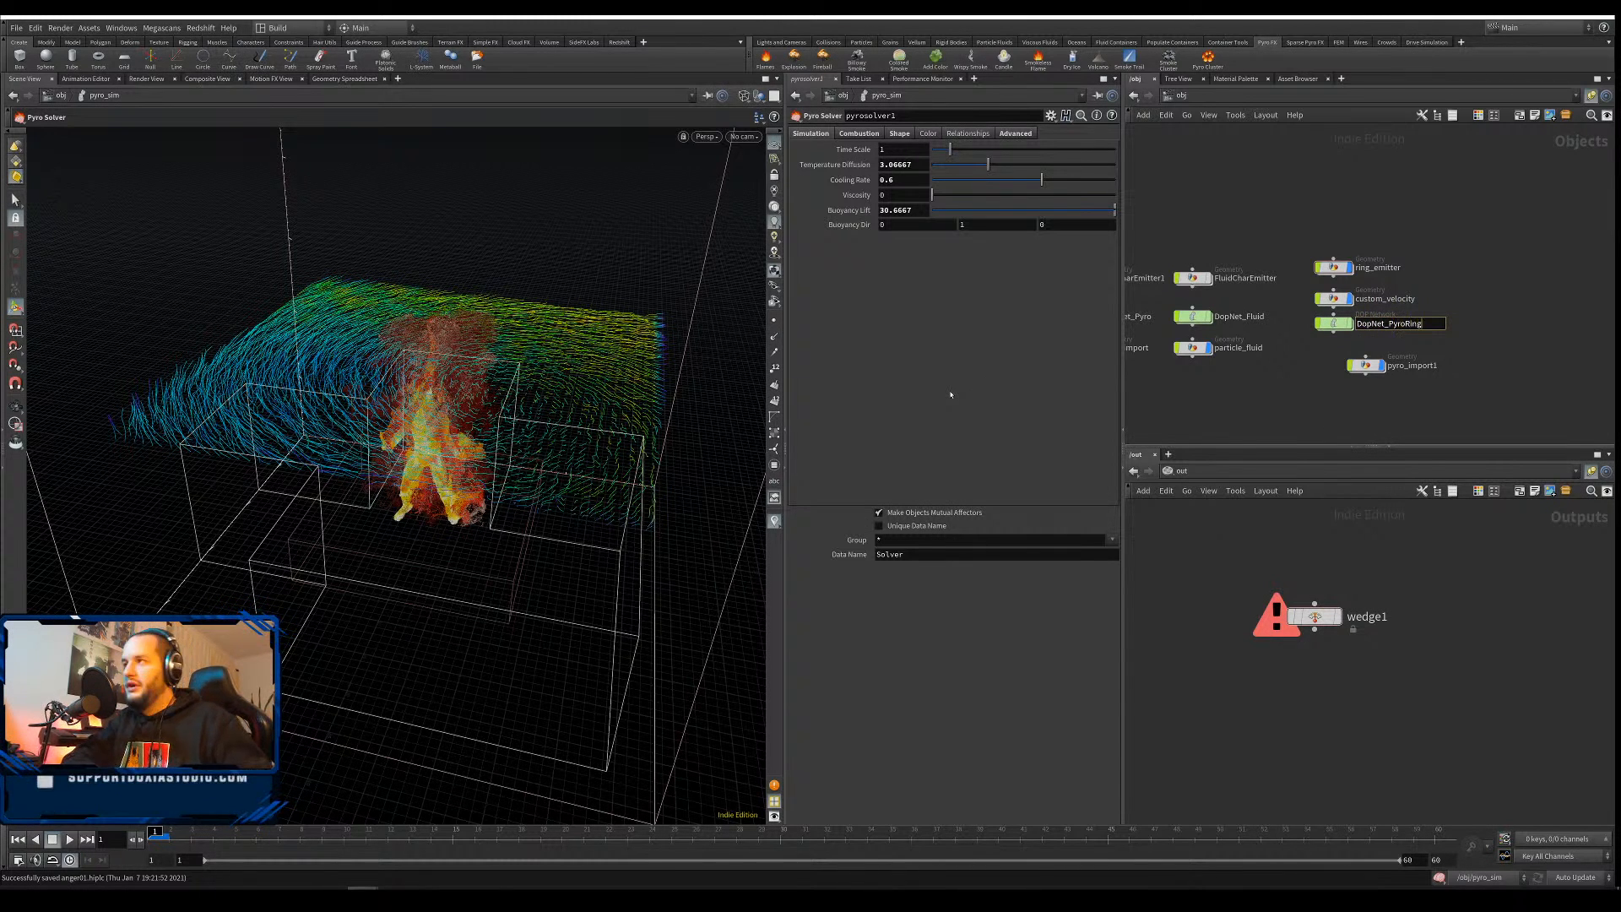
pyautogui.press('Return')
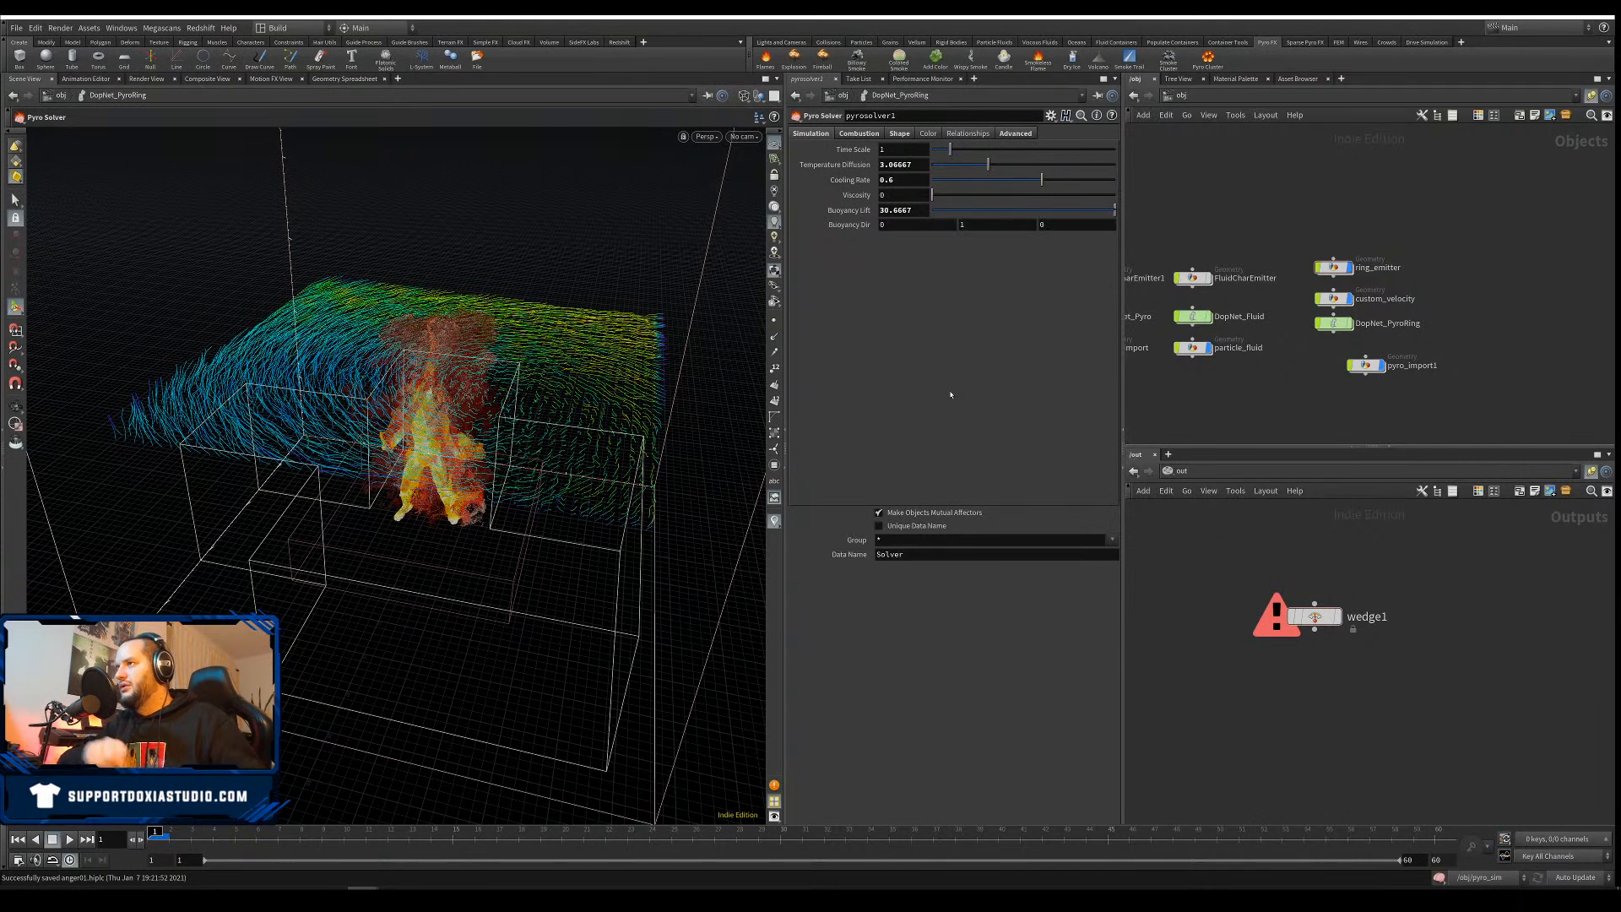
# Align pyro_import1 below DopNet_PyroRing and hide the custom_velocity object in the viewport
pyautogui.moveTo(1368, 365); pyautogui.dragTo(1337, 354)
pyautogui.moveTo(1193, 348); pyautogui.dragTo(1193, 355)
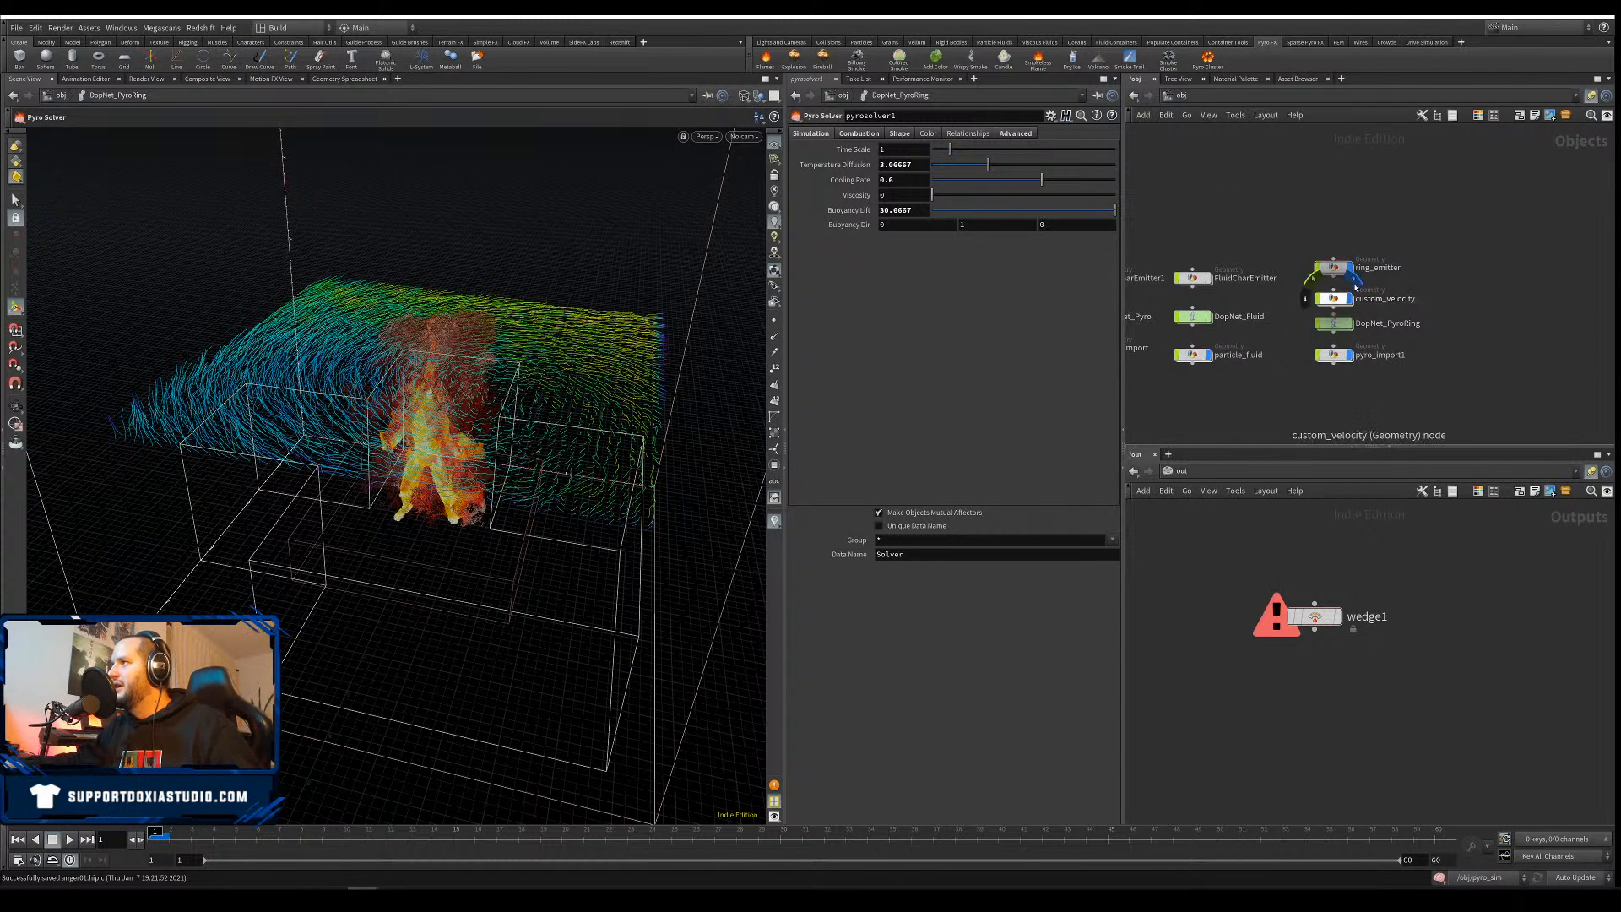
pyautogui.click(1339, 303)
pyautogui.click(1349, 301)
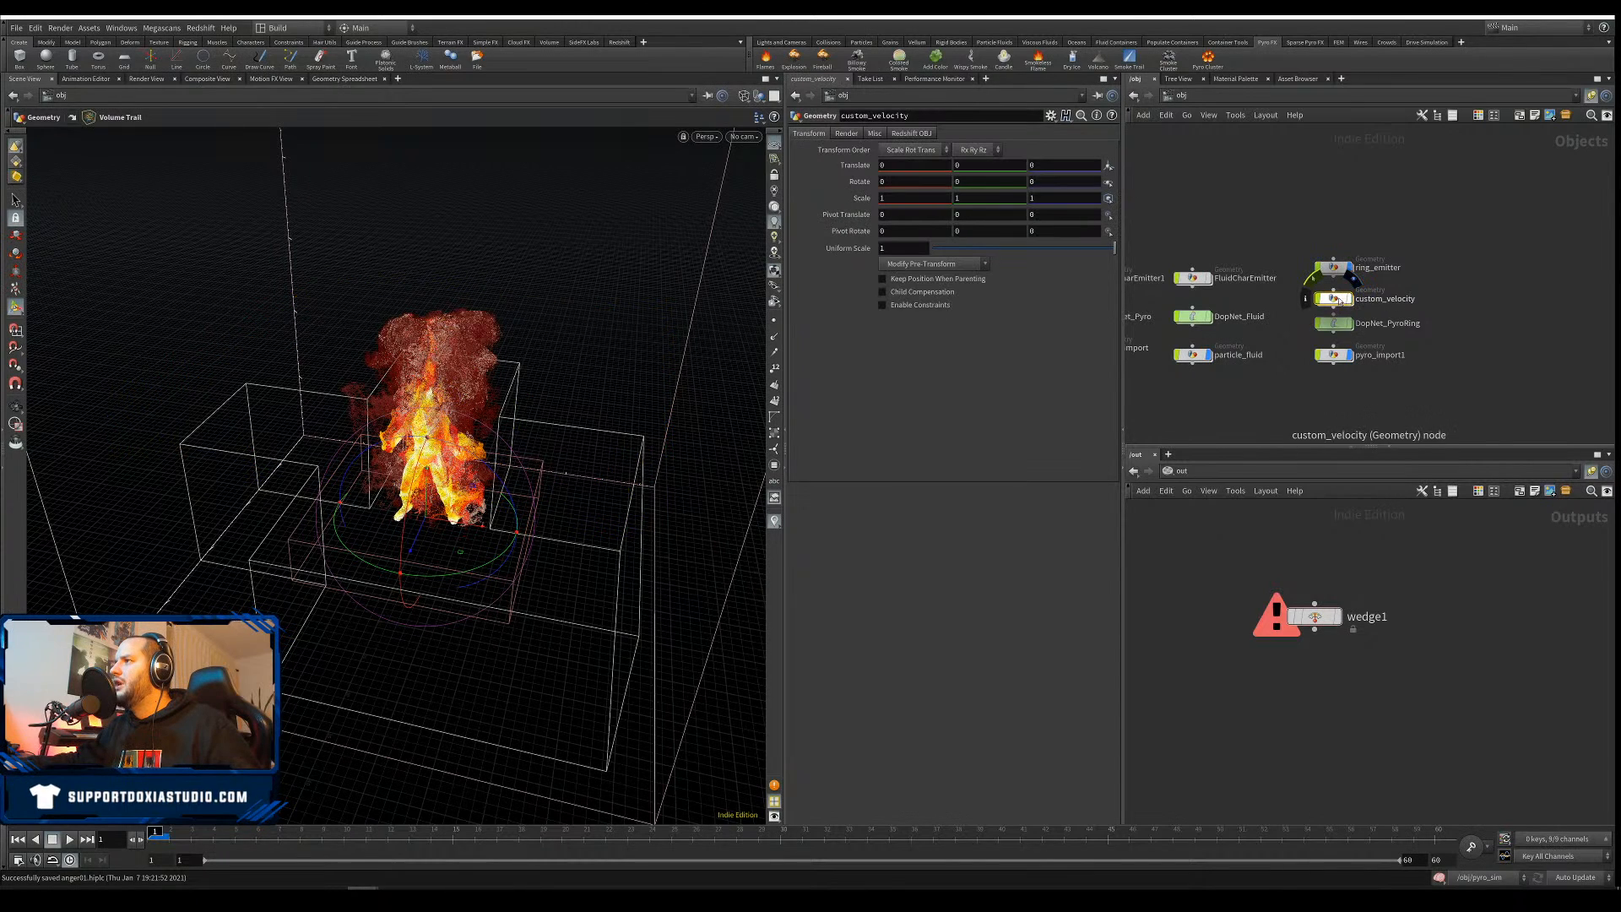
pyautogui.moveTo(1349, 302); pyautogui.dragTo(1348, 299)
pyautogui.doubleClick(1349, 296)
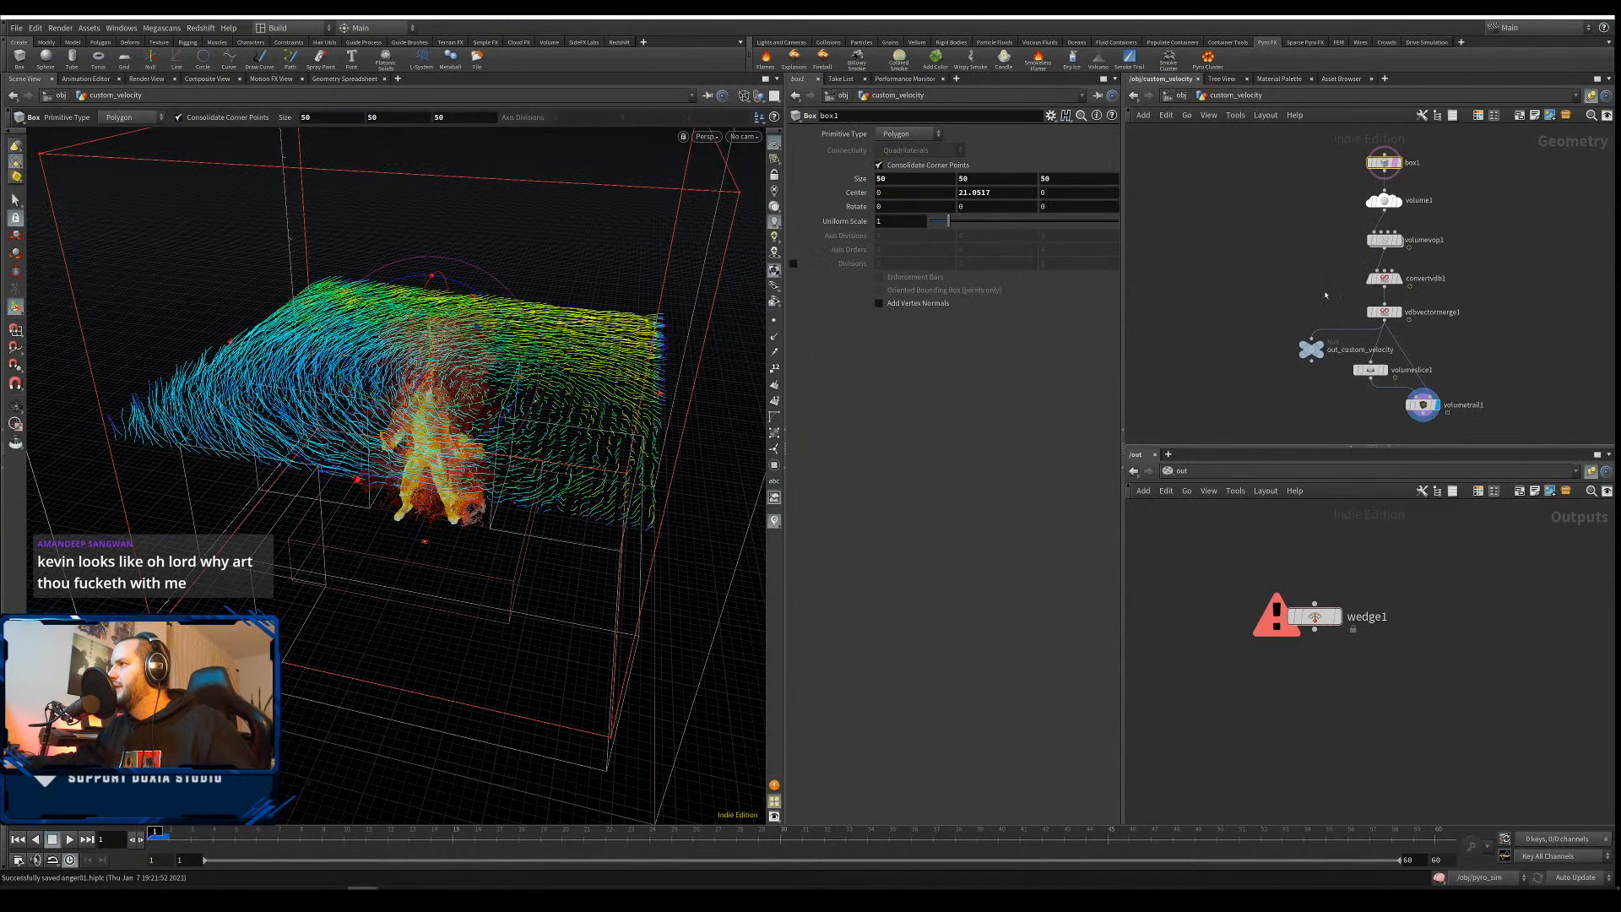
pyautogui.click(1297, 289)
pyautogui.press('u')
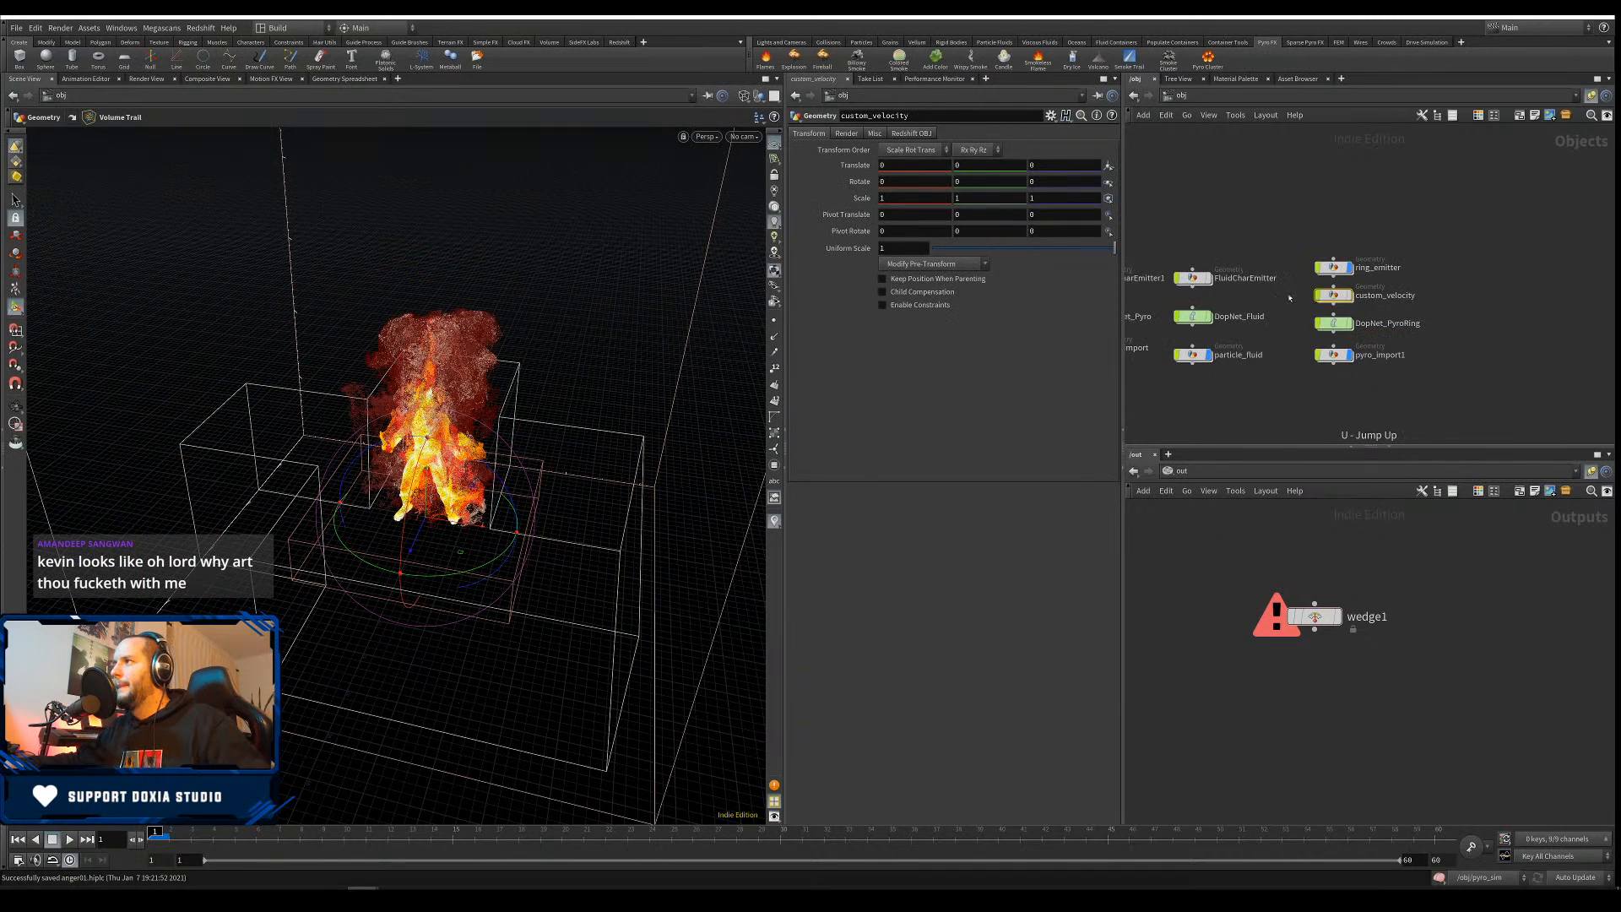
pyautogui.doubleClick(1335, 297)
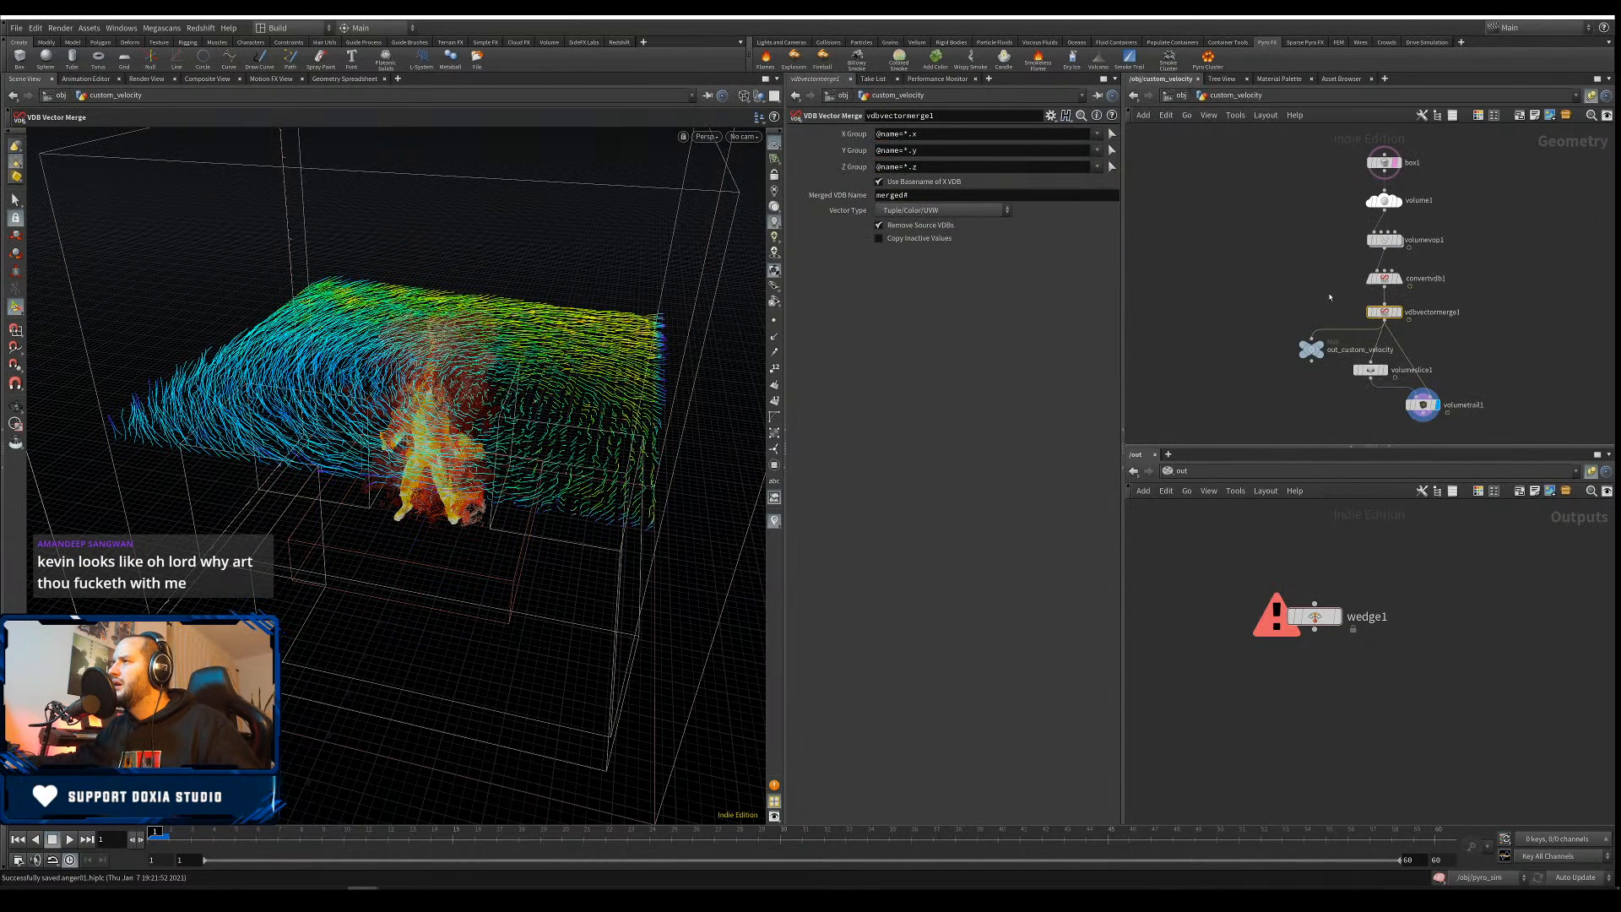
pyautogui.press('u')
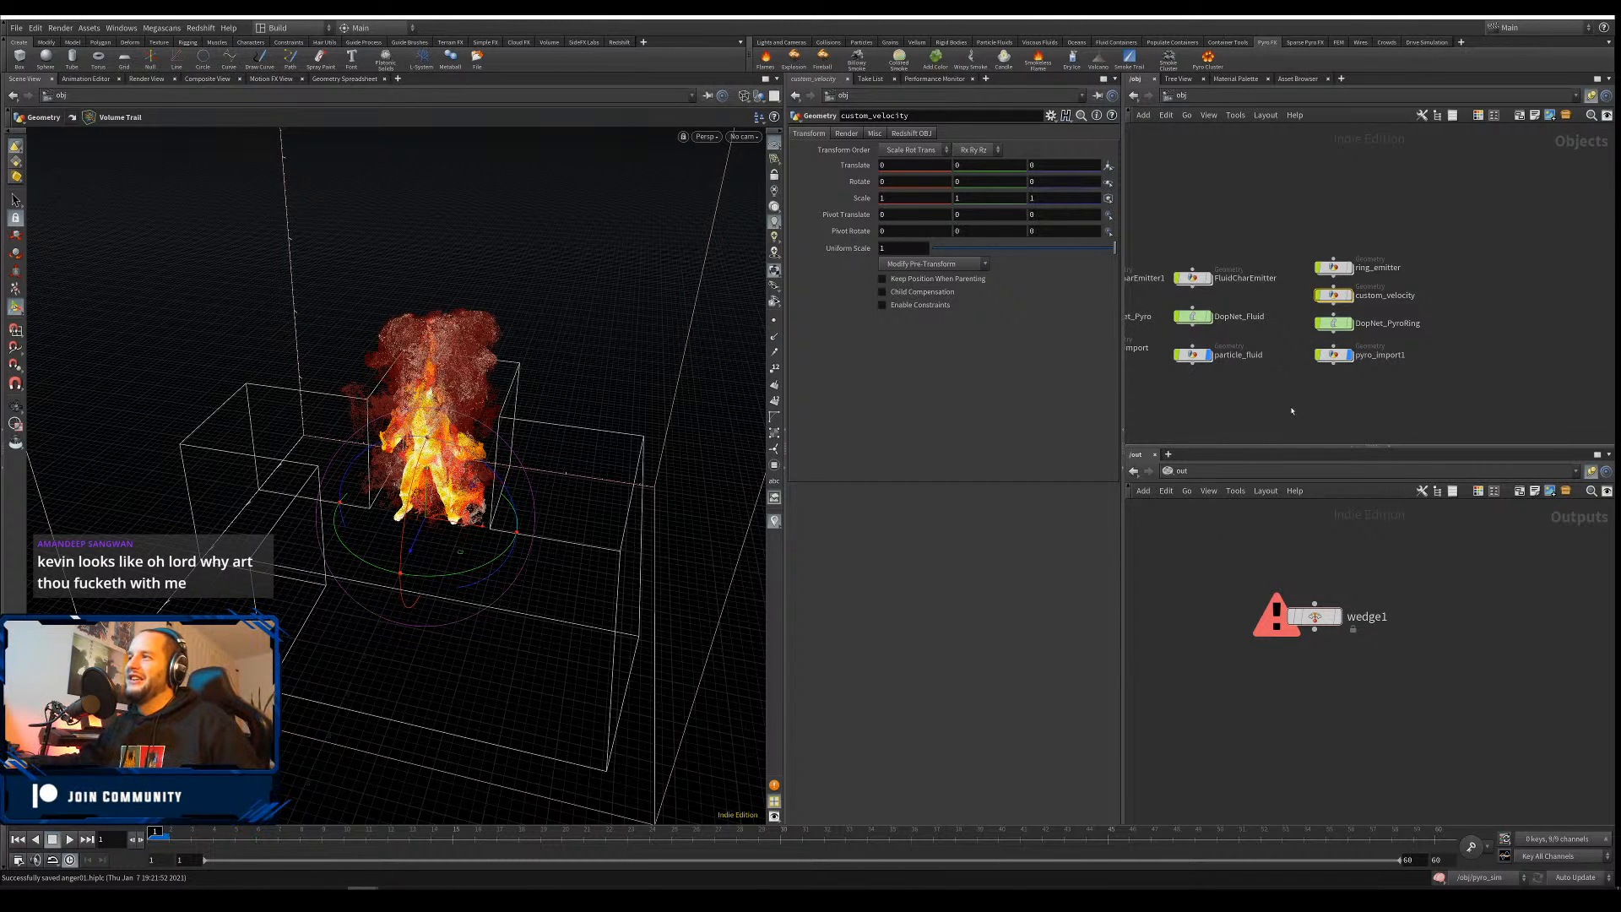
pyautogui.keyDown('alt'); pyautogui.moveTo(410, 521); pyautogui.dragTo(503, 499, button='right'); pyautogui.keyUp('alt')
pyautogui.keyDown('alt'); pyautogui.moveTo(504, 500); pyautogui.dragTo(457, 502); pyautogui.keyUp('alt')
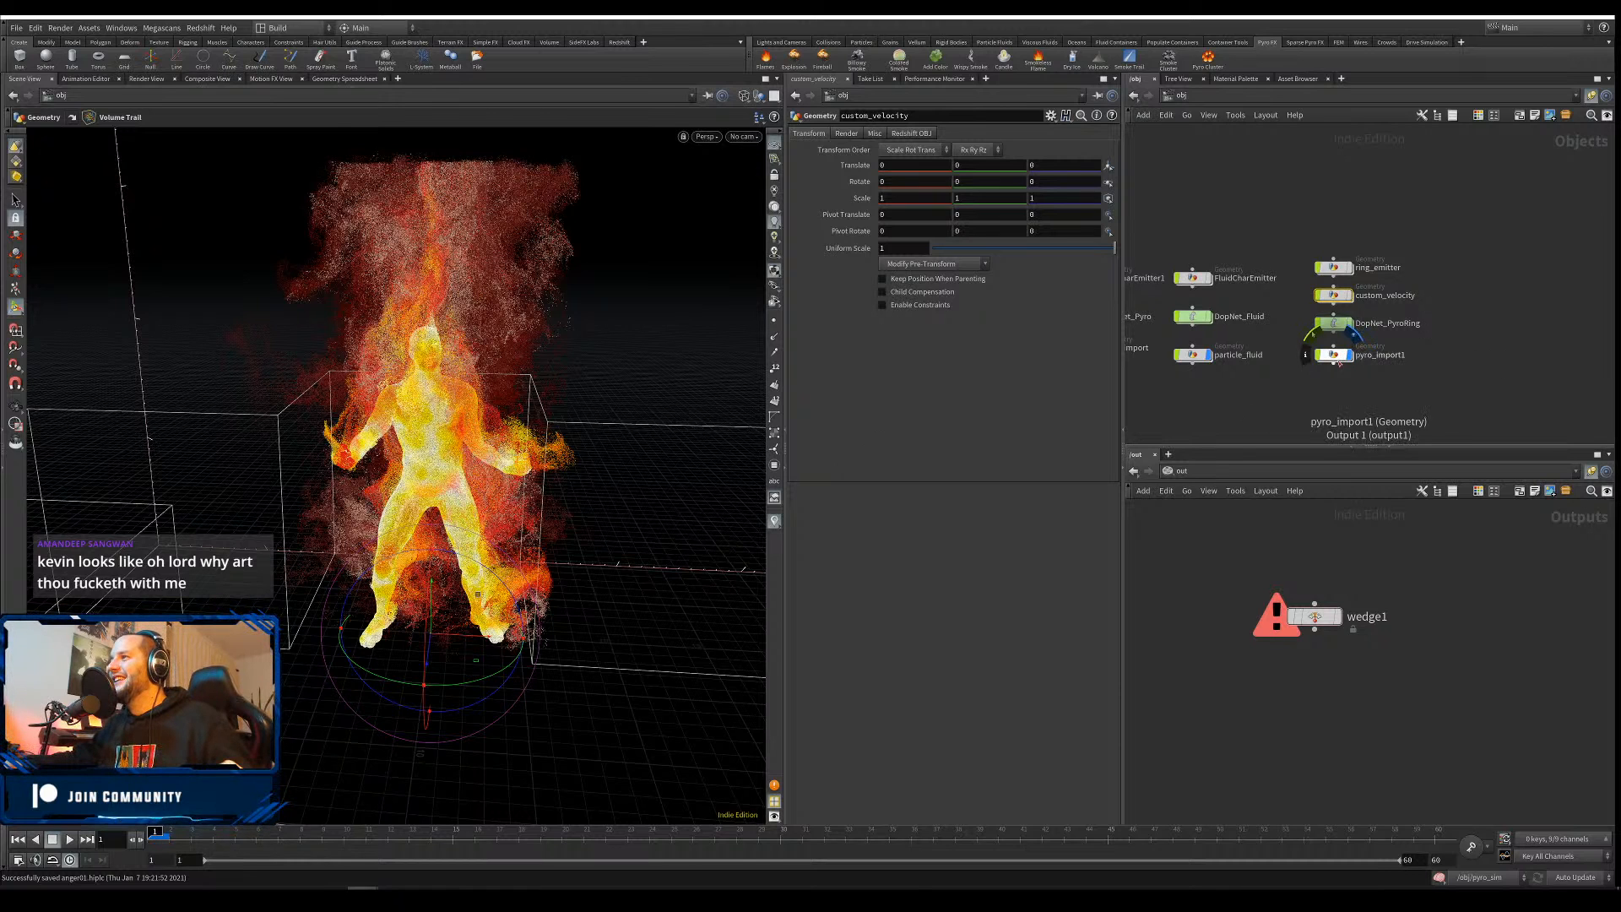
# Rename the pyro_import1 object as pyro_import_ring
pyautogui.doubleClick(1389, 356)
pyautogui.moveTo(1232, 408); pyautogui.dragTo(1328, 418, button='middle')
pyautogui.doubleClick(1227, 358)
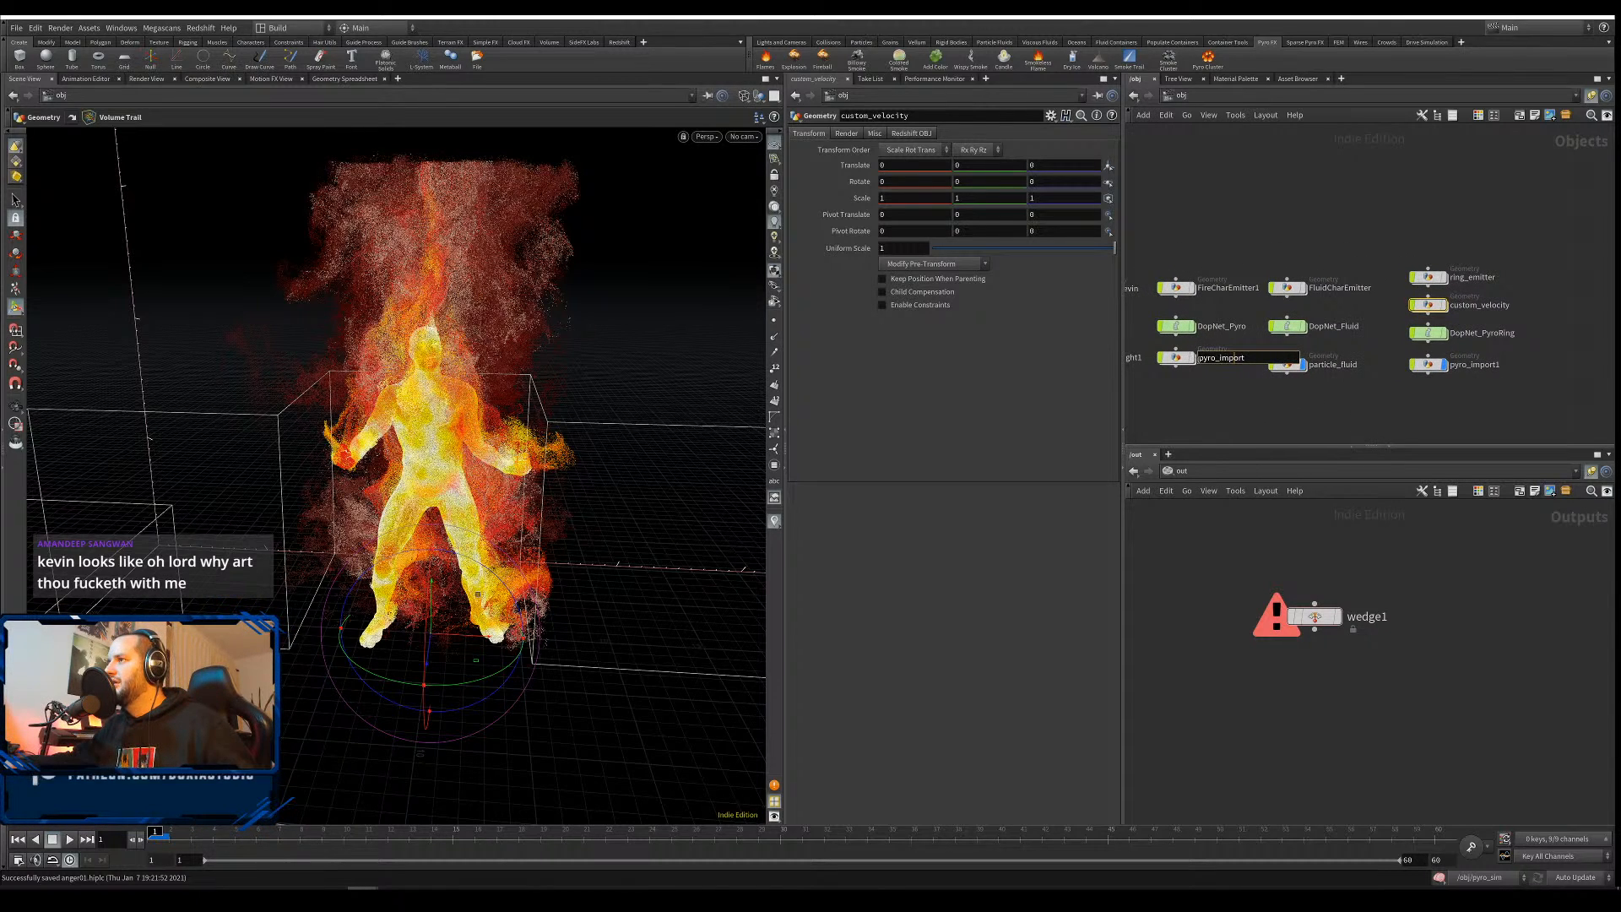
pyautogui.click(1476, 365)
pyautogui.doubleClick(1477, 365)
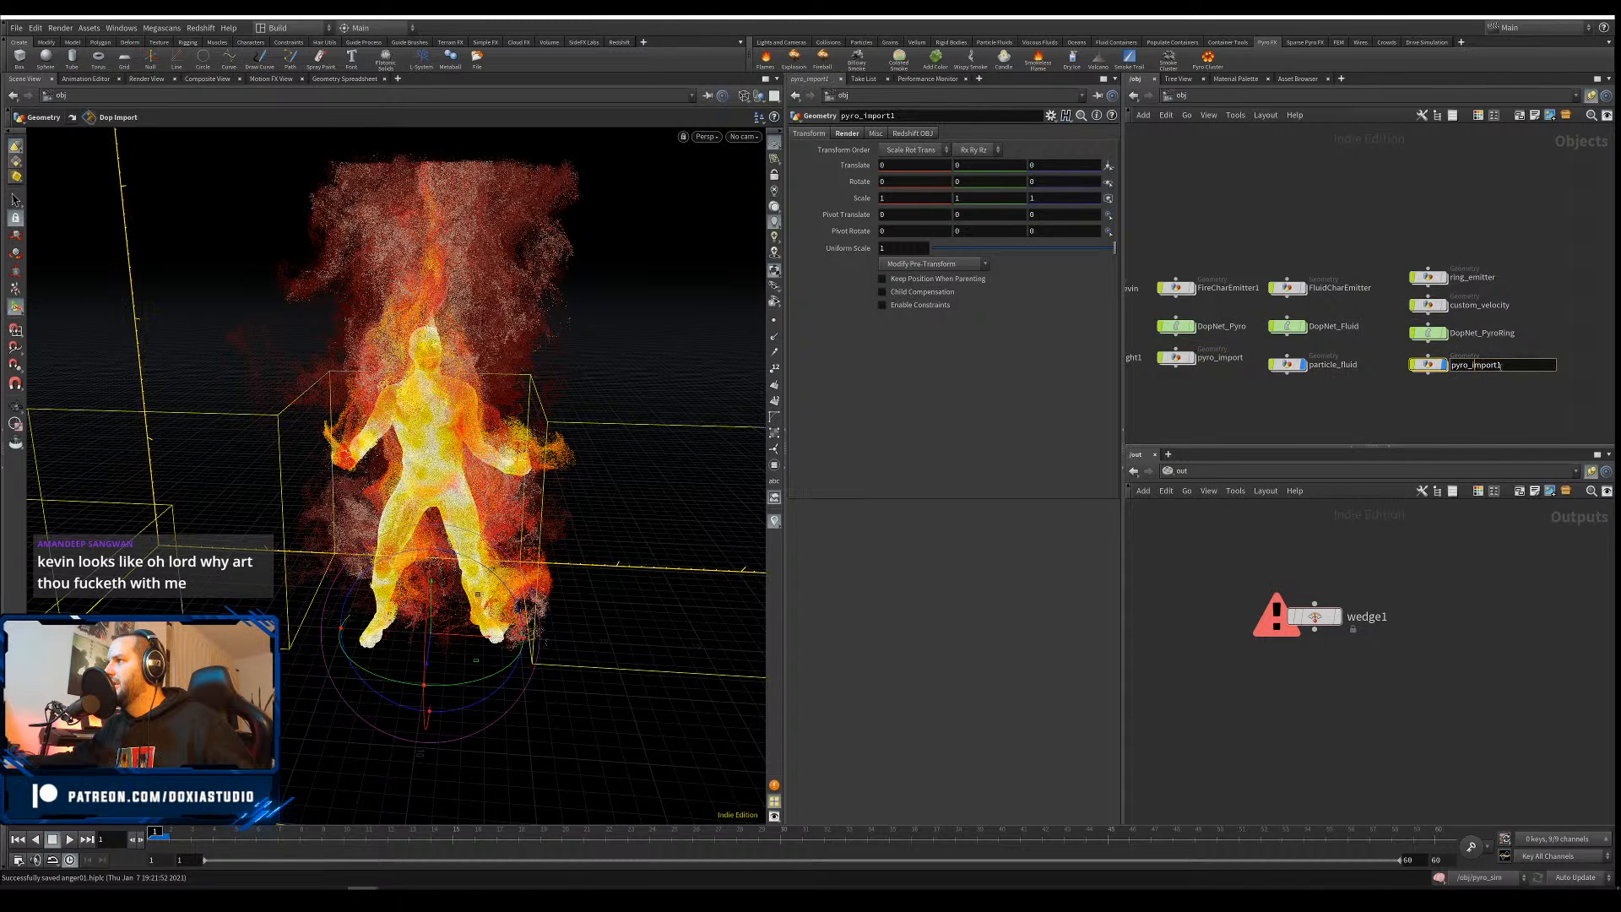
pyautogui.write('_ri')
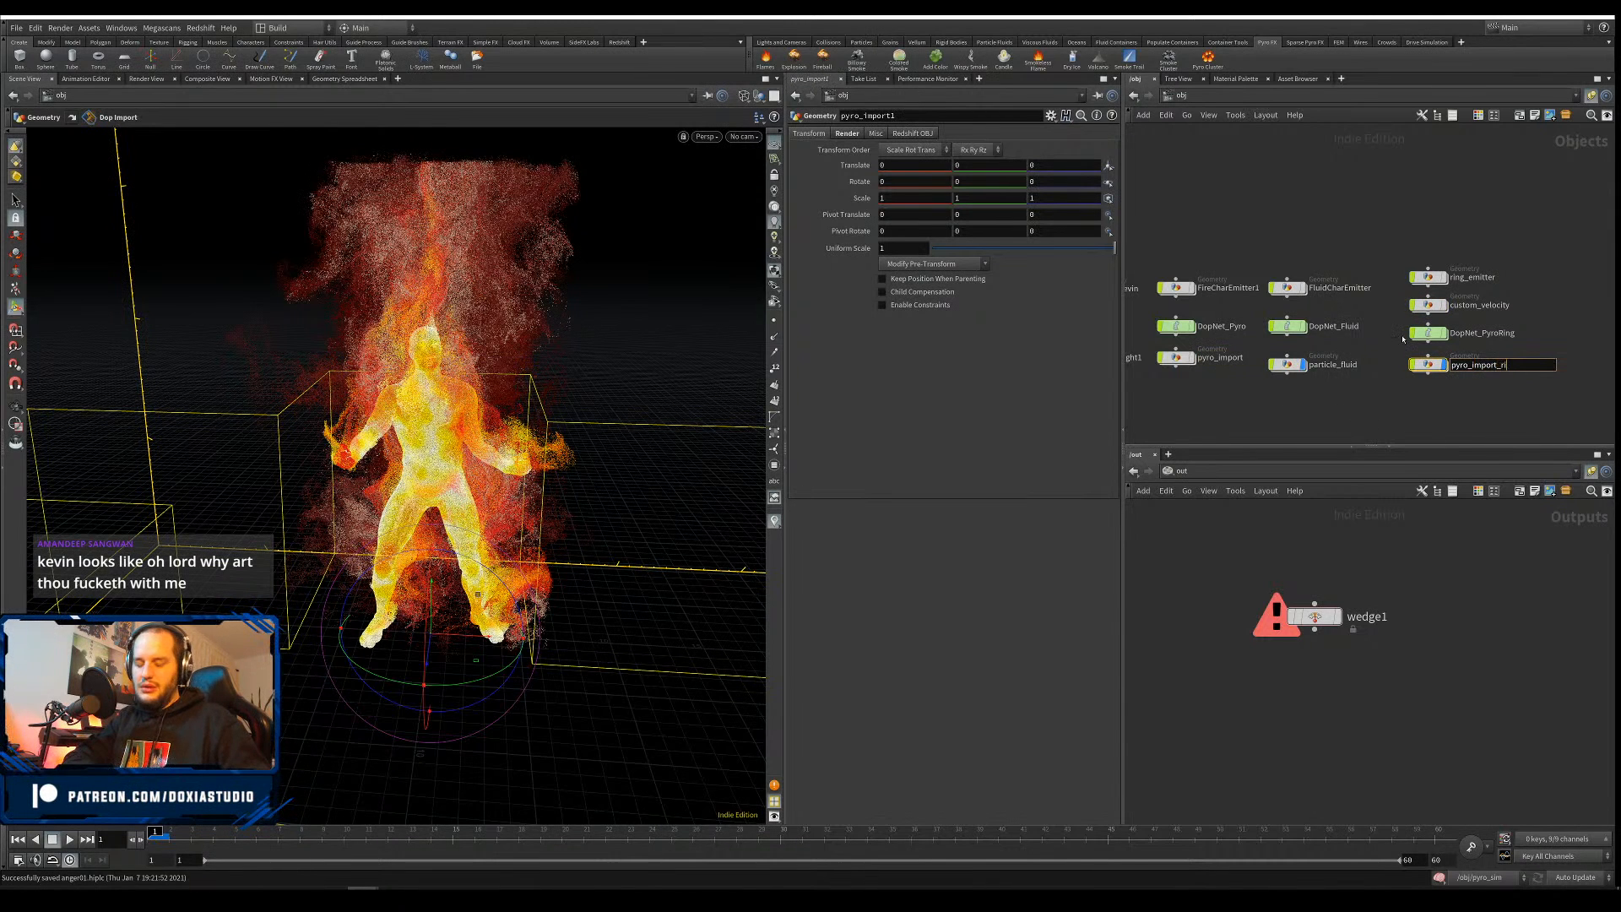
pyautogui.write('ng')
pyautogui.press('Return')
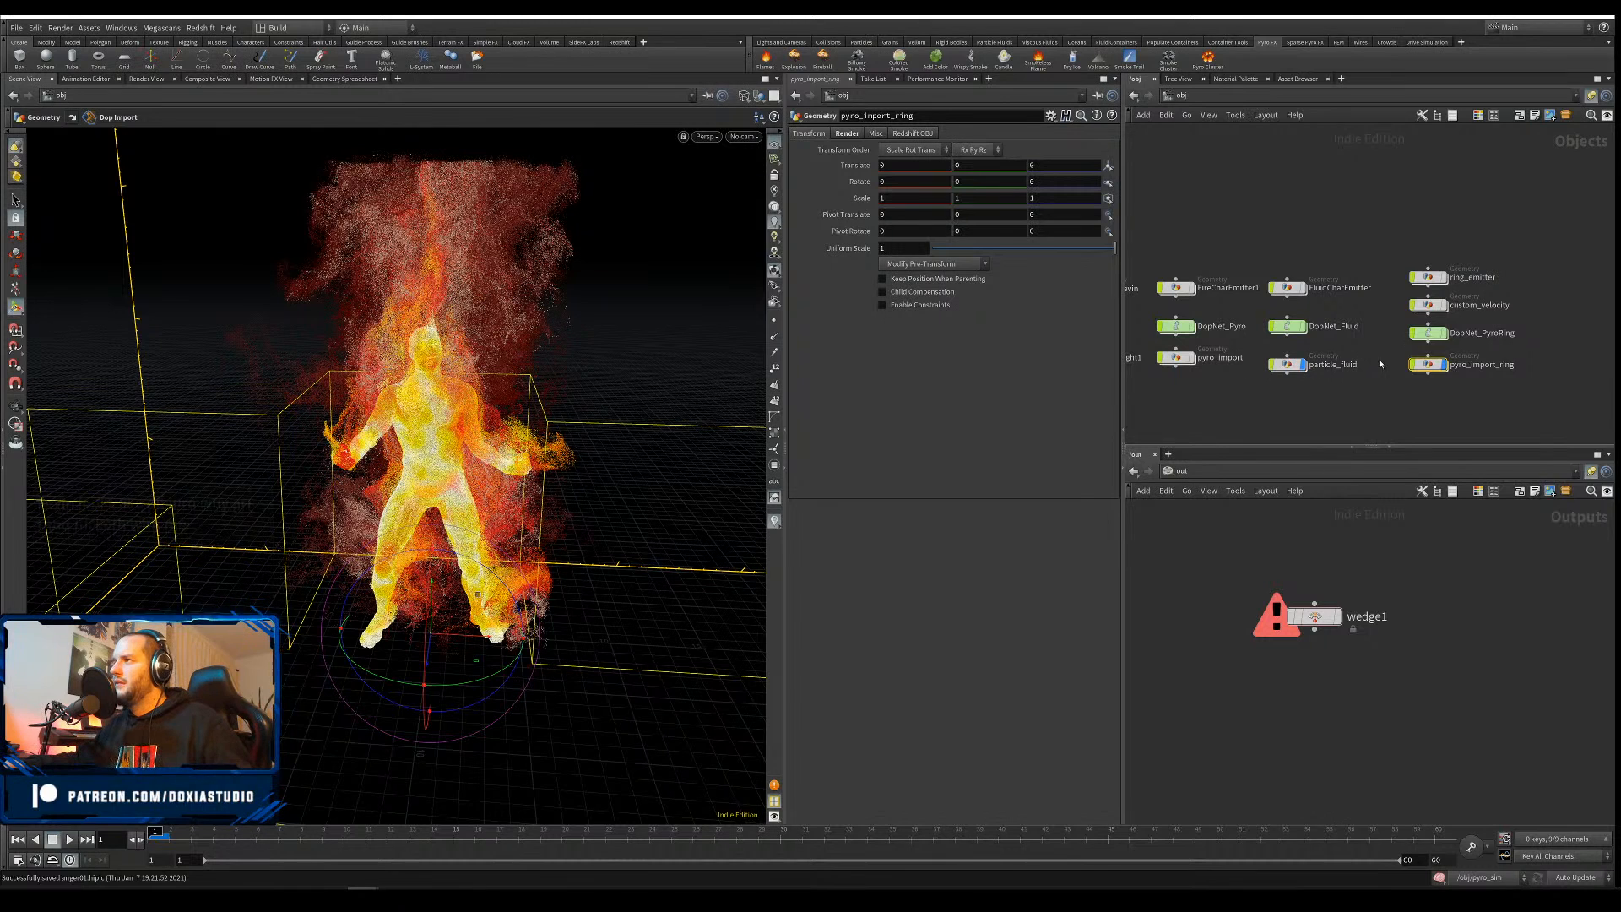
# In pyro_import_ring, delete import_pyro_visualization and reduce the import_pyrofields fields to density and vel only
pyautogui.doubleClick(1429, 367)
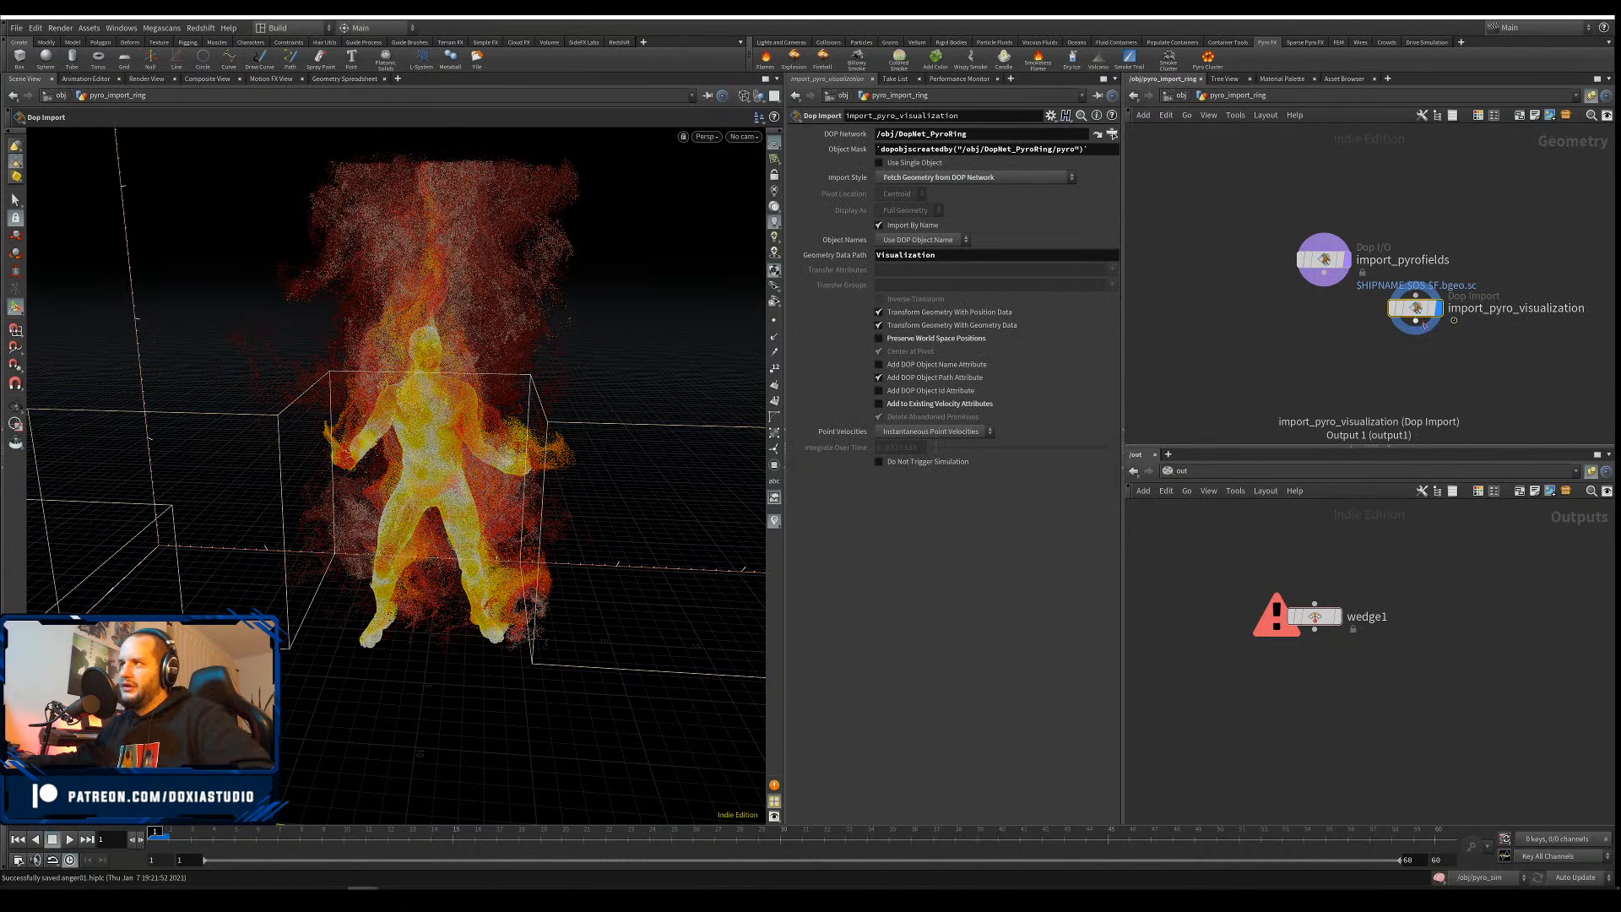
pyautogui.press('Delete')
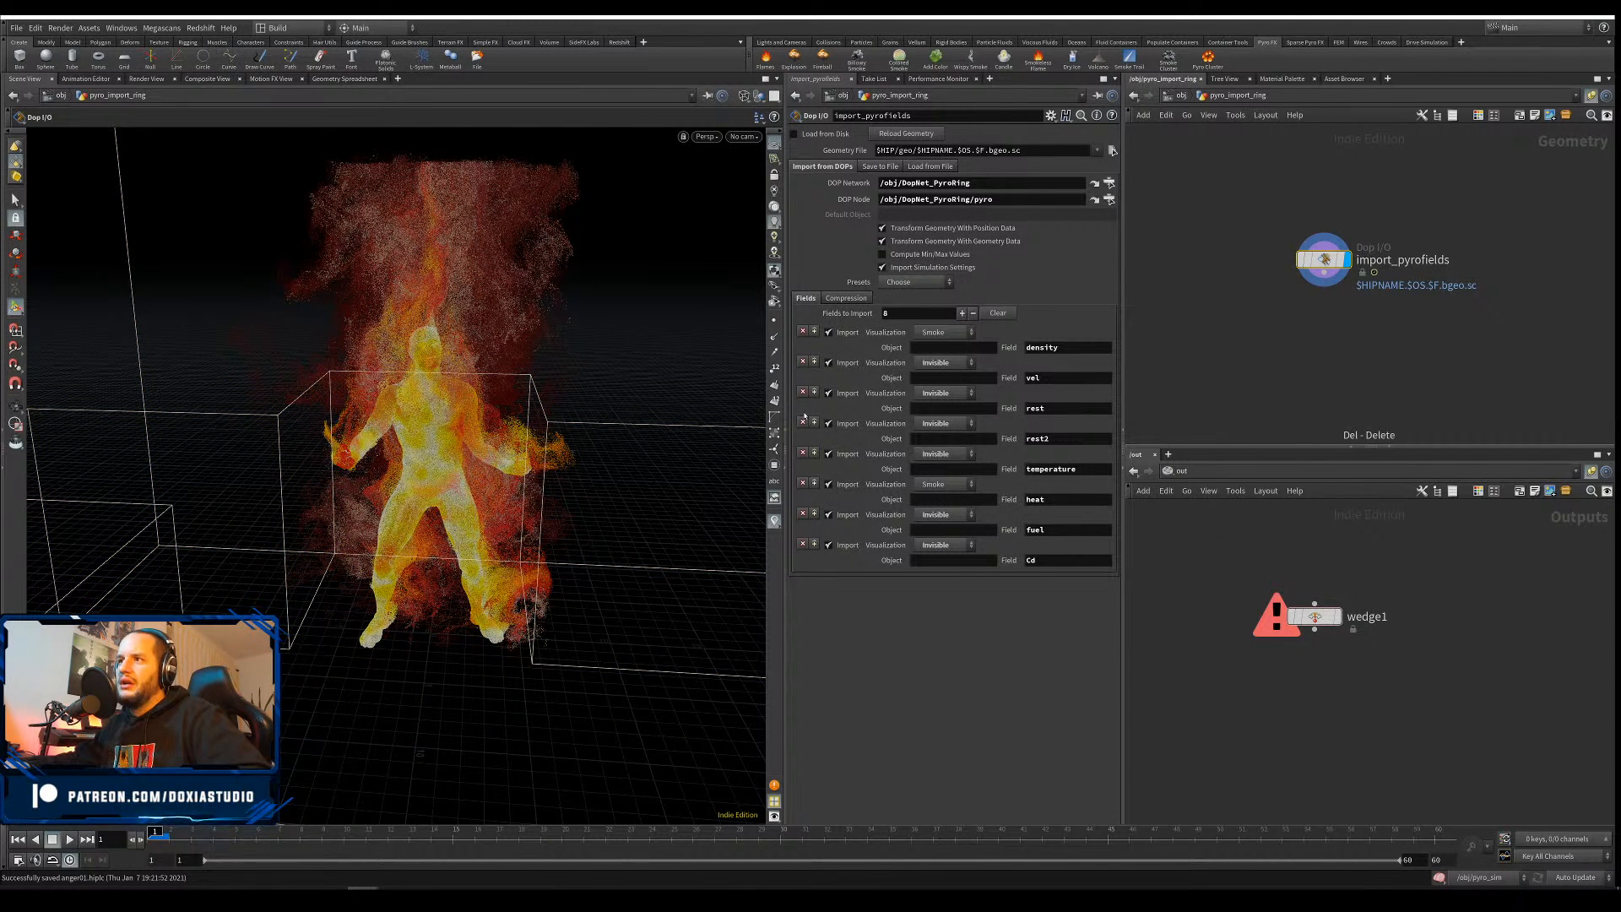
pyautogui.click(804, 393)
pyautogui.click(804, 393)
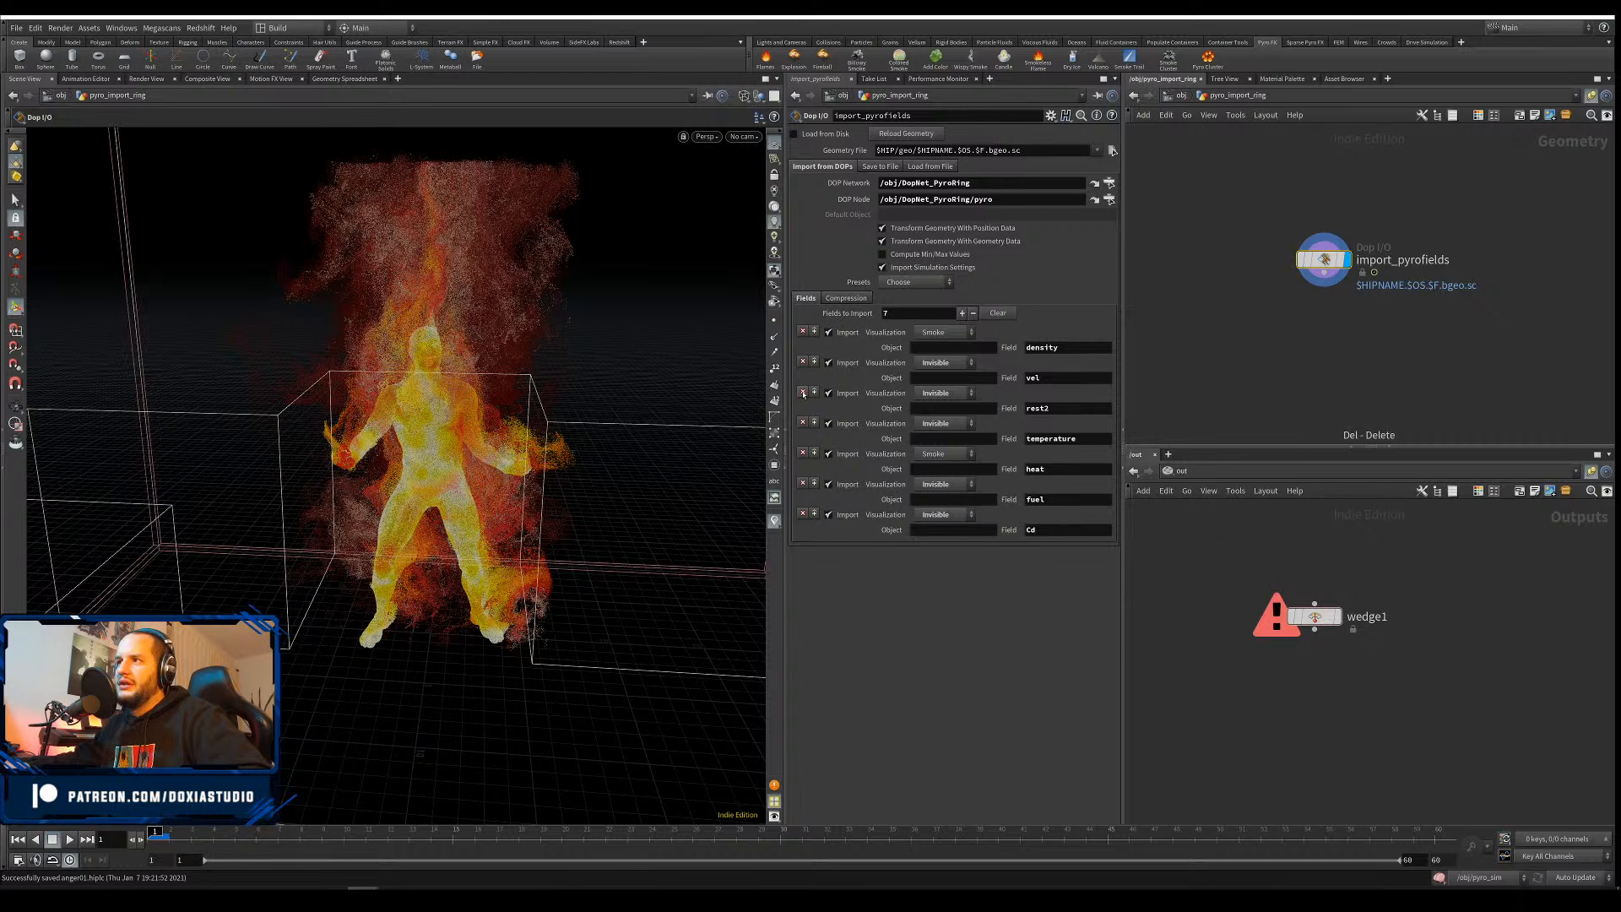
pyautogui.click(803, 394)
pyautogui.click(804, 393)
pyautogui.click(804, 394)
pyautogui.click(804, 393)
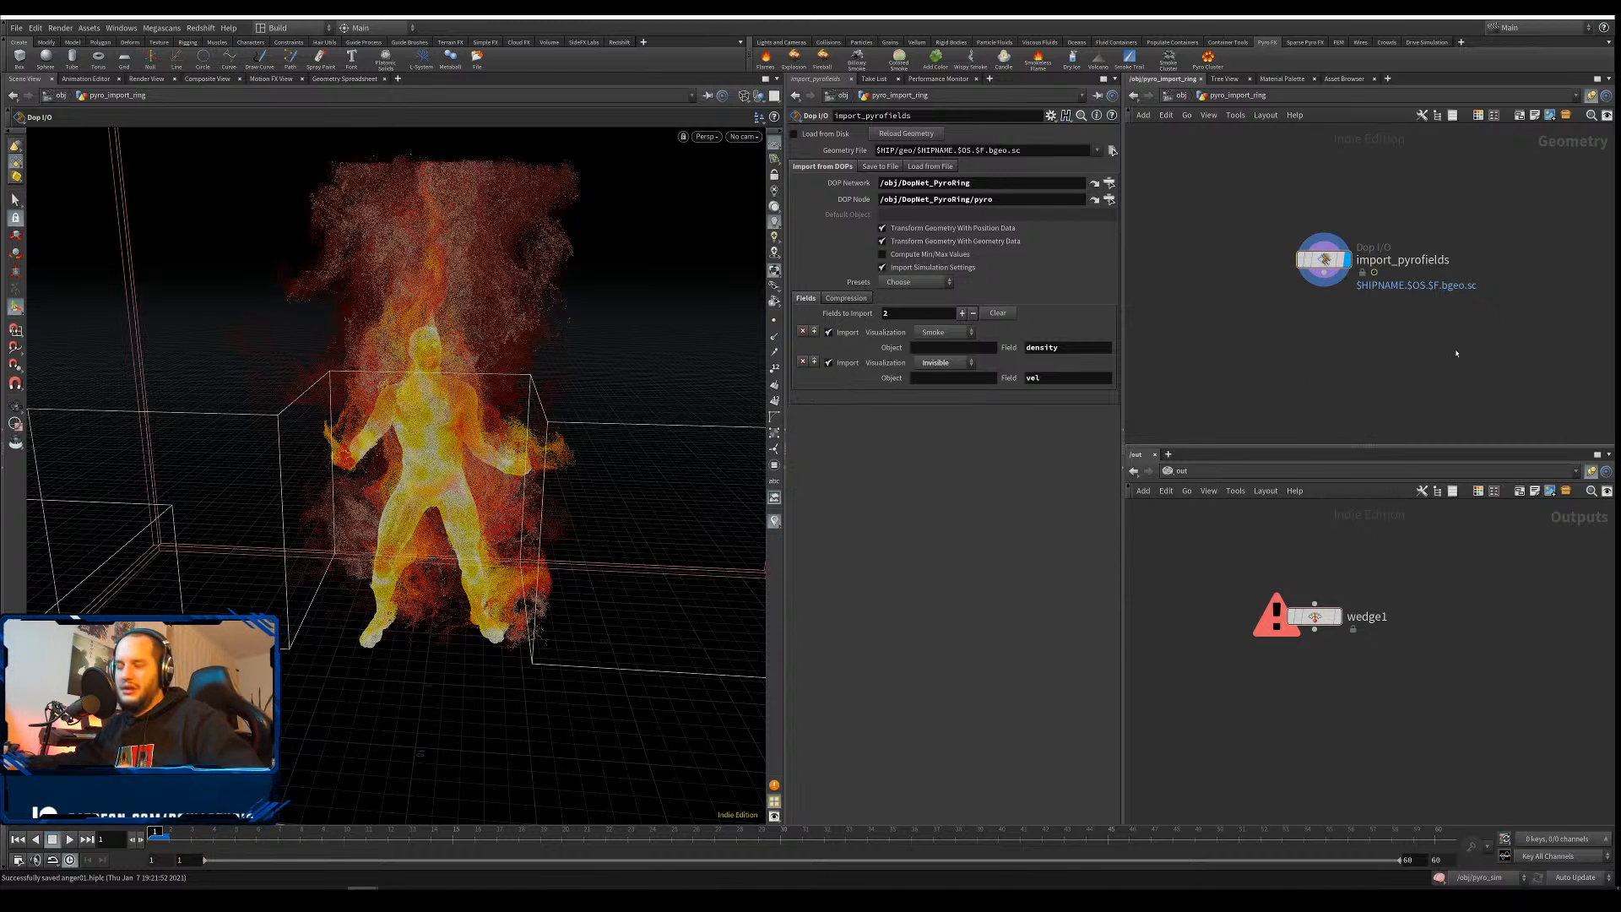
pyautogui.press('u')
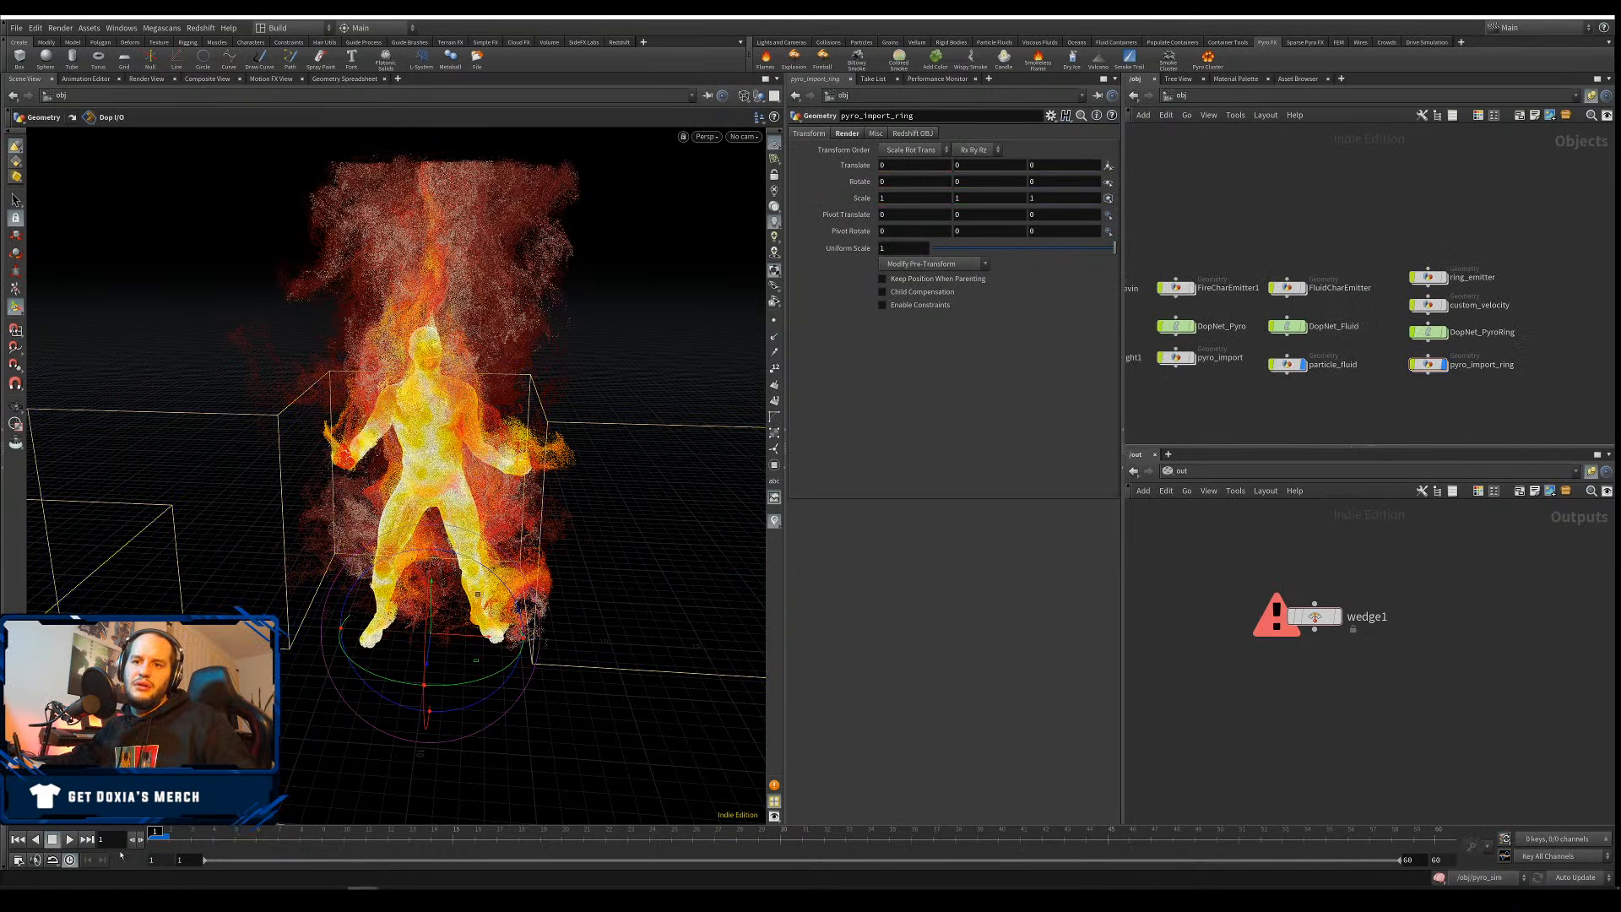
# Play the ring simulation up to frame 16 and examine its container around the character
pyautogui.keyDown('alt'); pyautogui.moveTo(505, 585); pyautogui.dragTo(355, 669, button='right'); pyautogui.keyUp('alt')
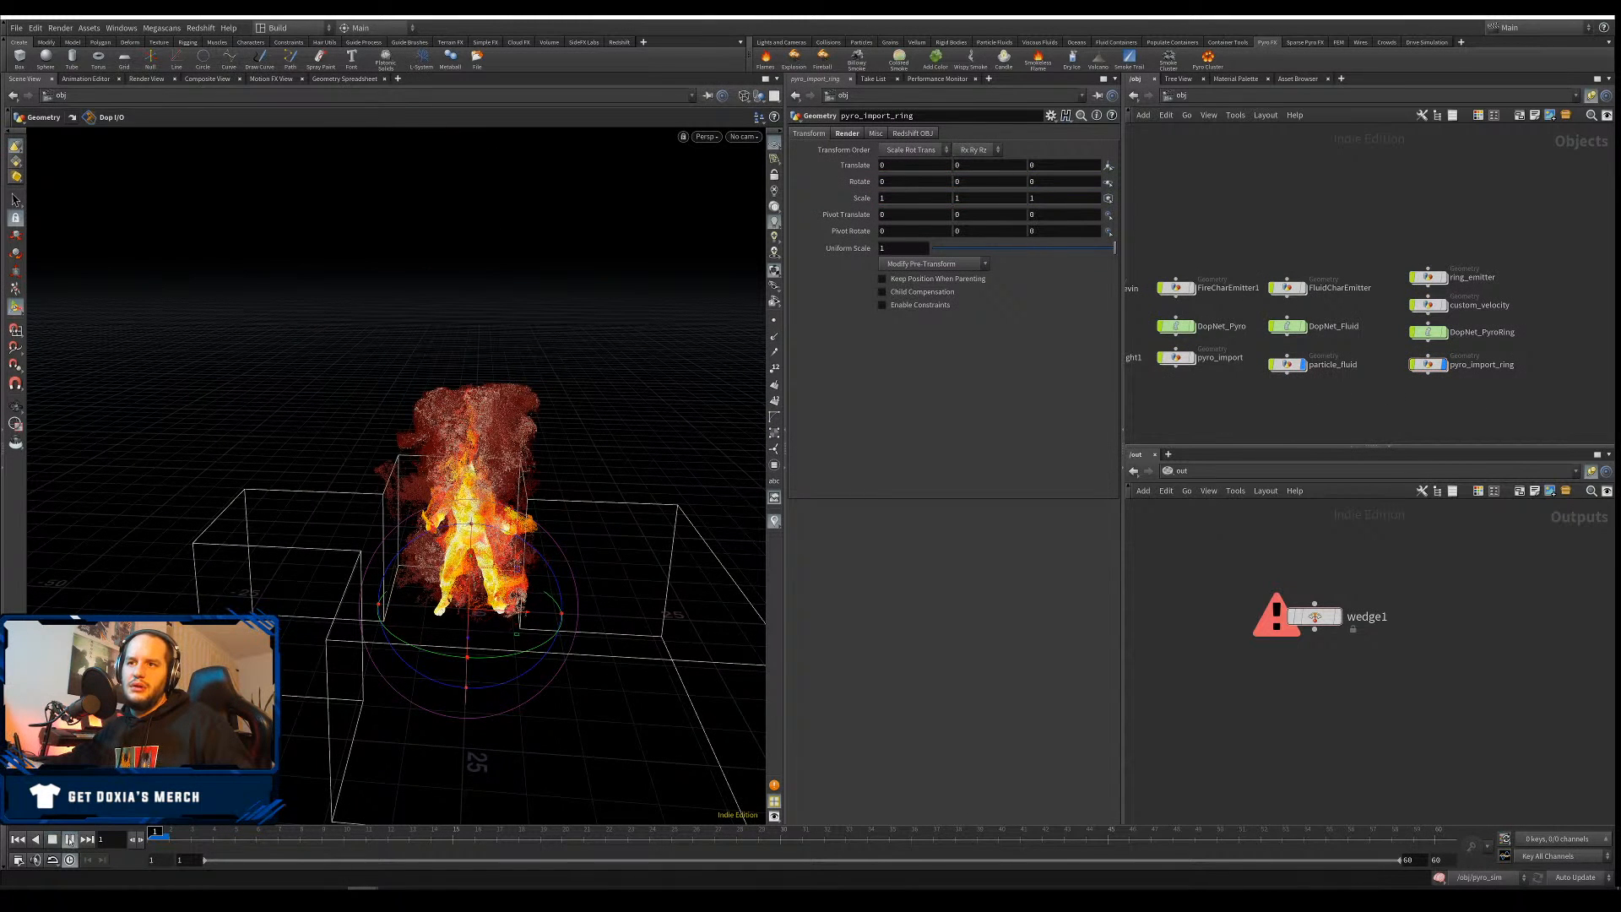
pyautogui.click(69, 839)
pyautogui.press('Escape')
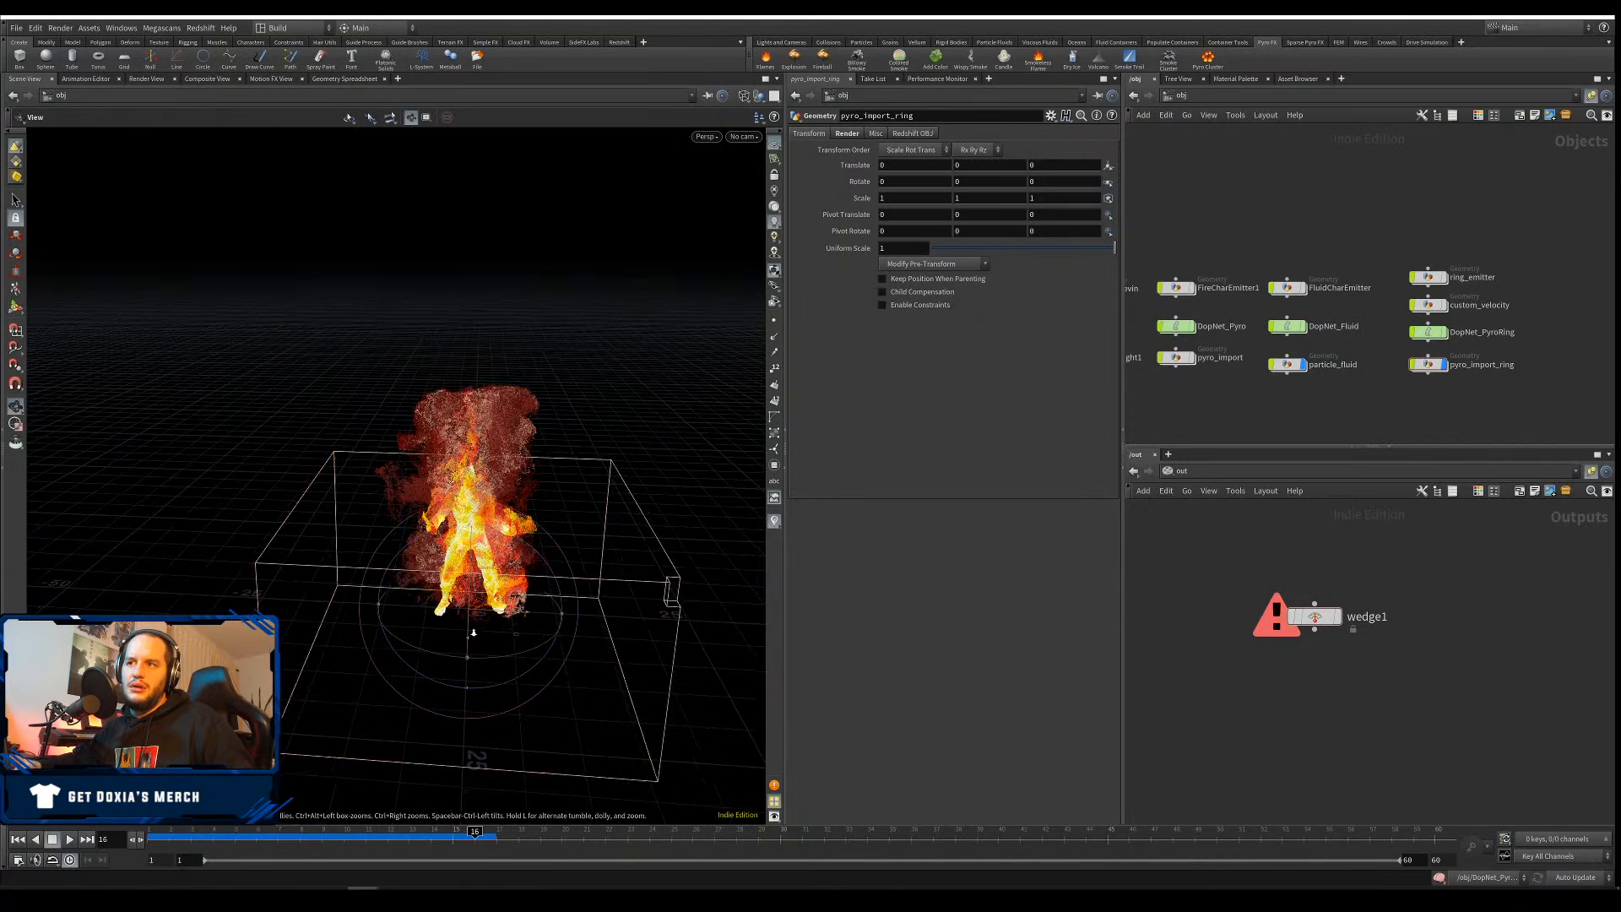
pyautogui.keyDown('alt'); pyautogui.moveTo(474, 632); pyautogui.dragTo(523, 646, button='right'); pyautogui.keyUp('alt')
pyautogui.keyDown('alt'); pyautogui.moveTo(523, 646); pyautogui.dragTo(422, 596); pyautogui.keyUp('alt')
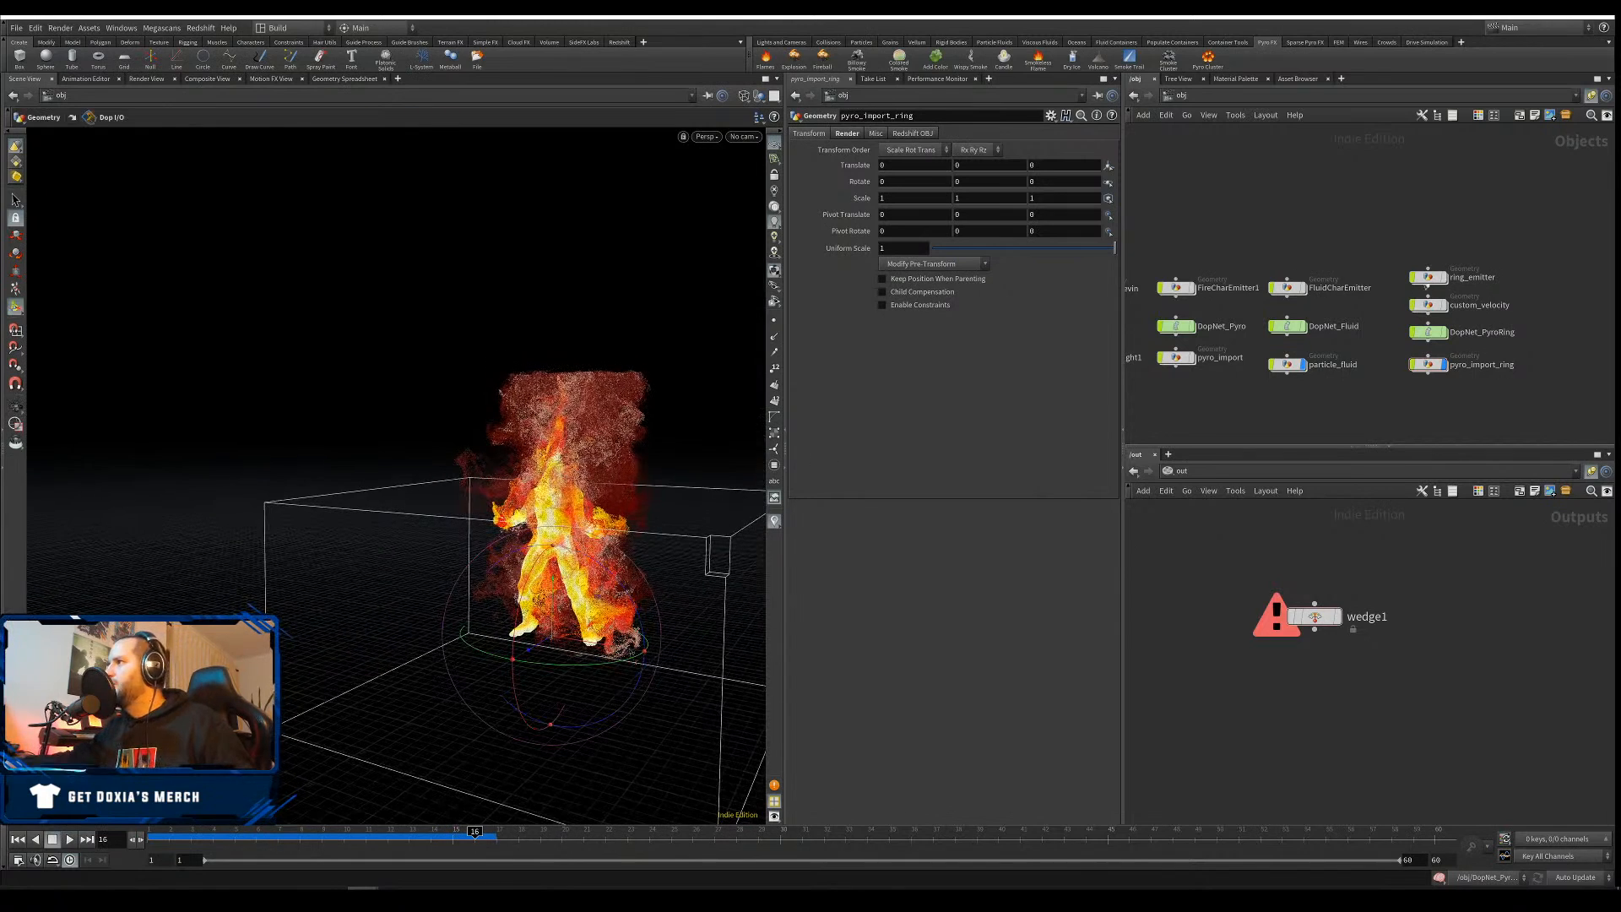
# Display create_density inside ring_emitter and set its particle separation to 0.1
pyautogui.doubleClick(1428, 279)
pyautogui.moveTo(1330, 150); pyautogui.dragTo(1351, 297, button='middle')
pyautogui.click(1239, 253)
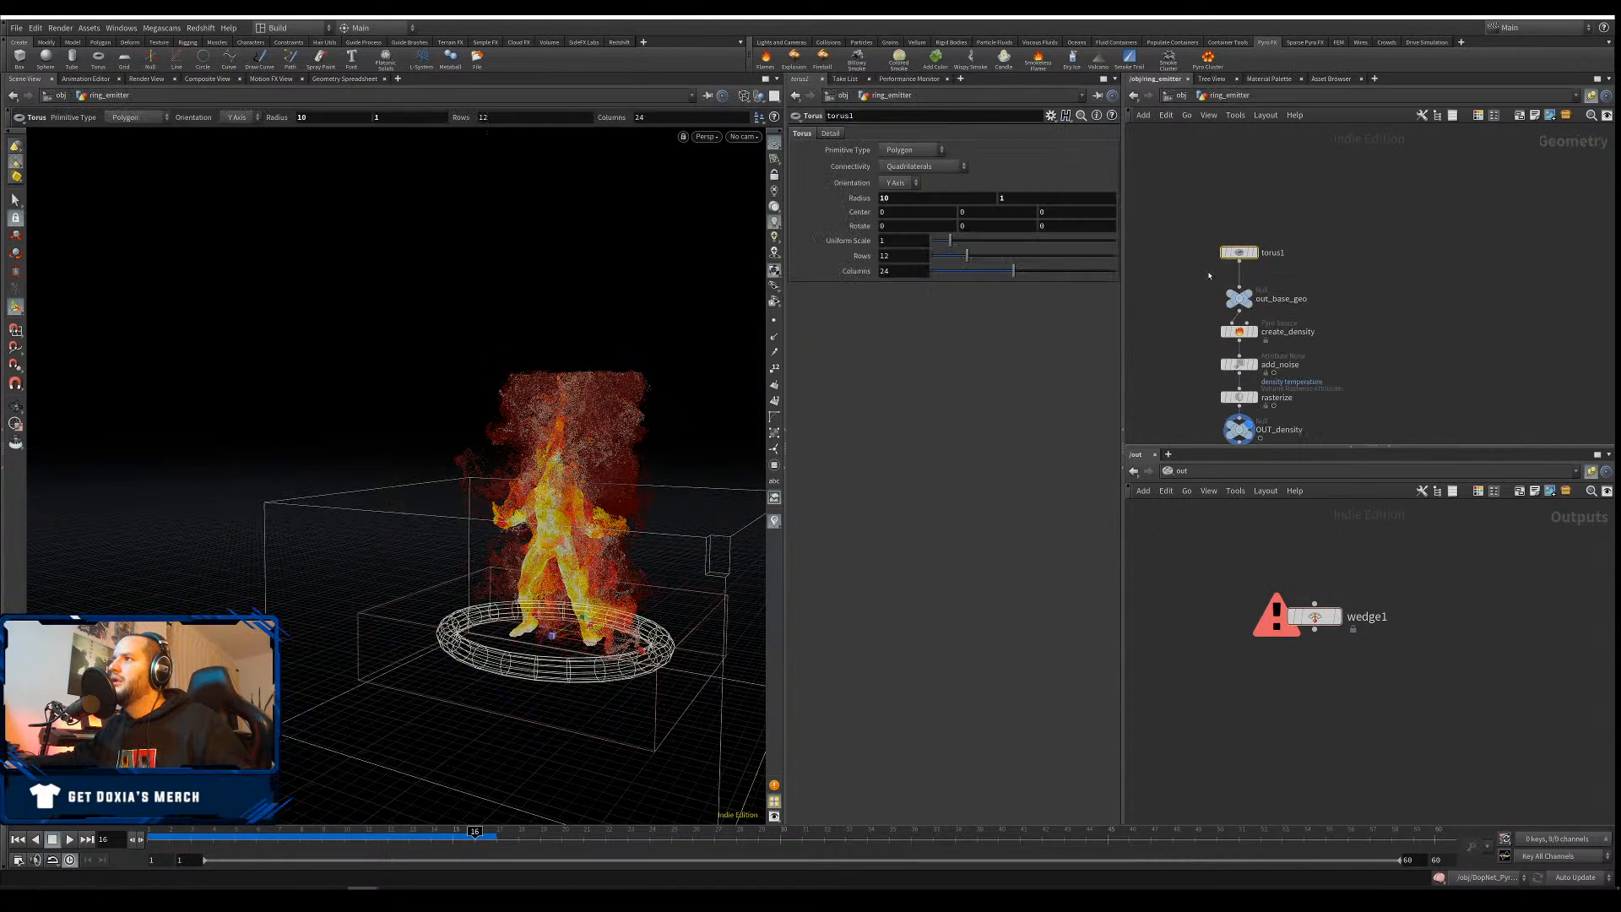
pyautogui.click(1254, 331)
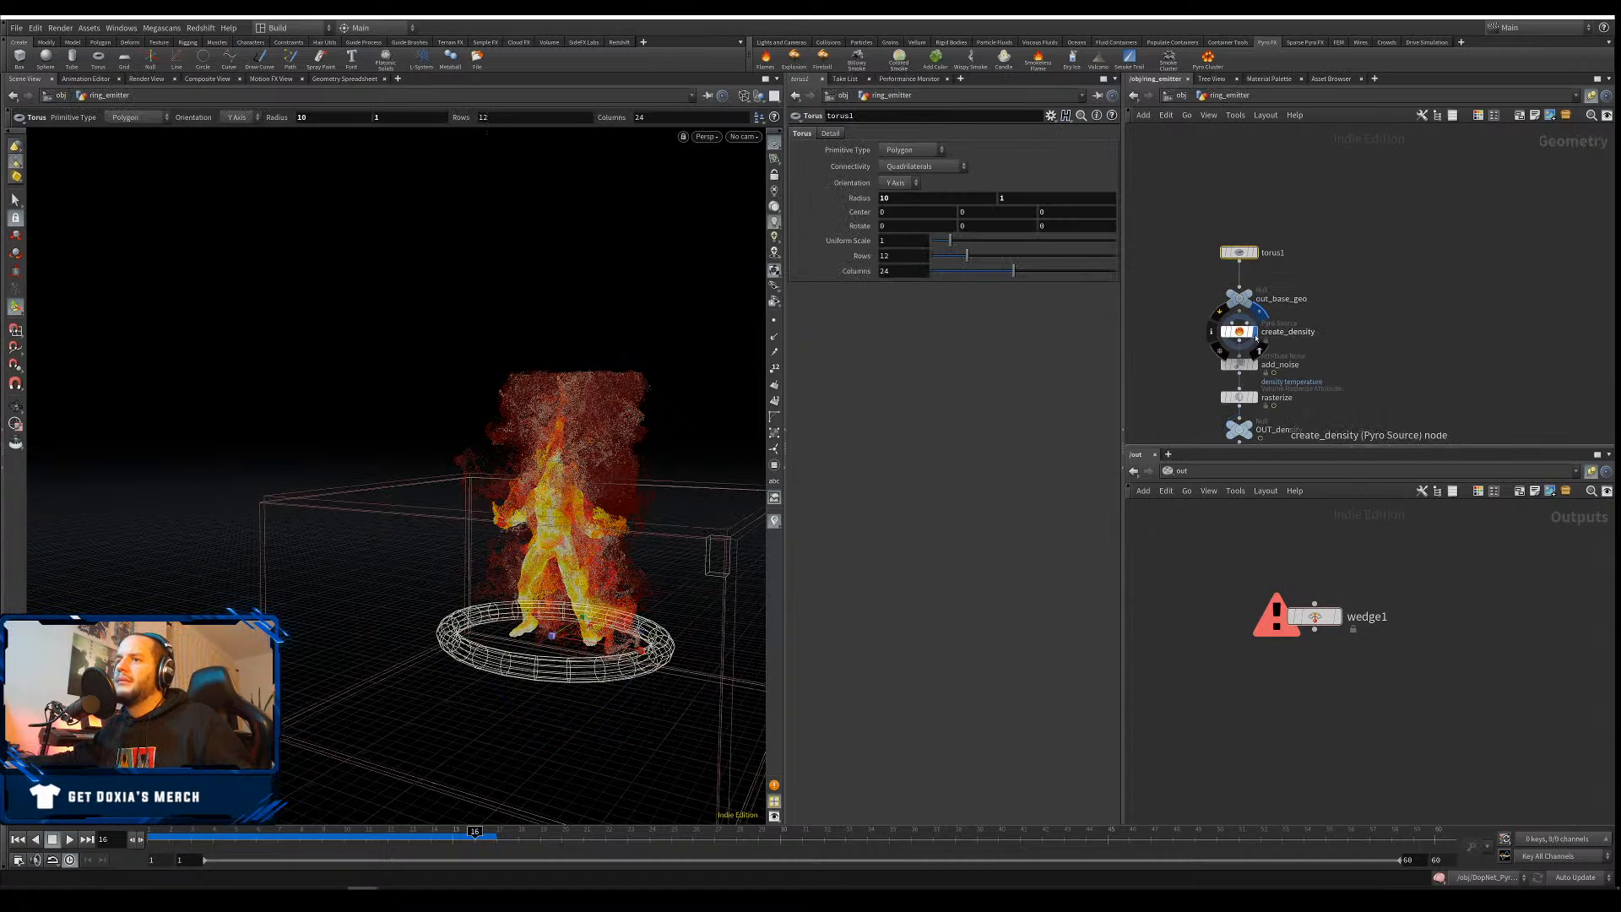
pyautogui.keyDown('alt'); pyautogui.moveTo(585, 648); pyautogui.dragTo(810, 585, button='right'); pyautogui.keyUp('alt')
pyautogui.moveTo(1362, 313); pyautogui.dragTo(1229, 344)
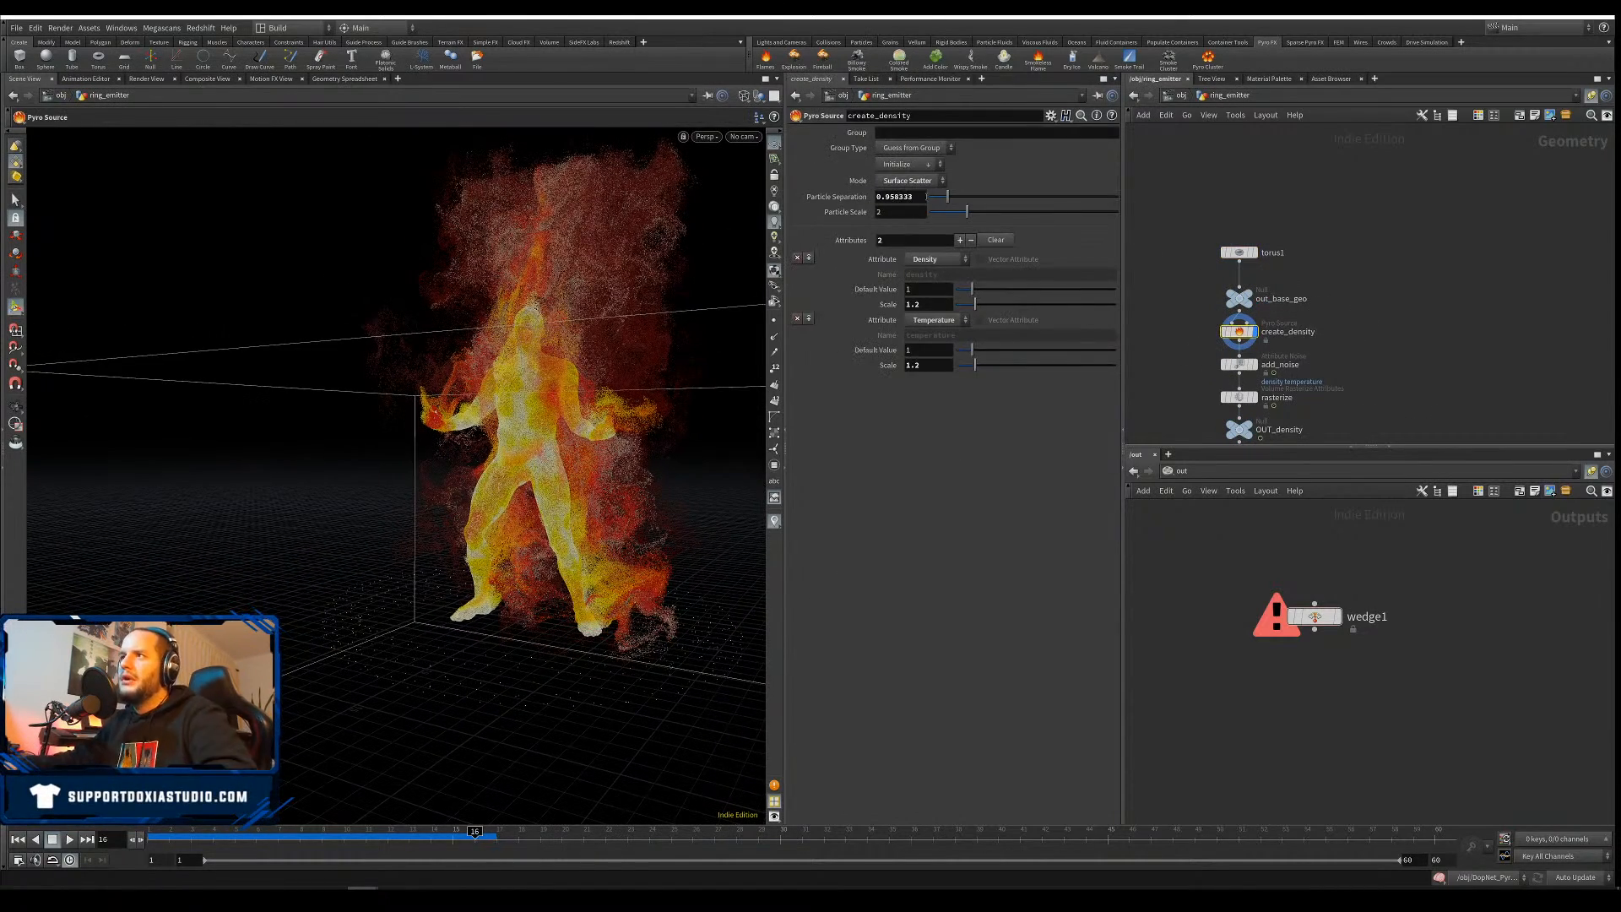
pyautogui.write('0.1')
pyautogui.press('Return')
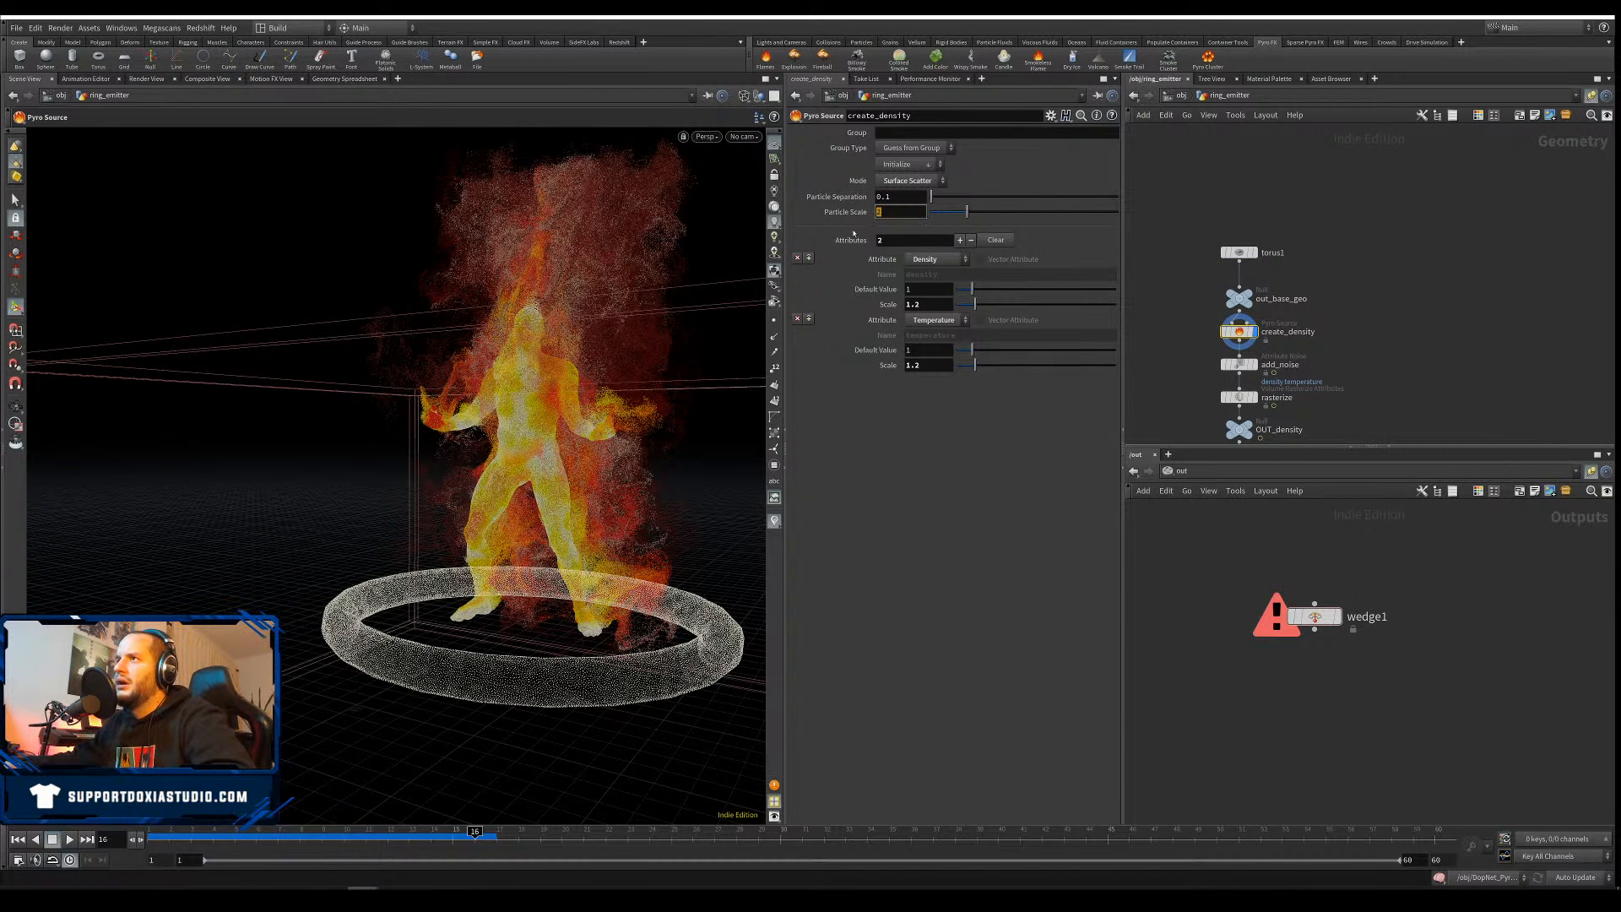
# Review the add_noise settings and display the rasterize node's output in ring_emitter
pyautogui.click(1243, 366)
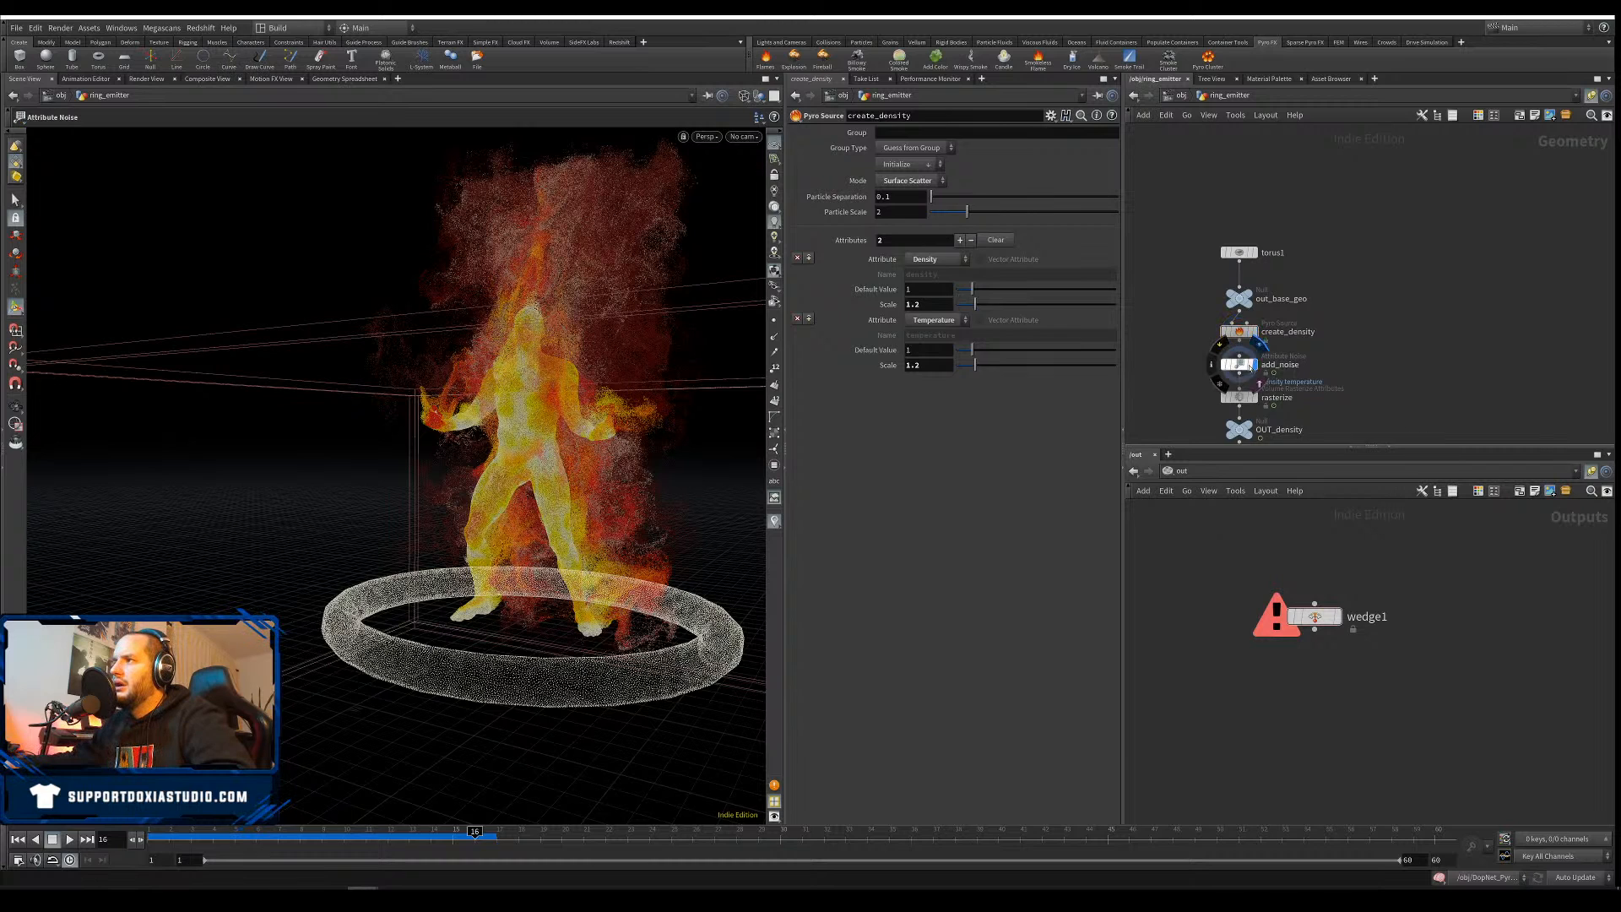
pyautogui.click(913, 444)
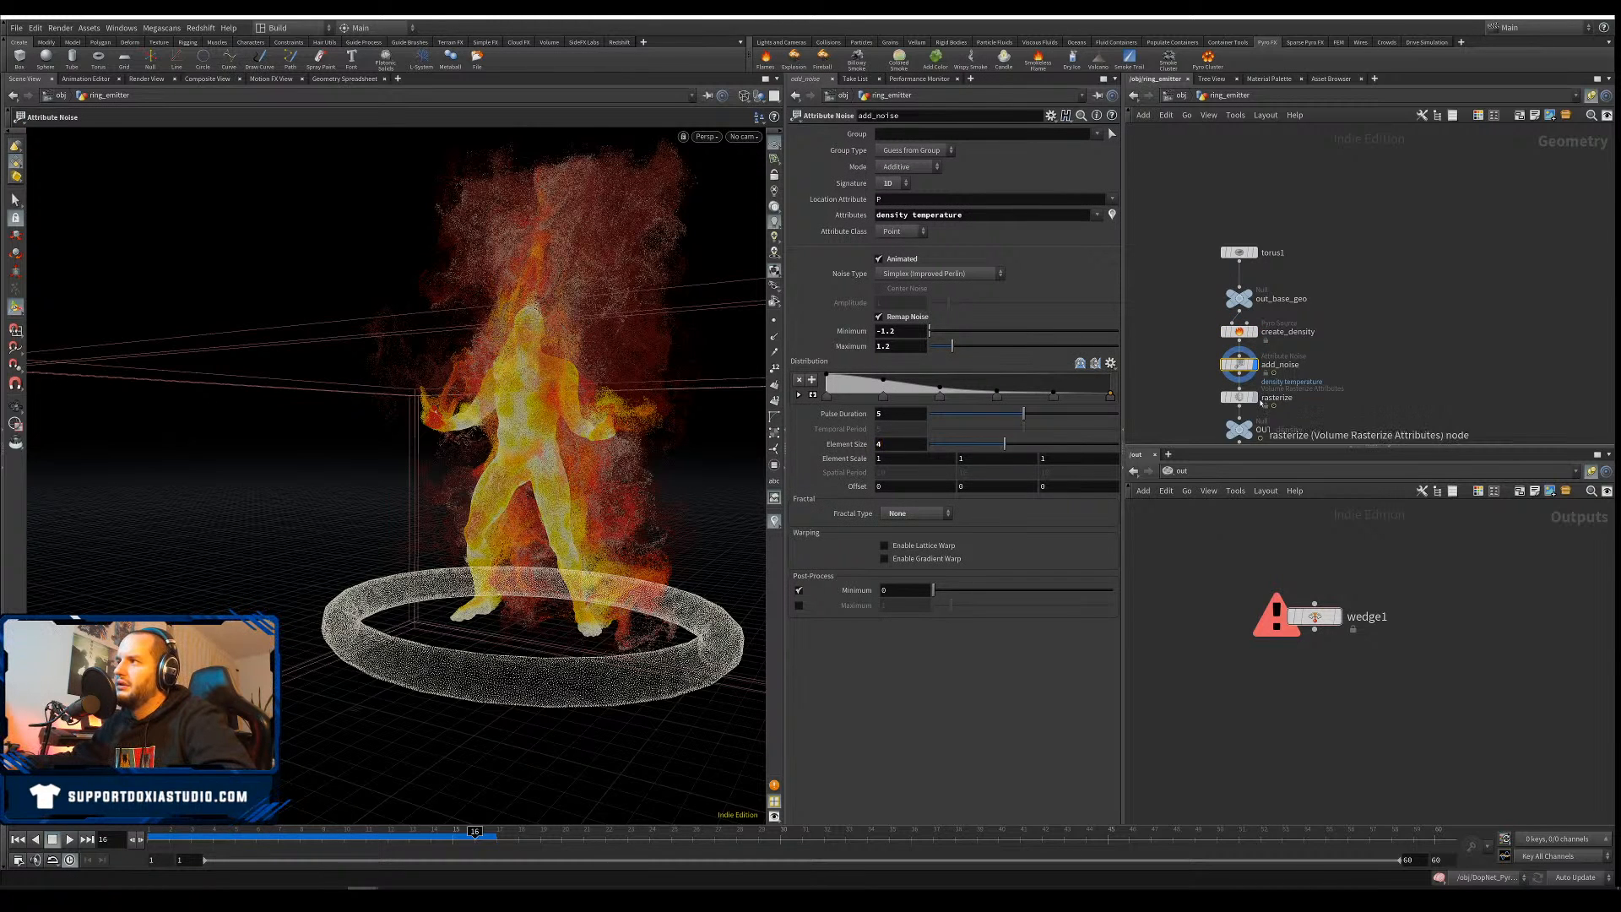
pyautogui.click(1254, 397)
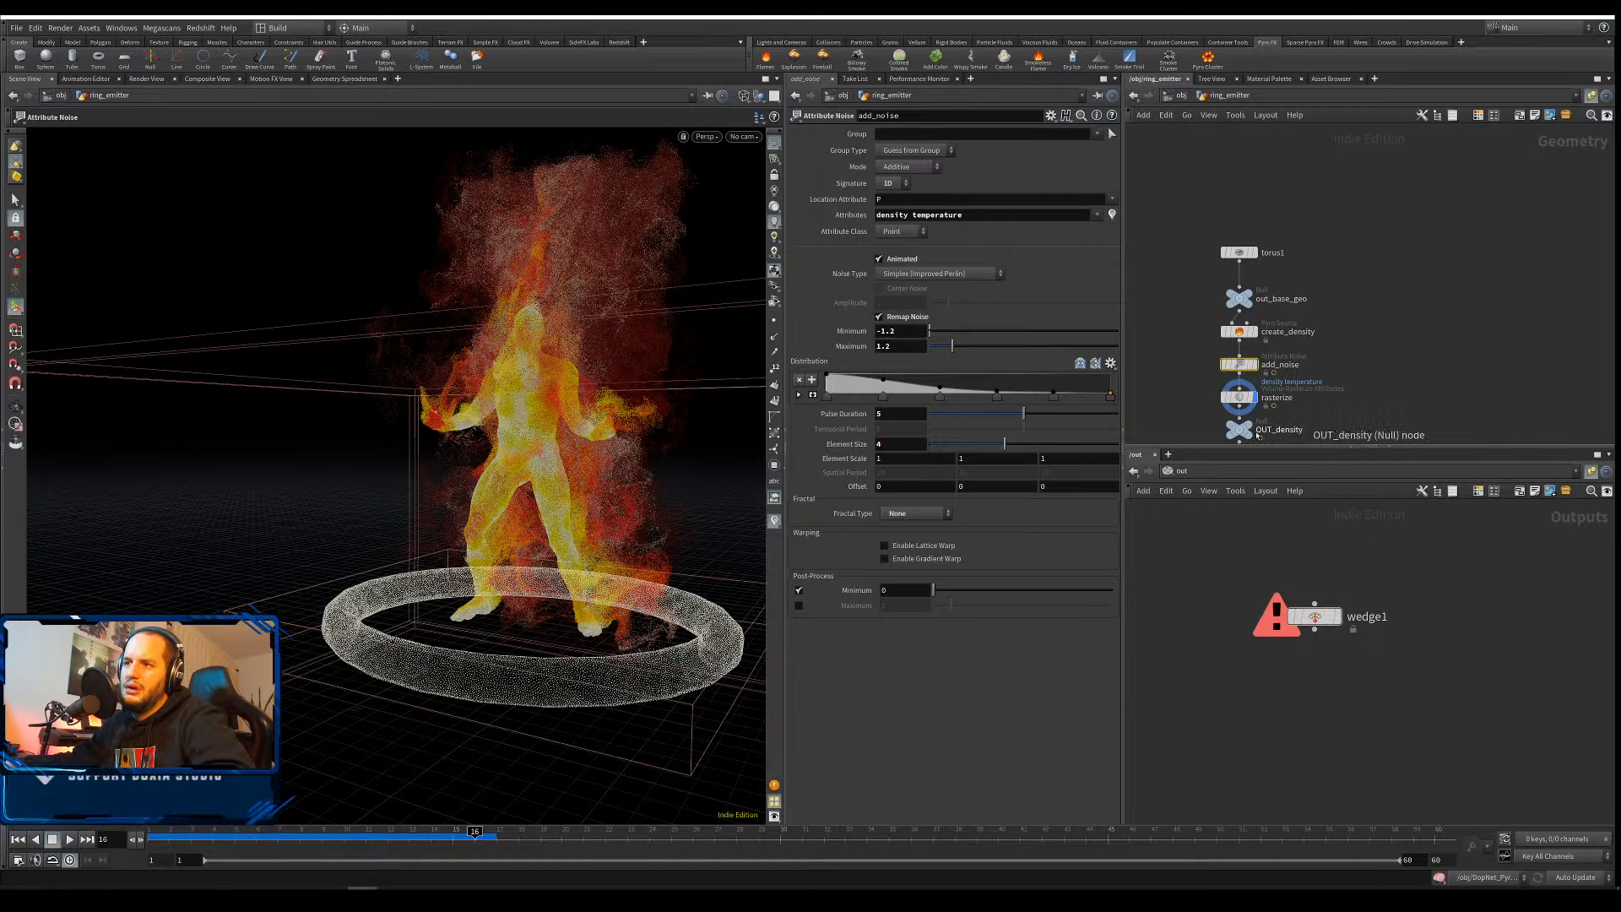
pyautogui.click(1388, 408)
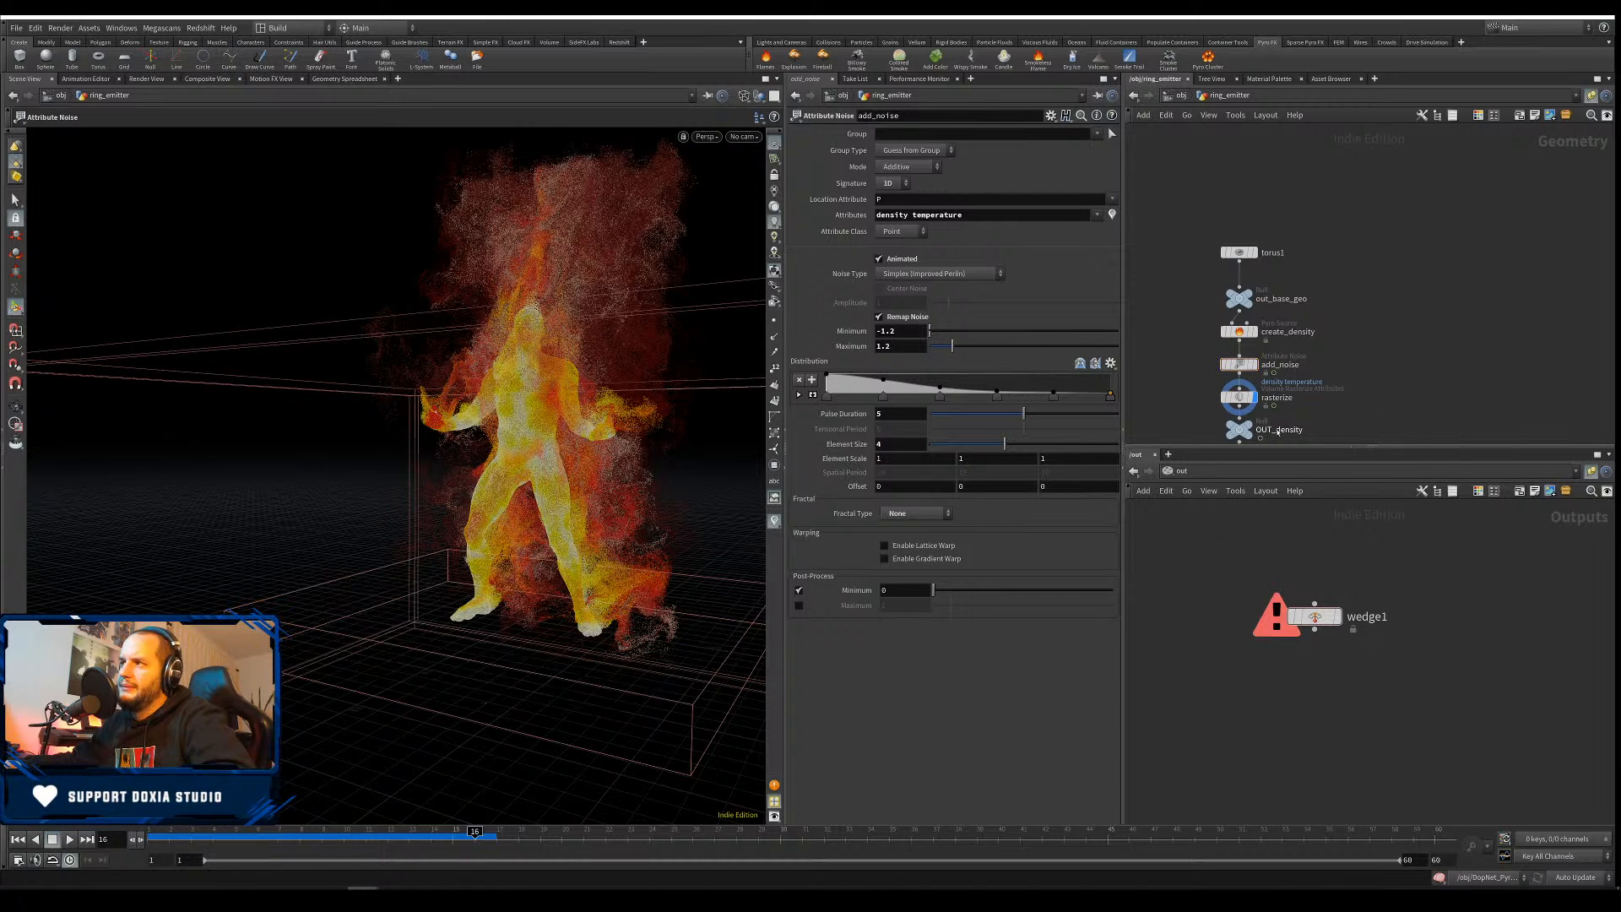
# Switch the viewport background's color scheme to Light
pyautogui.press('d')
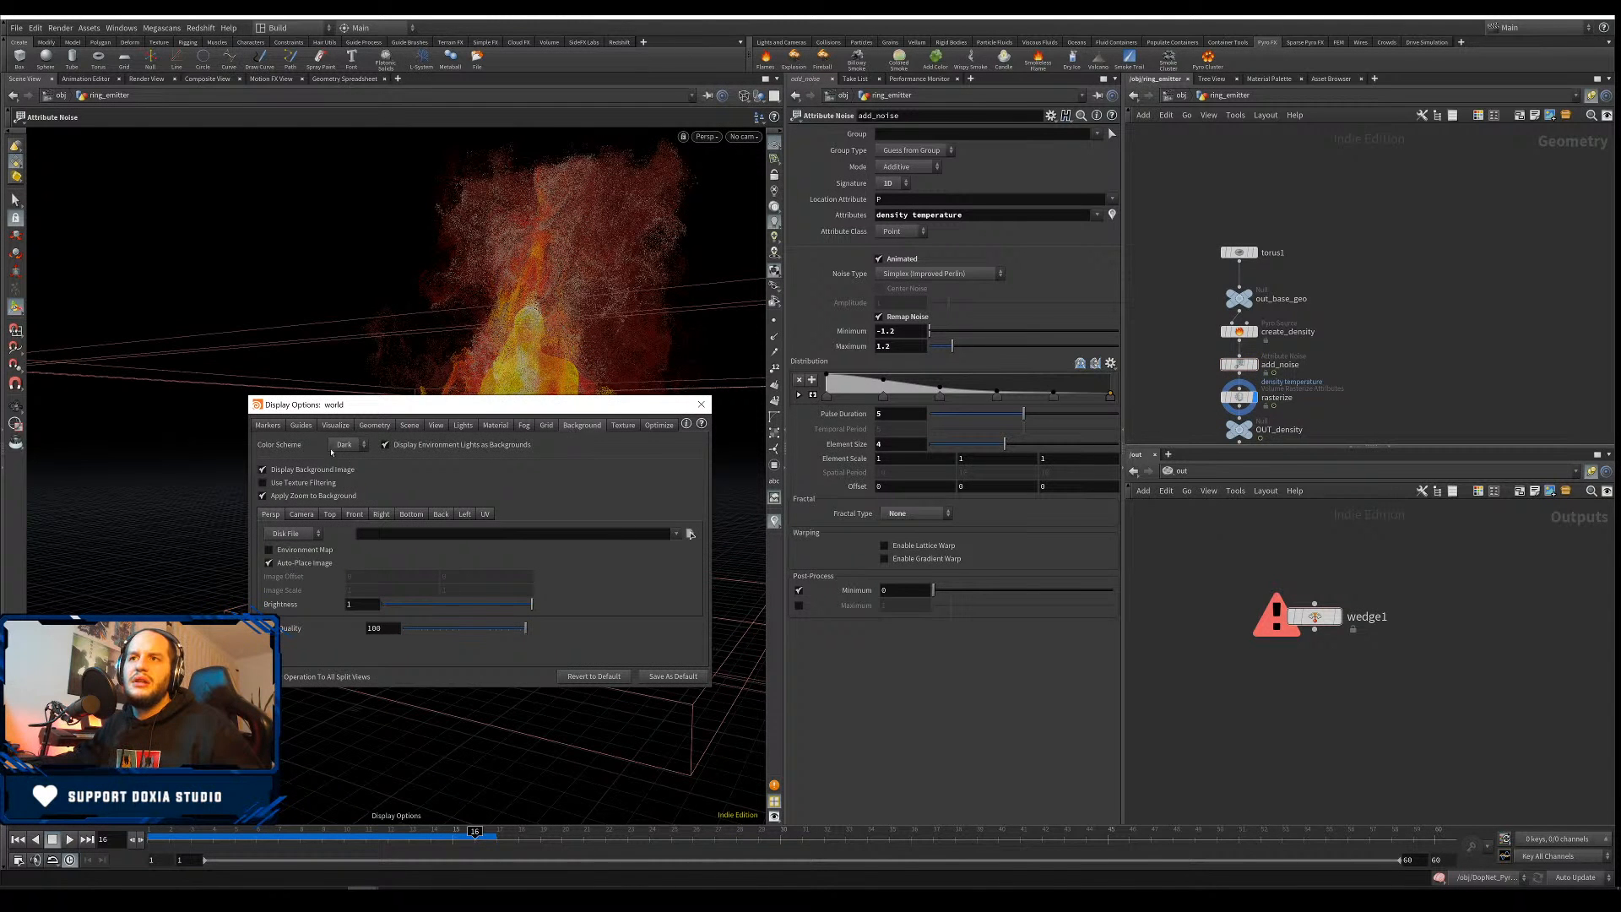
pyautogui.click(331, 452)
pyautogui.click(342, 442)
pyautogui.moveTo(527, 396); pyautogui.dragTo(1019, 315)
pyautogui.moveTo(591, 507); pyautogui.dragTo(436, 601)
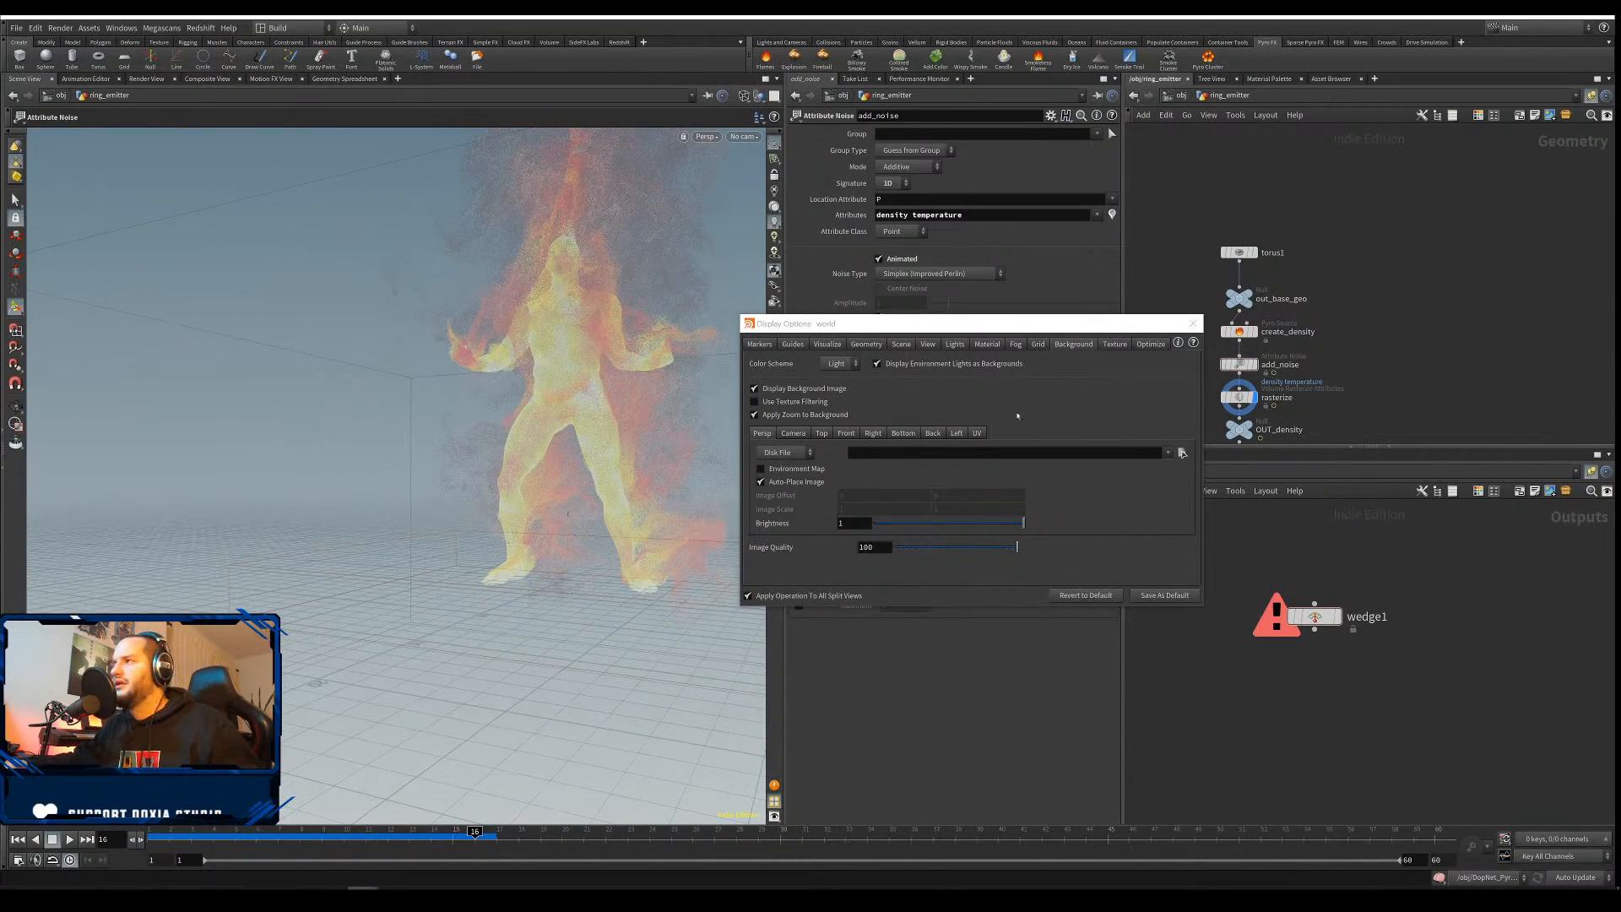
pyautogui.click(1194, 324)
# Compare the OUT_density and create_density outputs and set the viewport shading to Smooth Shaded
pyautogui.click(1252, 424)
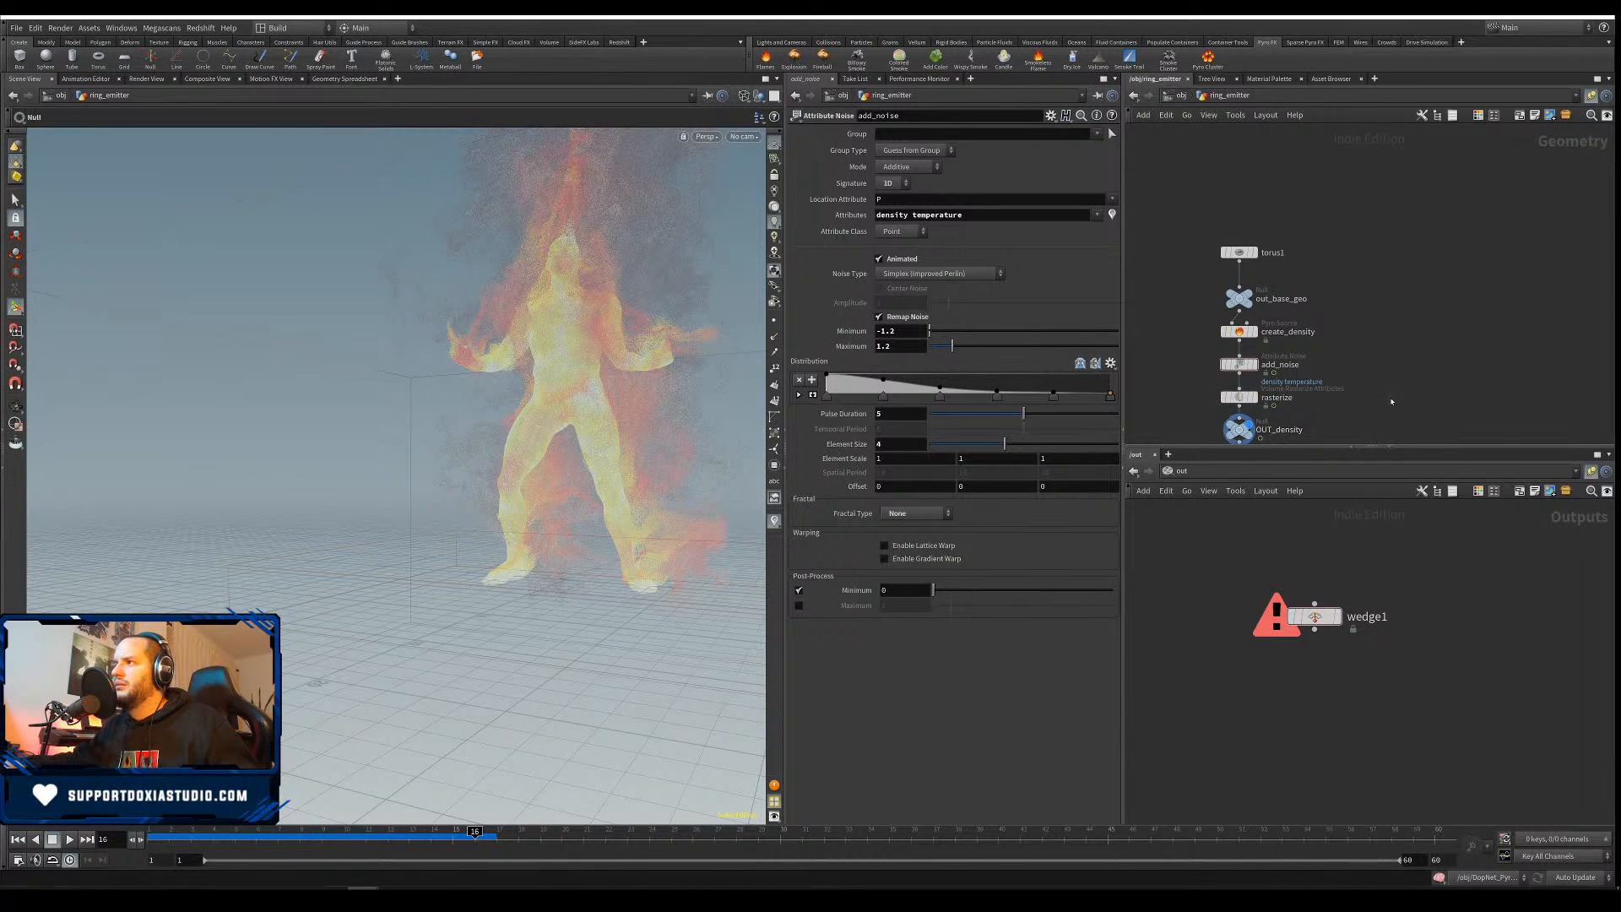
pyautogui.click(1254, 331)
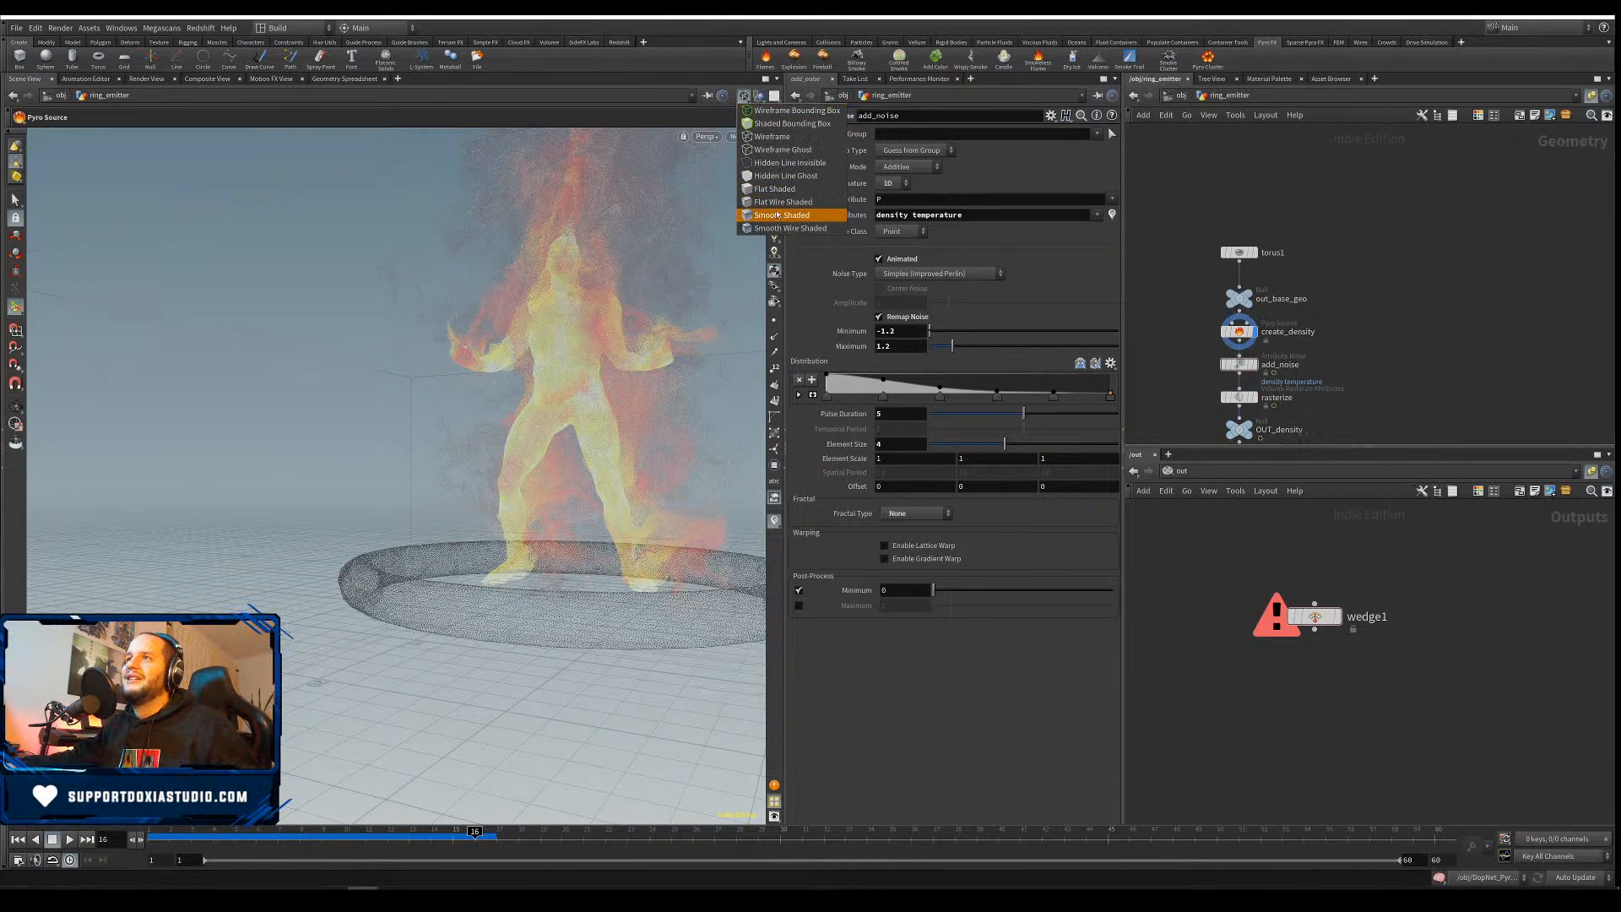
pyautogui.click(776, 218)
pyautogui.keyDown('alt'); pyautogui.moveTo(541, 506); pyautogui.dragTo(449, 474); pyautogui.keyUp('alt')
# Set the viewport background's color scheme back to Dark
pyautogui.press('d')
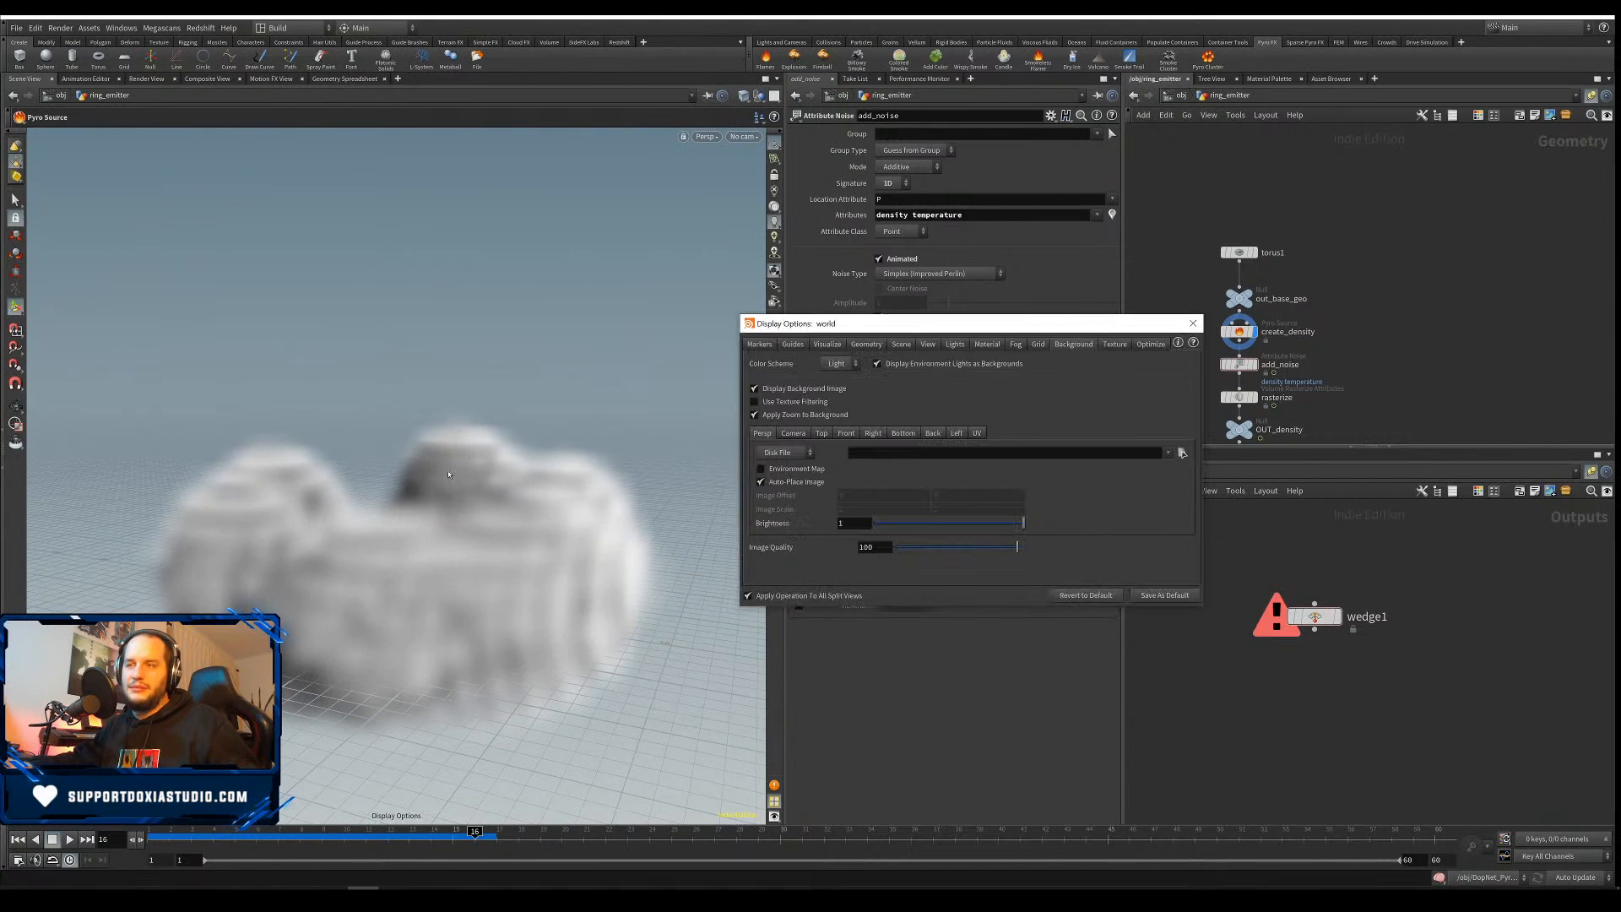
pyautogui.click(824, 364)
pyautogui.click(833, 390)
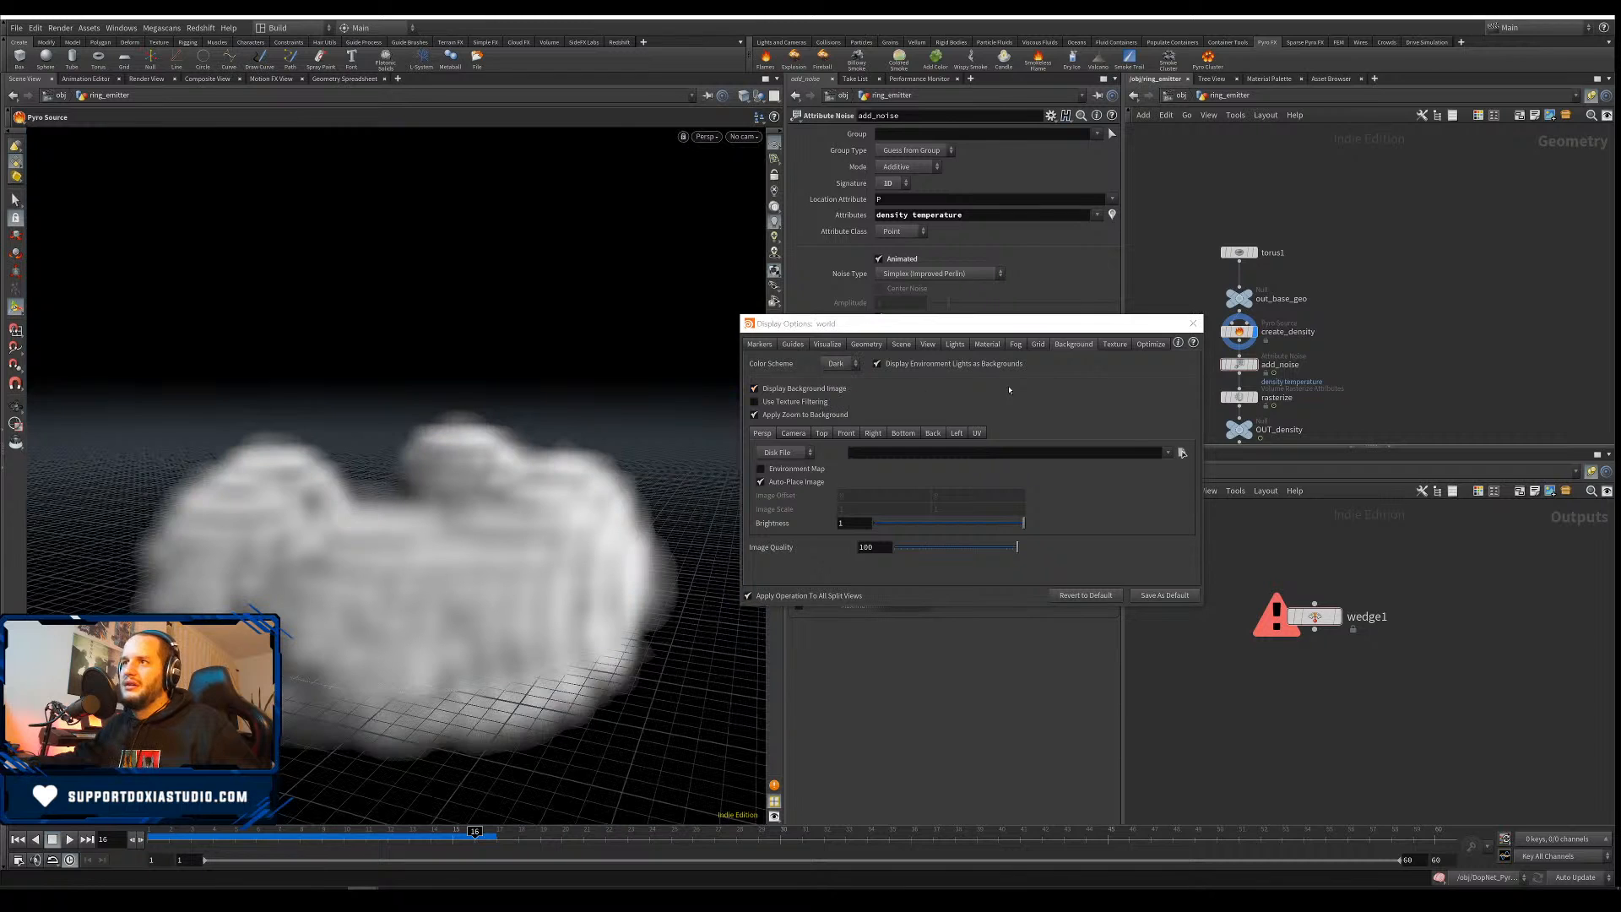
pyautogui.click(1193, 326)
# Restore the display to OUT_density in ring_emitter and review the create_density and add_noise settings
pyautogui.moveTo(1452, 315); pyautogui.dragTo(1456, 245, button='middle')
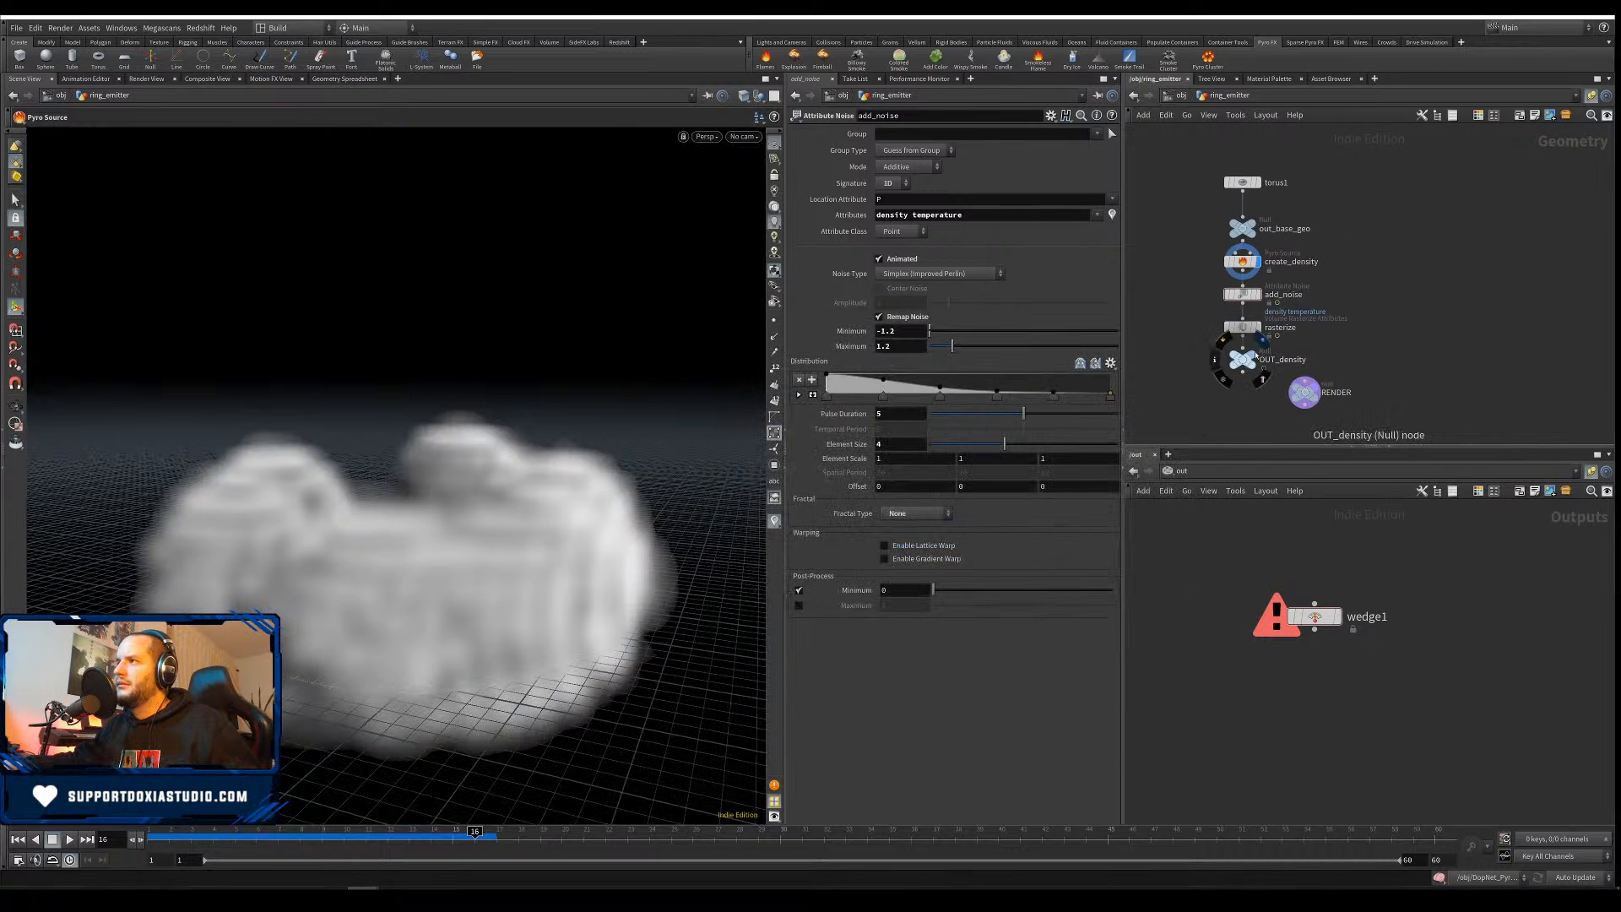
pyautogui.click(1262, 345)
pyautogui.moveTo(1263, 359); pyautogui.dragTo(1263, 403, button='middle')
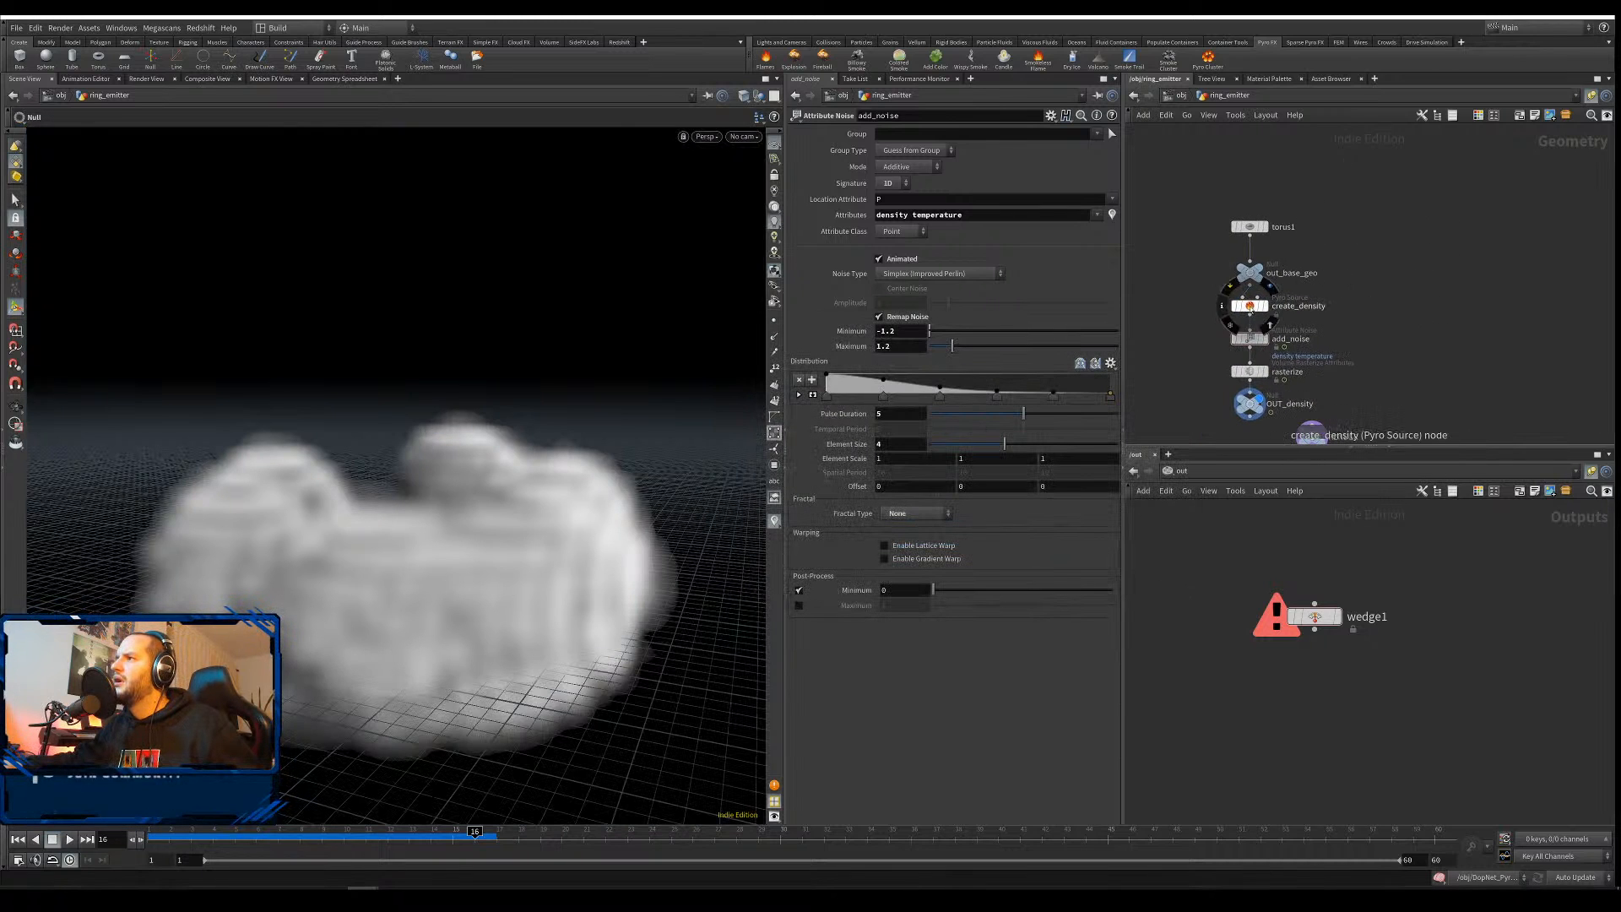
pyautogui.click(1245, 307)
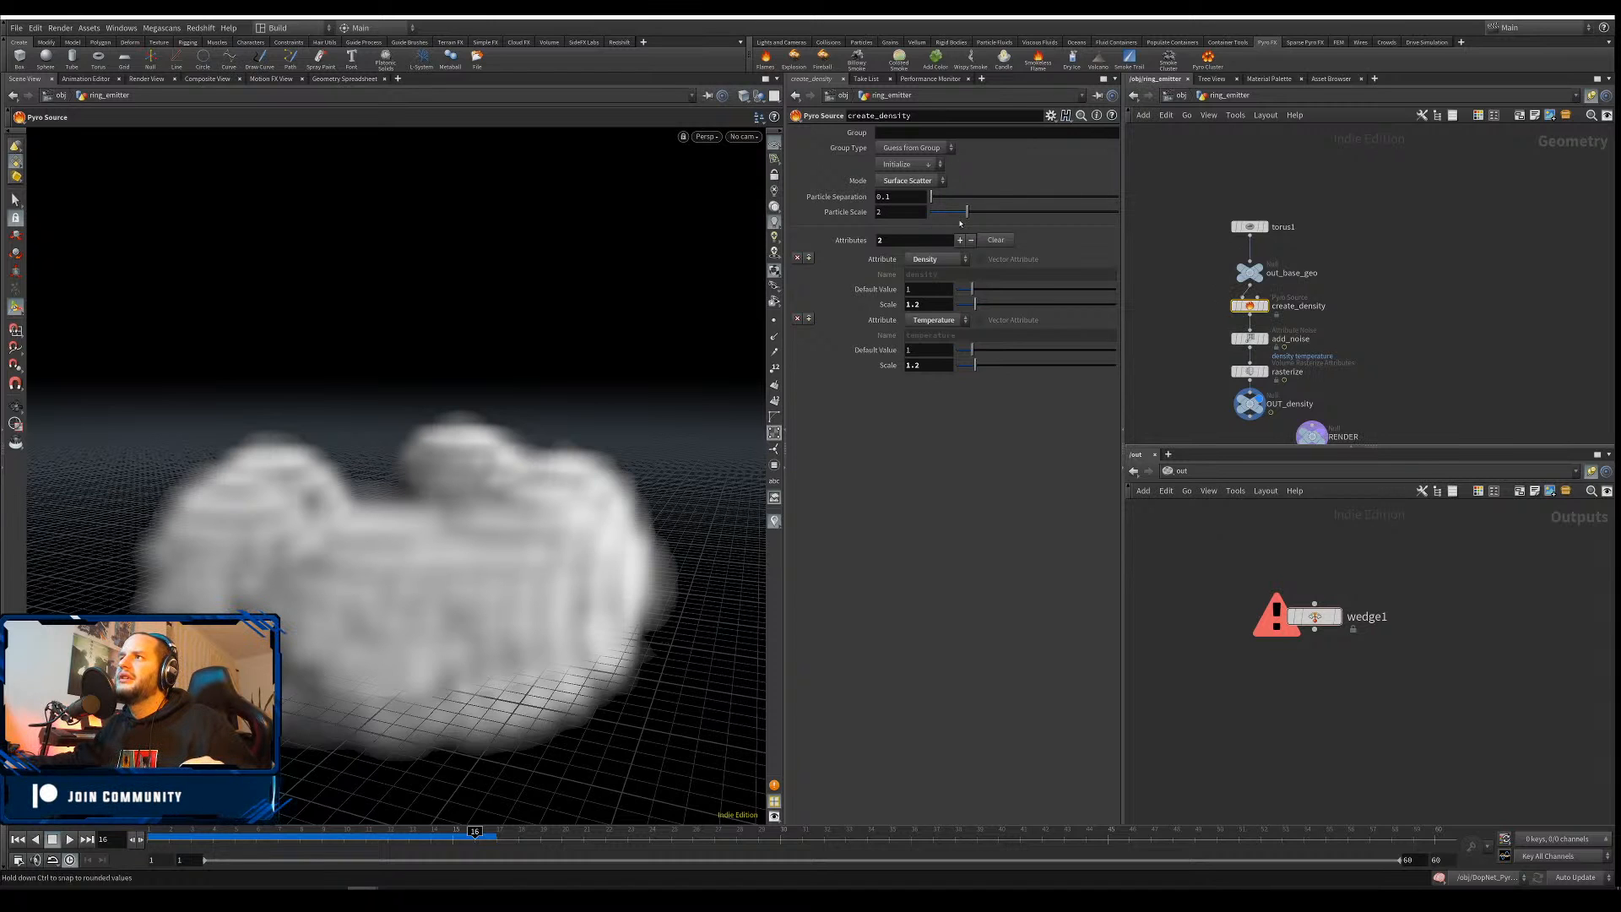
pyautogui.click(1245, 340)
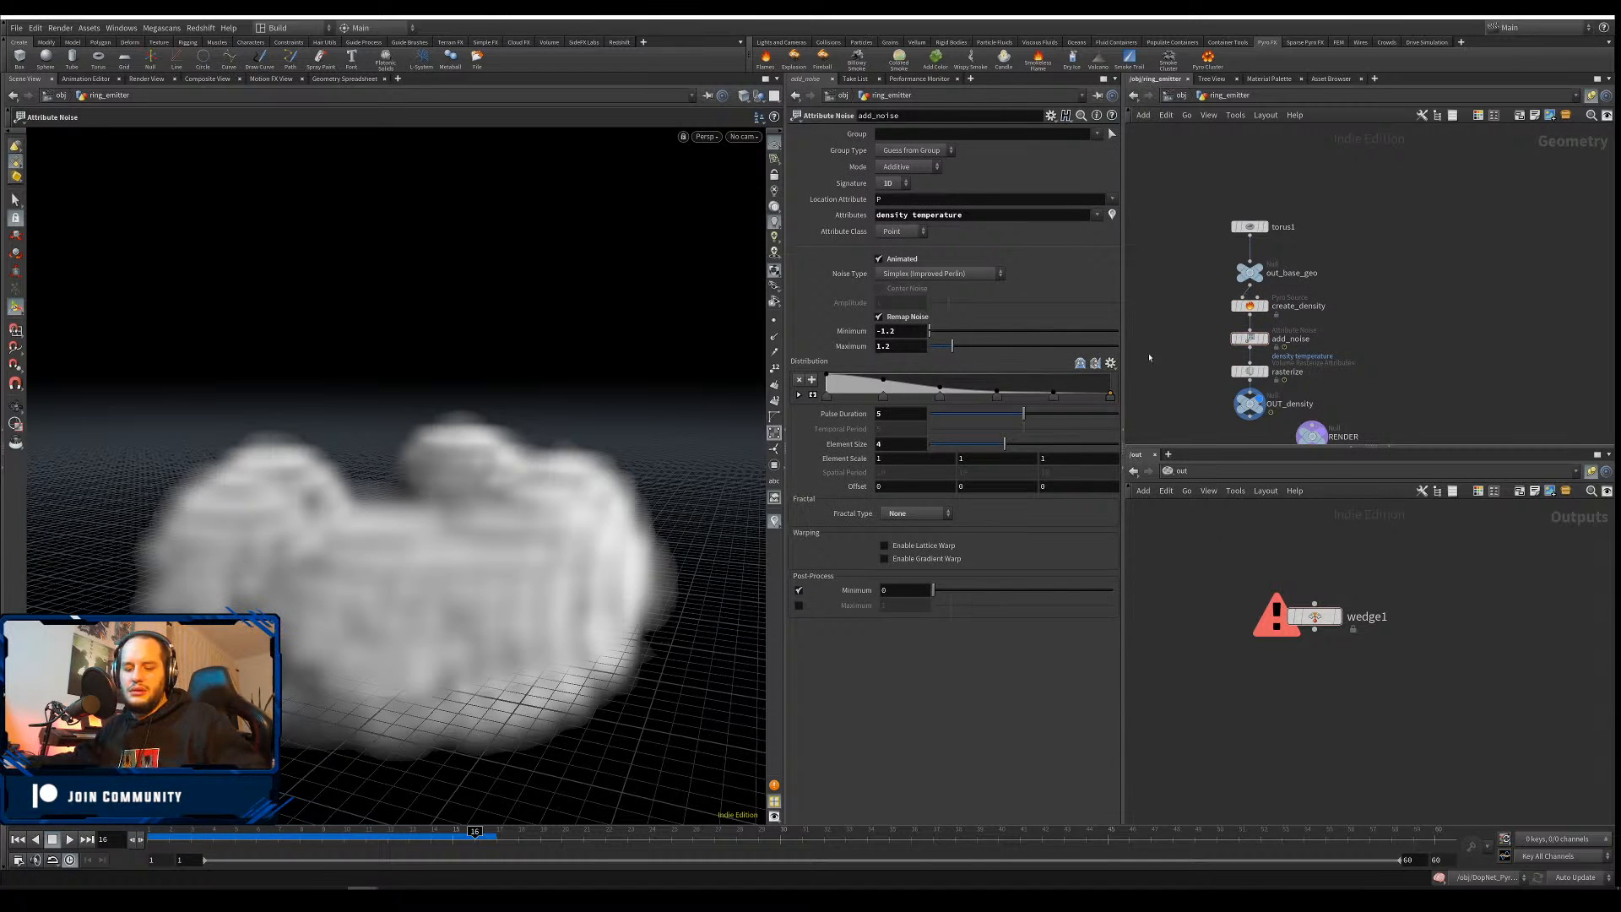
# Return to the object level, rewind to frame 1 and examine the smoke ring around the character
pyautogui.press('u')
pyautogui.moveTo(253, 842); pyautogui.dragTo(153, 841)
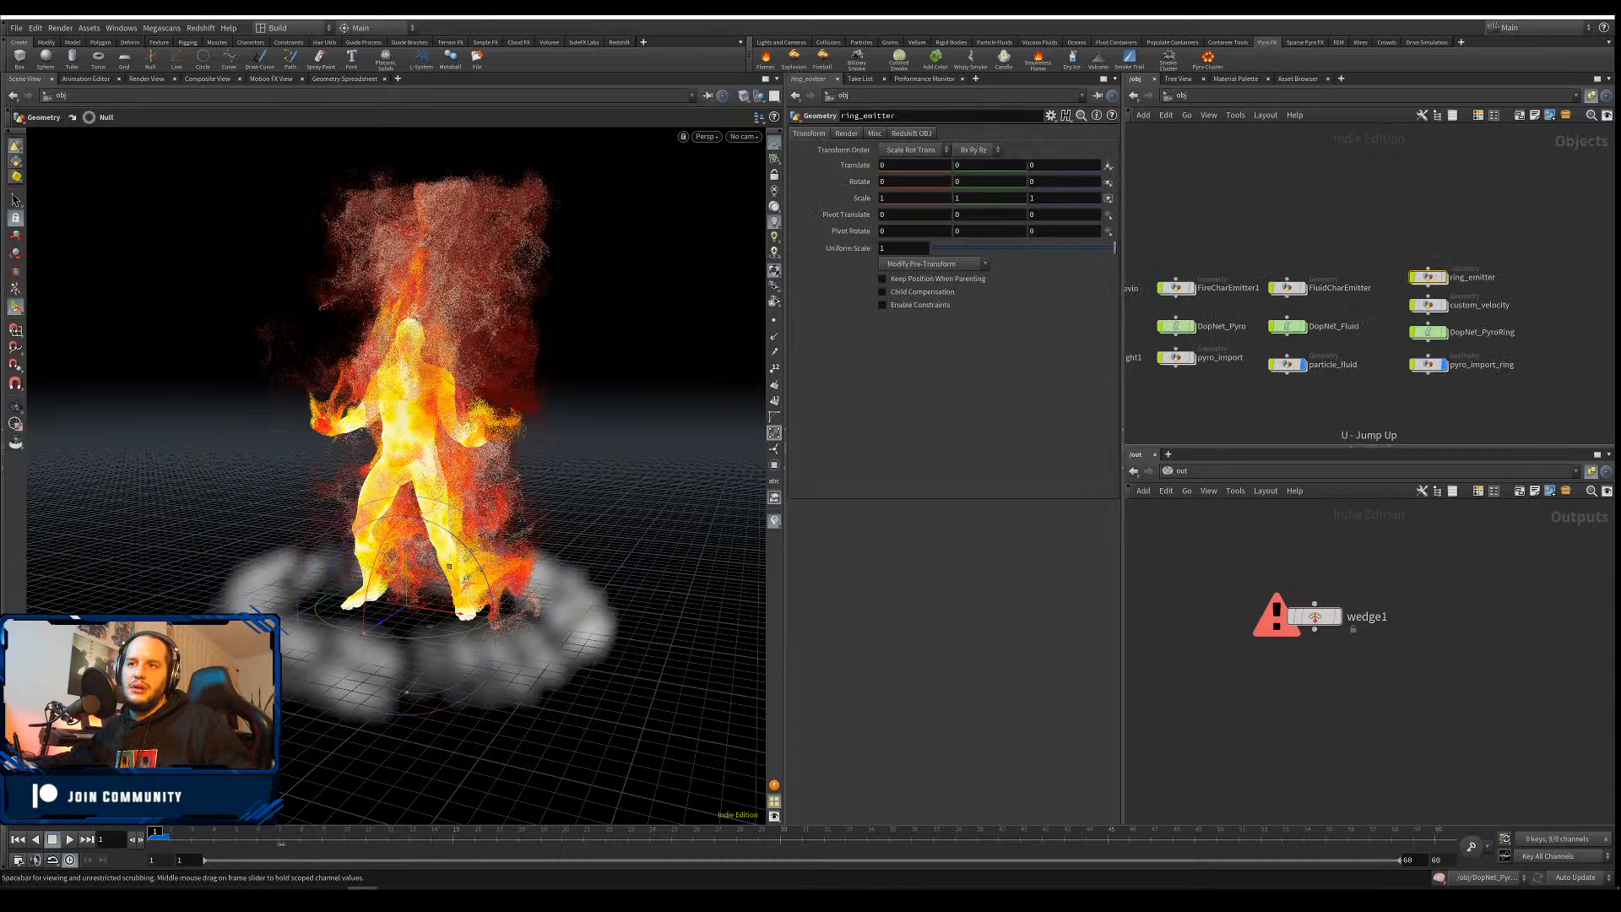
pyautogui.click(3, 869)
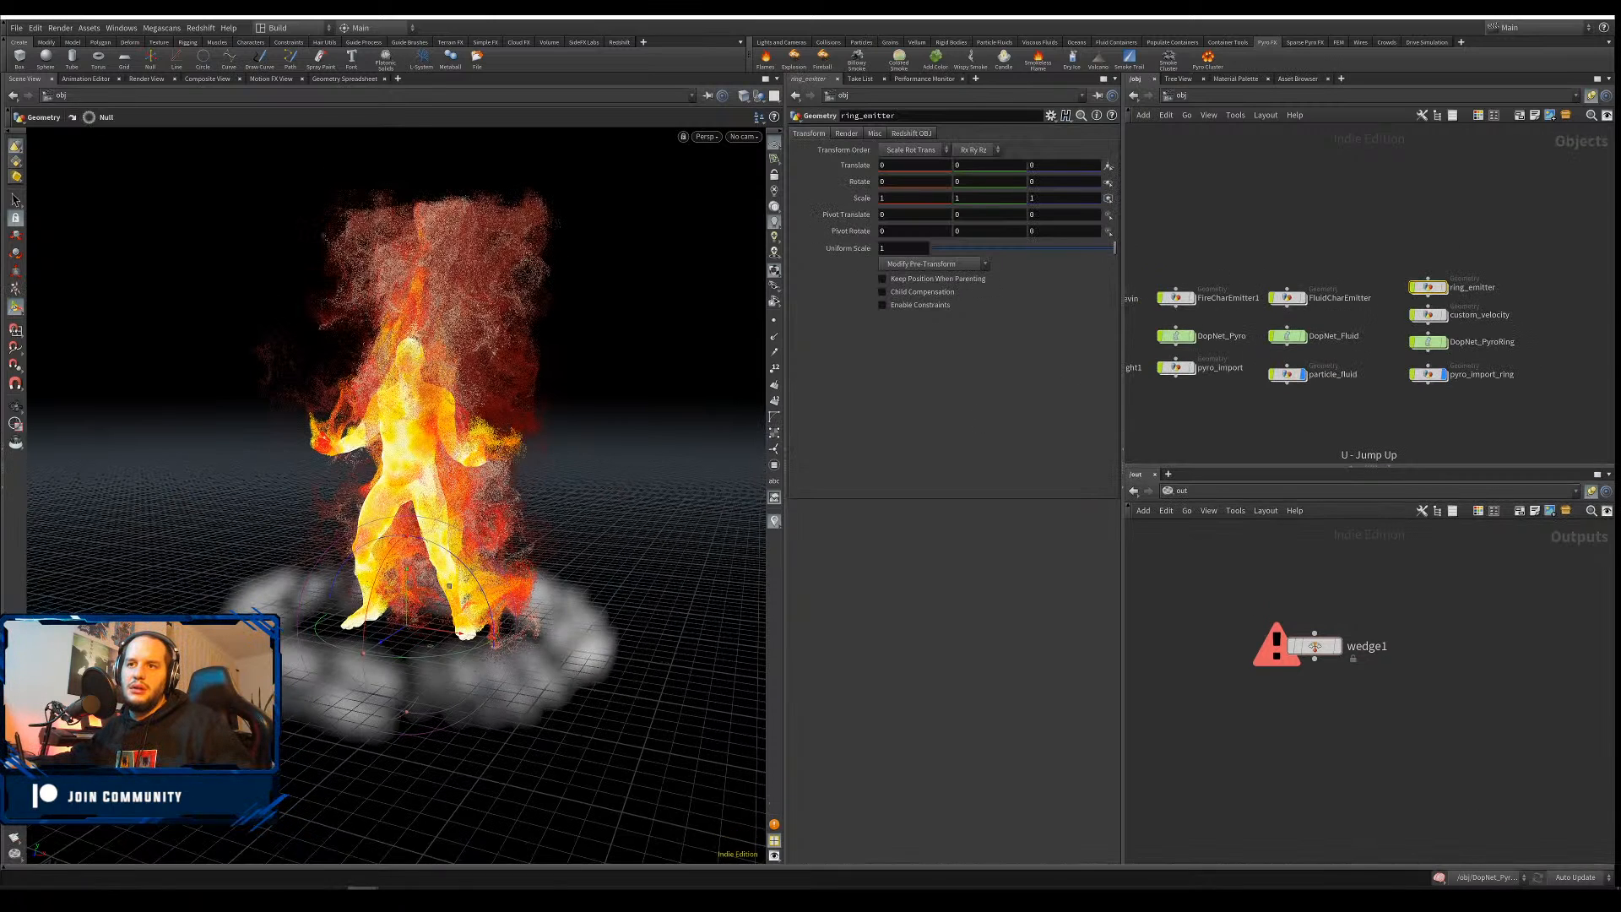
pyautogui.keyDown('alt'); pyautogui.moveTo(406, 507); pyautogui.dragTo(338, 473, button='right'); pyautogui.keyUp('alt')
pyautogui.keyDown('alt'); pyautogui.moveTo(338, 473); pyautogui.dragTo(346, 447); pyautogui.keyUp('alt')
pyautogui.click(159, 868)
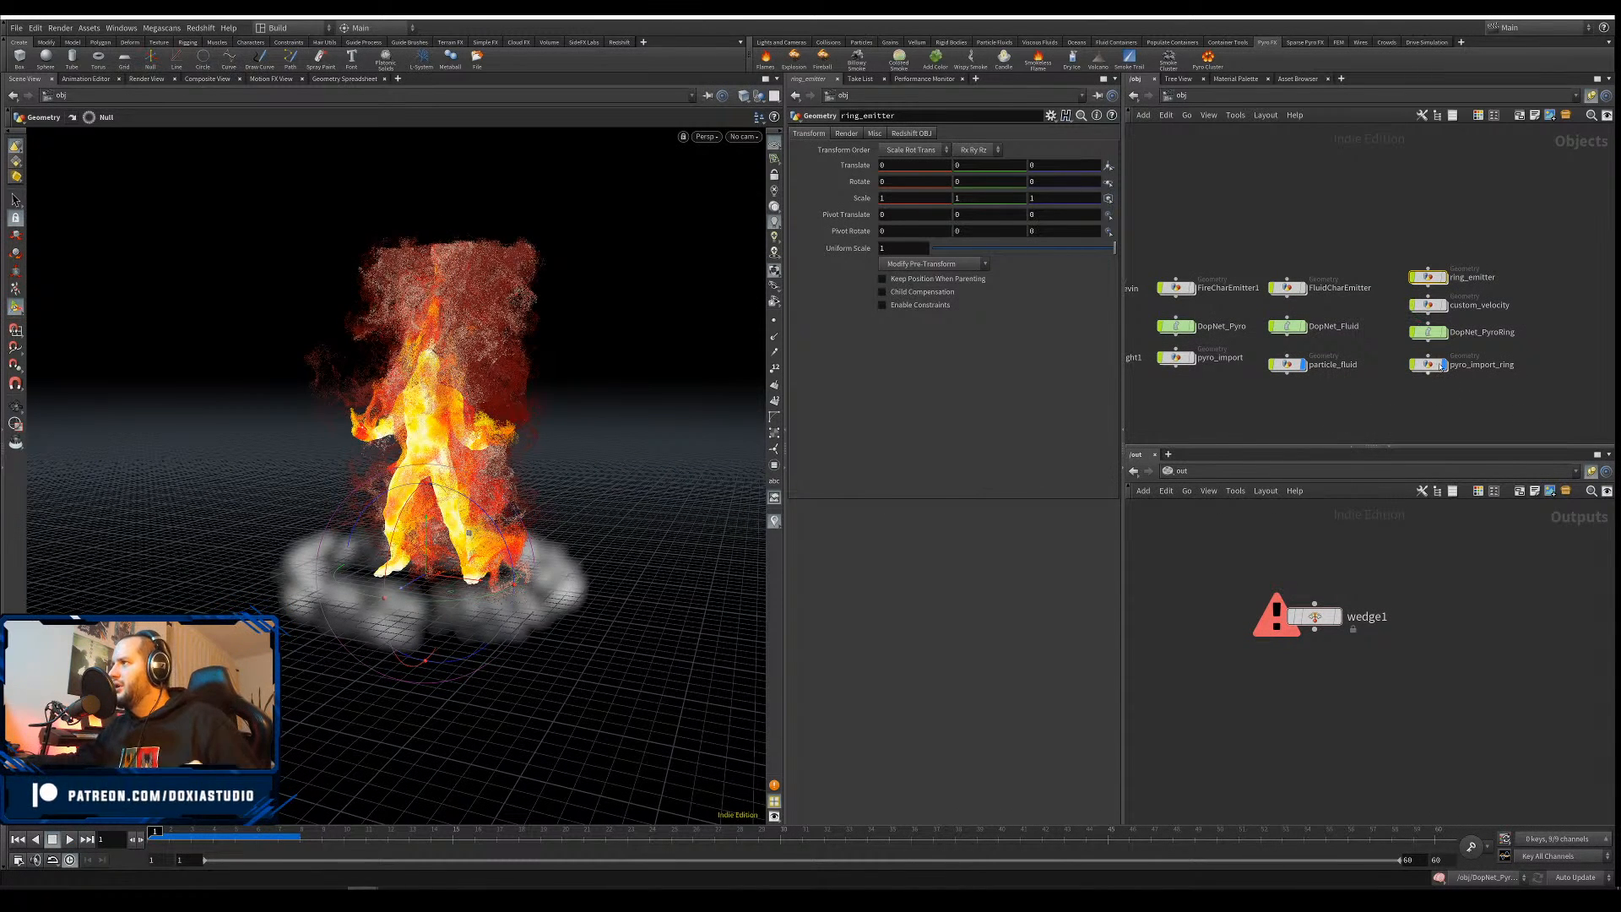
# Add a Volume Source node beside source_density_from_ring_emitter inside DopNet_PyroRing, keeping its initialization as Source Smoke
pyautogui.click(1431, 334)
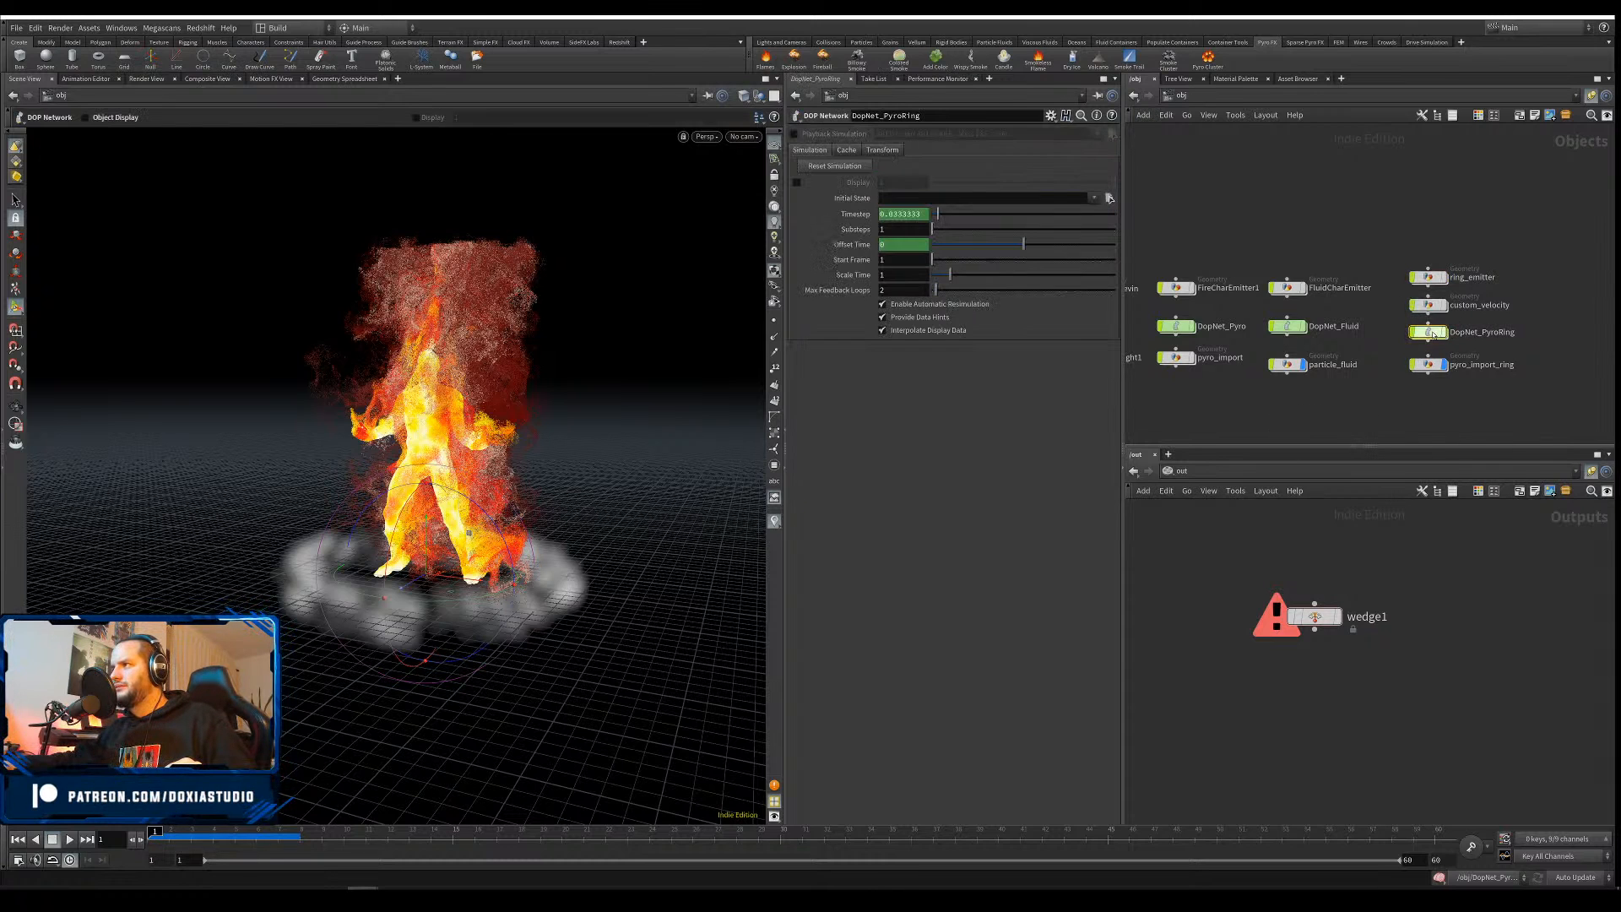
pyautogui.doubleClick(1431, 334)
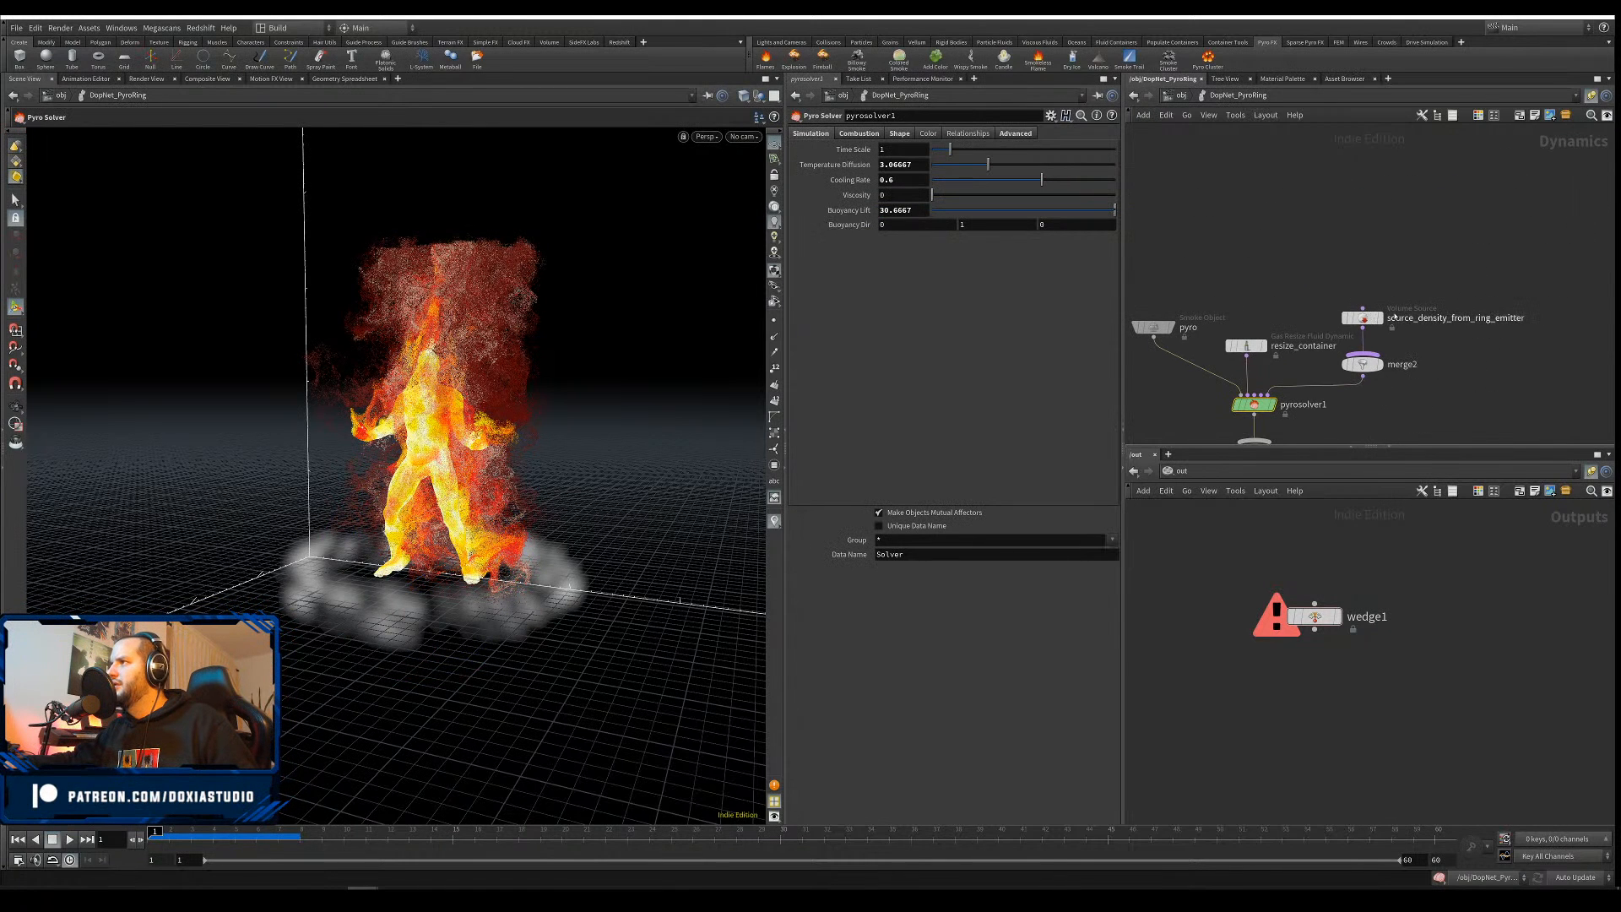
pyautogui.moveTo(1396, 318); pyautogui.dragTo(1381, 263)
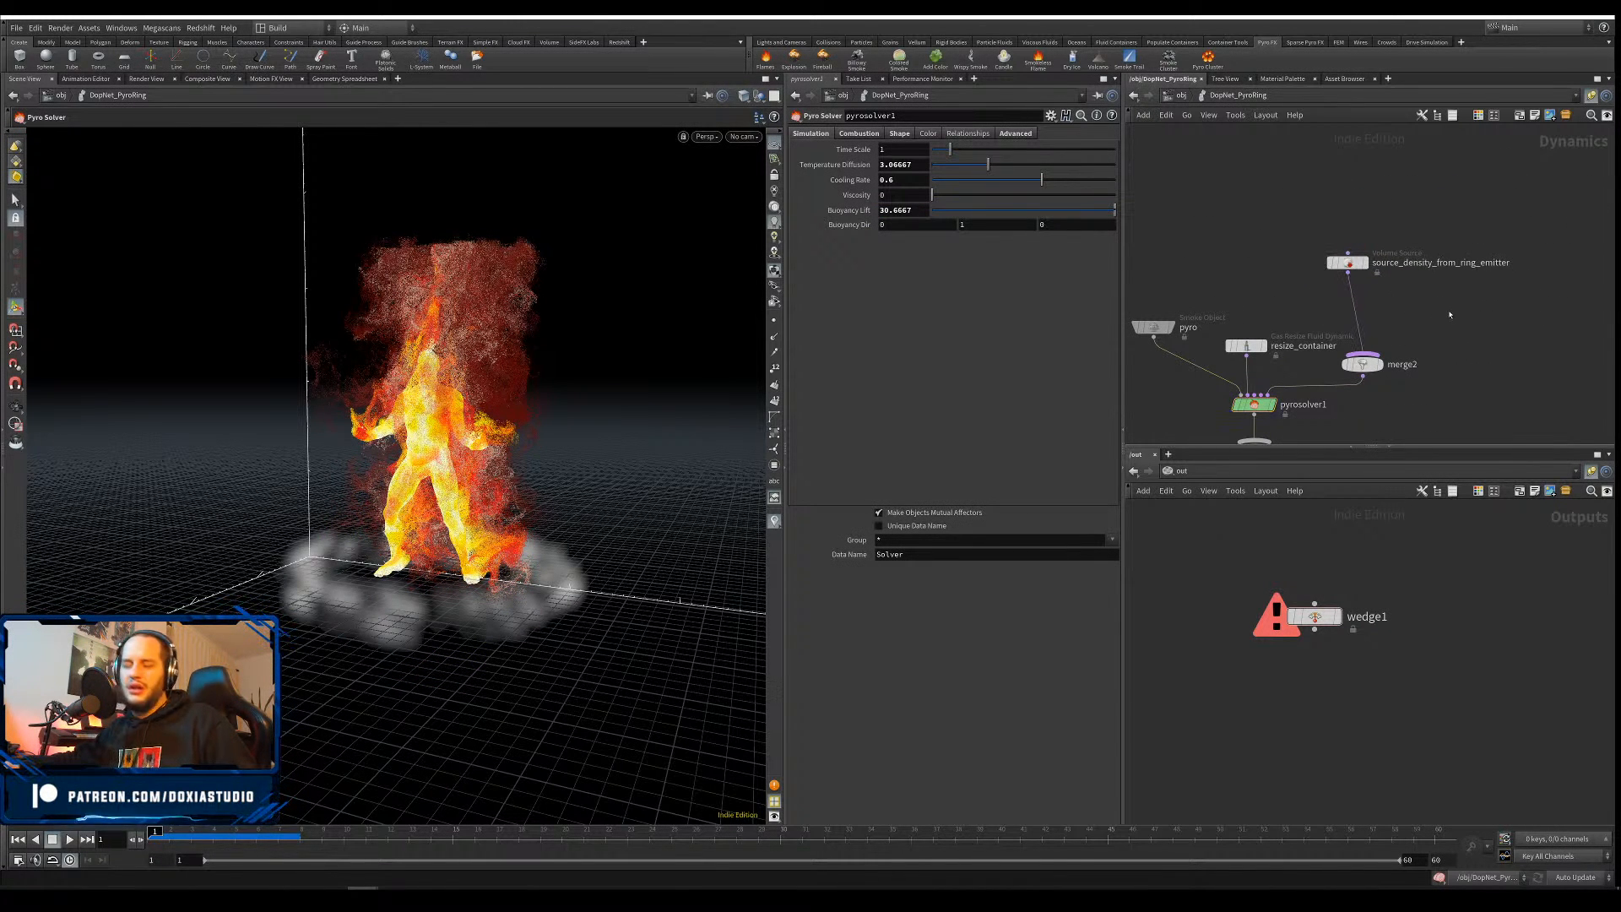
pyautogui.press('Tab')
pyautogui.write('volu')
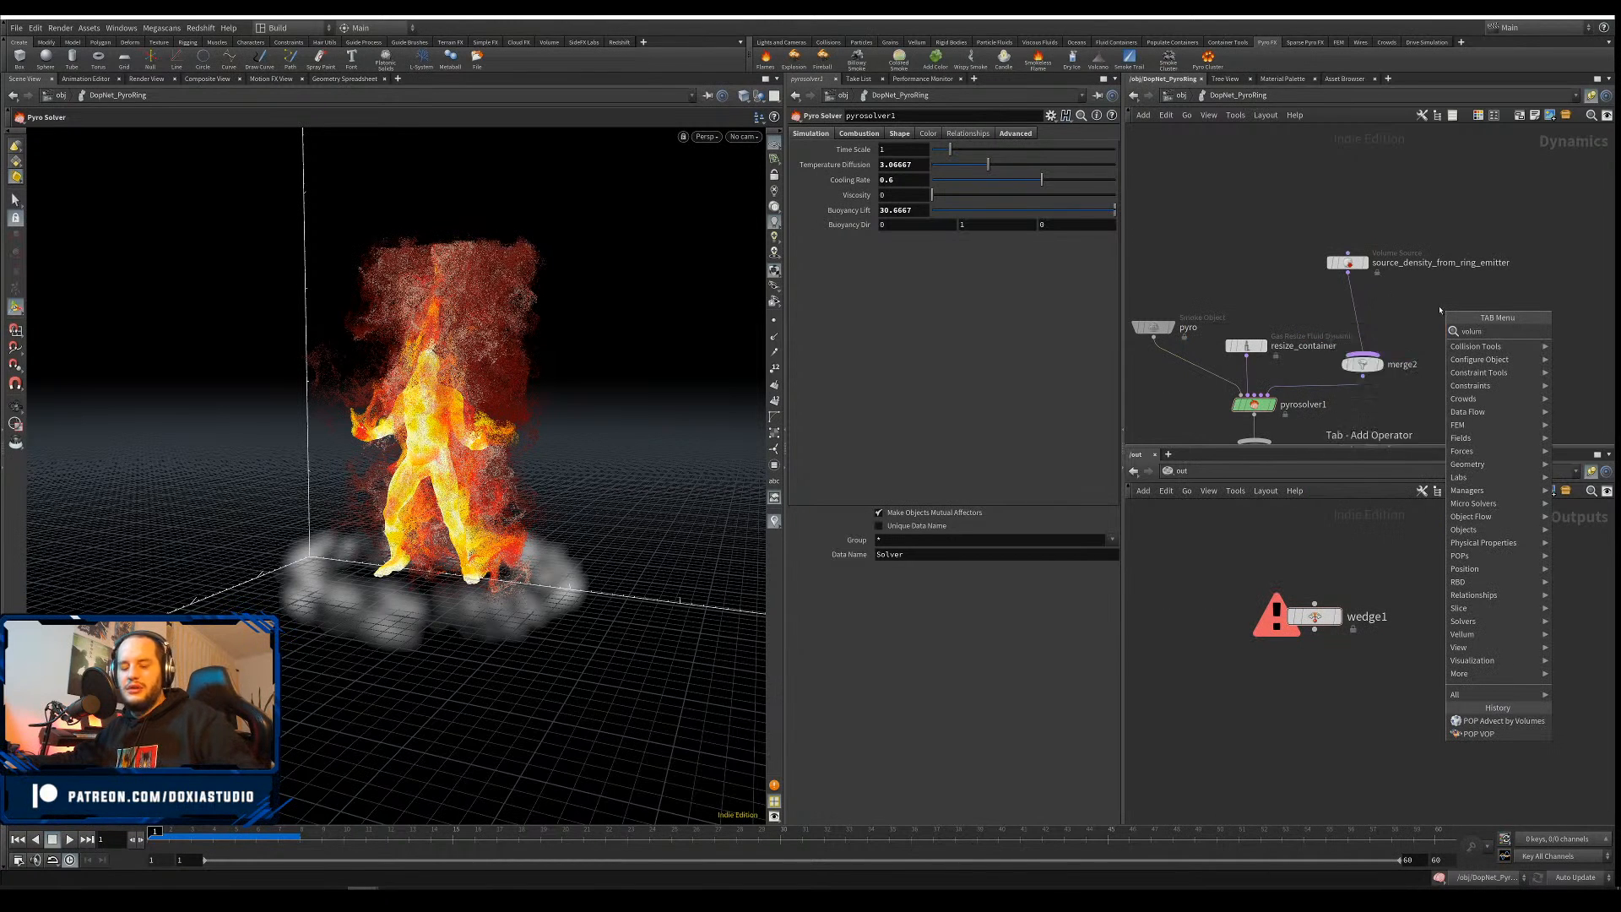
pyautogui.press('Return')
pyautogui.click(1463, 309)
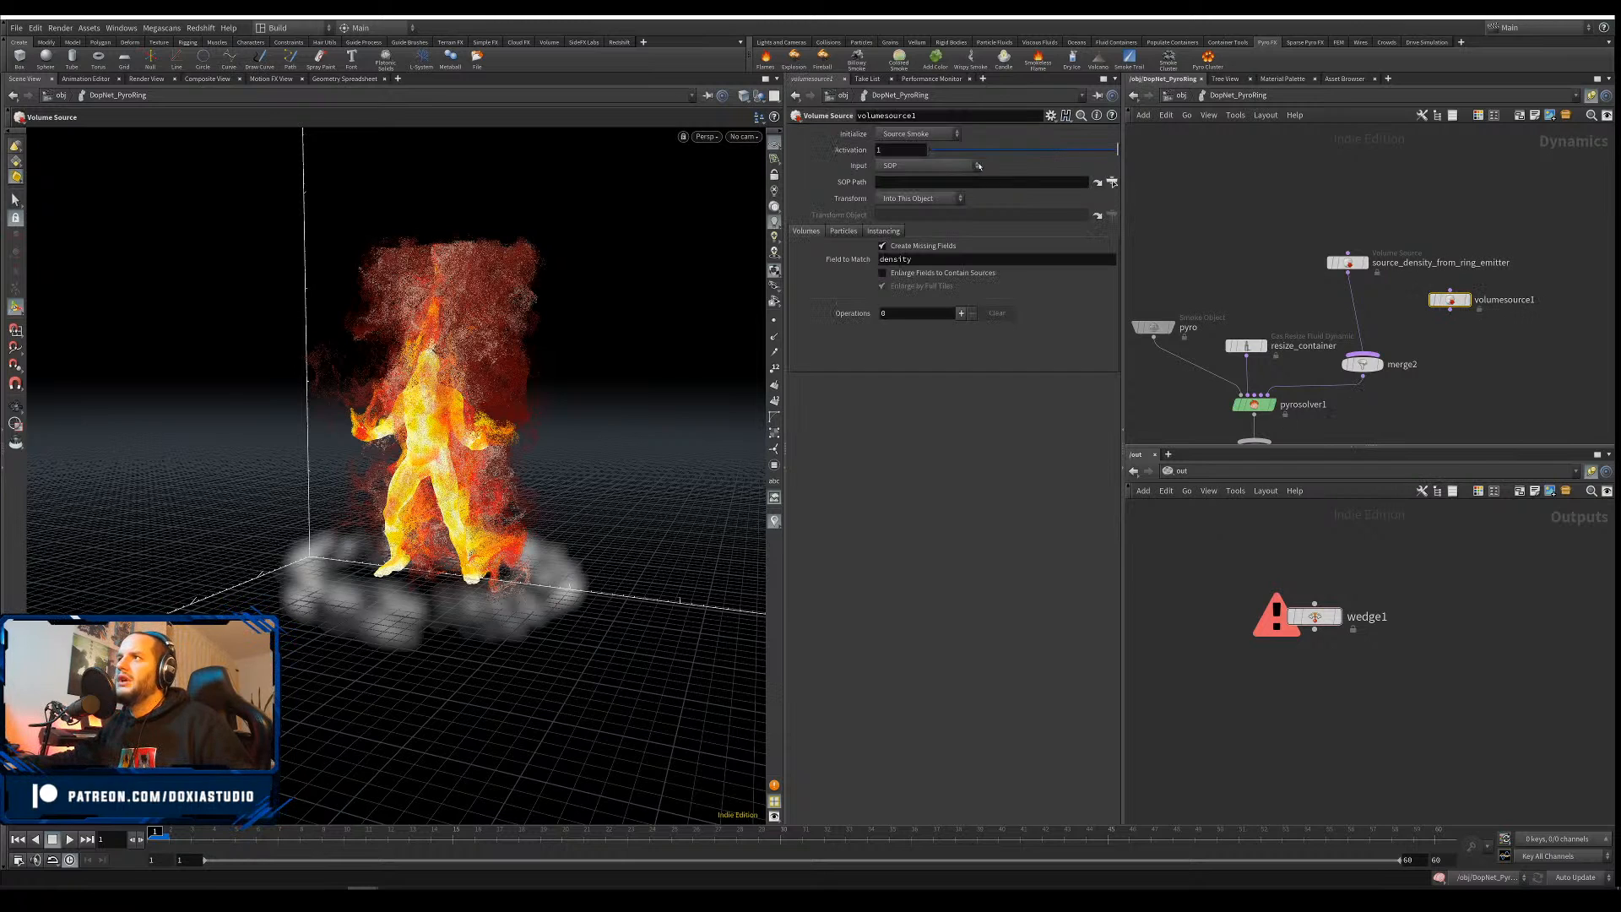
pyautogui.click(957, 134)
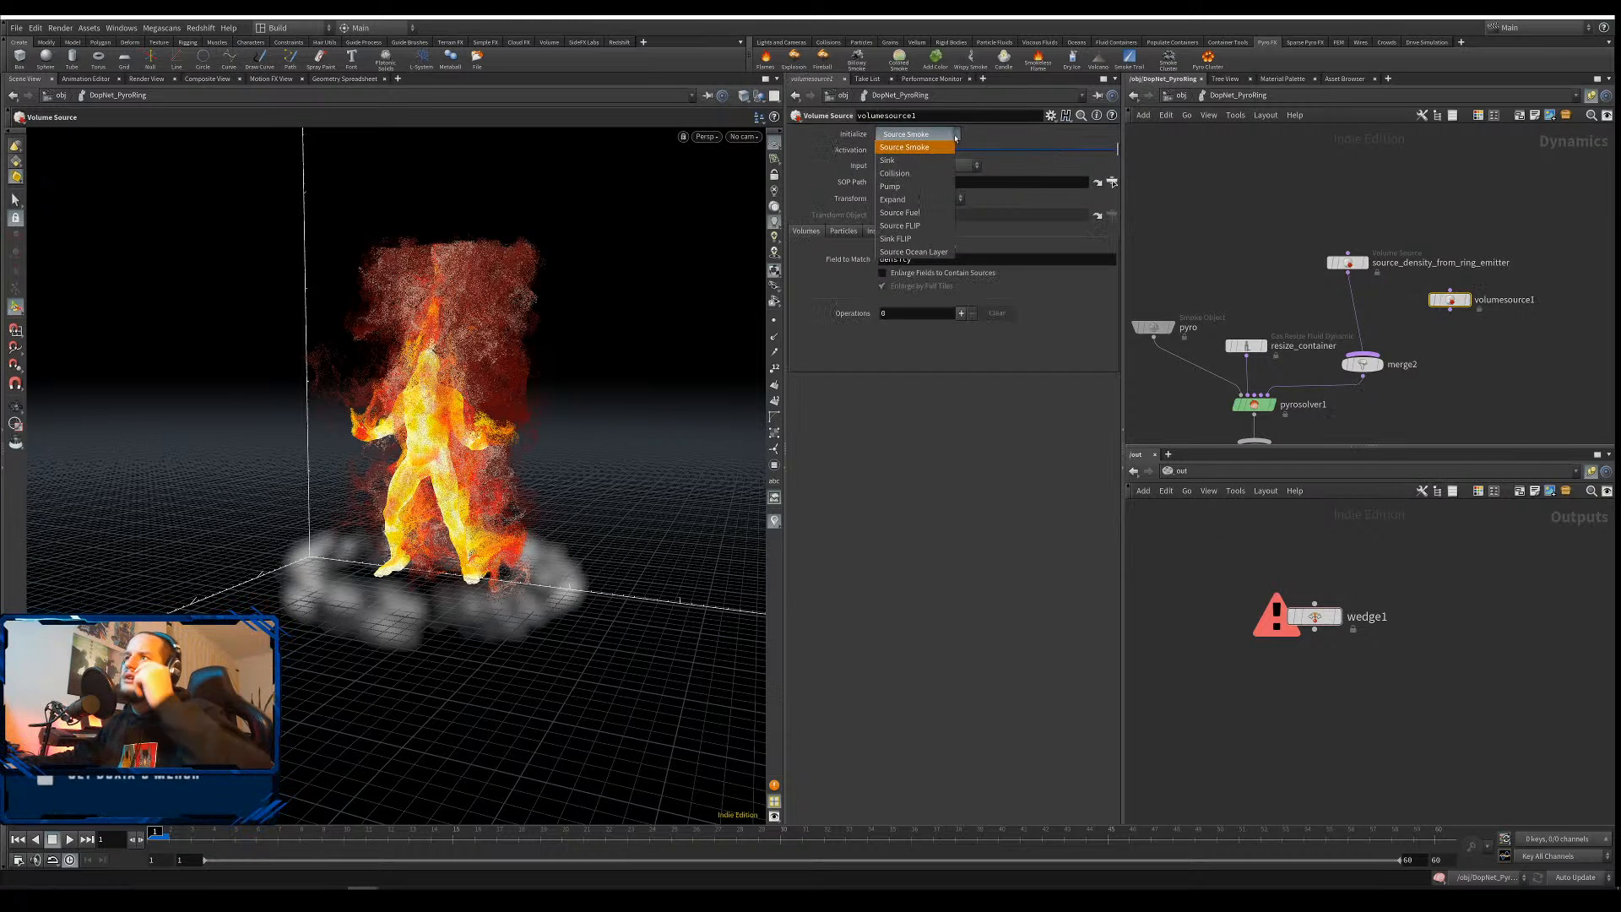
pyautogui.click(995, 132)
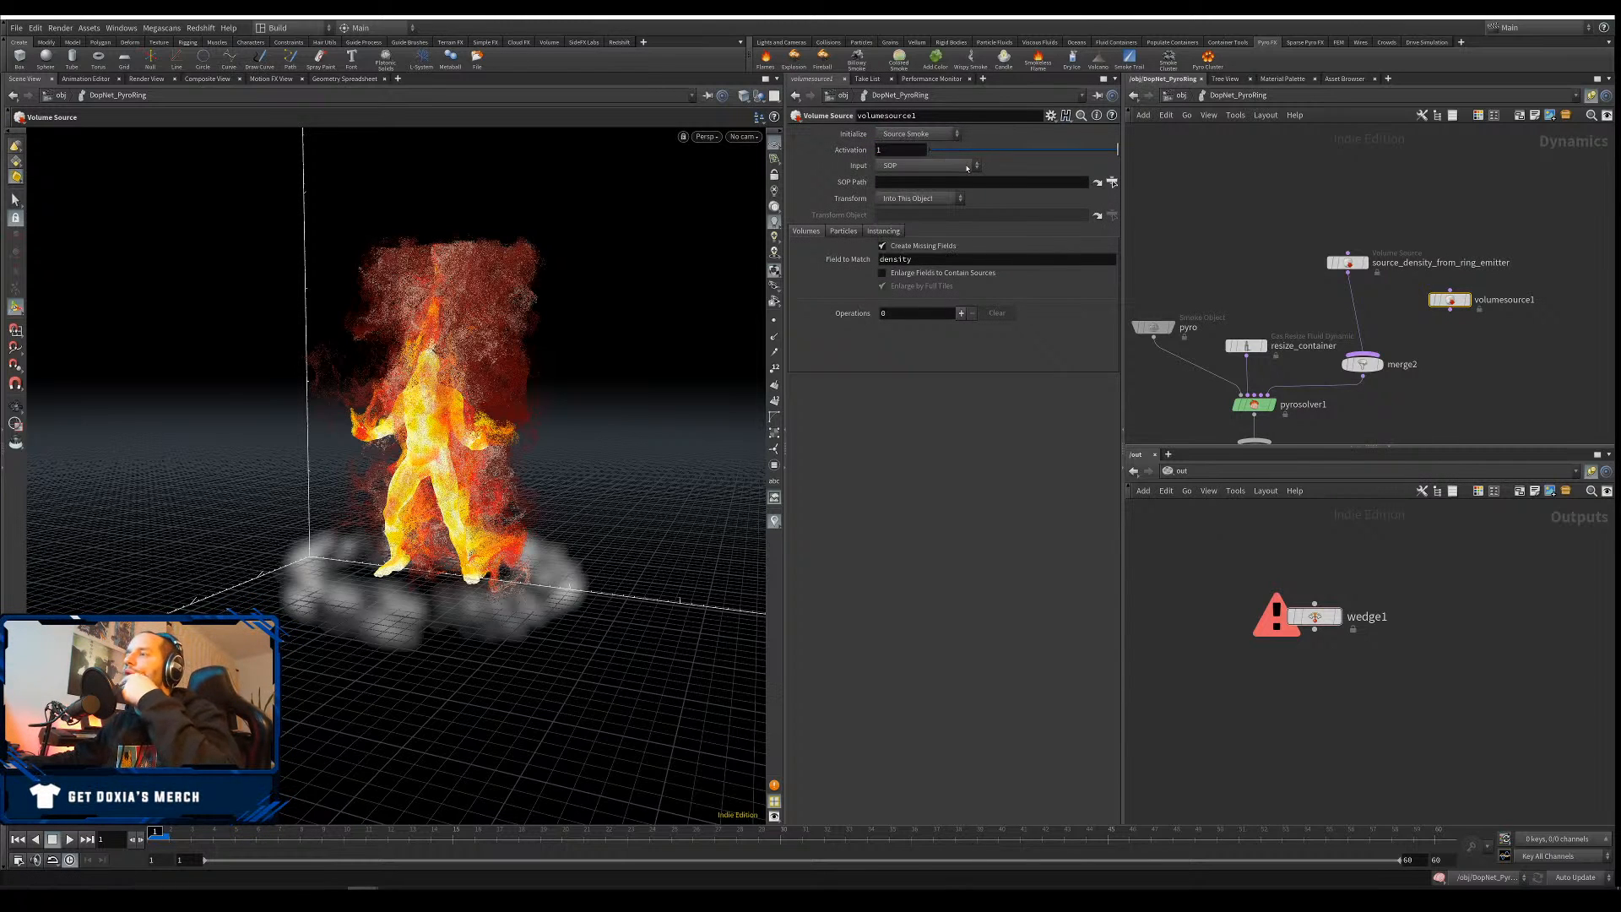
# Set the new volume source's SOP path to /obj/custom_velocity/out_custom_velocity
pyautogui.click(1113, 183)
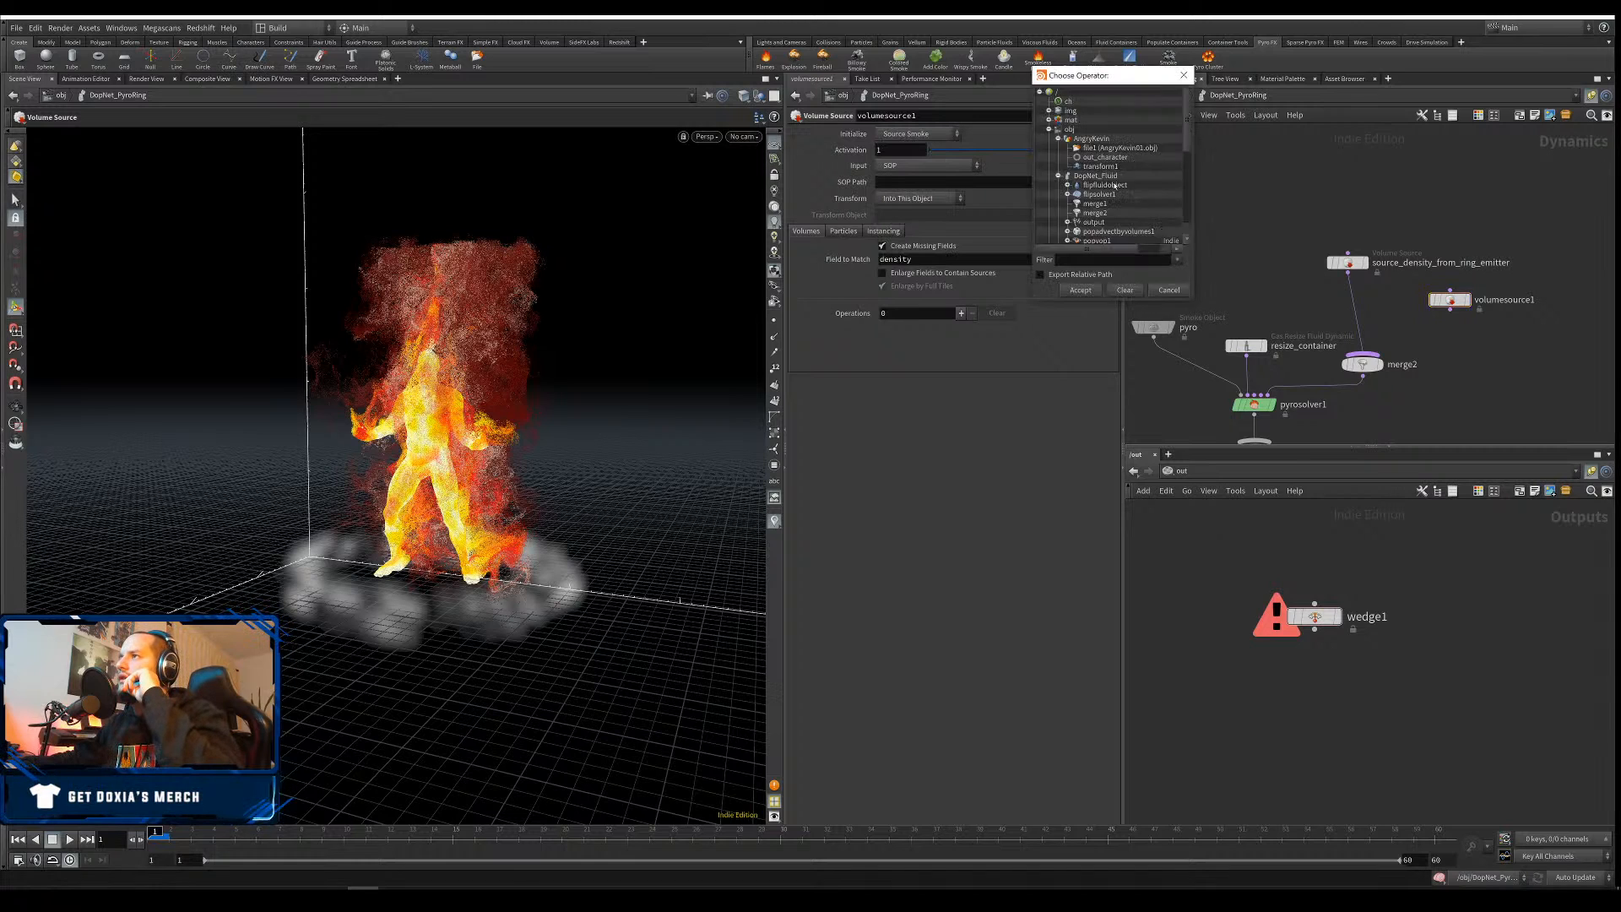
pyautogui.click(1058, 145)
pyautogui.click(1049, 131)
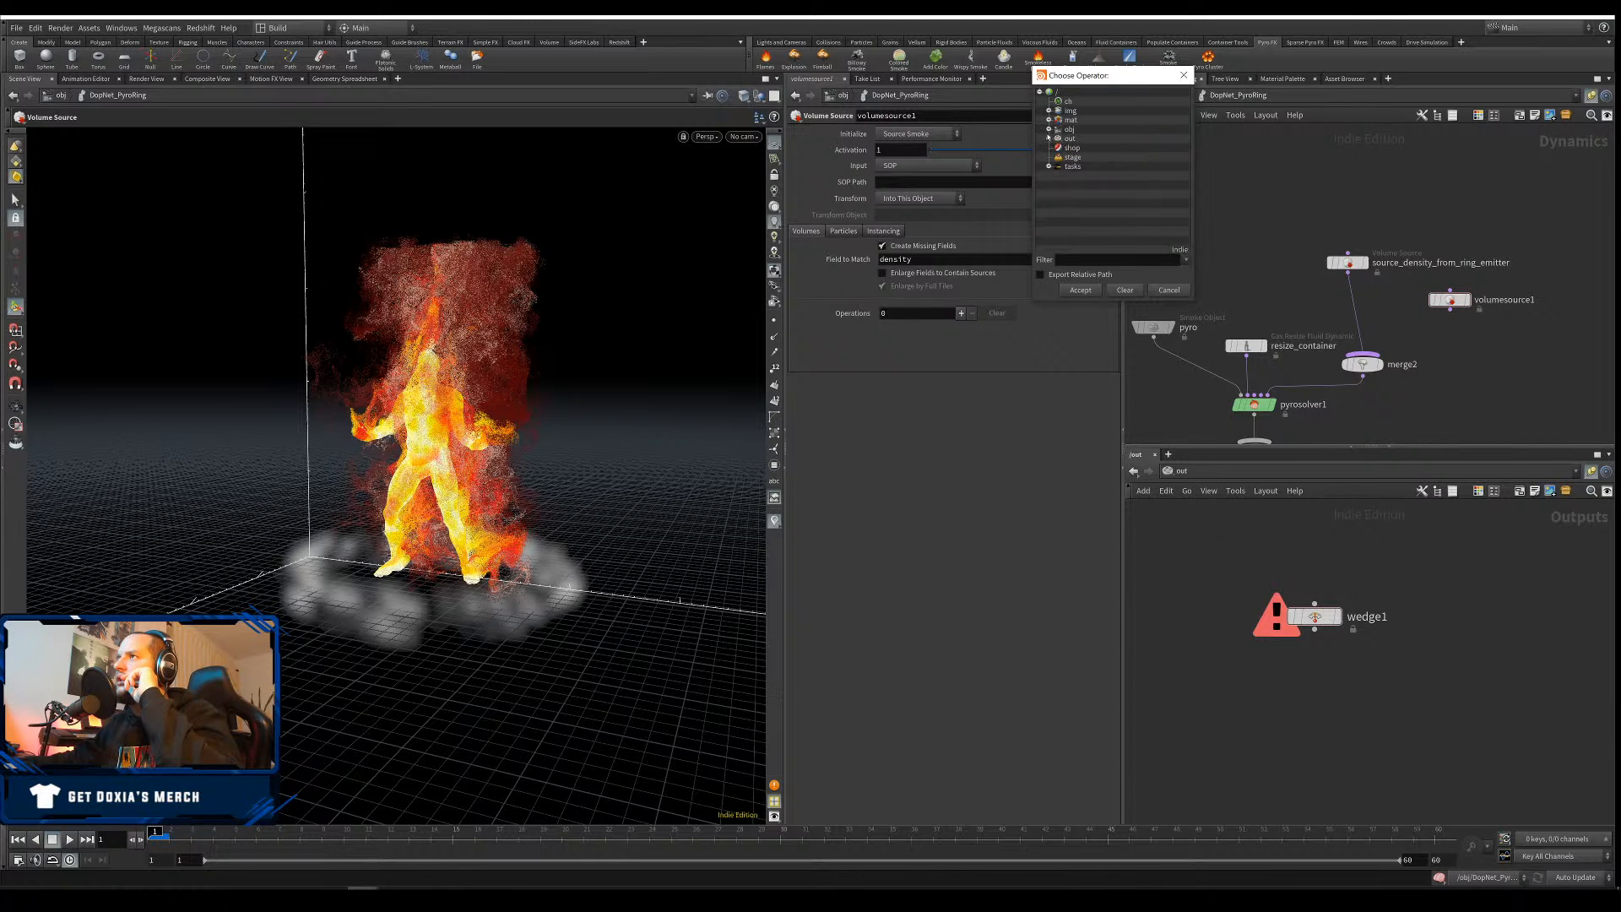
pyautogui.click(1049, 132)
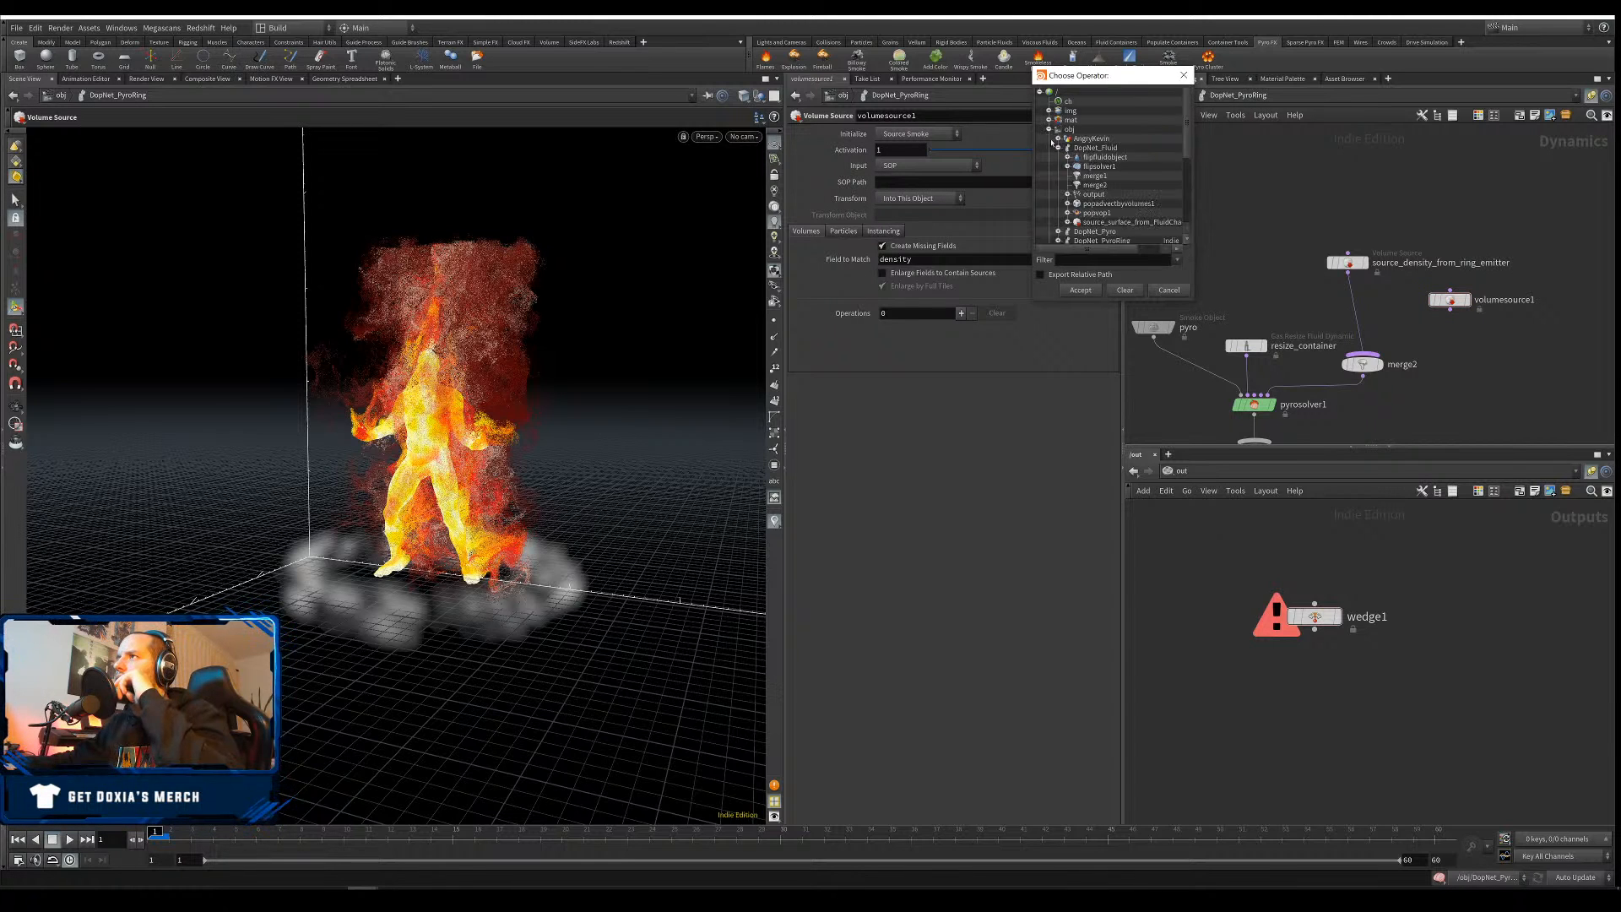
pyautogui.click(1059, 140)
pyautogui.click(1059, 140)
pyautogui.click(1058, 149)
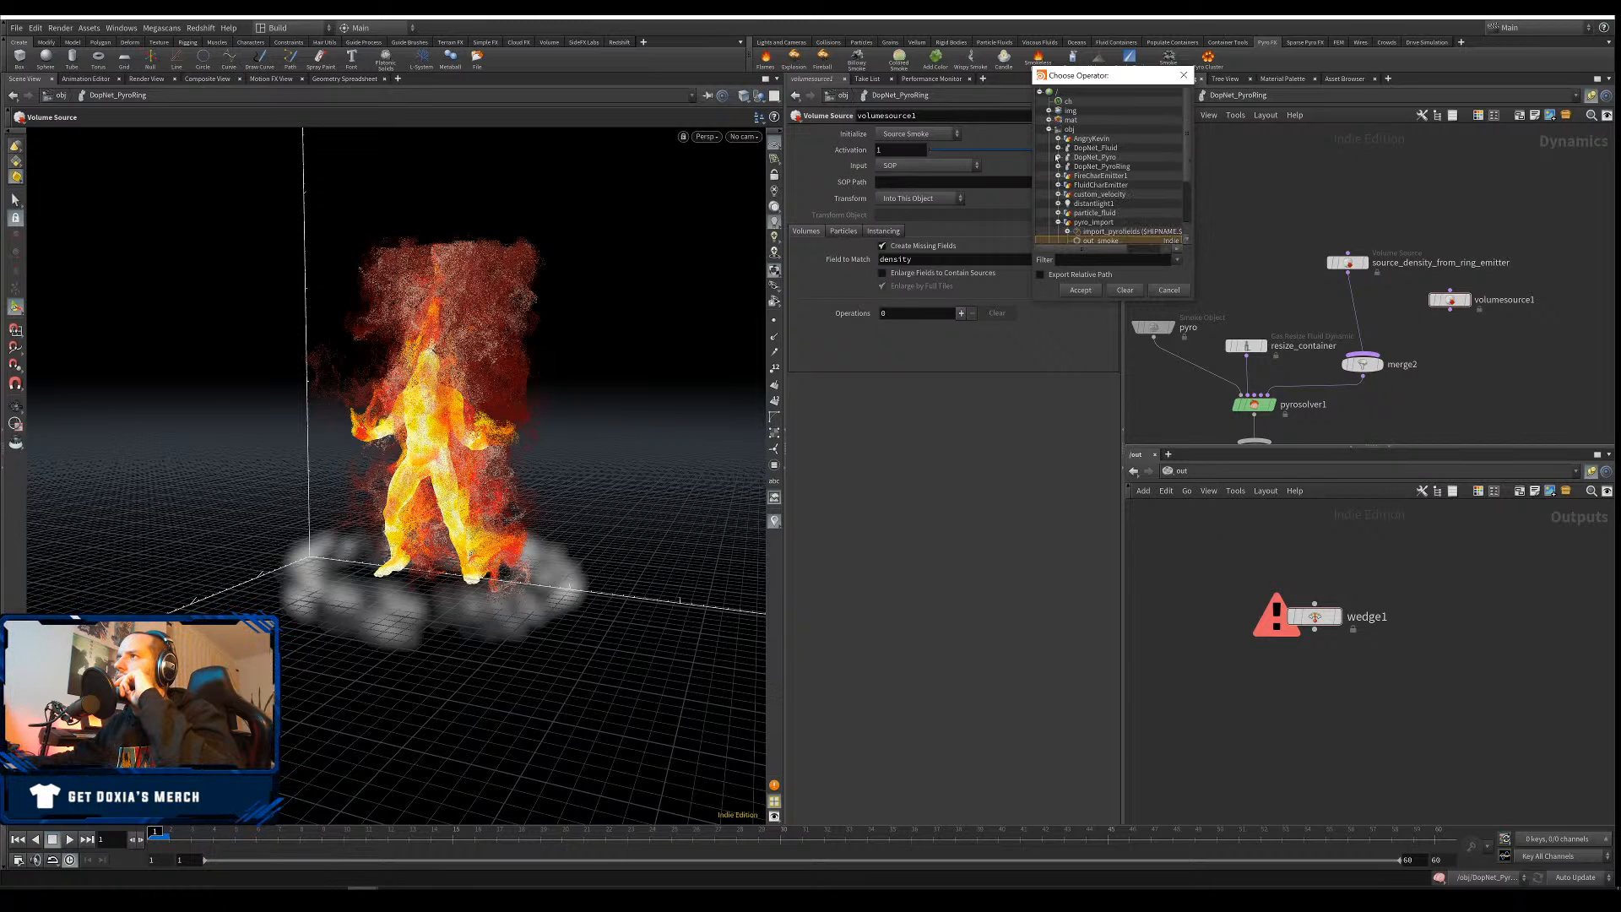
pyautogui.click(1059, 194)
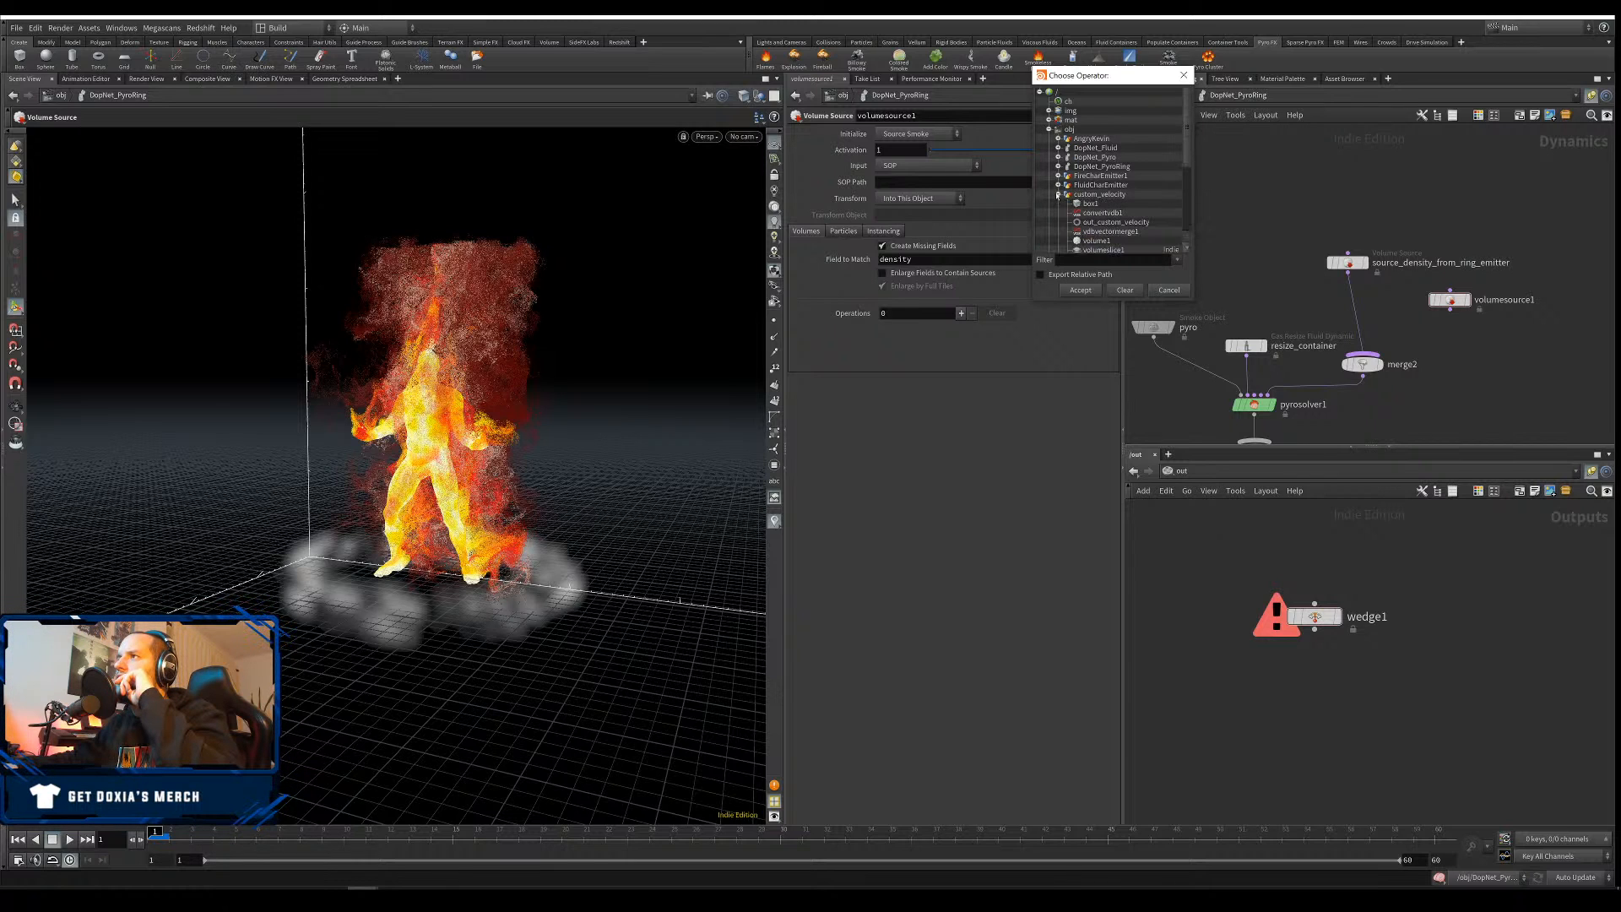
pyautogui.scroll(-2, 1115, 195)
pyautogui.click(1116, 182)
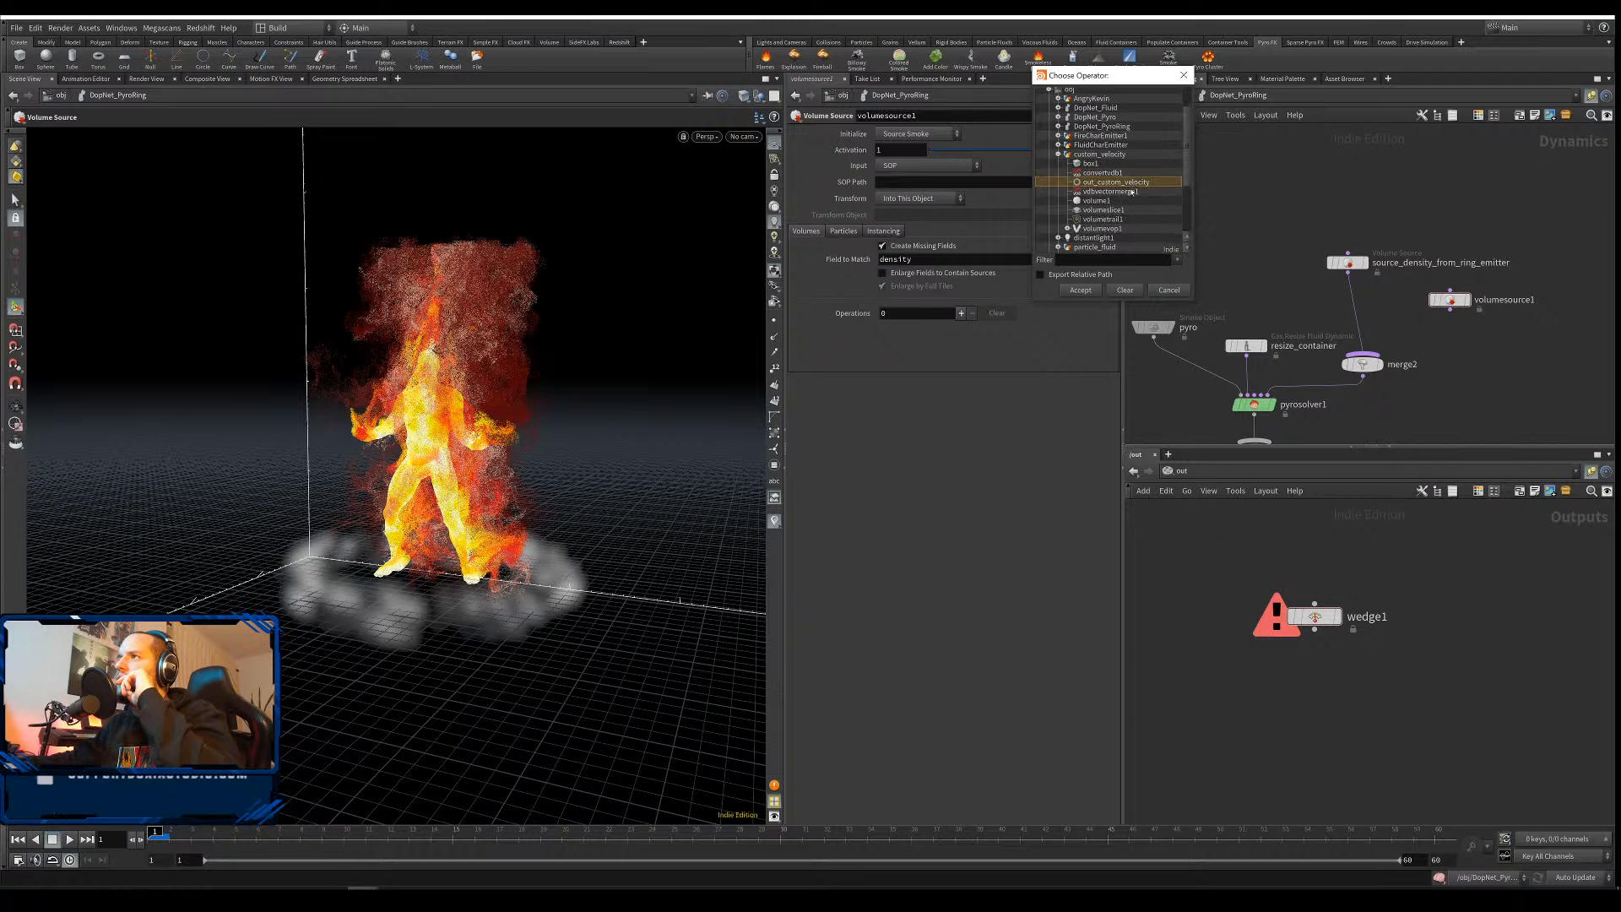
pyautogui.click(1080, 290)
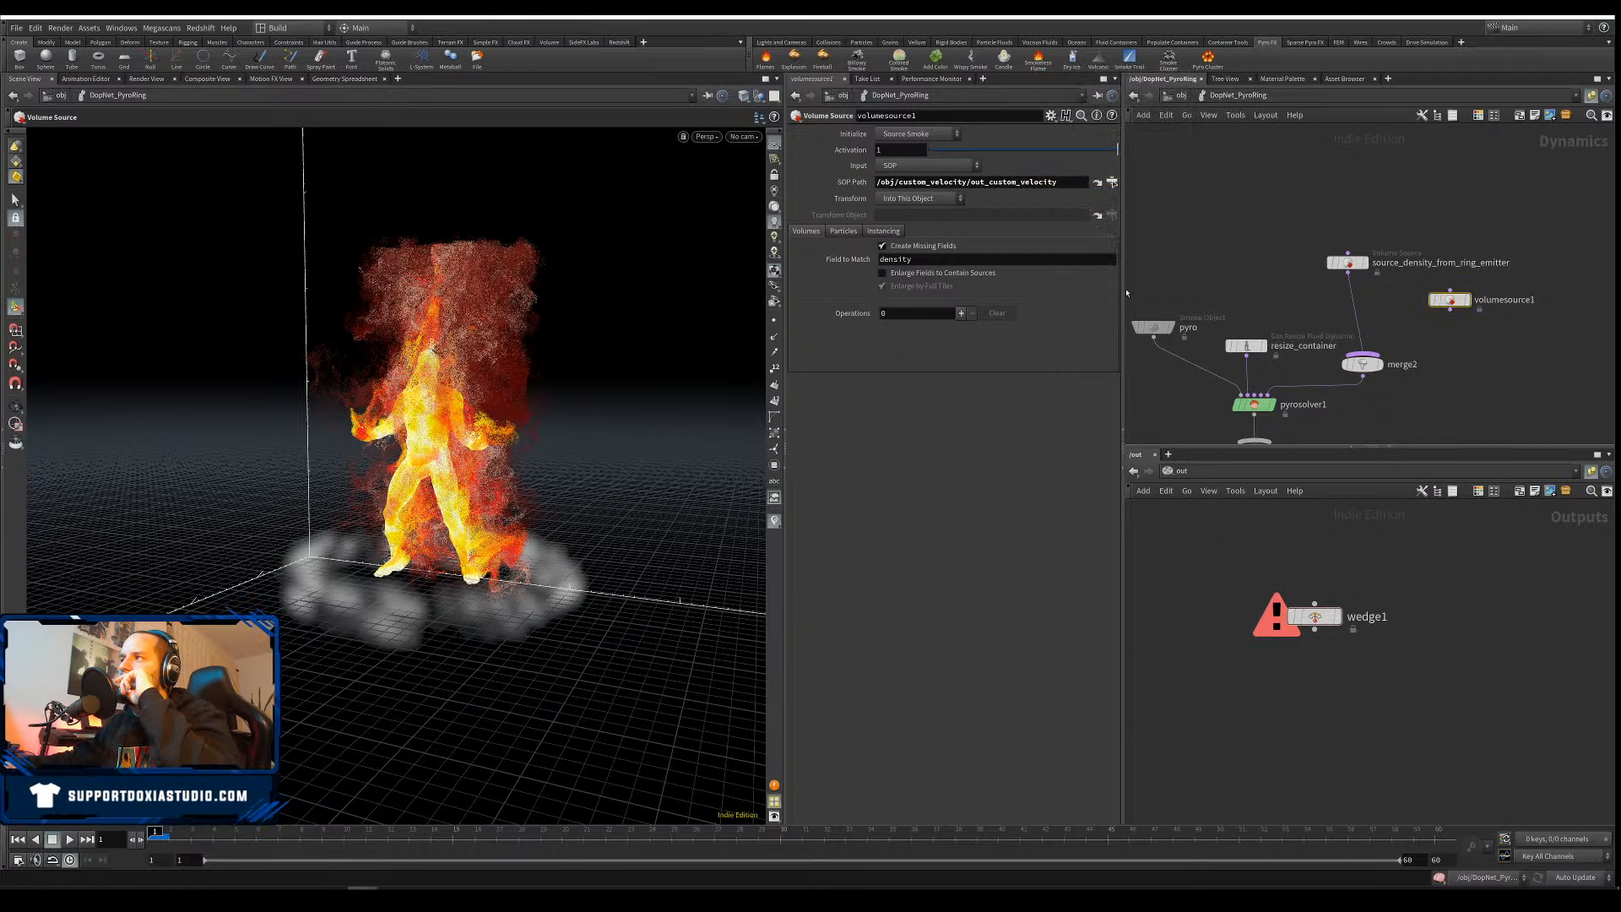
# Add one vector operation to volumesource1 with source volume vel and target field vel
pyautogui.click(962, 313)
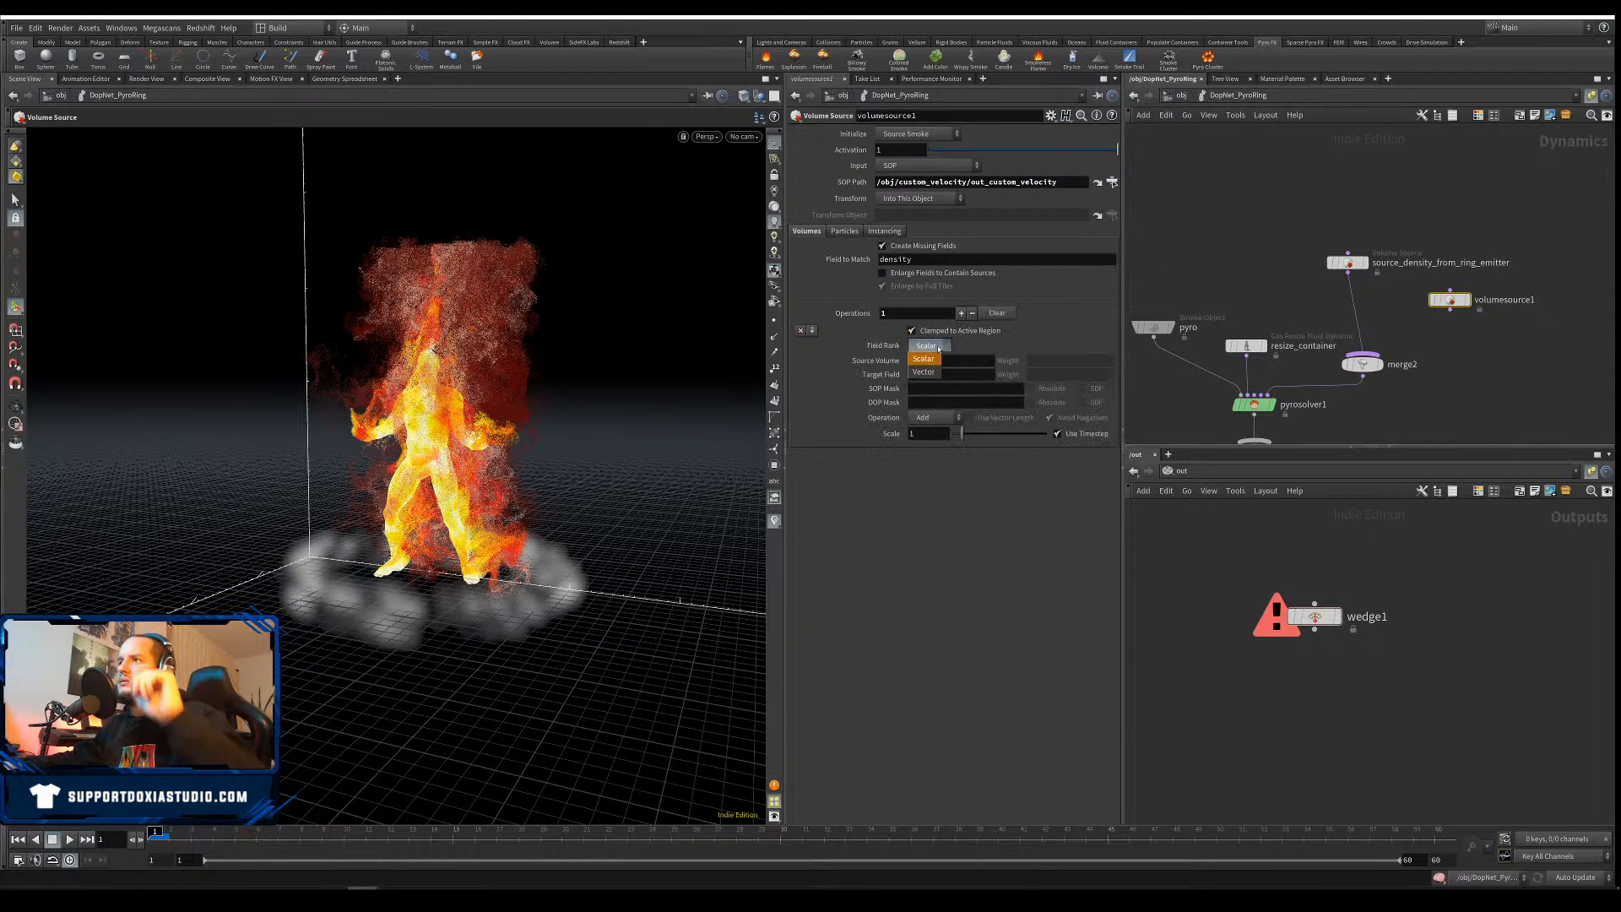
pyautogui.click(942, 361)
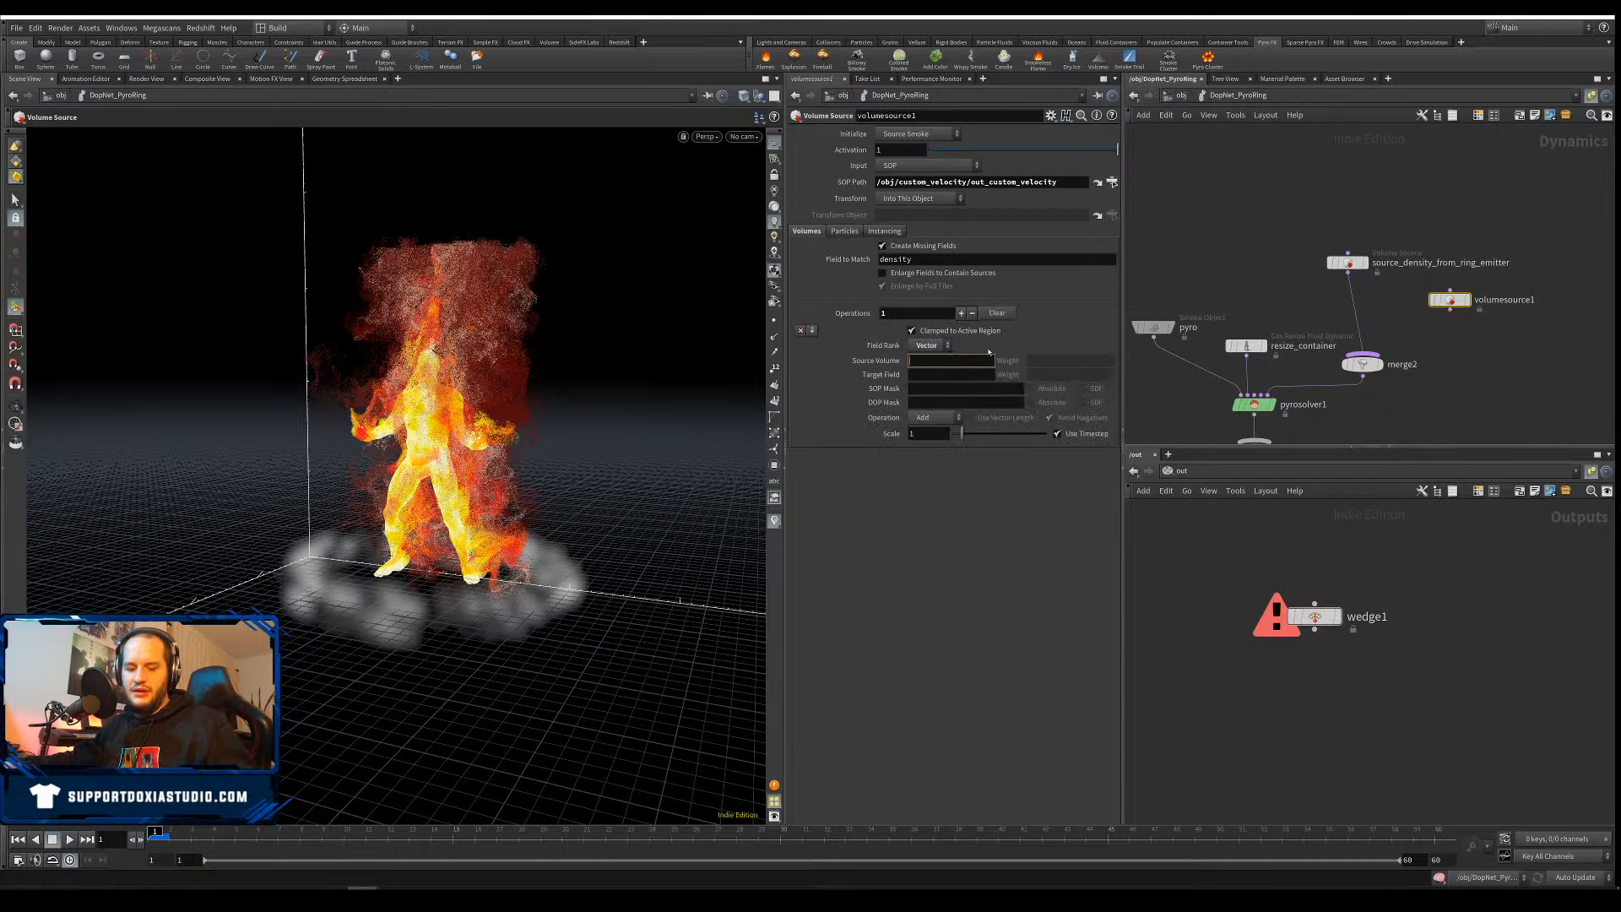
pyautogui.click(958, 377)
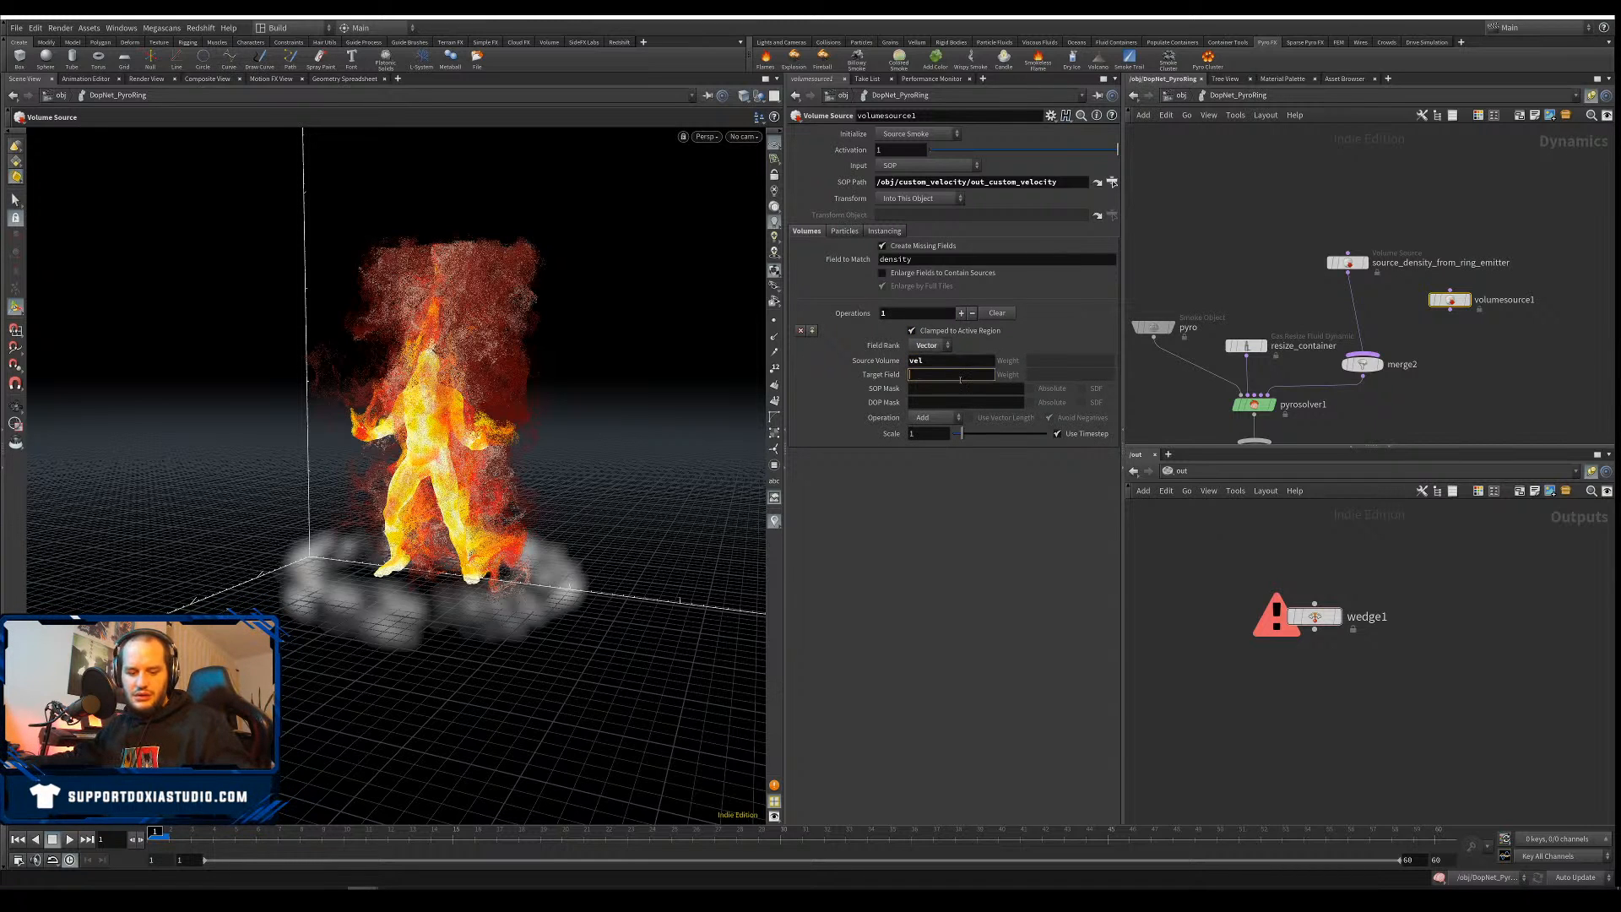
pyautogui.click(1348, 263)
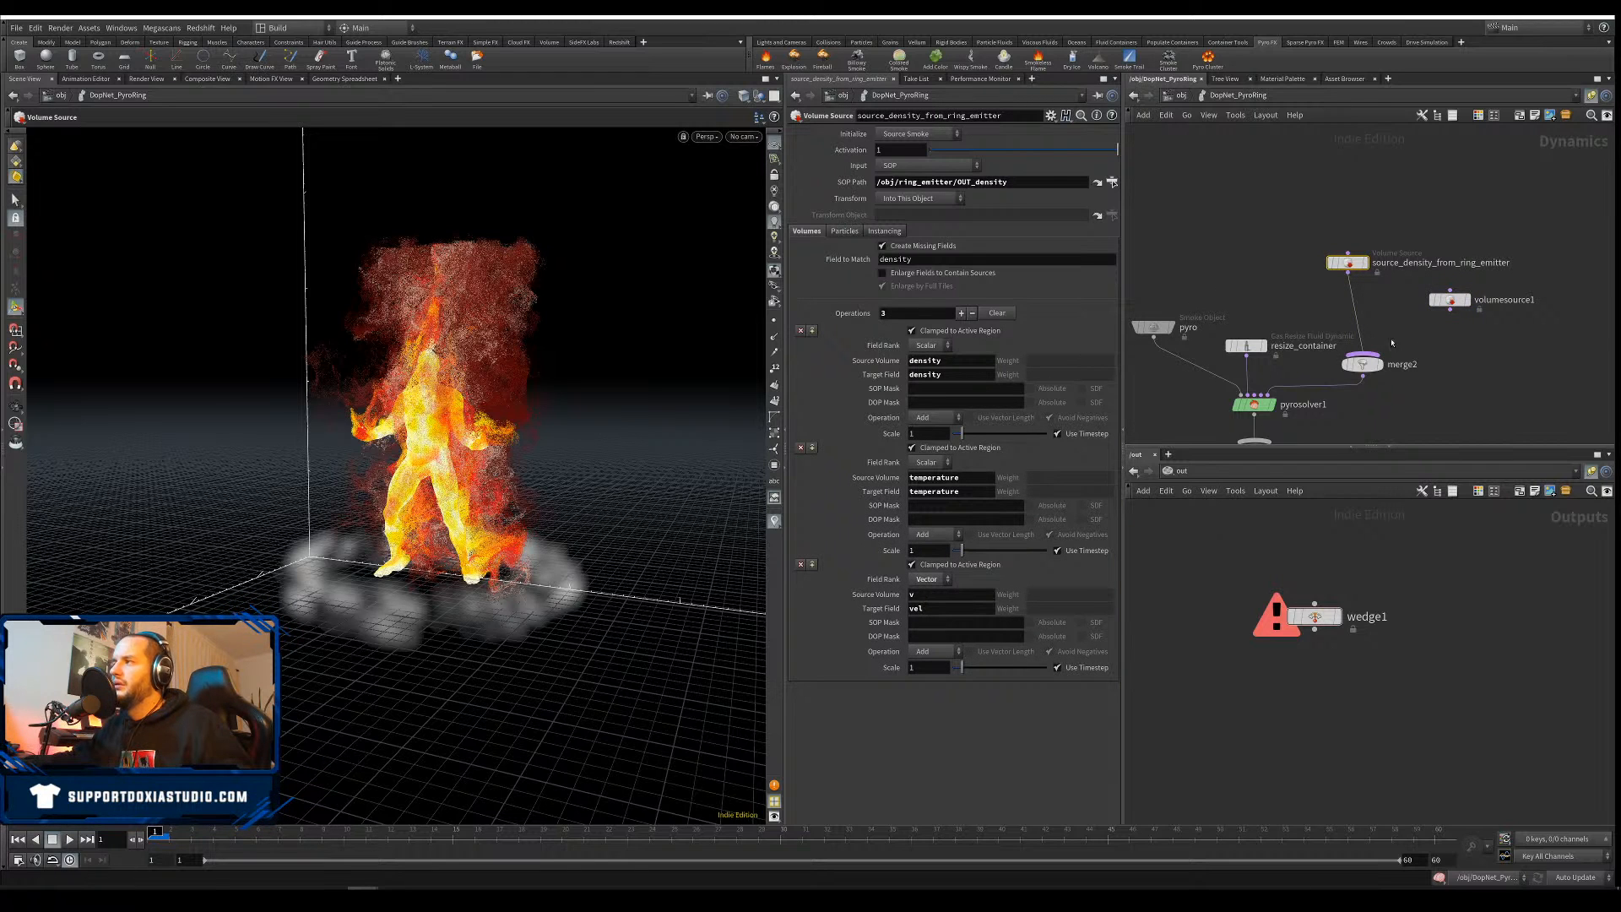
pyautogui.click(1451, 301)
pyautogui.click(945, 376)
pyautogui.write('v')
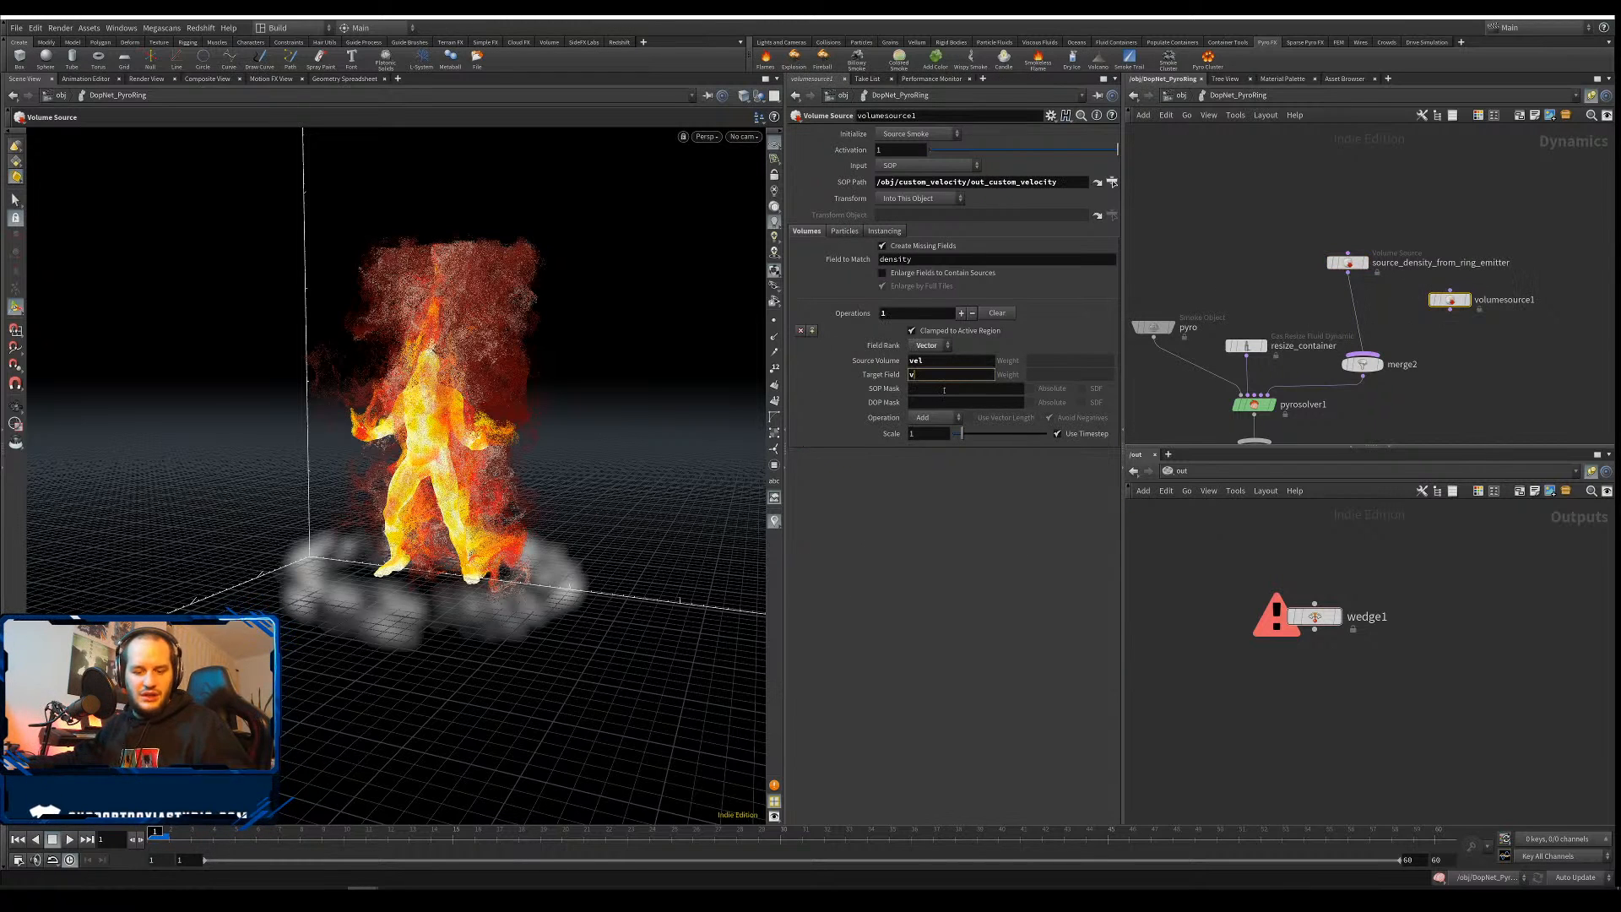
pyautogui.write('el')
pyautogui.press('Return')
# Check the node info of out_custom_velocity and vdbvectormerge1 in custom_velocity for the velocity field's name
pyautogui.press('u')
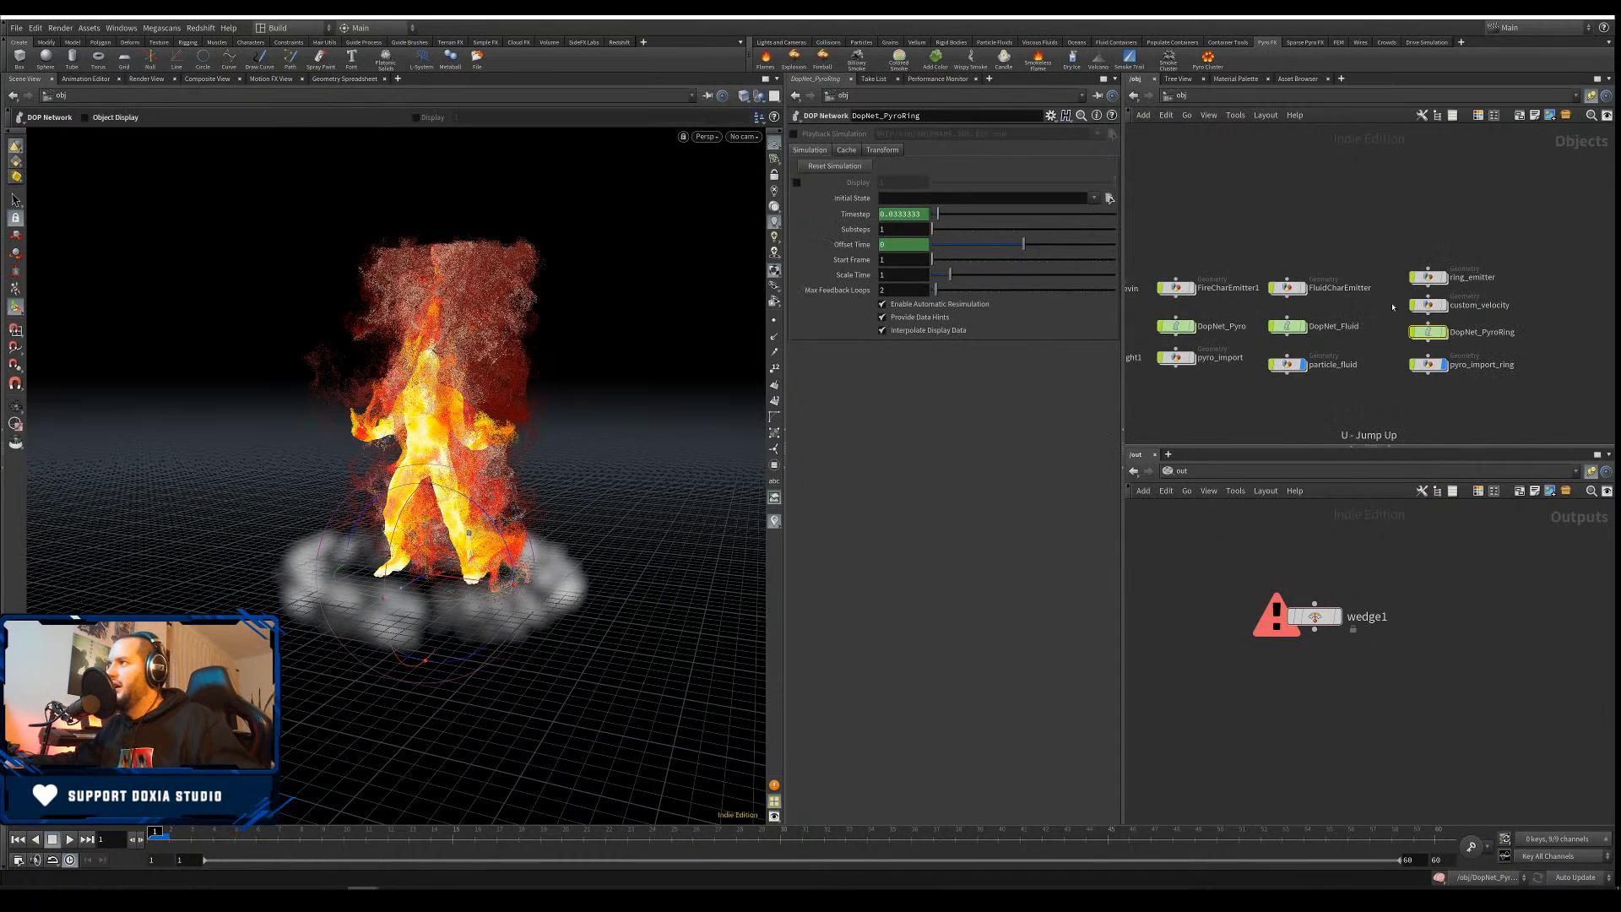
pyautogui.doubleClick(1432, 307)
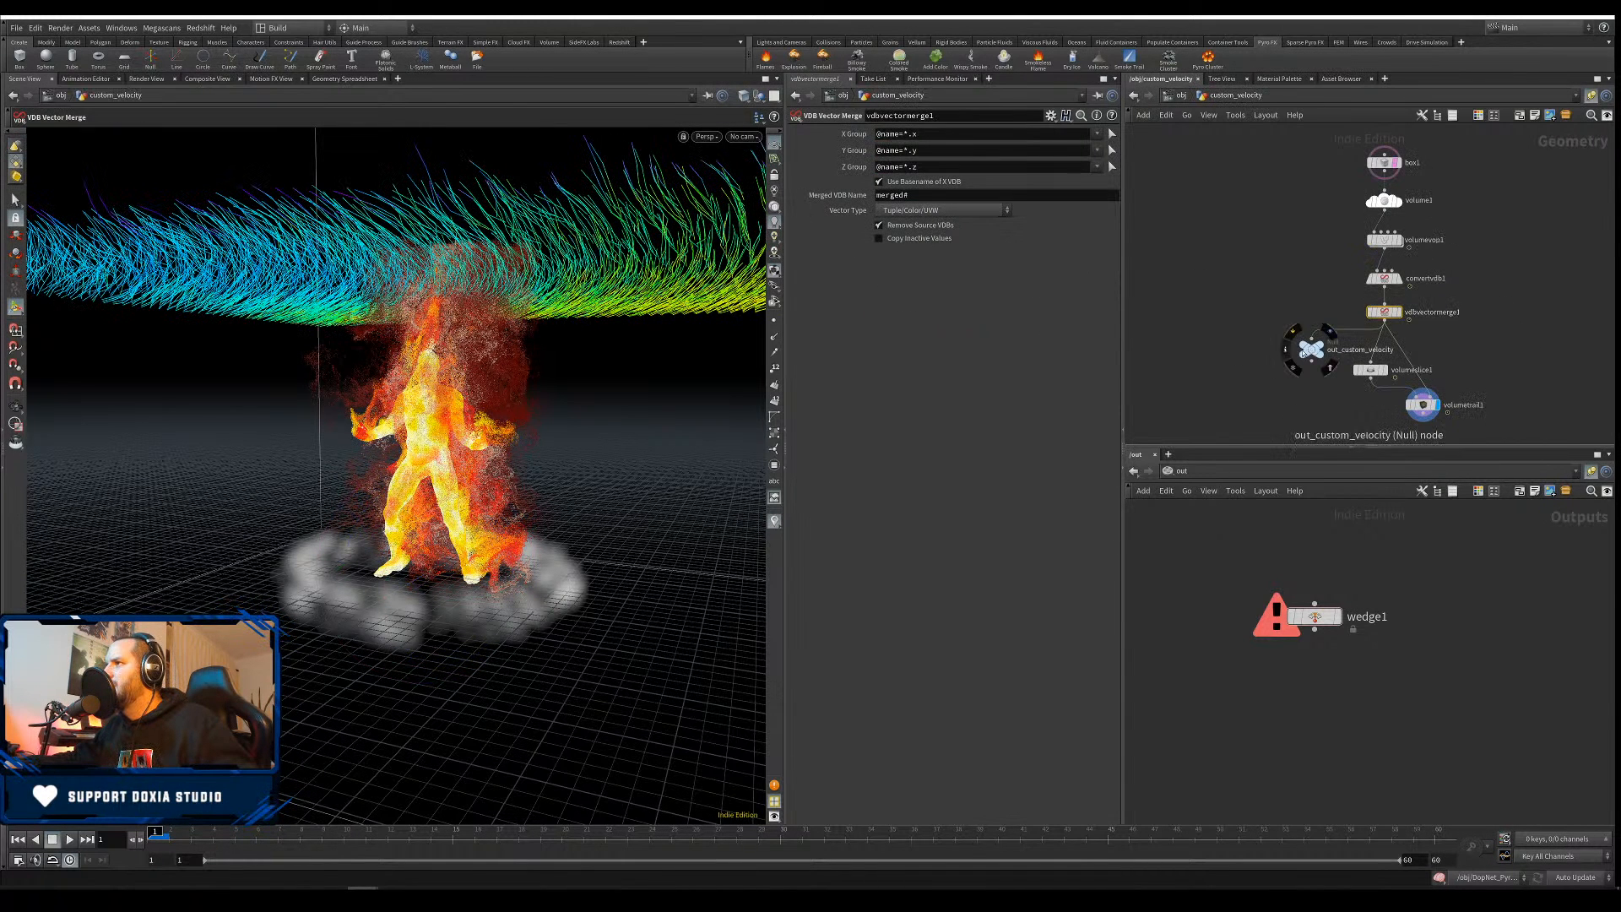
pyautogui.click(1282, 353)
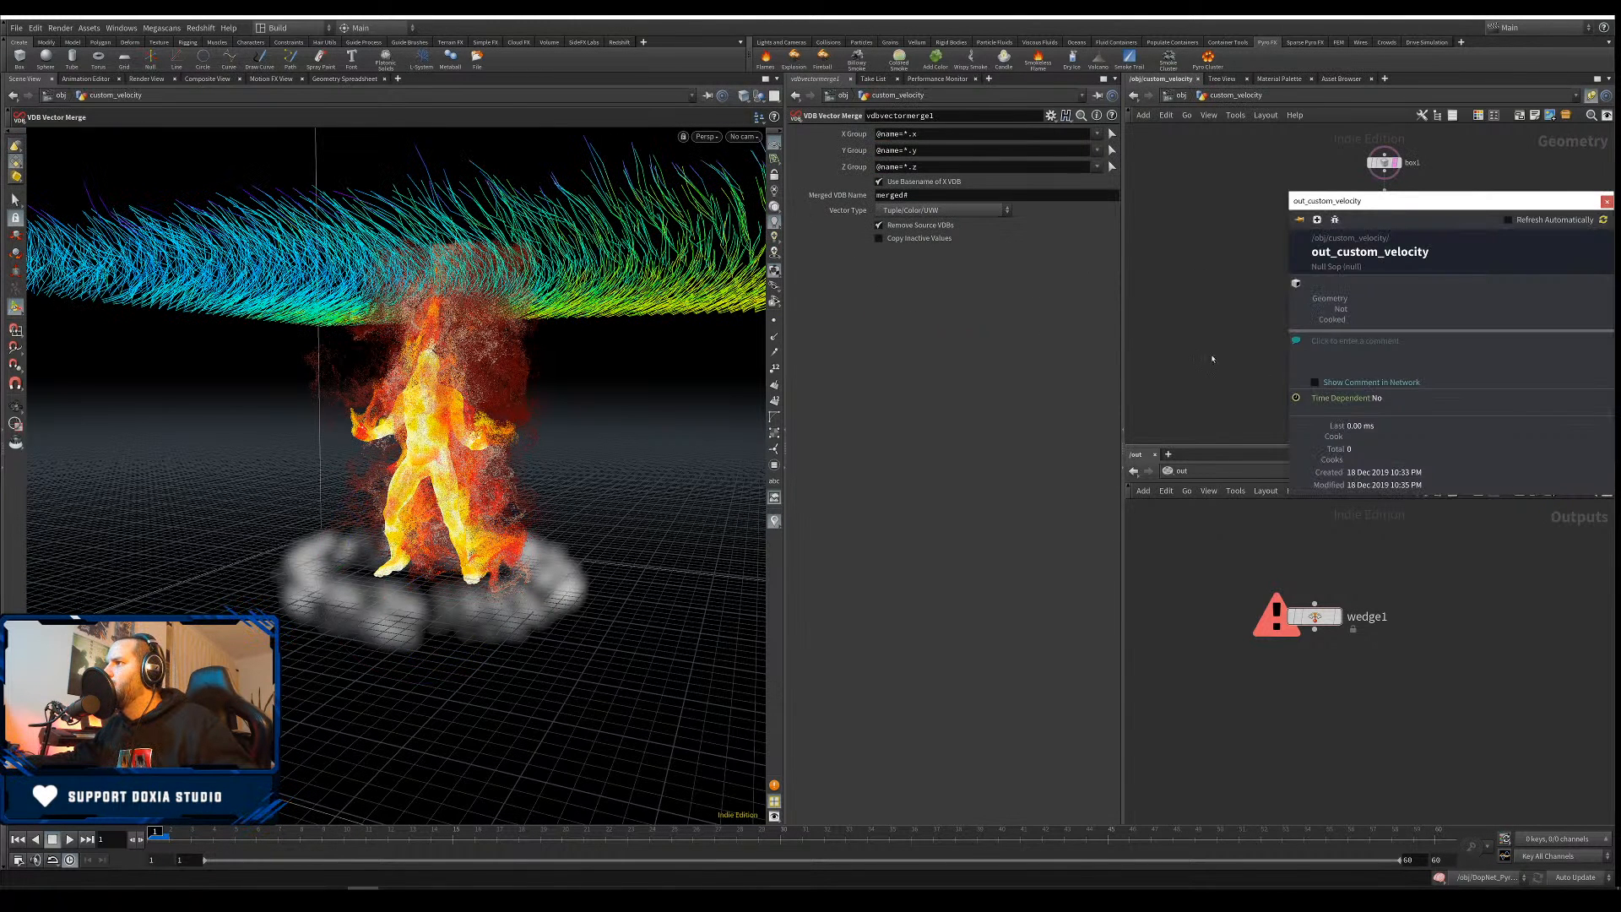
pyautogui.click(1285, 350)
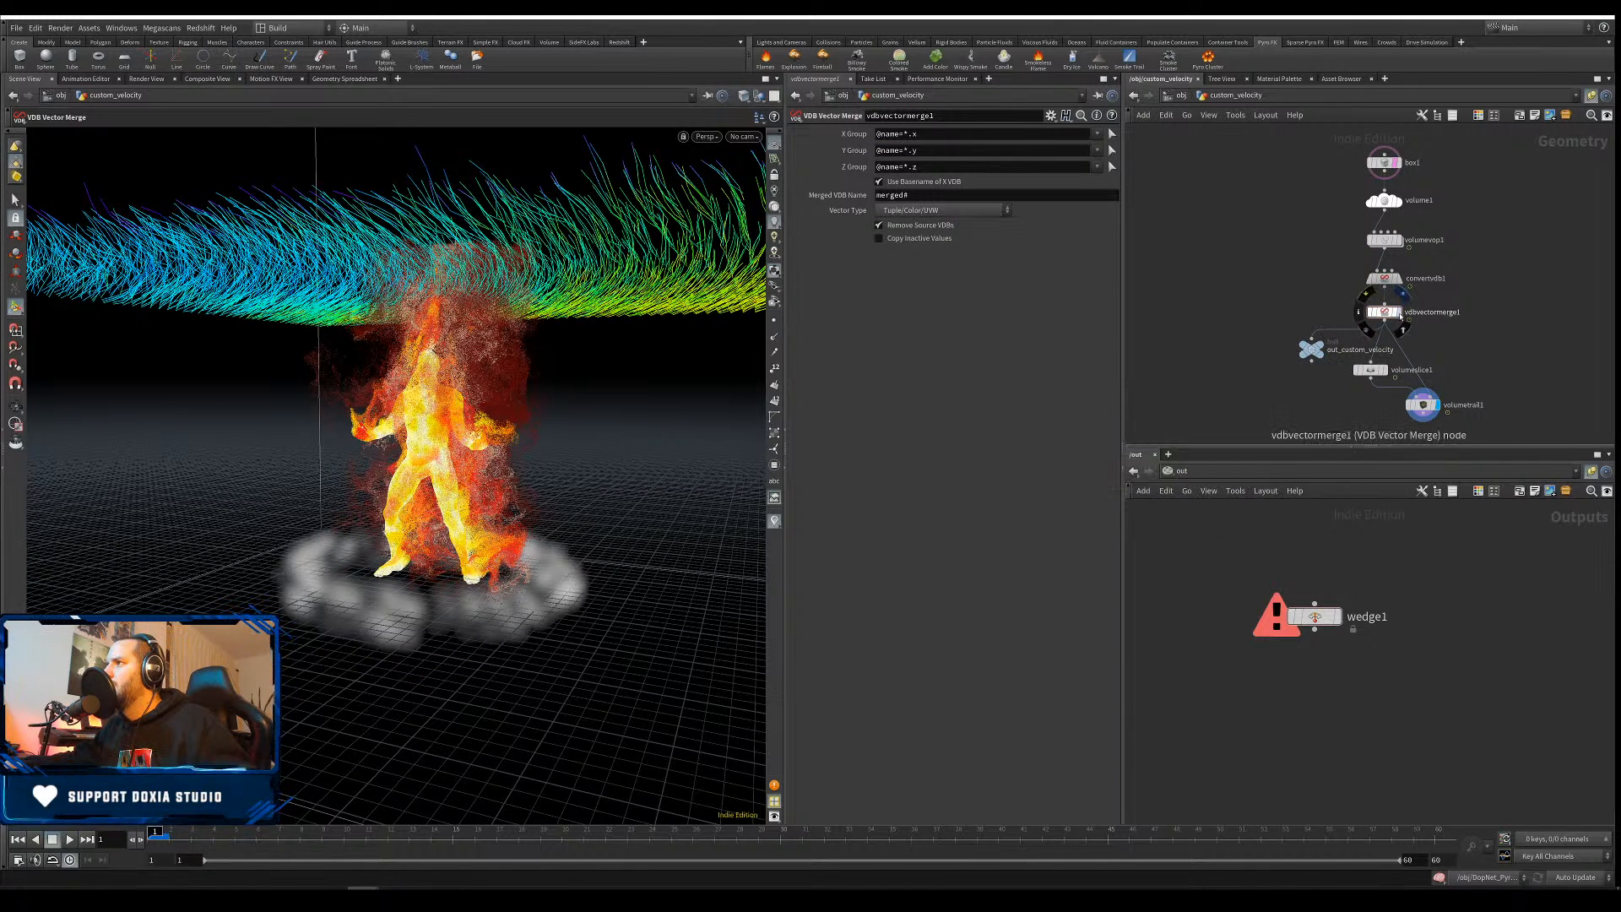
pyautogui.click(1359, 312)
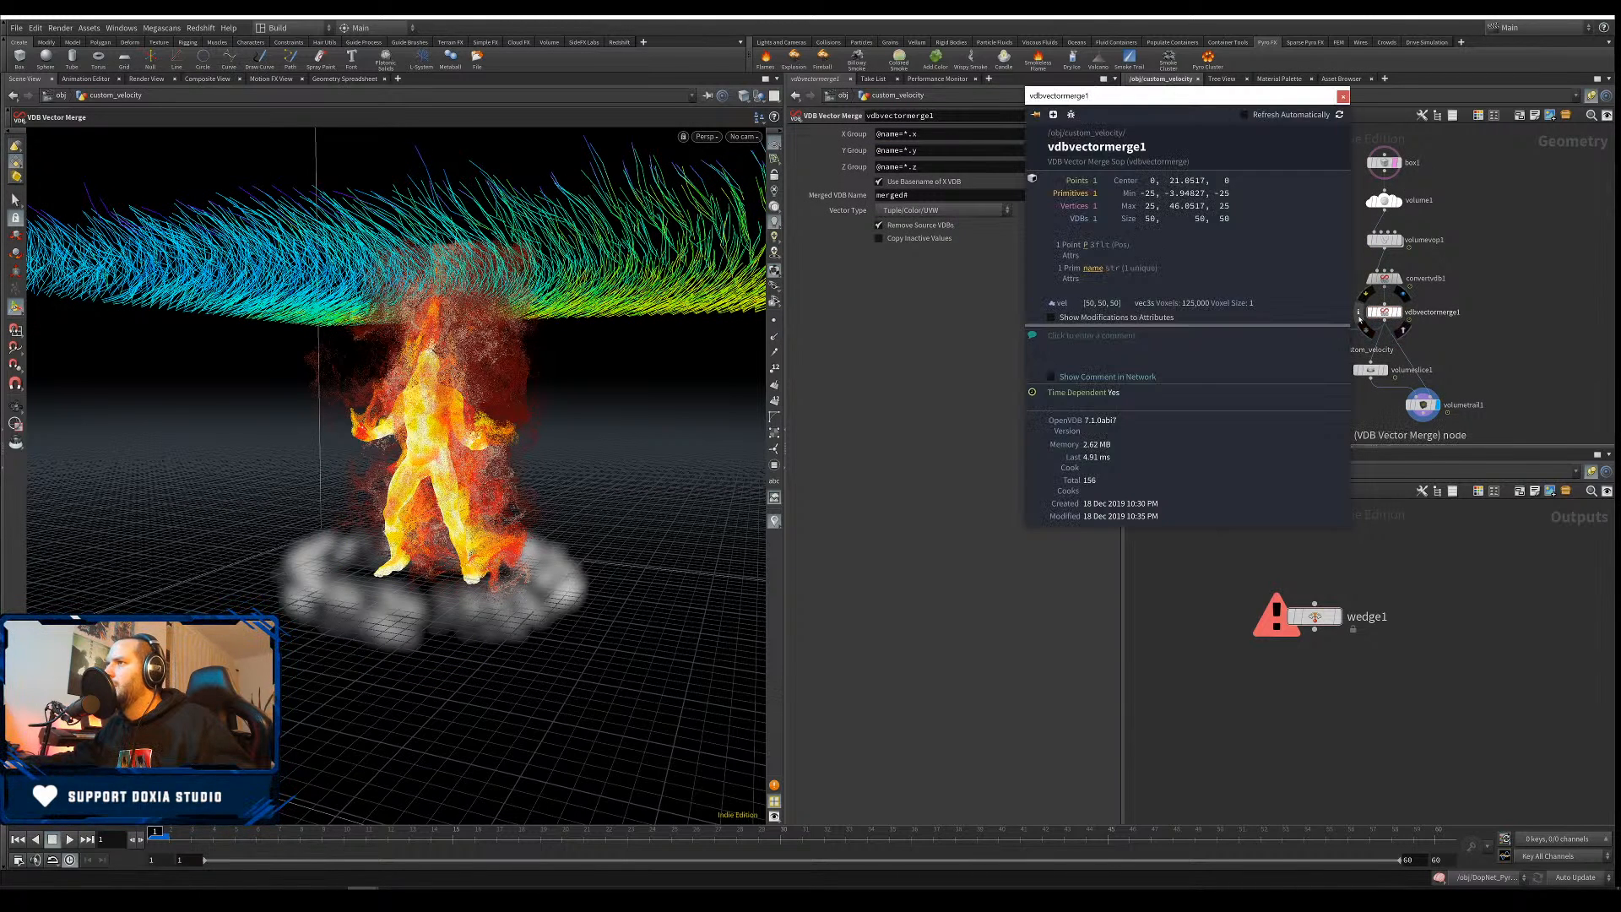
pyautogui.press('u')
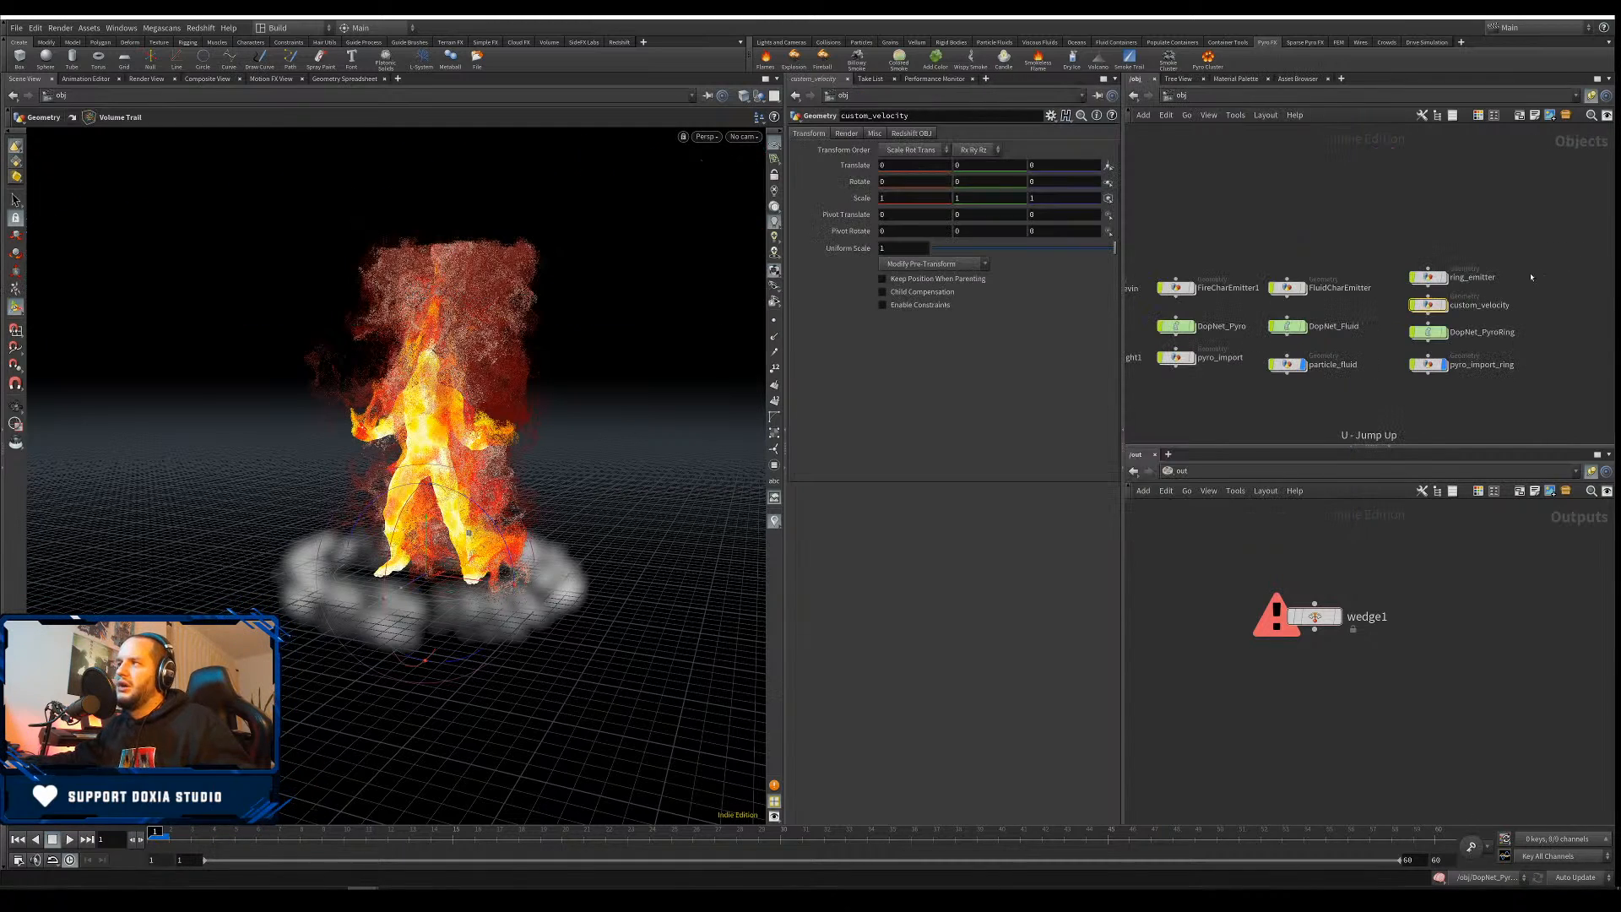
# Connect volumesource1 to merge2 in DopNet_PyroRing and set its velocity operation's scale to 5, keeping the Add operation
pyautogui.doubleClick(1430, 333)
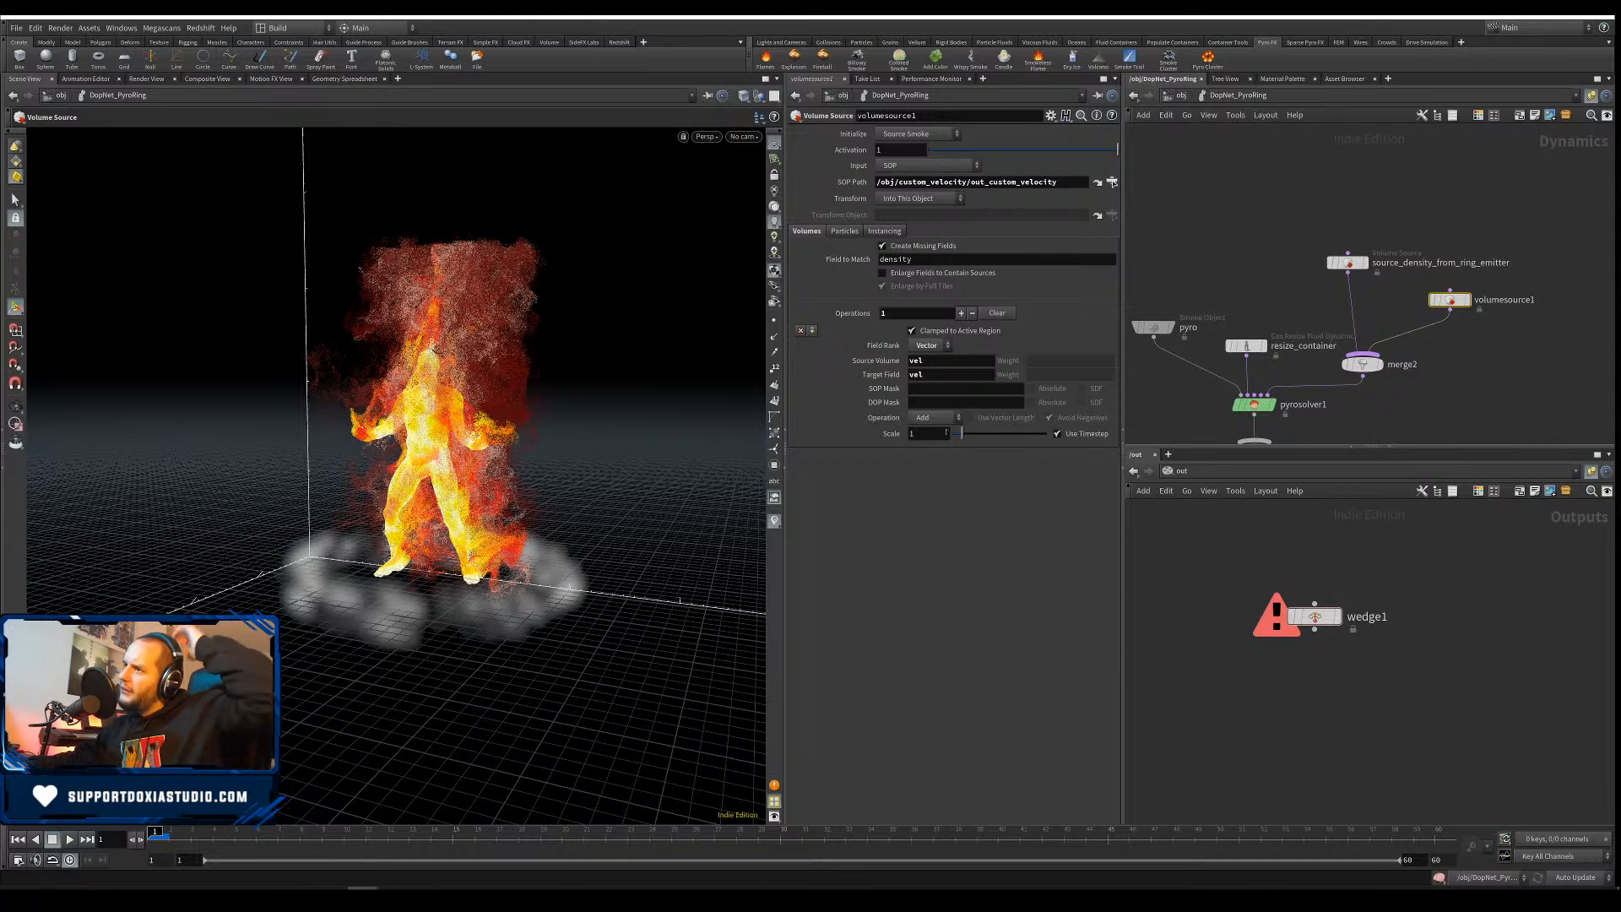
pyautogui.click(934, 418)
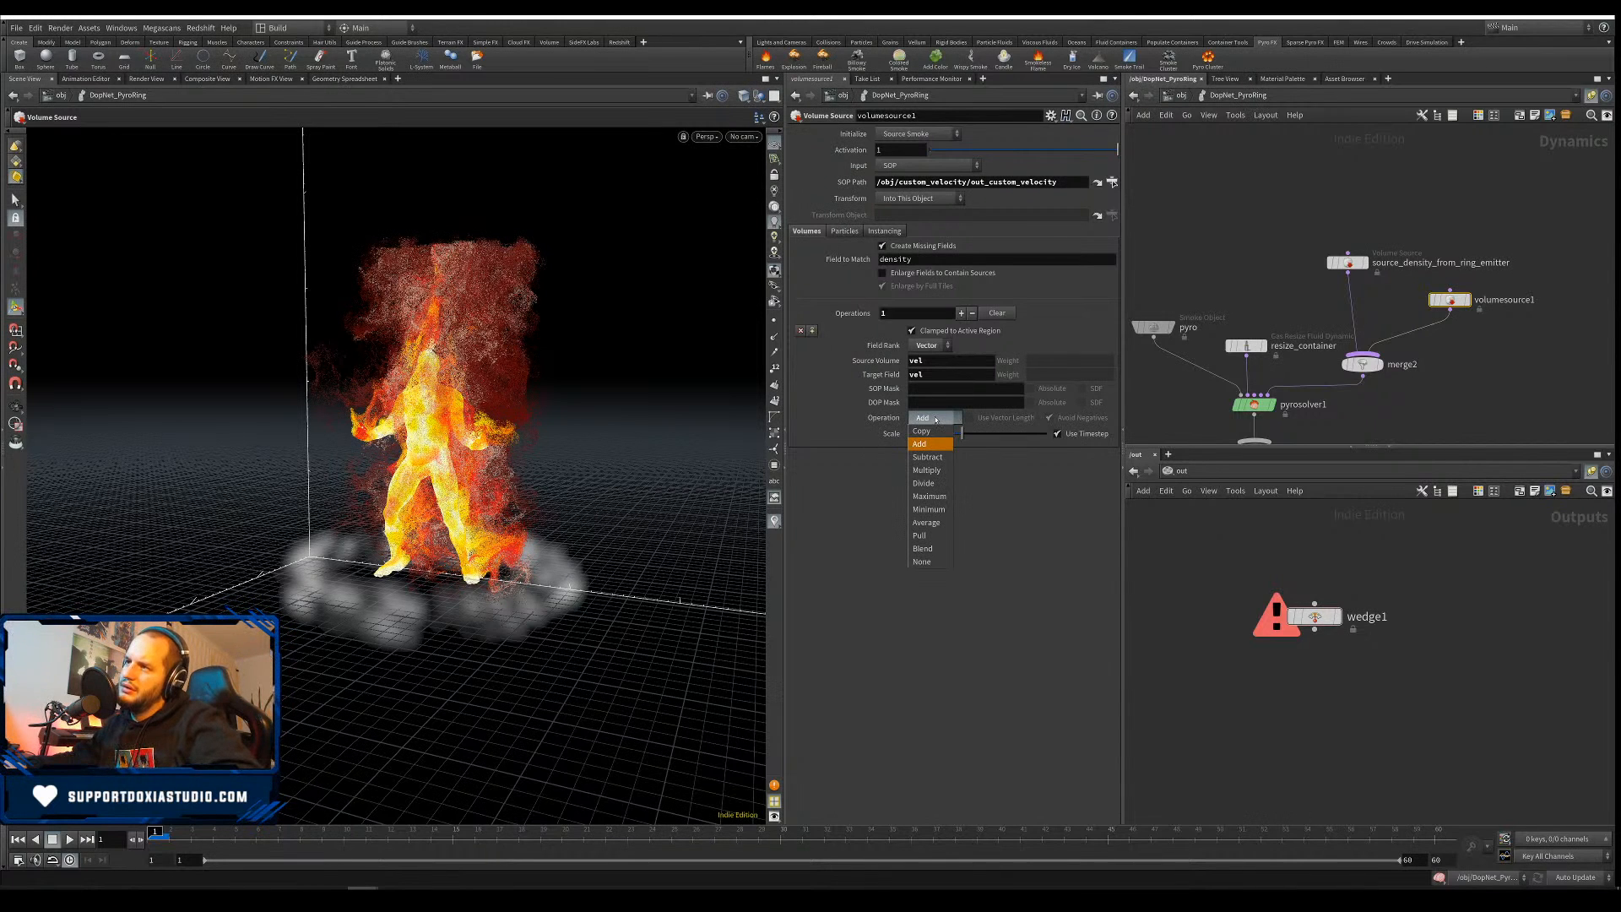
pyautogui.click(903, 437)
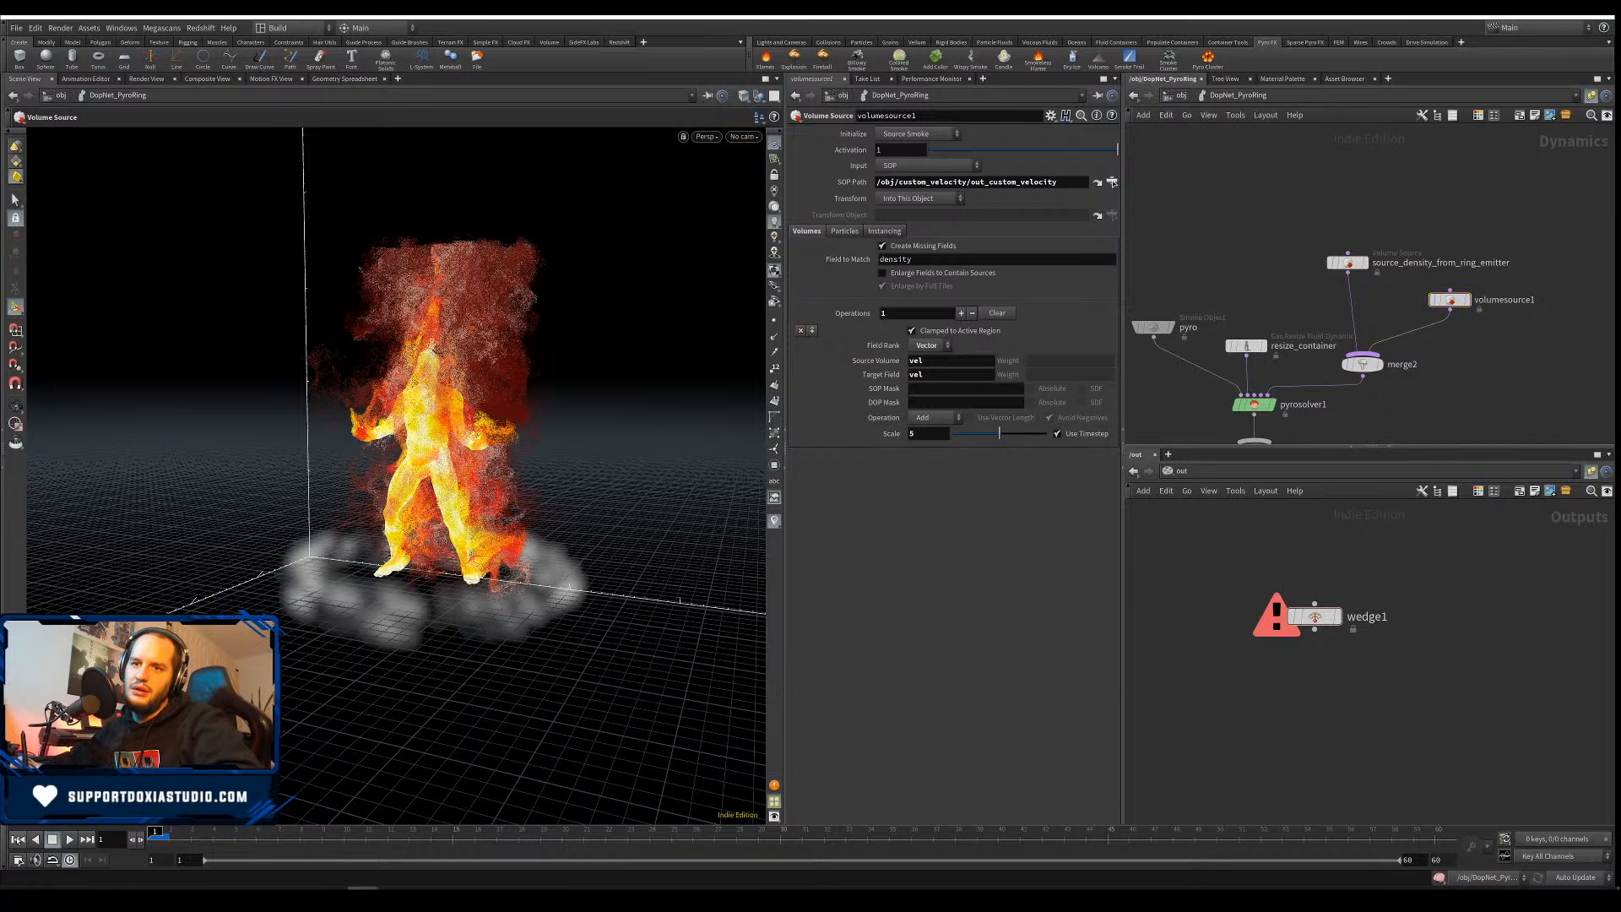
# Play the ring smoke simulation and examine its spread from above, scrubbing back to frame 15
pyautogui.click(69, 841)
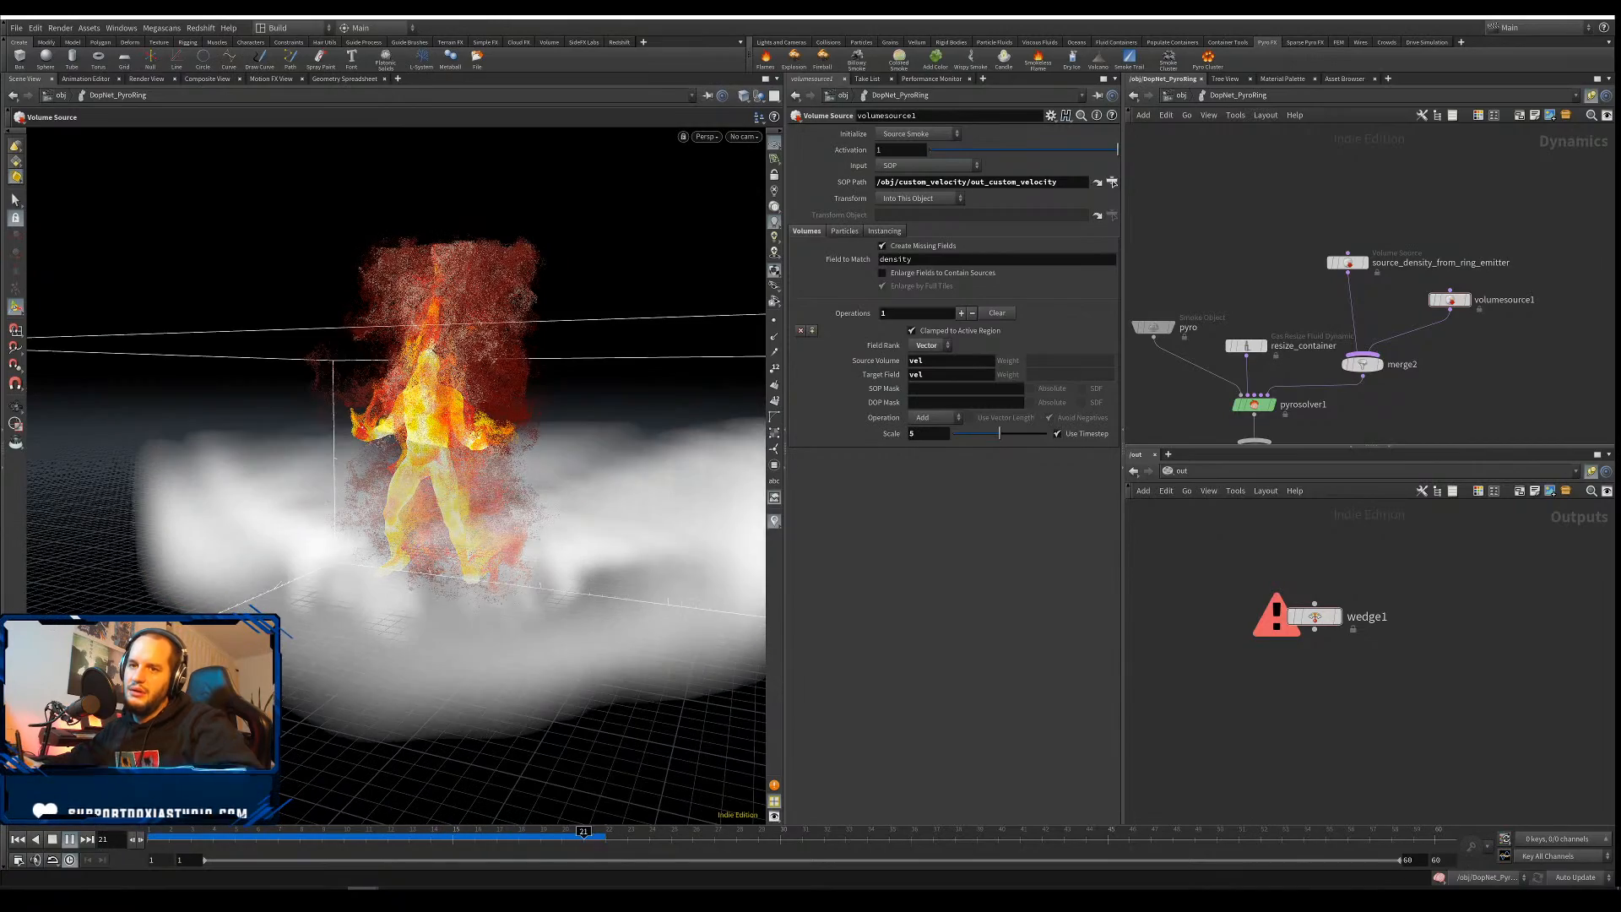
pyautogui.click(71, 847)
pyautogui.scroll(-8, 439, 591)
pyautogui.keyDown('alt'); pyautogui.moveTo(439, 592); pyautogui.dragTo(540, 569); pyautogui.keyUp('alt')
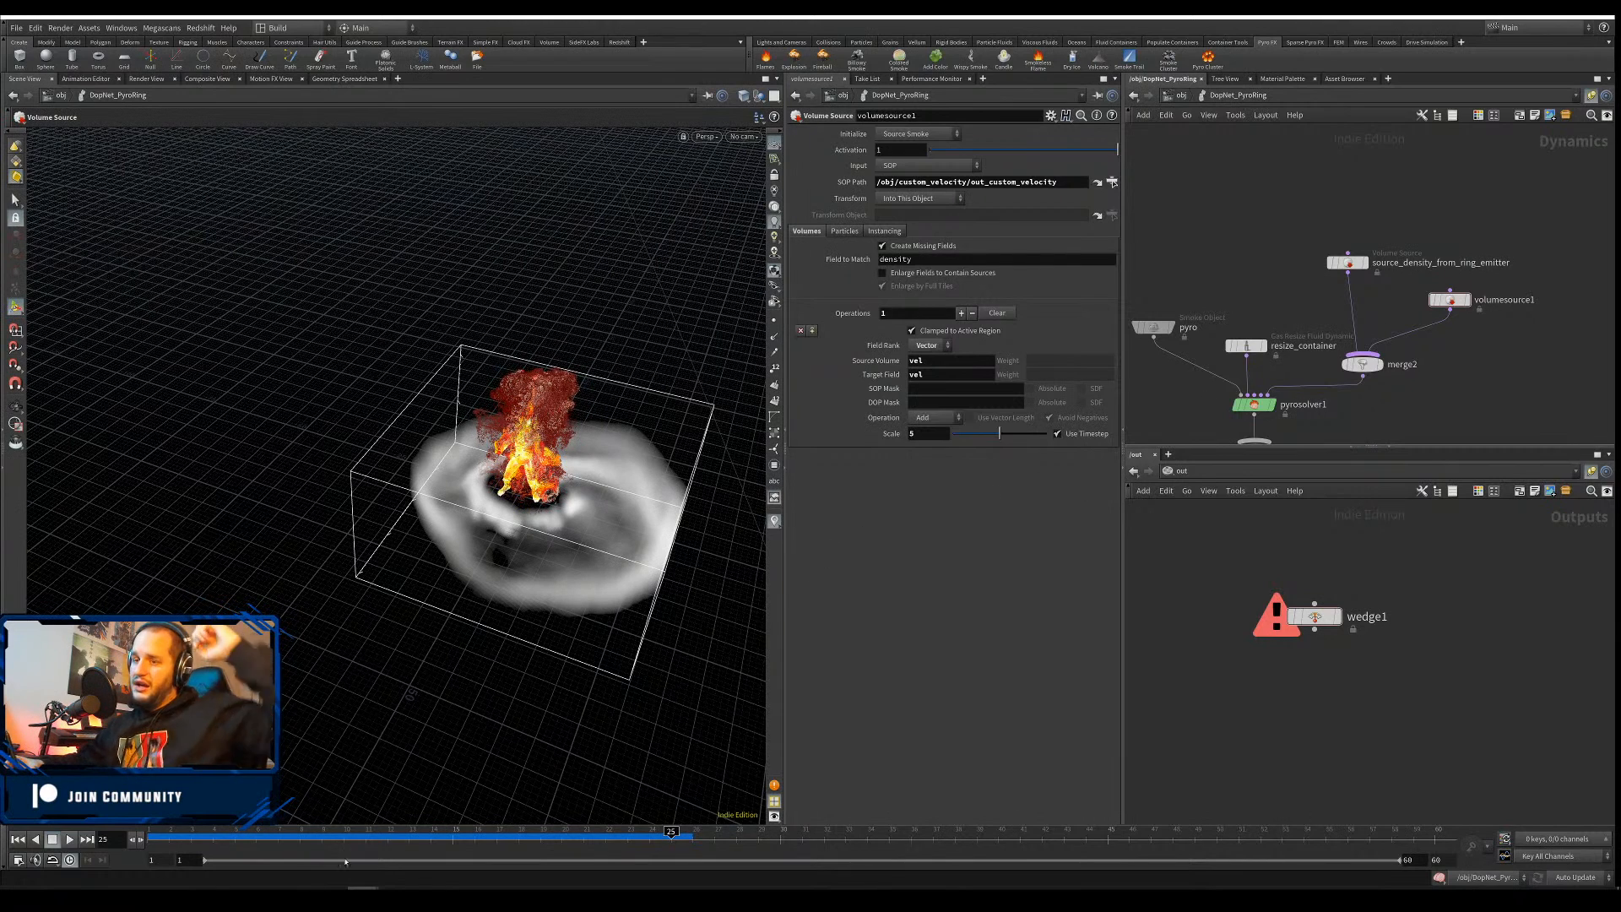
pyautogui.moveTo(161, 837); pyautogui.dragTo(455, 837)
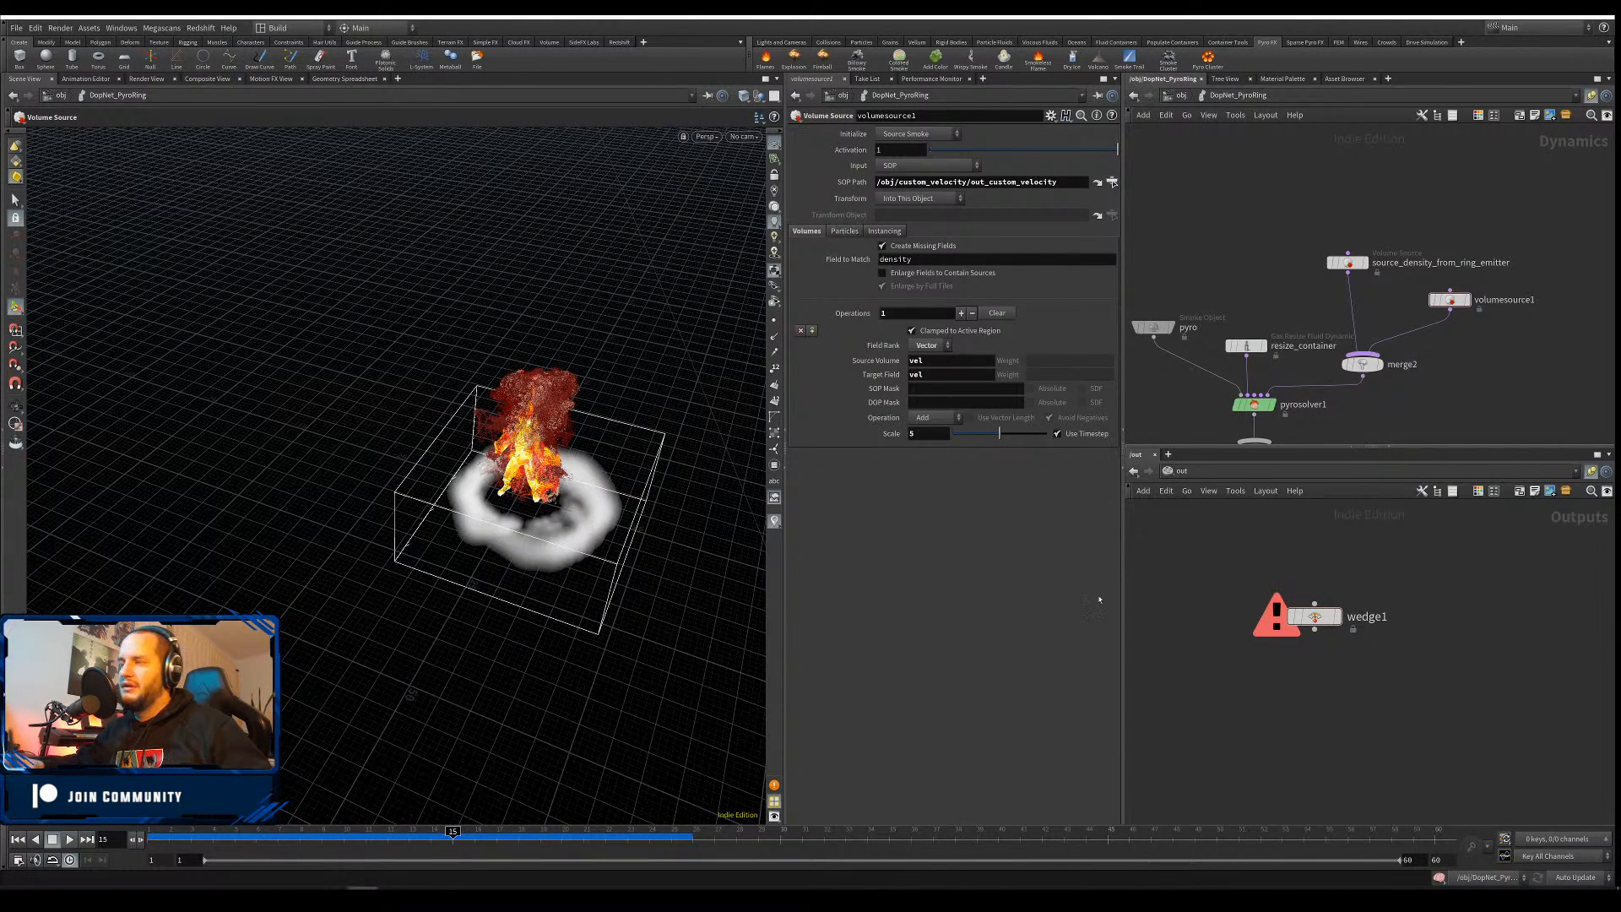
# Set the vortex scale of volumevop1 in custom_velocity to -1
pyautogui.press('u')
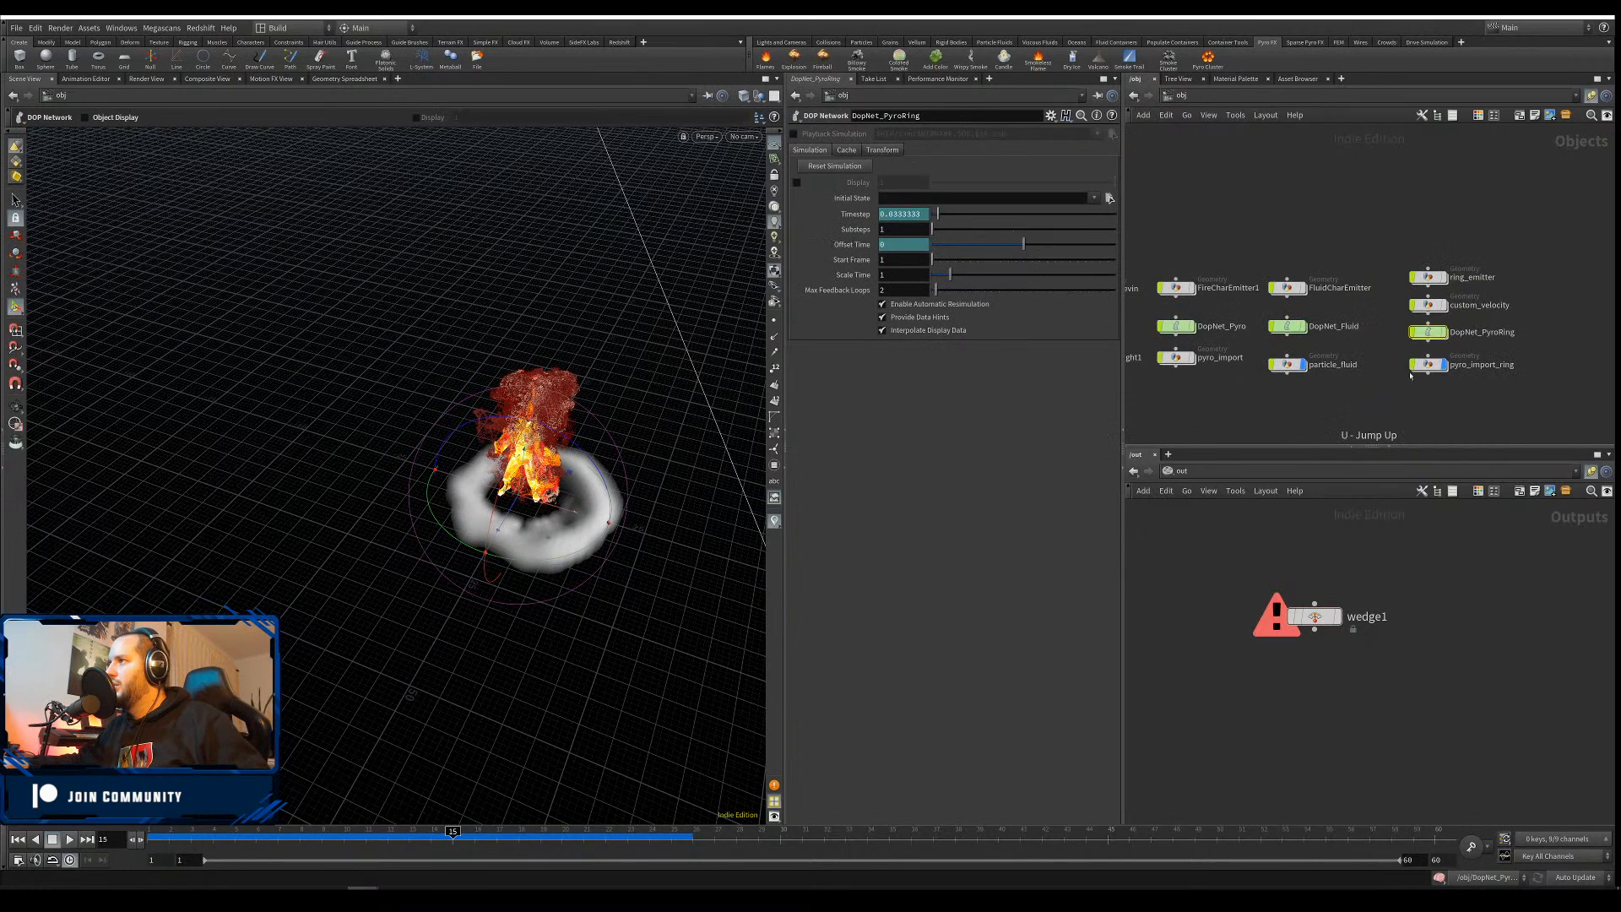
pyautogui.doubleClick(1427, 306)
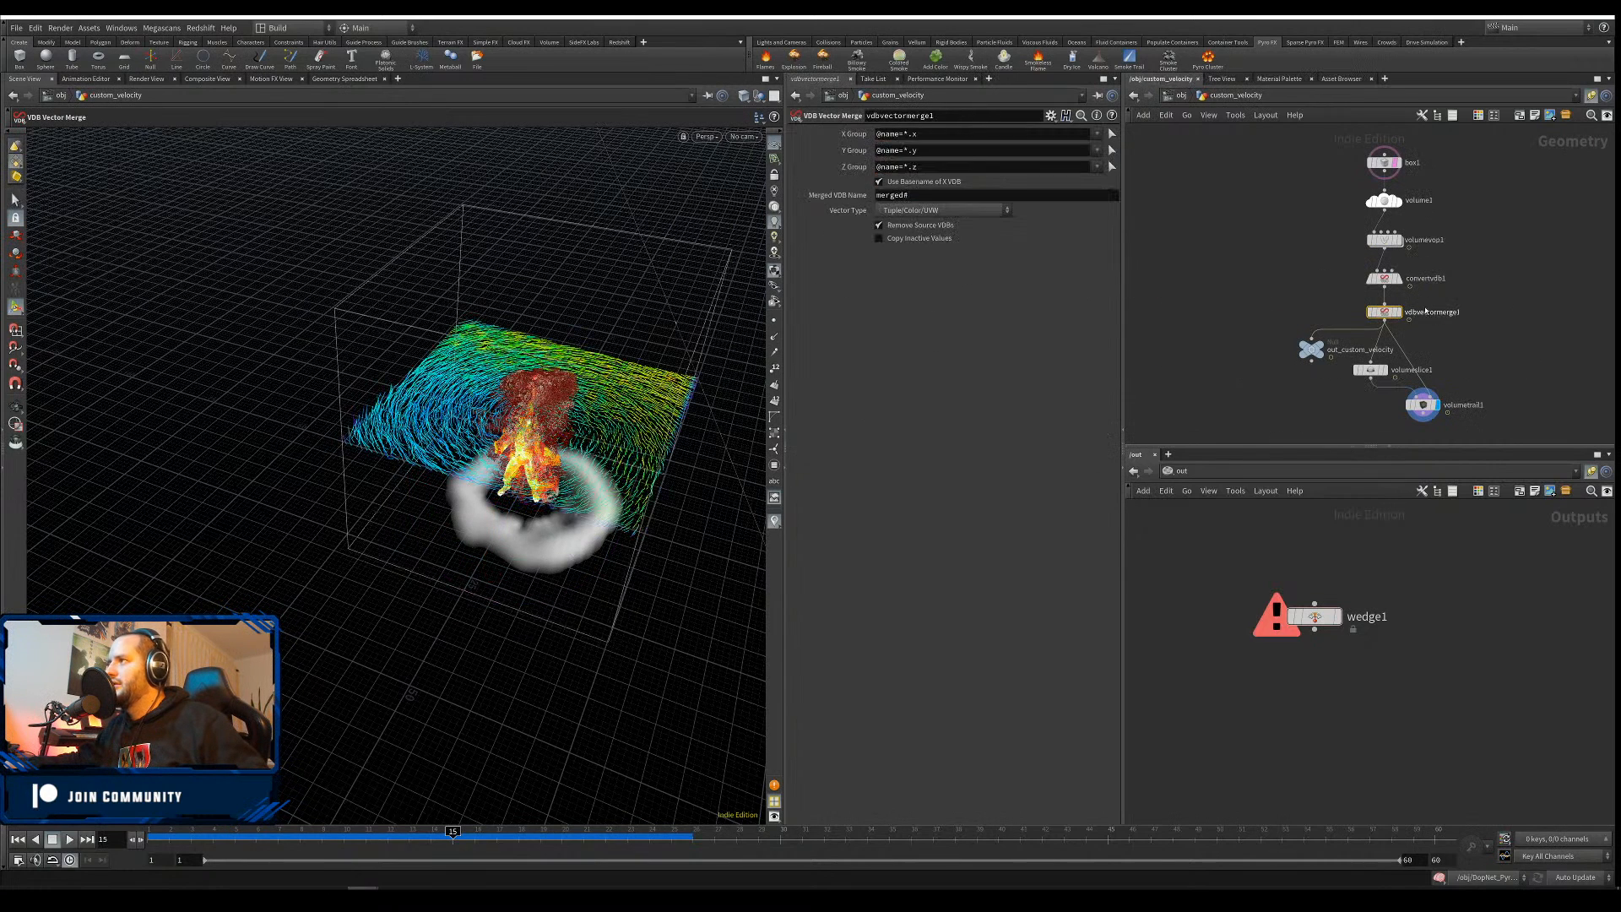
pyautogui.click(1401, 240)
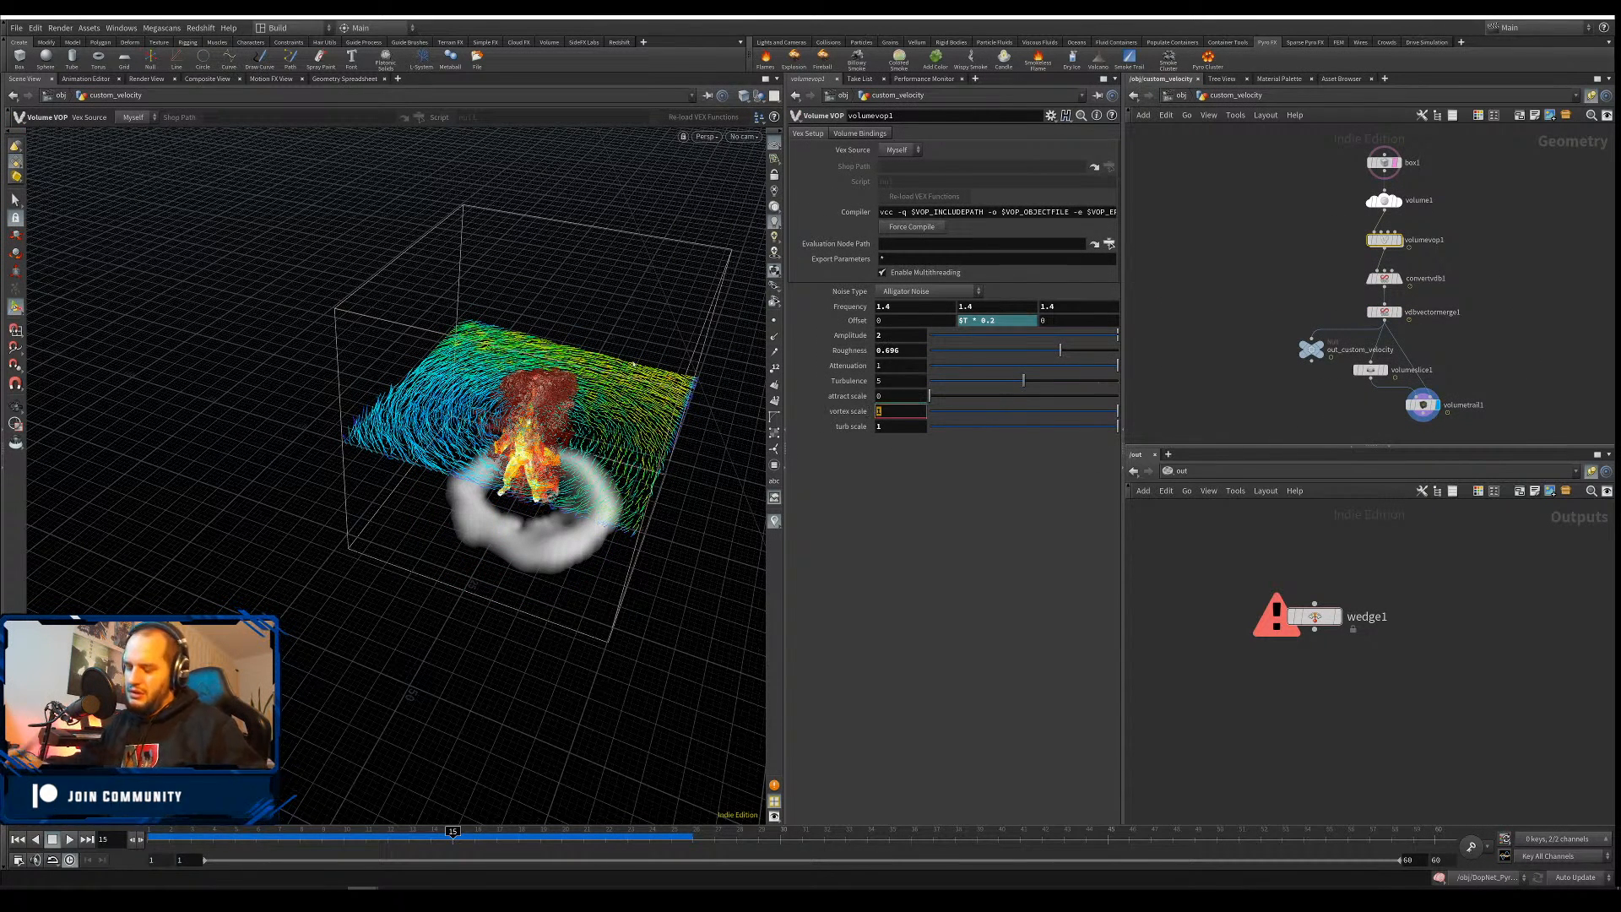
pyautogui.write('-1')
pyautogui.press('Return')
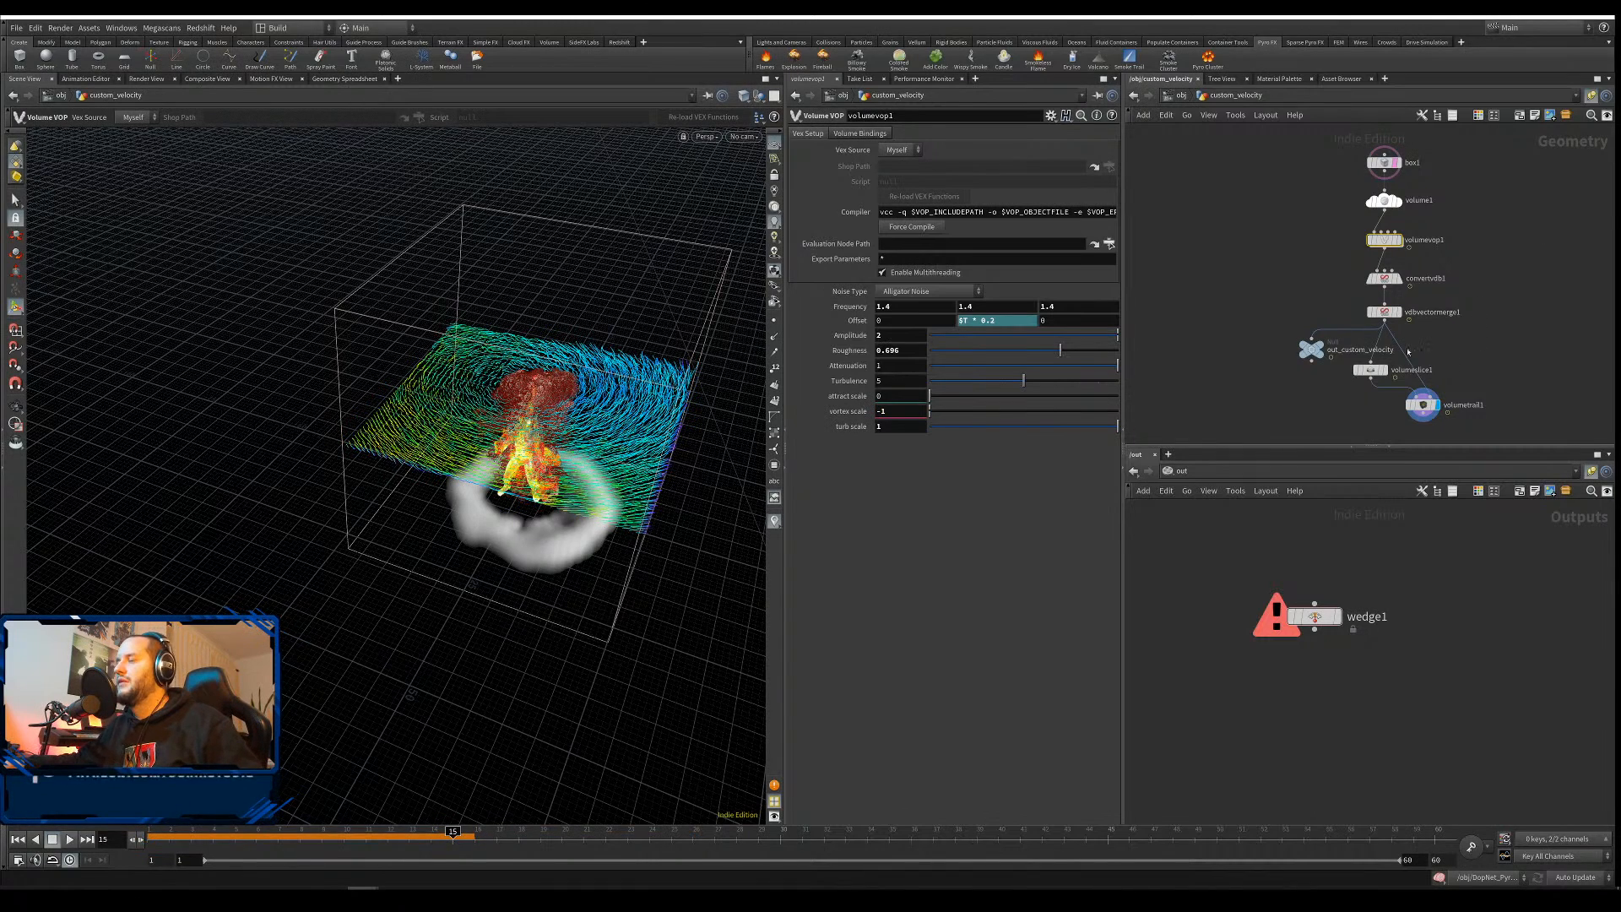
# Return to frame 1 and set the division size of the pyro smoke object in DopNet_PyroRing to 0.75
pyautogui.press('u')
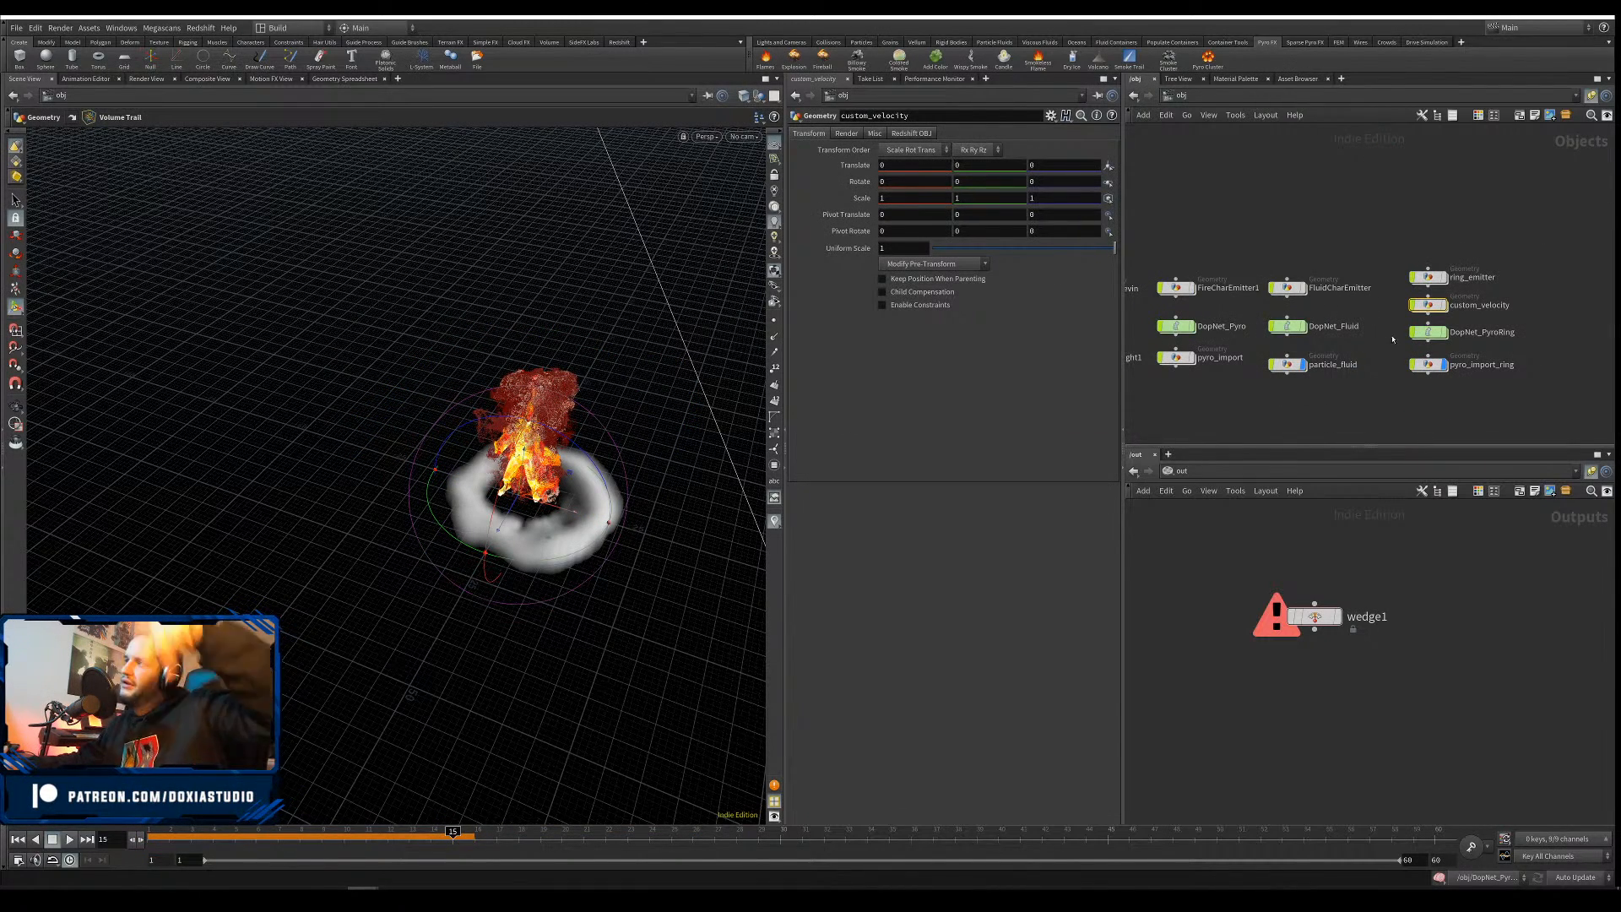
pyautogui.doubleClick(1428, 332)
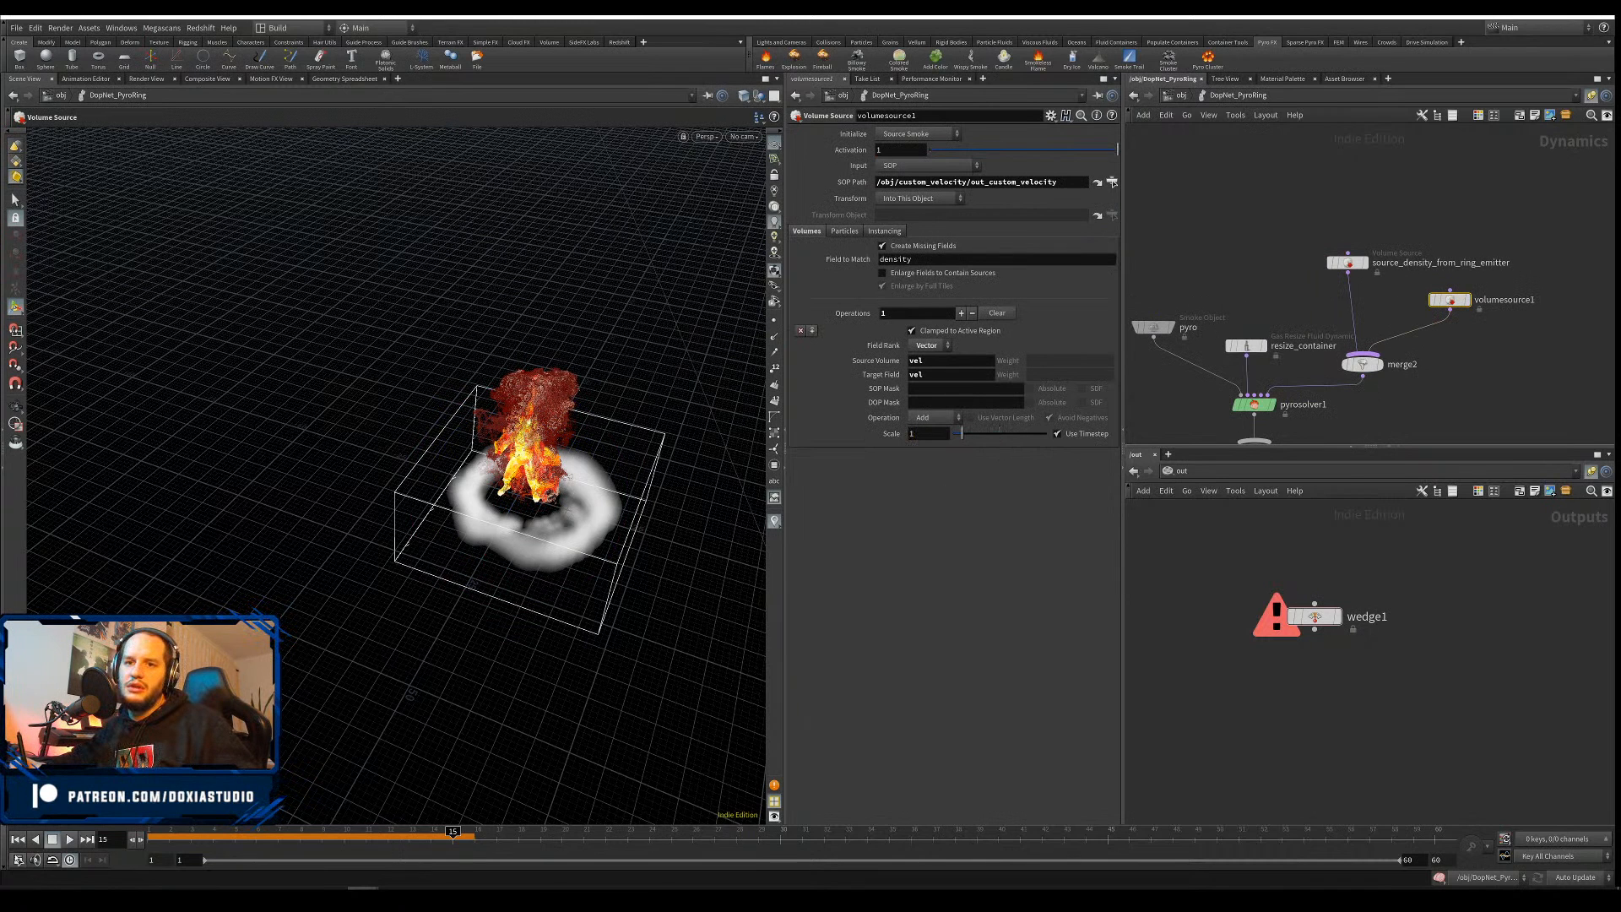
pyautogui.click(23, 841)
pyautogui.click(1154, 327)
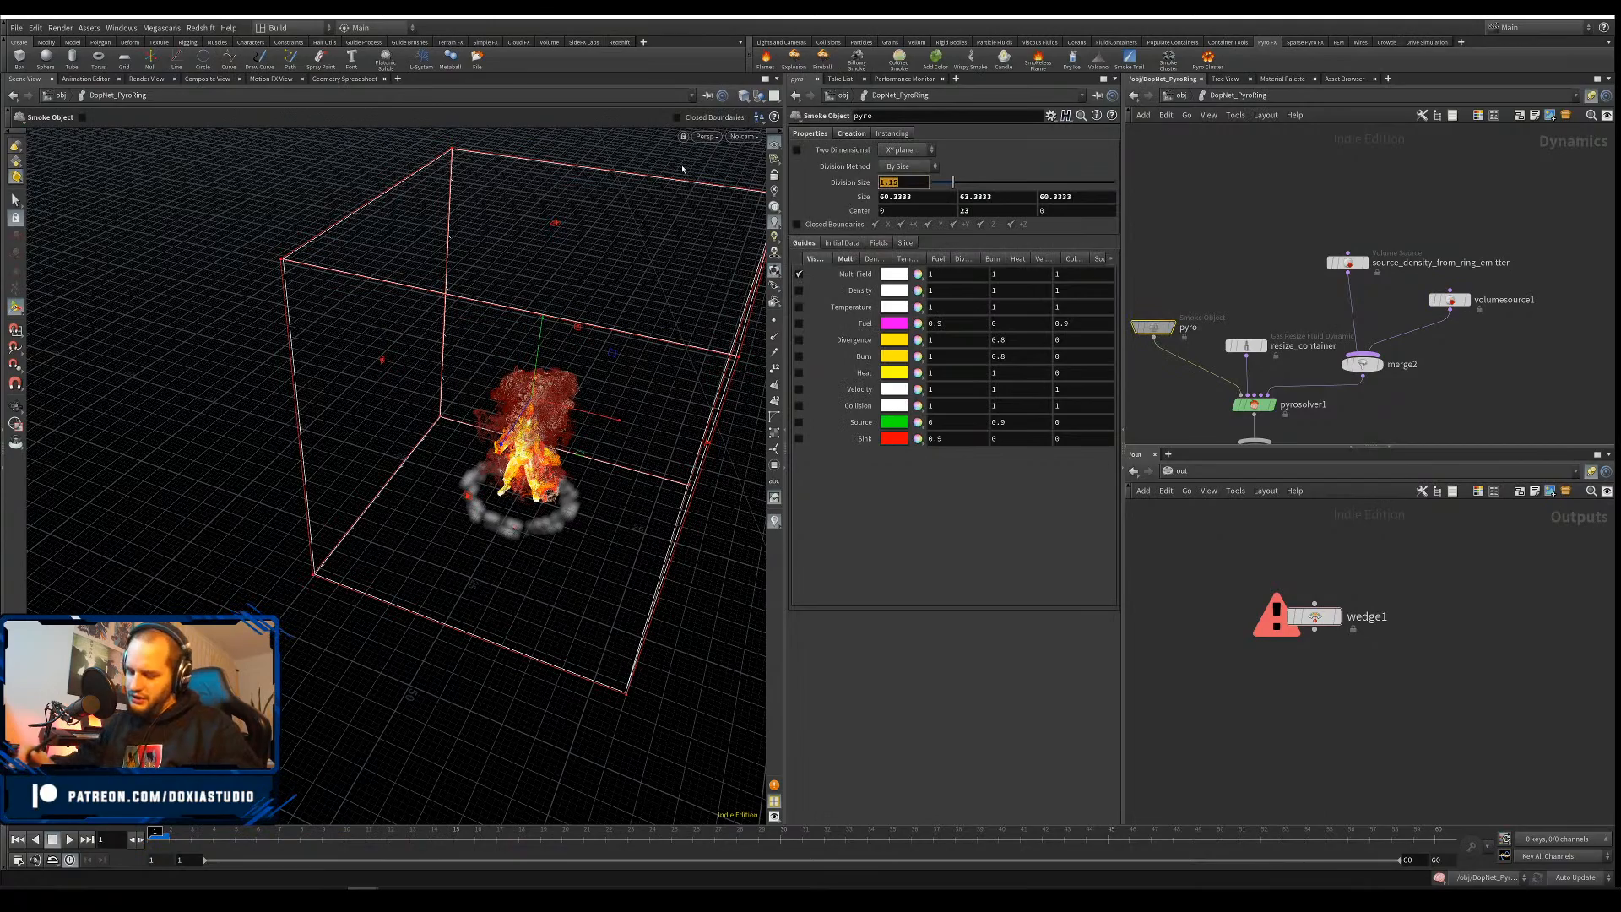
pyautogui.press('Return')
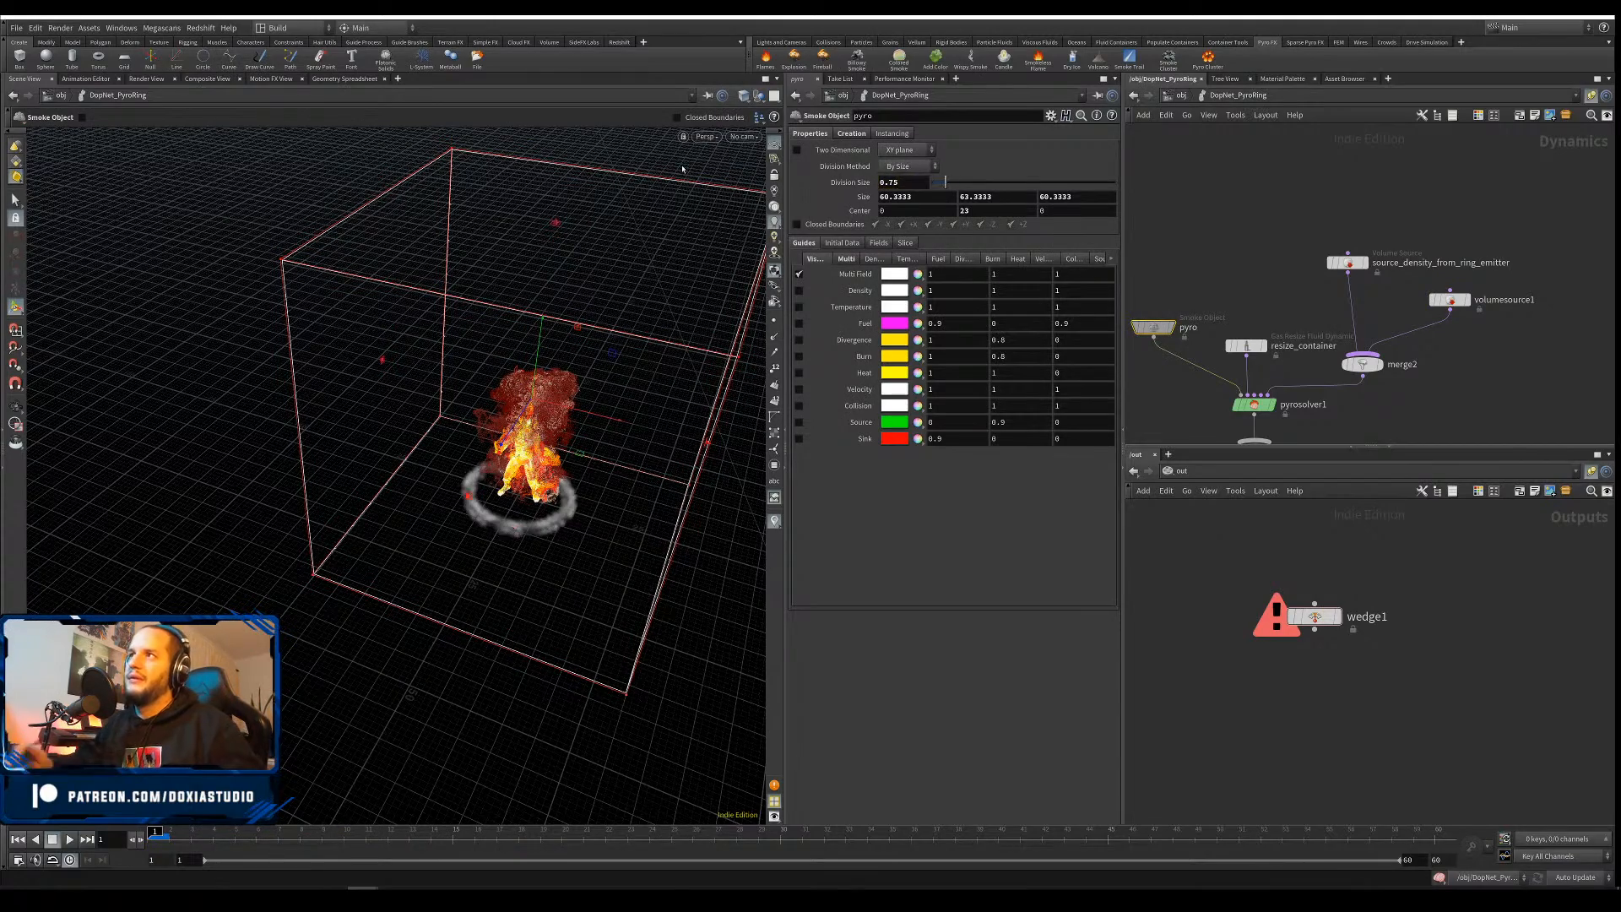
# Turn off Clamp to Maximum in the max bounds settings of resize_container in DopNet_PyroRing
pyautogui.scroll(4, 700, 478)
pyautogui.keyDown('alt'); pyautogui.moveTo(669, 478); pyautogui.dragTo(667, 380); pyautogui.keyUp('alt')
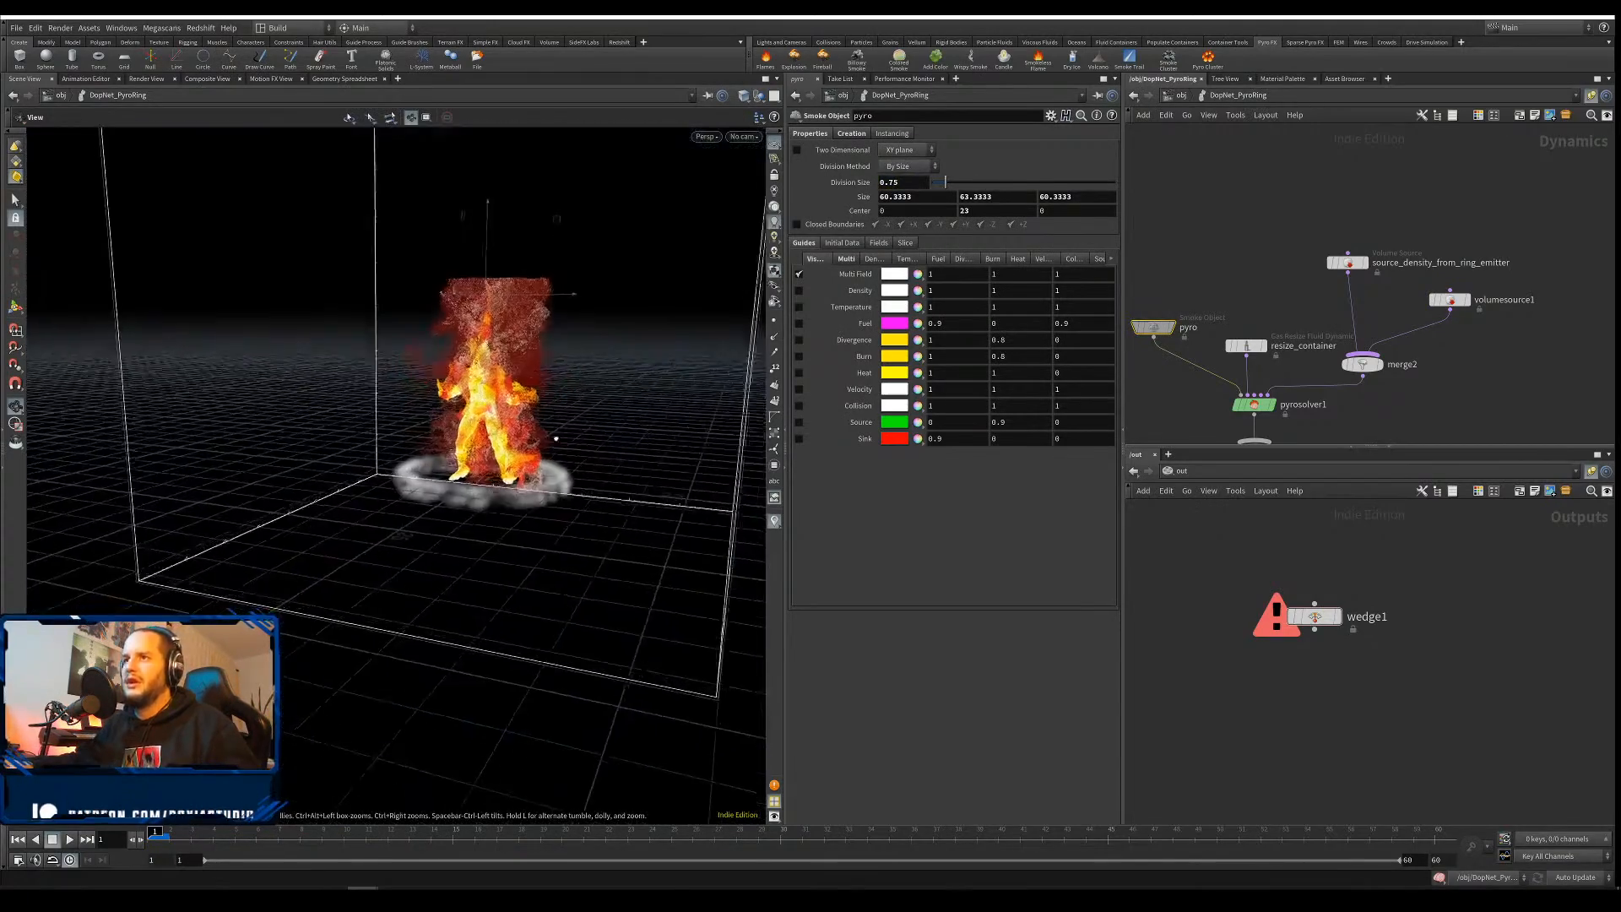
pyautogui.click(1246, 345)
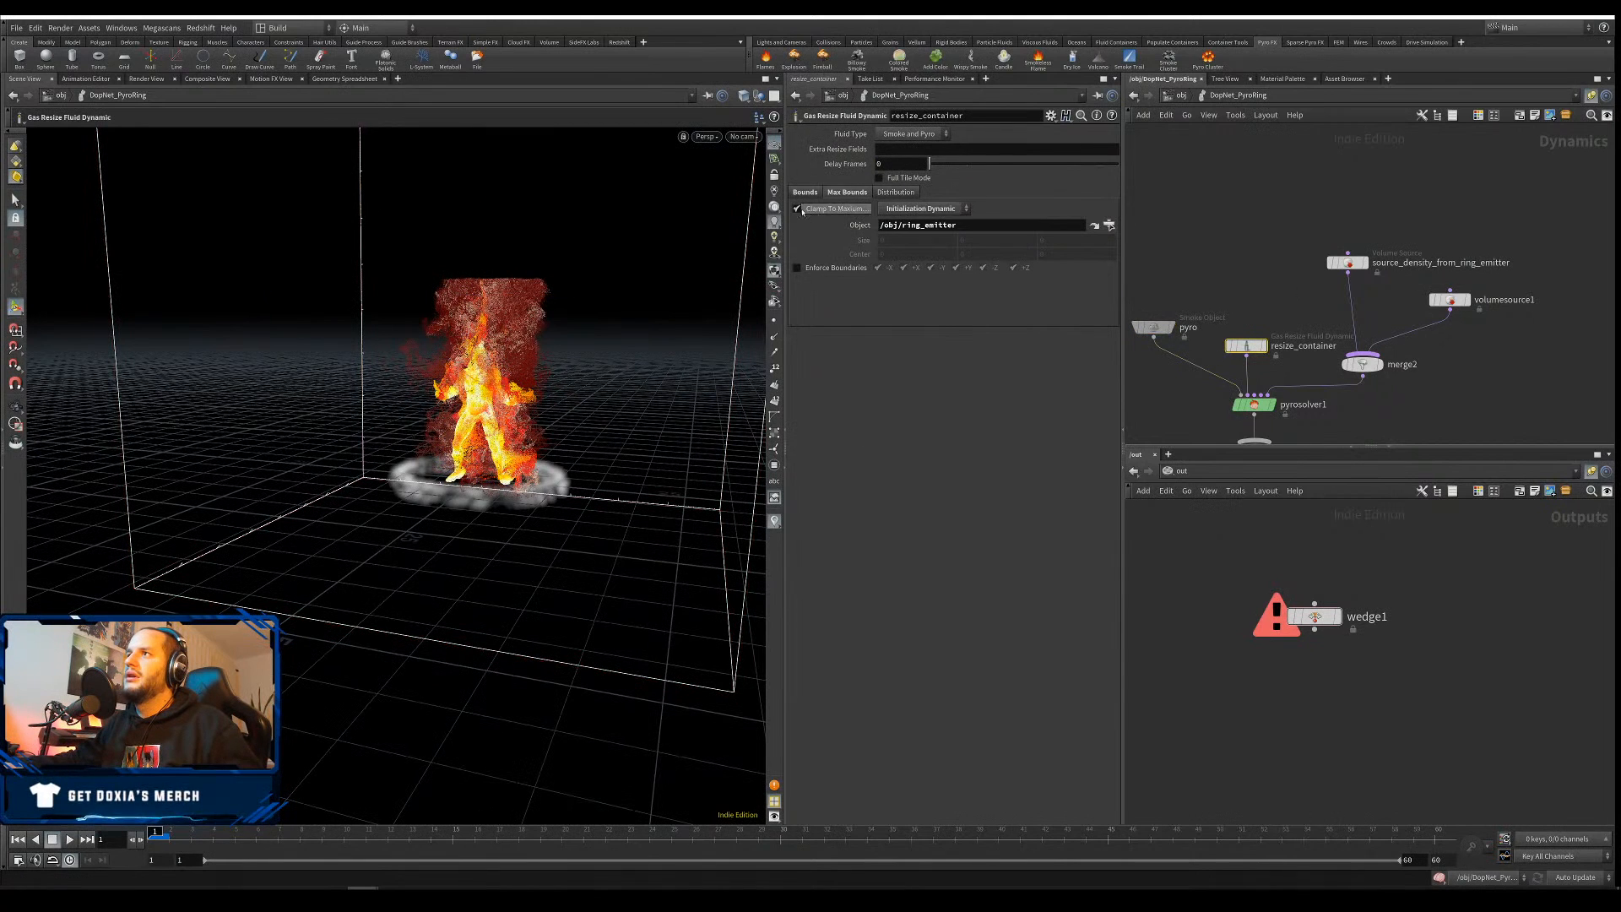
# Set the dissipation in the shape settings of pyrosolver1 in DopNet_PyroRing to 0.25
pyautogui.moveTo(1244, 265); pyautogui.dragTo(1160, 238, button='middle')
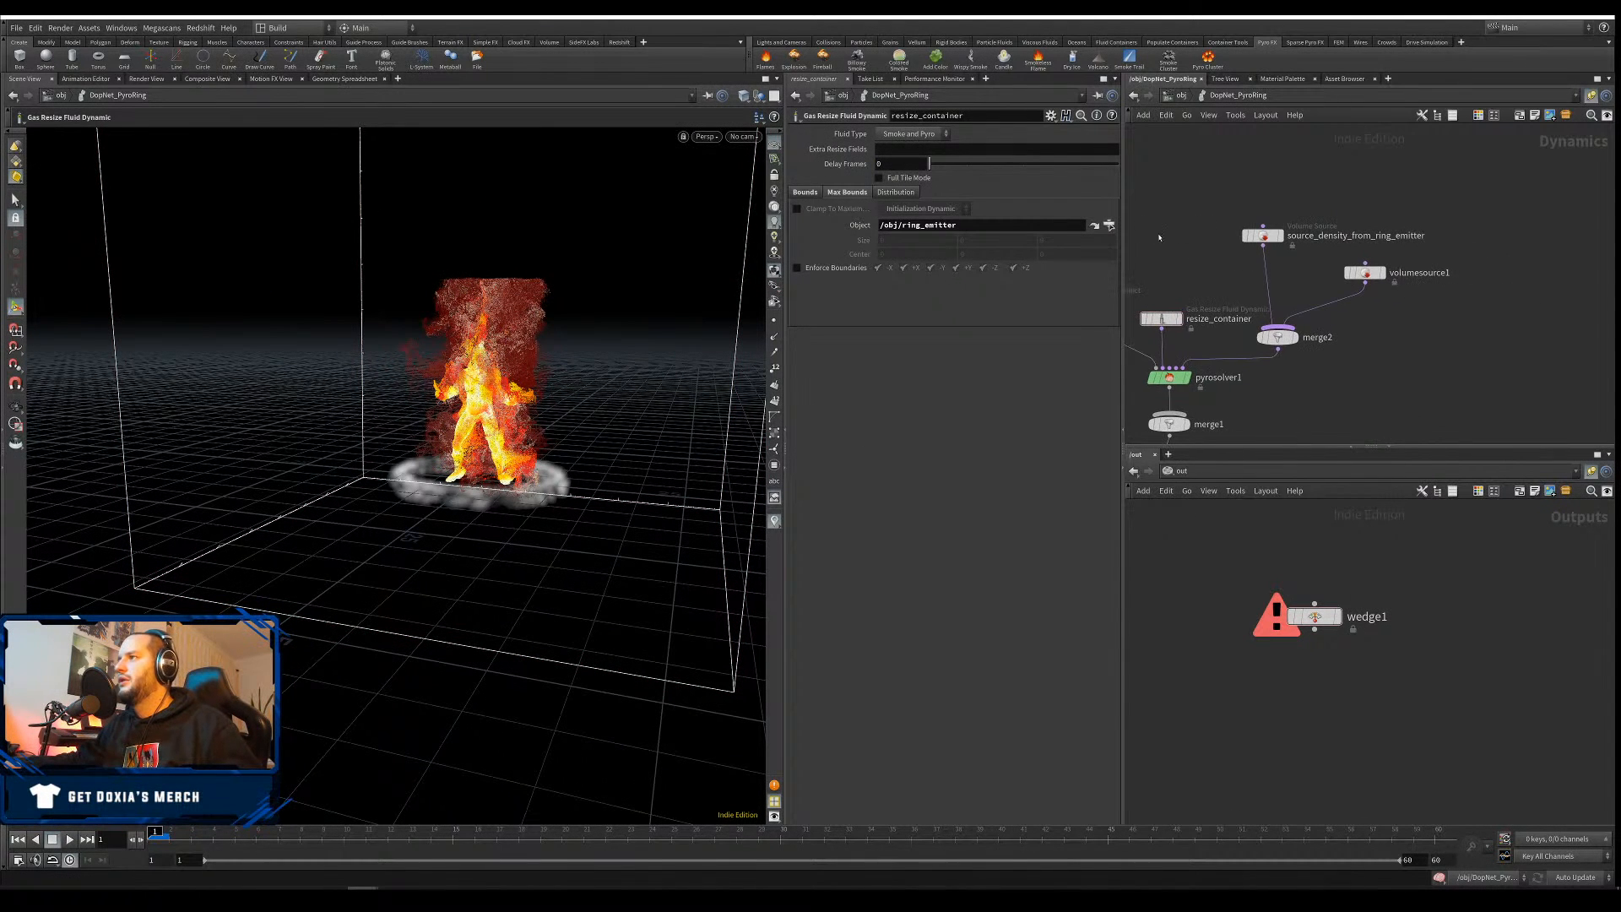
pyautogui.click(1199, 377)
pyautogui.click(899, 135)
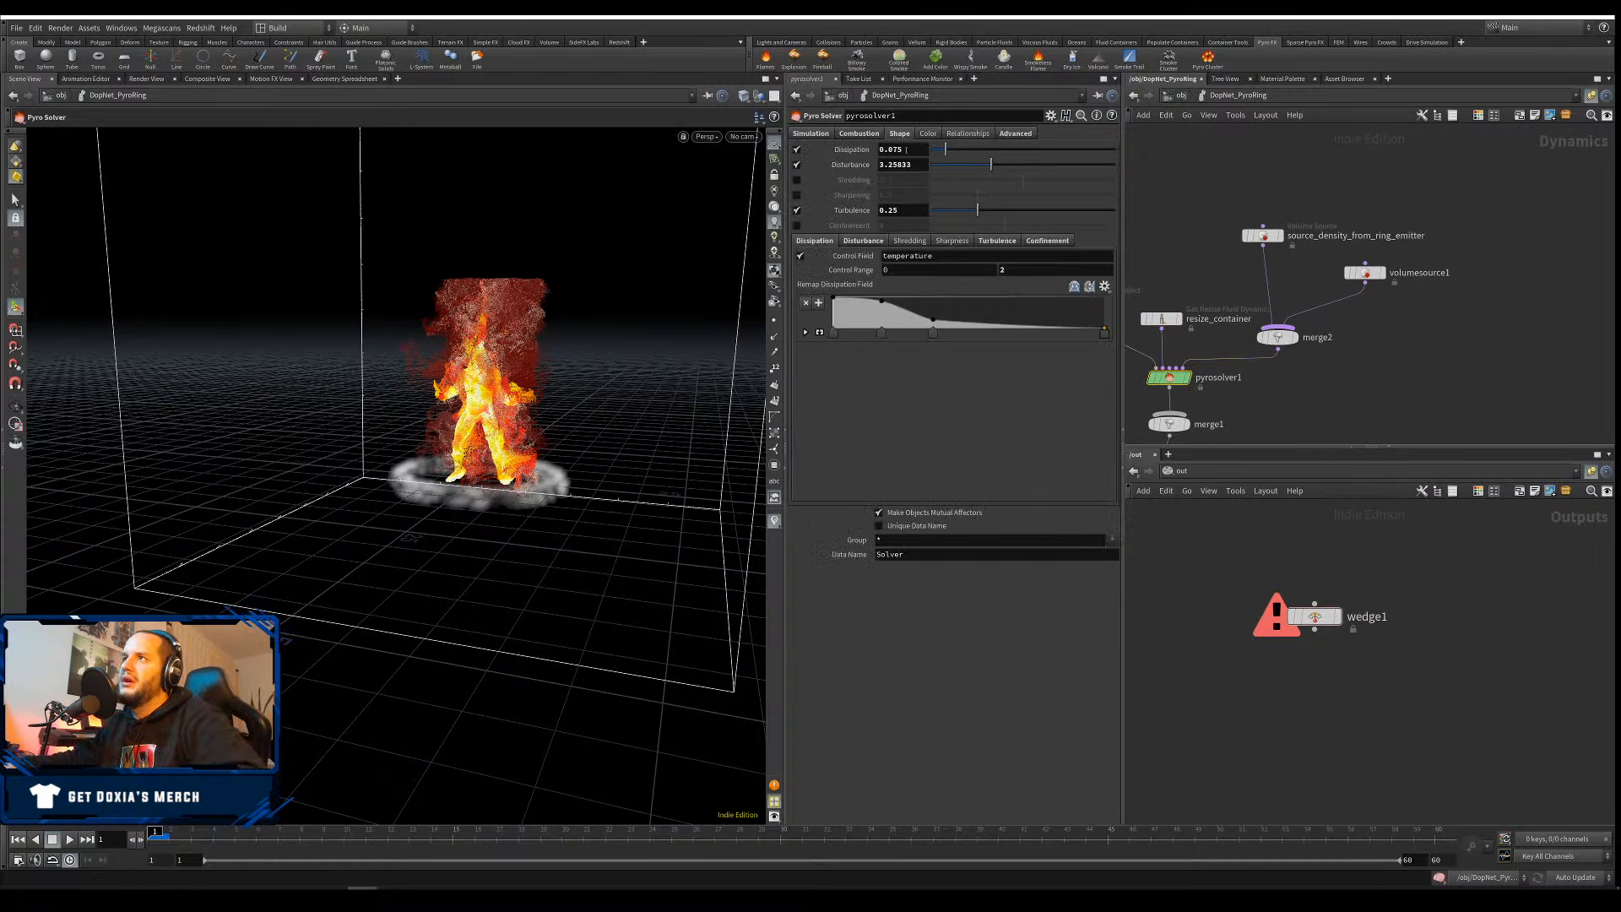
pyautogui.press('Return')
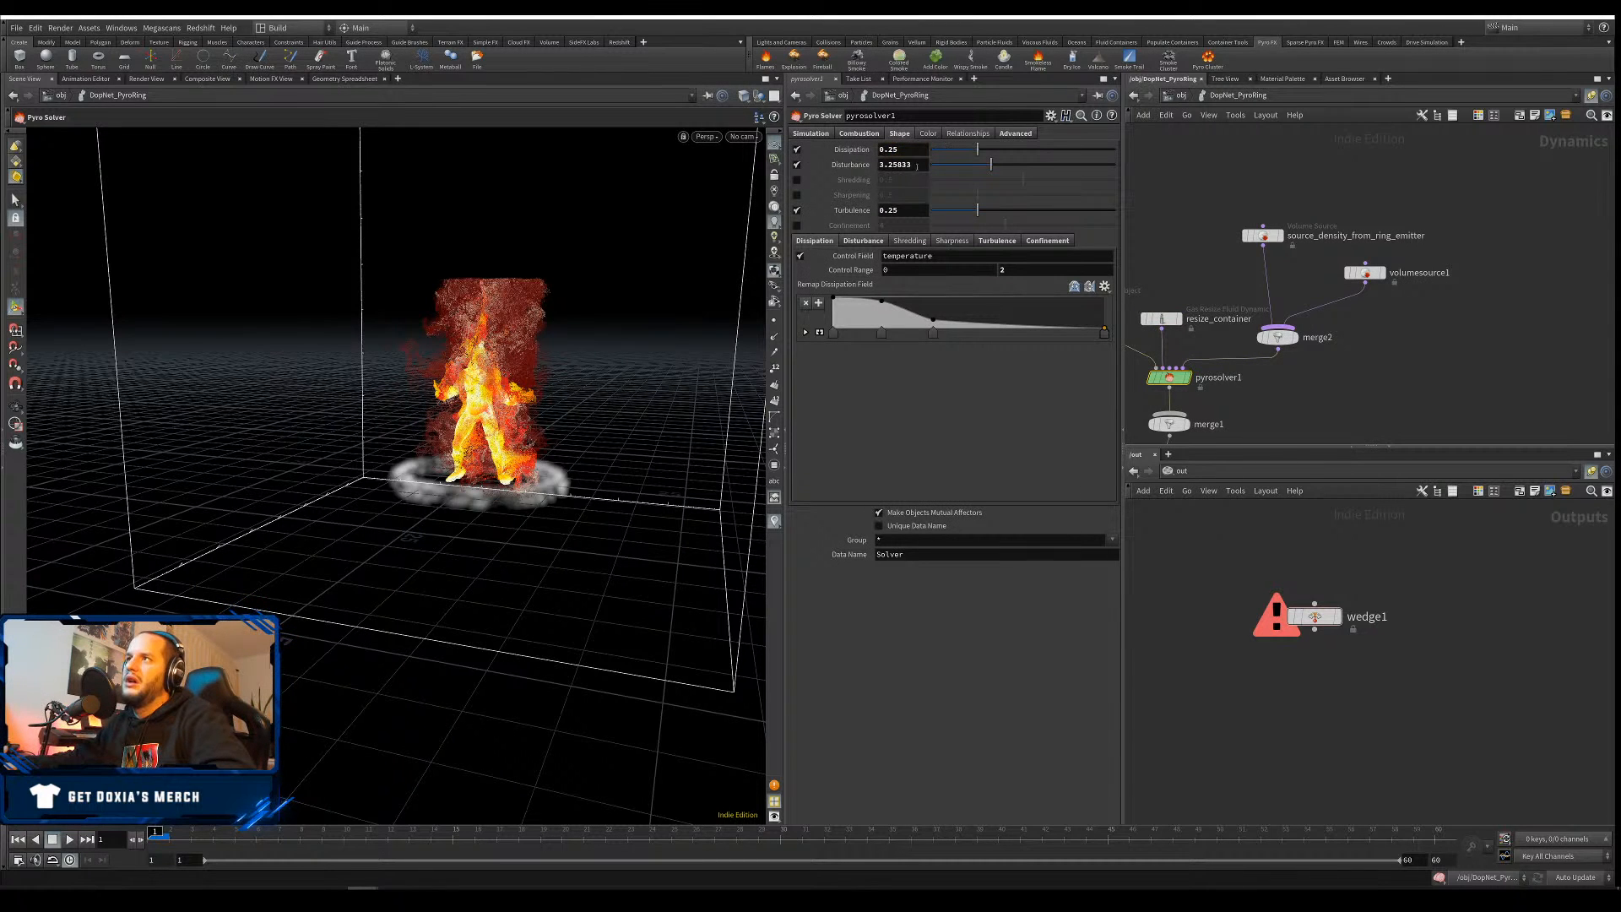
# Set the pyro solver's Disturbance to 6, and enable Confinement with a value of 2 and Shredding with a value of 2
pyautogui.doubleClick(892, 210)
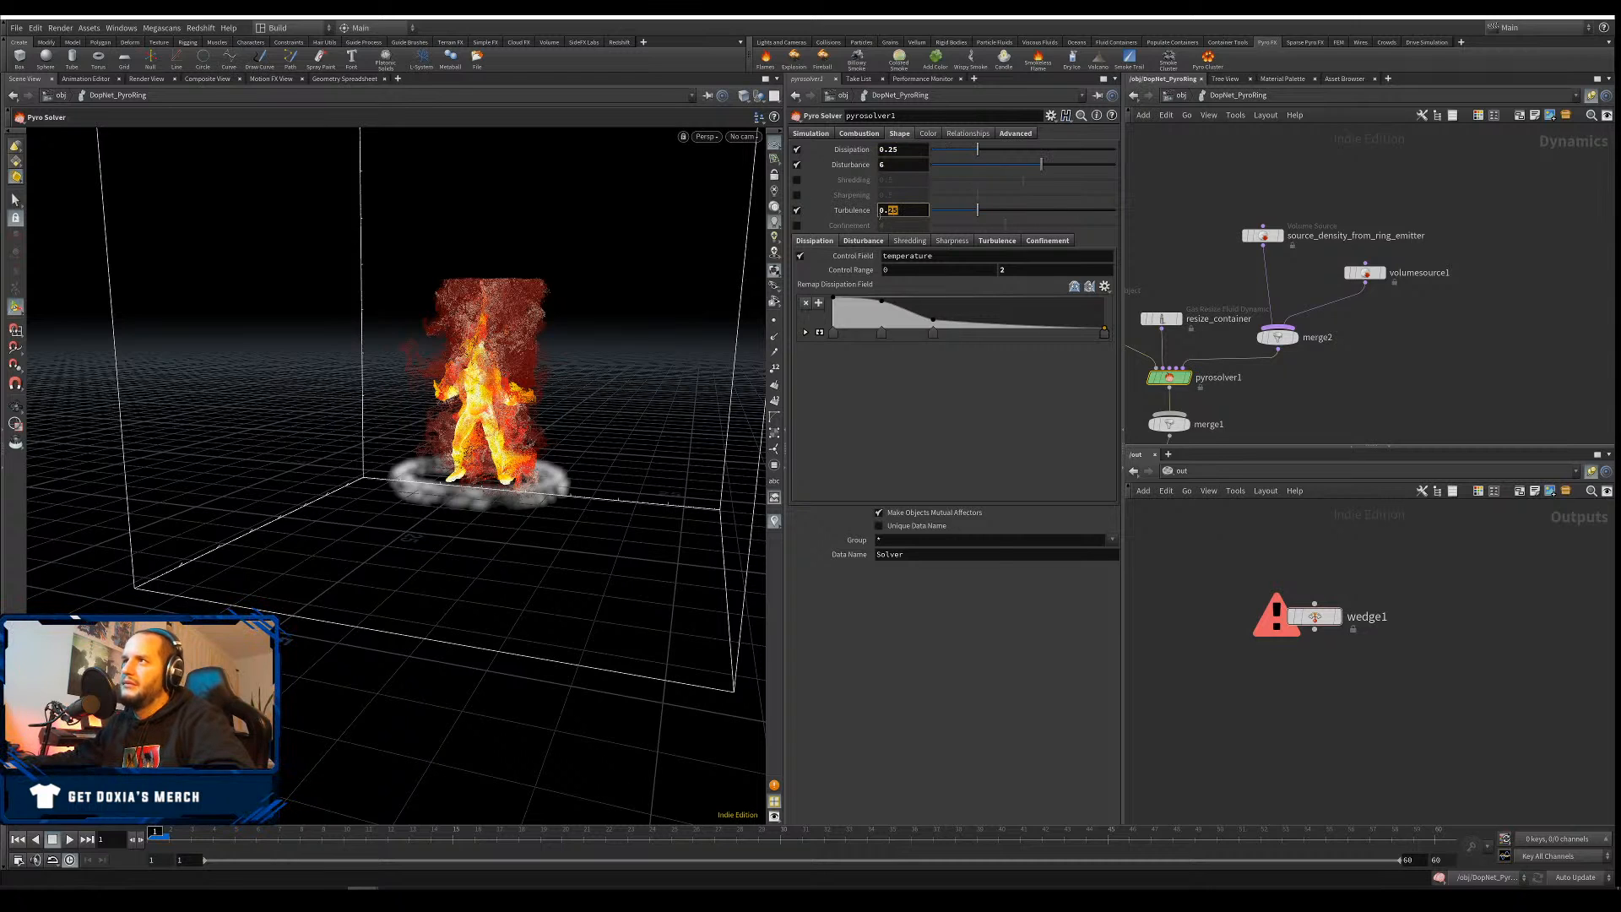
pyautogui.click(796, 225)
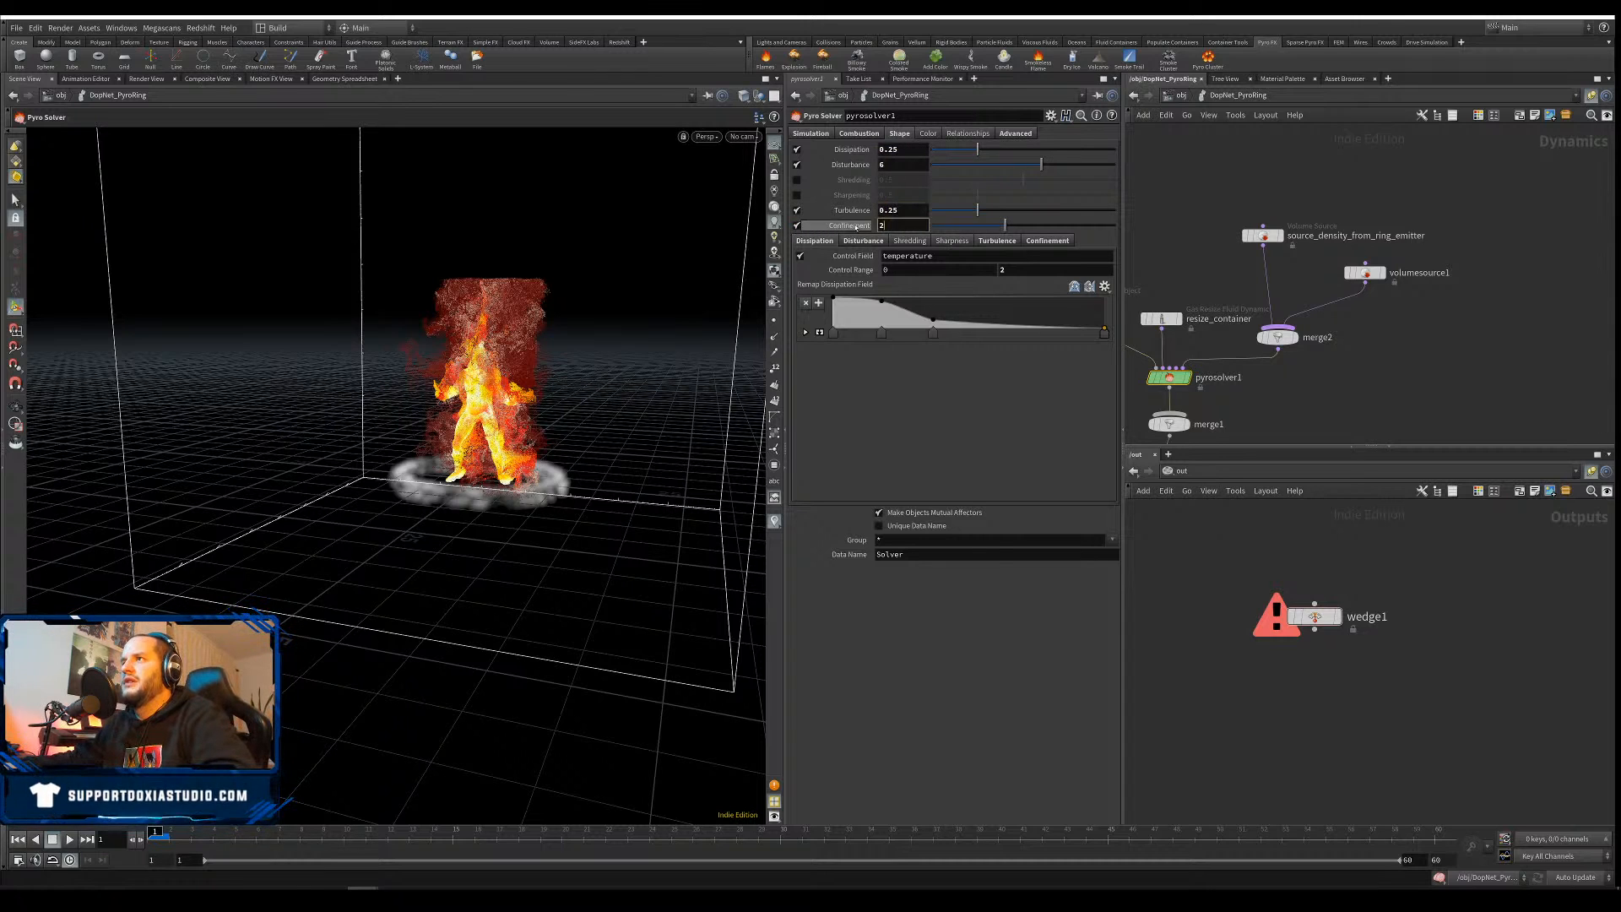
pyautogui.click(798, 180)
pyautogui.moveTo(880, 179); pyautogui.dragTo(923, 192)
pyautogui.write('1')
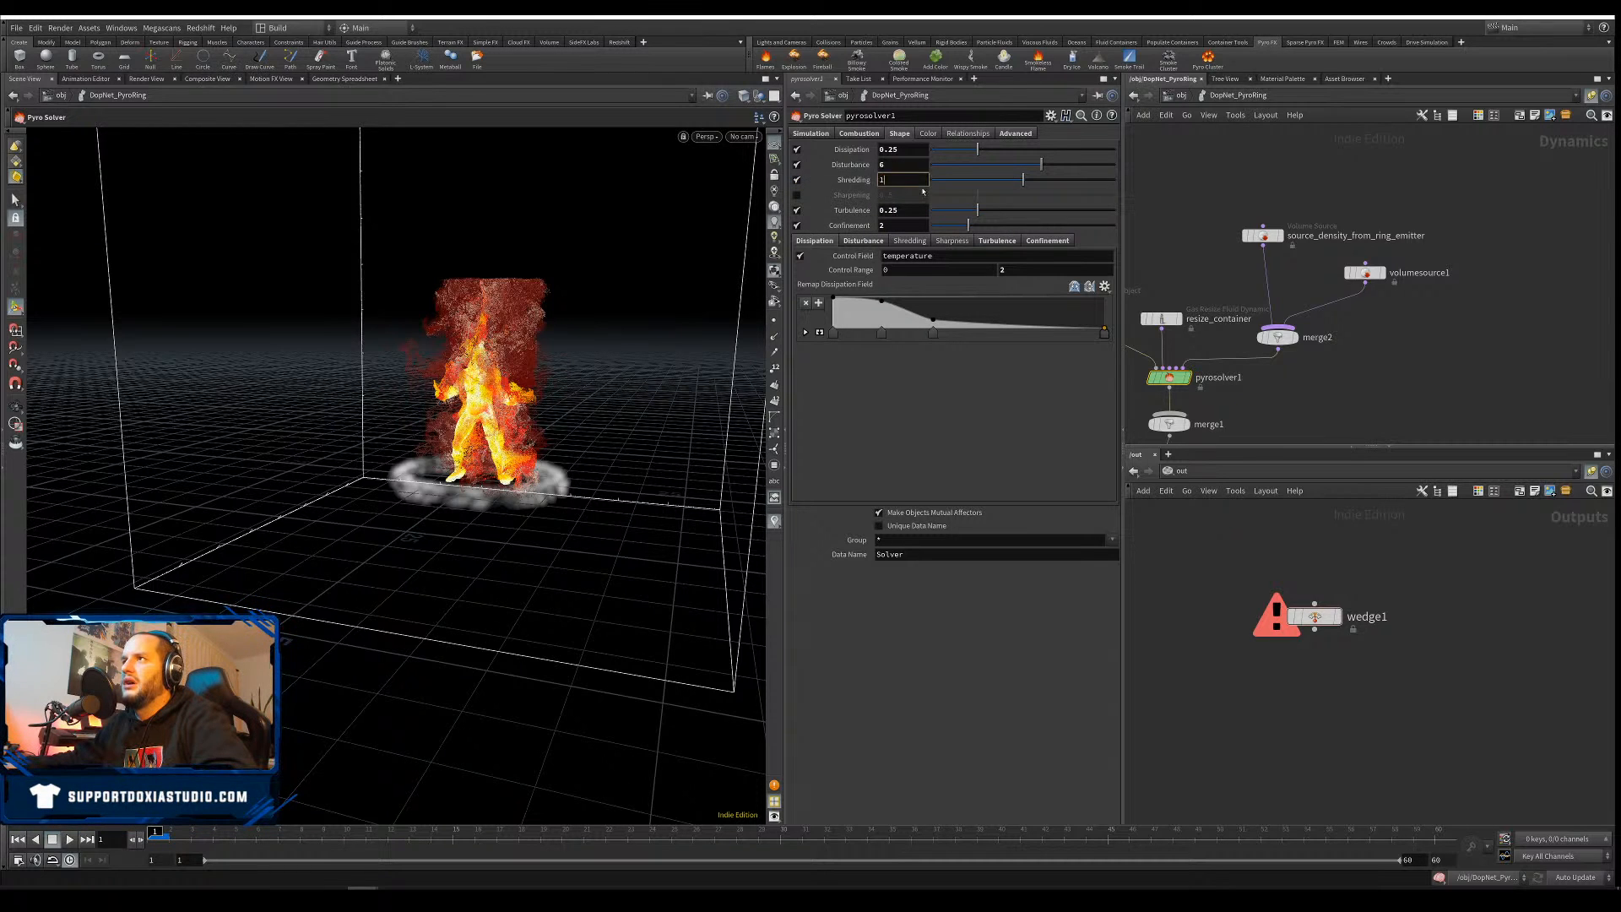
pyautogui.press('Return')
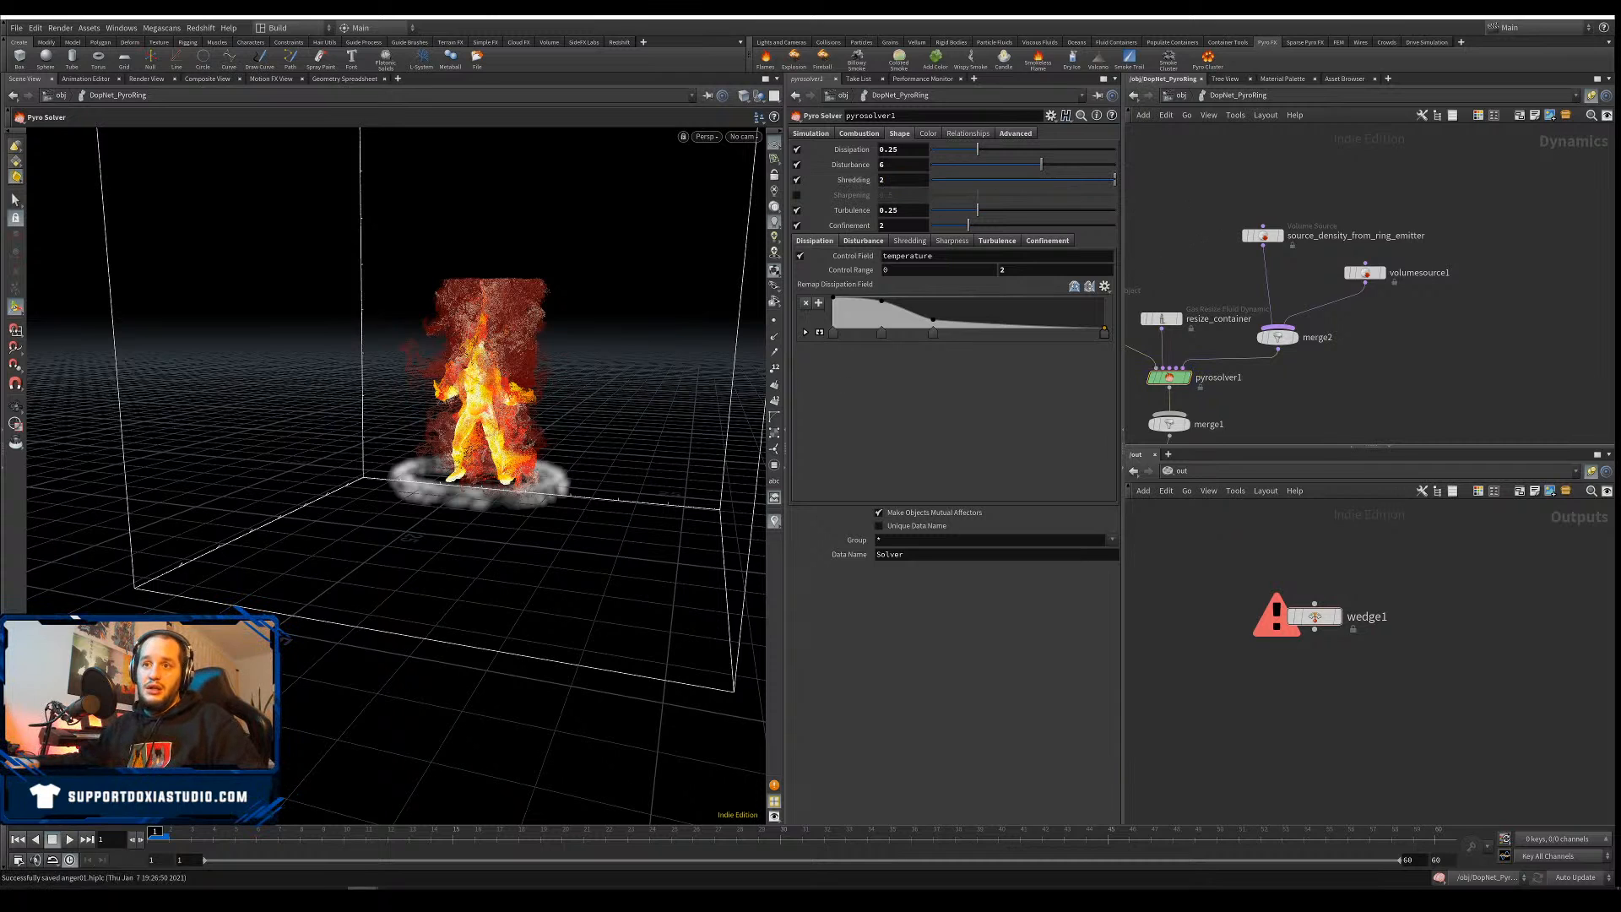
# Play the simulation and examine the smoke ring around the burning character up close
pyautogui.click(69, 839)
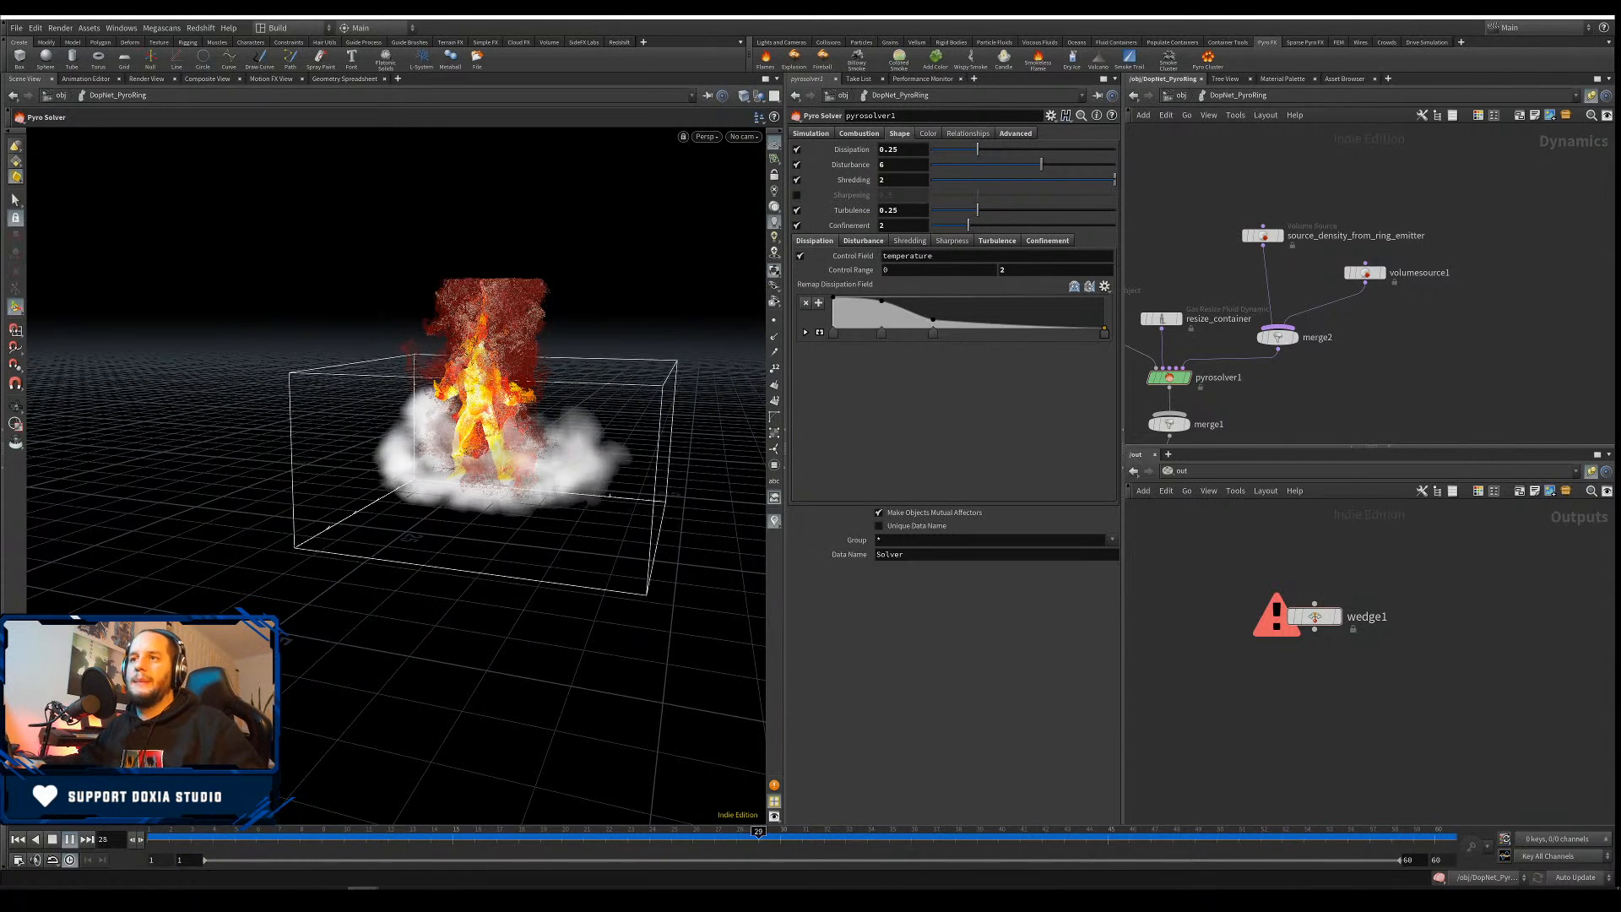
pyautogui.press('Escape')
pyautogui.moveTo(531, 506); pyautogui.dragTo(473, 513, button='right')
pyautogui.moveTo(473, 512)
pyautogui.mouseDown()
pyautogui.moveTo(590, 485)
pyautogui.moveTo(511, 499)
pyautogui.mouseUp()
pyautogui.moveTo(511, 499); pyautogui.dragTo(615, 510, button='right')
pyautogui.moveTo(615, 510)
pyautogui.mouseDown()
pyautogui.moveTo(389, 482)
pyautogui.moveTo(572, 541)
pyautogui.moveTo(727, 478)
pyautogui.moveTo(507, 471)
pyautogui.moveTo(358, 495)
pyautogui.moveTo(385, 505)
pyautogui.mouseUp()
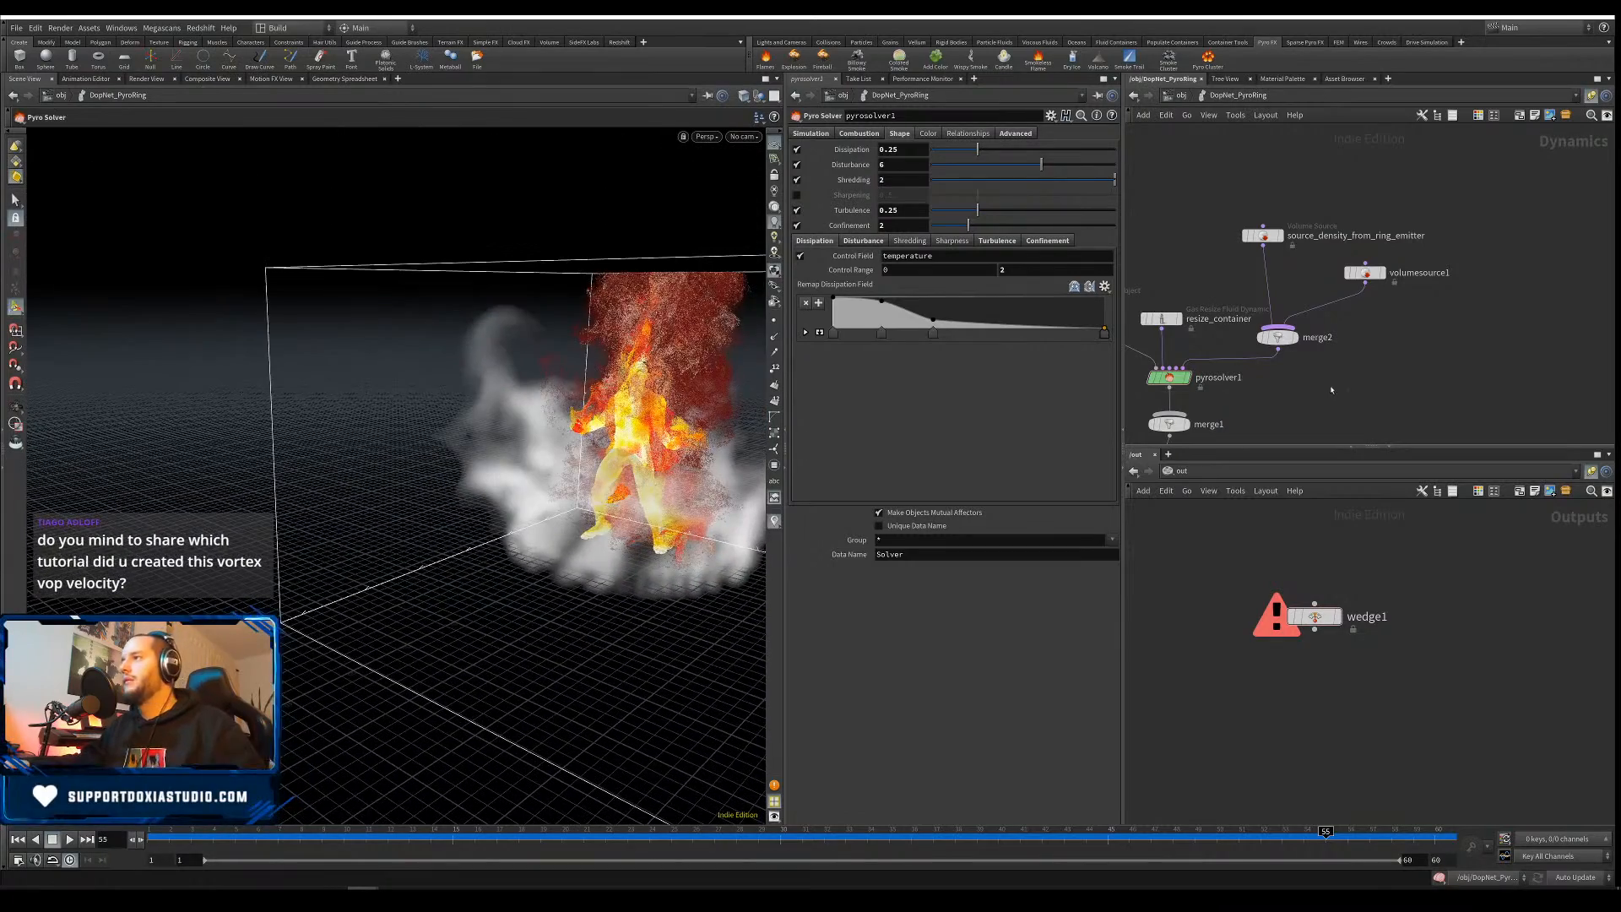
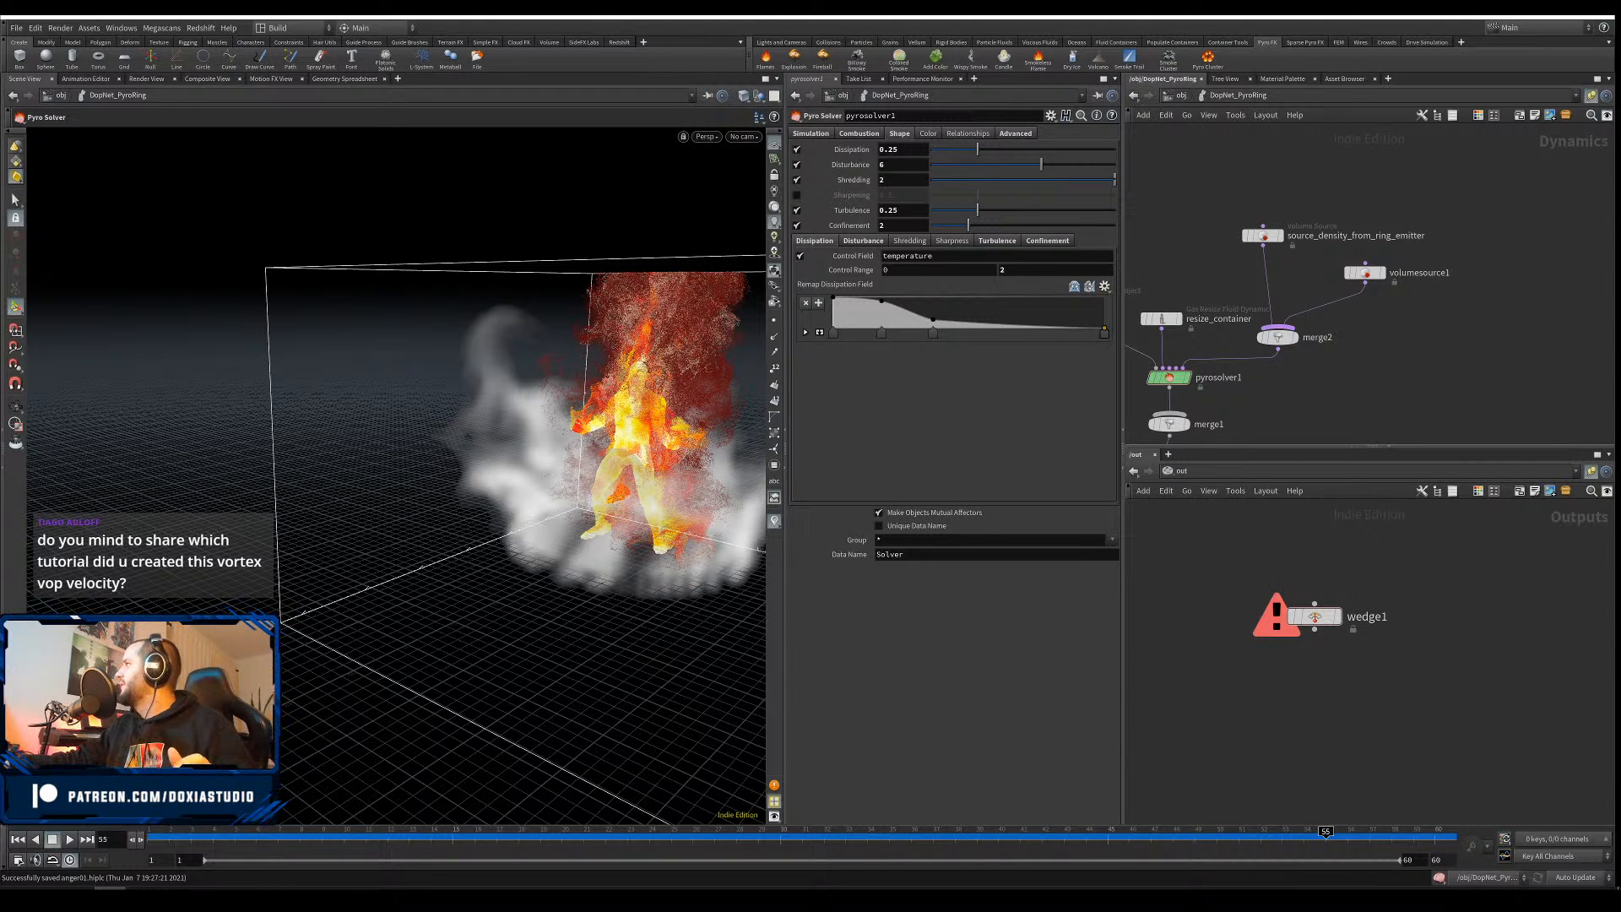
# Switch to the browser, open the "Houdini Tutorial: Intro PyroFx Part2 Custom Velocity (Preview)" video from the channel's list and copy its web address
pyautogui.moveTo(1620, 152); pyautogui.dragTo(1004, 16)
pyautogui.middleClick(397, 432)
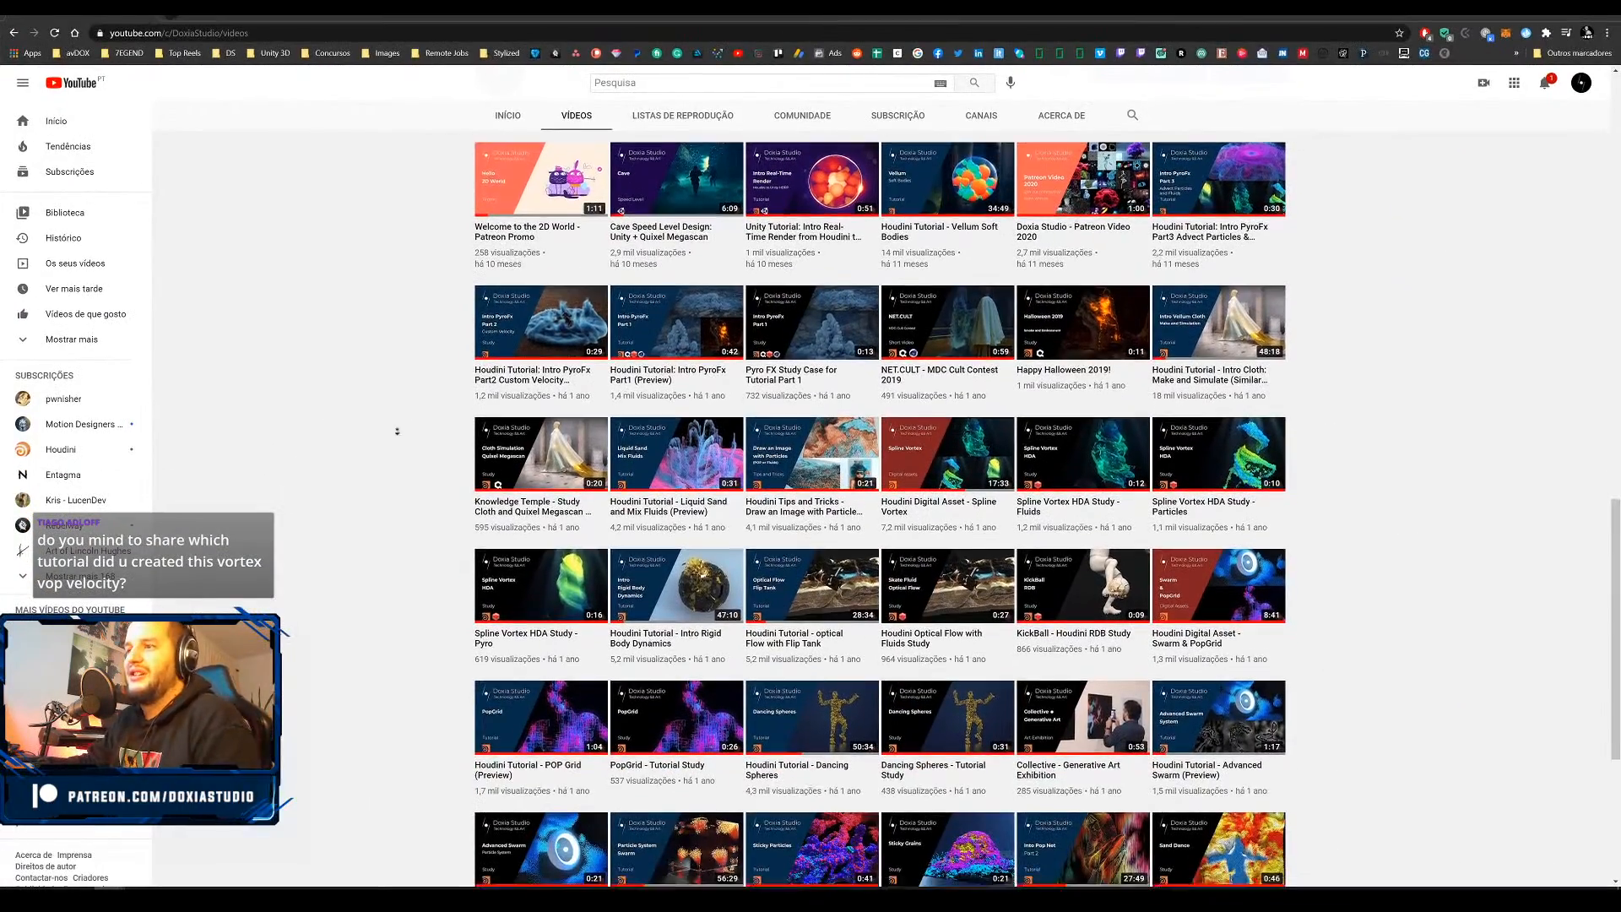
pyautogui.scroll(-3, 397, 432)
pyautogui.scroll(-2, 412, 611)
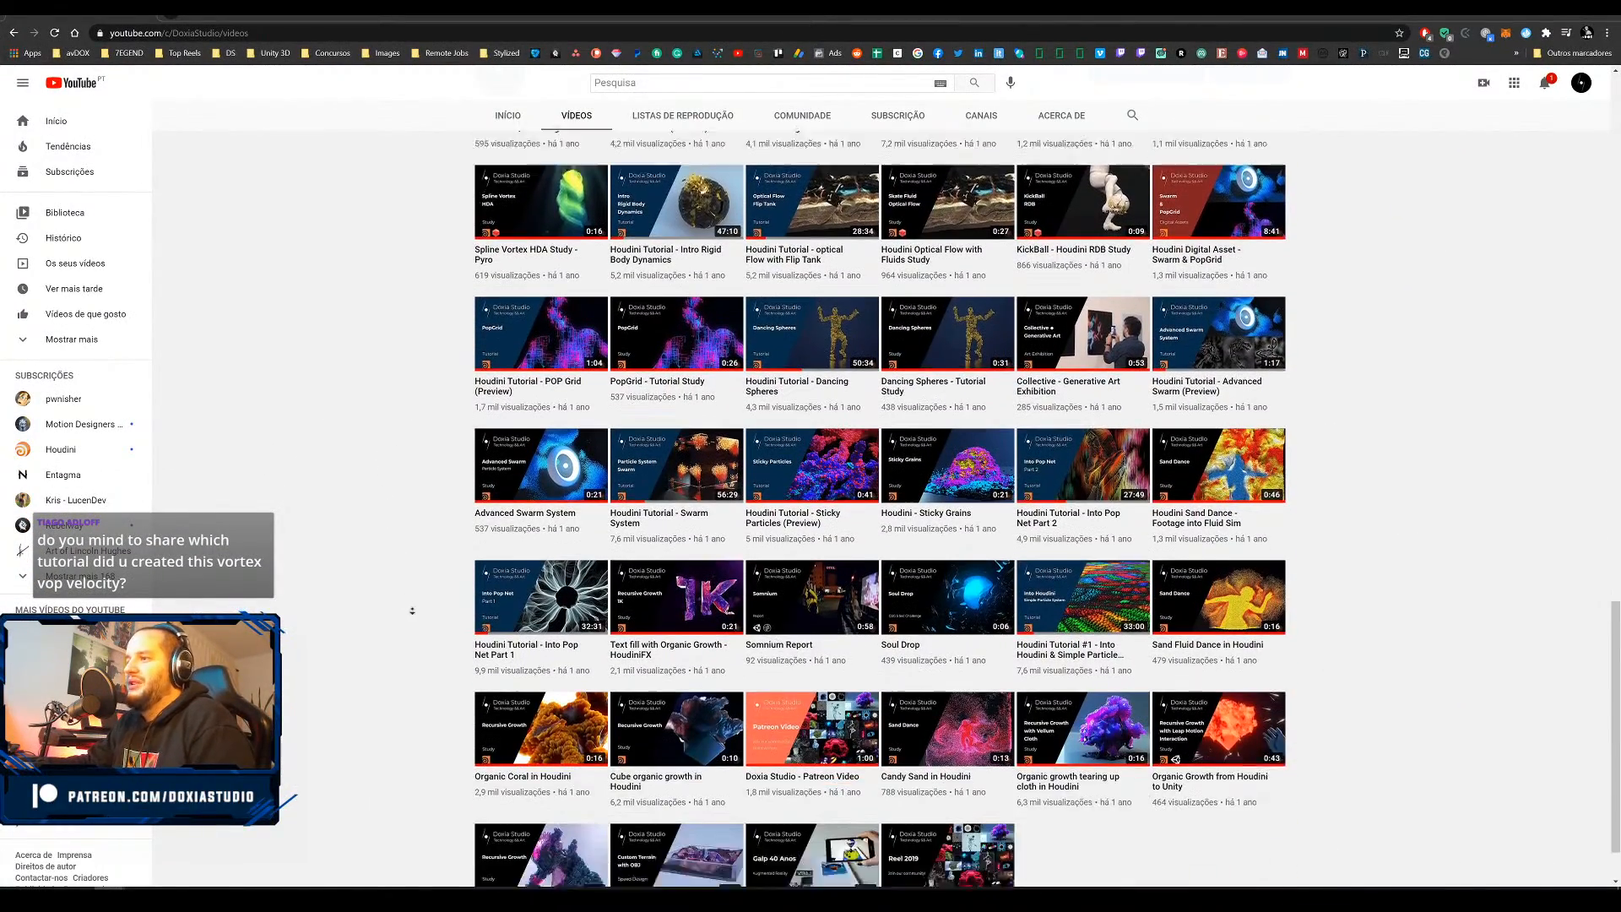
pyautogui.scroll(-1, 412, 611)
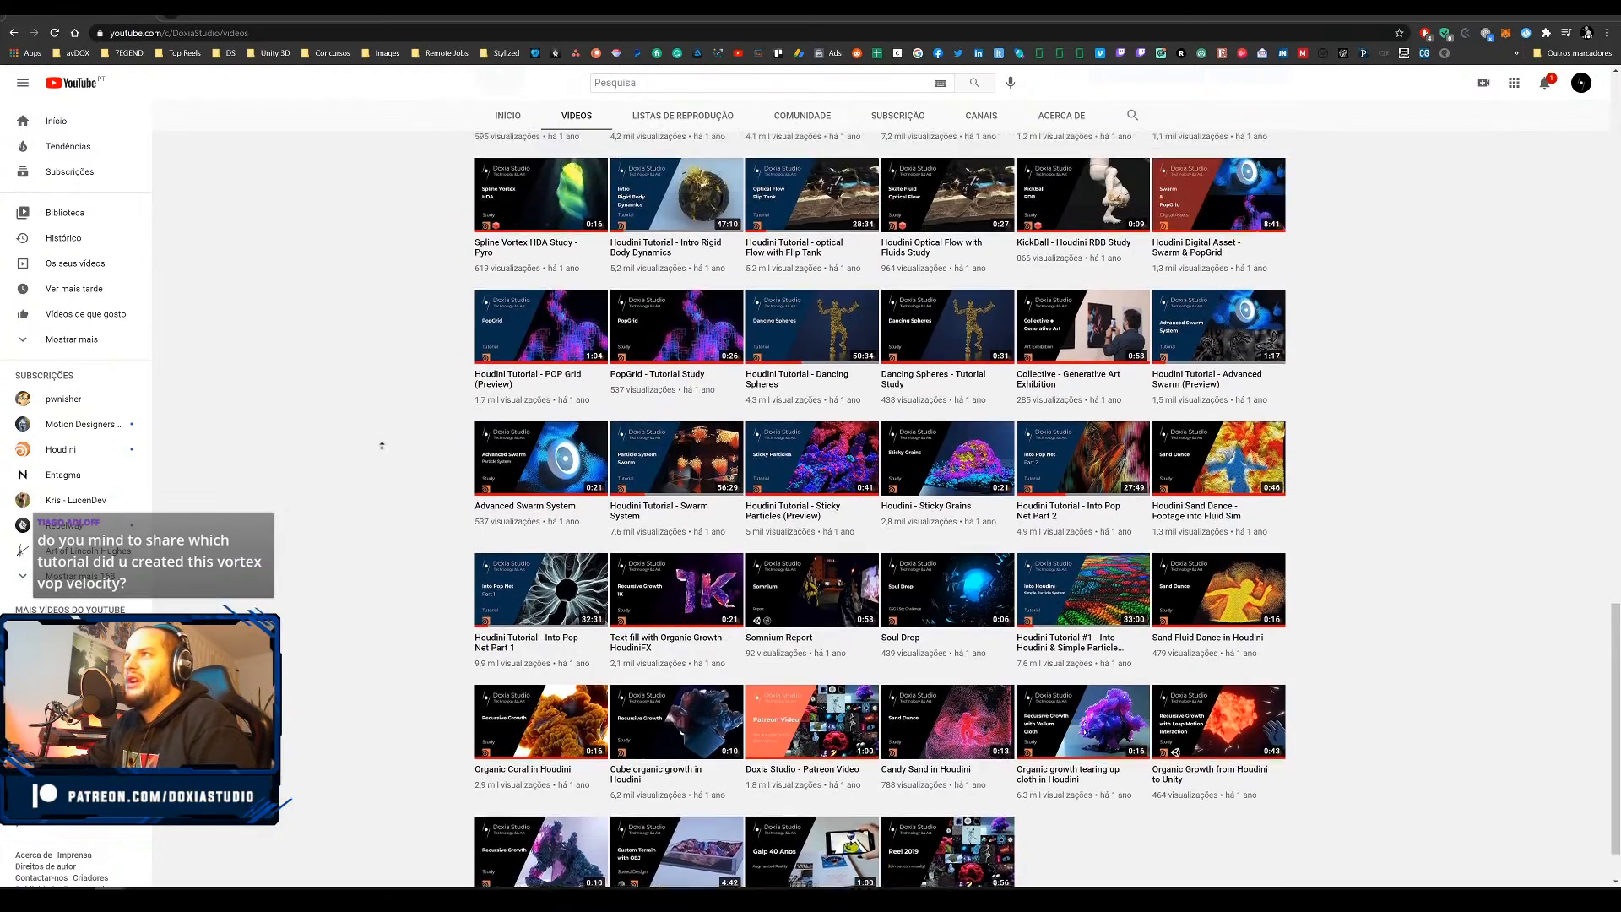
pyautogui.scroll(3, 371, 422)
pyautogui.scroll(4, 408, 385)
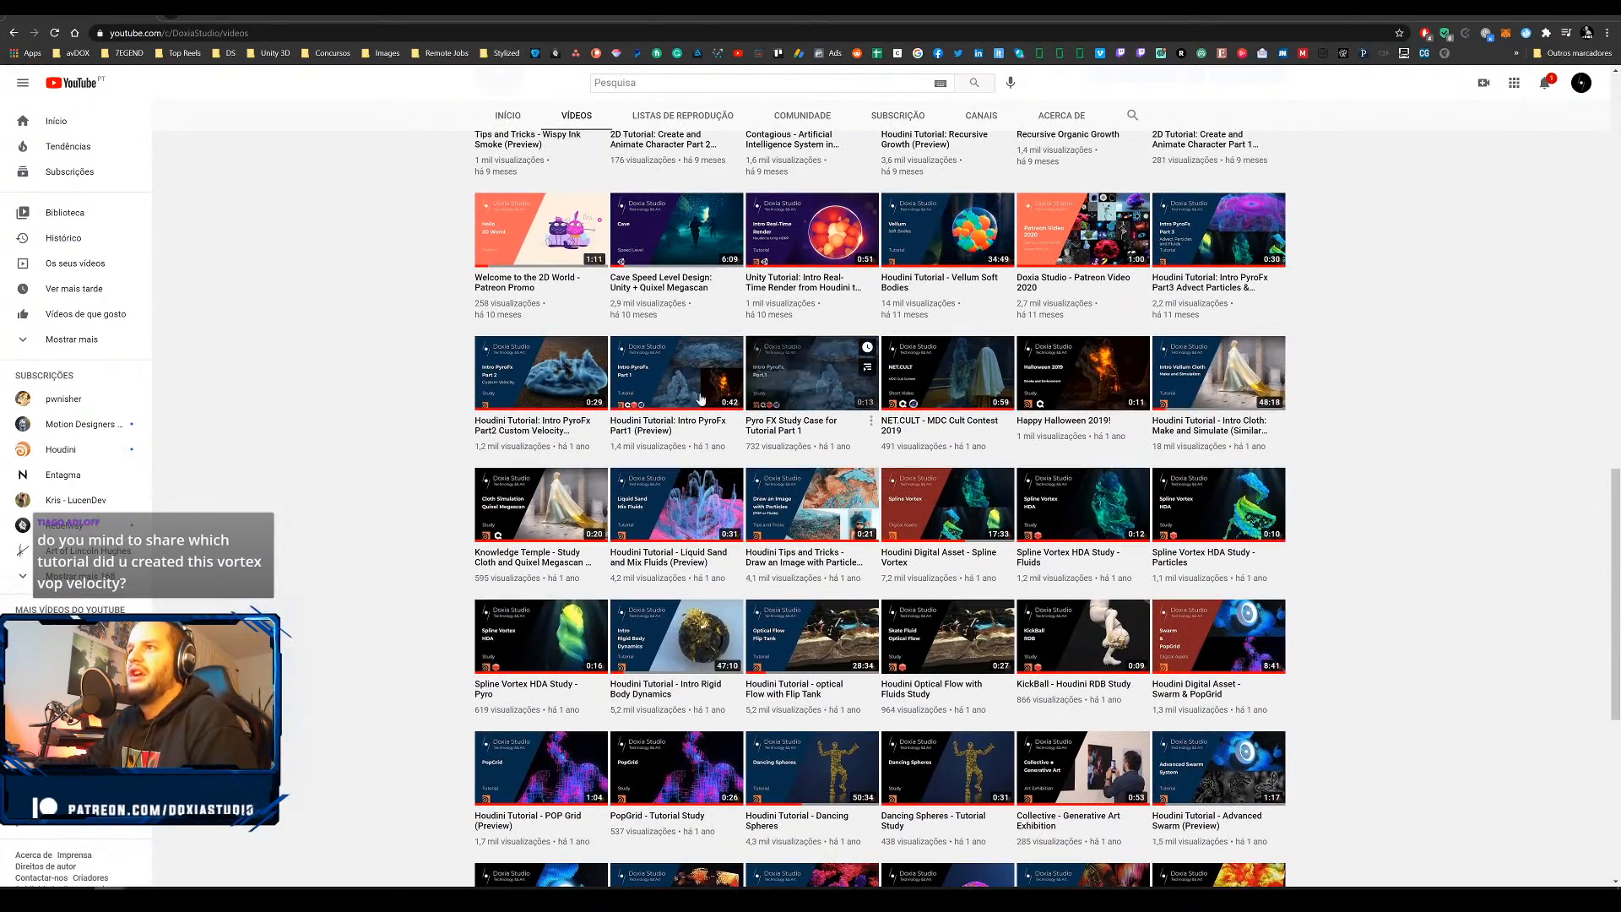
pyautogui.click(536, 386)
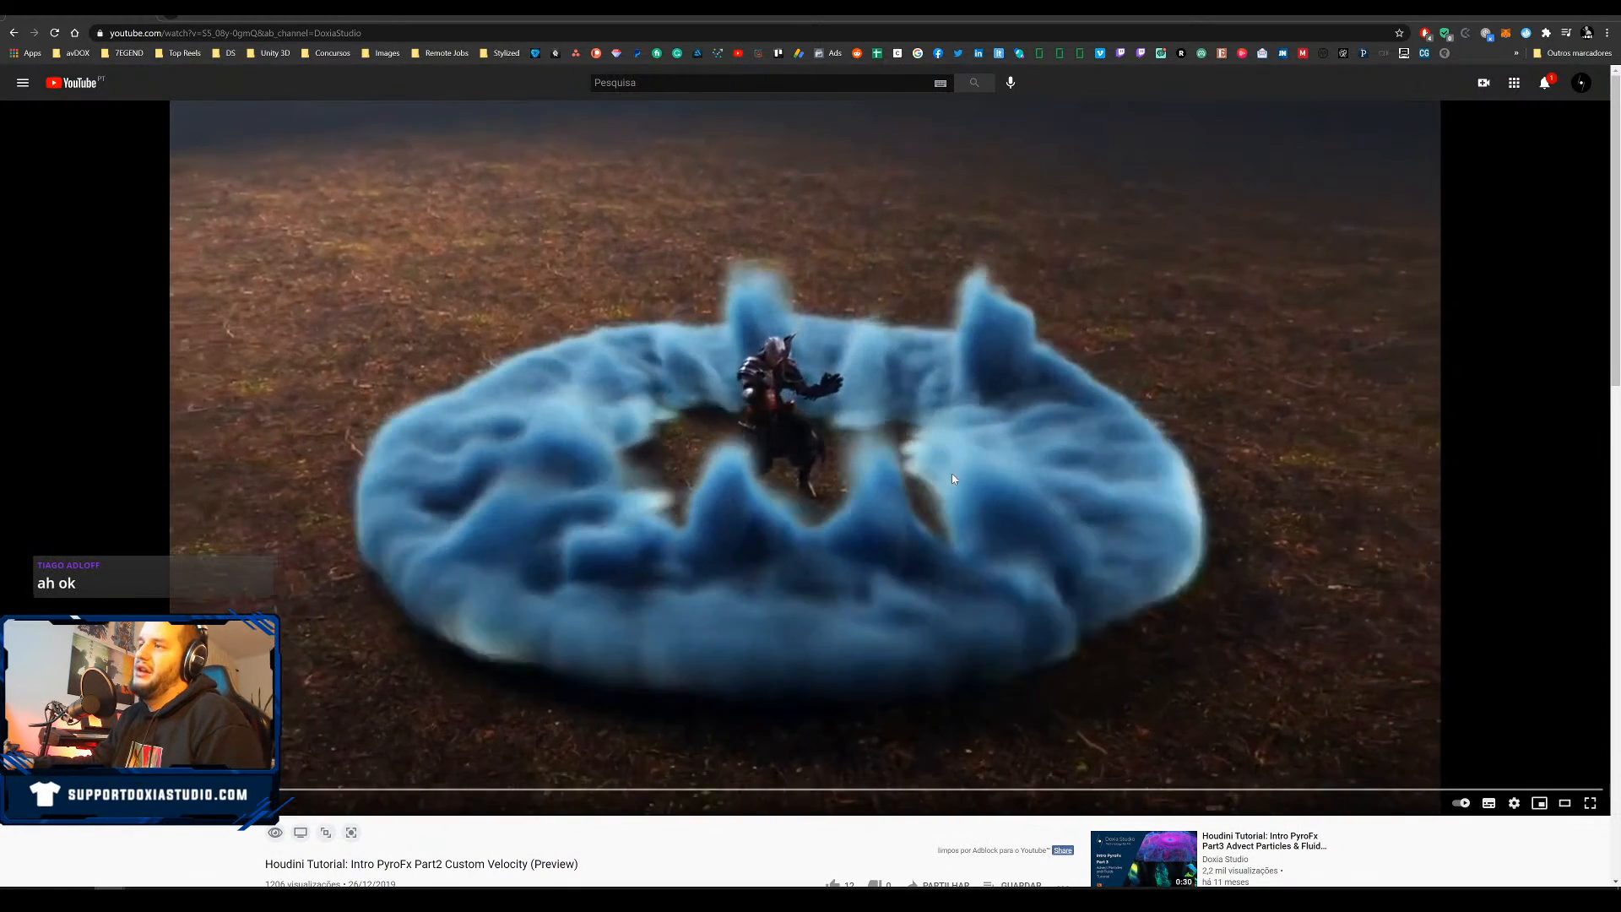
pyautogui.click(1017, 359)
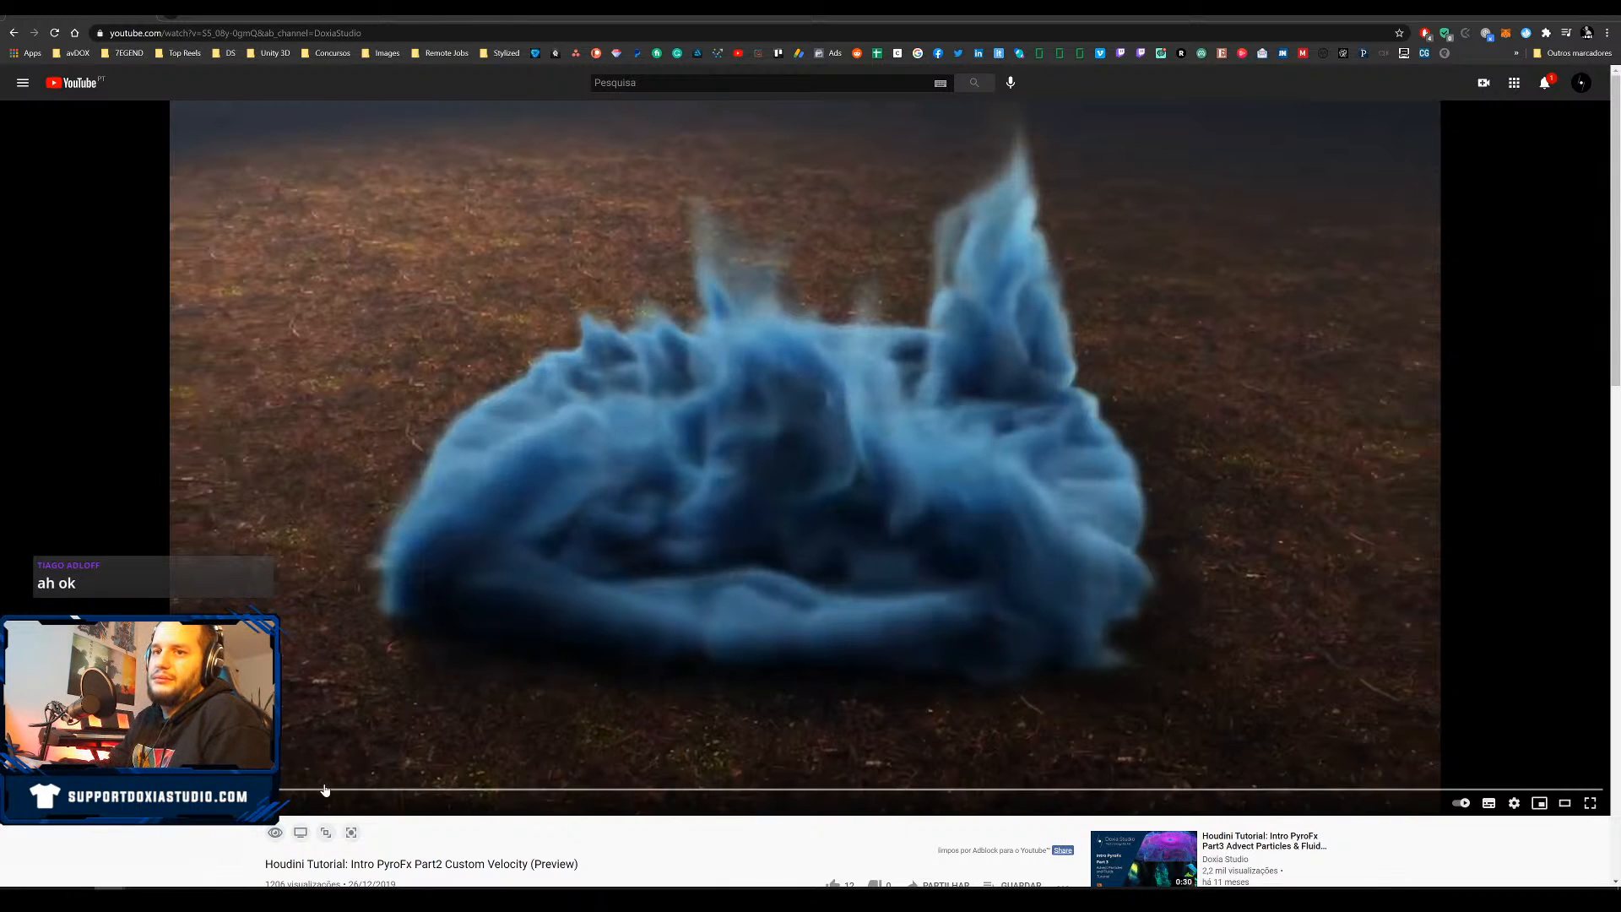
pyautogui.click(346, 33)
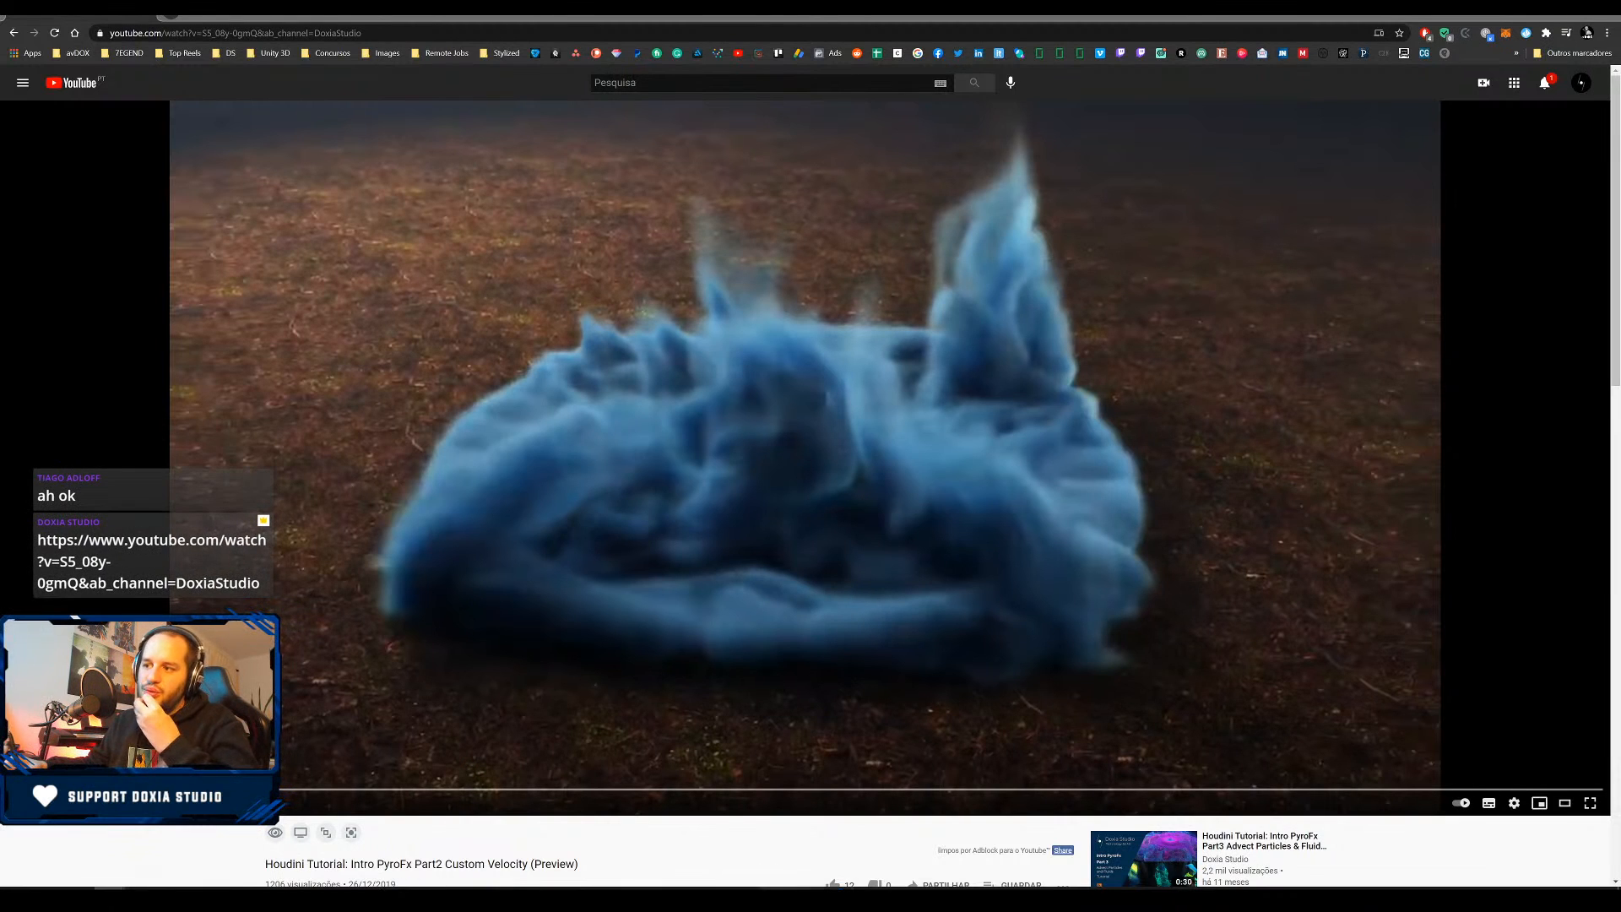
# Switch back to Houdini and set the attract scale of volumevop1 inside custom_velocity to 0.25
pyautogui.moveTo(328, 897)
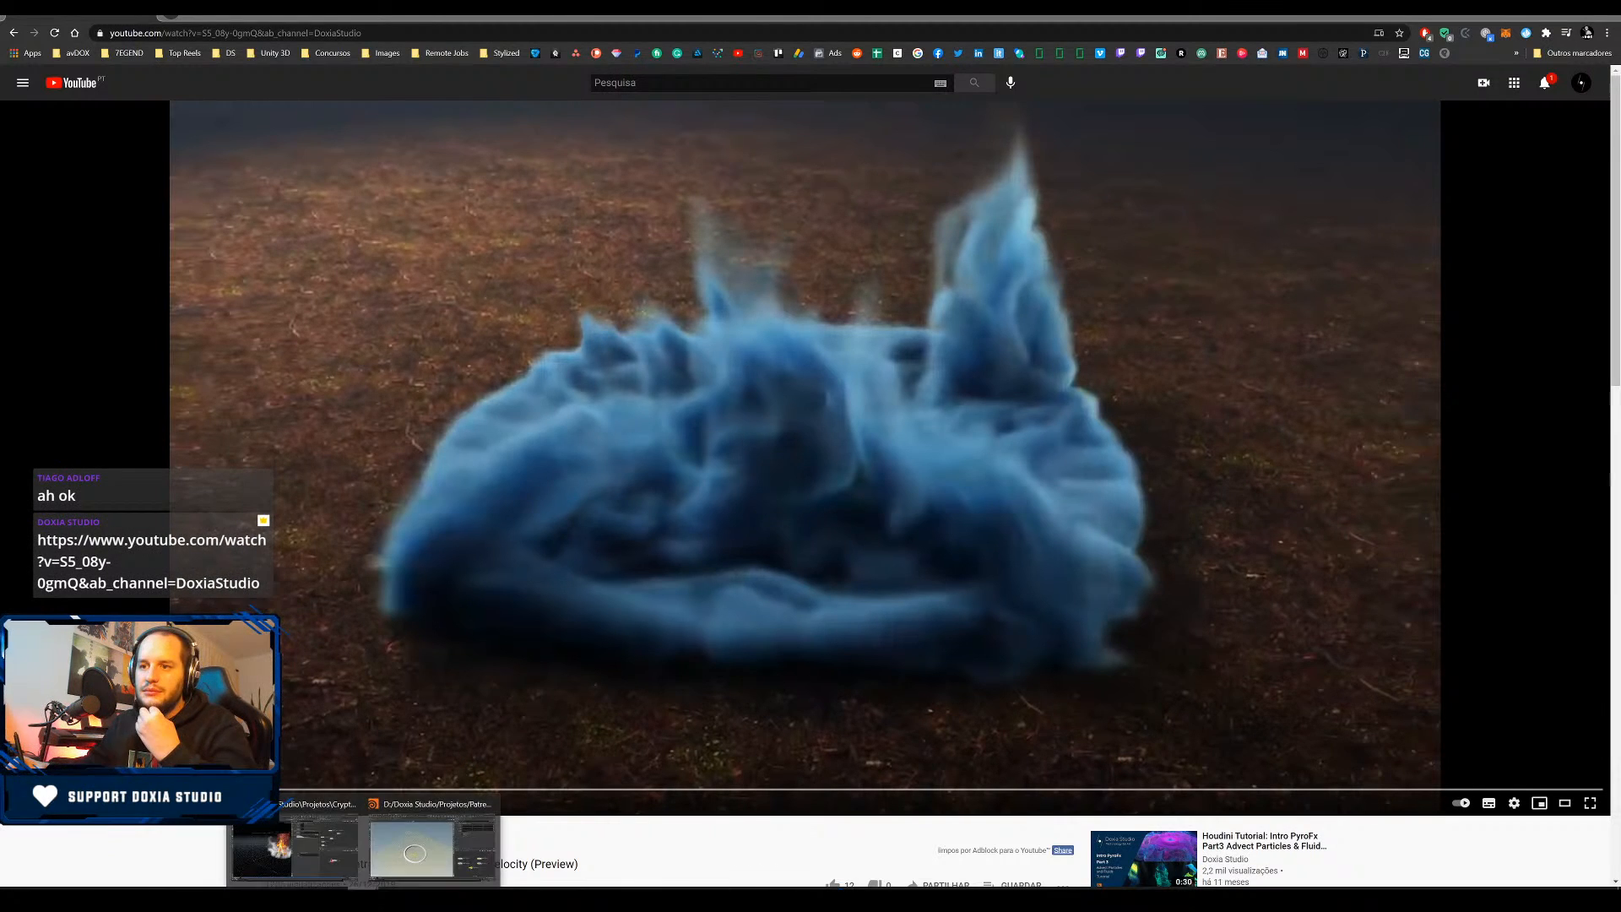
pyautogui.click(338, 869)
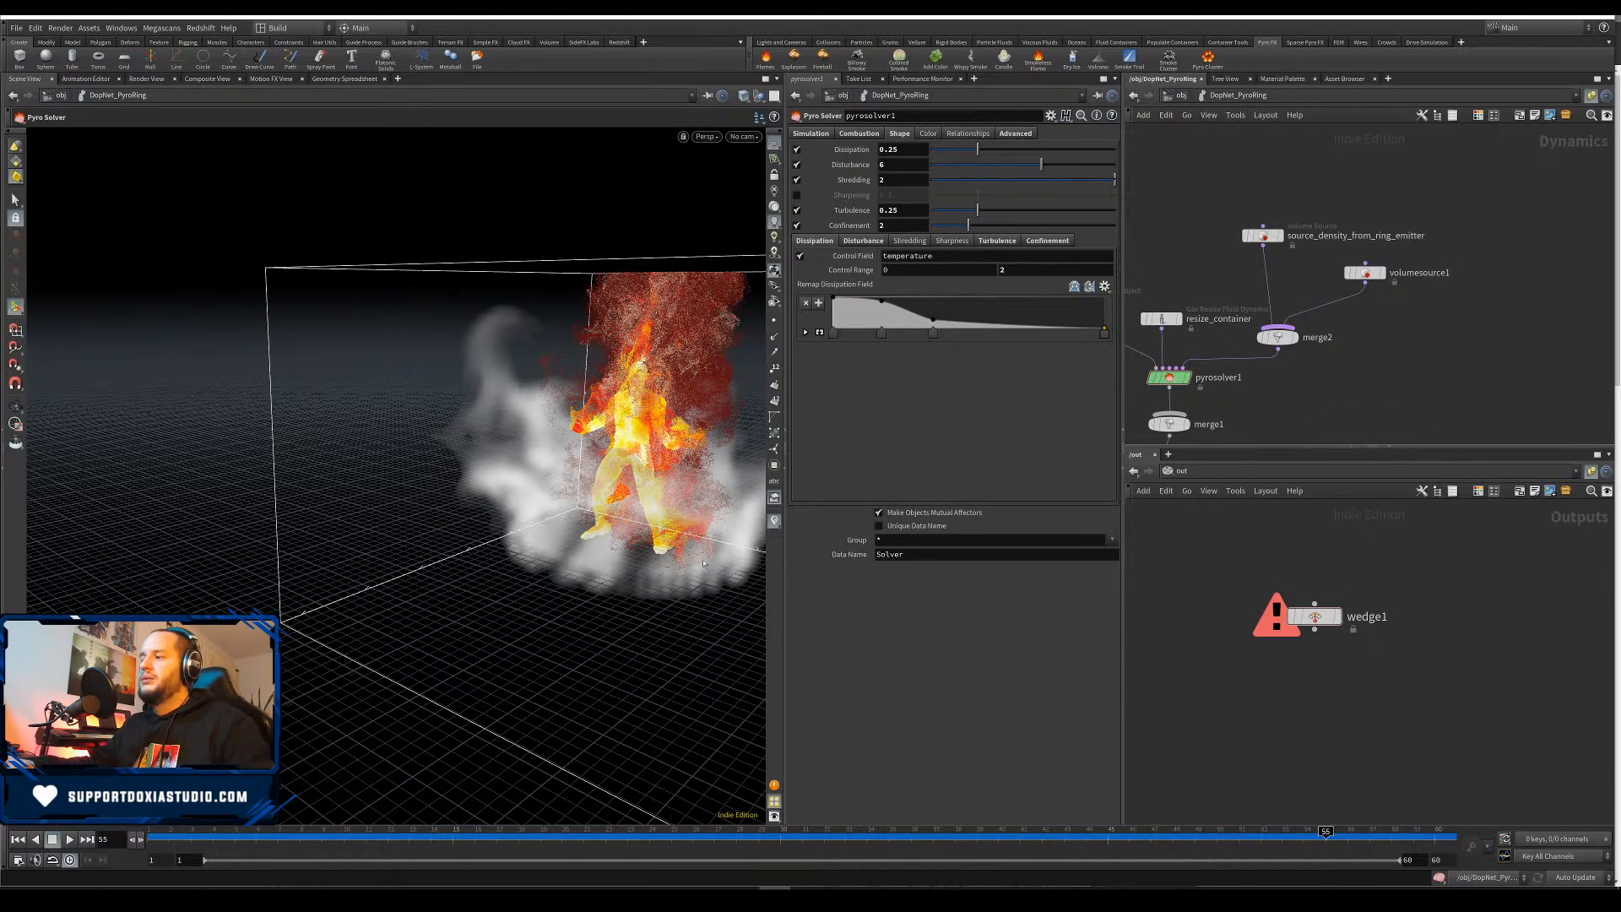
pyautogui.moveTo(704, 564); pyautogui.dragTo(650, 494)
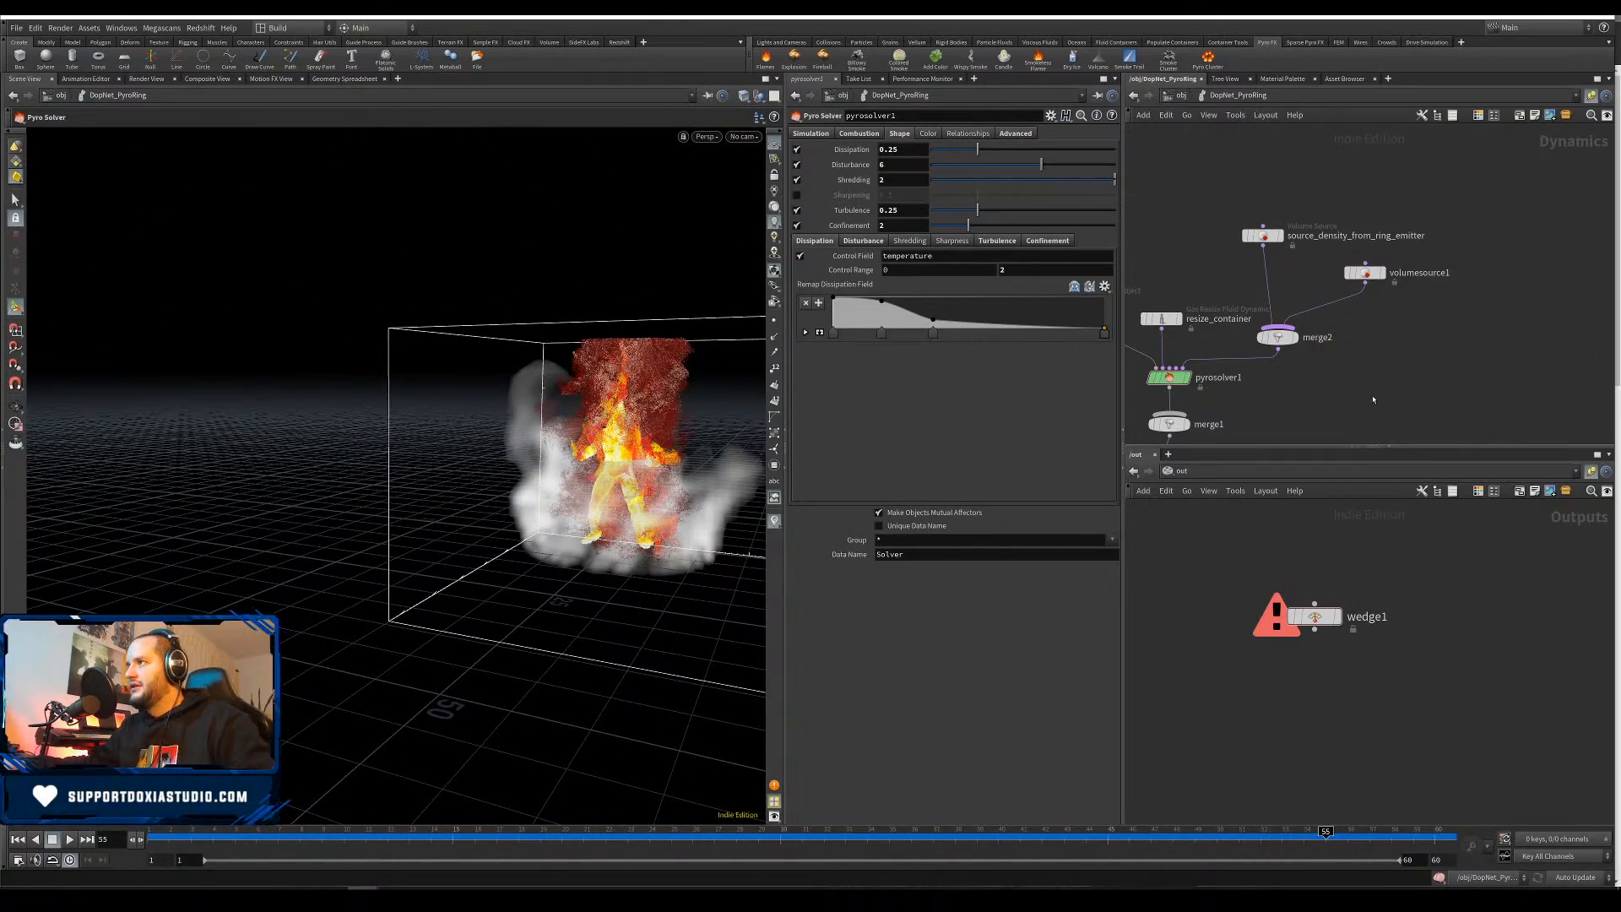
pyautogui.press('u')
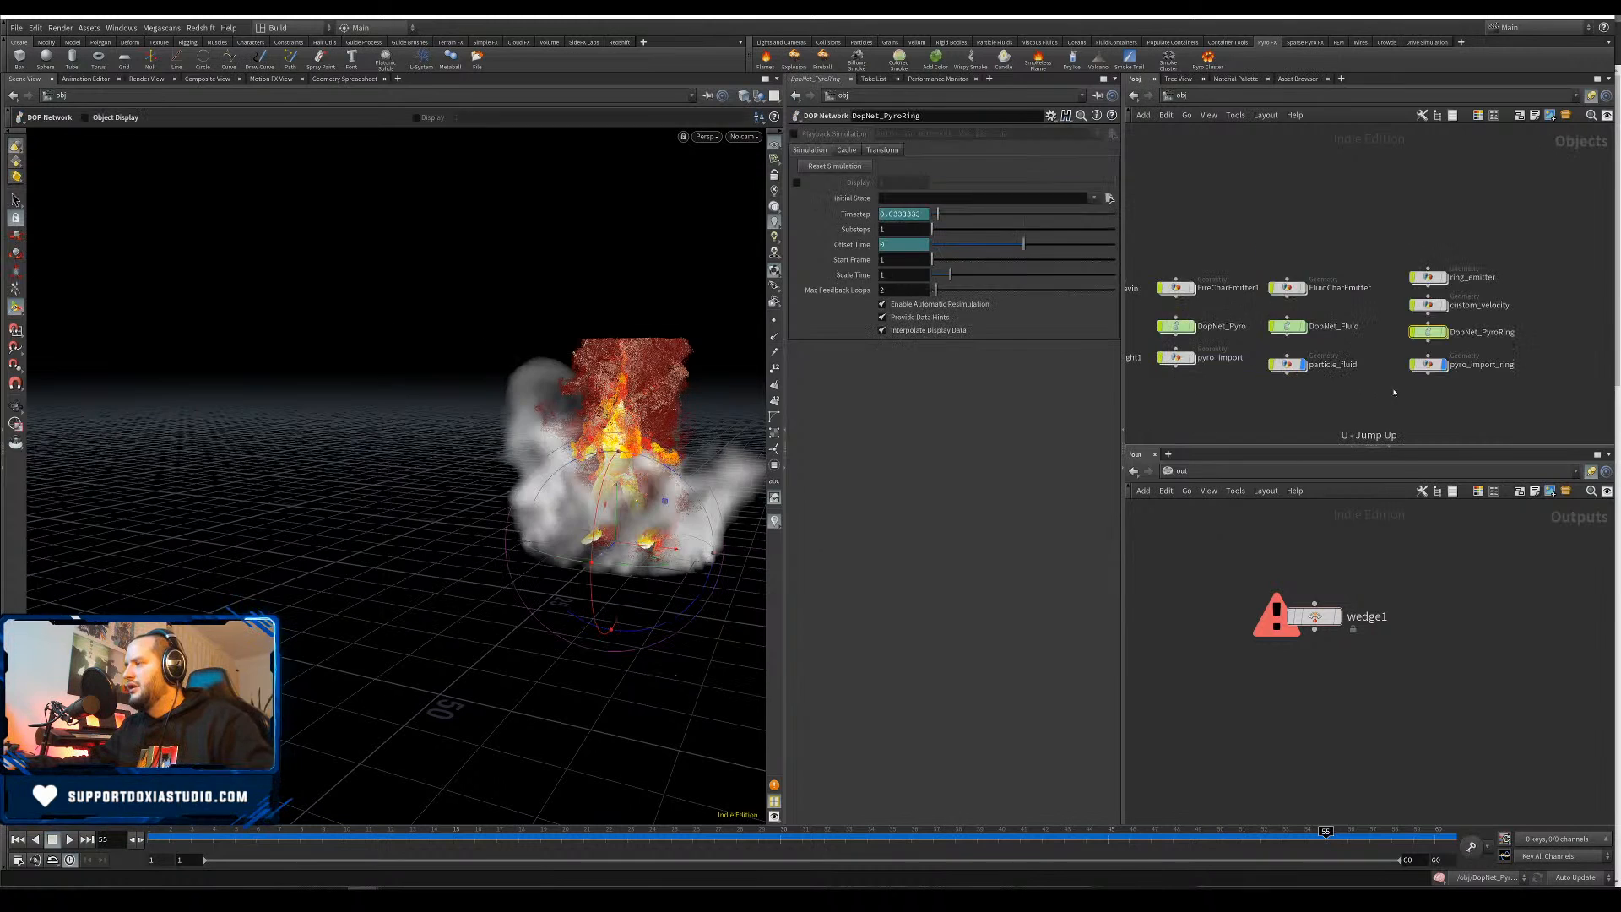
pyautogui.doubleClick(1430, 306)
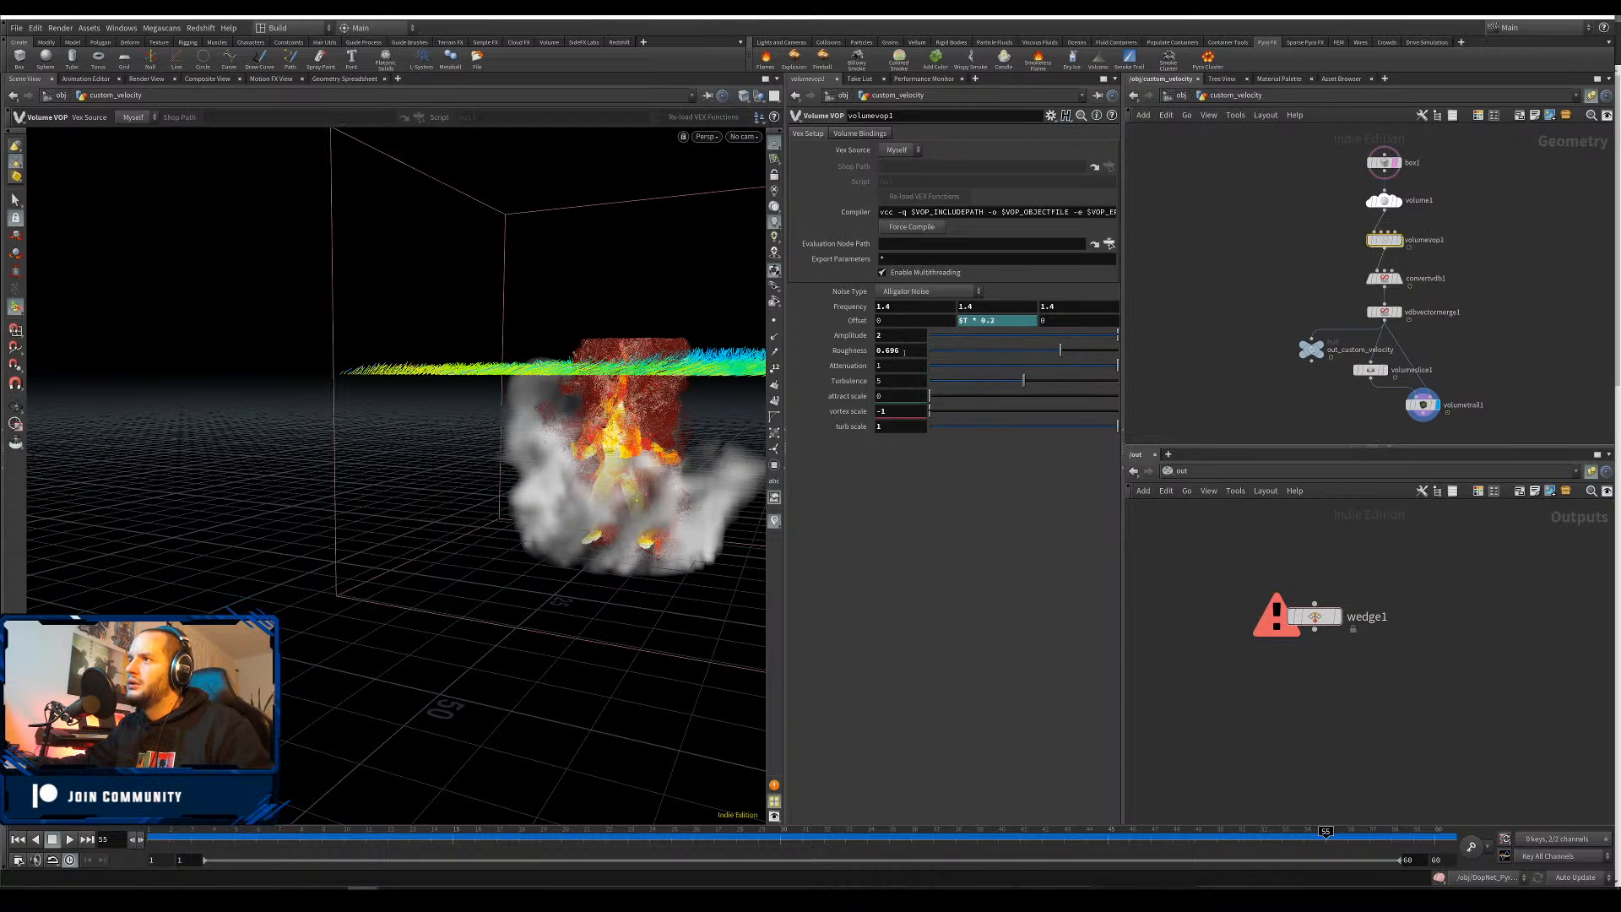
pyautogui.click(901, 397)
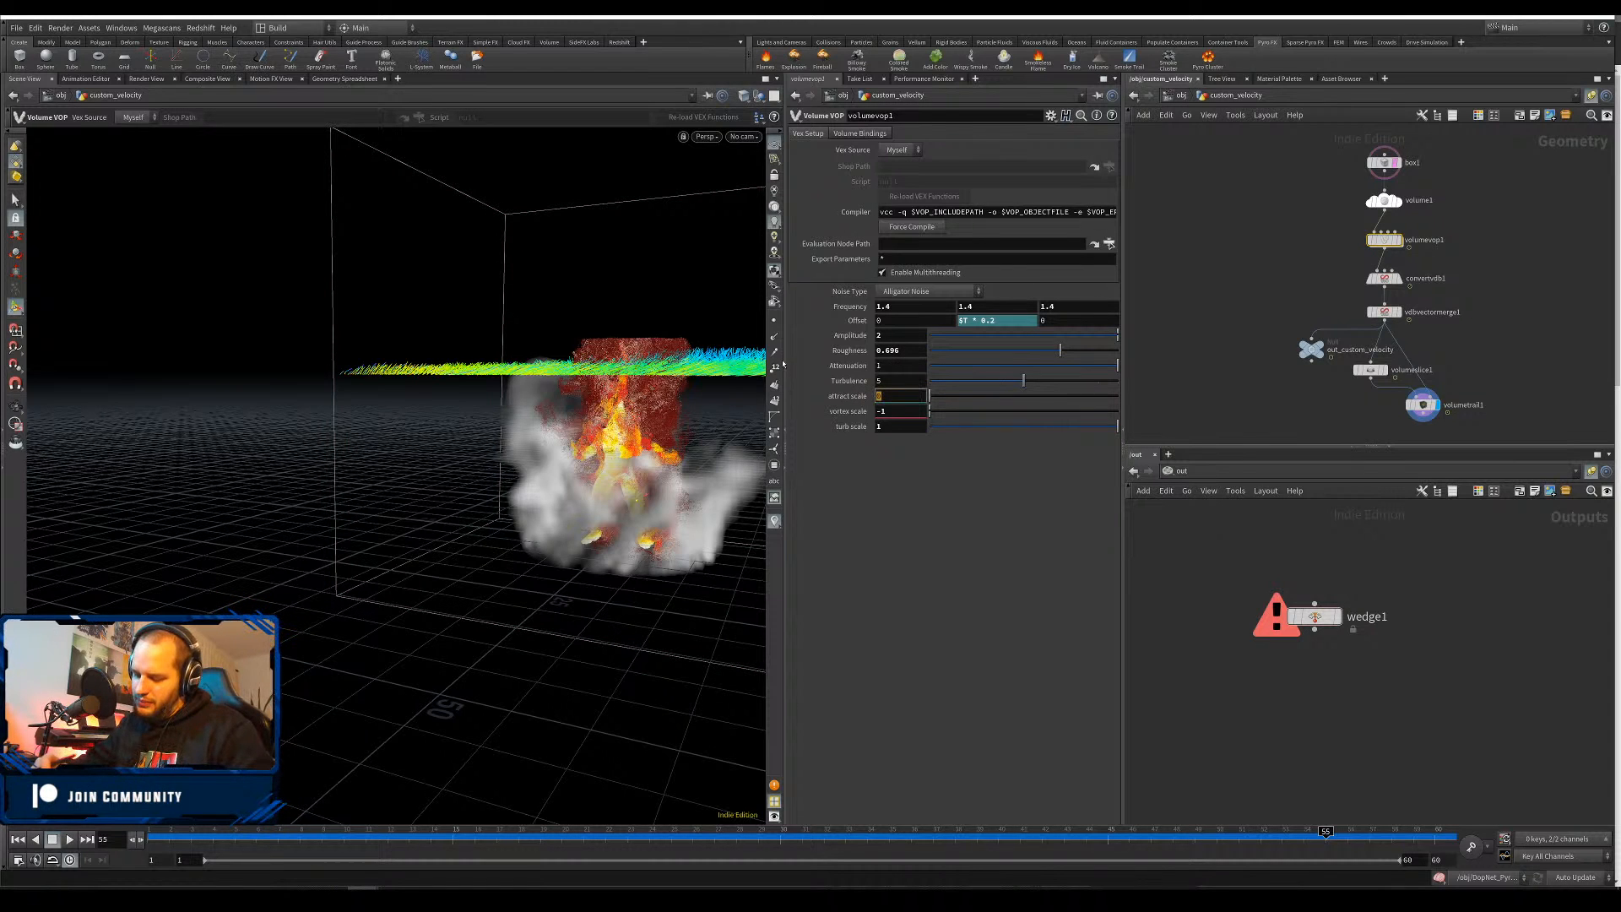
pyautogui.write('0.25')
pyautogui.press('Return')
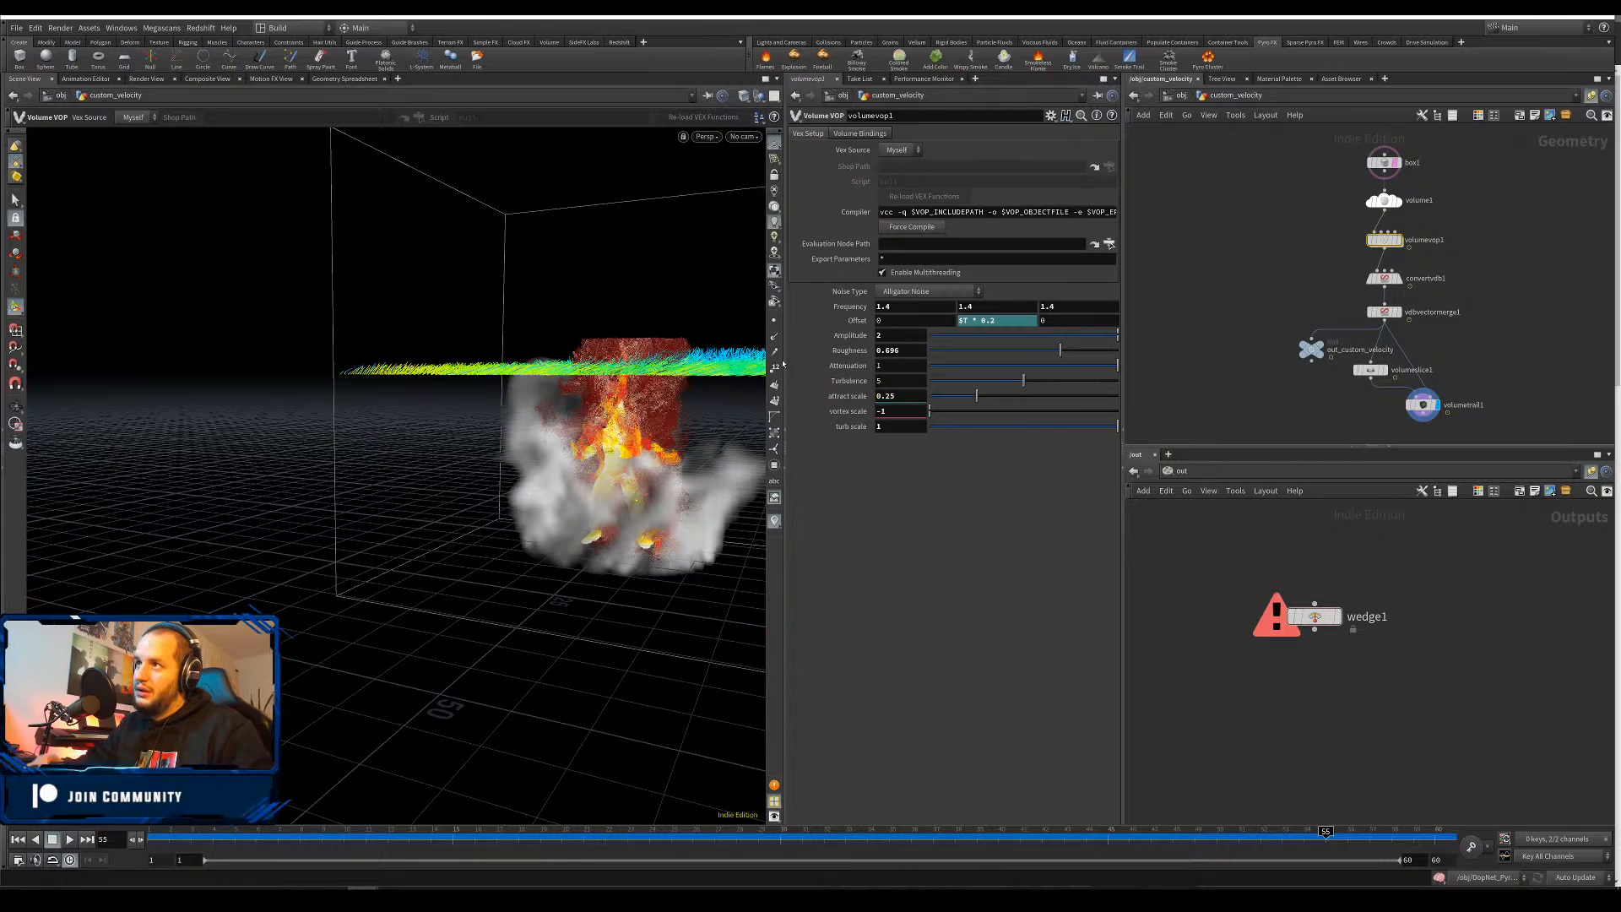
# Open the volumevop1 network and select its center constant, with the velocity field viewed from above
pyautogui.keyDown('alt'); pyautogui.moveTo(463, 358); pyautogui.dragTo(532, 460); pyautogui.keyUp('alt')
pyautogui.doubleClick(1385, 240)
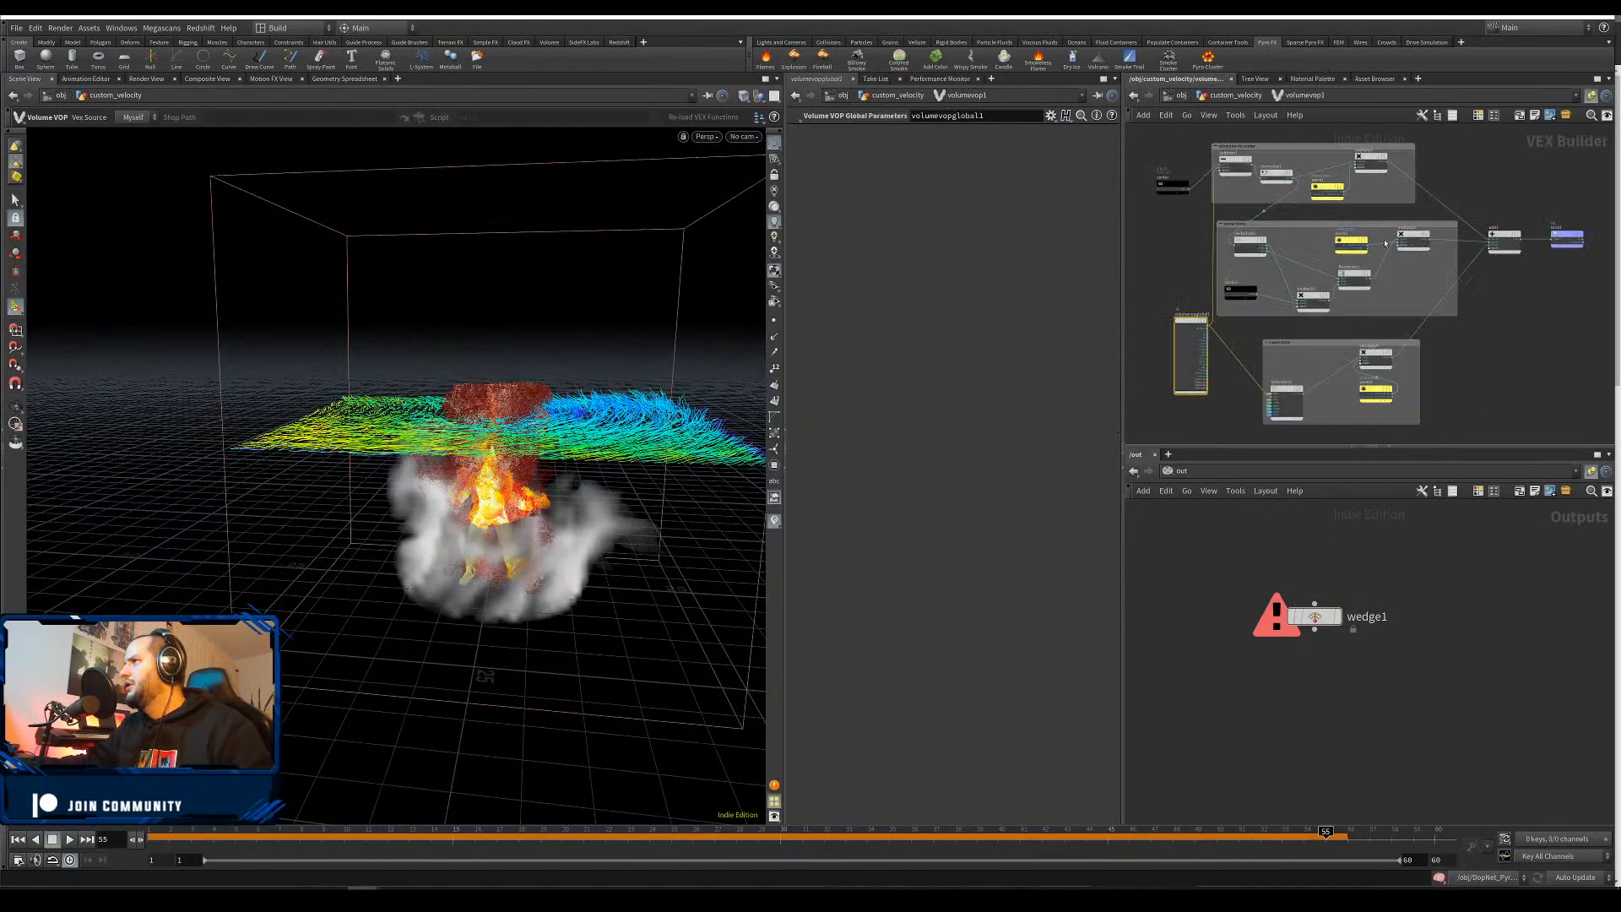
pyautogui.moveTo(1188, 170); pyautogui.dragTo(1186, 171)
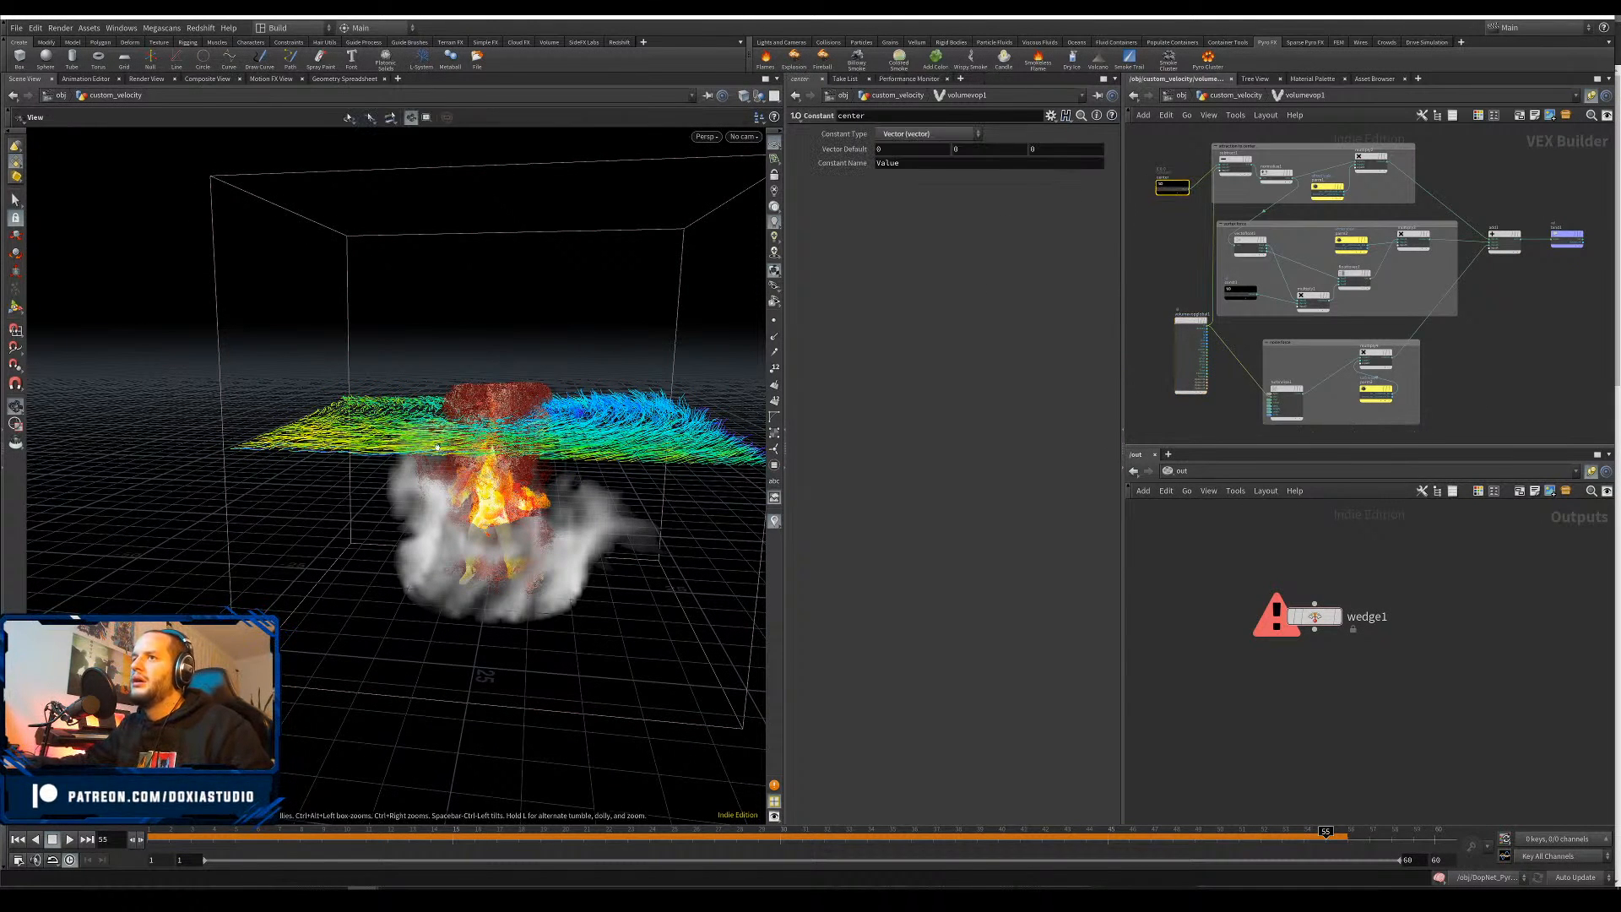
pyautogui.scroll(3, 499, 406)
pyautogui.keyDown('alt'); pyautogui.moveTo(499, 401); pyautogui.dragTo(517, 557); pyautogui.keyUp('alt')
pyautogui.scroll(3, 1176, 275)
pyautogui.moveTo(1191, 272)
pyautogui.mouseDown(button='middle')
pyautogui.moveTo(1174, 368)
pyautogui.moveTo(1186, 270)
pyautogui.mouseUp(button='middle')
pyautogui.press('Tab')
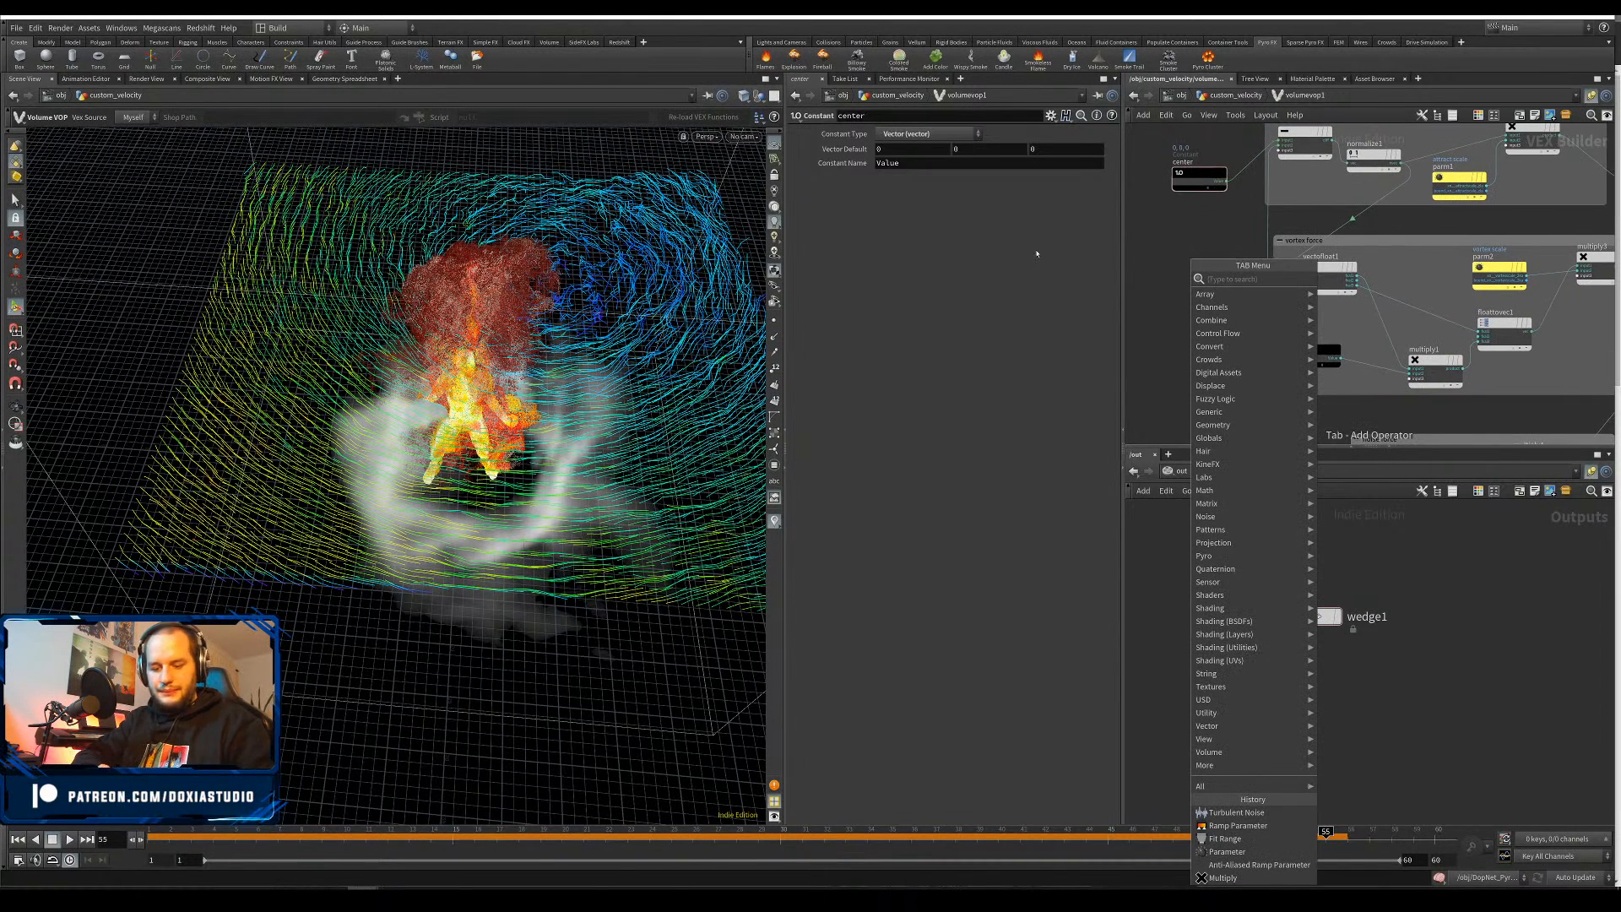
pyautogui.write('vector')
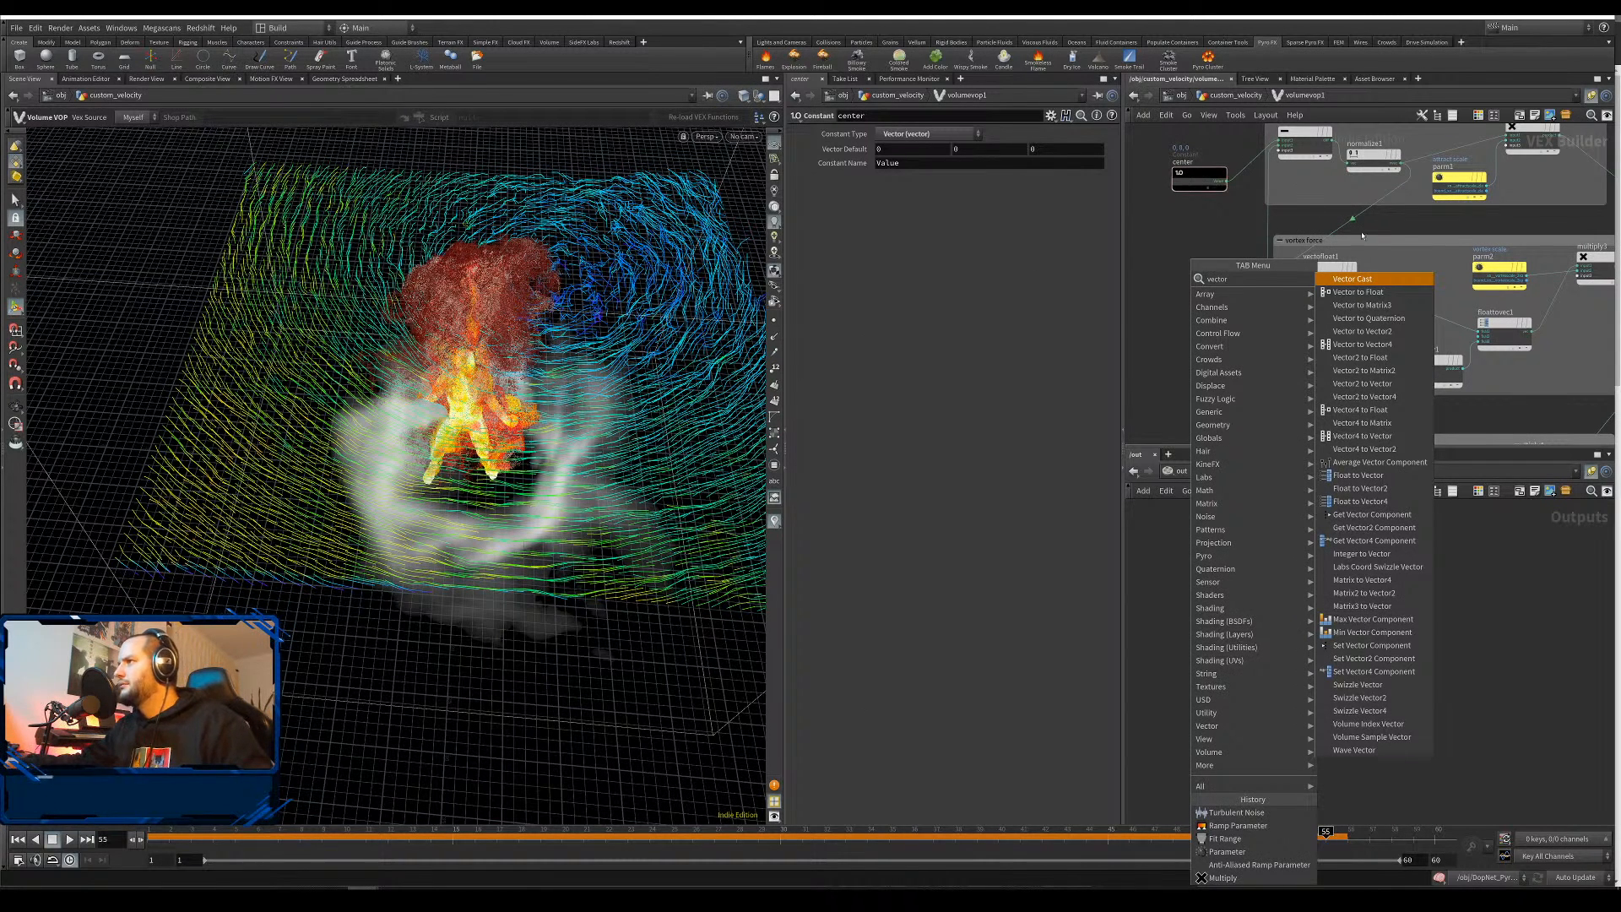
pyautogui.press('Escape')
# Add a Multiply node below the center constant
pyautogui.press('Tab')
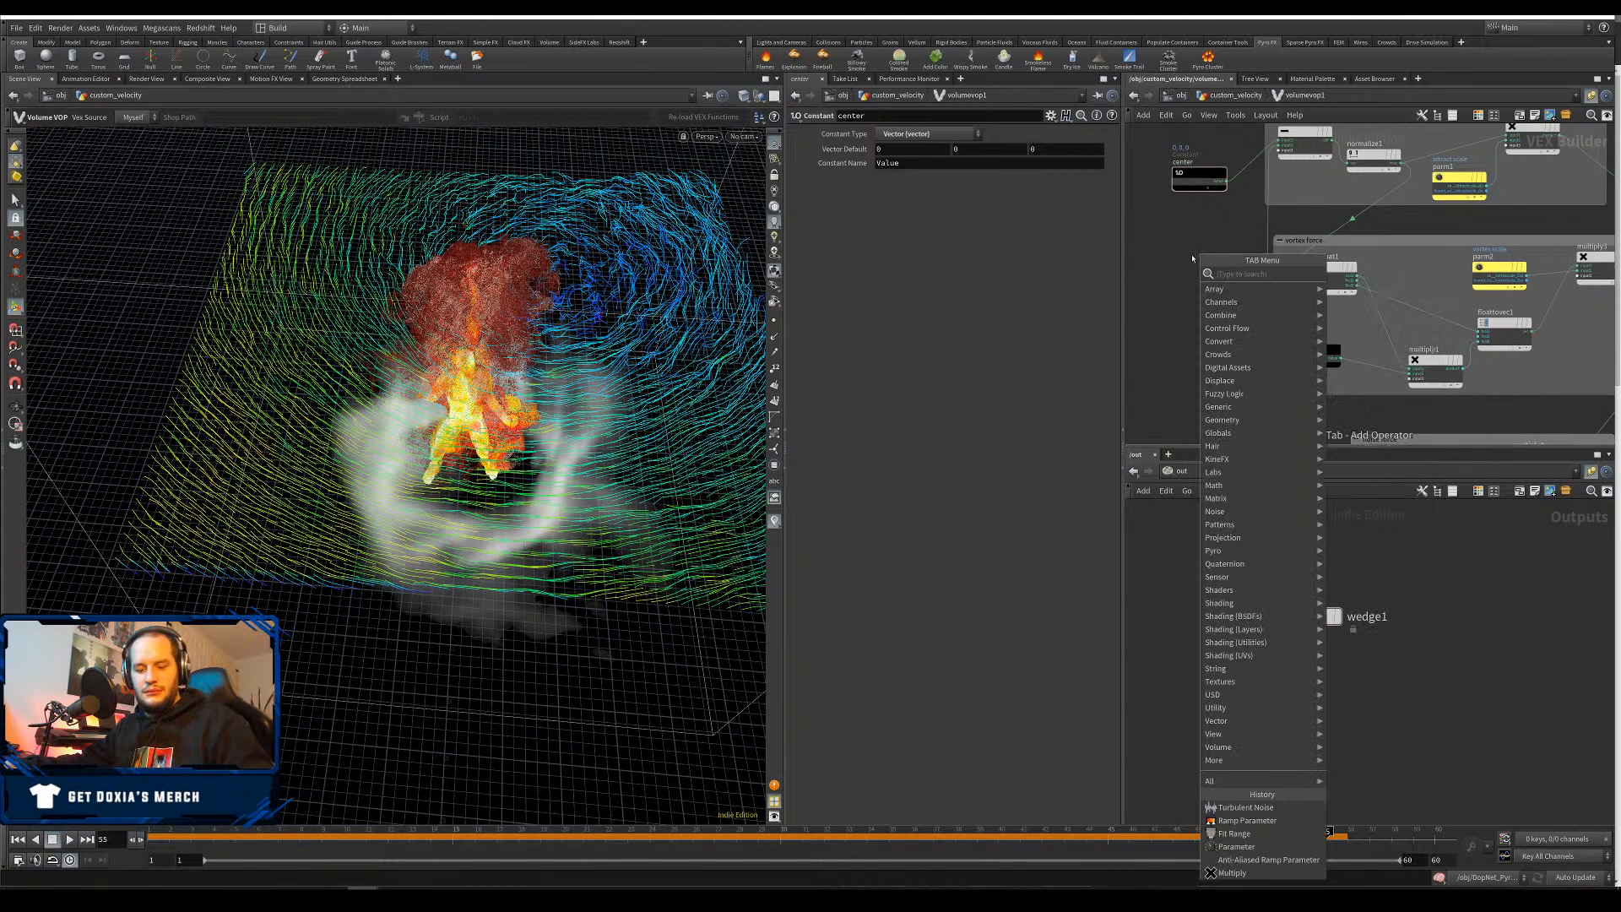
pyautogui.write('mult')
pyautogui.click(1355, 273)
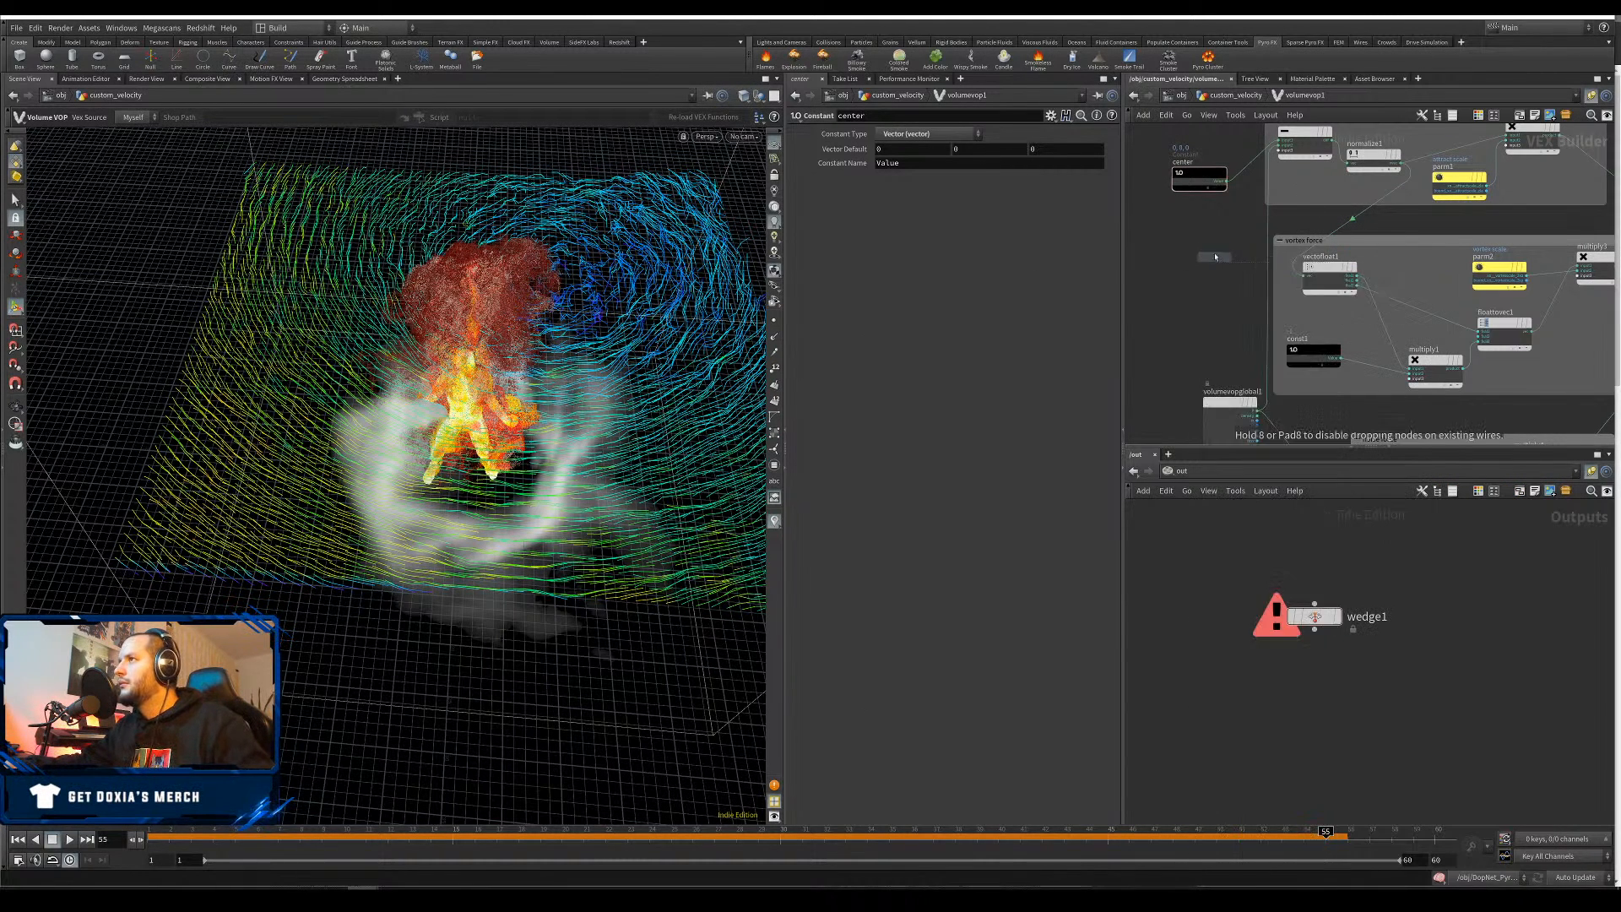
pyautogui.click(1207, 251)
# Wire center and volumevopglobal1 into the Multiply node and its result into subtract1, setting center's vector default to 0, 1, 0
pyautogui.moveTo(1187, 181); pyautogui.dragTo(1187, 227)
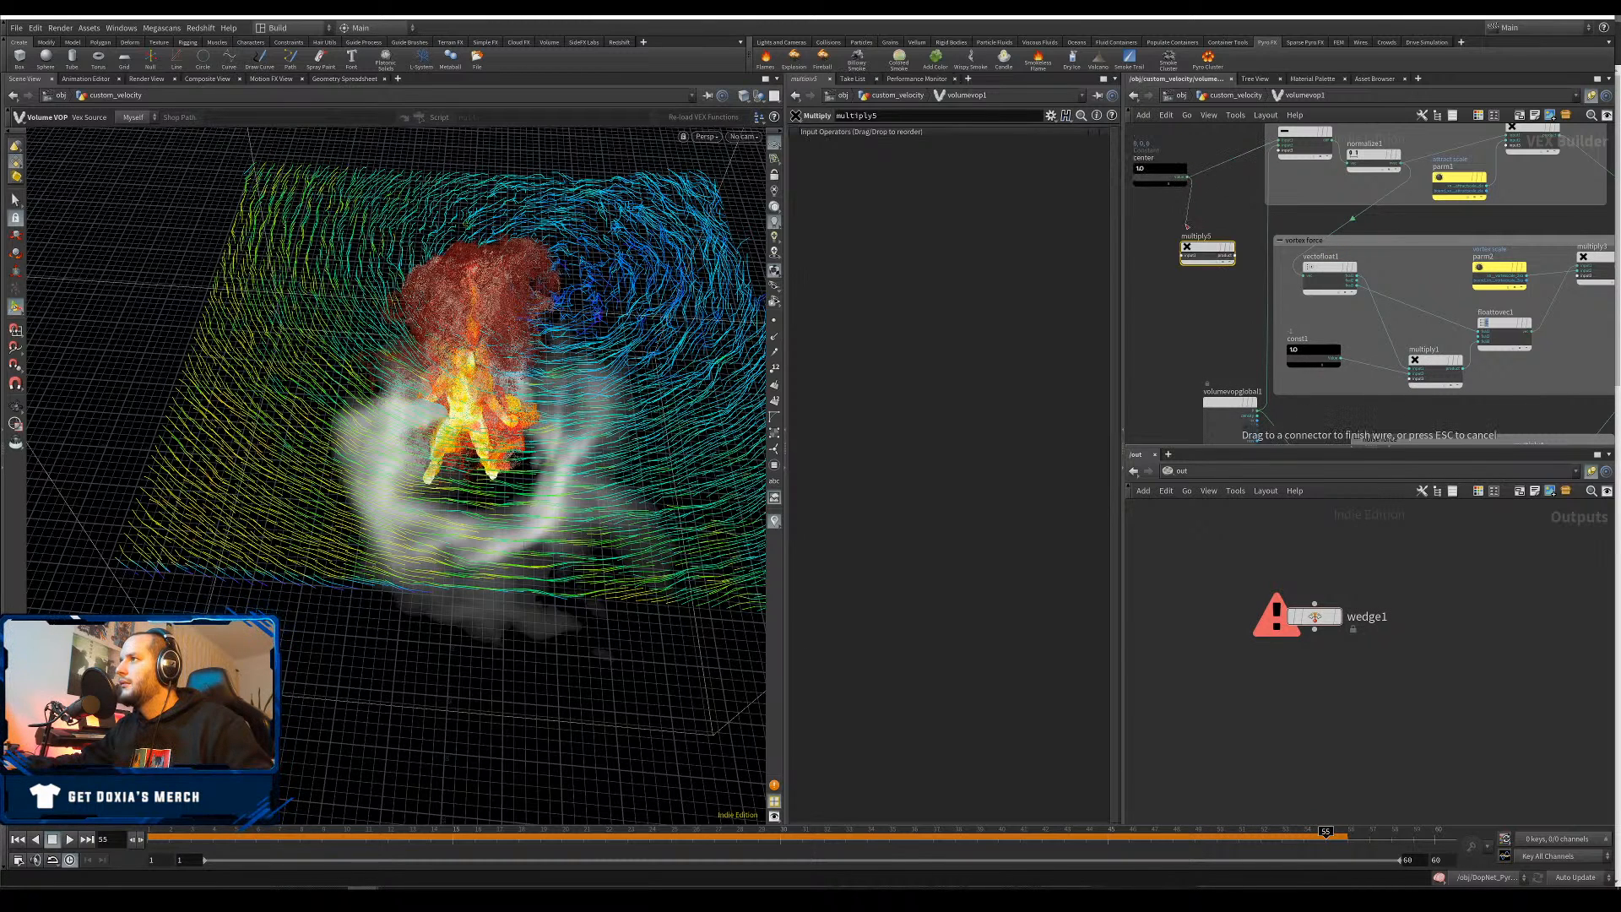
pyautogui.click(1155, 172)
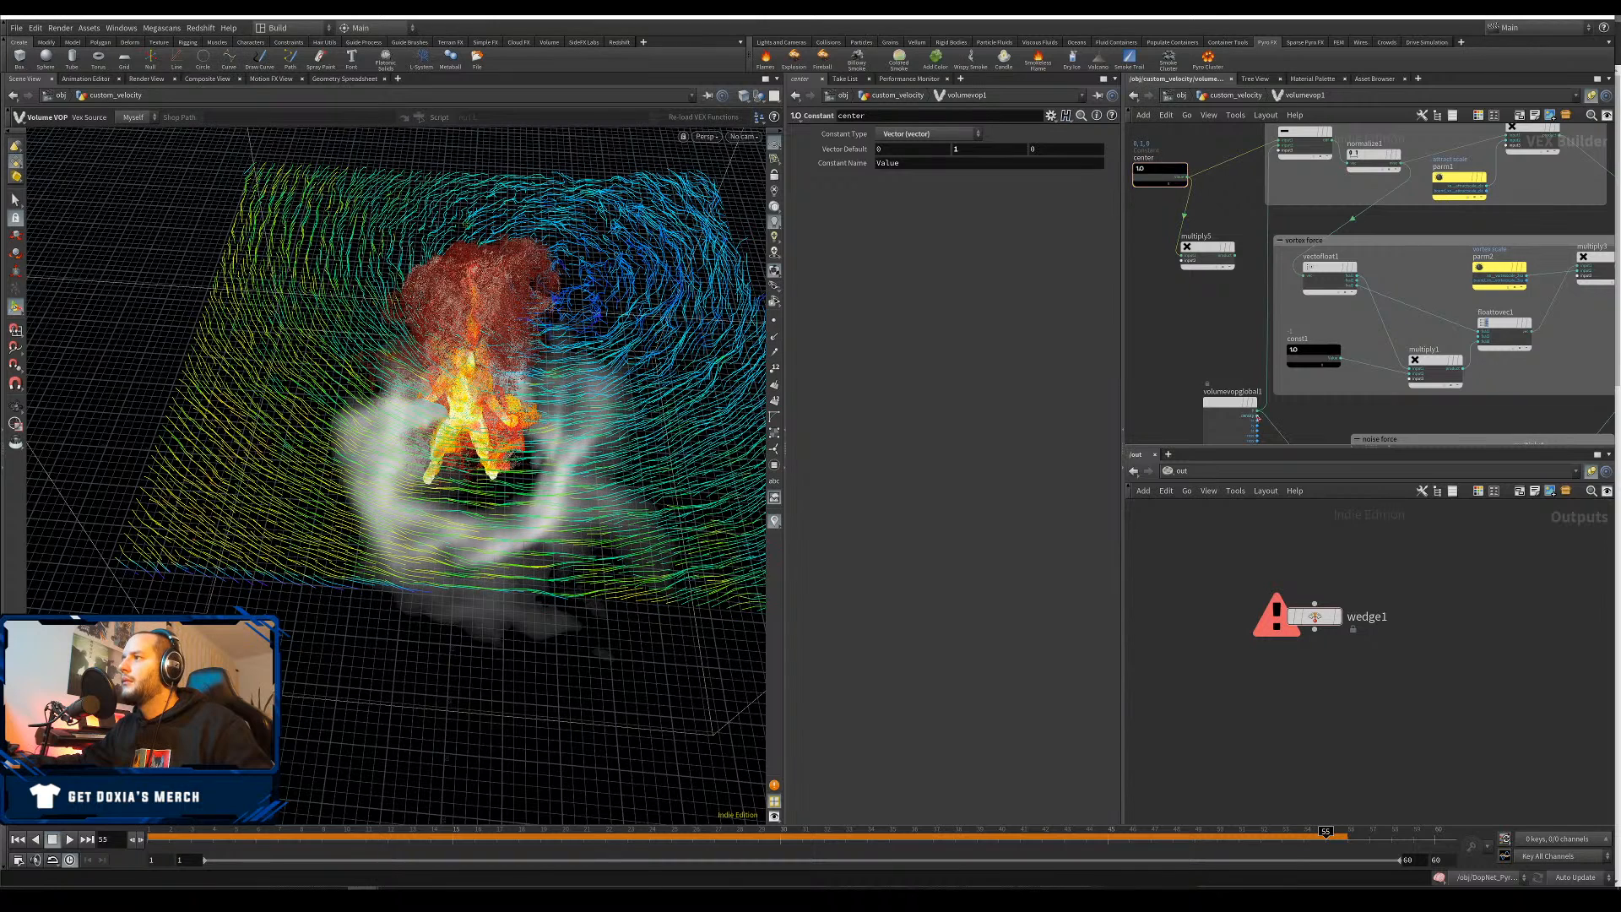
pyautogui.moveTo(1259, 412); pyautogui.dragTo(1273, 163)
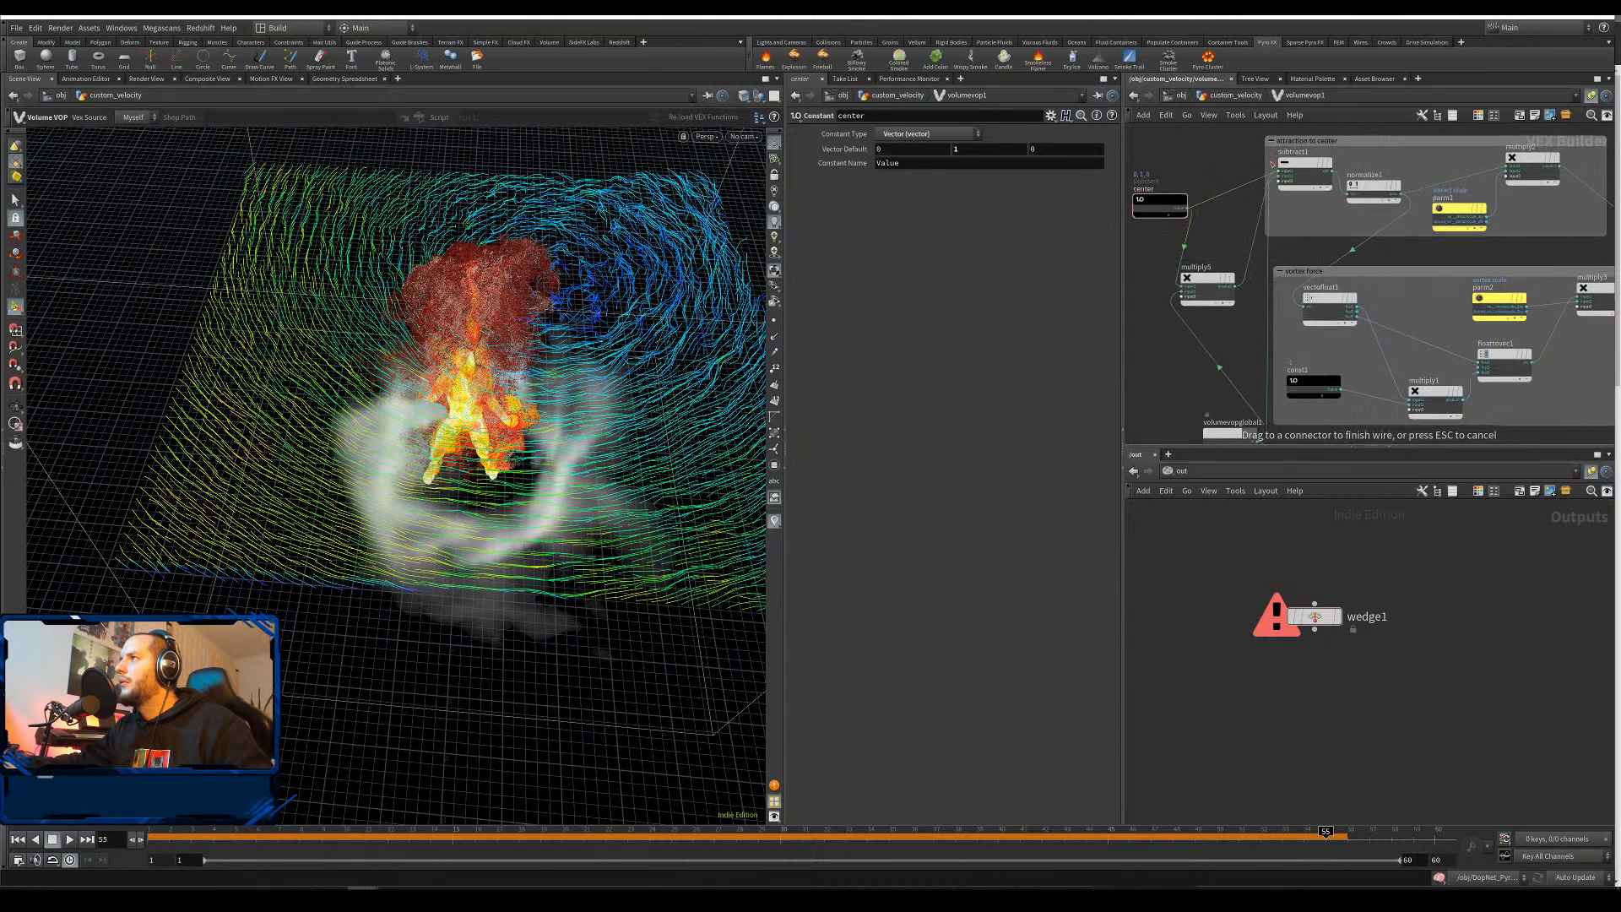
# Tidy the network by placing the Multiply node between center and subtract1 and moving volumevopglobal1 further away from the vortex force group
pyautogui.moveTo(1210, 278); pyautogui.dragTo(1139, 182)
pyautogui.moveTo(1137, 403); pyautogui.dragTo(1176, 344, button='middle')
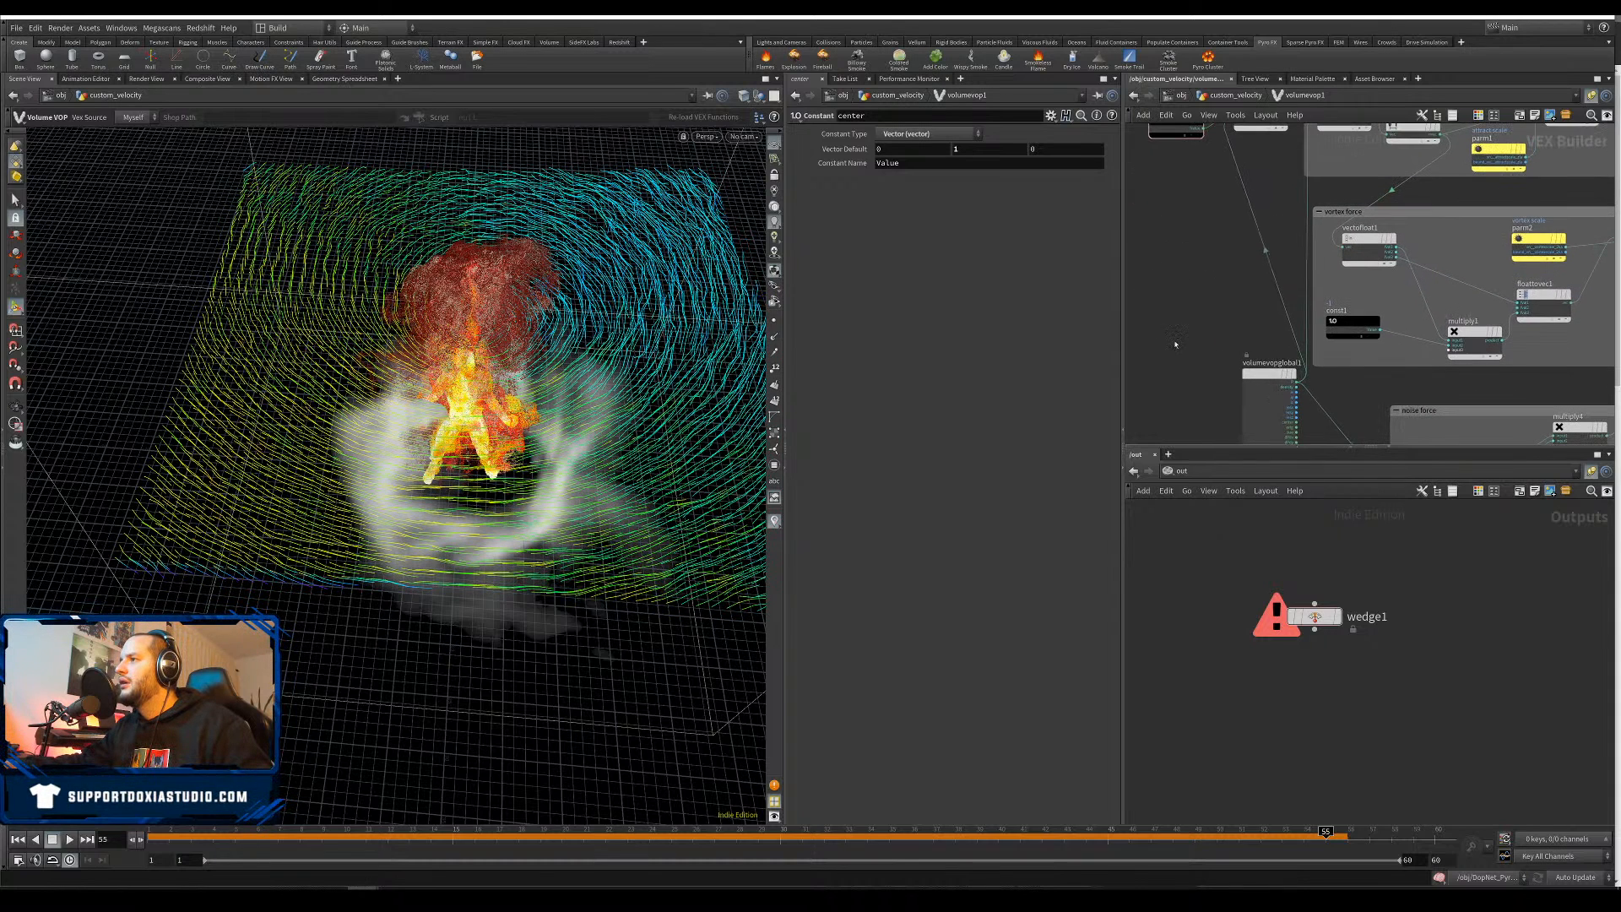
pyautogui.moveTo(1263, 376); pyautogui.dragTo(1189, 367)
pyautogui.moveTo(1252, 235); pyautogui.dragTo(1232, 291, button='middle')
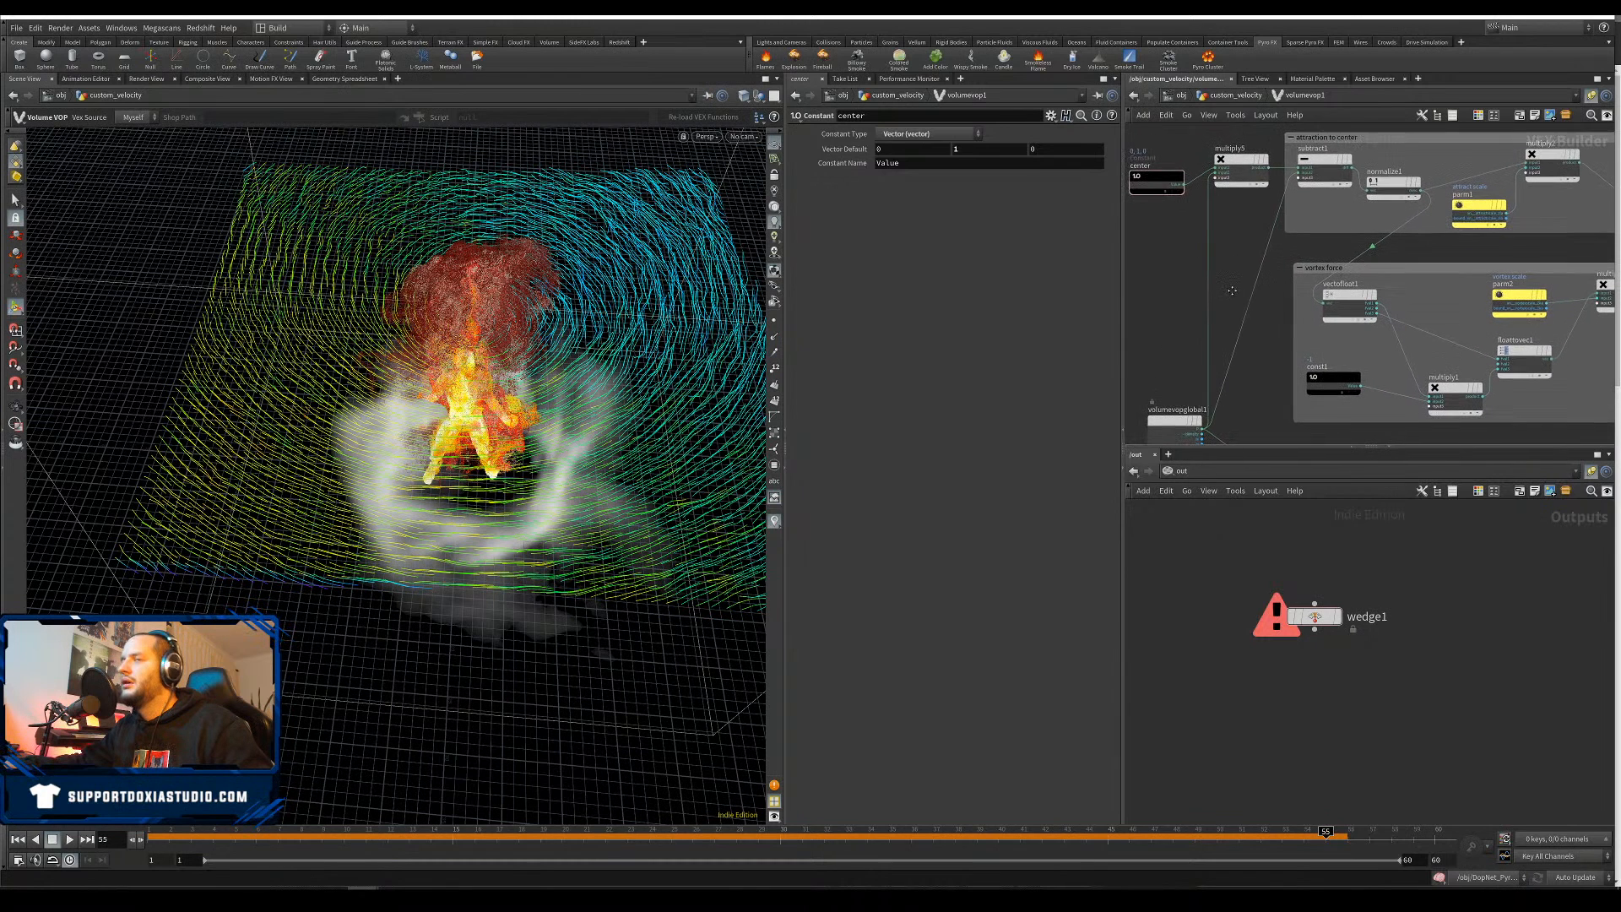
# Return to the DopNet_PyroRing network and bring up the parameters of volumesource1
pyautogui.press('u')
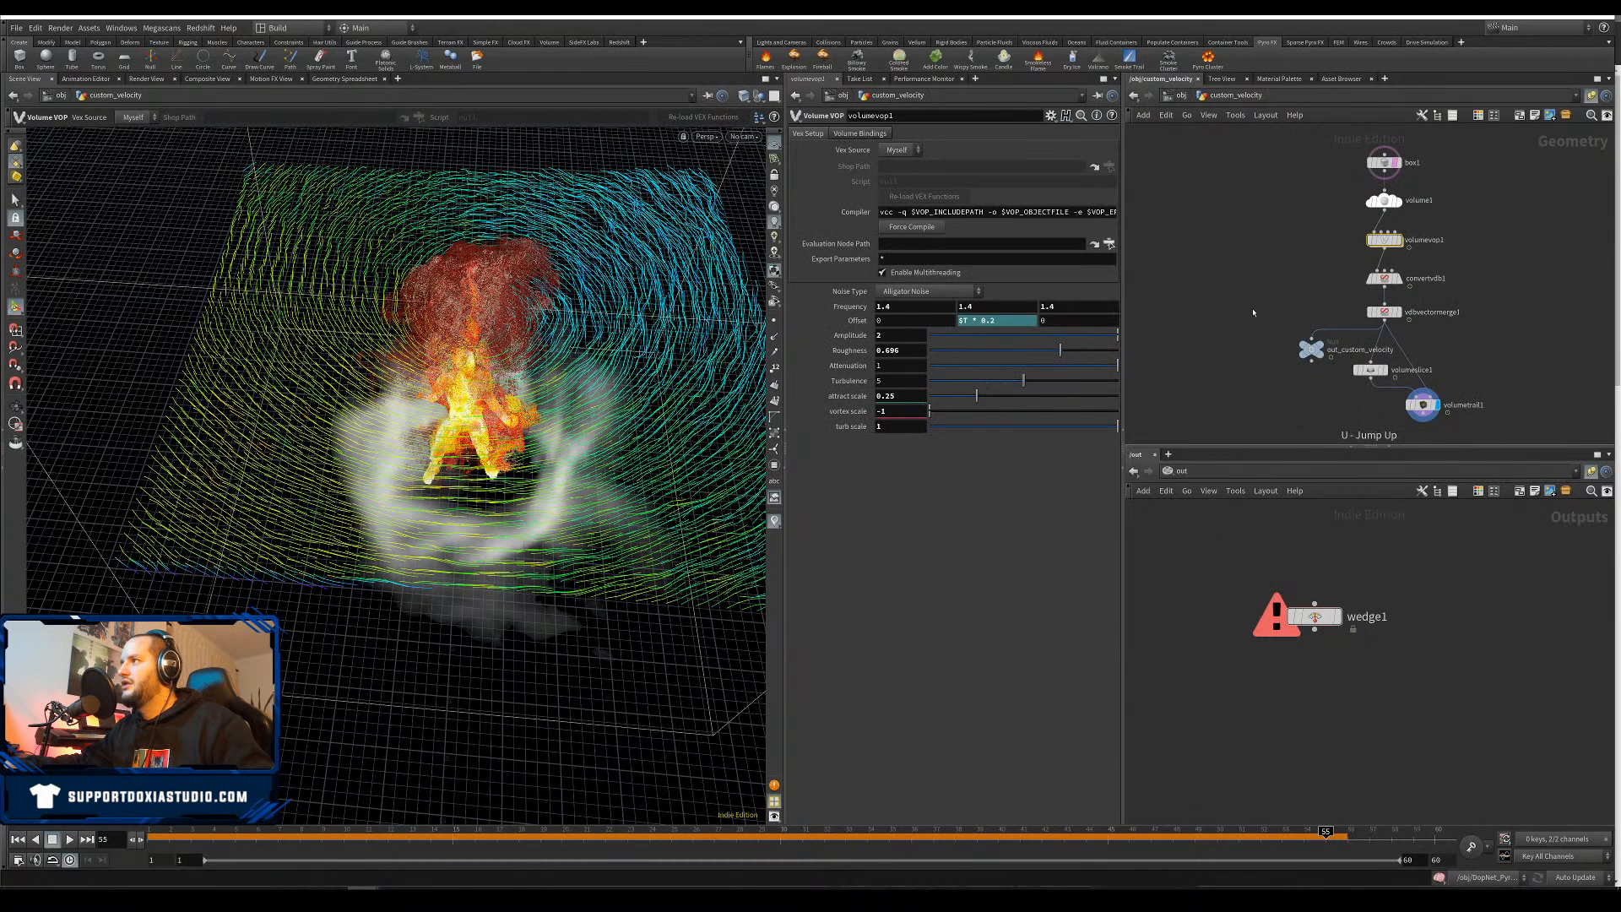
pyautogui.press('u')
pyautogui.click(1428, 332)
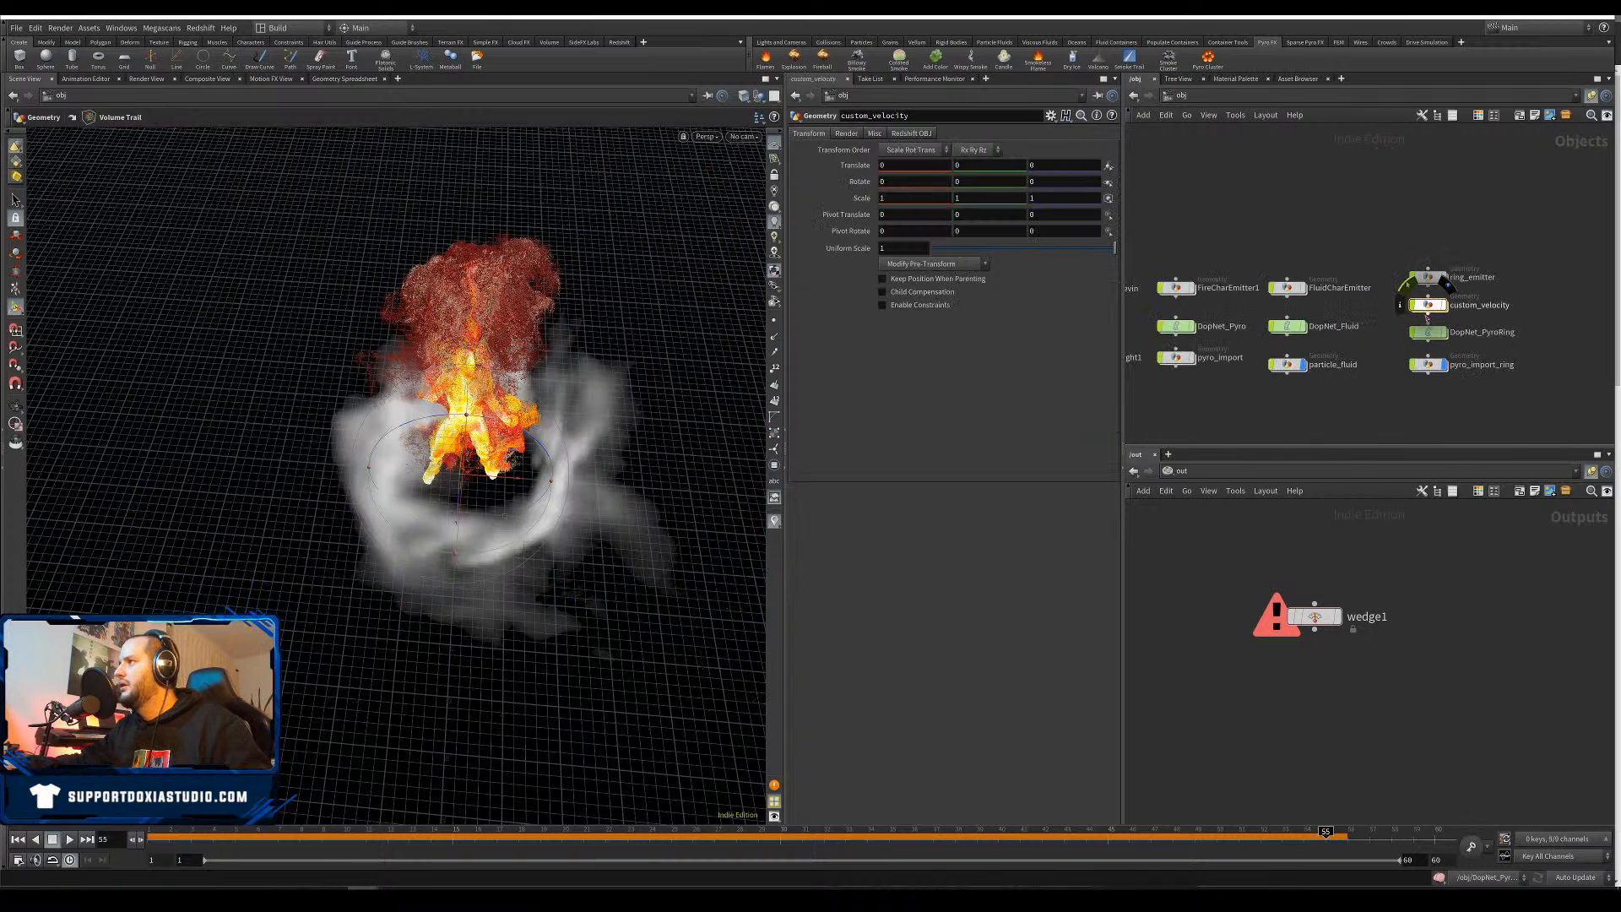
pyautogui.doubleClick(1429, 332)
pyautogui.click(1363, 272)
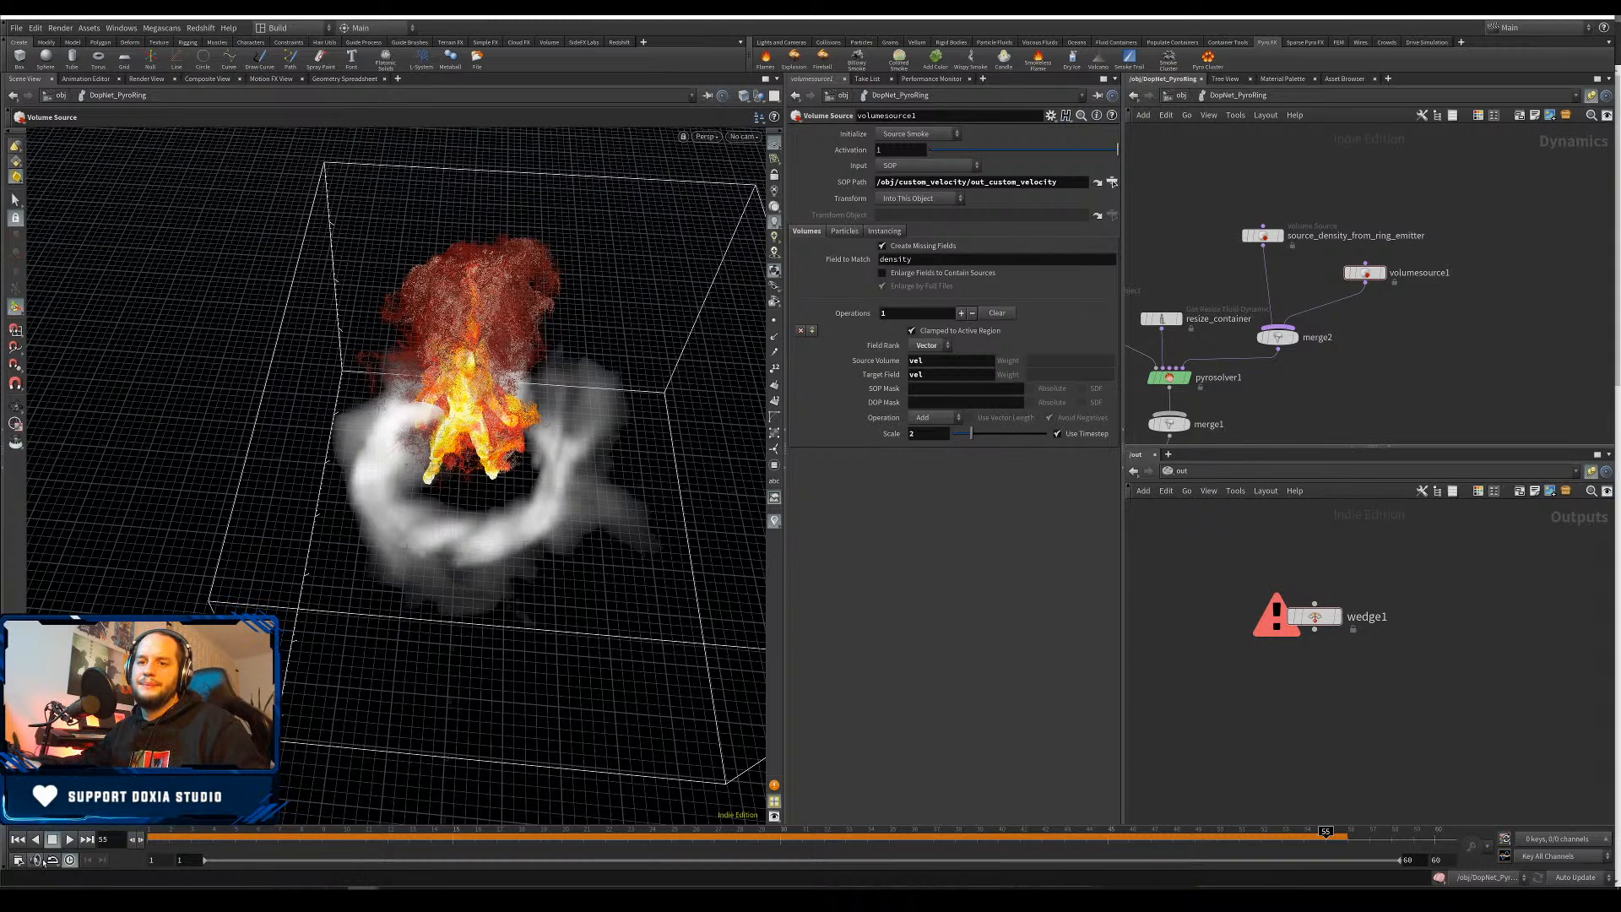
# Run the smoke simulation from the first frame to frame 50 and inspect the ring from another angle
pyautogui.click(17, 840)
pyautogui.click(69, 840)
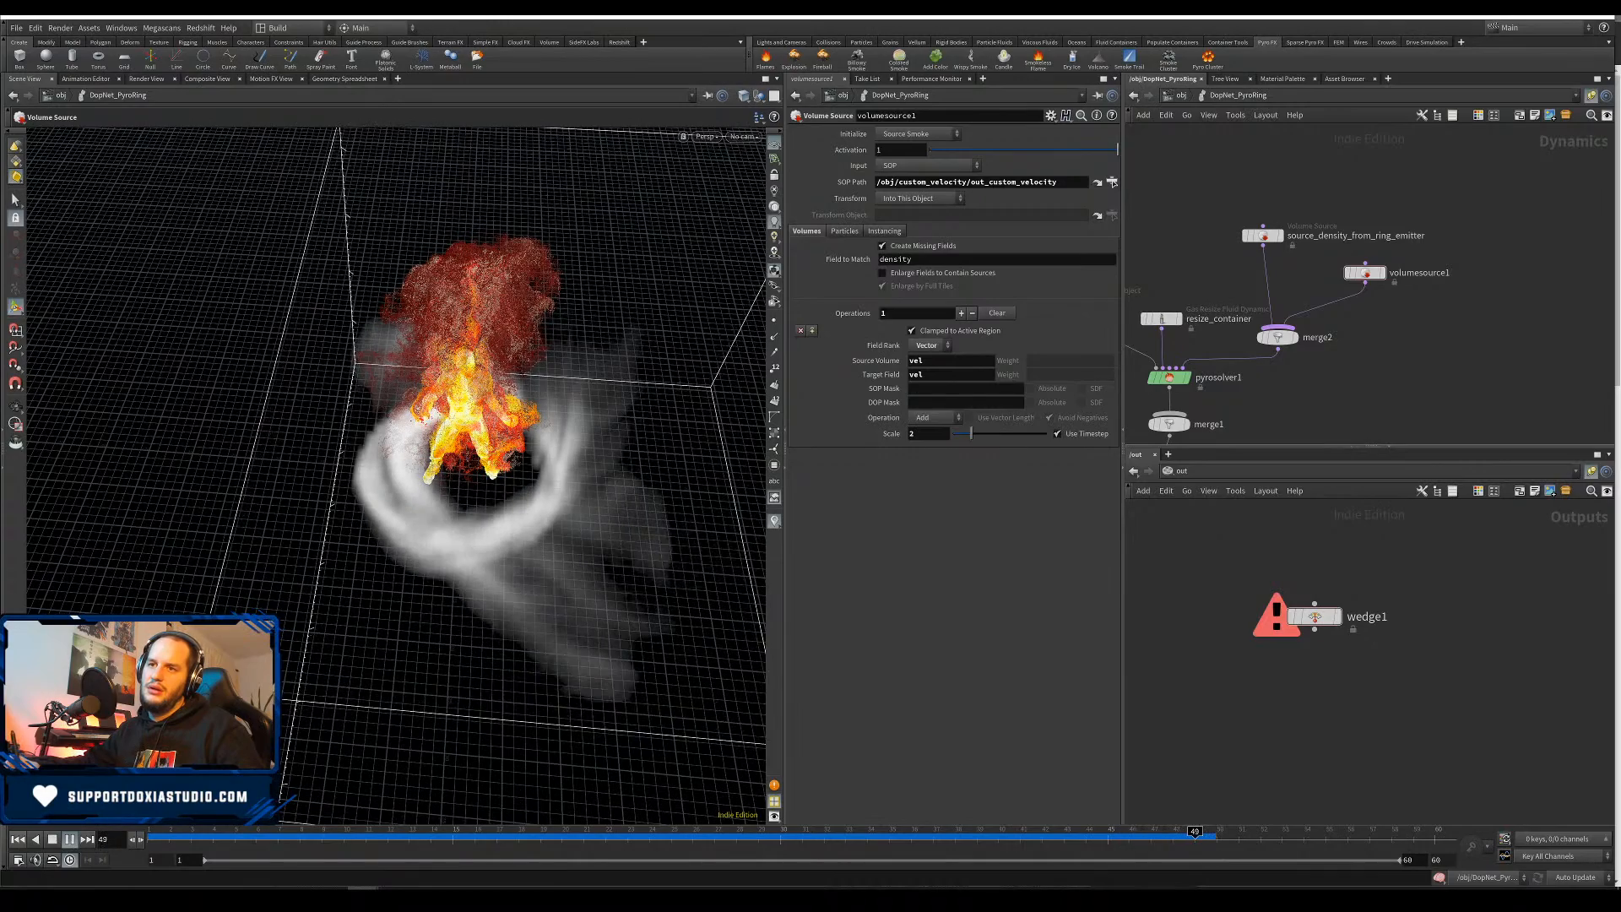
pyautogui.press('Escape')
pyautogui.keyDown('alt'); pyautogui.moveTo(359, 650); pyautogui.dragTo(312, 669, button='right'); pyautogui.keyUp('alt')
pyautogui.moveTo(312, 670); pyautogui.dragTo(1068, 521)
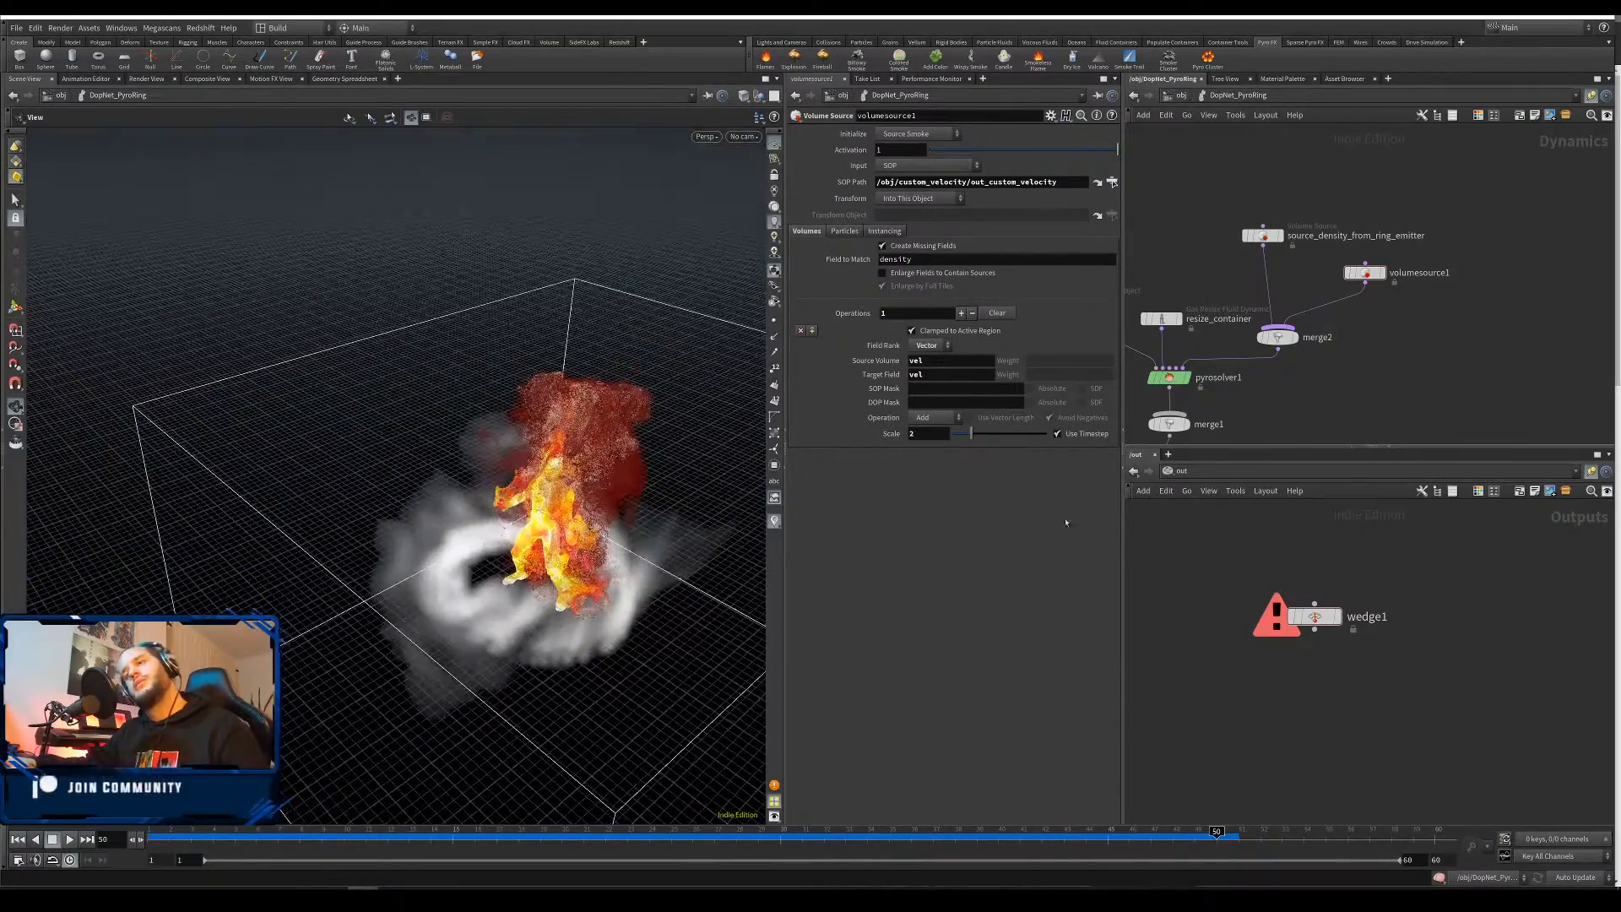
# Set the attract scale of volumevop1 in the custom_velocity network to 2 and return to the object level
pyautogui.press('u')
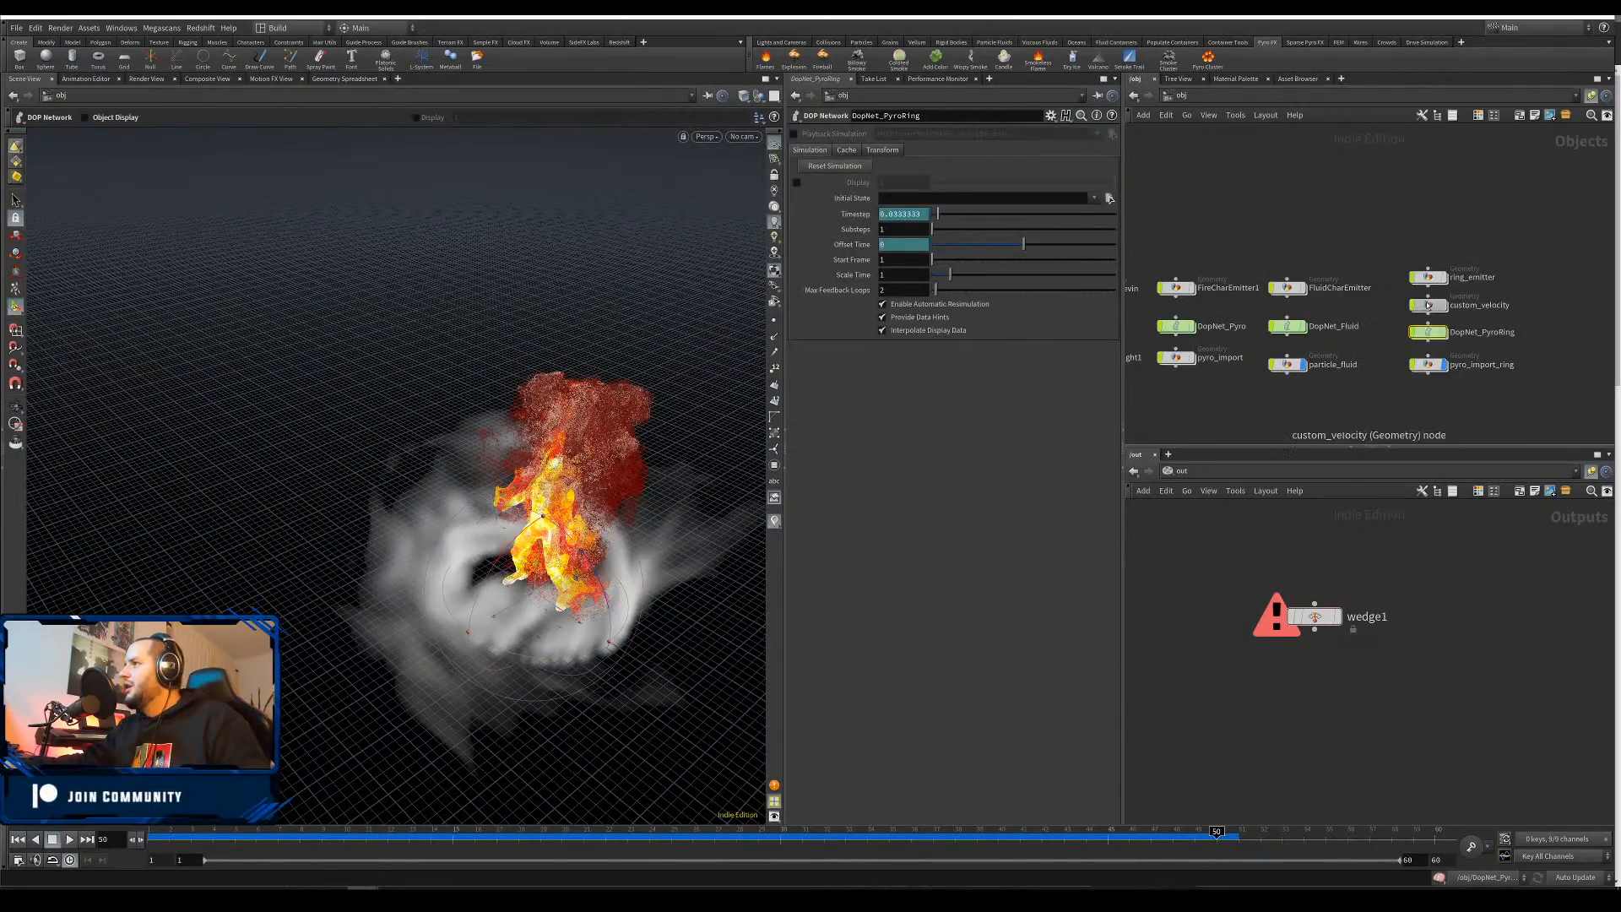
pyautogui.doubleClick(1432, 305)
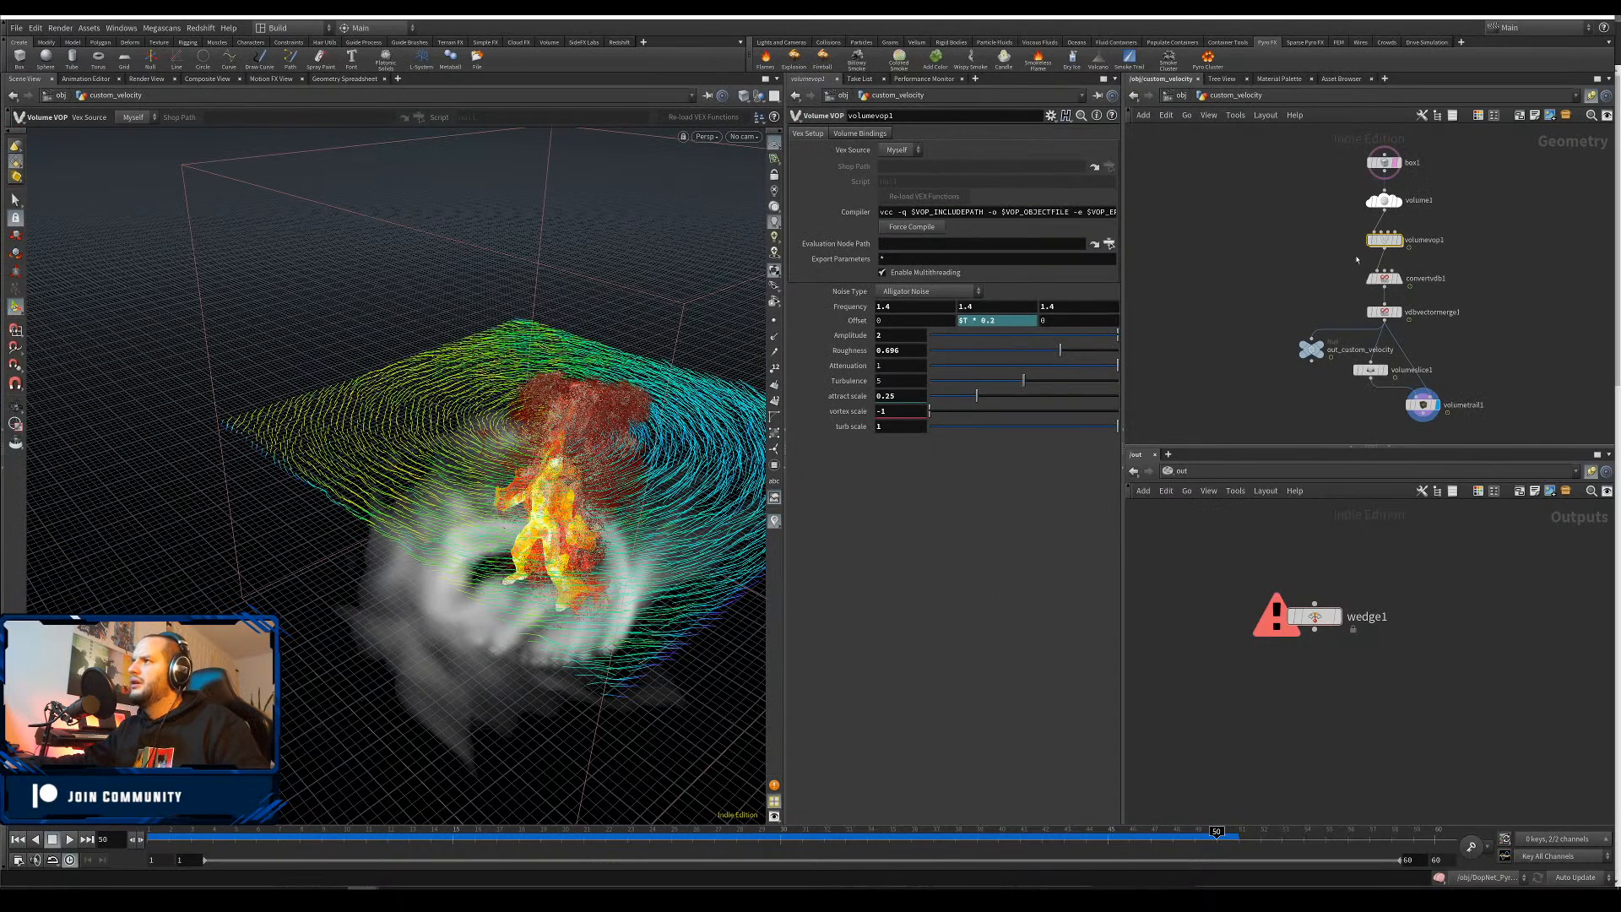
pyautogui.doubleClick(892, 396)
pyautogui.write('2')
pyautogui.press('Return')
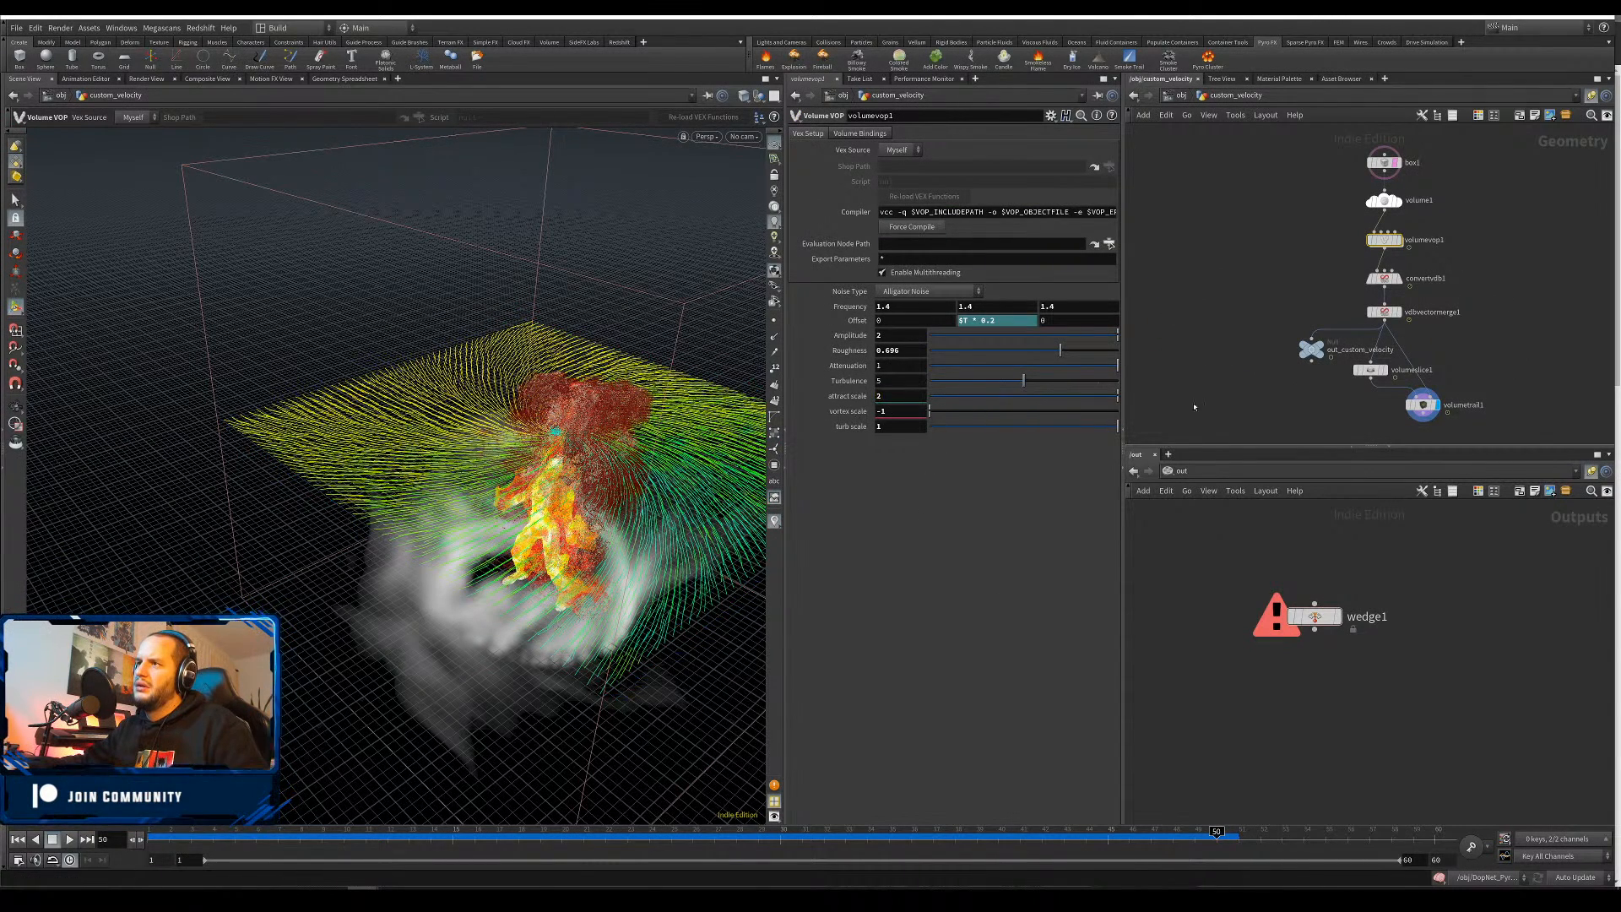
pyautogui.press('u')
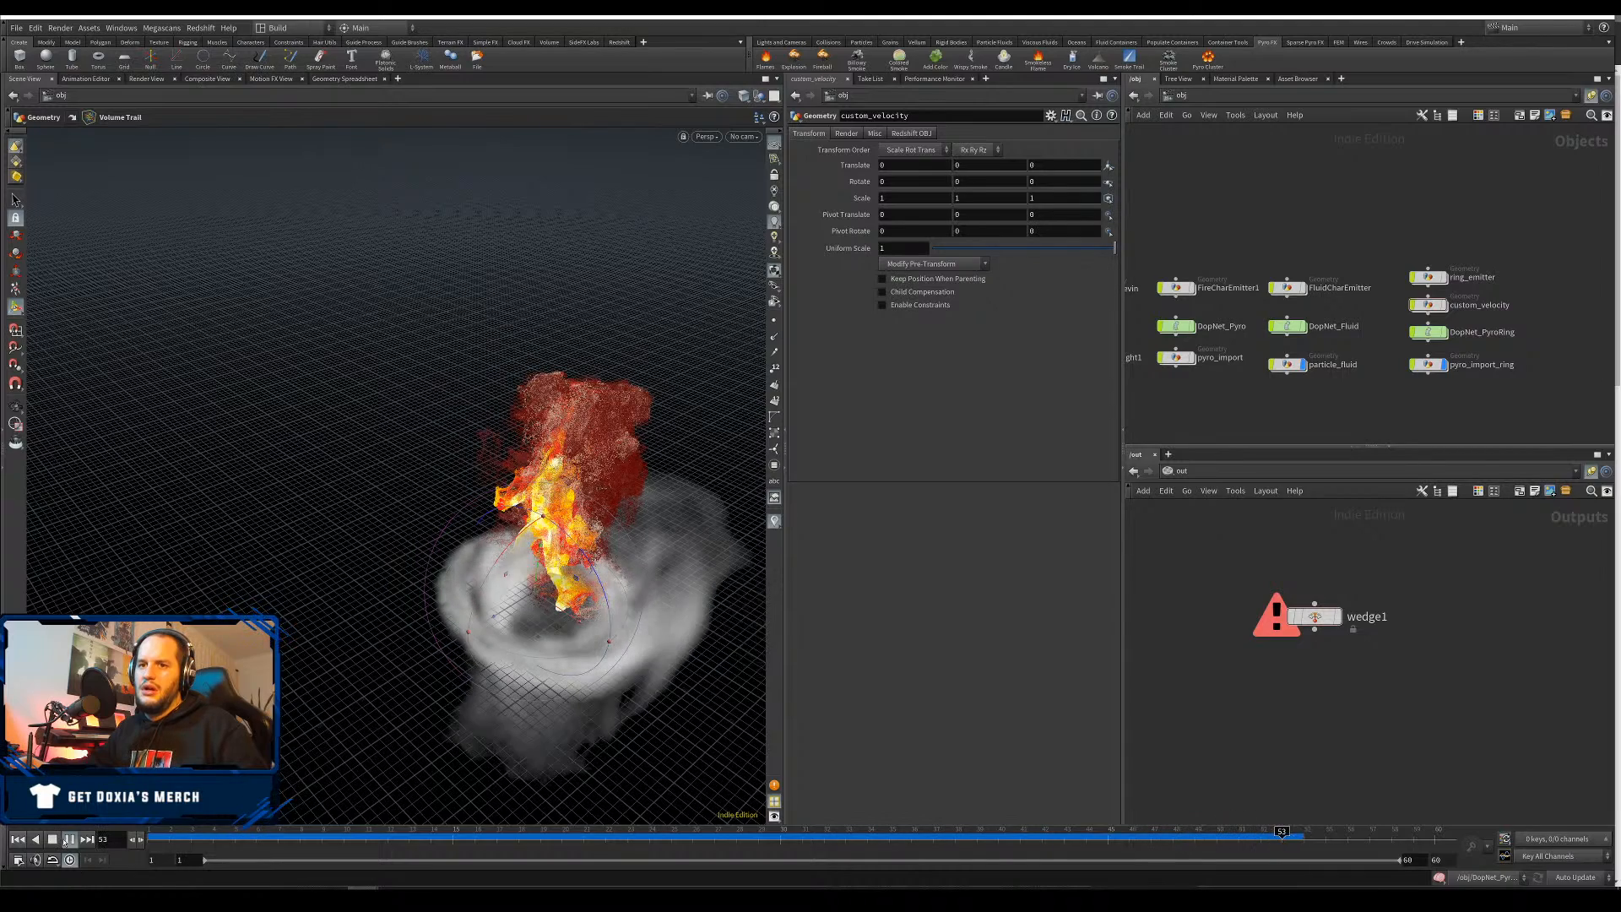
# Stop the playback and examine the smoke ring from a low side angle at frame 44
pyautogui.rightClick(515, 525)
pyautogui.click(503, 589)
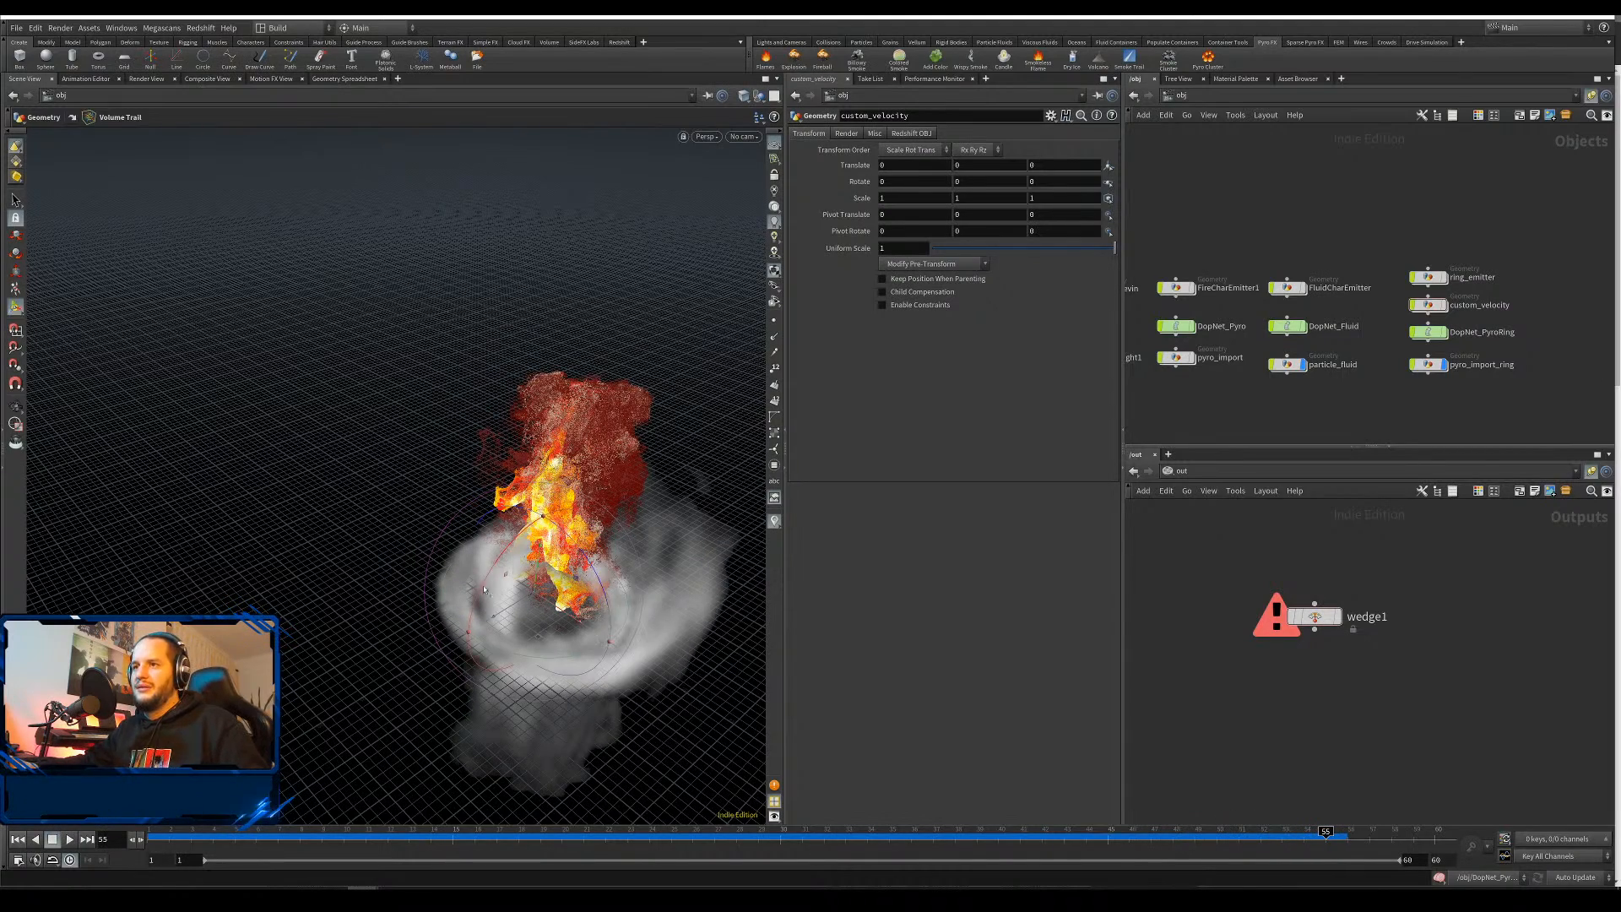
pyautogui.keyDown('alt'); pyautogui.moveTo(505, 596); pyautogui.dragTo(555, 540); pyautogui.keyUp('alt')
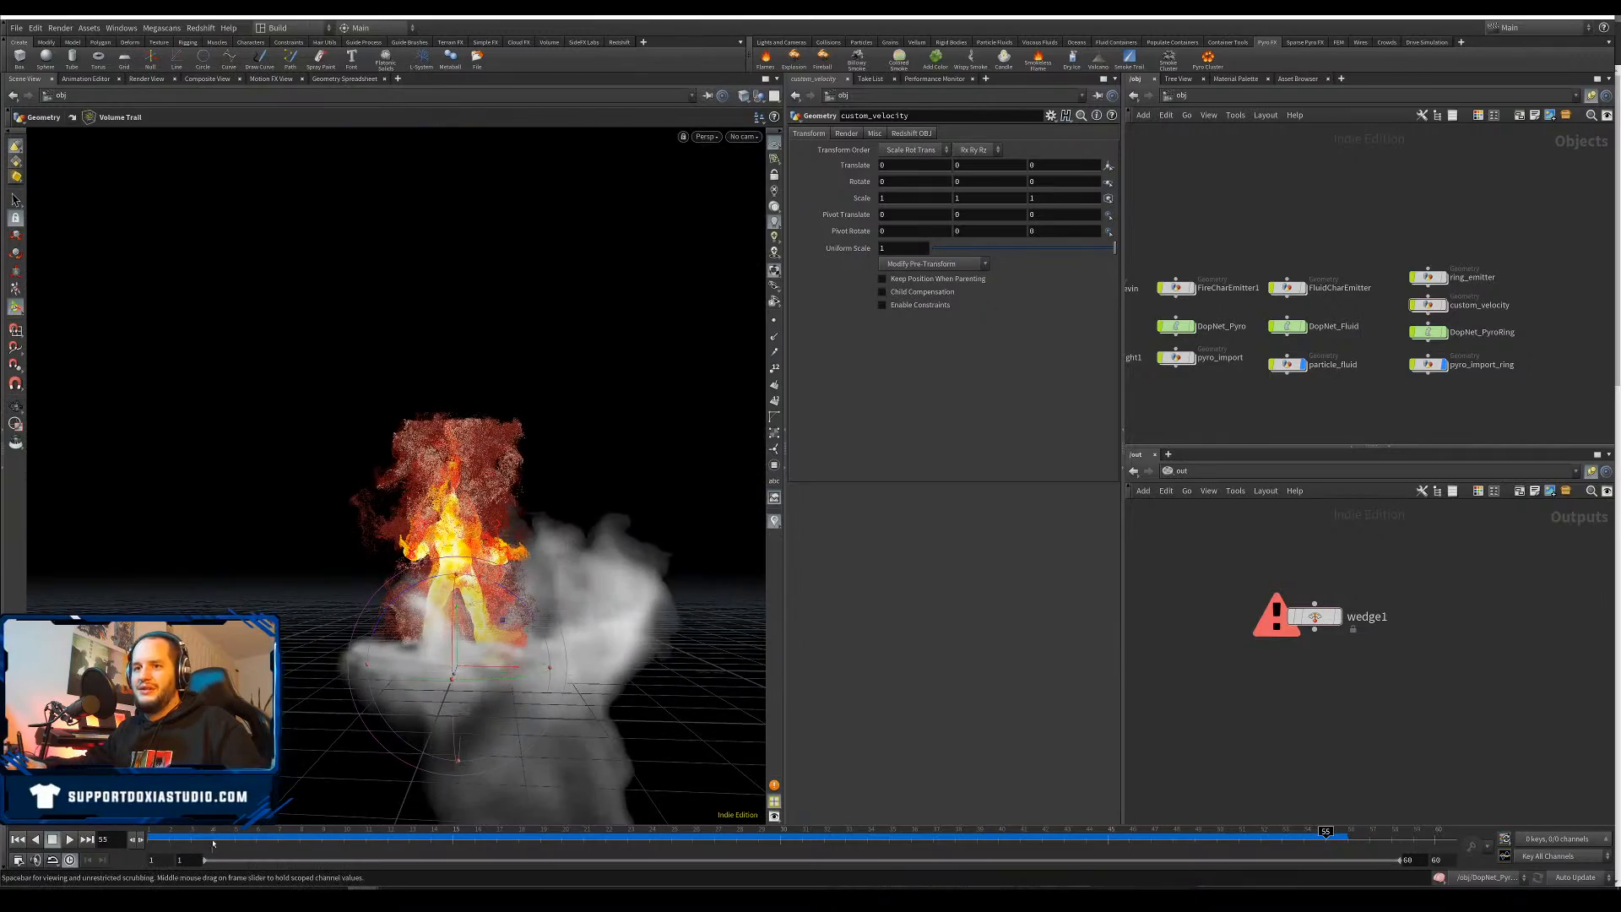
pyautogui.moveTo(211, 837); pyautogui.dragTo(1086, 773)
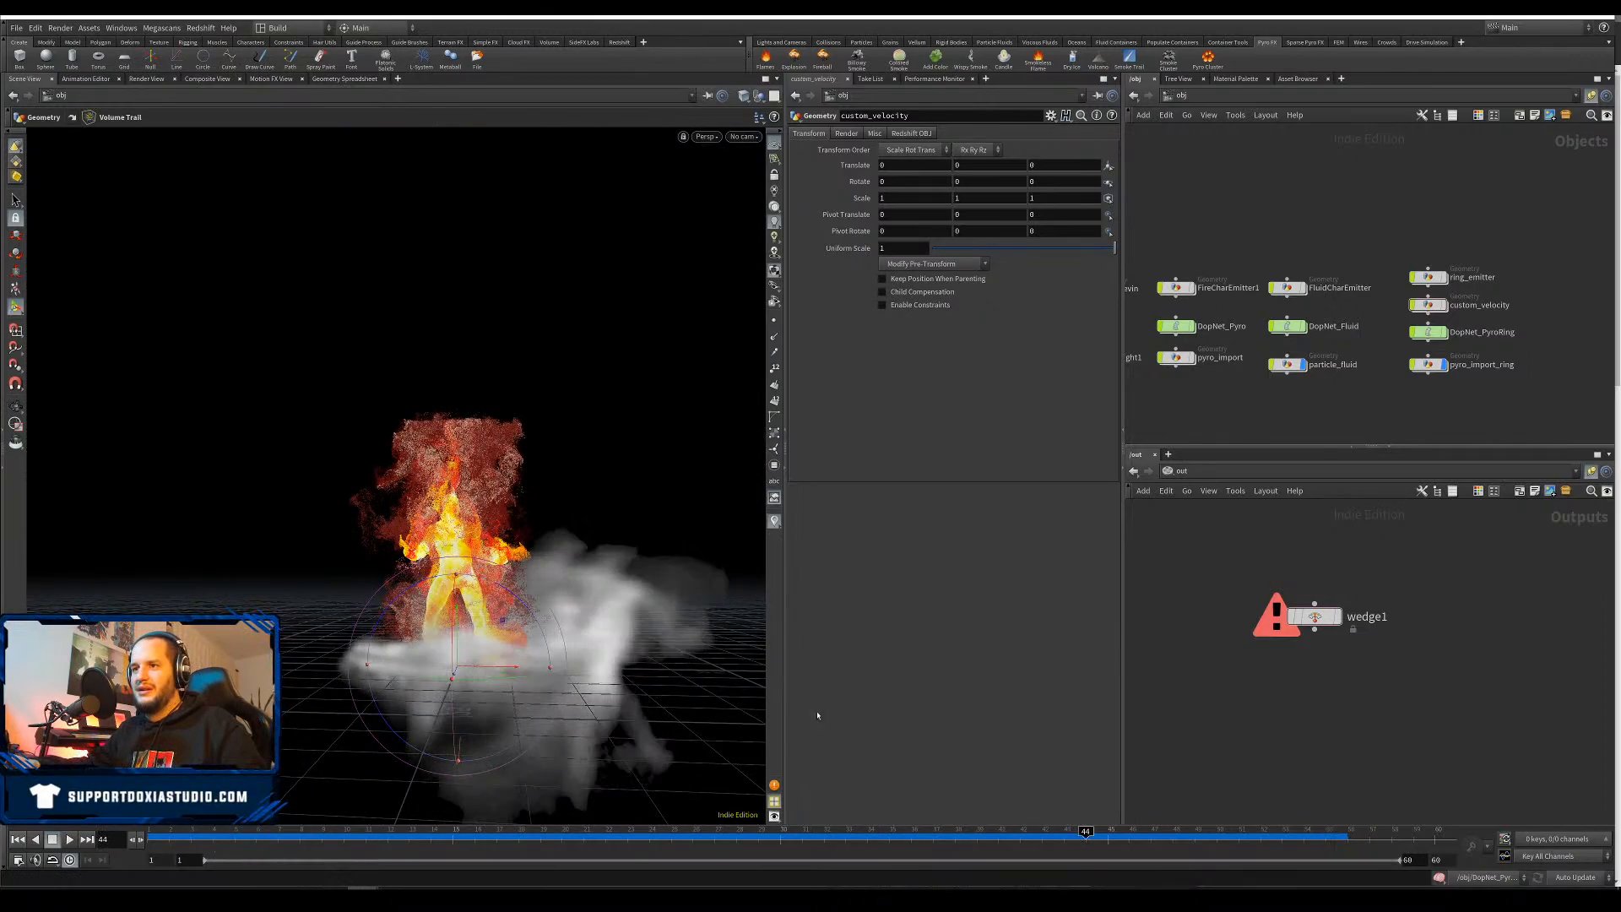
pyautogui.keyDown('alt'); pyautogui.moveTo(536, 702); pyautogui.dragTo(658, 641); pyautogui.keyUp('alt')
pyautogui.scroll(-2, 539, 695)
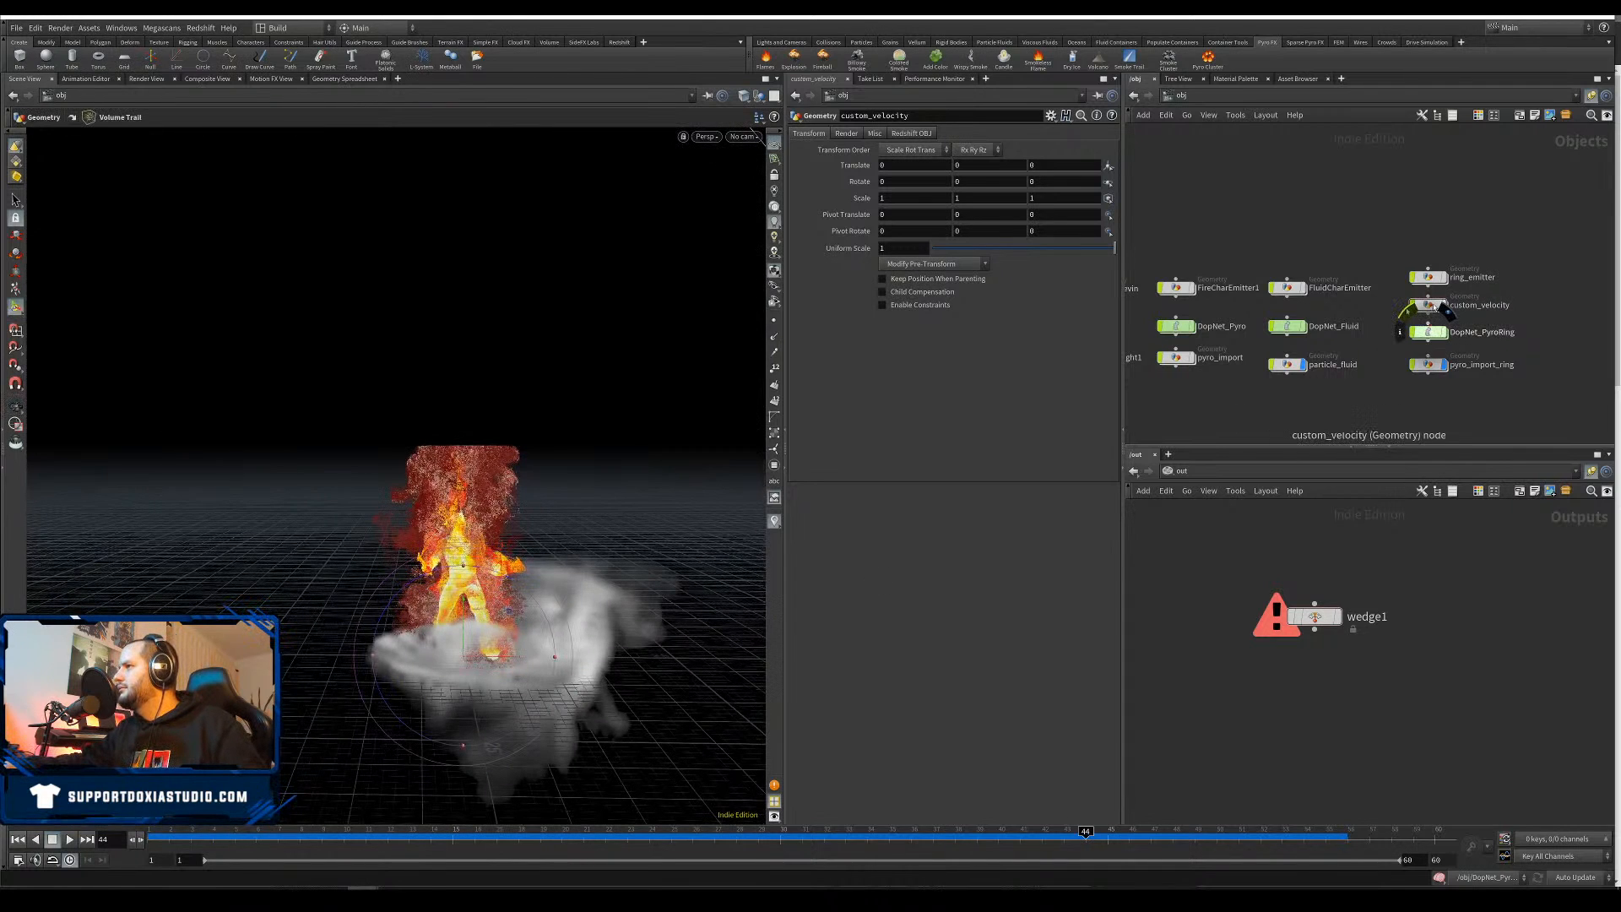
# In custom_velocity, set volumevop1's attract scale to 0.75, vortex scale to -2.5 and turb scale to 3
pyautogui.doubleClick(1443, 307)
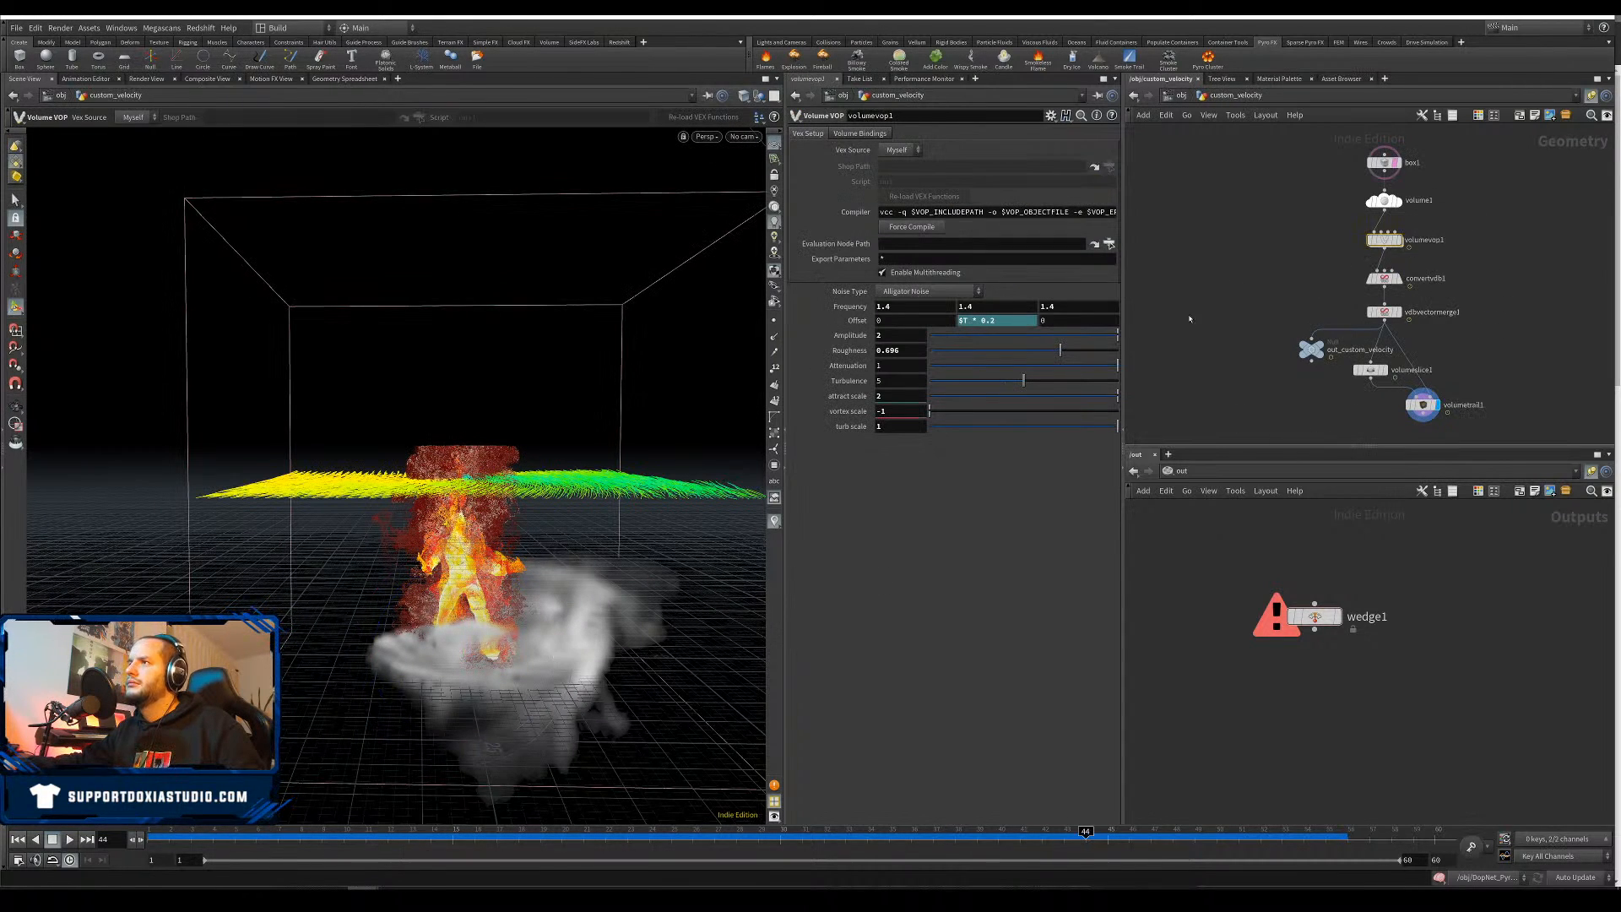
pyautogui.click(903, 394)
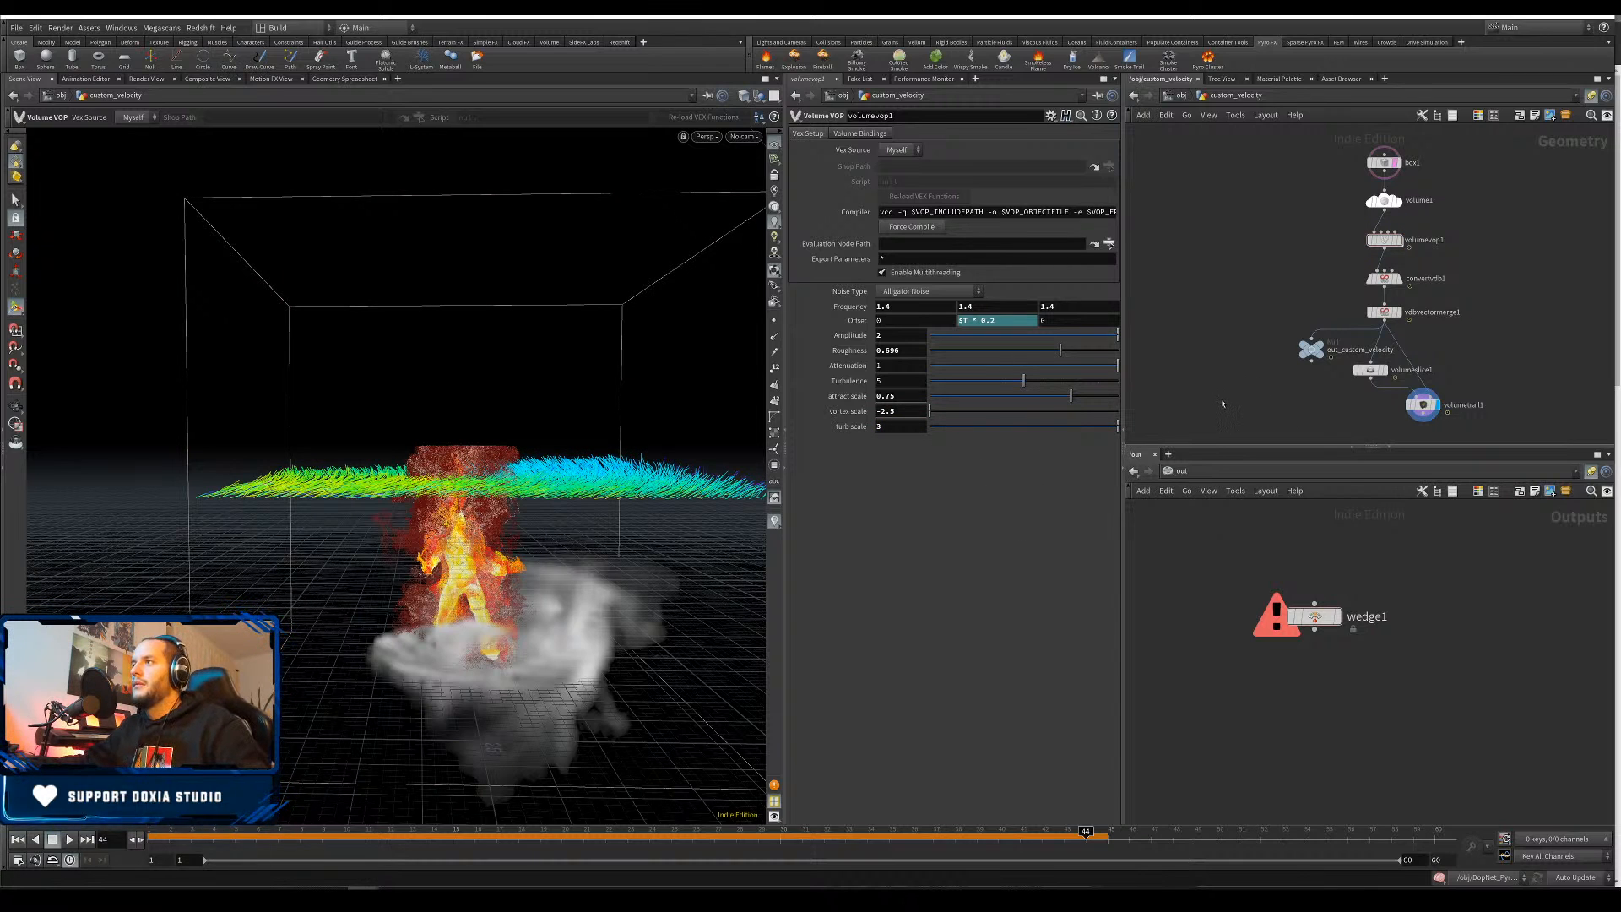
pyautogui.keyDown('alt'); pyautogui.moveTo(454, 456); pyautogui.dragTo(456, 590); pyautogui.keyUp('alt')
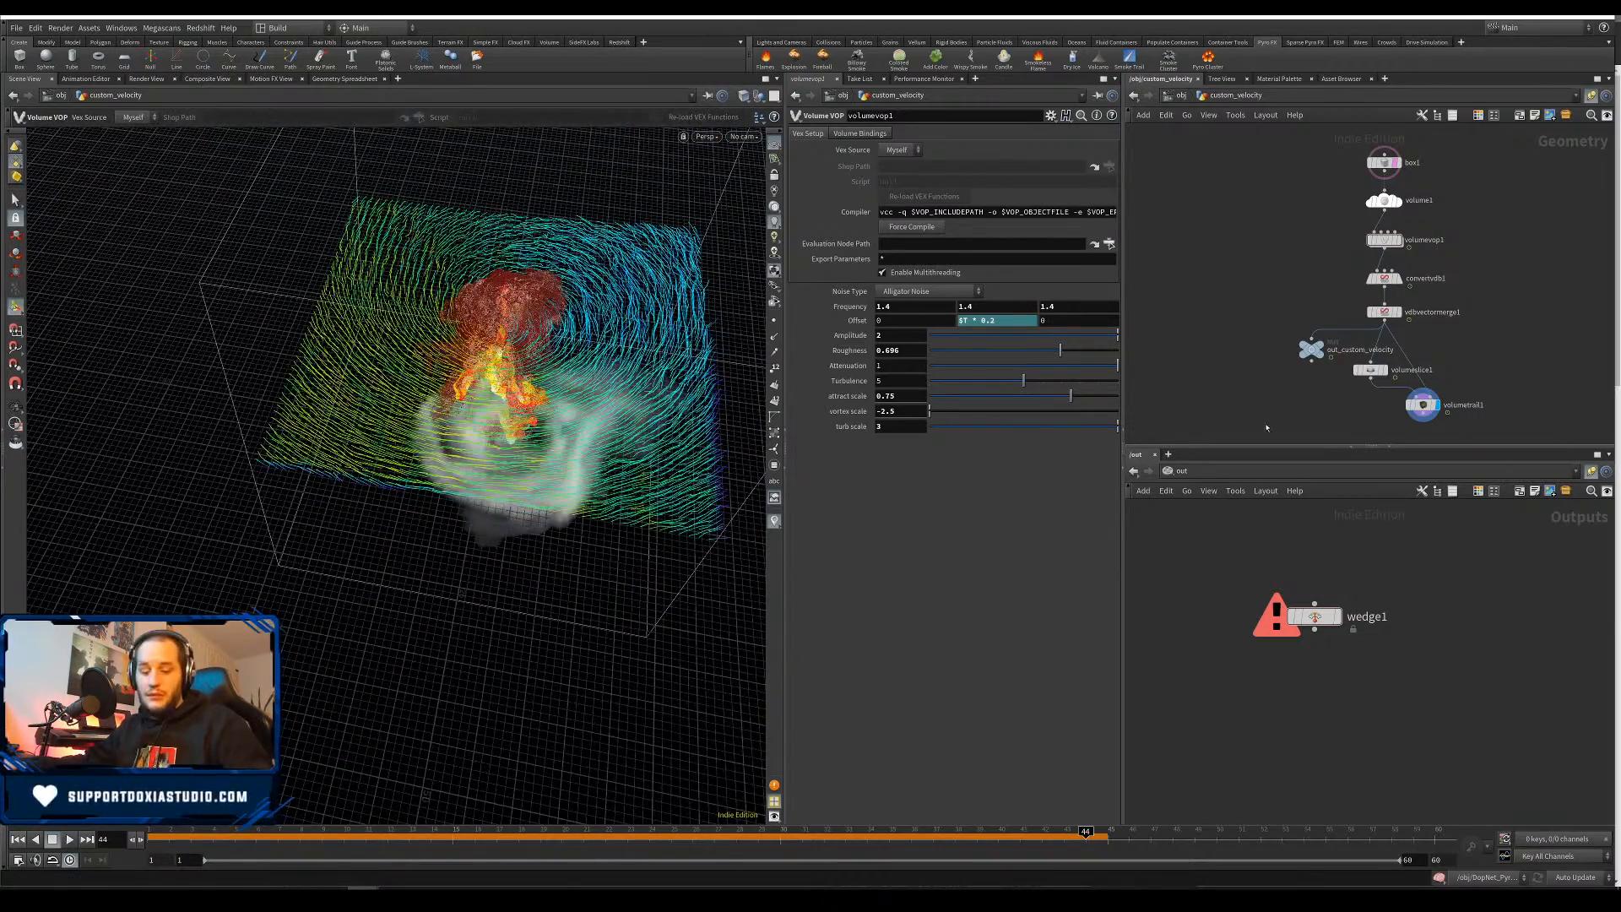
# Set volumesource1's velocity scale to 1 in DopNet_PyroRing and run the simulation from the first frame to check the smoke
pyautogui.press('u')
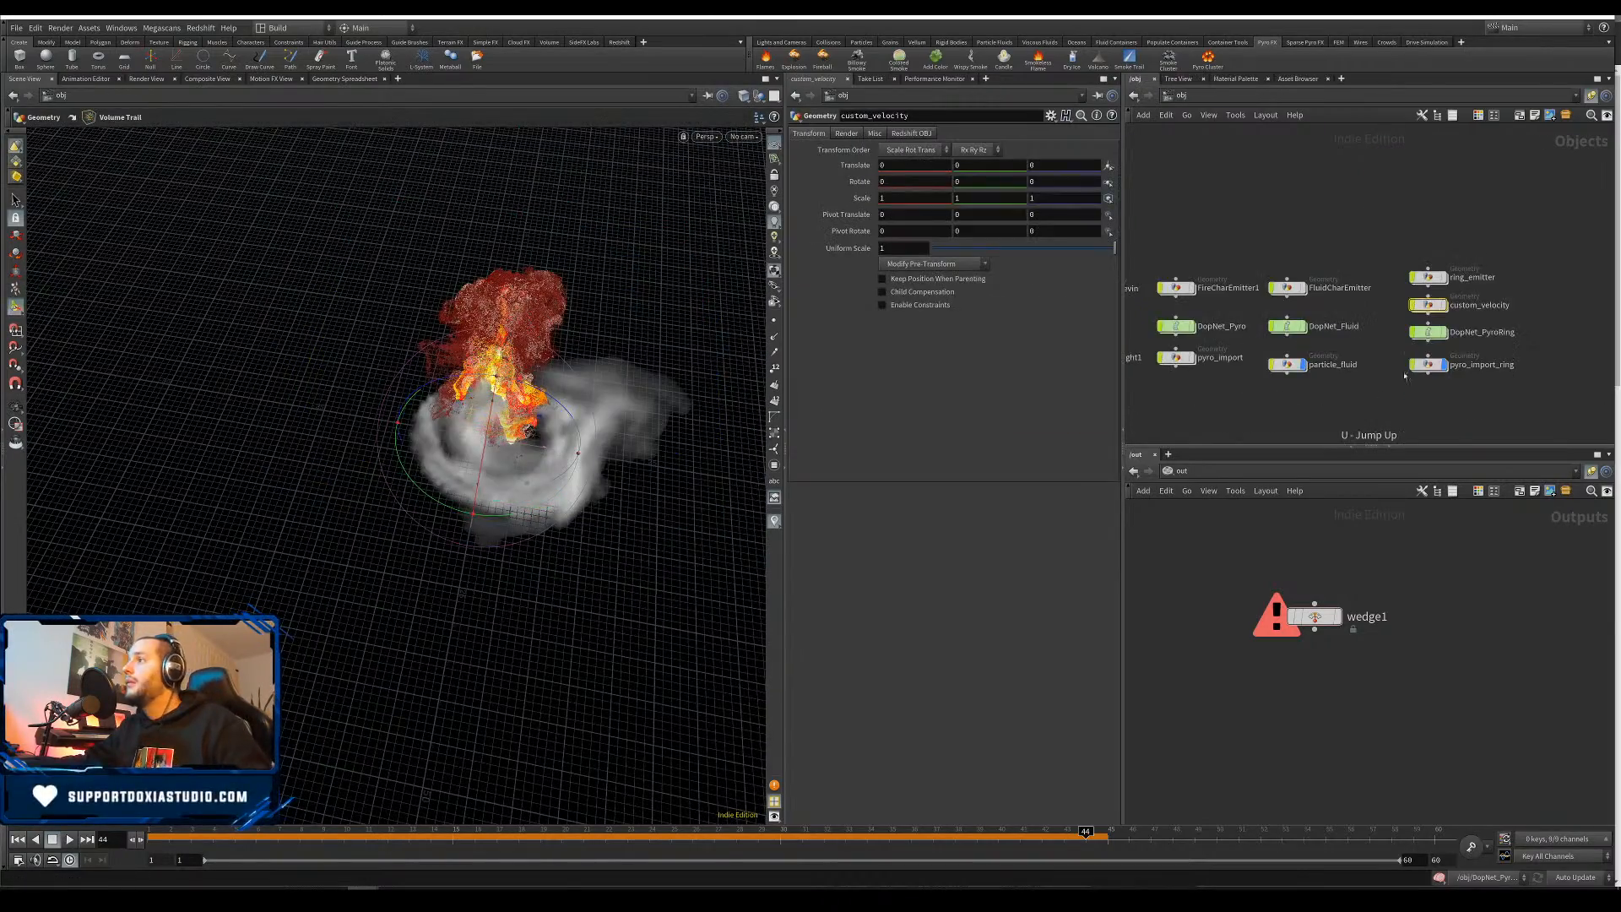
pyautogui.doubleClick(1437, 334)
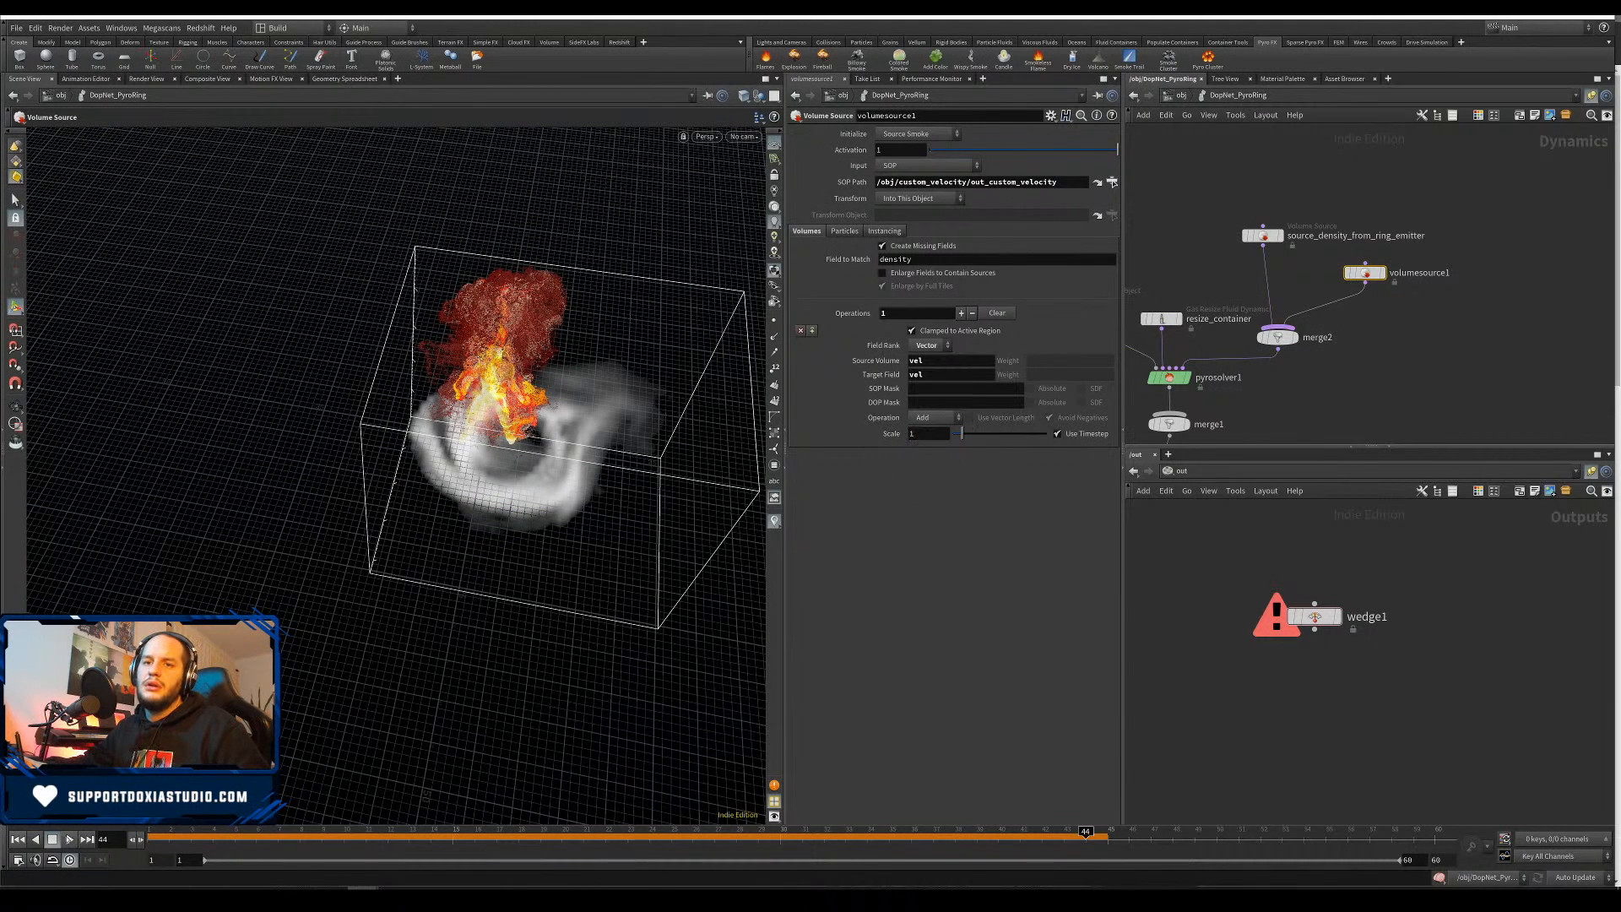
pyautogui.click(19, 840)
pyautogui.click(70, 840)
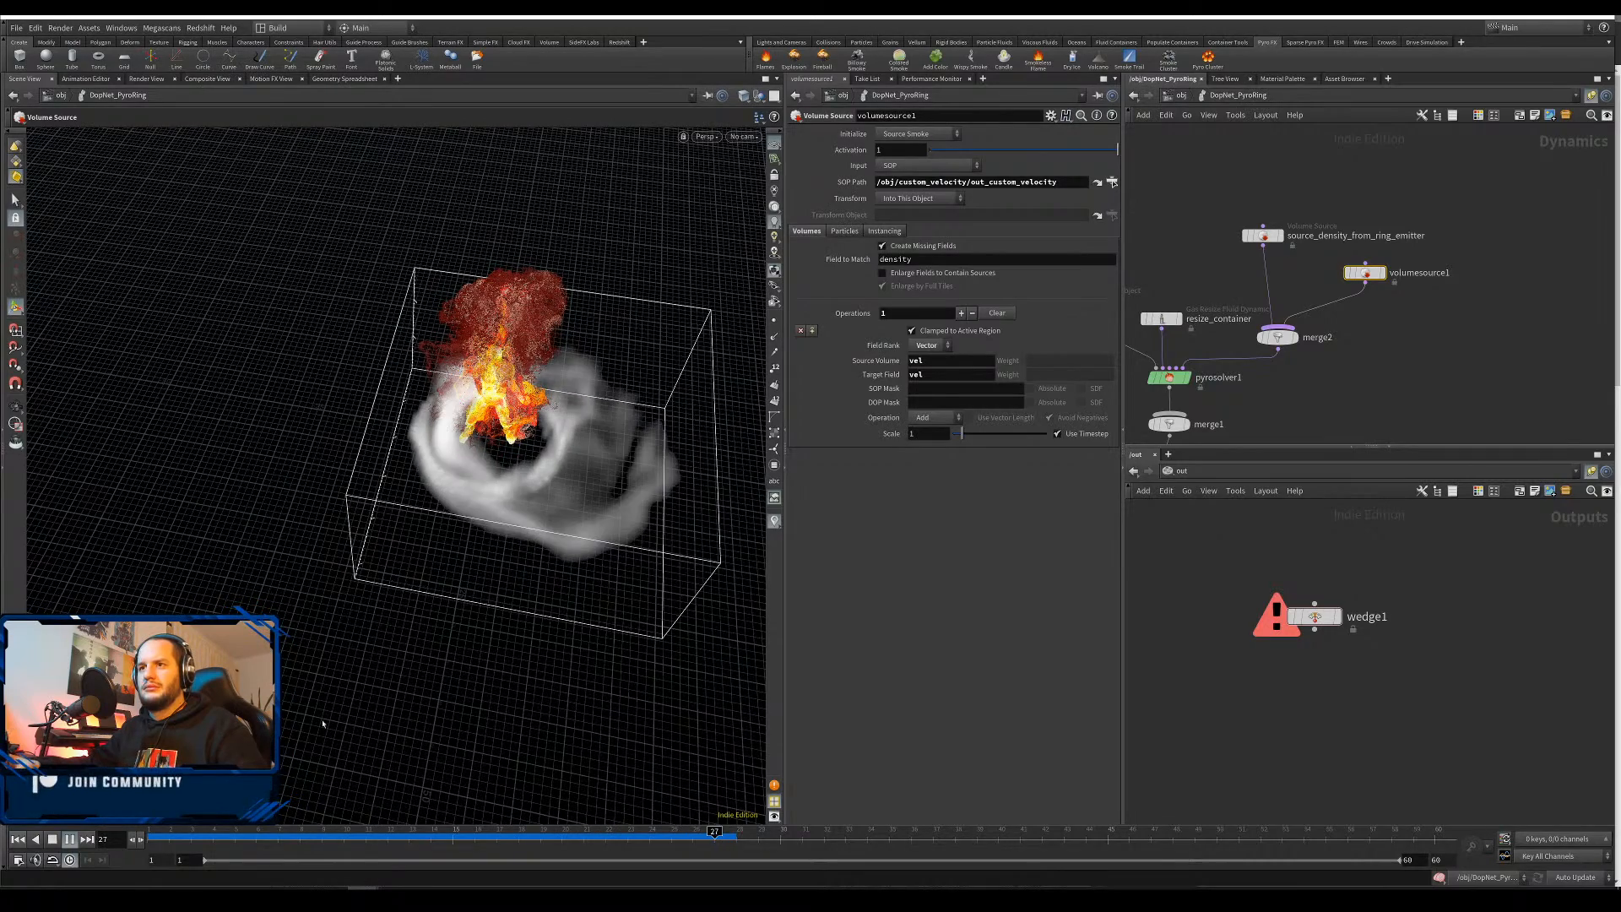
pyautogui.click(74, 840)
pyautogui.keyDown('alt'); pyautogui.moveTo(499, 612); pyautogui.dragTo(541, 473); pyautogui.keyUp('alt')
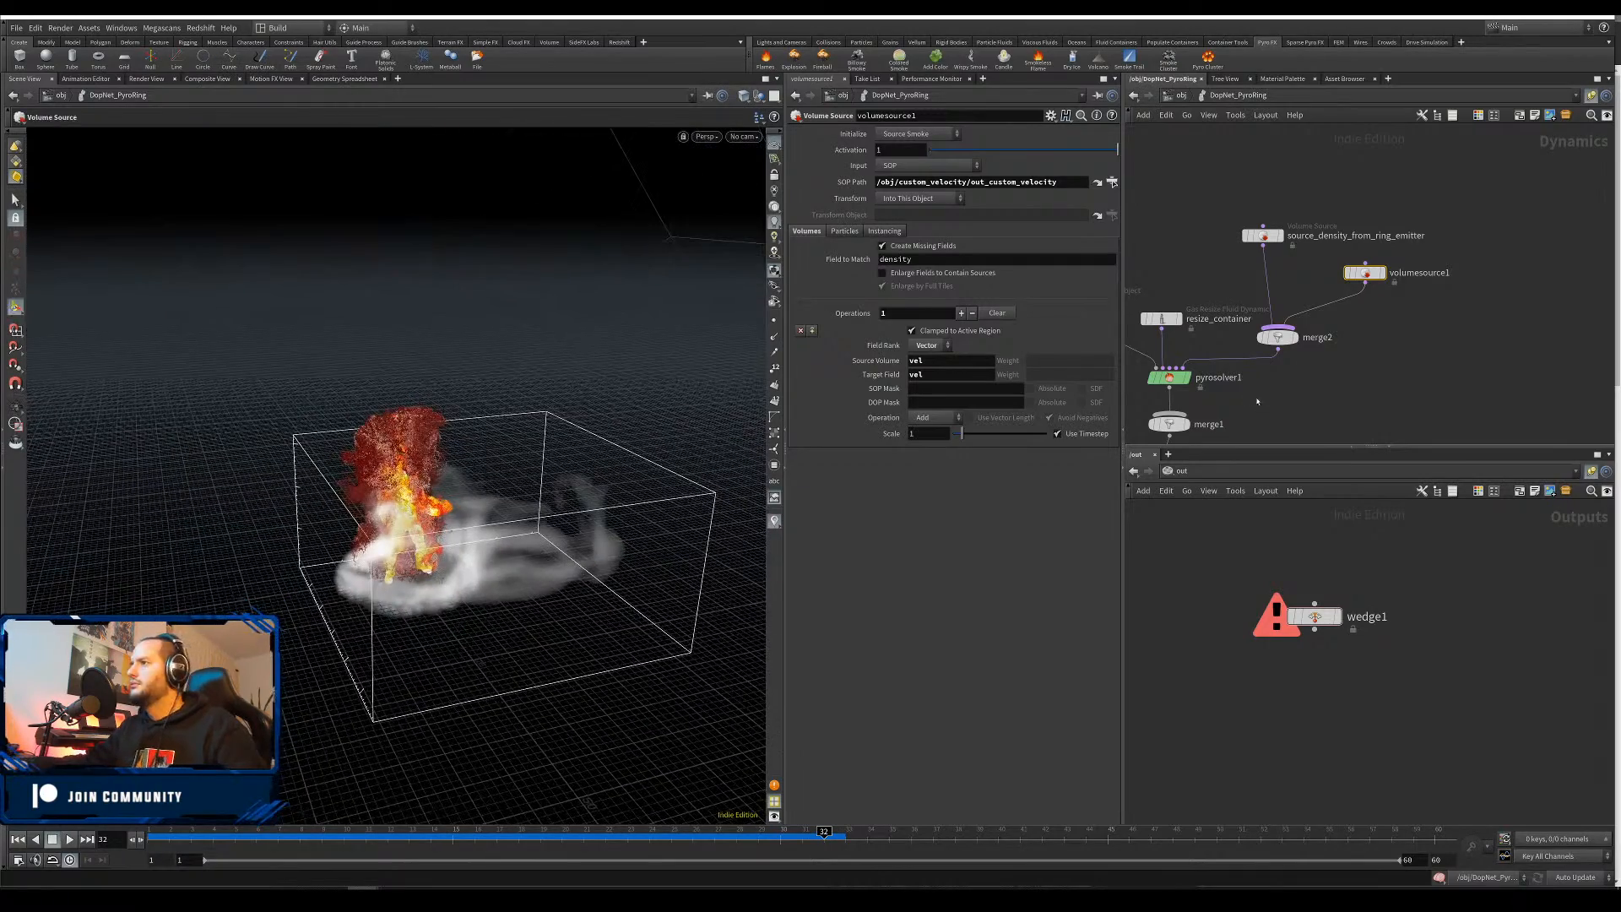
# On pyrosolver1, disable confinement and set turbulence to 0.6, shredding to 8, disturbance to 12 and buoyancy lift to 15
pyautogui.click(1169, 378)
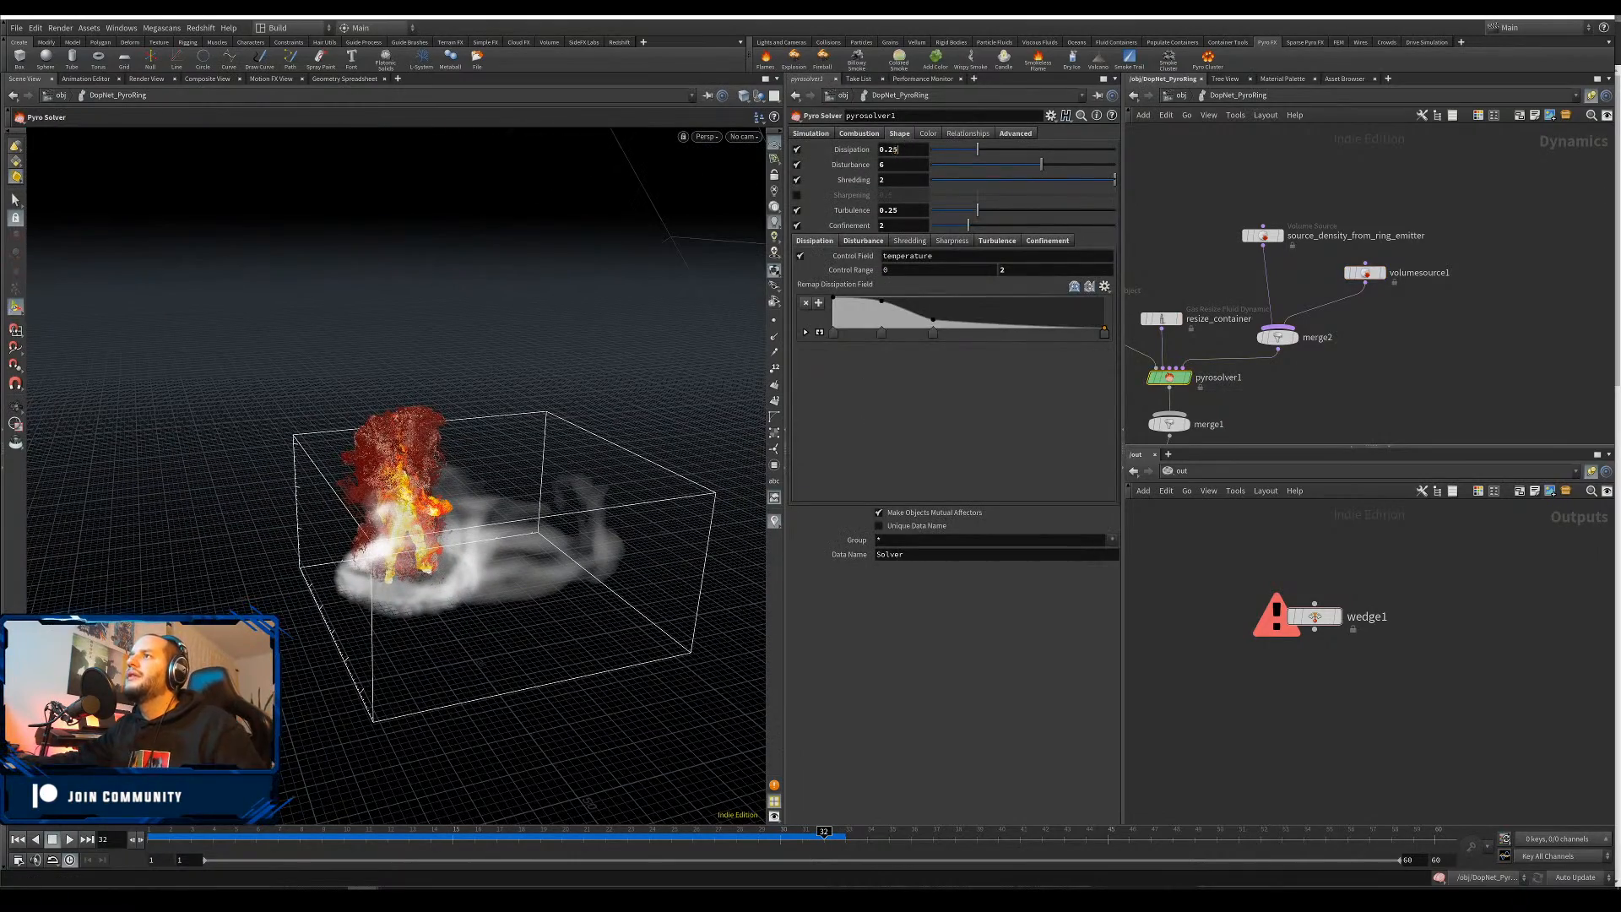
pyautogui.click(797, 226)
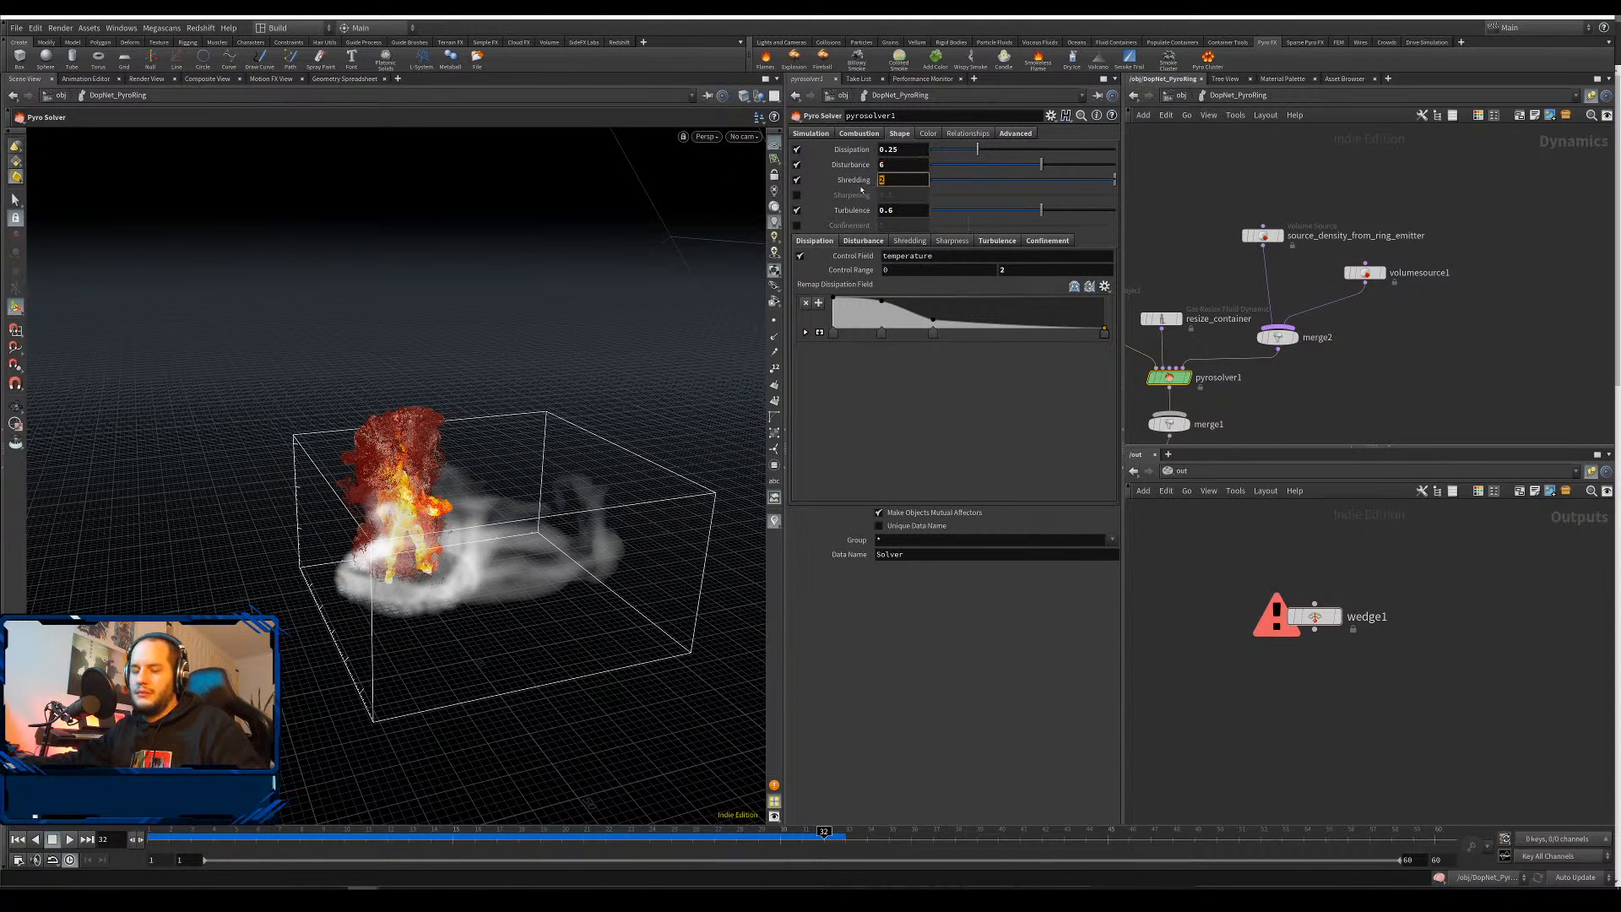
pyautogui.write('8')
pyautogui.moveTo(892, 167); pyautogui.dragTo(861, 172)
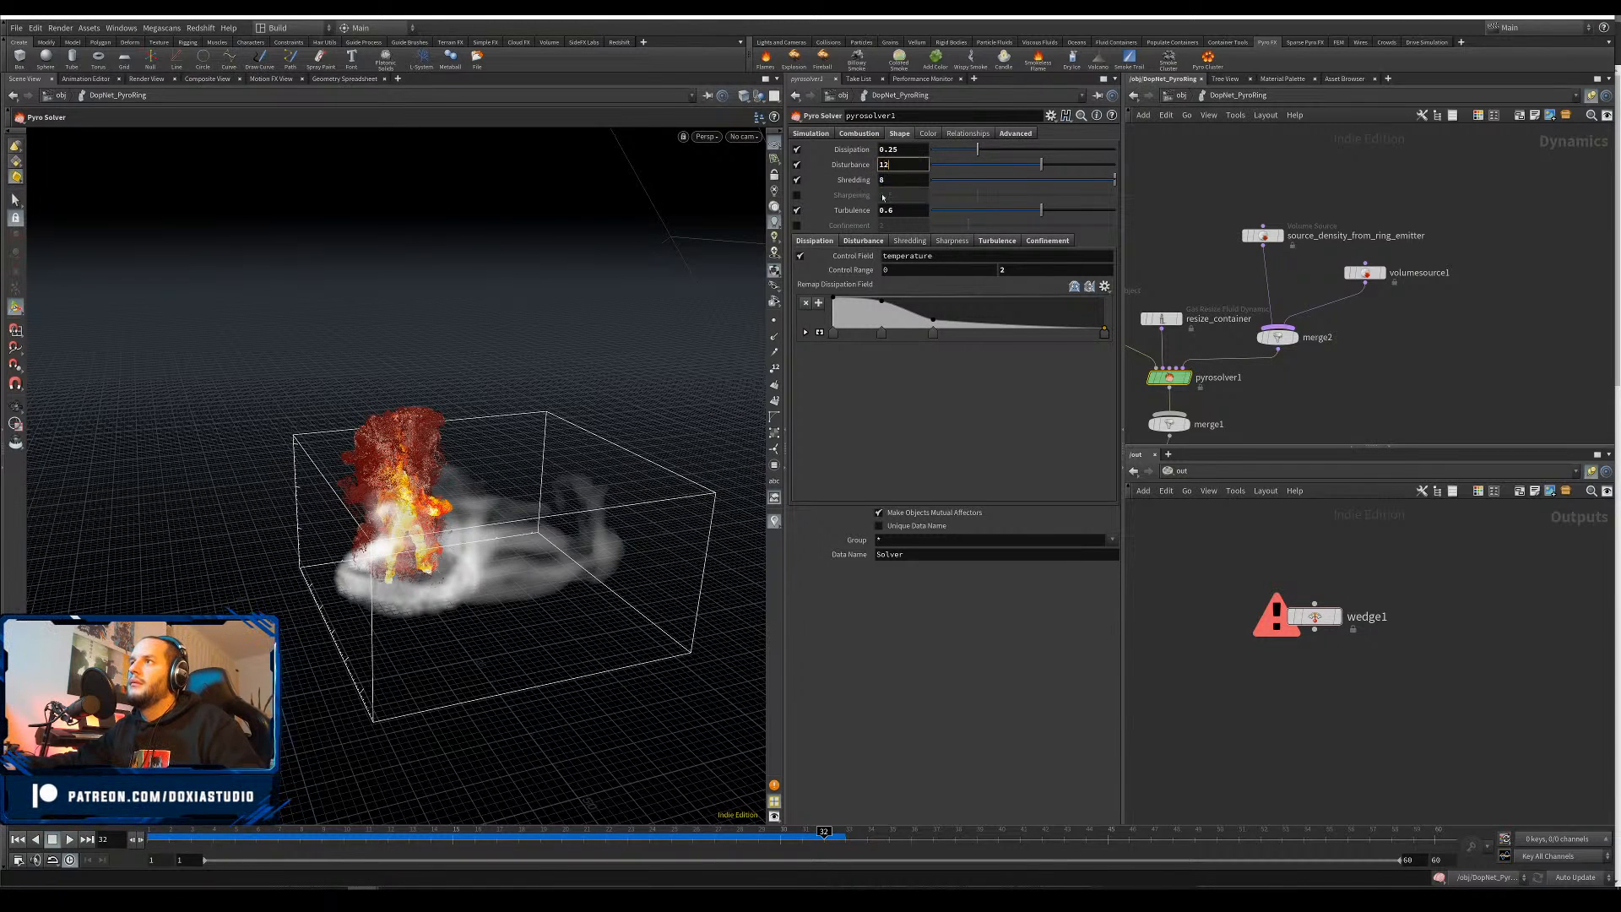
pyautogui.click(810, 133)
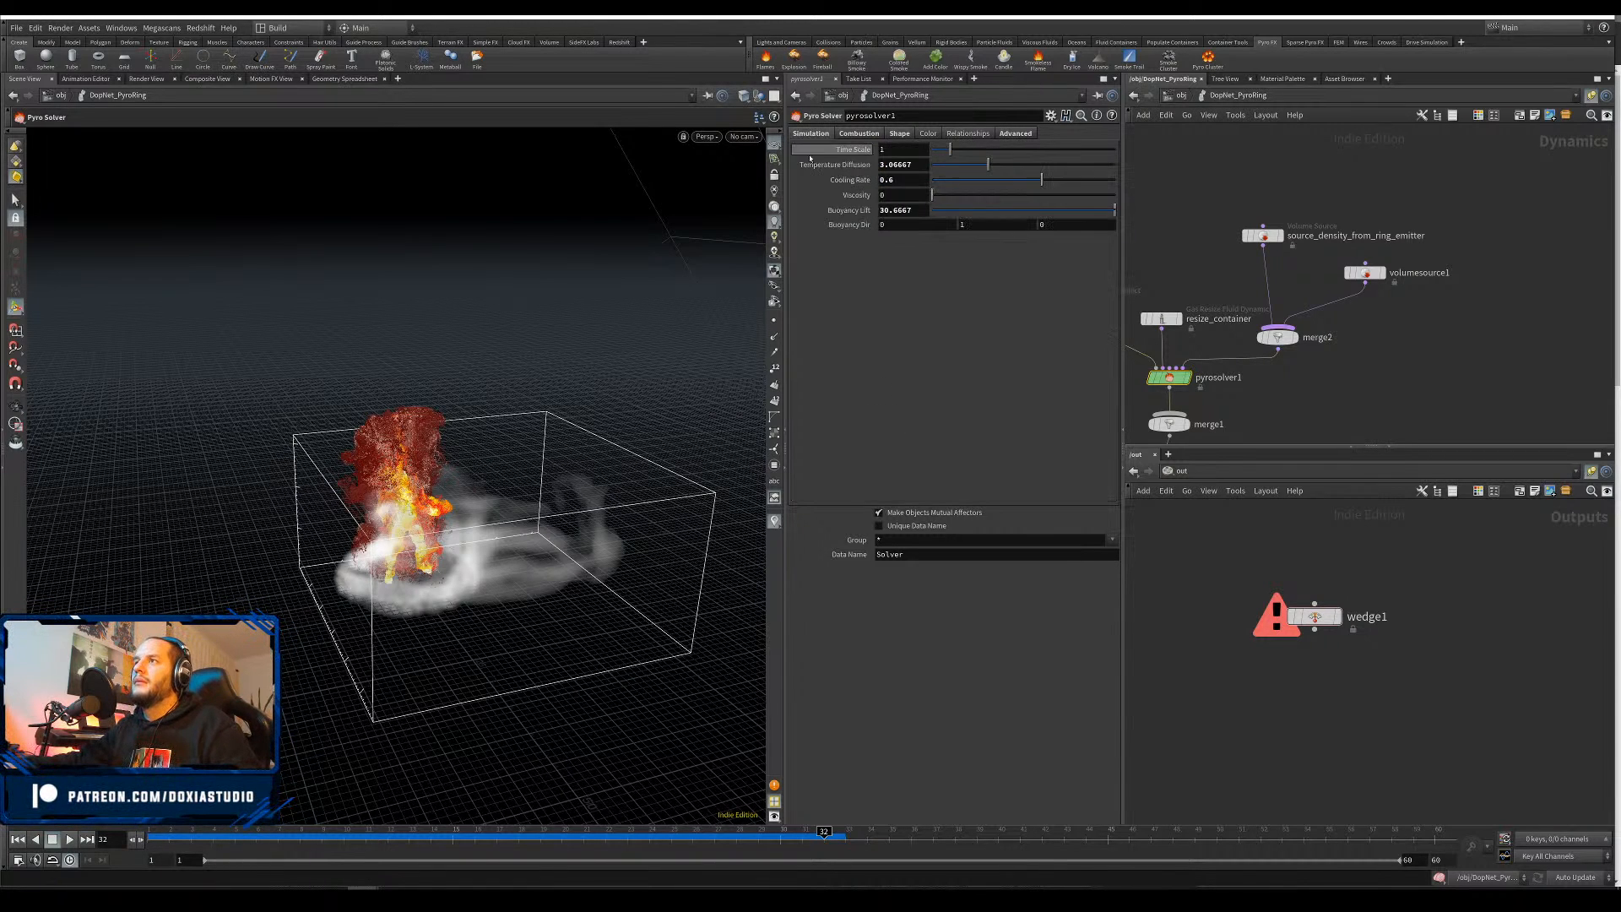
pyautogui.click(916, 211)
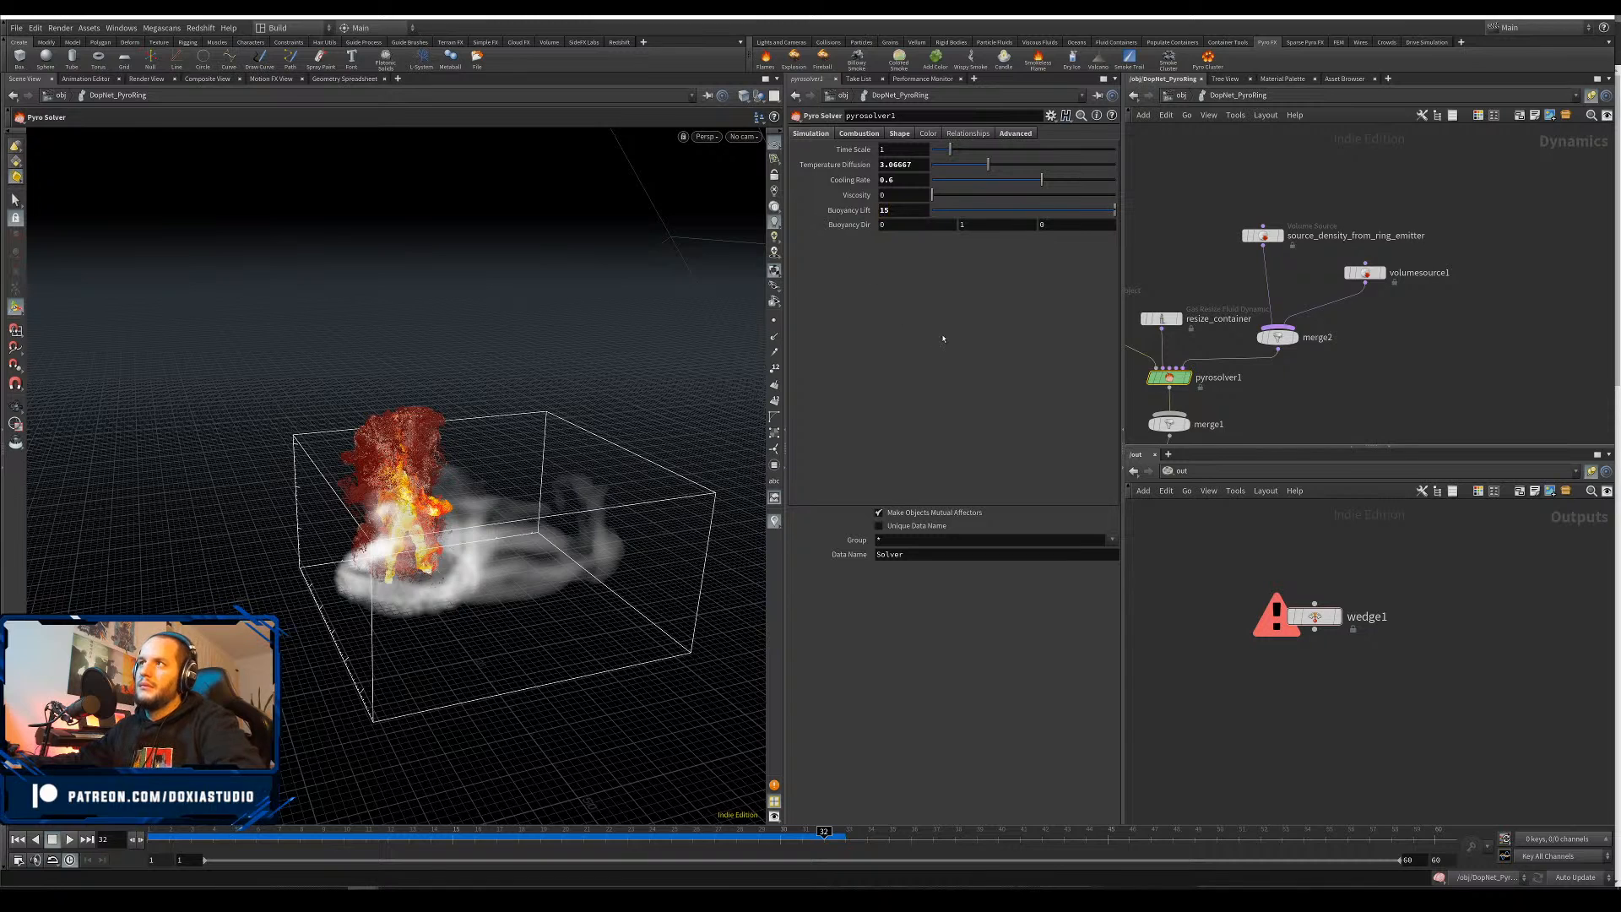
# Simulate up to frame 41 and inspect the shape of the smoke from a low front angle
pyautogui.click(69, 839)
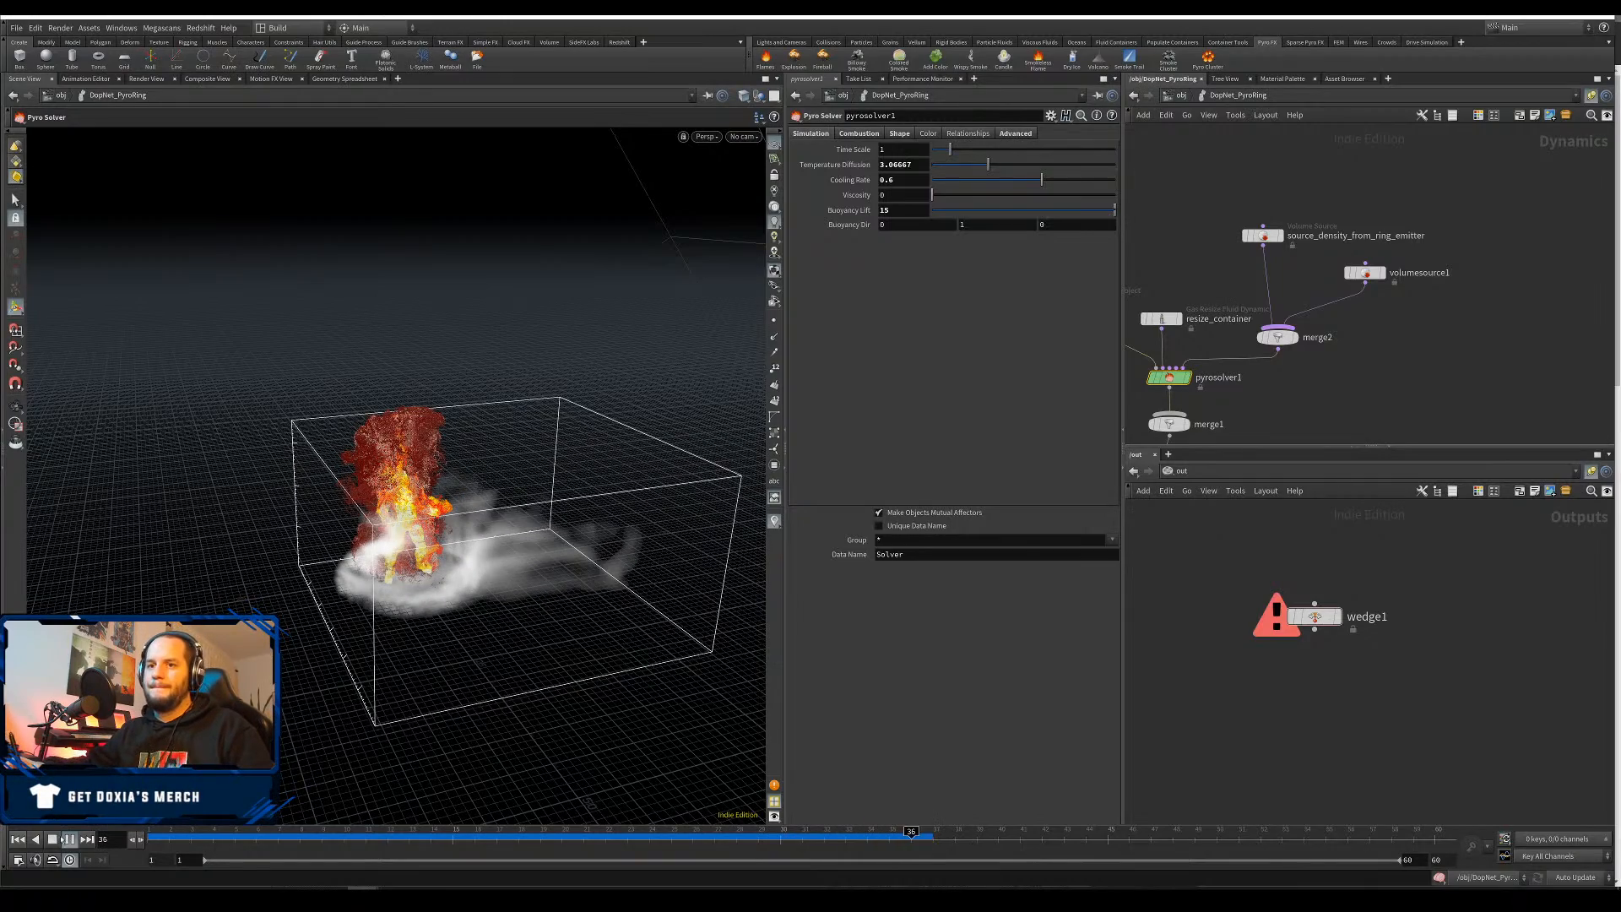
pyautogui.click(70, 838)
pyautogui.press('Escape')
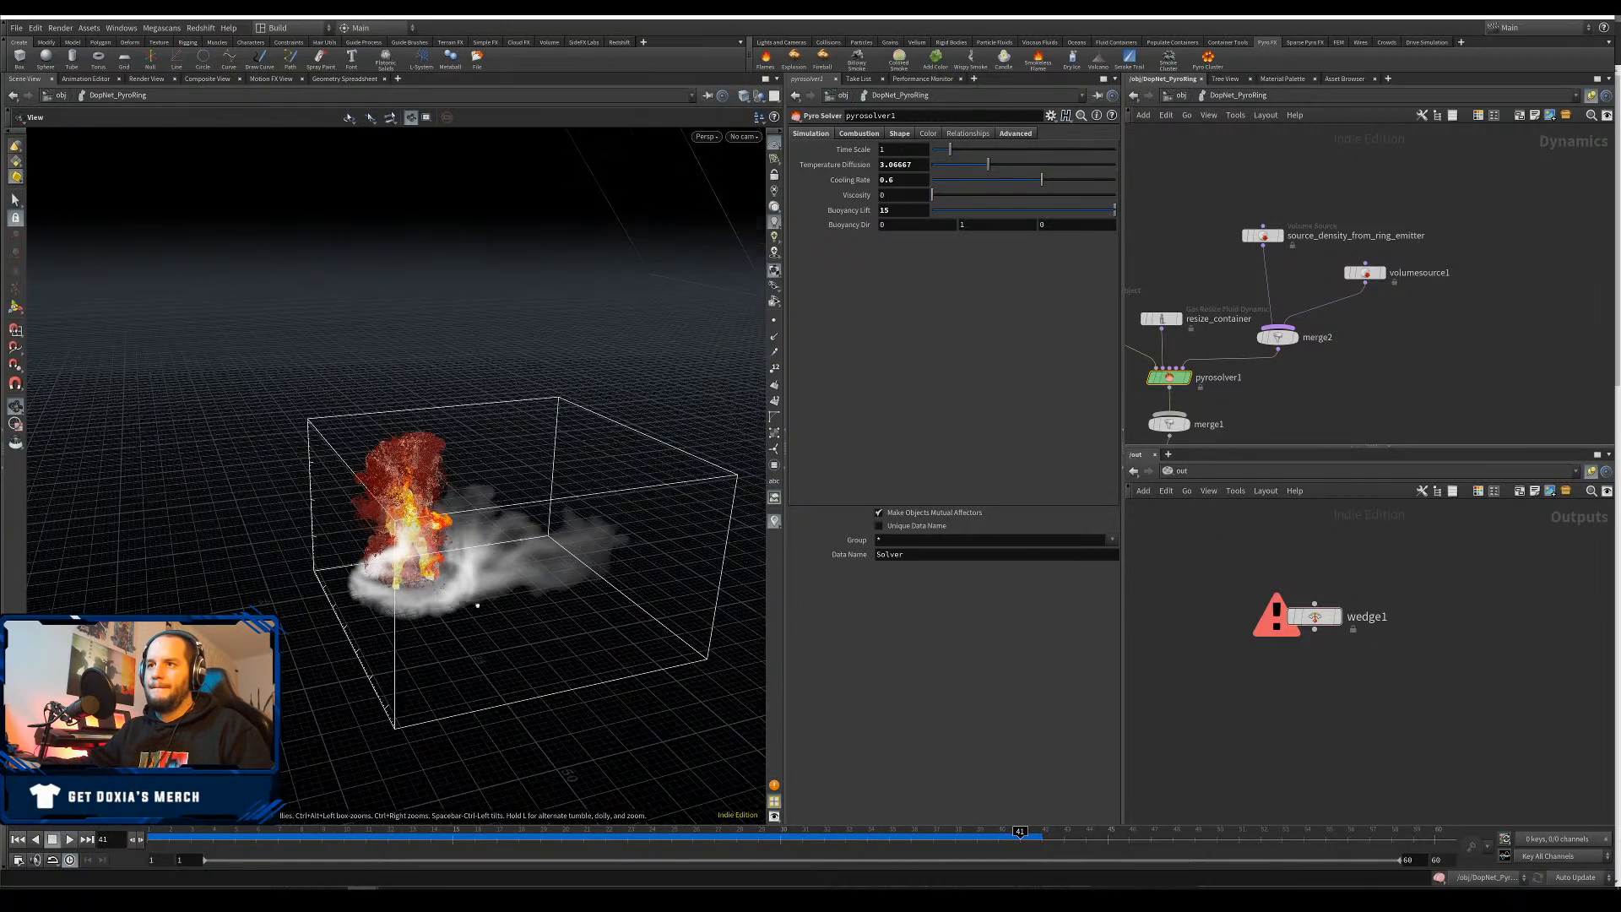
pyautogui.moveTo(401, 654); pyautogui.dragTo(551, 503)
pyautogui.moveTo(292, 610); pyautogui.dragTo(390, 597)
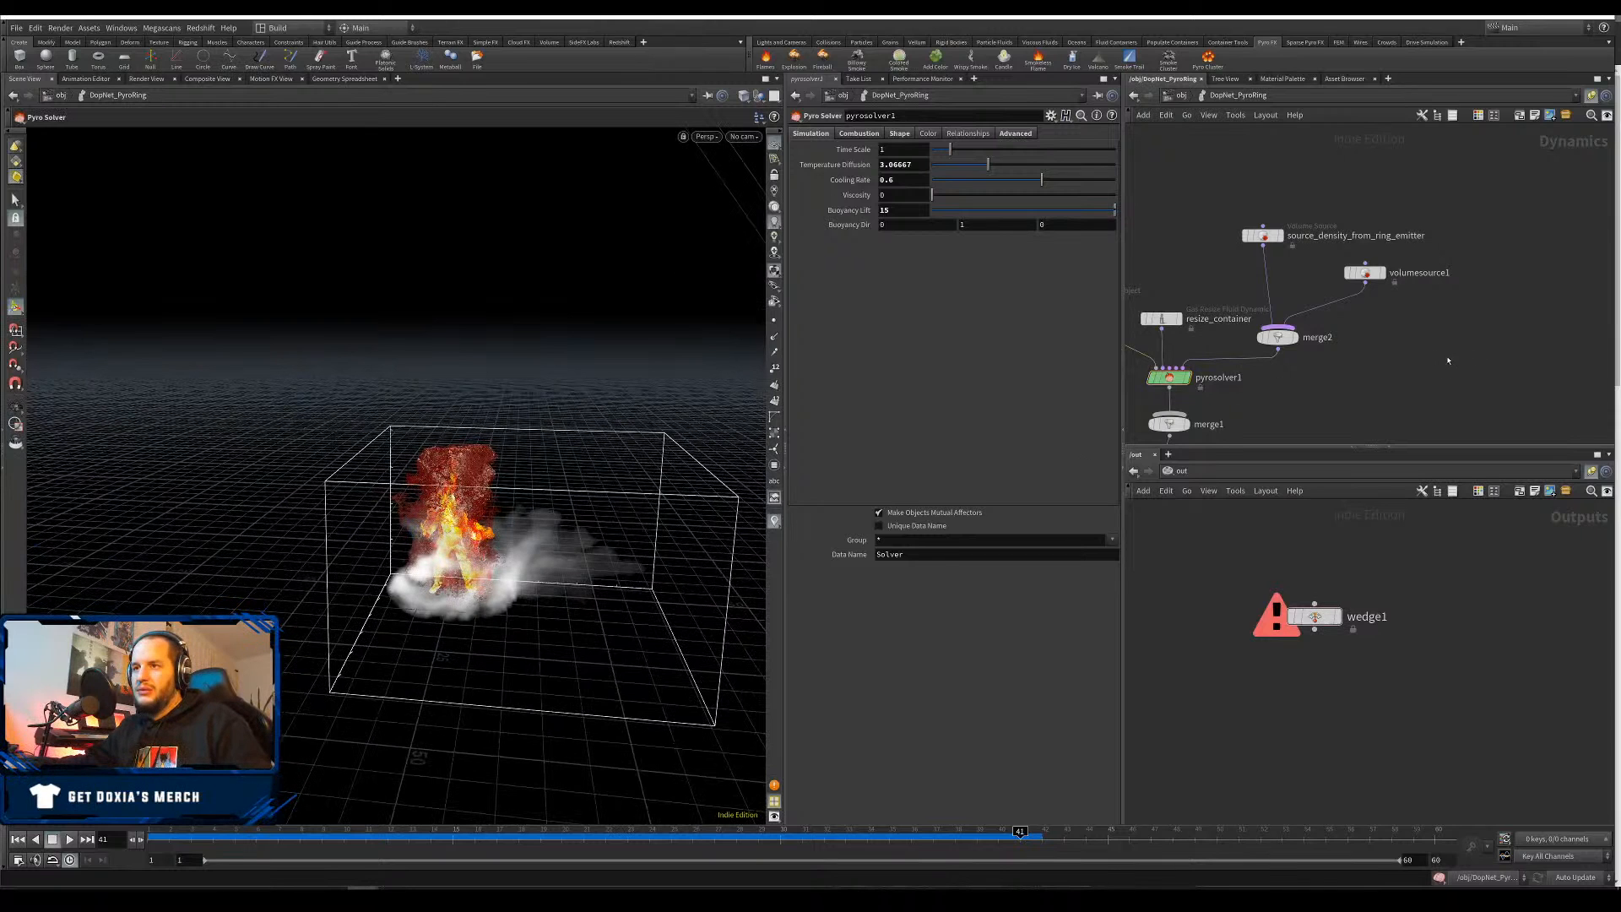
# Save the scene and add a File Cache node below import_pyrofields in the pyro_import_ring network
pyautogui.press('u')
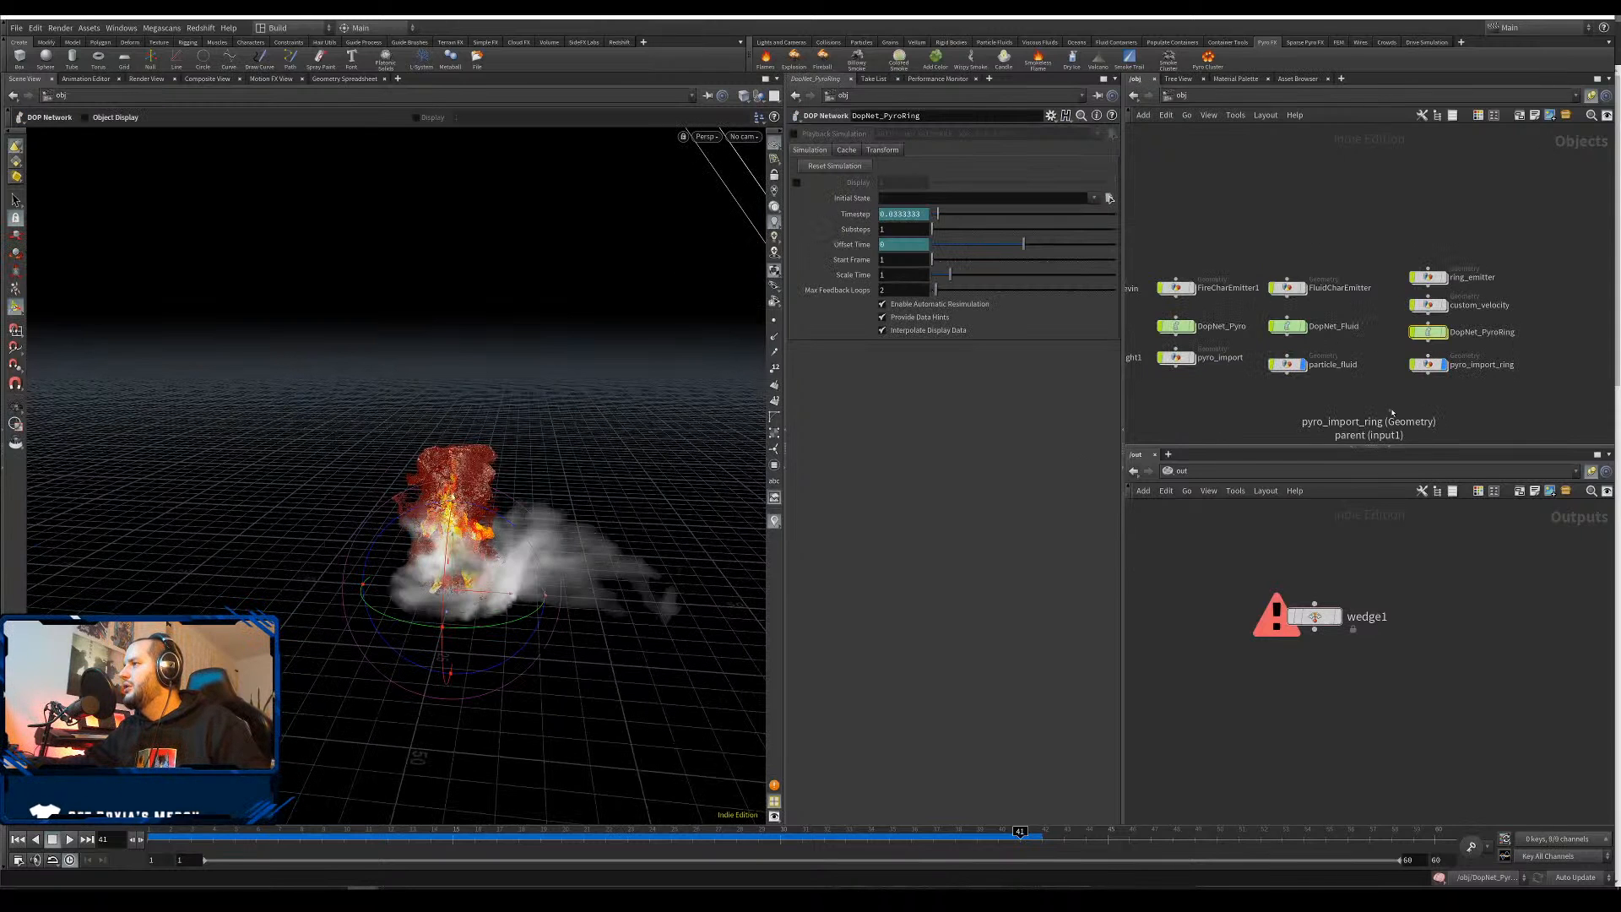
pyautogui.hotkey('ctrl', 's')
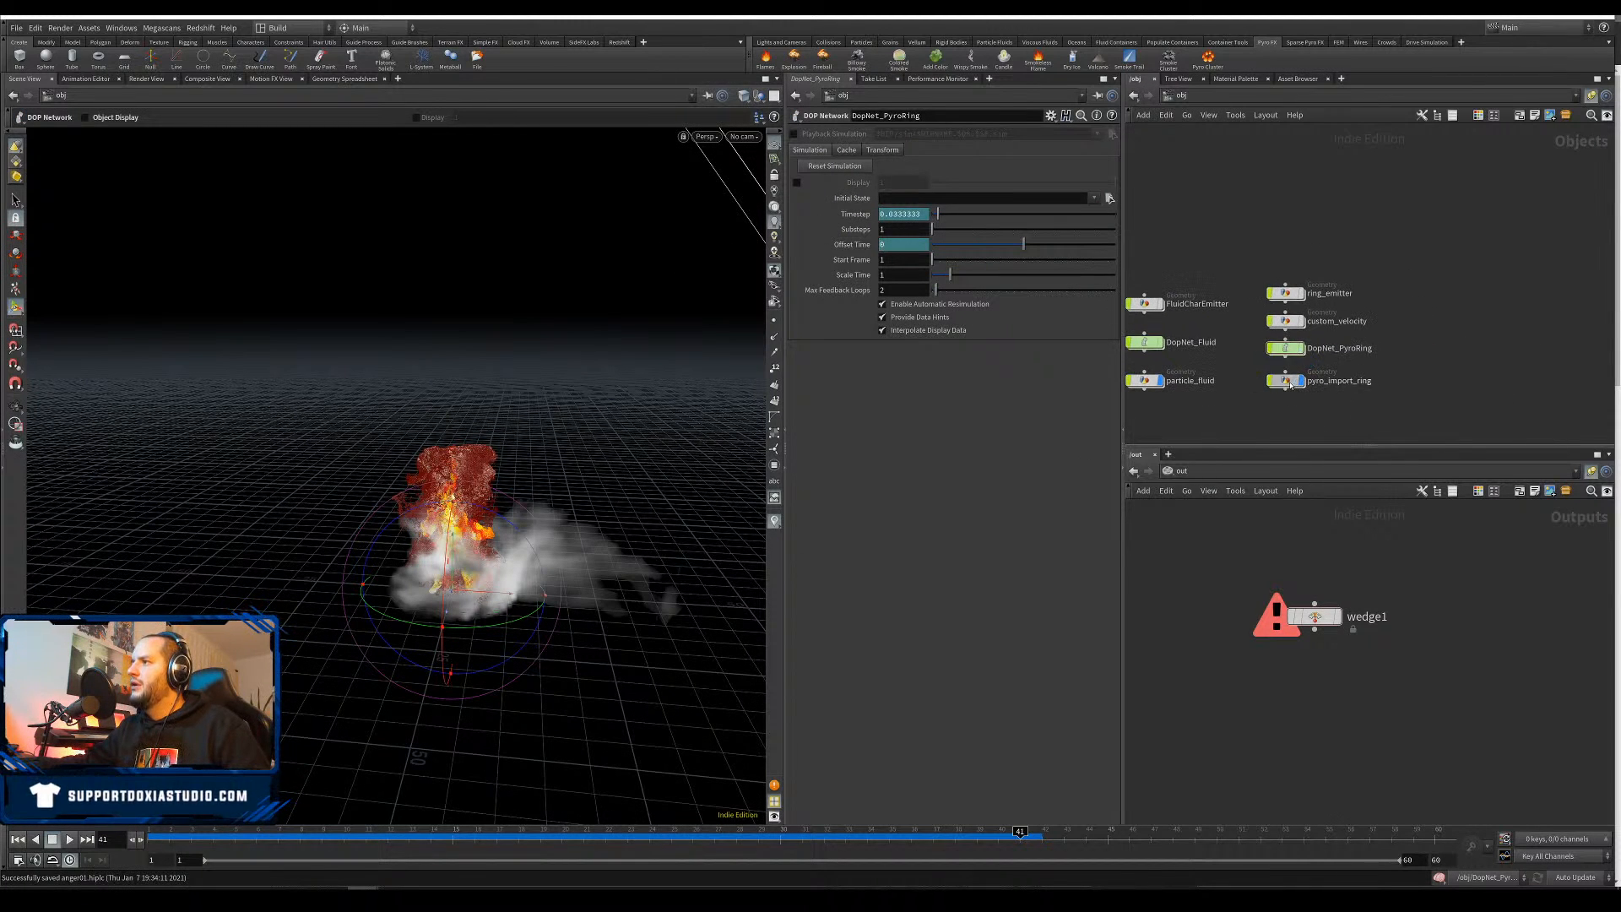
pyautogui.doubleClick(1284, 381)
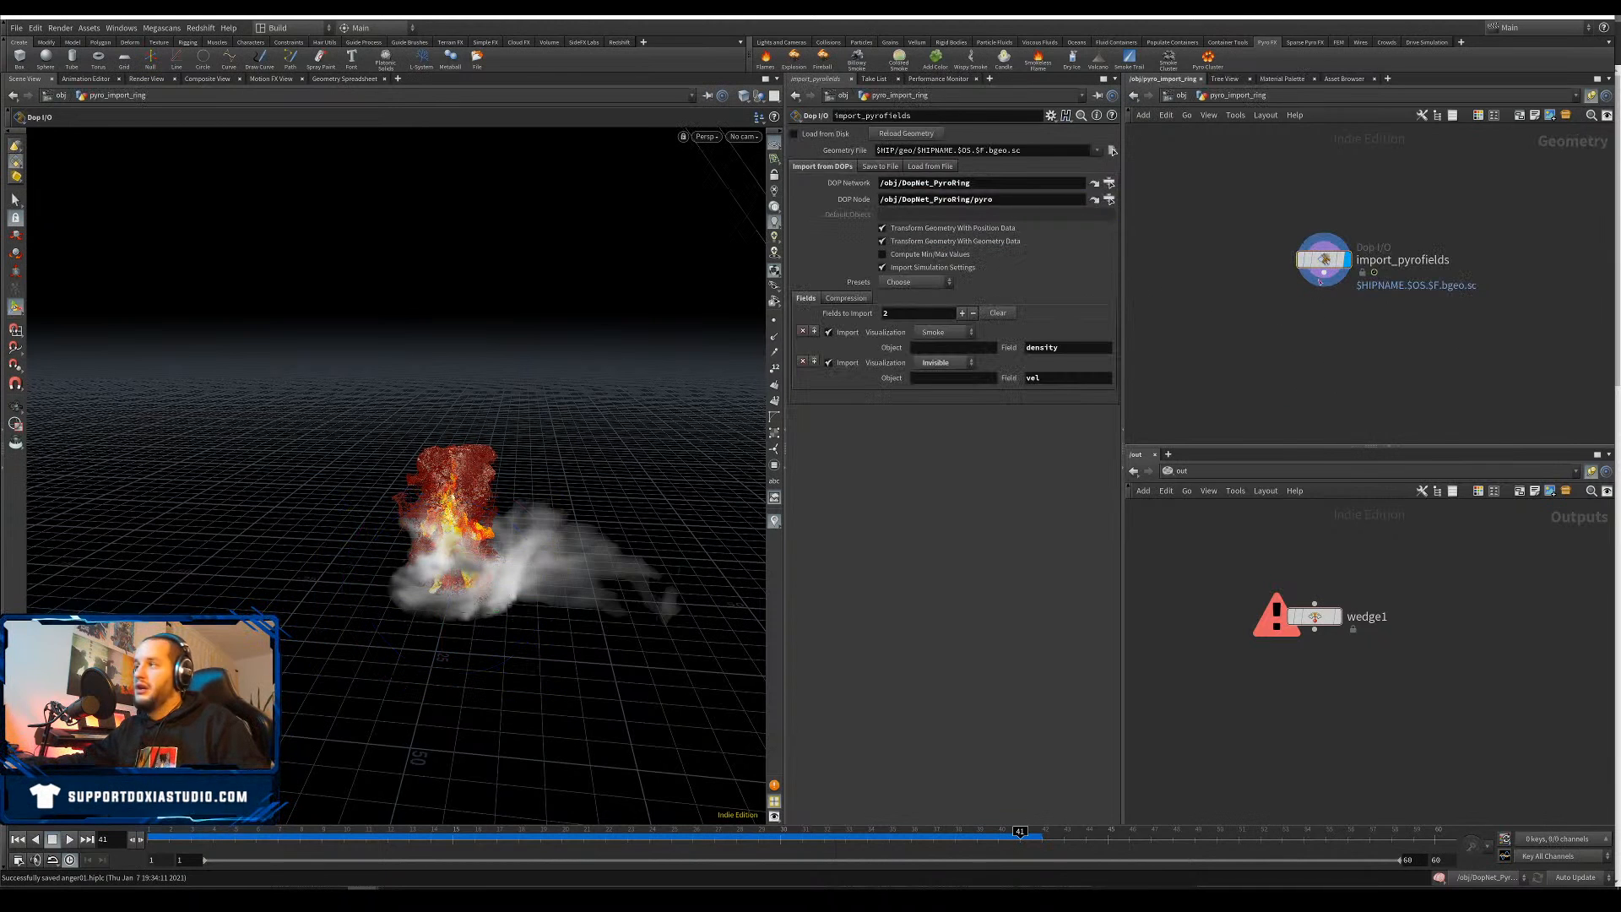
pyautogui.press('Tab')
pyautogui.write('fil')
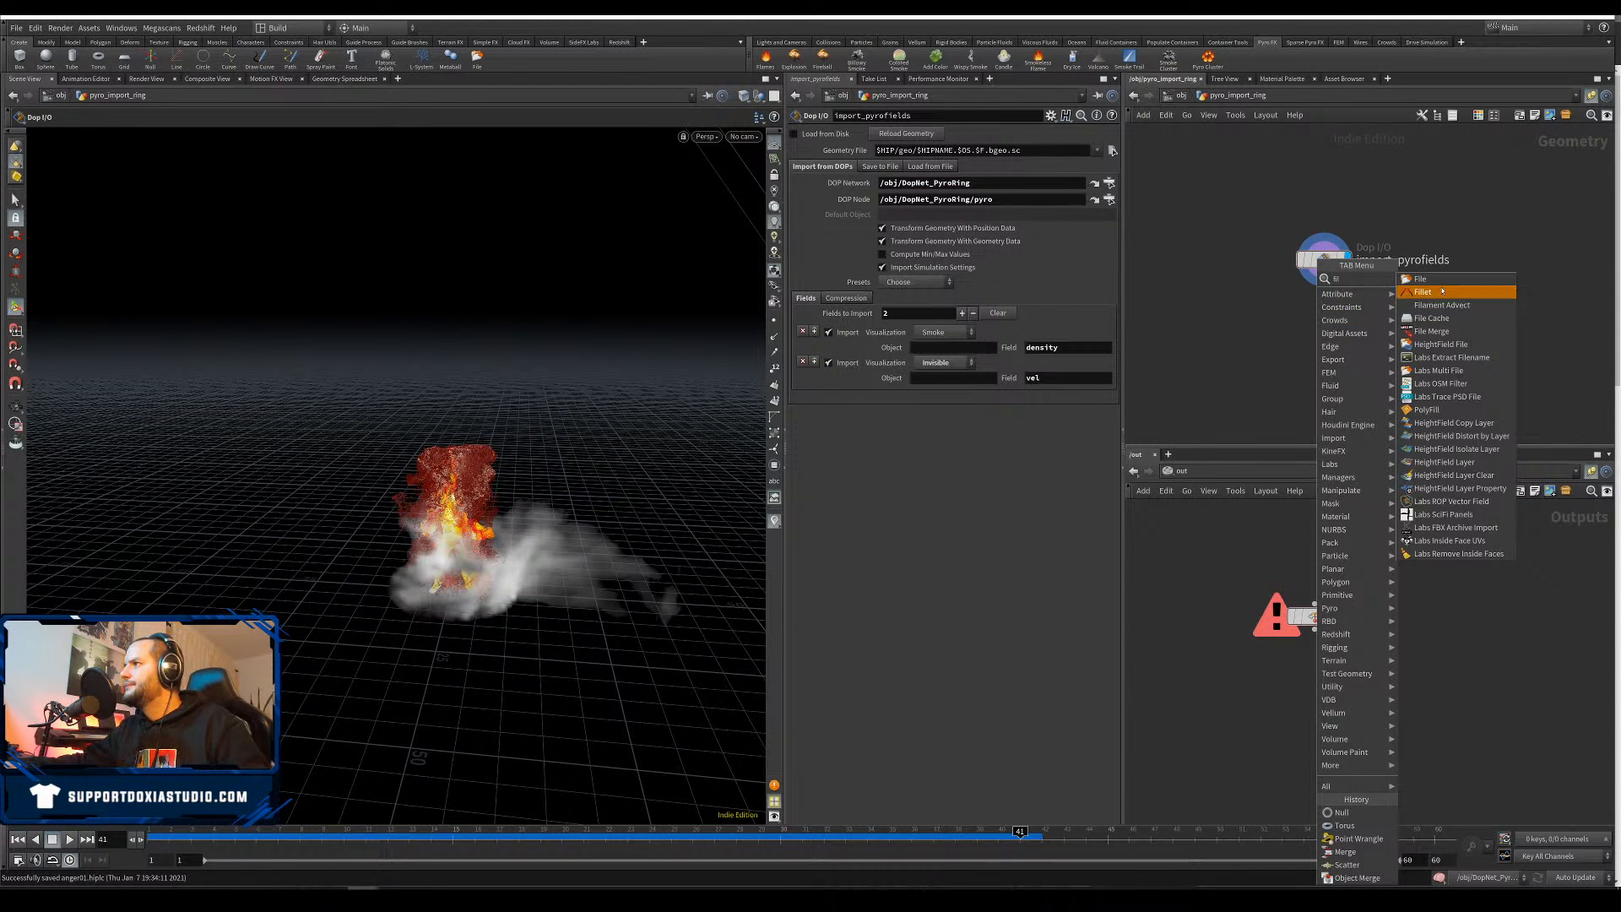
pyautogui.click(1438, 323)
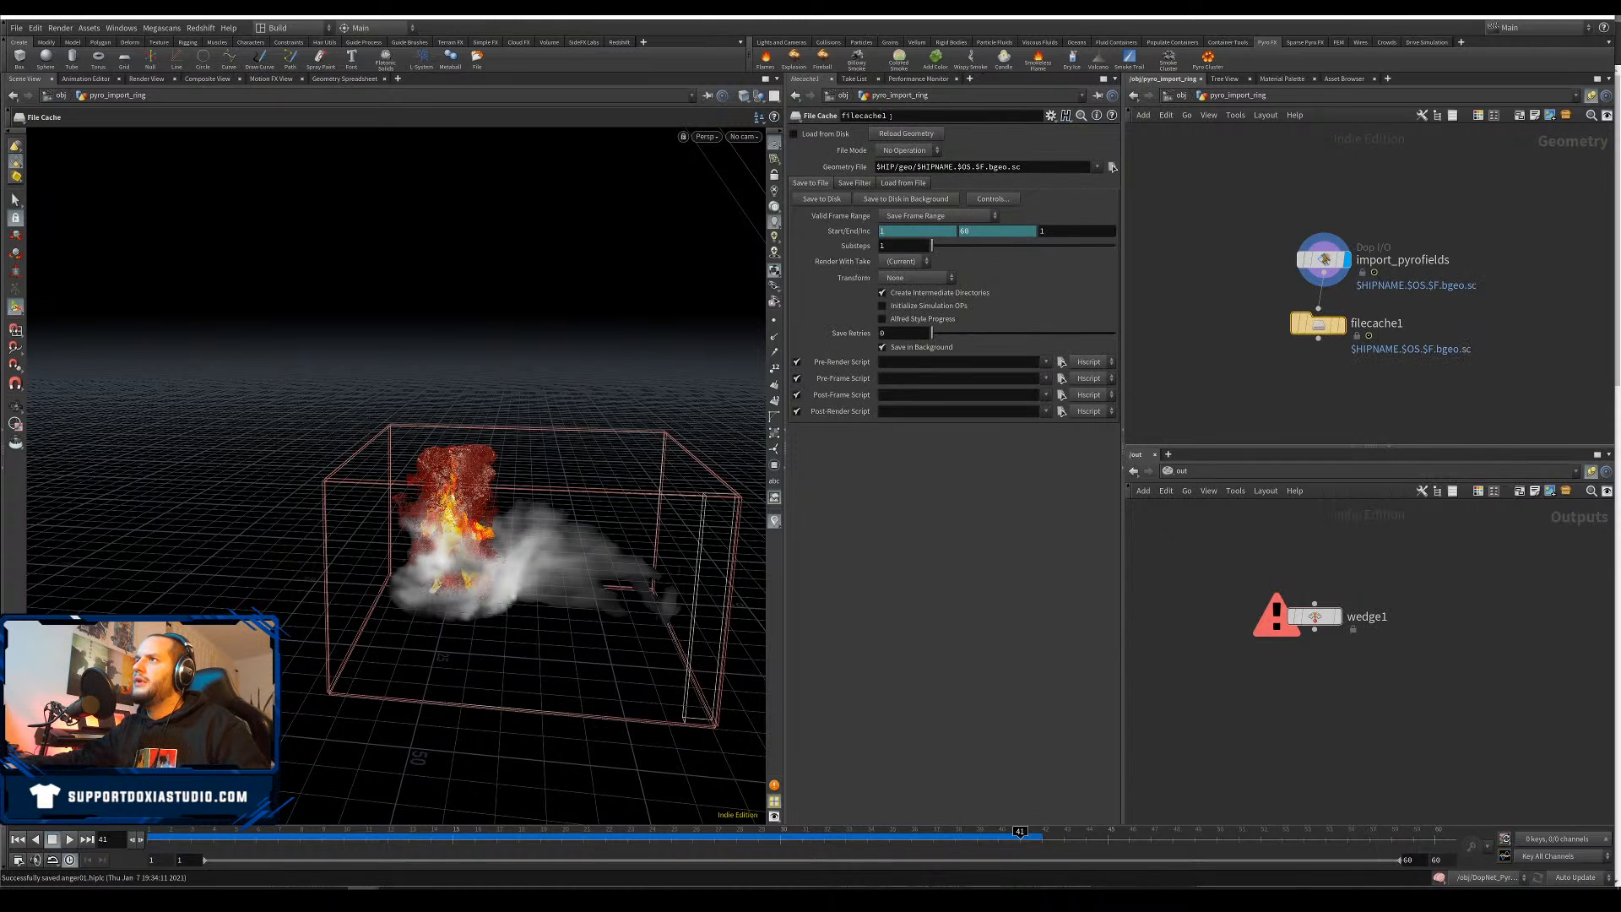
# Rename the new File Cache node to pyro_ring_cache
pyautogui.write('pyro_r')
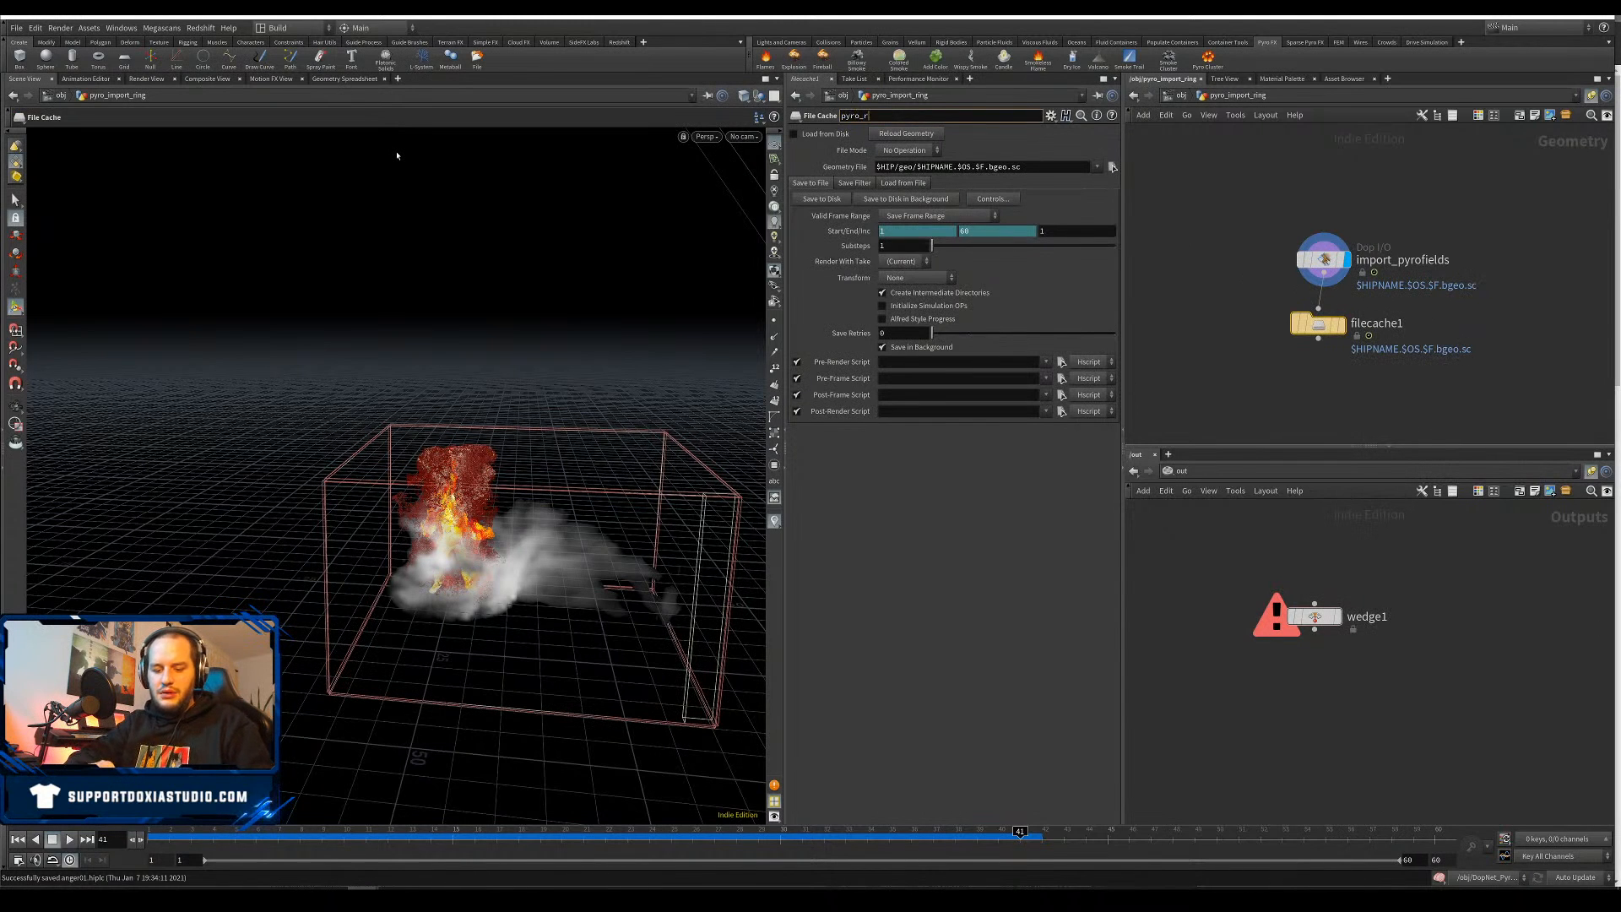
pyautogui.write('ing_cache')
pyautogui.press('Return')
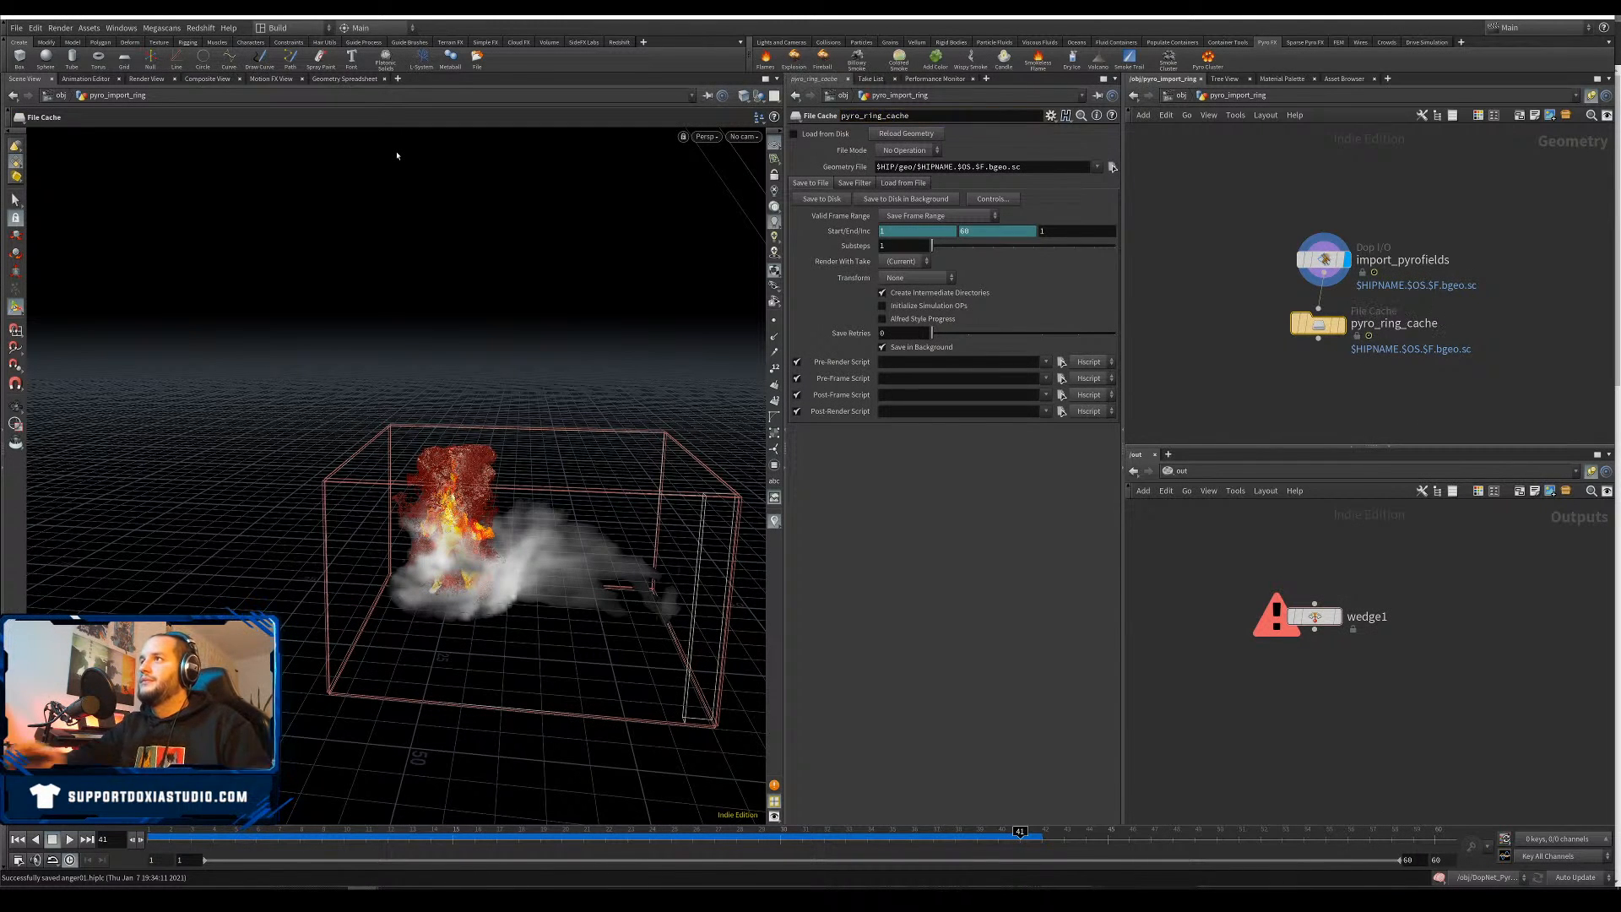
# Set the main radius of torus1 in the ring_emitter network to 14 and return to the object level
pyautogui.press('u')
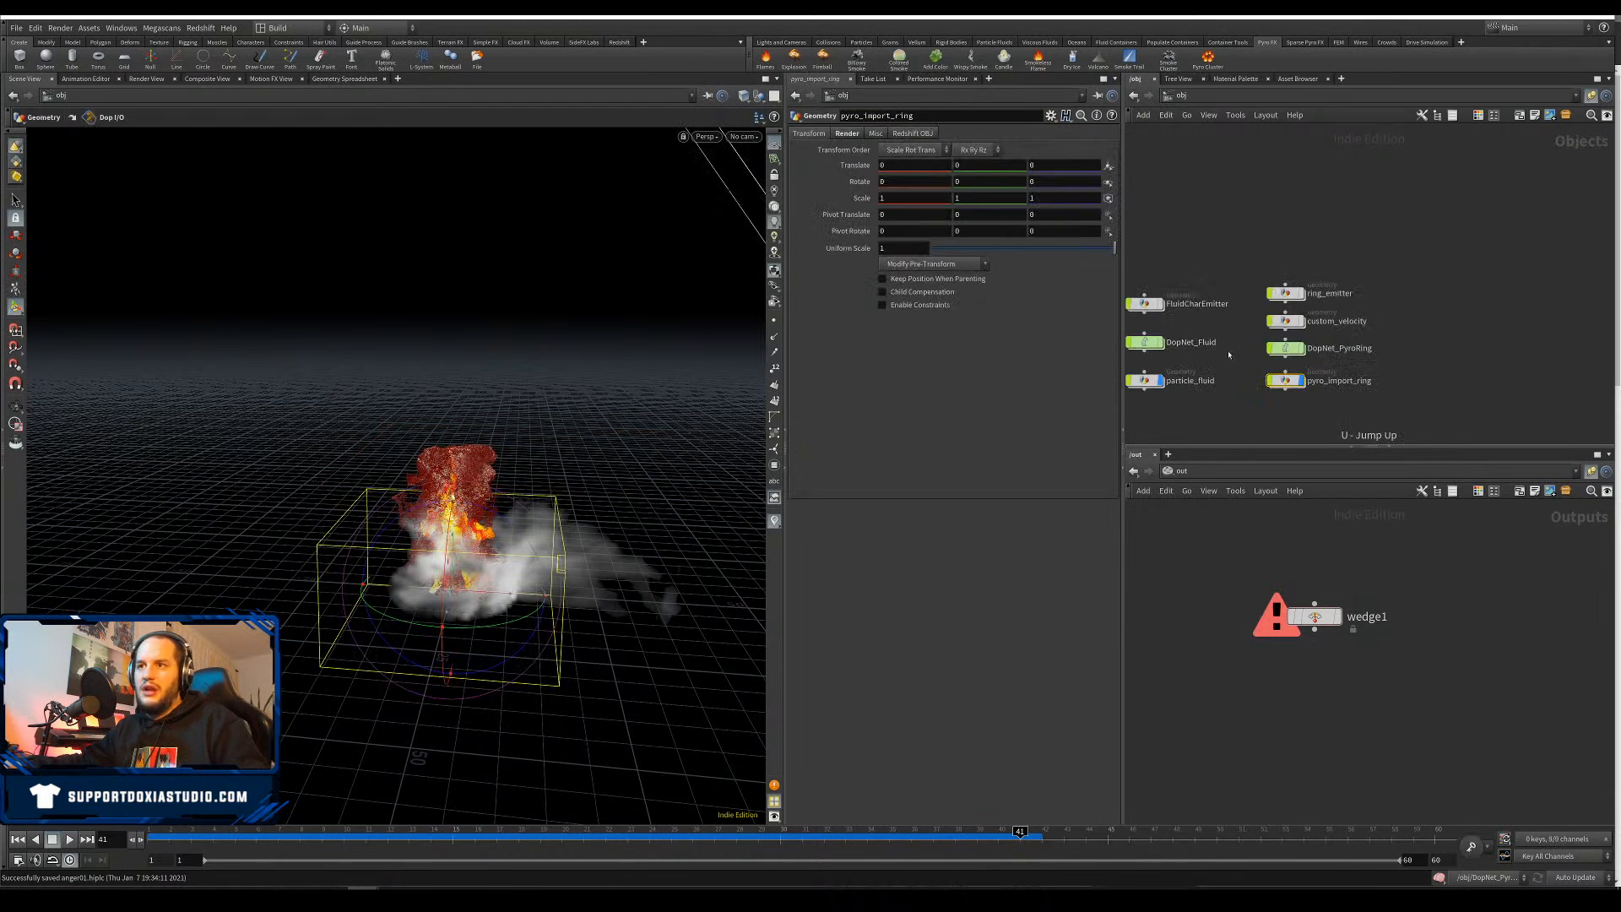
pyautogui.doubleClick(1285, 294)
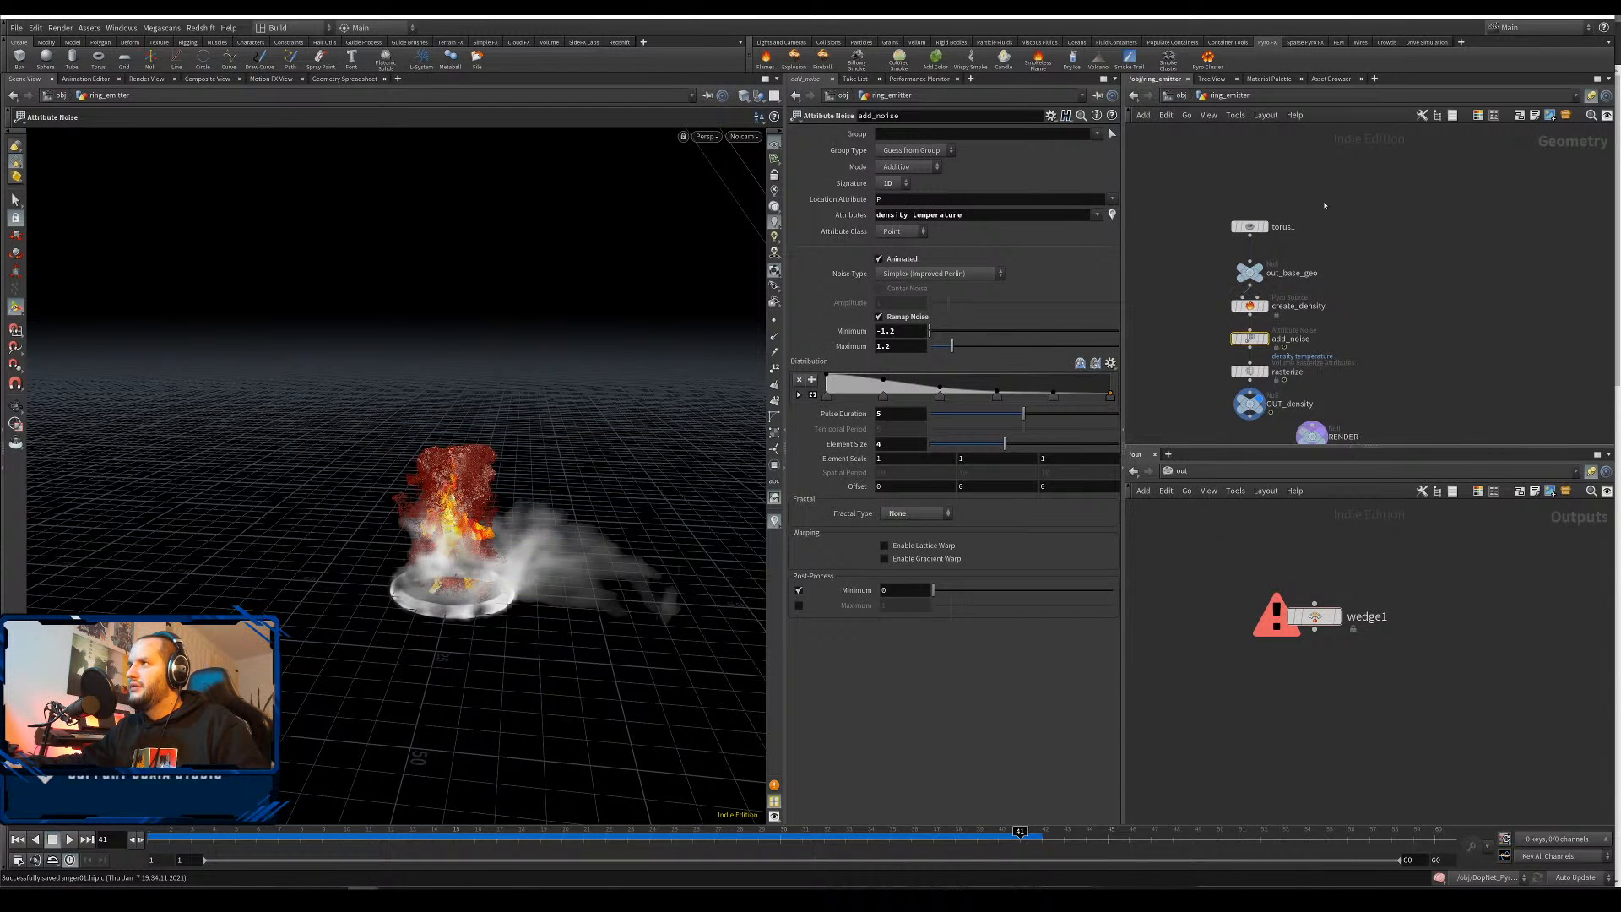
pyautogui.click(1250, 226)
pyautogui.write('14')
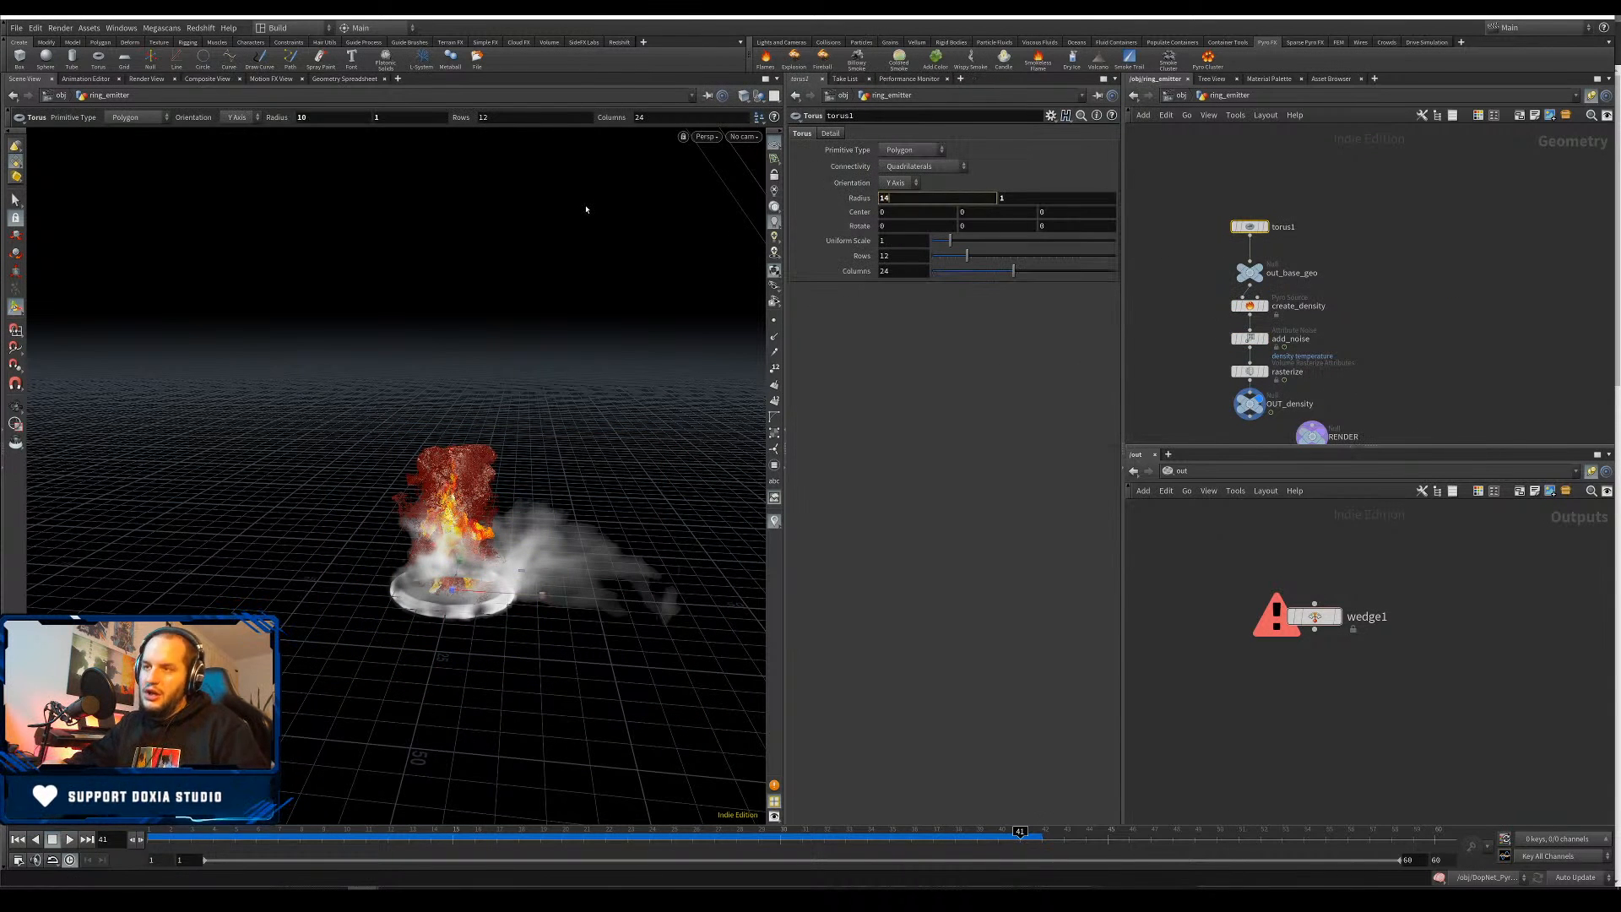
pyautogui.press('Return')
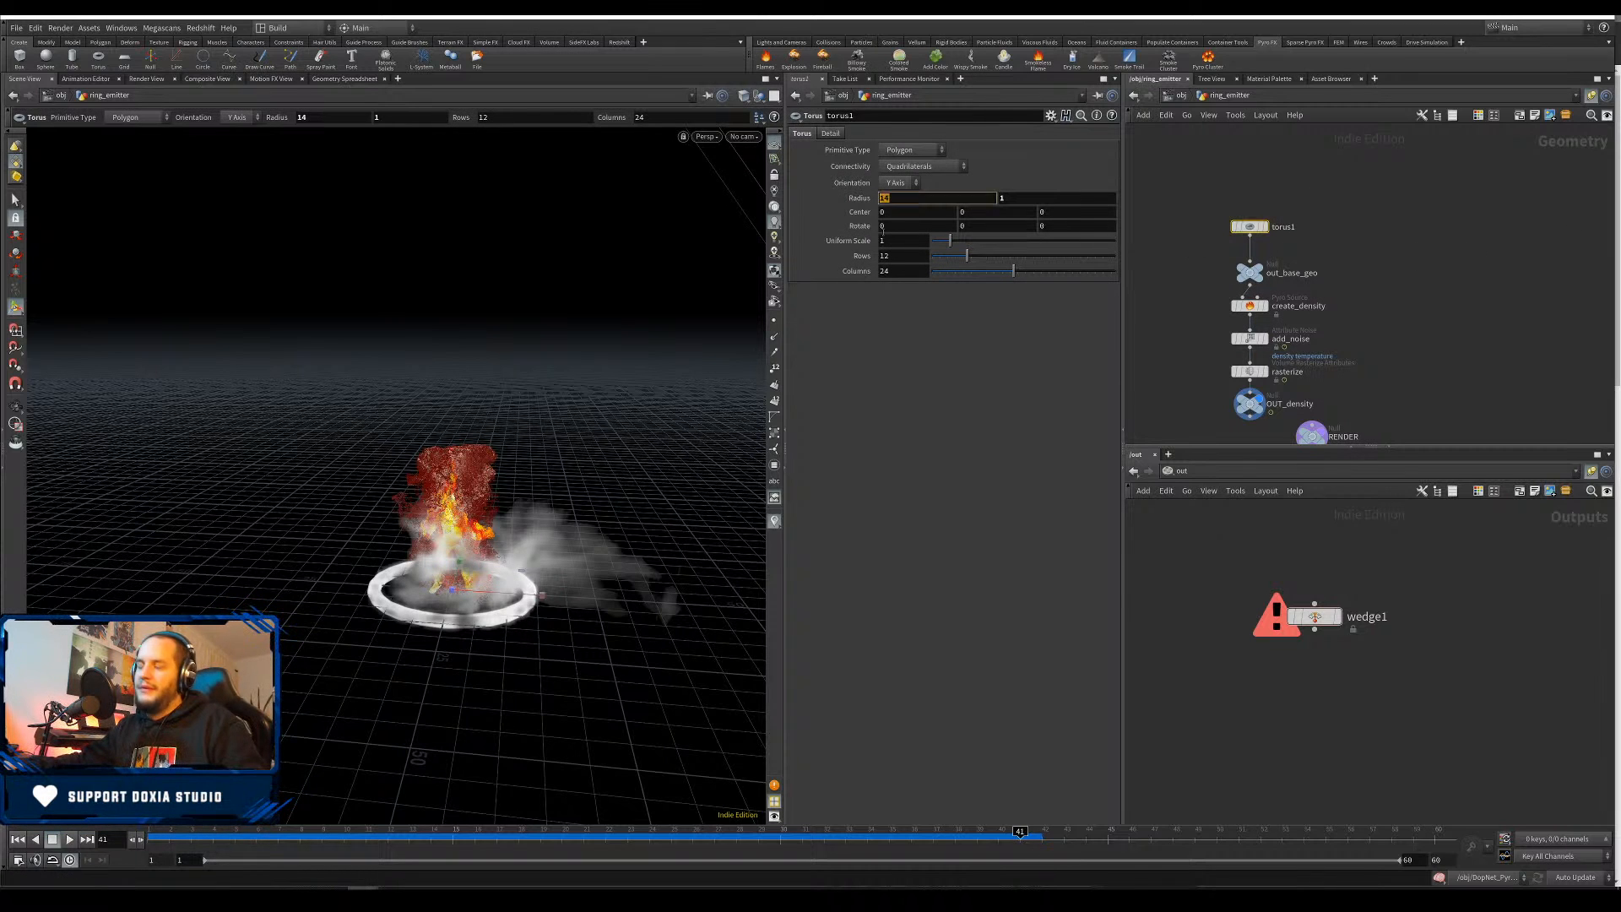
pyautogui.press('Return')
pyautogui.press('u')
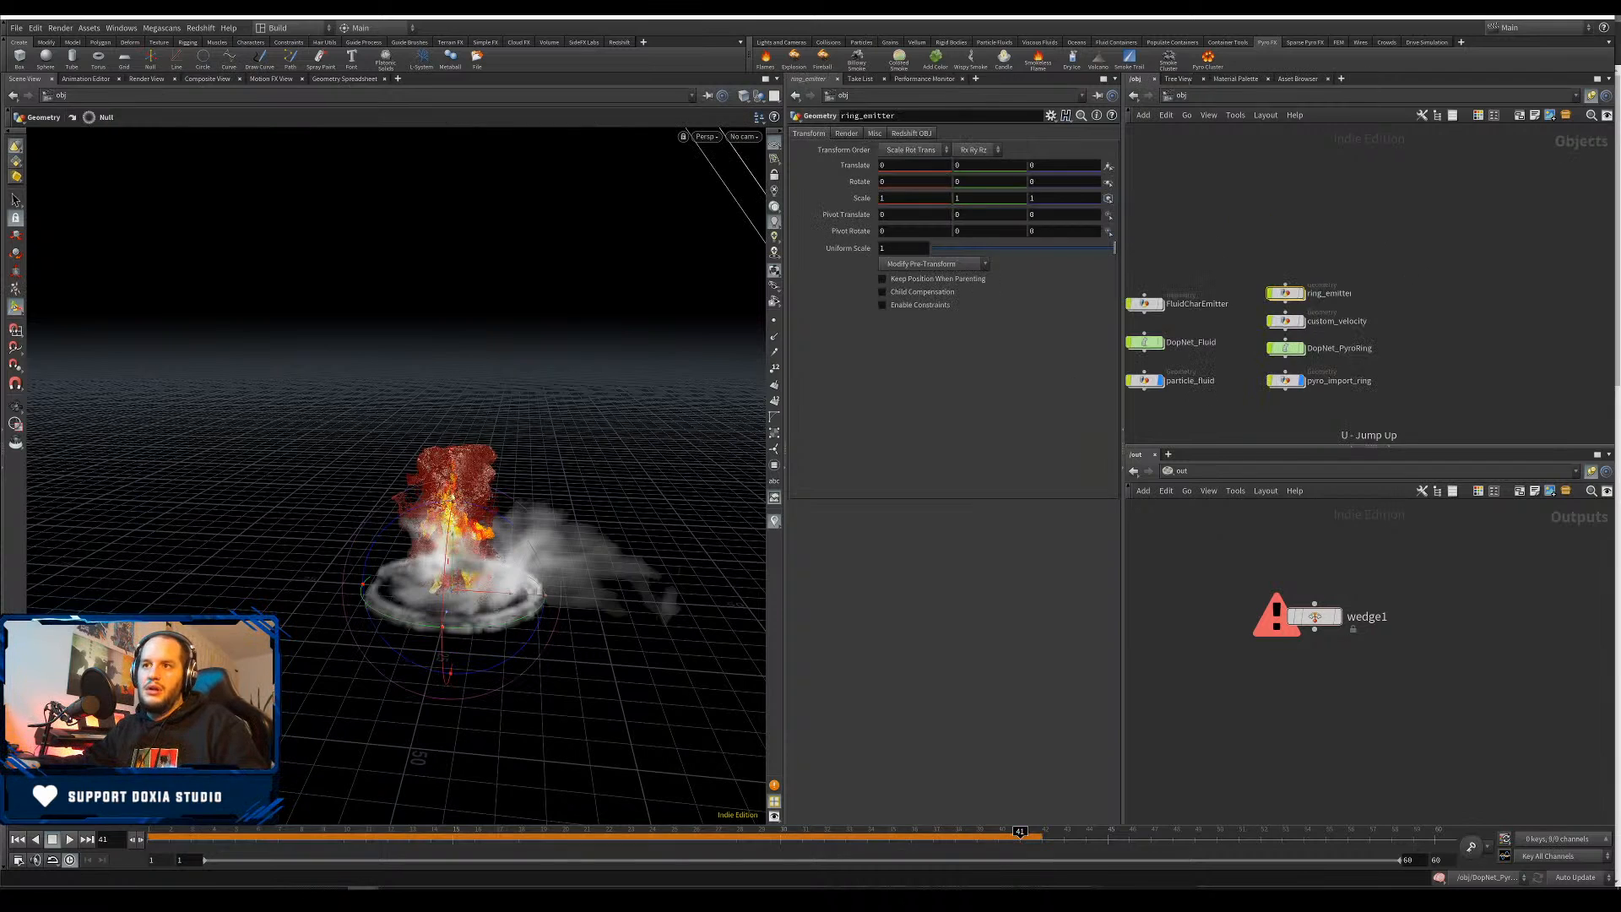
# Return to frame 1 and set the main radius of torus1 in ring_emitter to 20
pyautogui.click(18, 839)
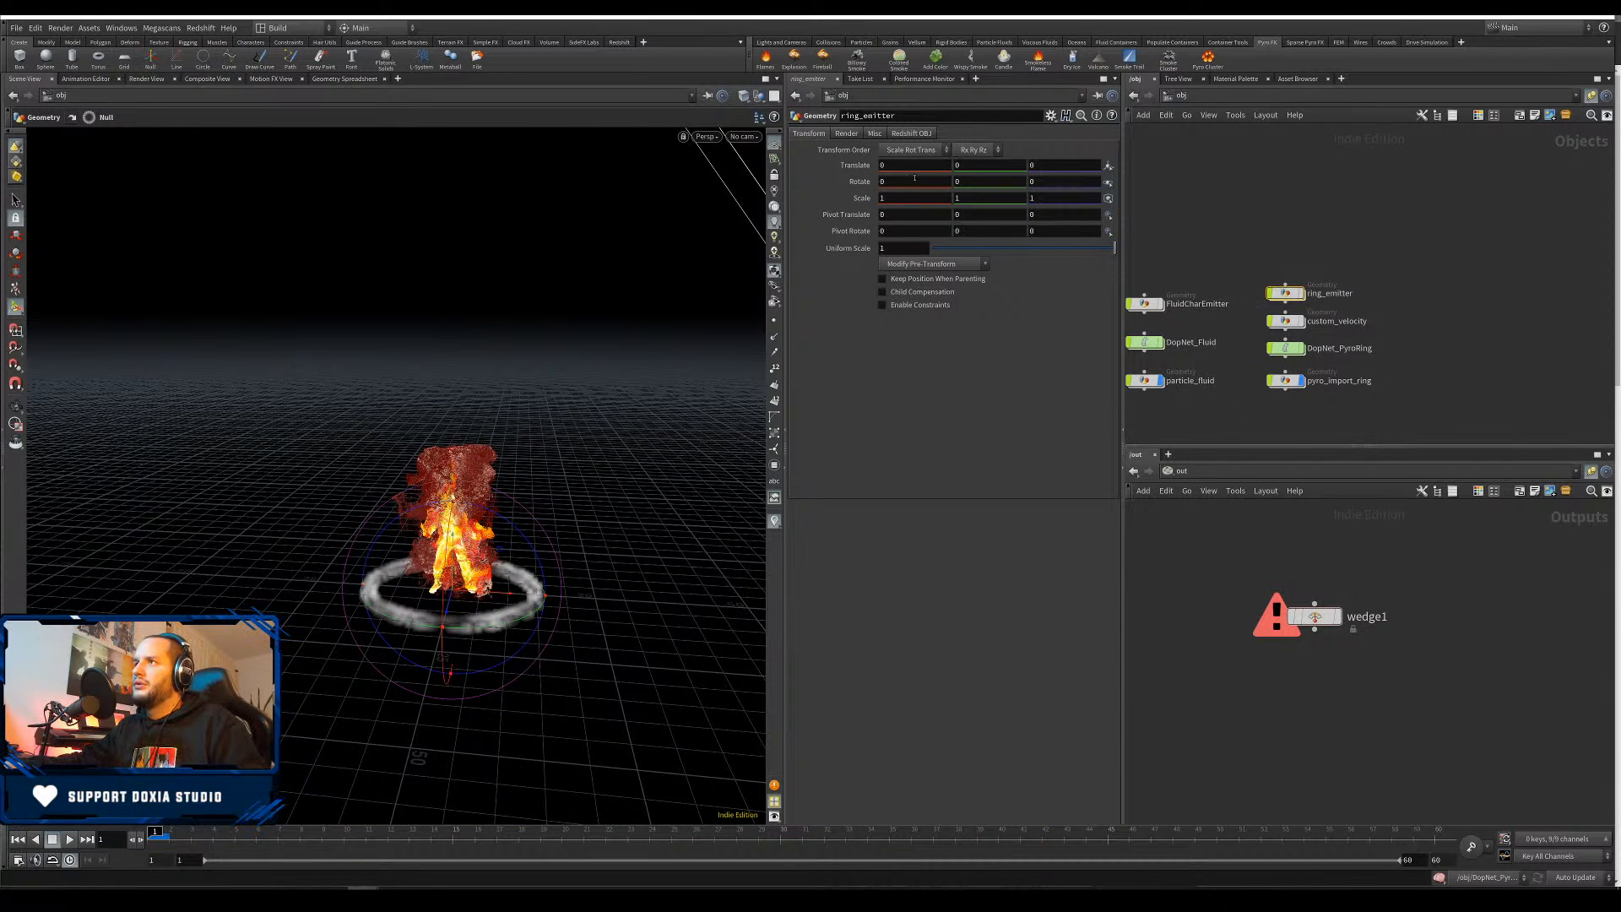
pyautogui.doubleClick(1286, 293)
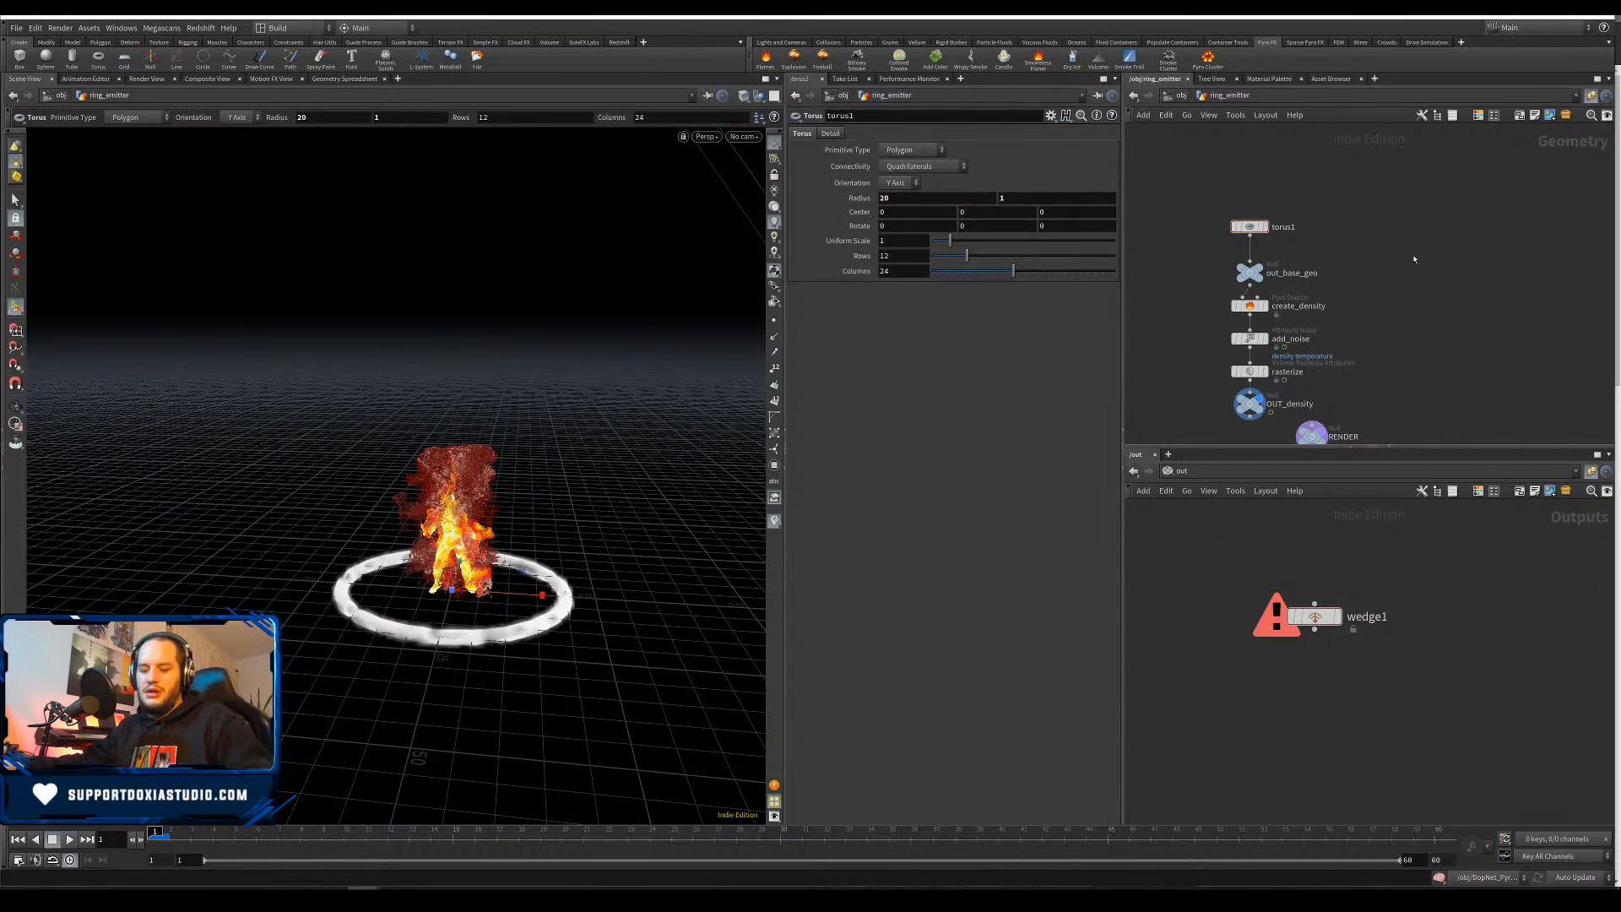
pyautogui.press('u')
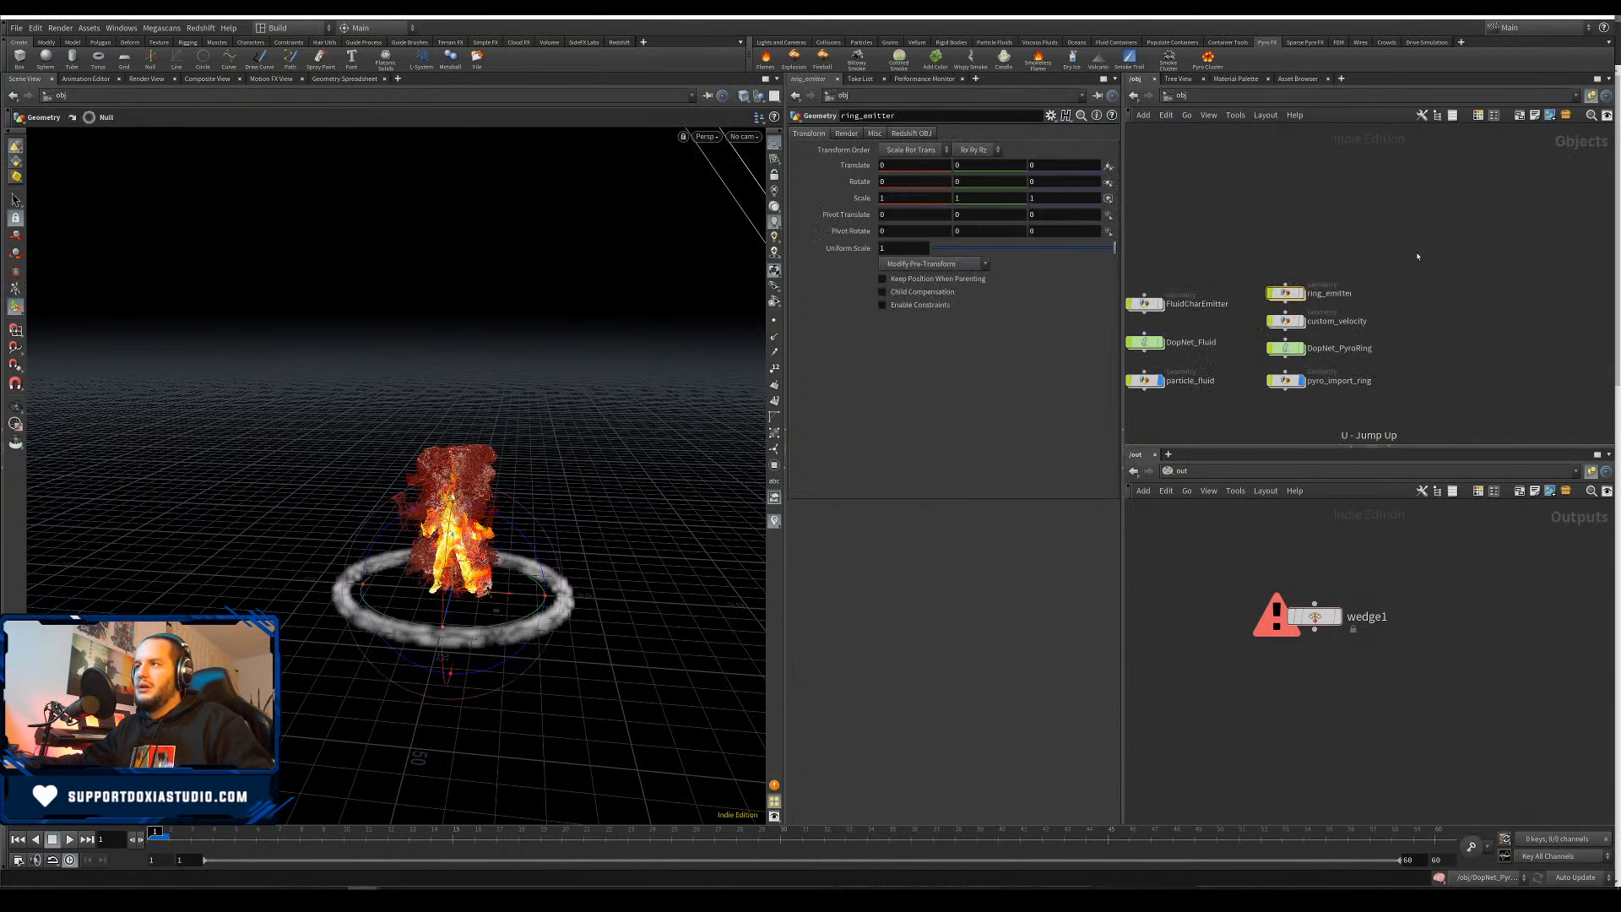
# Set the X and Z size of box1 in the custom_velocity network to 55 and save the scene
pyautogui.doubleClick(1286, 321)
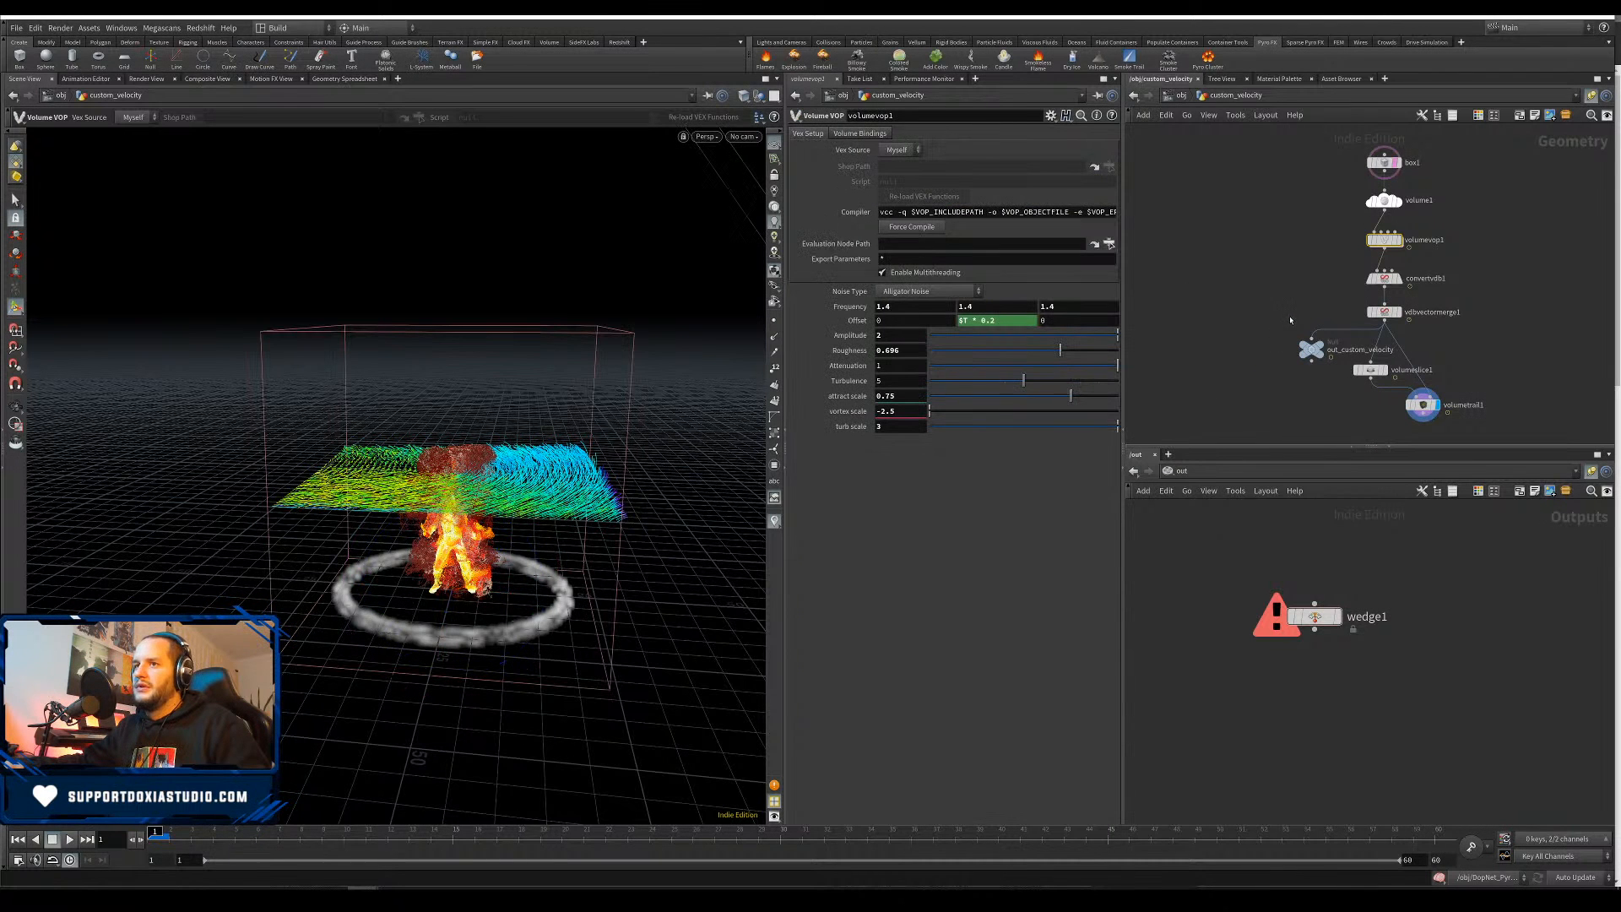
pyautogui.click(1384, 162)
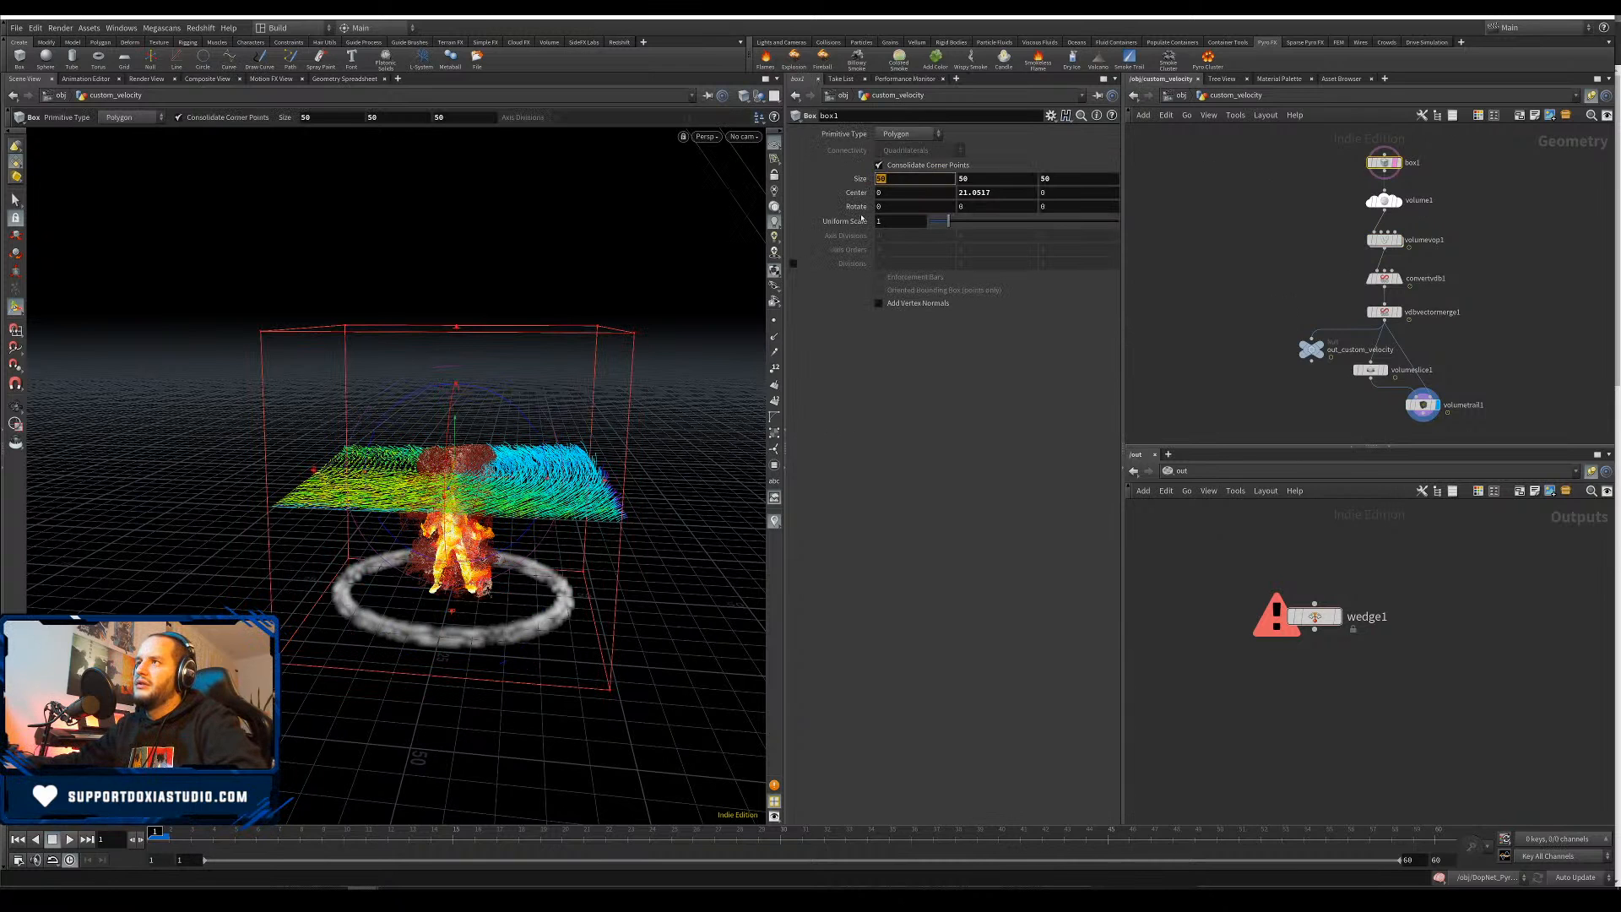
pyautogui.write('55')
pyautogui.click(1067, 177)
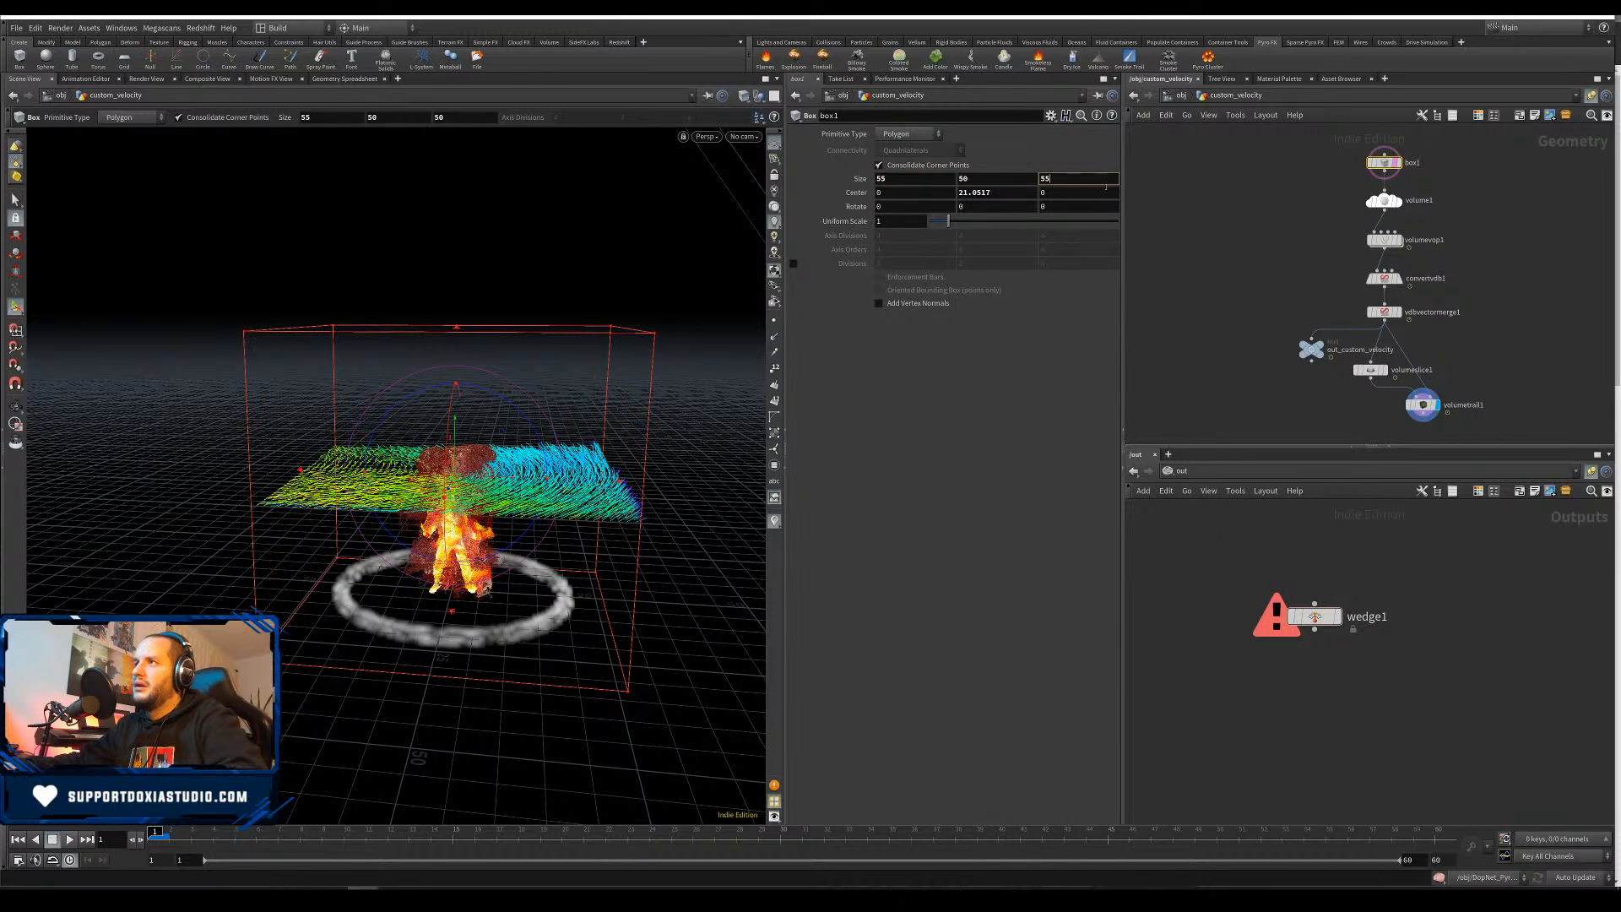
pyautogui.write('55')
pyautogui.press('Return')
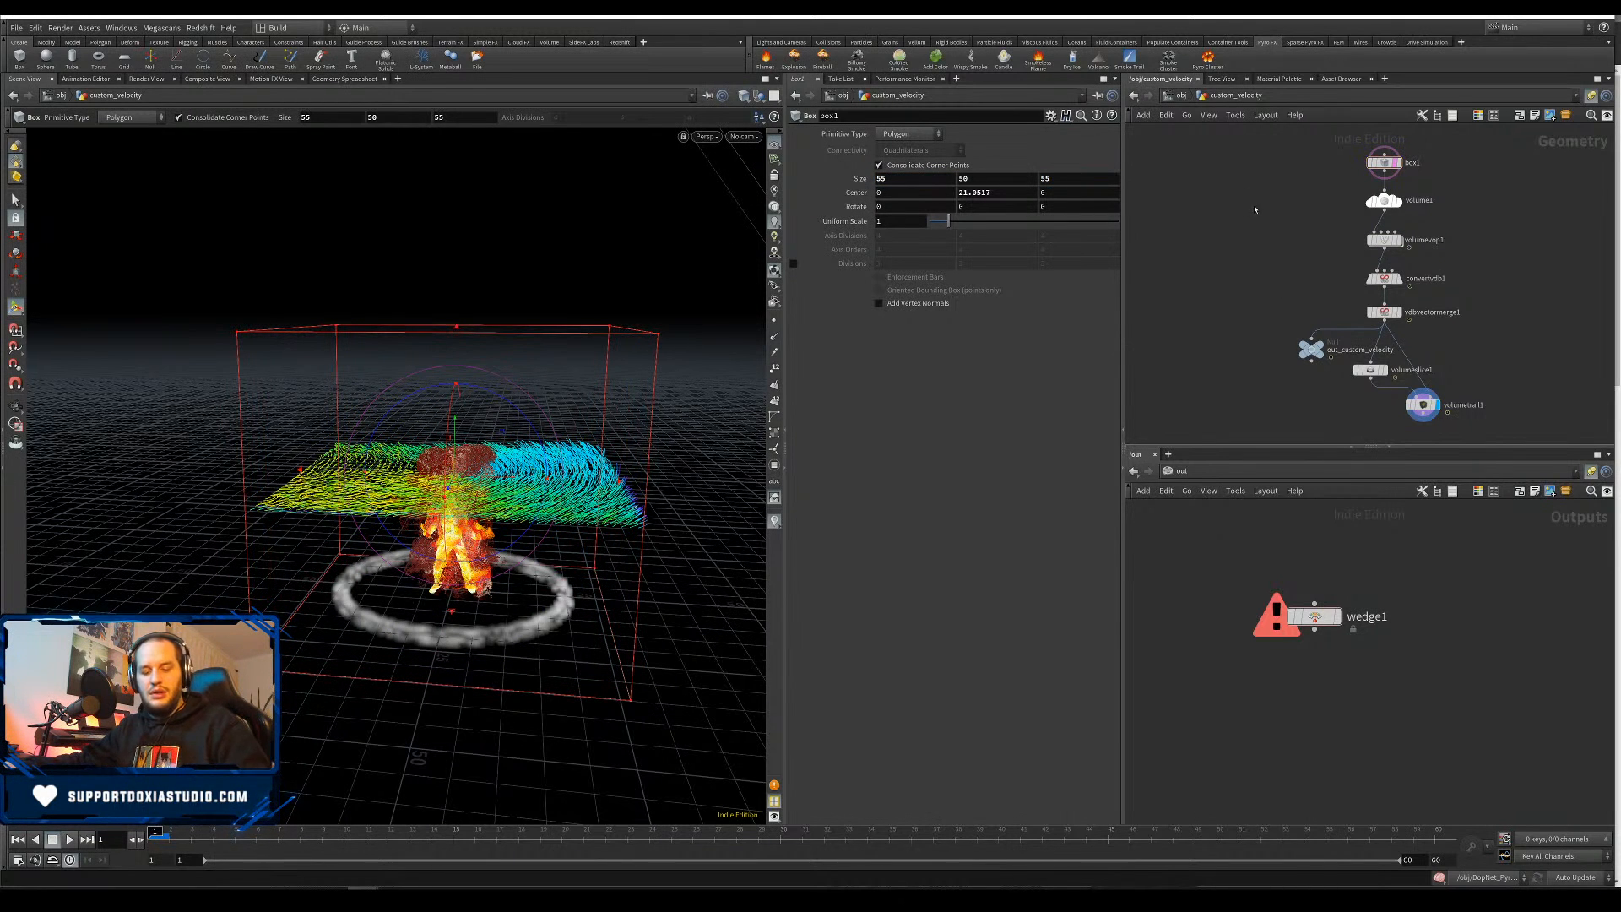
pyautogui.press('u')
pyautogui.hotkey('ctrl', 's')
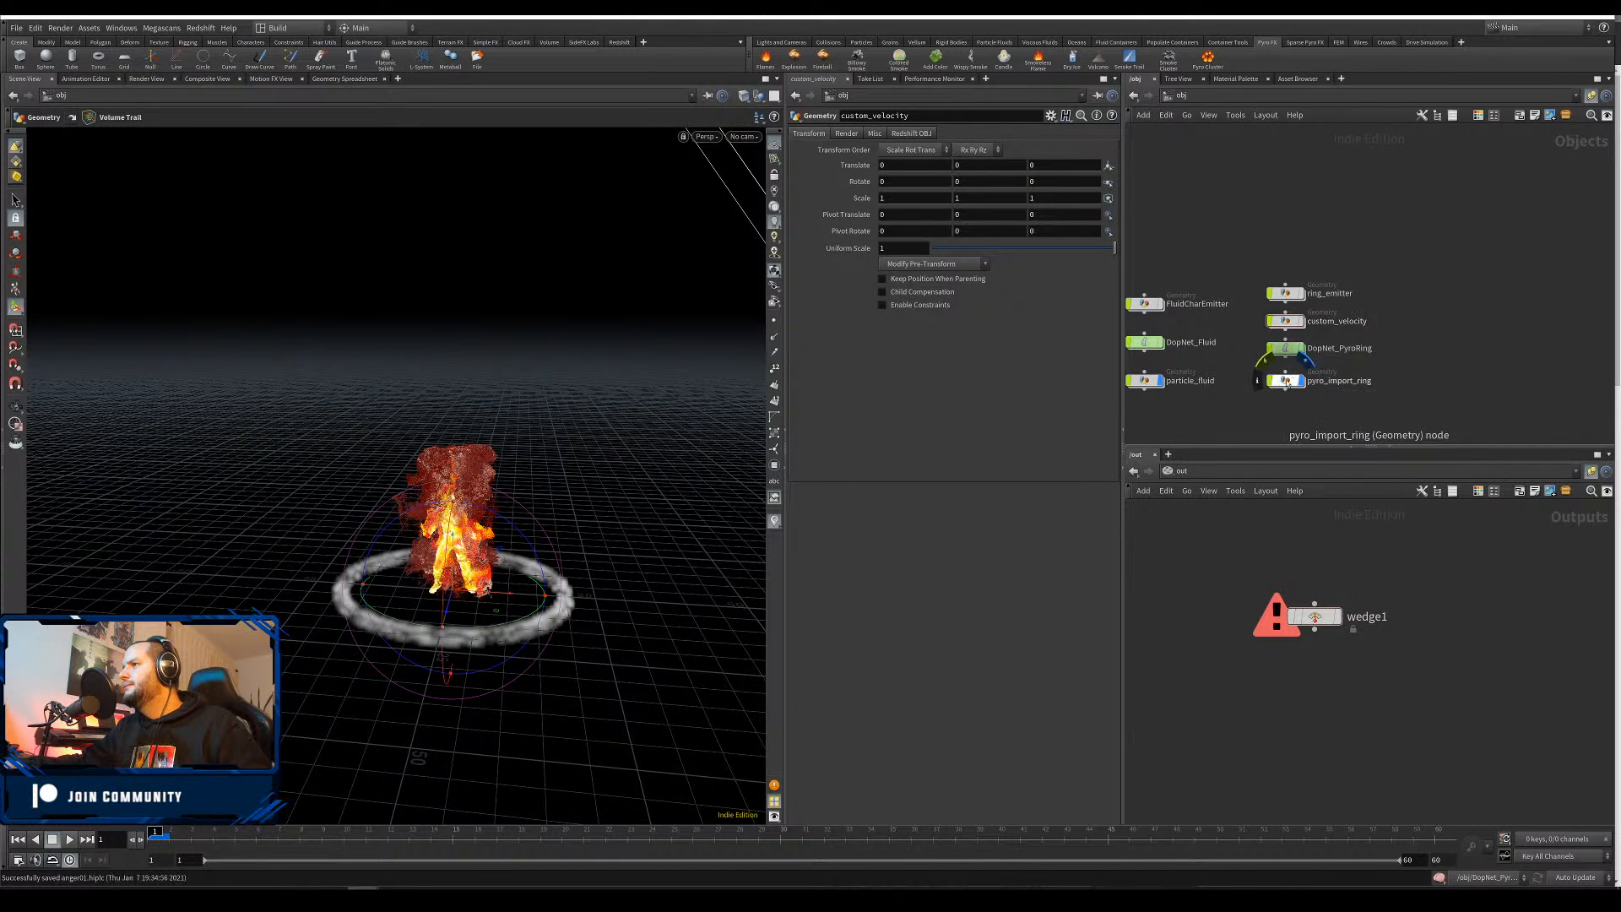
# Remove the $HIPNAME prefix from the pyro_ring_cache geometry file path so it reads $HIP/geo/$OS.$F.bgeo.sc
pyautogui.doubleClick(1287, 382)
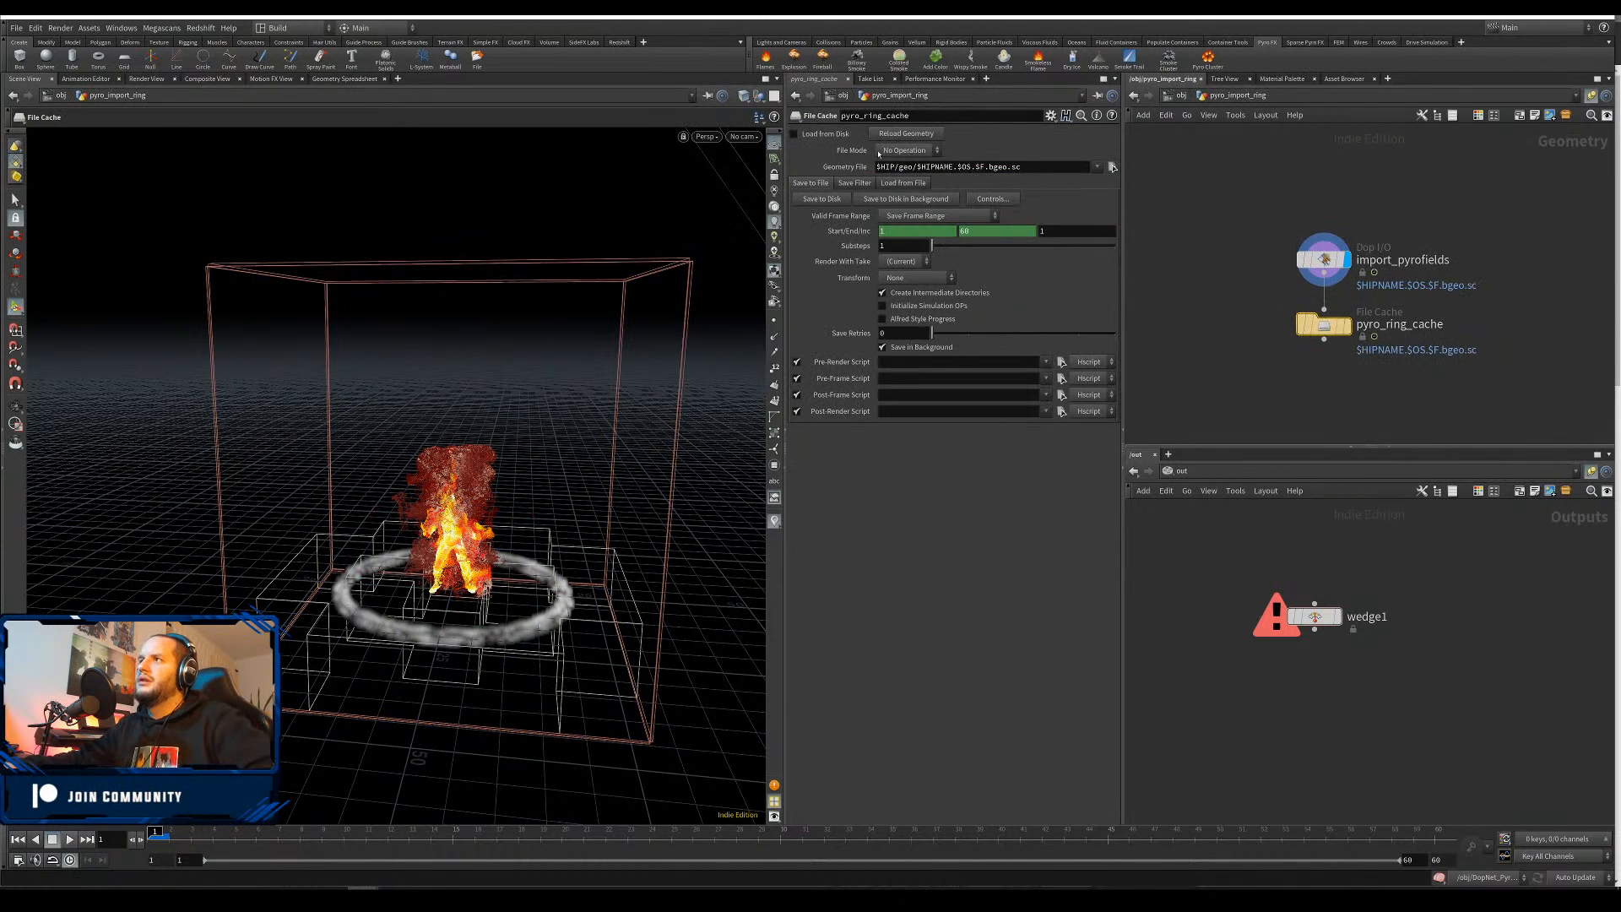
pyautogui.click(957, 167)
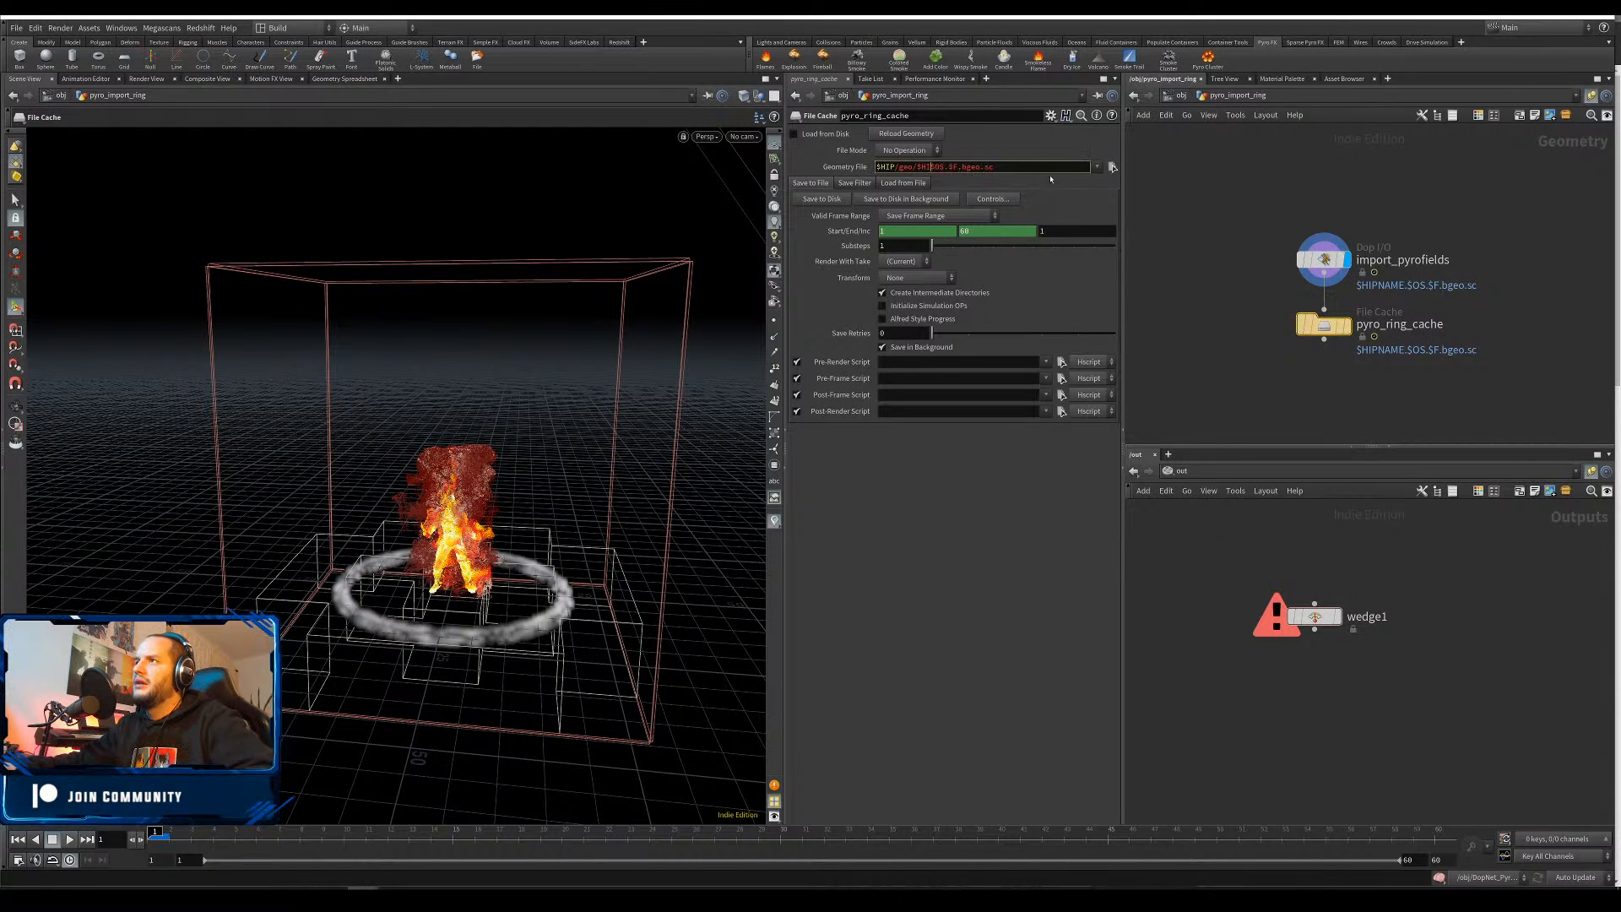
pyautogui.press('BackSpace')
pyautogui.press('BackSpace')
pyautogui.press('BackSpace')
pyautogui.press('BackSpace')
pyautogui.press('BackSpace')
pyautogui.press('BackSpace')
pyautogui.press('BackSpace')
pyautogui.press('BackSpace')
pyautogui.press('BackSpace')
pyautogui.press('Return')
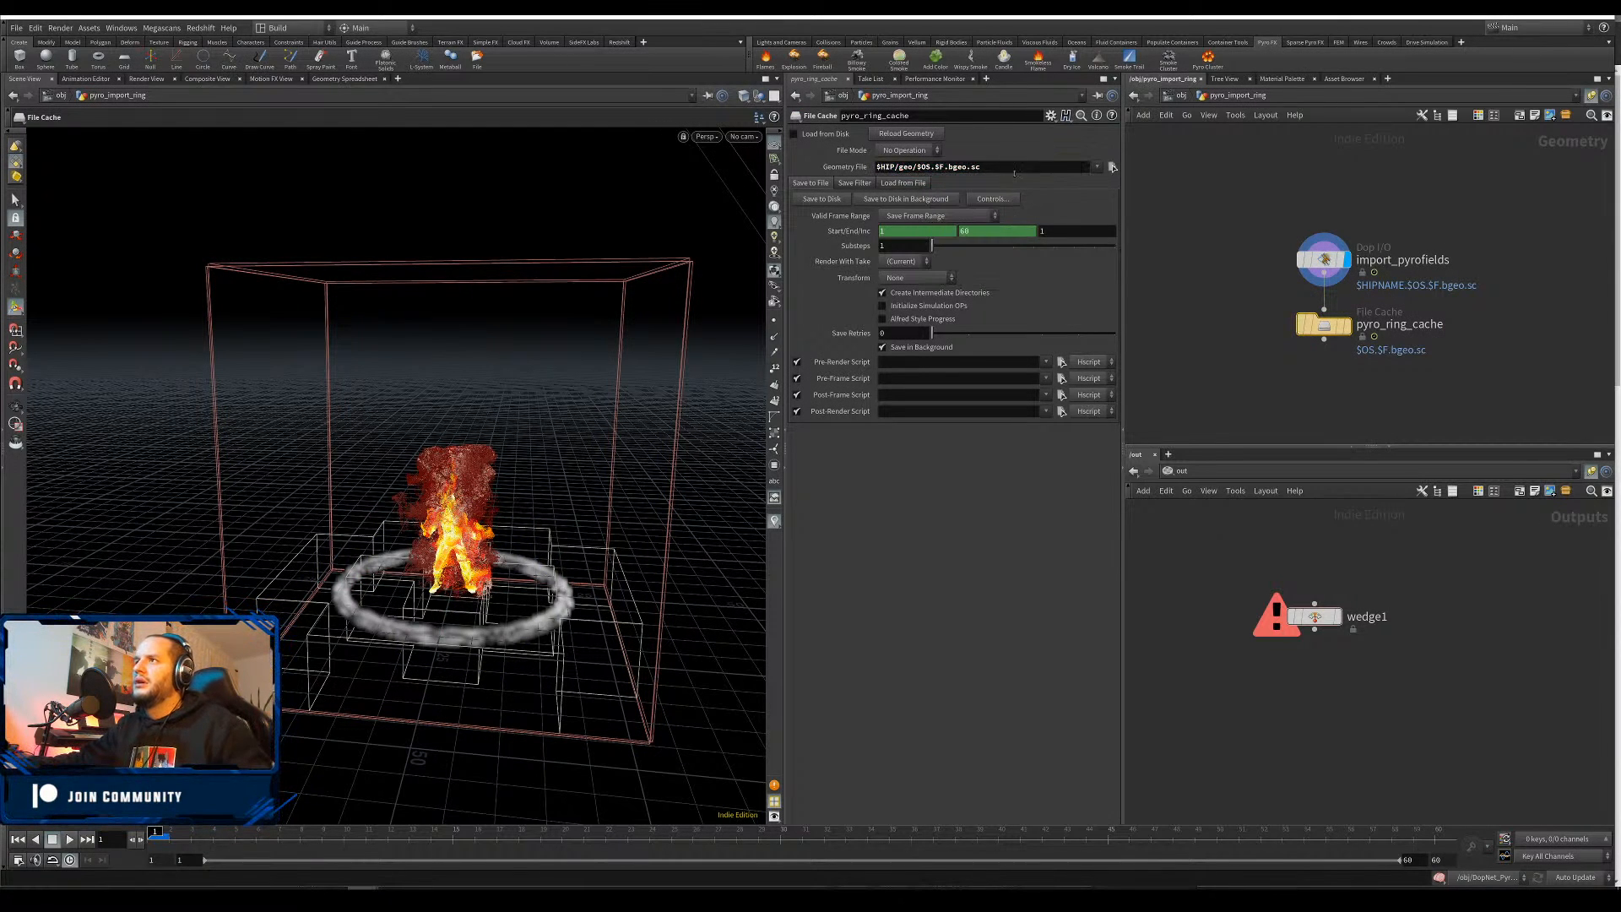
# Enable loading from disk on pyro_ring_cache, display that node and review the cached smoke ring at frames 60 and 41
pyautogui.click(795, 134)
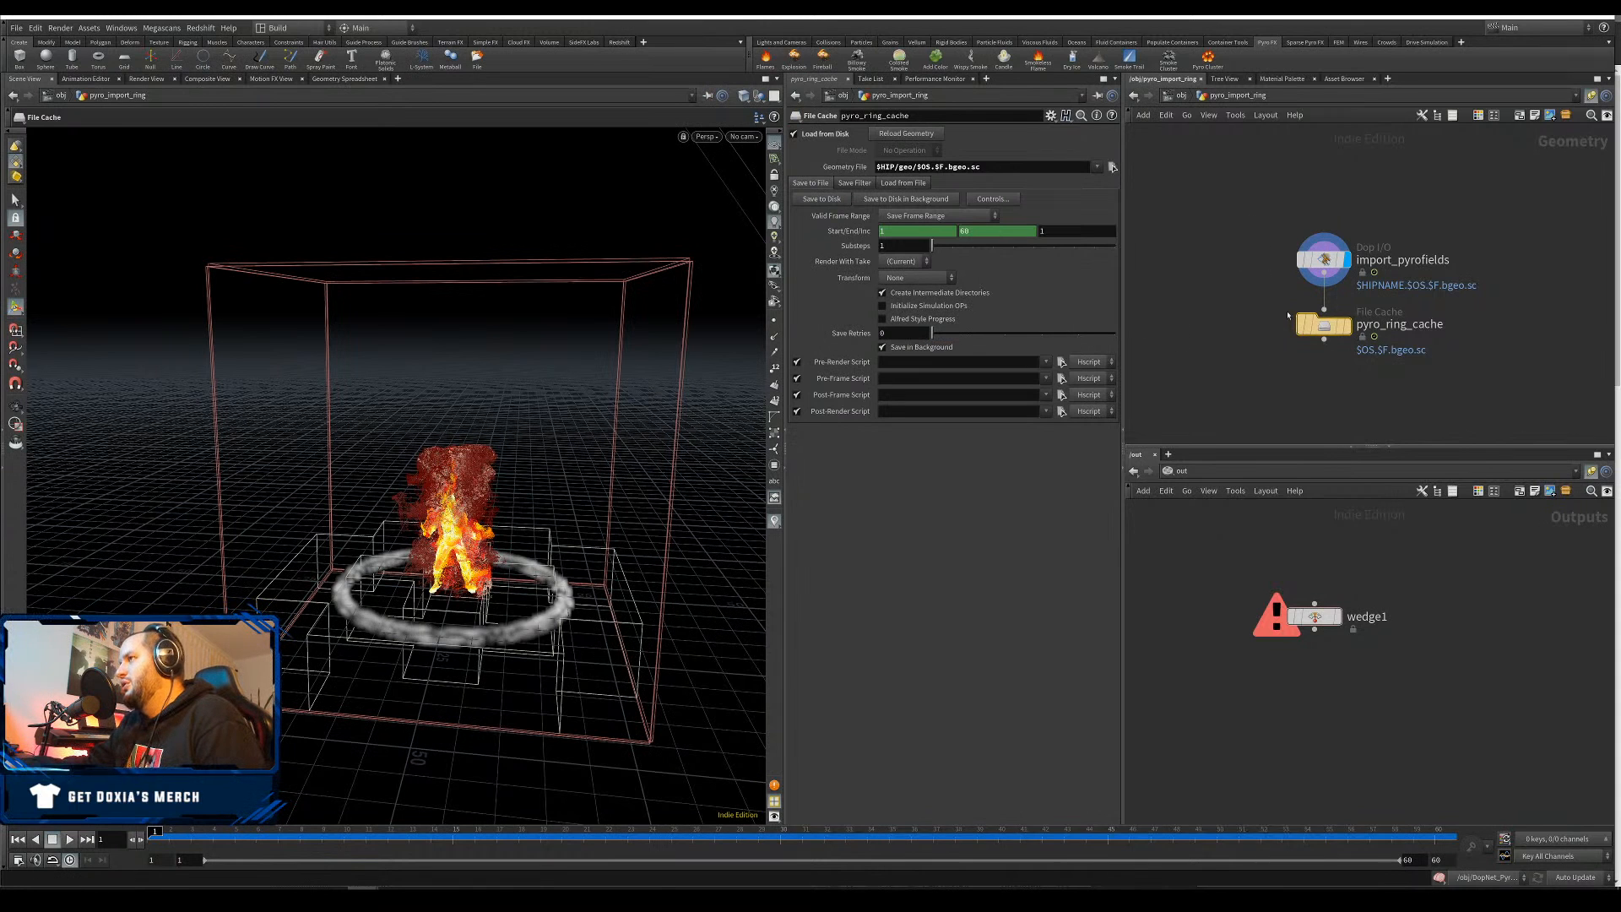
pyautogui.click(1345, 325)
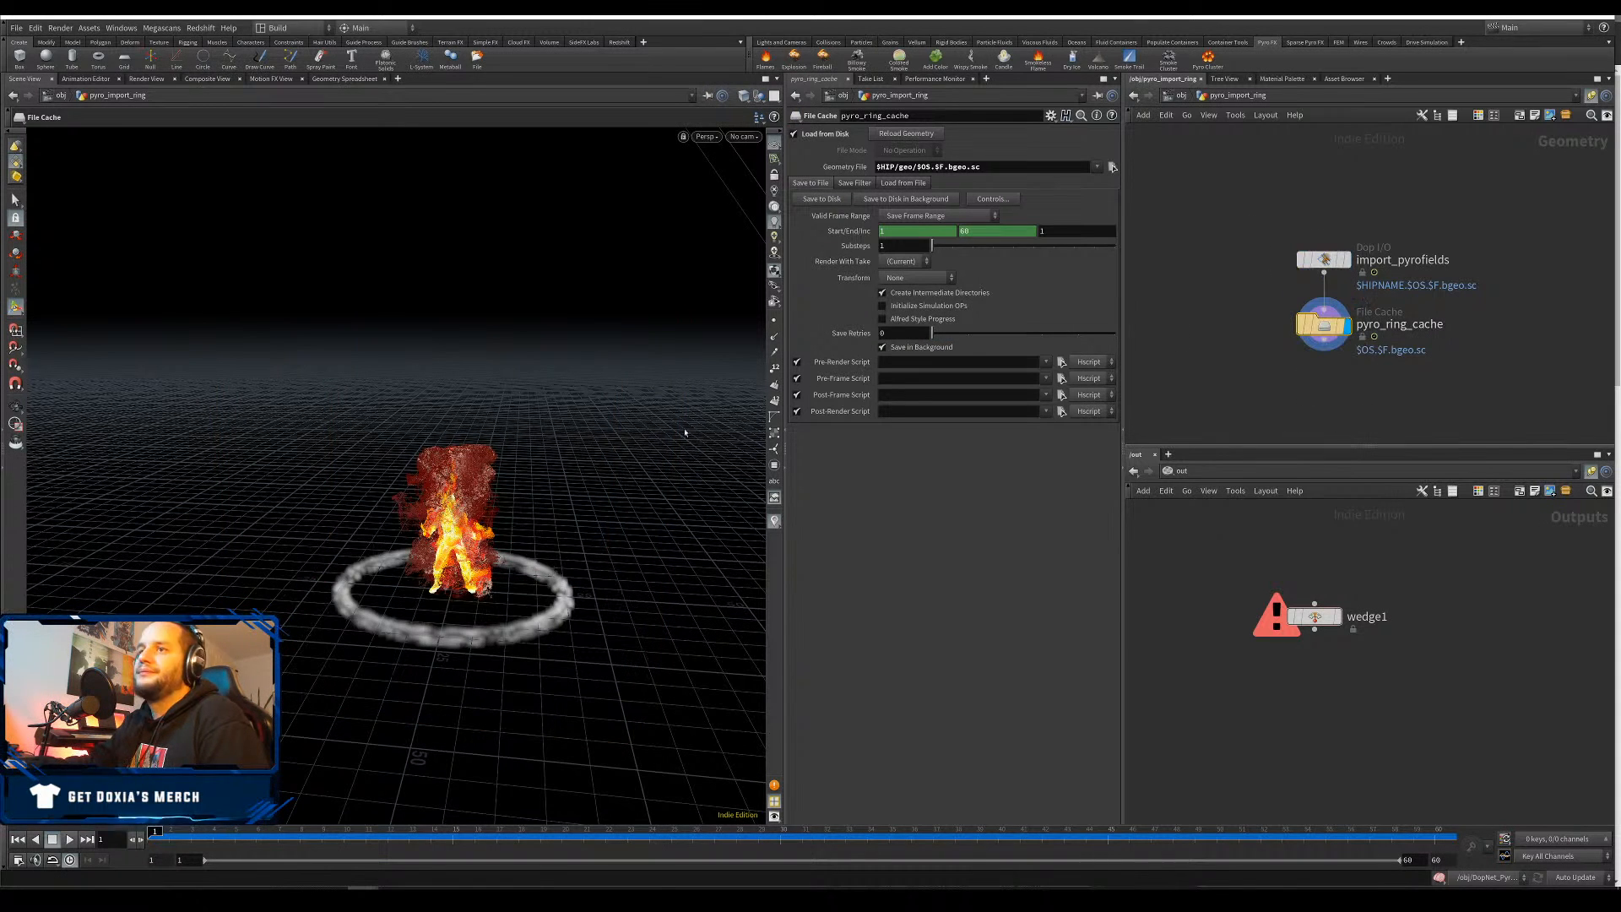
pyautogui.moveTo(425, 838); pyautogui.dragTo(1522, 783)
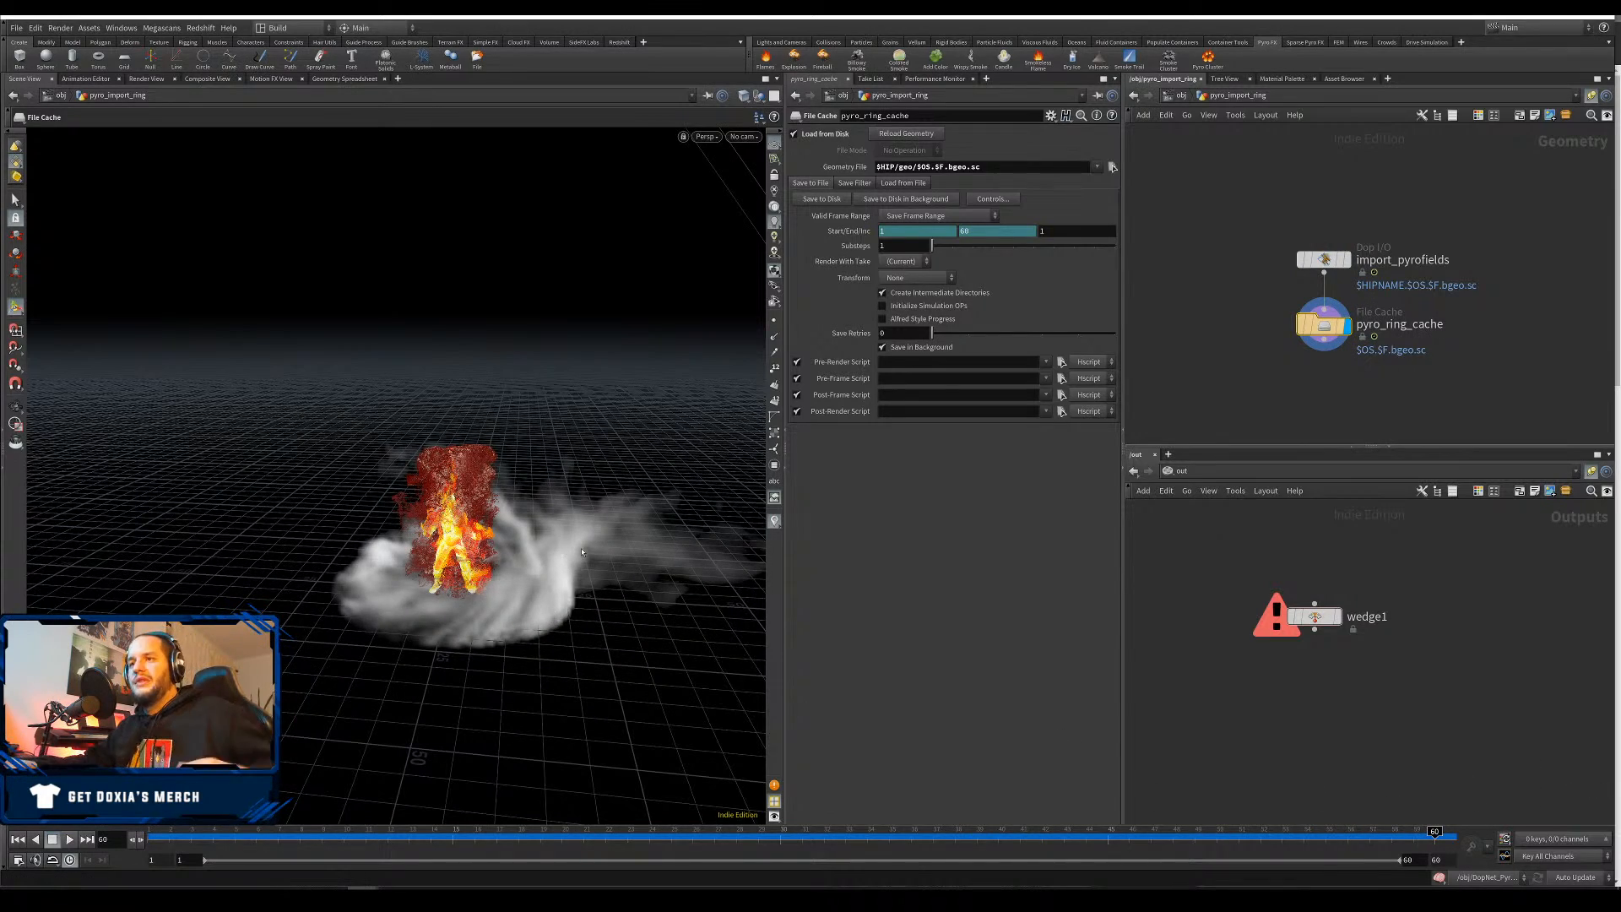
pyautogui.moveTo(582, 552); pyautogui.dragTo(608, 591)
pyautogui.moveTo(547, 834); pyautogui.dragTo(1020, 834)
pyautogui.moveTo(415, 668); pyautogui.dragTo(228, 542)
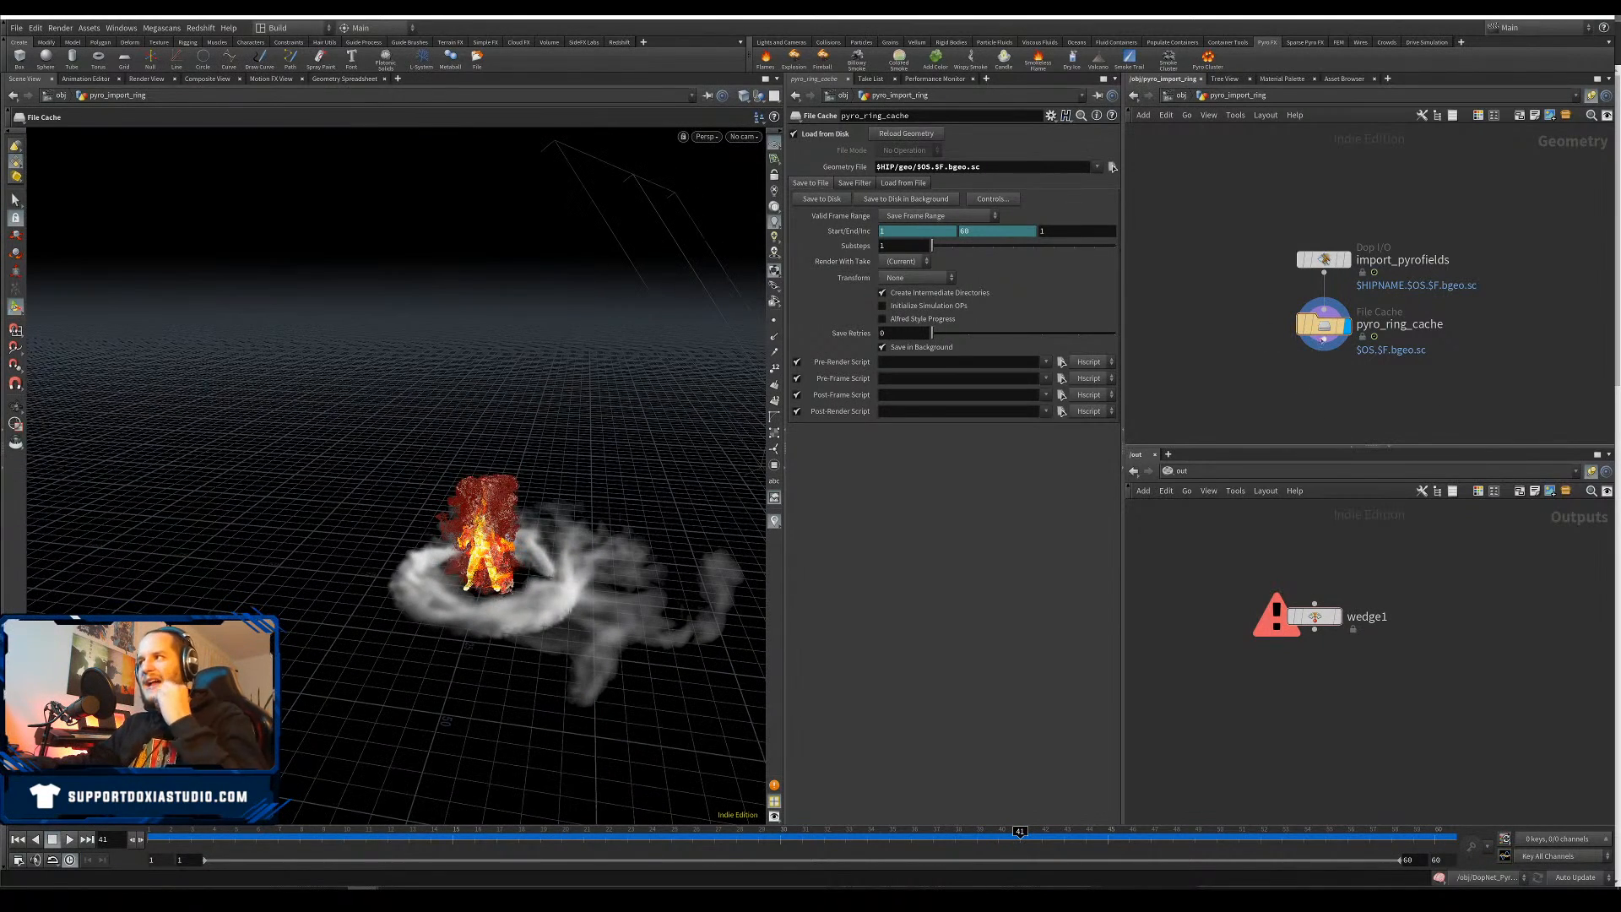
# Add a Null node below pyro_ring_cache, display it and name it out_pyro_ring
pyautogui.press('Tab')
pyautogui.write('null')
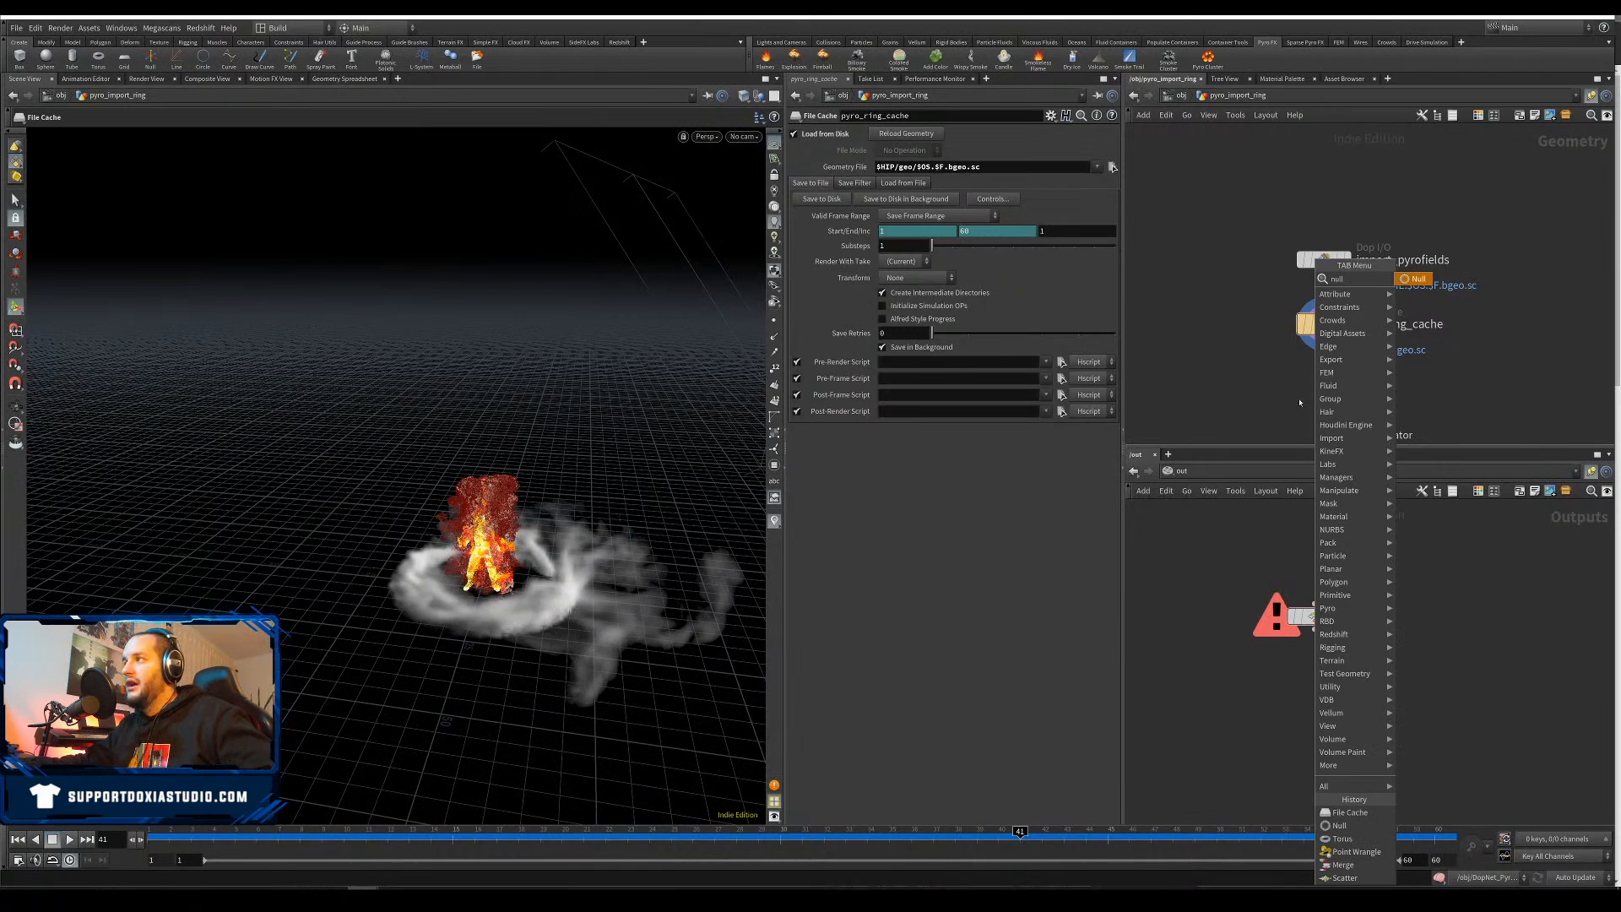
pyautogui.press('Return')
pyautogui.click(1317, 391)
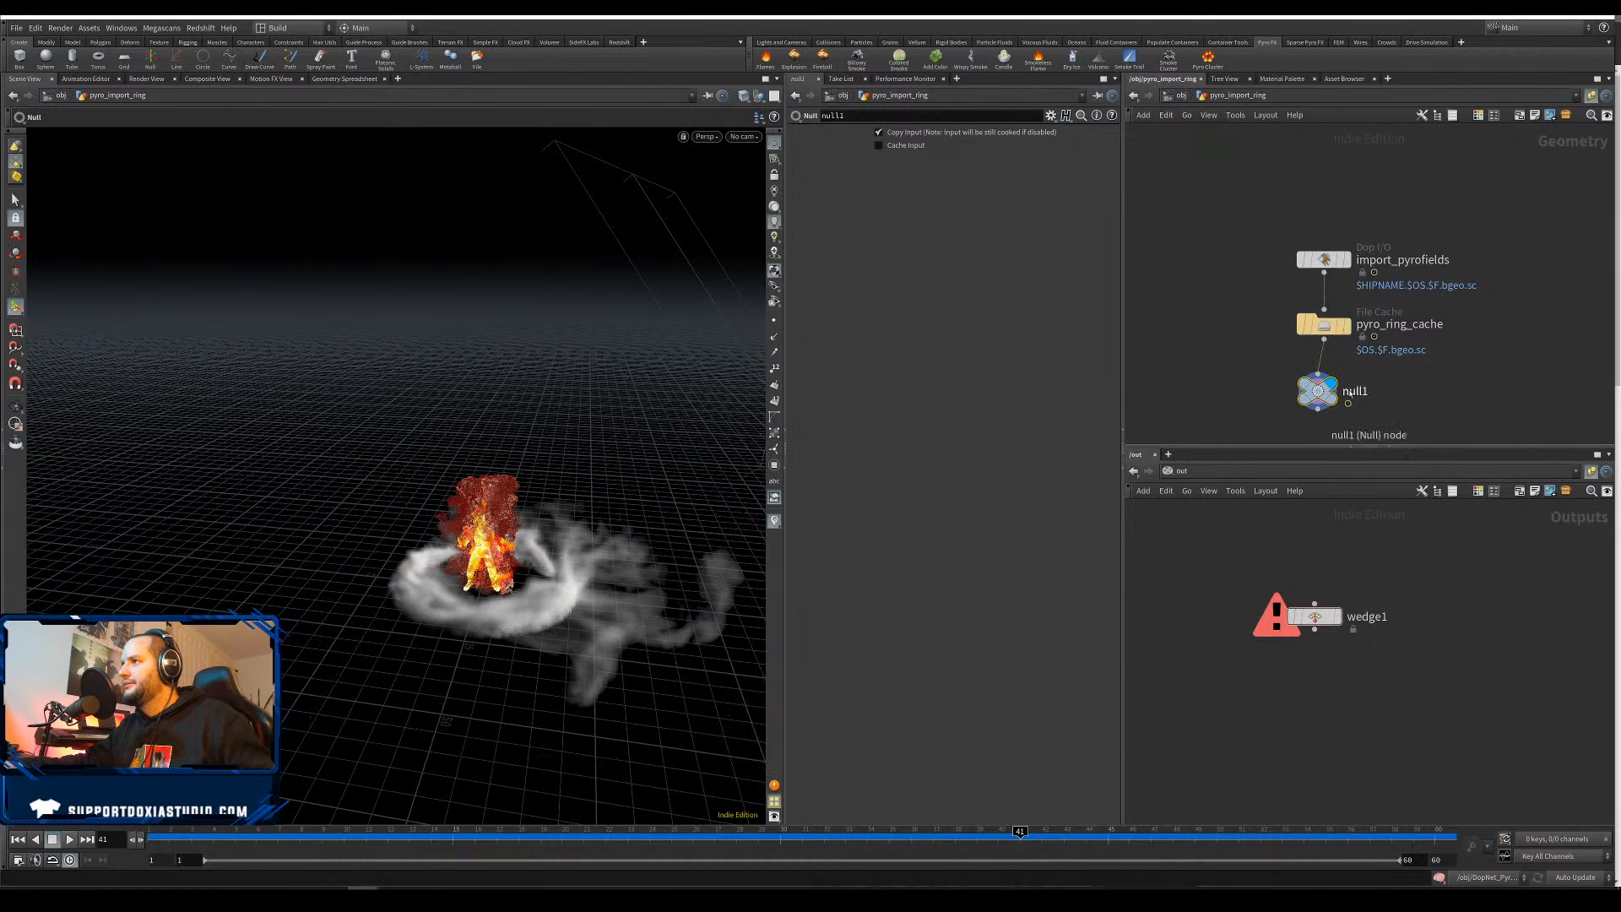
pyautogui.doubleClick(1351, 391)
pyautogui.write('out_pyro_ring')
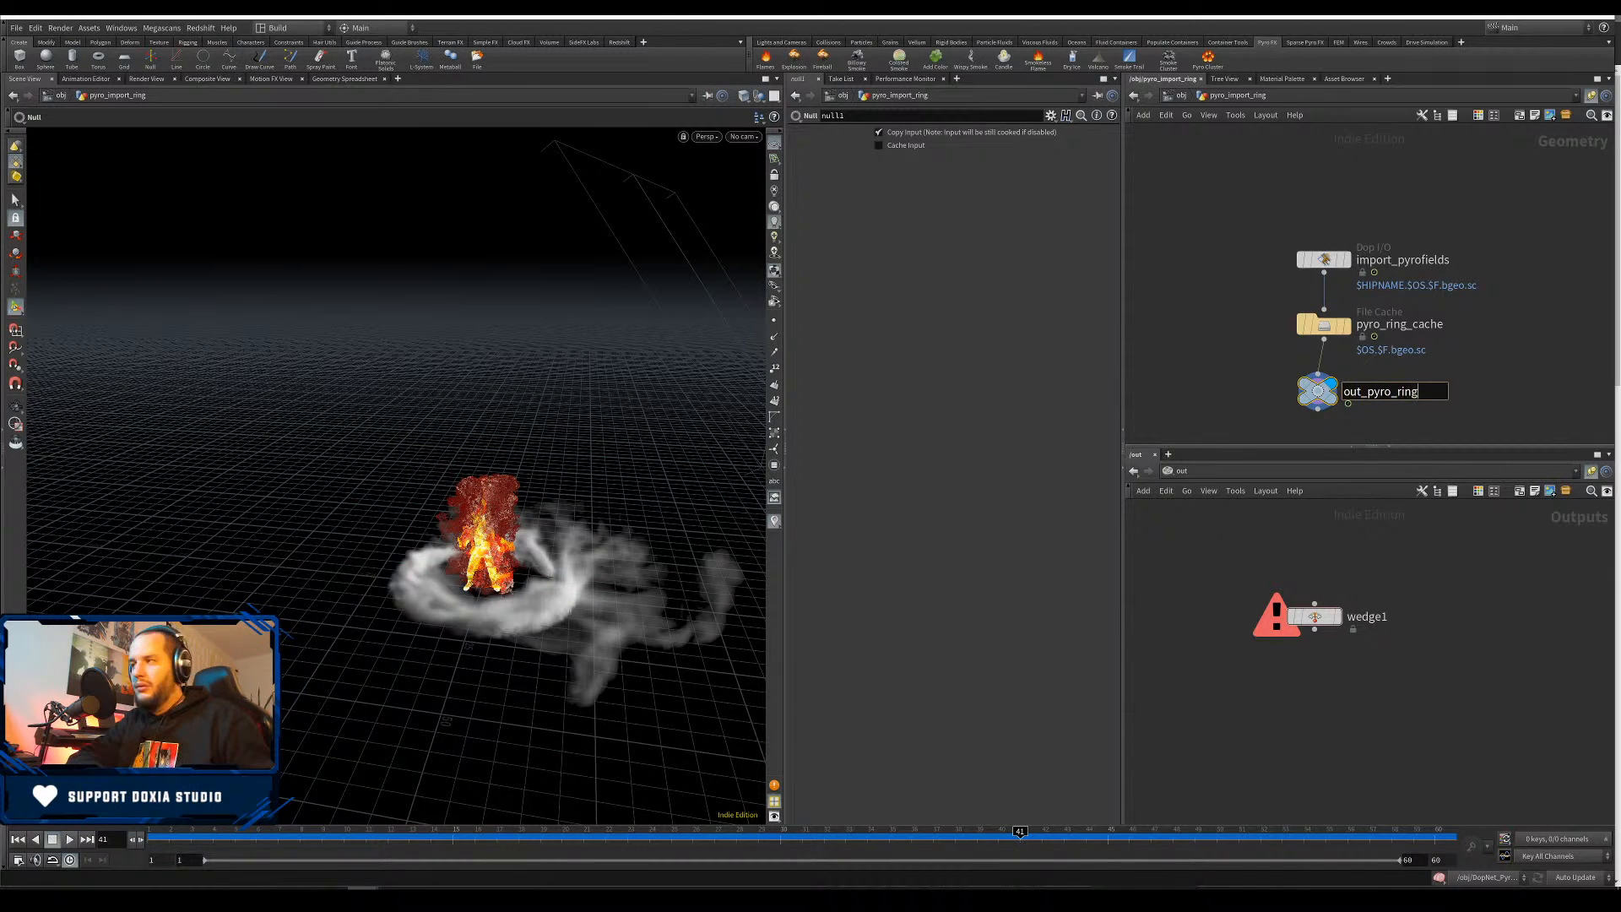
pyautogui.press('Return')
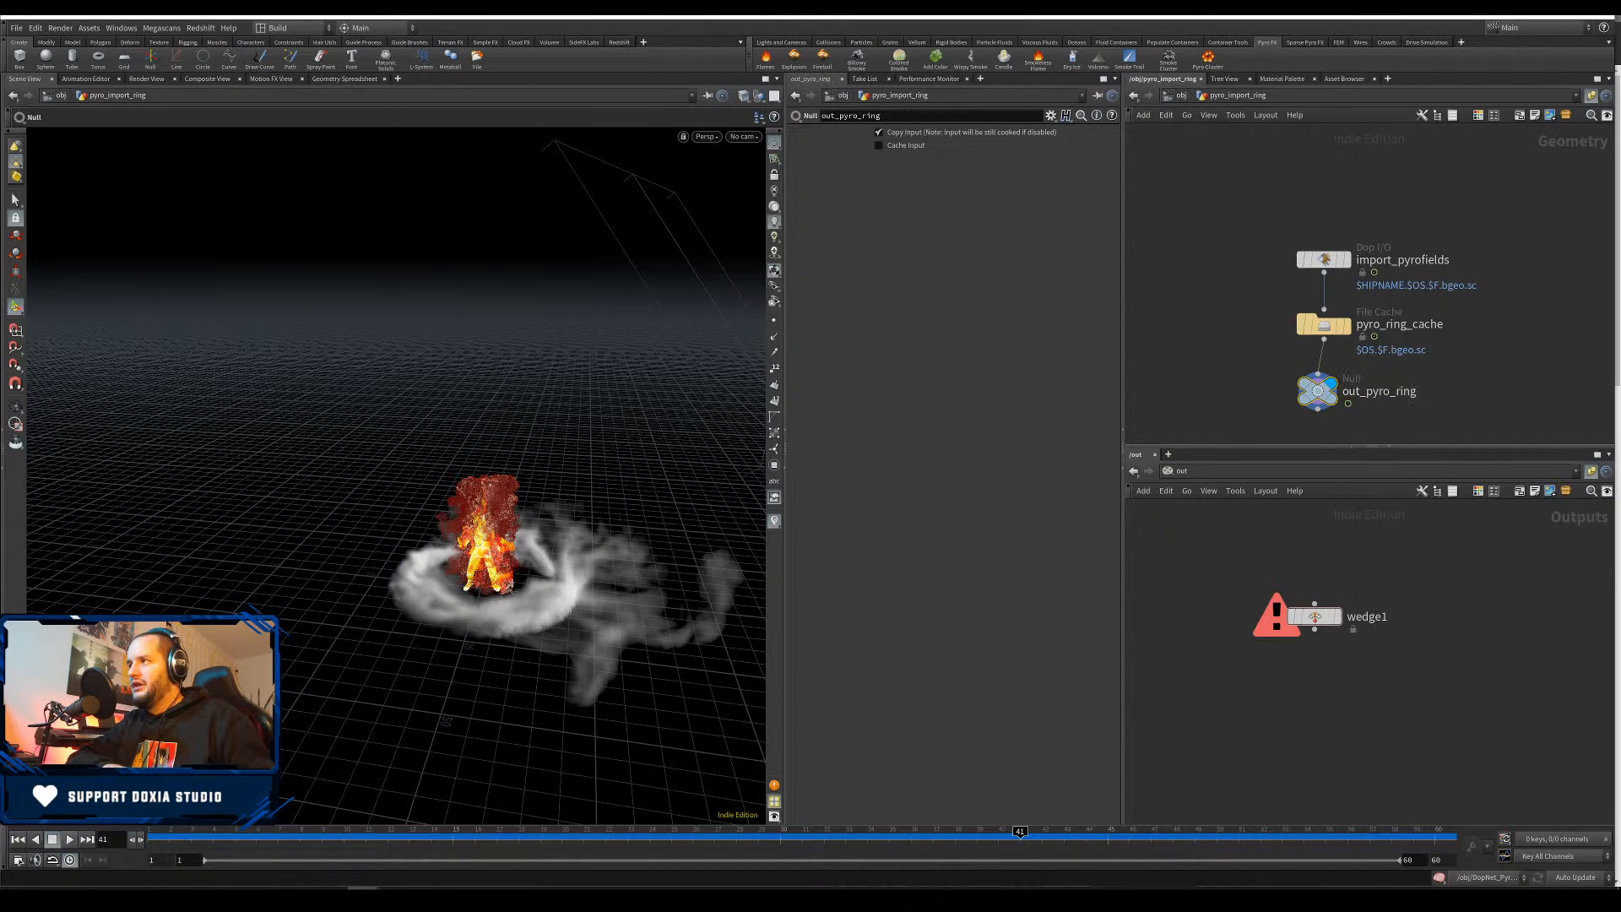
# Return to the object level and save the scene
pyautogui.press('u')
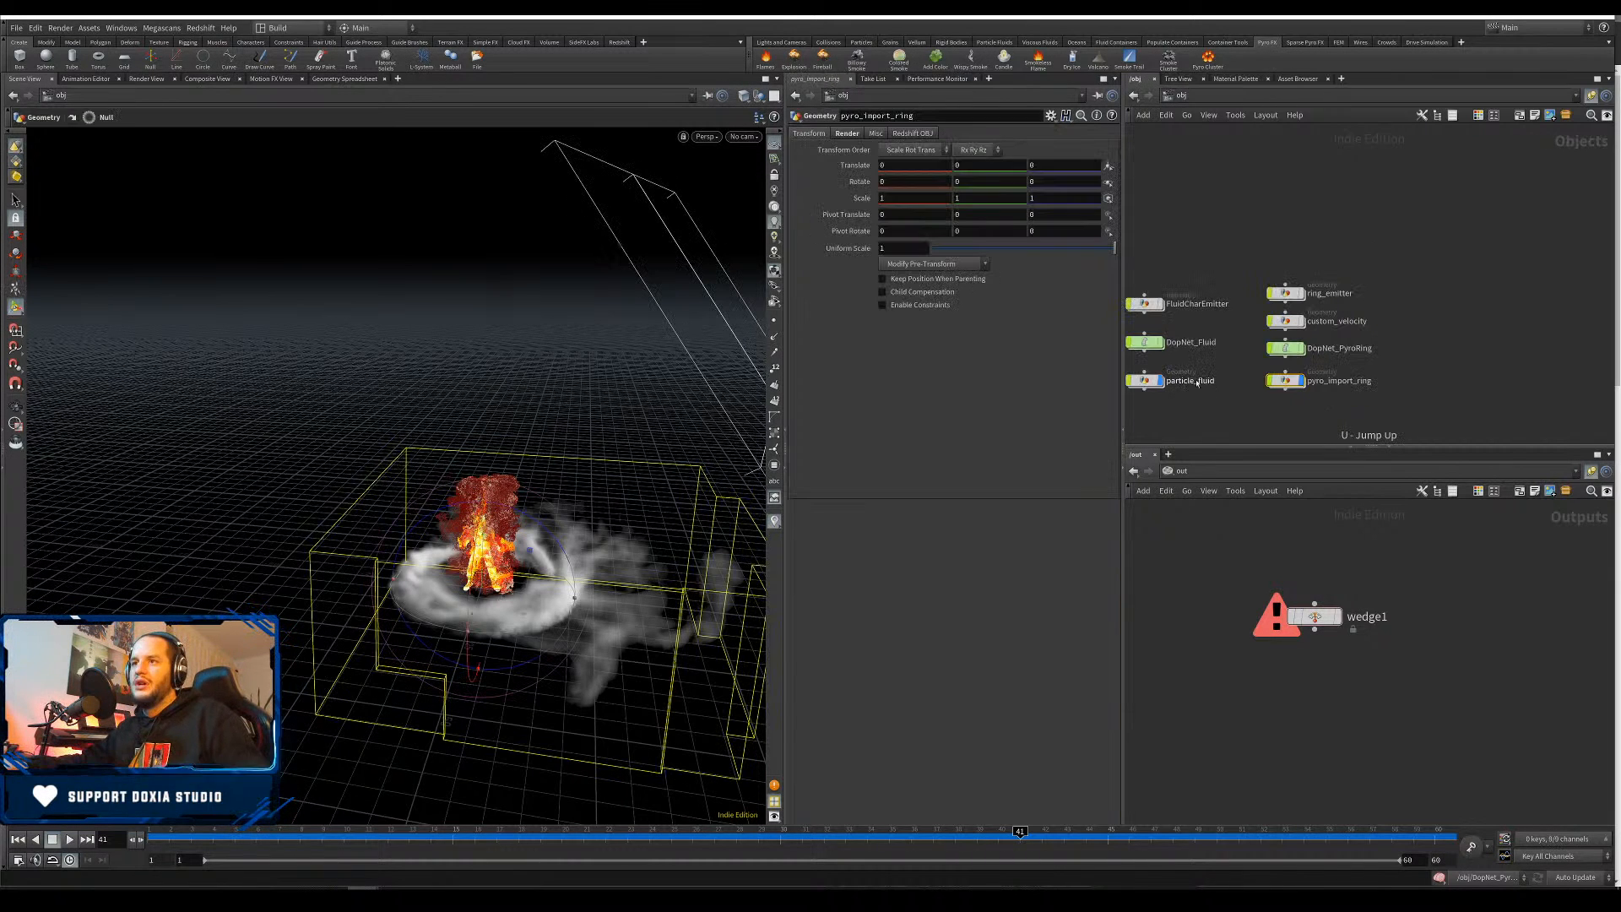
pyautogui.click(1470, 347)
pyautogui.hotkey('ctrl', 's')
pyautogui.scroll(1, 1418, 322)
pyautogui.moveTo(1443, 320); pyautogui.dragTo(1509, 318, button='middle')
# In ring_emitter, offset out_base_geo from the node chain and make it the displayed node
pyautogui.click(1336, 286)
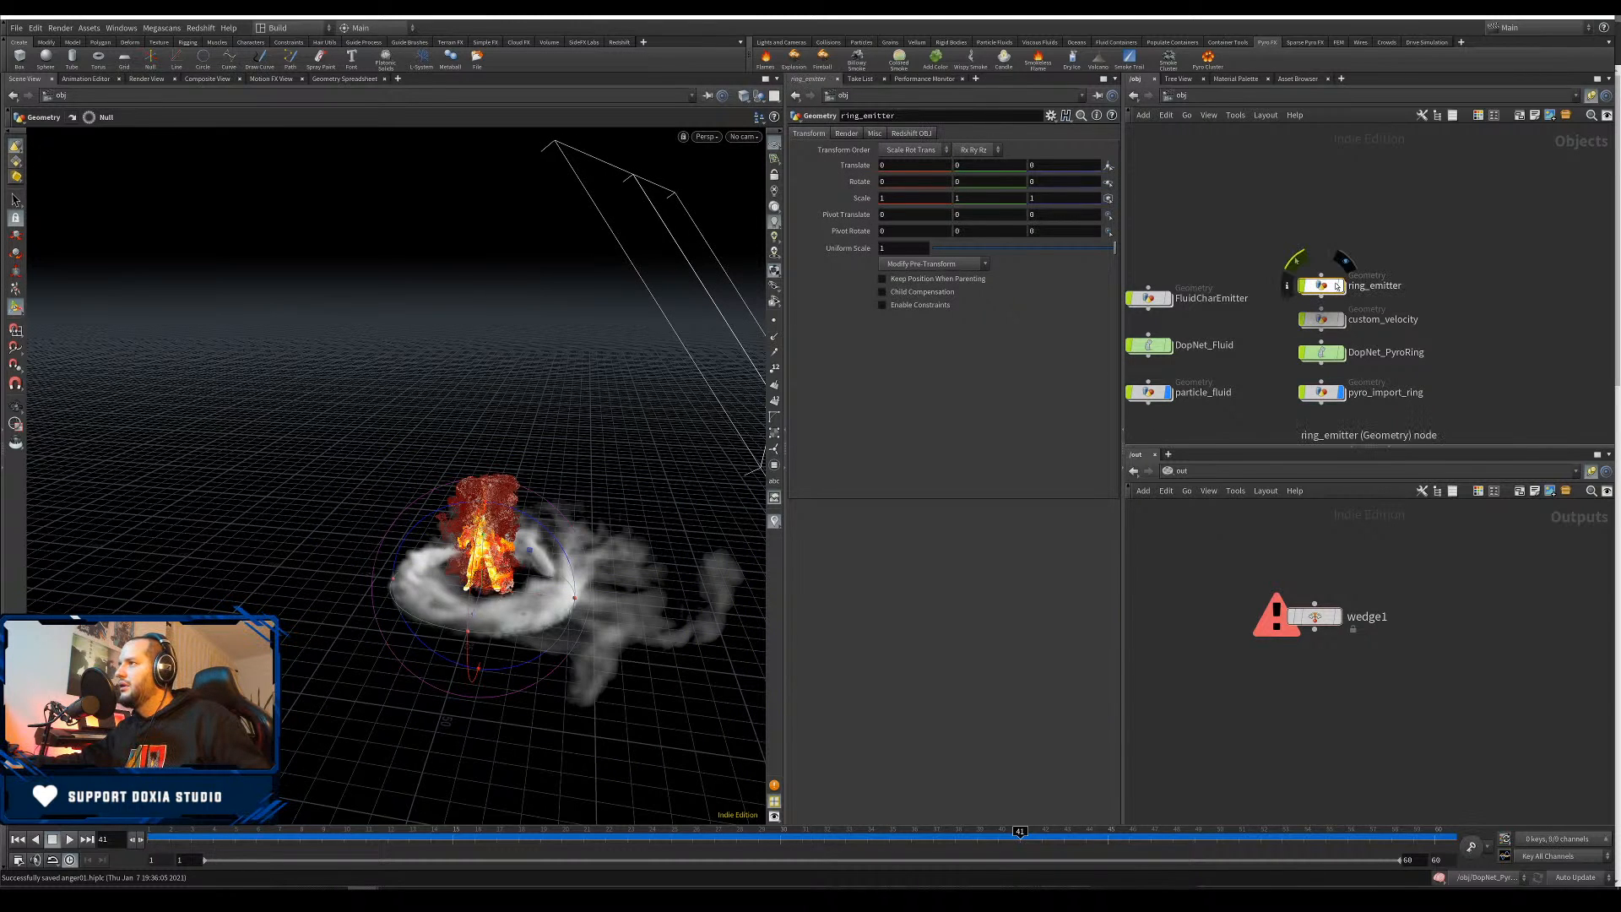
pyautogui.doubleClick(1330, 286)
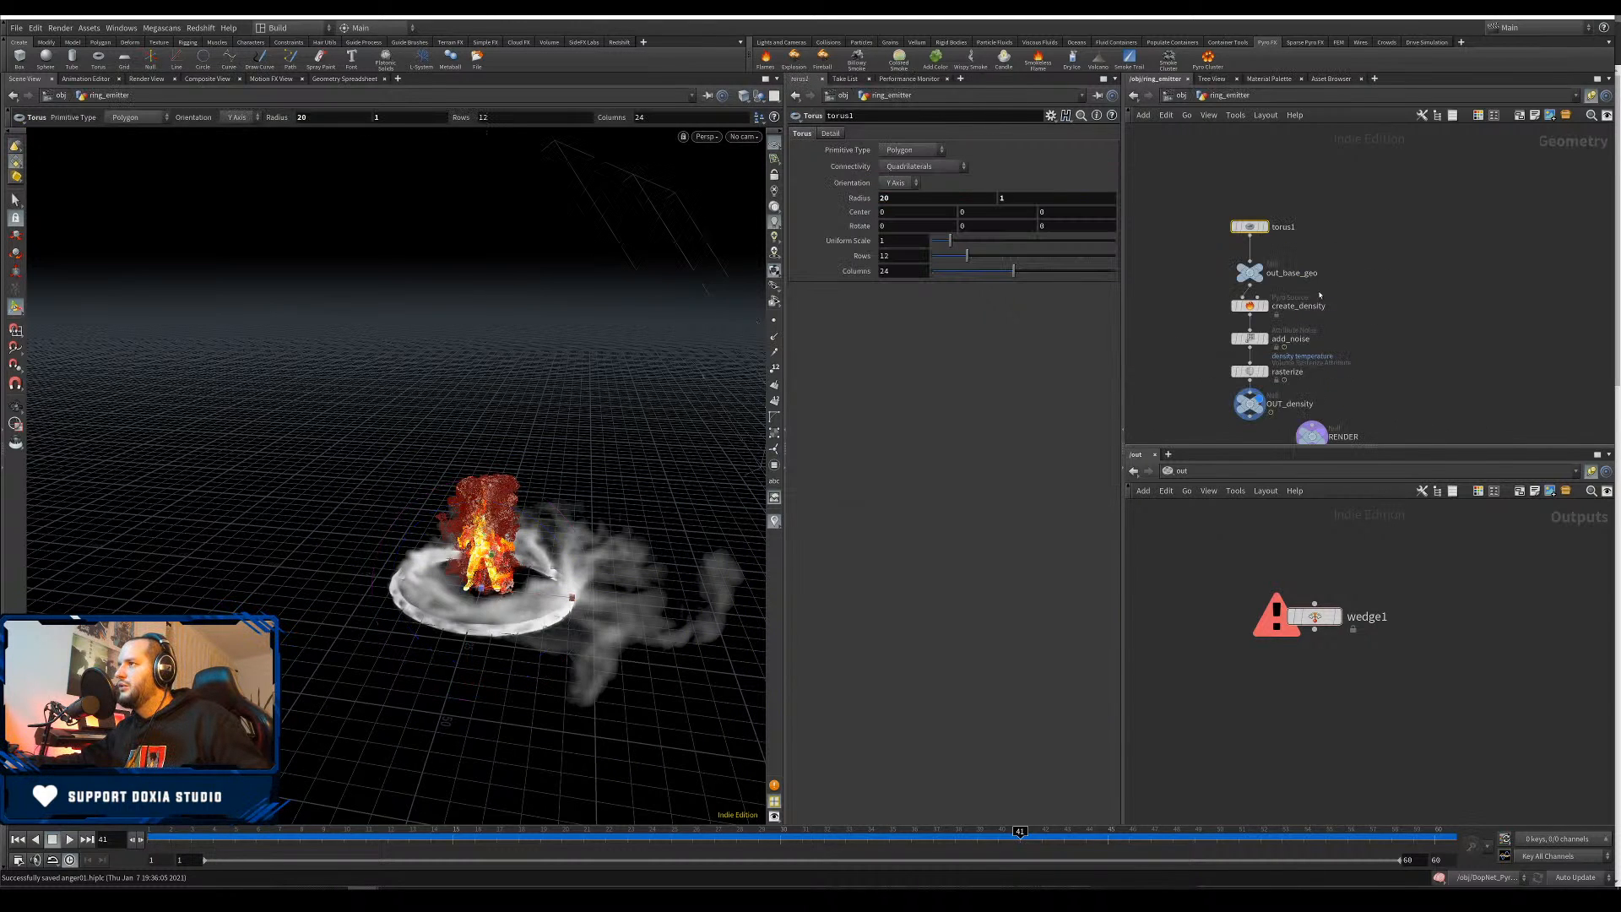
pyautogui.moveTo(1263, 274); pyautogui.dragTo(1229, 271)
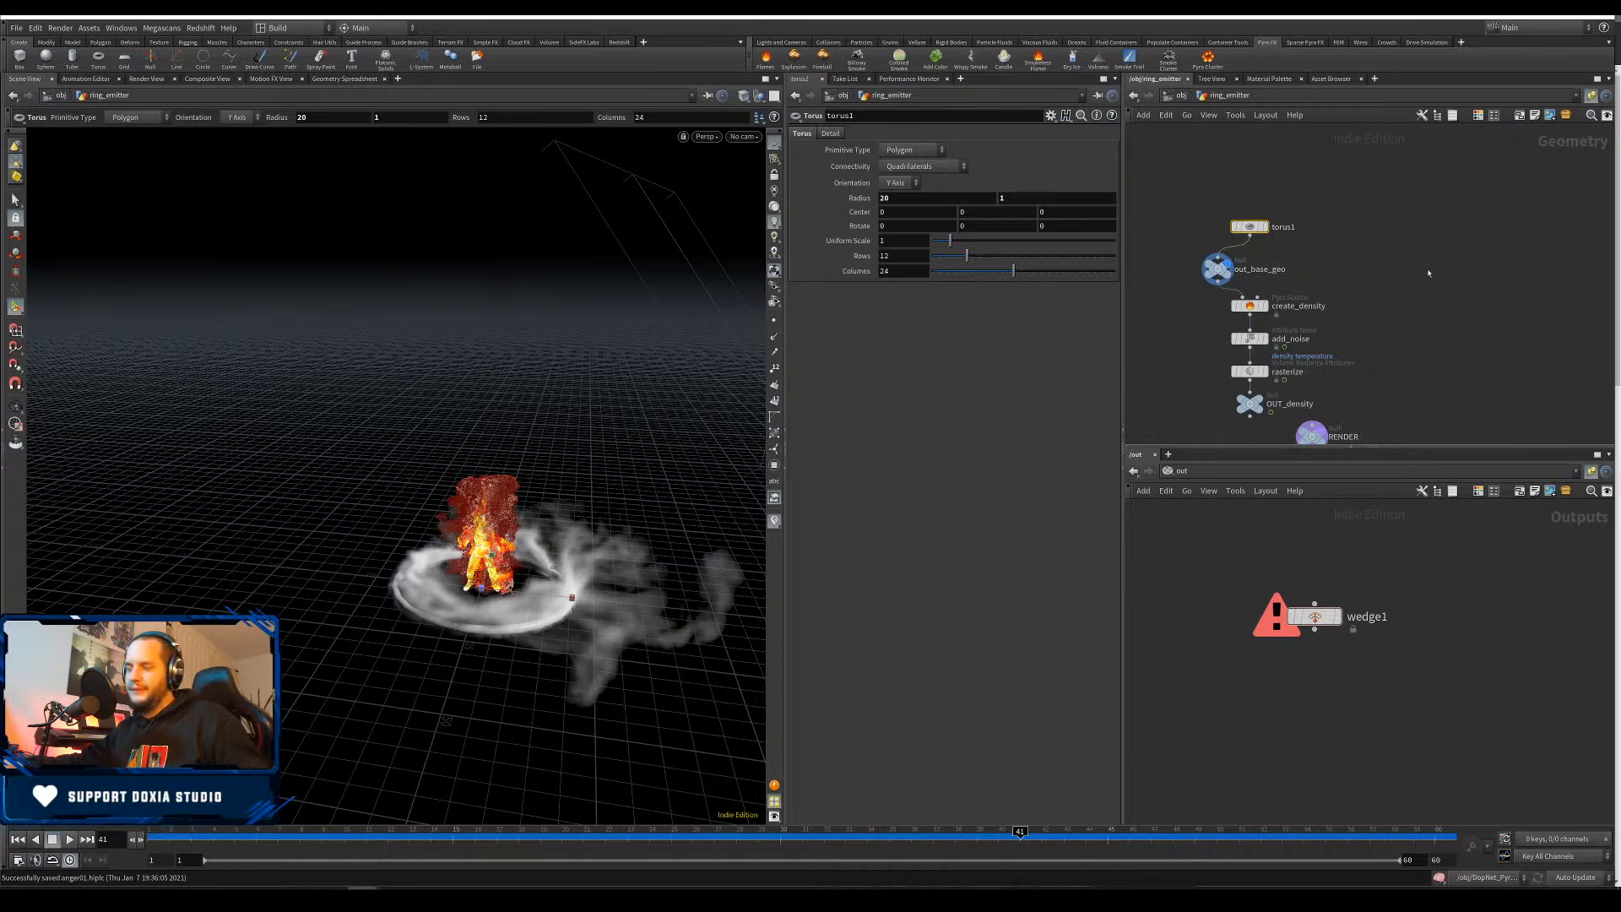
pyautogui.press('u')
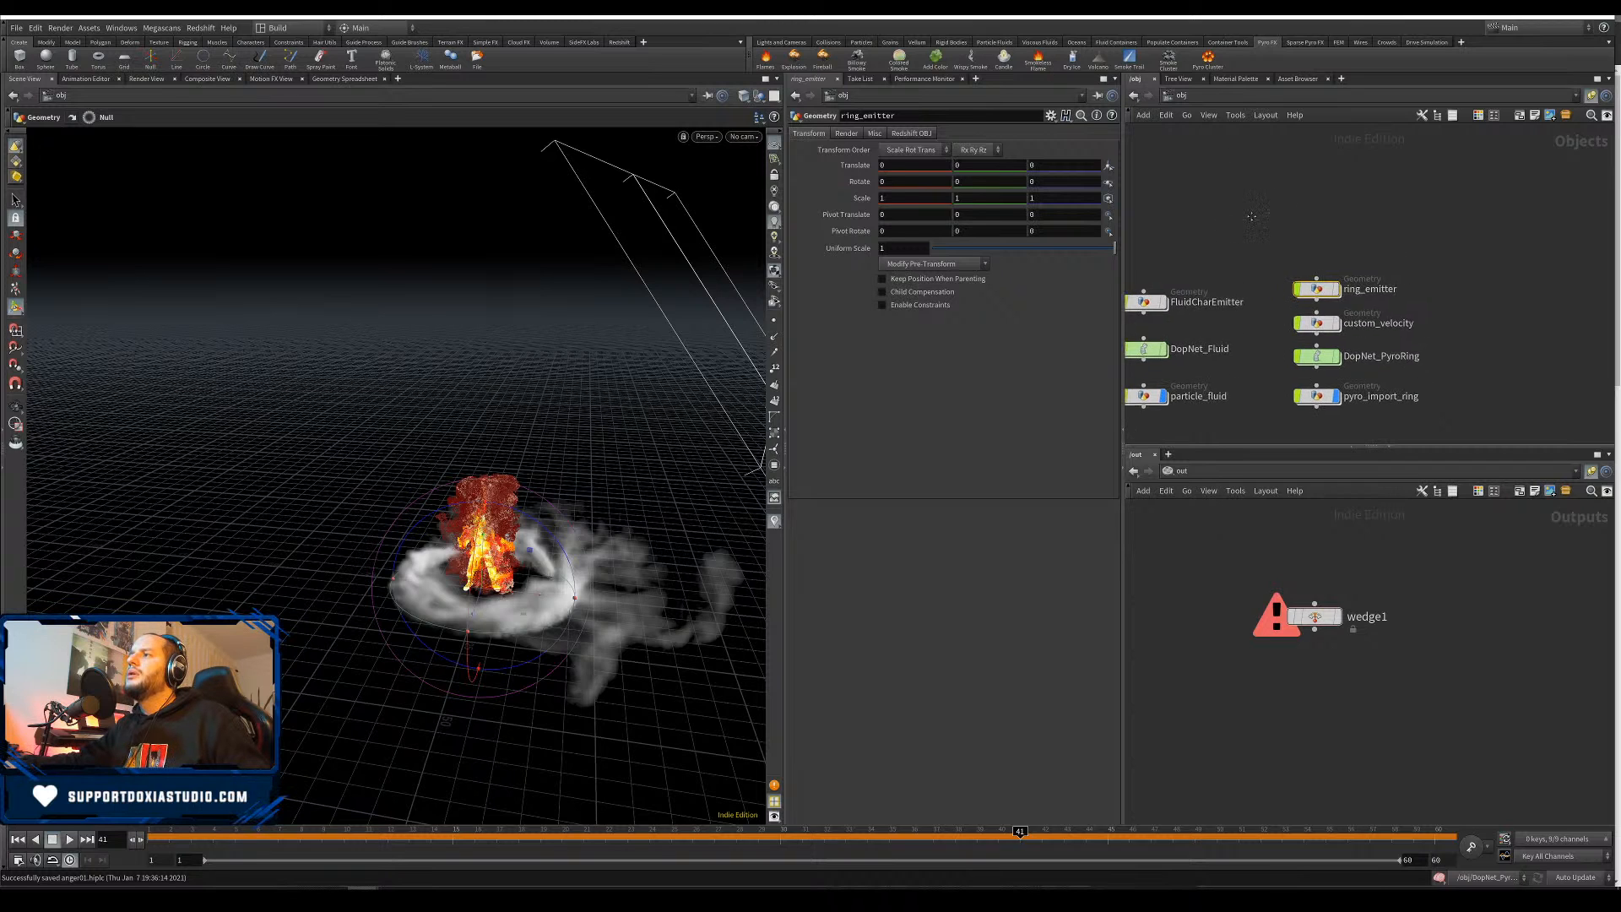
# Examine the FluidCharEmitter network to see how the character's fluid source is set up
pyautogui.moveTo(1205, 252); pyautogui.dragTo(1248, 211, button='middle')
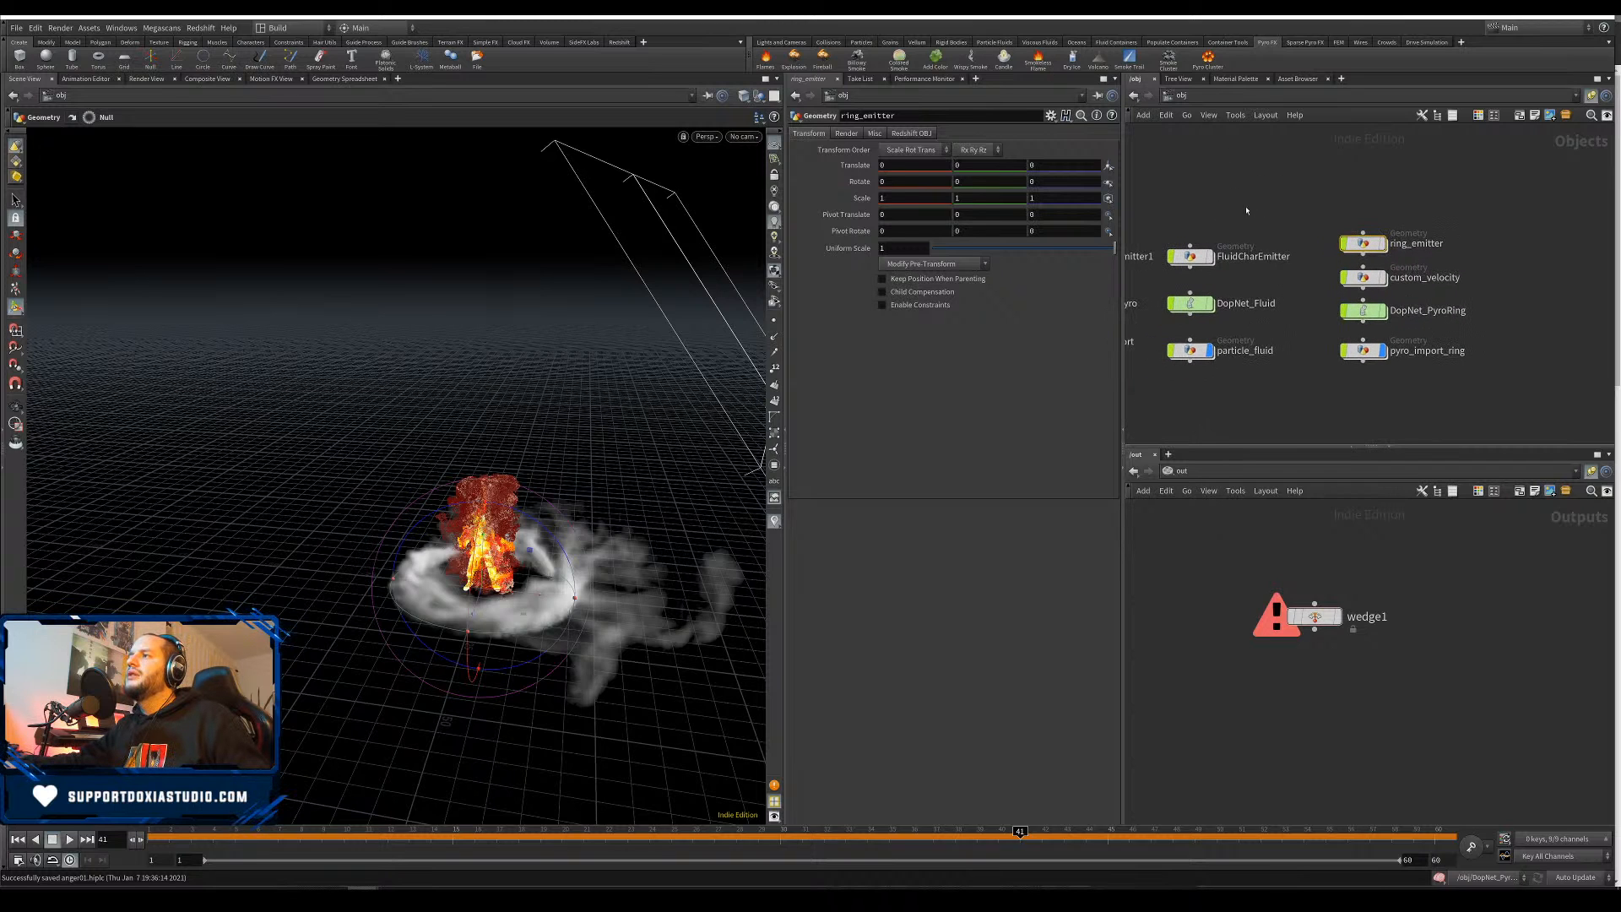
pyautogui.doubleClick(1190, 256)
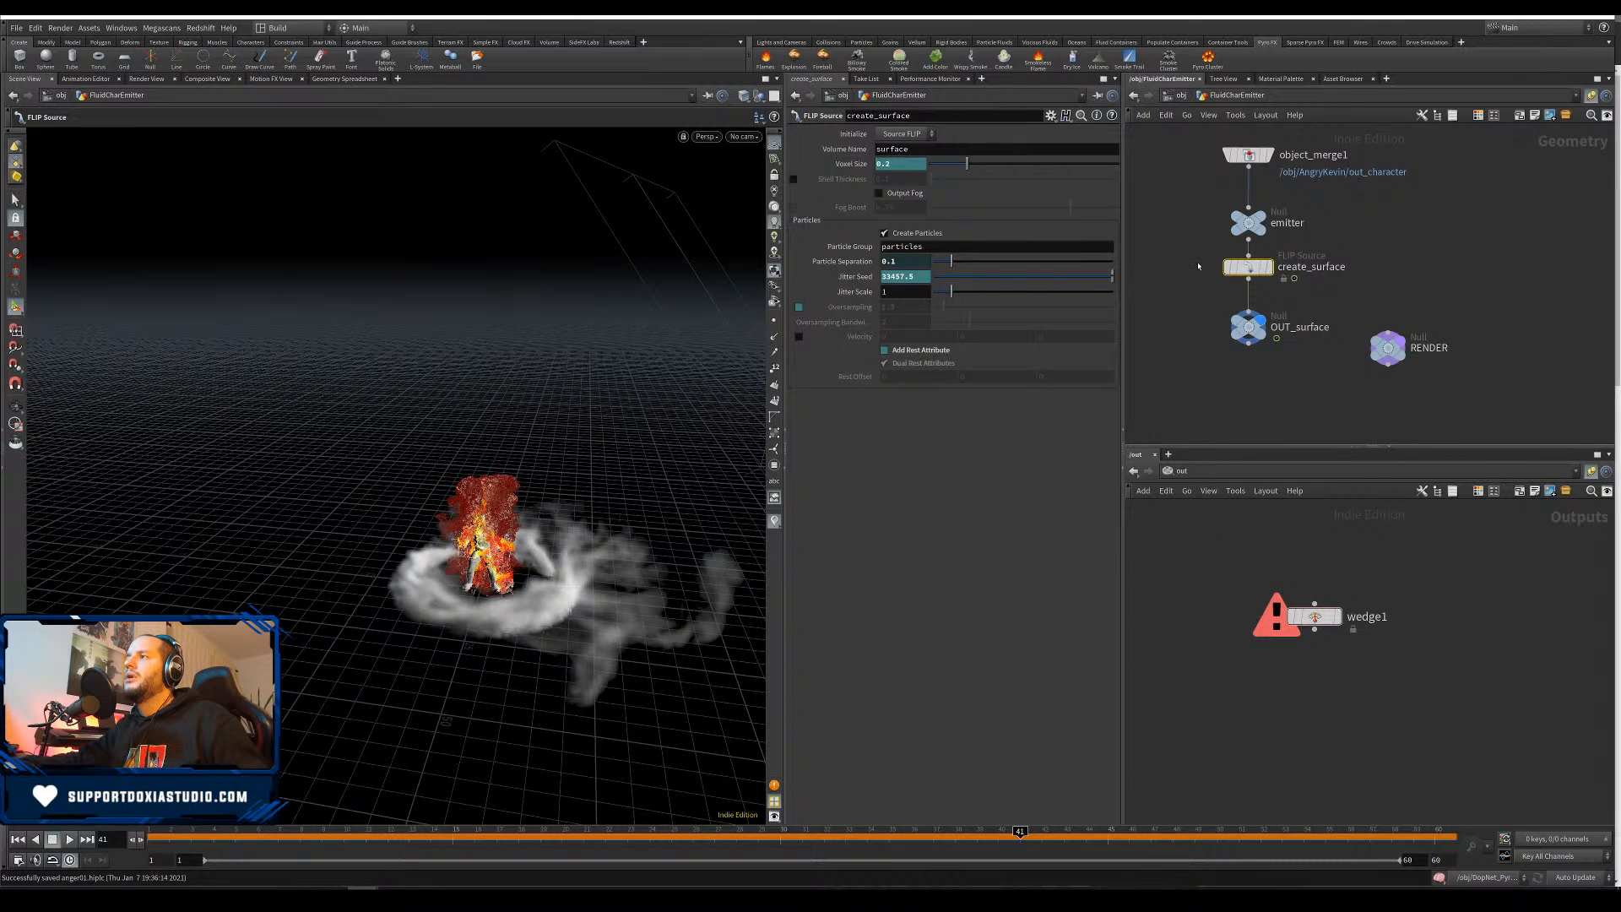
pyautogui.moveTo(1186, 258); pyautogui.dragTo(1195, 301)
pyautogui.press('u')
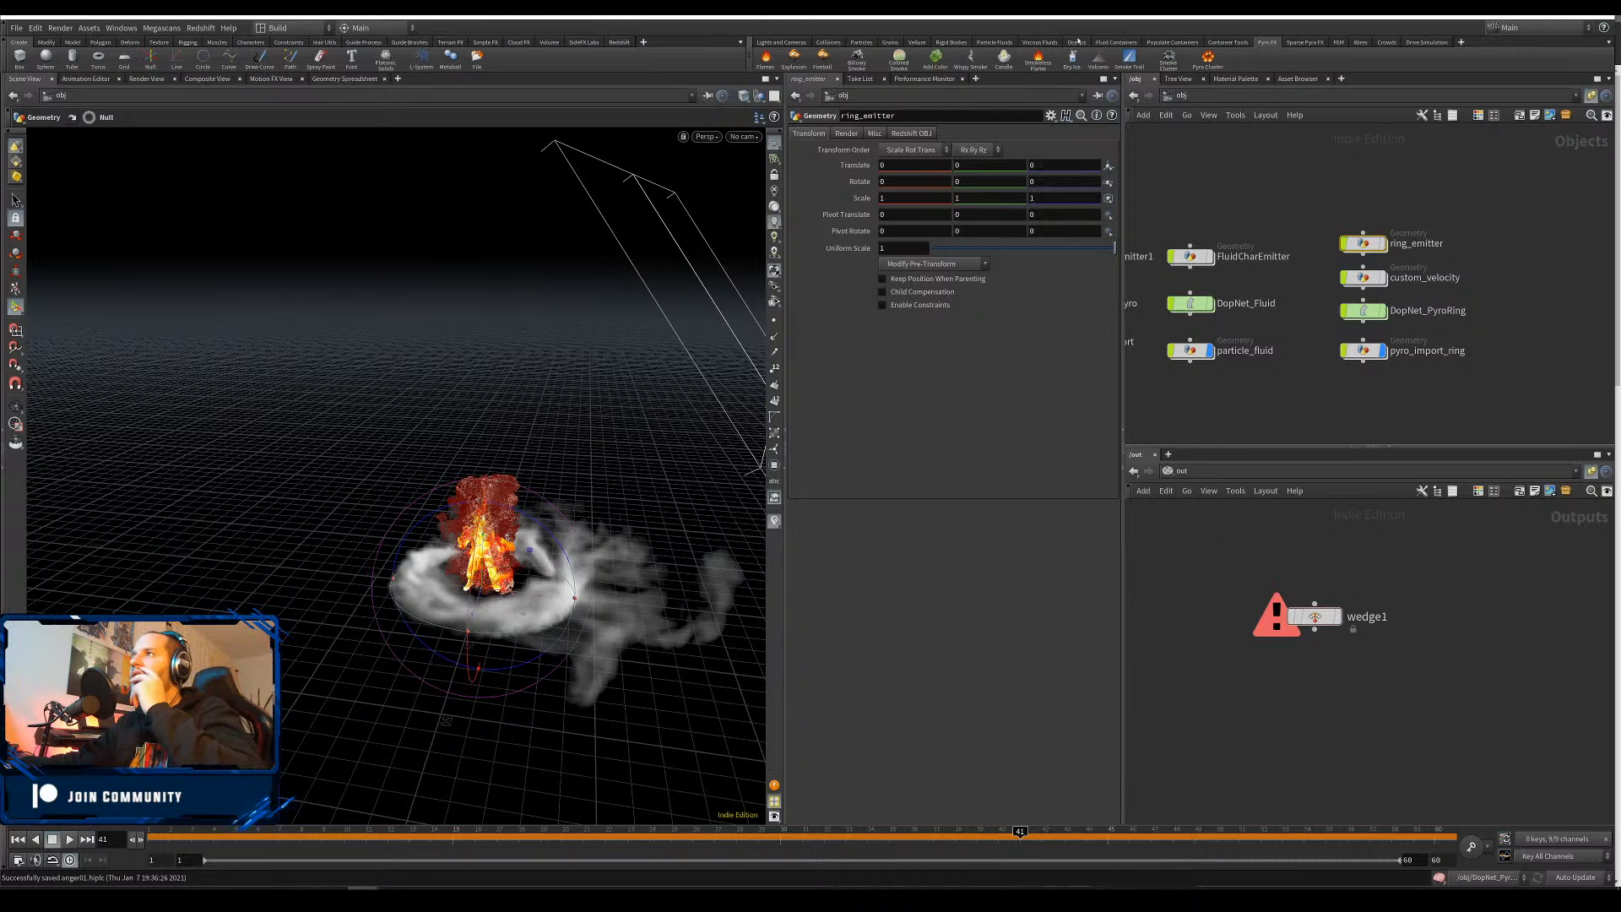
# Try to emit a particle fluid from ring_emitter and rewind the timeline to frame 1
pyautogui.click(996, 42)
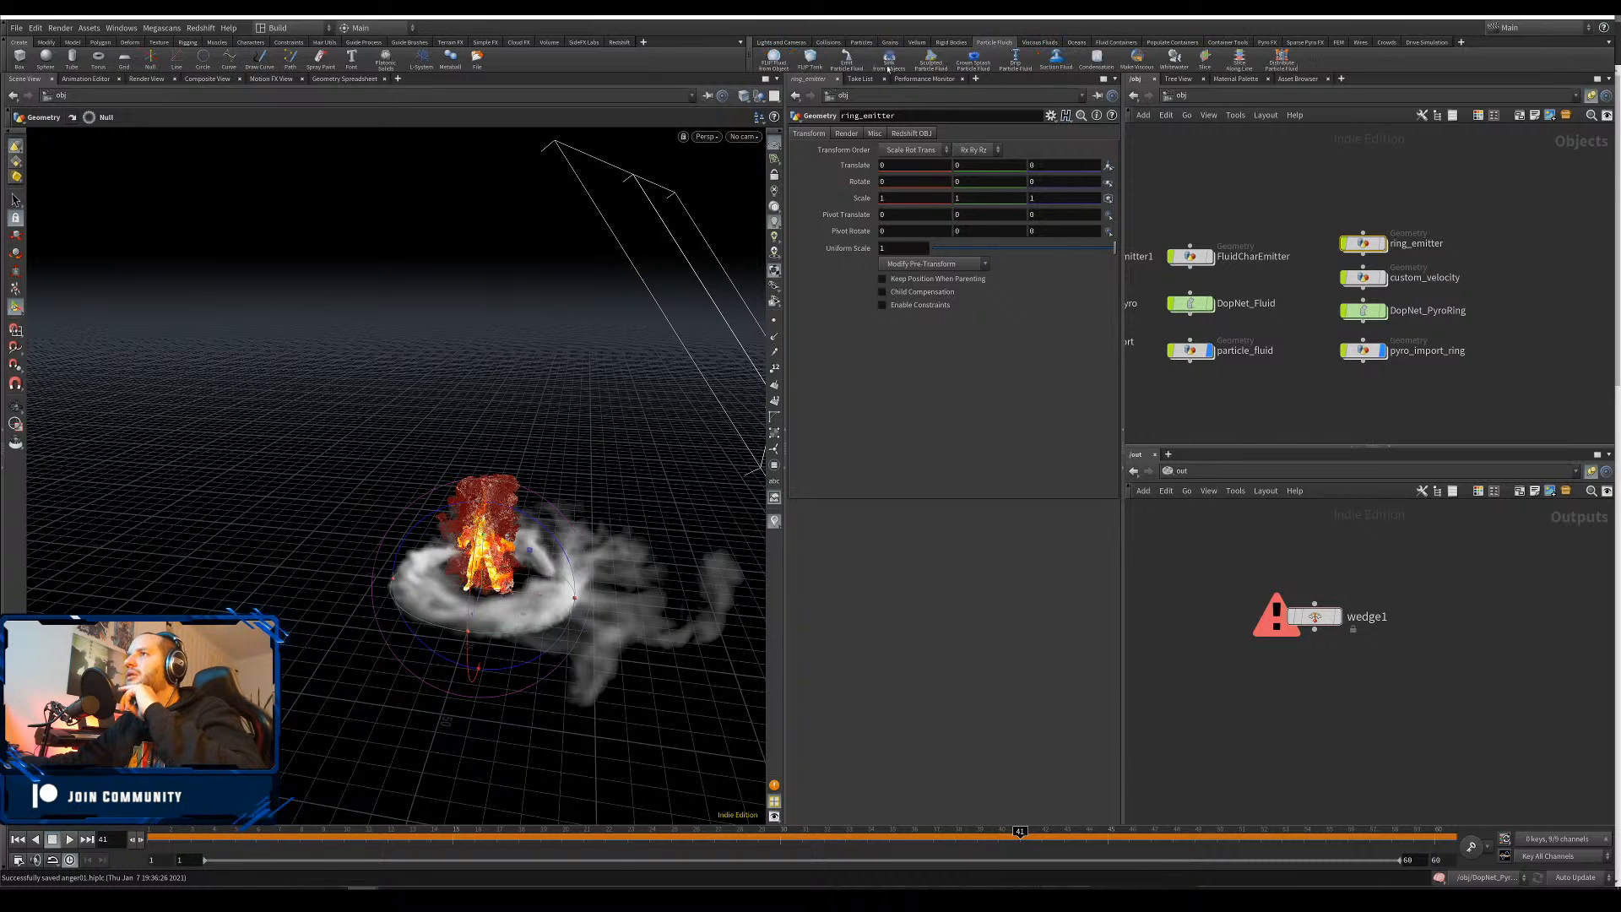
pyautogui.click(846, 59)
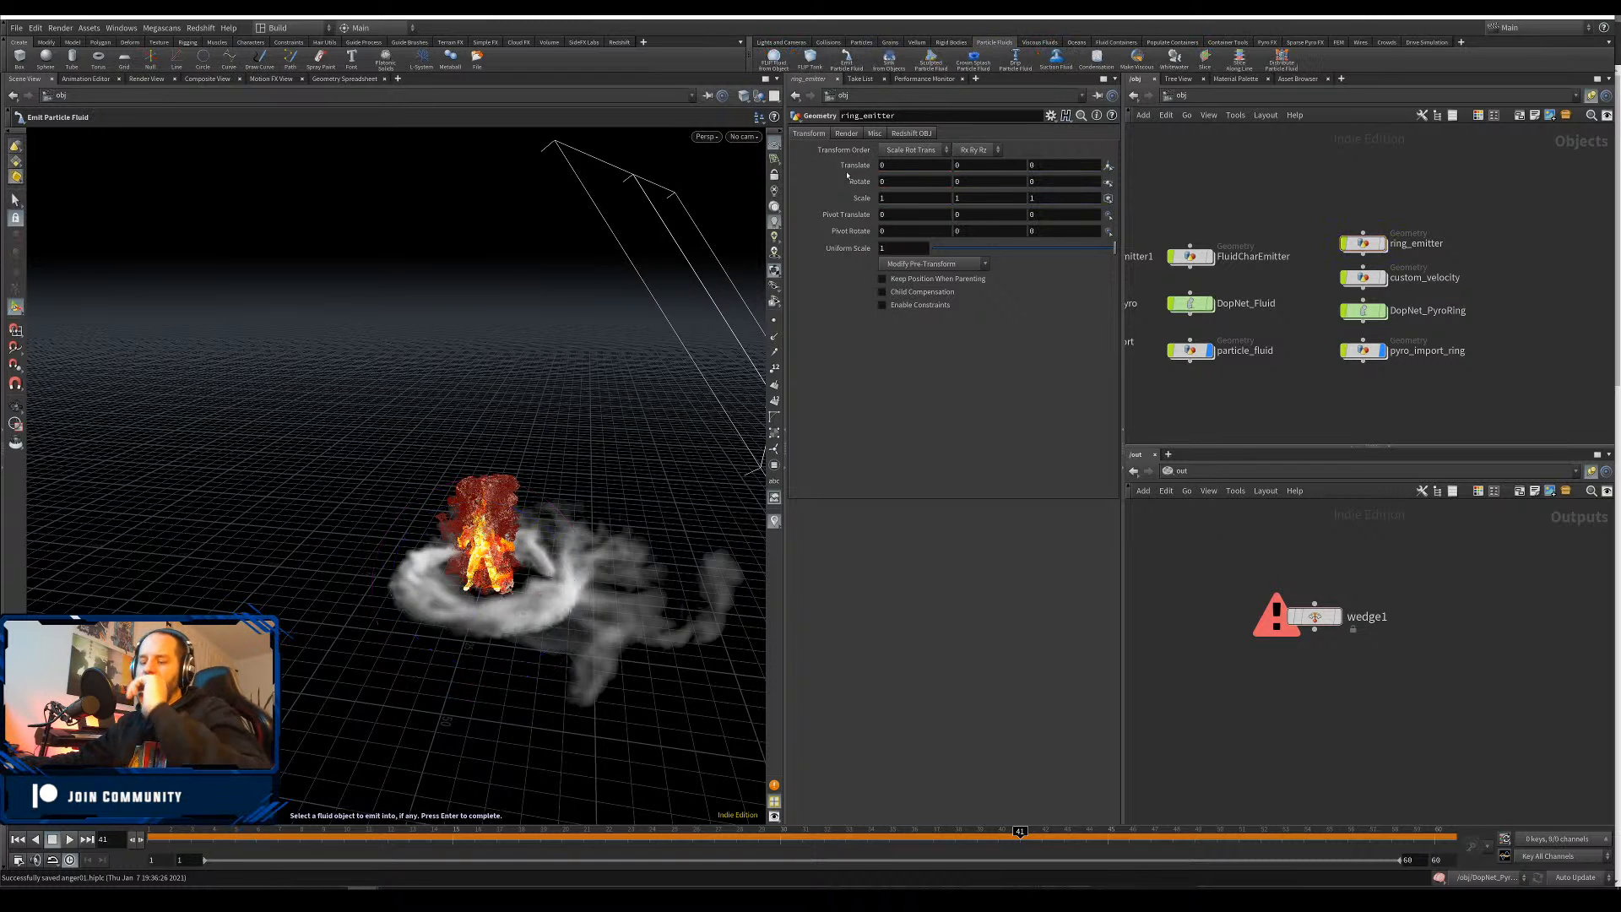
pyautogui.press('Return')
pyautogui.hotkey('ctrl', 's')
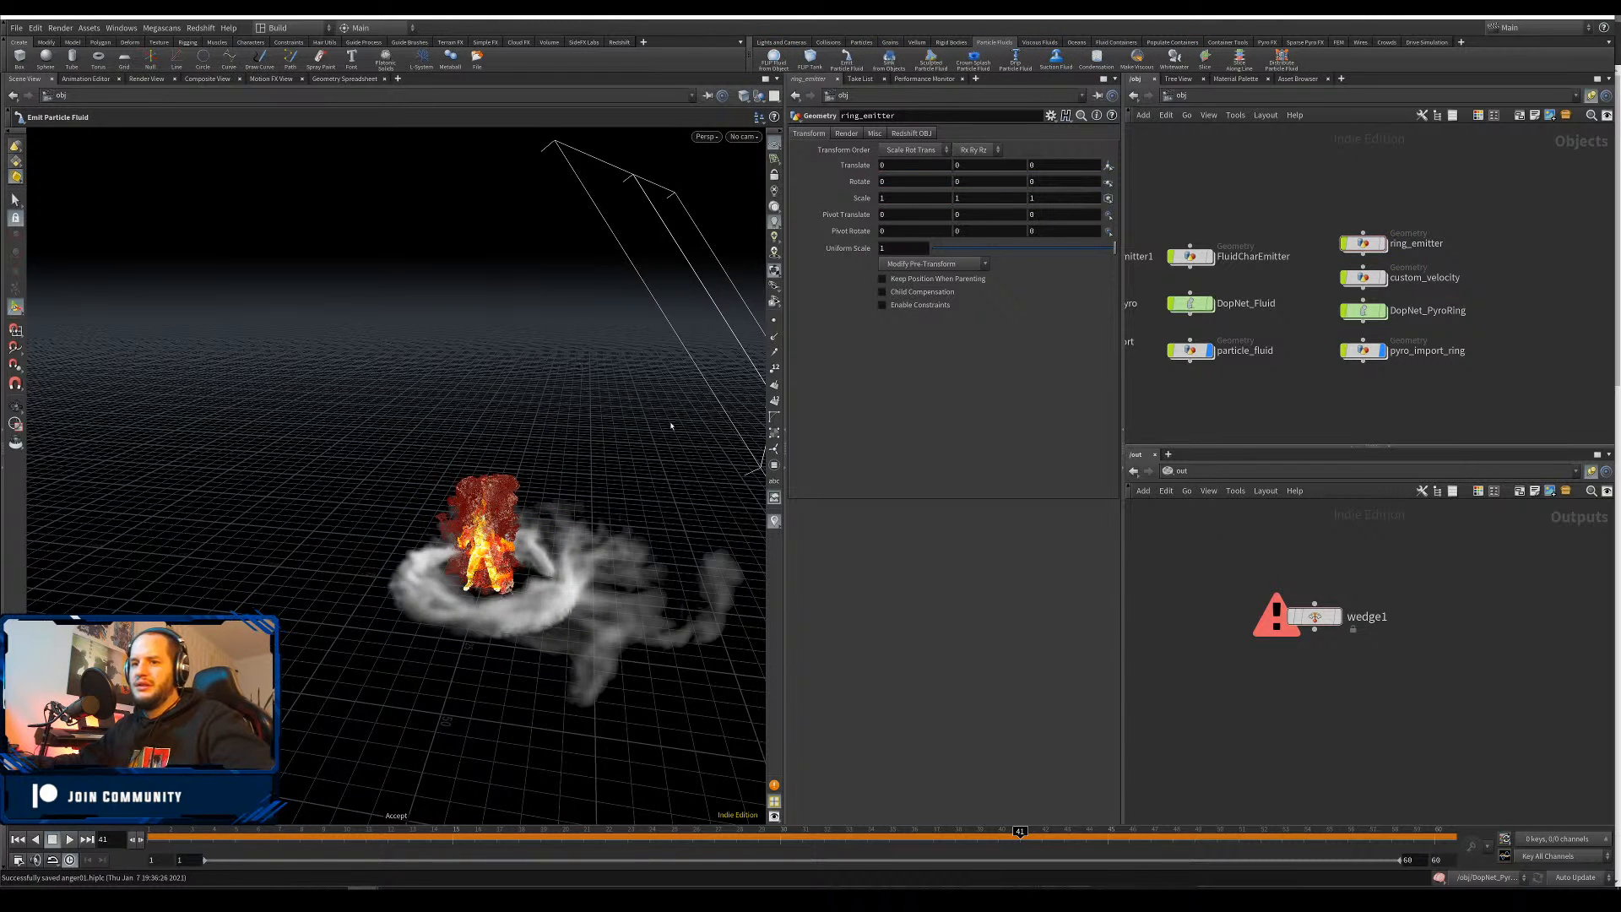
pyautogui.click(17, 839)
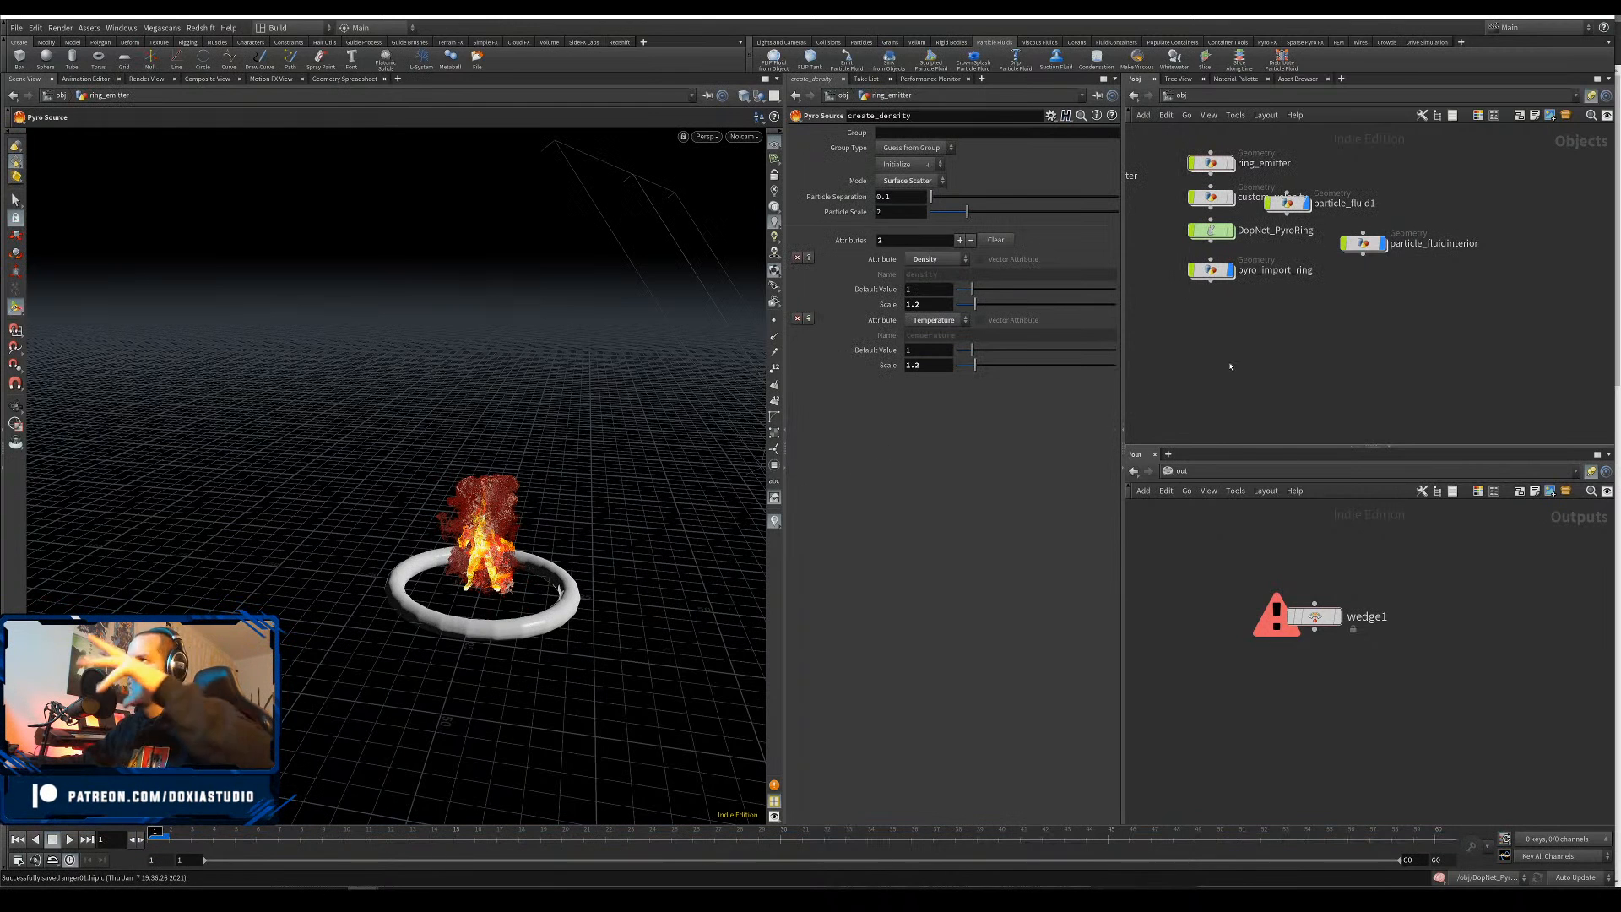
# In DopNet_PyroRing, delete source_surface_from_ring_emitter and the FLIP object, FLIP solver and merge3 nodes
pyautogui.moveTo(1459, 193); pyautogui.dragTo(1483, 206, button='middle')
pyautogui.moveTo(1352, 320); pyautogui.dragTo(1468, 354, button='middle')
pyautogui.doubleClick(1352, 286)
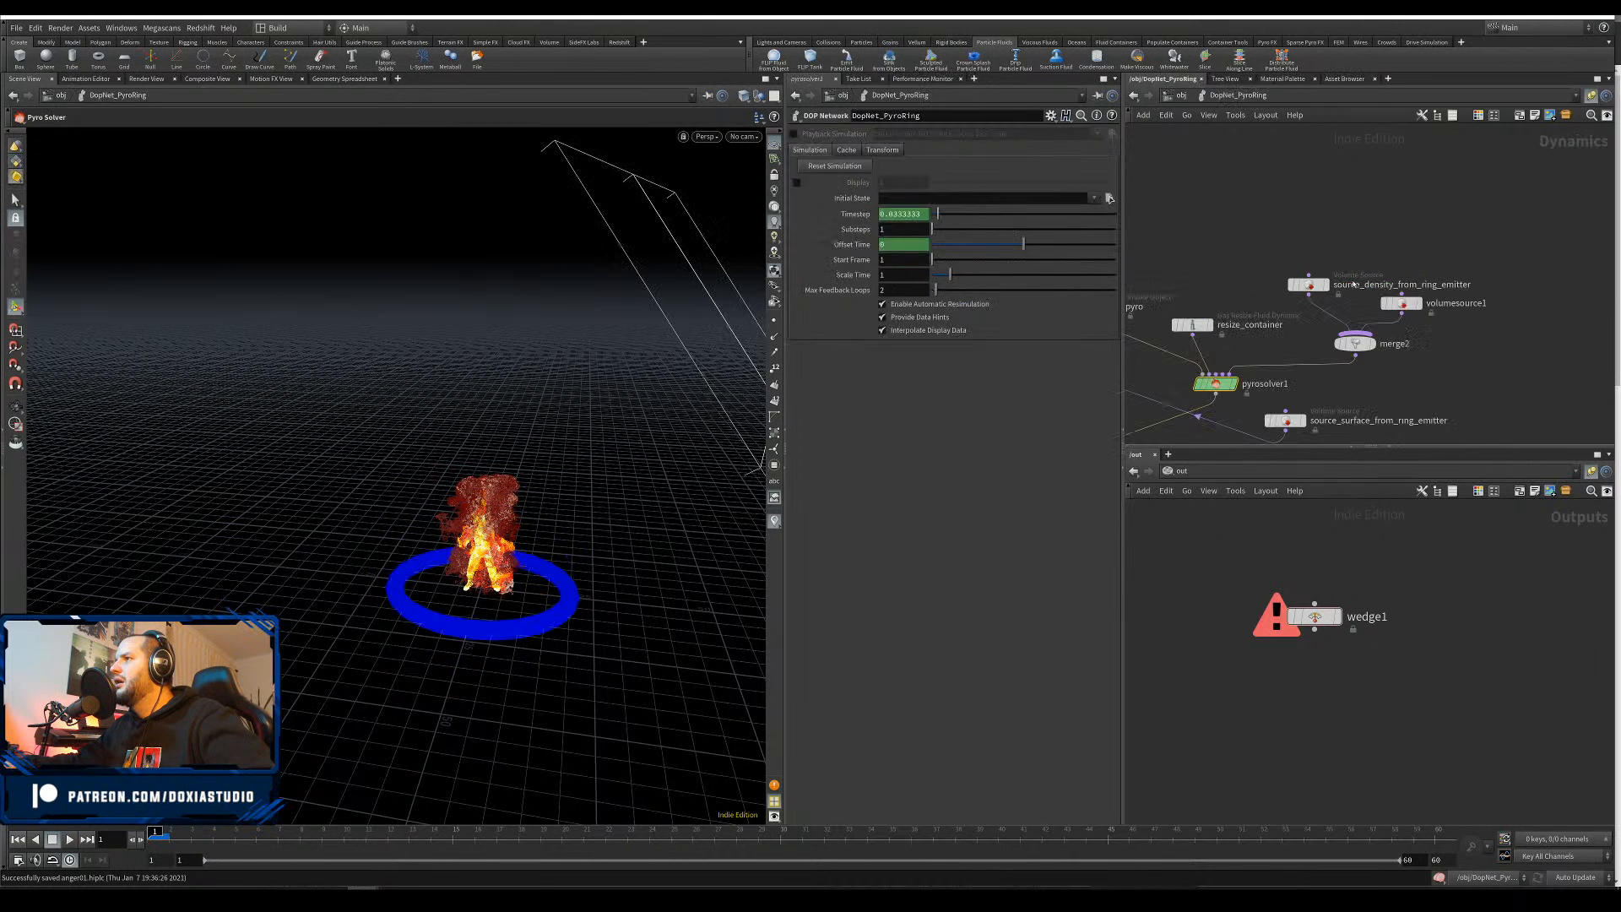
pyautogui.click(1217, 384)
pyautogui.moveTo(1277, 241); pyautogui.dragTo(1463, 161, button='middle')
pyautogui.click(1473, 338)
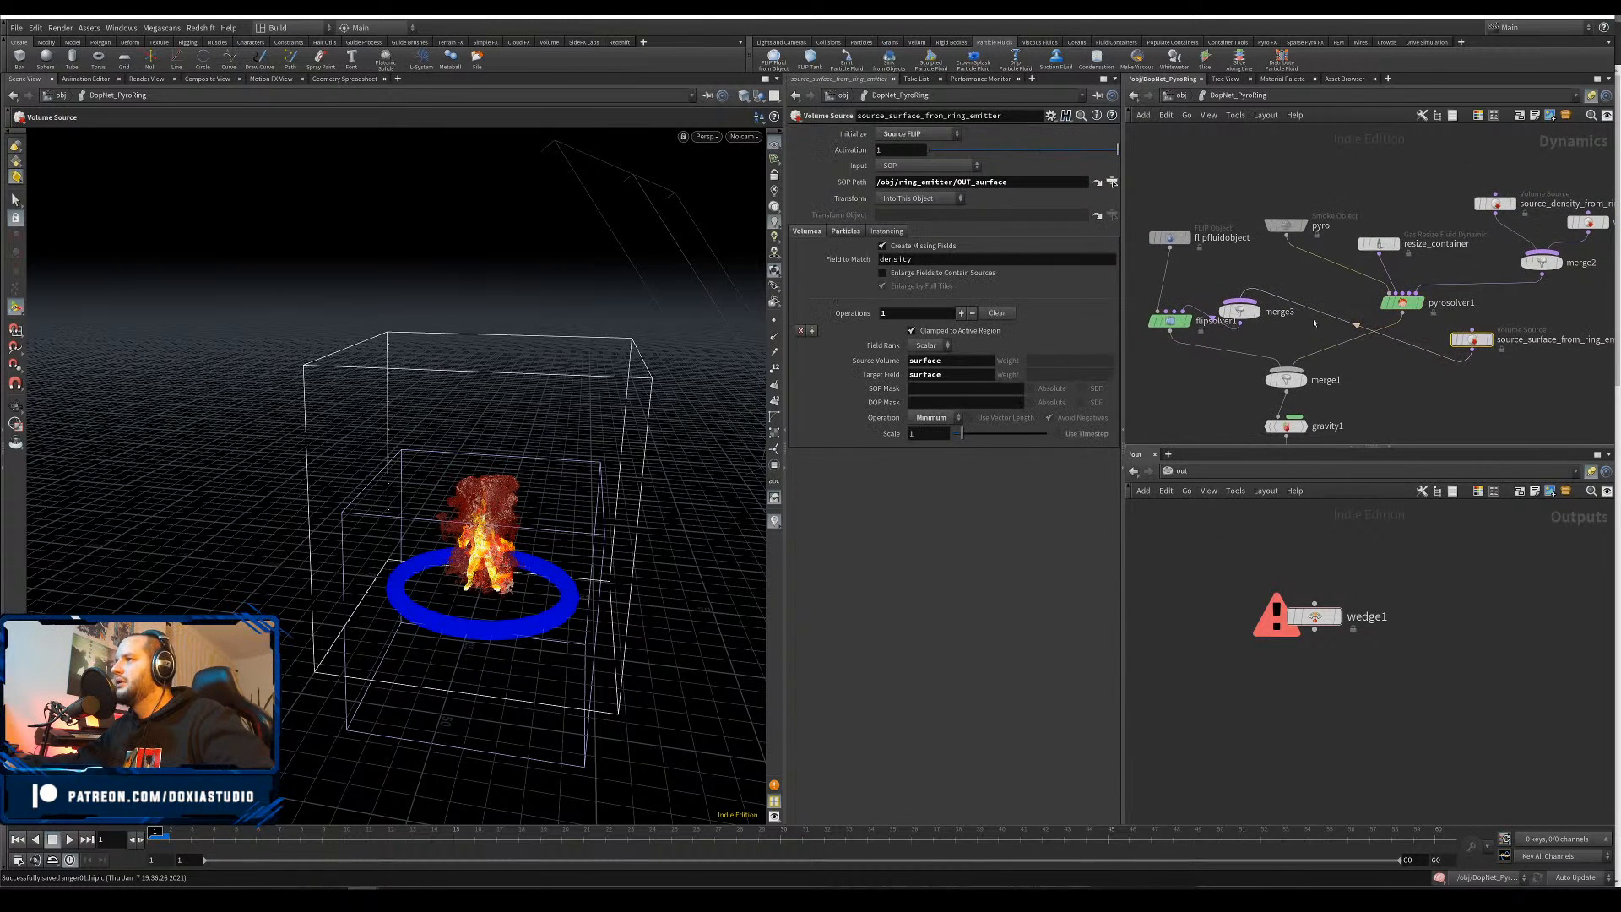
pyautogui.press('Delete')
pyautogui.moveTo(1141, 216); pyautogui.dragTo(1226, 336)
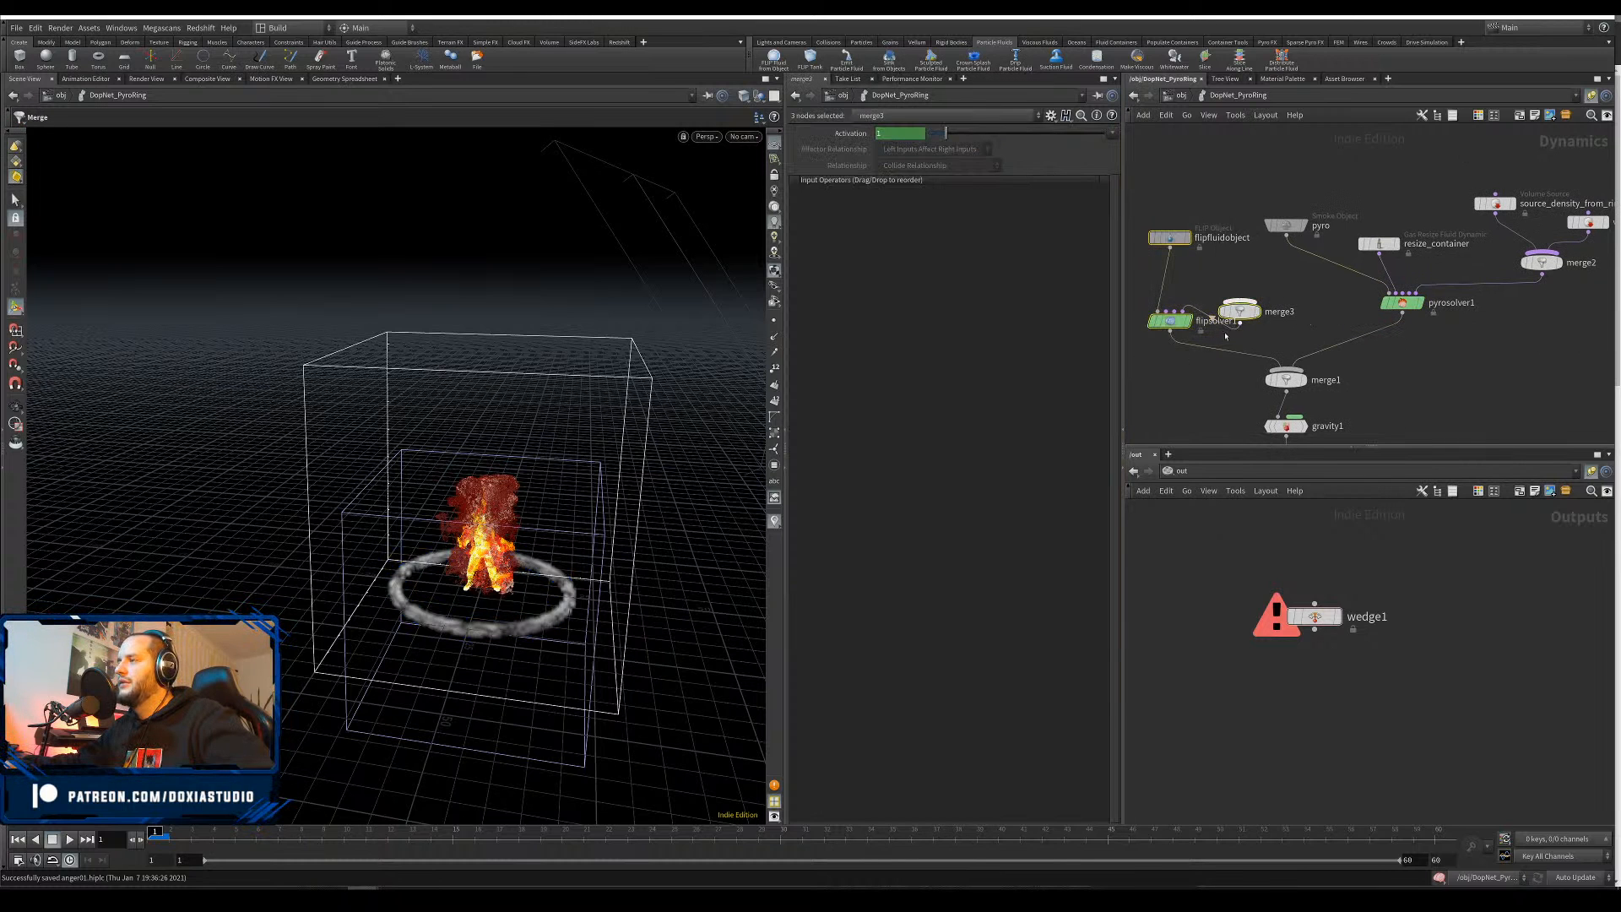
pyautogui.press('Delete')
# Return to the object level and undo the node deletions and the particle fluid emission from the ring
pyautogui.press('u')
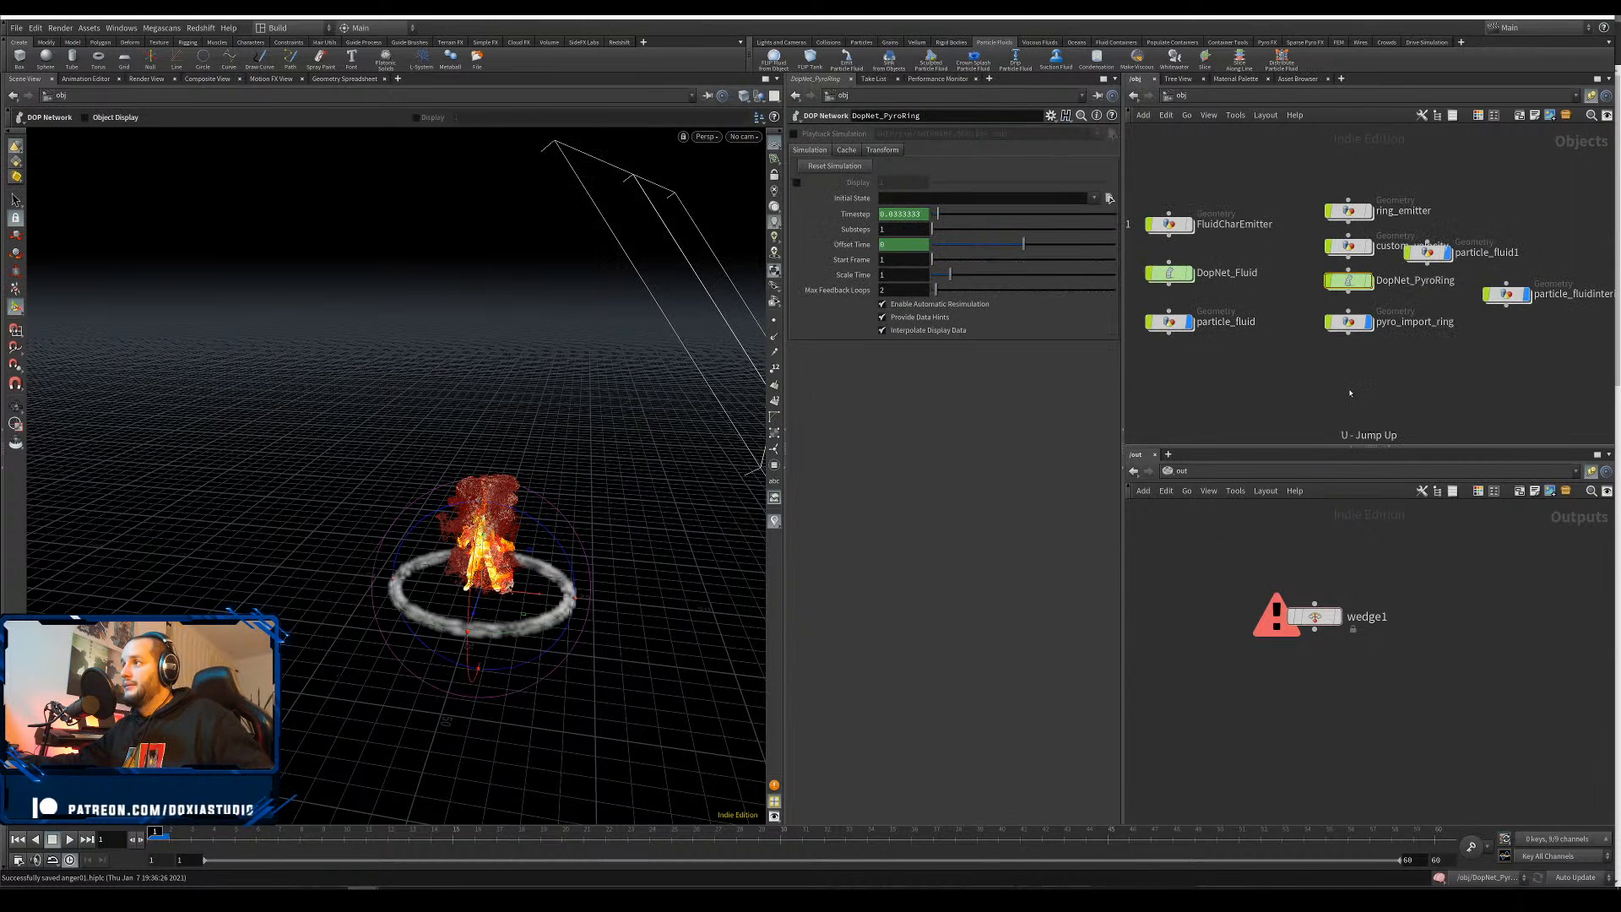
pyautogui.hotkey('ctrl', 'z')
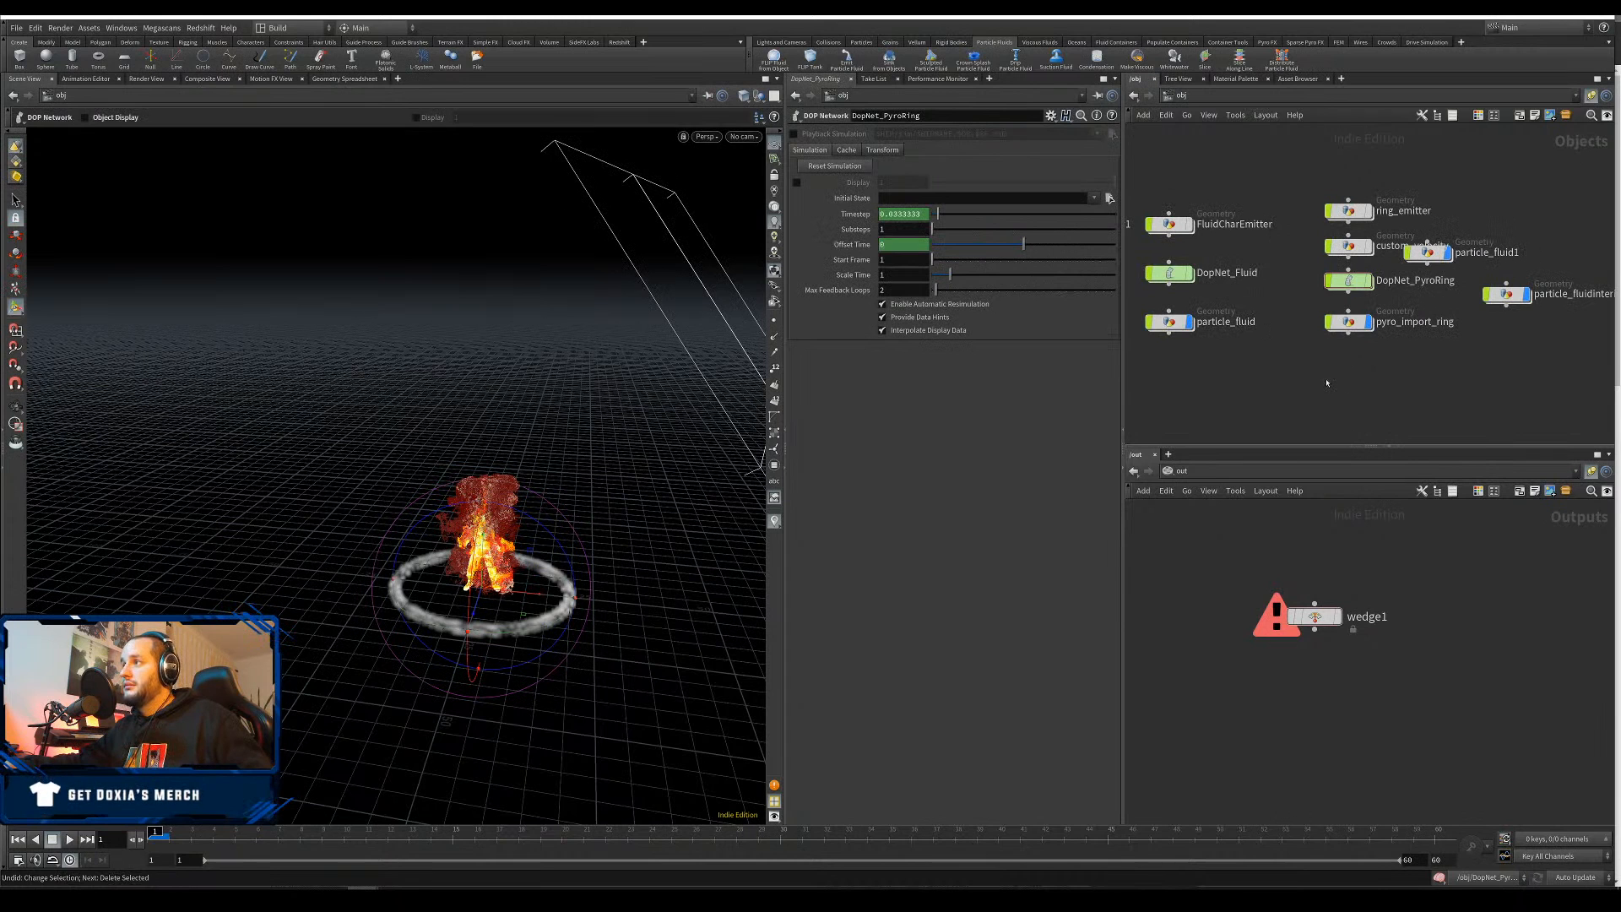
pyautogui.hotkey('ctrl', 'z')
pyautogui.hotkey('ctrl', 'z')
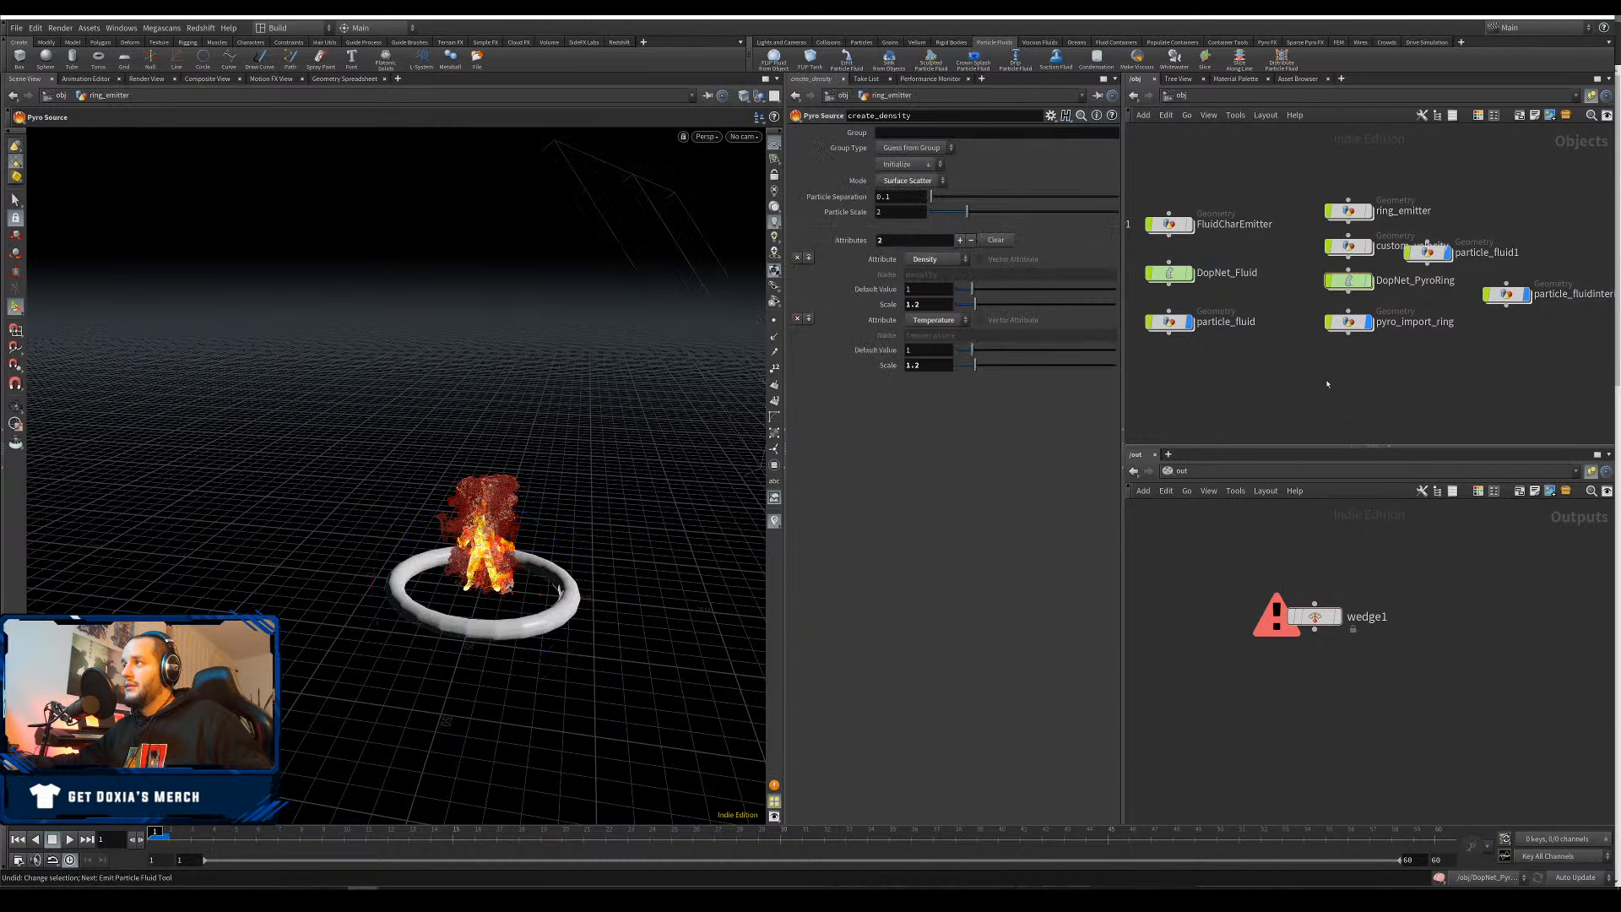
pyautogui.hotkey('ctrl', 'z')
pyautogui.hotkey('ctrl', 'z')
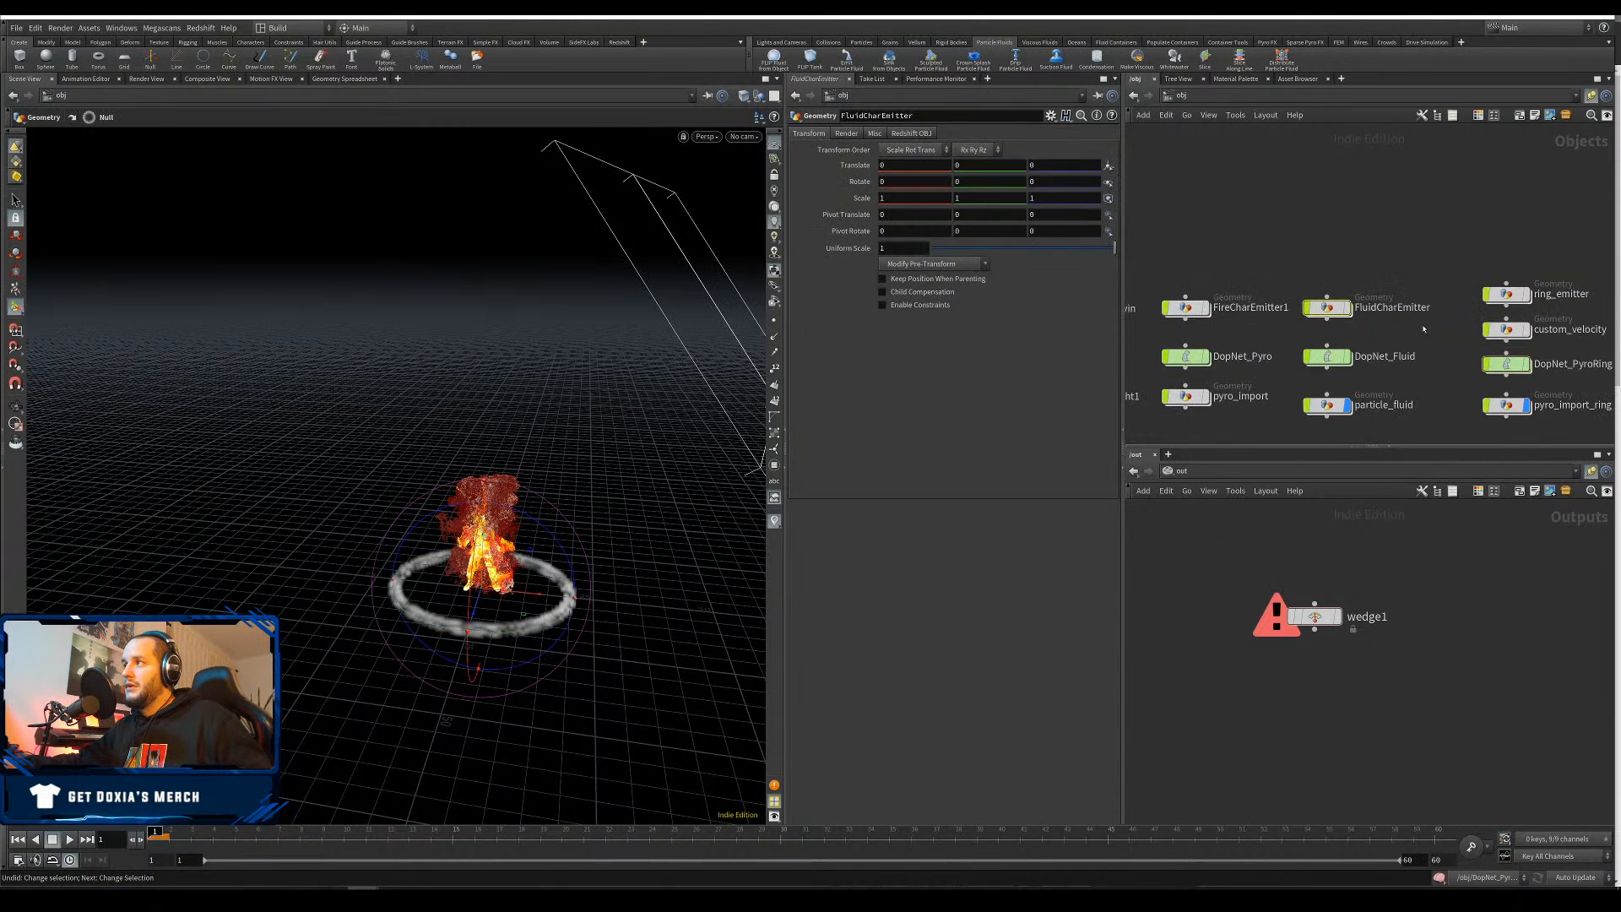
# Save the scene, play back the smoke ring simulation and return to frame 1
pyautogui.moveTo(1401, 304); pyautogui.dragTo(1167, 221, button='middle')
pyautogui.hotkey('ctrl', 's')
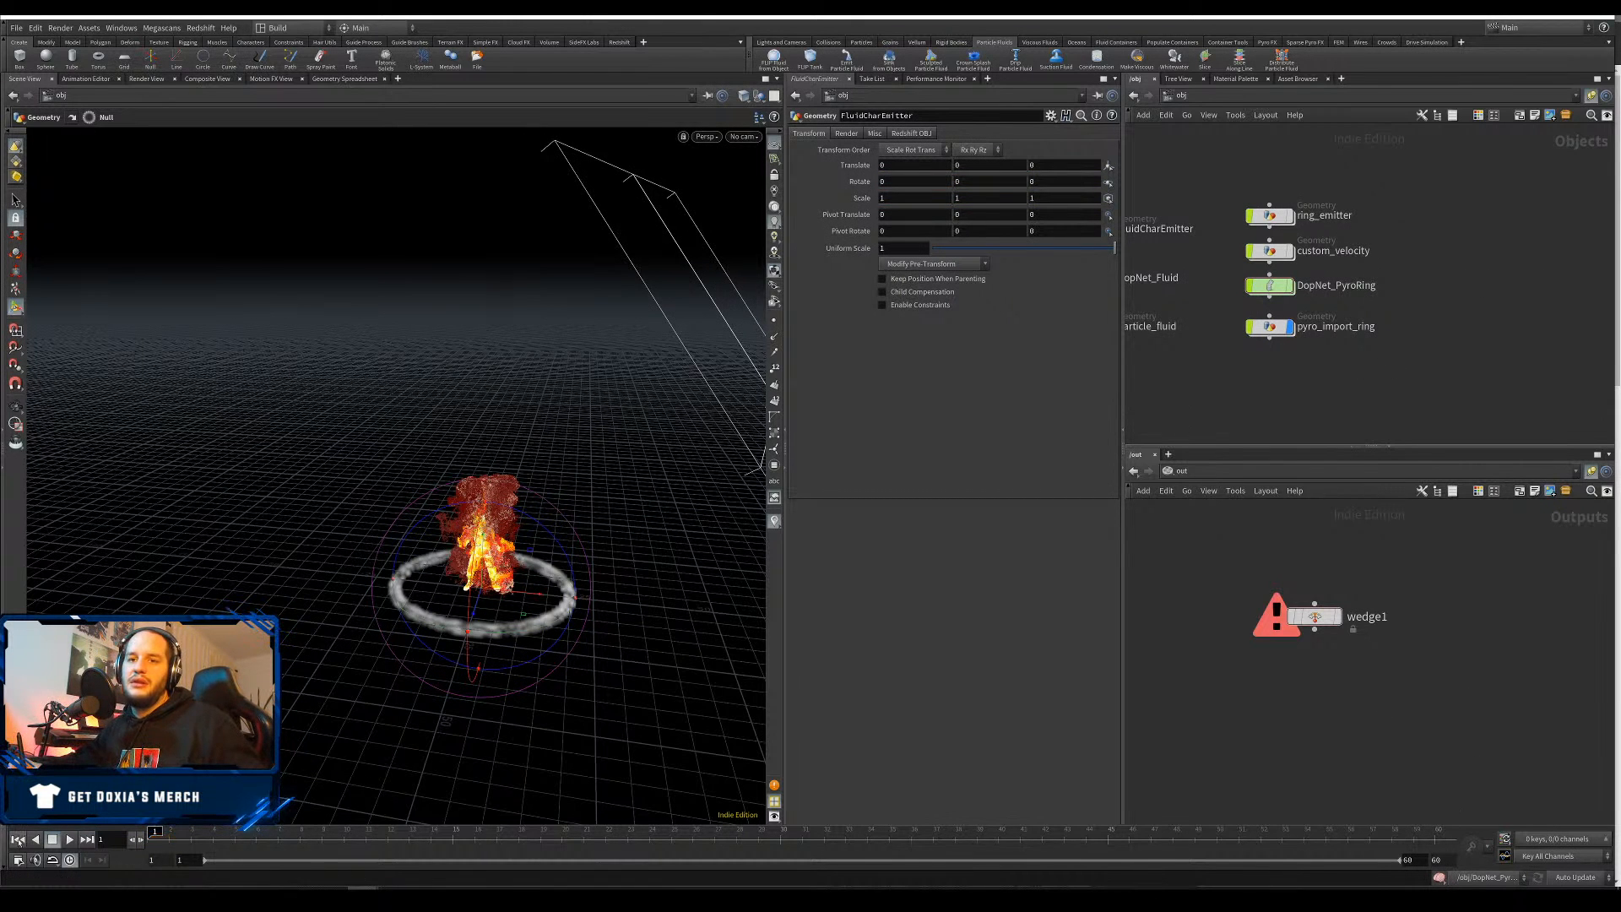
pyautogui.click(69, 839)
pyautogui.click(69, 840)
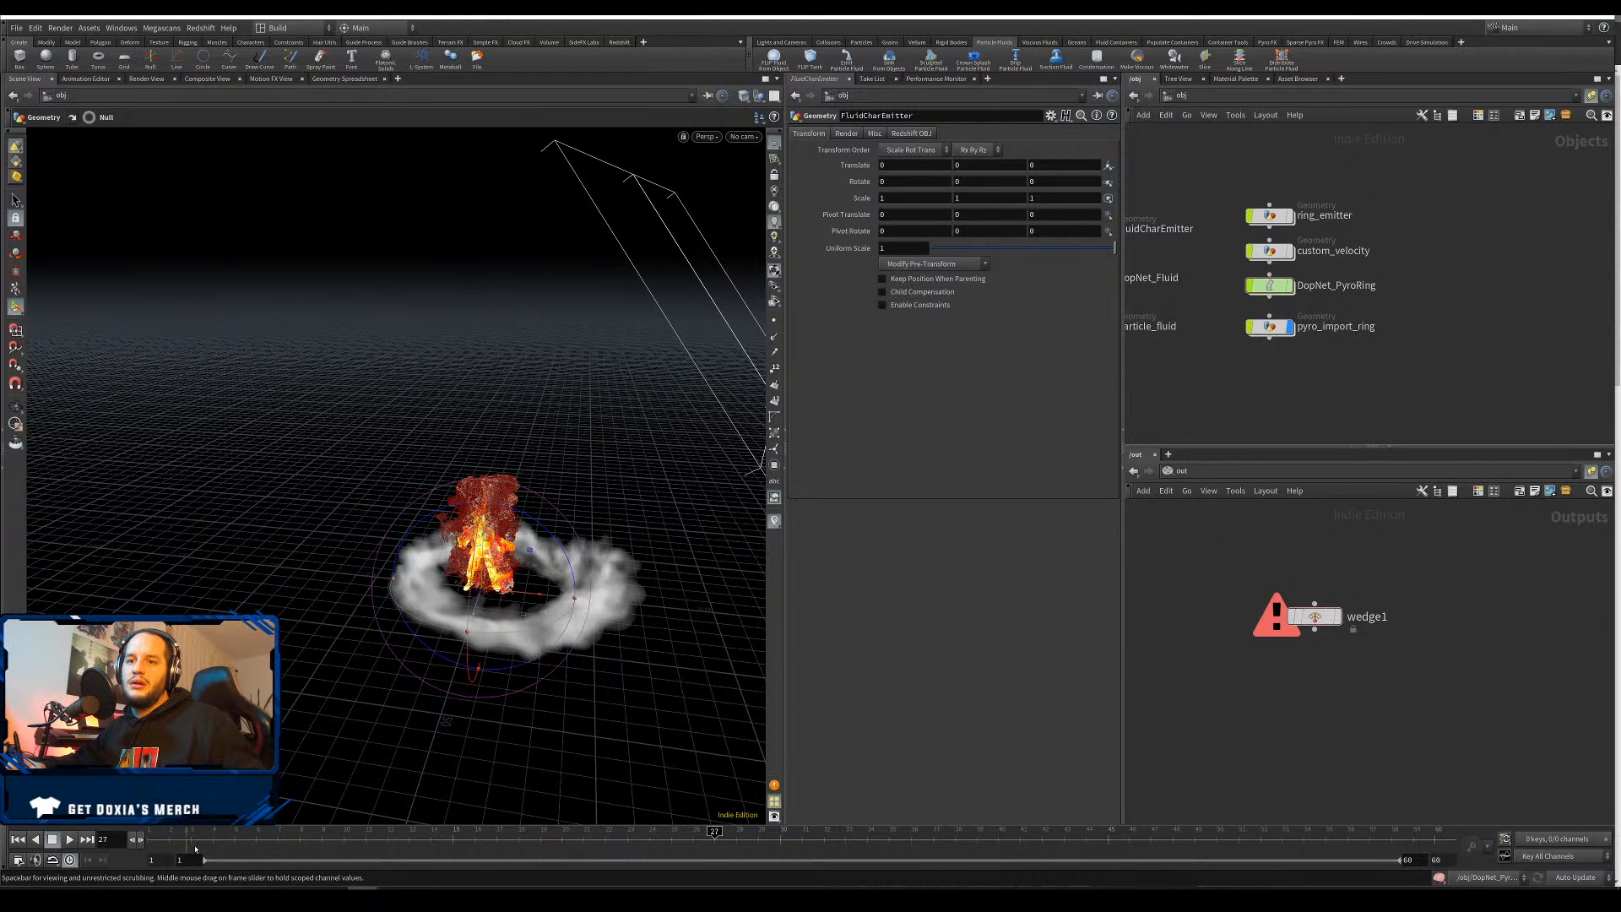
pyautogui.moveTo(194, 839); pyautogui.dragTo(160, 843)
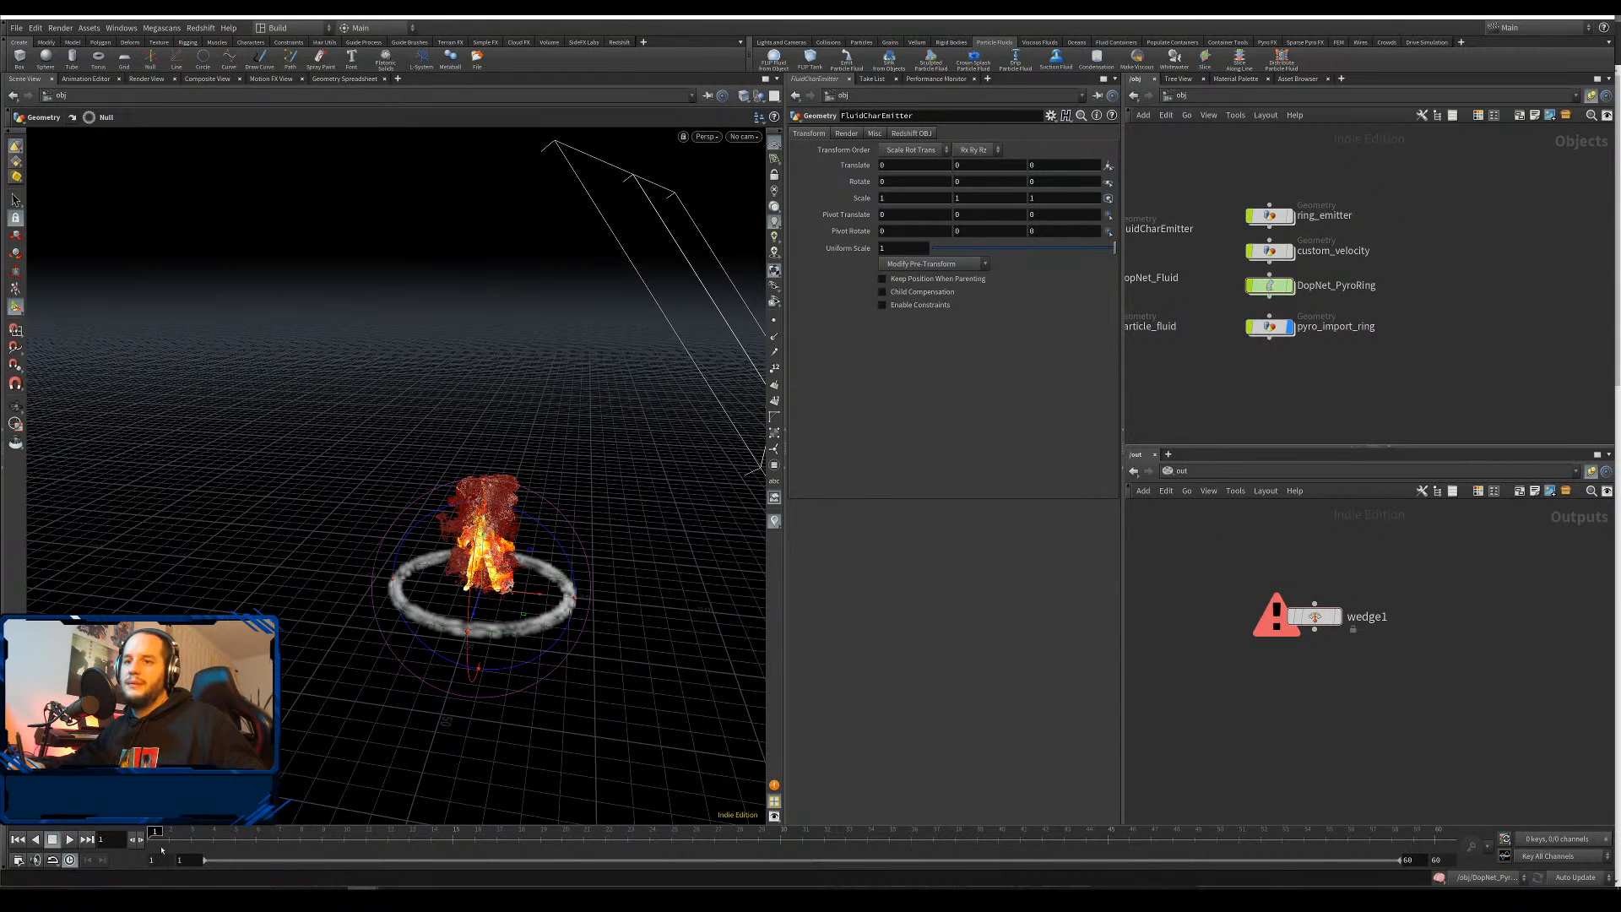
# Create a new simulation network as the current one and place it beside DopNet_PyroRing
pyautogui.click(1439, 877)
pyautogui.click(1478, 809)
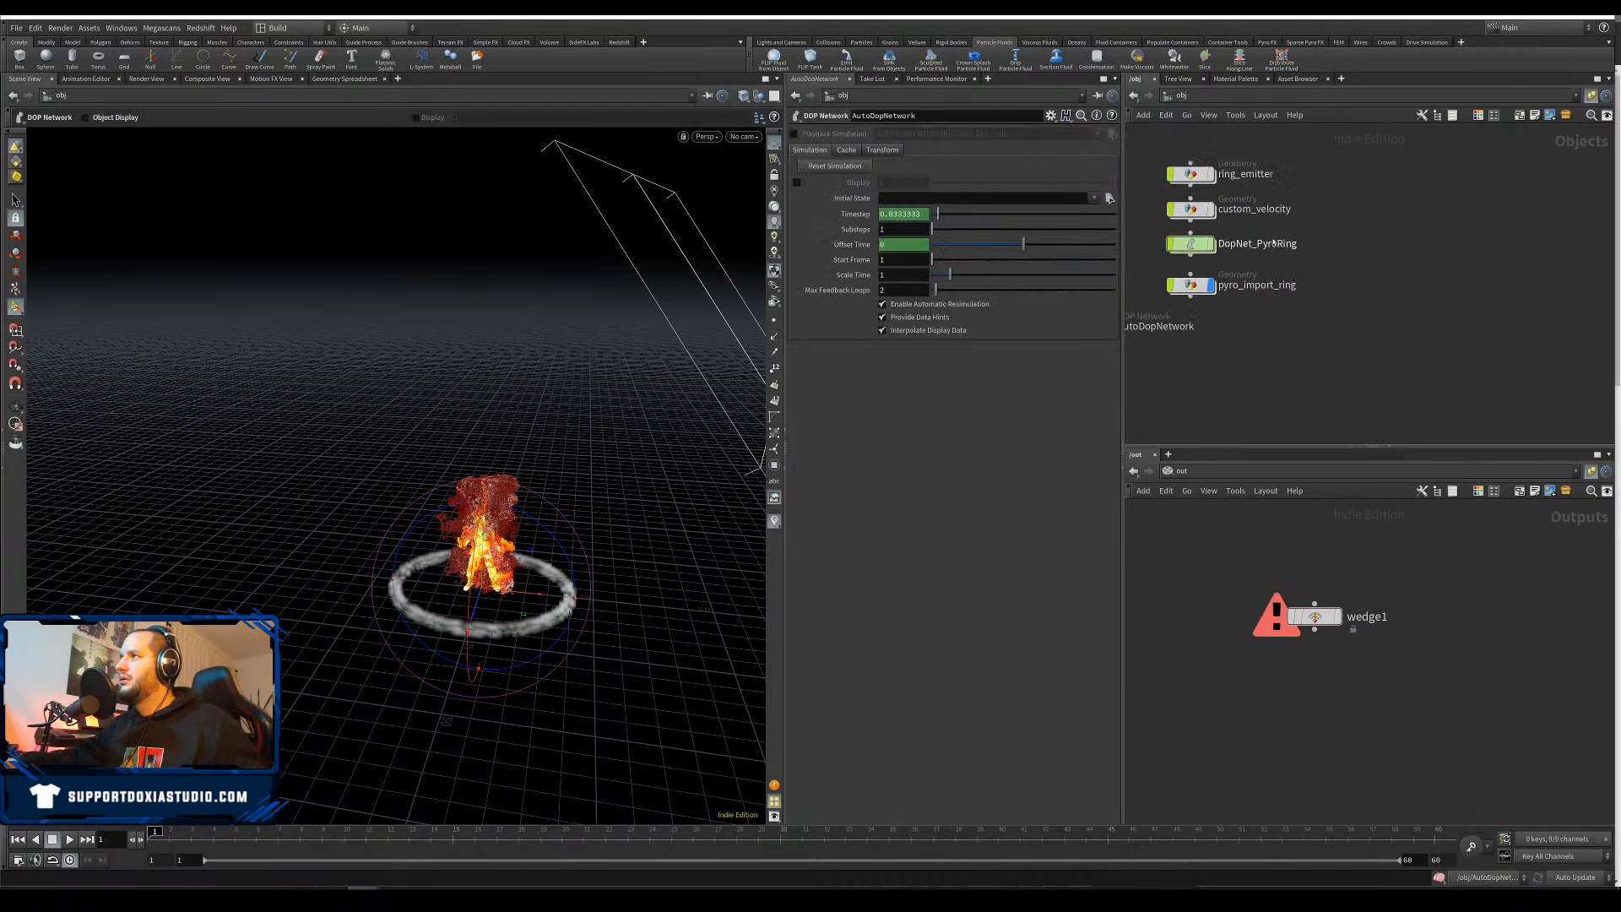
pyautogui.moveTo(1274, 244); pyautogui.dragTo(1486, 284, button='middle')
pyautogui.moveTo(1305, 366); pyautogui.dragTo(1556, 285)
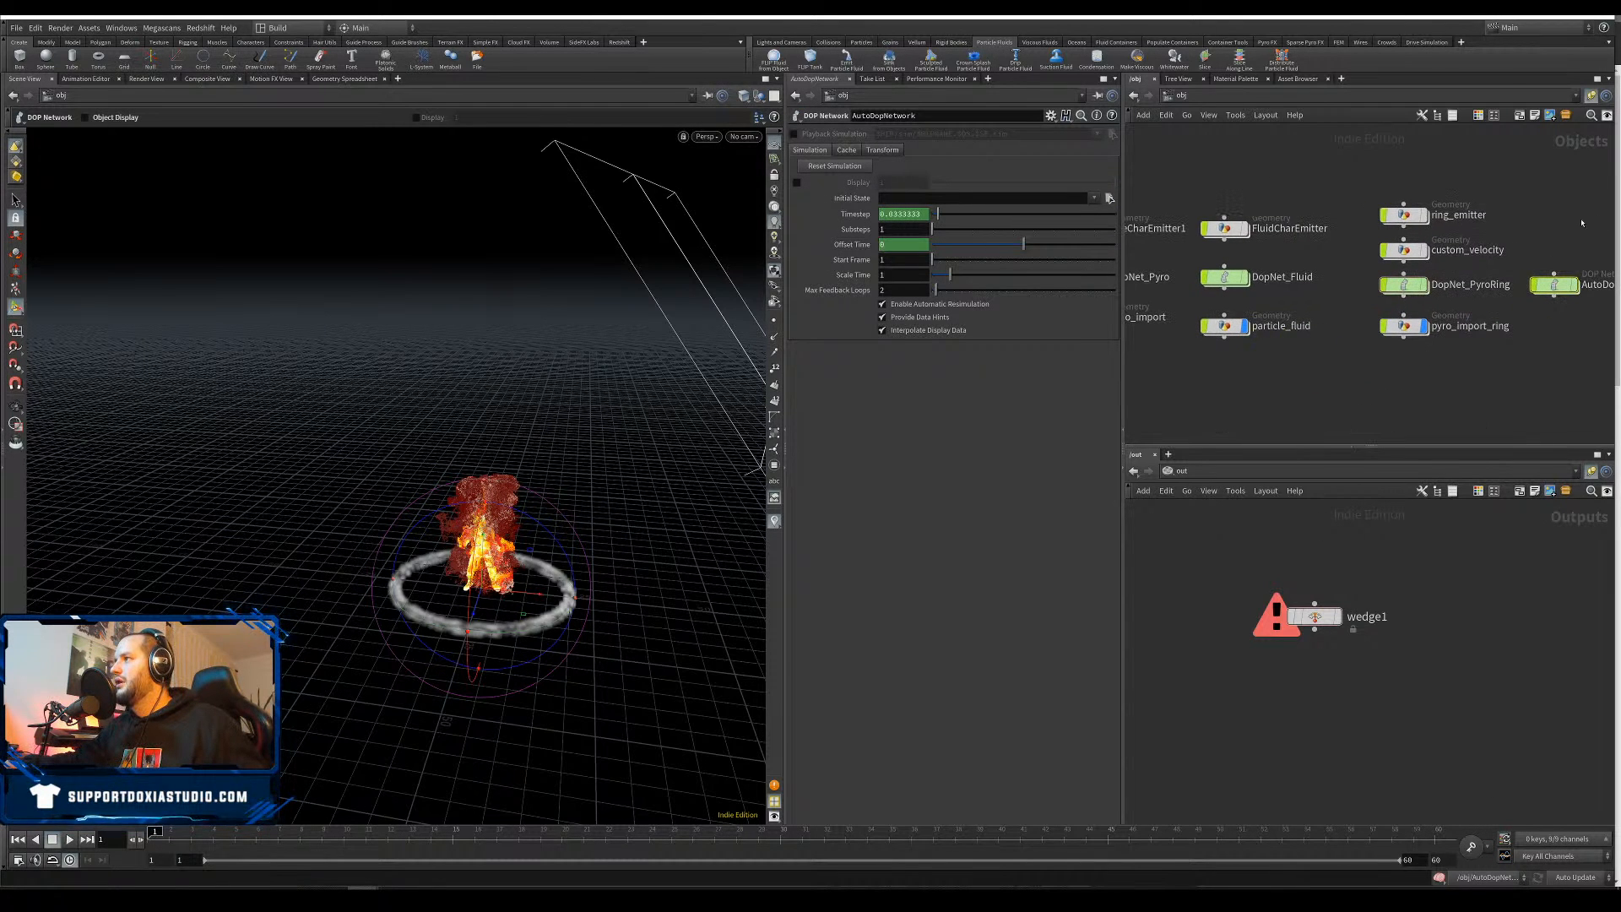
# Display ring_emitter, check its network, and emit a particle fluid from it into the new simulation network
pyautogui.click(1412, 215)
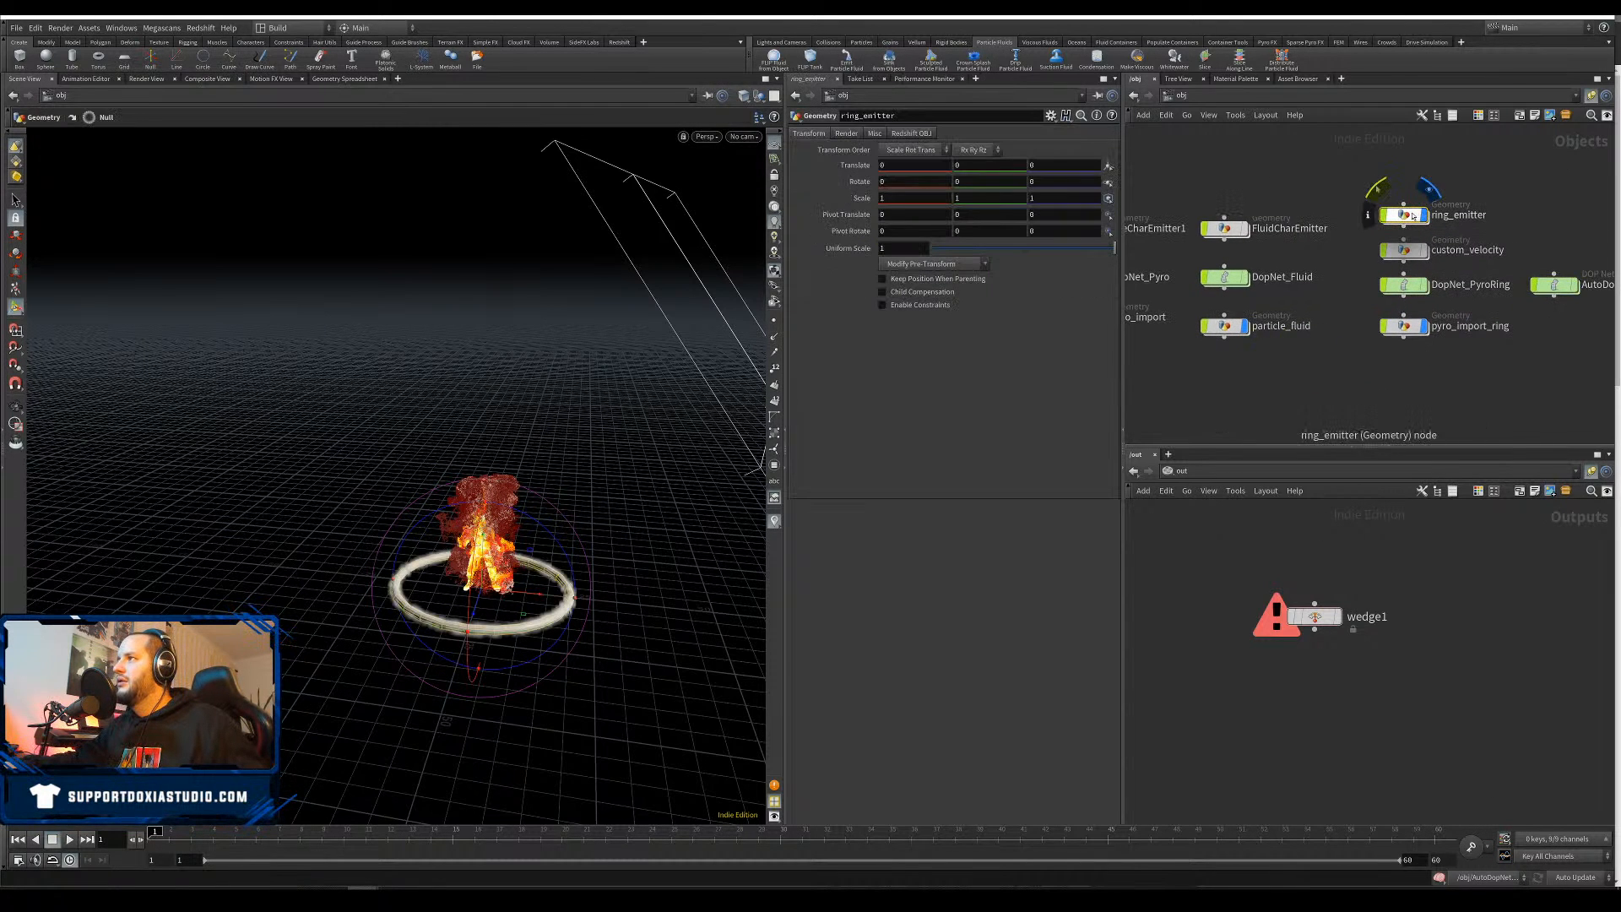
pyautogui.doubleClick(1414, 216)
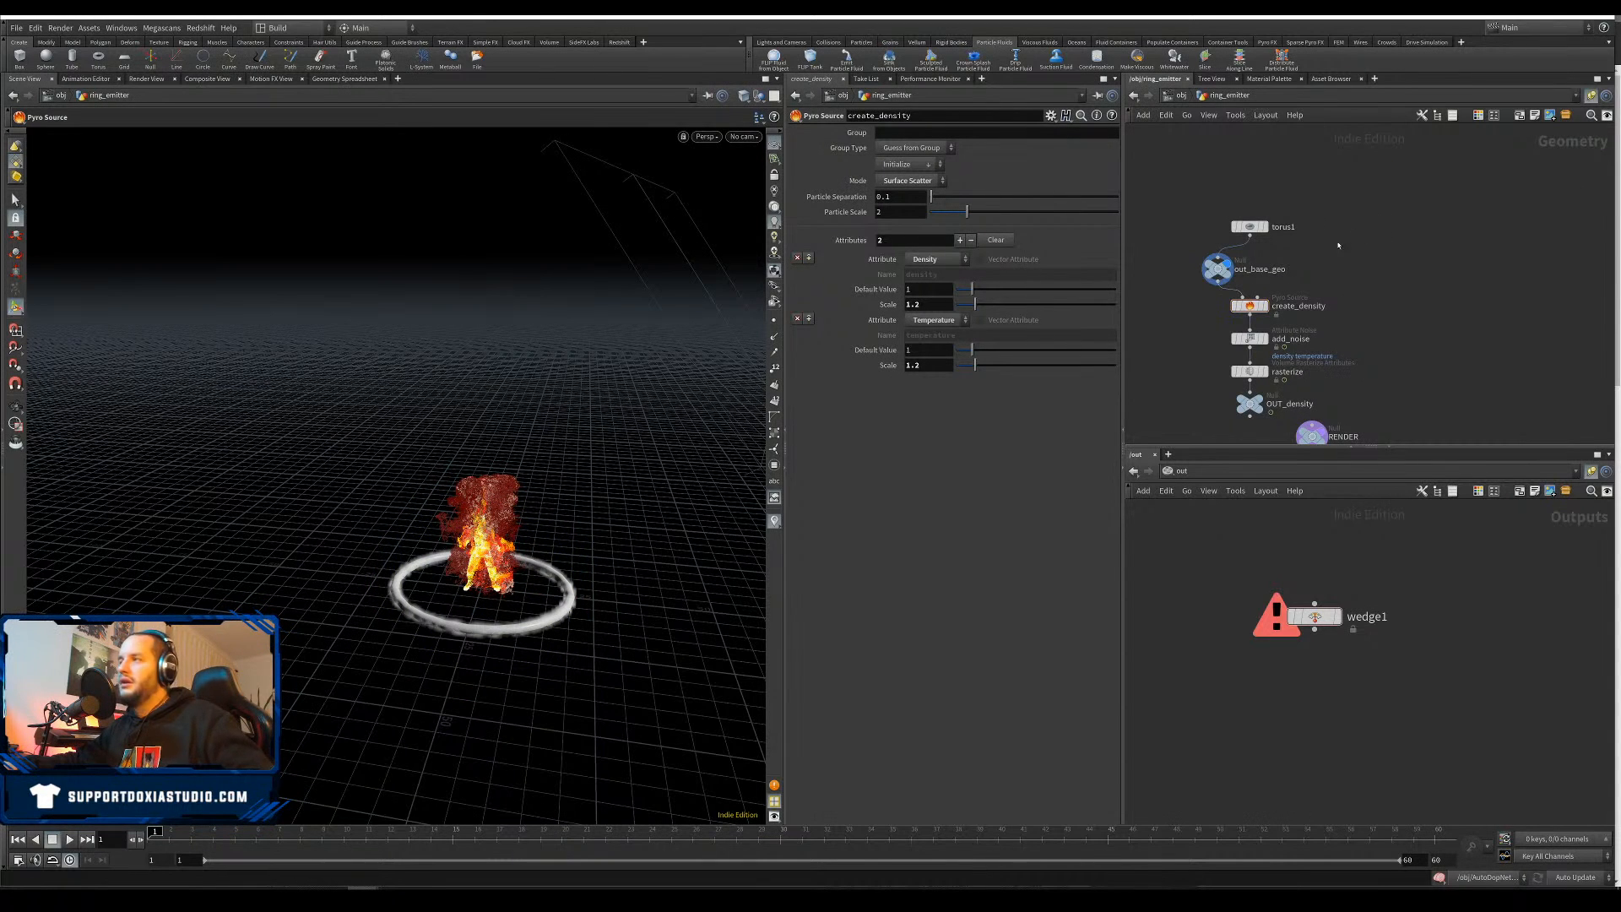
pyautogui.press('u')
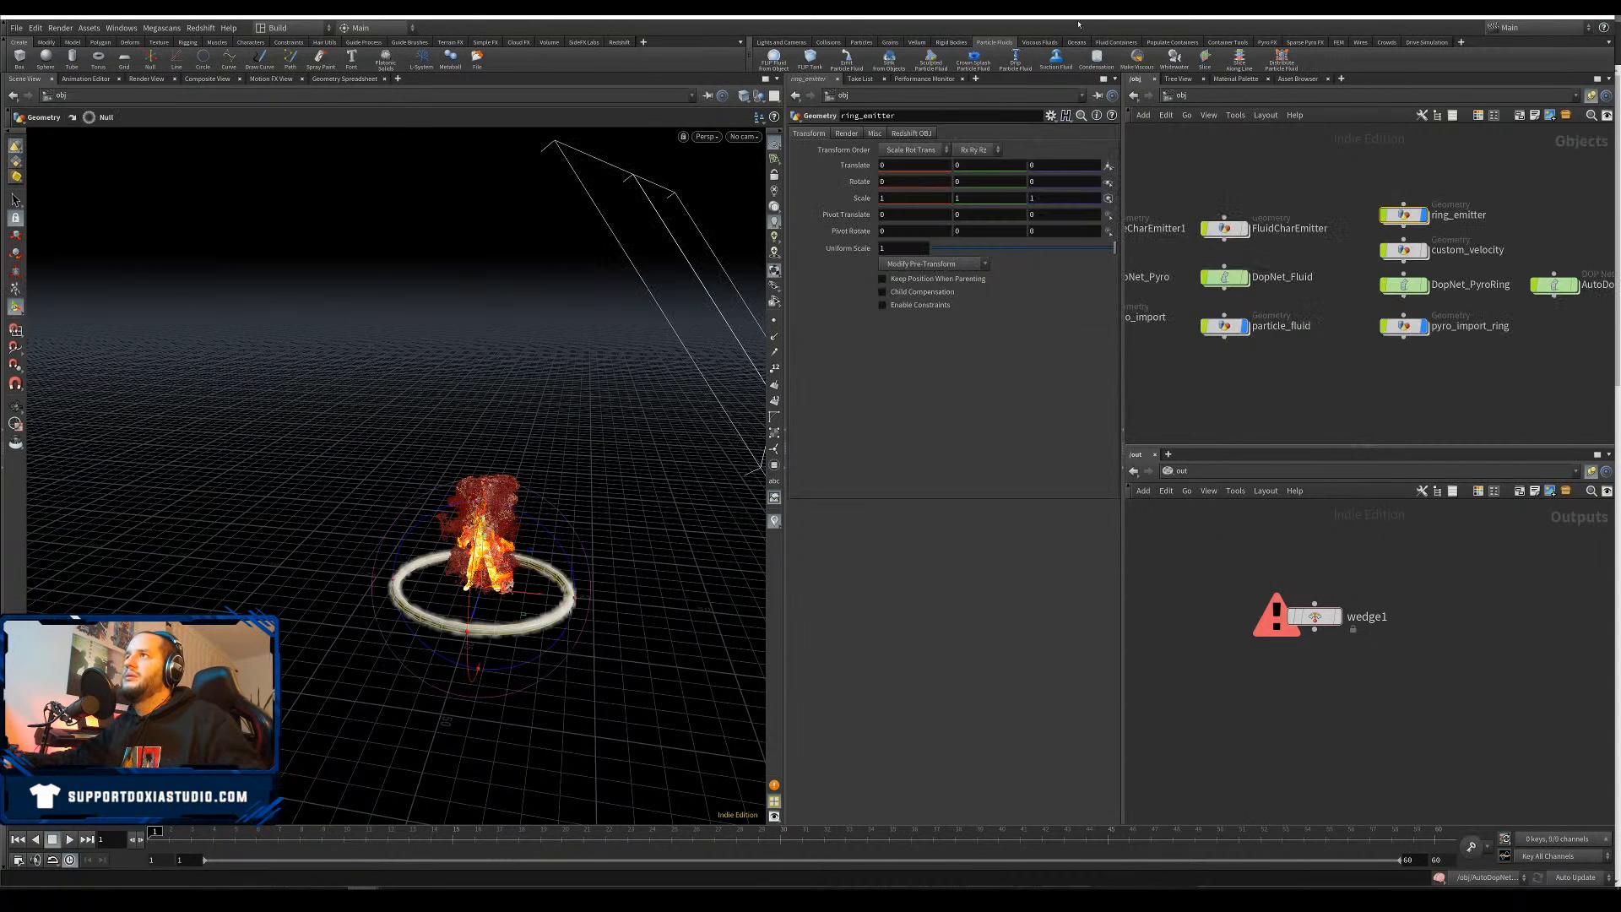
pyautogui.click(848, 59)
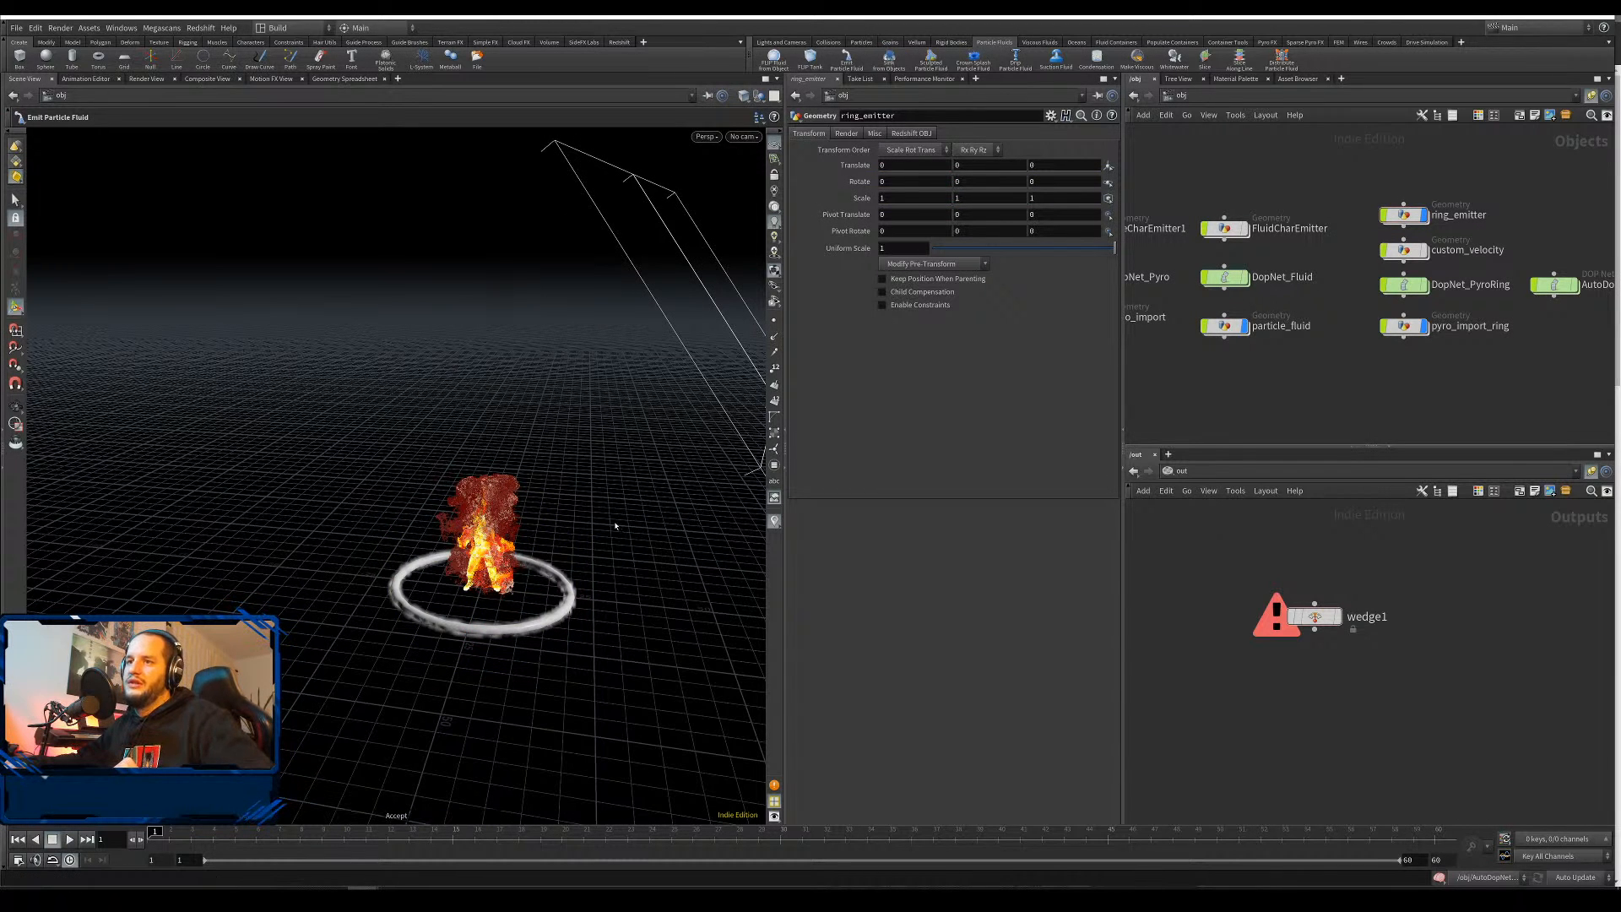
pyautogui.press('Return')
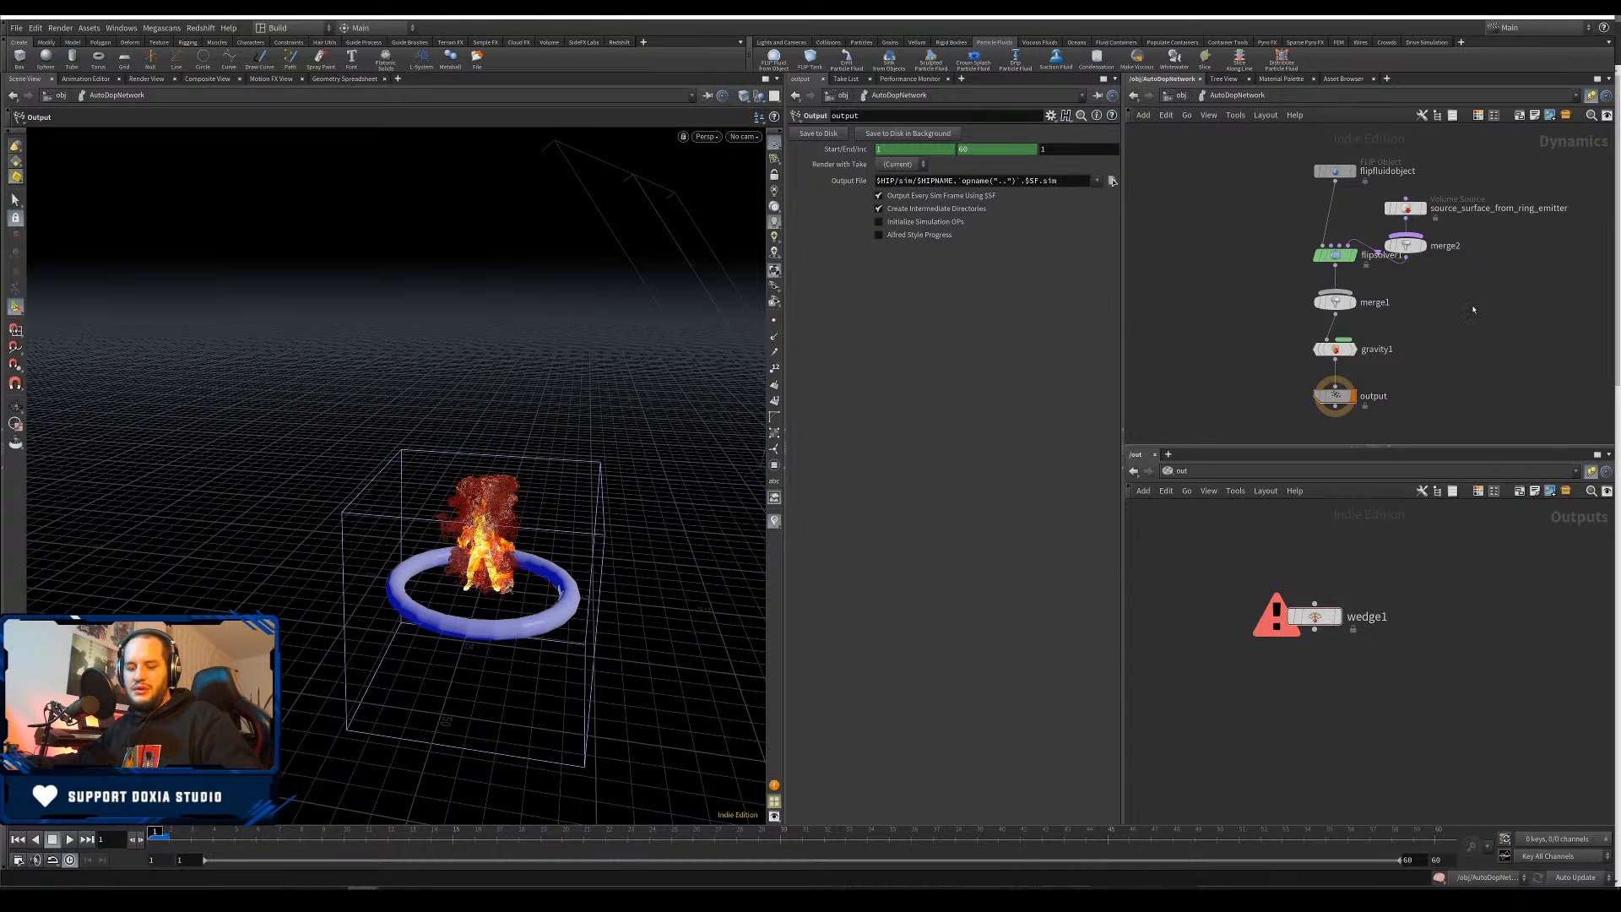
# At the object level, delete particle_fluidinterior and line up AutoDopNetwork and particle_fluid1 beside the pyro ring nodes
pyautogui.press('u')
pyautogui.moveTo(1368, 336); pyautogui.dragTo(1381, 370)
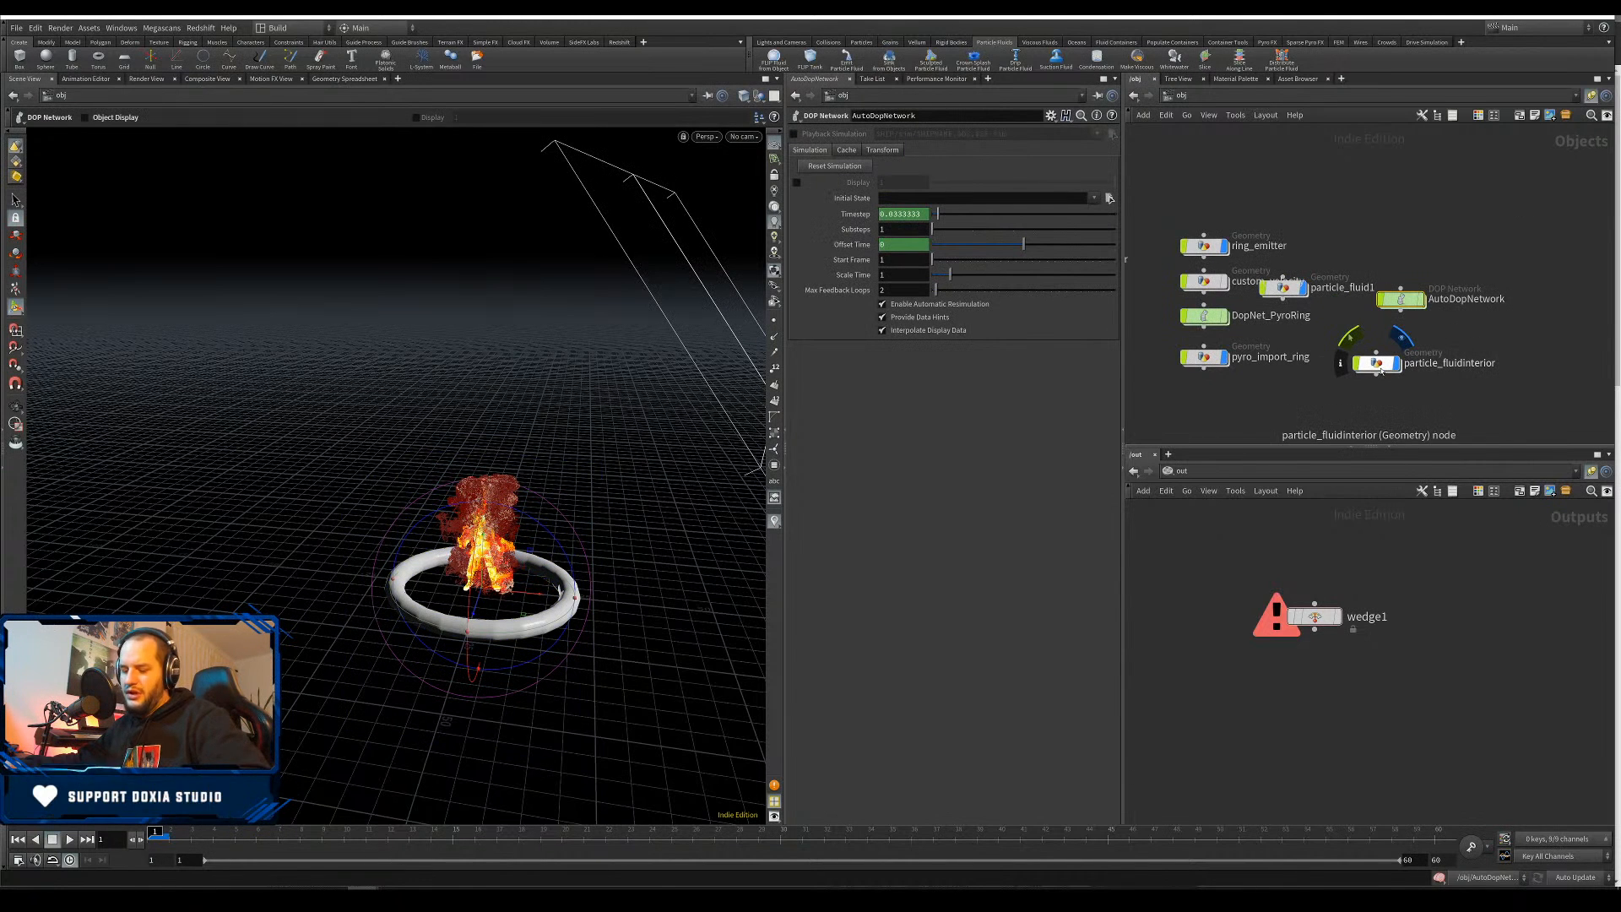
pyautogui.click(1382, 370)
pyautogui.press('Delete')
pyautogui.moveTo(1401, 301); pyautogui.dragTo(1364, 361)
pyautogui.moveTo(1381, 288); pyautogui.dragTo(1344, 315)
# Rename AutoDopNetwork as DopNet_Fluid_Ring
pyautogui.doubleClick(1411, 315)
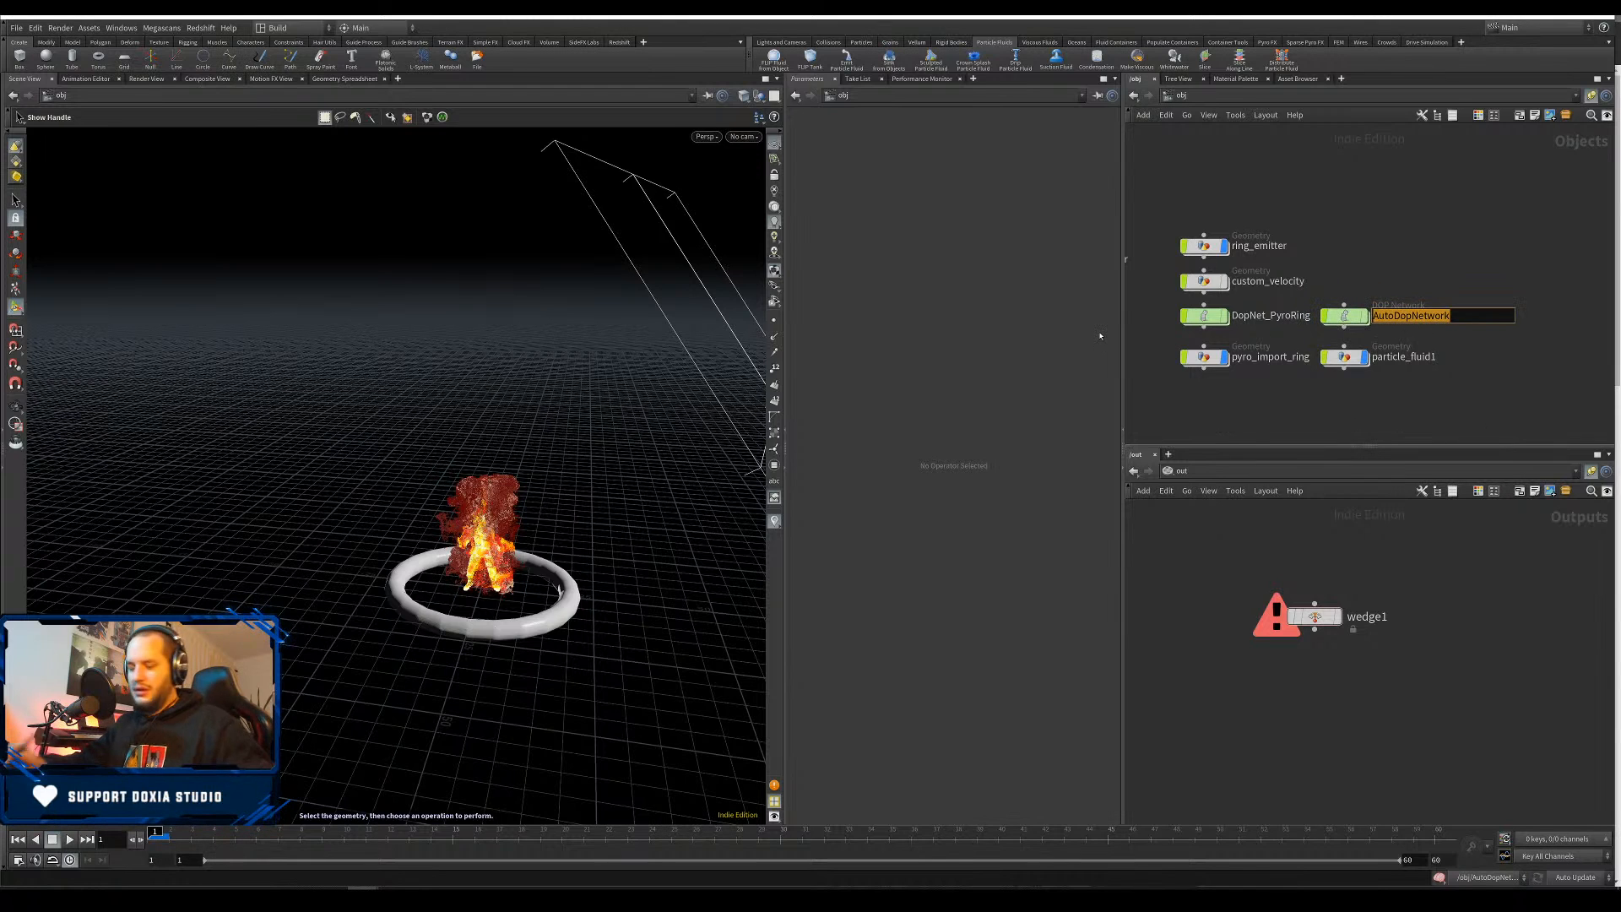
pyautogui.write('DopN')
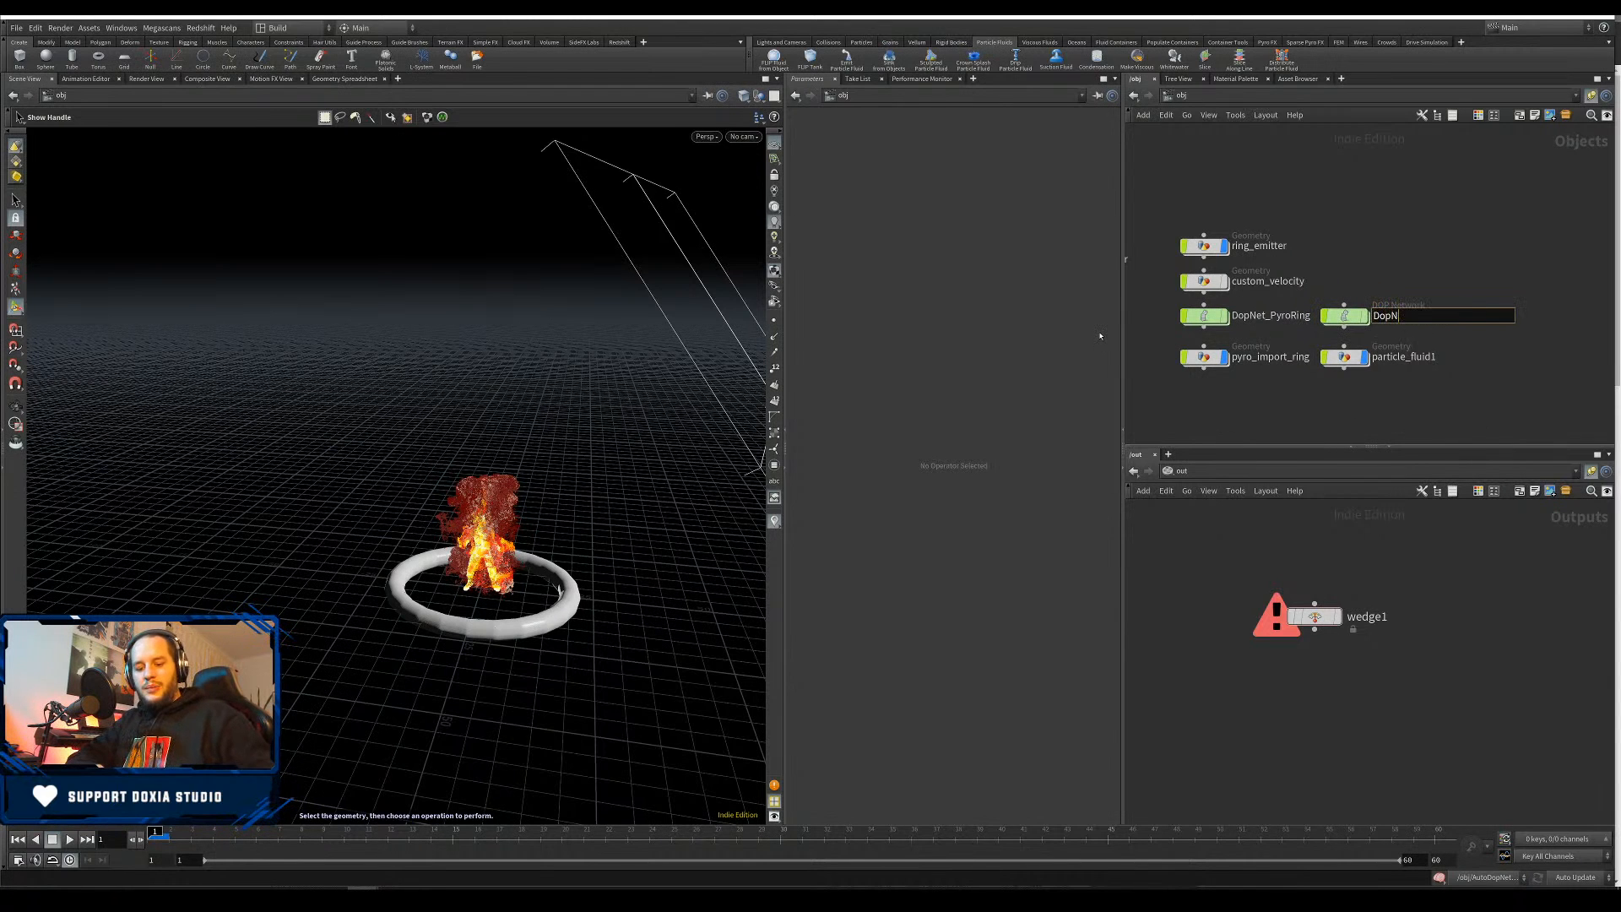
pyautogui.write('et_Fluid_Ring')
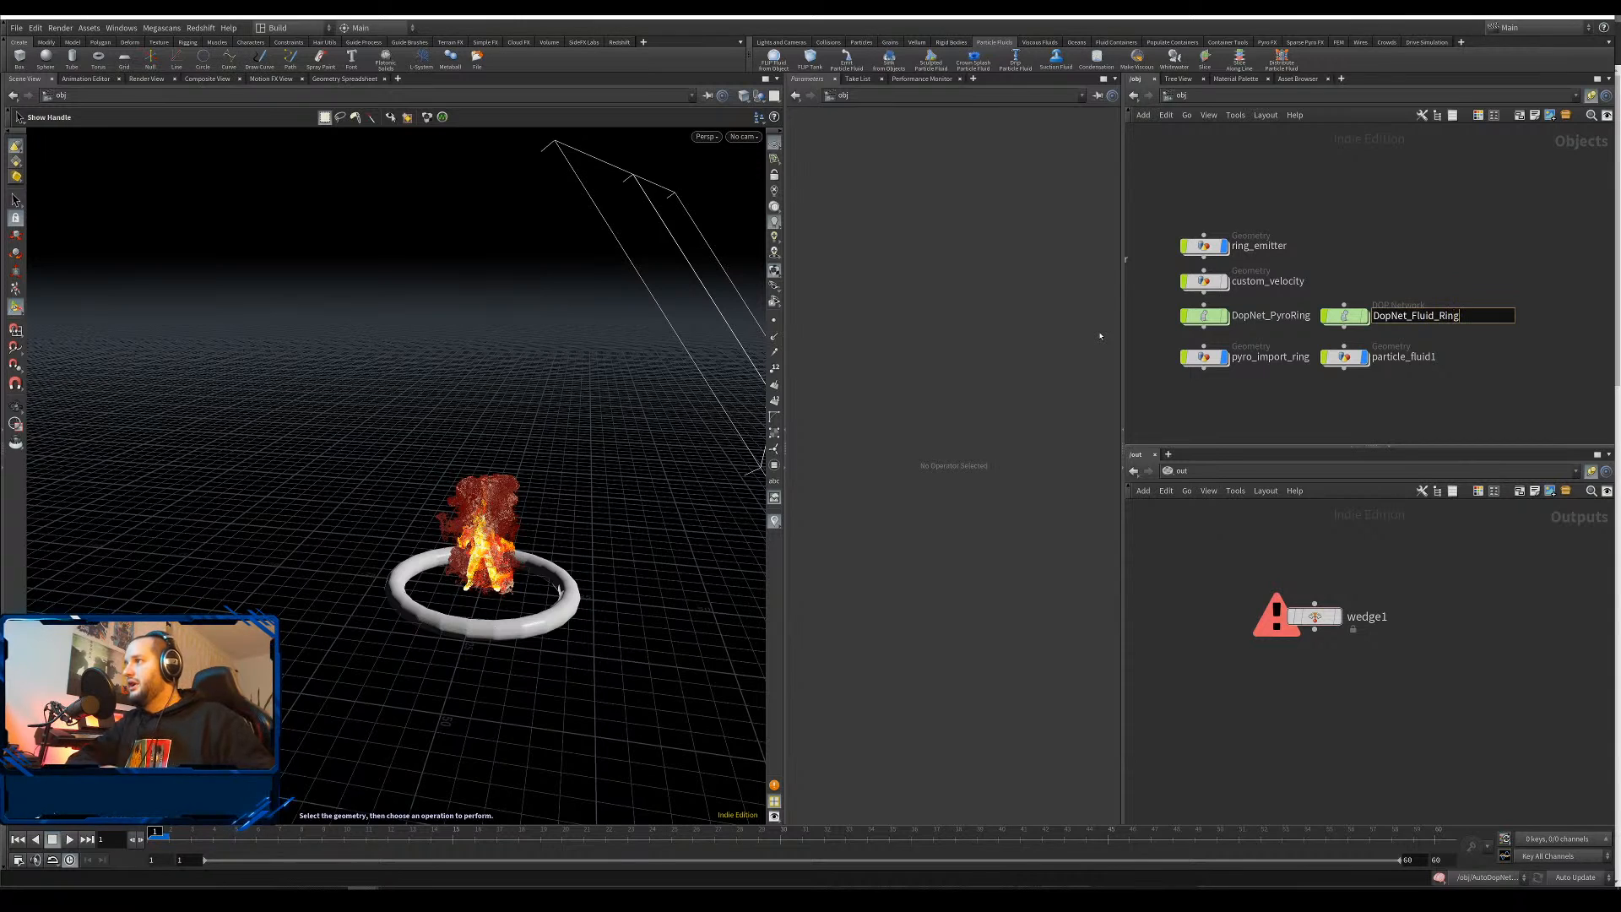
pyautogui.press('Return')
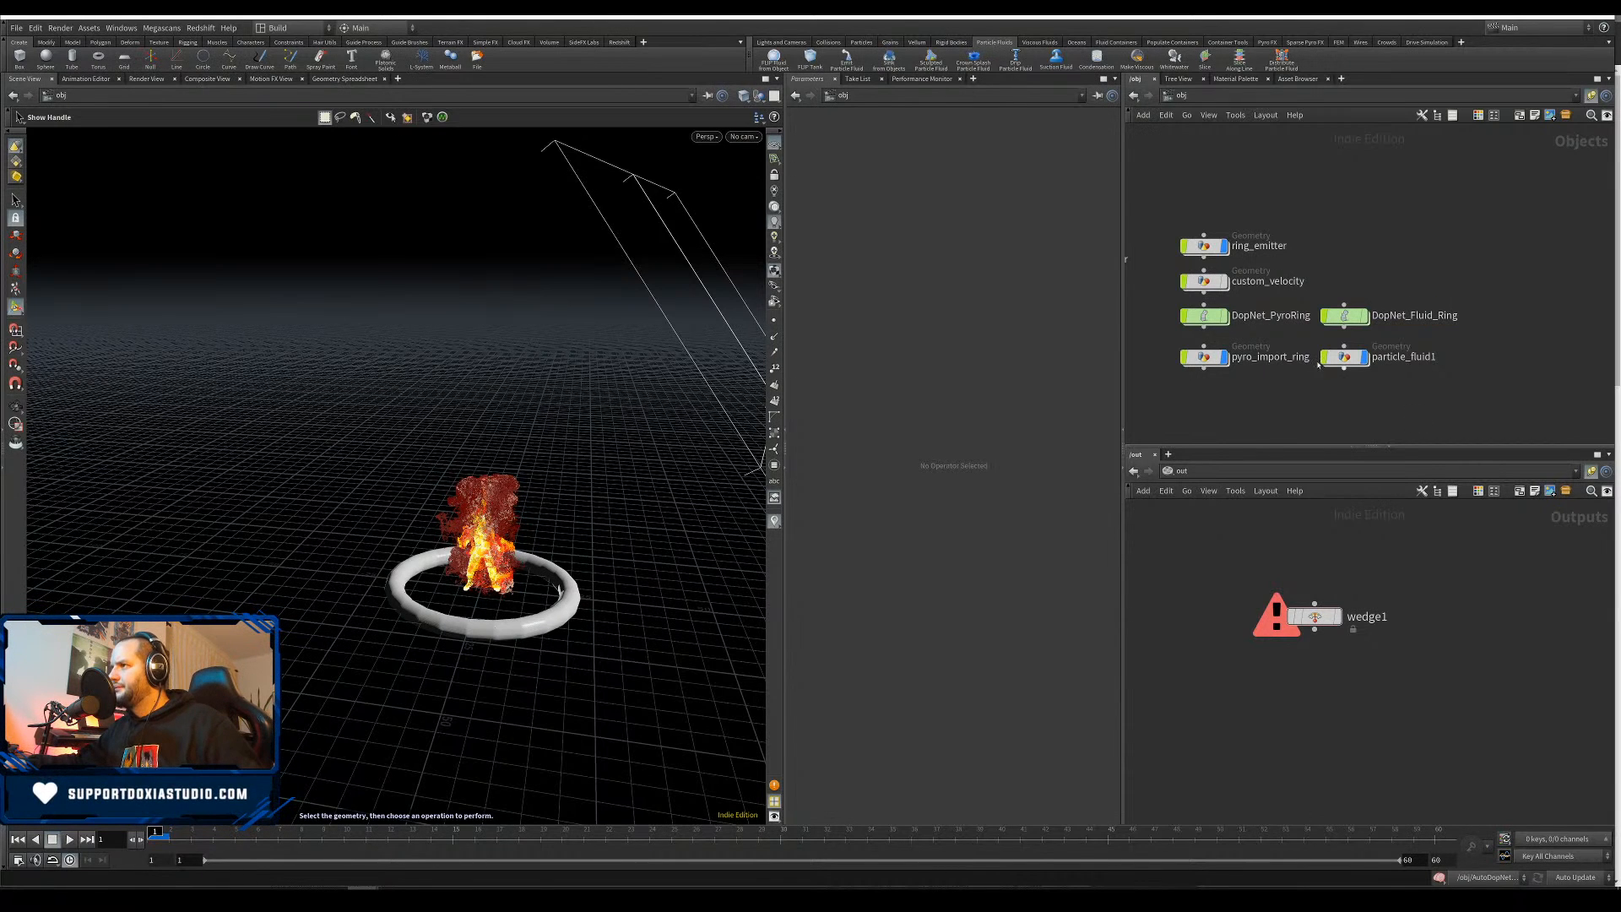
# Rename the particle_fluid1 object as Particles_Ring
pyautogui.doubleClick(1404, 357)
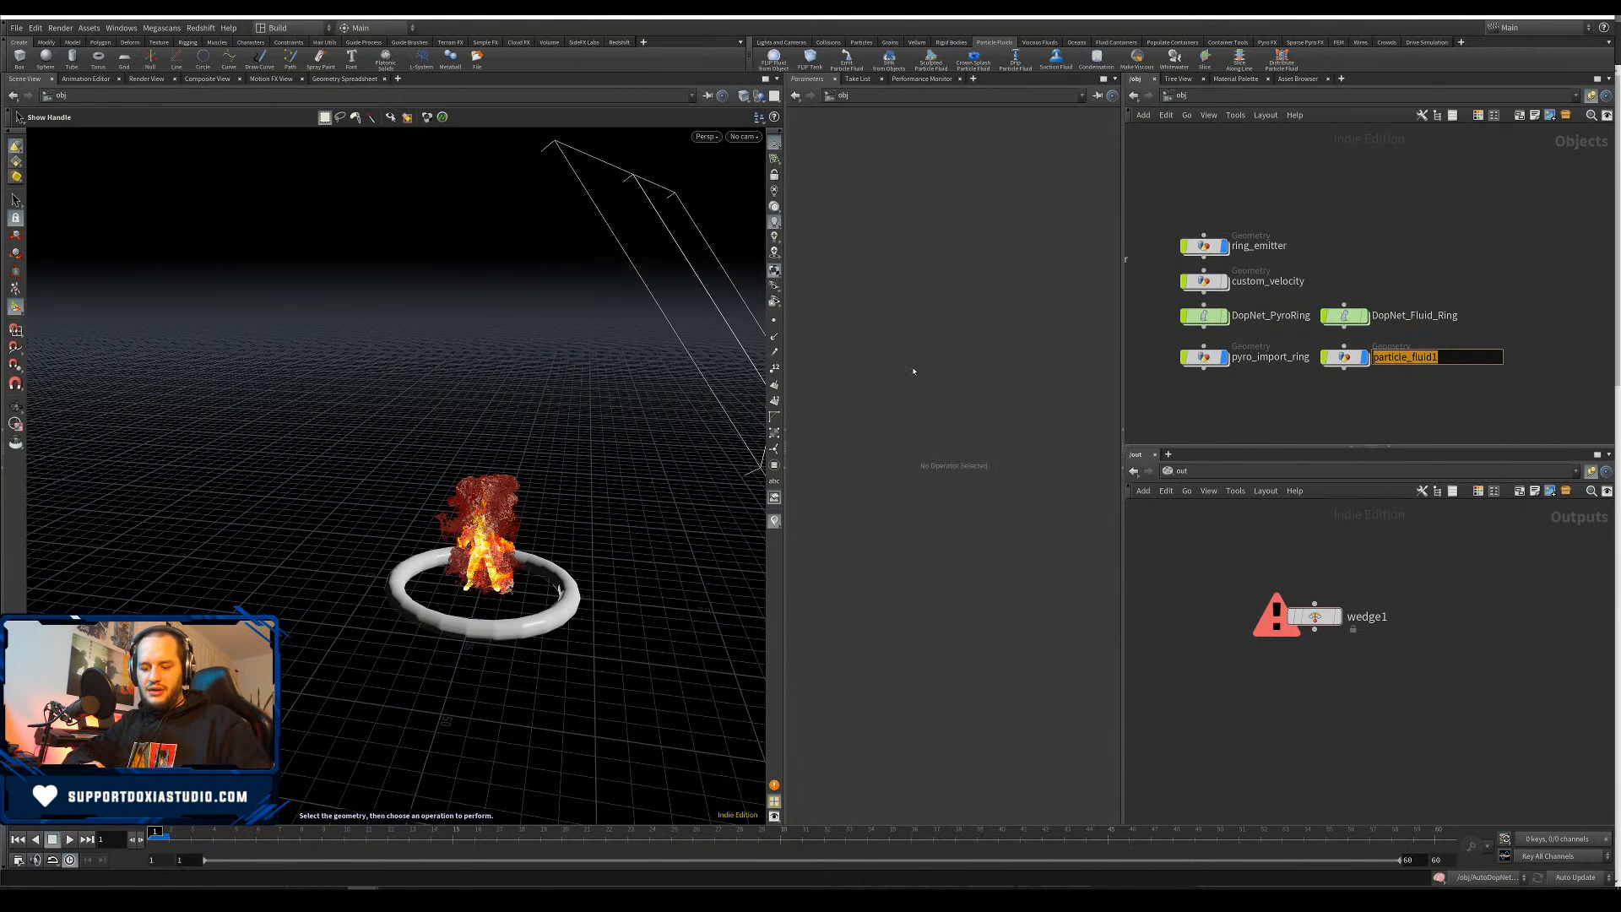
pyautogui.write('Fl')
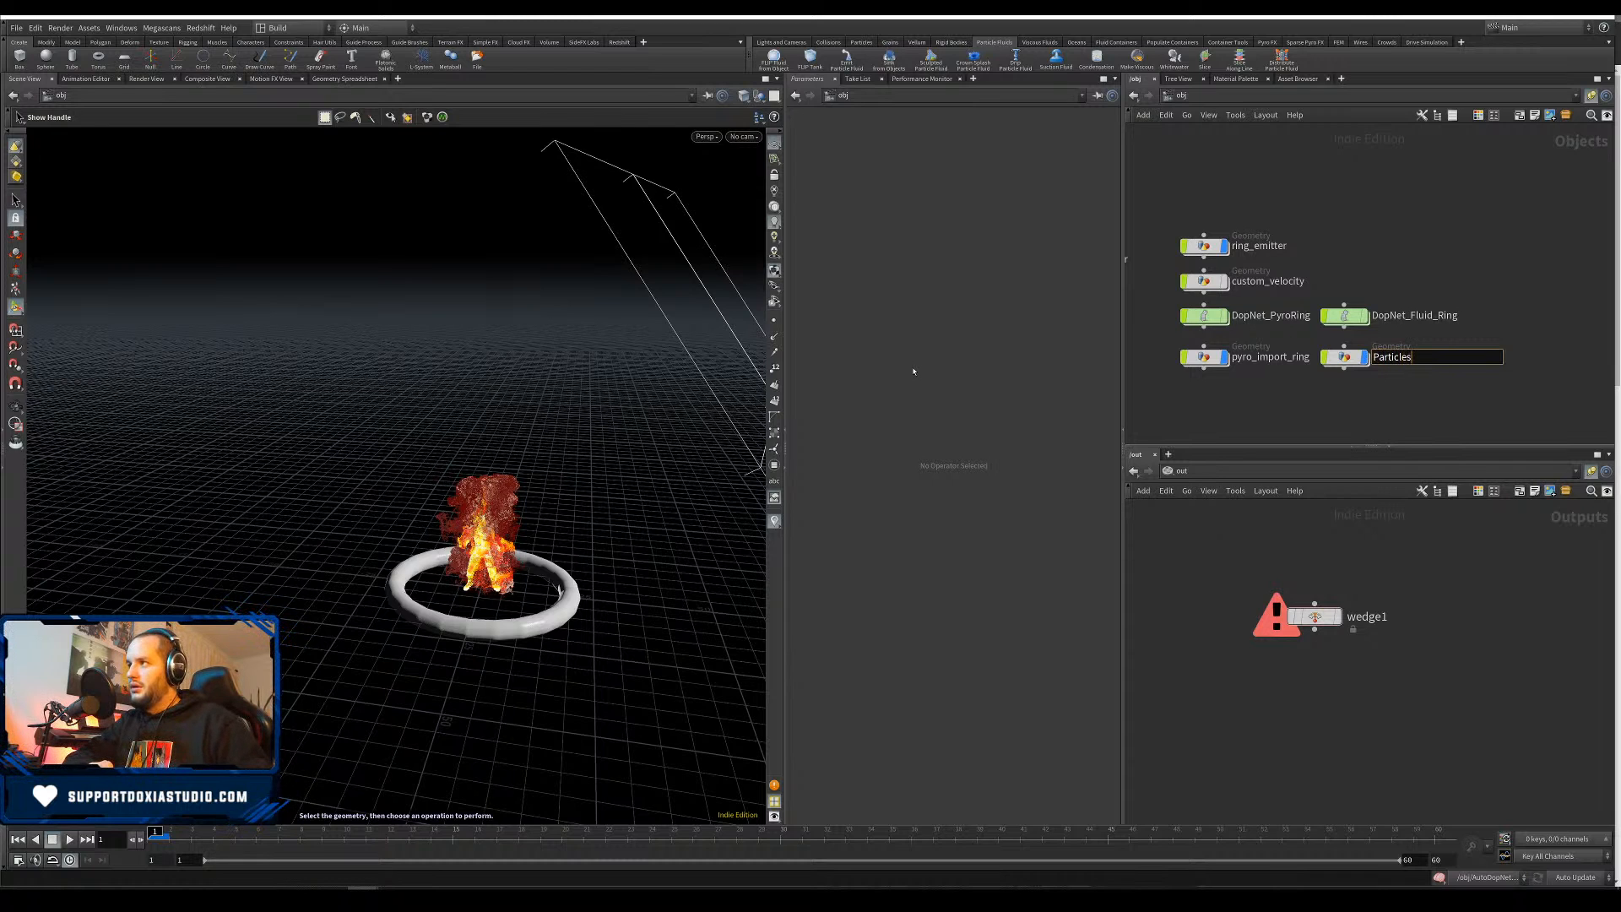
pyautogui.write('Particles_Ring')
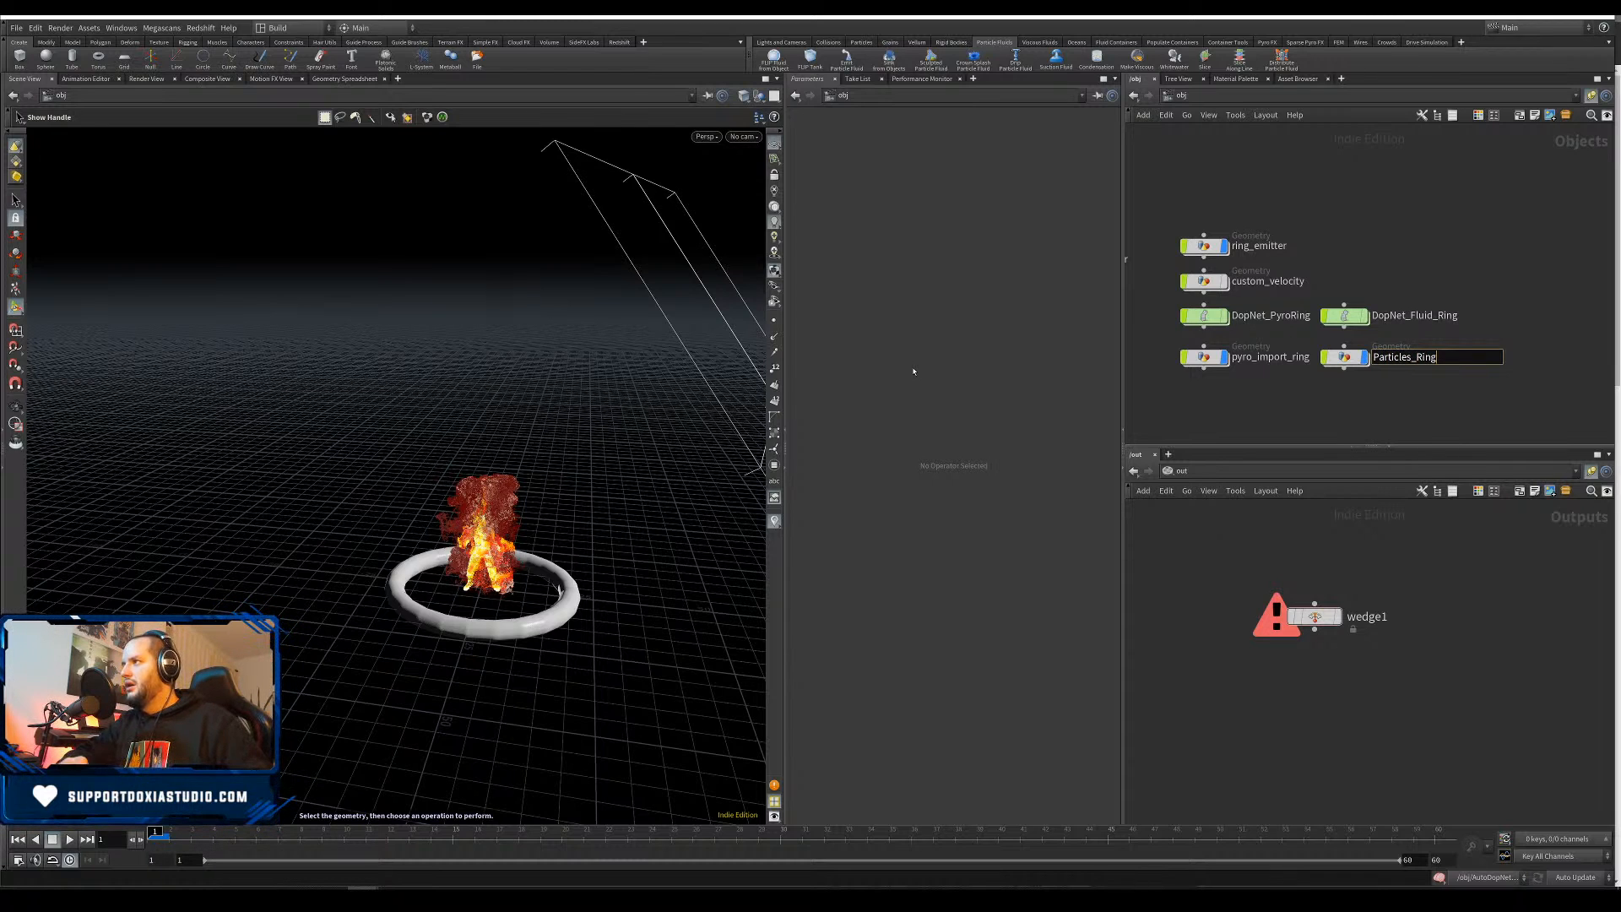
pyautogui.press('Return')
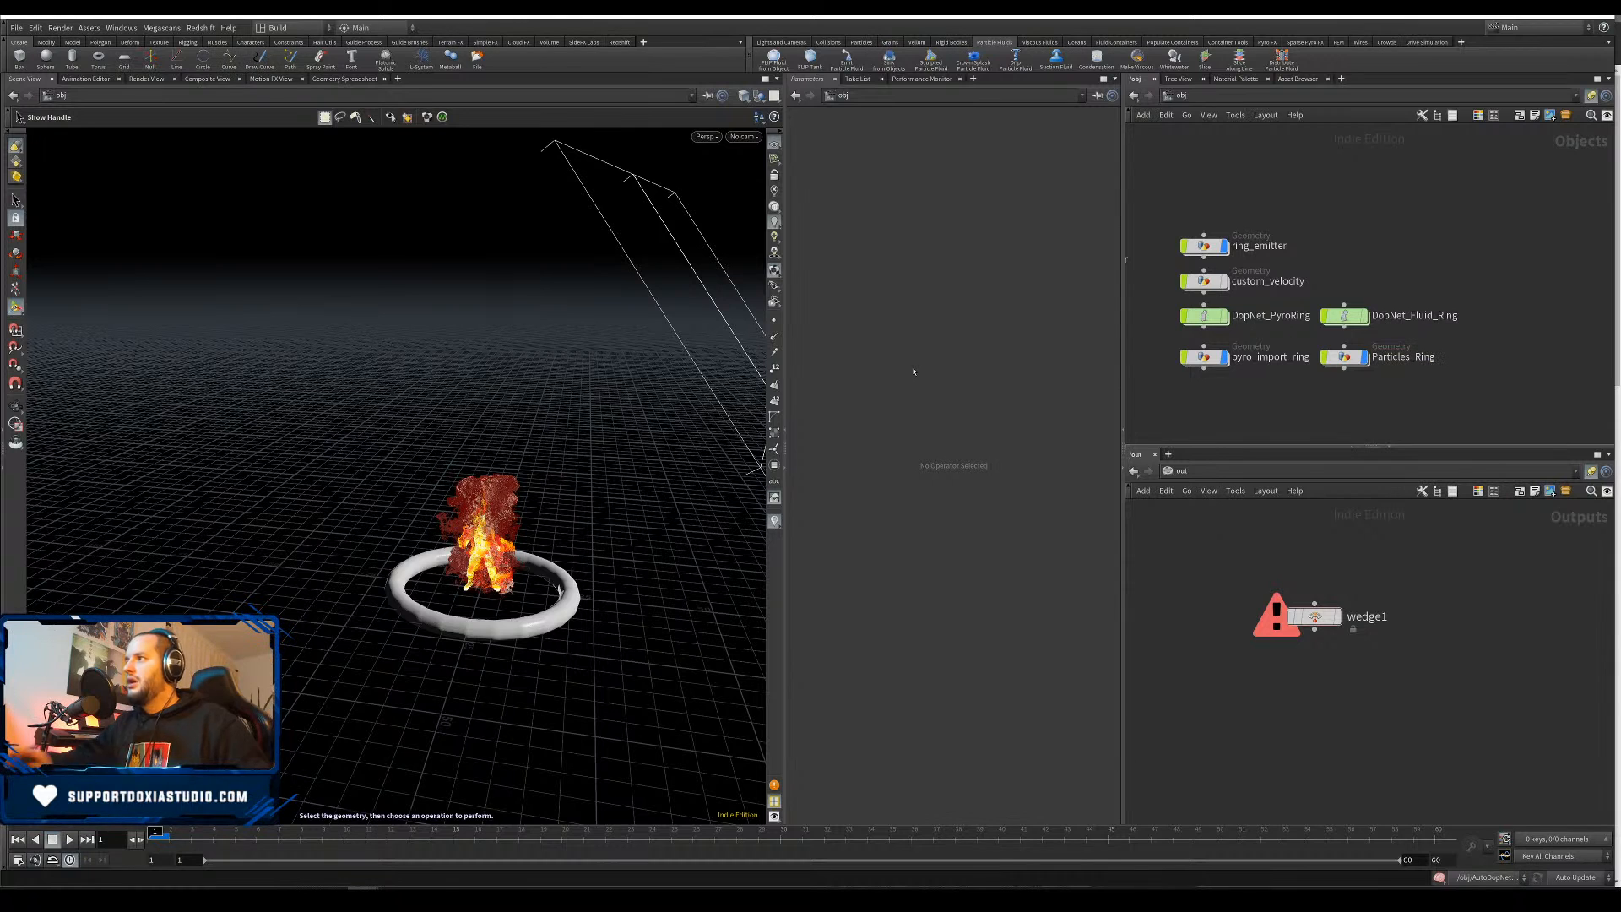
# Inside ring_emitter, move the create_surface and OUT_surface branch clear of the density node chain
pyautogui.doubleClick(1206, 246)
pyautogui.moveTo(1414, 260); pyautogui.dragTo(1465, 289, button='middle')
pyautogui.moveTo(1394, 254); pyautogui.dragTo(1281, 315)
pyautogui.moveTo(1291, 307); pyautogui.dragTo(1139, 312)
pyautogui.moveTo(1139, 312); pyautogui.dragTo(1215, 338, button='middle')
# Try shell thickness values of 0 and 0.1 on the create_surface FLIP source, and set it to 0.25
pyautogui.click(1229, 305)
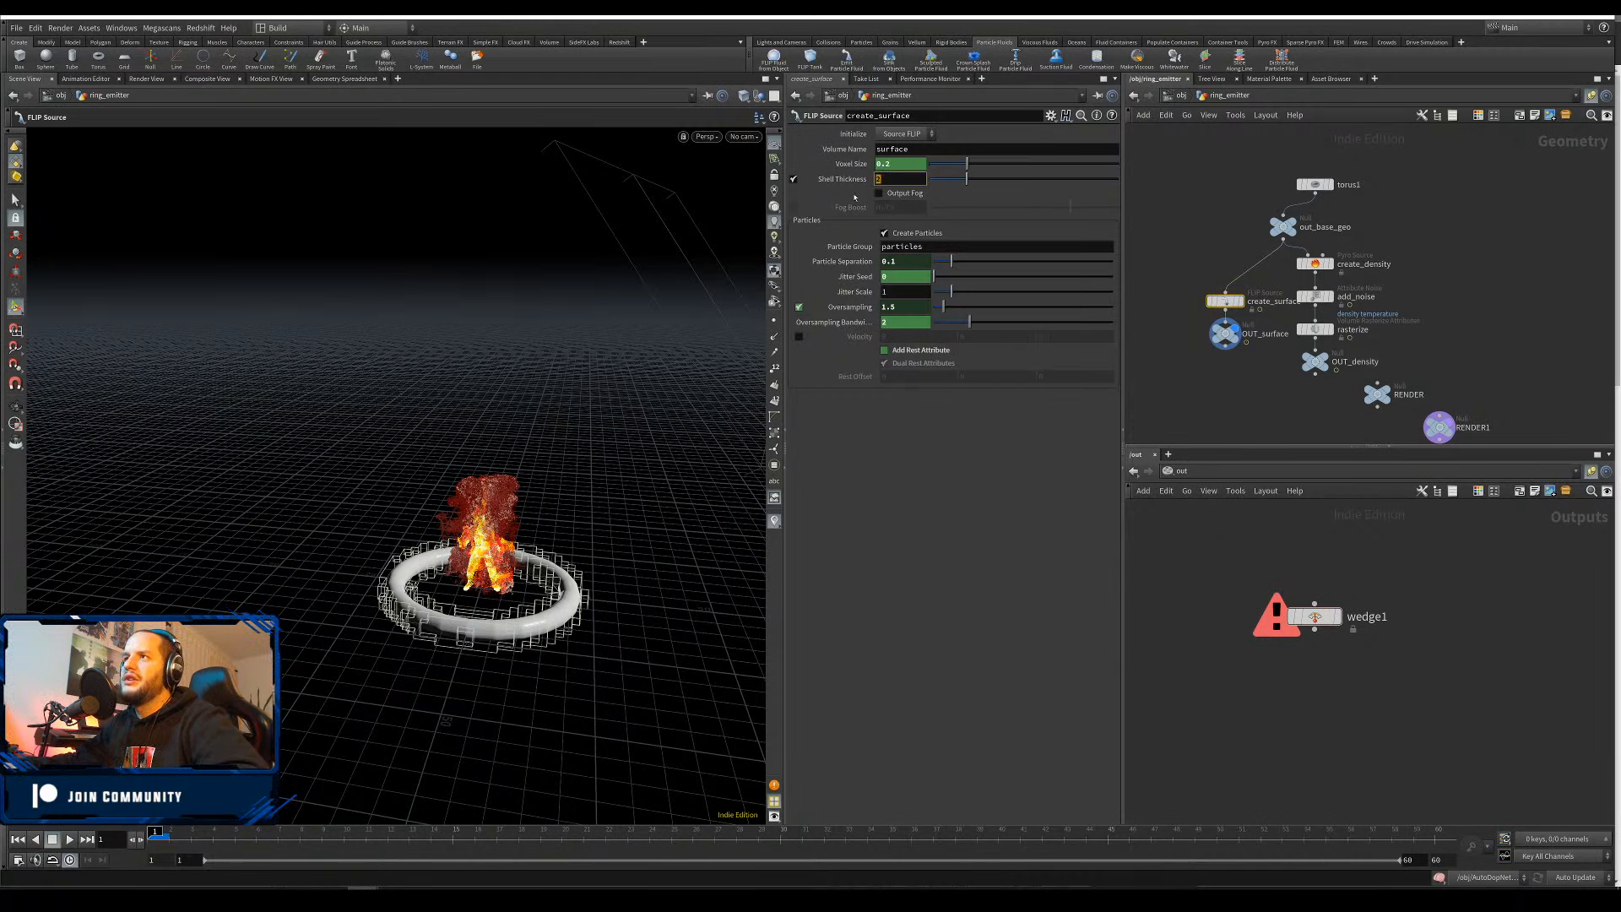
pyautogui.write('0')
pyautogui.press('Return')
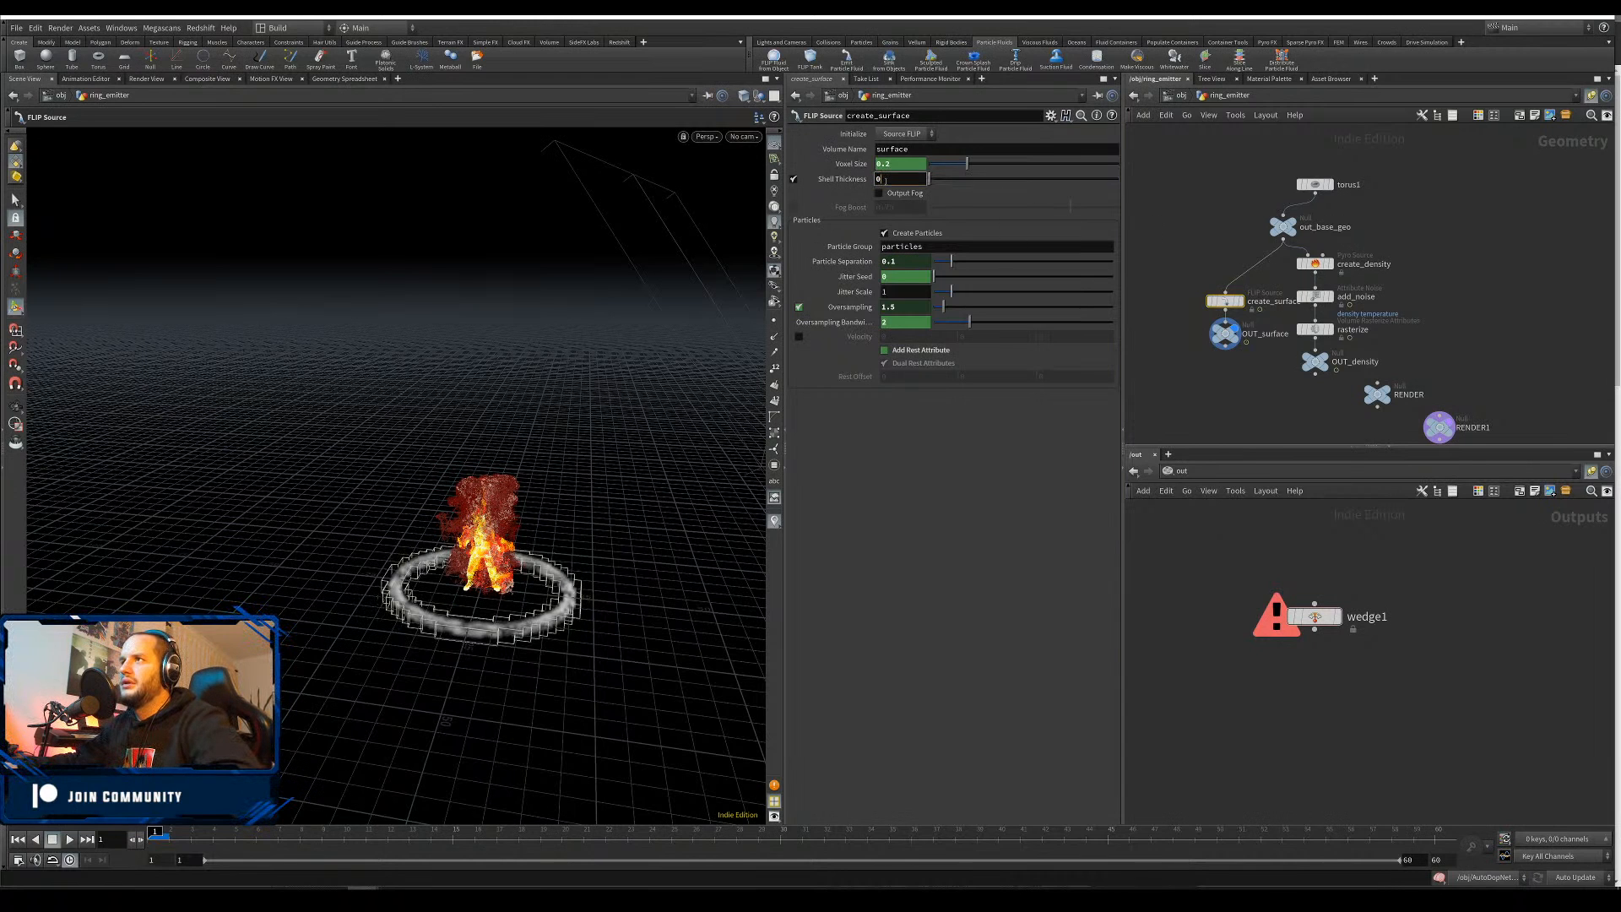
pyautogui.write('.1')
pyautogui.press('Return')
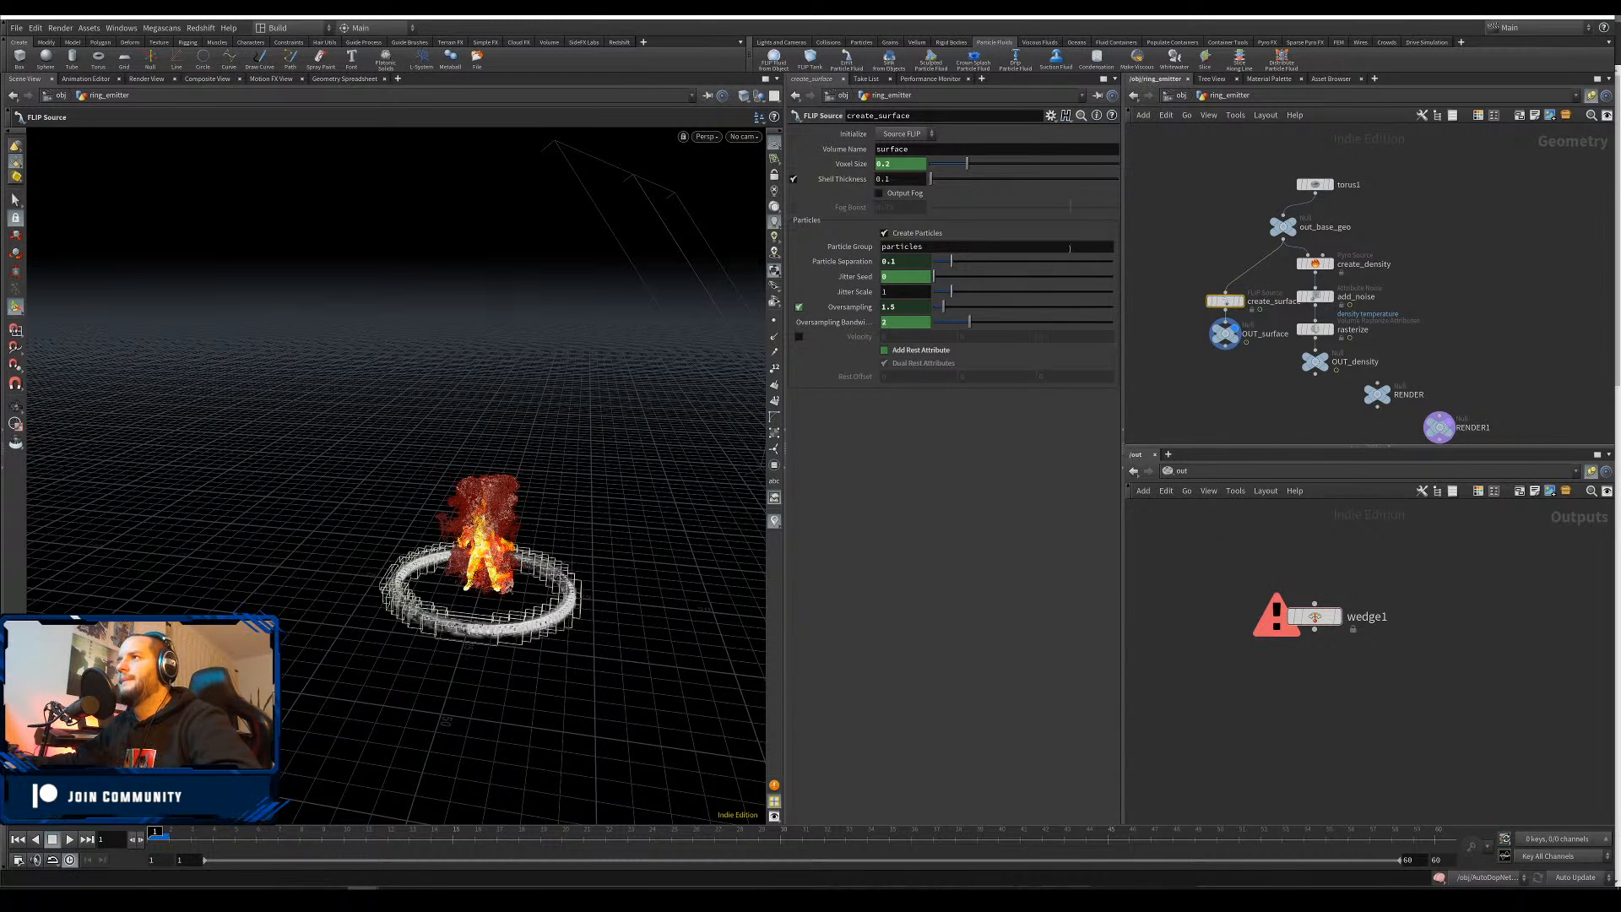
pyautogui.write('25')
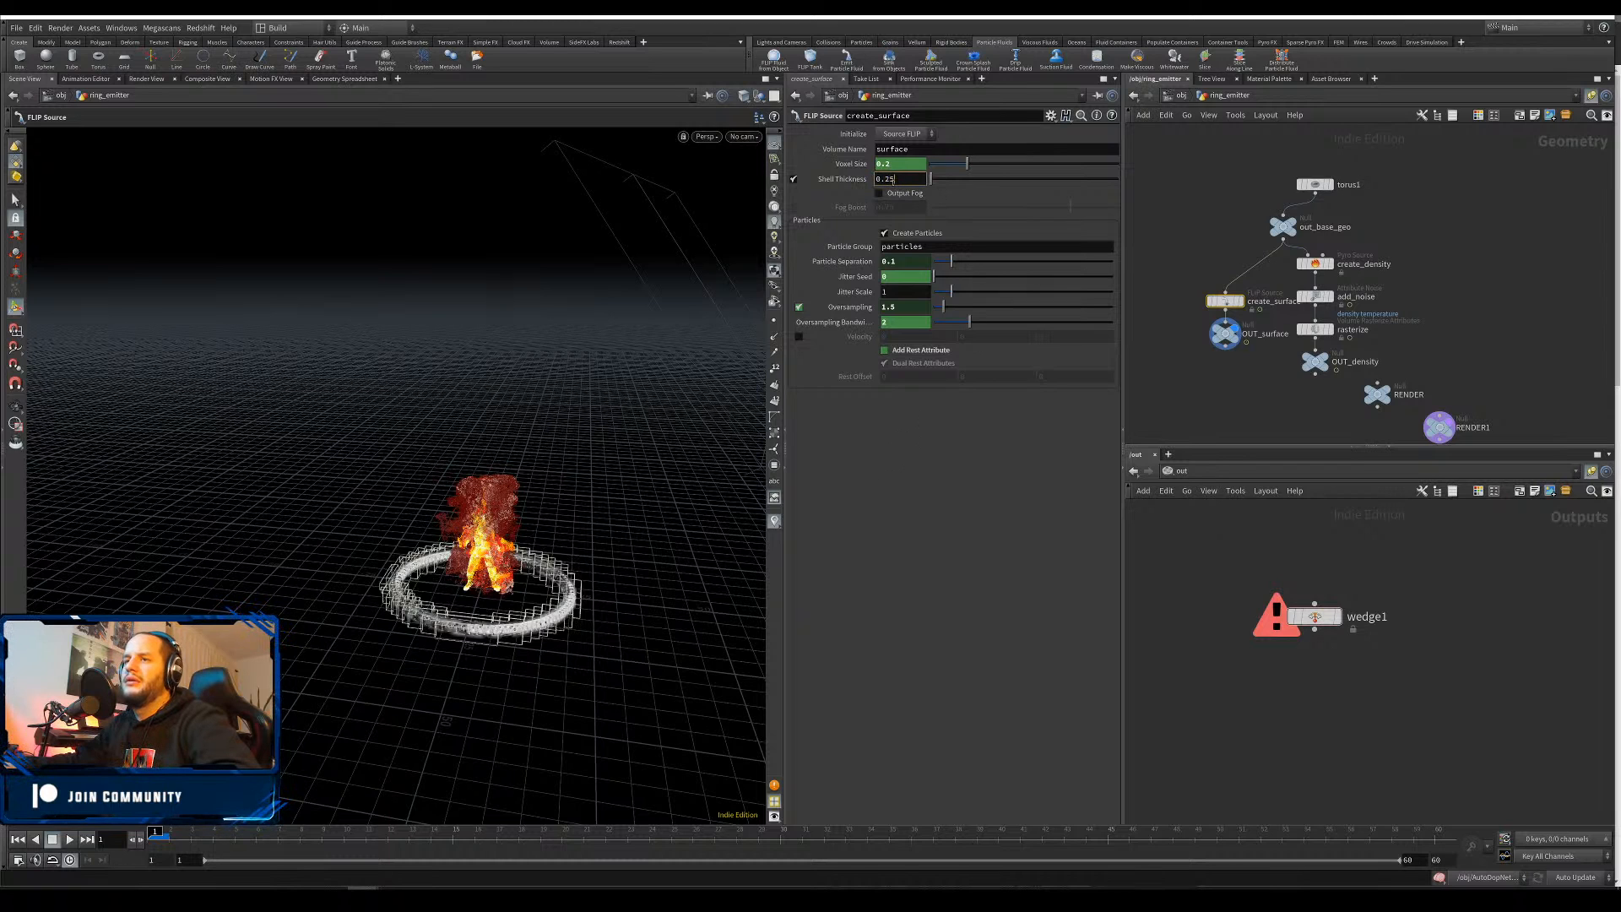
pyautogui.press('Return')
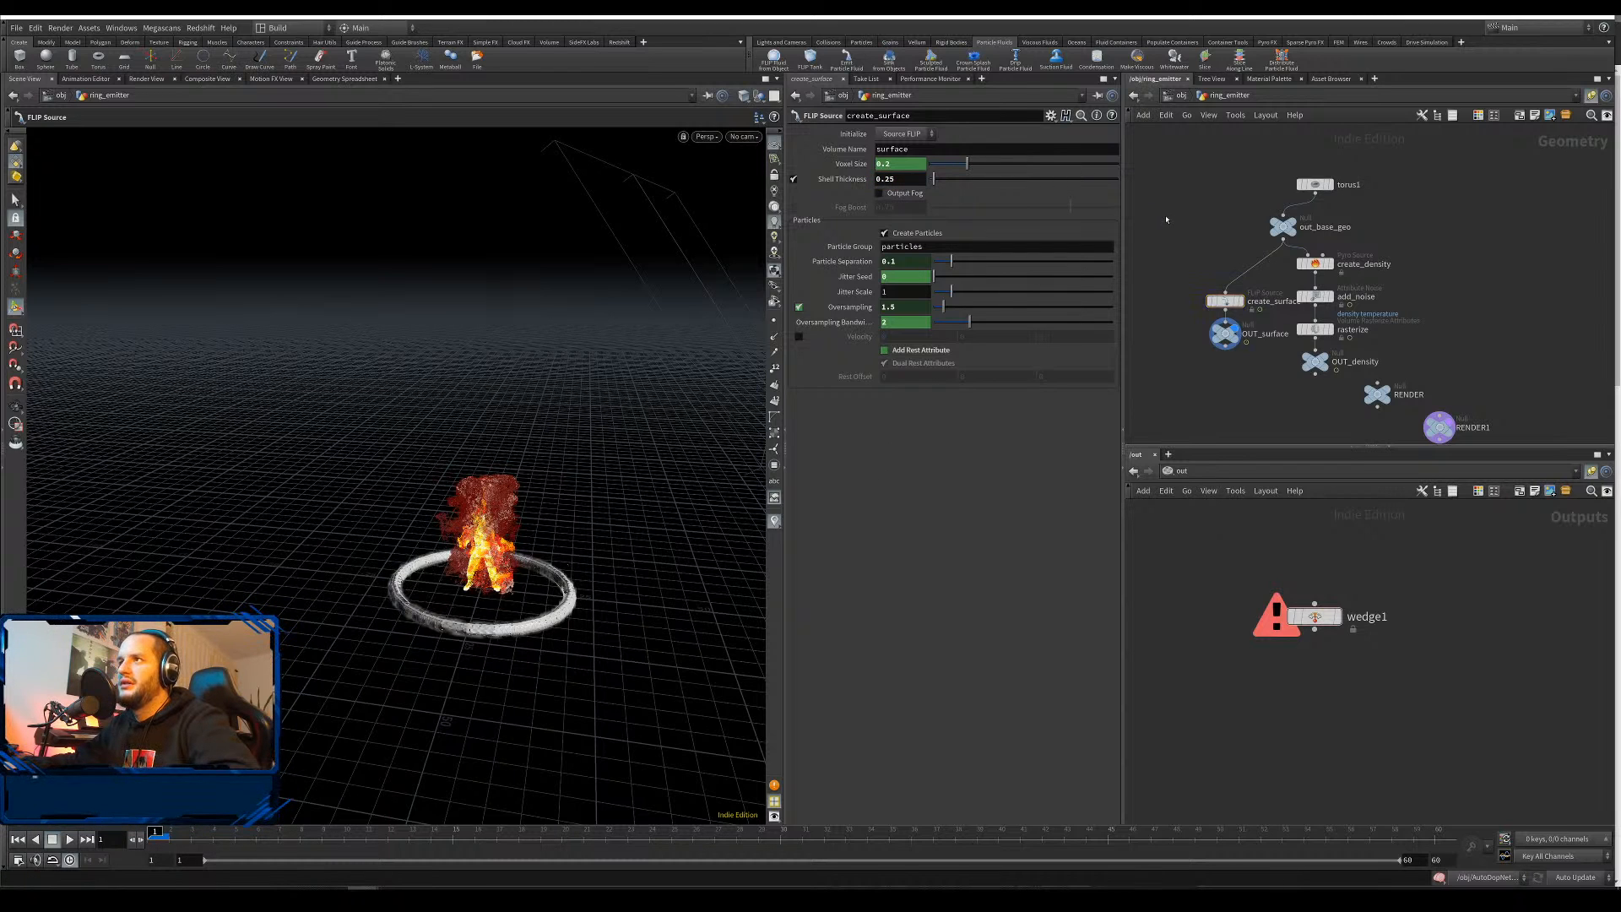
# Copy the popadvectbyvolumes1 and popvop1 nodes from the DopNet_Fluid network
pyautogui.press('u')
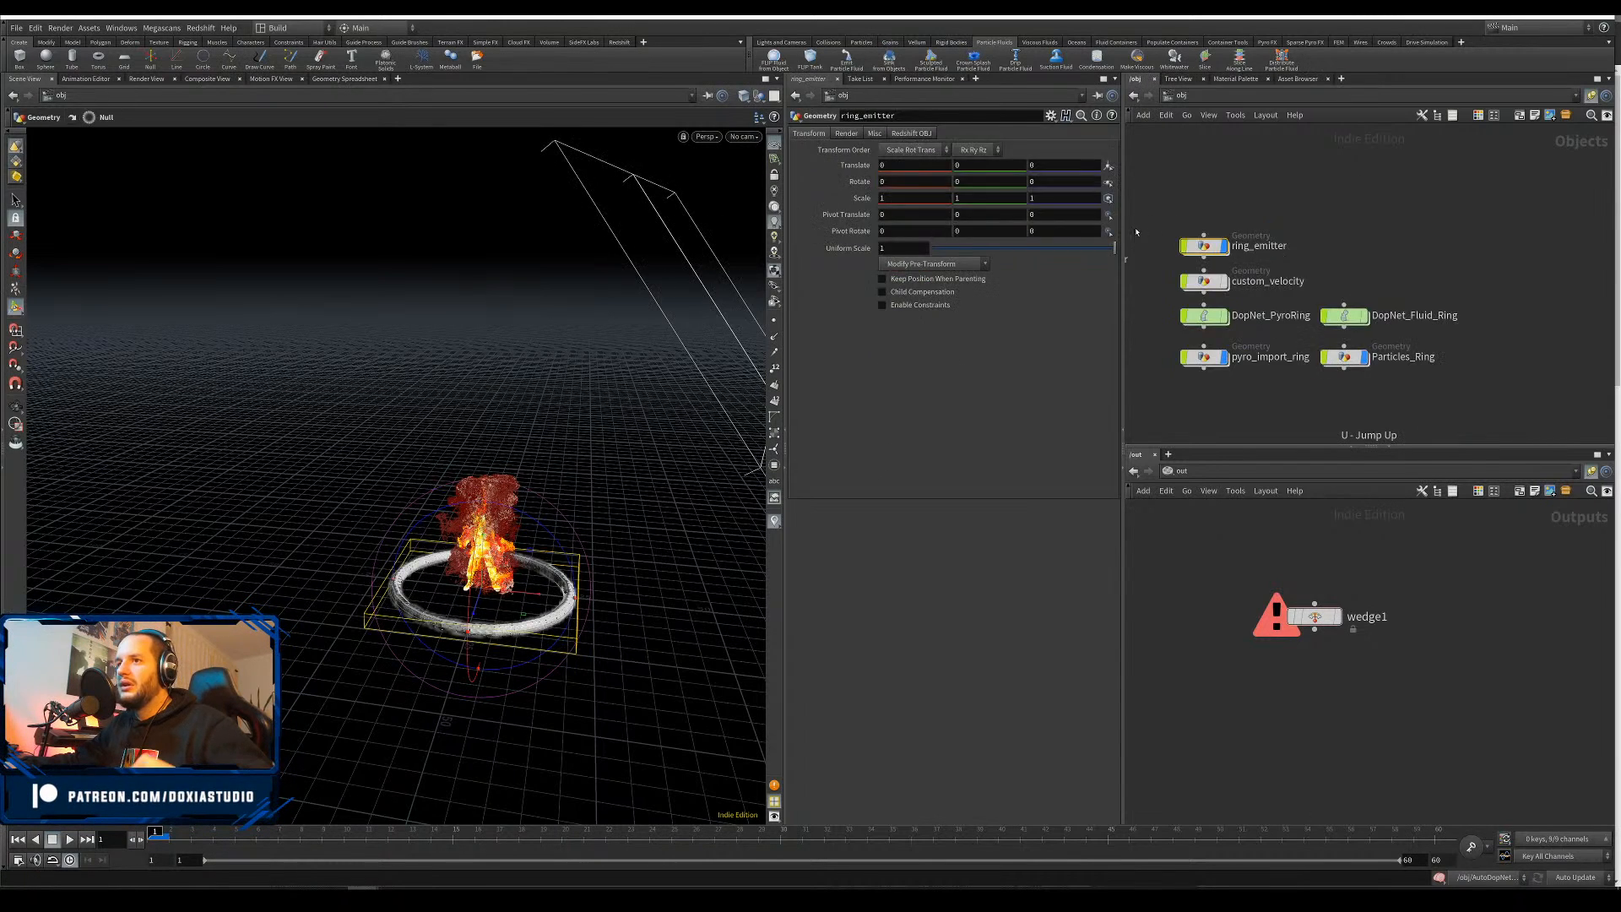
pyautogui.moveTo(1395, 192); pyautogui.dragTo(1403, 175, button='middle')
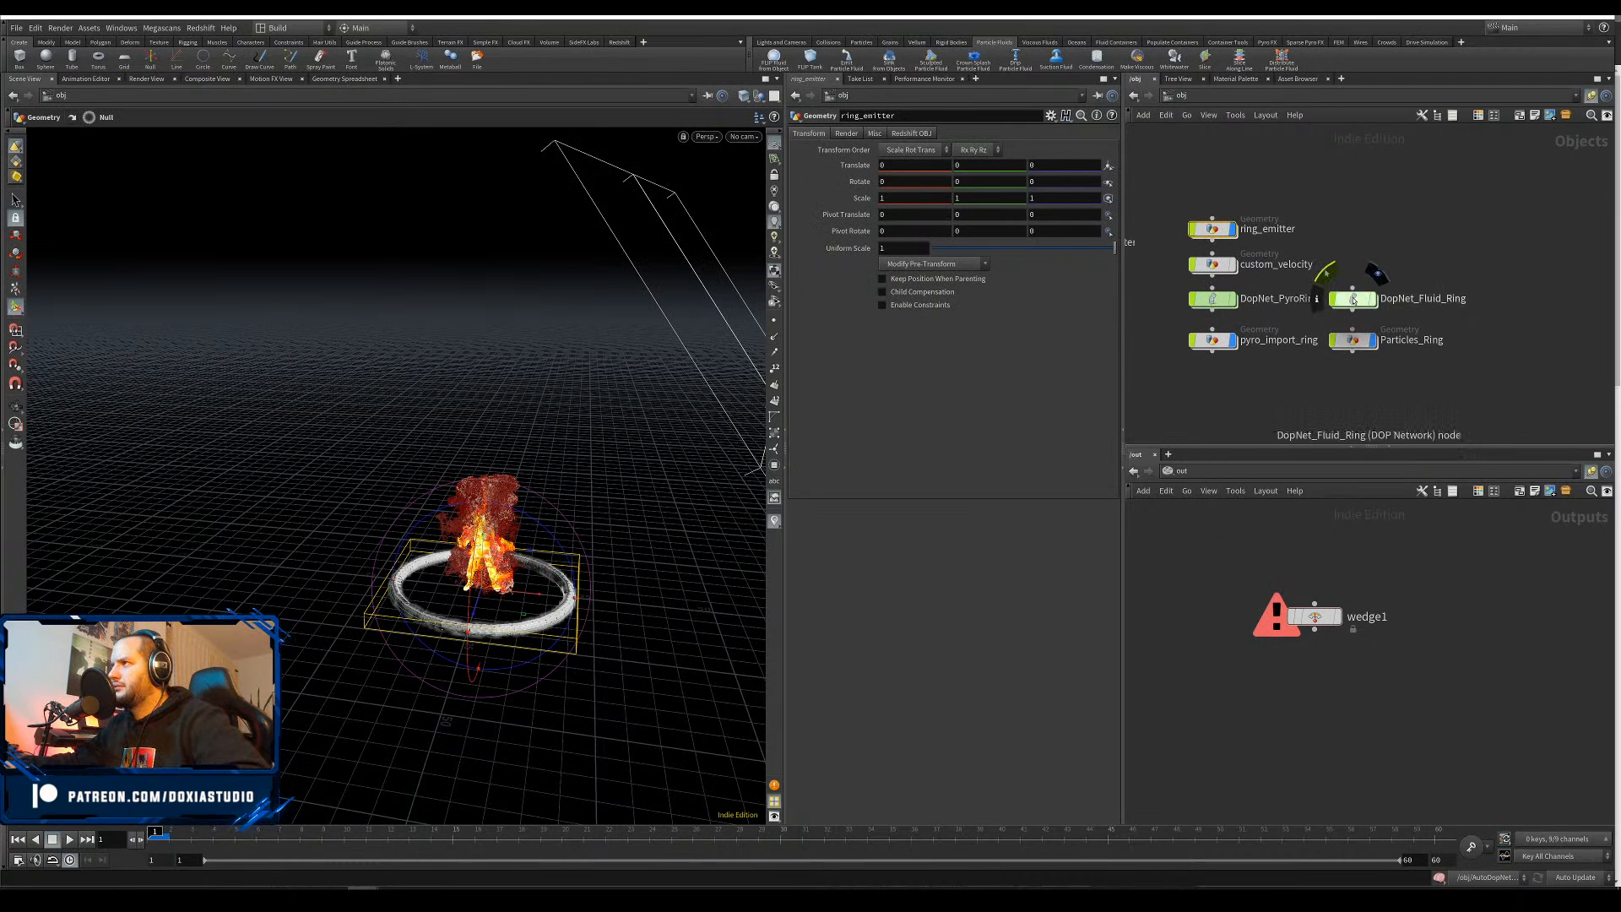
pyautogui.moveTo(1377, 230); pyautogui.dragTo(1565, 205, button='middle')
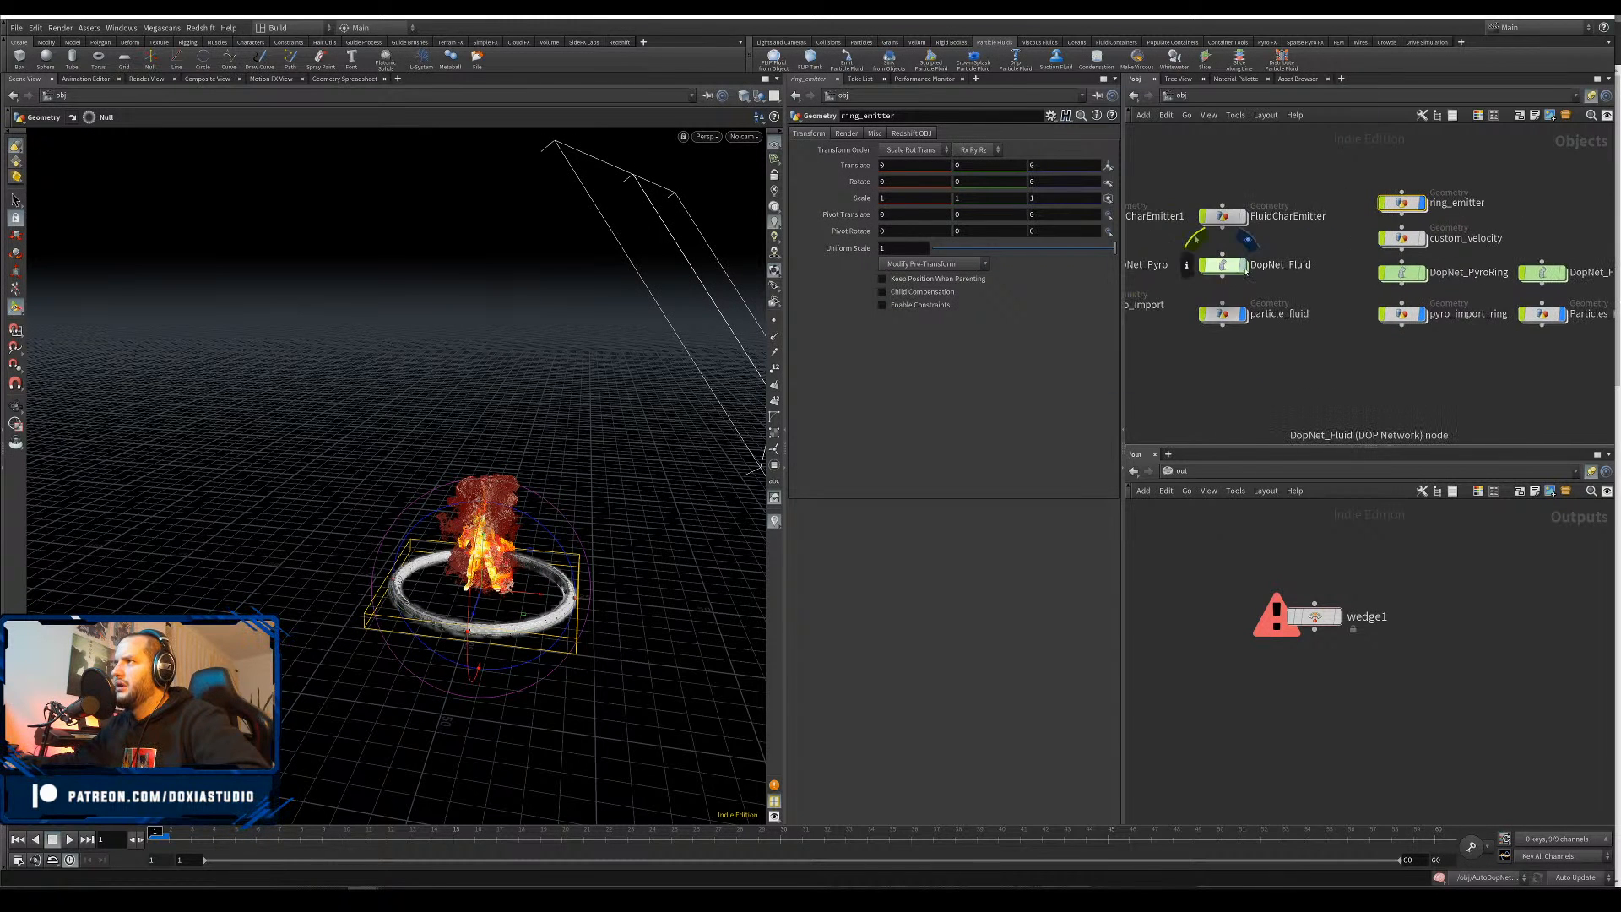
pyautogui.doubleClick(1222, 265)
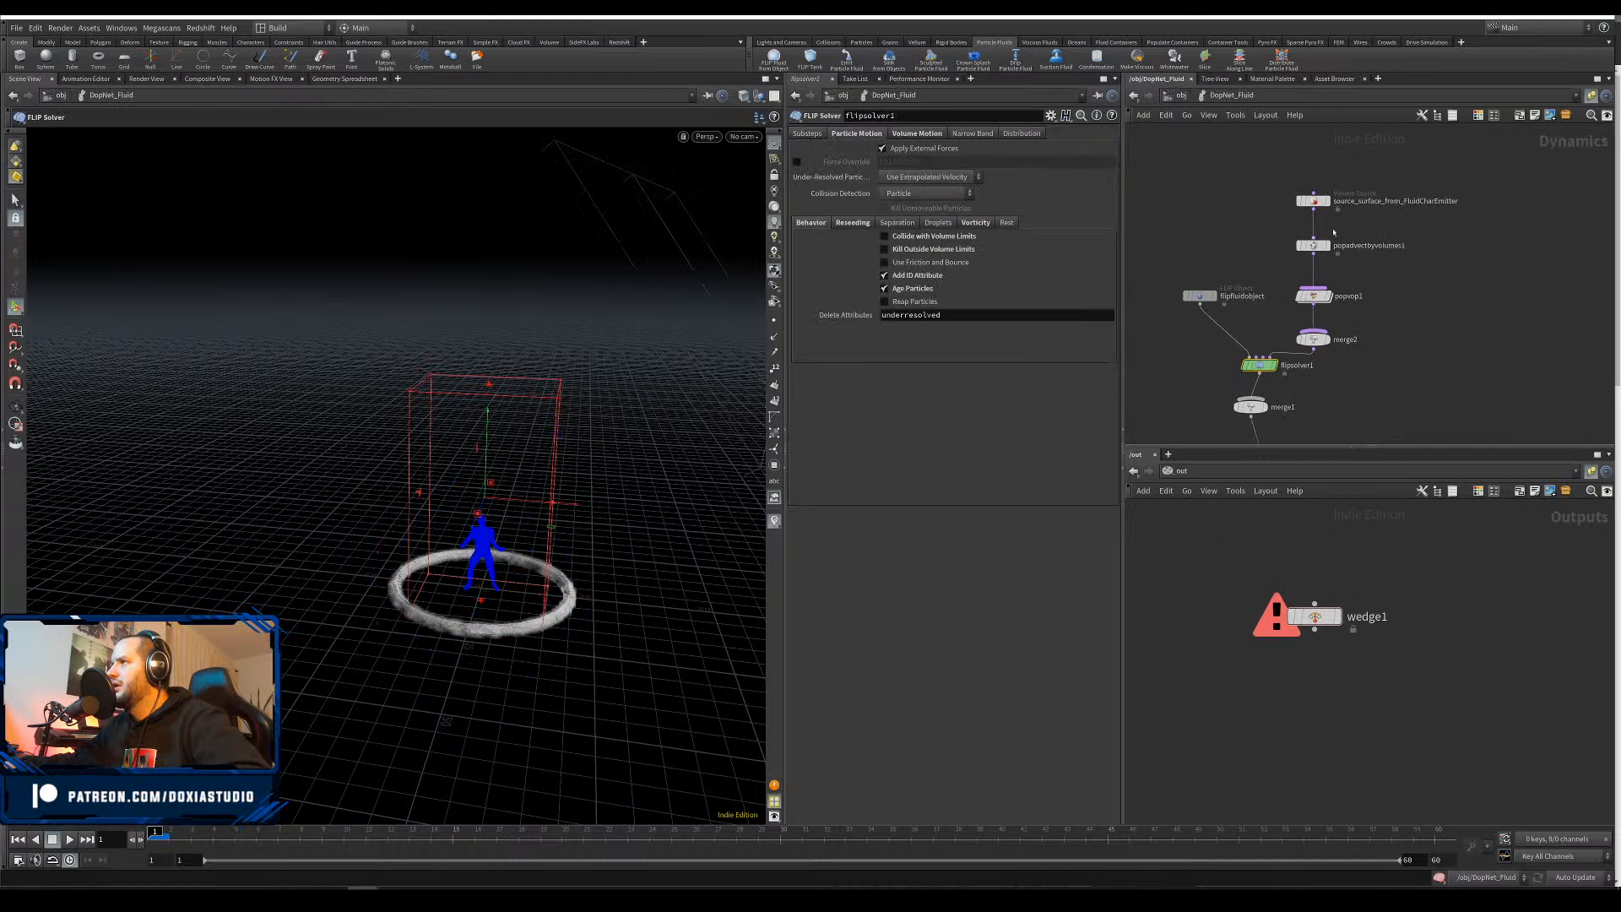
pyautogui.moveTo(1288, 311); pyautogui.dragTo(1290, 309)
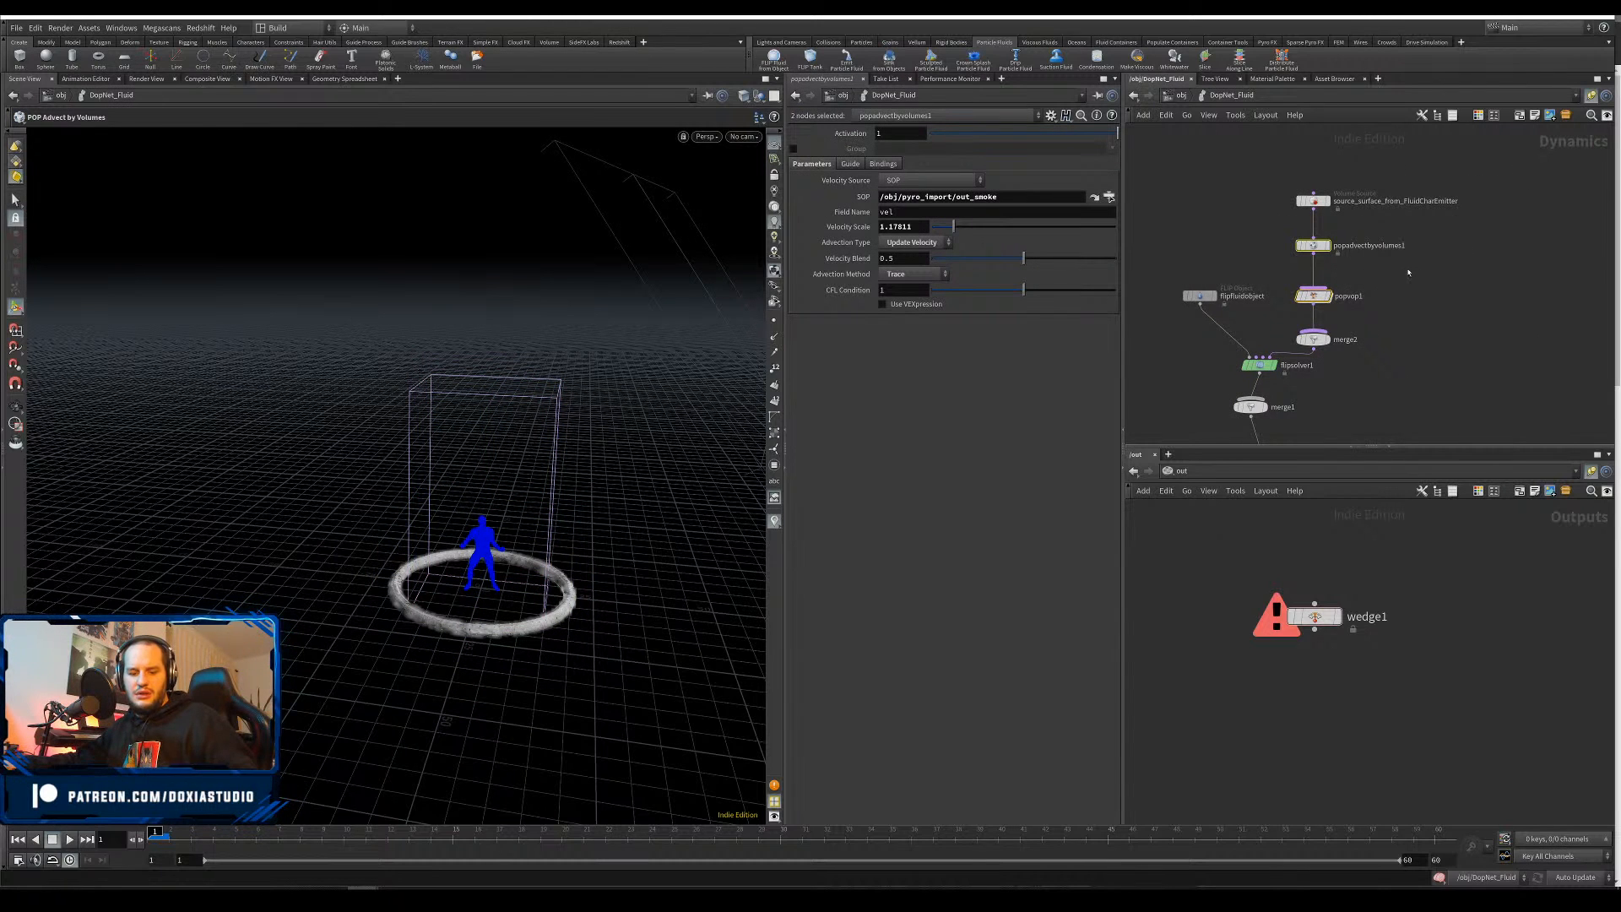
pyautogui.hotkey('ctrl', 'c')
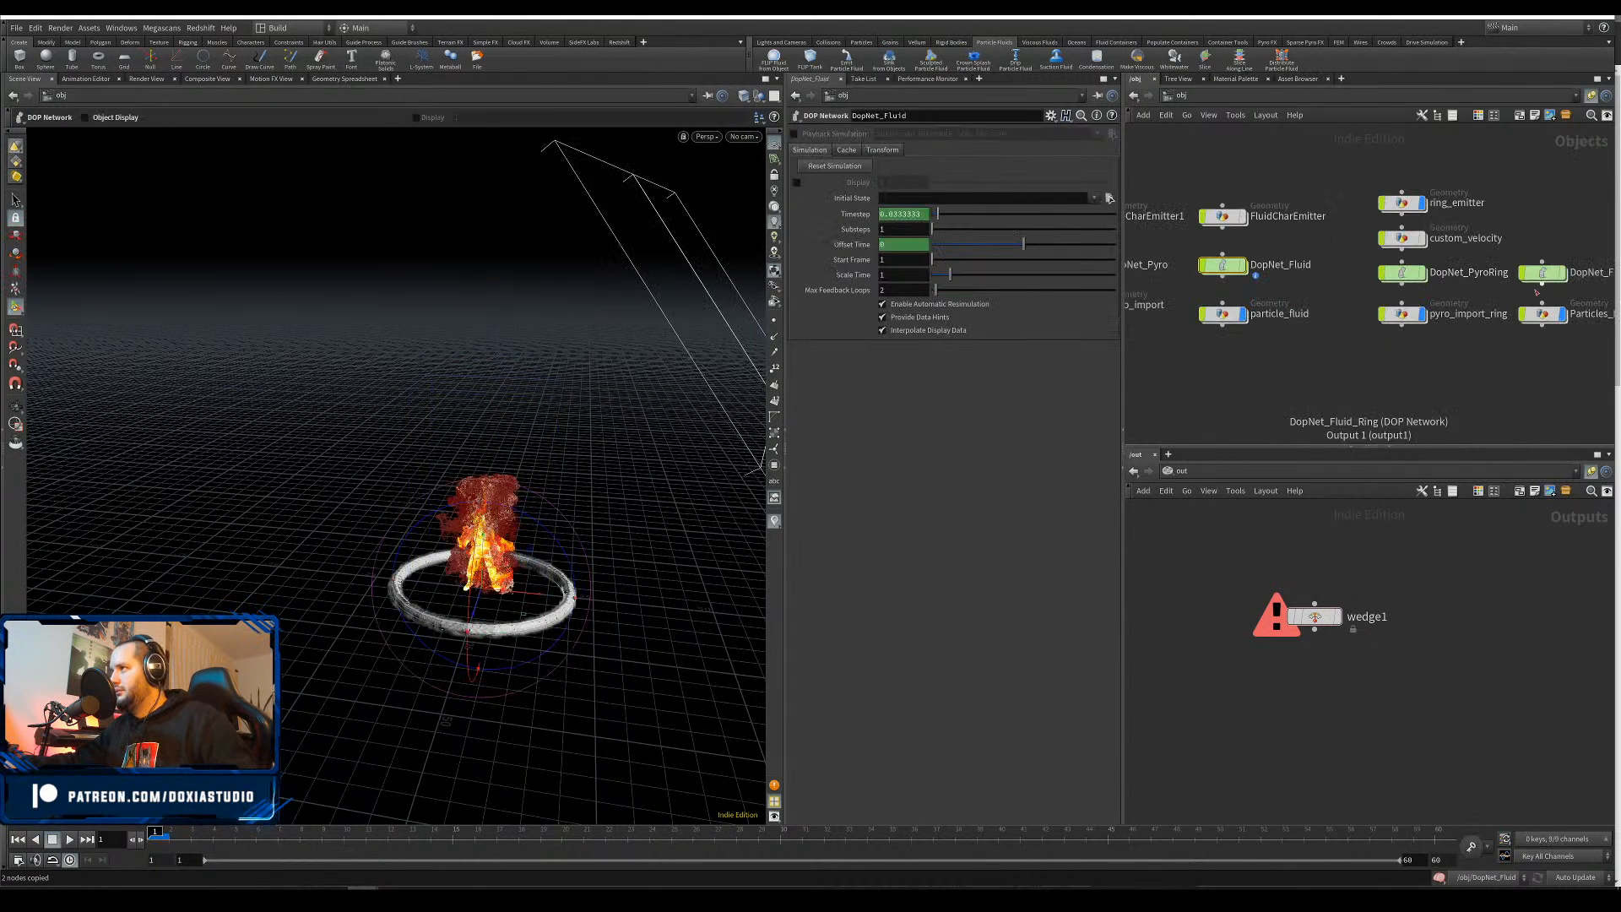
# Paste the two copied POP nodes into DopNet_Fluid_Ring and insert them between source_surface_from_ring_emitter and merge2
pyautogui.press('h')
pyautogui.press('l')
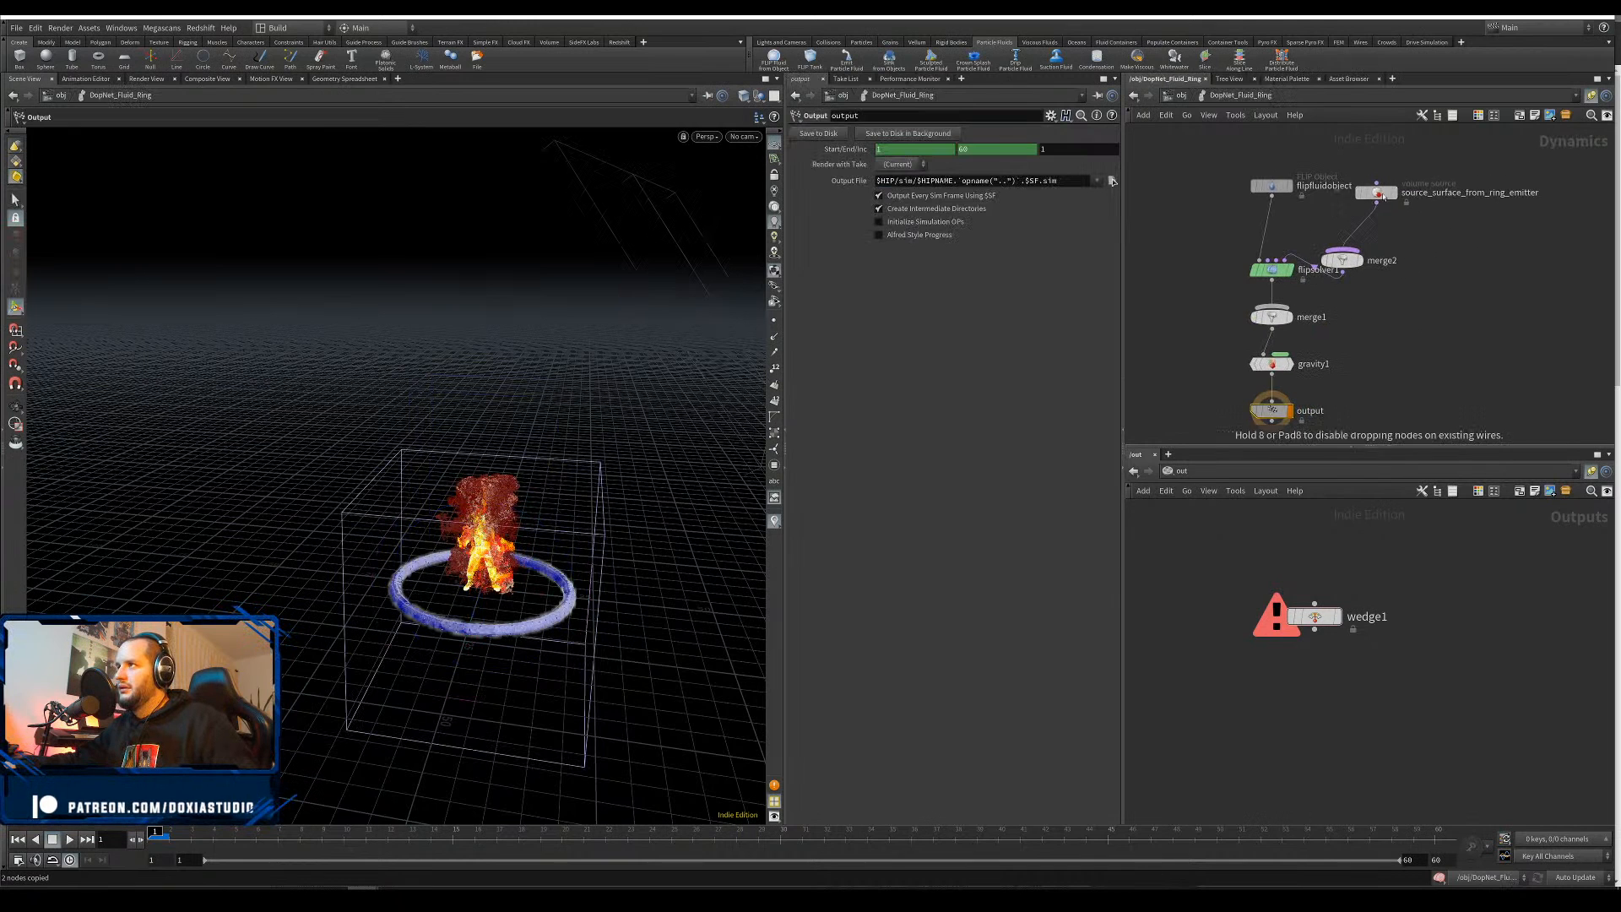
pyautogui.hotkey('ctrl', 'v')
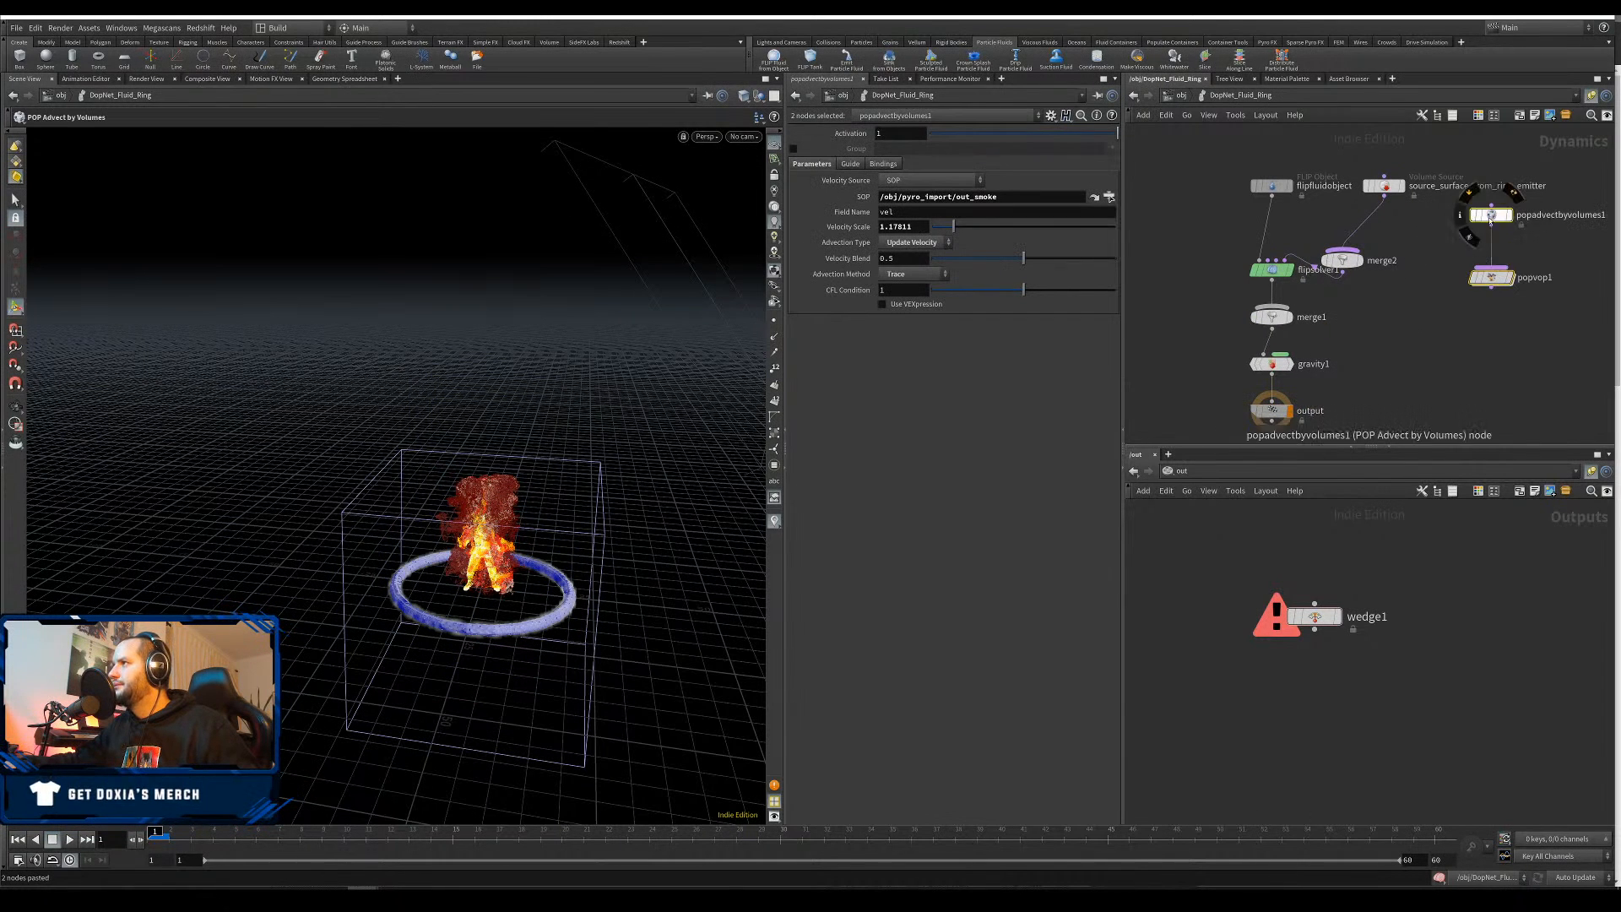
pyautogui.moveTo(1491, 215); pyautogui.dragTo(1368, 216)
pyautogui.click(1362, 228)
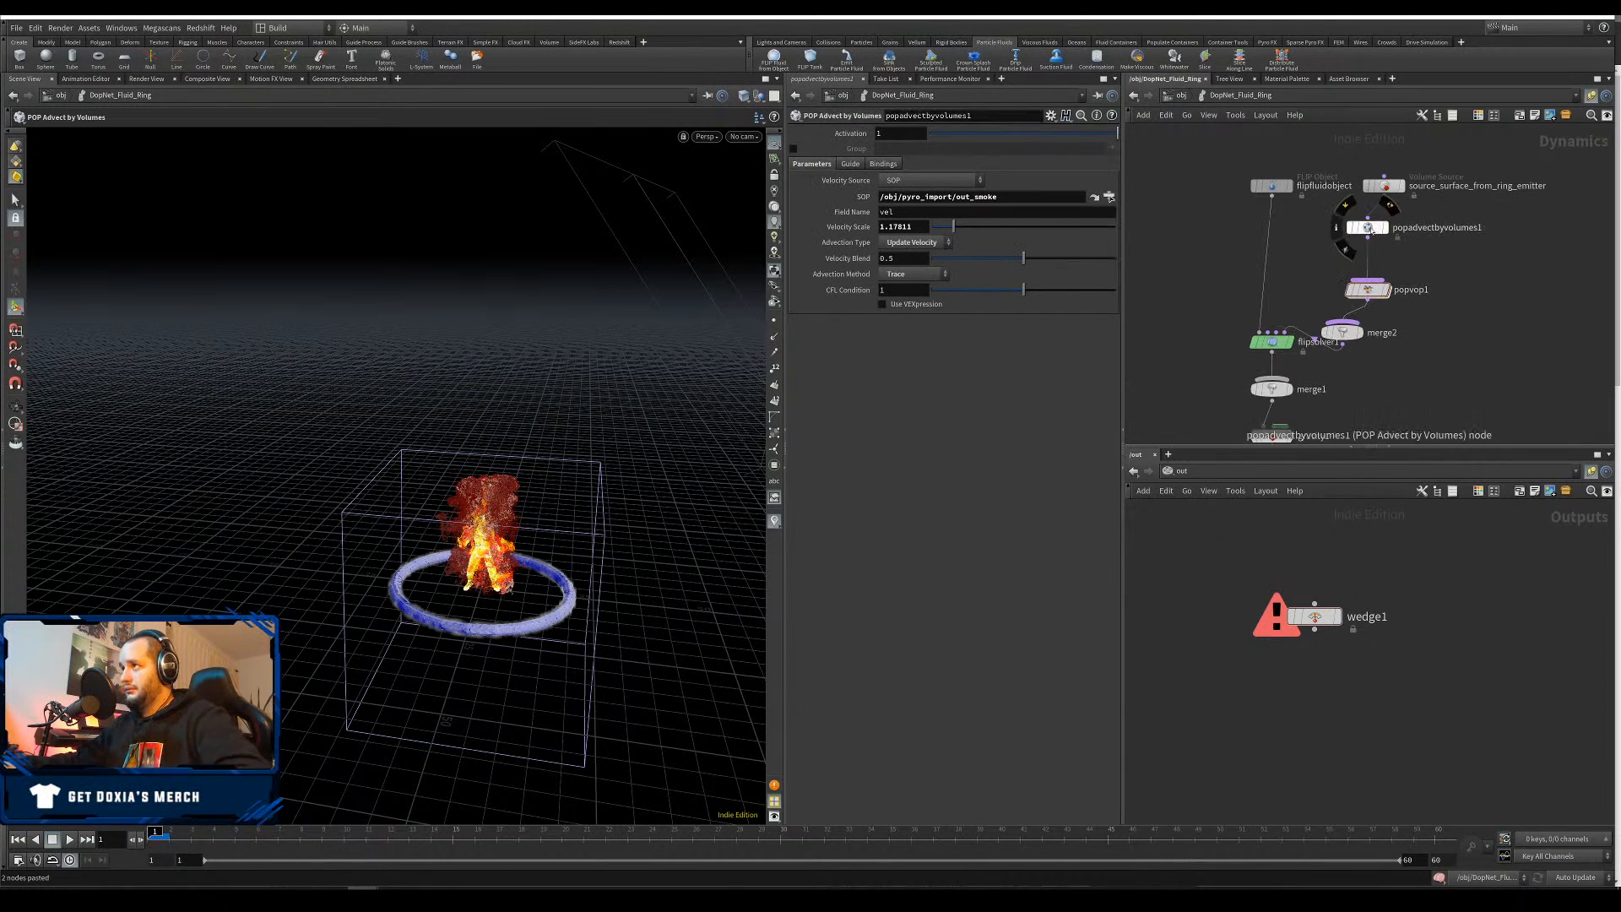
# Point the SOP path of popadvectbyvolumes1 to /obj/pyro_import_ring/out_pyro_ring
pyautogui.click(1108, 197)
pyautogui.click(1052, 126)
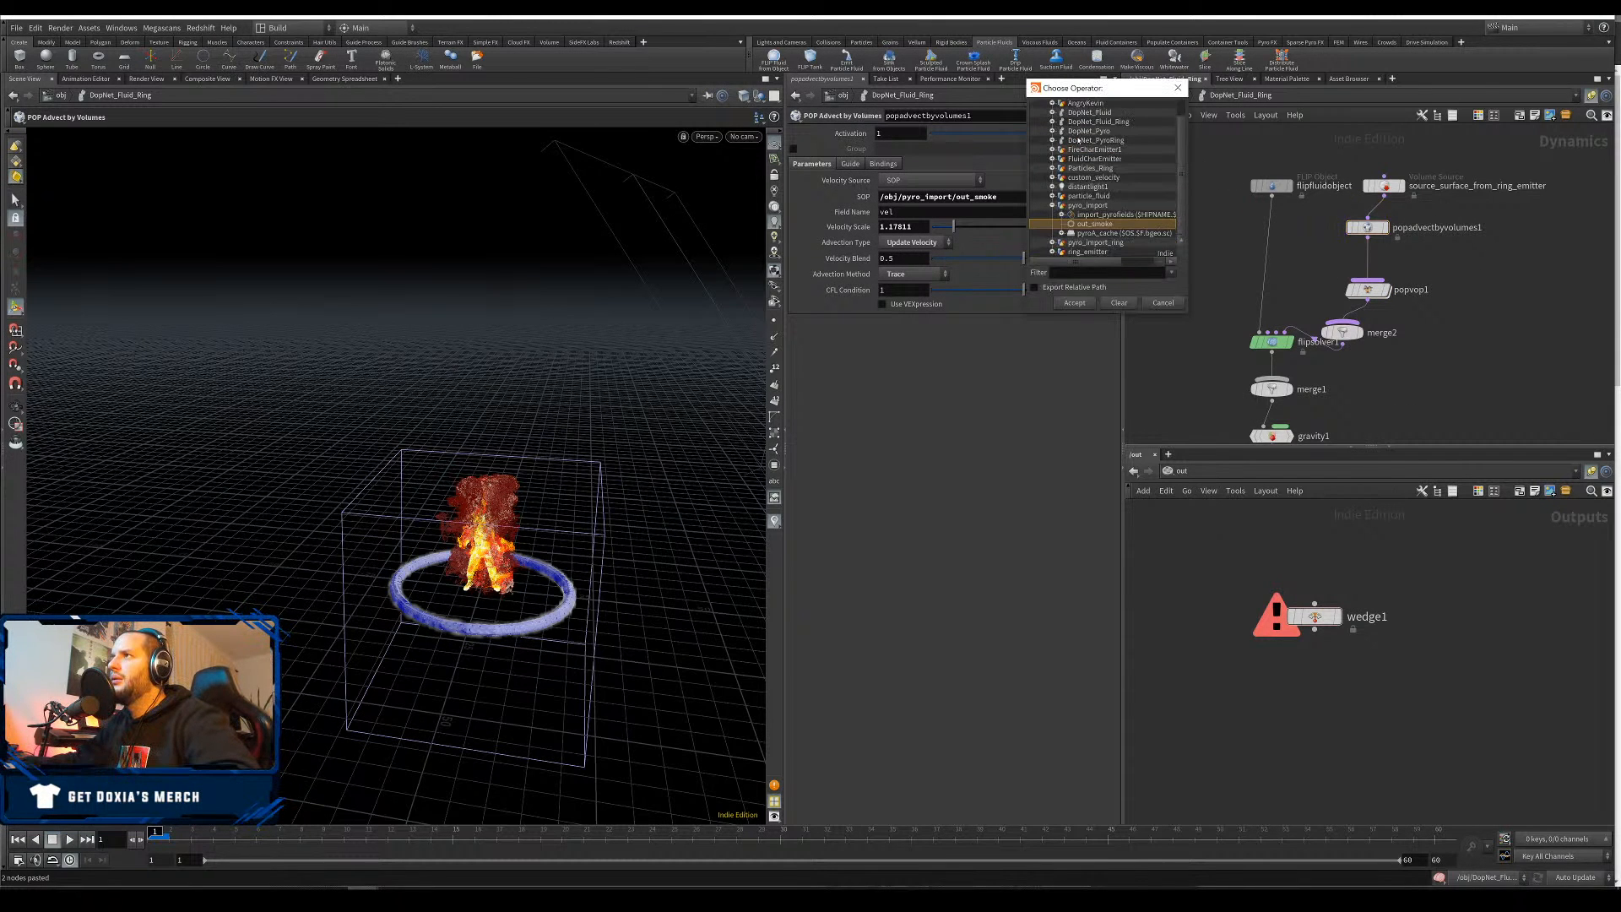
pyautogui.click(1052, 205)
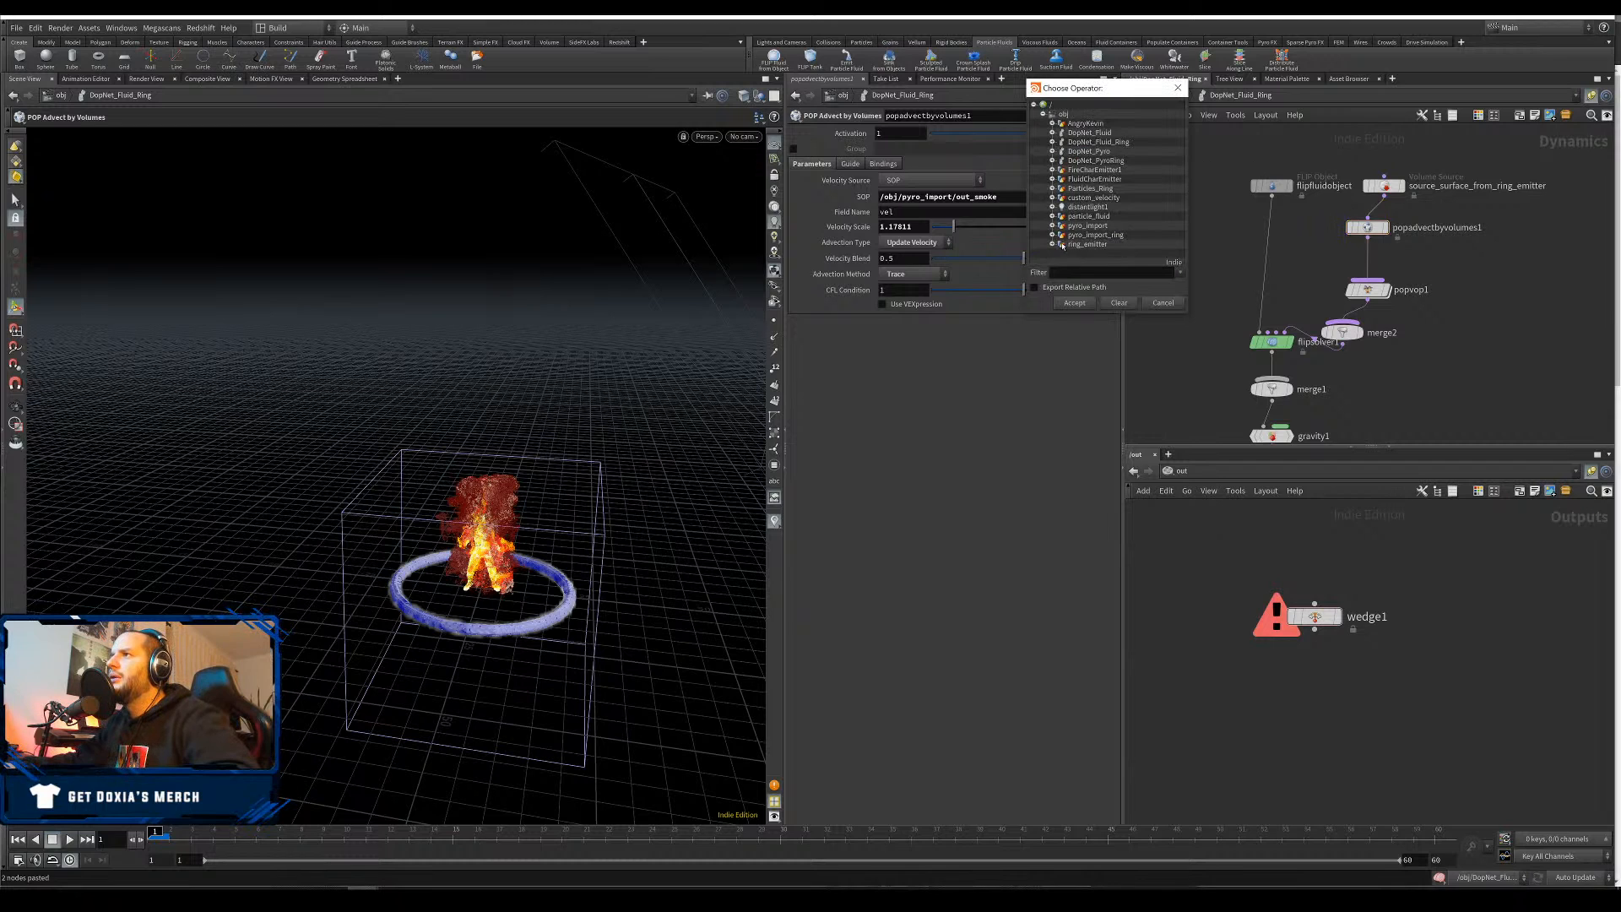
pyautogui.click(1052, 236)
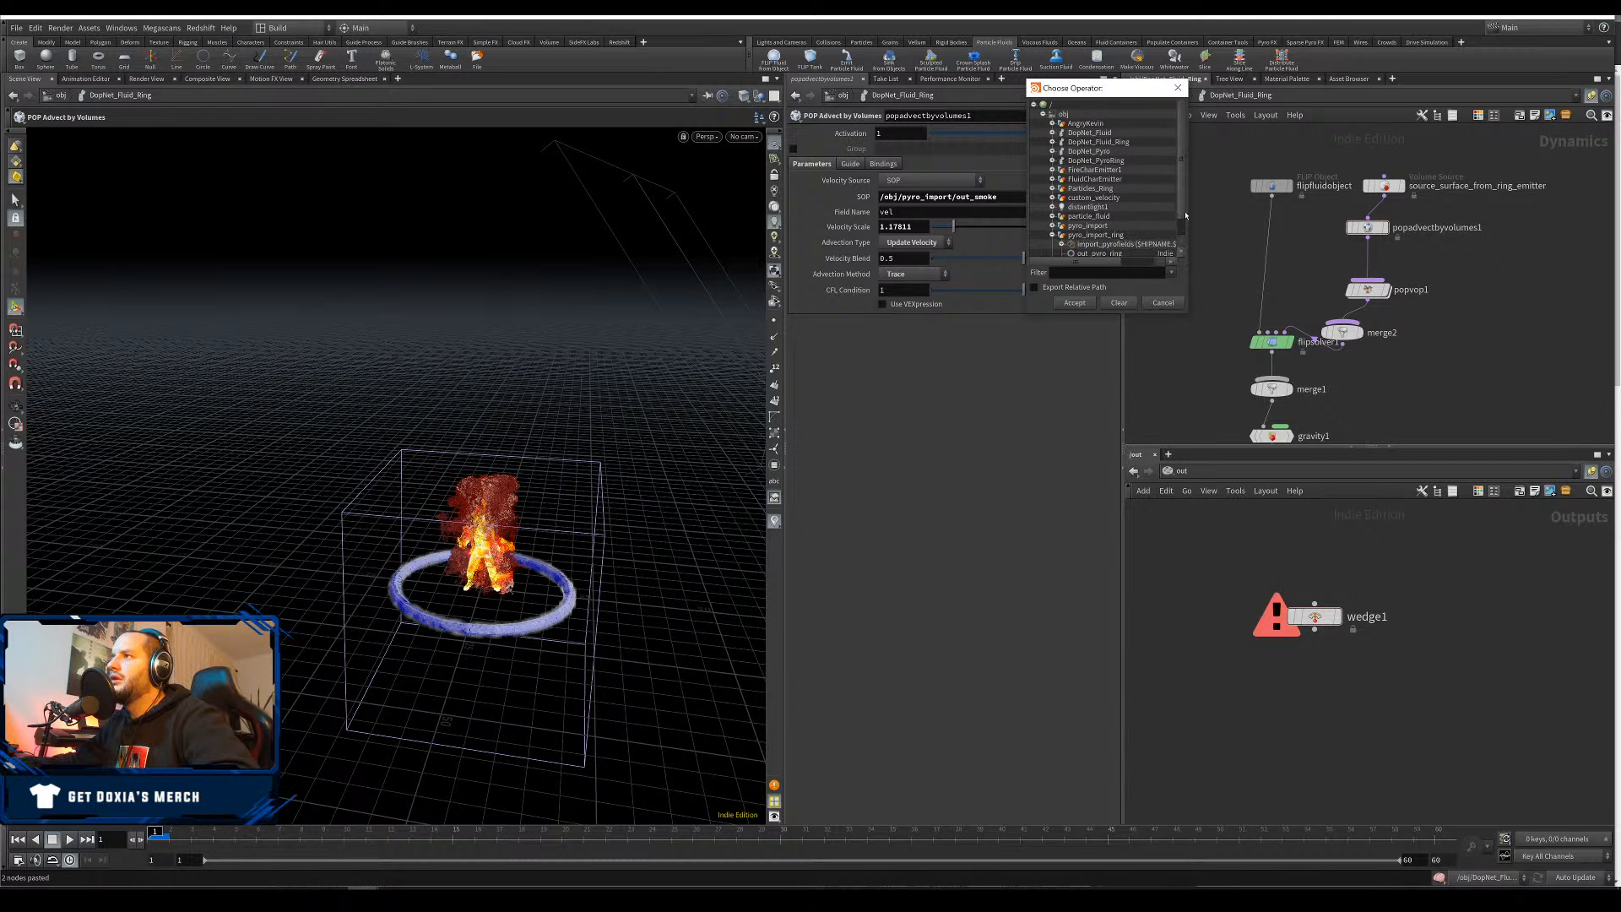
pyautogui.scroll(-1, 1150, 231)
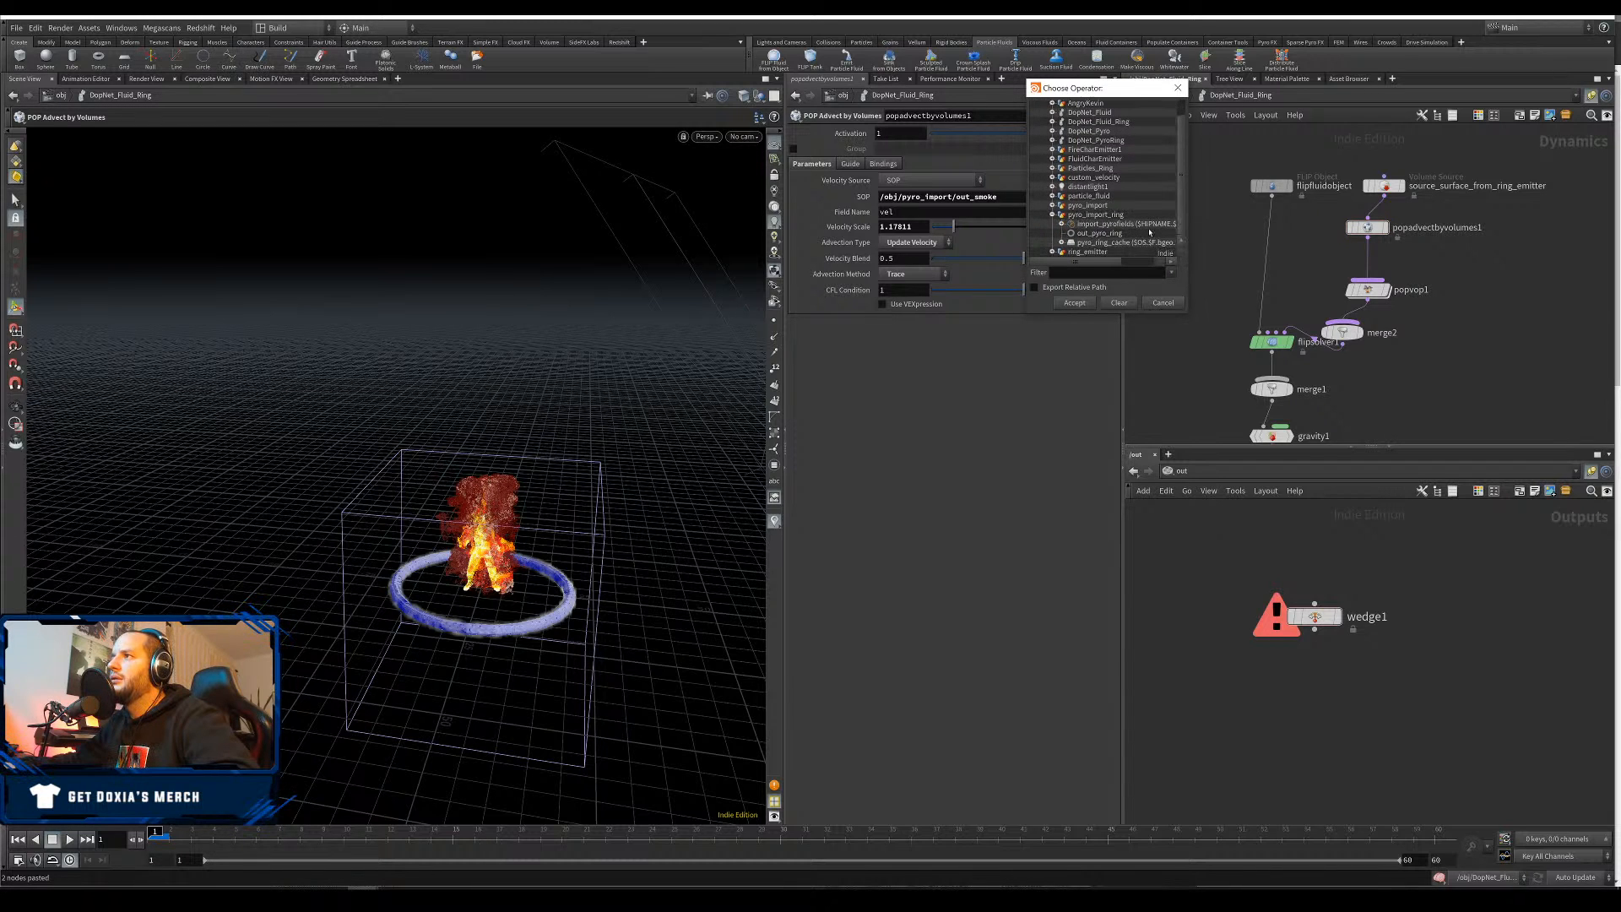
pyautogui.doubleClick(1100, 234)
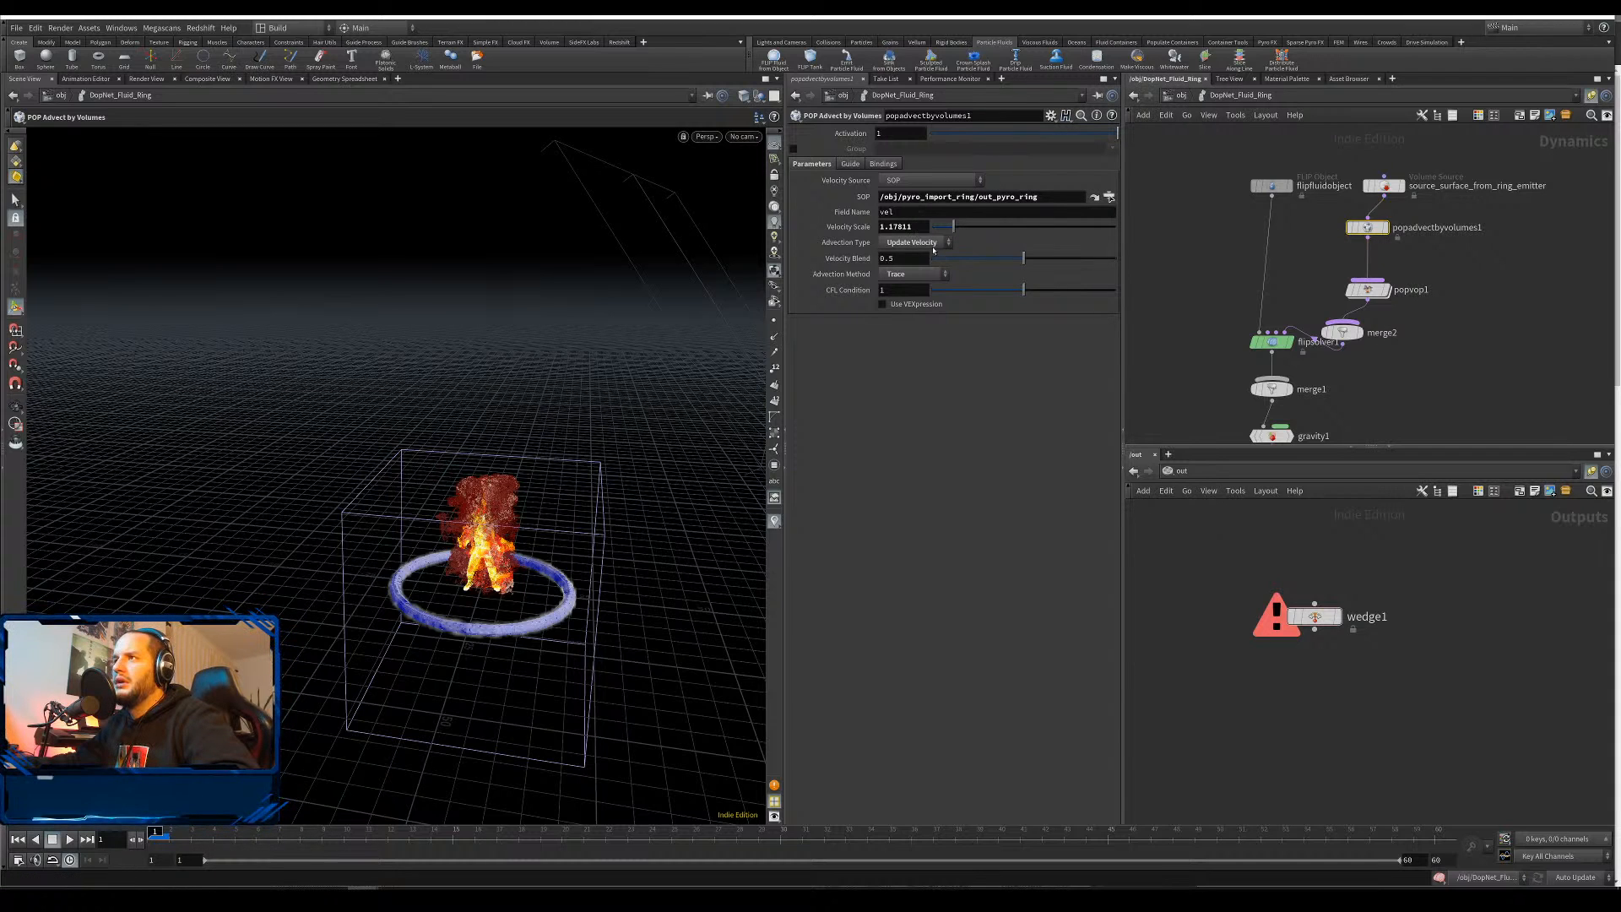
# Set the velocity scale of popadvectbyvolumes1 to 1
pyautogui.moveTo(906, 226); pyautogui.dragTo(881, 226)
pyautogui.press('BackSpace')
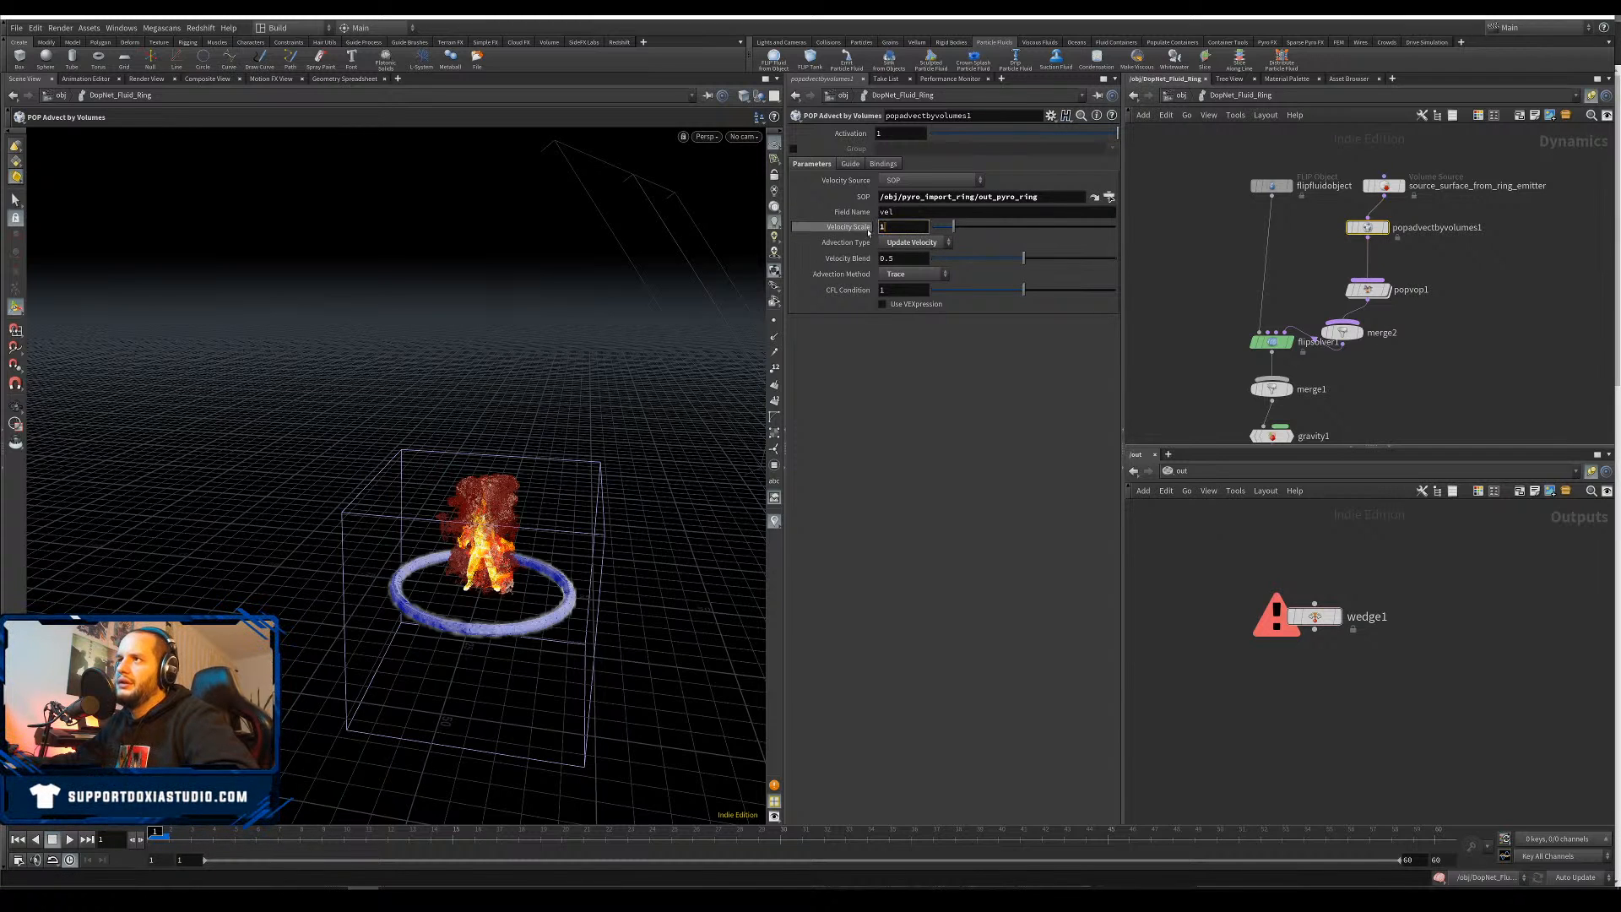
pyautogui.press('Return')
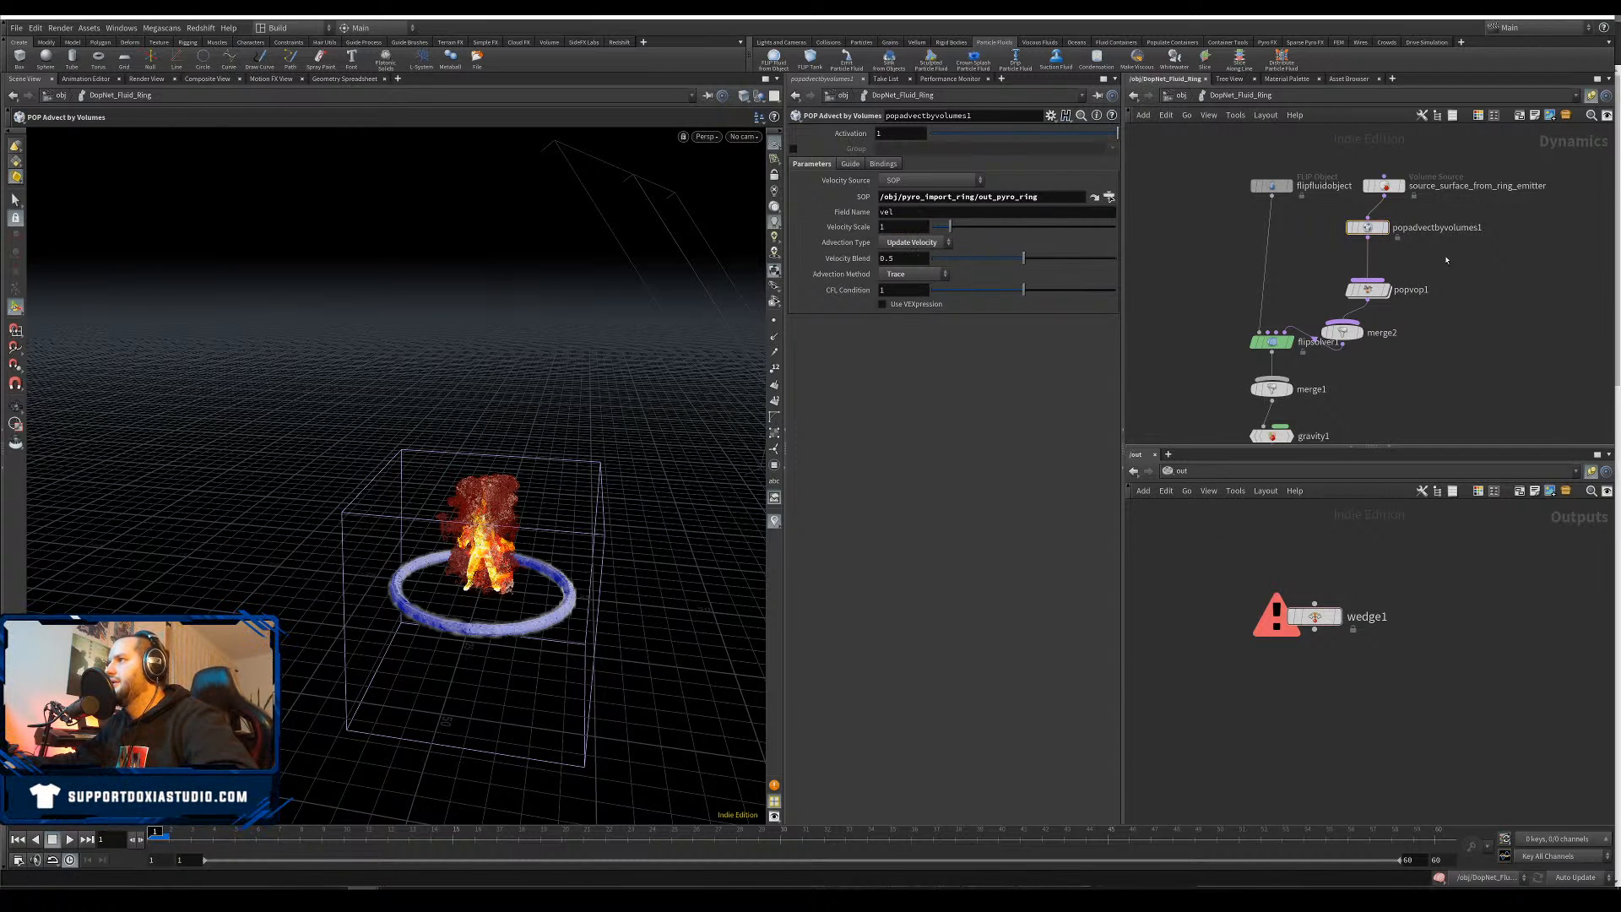
# Align popvop1 and merge2 in the node chain, and set popvop1's noise_force to 0.5 and the third component of the vector beneath it to 0
pyautogui.moveTo(1368, 289); pyautogui.dragTo(1368, 274)
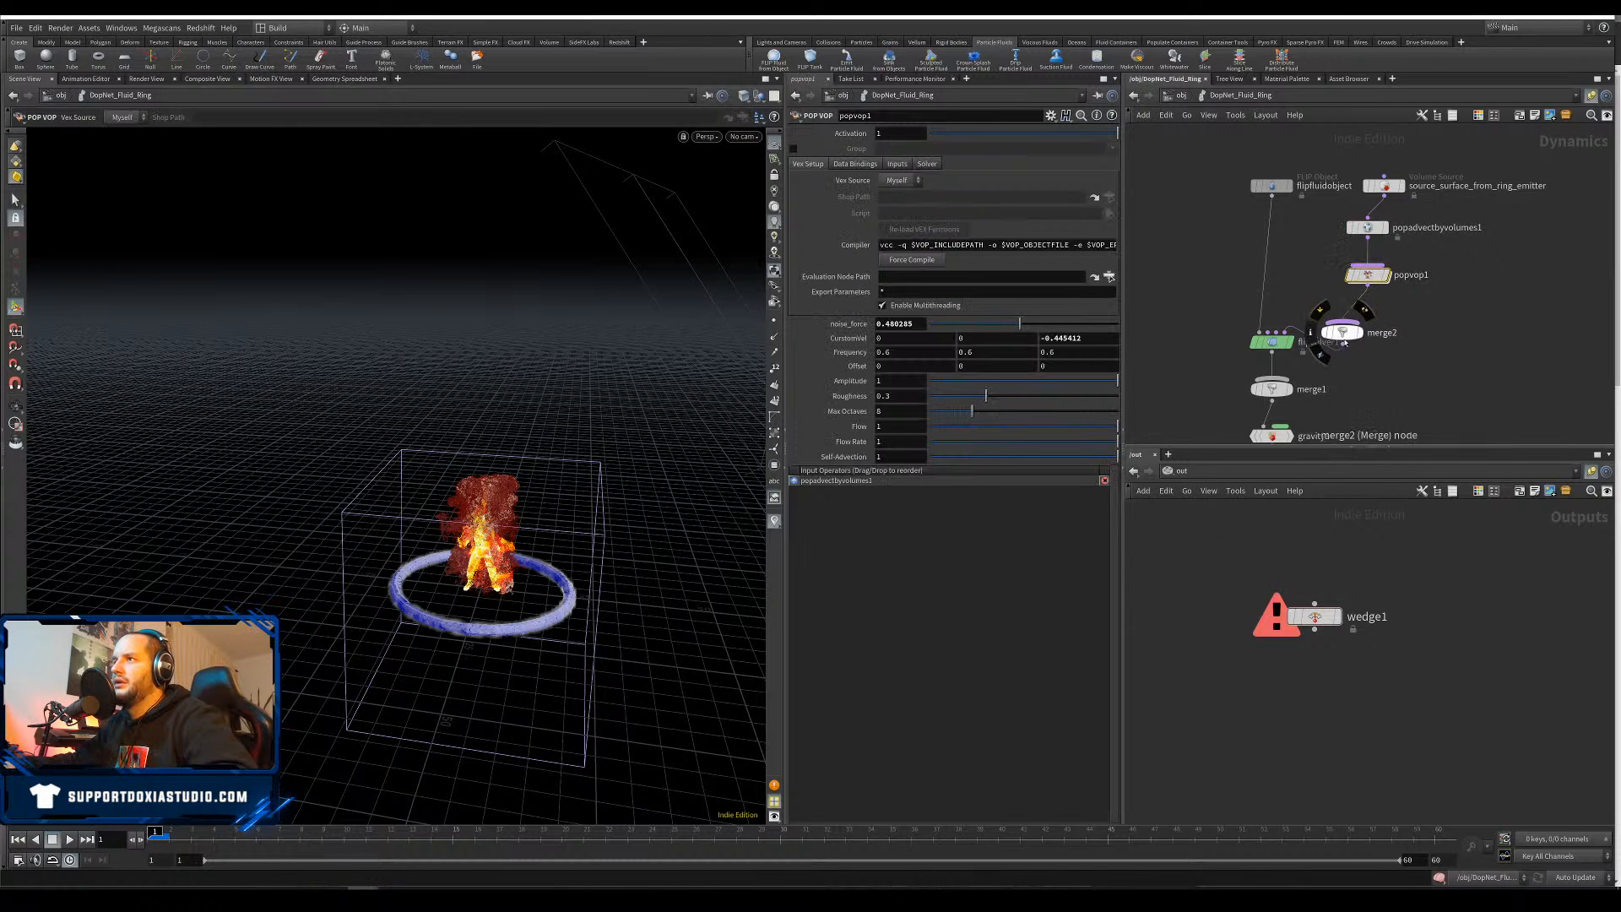
pyautogui.moveTo(1345, 342); pyautogui.dragTo(1357, 318)
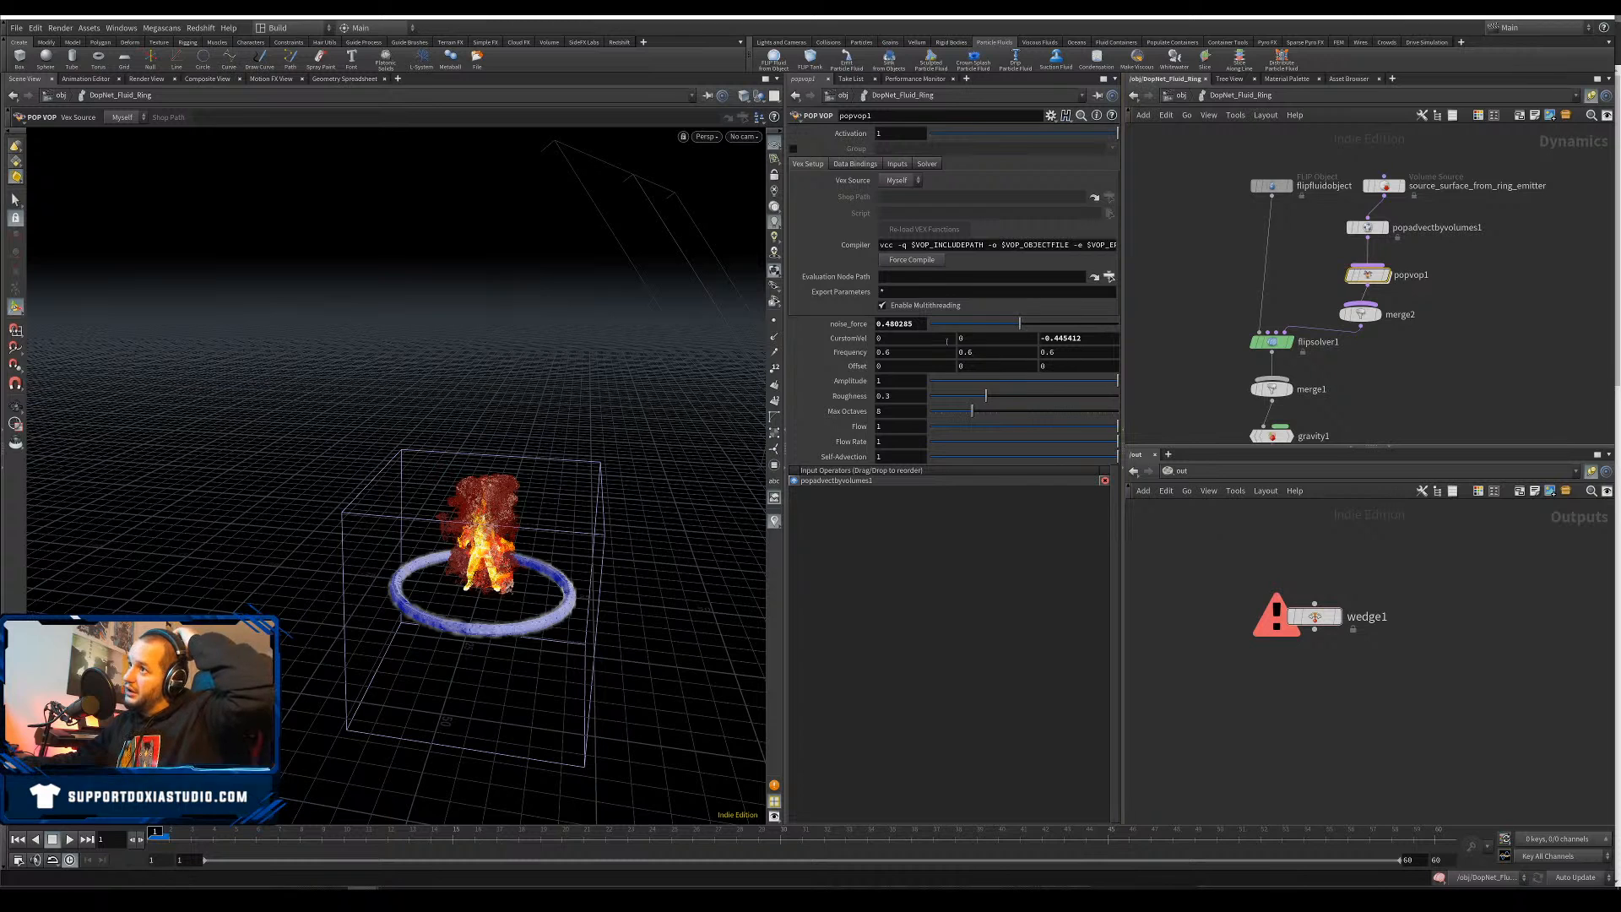
pyautogui.click(1070, 338)
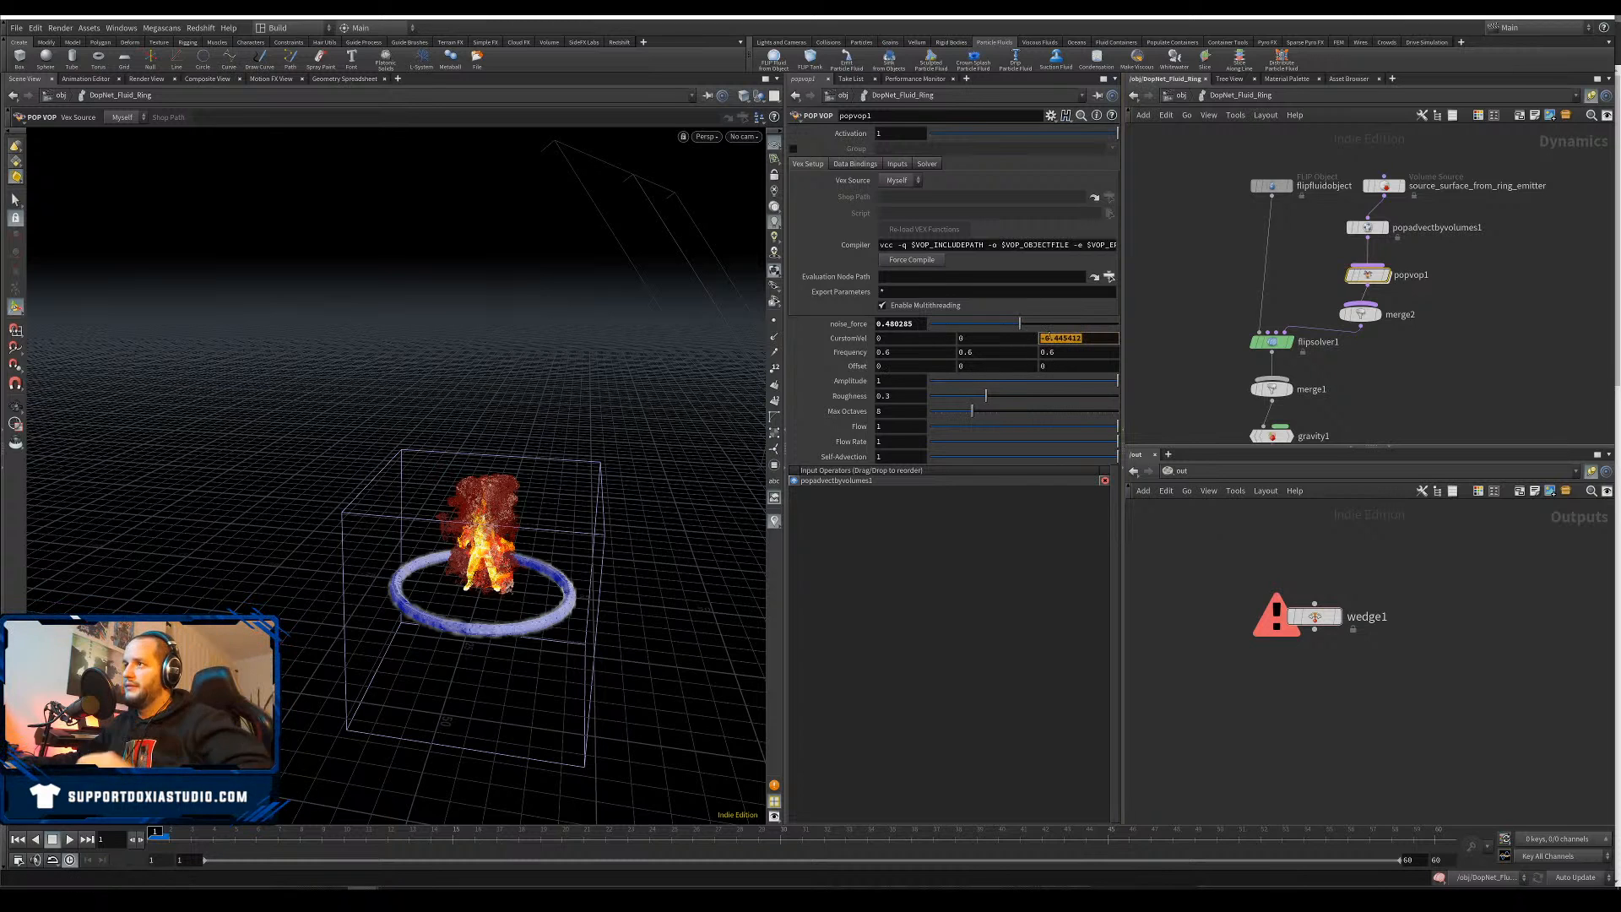
pyautogui.write('0')
pyautogui.press('Return')
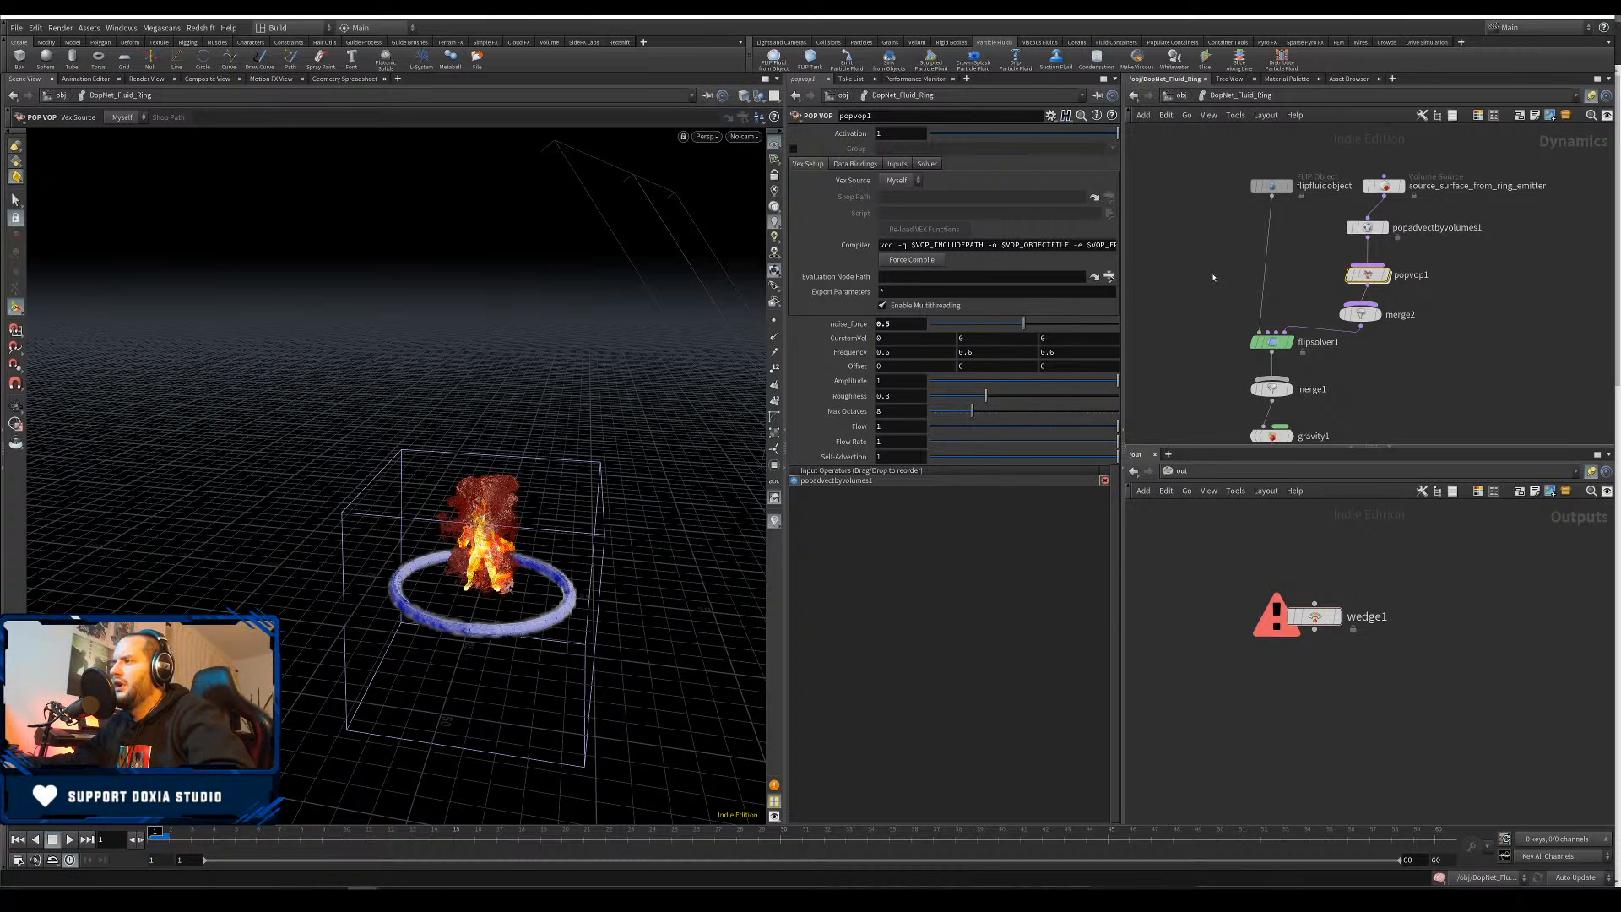
# Move flipfluidobject aside, and on flipsolver1 enable Add ID Attribute and Age Particles and disable Collide with and Kill Outside Volume Limits
pyautogui.moveTo(1246, 183); pyautogui.dragTo(1238, 196, button='middle')
pyautogui.moveTo(1264, 200); pyautogui.dragTo(1200, 219)
pyautogui.click(1267, 356)
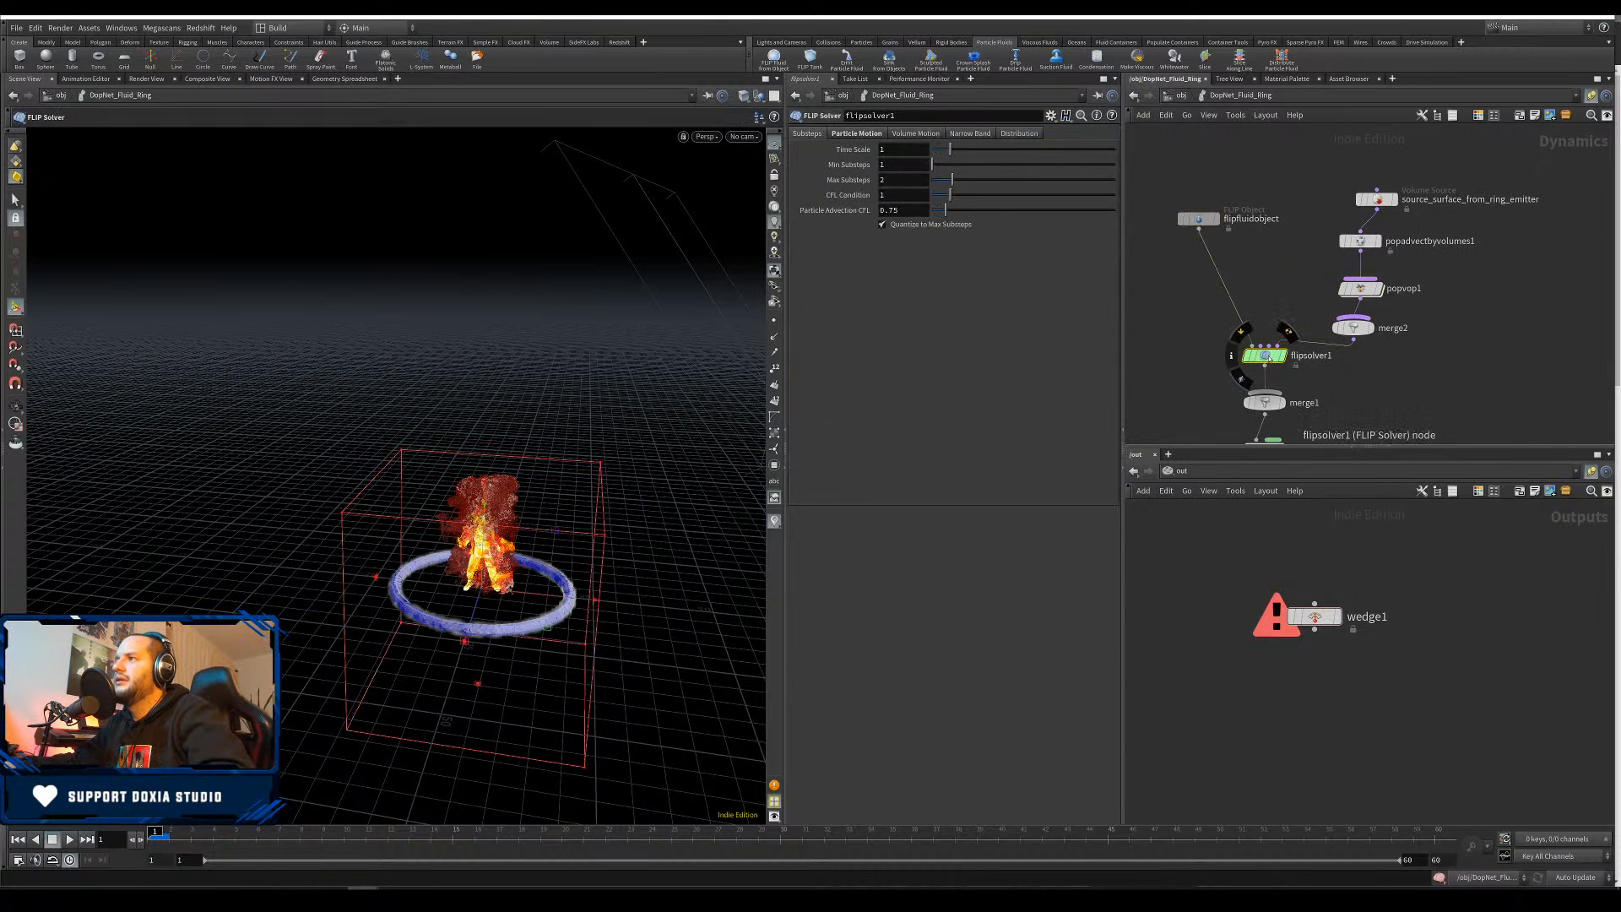
pyautogui.click(855, 133)
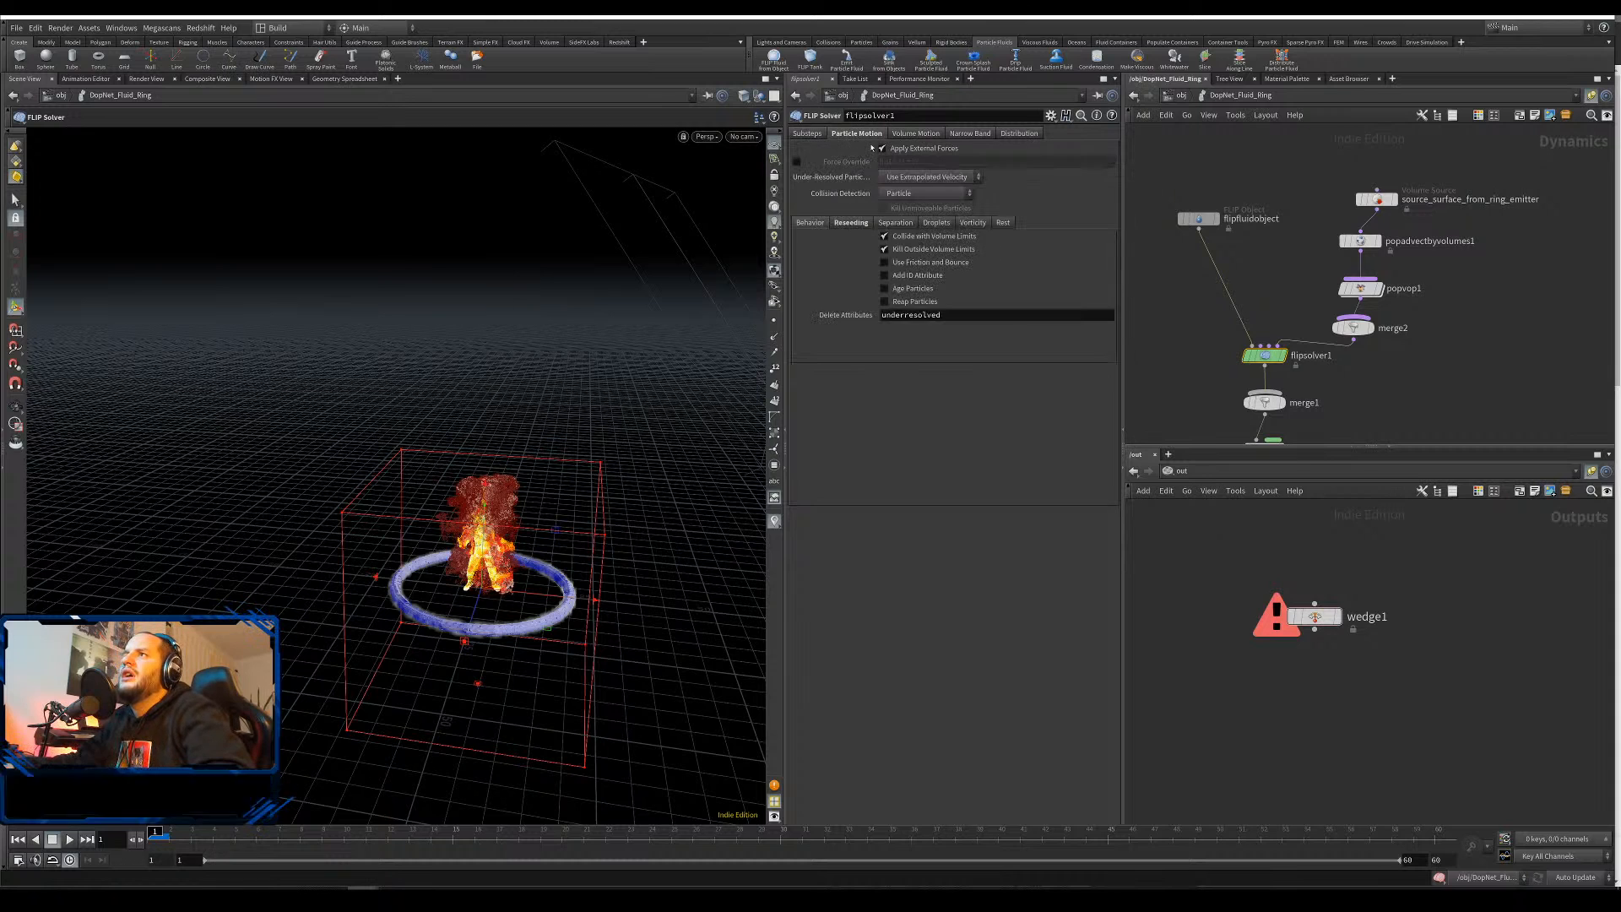
pyautogui.click(919, 277)
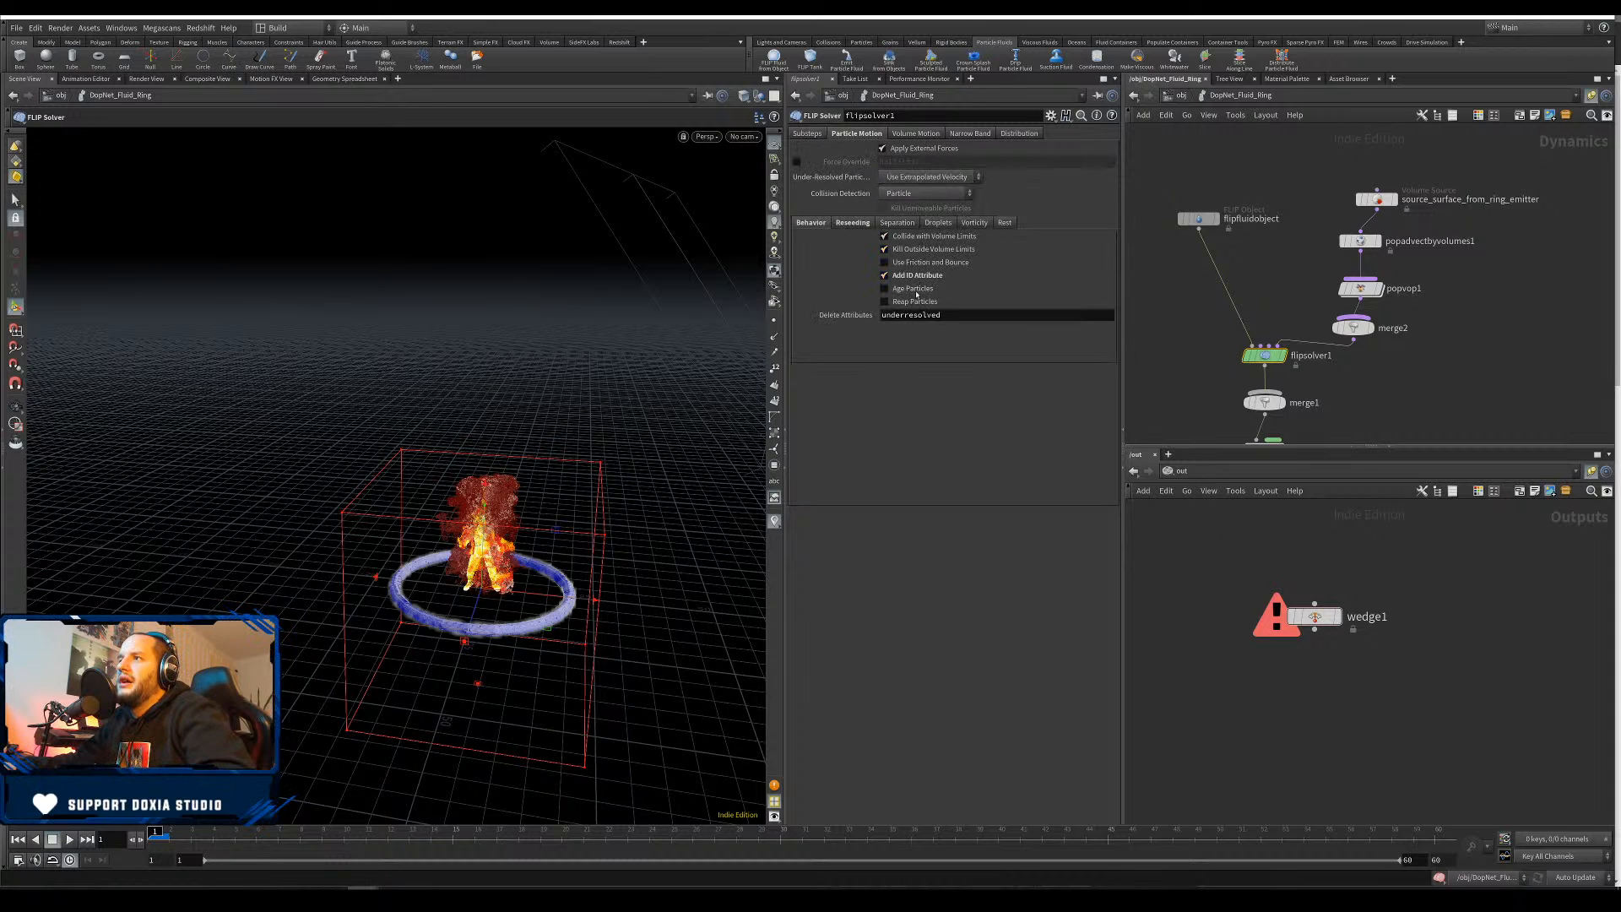
pyautogui.click(916, 289)
pyautogui.click(885, 249)
pyautogui.click(885, 237)
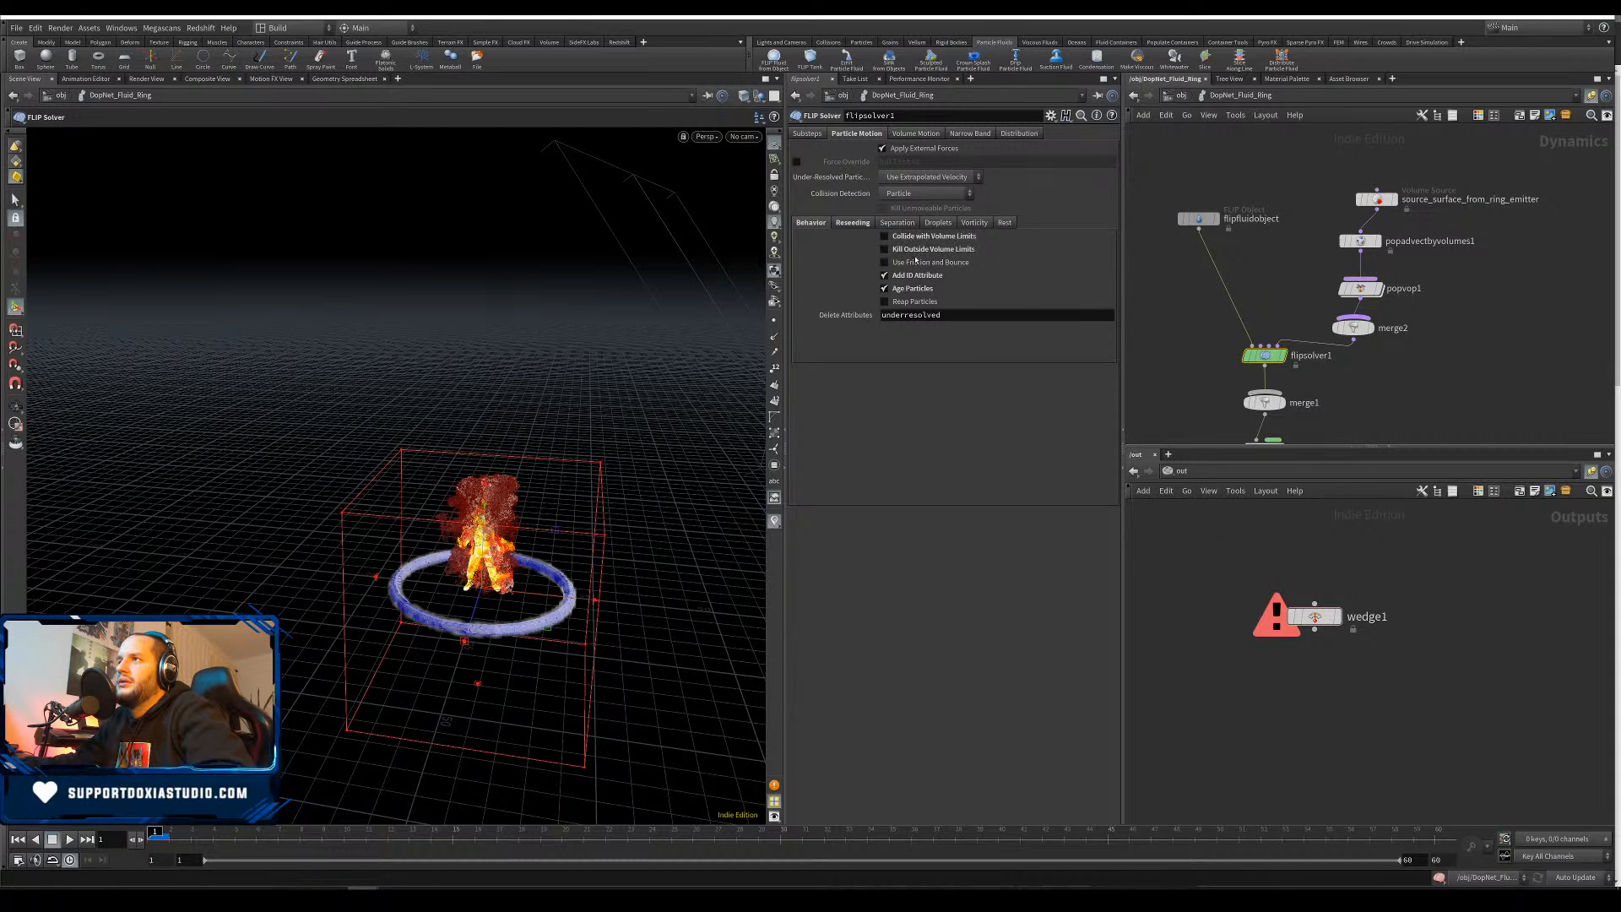
# Enable Add Vorticity Attribute on flipsolver1 and set its vorticity scale to 2000
pyautogui.click(853, 223)
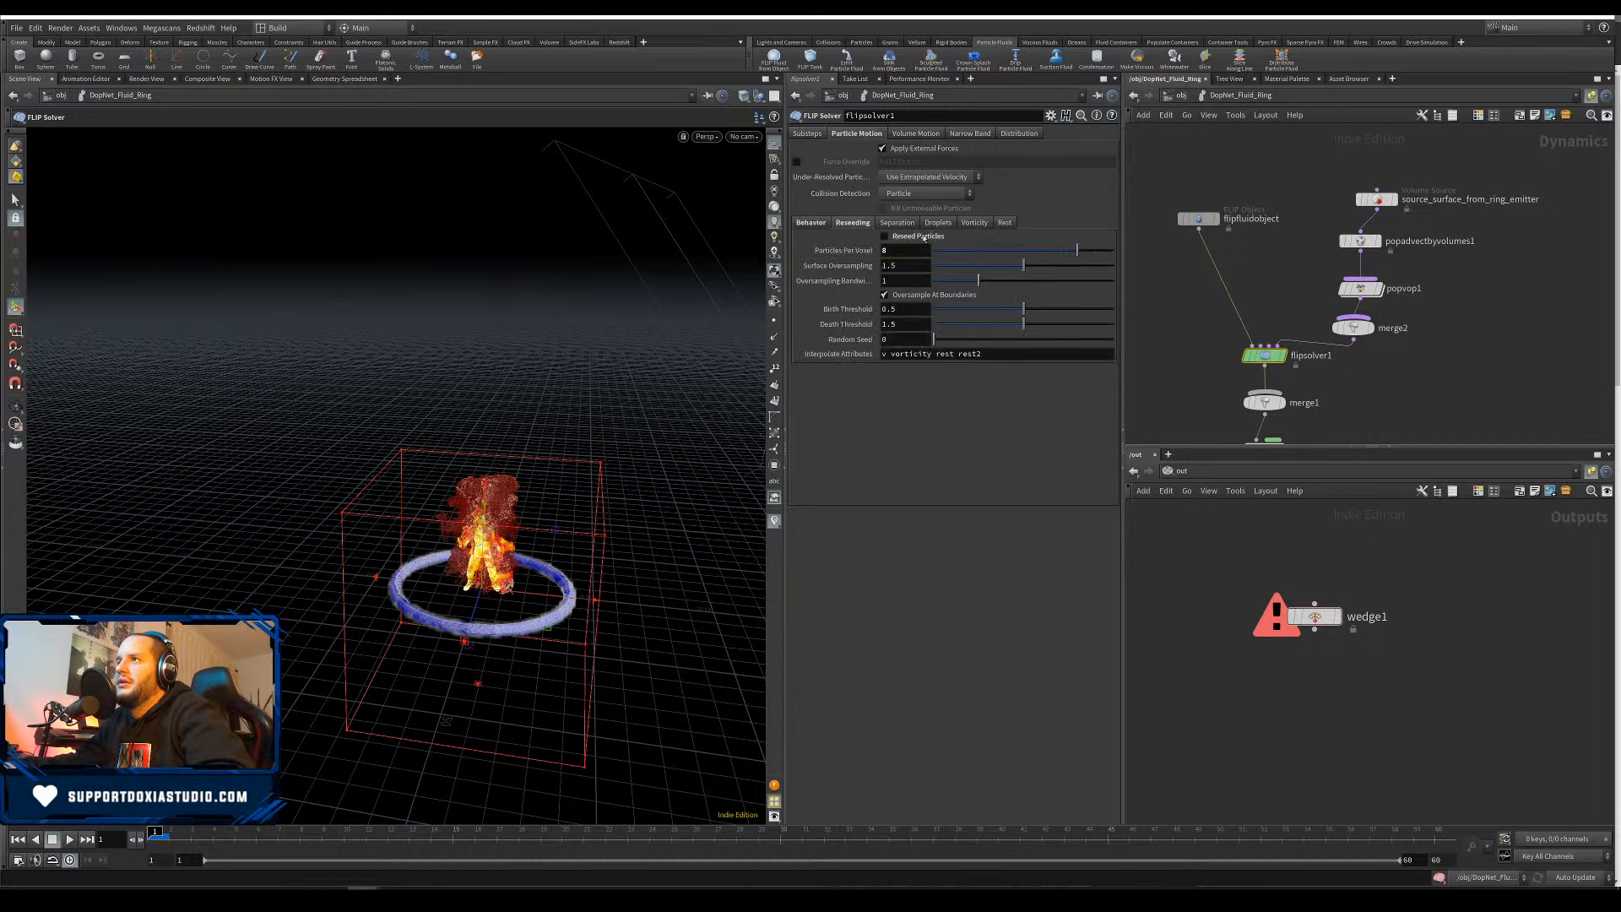
pyautogui.click(897, 223)
pyautogui.click(938, 223)
pyautogui.click(976, 223)
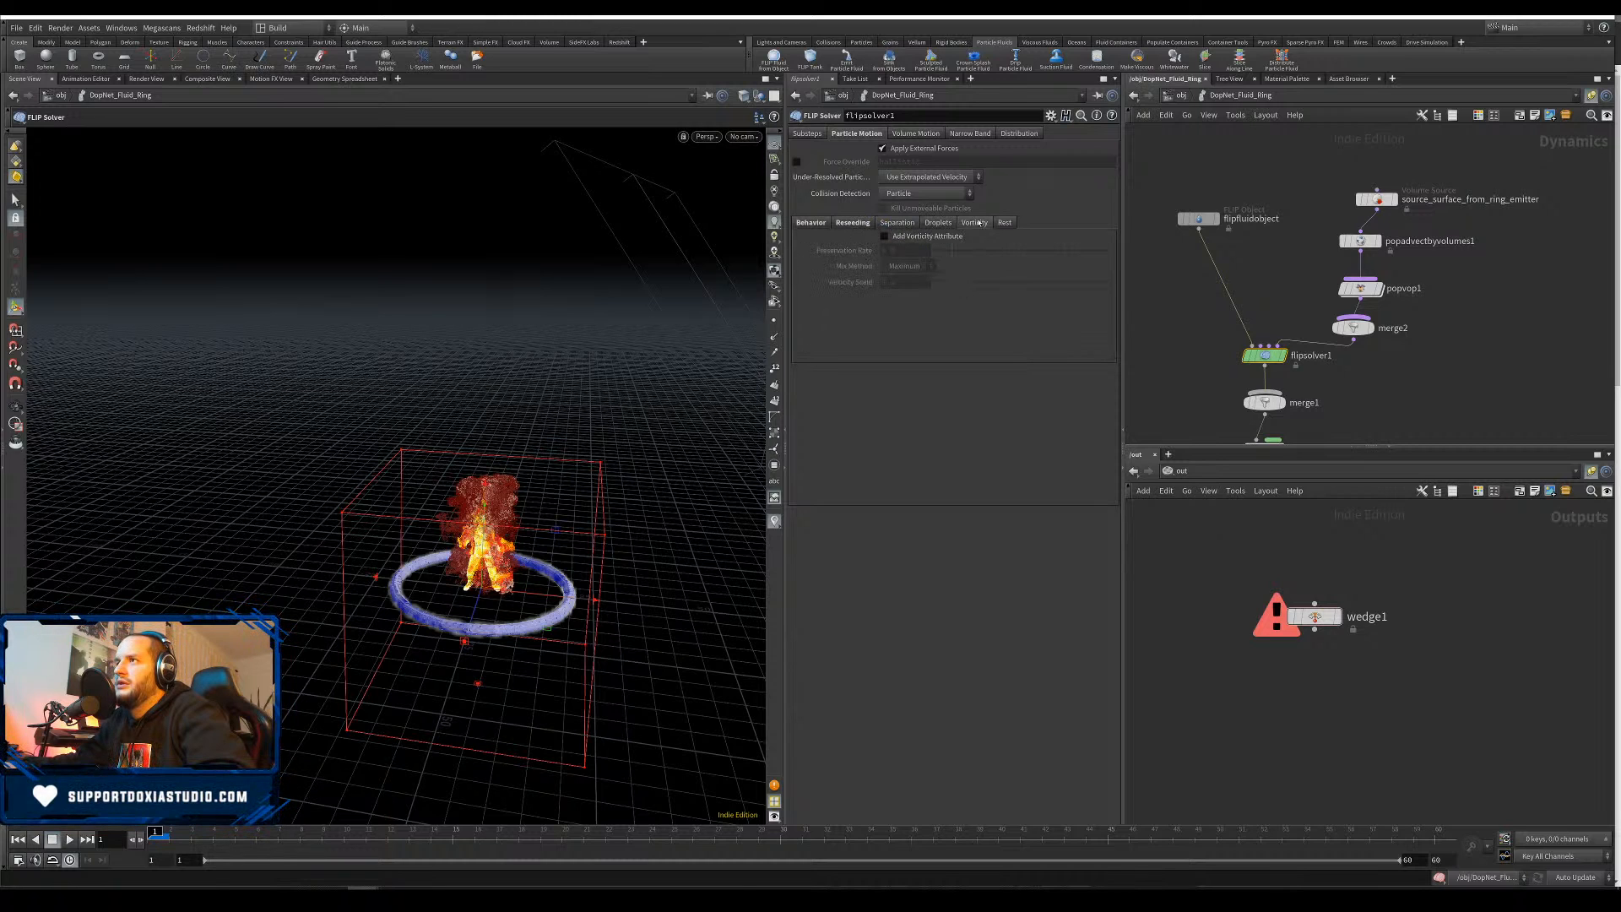
pyautogui.click(929, 237)
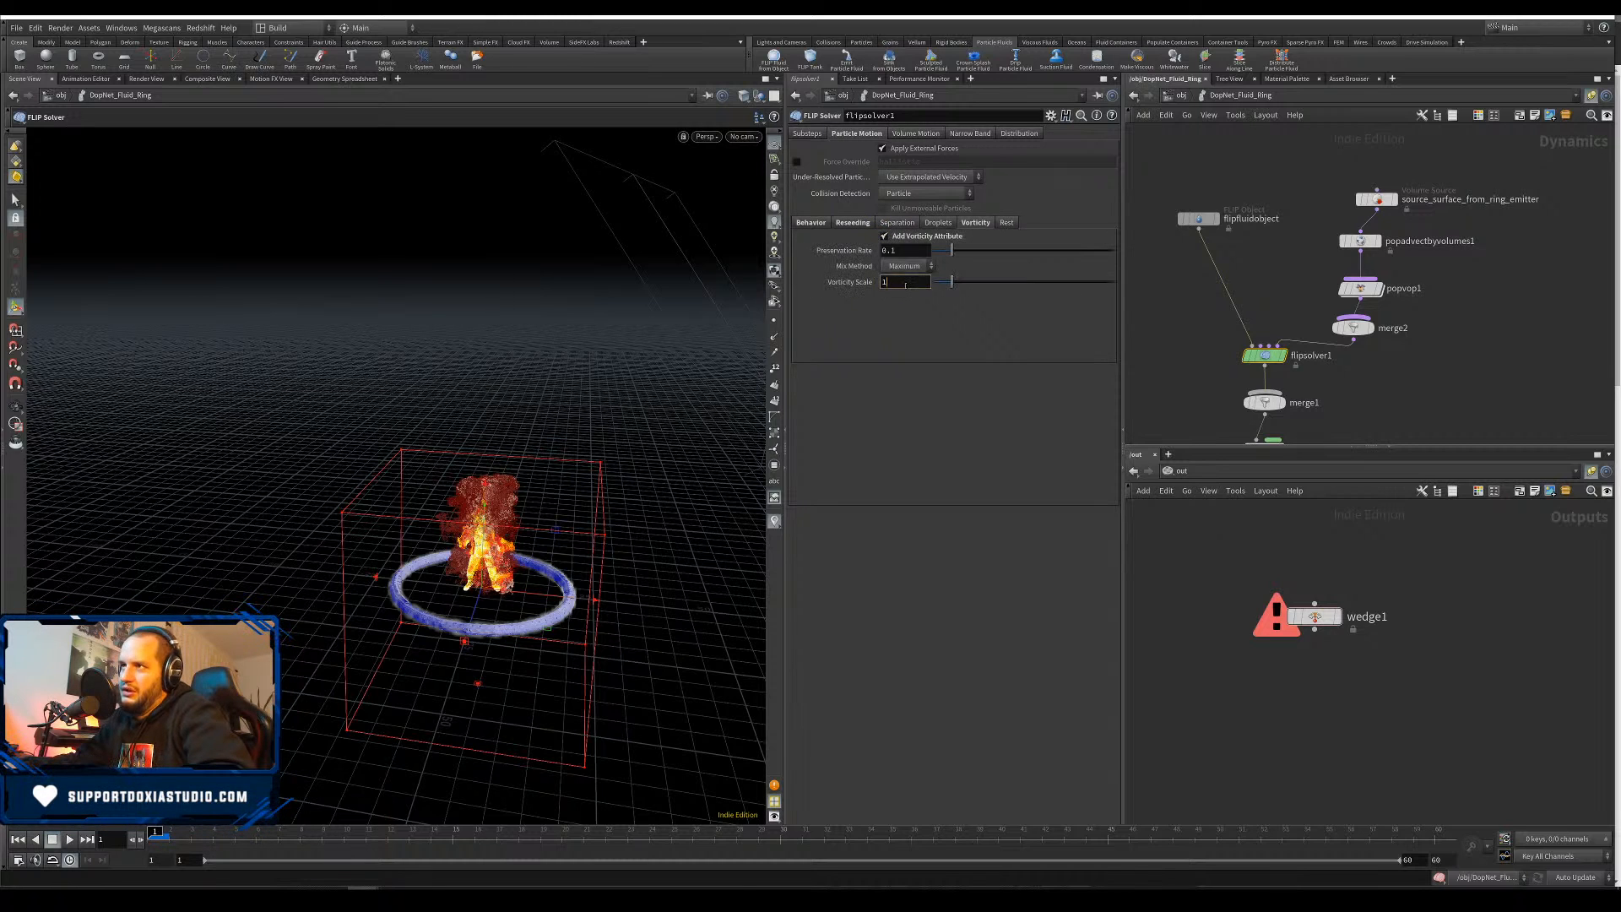
pyautogui.press('Return')
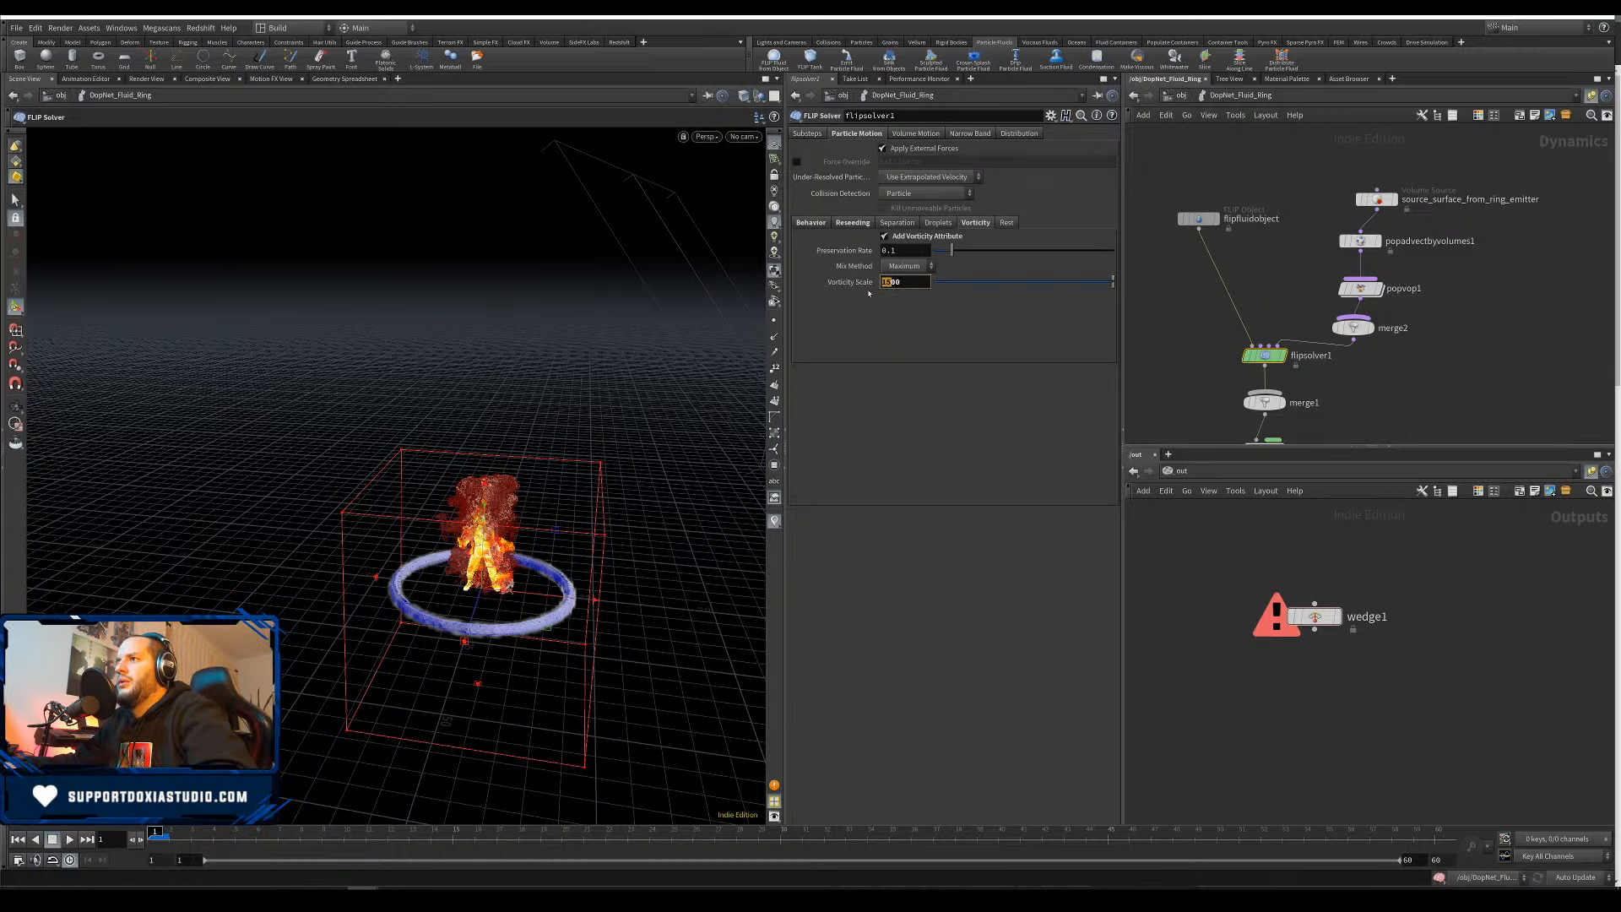
pyautogui.press('Return')
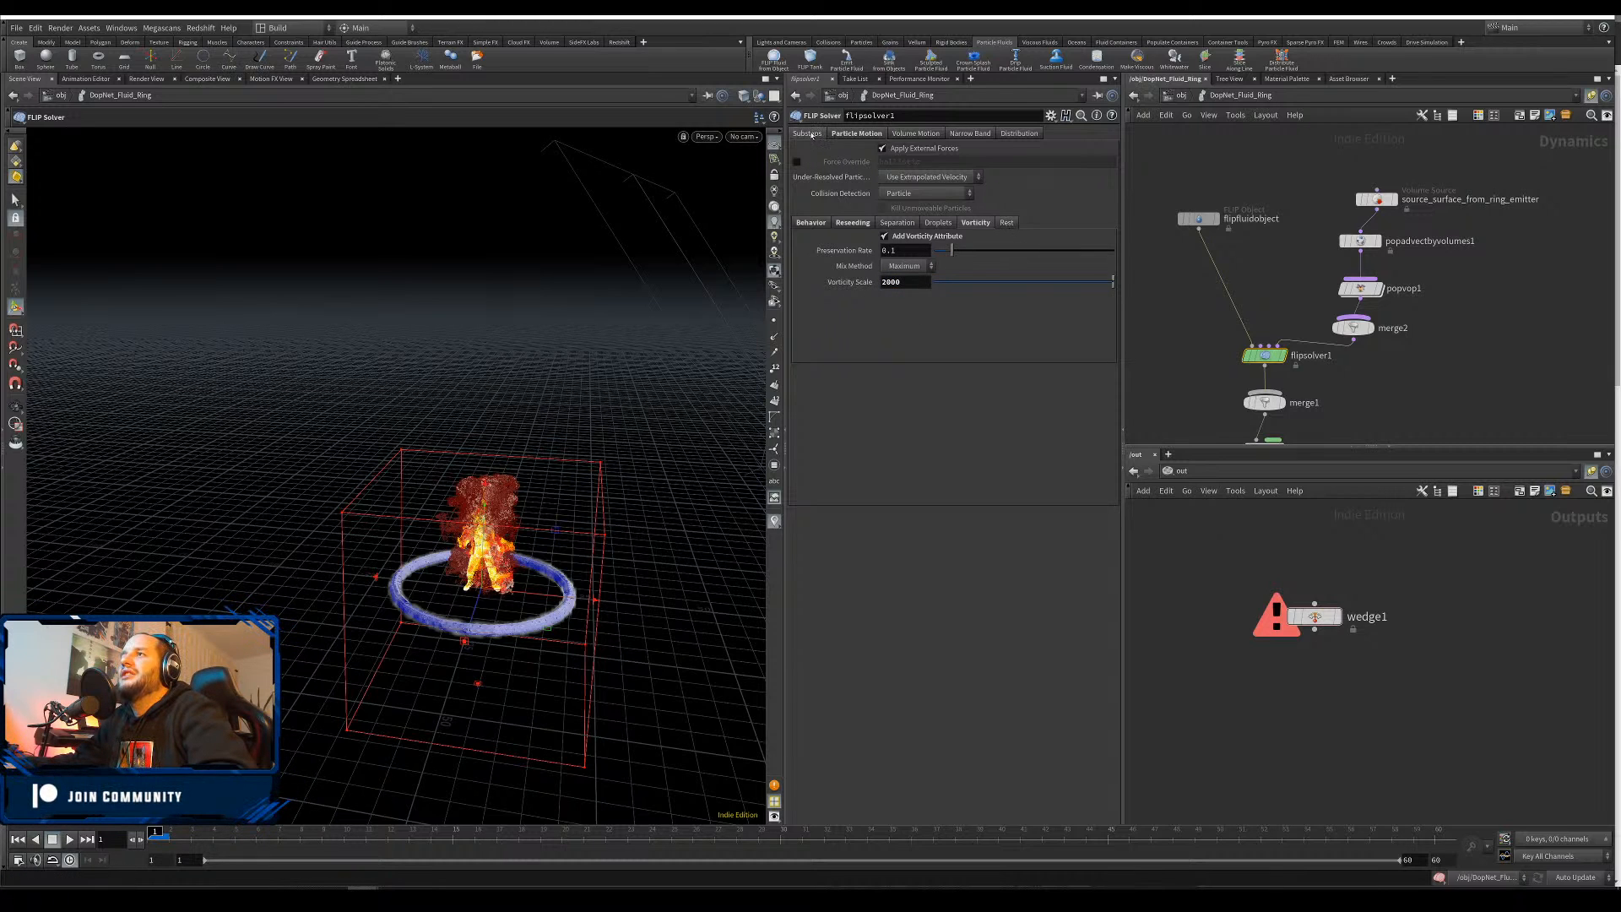
# Review flipsolver1's substep, volume motion, narrow band, distribution and particle behavior settings, and flipfluidobject's guide and physical properties
pyautogui.click(810, 134)
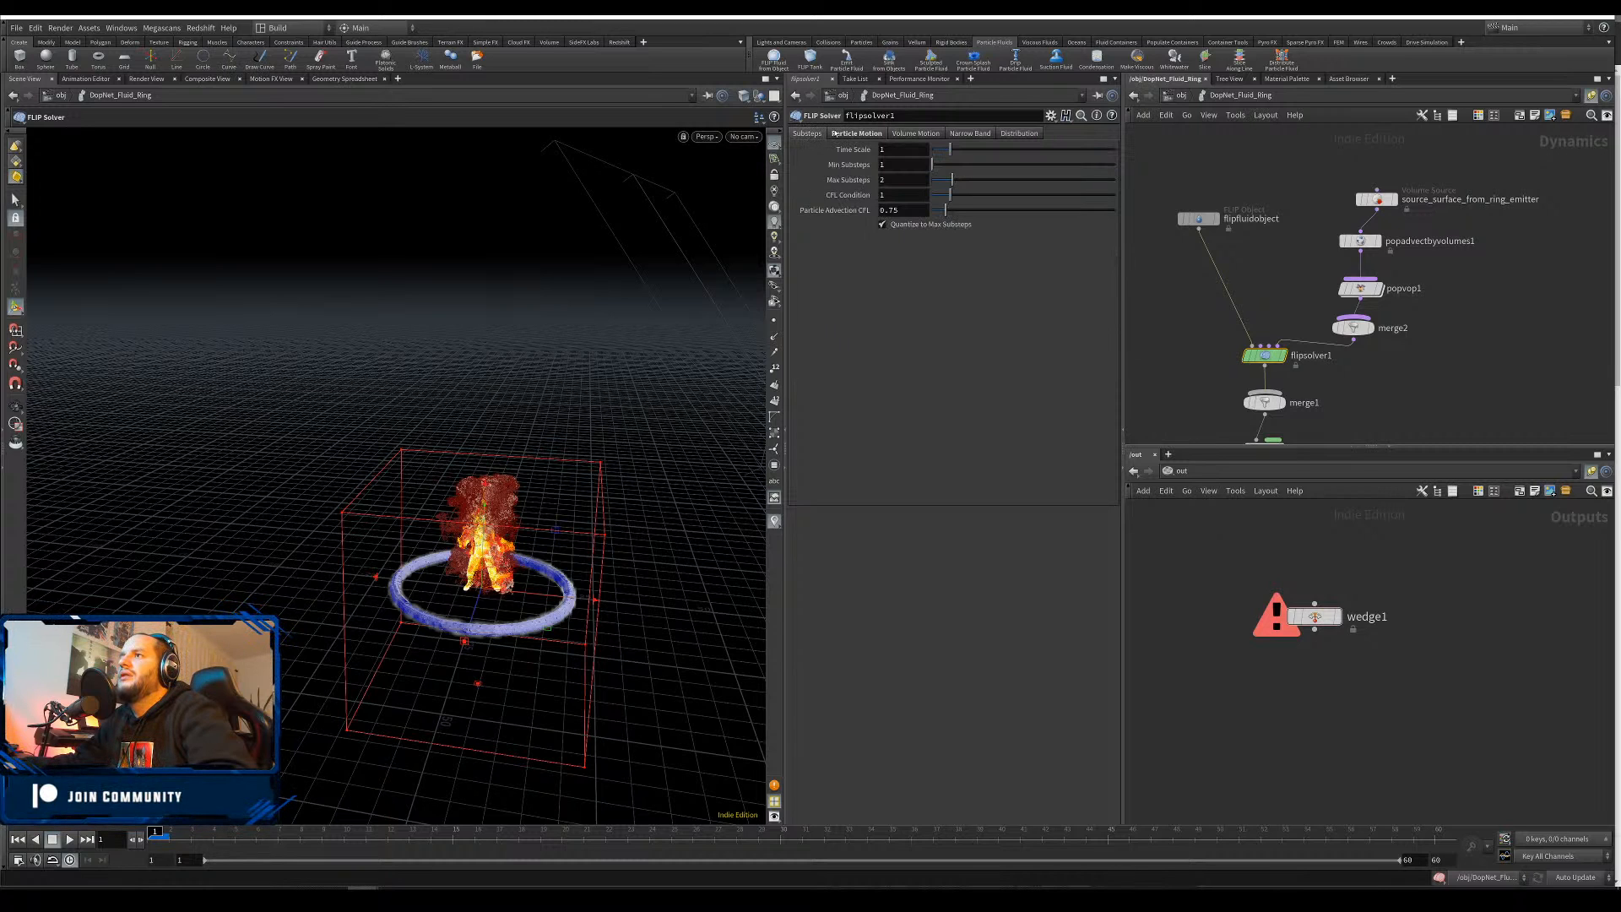
pyautogui.click(866, 133)
pyautogui.click(918, 134)
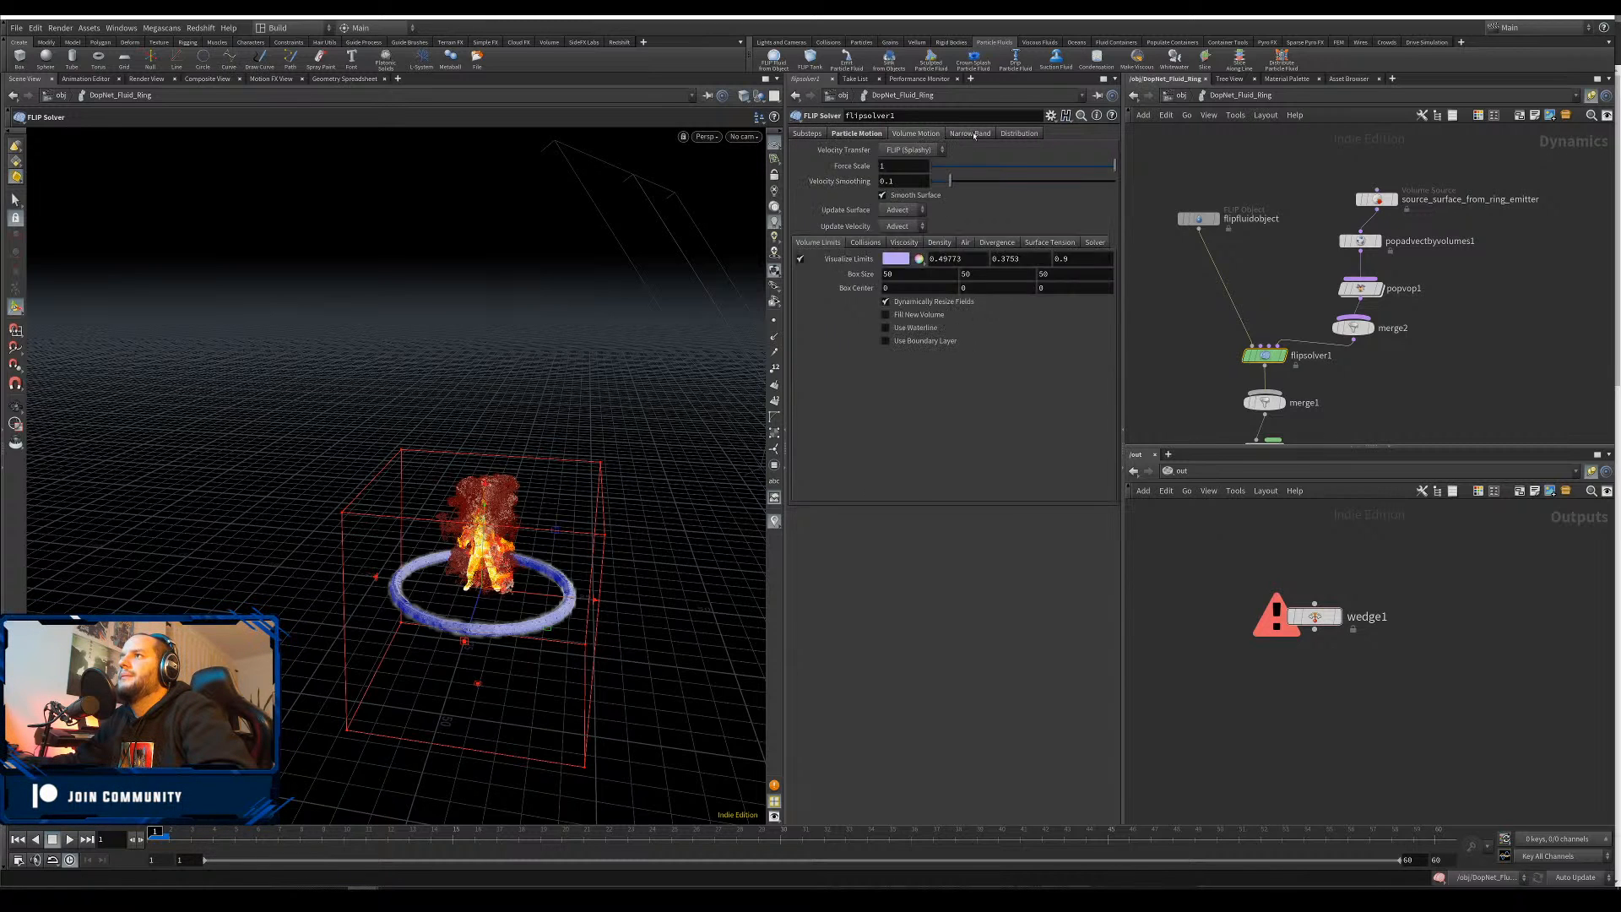
pyautogui.click(973, 135)
pyautogui.click(1023, 135)
pyautogui.click(1199, 218)
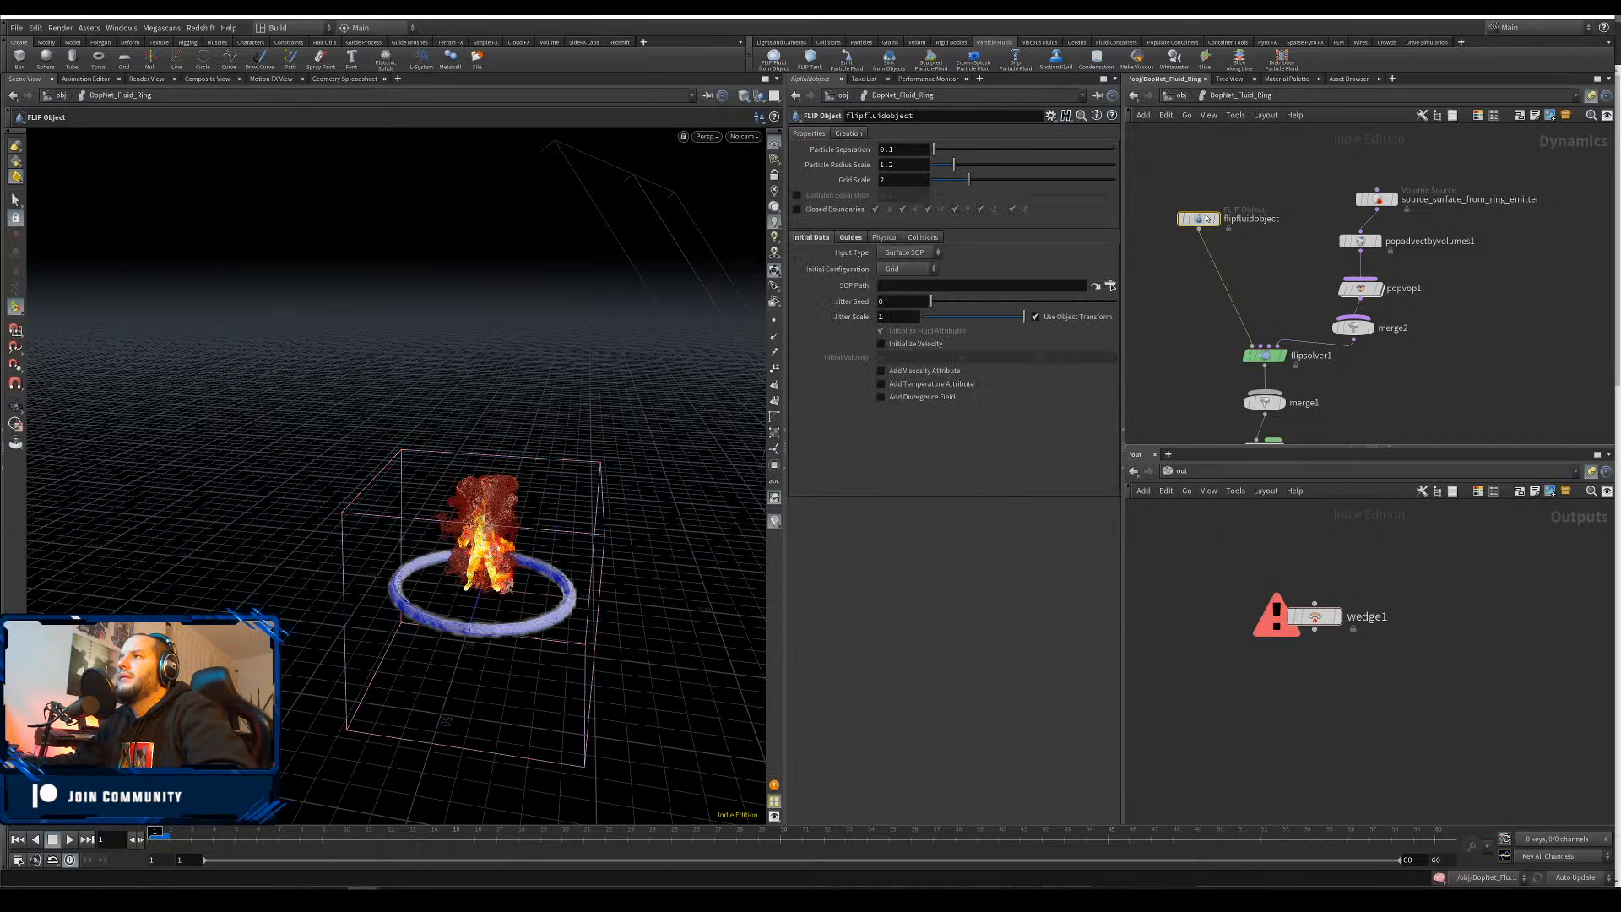
pyautogui.click(853, 237)
pyautogui.click(884, 238)
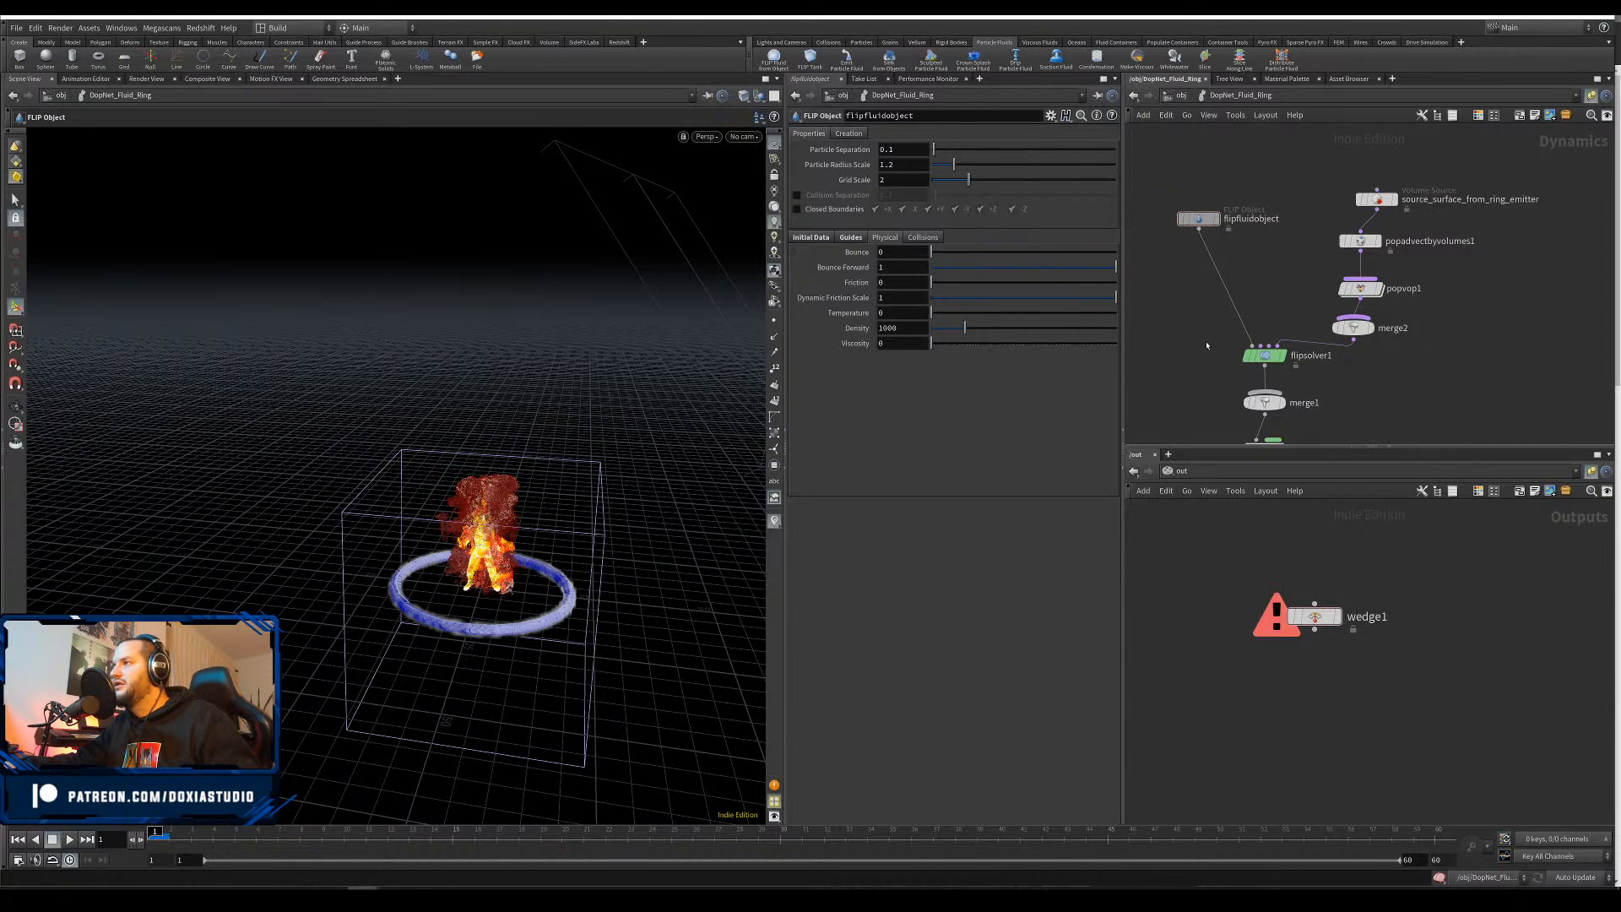
pyautogui.click(1263, 357)
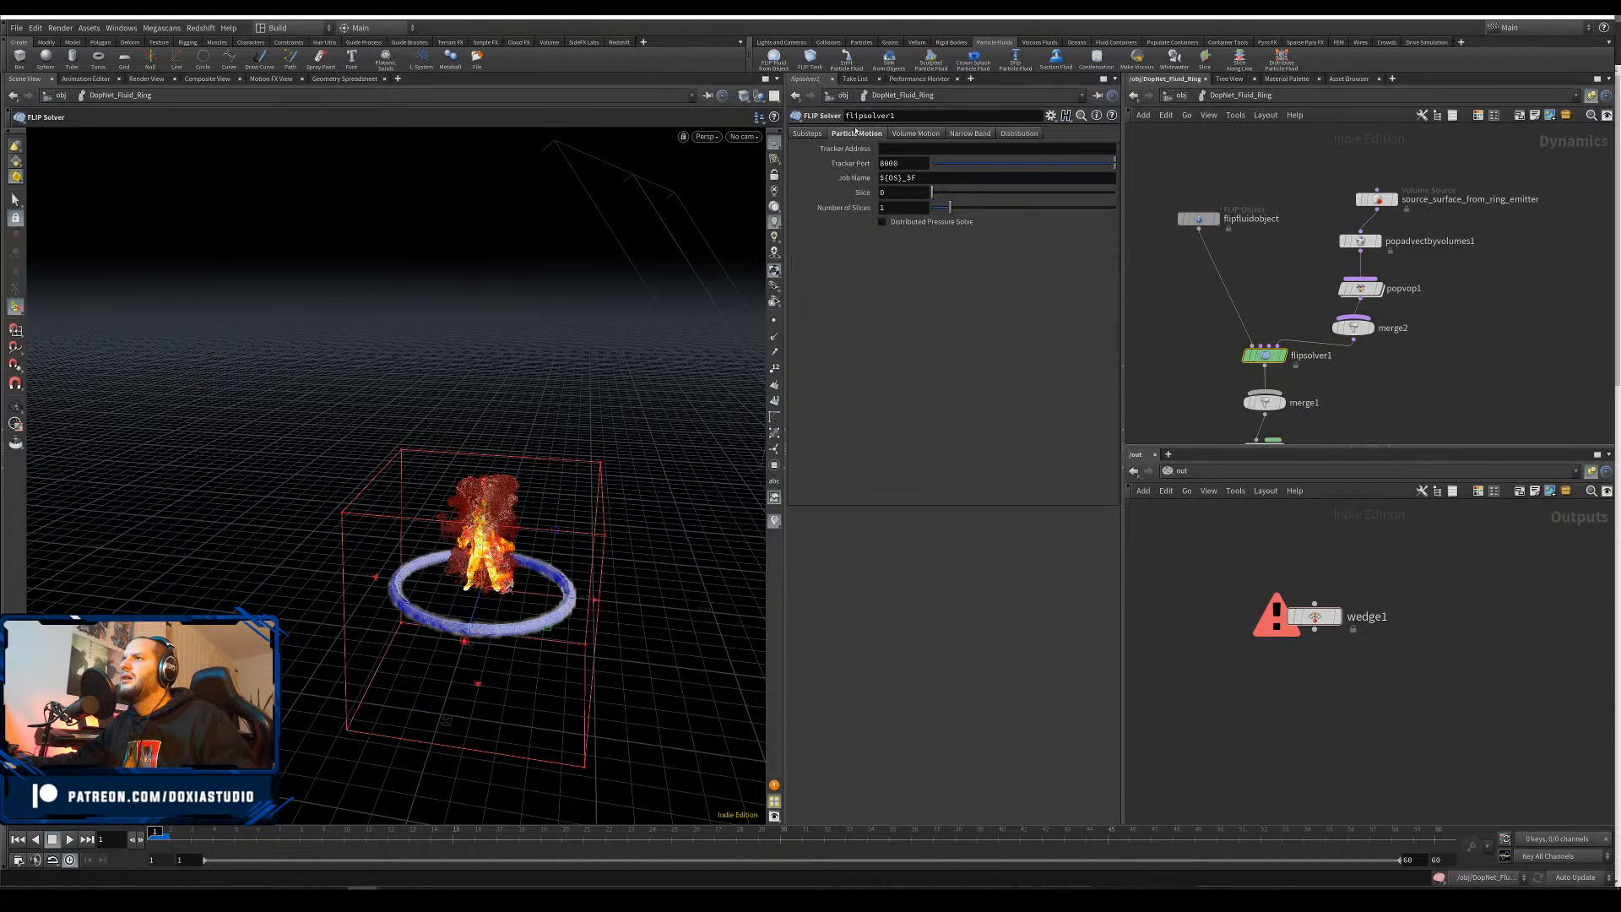
pyautogui.click(856, 133)
pyautogui.click(811, 222)
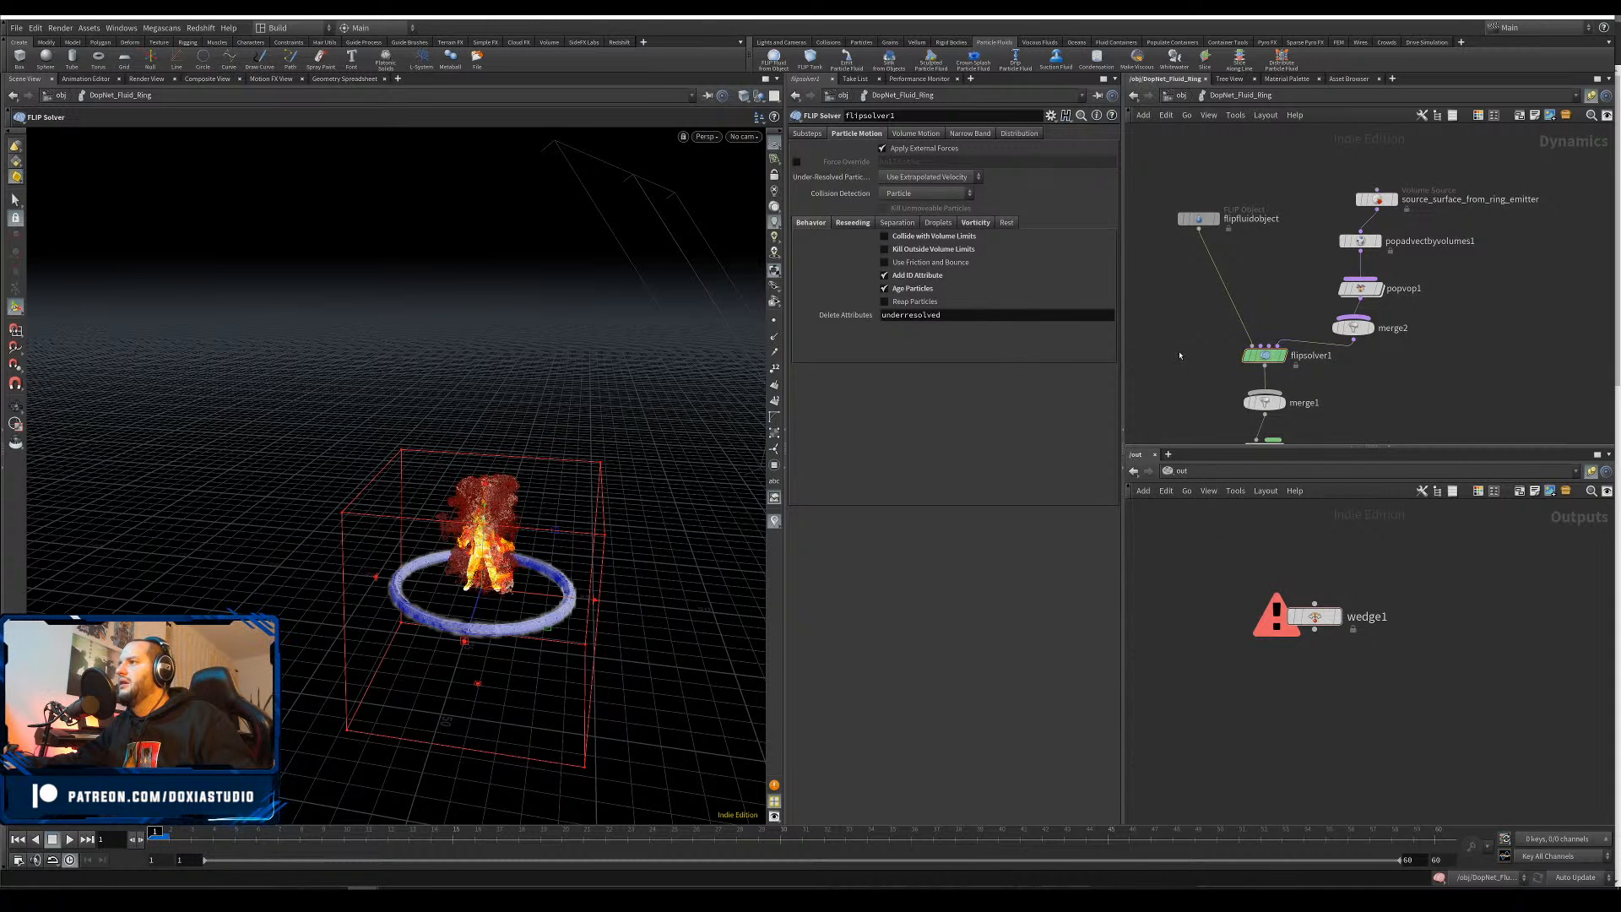
# Return to the object level, save the scene, and hide pyro_import_ring and ring_emitter in the viewport
pyautogui.press('u')
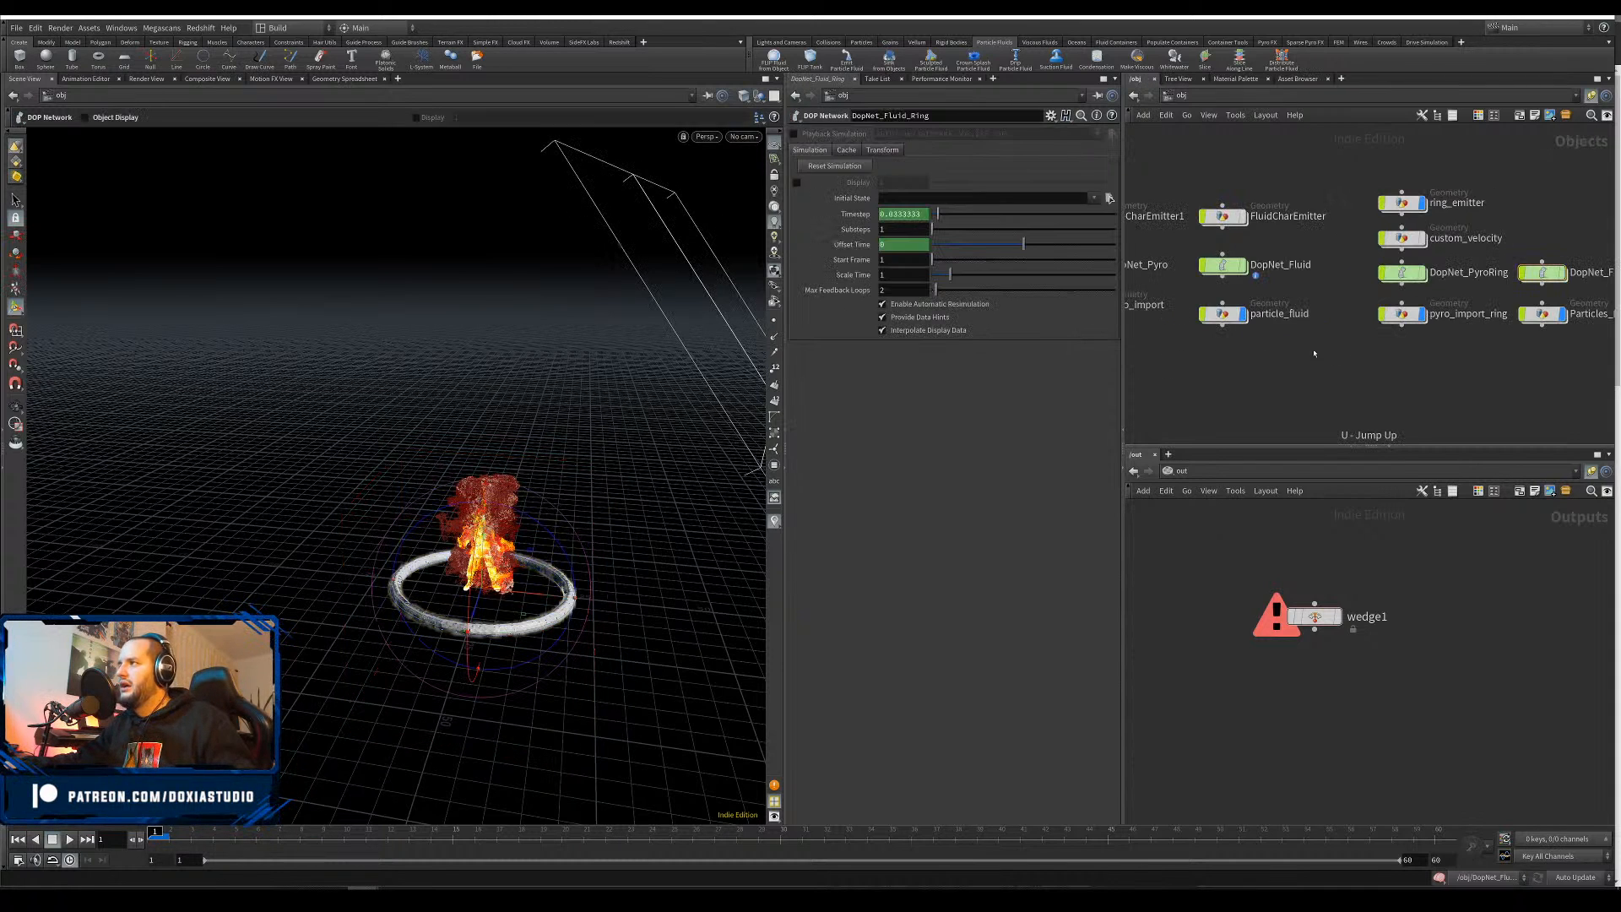
pyautogui.hotkey('ctrl', 's')
pyautogui.click(1176, 340)
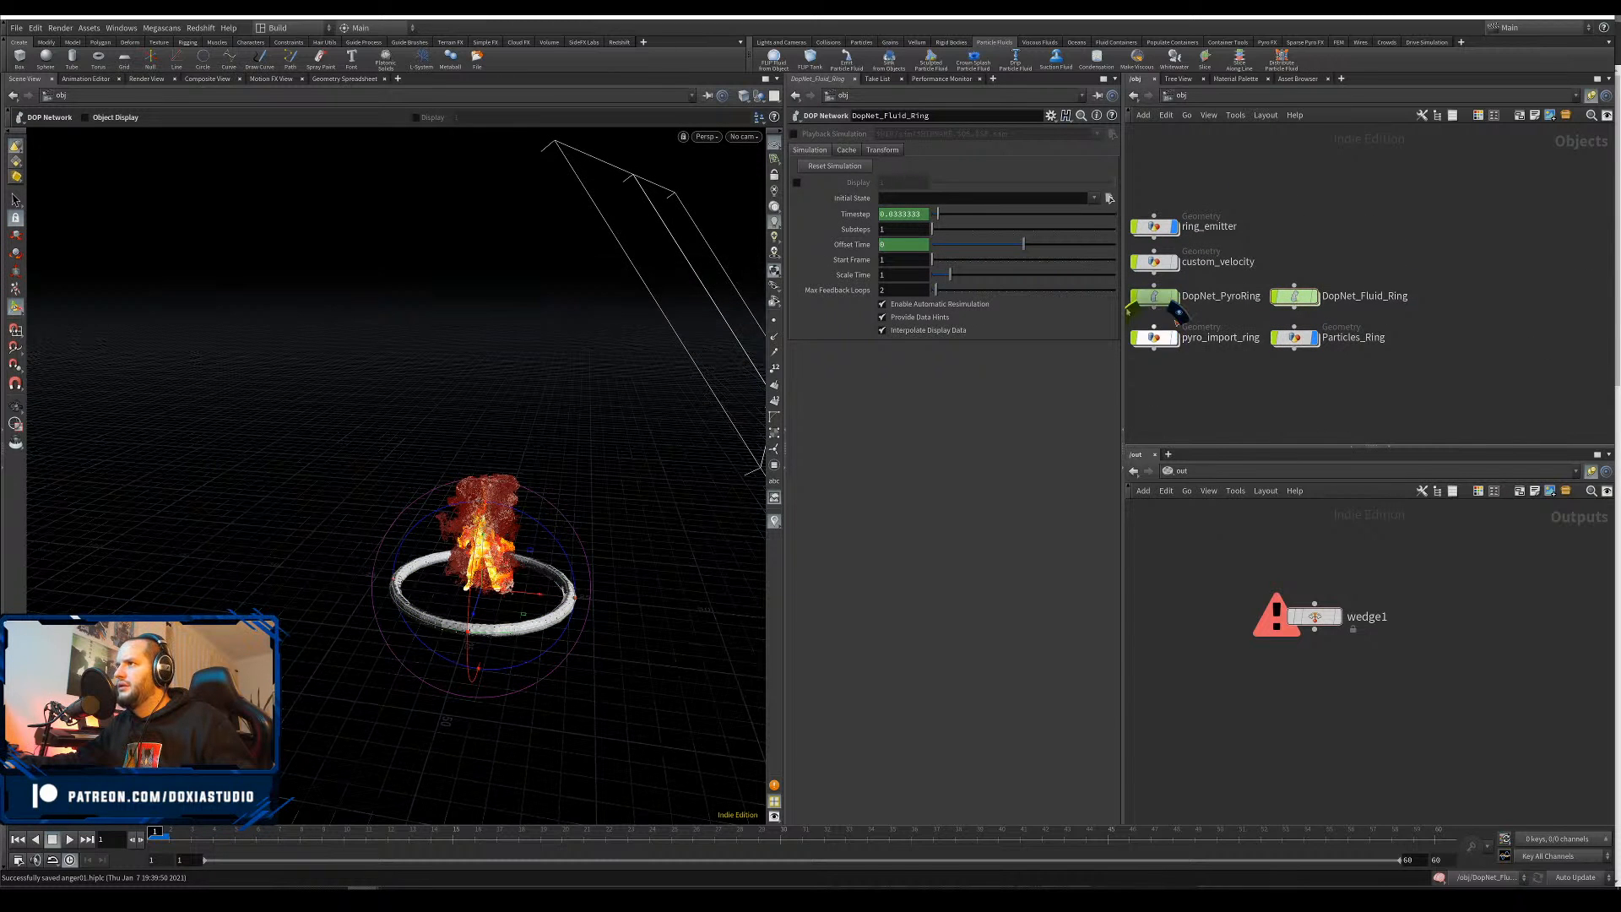
pyautogui.click(1176, 228)
pyautogui.moveTo(1281, 306); pyautogui.dragTo(1352, 275, button='middle')
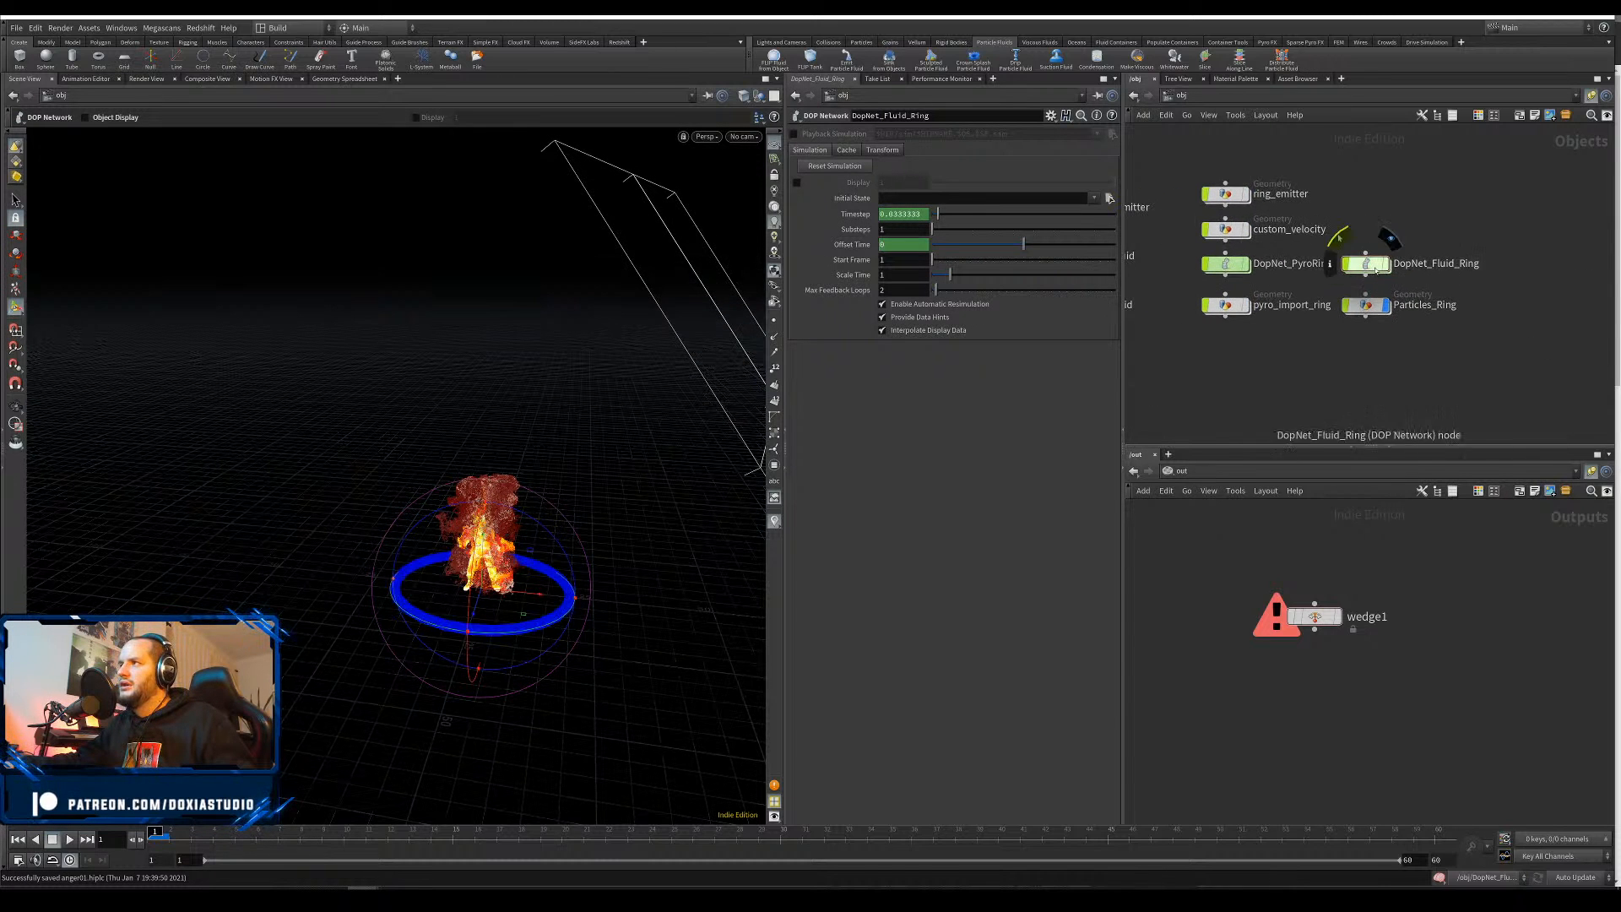
# Inside Particles_Ring, delete every node except import_particle
pyautogui.doubleClick(1366, 304)
pyautogui.moveTo(1547, 272); pyautogui.dragTo(1174, 402)
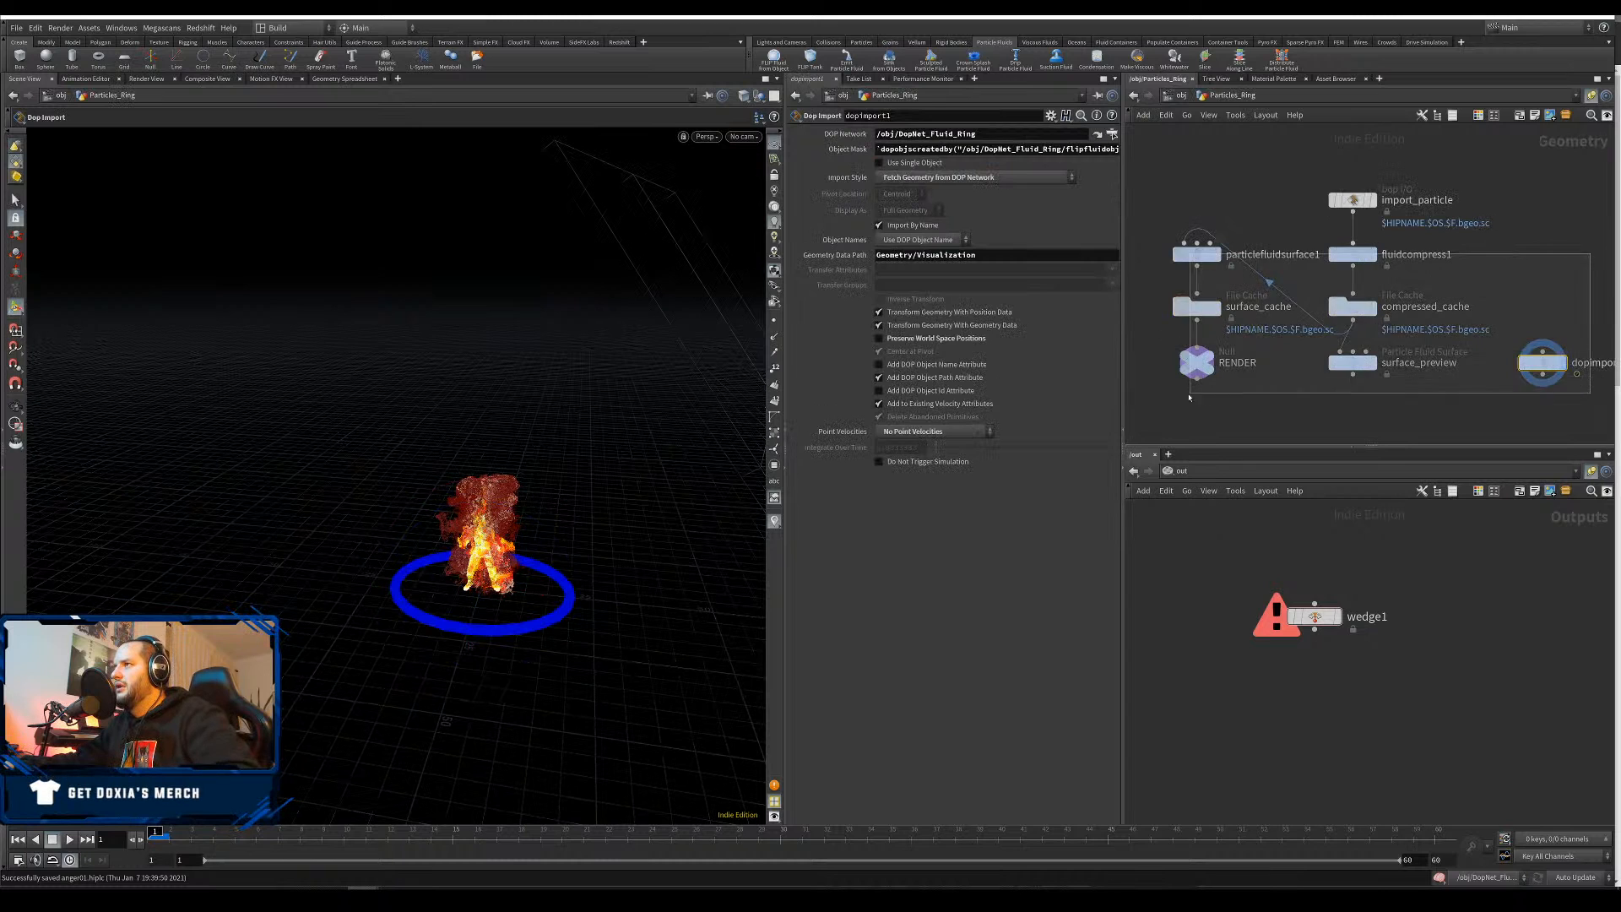
pyautogui.press('Delete')
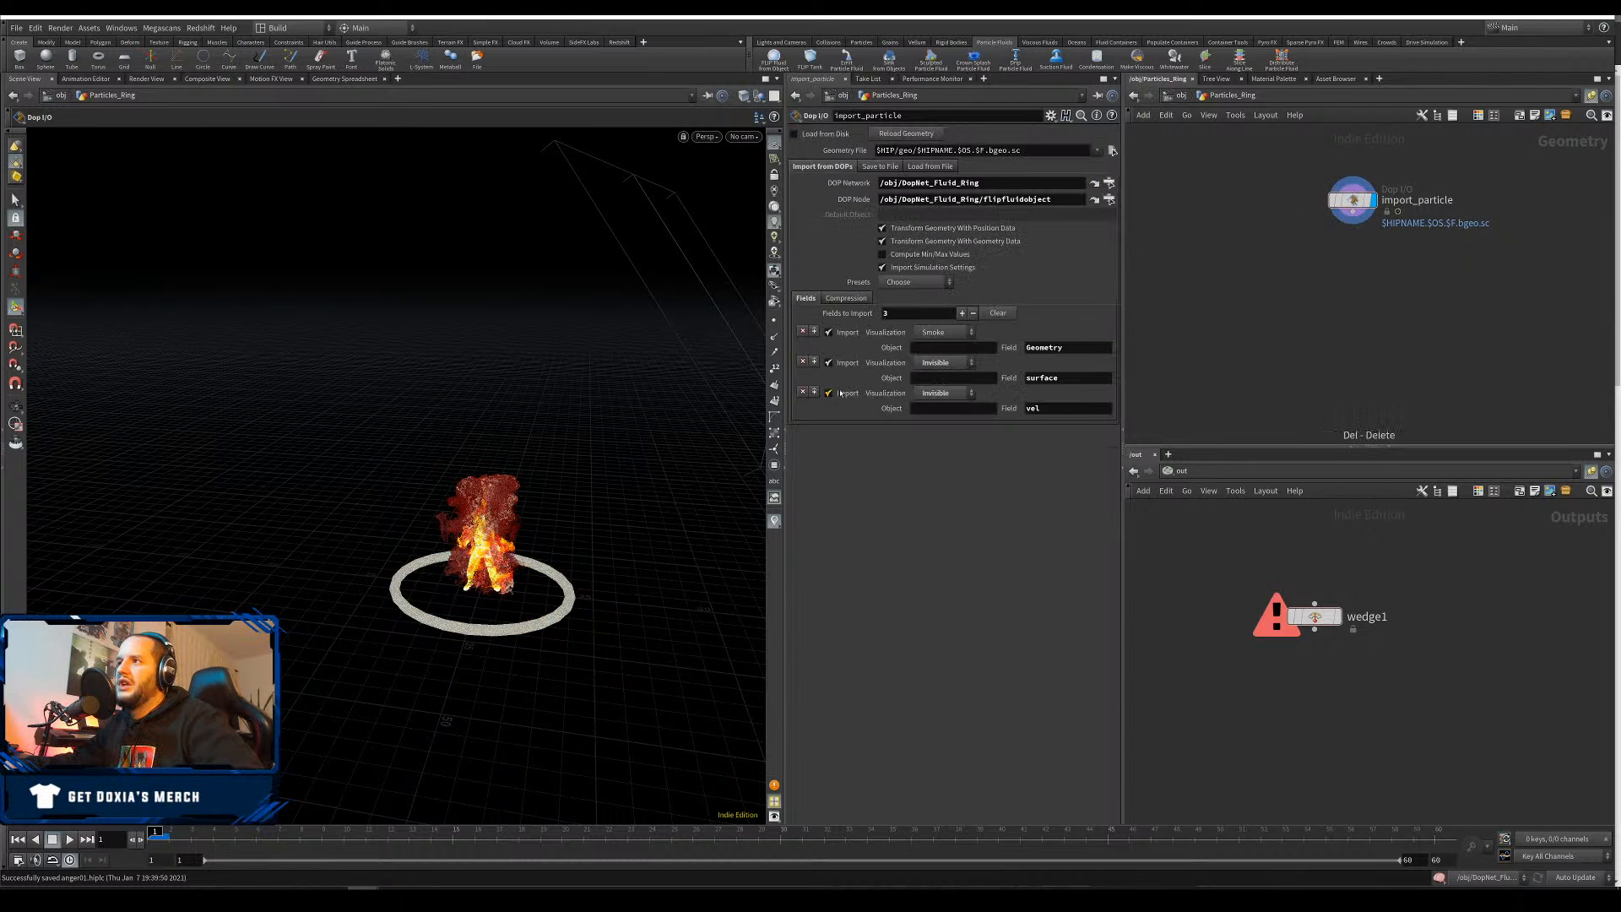
# Disable the surface field import on import_particle and save the scene from the object level
pyautogui.click(829, 362)
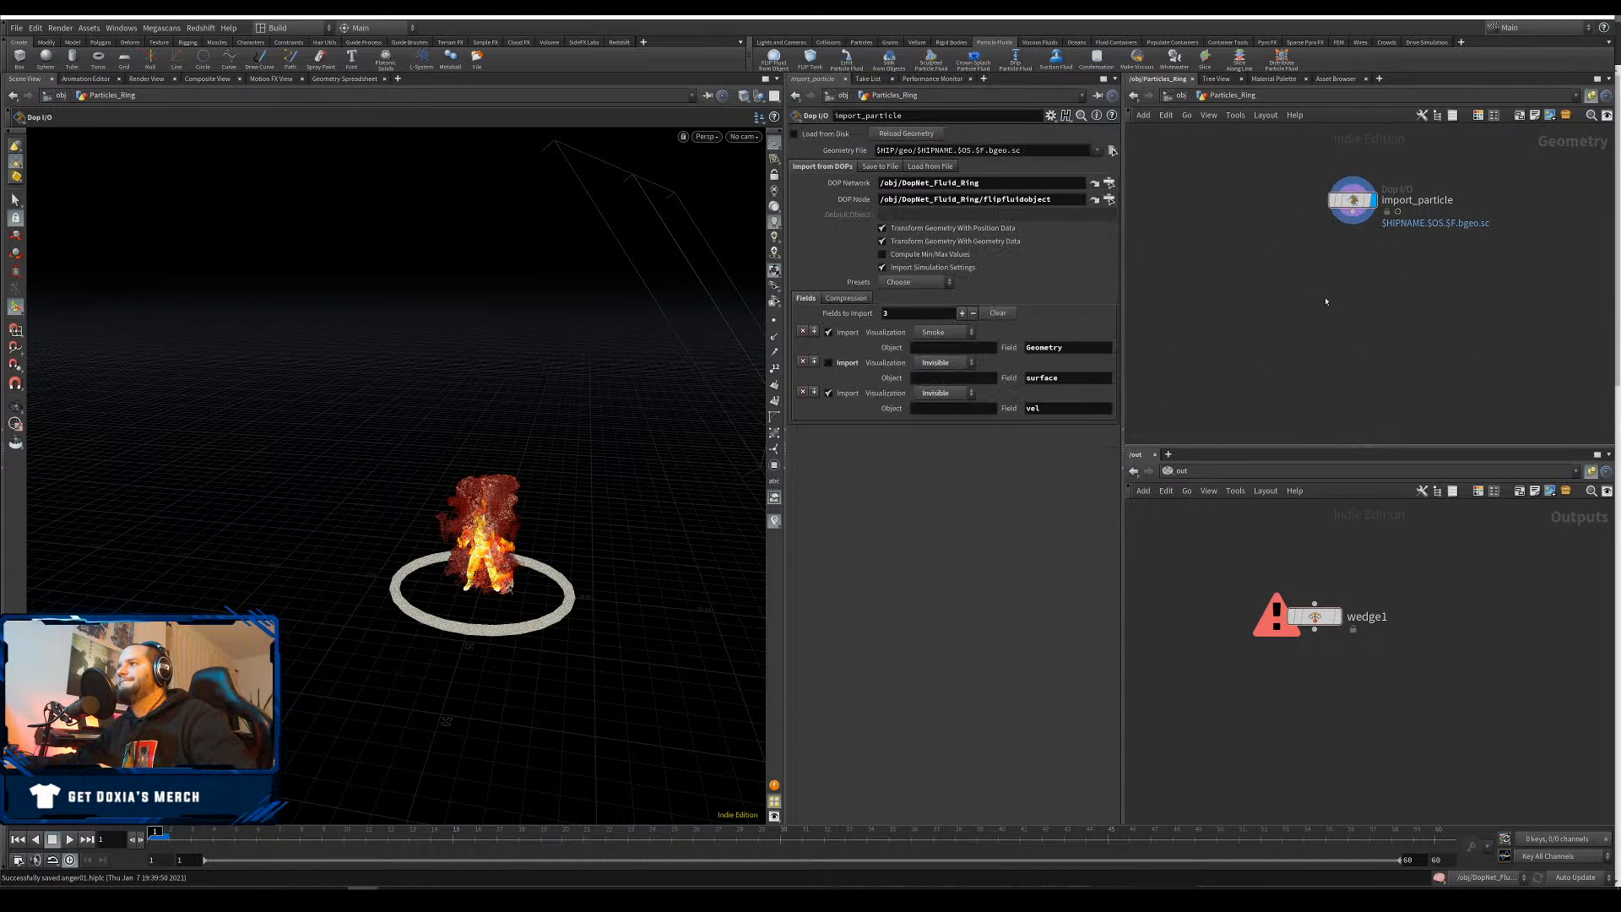
pyautogui.press('u')
pyautogui.hotkey('ctrl', 's')
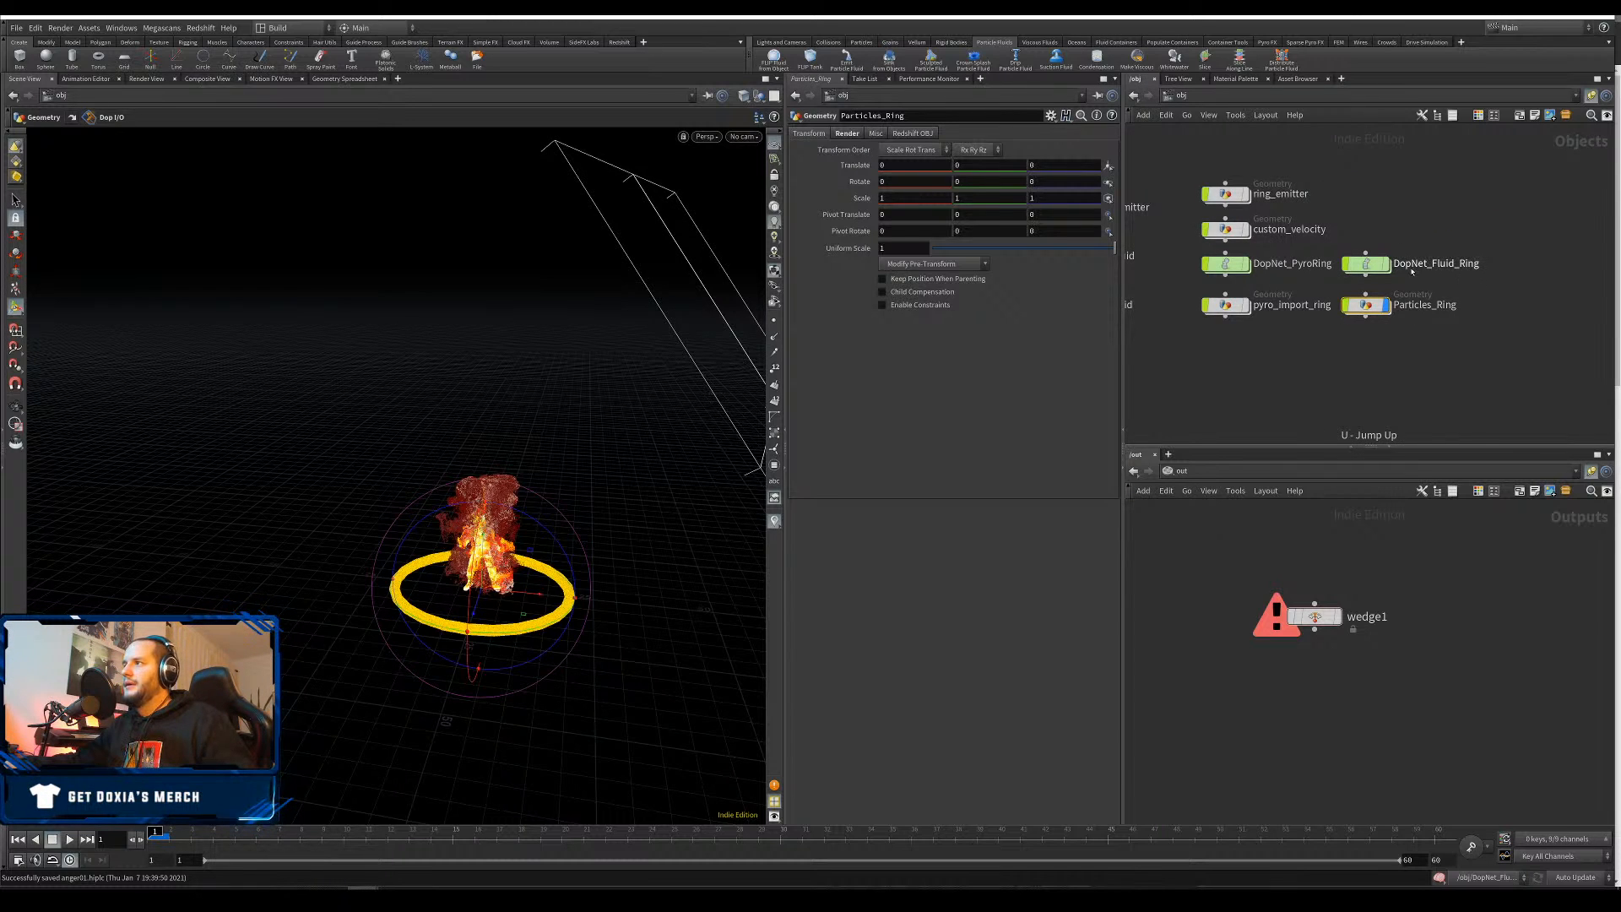
# In DopNet_Fluid_Ring, set flipfluidobject's Particle Separation to 0.4
pyautogui.doubleClick(1367, 265)
pyautogui.hotkey('ctrl', 's')
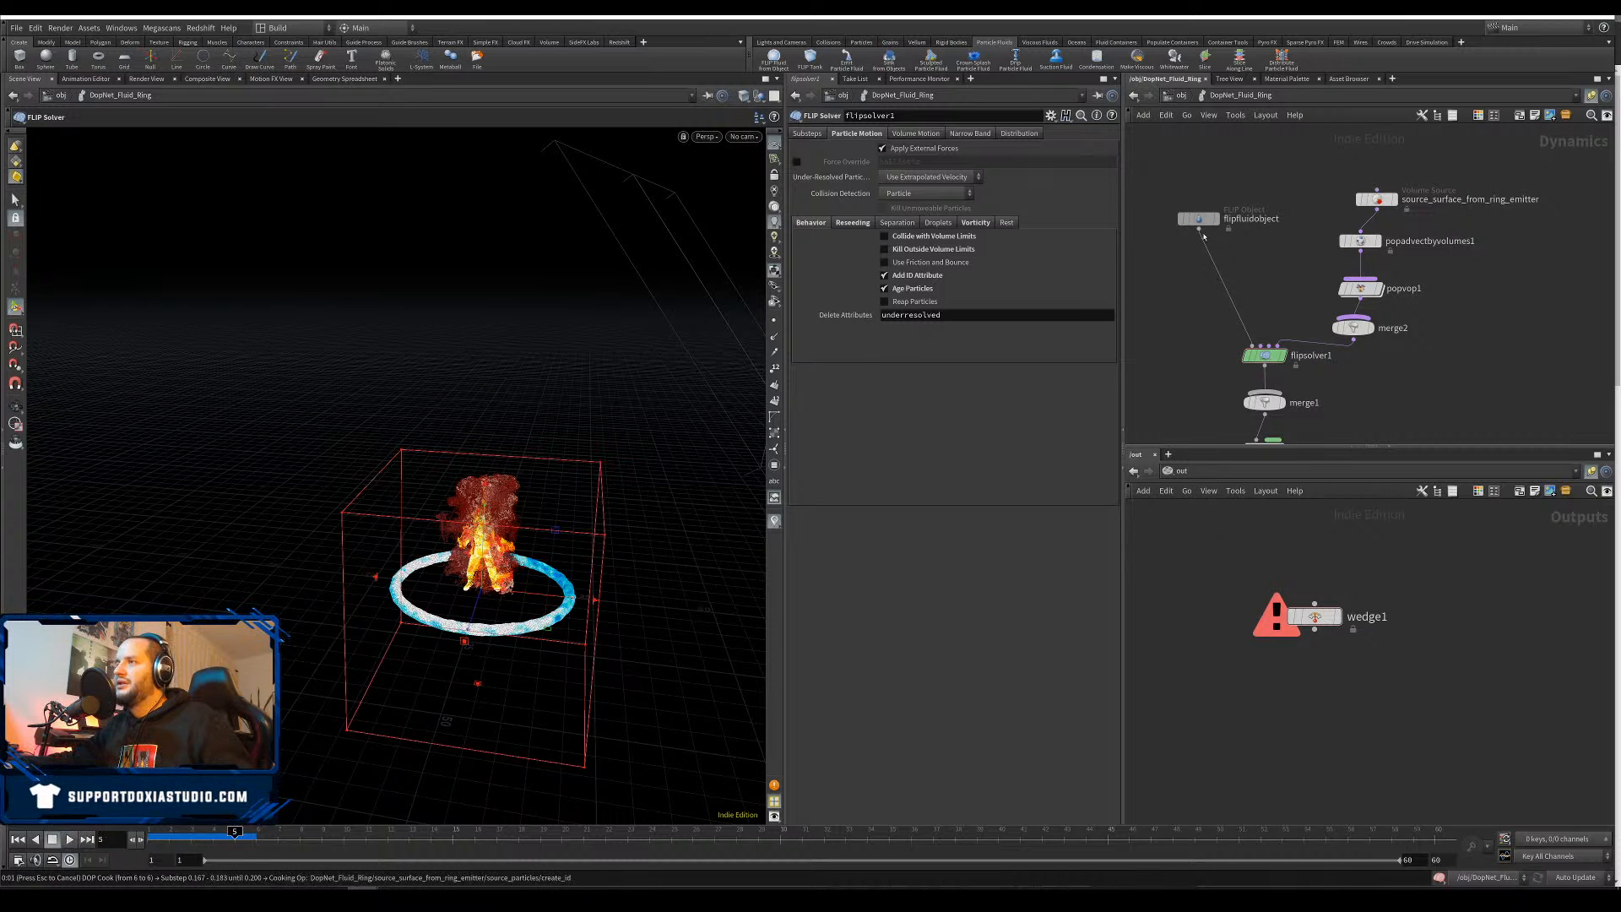
pyautogui.click(1198, 219)
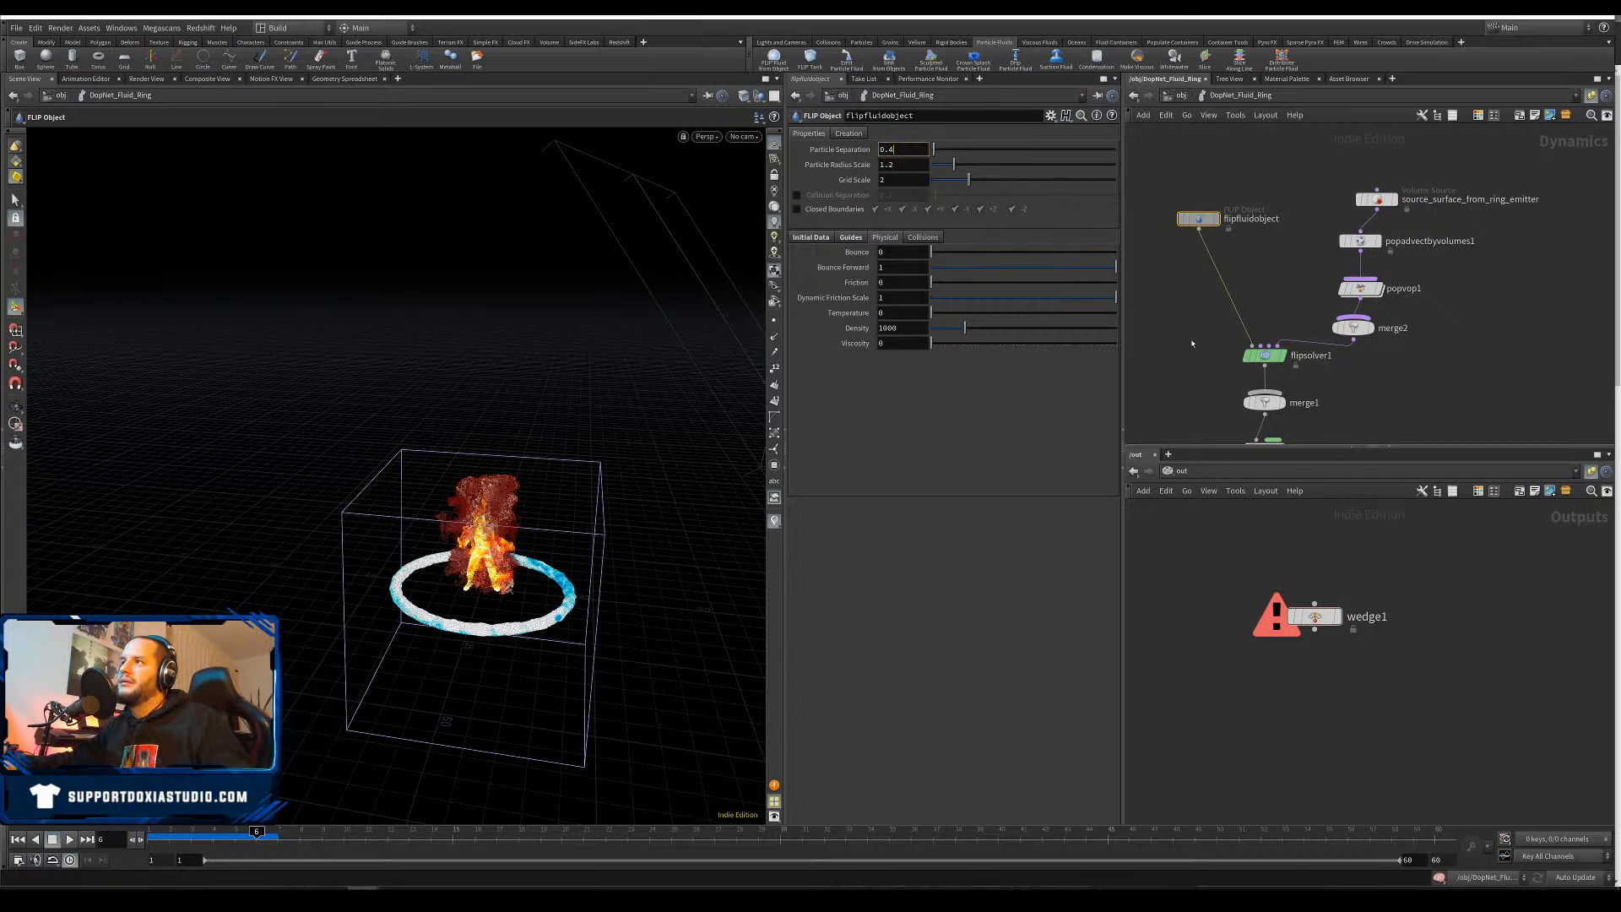
pyautogui.write('4')
pyautogui.press('Return')
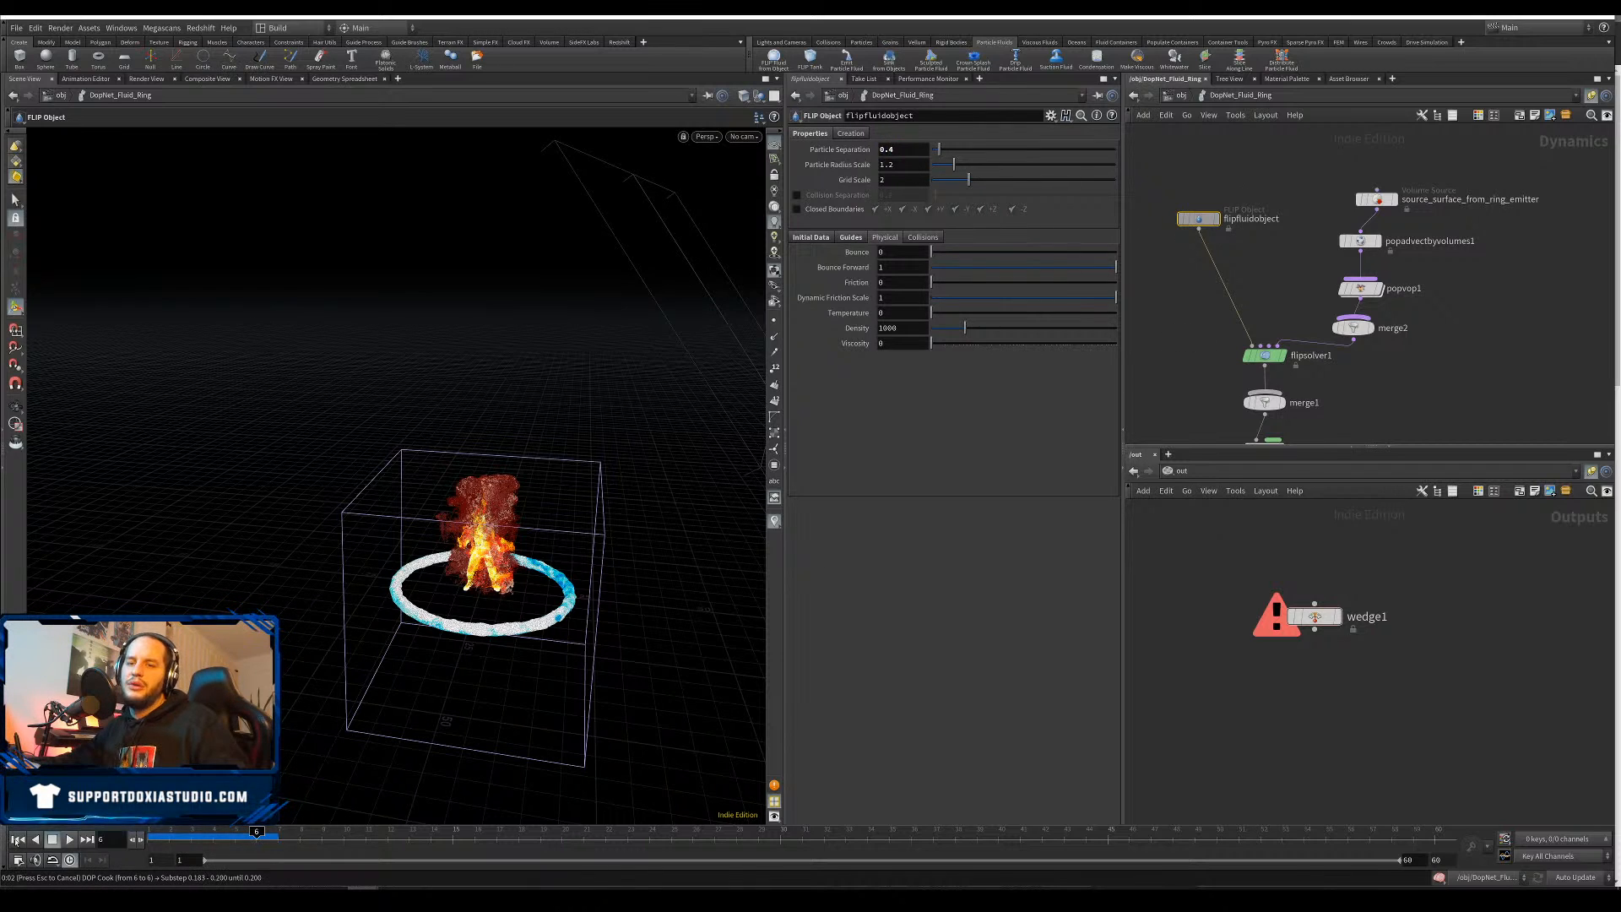
# Simulate the ring fluid from the first frame and examine the particle motion around the character from several angles and frames
pyautogui.click(15, 839)
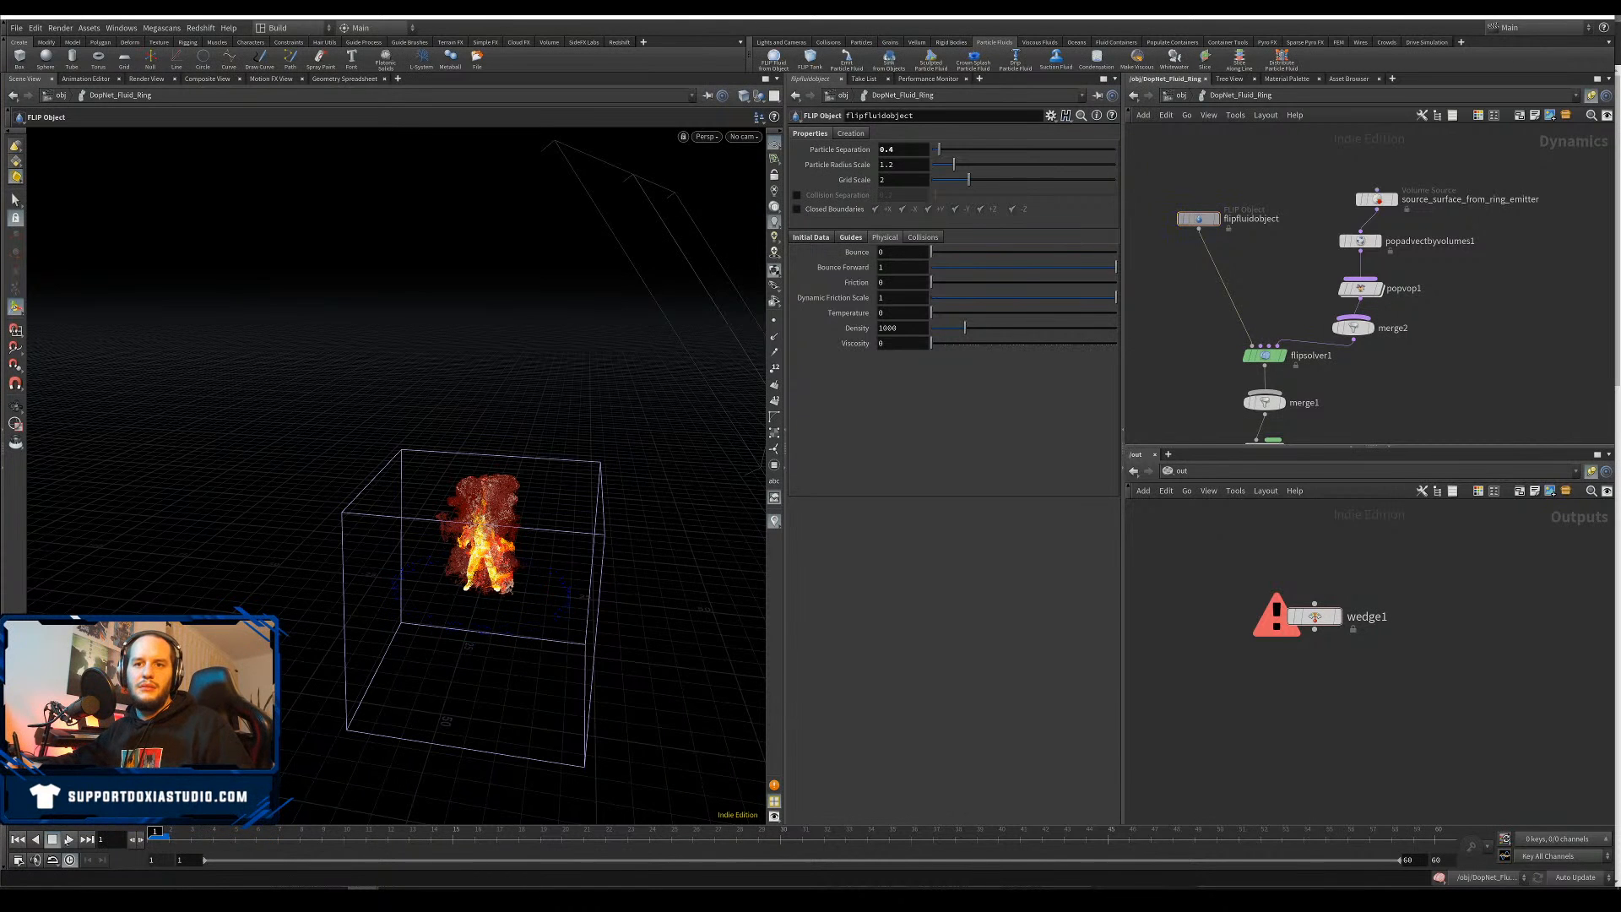
pyautogui.click(68, 840)
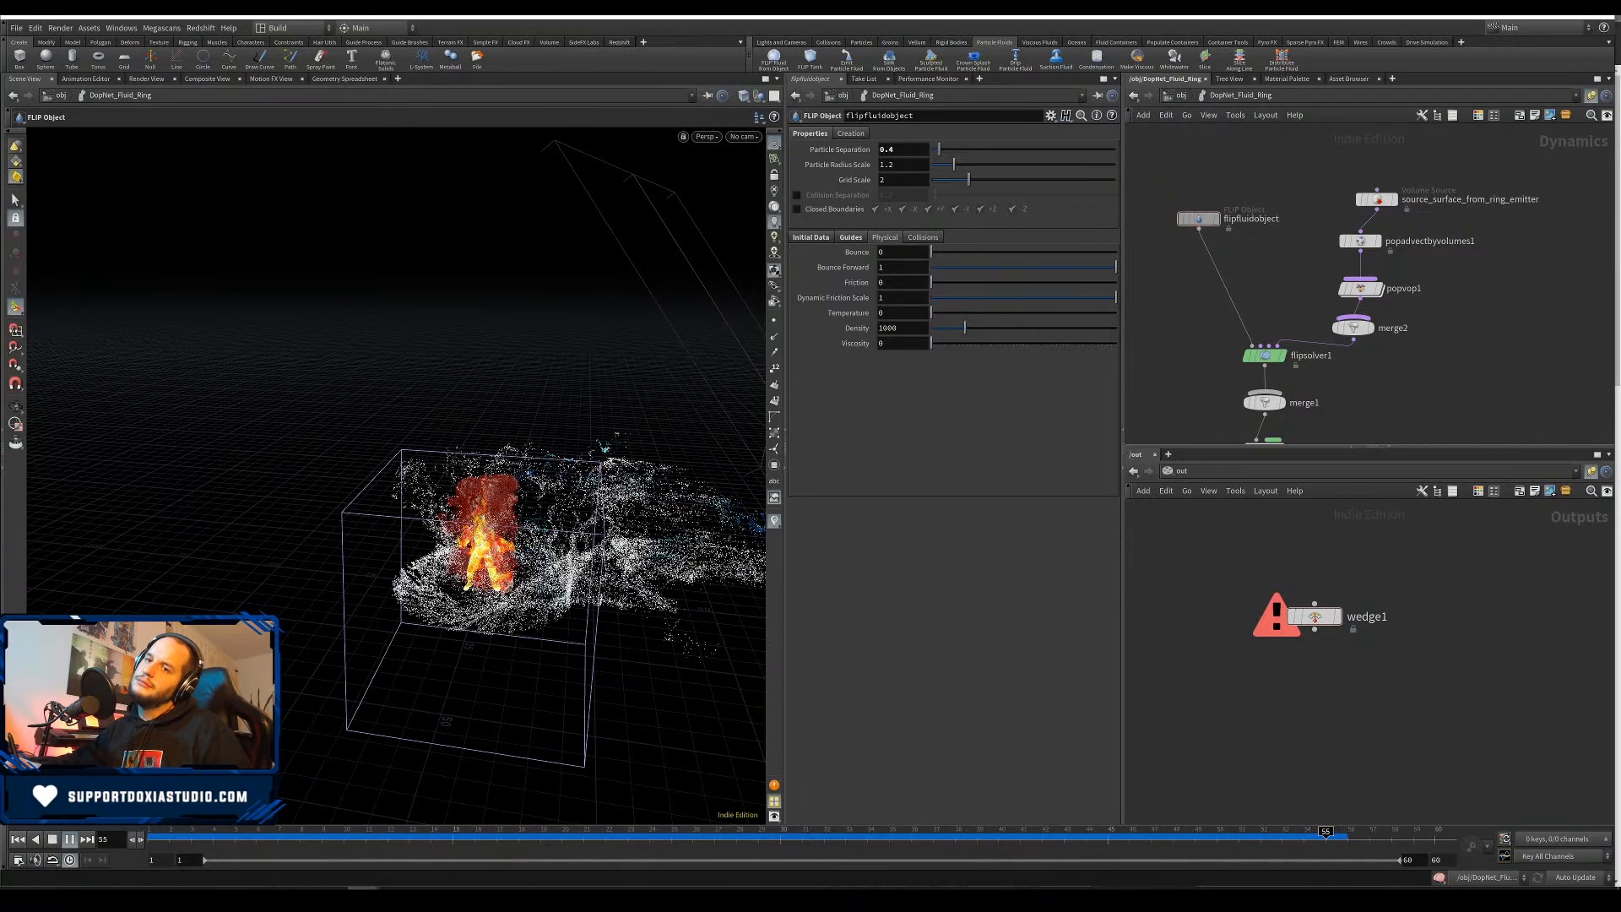
pyautogui.keyDown('alt'); pyautogui.moveTo(515, 506); pyautogui.dragTo(498, 675); pyautogui.keyUp('alt')
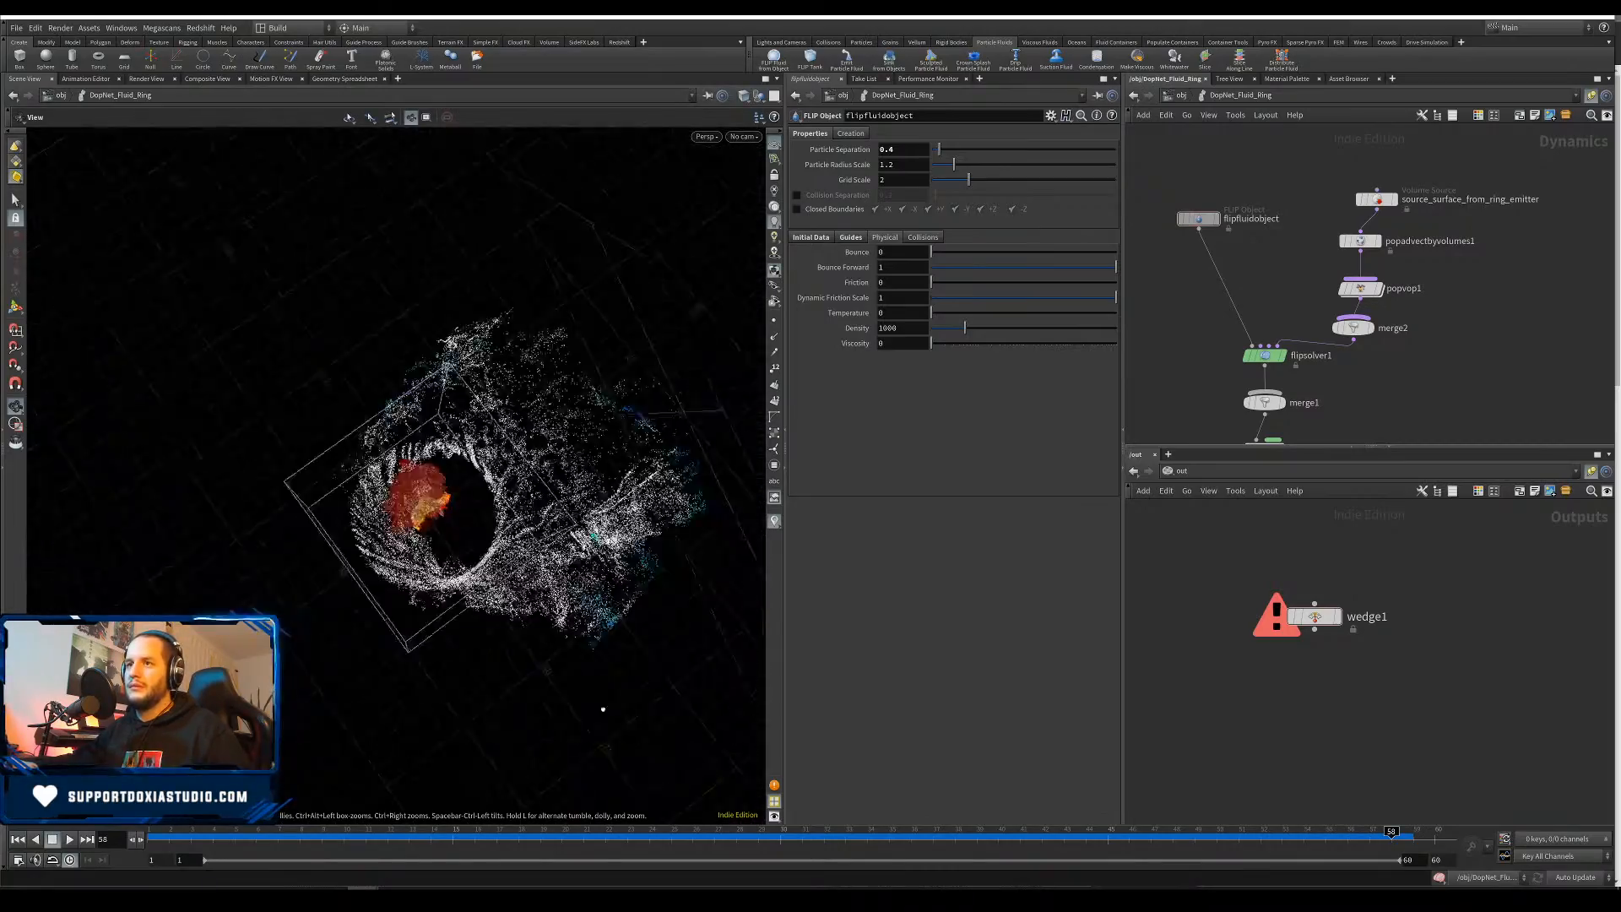
pyautogui.keyDown('alt'); pyautogui.moveTo(603, 709); pyautogui.dragTo(694, 533); pyautogui.keyUp('alt')
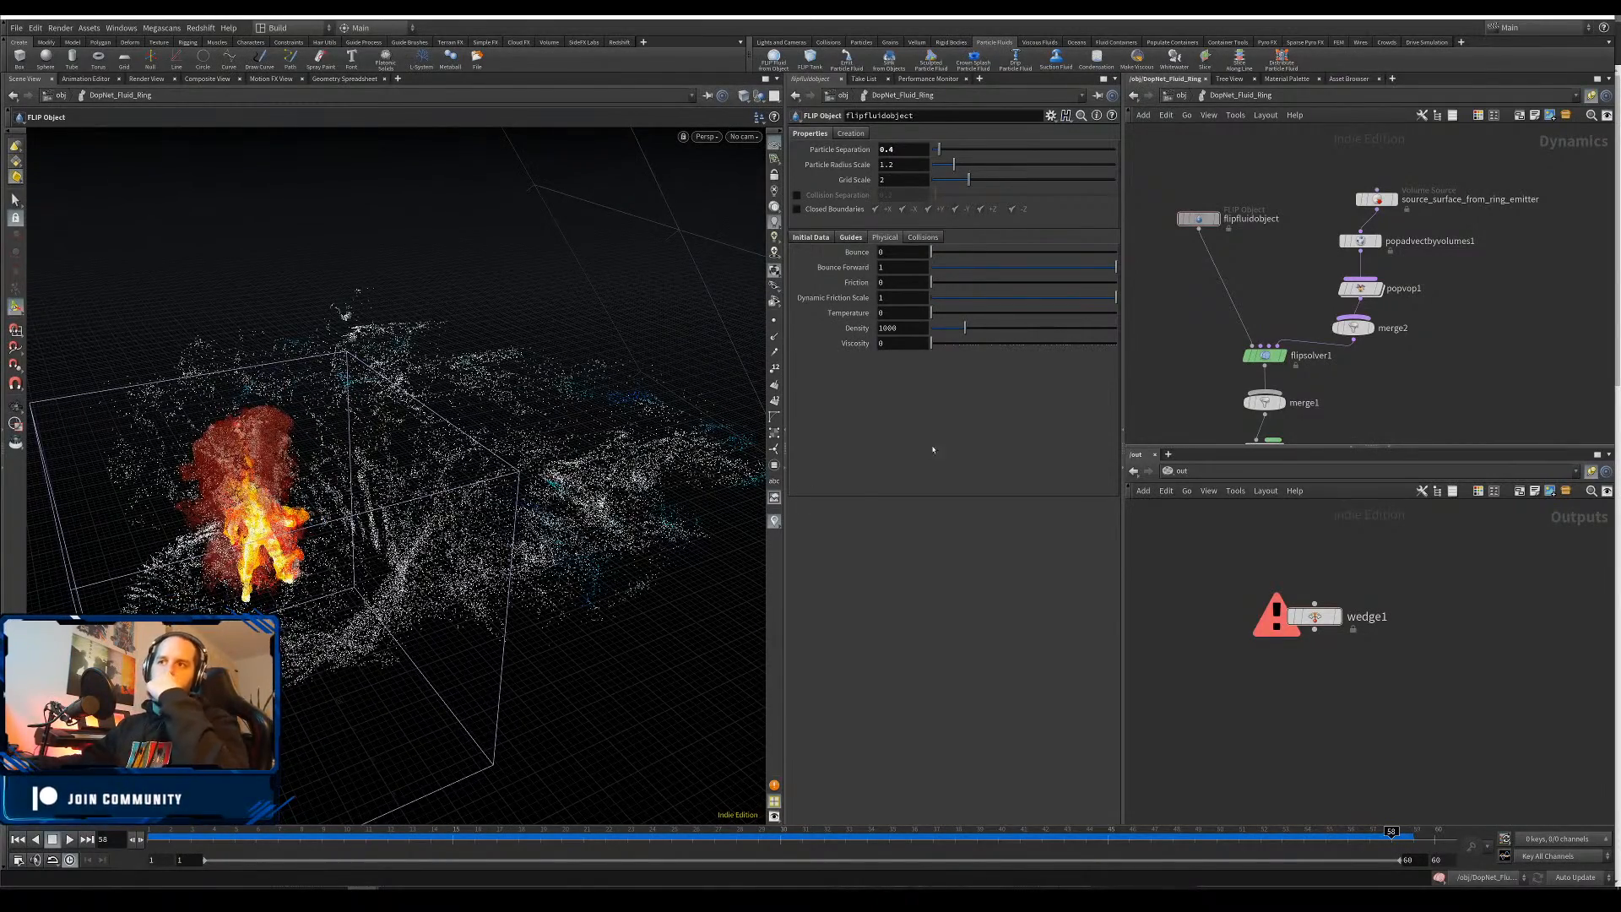
pyautogui.keyDown('alt'); pyautogui.moveTo(376, 522); pyautogui.dragTo(340, 731); pyautogui.keyUp('alt')
pyautogui.moveTo(404, 836); pyautogui.dragTo(553, 842)
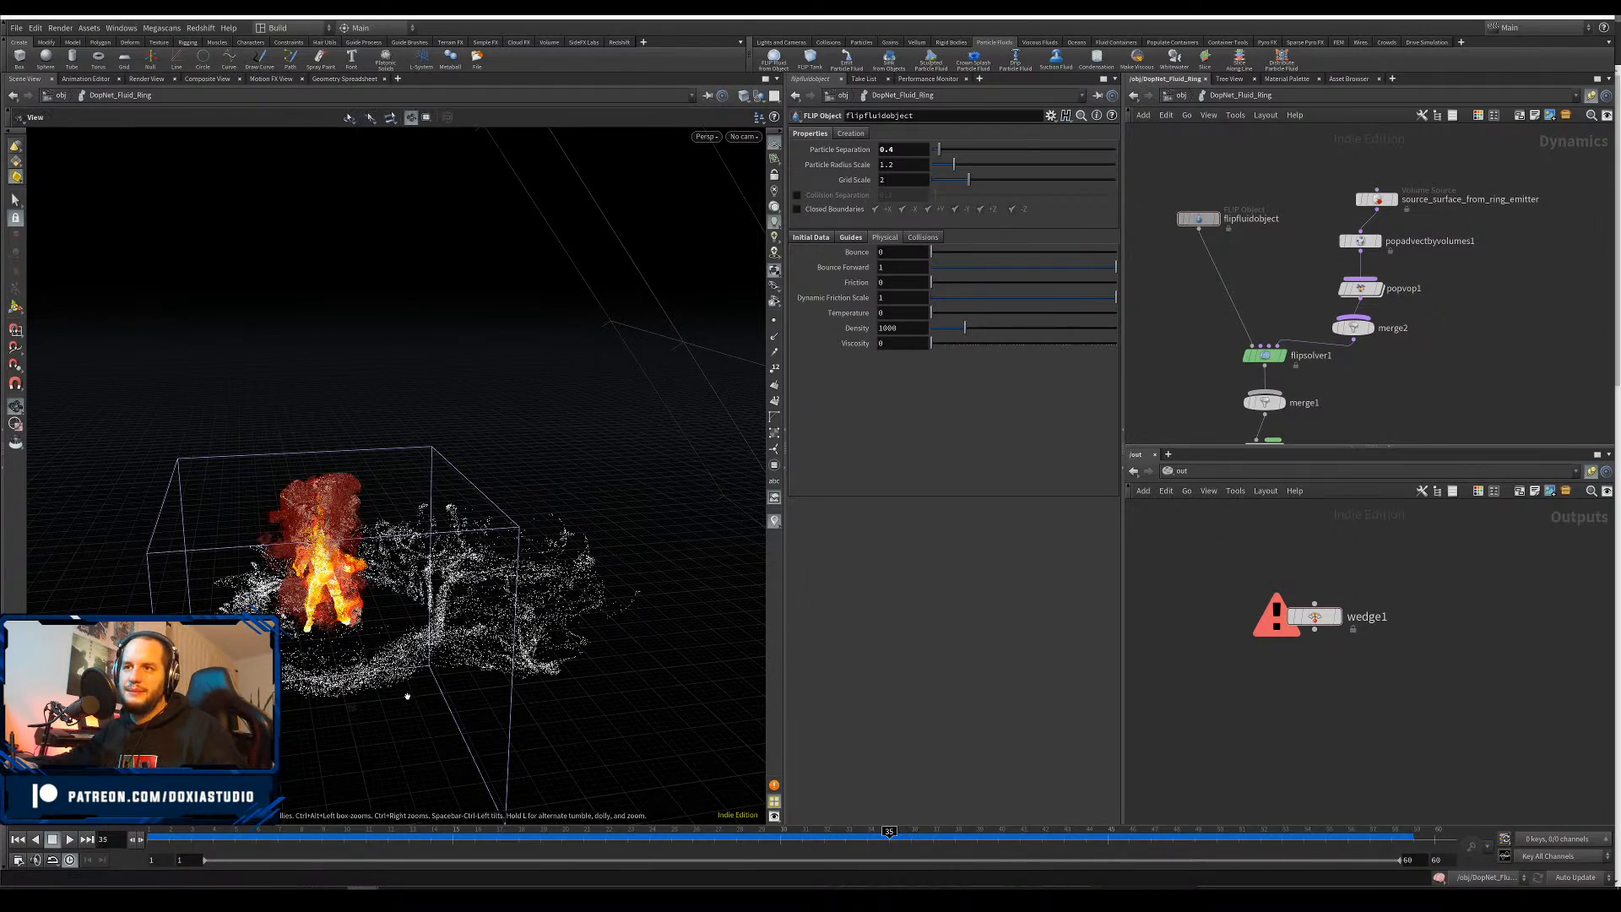
pyautogui.keyDown('alt'); pyautogui.moveTo(434, 699); pyautogui.dragTo(414, 726); pyautogui.keyUp('alt')
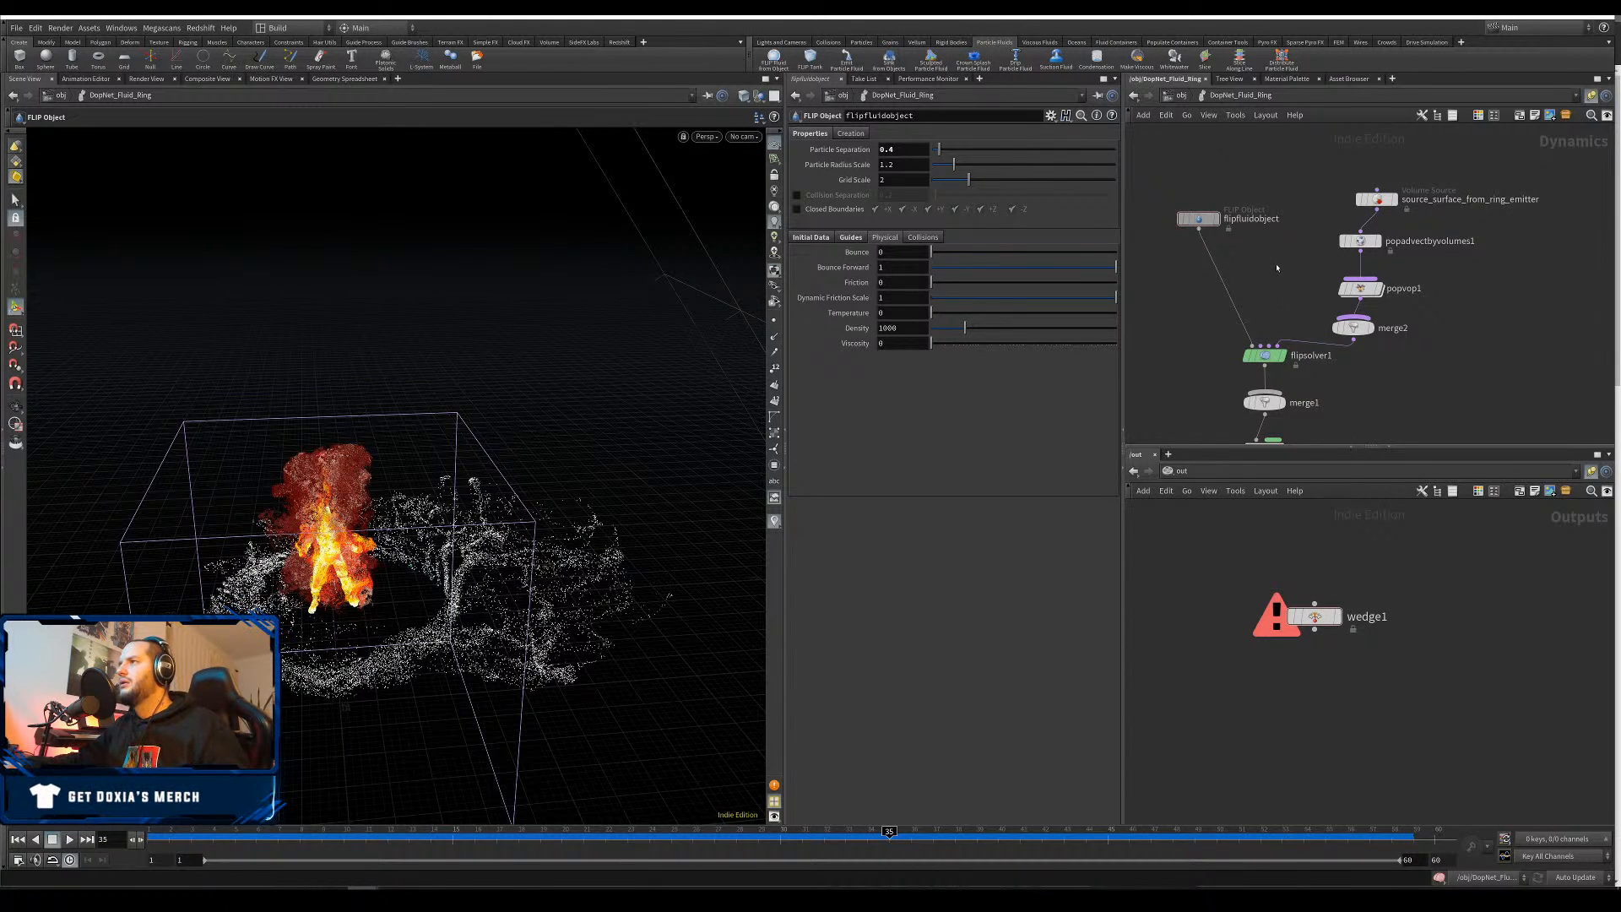
# Align source_surface_from_ring_emitter above popadvectbyvolumes1, and display the create_surface node inside ring_emitter
pyautogui.moveTo(1377, 199); pyautogui.dragTo(1359, 192)
pyautogui.click(1196, 218)
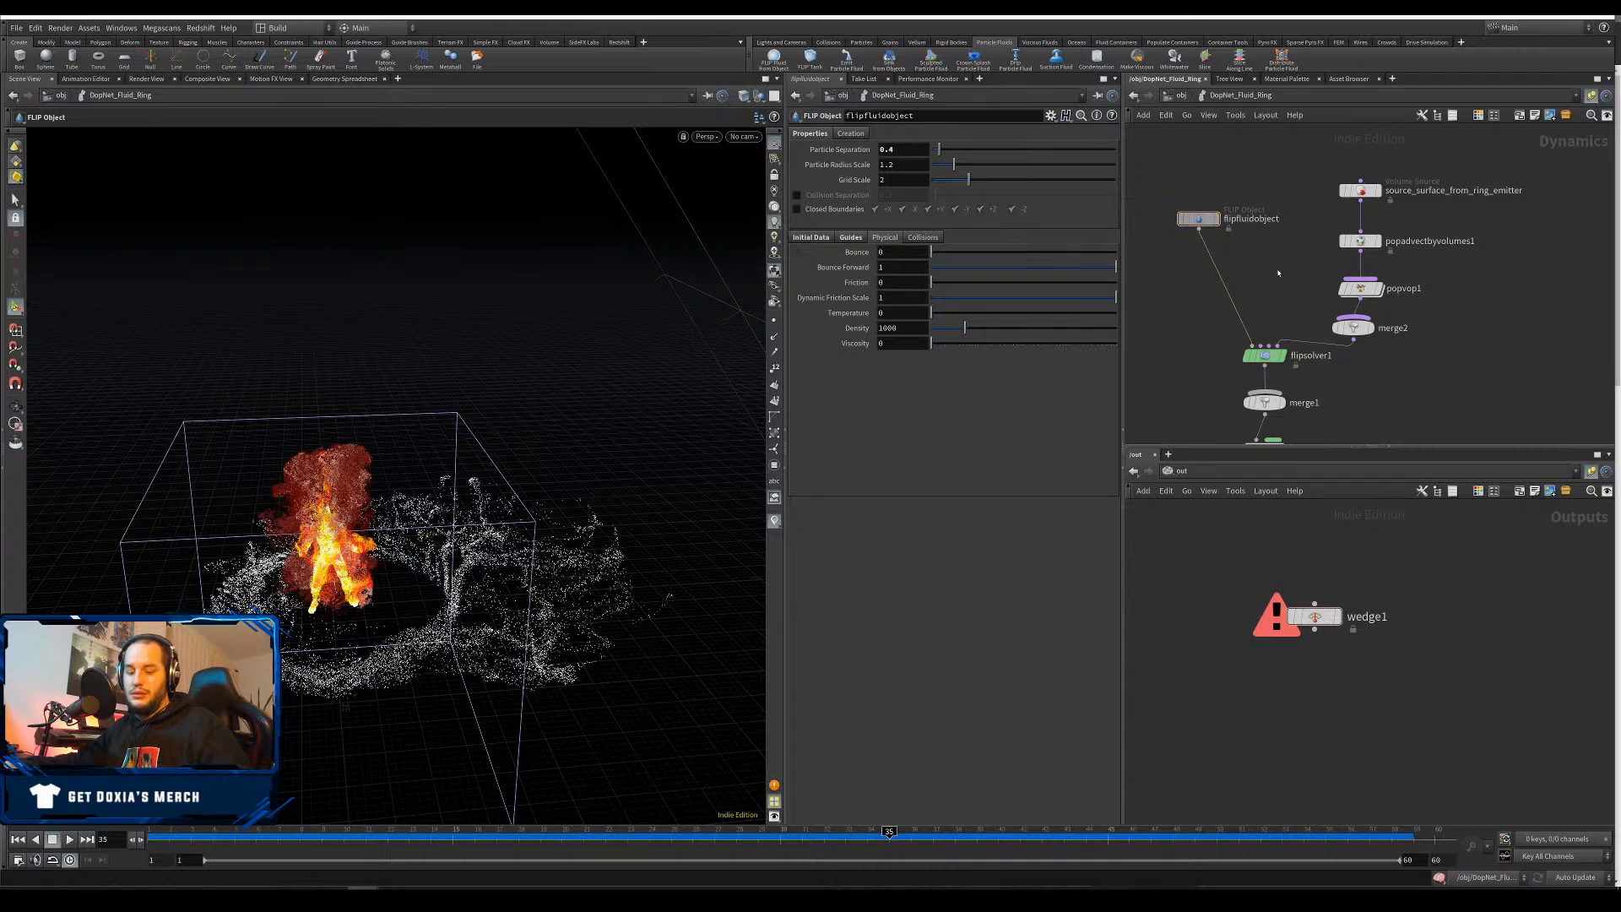
pyautogui.press('u')
pyautogui.doubleClick(1227, 195)
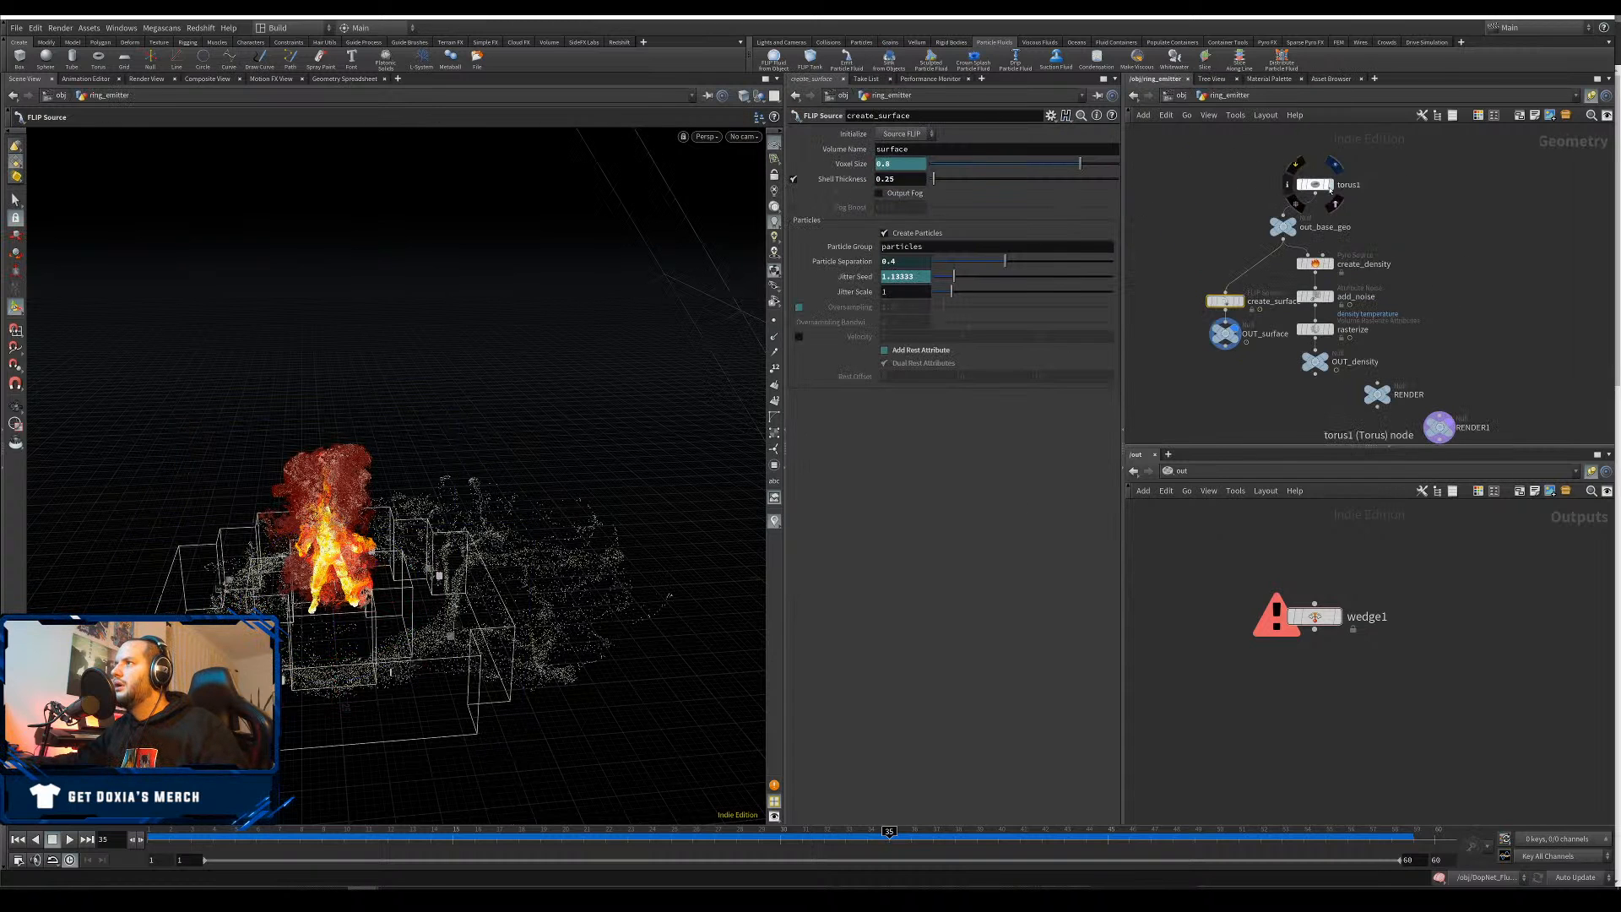
pyautogui.click(1239, 301)
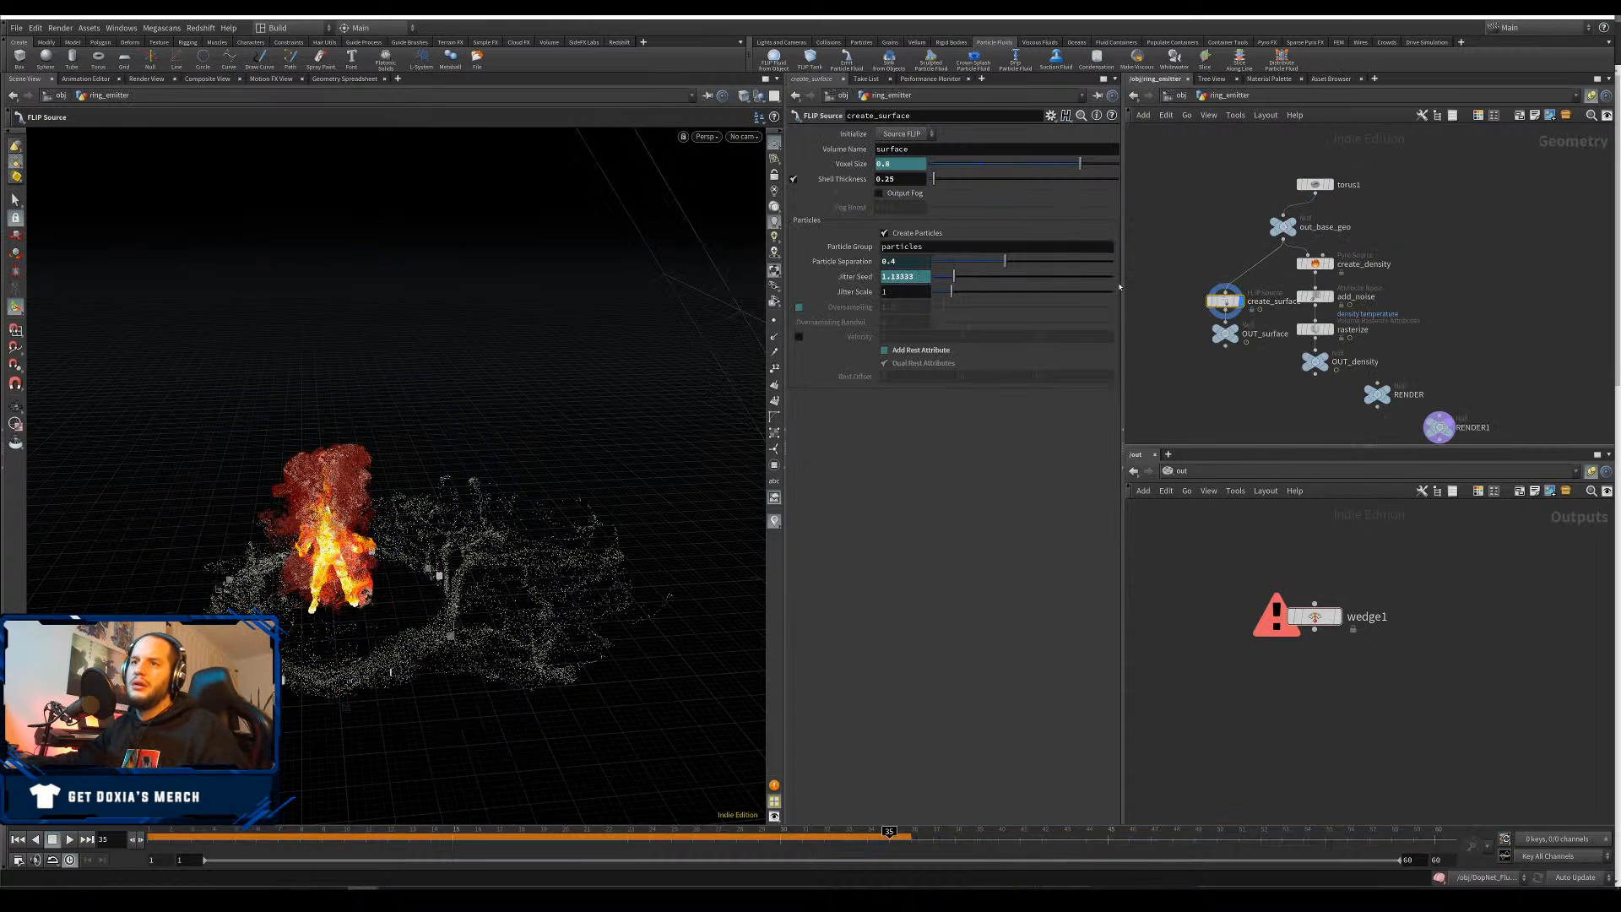
# Return to the first frame and set create_surface's Shell Thickness to 1
pyautogui.click(18, 839)
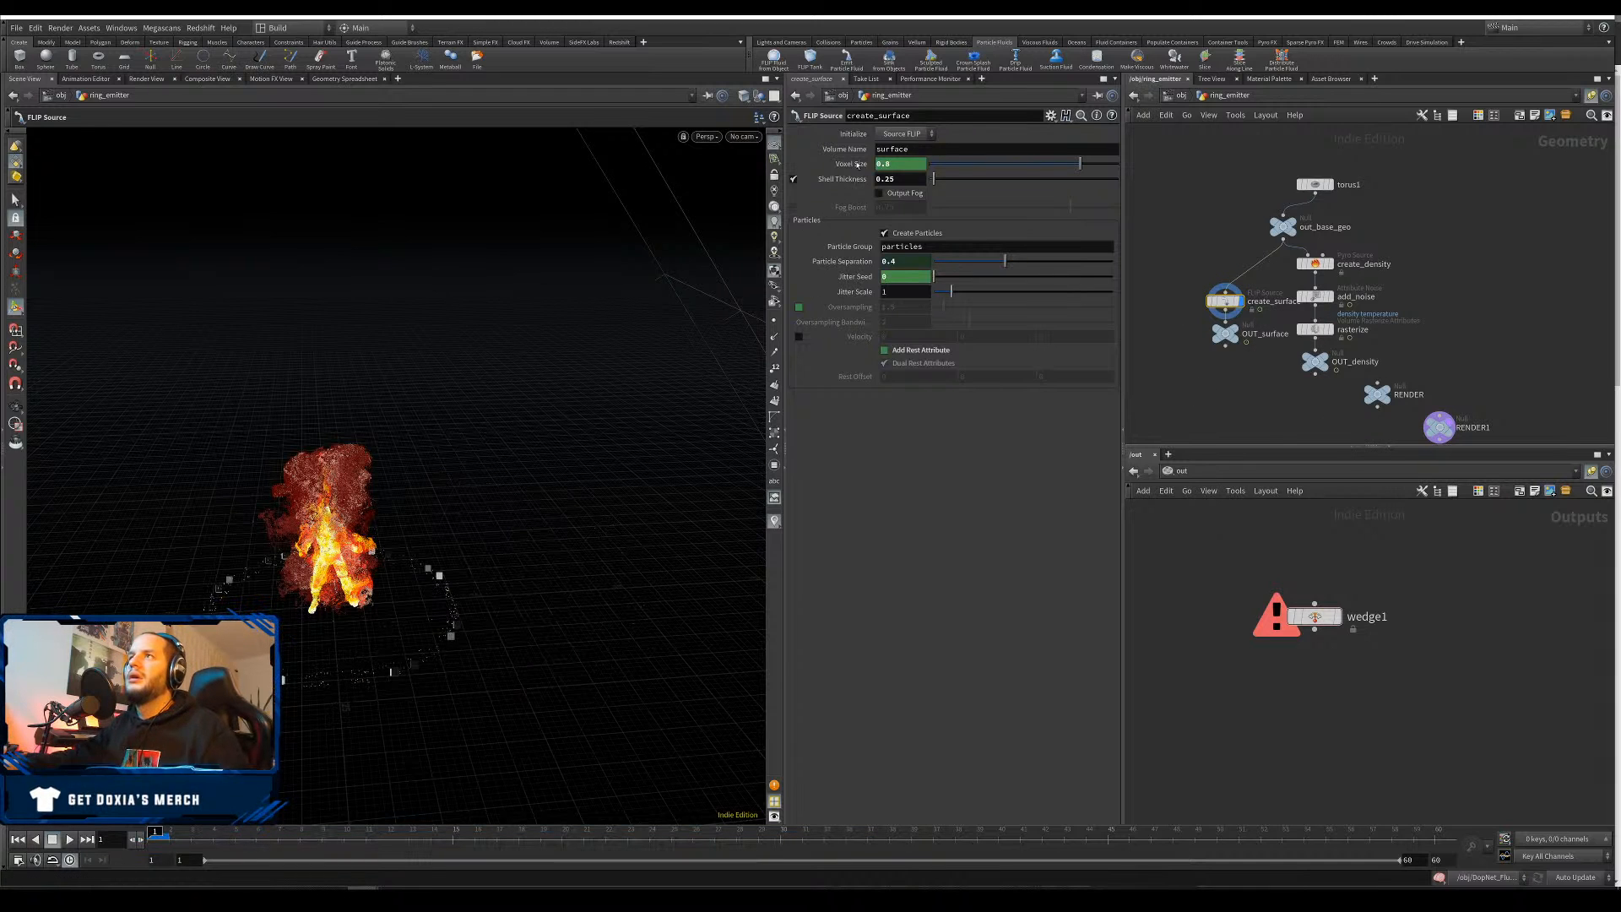
pyautogui.doubleClick(905, 178)
pyautogui.write('1')
pyautogui.press('Return')
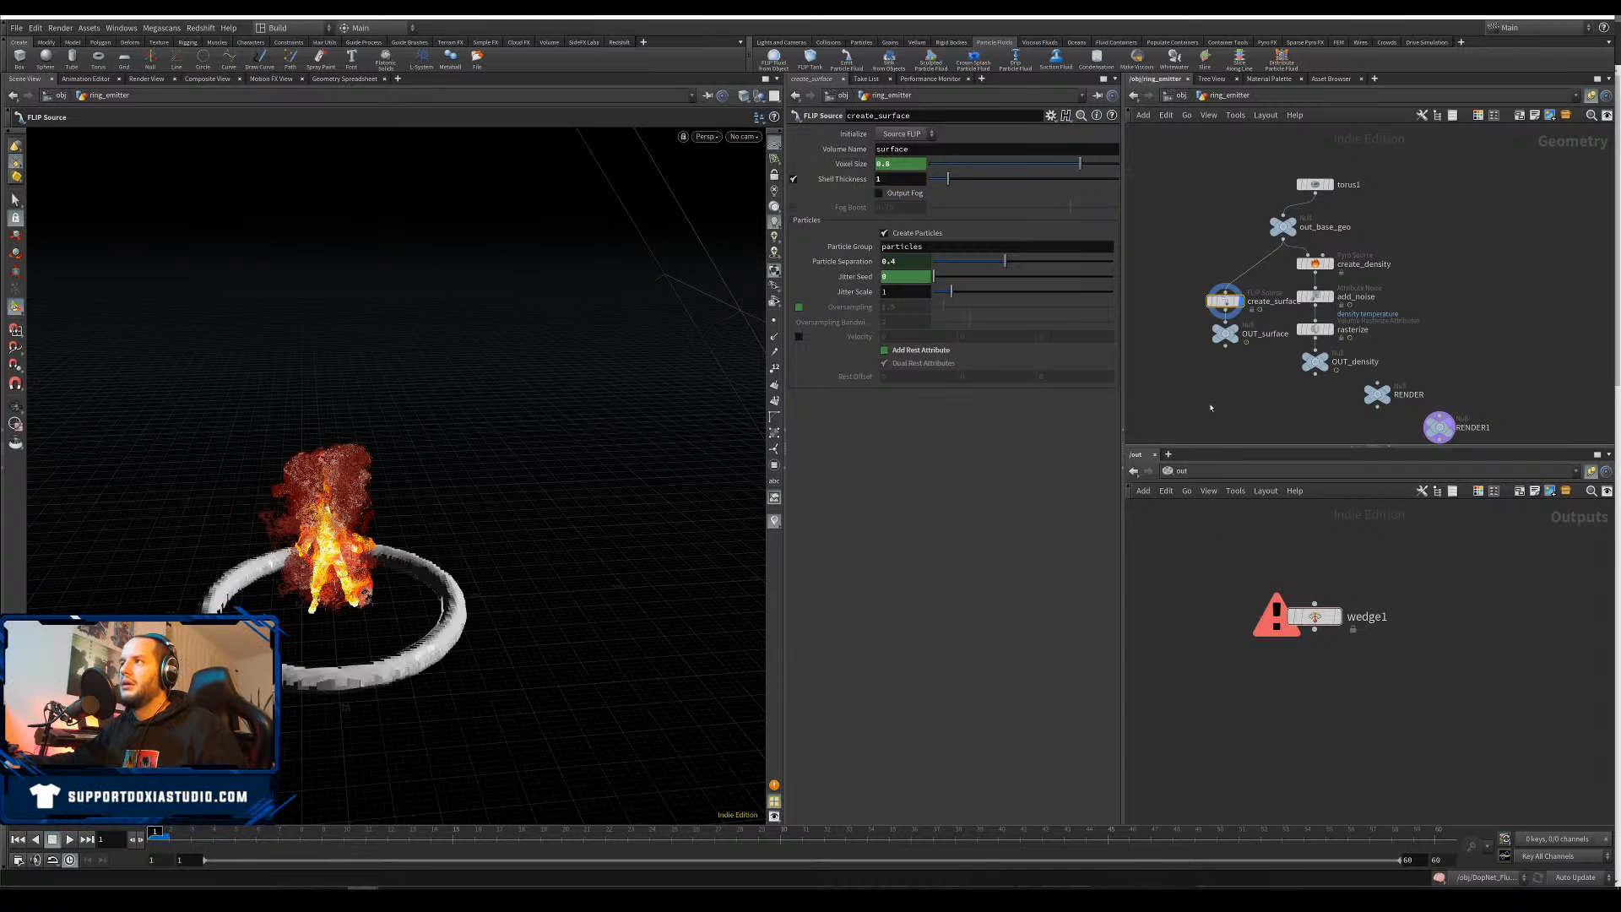
# Switch the viewport to an unshaded display and inspect the source particles of the ring around the character up close
pyautogui.click(758, 96)
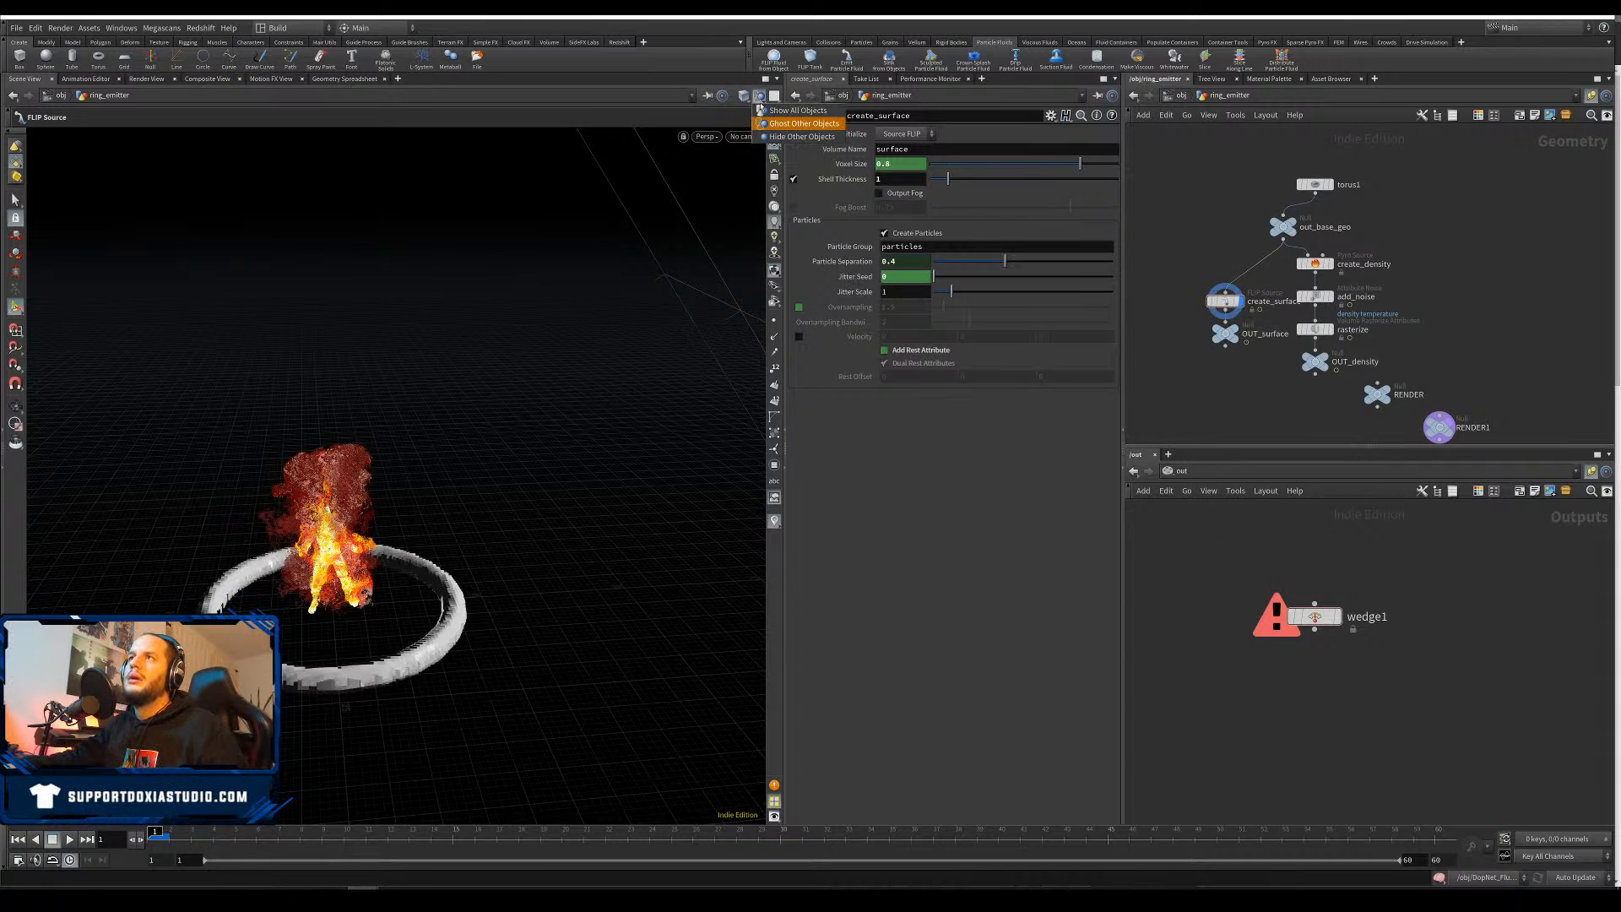
pyautogui.click(764, 161)
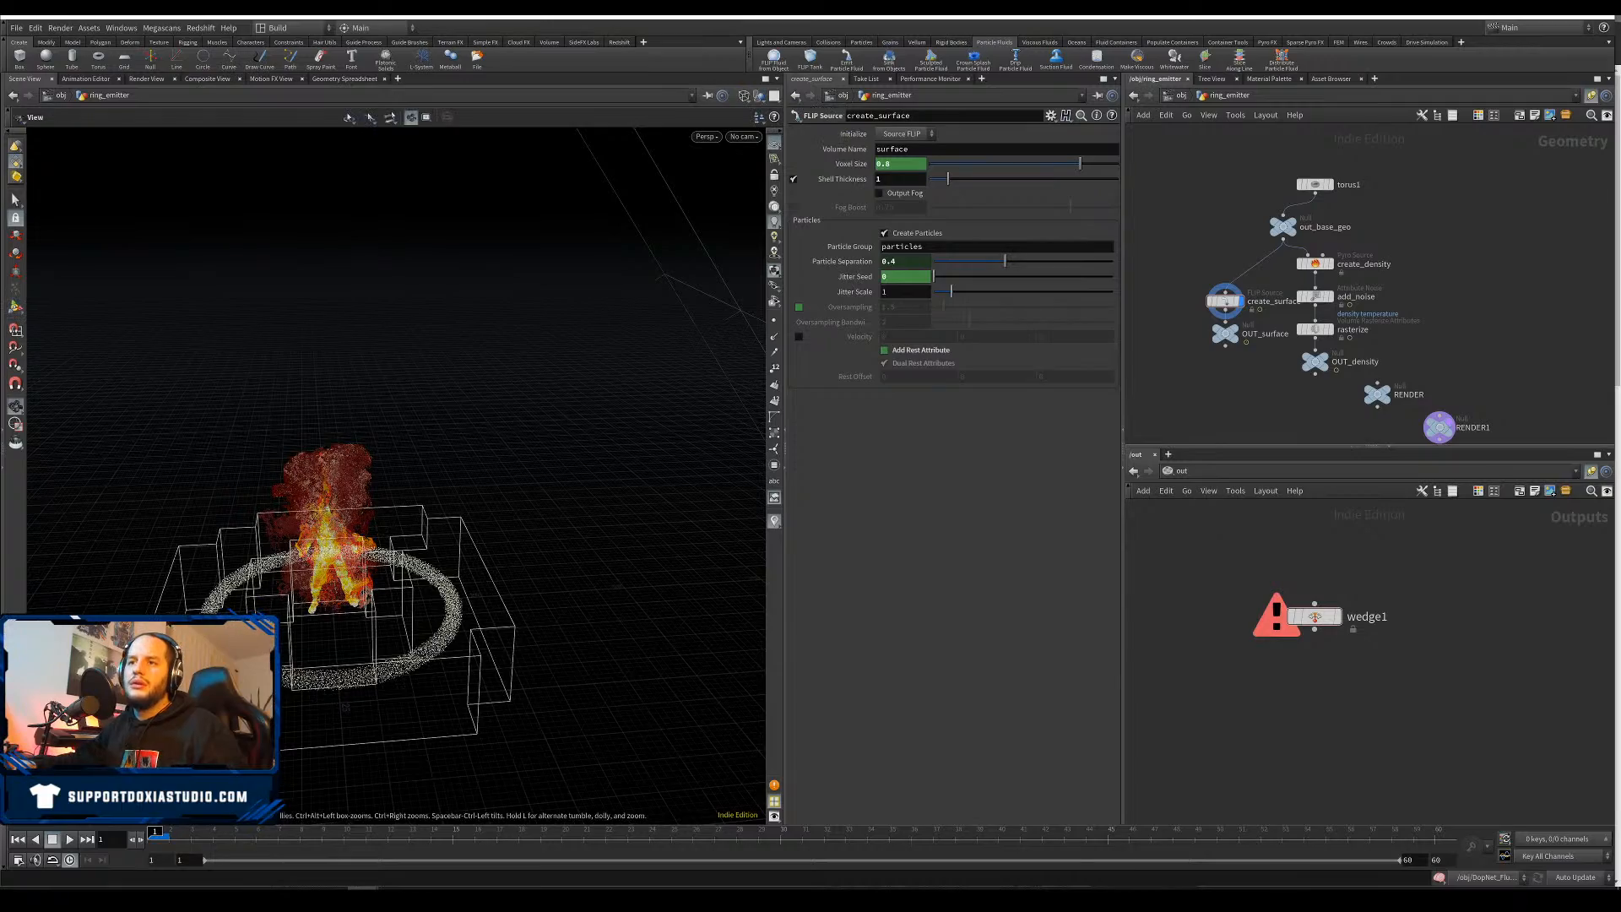
pyautogui.scroll(4, 408, 644)
pyautogui.moveTo(408, 644)
pyautogui.keyDown('alt'); pyautogui.mouseDown()
pyautogui.moveTo(366, 586)
pyautogui.moveTo(460, 506)
pyautogui.moveTo(486, 748)
pyautogui.moveTo(402, 691)
pyautogui.moveTo(412, 682)
pyautogui.mouseUp(); pyautogui.keyUp('alt')
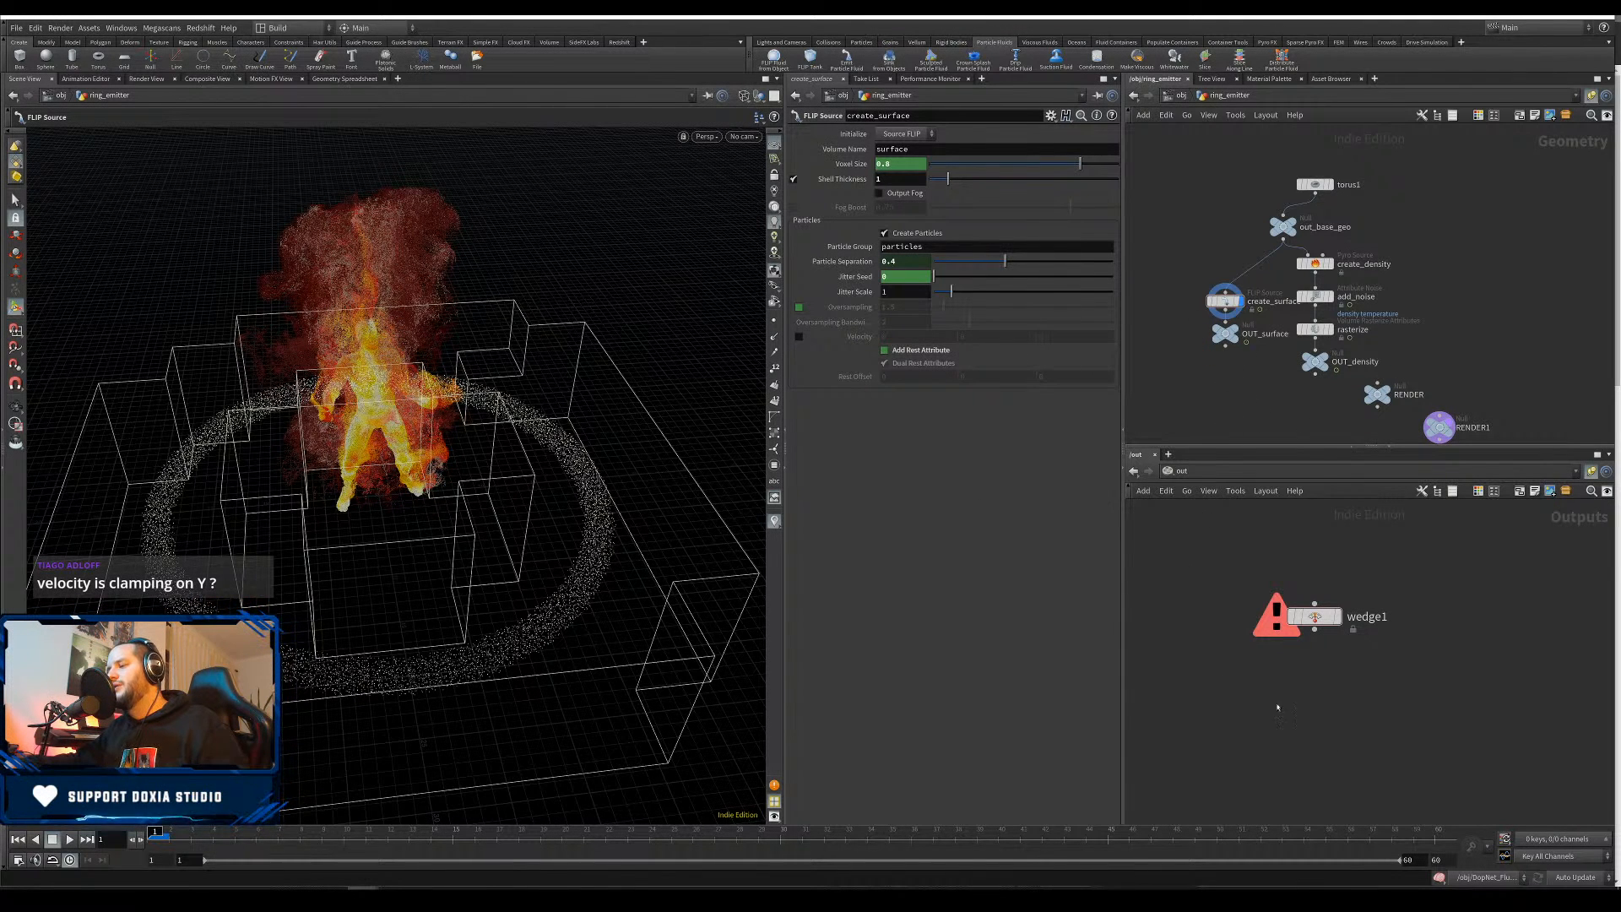
# Display OUT_surface in ring_emitter, set the viewport to Smooth Shaded, and return to the object level
pyautogui.click(1225, 334)
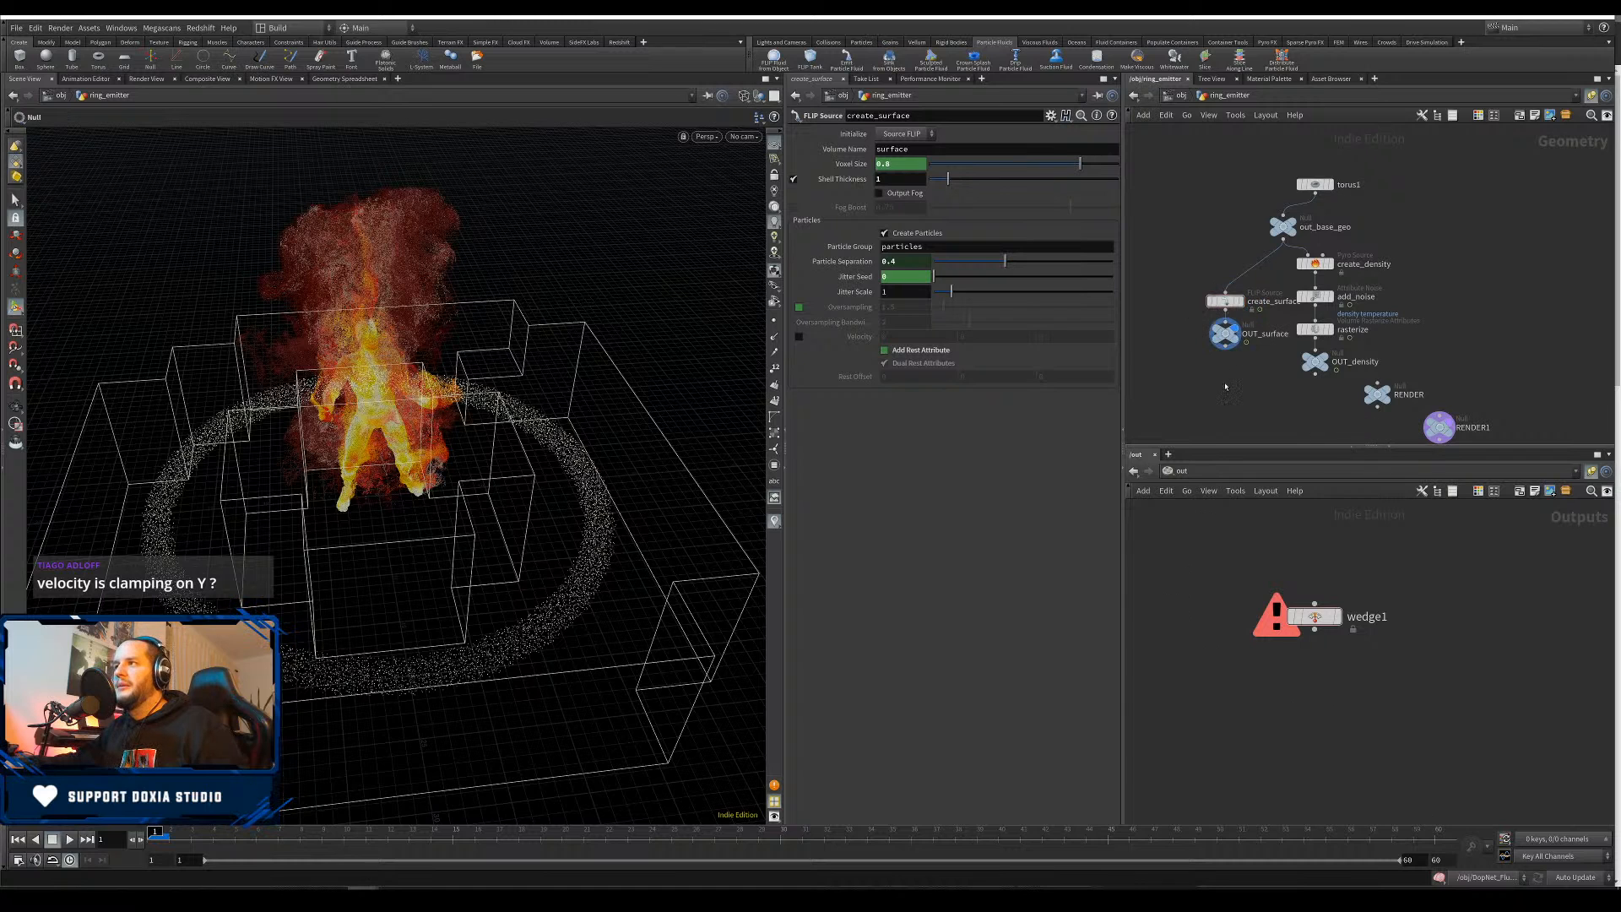
pyautogui.click(752, 118)
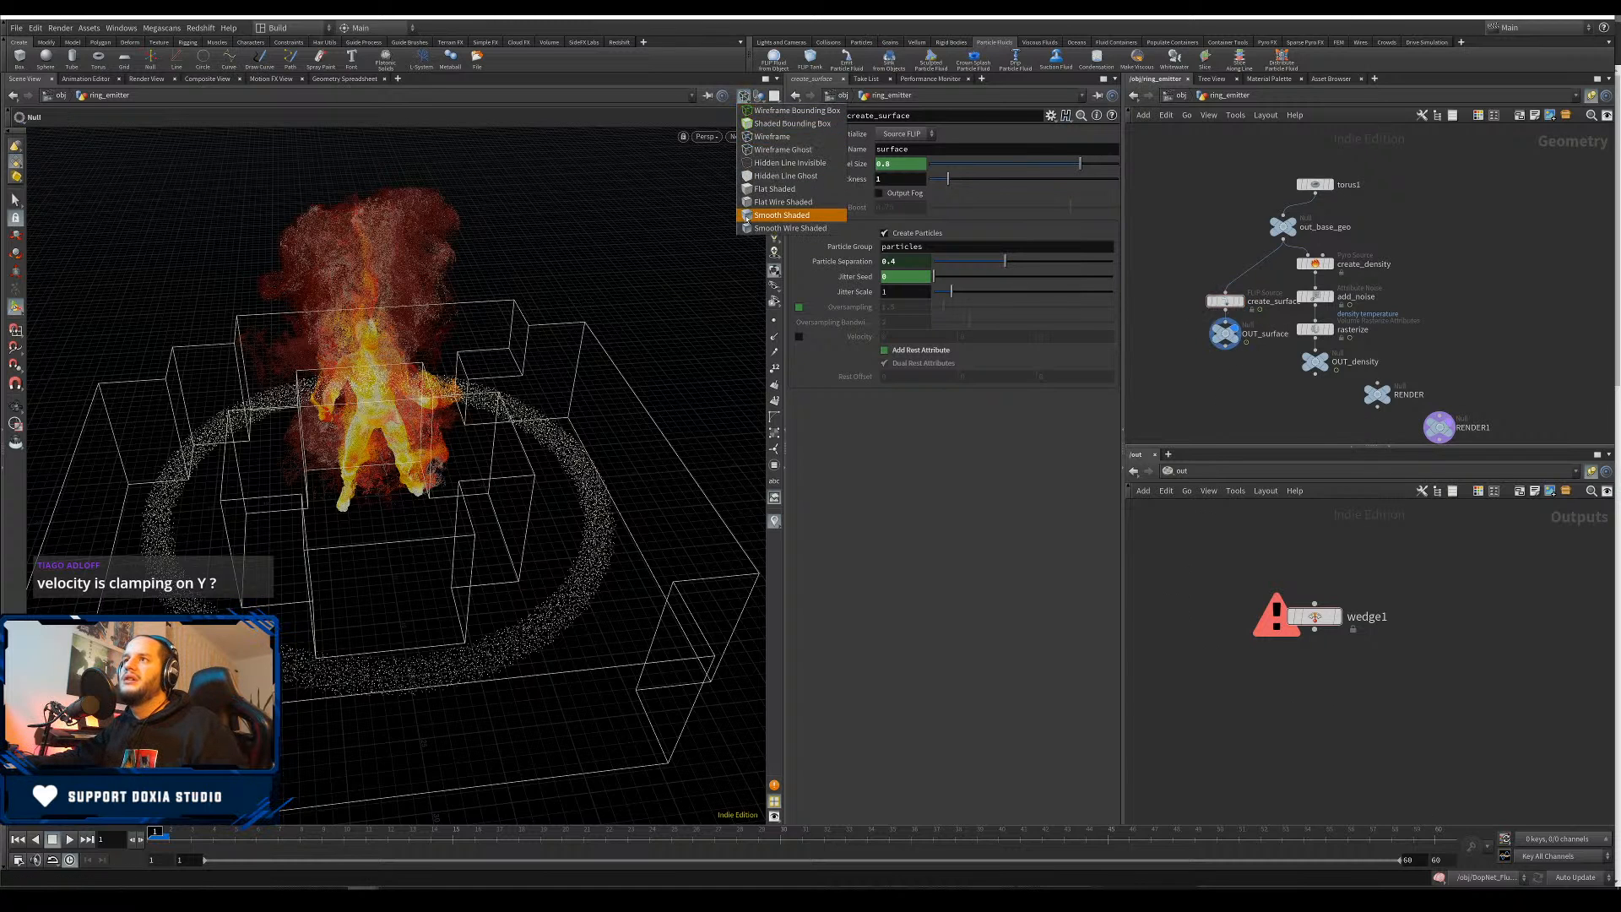
pyautogui.click(794, 215)
pyautogui.press('u')
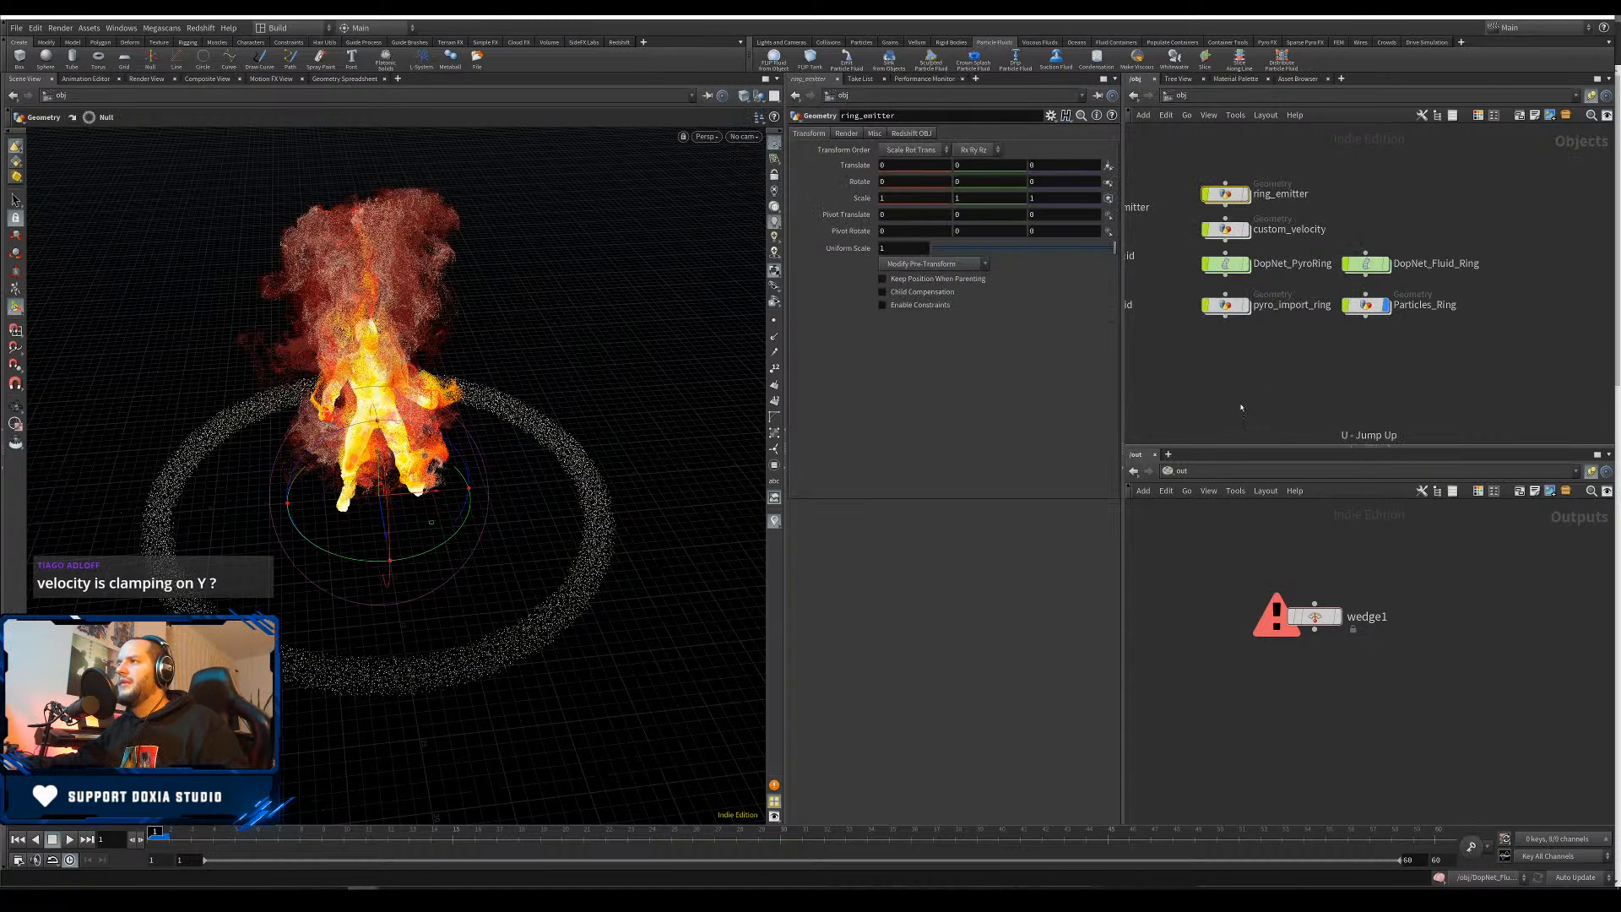
# Simulate the ring particles up to frame 30 and examine their spread around the character from several angles
pyautogui.click(70, 839)
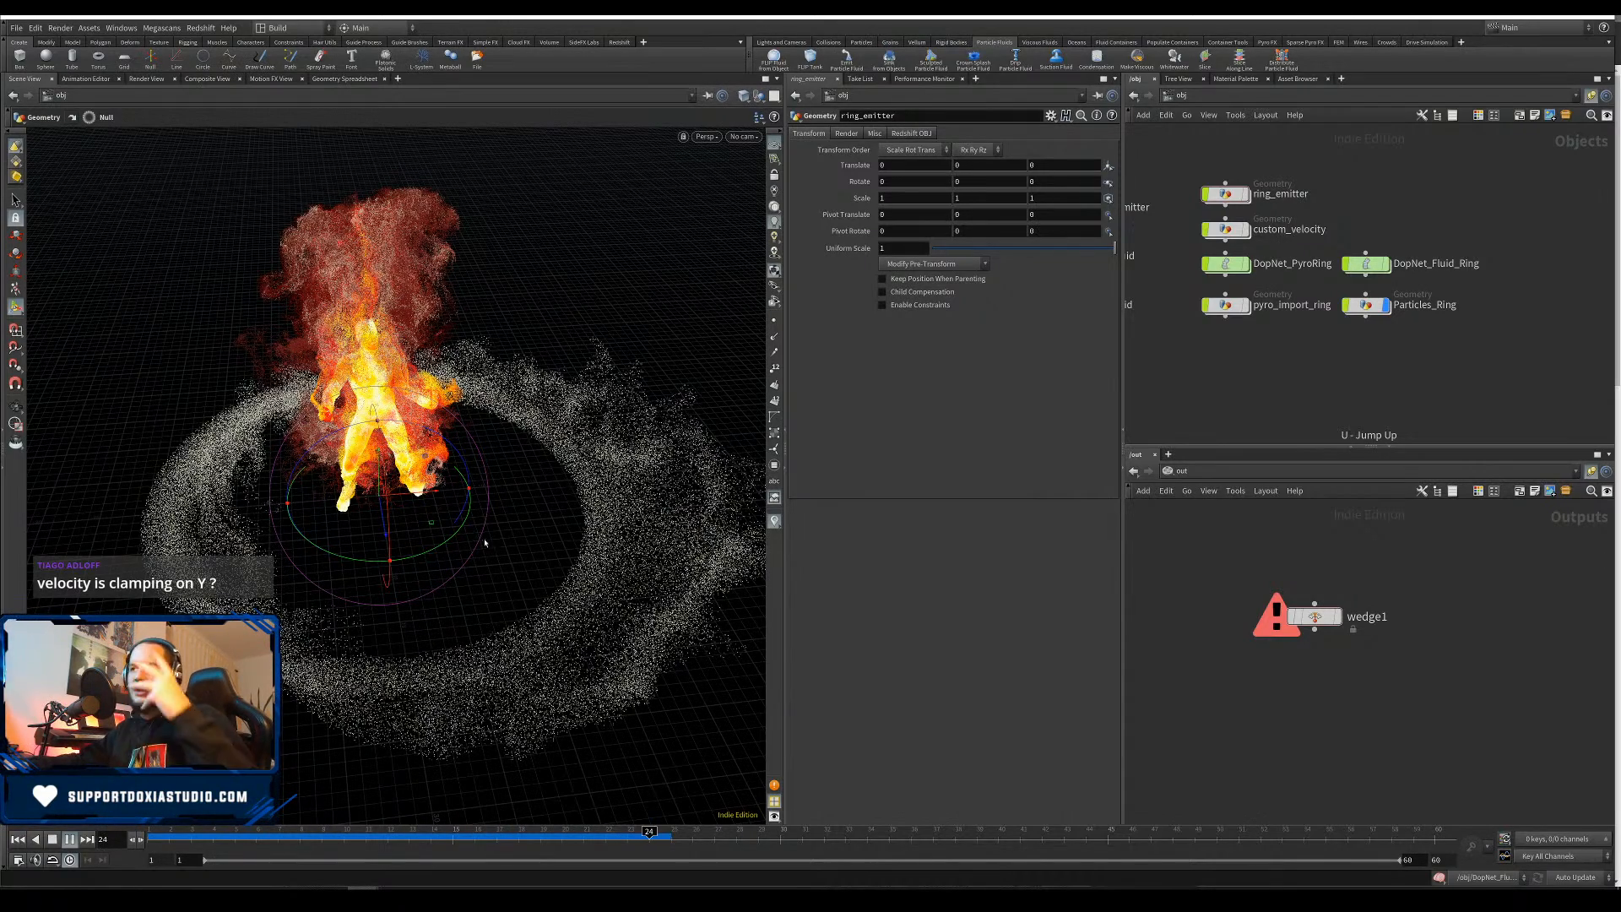
pyautogui.click(70, 840)
pyautogui.keyDown('alt'); pyautogui.moveTo(474, 619); pyautogui.dragTo(444, 589); pyautogui.keyUp('alt')
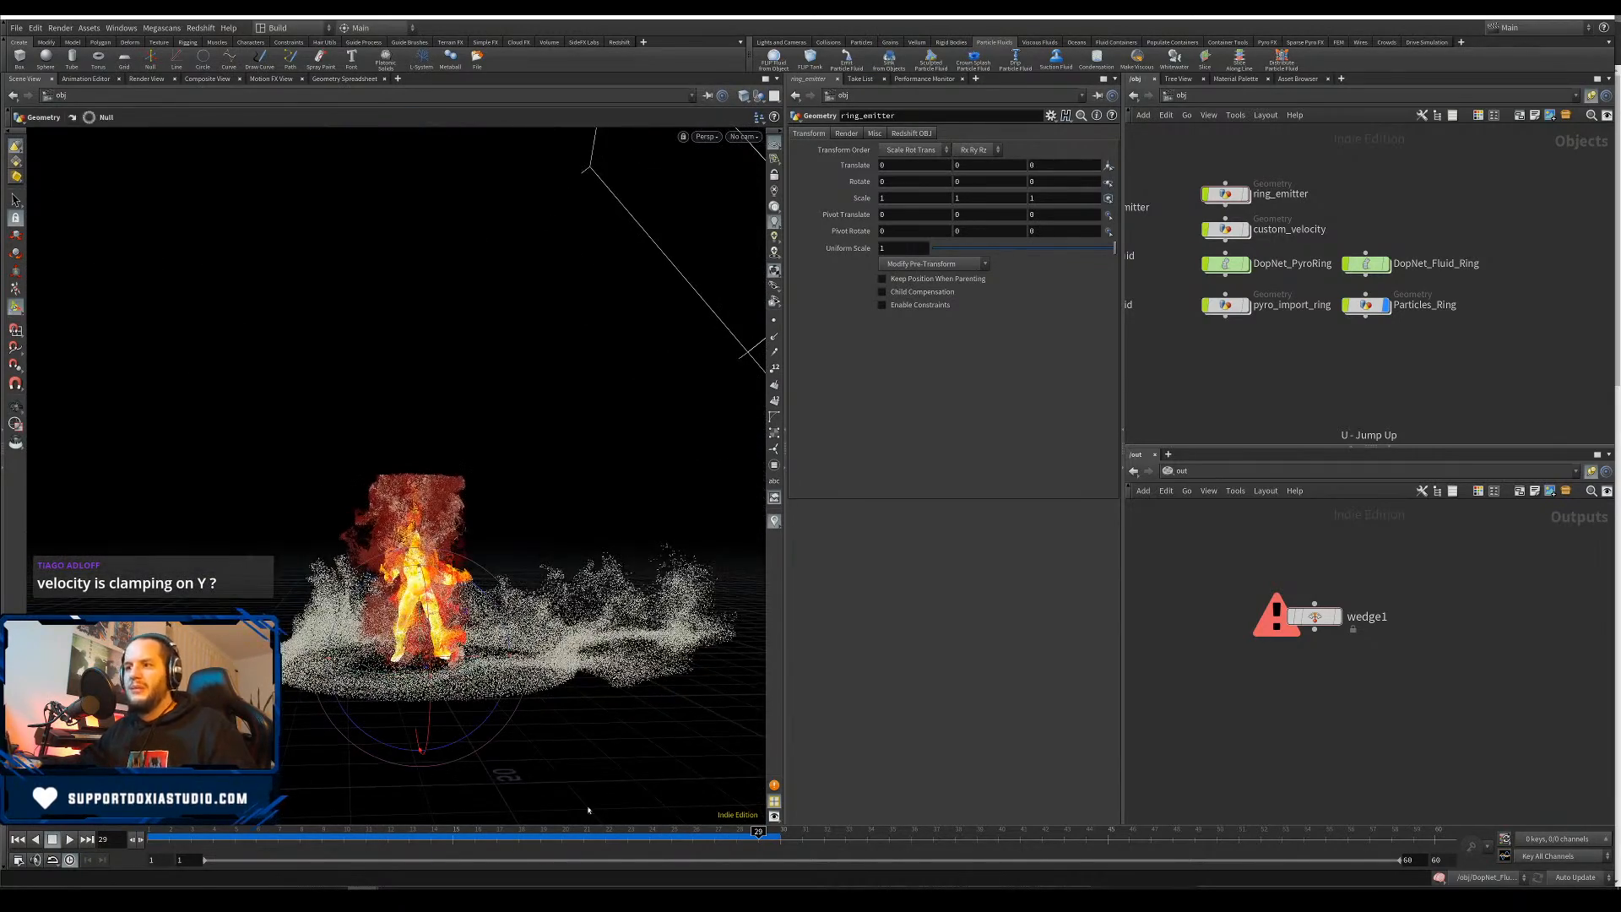
pyautogui.click(785, 835)
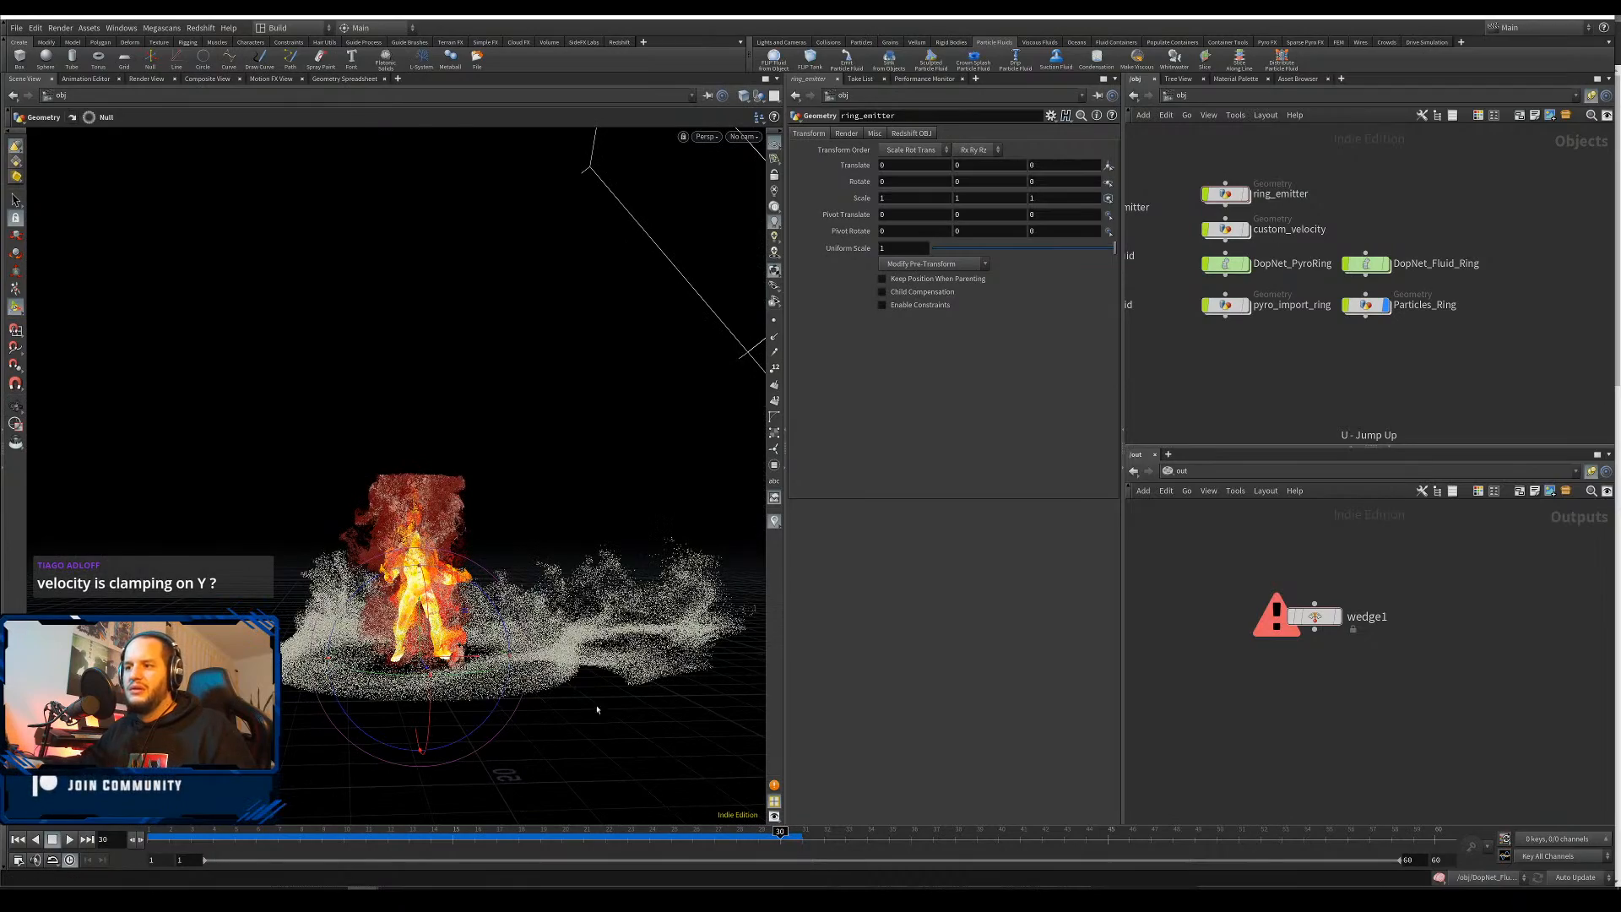
pyautogui.keyDown('alt'); pyautogui.moveTo(598, 709); pyautogui.dragTo(635, 736, button='right'); pyautogui.keyUp('alt')
pyautogui.keyDown('alt'); pyautogui.moveTo(635, 736); pyautogui.dragTo(479, 714, button='middle'); pyautogui.keyUp('alt')
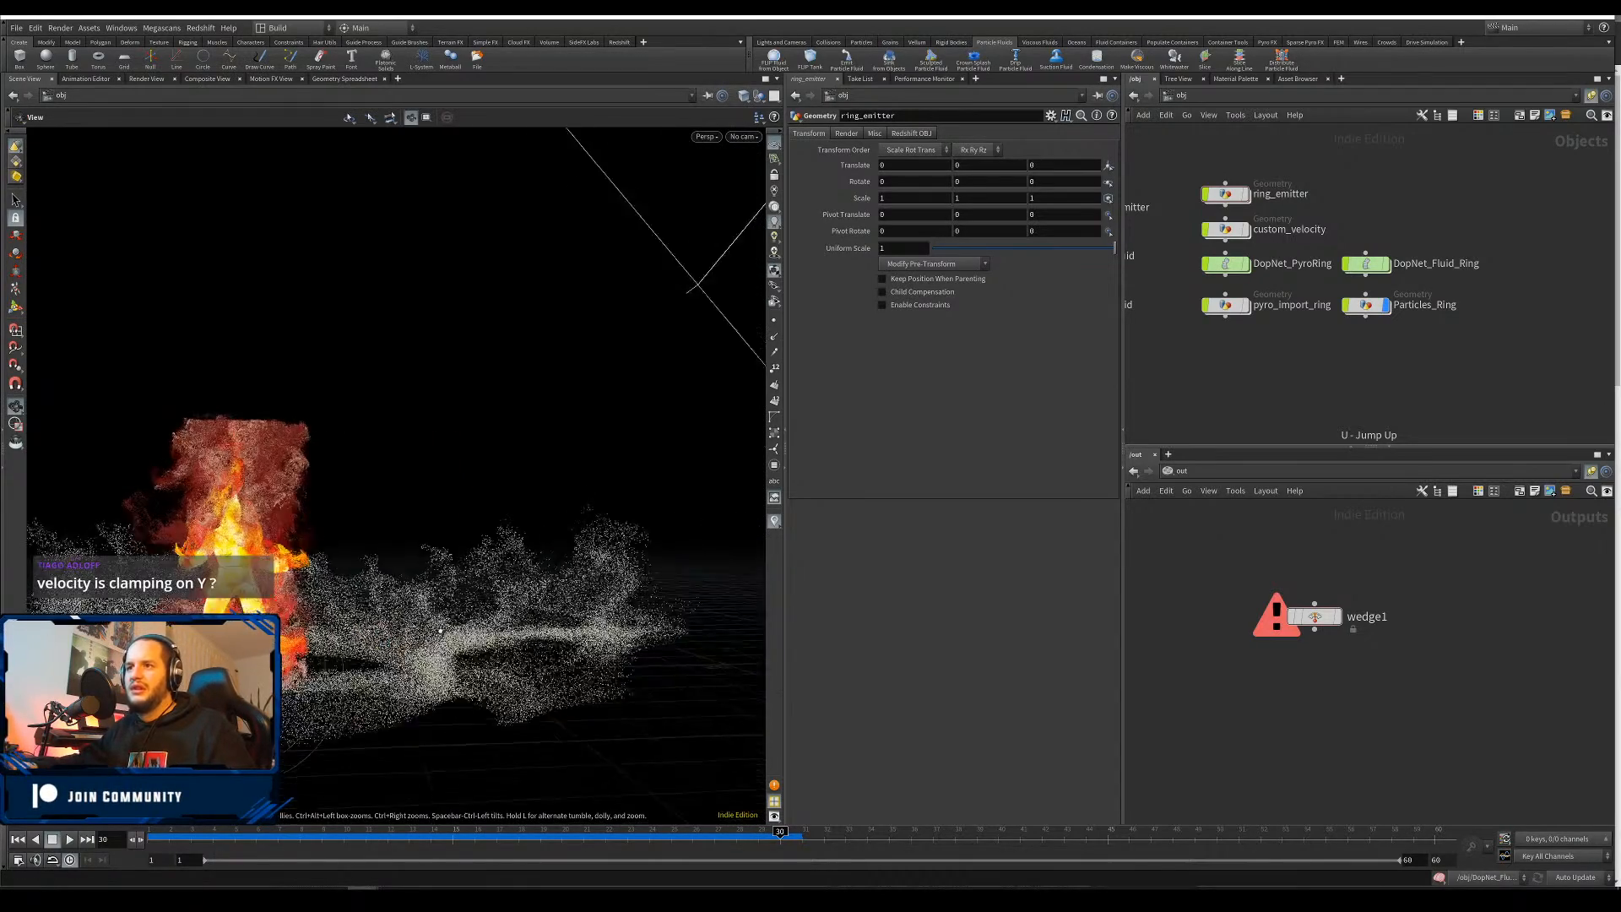
pyautogui.moveTo(479, 675)
pyautogui.keyDown('alt'); pyautogui.mouseDown()
pyautogui.moveTo(463, 622)
pyautogui.moveTo(399, 653)
pyautogui.moveTo(524, 684)
pyautogui.moveTo(494, 690)
pyautogui.moveTo(441, 635)
pyautogui.moveTo(454, 581)
pyautogui.moveTo(535, 700)
pyautogui.moveTo(488, 731)
pyautogui.mouseUp(); pyautogui.keyUp('alt')
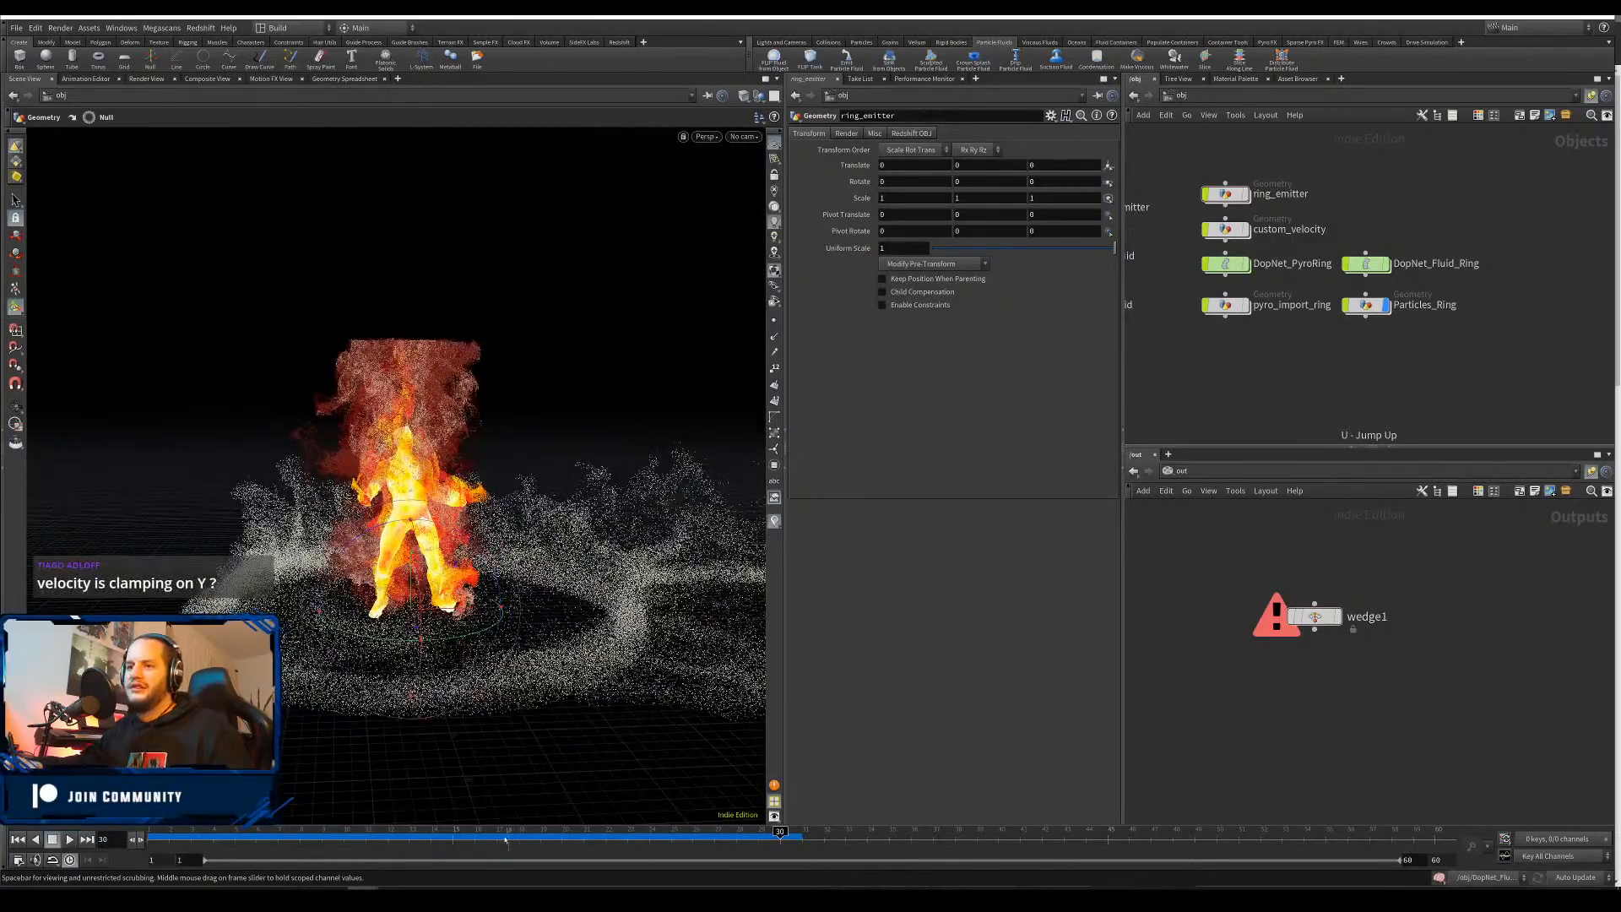
# Go back to frame 28 and continue the simulation to about frame 42 to check how the particles develop
pyautogui.moveTo(781, 837); pyautogui.dragTo(736, 838)
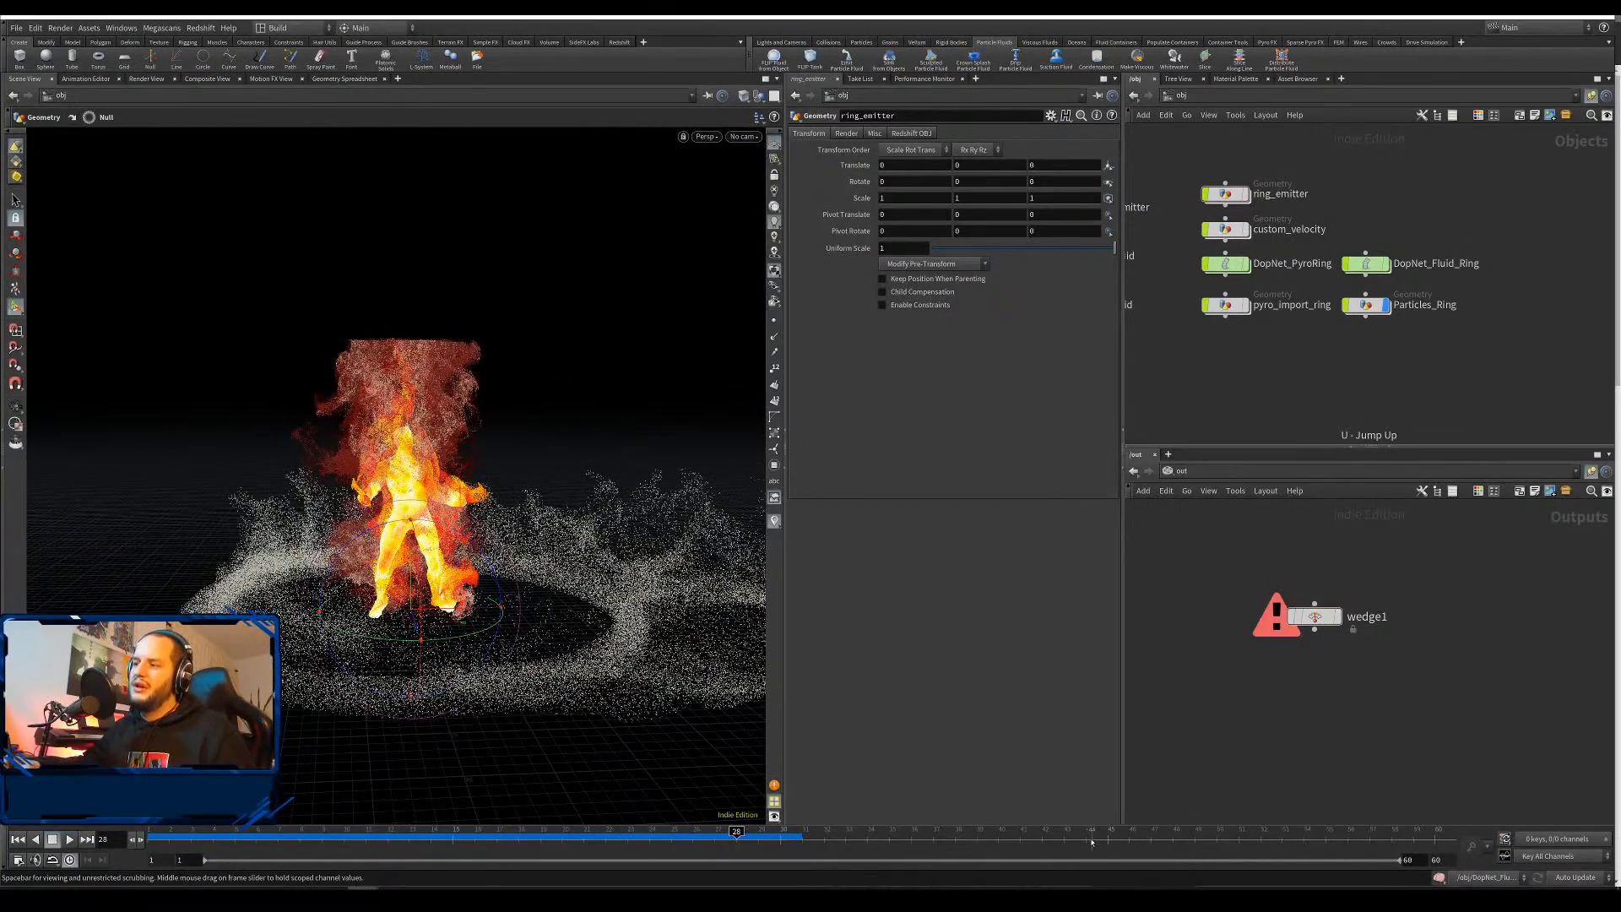
pyautogui.click(69, 840)
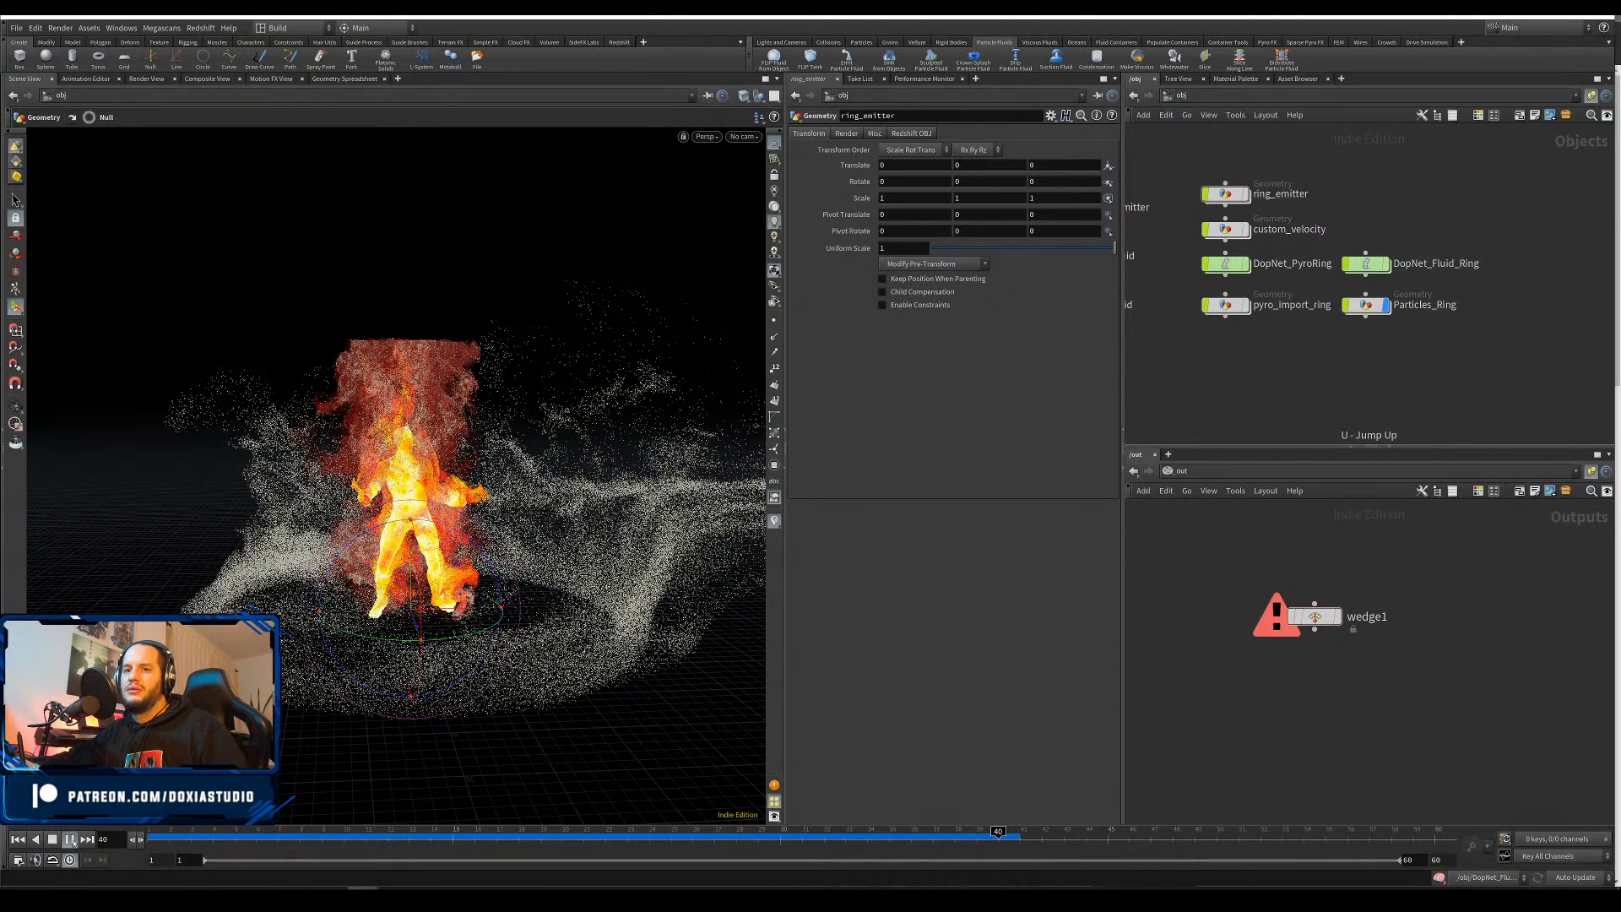
pyautogui.press('Escape')
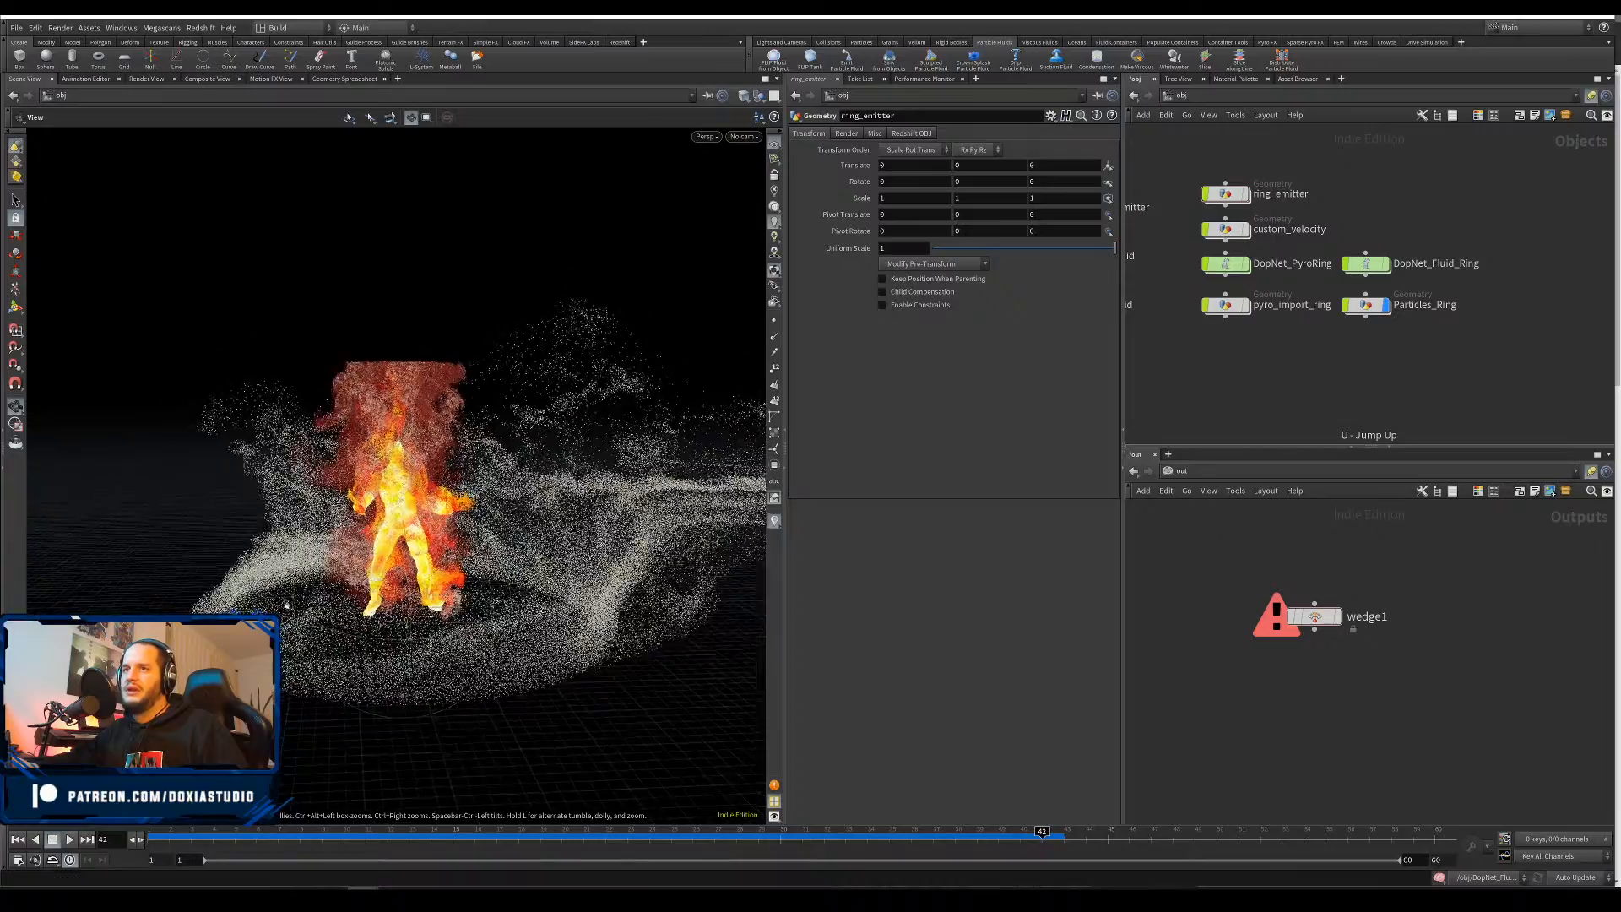
# Return to frame 30 and examine the ring particles around the character from a wider angle
pyautogui.moveTo(287, 604)
pyautogui.mouseDown()
pyautogui.moveTo(499, 611)
pyautogui.moveTo(342, 591)
pyautogui.moveTo(343, 651)
pyautogui.moveTo(297, 602)
pyautogui.mouseUp()
pyautogui.moveTo(718, 840); pyautogui.dragTo(783, 842)
pyautogui.moveTo(594, 707); pyautogui.dragTo(424, 675, button='right')
pyautogui.moveTo(424, 676)
pyautogui.mouseDown()
pyautogui.moveTo(410, 567)
pyautogui.moveTo(616, 735)
pyautogui.moveTo(427, 543)
pyautogui.moveTo(473, 608)
pyautogui.moveTo(475, 665)
pyautogui.moveTo(452, 593)
pyautogui.moveTo(439, 629)
pyautogui.mouseUp()
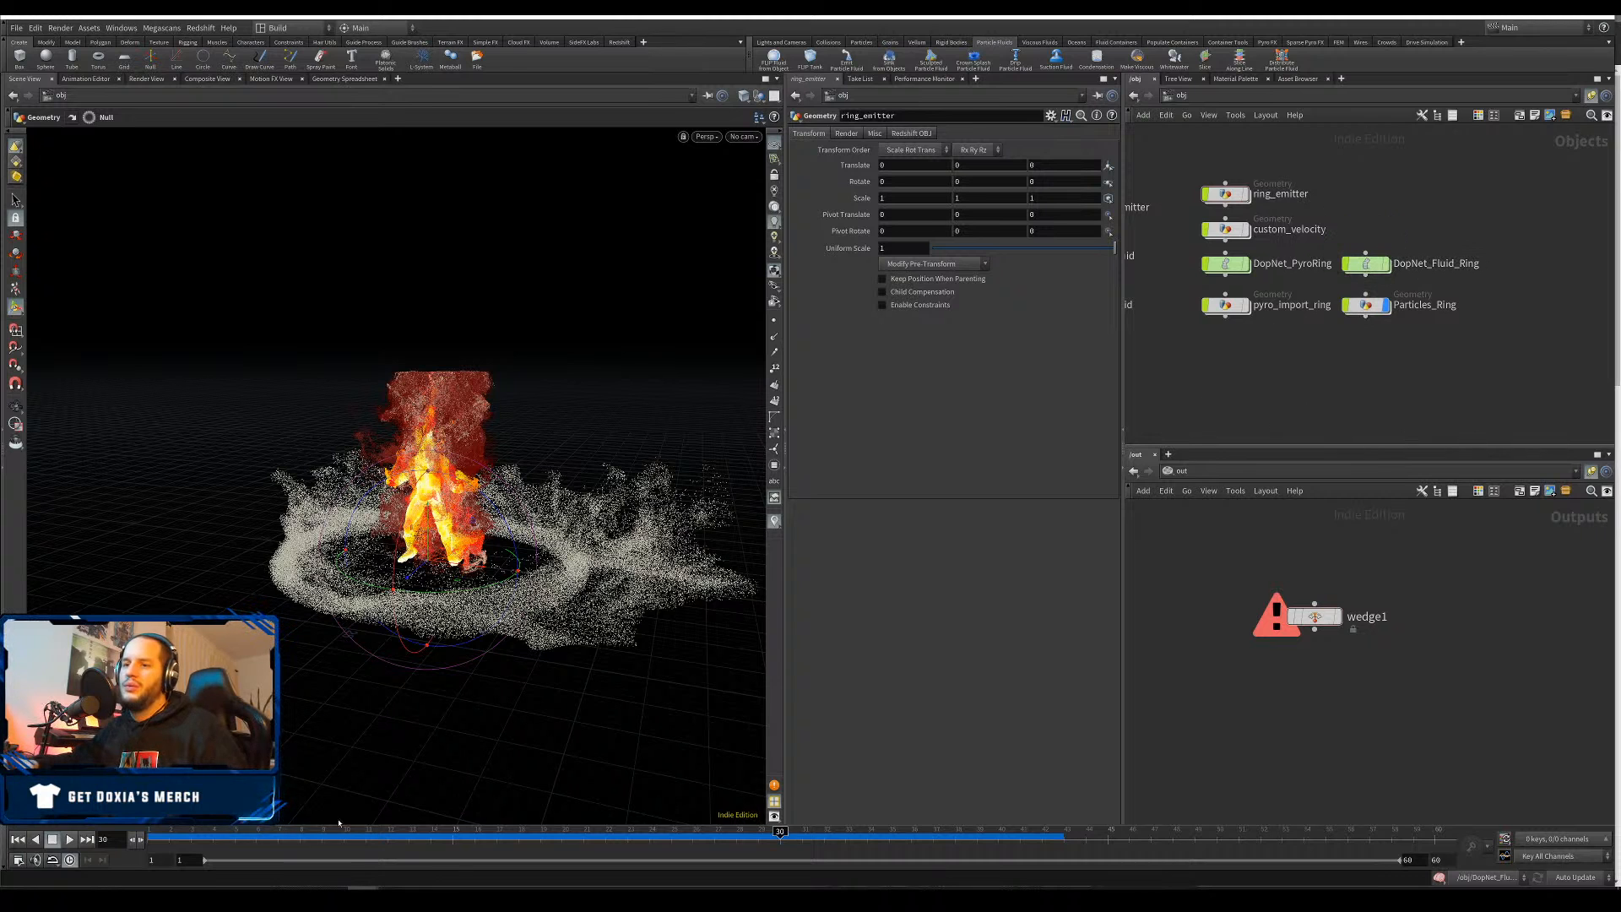
# Inside Particles_Ring, connect a File Cache node after import_particle and name it fluid_ring_cache
pyautogui.click(1365, 264)
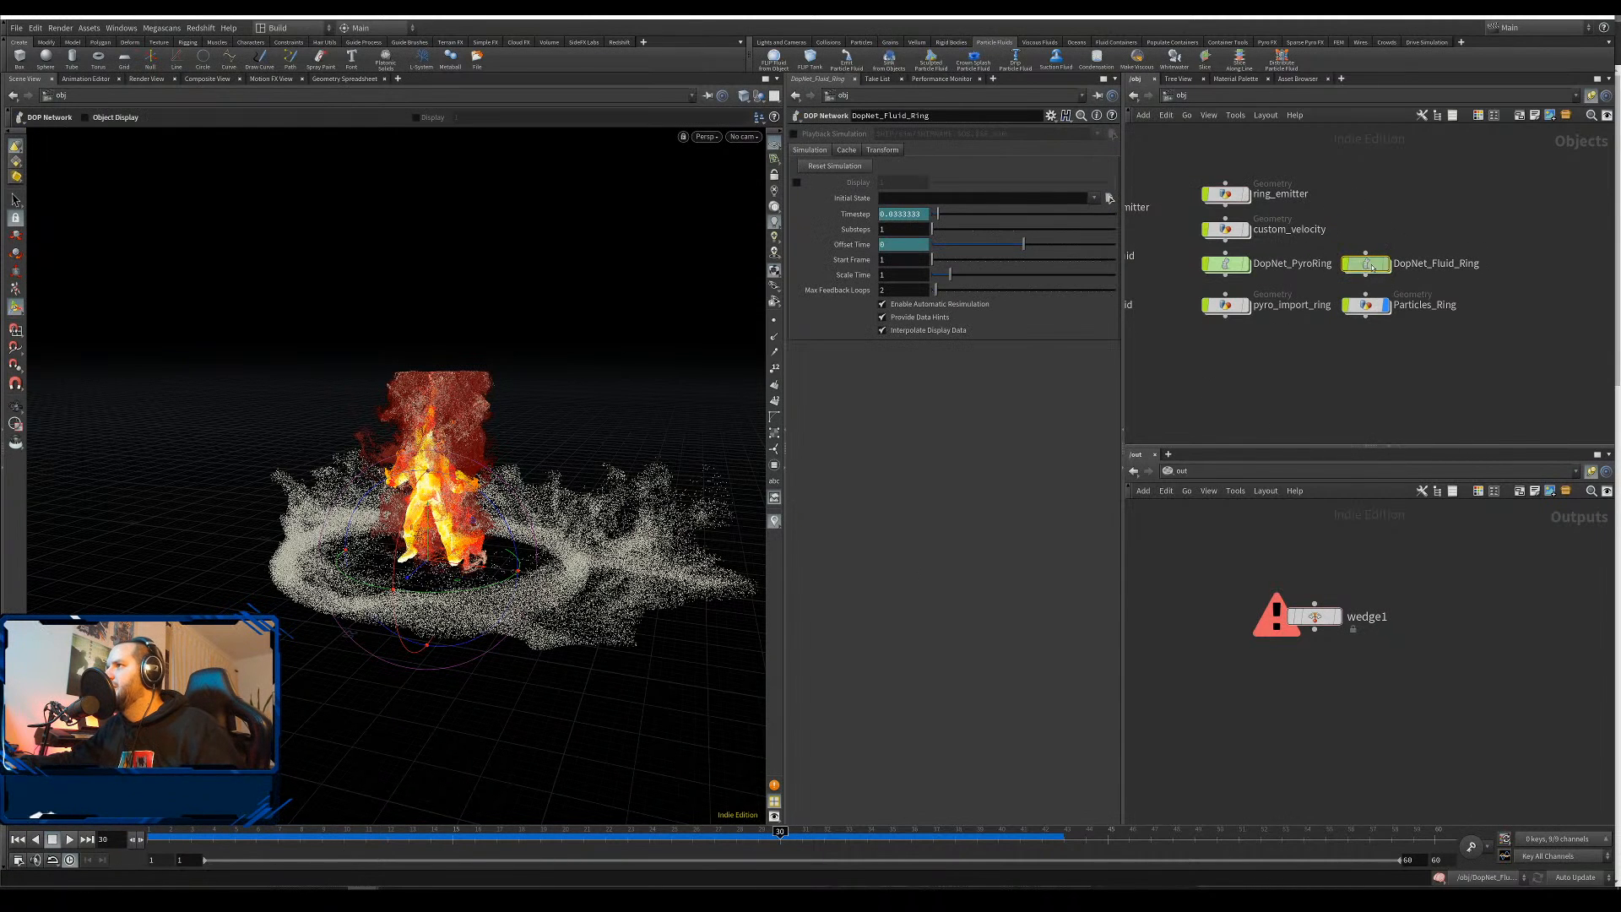
pyautogui.doubleClick(1380, 305)
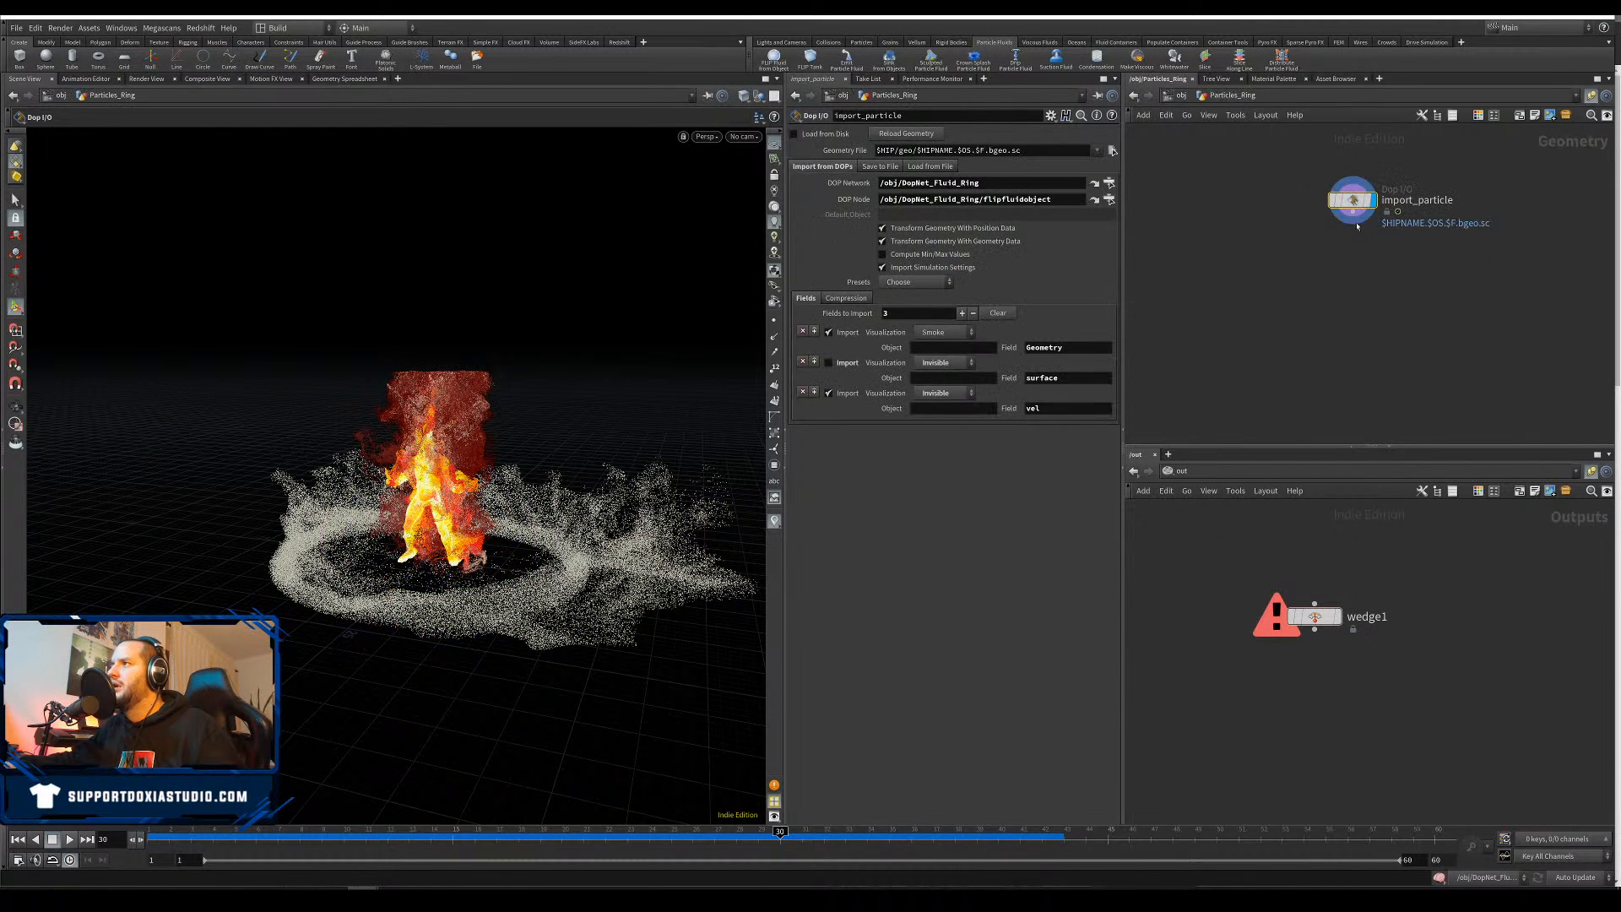
pyautogui.press('Tab')
pyautogui.write('file')
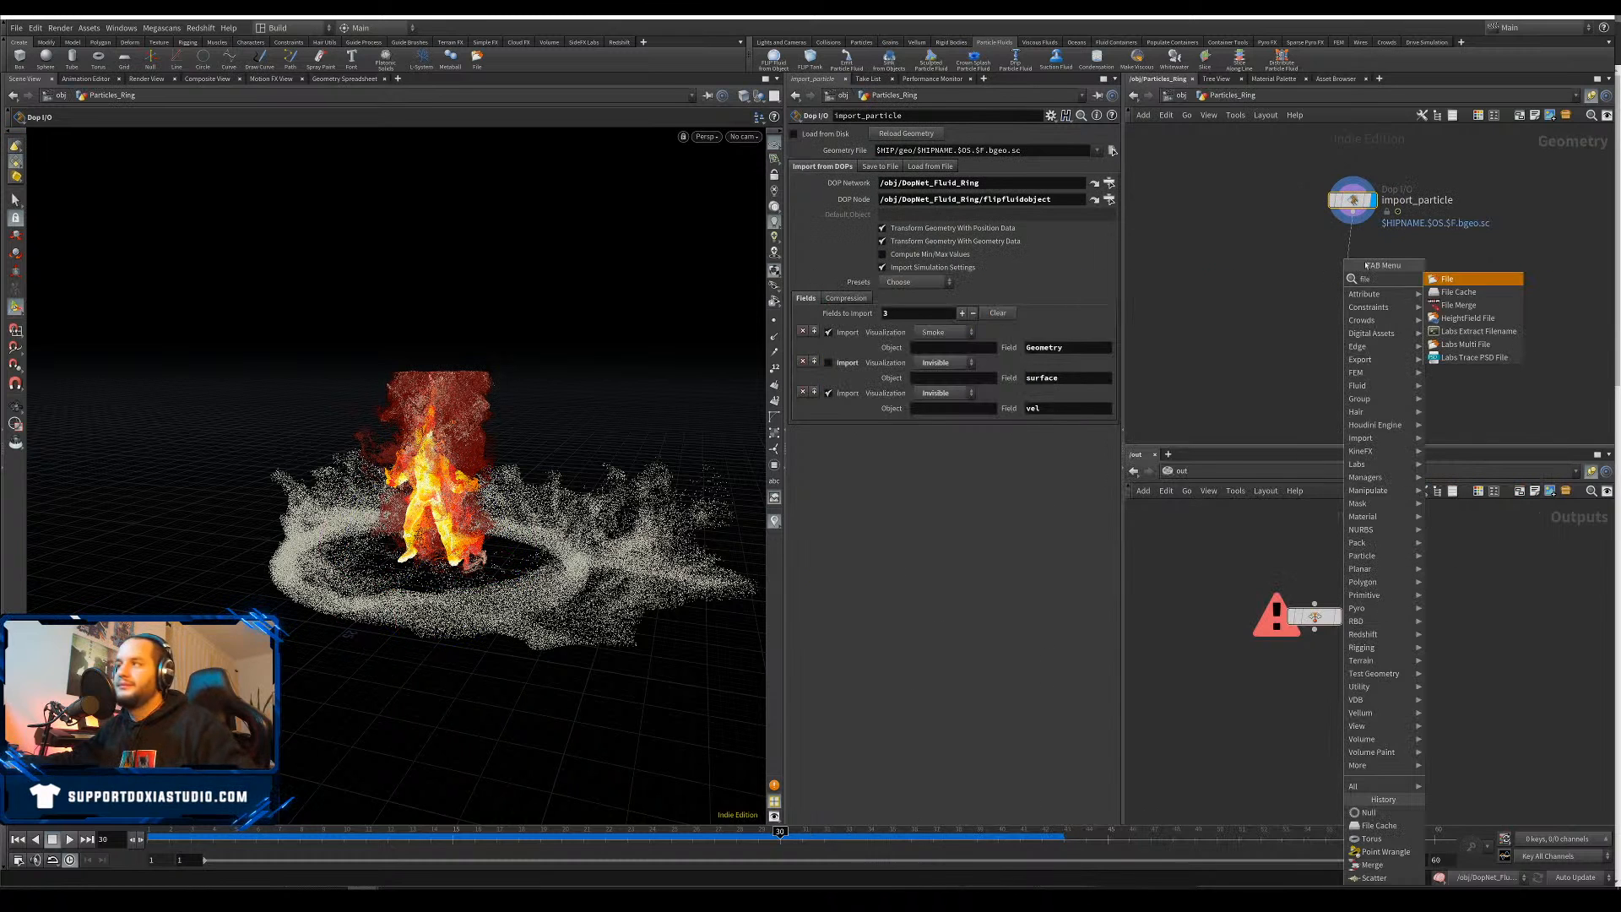
pyautogui.click(1435, 300)
pyautogui.moveTo(1349, 284); pyautogui.dragTo(1368, 282)
pyautogui.moveTo(897, 115); pyautogui.dragTo(812, 118)
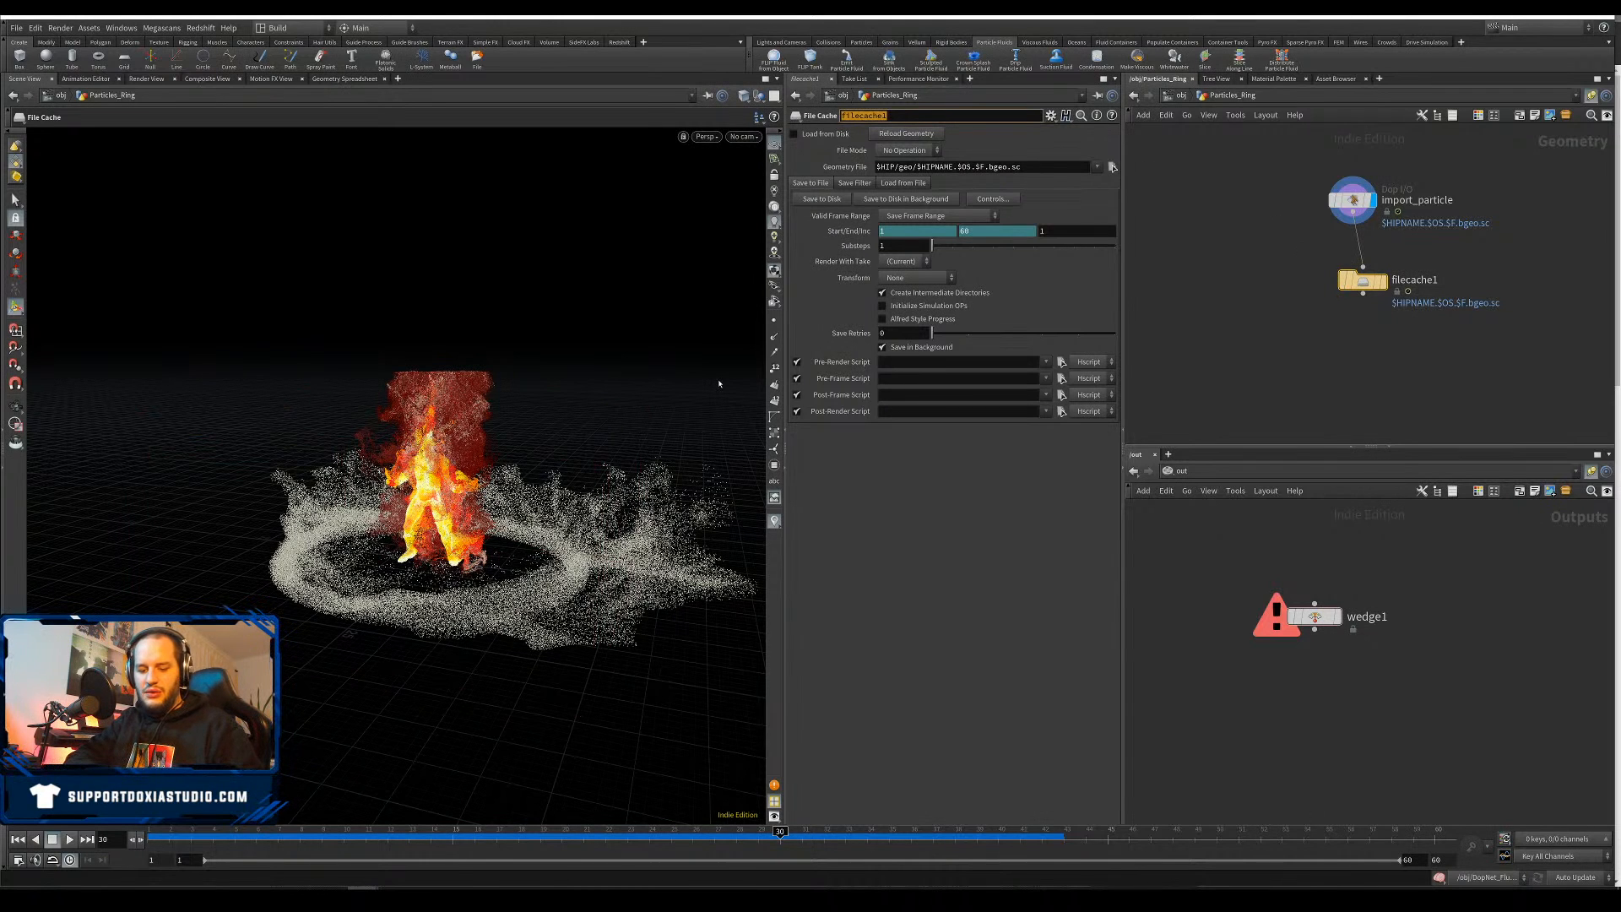
pyautogui.write('fluid_r')
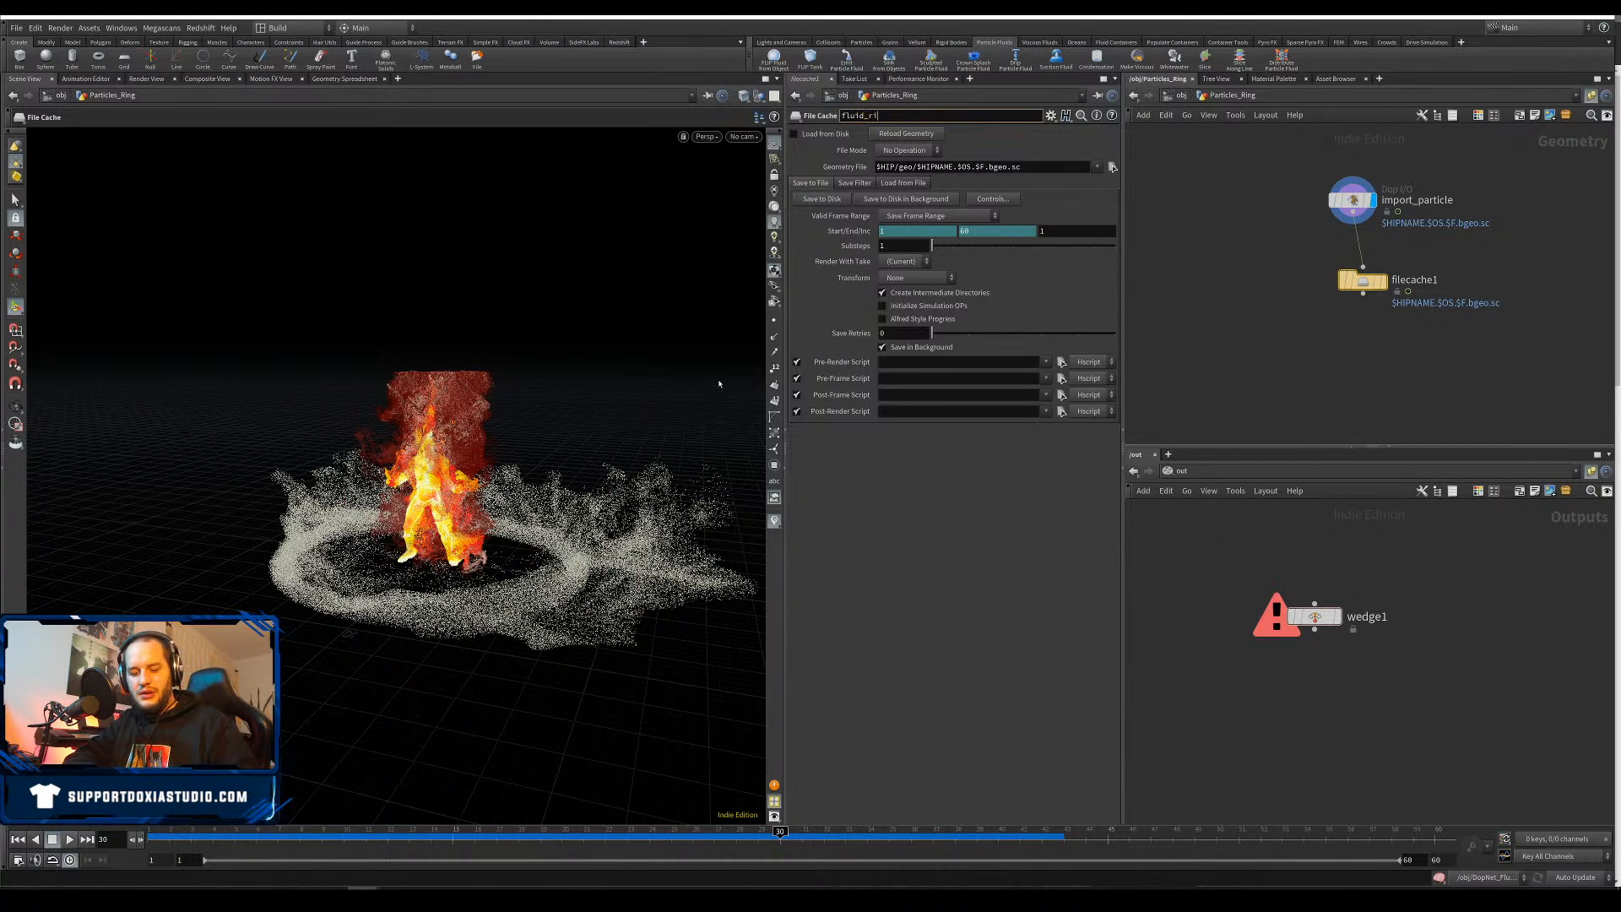
pyautogui.write('ing_cache')
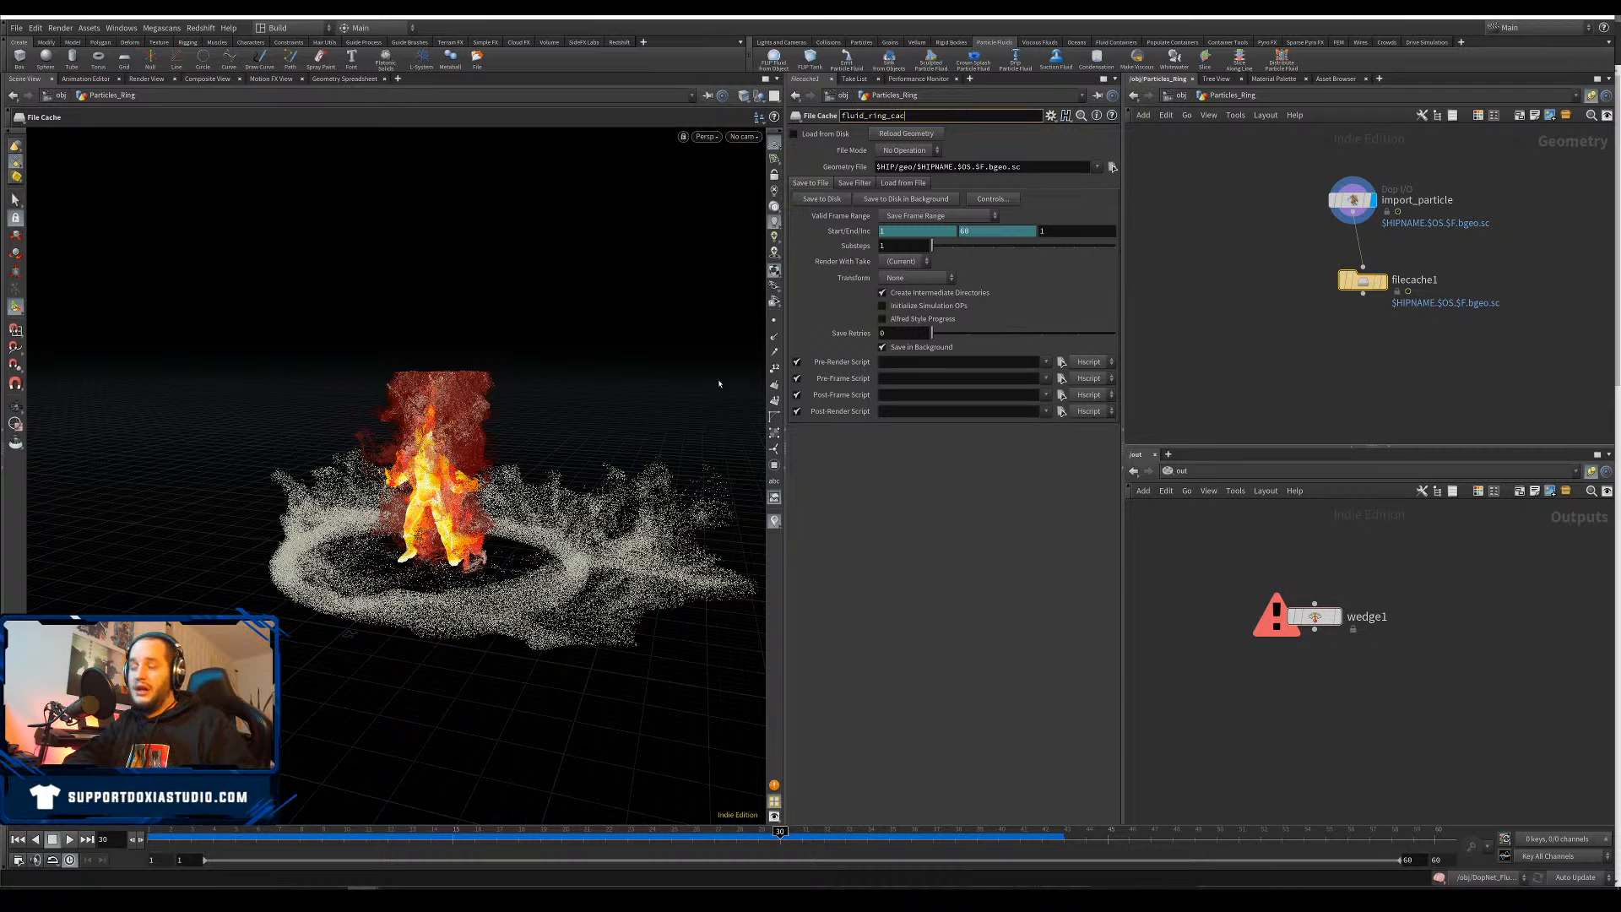
# Set fluid_ring_cache's geometry file to $HIP/geo/$OS.$F.bgeo.sc, edit its frame range and enable Load from Disk
pyautogui.click(957, 166)
pyautogui.press('BackSpace')
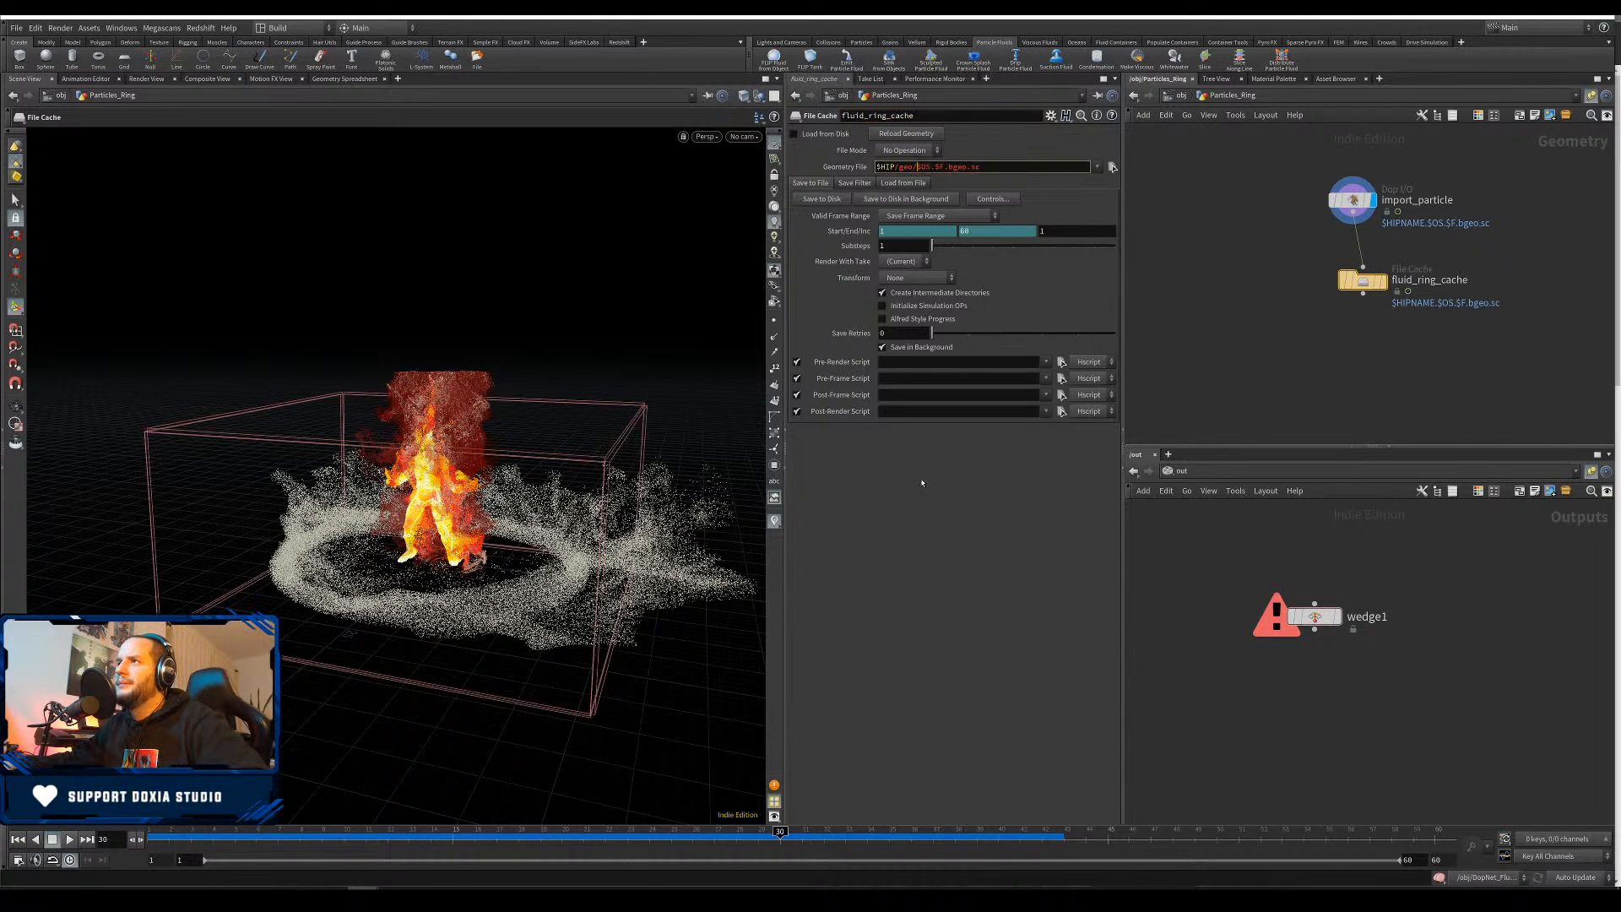
pyautogui.press('Return')
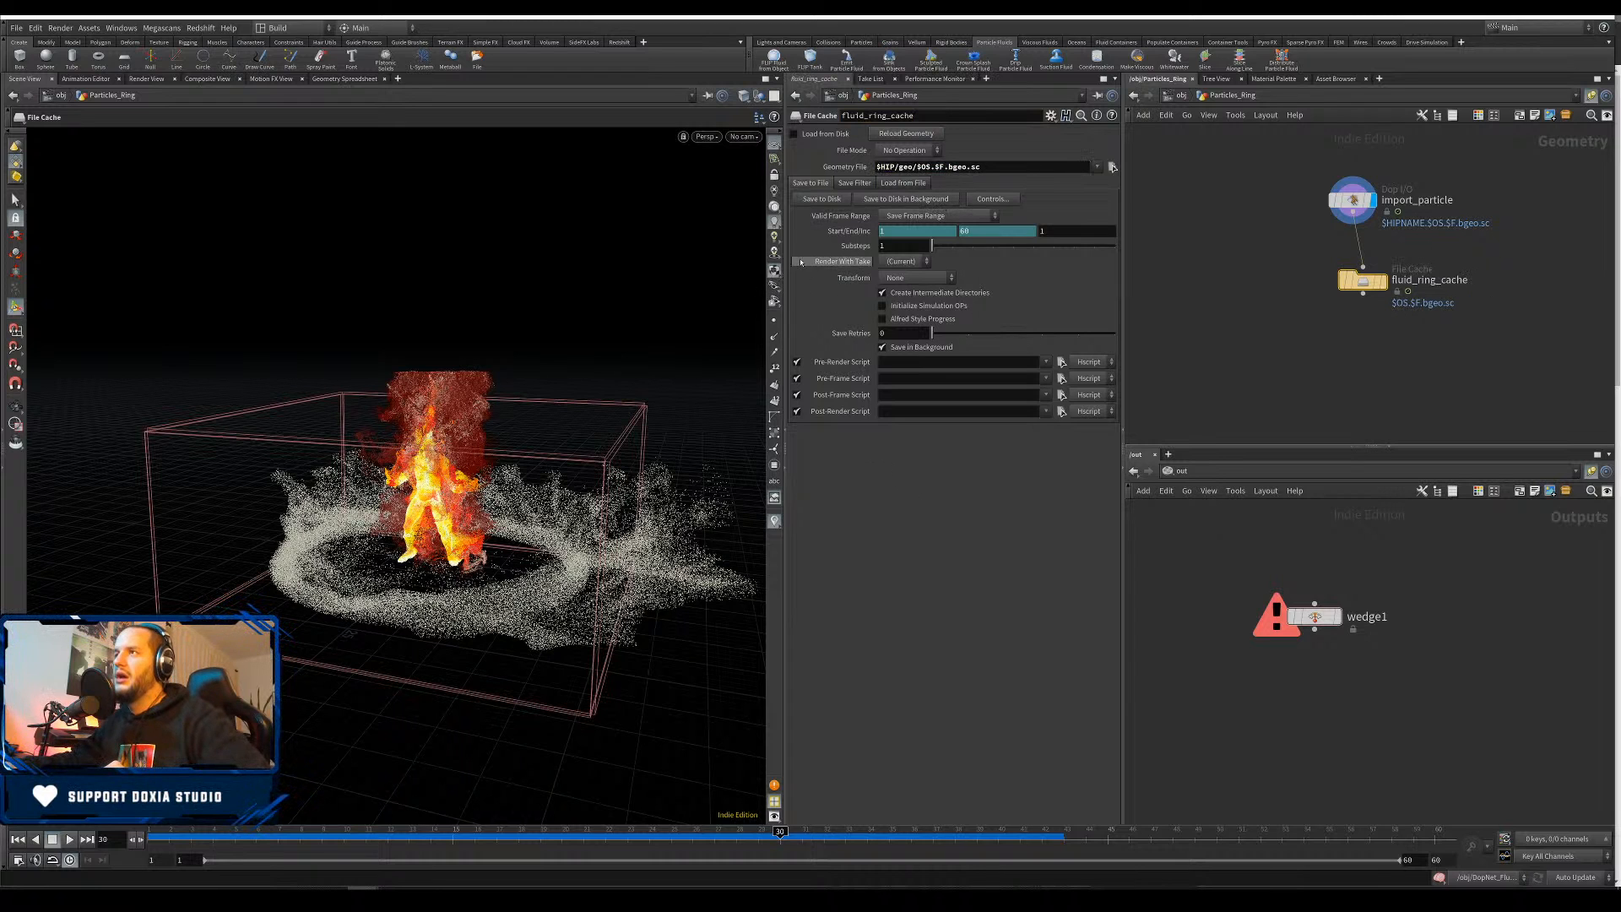
pyautogui.click(870, 233)
pyautogui.click(978, 232)
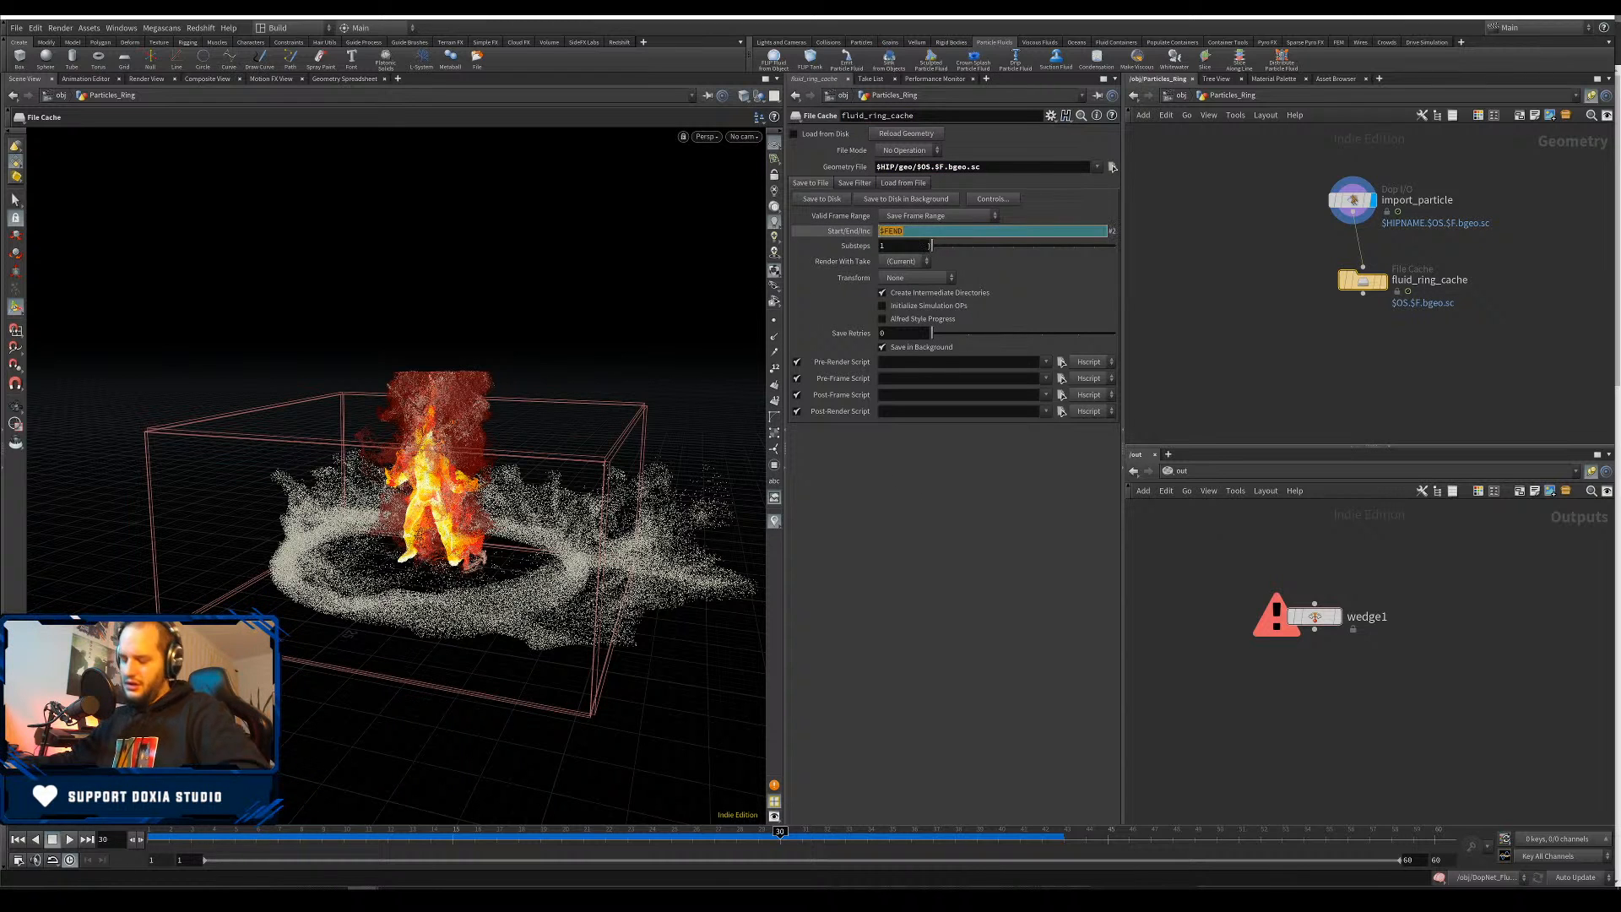
pyautogui.press('Return')
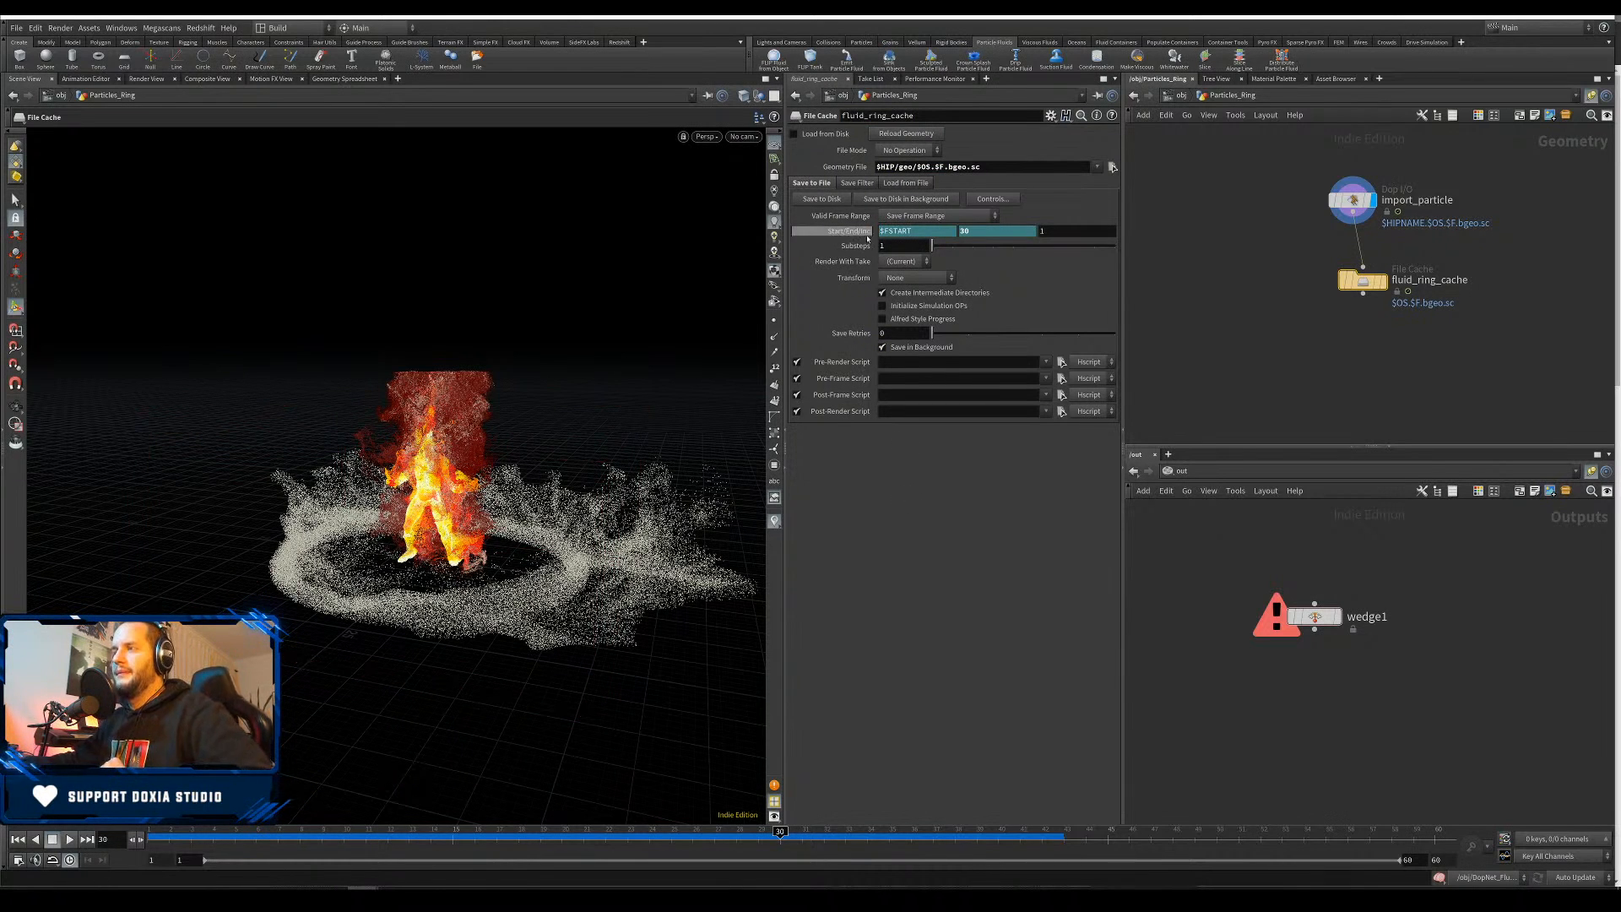
pyautogui.click(793, 133)
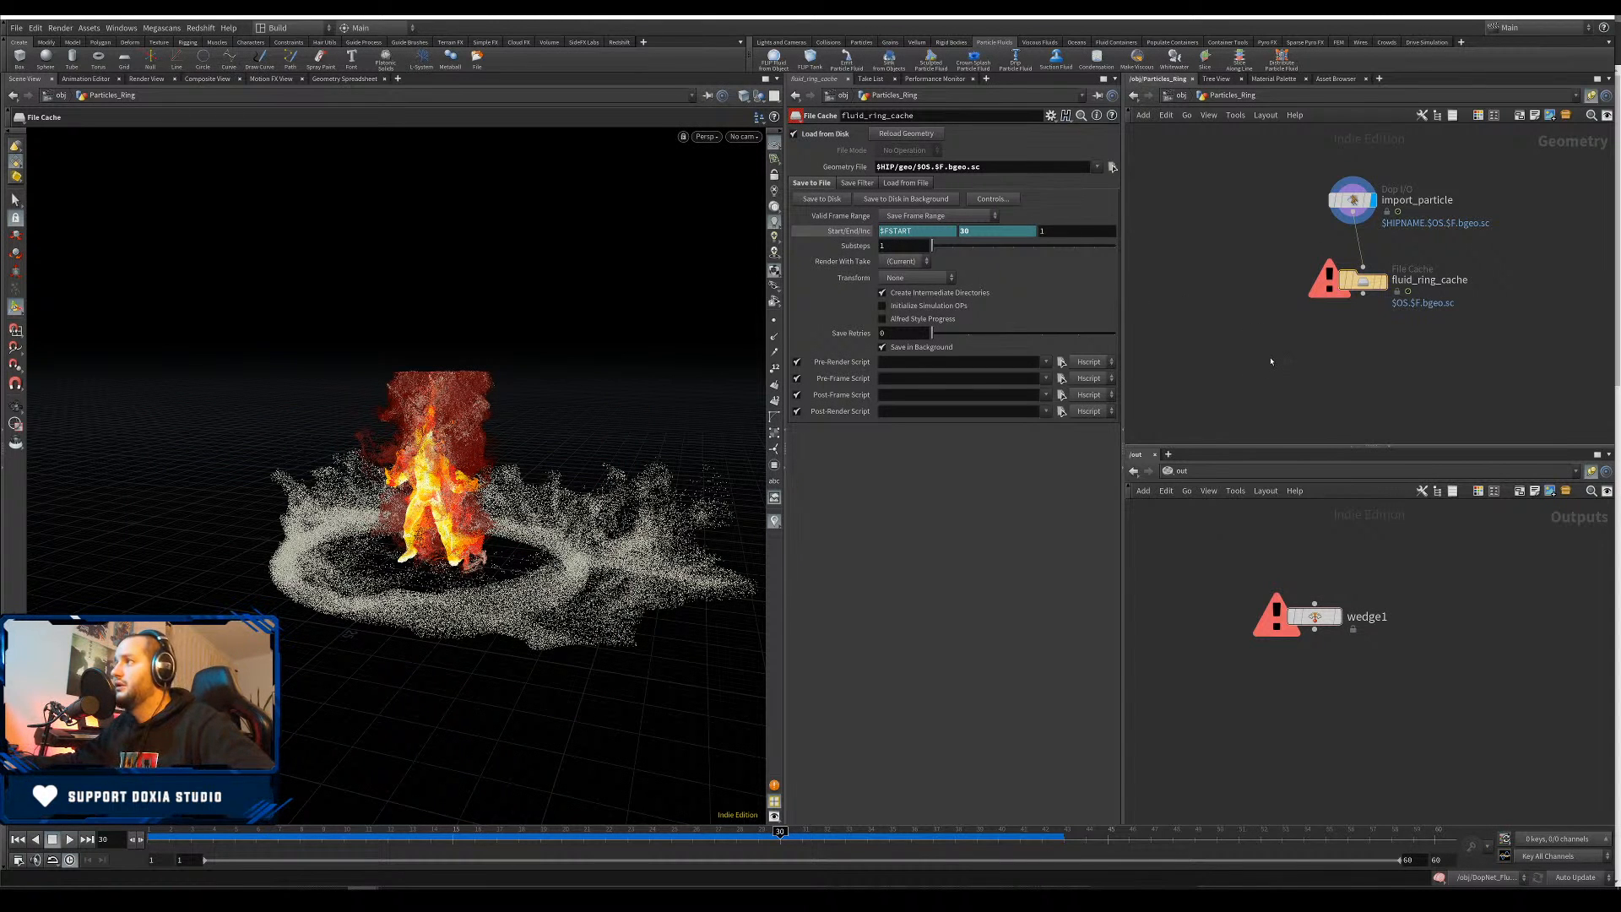
# Set the Particle Separation of flipfluidobject in DopNet_Fluid_Ring to 0.1 and rewind to frame 1
pyautogui.press('u')
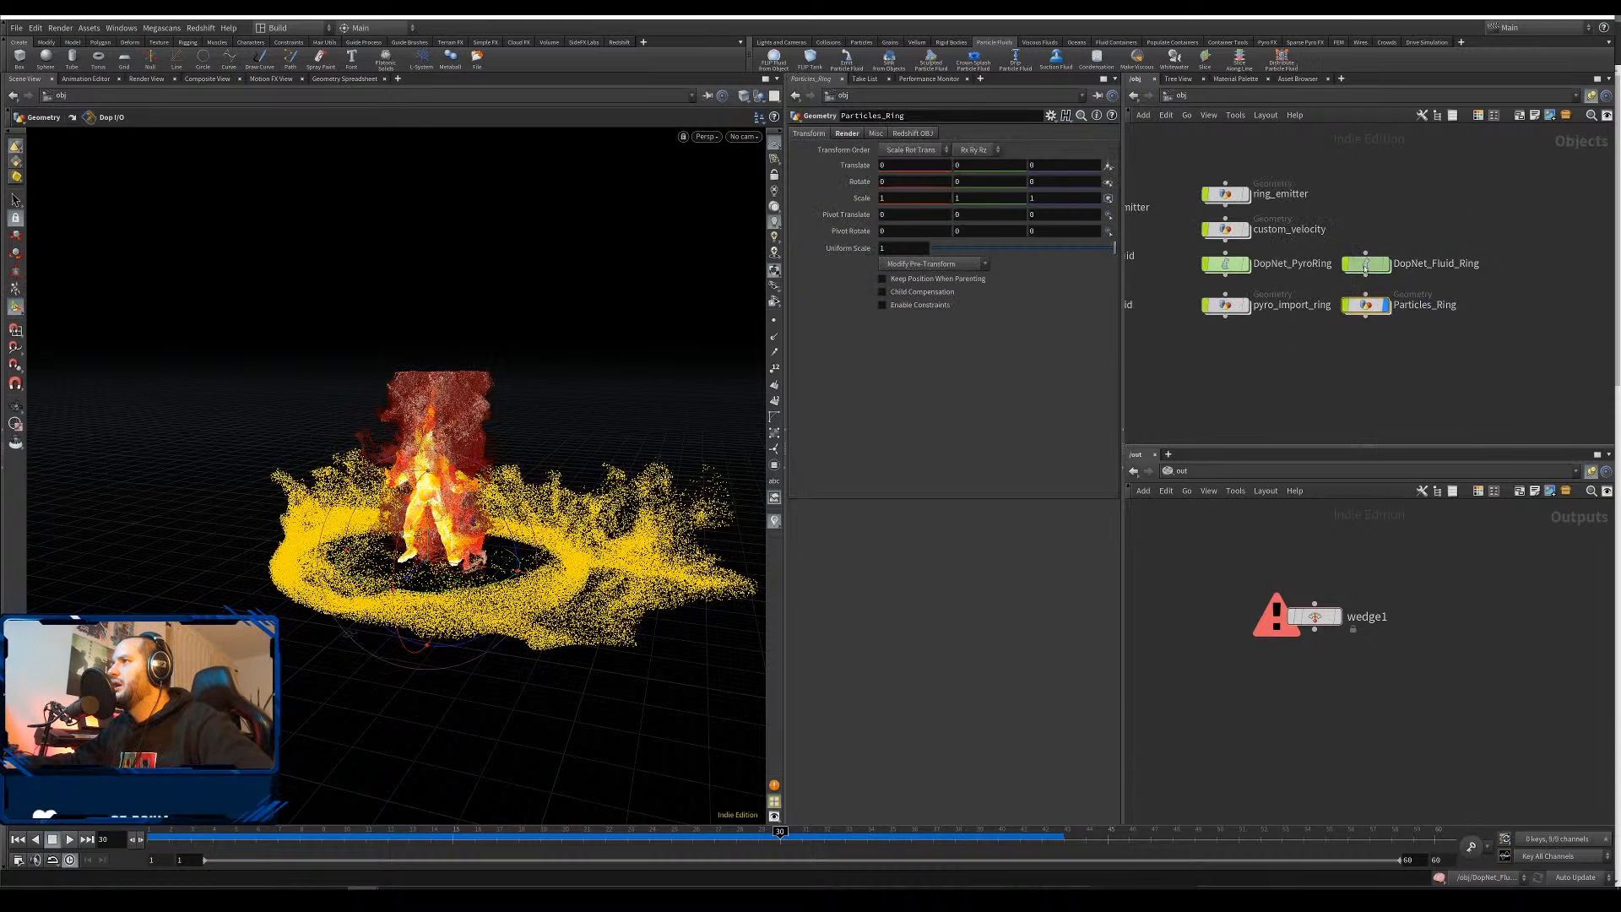
pyautogui.doubleClick(1365, 265)
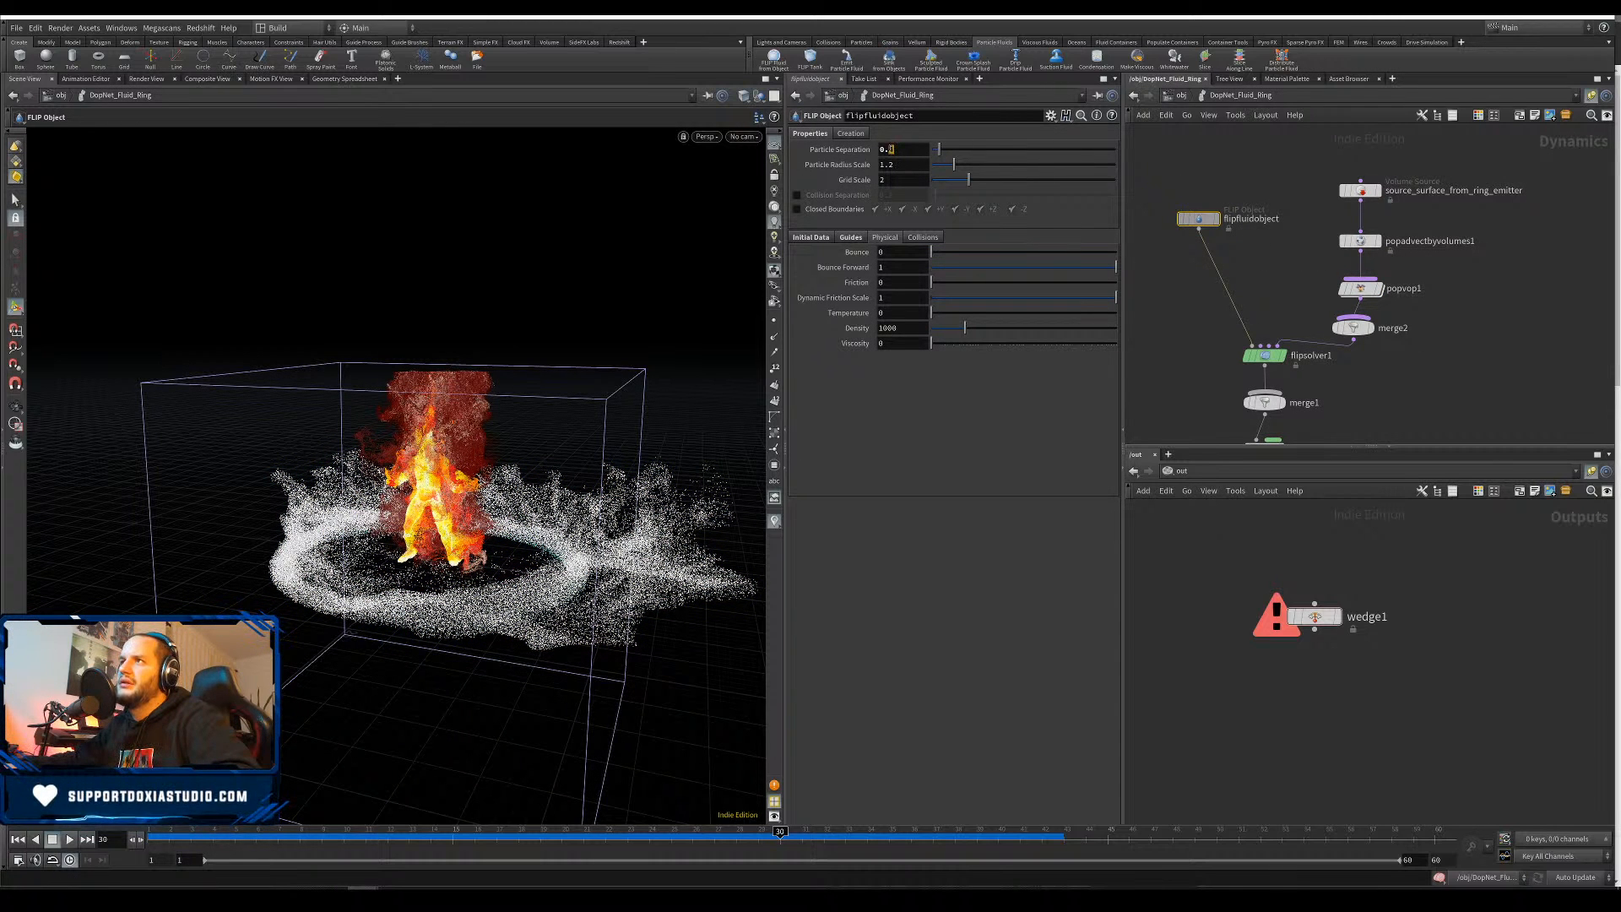
pyautogui.click(895, 151)
pyautogui.press('BackSpace')
pyautogui.write('1')
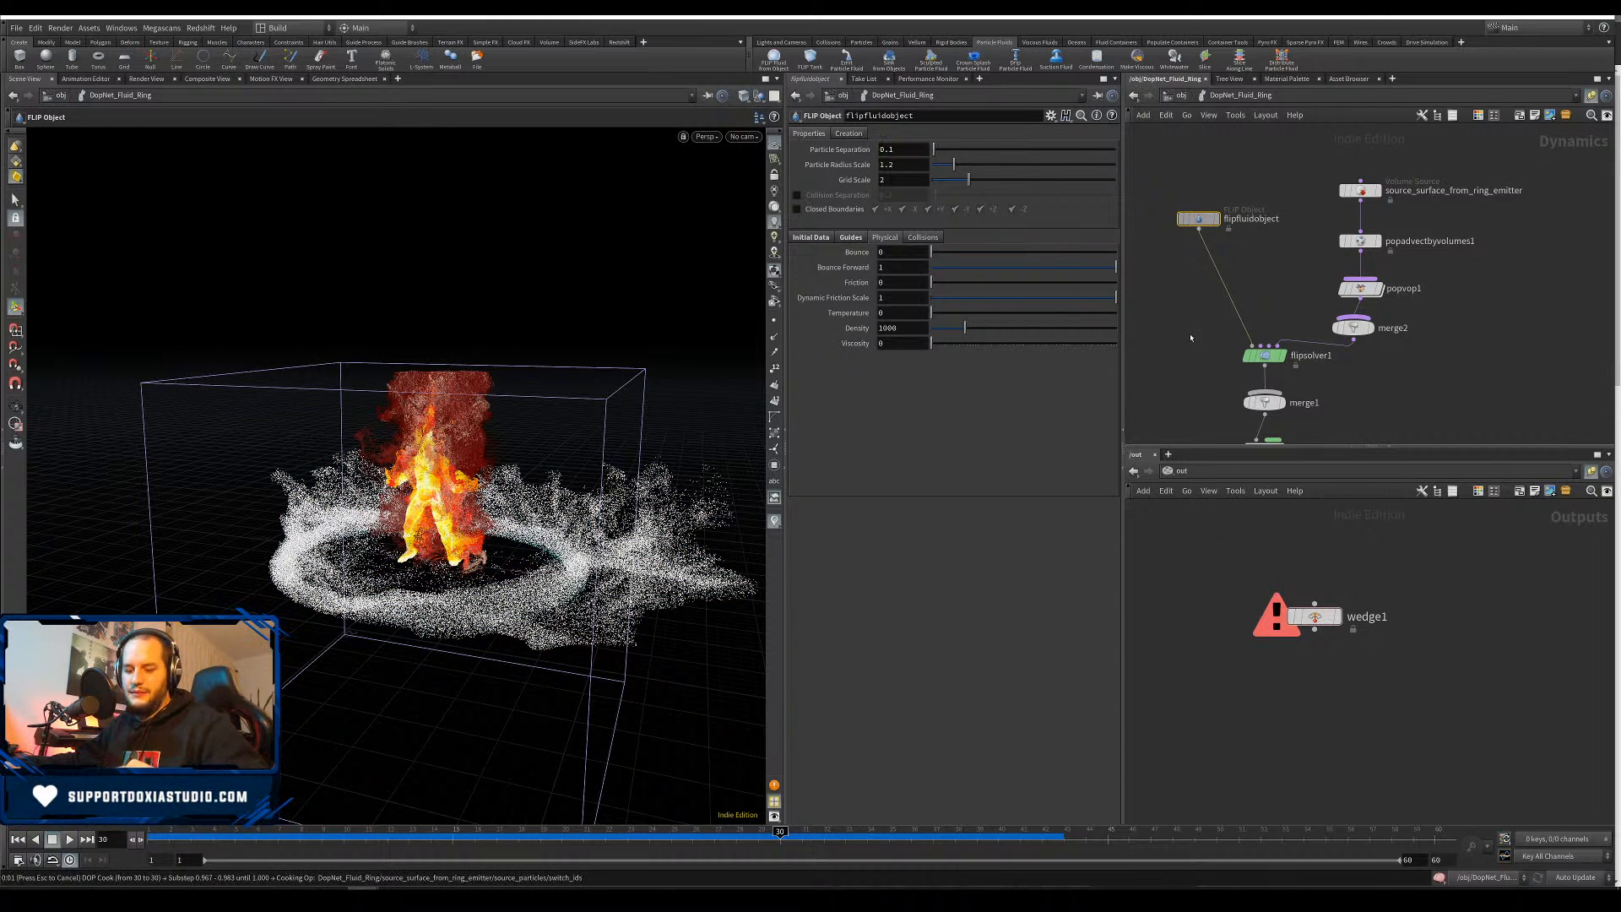
pyautogui.write('u')
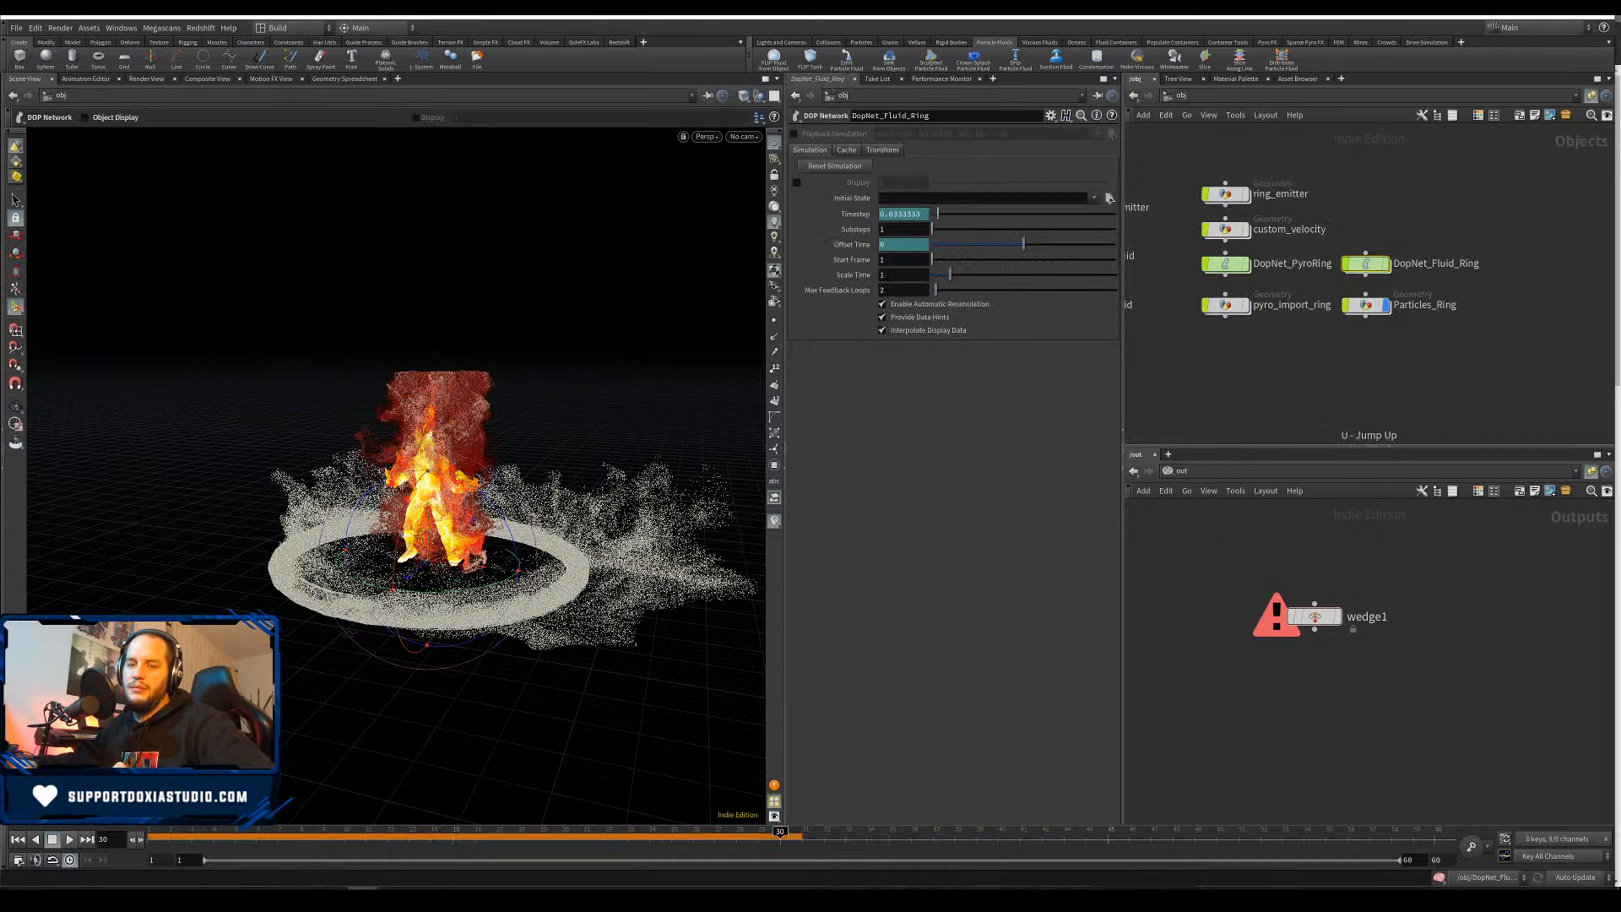
pyautogui.click(18, 839)
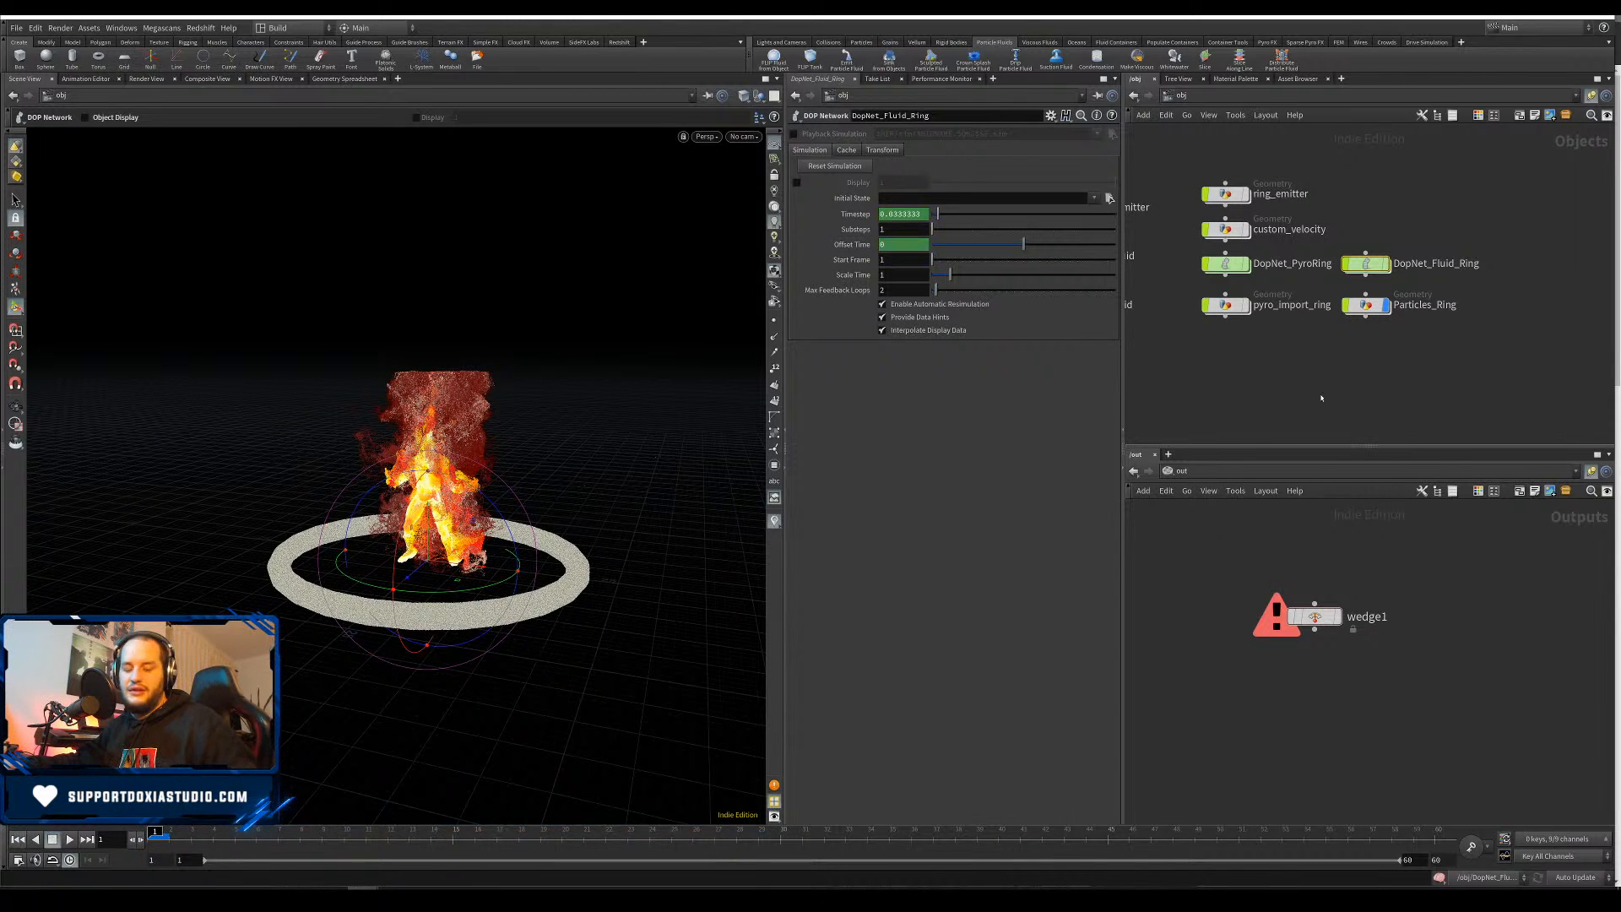
# Save the scene and set fluid_ring_cache's Valid Frame Range to Save Current Frame, trying a cook at frame 30
pyautogui.doubleClick(1363, 306)
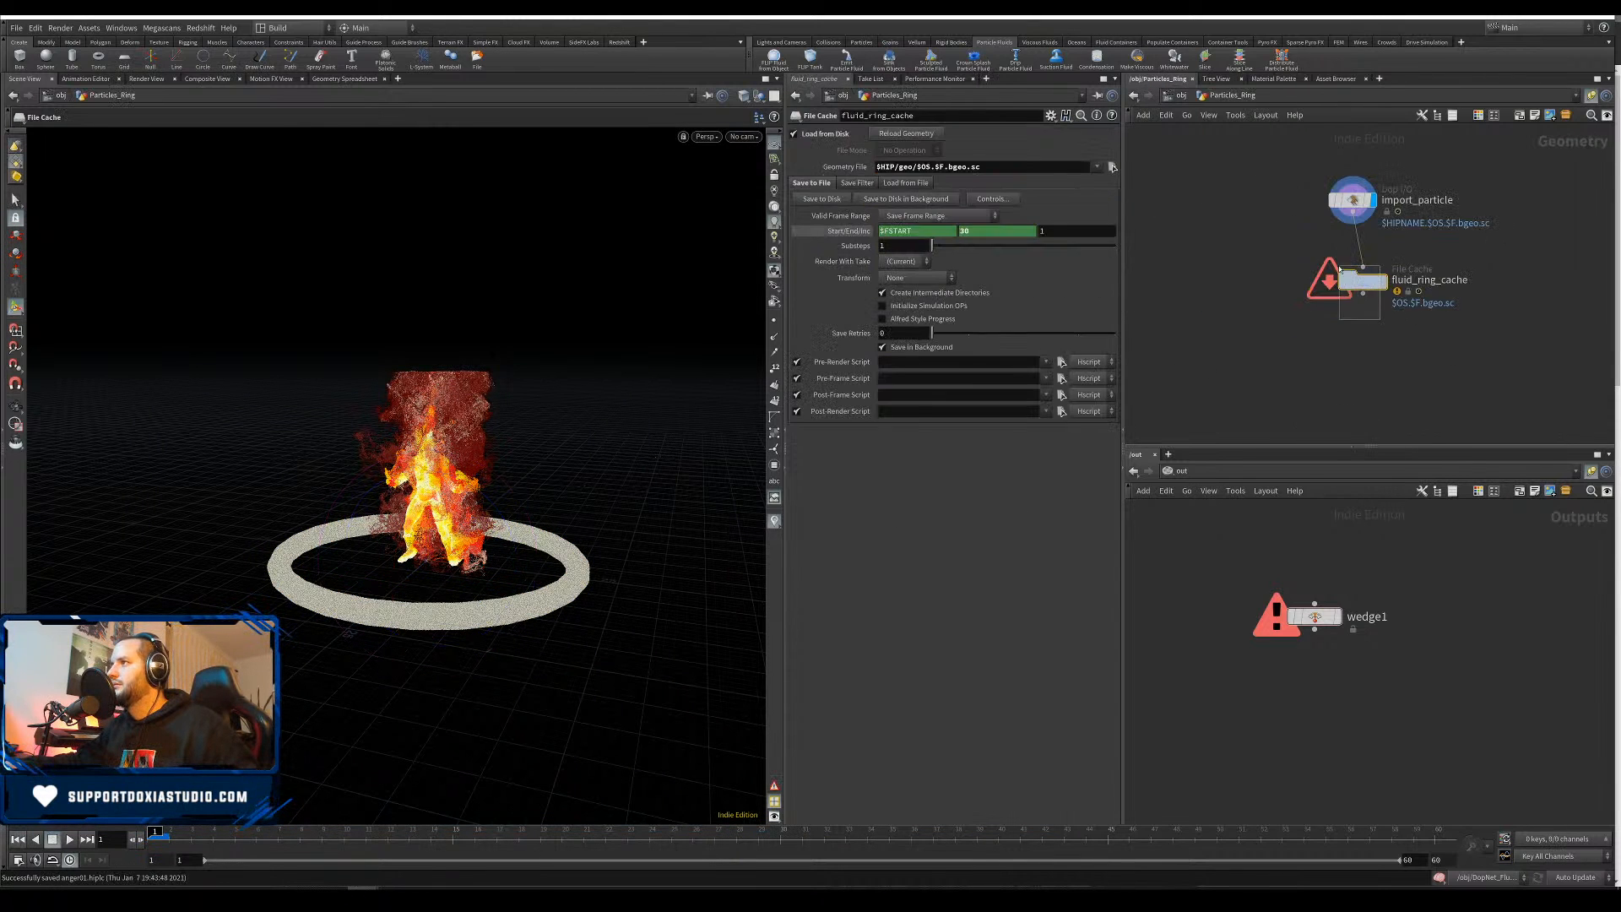
pyautogui.hotkey('ctrl', 's')
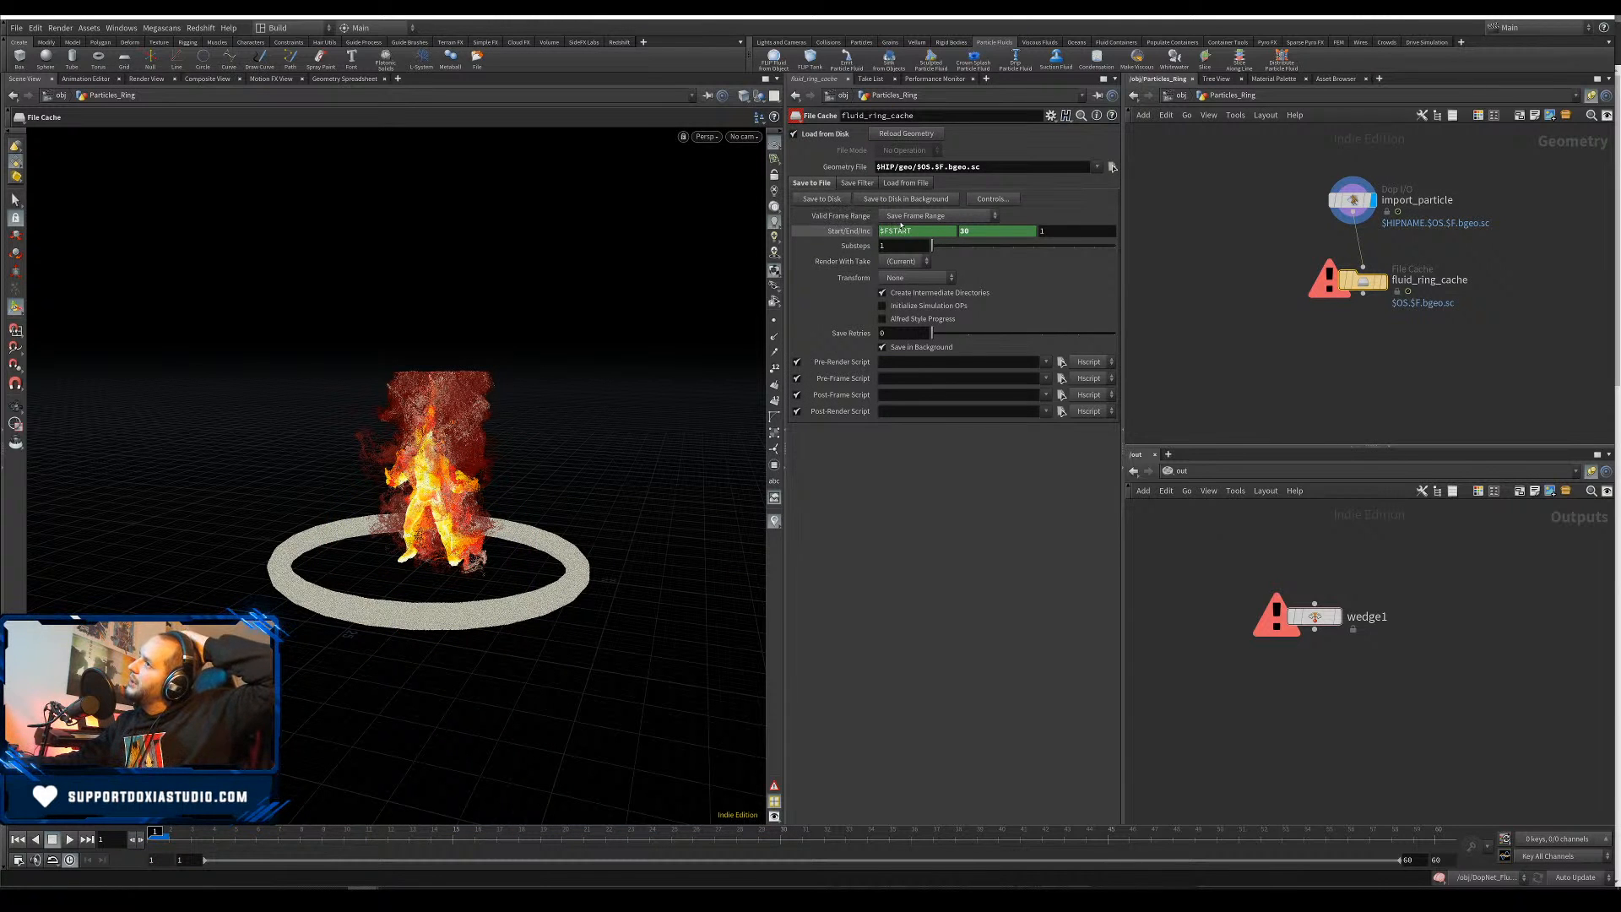
pyautogui.click(918, 216)
pyautogui.click(918, 201)
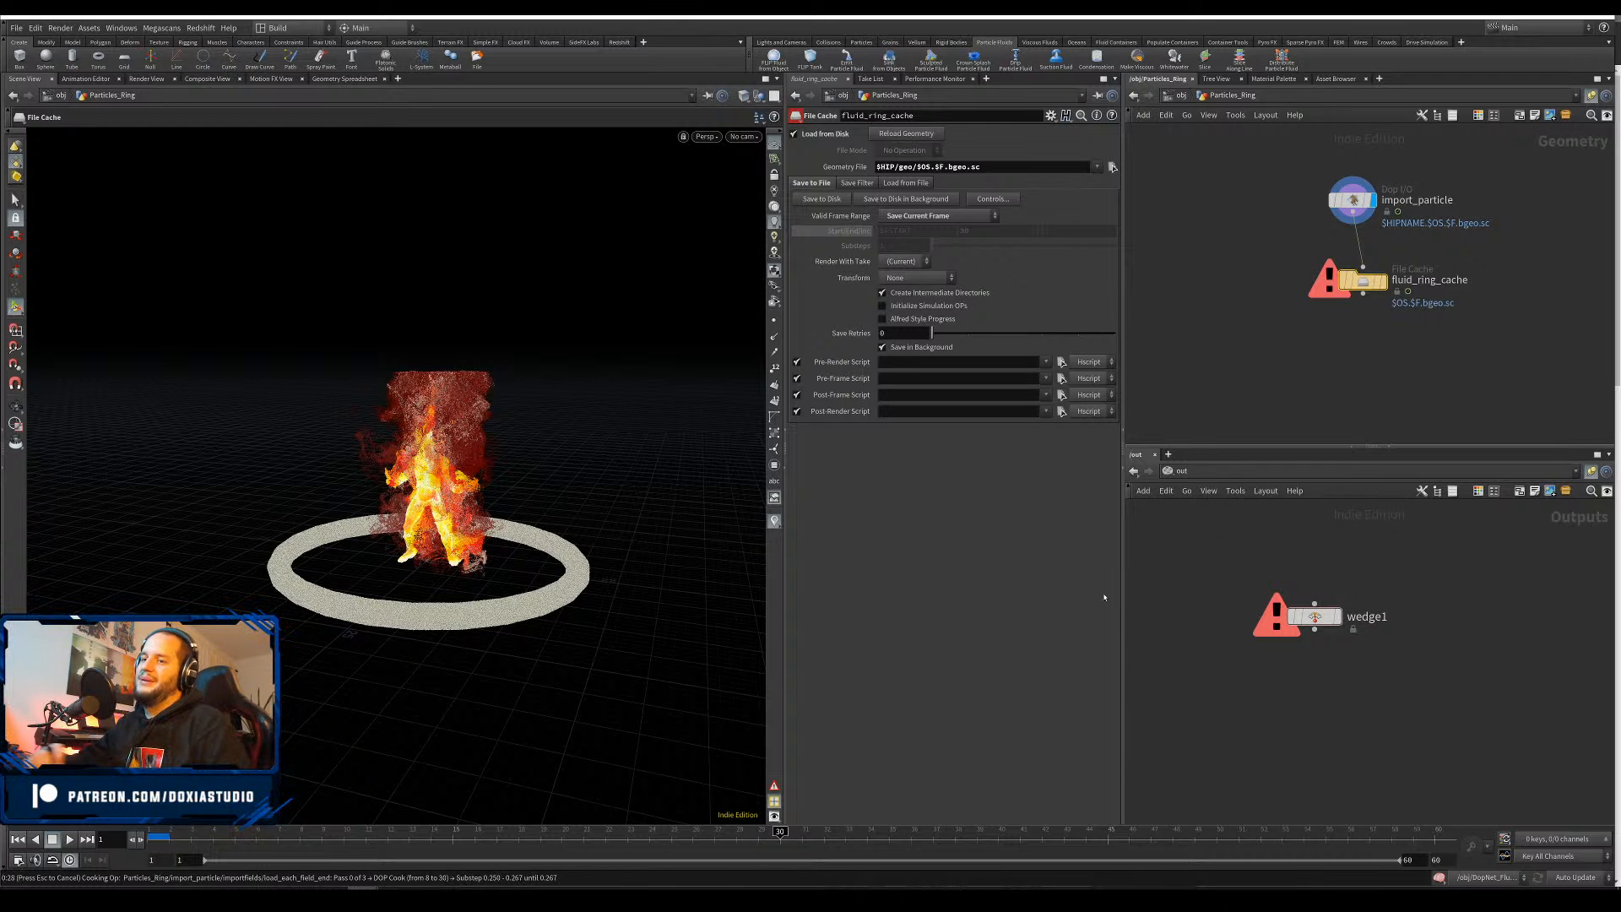
pyautogui.press('Escape')
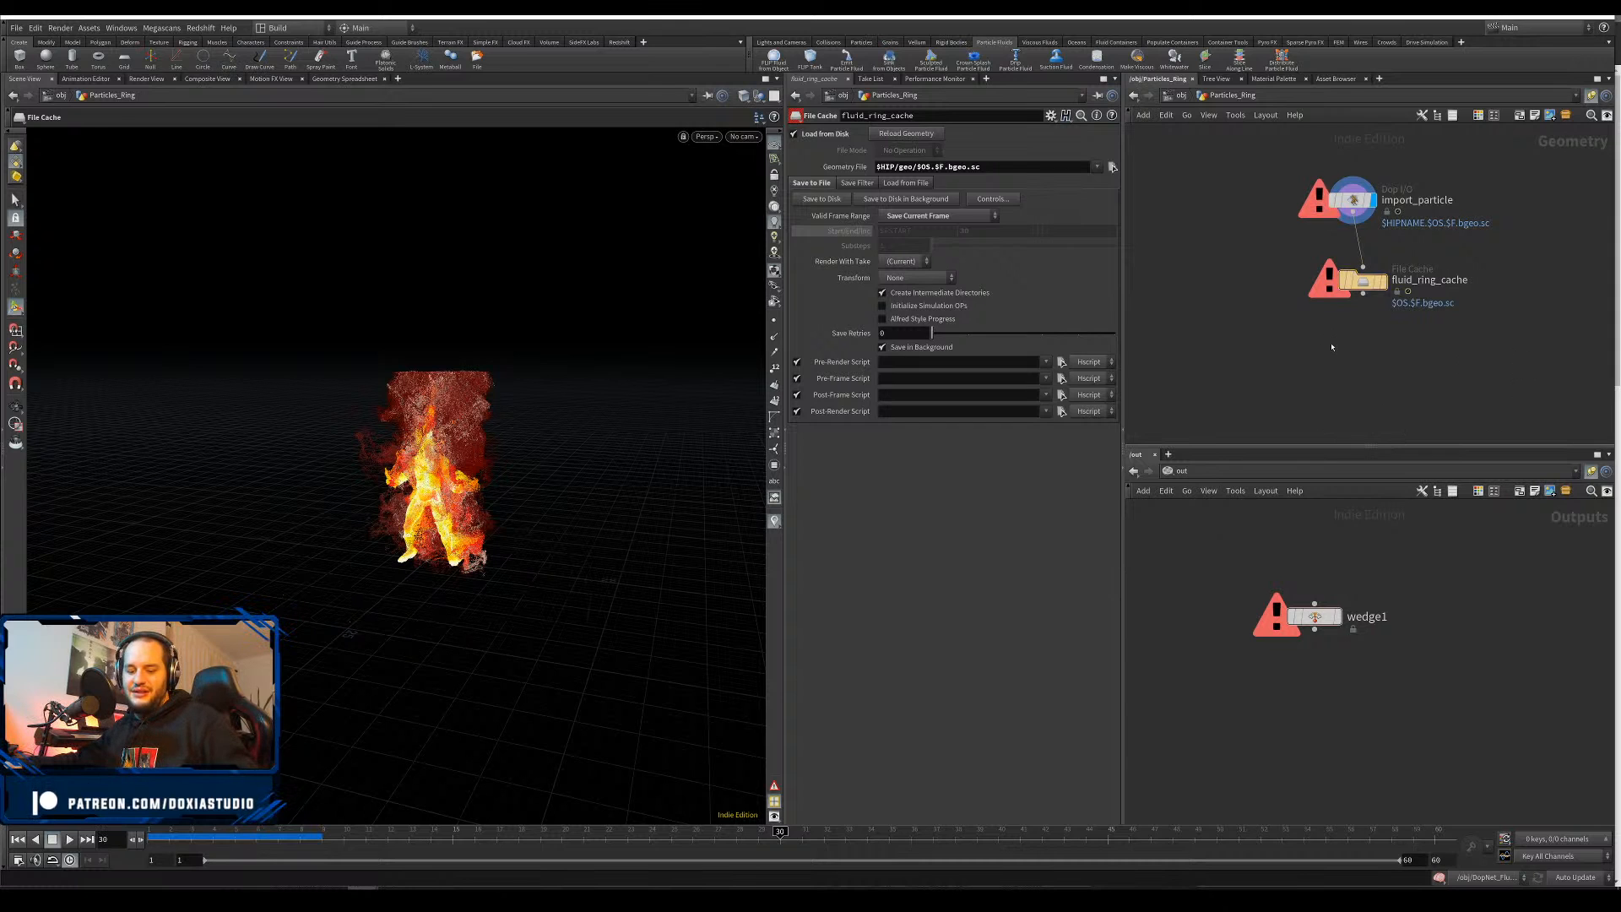
# Go back to frame 1 and set flipfluidobject's Particle Separation in DopNet_Fluid_Ring to 0.25
pyautogui.press('u')
pyautogui.click(1371, 266)
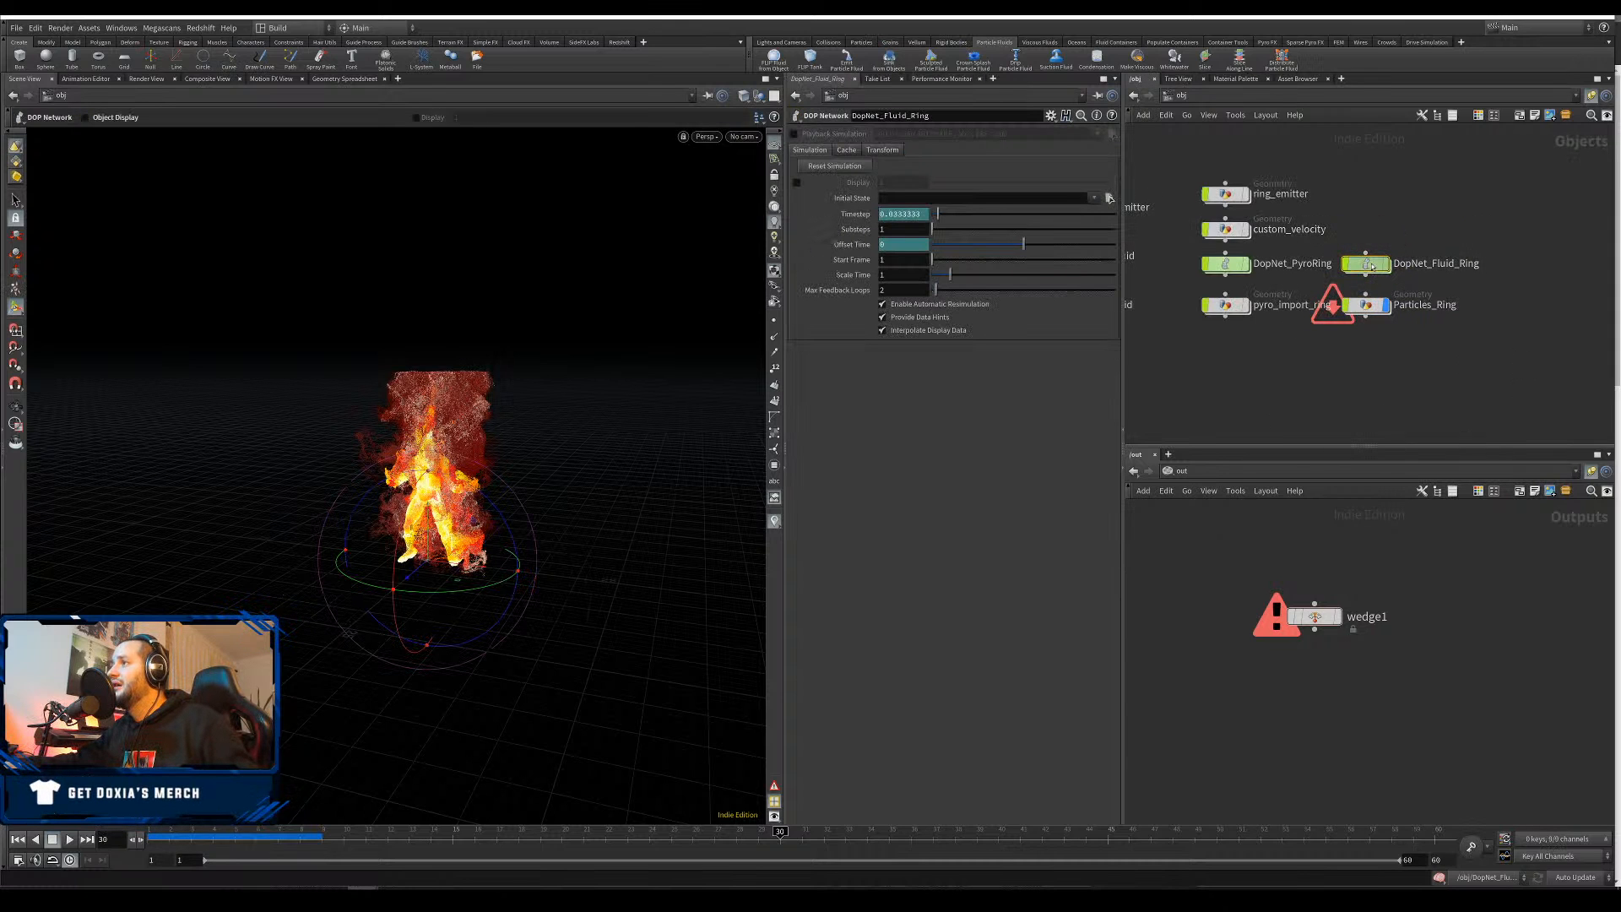
pyautogui.doubleClick(1373, 268)
pyautogui.press('Escape')
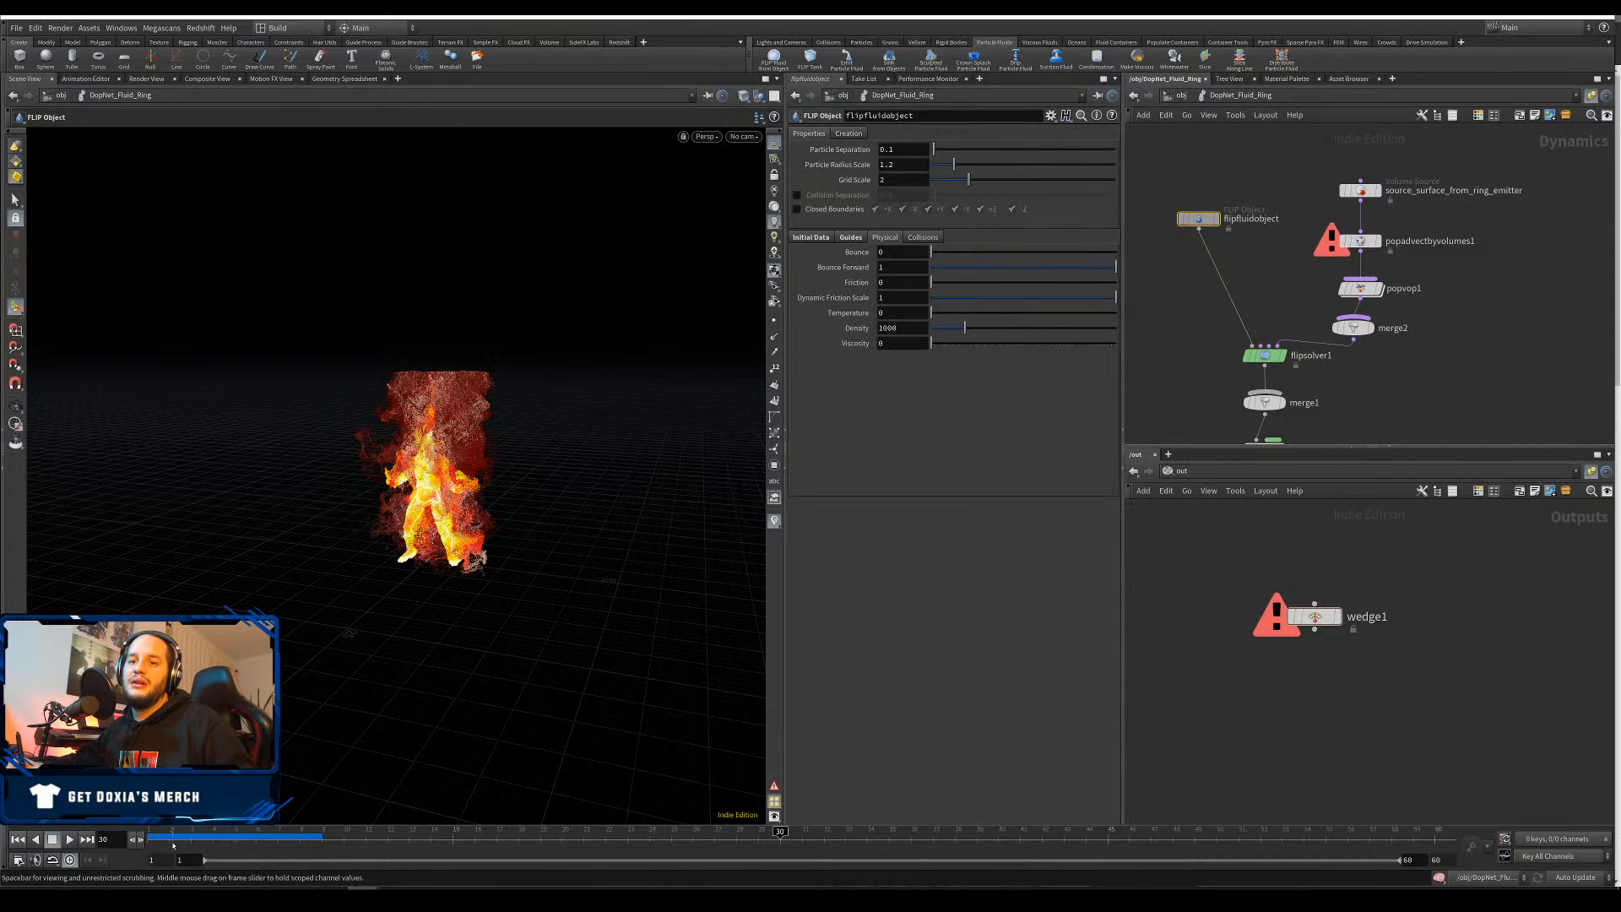
pyautogui.moveTo(200, 835); pyautogui.dragTo(155, 835)
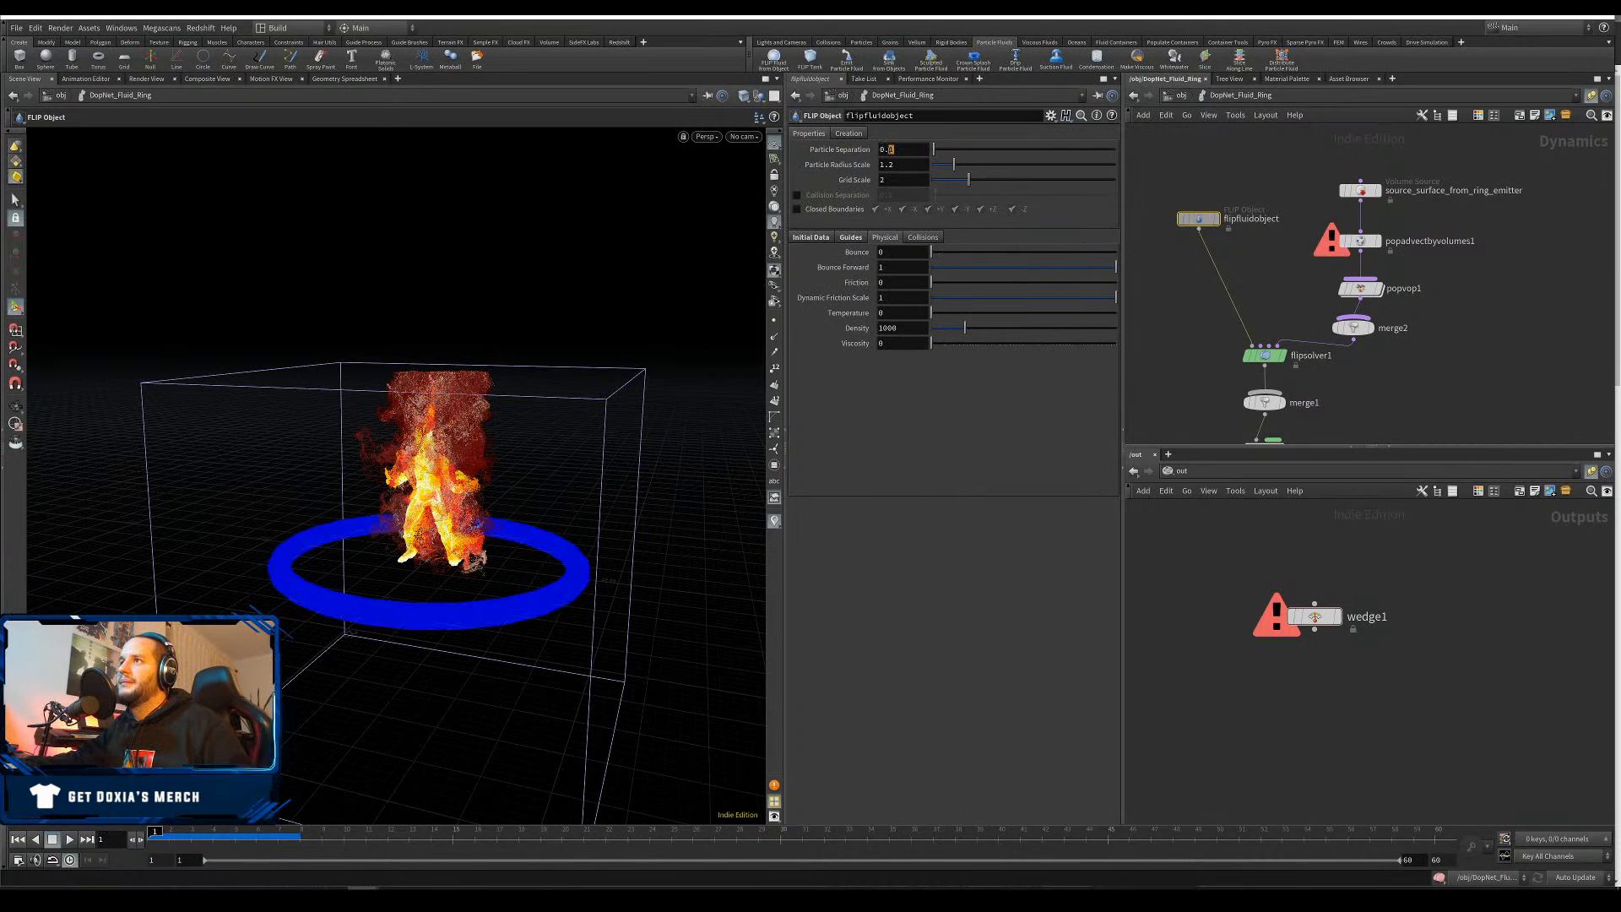
pyautogui.doubleClick(891, 149)
pyautogui.press('Return')
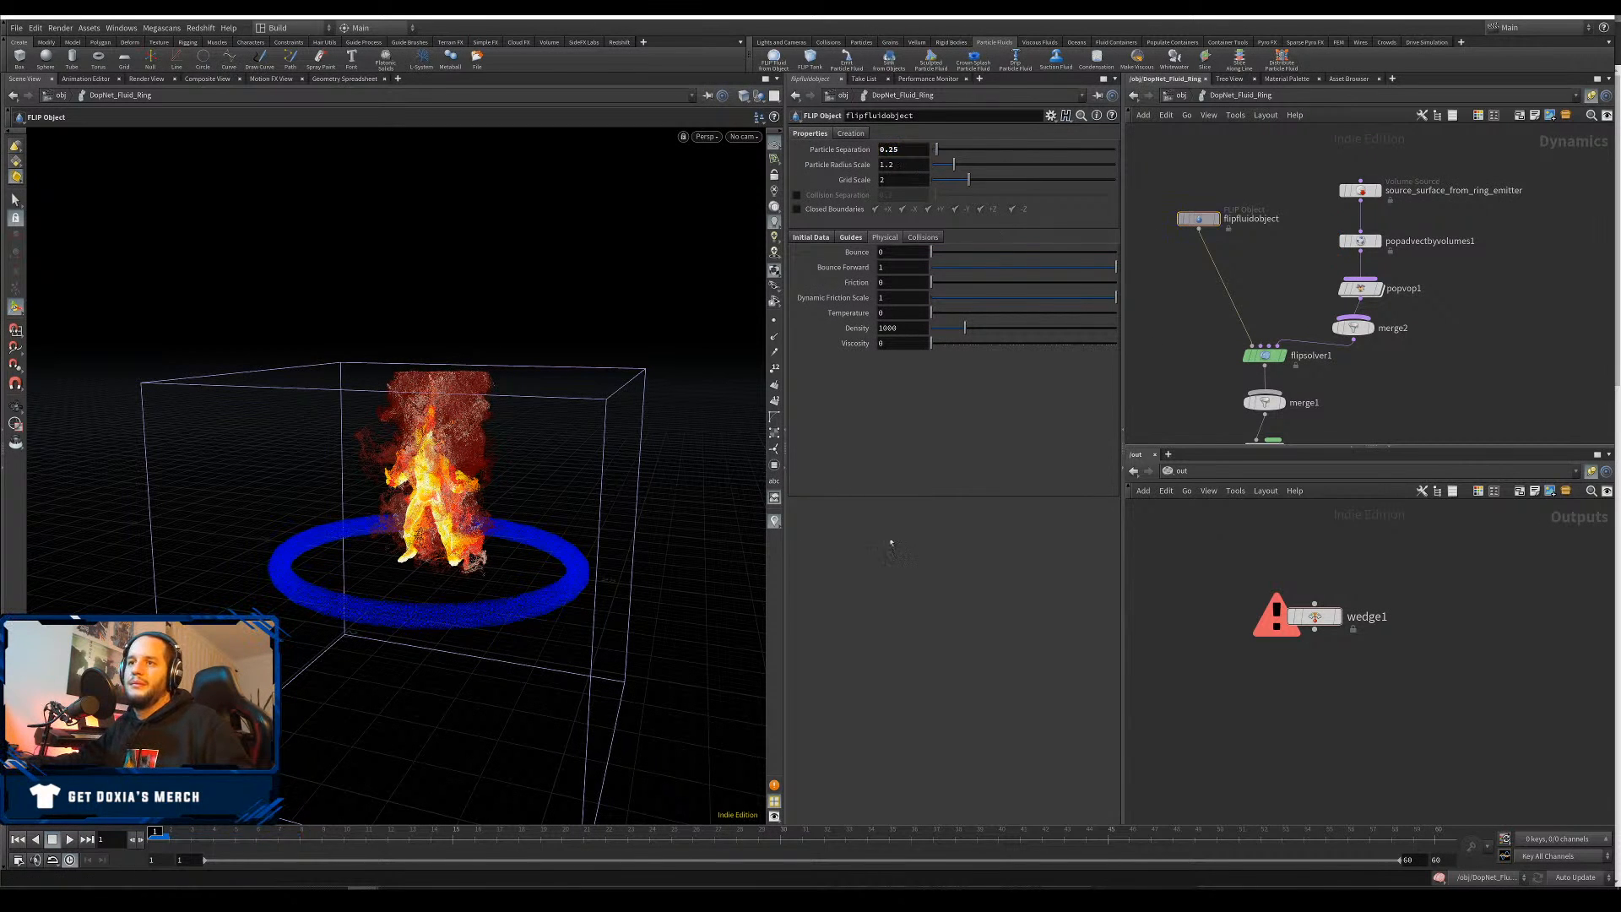
# Simulate the ring particles to about frame 35, inspect them up close and go to frame 33
pyautogui.click(70, 839)
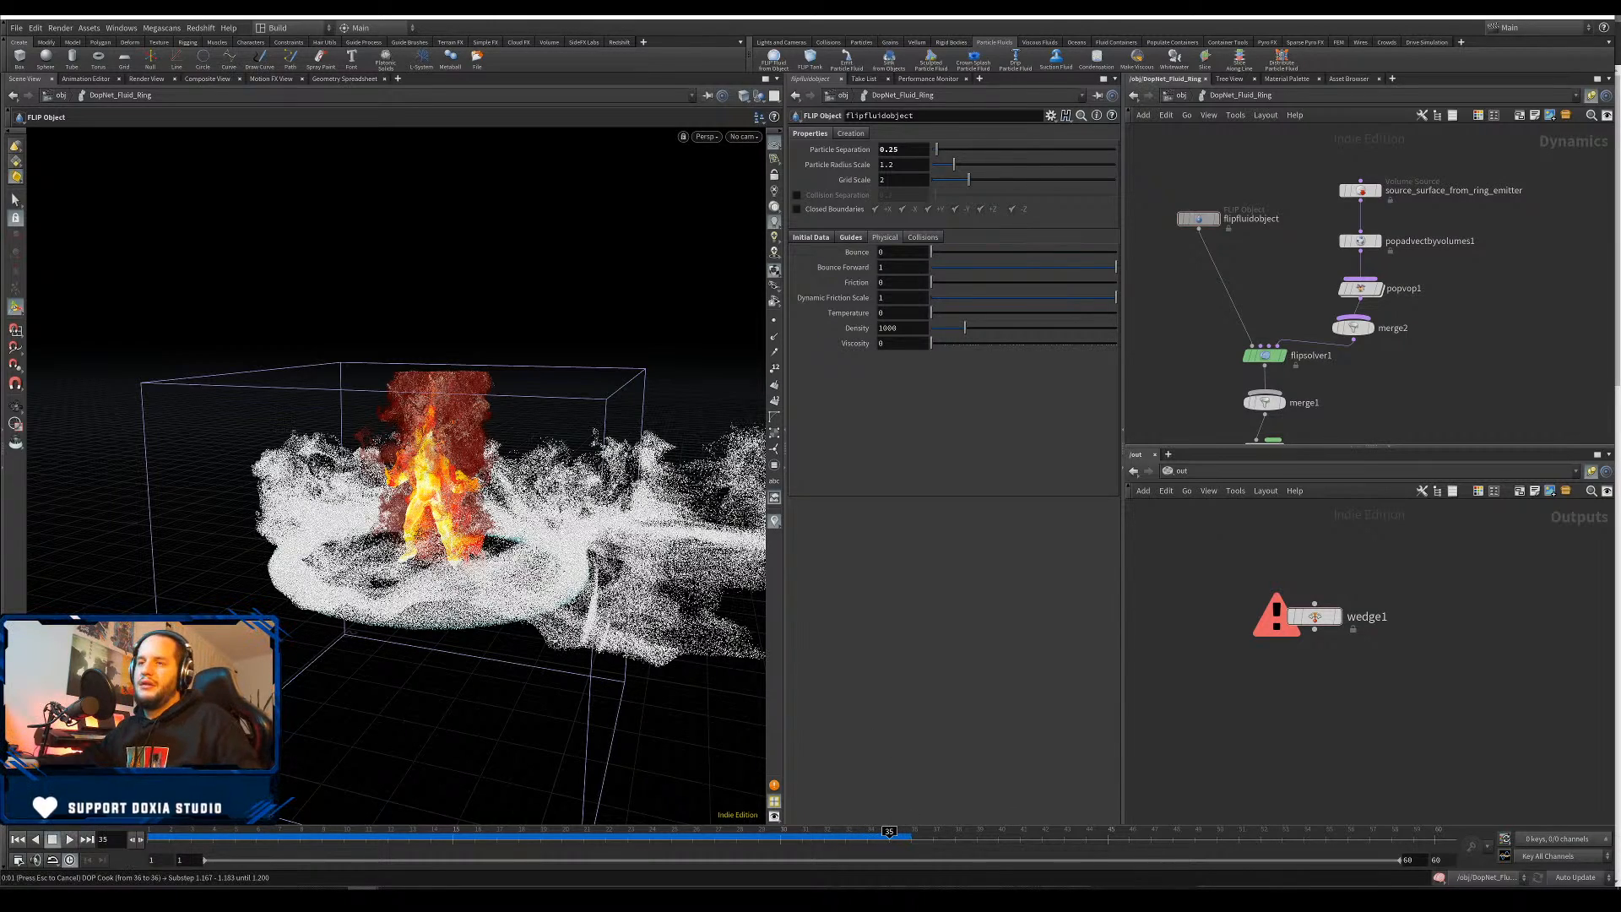
pyautogui.moveTo(427, 604)
pyautogui.keyDown('alt'); pyautogui.mouseDown()
pyautogui.moveTo(393, 595)
pyautogui.moveTo(399, 540)
pyautogui.moveTo(372, 612)
pyautogui.moveTo(354, 574)
pyautogui.moveTo(342, 588)
pyautogui.moveTo(372, 583)
pyautogui.moveTo(364, 548)
pyautogui.moveTo(338, 616)
pyautogui.moveTo(359, 587)
pyautogui.mouseUp(); pyautogui.keyUp('alt')
pyautogui.scroll(3, 359, 597)
pyautogui.moveTo(800, 836); pyautogui.dragTo(844, 835)
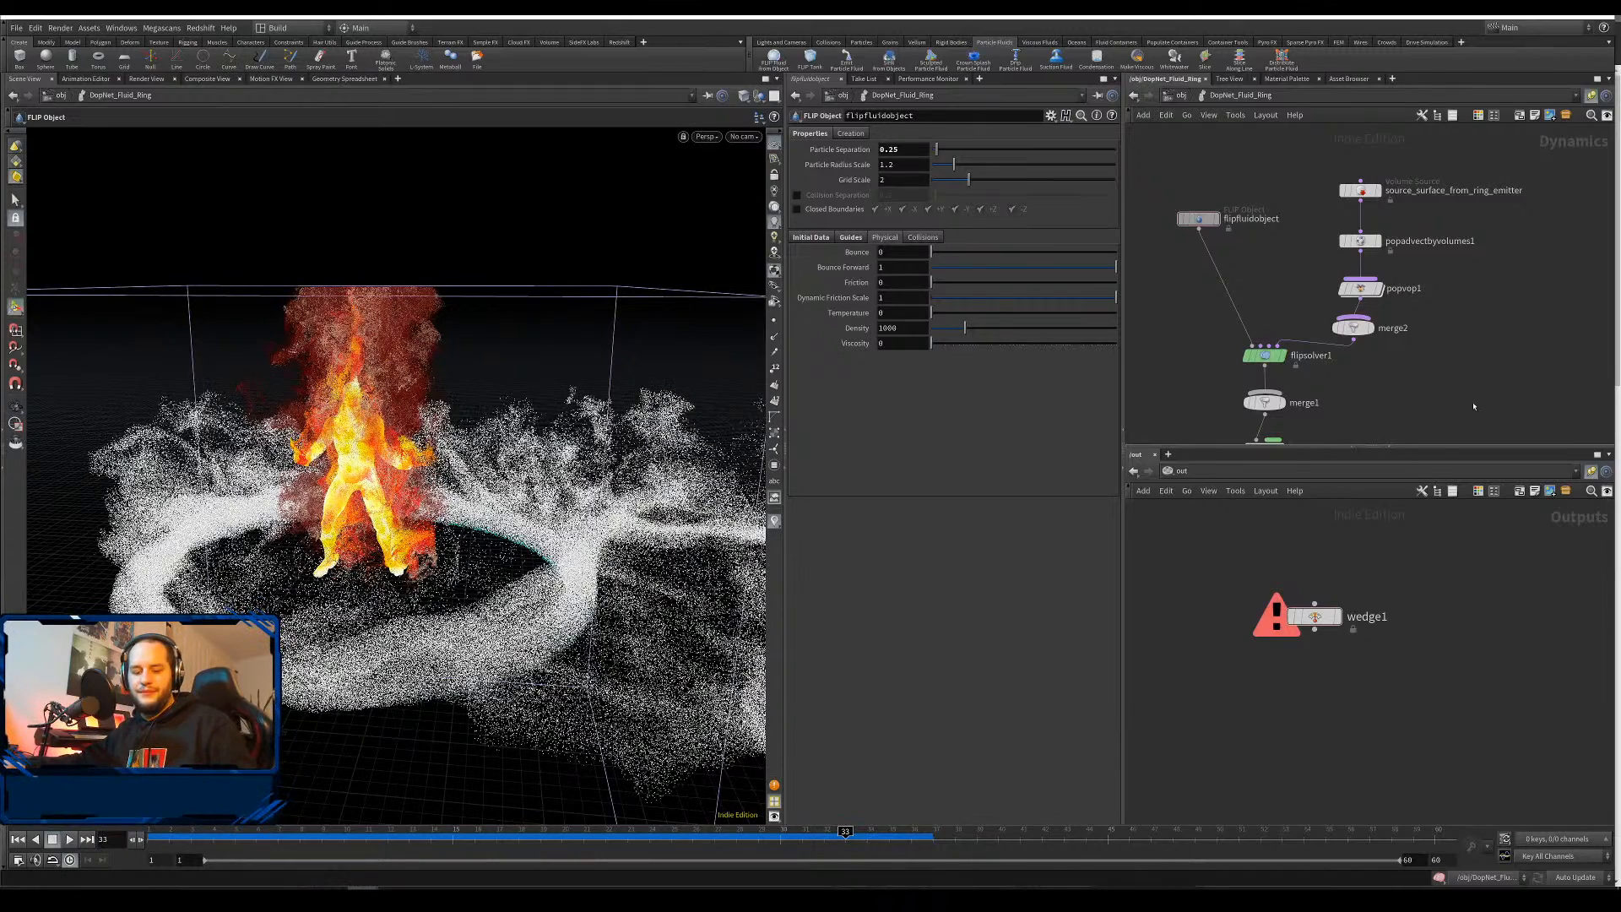
# Cache frame 33 from fluid_ring_cache as the single file $HIP/geo/$OS.bgeo.sc, display that node and return to frame 1
pyautogui.press('u')
pyautogui.doubleClick(1368, 305)
pyautogui.moveTo(1435, 247); pyautogui.dragTo(1314, 339)
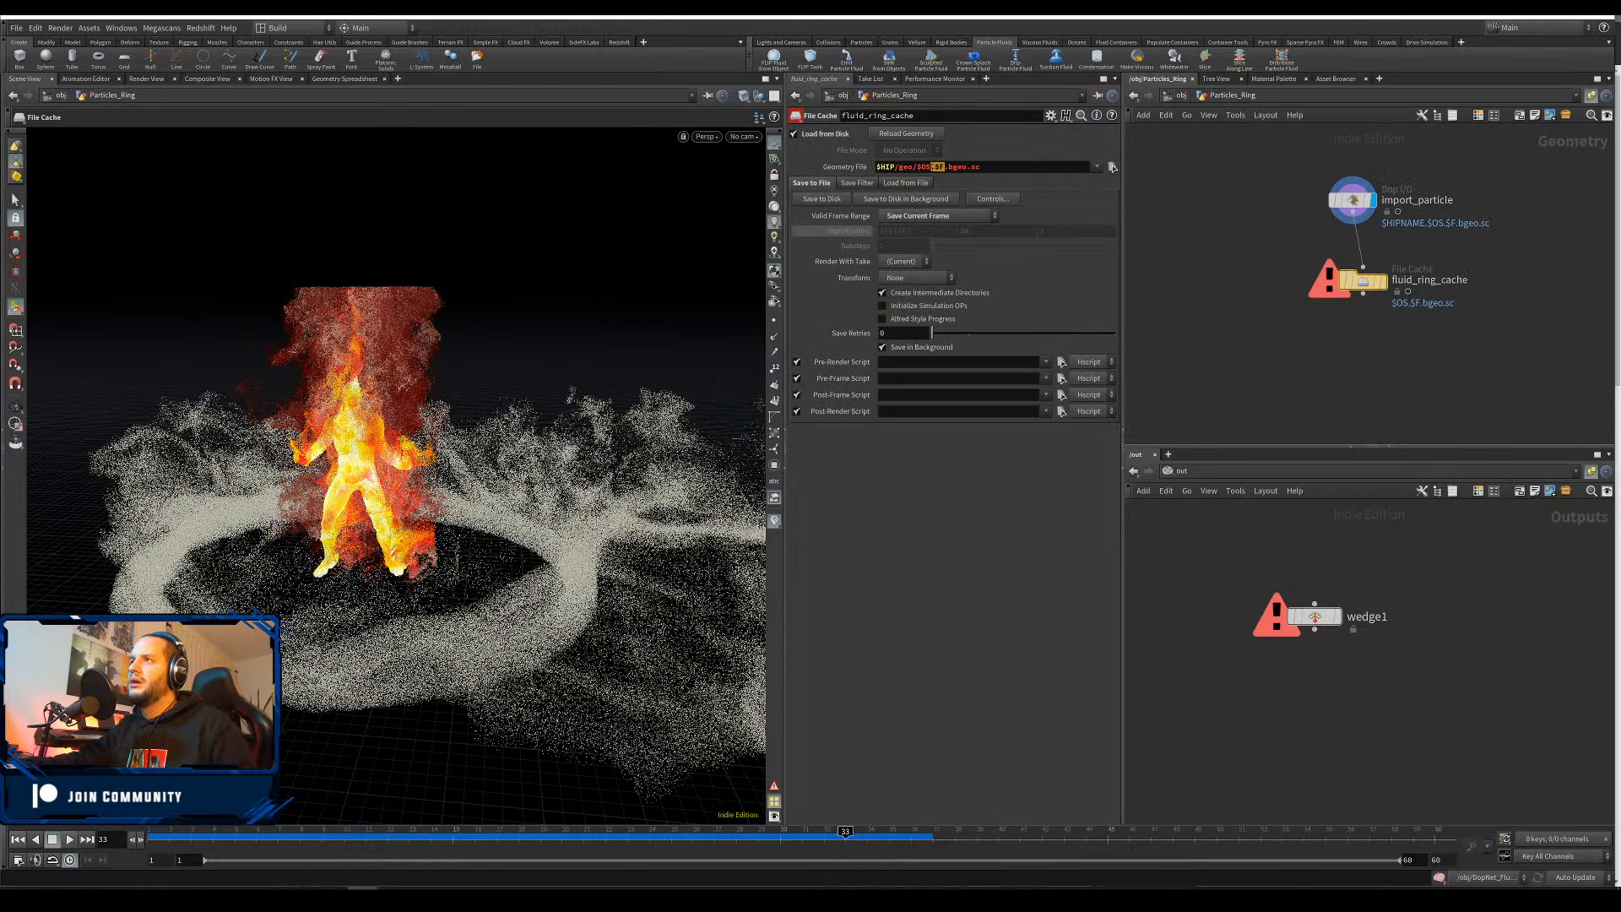
pyautogui.press('Return')
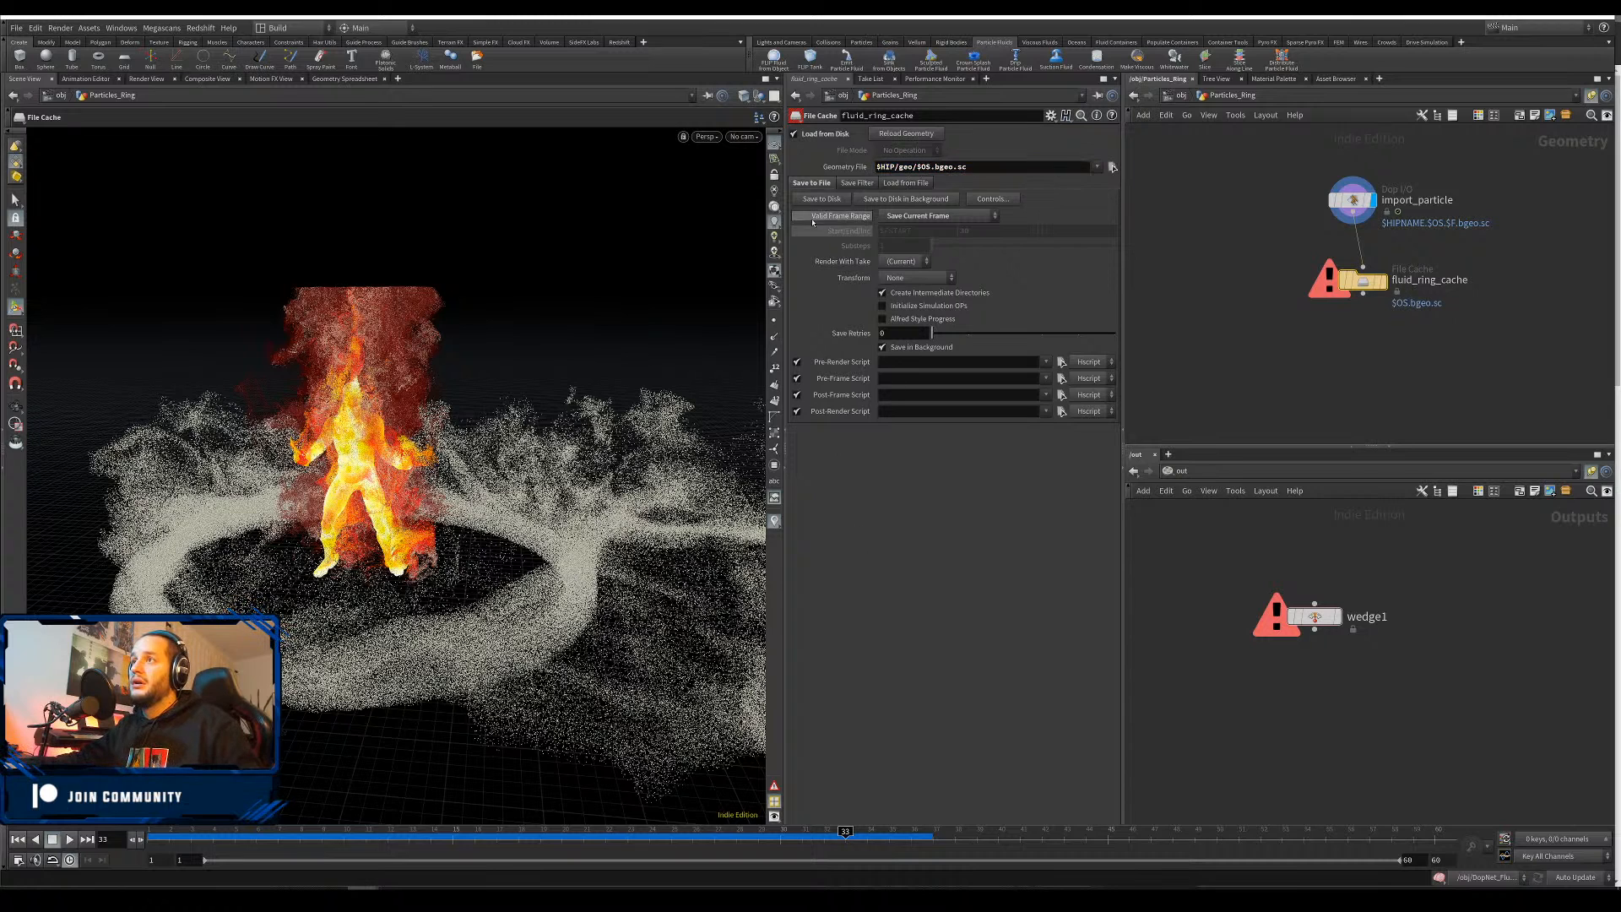
pyautogui.click(1383, 282)
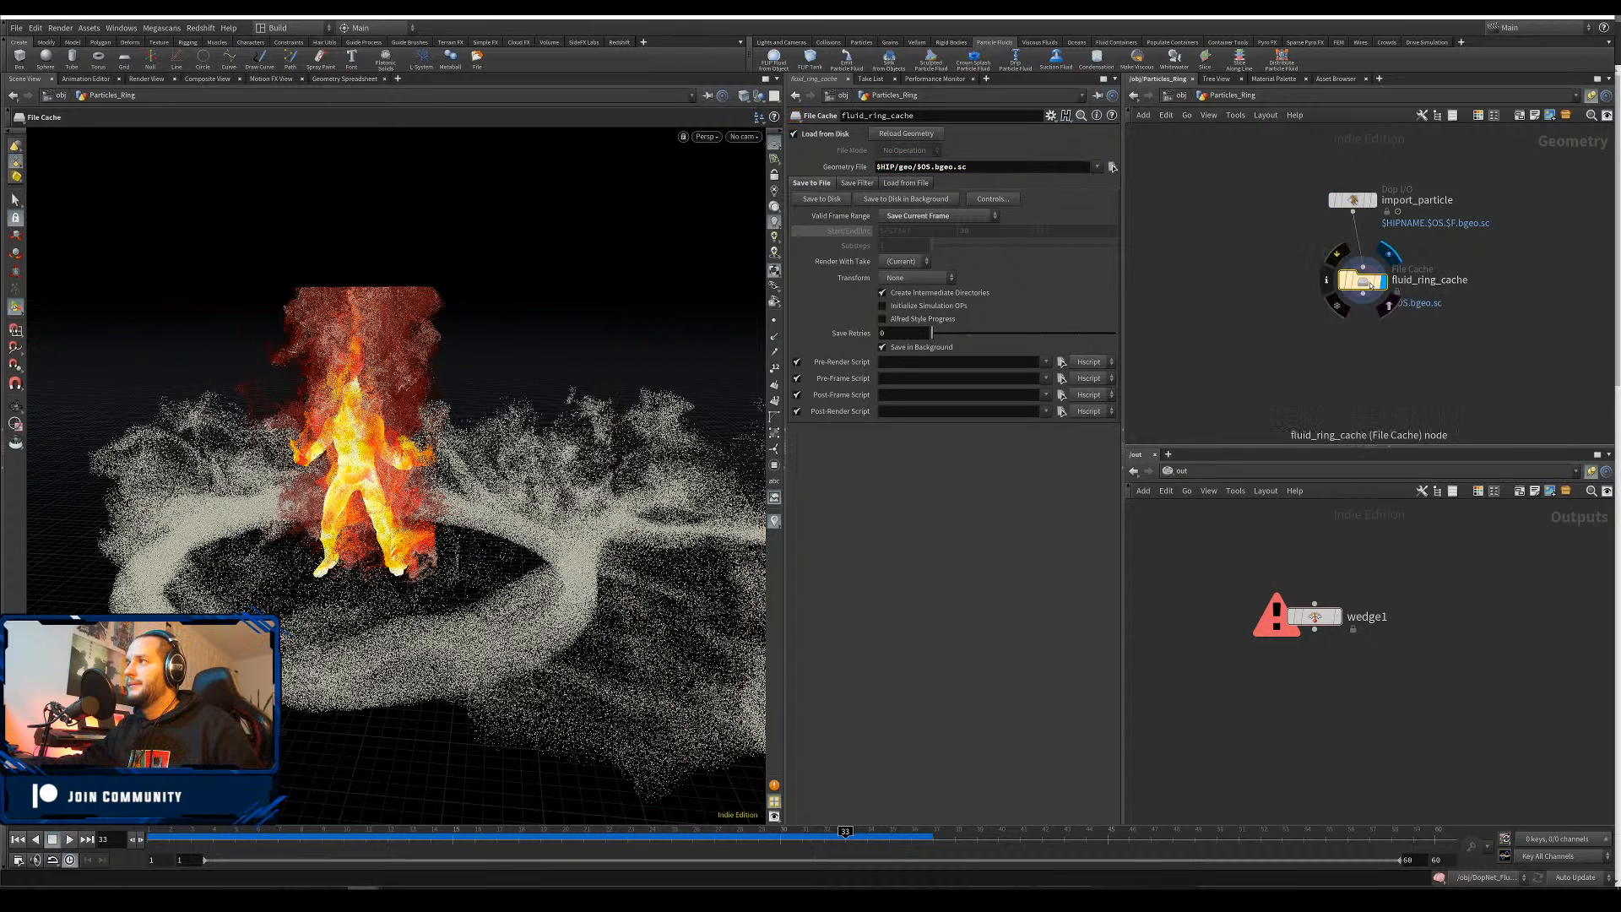
pyautogui.moveTo(504, 825); pyautogui.dragTo(1, 849)
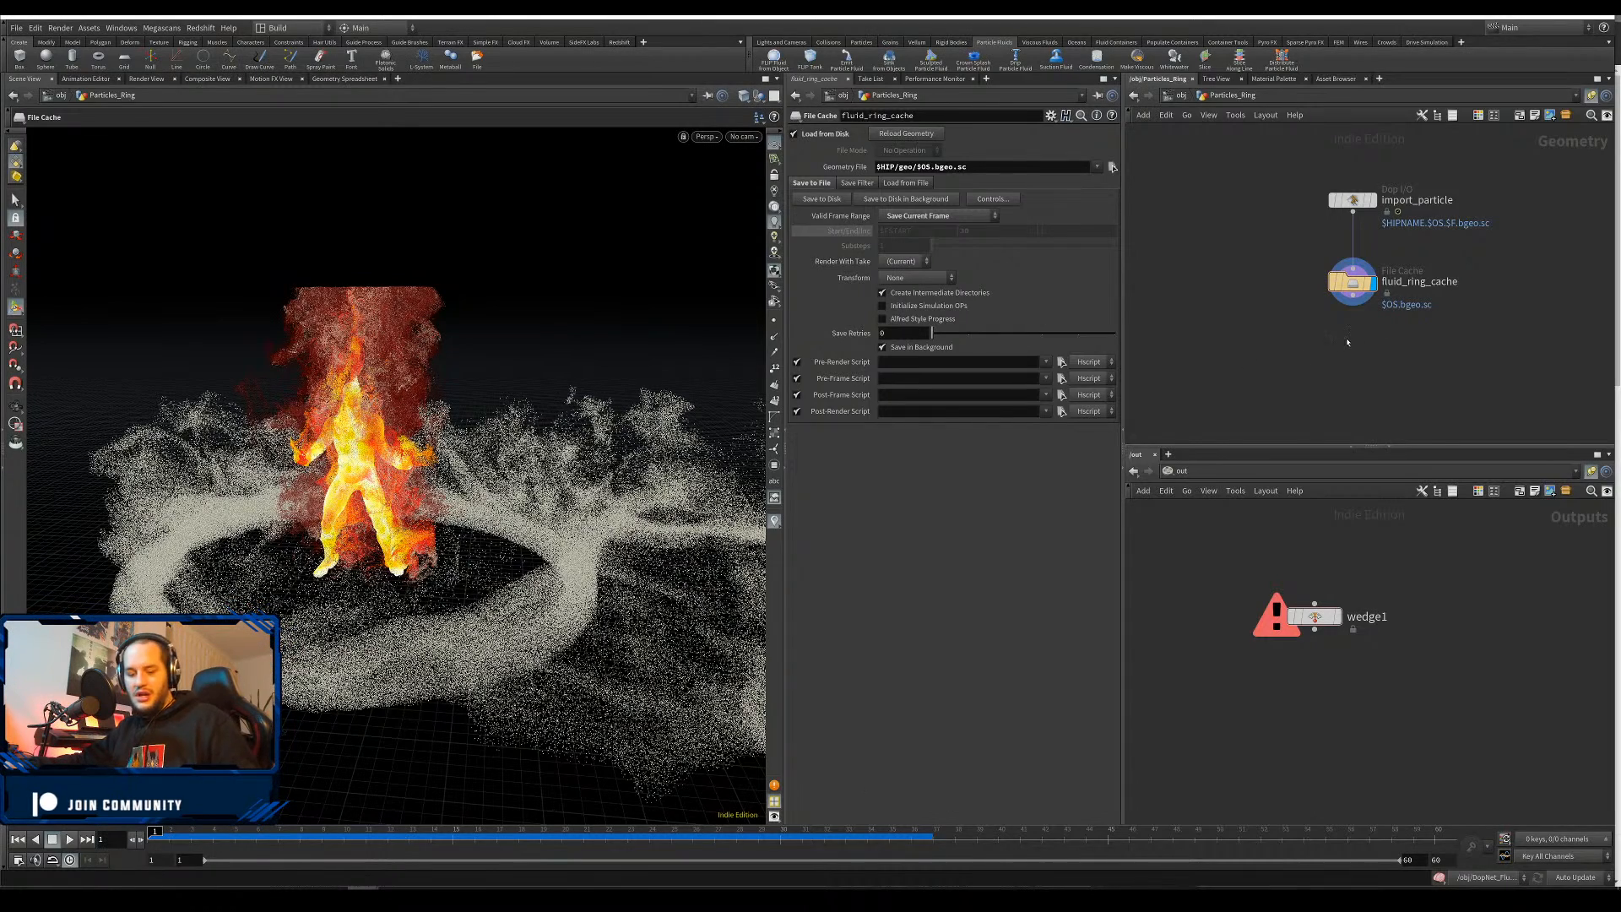
# Copy the color_over_life Attribute VOP from particle_fluid and paste it into Particles_Ring
pyautogui.press('u')
pyautogui.click(1225, 306)
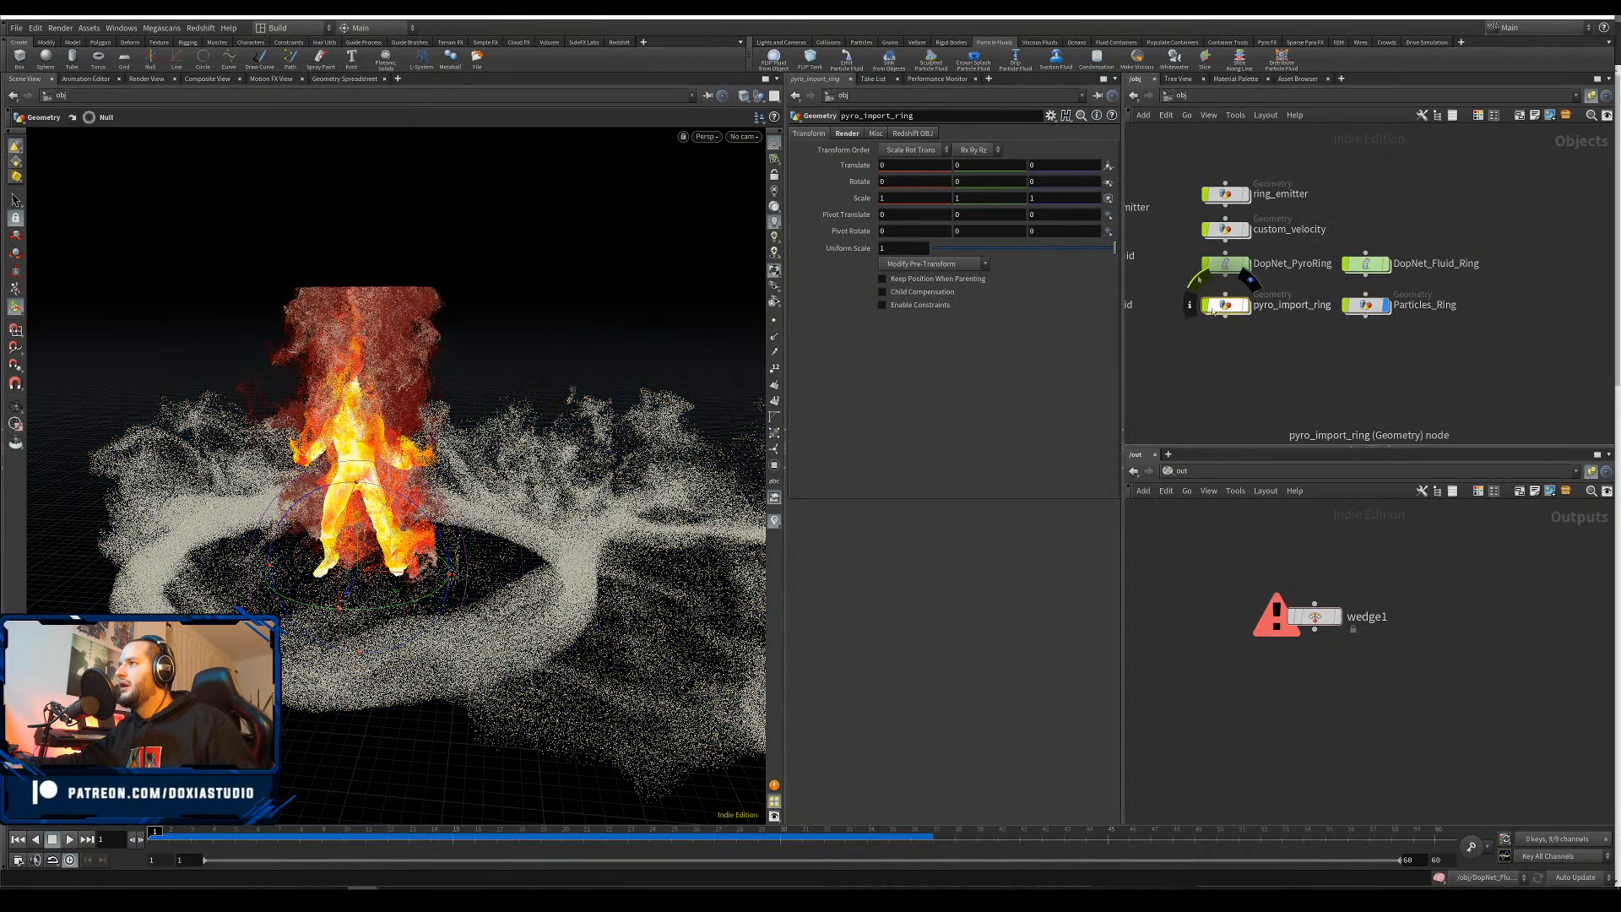
pyautogui.moveTo(1193, 341); pyautogui.dragTo(1387, 333, button='middle')
pyautogui.doubleClick(1242, 298)
pyautogui.moveTo(1554, 224); pyautogui.dragTo(1382, 456, button='middle')
pyautogui.click(1305, 355)
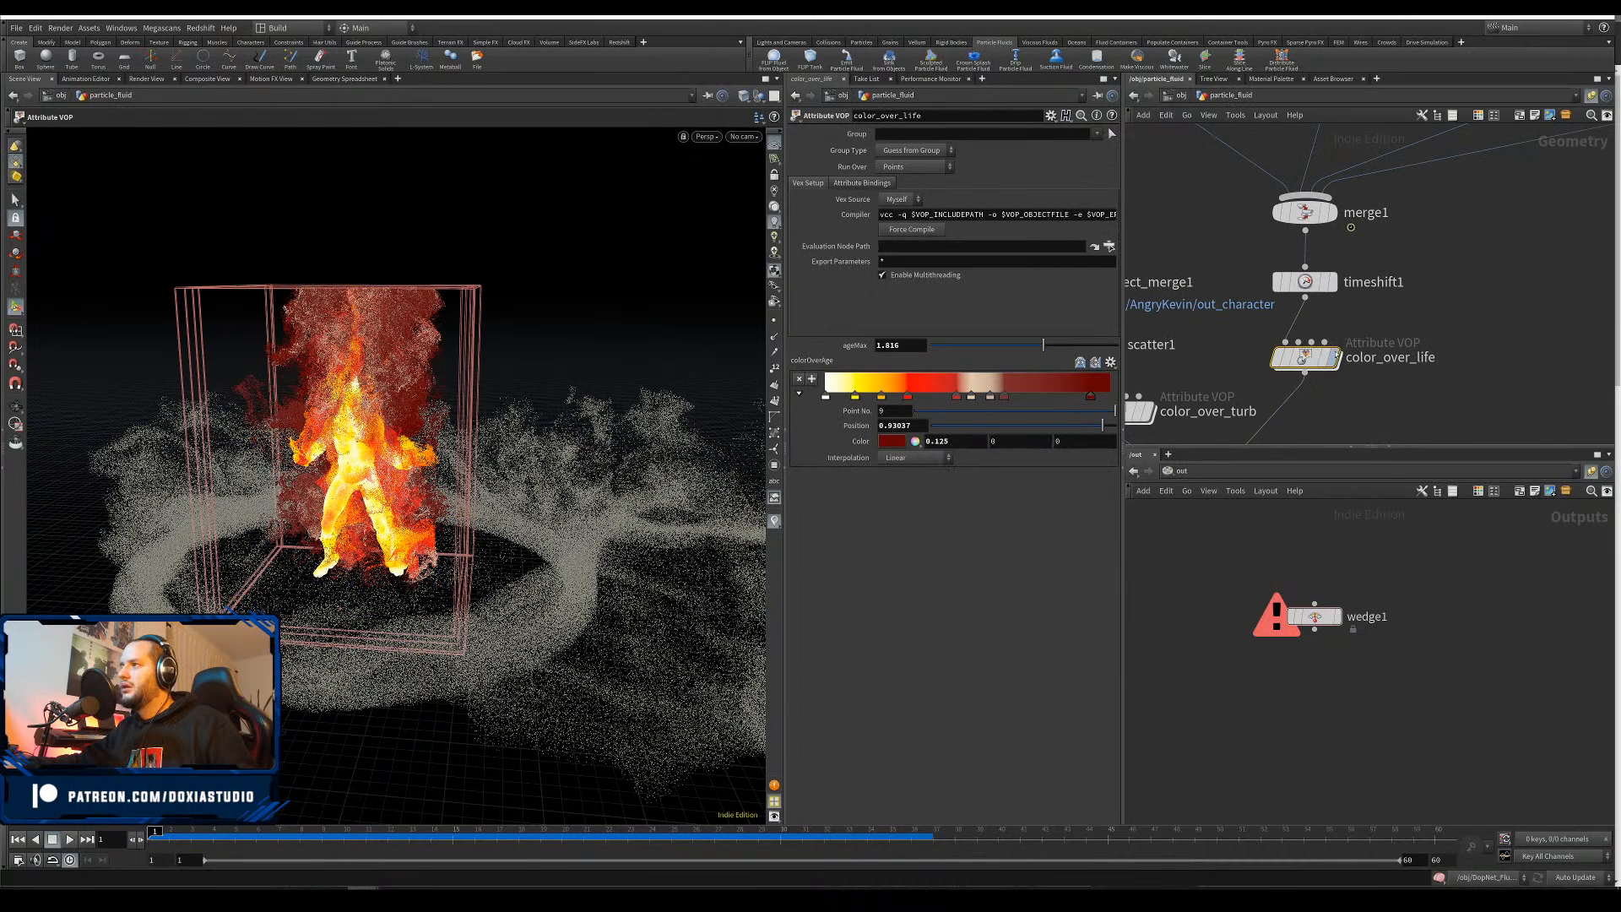
pyautogui.hotkey('ctrl', 'c')
pyautogui.press('u')
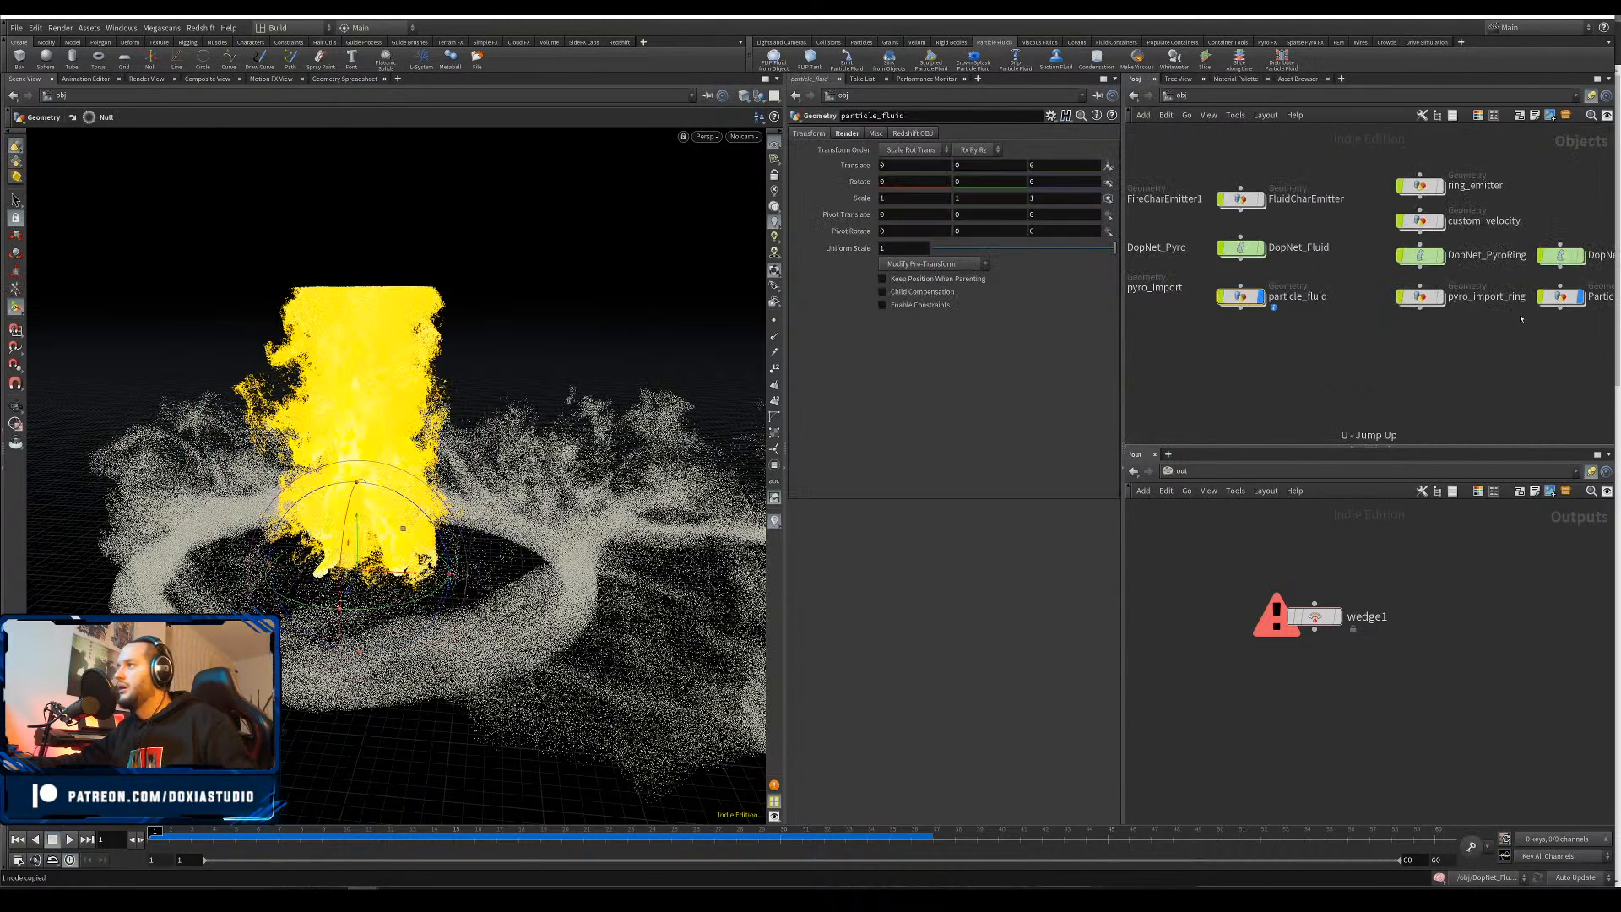
pyautogui.doubleClick(1551, 299)
pyautogui.hotkey('ctrl', 'v')
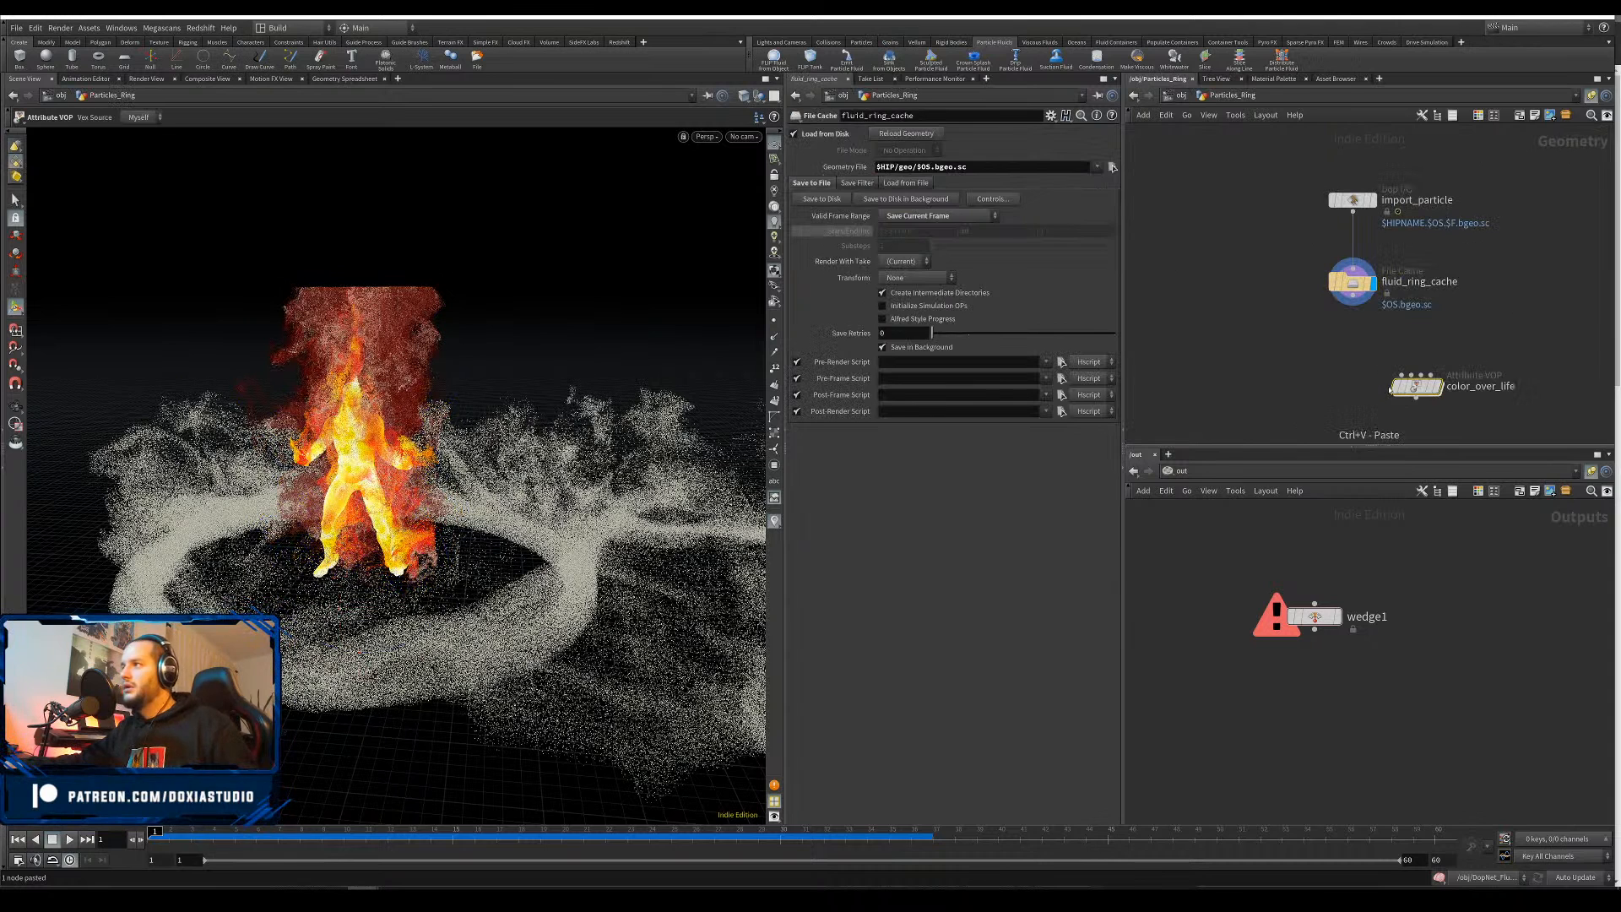
# Wire the pasted color_over_life node below fluid_ring_cache, display it and inspect the colored ring particles
pyautogui.moveTo(1419, 387); pyautogui.dragTo(1366, 381)
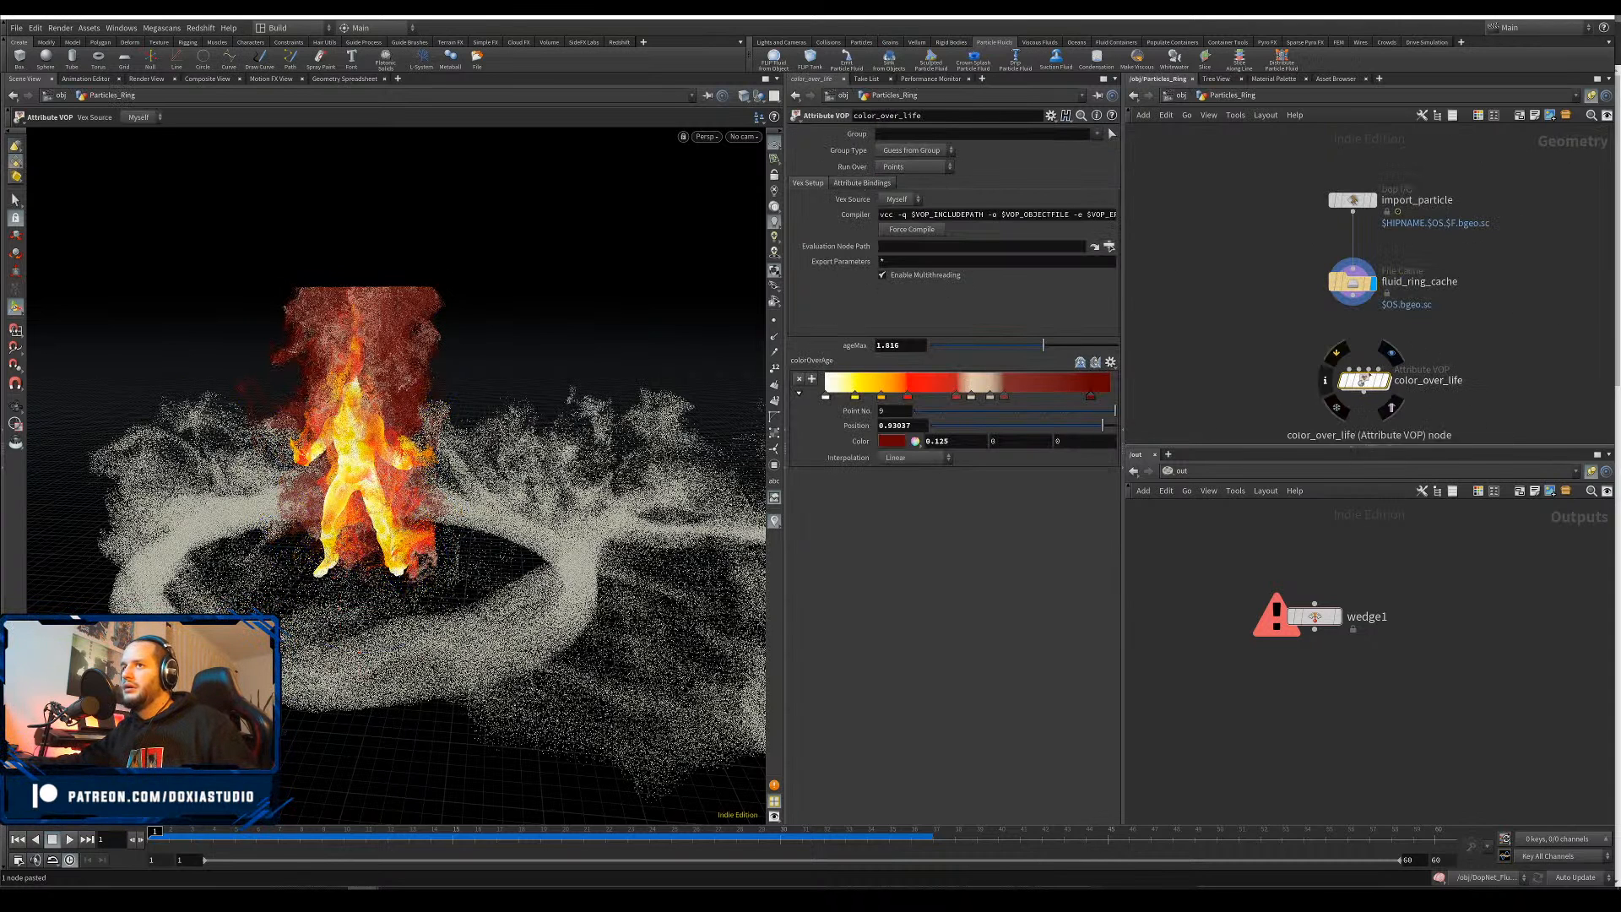
pyautogui.moveTo(1353, 296); pyautogui.dragTo(1357, 374)
pyautogui.press('r')
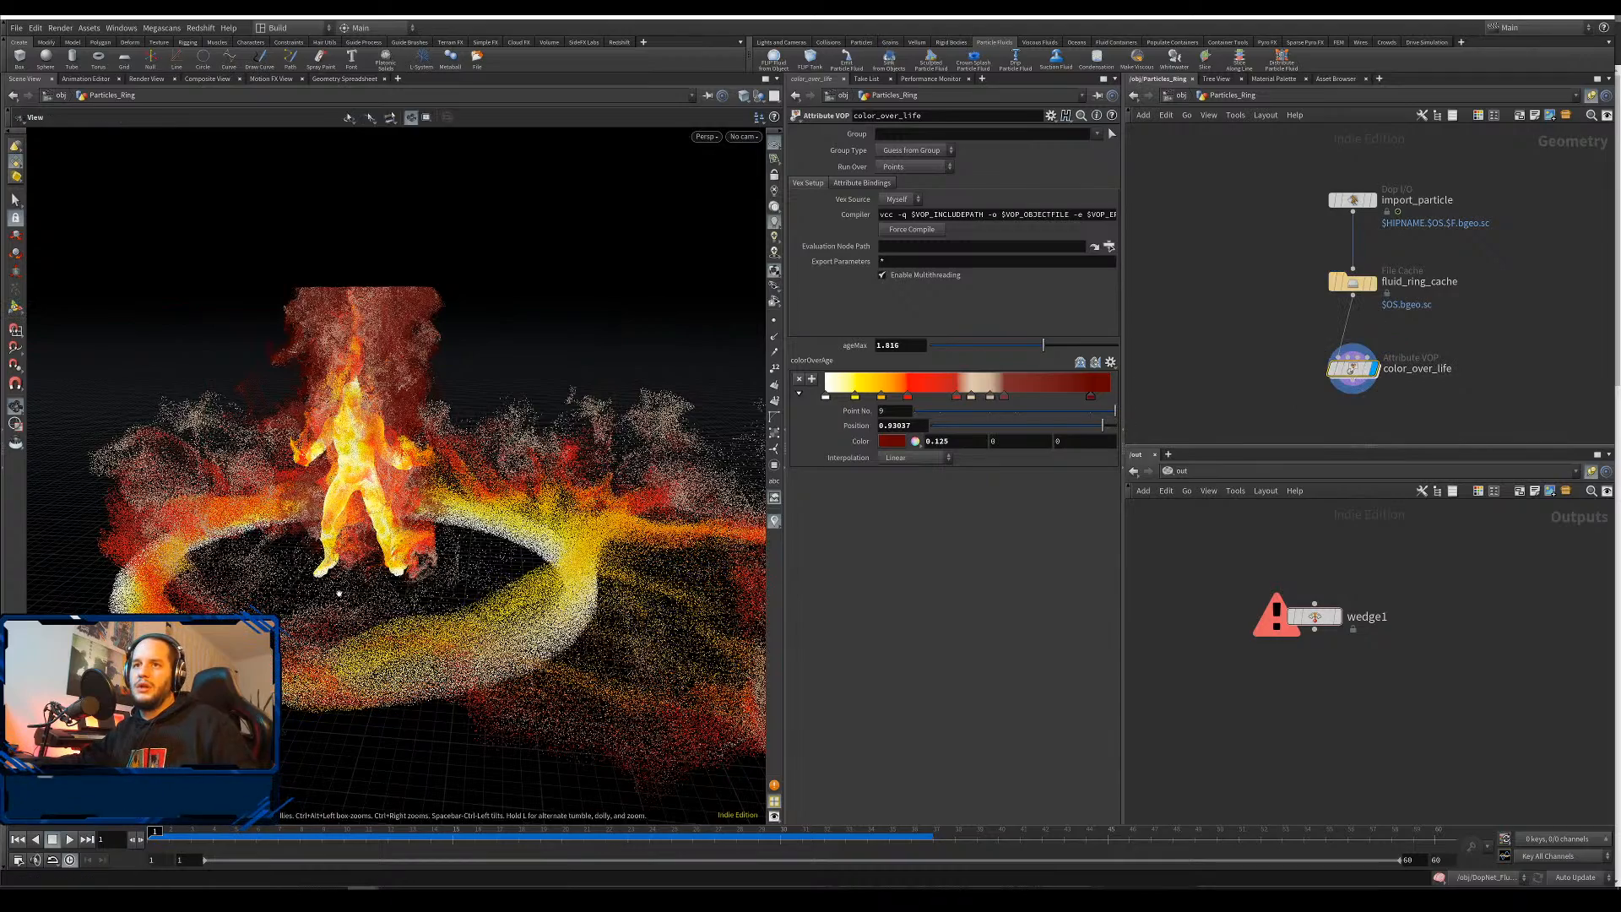
pyautogui.scroll(-3, 541, 499)
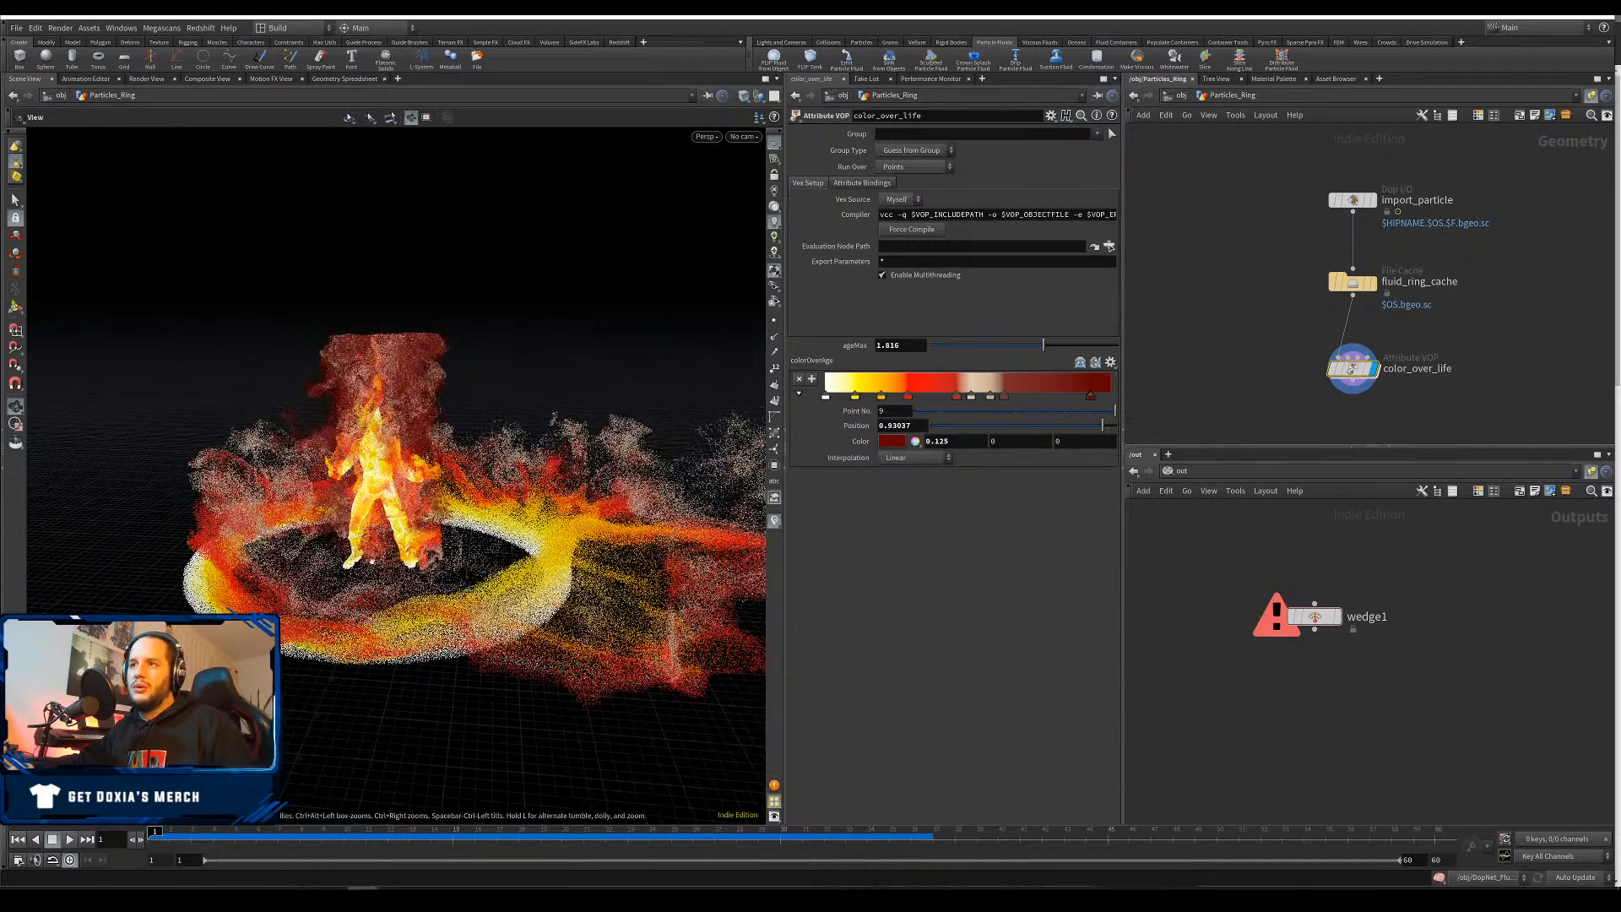
pyautogui.keyDown('alt'); pyautogui.moveTo(557, 515); pyautogui.dragTo(470, 592); pyautogui.keyUp('alt')
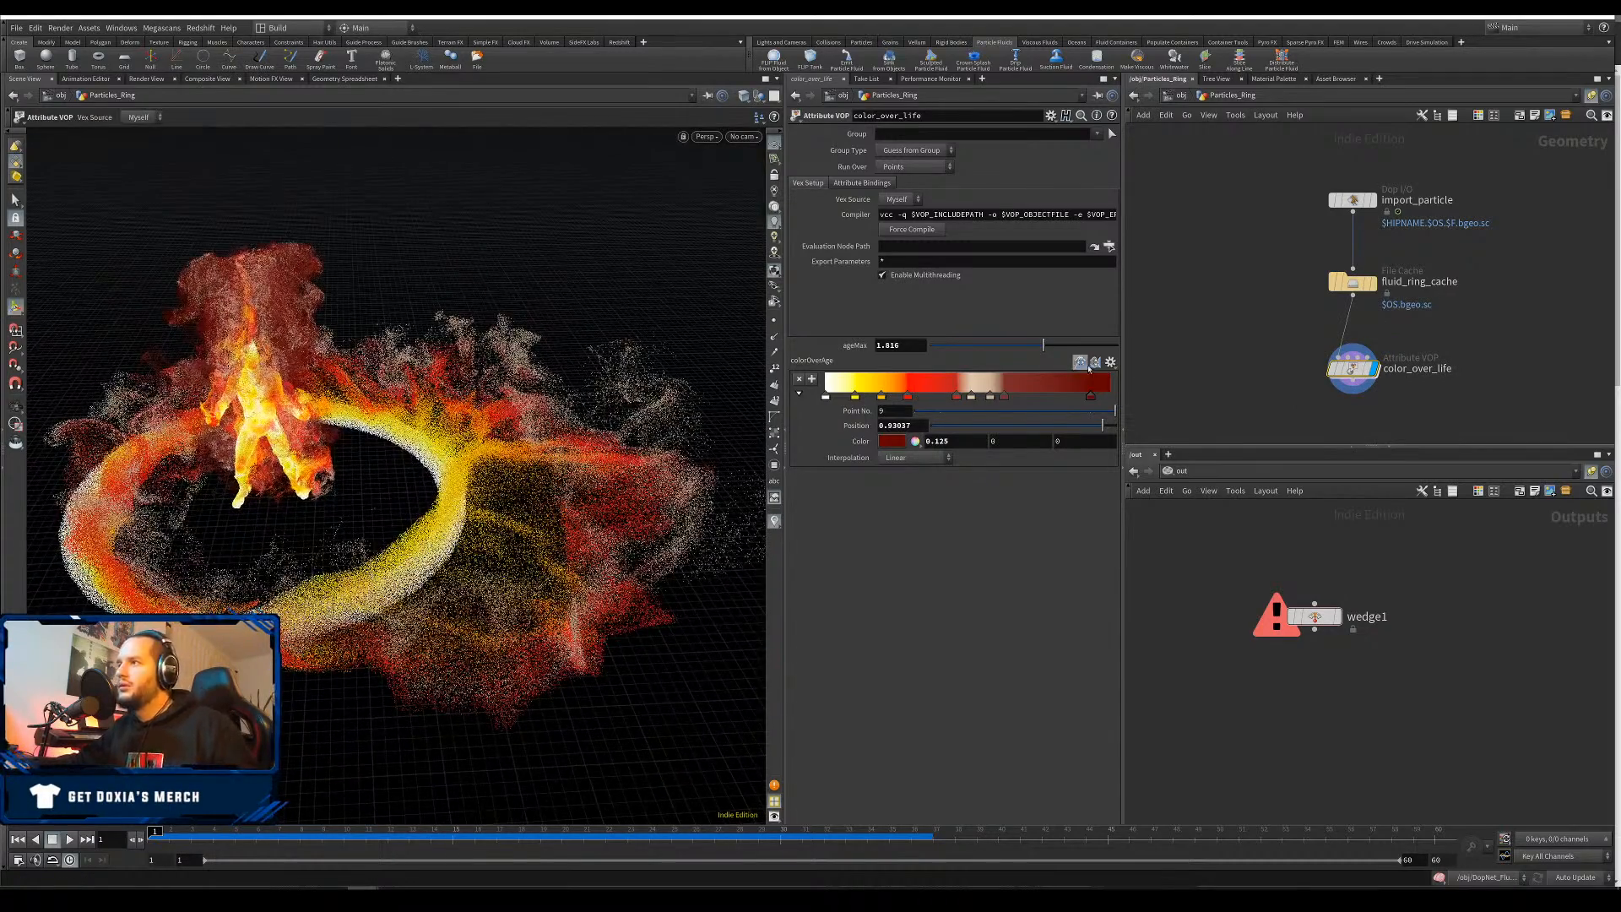
# Rework the colorOverAge ramp: remove the extra beige point, start in dark red, shift the first yellow to about 0.19 and white to about 0.49
pyautogui.click(1081, 363)
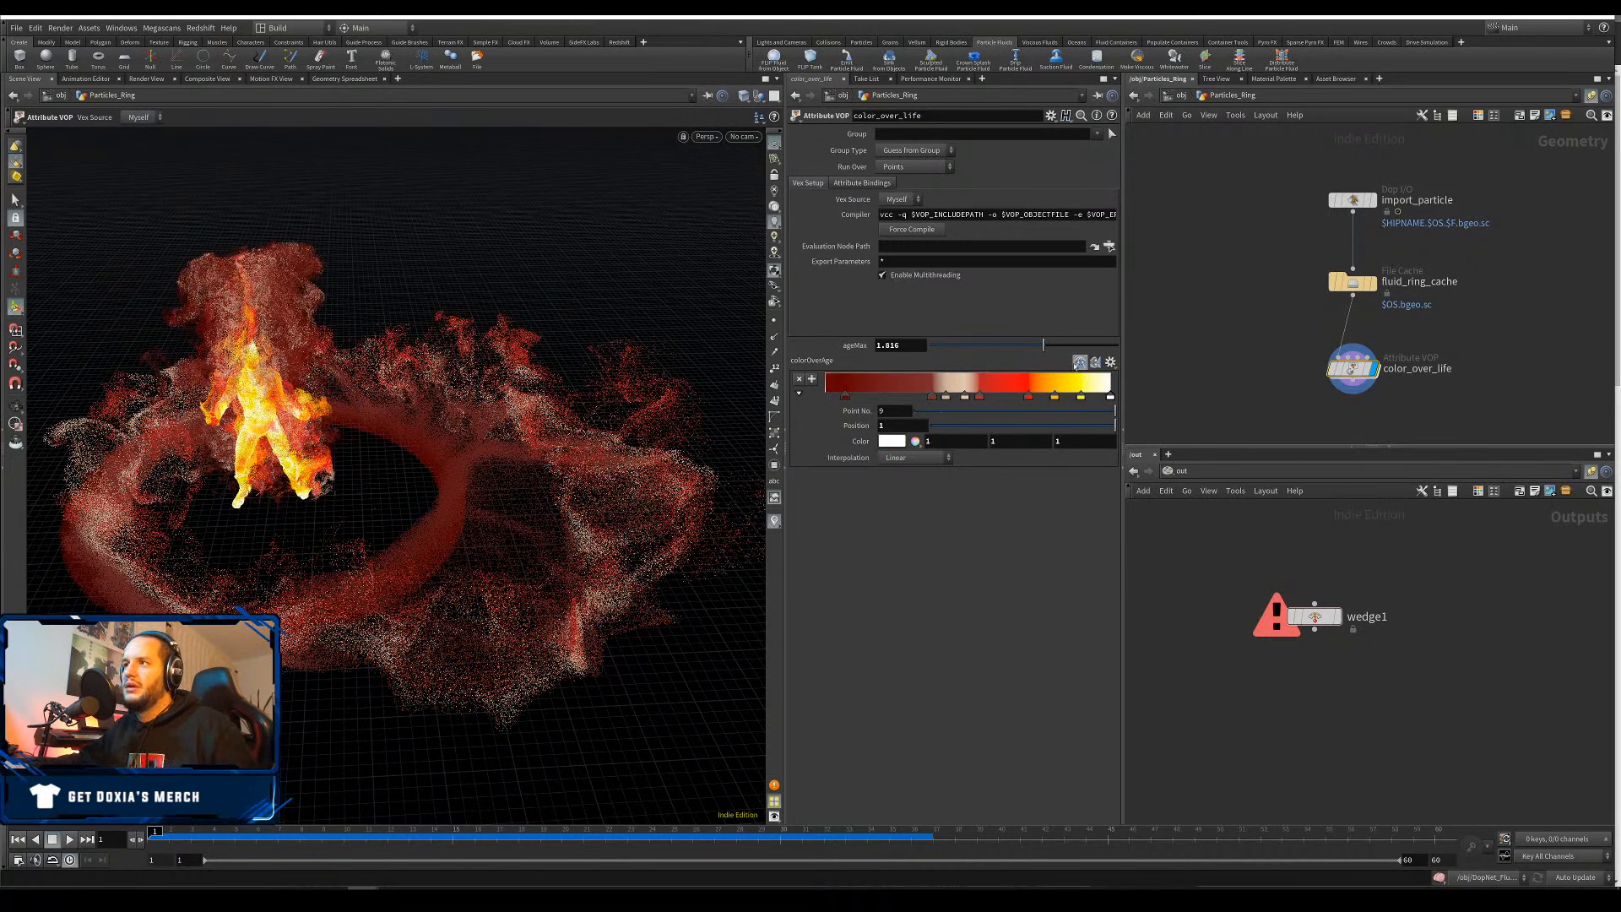
pyautogui.click(1081, 363)
pyautogui.click(1016, 396)
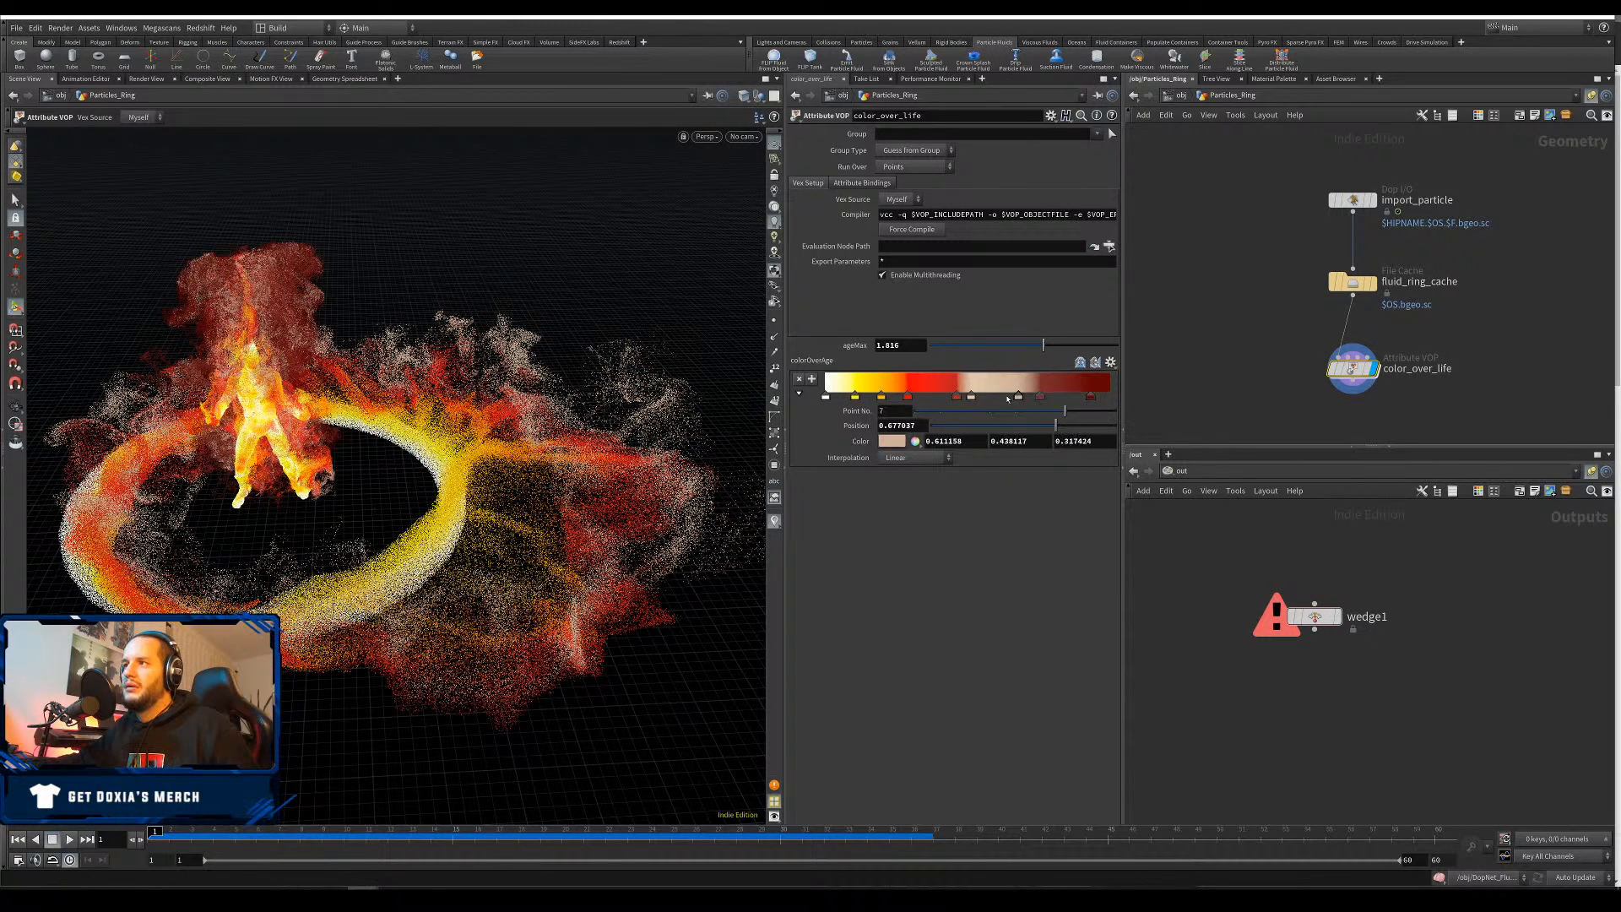
pyautogui.press('Delete')
pyautogui.moveTo(971, 396); pyautogui.dragTo(881, 397)
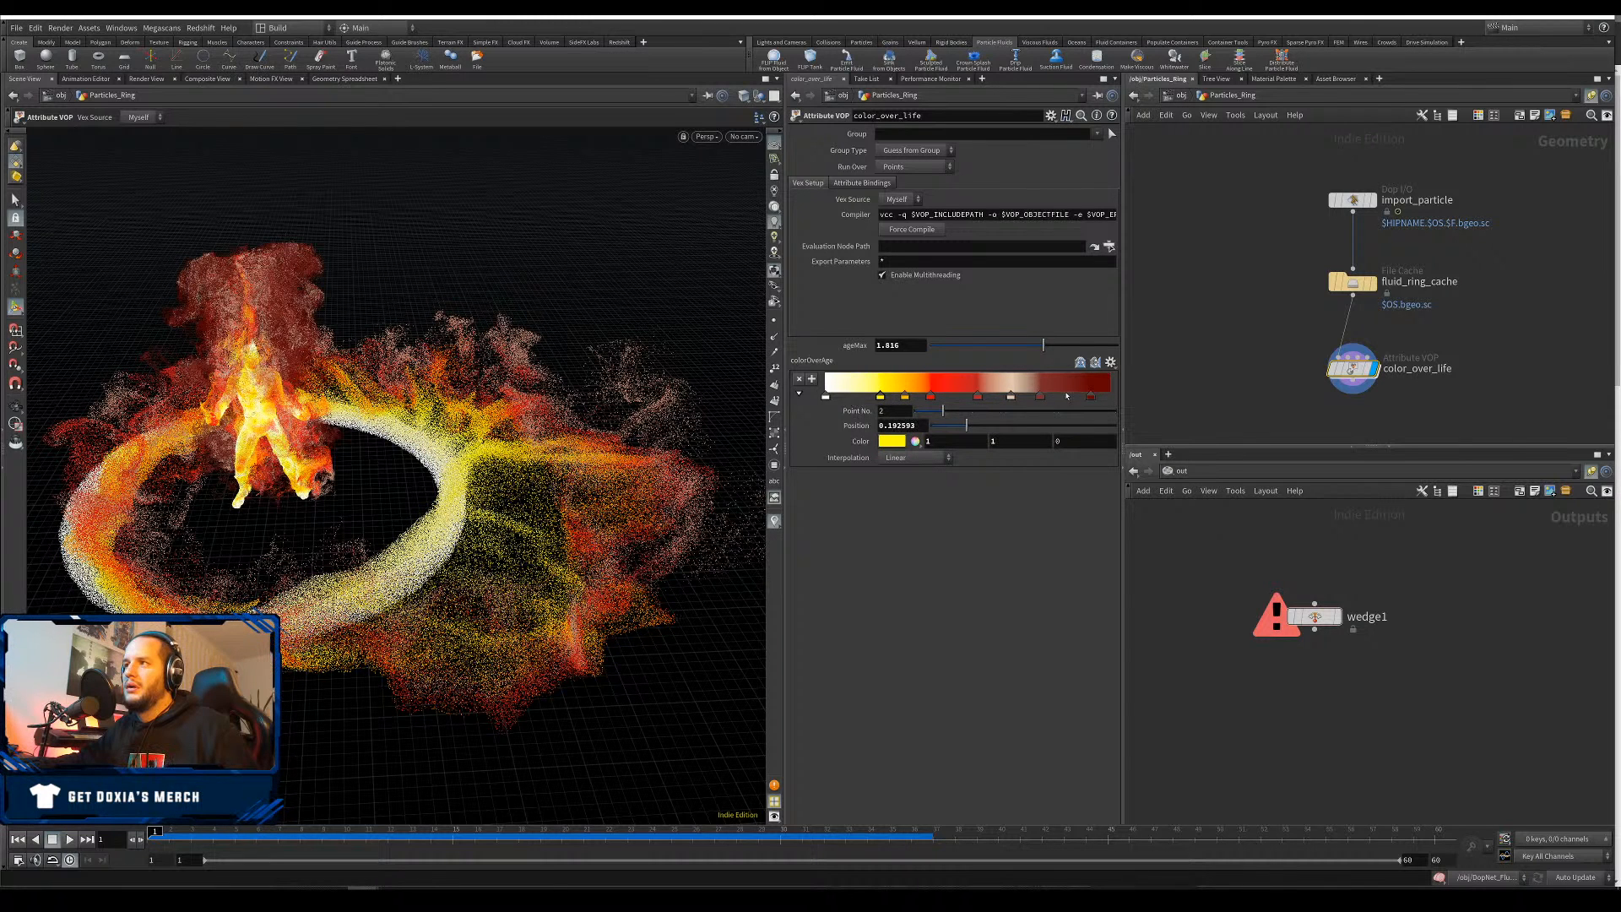
pyautogui.click(1066, 399)
pyautogui.moveTo(1091, 398); pyautogui.dragTo(965, 398)
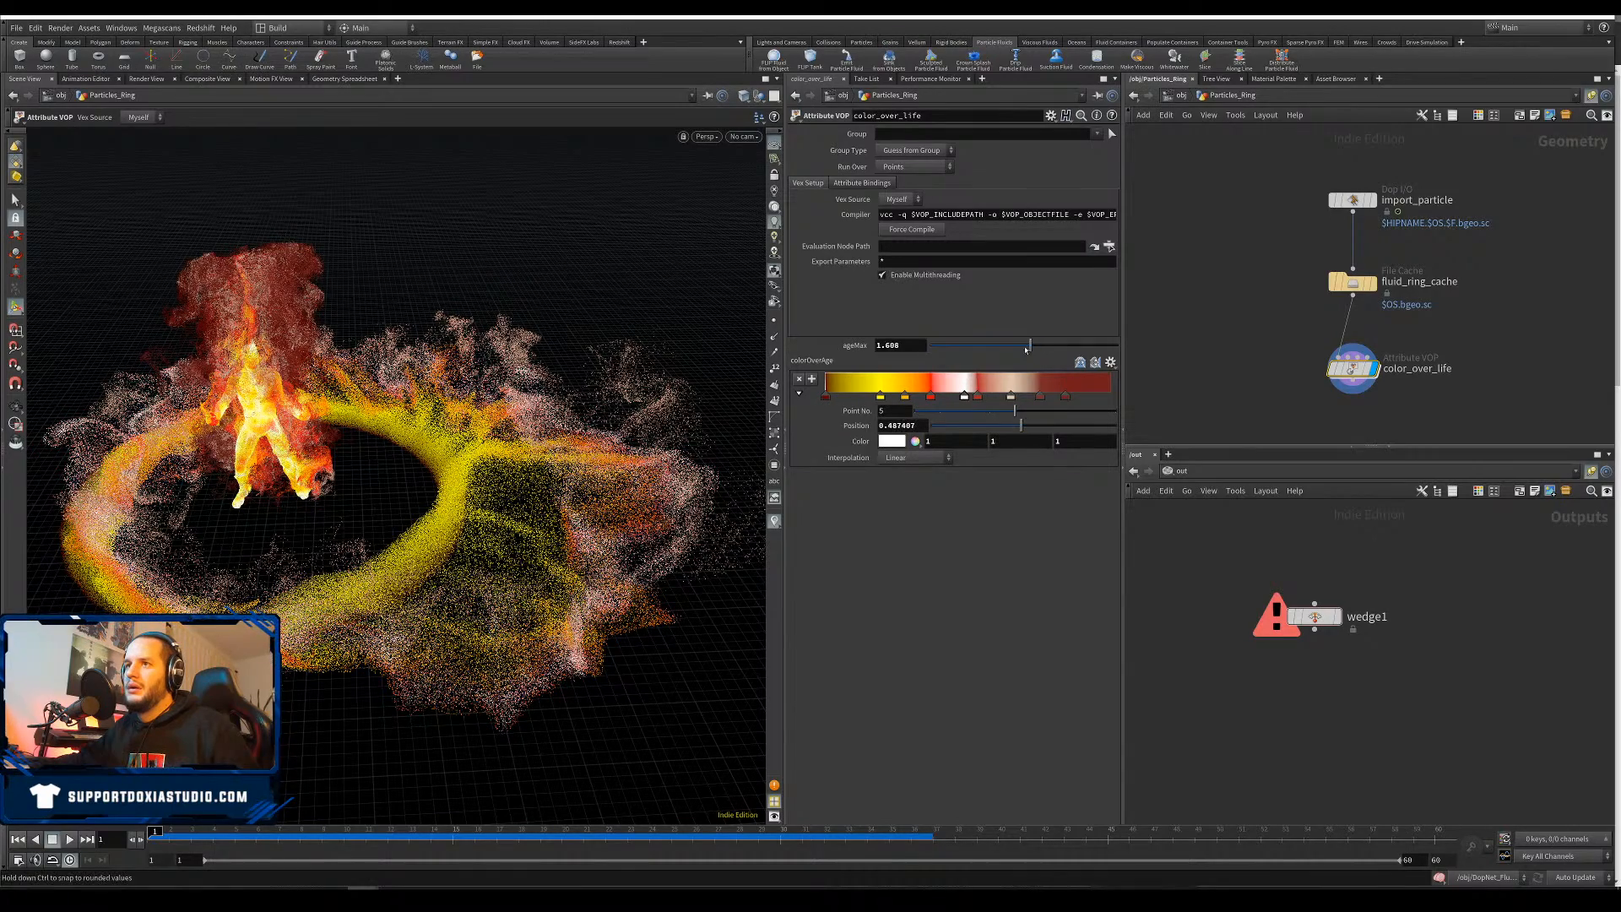
# Lower ageMax to about 1.016 and position the ramp's orange point at about 0.15 and the amber point at about 0.29
pyautogui.moveTo(1044, 345); pyautogui.dragTo(1100, 397)
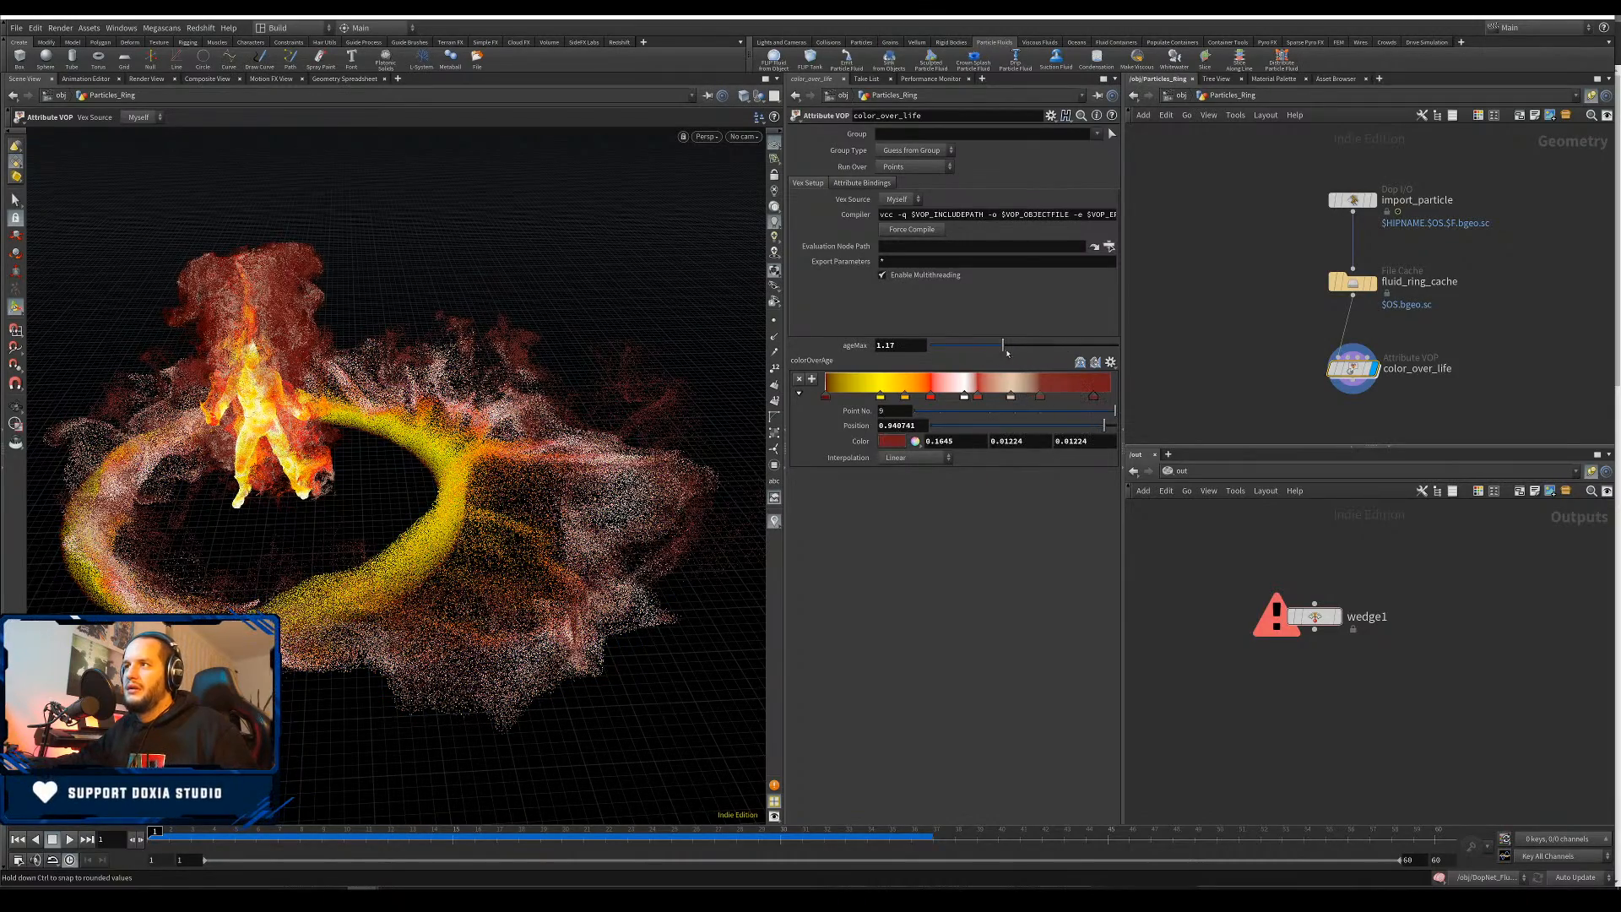
pyautogui.moveTo(1003, 346); pyautogui.dragTo(993, 347)
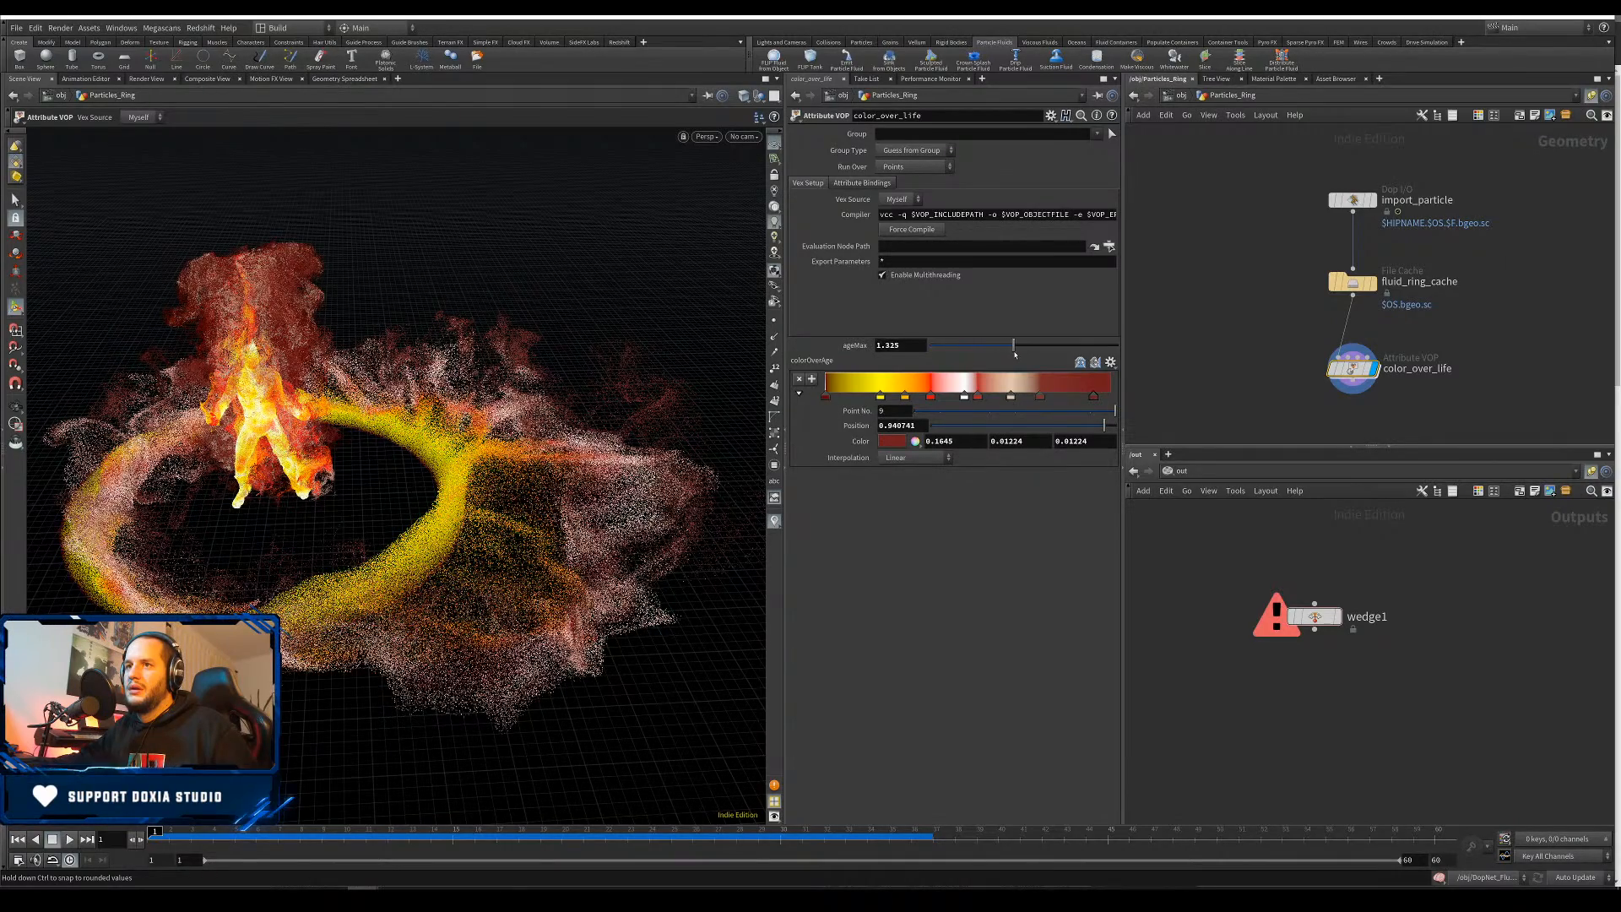
pyautogui.moveTo(905, 398); pyautogui.dragTo(866, 396)
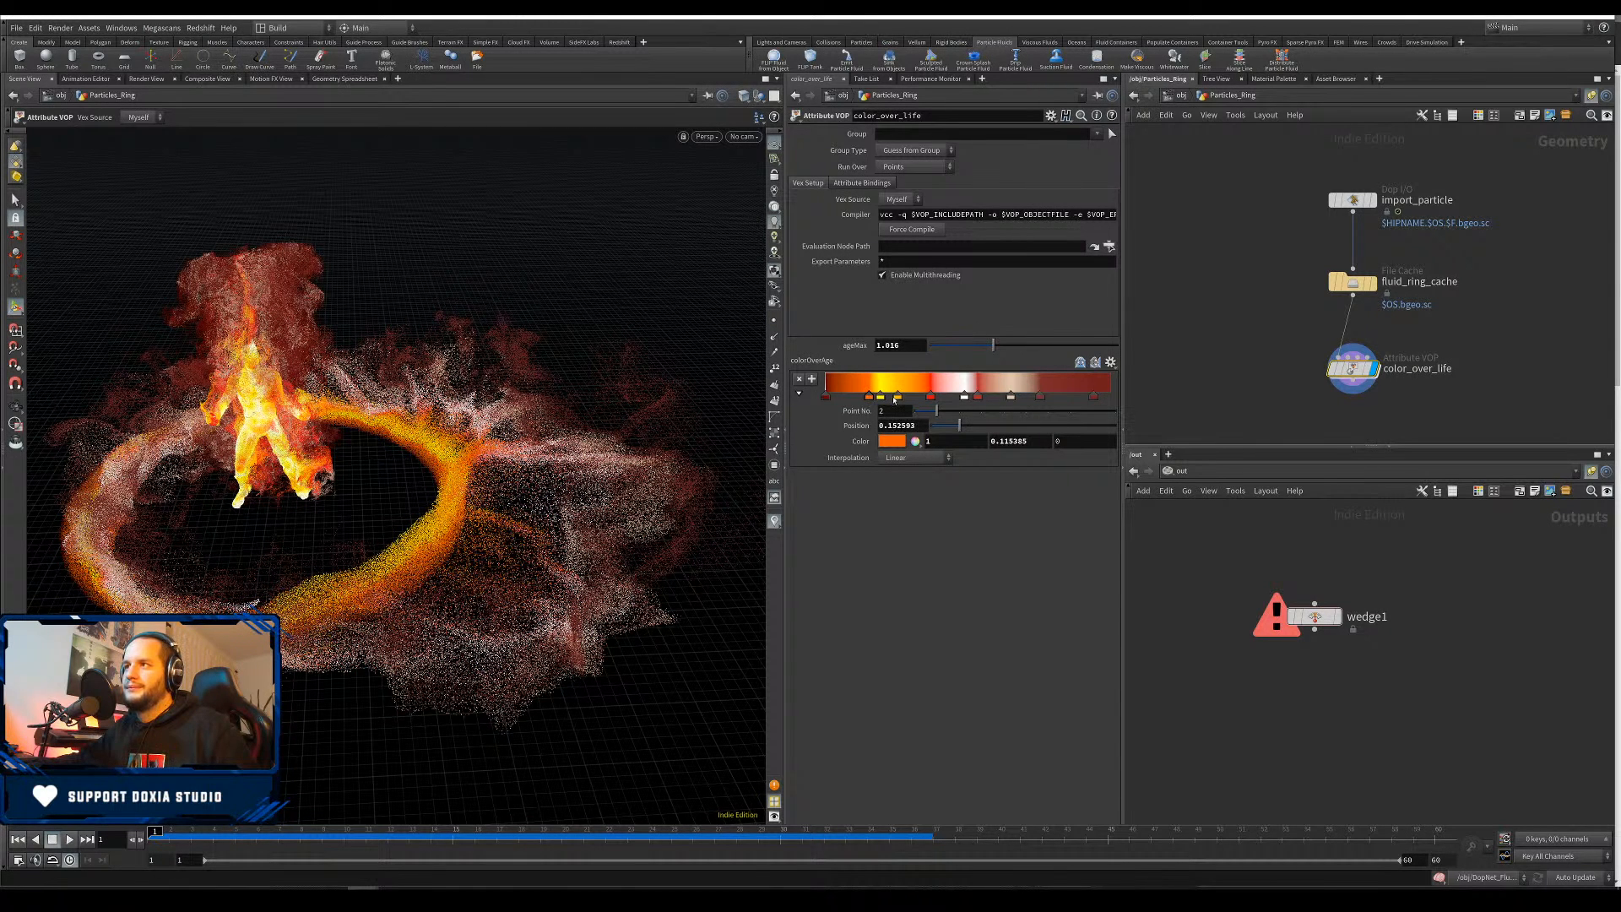
pyautogui.moveTo(964, 397); pyautogui.dragTo(910, 398)
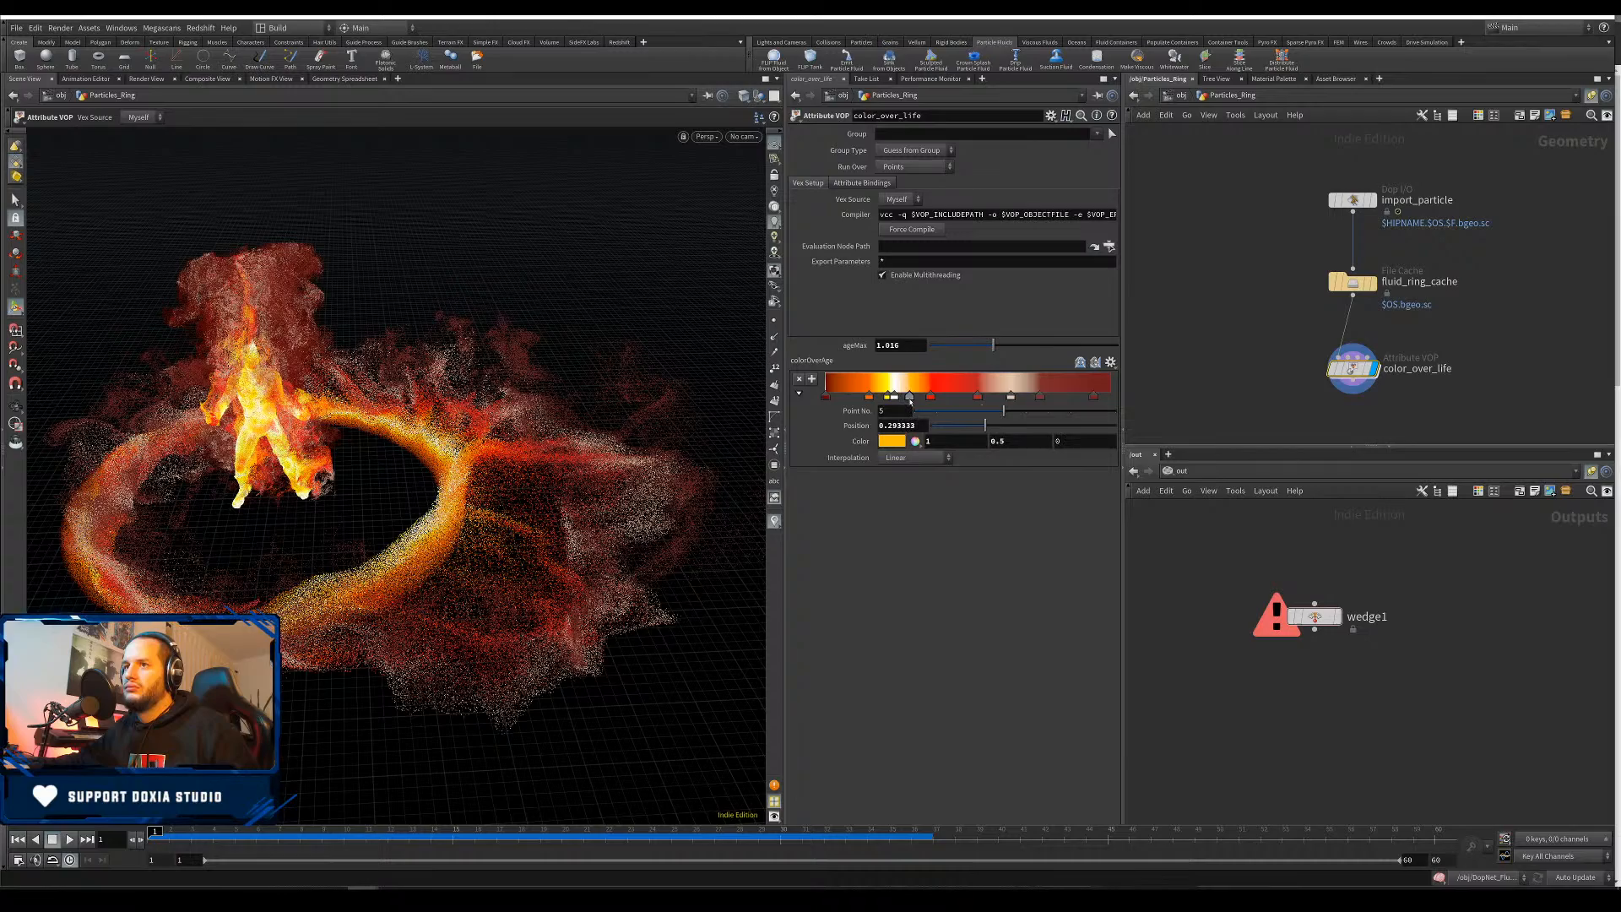
pyautogui.click(977, 398)
pyautogui.scroll(-3, 309, 584)
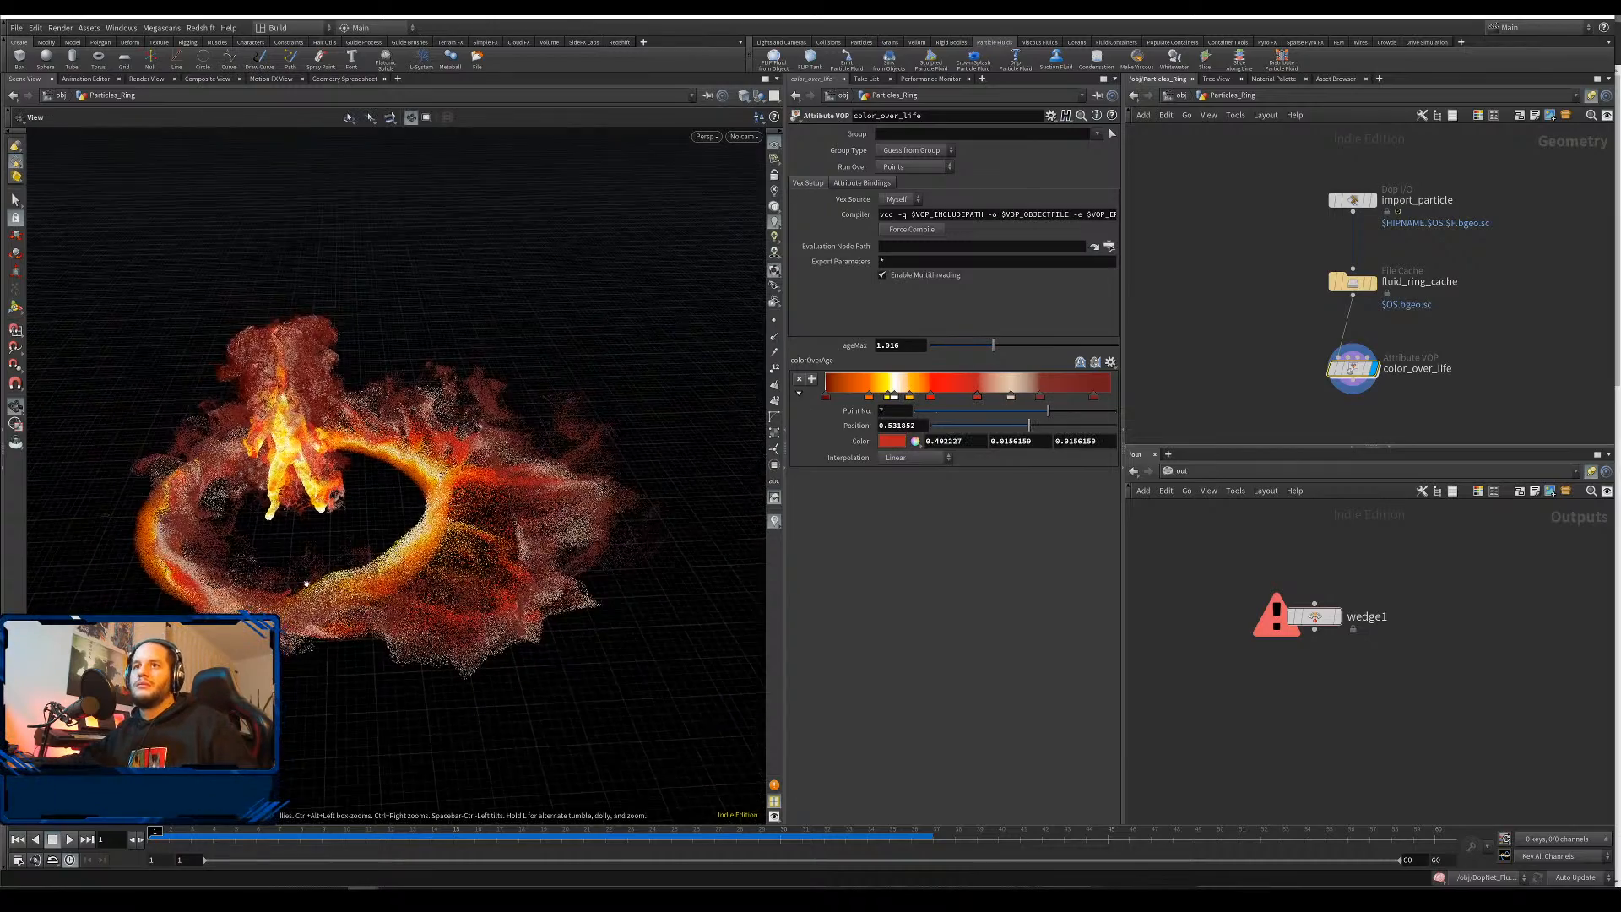
pyautogui.moveTo(310, 584)
pyautogui.keyDown('alt'); pyautogui.mouseDown()
pyautogui.moveTo(304, 502)
pyautogui.moveTo(331, 564)
pyautogui.mouseUp(); pyautogui.keyUp('alt')
pyautogui.scroll(3, 331, 564)
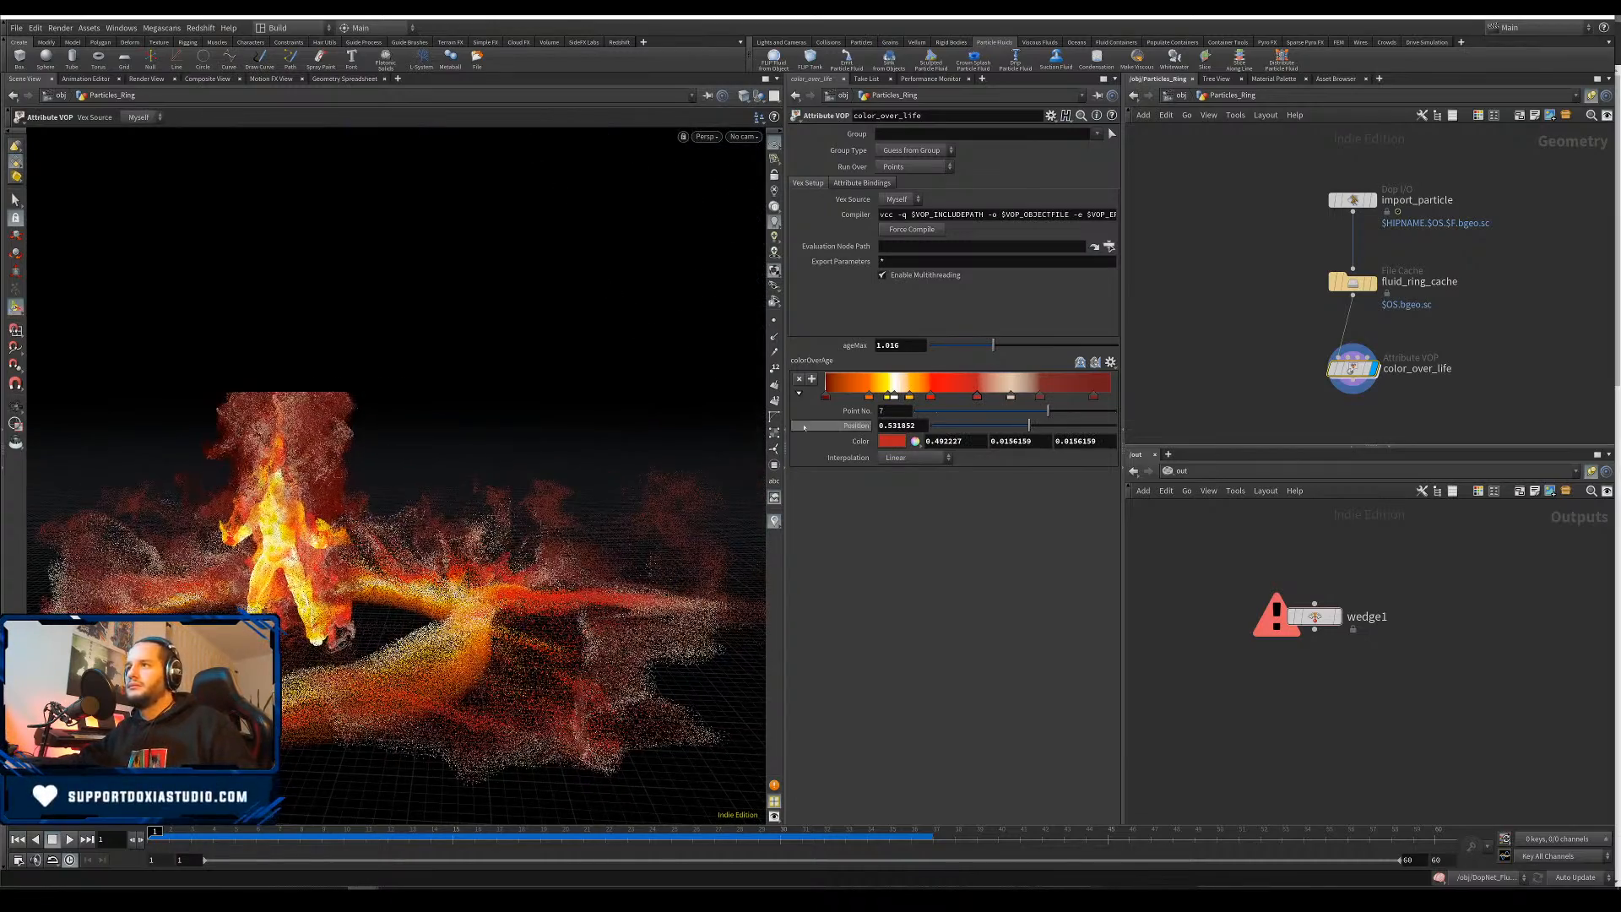
# Add an orange point at about 0.81 and a red point at about 0.90 near the dark end of the colorOverAge ramp
pyautogui.click(1052, 388)
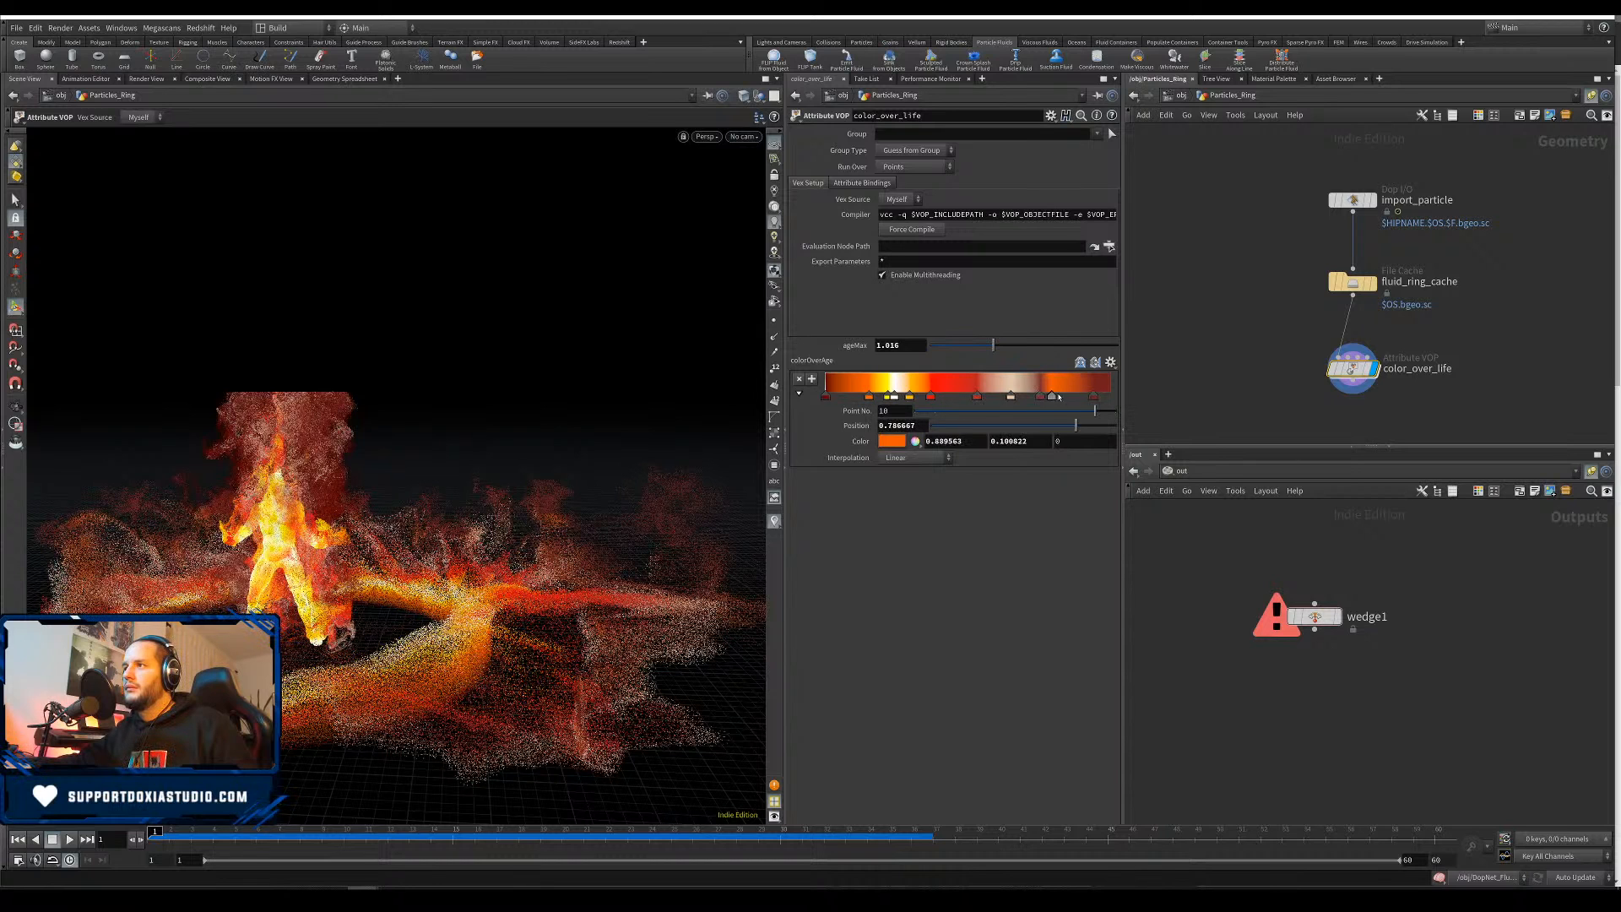
pyautogui.moveTo(1039, 399); pyautogui.dragTo(1067, 400)
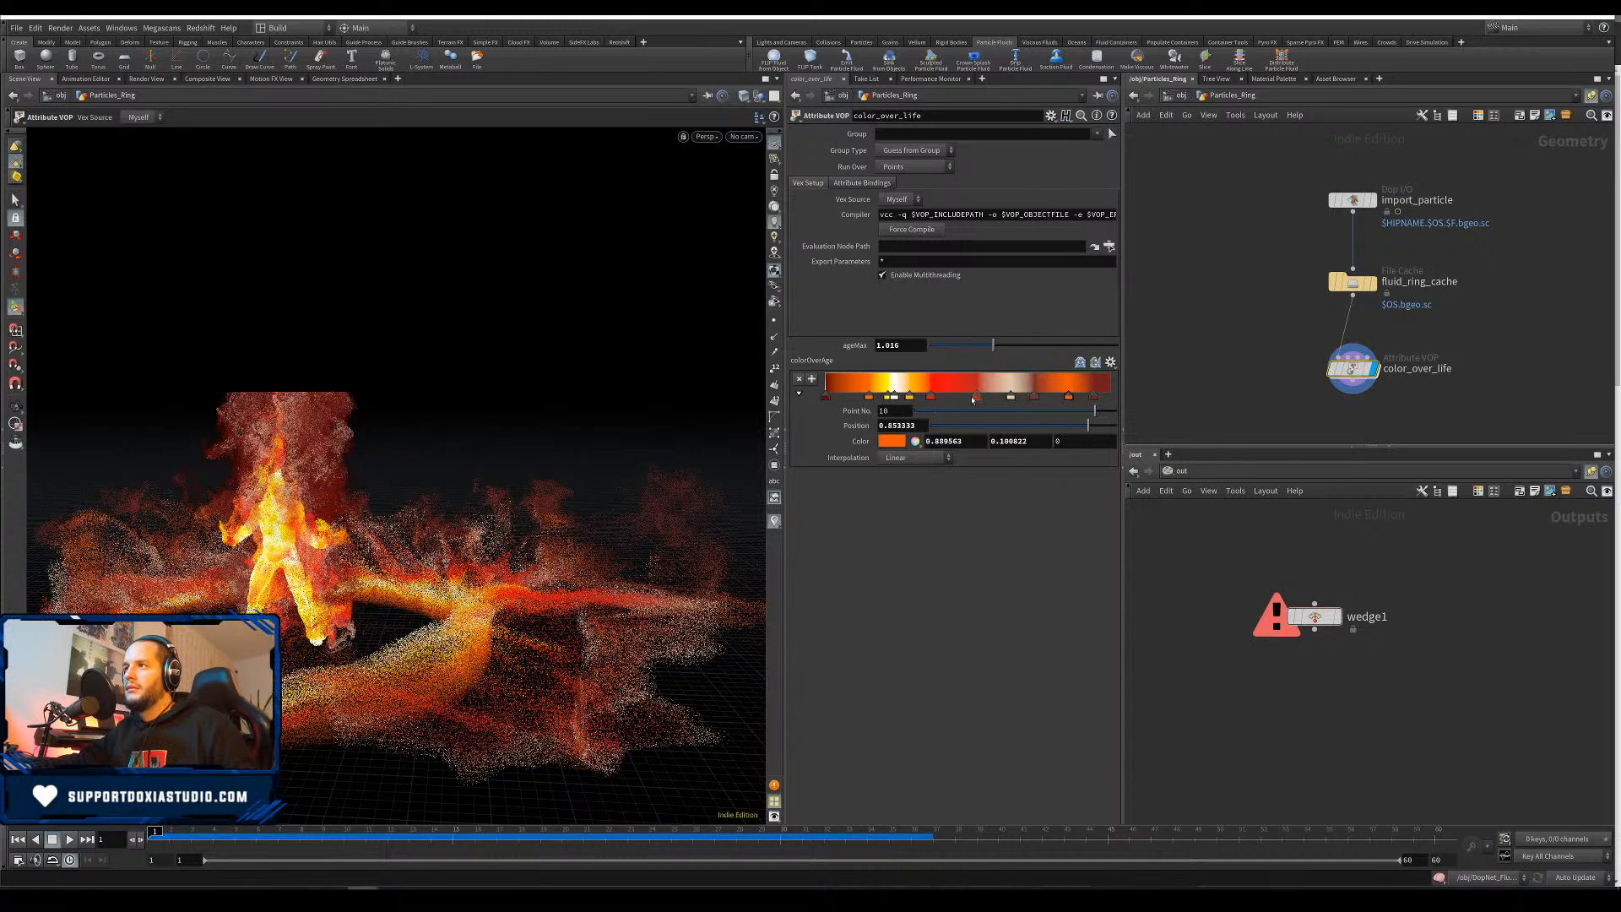
pyautogui.click(1082, 397)
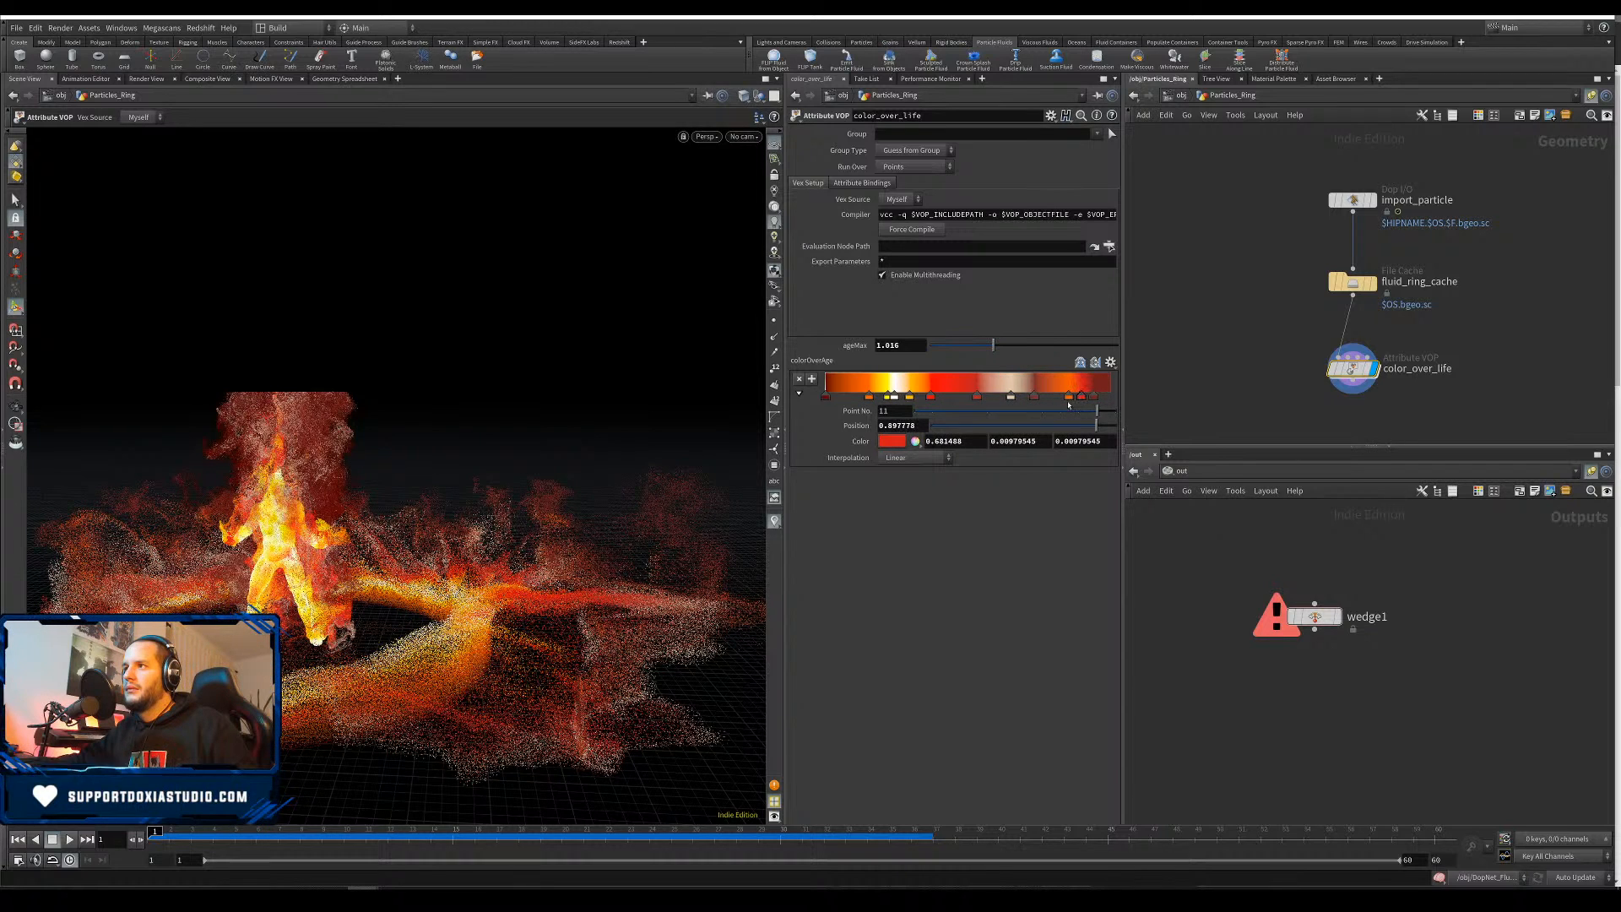
pyautogui.moveTo(1061, 400); pyautogui.dragTo(1055, 399)
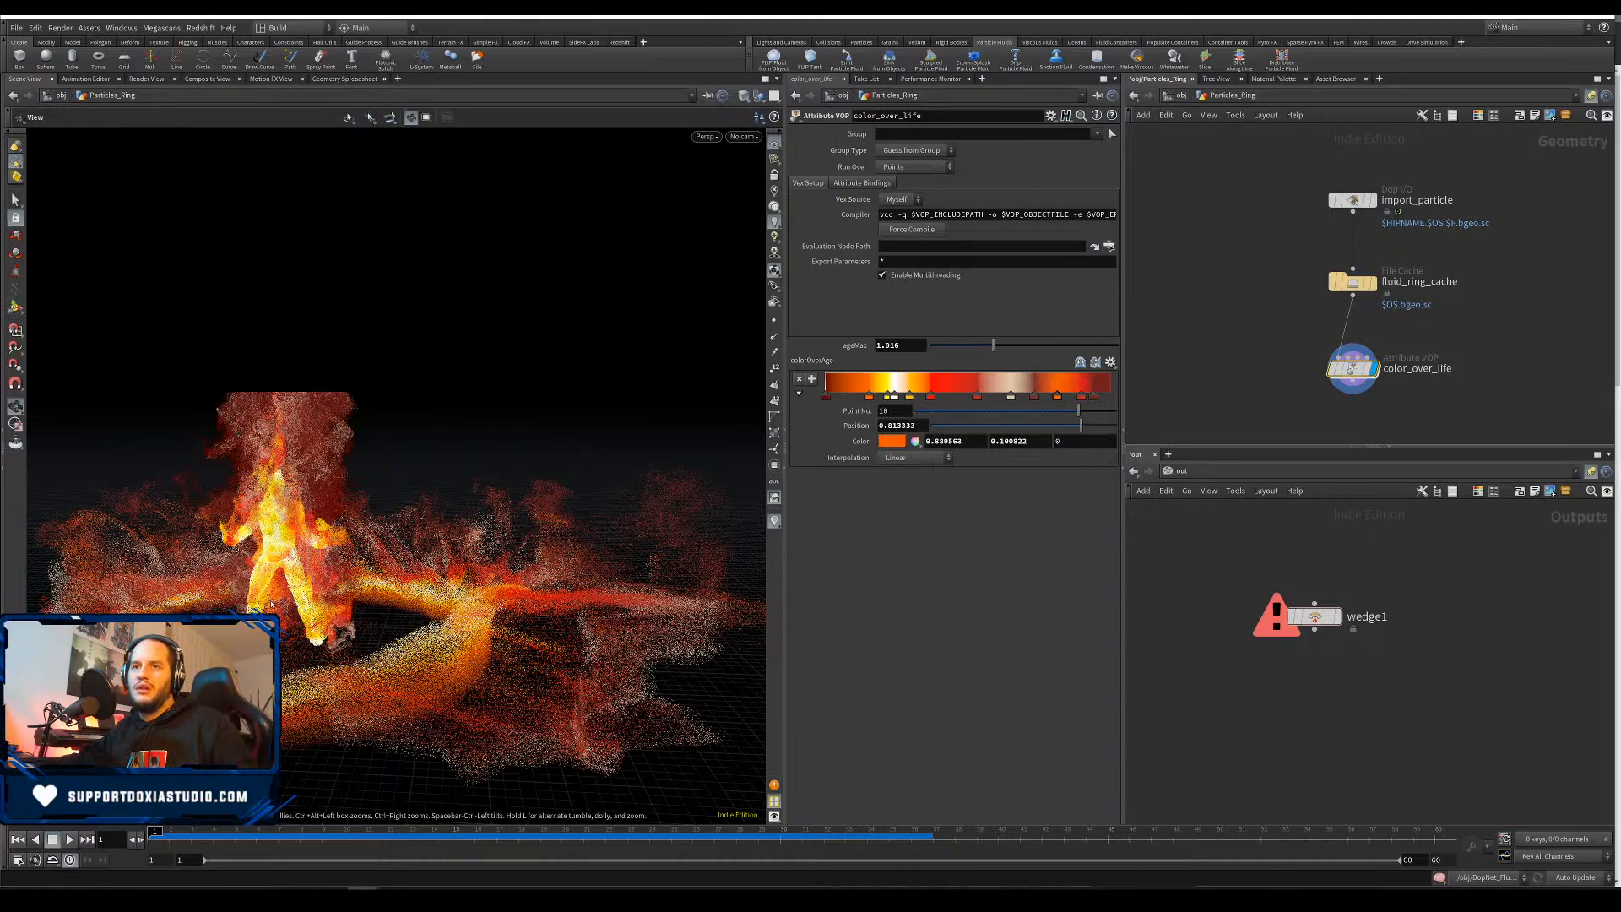
pyautogui.keyDown('alt'); pyautogui.moveTo(279, 558); pyautogui.dragTo(448, 533); pyautogui.keyUp('alt')
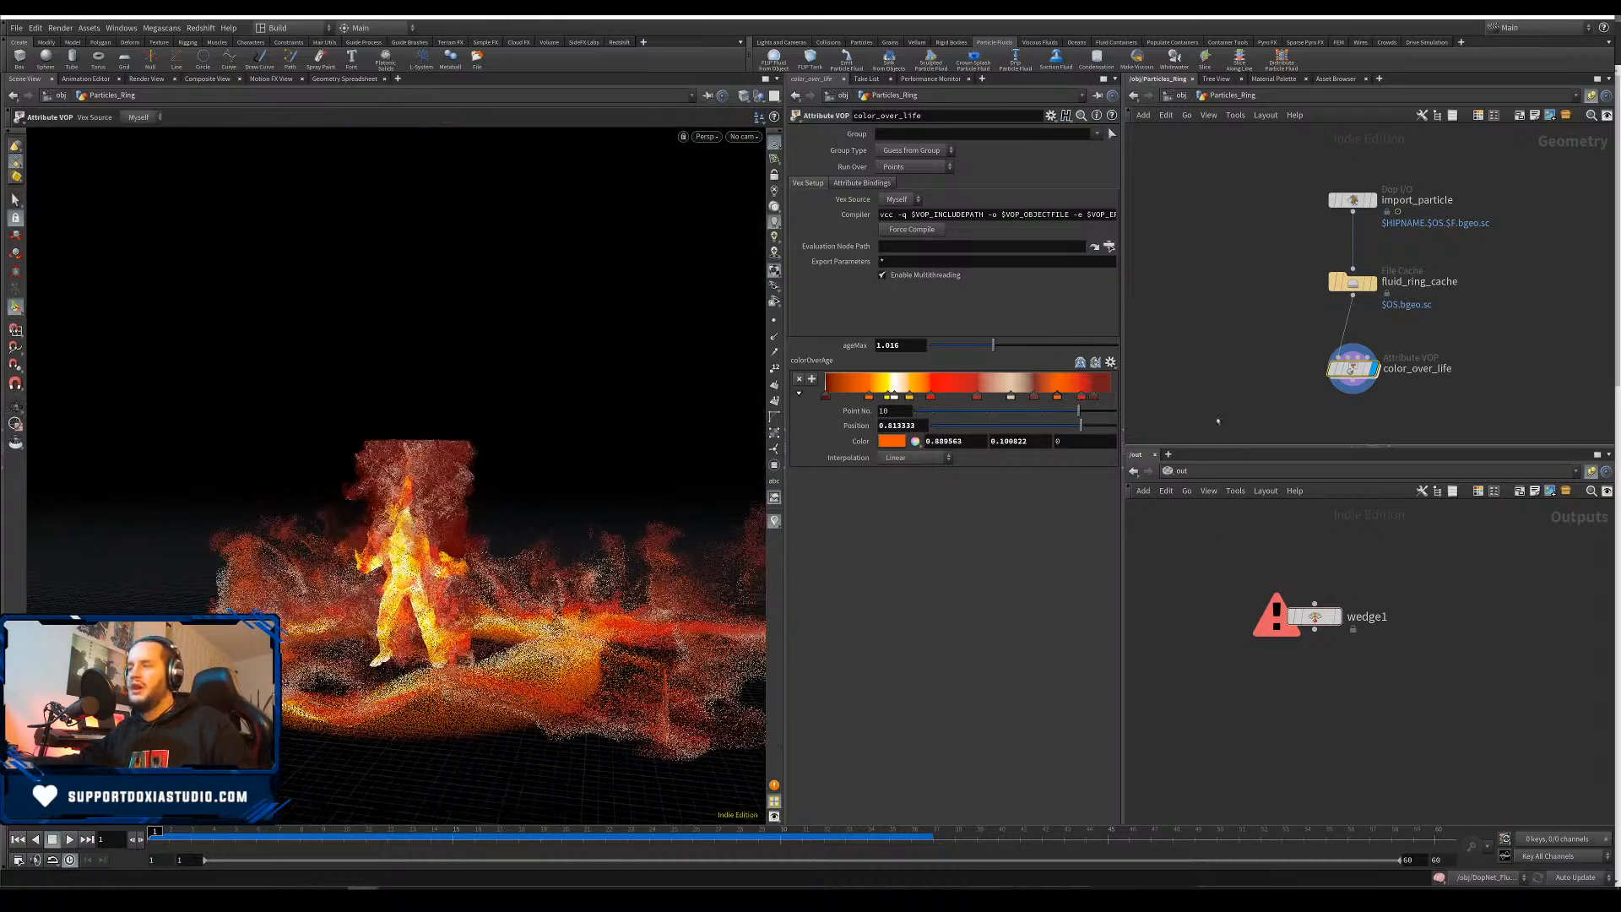
# Add a displayed Transform node after color_over_life and rotate the ring particles about 50 degrees around Y
pyautogui.click(1353, 381)
pyautogui.click(1327, 431)
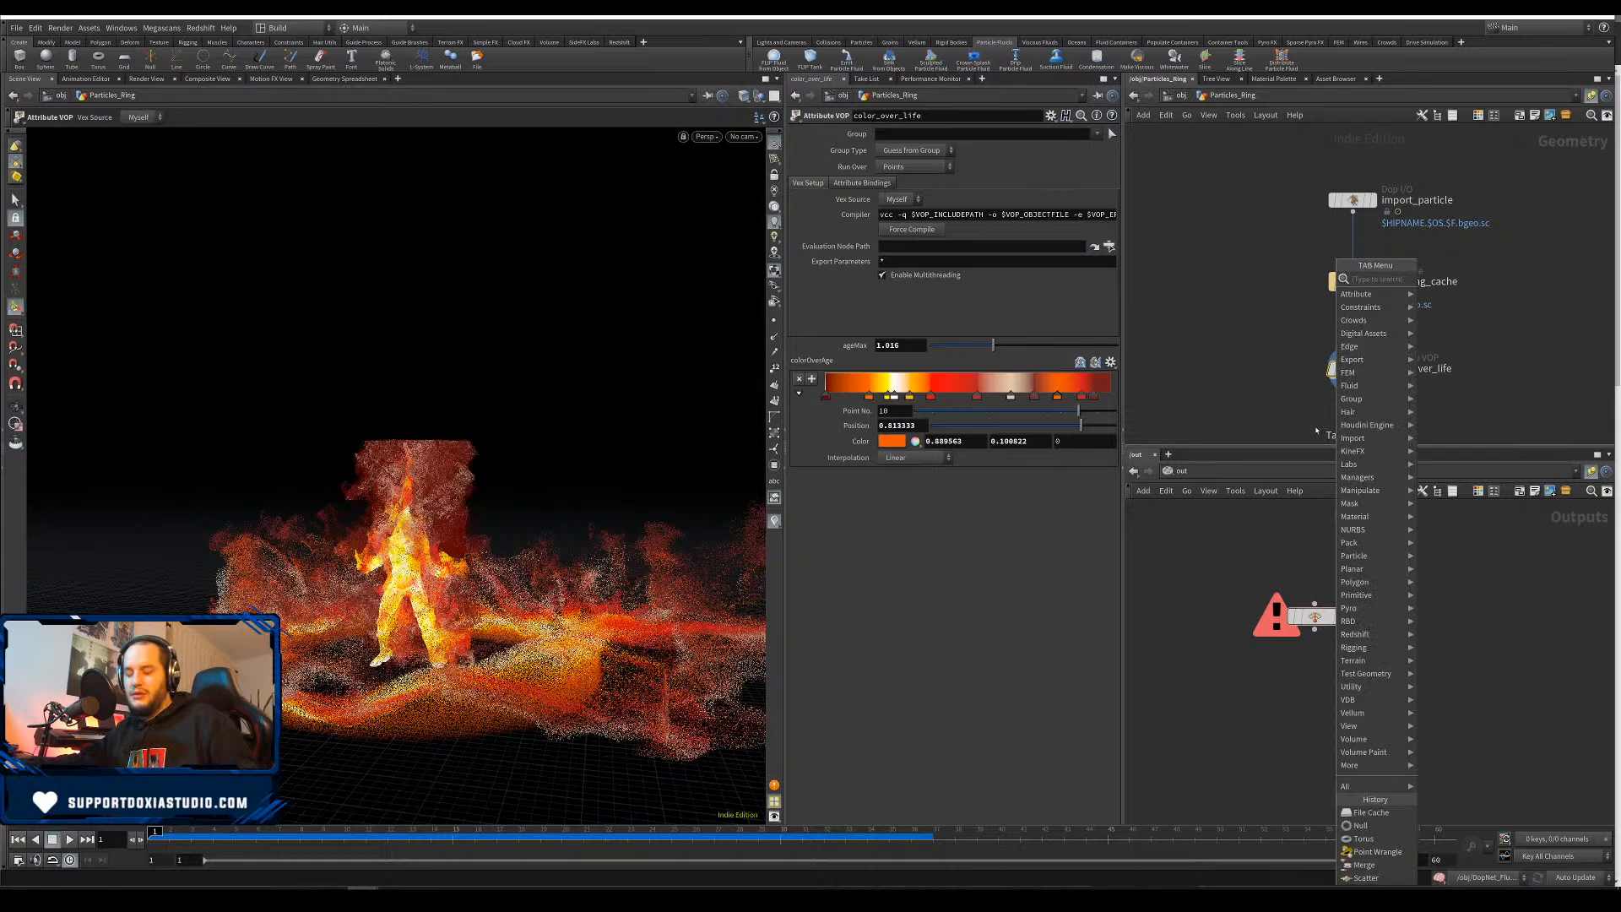
pyautogui.write('trans')
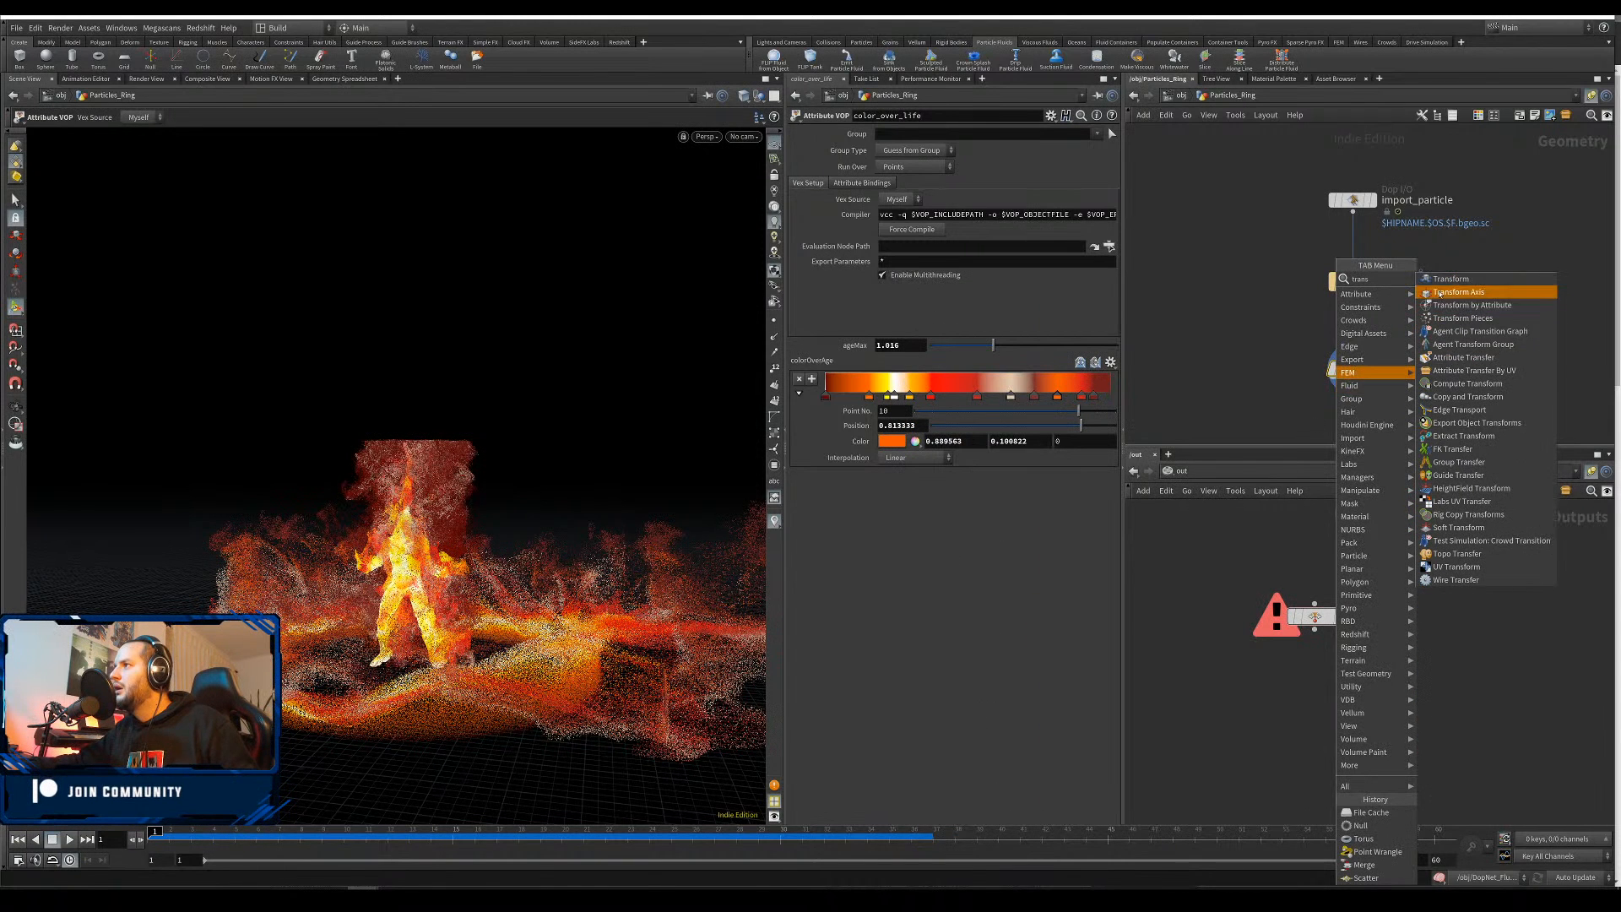
pyautogui.click(1451, 279)
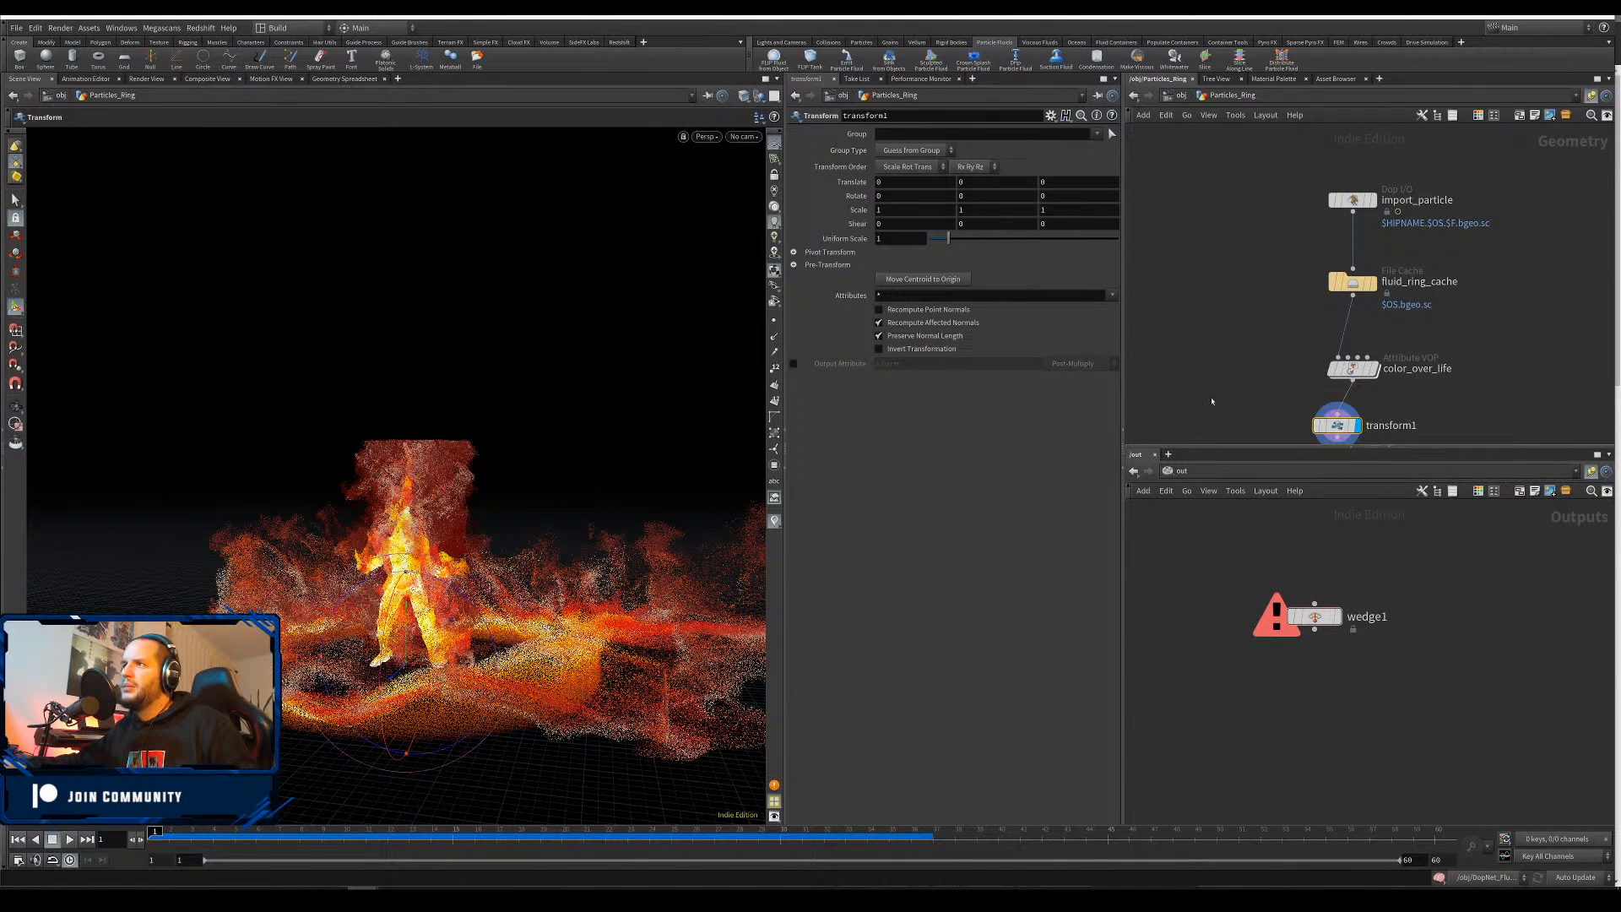
pyautogui.keyDown('alt'); pyautogui.moveTo(321, 585); pyautogui.dragTo(414, 678); pyautogui.keyUp('alt')
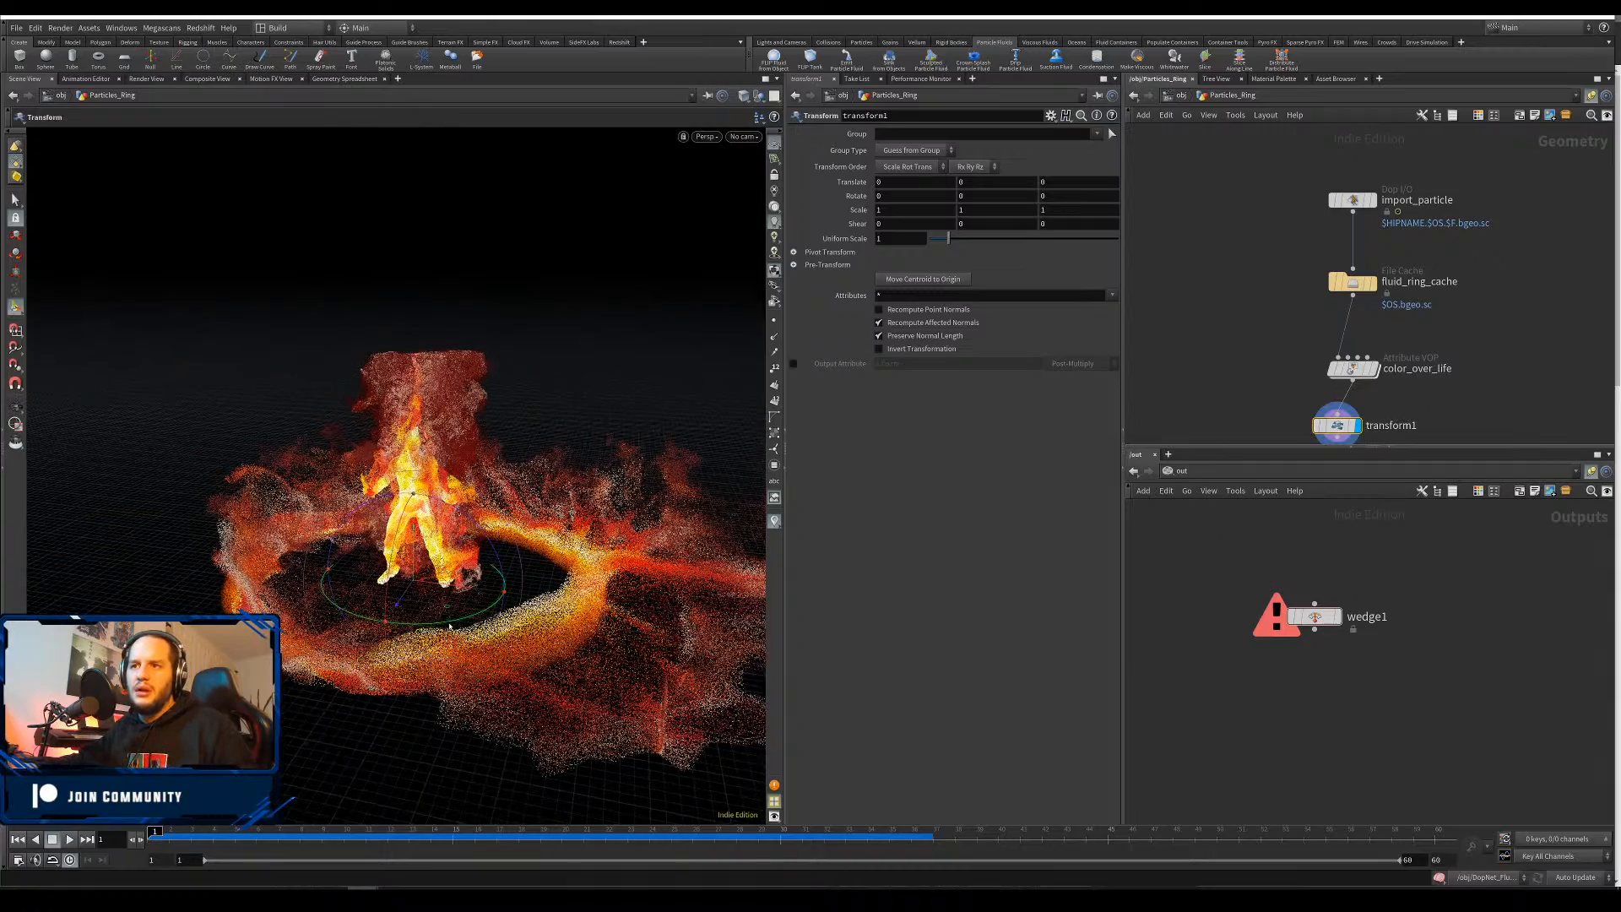
pyautogui.moveTo(450, 627); pyautogui.dragTo(501, 597)
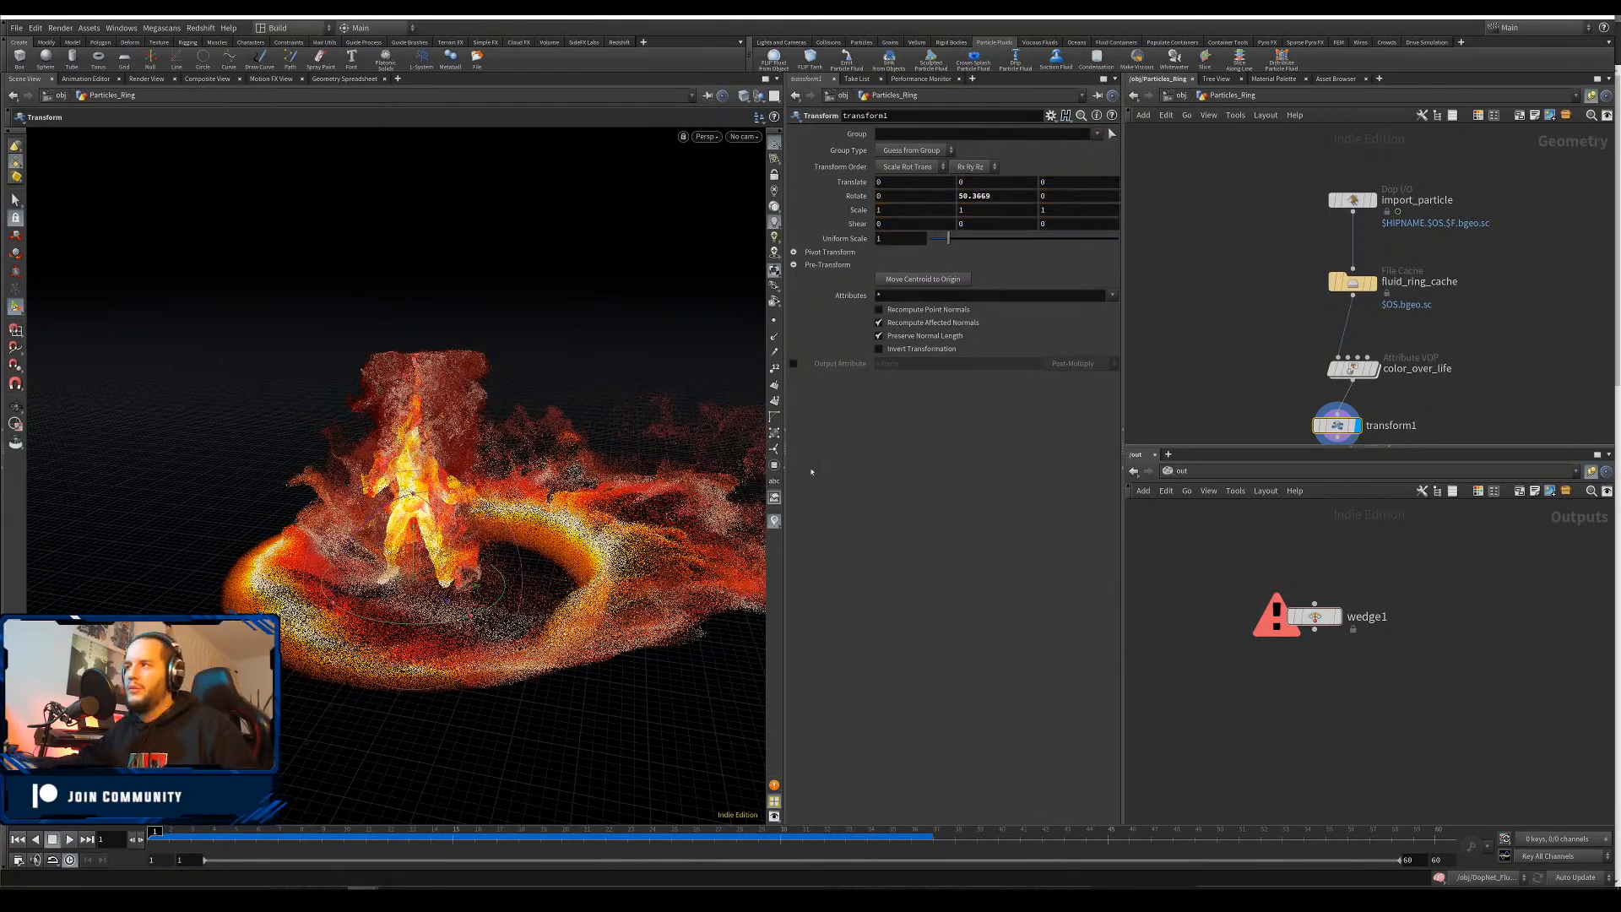
# Duplicate the Transform node beside the original, feed both copies into a new Merge node and display the merge
pyautogui.moveTo(1446, 408); pyautogui.dragTo(1476, 350, button='middle')
pyautogui.keyDown('alt'); pyautogui.moveTo(1368, 367); pyautogui.dragTo(1445, 367); pyautogui.keyUp('alt')
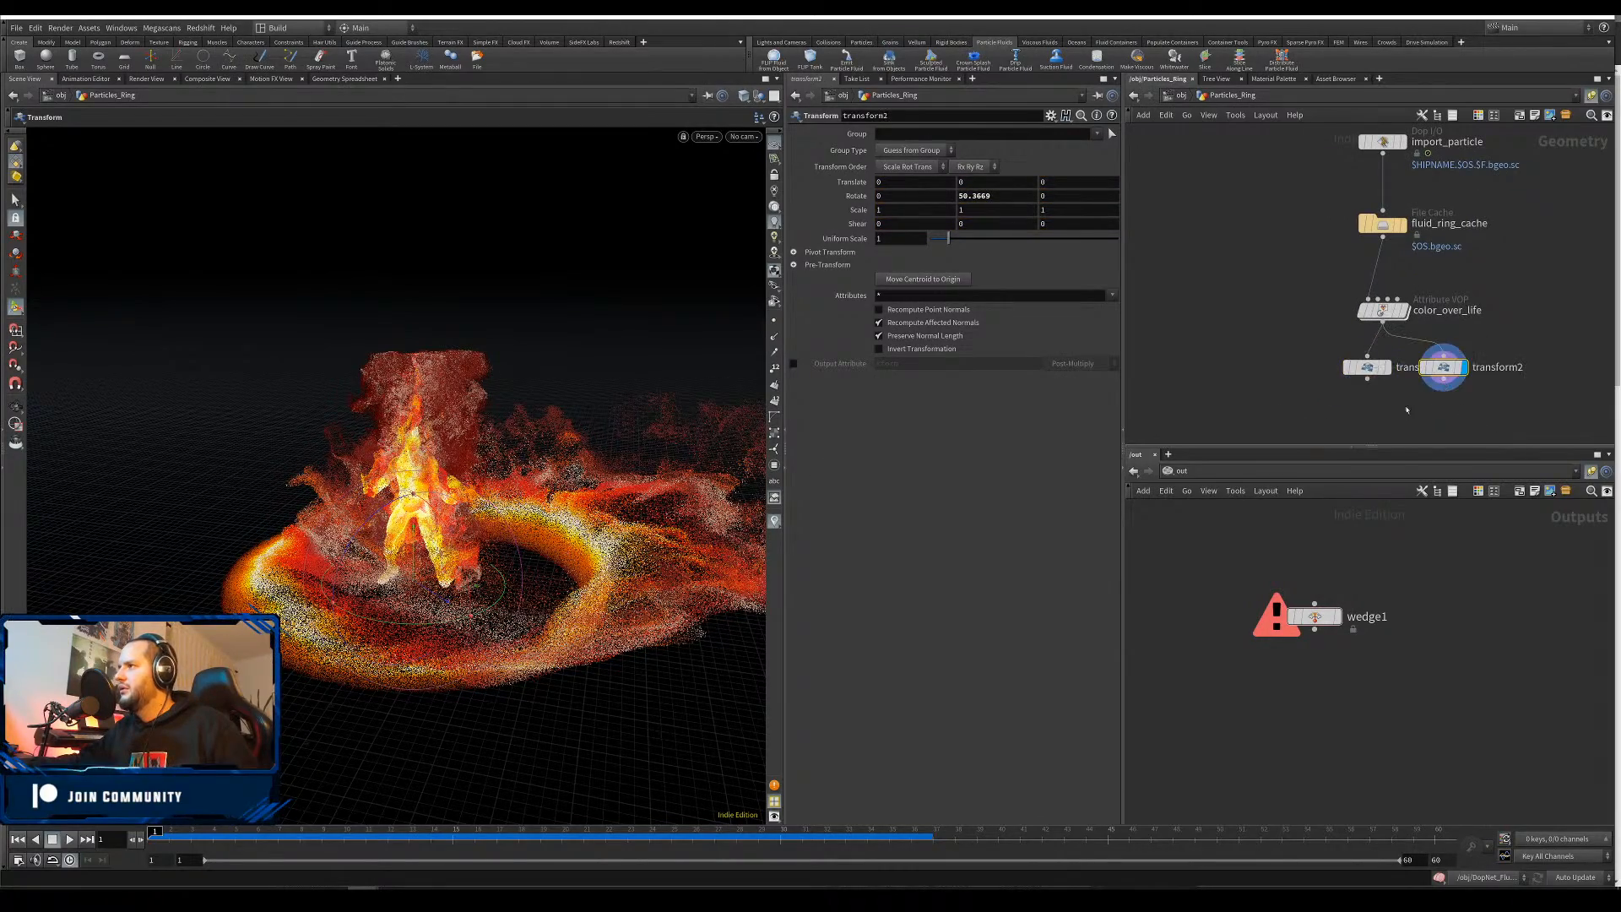
pyautogui.press('Tab')
pyautogui.write('m')
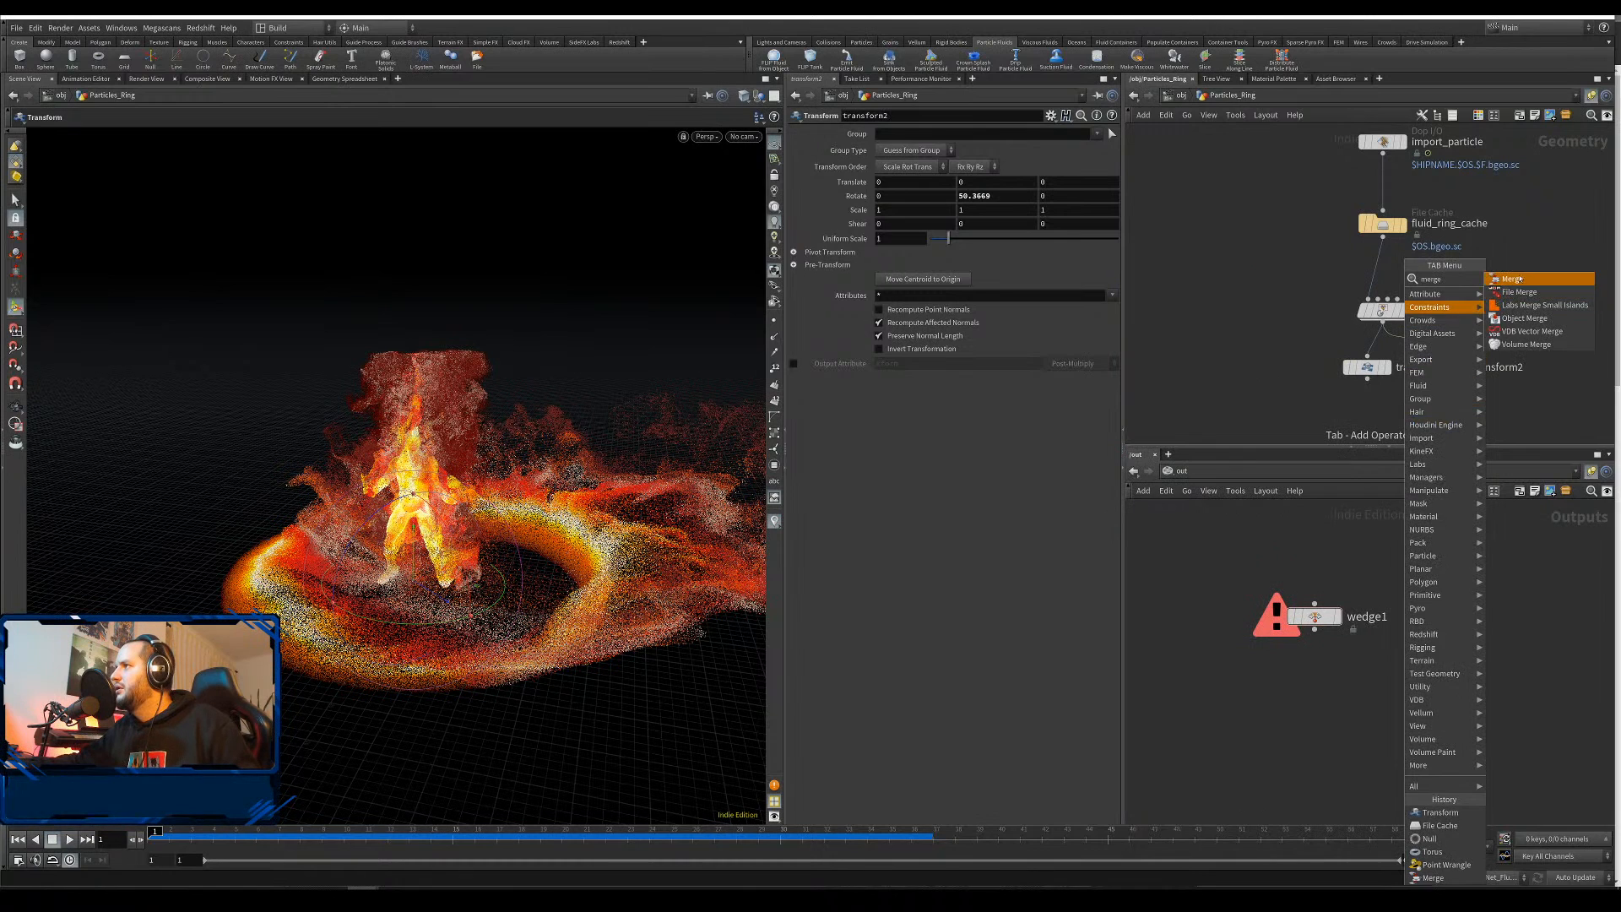
pyautogui.press('Return')
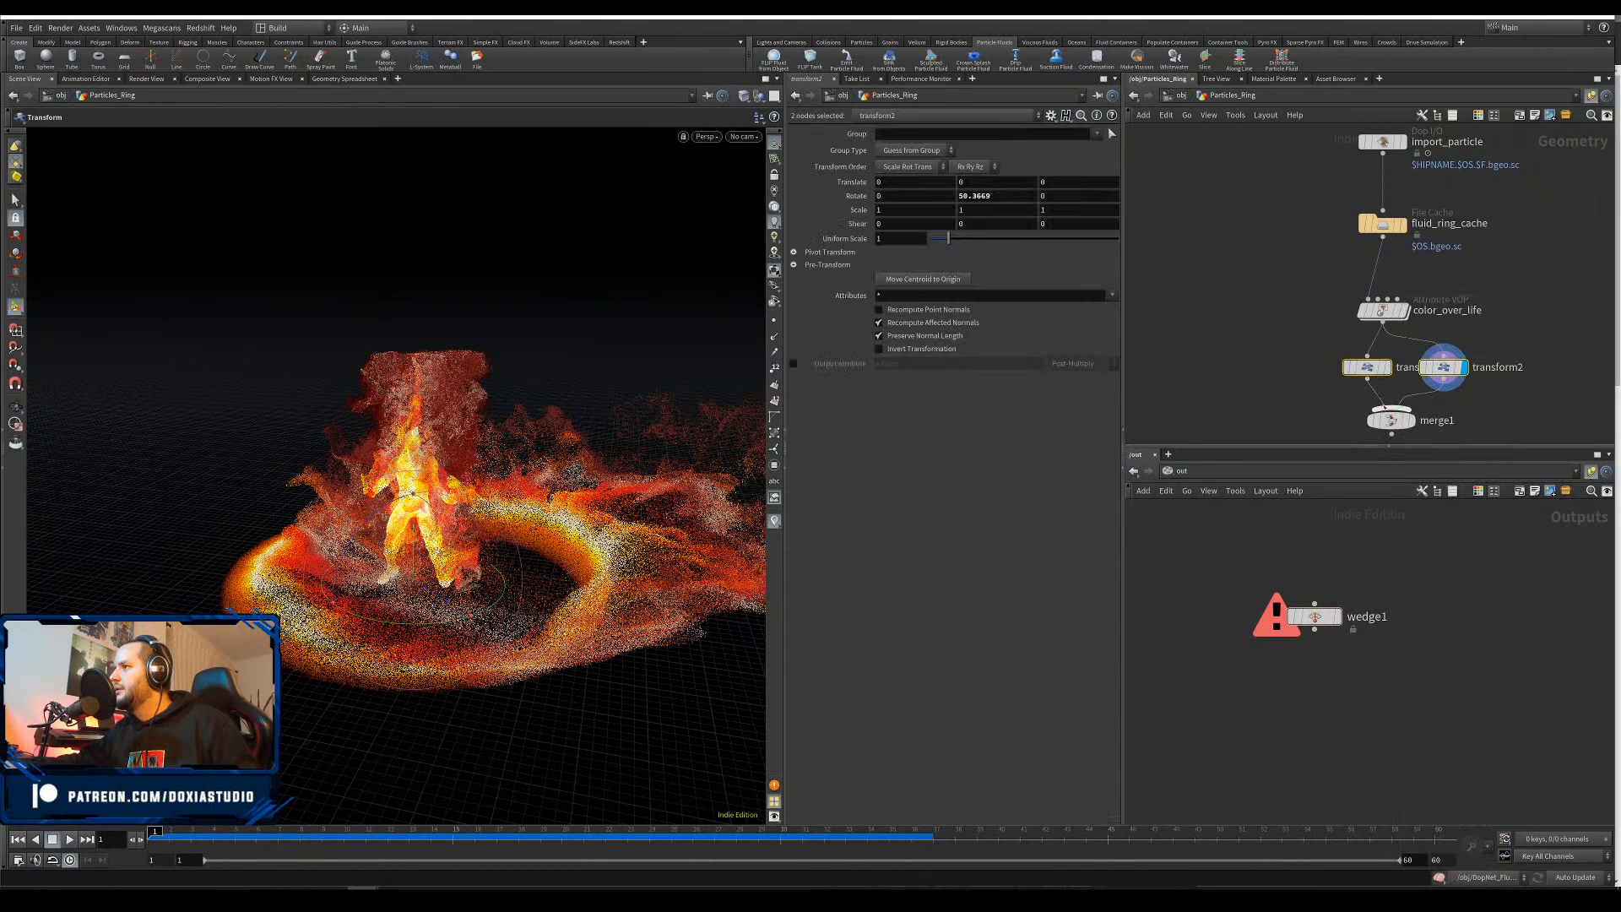
pyautogui.click(1415, 424)
# Rotate the duplicated transform2 around Y to about 214.8 degrees so its ring particles offset the first copy
pyautogui.click(1444, 377)
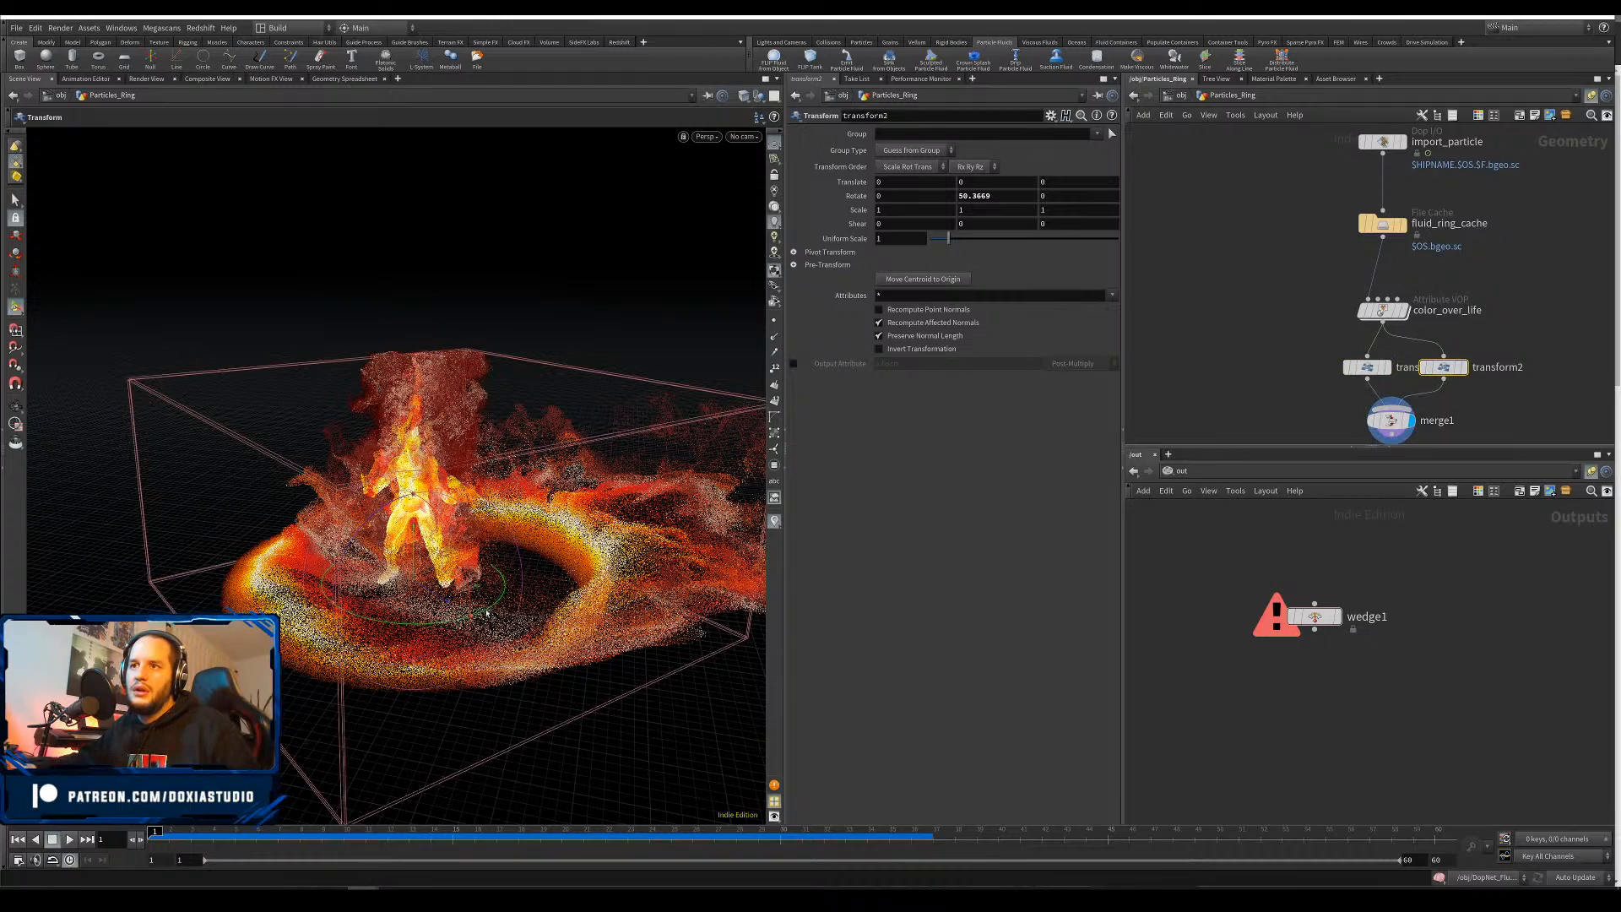
pyautogui.moveTo(486, 614); pyautogui.dragTo(221, 473)
pyautogui.scroll(5, 337, 507)
pyautogui.keyDown('alt'); pyautogui.moveTo(372, 608); pyautogui.dragTo(453, 682); pyautogui.keyUp('alt')
# Add another Transform node fed by merge1 and place it below the merge
pyautogui.moveTo(1258, 420); pyautogui.dragTo(1098, 365, button='middle')
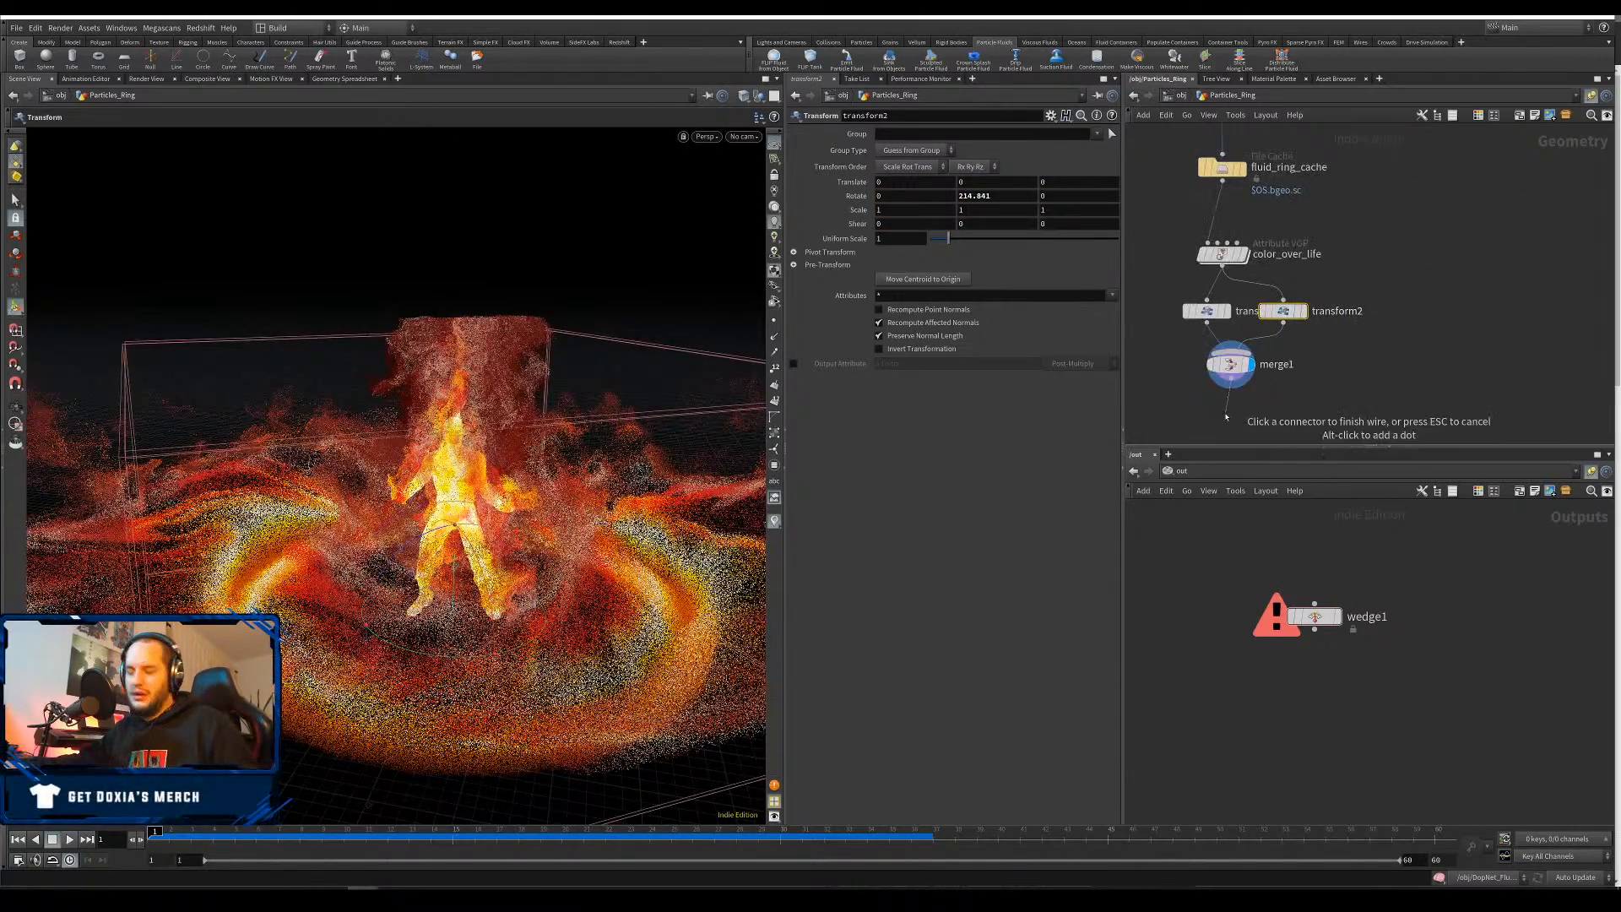
pyautogui.press('Tab')
pyautogui.write('tran')
pyautogui.click(1341, 282)
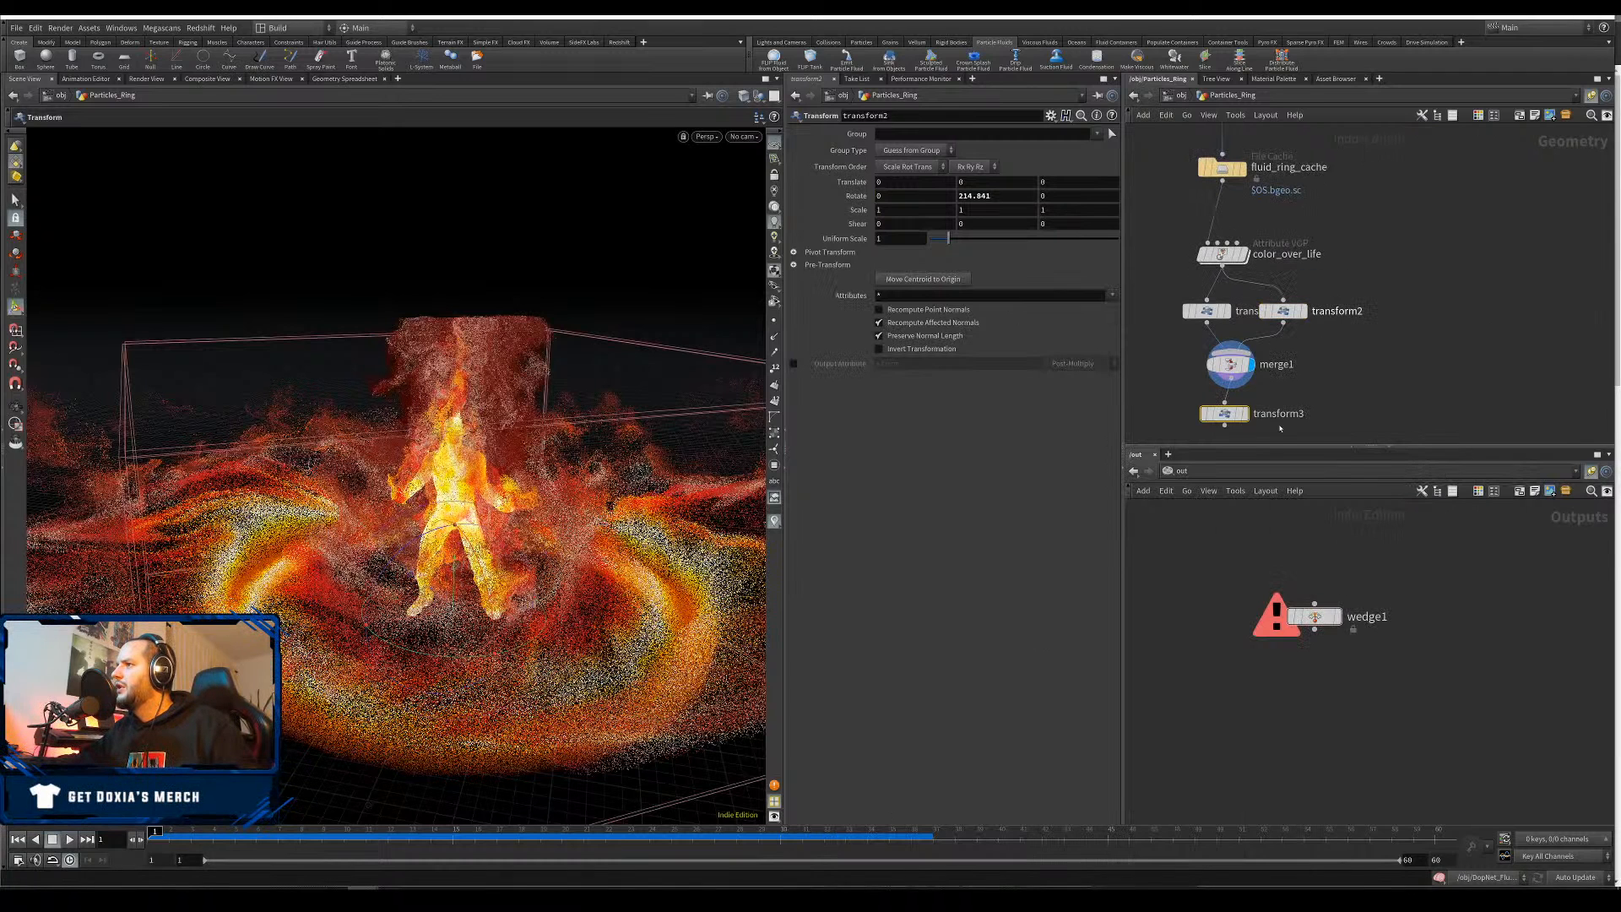
pyautogui.moveTo(1224, 418); pyautogui.dragTo(1222, 430)
pyautogui.moveTo(1290, 395); pyautogui.dragTo(1224, 322, button='middle')
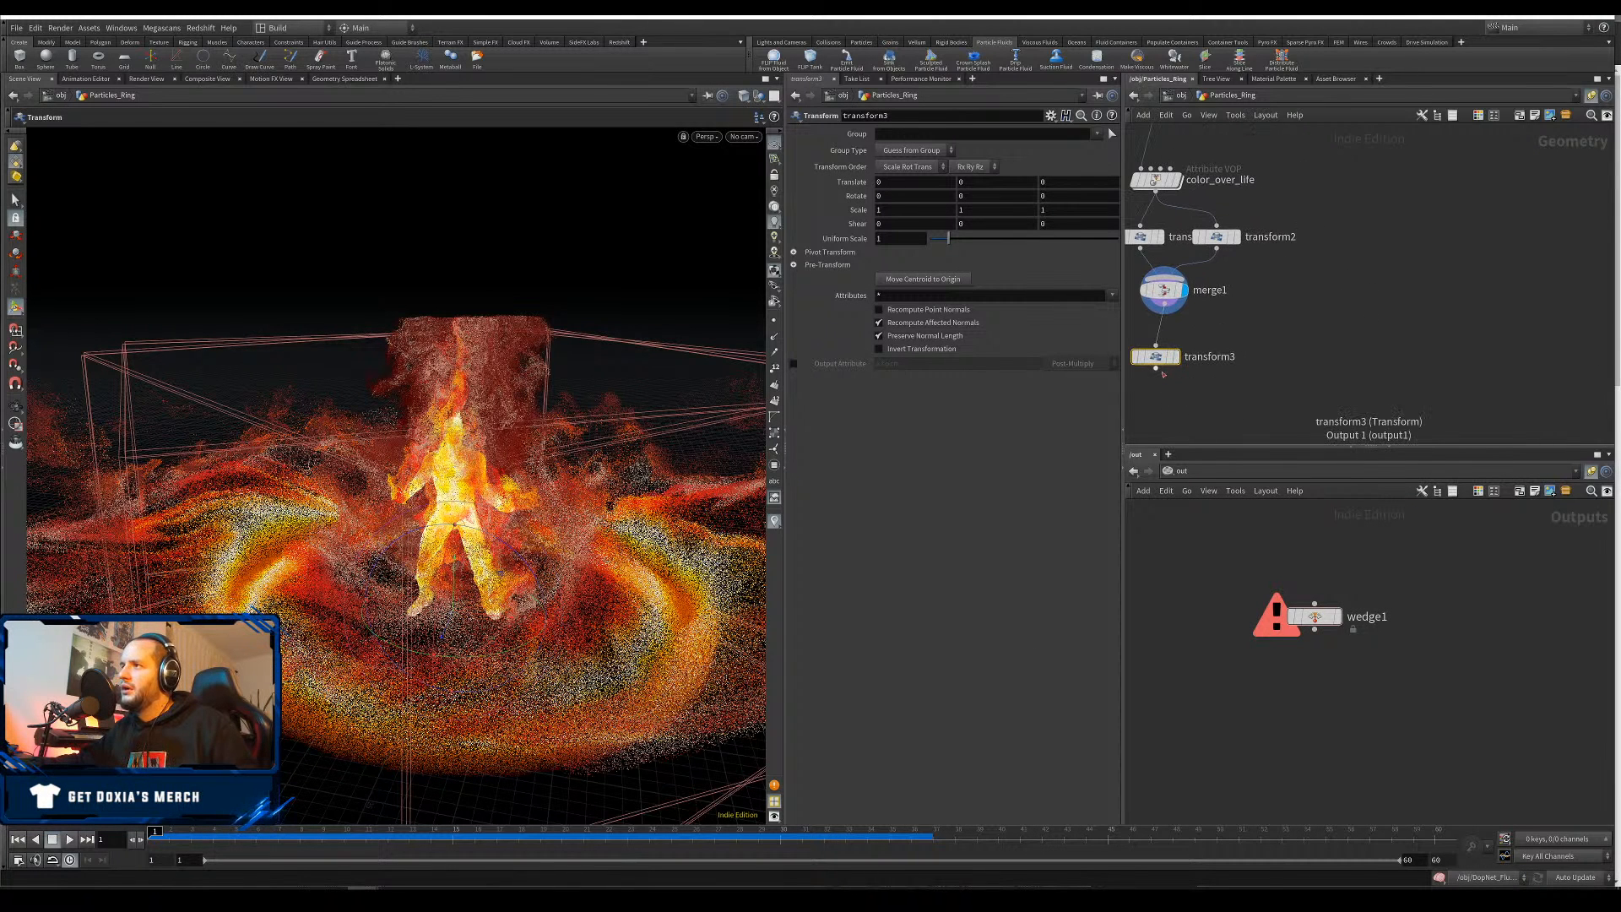
# Add a second Merge node that combines the output of transform3 with merge1, arranging the nodes around it
pyautogui.press('Tab')
pyautogui.write('merge')
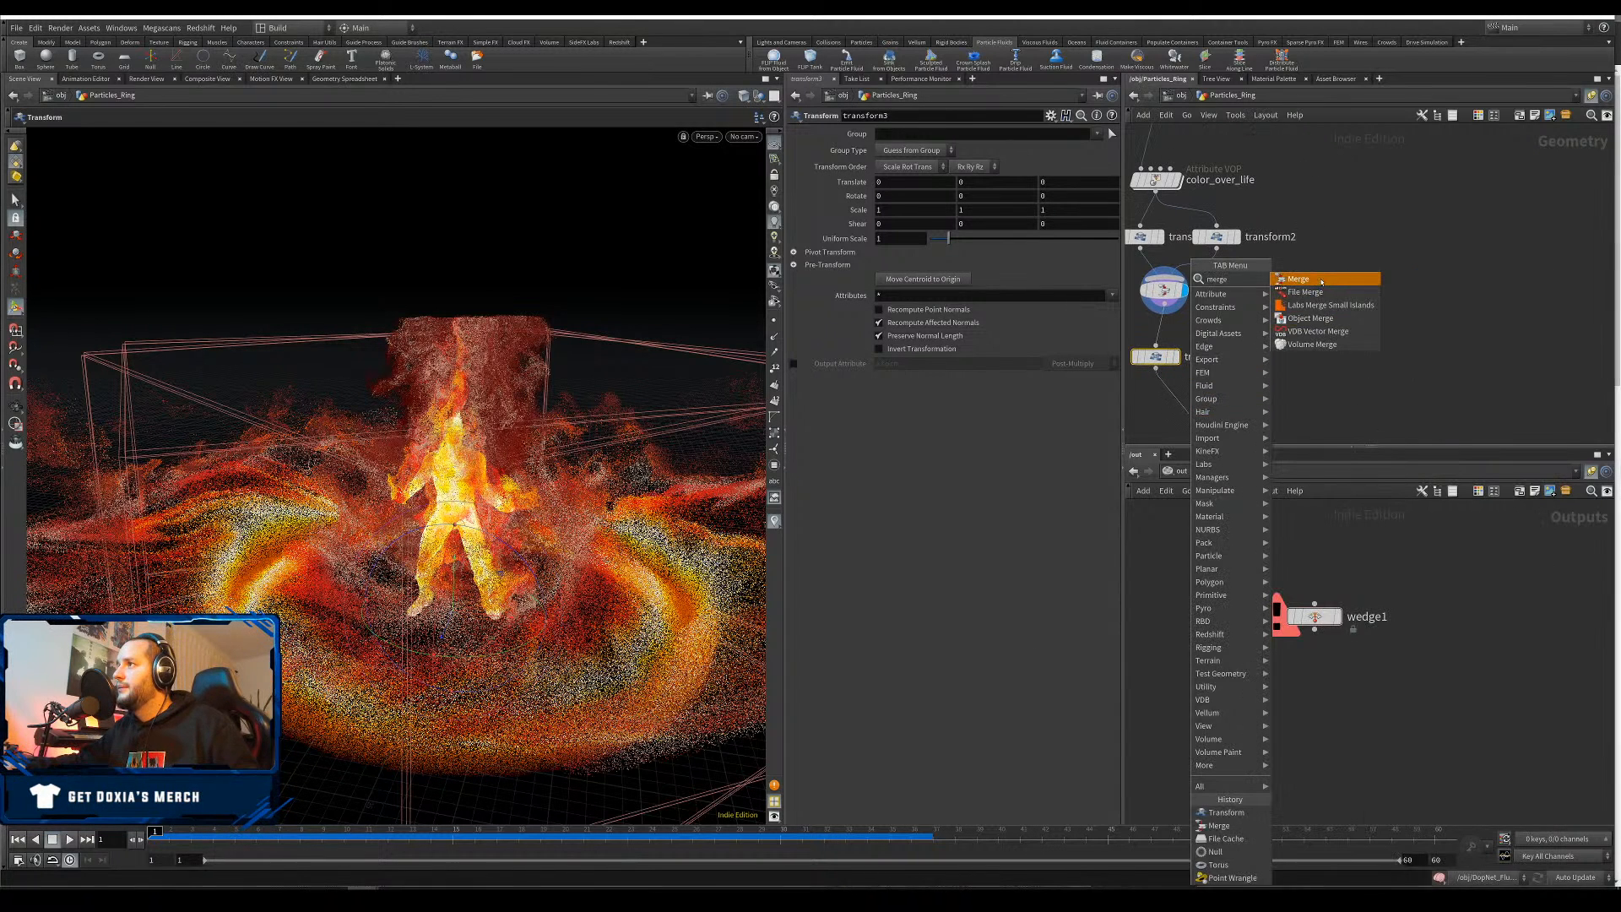
pyautogui.click(1322, 281)
pyautogui.moveTo(1192, 414); pyautogui.dragTo(1220, 407)
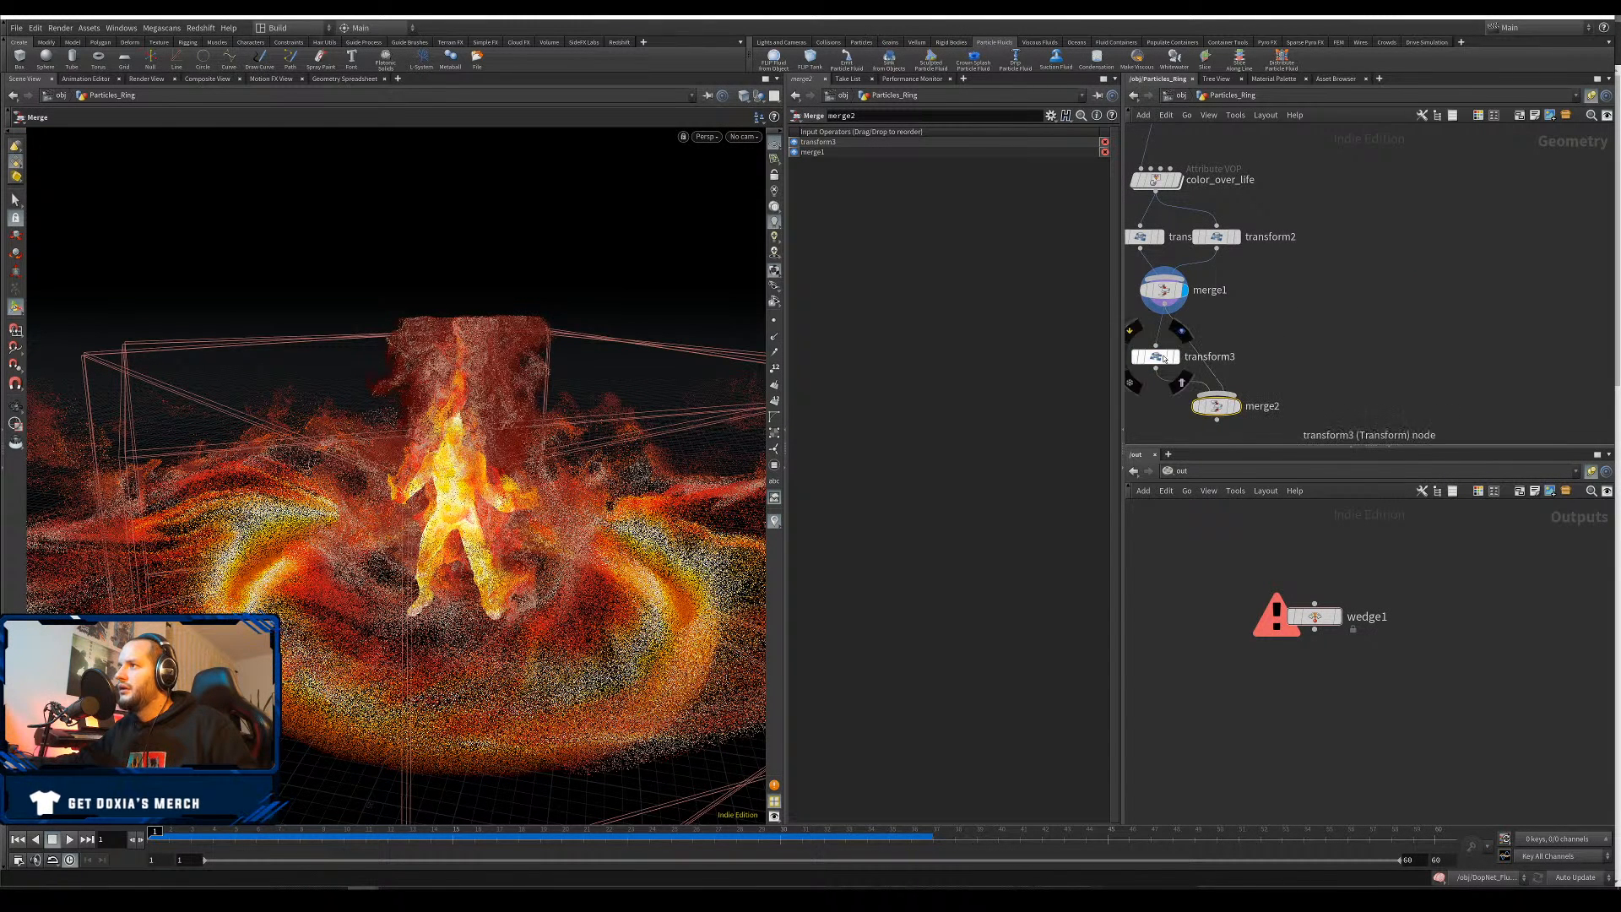
pyautogui.moveTo(1158, 358); pyautogui.dragTo(1129, 361)
# Set the Y scale of transform3 to 0.2 to flatten its copy of the ring particles
pyautogui.moveTo(1140, 416); pyautogui.dragTo(1261, 405, button='middle')
pyautogui.click(1242, 356)
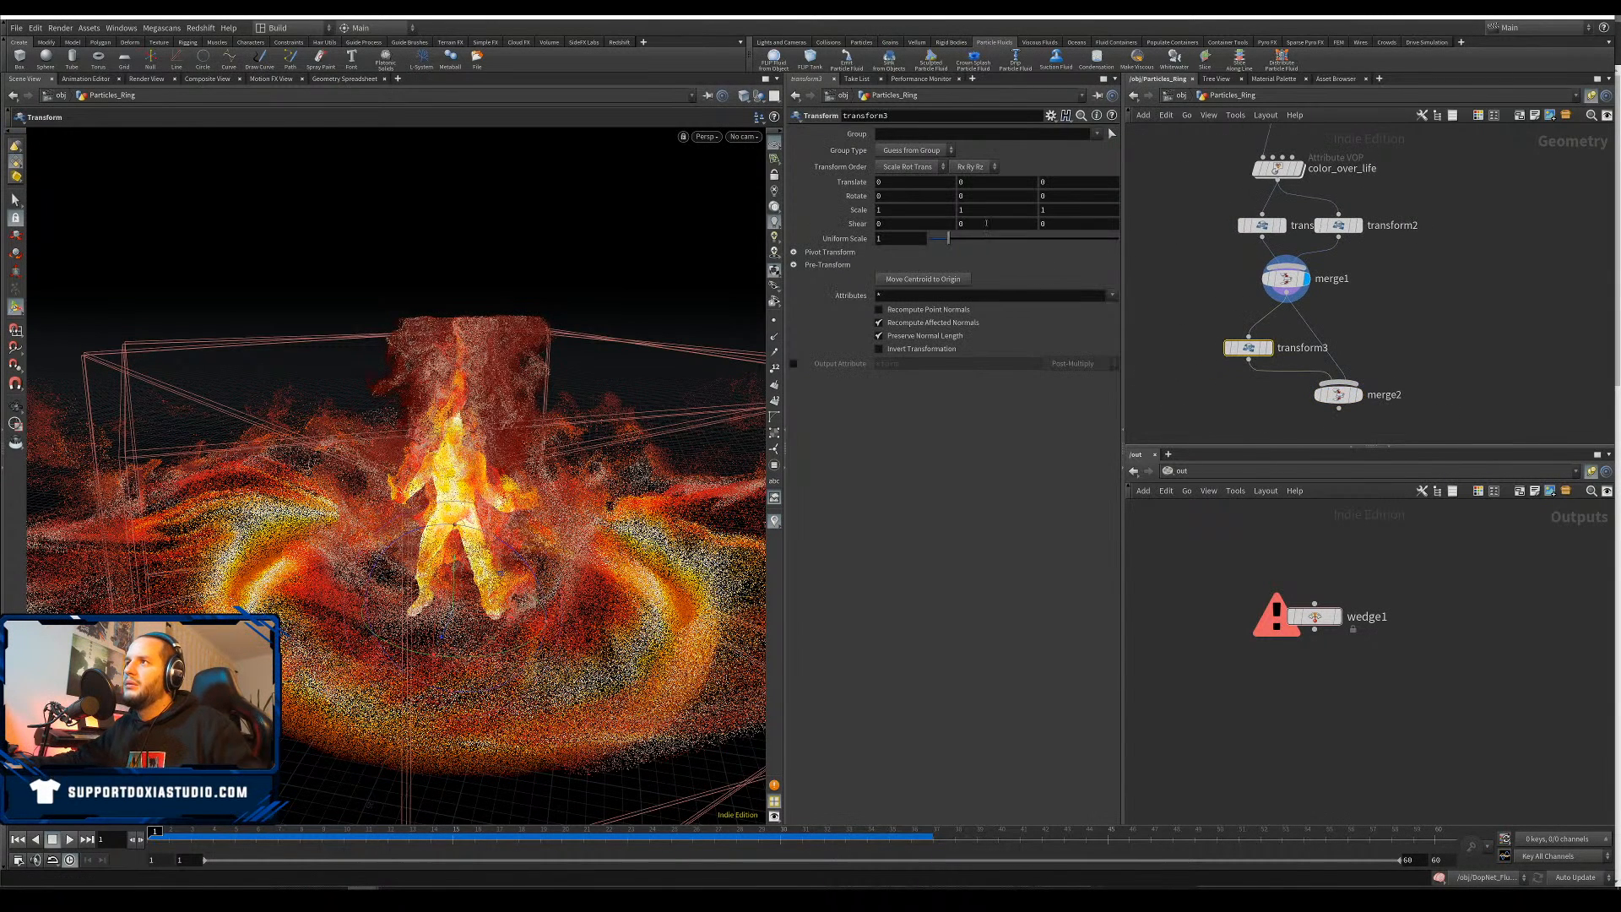
pyautogui.write('0.2')
pyautogui.press('Return')
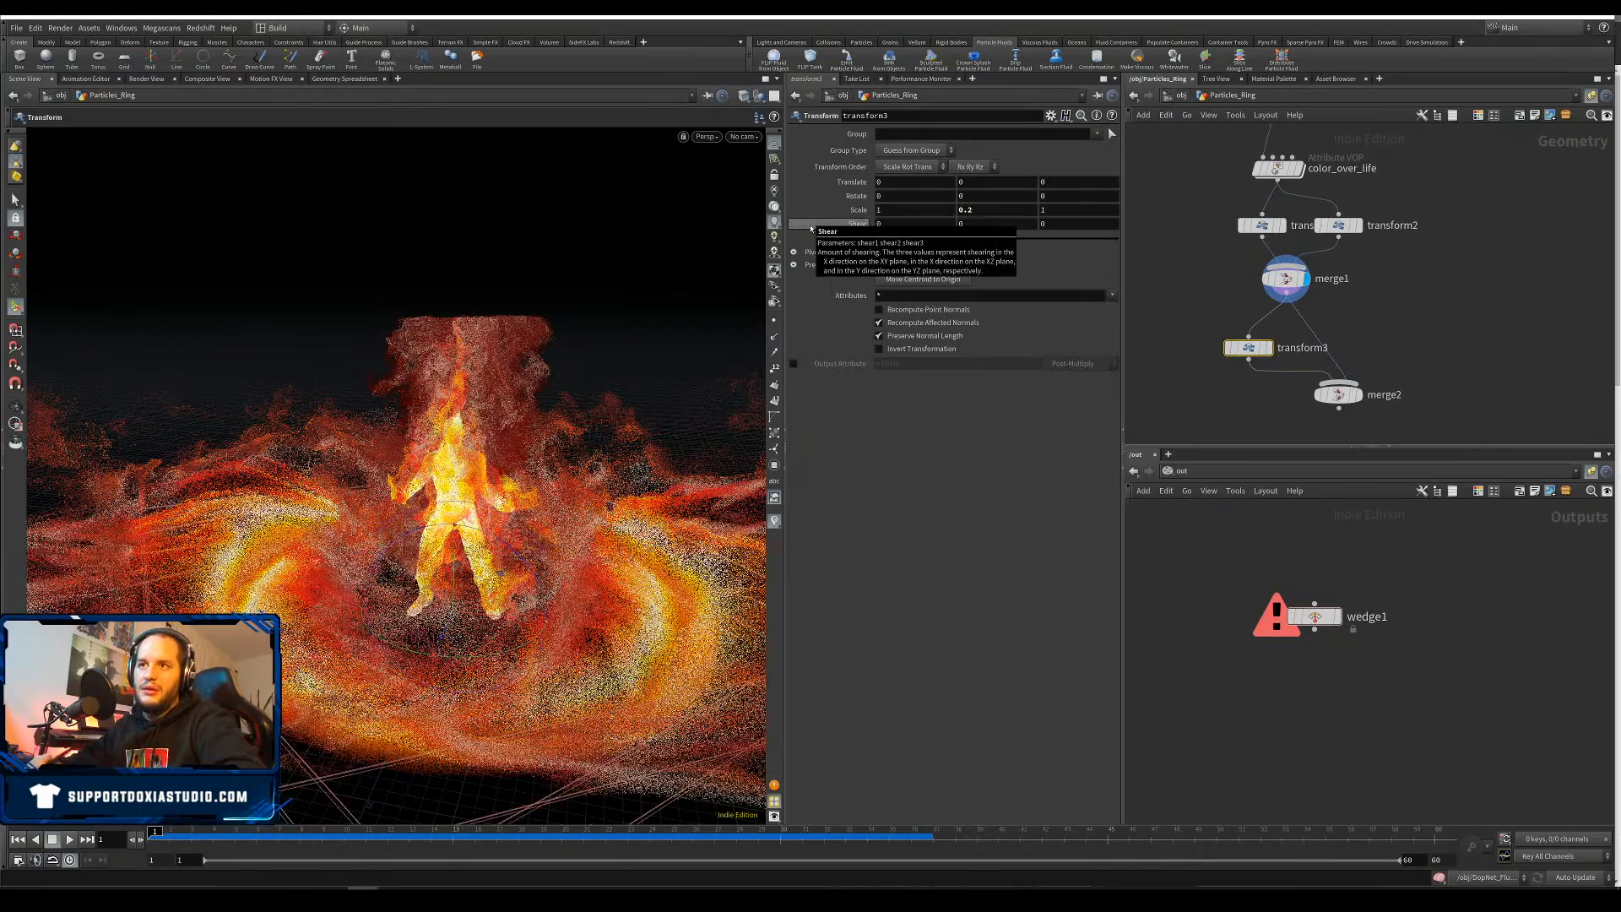
# Rotate the flattened transform3 copy around Y to about 165.5 degrees and check the ring around the character
pyautogui.scroll(-3, 473, 523)
pyautogui.keyDown('alt'); pyautogui.moveTo(473, 524); pyautogui.dragTo(541, 647); pyautogui.keyUp('alt')
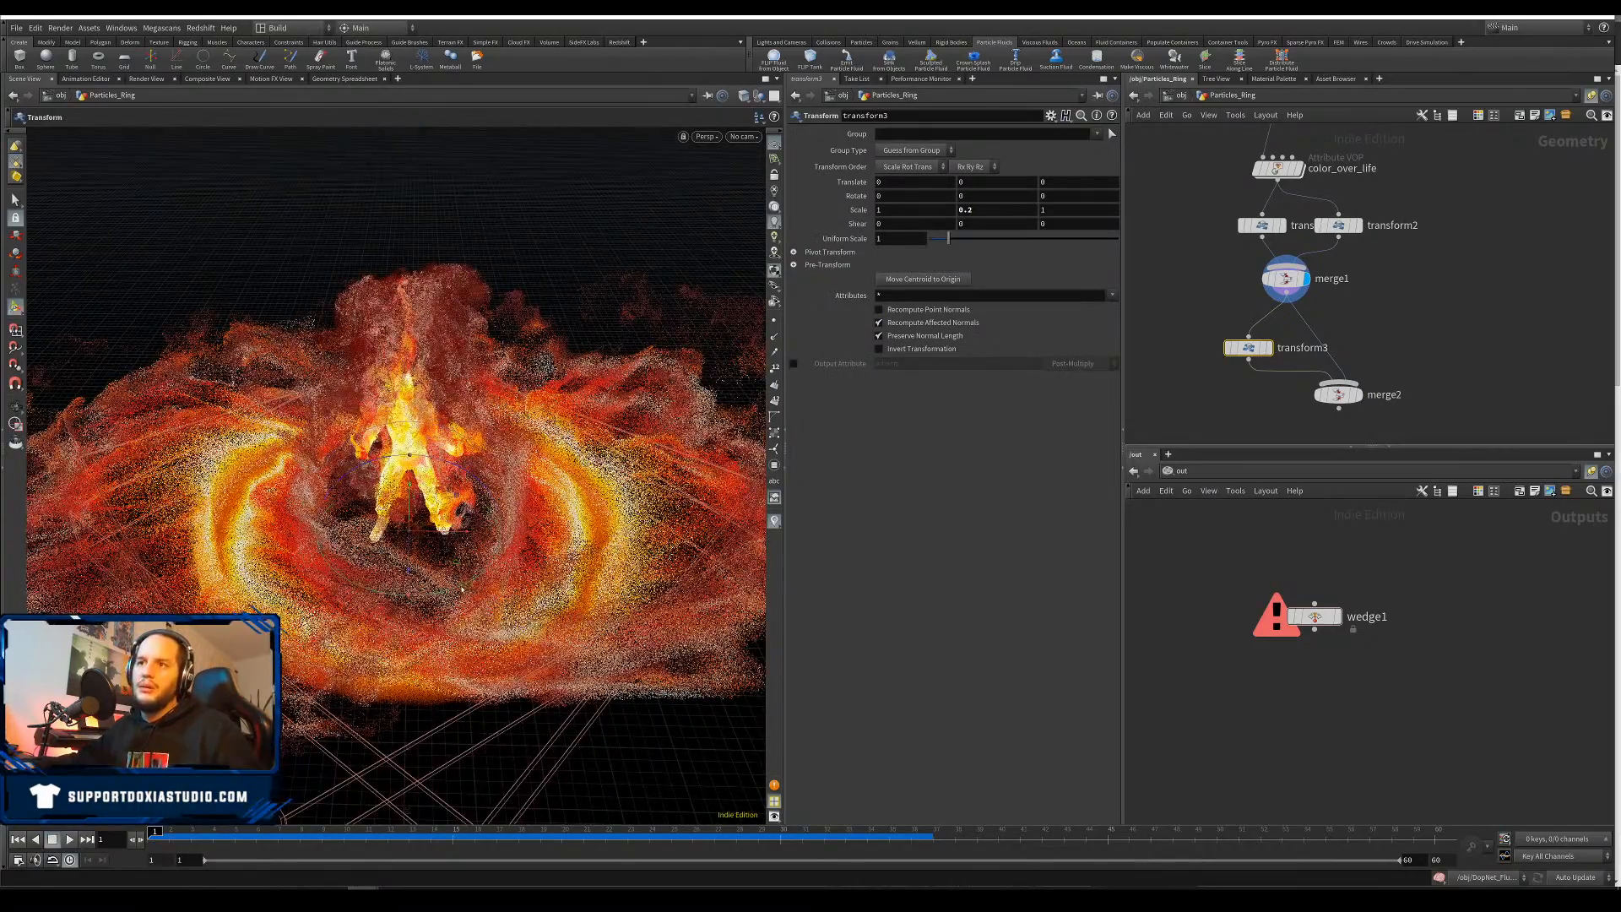
pyautogui.moveTo(462, 589); pyautogui.dragTo(438, 383)
pyautogui.scroll(-3, 302, 606)
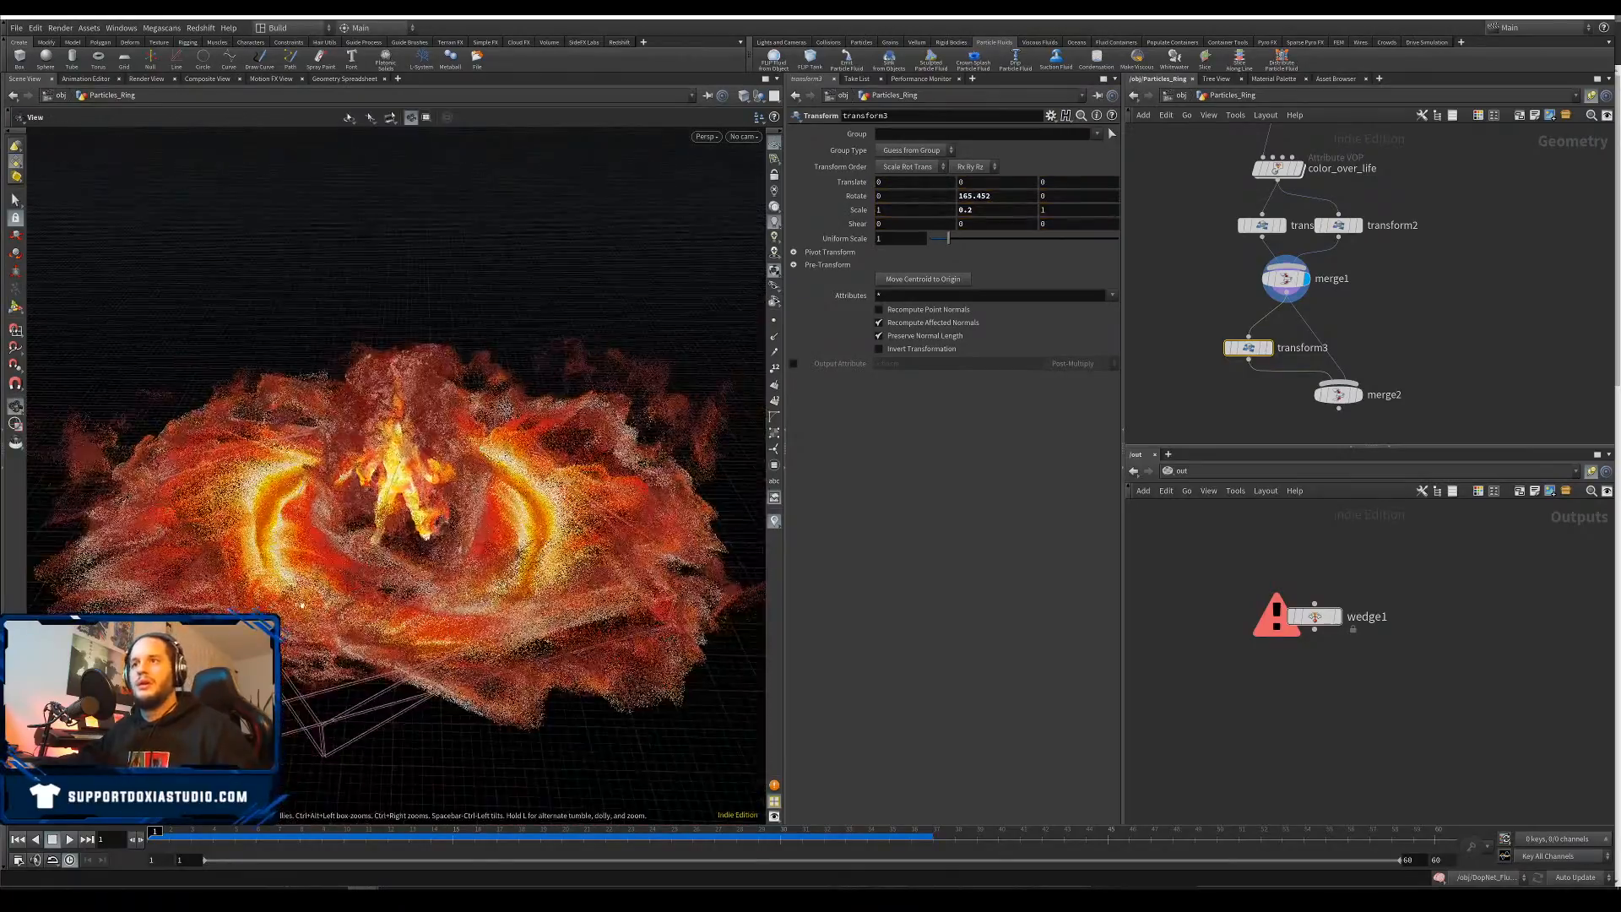
pyautogui.keyDown('alt'); pyautogui.moveTo(302, 605); pyautogui.dragTo(362, 497); pyautogui.keyUp('alt')
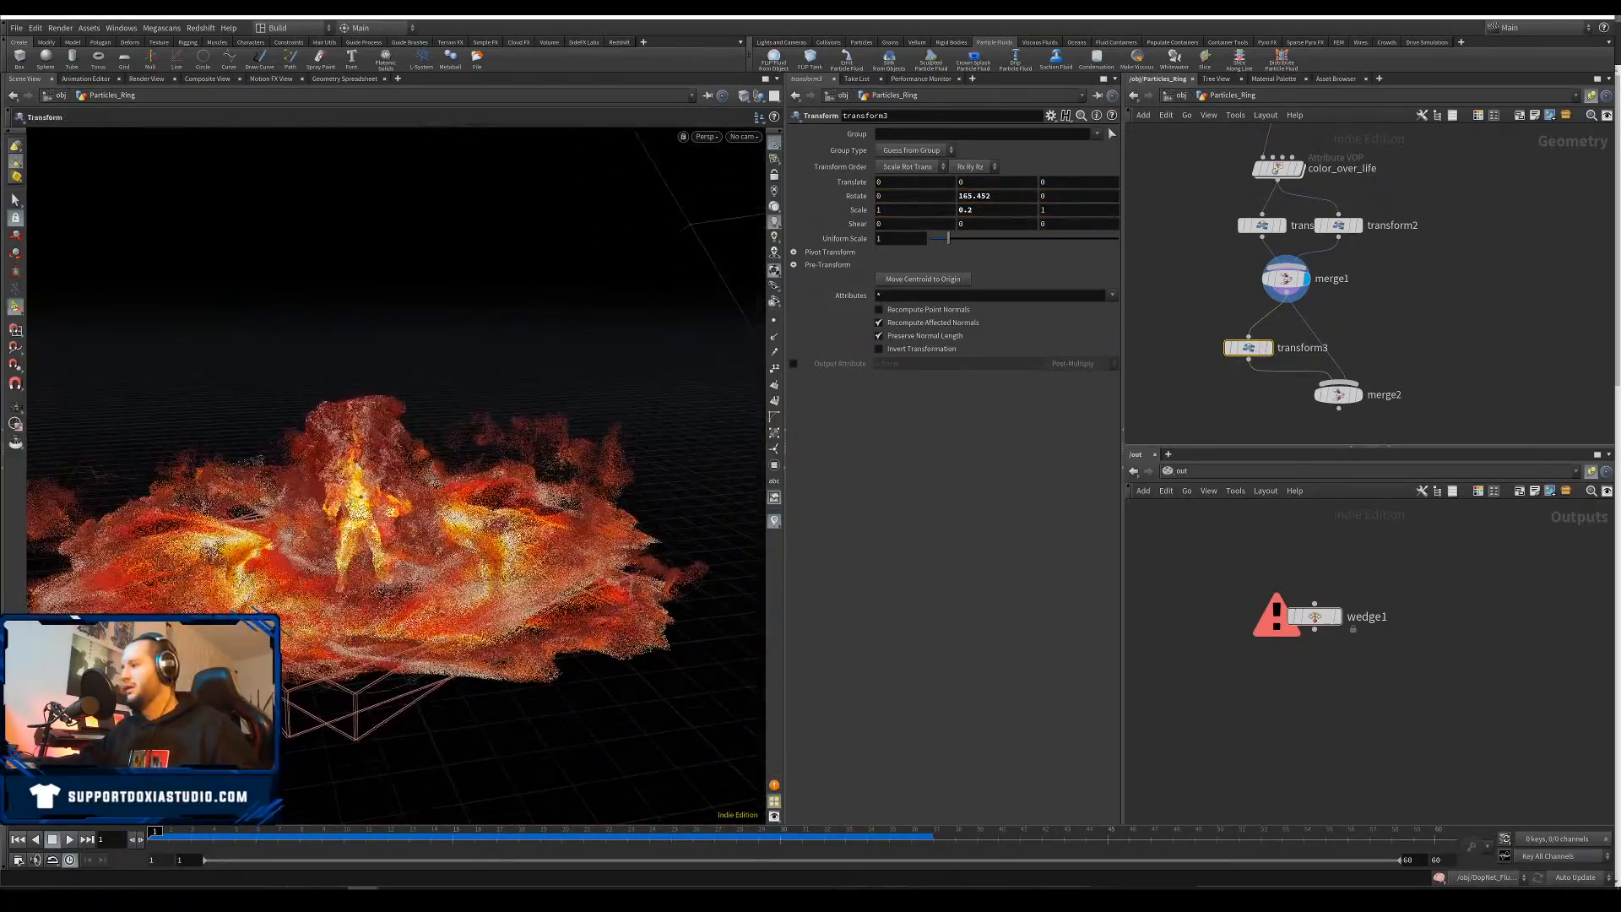
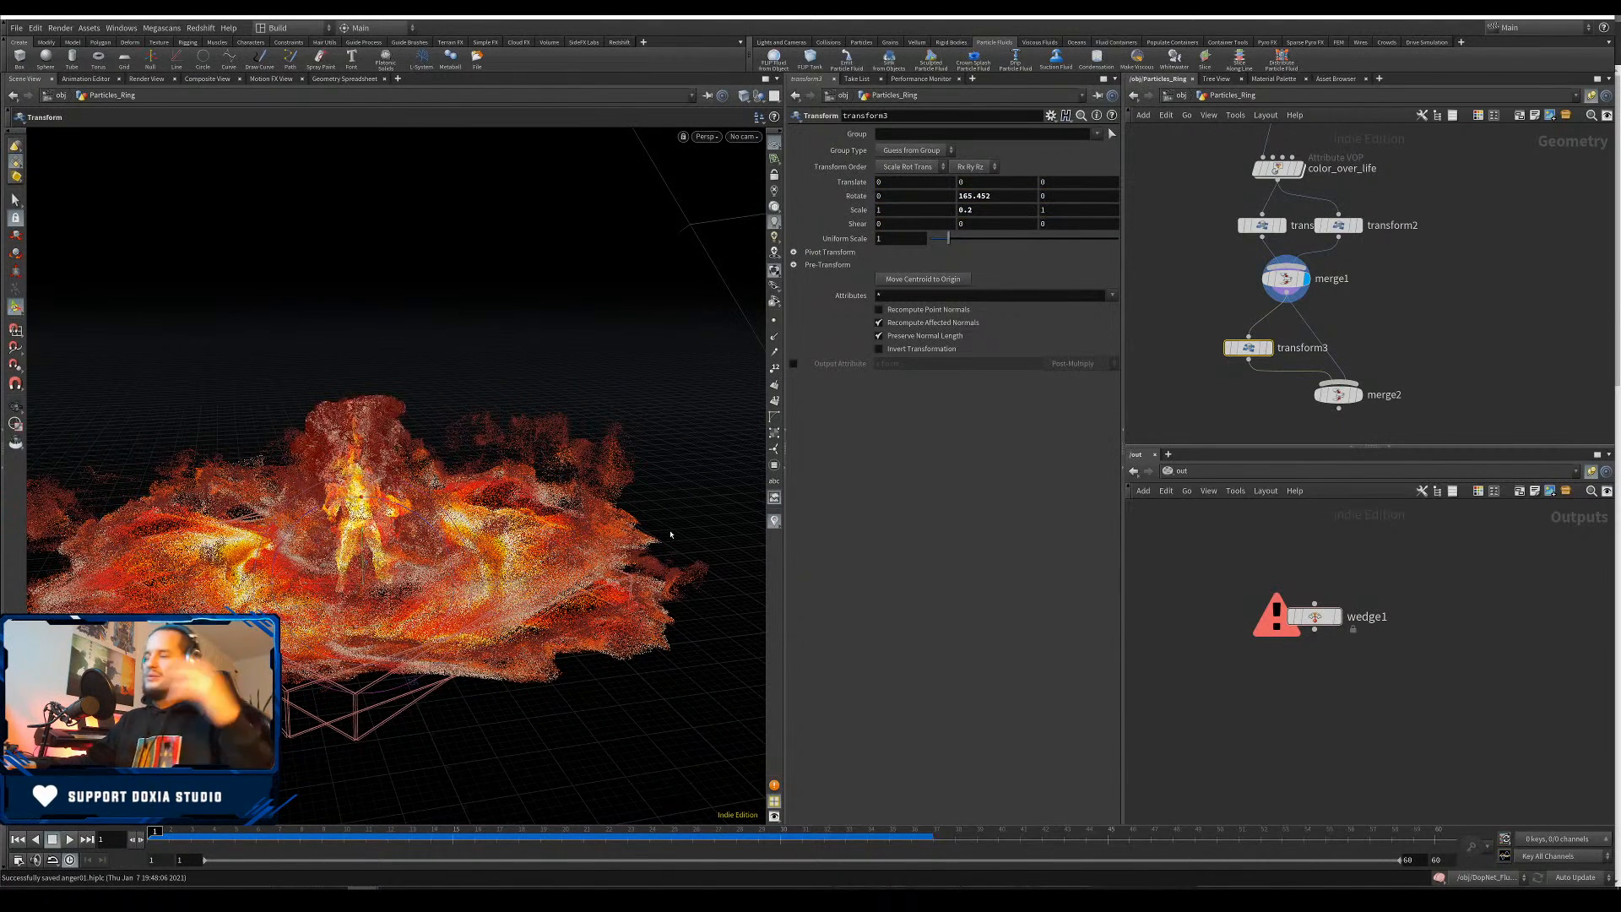
pyautogui.scroll(3, 419, 562)
pyautogui.moveTo(419, 563)
pyautogui.keyDown('alt'); pyautogui.mouseDown()
pyautogui.moveTo(431, 613)
pyautogui.moveTo(422, 515)
pyautogui.moveTo(363, 499)
pyautogui.moveTo(341, 602)
pyautogui.moveTo(397, 710)
pyautogui.moveTo(477, 735)
pyautogui.moveTo(403, 564)
pyautogui.mouseUp(); pyautogui.keyUp('alt')
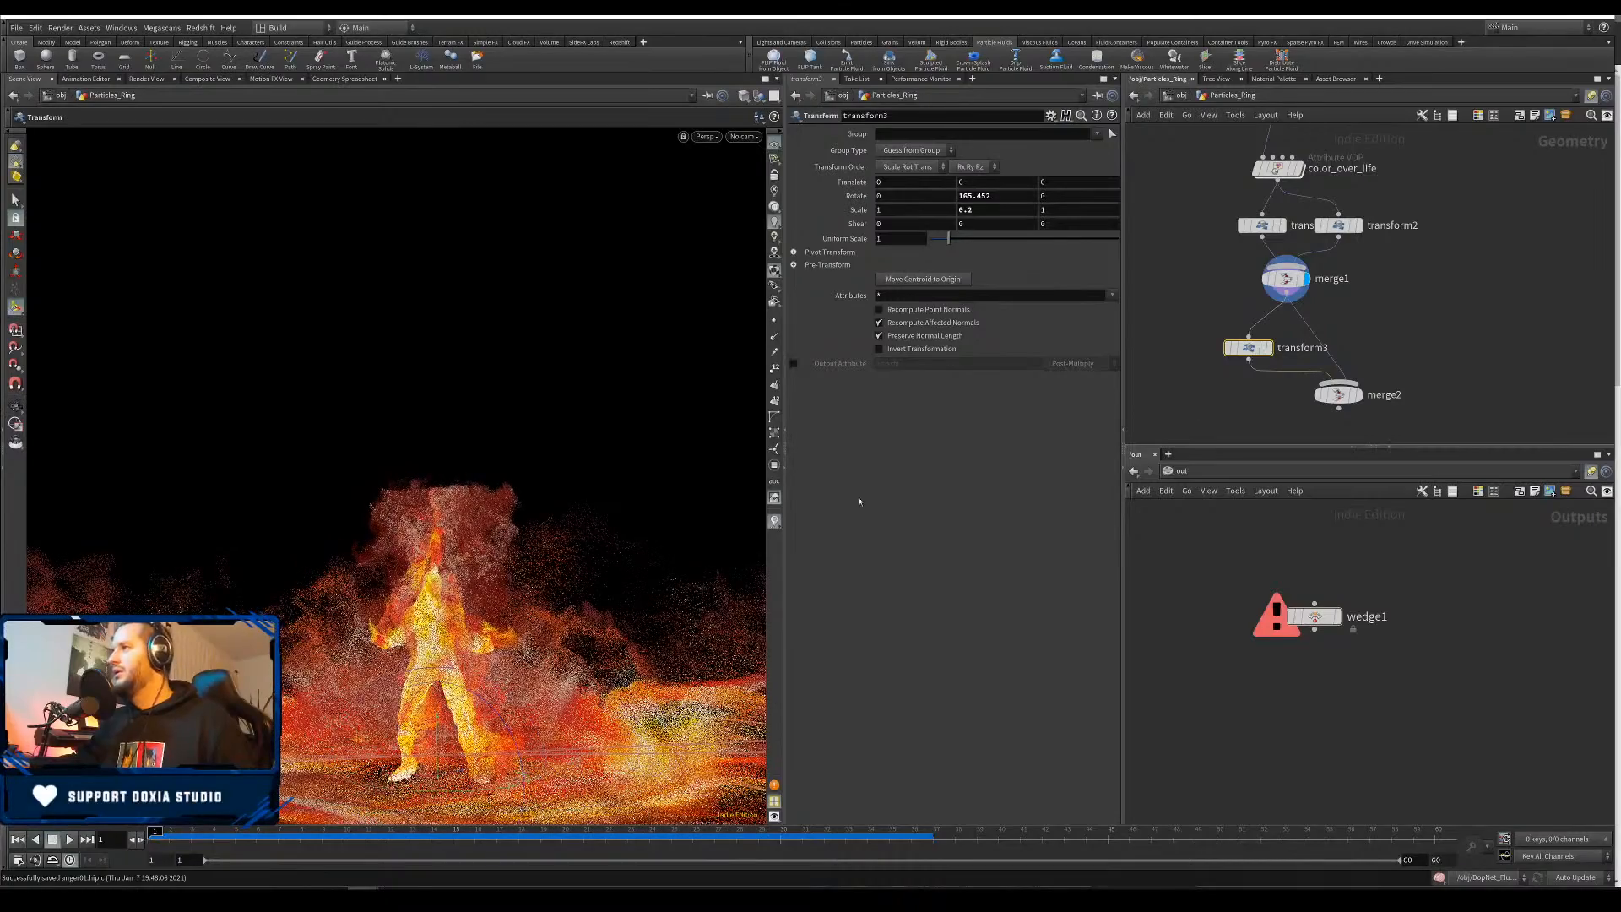
pyautogui.press('Escape')
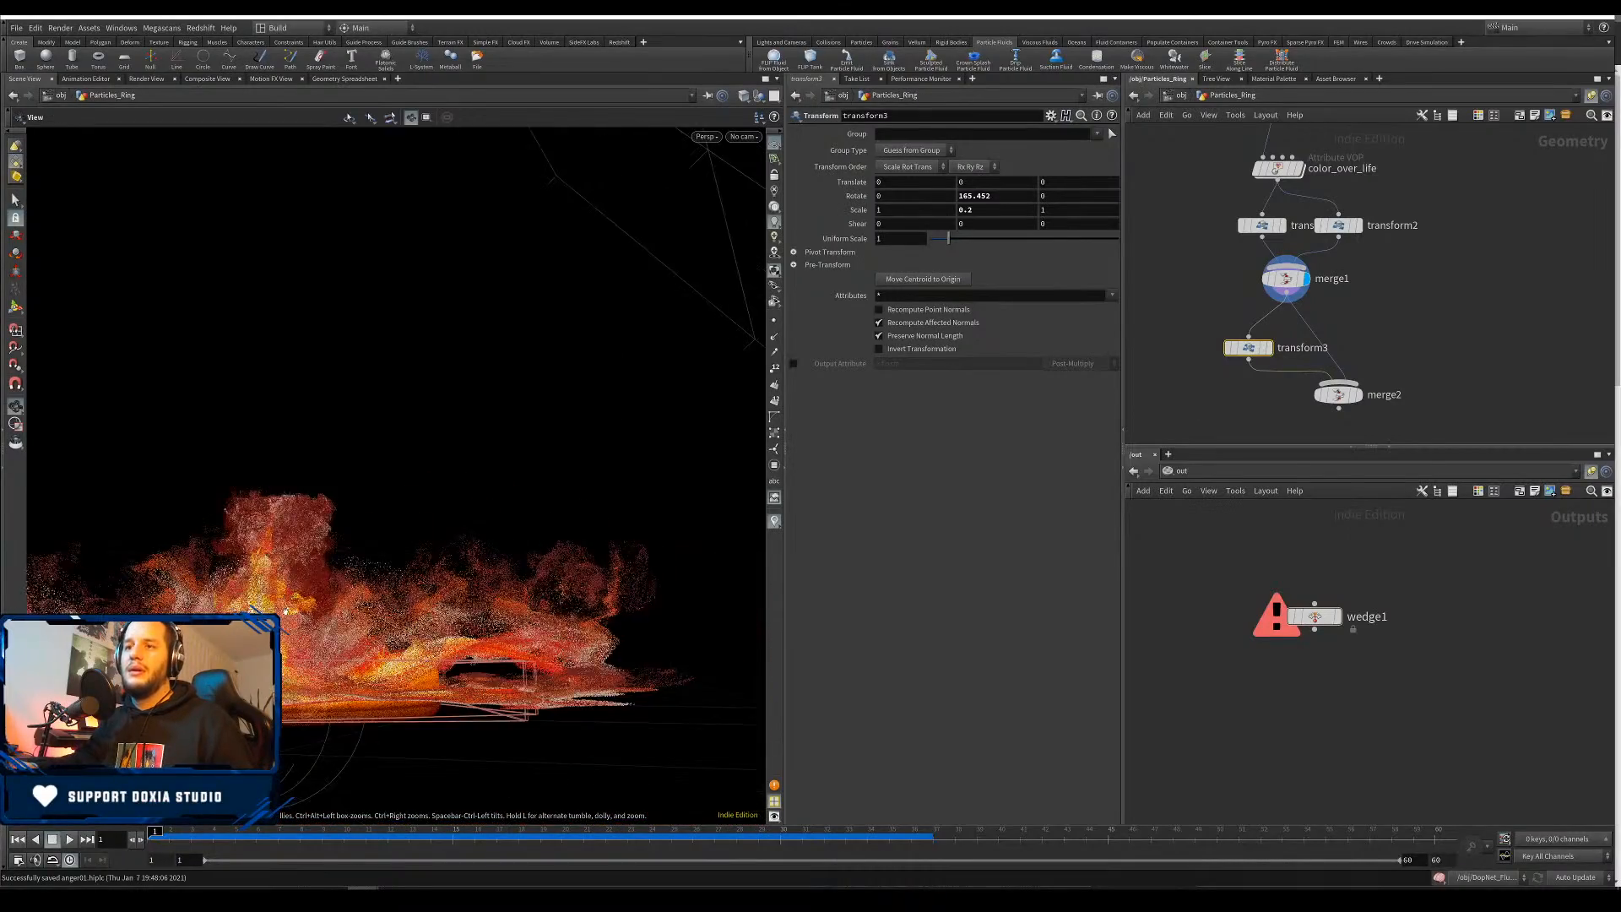
pyautogui.moveTo(285, 609)
pyautogui.mouseDown()
pyautogui.moveTo(408, 595)
pyautogui.moveTo(412, 650)
pyautogui.moveTo(410, 595)
pyautogui.moveTo(419, 663)
pyautogui.mouseUp()
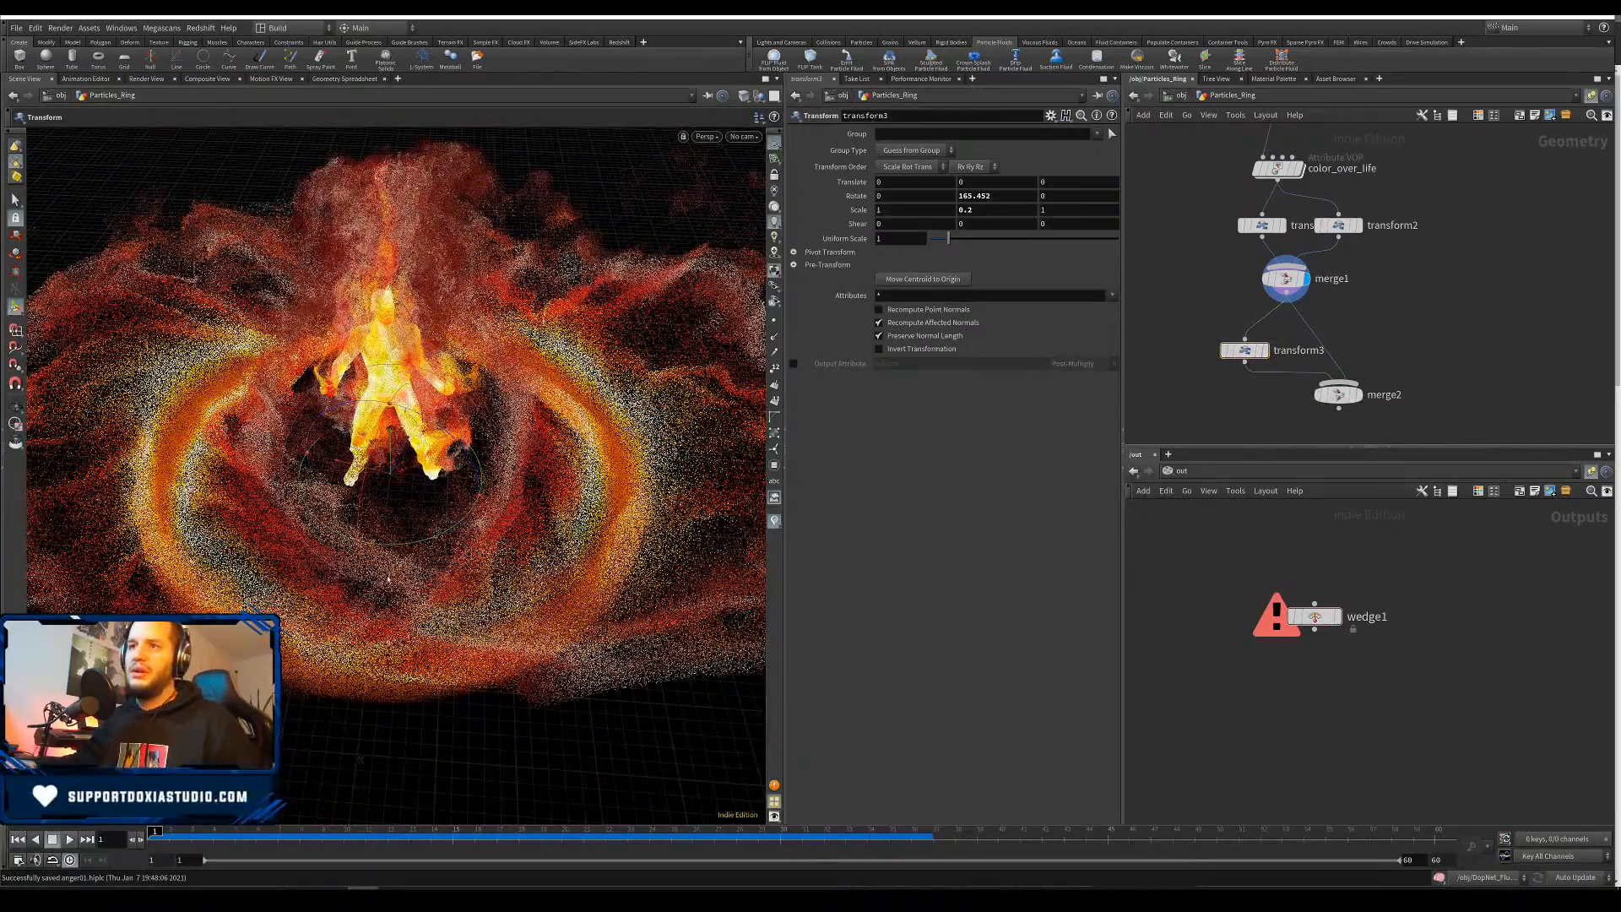
# Display merge2 and rotate transform3 around Y to 203.25 degrees so its ring particles offset the merge1 copies
pyautogui.click(1364, 396)
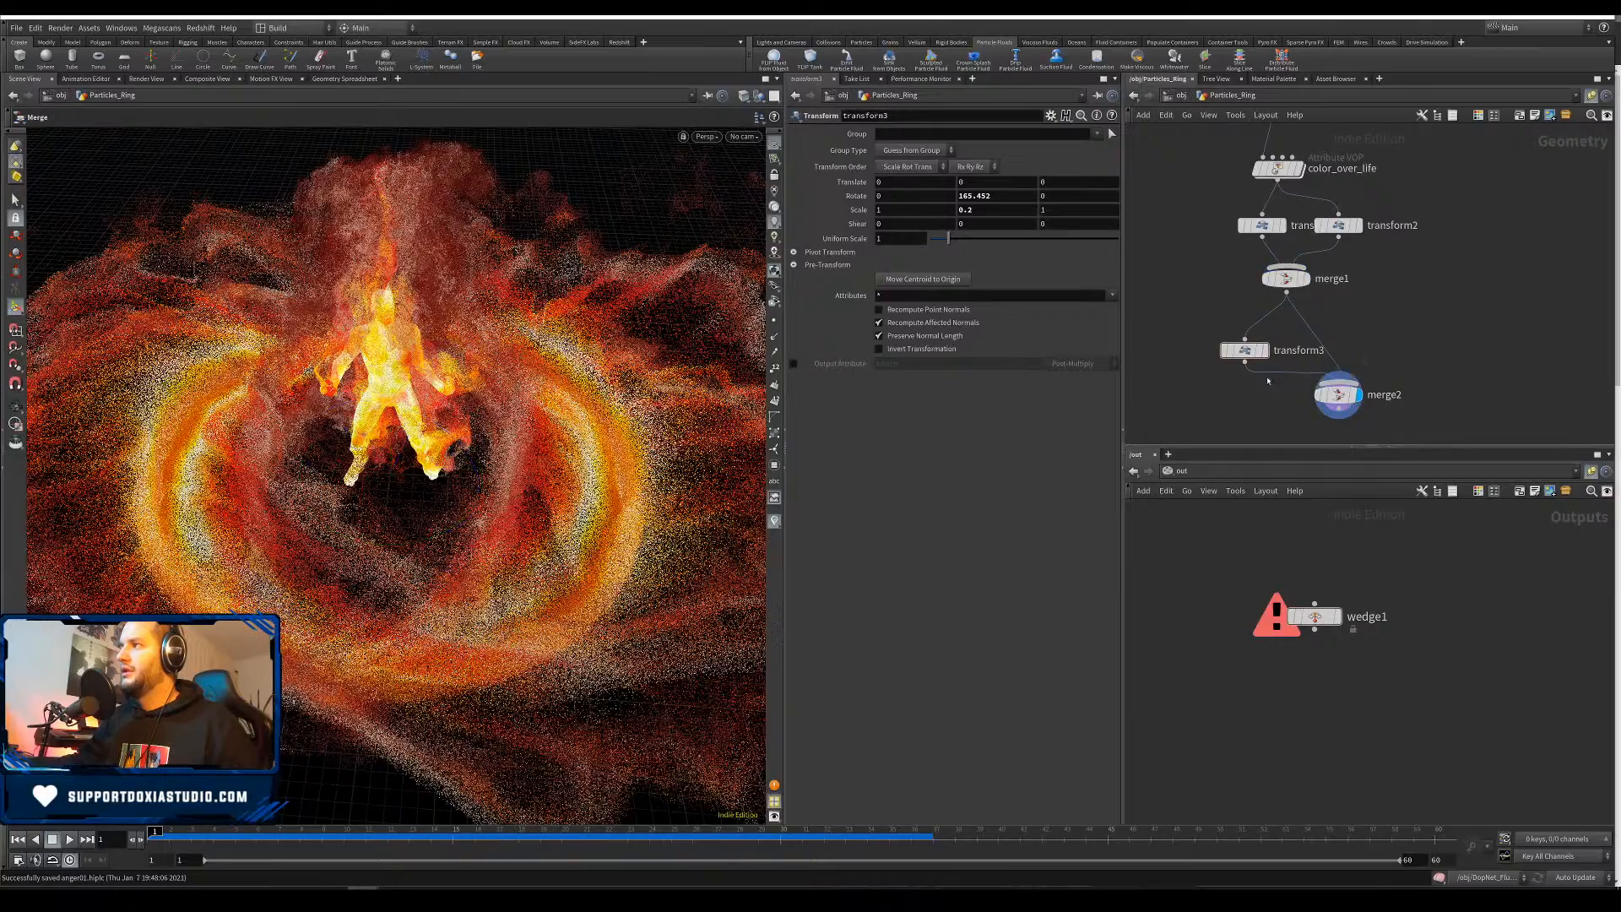
pyautogui.click(1245, 353)
pyautogui.moveTo(398, 546); pyautogui.dragTo(461, 526)
pyautogui.keyDown('alt'); pyautogui.moveTo(461, 526); pyautogui.dragTo(352, 532); pyautogui.keyUp('alt')
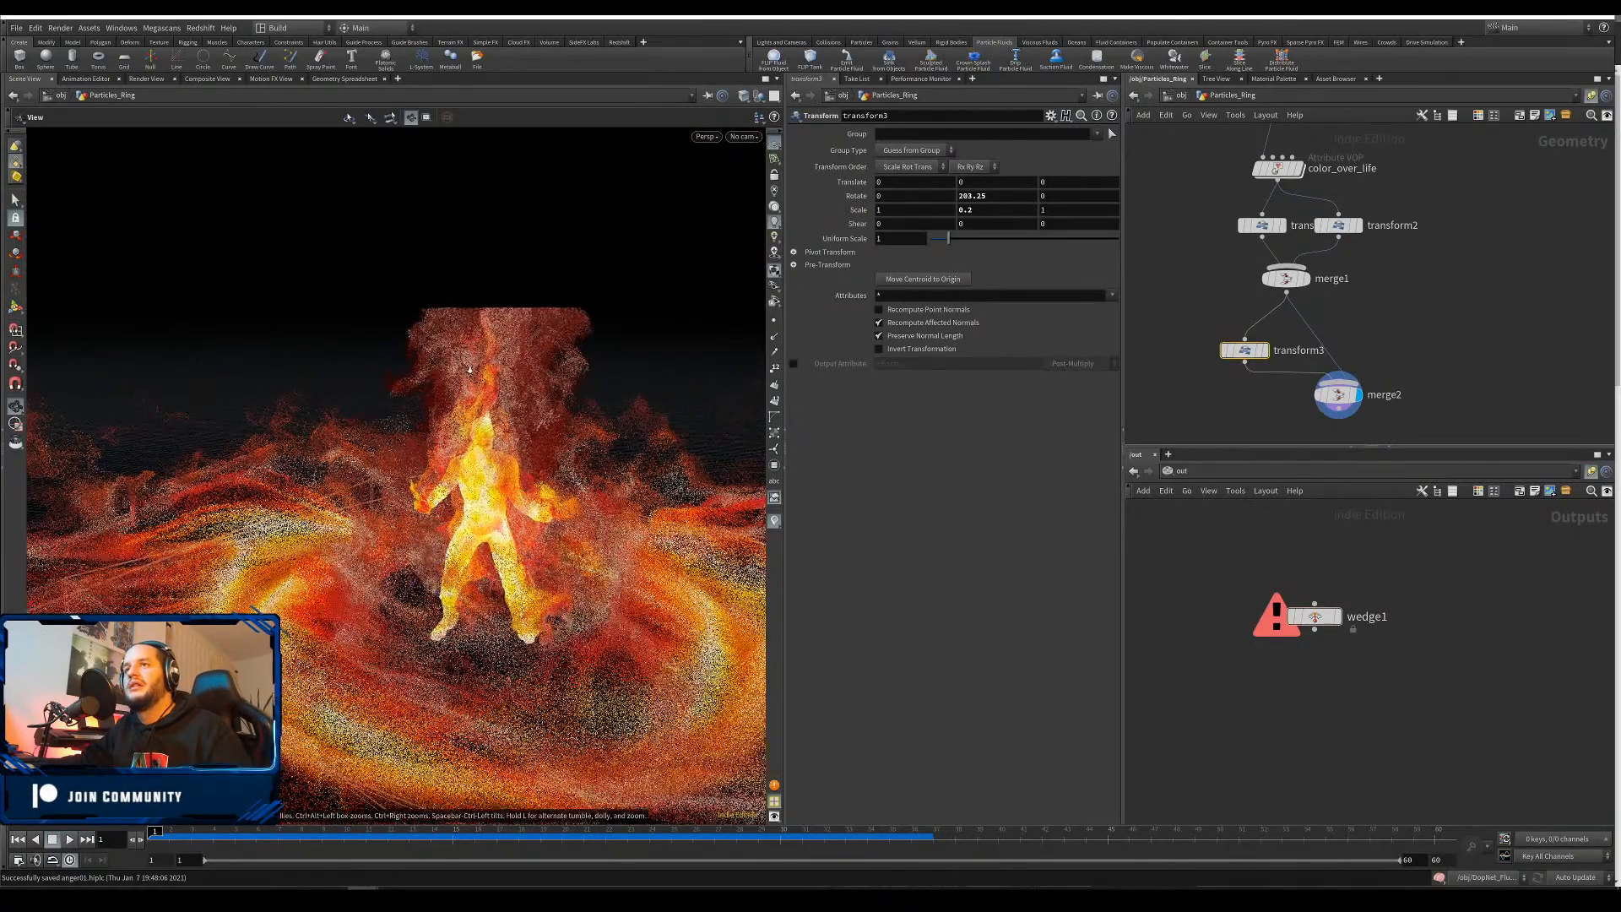
pyautogui.moveTo(474, 401)
pyautogui.keyDown('alt'); pyautogui.mouseDown()
pyautogui.moveTo(534, 395)
pyautogui.moveTo(524, 375)
pyautogui.mouseUp(); pyautogui.keyUp('alt')
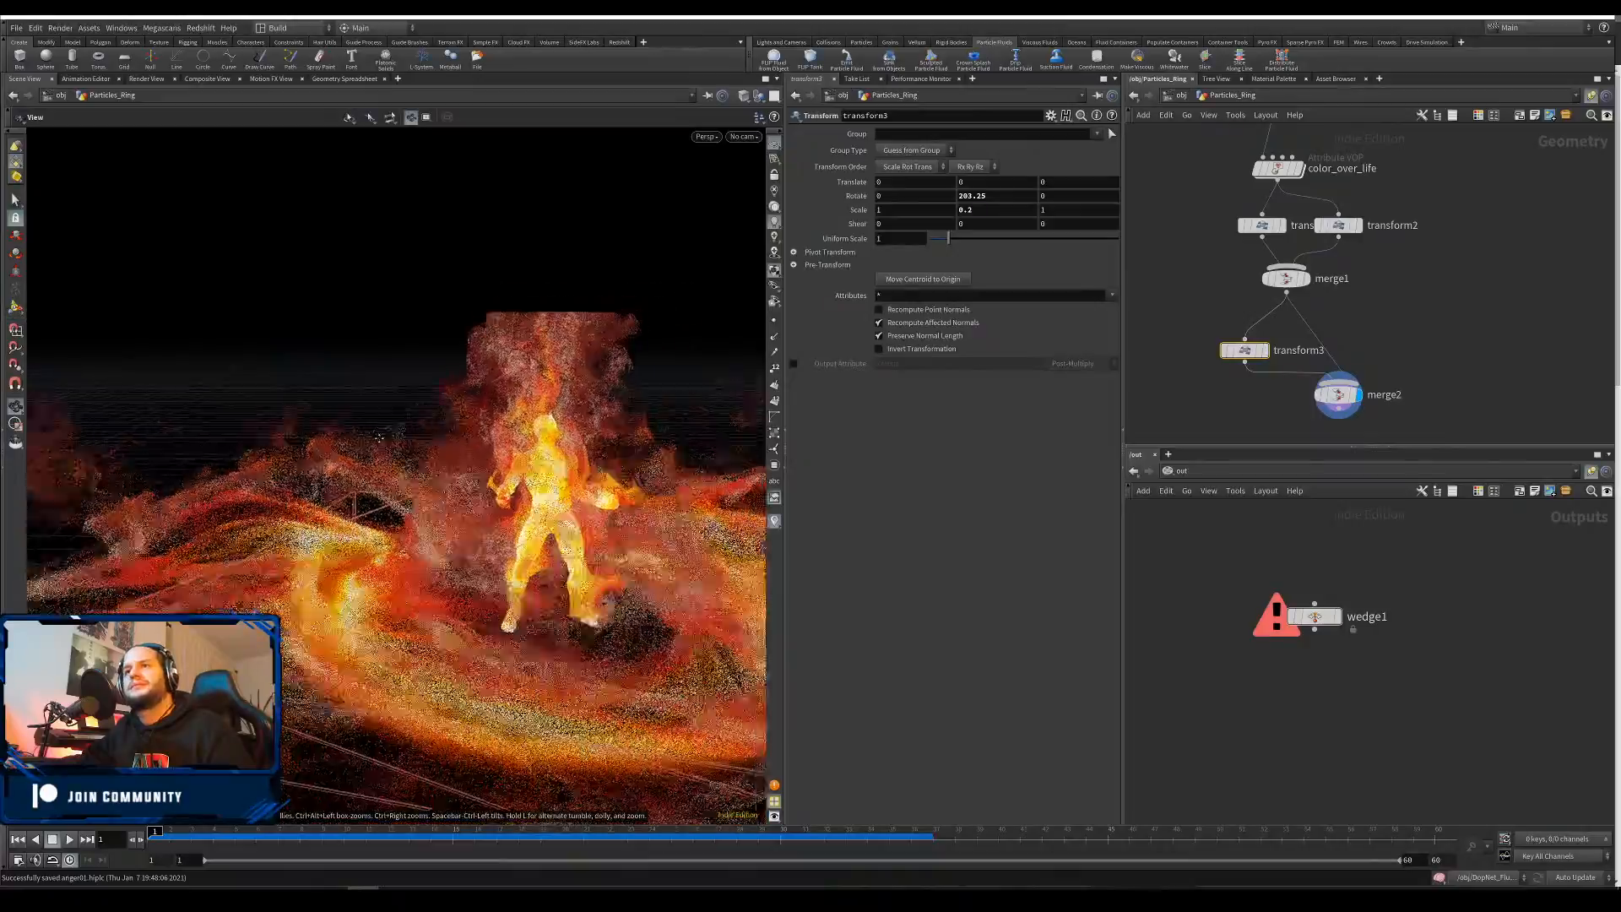
pyautogui.moveTo(342, 452)
pyautogui.mouseDown()
pyautogui.moveTo(423, 524)
pyautogui.moveTo(449, 524)
pyautogui.moveTo(436, 472)
pyautogui.moveTo(358, 505)
pyautogui.moveTo(396, 537)
pyautogui.moveTo(642, 603)
pyautogui.moveTo(451, 488)
pyautogui.moveTo(370, 465)
pyautogui.mouseUp()
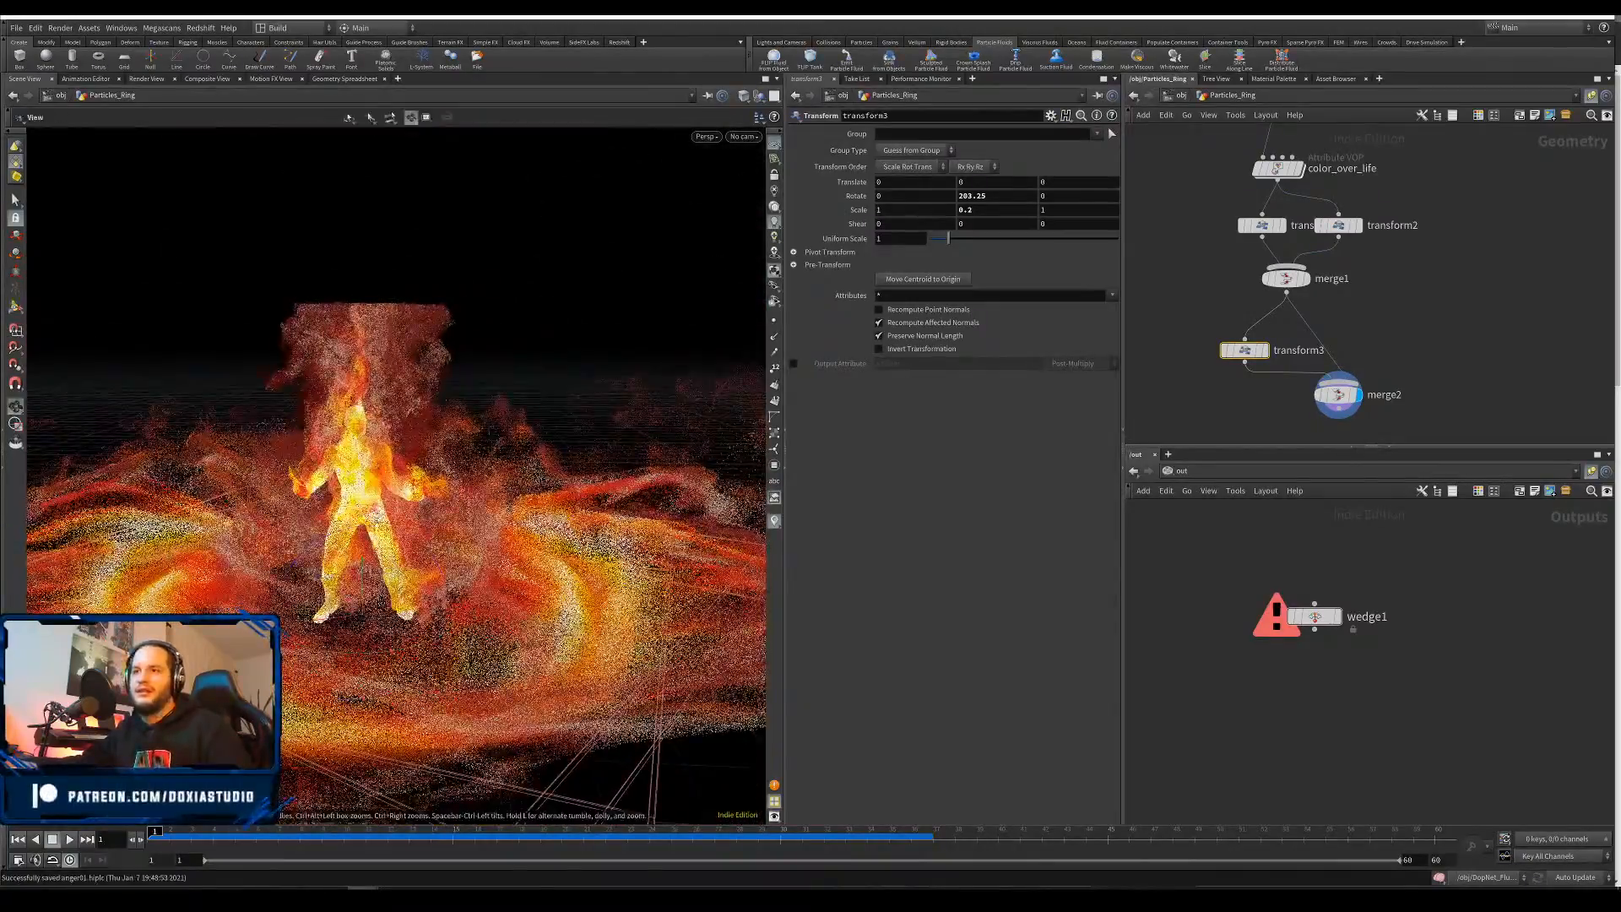
pyautogui.moveTo(466, 473)
pyautogui.keyDown('alt'); pyautogui.mouseDown()
pyautogui.moveTo(462, 512)
pyautogui.moveTo(454, 481)
pyautogui.mouseUp(); pyautogui.keyUp('alt')
# Try a larger particle point size of about 3.41 pixels in the viewport display options
pyautogui.press('d')
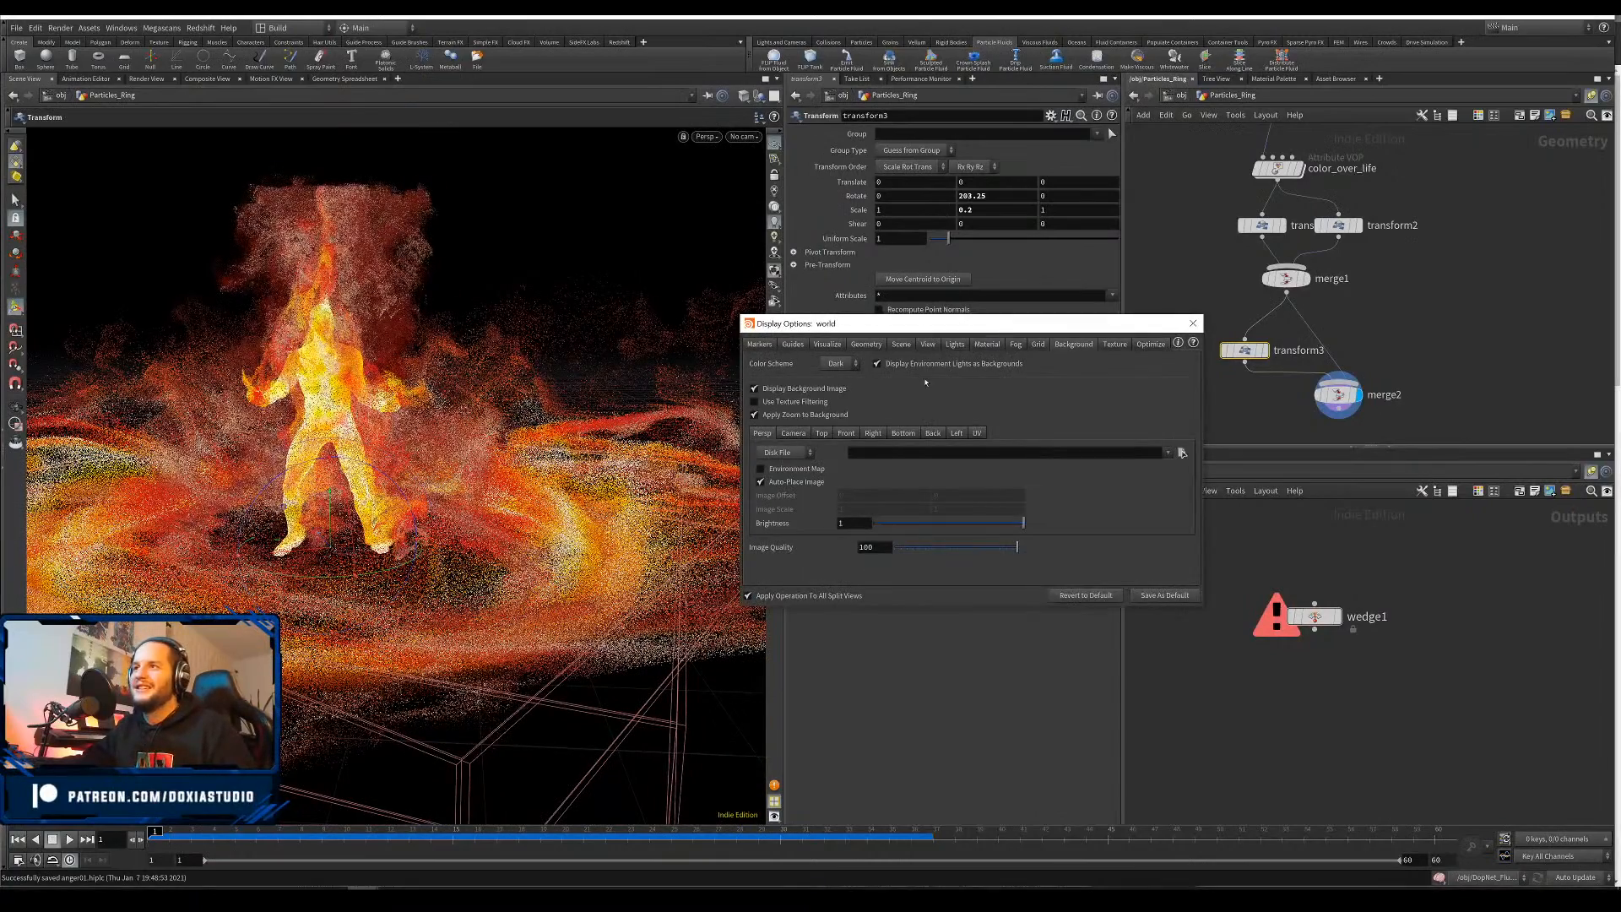
pyautogui.click(869, 345)
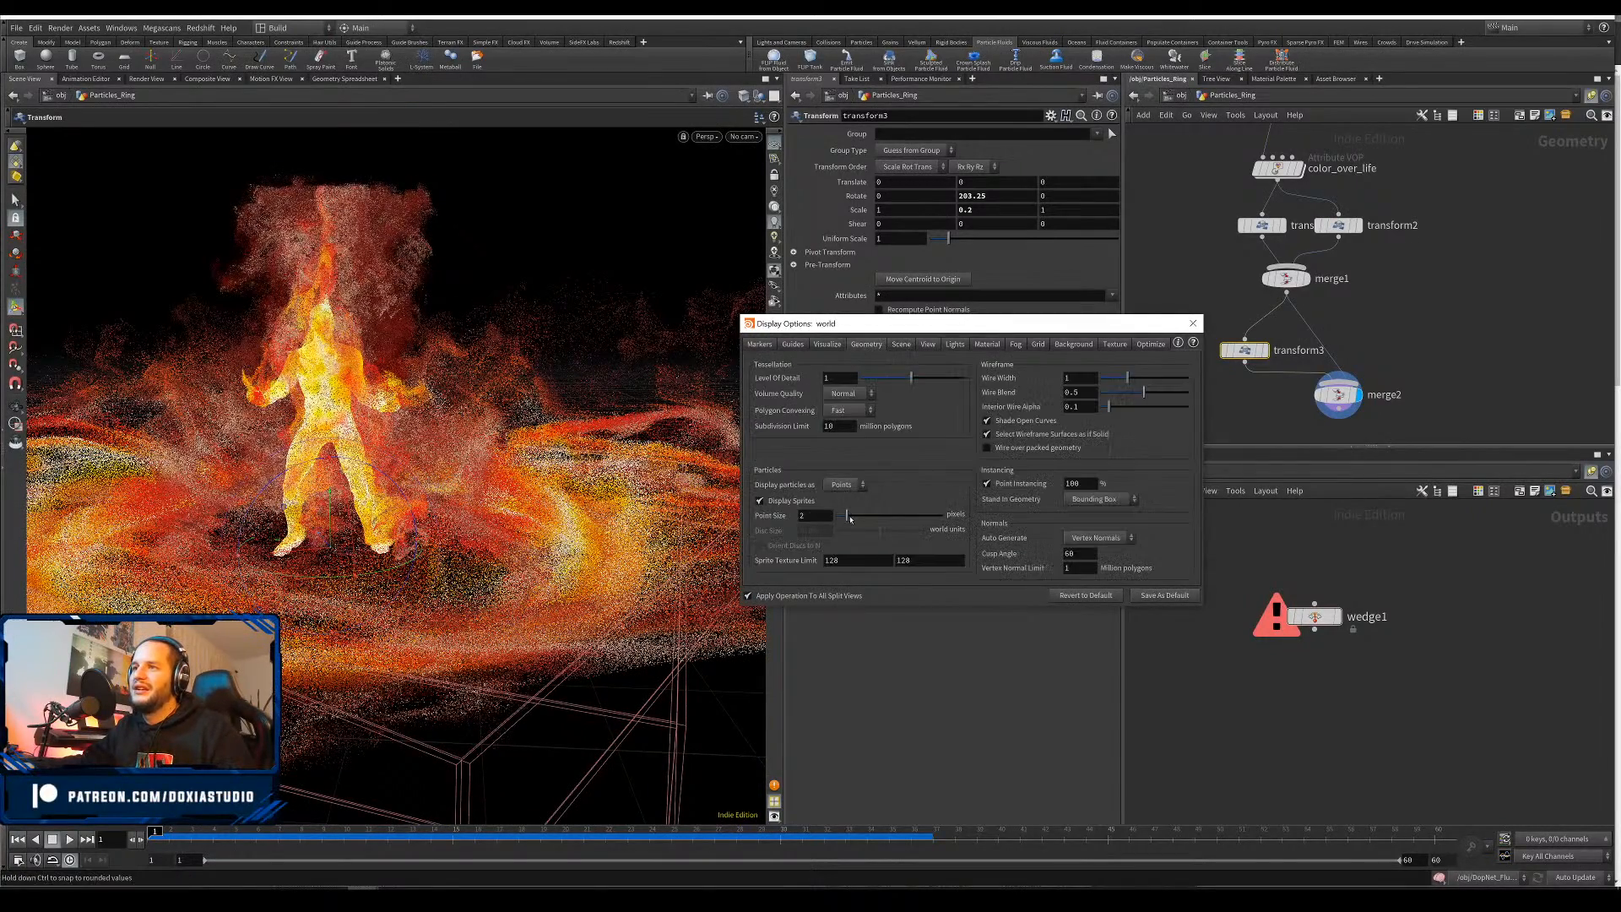
pyautogui.moveTo(850, 518); pyautogui.dragTo(861, 520)
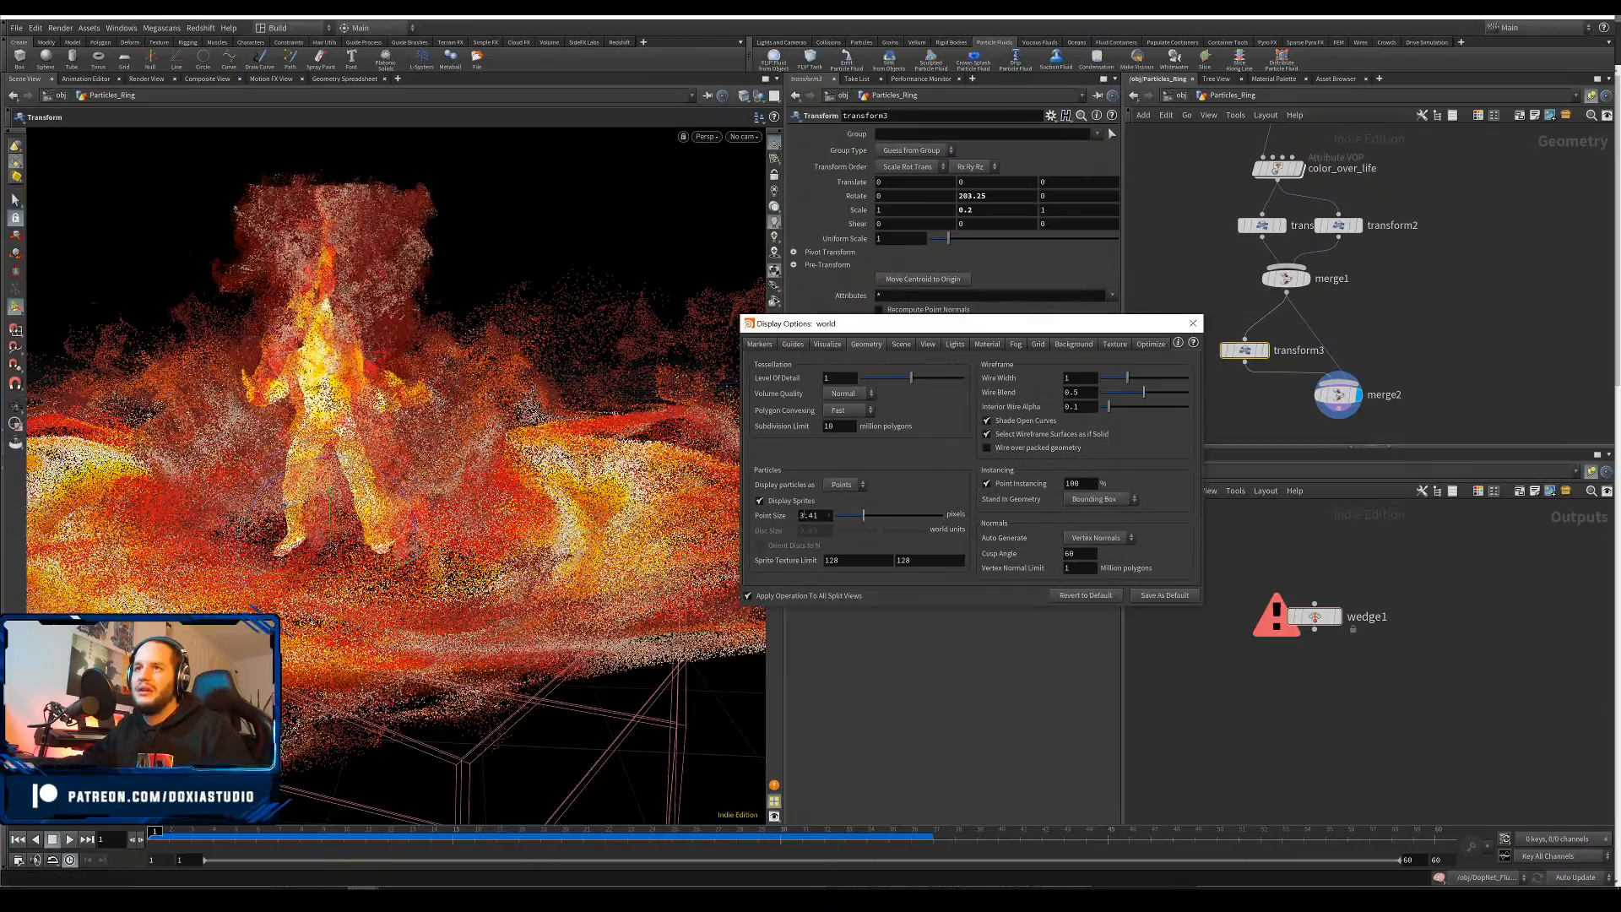
pyautogui.moveTo(367, 565)
pyautogui.keyDown('alt'); pyautogui.mouseDown()
pyautogui.moveTo(486, 629)
pyautogui.moveTo(443, 548)
pyautogui.mouseUp(); pyautogui.keyUp('alt')
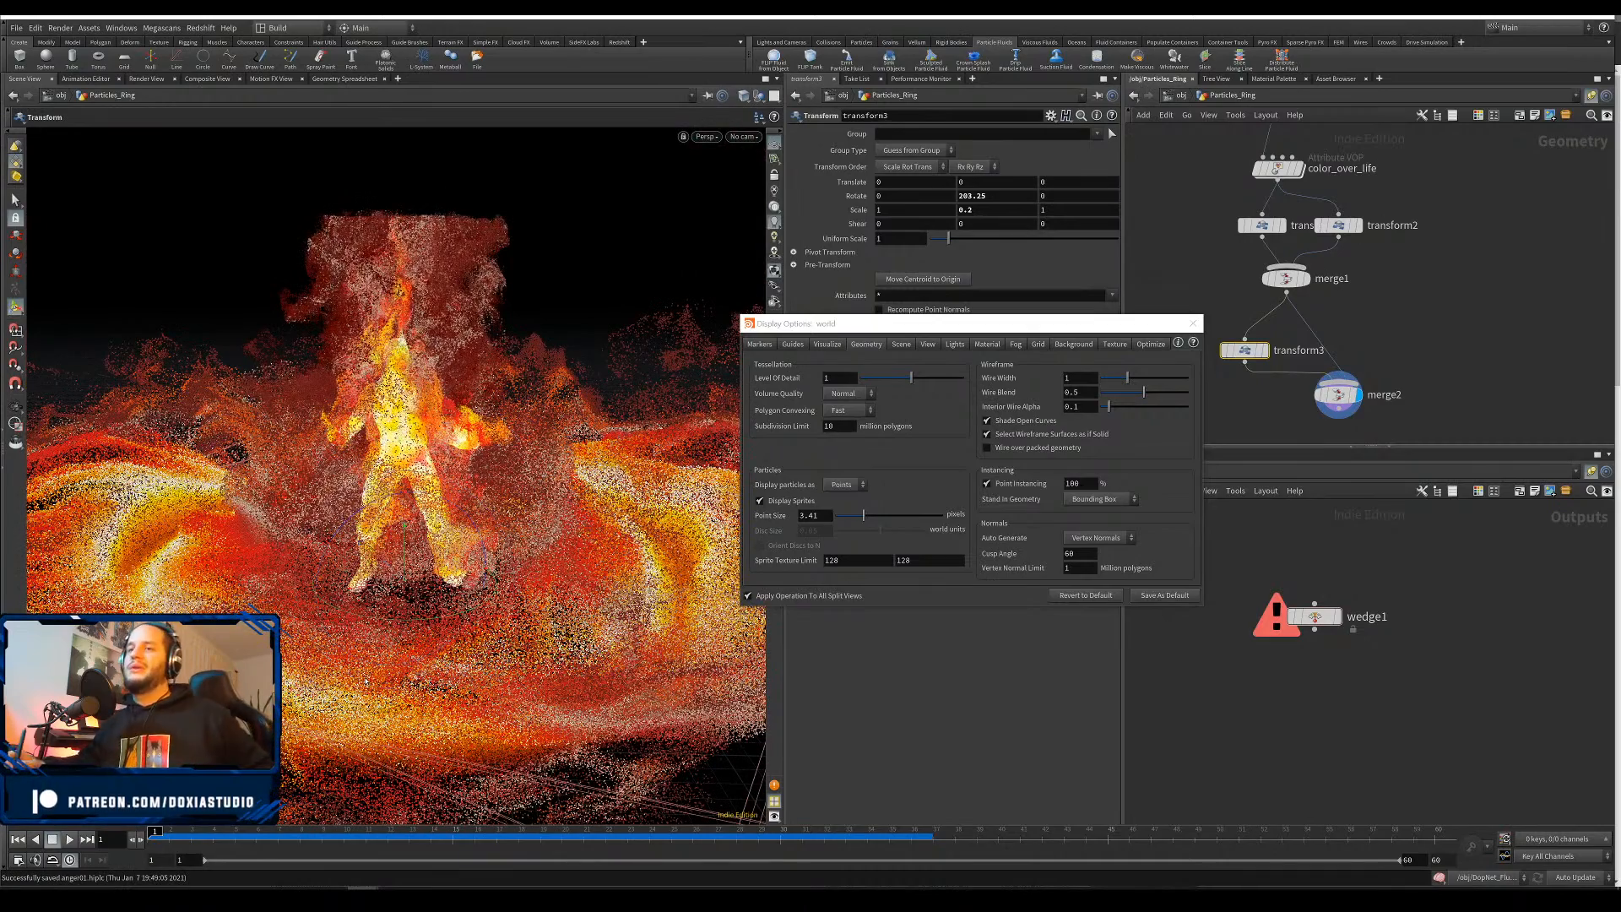
# Try a particle point size of 1 pixel, restore it to 2, and close the display options
pyautogui.click(828, 514)
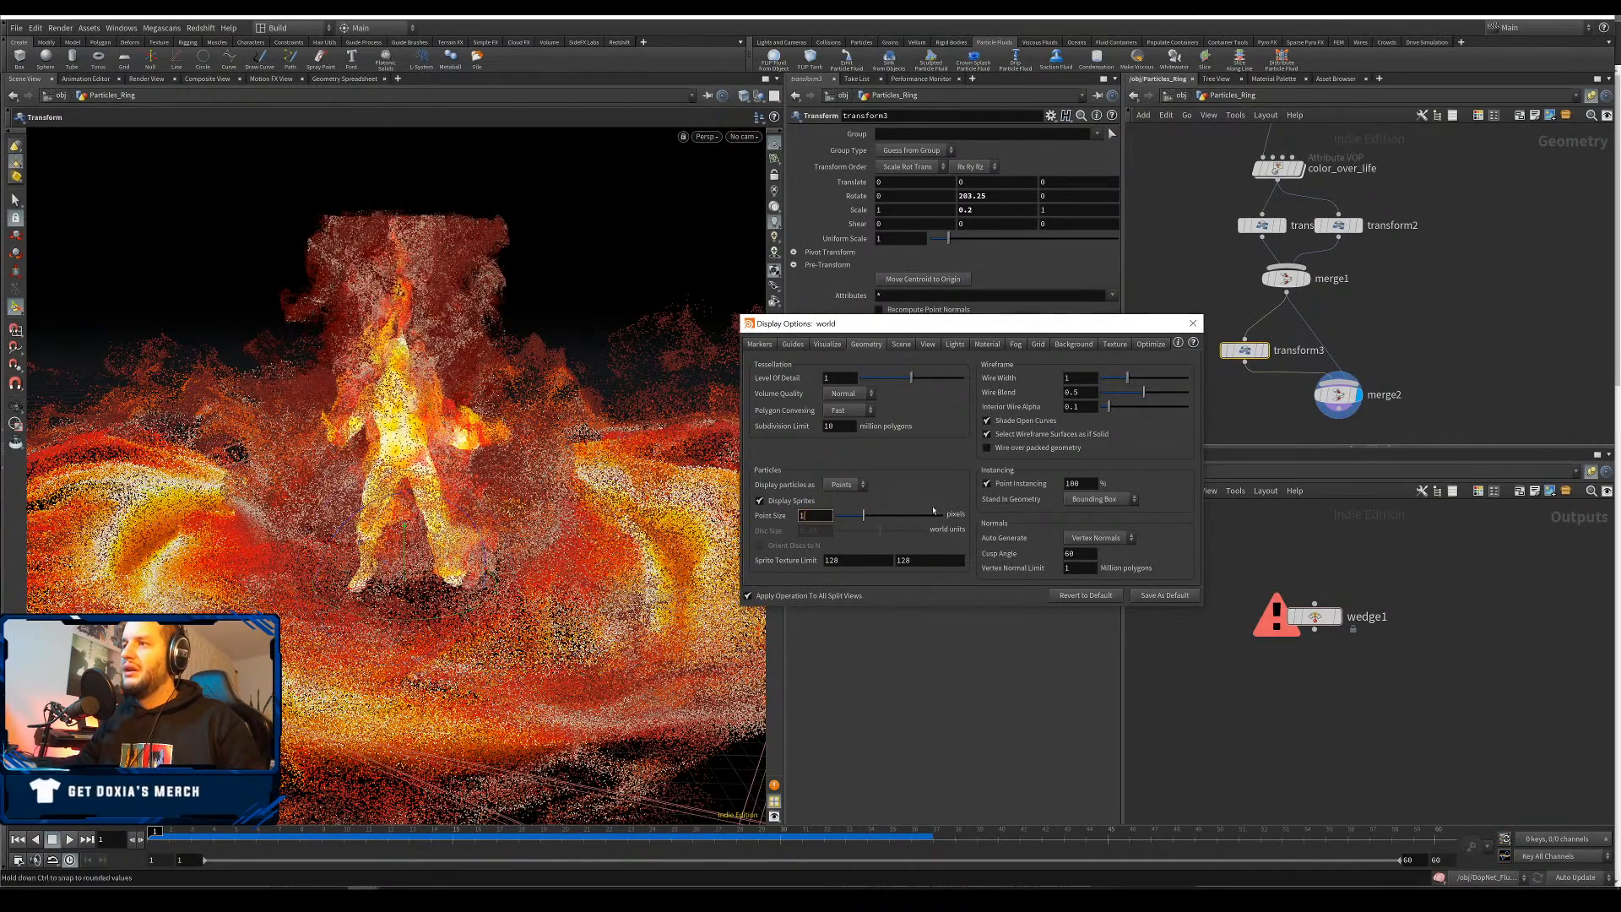
pyautogui.write('1')
pyautogui.press('Return')
pyautogui.scroll(-3, 407, 557)
pyautogui.moveTo(591, 528)
pyautogui.keyDown('alt'); pyautogui.mouseDown()
pyautogui.moveTo(610, 591)
pyautogui.moveTo(614, 549)
pyautogui.mouseUp(); pyautogui.keyUp('alt')
pyautogui.doubleClick(812, 516)
pyautogui.write('2')
pyautogui.press('Return')
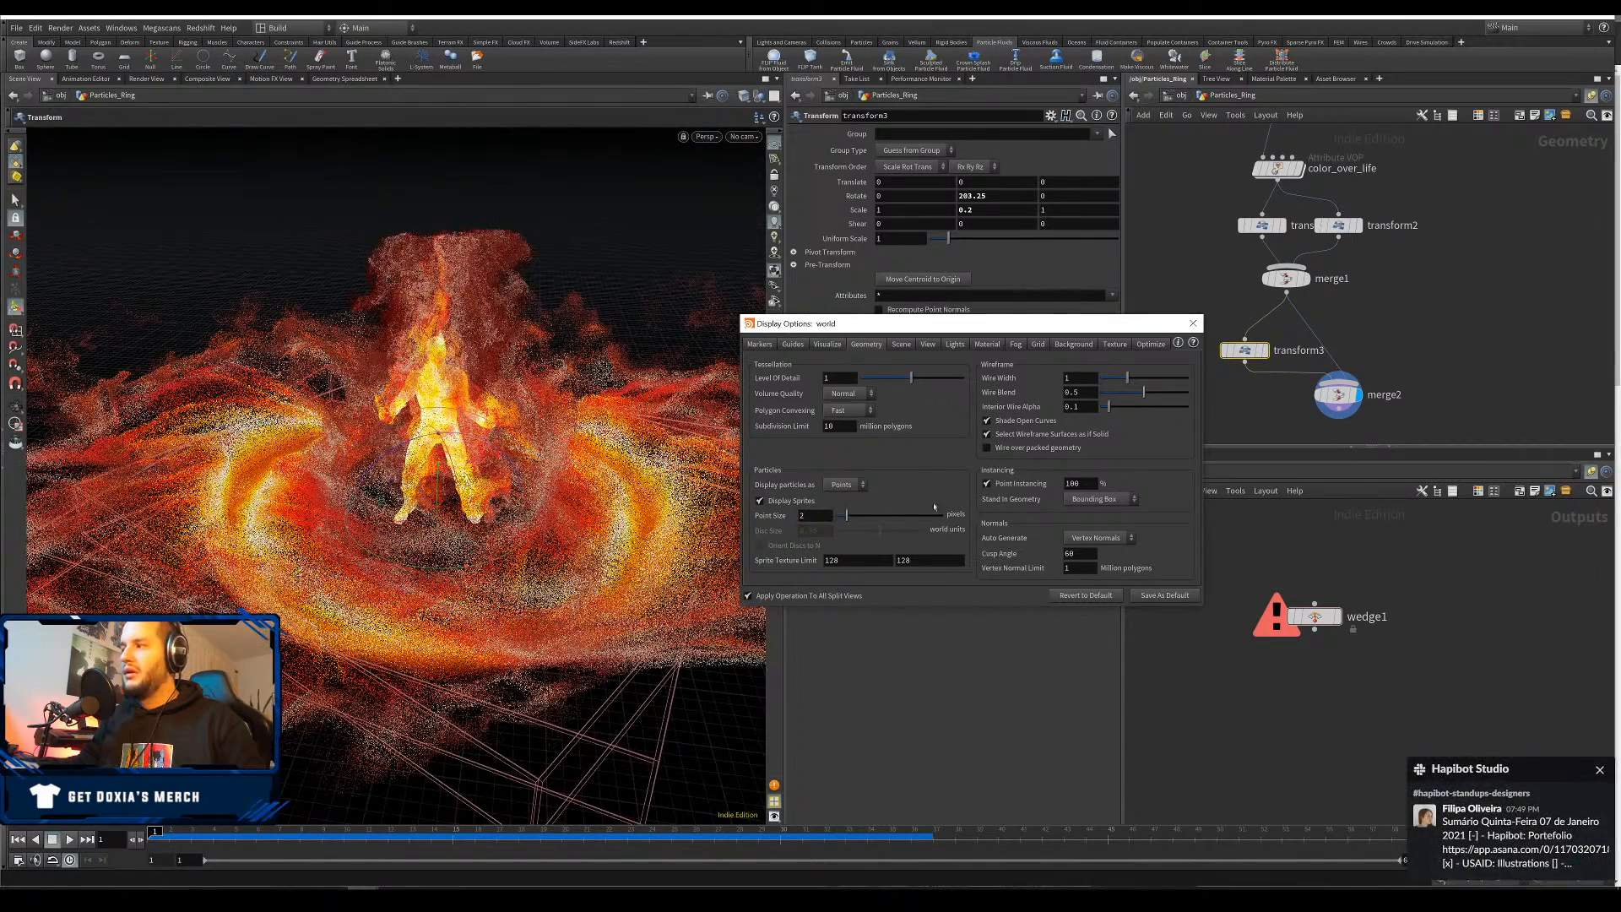
pyautogui.click(1599, 771)
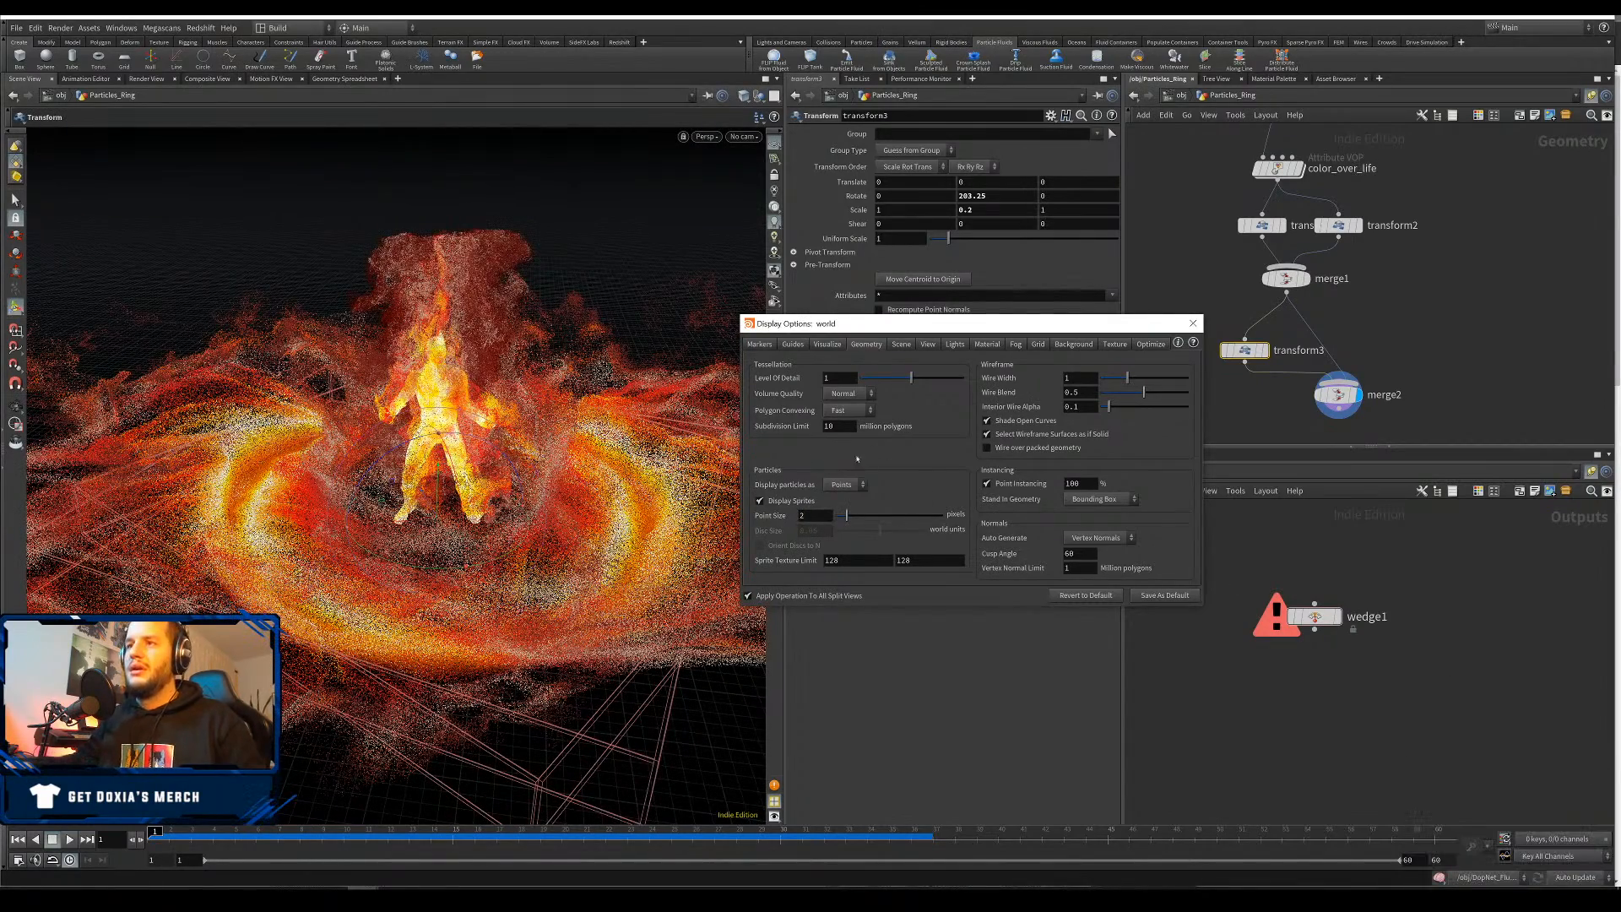
pyautogui.click(1193, 324)
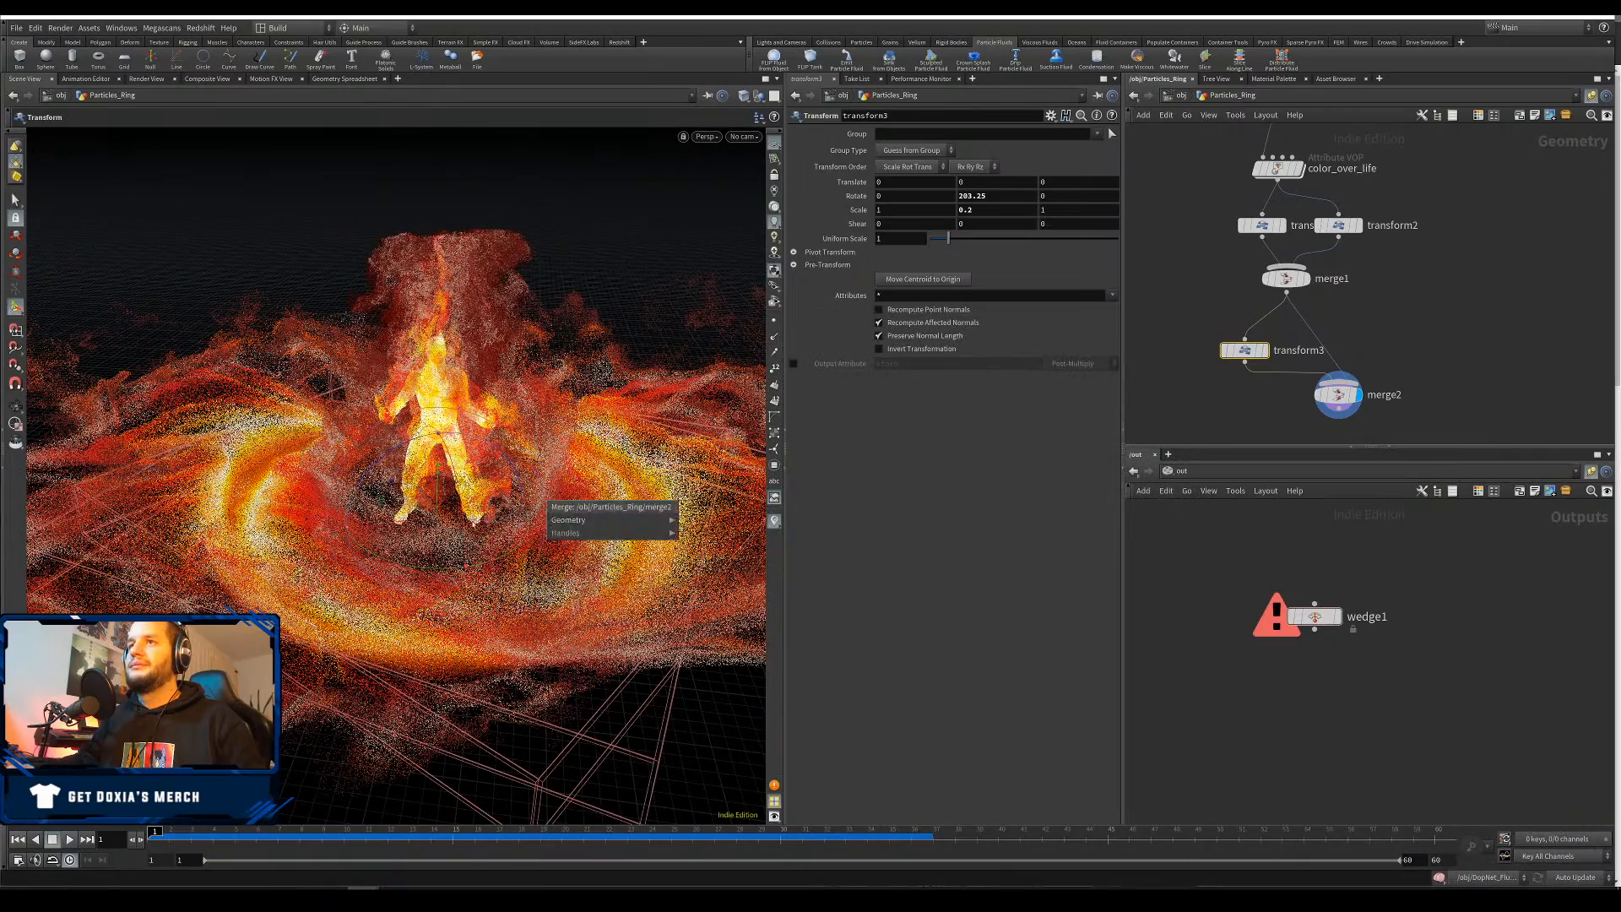
# Duplicate transform3, wire the copy into merge2, and set the copy's Y rotation to 84485
pyautogui.scroll(-3, 539, 492)
pyautogui.keyDown('alt'); pyautogui.moveTo(537, 497); pyautogui.dragTo(525, 455); pyautogui.keyUp('alt')
pyautogui.moveTo(413, 551)
pyautogui.mouseDown()
pyautogui.moveTo(408, 453)
pyautogui.moveTo(445, 474)
pyautogui.moveTo(405, 515)
pyautogui.moveTo(427, 572)
pyautogui.mouseUp()
pyautogui.press('Return')
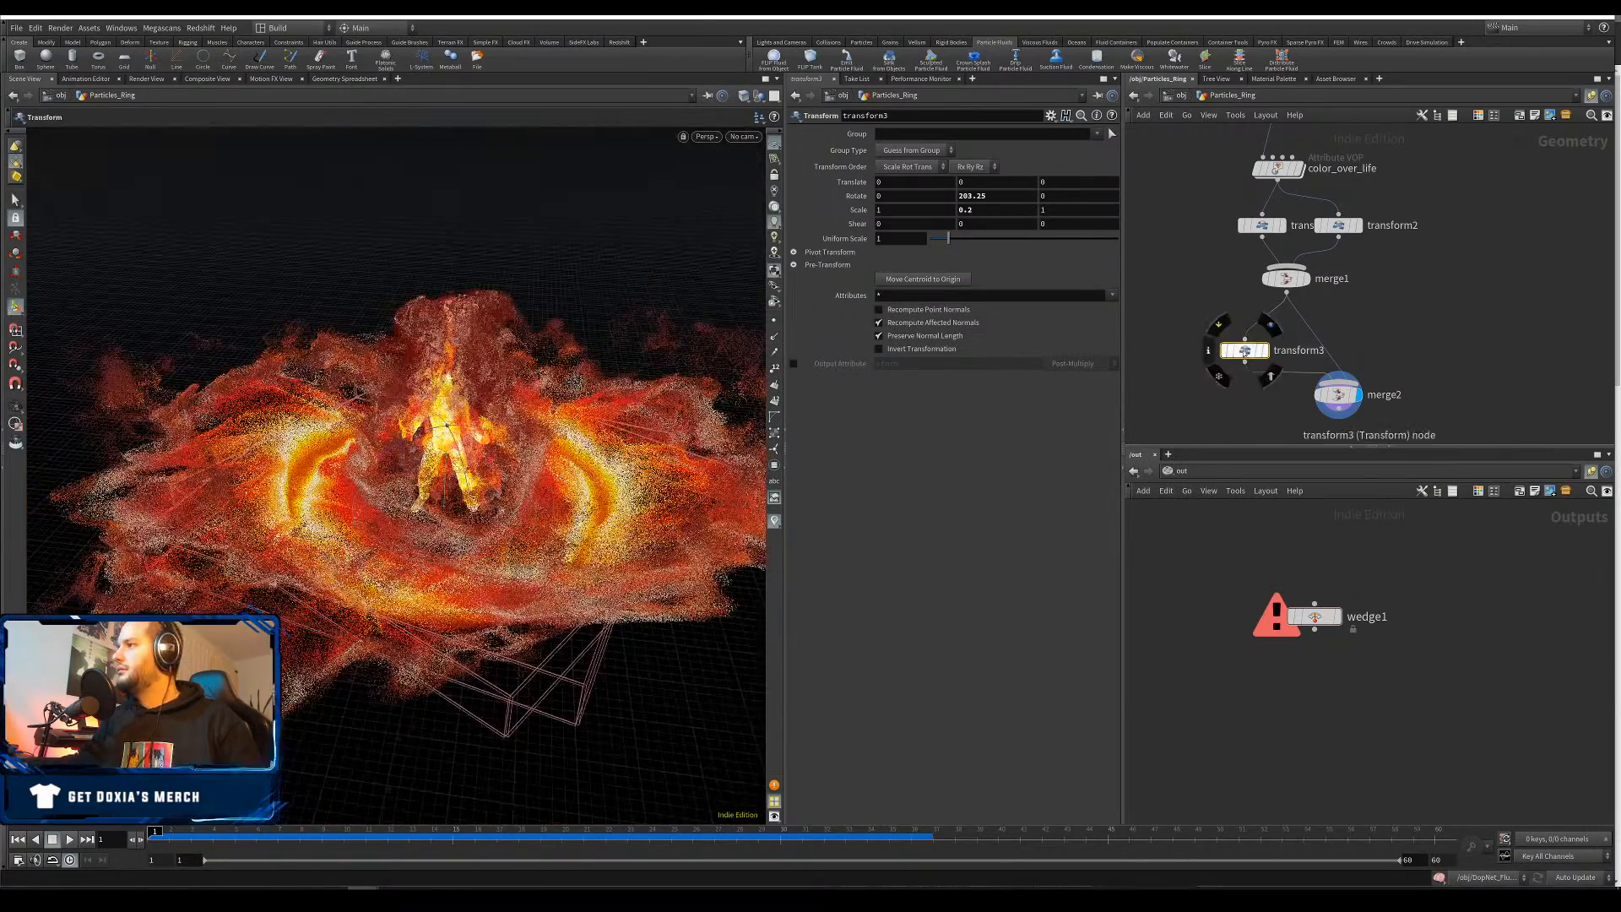
pyautogui.keyDown('alt'); pyautogui.moveTo(1244, 351); pyautogui.dragTo(1191, 388); pyautogui.keyUp('alt')
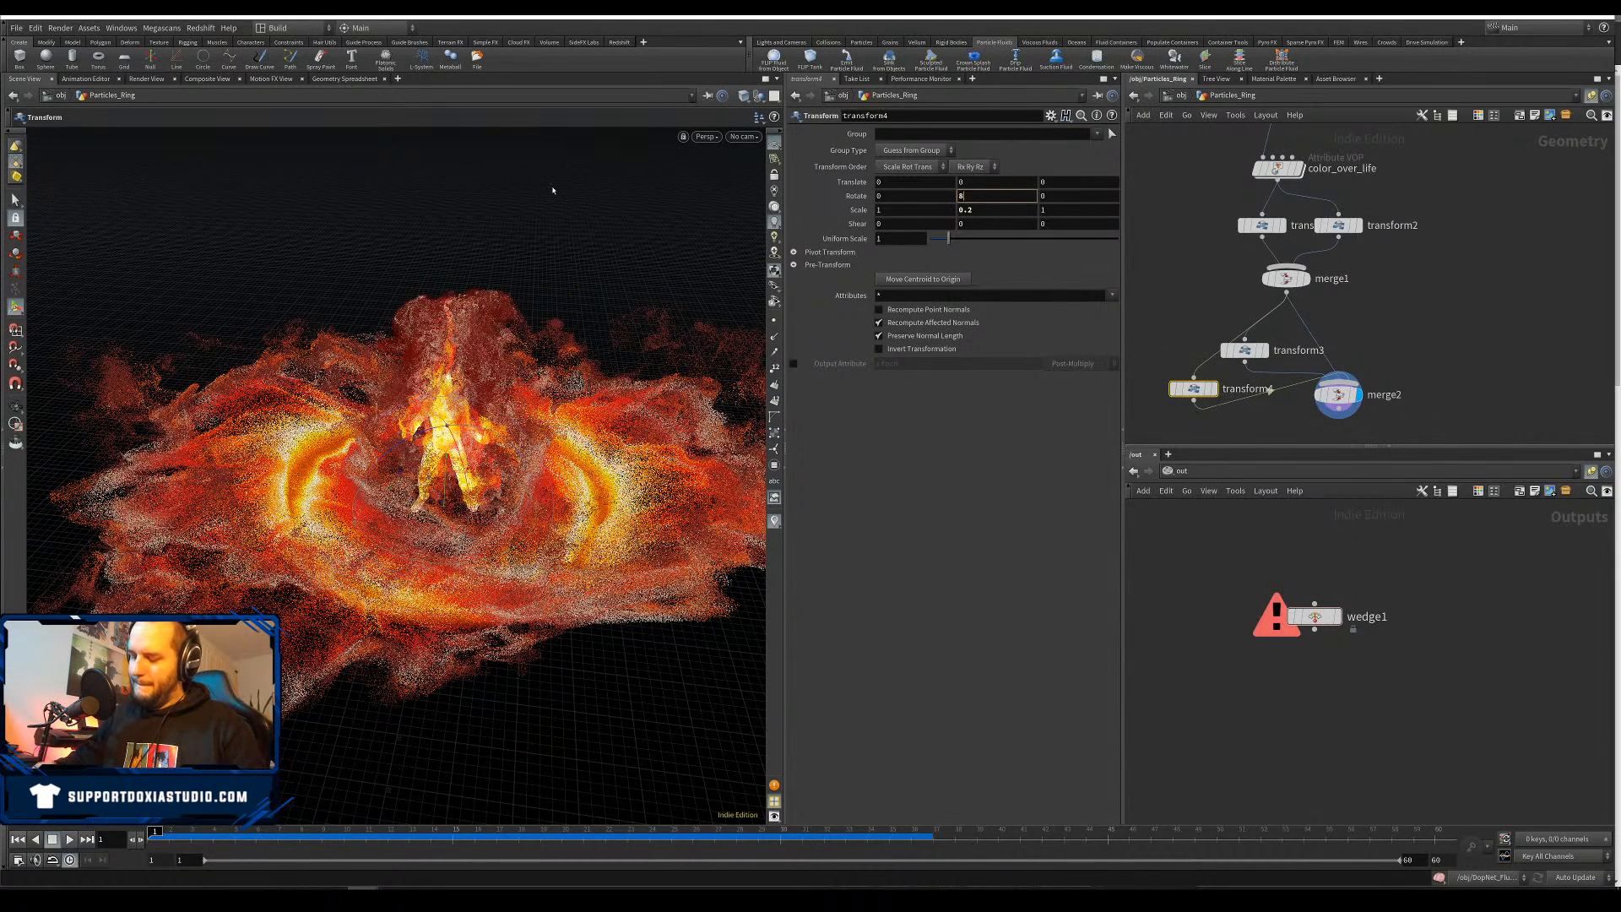
pyautogui.press('Return')
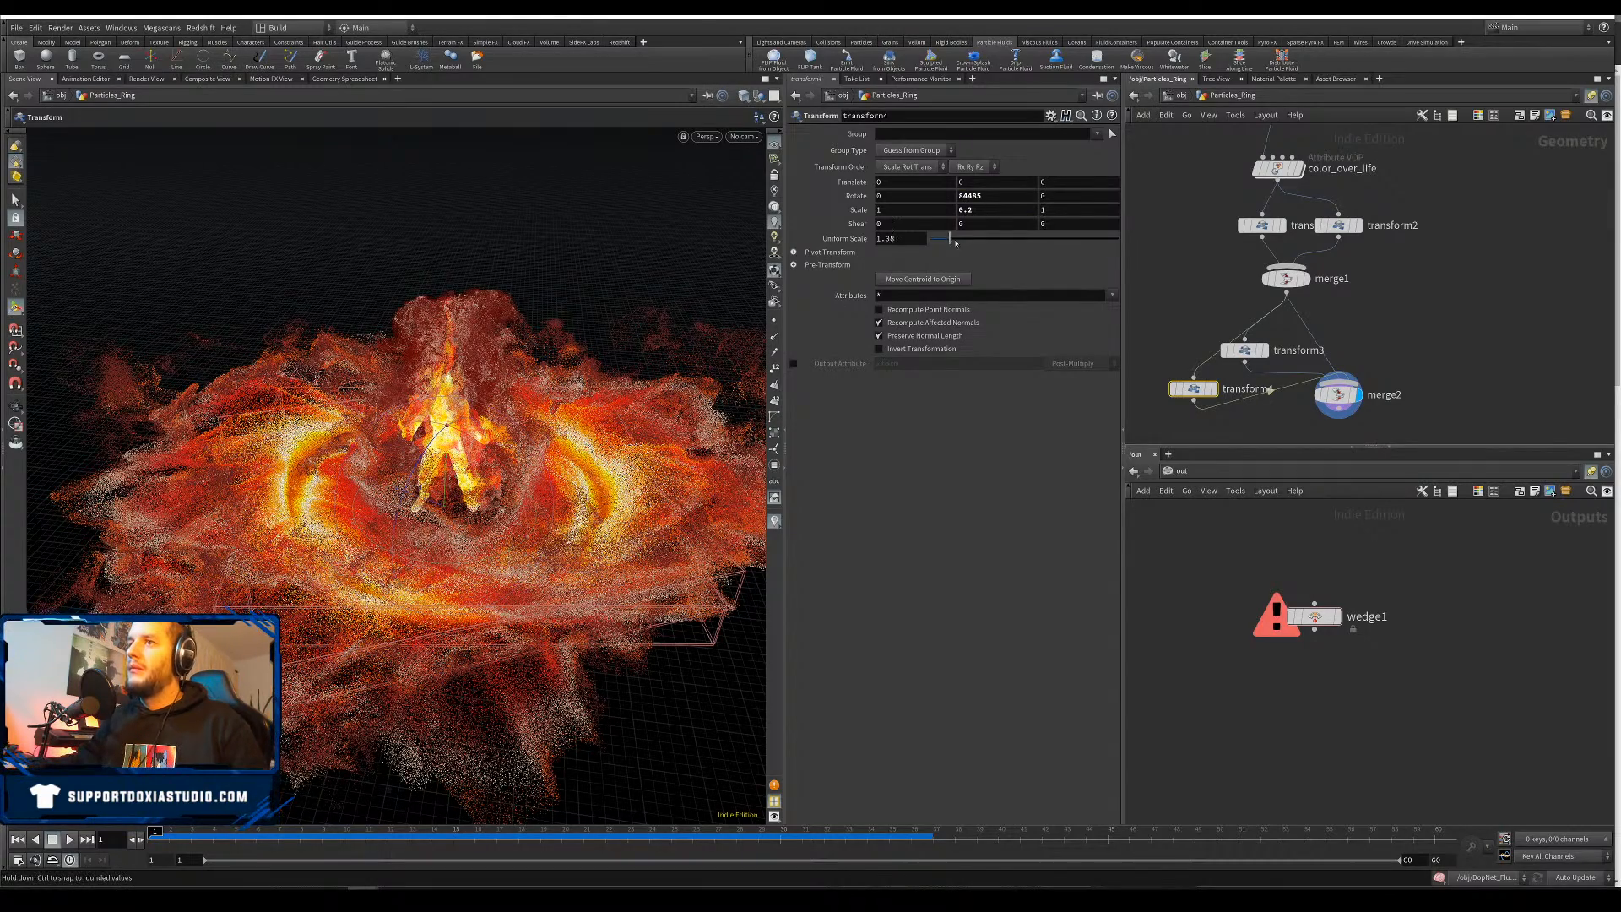
# Set the uniform scale of transform4 to 1.37 to enlarge its copy of the ring particles
pyautogui.moveTo(955, 243); pyautogui.dragTo(955, 247)
pyautogui.scroll(-3, 463, 514)
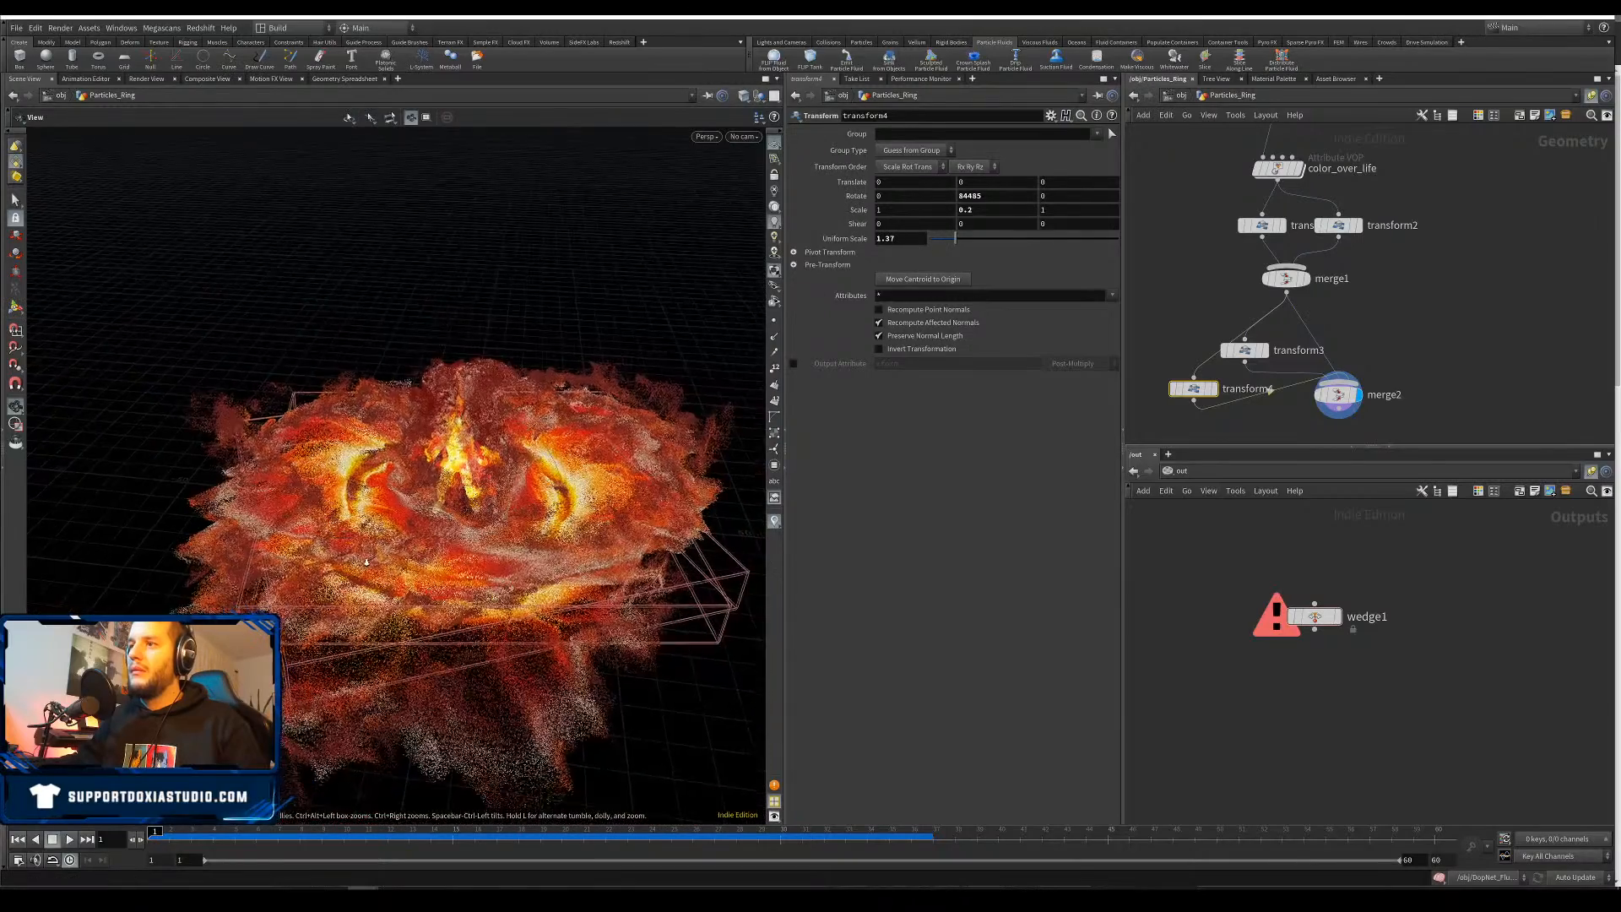
pyautogui.keyDown('alt'); pyautogui.moveTo(464, 514); pyautogui.dragTo(461, 537); pyautogui.keyUp('alt')
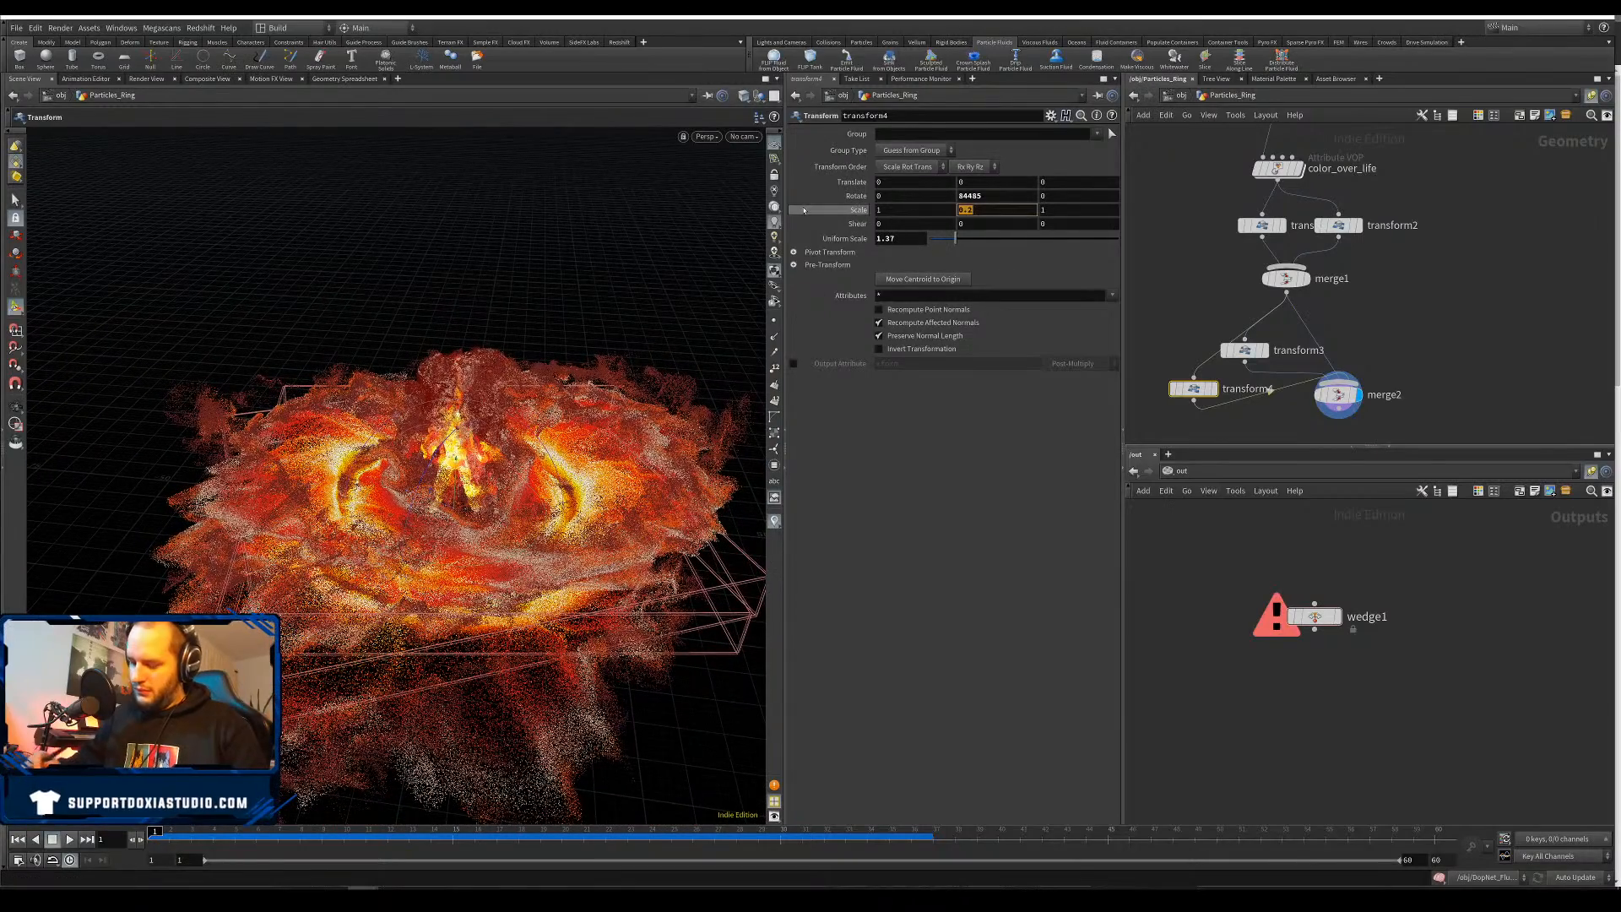
# Try Y scales of 1 and then 5 on transform4 to stretch its ring copy vertically
pyautogui.hotkey('ctrl', 'z')
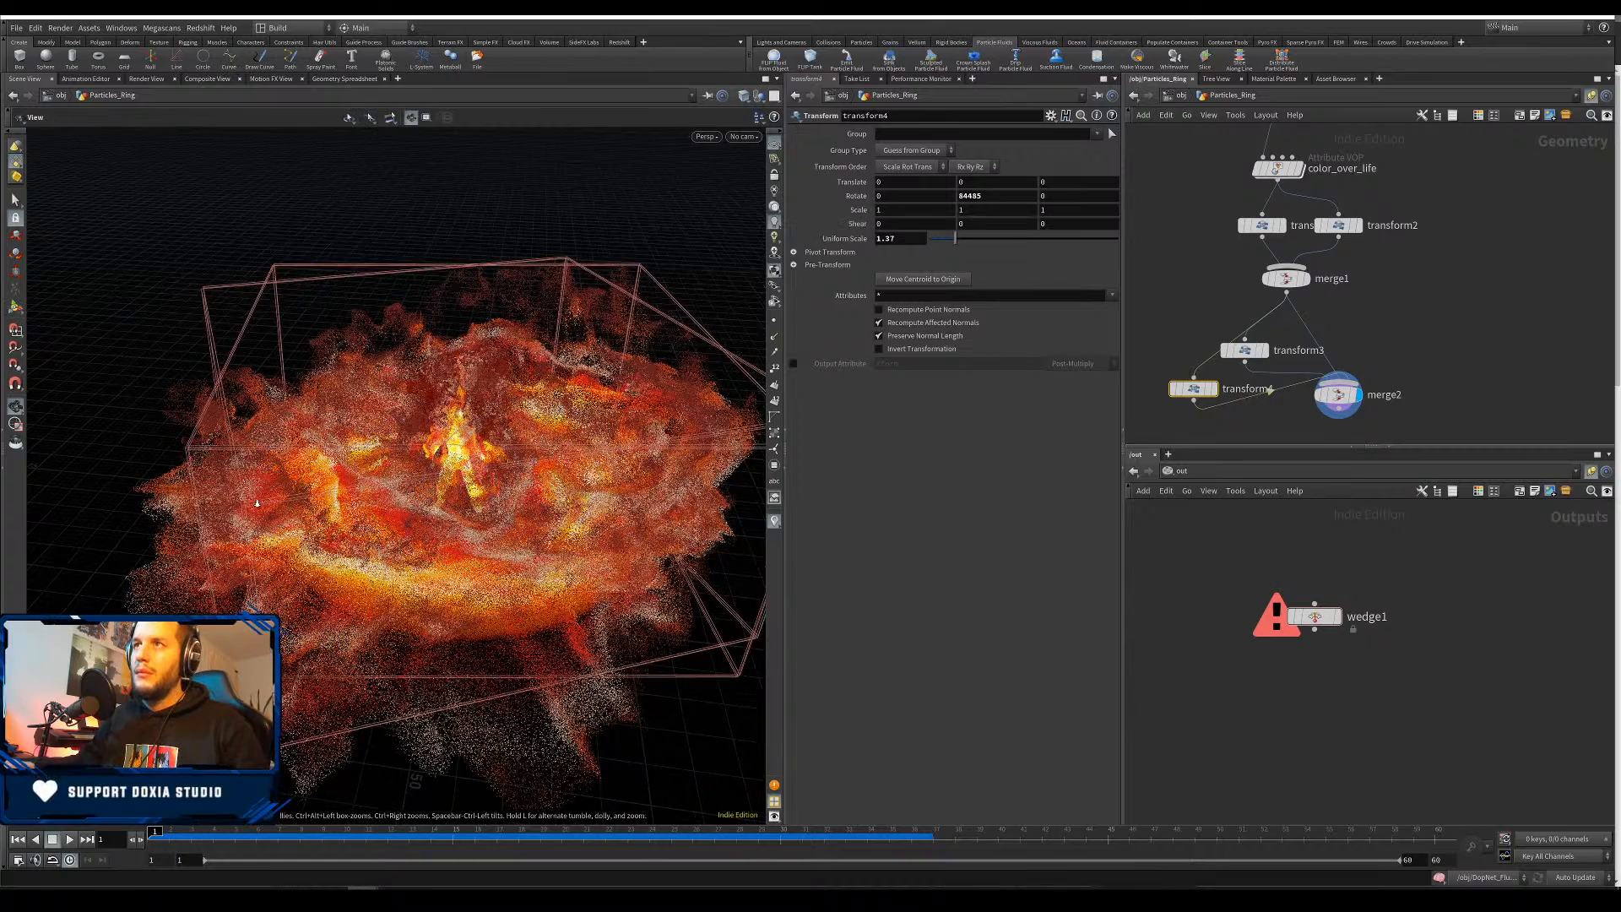
pyautogui.keyDown('alt'); pyautogui.moveTo(257, 504); pyautogui.dragTo(271, 461); pyautogui.keyUp('alt')
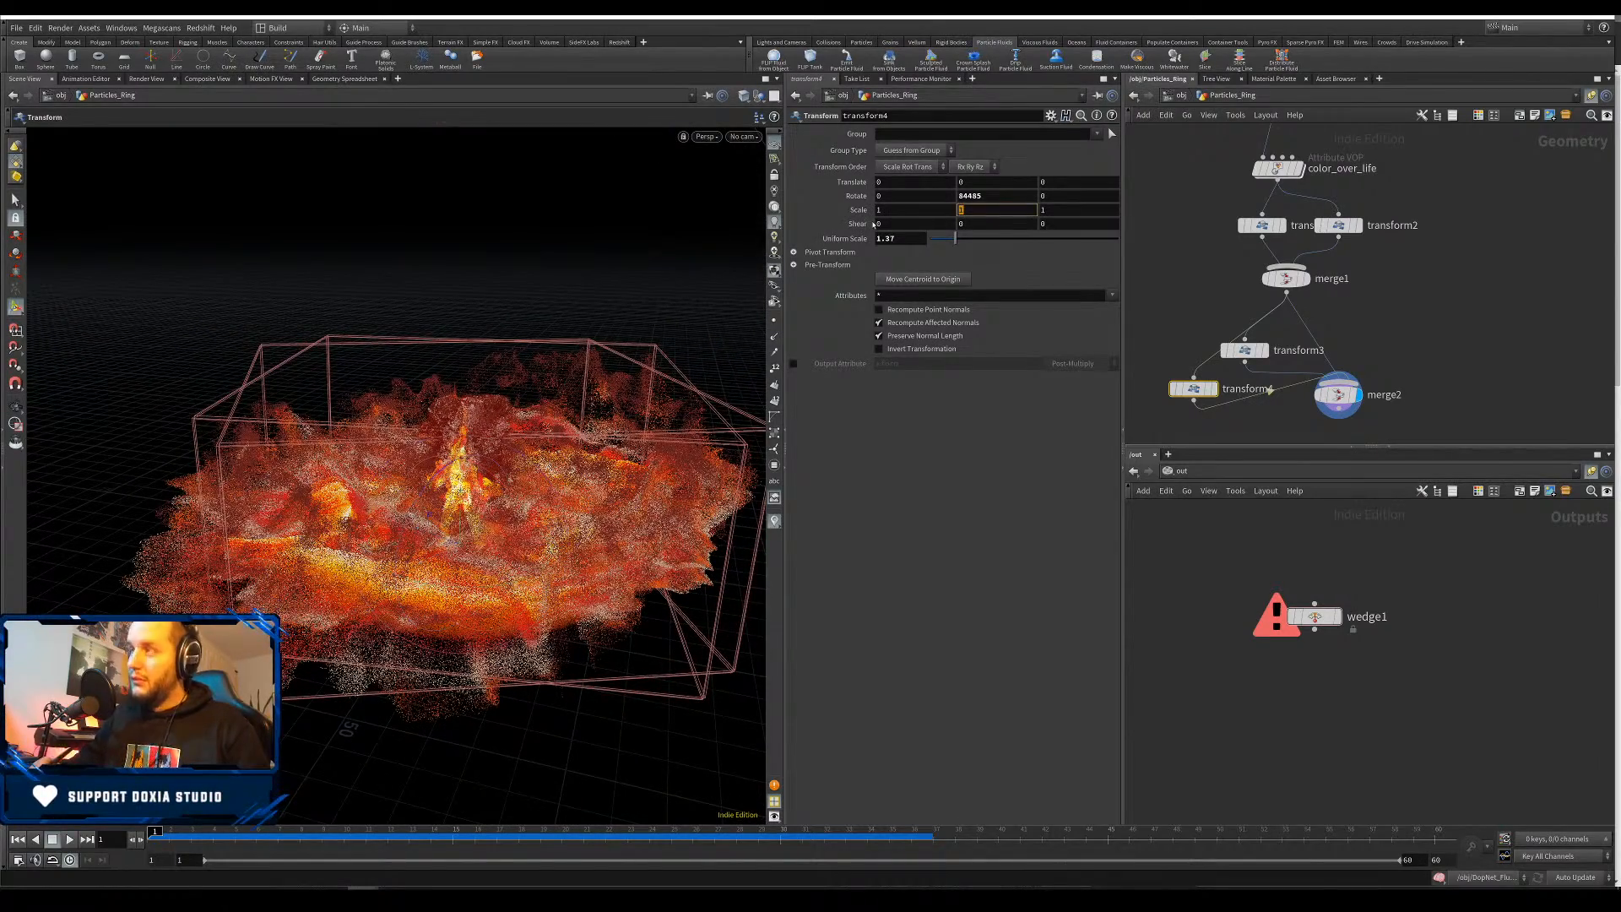
pyautogui.write('5')
pyautogui.press('Return')
pyautogui.scroll(-7, 460, 541)
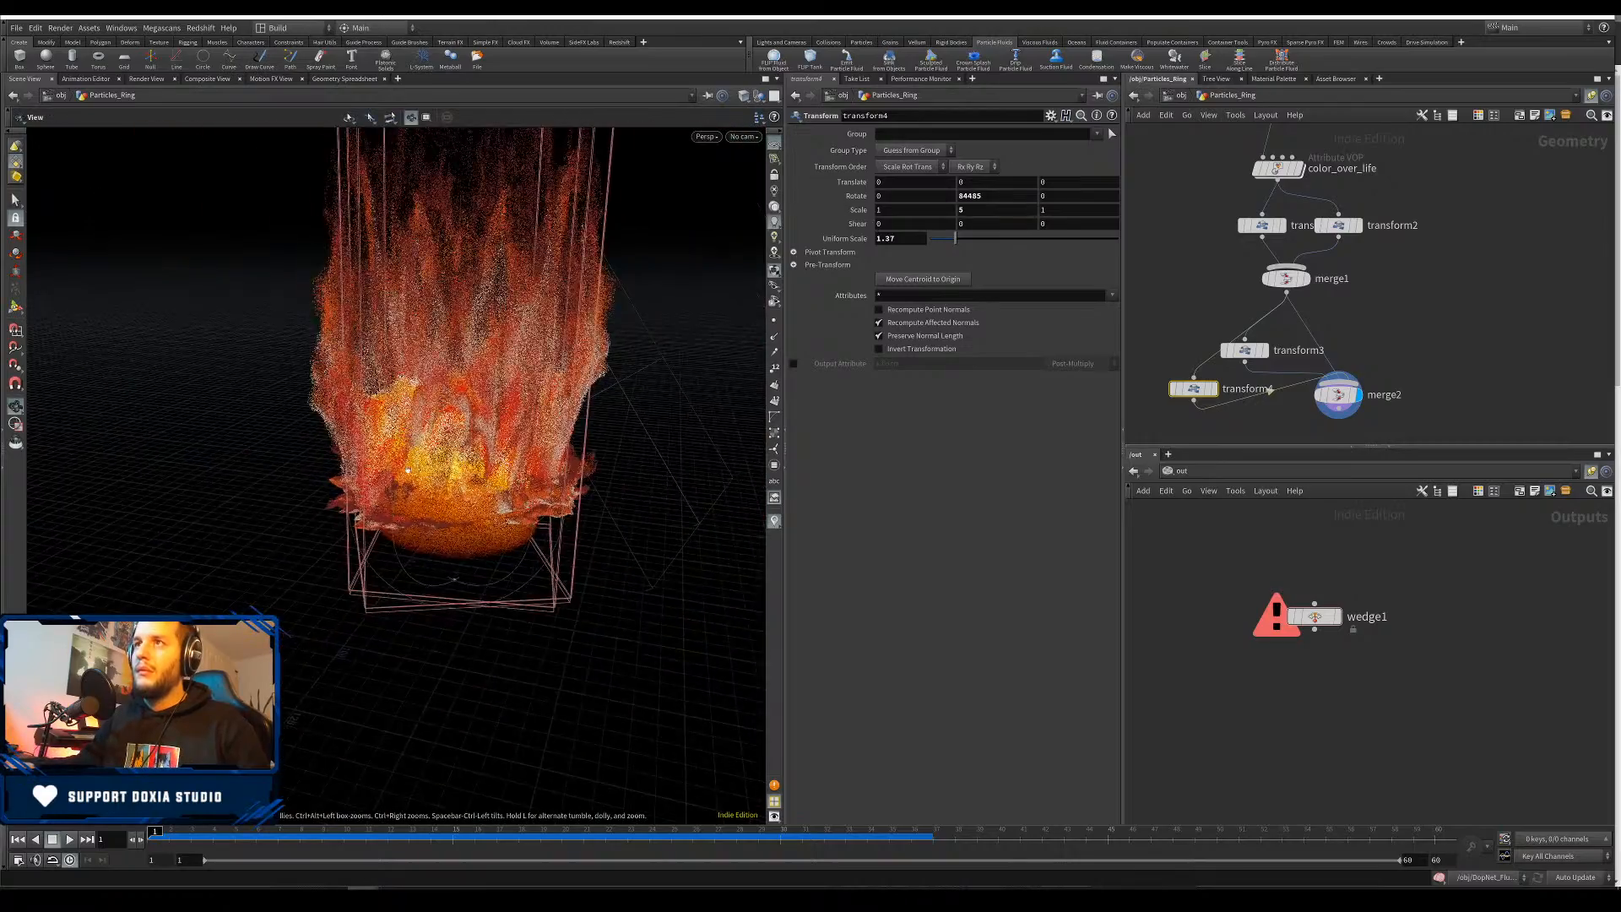
pyautogui.keyDown('alt'); pyautogui.moveTo(460, 582); pyautogui.dragTo(675, 490); pyautogui.keyUp('alt')
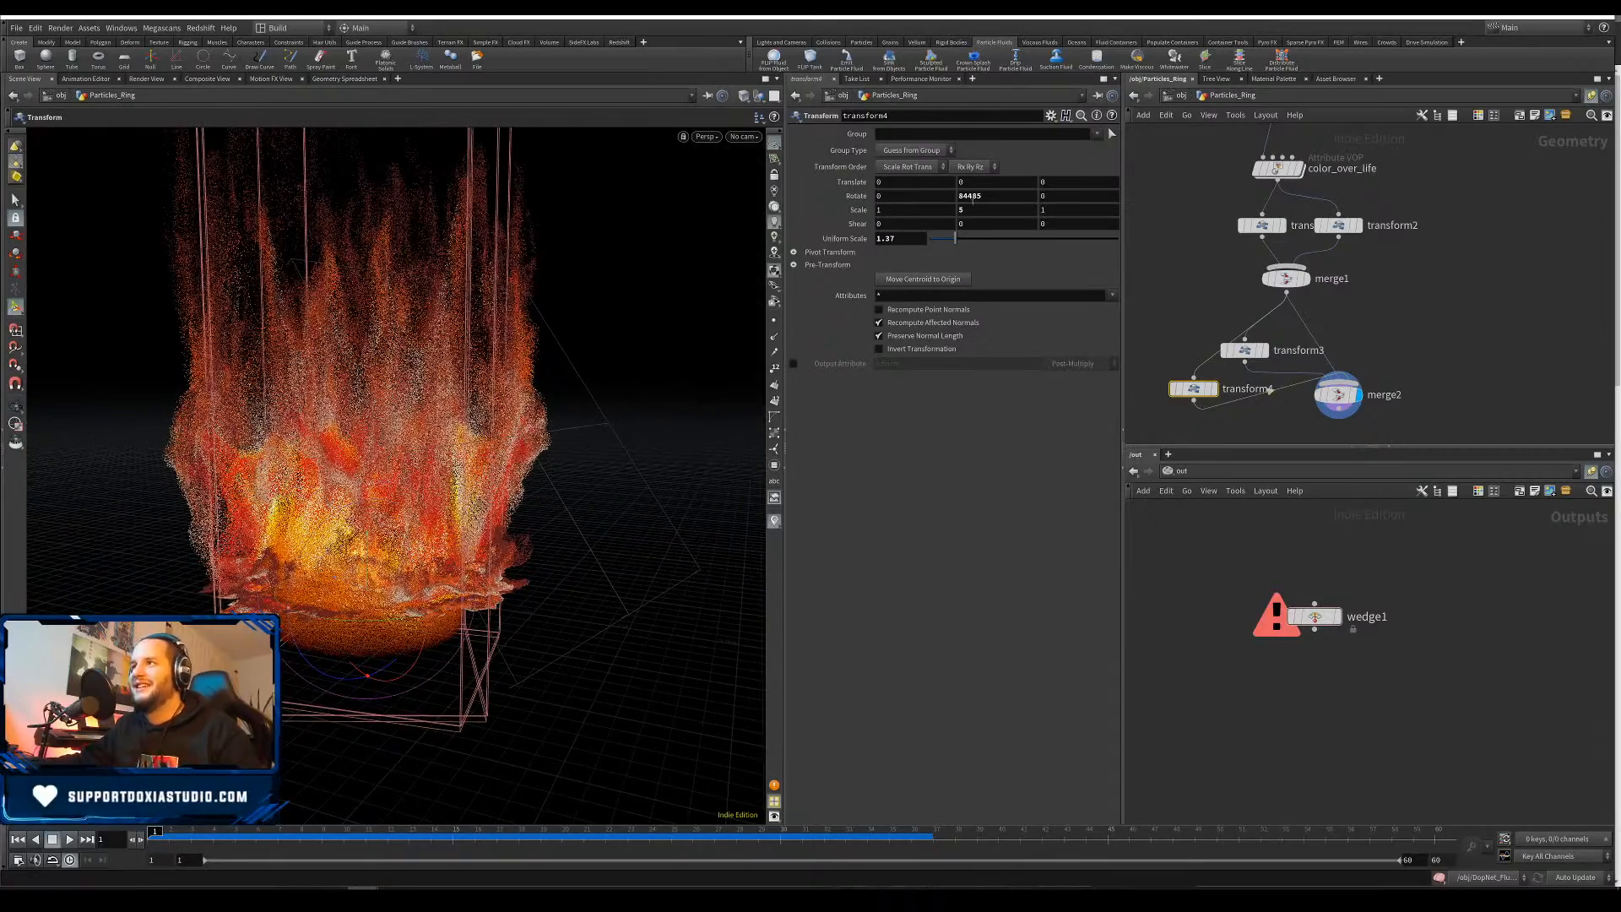
# Try a Y scale of 3.9 on transform4 and move its copy down to about -28.86 in Y
pyautogui.moveTo(973, 210); pyautogui.dragTo(631, 272, button='middle')
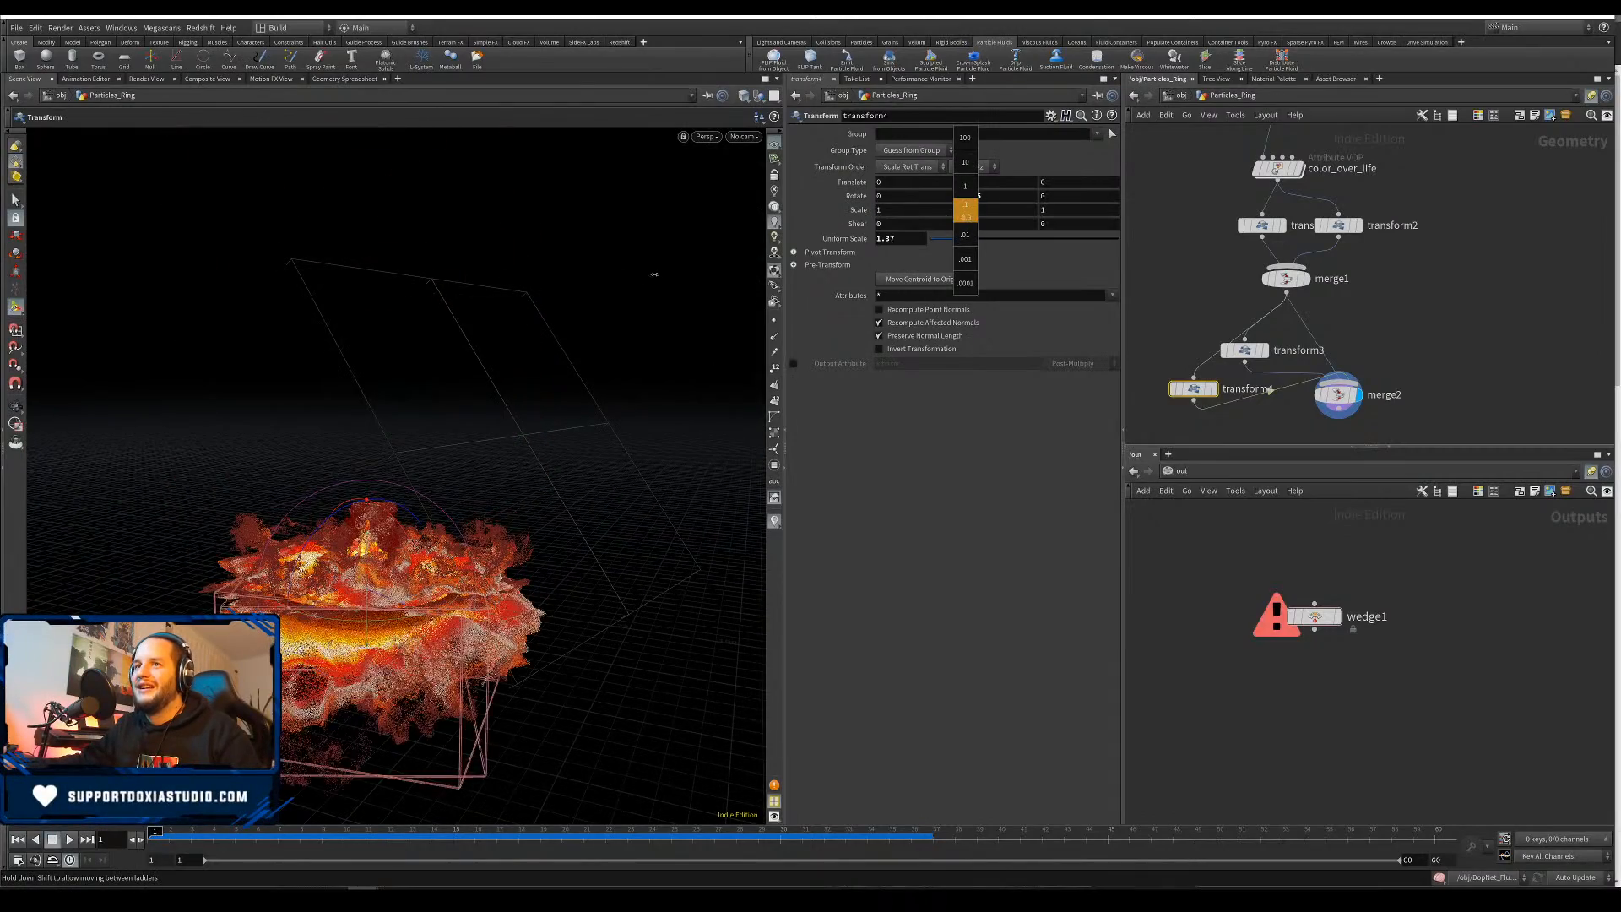
pyautogui.moveTo(931, 220); pyautogui.dragTo(870, 247, button='middle')
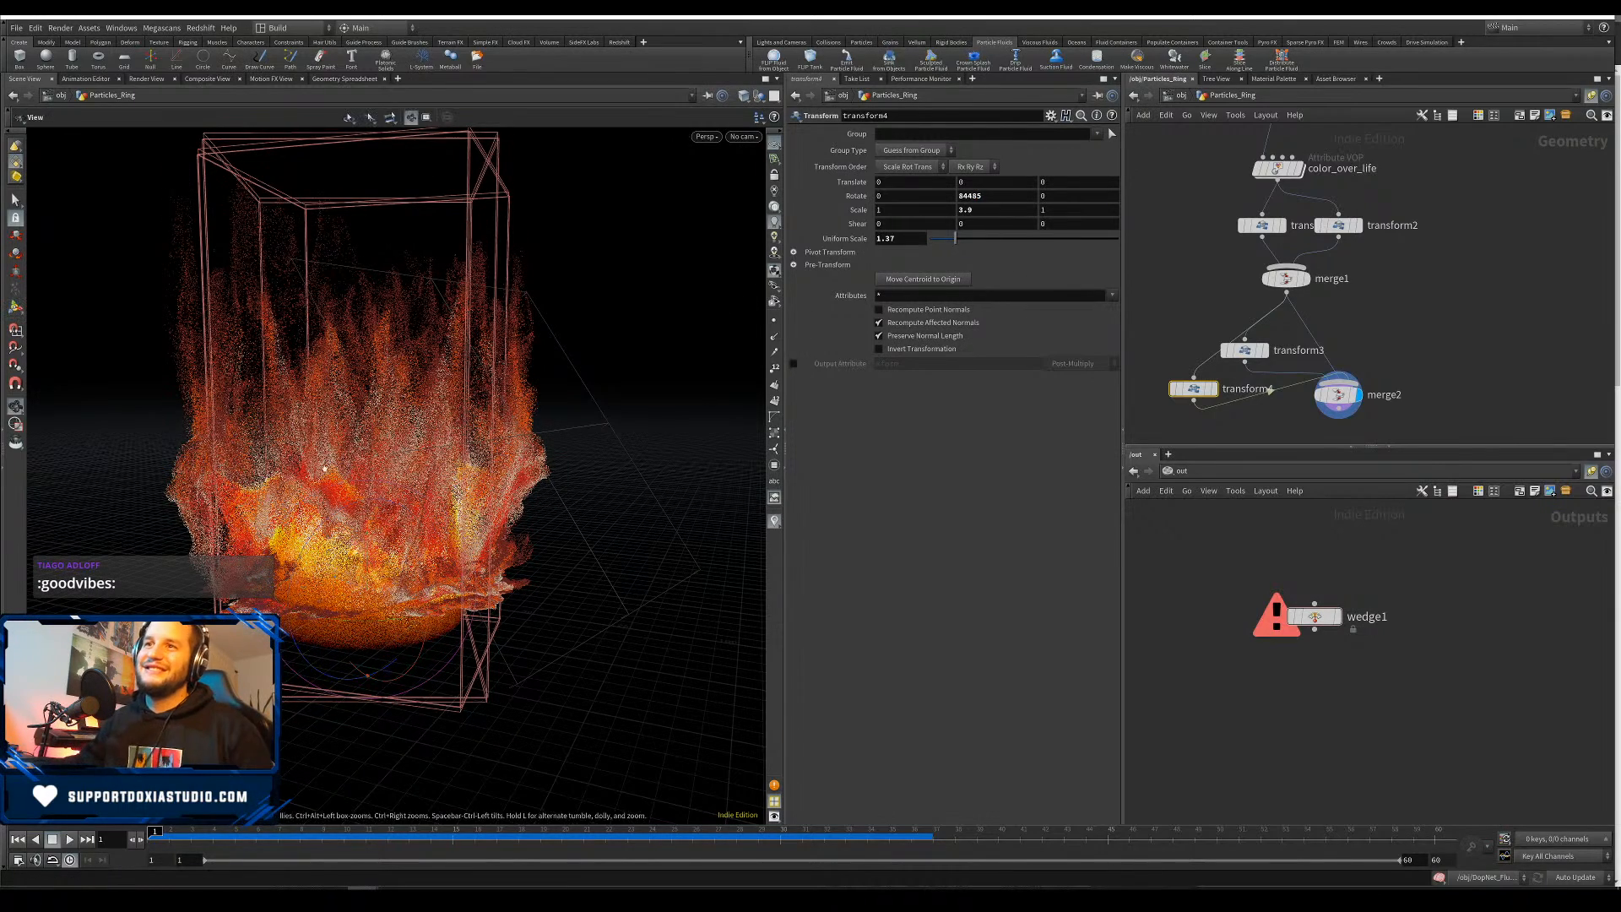
pyautogui.keyDown('alt'); pyautogui.moveTo(368, 528); pyautogui.dragTo(304, 516, button='middle'); pyautogui.keyUp('alt')
pyautogui.moveTo(302, 522)
pyautogui.mouseDown()
pyautogui.moveTo(310, 679)
pyautogui.moveTo(306, 558)
pyautogui.moveTo(308, 620)
pyautogui.moveTo(350, 528)
pyautogui.moveTo(397, 591)
pyautogui.moveTo(414, 507)
pyautogui.moveTo(384, 553)
pyautogui.moveTo(368, 517)
pyautogui.moveTo(387, 564)
pyautogui.moveTo(390, 545)
pyautogui.mouseUp()
pyautogui.scroll(3, 311, 540)
pyautogui.scroll(5, 397, 592)
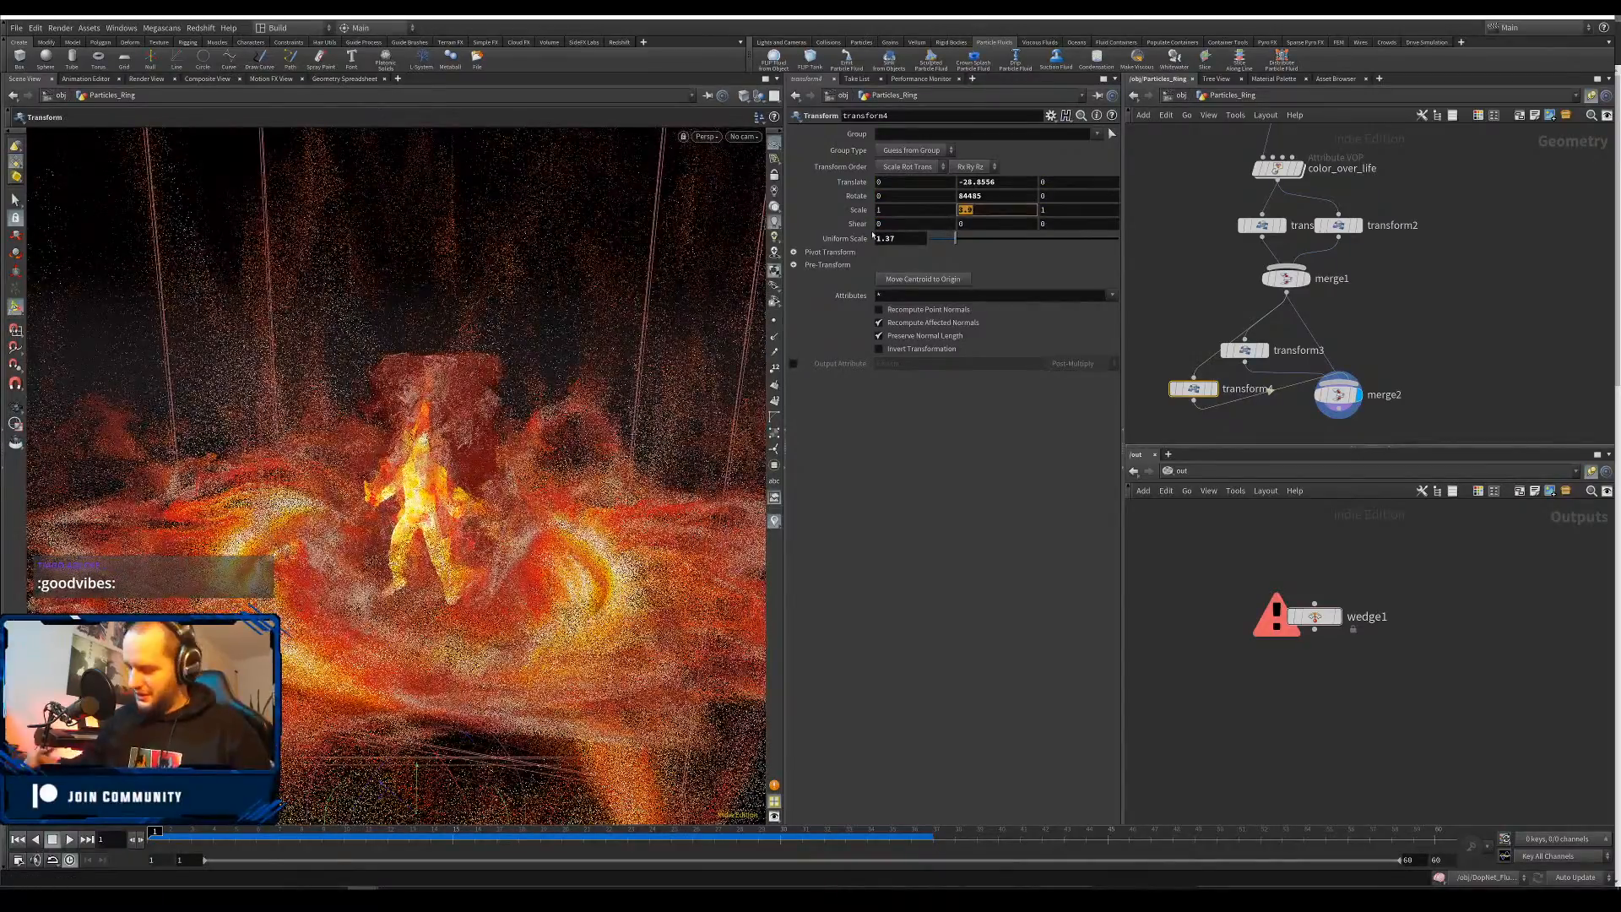
# Set the Y scale of transform4 to 0 and the Y scale of transform3 to 0.3
pyautogui.press('Return')
pyautogui.moveTo(639, 544); pyautogui.dragTo(397, 591, button='right')
pyautogui.click(1245, 351)
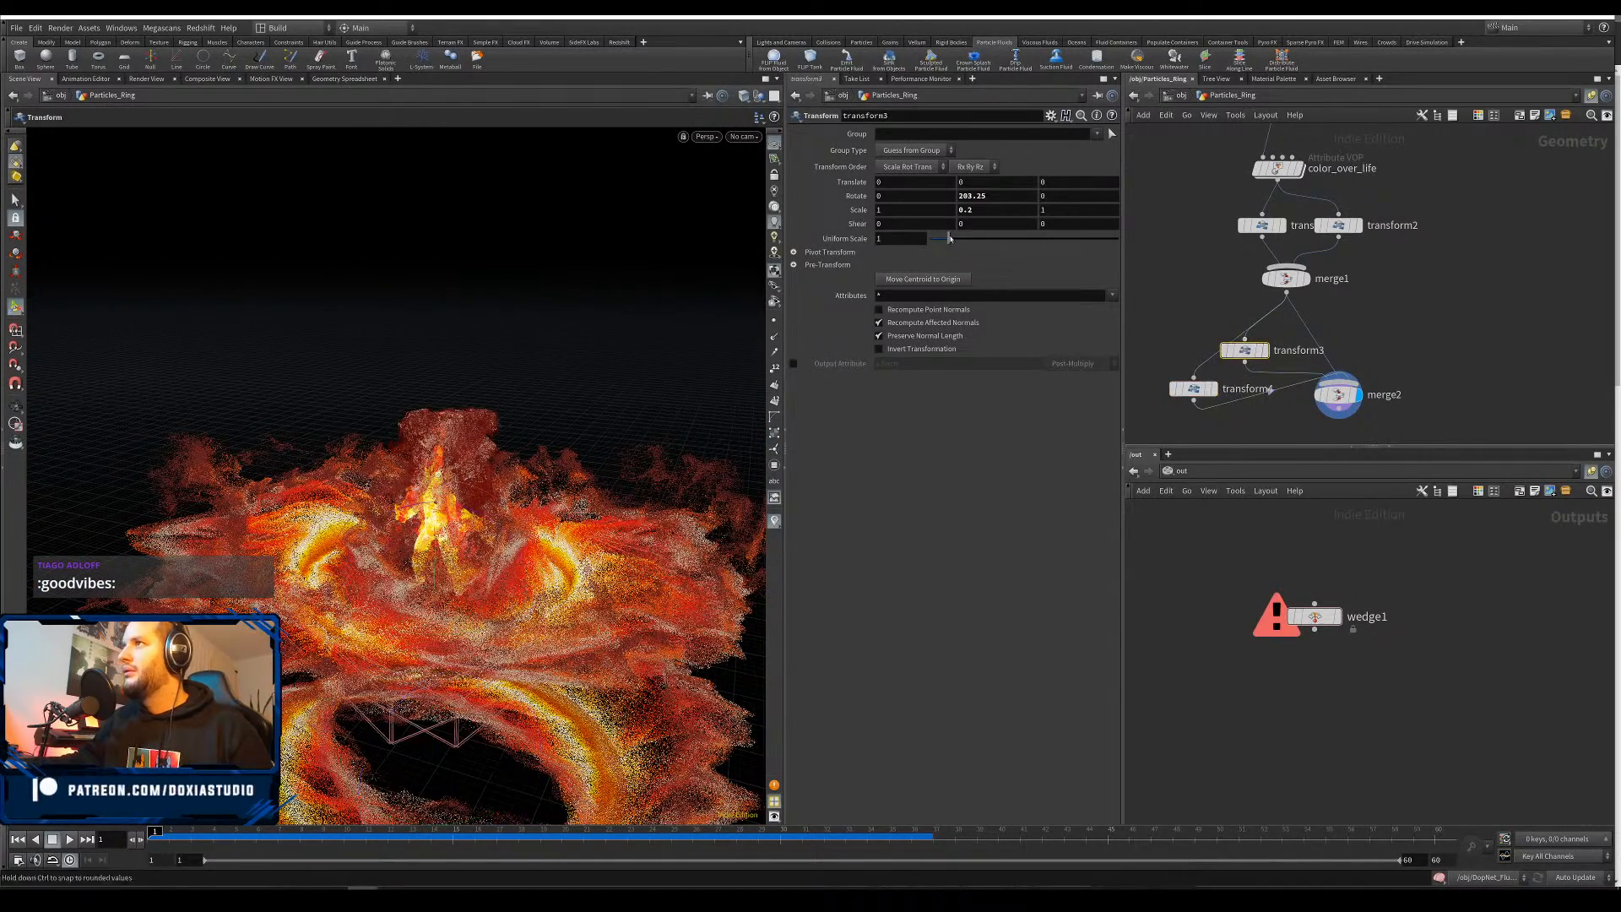
pyautogui.press('Return')
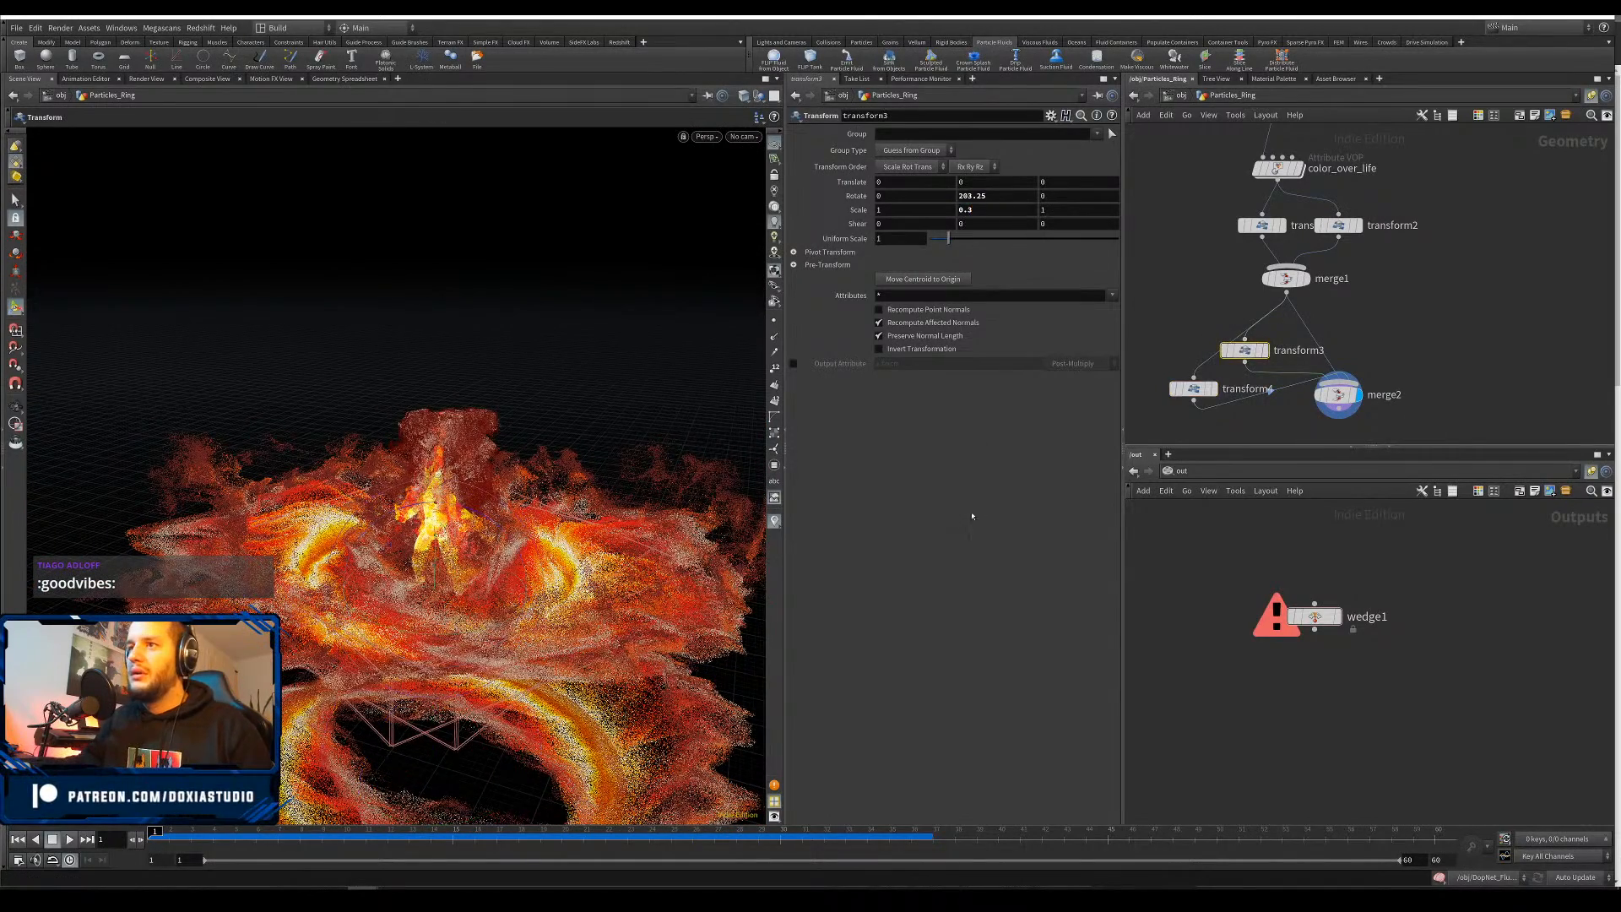
pyautogui.keyDown('alt'); pyautogui.moveTo(452, 610); pyautogui.dragTo(452, 564); pyautogui.keyUp('alt')
# Reset the Y translation of transform4 to 0 to bring its flattened copy back to the ring
pyautogui.click(1194, 384)
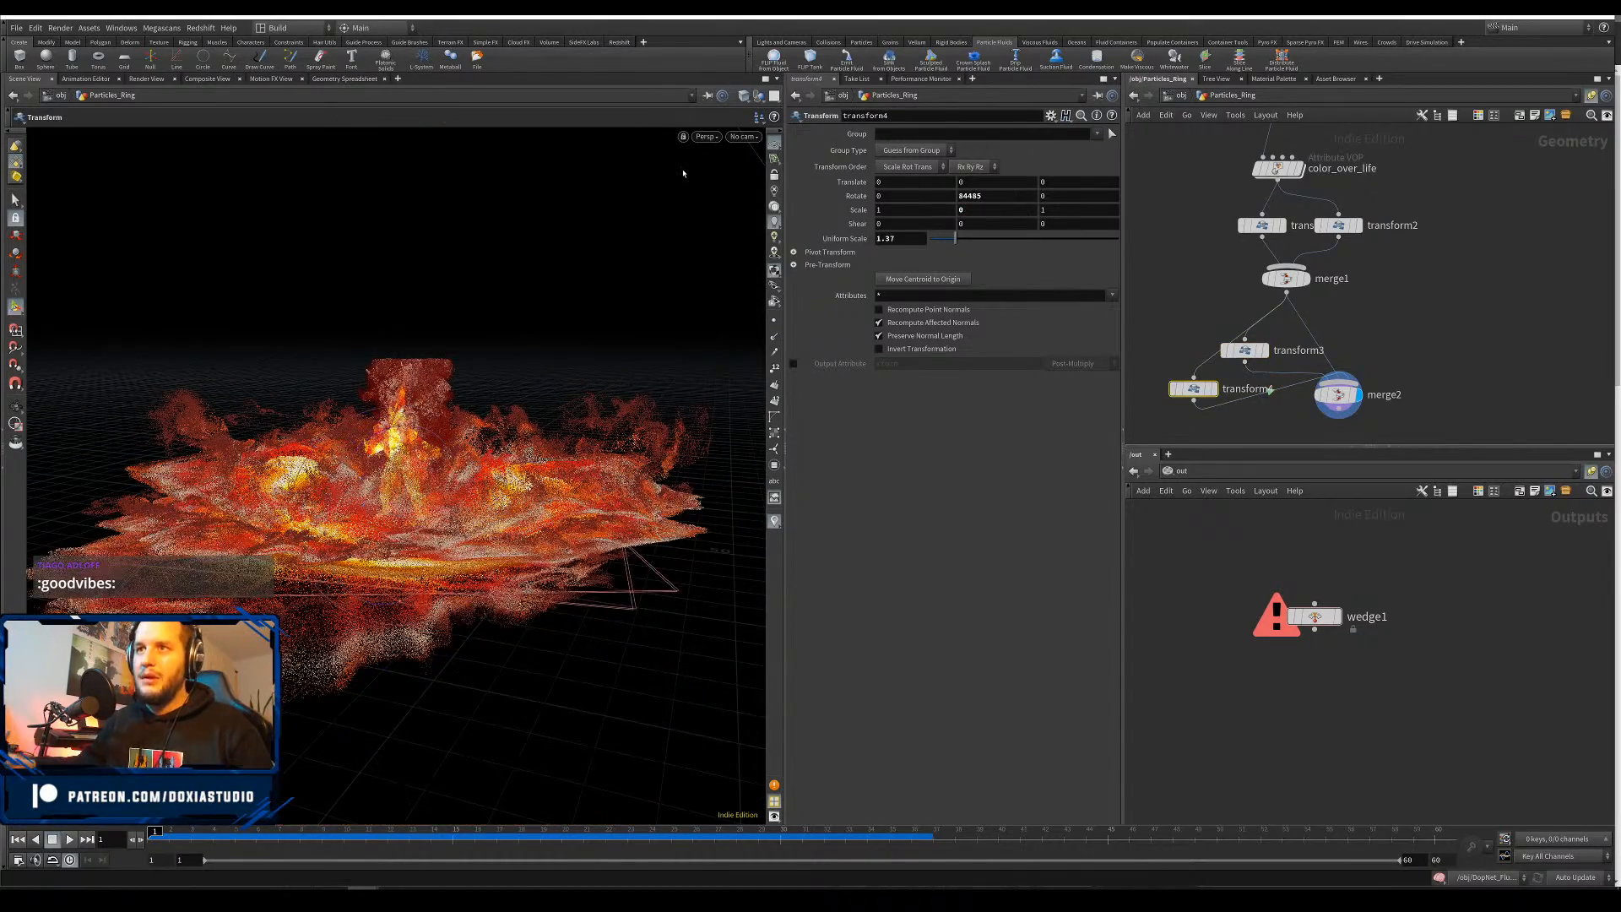
pyautogui.moveTo(381, 538); pyautogui.dragTo(414, 477)
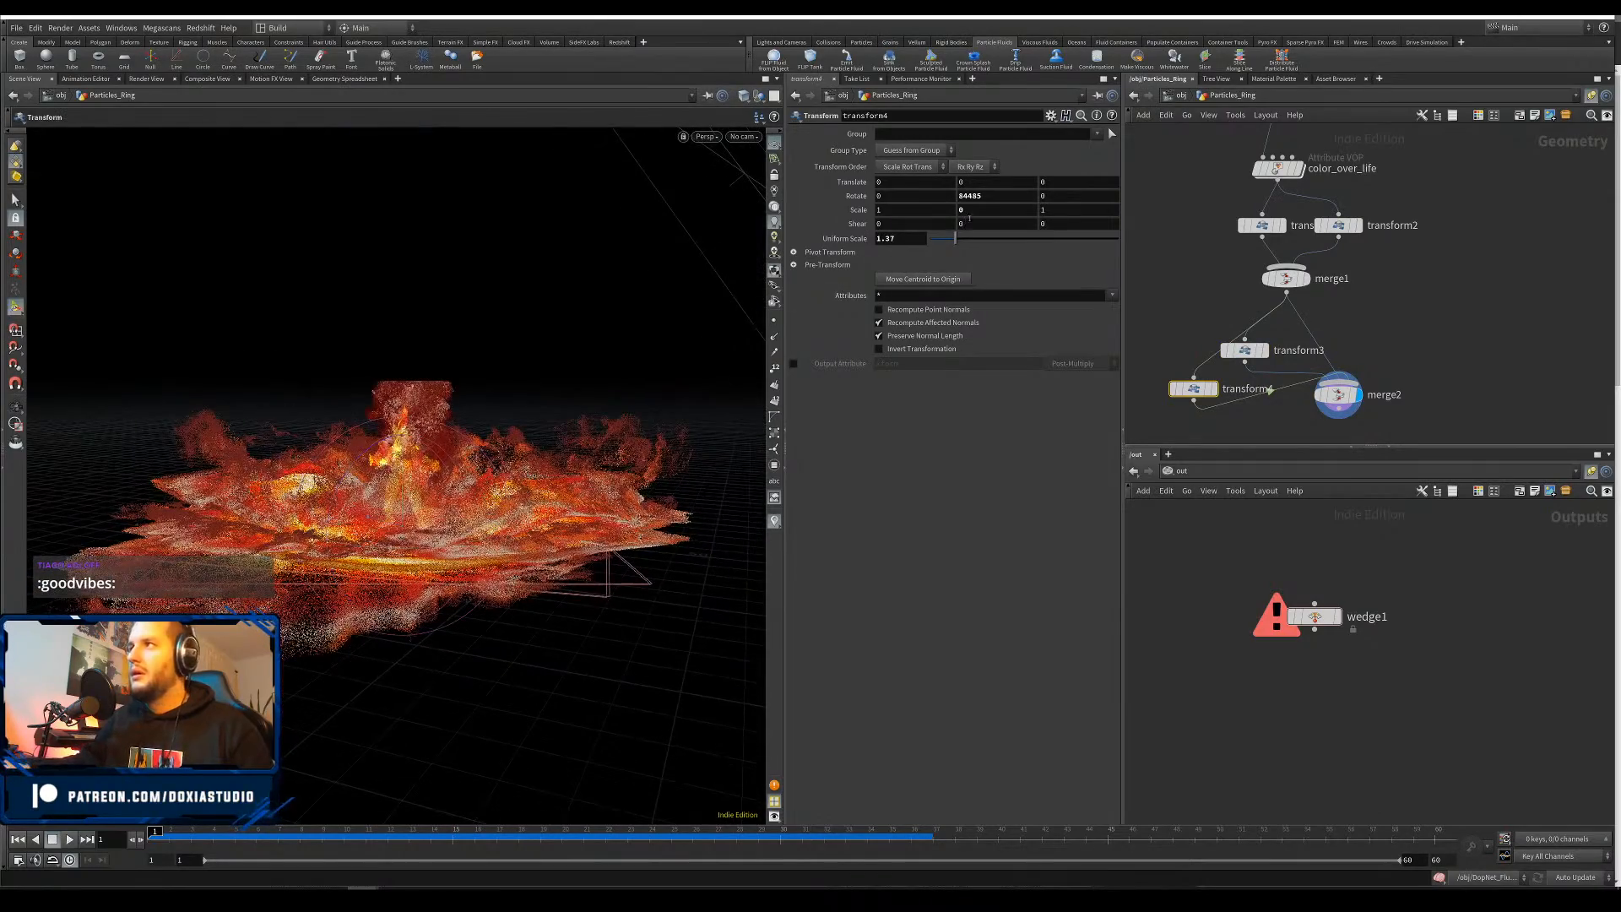
# Set the Y scale of transform4 to 0.1 and save the scene file
pyautogui.press('Return')
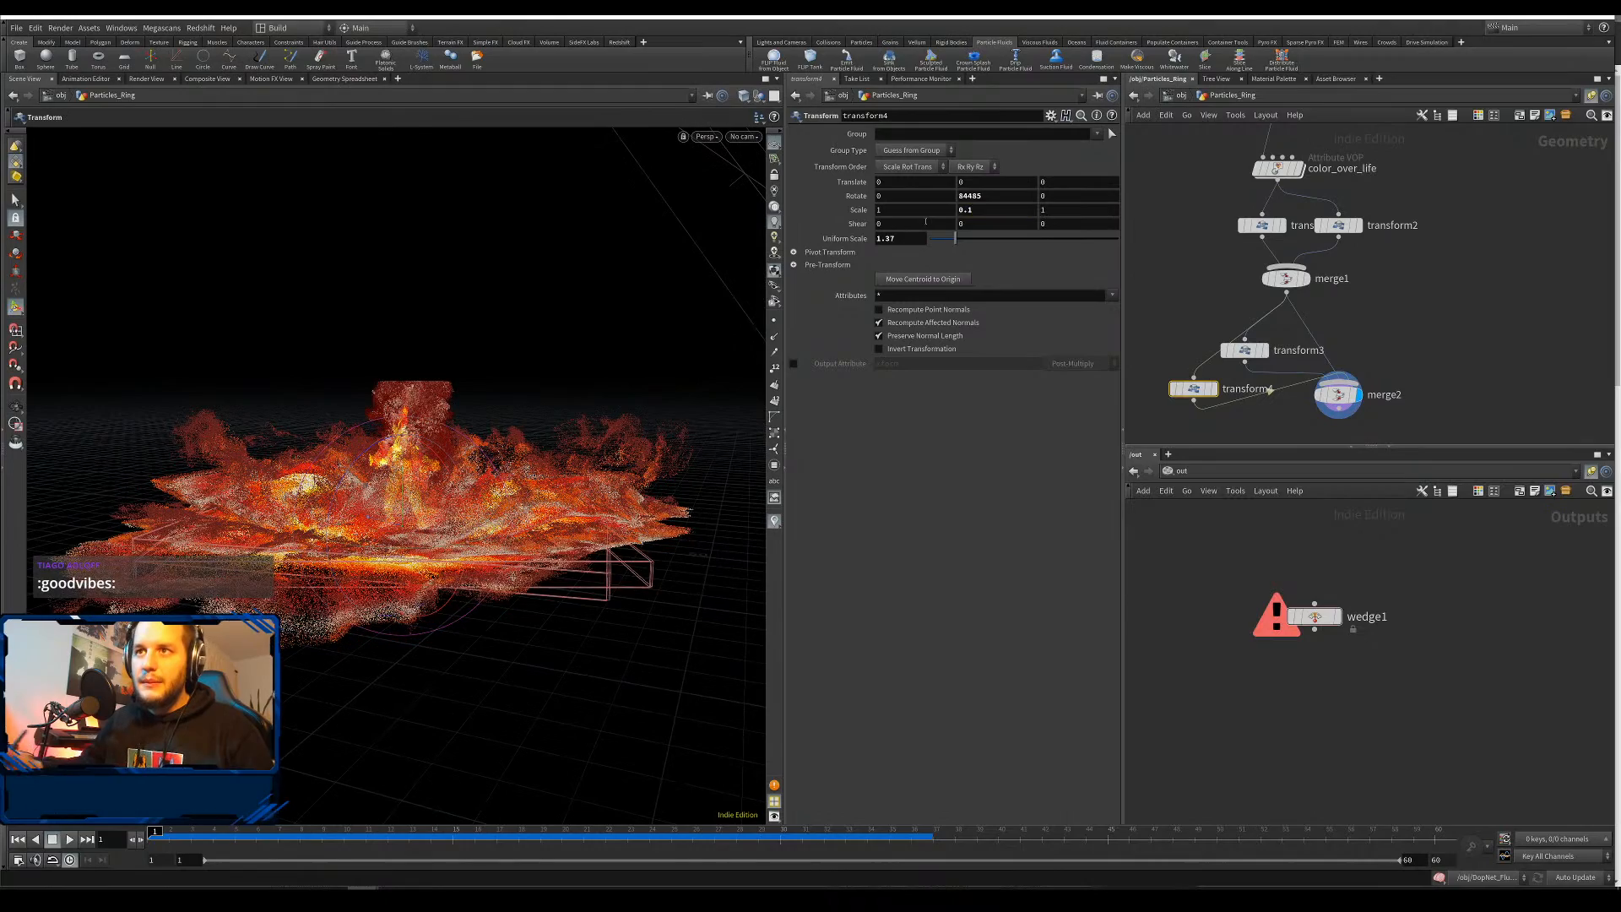
pyautogui.moveTo(593, 459); pyautogui.dragTo(456, 686)
pyautogui.moveTo(443, 523)
pyautogui.mouseDown()
pyautogui.moveTo(461, 591)
pyautogui.moveTo(583, 635)
pyautogui.moveTo(717, 574)
pyautogui.moveTo(464, 561)
pyautogui.moveTo(417, 533)
pyautogui.mouseUp()
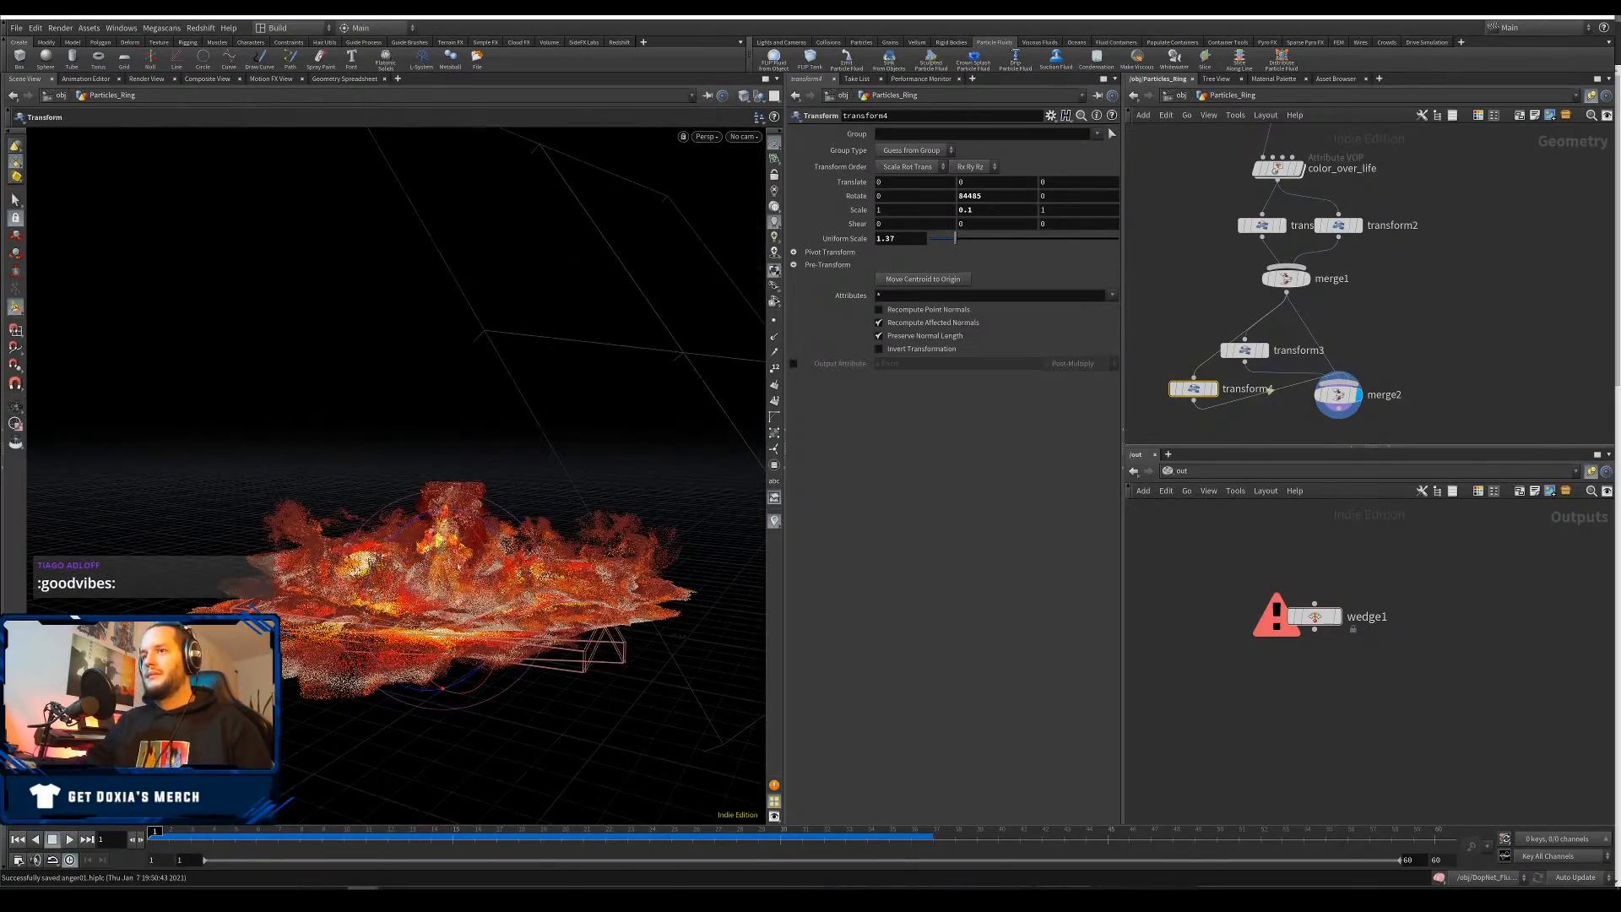
pyautogui.keyDown('alt'); pyautogui.moveTo(283, 644); pyautogui.dragTo(400, 625, button='right'); pyautogui.keyUp('alt')
pyautogui.keyDown('alt'); pyautogui.moveTo(517, 572); pyautogui.dragTo(408, 482); pyautogui.keyUp('alt')
pyautogui.press('t')
pyautogui.hotkey('ctrl', 's')
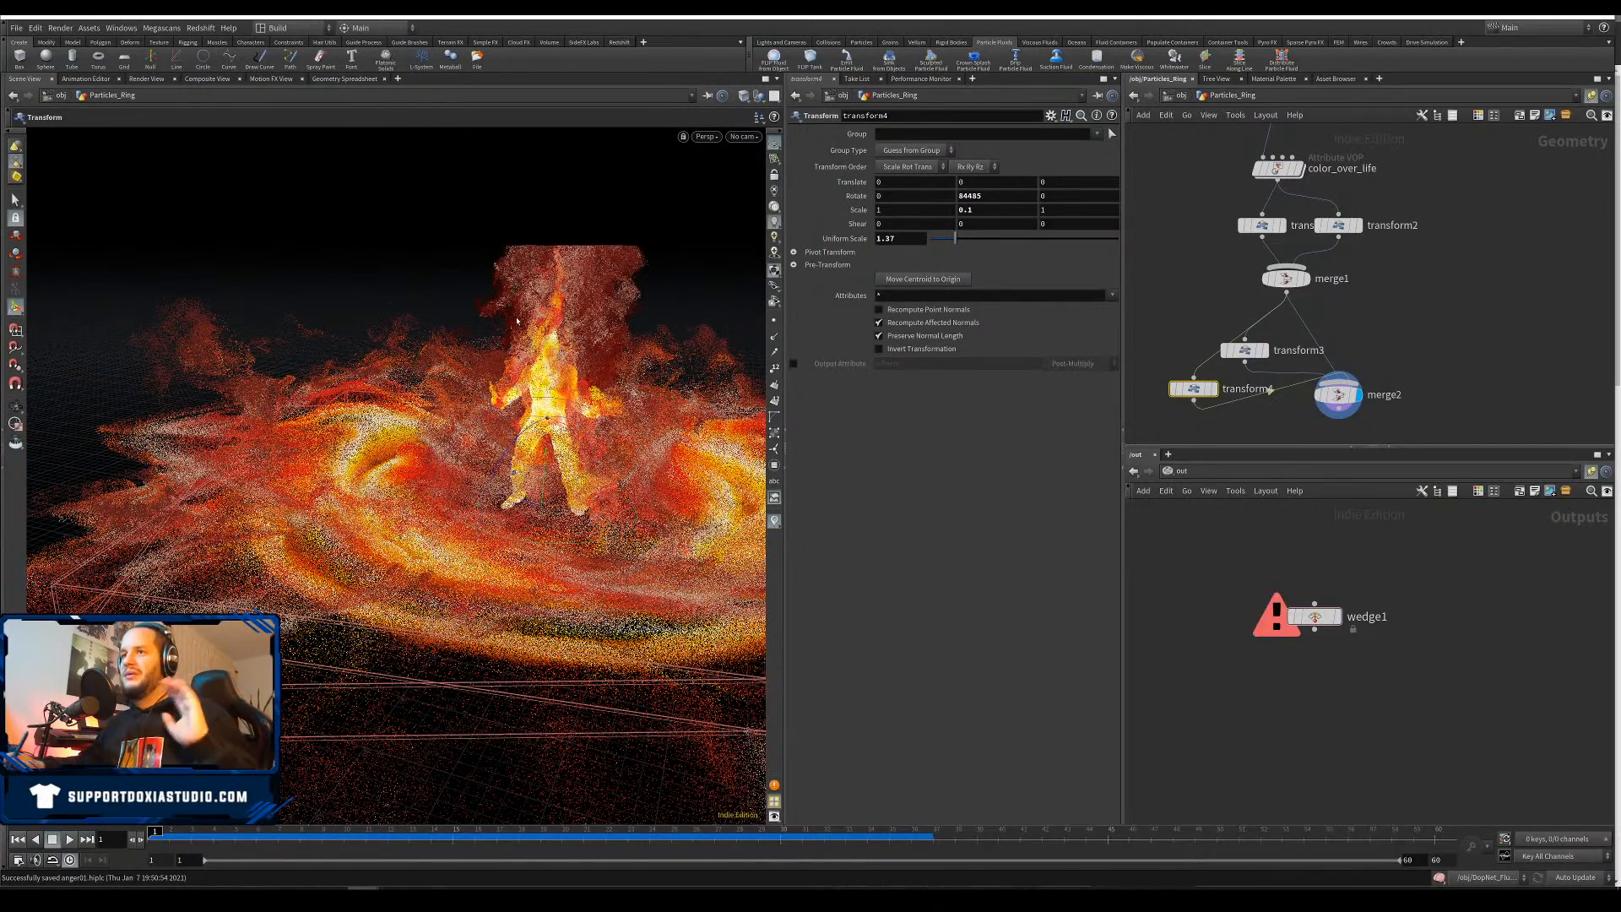
# Examine the merged ring particles around the character from overhead, low and angled views
pyautogui.keyDown('alt'); pyautogui.moveTo(479, 521); pyautogui.dragTo(473, 667); pyautogui.keyUp('alt')
pyautogui.keyDown('alt'); pyautogui.moveTo(355, 685); pyautogui.dragTo(361, 646); pyautogui.keyUp('alt')
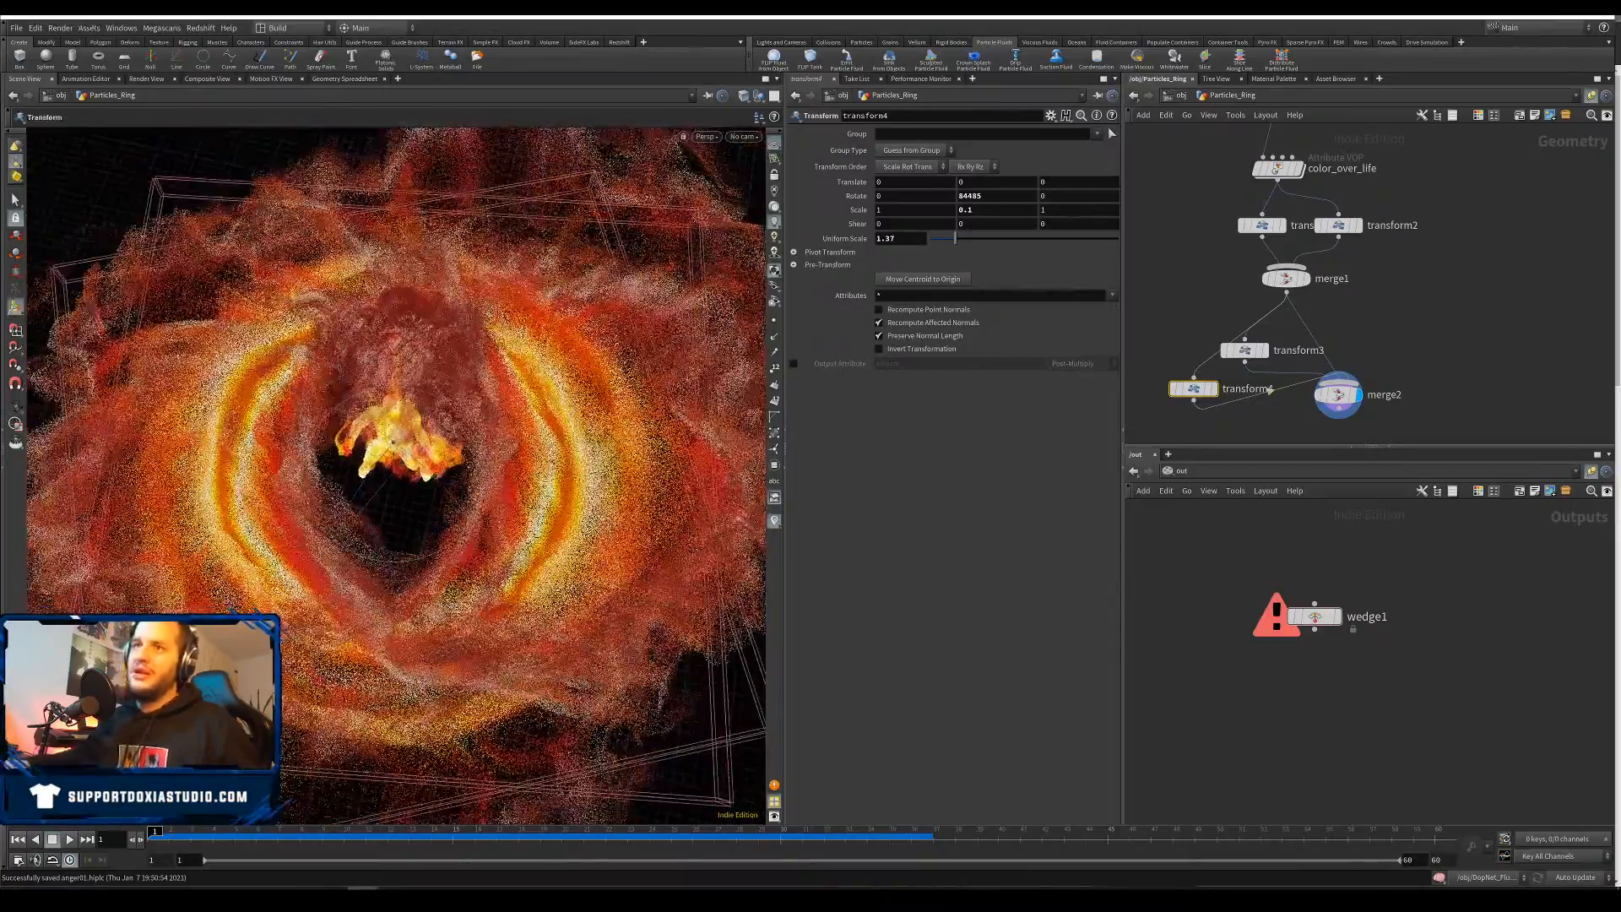
pyautogui.keyDown('alt'); pyautogui.moveTo(361, 646); pyautogui.dragTo(371, 629, button='right'); pyautogui.keyUp('alt')
pyautogui.keyDown('alt'); pyautogui.moveTo(372, 629); pyautogui.dragTo(395, 509); pyautogui.keyUp('alt')
pyautogui.keyDown('alt'); pyautogui.moveTo(448, 653); pyautogui.dragTo(473, 642); pyautogui.keyUp('alt')
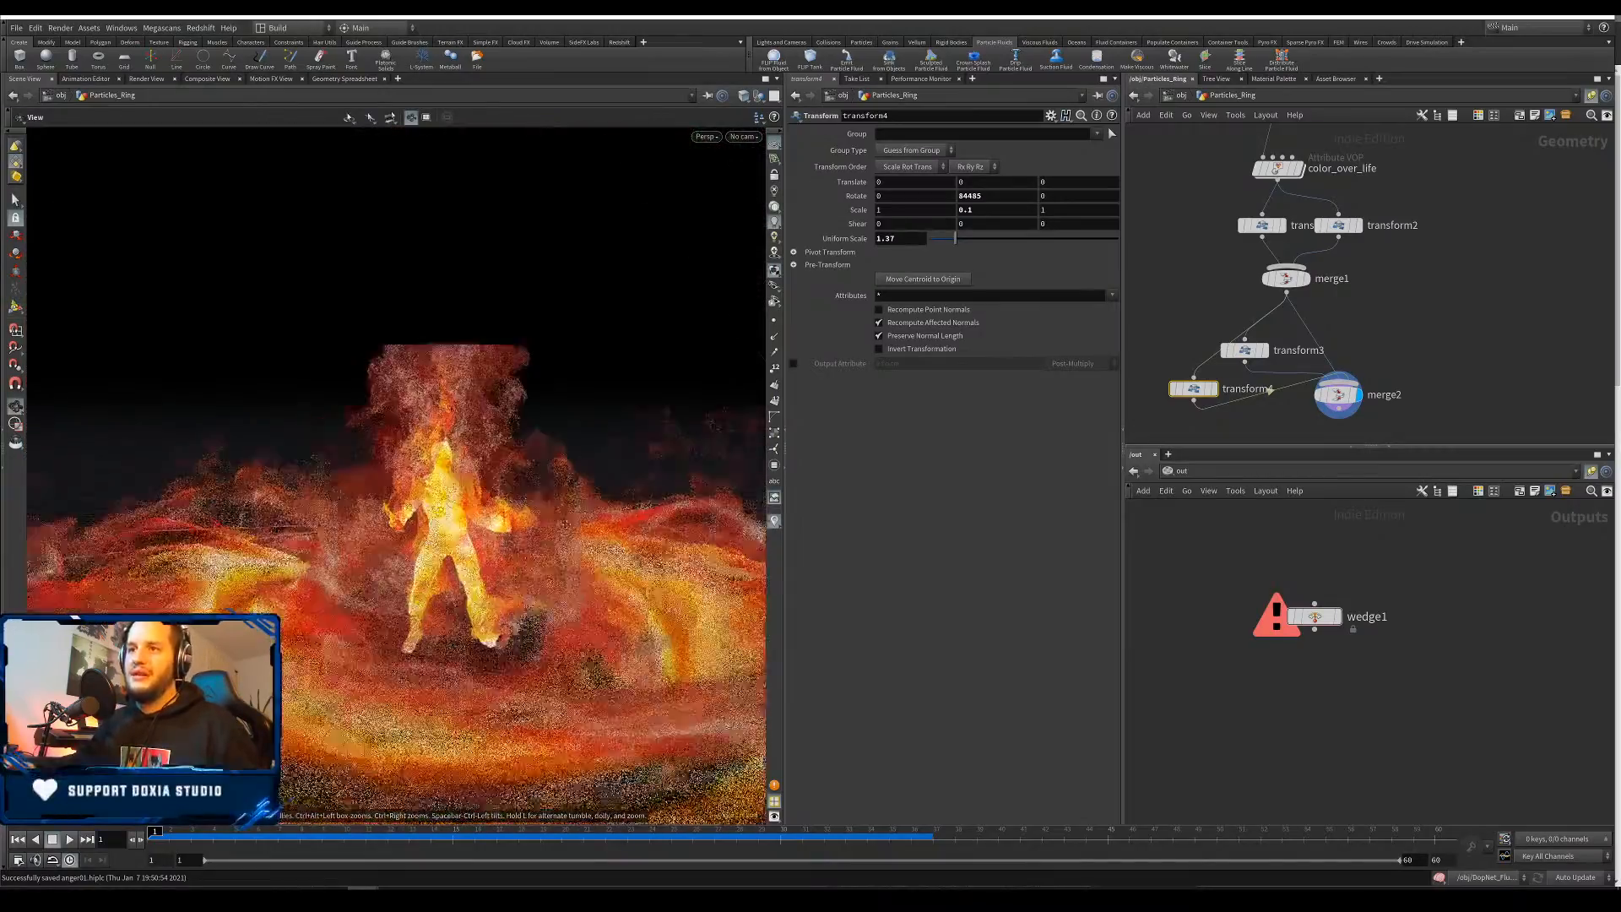
pyautogui.keyDown('alt'); pyautogui.moveTo(440, 524); pyautogui.dragTo(415, 598); pyautogui.keyUp('alt')
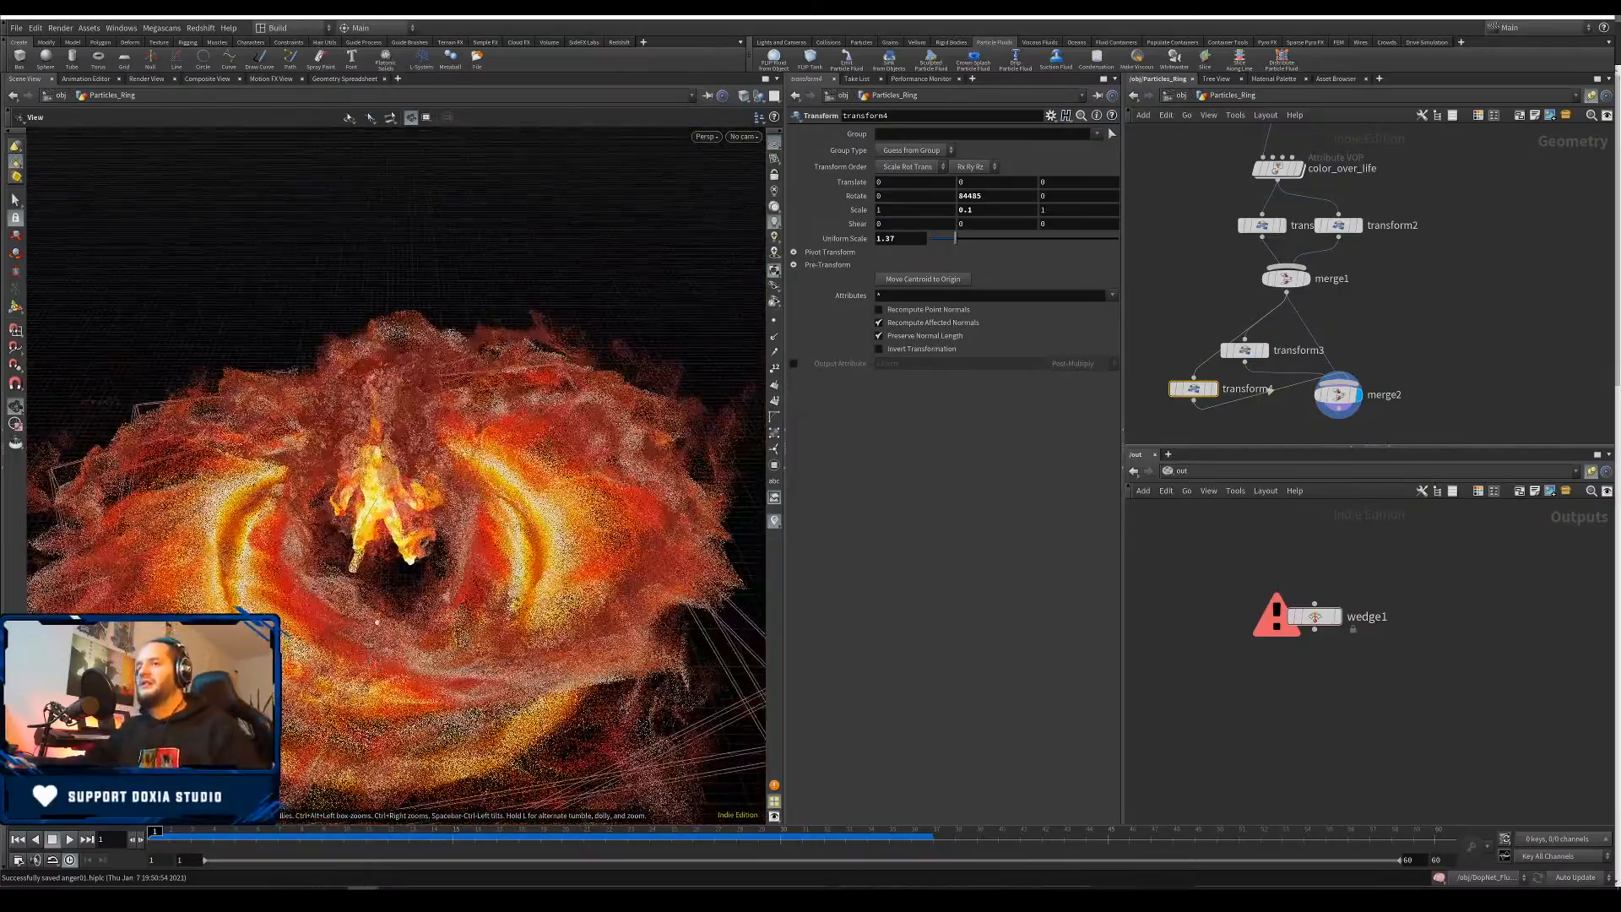
pyautogui.moveTo(416, 601)
pyautogui.keyDown('alt'); pyautogui.mouseDown(button='right')
pyautogui.moveTo(412, 583)
pyautogui.moveTo(417, 629)
pyautogui.mouseUp(button='right'); pyautogui.keyUp('alt')
pyautogui.keyDown('alt'); pyautogui.moveTo(417, 629); pyautogui.dragTo(428, 610); pyautogui.keyUp('alt')
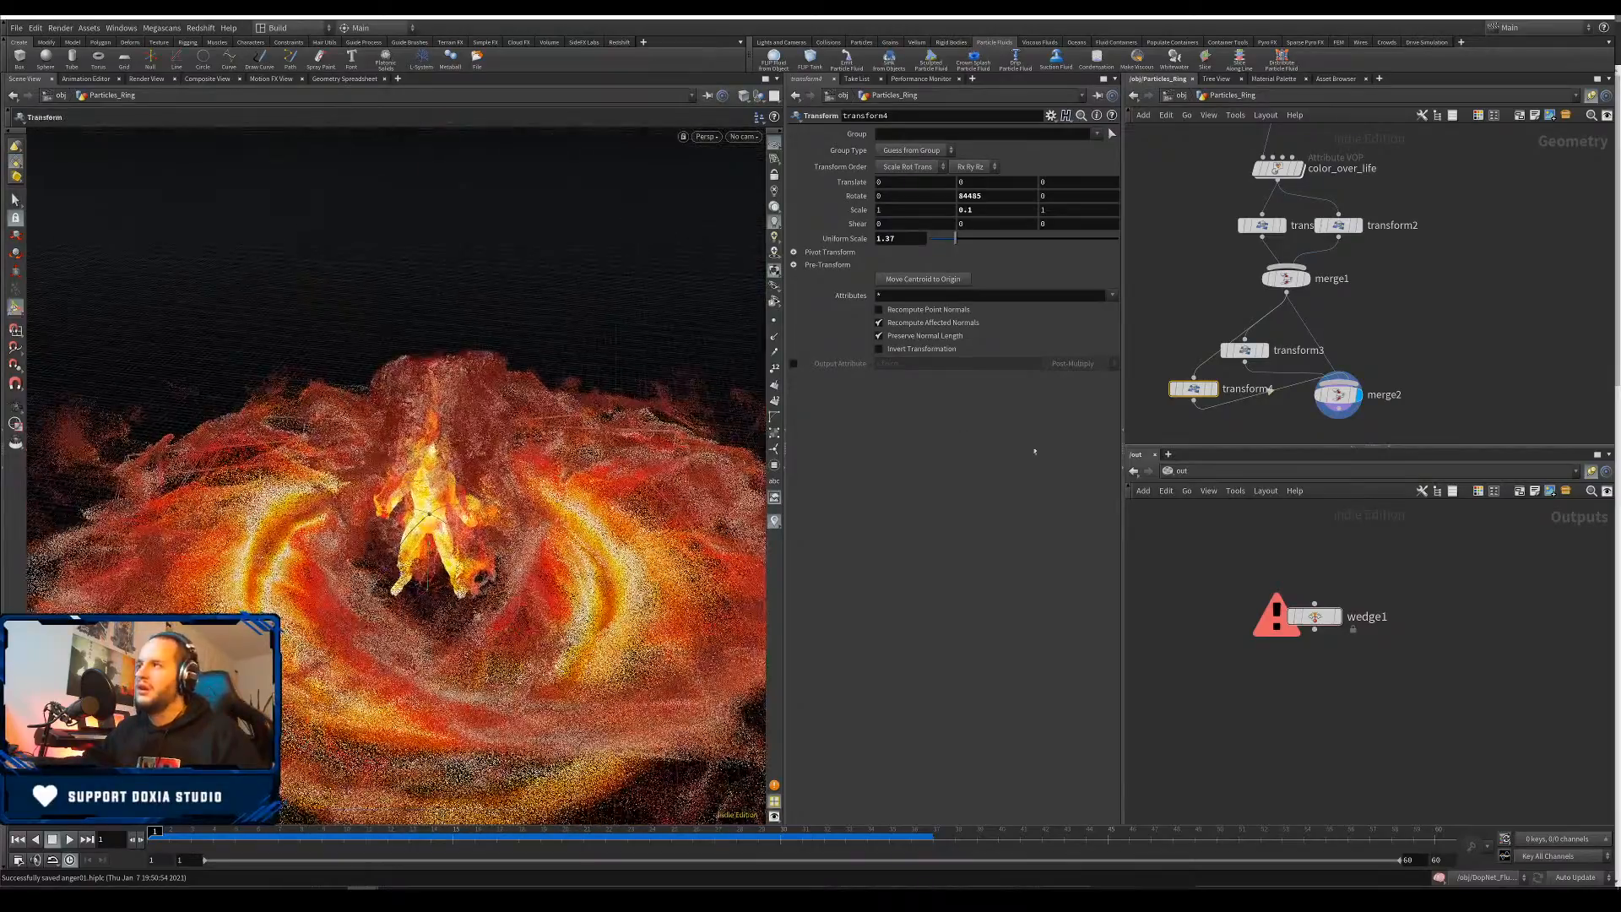
# Place merge2 slightly lower in the network and check its node information for the point count
pyautogui.moveTo(1340, 395); pyautogui.dragTo(1333, 424)
pyautogui.keyDown('alt'); pyautogui.moveTo(411, 587); pyautogui.dragTo(409, 564, button='right'); pyautogui.keyUp('alt')
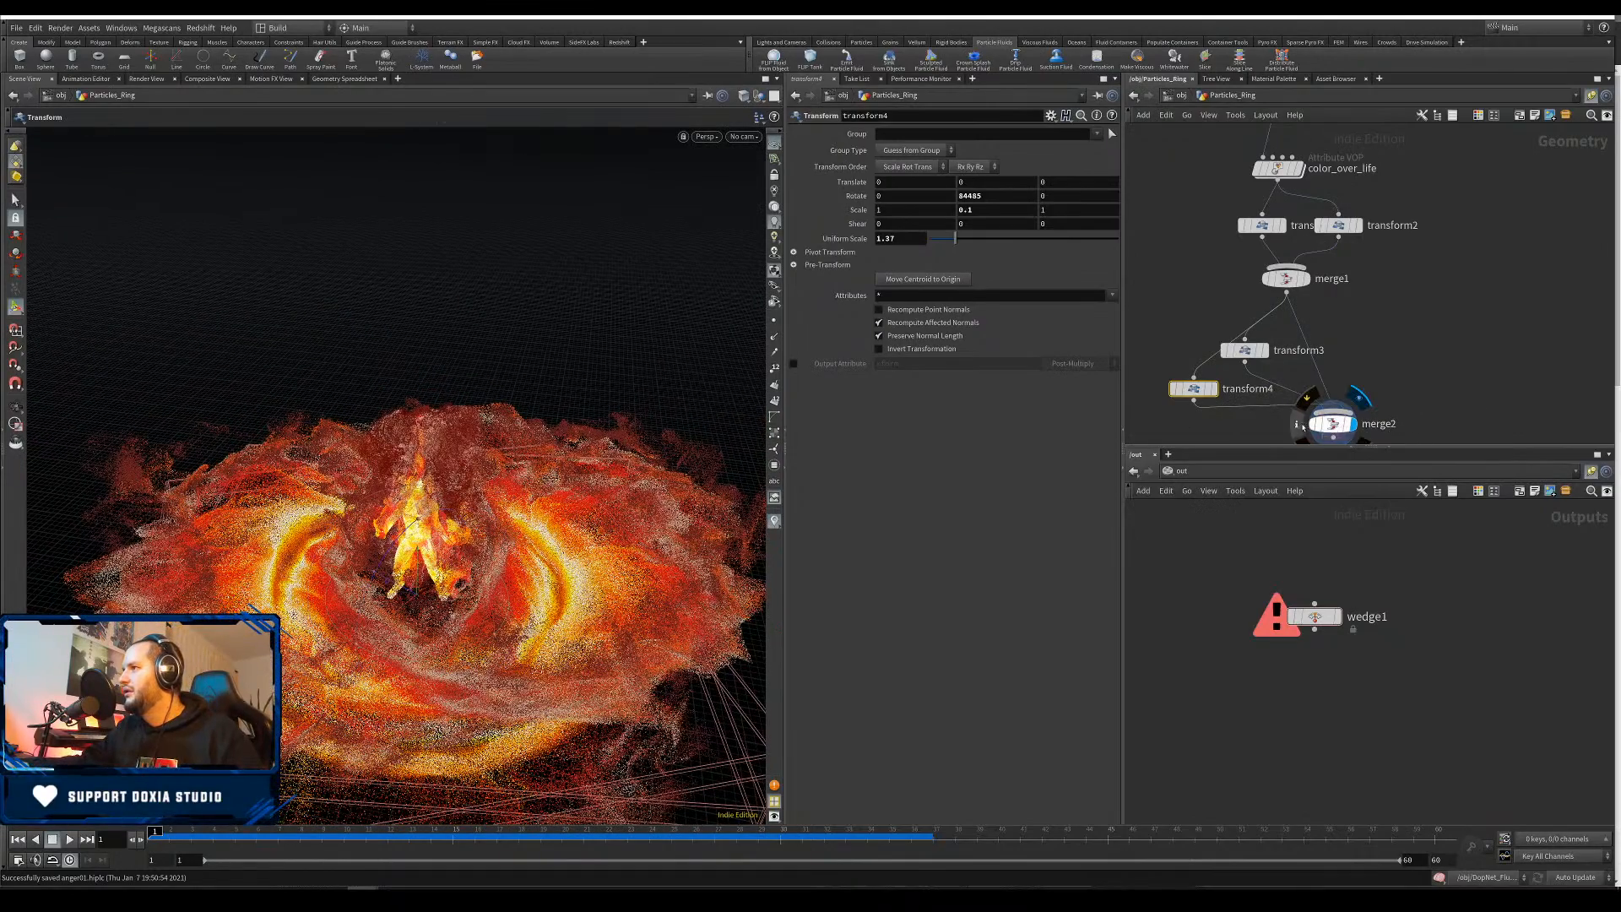
pyautogui.click(1297, 425)
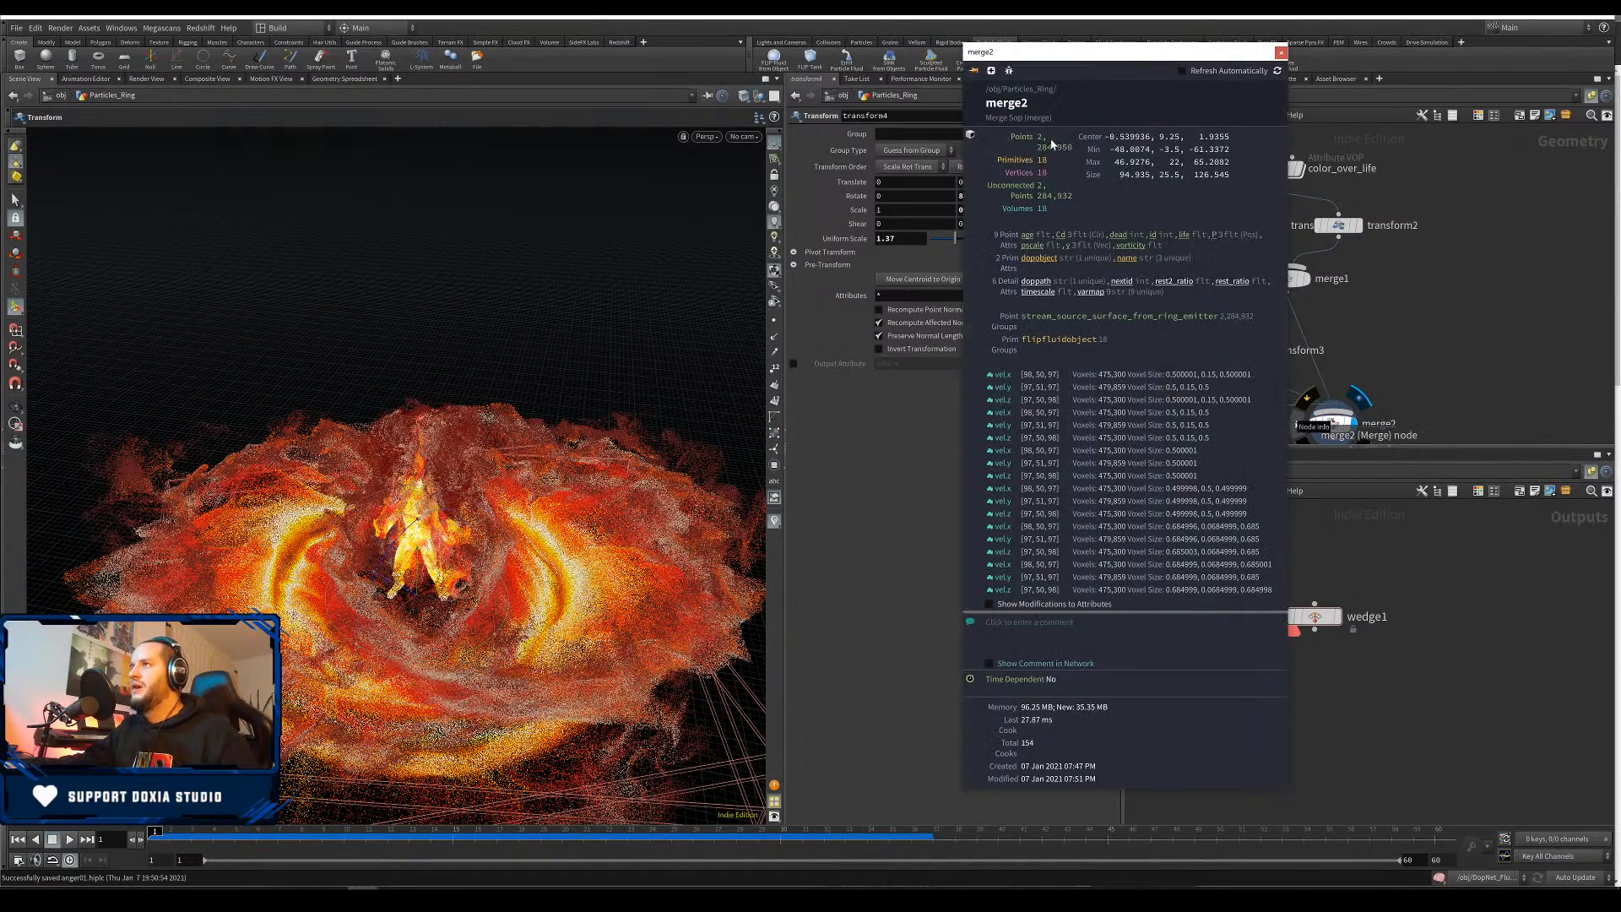
pyautogui.click(1503, 344)
pyautogui.keyDown('alt'); pyautogui.moveTo(460, 584); pyautogui.dragTo(490, 583); pyautogui.keyUp('alt')
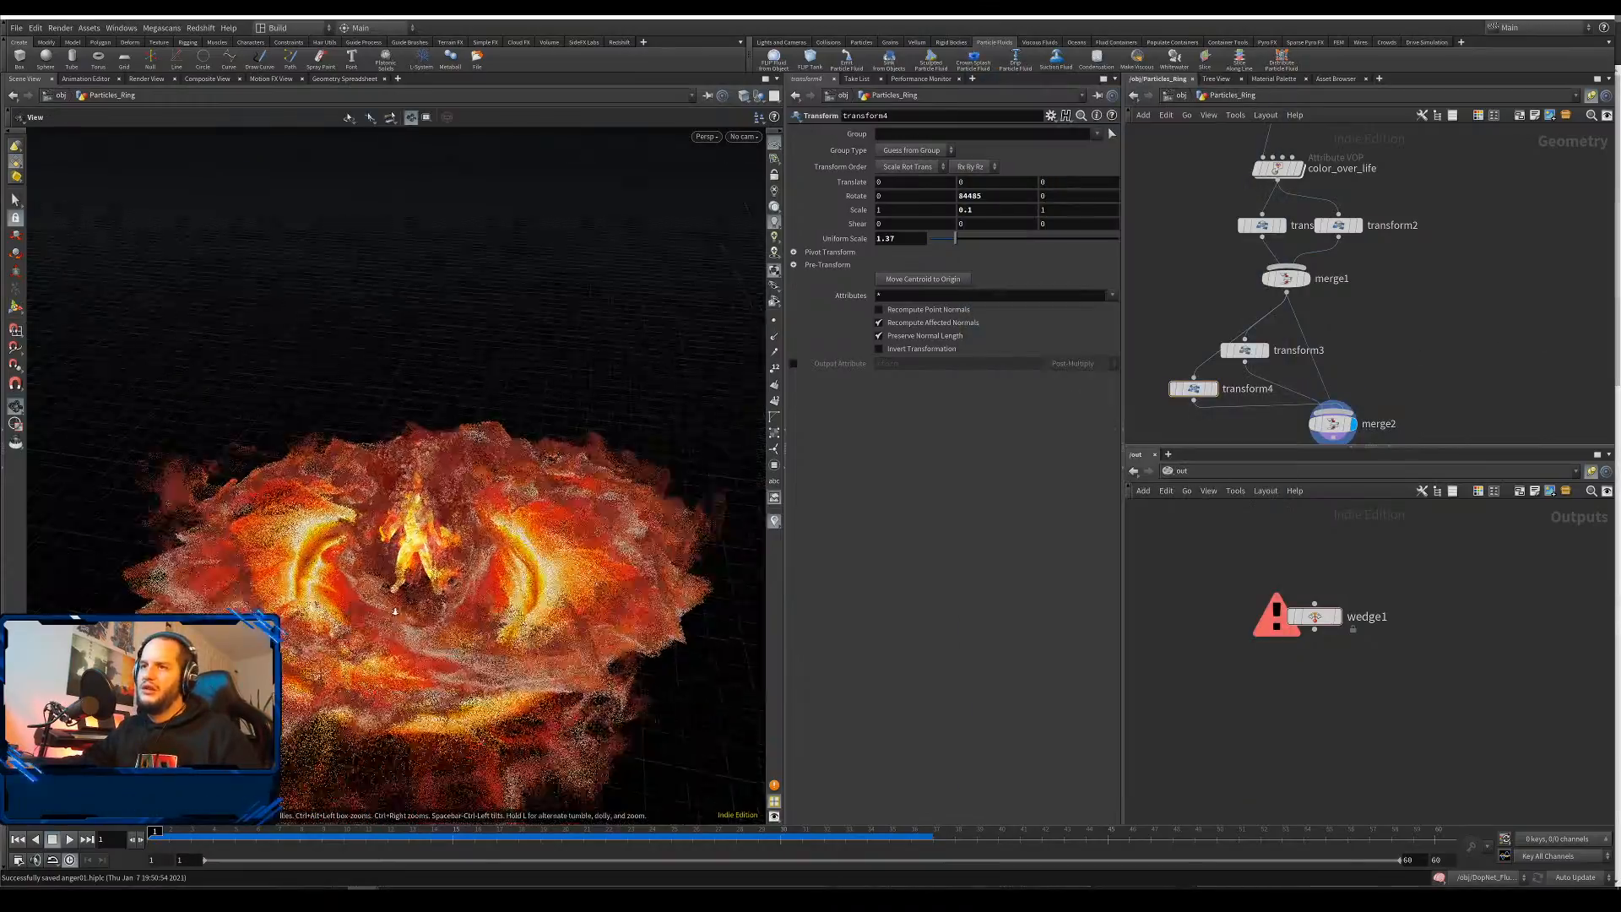
pyautogui.keyDown('alt'); pyautogui.moveTo(490, 583); pyautogui.dragTo(510, 603, button='right'); pyautogui.keyUp('alt')
pyautogui.moveTo(510, 603)
pyautogui.keyDown('alt'); pyautogui.mouseDown()
pyautogui.moveTo(514, 517)
pyautogui.moveTo(558, 688)
pyautogui.moveTo(375, 553)
pyautogui.moveTo(418, 575)
pyautogui.moveTo(380, 582)
pyautogui.mouseUp(); pyautogui.keyUp('alt')
# Align merge1 above merge2 and insert a Transform node into the direct wire between them
pyautogui.moveTo(1385, 312); pyautogui.dragTo(1372, 373, button='middle')
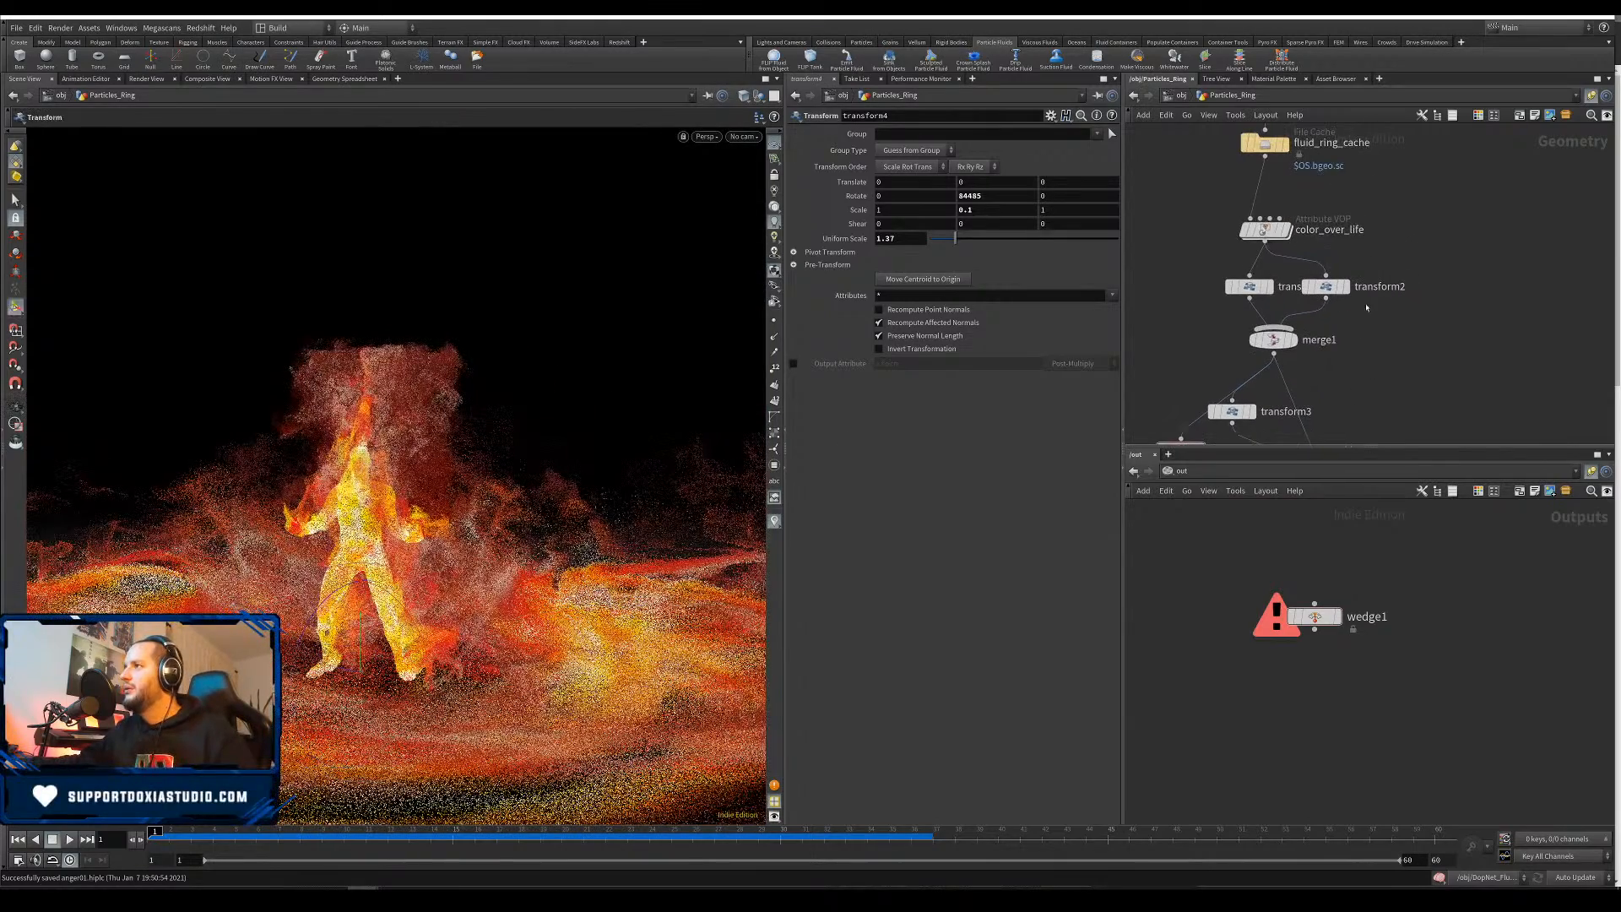
pyautogui.moveTo(1274, 343); pyautogui.dragTo(1318, 344)
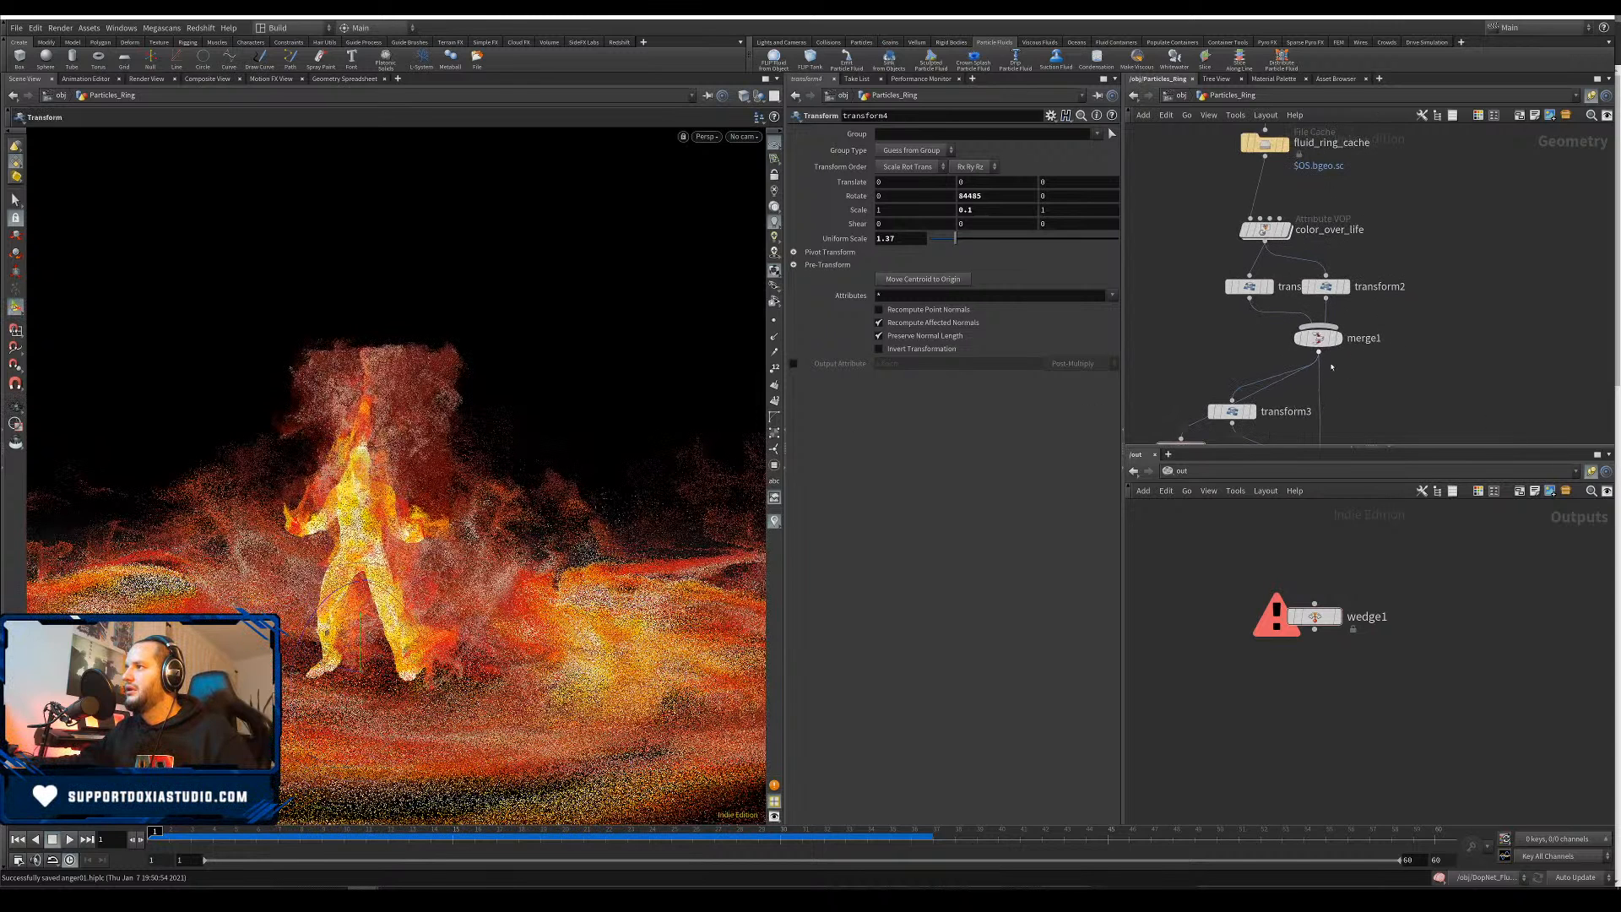
pyautogui.moveTo(1340, 377); pyautogui.dragTo(1296, 306, button='middle')
pyautogui.press('Tab')
pyautogui.write('tran')
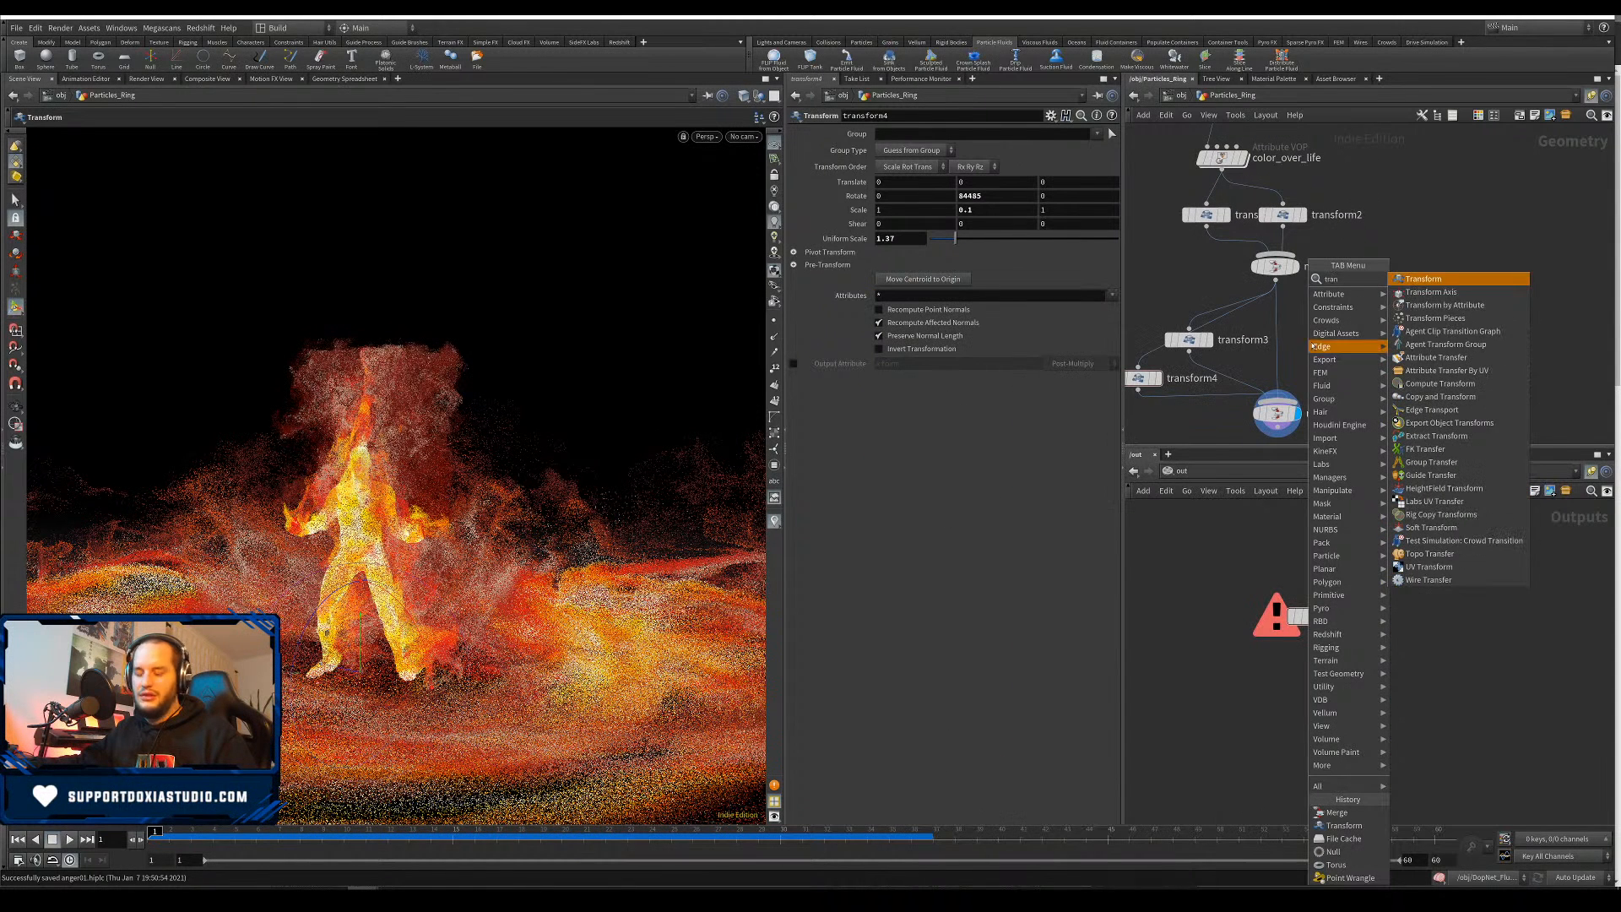
pyautogui.click(1433, 280)
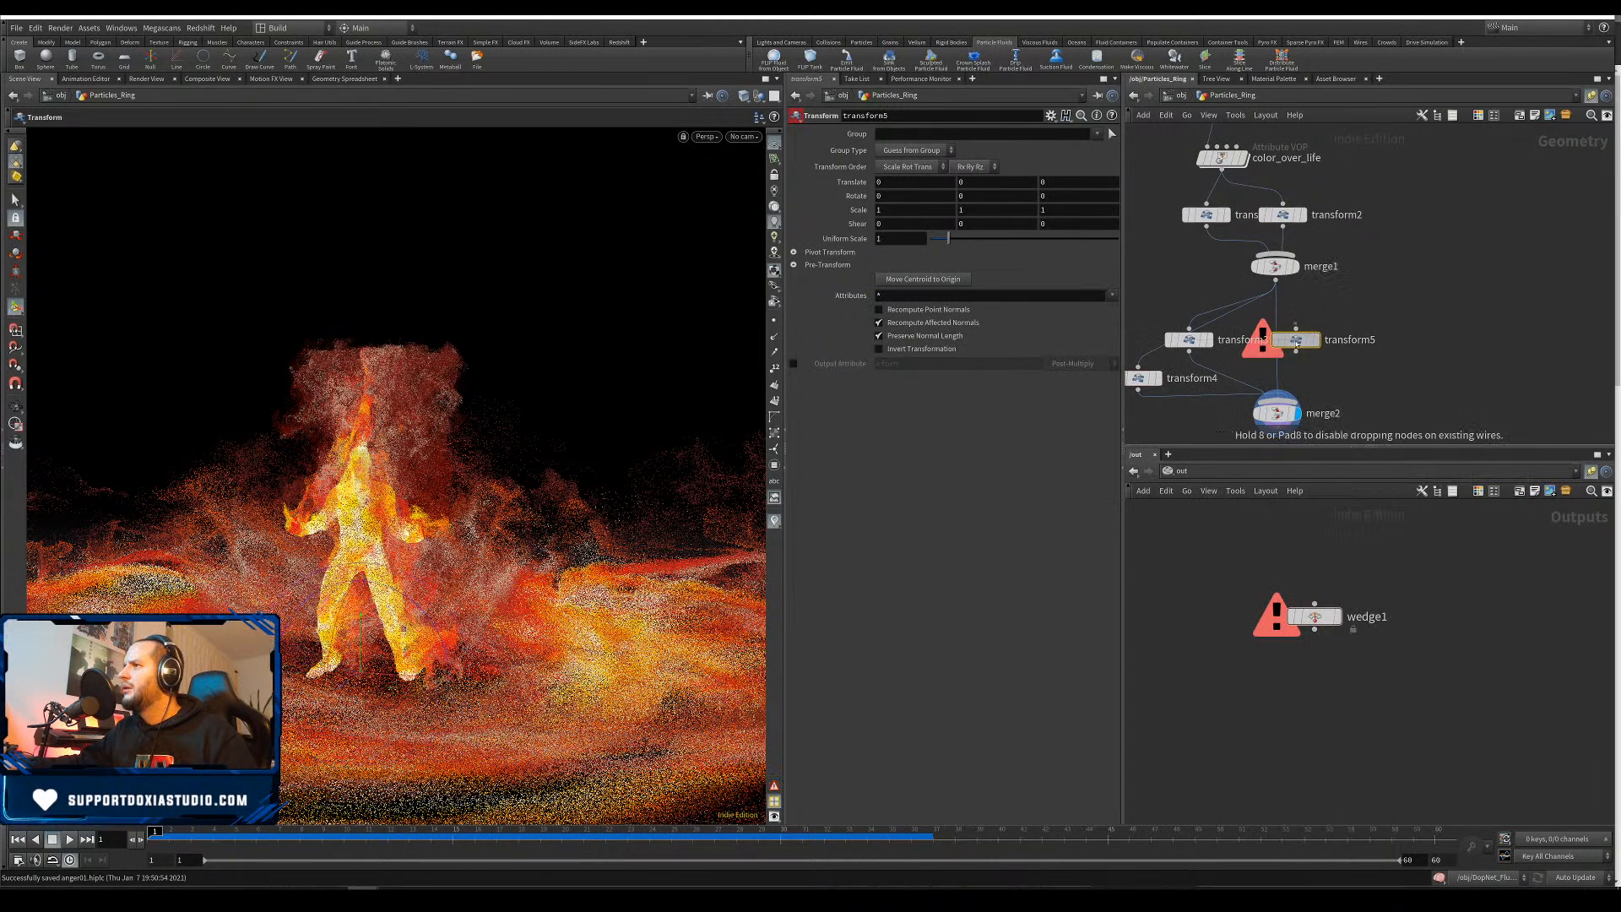
pyautogui.click(1275, 339)
# Set the Y scale of transform5 to 0.7 to lower the height of its ring copy
pyautogui.click(997, 210)
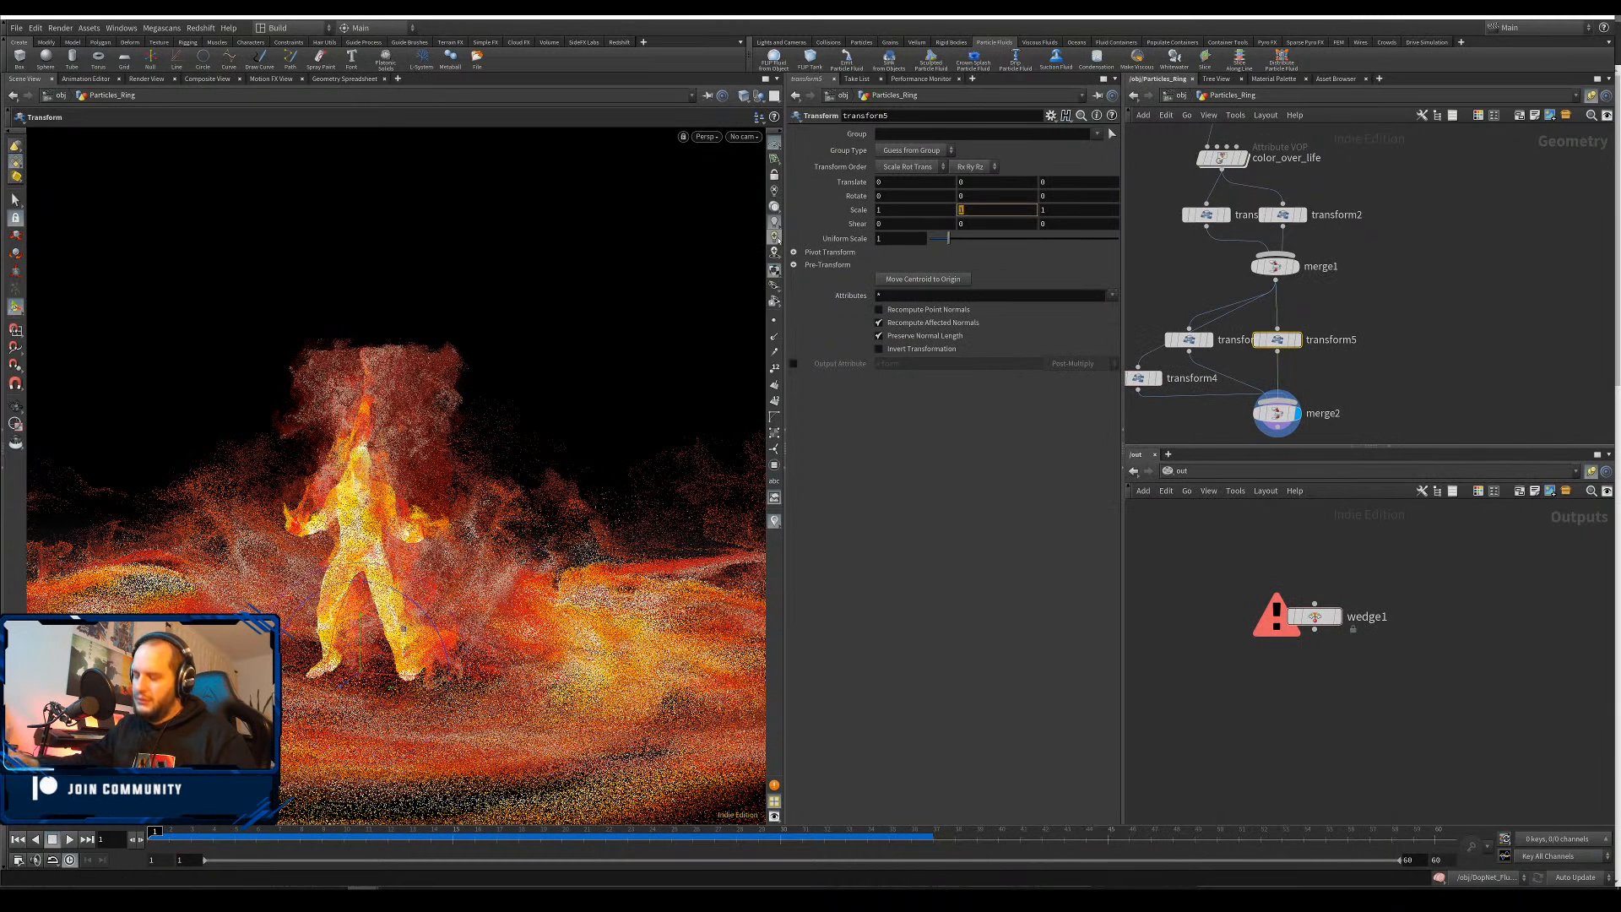
pyautogui.write('0.6')
pyautogui.press('Return')
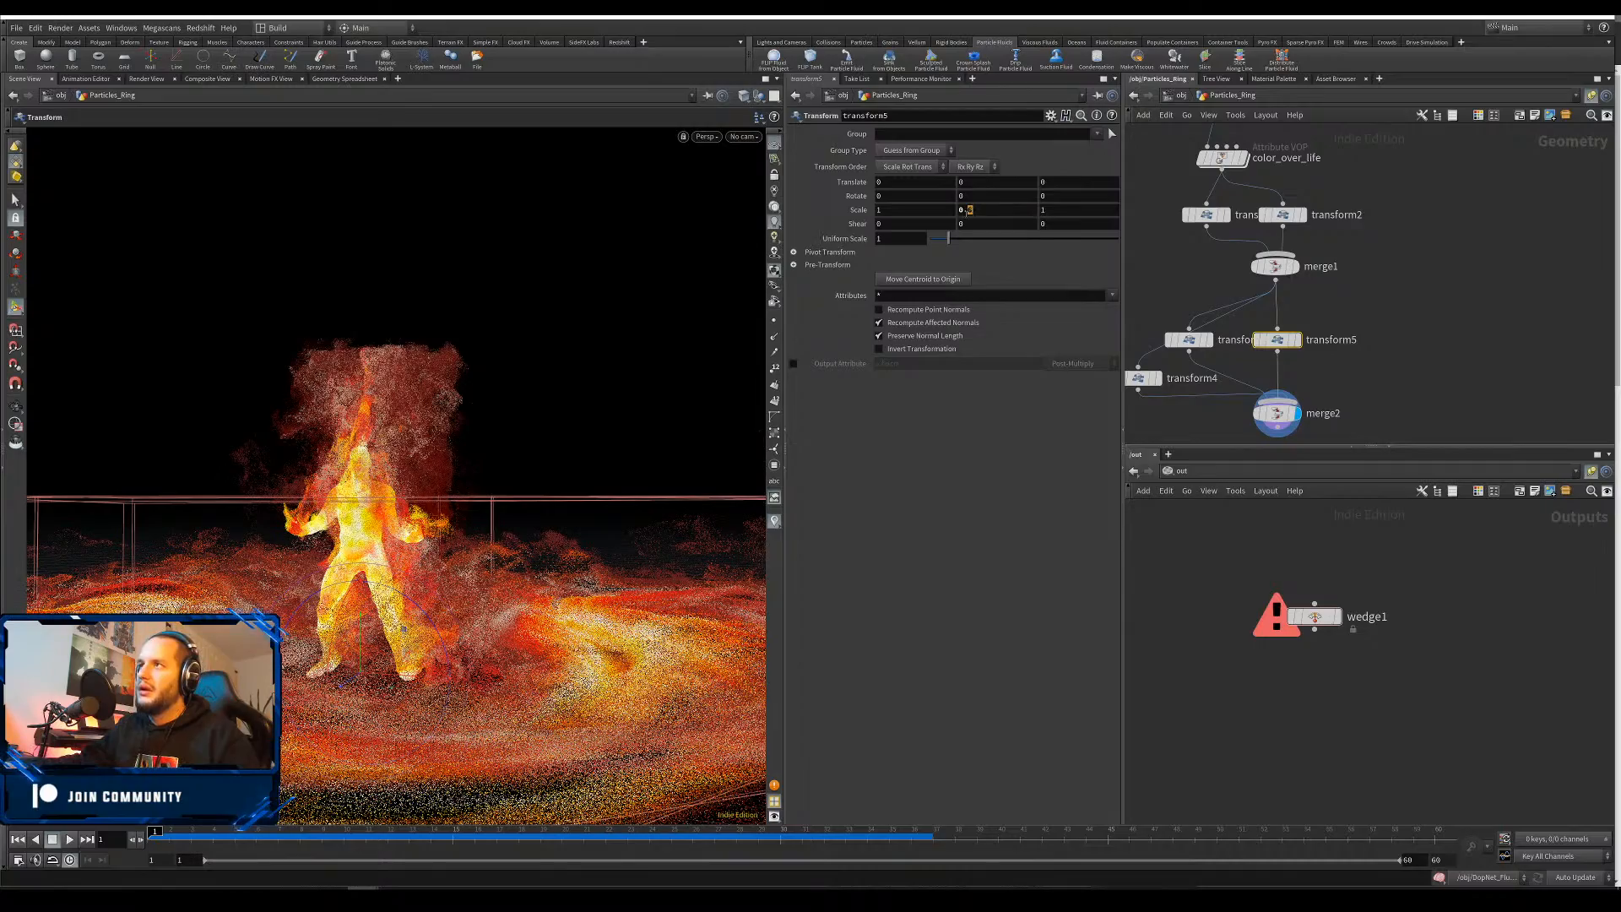
pyautogui.moveTo(966, 211); pyautogui.dragTo(965, 211)
pyautogui.keyDown('alt'); pyautogui.moveTo(591, 541); pyautogui.dragTo(384, 574); pyautogui.keyUp('alt')
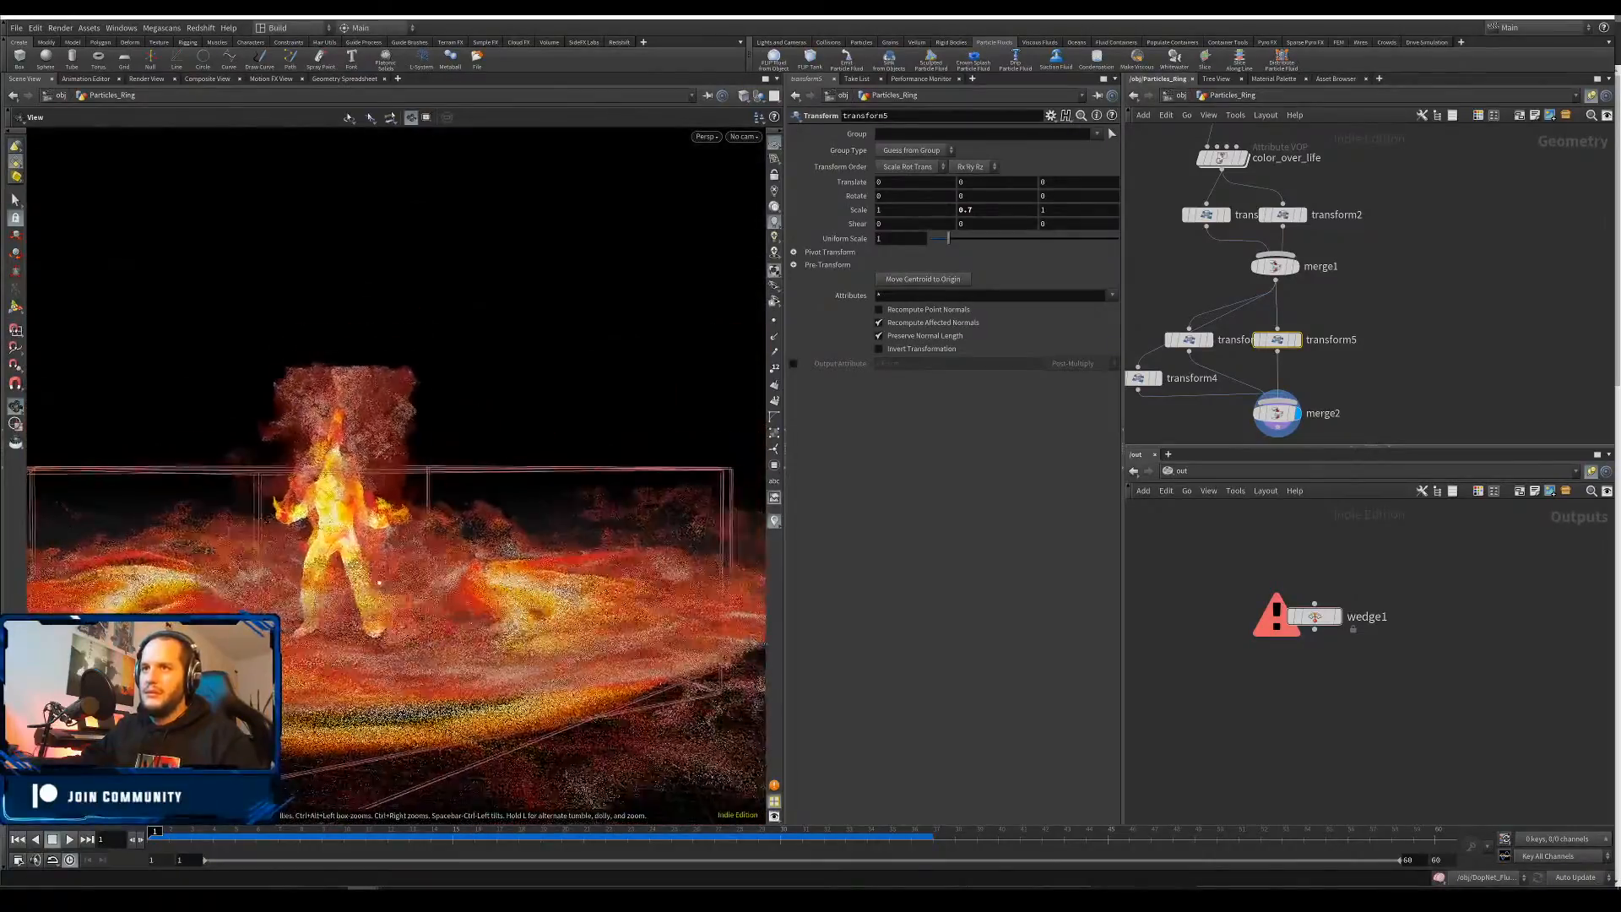
pyautogui.keyDown('alt'); pyautogui.moveTo(384, 574); pyautogui.dragTo(431, 549, button='right'); pyautogui.keyUp('alt')
pyautogui.keyDown('alt'); pyautogui.moveTo(431, 549); pyautogui.dragTo(404, 617); pyautogui.keyUp('alt')
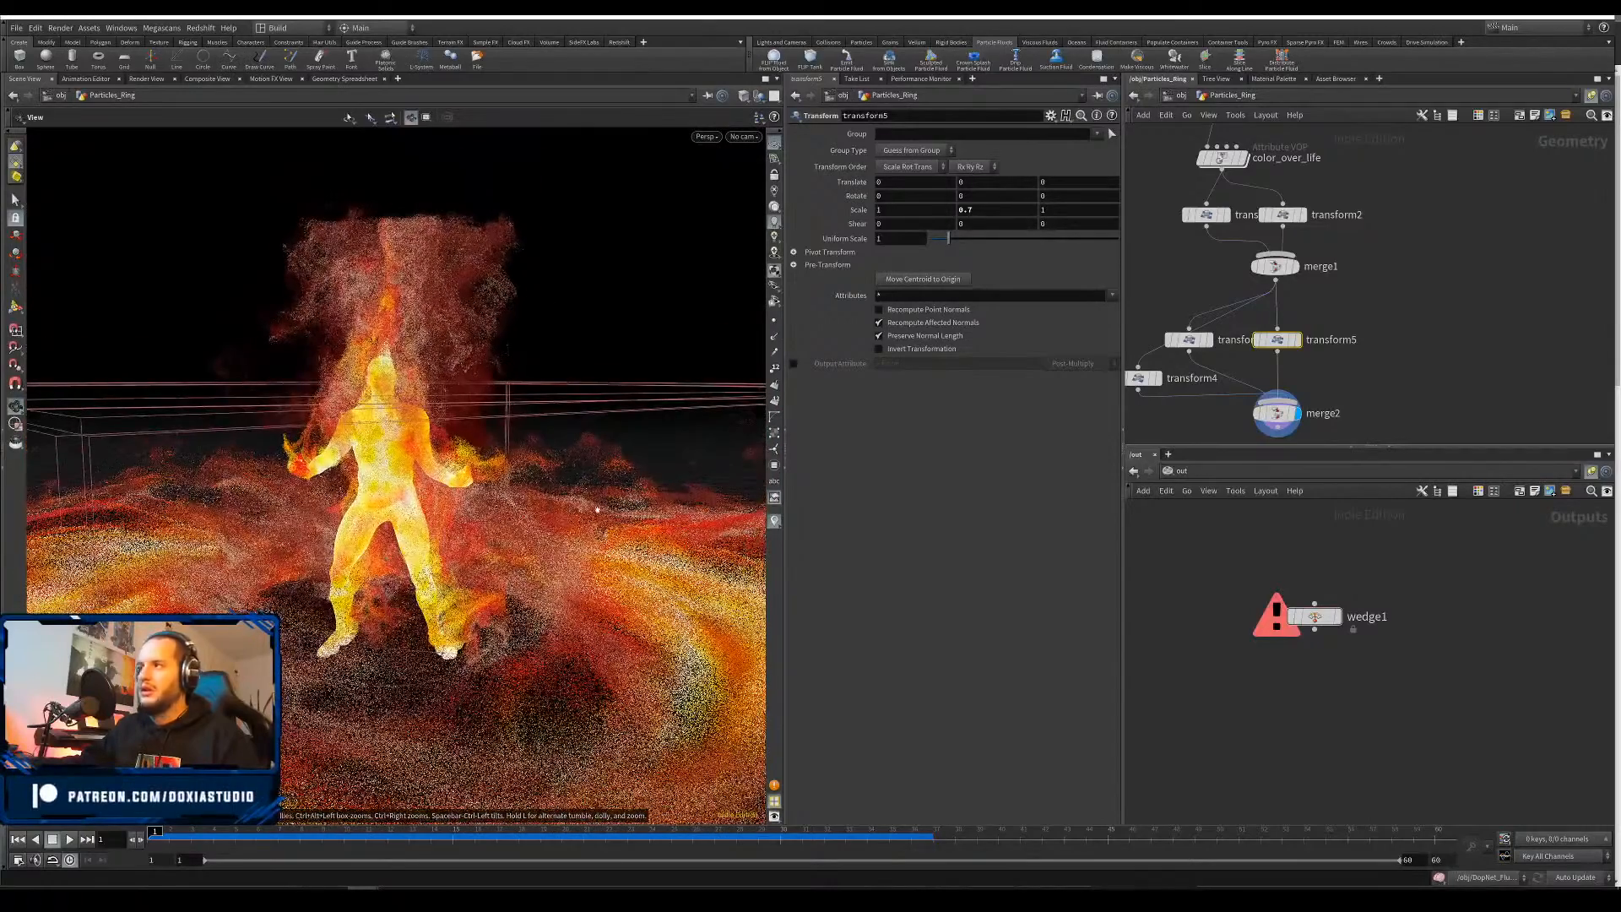
# Duplicate transform5 as another branch between merge1 and merge2, and scale the copy to 0.2, 0.6, 0.2
pyautogui.moveTo(1415, 355); pyautogui.dragTo(1452, 344, button='middle')
pyautogui.keyDown('alt'); pyautogui.moveTo(1319, 332); pyautogui.dragTo(1399, 338); pyautogui.keyUp('alt')
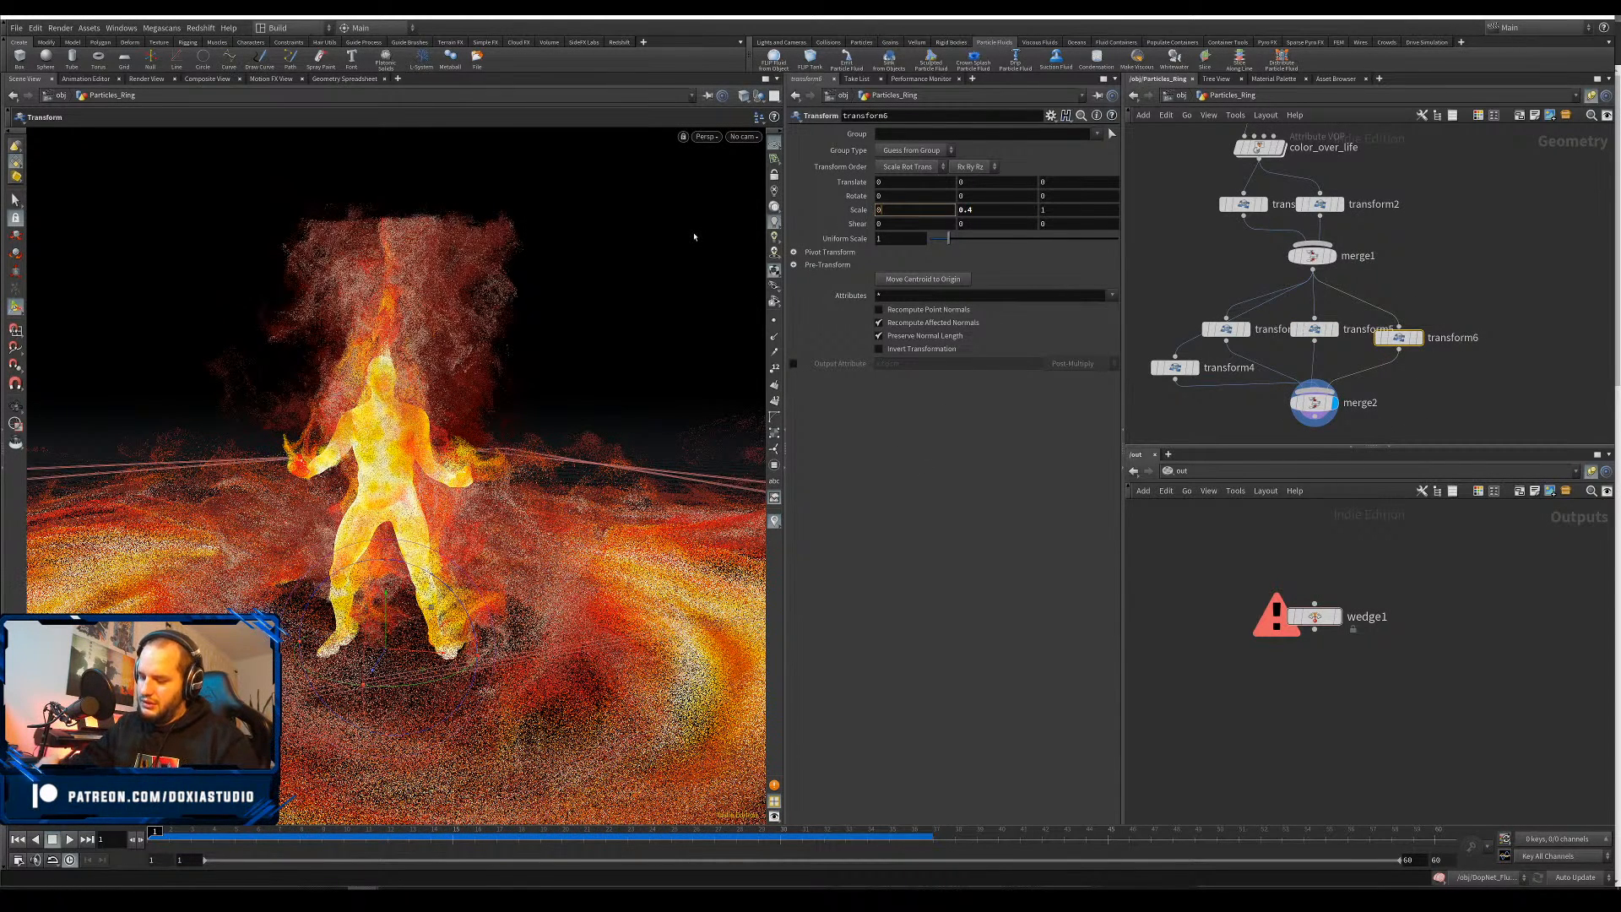
pyautogui.write('.2')
pyautogui.press('Tab')
pyautogui.write('0.')
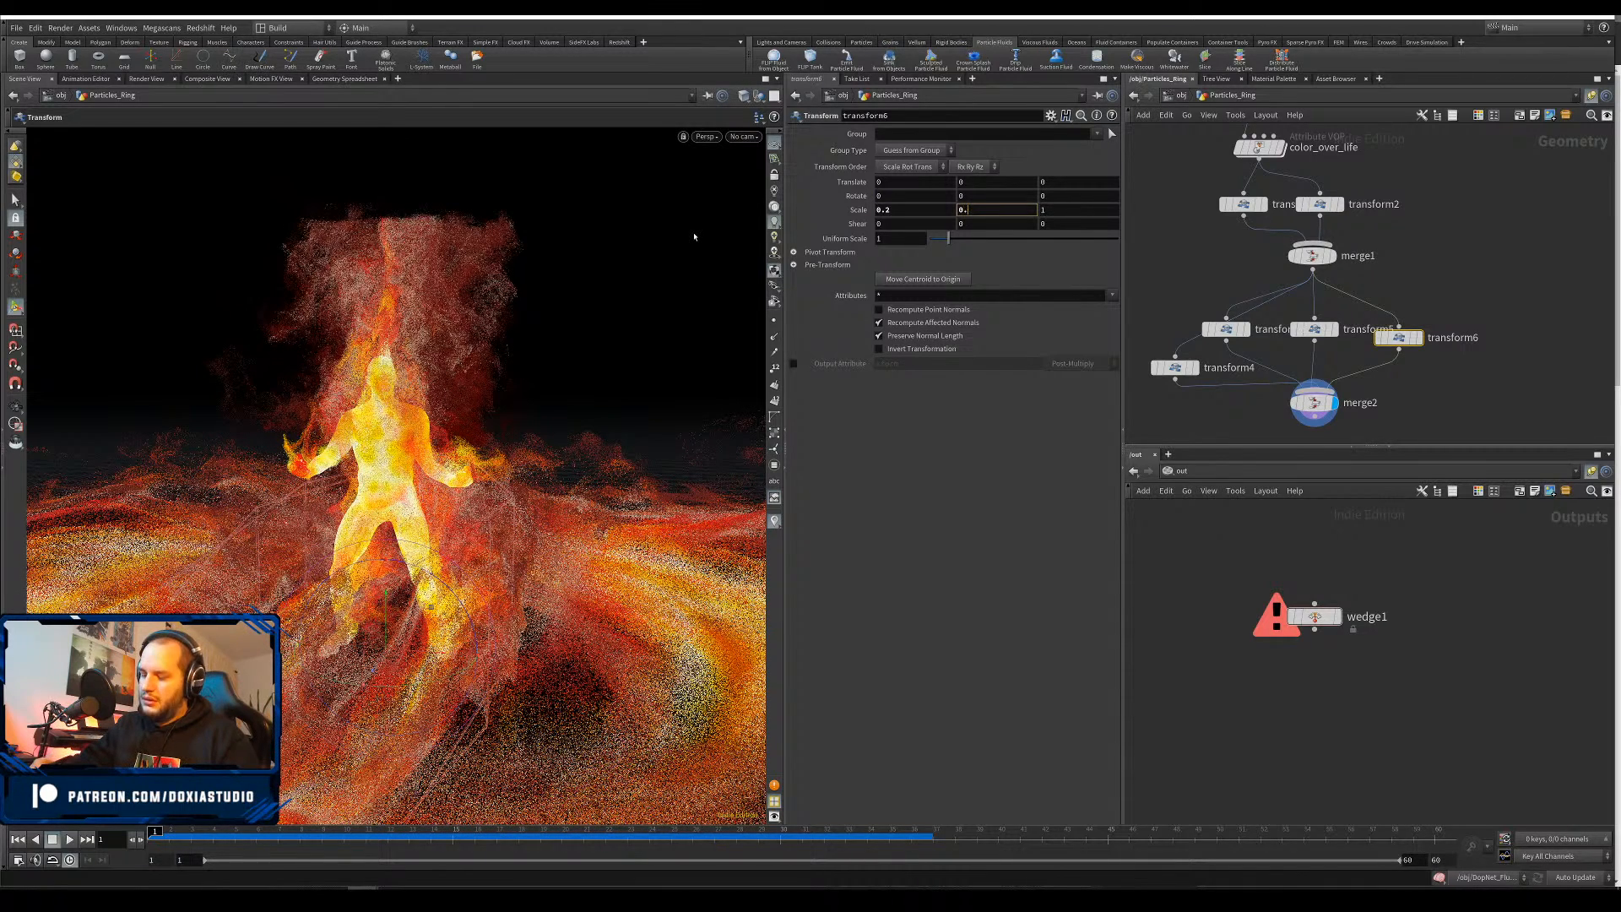
pyautogui.write('6')
pyautogui.press('Tab')
pyautogui.write('0.2')
pyautogui.press('Return')
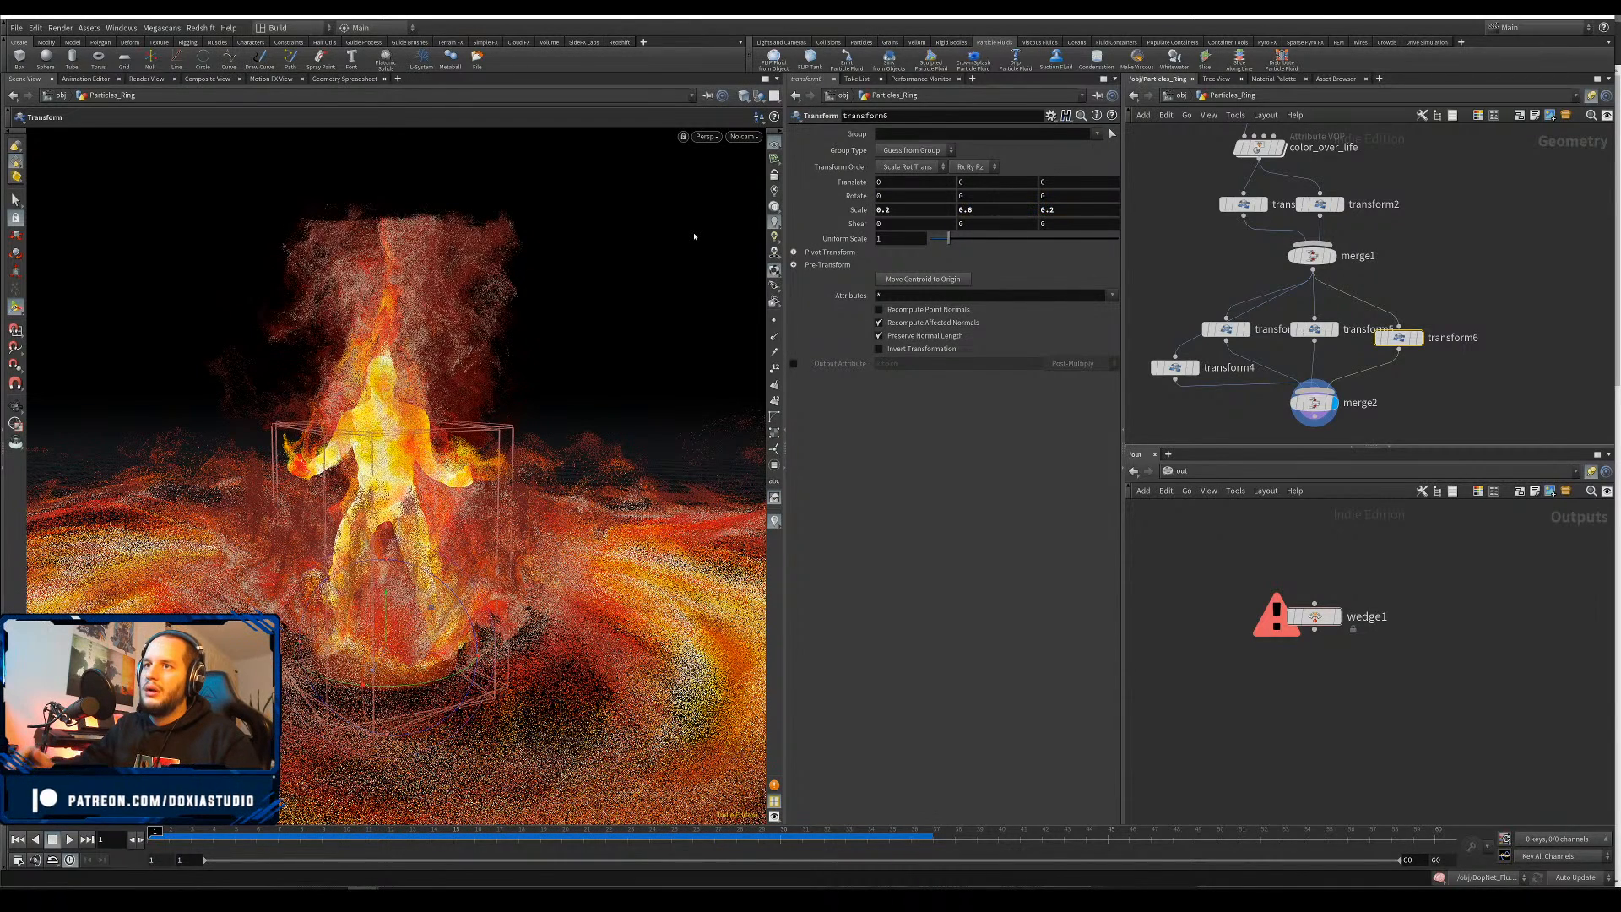
# Rotate the small inner ring copy to about -86.19 in Y and set its X and Z scales to 0.3
pyautogui.moveTo(435, 685); pyautogui.dragTo(321, 678)
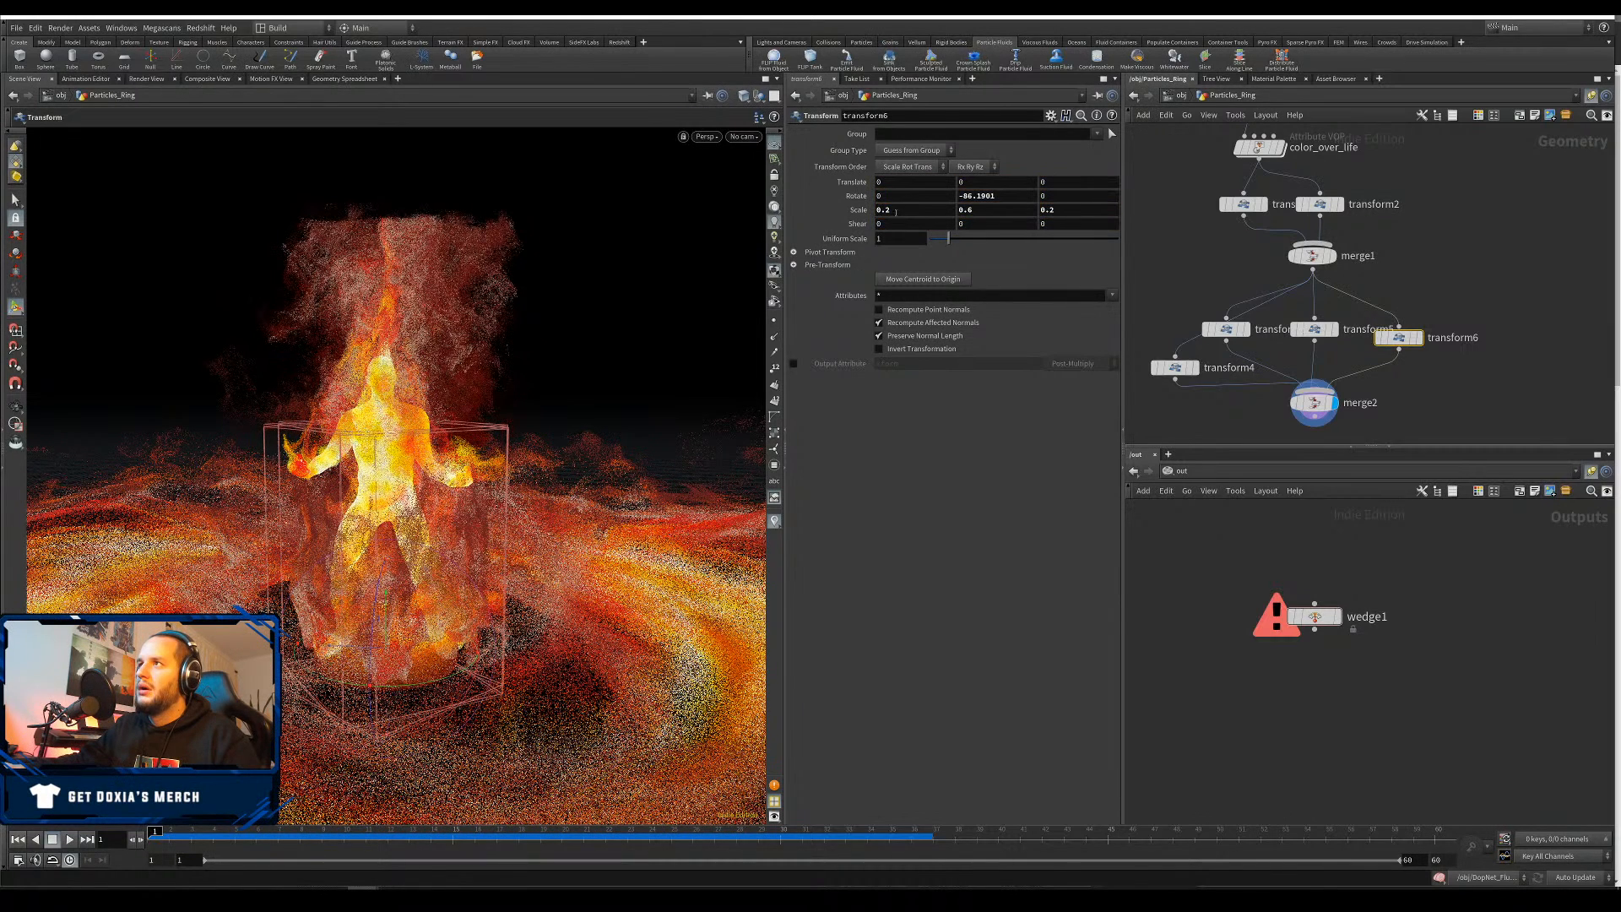
pyautogui.write('3')
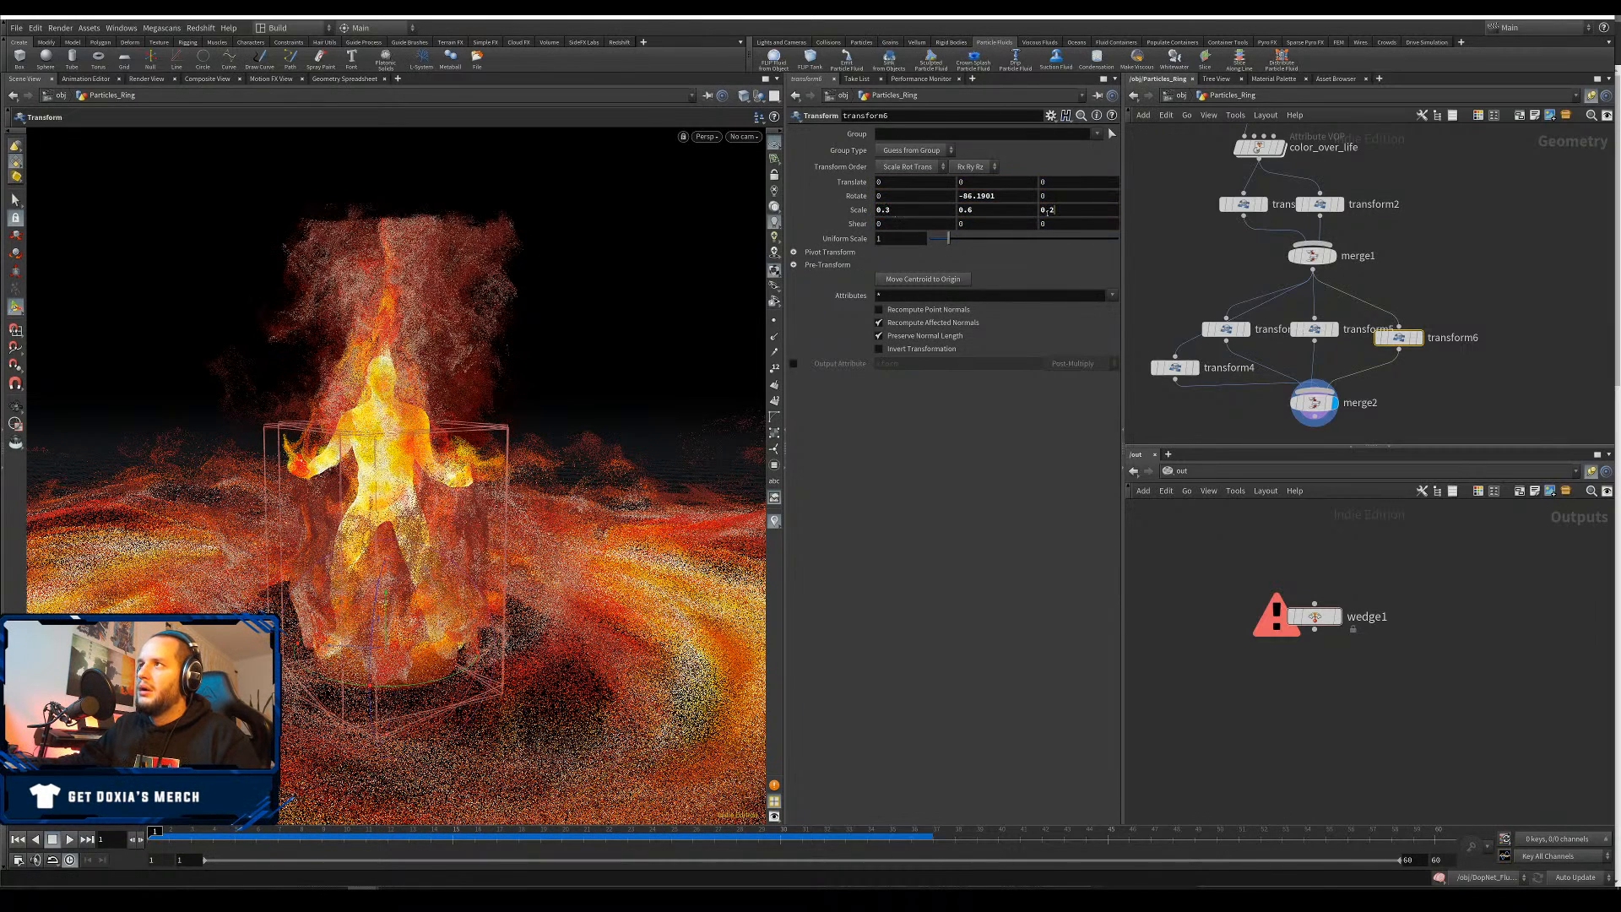
pyautogui.moveTo(1054, 210); pyautogui.dragTo(1047, 212)
pyautogui.write('3')
pyautogui.click(1005, 470)
pyautogui.keyDown('alt'); pyautogui.moveTo(387, 651); pyautogui.dragTo(361, 583, button='right'); pyautogui.keyUp('alt')
pyautogui.keyDown('alt'); pyautogui.moveTo(362, 583); pyautogui.dragTo(390, 601); pyautogui.keyUp('alt')
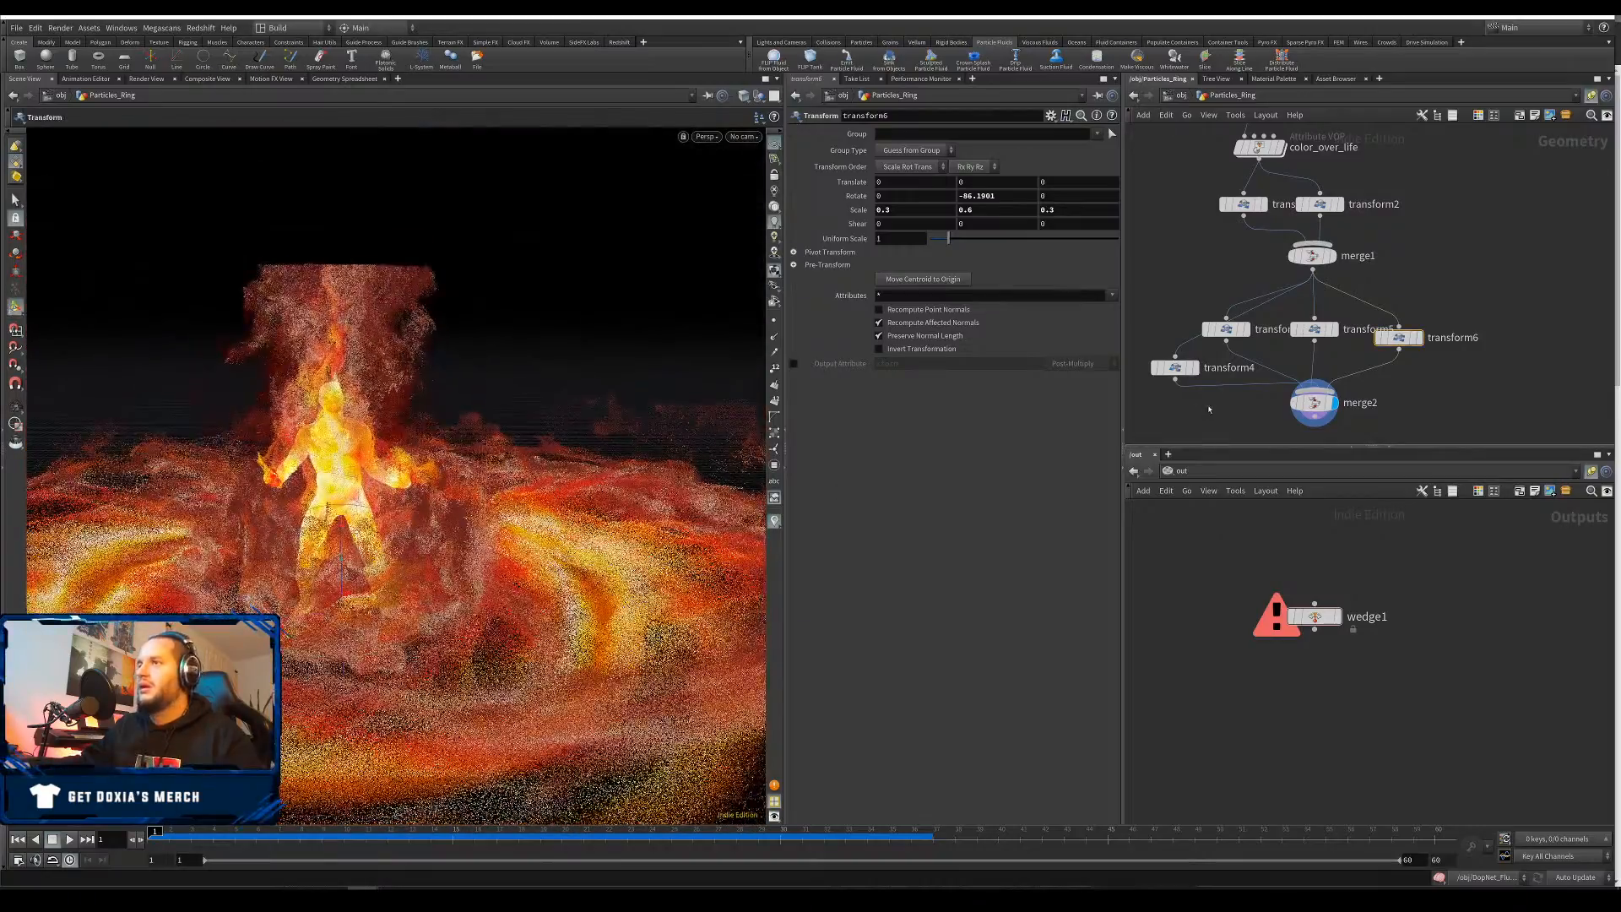
# Save the scene file and inspect the inner and outer ring particles around the character from several angles
pyautogui.keyDown('alt'); pyautogui.moveTo(422, 541); pyautogui.dragTo(384, 473, button='right'); pyautogui.keyUp('alt')
pyautogui.keyDown('alt'); pyautogui.moveTo(384, 473); pyautogui.dragTo(446, 504); pyautogui.keyUp('alt')
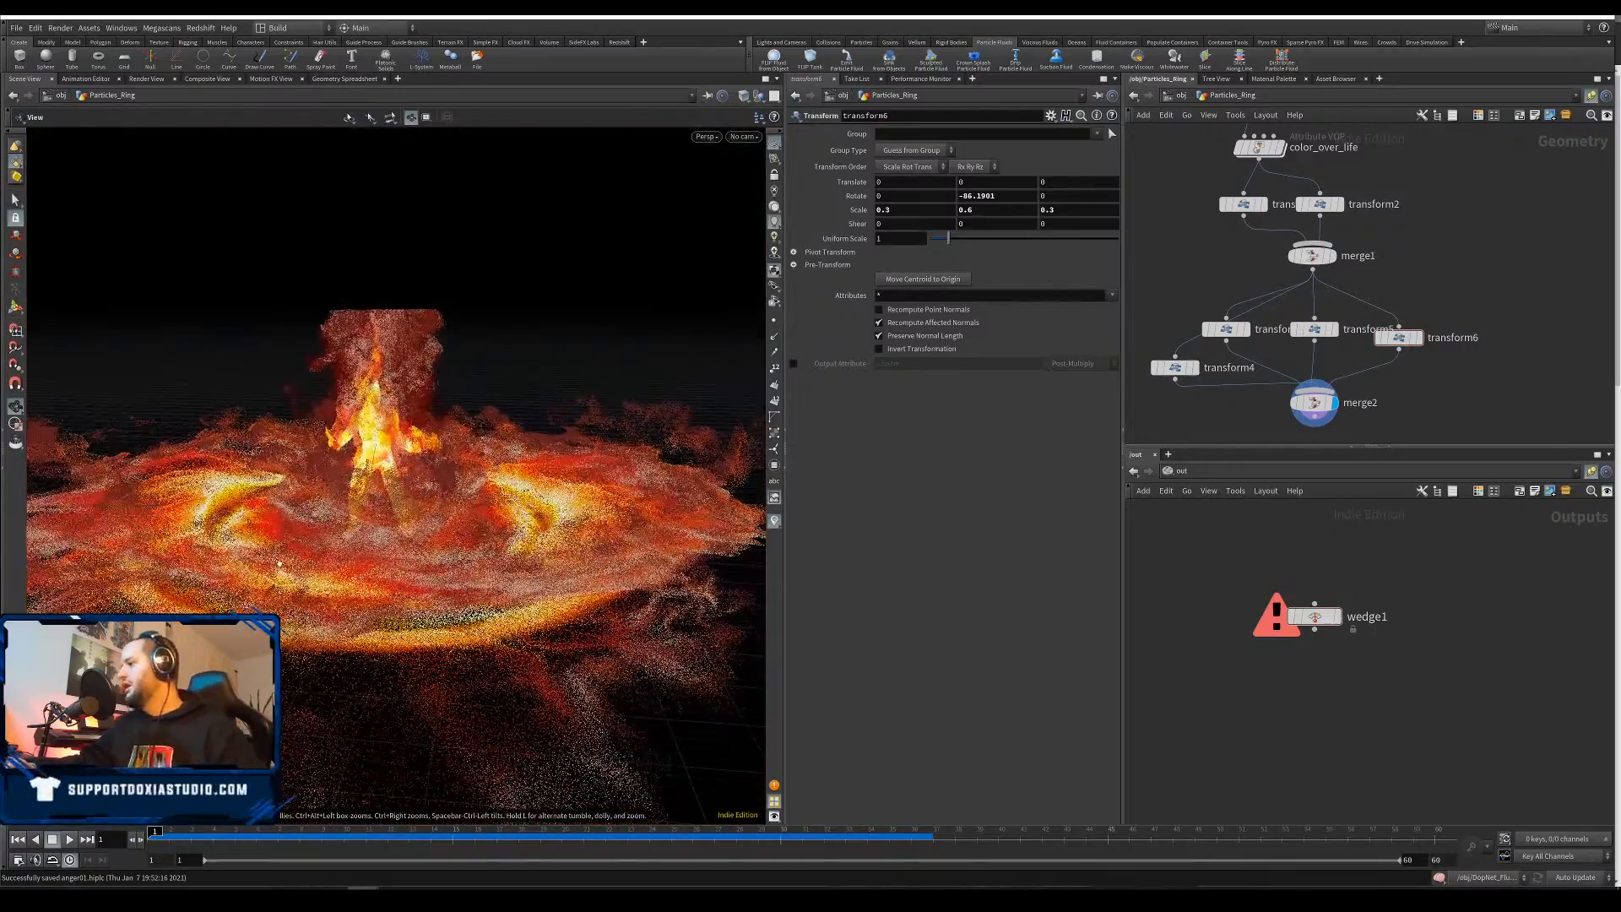
pyautogui.hotkey('ctrl', 's')
pyautogui.keyDown('alt'); pyautogui.moveTo(446, 504); pyautogui.dragTo(500, 536, button='right'); pyautogui.keyUp('alt')
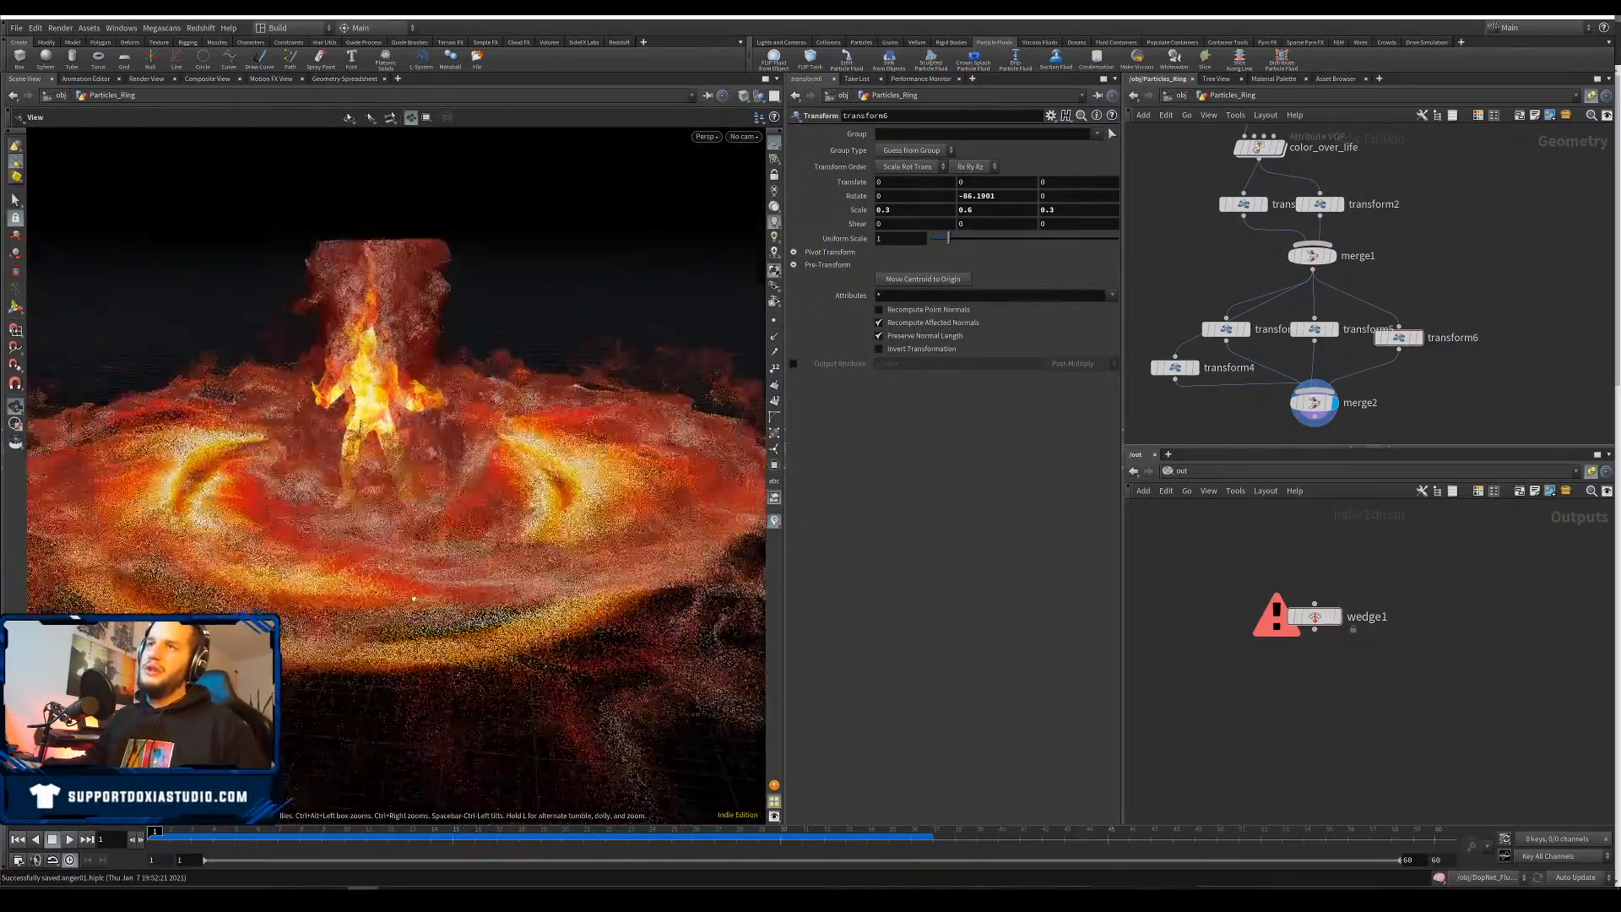
pyautogui.keyDown('alt'); pyautogui.moveTo(500, 536); pyautogui.dragTo(359, 291); pyautogui.keyUp('alt')
pyautogui.keyDown('alt'); pyautogui.moveTo(458, 287); pyautogui.dragTo(420, 199); pyautogui.keyUp('alt')
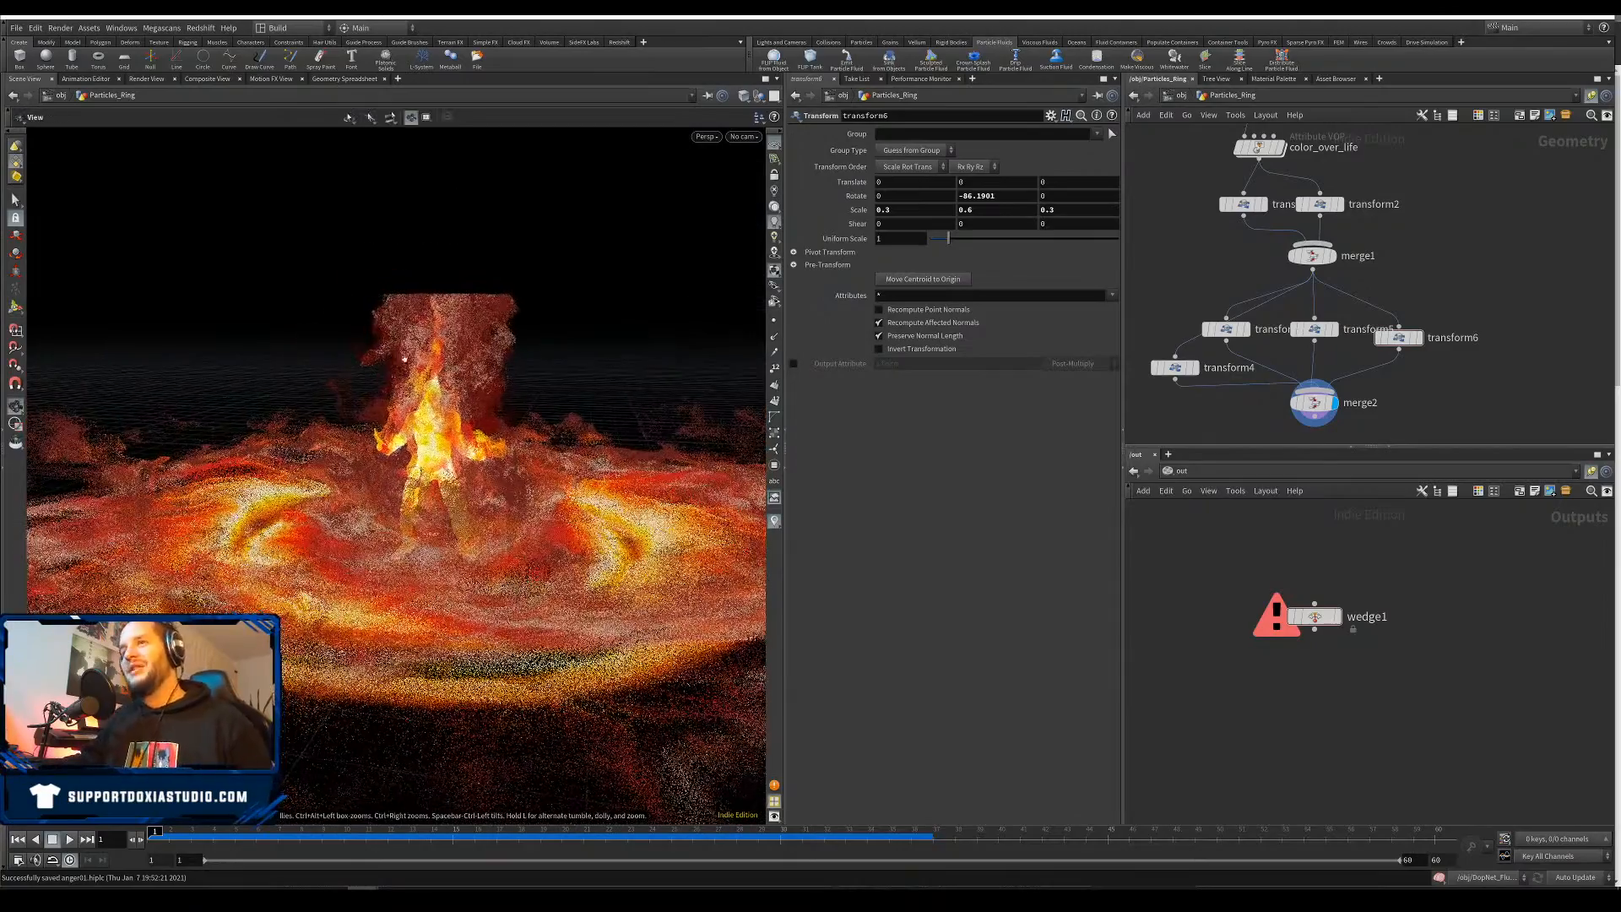
pyautogui.keyDown('alt'); pyautogui.moveTo(356, 418); pyautogui.dragTo(425, 467); pyautogui.keyUp('alt')
pyautogui.keyDown('alt'); pyautogui.moveTo(425, 467); pyautogui.dragTo(441, 435, button='middle'); pyautogui.keyUp('alt')
pyautogui.keyDown('alt'); pyautogui.moveTo(441, 435); pyautogui.dragTo(410, 475, button='right'); pyautogui.keyUp('alt')
pyautogui.hotkey('ctrl', 's')
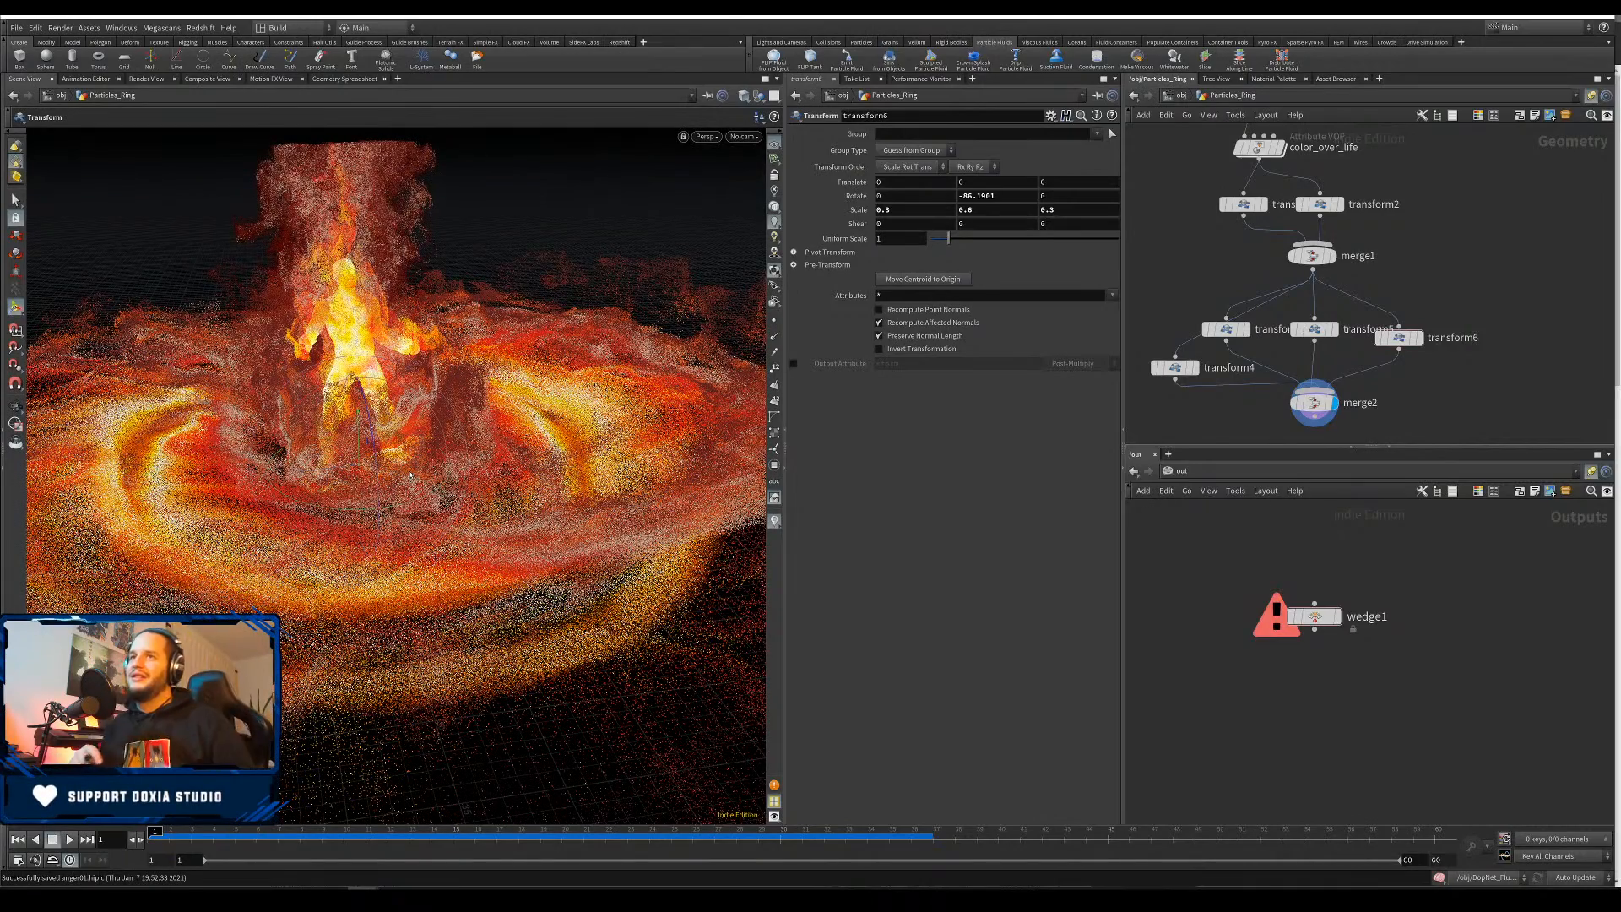
pyautogui.keyDown('alt'); pyautogui.moveTo(696, 507); pyautogui.dragTo(371, 437); pyautogui.keyUp('alt')
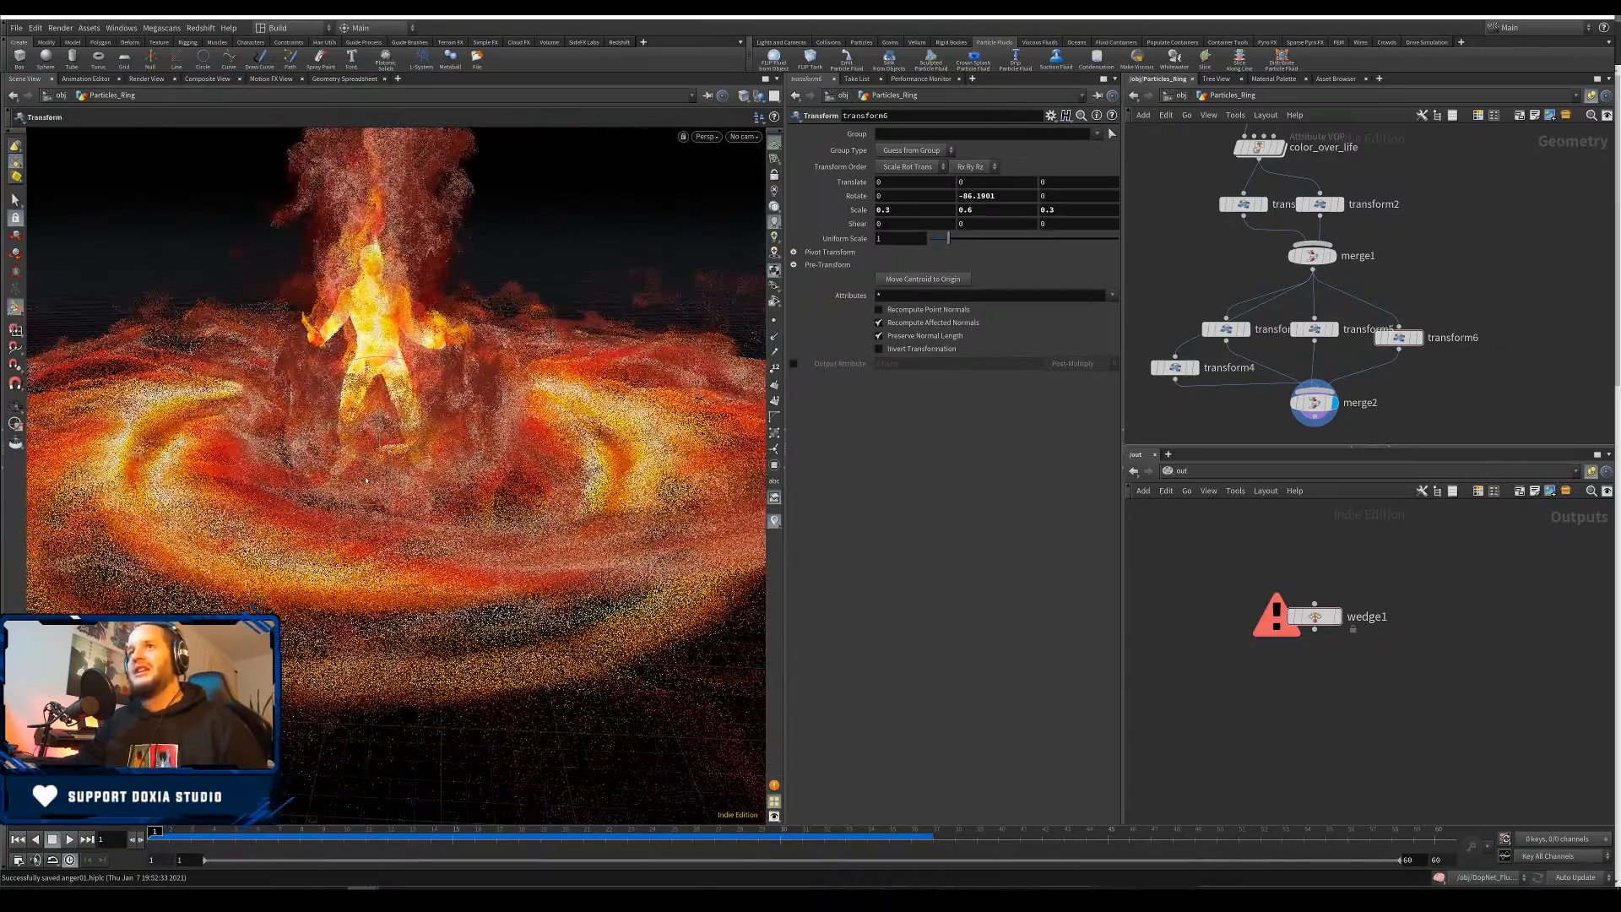
pyautogui.hotkey('ctrl', 's')
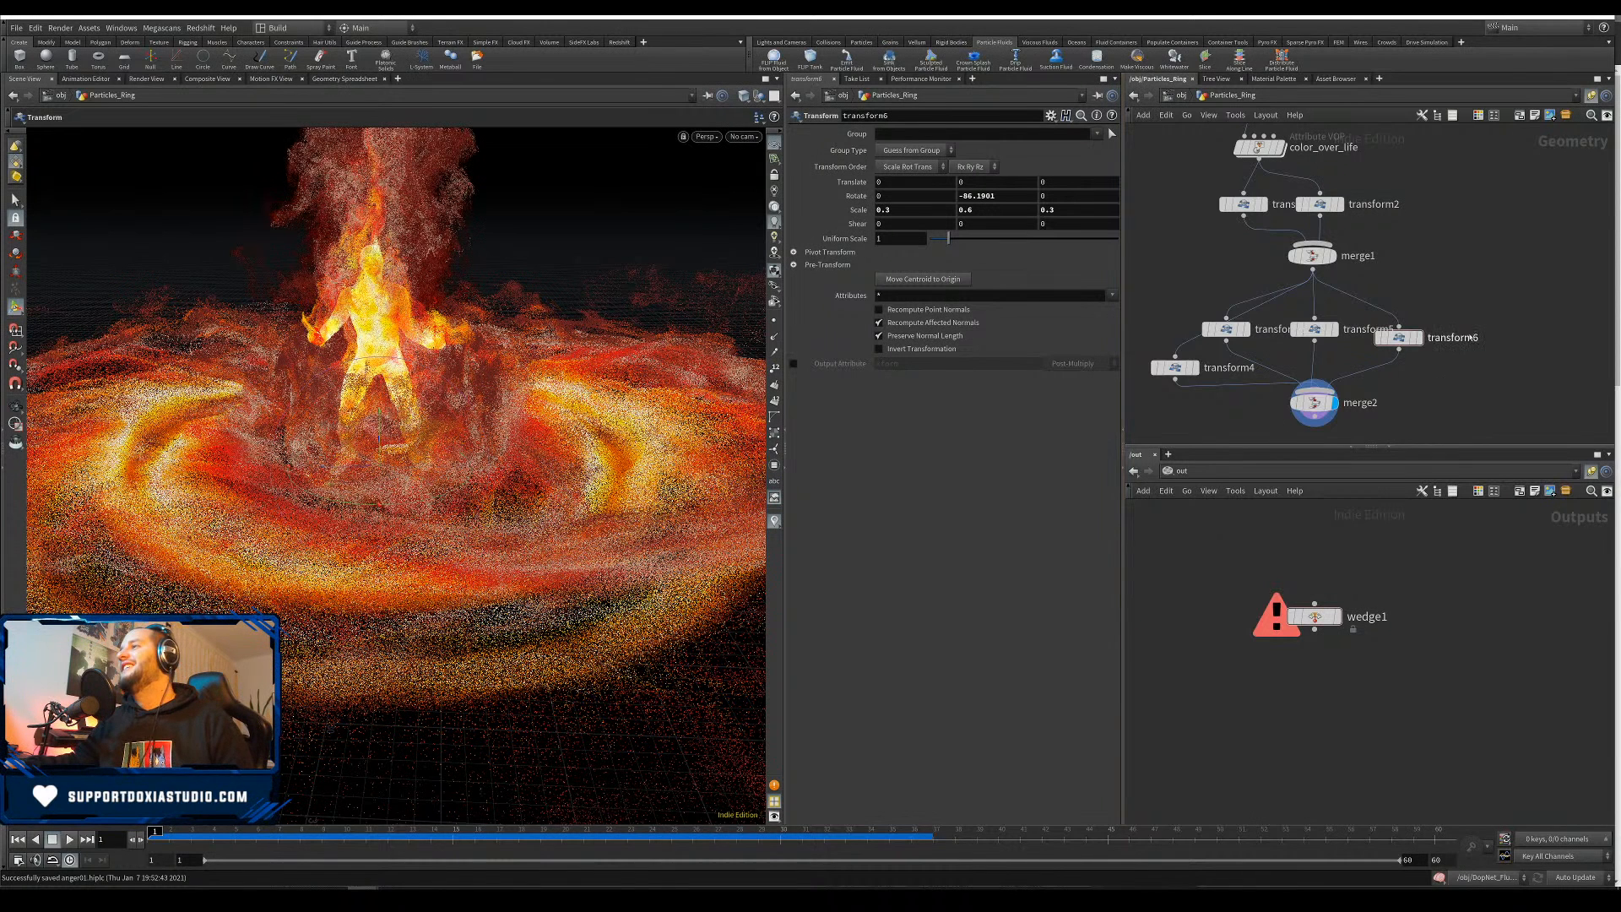
# Arrange the four Transform nodes between merge1 and merge2 in a row, and dismiss the chat notification
pyautogui.moveTo(1238, 339); pyautogui.dragTo(1157, 346)
pyautogui.moveTo(1315, 332)
pyautogui.mouseDown()
pyautogui.moveTo(1356, 338)
pyautogui.moveTo(1318, 338)
pyautogui.moveTo(1336, 338)
pyautogui.mouseUp()
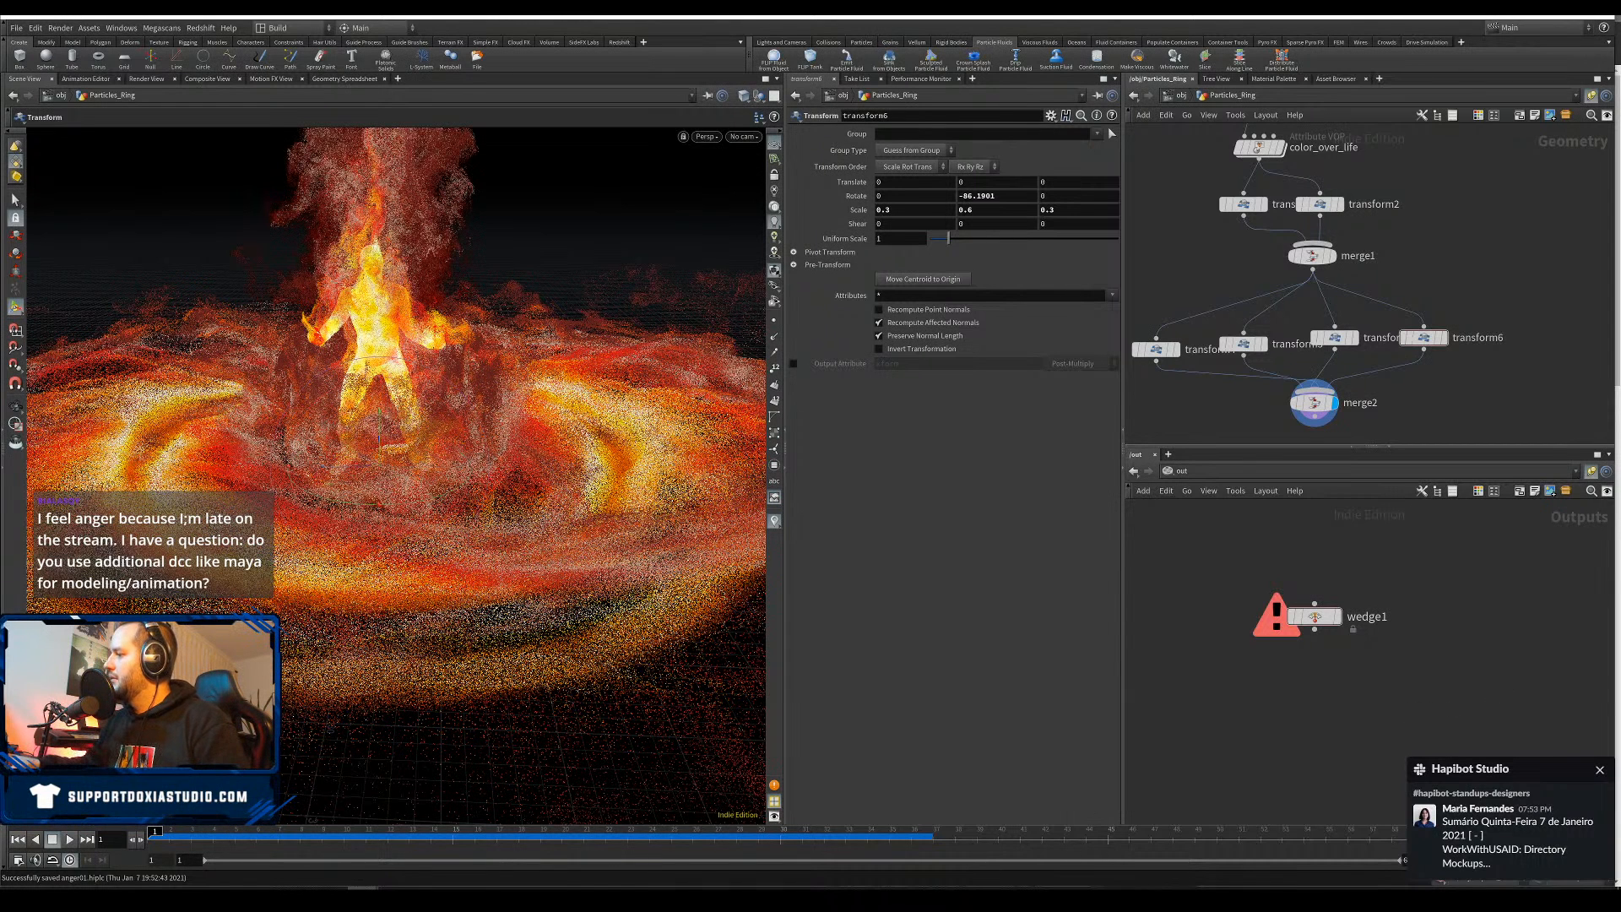
pyautogui.click(1600, 771)
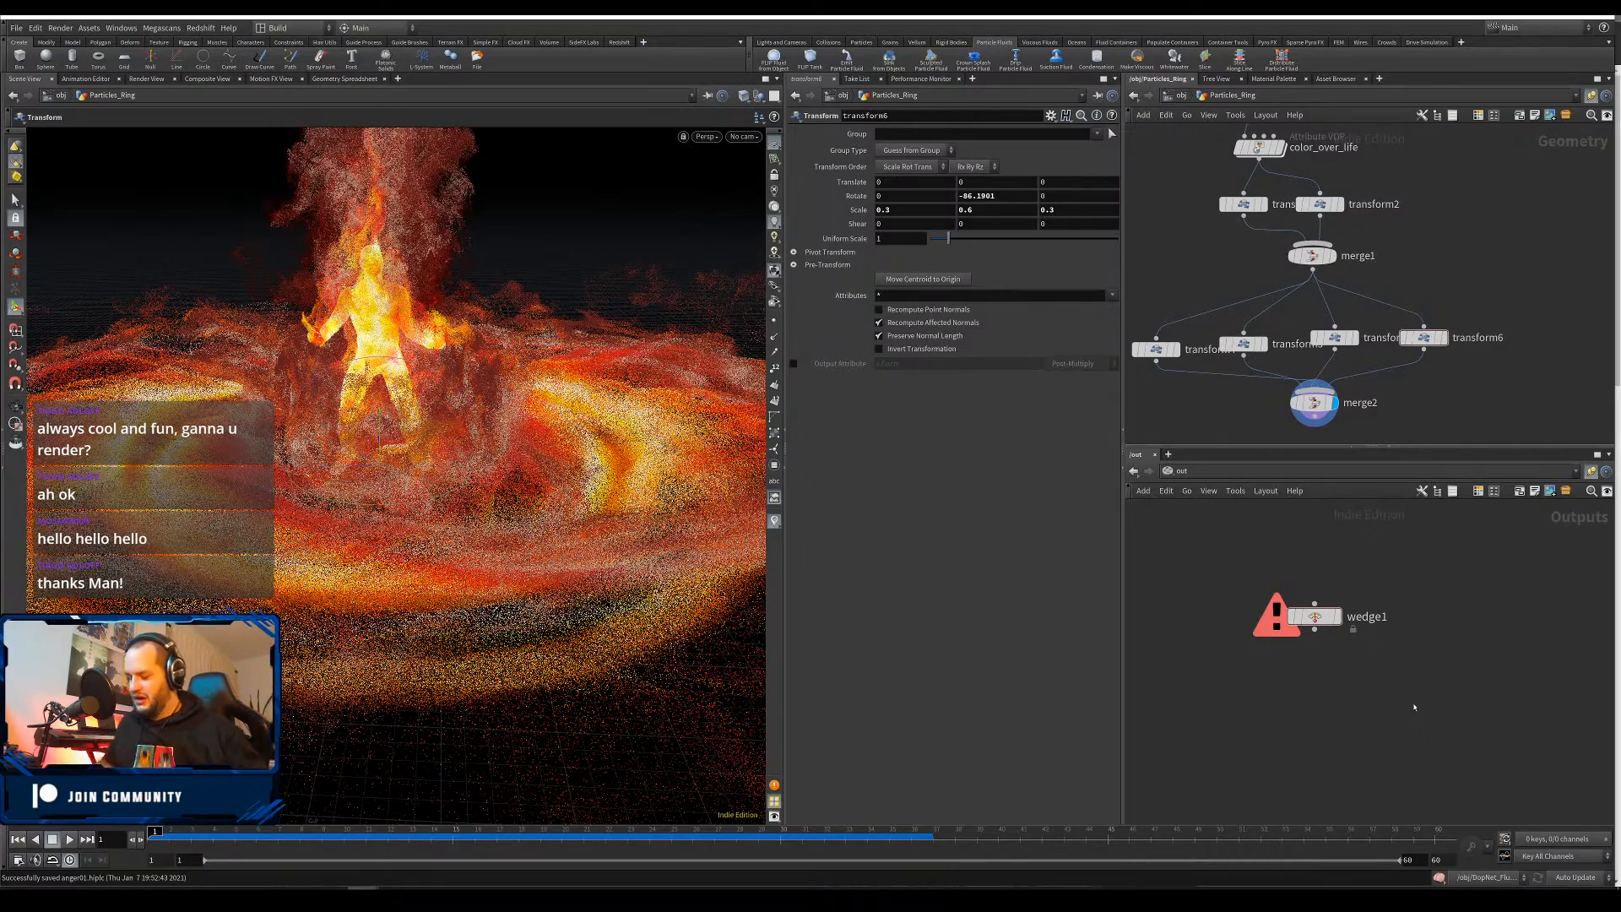
pyautogui.keyDown('alt'); pyautogui.moveTo(673, 538); pyautogui.dragTo(414, 582, button='right'); pyautogui.keyUp('alt')
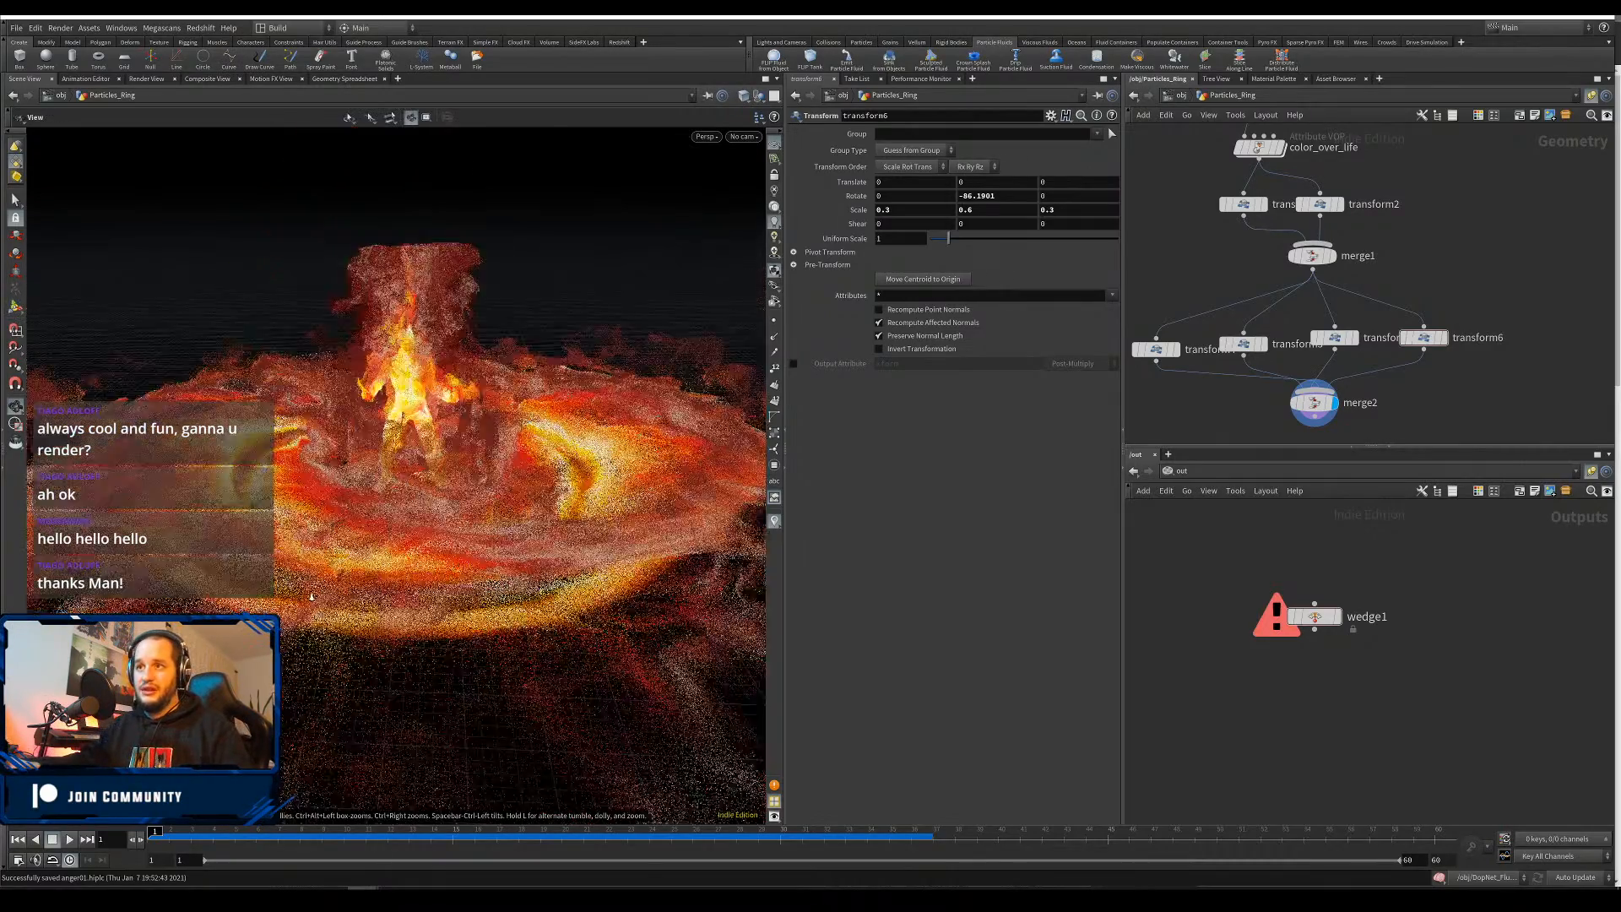
pyautogui.keyDown('alt'); pyautogui.moveTo(414, 582); pyautogui.dragTo(447, 583); pyautogui.keyUp('alt')
pyautogui.press('t')
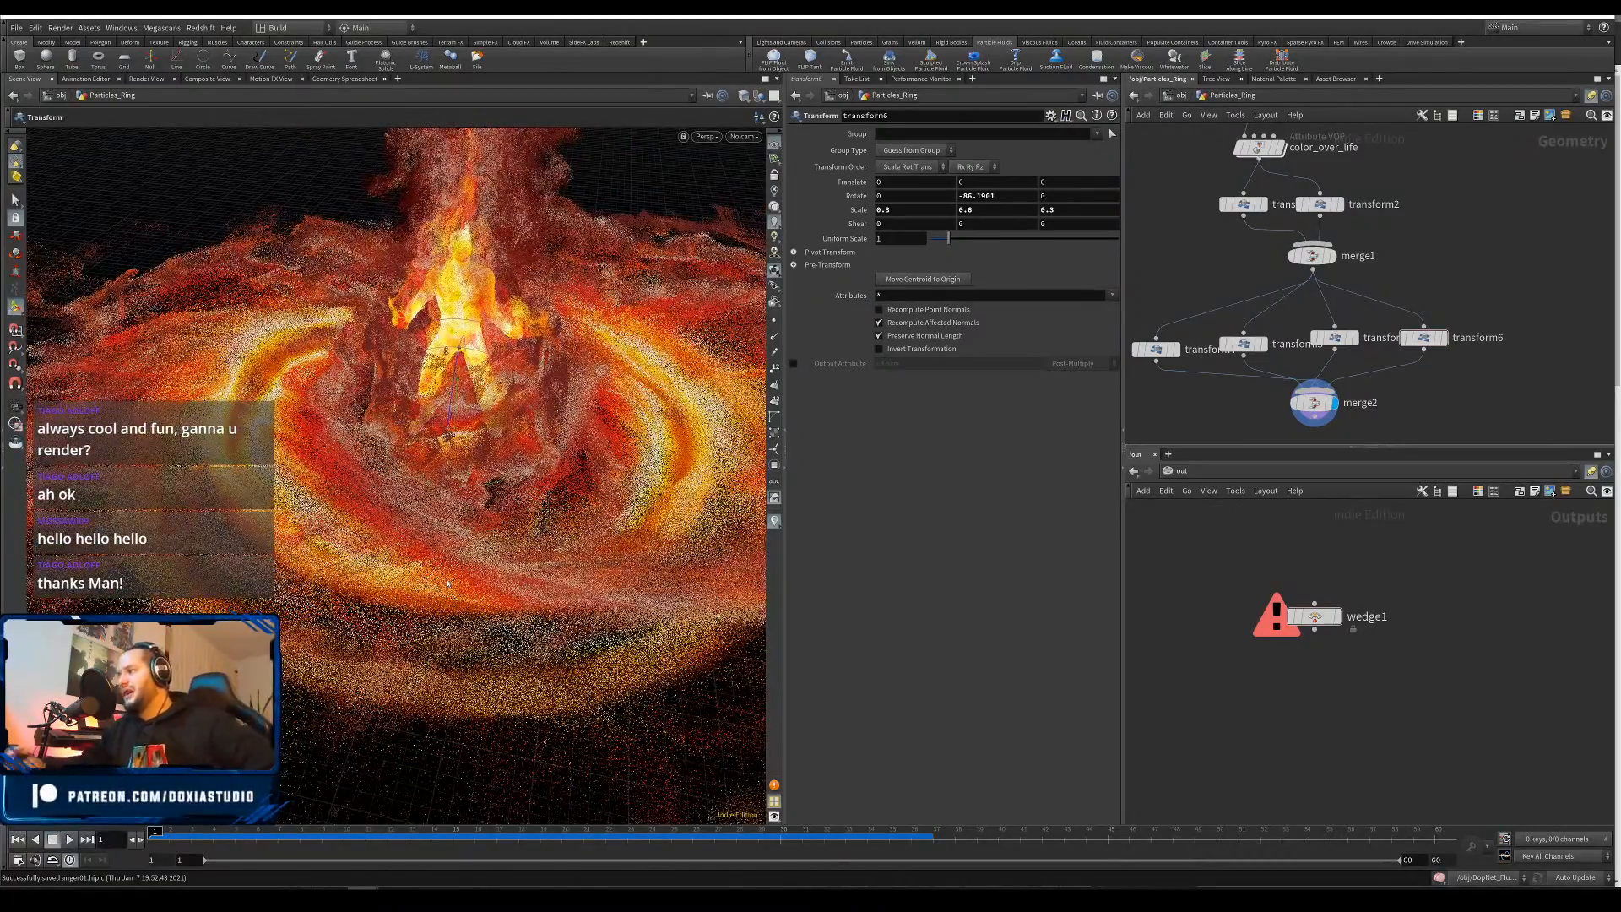